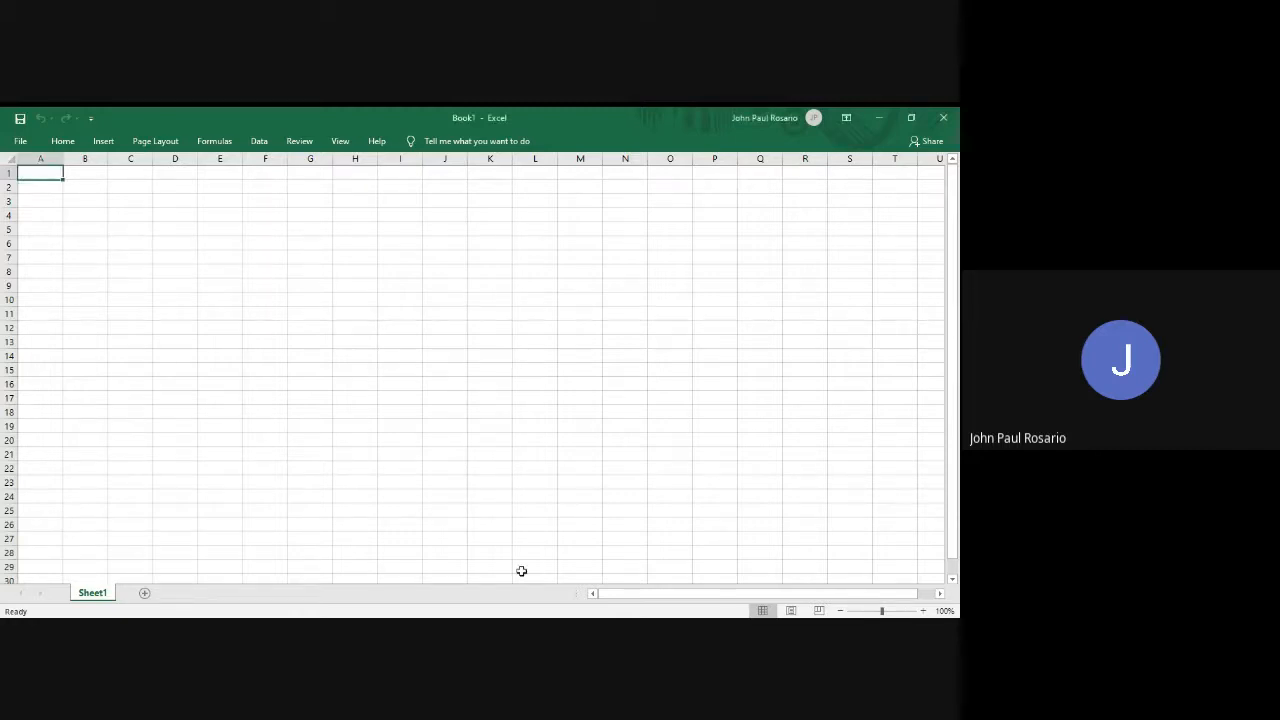
Paste the accounting cycle overview picture into Sheet1 and the unadjusted trial balance picture into a new Sheet2.
key(ctrl+v)
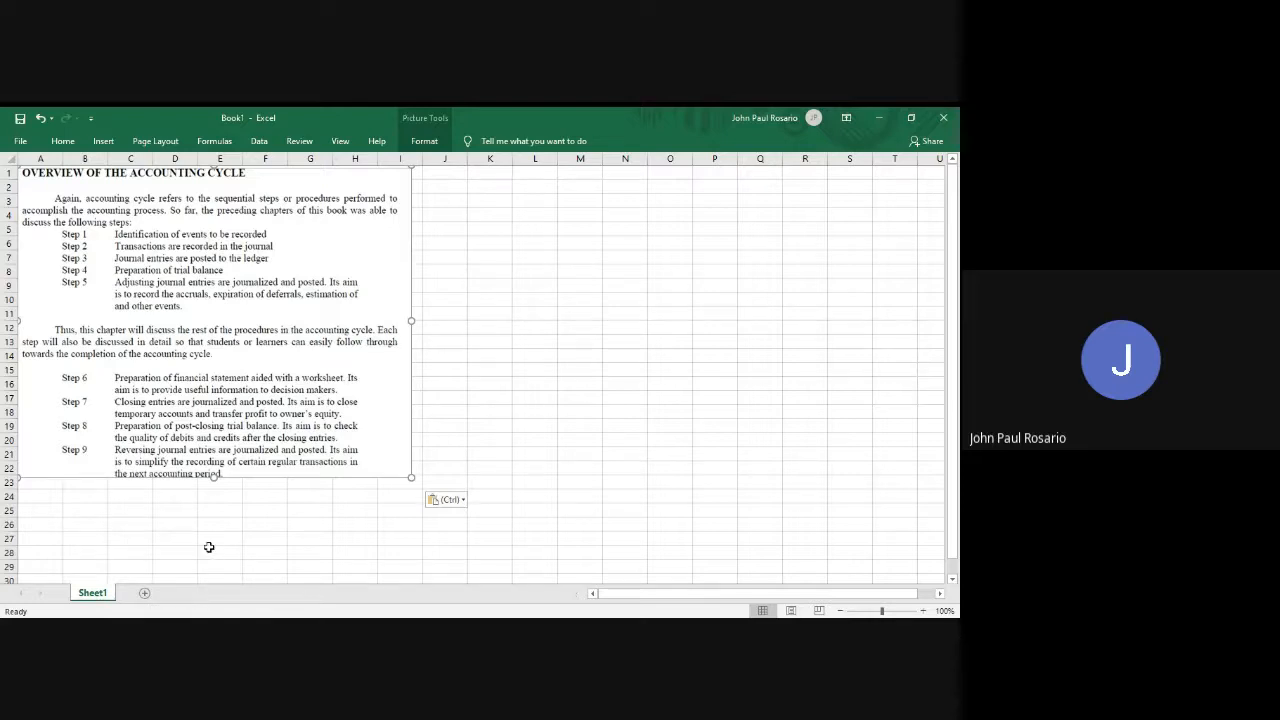
click(144, 593)
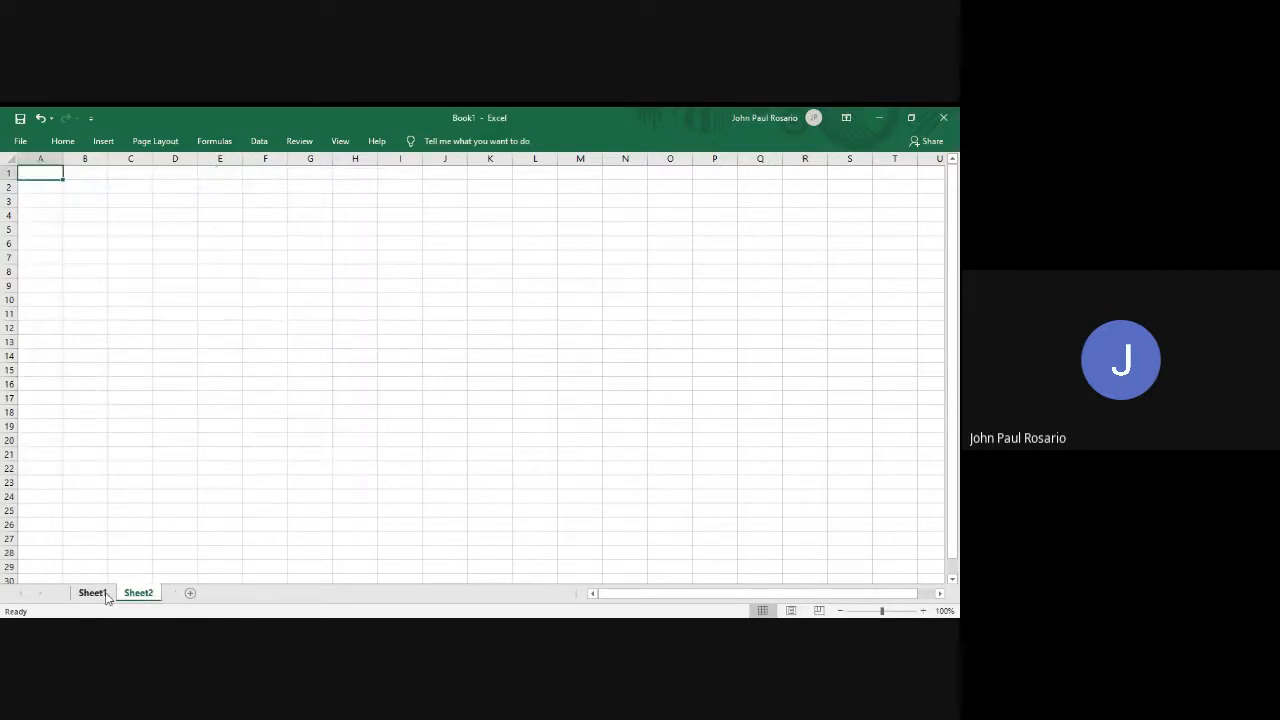
key(alt+Tab)
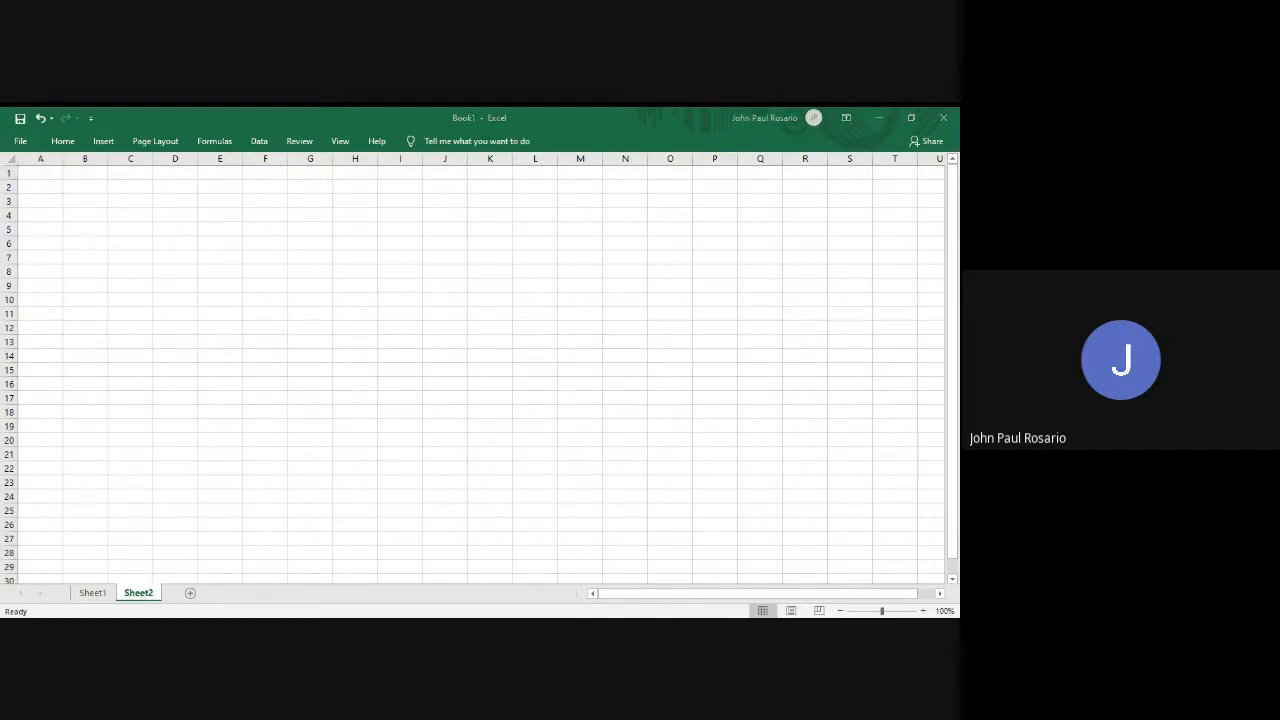
key(alt+Tab)
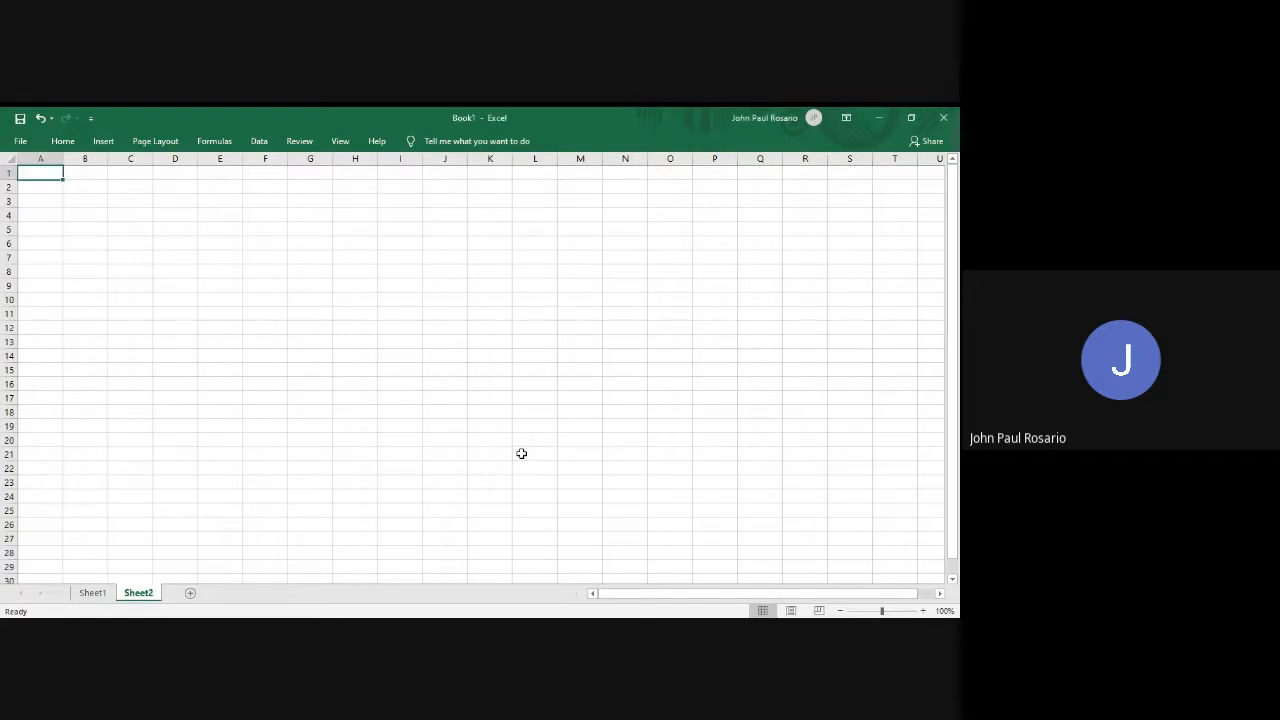
key(ctrl+v)
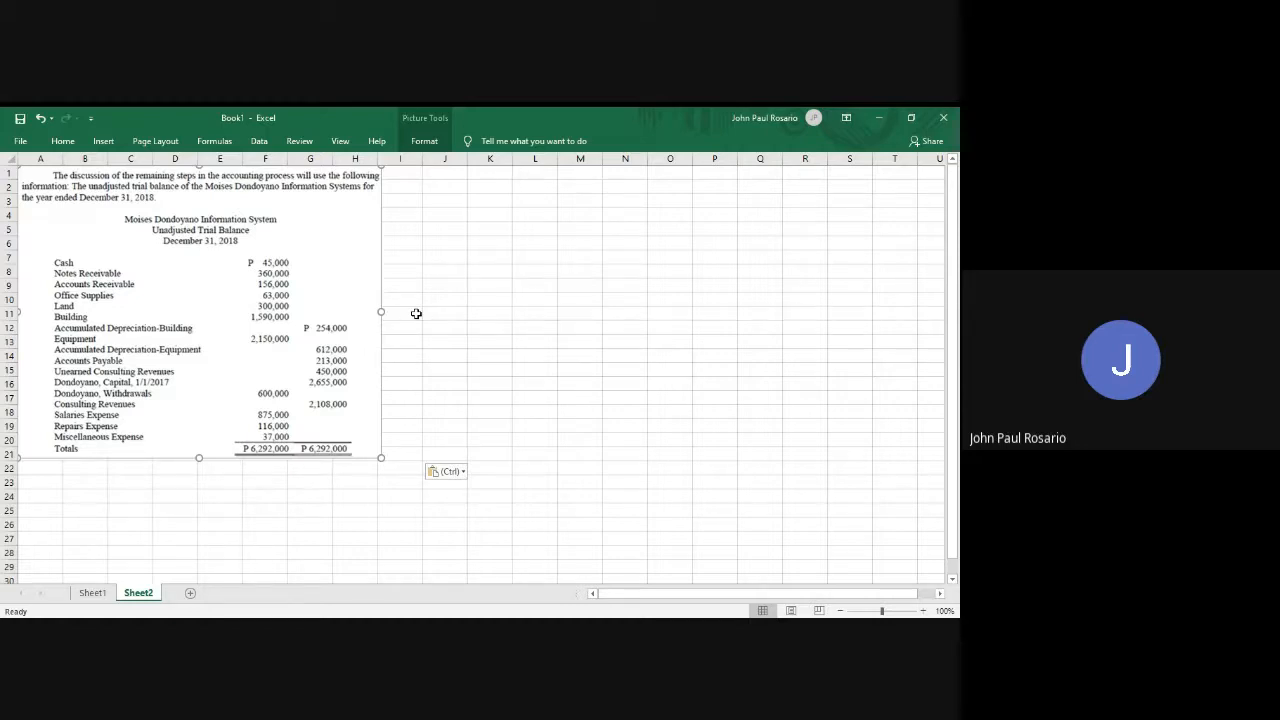
Paste the additional information picture at A23 below the trial balance and shrink it to about the trial balance picture's width.
click(416, 313)
click(33, 484)
key(ctrl+v)
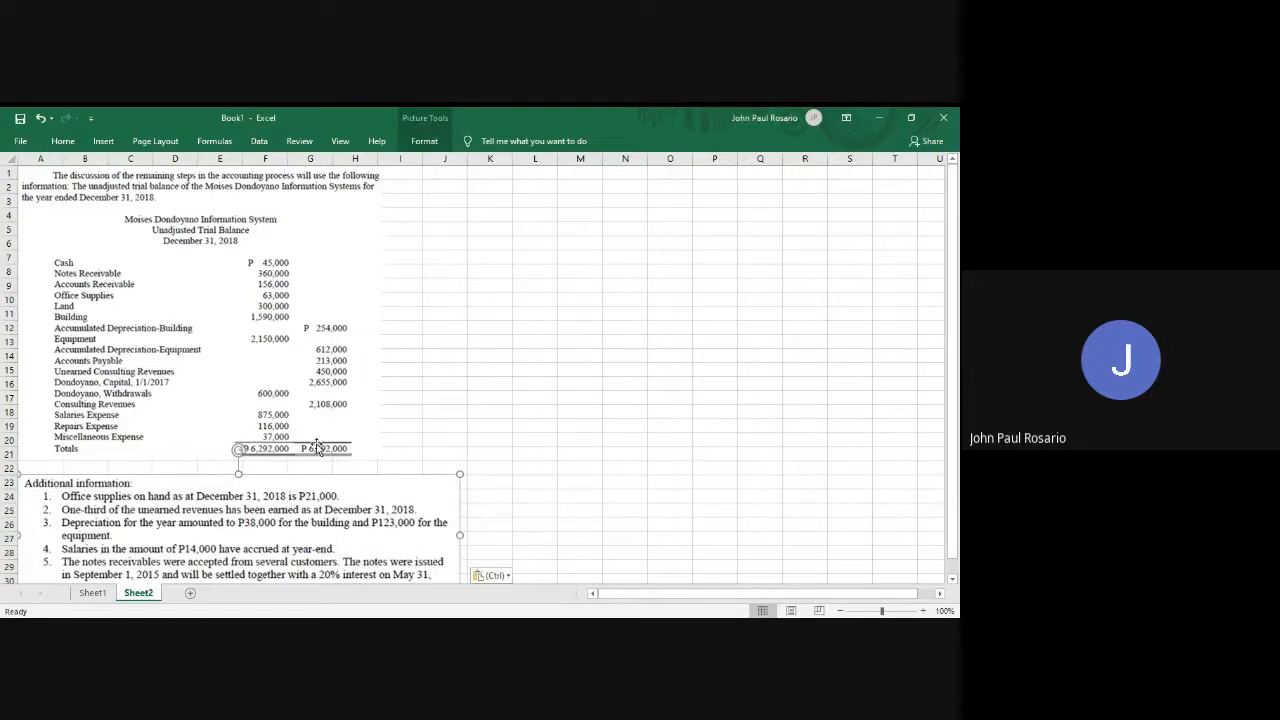
scroll(317, 446, down, 5)
scroll(452, 463, up, 2)
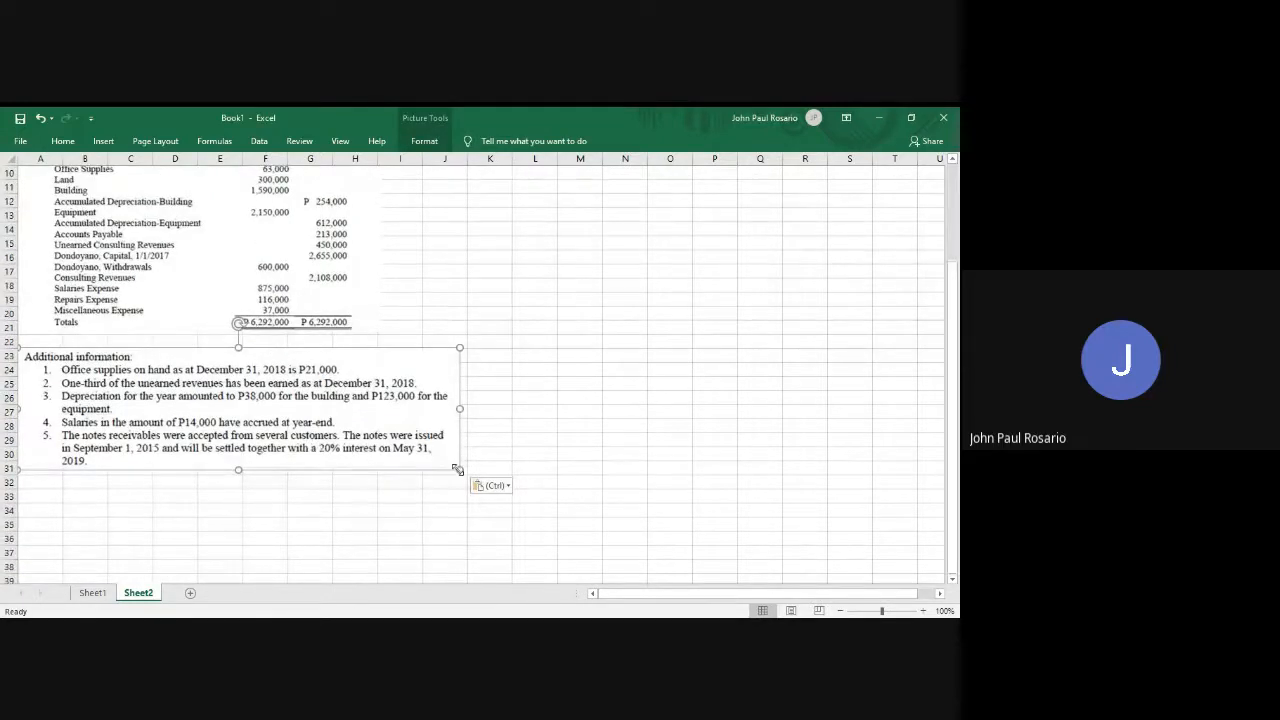
drag(457, 466, 378, 454)
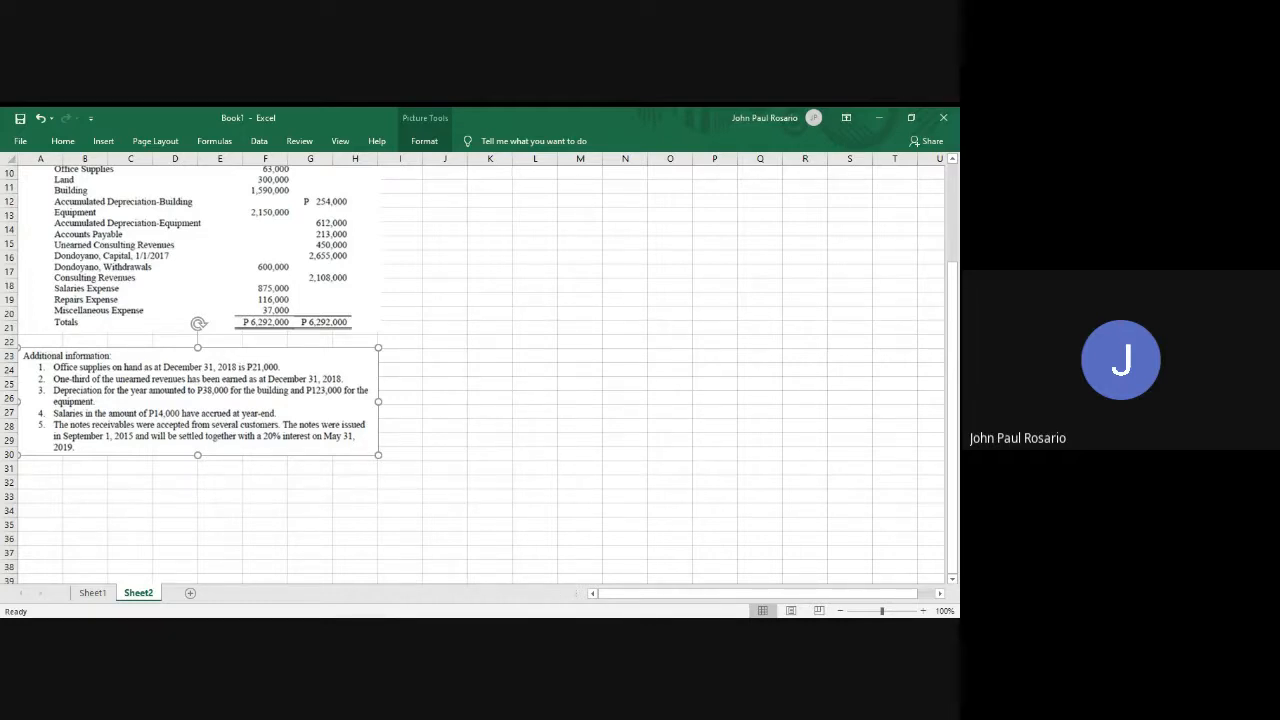
Merge and center the cells J10 through V10 beside the trial balance picture.
key(alt+Tab)
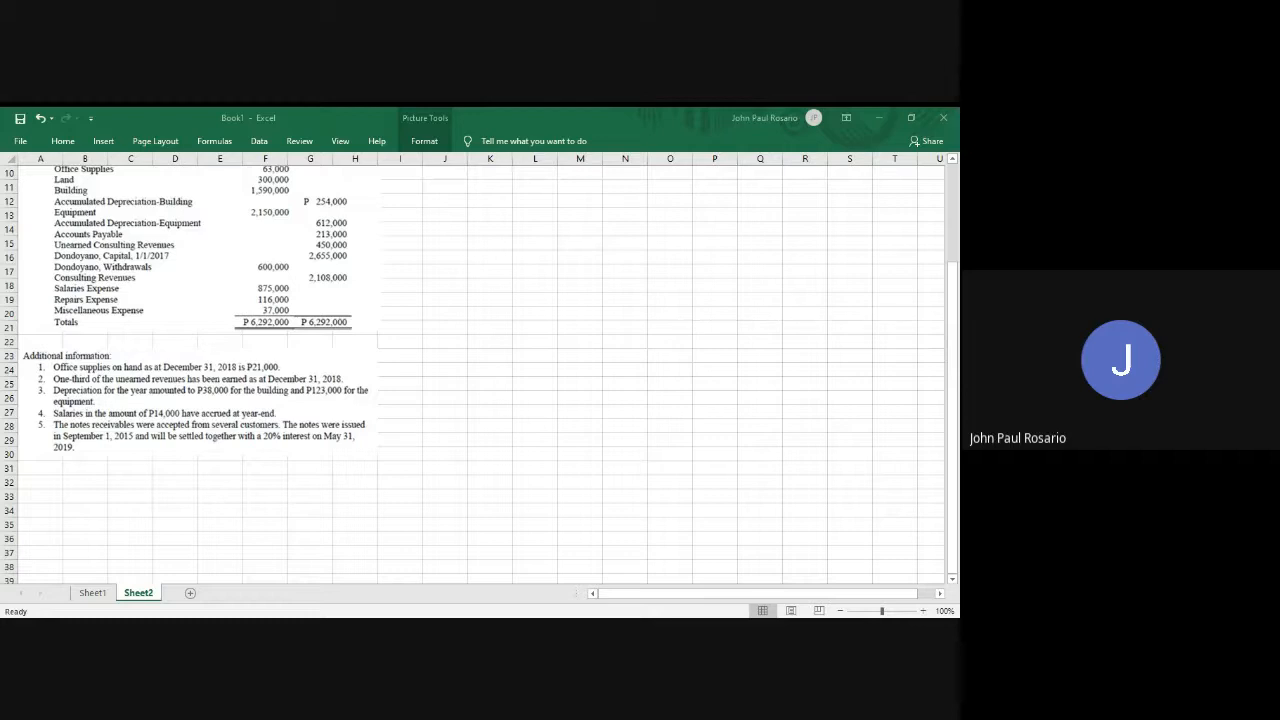
click(379, 355)
click(450, 169)
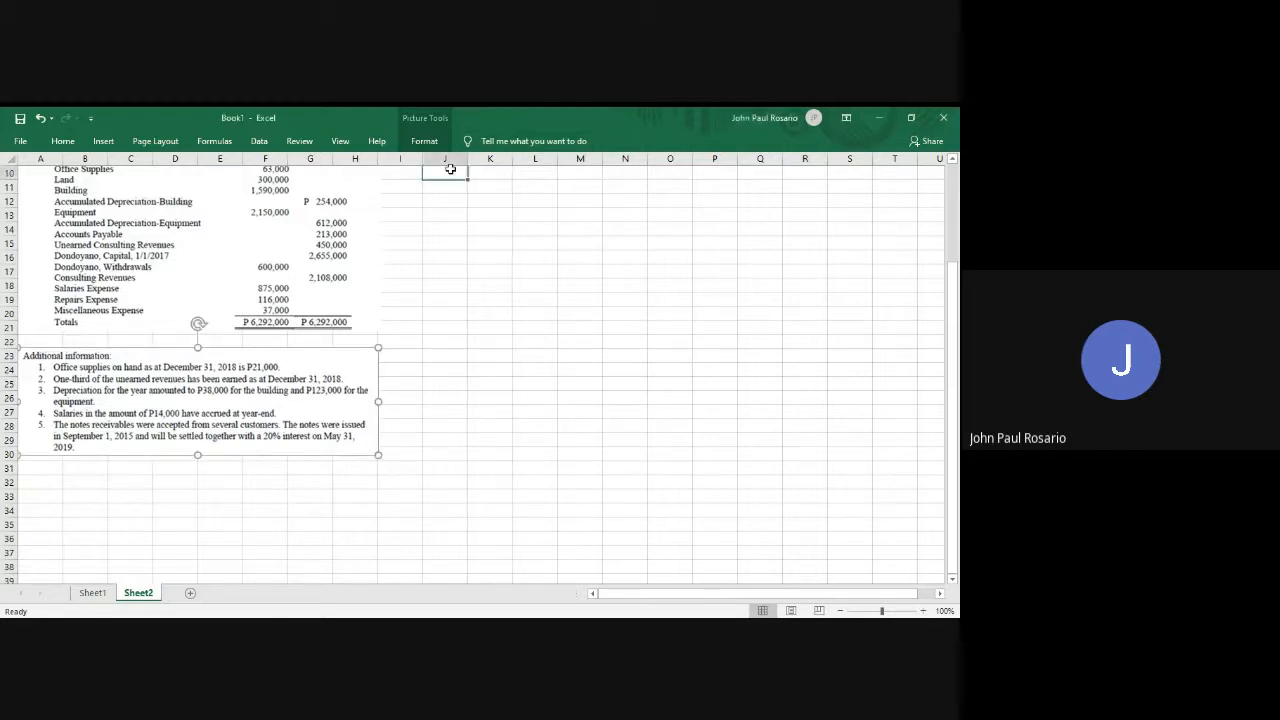
key(shift+Right)
key(shift+Right)
key(shift+Right)
key(shift+Right)
key(shift+Right)
key(shift+Right)
key(shift+Right)
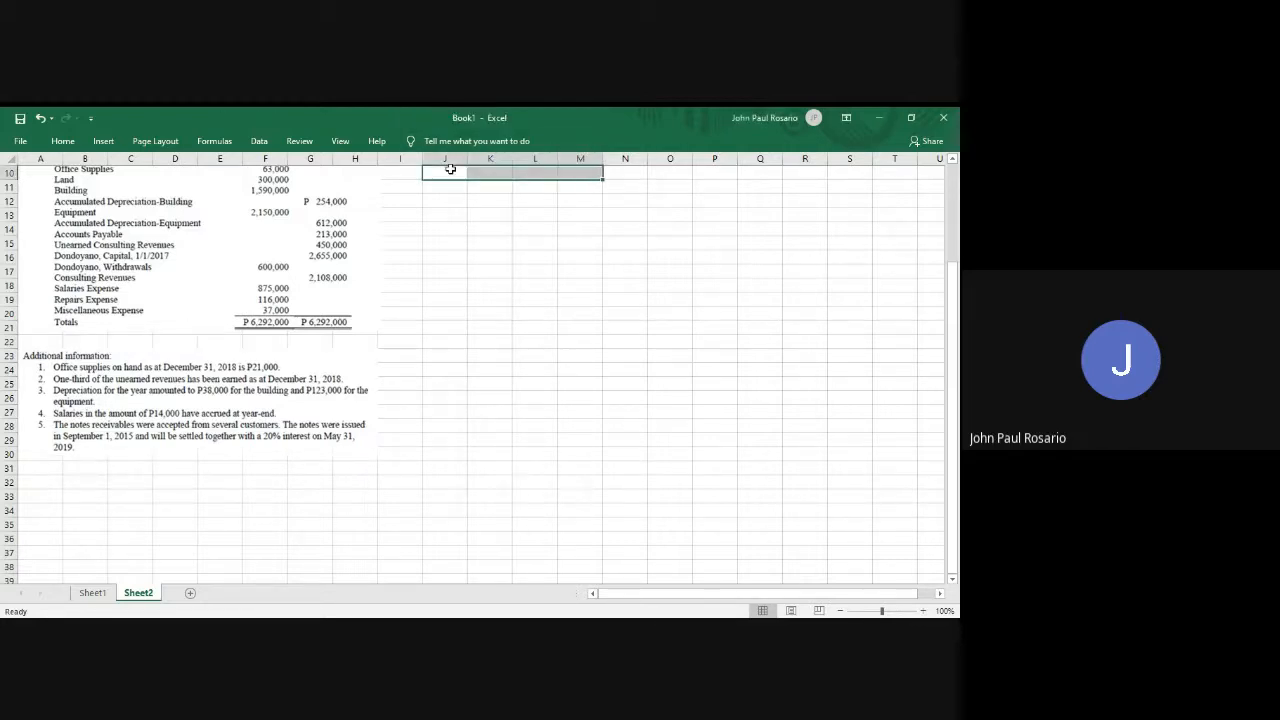
key(shift+Right)
key(shift+Right)
key(shift+Right)
key(shift+Right)
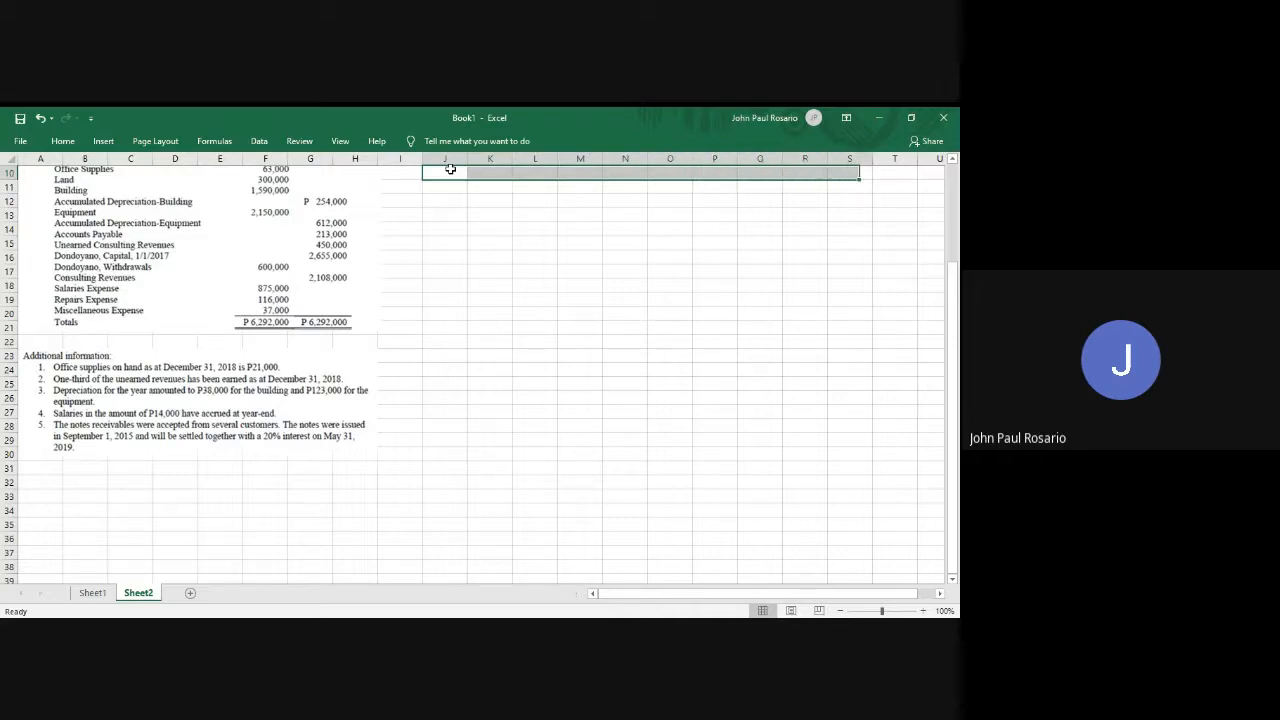
key(shift+Right)
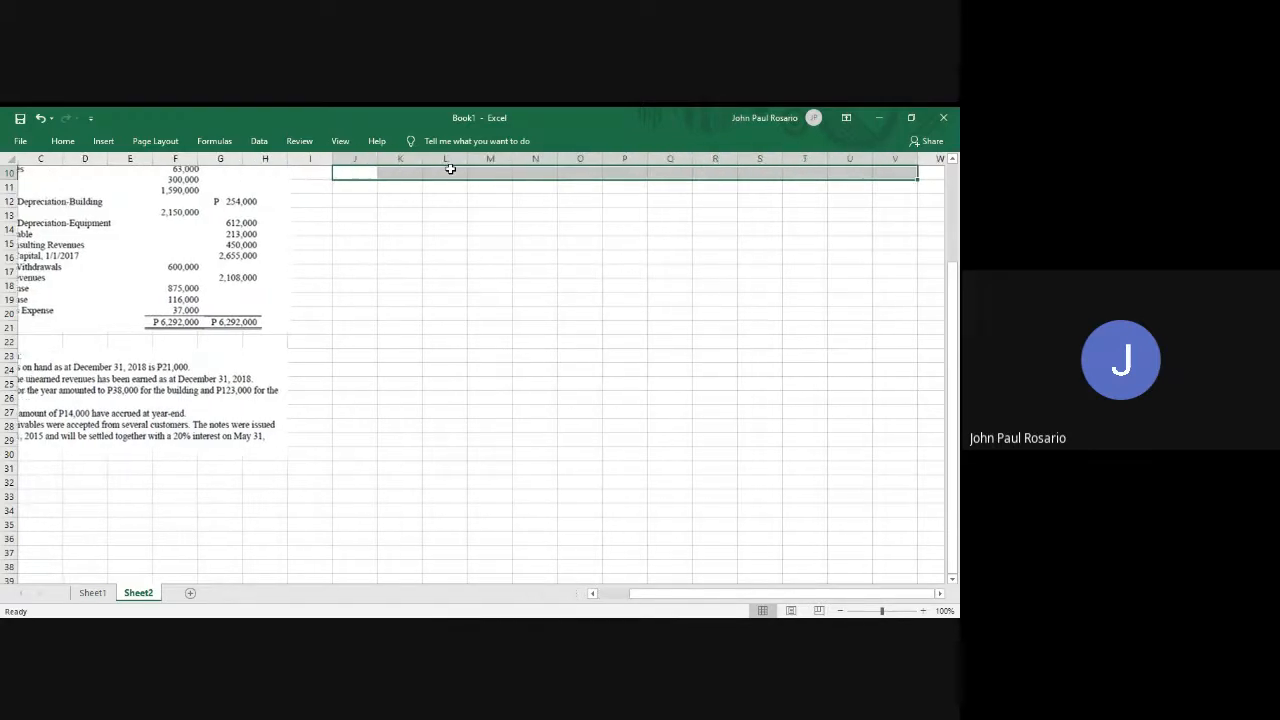
key(alt)
key(h)
key(m)
key(c)
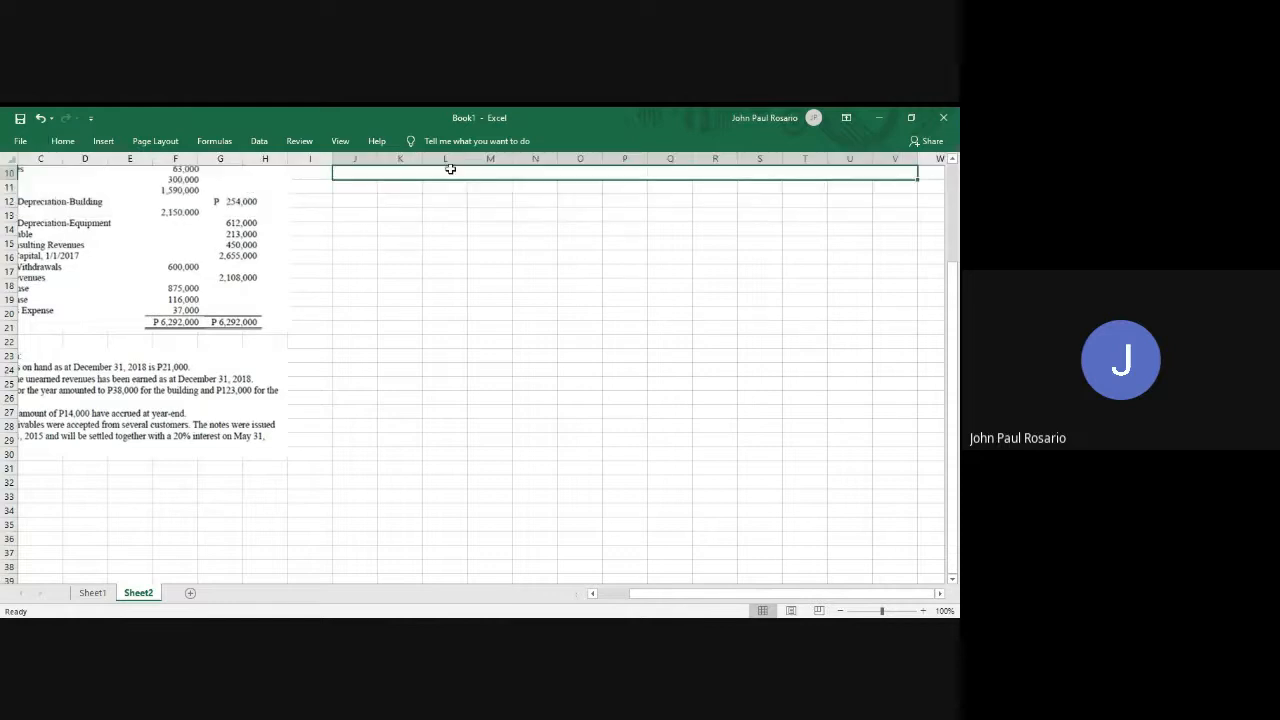
Copy the merged row J10:V10 onto rows 11 and 12 directly below it.
key(ctrl+c)
key(Down)
key(Down)
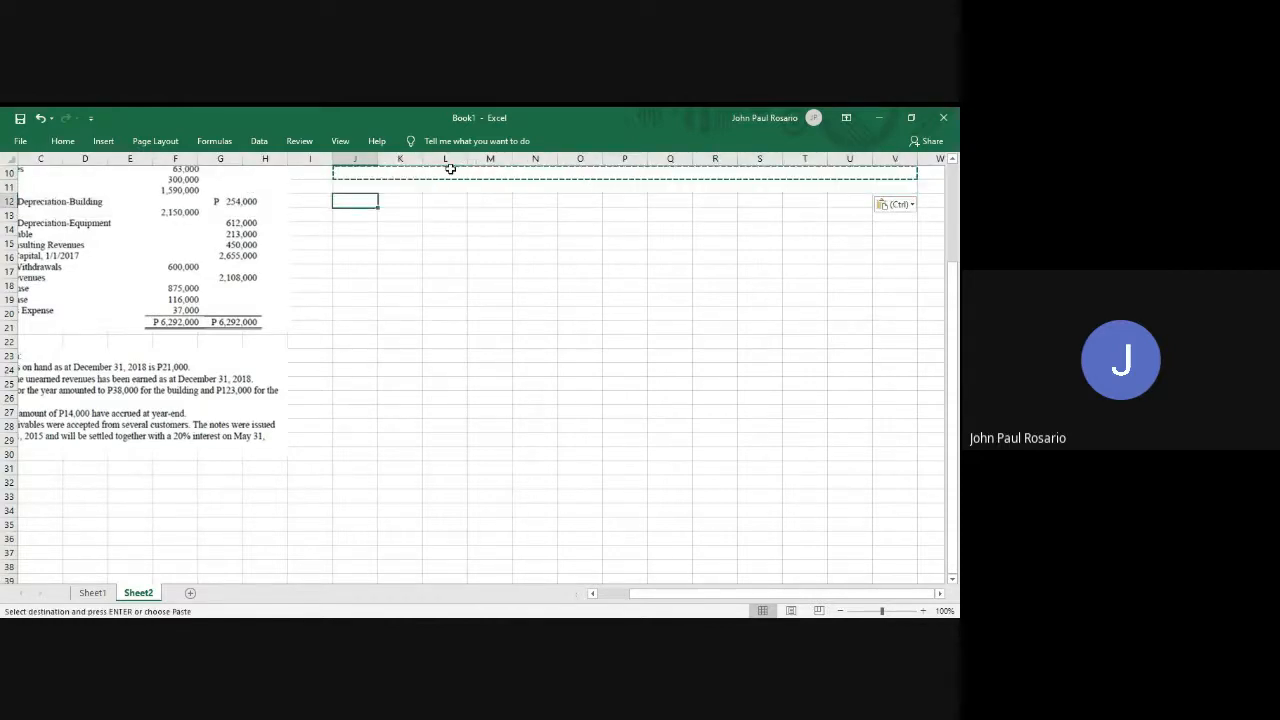
key(ctrl+v)
key(ctrl+z)
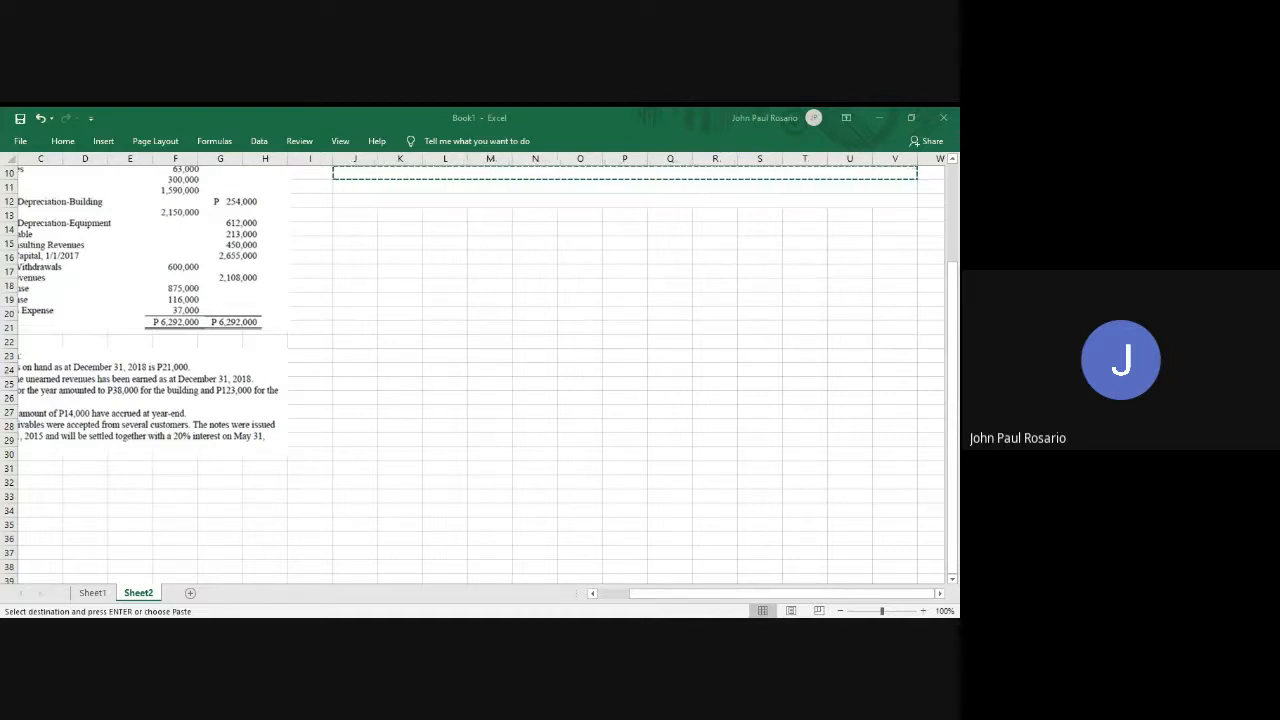
key(ctrl+v)
Move the three merged rows J10:V12 up to J1:V3.
scroll(412, 306, left, 2)
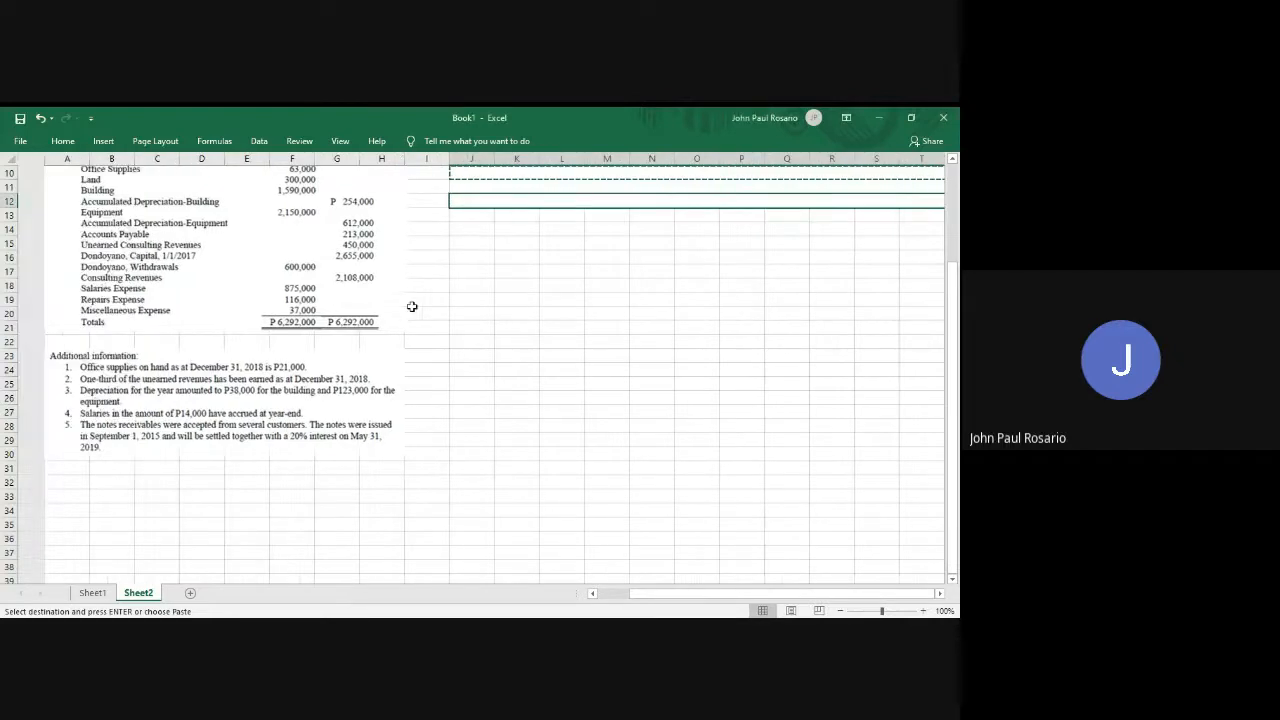
scroll(412, 306, up, 3)
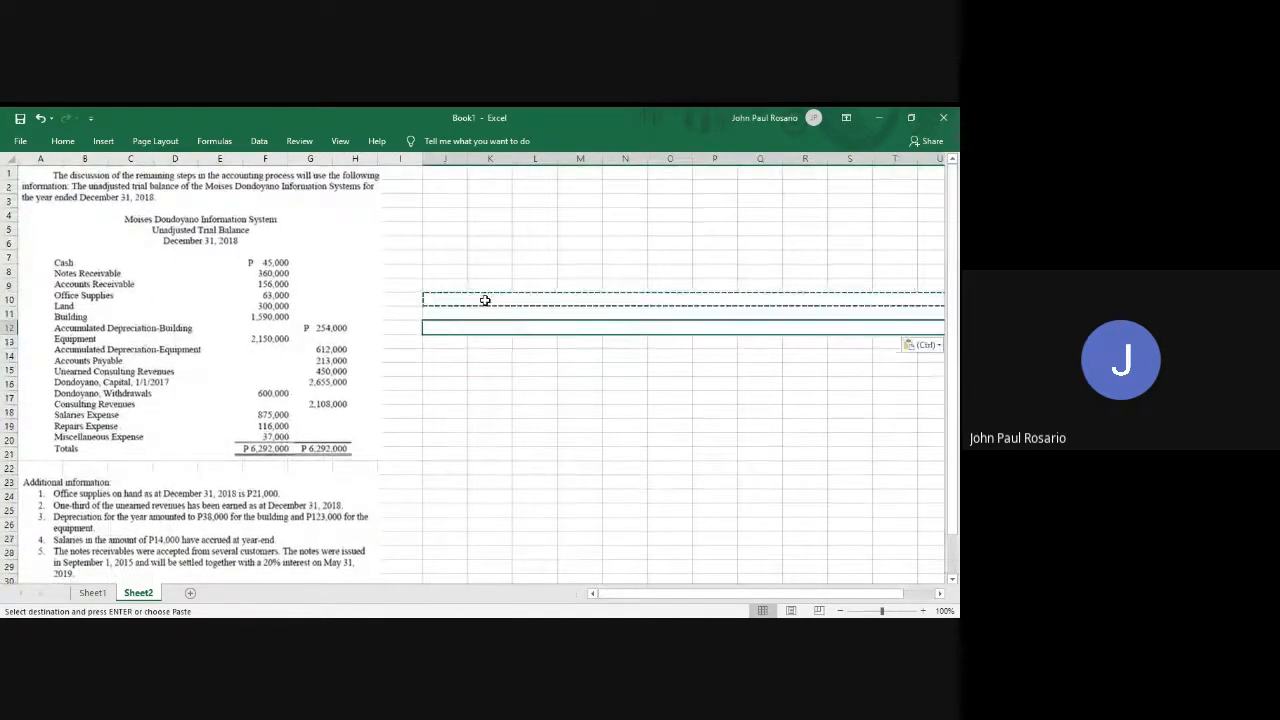
scroll(485, 300, right, 2)
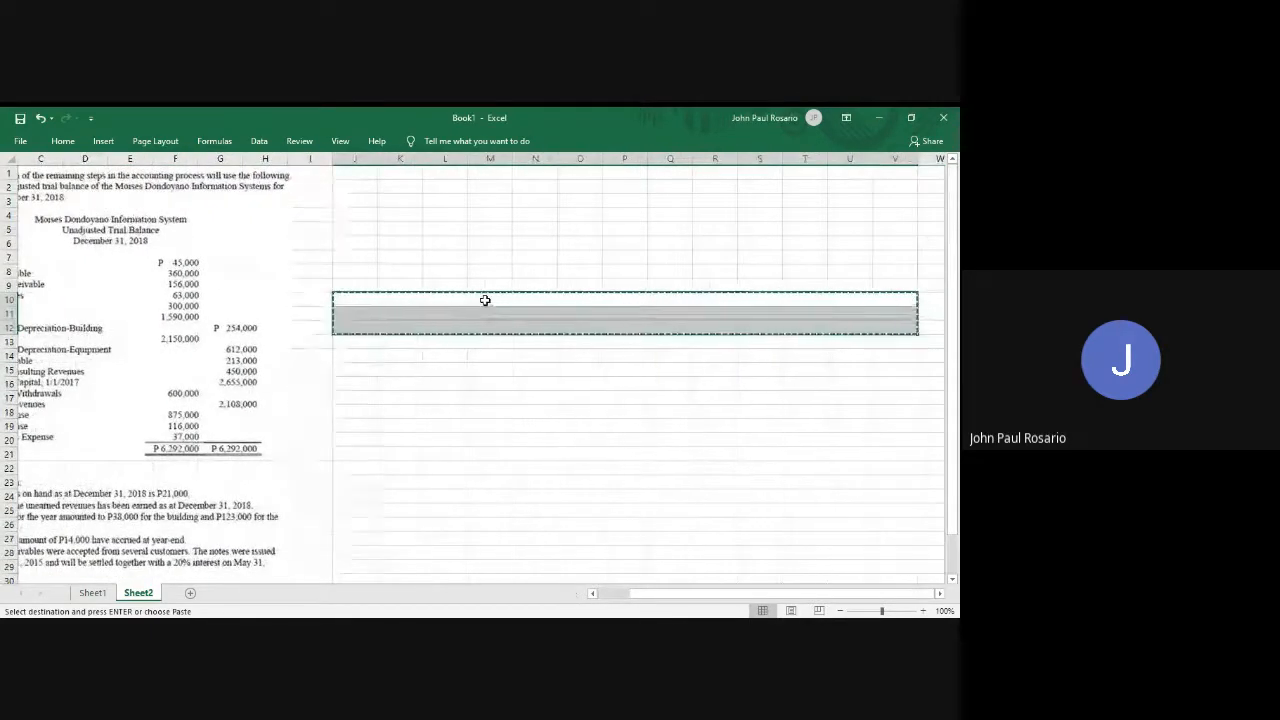
key(Up)
key(Up)
key(Up)
key(Up)
key(Return)
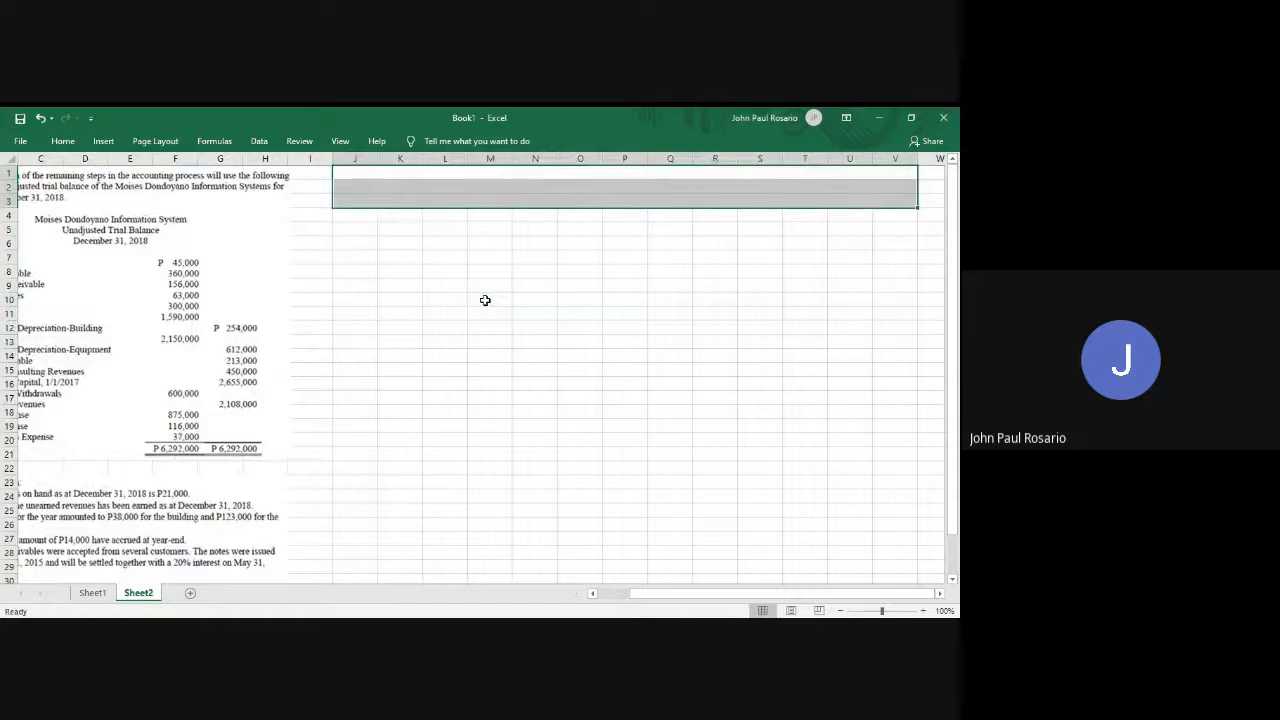
scroll(485, 300, left, 2)
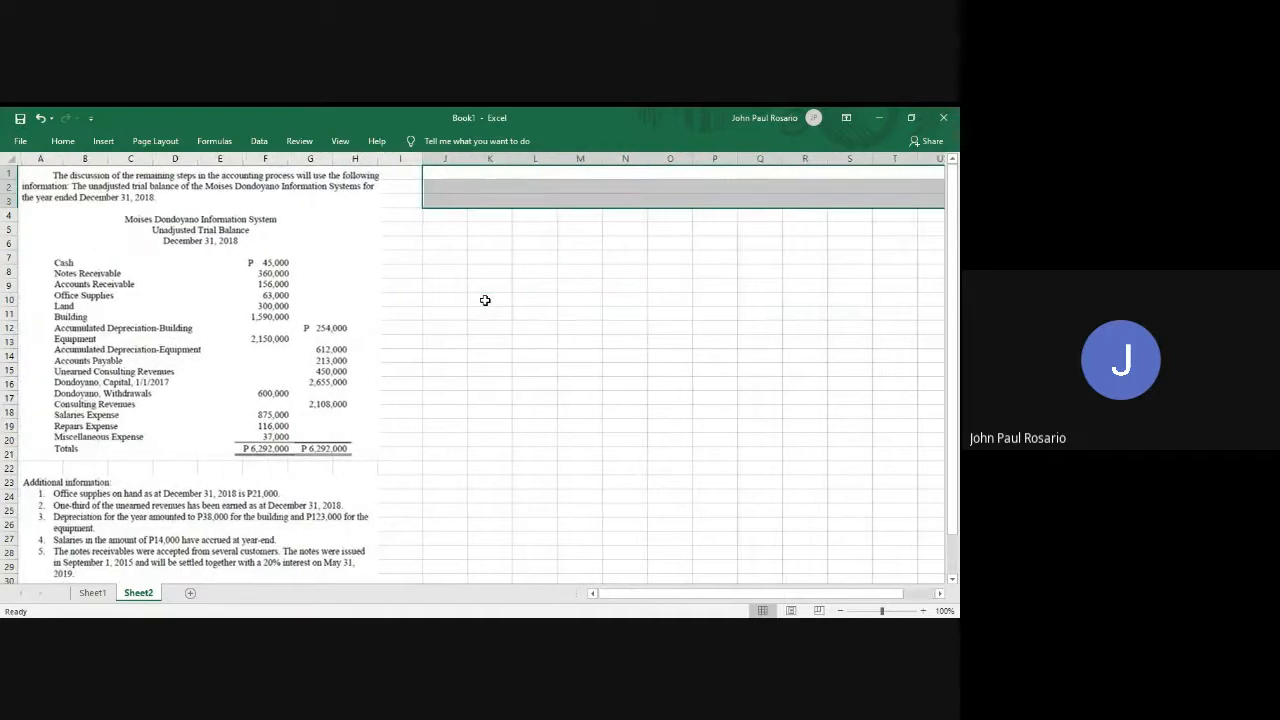
Enter the three-line heading in the merged rows: "Moises Dondoyano Information System", "Worksheet" and "December 31, 2018".
click(705, 175)
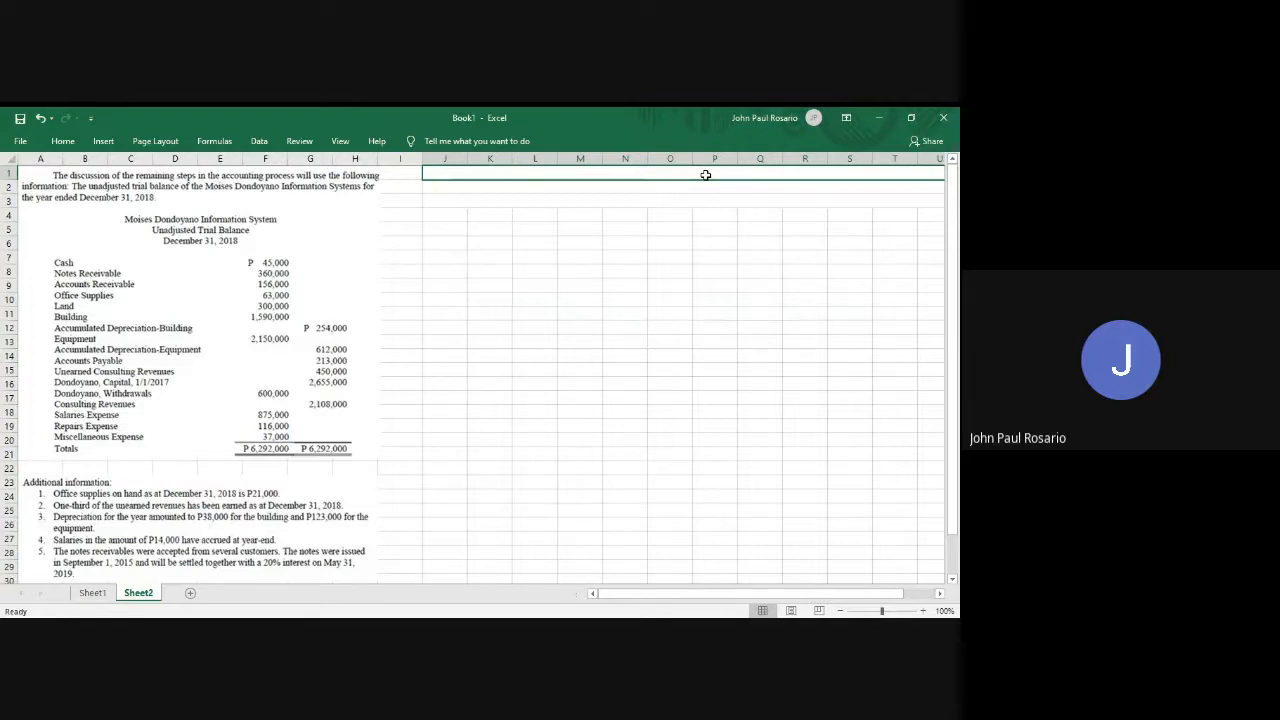
text(Moises Don)
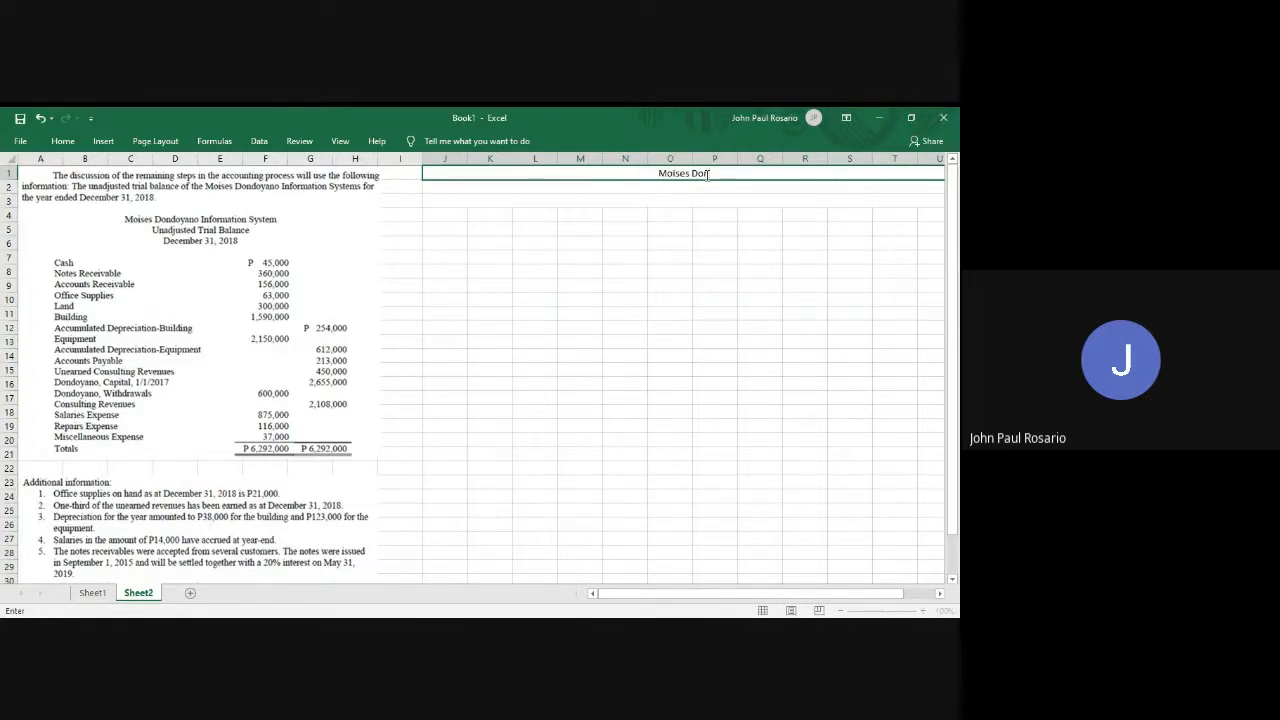
text(doyano Information System)
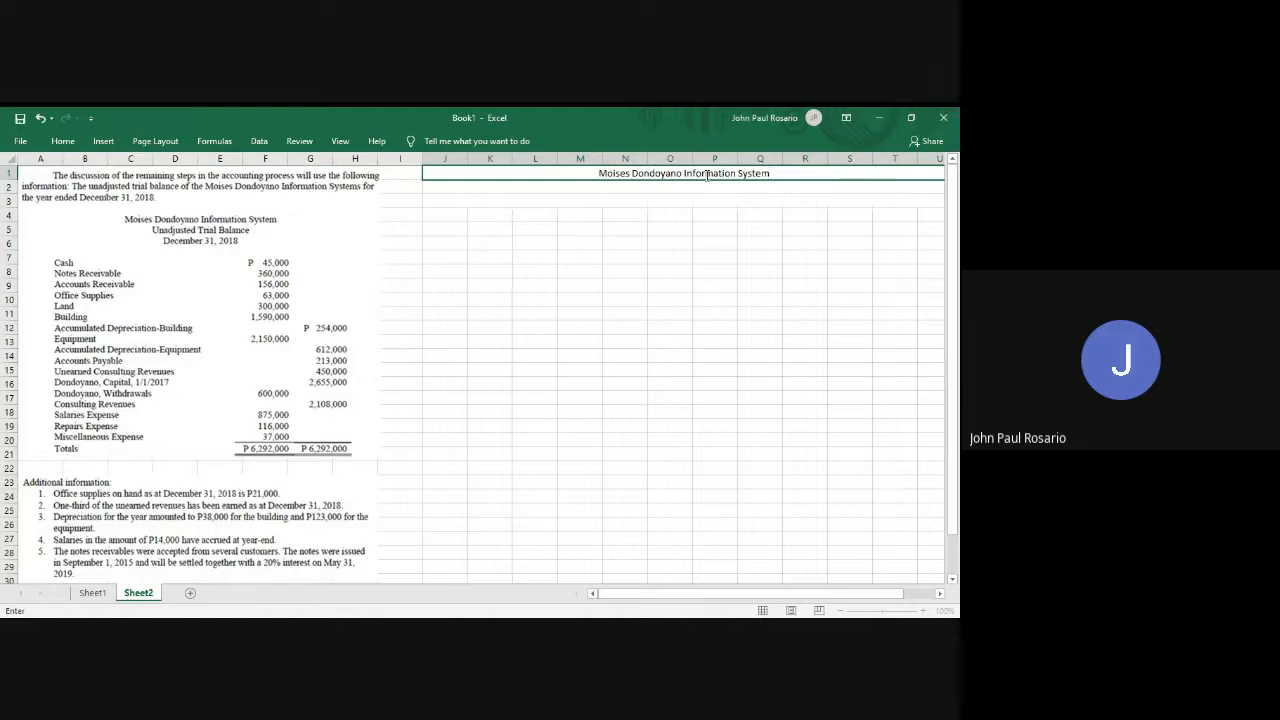
key(Return)
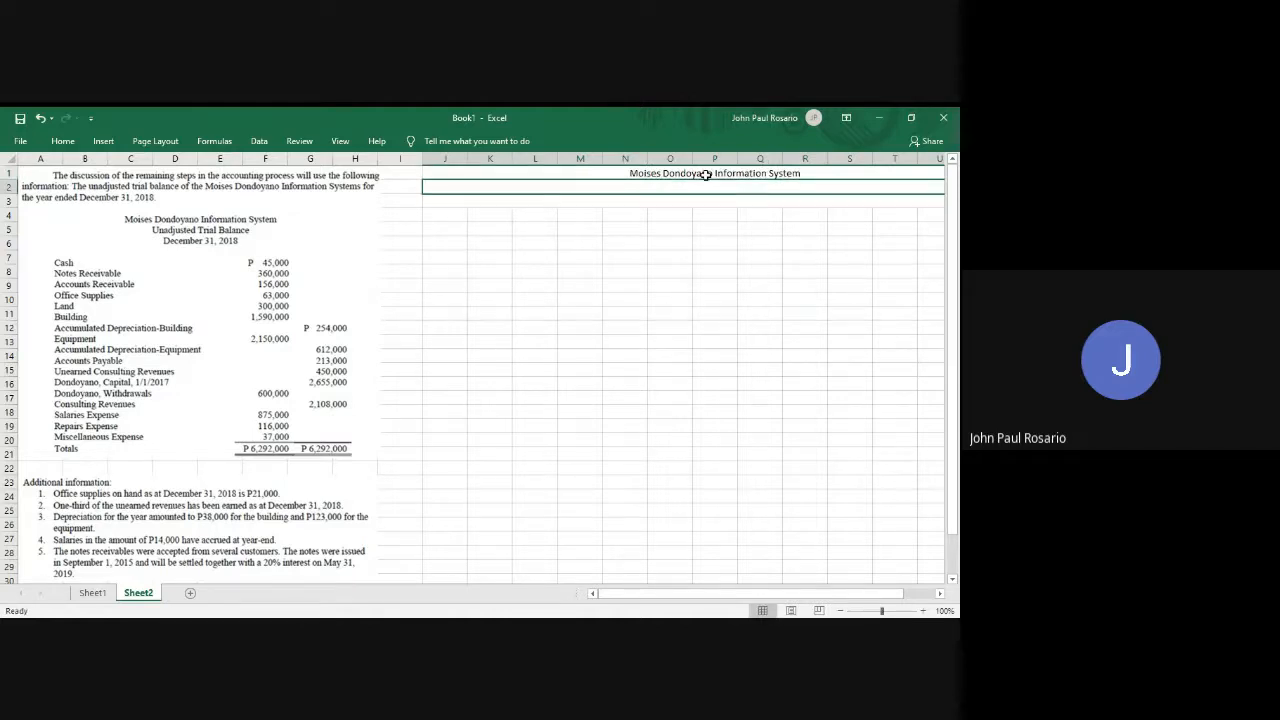
text(Worksheet)
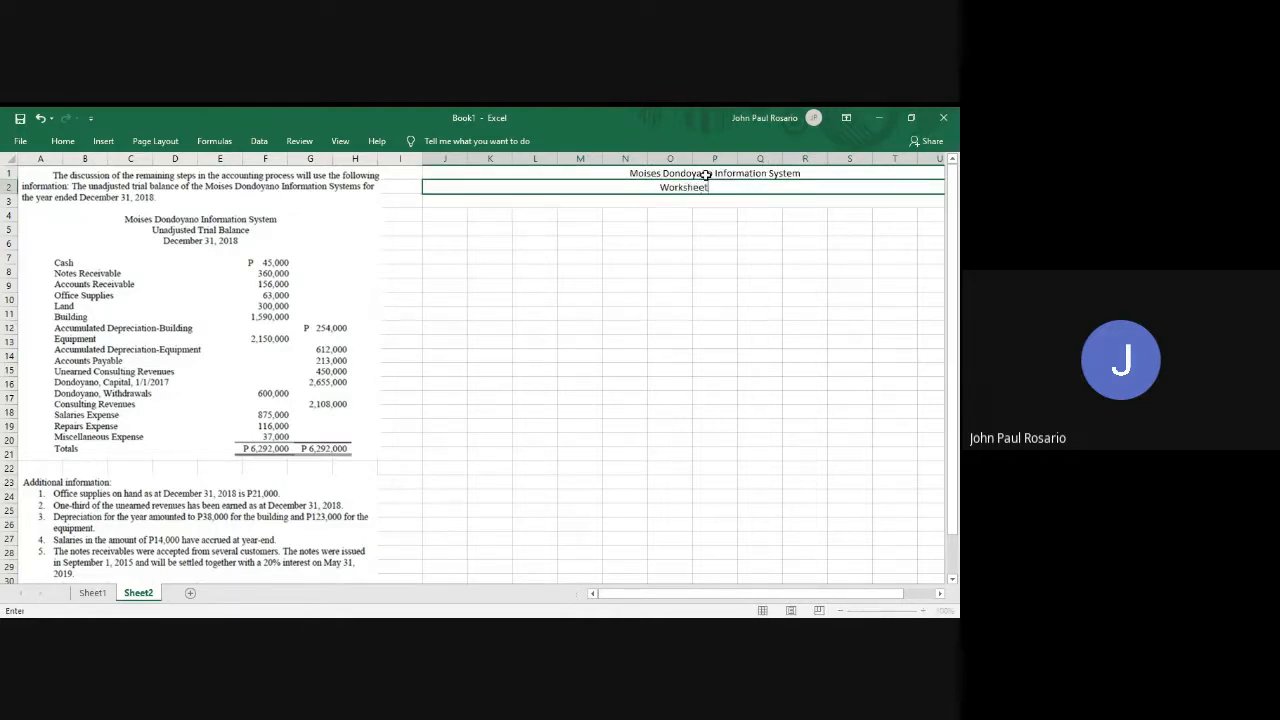
key(Return)
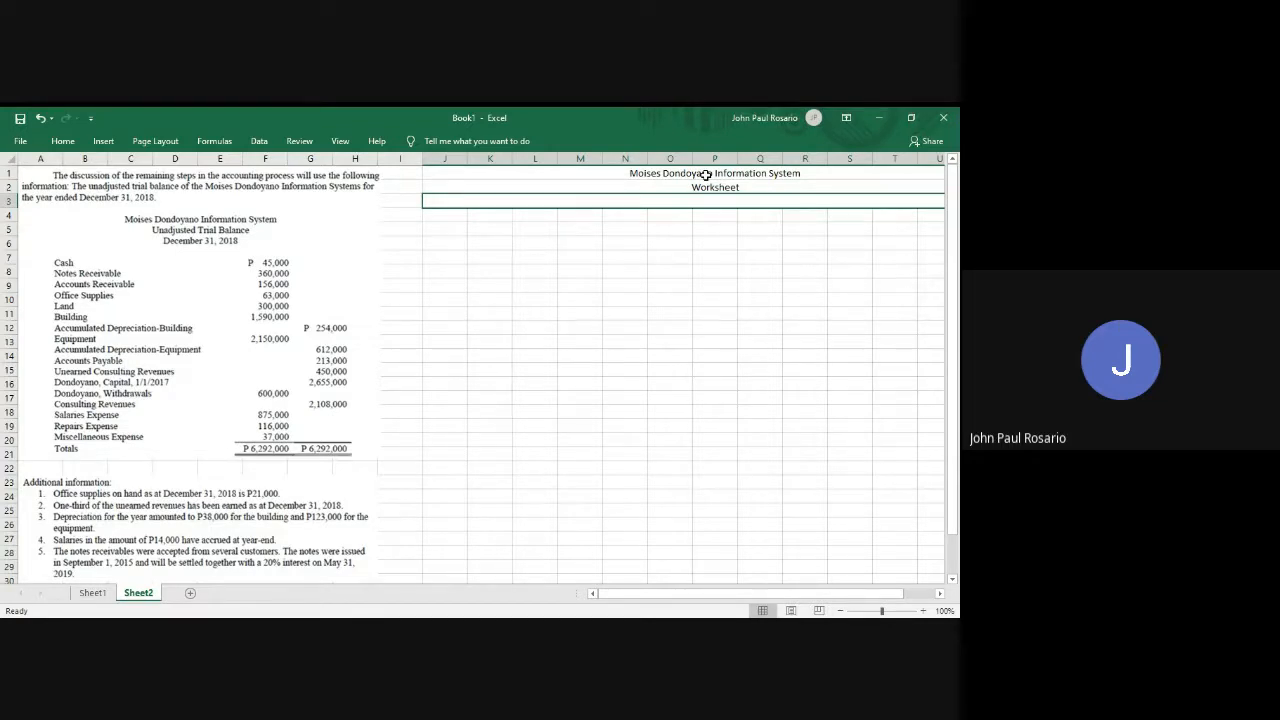
text(December 31,)
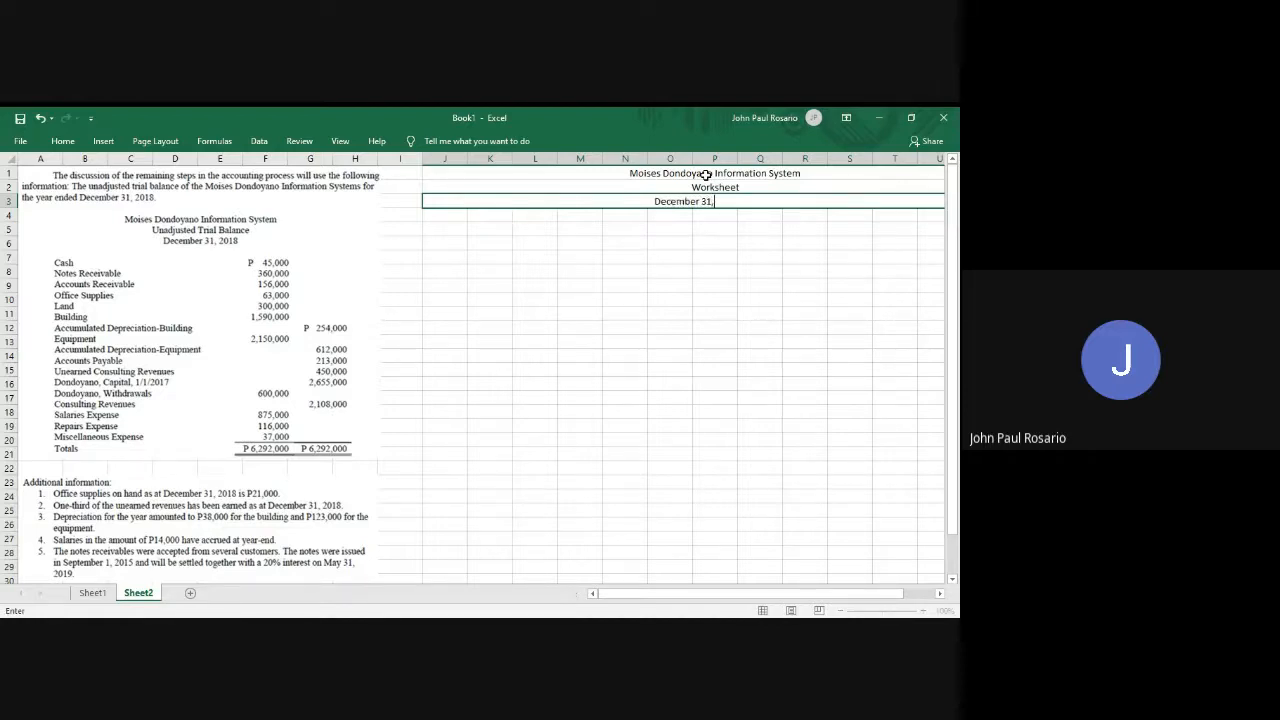
text( 2018)
key(Return)
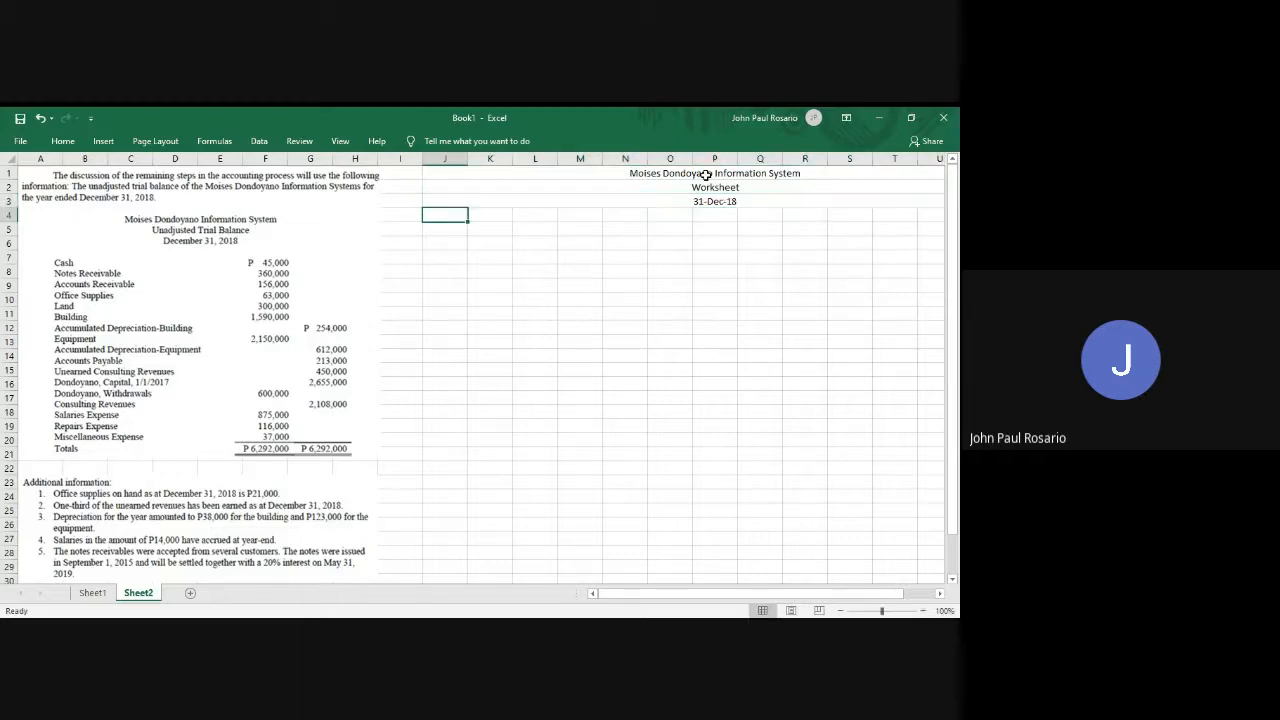
click(706, 175)
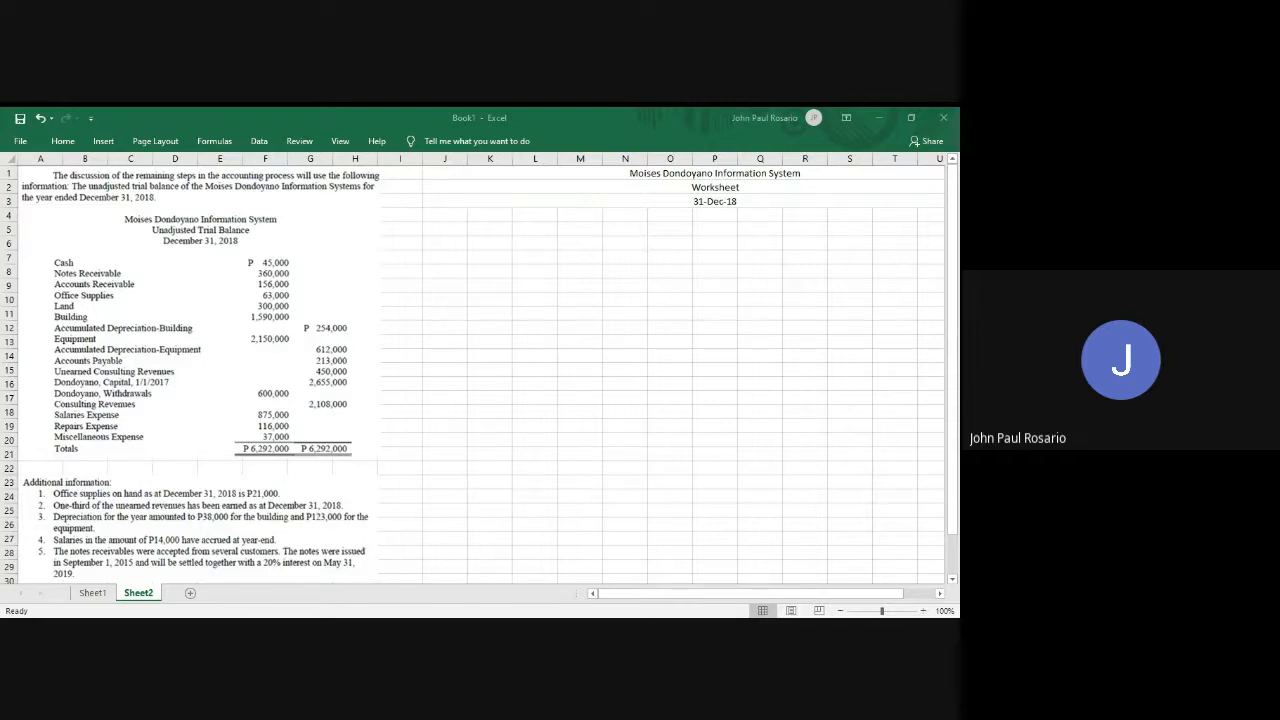
key(alt+Tab)
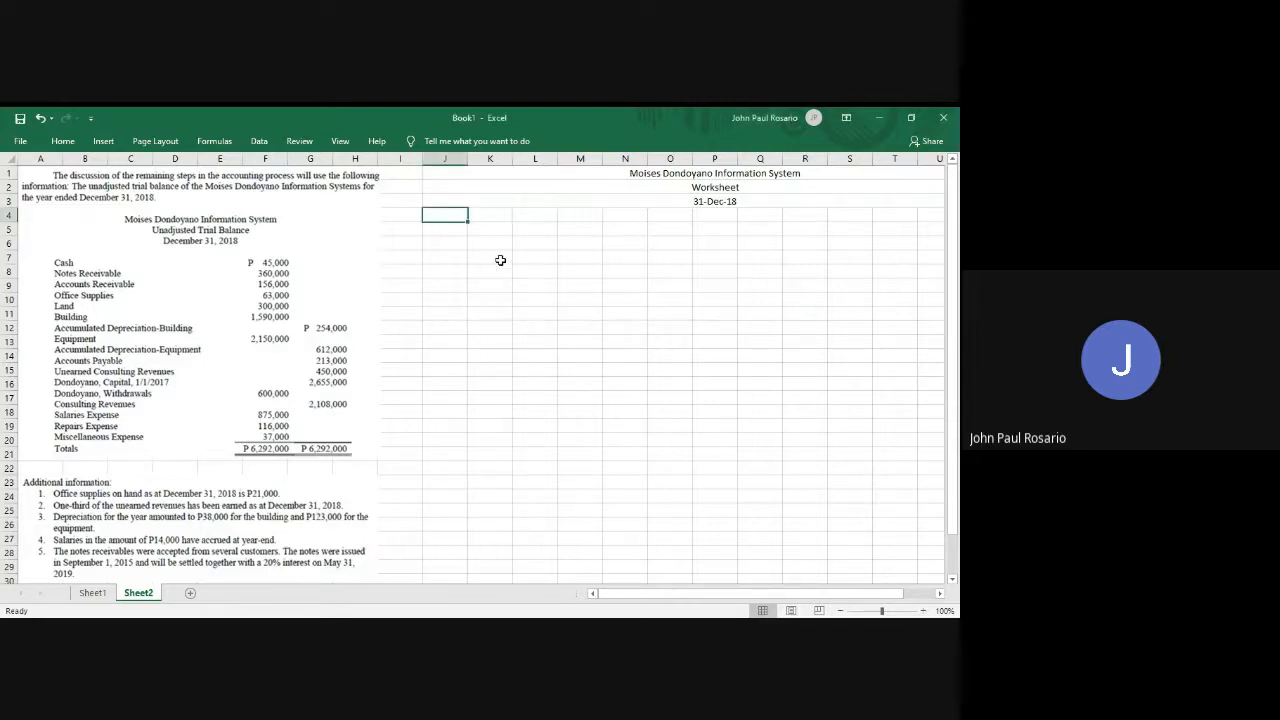
key(alt+Tab)
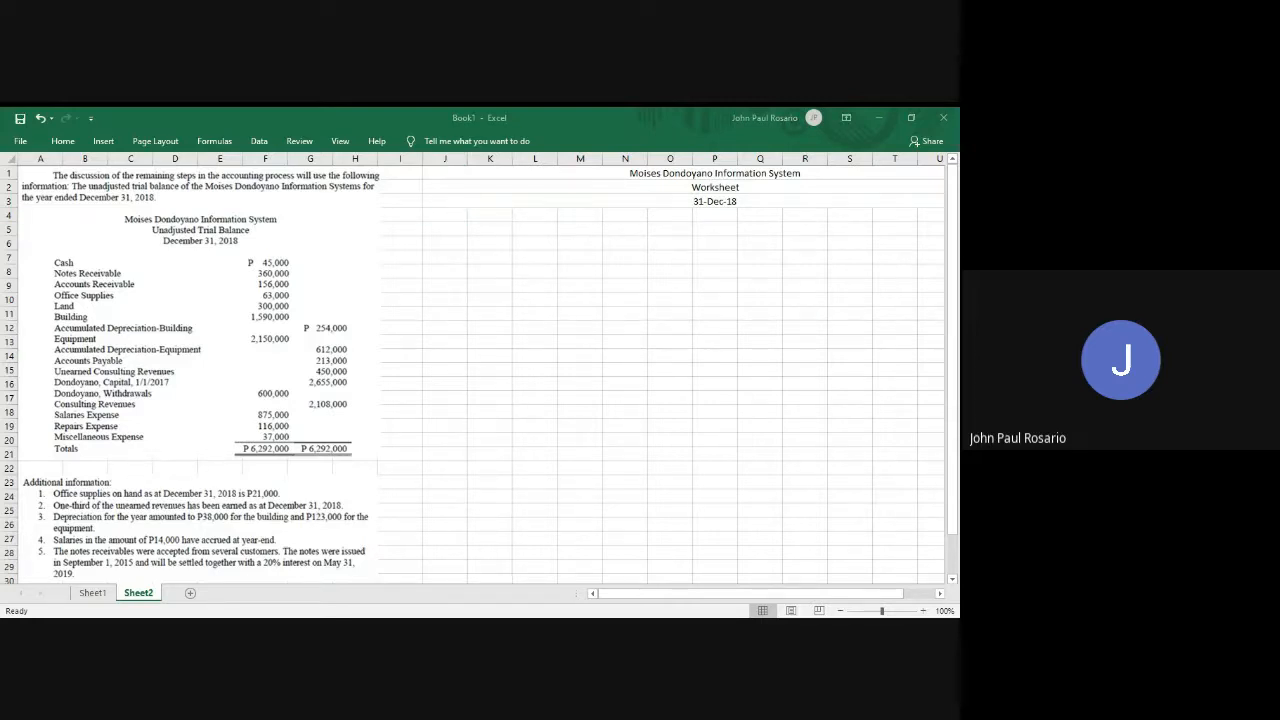
key(alt+Tab)
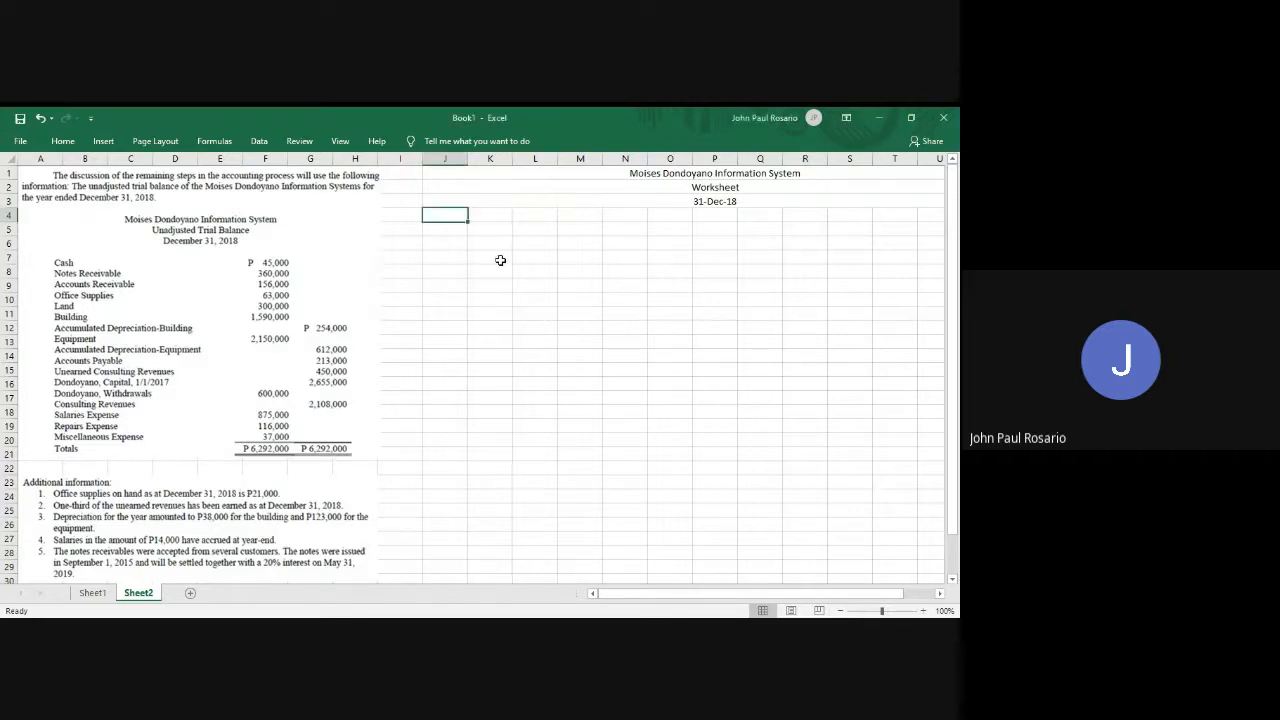
Enter the column header "Account" in cell J5 below the worksheet heading.
key(Down)
text(Account)
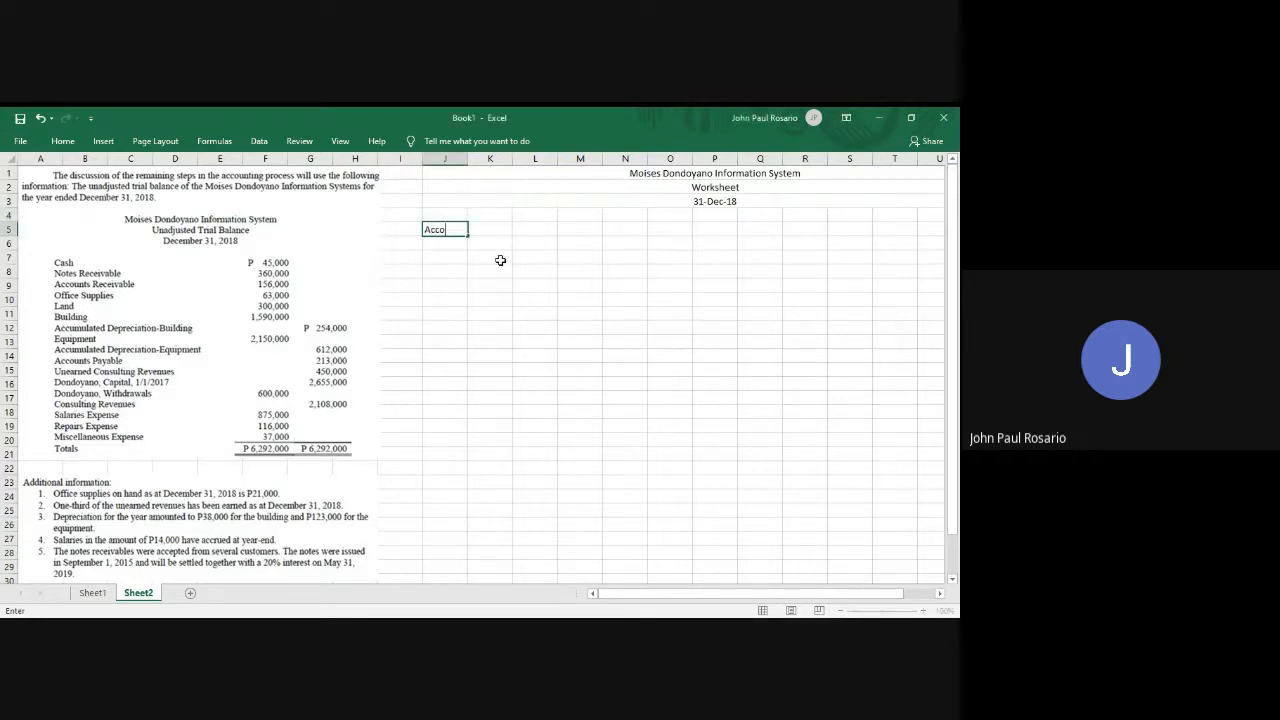
click(712, 201)
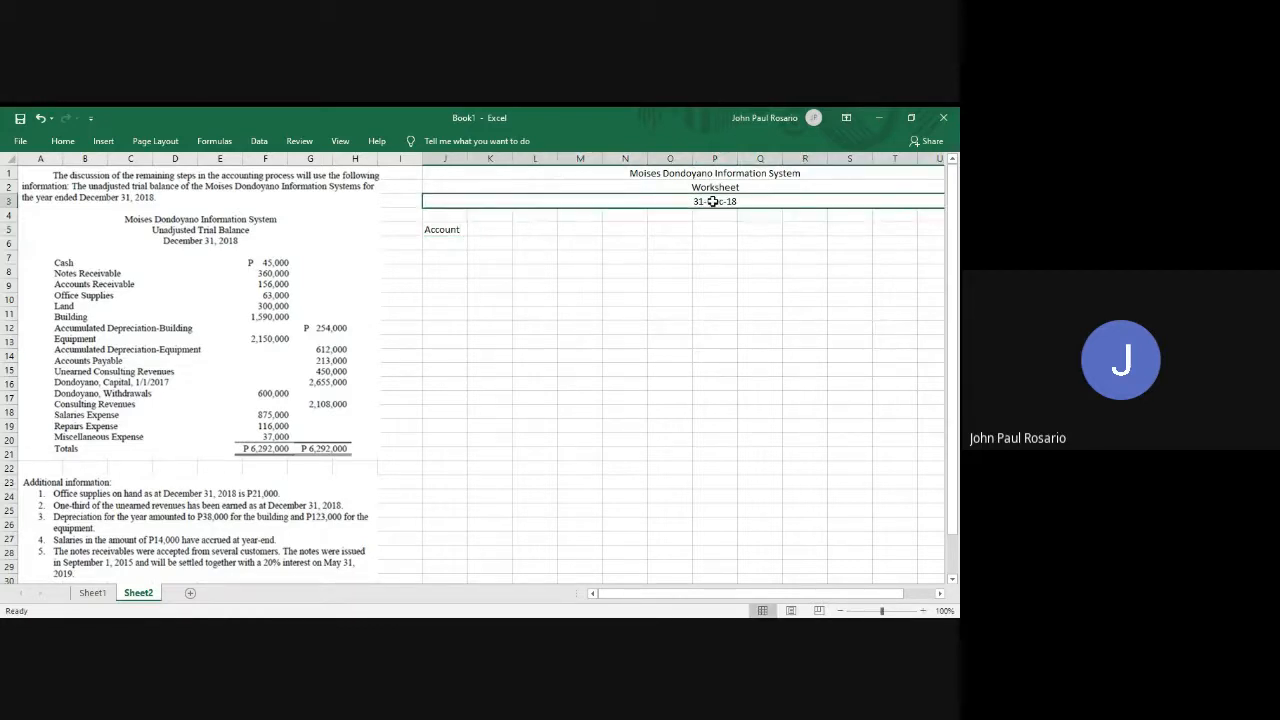
Re-enter the date in the third heading row as the text "December 31, 2018".
text('December)
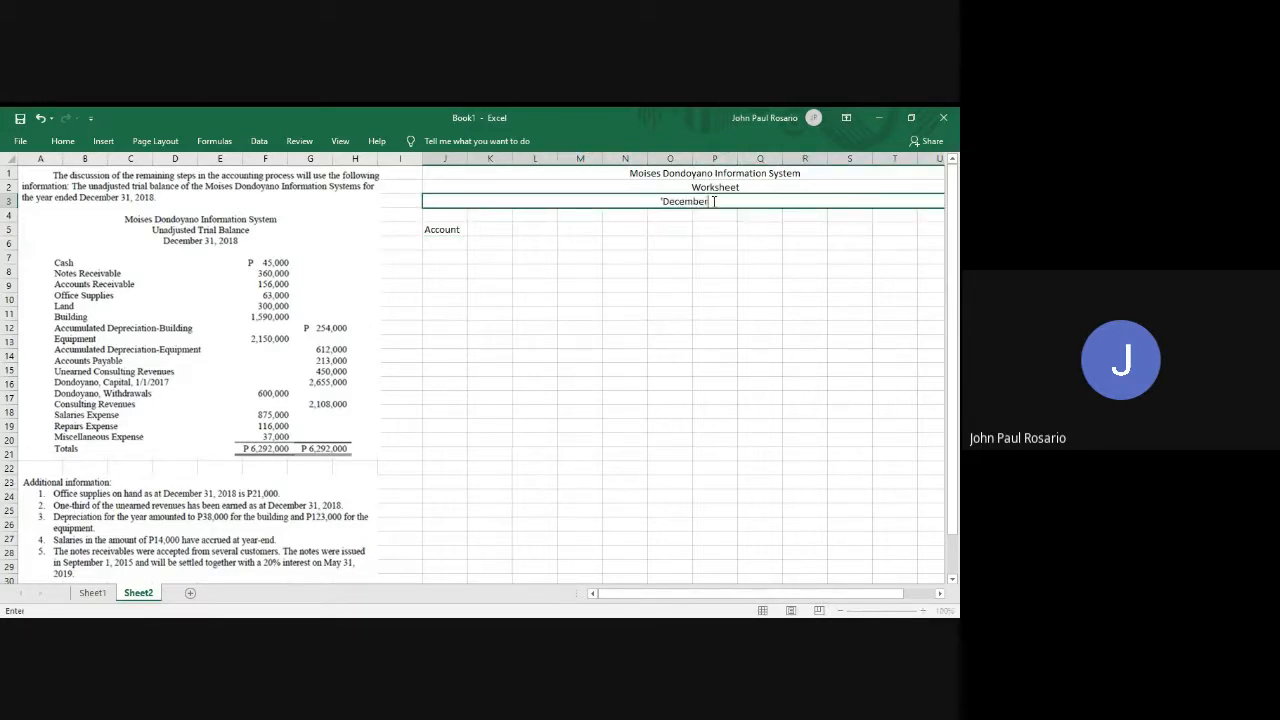
text( 131, 2018)
key(Return)
key(Return)
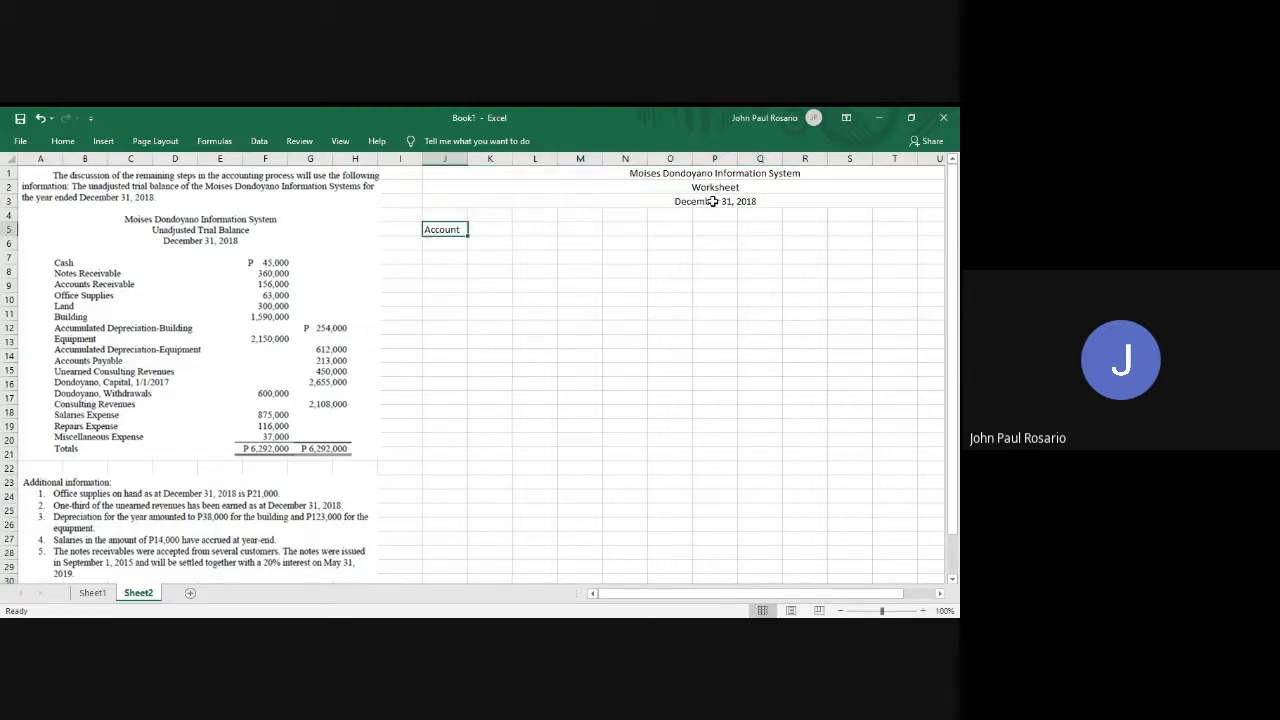
Change the header in cell J5 to "Account Titles" and widen column J to roughly four times its width.
key(F2)
text(Titles)
key(Return)
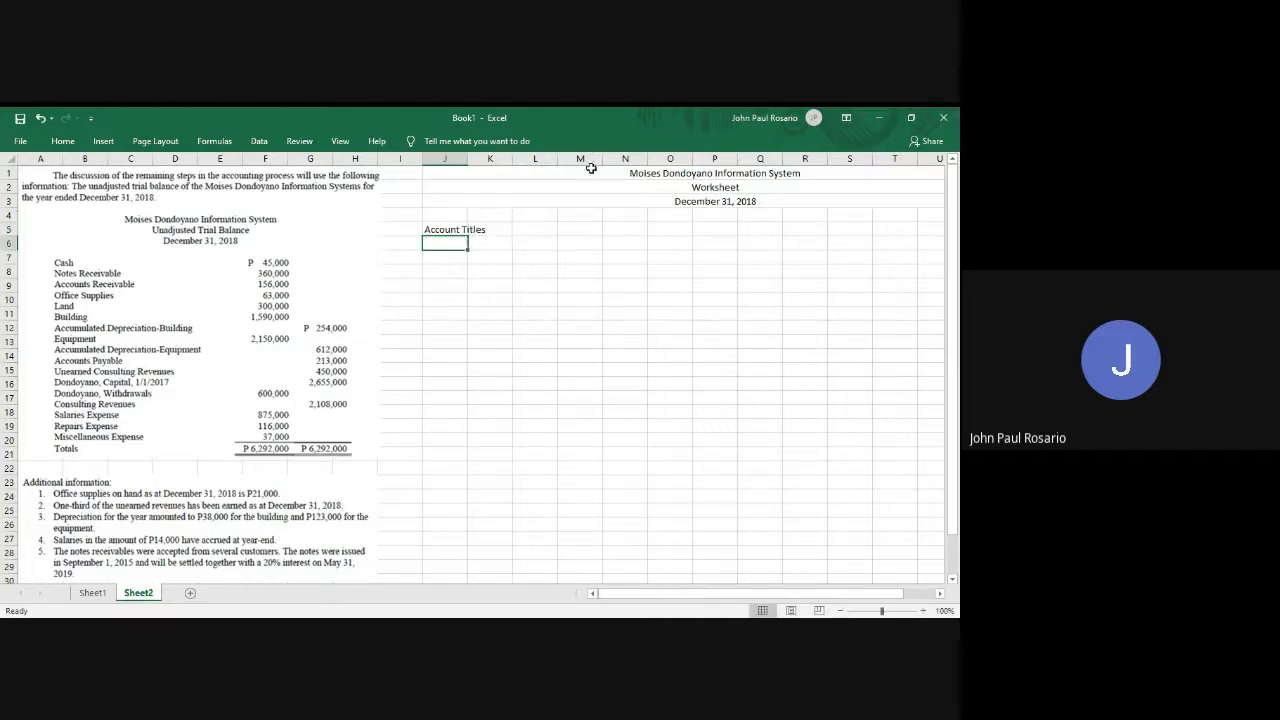
drag(467, 160, 603, 174)
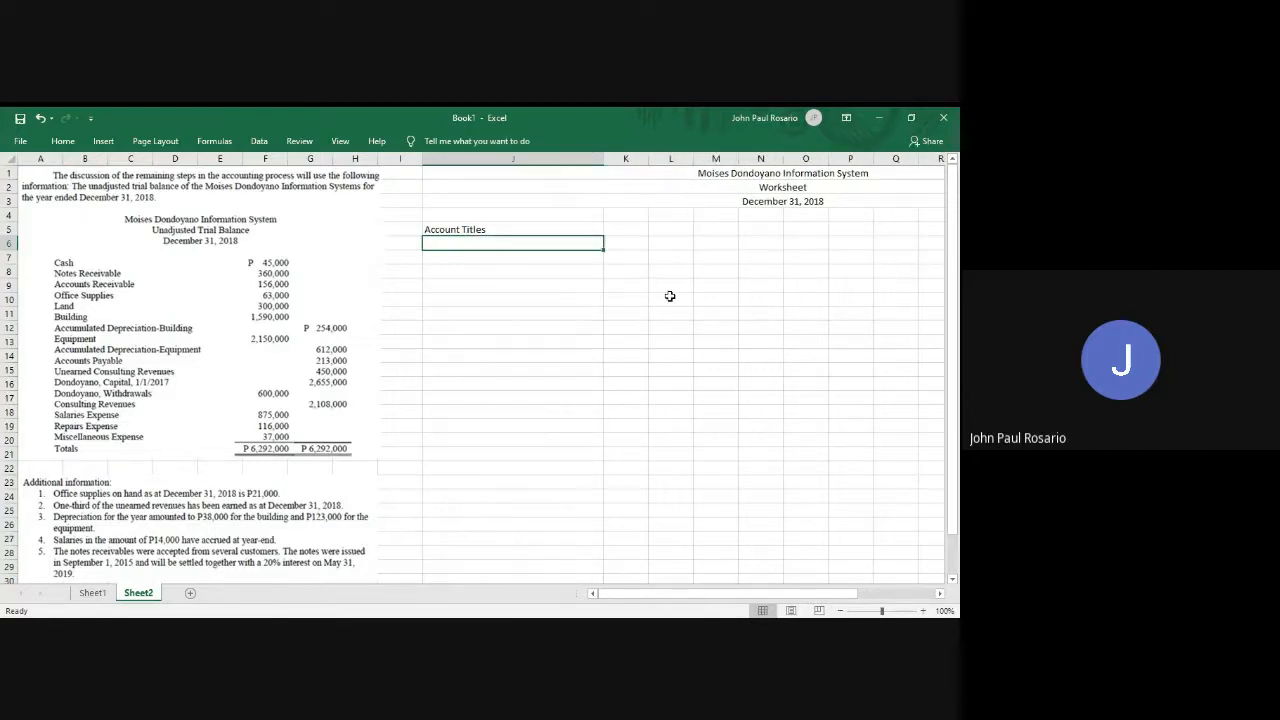
key(alt+Tab)
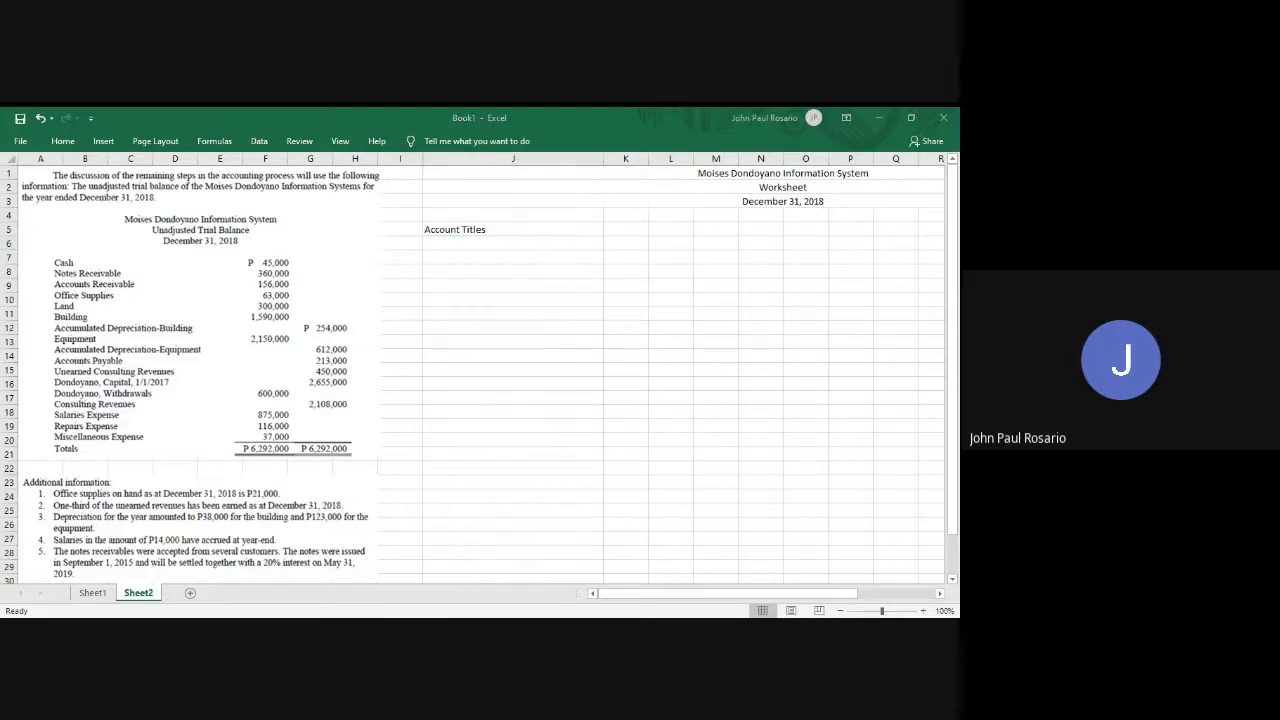
key(alt+Tab)
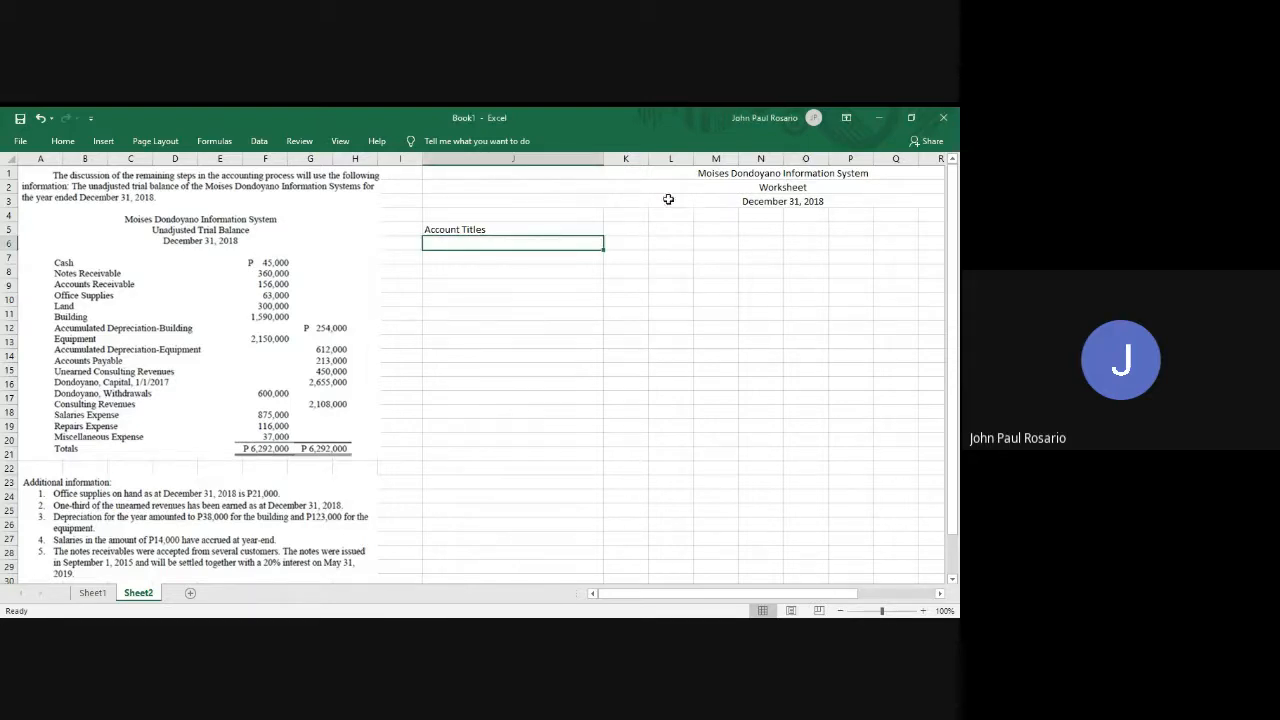
Merge and center cells K5:L5 and enter the header "Unadjusted Trial Balance" in them.
drag(671, 231, 640, 233)
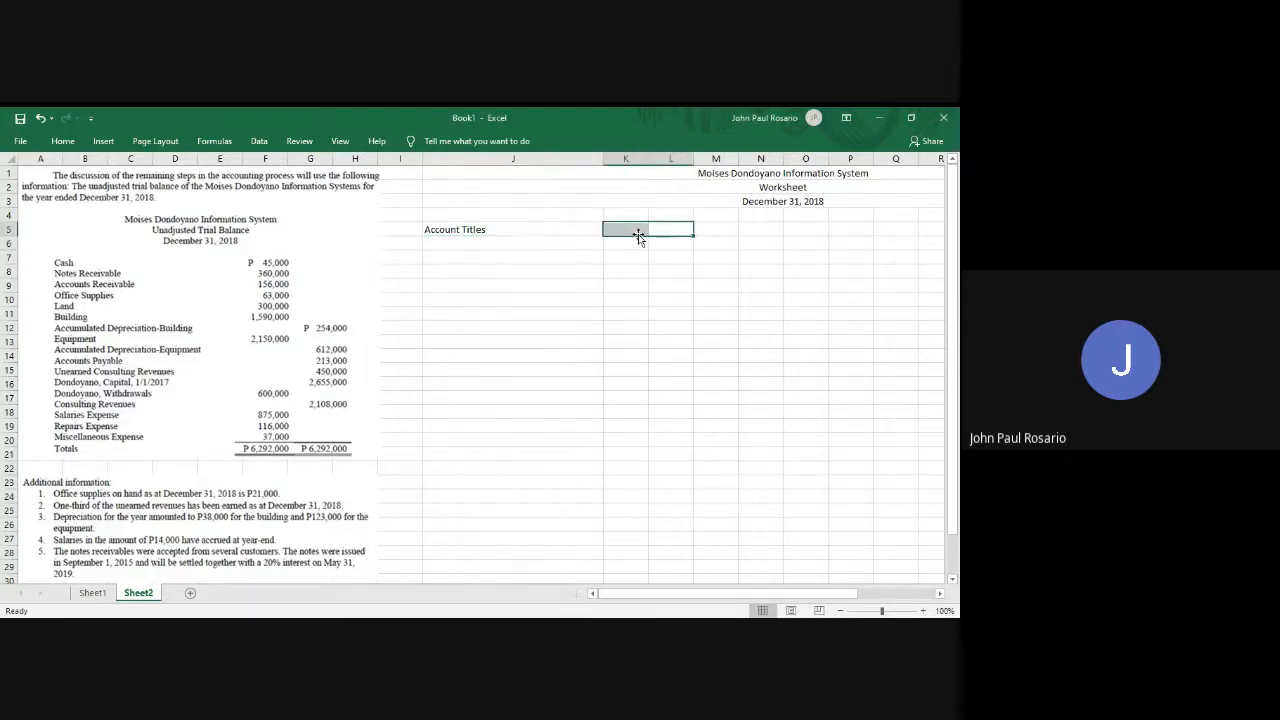
text(hmc)
key(Return)
key(alt)
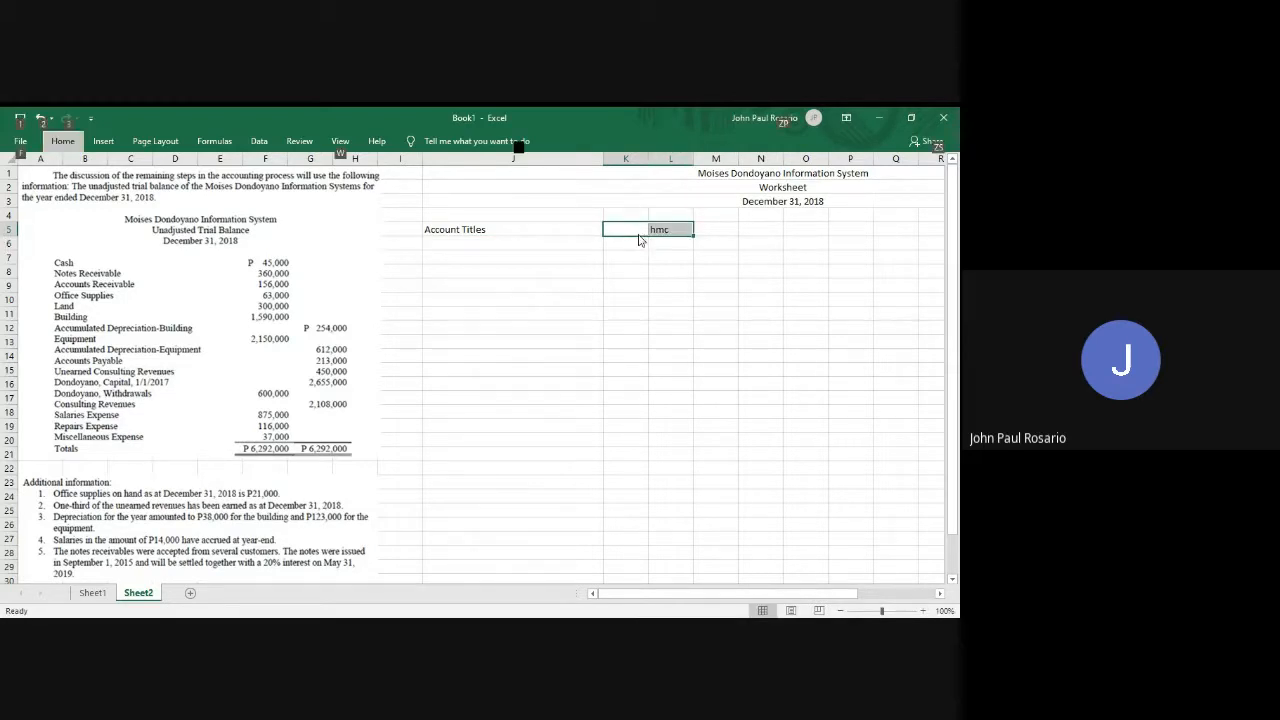
key(h)
key(m)
key(c)
key(Return)
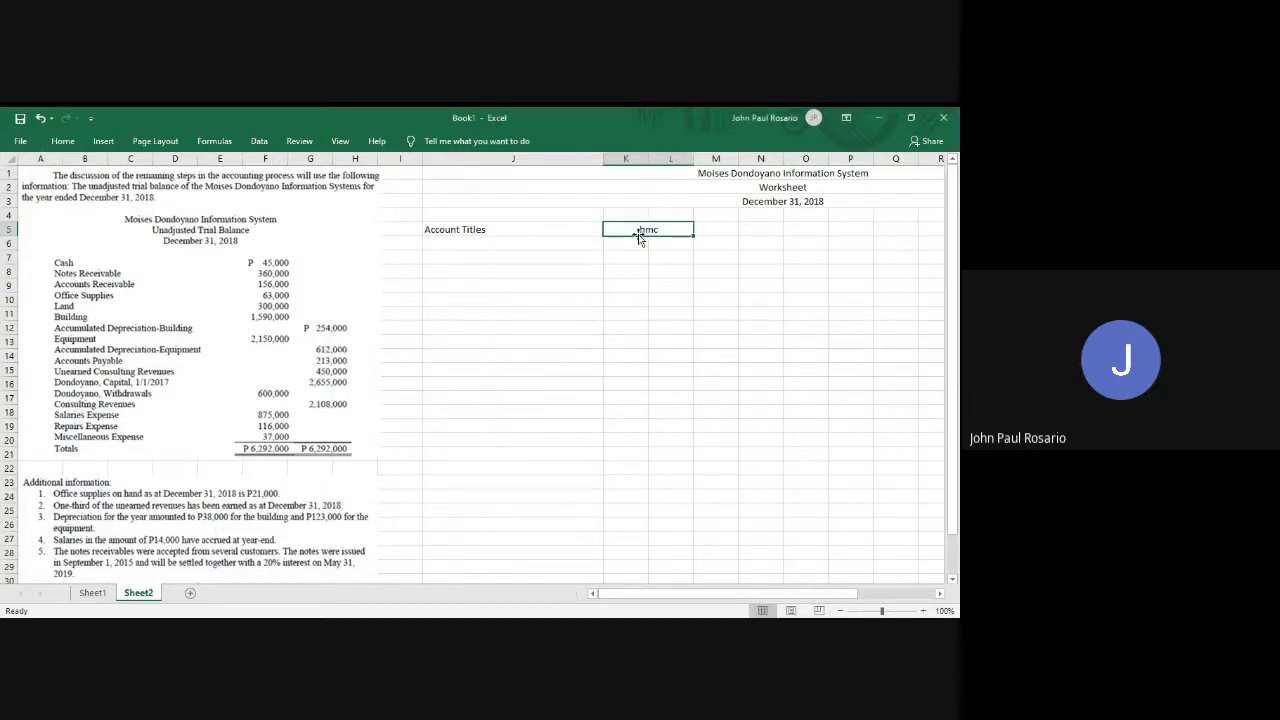
text(Unadjusted Trial Balance)
key(Return)
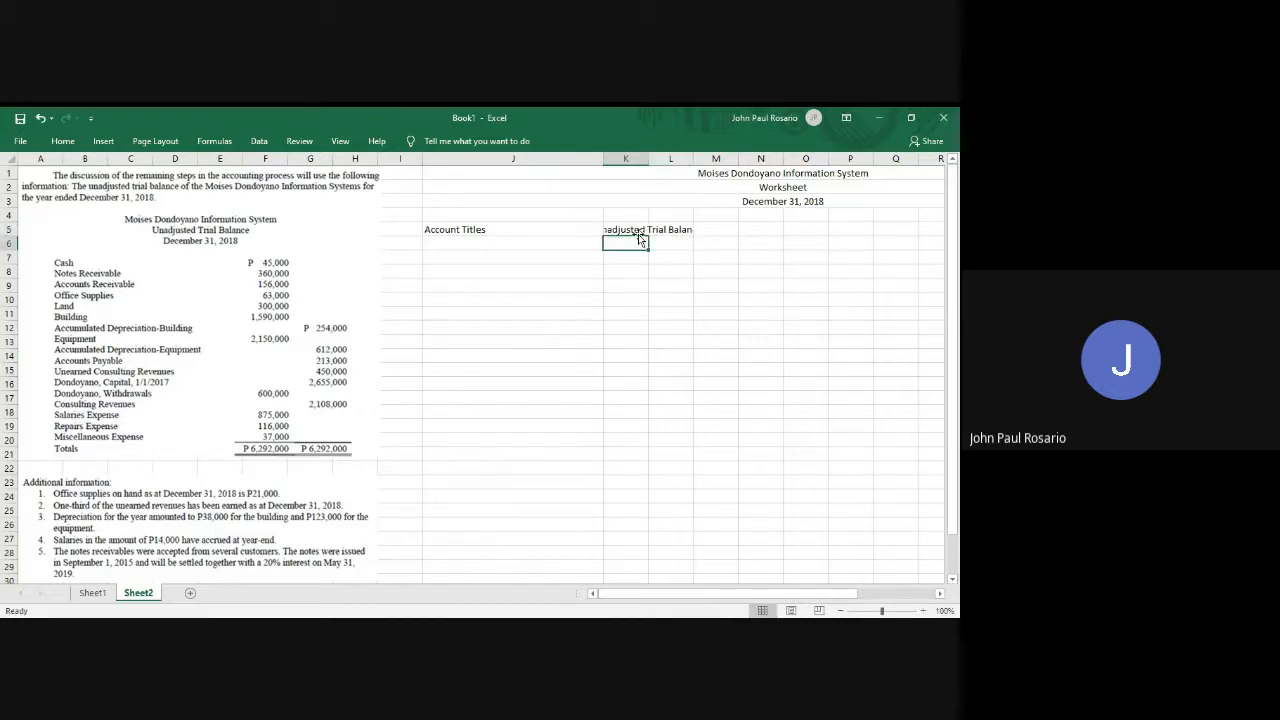
Widen columns K and L so the "Unadjusted Trial Balance" header fits completely.
drag(648, 159, 713, 162)
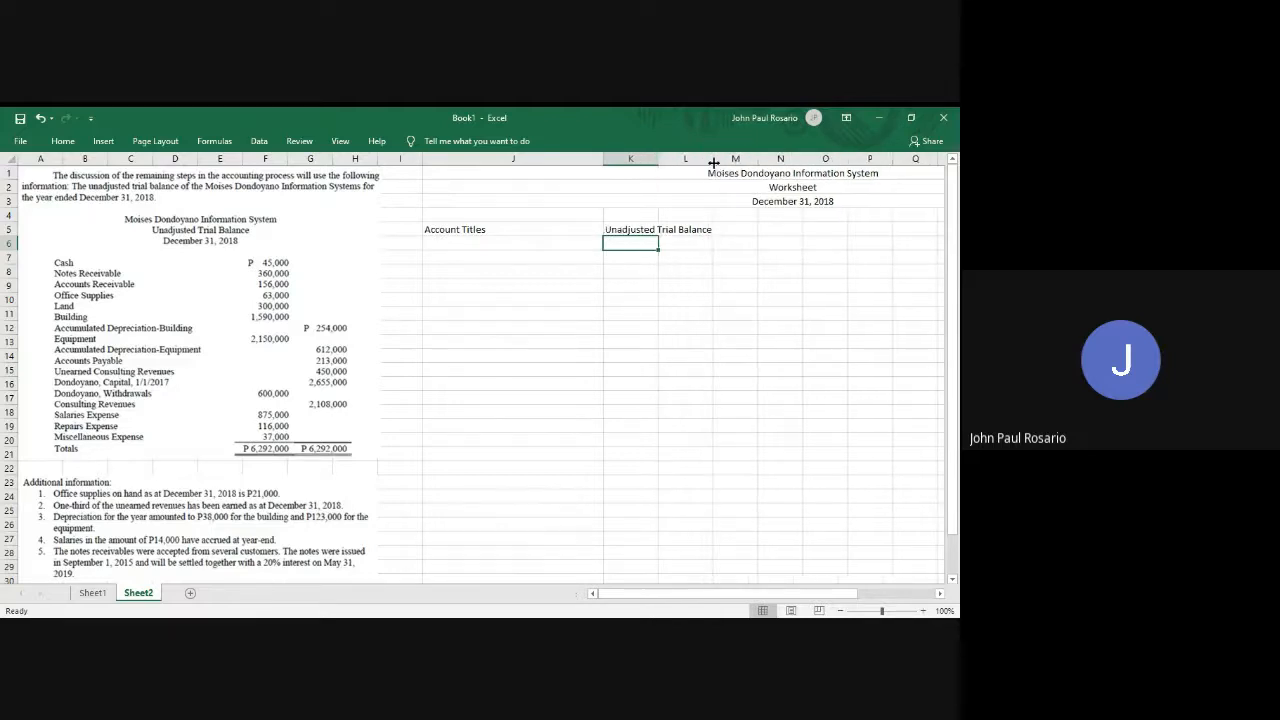
key(alt+Tab)
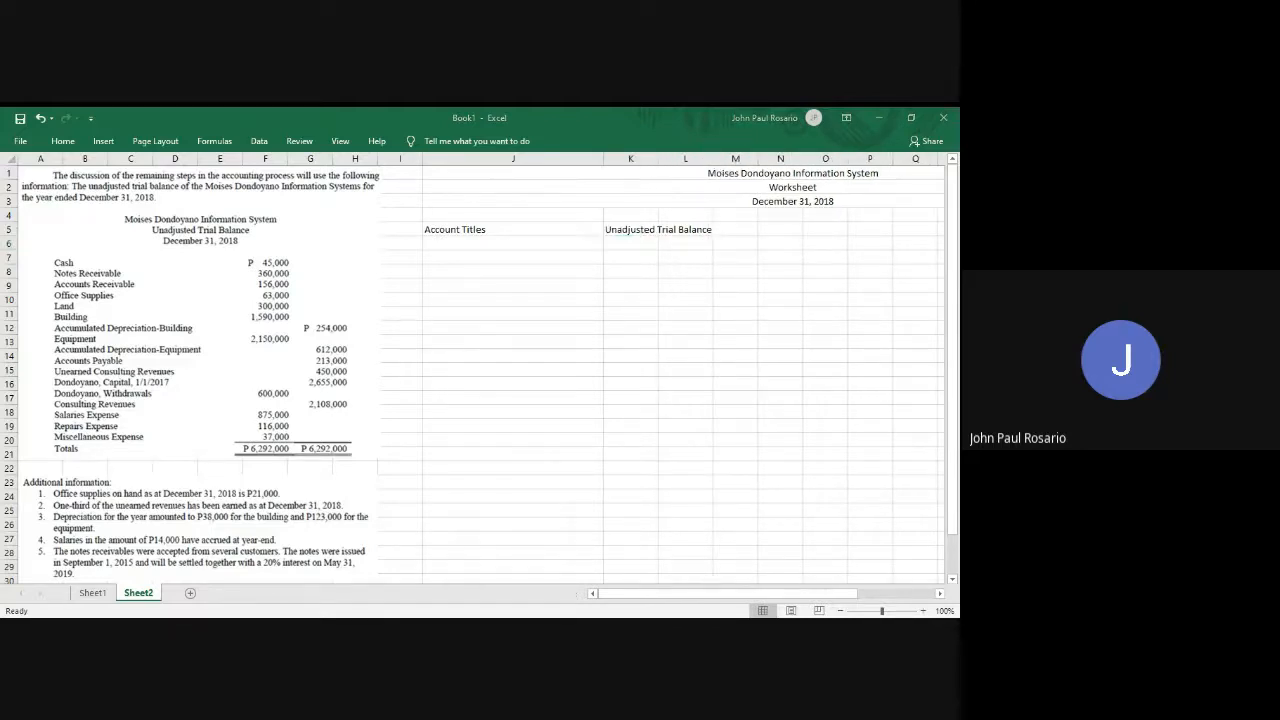
key(alt+Tab)
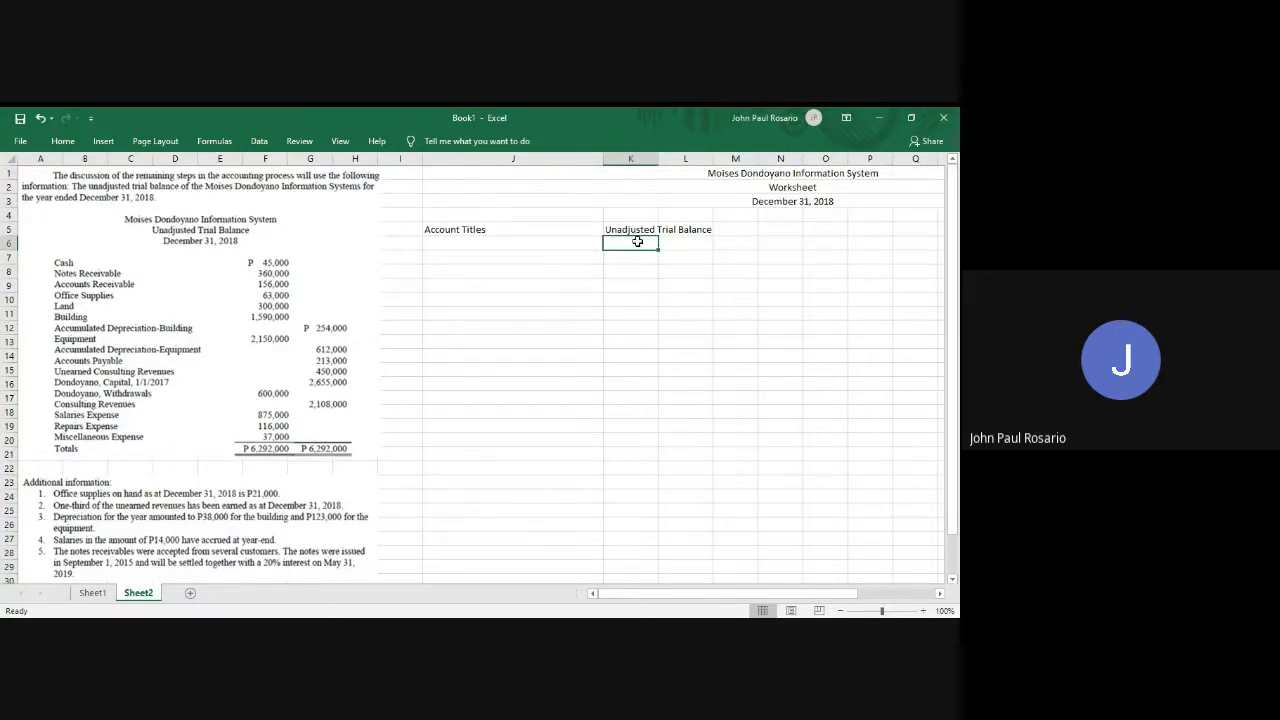
Enter "Debit" in K6 and "Credit" in L6 and center both subheaders.
text(Debit)
key(Tab)
text(C)
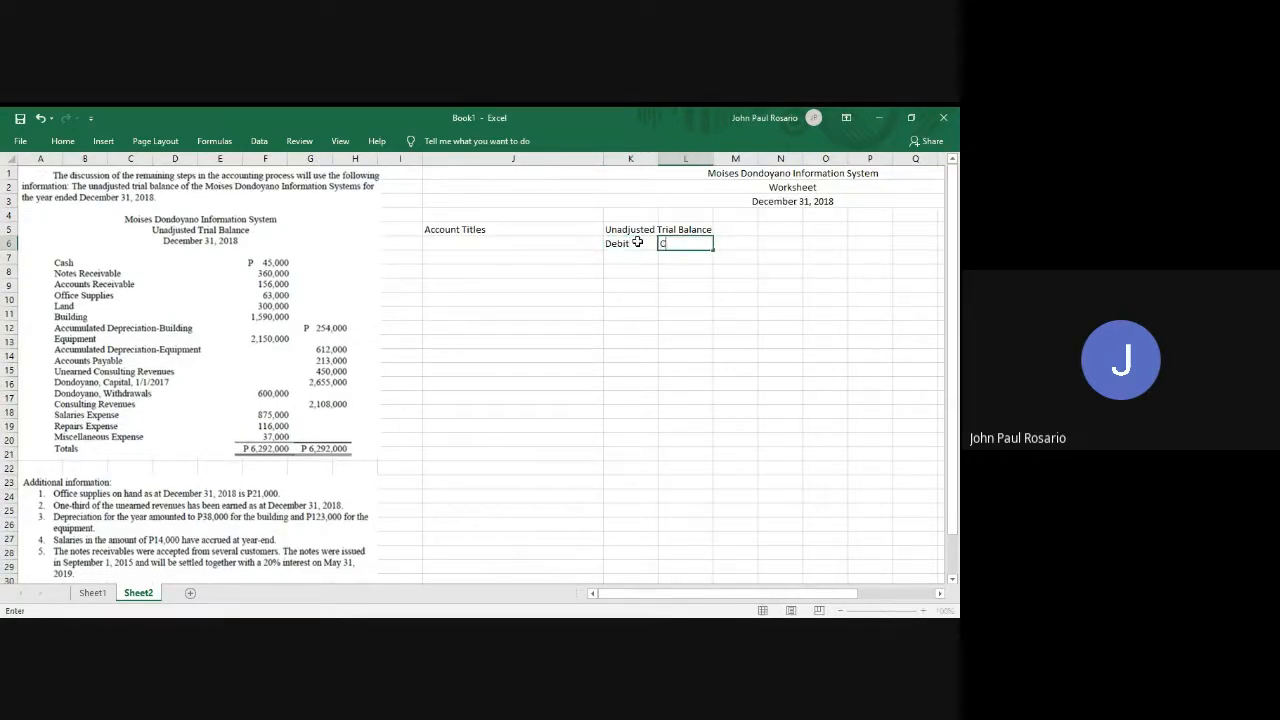
text(redit)
key(Return)
key(Up)
key(shift+Right)
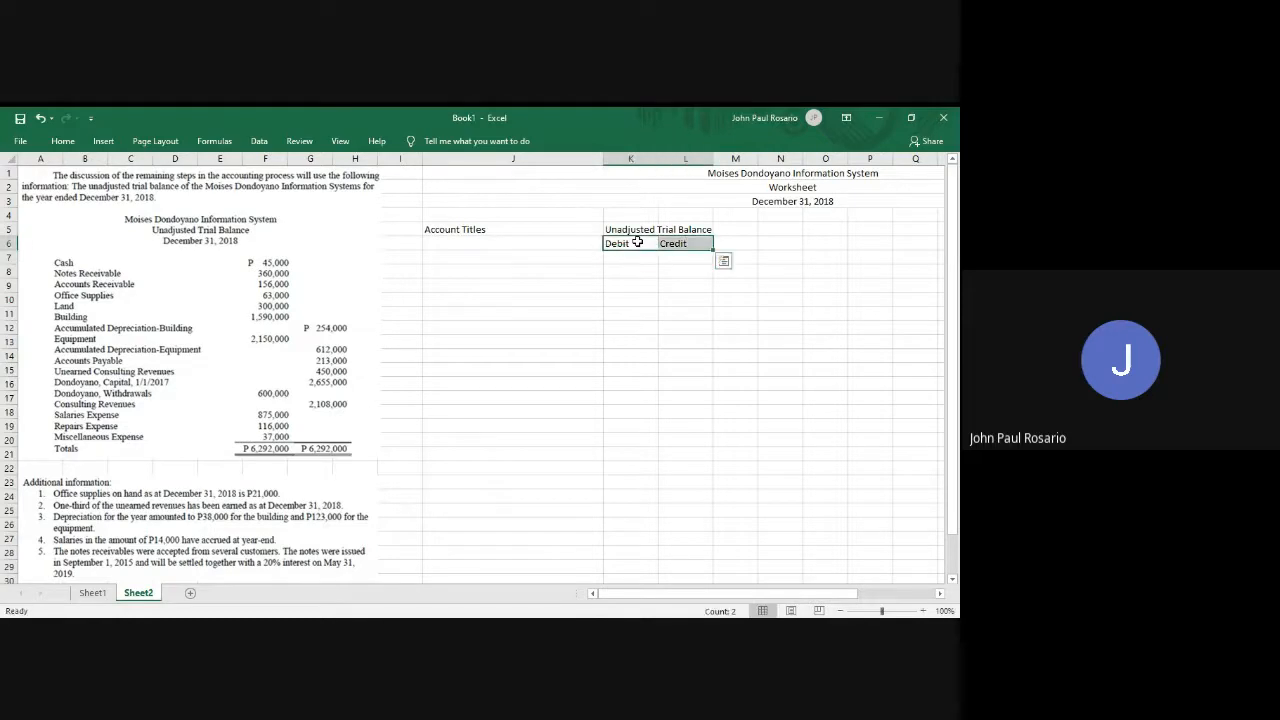
key(alt+h)
key(a)
key(c)
Merge and center cells M5:P5 and enter the header "Adjustments" in them.
key(Right)
key(Right)
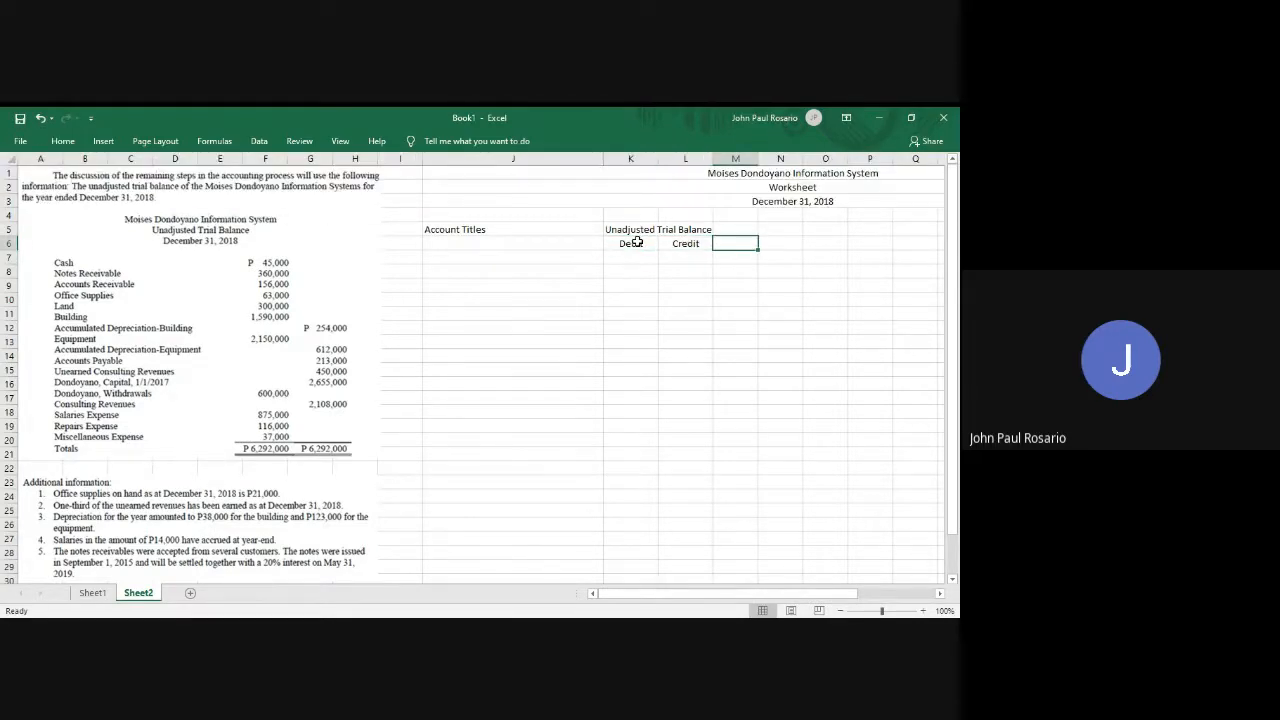
key(Up)
key(shift+Right)
key(shift+Right)
key(shift+Right)
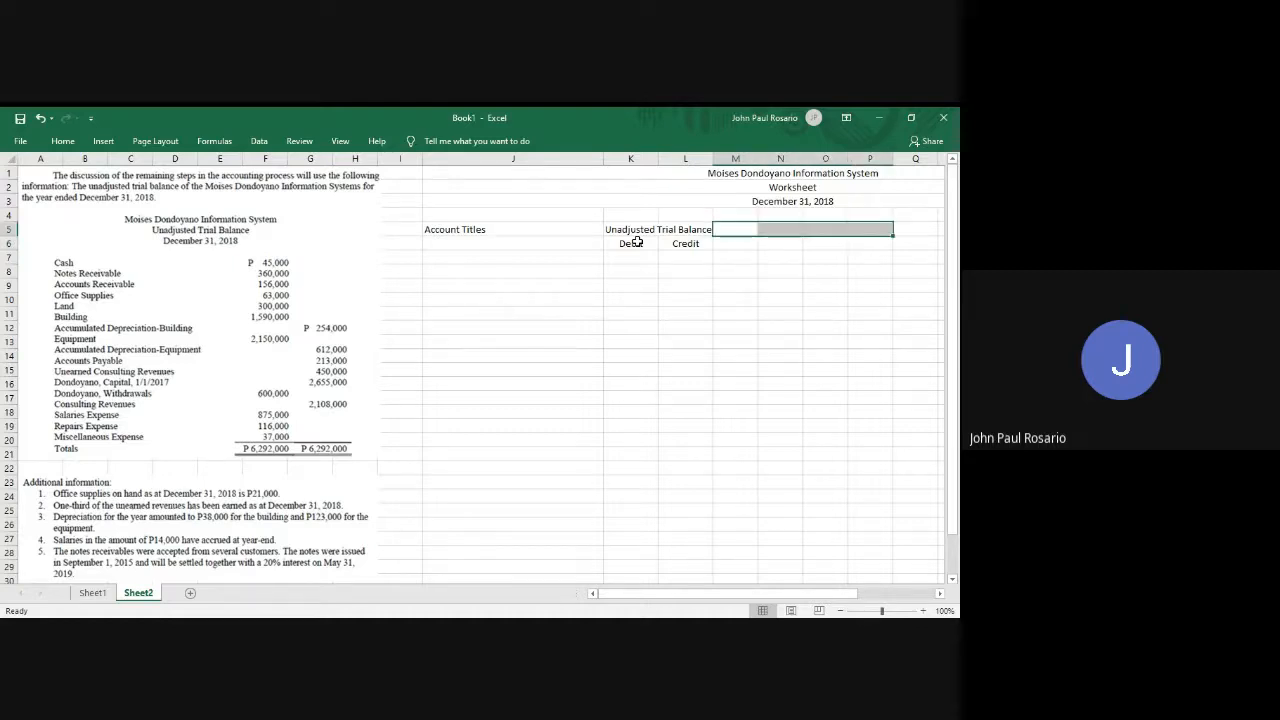
key(alt+h)
text(mc)
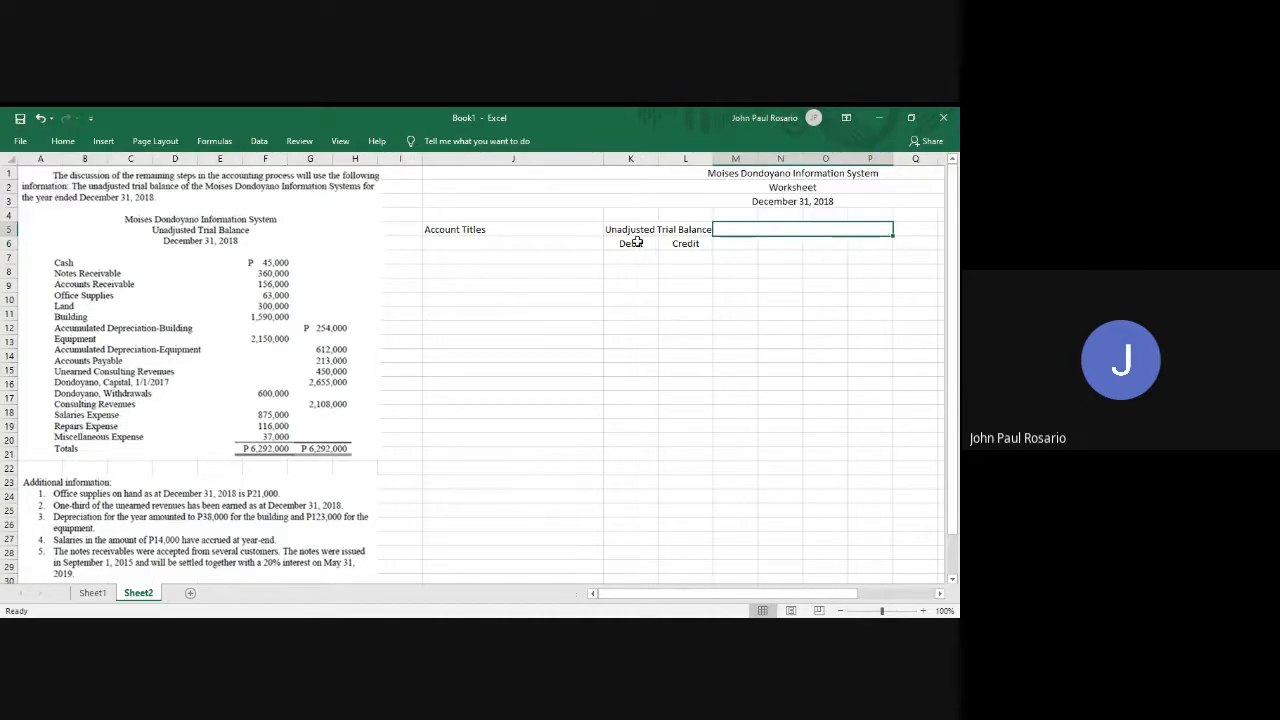
text(Adjustmen)
text(ts)
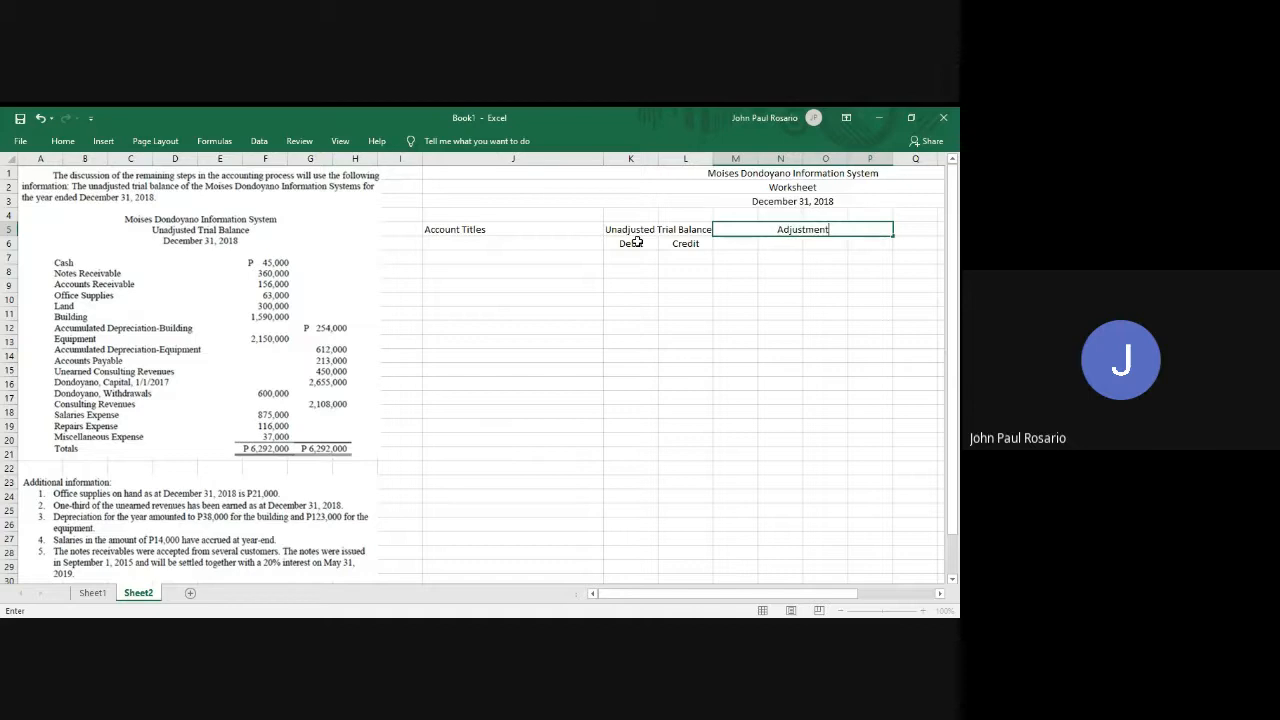
key(Return)
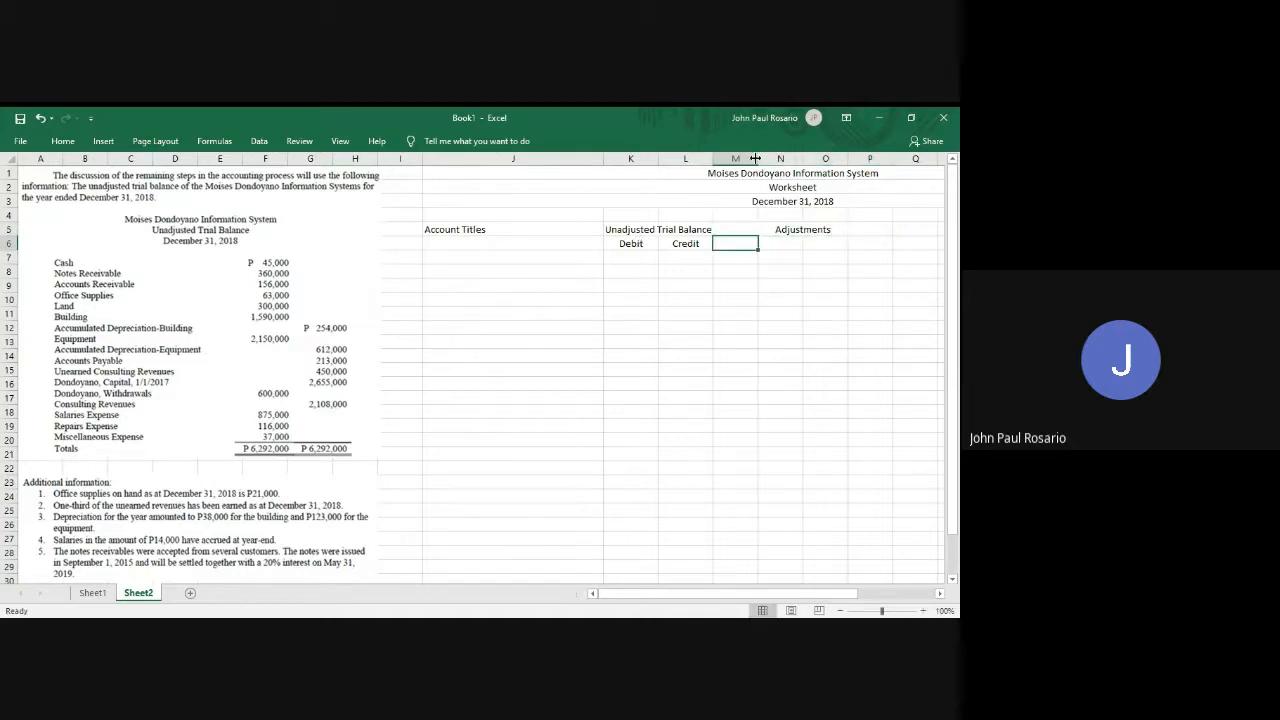
Narrow columns M and O under the "Adjustments" header to slim columns.
drag(758, 159, 722, 165)
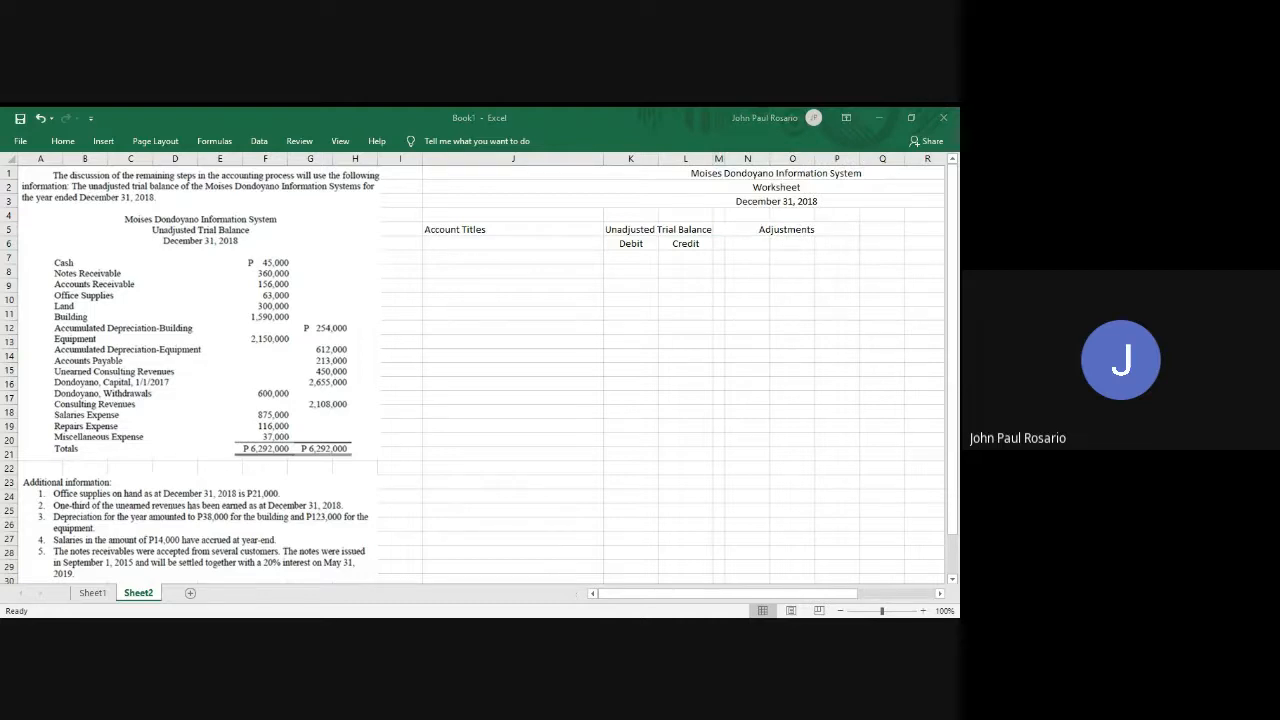
click(626, 373)
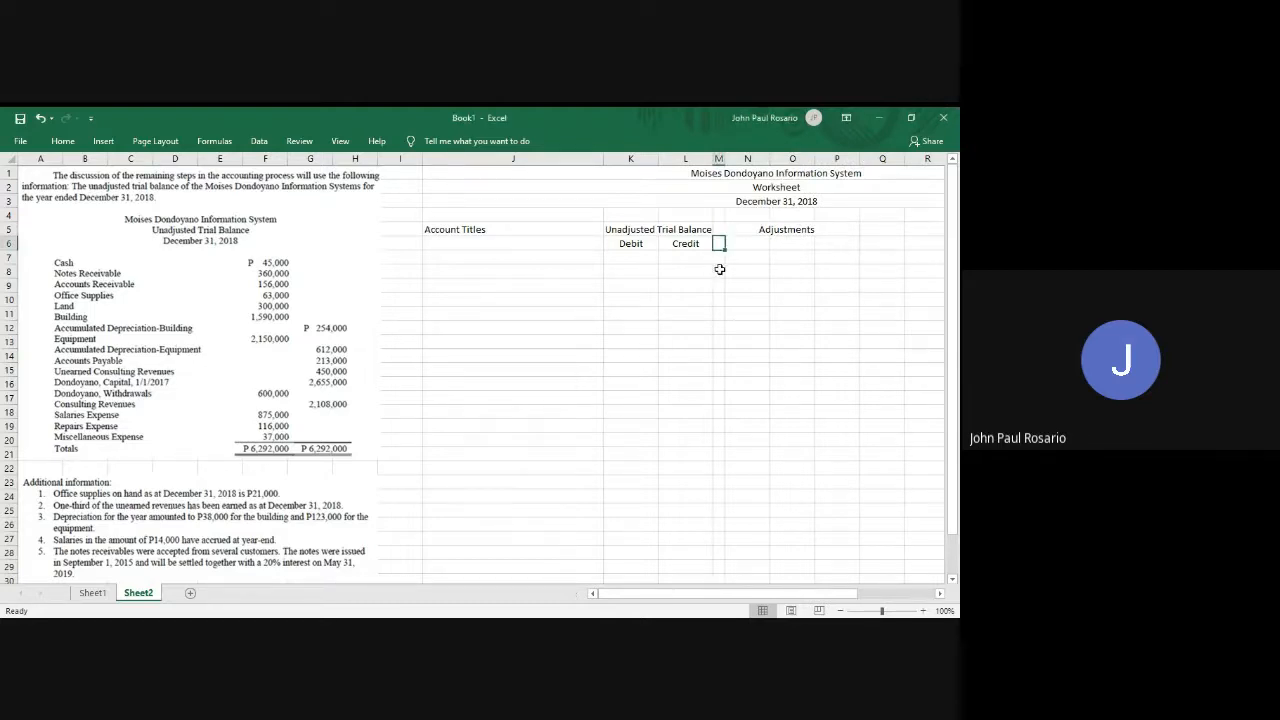
drag(812, 162, 784, 166)
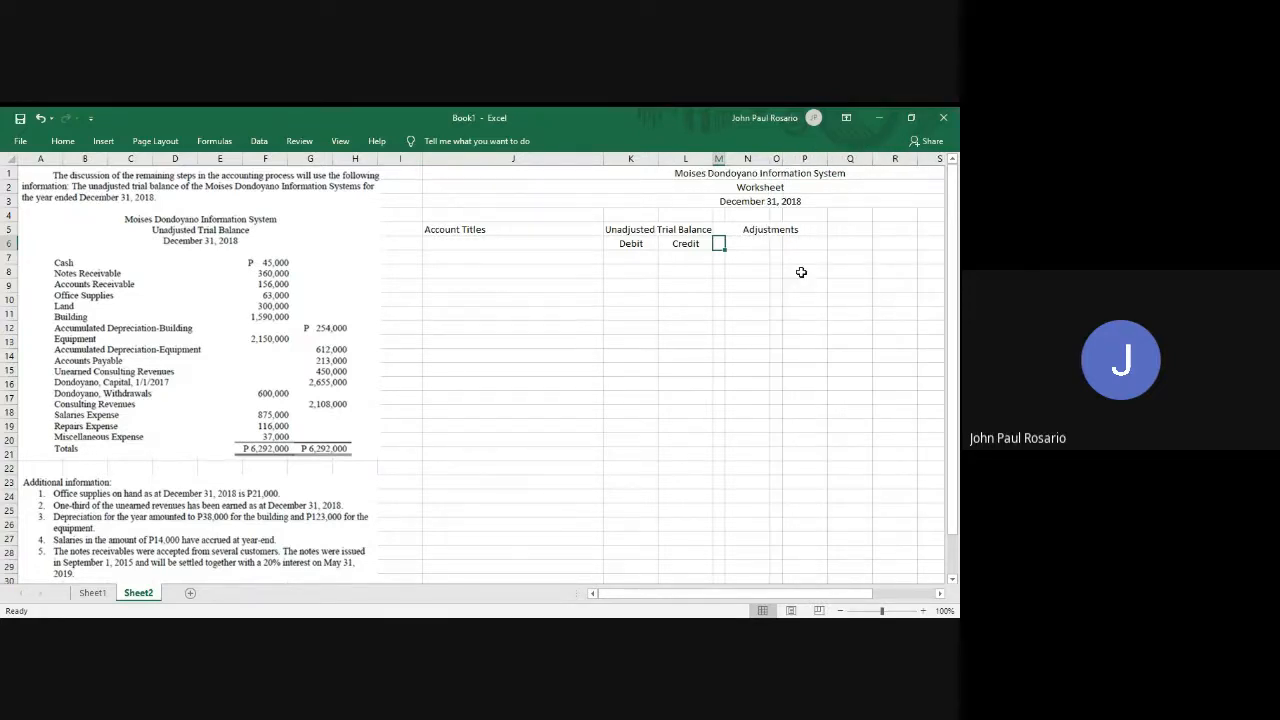
Enter the subheaders "Debit" in N6 and "Credit" in P6 under "Adjustments".
click(742, 244)
text(Deb)
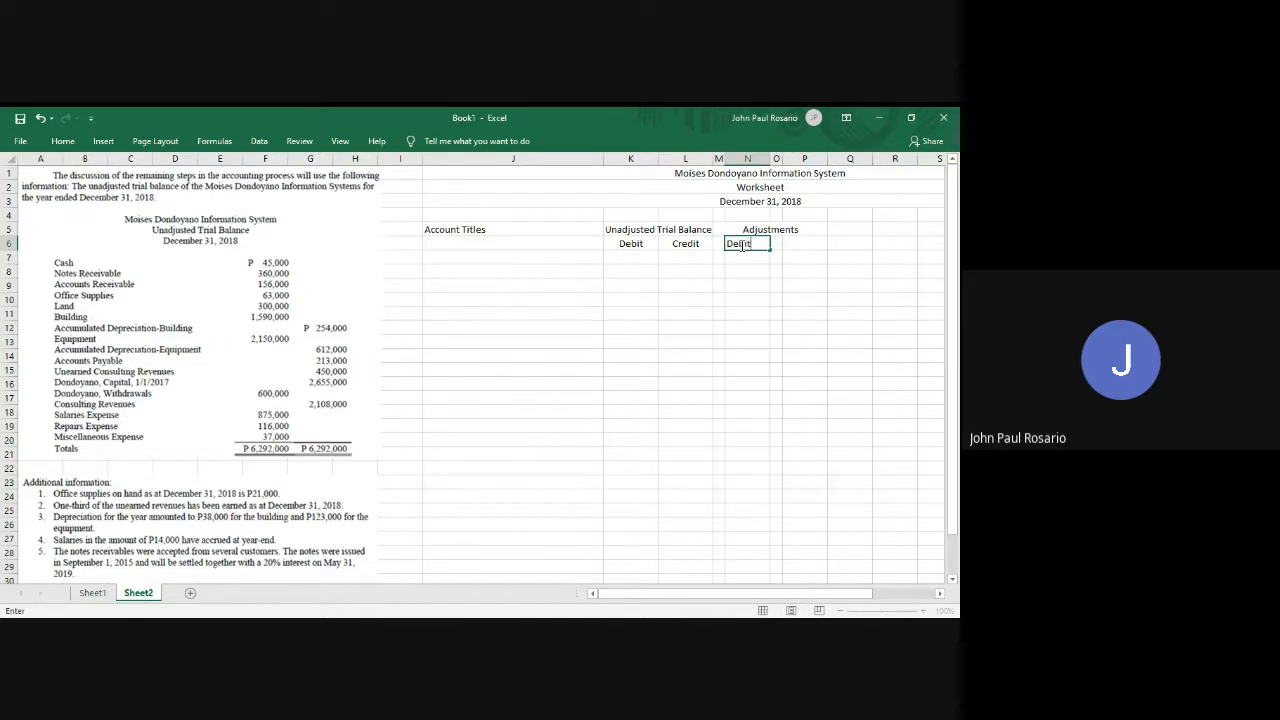
text(it)
key(Tab)
key(Tab)
text(Credit)
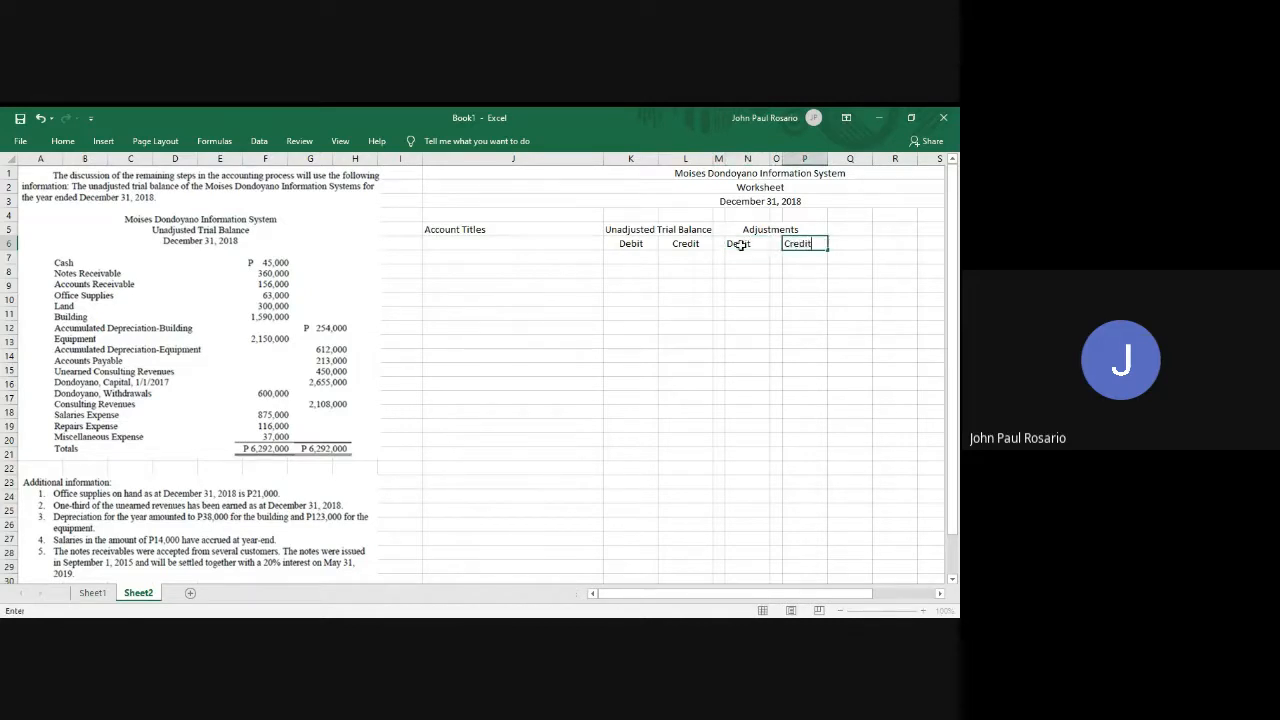
Center the contents of cells M6:P6 under the "Adjustments" header.
click(740, 244)
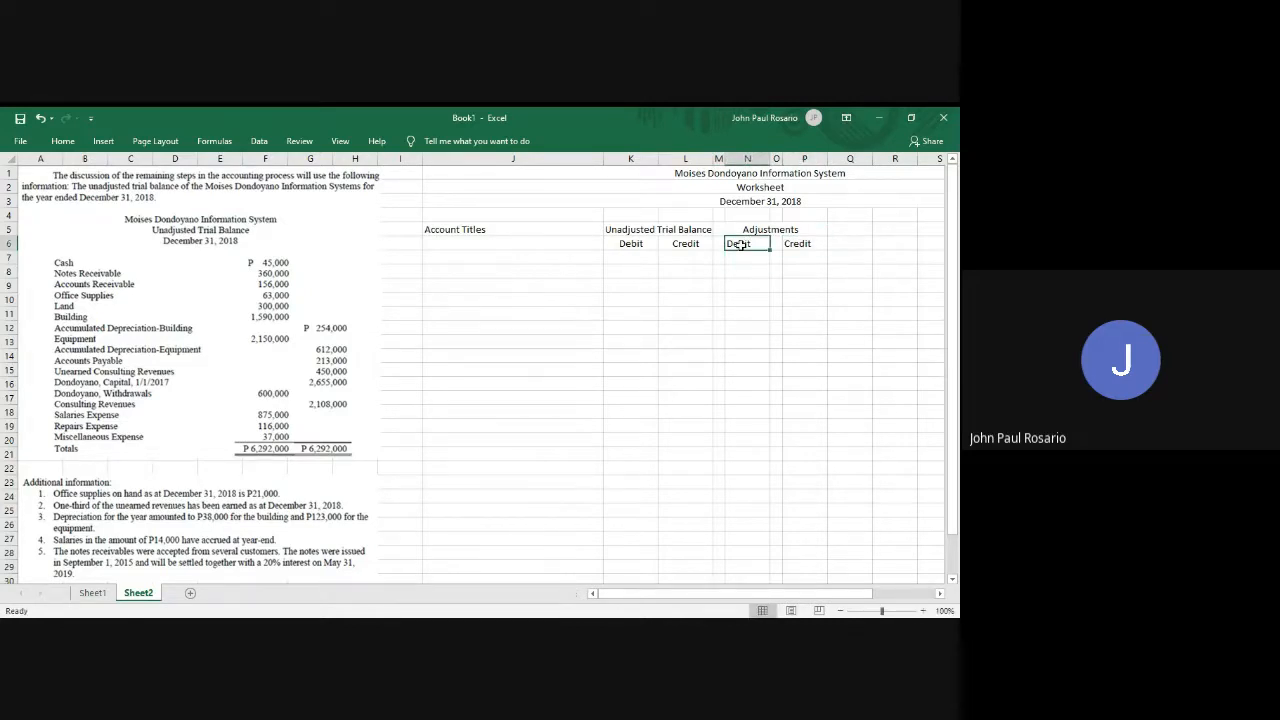
key(Left)
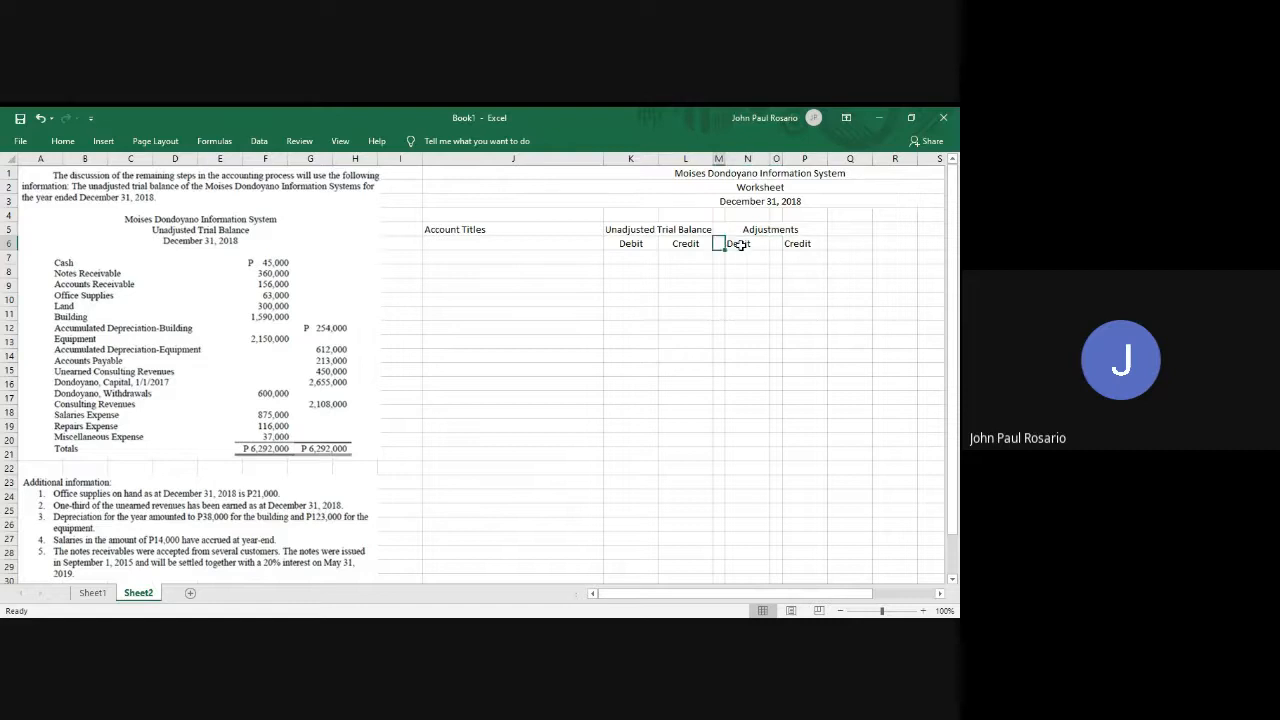
key(shift+Right)
key(shift+Right)
key(shift+Right)
key(alt)
key(h)
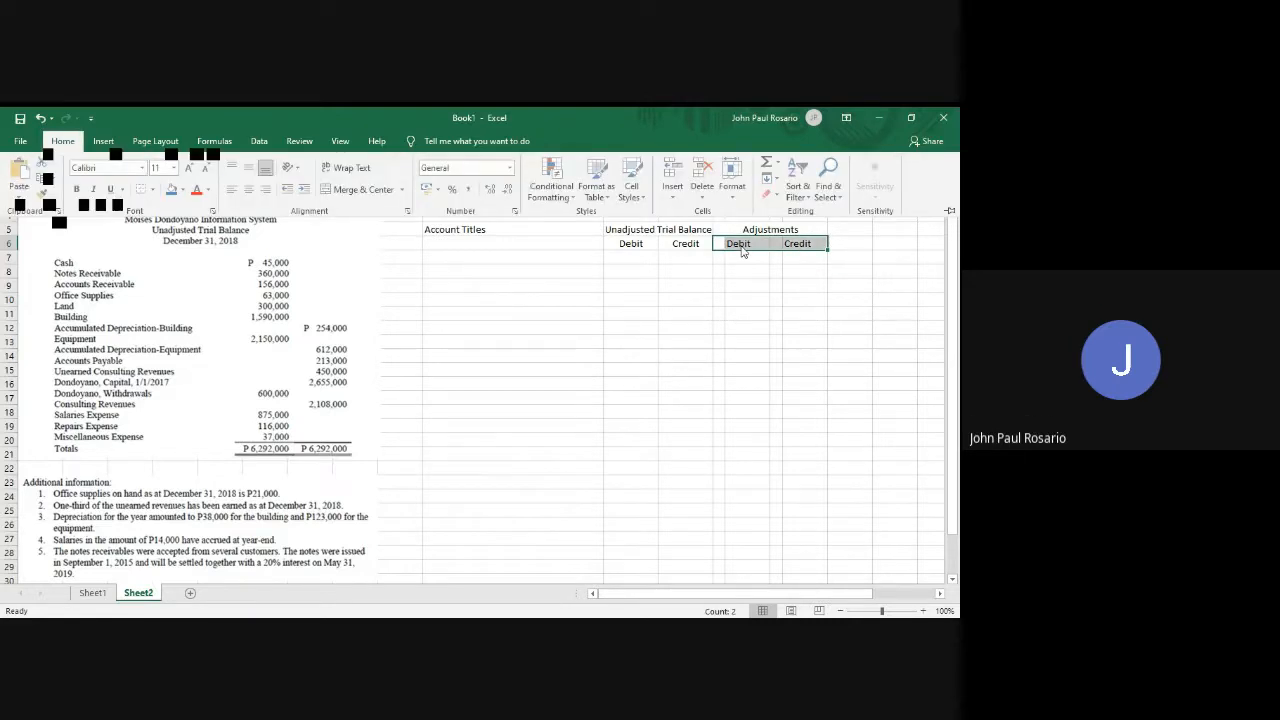
key(a)
key(c)
key(Right)
key(Right)
key(Right)
key(Right)
key(Right)
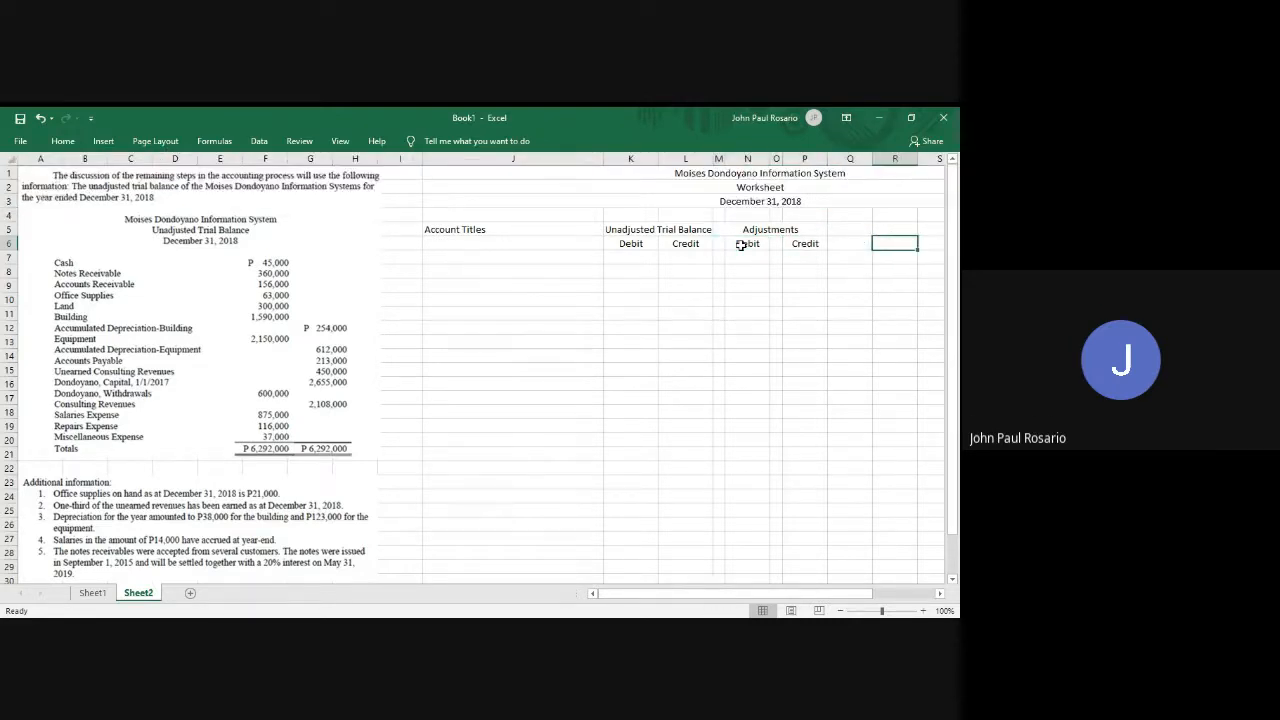
key(Right)
key(Right)
key(Left)
key(alt+Tab)
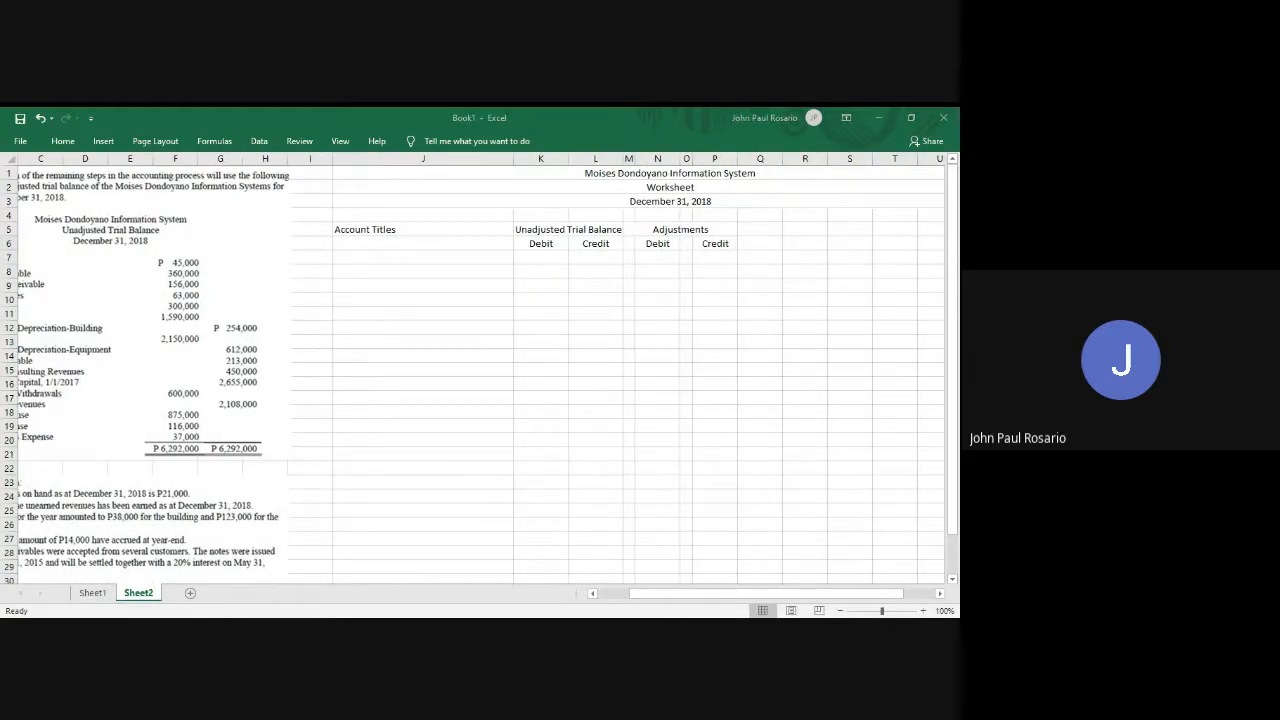
key(alt+Tab)
key(Left)
key(Left)
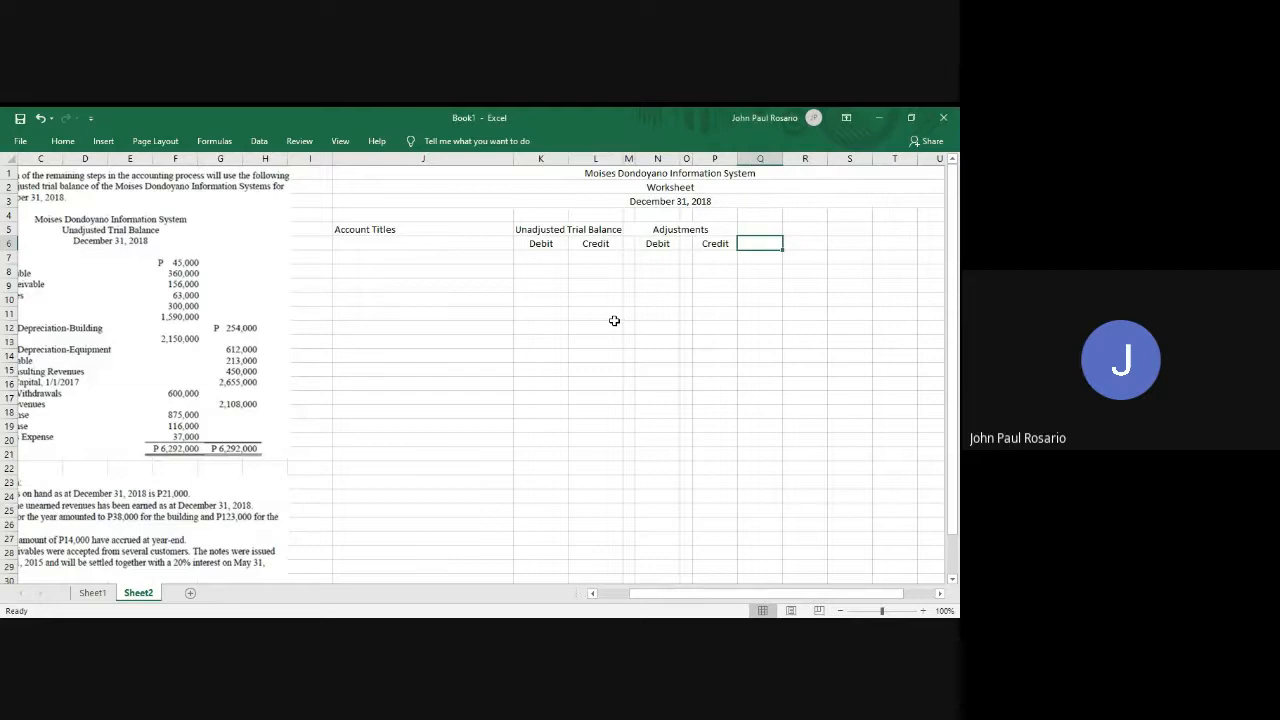
Copy the "Unadjusted Trial Balance" header with its Debit and Credit subheaders from K5:L6 to Q5:R6.
key(Up)
key(Left)
key(Left)
key(Left)
key(shift+Down)
key(ctrl+c)
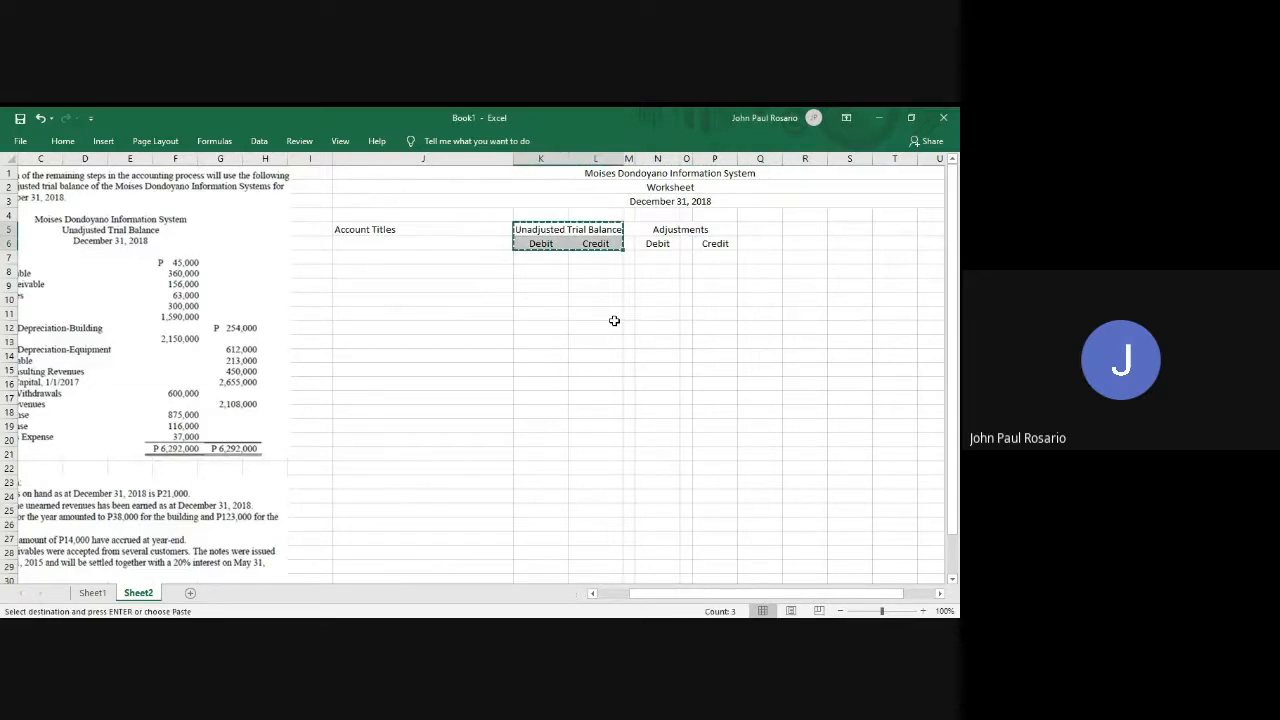
key(Right)
key(Right)
key(Right)
key(Right)
key(Left)
key(ctrl+v)
key(Escape)
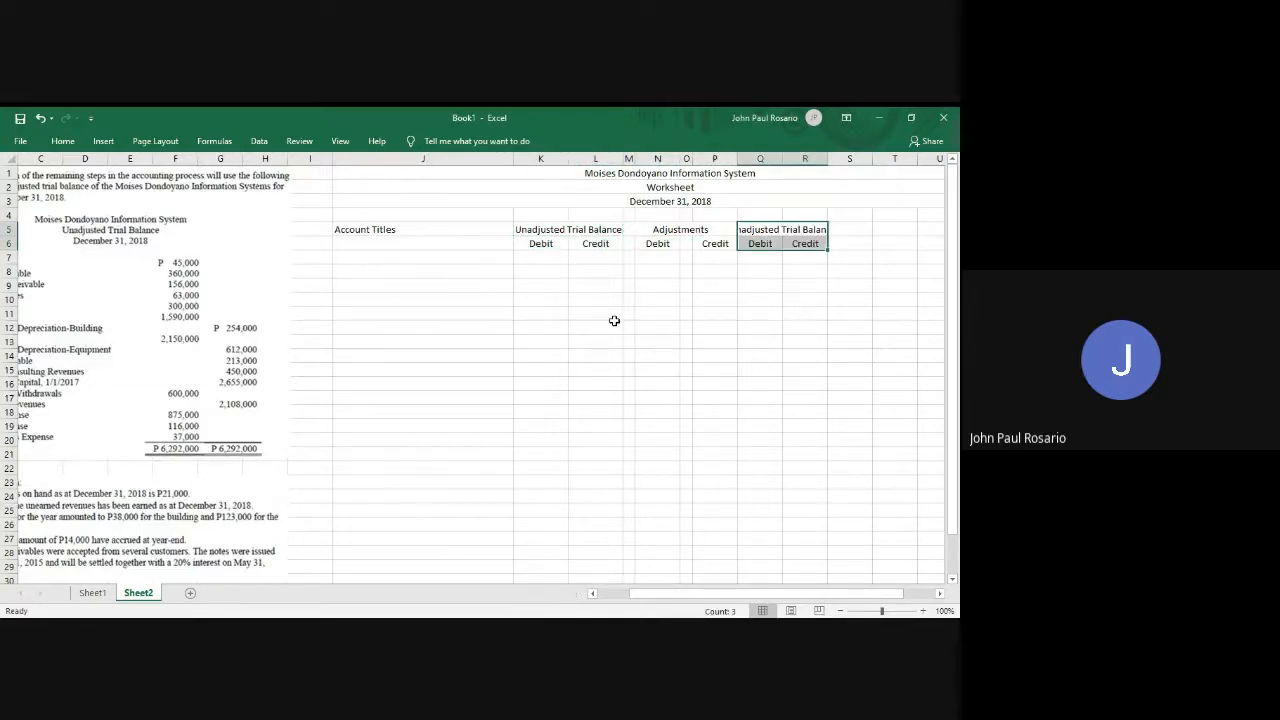
Change the copied header in merged cells Q5:R5 to "Adjusted Trial Balance".
key(Up)
key(Down)
key(F2)
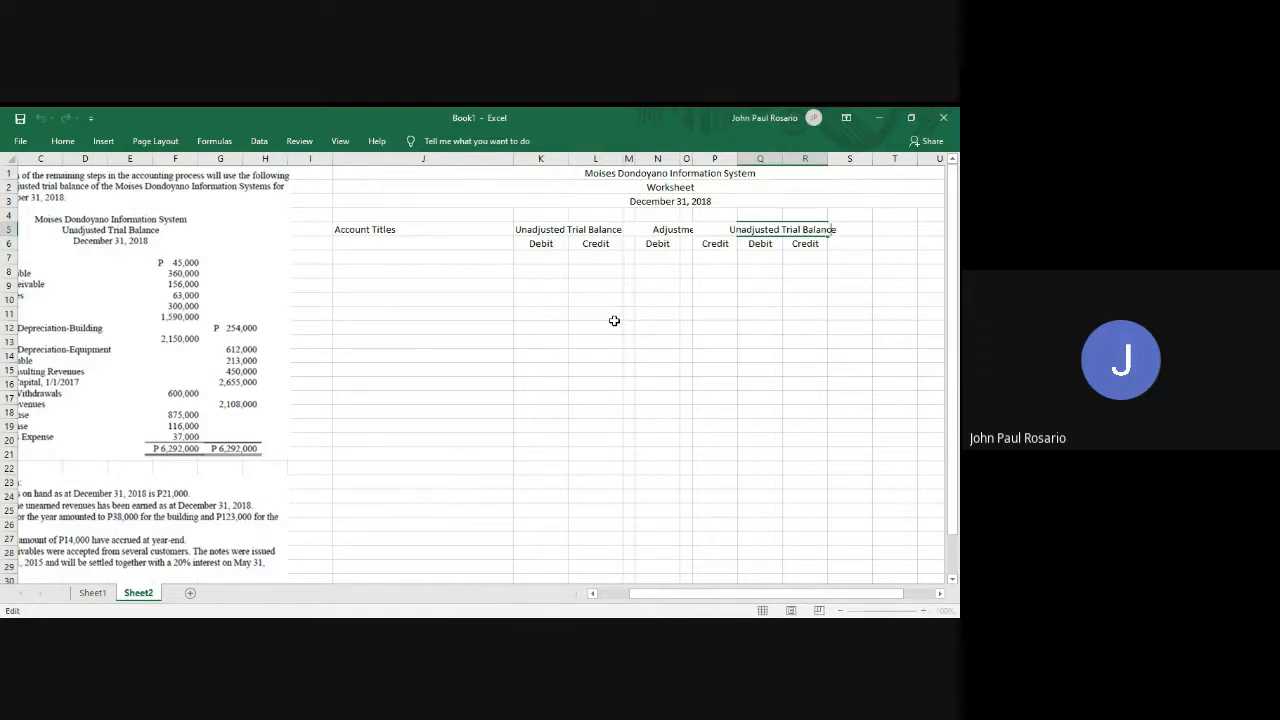
key(BackSpace)
key(BackSpace)
key(BackSpace)
text(A)
key(Return)
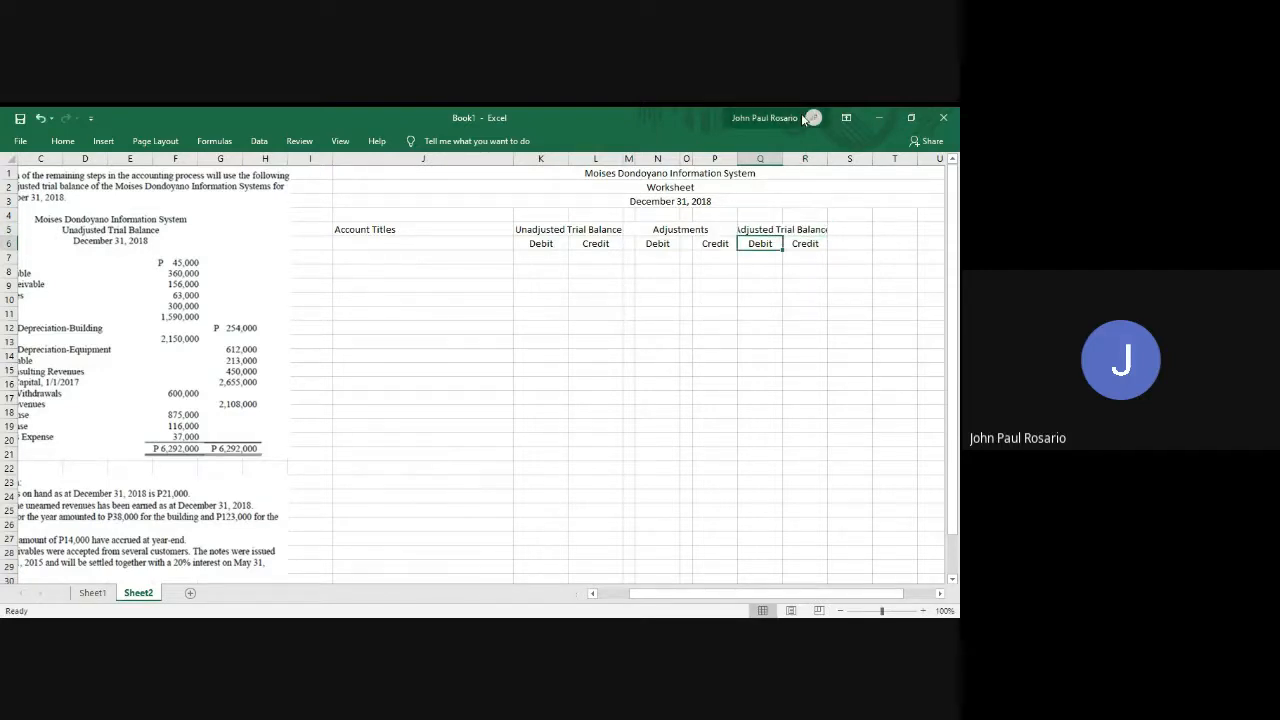
Widen columns Q and R to fit their header, and copy the "Adjusted Trial Balance" header block with subheaders from Q5:R6 to S5:T6.
drag(782, 160, 848, 162)
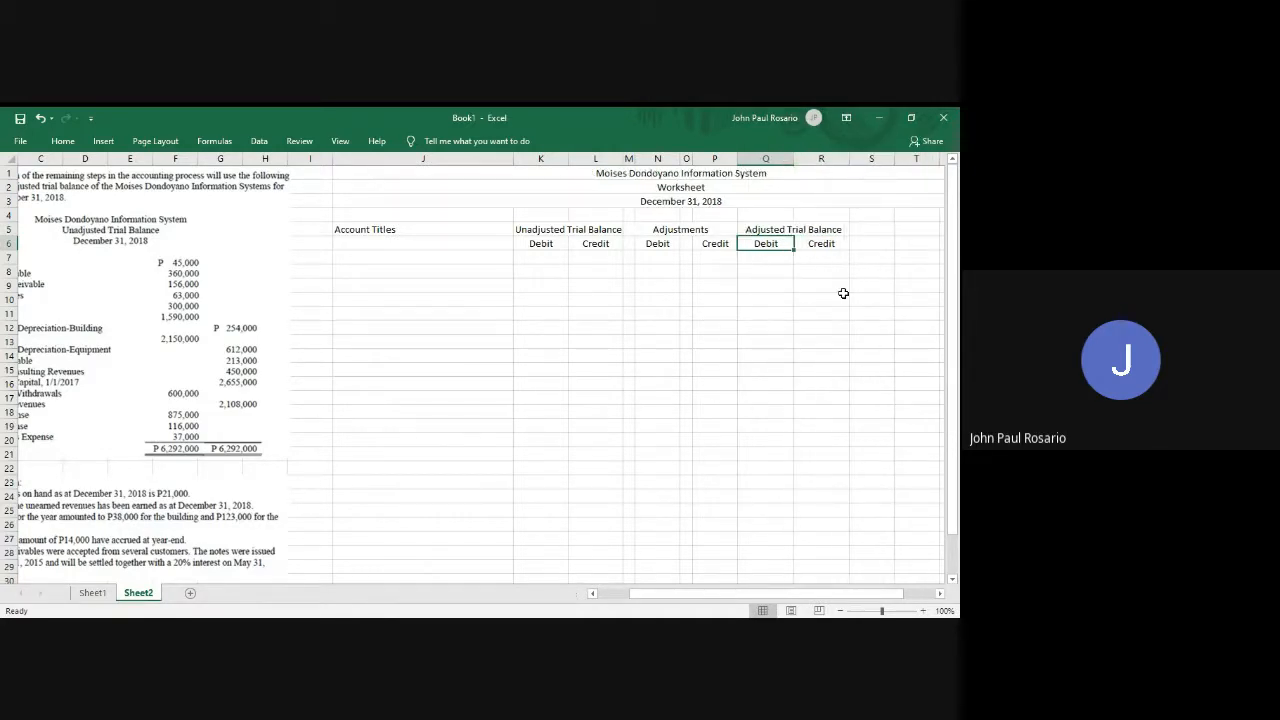
scroll(865, 306, right, 2)
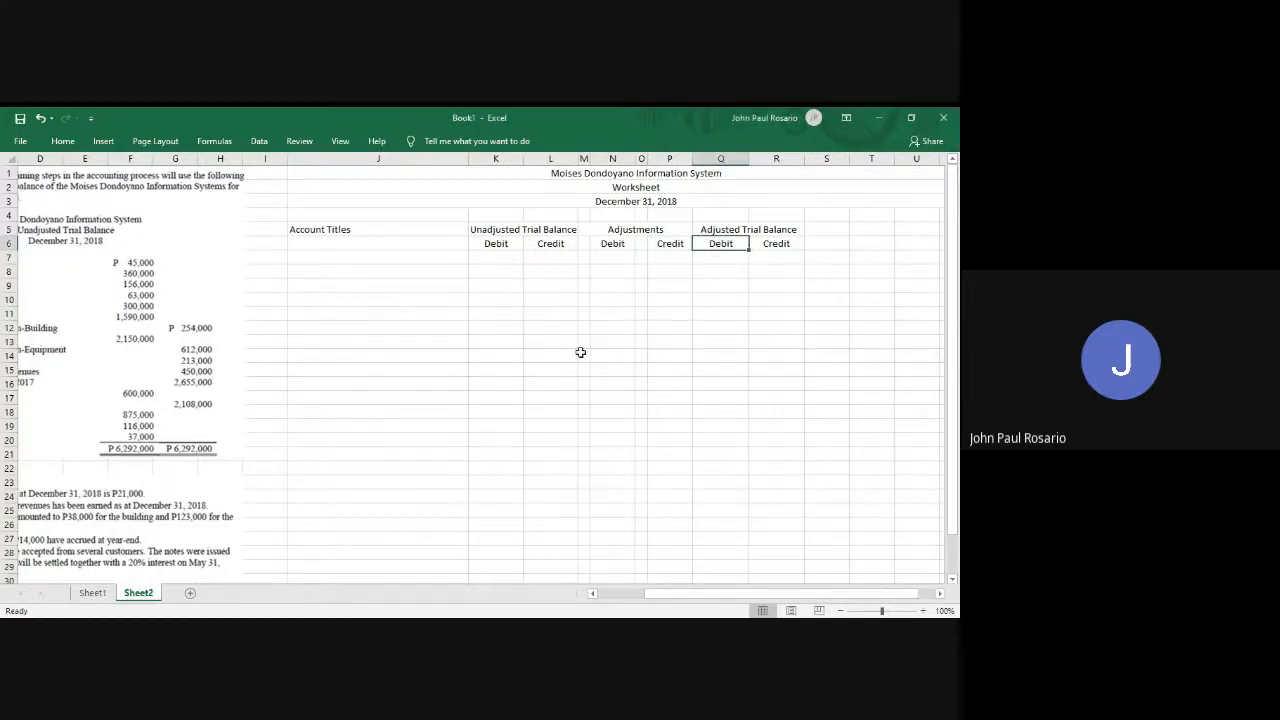
click(833, 231)
key(Left)
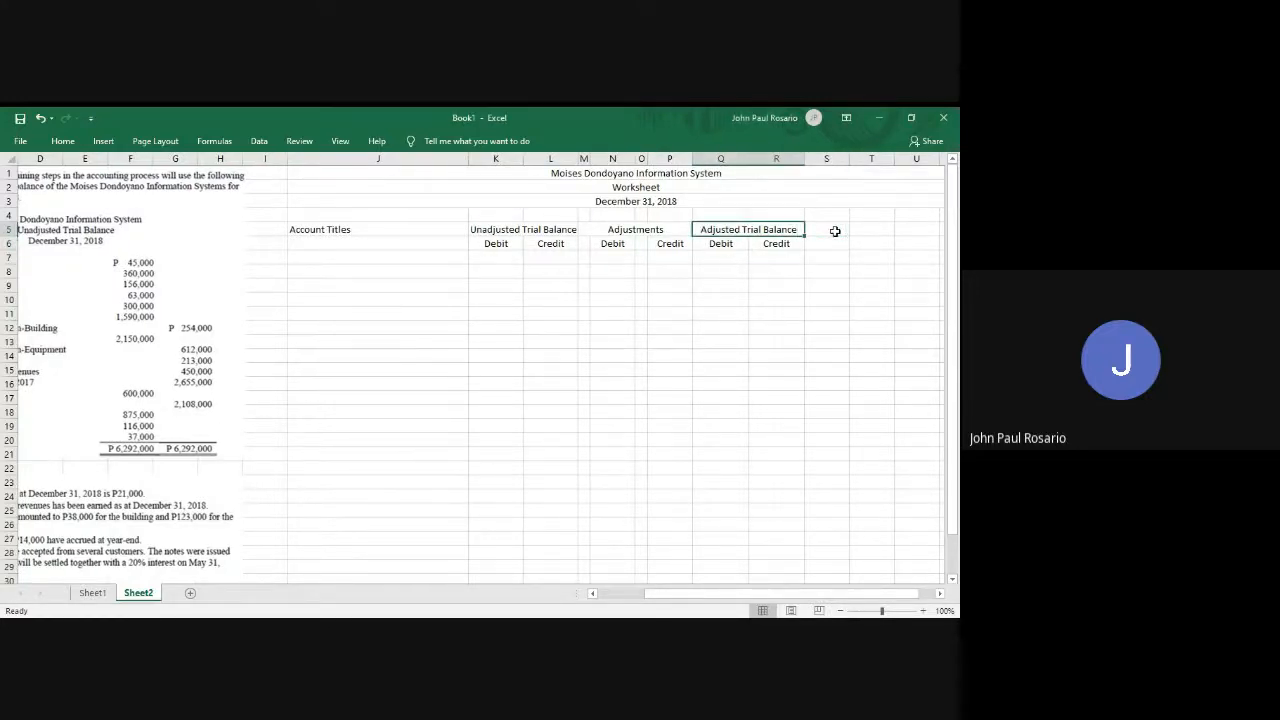
key(shift+Down)
key(ctrl+c)
key(Right)
key(Return)
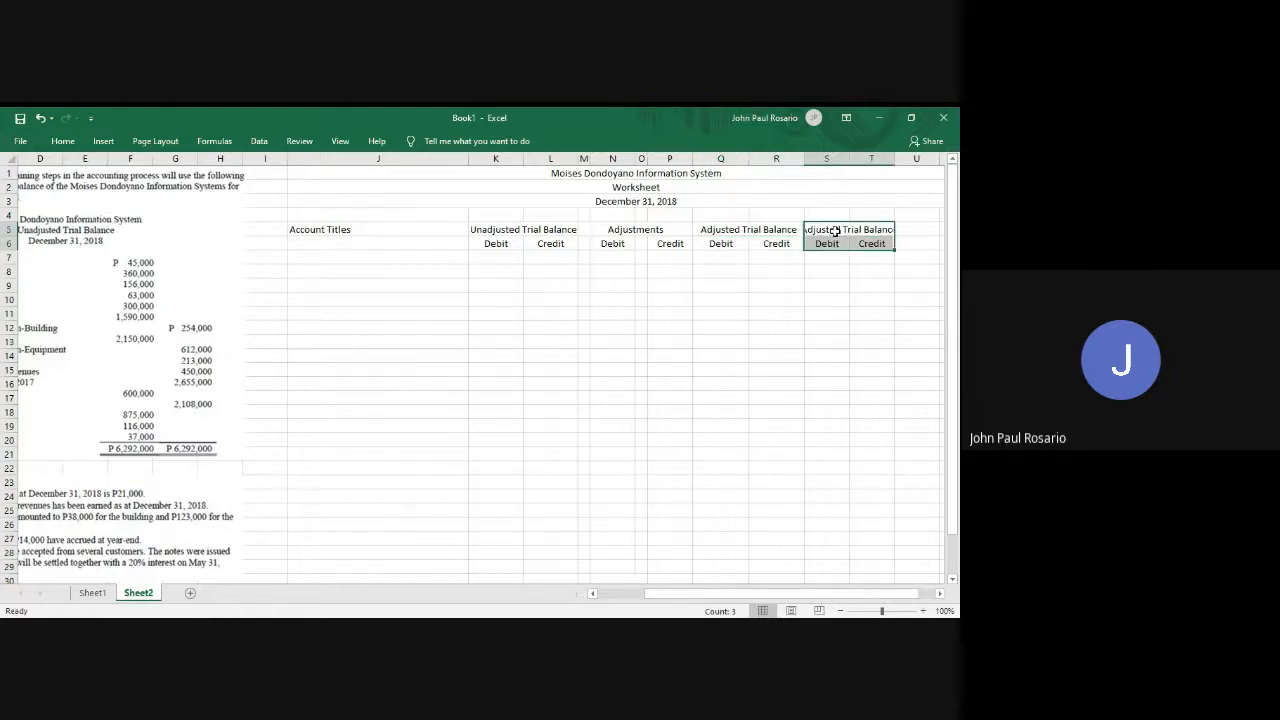
Change the copied header in merged cells S5:T5 to "Income Statement".
key(Up)
key(Down)
text(Income )
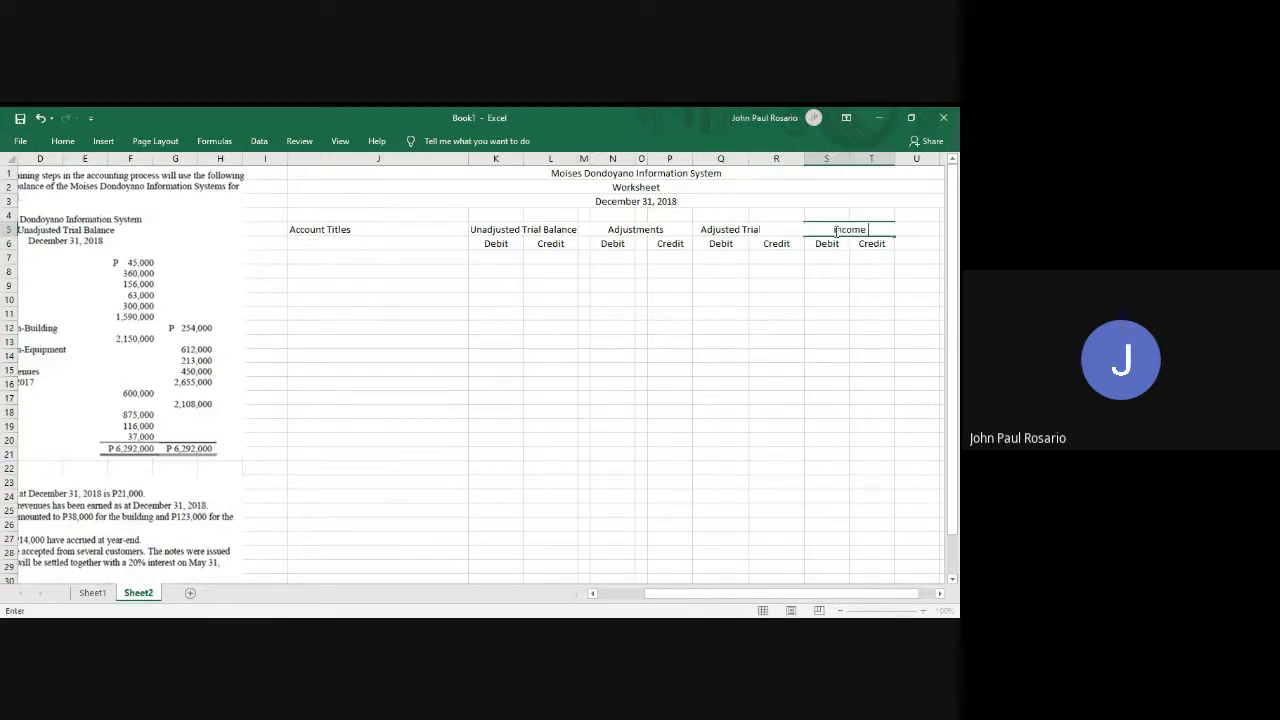
text(Statement)
key(Return)
Copy the "Income Statement" header with its Debit and Credit subheaders from S5:T6 to U5:V6.
key(Right)
key(Left)
key(Up)
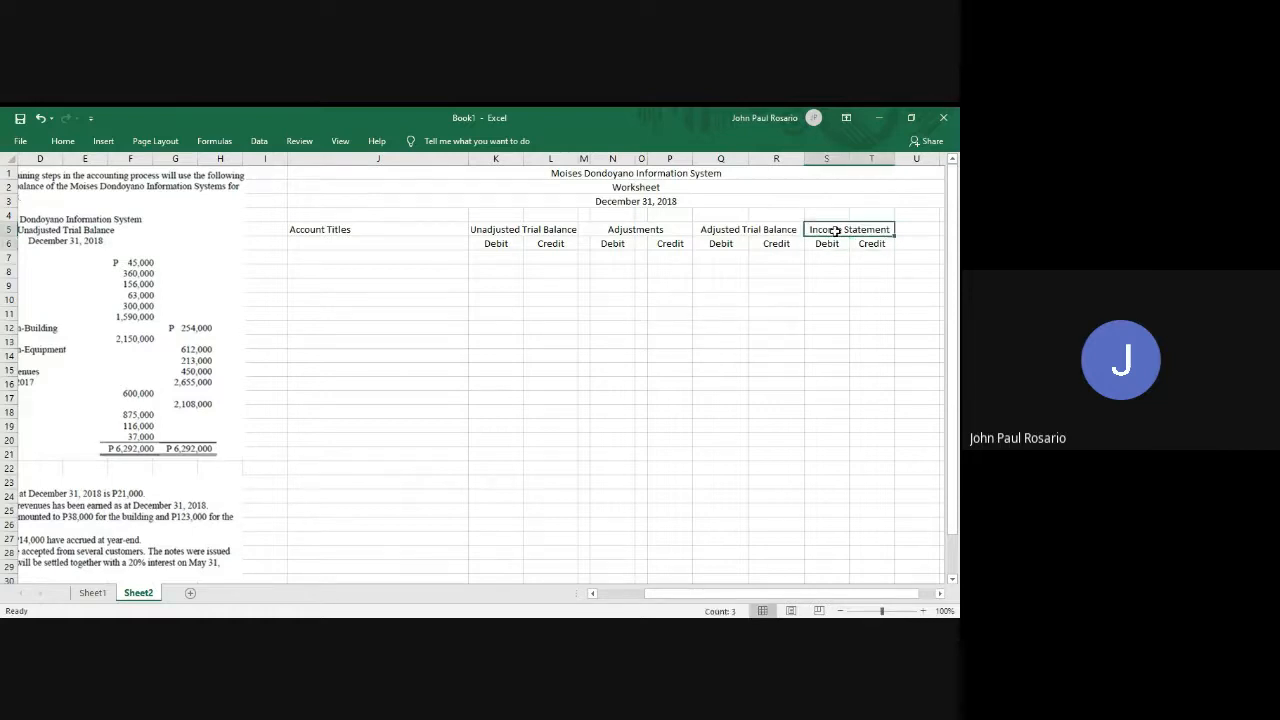
key(shift+Down)
key(ctrl+c)
key(Right)
key(Return)
Change the copied header in merged cells U5:V5 to "Balance Sheet".
scroll(835, 230, right, 3)
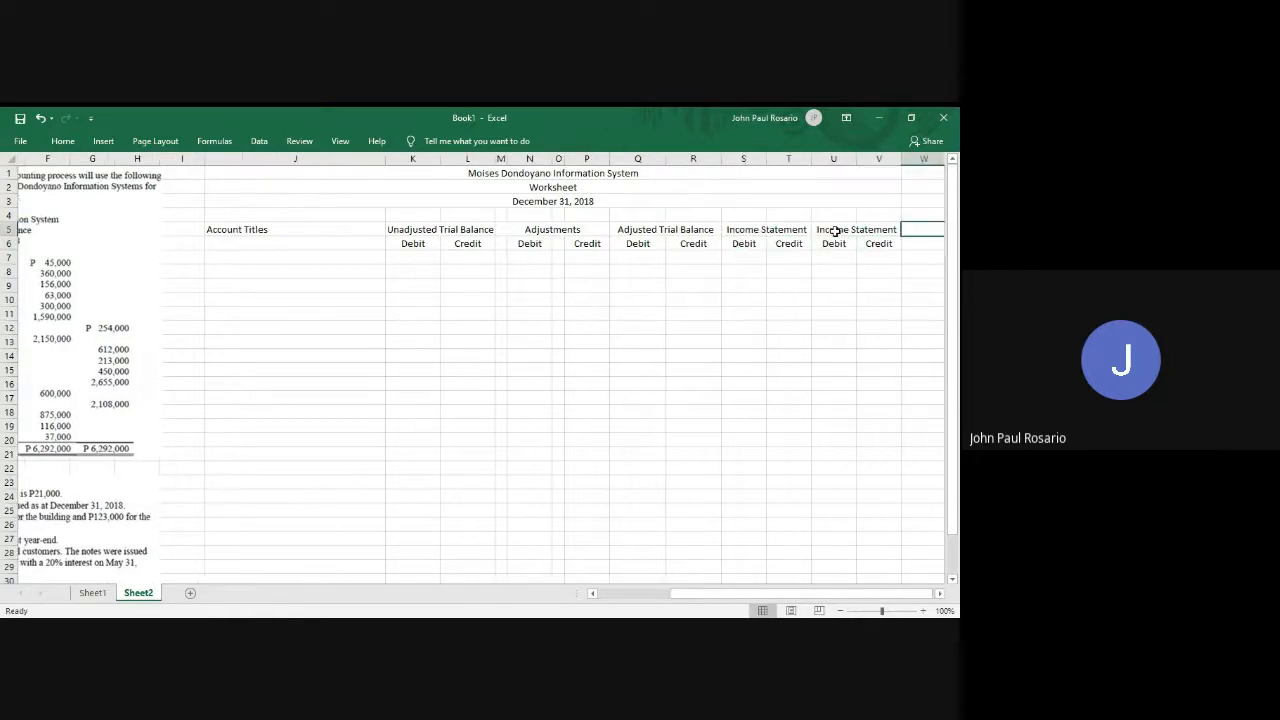
click(835, 230)
text(Ba)
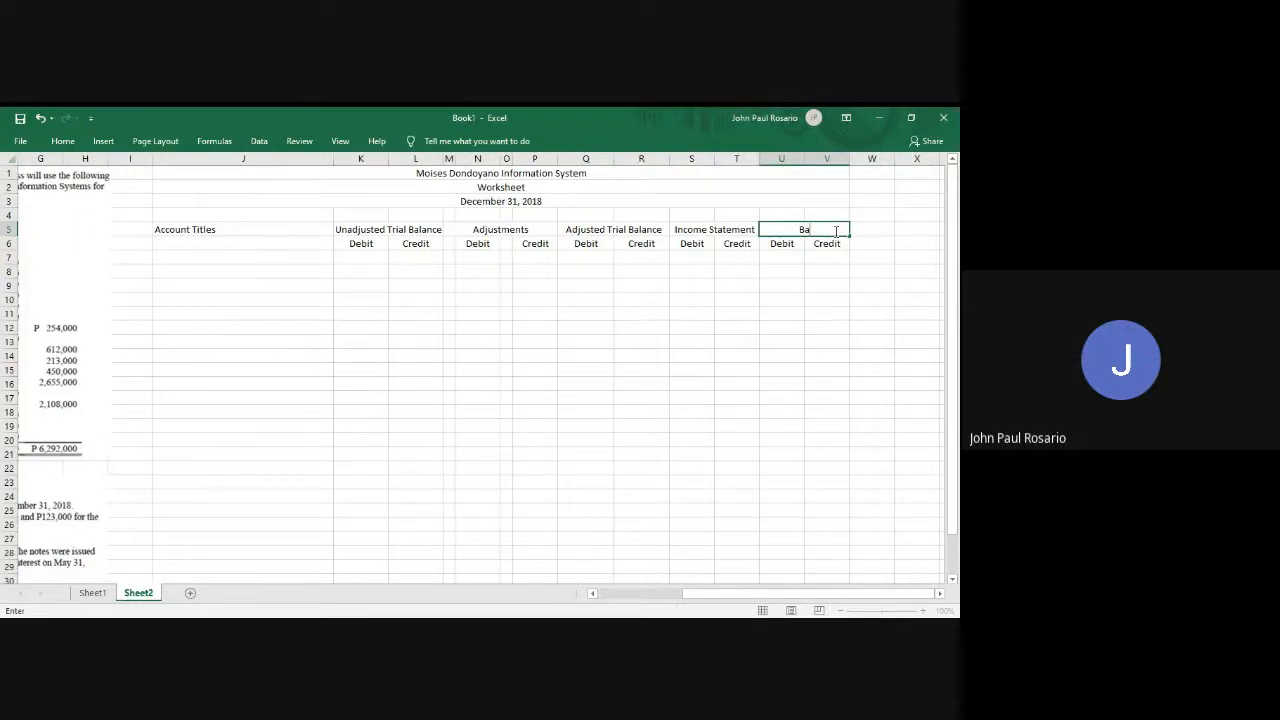
text(lance Sheet)
click(828, 244)
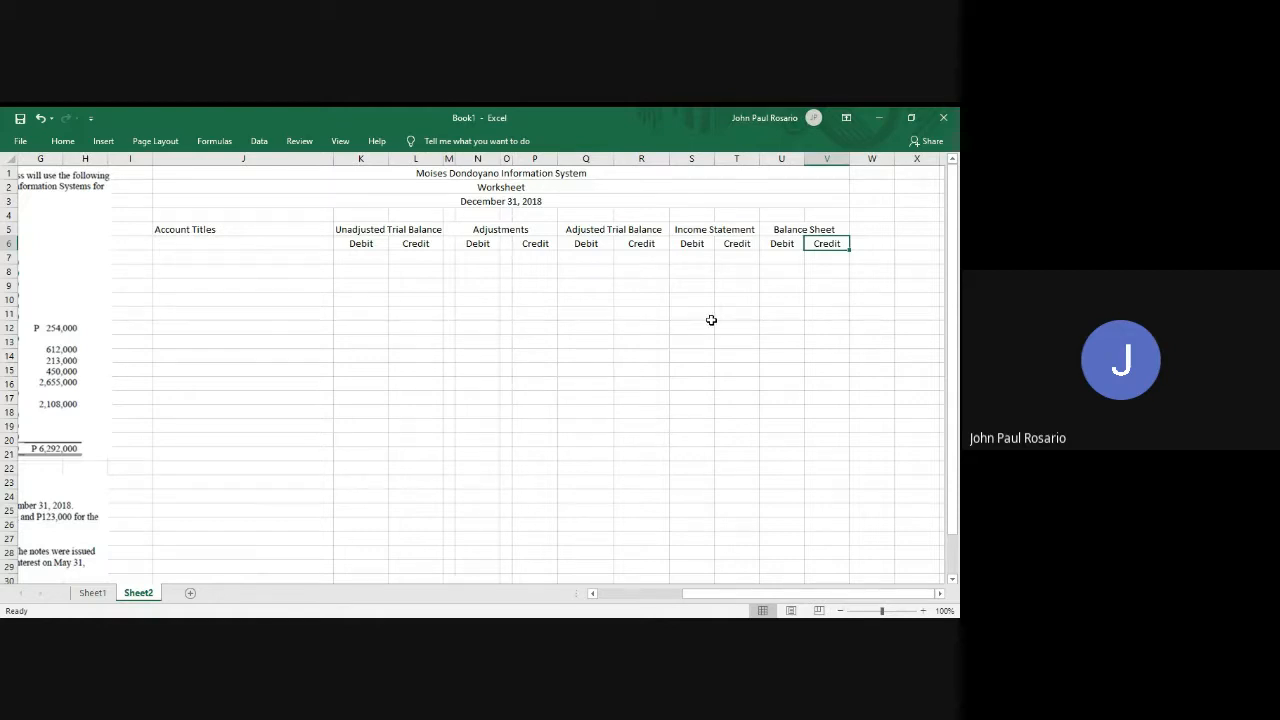
Center the "Account Titles" header in J5.
click(286, 237)
key(alt+h)
key(a)
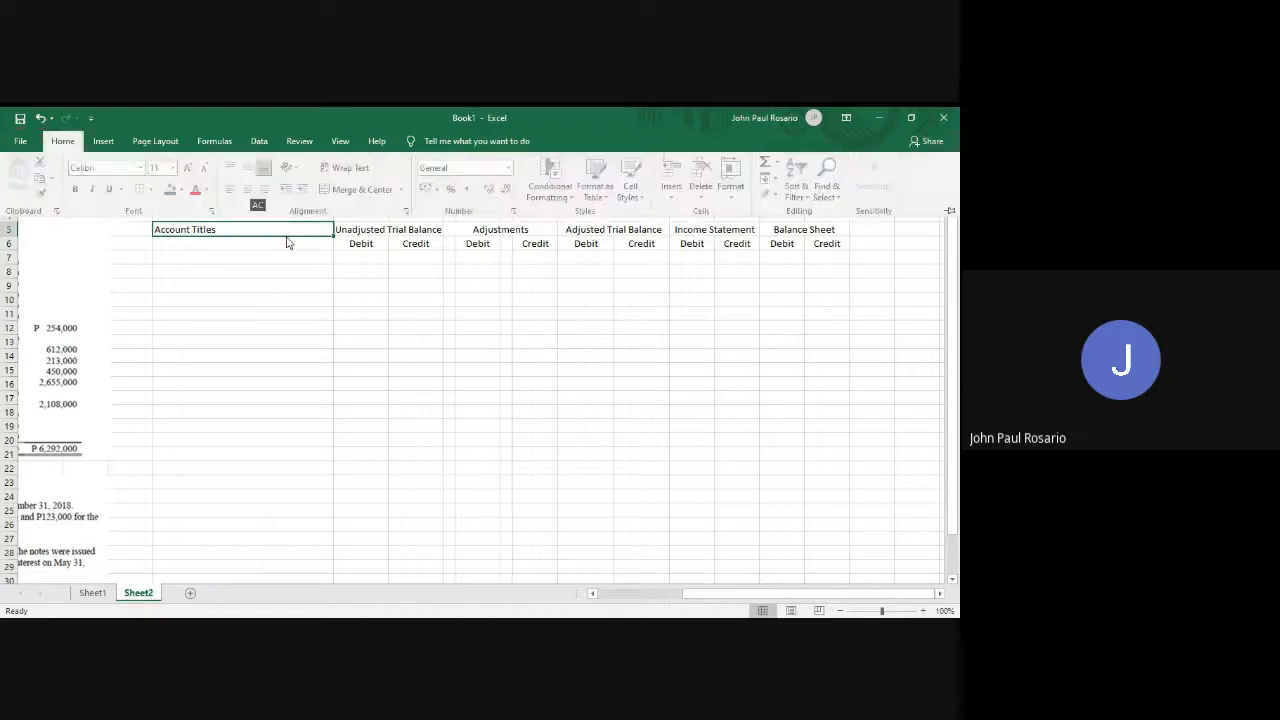
key(c)
key(Down)
key(Down)
Insert a blank column before the "Account Titles" column J.
scroll(286, 236, left, 3)
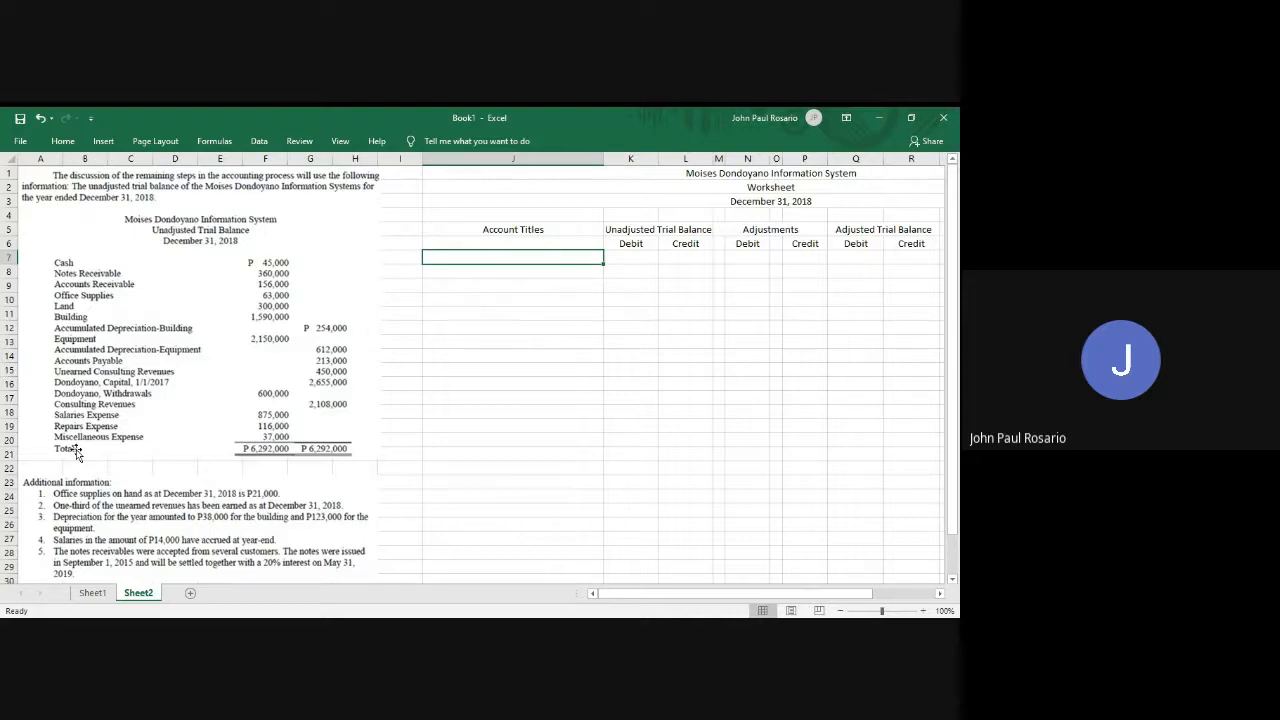
click(437, 150)
key(ctrl+shift+plus)
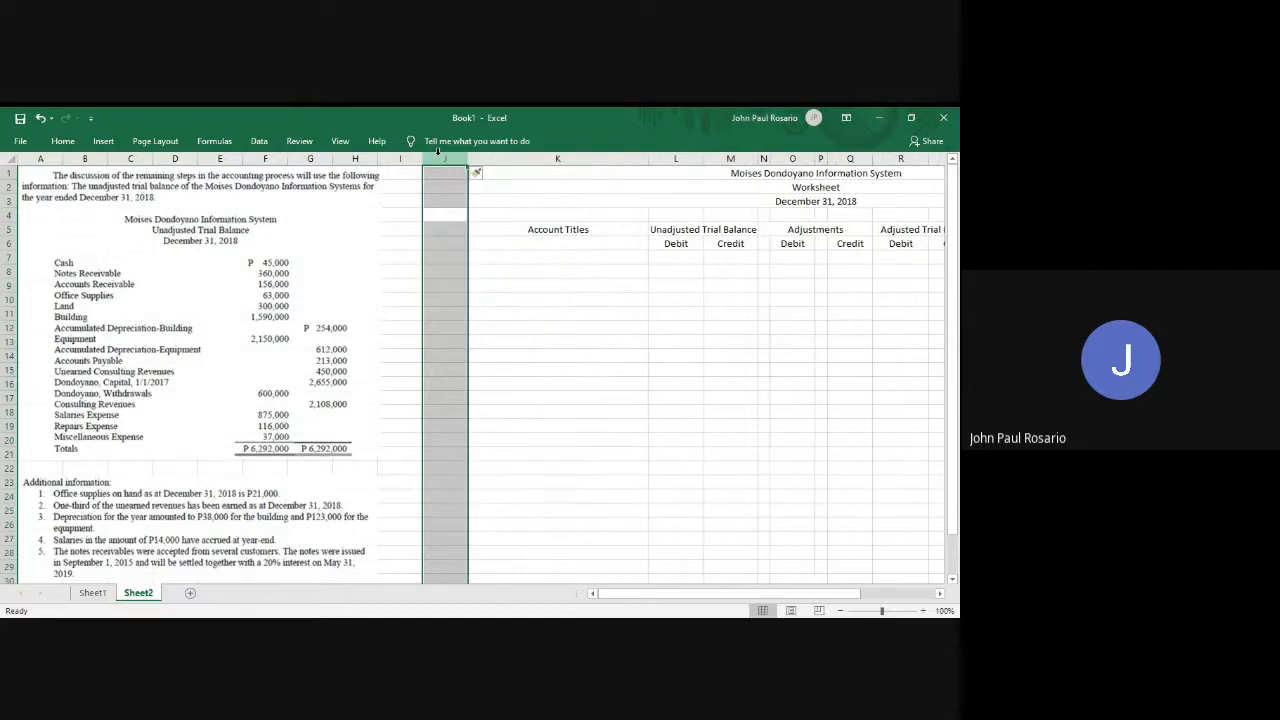
Enter the category label "Assets" in J7.
click(521, 258)
key(Left)
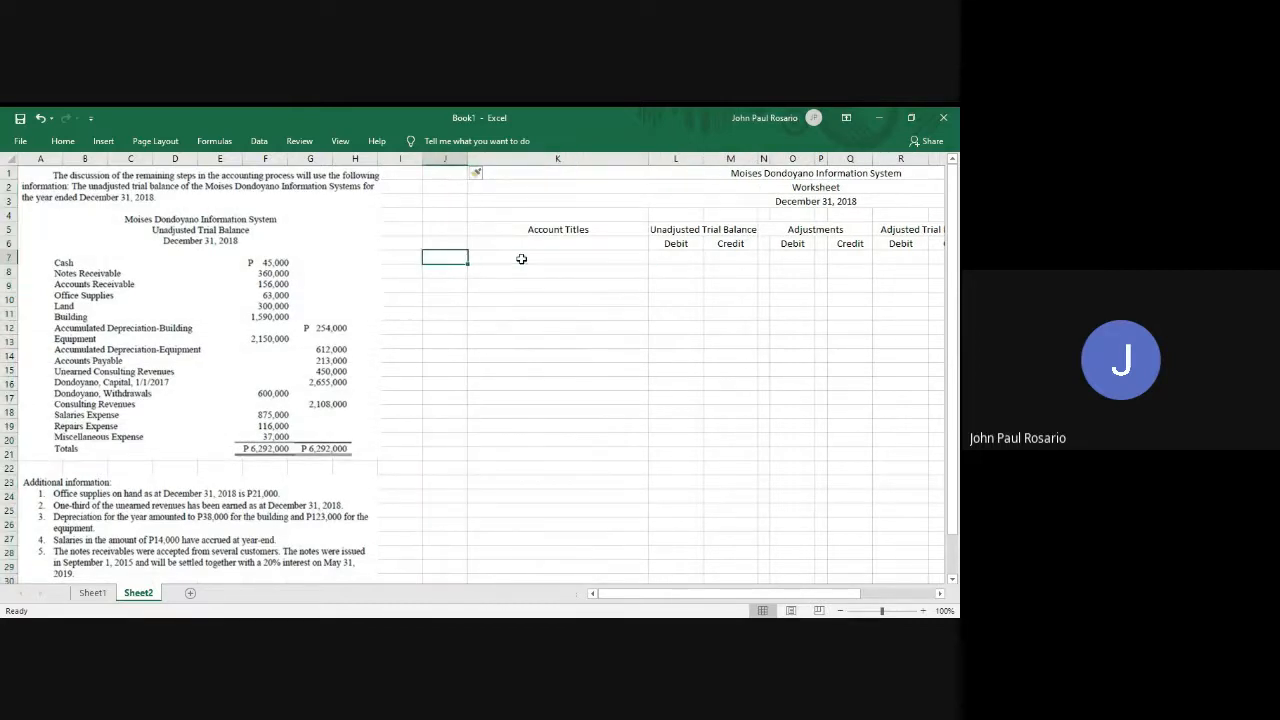
text(Assets)
key(Return)
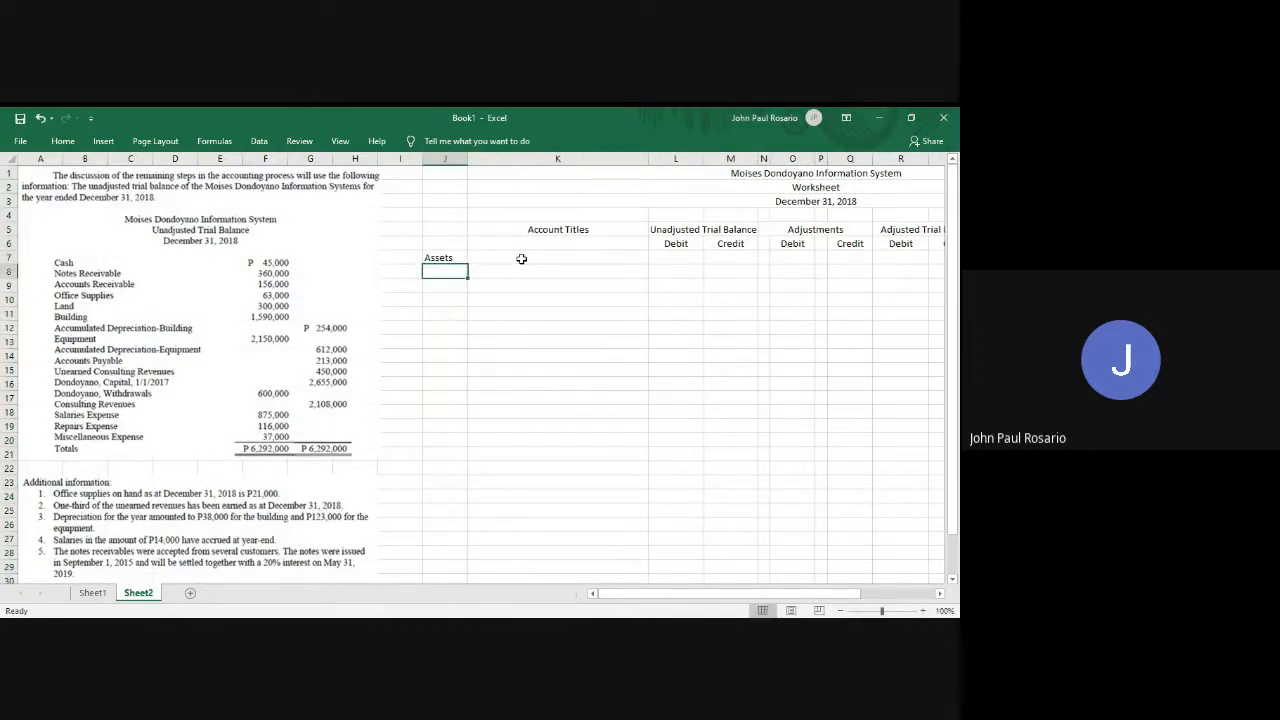
key(Up)
key(Up)
key(ctrl+space)
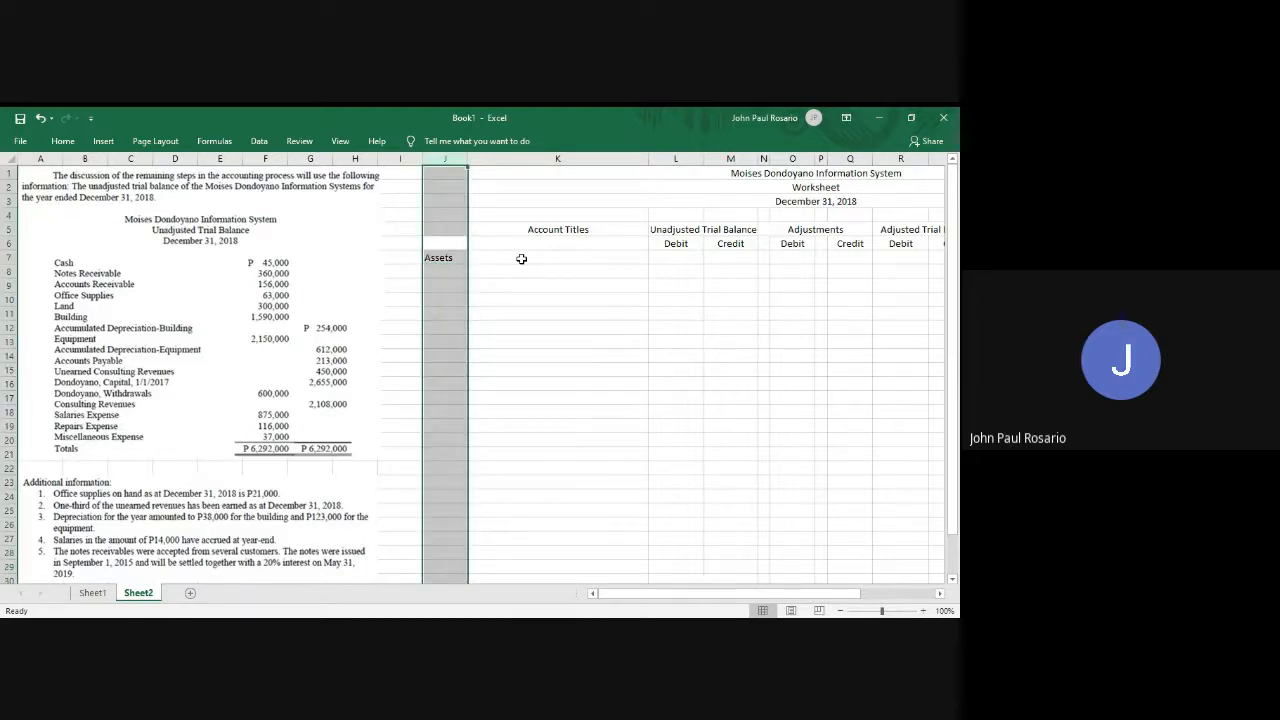
key(Down)
key(Down)
Enter the account titles "Cash", "Notes Receivable" and "Accounts Receivable" in K7:K9.
click(521, 258)
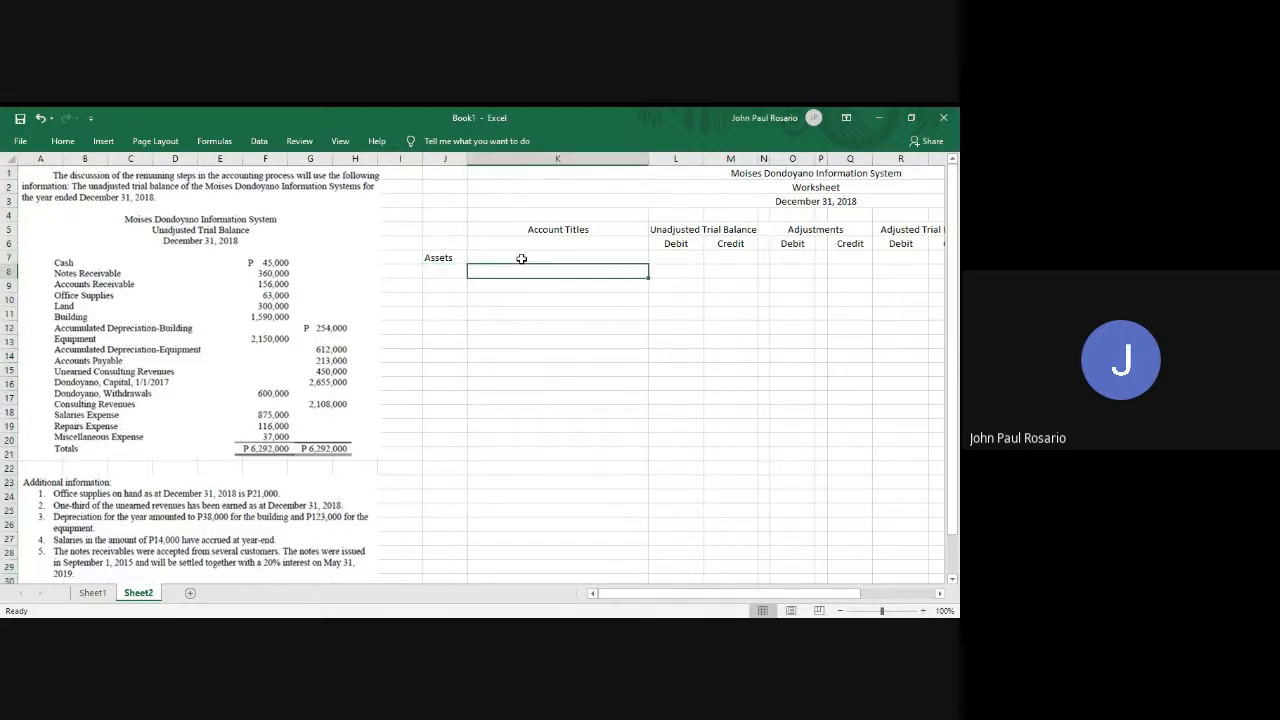
text(Cash)
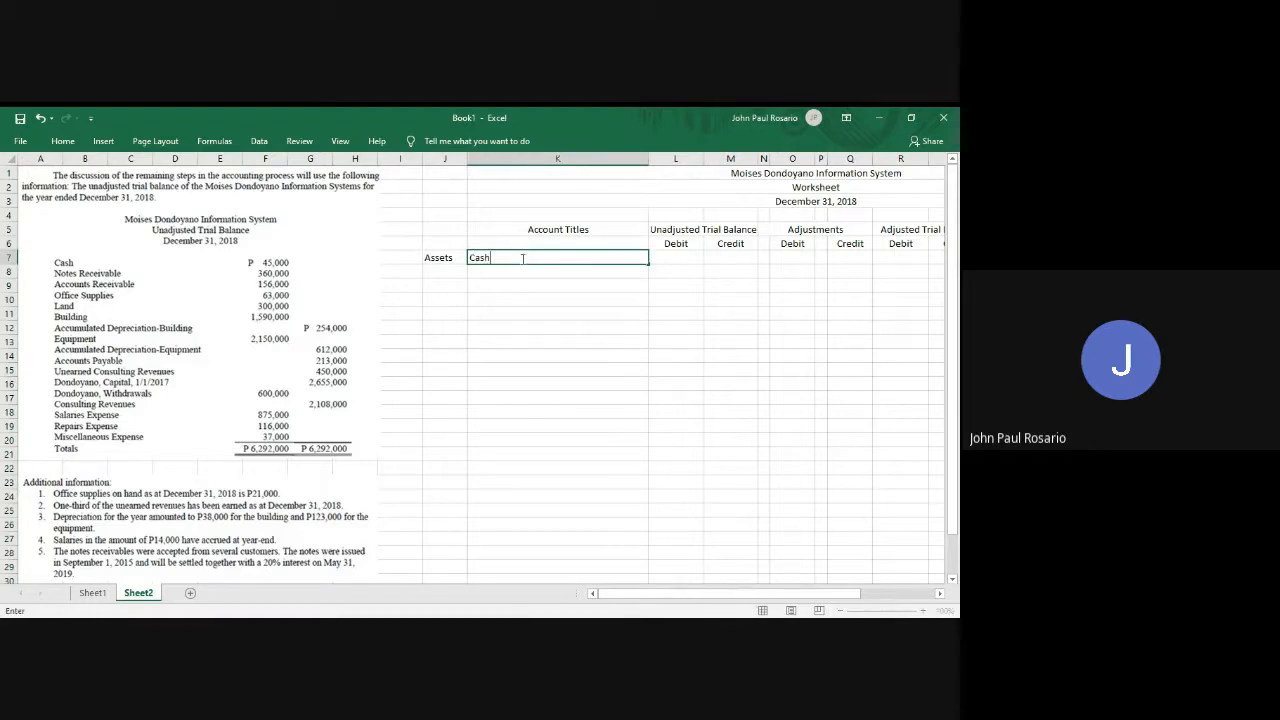
key(Return)
text(Notes Re)
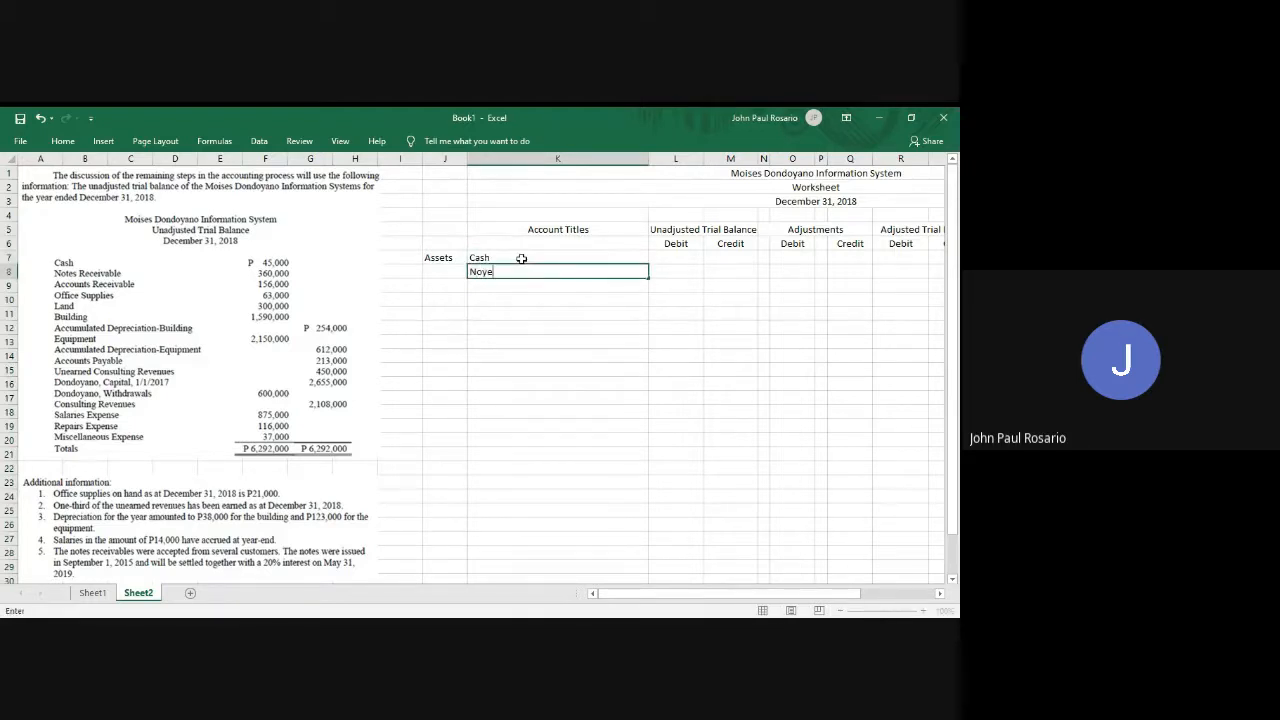
text(ceivable)
key(Return)
text(Accounts)
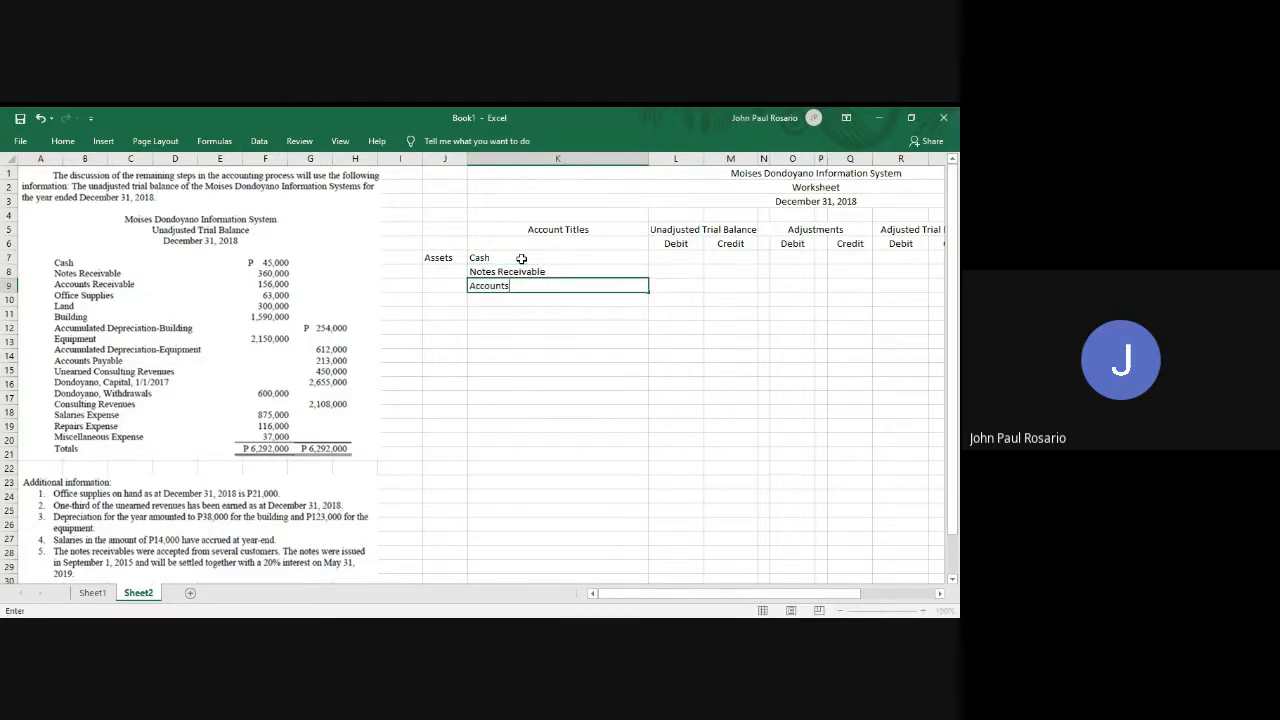
text( Receivable)
key(Return)
Move "Accounts Receivable" from K9 to K8, above "Notes Receivable".
key(Up)
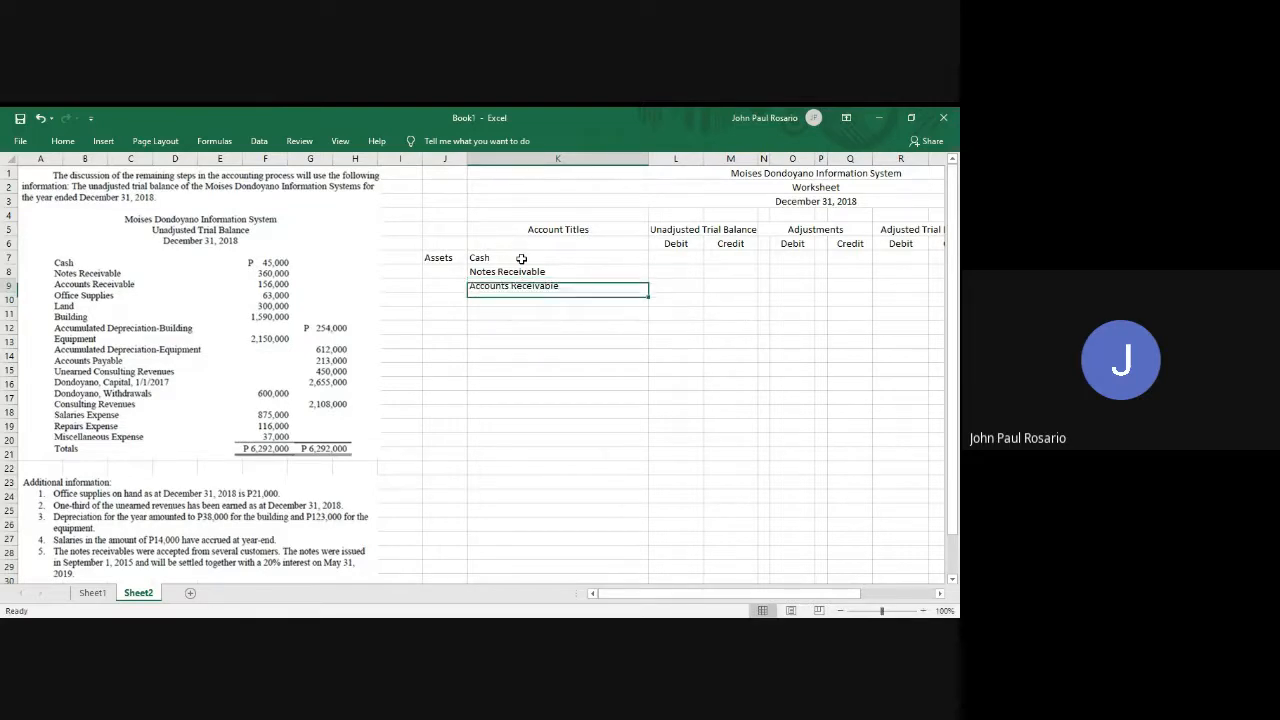
key(ctrl+c)
key(Up)
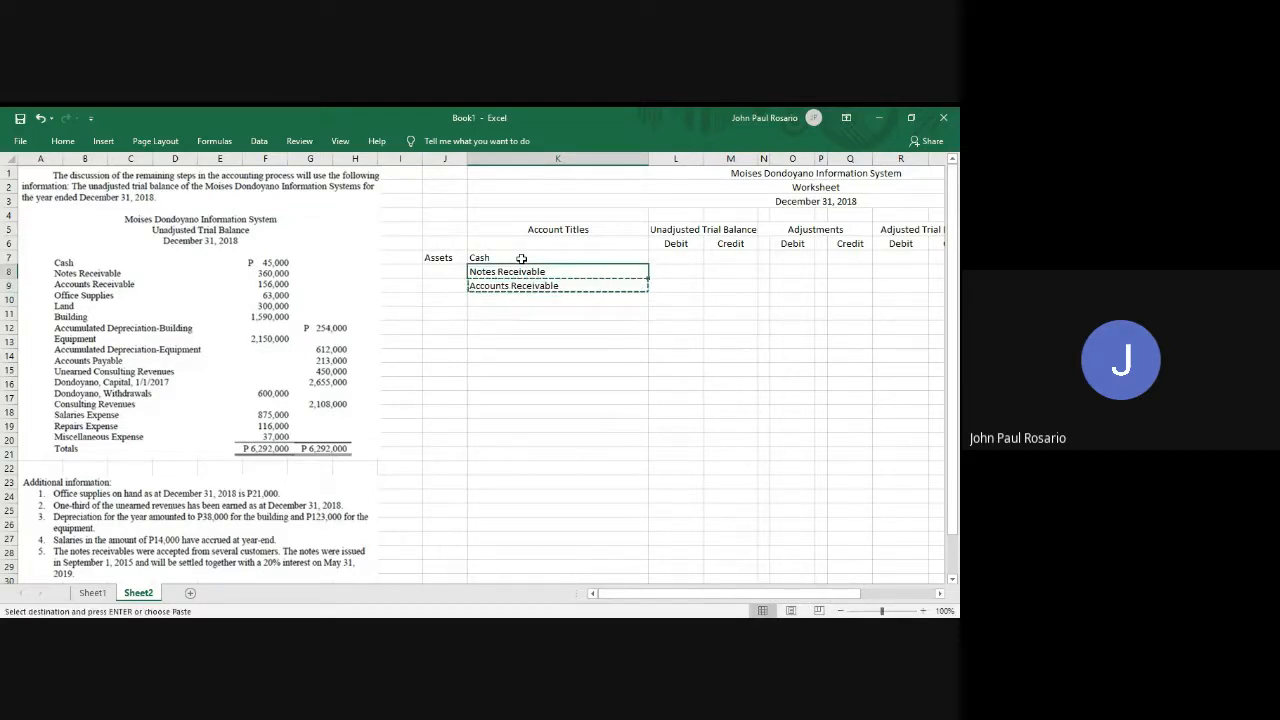
key(ctrl+shift+plus)
key(Down)
key(Down)
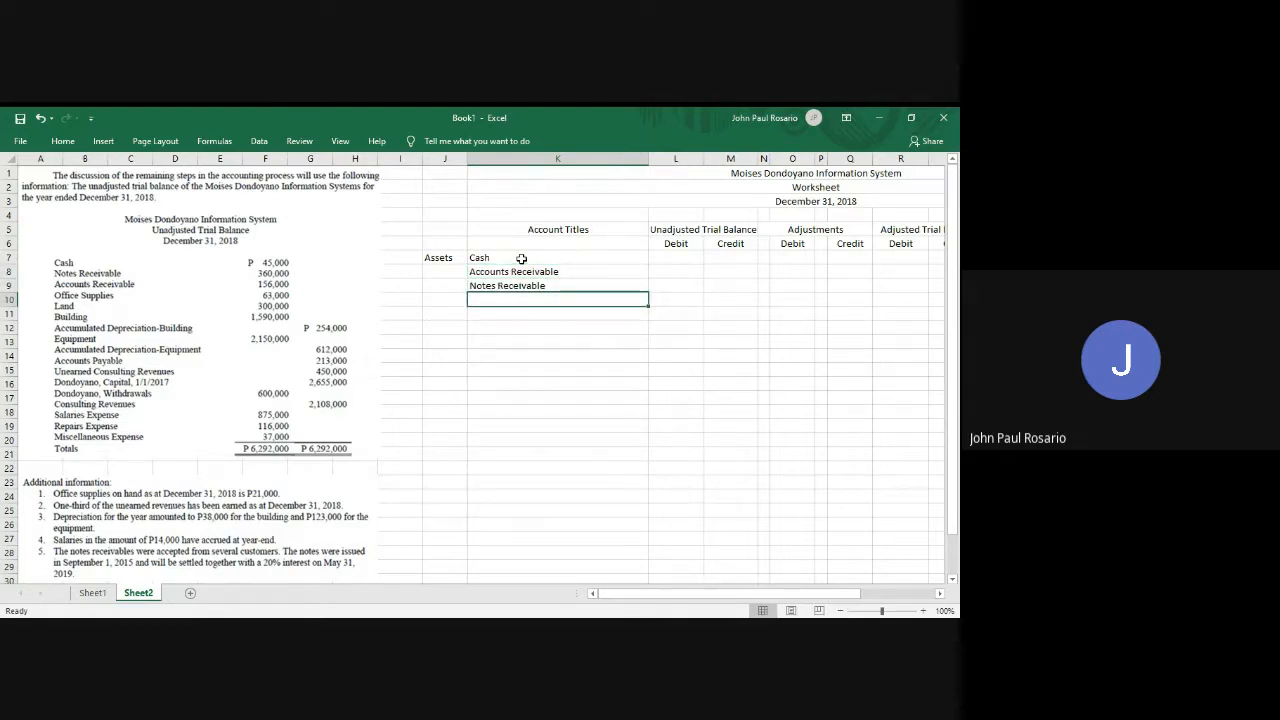
Enter the account titles "Office Supplies", "Land" and "Building" in K10:K12.
text(Office Su)
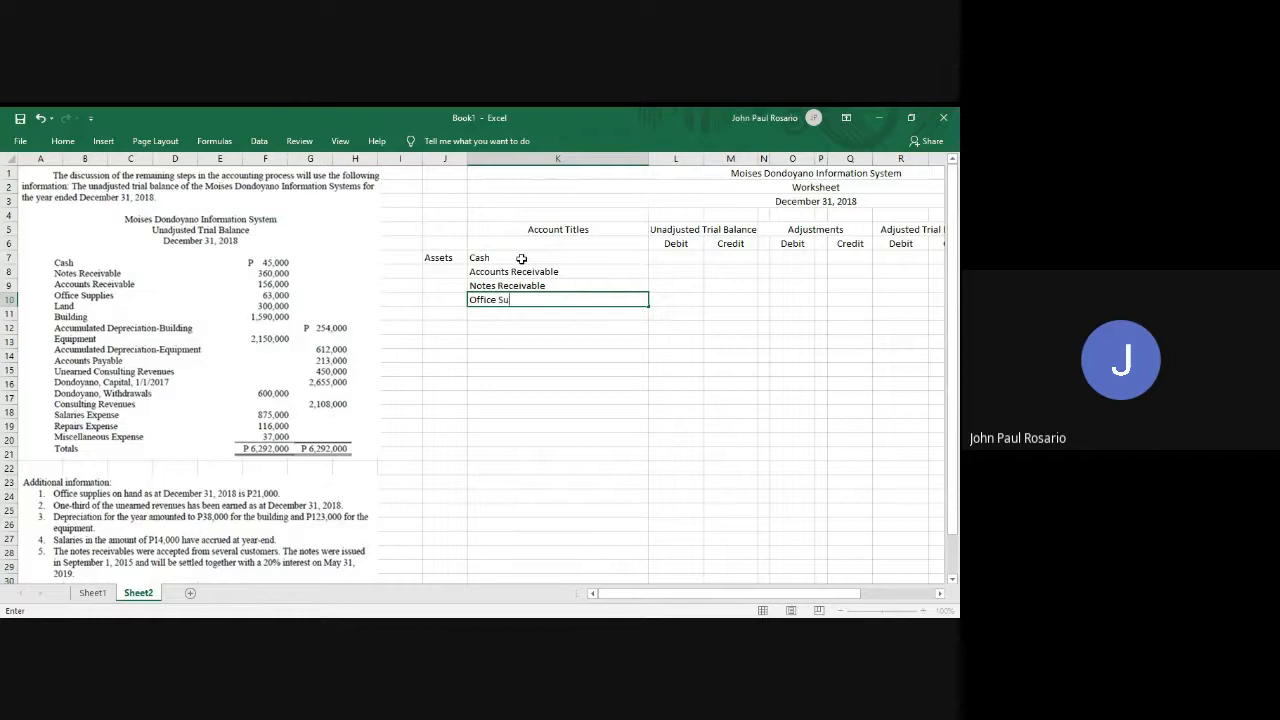
text(pplies)
key(Return)
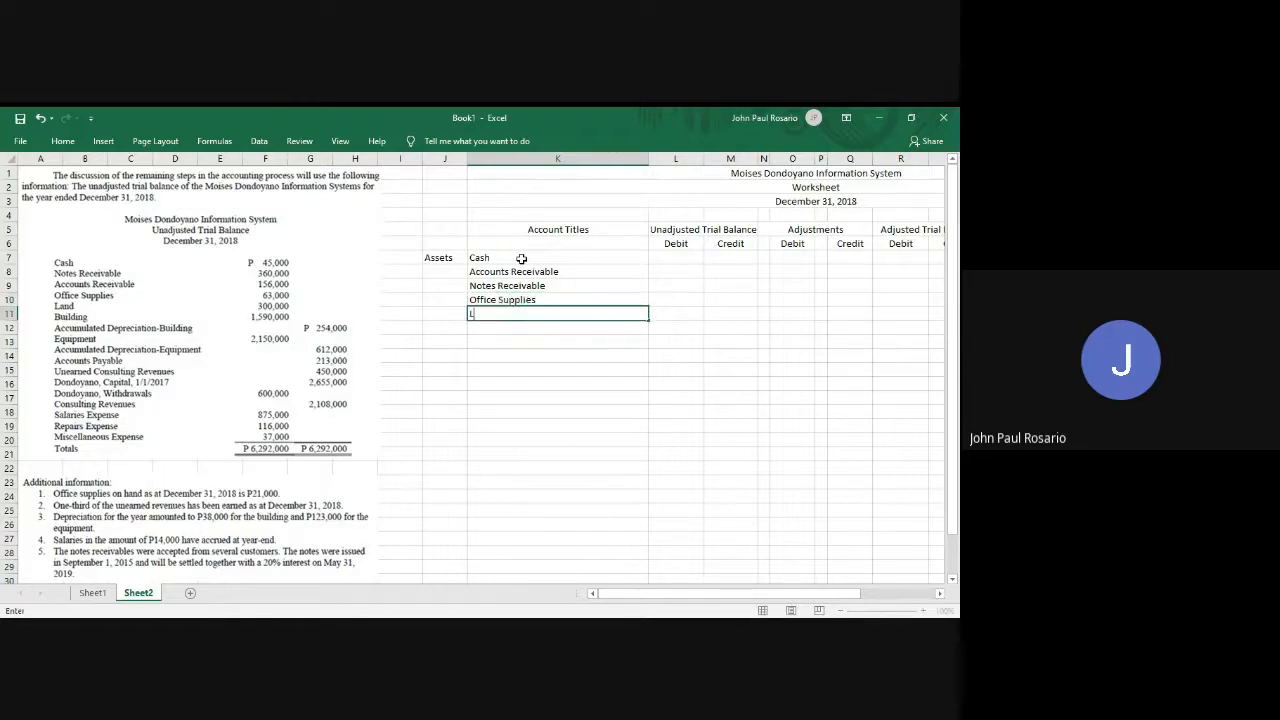
text(Land)
key(Return)
text(Building)
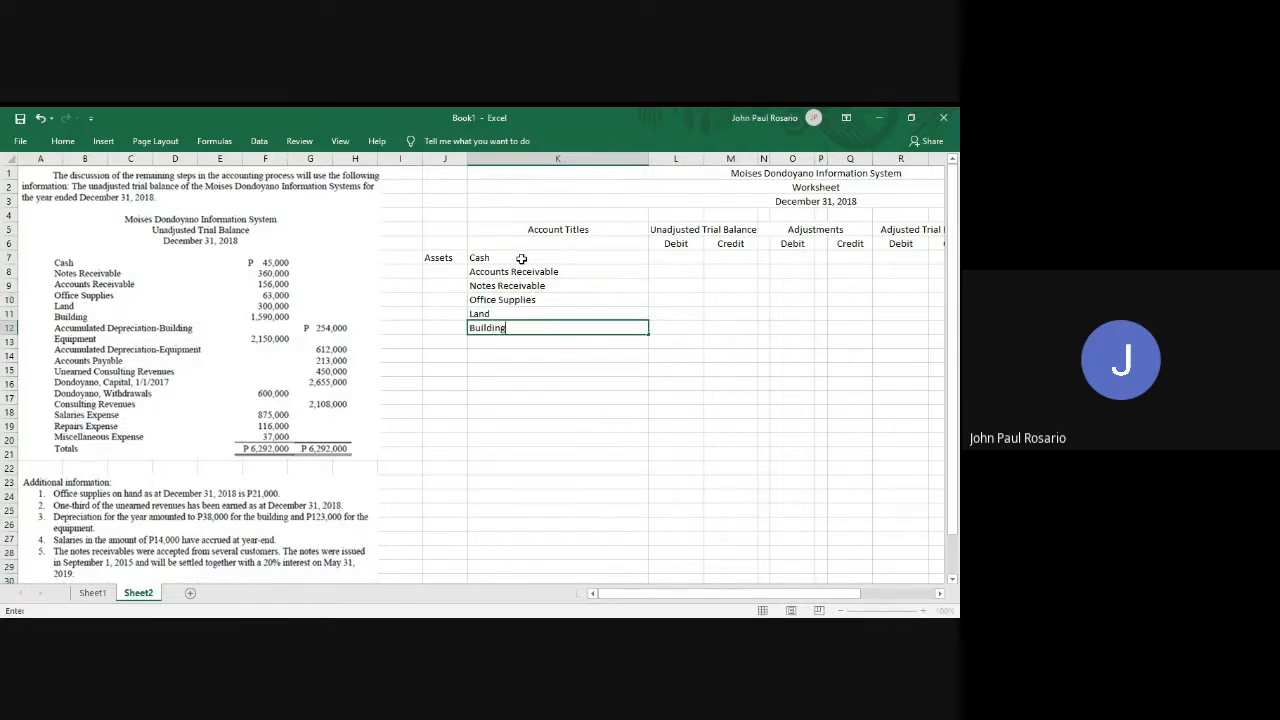
key(Return)
Enter the account titles "Accumulated Depreciation - Building" in K13 and "Equipment" in K14.
text(Accu)
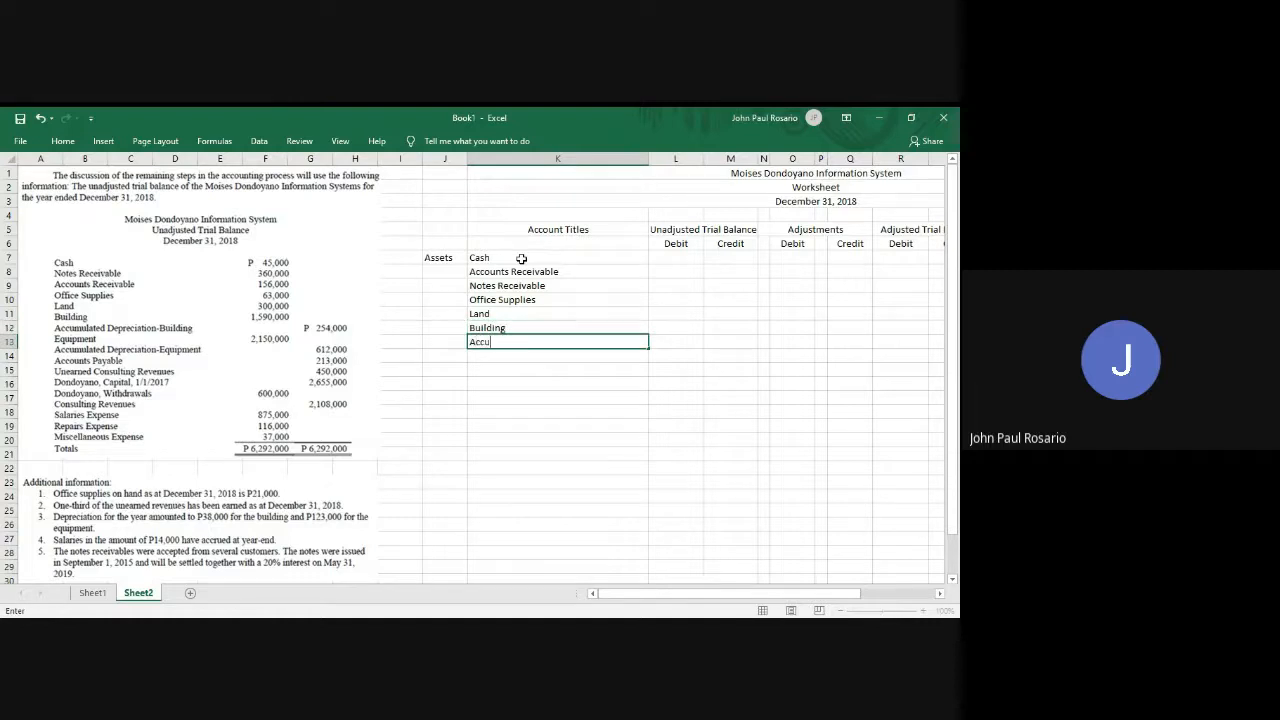
text(mulated Depreciation - Building)
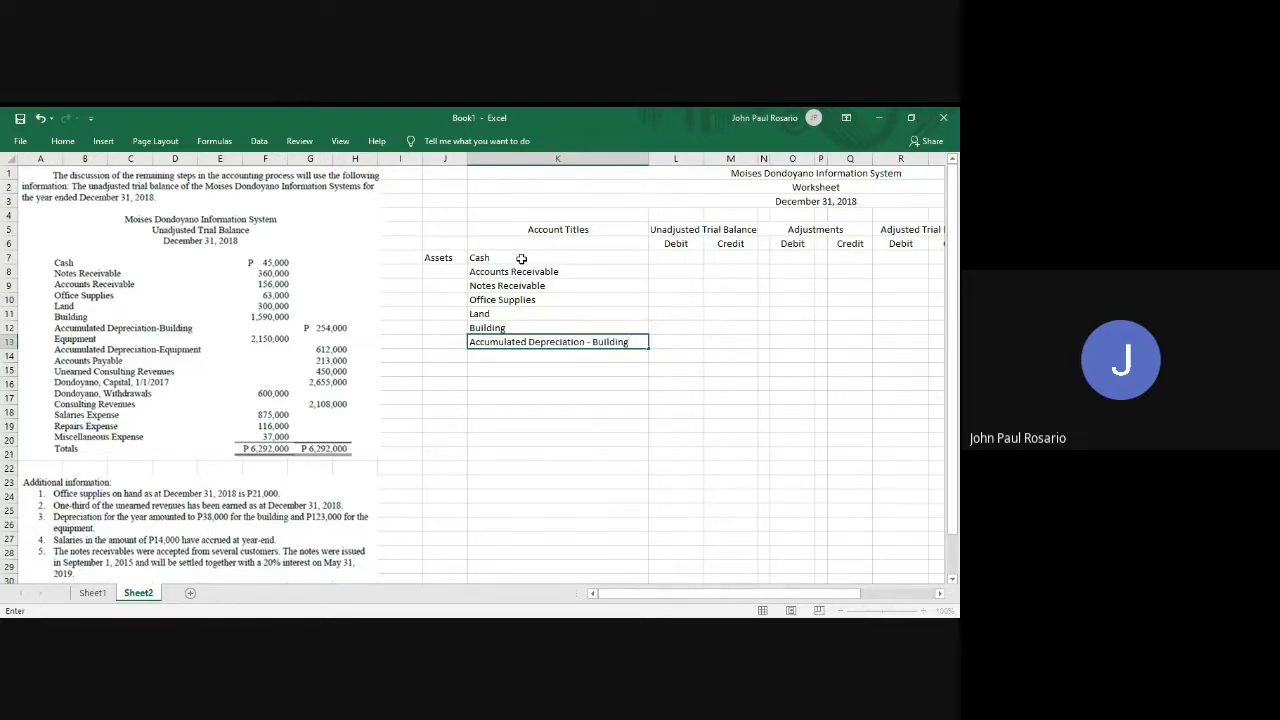
key(Return)
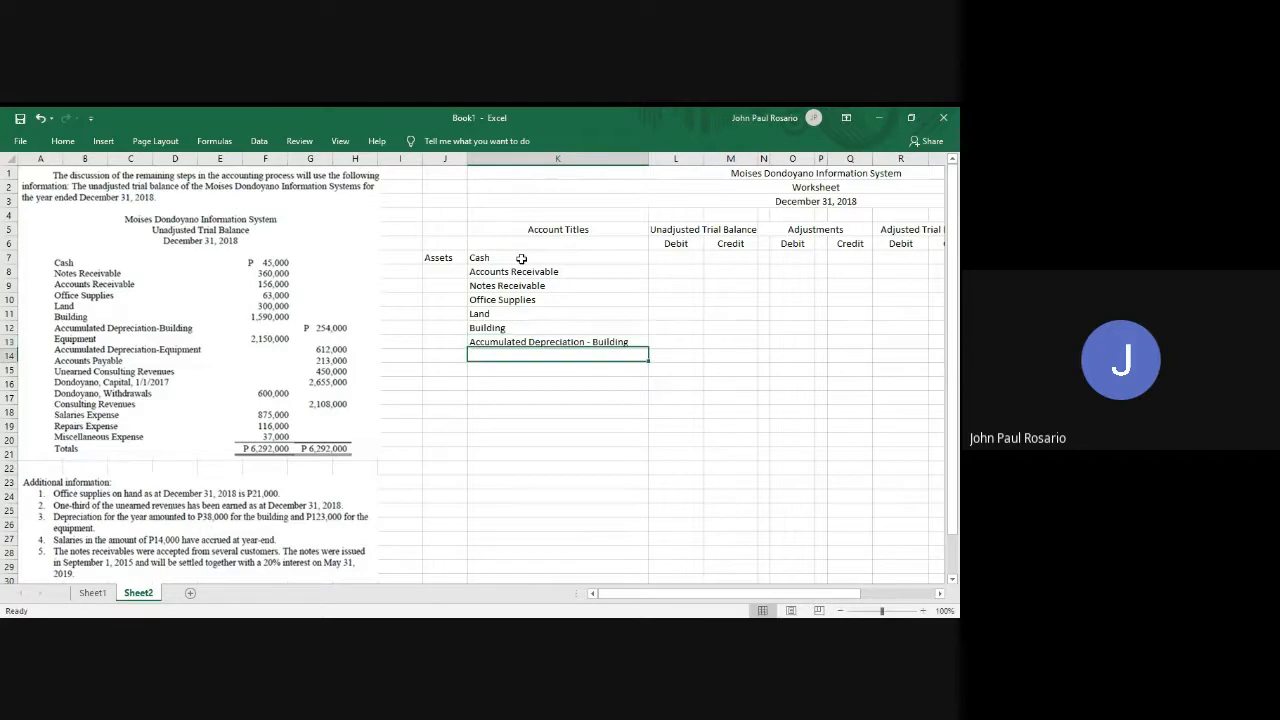
text(Equi)
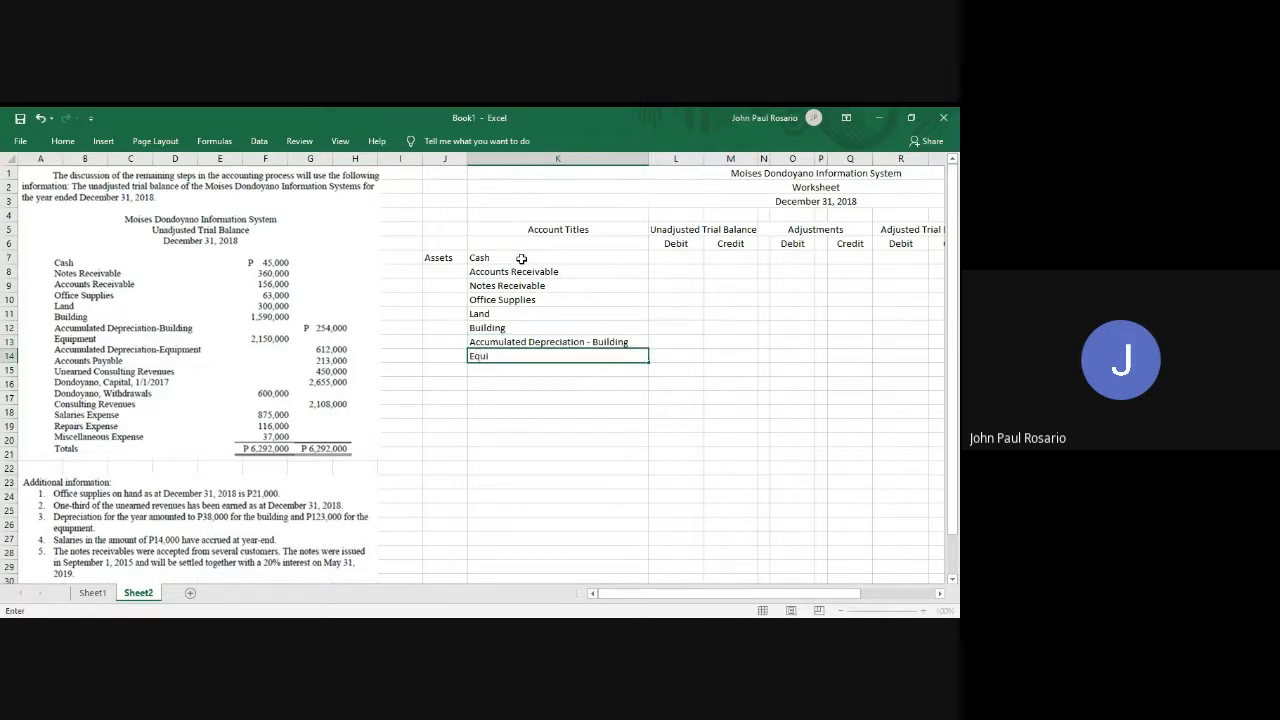
text(pmen)
Copy the "Accumulated Depreciation - Building" title from K13 to K15.
key(Up)
key(ctrl+c)
key(Down)
key(Down)
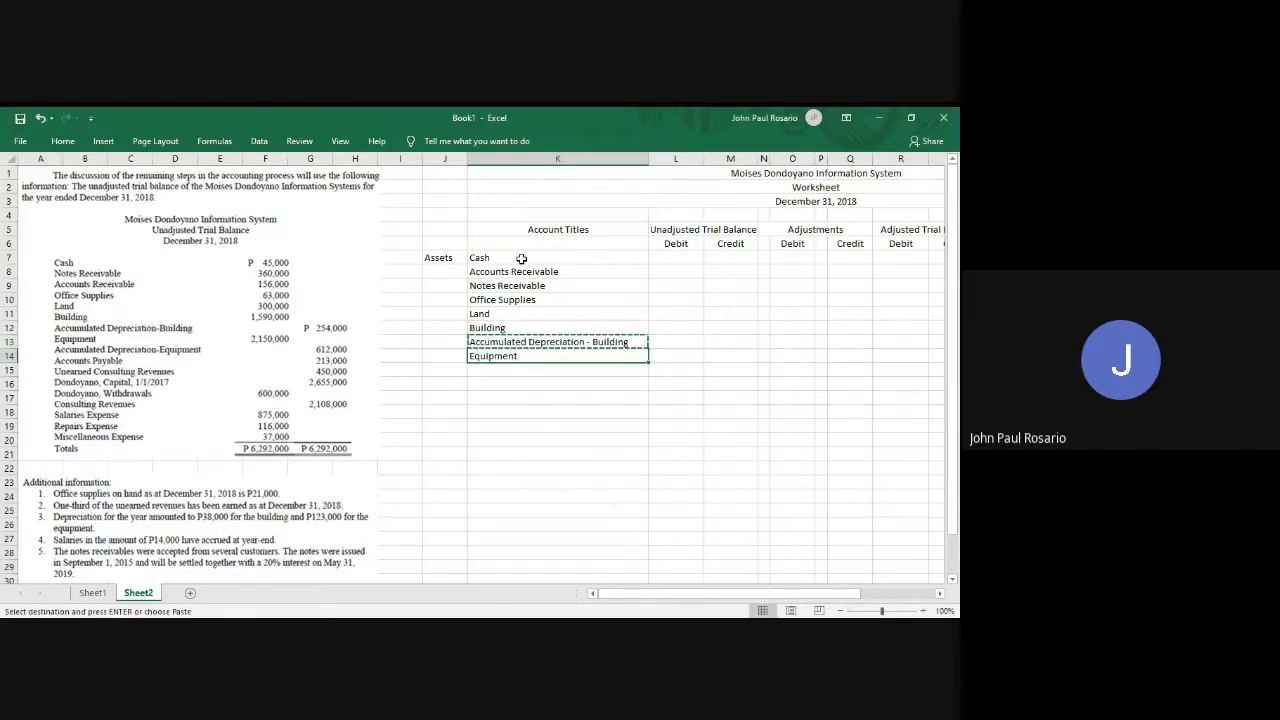
key(Return)
Change the copied account title in K15 to "Accumulated Depreciation - Equipment".
key(F2)
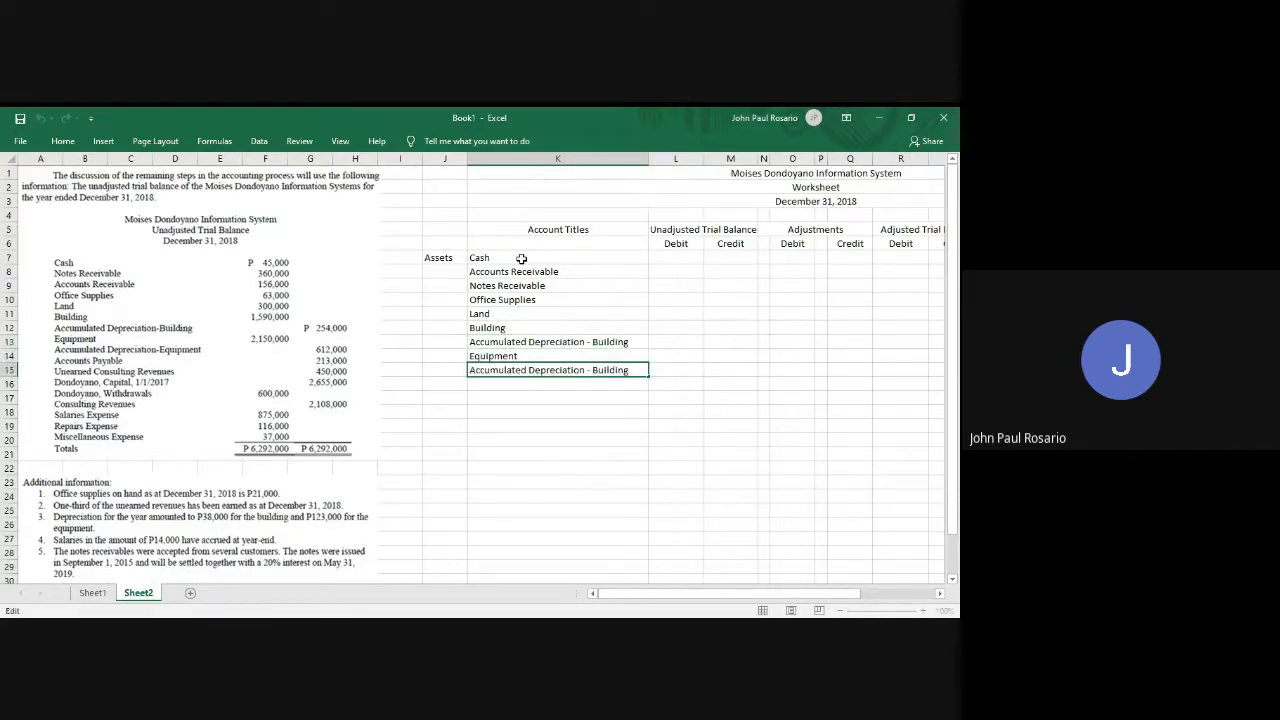
key(BackSpace)
key(BackSpace)
key(BackSpace)
key(BackSpace)
key(BackSpace)
key(BackSpace)
key(BackSpace)
key(BackSpace)
text(Equipment)
key(Return)
Enter the account title "Accounts Payable" in K16 and the category label "Liabilities" beside it in J16.
text(Accou)
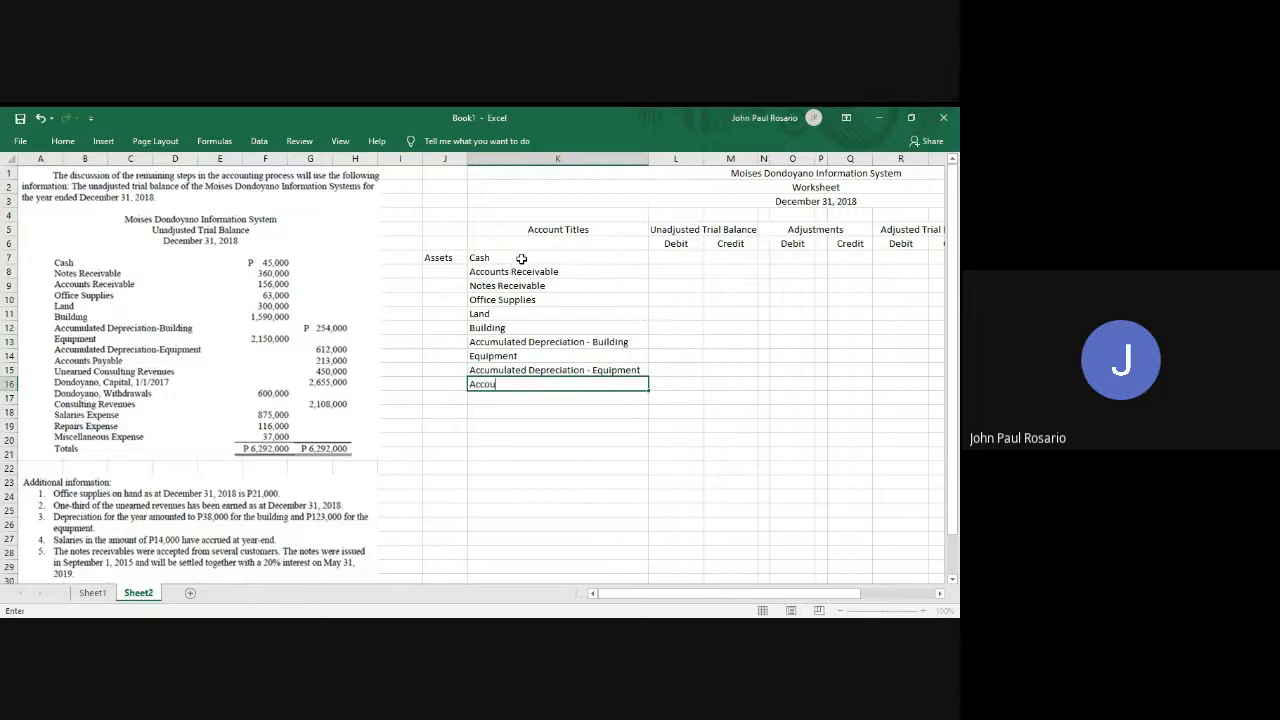
text(nts Payable)
key(Return)
key(Up)
key(Left)
text(Liab)
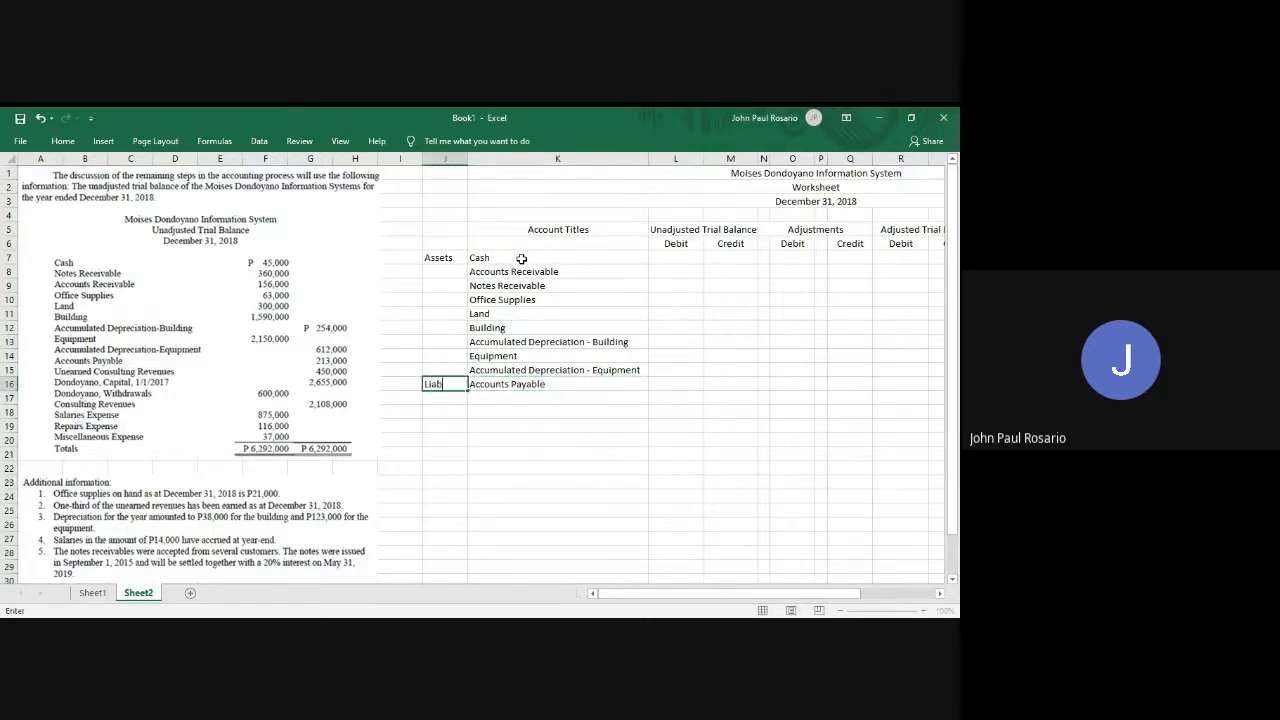
text(ilities)
key(Return)
Enter the account title "Unearned Consulting Revenues" in K17, below "Accounts Payable".
key(Right)
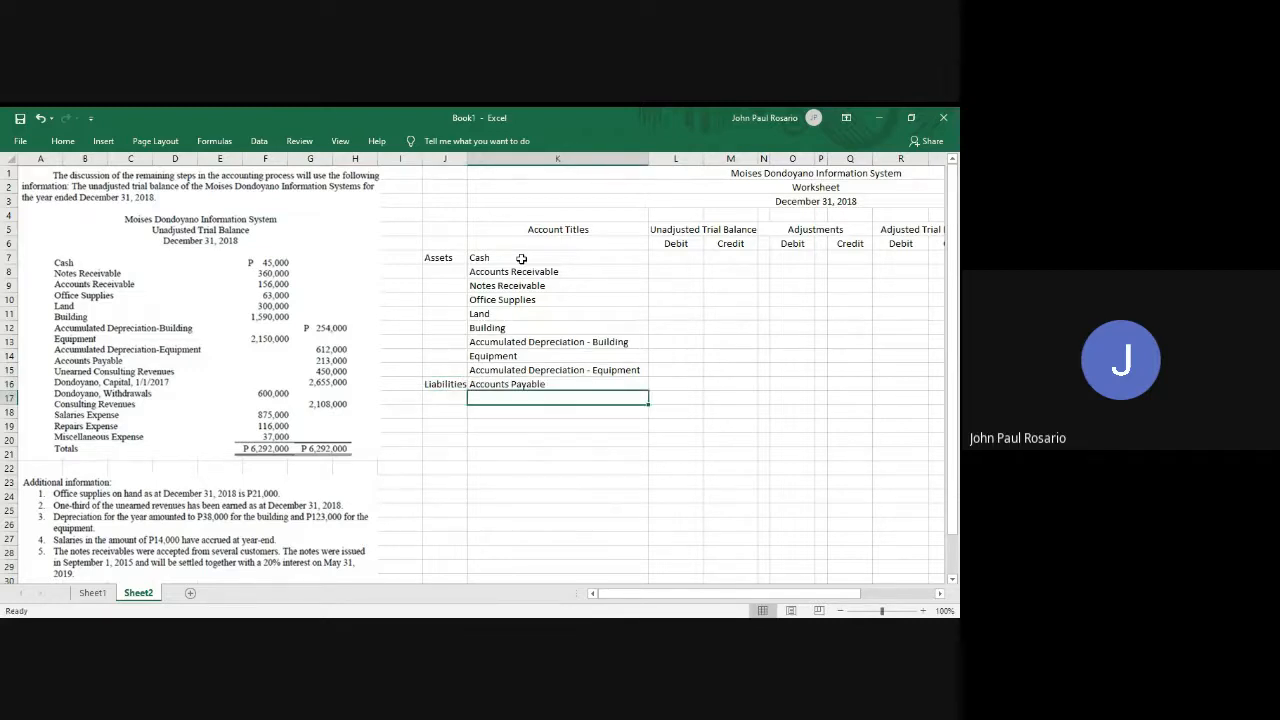
text(Unearned Consulti)
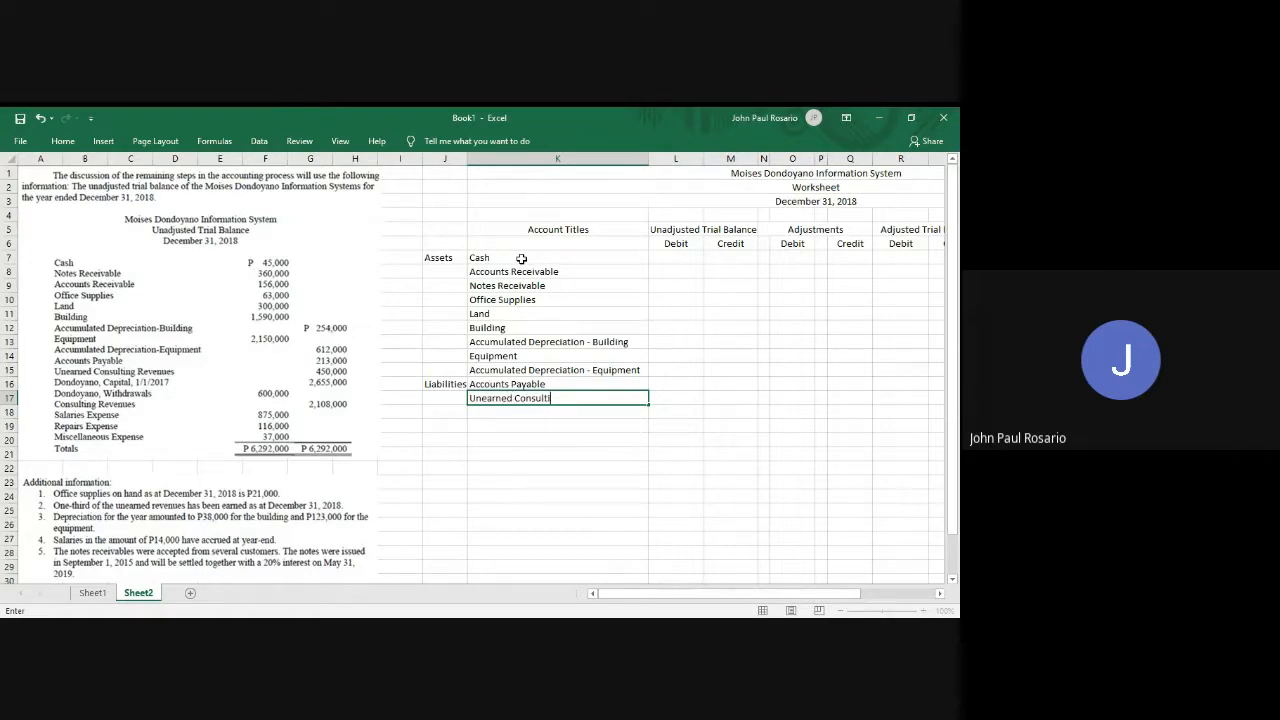
text(ng Revenues)
key(Return)
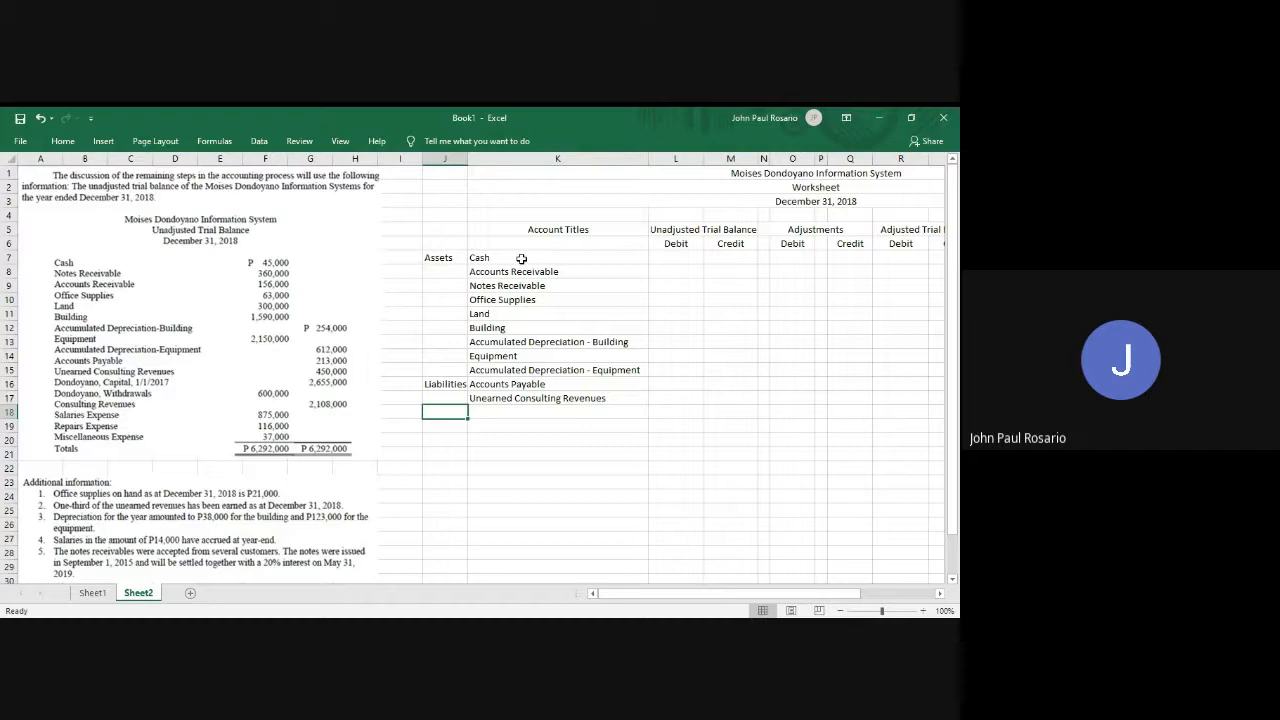
Enter the category label "Equity" in J18 and the owner's capital account title dated 1/1/2018 in K18.
text(Equity)
key(Tab)
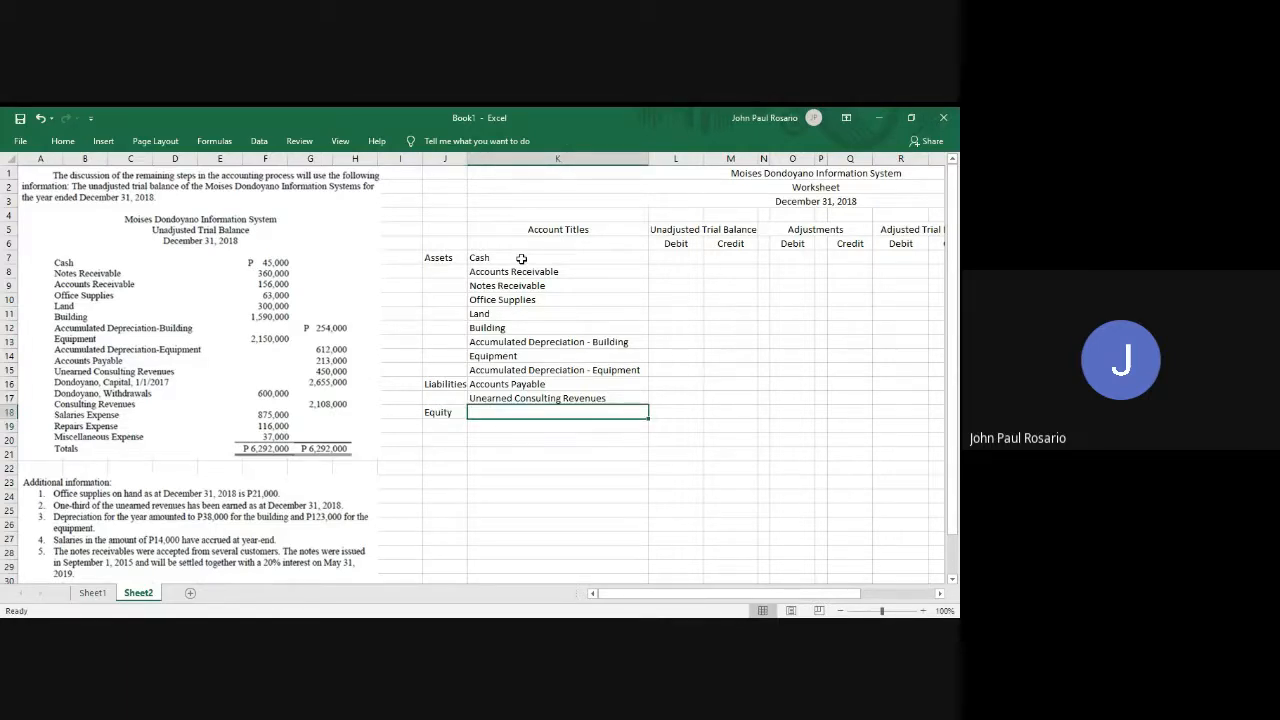
text(O)
key(BackSpace)
key(BackSpace)
text(Dondoyano)
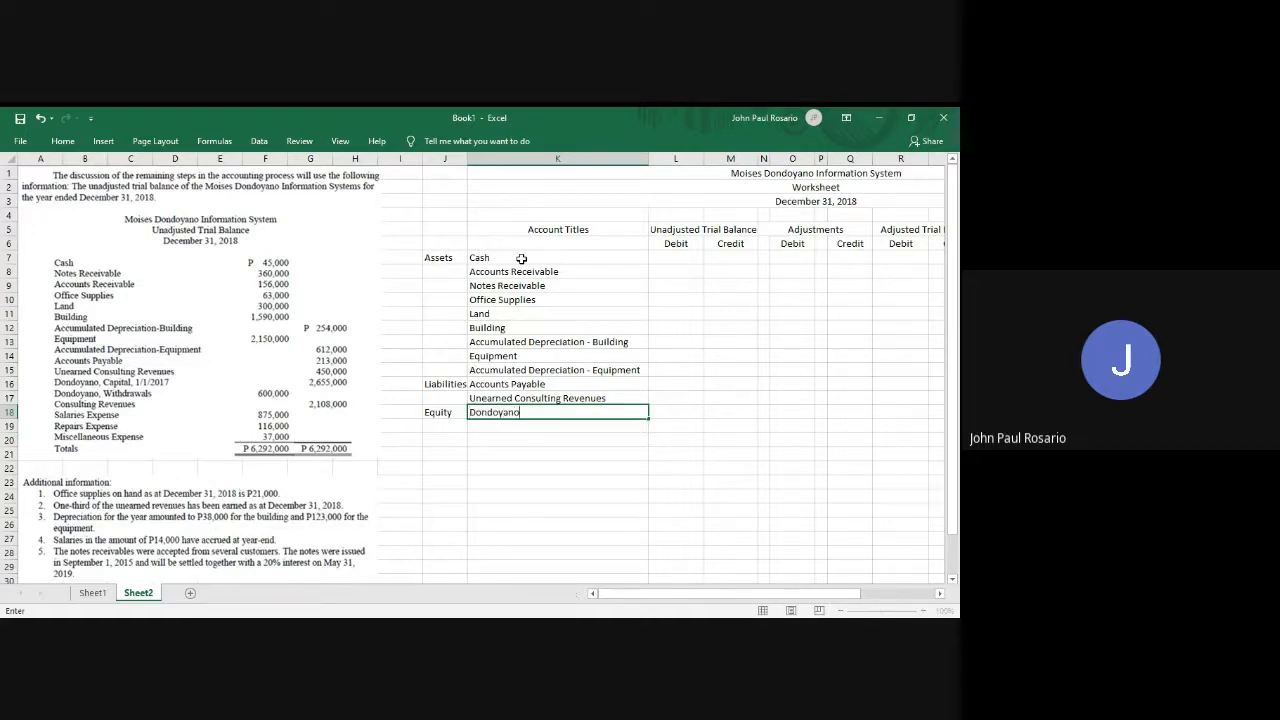
text(, Capital, 1/1/2017)
key(BackSpace)
text(8)
click(555, 415)
key(Return)
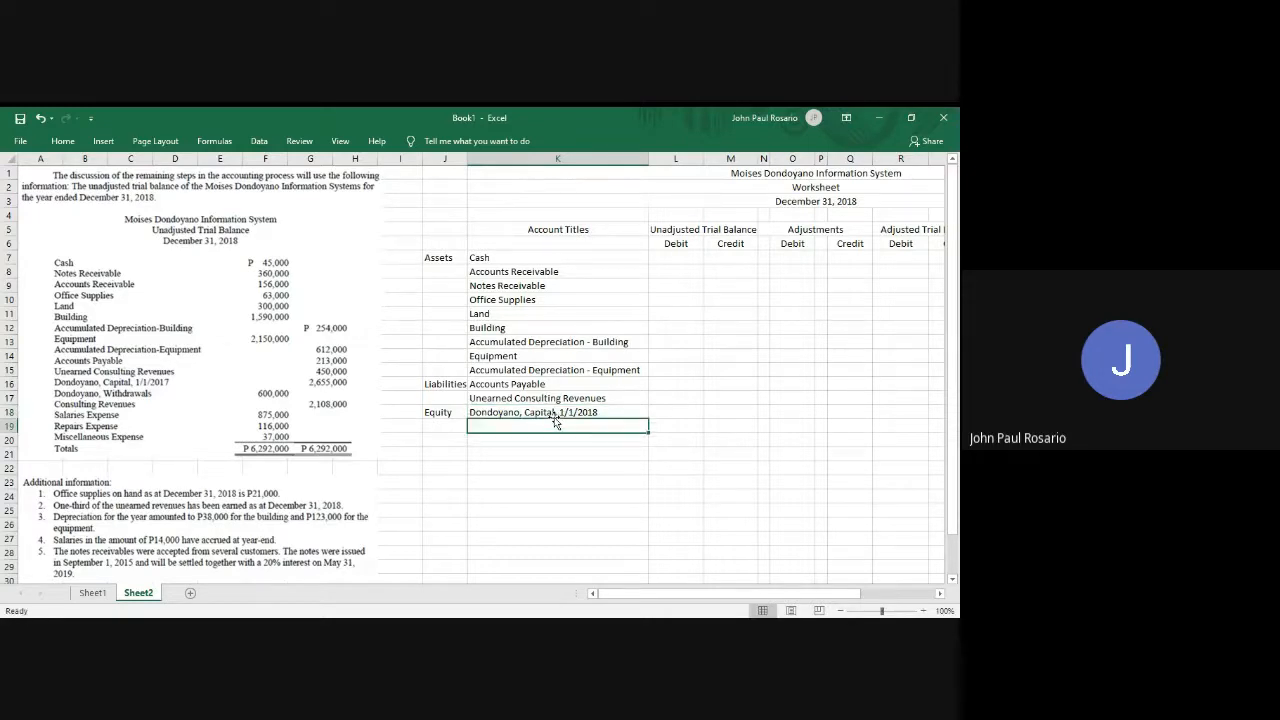
Enter the owner's withdrawals account title in K19, below the capital account.
text(Dondoyano, )
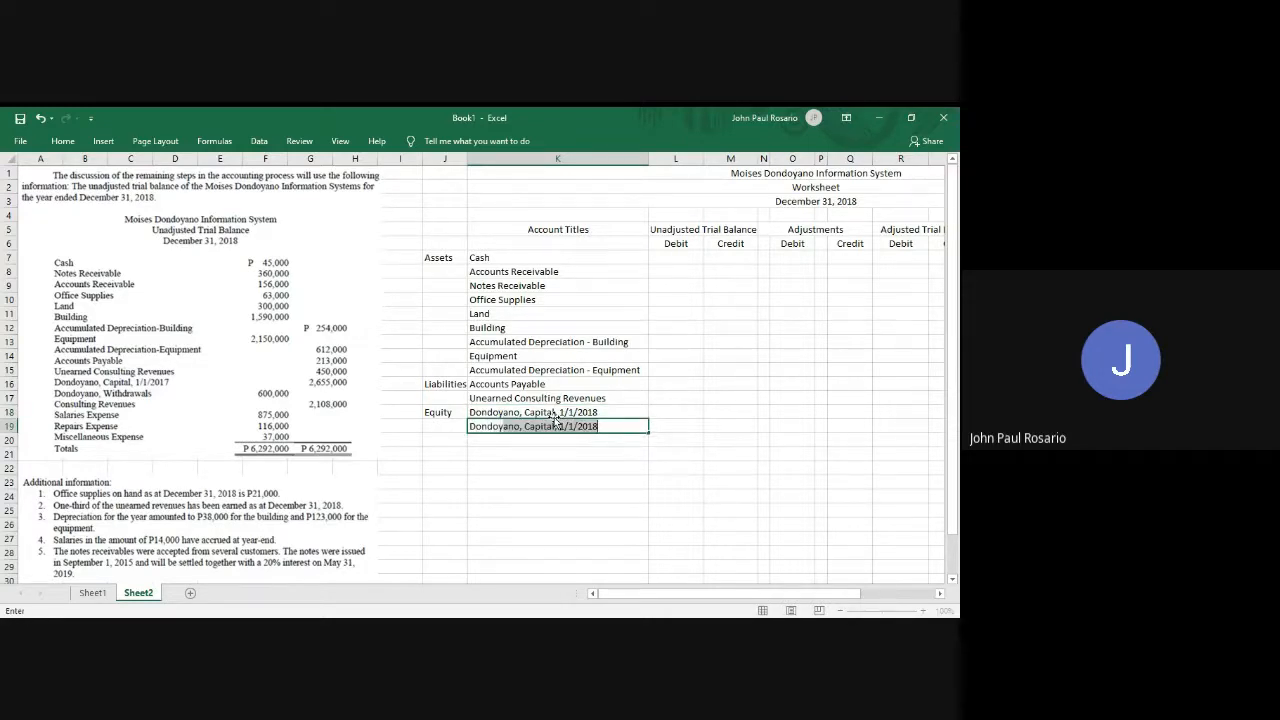
text(Withd)
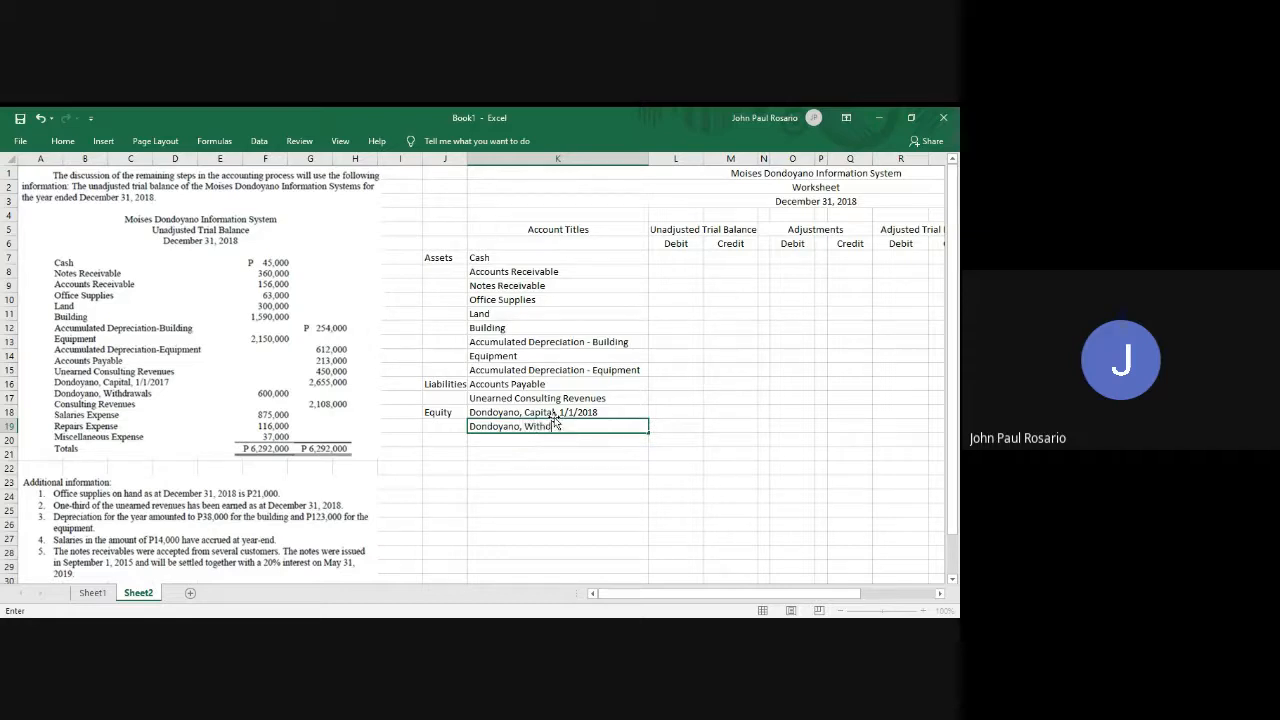
text(rawals)
key(Return)
Enter the category label "Revenue" in J20 and the account title "Consulting Revenues" in K20.
key(Left)
text(Revenu)
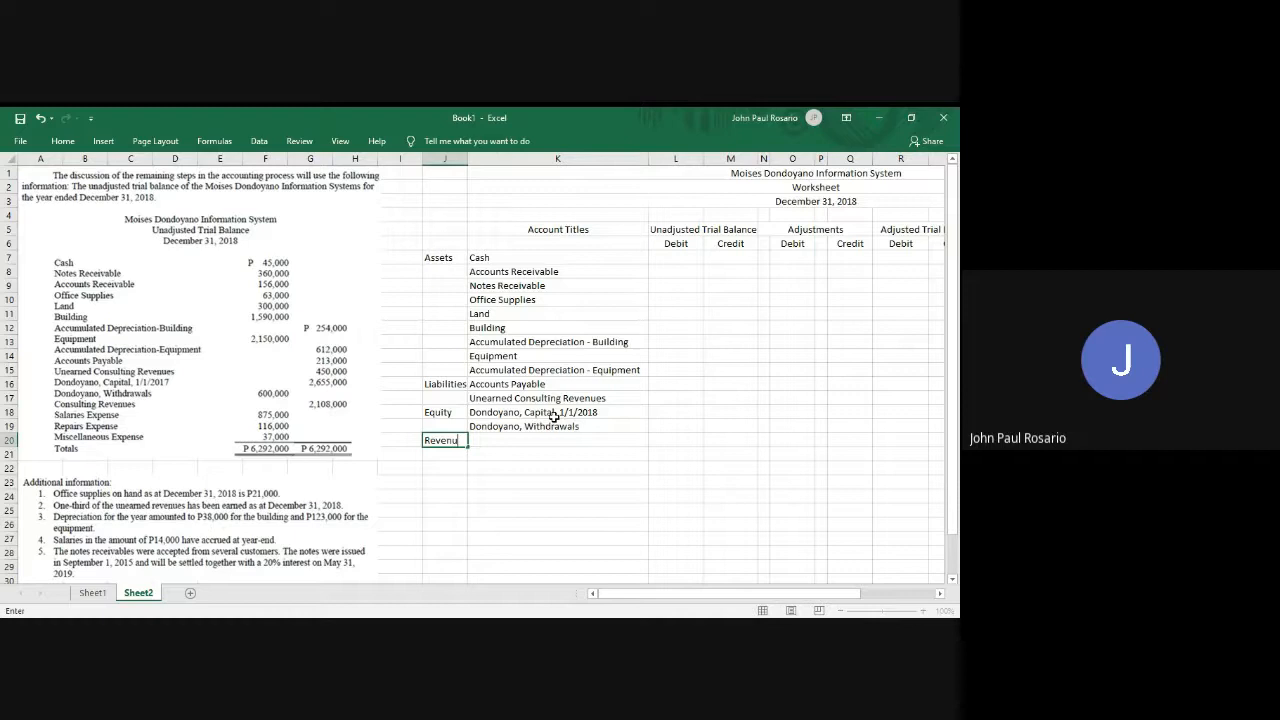
text(e)
key(Tab)
text(Co)
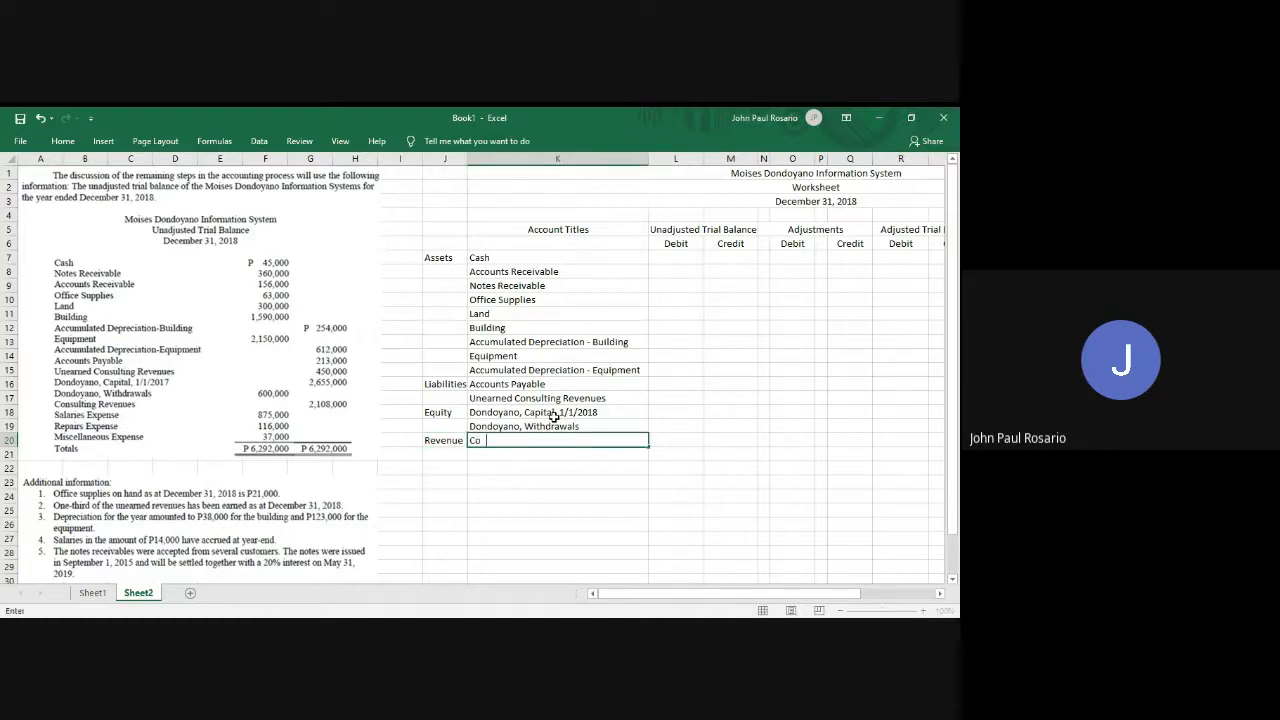
text(nsulting Revenues)
key(Return)
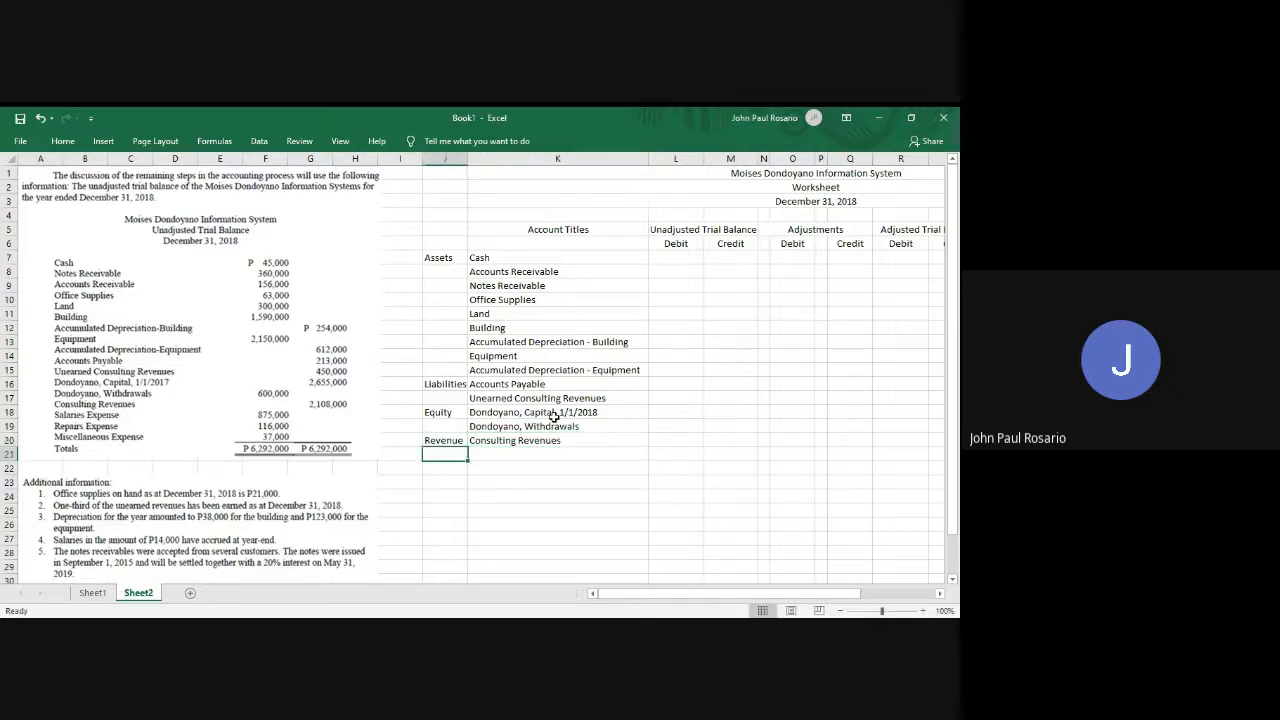
Enter the category label "Expenses" in J21 and the account title "Salaries Expense" in K21.
text(Expenses)
key(Return)
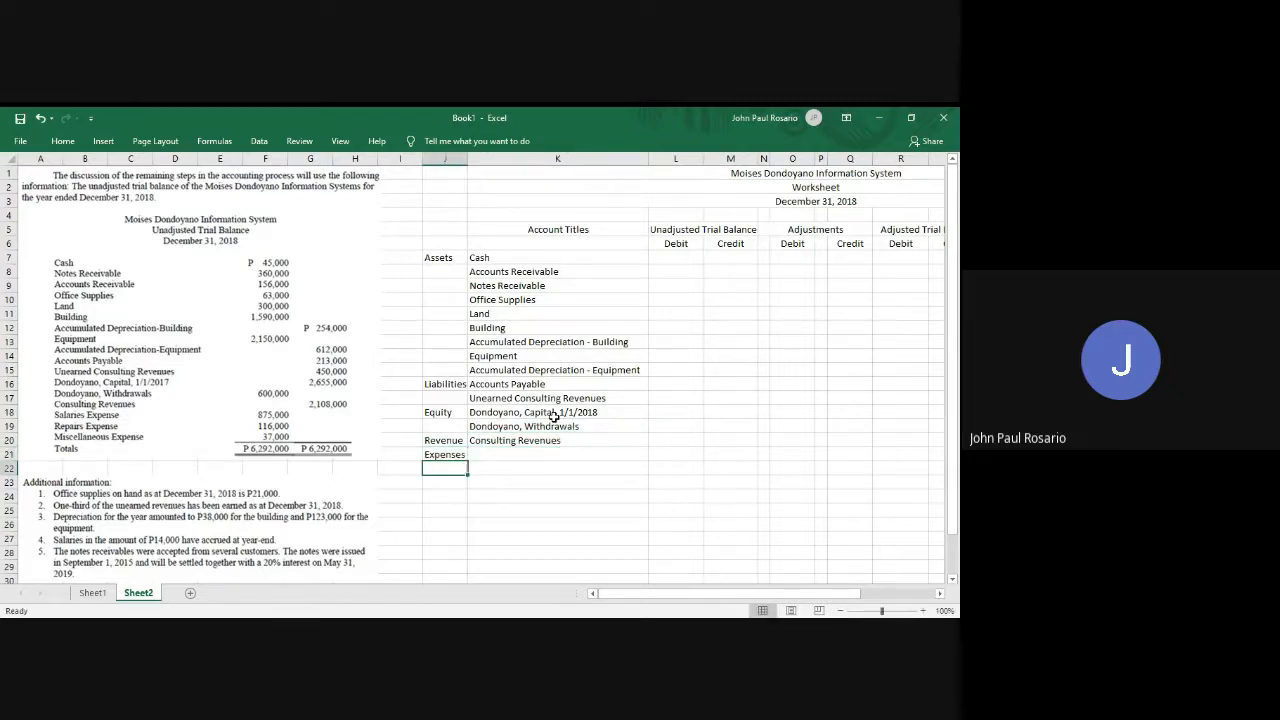
key(Right)
key(Up)
text(Con)
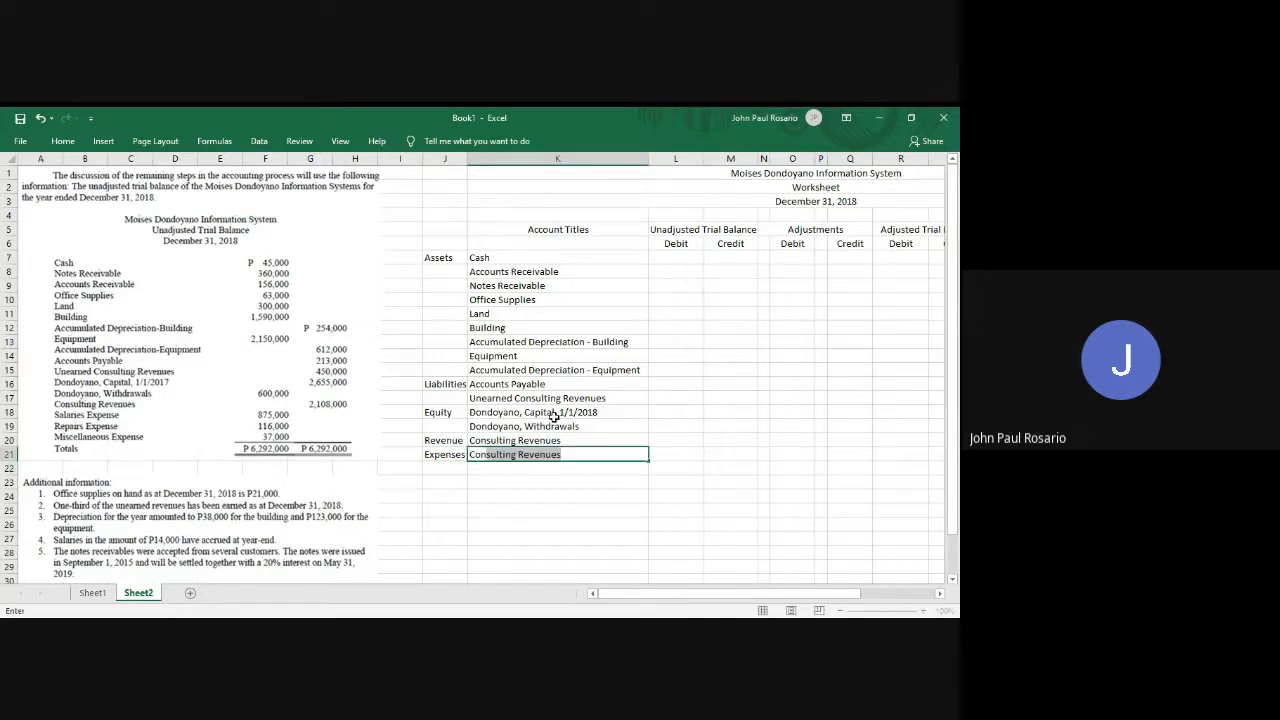
key(BackSpace)
key(BackSpace)
key(BackSpace)
key(BackSpace)
text(Salr)
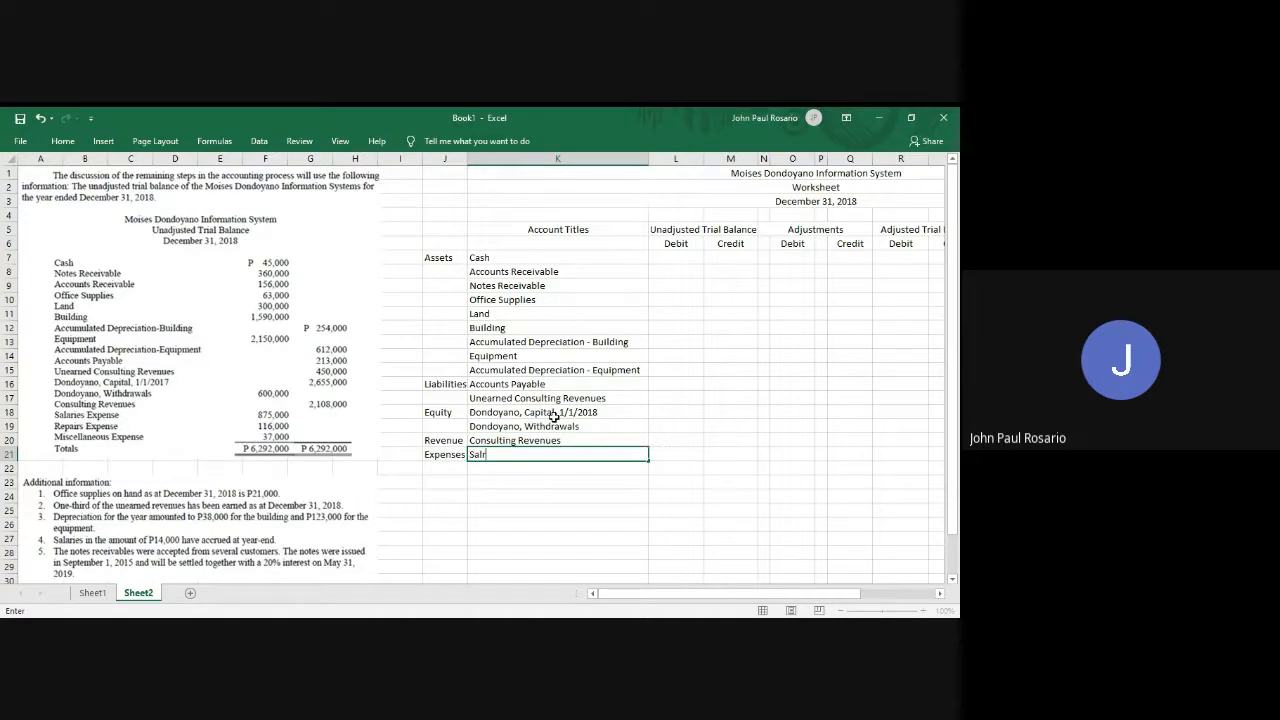
text(a)
key(BackSpace)
key(BackSpace)
text(aries E)
text(xpens)
key(Return)
Enter "Repairs" in K22 and "Expense" in K23 of the account titles column.
text(Repai)
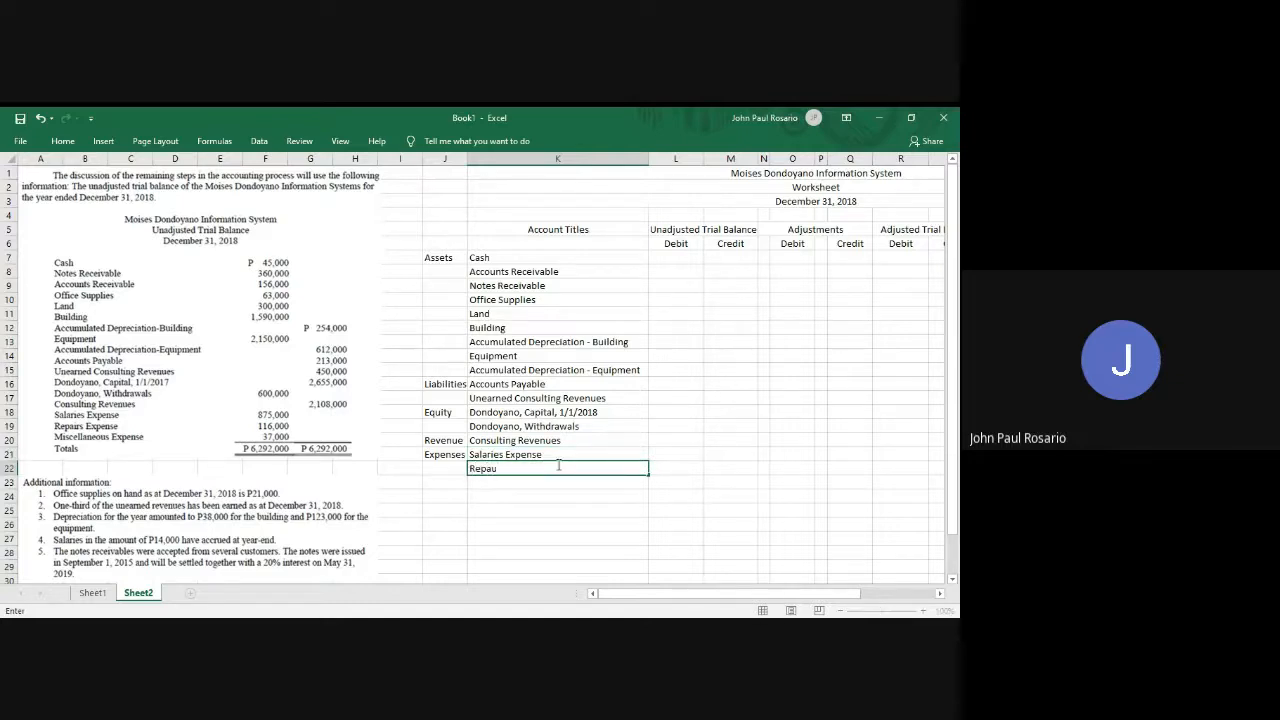
text(rs)
key(Return)
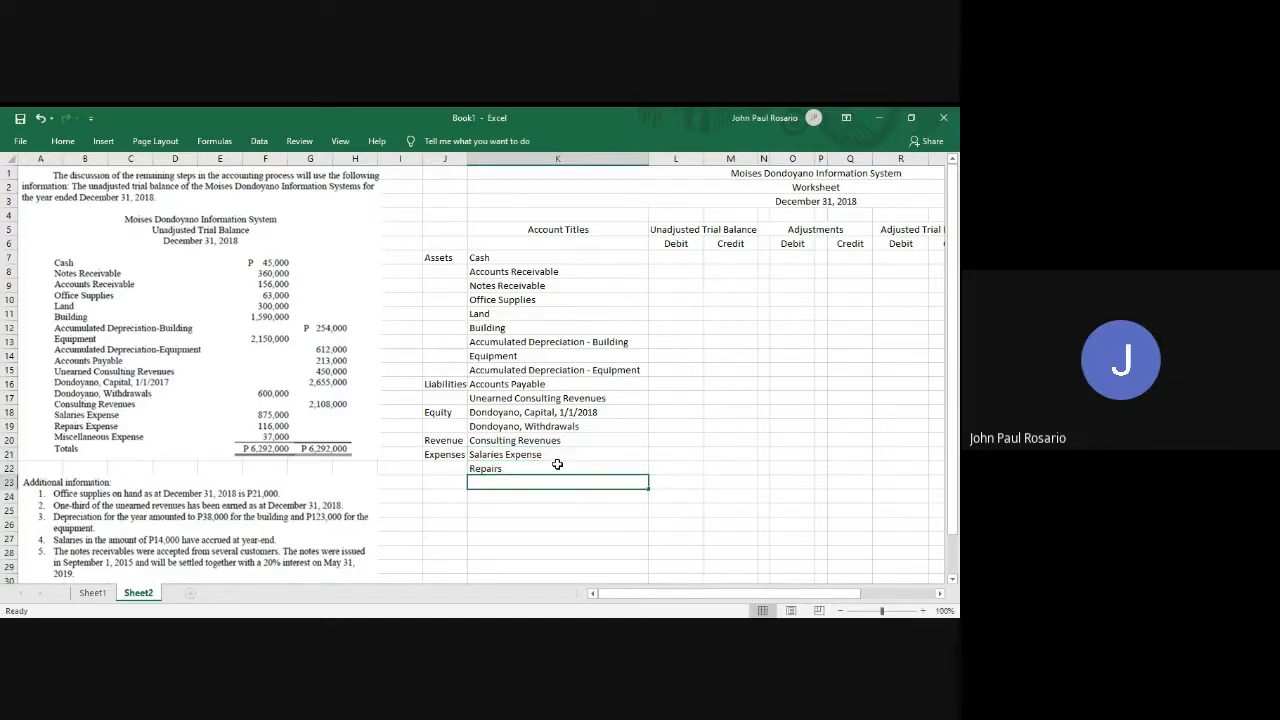
text(Ec)
key(BackSpace)
text(xpense)
key(ctrl+Return)
key(Return)
Enter the account title "Miscellaneous Expense" in K24 and an indented "Total" in K25.
text(Mis)
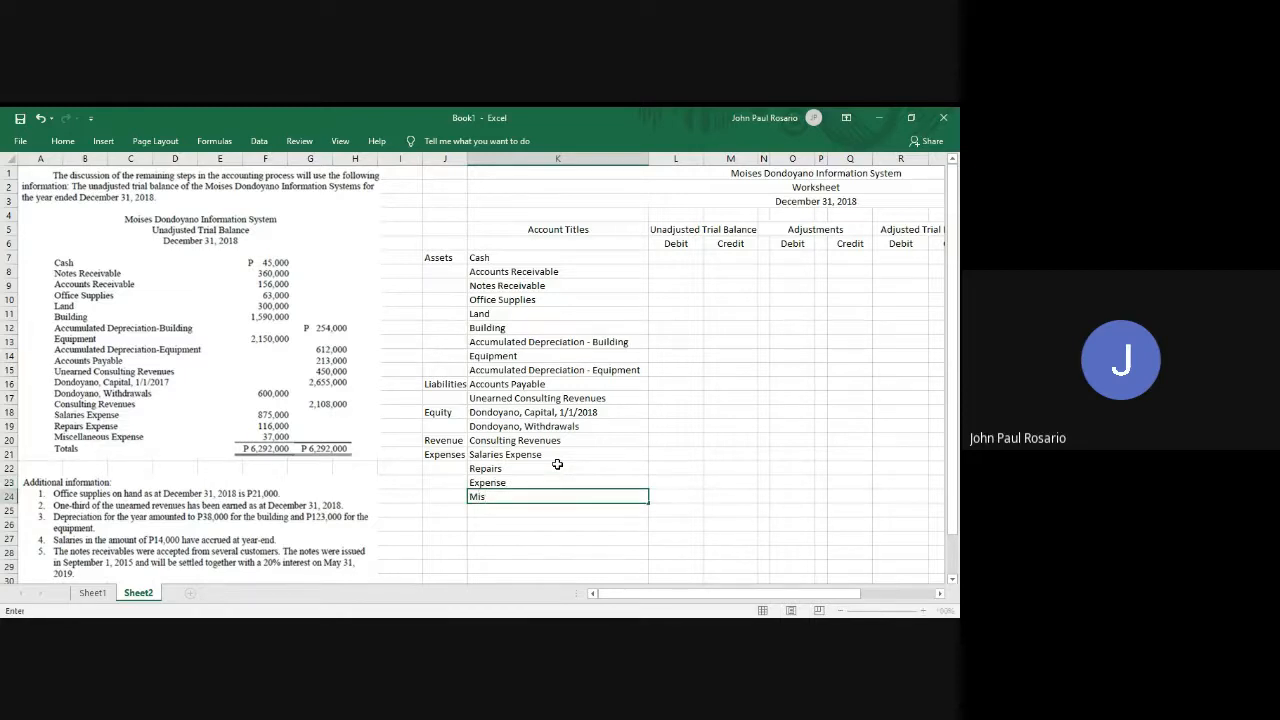
text(cellaneous Expense)
key(Return)
text(To)
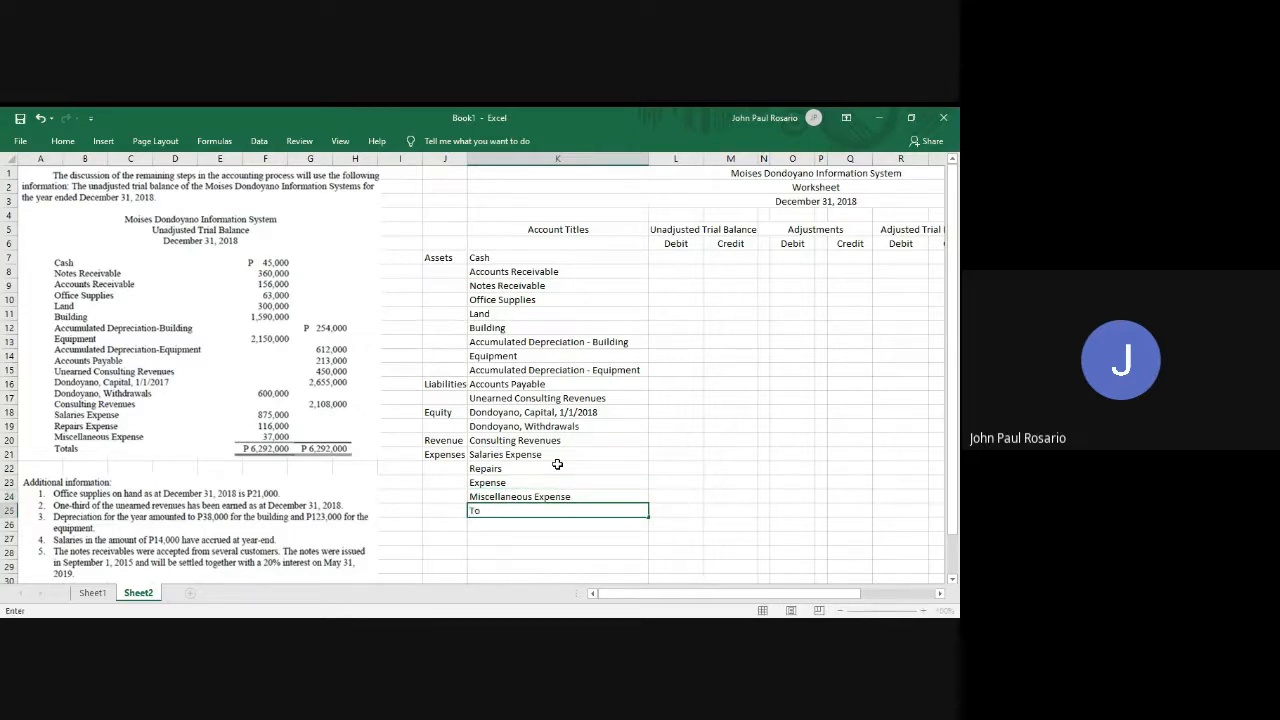
key(BackSpace)
key(BackSpace)
text(Total)
key(Return)
Enter the unadjusted trial balance debit amounts 45,000 in L7, 360,000 in L8 and 156,000 in L9.
key(Return)
key(Right)
key(Right)
key(Left)
key(Up)
key(Up)
key(Up)
key(Up)
key(Up)
key(Up)
key(Up)
key(Up)
key(Up)
key(Up)
key(Up)
key(Up)
key(Up)
key(Up)
key(Up)
key(Up)
key(Up)
key(Up)
key(Up)
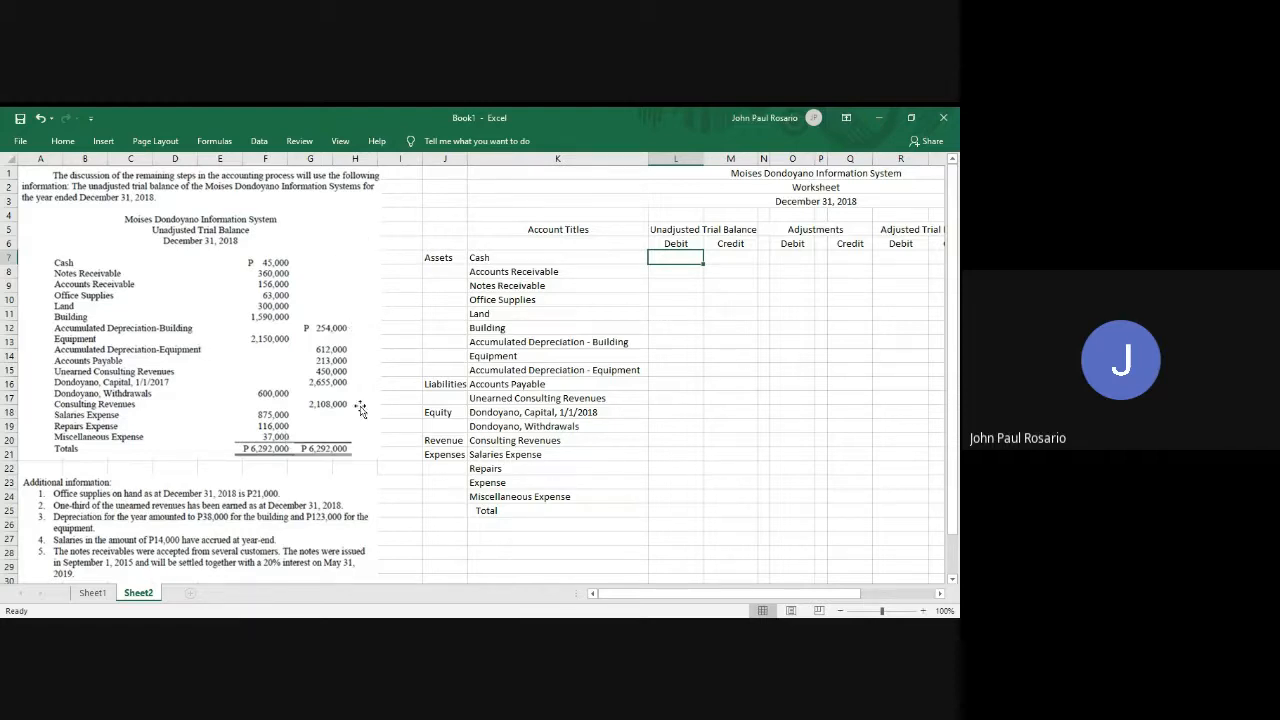
text(45,000)
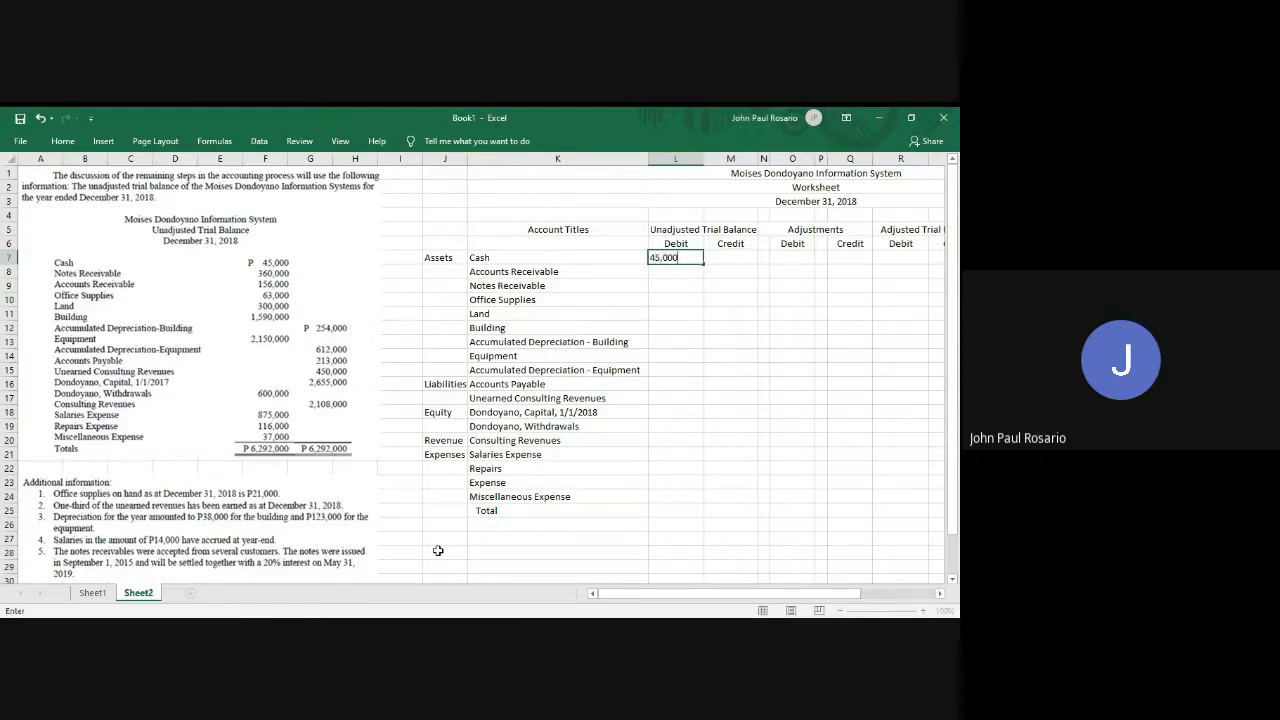
key(Return)
text(360,000)
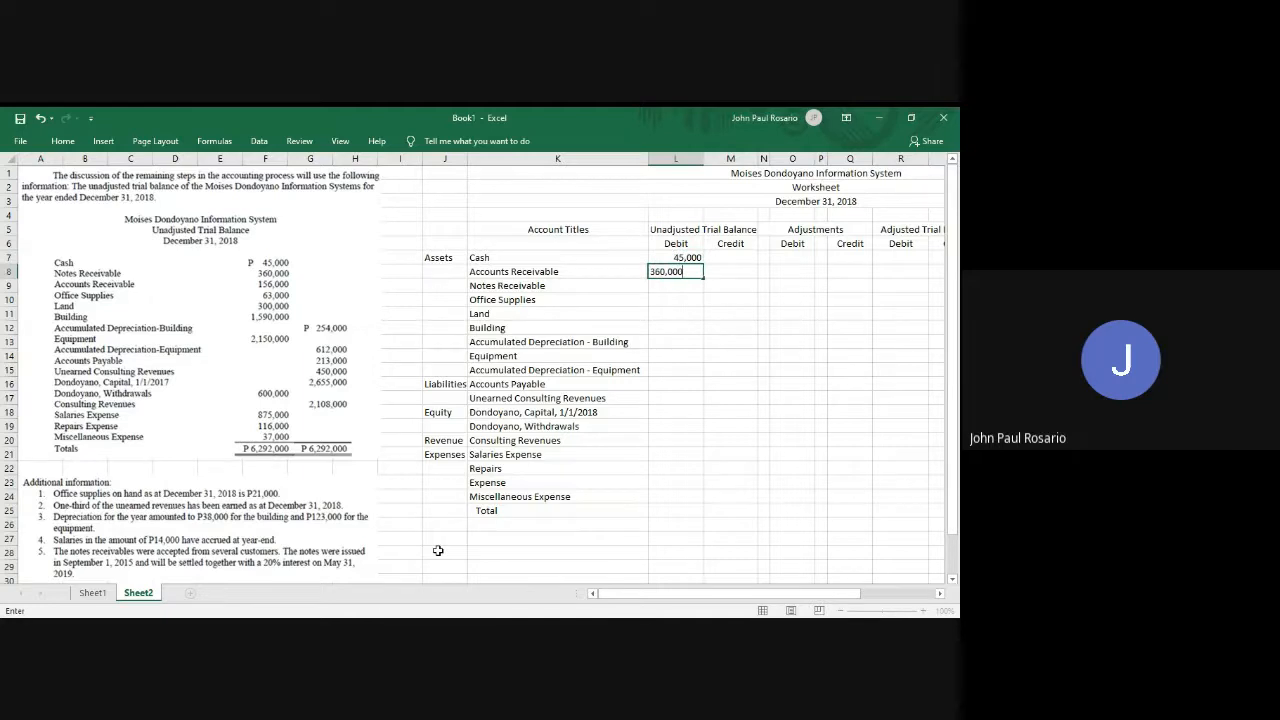
key(Return)
text(156,000)
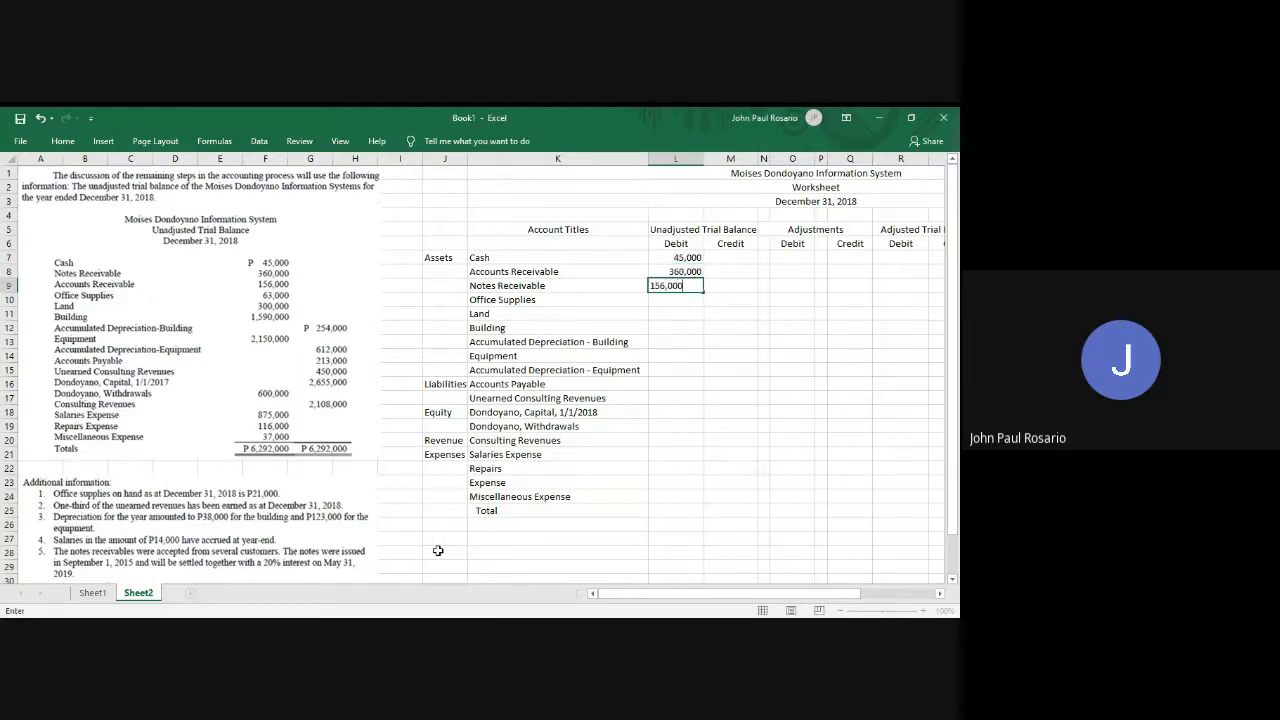
key(Return)
Swap the two receivable debits by copying 156,000 from L9 to L8 and setting Notes Receivable in L9 to 360,000.
key(Up)
key(ctrl+c)
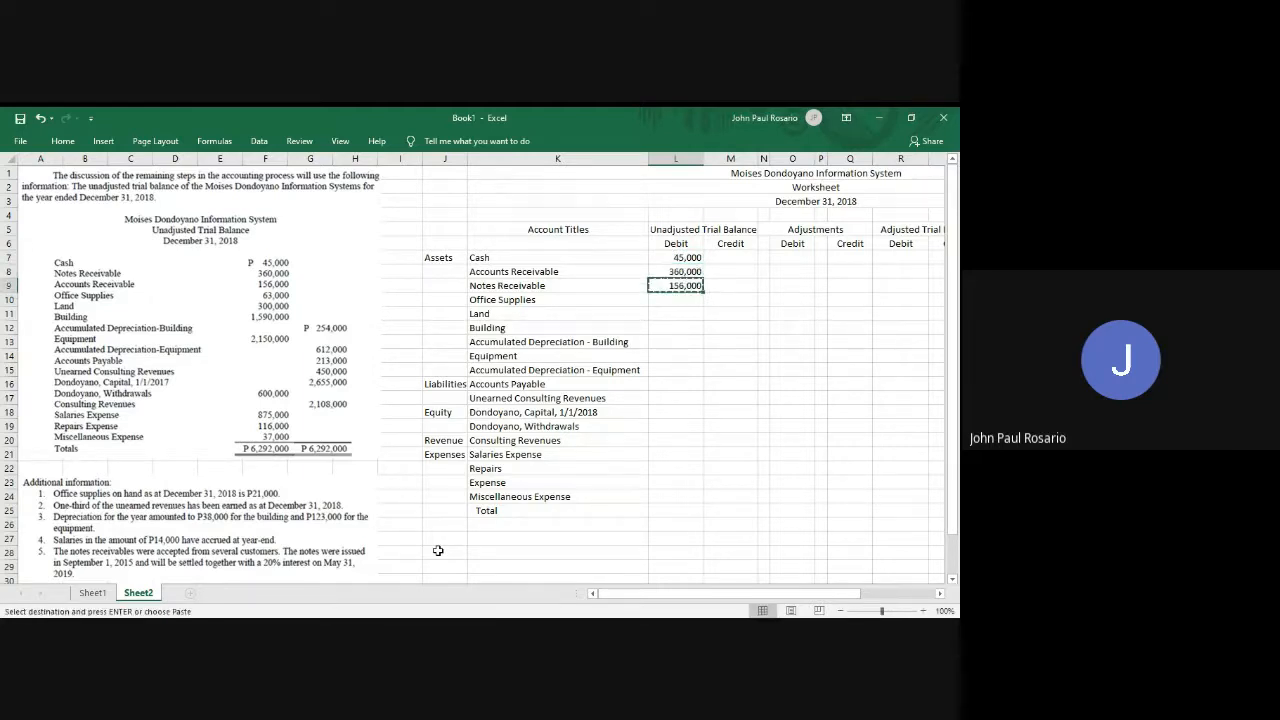
key(Up)
key(Return)
key(Down)
text(360,000)
key(Return)
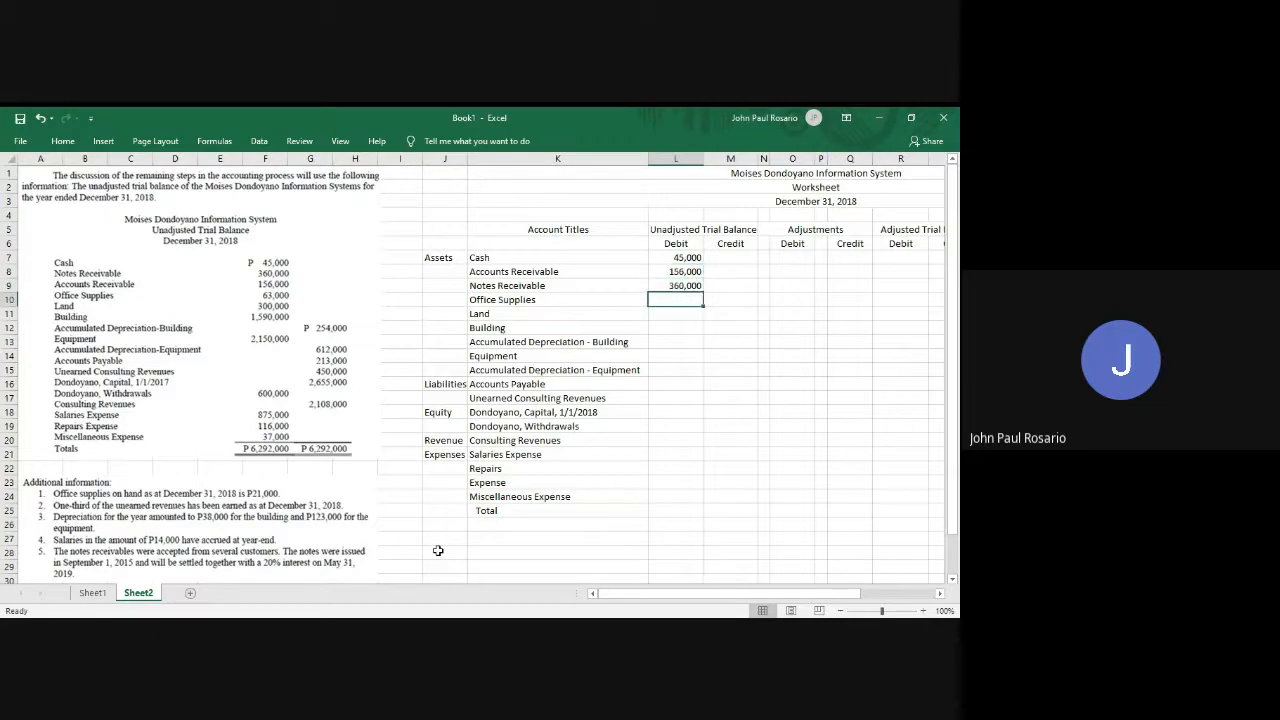
Enter the debit amounts 63,000 for Office Supplies, 300,000 for Land and 1,590,000 for Building in L10 to L12.
text(63,000)
key(Return)
text(300,000)
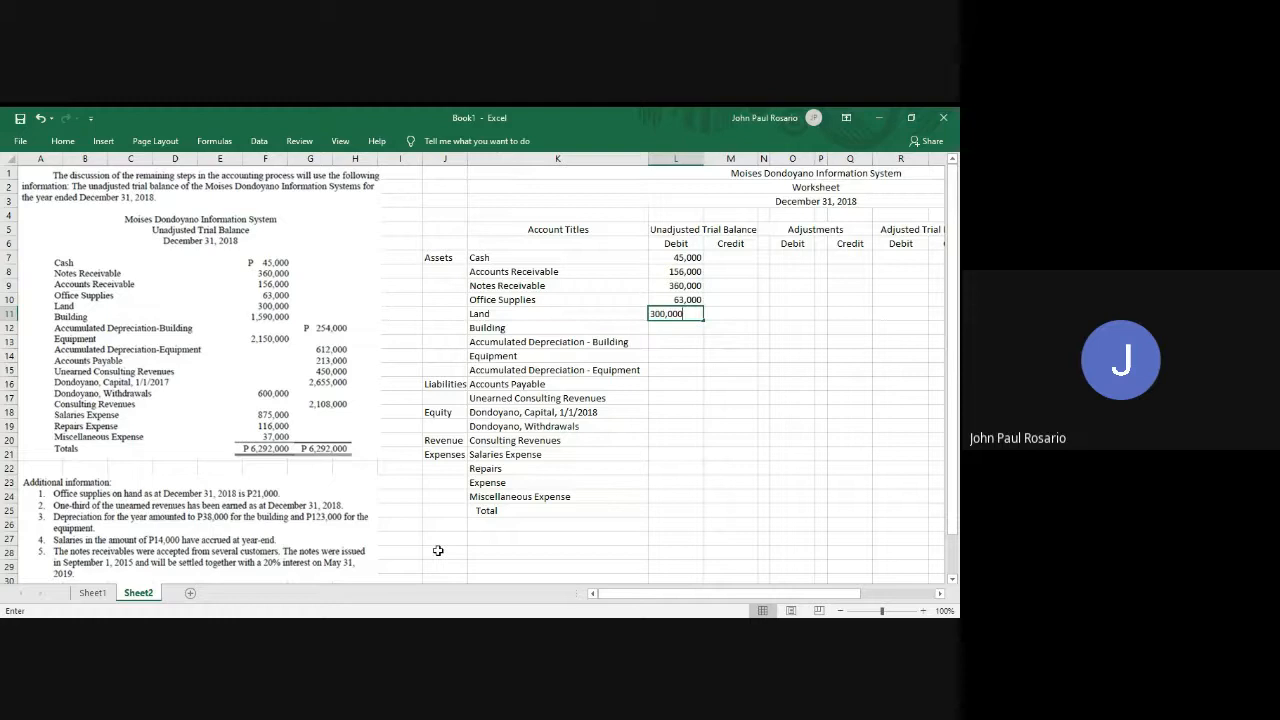
key(Return)
text(1,5)
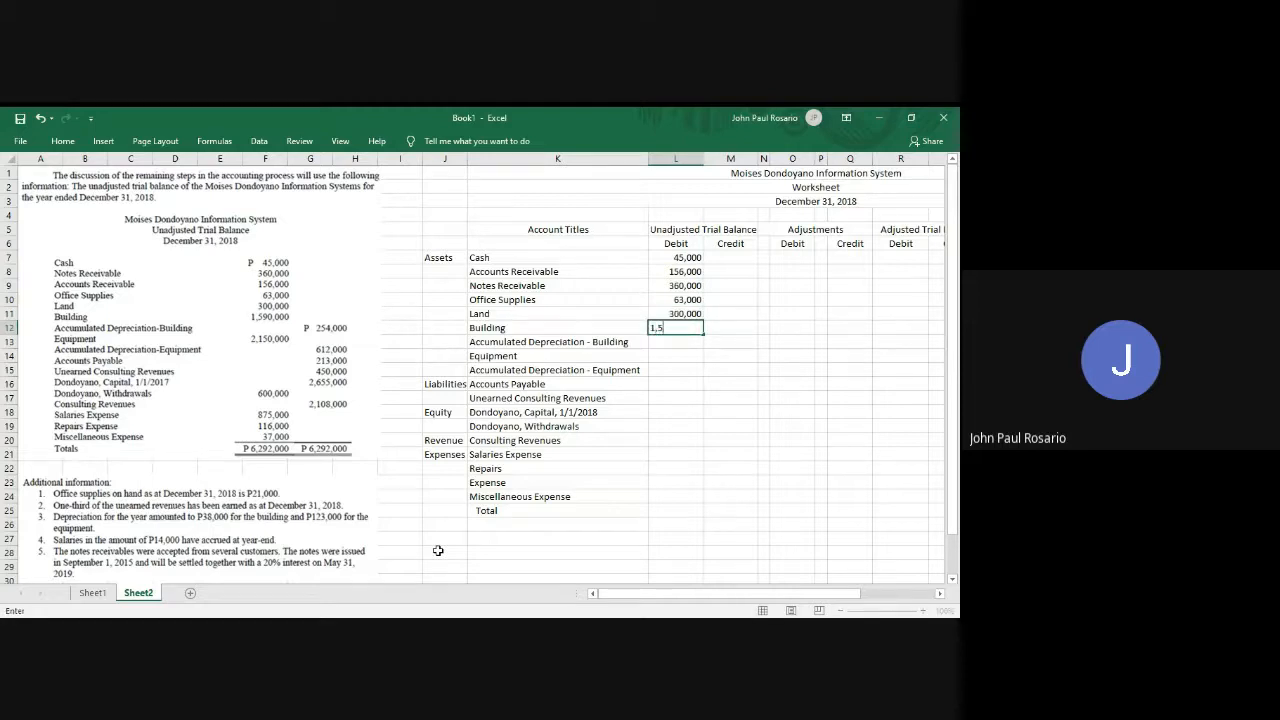
text(90,000)
key(Return)
Enter the credit amount 254,000 for "Accumulated Depreciation - Building" in M13.
key(Right)
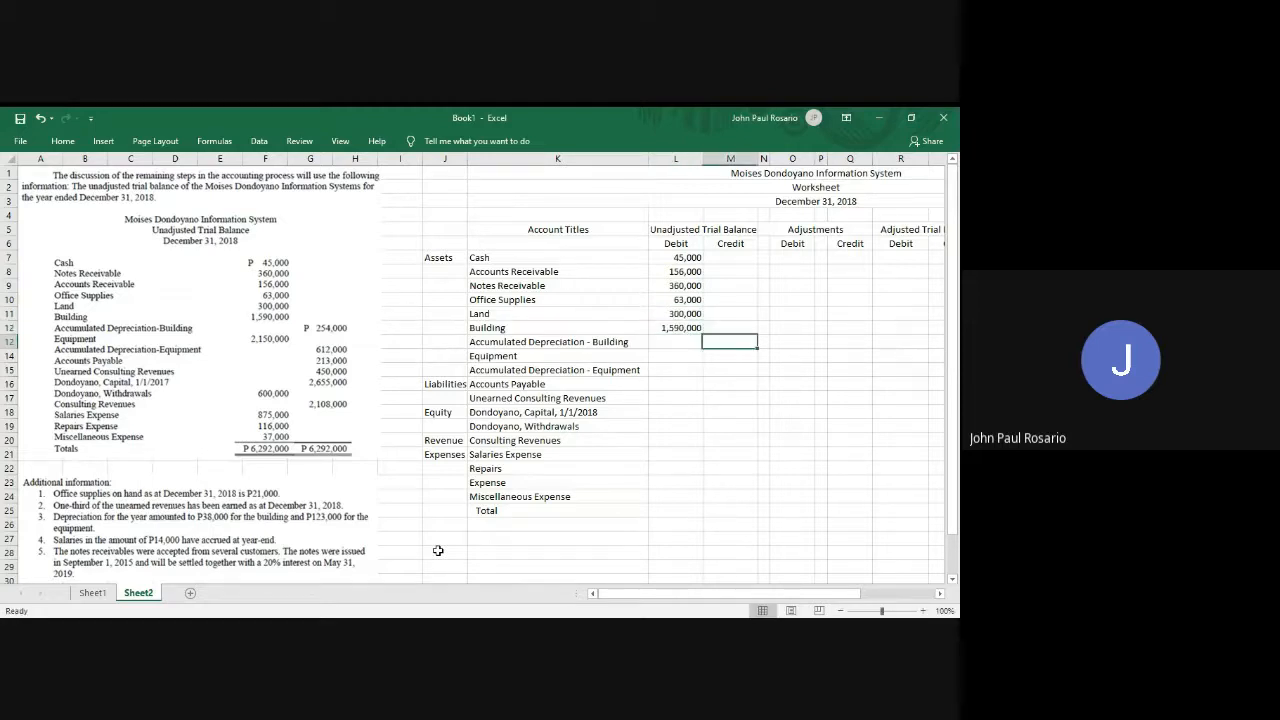
text(254,000)
key(Return)
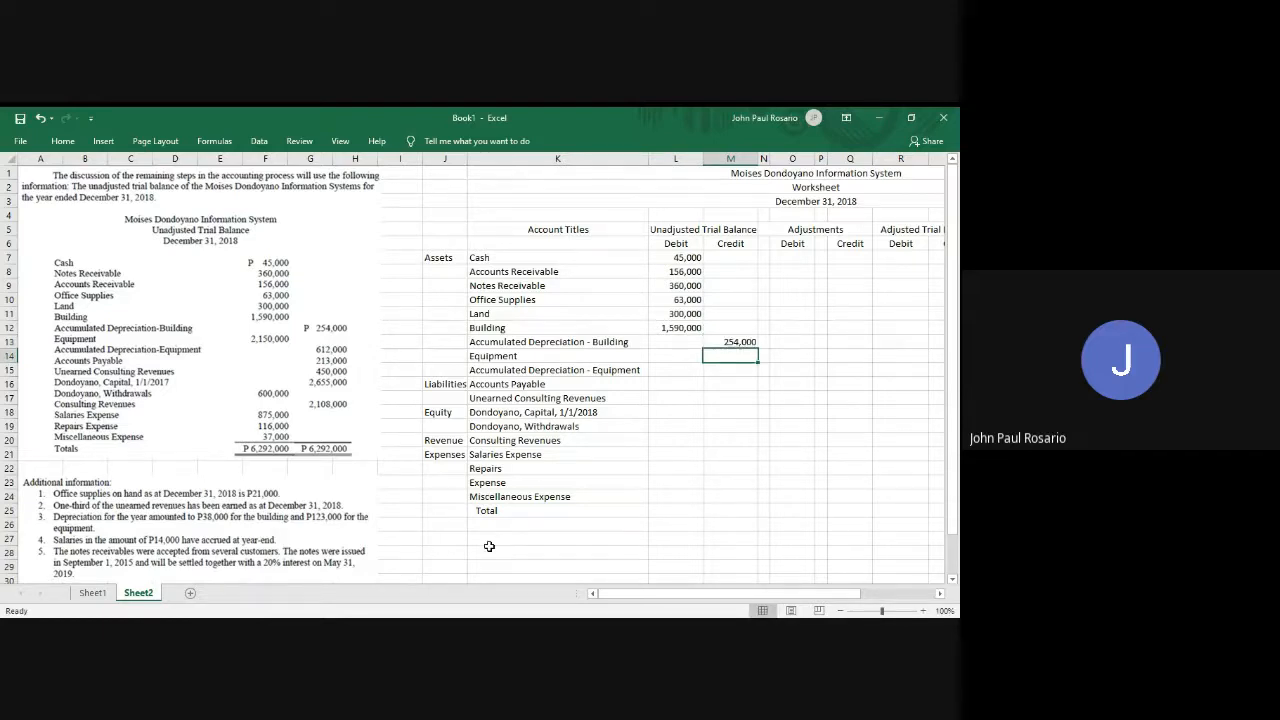
Enter the debit amount 2,150,000 for Equipment in L14 and the credit amount 612,000 for its accumulated depreciation in M15.
click(735, 342)
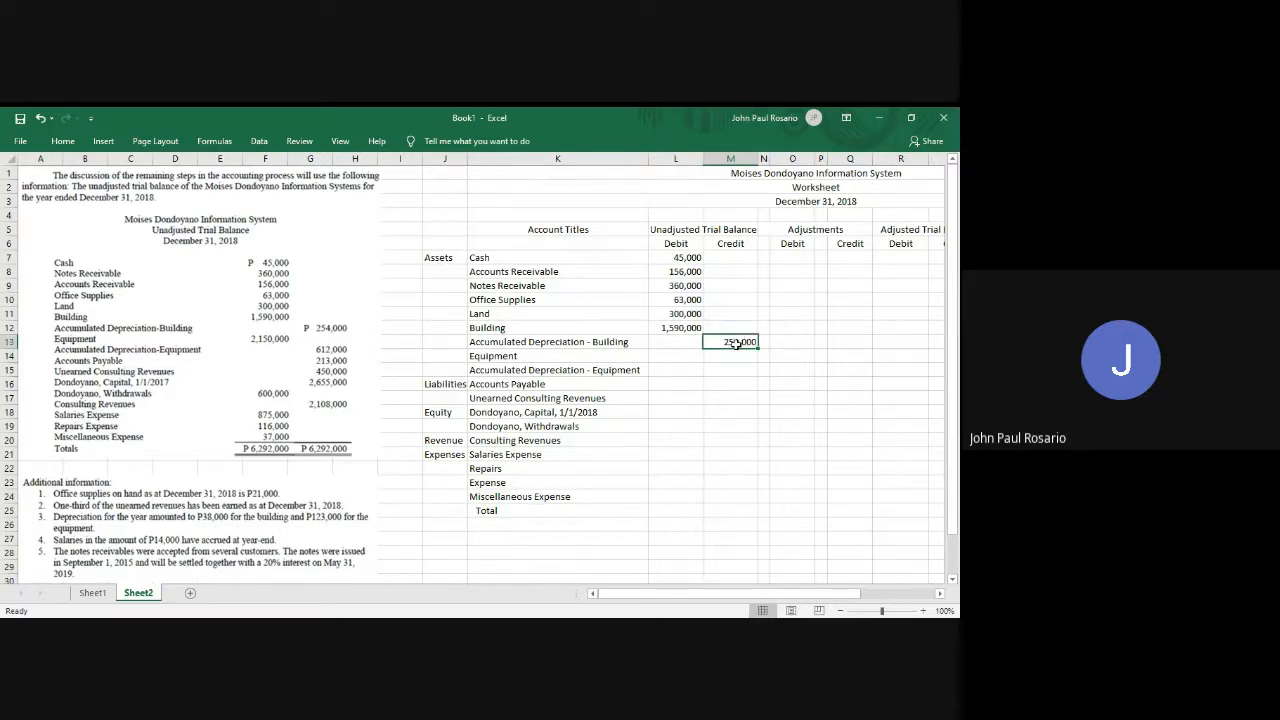
key(Down)
key(Left)
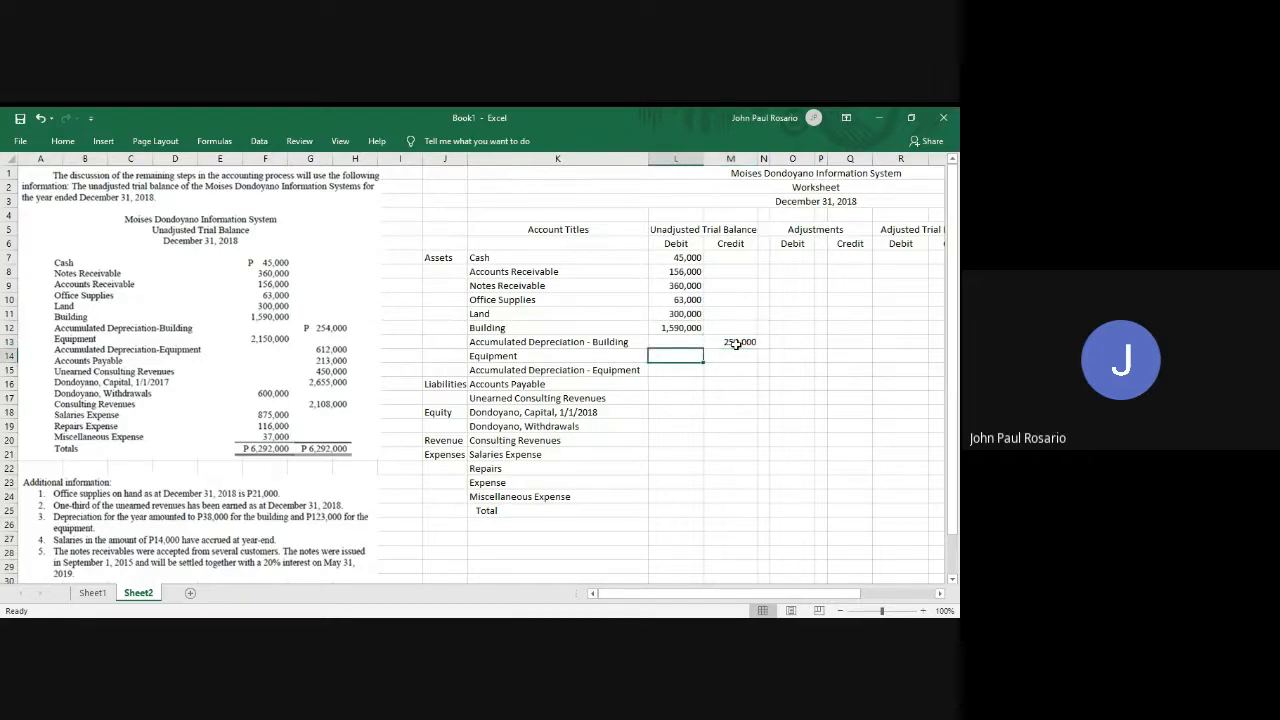
text(2,150,000)
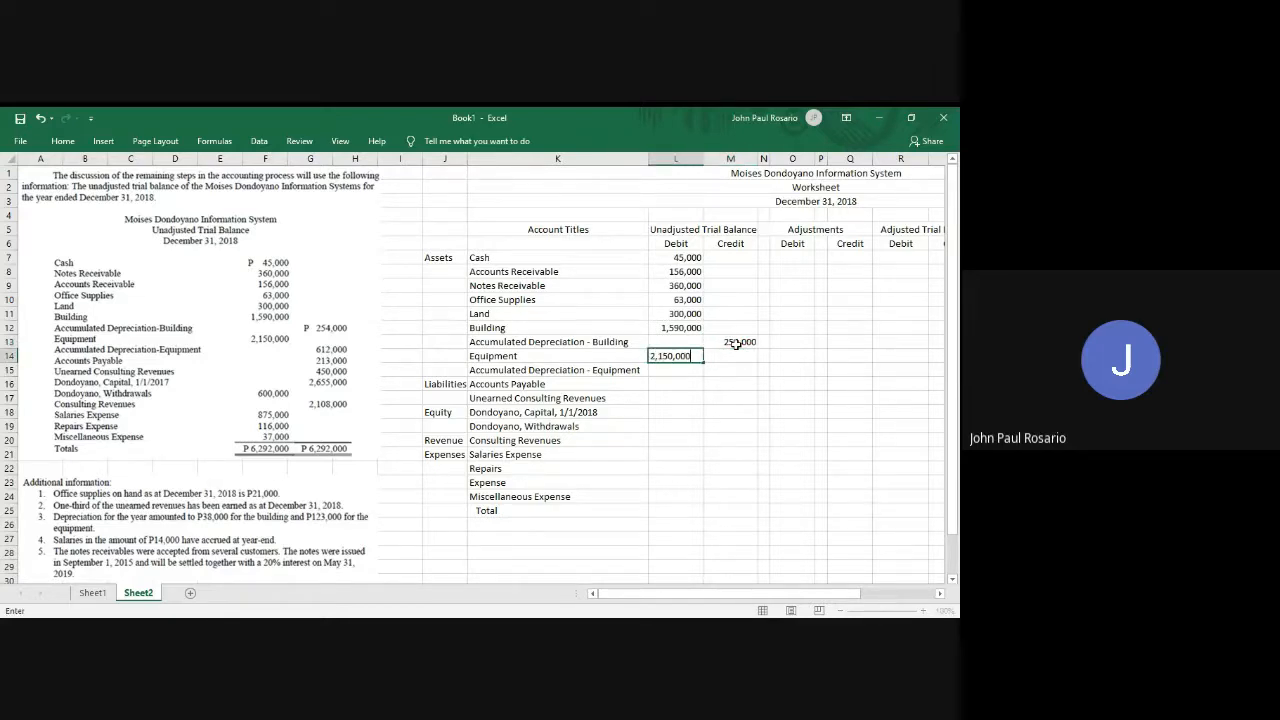
key(Return)
key(Right)
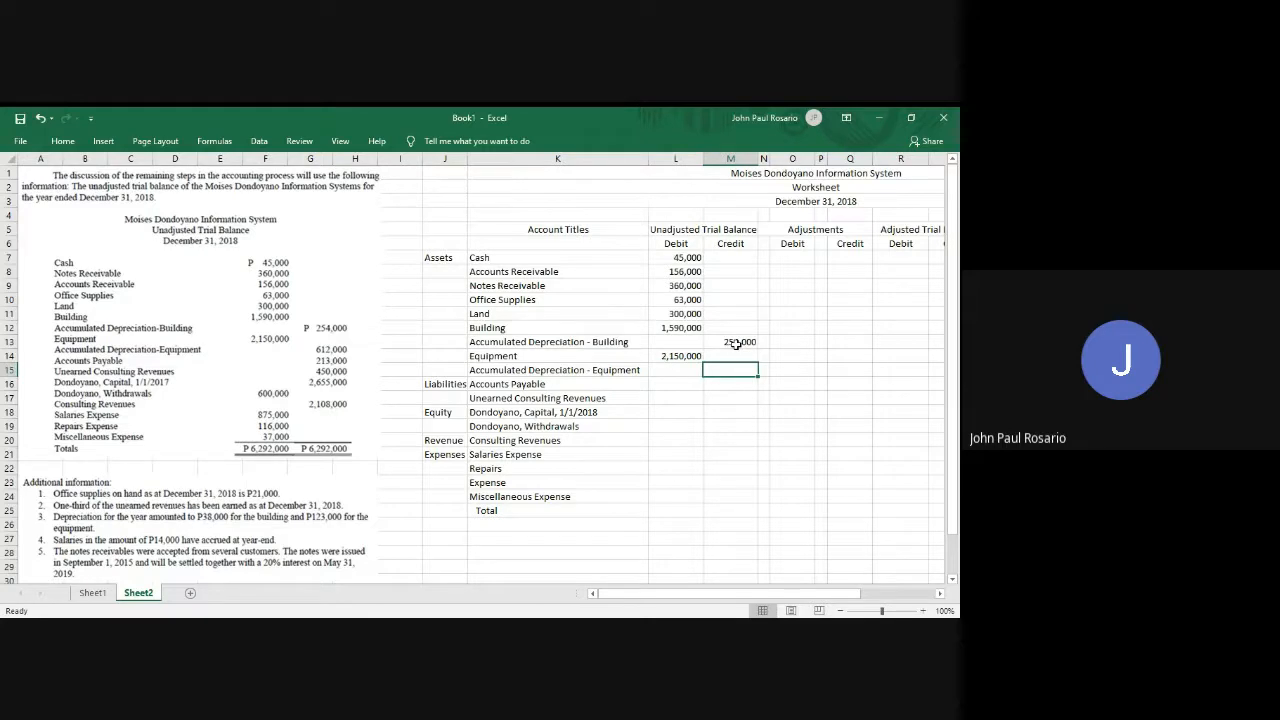
text(612,000)
key(Return)
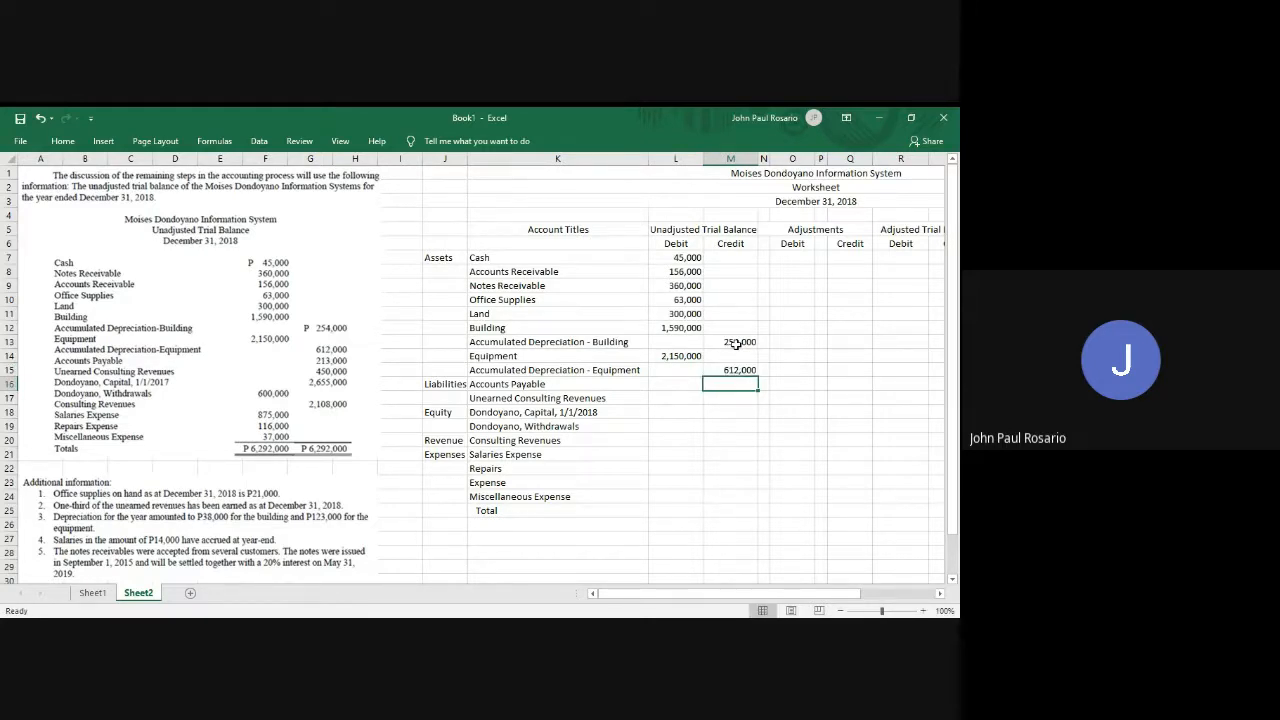
Enter the credit amounts 213,000 for Accounts Payable in M16 and 450,000 for Unearned Consulting Revenues in M17.
text(213,000)
key(Return)
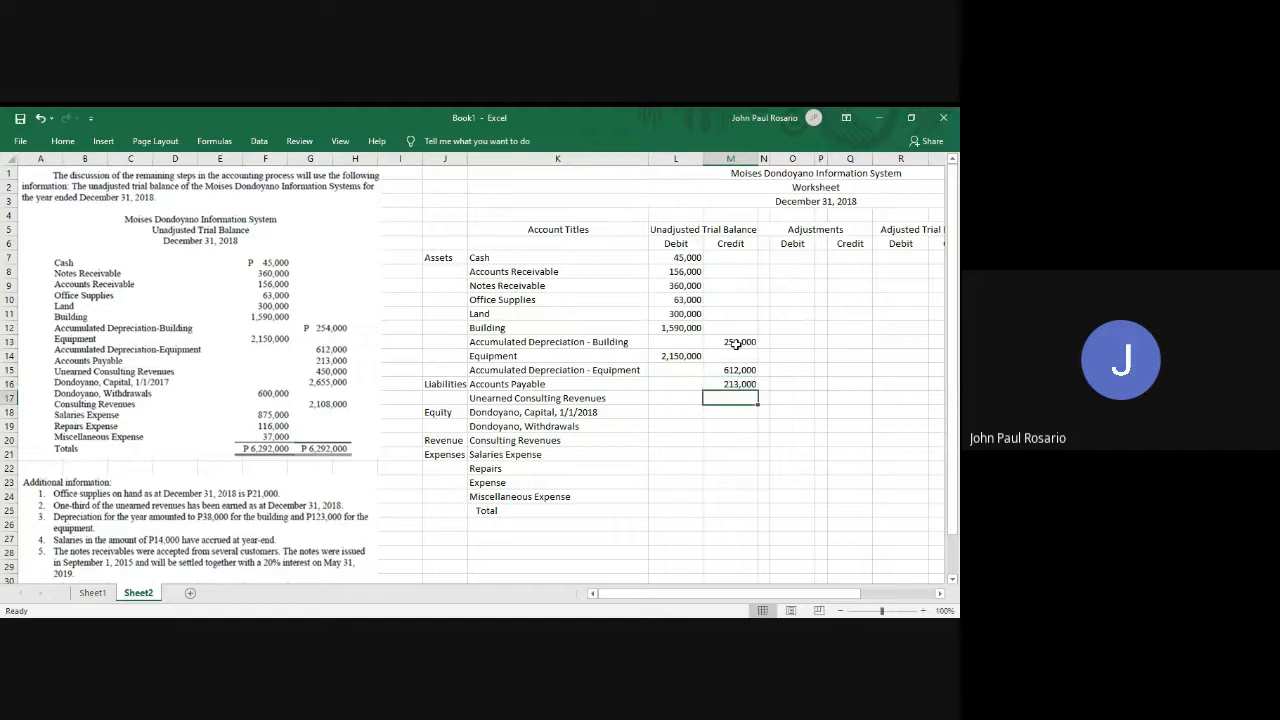
text(450,000)
key(Return)
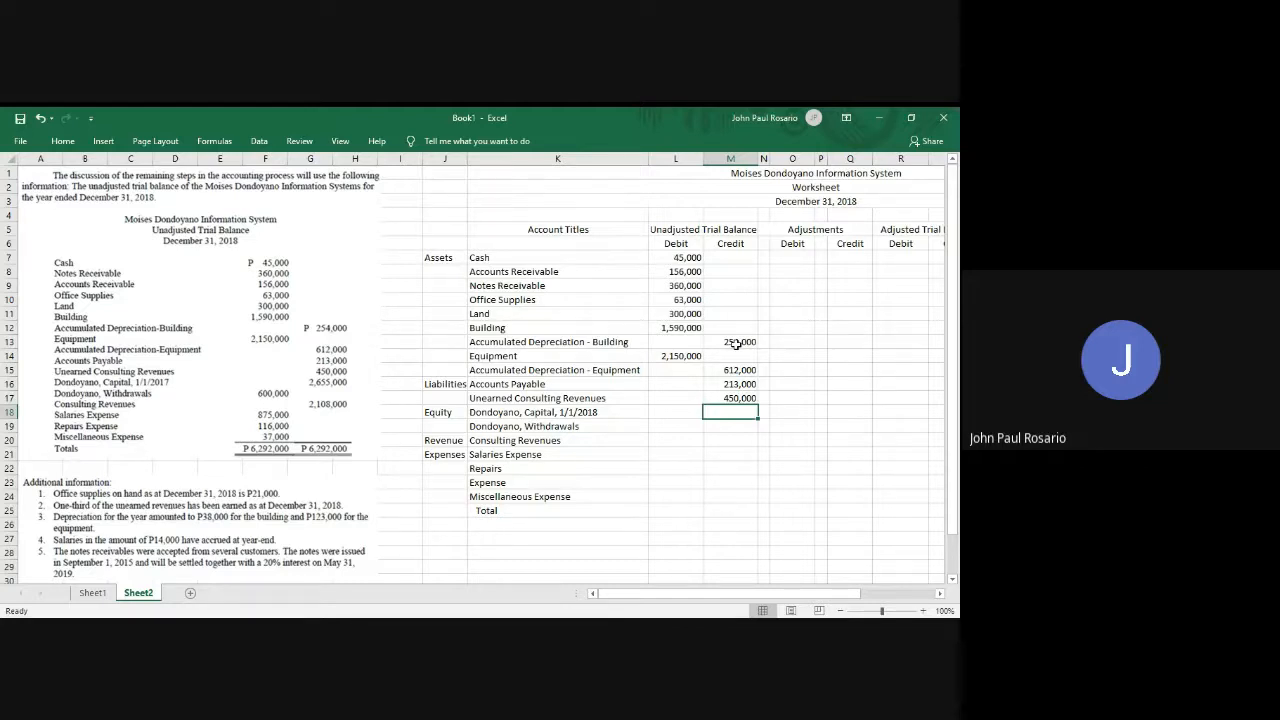
Enter the credit amount 2,655,000 for the owner's Capital in M18 and the debit amount 600,000 for Withdrawals in L19.
text(2,655,000)
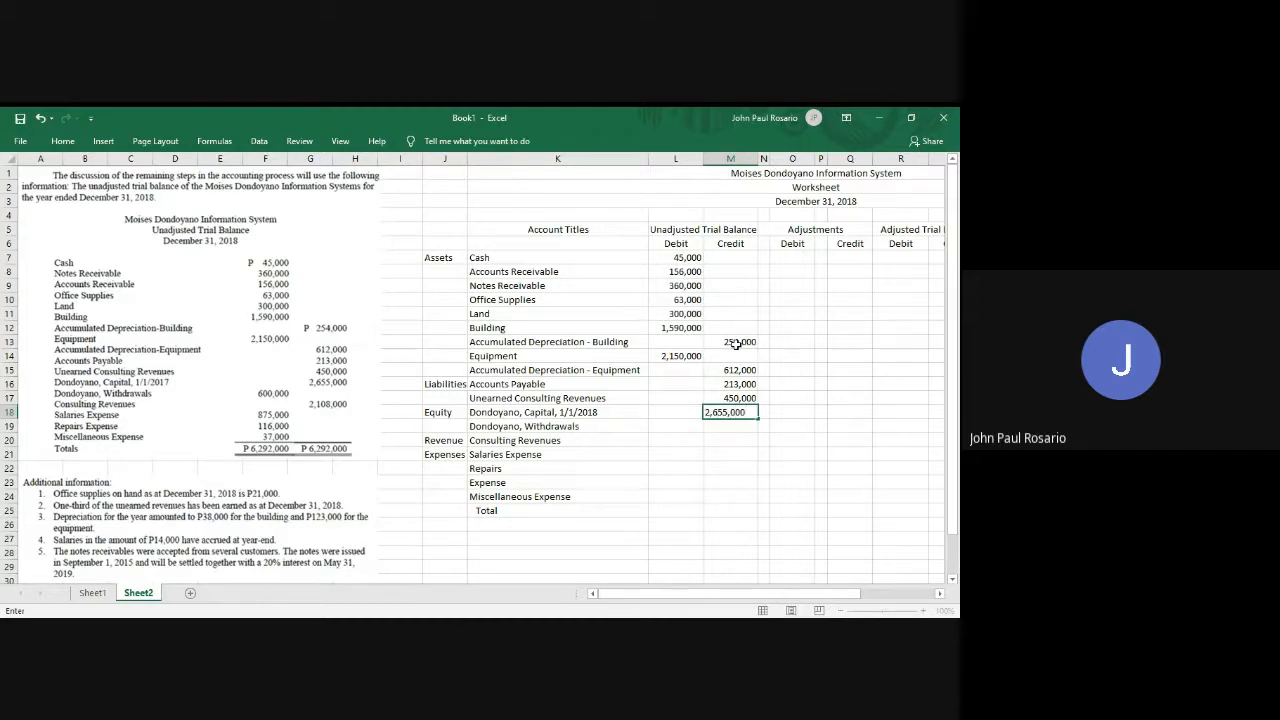
key(Return)
key(Left)
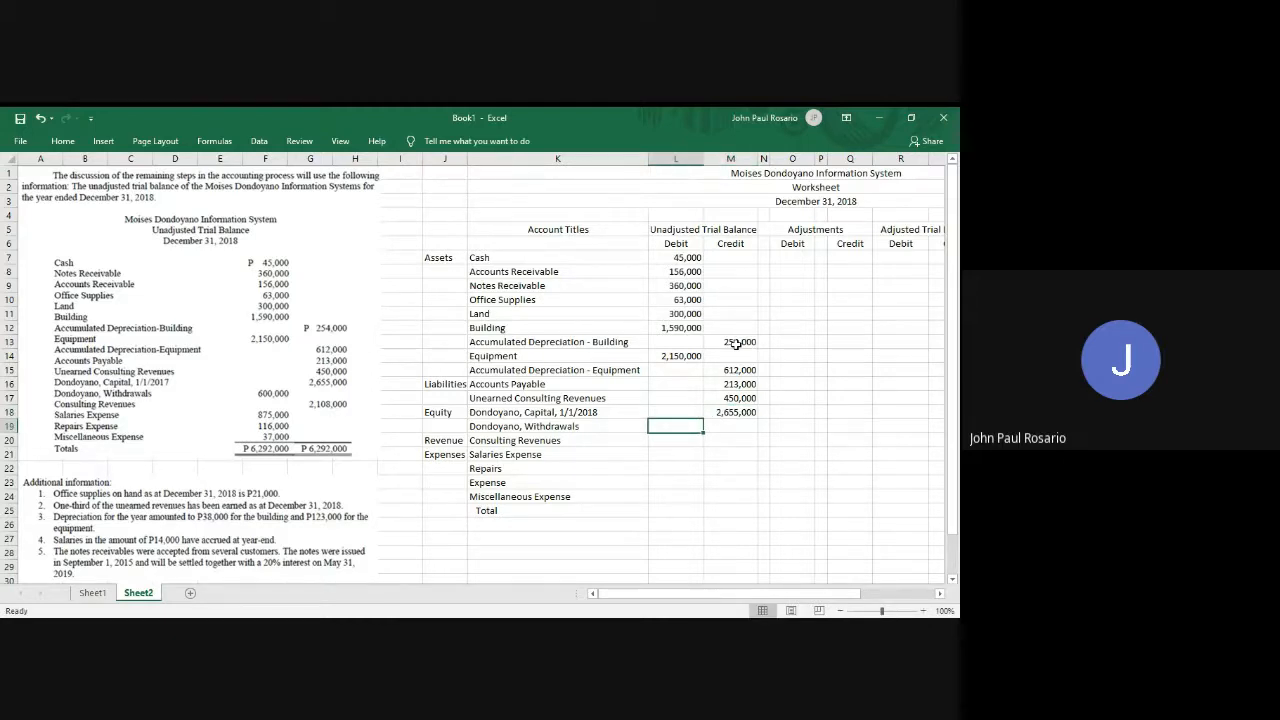
text(600,000)
key(Return)
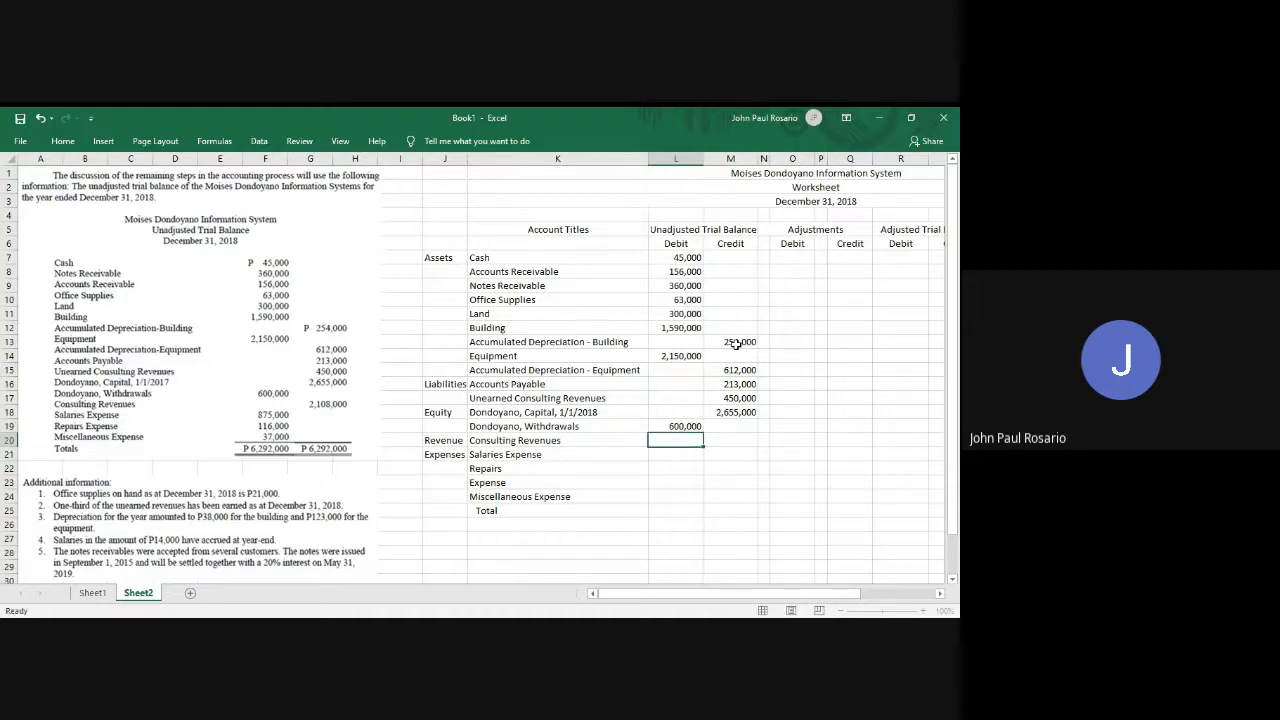
Enter the credit amount 2,108,000 for Consulting Revenues in M20.
key(Right)
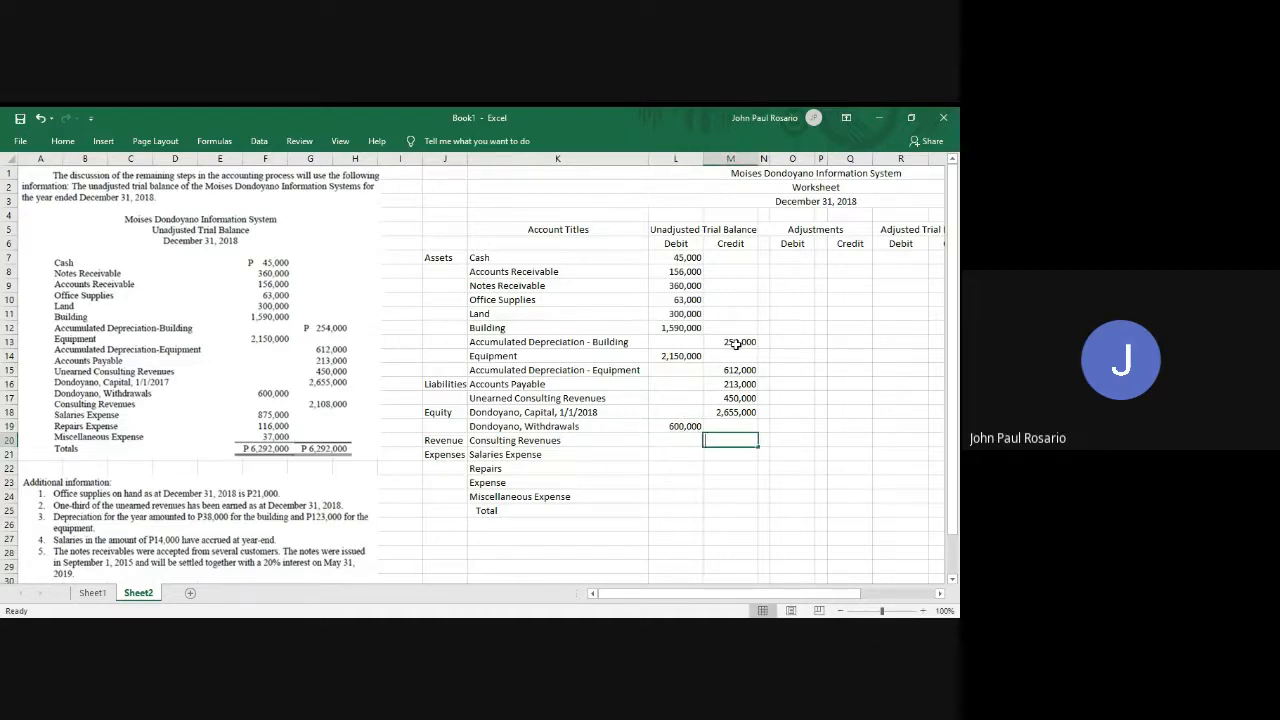
text(2,108,000)
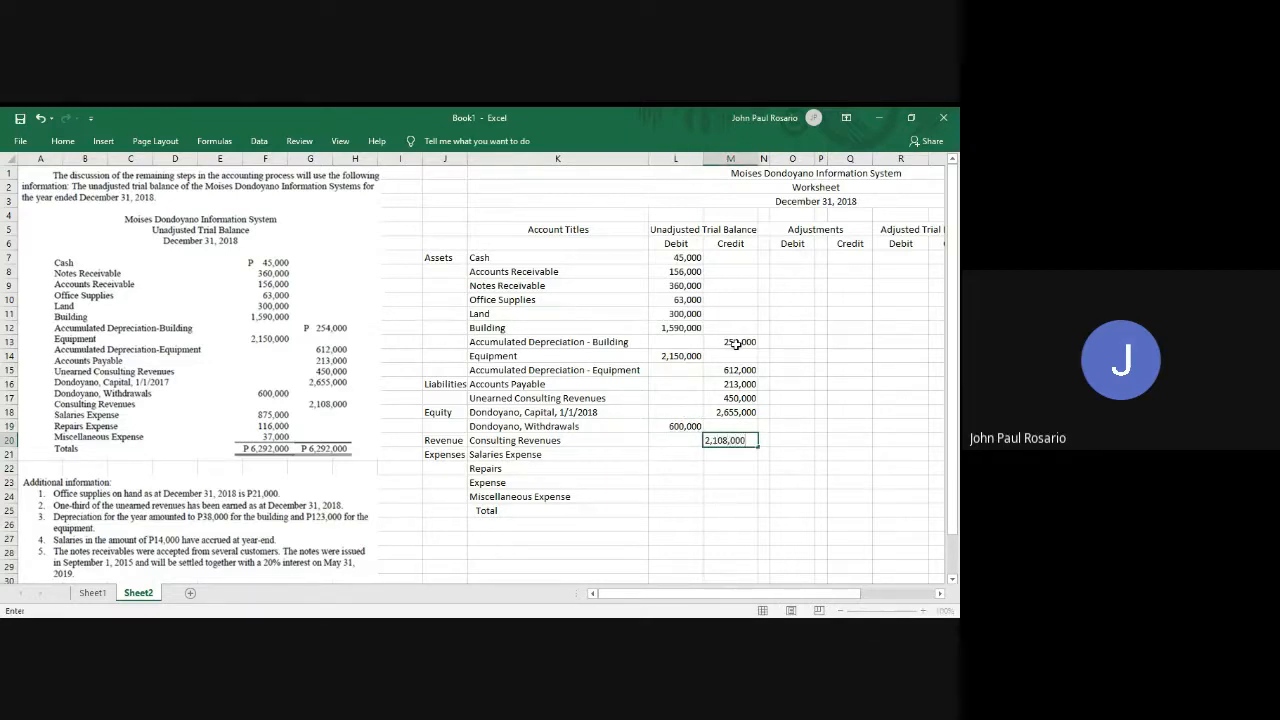
key(Return)
Delete the whole row 23 that holds the stray "Expense" account title.
key(Left)
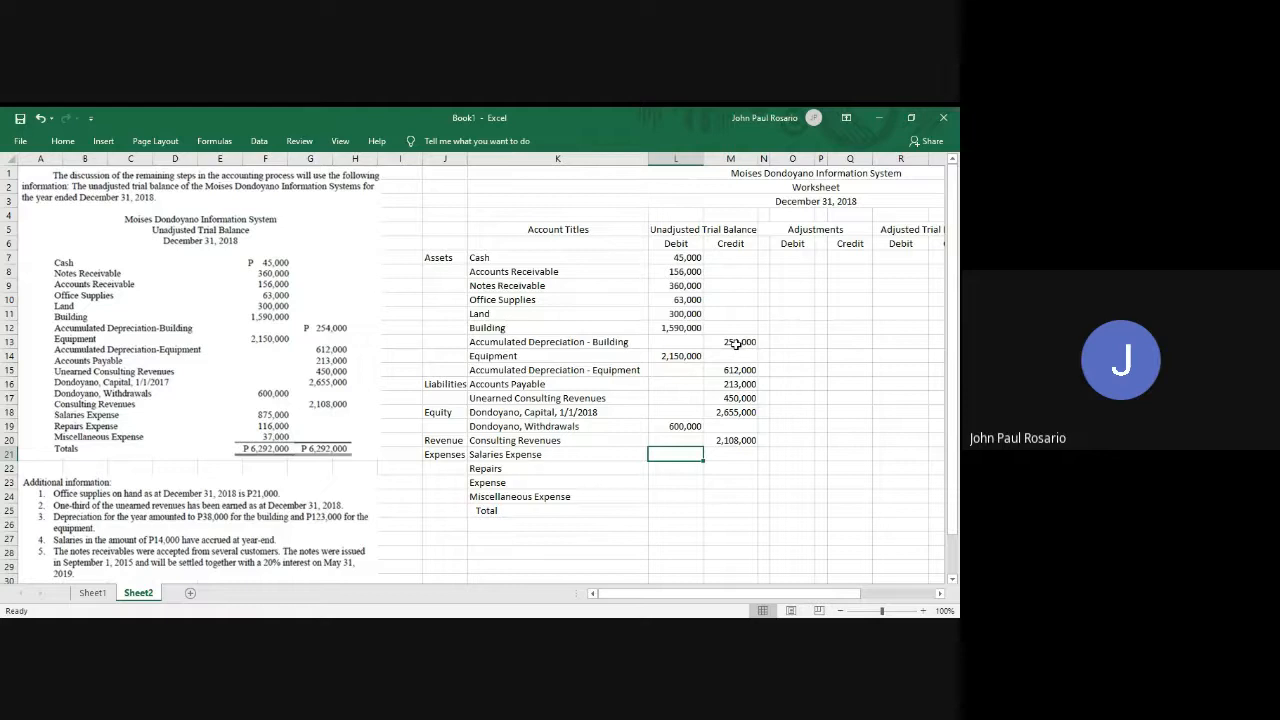
key(Down)
key(Left)
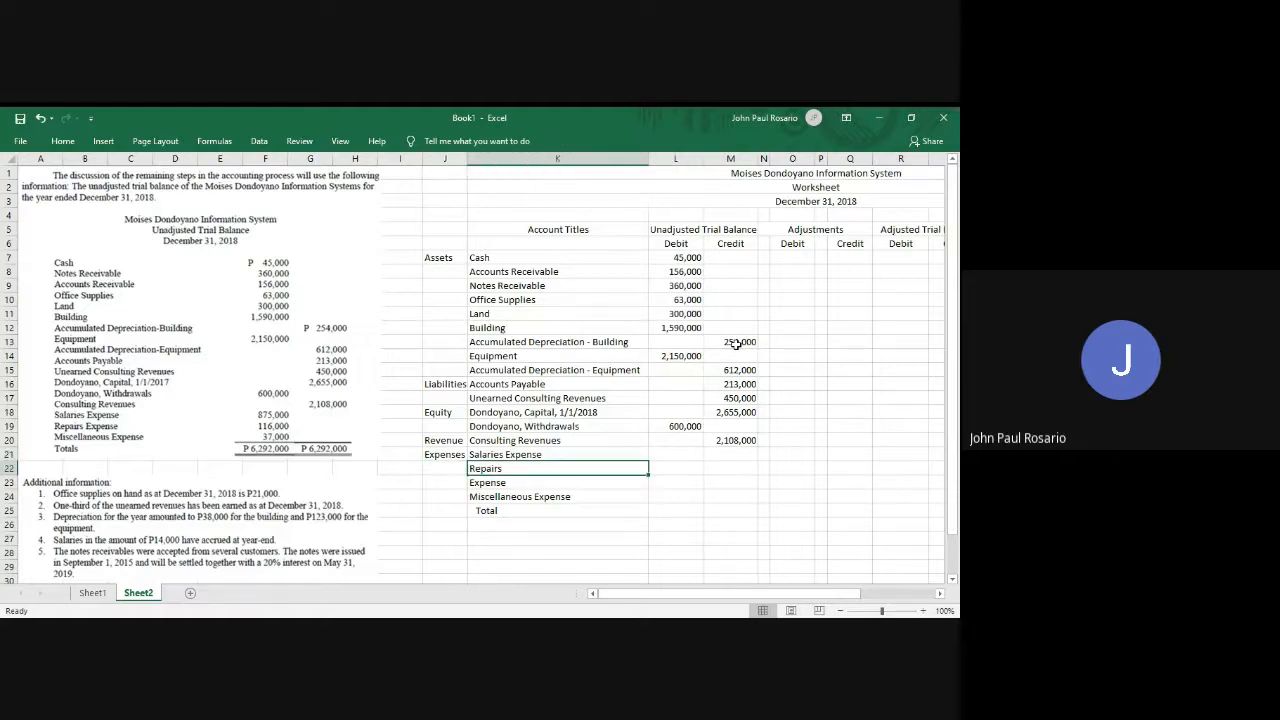
key(Down)
key(shift+space)
key(ctrl+minus)
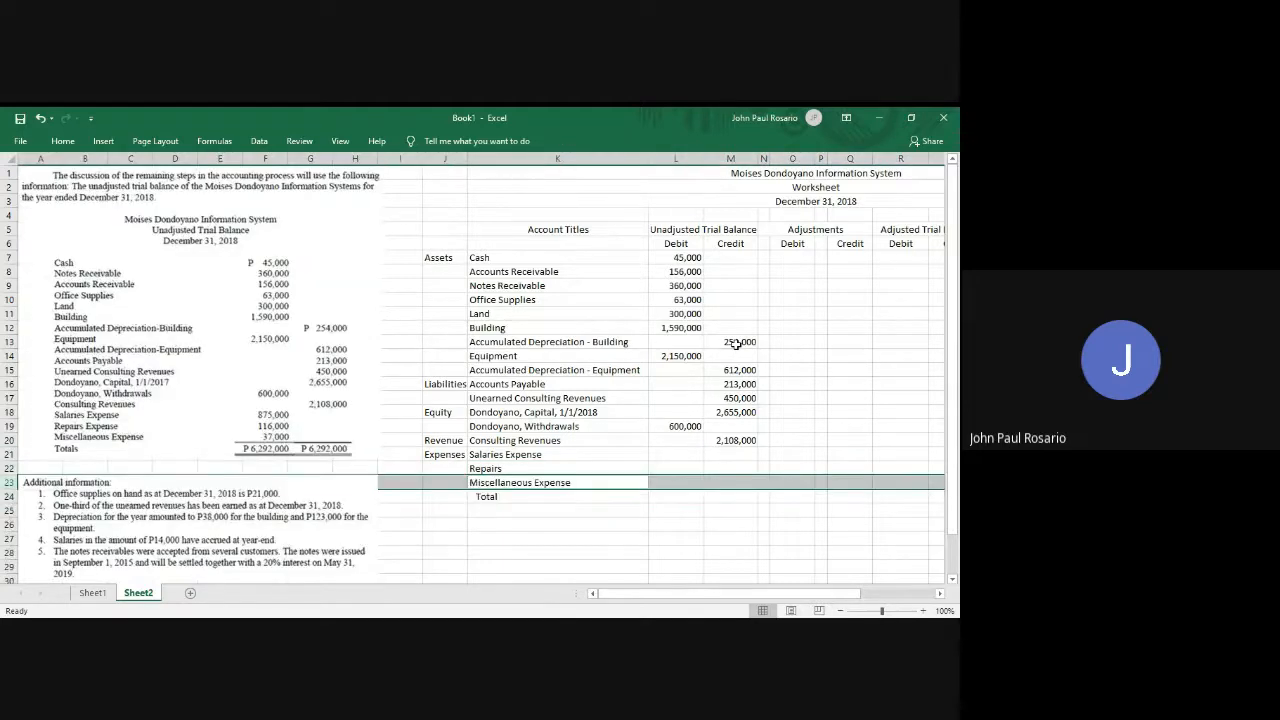
Complete the account title in K22 so it reads "Repairs Expense".
key(Right)
key(Left)
key(Up)
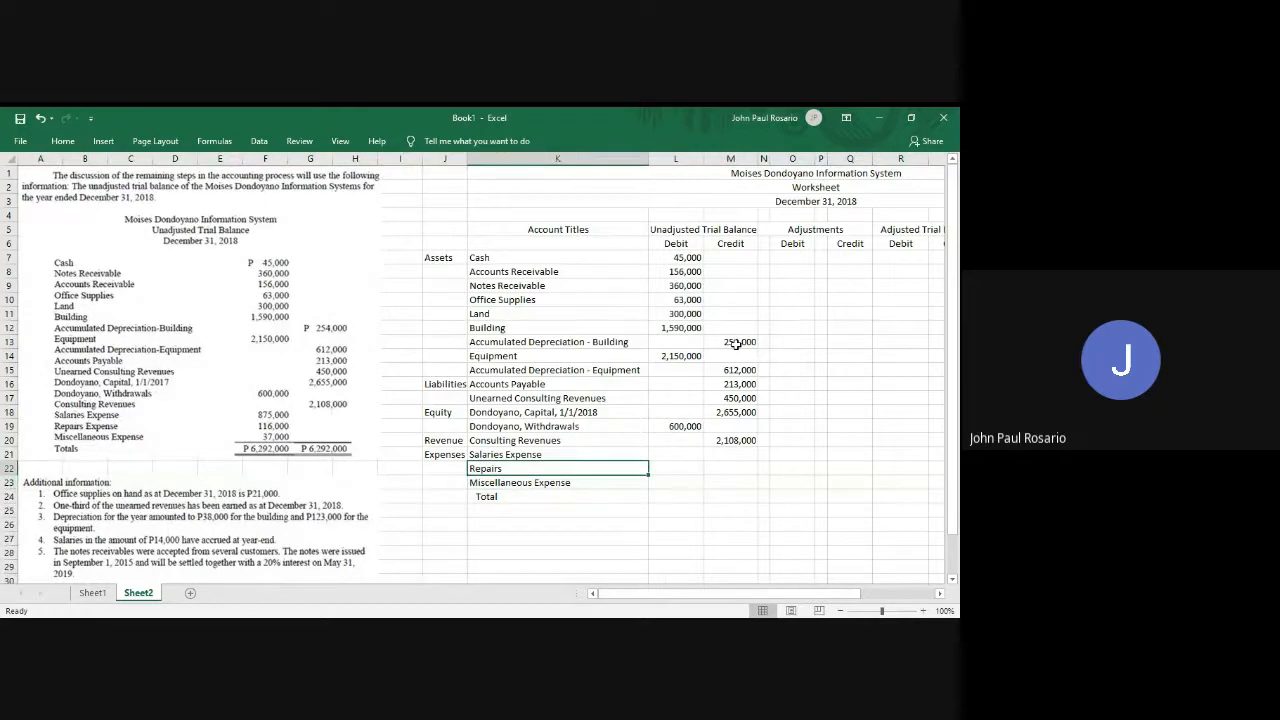
key(F2)
text(Expense)
key(Return)
Enter the debit amounts 875,000 for Salaries Expense, 116,000 for Repairs Expense and 37,000 for Miscellaneous Expense in L21 to L23.
key(Right)
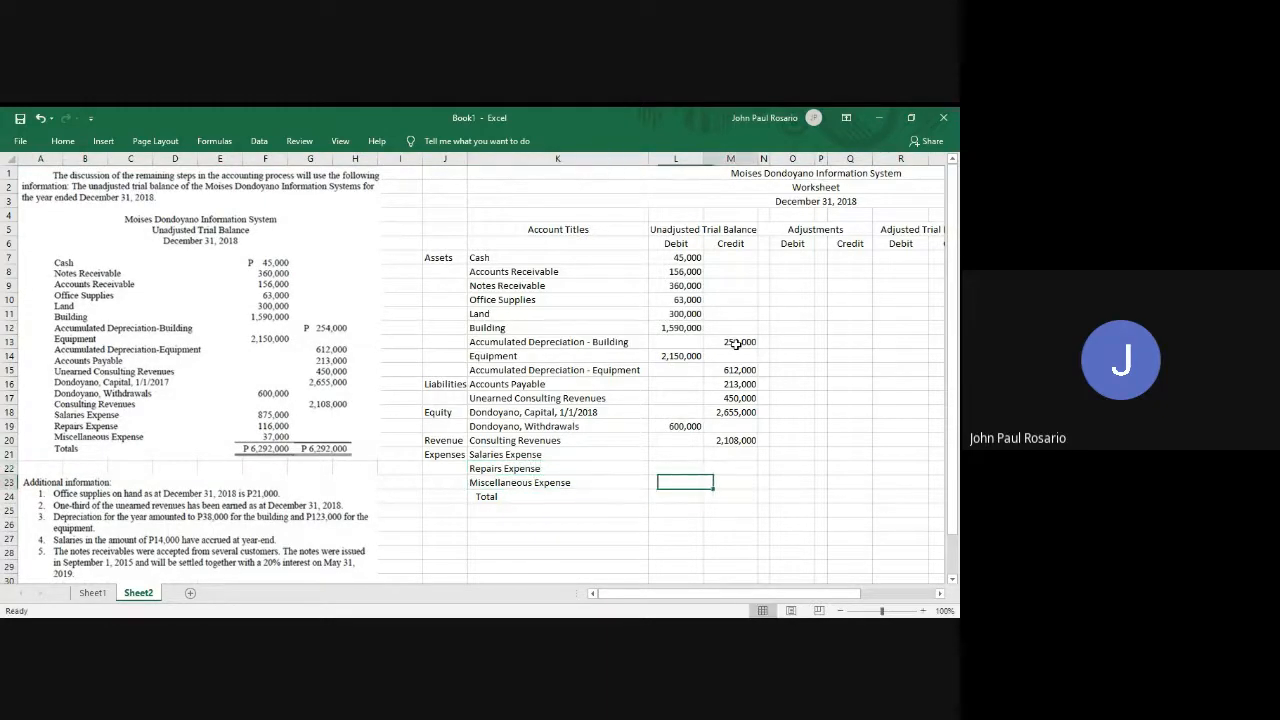
key(Up)
key(Up)
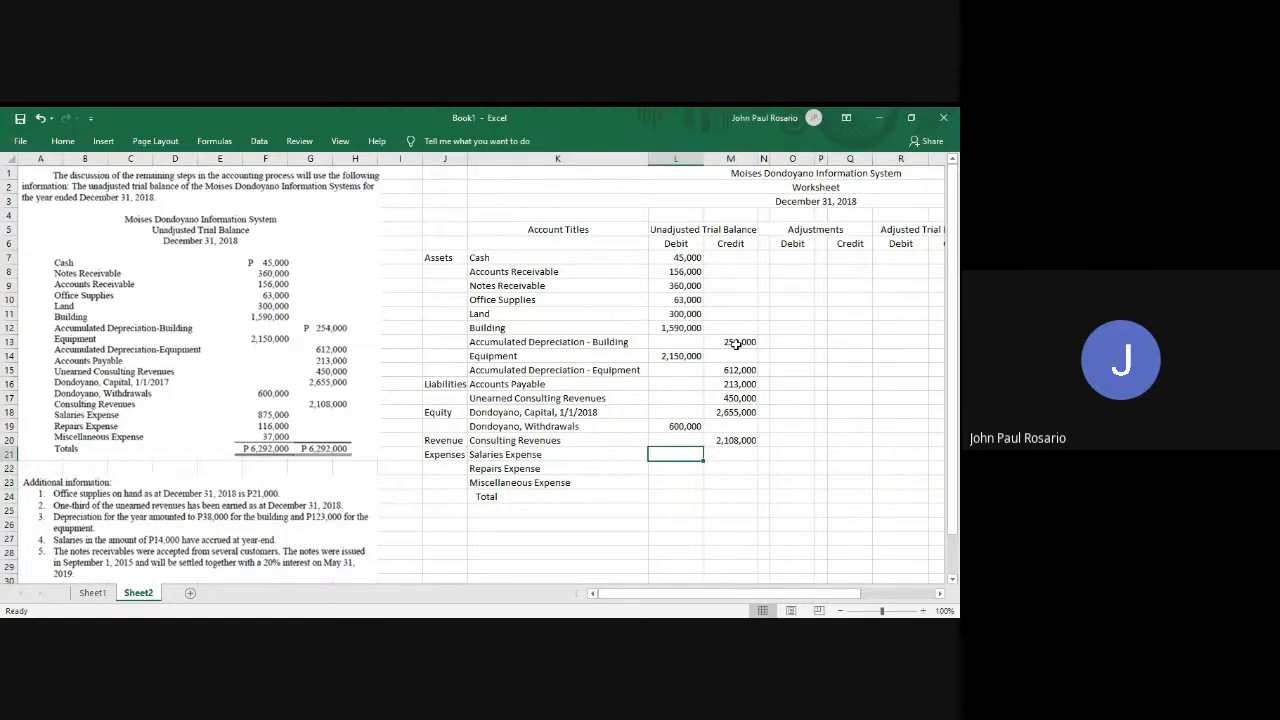
text(875,000)
key(Return)
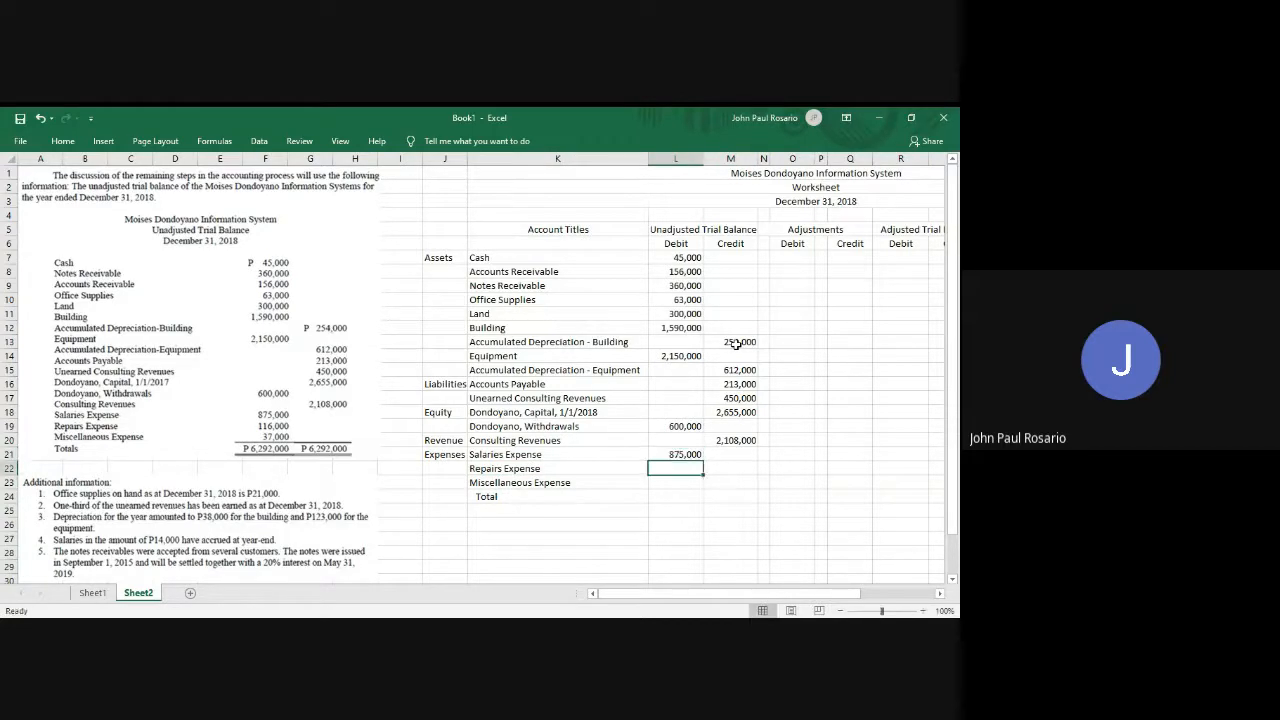
text(116,000)
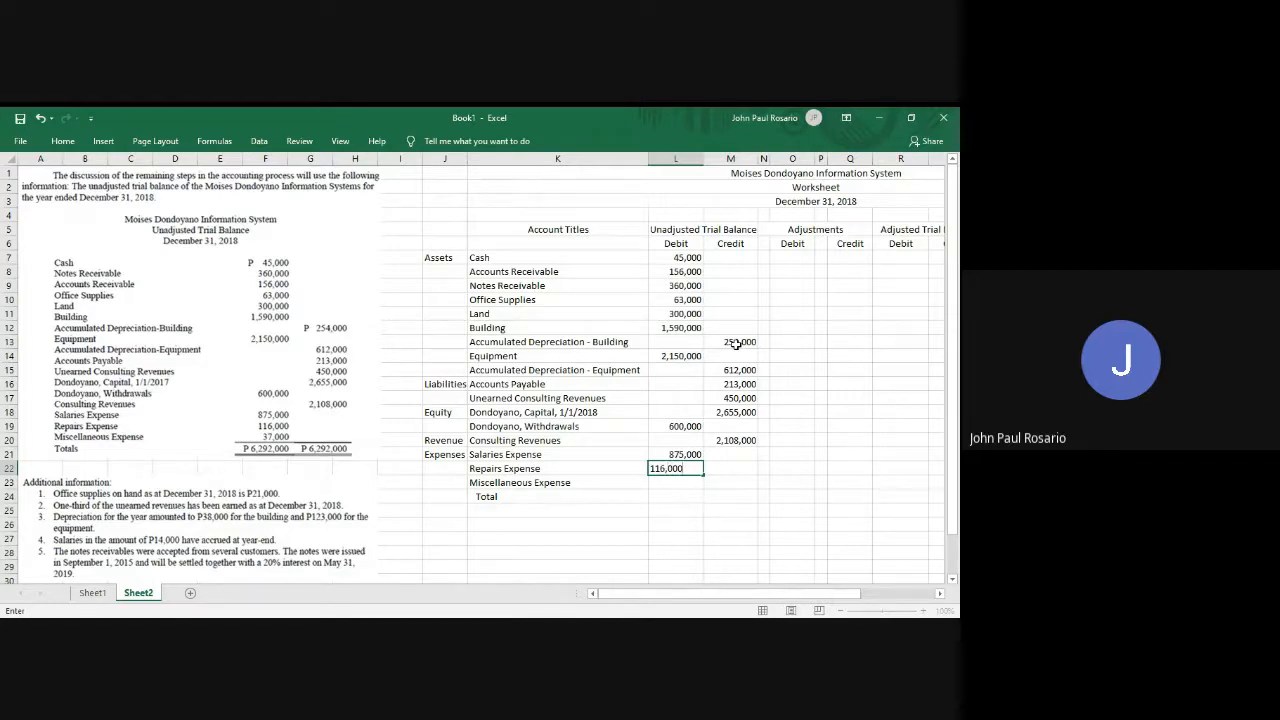
key(Return)
text(37,000)
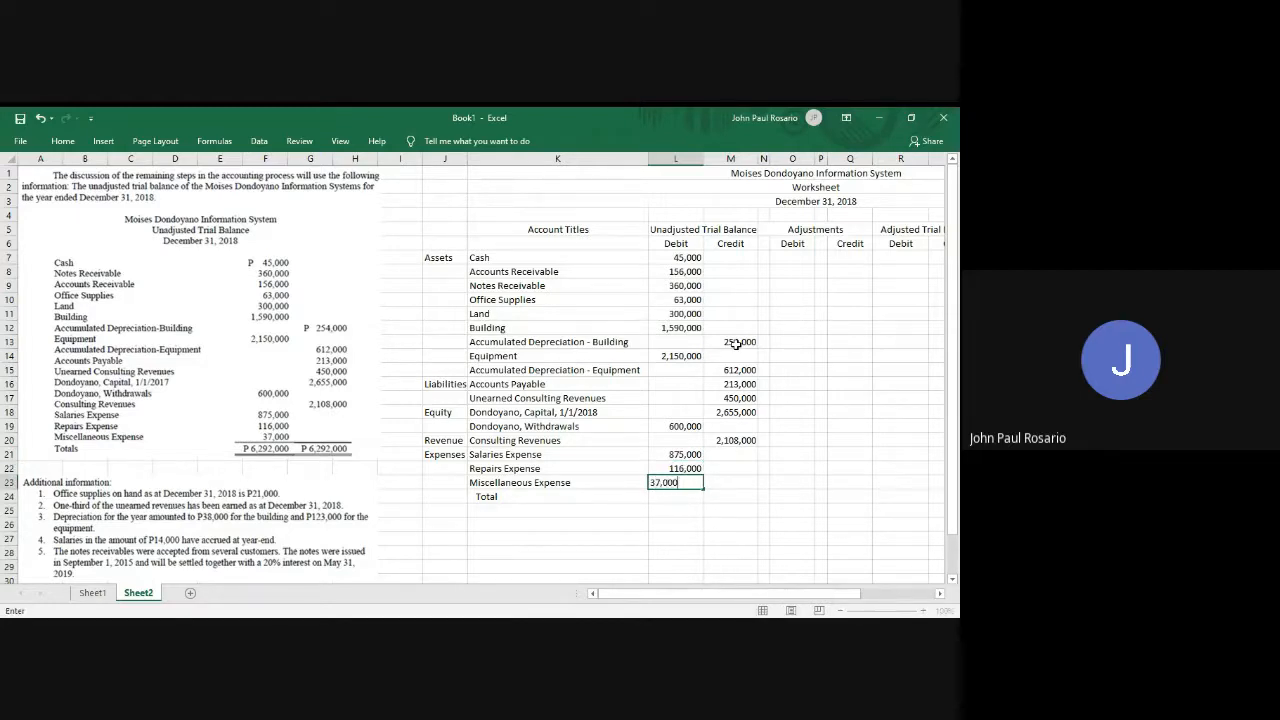
key(Return)
Add a bottom border under the Miscellaneous Expense debit and credit cells, L23 to M23.
key(Up)
key(shift+Right)
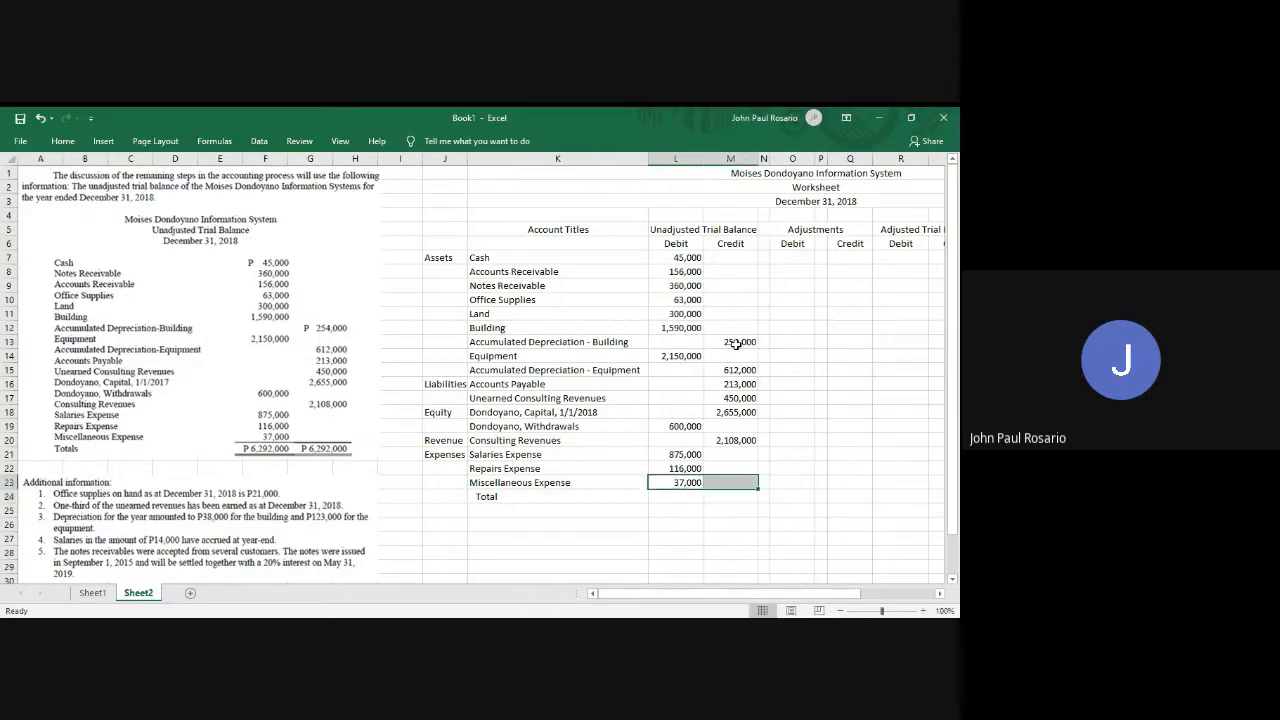
key(alt+h)
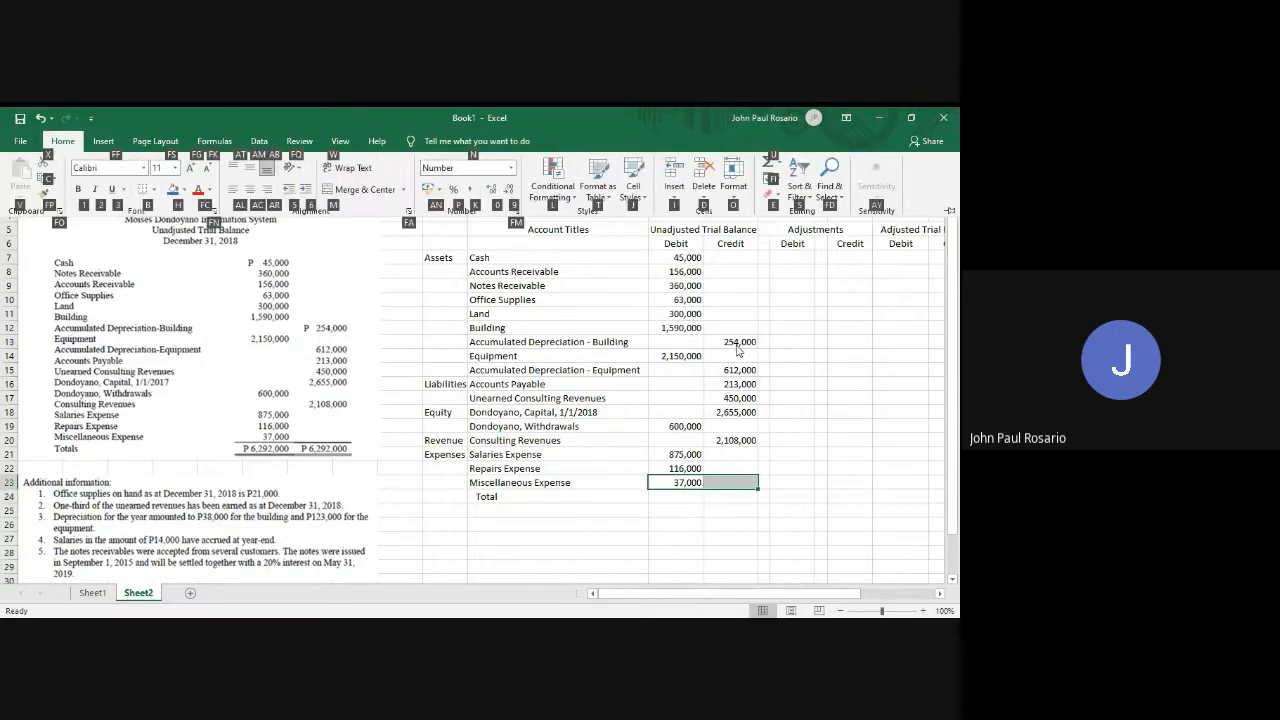
key(b)
key(o)
Total the unadjusted trial balance debit amounts in L24 with a SUM formula.
key(Down)
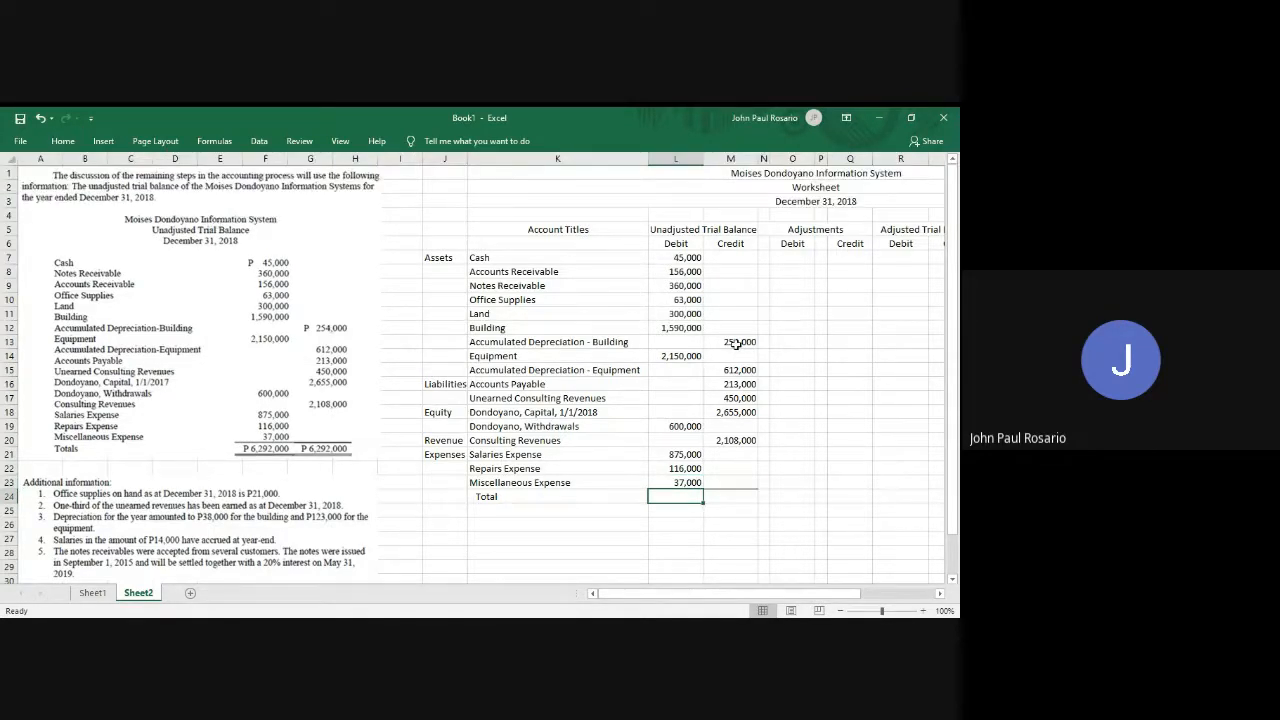
text(=sum)
key(Tab)
key(Up)
key(shift+Up)
key(shift+Up)
key(shift+Up)
key(shift+Up)
key(shift+Up)
key(shift+Up)
key(shift+Up)
key(shift+Up)
key(shift+Up)
key(shift+Up)
key(shift+Up)
key(shift+Up)
key(shift+Up)
key(shift+Up)
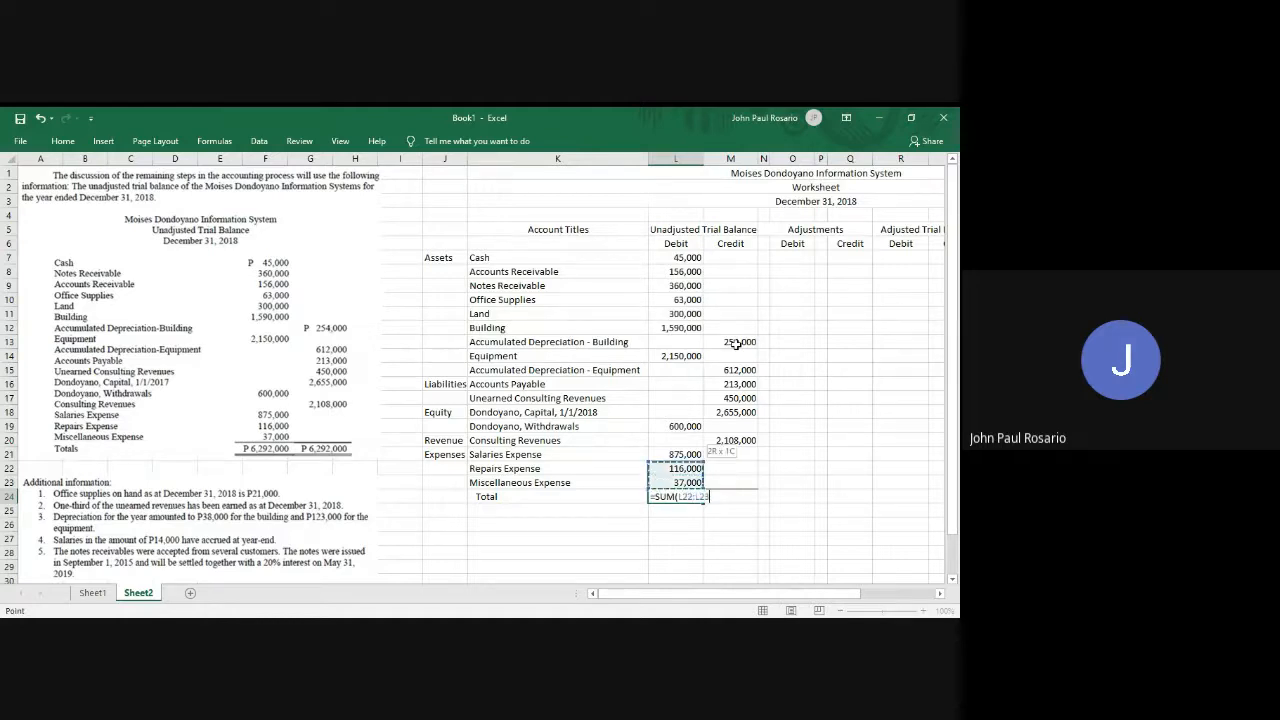
key(Return)
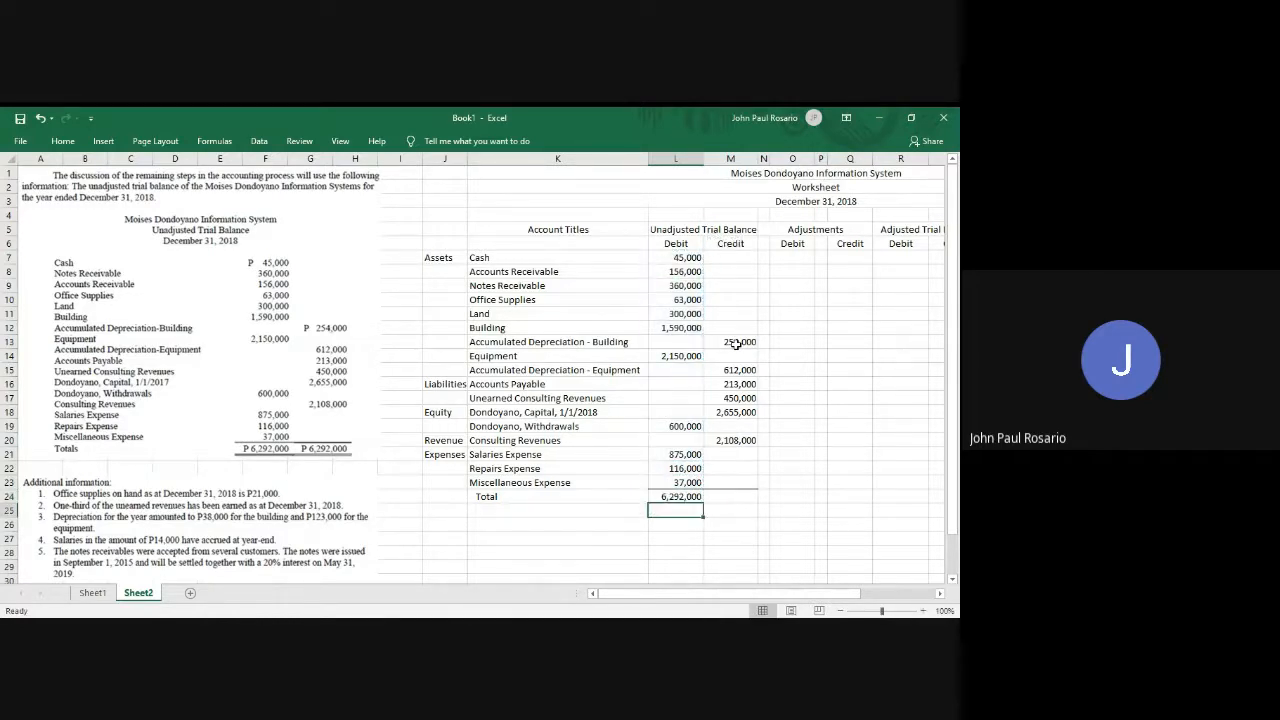
Copy the debit total formula into M24 to total the credit column, and check its range.
key(Up)
key(ctrl+c)
key(Right)
key(Return)
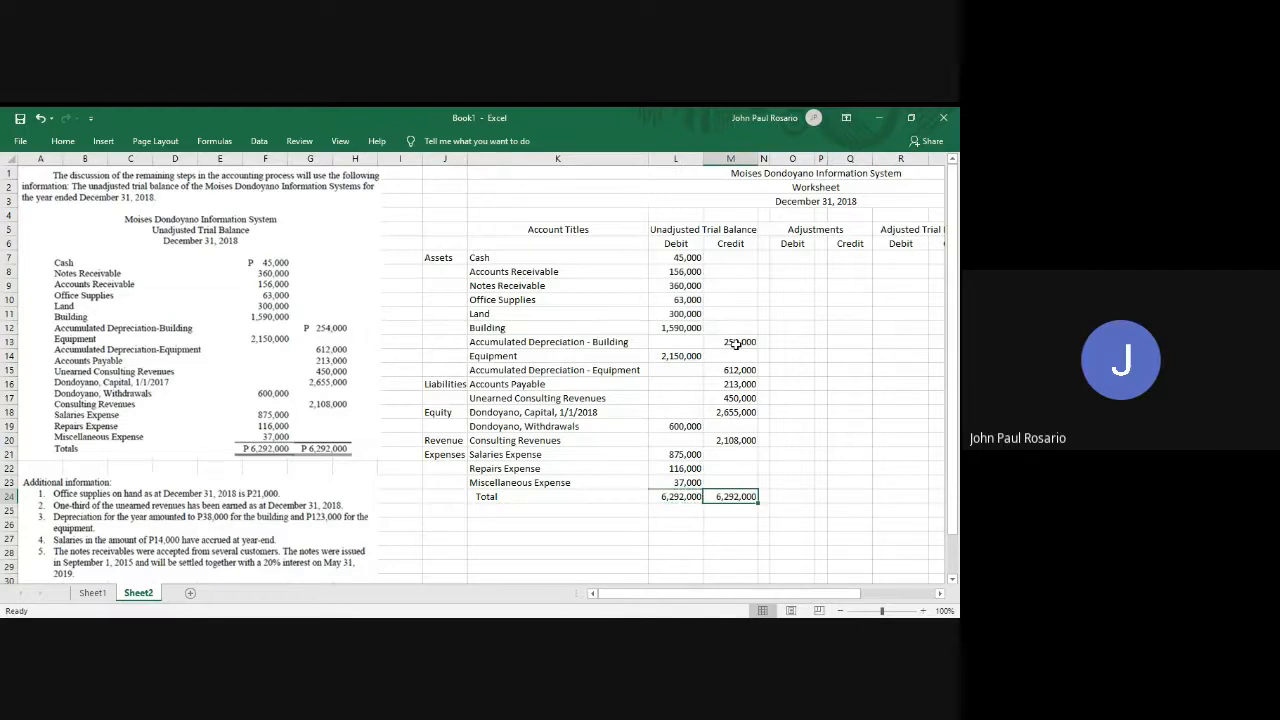
key(F2)
key(Return)
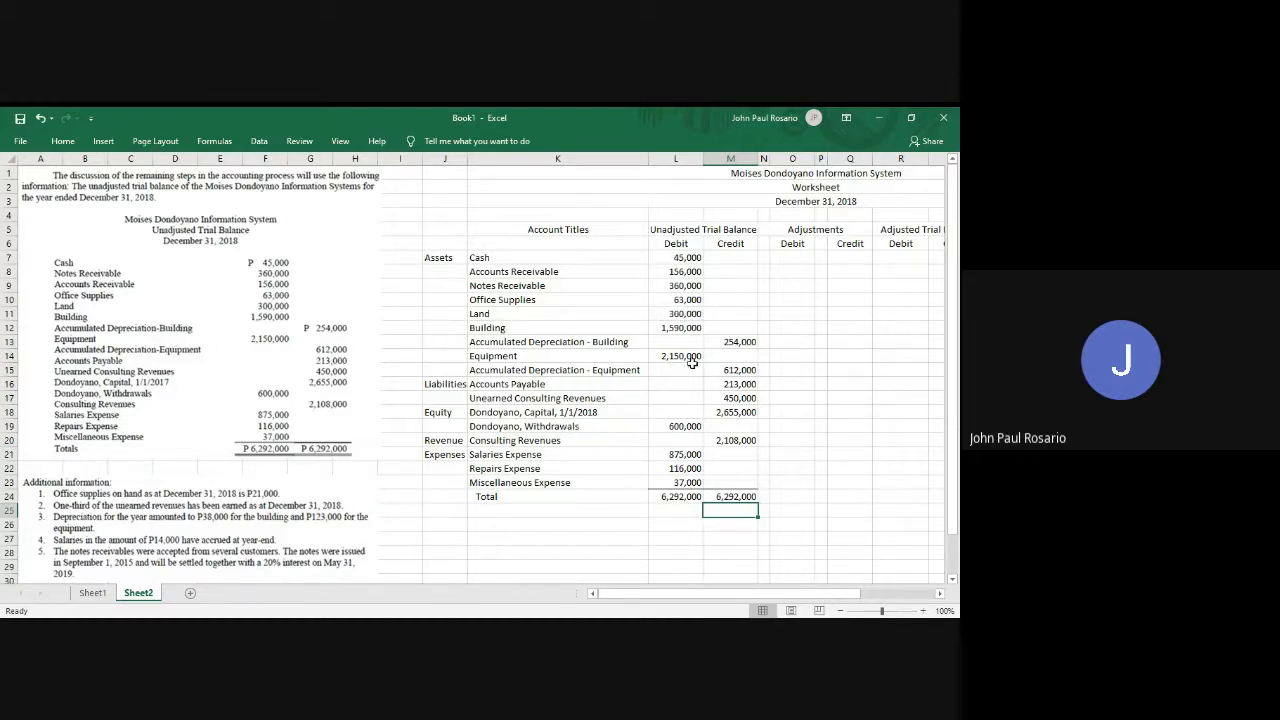
Start the adjusting entries below the additional information with 2018 in A33 and Dec 31 as text in A34.
scroll(692, 363, down, 1)
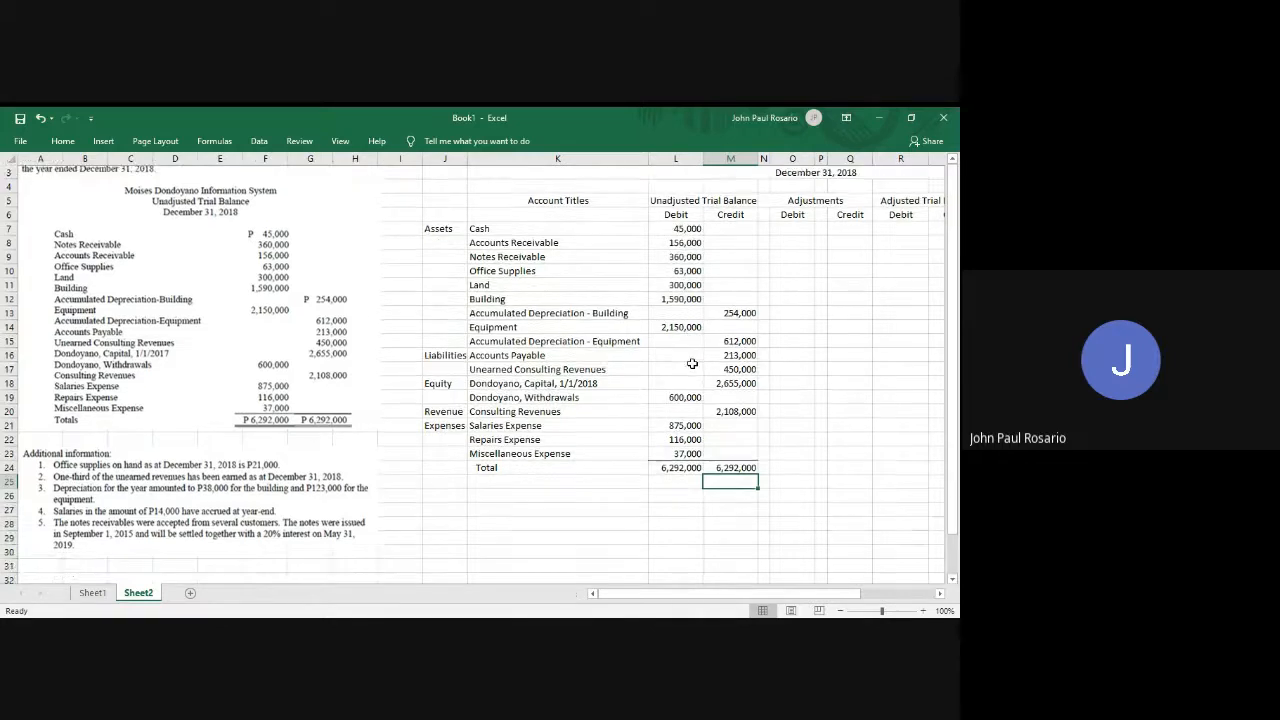
scroll(692, 363, down, 1)
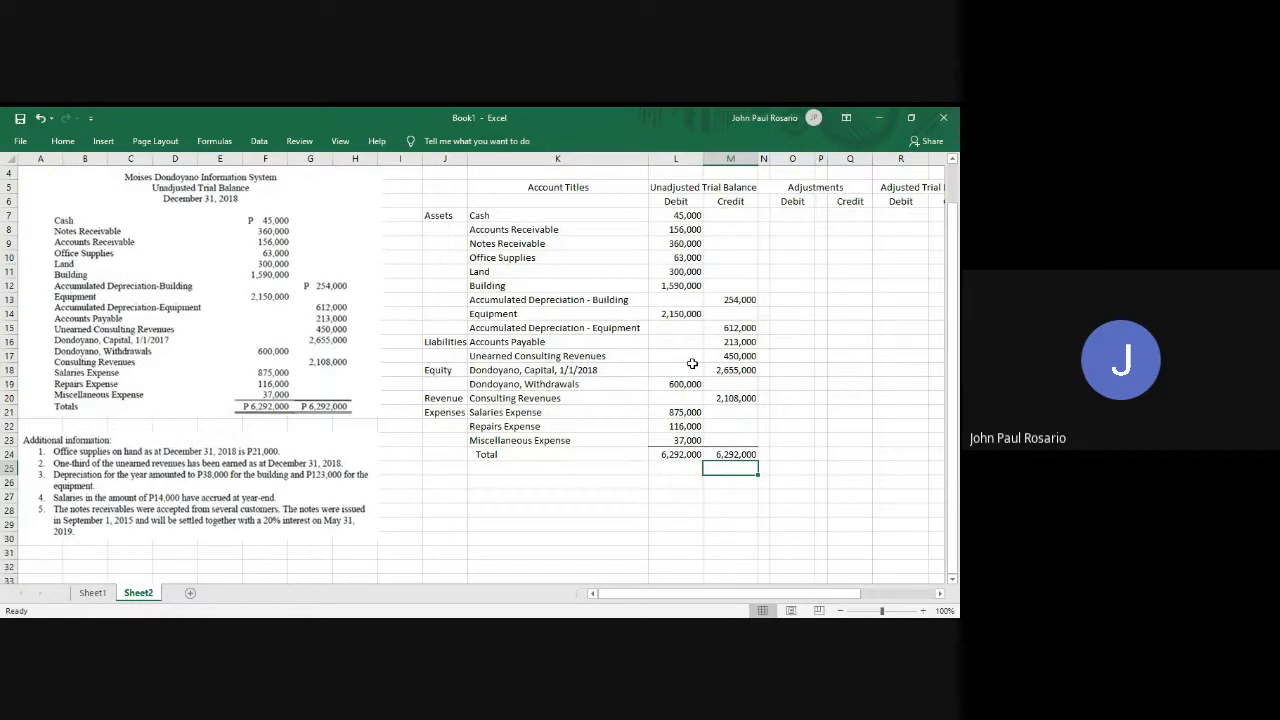
scroll(430, 375, down, 3)
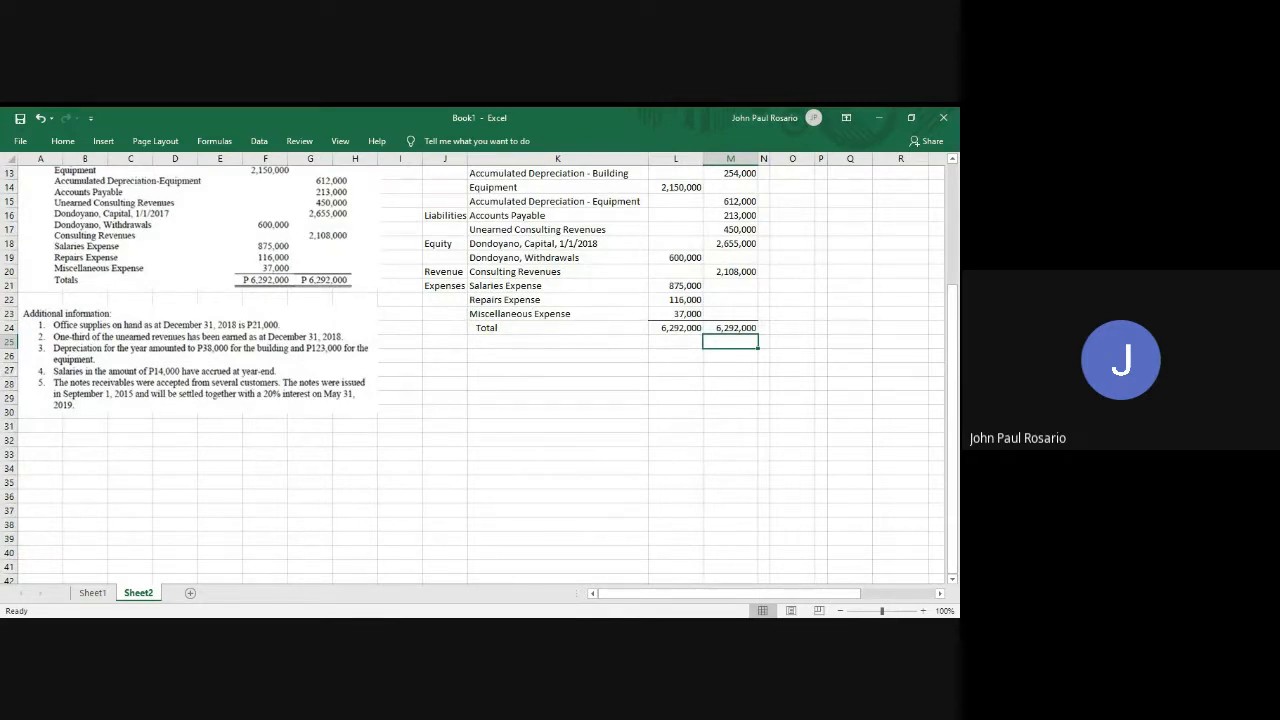
key(alt+Tab)
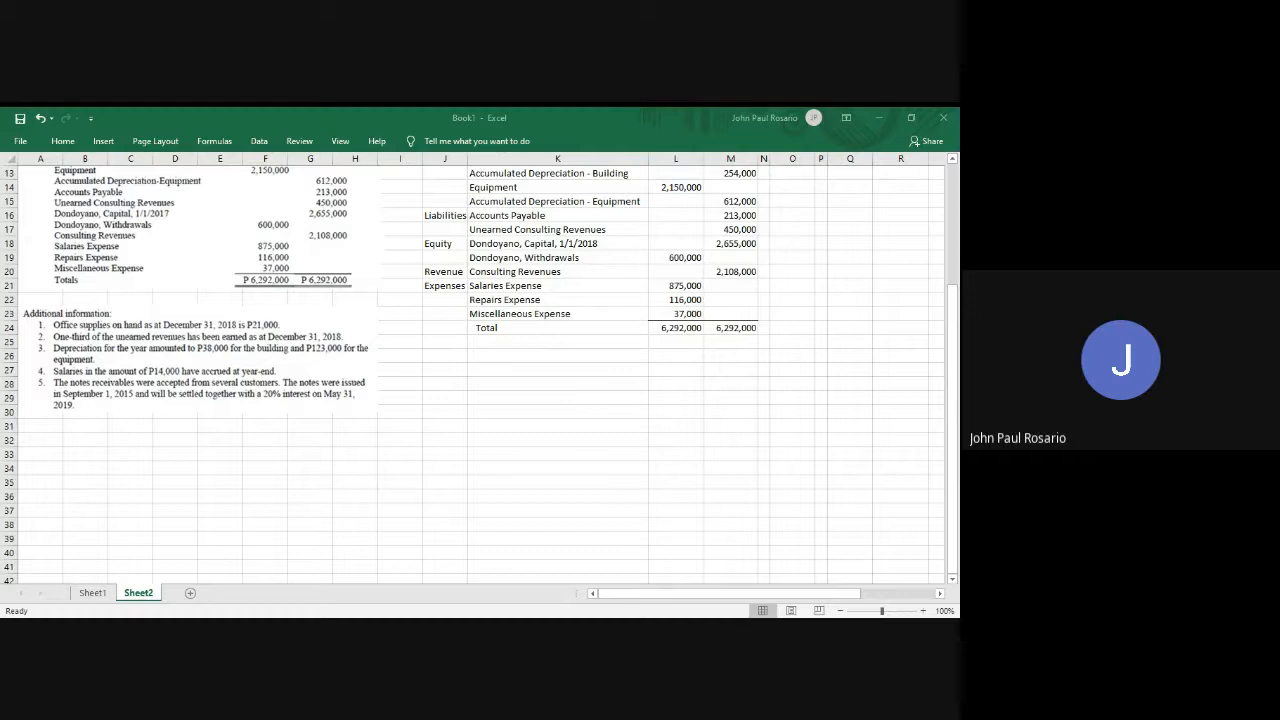
key(alt+Tab)
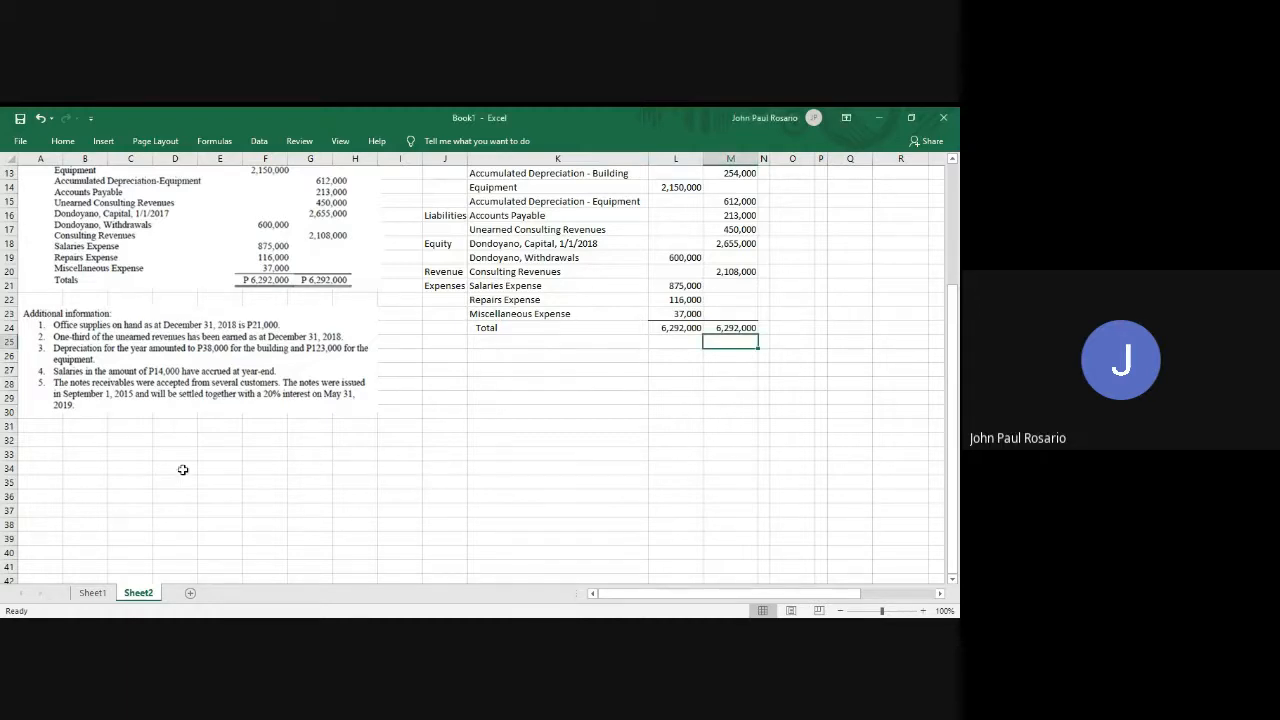
click(52, 441)
key(Down)
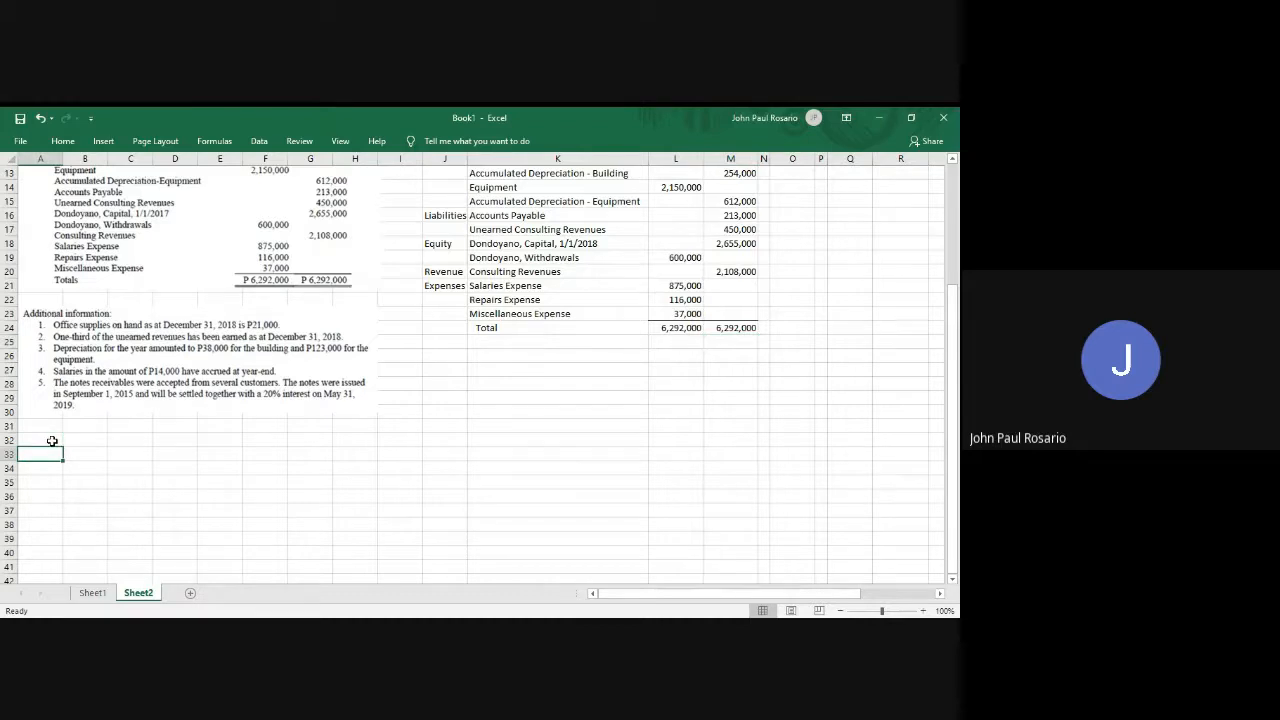
text(2018)
key(Return)
text(Dec 31)
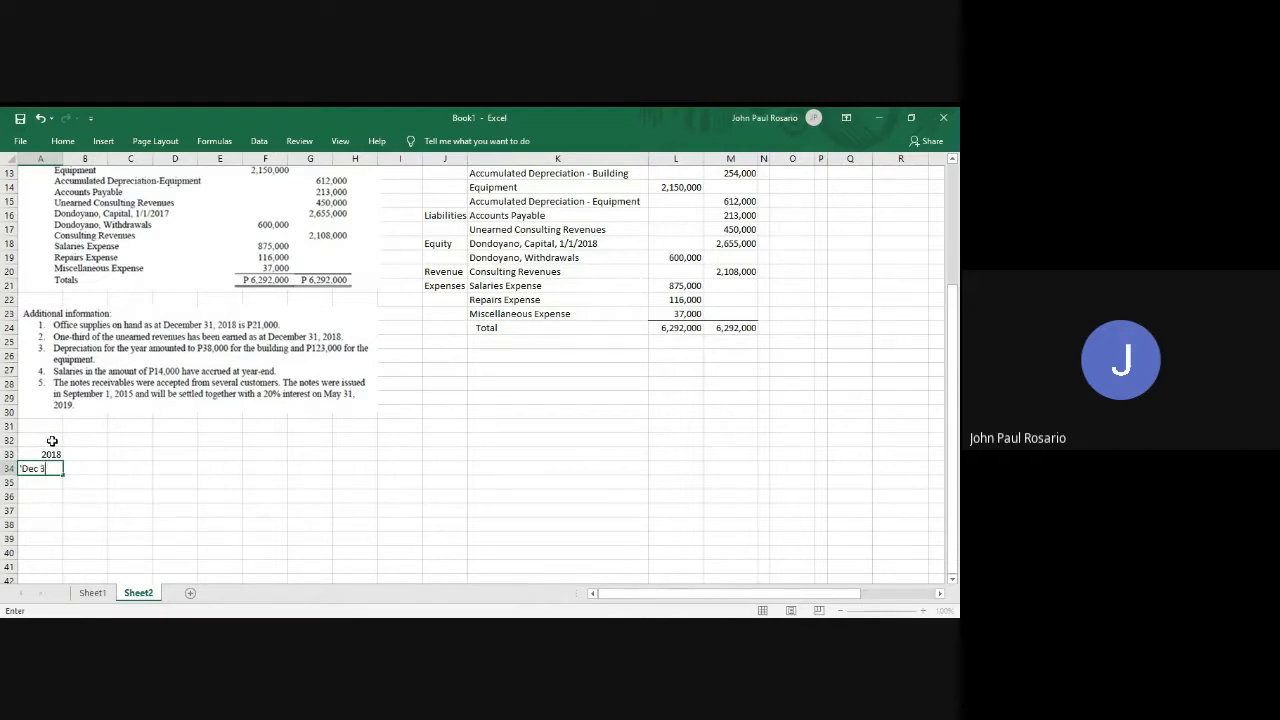
key(Return)
Right-align the Dec 31 date in A34.
key(Up)
key(alt+h)
key(a)
key(c)
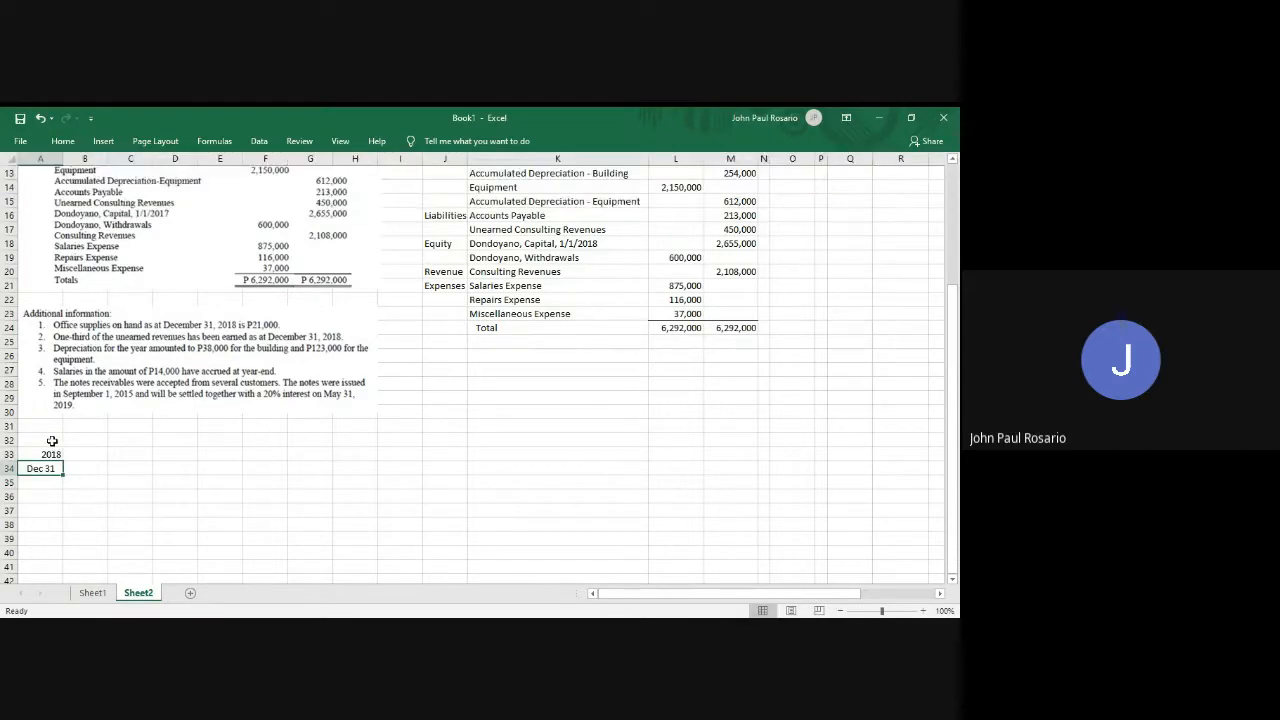
key(alt)
key(h)
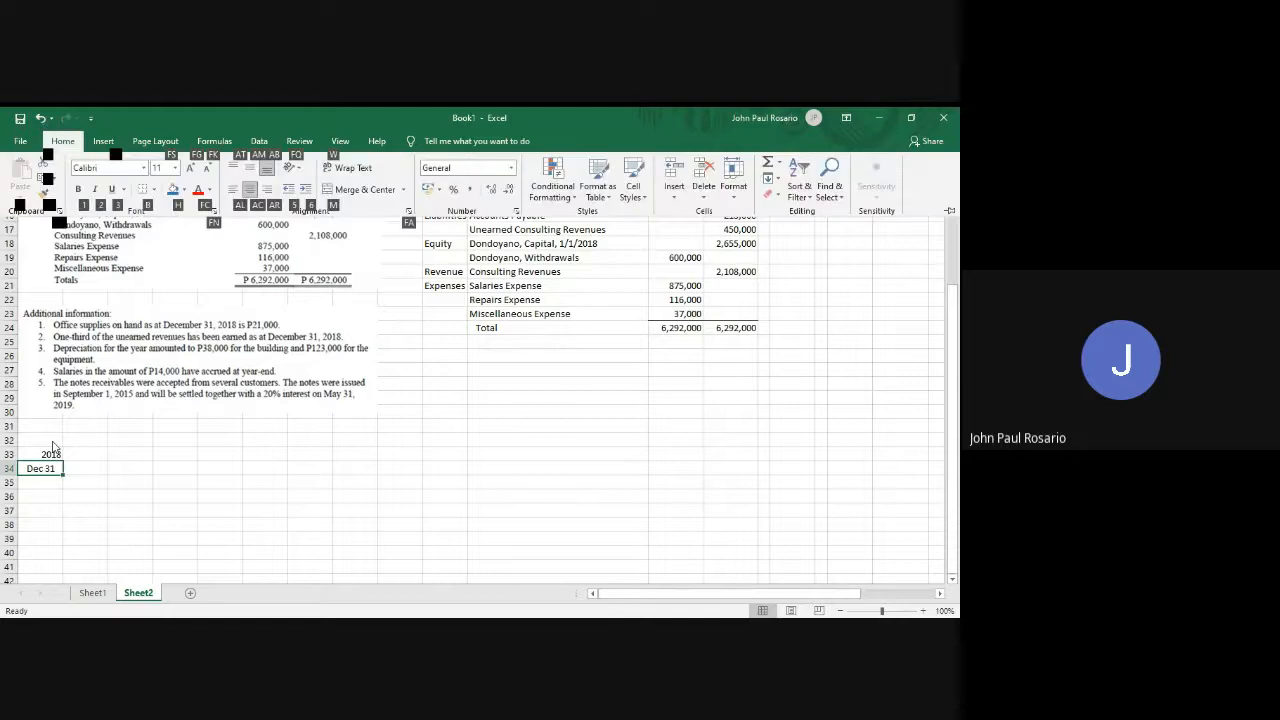
key(a)
key(r)
Merge and center B33 to D33 and enter the heading "Particulars" there.
key(Right)
key(Up)
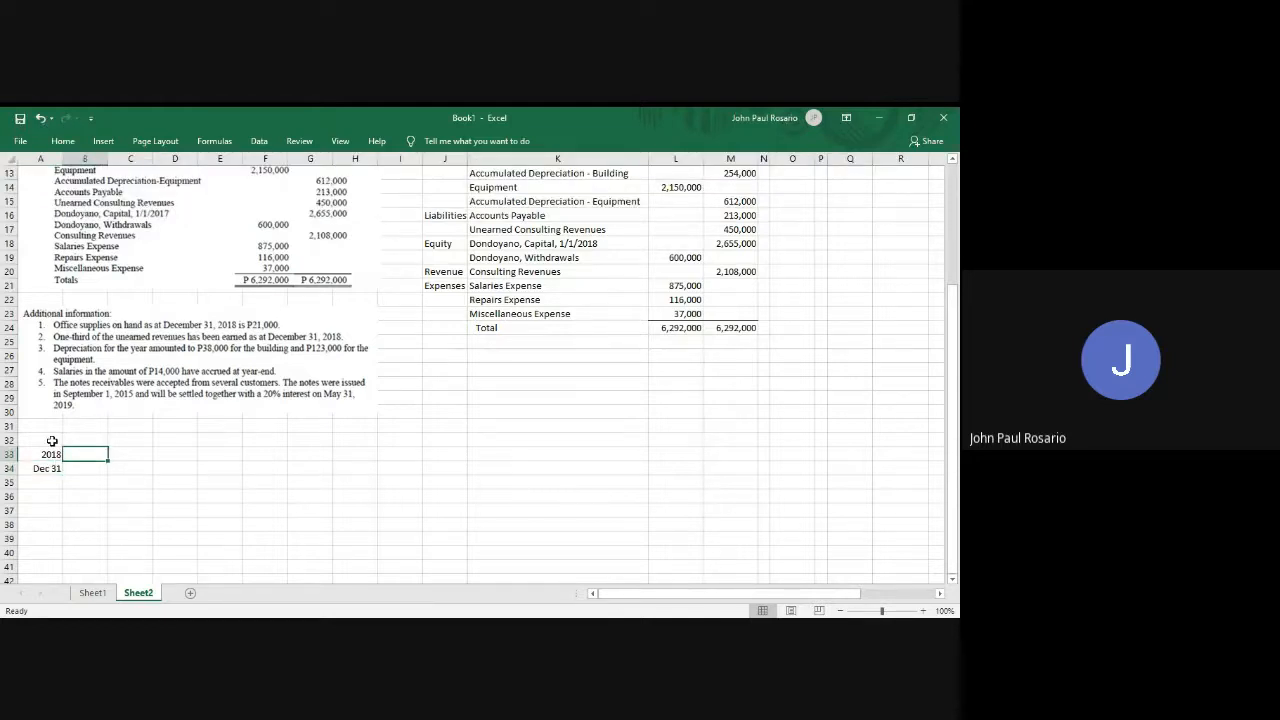
key(shift+Right)
key(shift+Right)
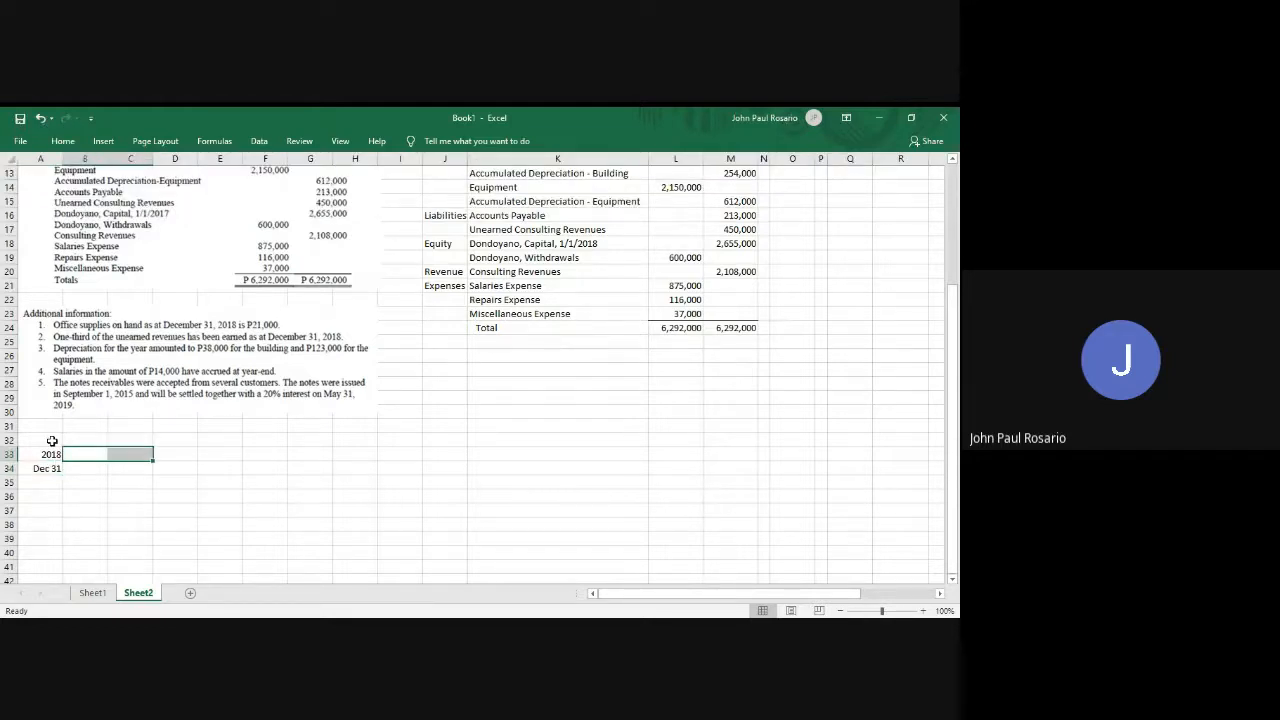
key(alt)
text(h)
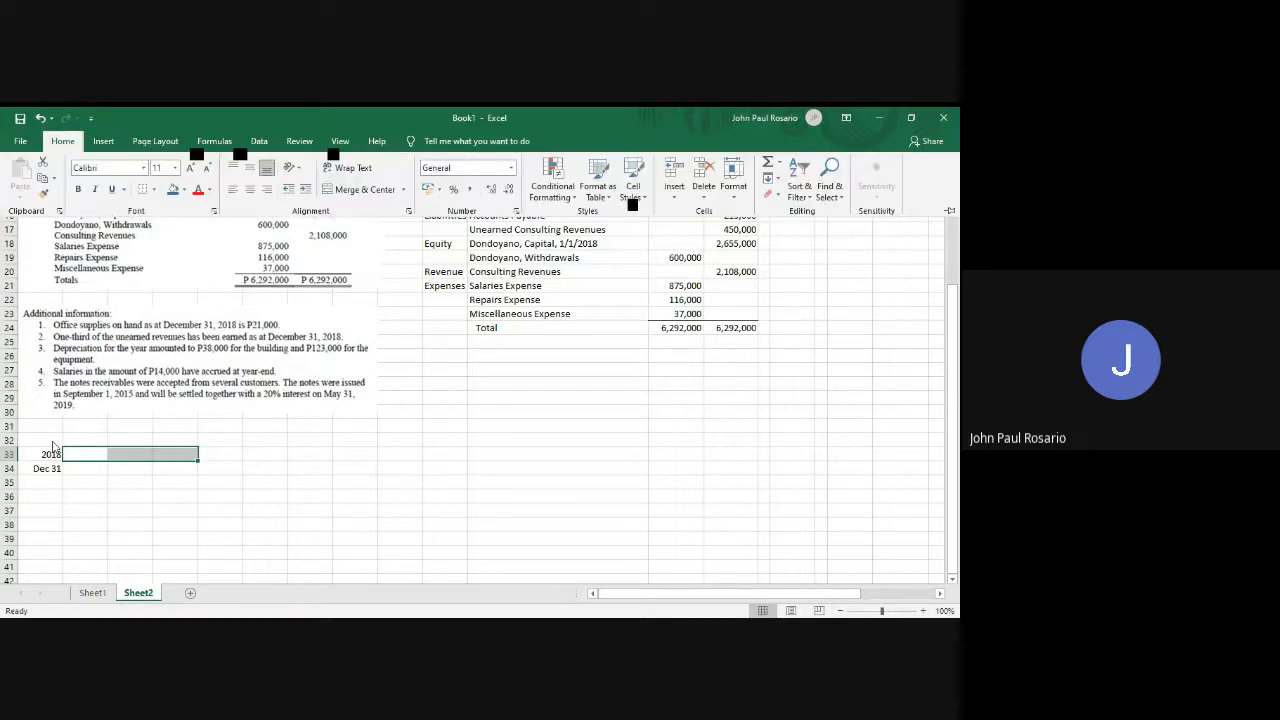
text(mcPart)
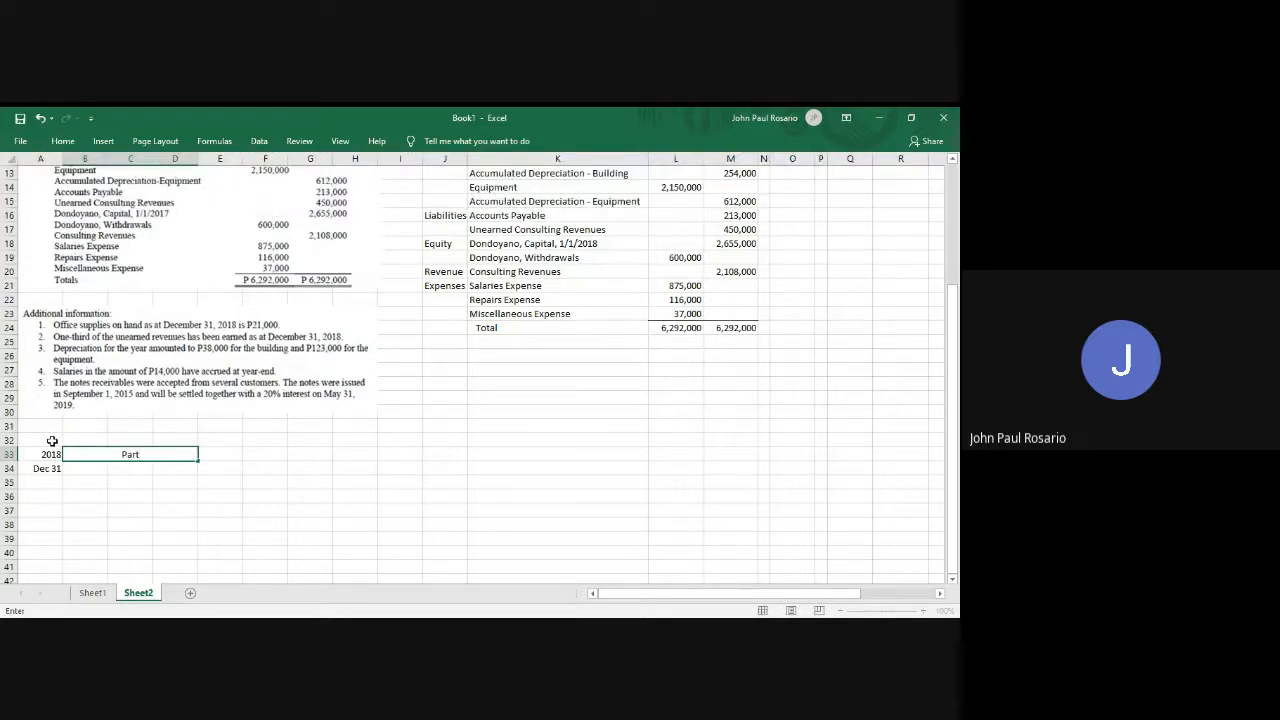
text(iculars)
key(Return)
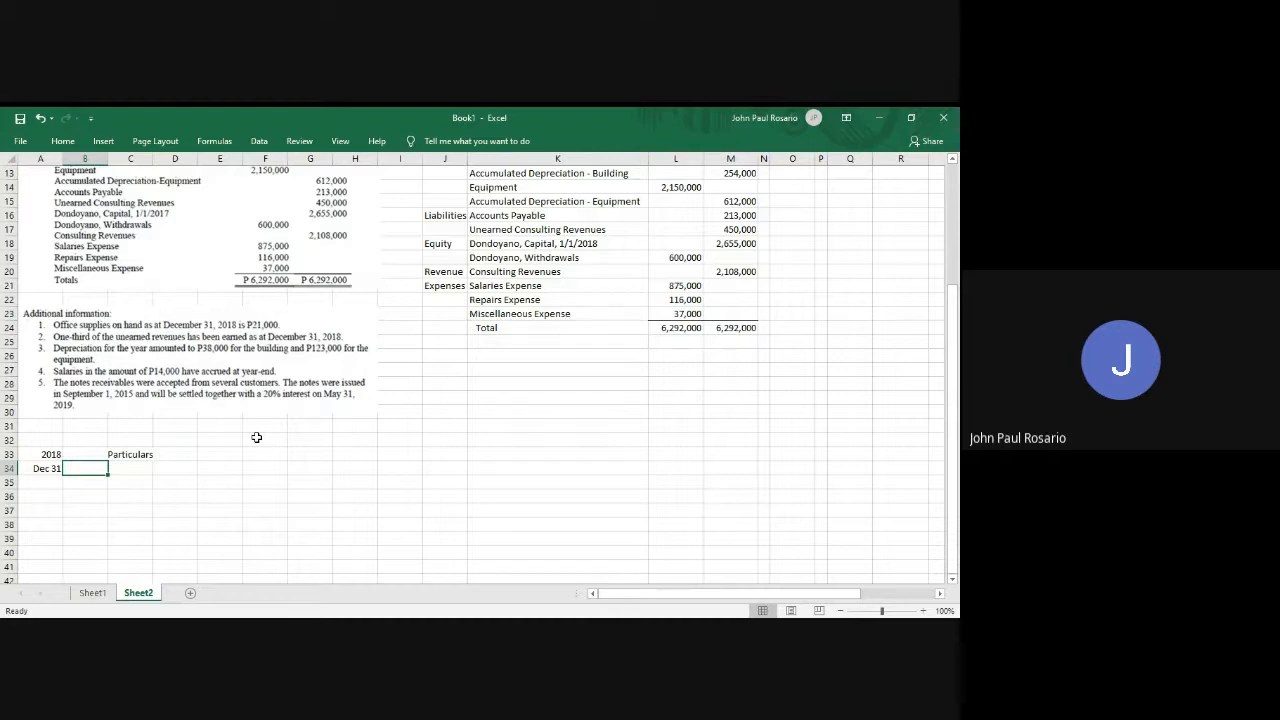
Review the additional information against the trial balance accounts for the first adjustment, office supplies.
scroll(256, 437, up, 1)
scroll(256, 437, up, 1)
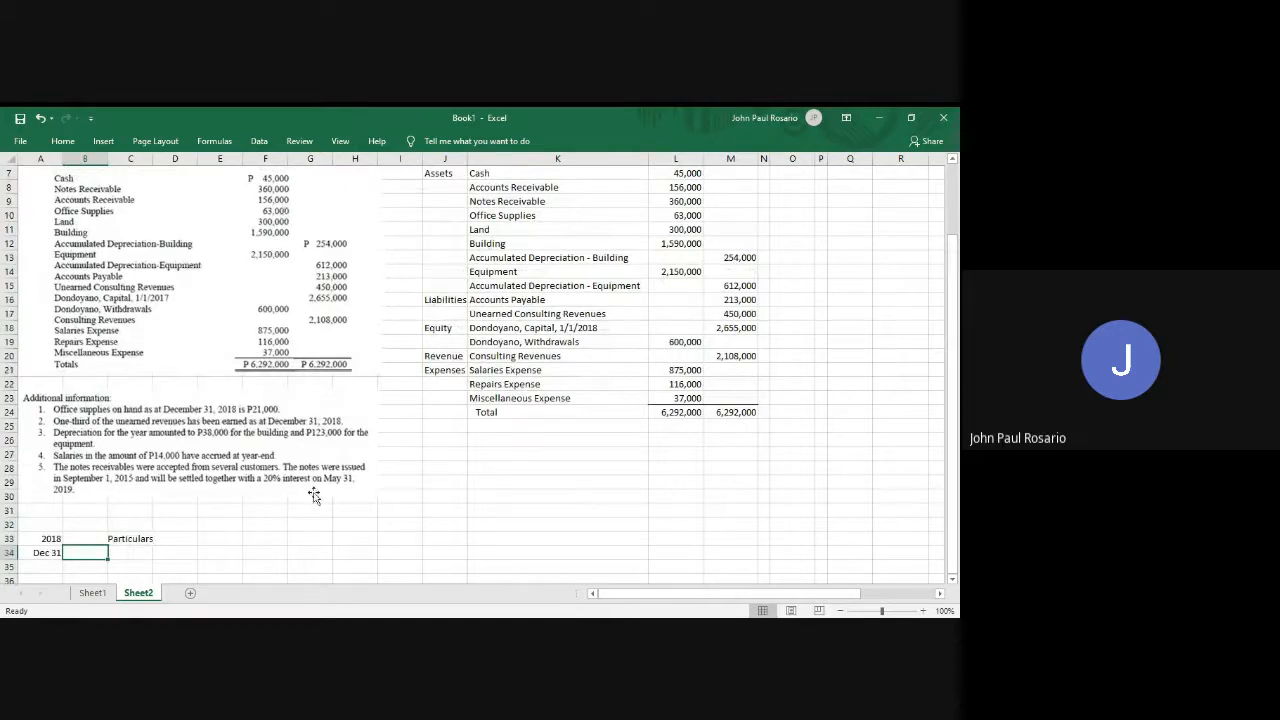
scroll(313, 495, down, 1)
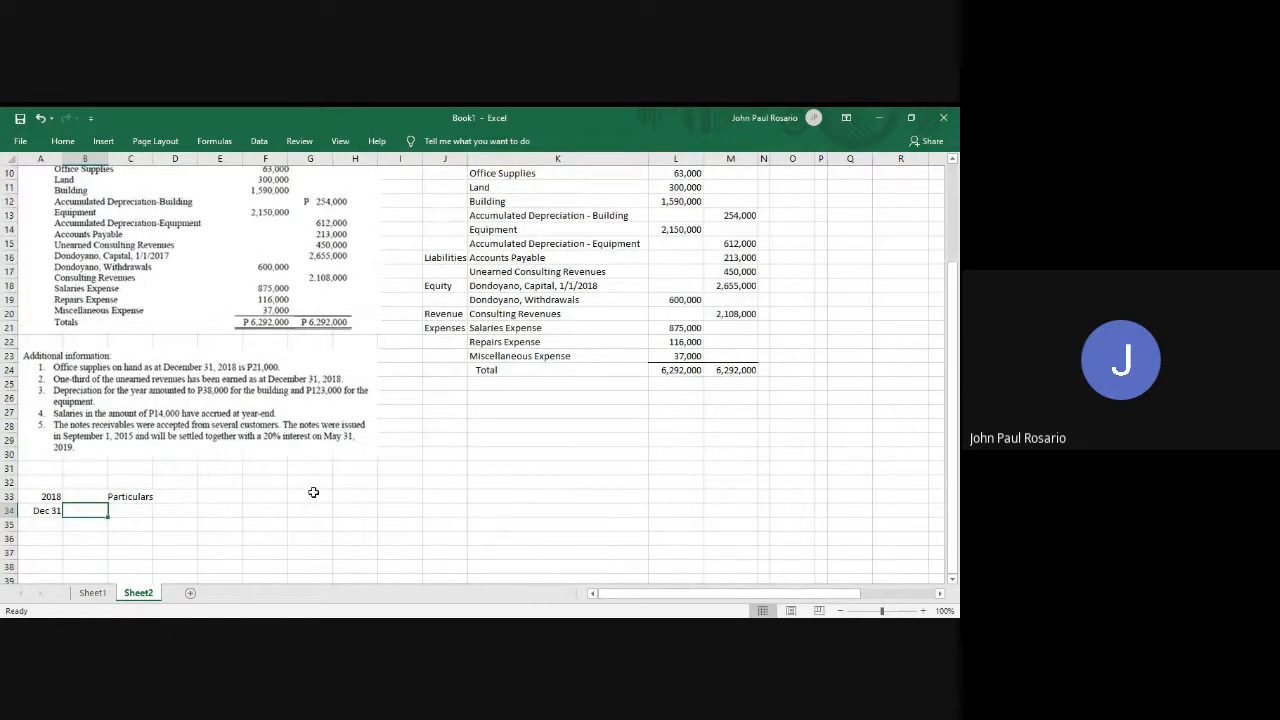
scroll(313, 492, up, 1)
scroll(313, 492, down, 1)
scroll(313, 492, up, 1)
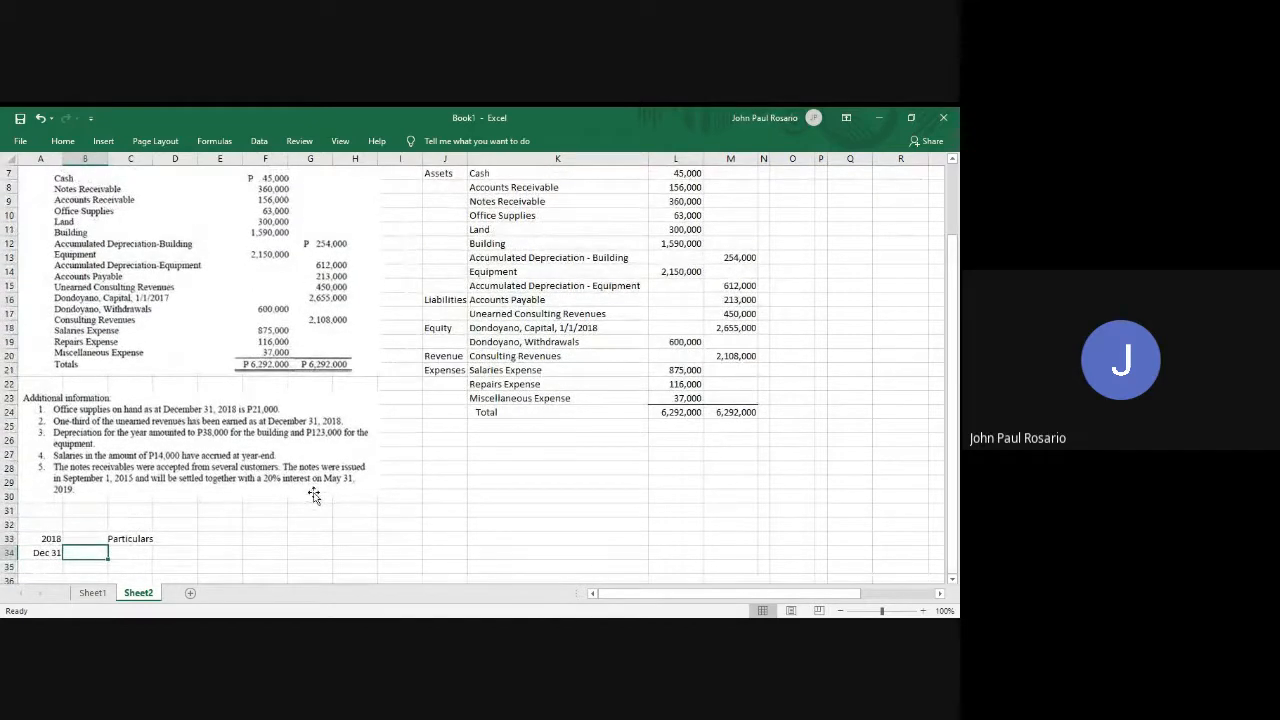
scroll(313, 495, down, 2)
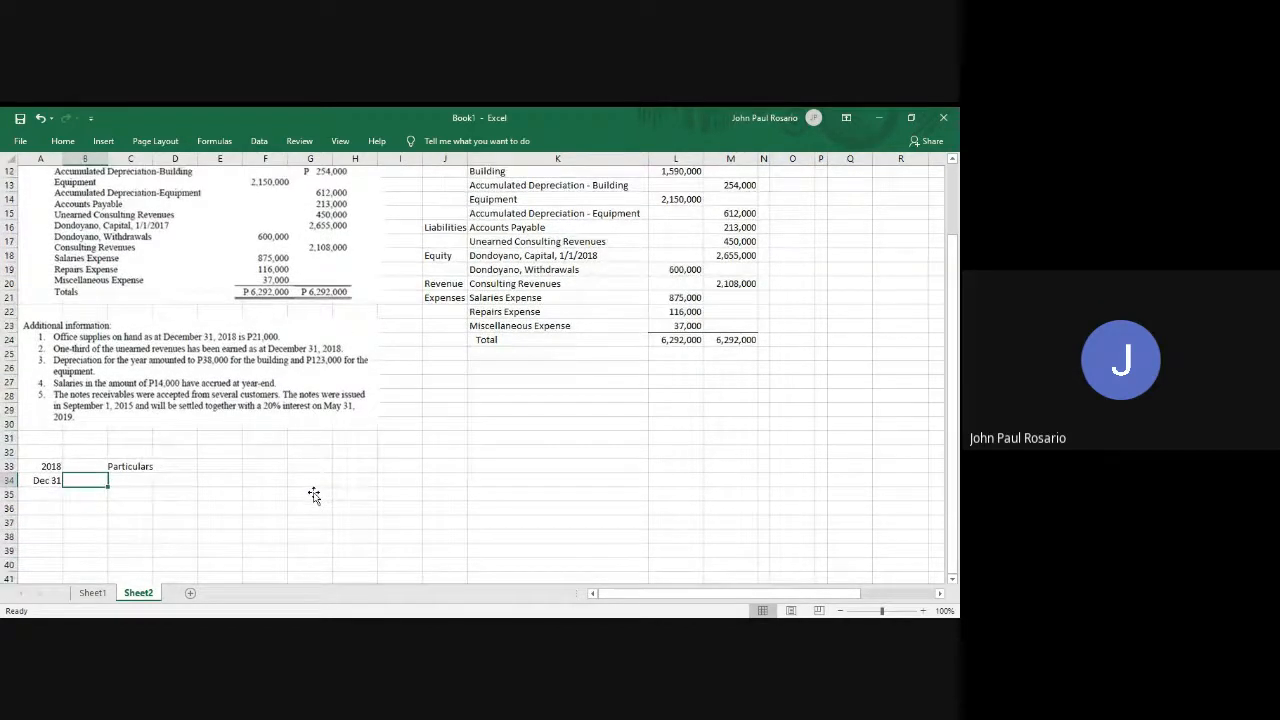
Beside the journal, list the two accounts of the first adjustment: "Supplies expense" in J34 and "Supplies" in J35.
click(497, 492)
key(Left)
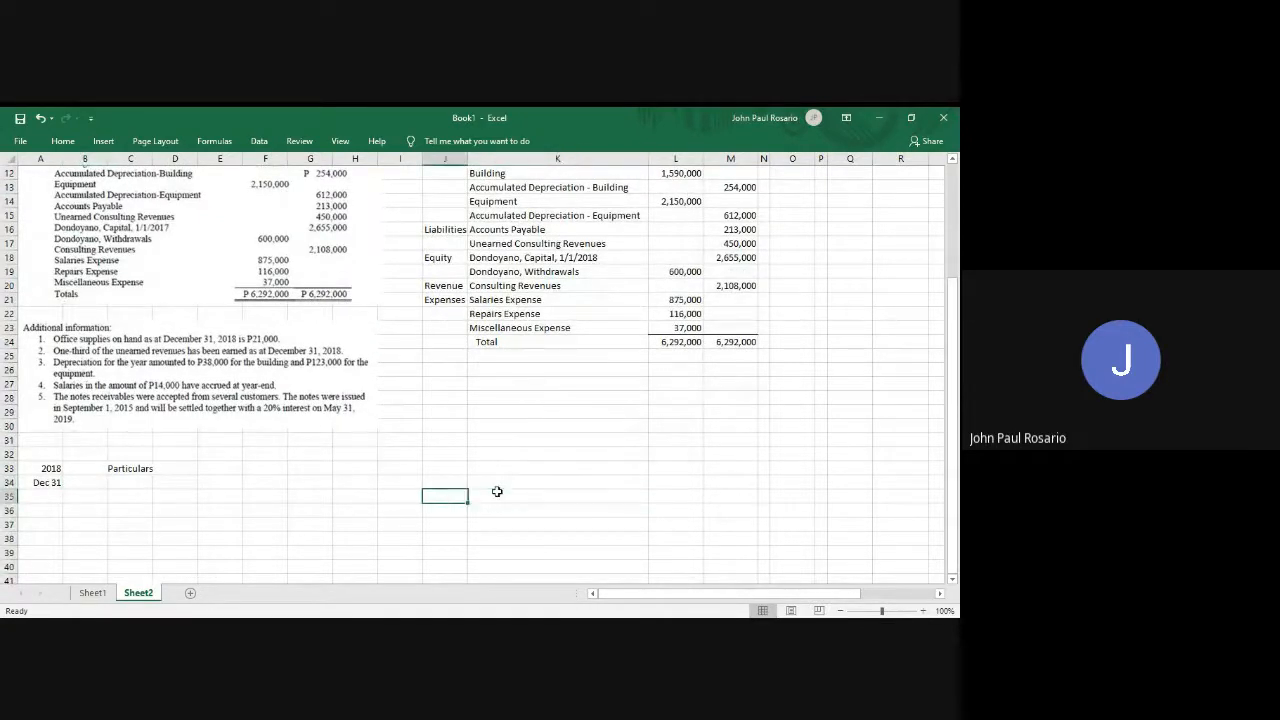
key(Up)
key(Left)
key(Left)
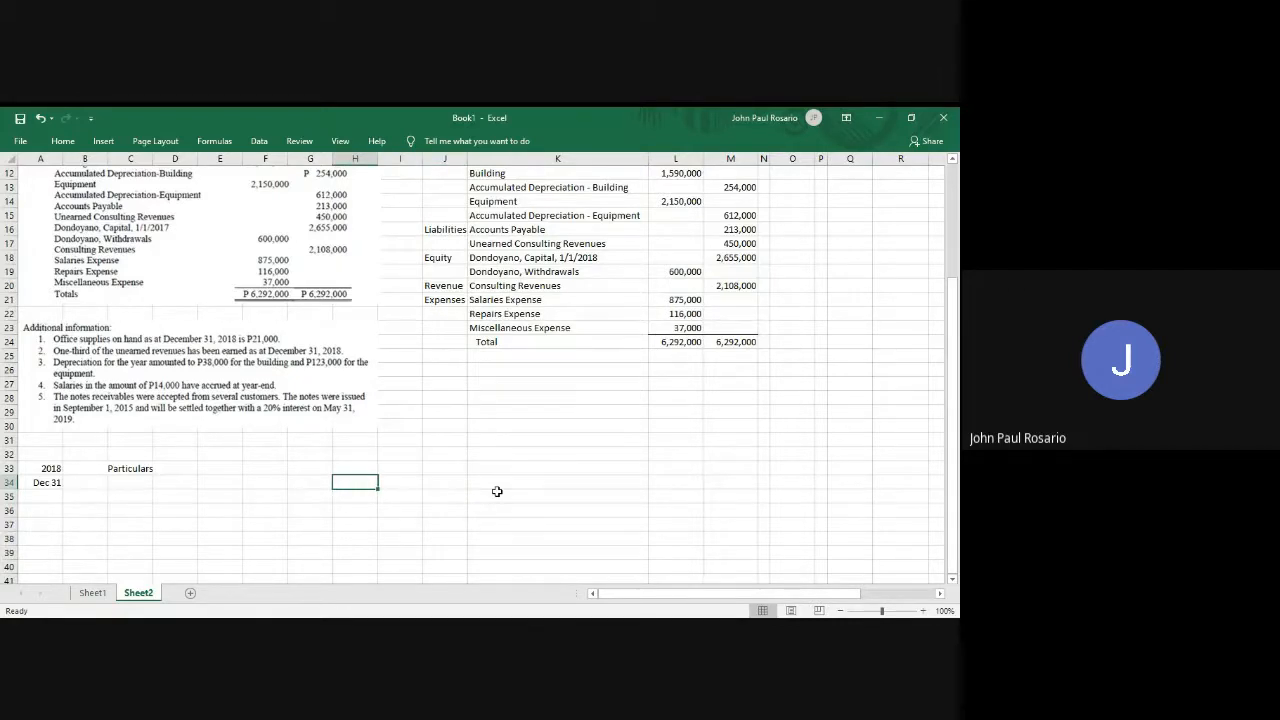
key(Right)
key(Right)
key(Right)
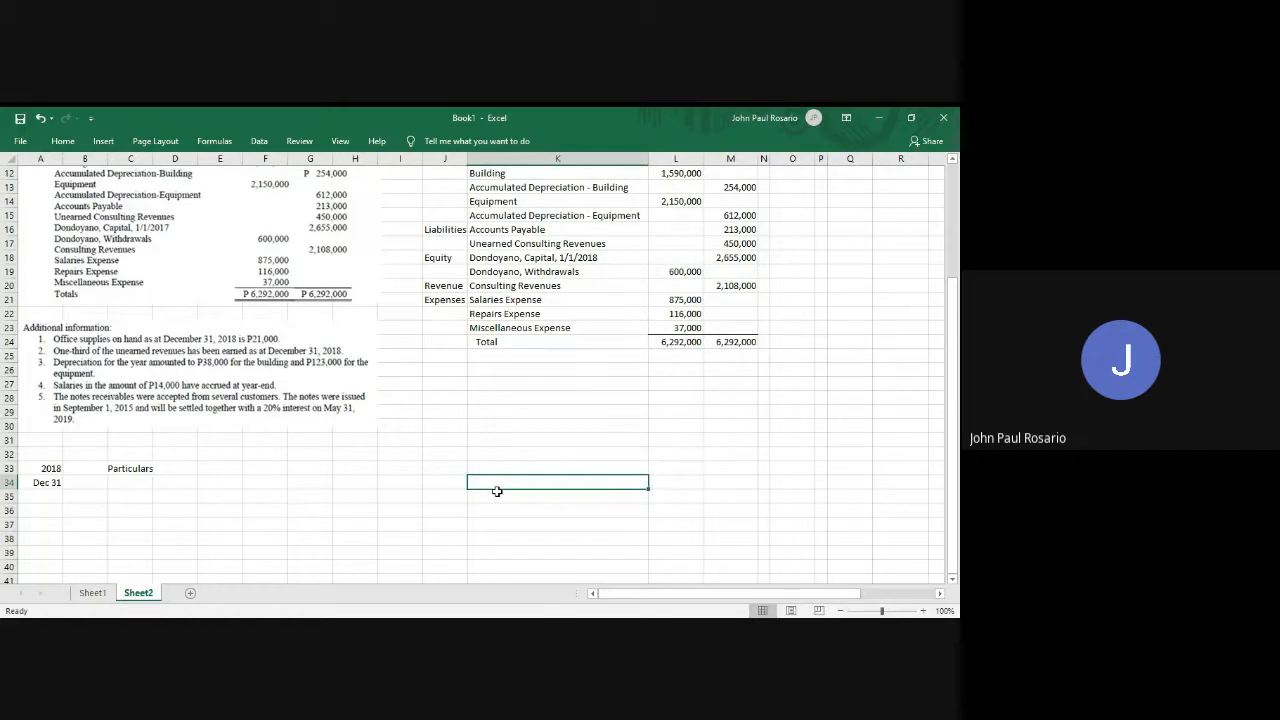
key(Left)
text(Suppl)
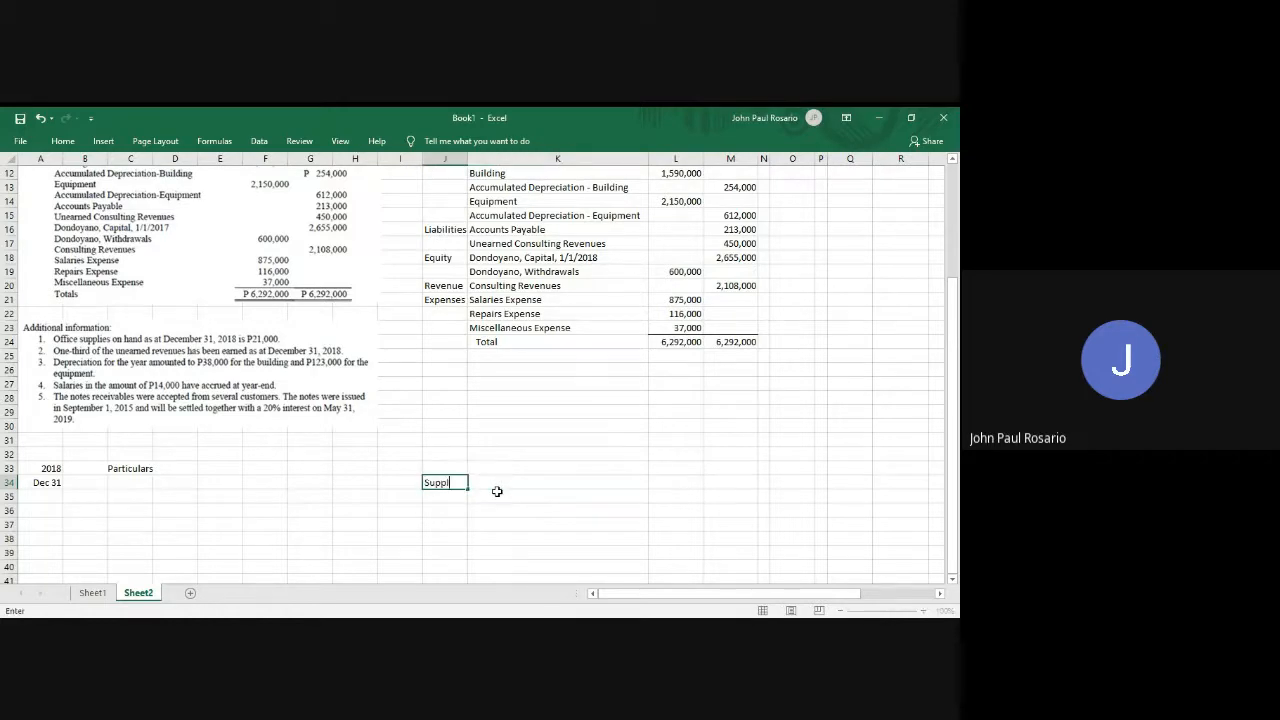
text(ies expense)
key(Return)
text(Suppliue)
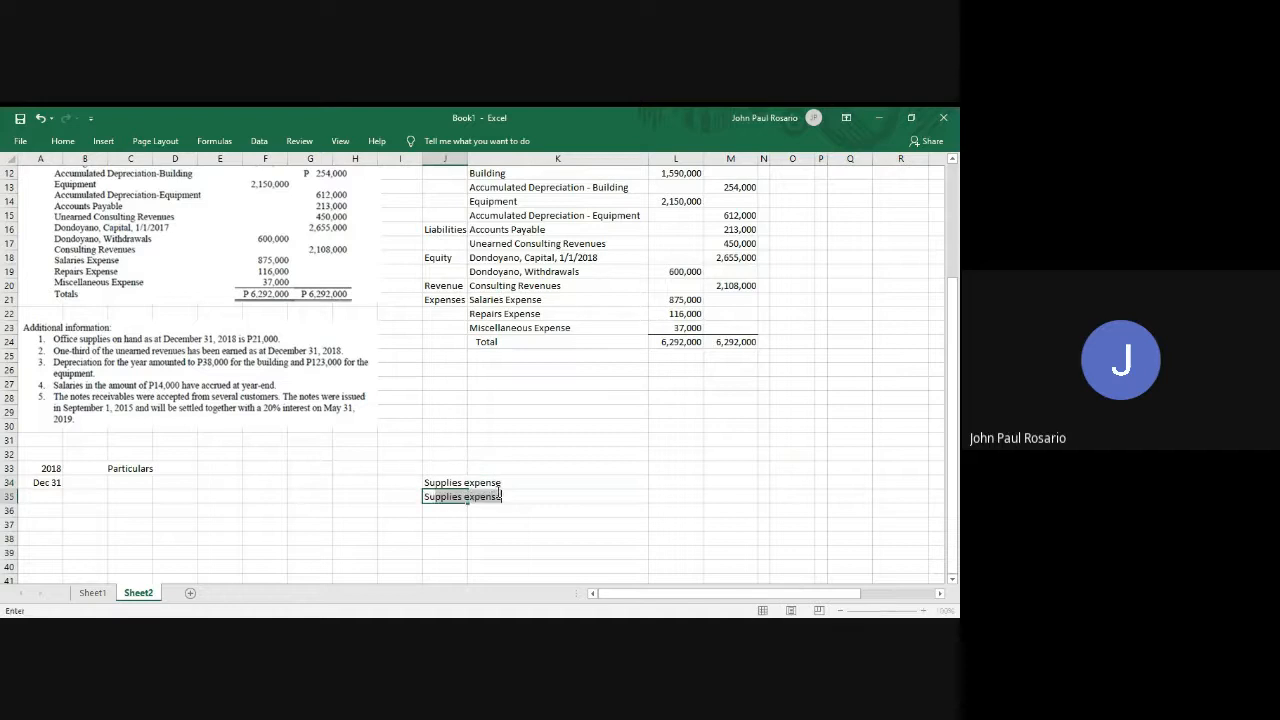
key(BackSpace)
key(BackSpace)
text(es)
key(Delete)
key(Tab)
key(Right)
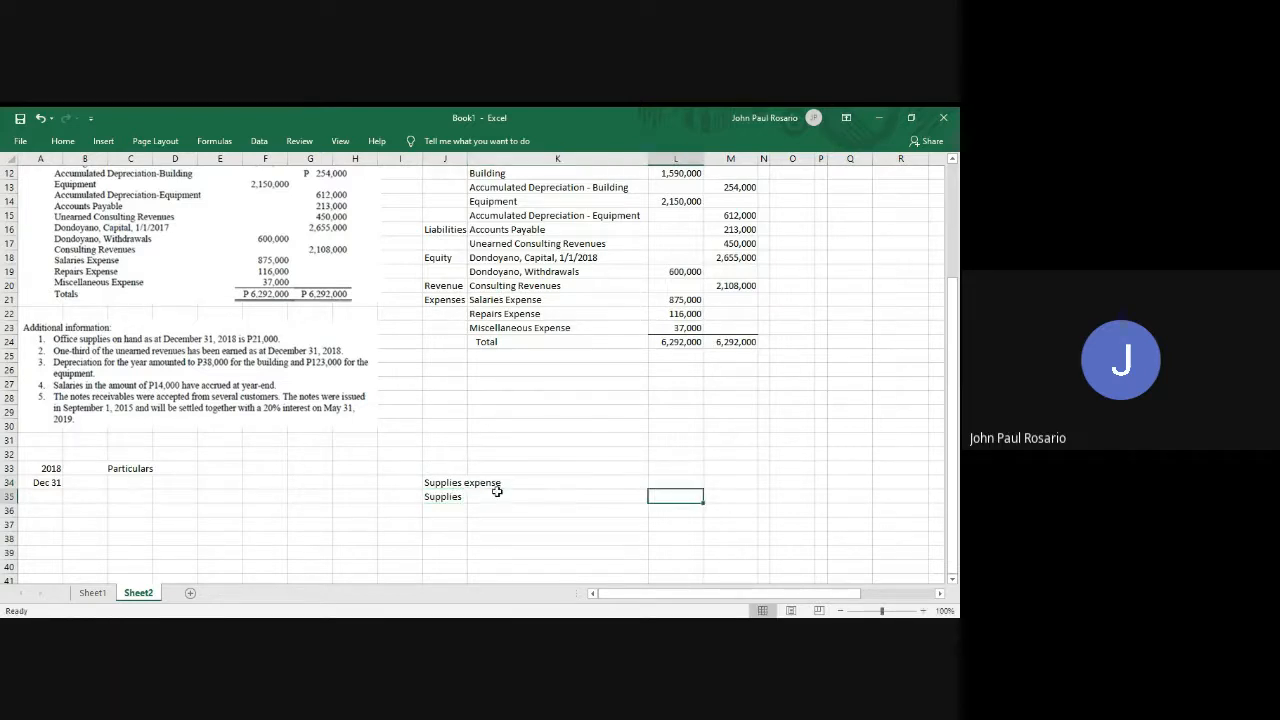
Enter the account types for the supplies accounts: Expense in L34 and Asset in L35.
key(Up)
text(A)
key(BackSpace)
text(Expense)
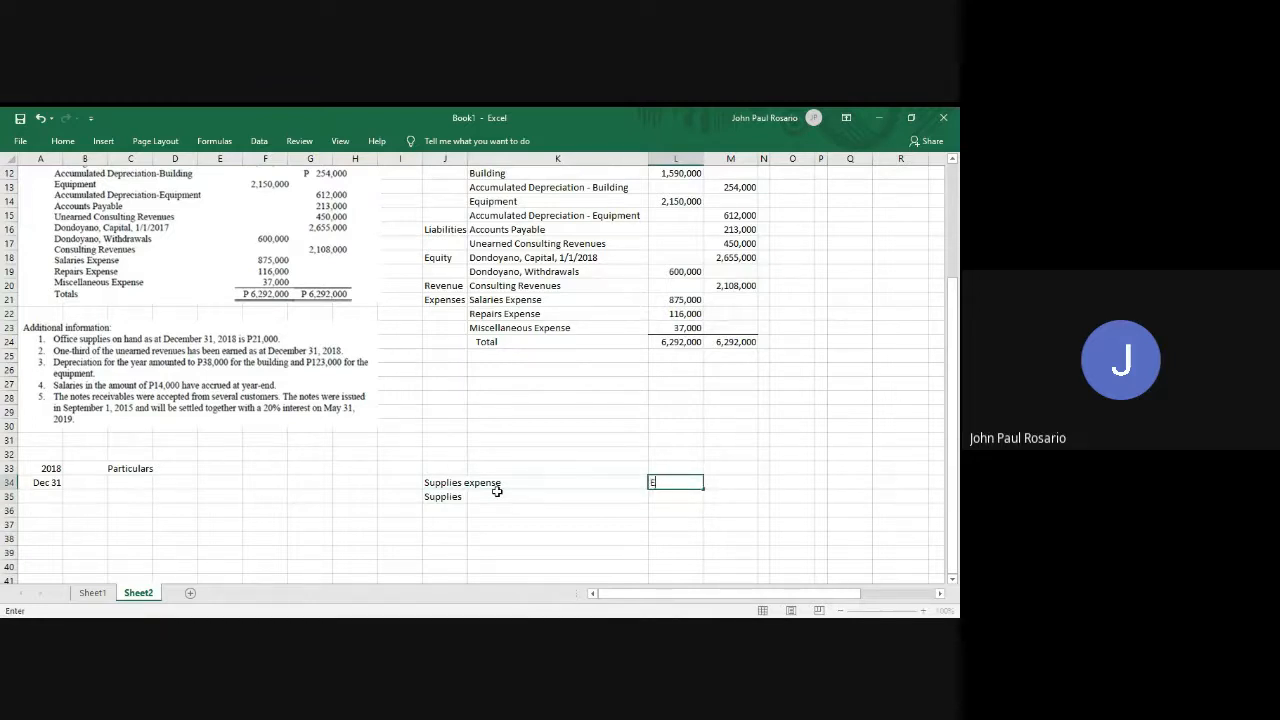
key(Return)
text(Asset)
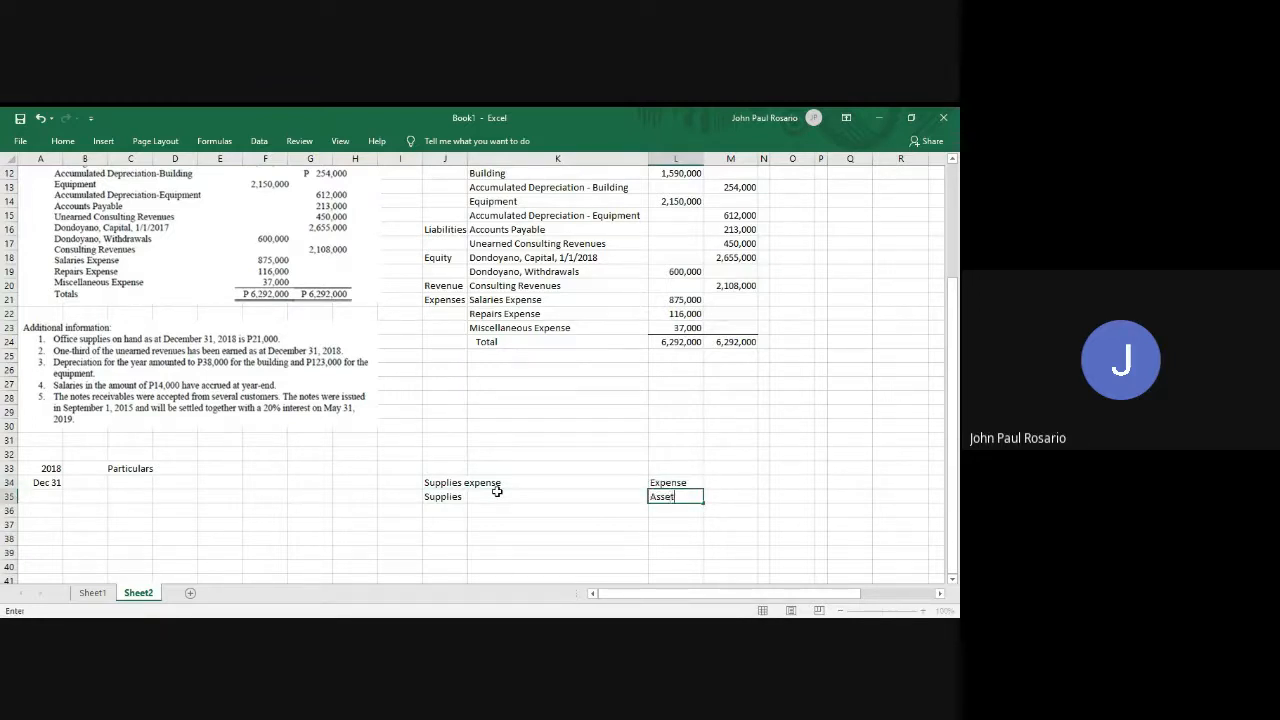
Note the effect on each supplies account: Increase in M34 and Decrease in M35.
key(Tab)
key(Up)
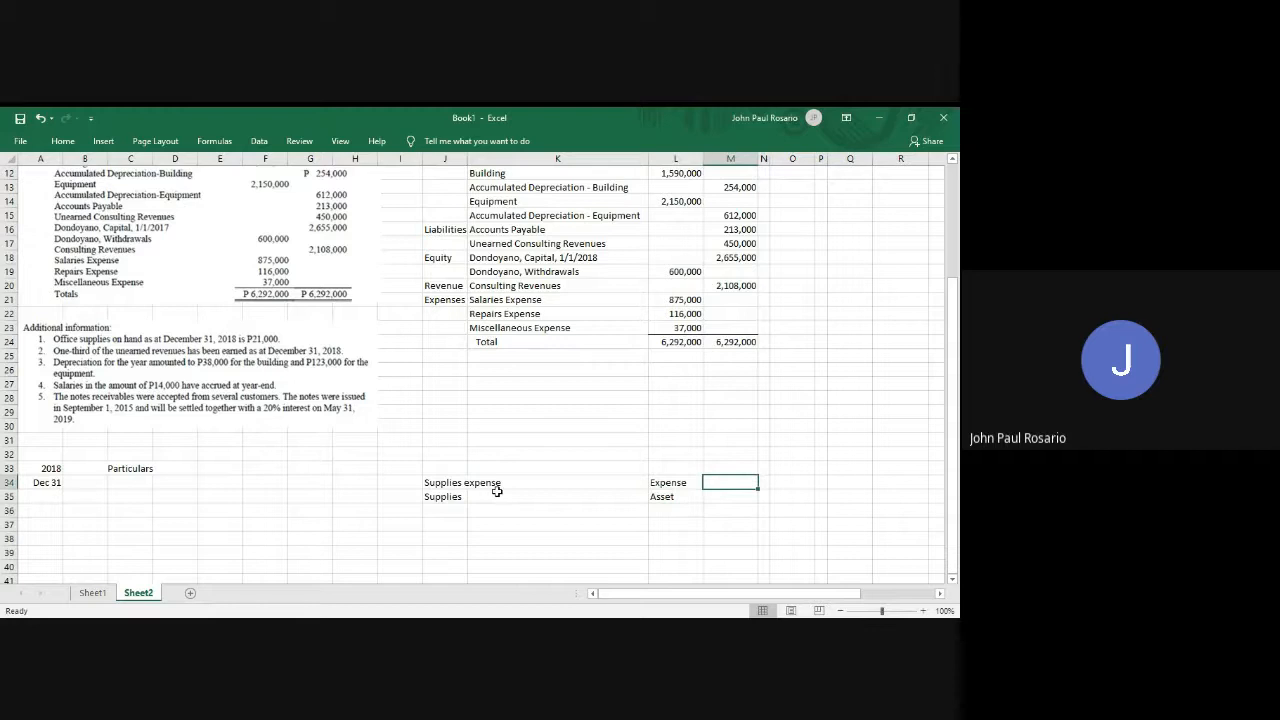
text(Decr)
key(BackSpace)
key(BackSpace)
key(BackSpace)
text(Increase)
key(Return)
text(Decr)
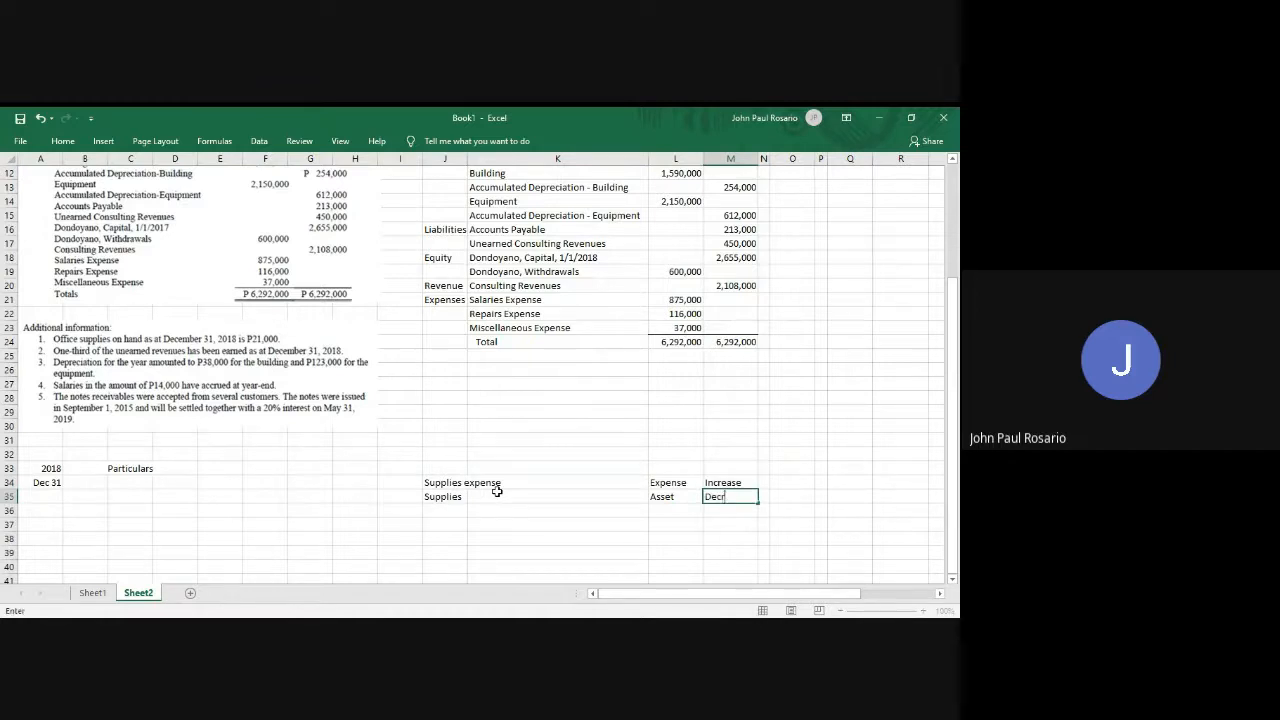
text(ease)
Record the posting side of each supplies account: Debit in O34 and Credit in O35.
key(Right)
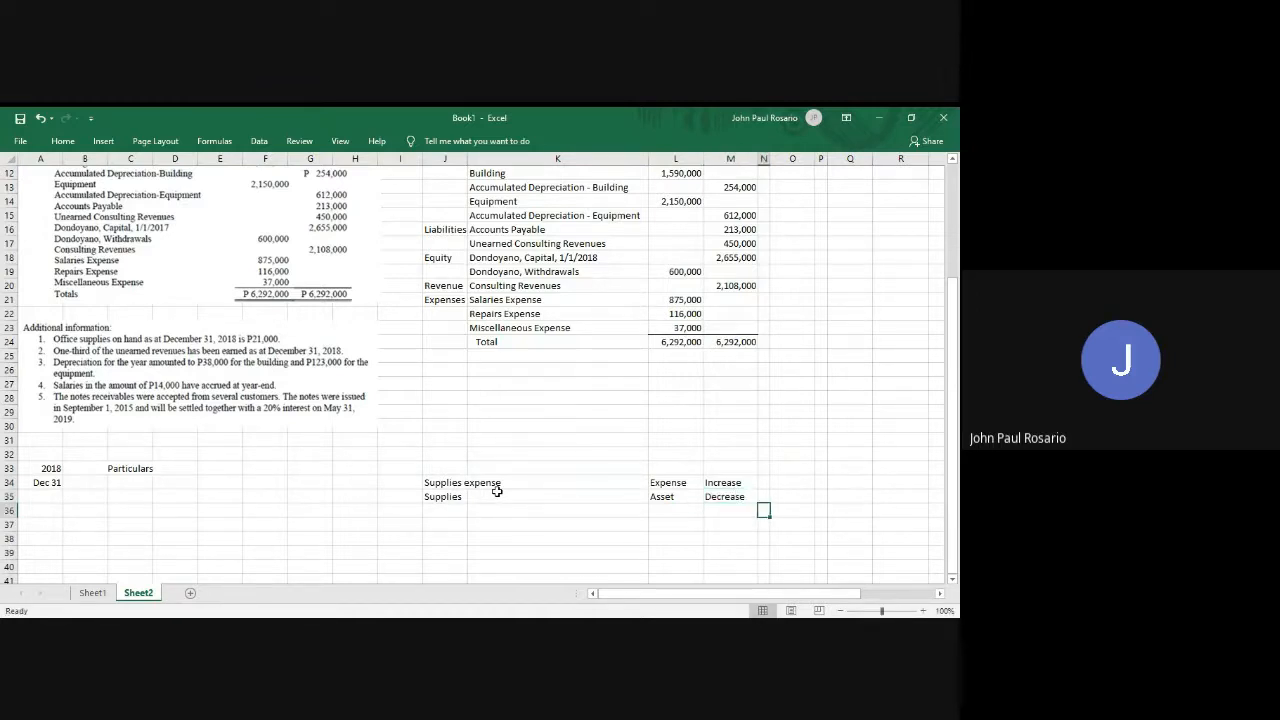
key(Right)
key(Up)
key(Up)
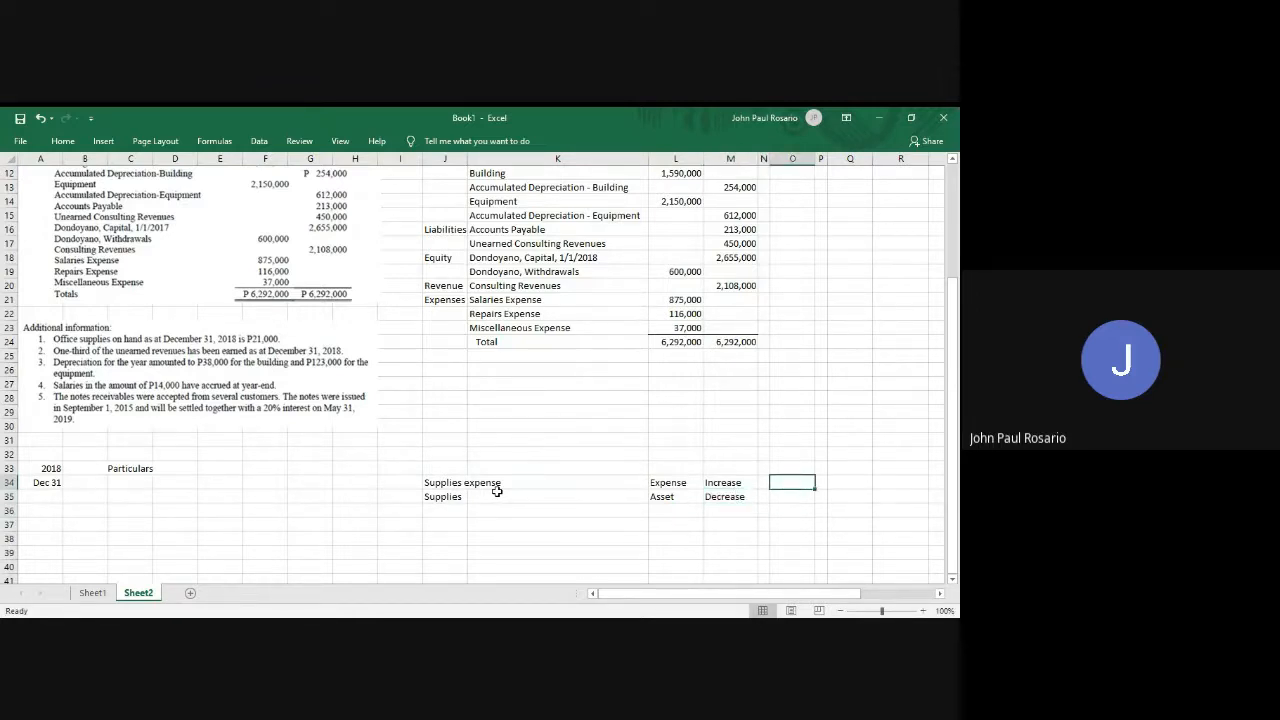
text(Debit)
key(Return)
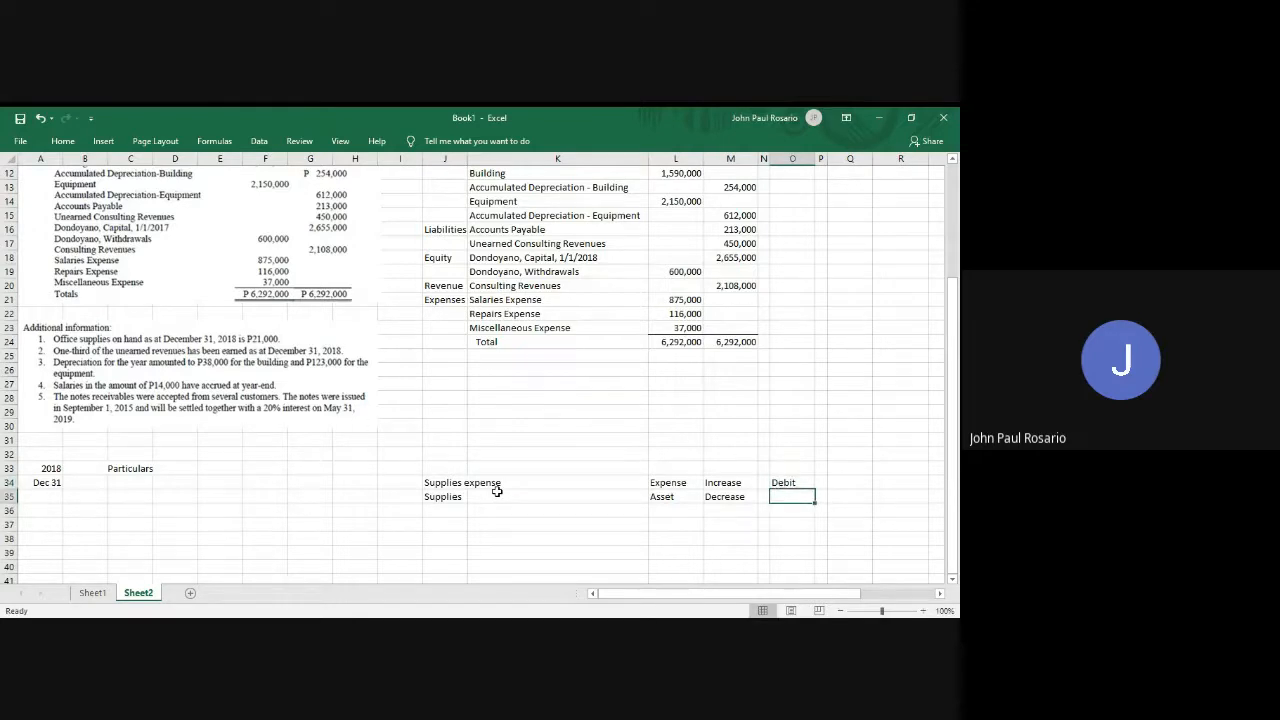
text(Credit)
key(Return)
Copy the two account names from J34 and J35 into the journal entry starting at B34.
key(Left)
key(Left)
key(Left)
key(Left)
key(Left)
key(Left)
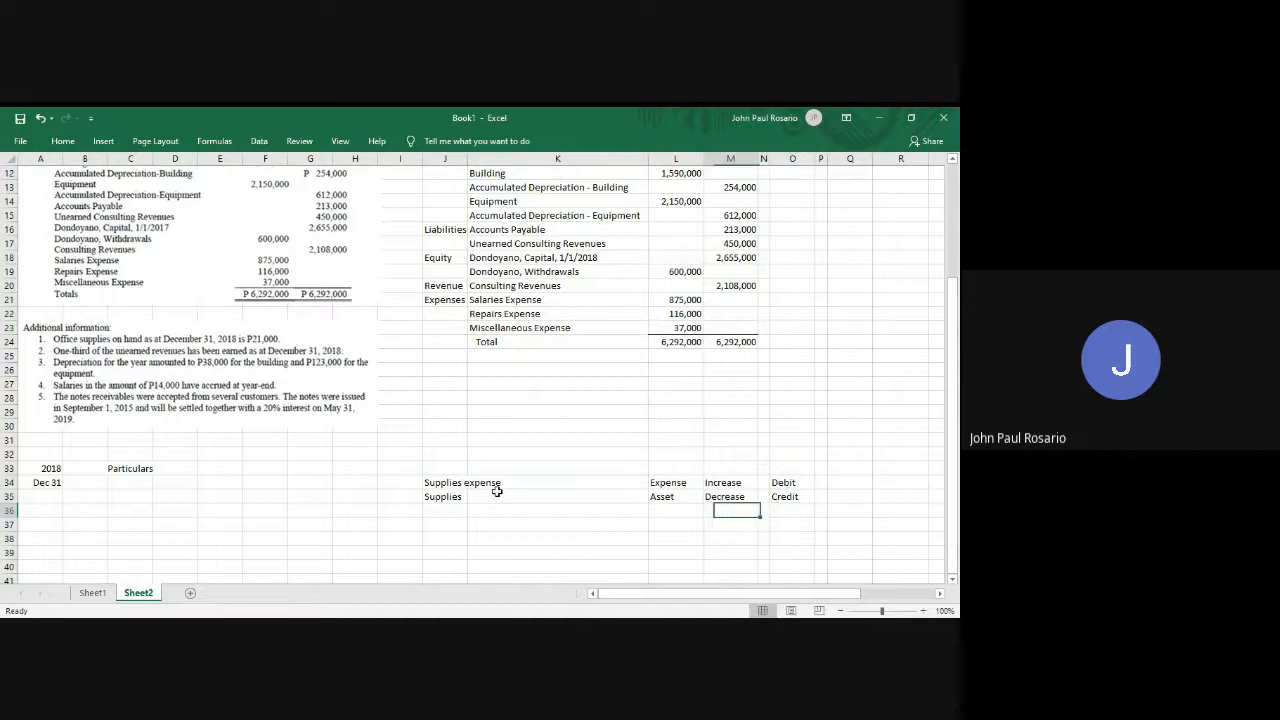
key(Right)
key(Up)
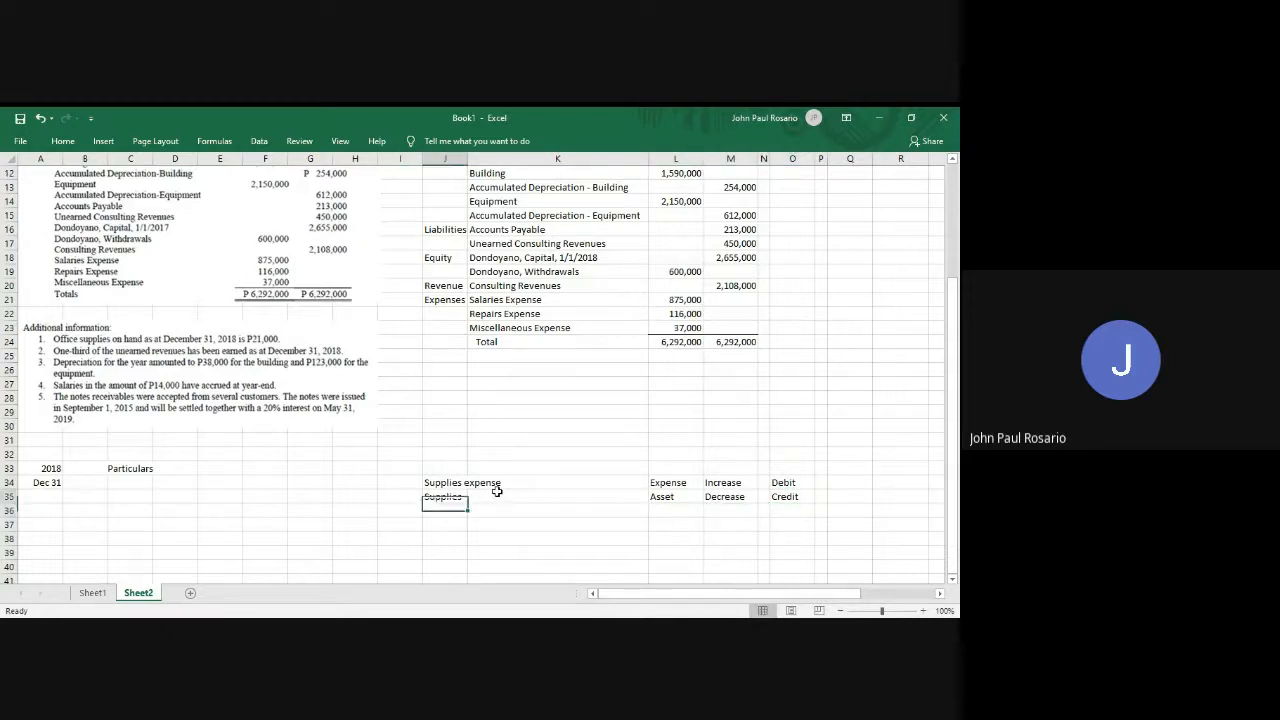
key(shift+Up)
key(ctrl+c)
key(ctrl+Left)
key(Right)
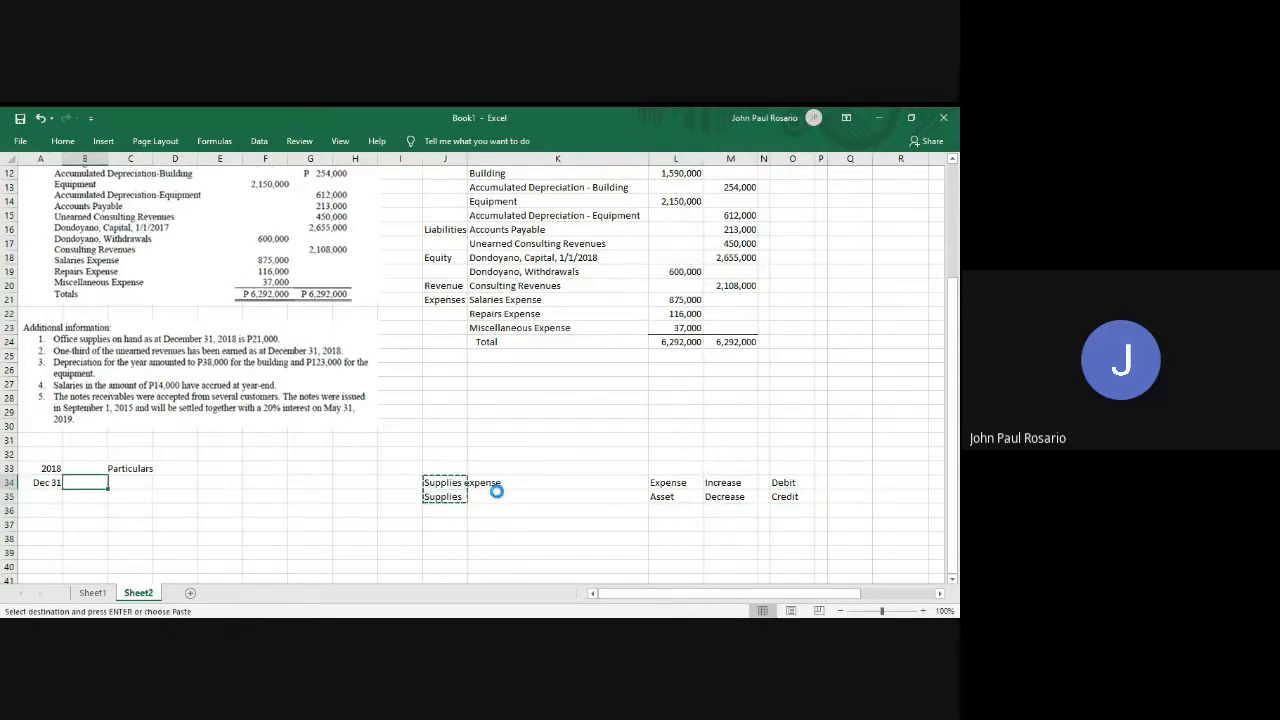
key(Return)
Move the Supplies credit line from B35 to C35 and narrow columns B and C to form the journal indents.
click(96, 496)
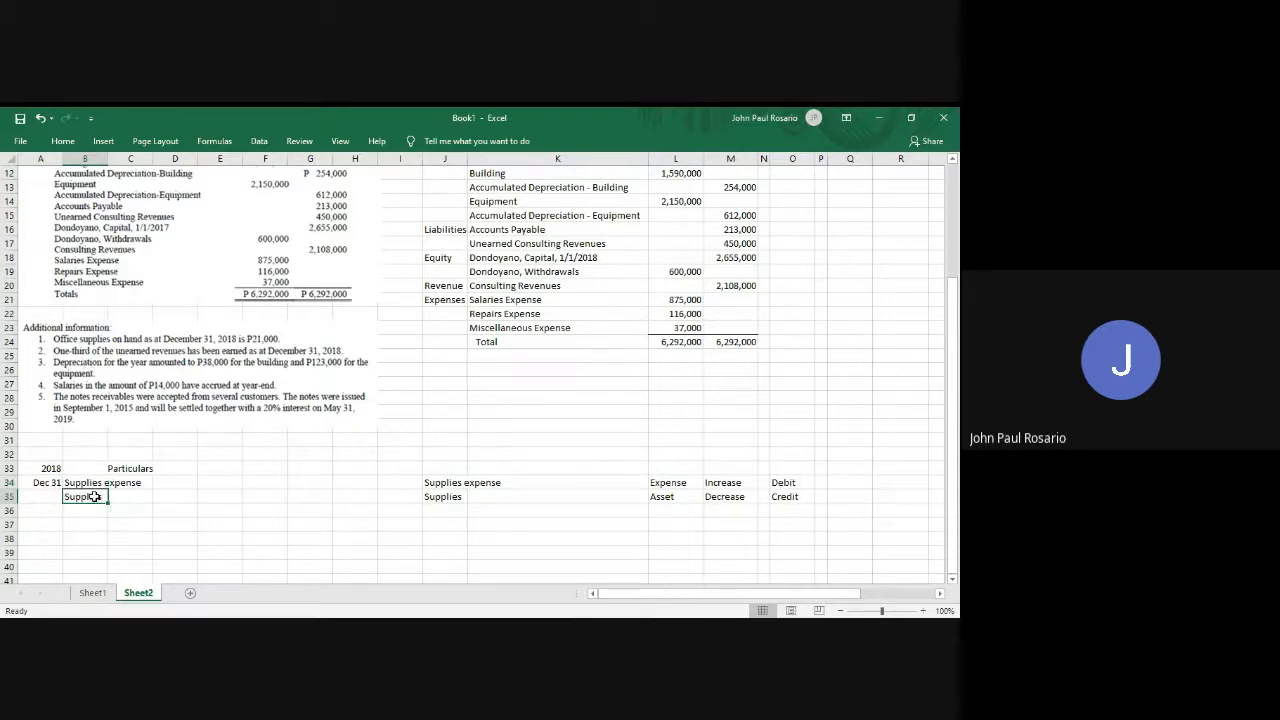
drag(96, 496, 141, 497)
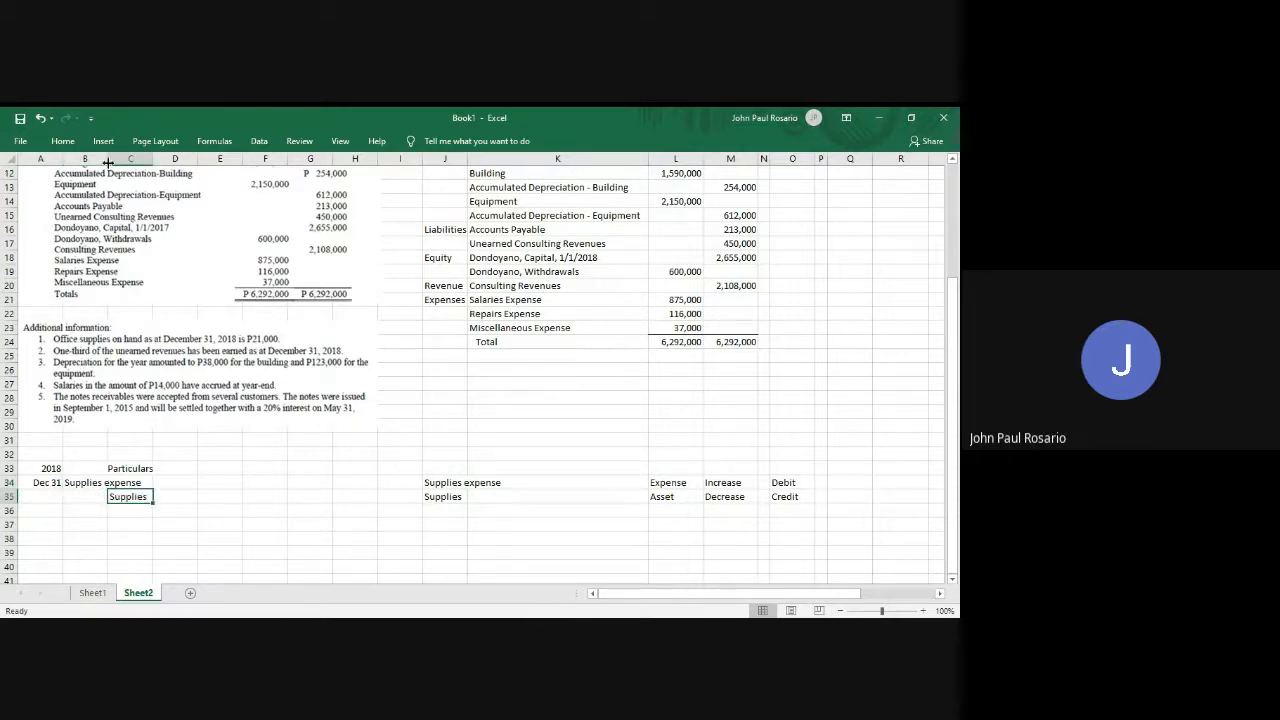
mouse_move(107, 160)
mouse_down()
mouse_move(92, 160)
mouse_move(136, 159)
mouse_move(122, 159)
mouse_up()
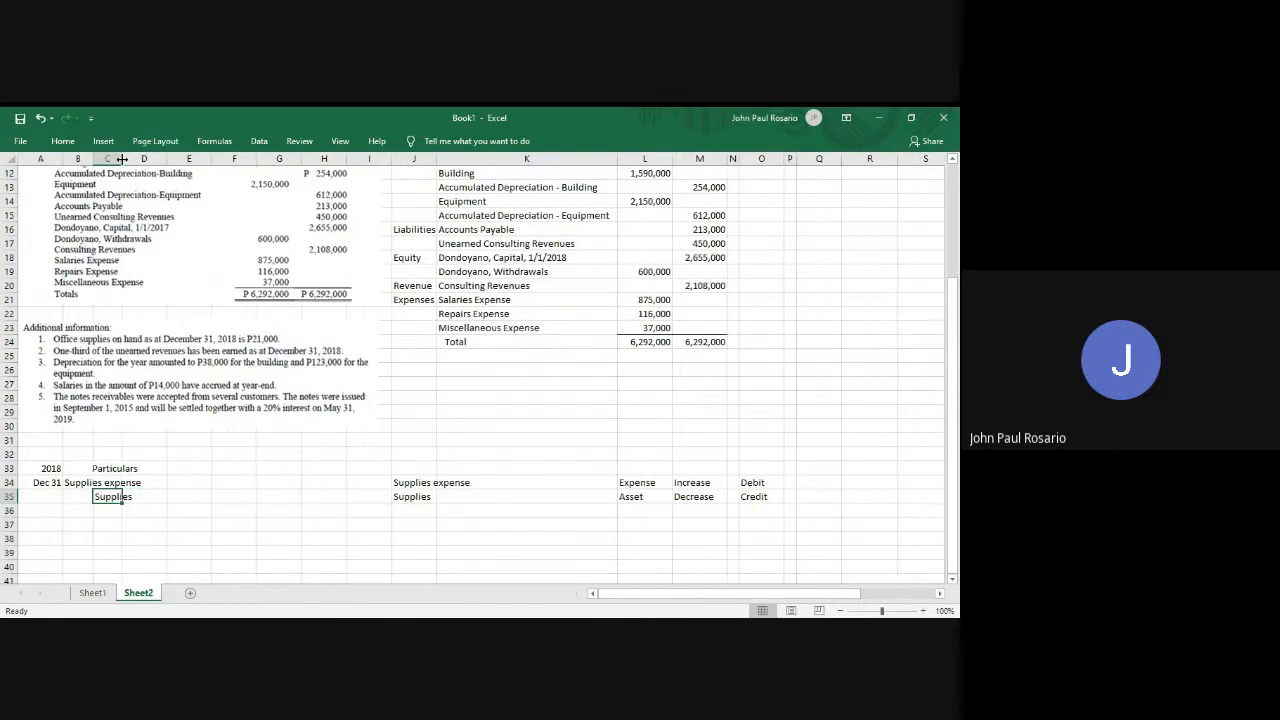
Put a # placeholder for the entry explanation in D36 and widen column D.
key(Down)
key(Right)
text(#)
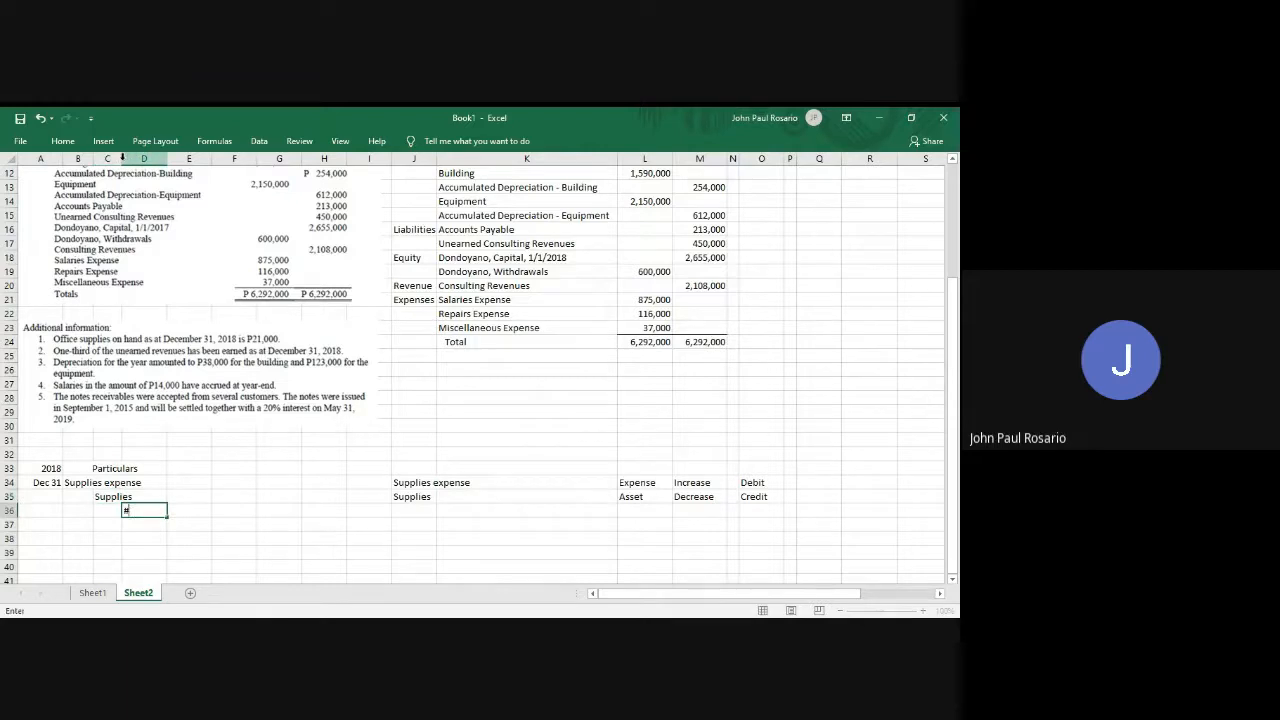
key(Right)
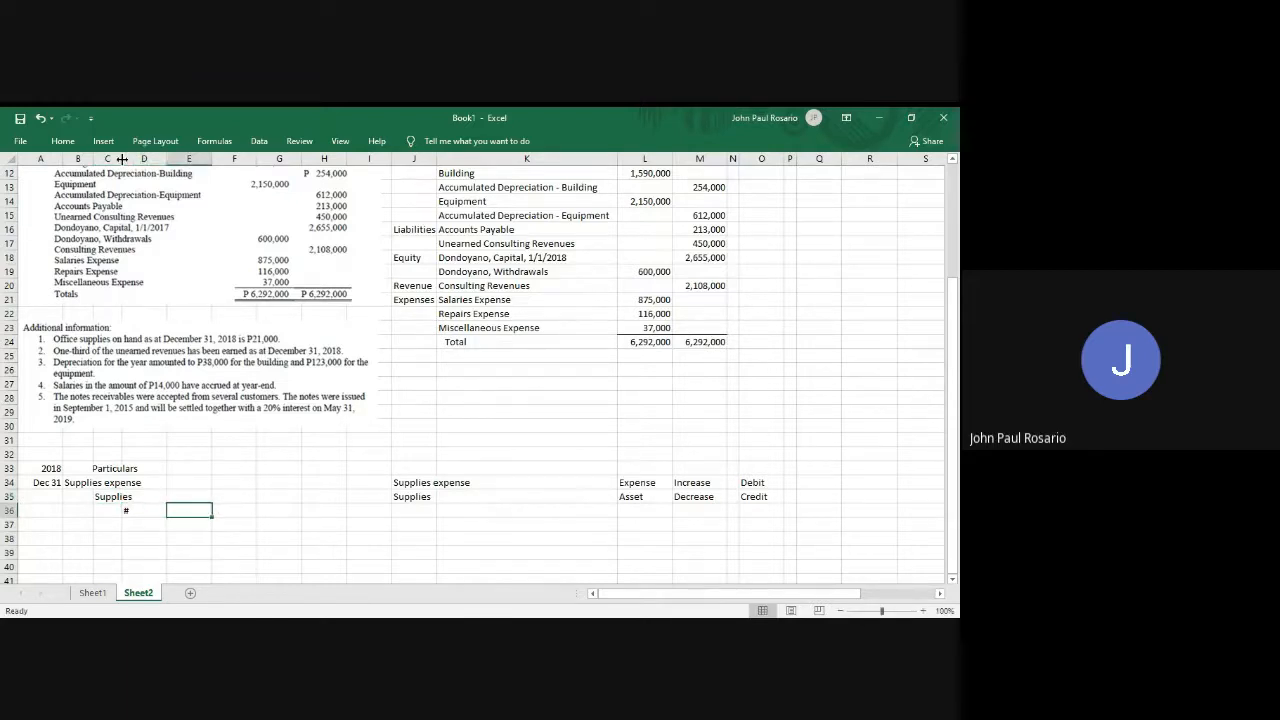
drag(162, 156, 257, 167)
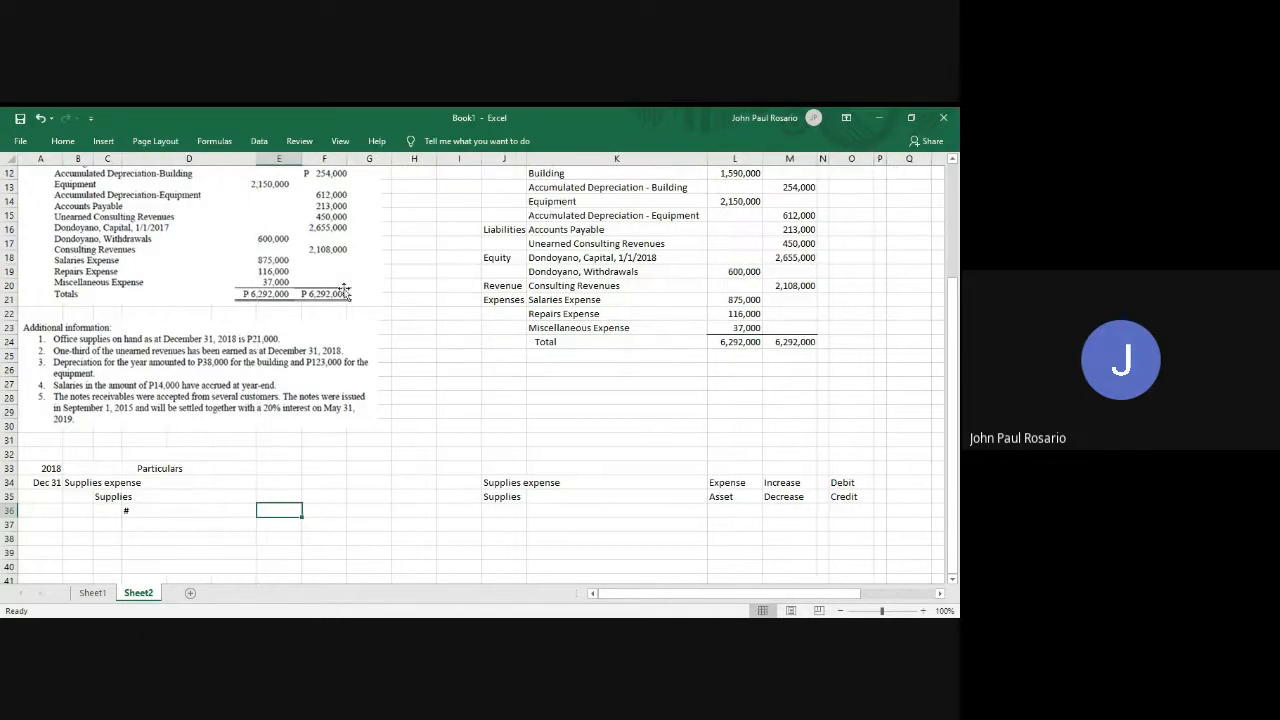
Add the journal headings P.R. in E33, Debit in F33 and Credit in G33.
click(279, 469)
text(P.R)
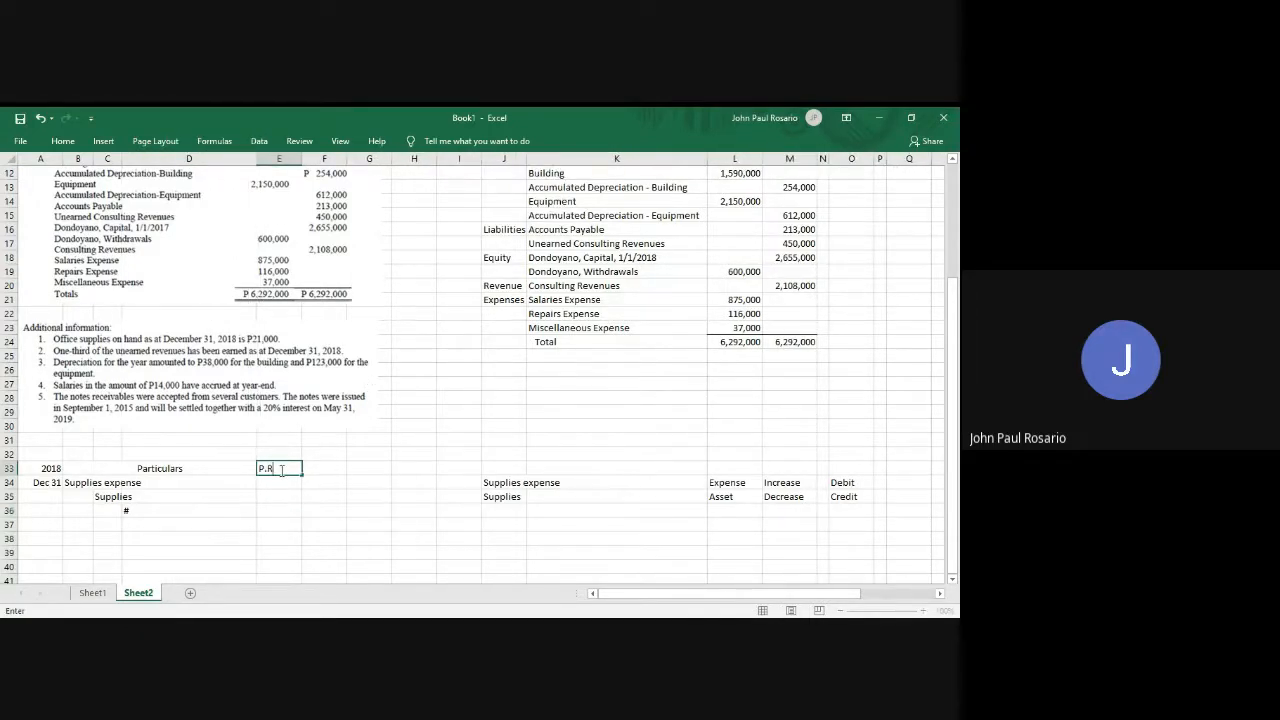
text(.)
key(Tab)
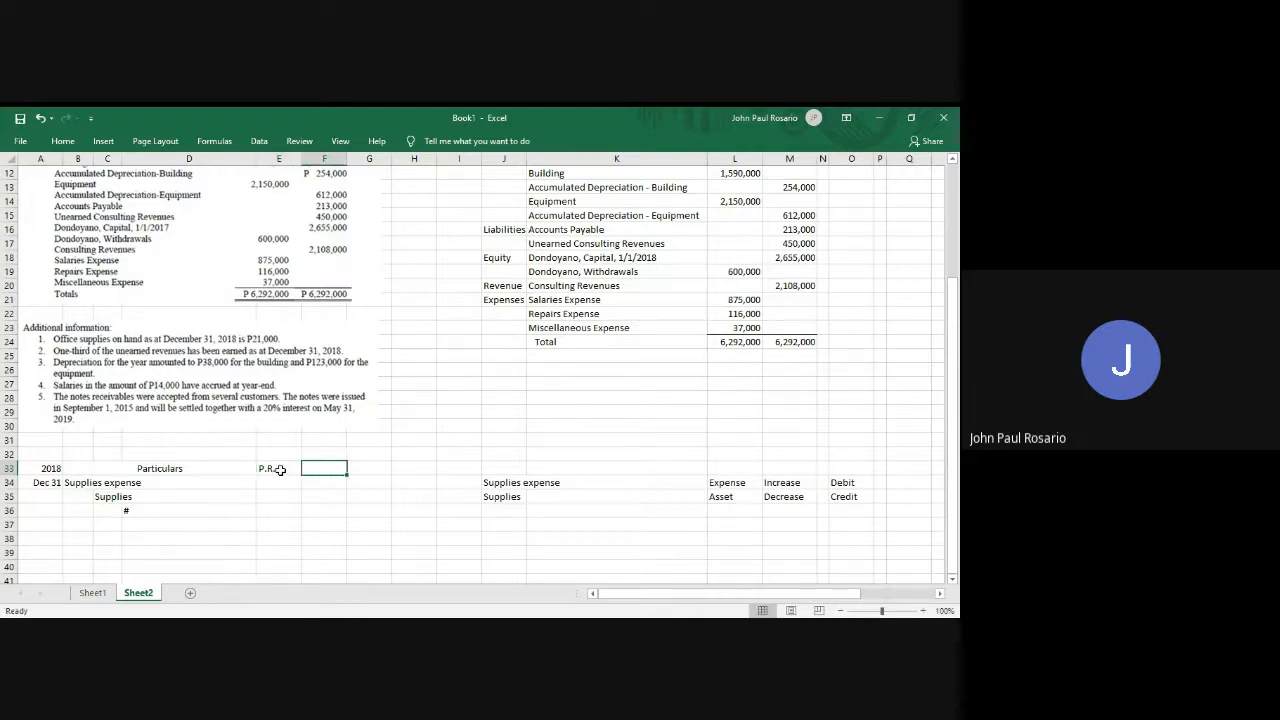
text(Debit)
key(Tab)
text(Credi)
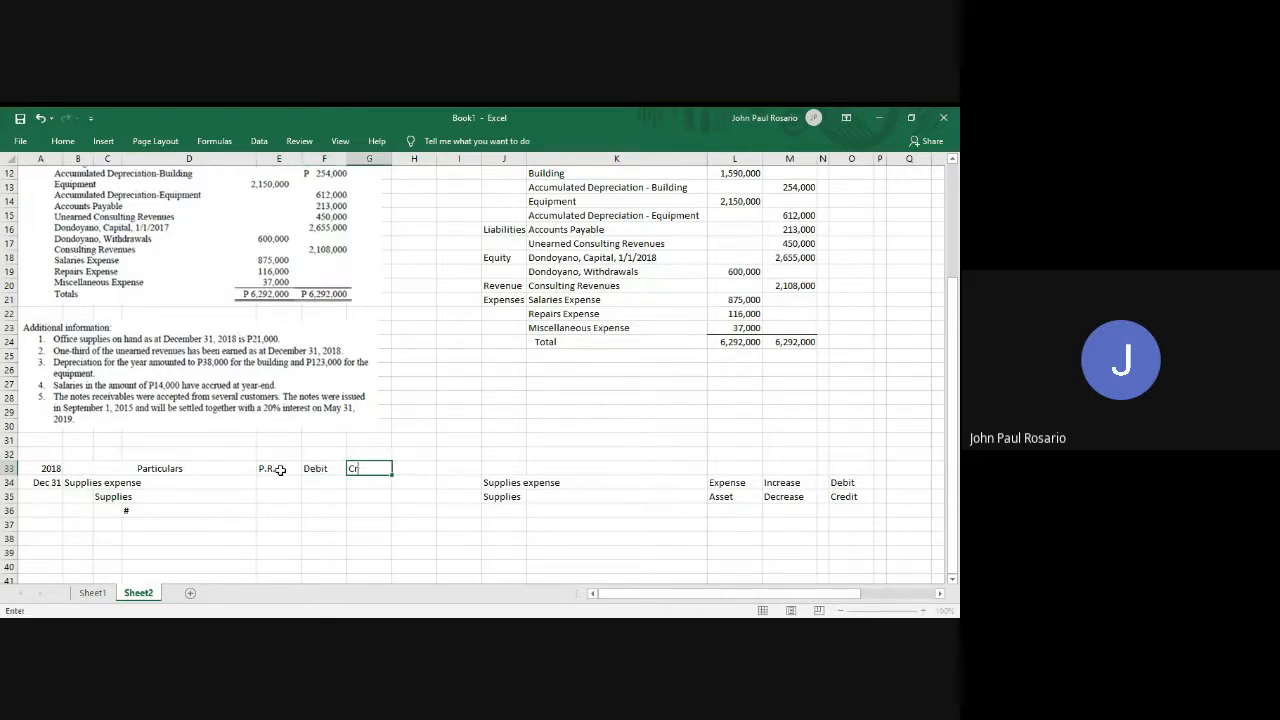
key(Return)
Select the row above the journal headings, A32 to G32.
key(Up)
key(Up)
key(Right)
key(Right)
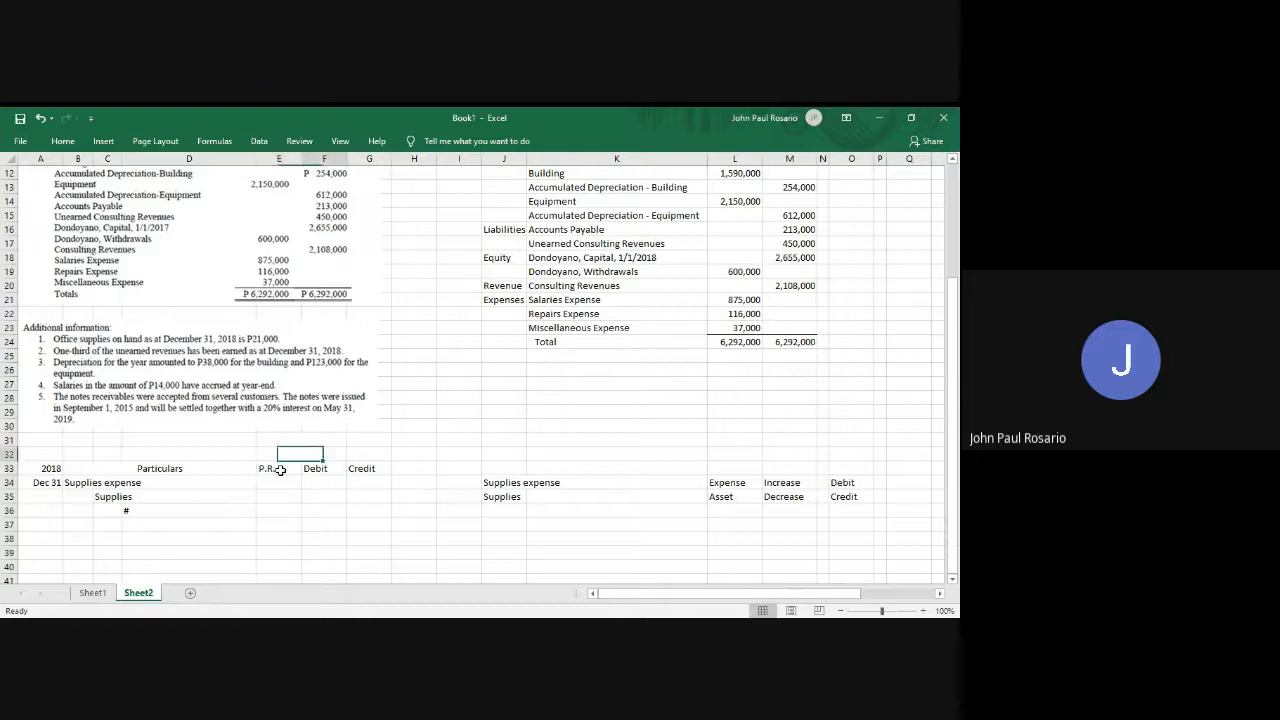
key(shift+Left)
key(shift+Left)
key(shift+Left)
key(shift+Left)
key(shift+Left)
key(shift+Left)
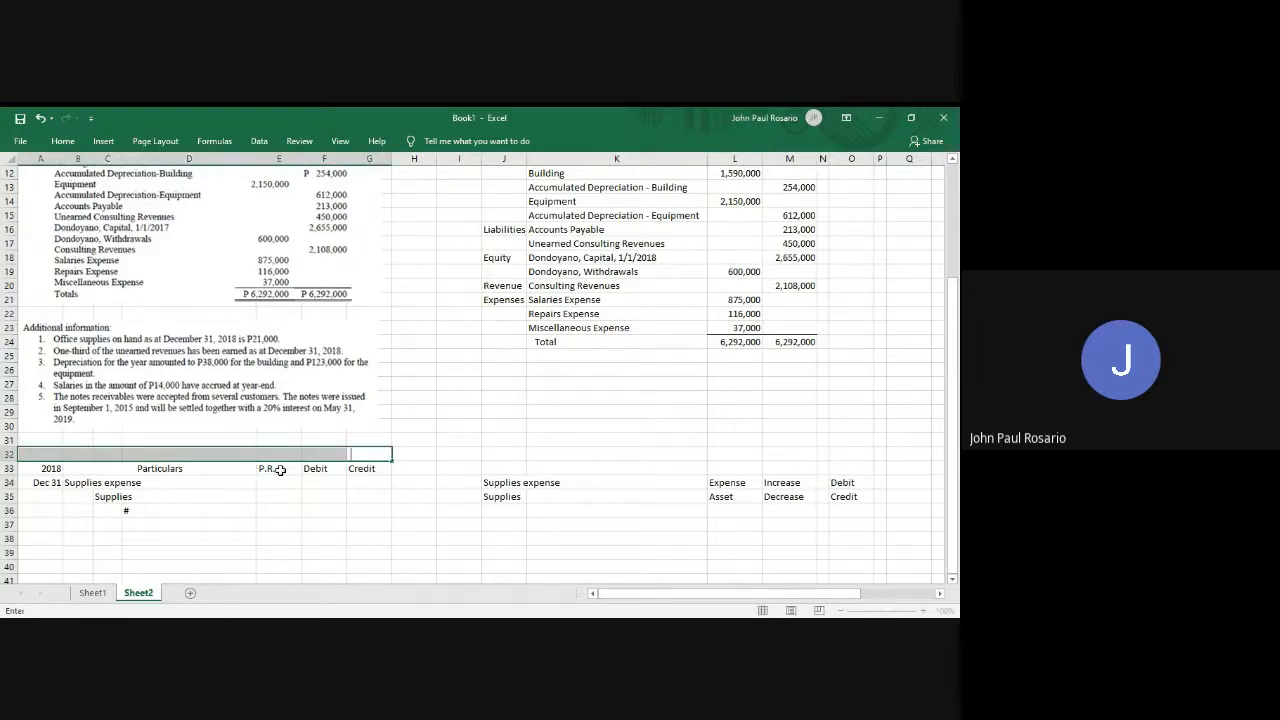
key(alt)
key(h)
key(c)
key(Down)
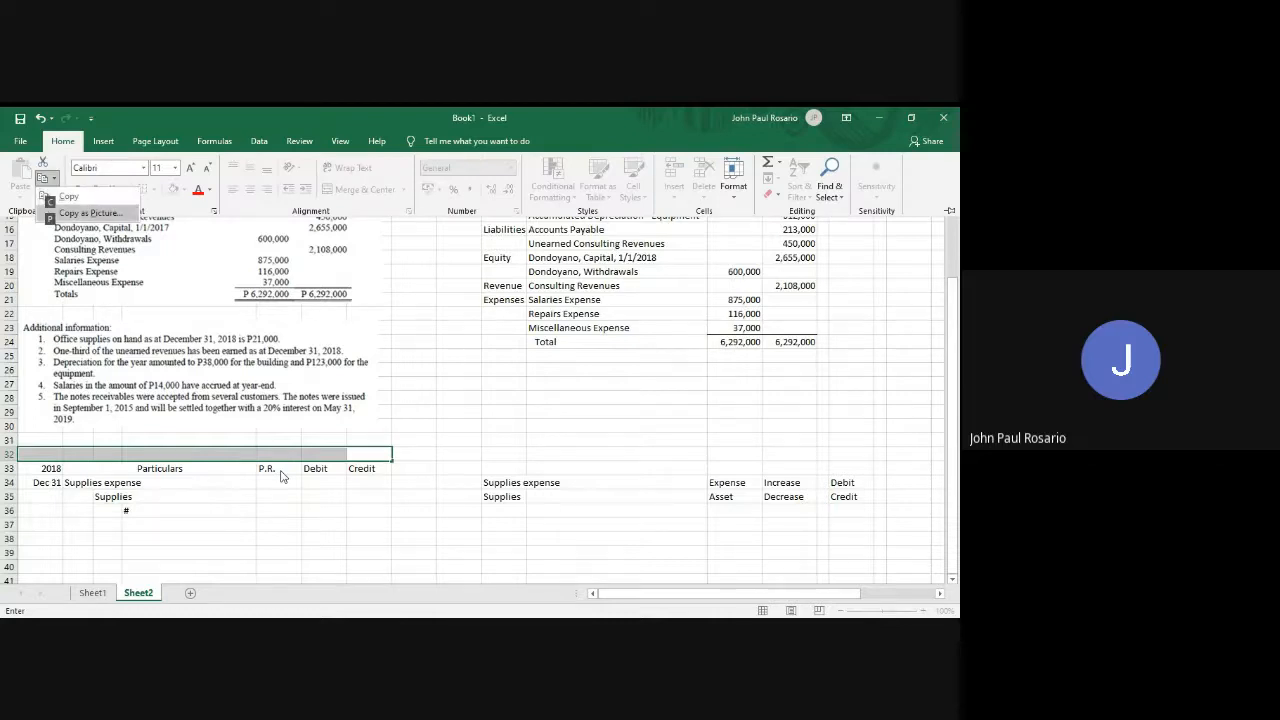
key(Escape)
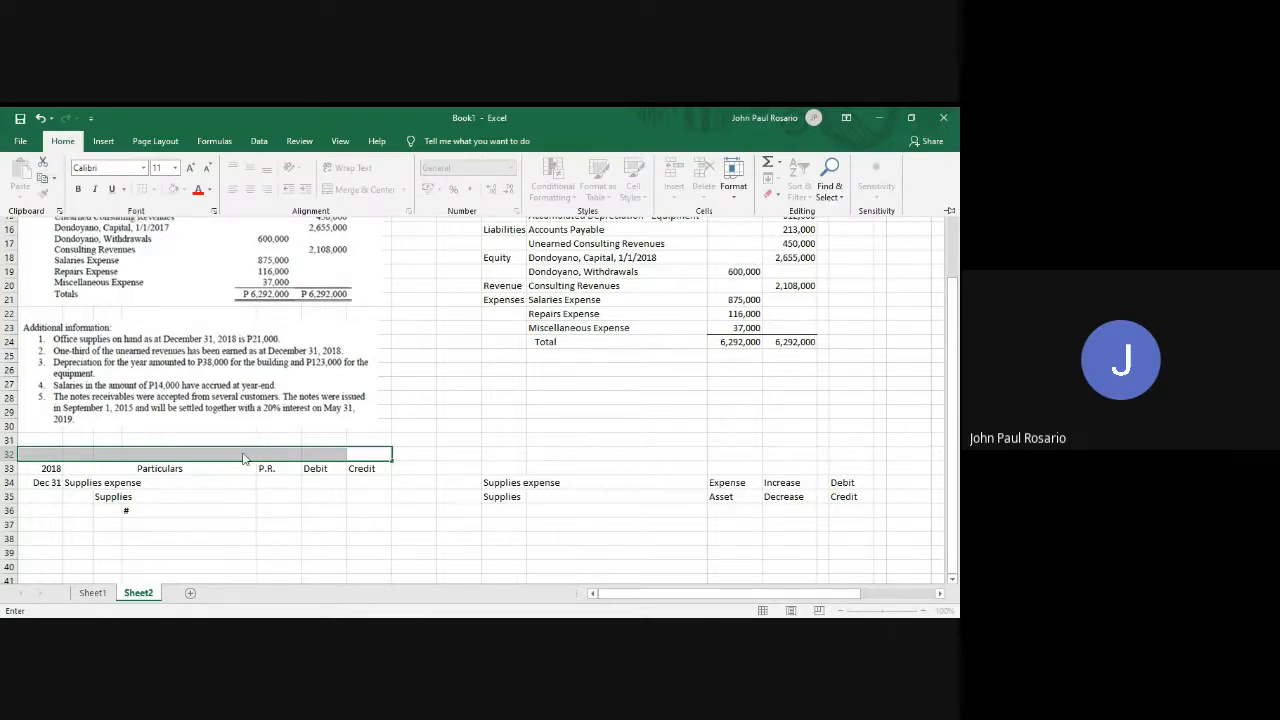
key(Escape)
text(hm)
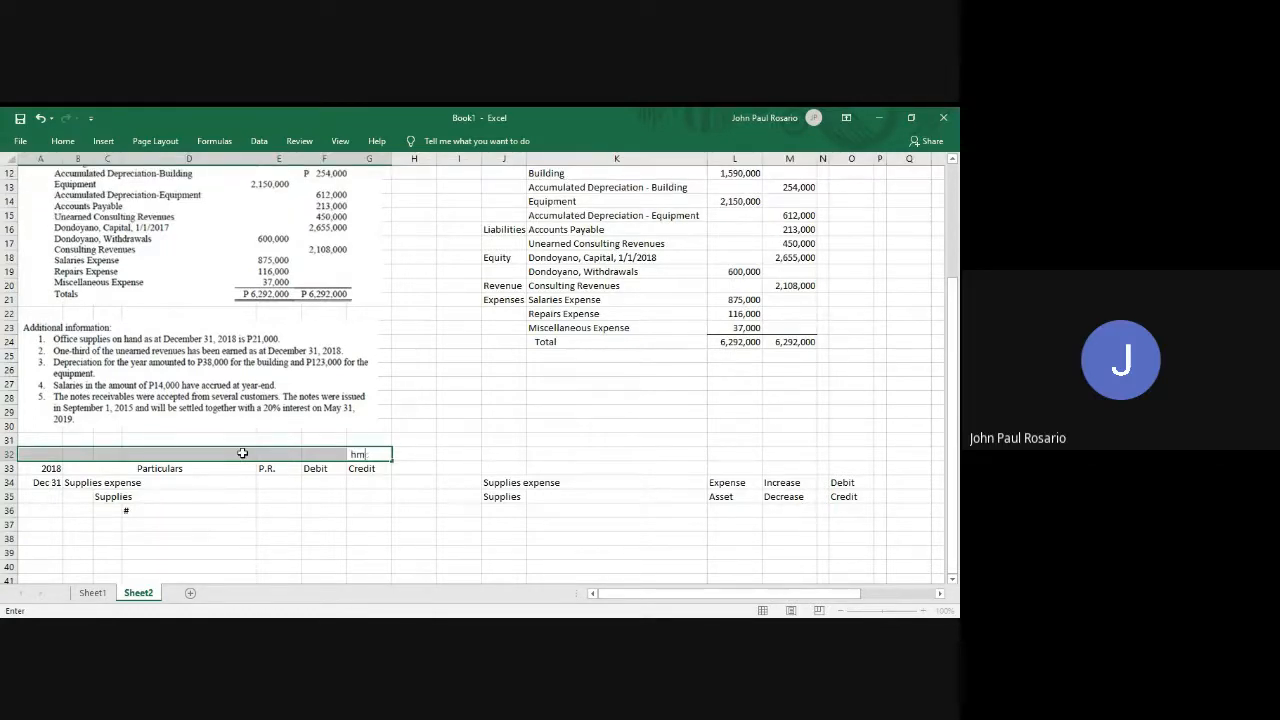
key(BackSpace)
key(BackSpace)
key(Return)
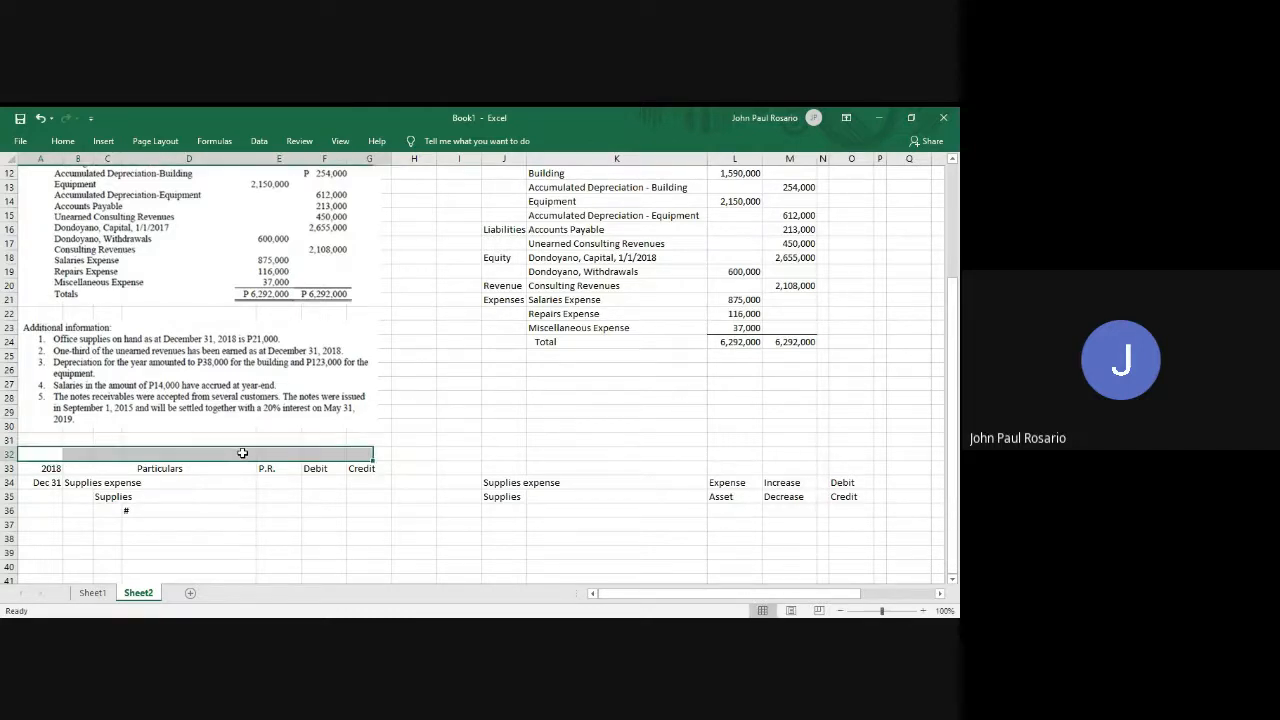
Merge and center A32 to G32 and enter General Journal as the title above the journal headings.
key(alt)
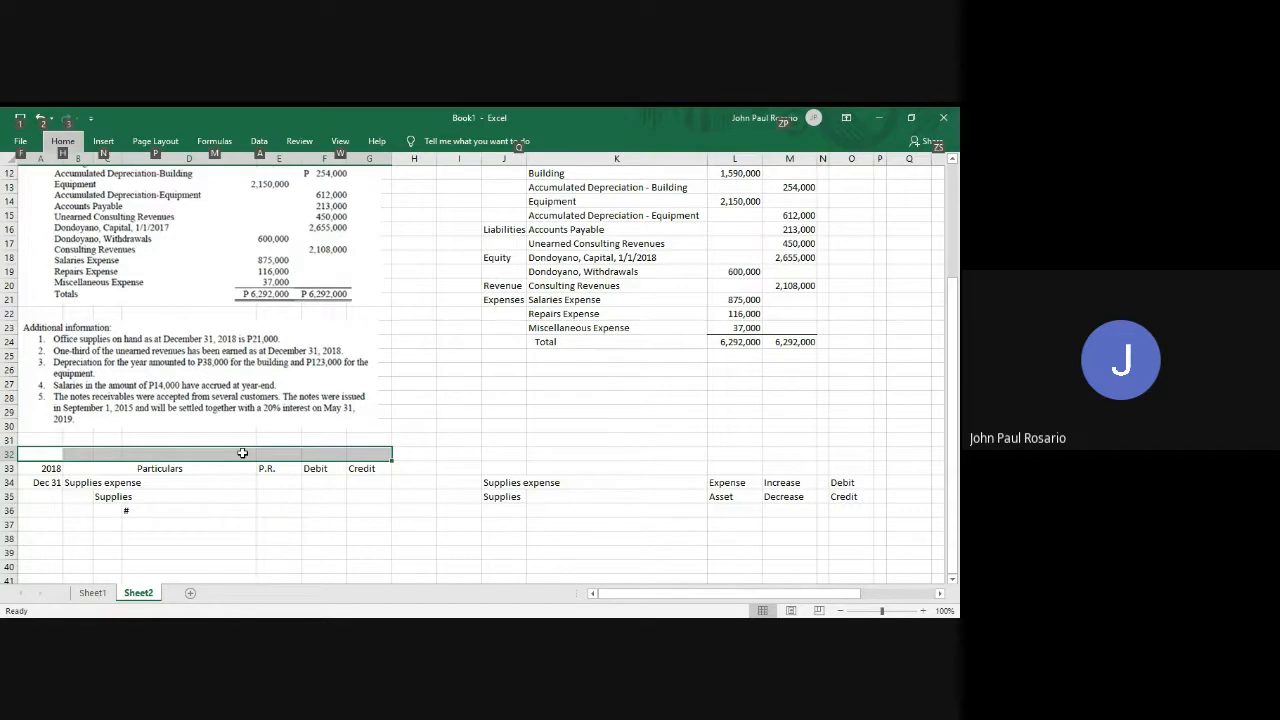
key(h)
text(mc)
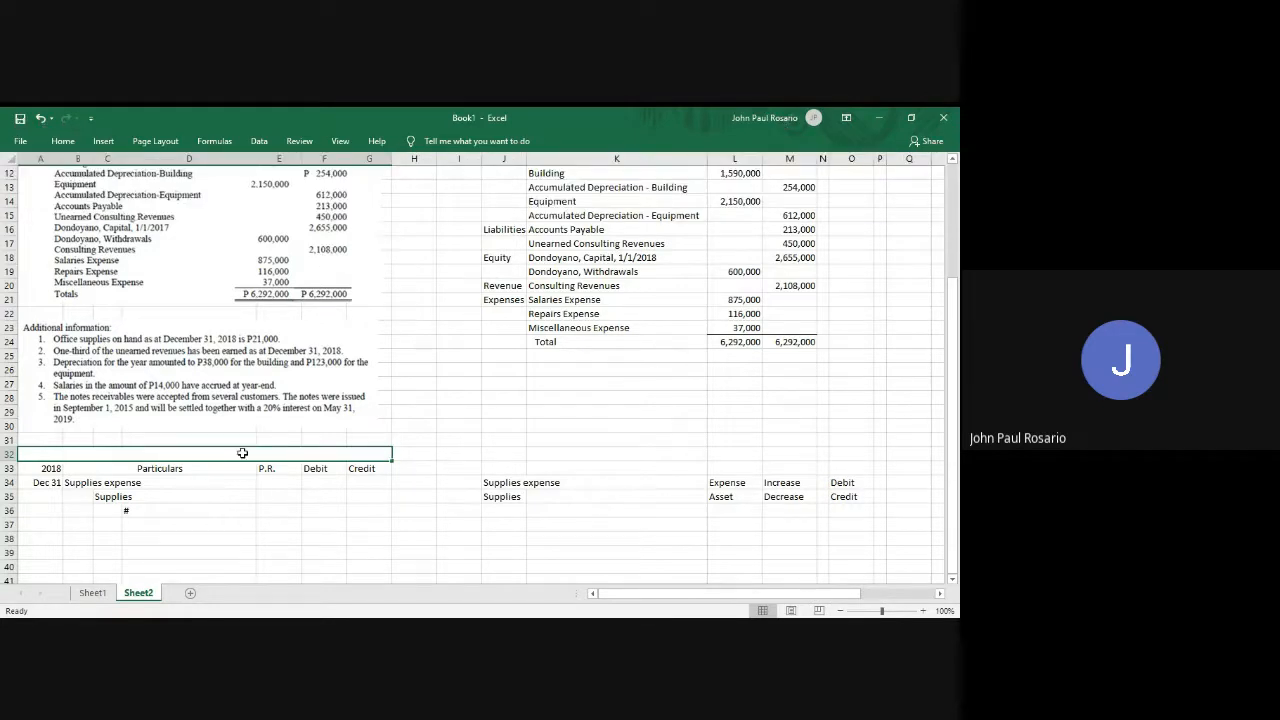
text(General Journ)
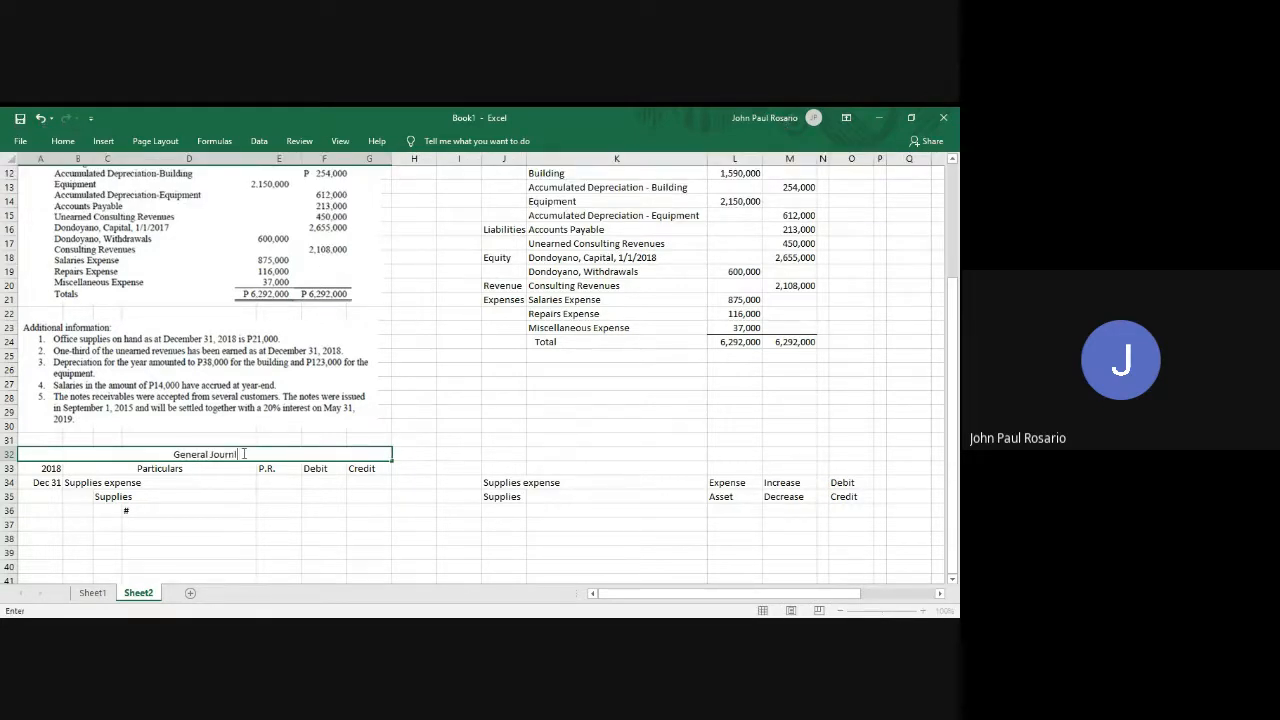
text(al)
key(Return)
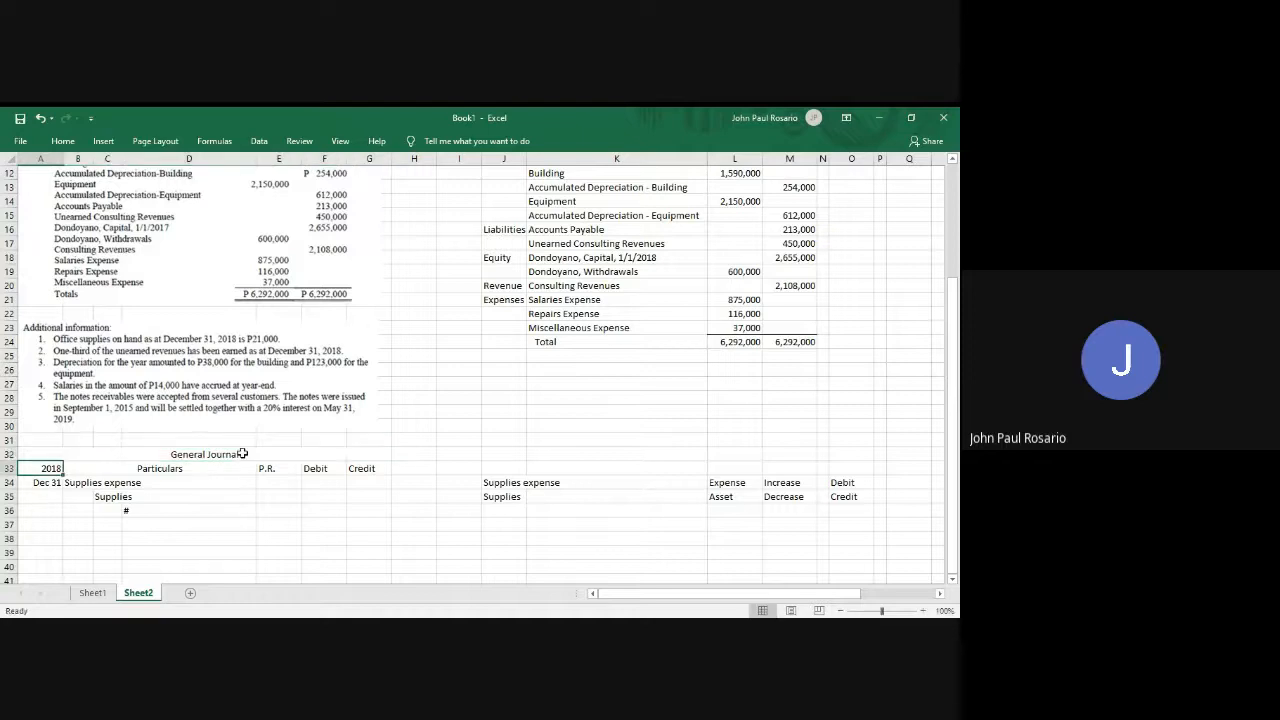
Delete the blank column I between the problem text and the worksheet.
scroll(453, 158, up, 4)
click(453, 158)
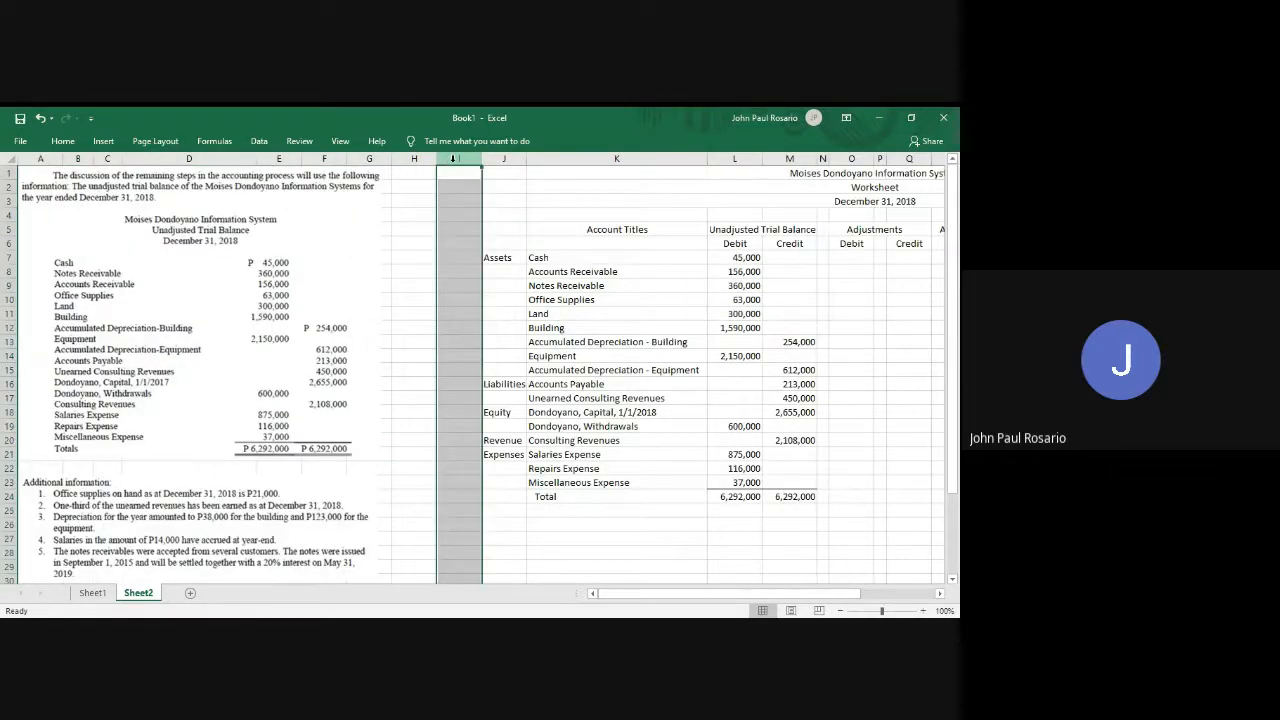
key(ctrl+minus)
scroll(386, 457, down, 8)
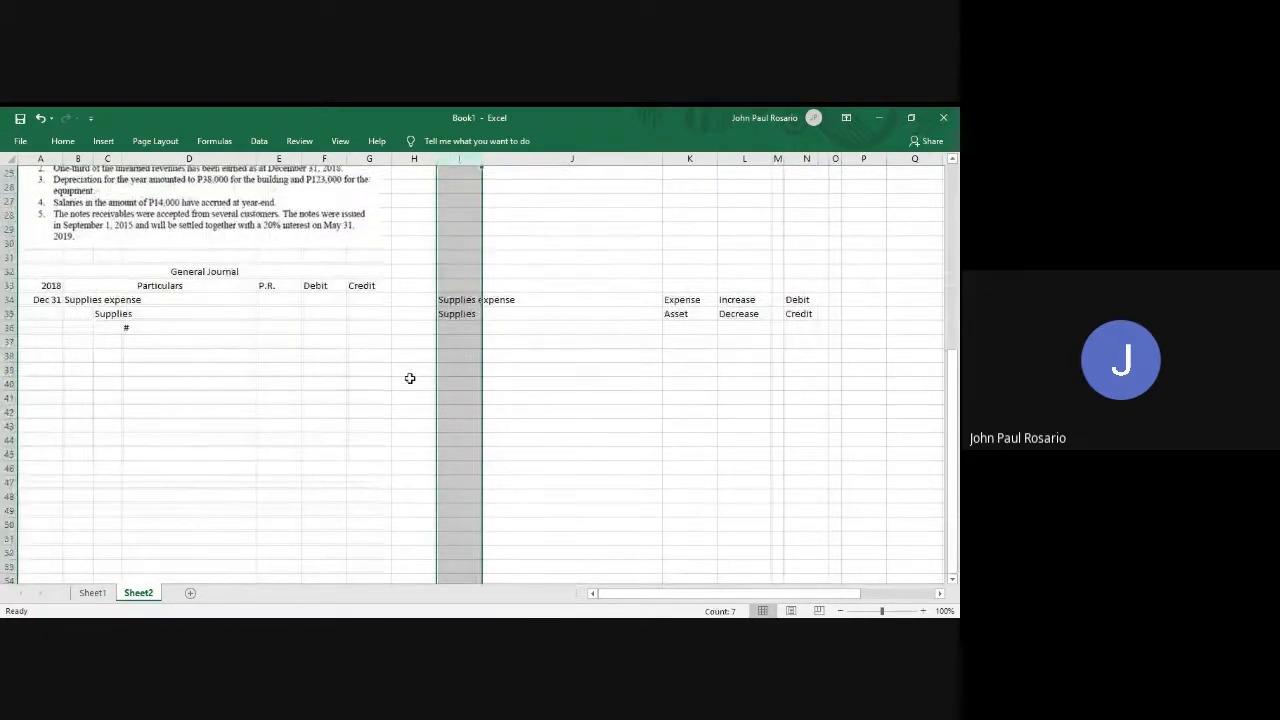
scroll(410, 378, up, 5)
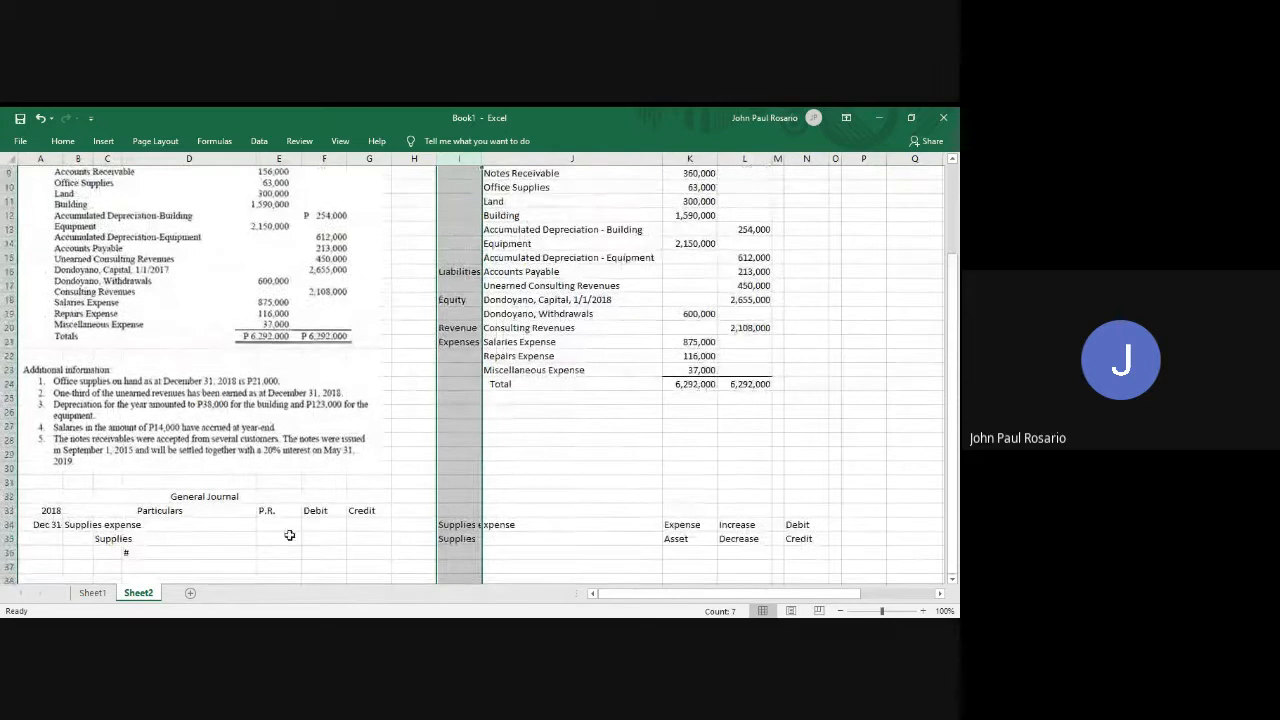
click(288, 525)
text(=63,)
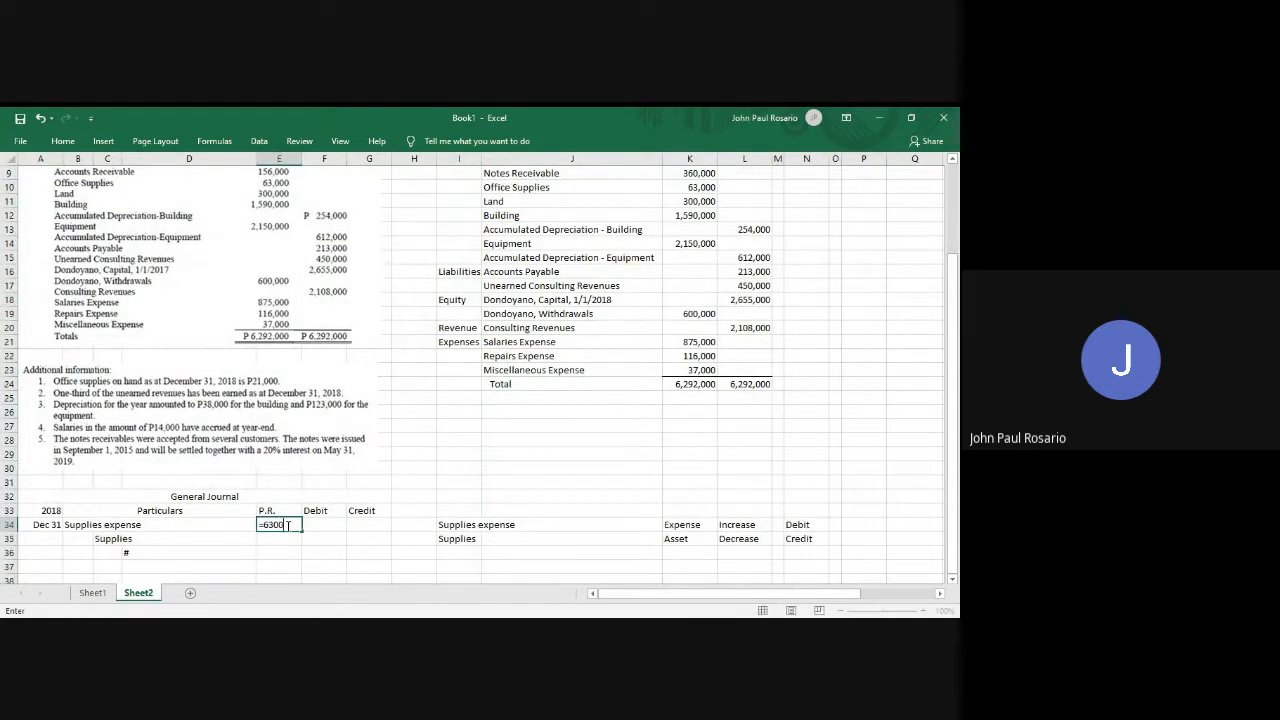
text(00-21000)
key(Return)
click(285, 526)
Apply the number format of K19 to the supplies expense amount in E34 and enter the matching 42,000 credit in F35.
click(690, 314)
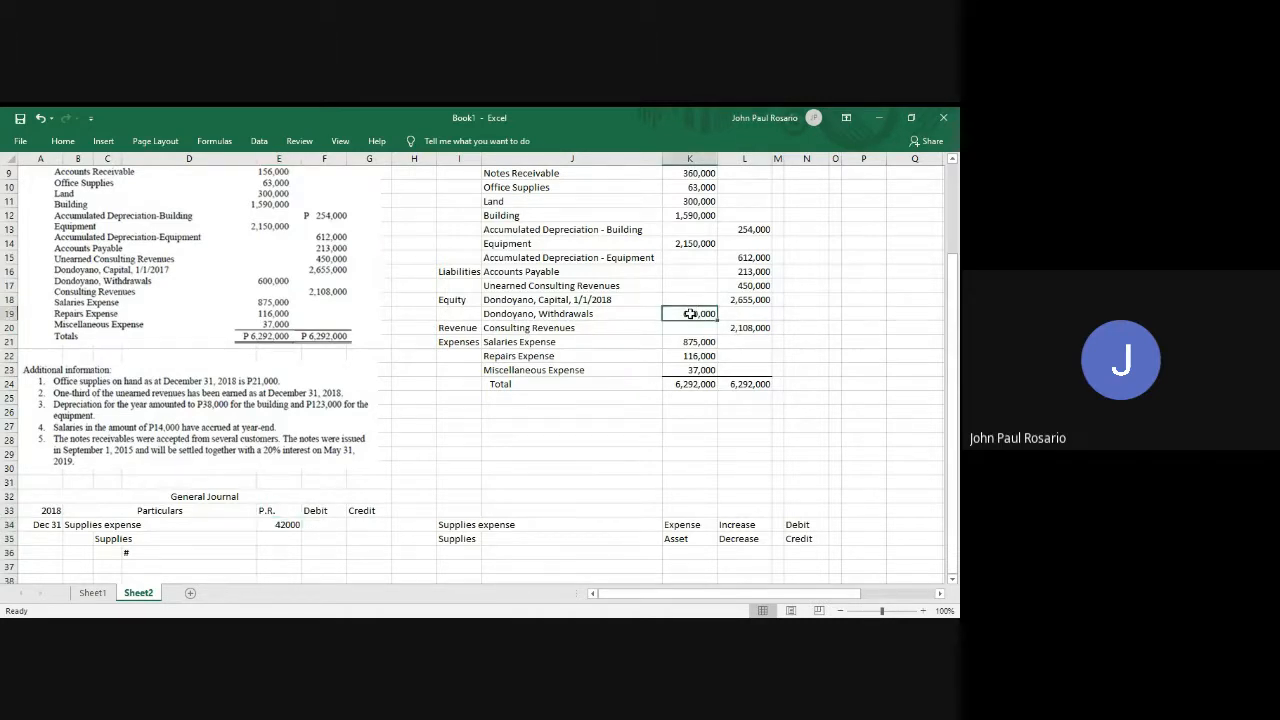
key(ctrl+c)
click(280, 524)
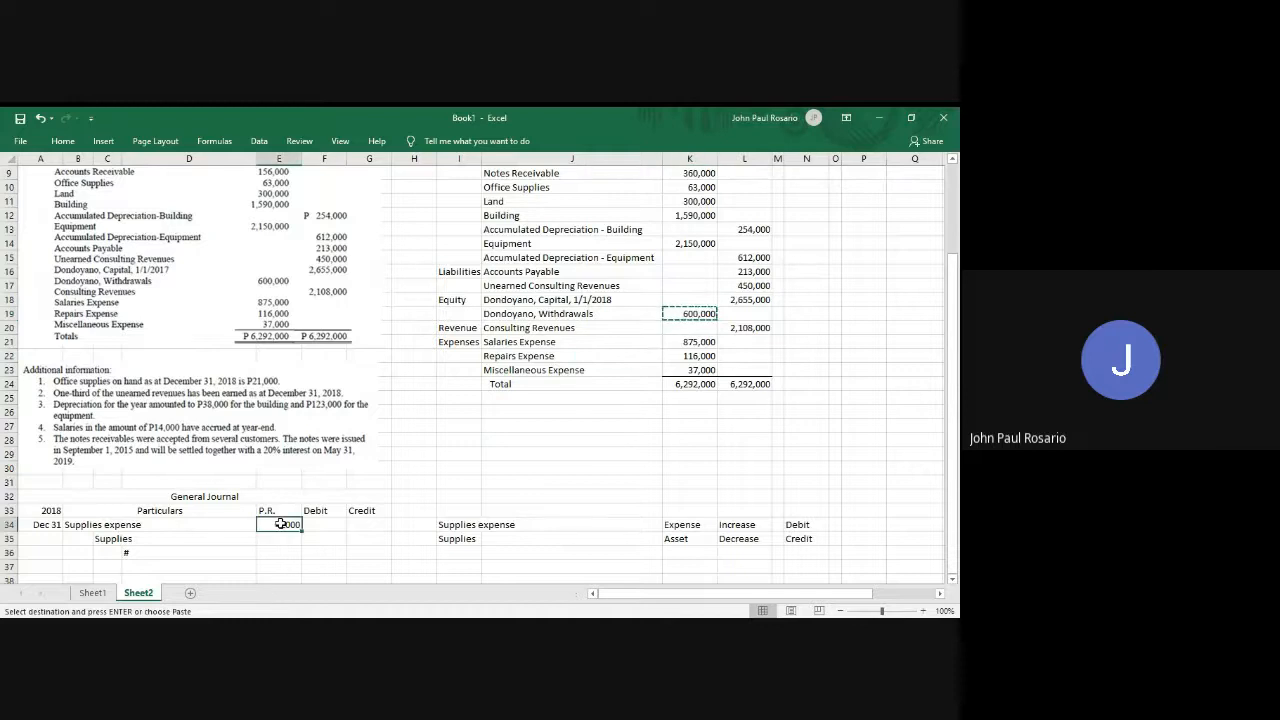
key(Return)
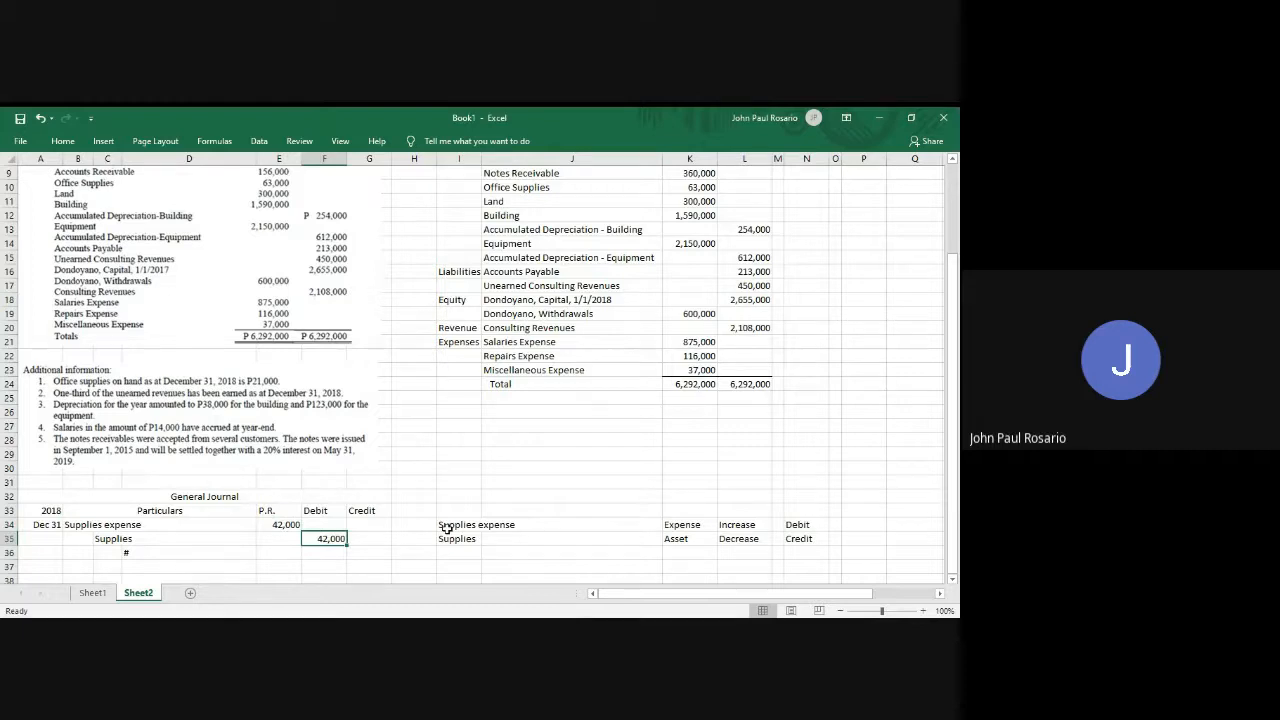
scroll(447, 528, down, 1)
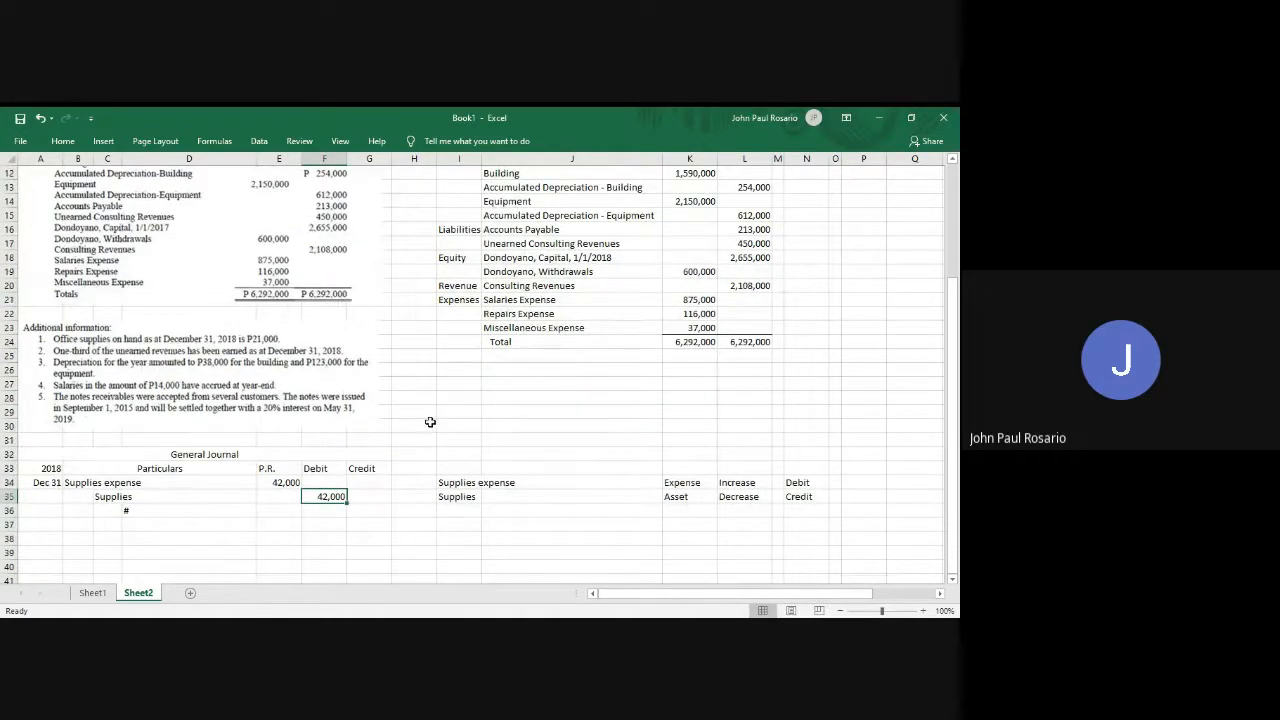
Enter the second adjustment's account titles, Unearned Consultation Revenue in I38 and Consultation Revenue in I39.
click(458, 539)
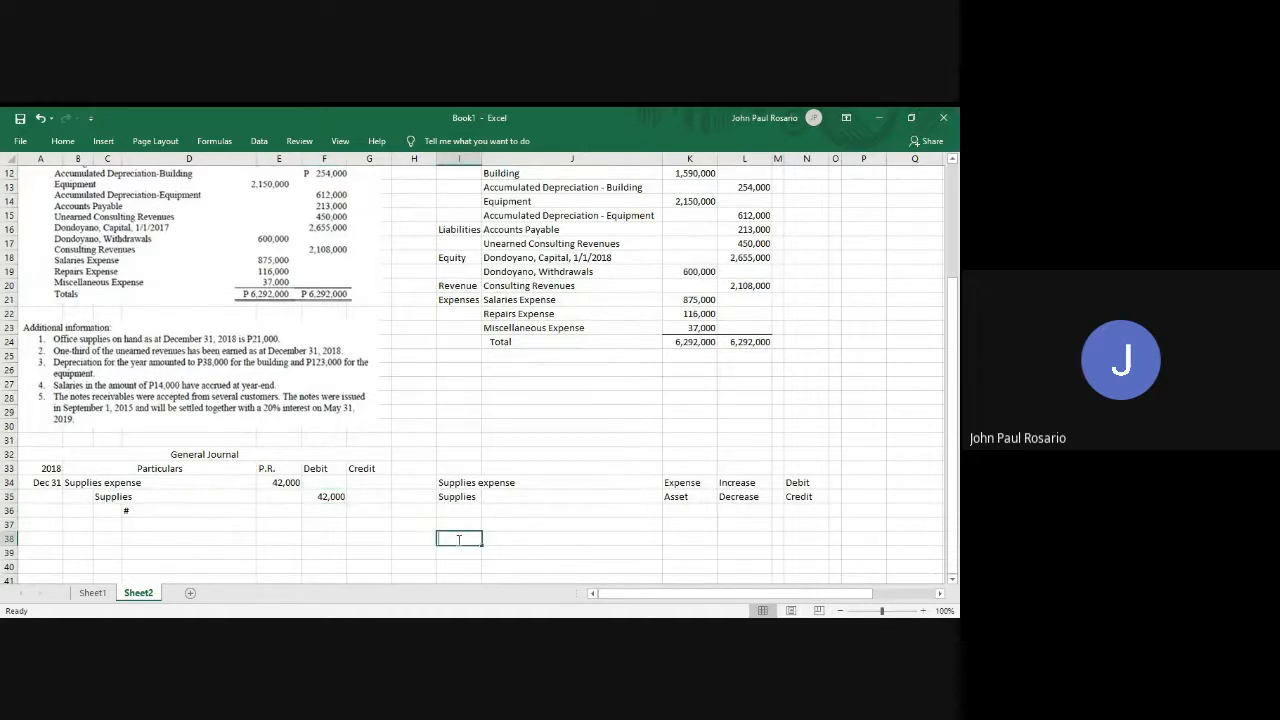
text(Unearned Co)
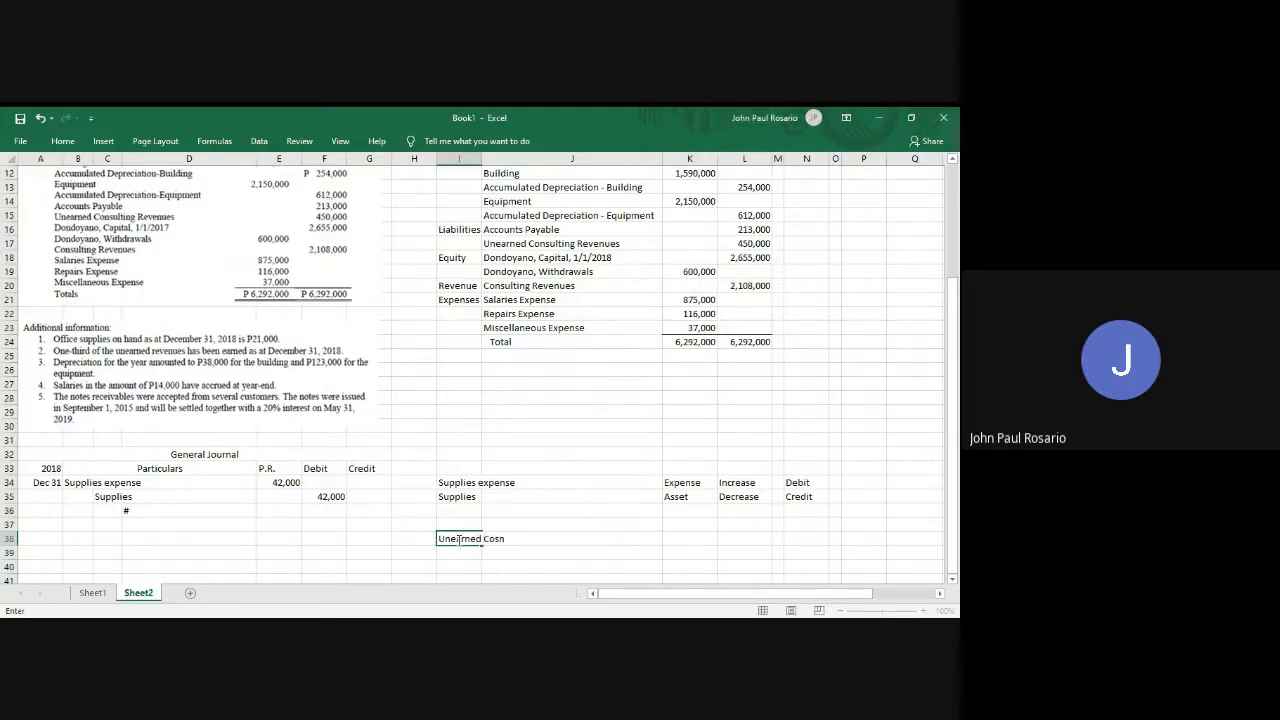
text(nsultation Revenu)
key(Return)
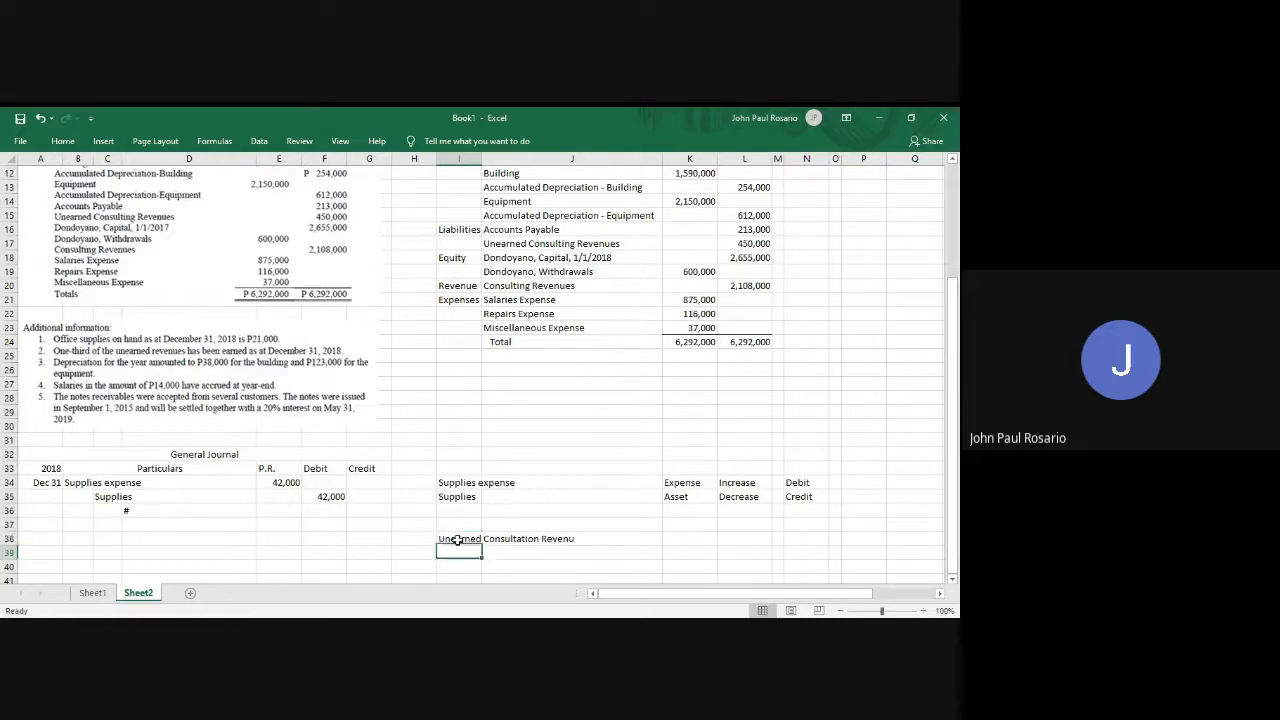
click(457, 539)
key(F2)
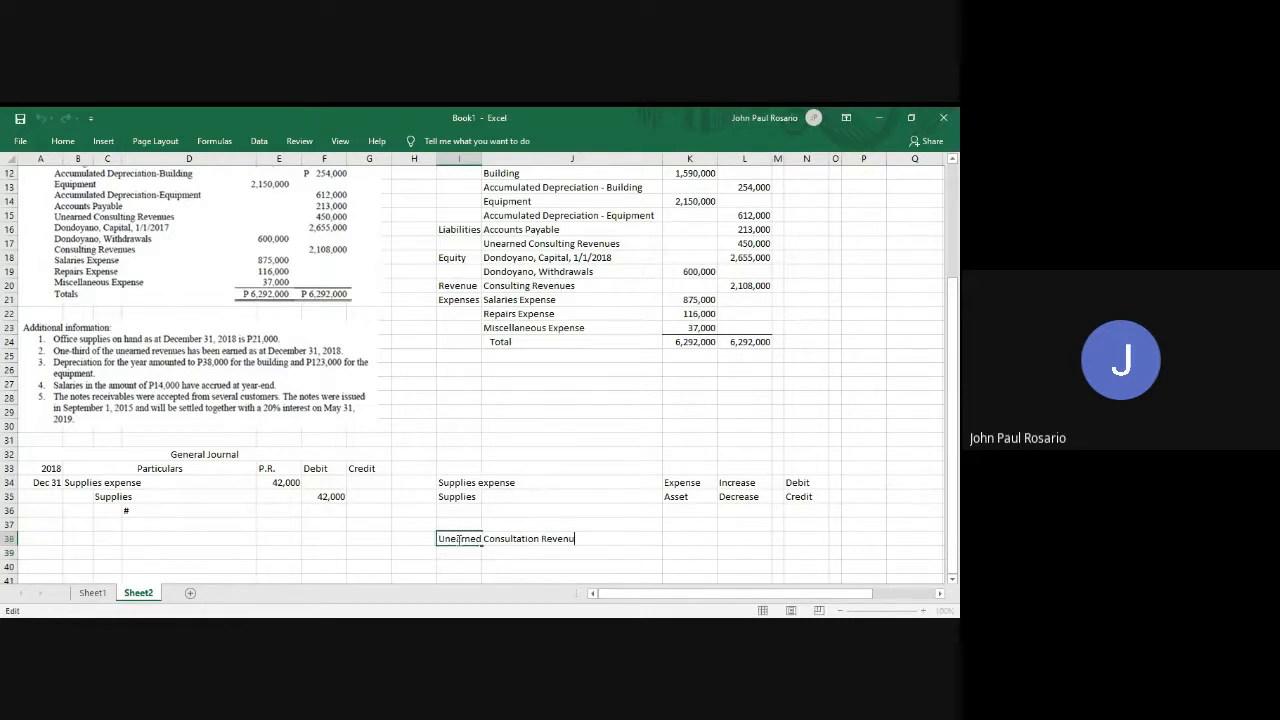
text(e)
key(Return)
text(Cons)
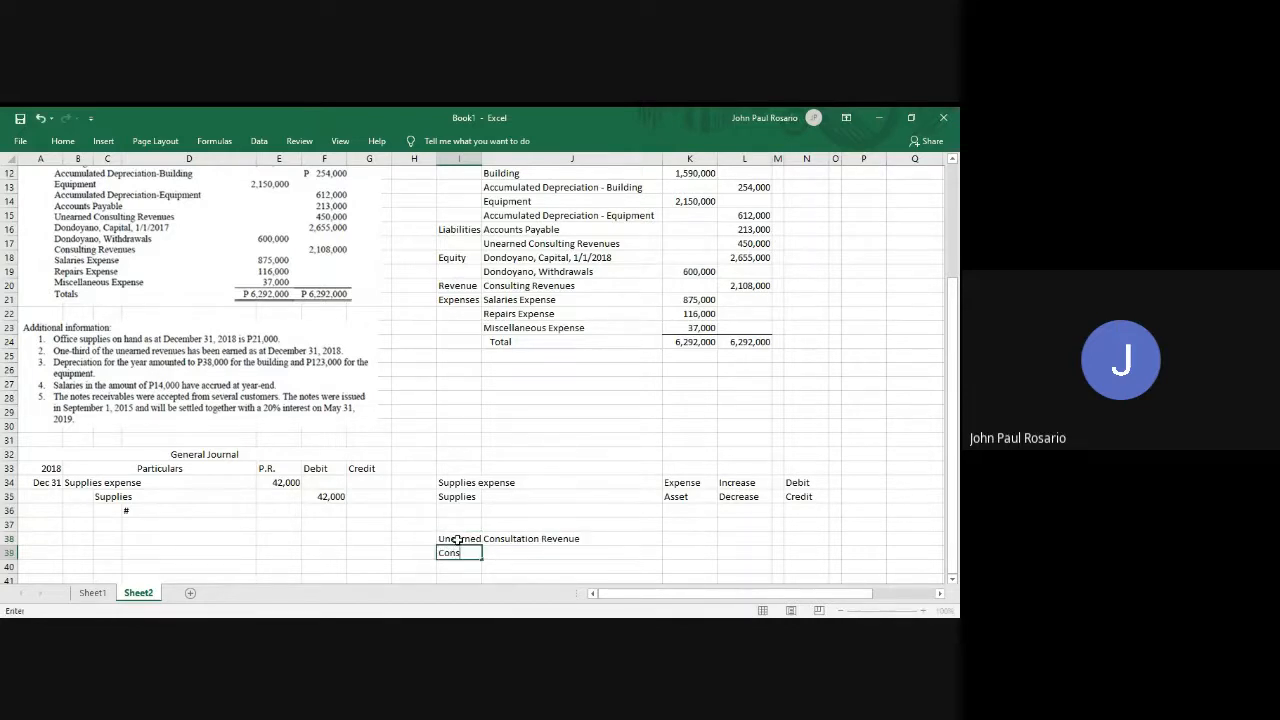
text(ultation Revenue)
key(Return)
Classify the two accounts by entering Liability in K38 and Revenue in K39.
key(Right)
key(Right)
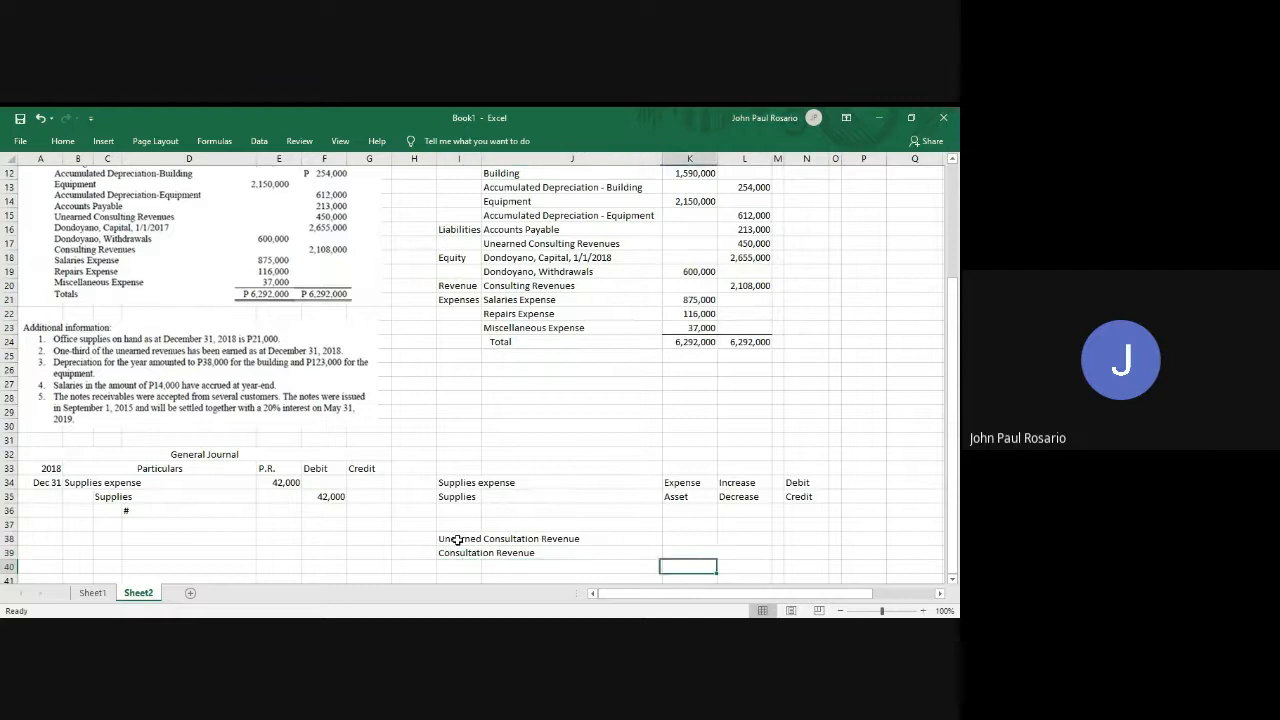
key(Up)
key(Up)
text(Liabil)
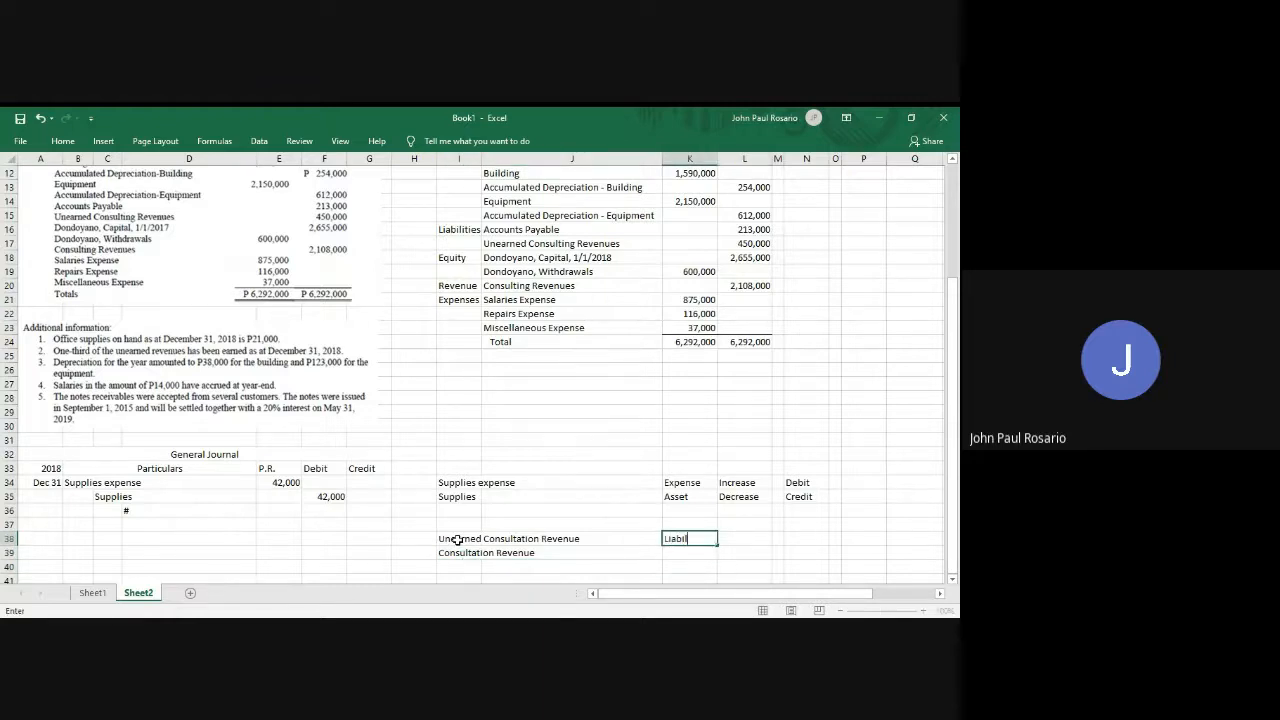
text(ity)
key(Return)
text(Revenu)
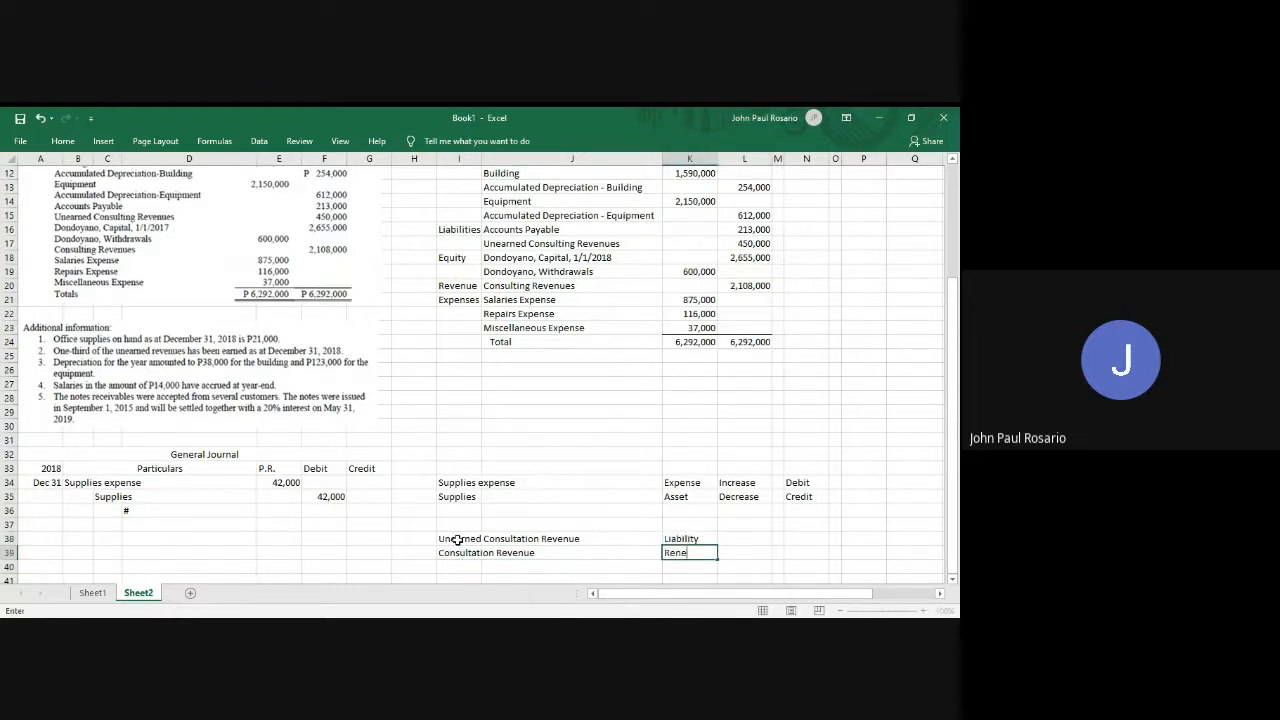
text(e)
key(BackSpace)
key(BackSpace)
text(venue)
key(Return)
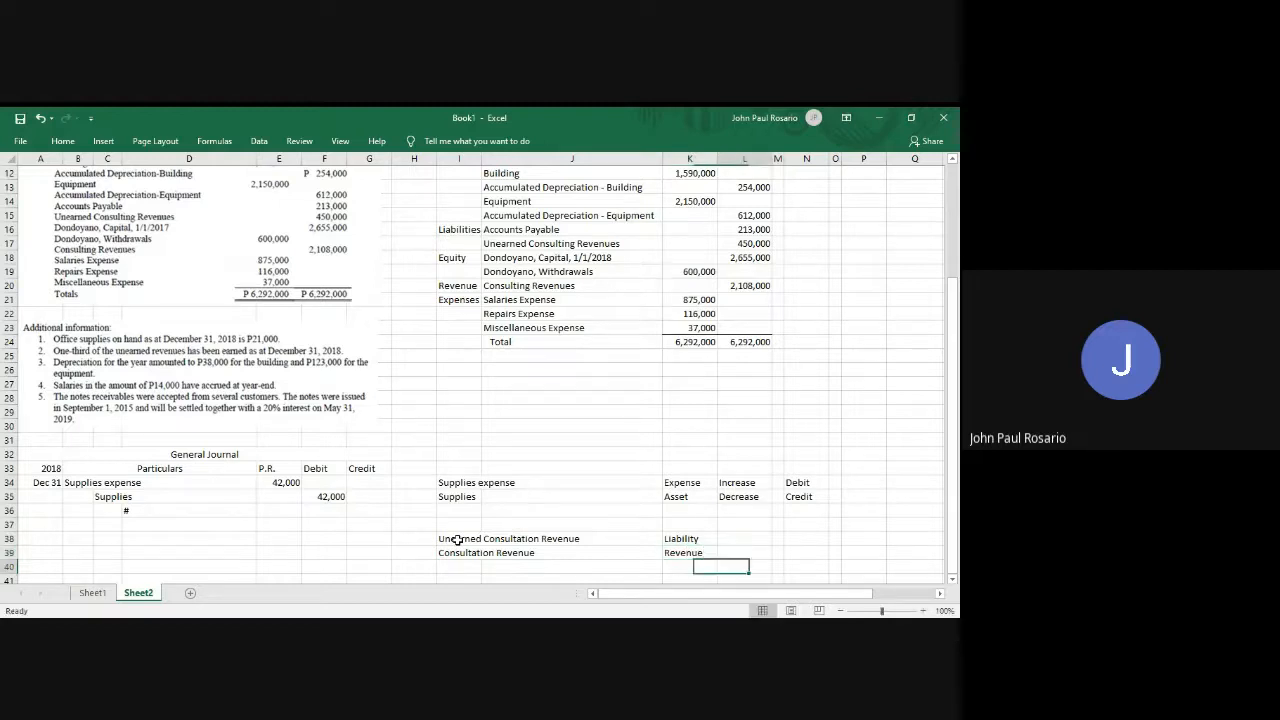
Enter the account effects, Decrease in L38 for the liability and Increase in L39 for the revenue.
key(Right)
key(Up)
key(Up)
text(I)
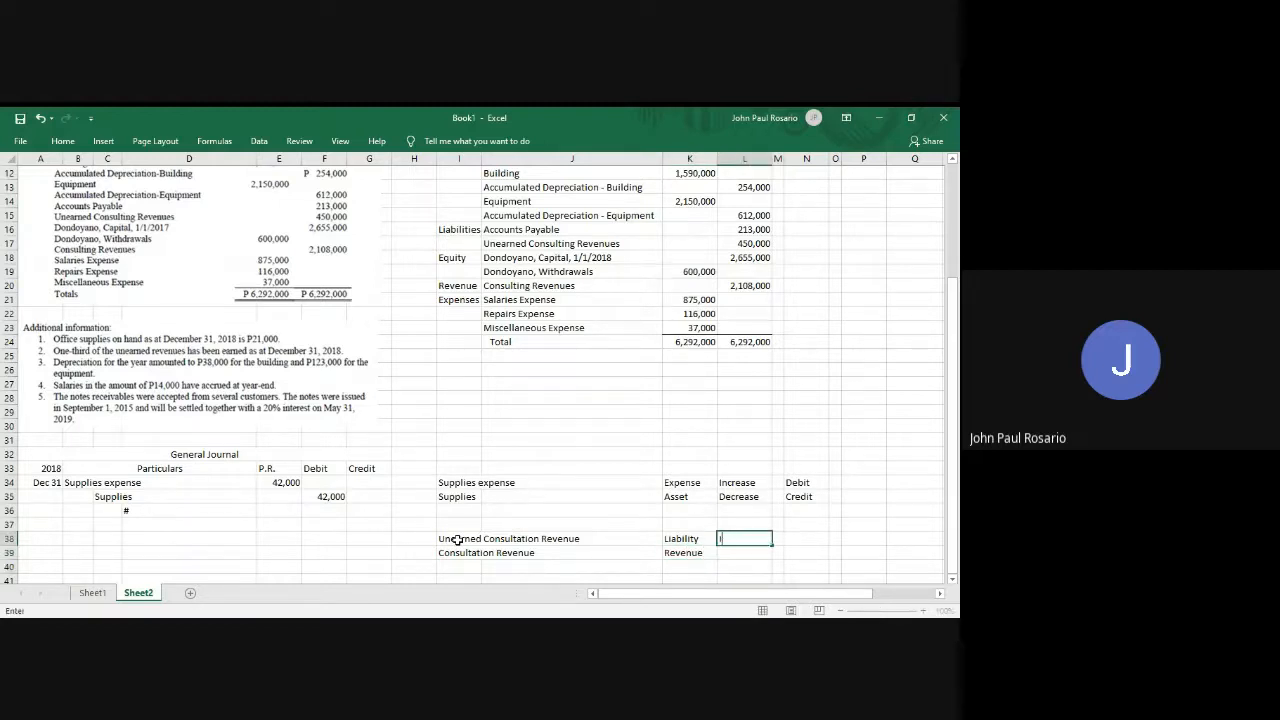
key(BackSpace)
text(Decrease)
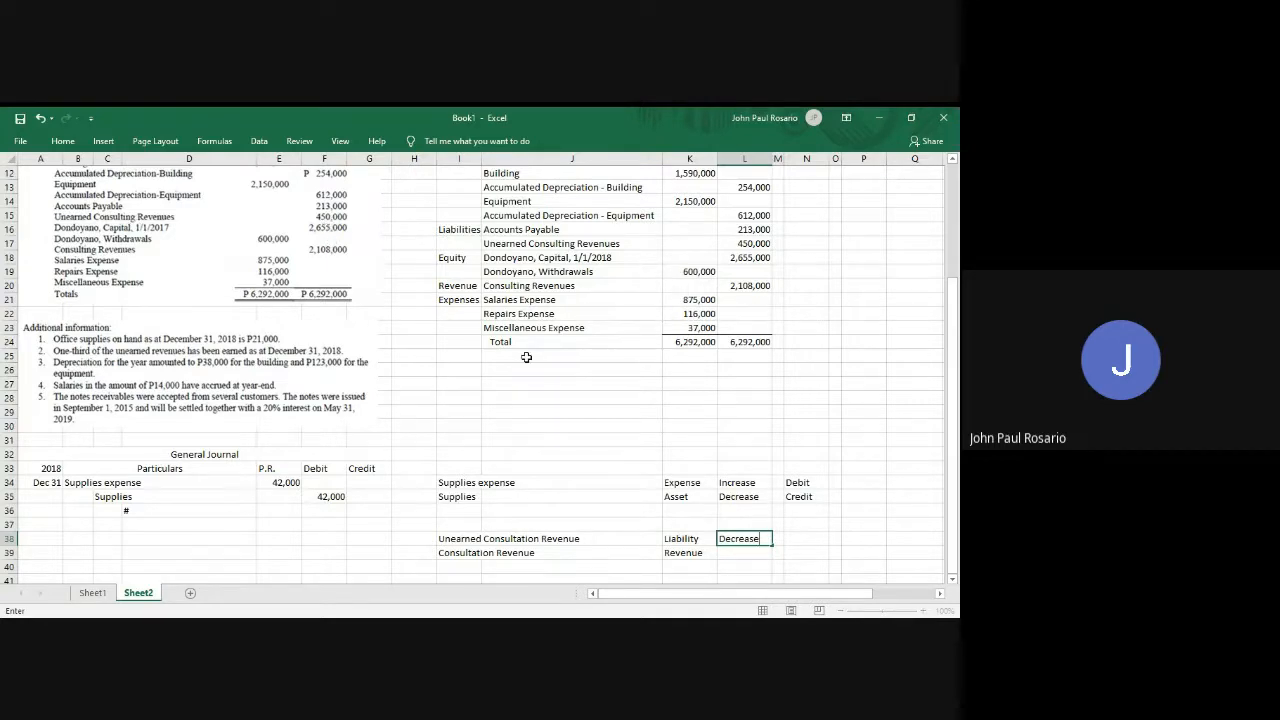
key(Return)
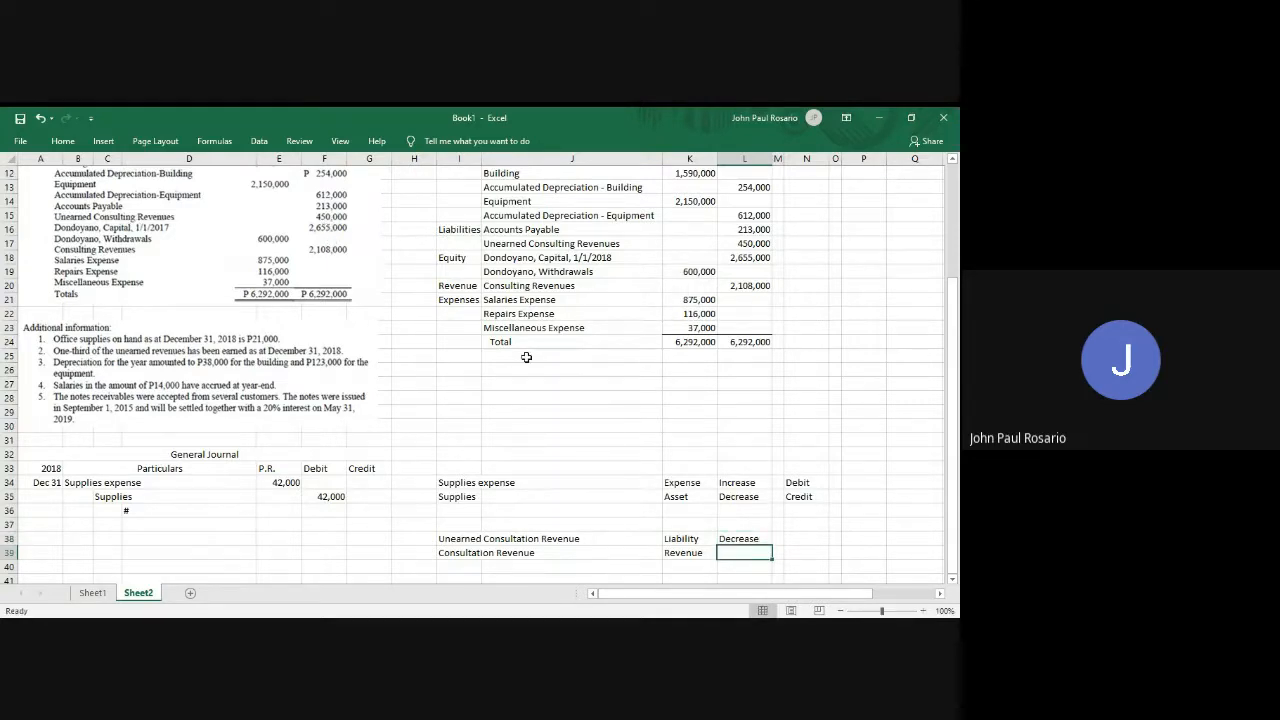
text(Increase)
Enter Debit in N38 and Credit in N39 for the second adjustment's accounts.
key(Tab)
key(Up)
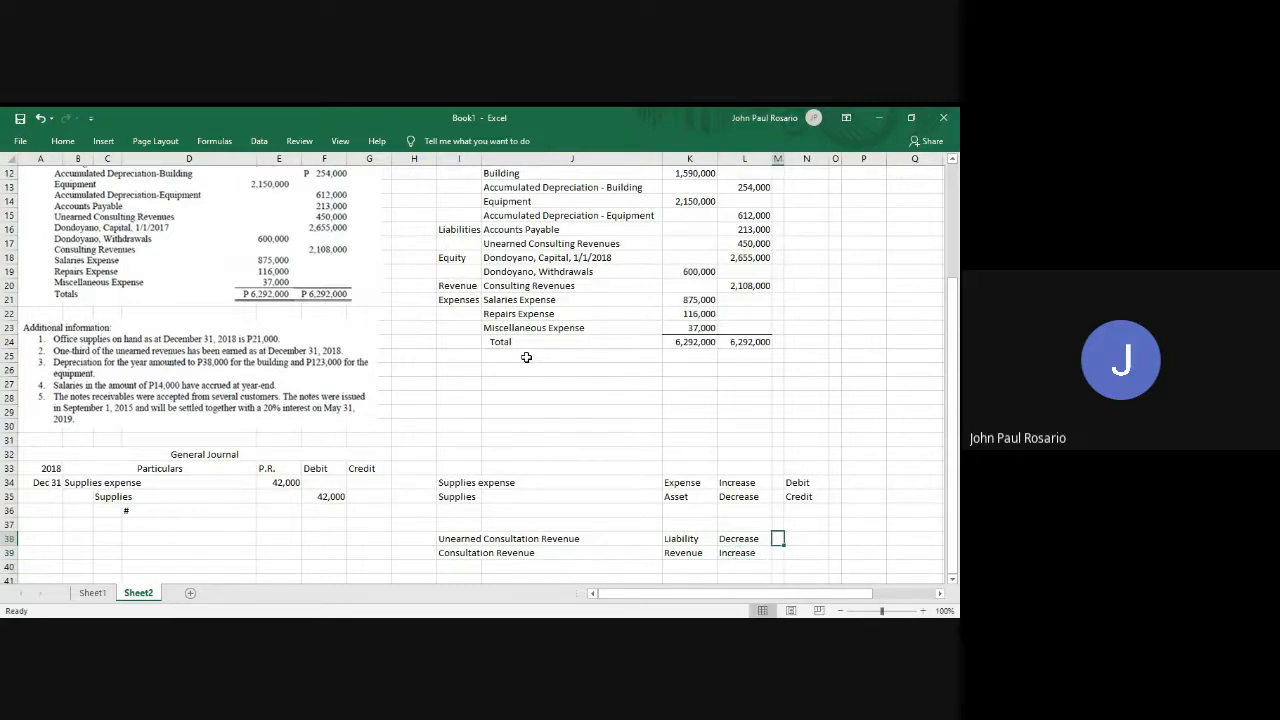
key(Right)
text(Debit)
key(Return)
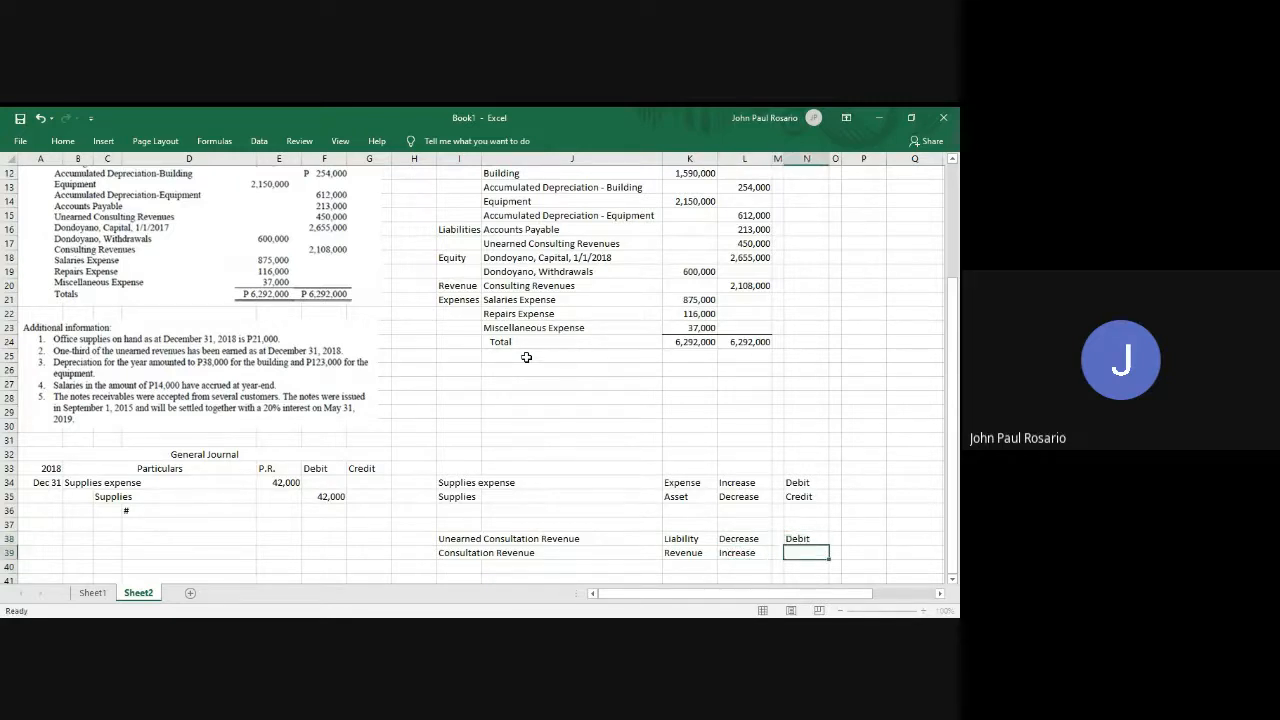
text(Credit)
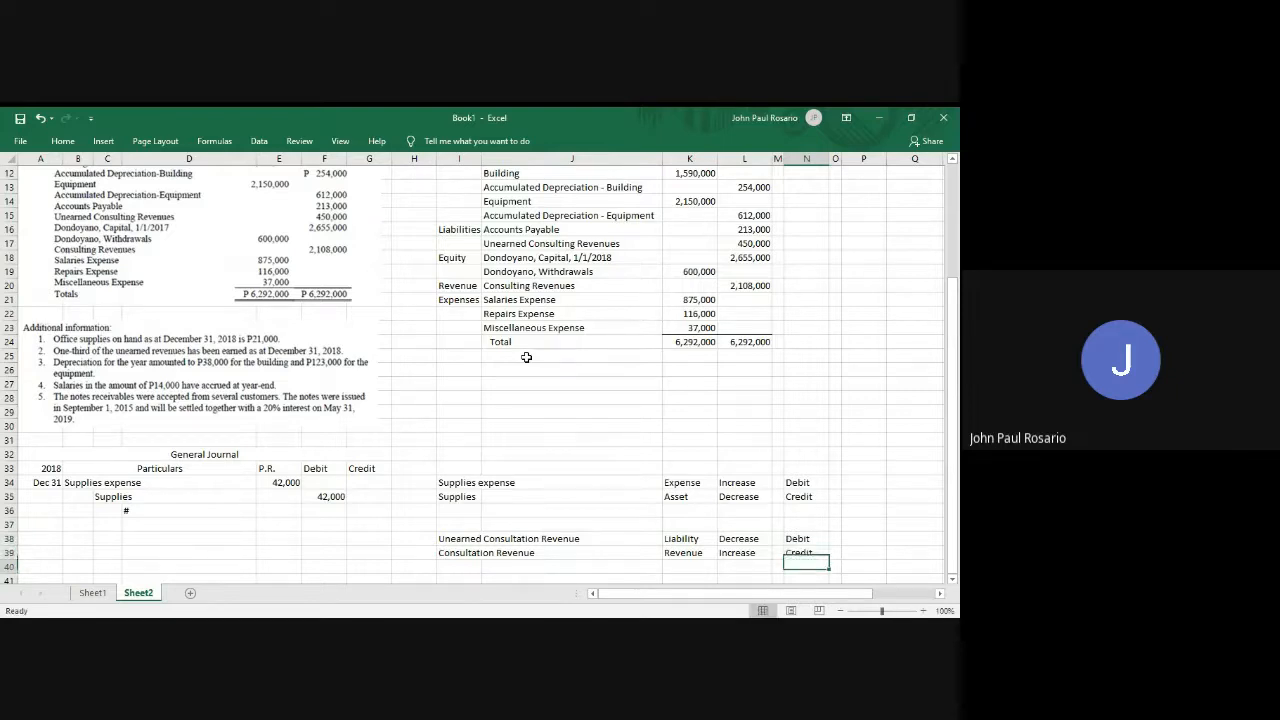
key(Return)
Copy the two account titles from I38 and I39 into the journal at B38 and B39.
key(Up)
key(Left)
key(Left)
key(Left)
key(Left)
key(Left)
key(shift+Up)
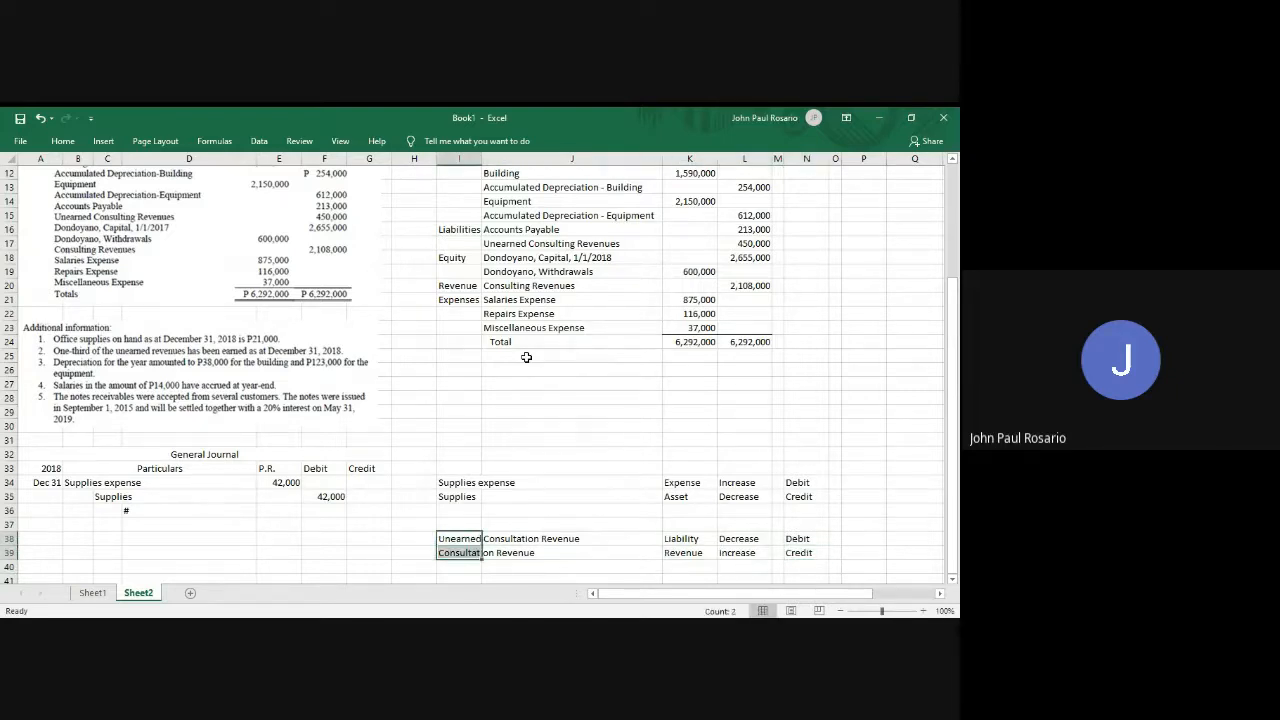
key(ctrl+c)
key(Up)
key(Left)
key(Left)
key(Left)
key(Left)
key(Left)
key(Left)
key(Left)
key(ctrl+v)
key(Down)
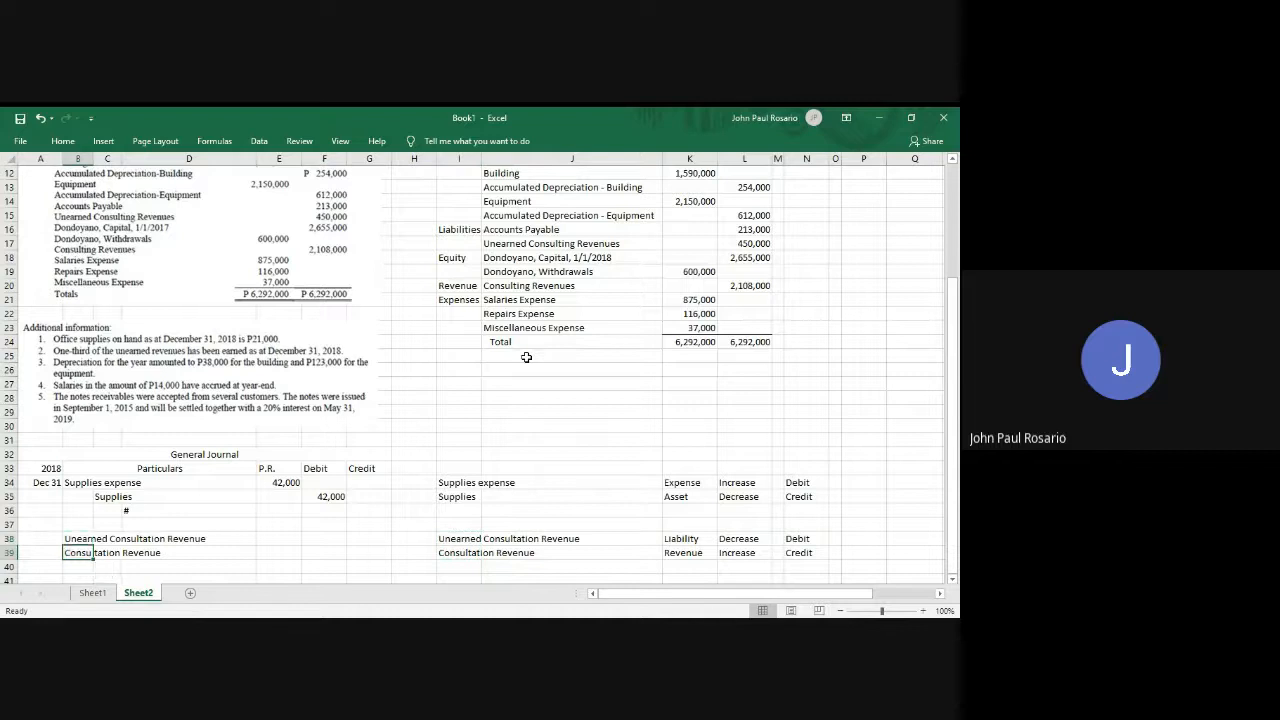
Move Consultation Revenue from B39 to C39 as the indented credit line and put a # explanation placeholder in D40.
key(ctrl+x)
key(Right)
key(ctrl+v)
key(Right)
key(Down)
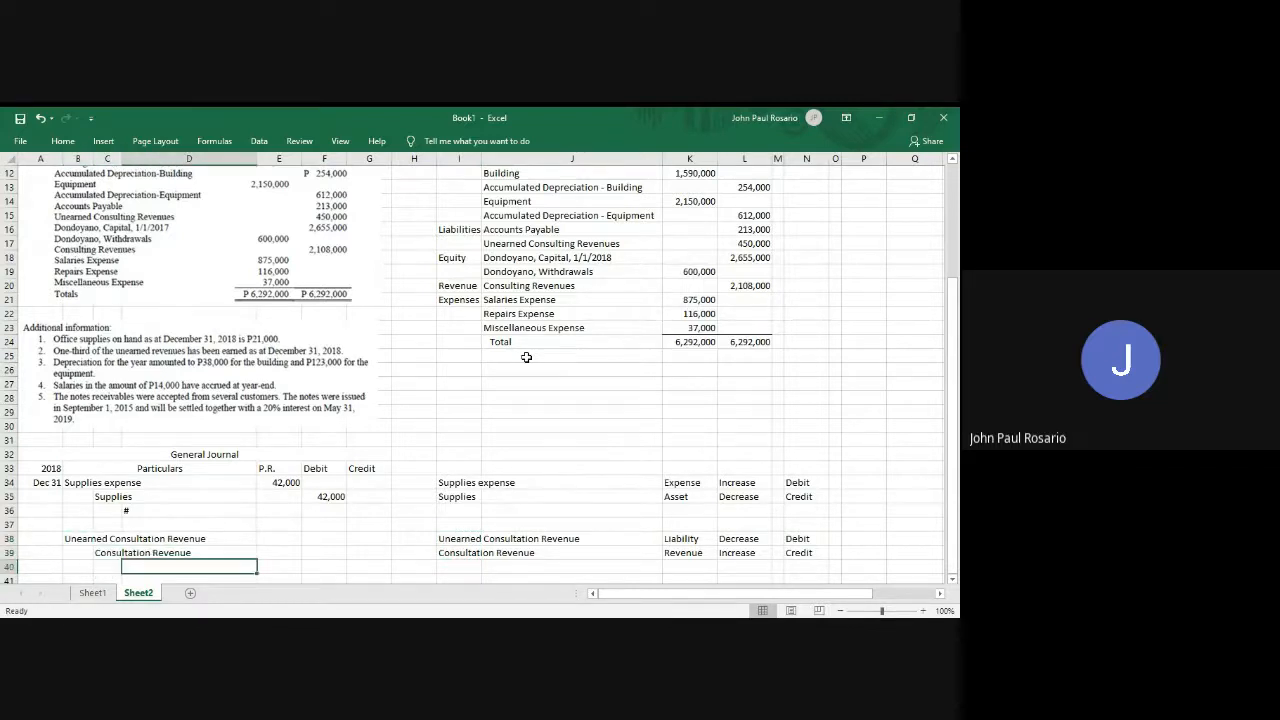
text(#)
Compute the earned portion of unearned revenue in E38 with the formula =450000*1/3.
key(Right)
key(Right)
key(Up)
key(Up)
key(Left)
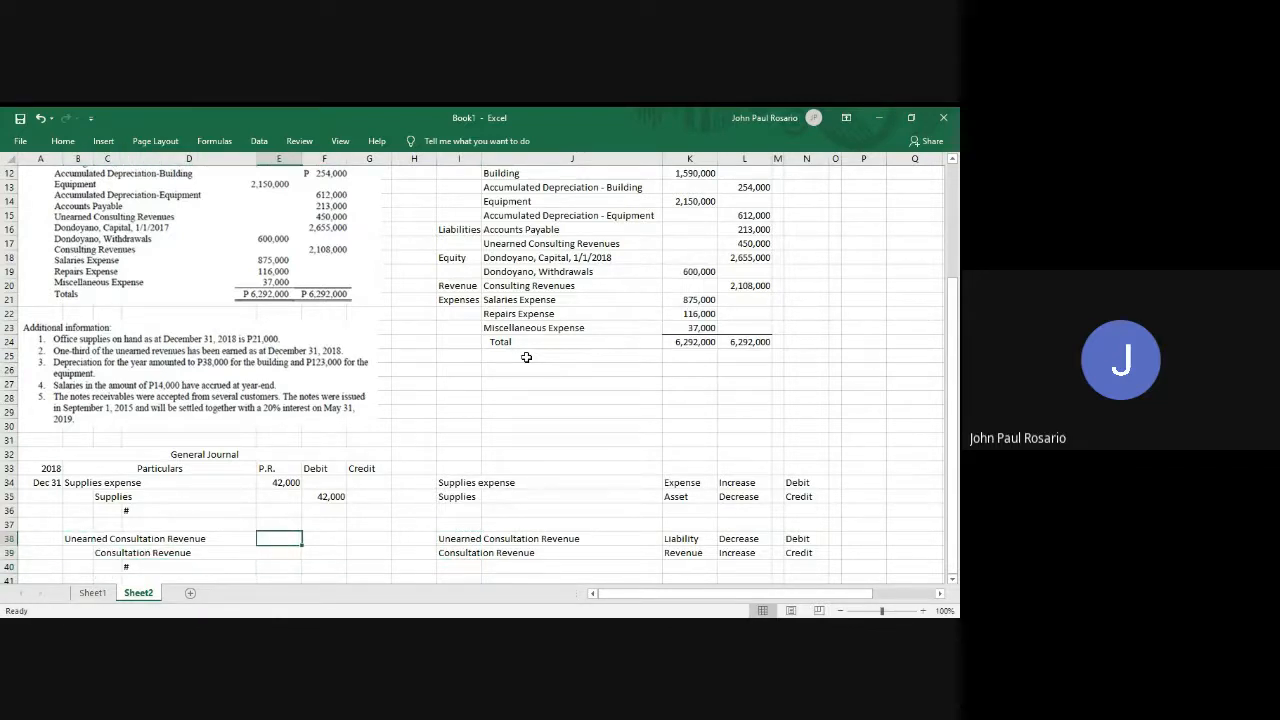
text(=450000*)
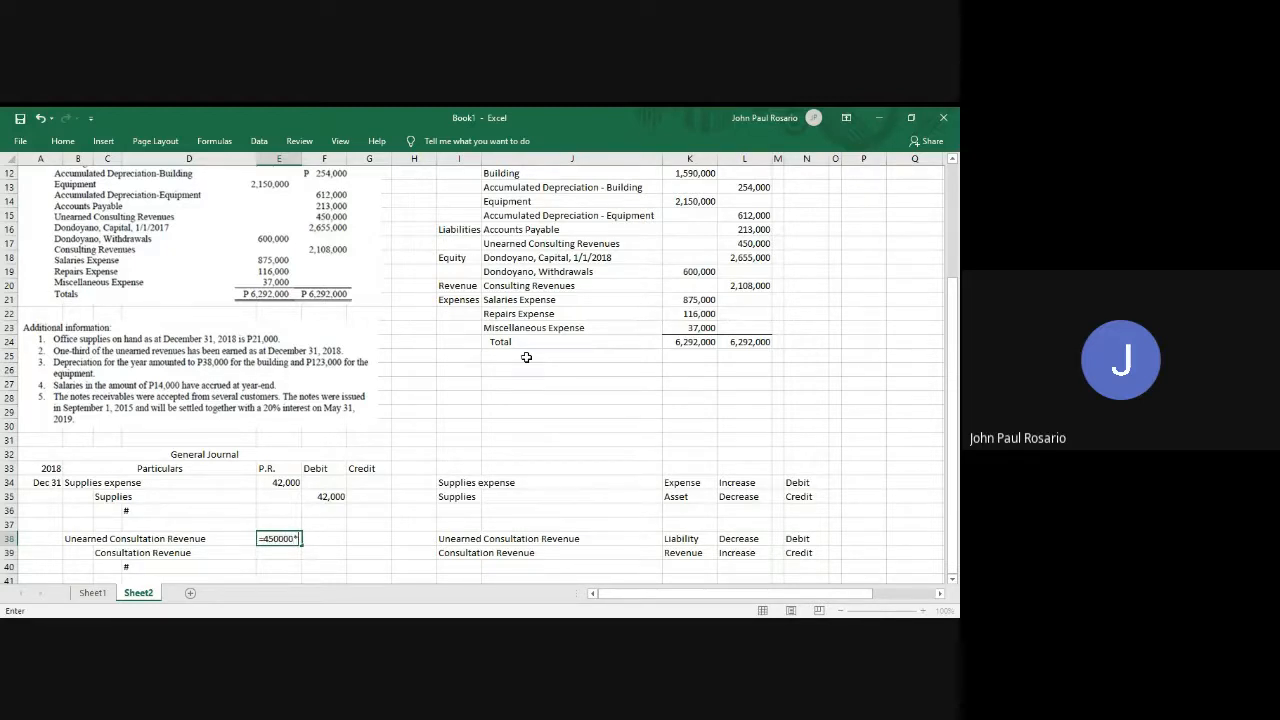
text(1/3)
key(Return)
Copy the number format of the supplies expense amount in E34 to the amount in E38.
key(Up)
key(Up)
key(Up)
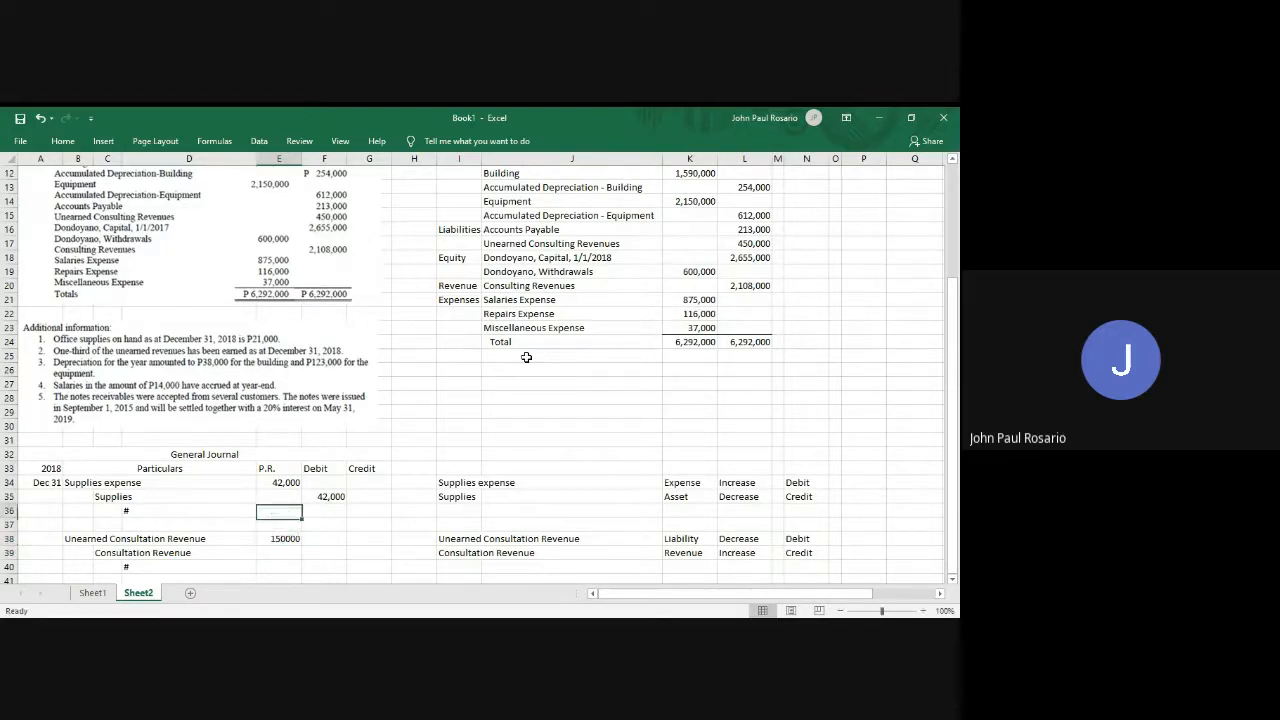
key(Up)
key(Up)
key(ctrl+c)
key(Down)
key(Down)
key(Down)
key(Down)
key(alt)
key(h)
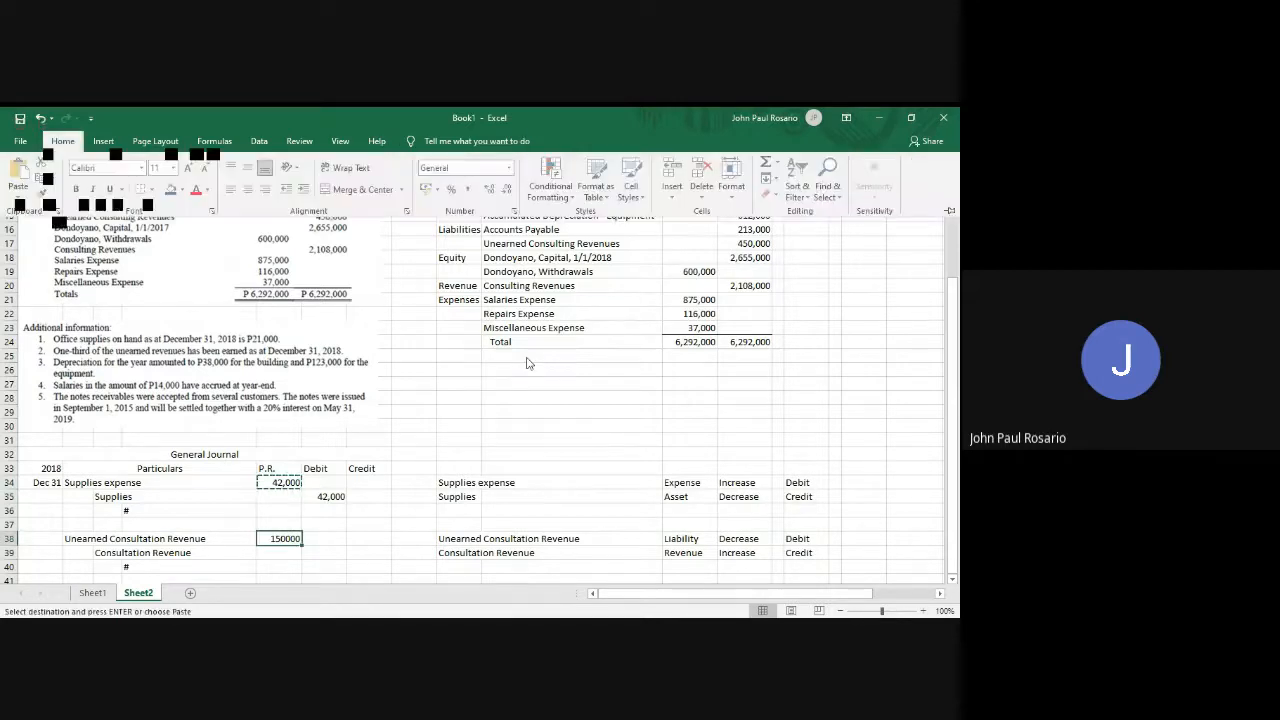
key(v)
key(r)
Copy the amount in E38 to F39 as the 150,000 Consultation Revenue credit.
key(ctrl+c)
key(Right)
key(Down)
key(Return)
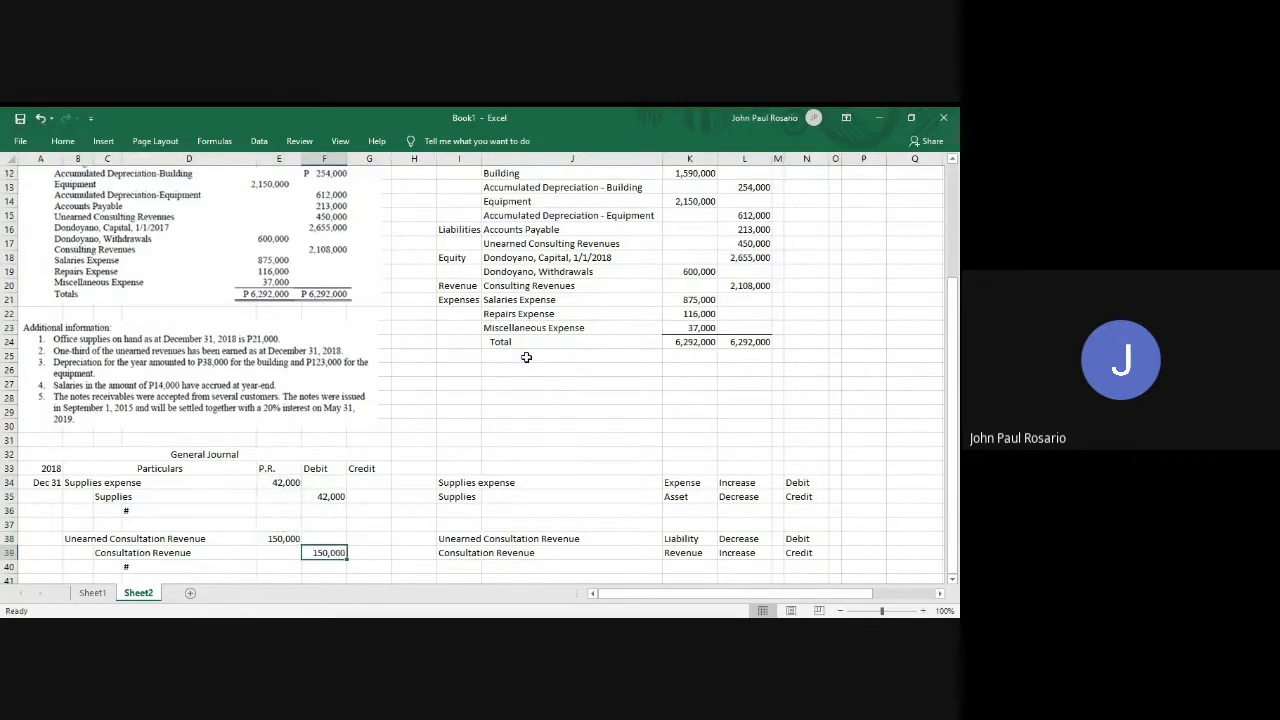
Enter the accounts Depreciation Expense, Accumulated Depreciation - Building and Accumulated Depreciation - Equipment in I42:I44.
scroll(478, 407, down, 1)
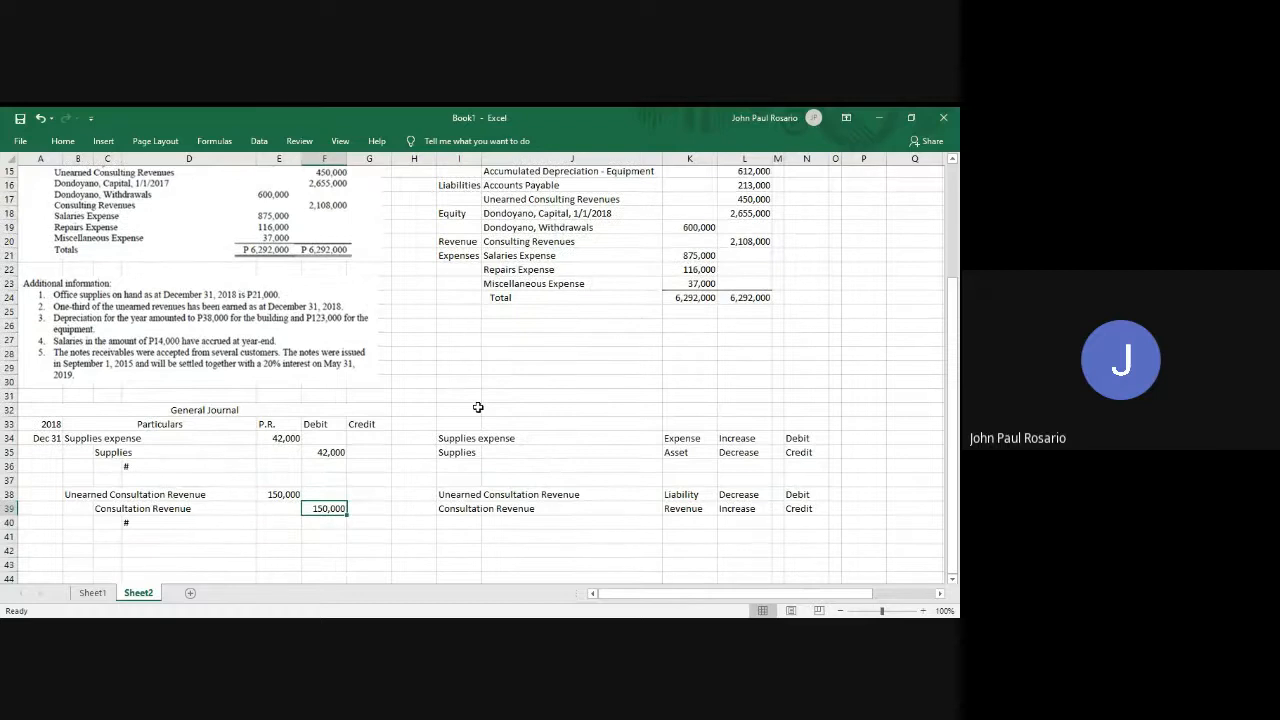
scroll(478, 407, down, 1)
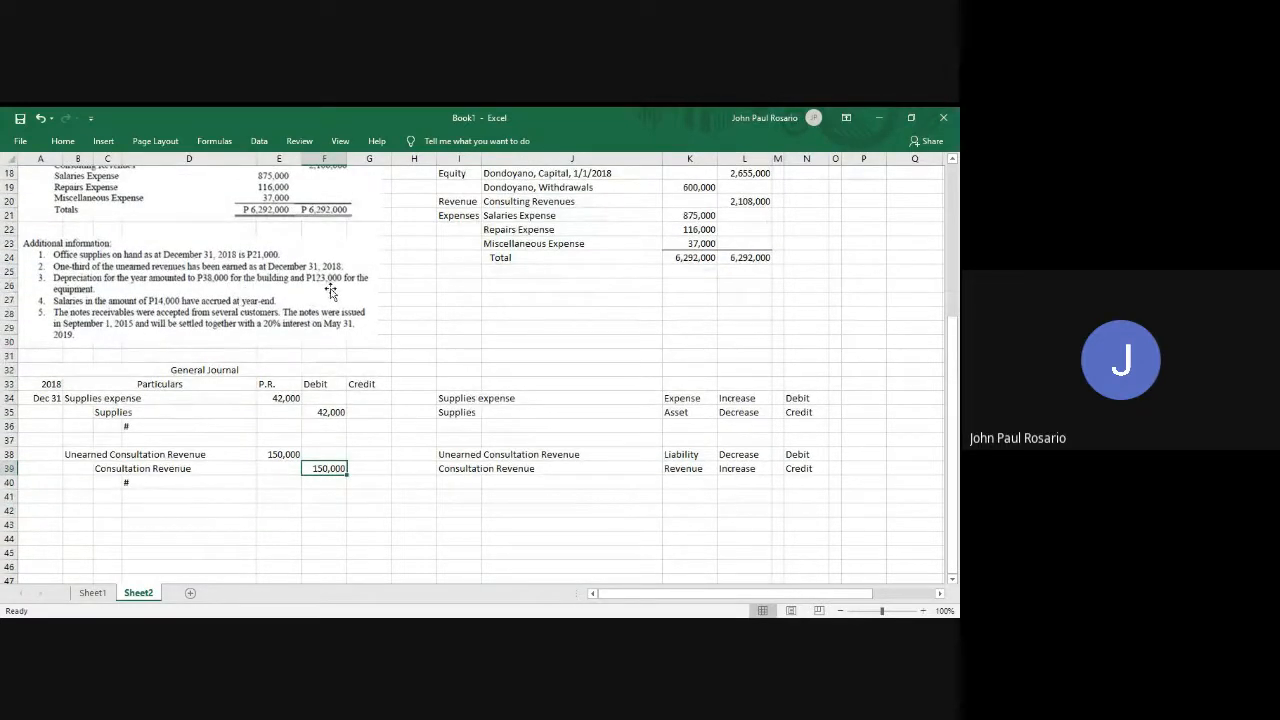
click(457, 512)
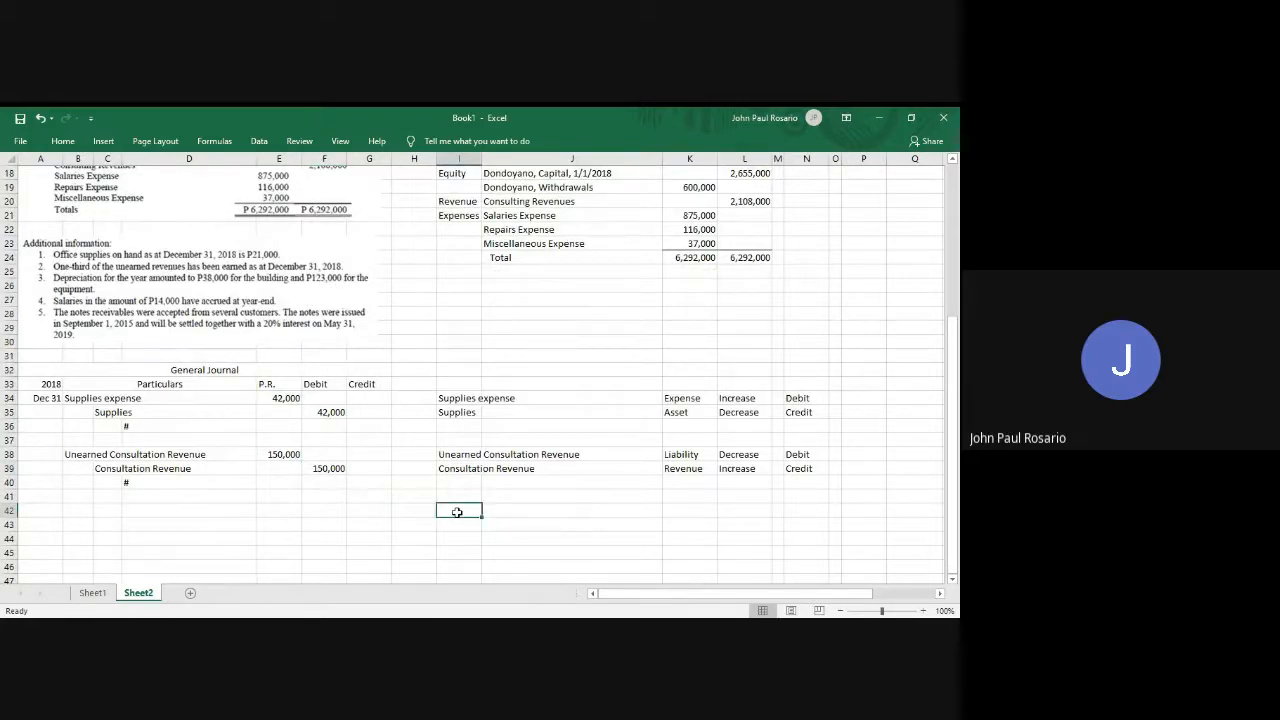
text(Deprecia)
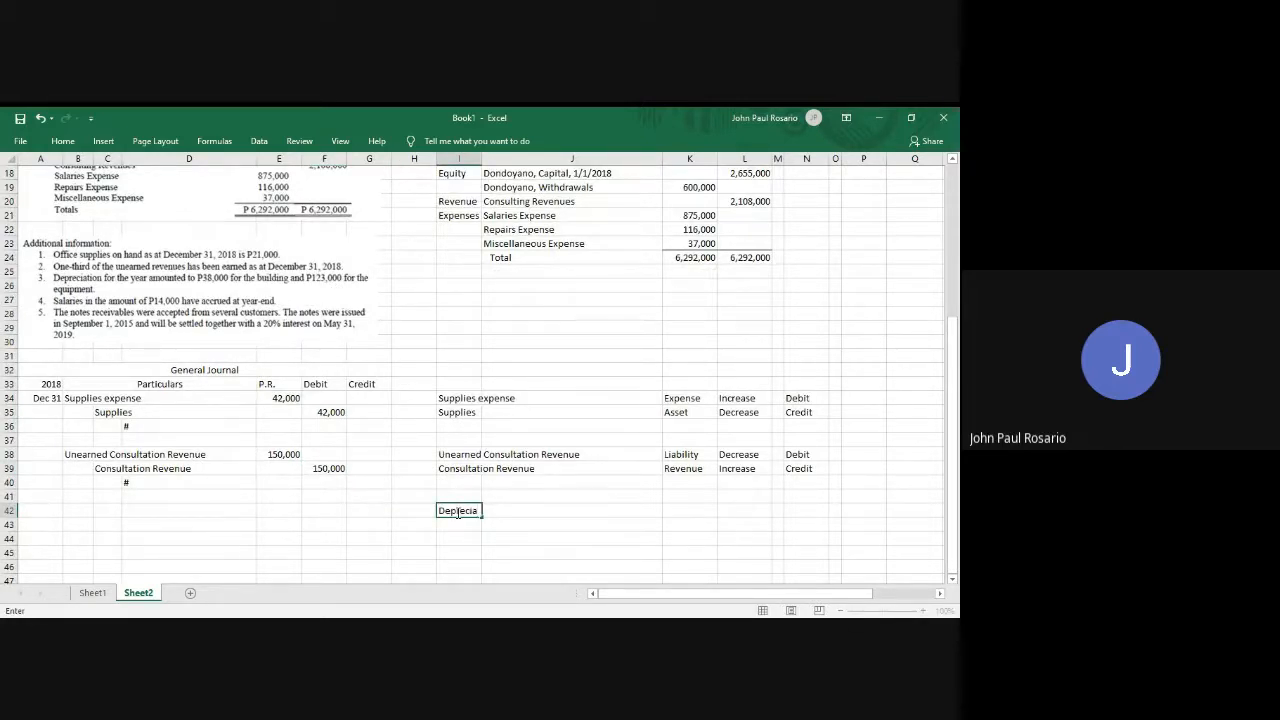
text(tion Expense)
key(Return)
text(A)
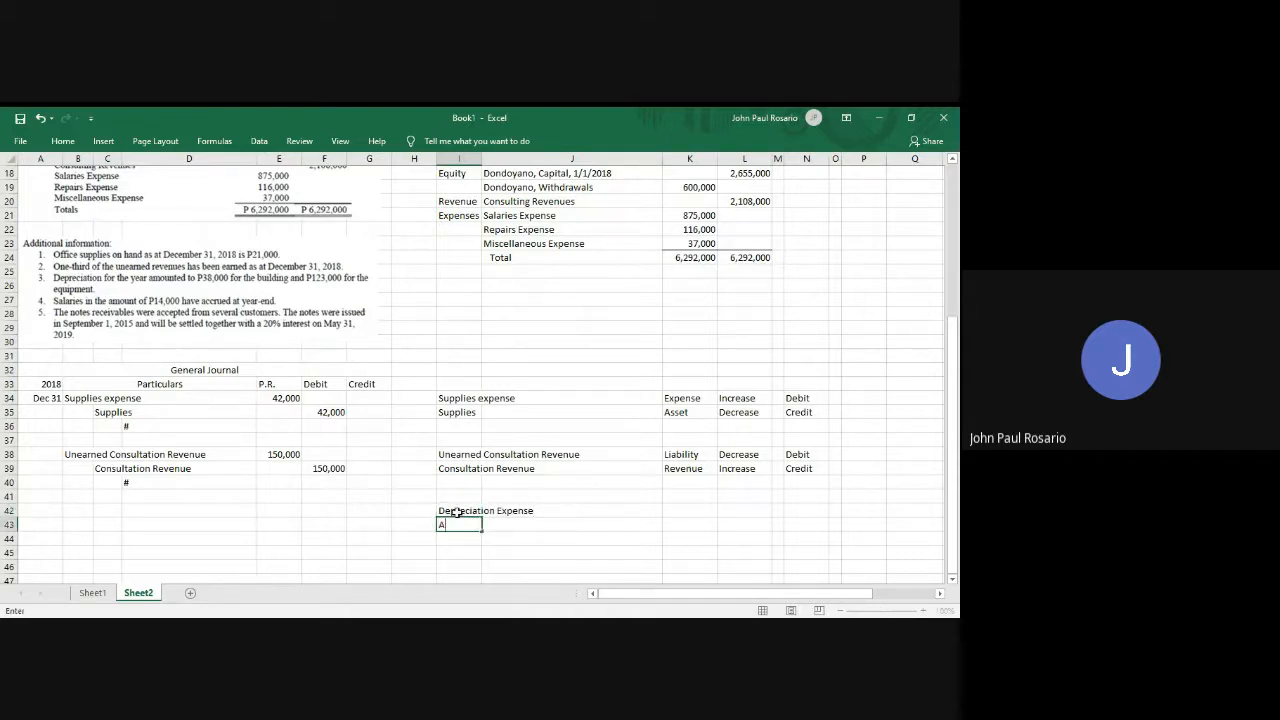
text(ccumulated Depreciation - Building)
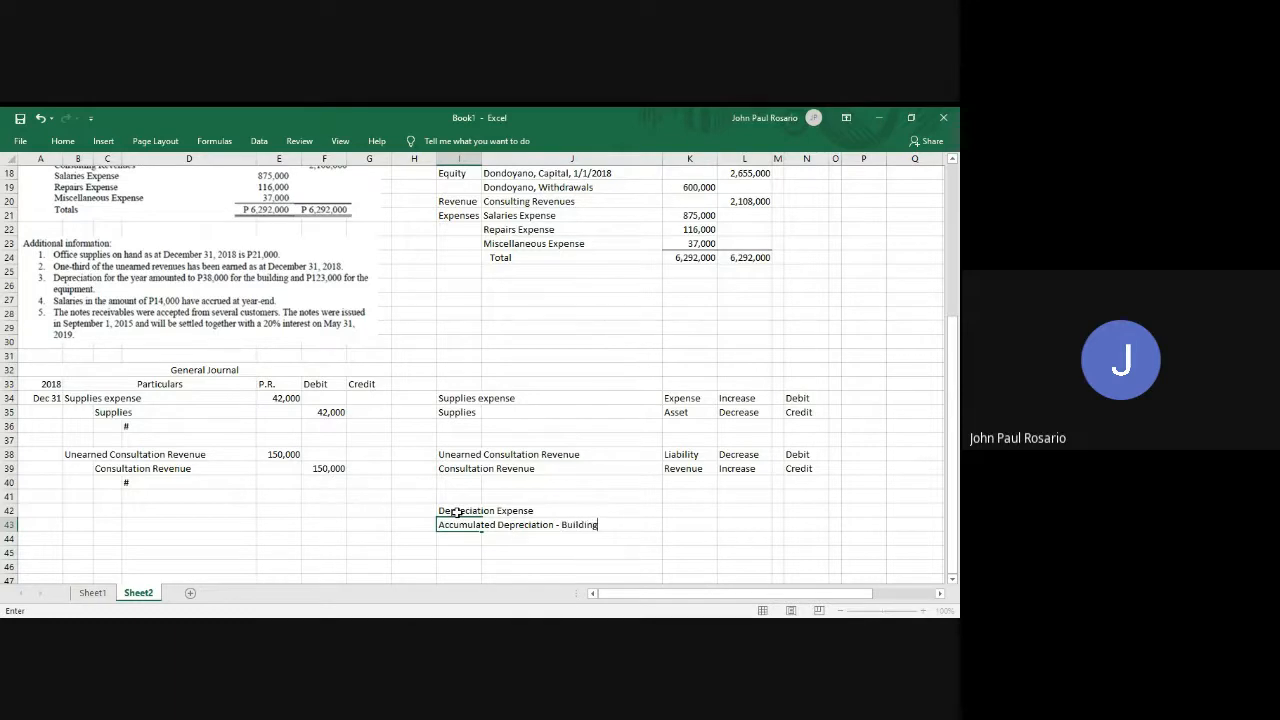
key(Return)
text(Accumulated)
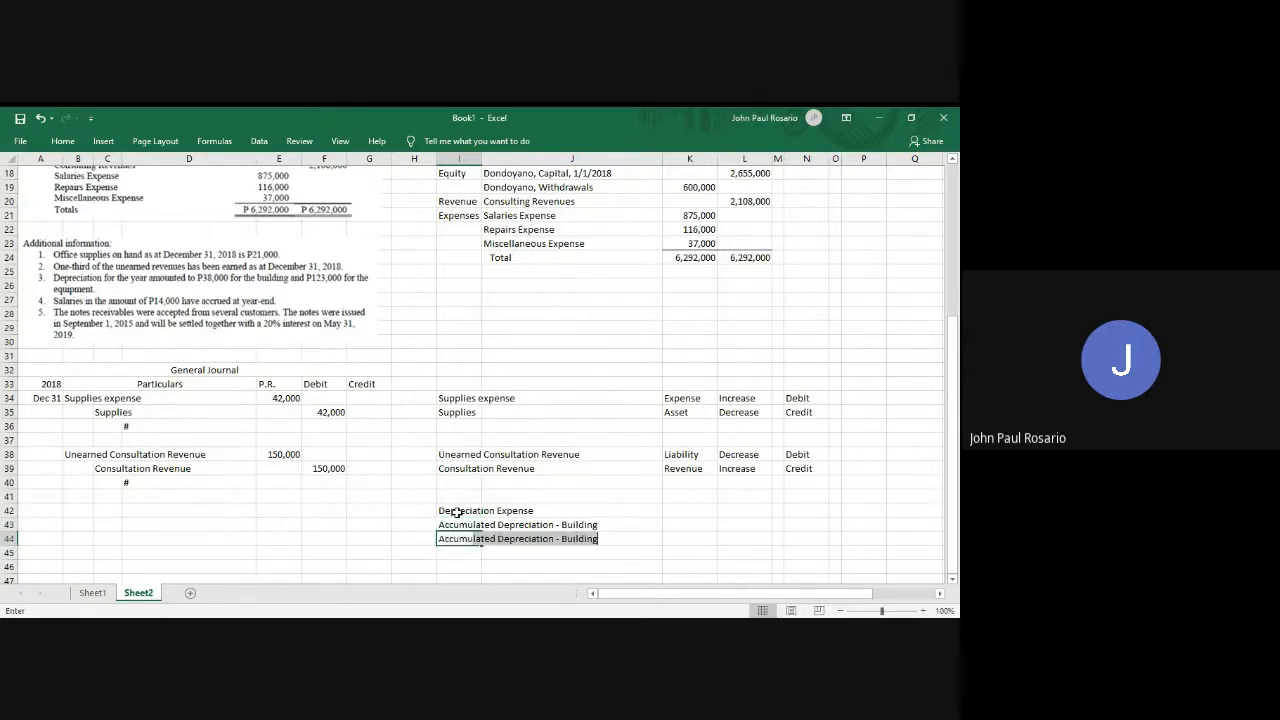
text( Depreciation)
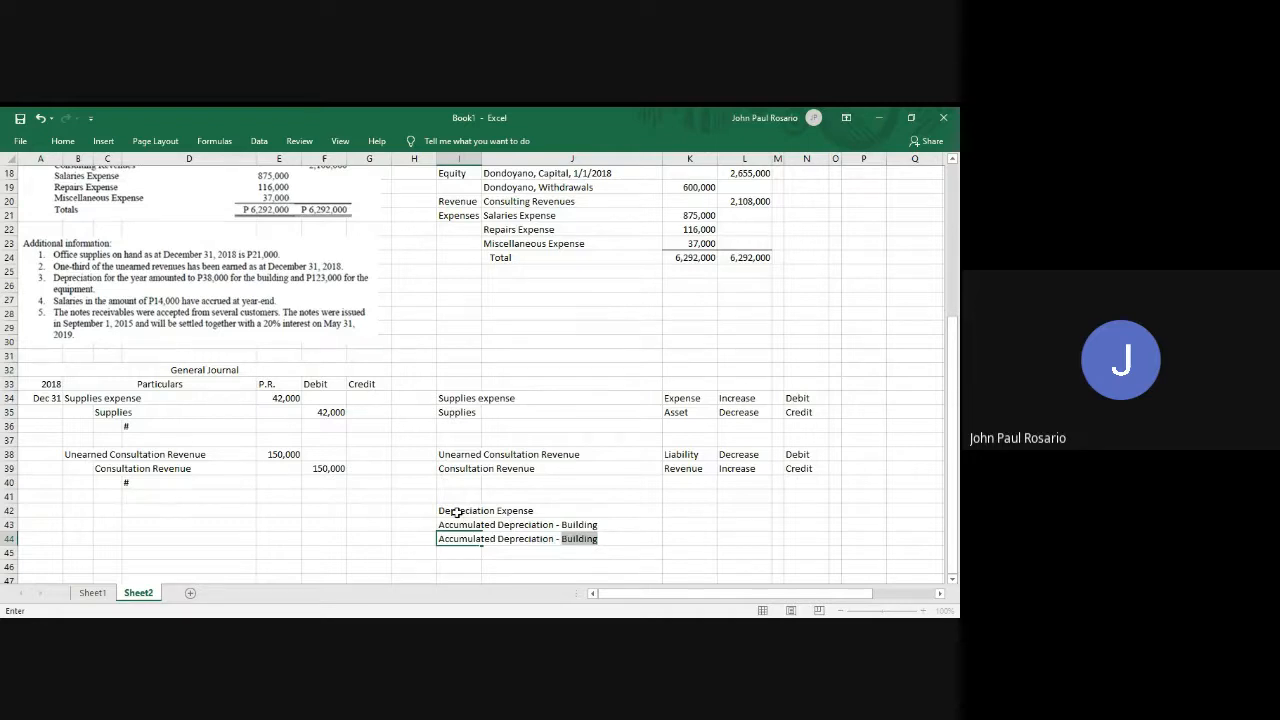
text( - Equipment)
Classify Depreciation Expense as Expense in K42.
key(Right)
key(Right)
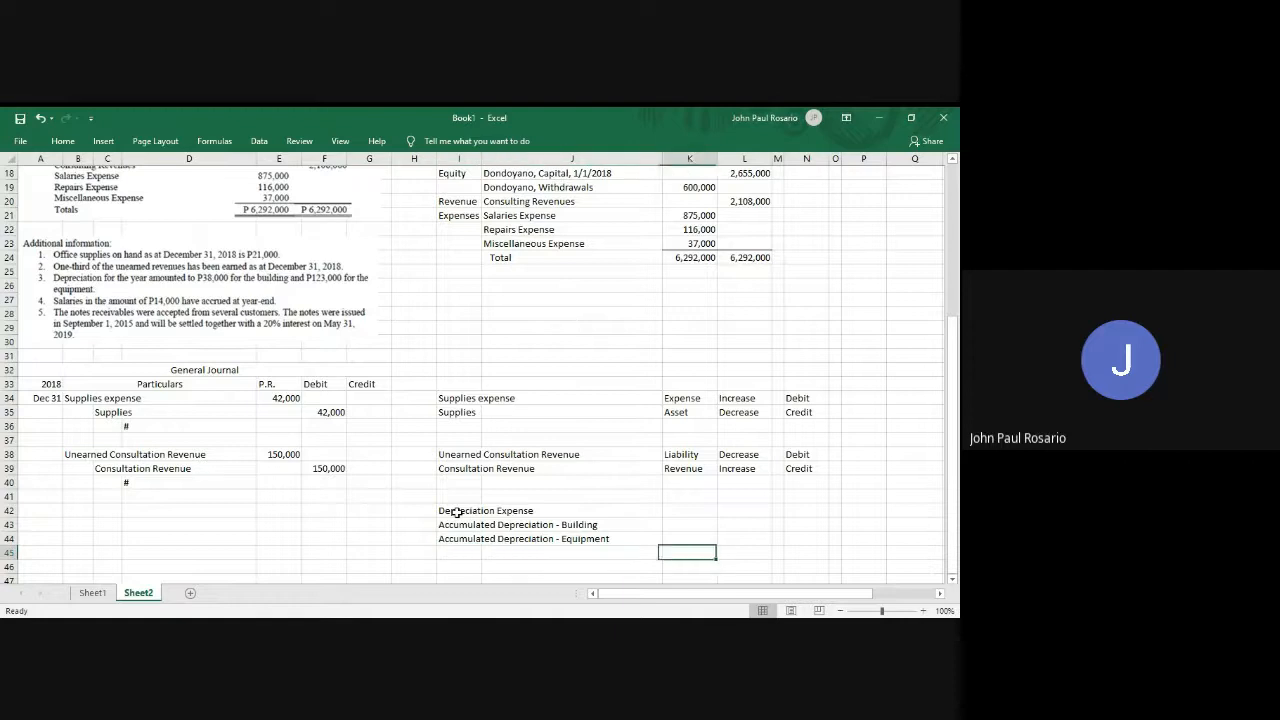
key(Right)
key(Up)
key(Up)
key(Up)
key(Left)
text(Expense)
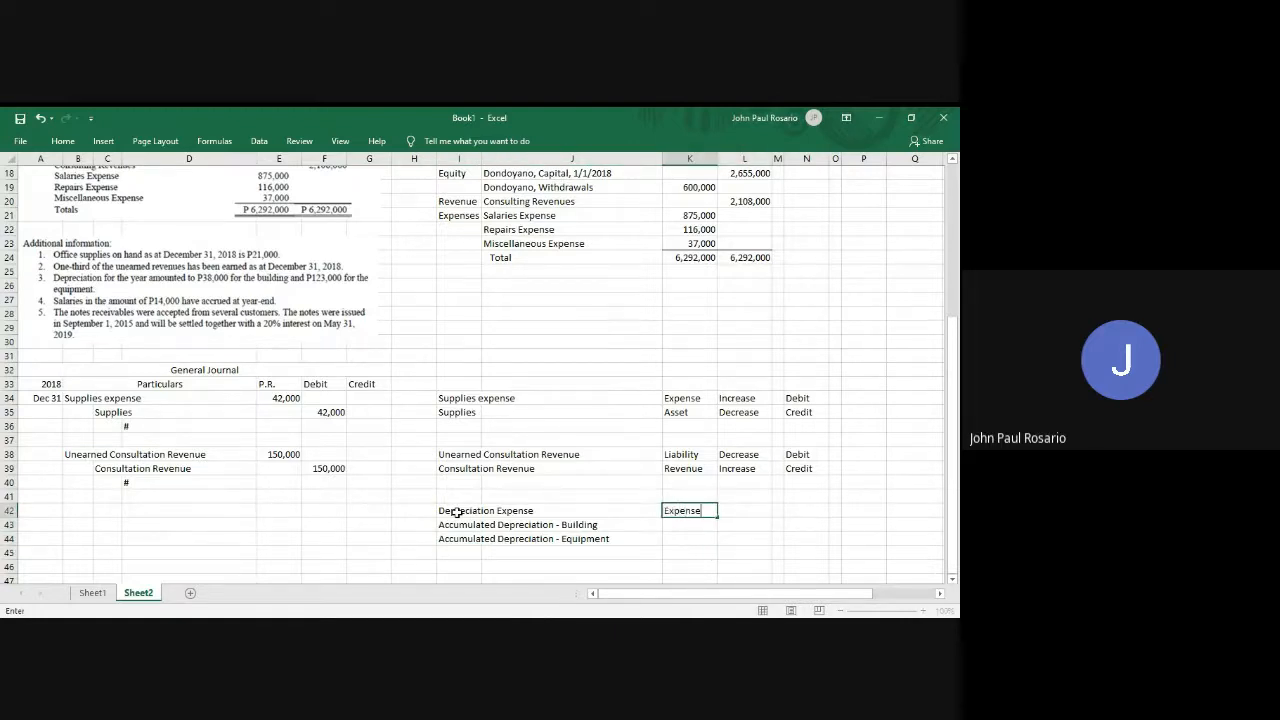
key(Return)
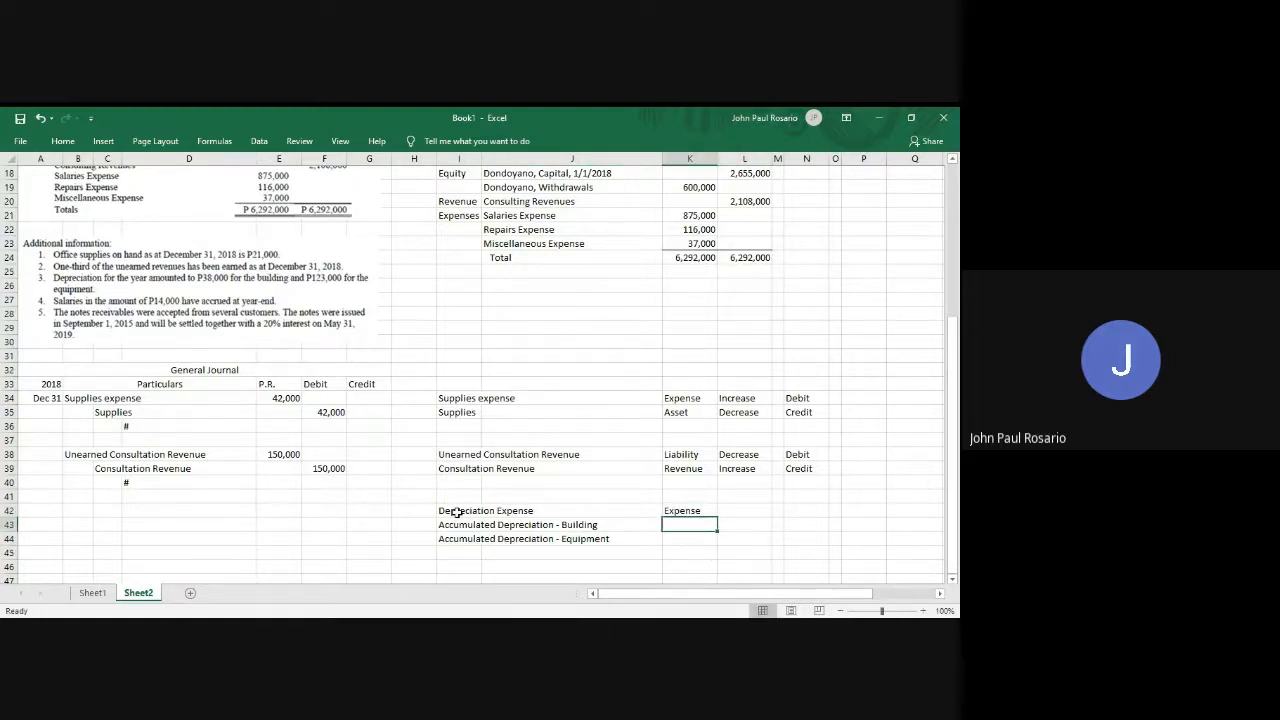
Classify both accumulated depreciation accounts as Contra-Asset in K43 and K44.
text(Contra-Asset)
key(Return)
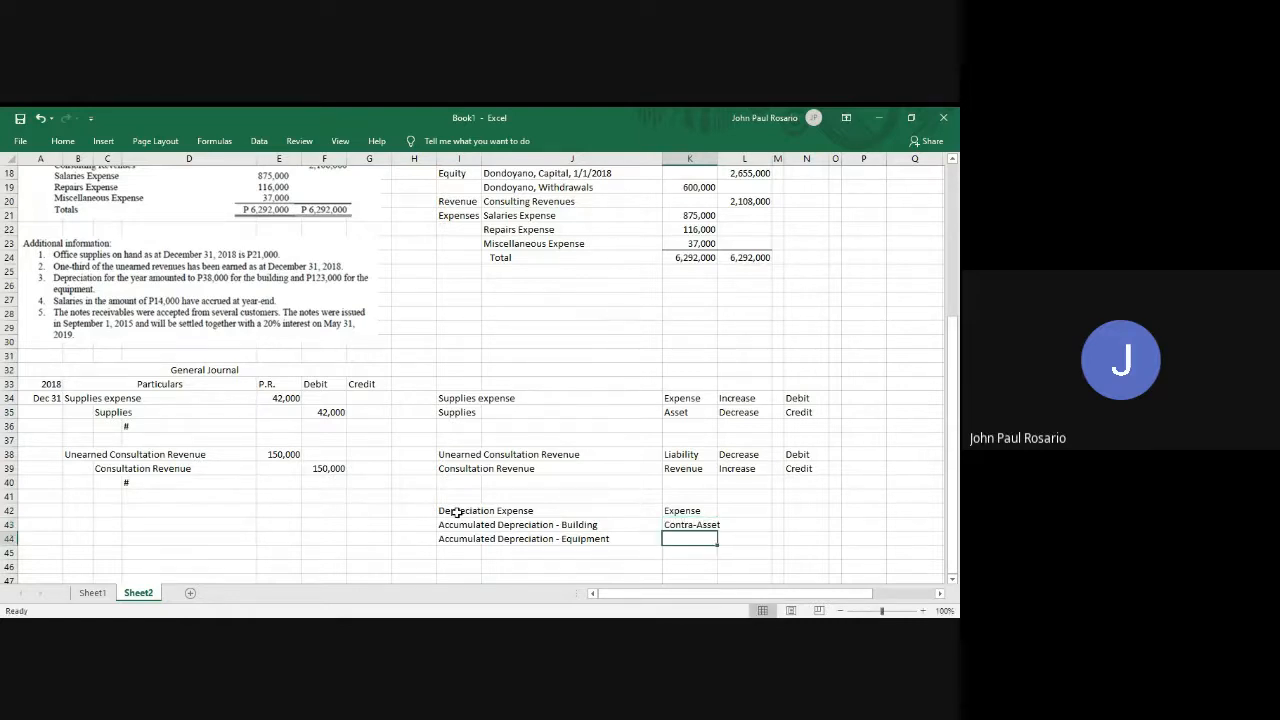
key(Up)
key(ctrl+c)
key(Down)
key(Return)
Enter Increase in L42 and copy it to L43 and L44 for the accumulated depreciation accounts.
key(Right)
key(Up)
key(Up)
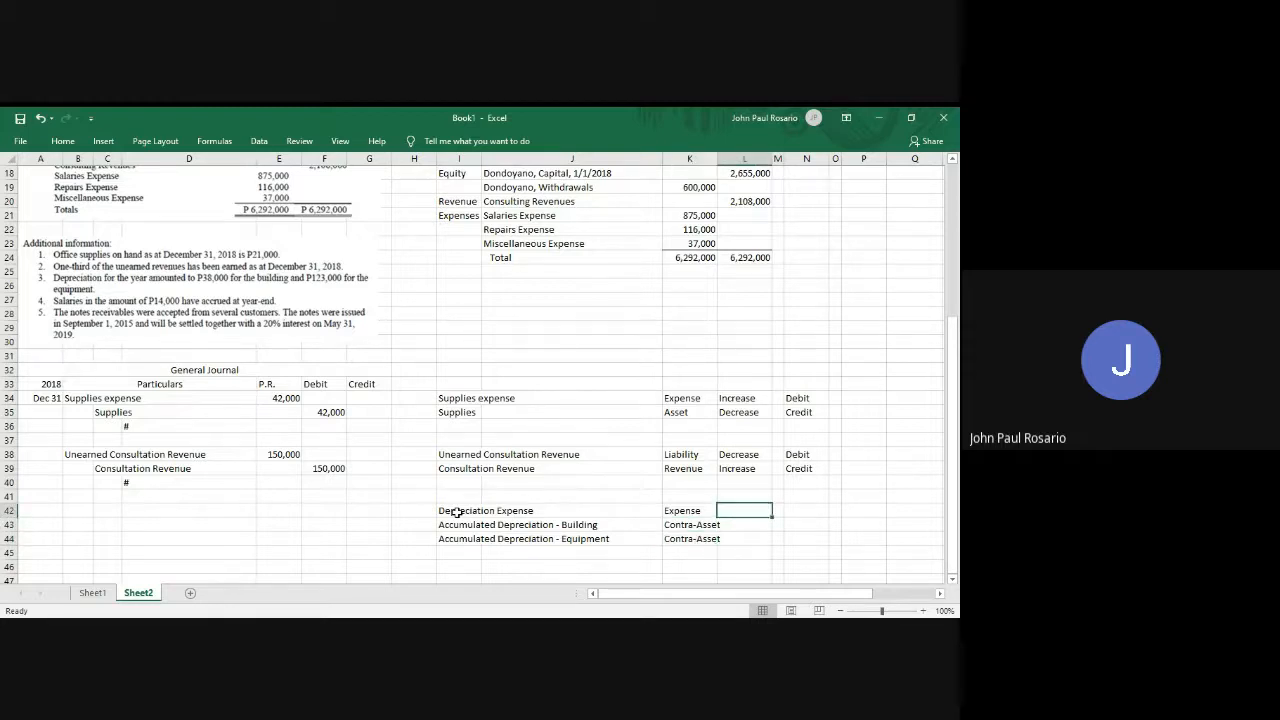
text(Increase)
key(Return)
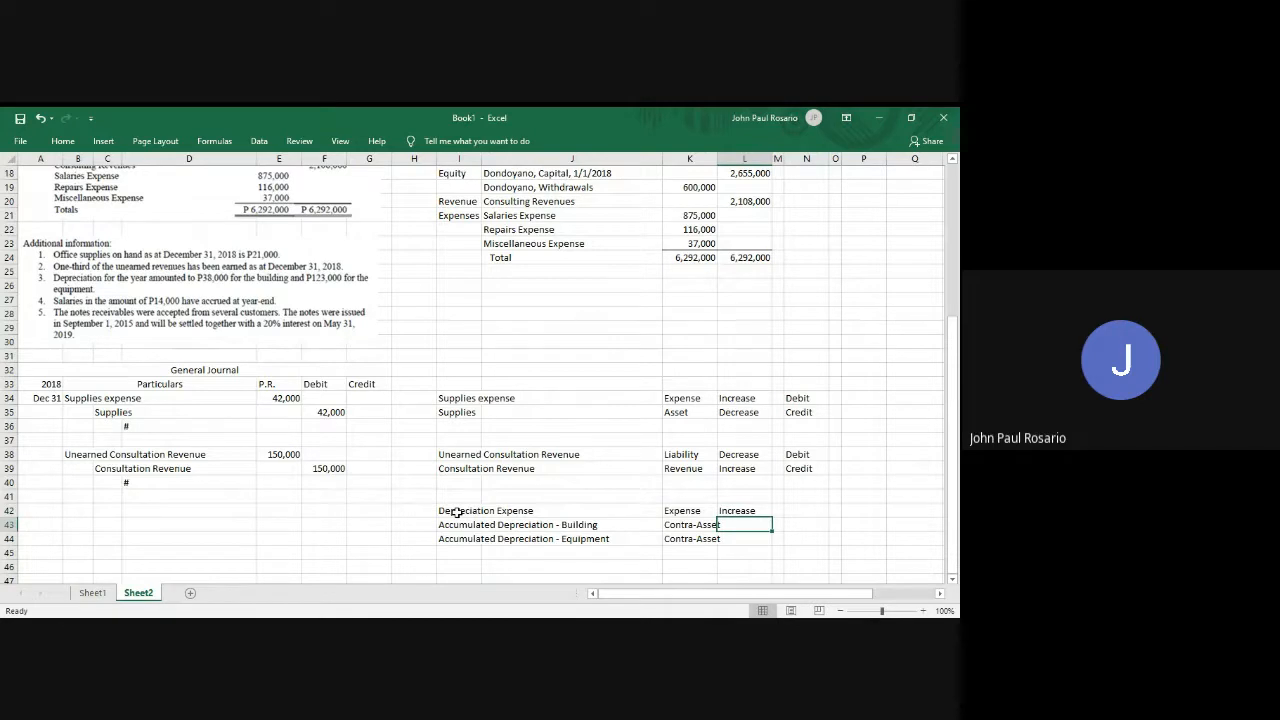
key(Up)
key(ctrl+c)
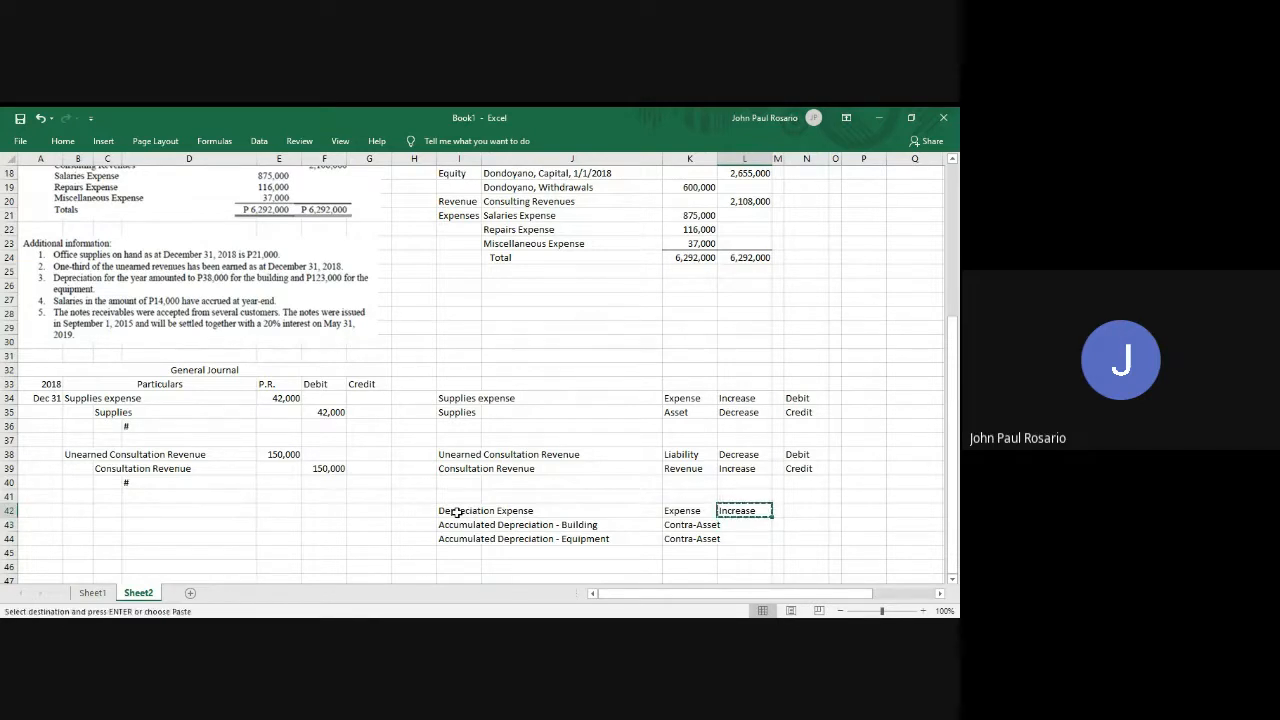
key(Down)
key(ctrl+v)
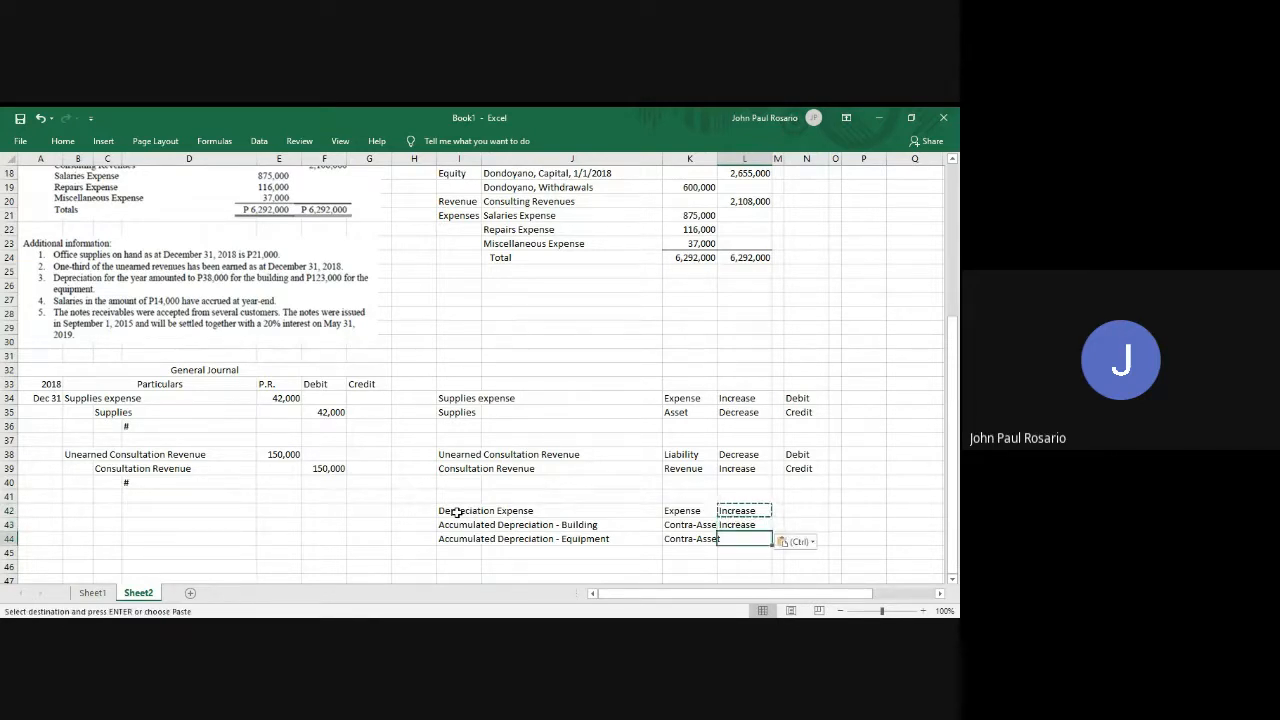
key(Down)
key(ctrl+v)
Enter Debit for Depreciation Expense in N42 and Credit for both accumulated depreciation accounts in N43 and N44.
key(Right)
key(Right)
key(Up)
key(Up)
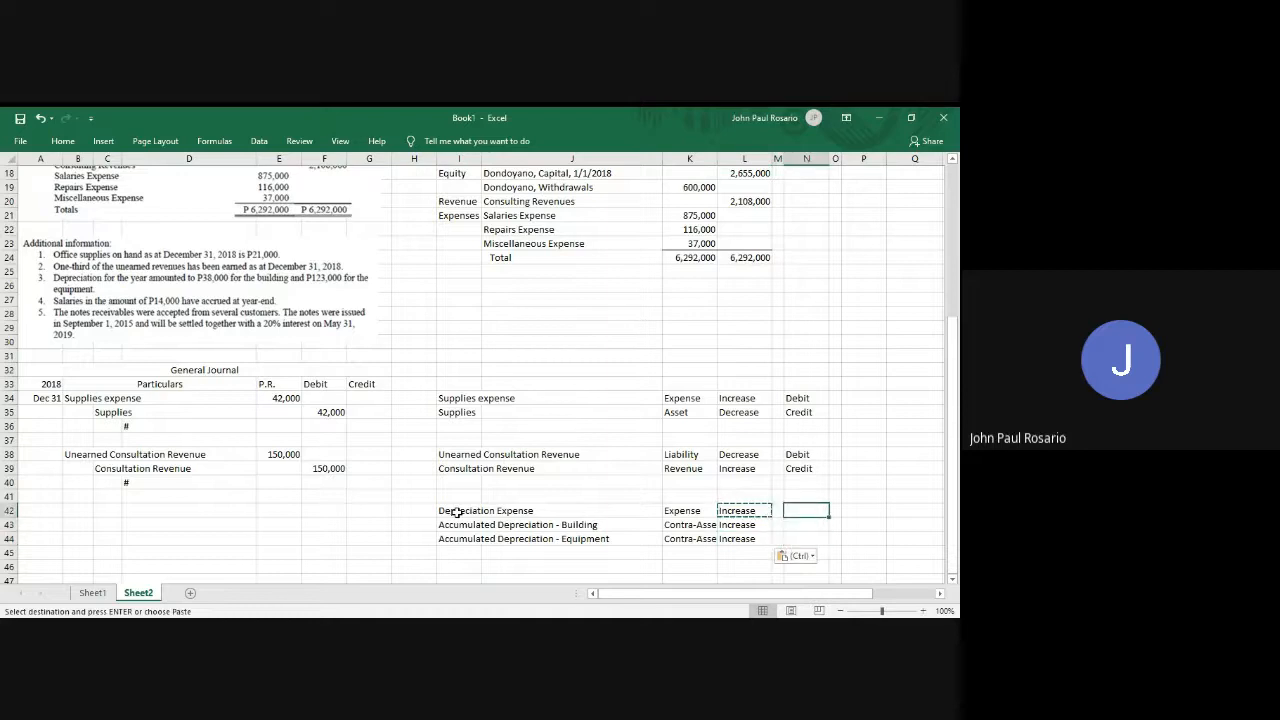
text(Debit)
key(Return)
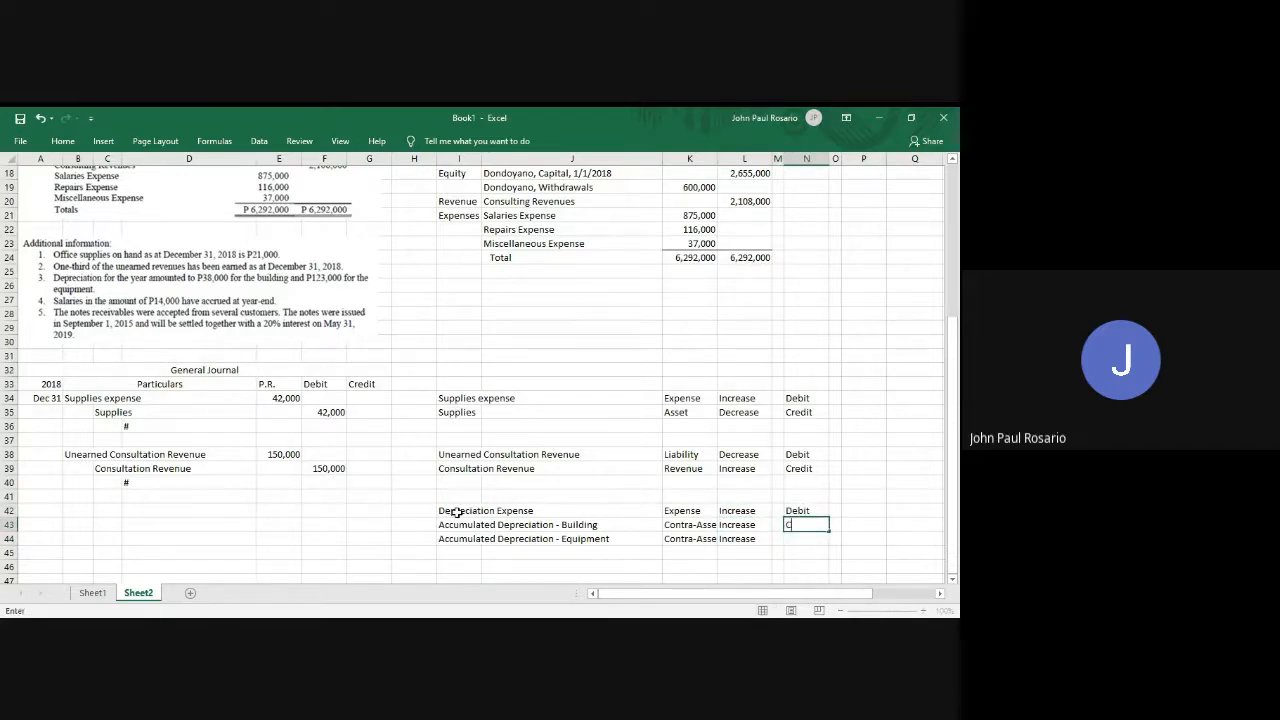
text(Credit)
key(Return)
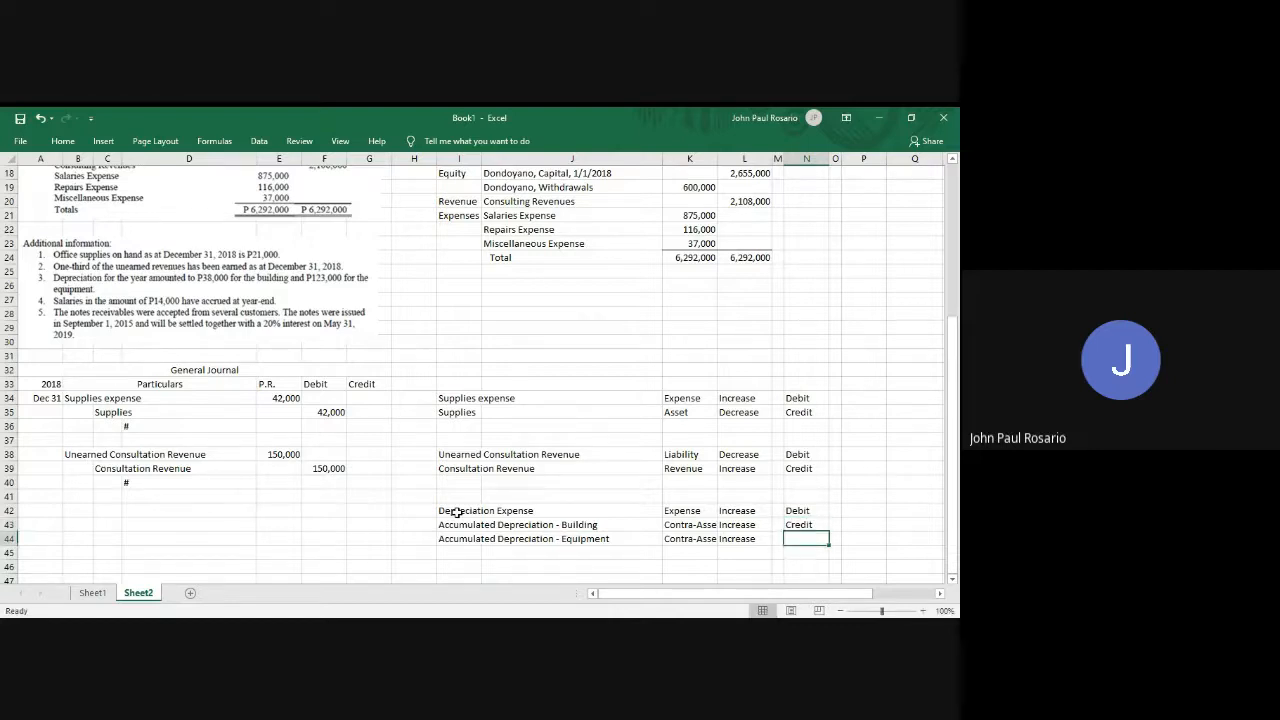
key(Up)
key(ctrl+c)
key(Down)
key(Return)
Copy the three depreciation account names from I42:I44 into the General Journal at B42:B44.
key(Left)
key(Left)
key(Left)
key(Left)
key(Left)
key(Left)
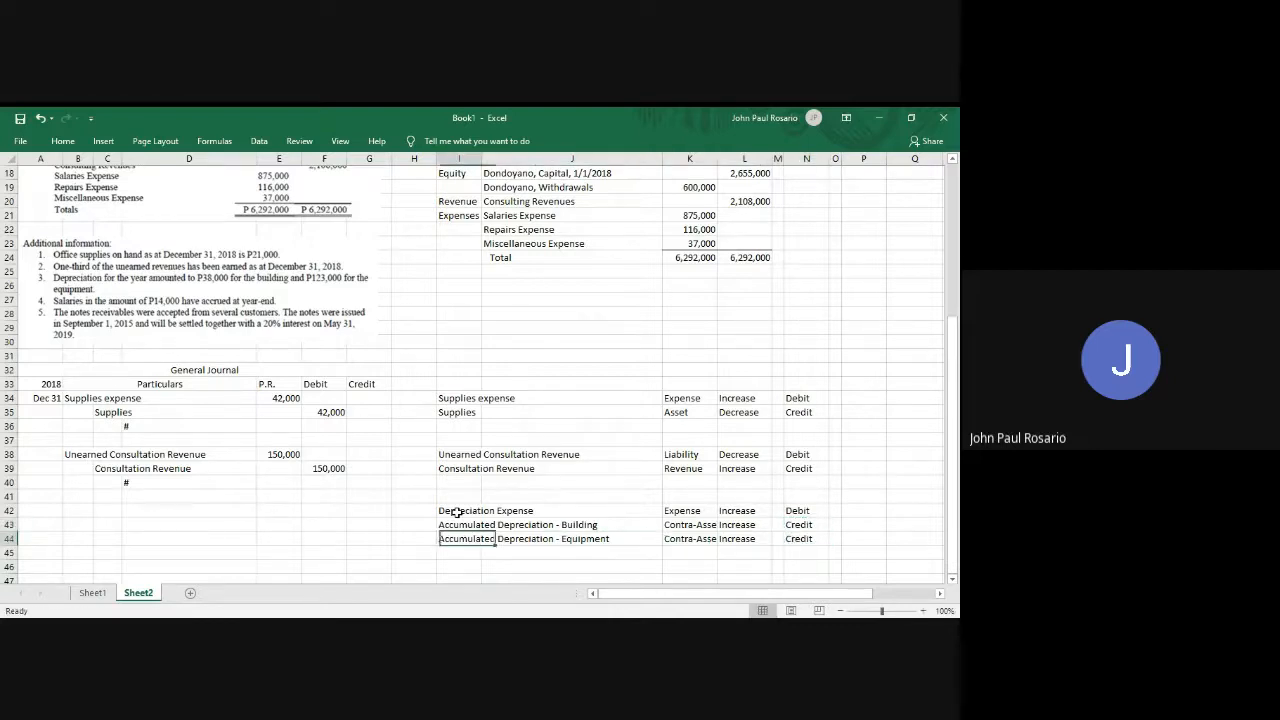
key(Up)
key(Right)
key(Up)
key(shift+Down)
key(shift+Down)
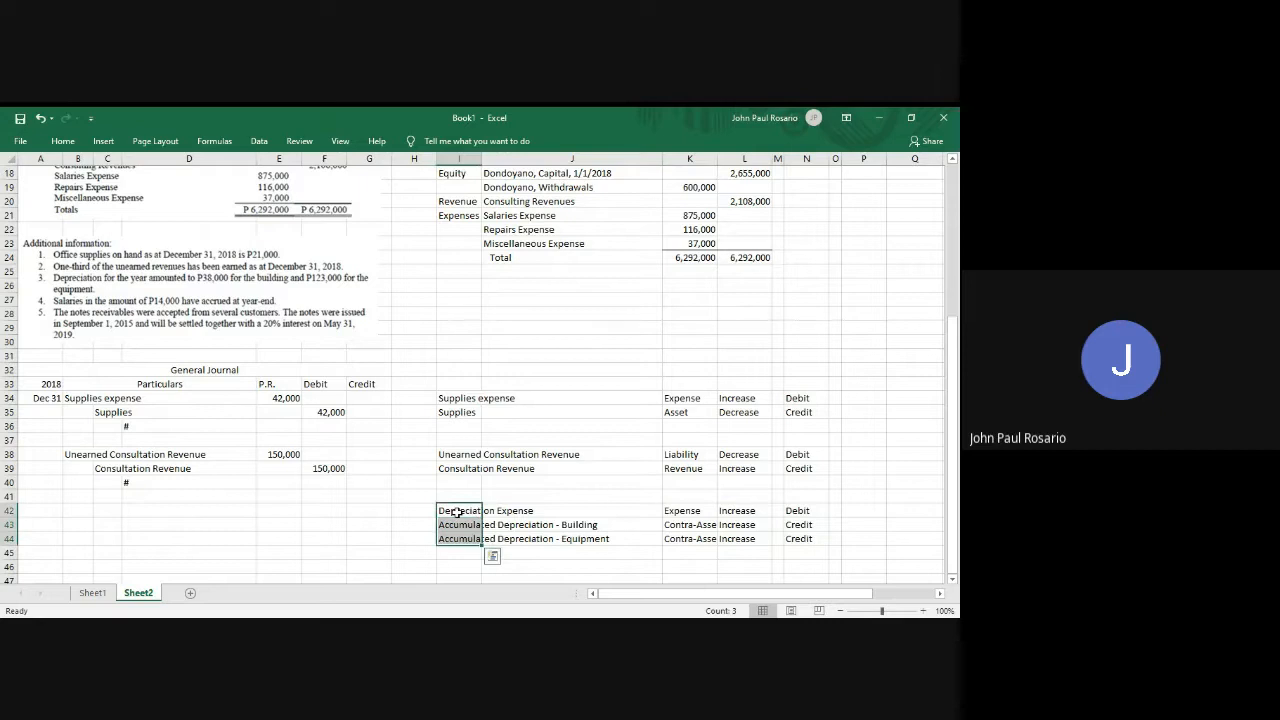
key(ctrl+c)
key(Left)
key(Left)
key(Left)
key(Left)
key(Left)
key(Left)
key(Left)
key(ctrl+v)
Move the two accumulated depreciation accounts from B43:B44 to C43:C44 as indented credit lines.
key(Down)
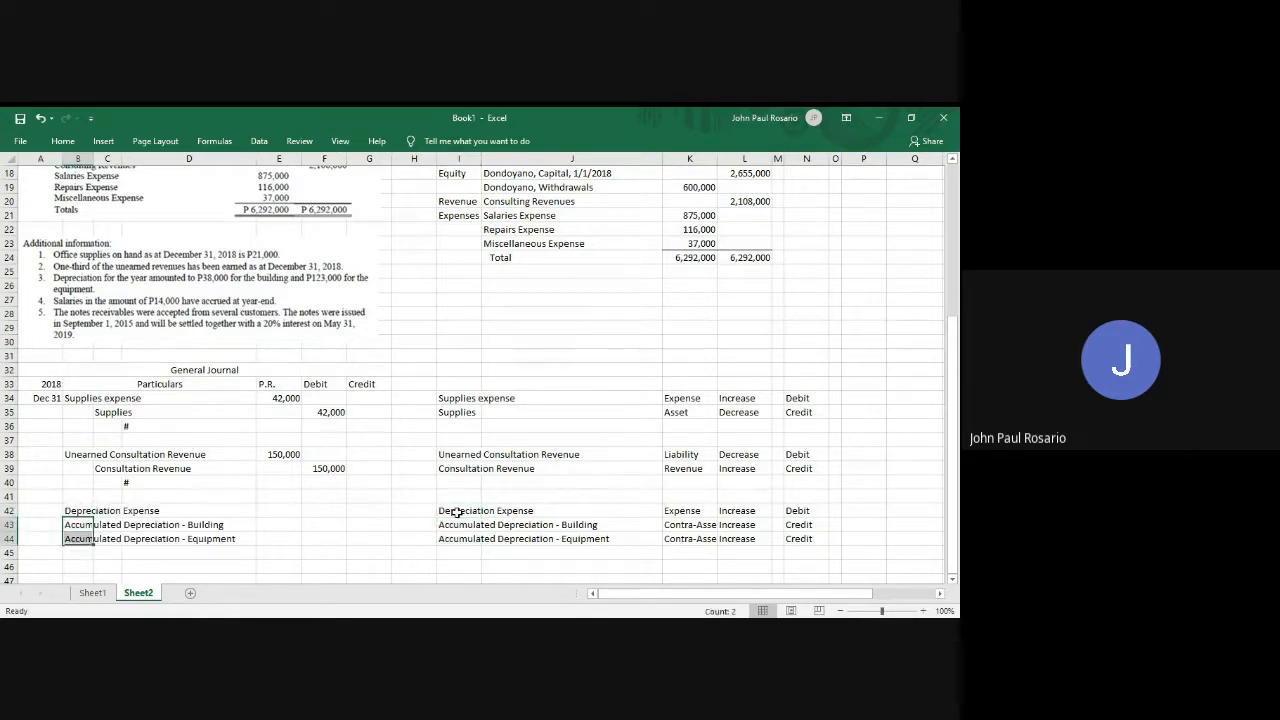
key(shift+Down)
key(ctrl+x)
key(Right)
key(ctrl+v)
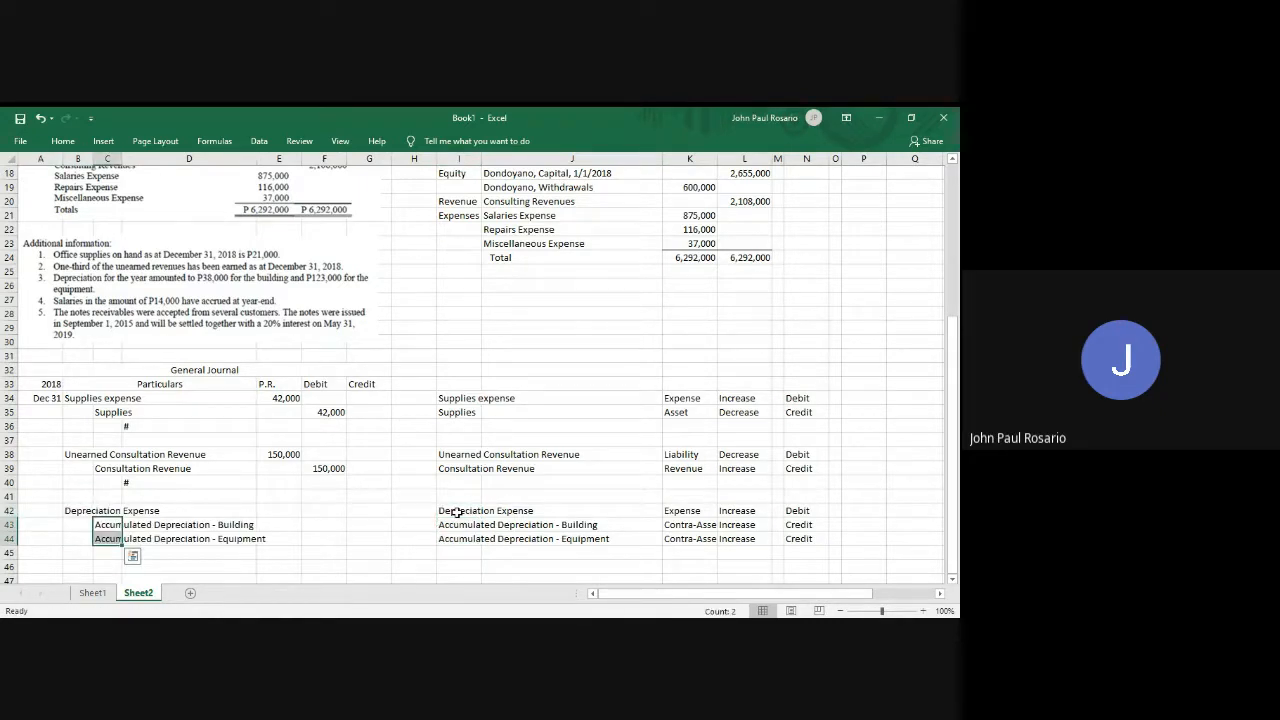
Widen column D so the Accumulated Depreciation - Equipment name fits within the Particulars area.
scroll(435, 555, down, 1)
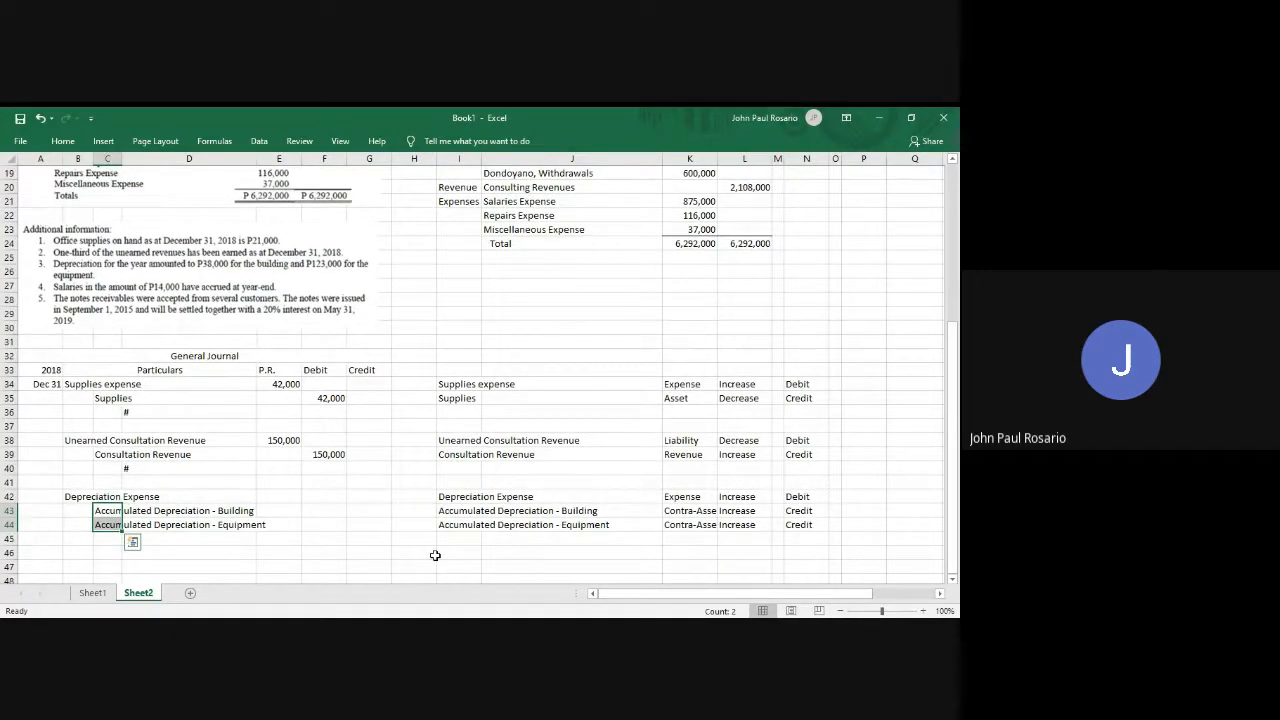
key(Right)
key(Right)
key(Right)
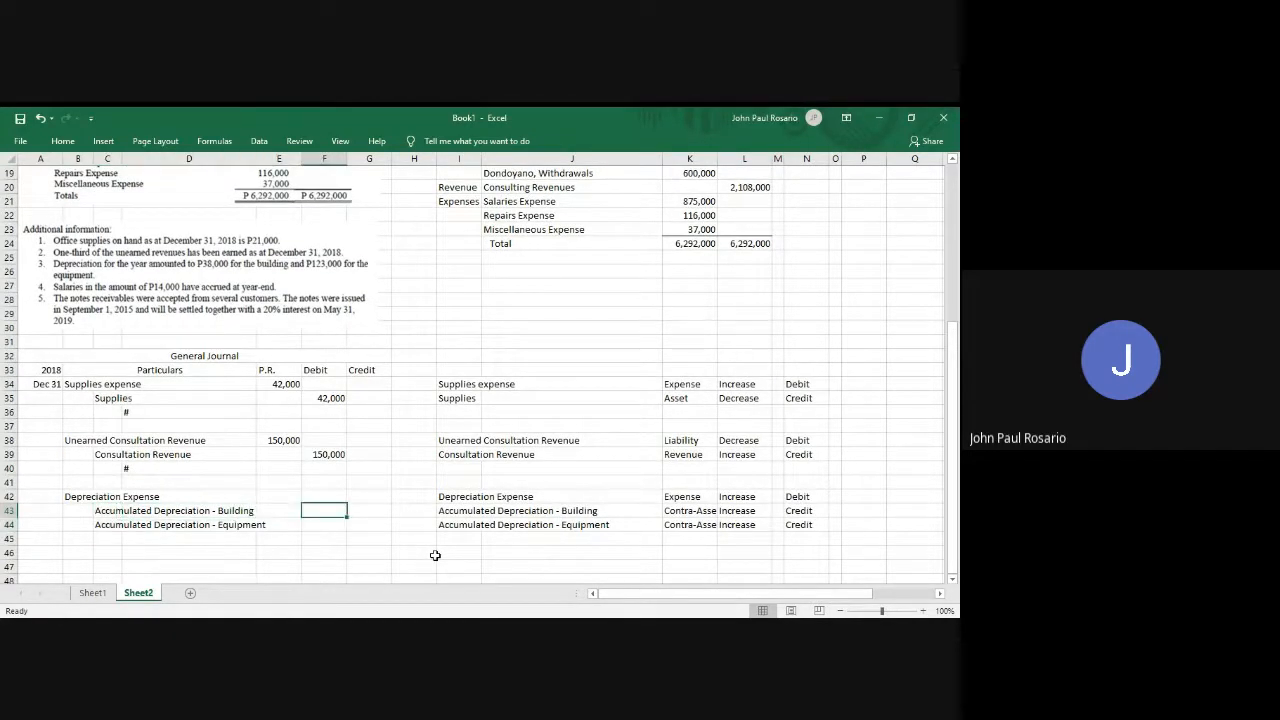
drag(256, 161, 275, 162)
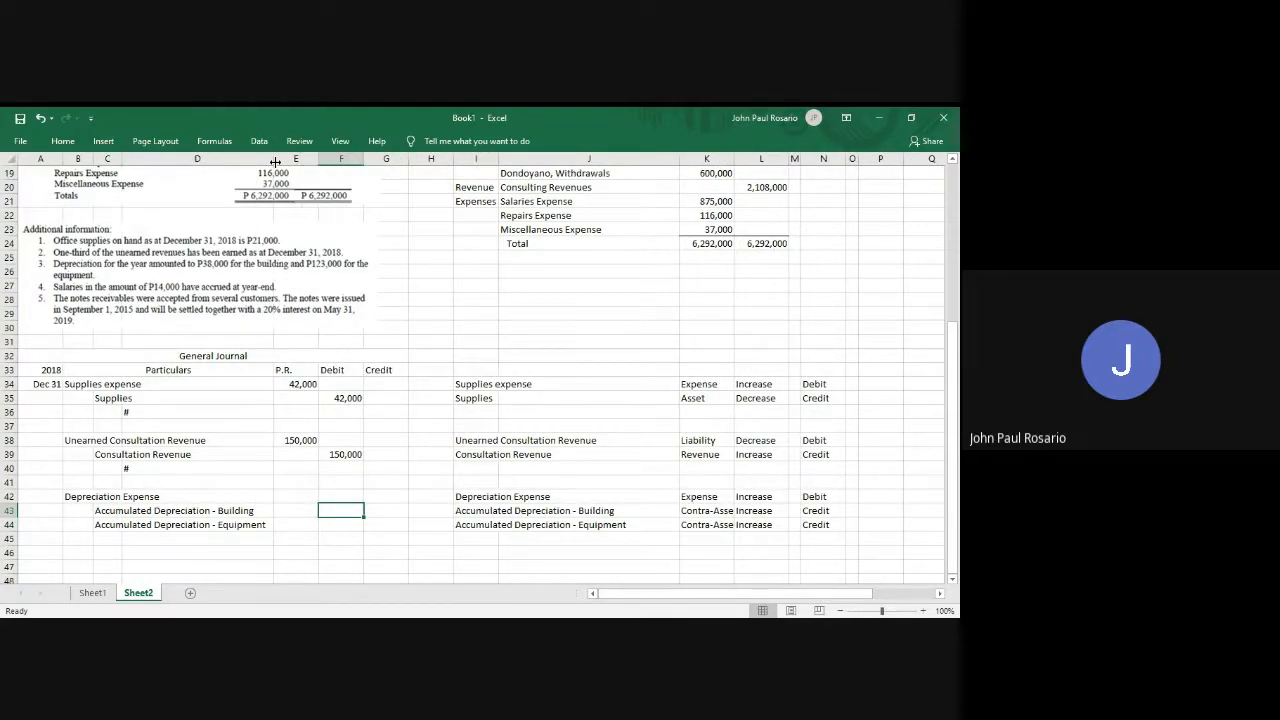
Enter the credits of 38,000 for building depreciation in F43 and 123,000 for equipment depreciation in F44.
text(38,000)
key(Return)
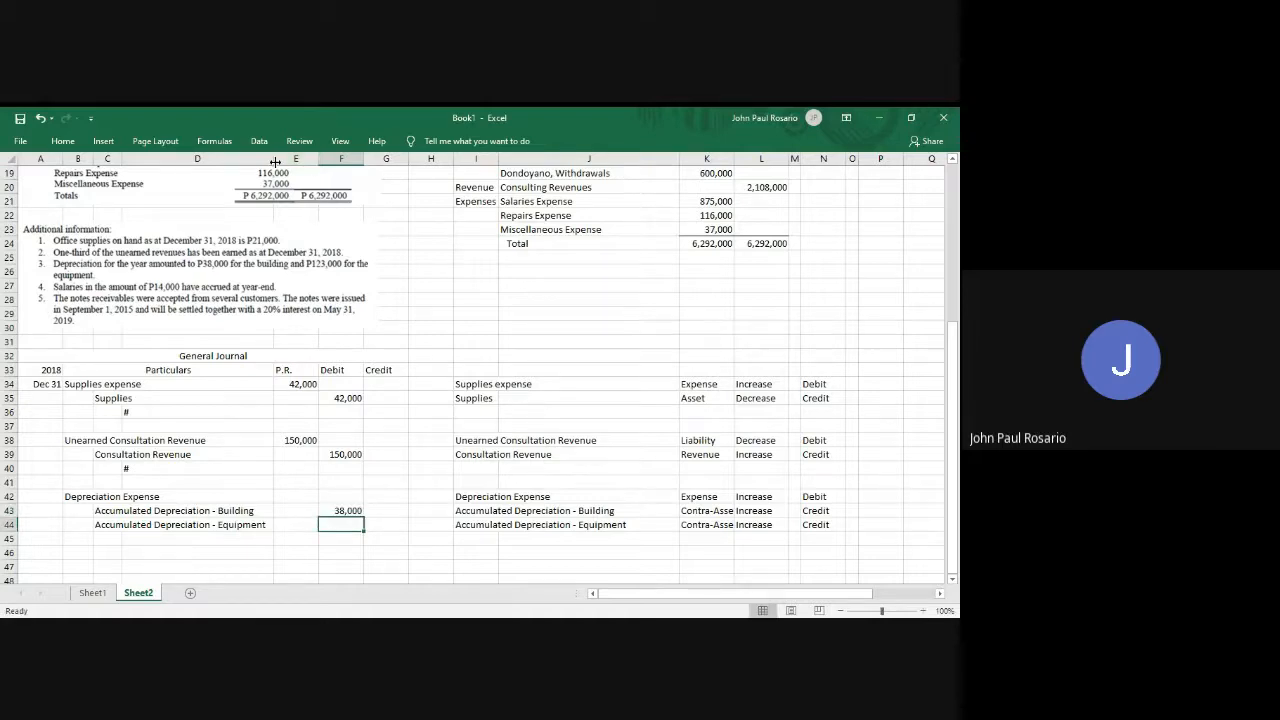
text(123,000)
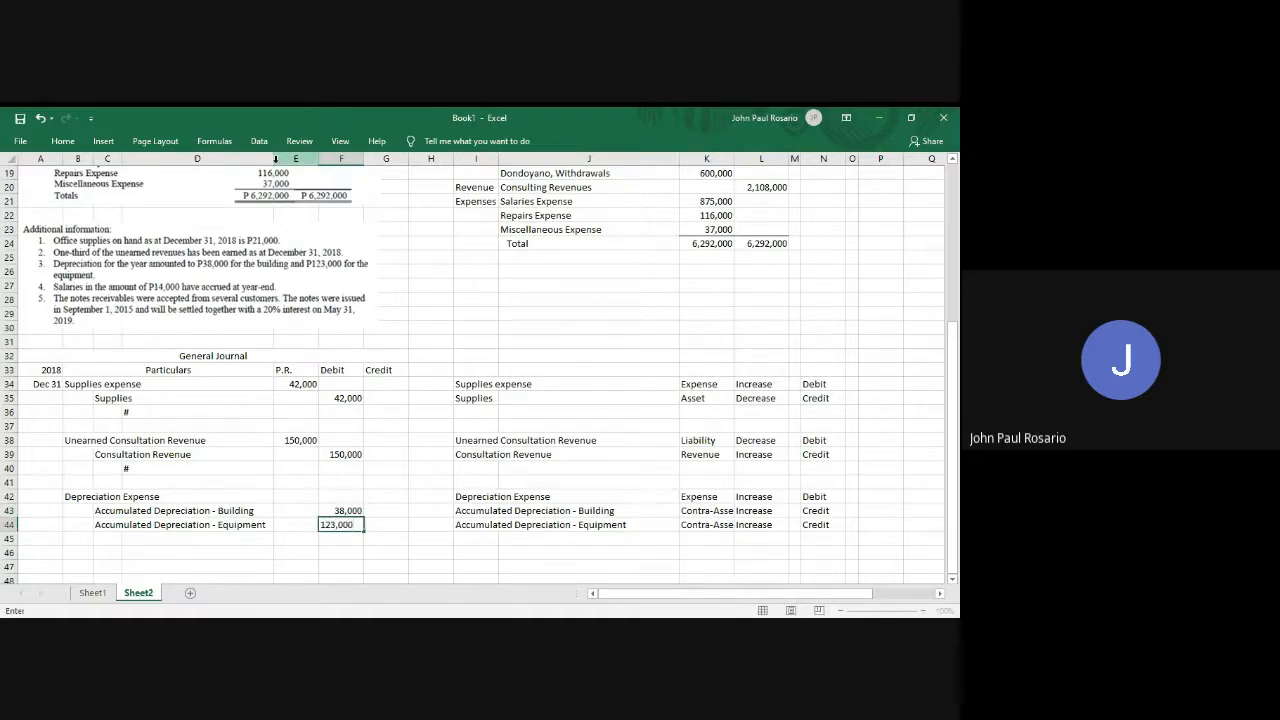
key(Return)
Compute the Depreciation Expense debit in E42 with the formula =F43+F44.
key(Left)
key(Up)
key(Up)
key(Up)
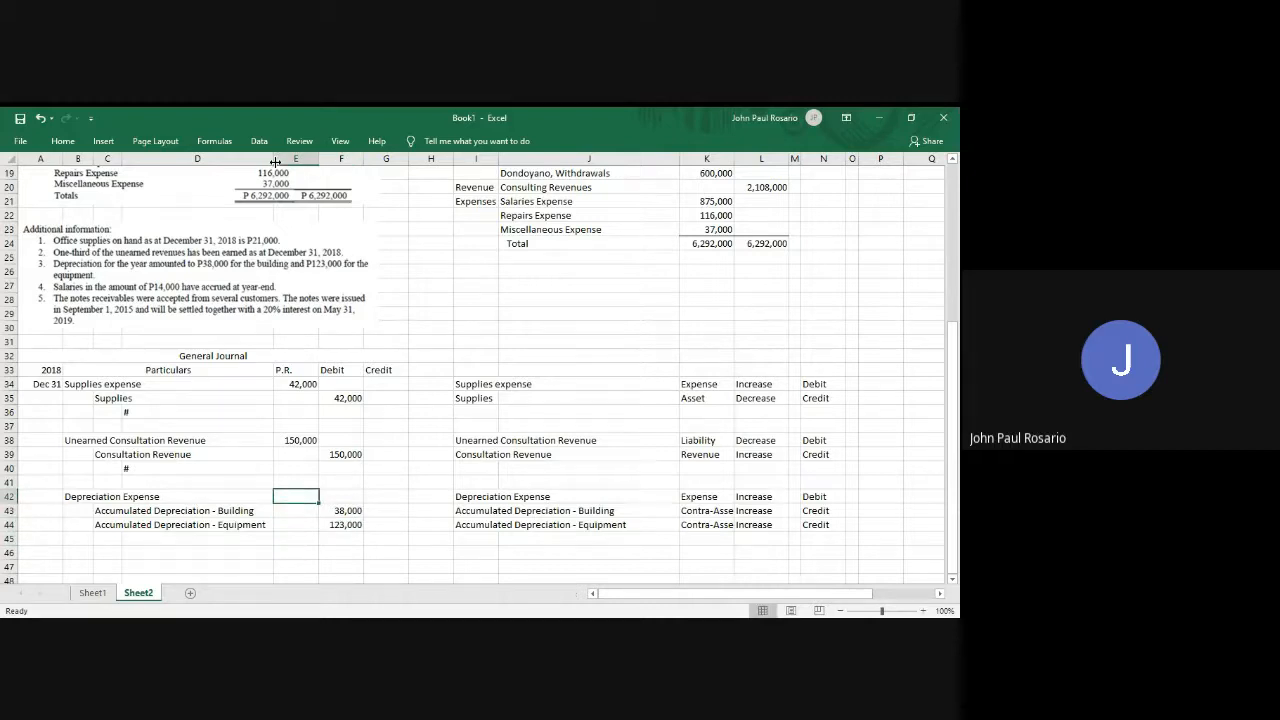
text(=)
key(Right)
key(Down)
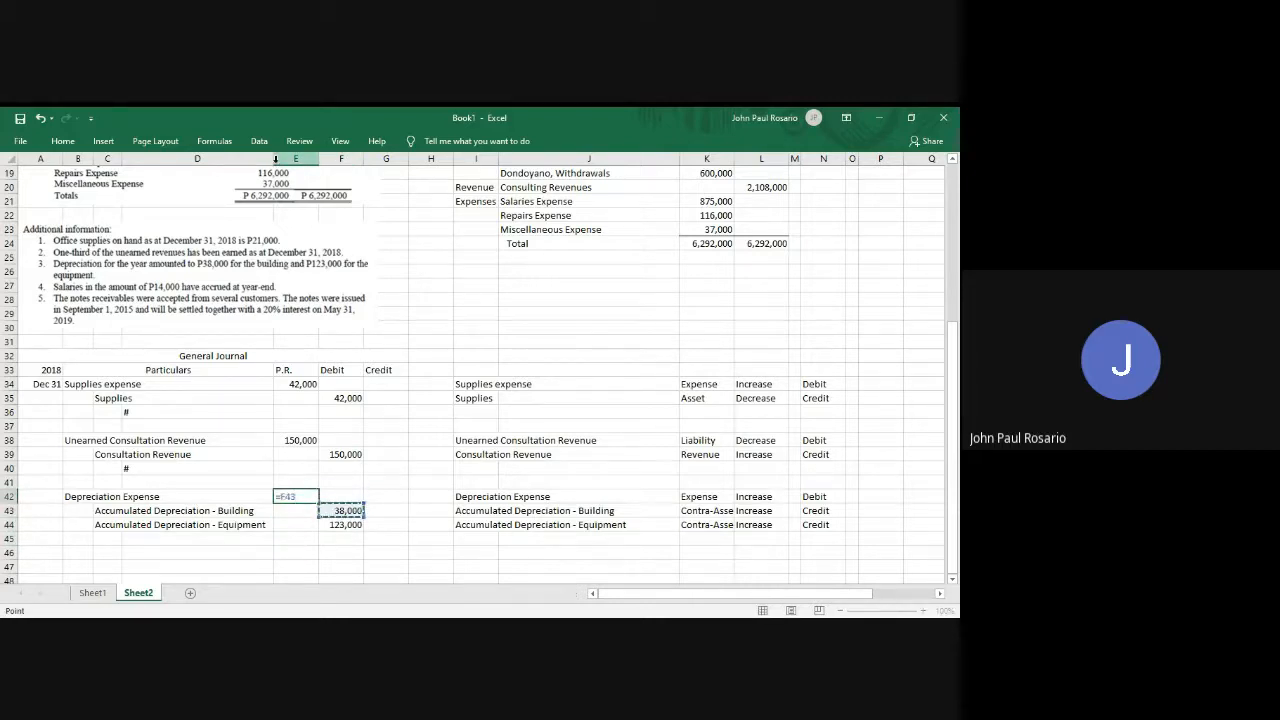
text(+)
key(Right)
key(Down)
key(Down)
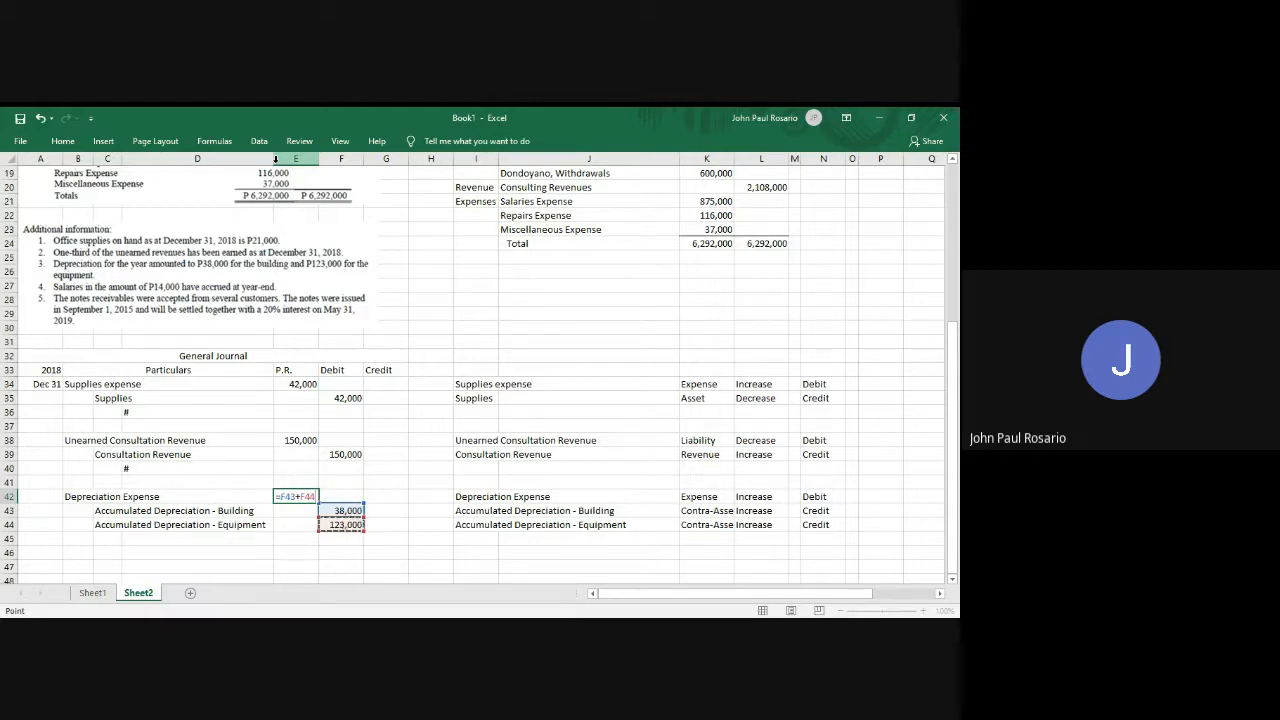
key(ctrl+Return)
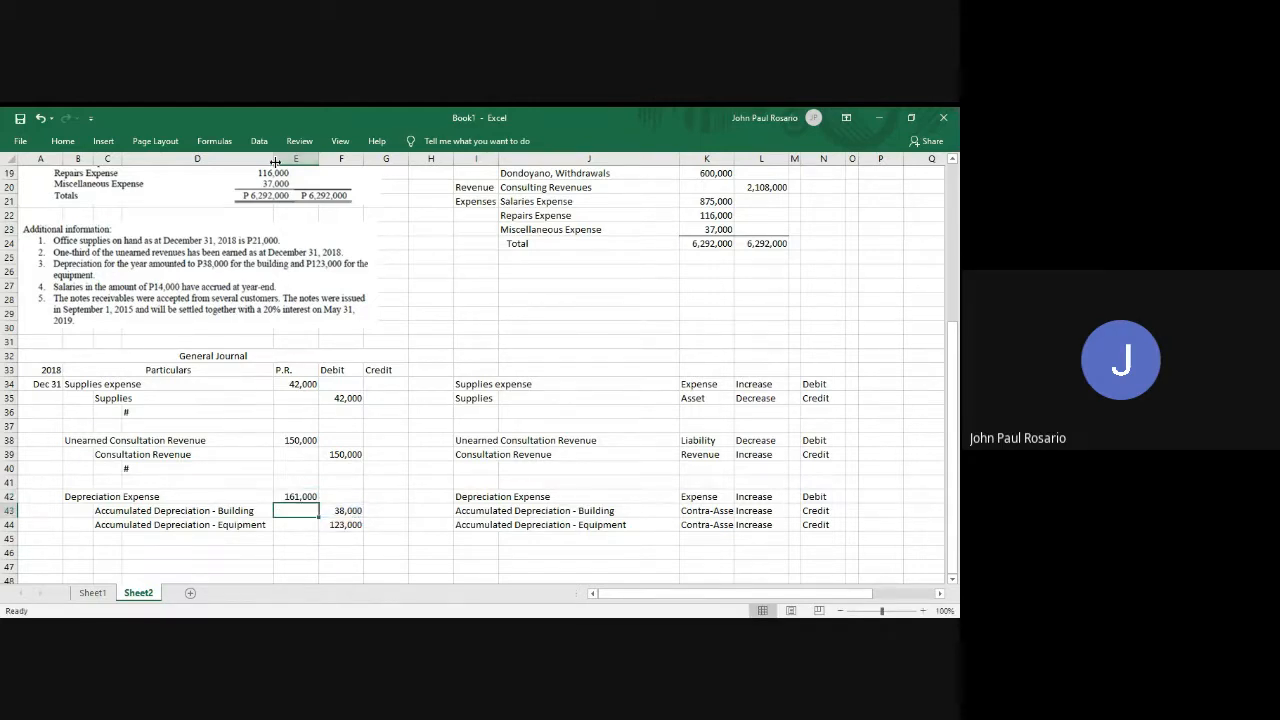
key(Down)
key(Down)
key(Down)
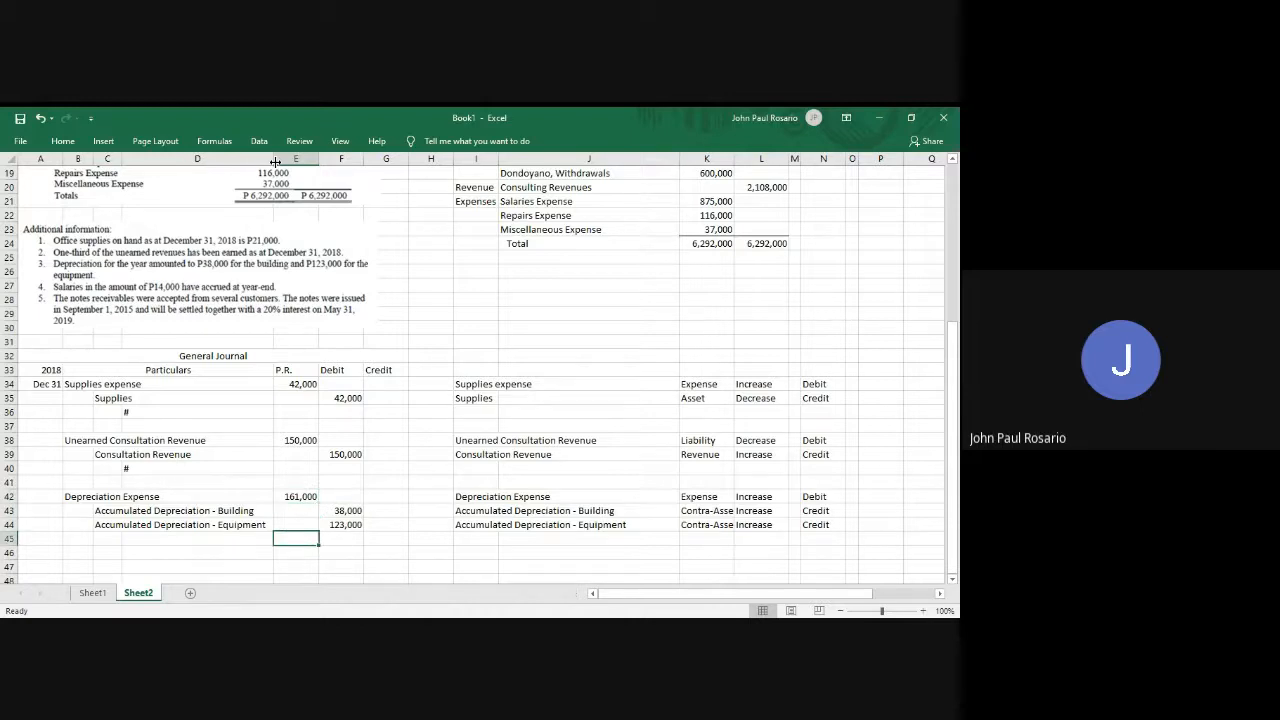
key(Down)
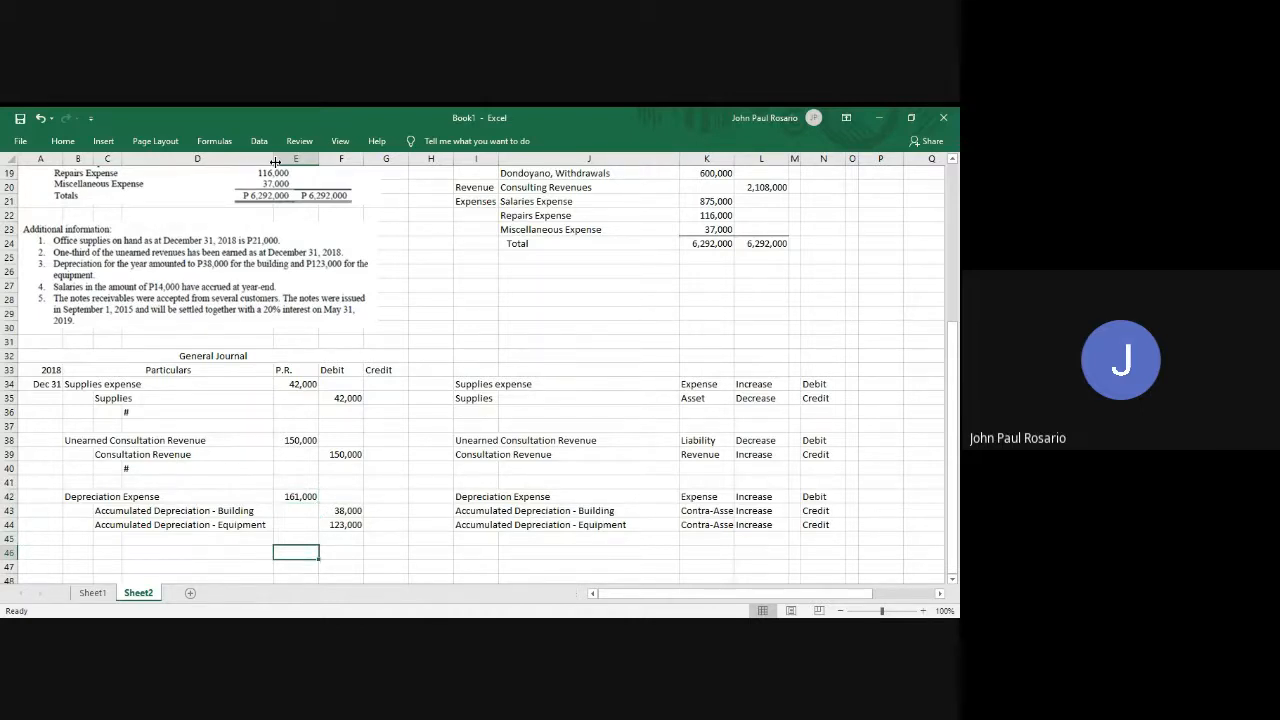
key(Down)
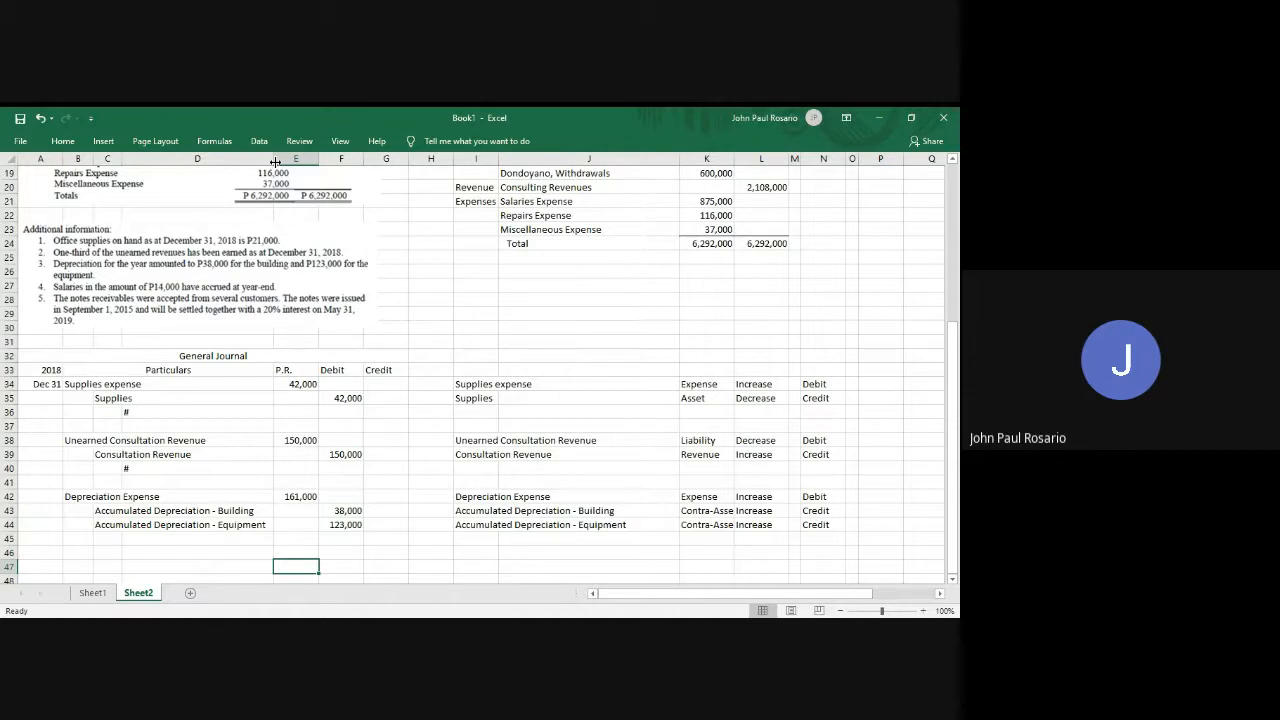
Enter the account names Salaries Expense in I47 and Salaries Payable in I48 for the accrued salaries analysis.
key(Right)
key(Right)
key(Right)
key(Right)
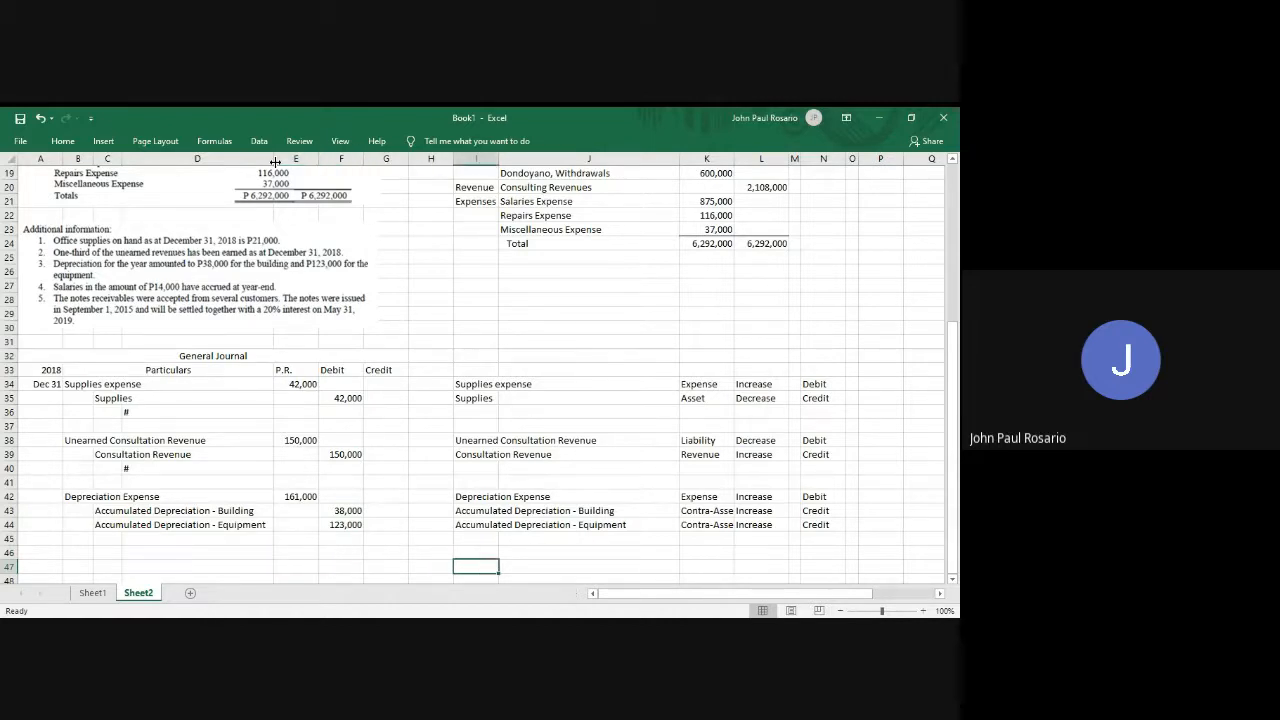
text(S)
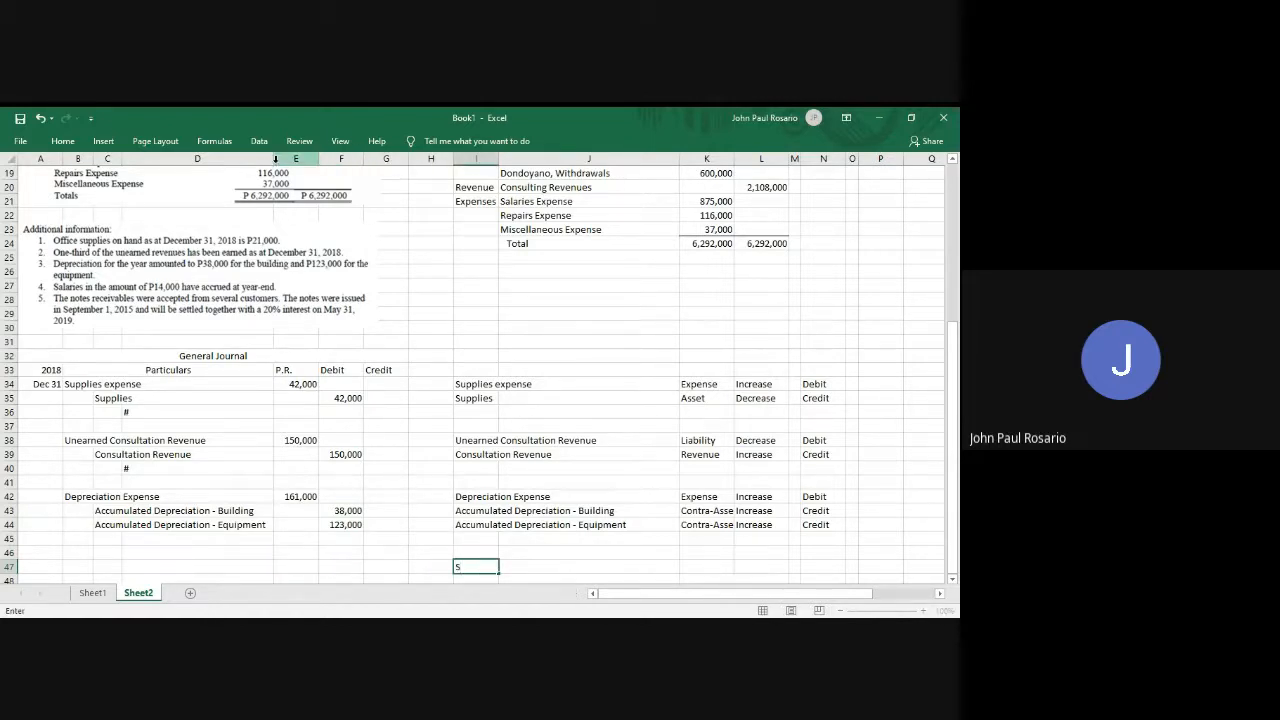
text(alaries Expense)
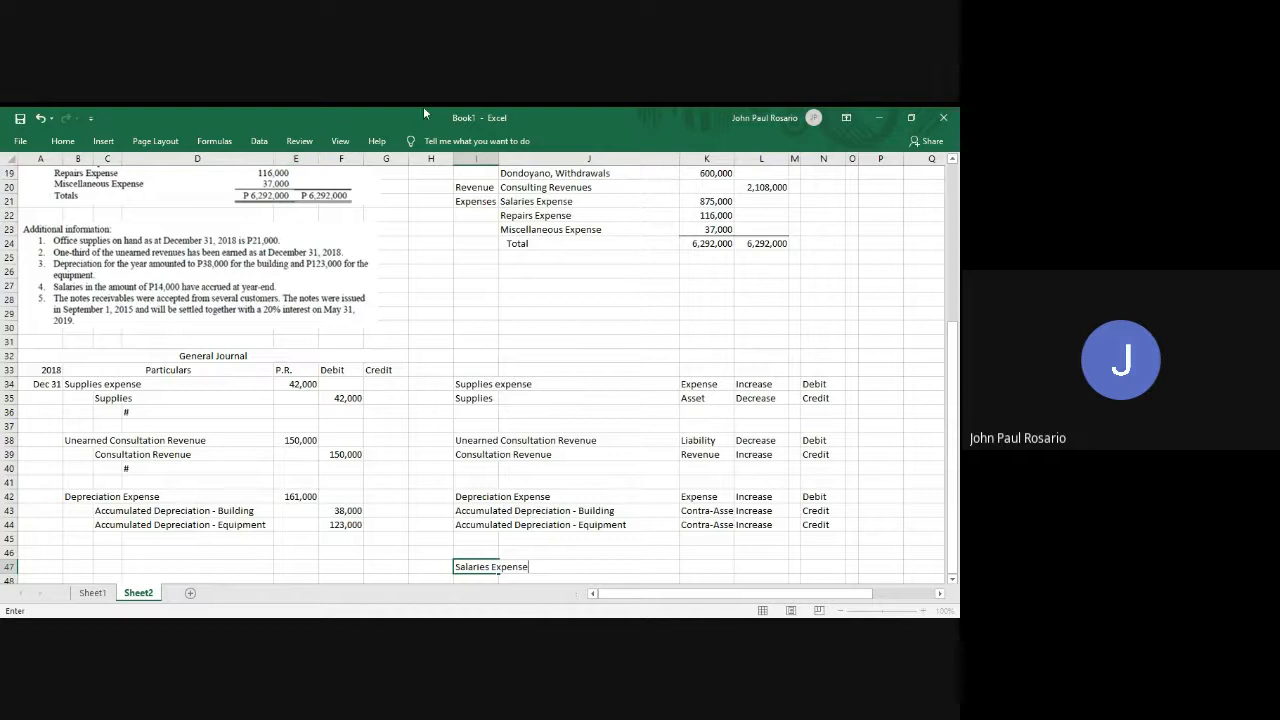
key(Return)
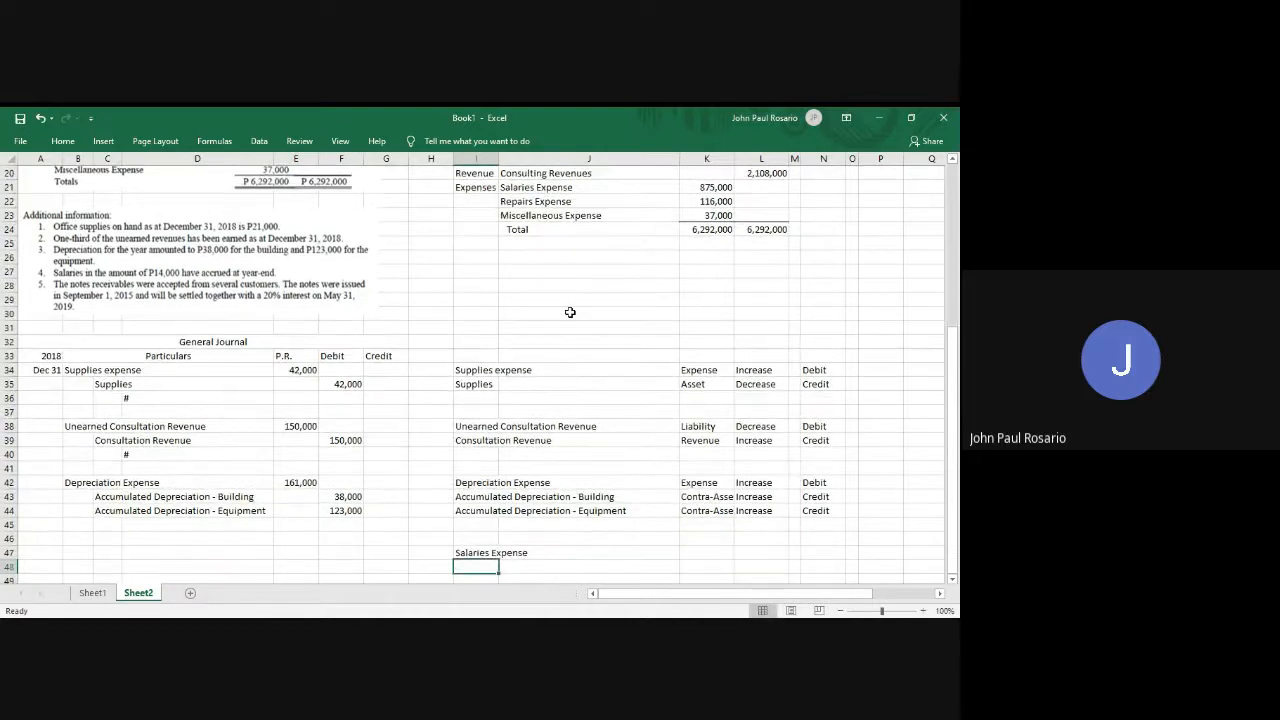
text(Salaries P)
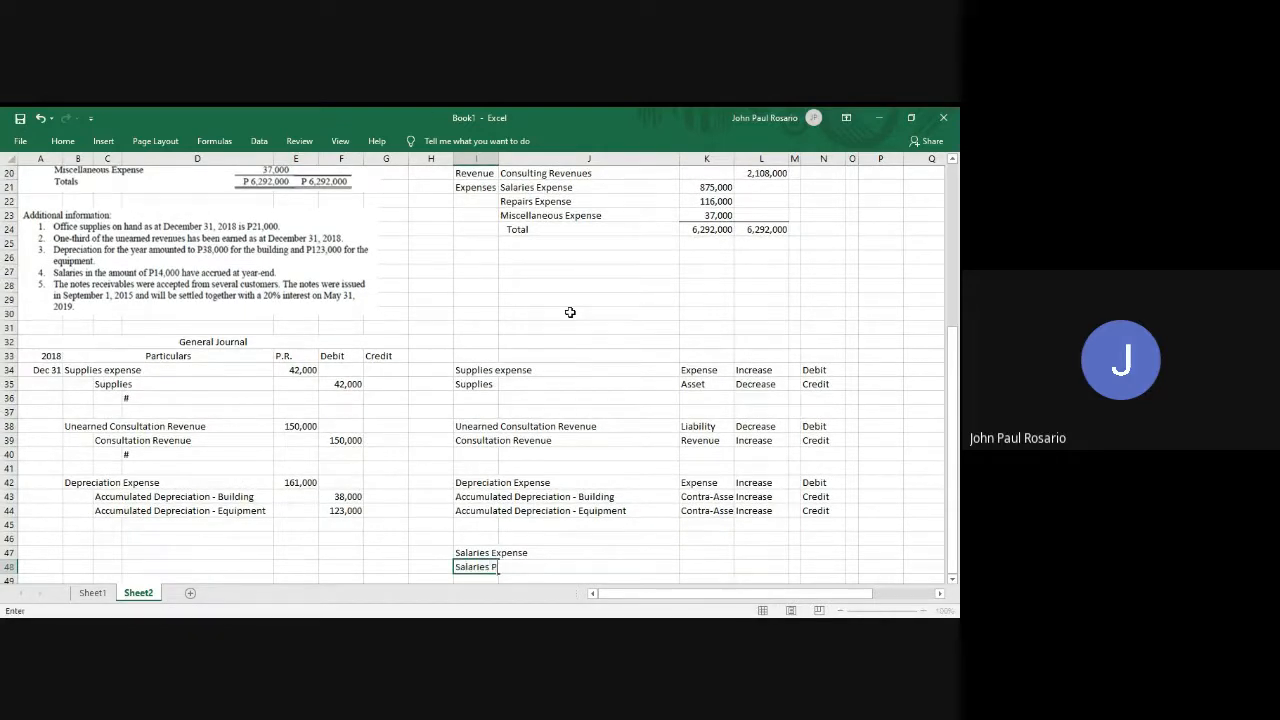
text(ayable)
key(Return)
Classify Salaries Expense as Expense in K47 and Salaries Payable as Liability in K48.
key(Right)
key(Right)
key(Right)
key(Up)
key(Up)
key(Left)
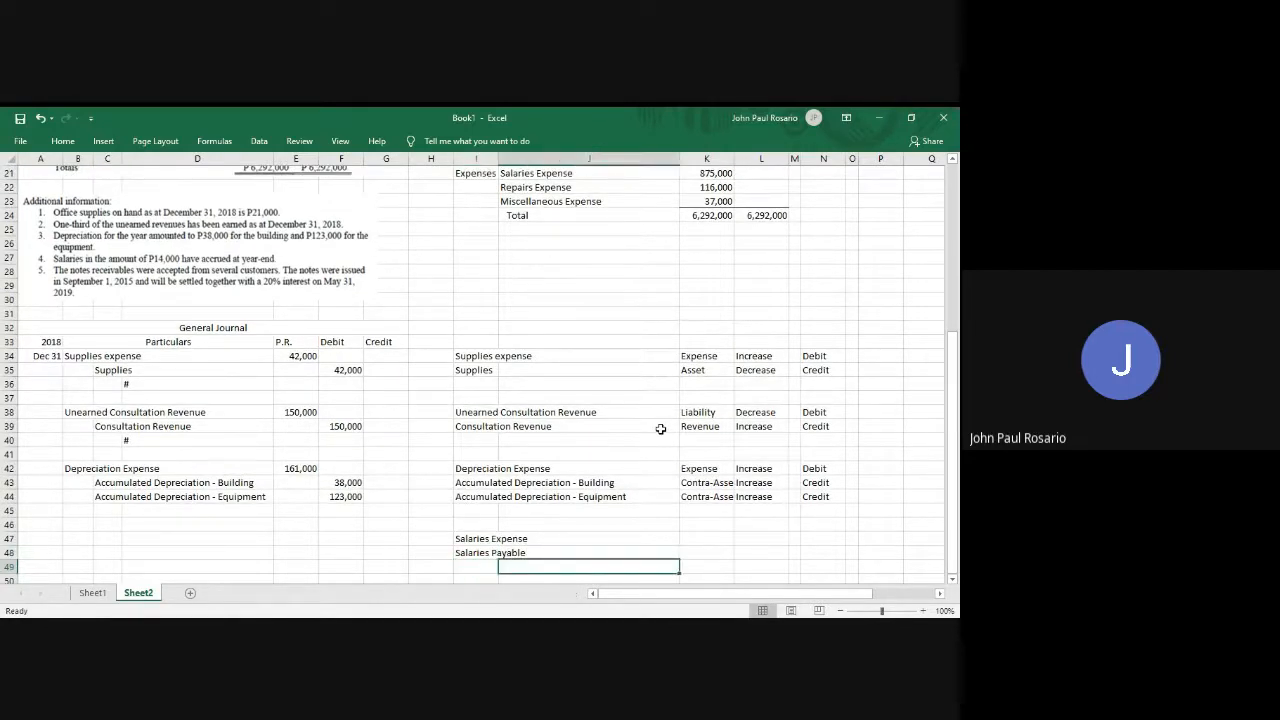
text(Expense)
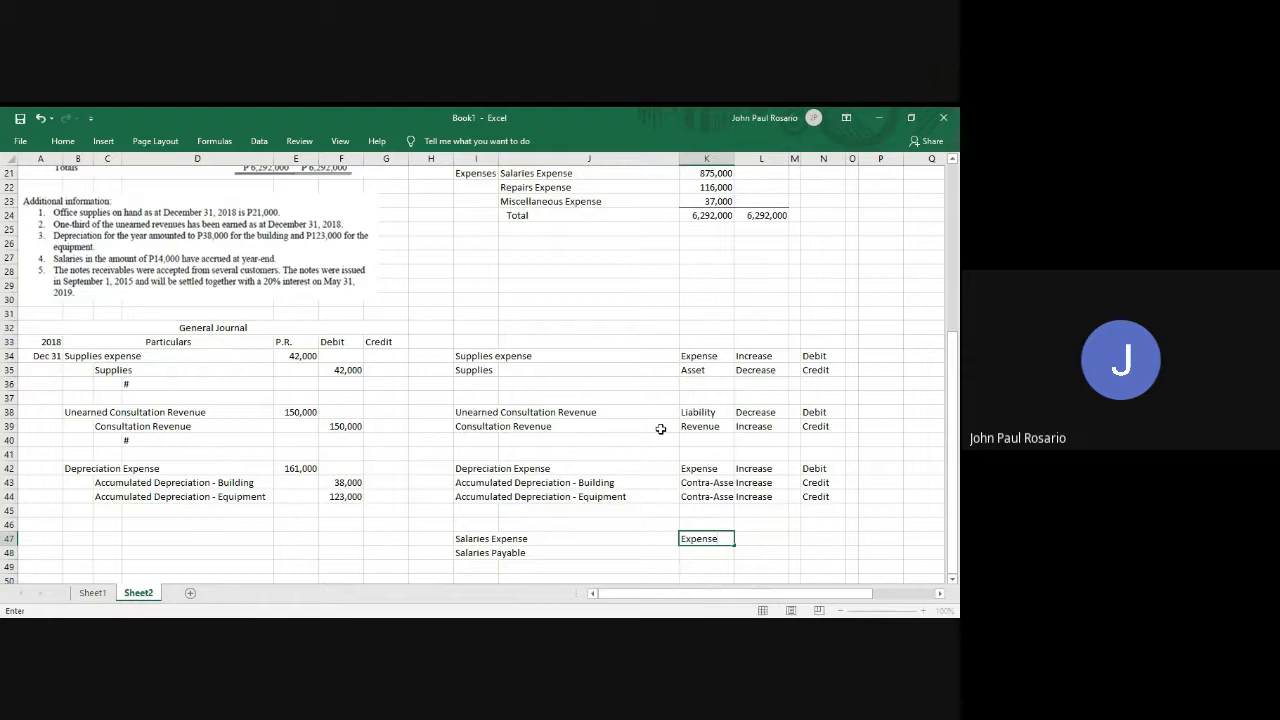
key(Return)
text(Liability)
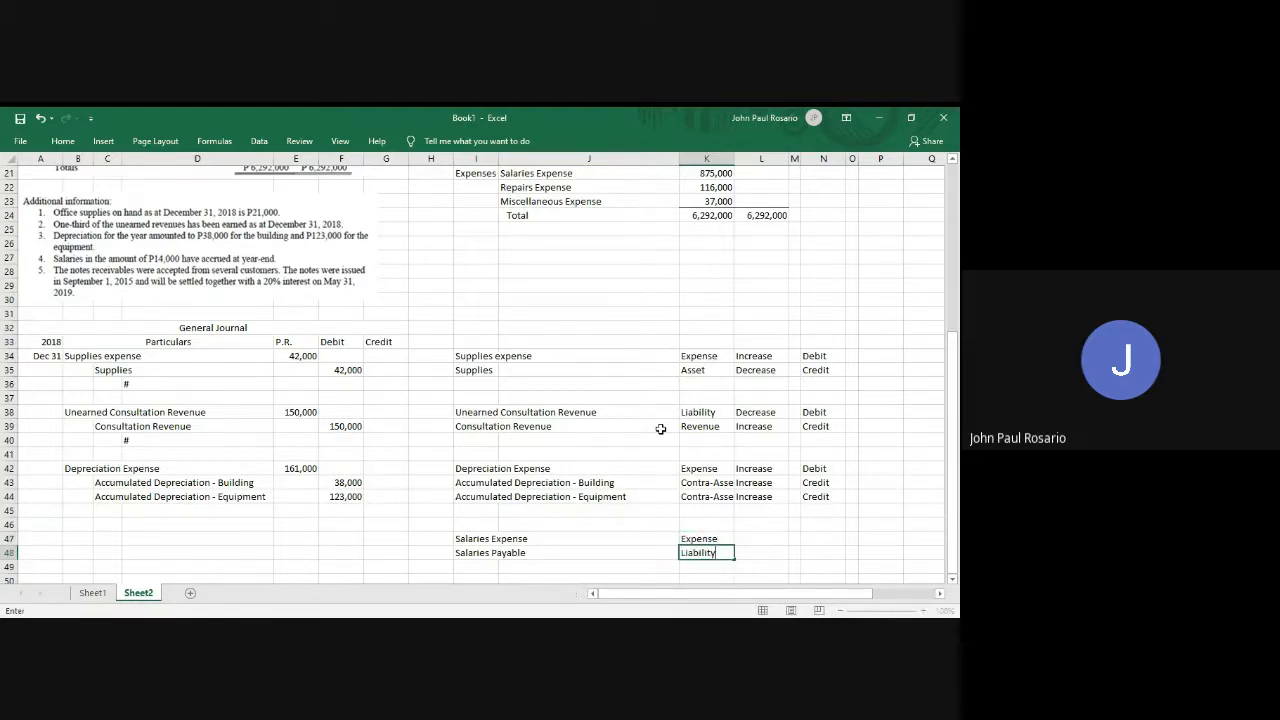
key(Return)
Enter Increase as the effect for both salaries accounts in L47 and L48.
key(Right)
key(Up)
key(Up)
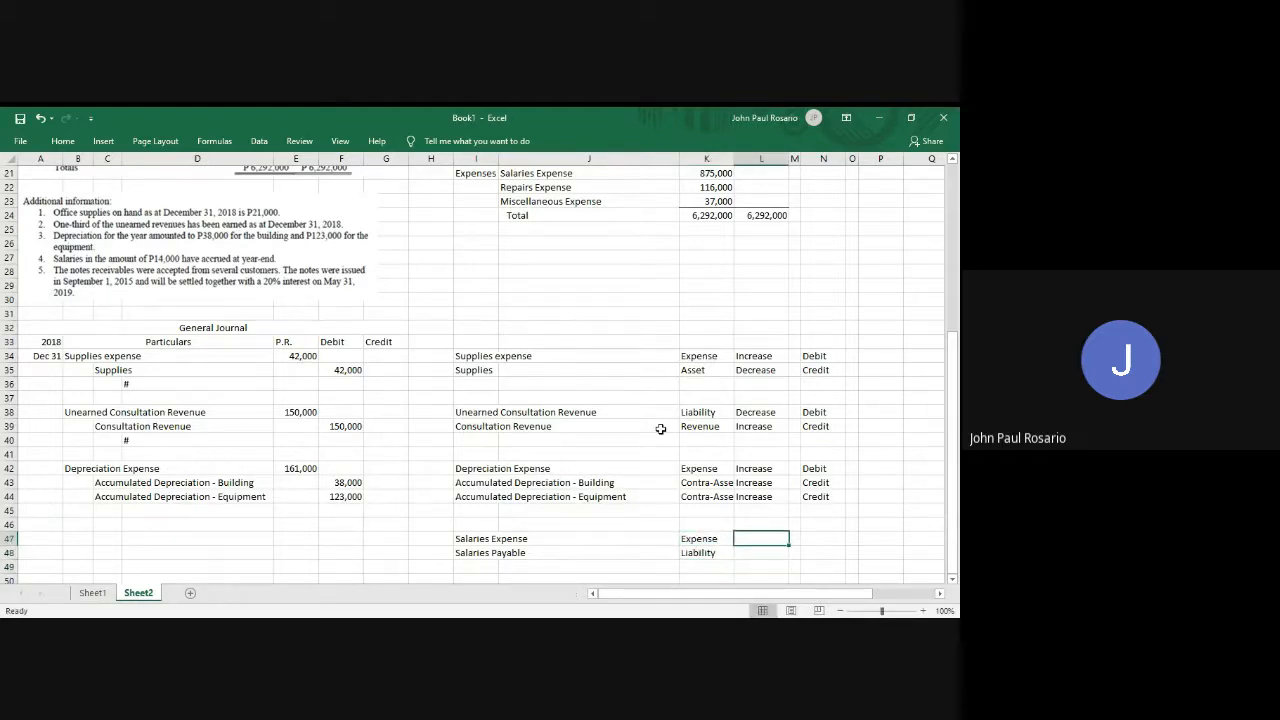
text(Increase)
key(Return)
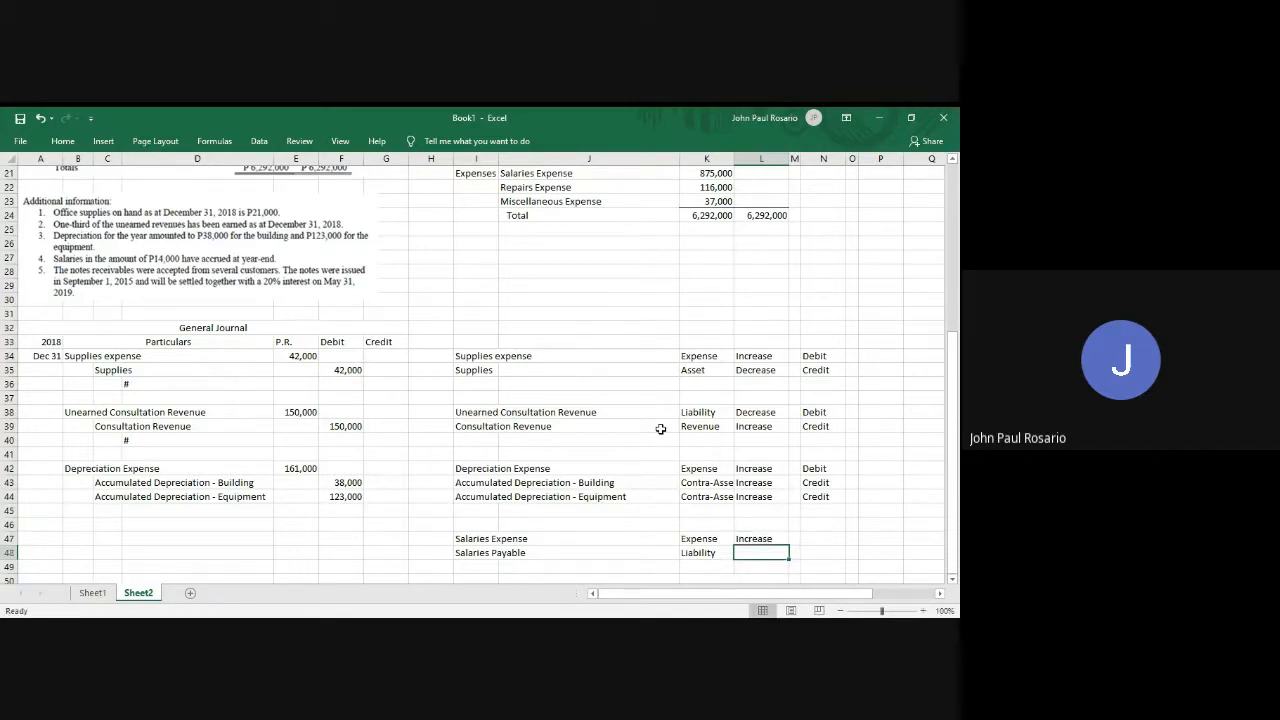
text(Increase)
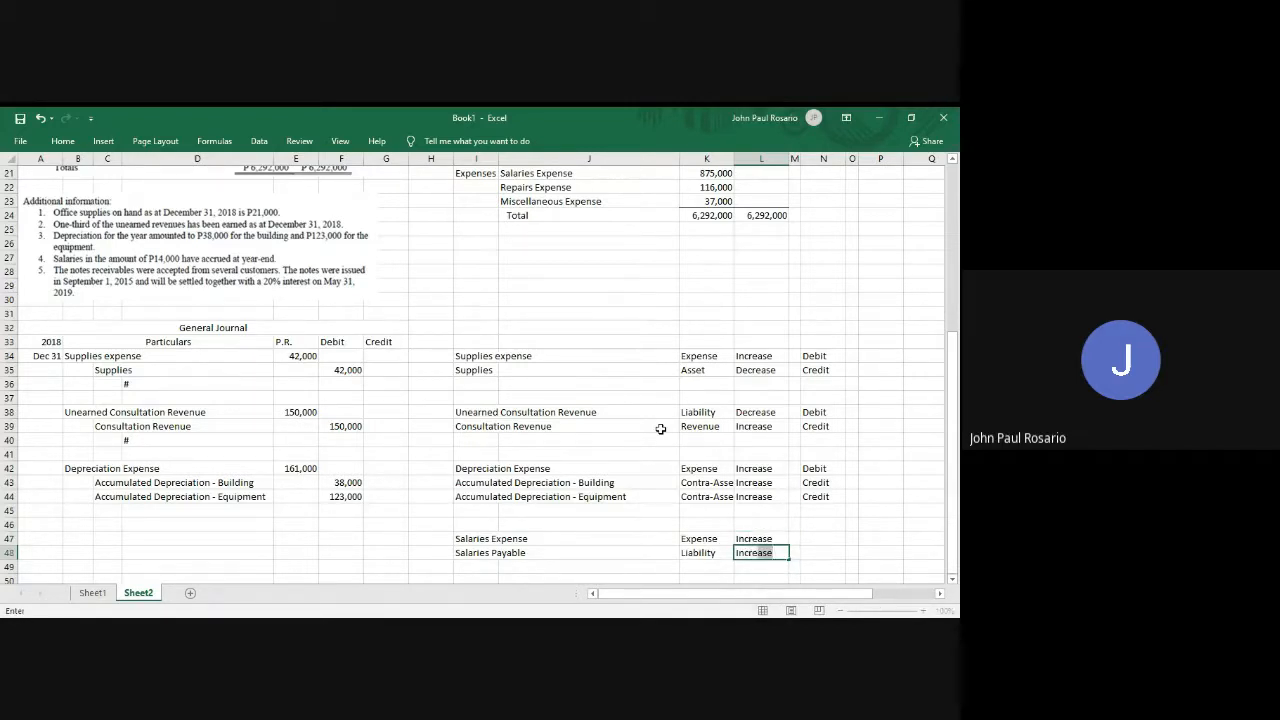
key(Return)
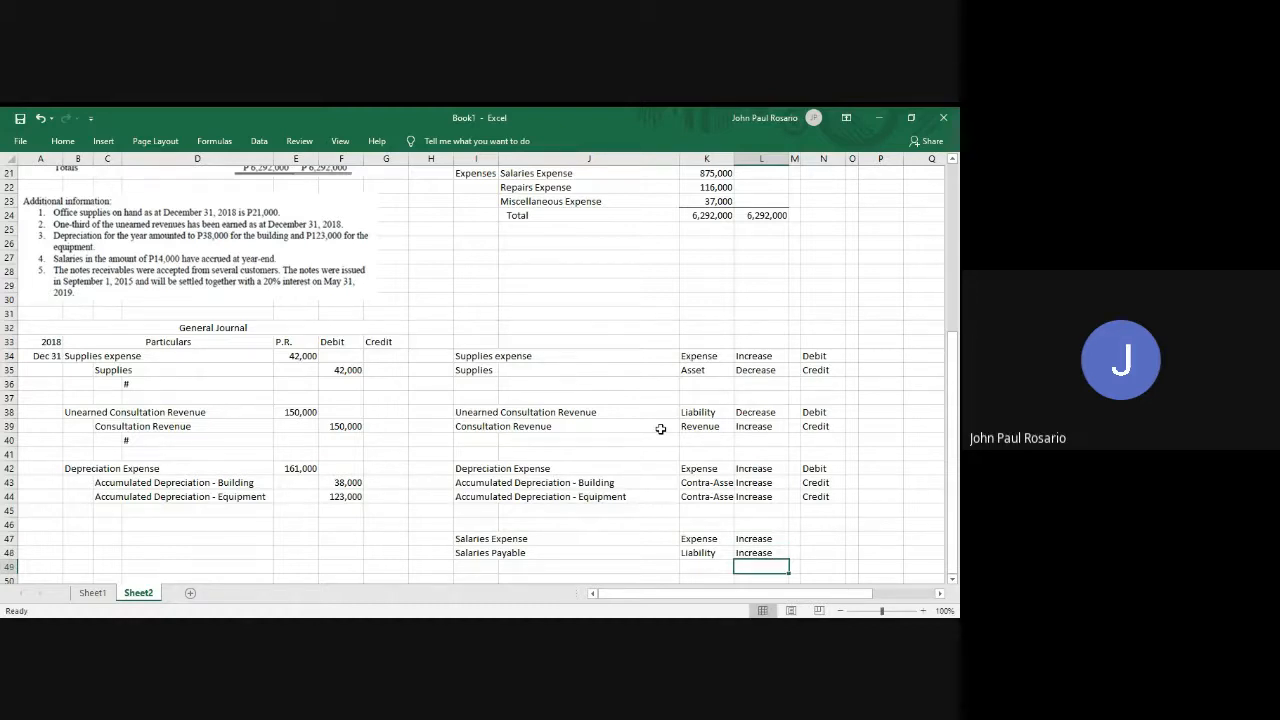
Enter Debit in N47 for Salaries Expense and Credit in N48 for Salaries Payable.
key(Right)
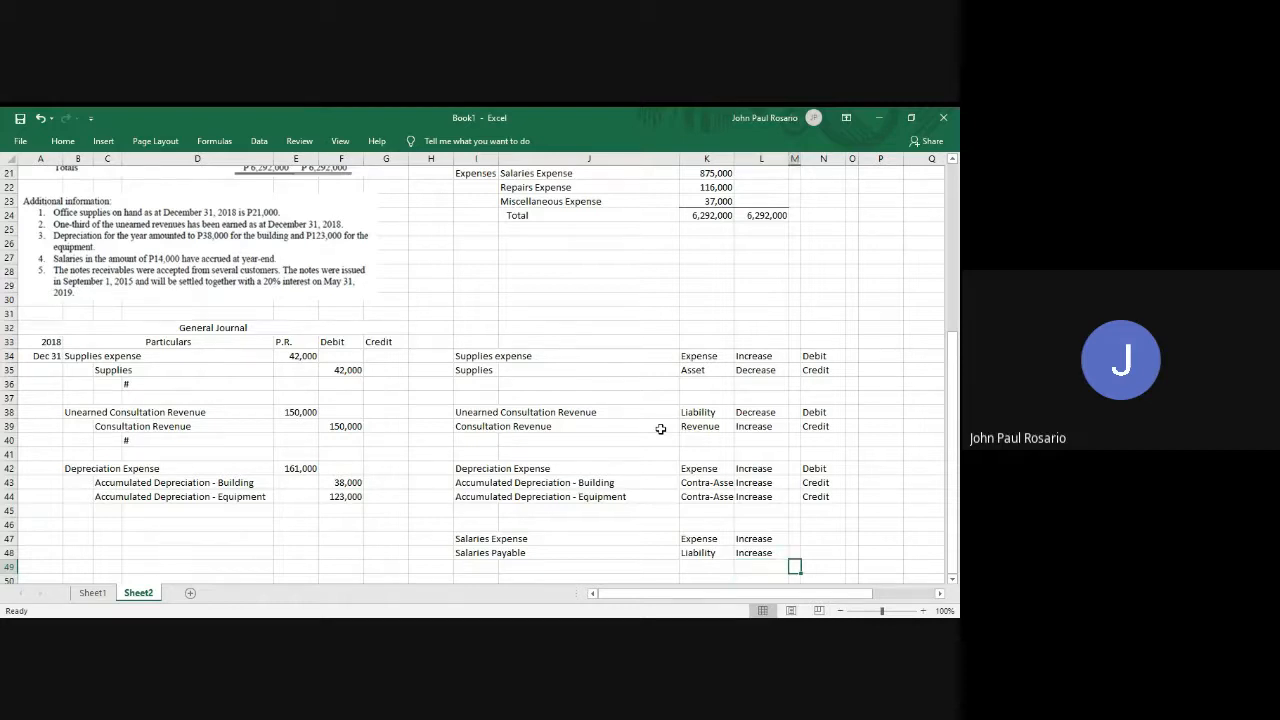
key(Right)
key(Up)
key(Up)
text(Debit)
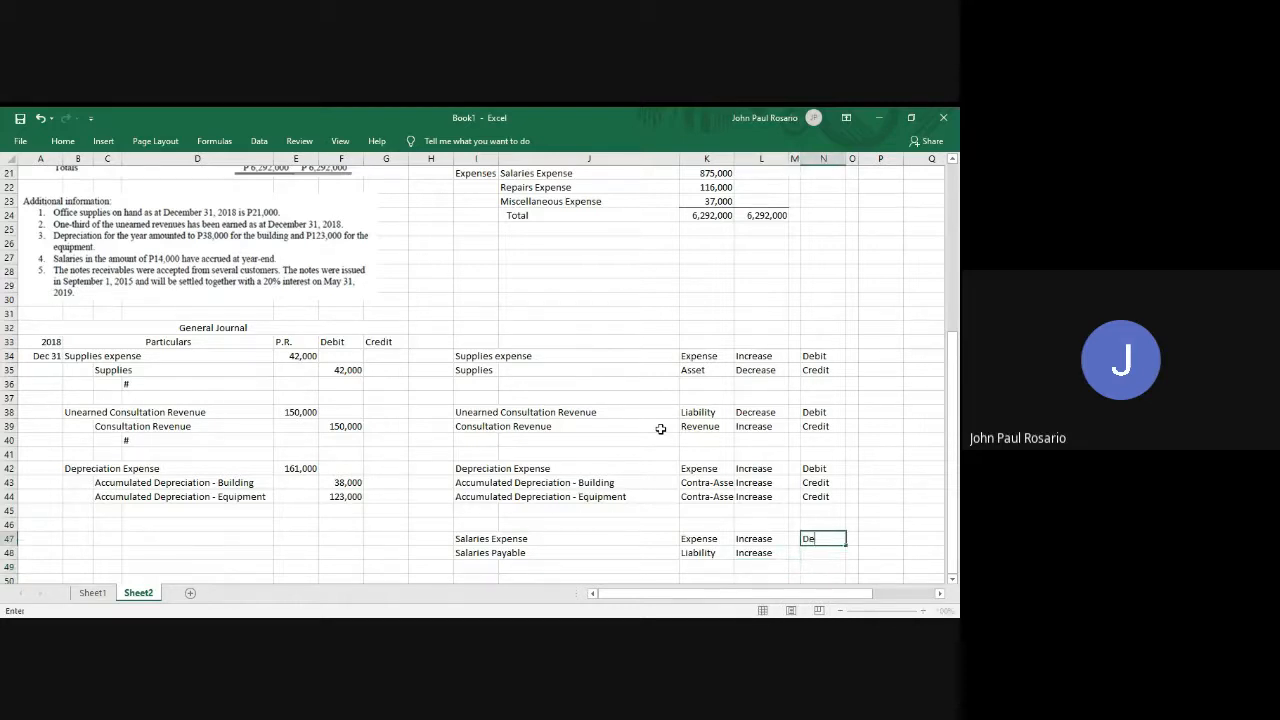
key(Return)
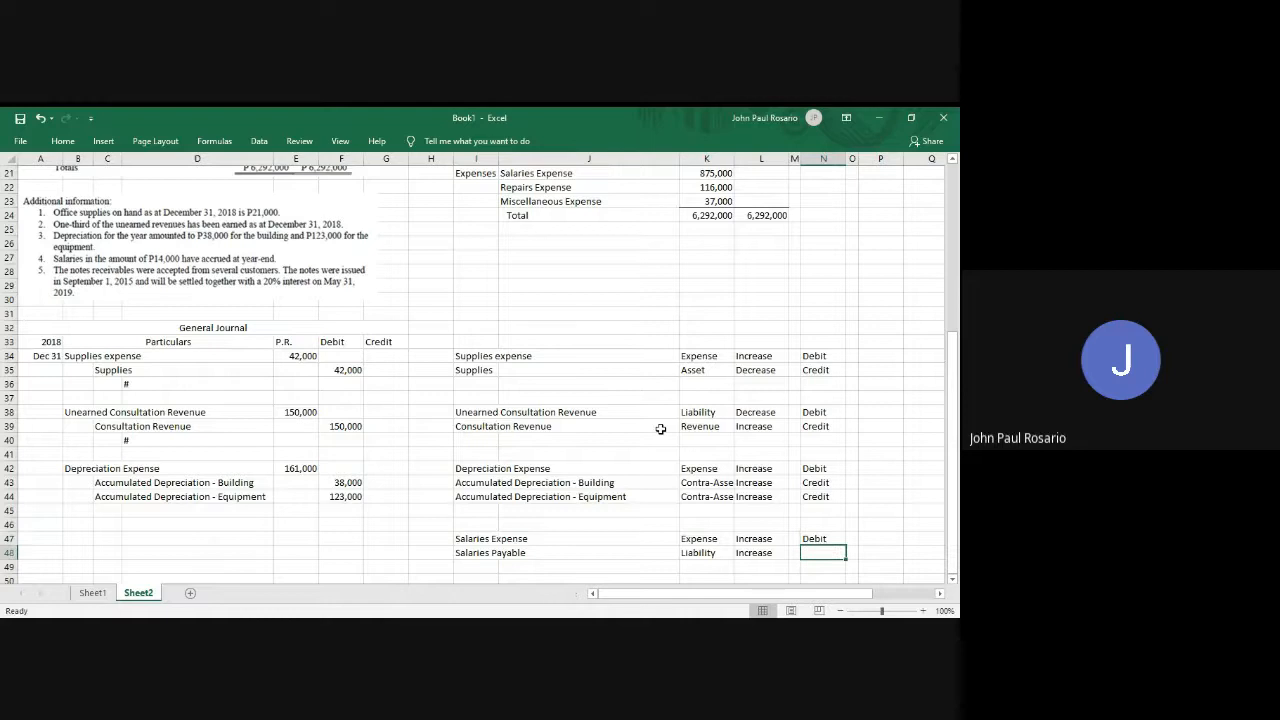
text(Credit)
key(Return)
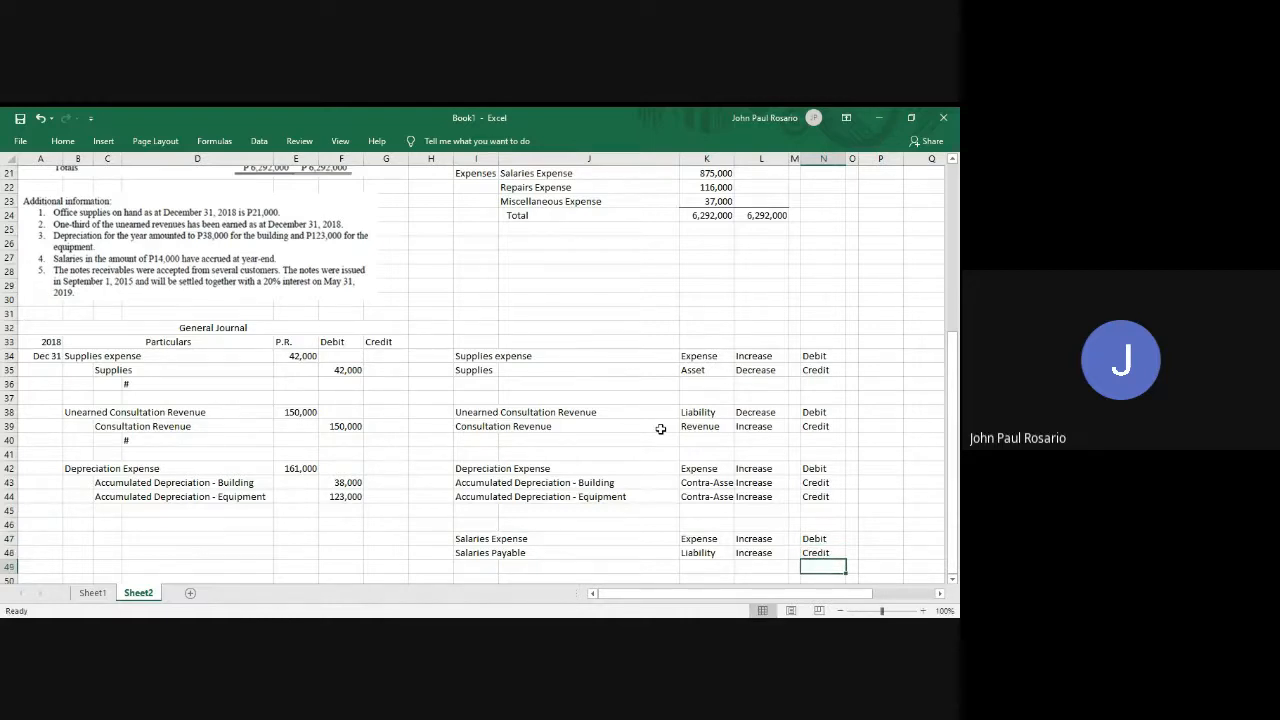
Copy the two salaries account names from I47:I48 into the General Journal at B47:B48.
key(Up)
key(Up)
key(Left)
key(Left)
key(Left)
key(Left)
key(Left)
key(shift+Down)
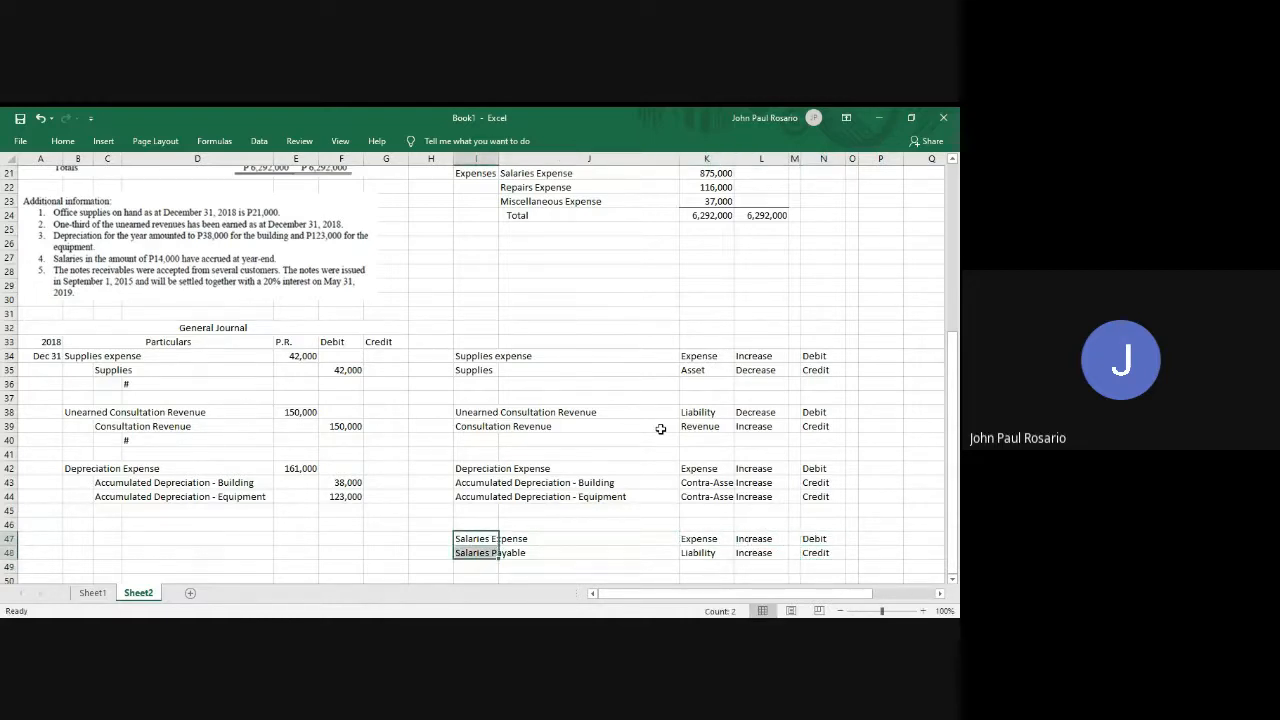
key(ctrl+c)
key(Left)
key(Left)
key(Left)
key(Left)
key(Left)
key(Left)
key(Left)
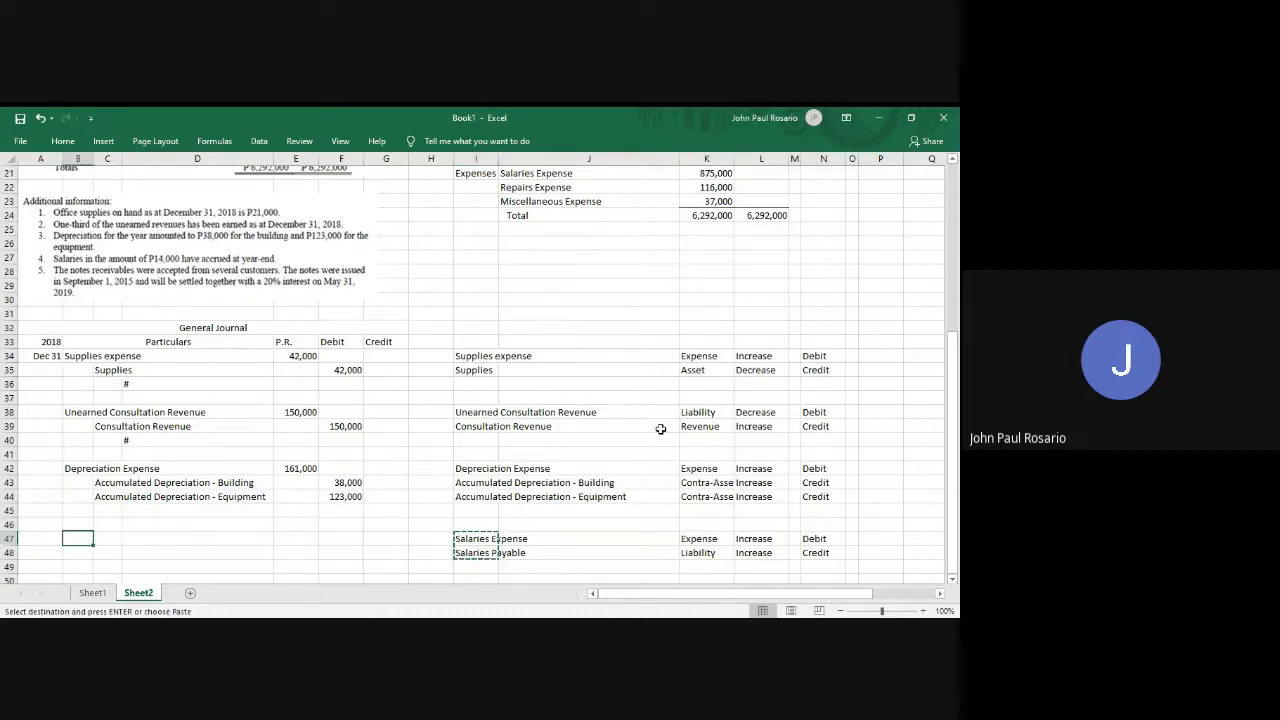
key(Return)
Move Salaries Payable from B48 to C48 as the indented credit line.
key(Down)
key(ctrl+x)
key(Right)
key(Return)
Add # markers in D45 and D49 beneath the depreciation and salaries journal entries.
key(Up)
key(Up)
key(Up)
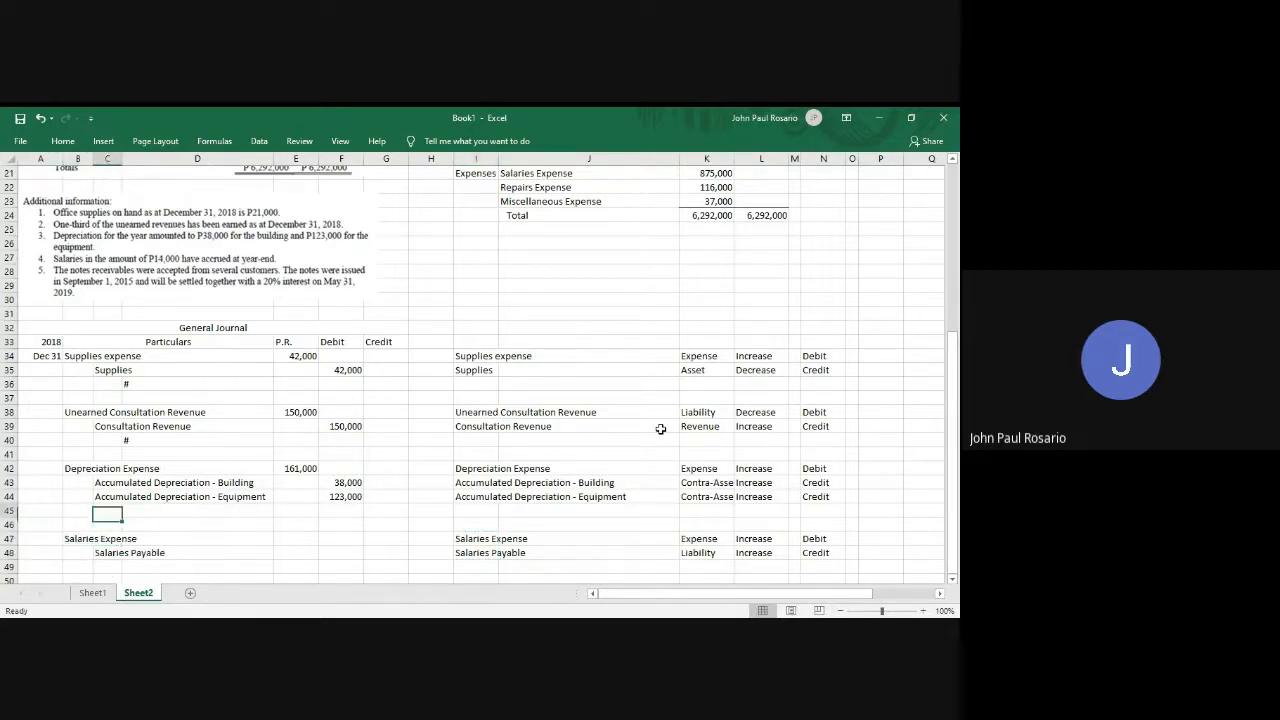
text(#)
key(Right)
key(Down)
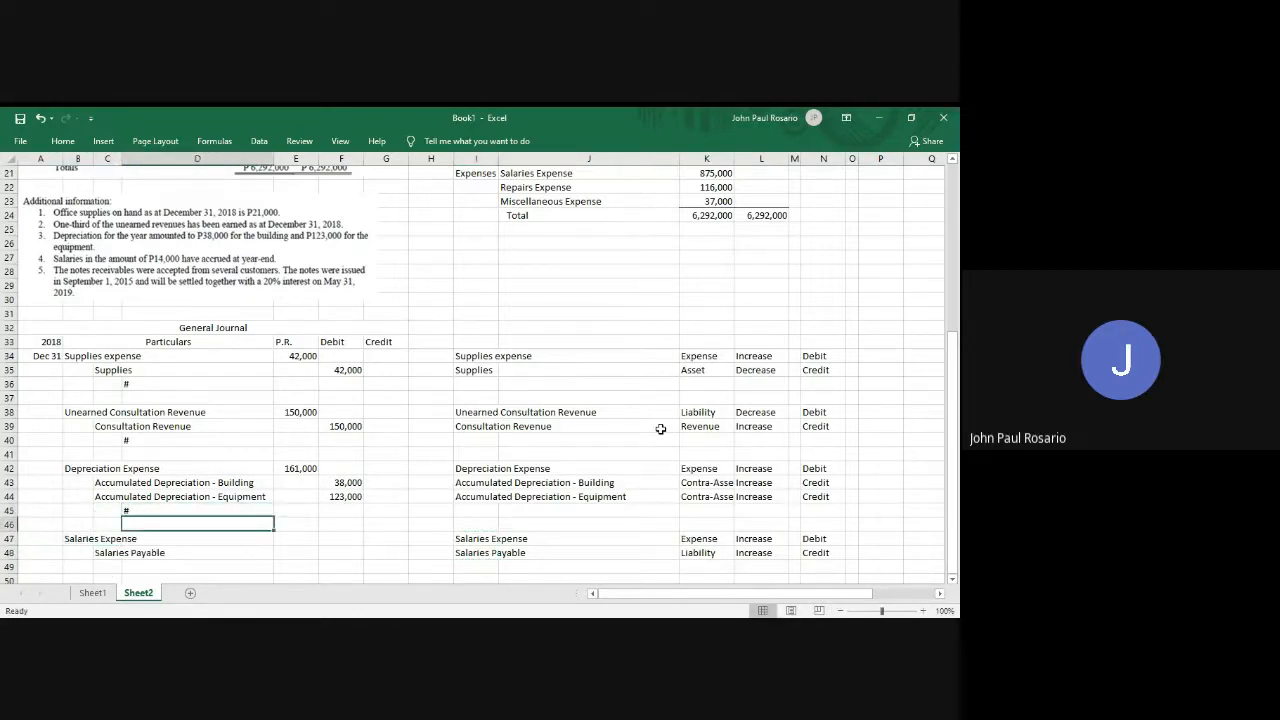
key(Down)
key(Down)
key(Down)
text(#)
key(Right)
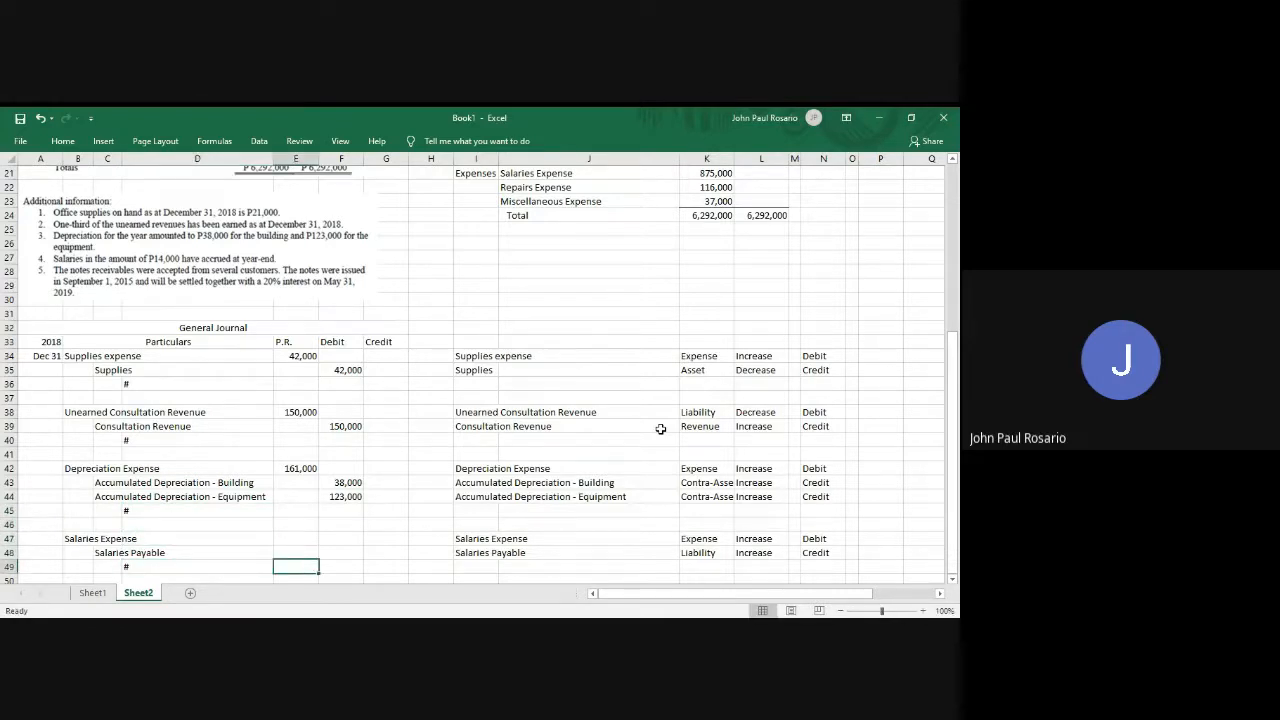
Enter the 14,000 Salaries Expense debit in E47 and copy it to F48 as the Salaries Payable credit.
key(Right)
key(Up)
key(Up)
key(Left)
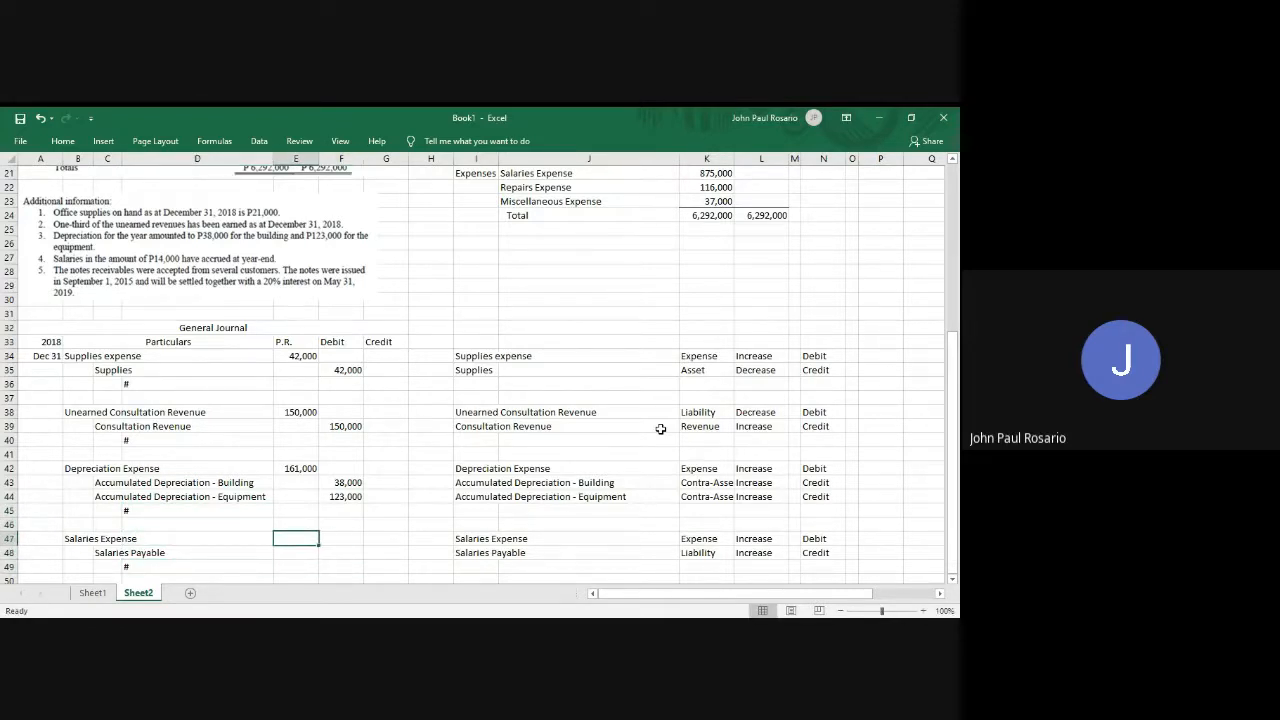
text(14,000)
key(Return)
key(Up)
key(ctrl+c)
key(Right)
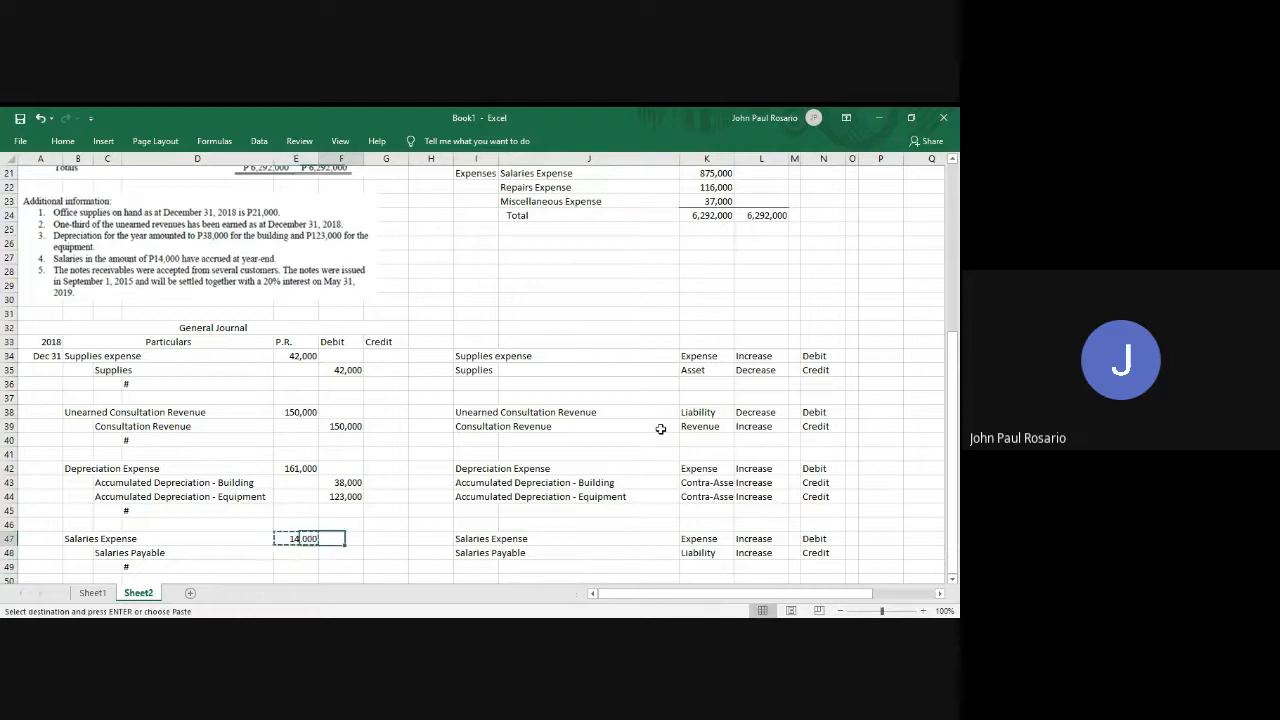
key(Down)
key(Return)
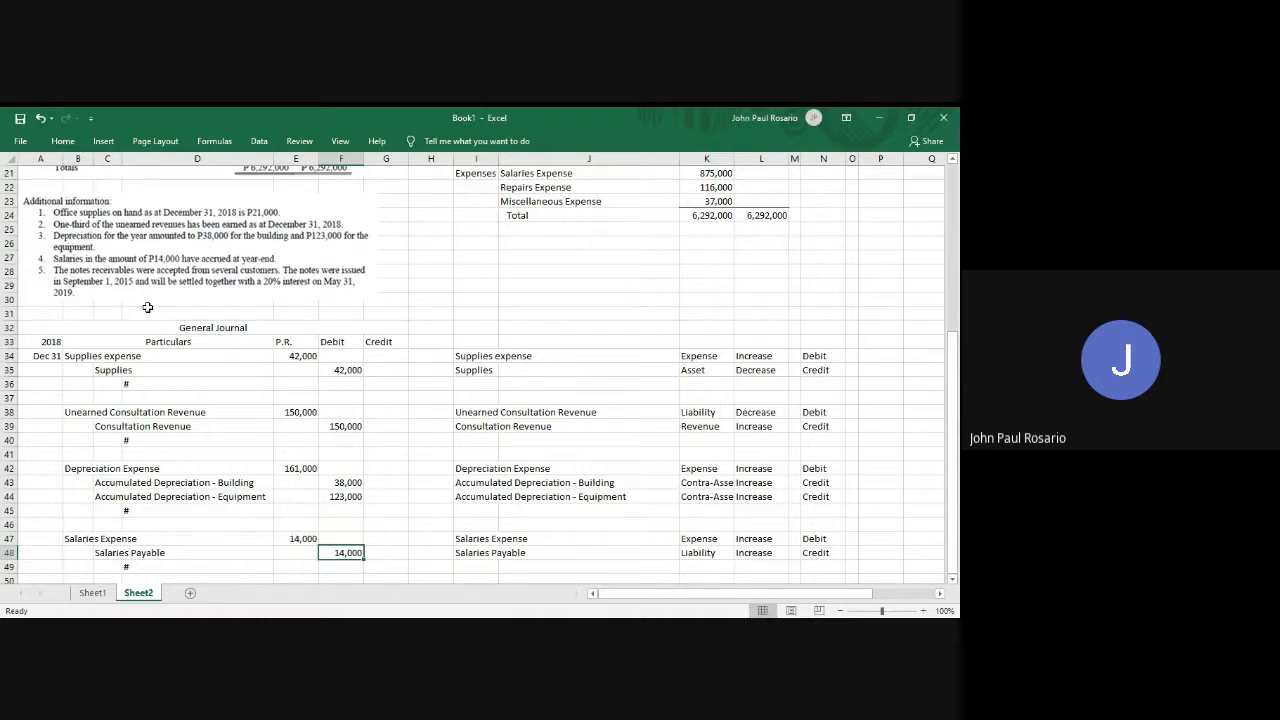
Enter the account name Interest Income in I51 for the notes receivable interest analysis.
scroll(471, 409, down, 2)
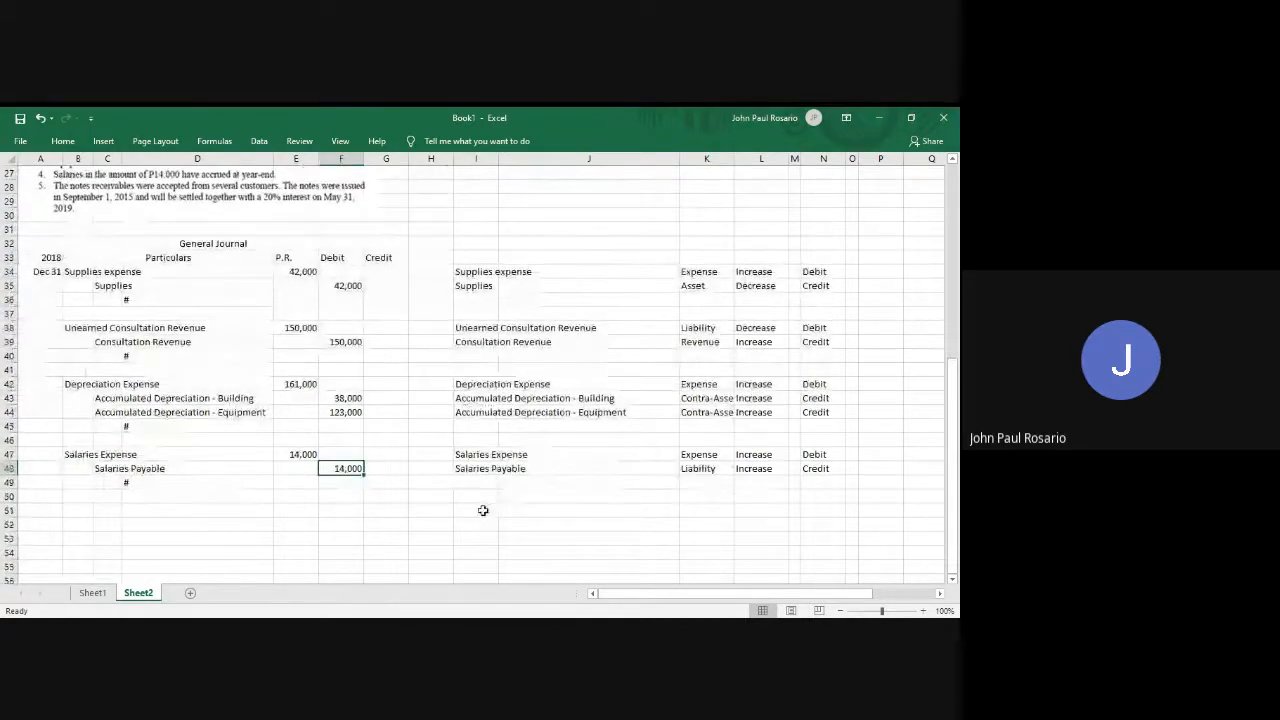
click(483, 510)
text(Inte)
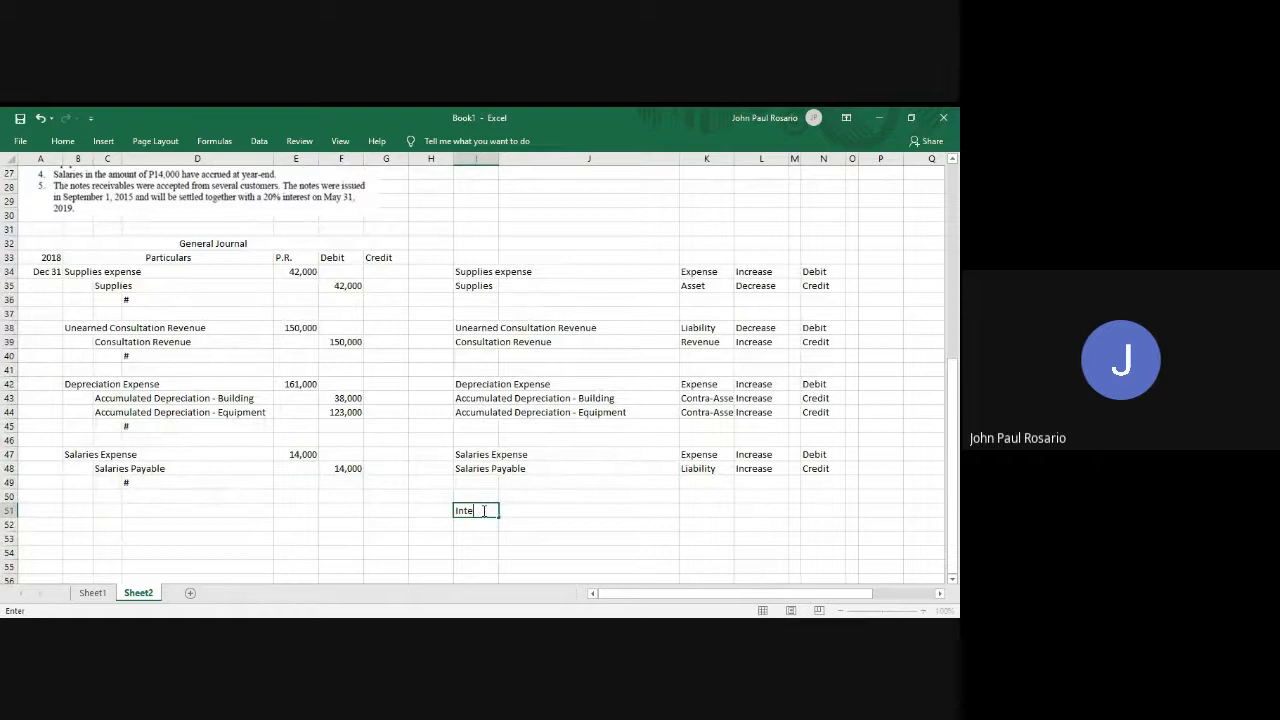
key(BackSpace)
text(terest Income)
key(Return)
Enter the account name Interest Receivable in I52, with both words capitalized.
scroll(365, 262, up, 2)
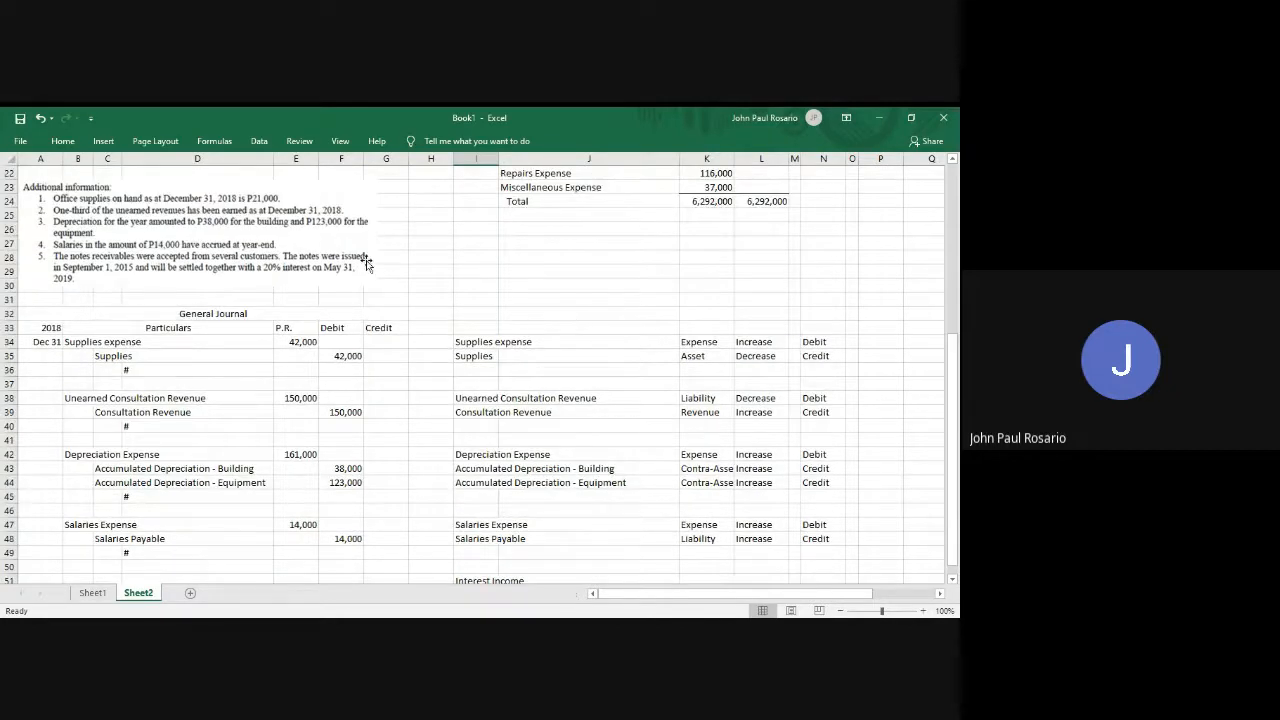
scroll(365, 262, up, 6)
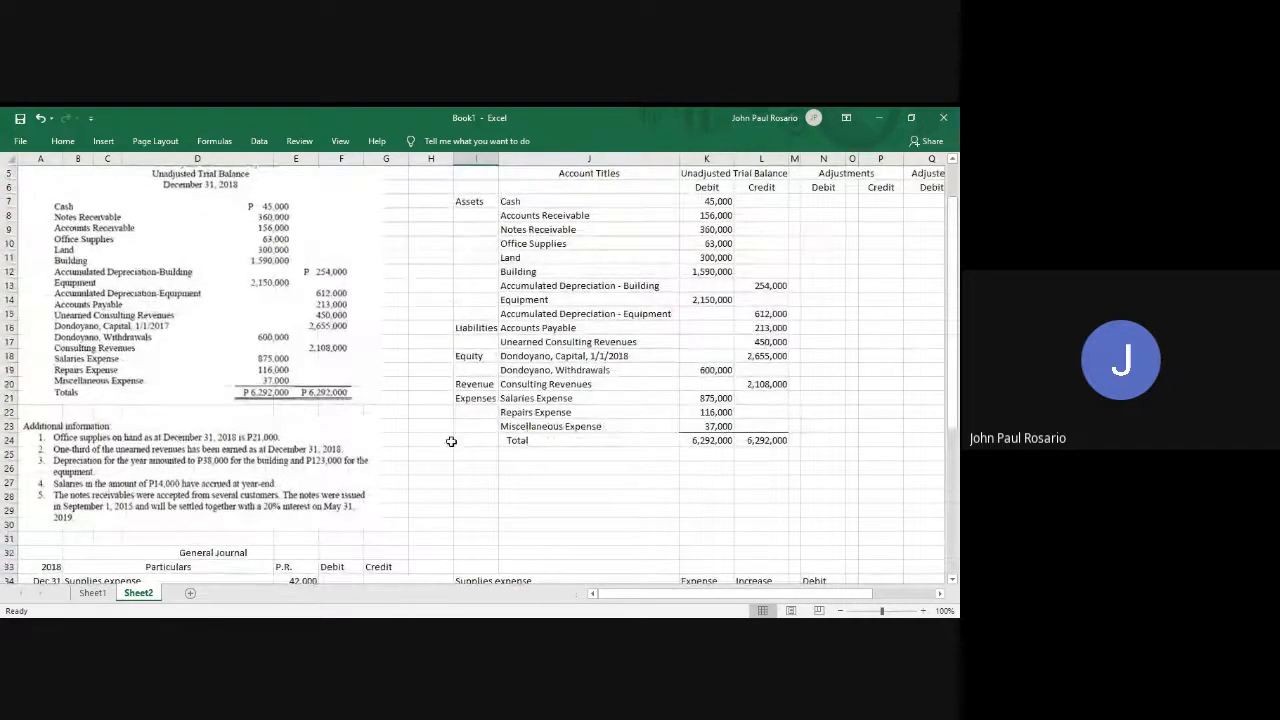
scroll(451, 441, down, 10)
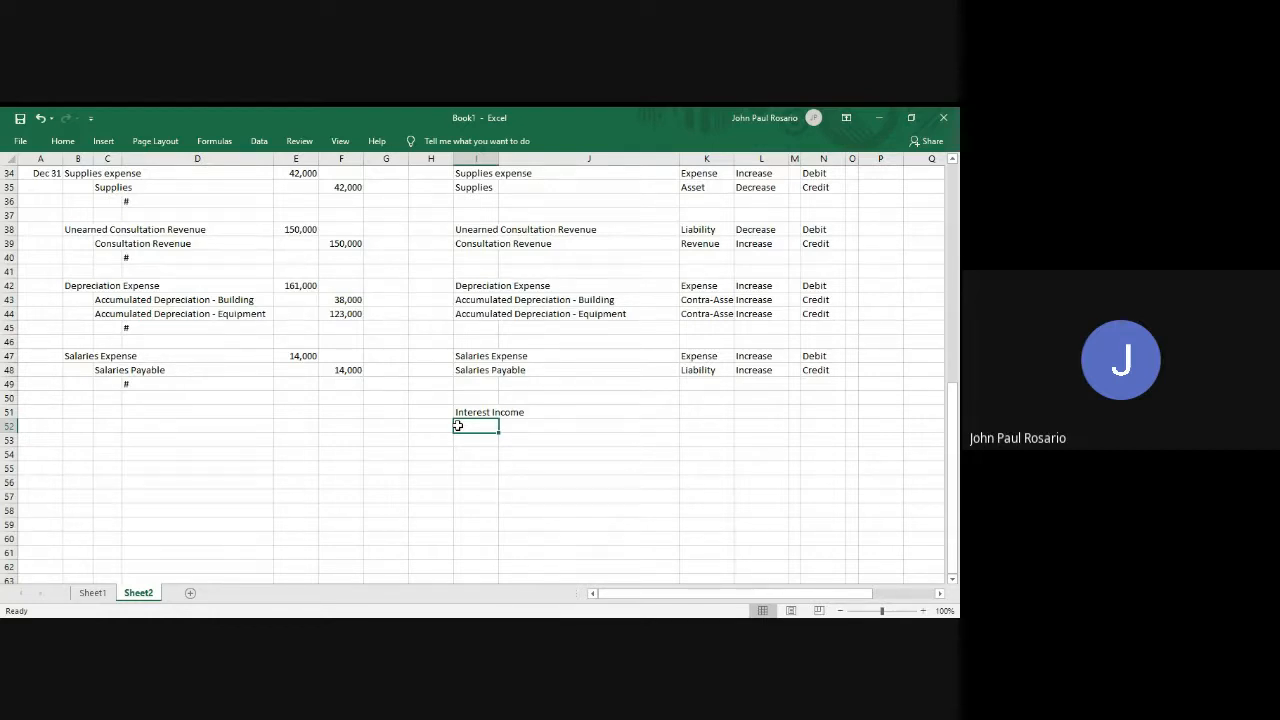
text(Interest Income)
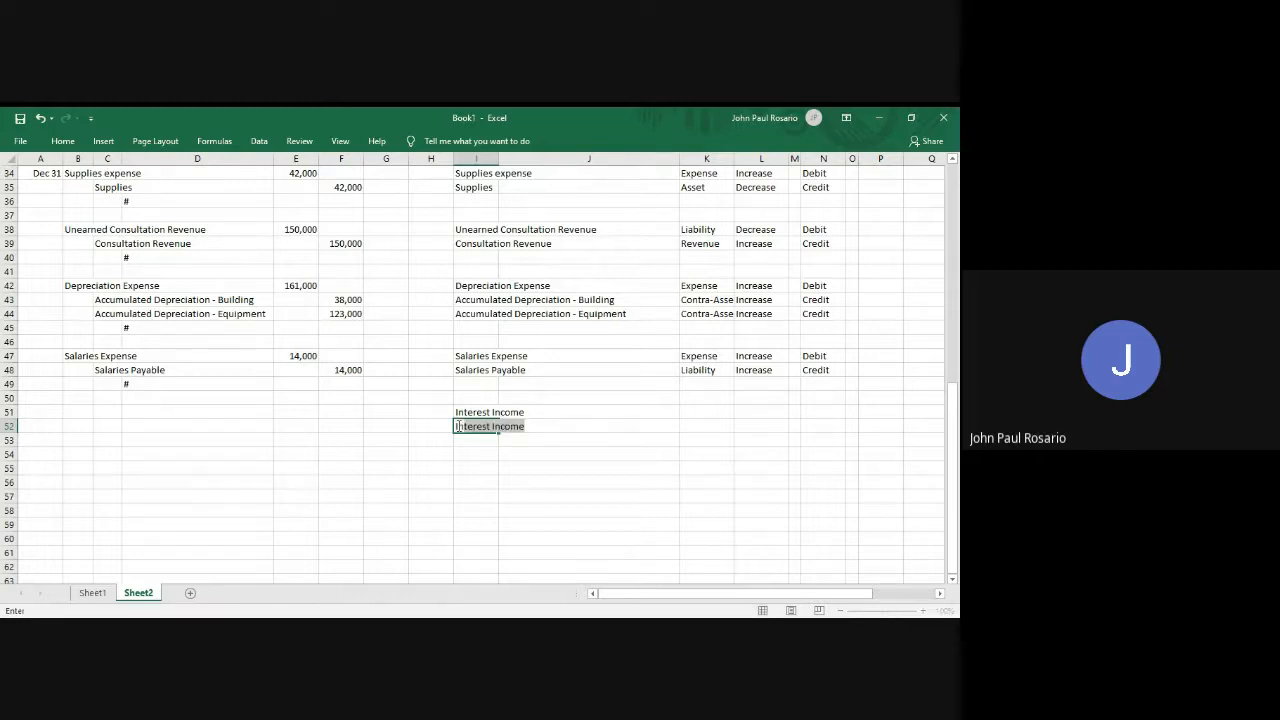
scroll(457, 426, up, 3)
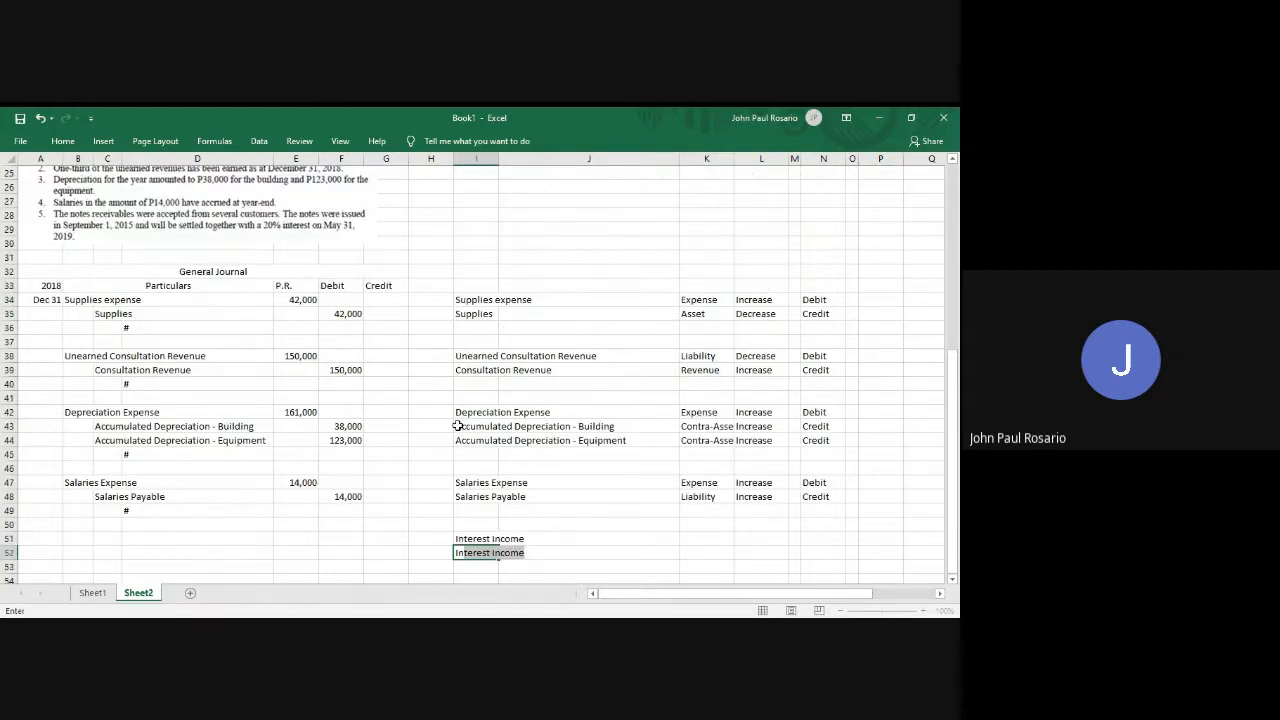
text(nterest Income)
text(st receivable)
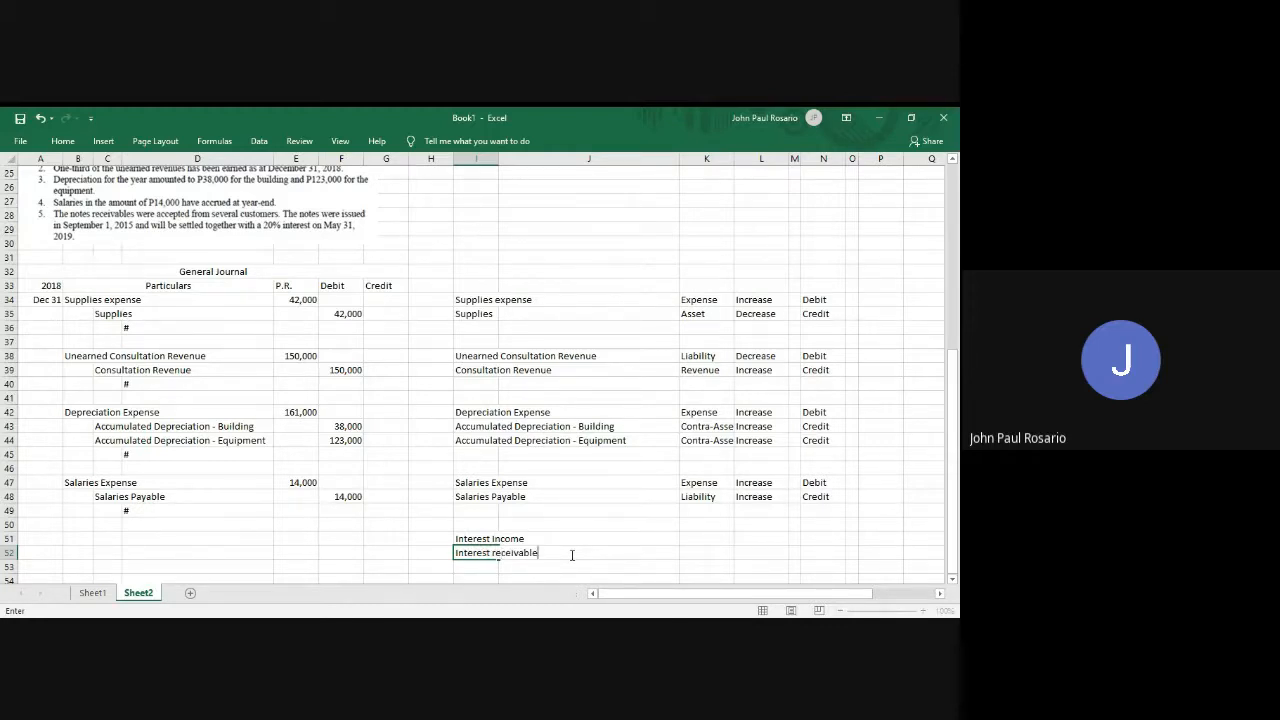
key(ctrl+Return)
key(F2)
key(Delete)
text(R)
key(Return)
Classify Interest Income as Revenue in K51 and Interest Receivable as Asset in K52.
key(alt+Tab)
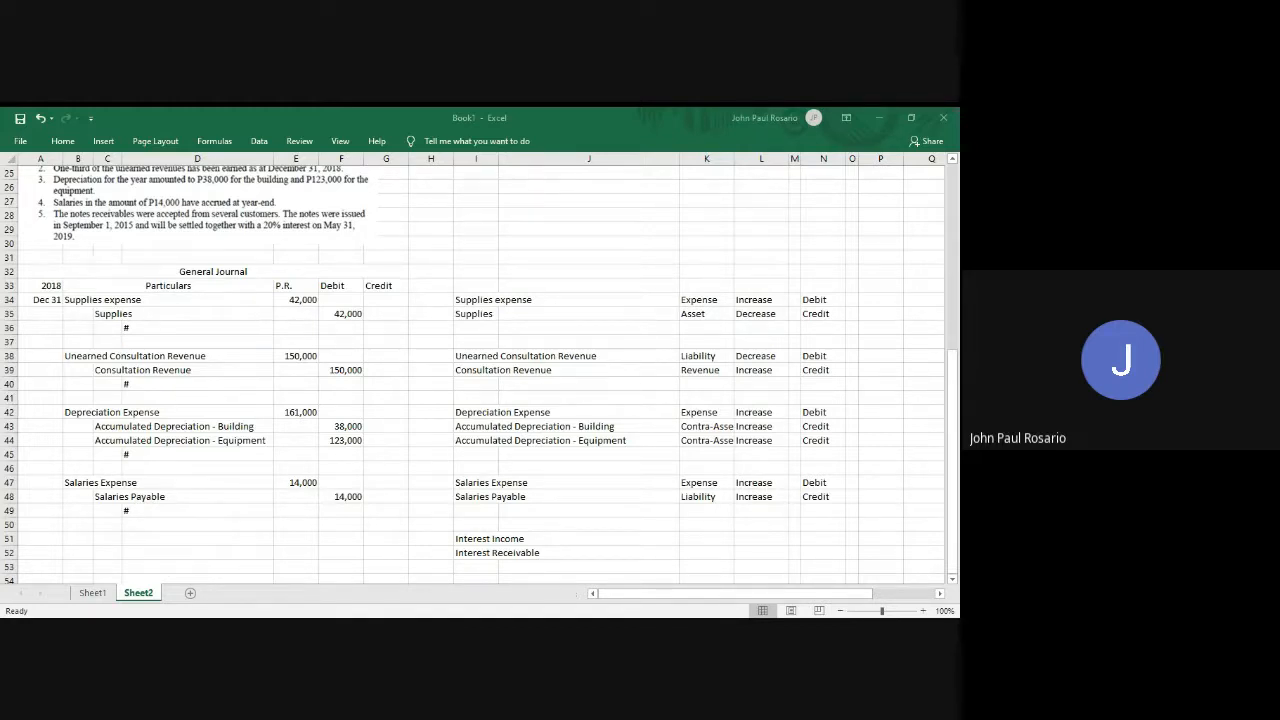
scroll(596, 480, down, 1)
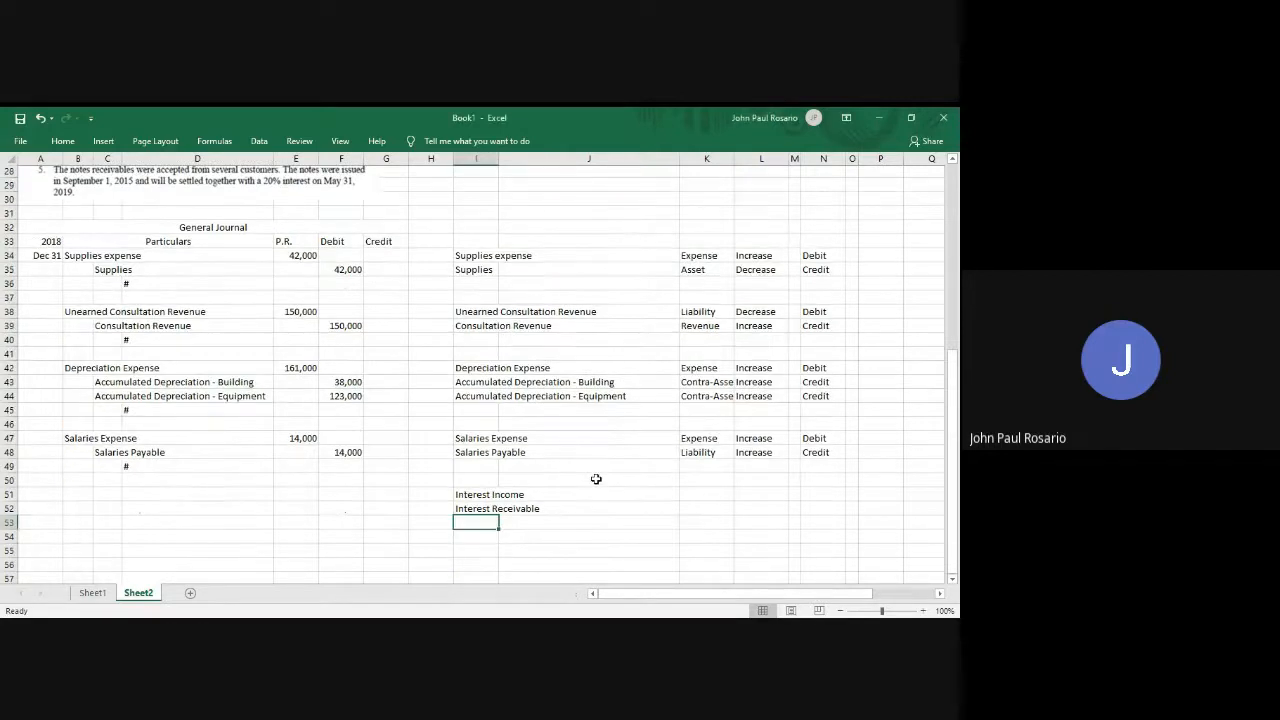
key(Right)
key(Right)
key(Right)
key(Up)
key(Up)
key(Left)
text(Revenue)
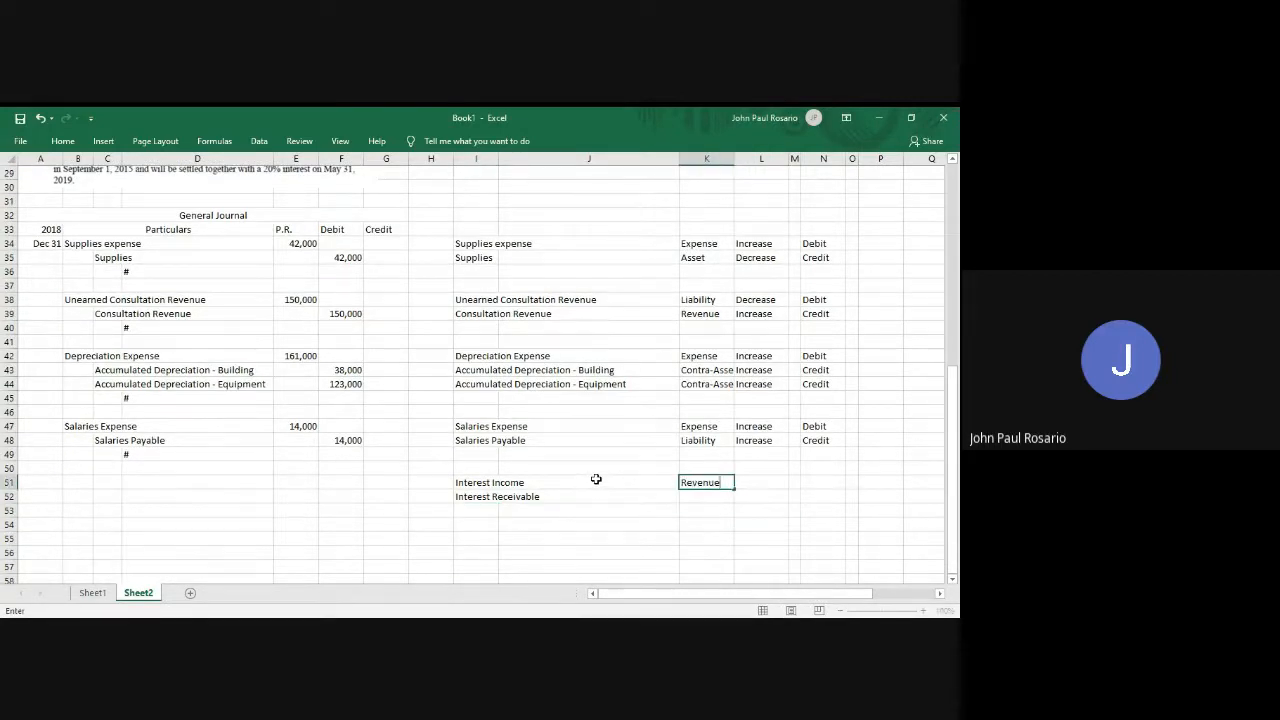
key(Return)
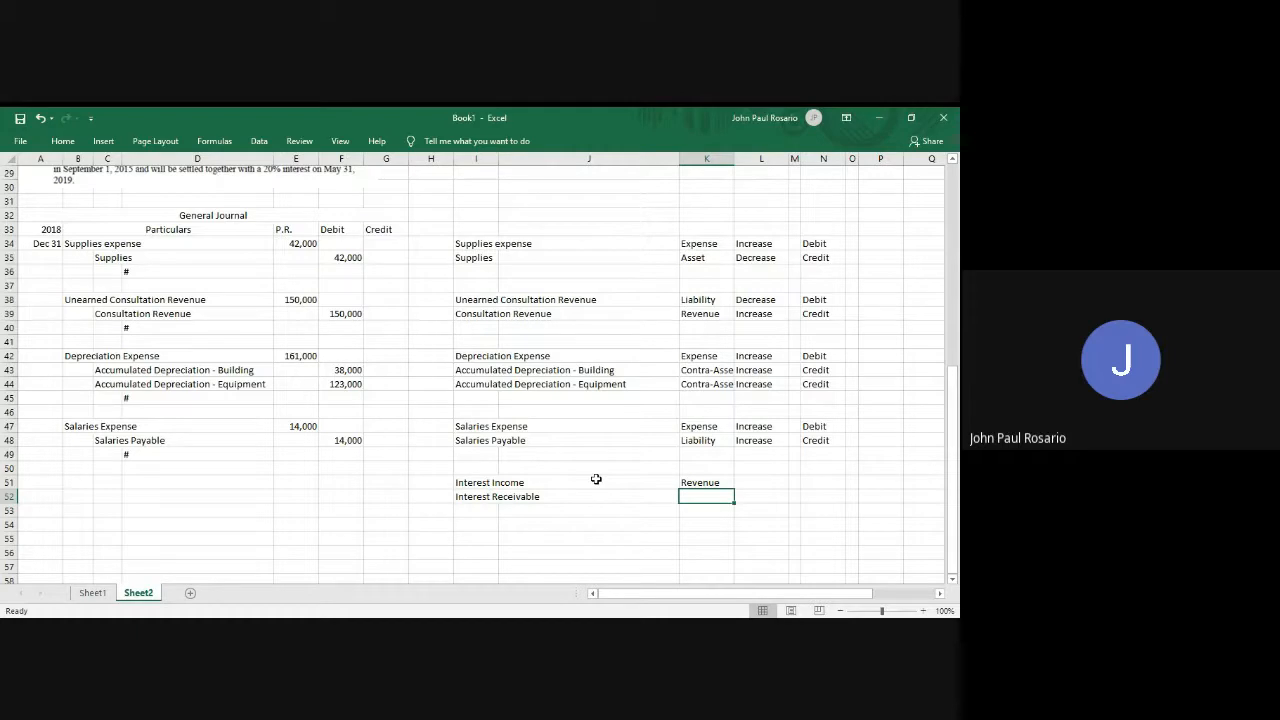
text(Asset)
key(Tab)
Enter Increase as the effect on both Interest Income and Interest Receivable in L51 and L52.
key(Tab)
key(Up)
key(Left)
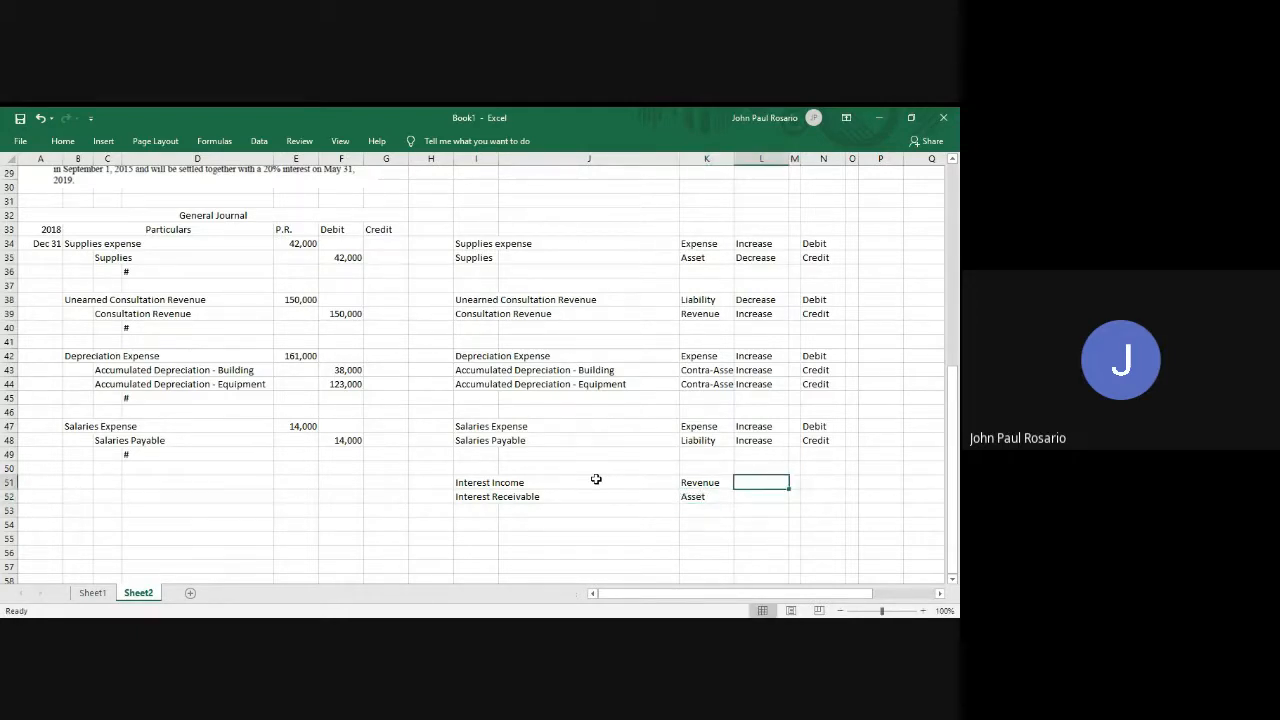
text(Increase)
key(Return)
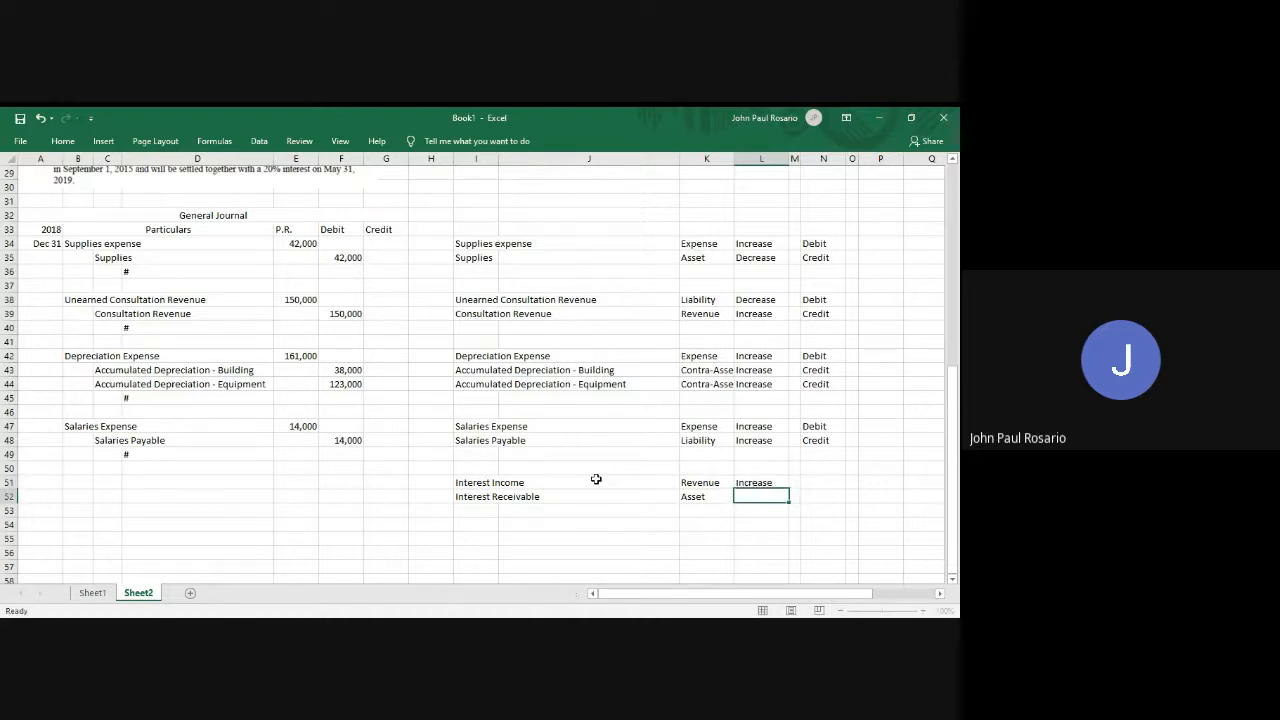
text(Increase)
key(Return)
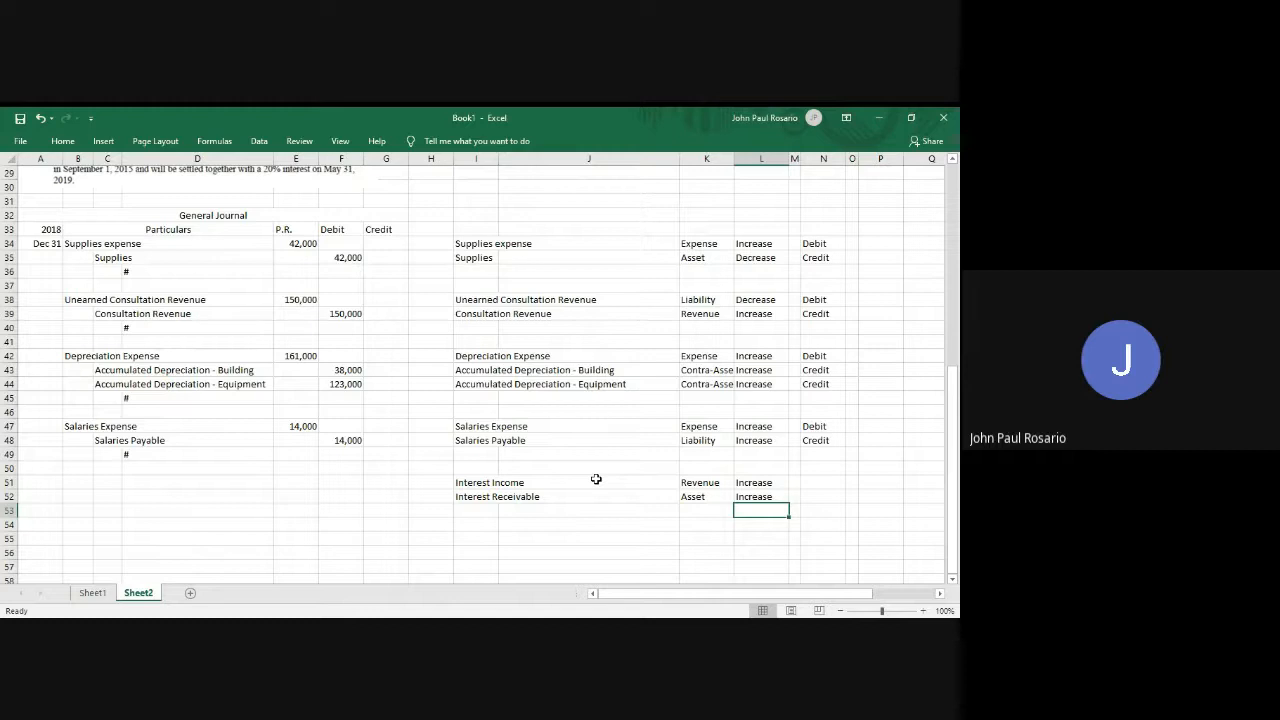
Mark Interest Income as Credit in N51 and Interest Receivable as Debit in N52.
key(Right)
key(Up)
key(Up)
key(Right)
text(Cr)
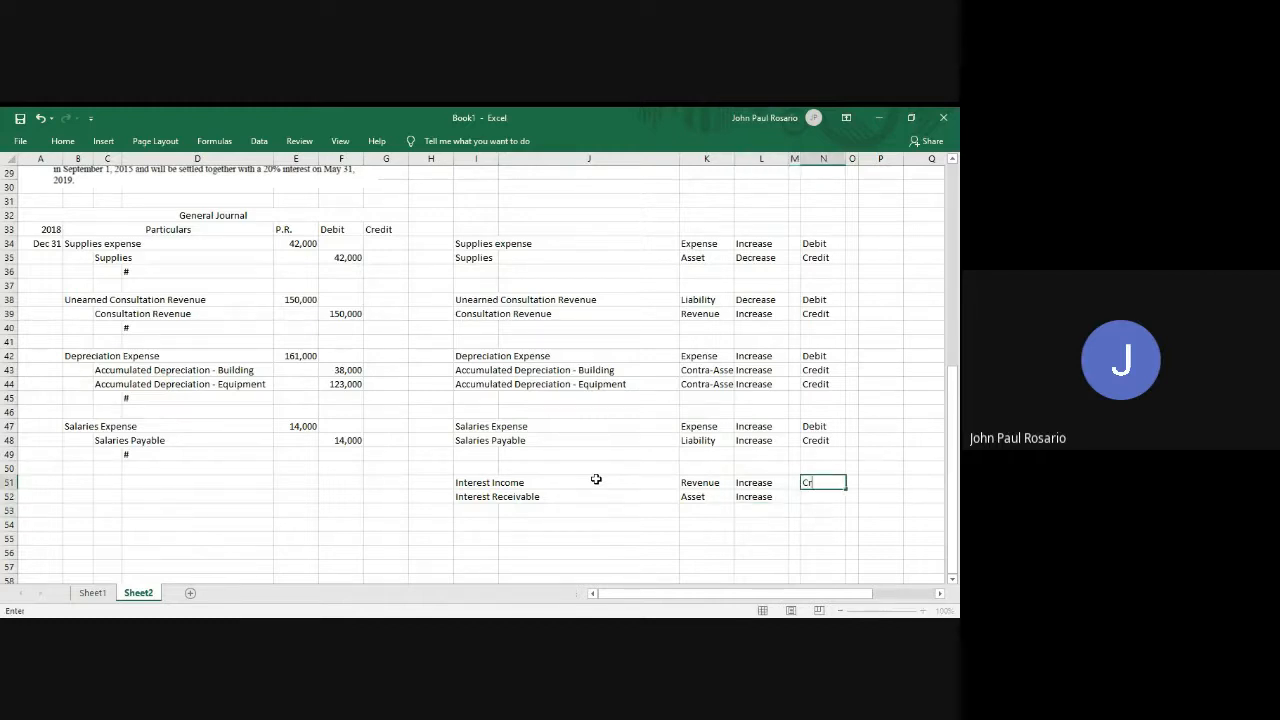
text(edit)
key(Return)
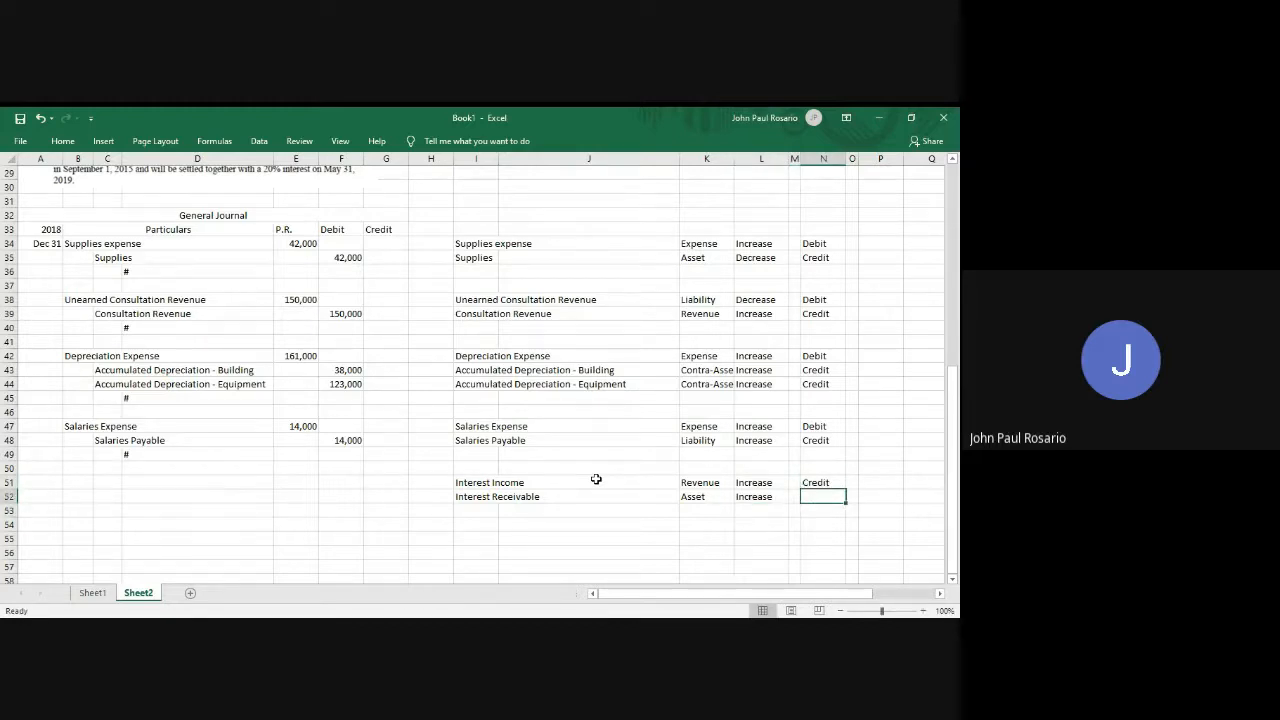
text(Debit)
key(Return)
Copy the account name Interest Receivable from I52 to B51 as the journal entry's debit account.
key(Left)
key(Left)
key(Left)
key(Left)
key(Left)
key(Left)
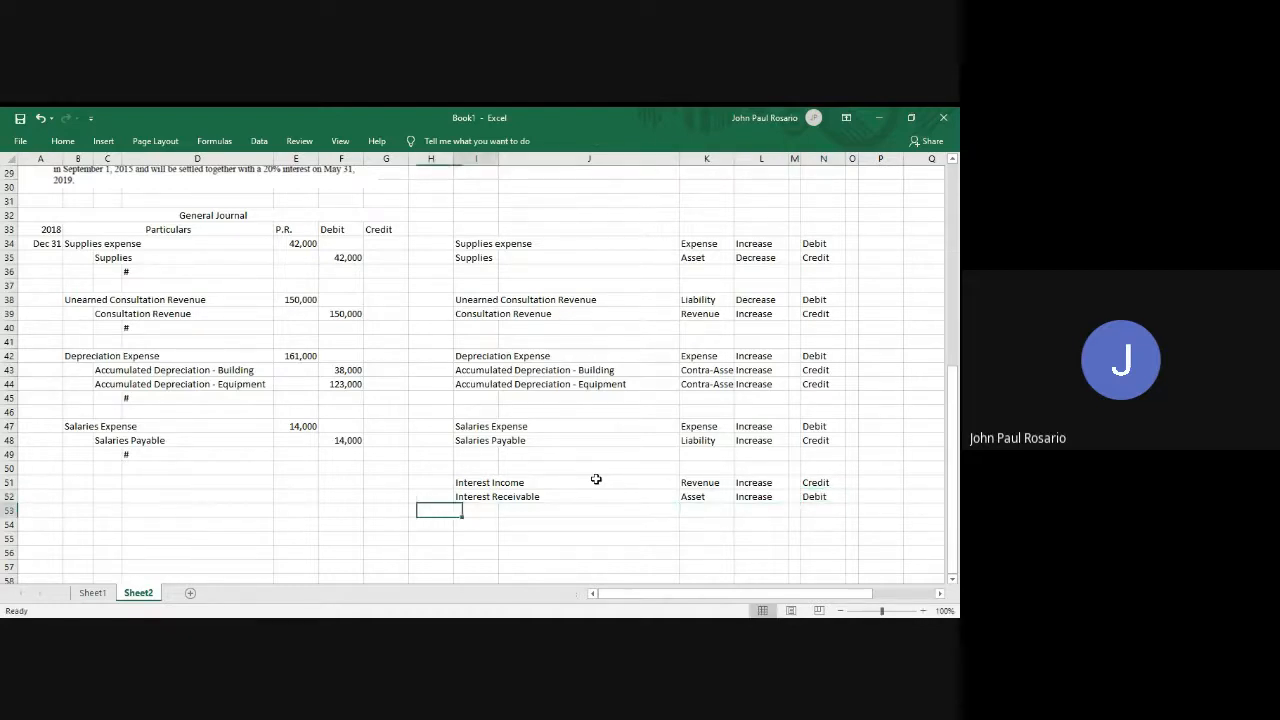
key(Up)
key(Right)
key(ctrl+c)
key(Home)
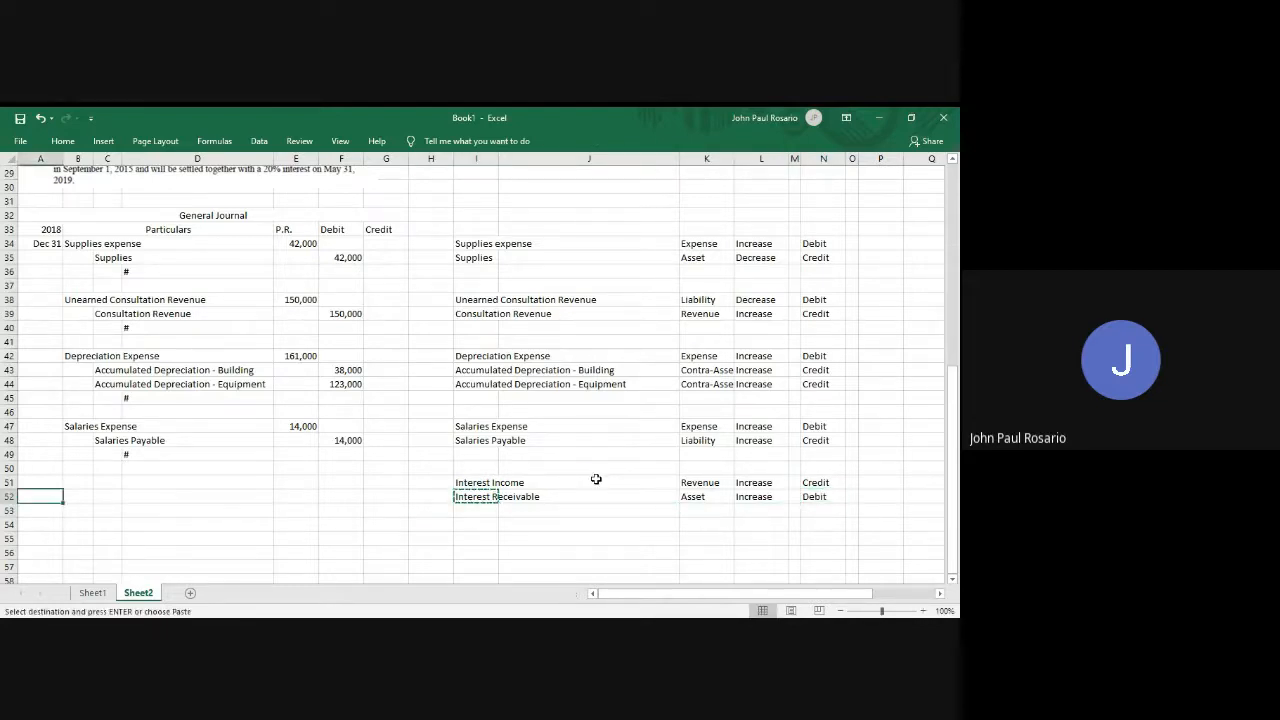
key(Up)
key(Right)
key(Return)
Copy the account name Interest Income from I51 to C52 as the journal entry's credit account.
key(Right)
key(Right)
key(Right)
key(Right)
key(Right)
key(Right)
key(Right)
key(ctrl+c)
key(Down)
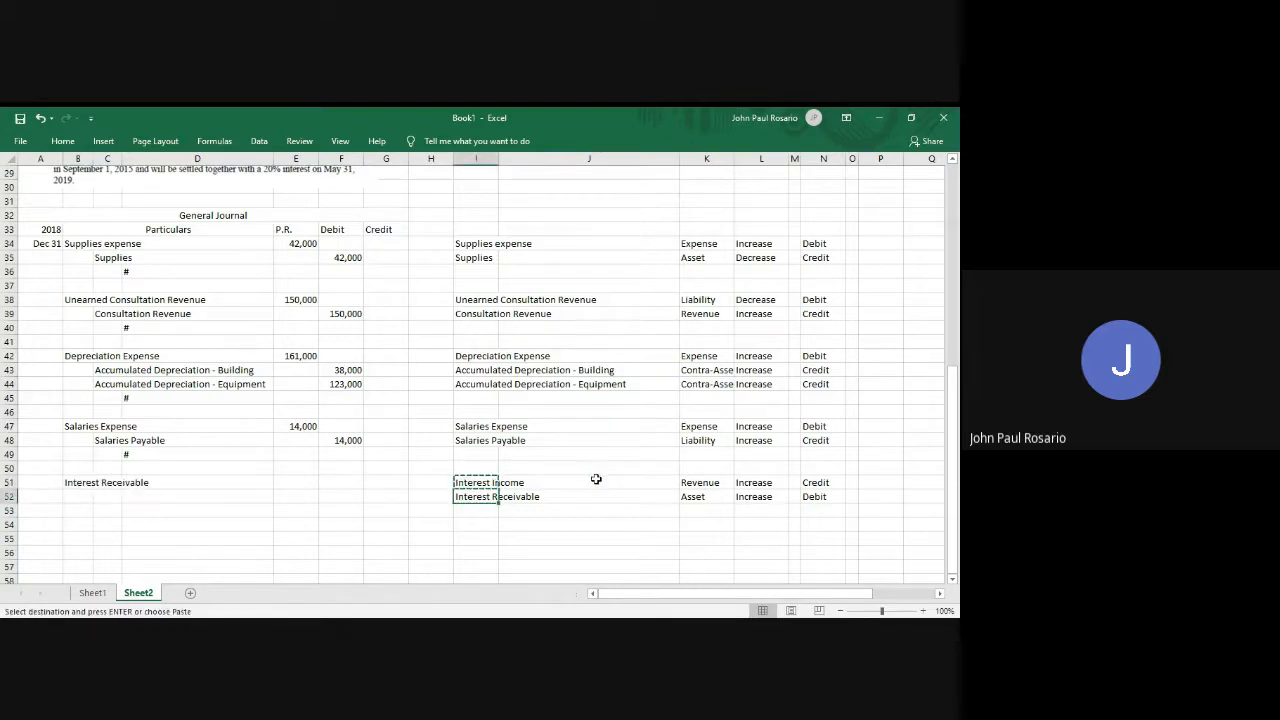
key(Home)
key(Right)
key(Right)
key(Return)
Add a # marker in D53 beneath the interest journal entry.
key(Right)
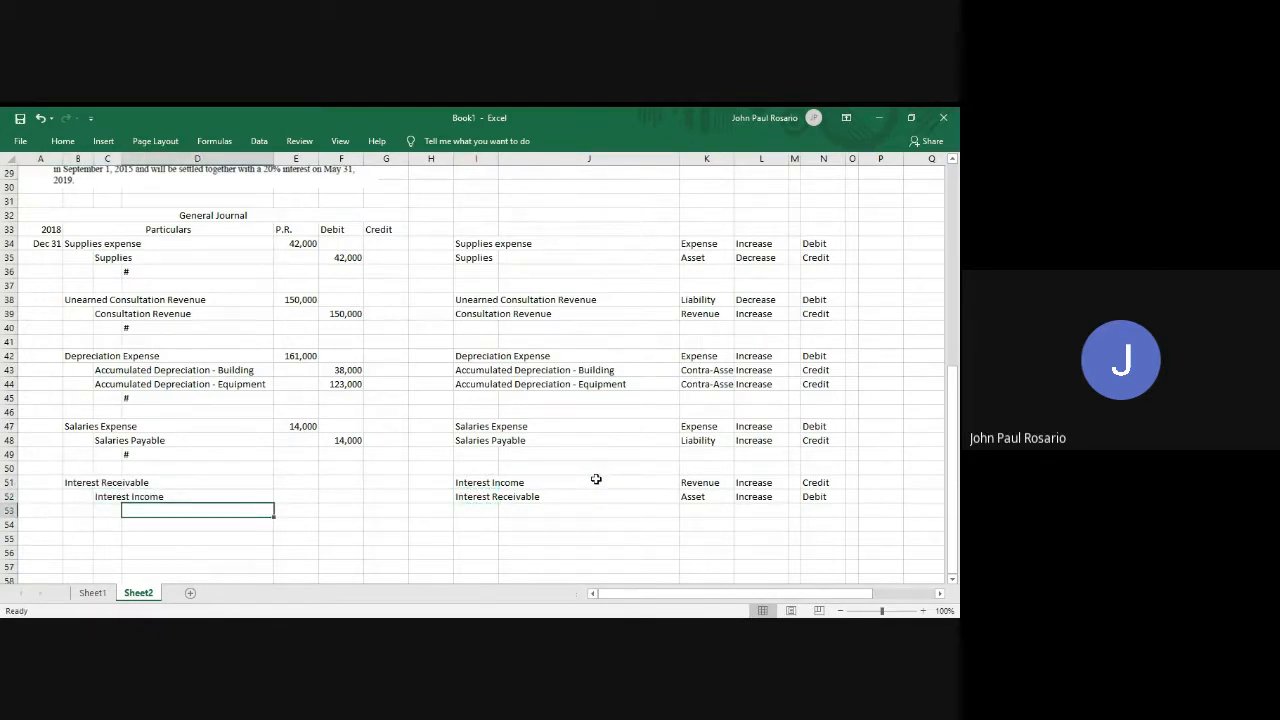
text(#)
key(Return)
Begin the Interest Receivable amount formula in E51, multiplying the 360000 notes receivable by .20.
key(Right)
key(Right)
key(Up)
key(Up)
key(Up)
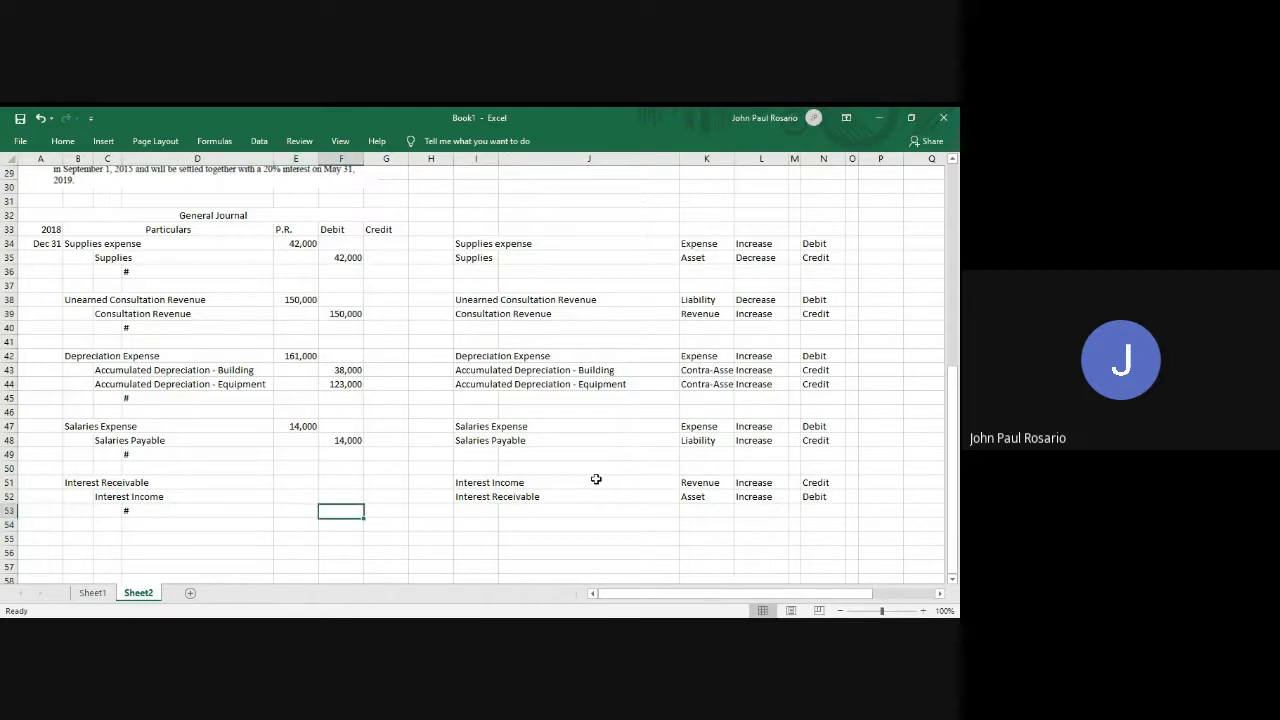
key(Left)
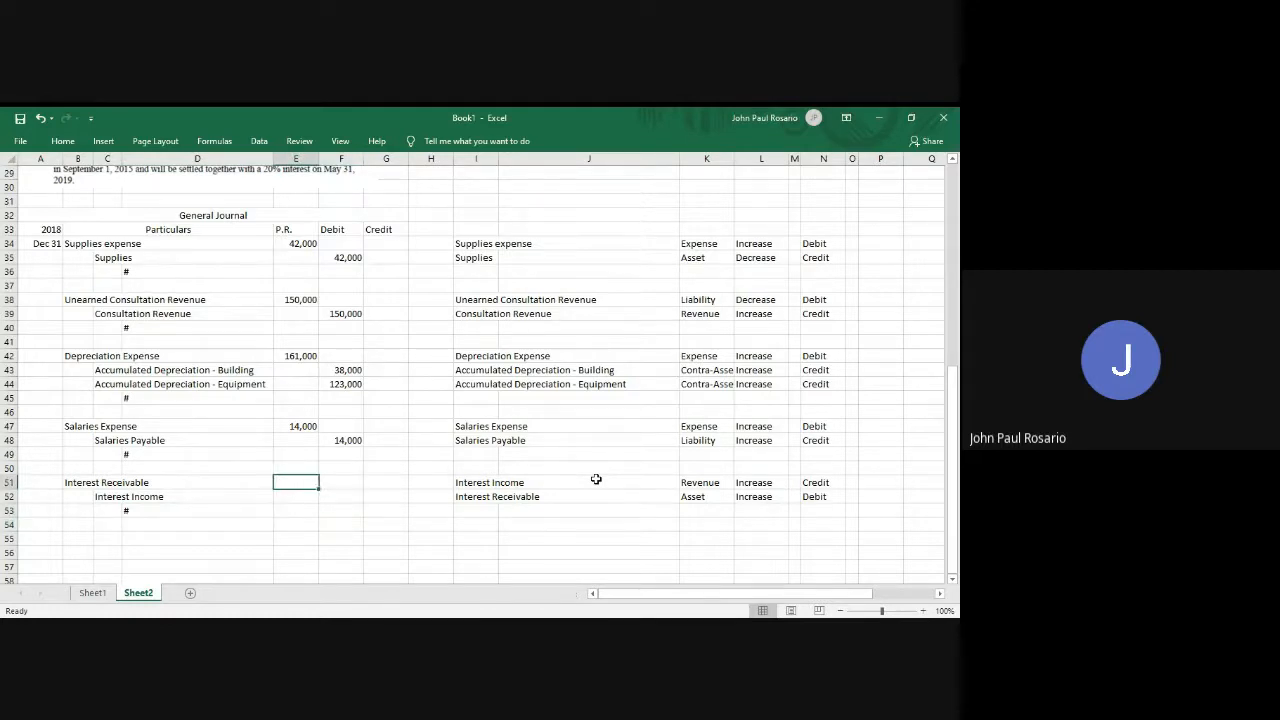
scroll(596, 479, up, 2)
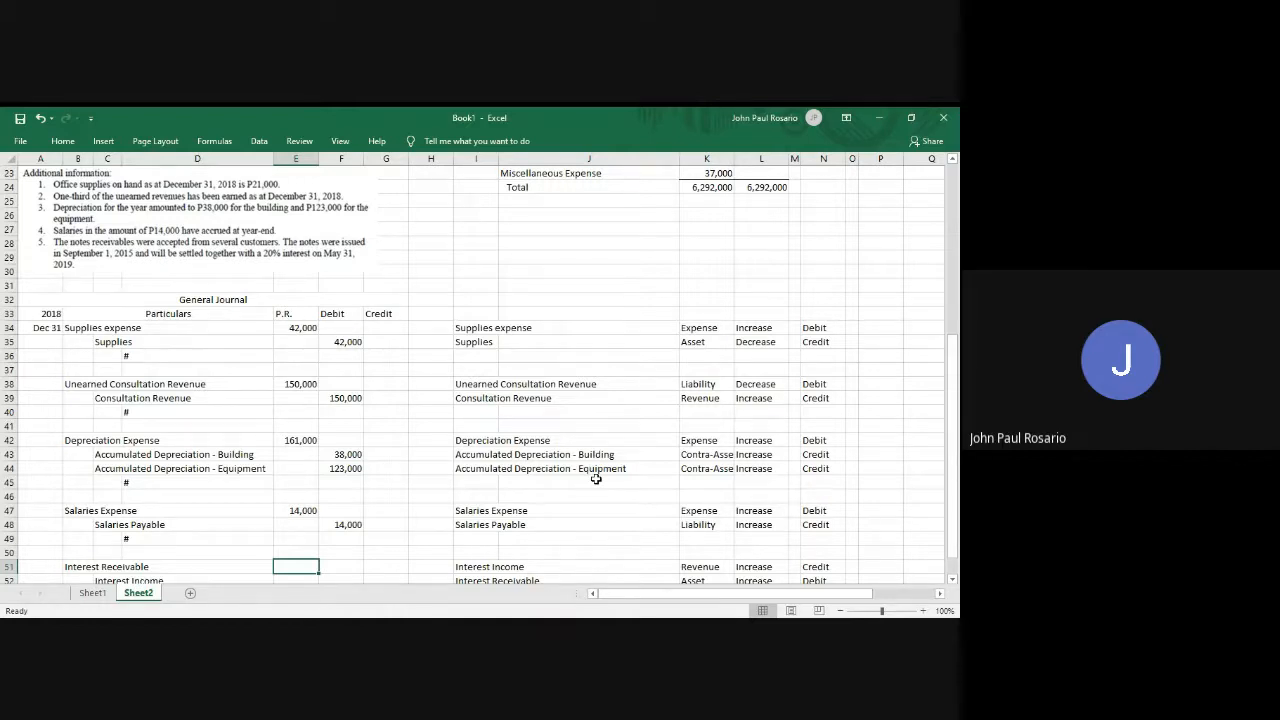
scroll(596, 479, up, 4)
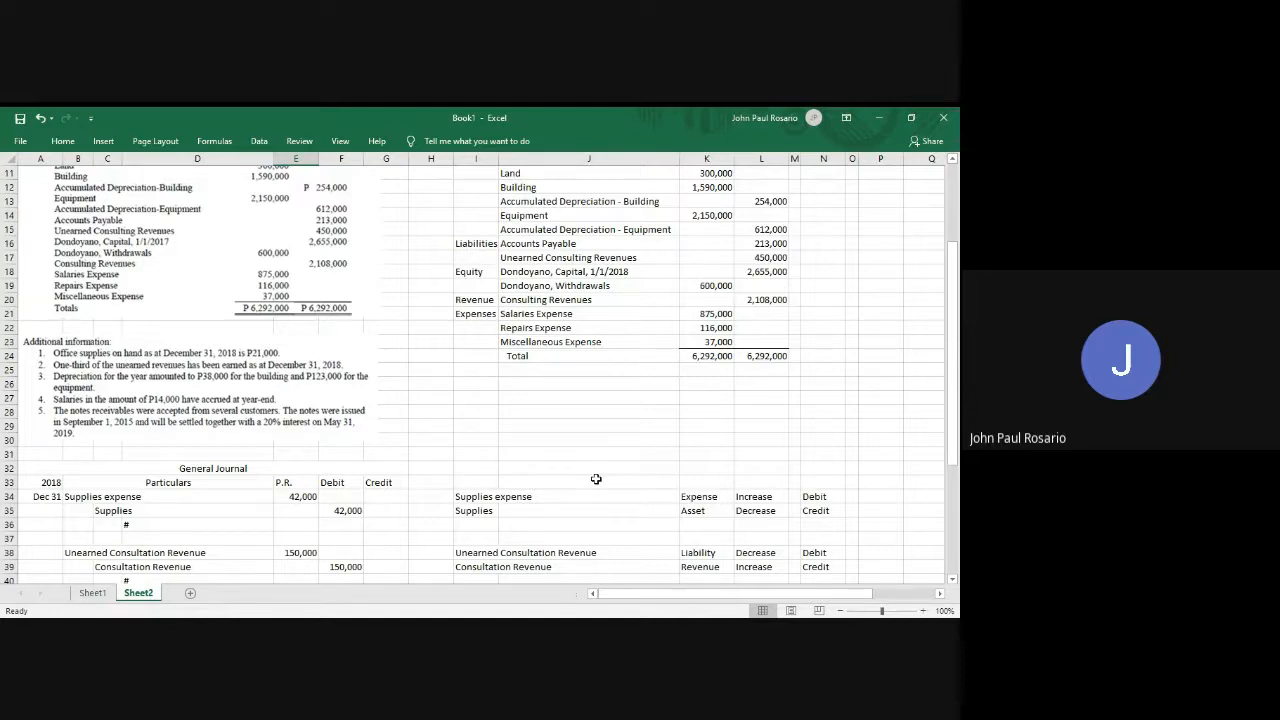
scroll(596, 479, down, 5)
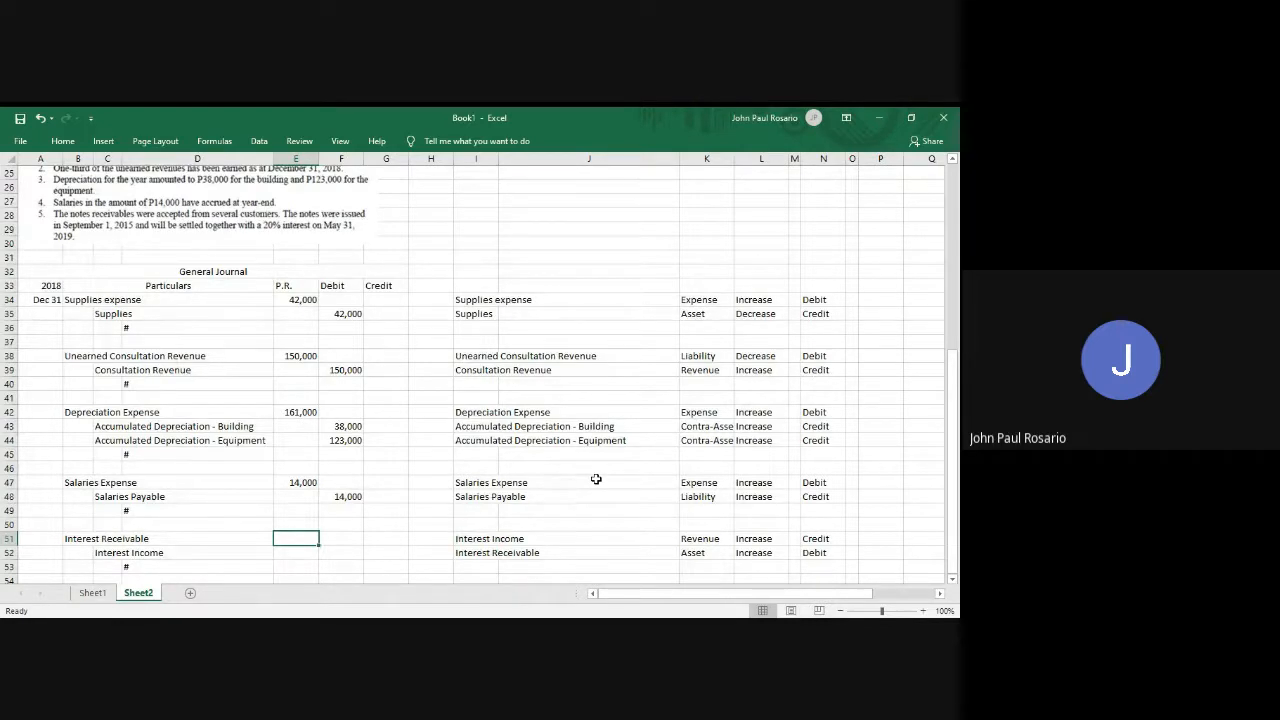
scroll(596, 479, down, 2)
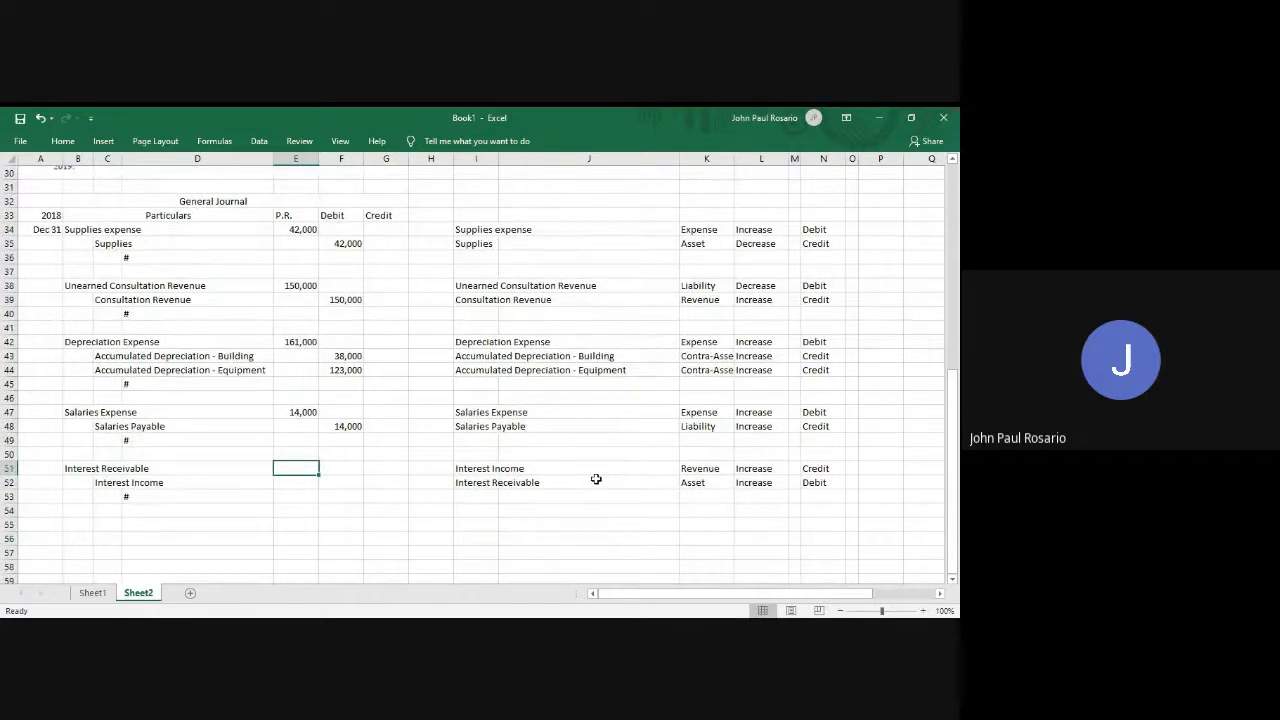
text(=360000*)
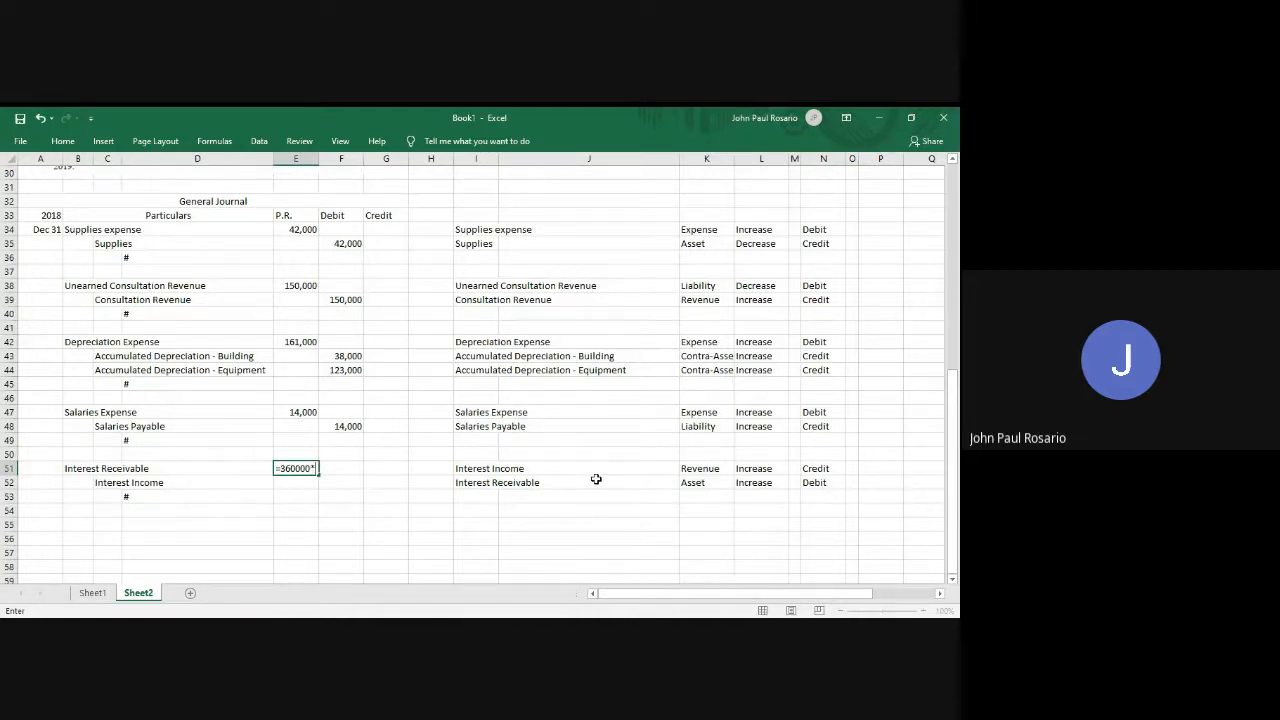
text(.20)
Examine the trial balance and the notes receivable terms in the additional information.
scroll(596, 479, up, 8)
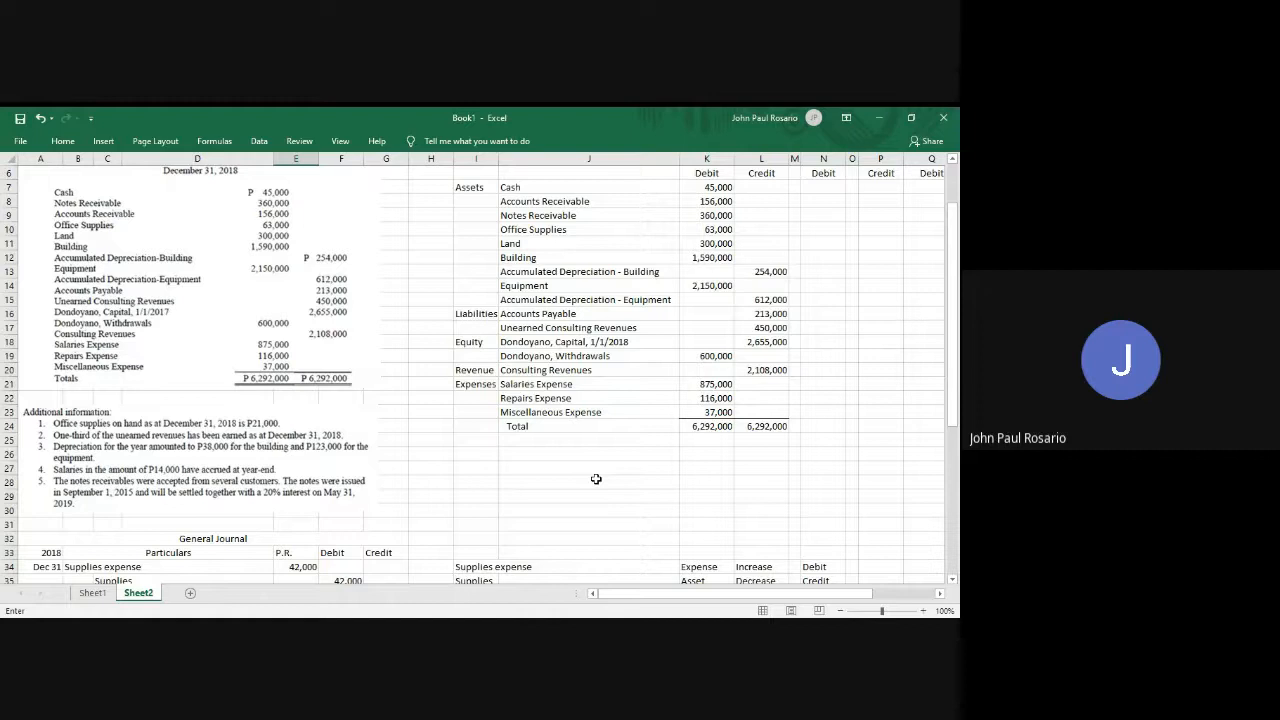
scroll(596, 479, down, 1)
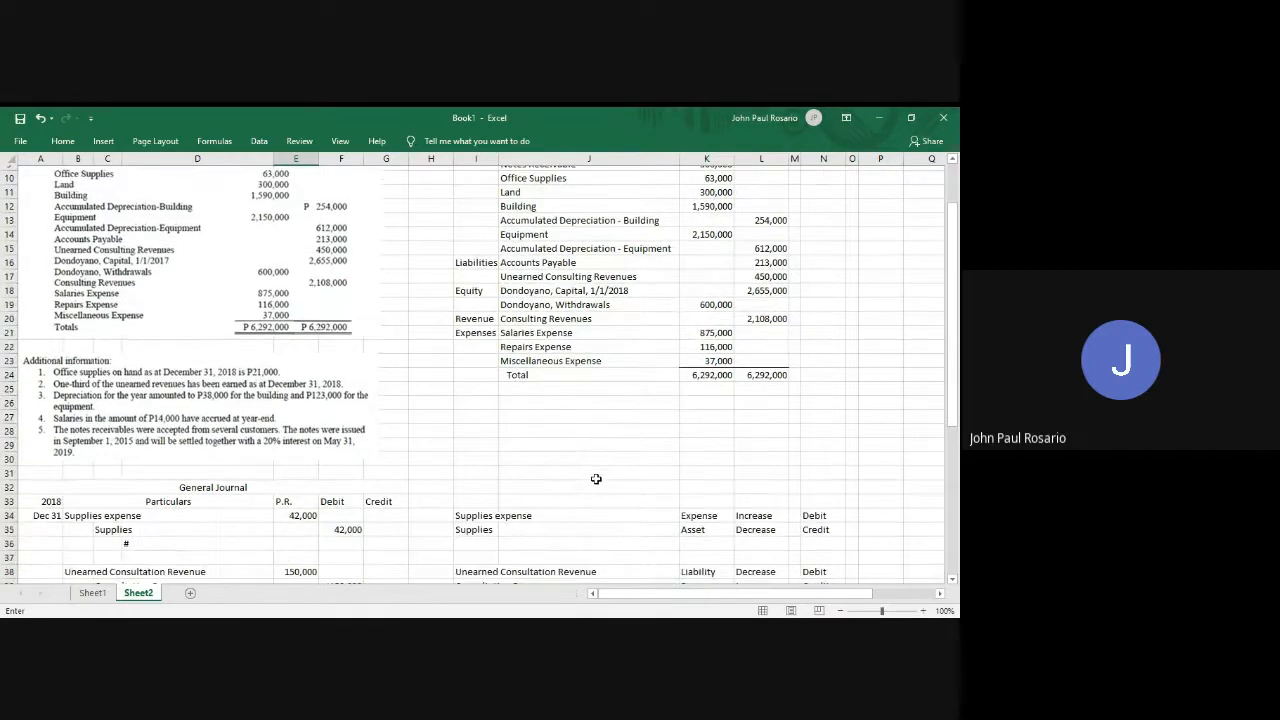
scroll(163, 337, down, 1)
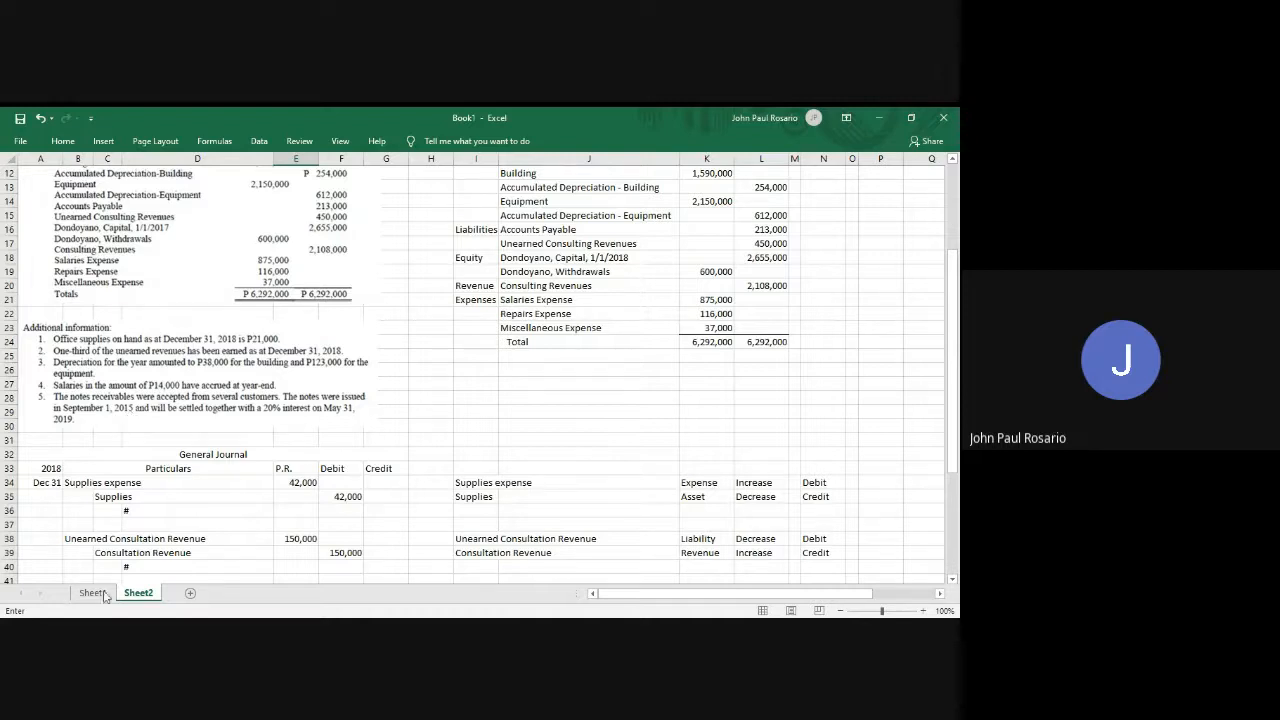
key(alt+Tab)
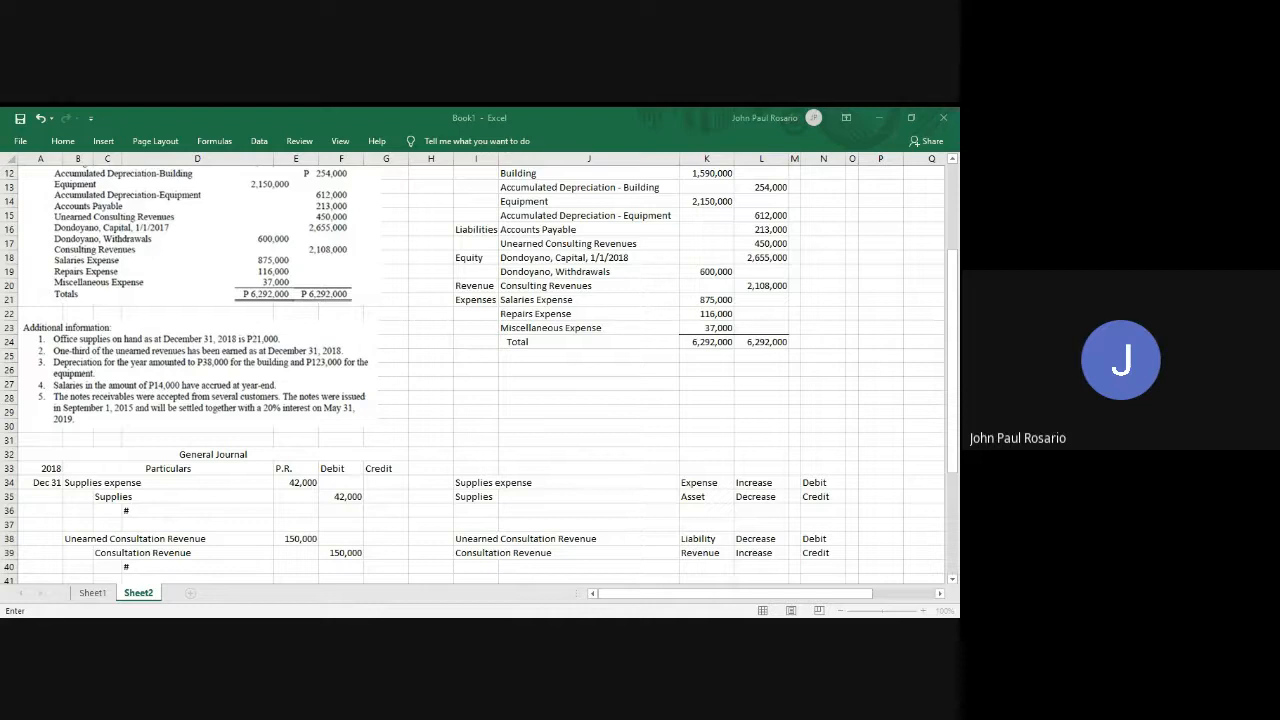
key(alt+Tab)
key(alt+Tab)
key(alt+Tab)
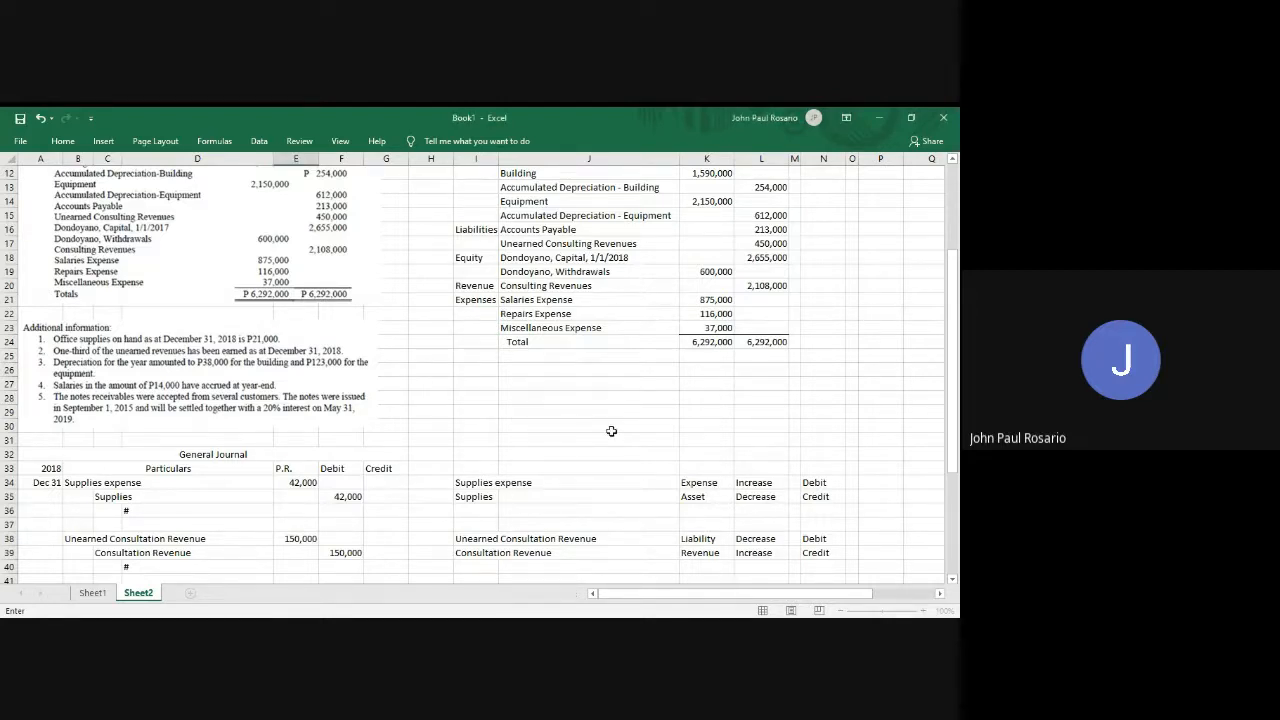
scroll(611, 431, down, 6)
Complete the formula =360000*.20 in E51 as the Interest Receivable amount.
text(=360000*.20)
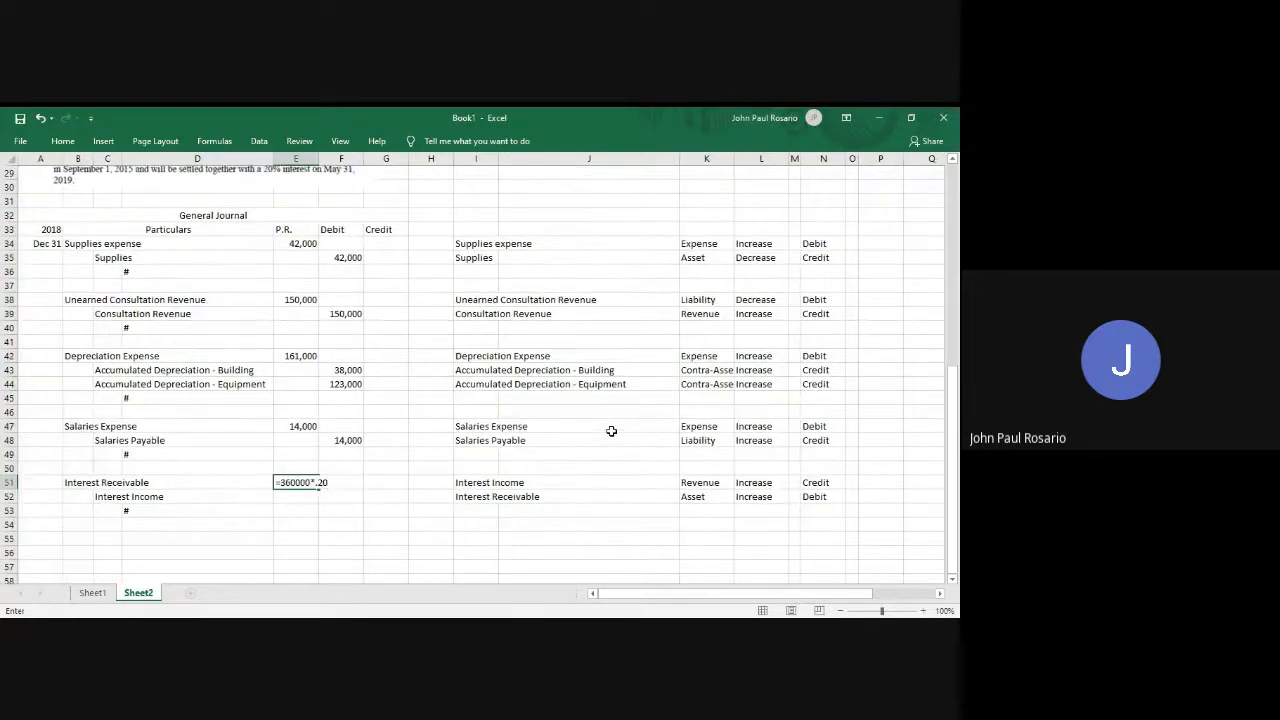
scroll(611, 431, up, 9)
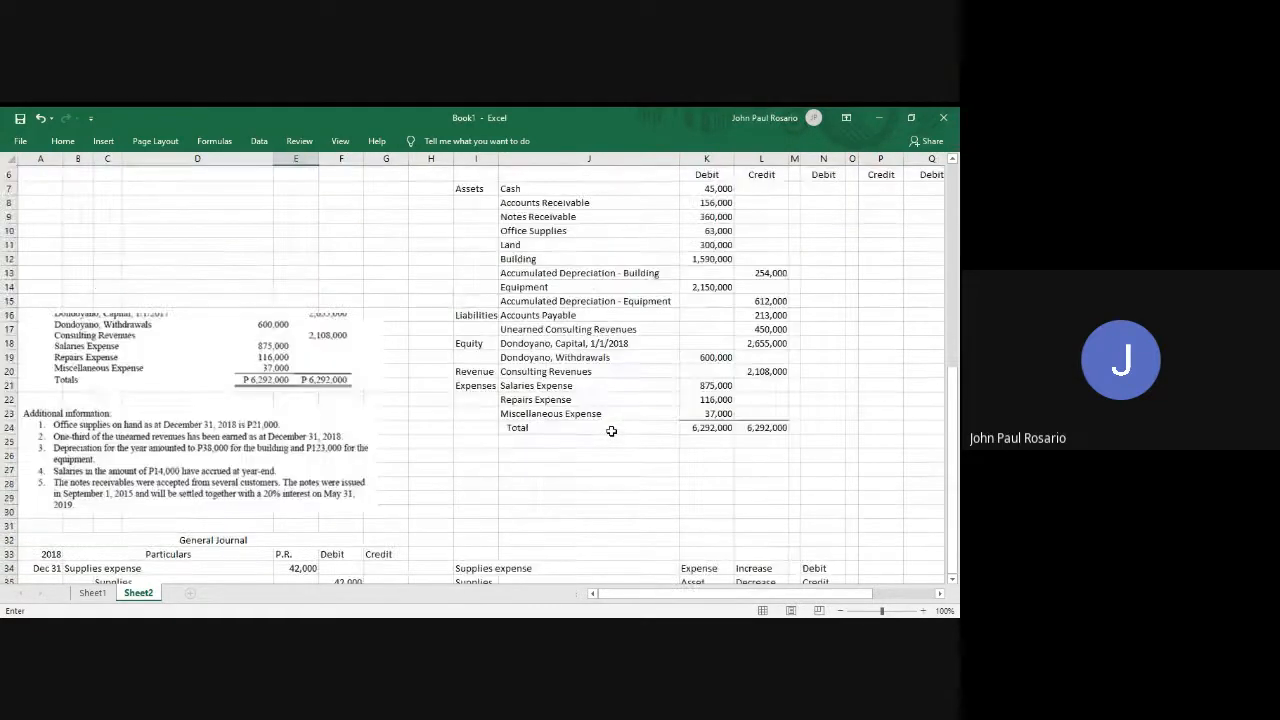
scroll(611, 431, down, 10)
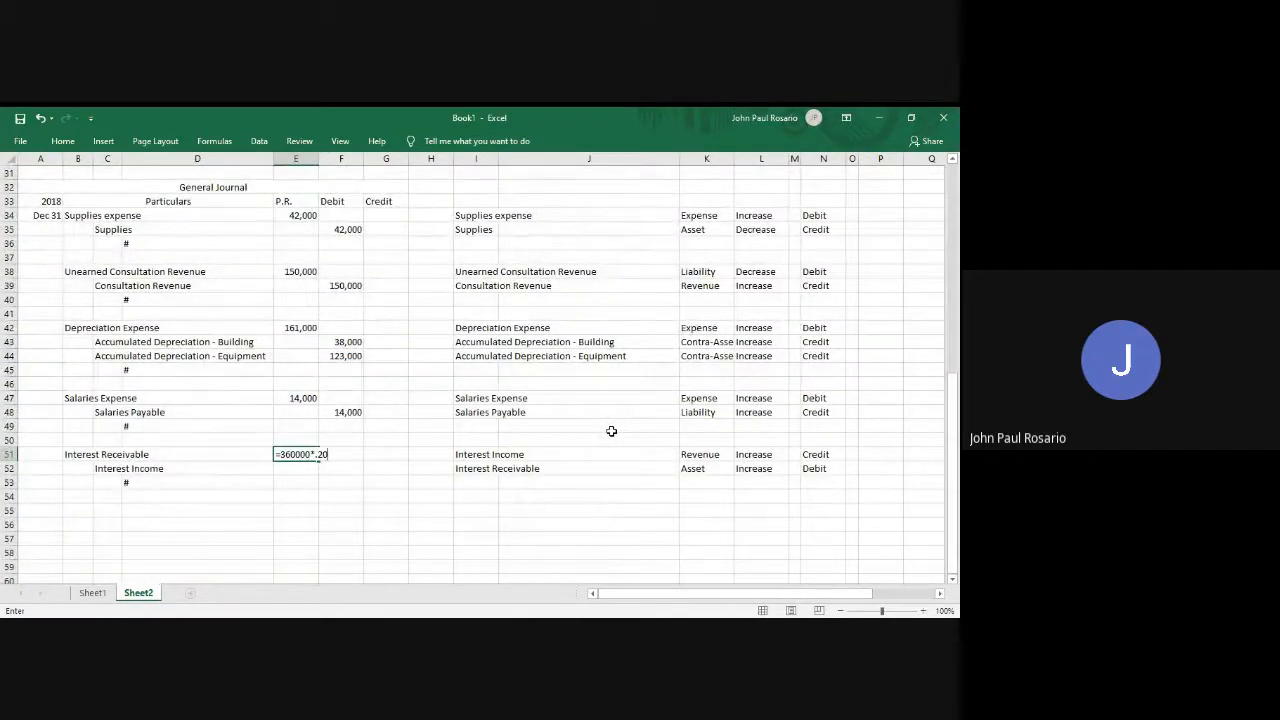
scroll(611, 431, up, 3)
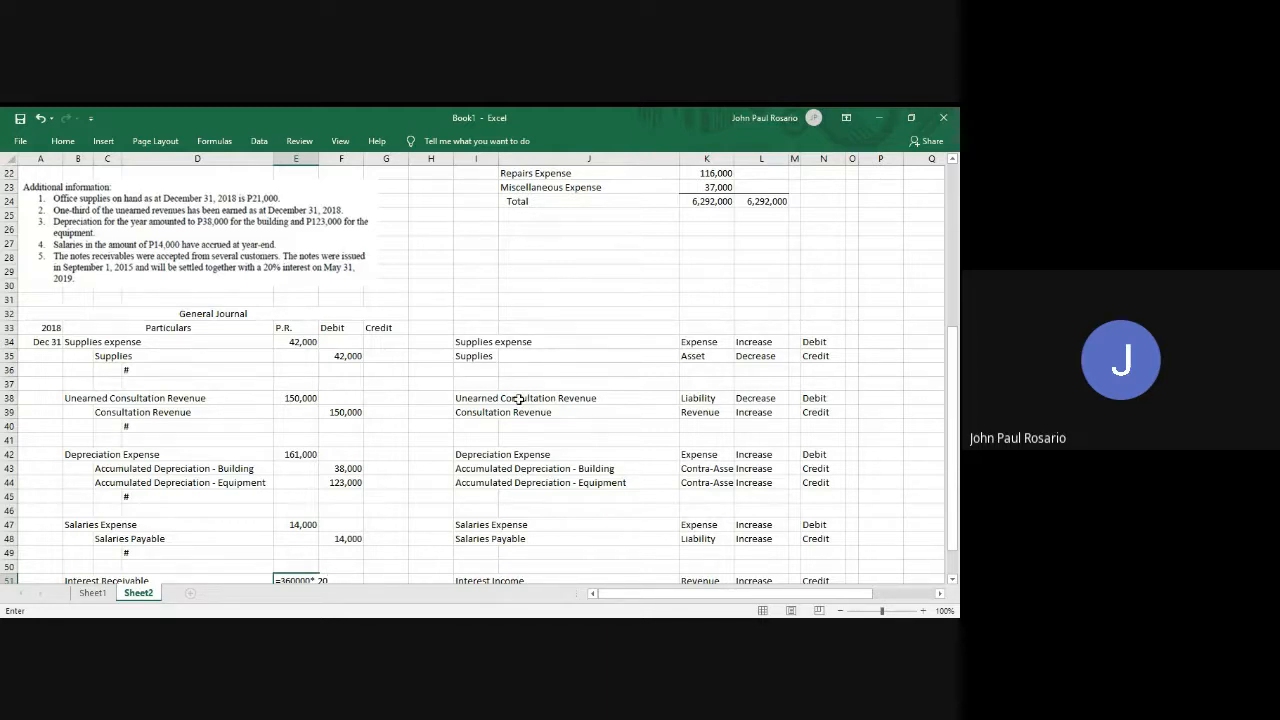
scroll(519, 399, down, 5)
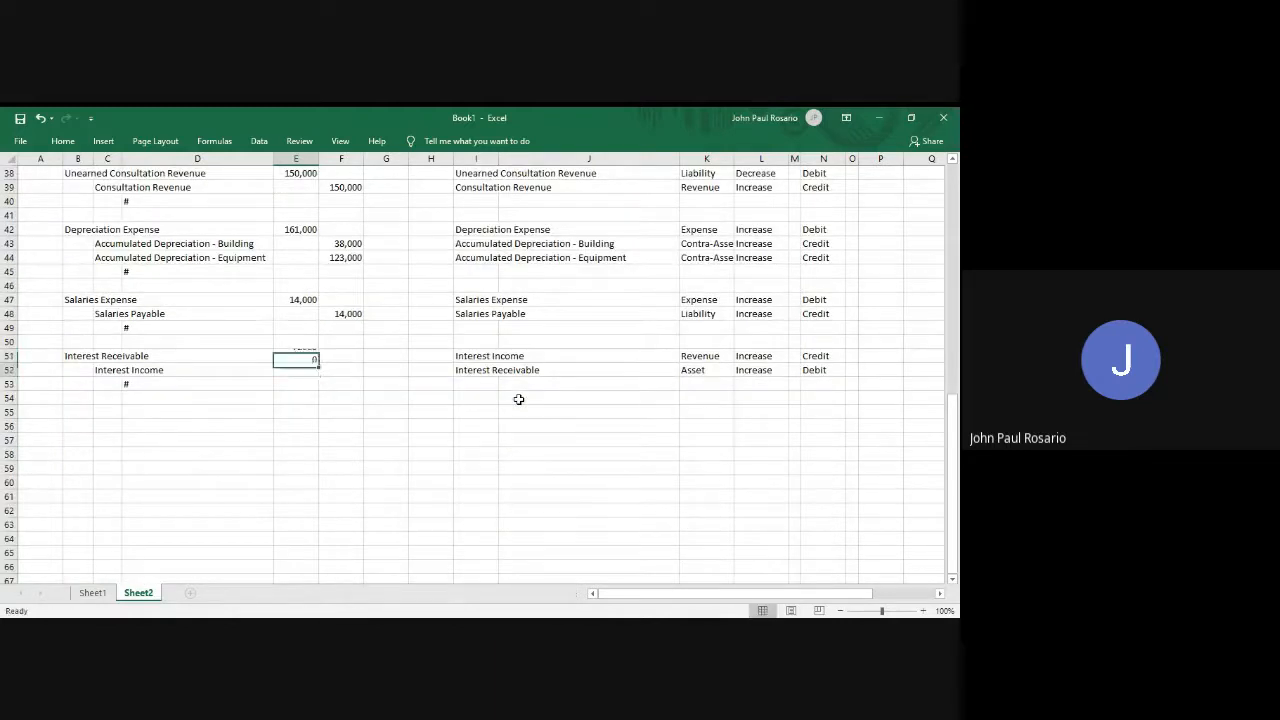
key(Return)
Enter the year 2015 in H55 and the value 4 beside it in I55.
key(Right)
key(Right)
key(Right)
key(Right)
key(Down)
key(Down)
key(Down)
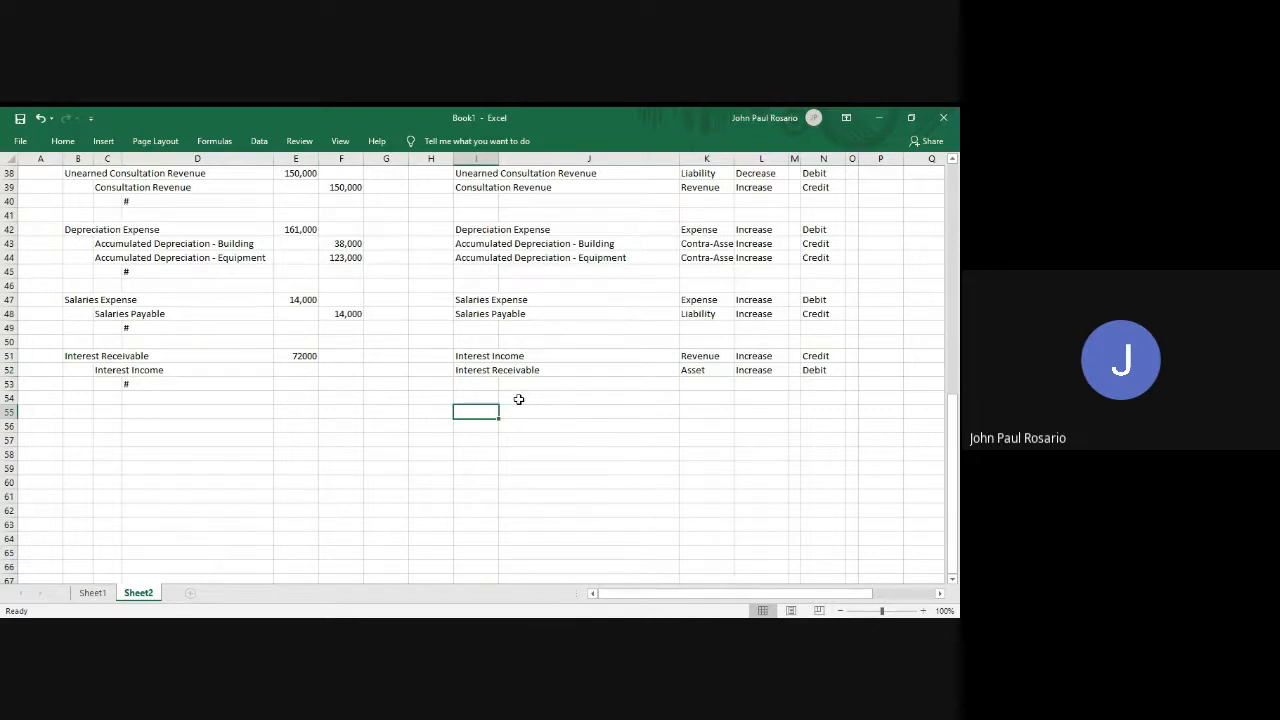
key(Left)
text(2015)
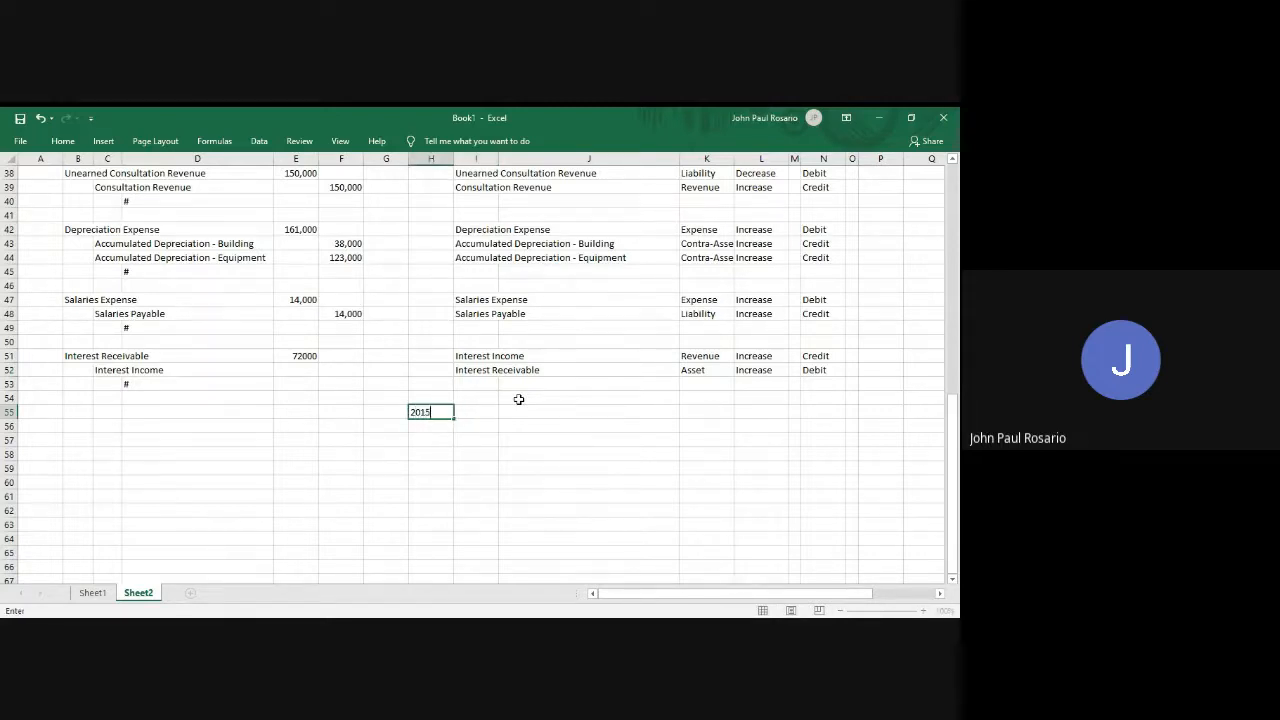
key(Return)
key(Right)
key(Up)
text(4)
key(Return)
Enter the year 2016 in H56 beneath 2015.
key(Left)
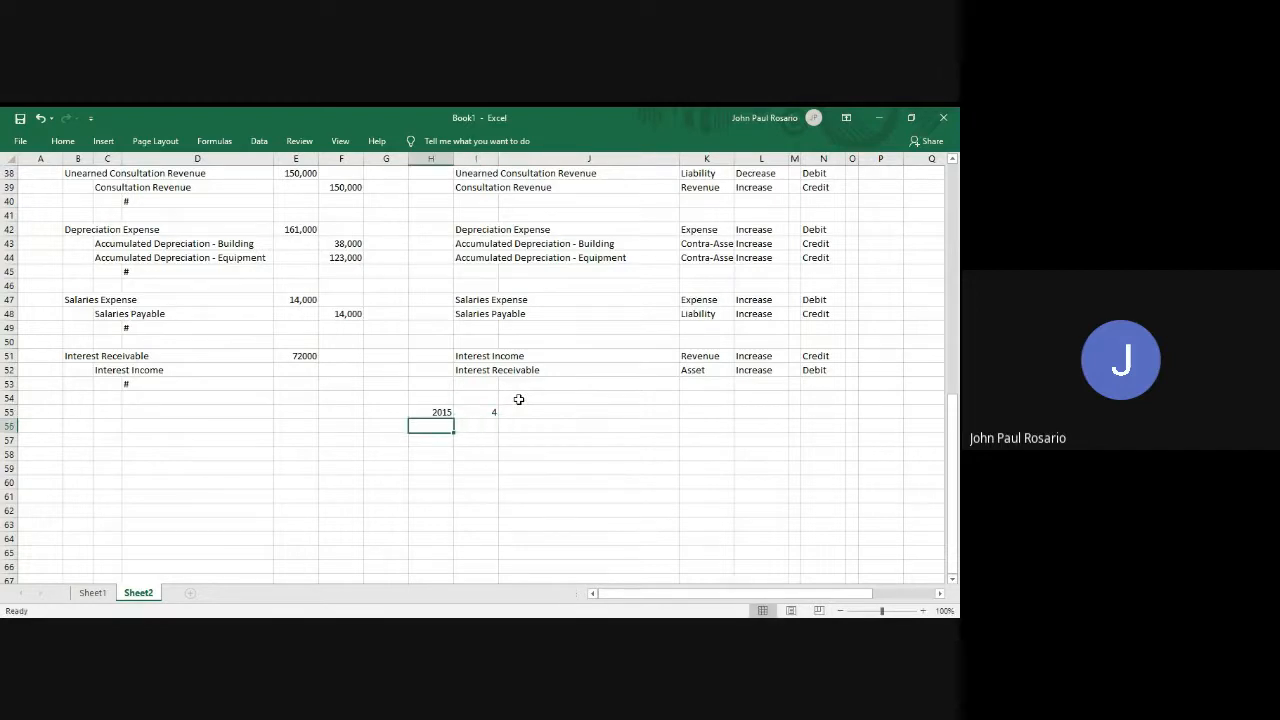
text(2016)
key(Return)
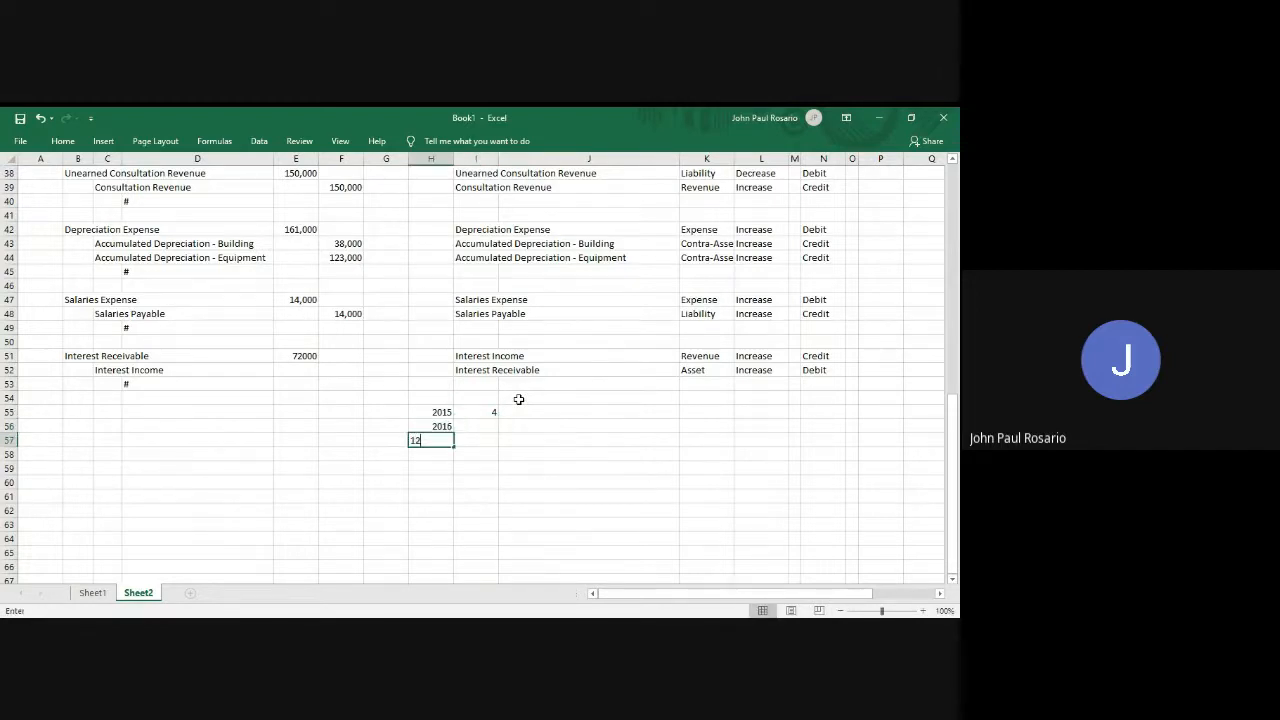
Enter 12 months beside 2016 in cell I56 of the year-by-year schedule below the journal.
text(1)
key(Escape)
key(Right)
key(Up)
text(12)
key(Return)
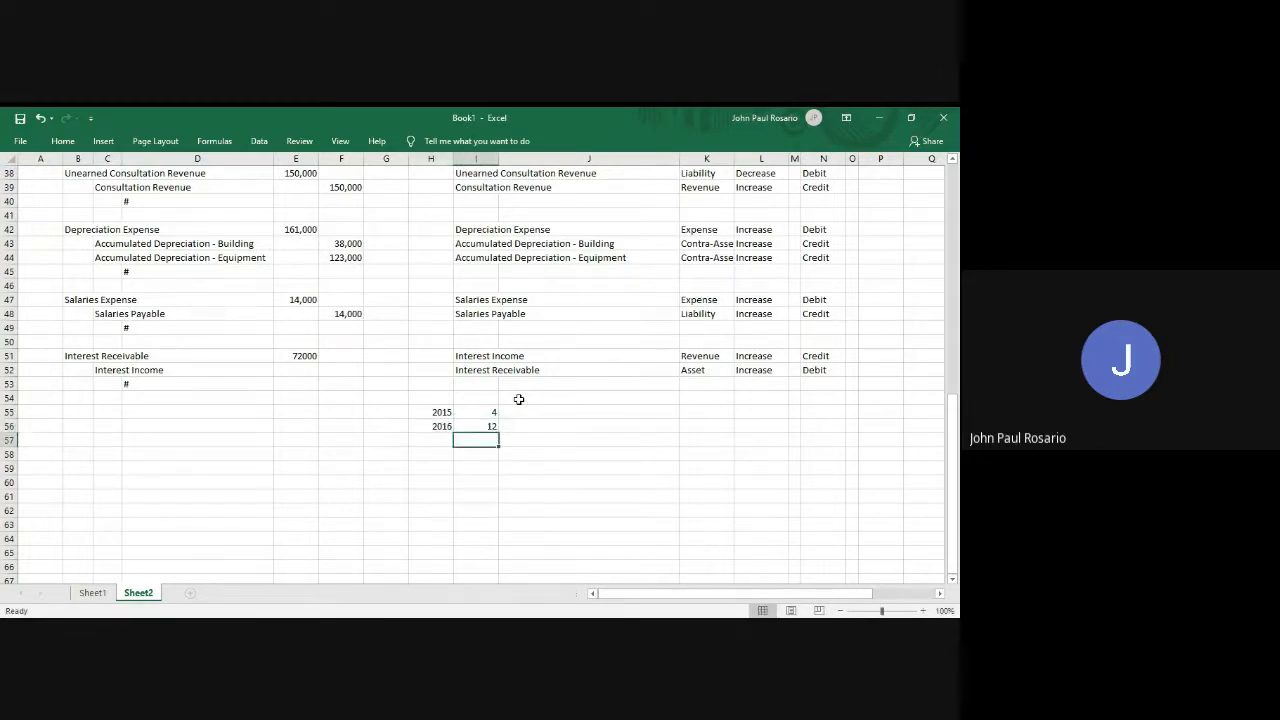
Add 2017 to the schedule in row 57 with 12 months beside it.
key(Up)
key(Up)
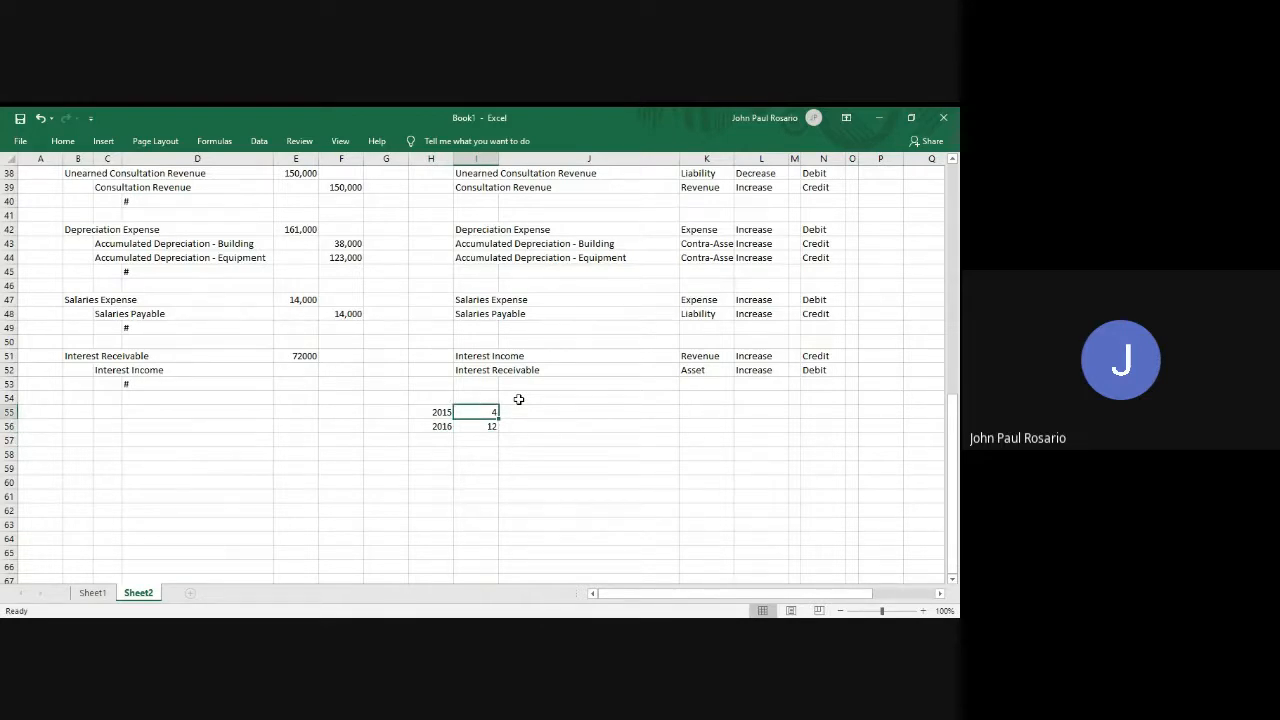
key(Down)
key(Down)
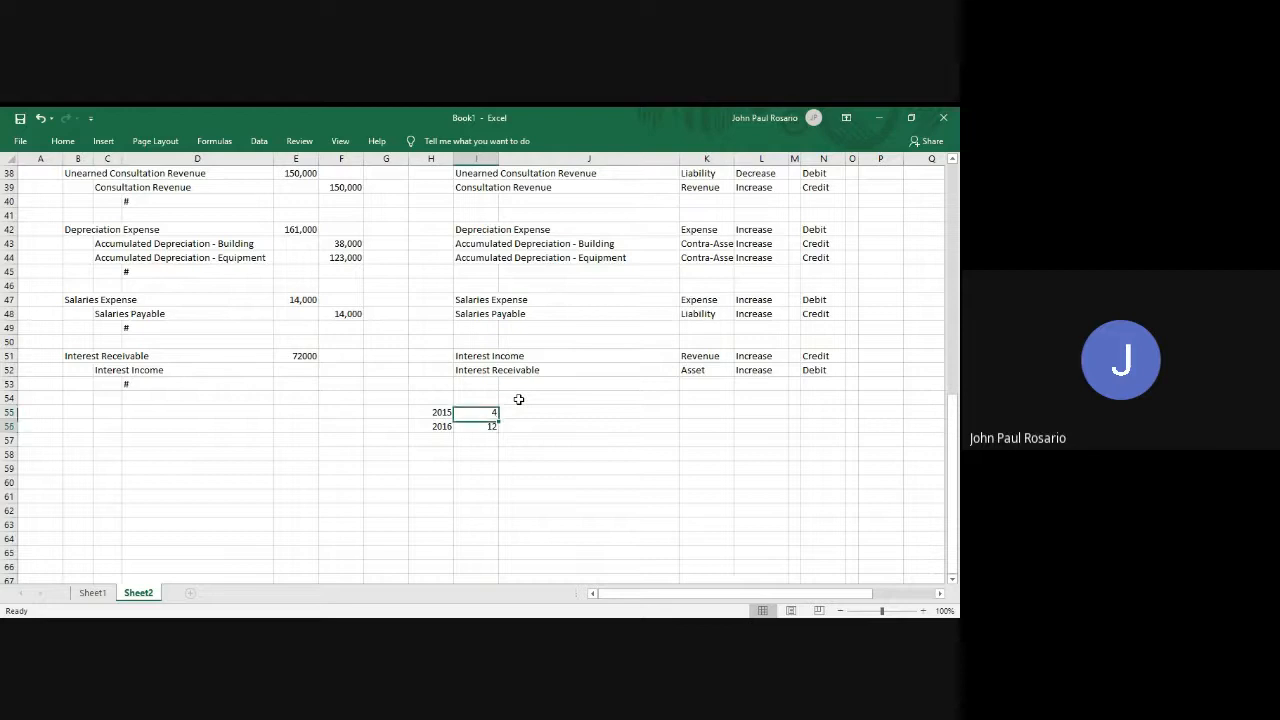
key(Left)
text(2017)
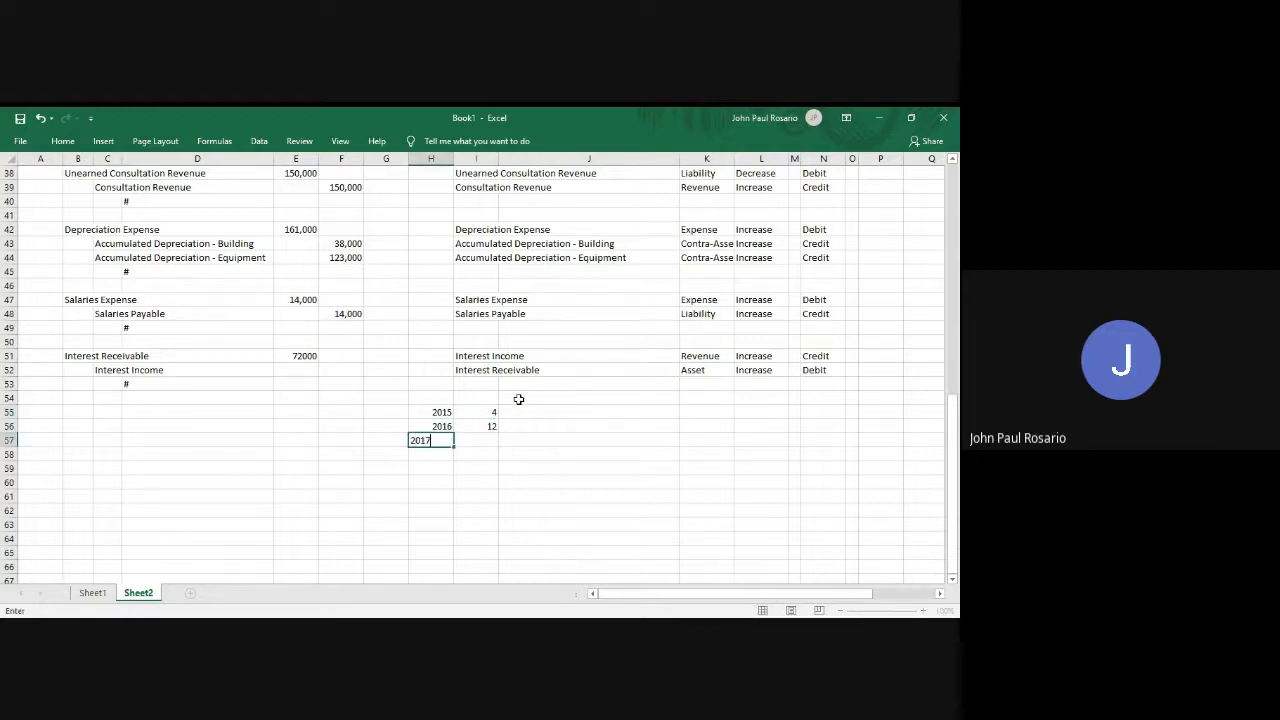
key(Return)
key(Right)
key(Up)
text(12)
key(Return)
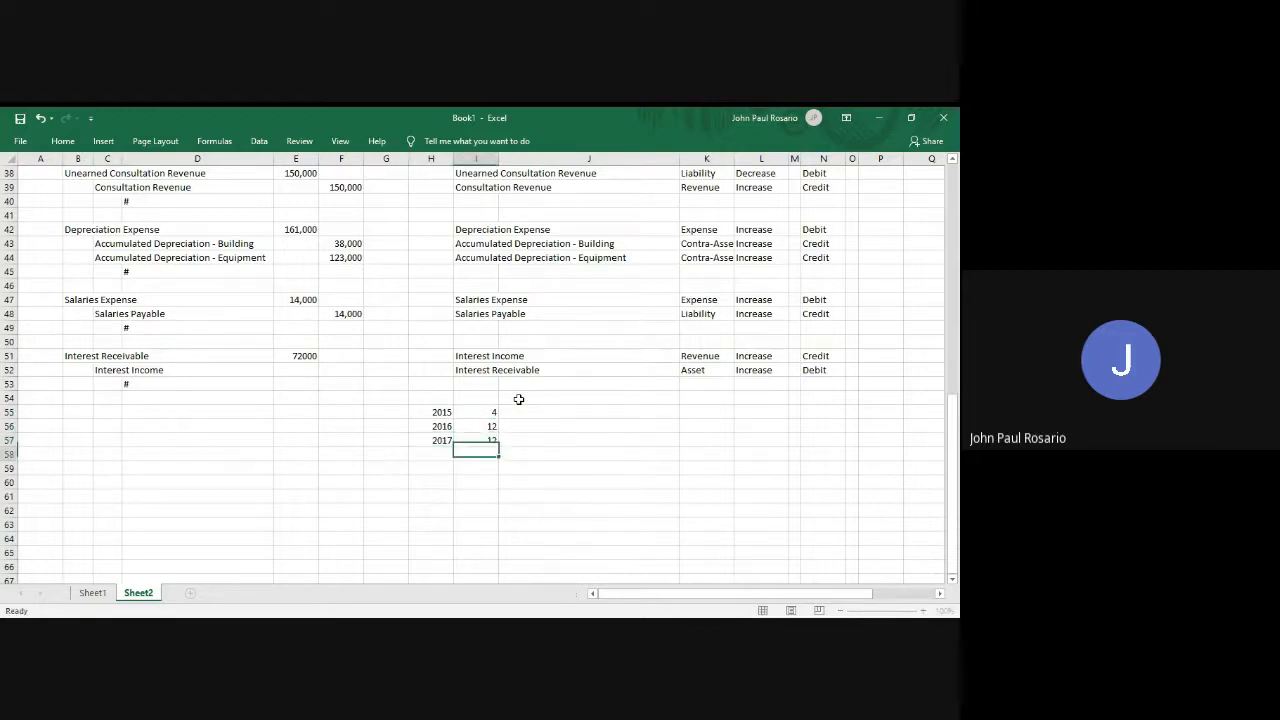
Add 2018 to the schedule in row 58 with 12 months beside it.
key(Left)
text(1)
text(018)
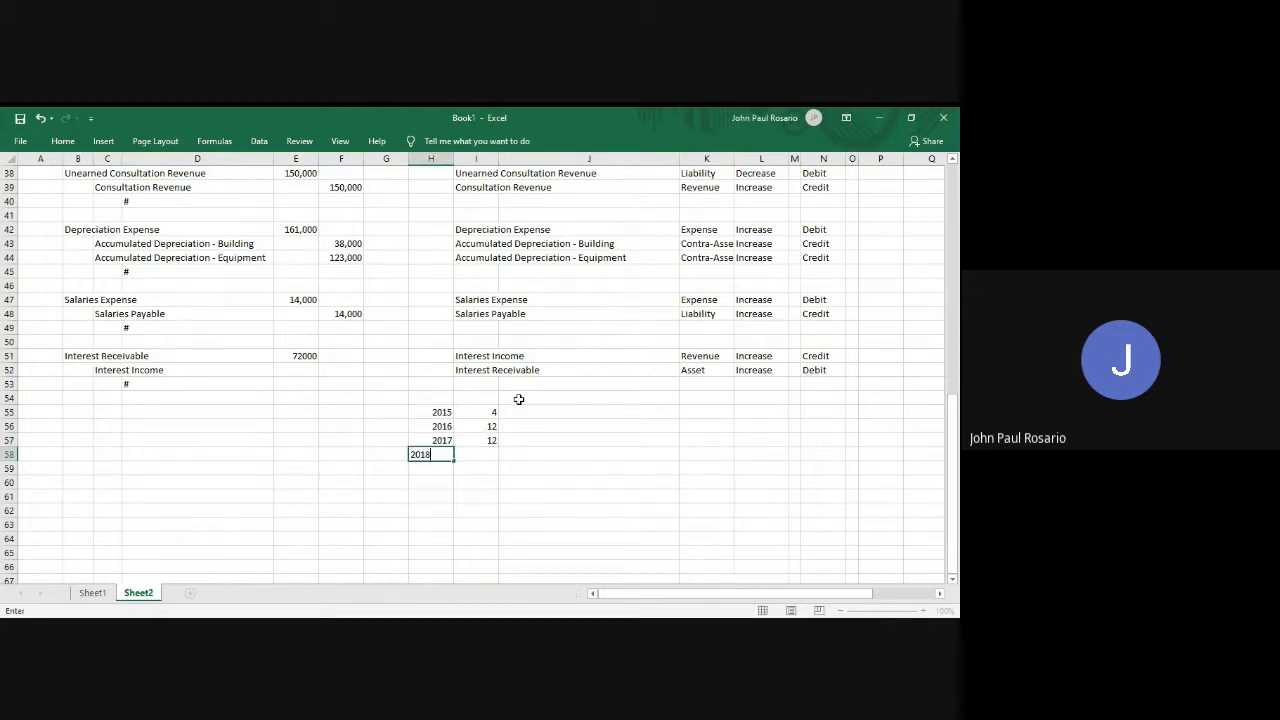
key(Return)
key(Right)
key(Up)
text(12)
key(Return)
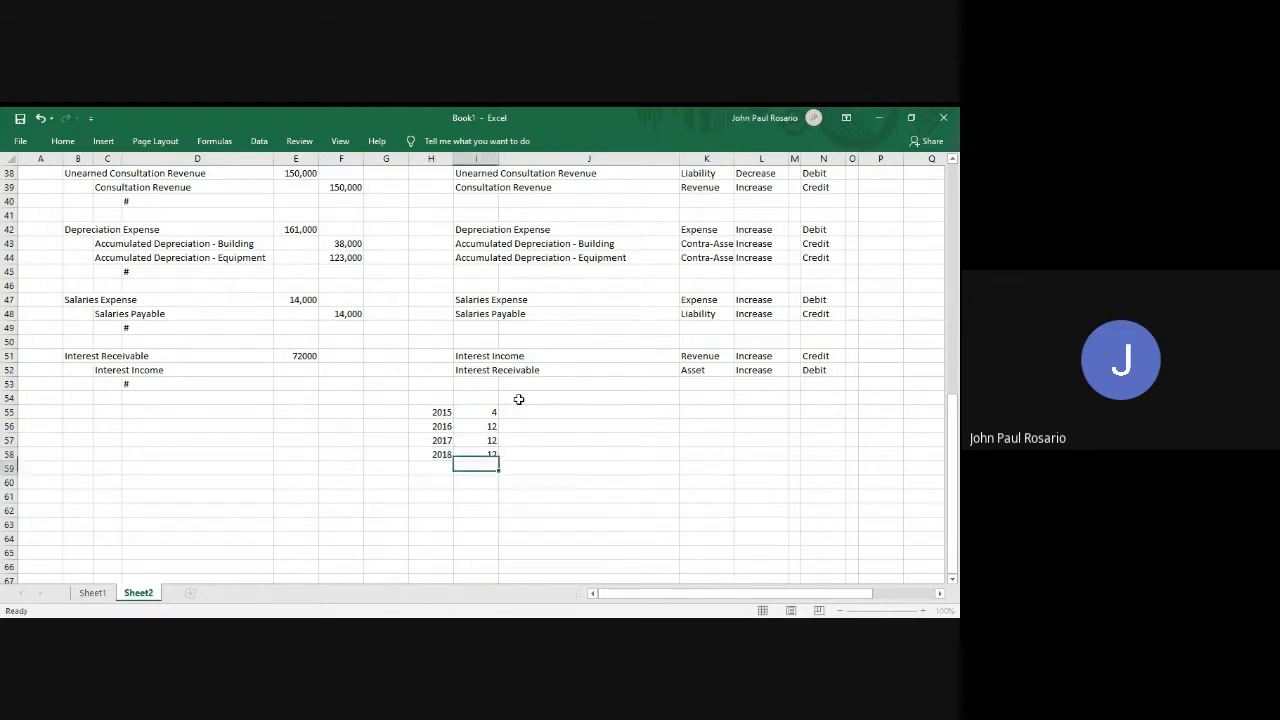
Add 2019 to the schedule in row 59 with 5 months beside it.
key(Left)
text(2019)
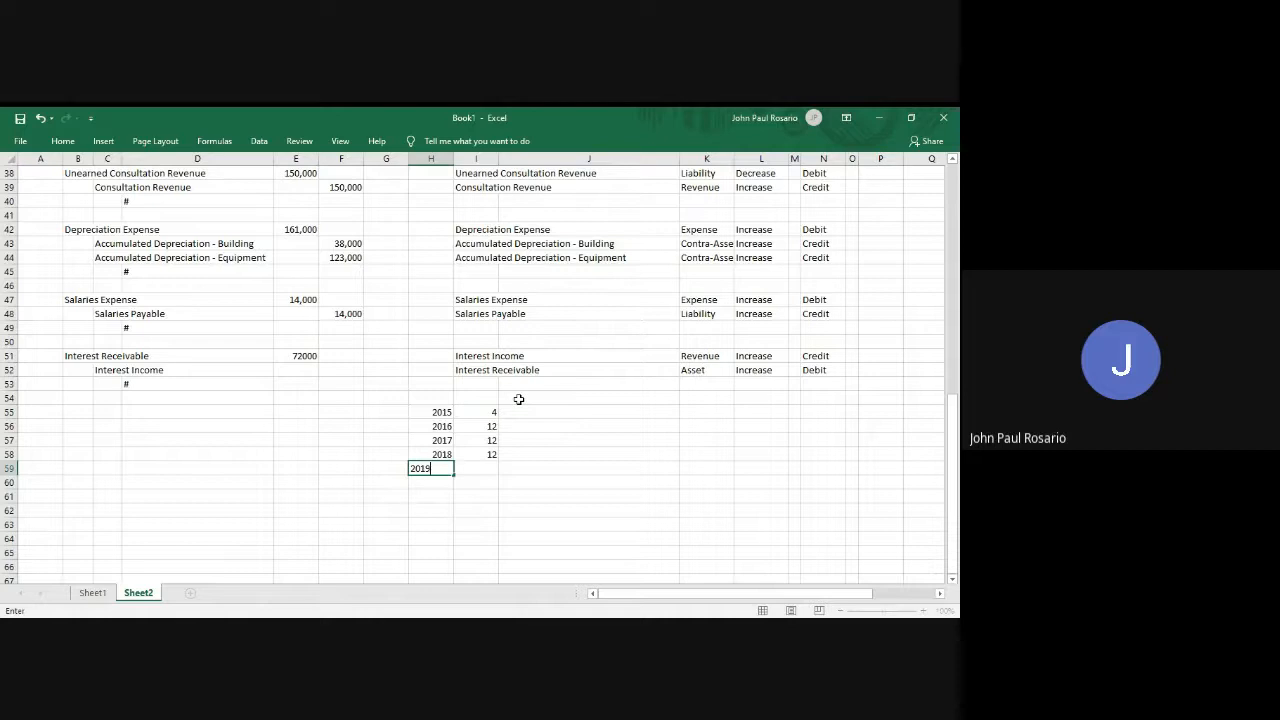
key(Return)
key(Right)
key(Up)
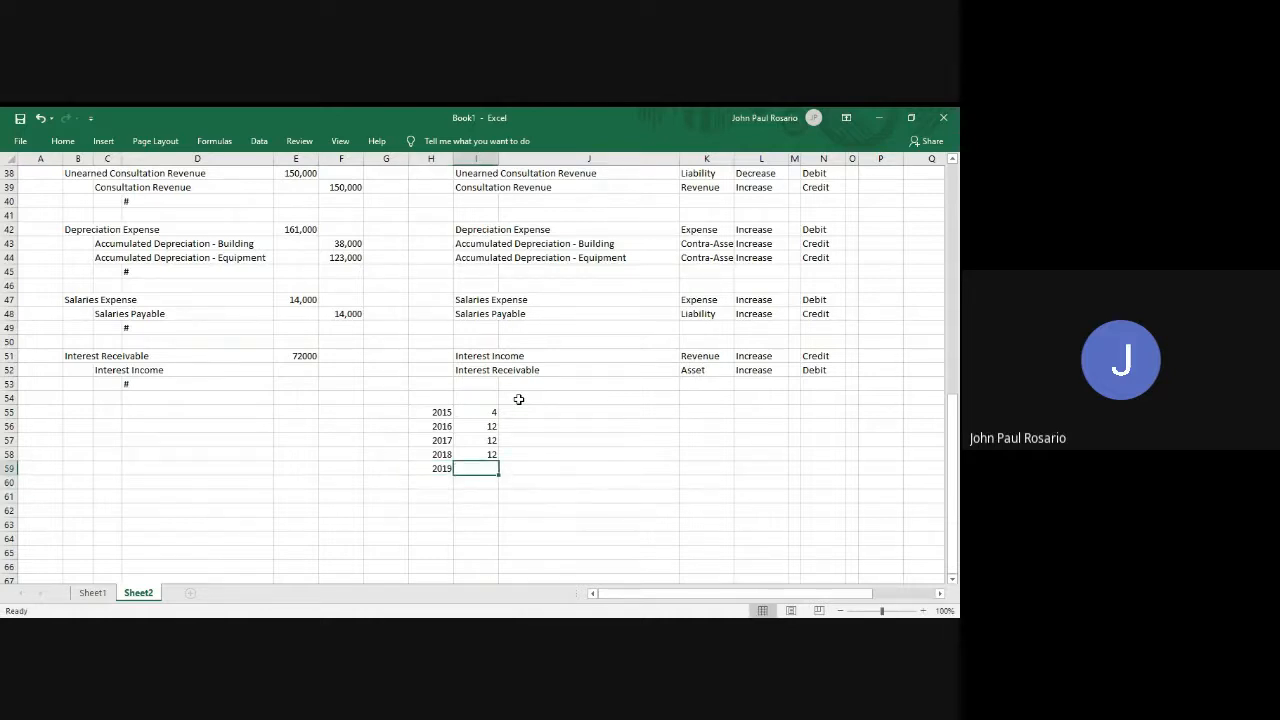
text(5)
key(Return)
Total the months for 2015 through 2019 with a sum formula in cell I60.
scroll(519, 399, up, 4)
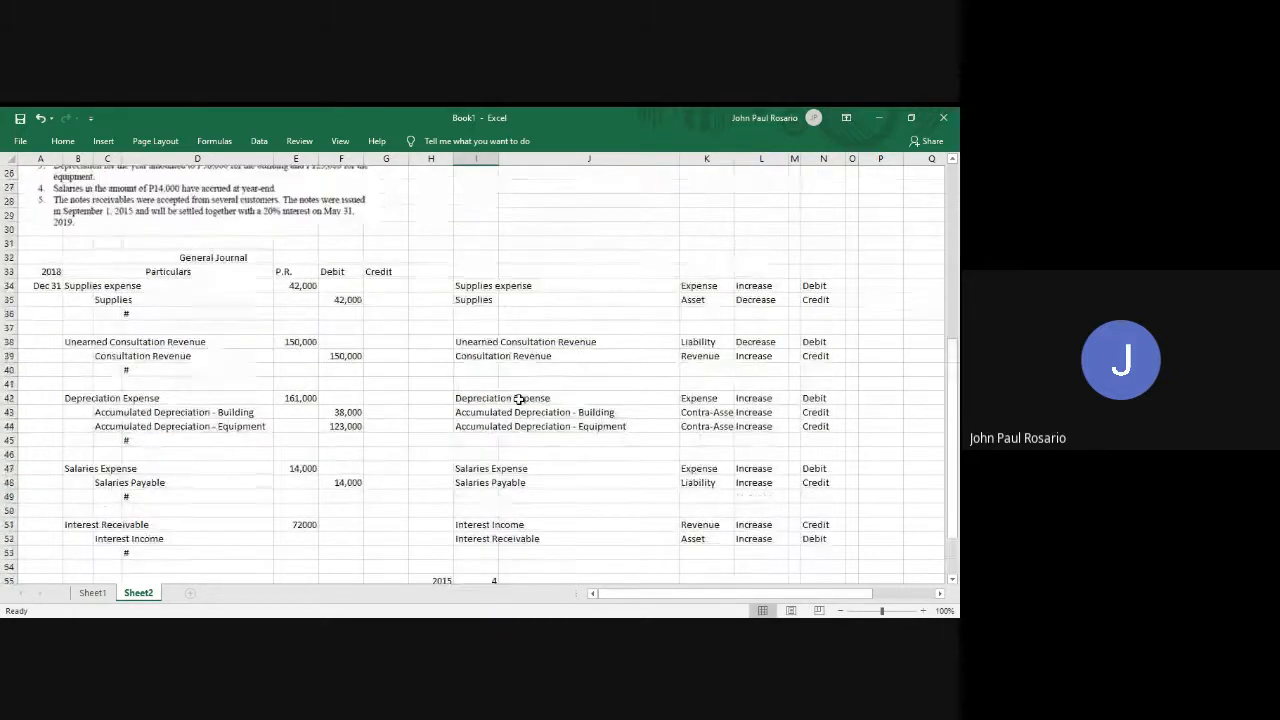
scroll(519, 399, down, 3)
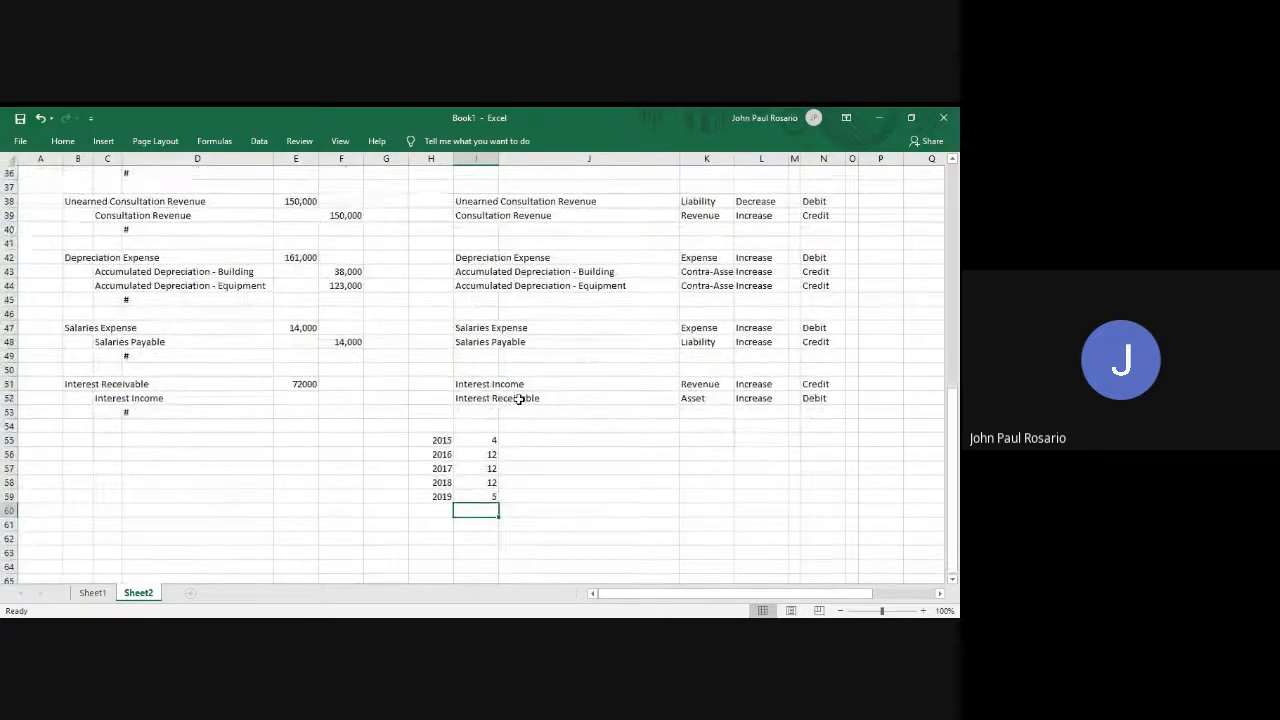
key(alt+equal)
key(Return)
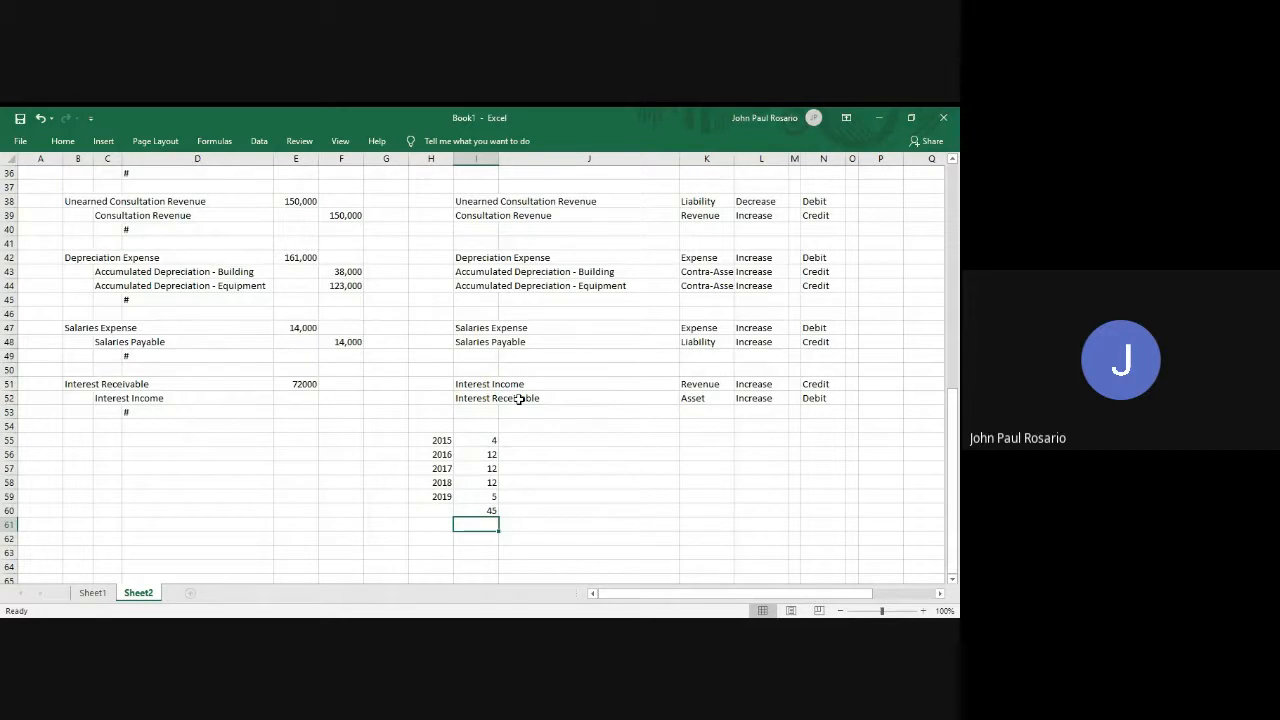
Extend the Interest Receivable debit formula in E51 to =360000*0.2*12/45.
scroll(519, 398, up, 12)
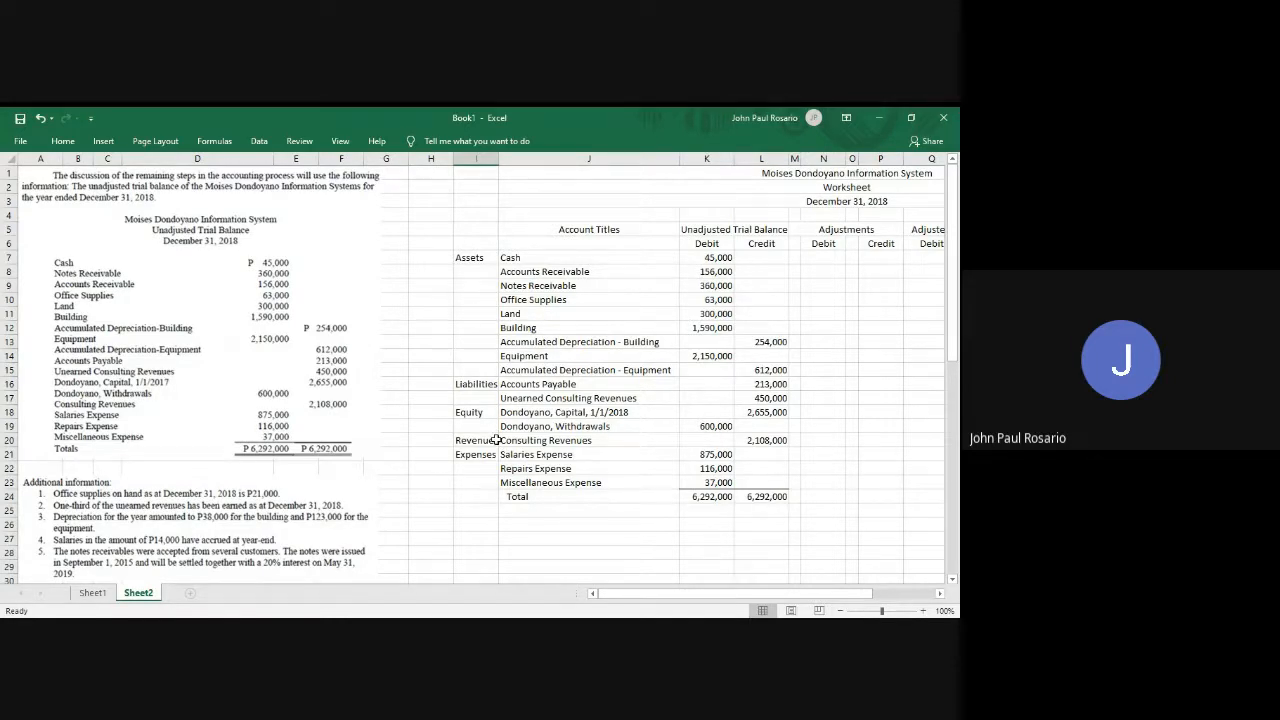
scroll(496, 440, down, 2)
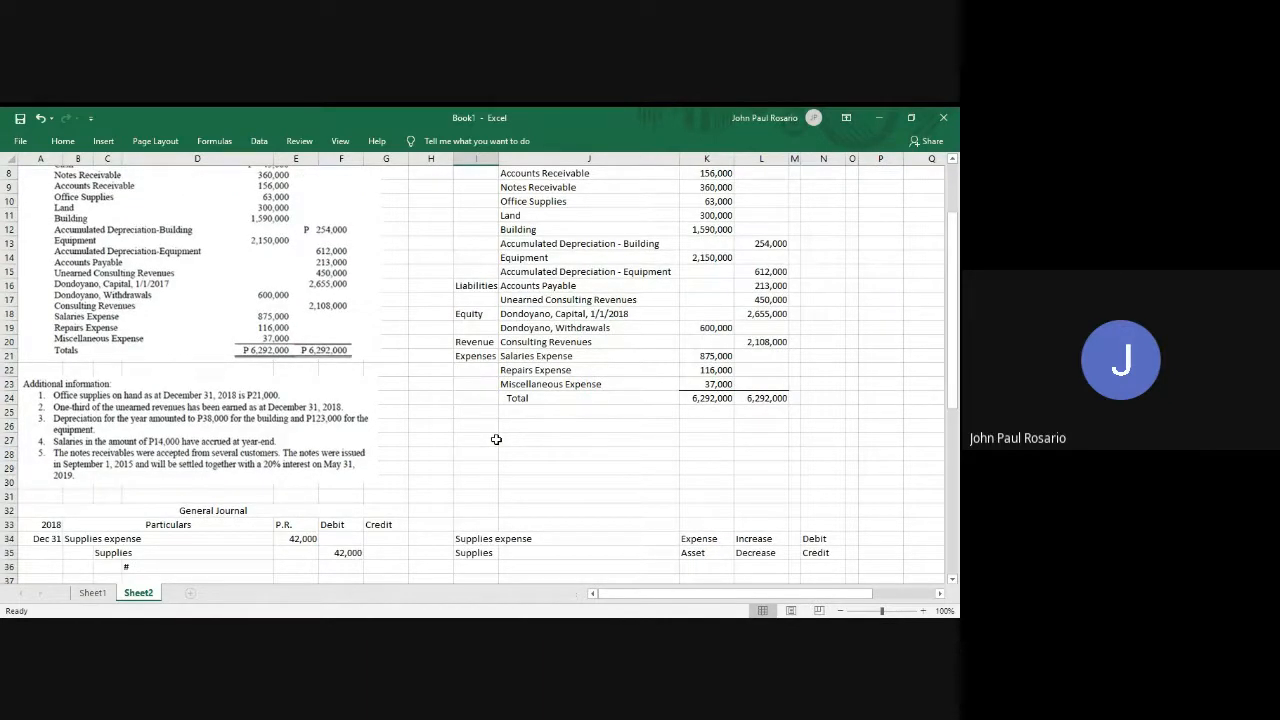
scroll(496, 440, down, 4)
scroll(496, 440, down, 6)
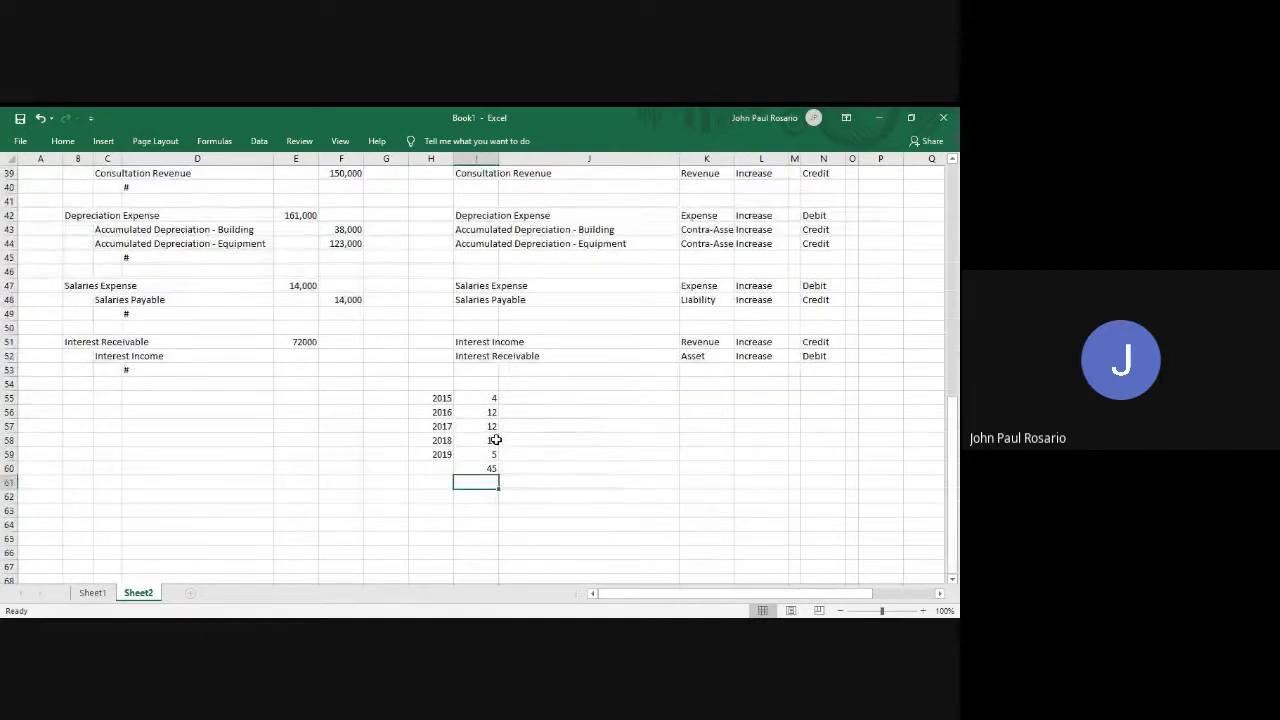
click(496, 440)
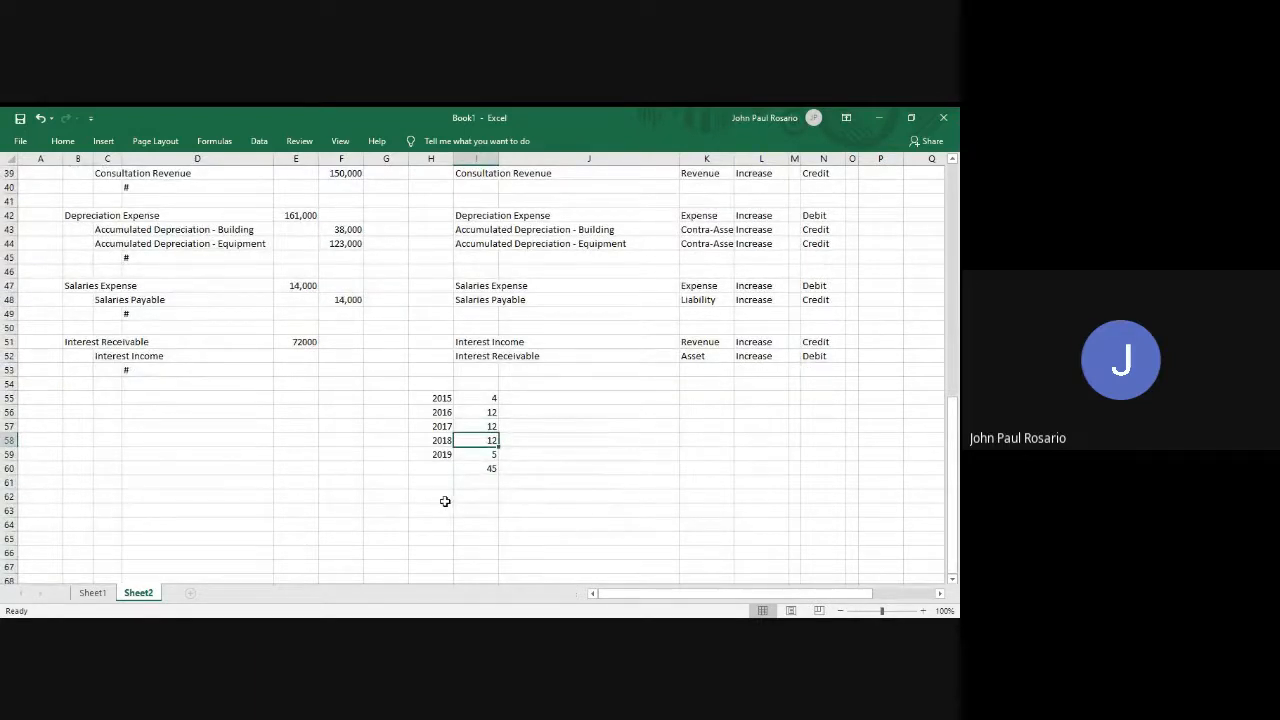
double_click(292, 341)
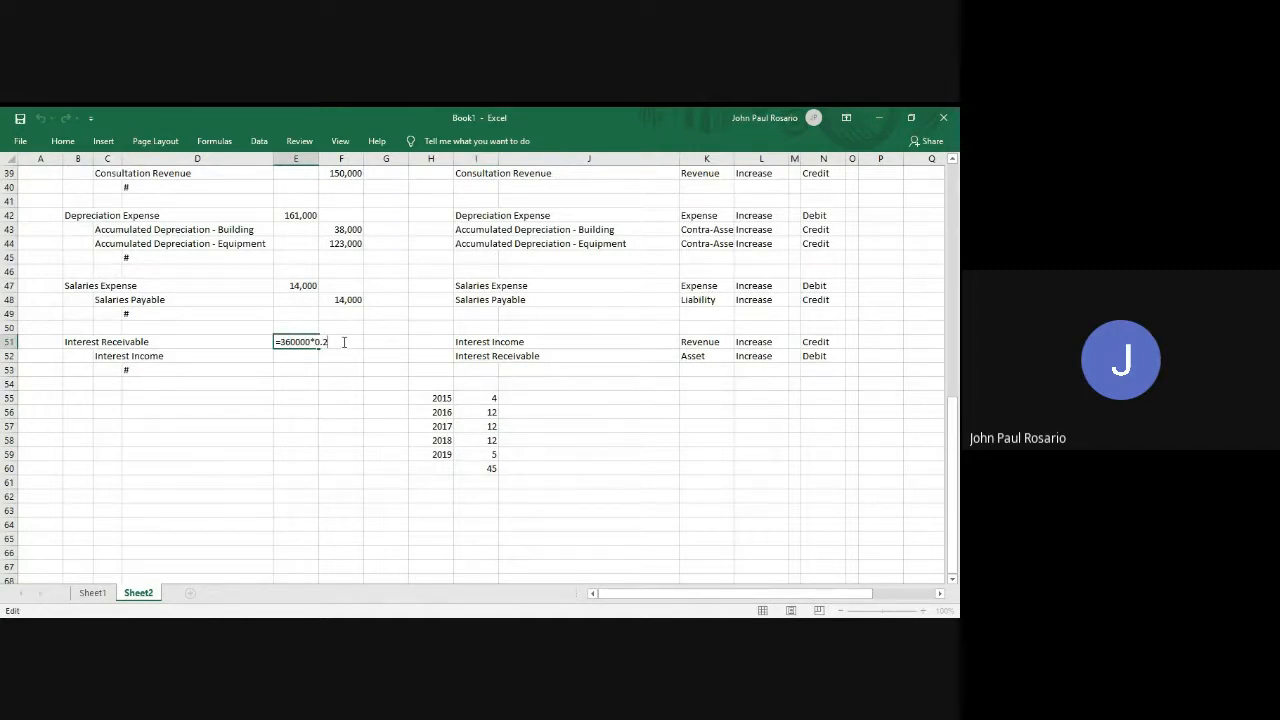
text(*12/45)
key(Return)
key(Up)
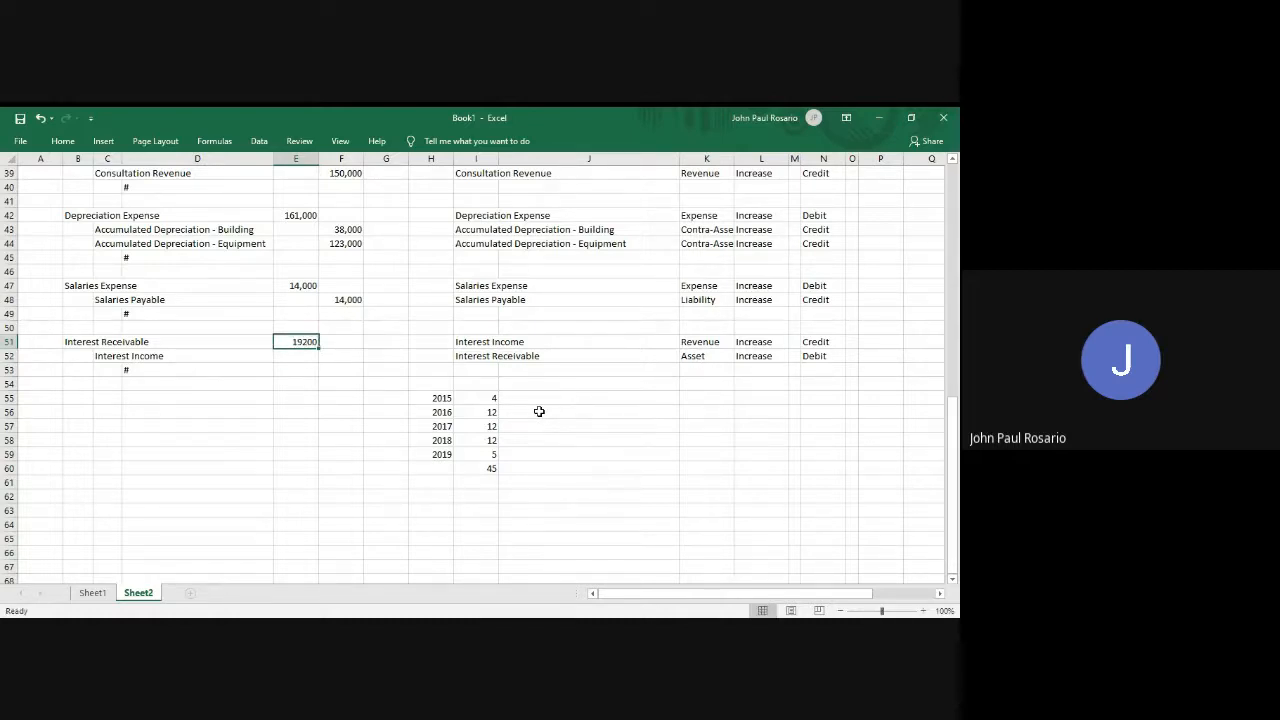
Copy only the number formatting of the Salaries Expense debit onto the Interest Receivable debit in E51.
key(Up)
key(Up)
key(Up)
key(Up)
key(ctrl+c)
key(Down)
key(Down)
key(Down)
key(Down)
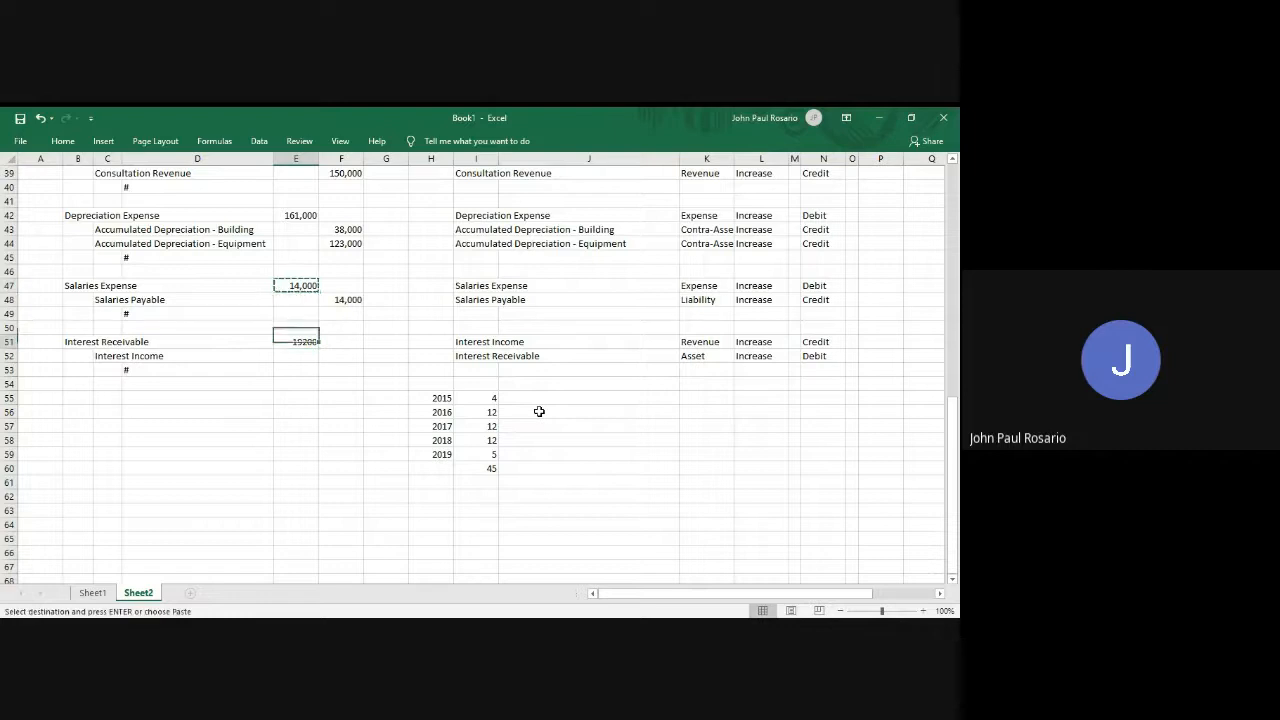
key(alt)
key(h)
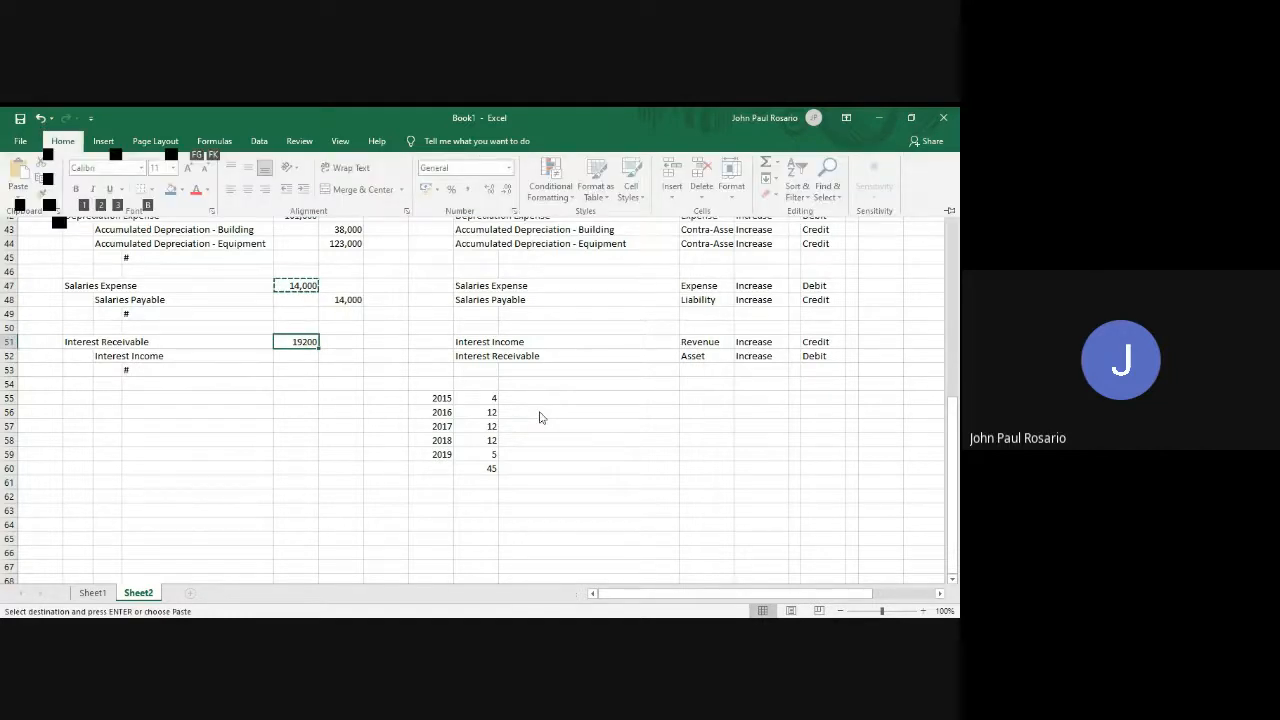
key(v)
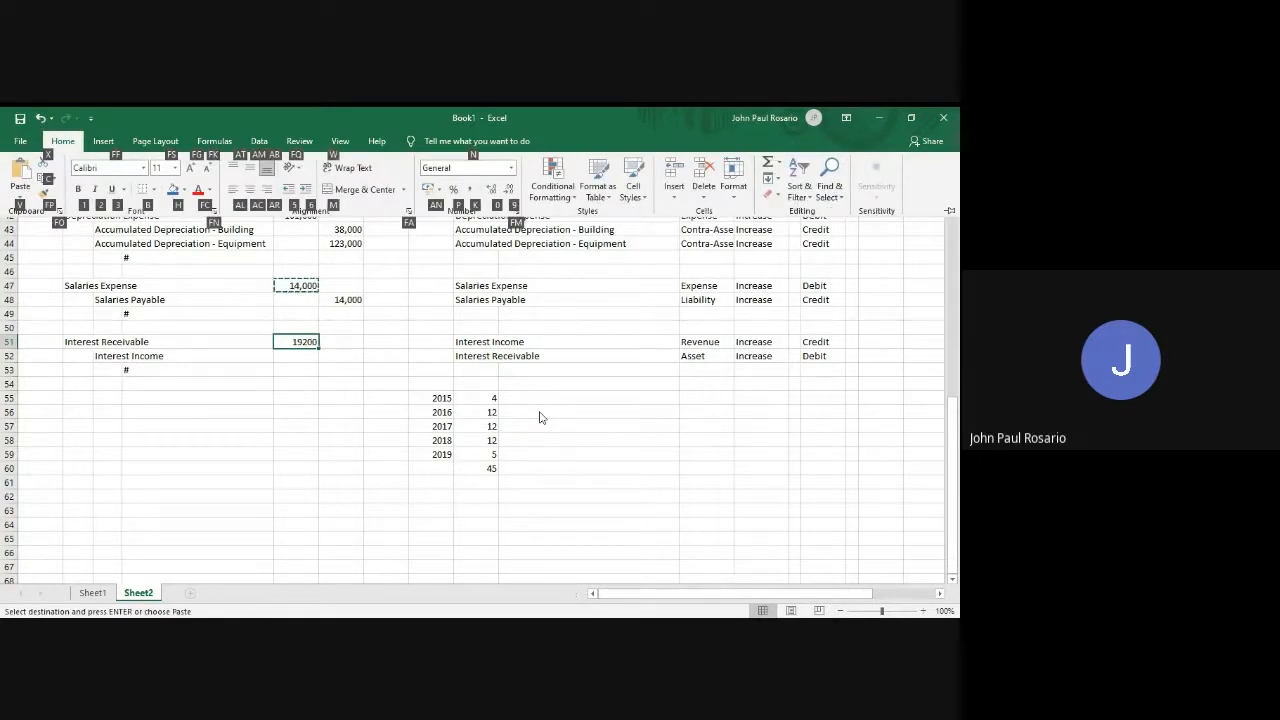
key(r)
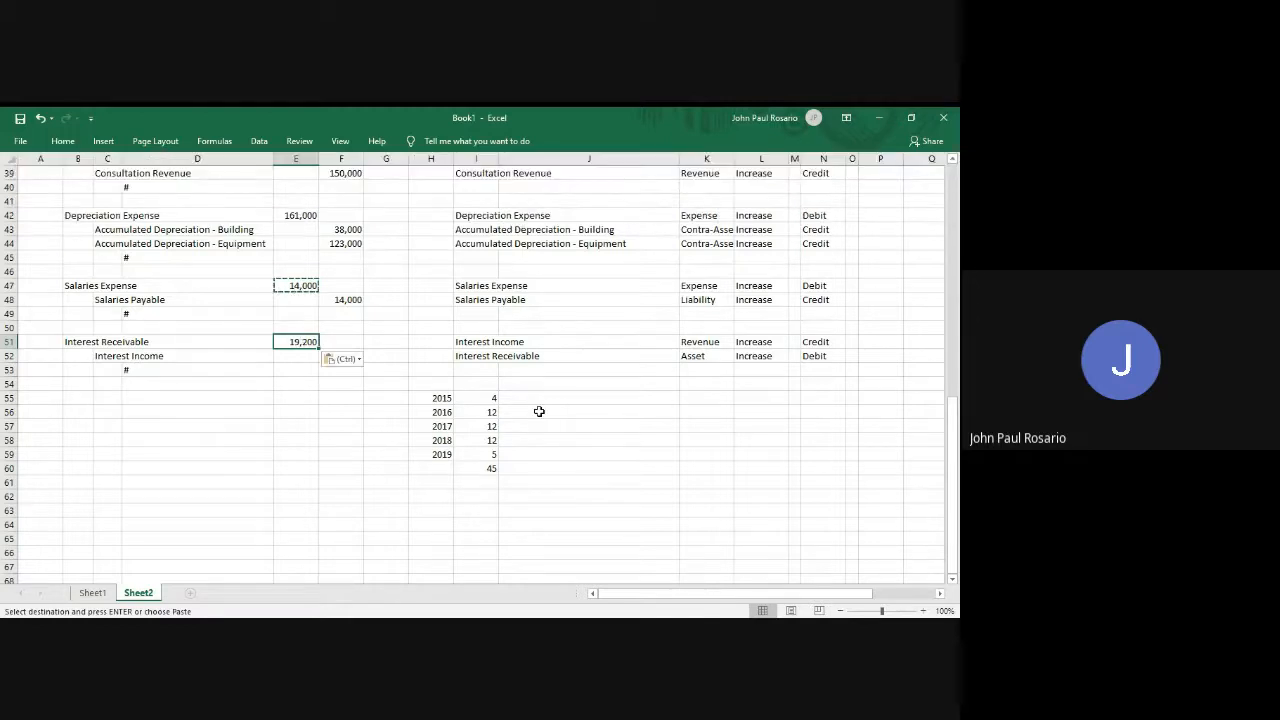
Copy the Interest Receivable debit into the Interest Income credit cell F52.
key(ctrl+c)
key(Right)
key(Down)
key(Return)
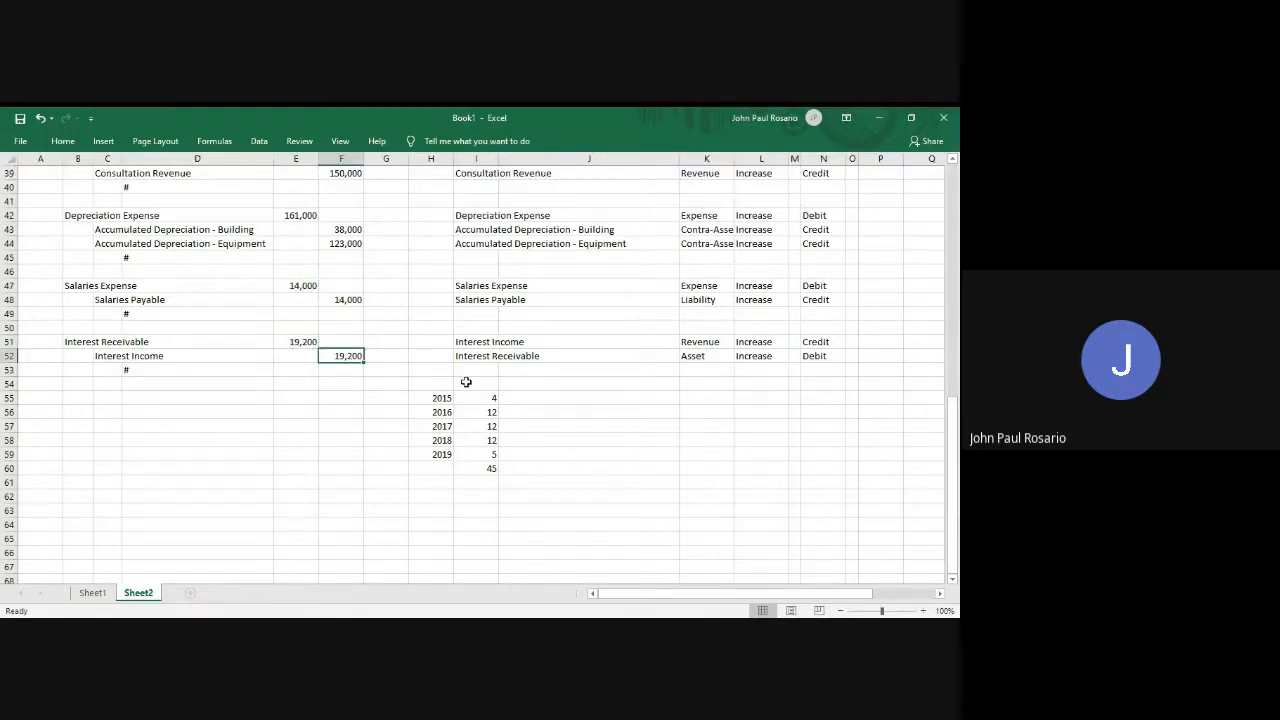
Review the adjusting entries and inspect the Interest Receivable debit formula in E51 against the month schedule.
scroll(466, 382, up, 1)
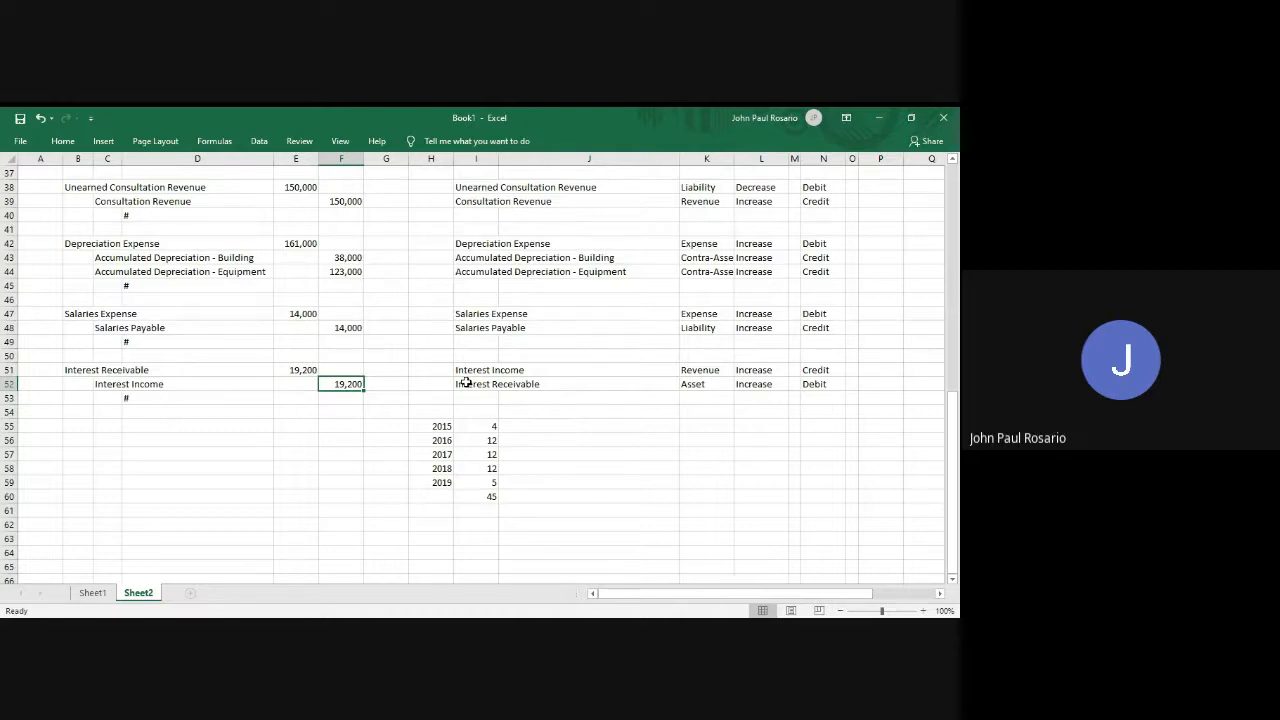
scroll(466, 382, up, 4)
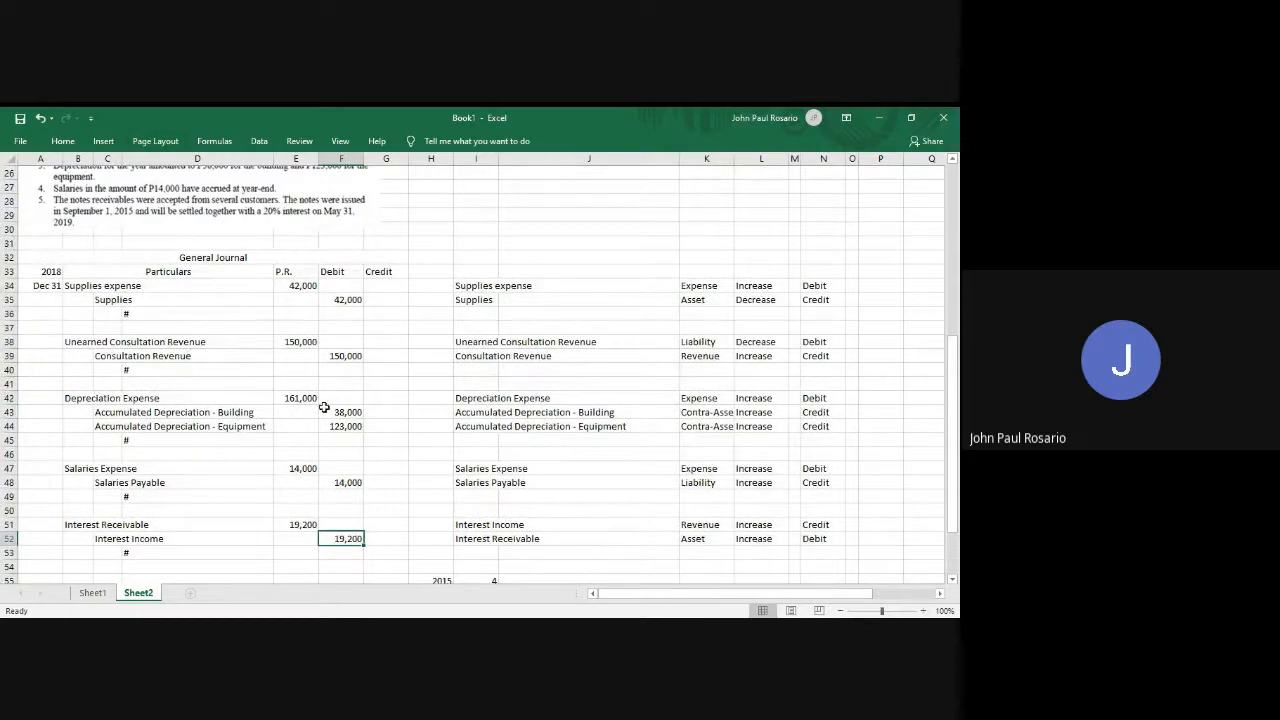
scroll(523, 494, down, 4)
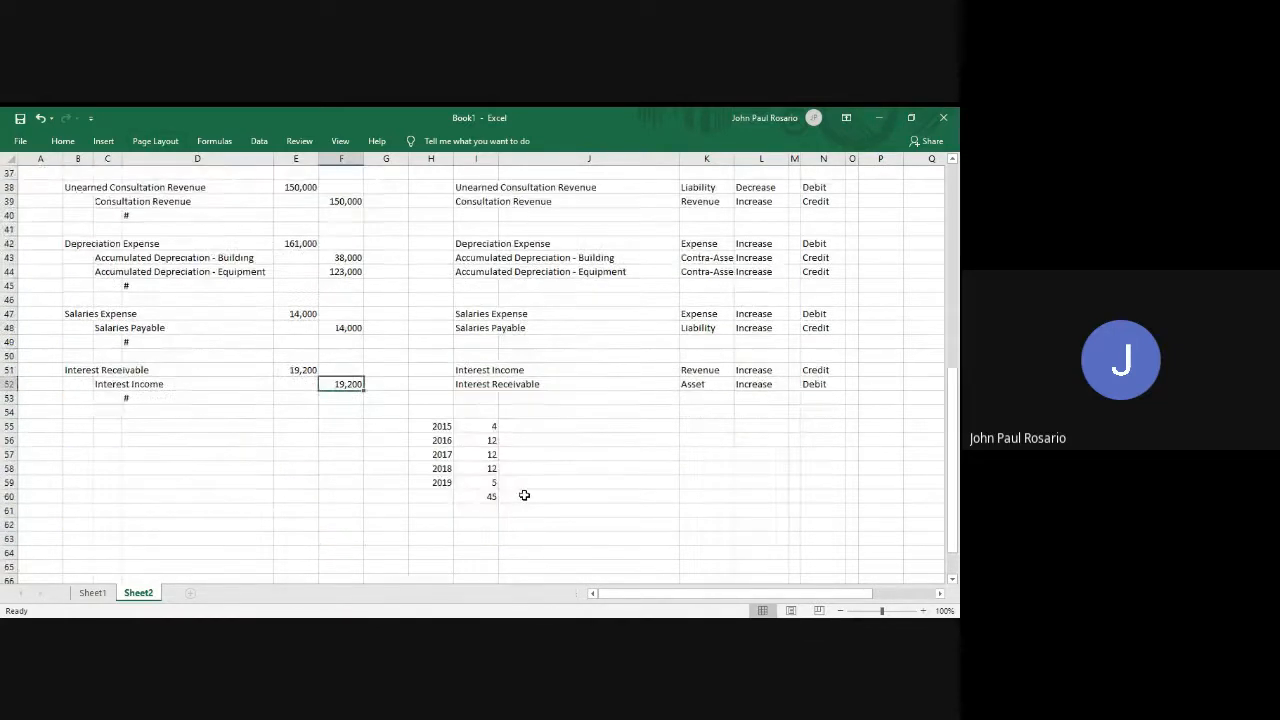
double_click(294, 369)
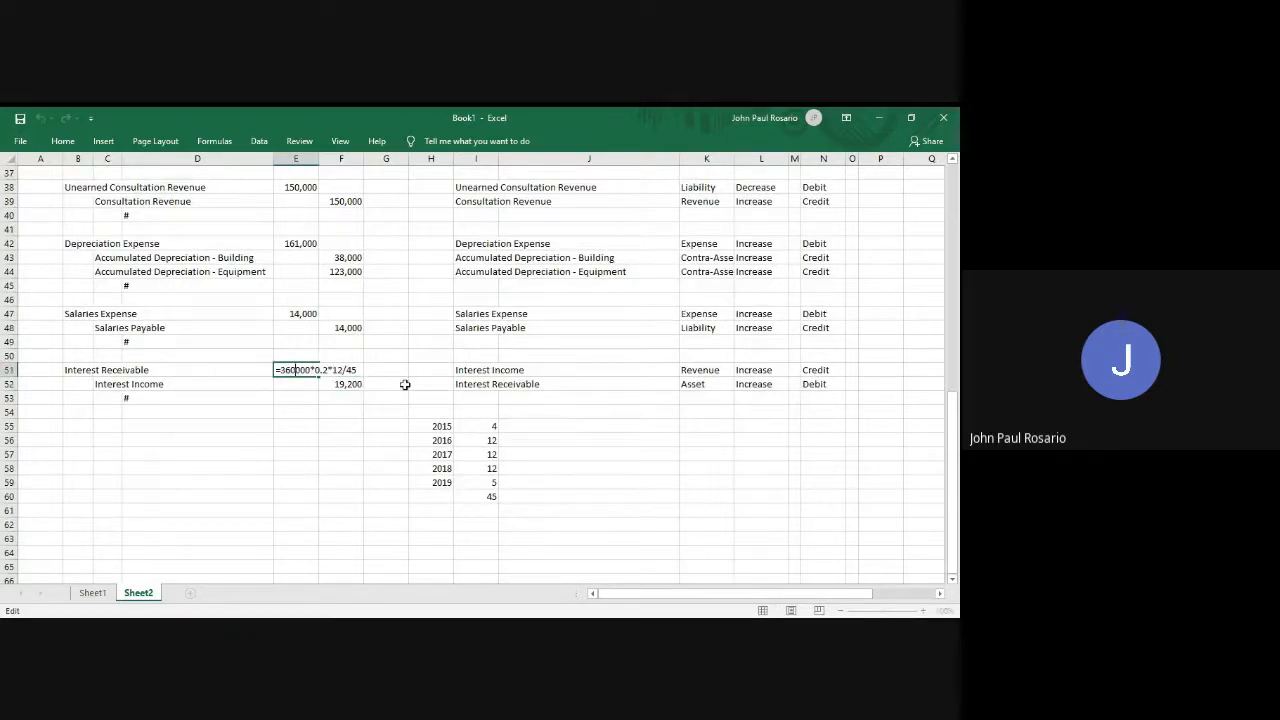
key(Return)
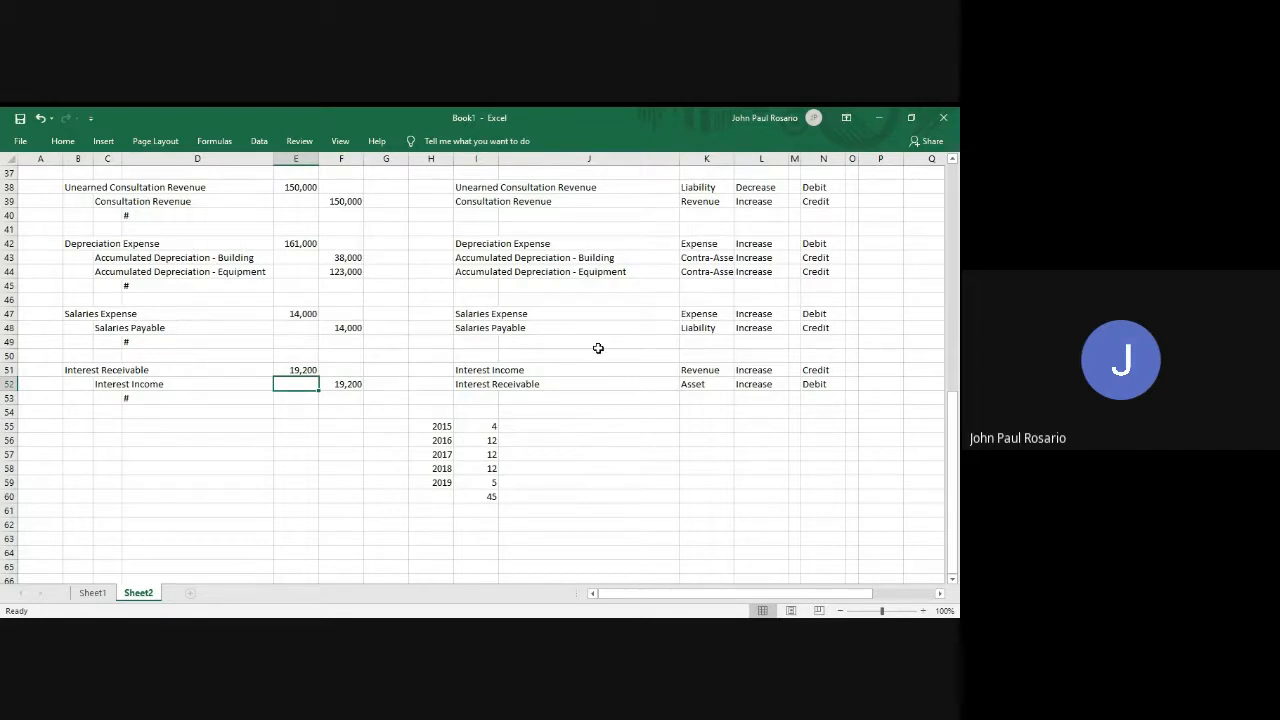
Compare the adjusting journal entries with the worksheet's account titles and adjustment columns.
scroll(598, 348, up, 3)
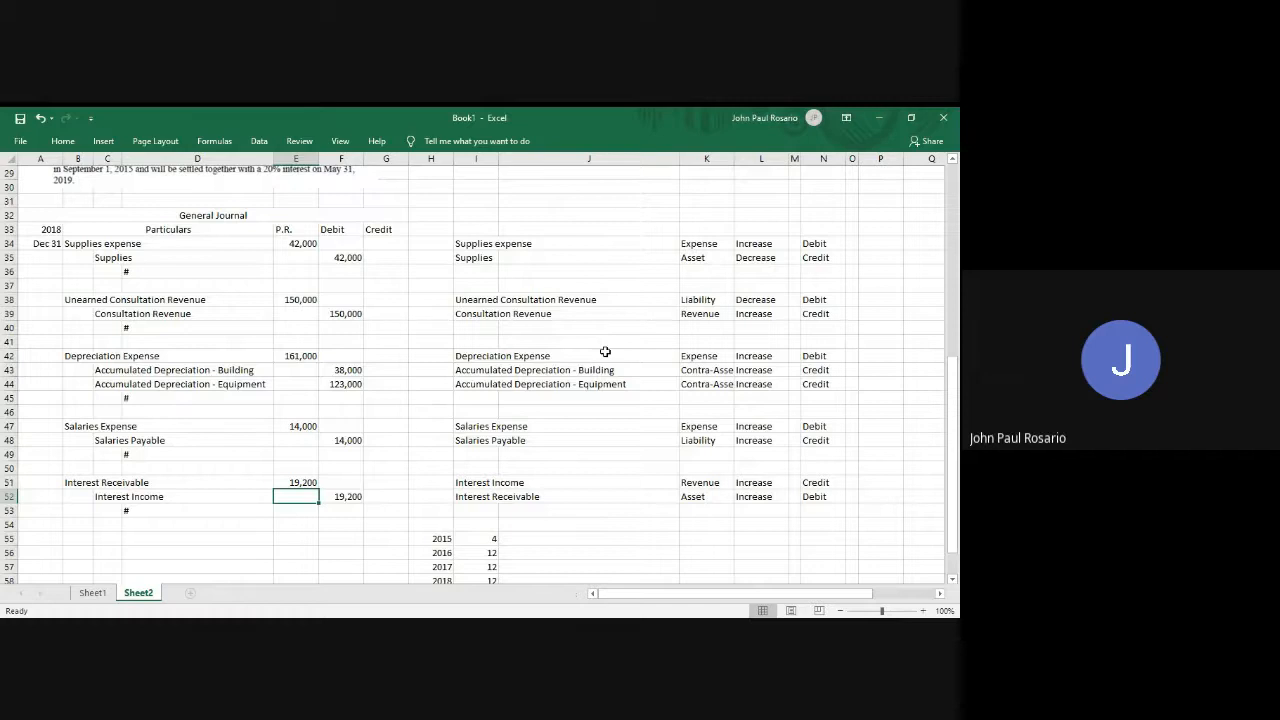
scroll(605, 352, up, 6)
scroll(605, 352, up, 3)
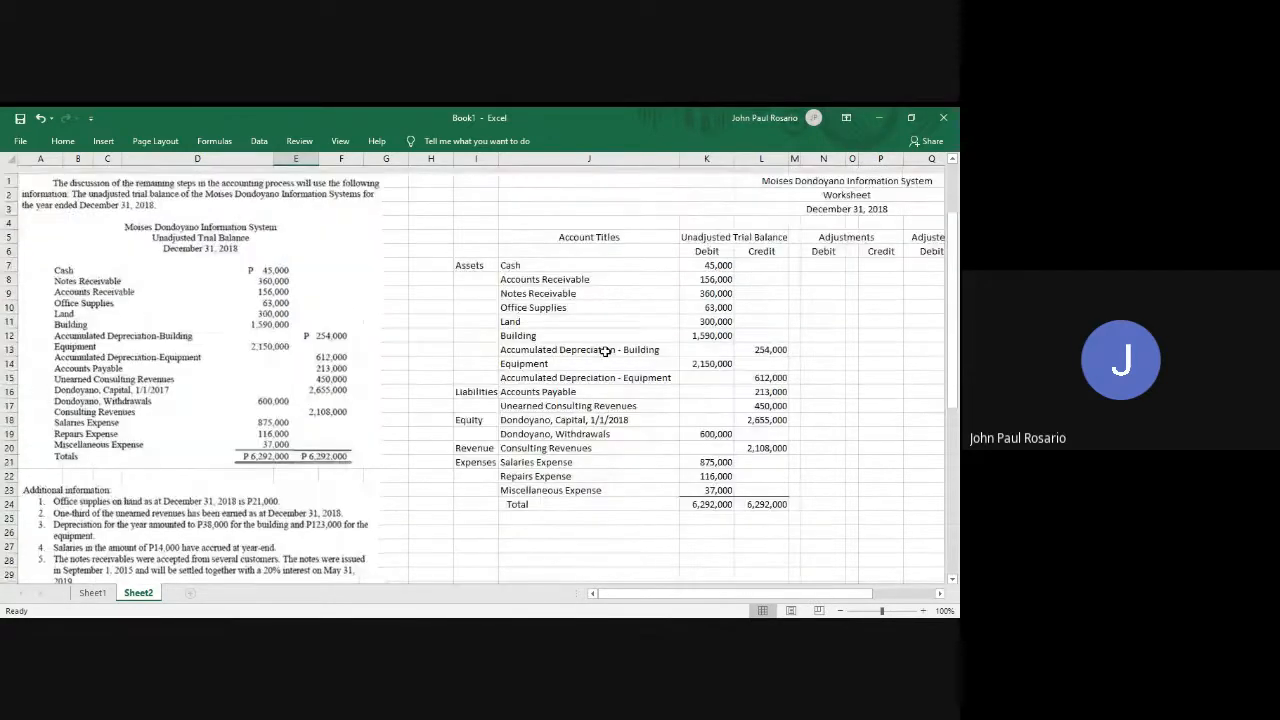
scroll(773, 377, right, 3)
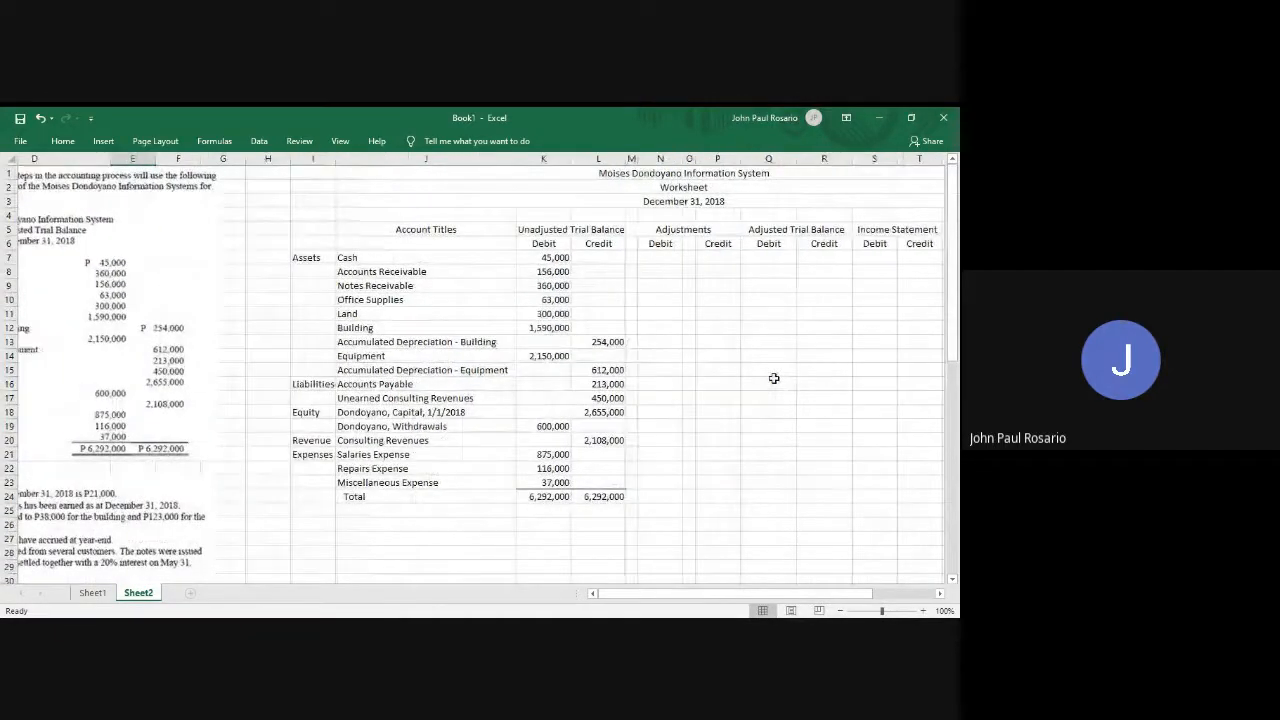
scroll(773, 377, down, 5)
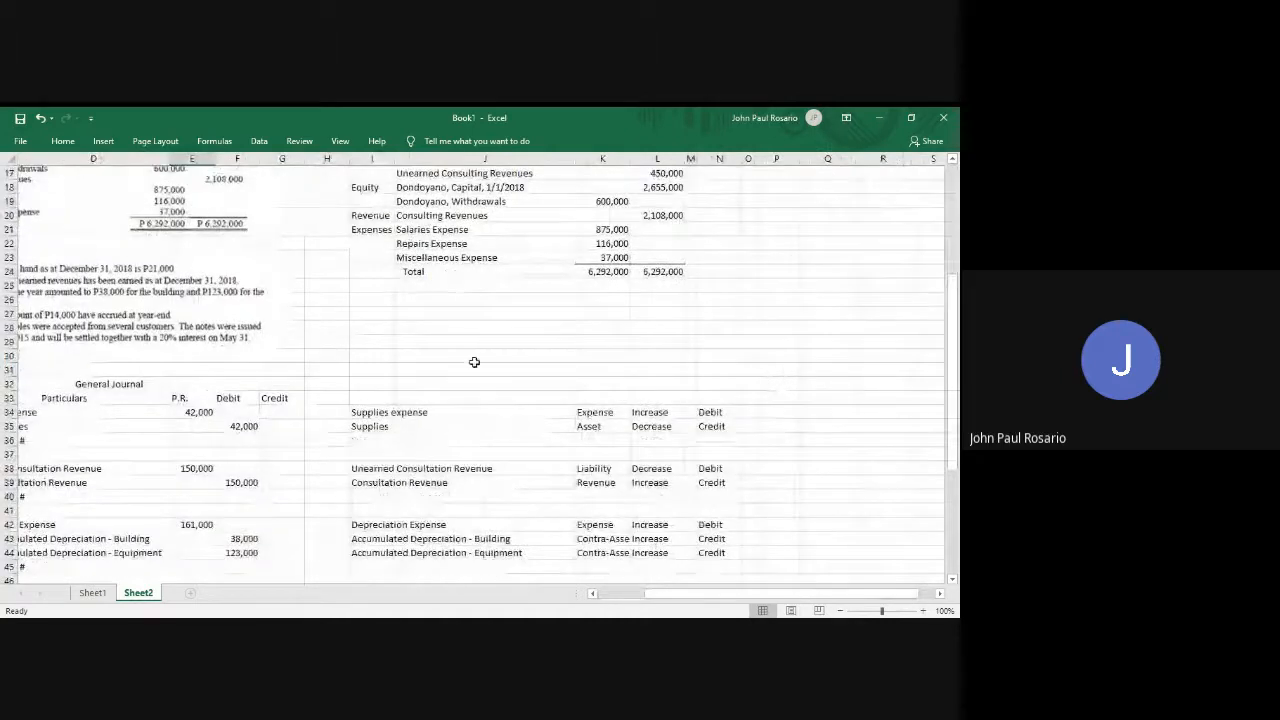
scroll(474, 363, left, 3)
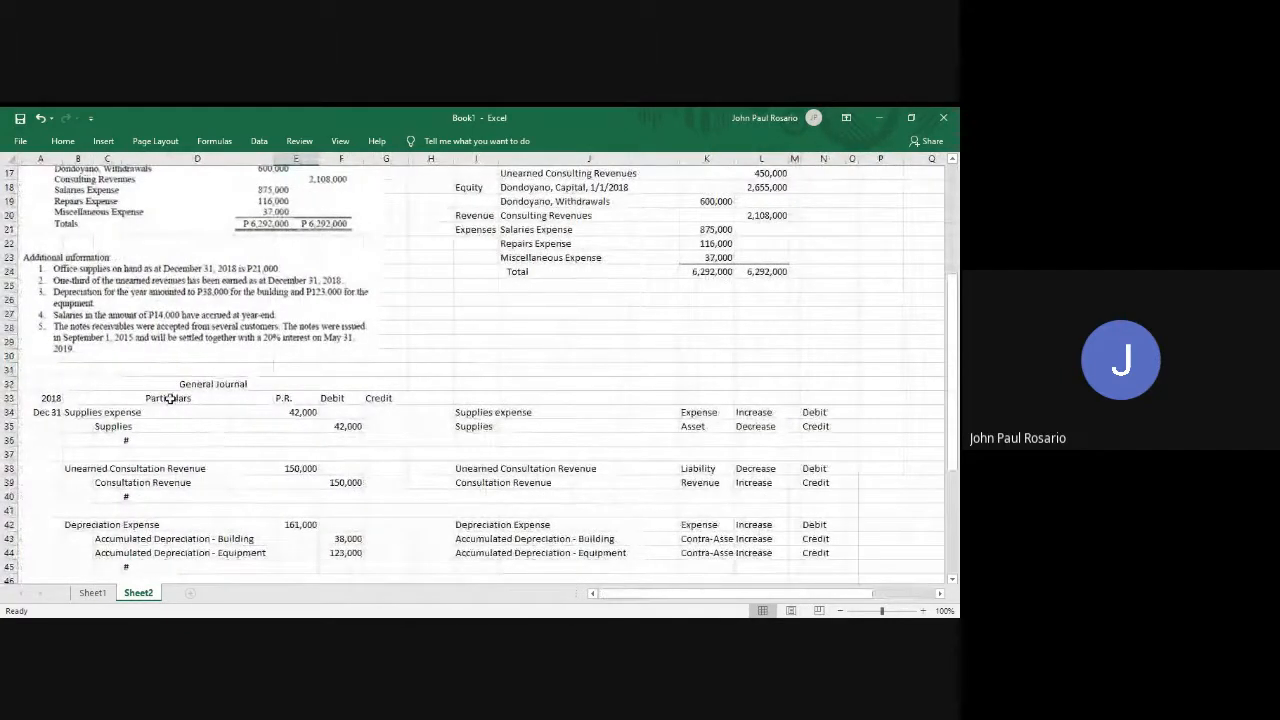
scroll(813, 328, up, 3)
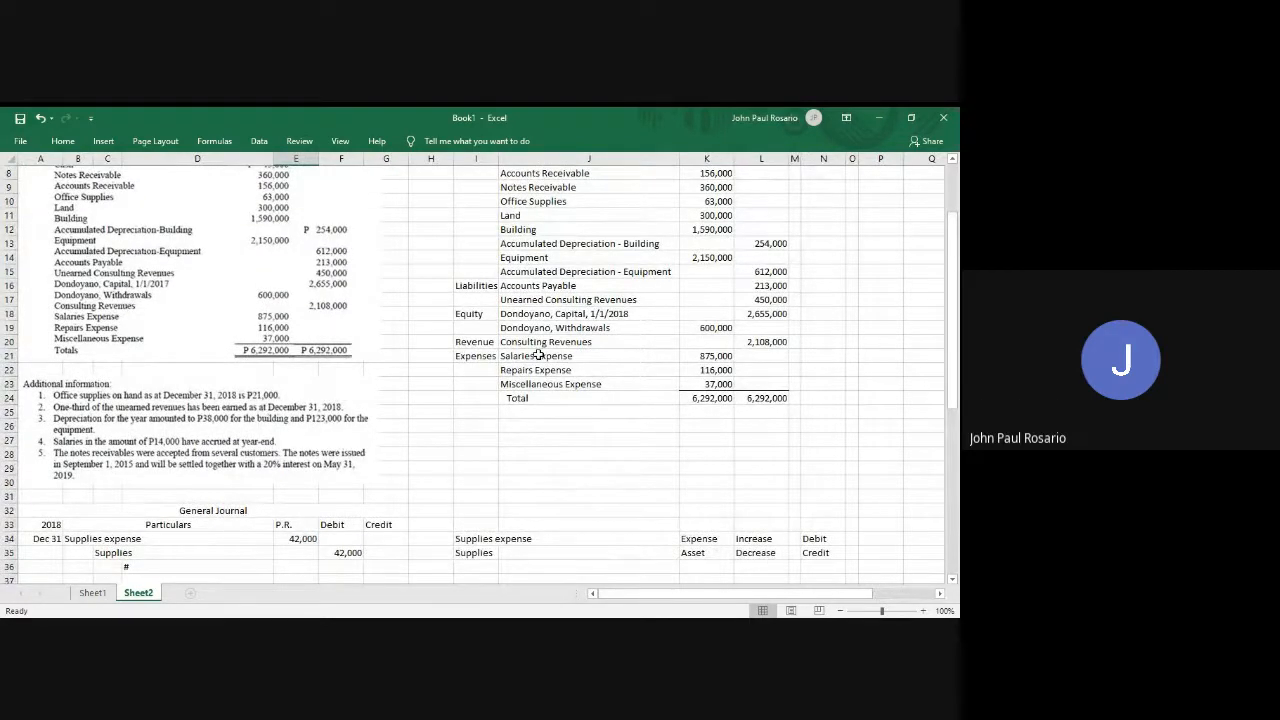
click(520, 397)
key(shift+Right)
key(shift+Right)
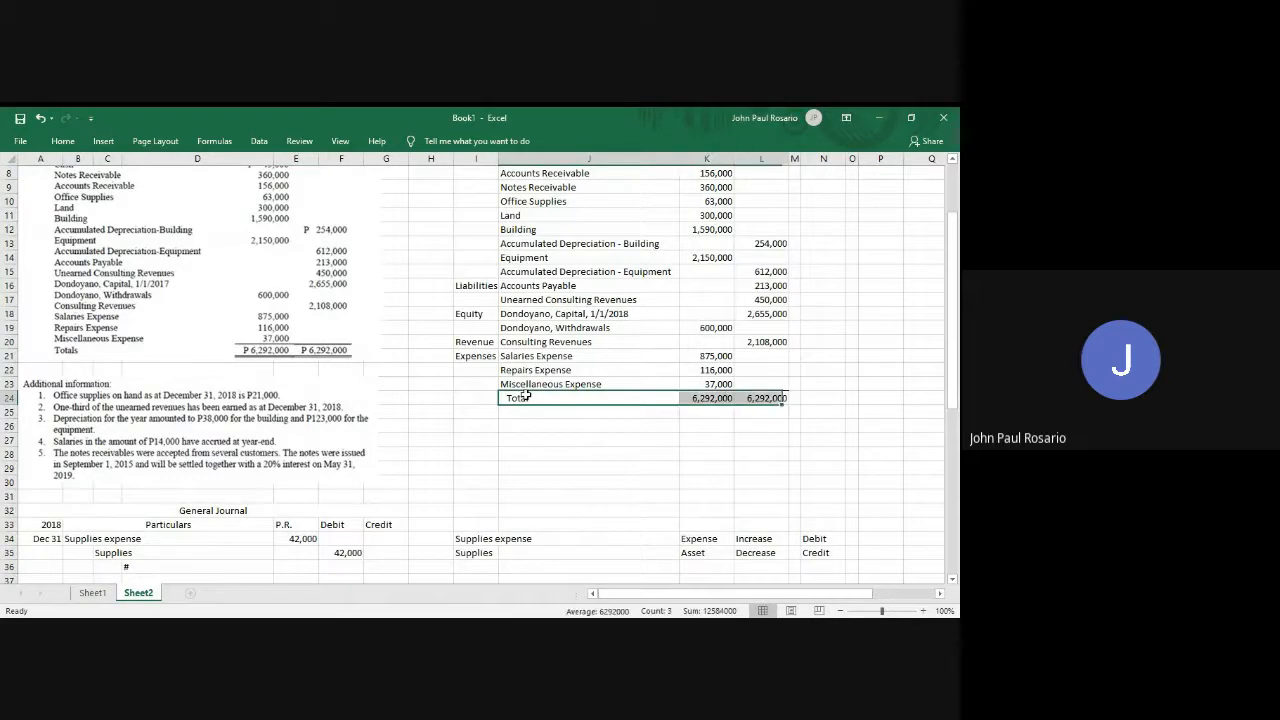
key(ctrl+c)
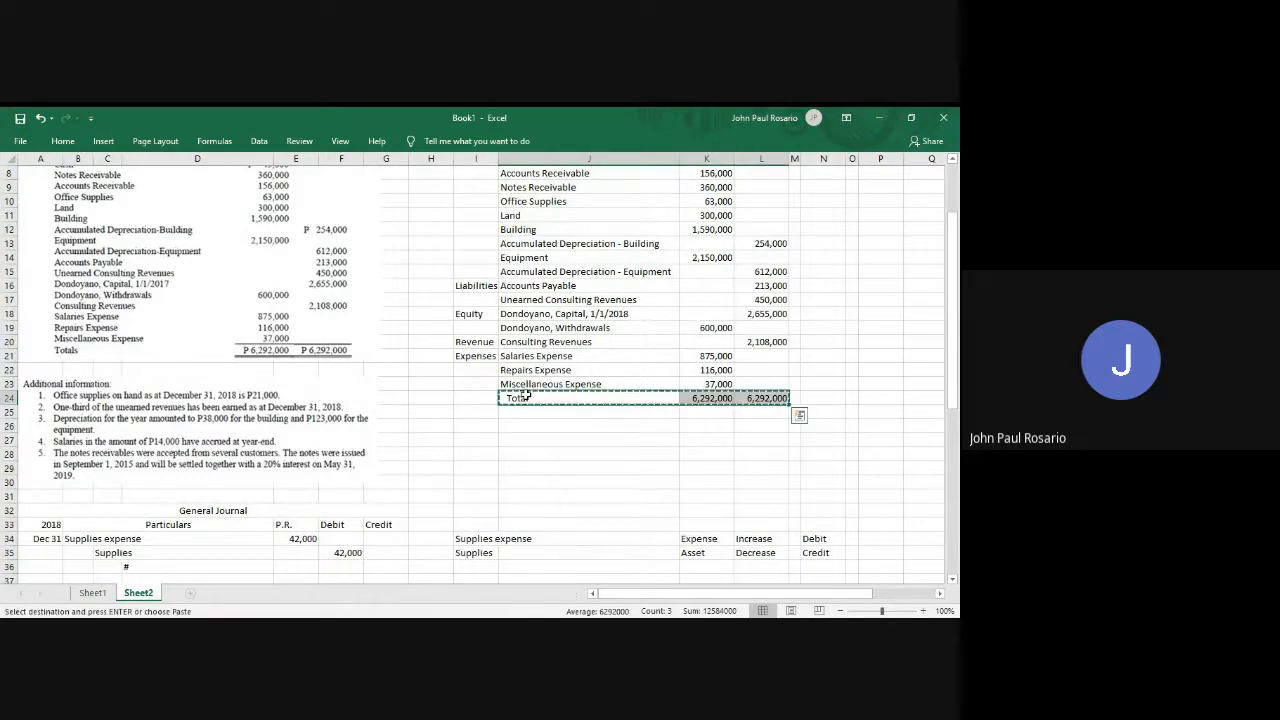
key(Down)
key(Down)
key(Down)
key(Down)
key(Down)
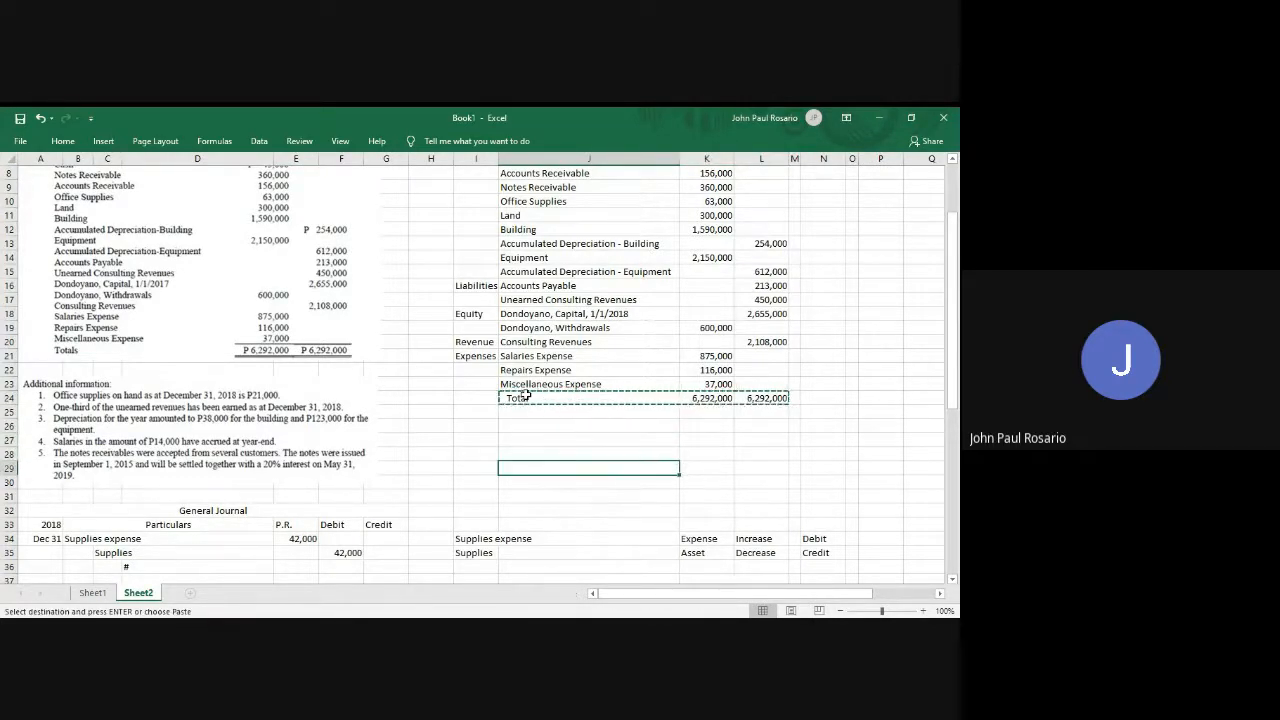
key(Up)
key(Up)
key(Up)
key(Up)
key(Up)
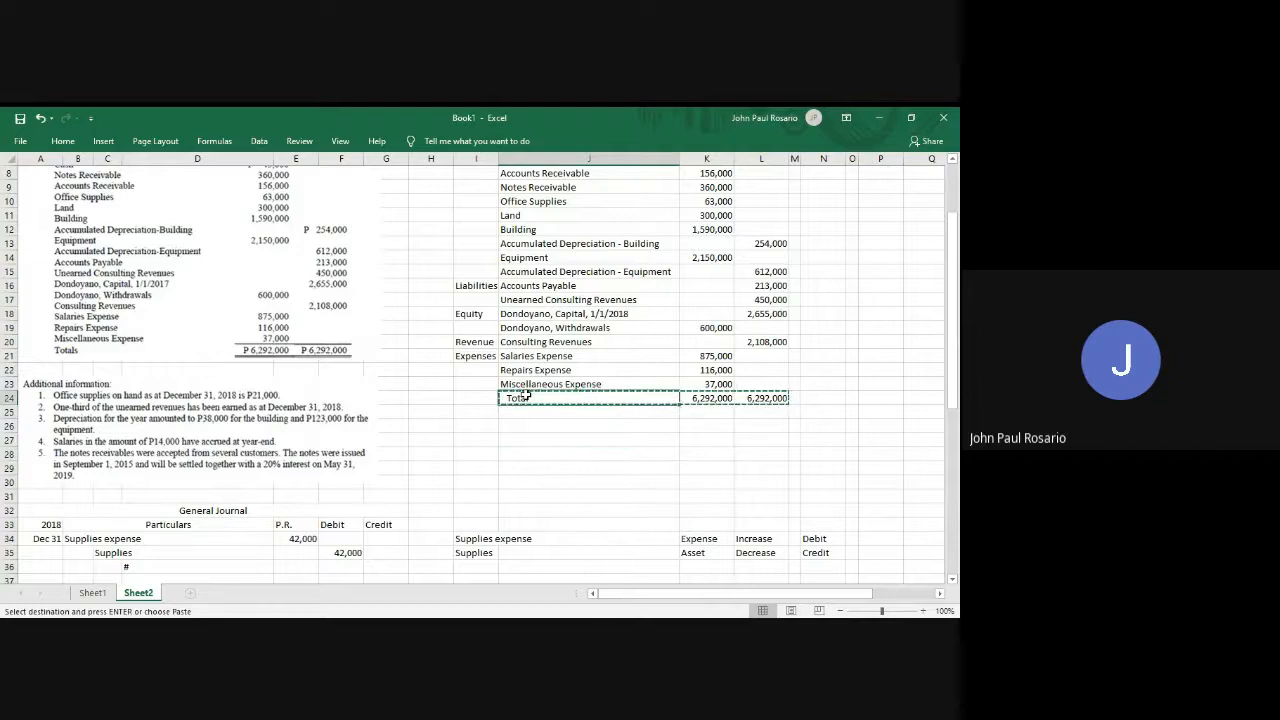
key(Up)
key(shift+space)
key(ctrl+plus)
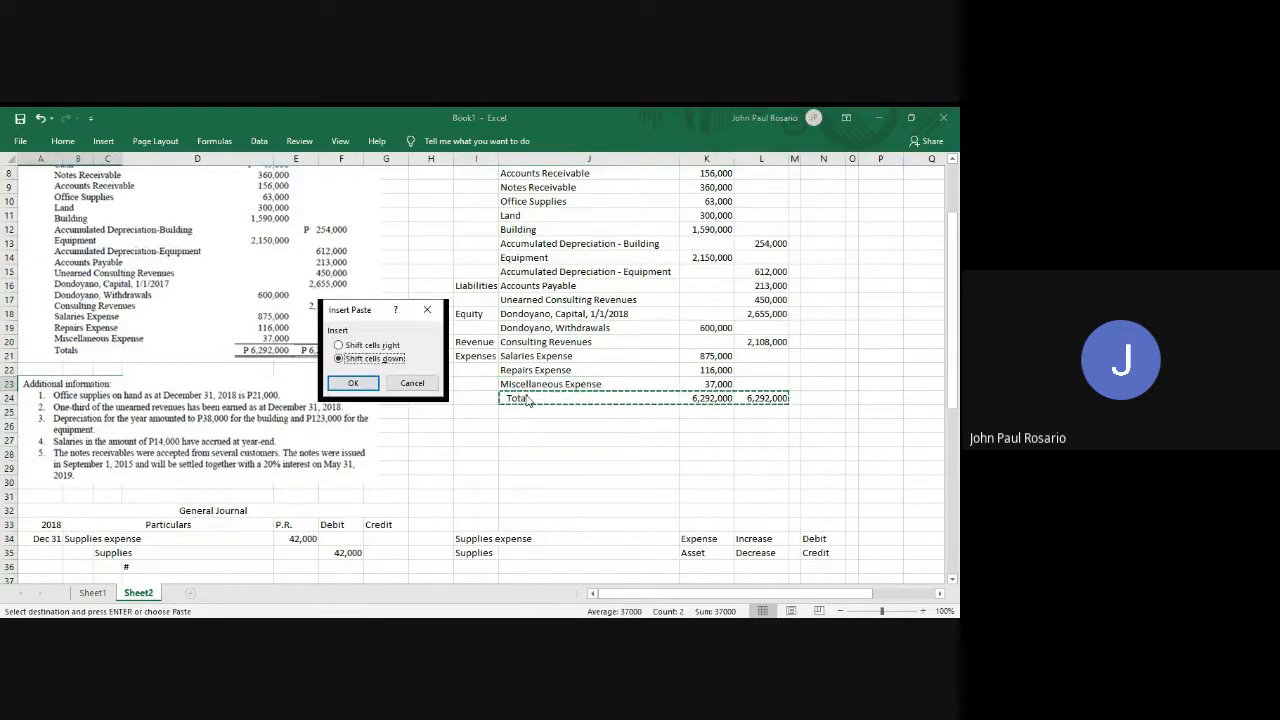
click(418, 388)
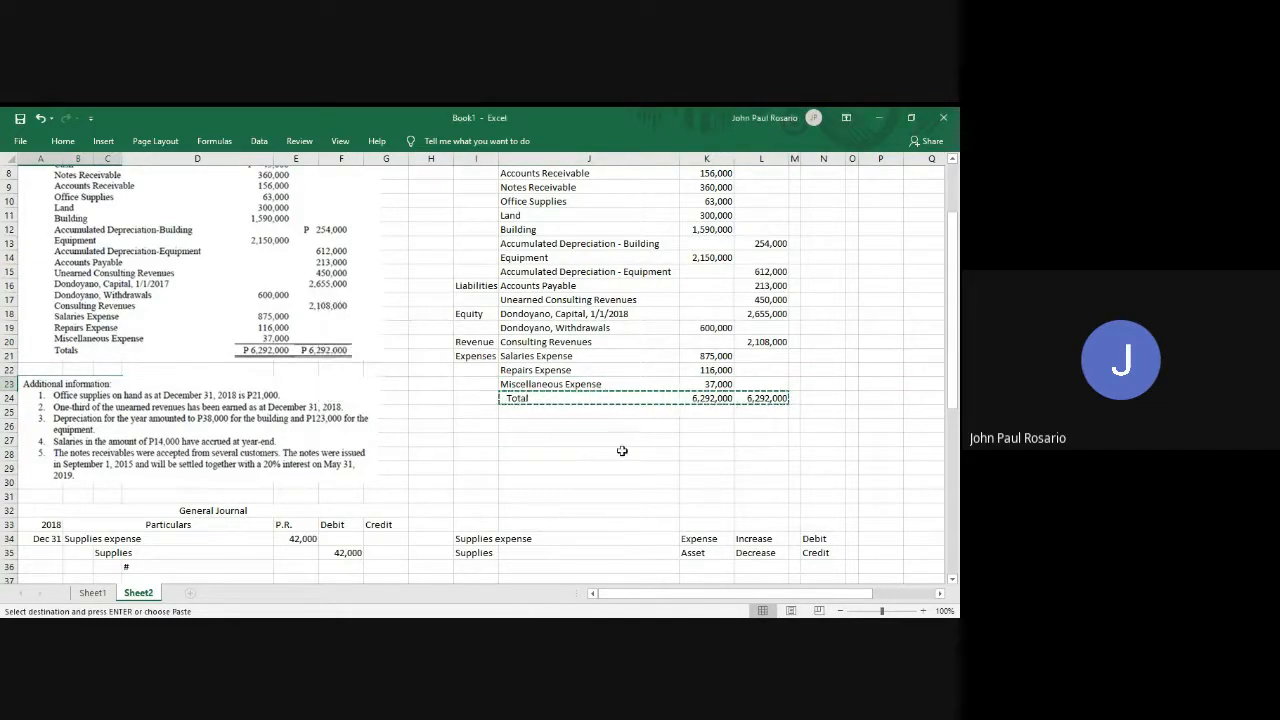
Insert three blank rows above the worksheet's Total row.
double_click(577, 411)
key(Up)
key(shift+space)
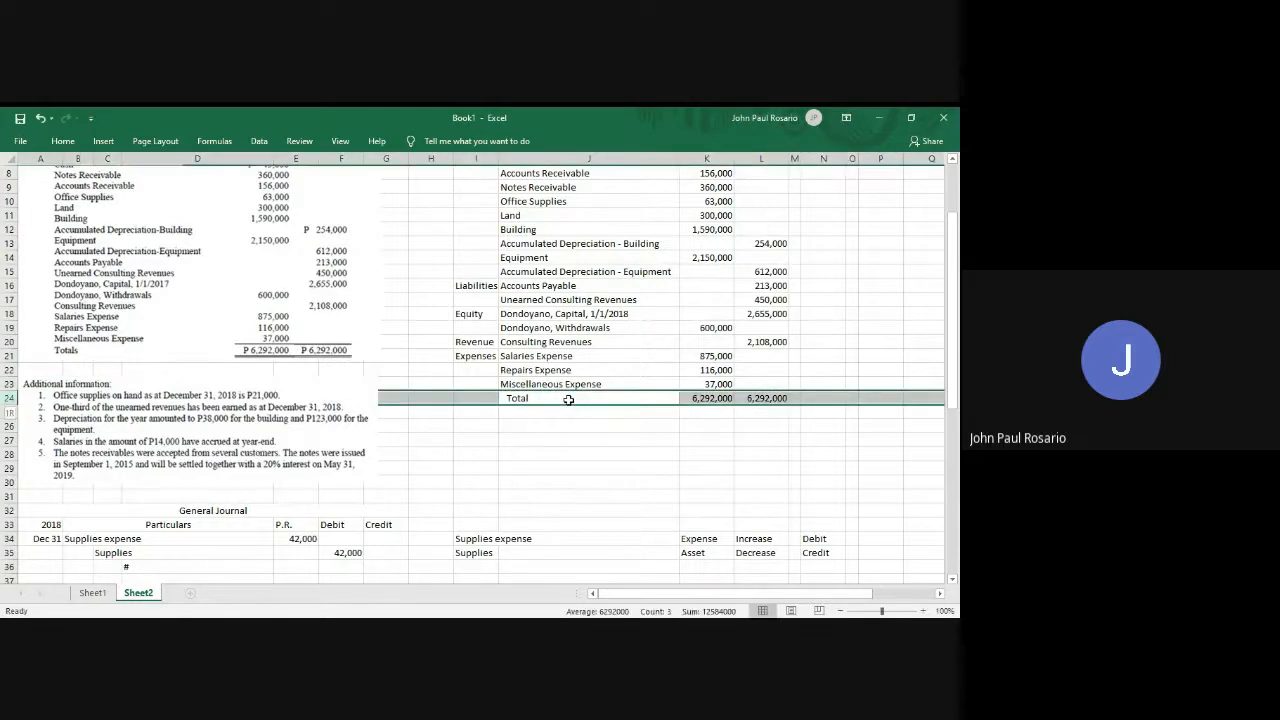
key(ctrl+plus)
key(ctrl+plus)
key(ctrl+plus)
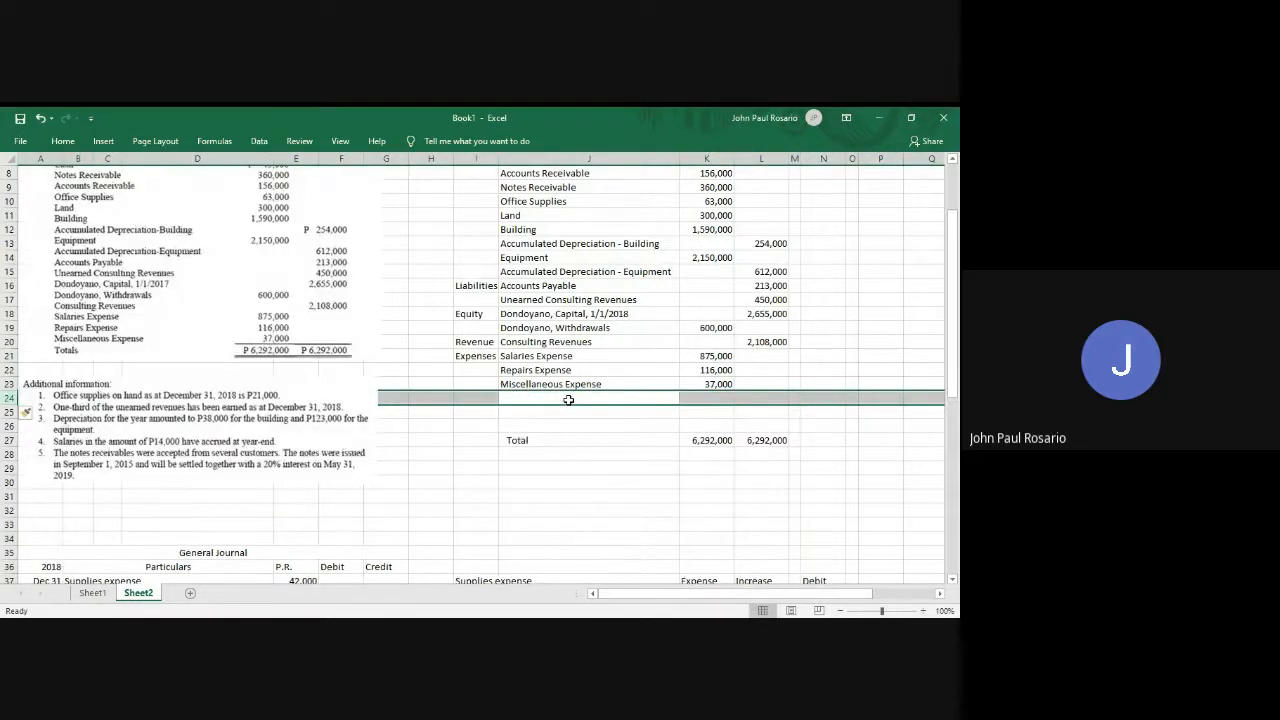
Remove the bottom border from the Miscellaneous Expense amount cells K23:L23.
click(568, 400)
key(Up)
key(Right)
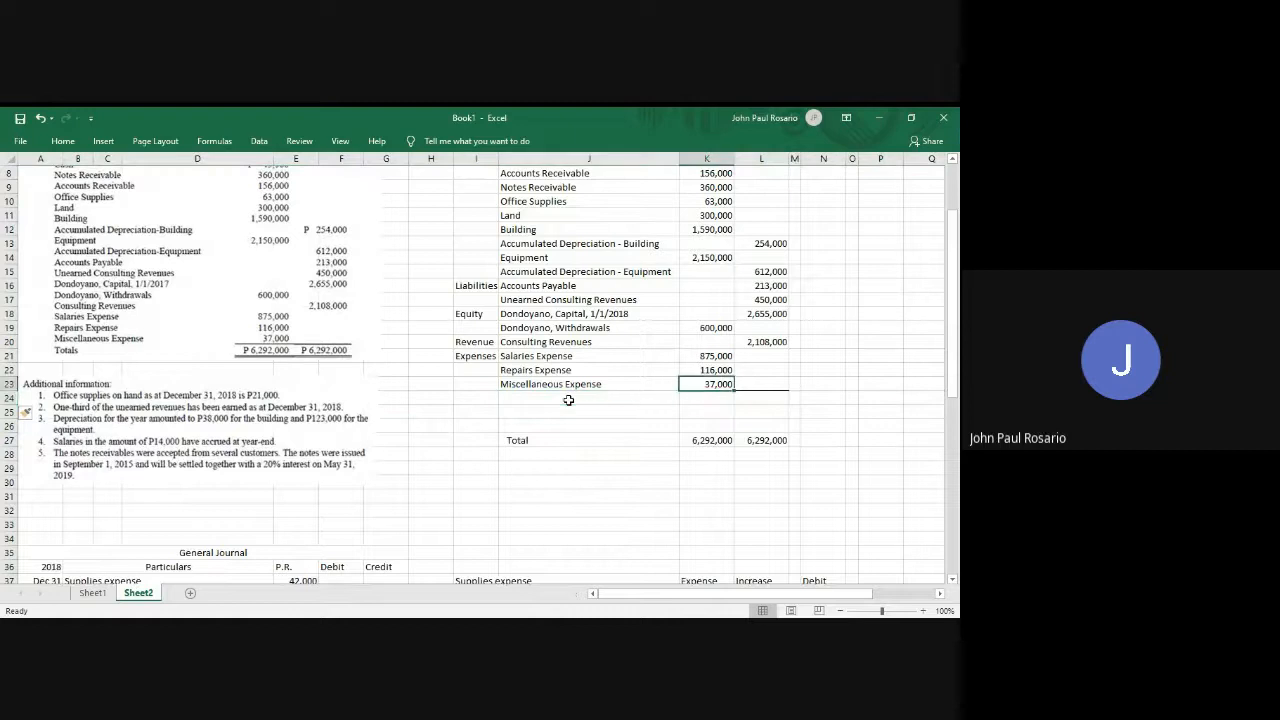
key(shift+Right)
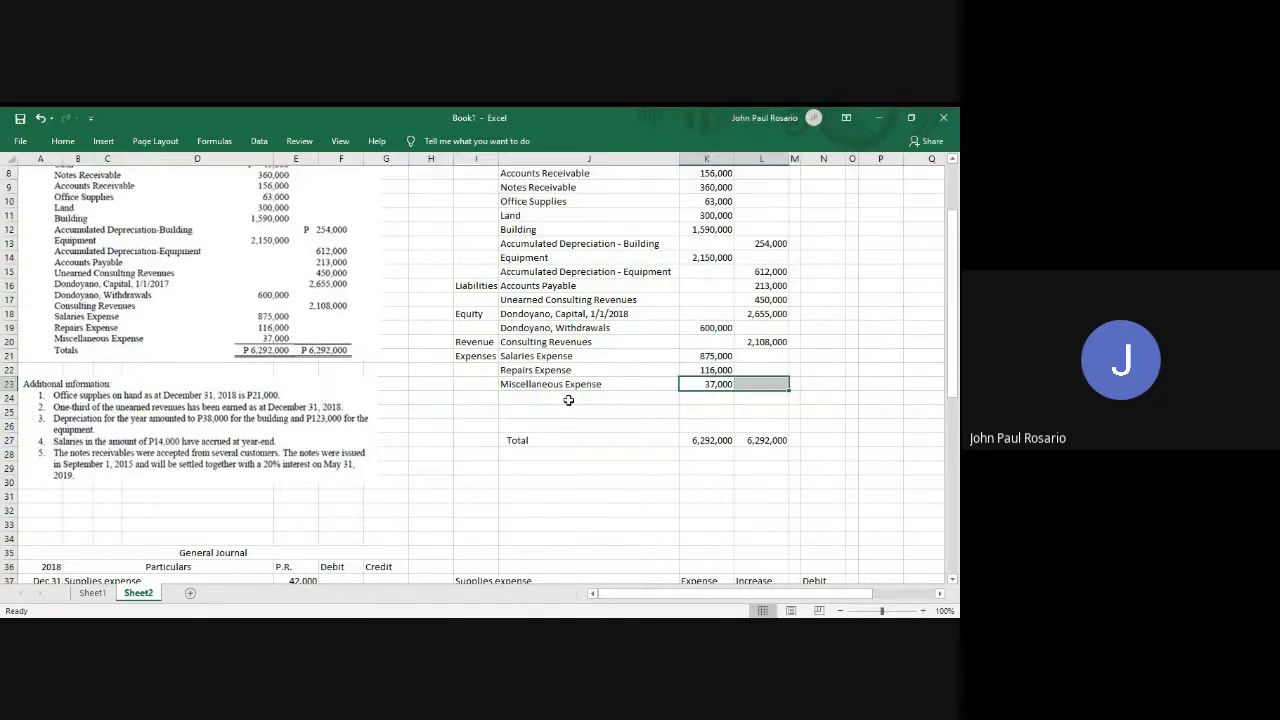
Extend the debit total's SUM range in K27 over the inserted blank rows and copy the formula to the credit total in L27.
key(Down)
key(Down)
key(Down)
key(Down)
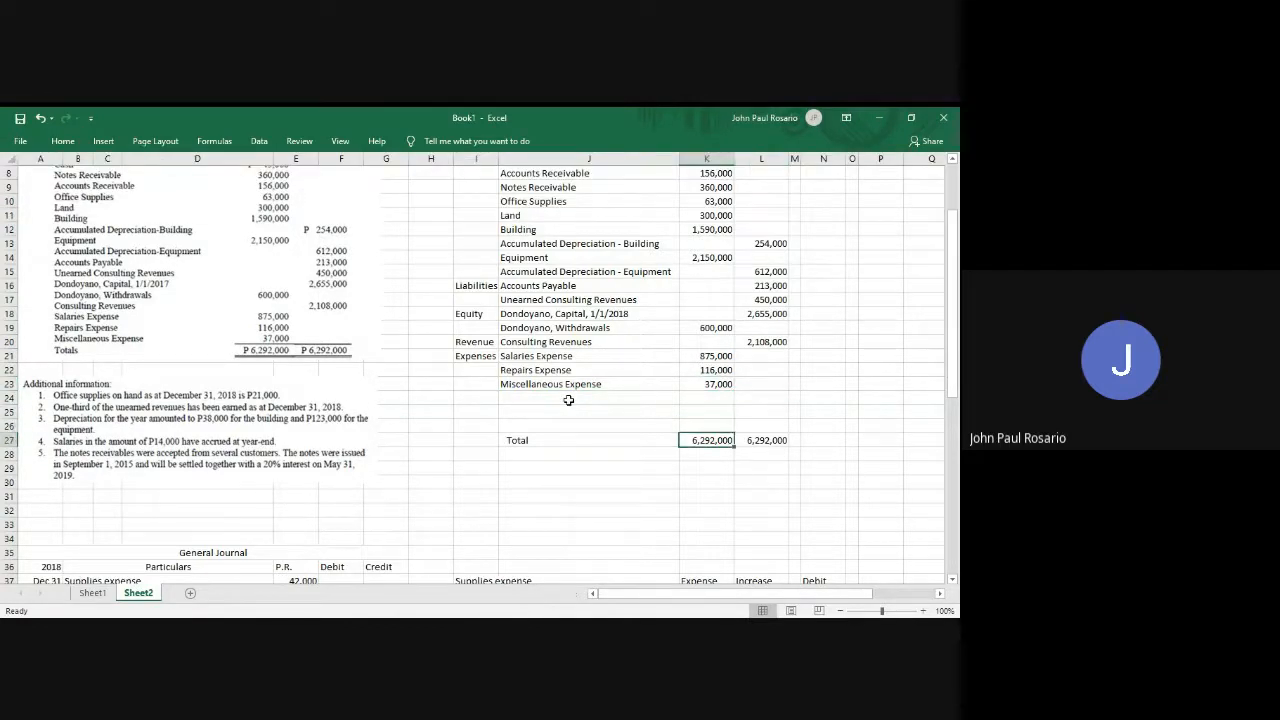
key(F2)
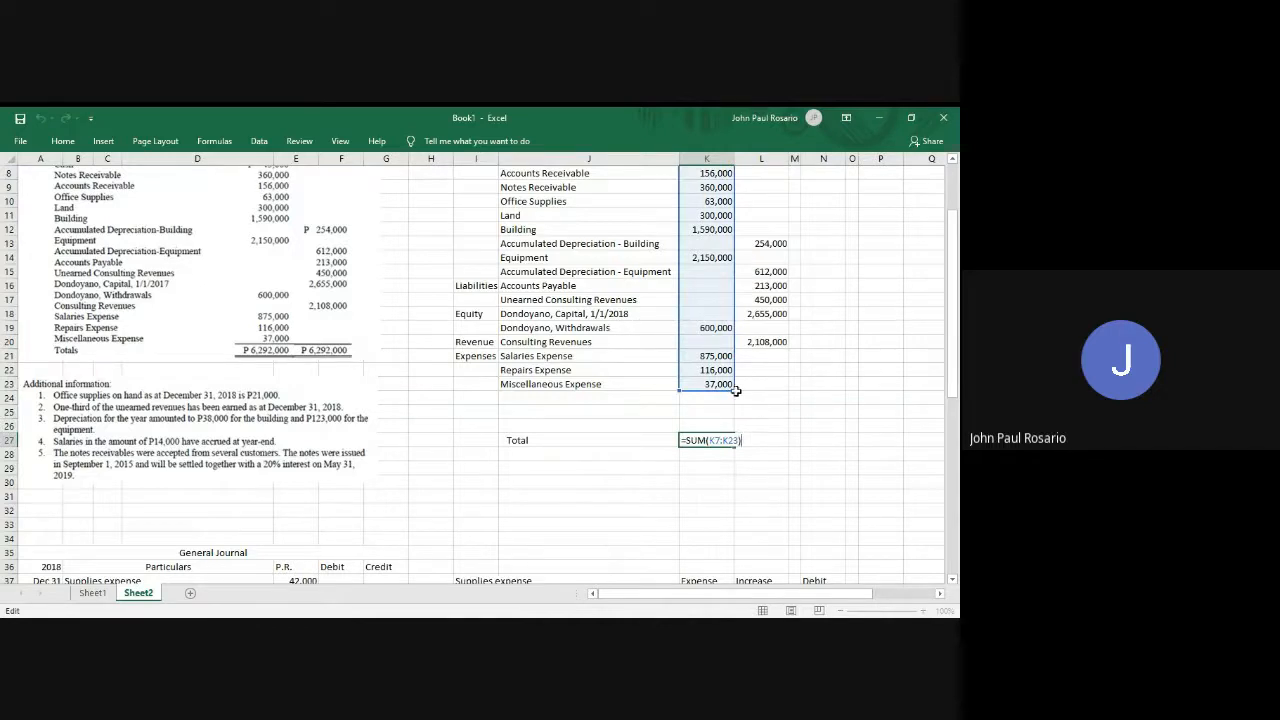
drag(733, 415, 730, 433)
key(Return)
key(Up)
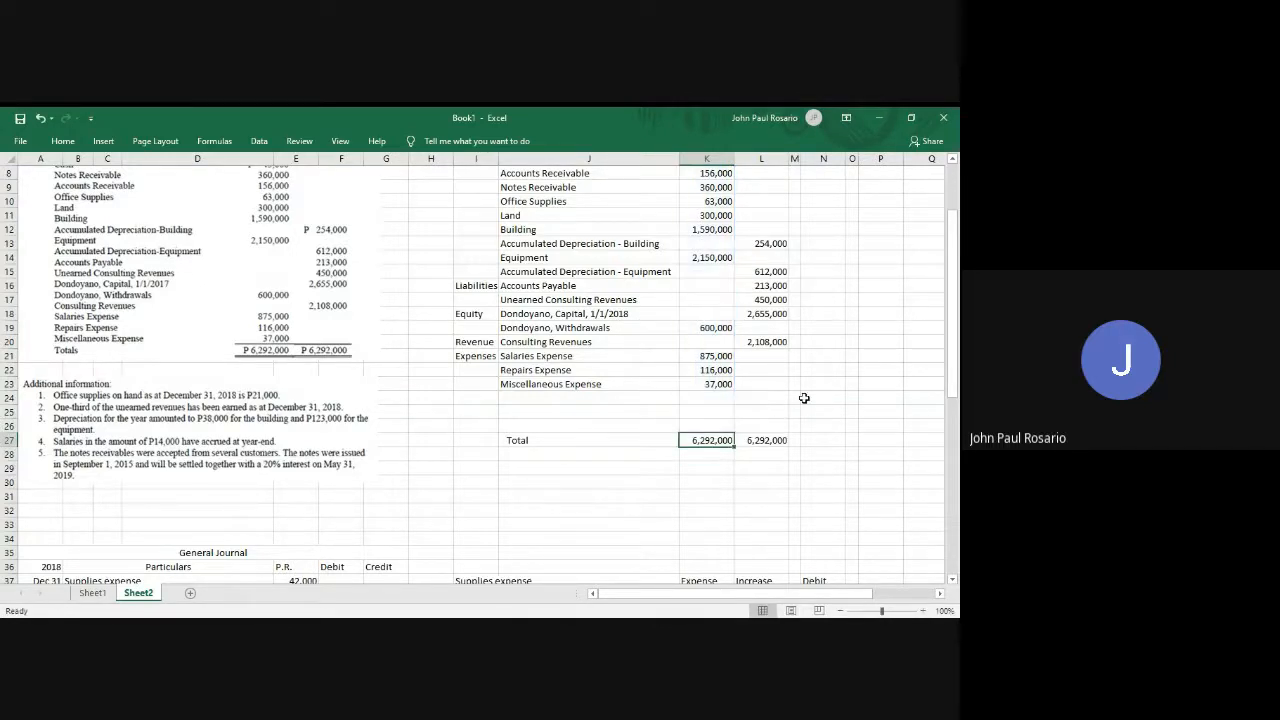
key(ctrl+c)
key(Right)
key(Return)
Add top and bottom borders to the trial balance totals in K27:L27.
key(Left)
key(shift+Right)
key(alt)
key(h)
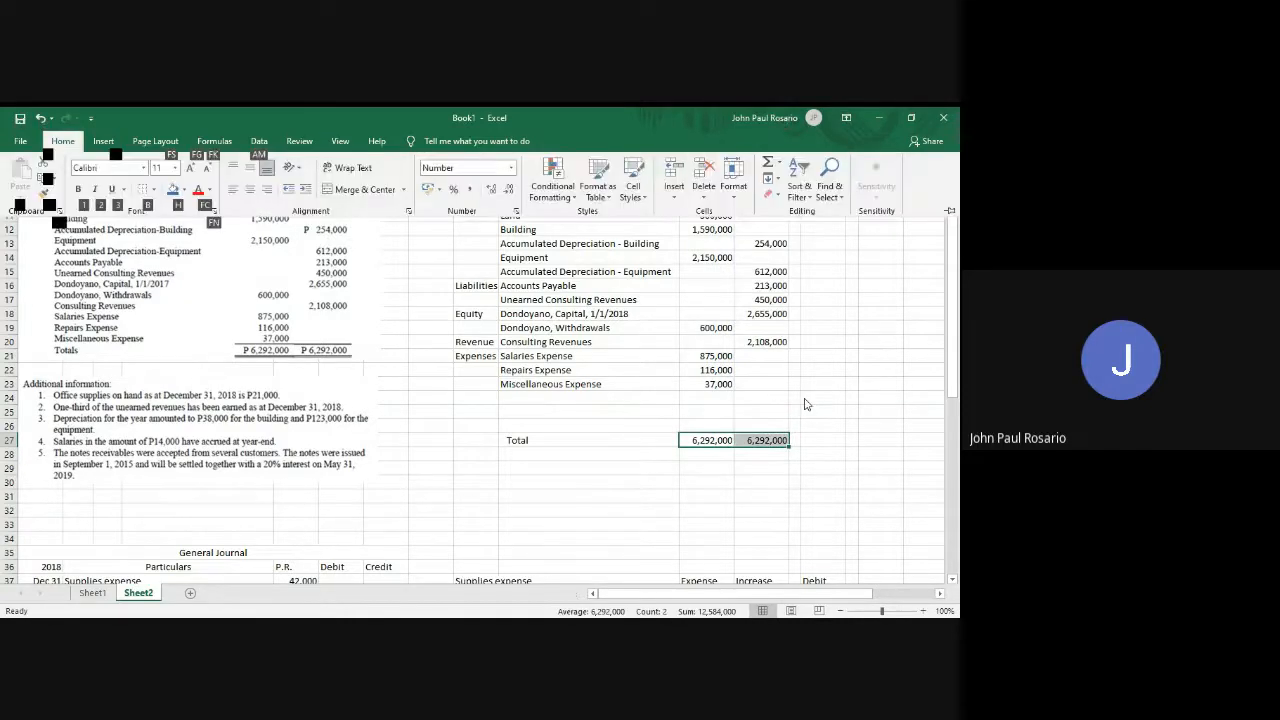
key(b)
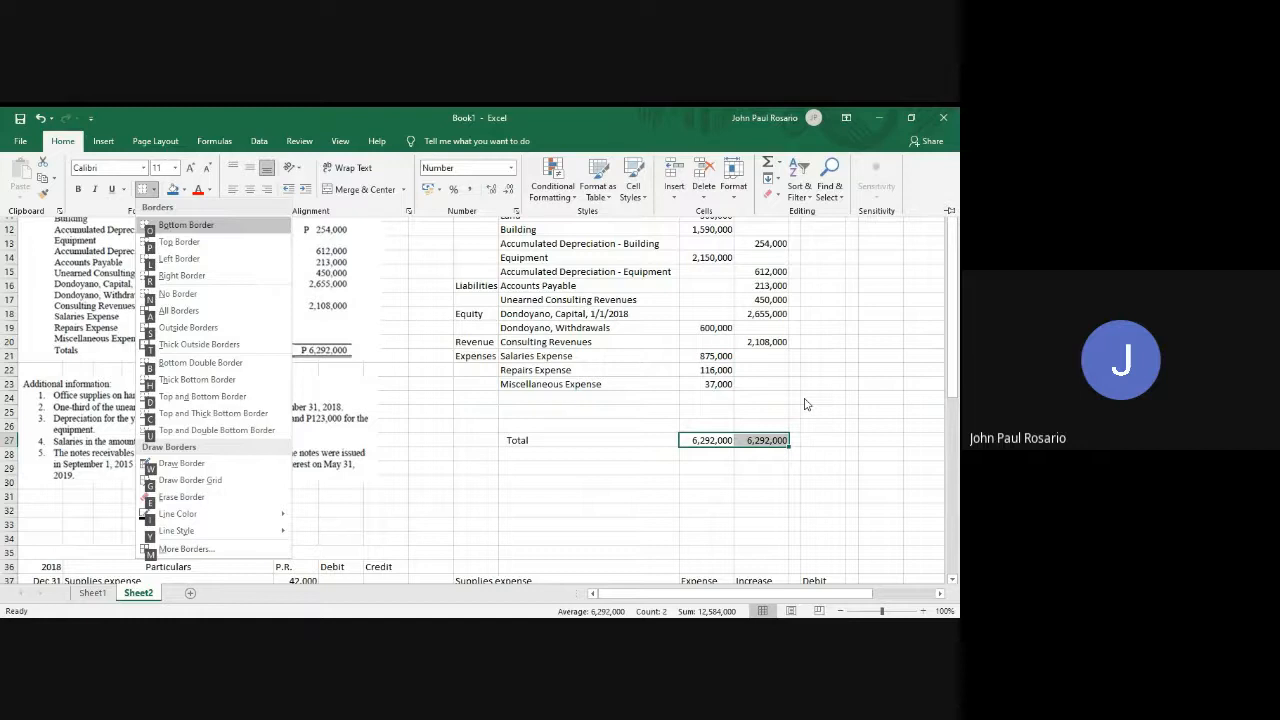
key(p)
key(alt)
key(h)
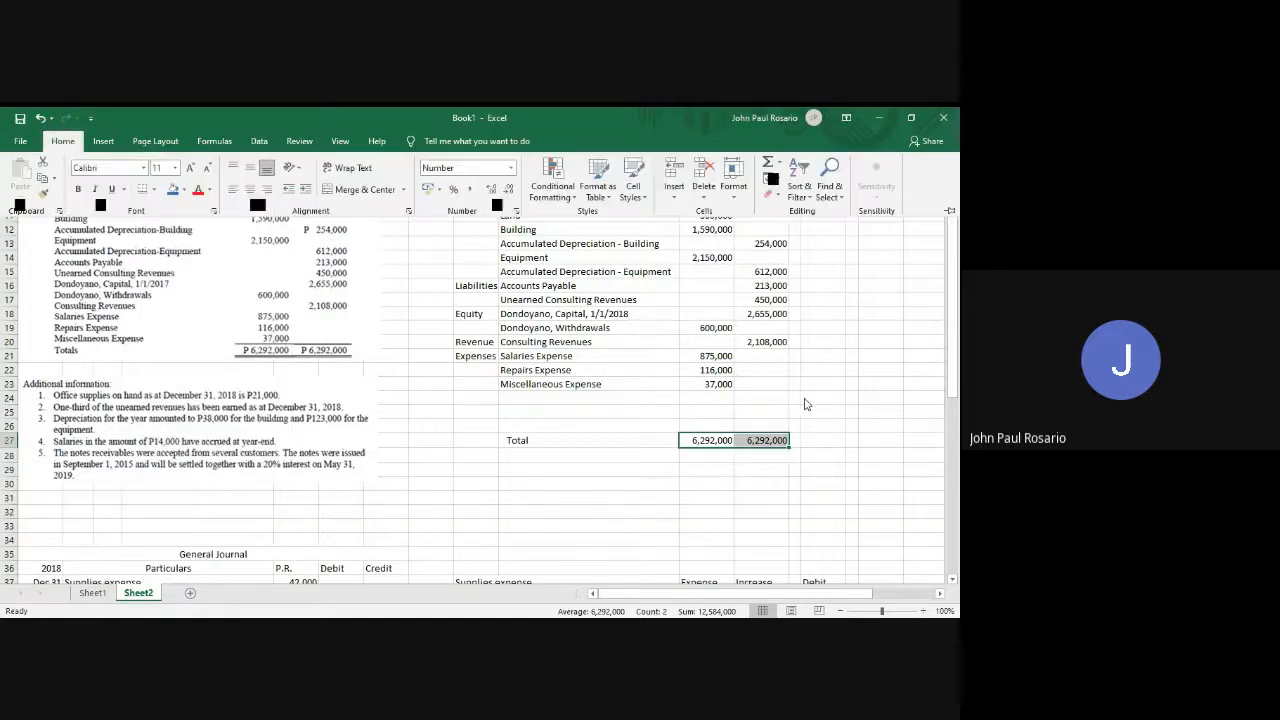
key(b)
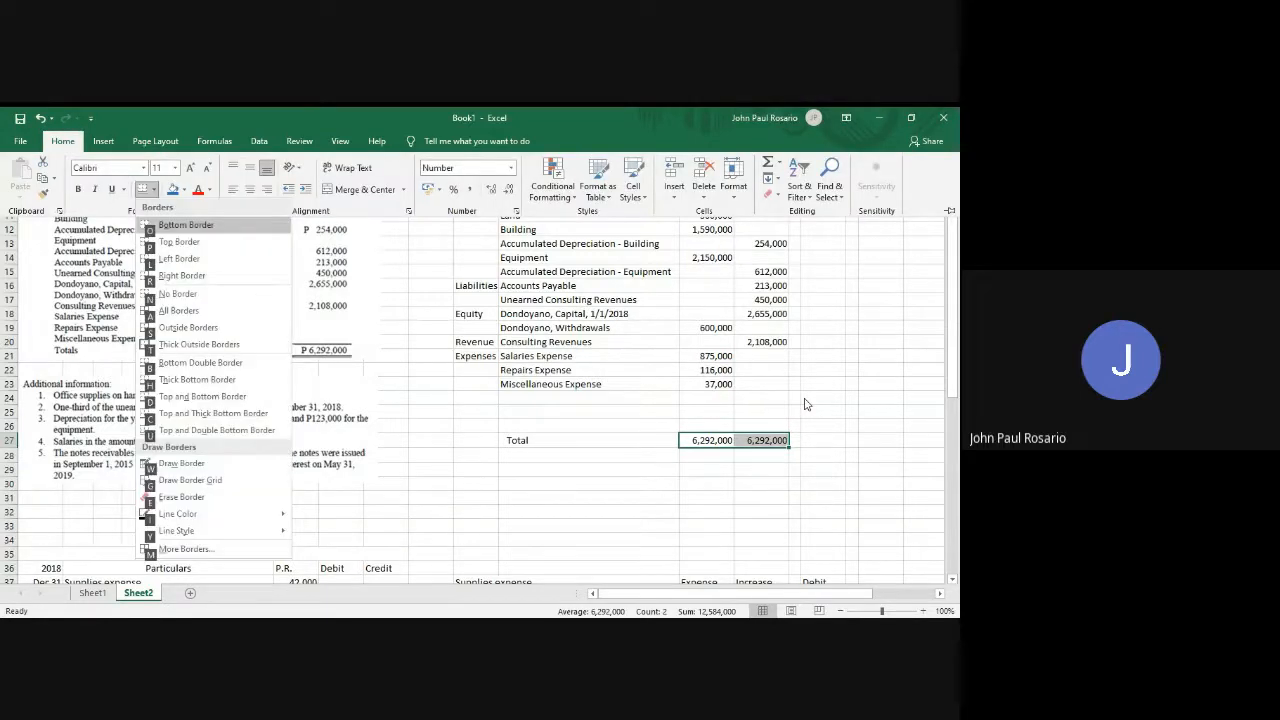
key(o)
key(Right)
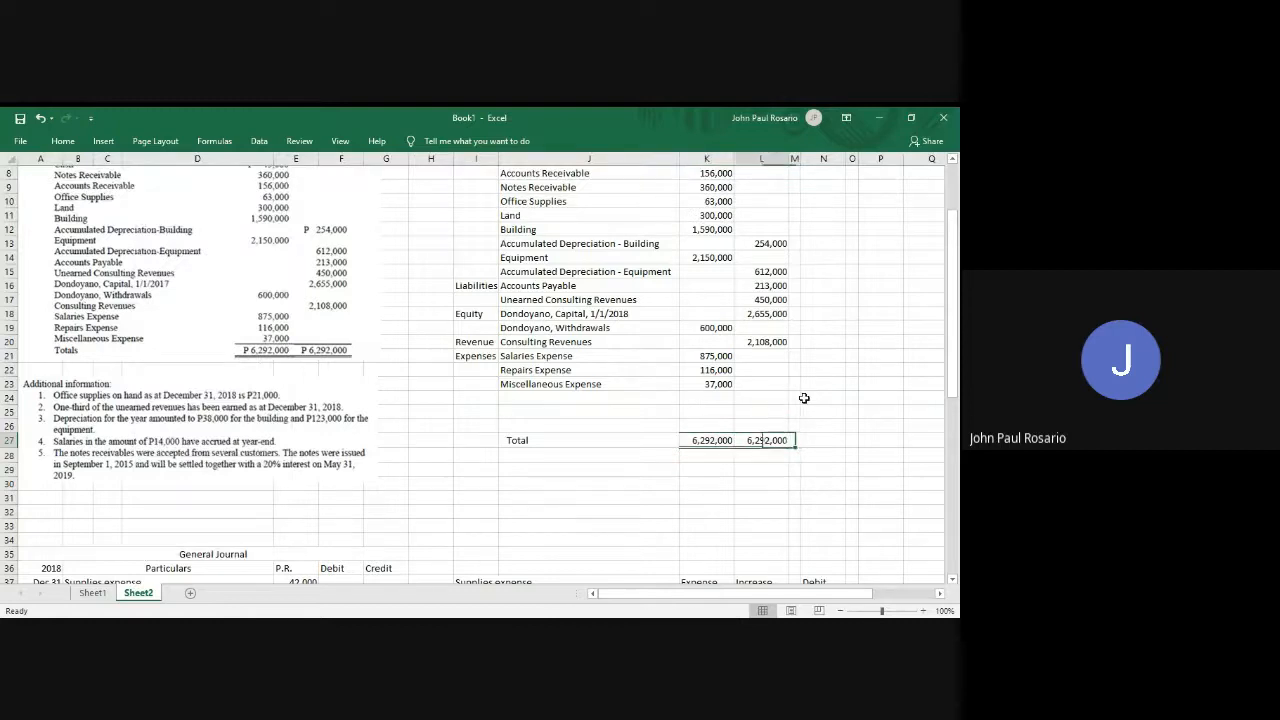
key(Left)
Add Supplies Expense as an account title in J24, below Miscellaneous Expense.
scroll(521, 484, down, 2)
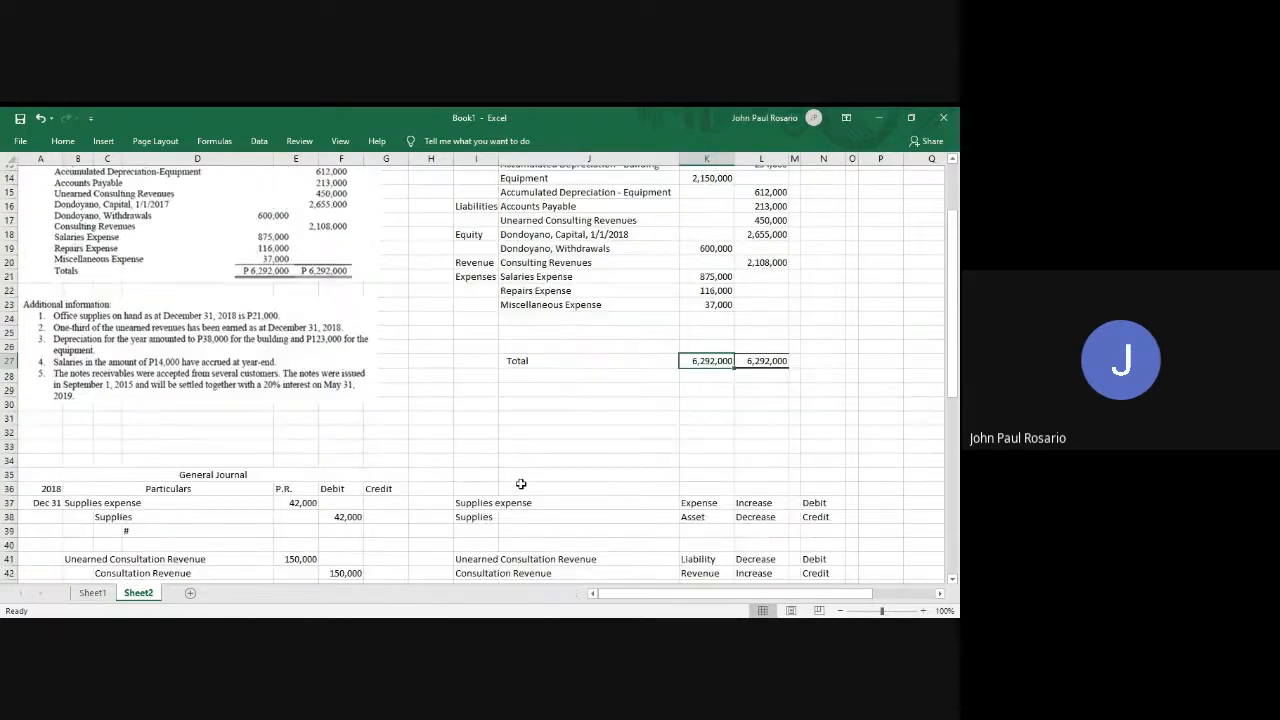
scroll(521, 484, down, 6)
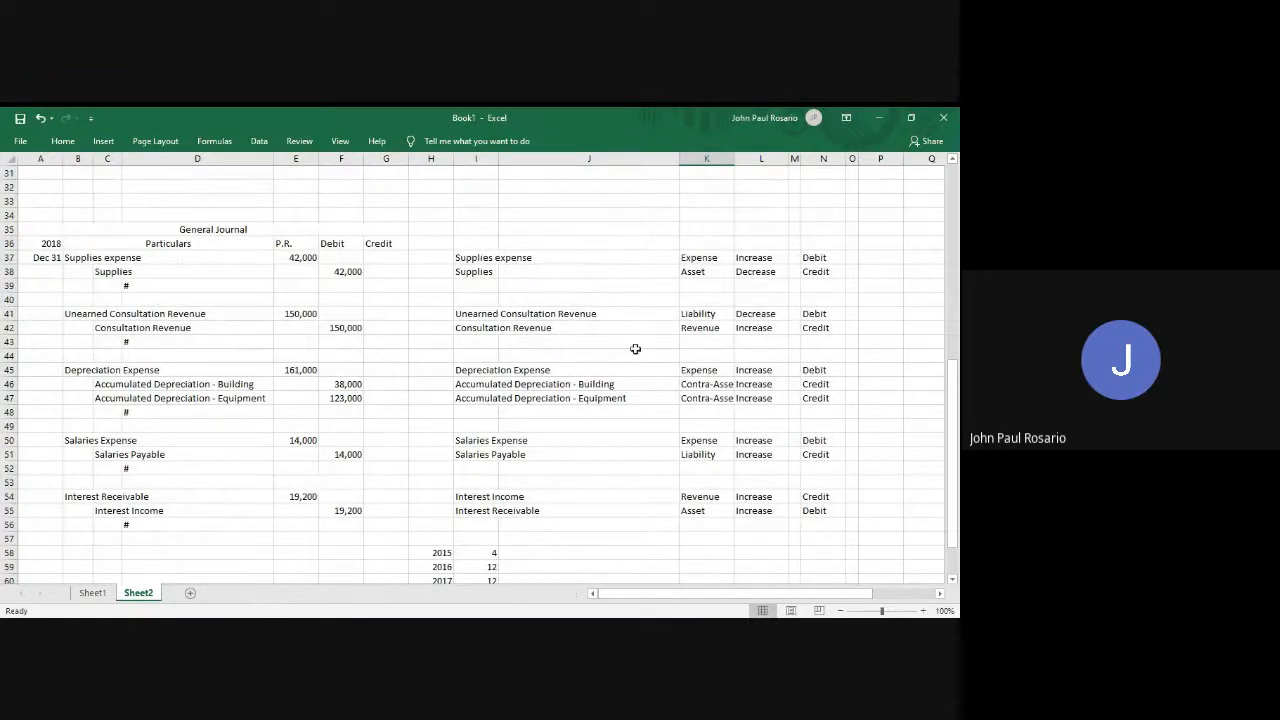
scroll(634, 349, up, 10)
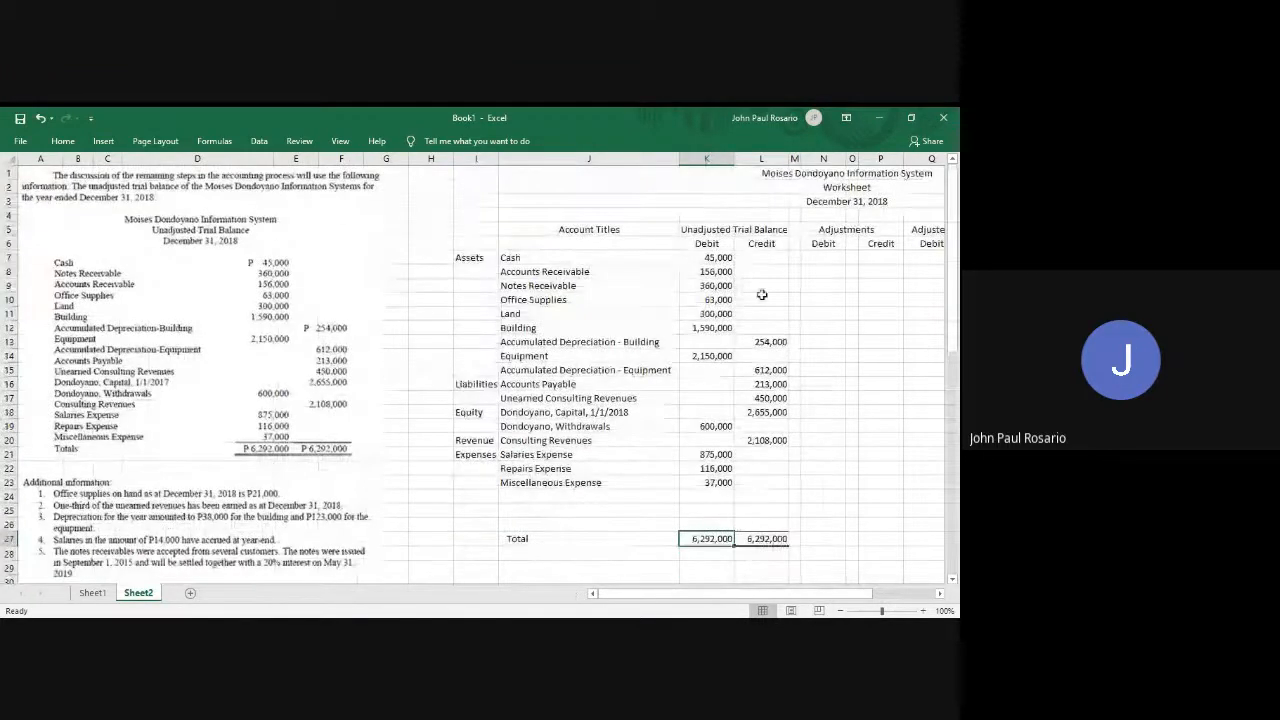
scroll(597, 443, down, 1)
scroll(597, 443, down, 5)
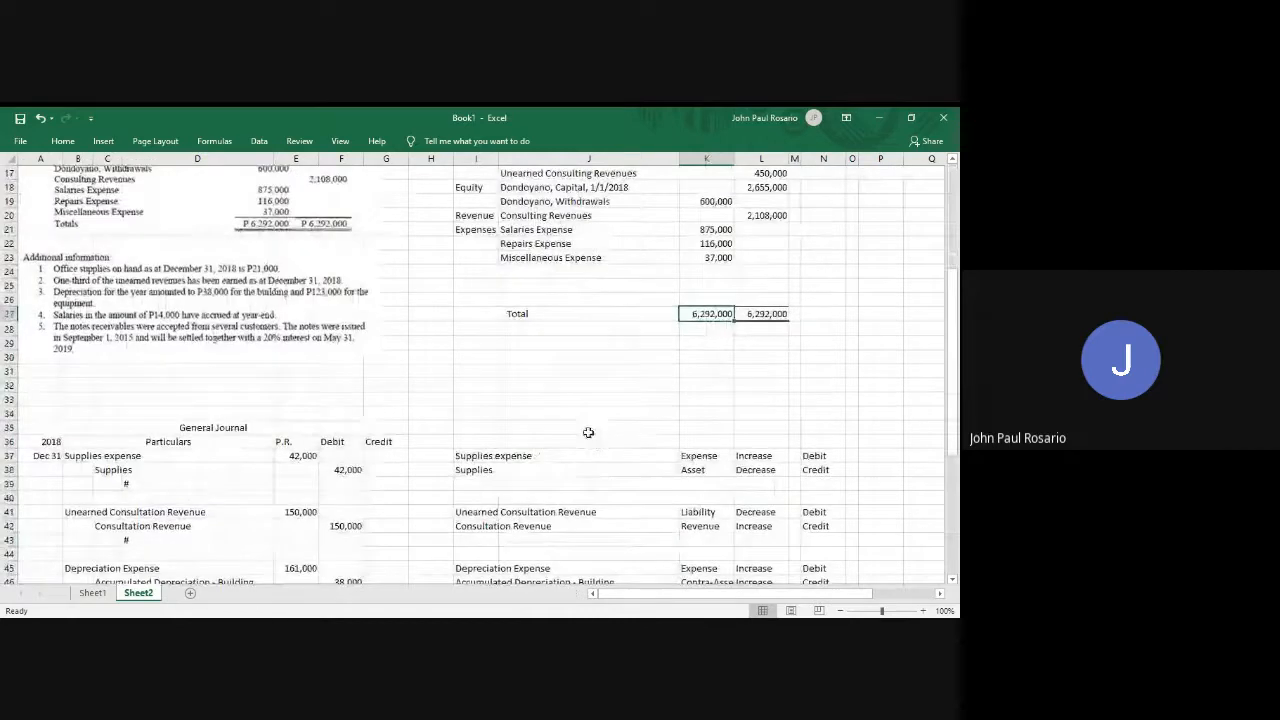
scroll(423, 377, down, 1)
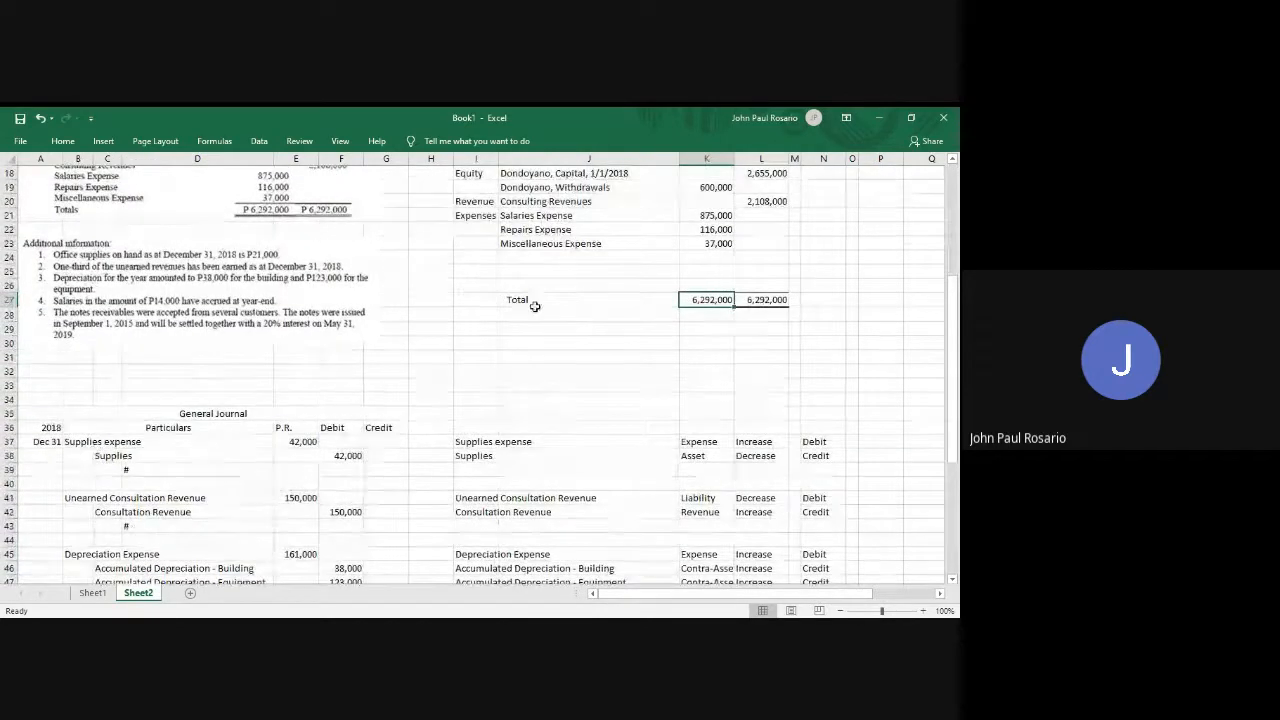
click(531, 268)
click(530, 261)
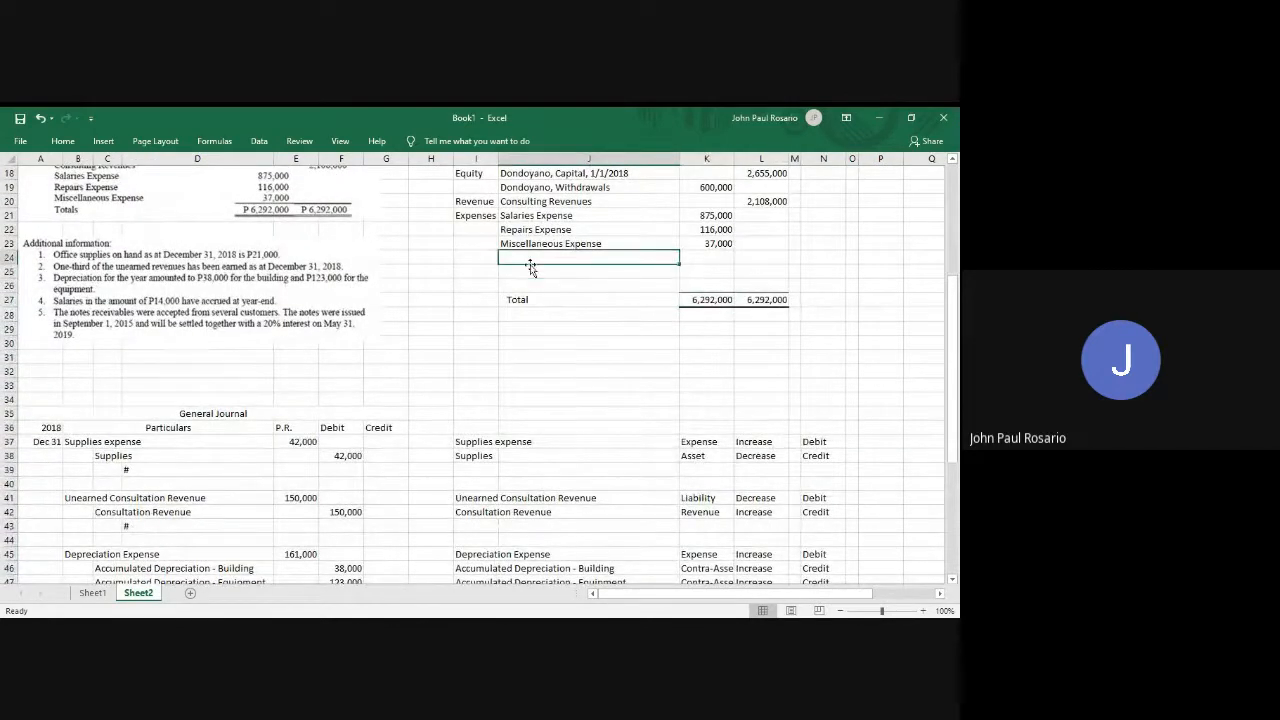
text(Supplies)
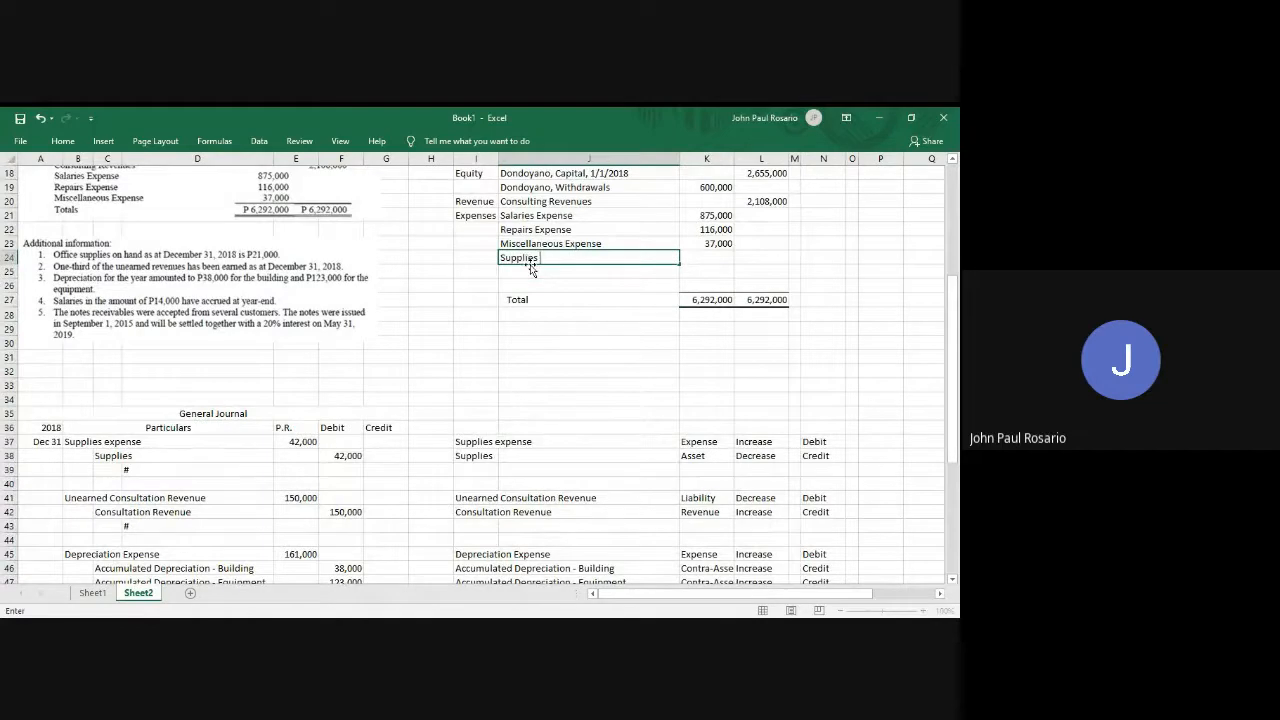
text( Expense)
key(Return)
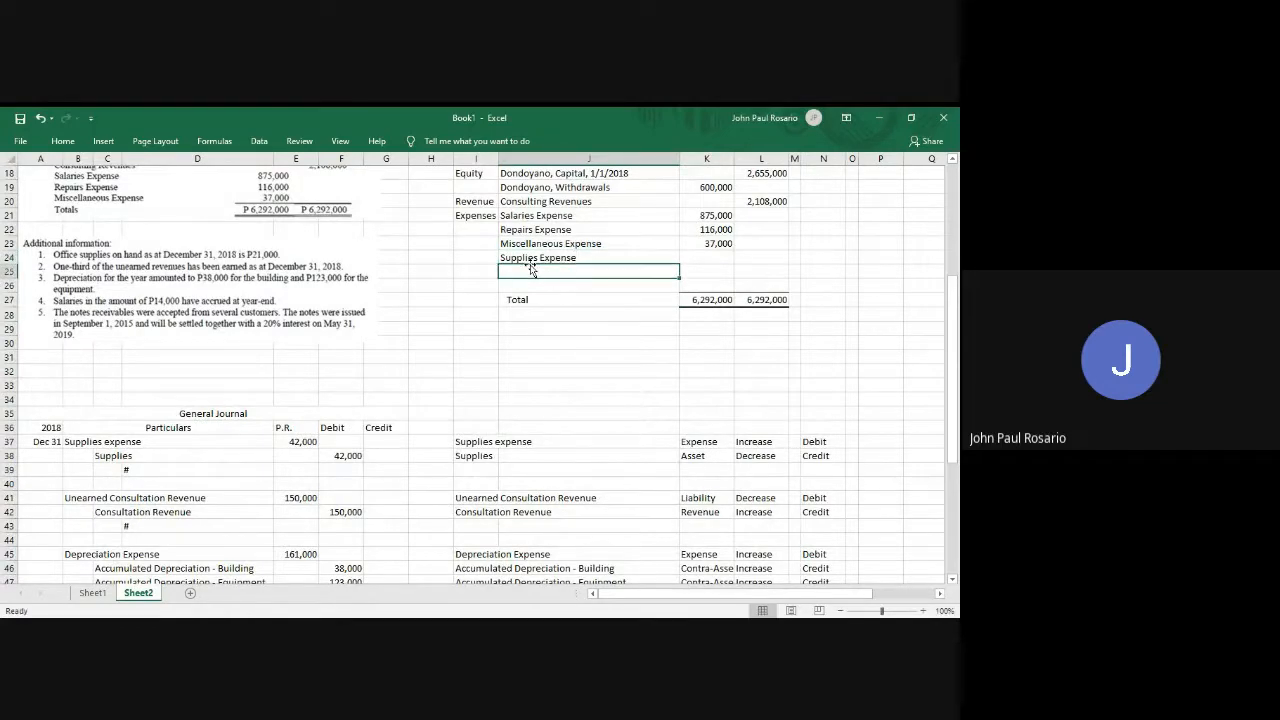
Enter the Supplies Expense debit adjustment in row 24, with reference letter a in M24 and 42,000 in N24.
scroll(578, 294, up, 2)
scroll(578, 294, up, 3)
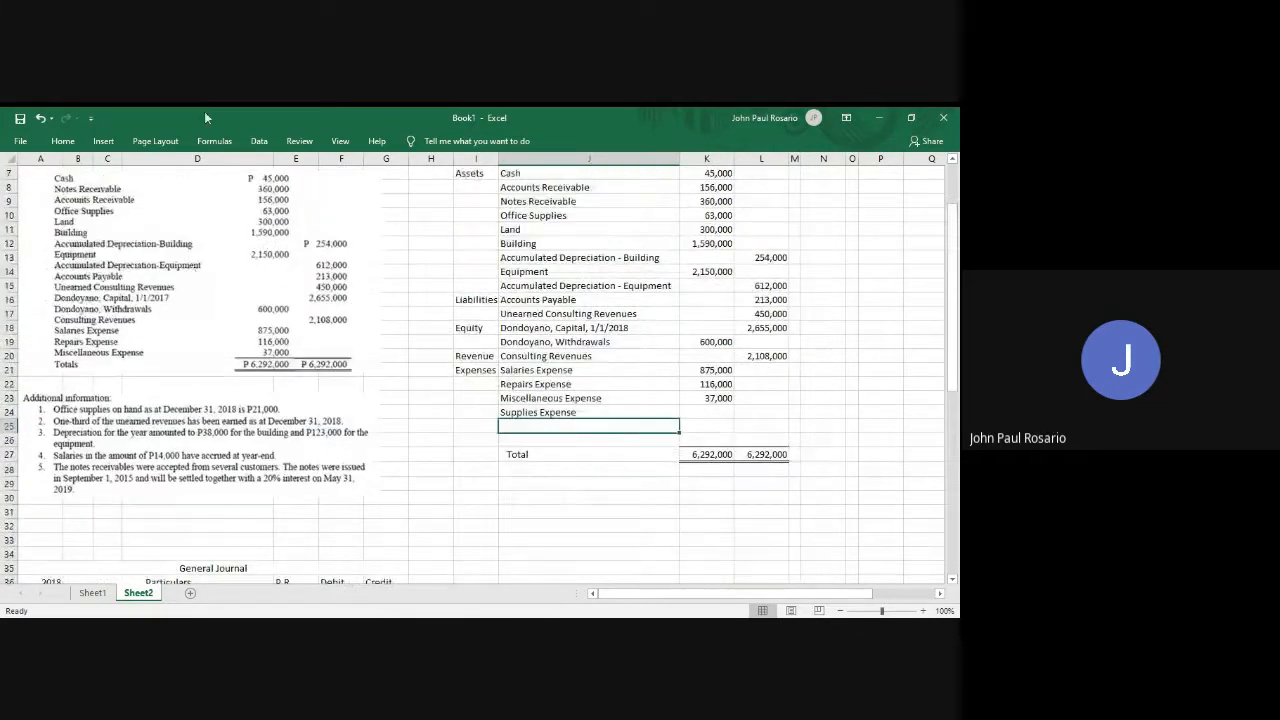
scroll(928, 326, down, 2)
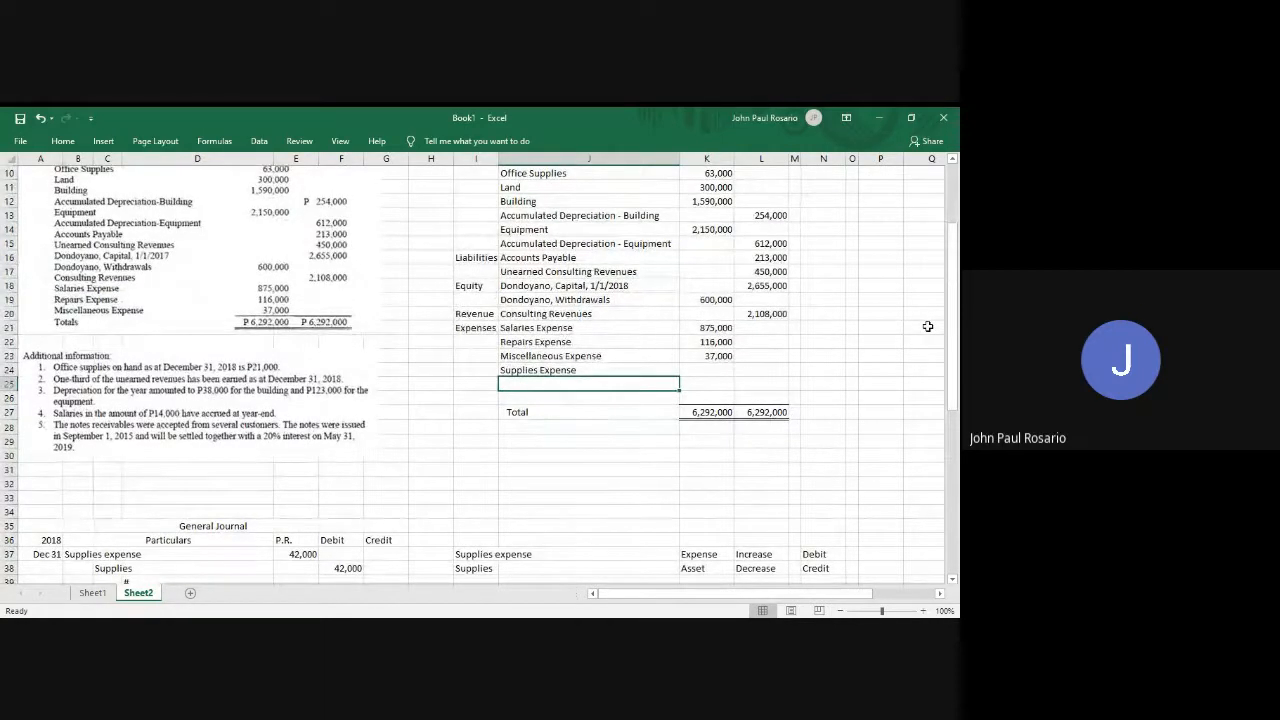
key(Right)
key(Right)
key(Right)
key(Up)
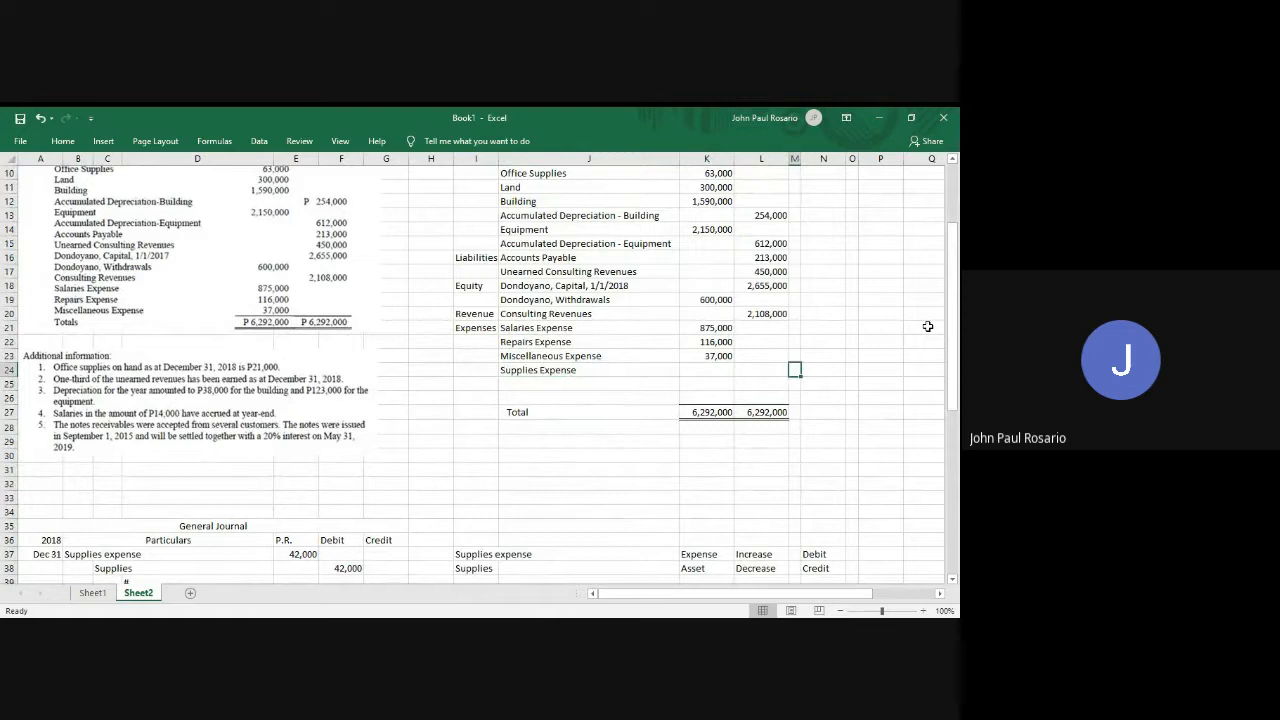
text(a)
key(Right)
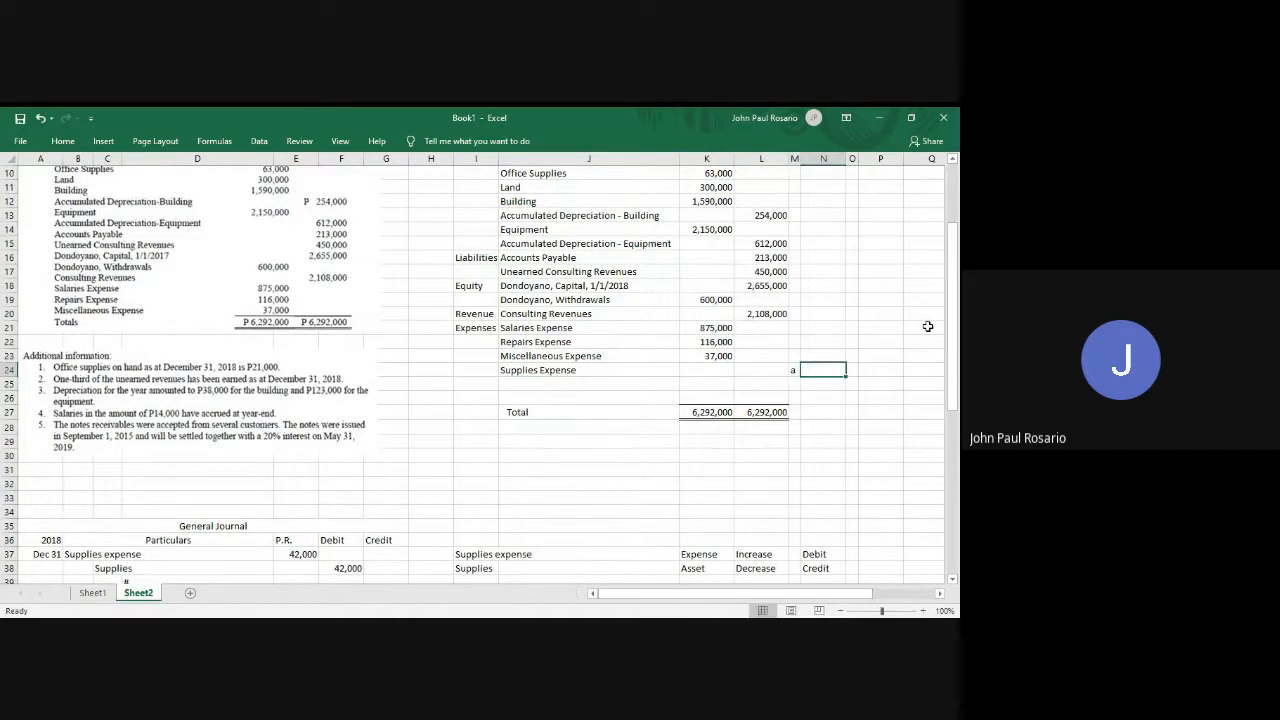
text(42,000)
key(Return)
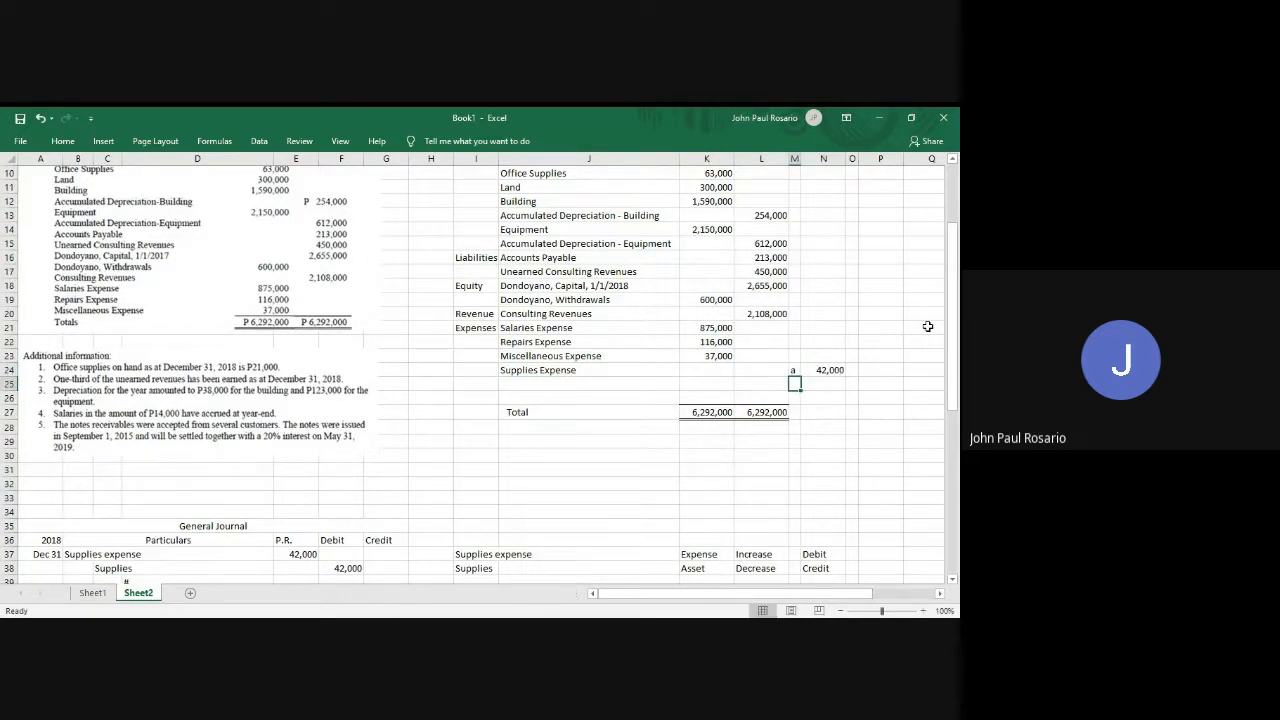
Enter the Office Supplies credit adjustment in row 10, with reference letter a in O10 and 42,000 in P10.
scroll(900, 356, up, 2)
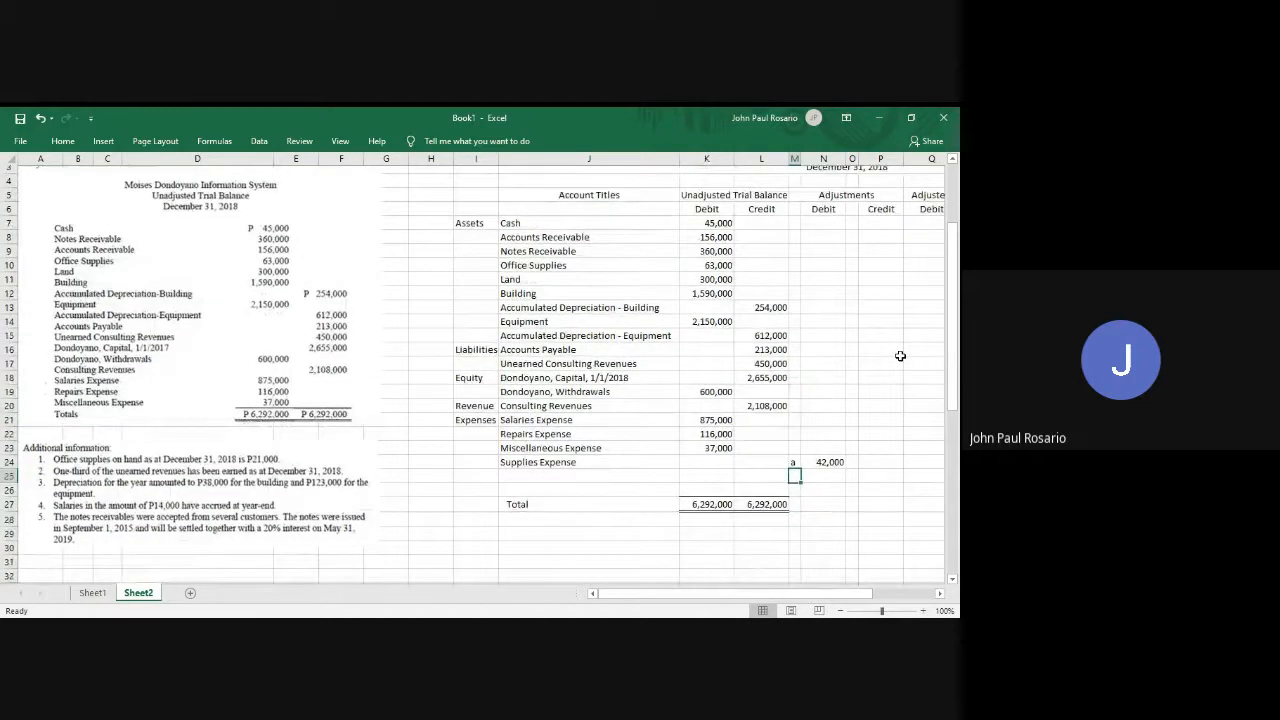
scroll(900, 356, down, 5)
scroll(900, 356, up, 5)
scroll(900, 356, down, 1)
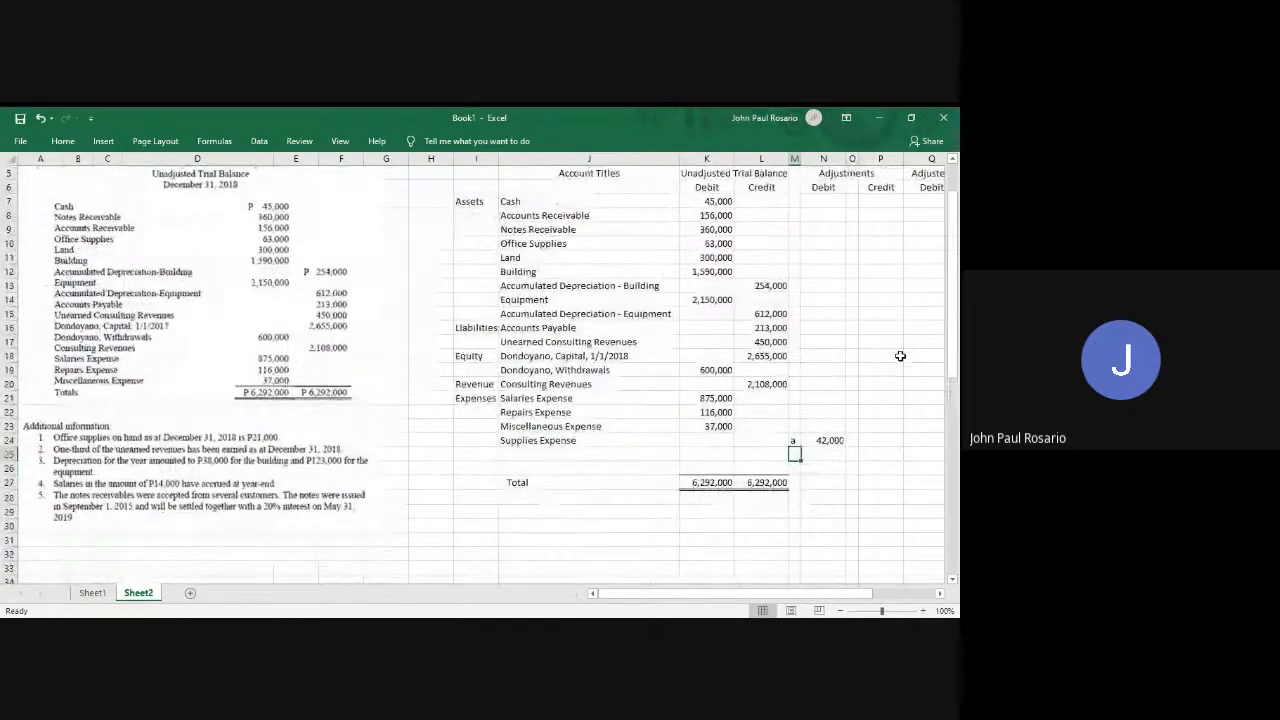
click(852, 243)
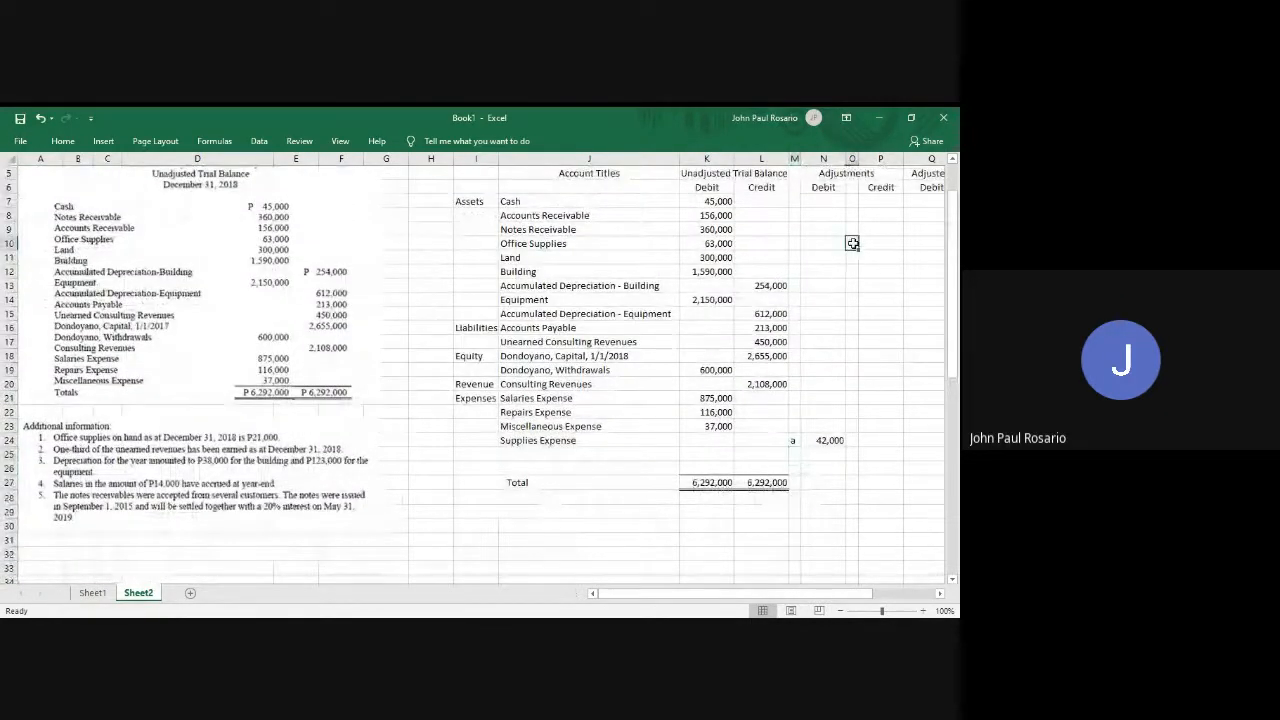
key(Right)
text(4)
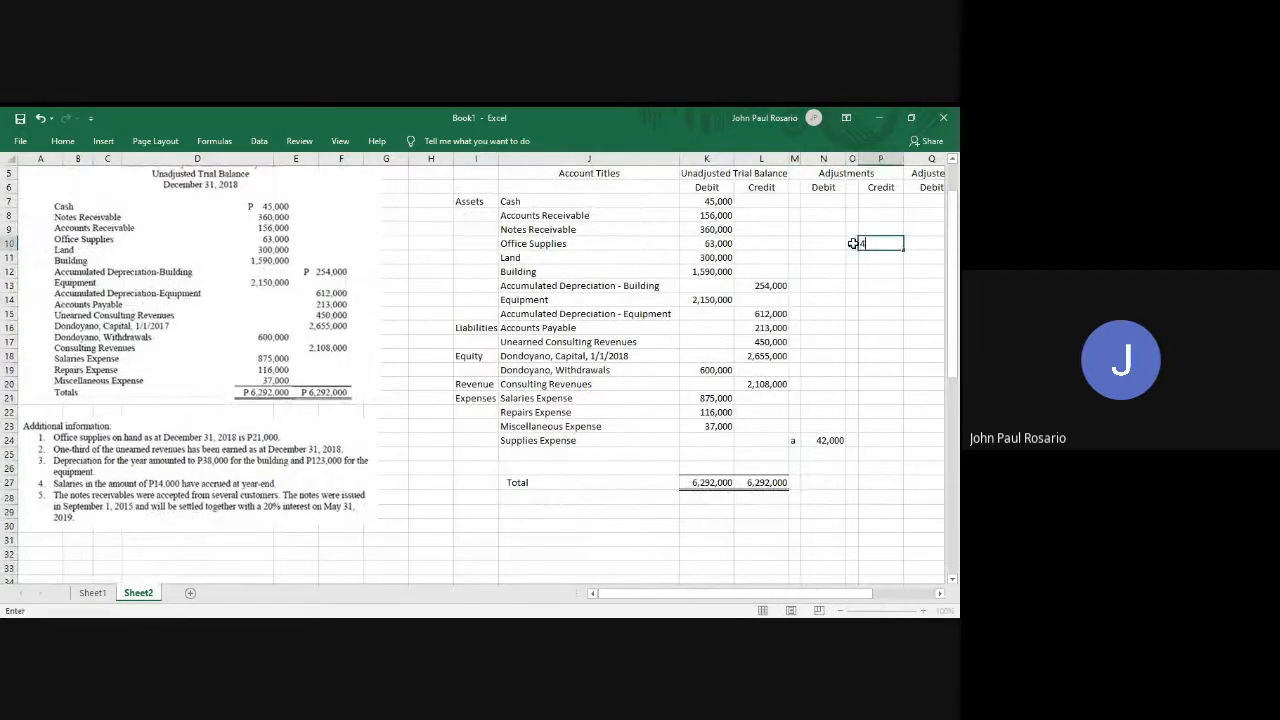
key(Return)
Enter the Unearned Consulting Revenues debit adjustment in row 17, with reference letter b in M17 and 150,000 in N17.
scroll(875, 286, right, 1)
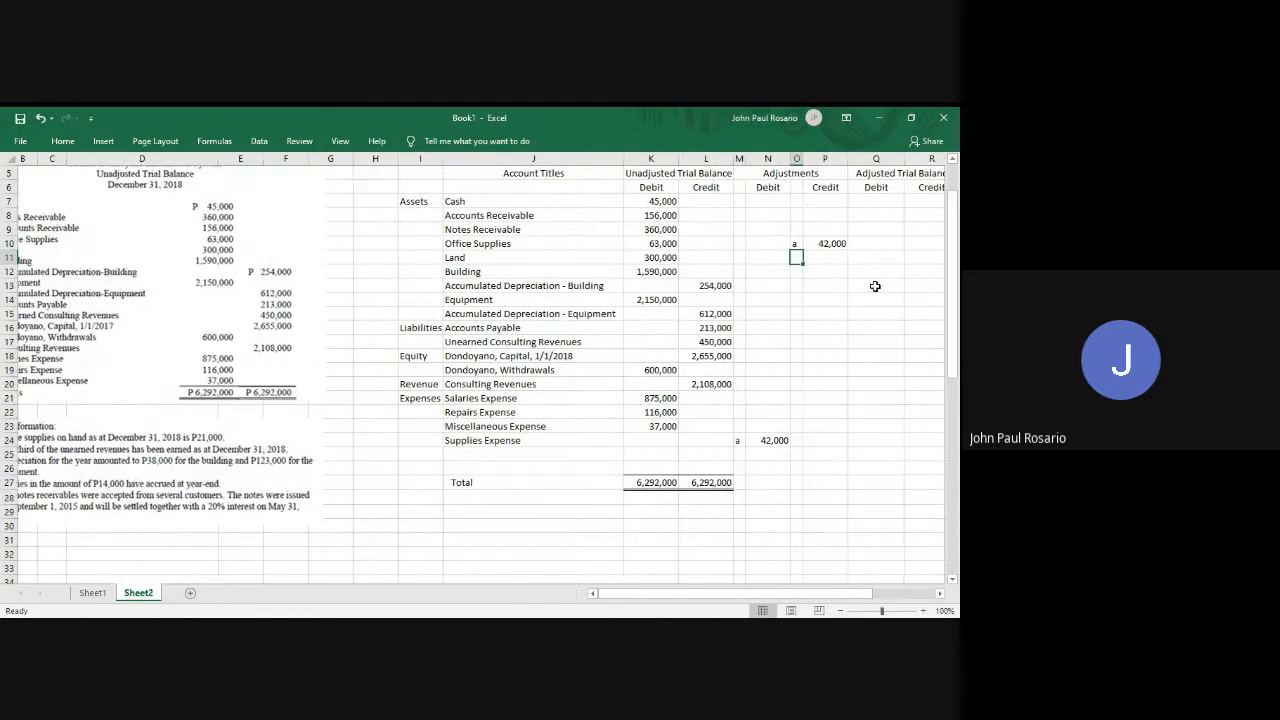
scroll(875, 286, up, 1)
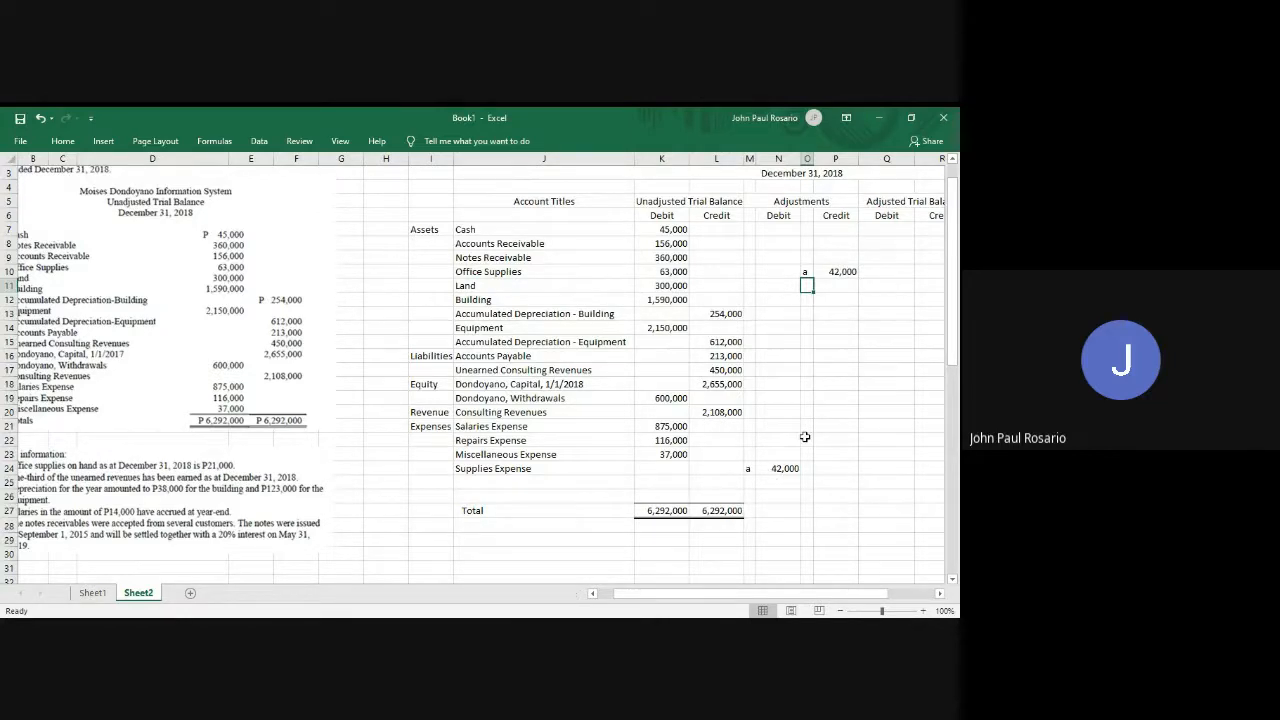
scroll(805, 437, down, 4)
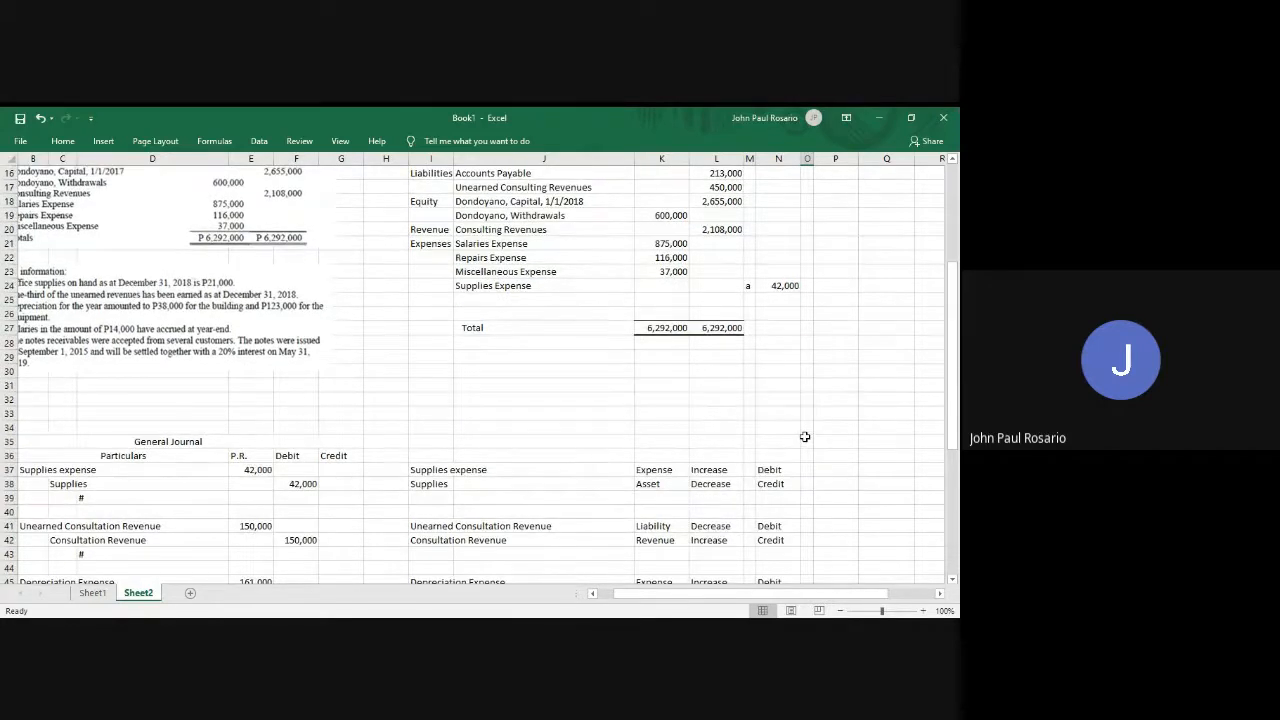
scroll(805, 437, up, 1)
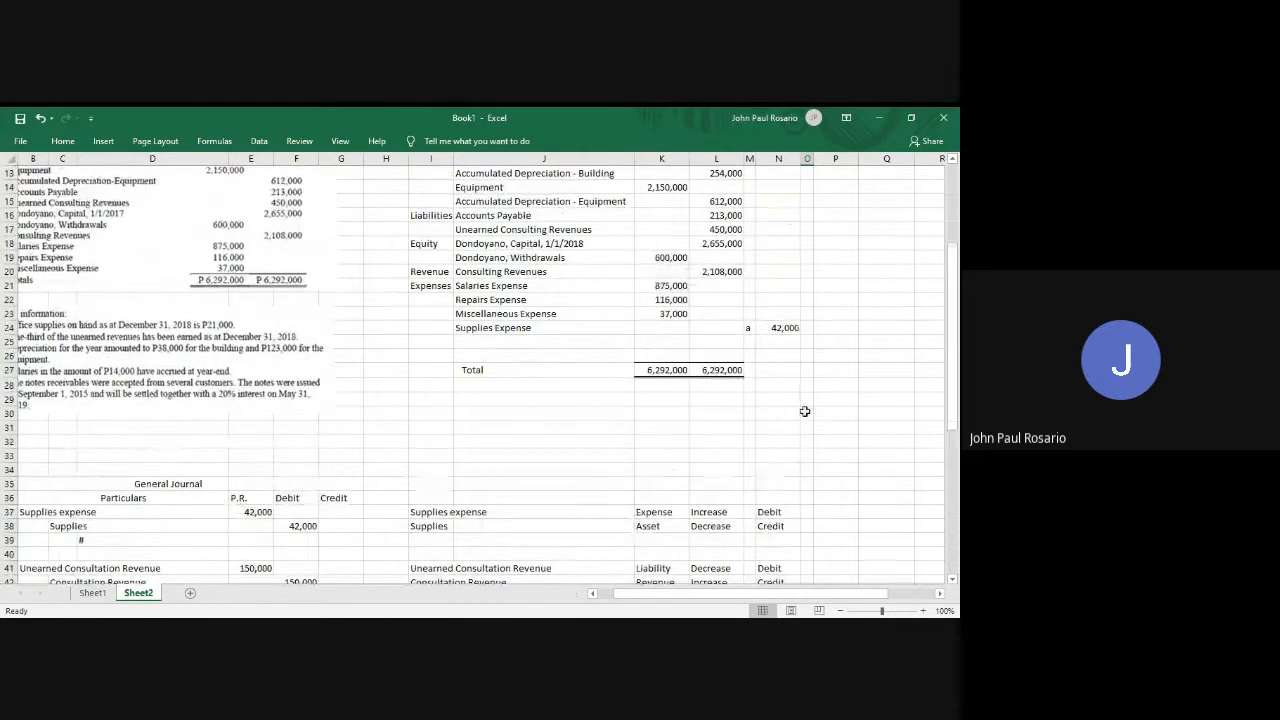
click(750, 230)
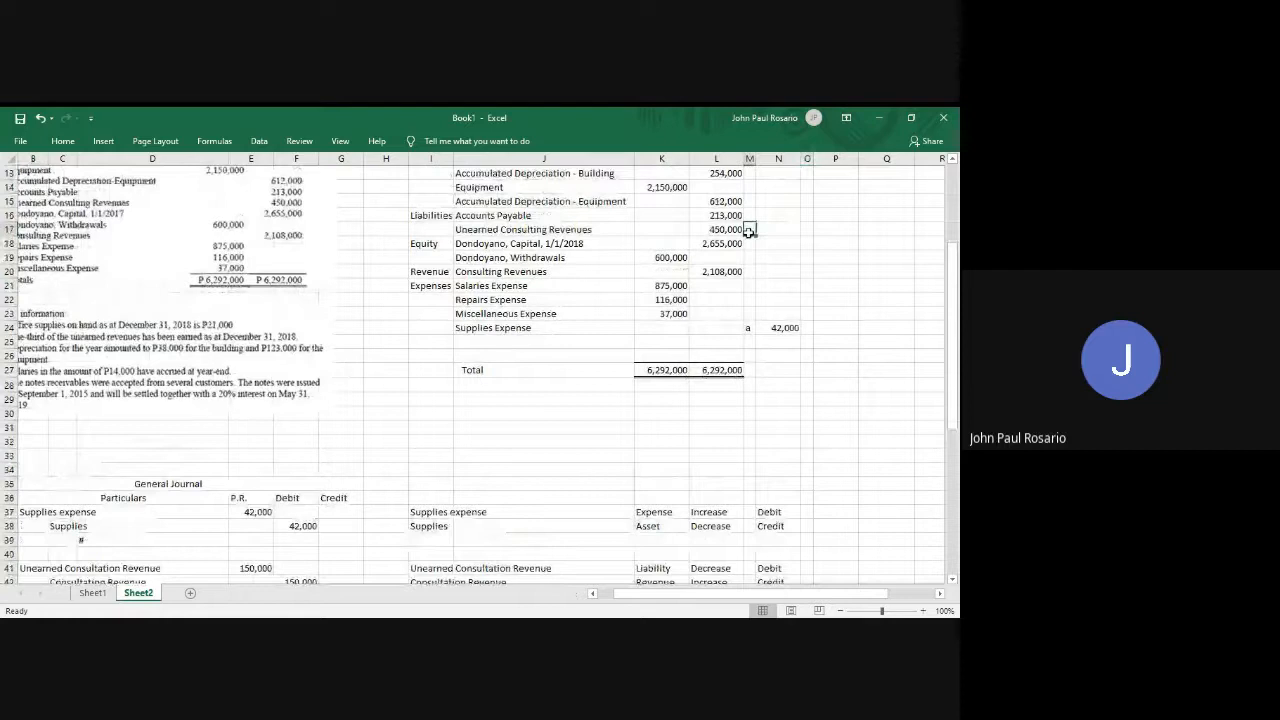
key(Right)
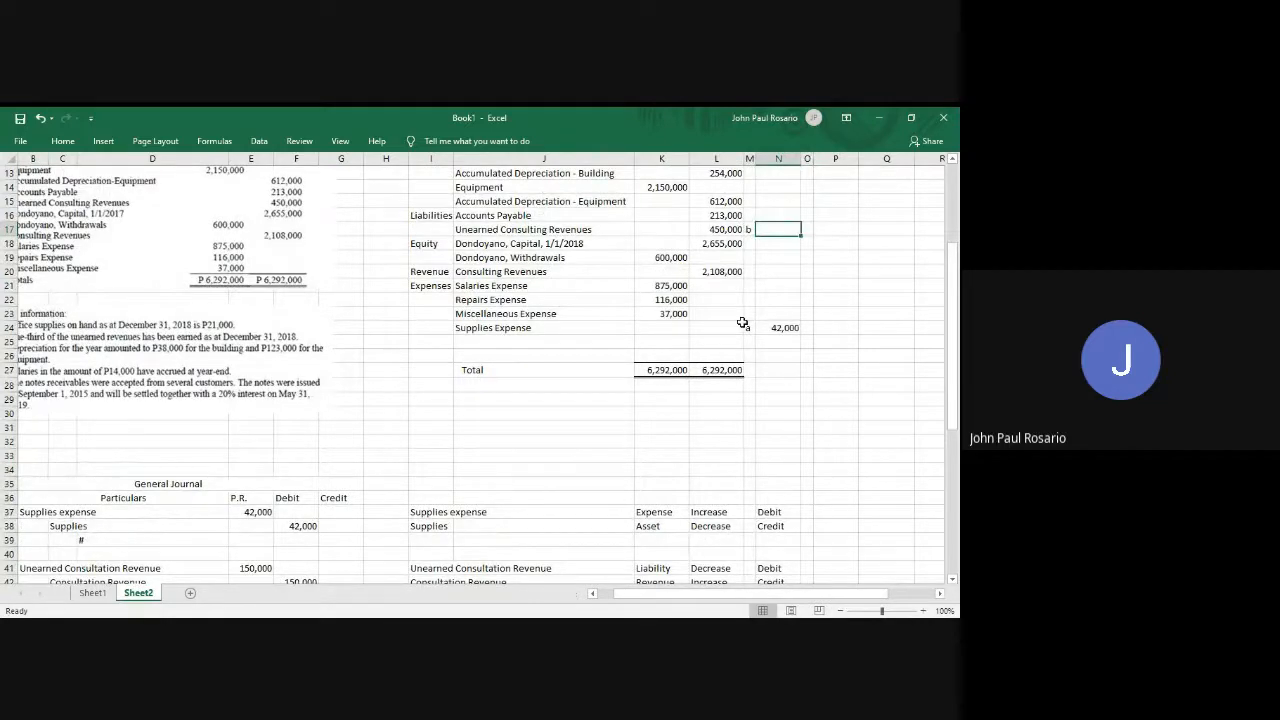
text(150,000)
key(Return)
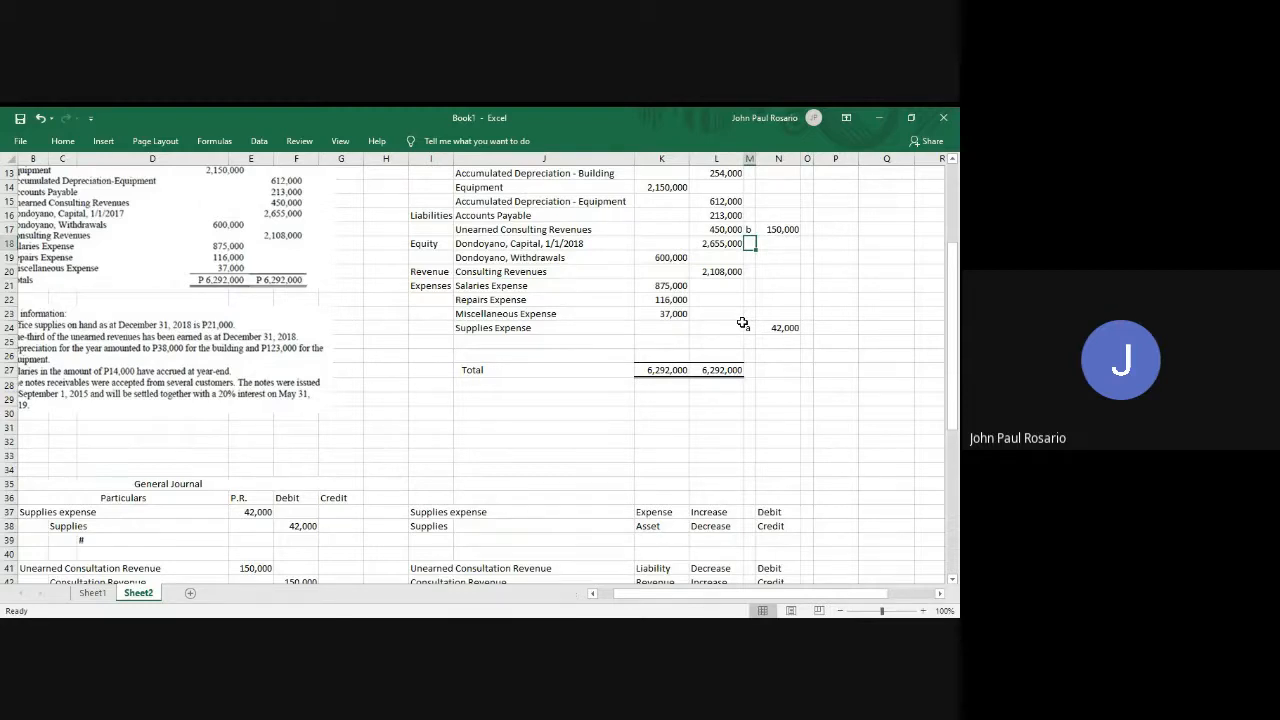
Enter the Consulting Revenues credit adjustment in row 20, with reference letter b in O20 and 150,000 in P20.
key(Right)
key(Right)
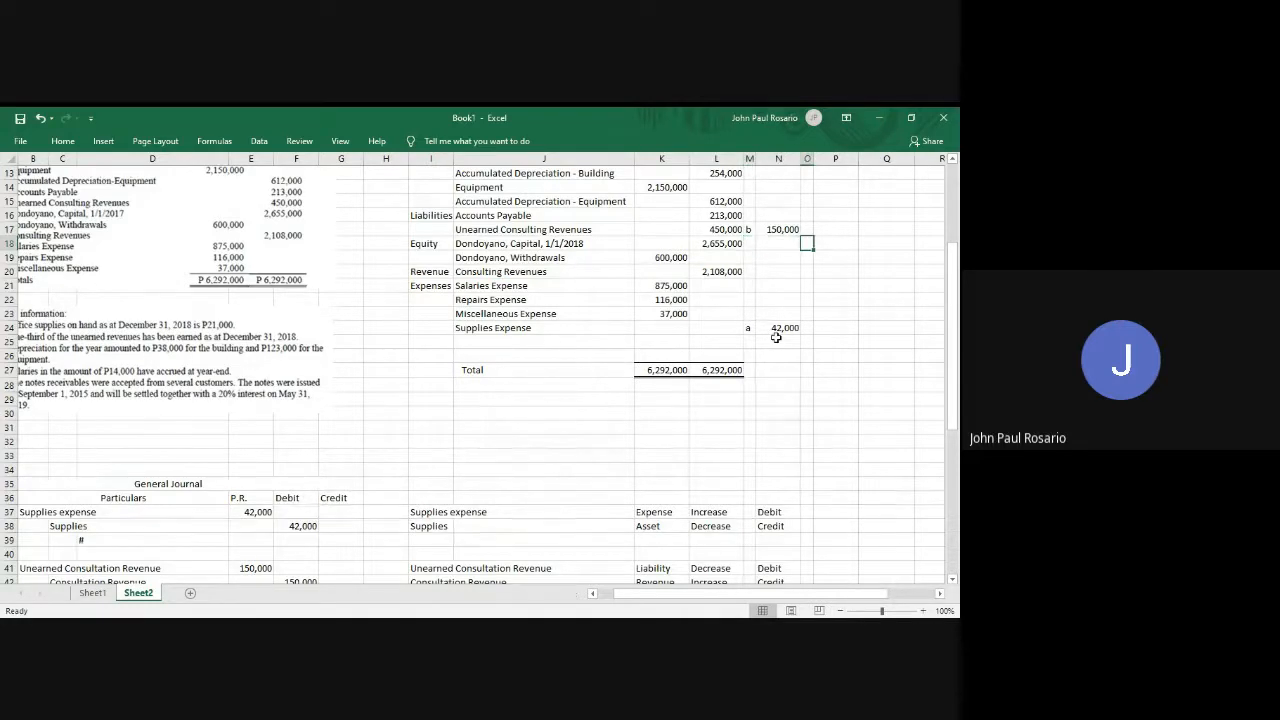
key(Down)
key(Down)
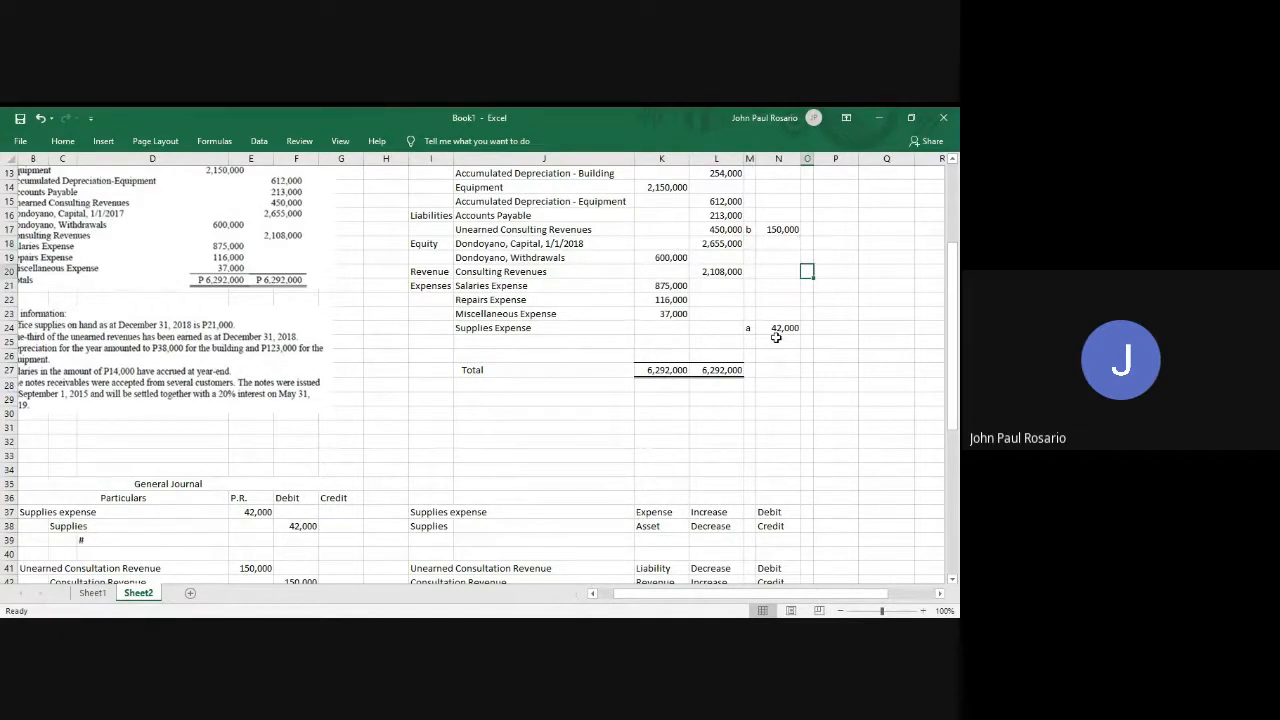
text(b)
key(Right)
text(150,000)
key(Return)
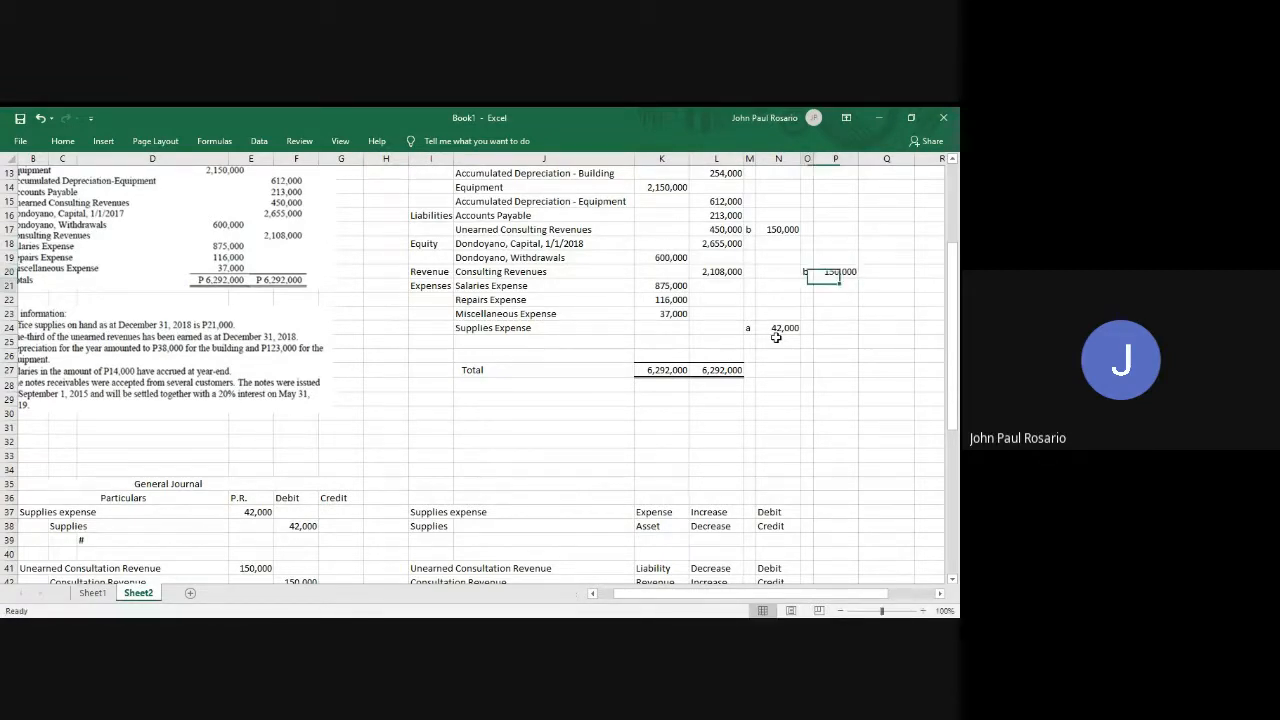
Add Depreciation Expense as an account title in J25, below Supplies Expense.
scroll(776, 337, down, 1)
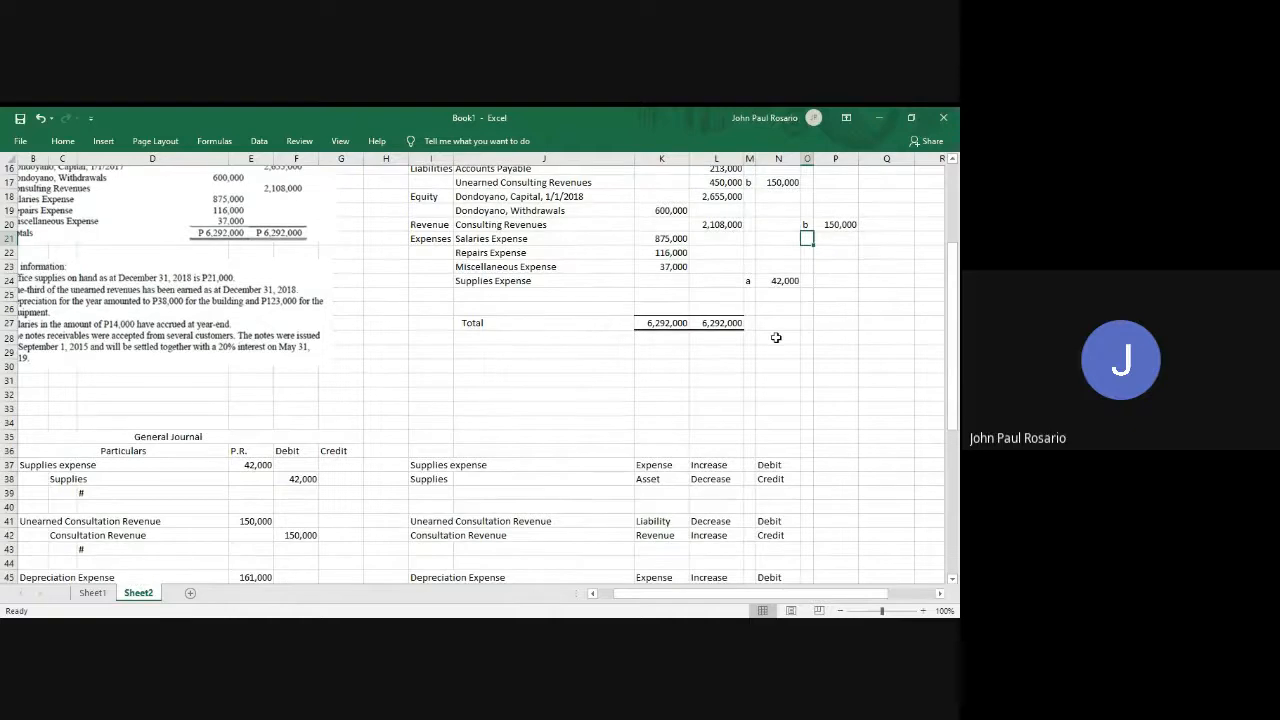
scroll(776, 337, down, 2)
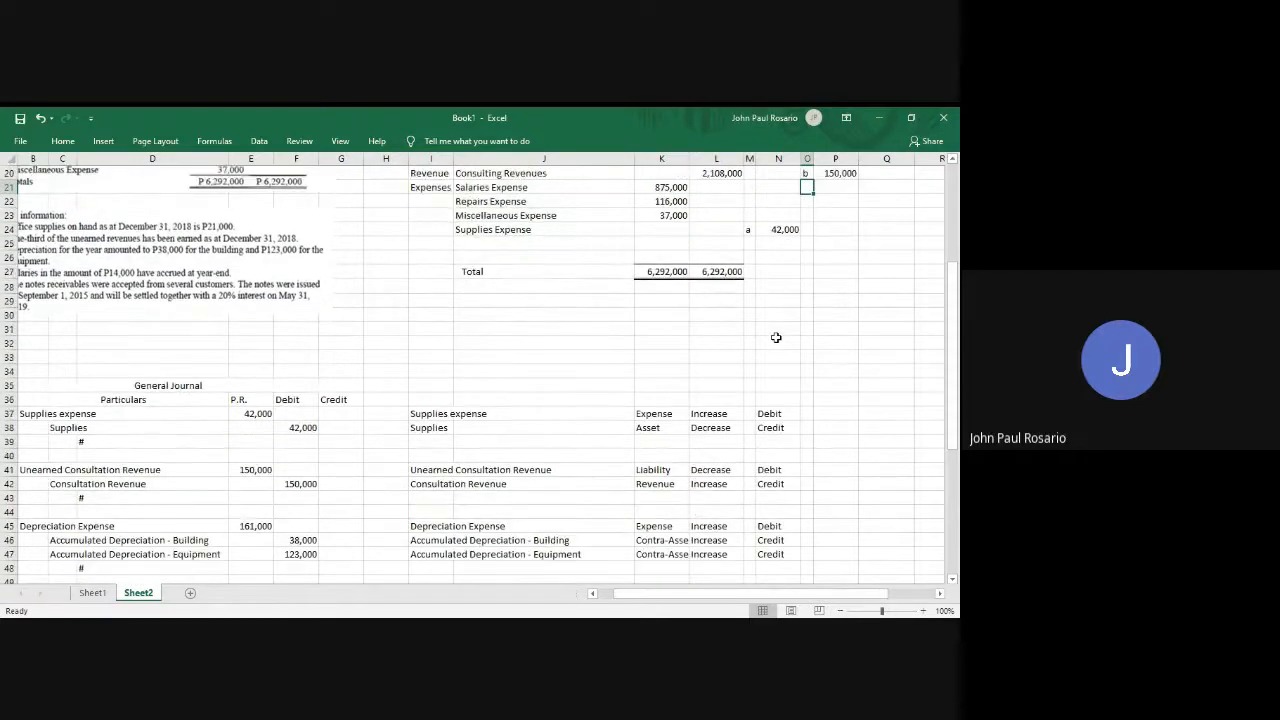
scroll(776, 337, up, 4)
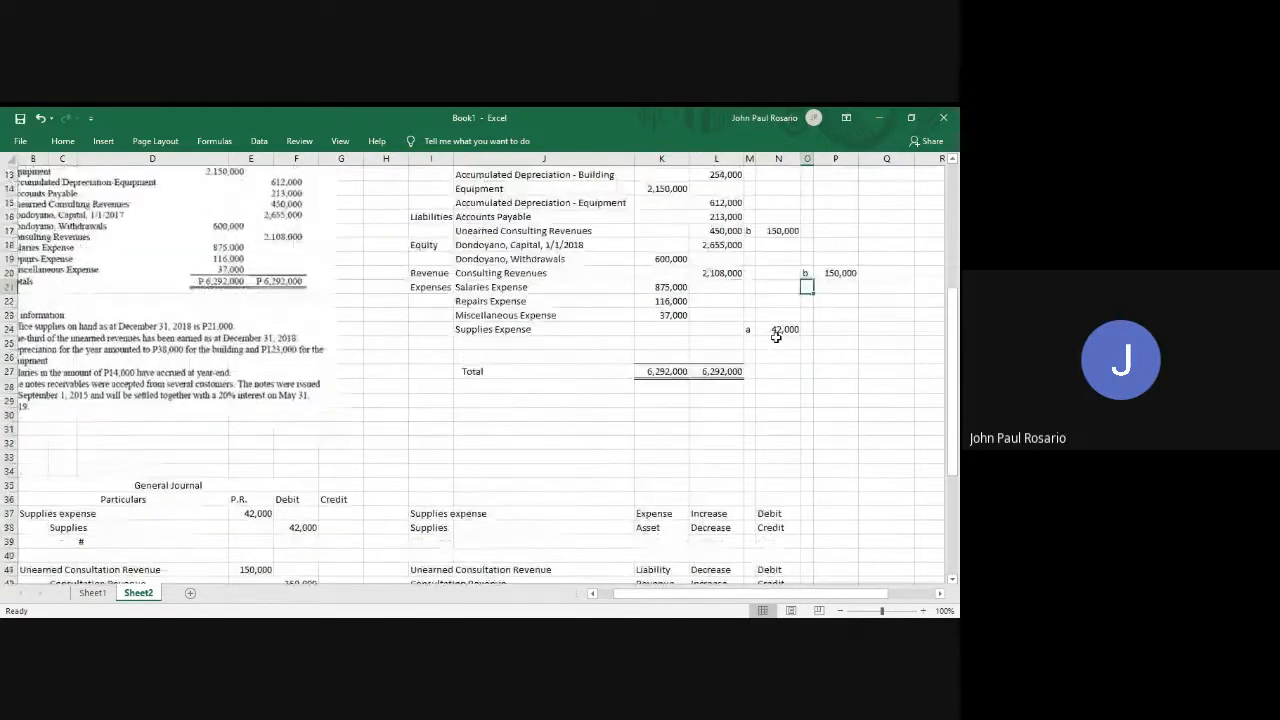
scroll(776, 337, down, 2)
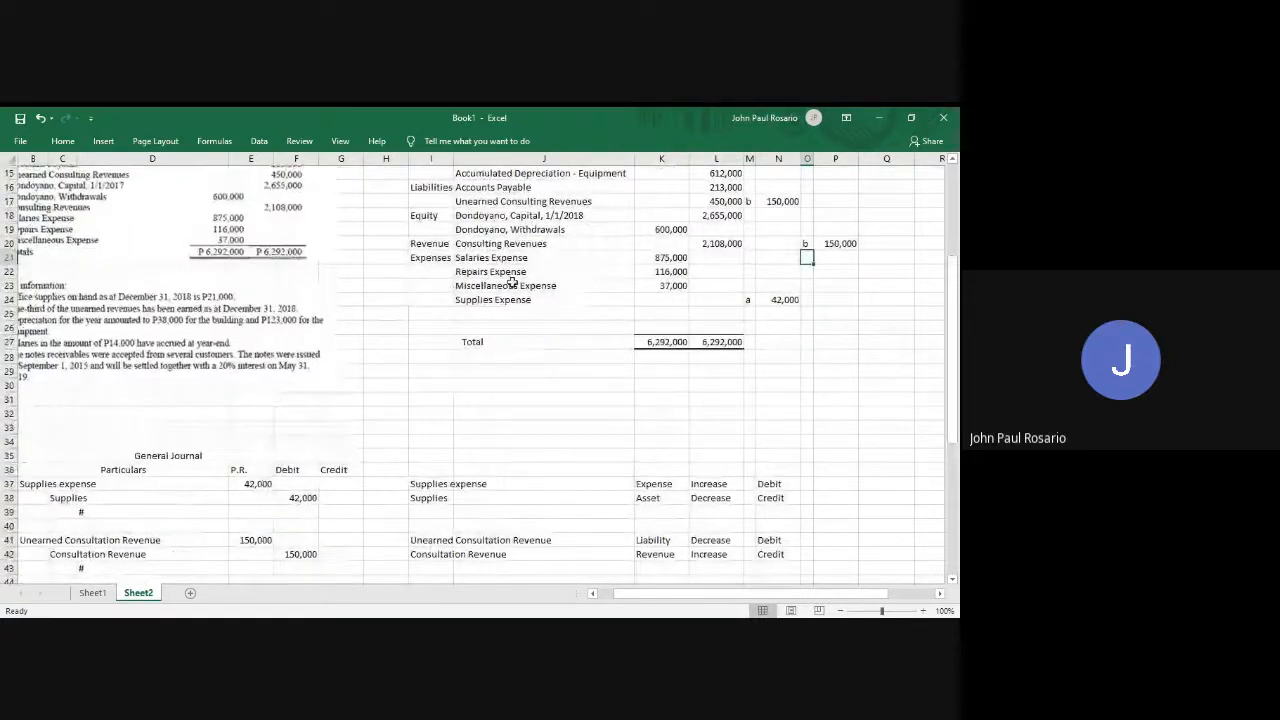
click(519, 314)
text(Depreciation Expen)
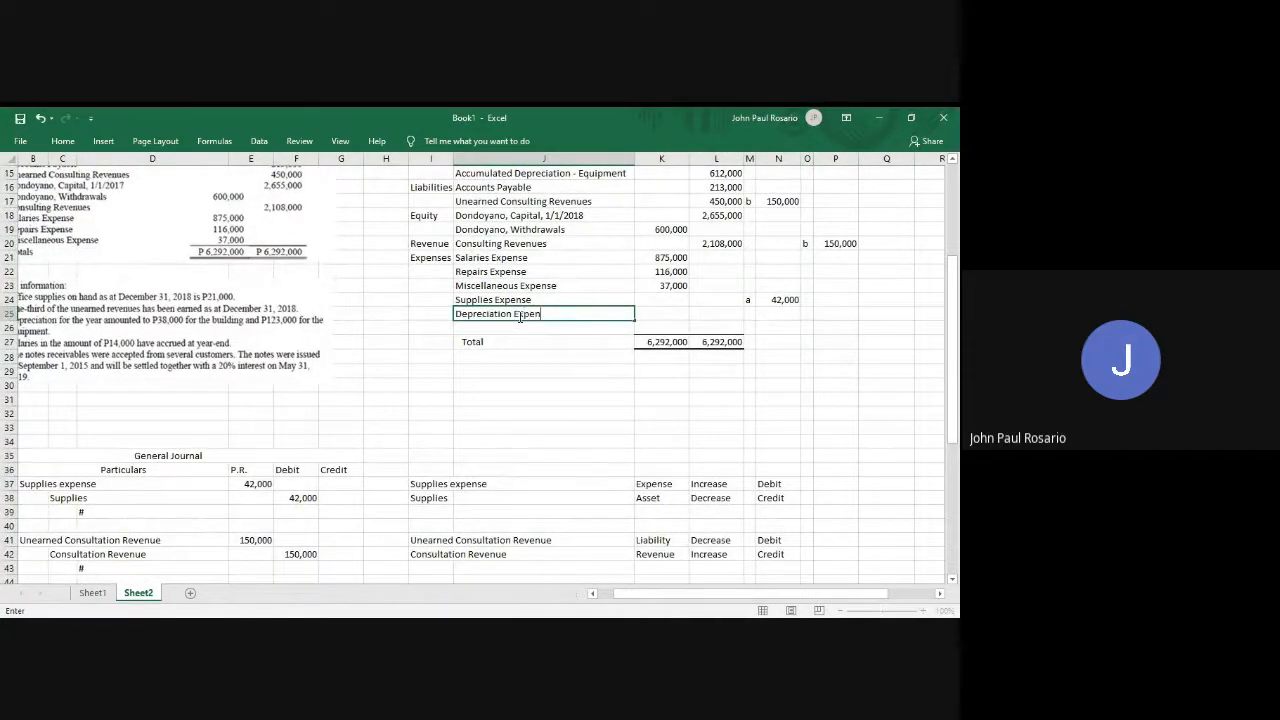
key(Tab)
Enter the Depreciation Expense debit adjustment in row 25, with reference letter c in M25 and 161,000 in N25.
key(Tab)
key(Tab)
text(c)
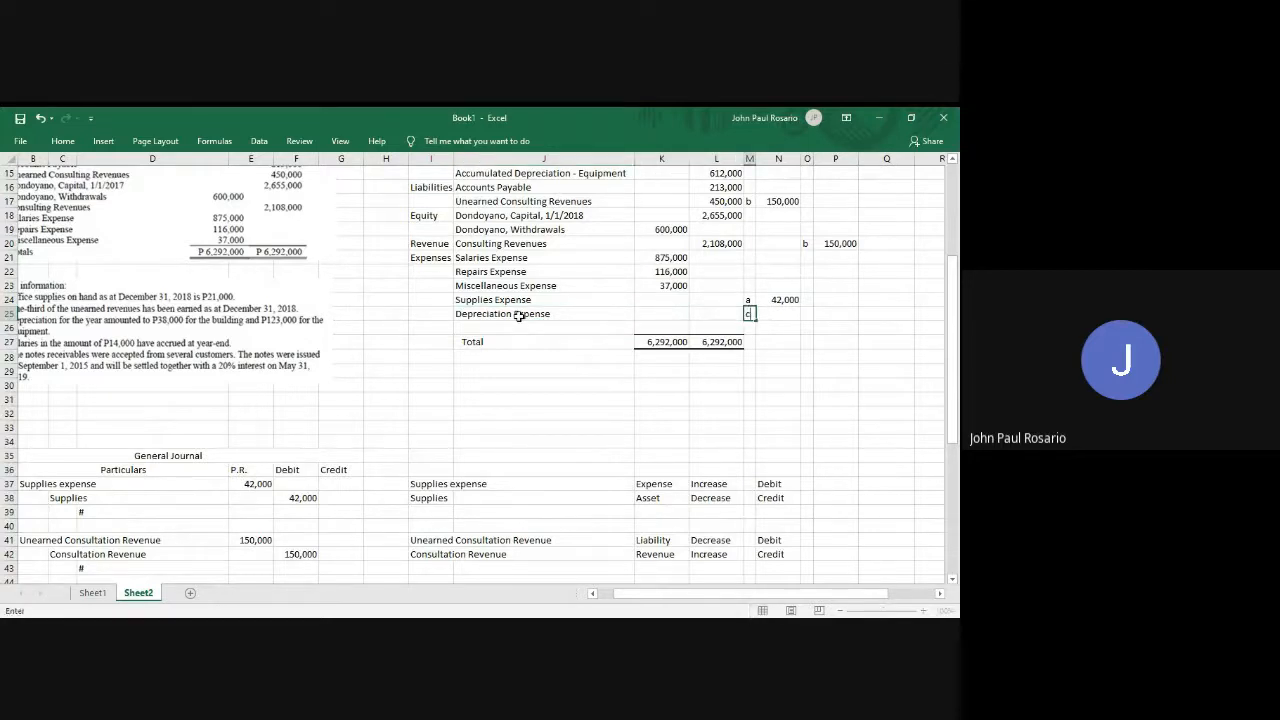
key(Tab)
scroll(517, 431, down, 1)
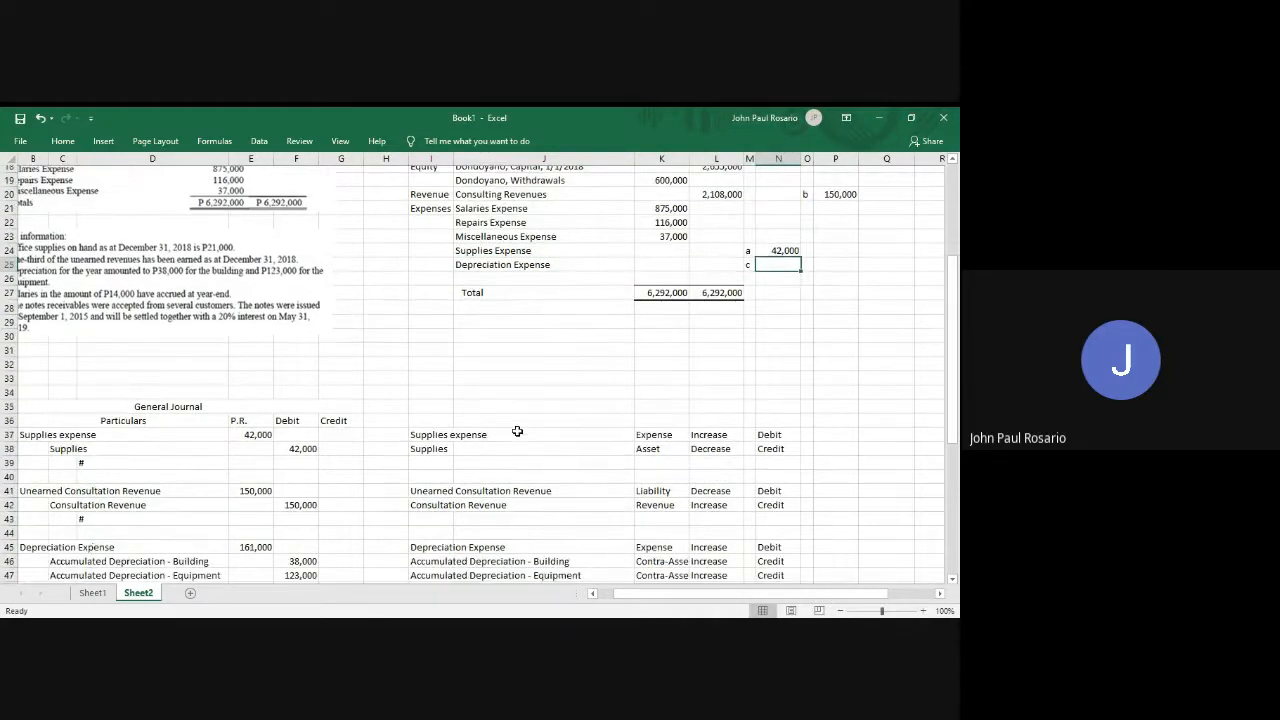
text(161,00)
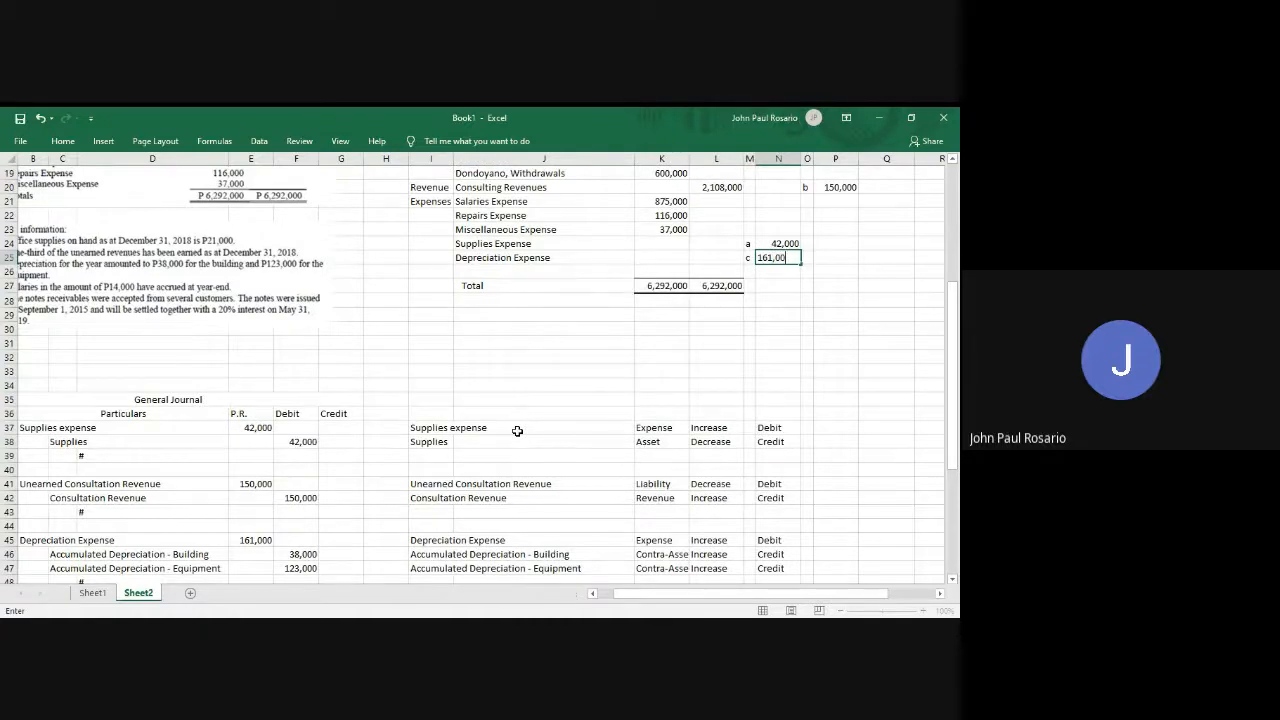
text(0)
key(Return)
Enter the Accumulated Depreciation - Building credit adjustment in row 13, with reference letter c in O13 and 38,000 in P13.
scroll(562, 530, down, 1)
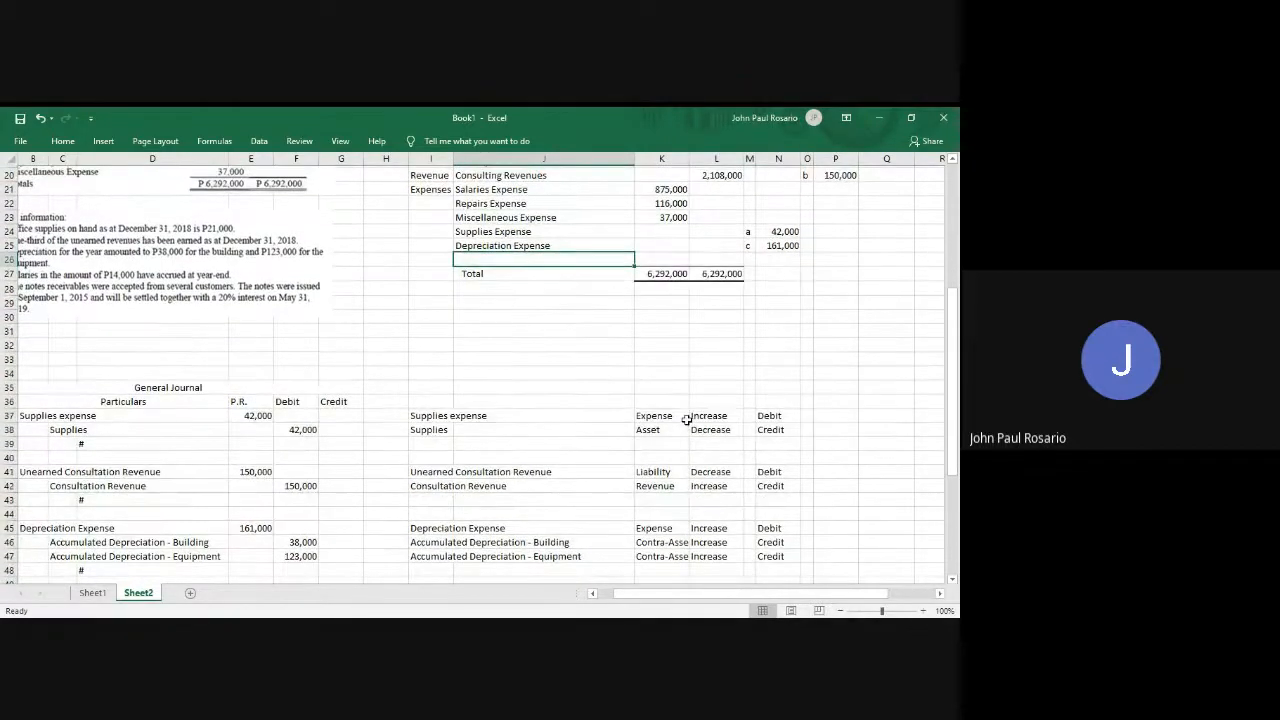
scroll(700, 380, up, 3)
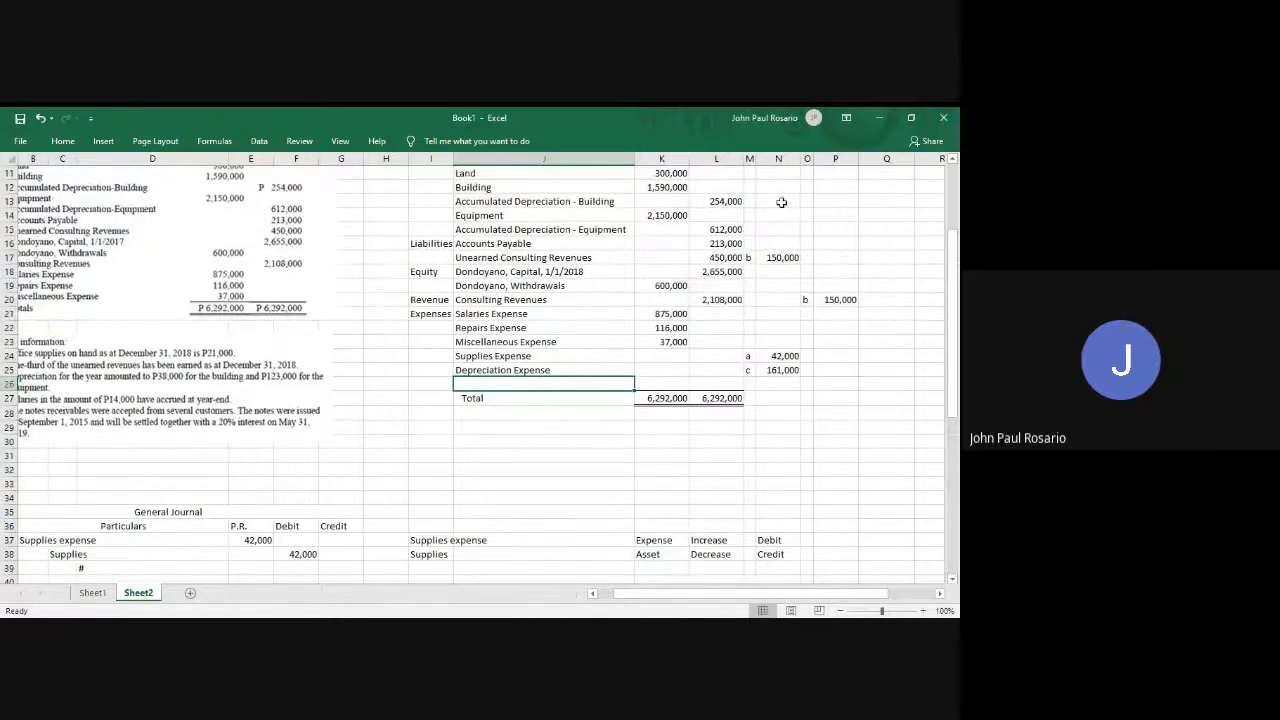
click(806, 201)
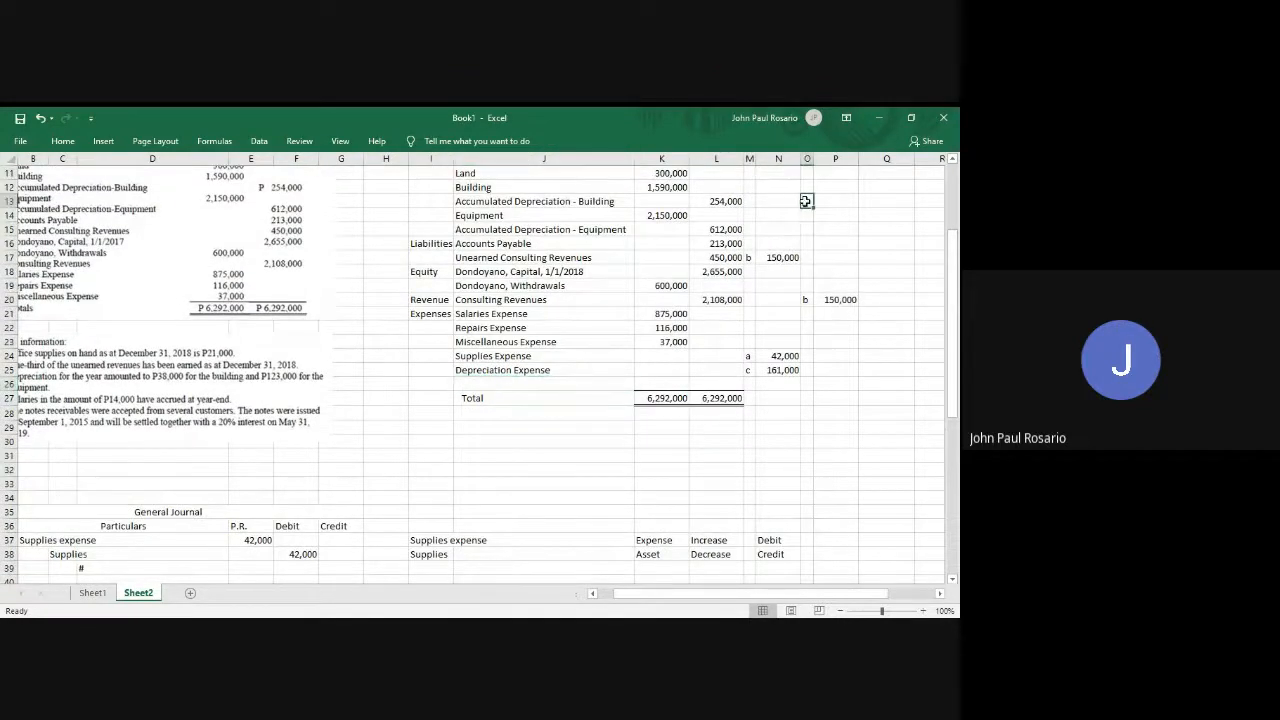
key(Right)
text(38,)
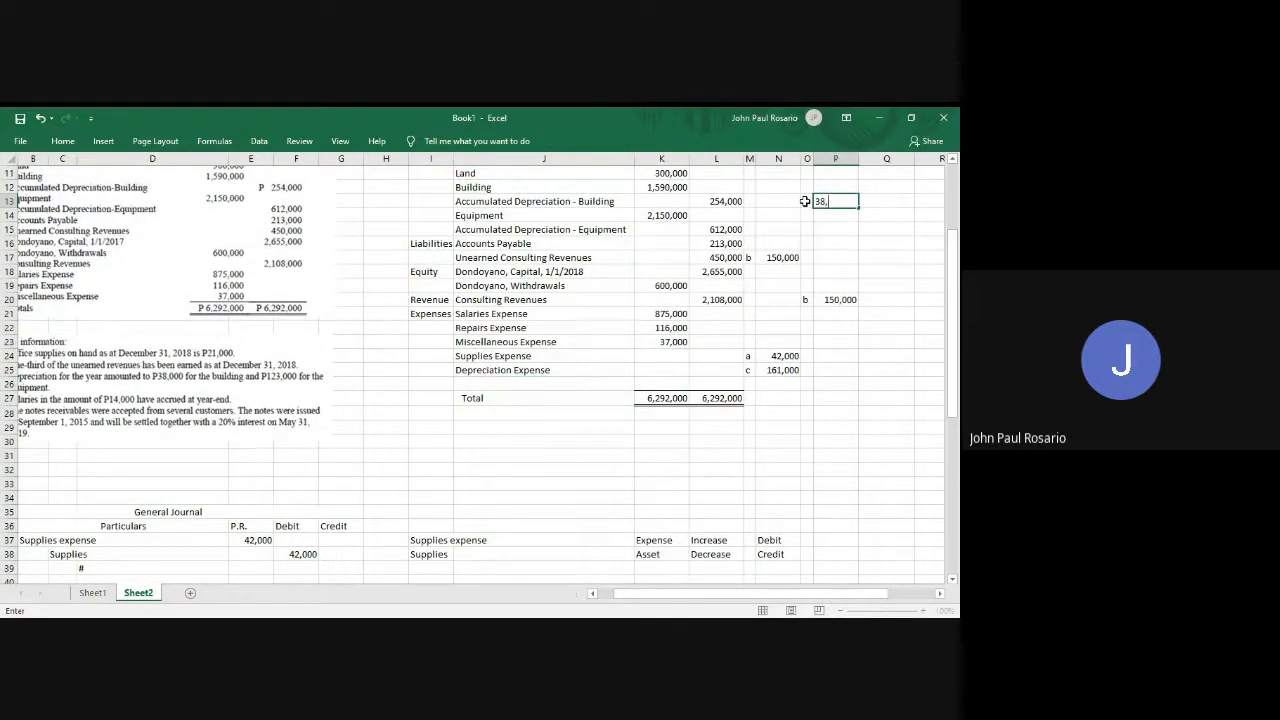
key(Return)
Enter the Accumulated Depreciation - Equipment credit adjustment in row 15, with reference letter c in O15 and 123,000 in P15.
key(Down)
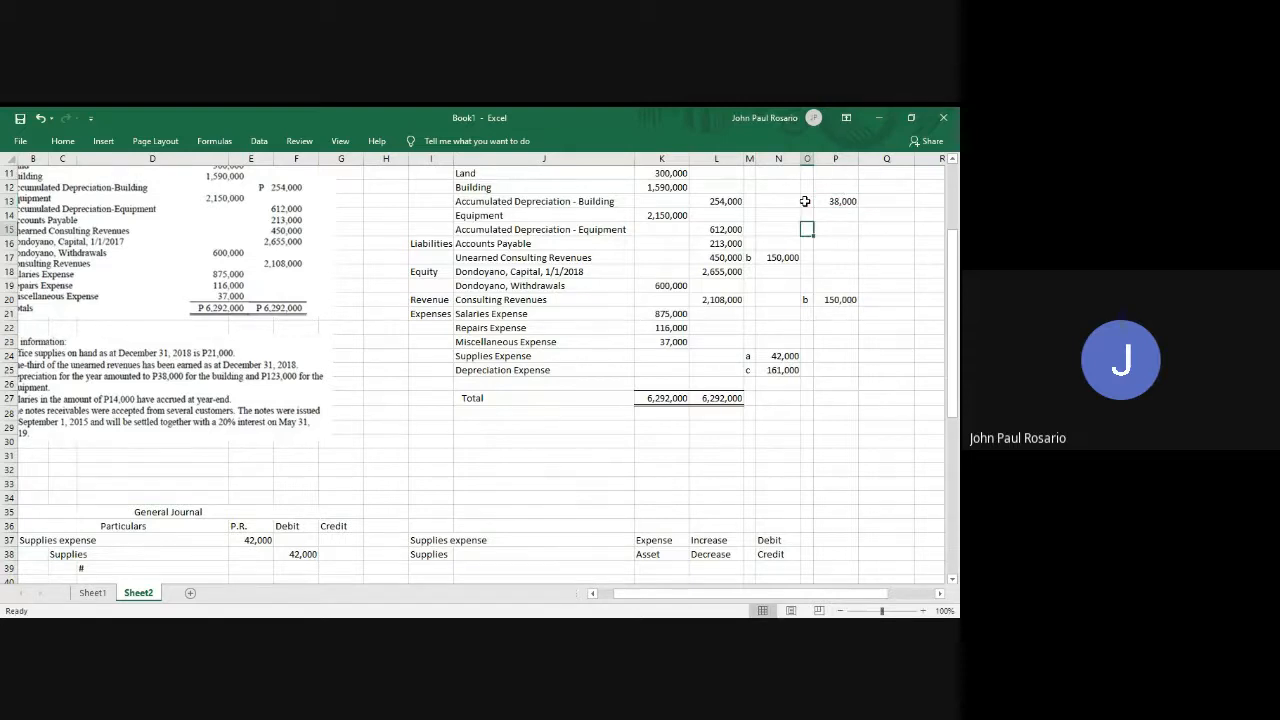
text(c)
key(Tab)
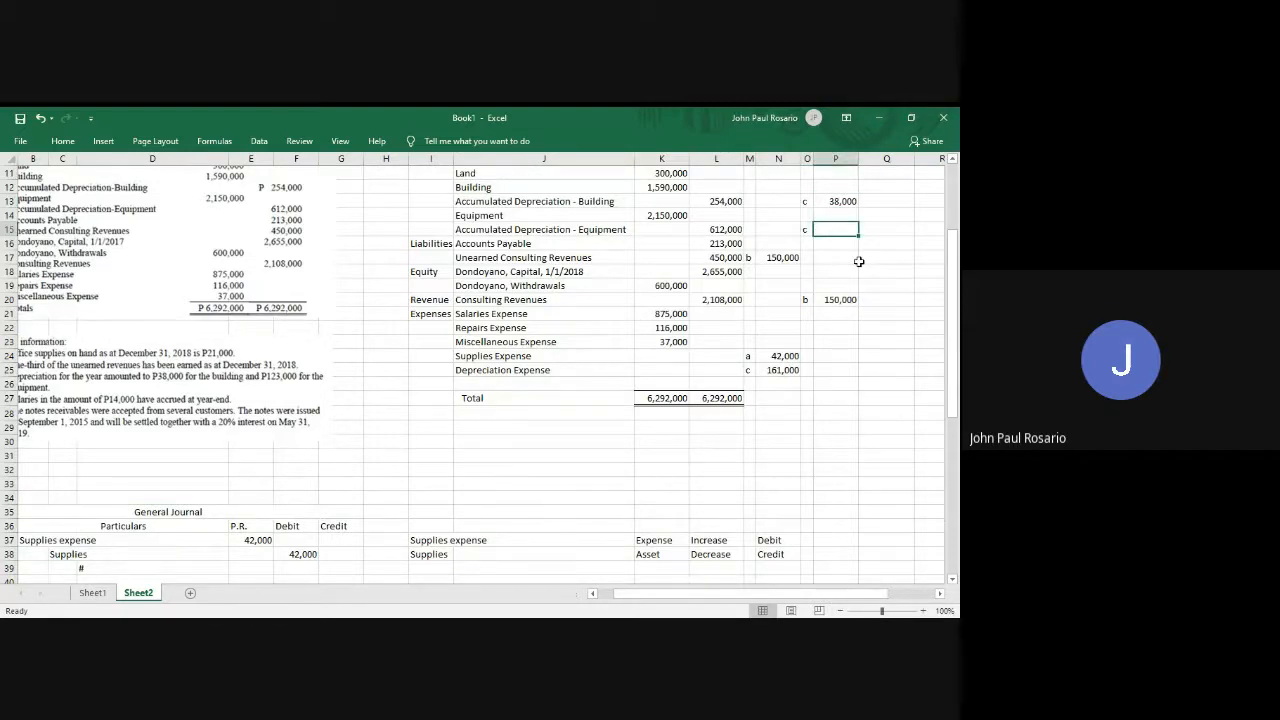
scroll(859, 261, down, 2)
scroll(859, 261, down, 1)
scroll(859, 261, up, 5)
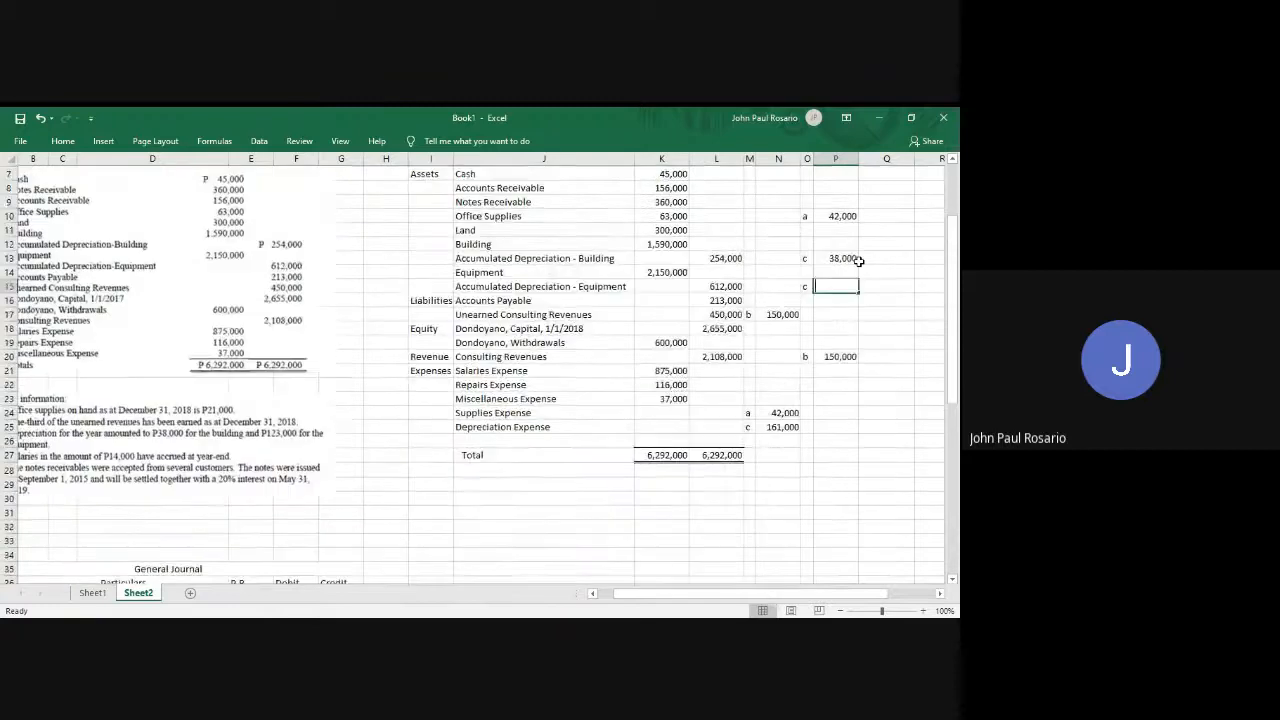
text(123,000)
key(Return)
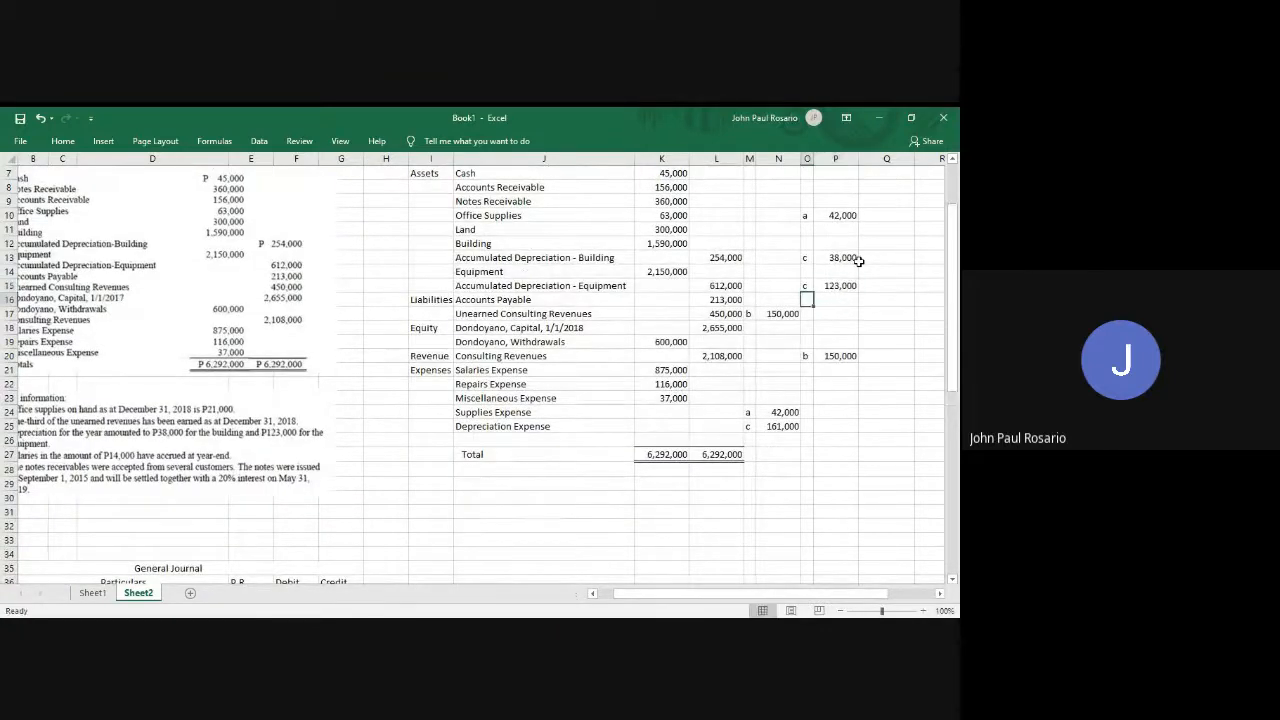
Enter the Salaries Expense debit adjustment in row 21, with reference letter d in M21 and 14,000 in N21.
scroll(784, 409, down, 2)
scroll(784, 409, down, 4)
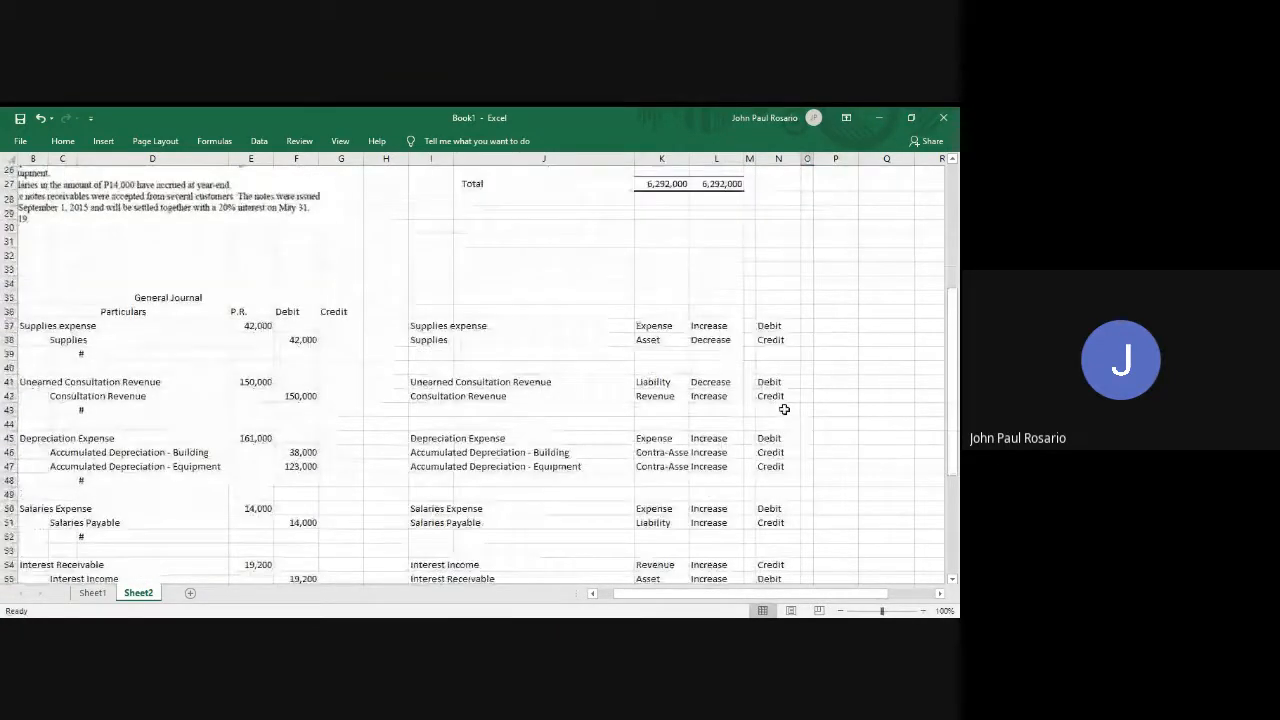
scroll(784, 409, up, 3)
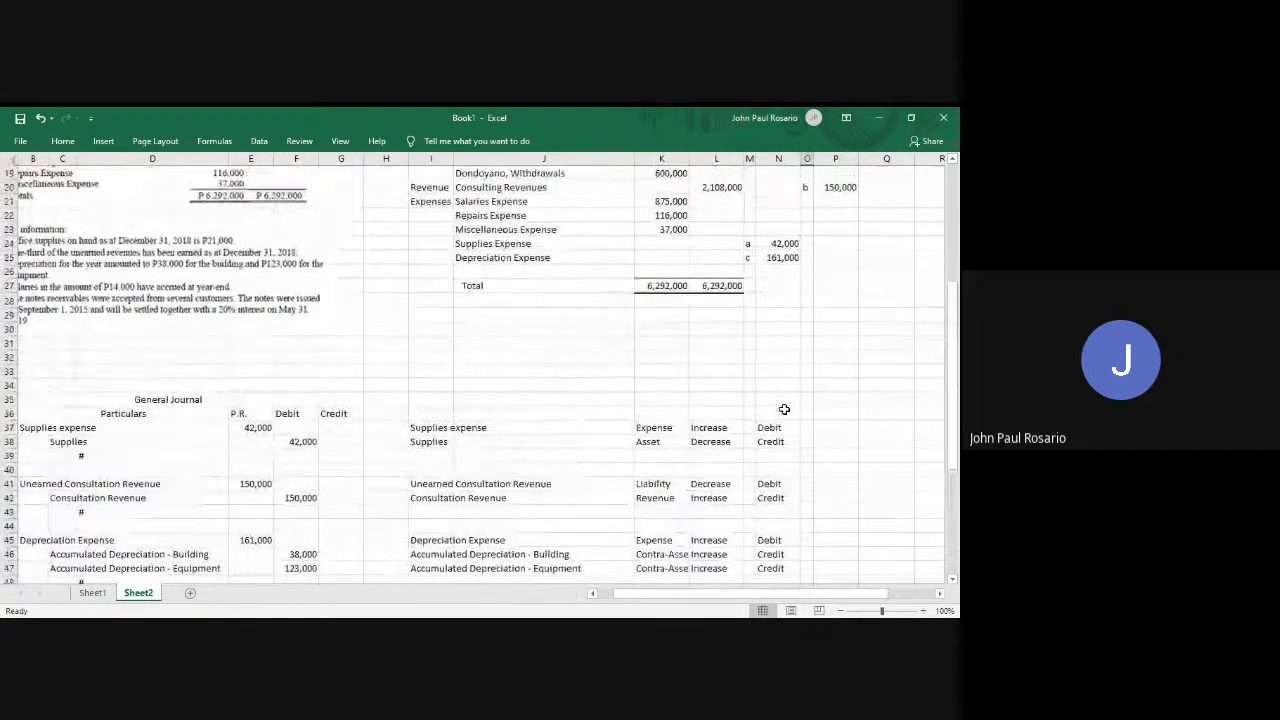
scroll(754, 457, down, 5)
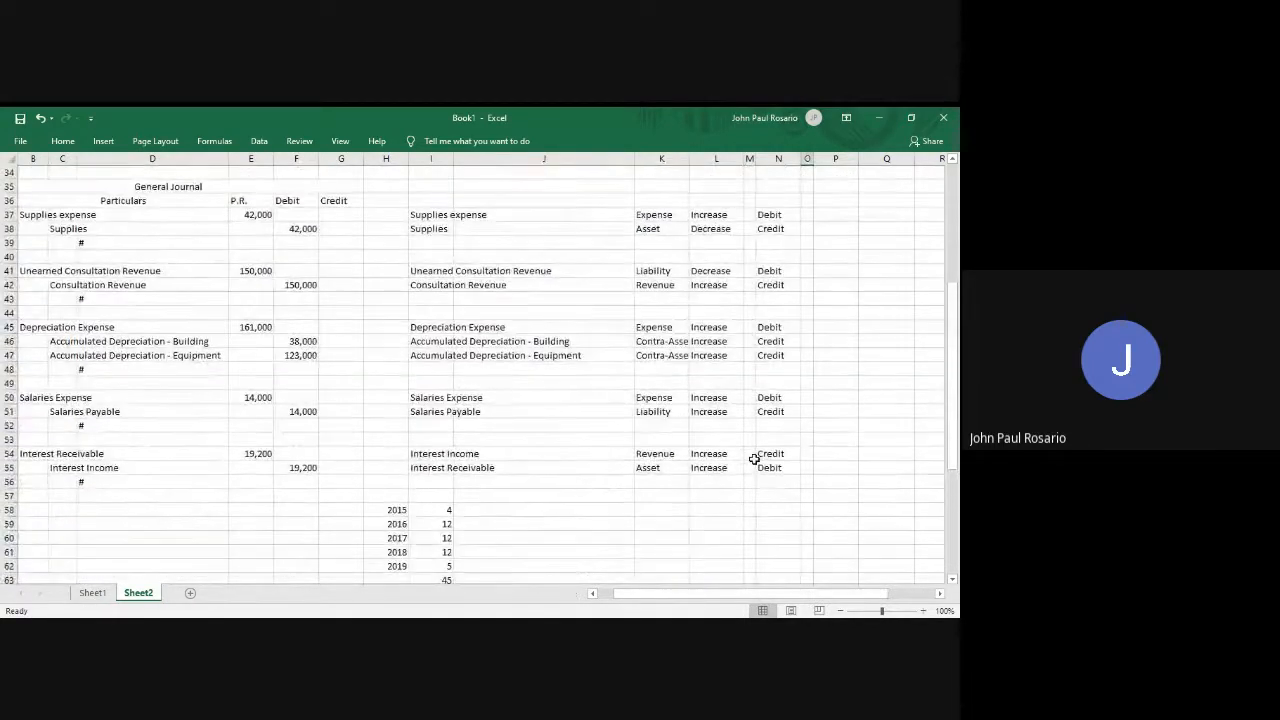
scroll(754, 457, up, 6)
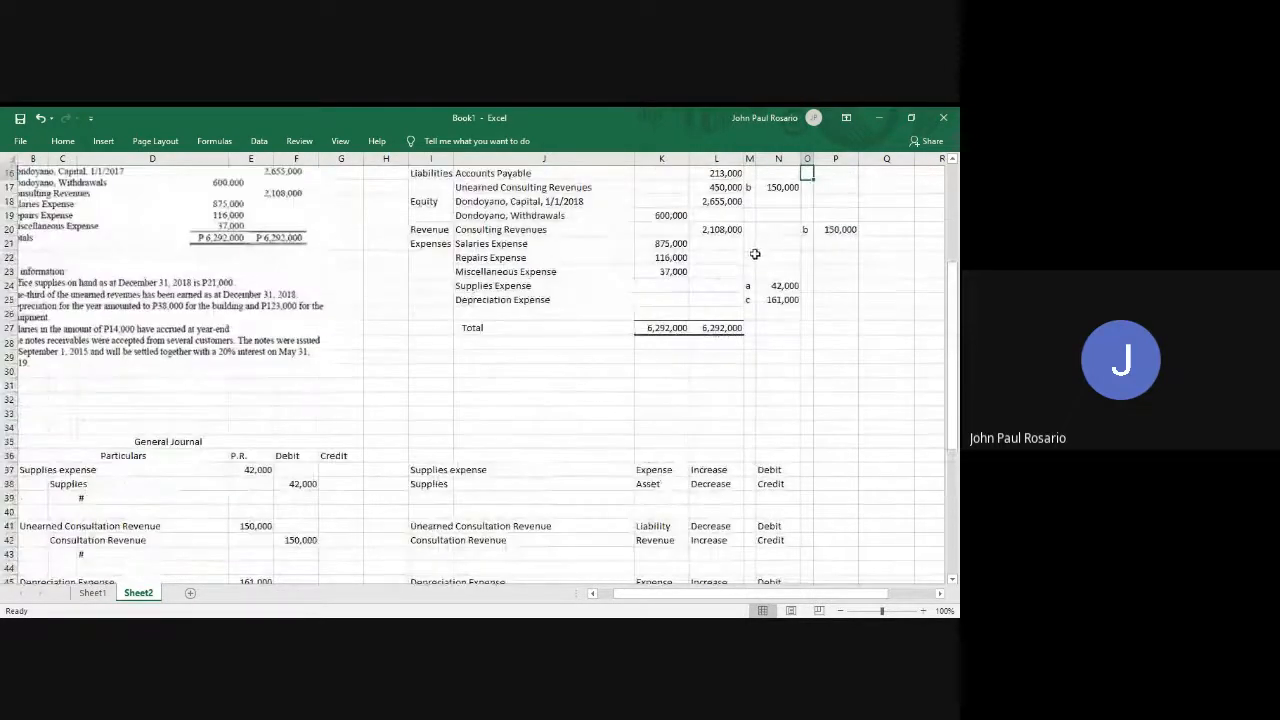
click(750, 246)
key(Right)
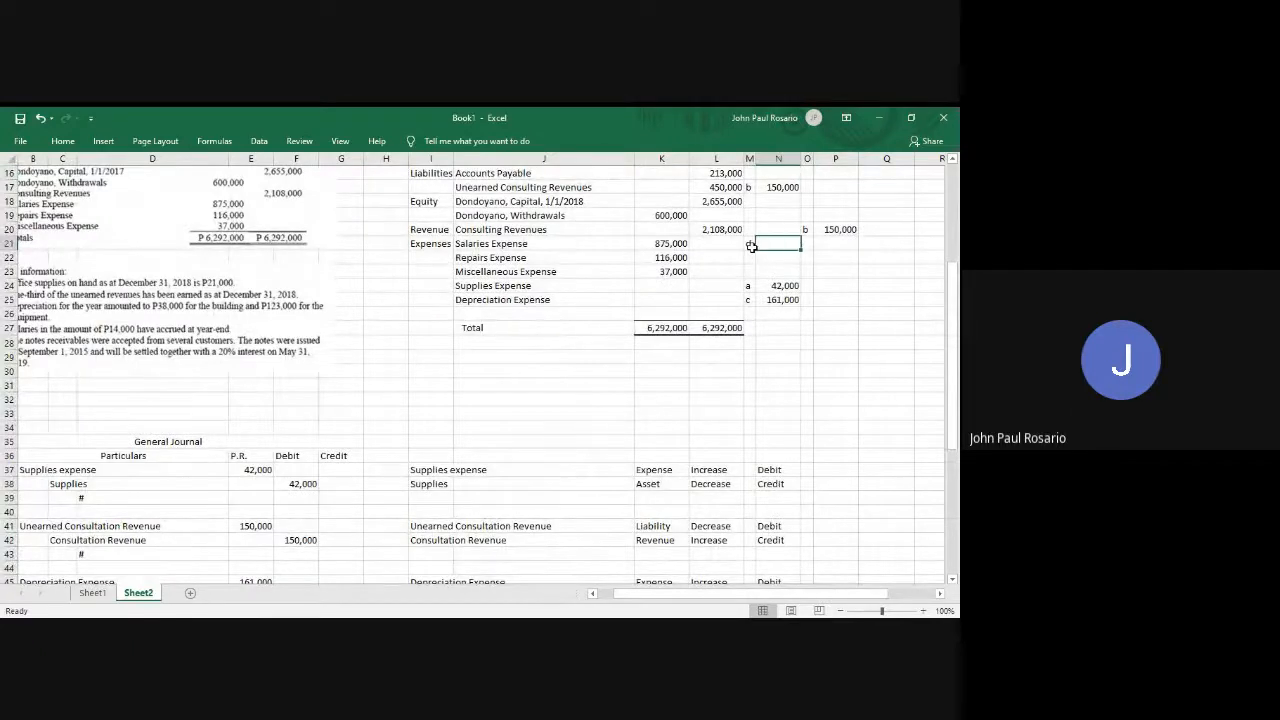
text(14,000)
key(Return)
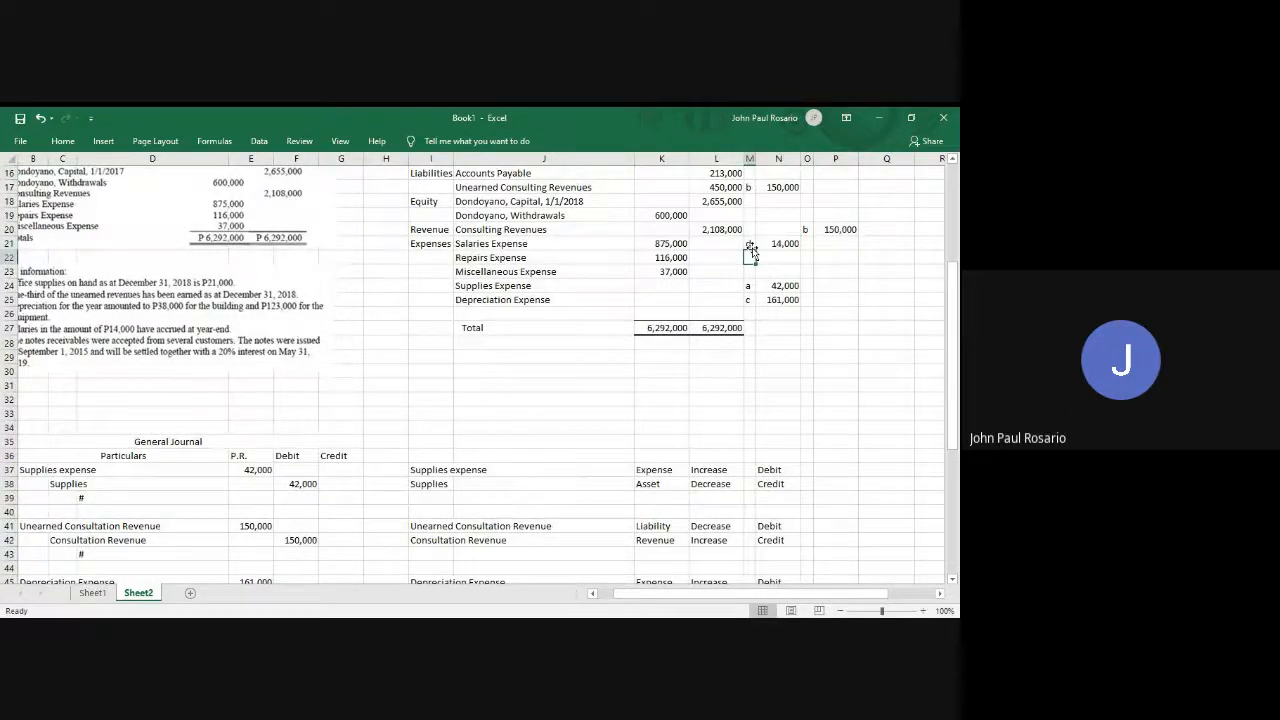
Insert a row above the Equity section at row 18 and add Salaries Payable as its account title in J18.
scroll(753, 248, up, 1)
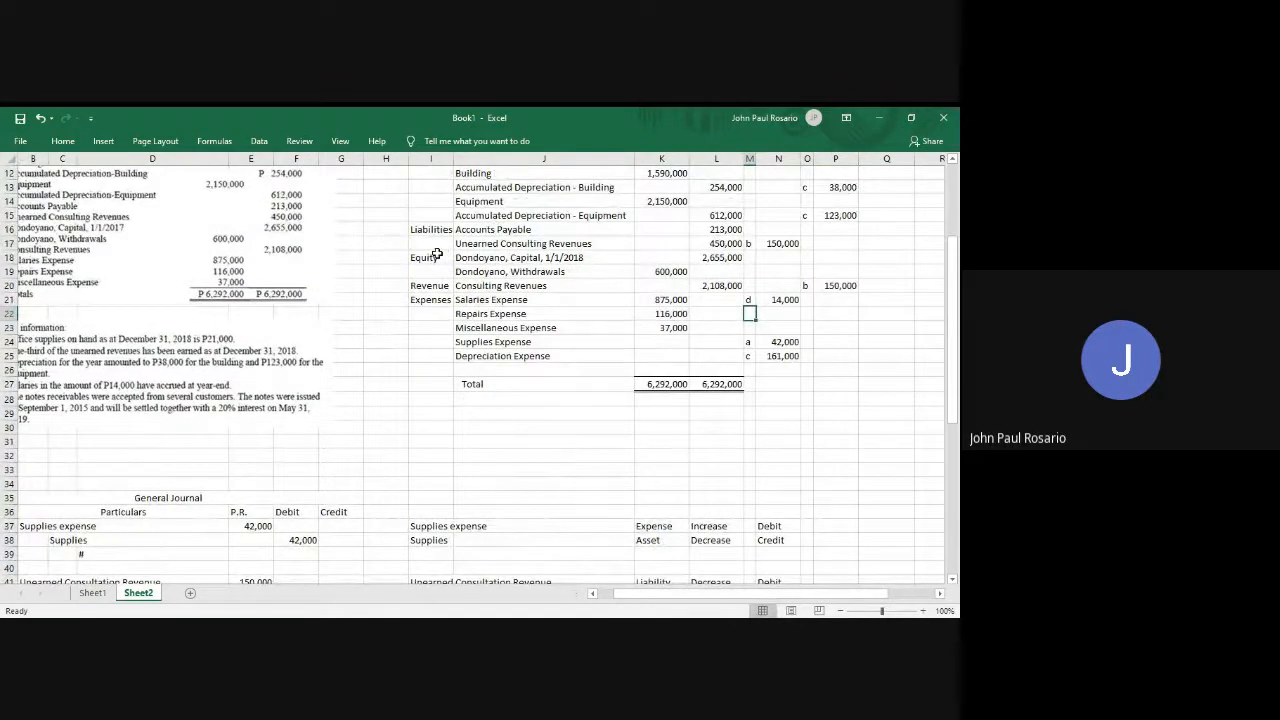
click(437, 256)
key(shift+space)
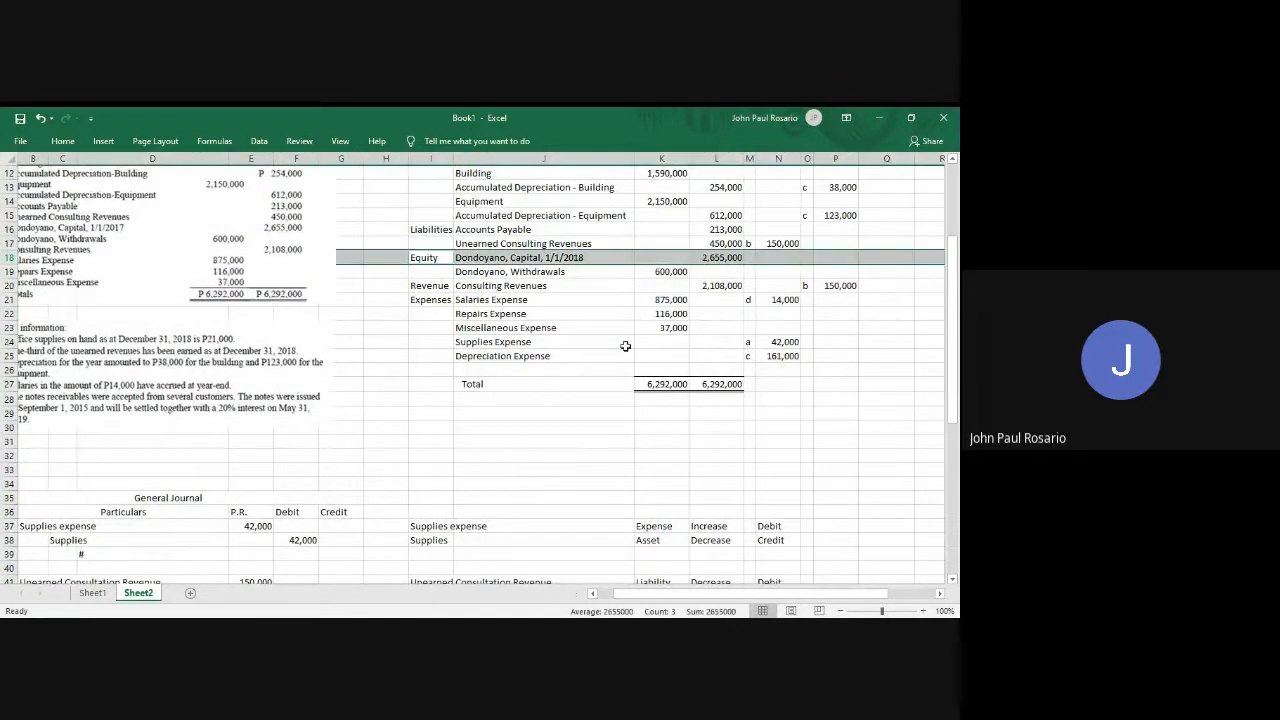
key(ctrl+shift+plus)
key(Right)
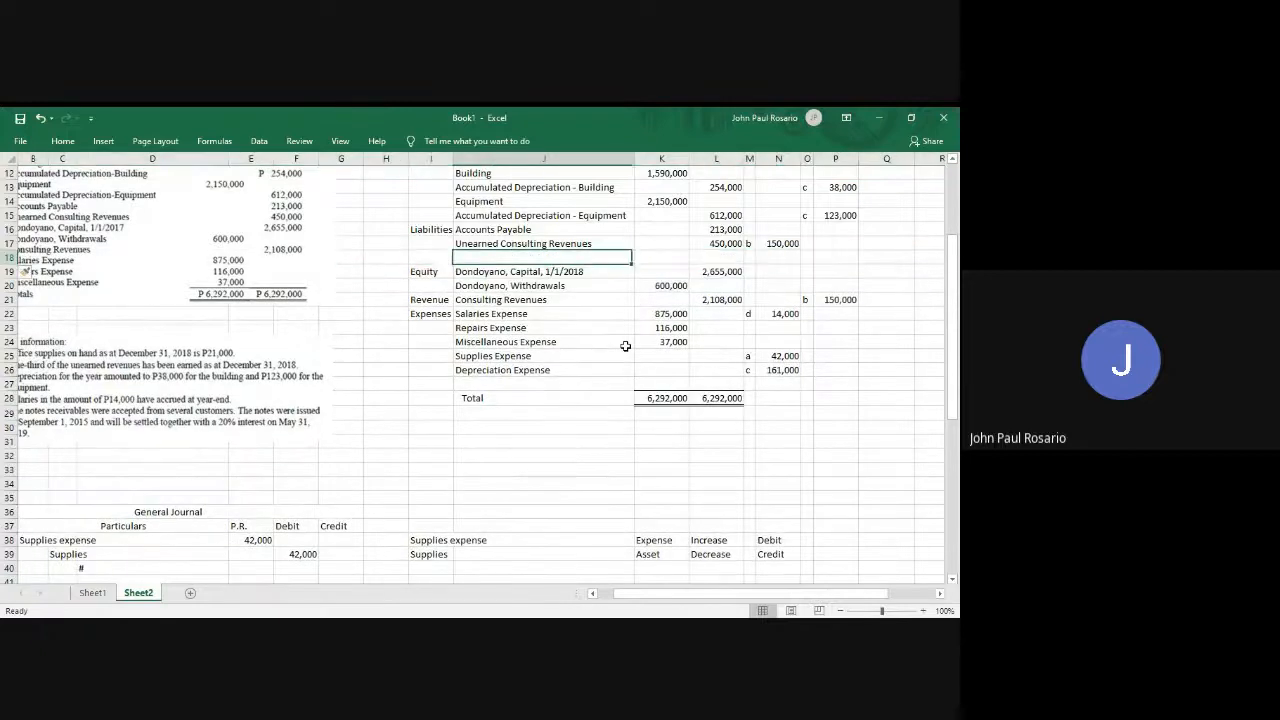
text(Salries Pa)
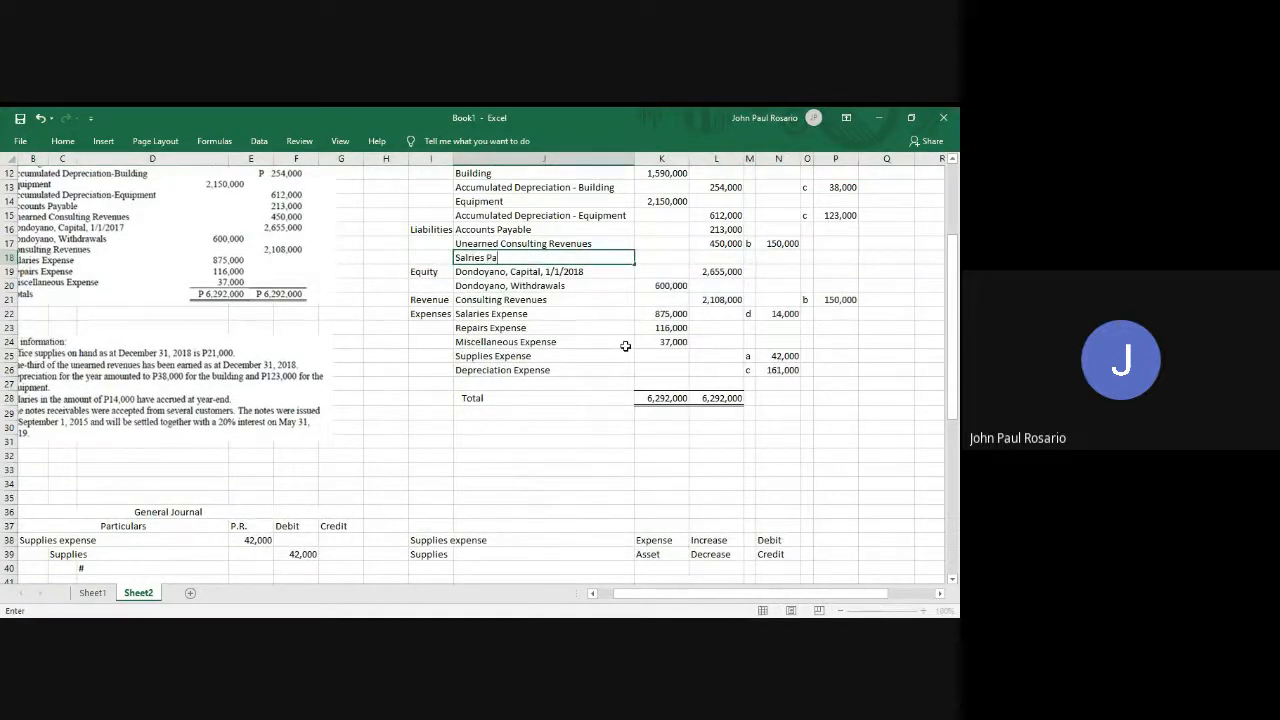
key(BackSpace)
text(aries Pay)
Enter the Salaries Payable credit adjustment in row 18, with reference letter d in O18 and 14,000 in P18.
key(Right)
key(Right)
key(Right)
key(Right)
key(Right)
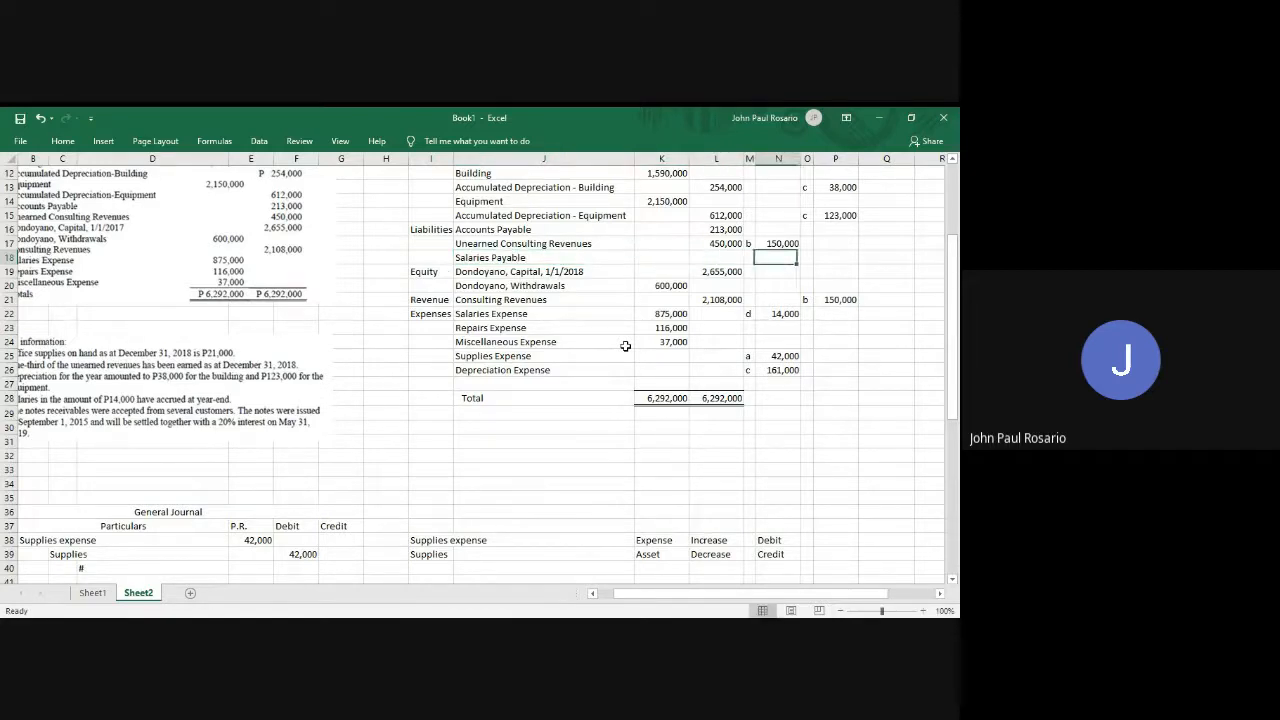
text(d)
key(Return)
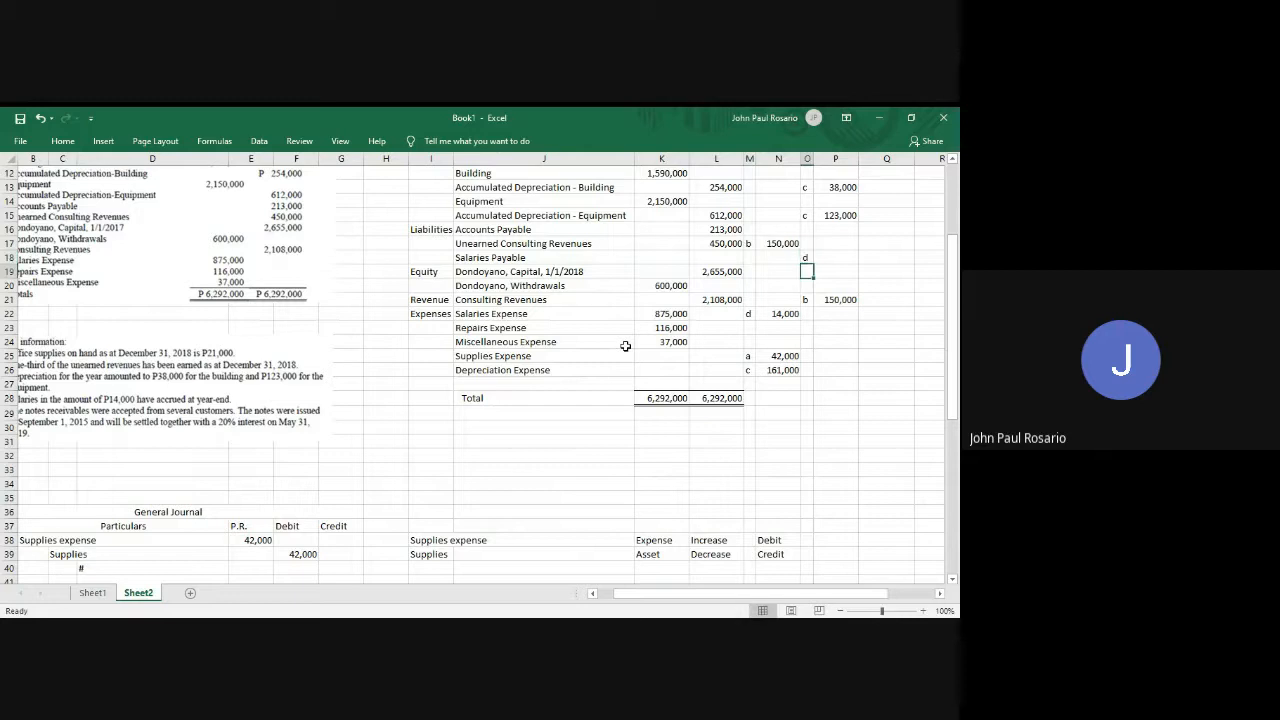
key(Up)
key(Right)
text(14,00)
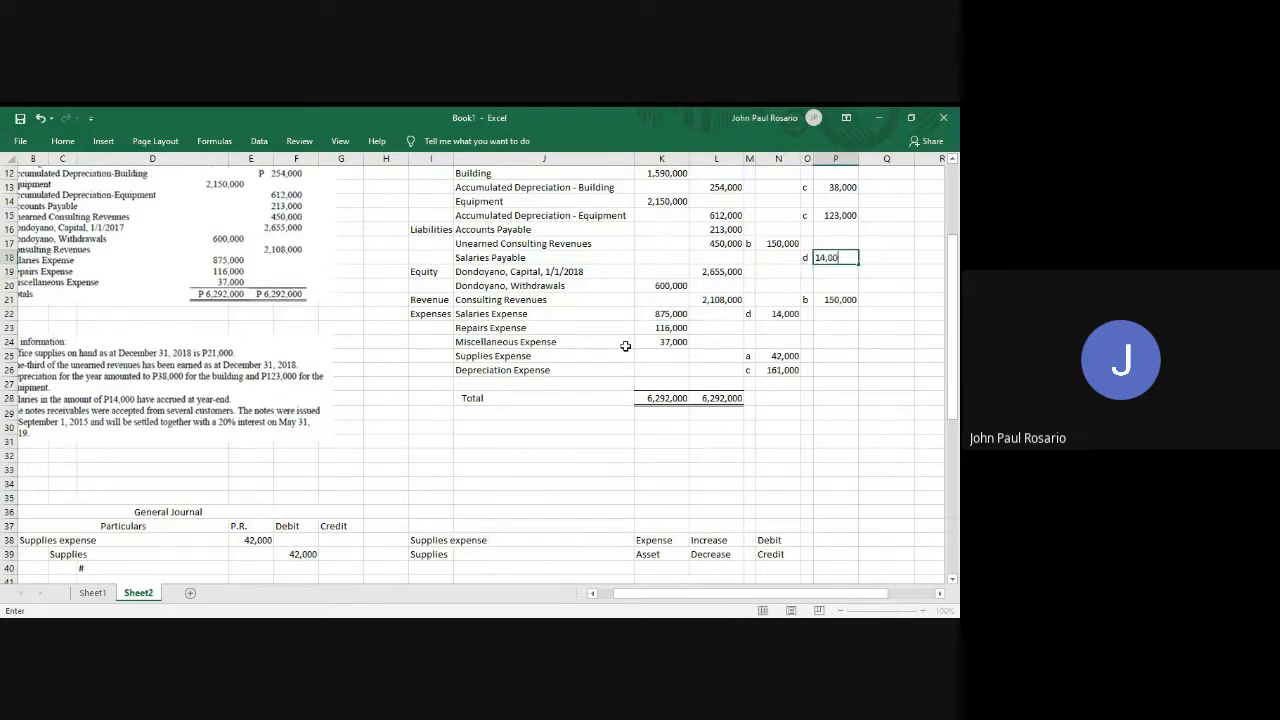
text(0)
key(Return)
Highlight the Salaries Payable account title in J18 with a gold fill color.
key(Left)
key(Left)
key(Left)
key(Left)
key(Left)
key(Left)
key(Left)
key(Left)
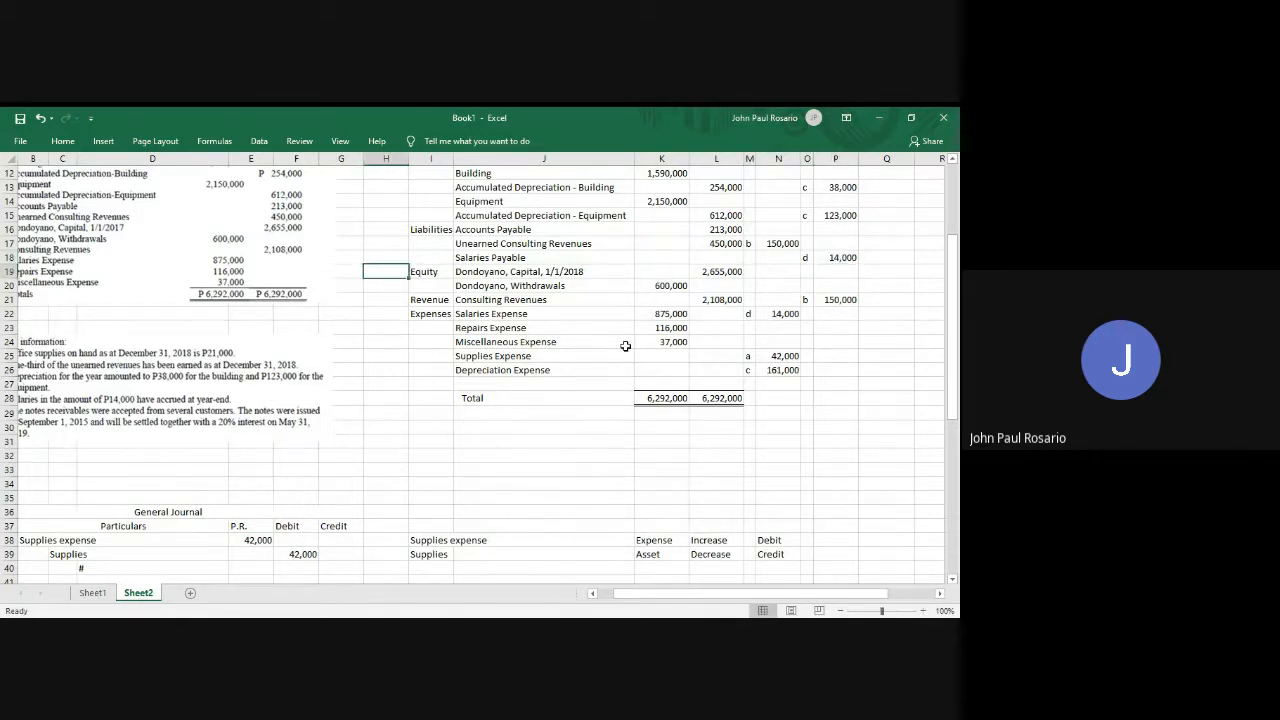
key(Right)
key(Right)
key(Up)
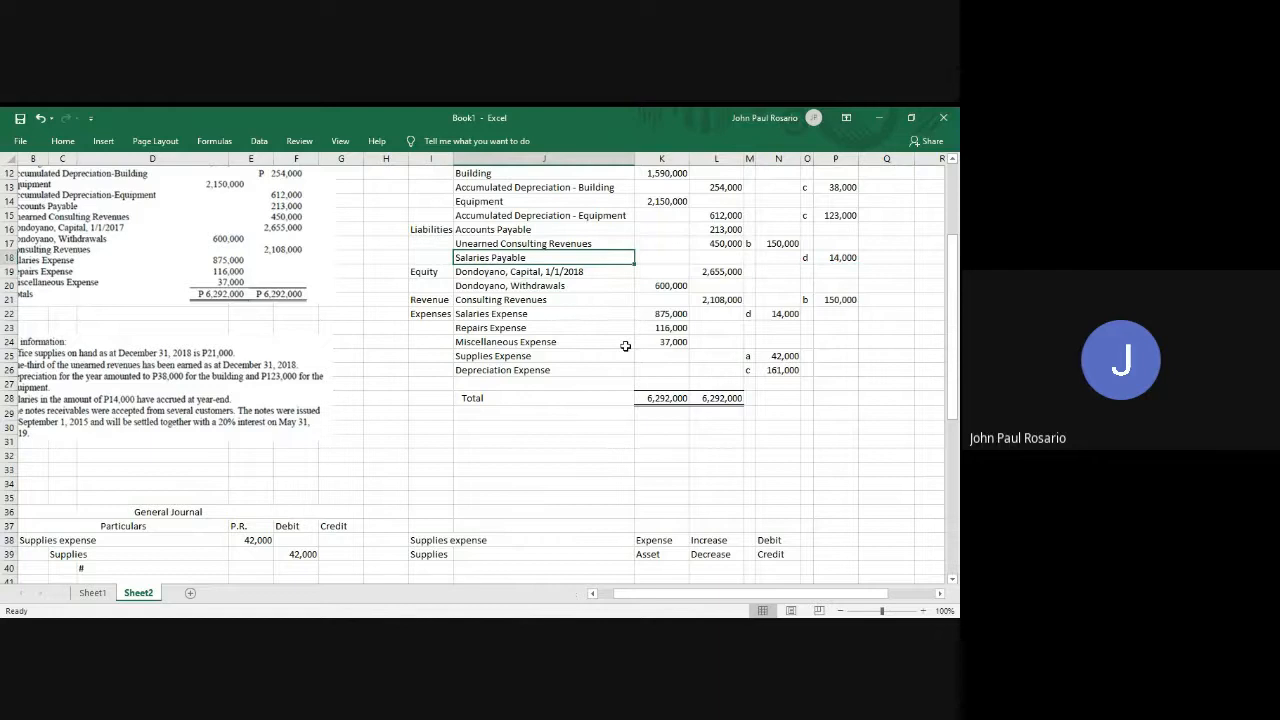
right_click(542, 257)
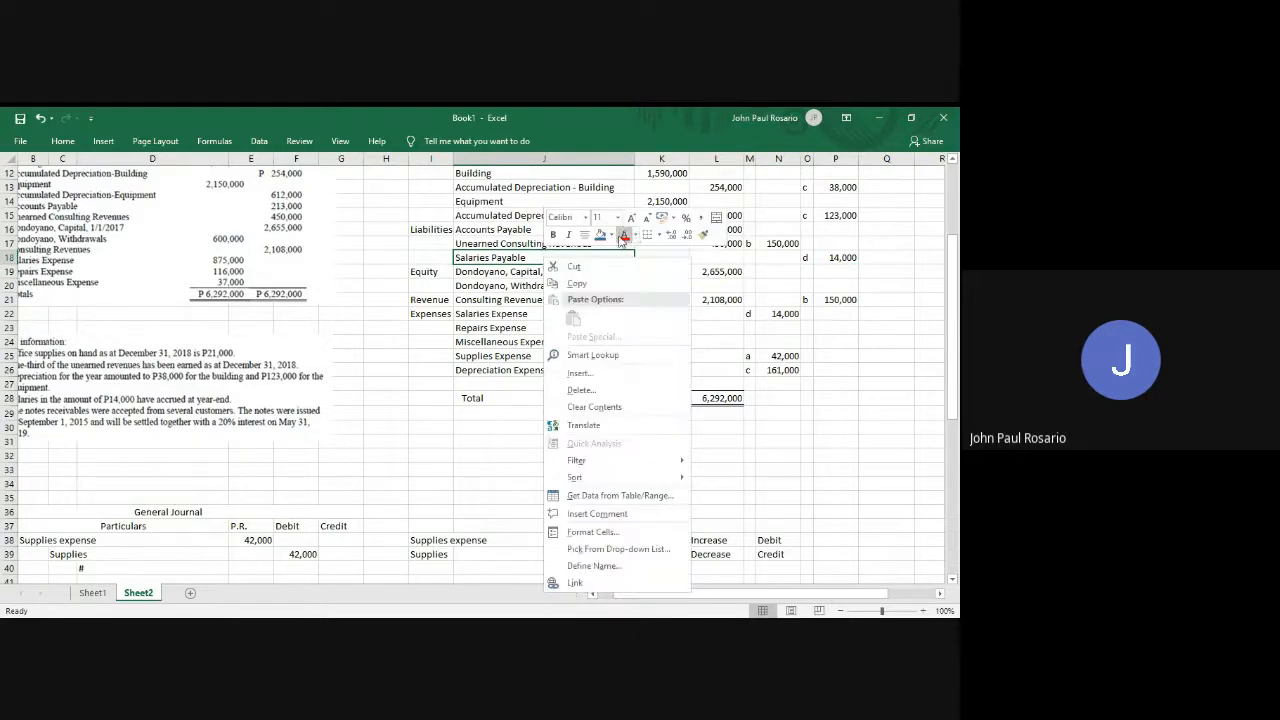
click(611, 235)
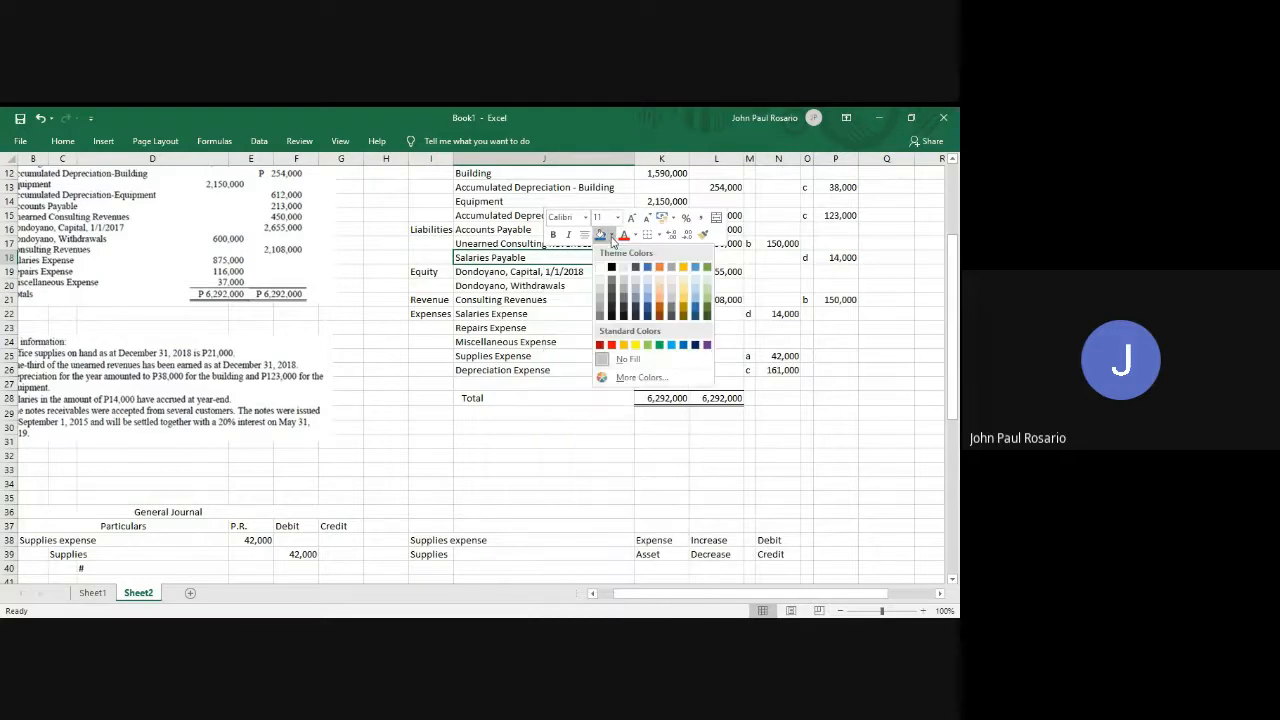
click(683, 303)
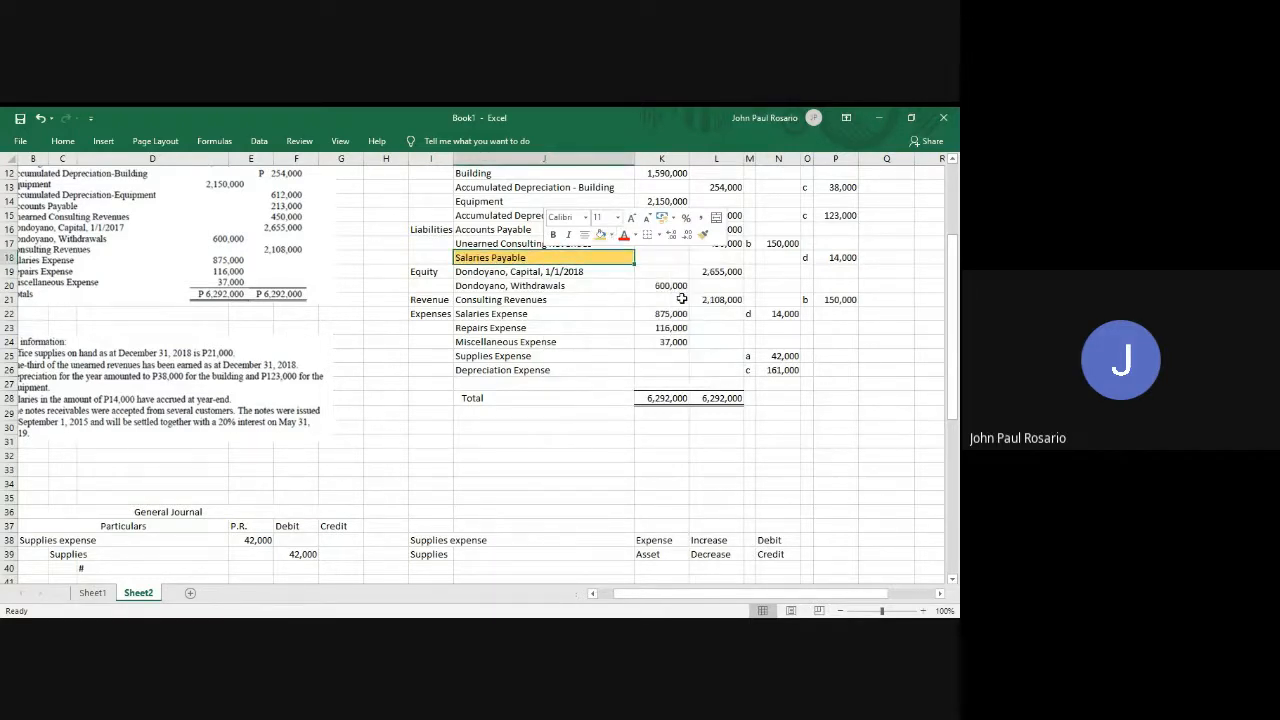
Apply the same gold fill to the Supplies Expense and Depreciation Expense titles in J25:J26.
click(545, 354)
key(shift+Down)
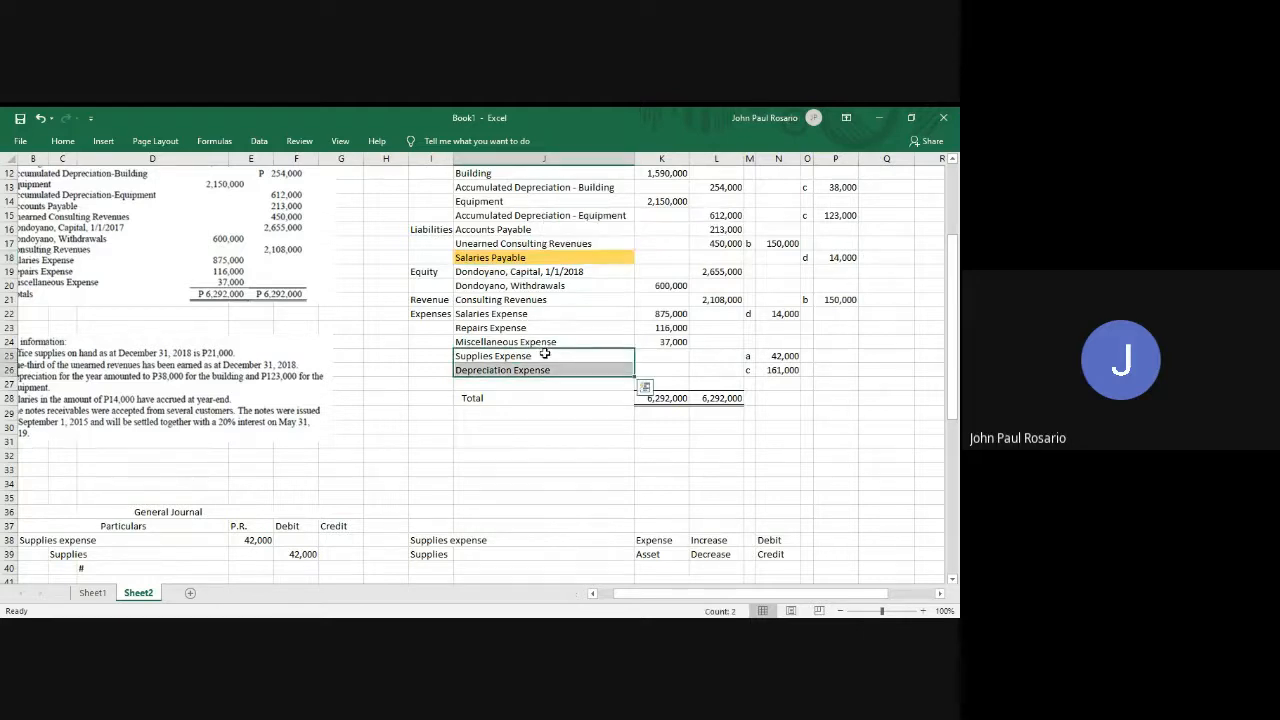
right_click(545, 354)
click(603, 258)
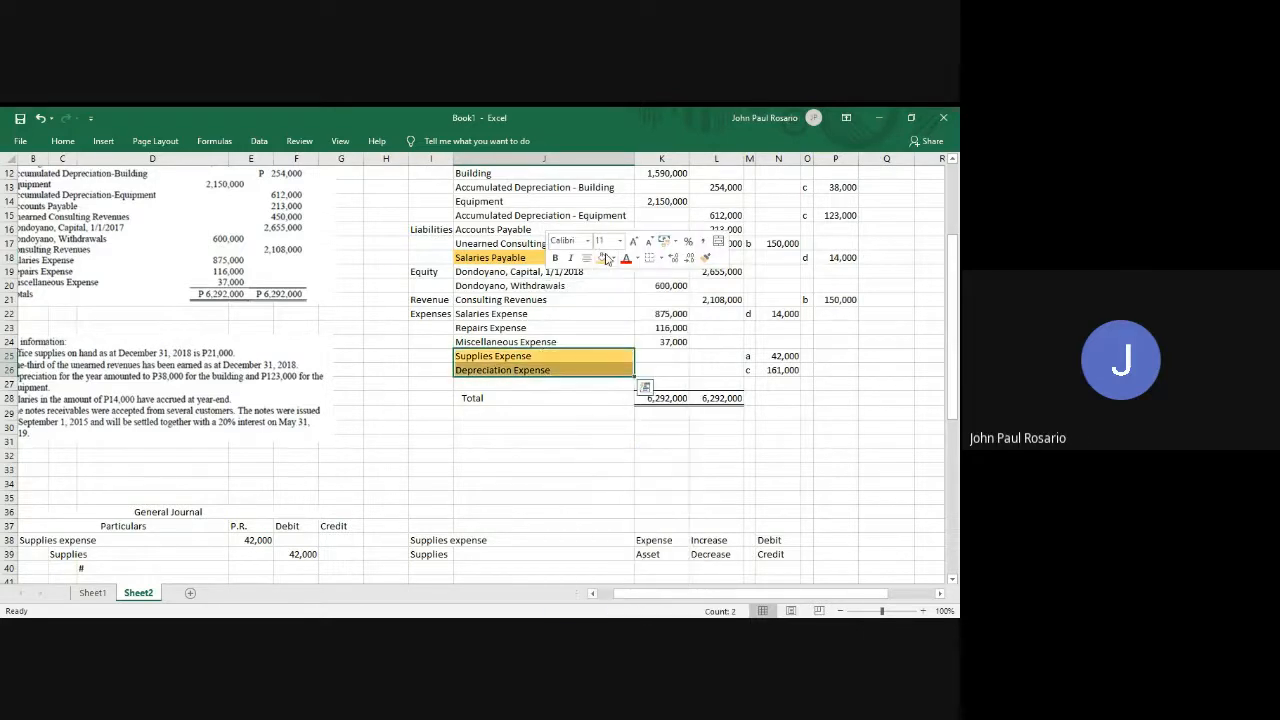
Delete the empty row 27 between Depreciation Expense and the Total row.
scroll(596, 443, down, 5)
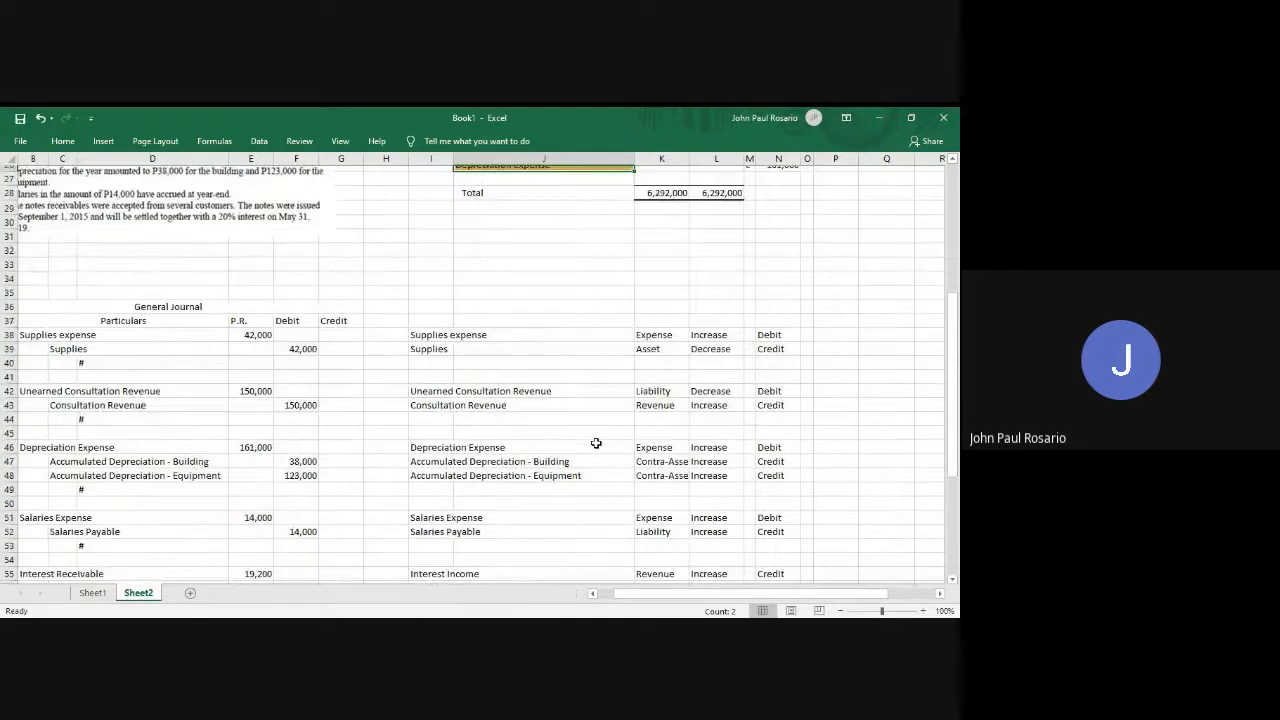
scroll(596, 443, up, 4)
scroll(596, 443, down, 6)
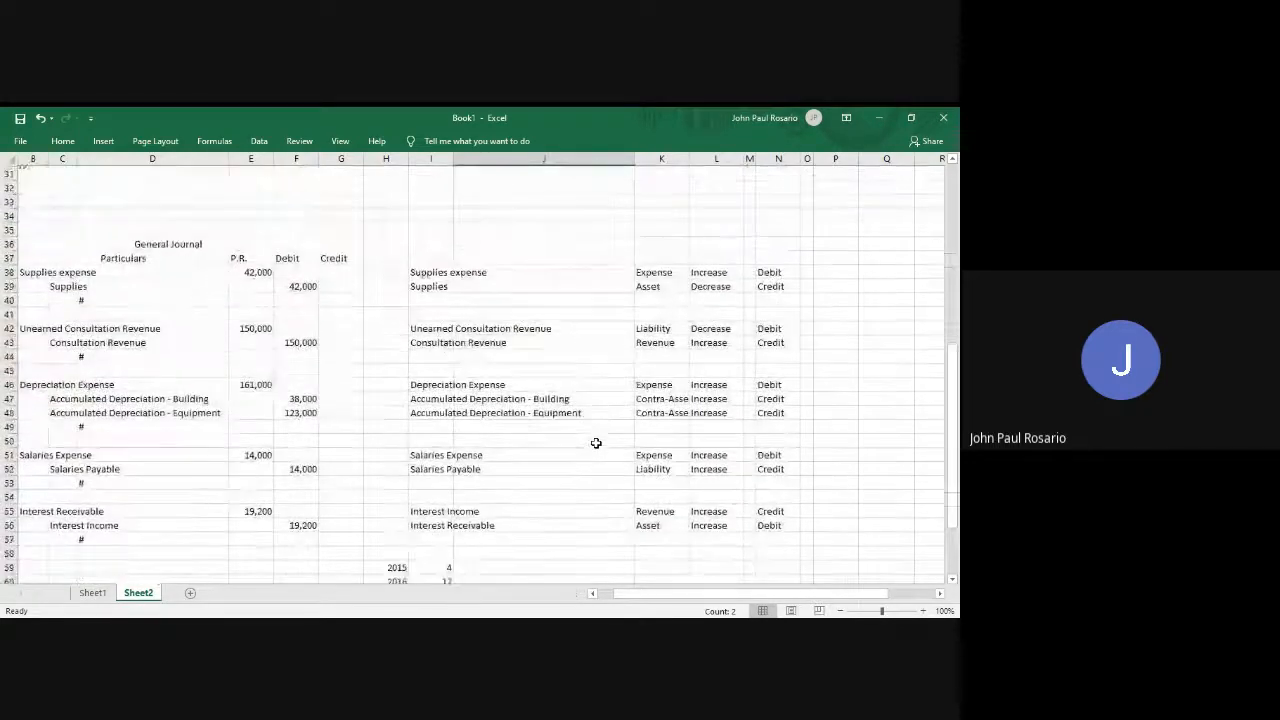
scroll(596, 443, up, 5)
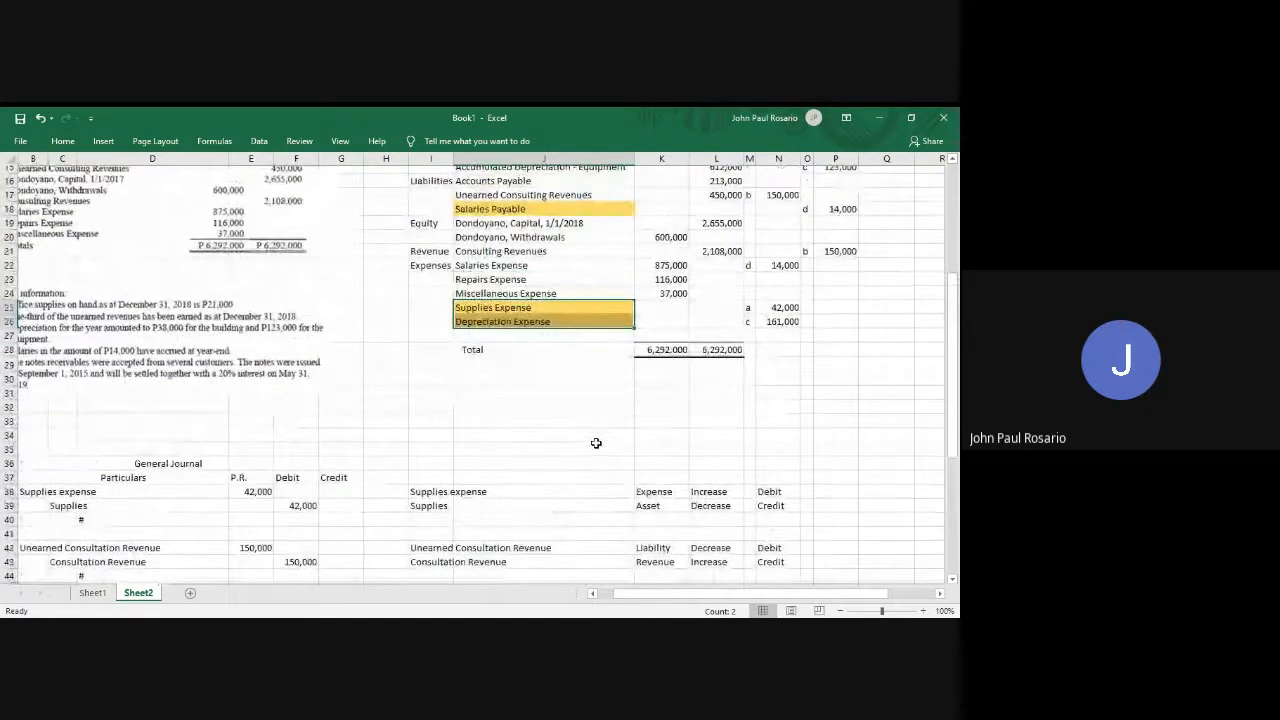
click(577, 340)
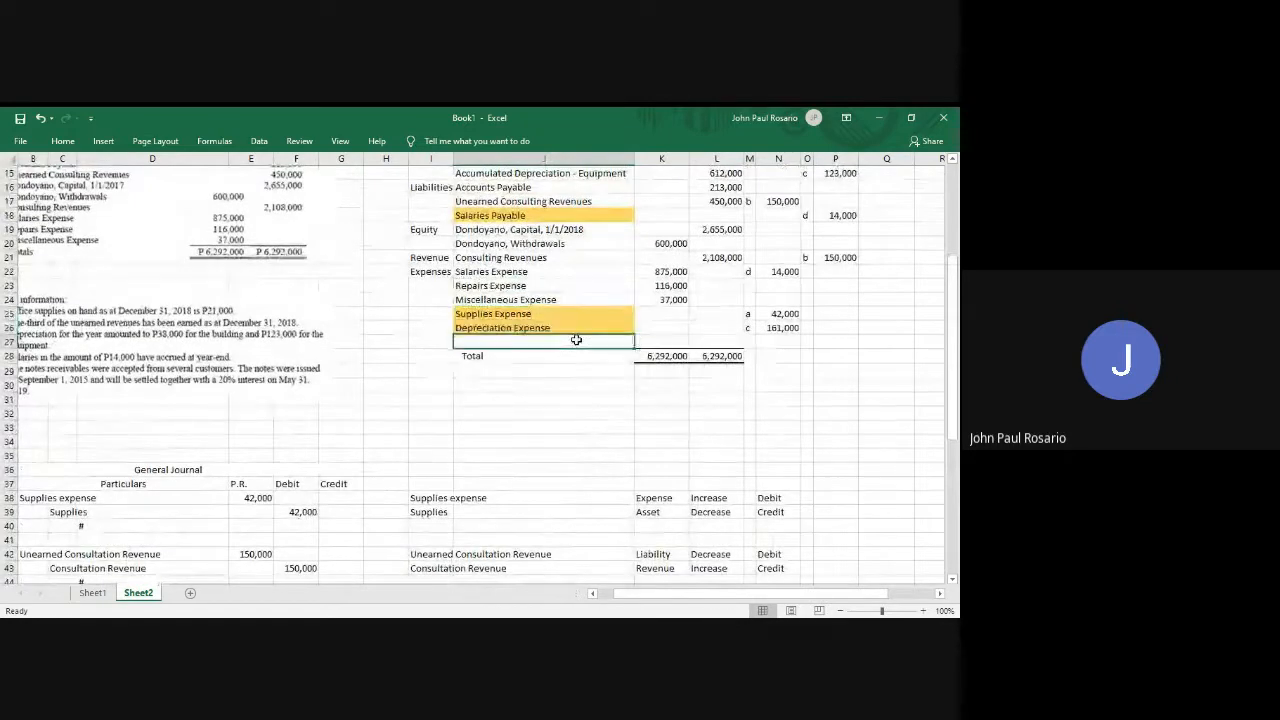
key(shift+space)
key(ctrl+minus)
Insert a row above Office Supplies at row 10 and add Interest Receivable as its account title in J10.
scroll(548, 455, down, 5)
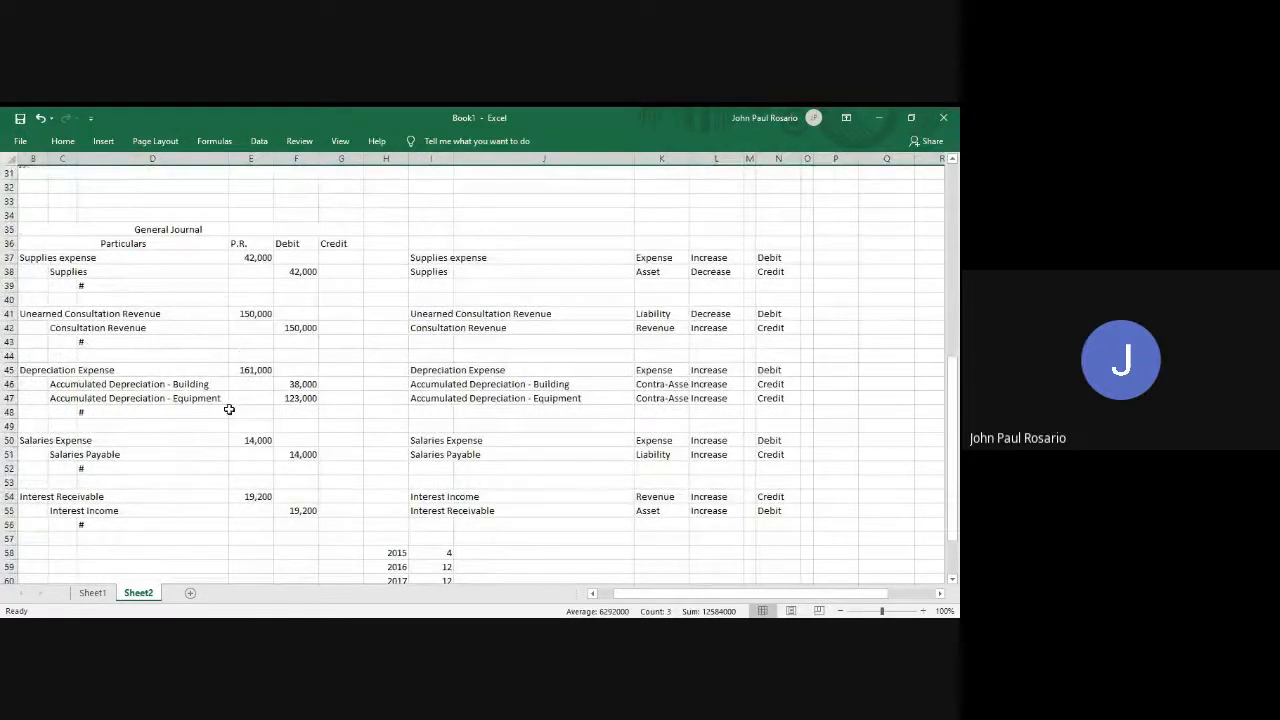
scroll(453, 420, up, 4)
scroll(453, 420, up, 4)
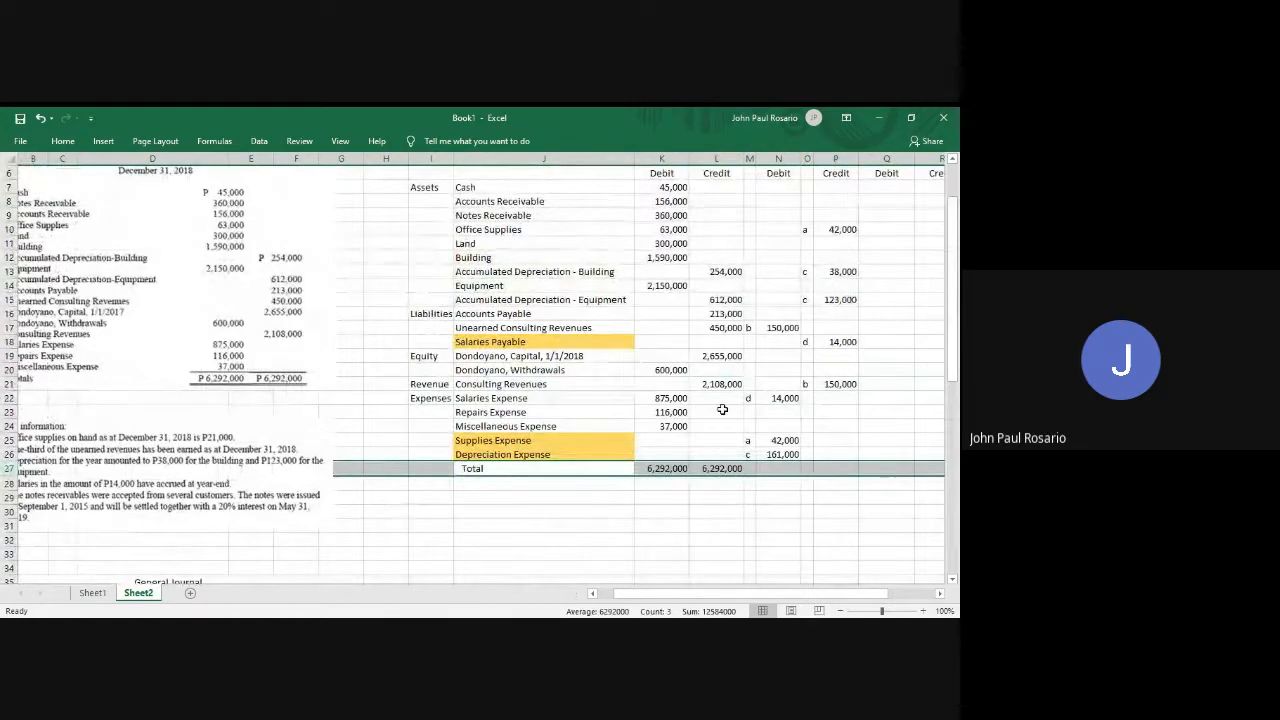
scroll(722, 410, down, 7)
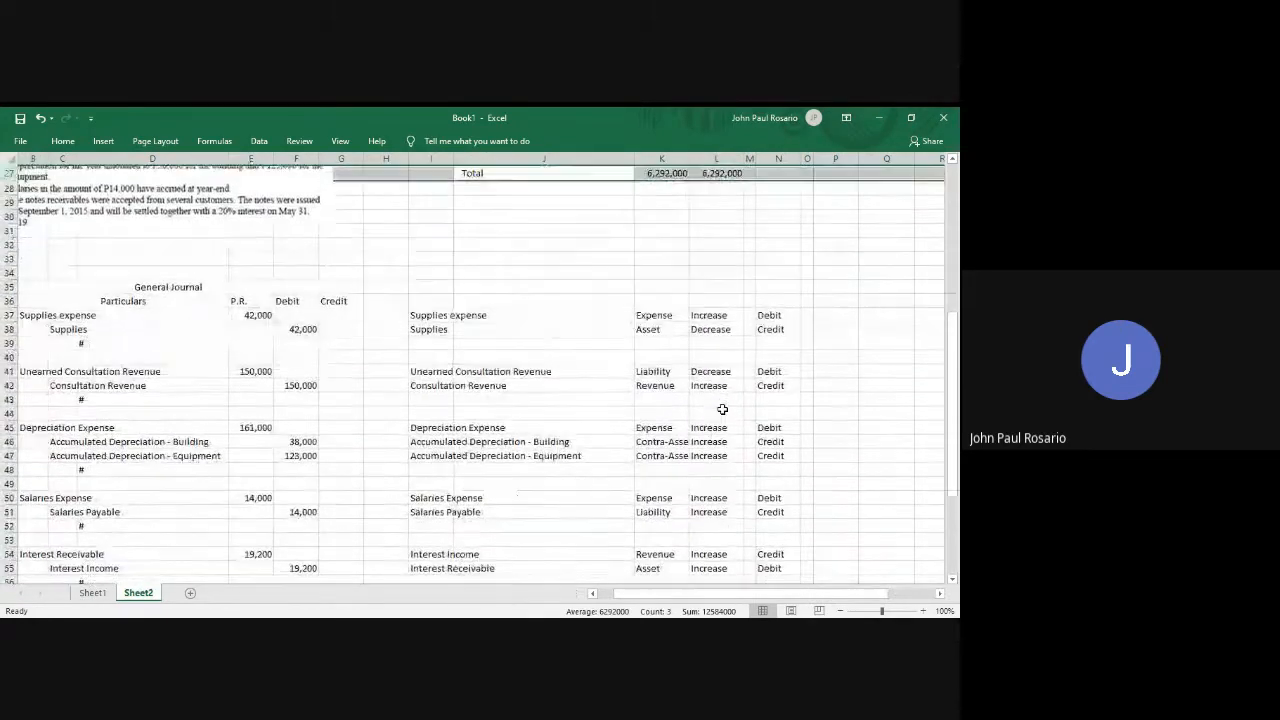
scroll(722, 410, up, 8)
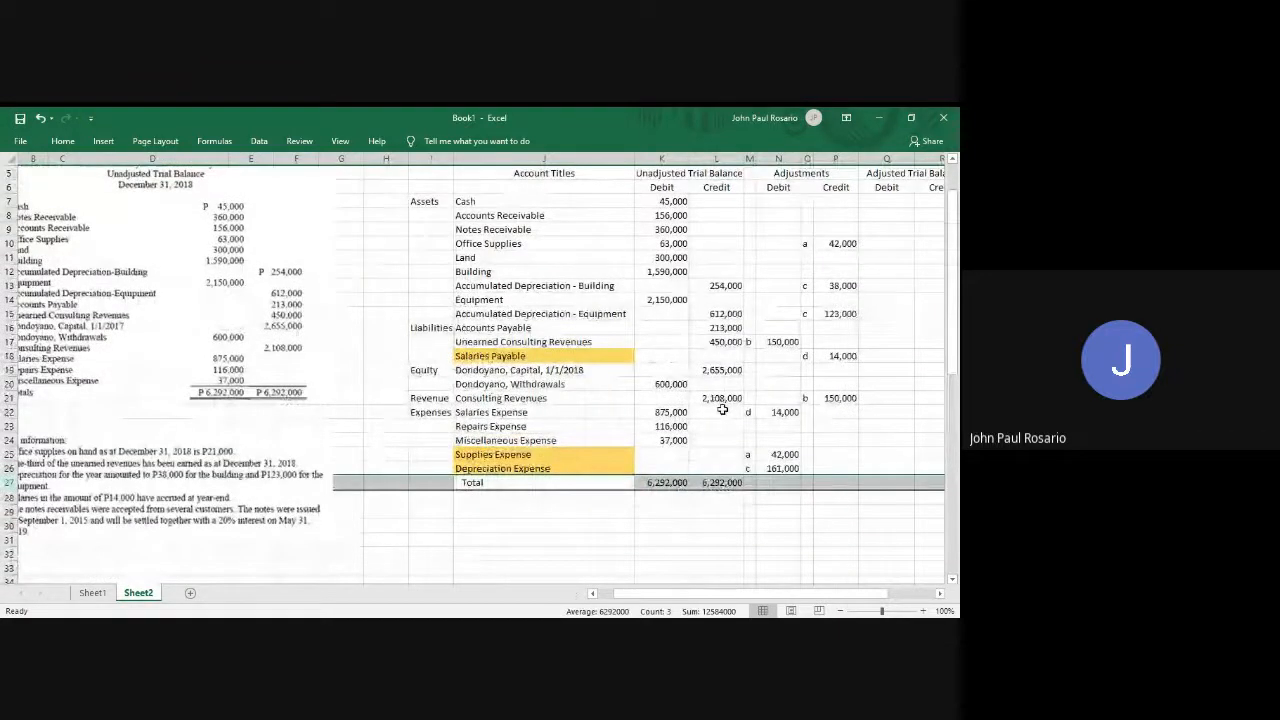
click(470, 285)
click(470, 243)
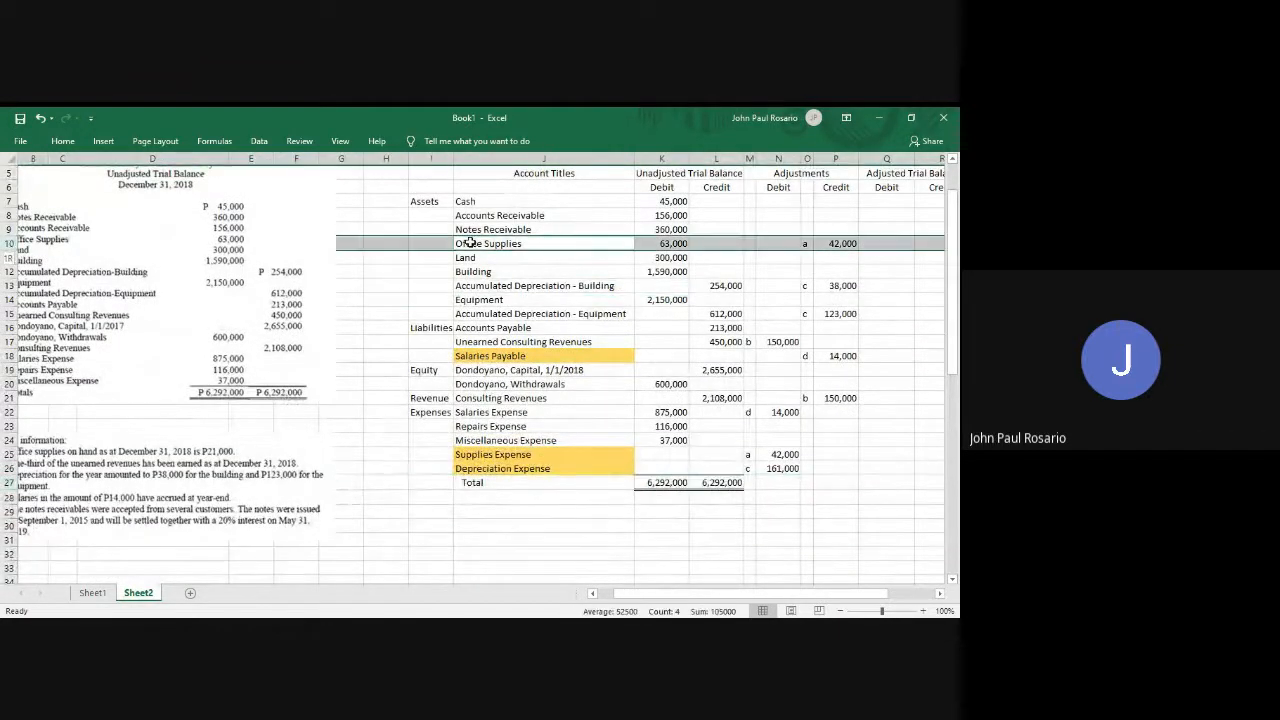
click(470, 242)
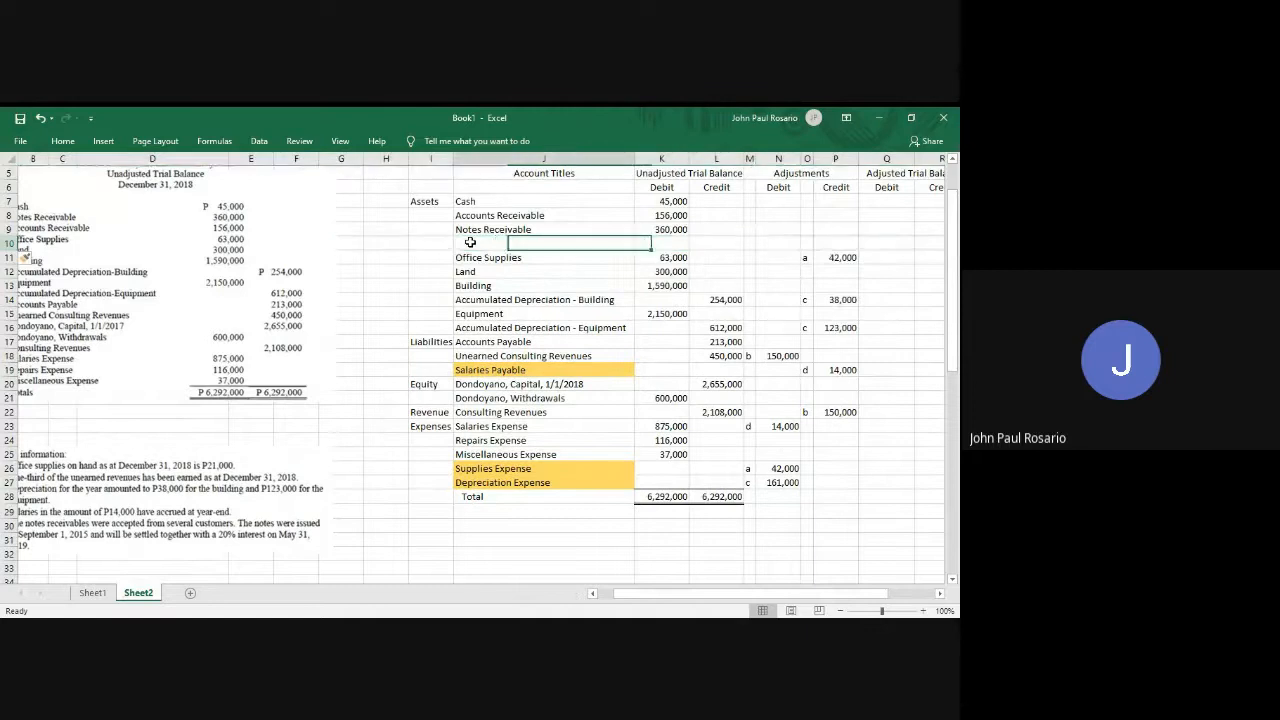
text(Interest)
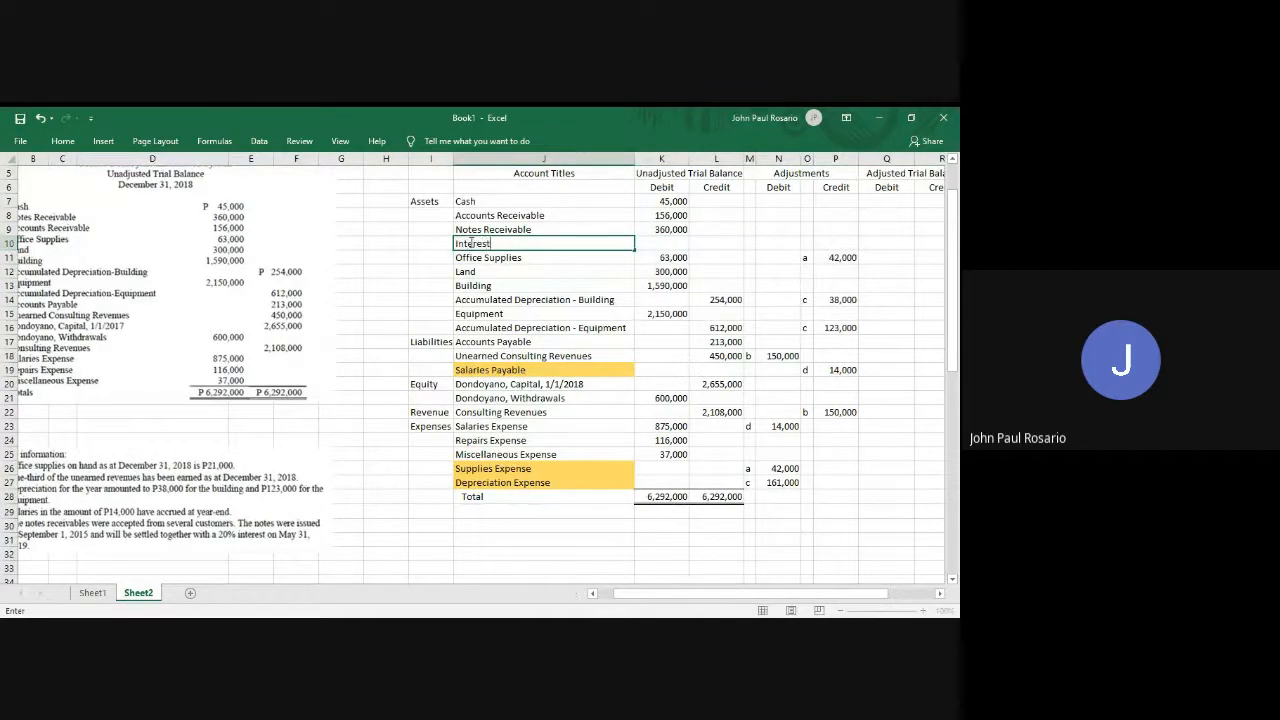
text( Receivable)
Record adjustment e for Interest Receivable with a debit of 19,200 in M10:N10 of the Adjustments columns.
key(Tab)
key(Tab)
key(Tab)
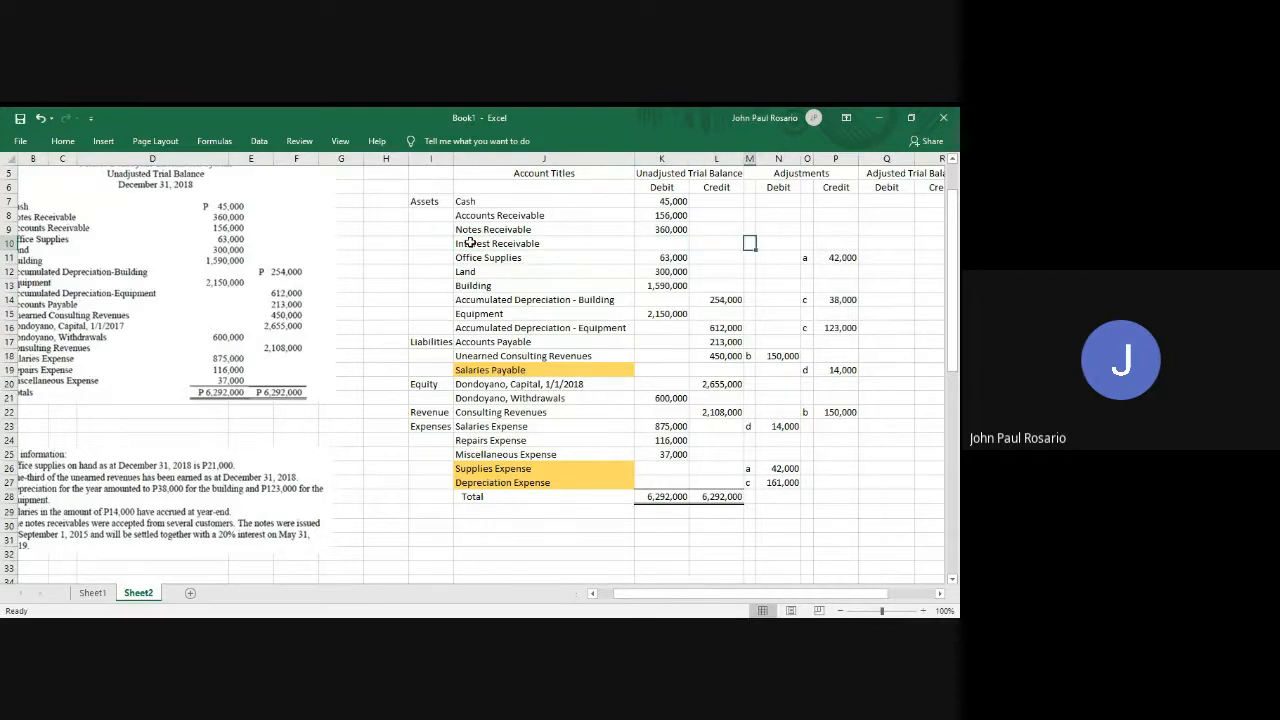
key(Tab)
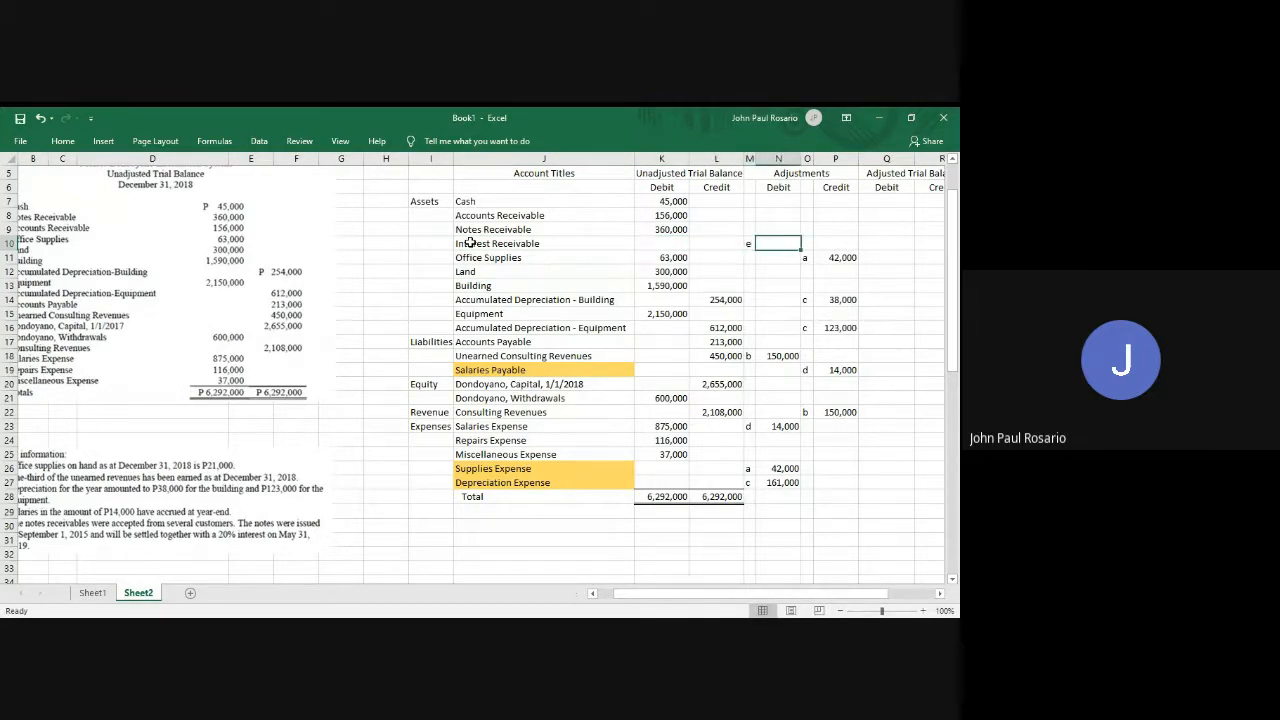
scroll(470, 242, down, 2)
scroll(470, 242, down, 6)
scroll(470, 242, up, 9)
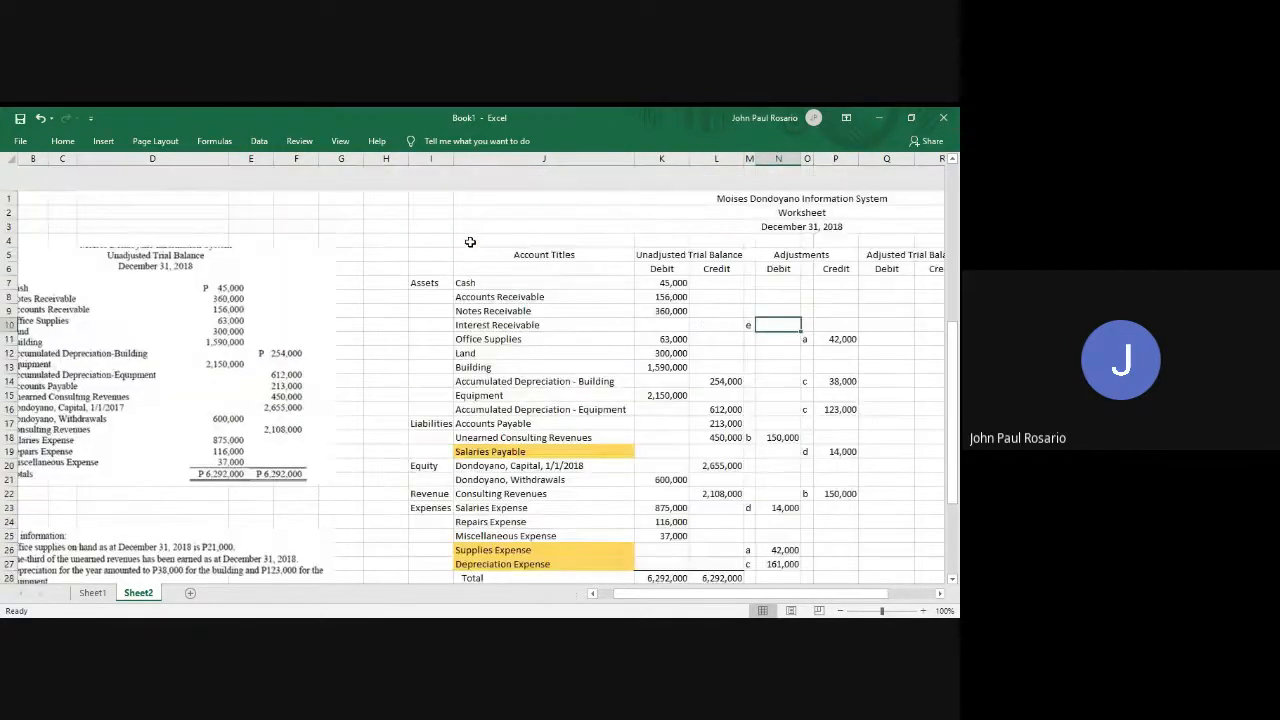
text(19,200)
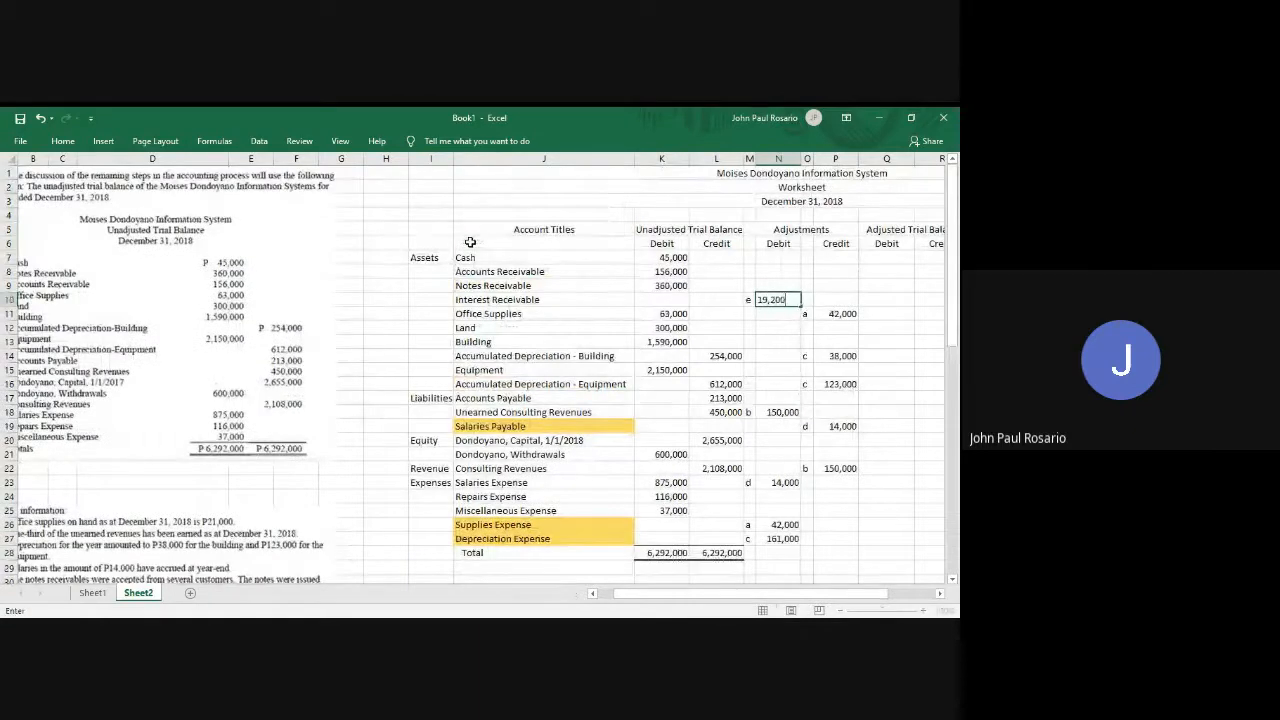
key(Return)
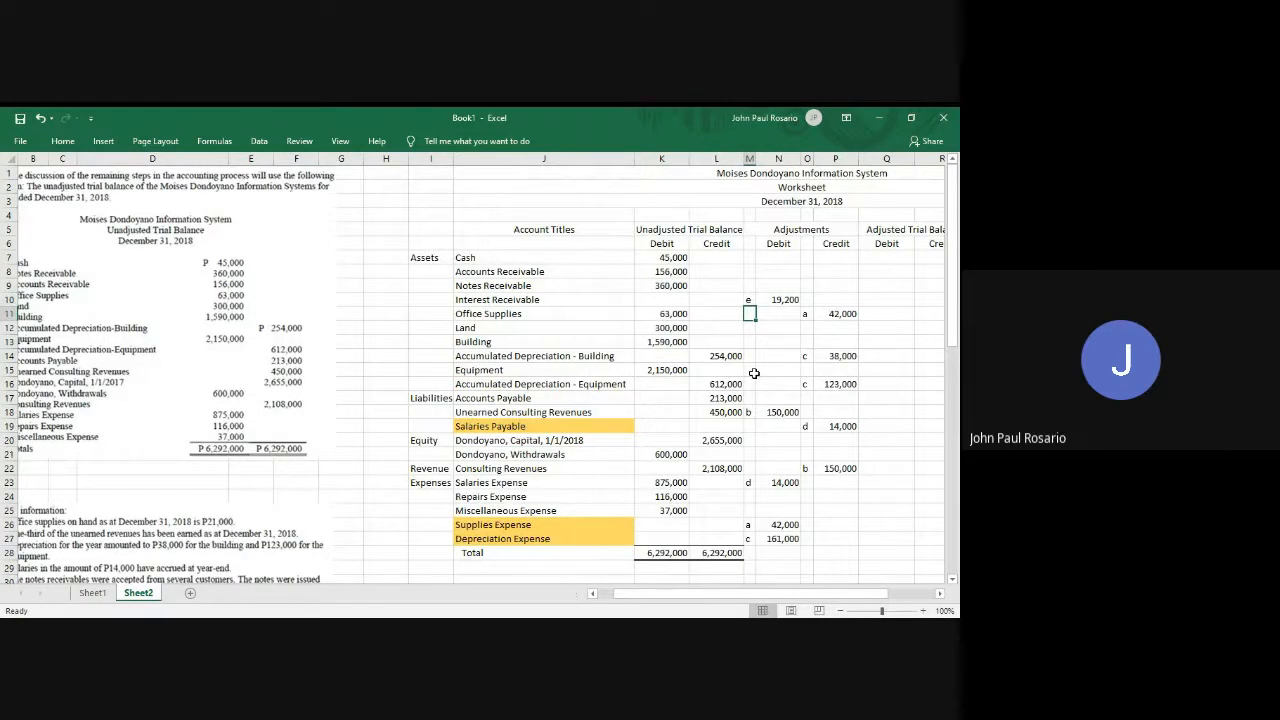
Enter the note "*For number 5, the notes receivable were issued on September 1, 2018. Not on 2015" in B33.
scroll(754, 373, down, 7)
scroll(754, 373, down, 4)
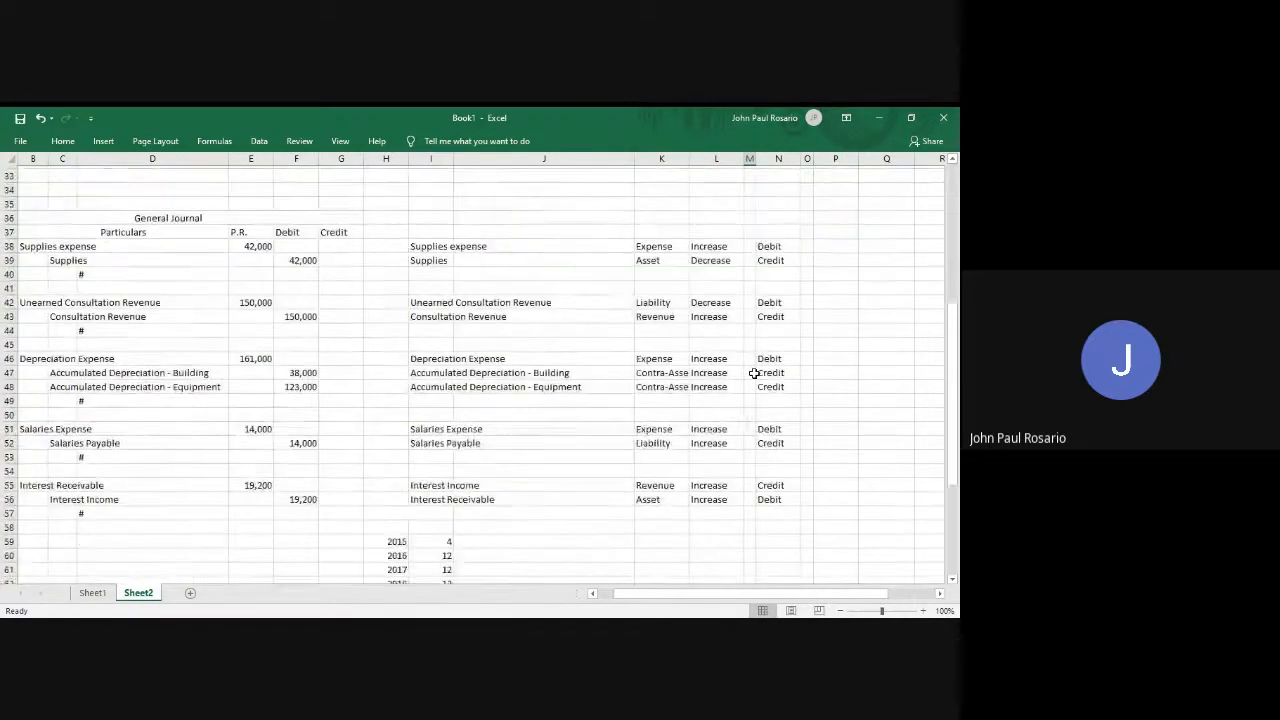
scroll(754, 373, up, 3)
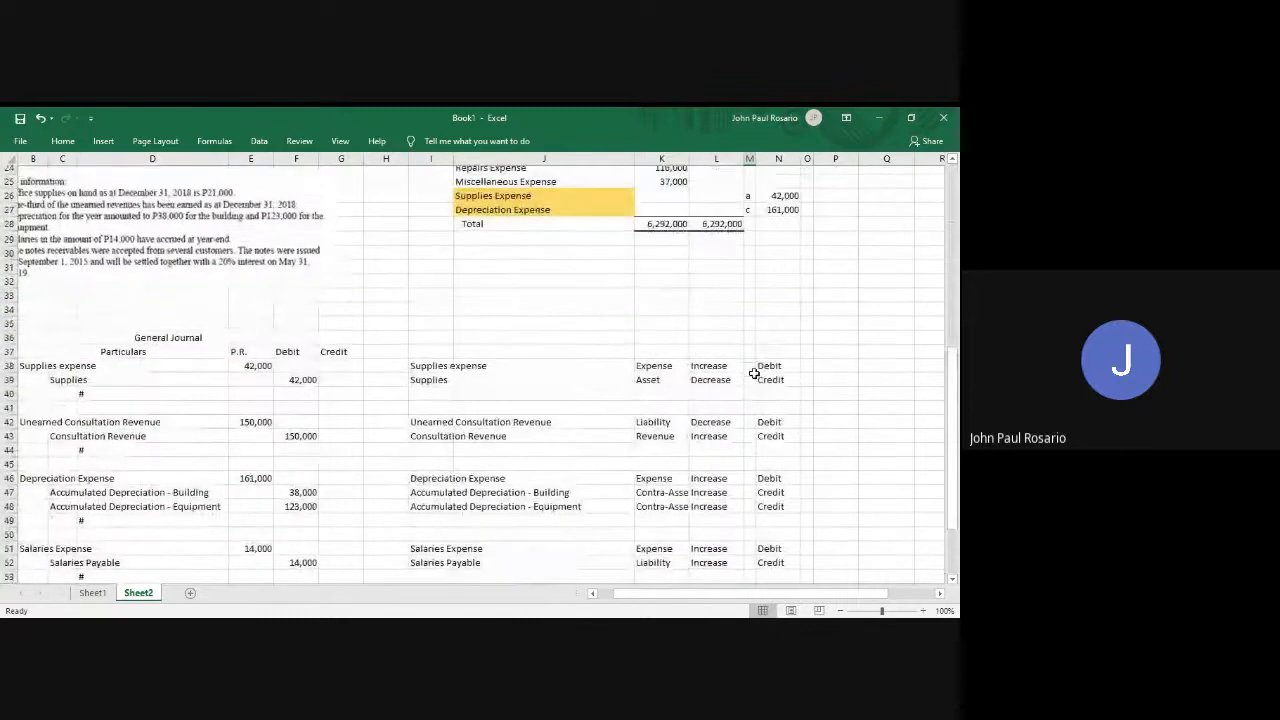
scroll(466, 340, left, 1)
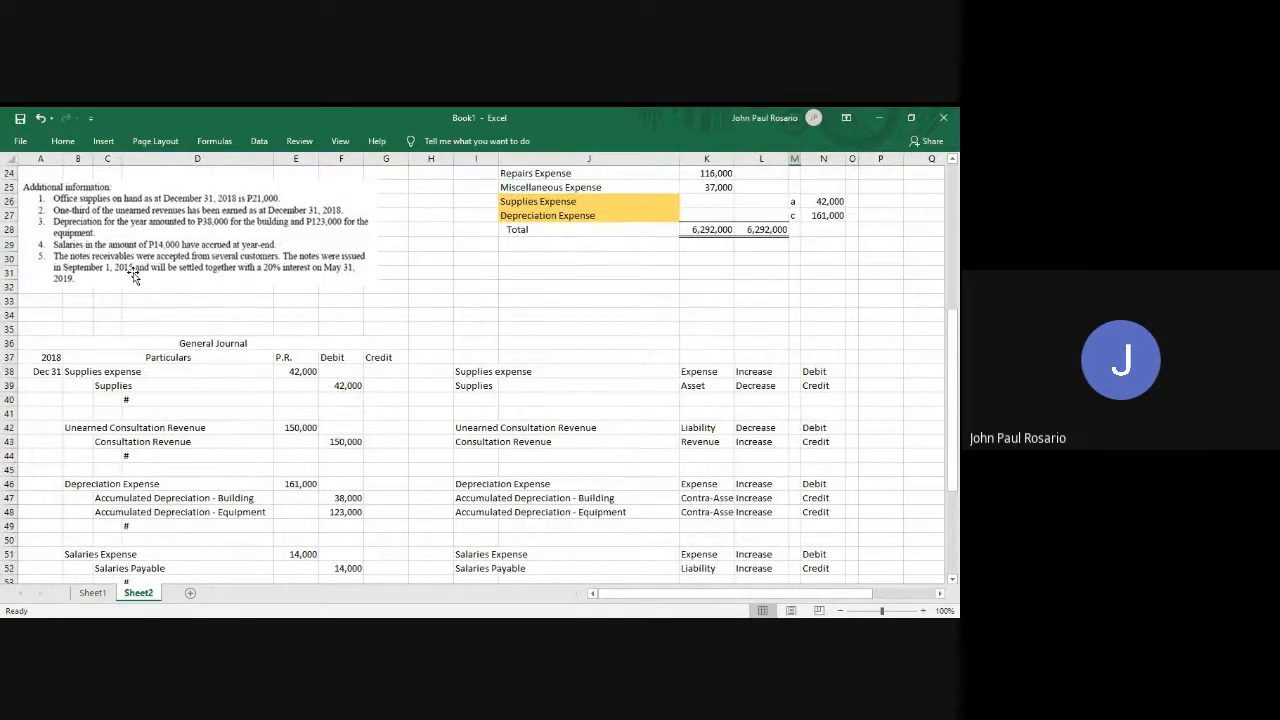
click(109, 302)
key(Left)
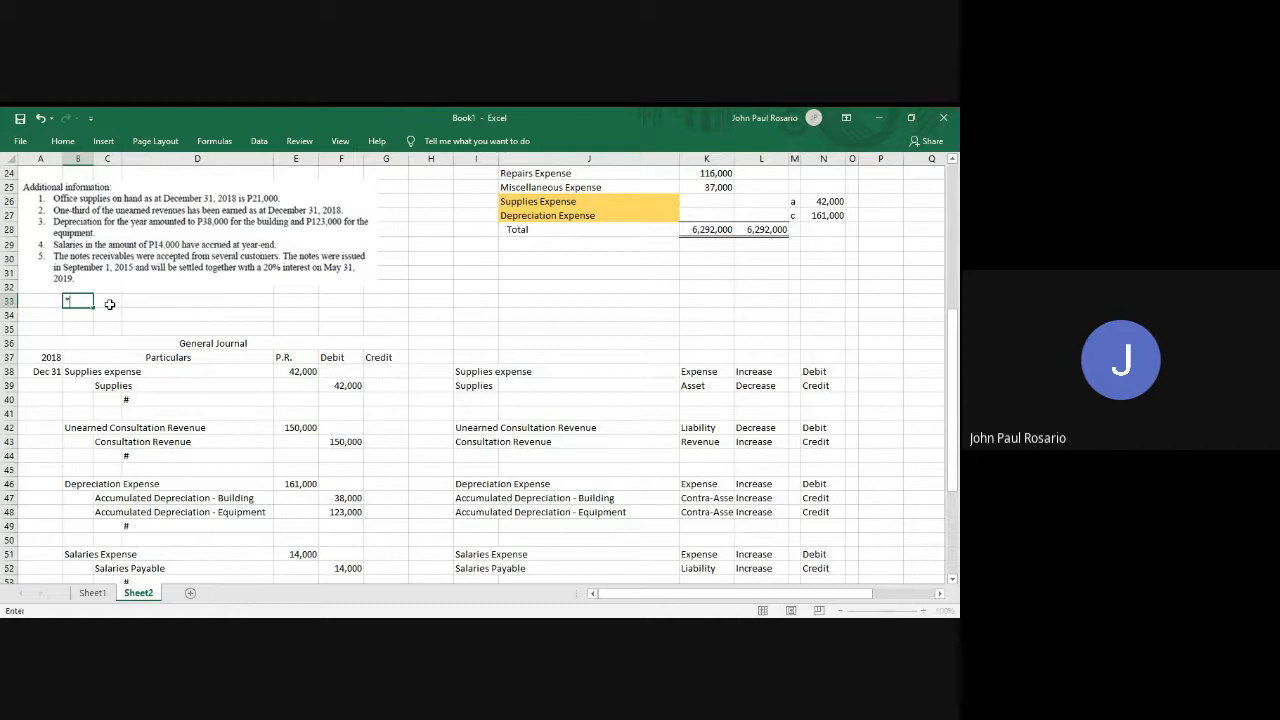
text(*For)
text( number)
text( 5, )
text(in)
key(BackSpace)
key(BackSpace)
text(the notes revei)
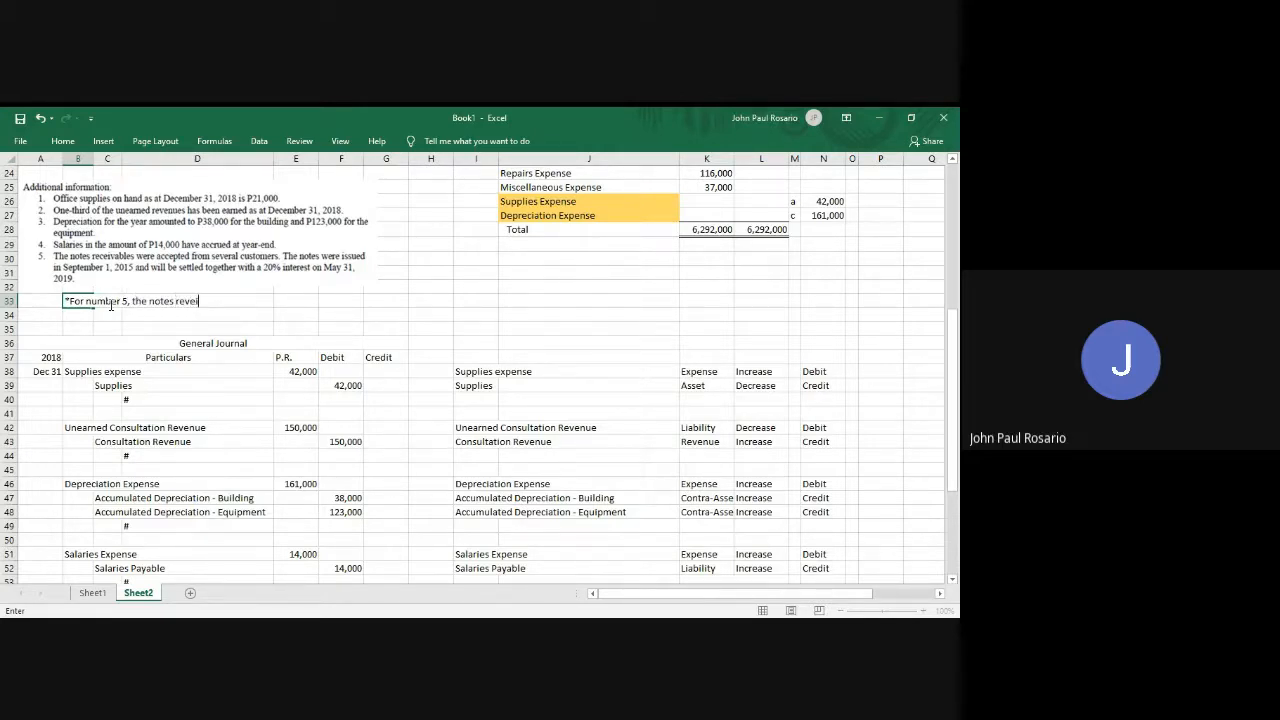
key(BackSpace)
key(BackSpace)
key(BackSpace)
text(ceivable were issued on Septe)
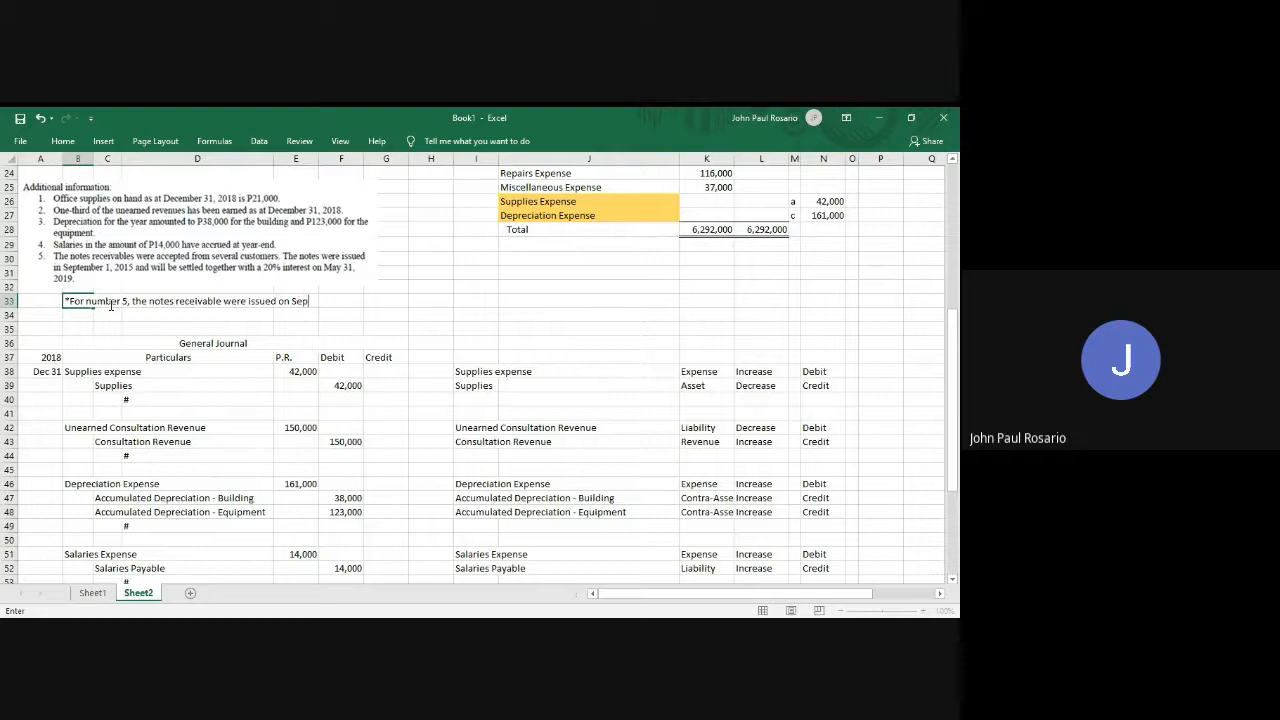
key(BackSpace)
key(BackSpace)
text(tember 1, 2018. Not on 2015)
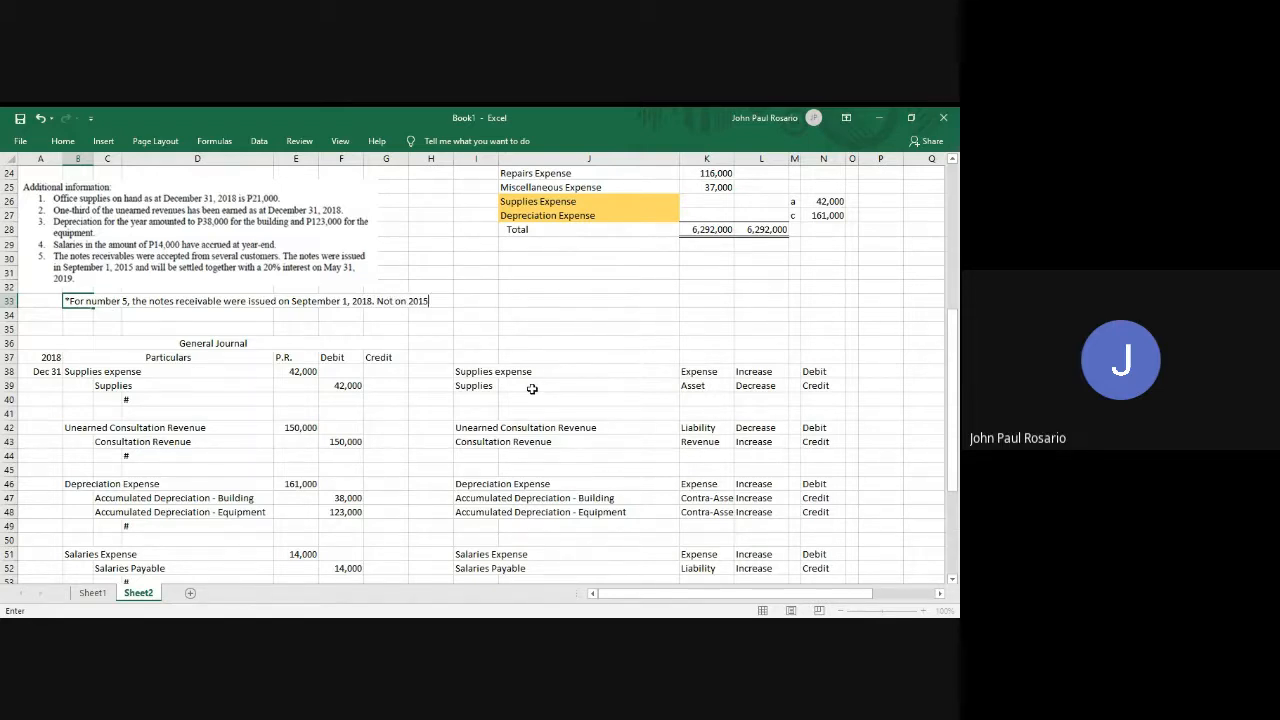
key(Return)
Delete rows 59 to 61 holding the 2015, 2016 and 2017 month counts below the general journal.
scroll(616, 494, down, 2)
scroll(616, 494, down, 8)
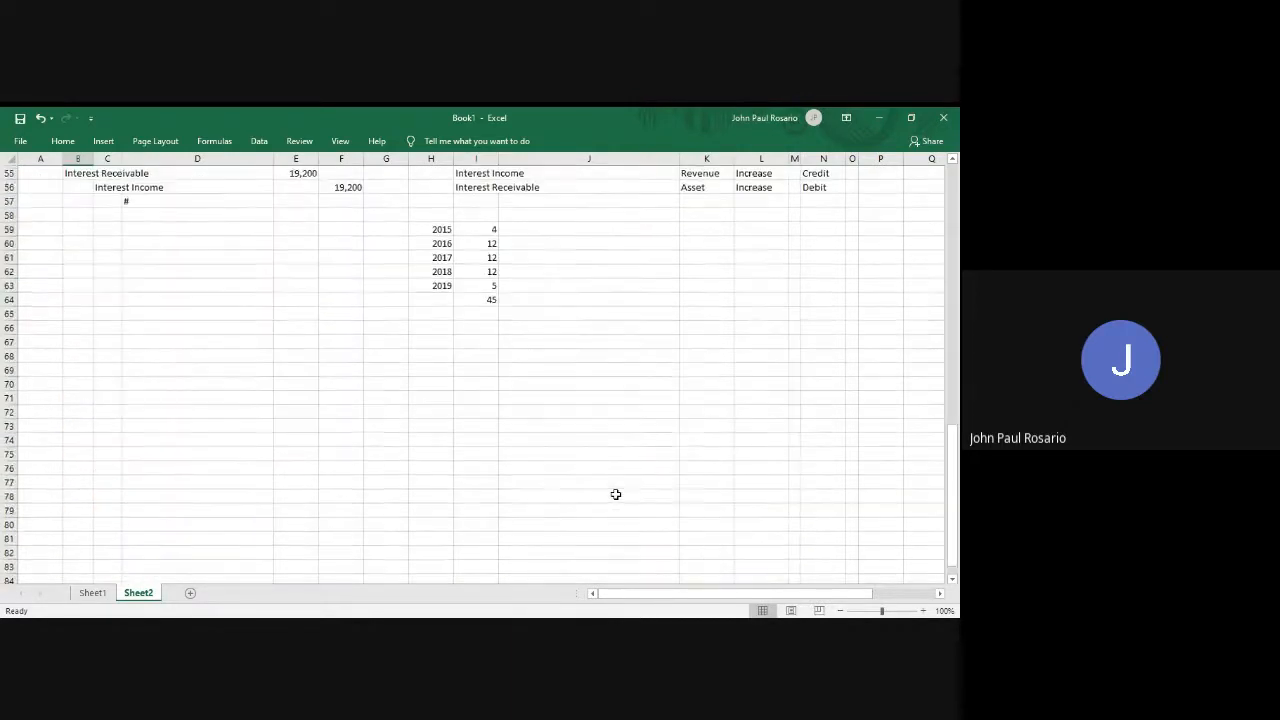
scroll(616, 494, up, 2)
click(443, 315)
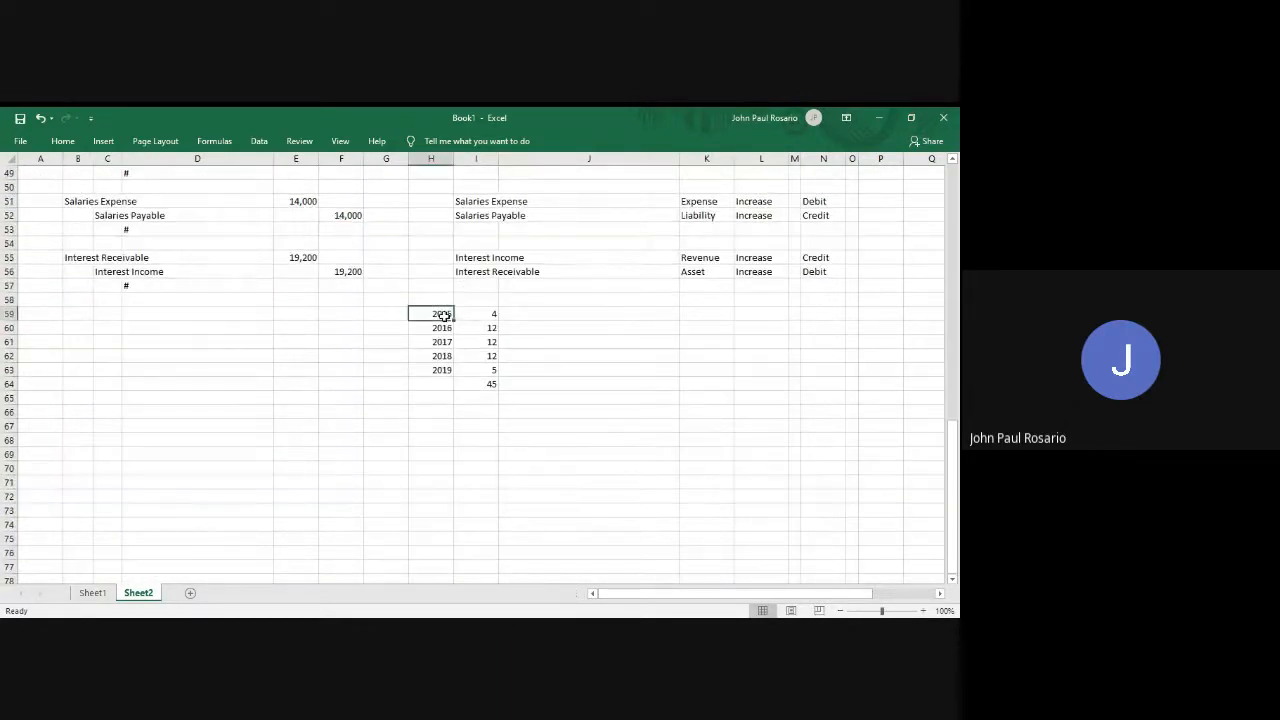
key(shift+Down)
key(shift+Down)
key(shift+space)
key(ctrl+minus)
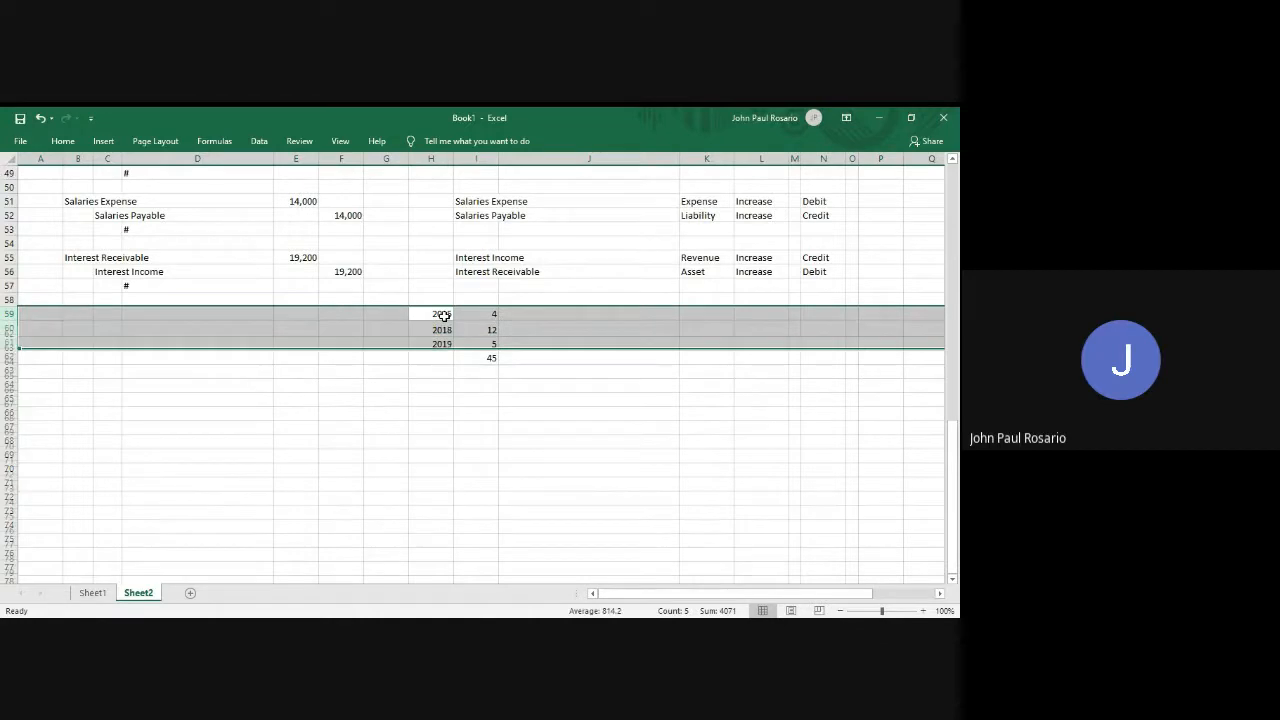
Set the 2018 month count in I59 to 4.
key(Right)
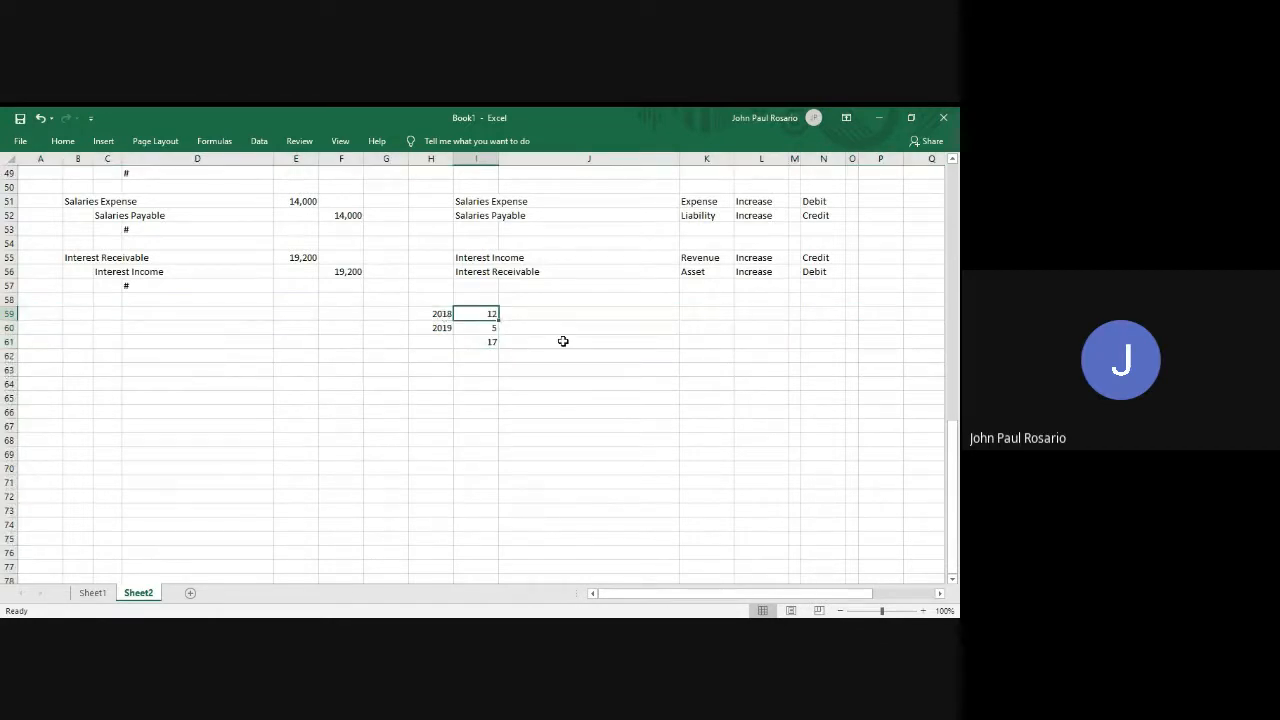
scroll(563, 341, up, 7)
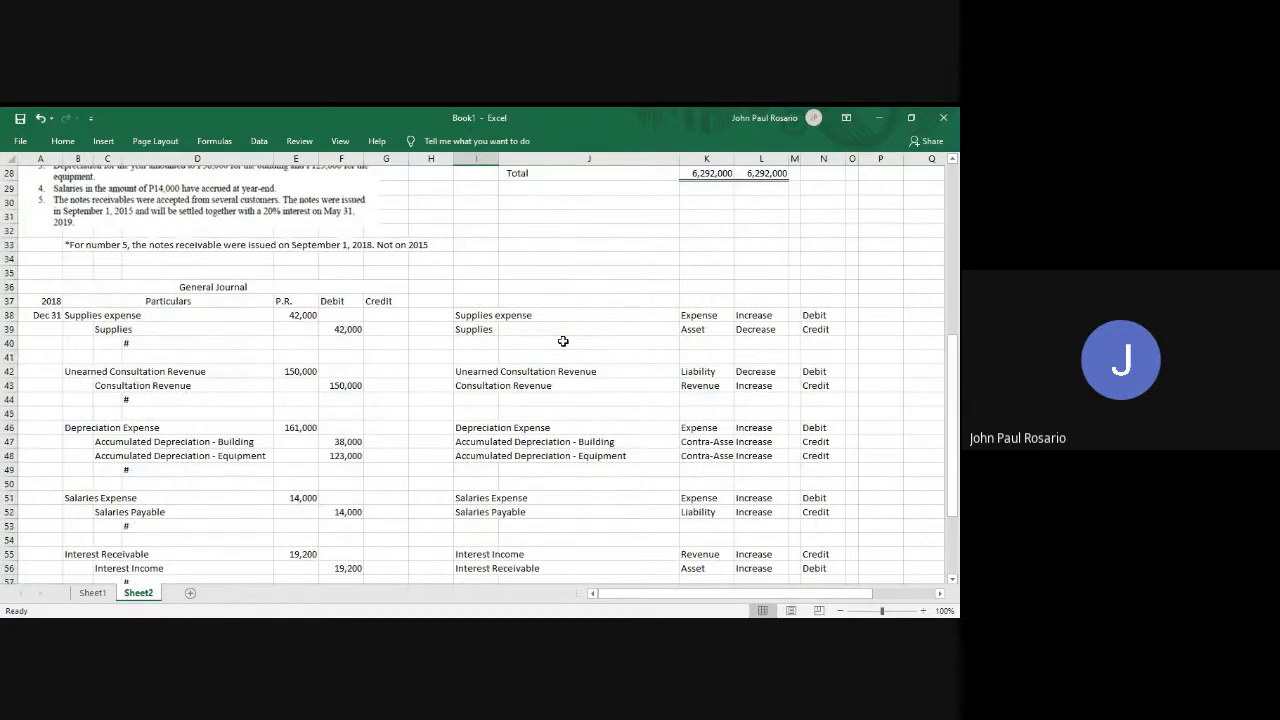
scroll(563, 341, down, 6)
text(4)
key(Return)
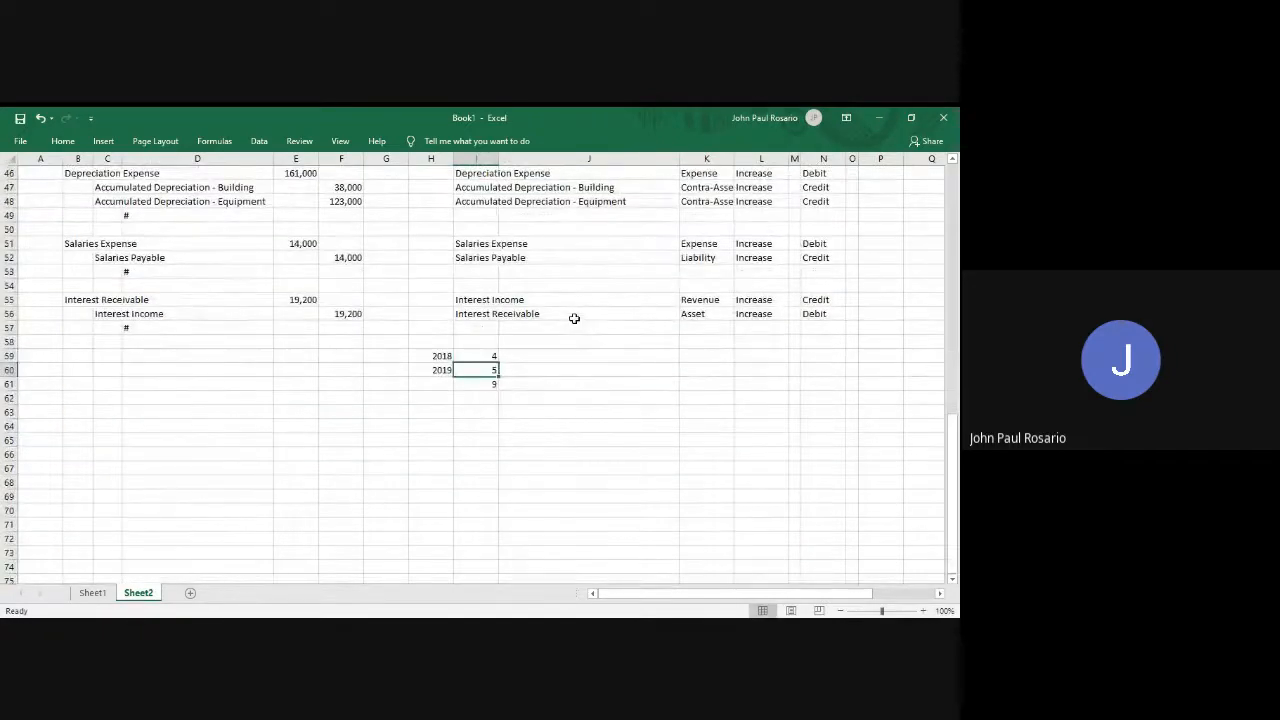
Remove the month fraction from the Interest Receivable formula in E55 so it calculates only 360000*0.2.
scroll(574, 318, up, 6)
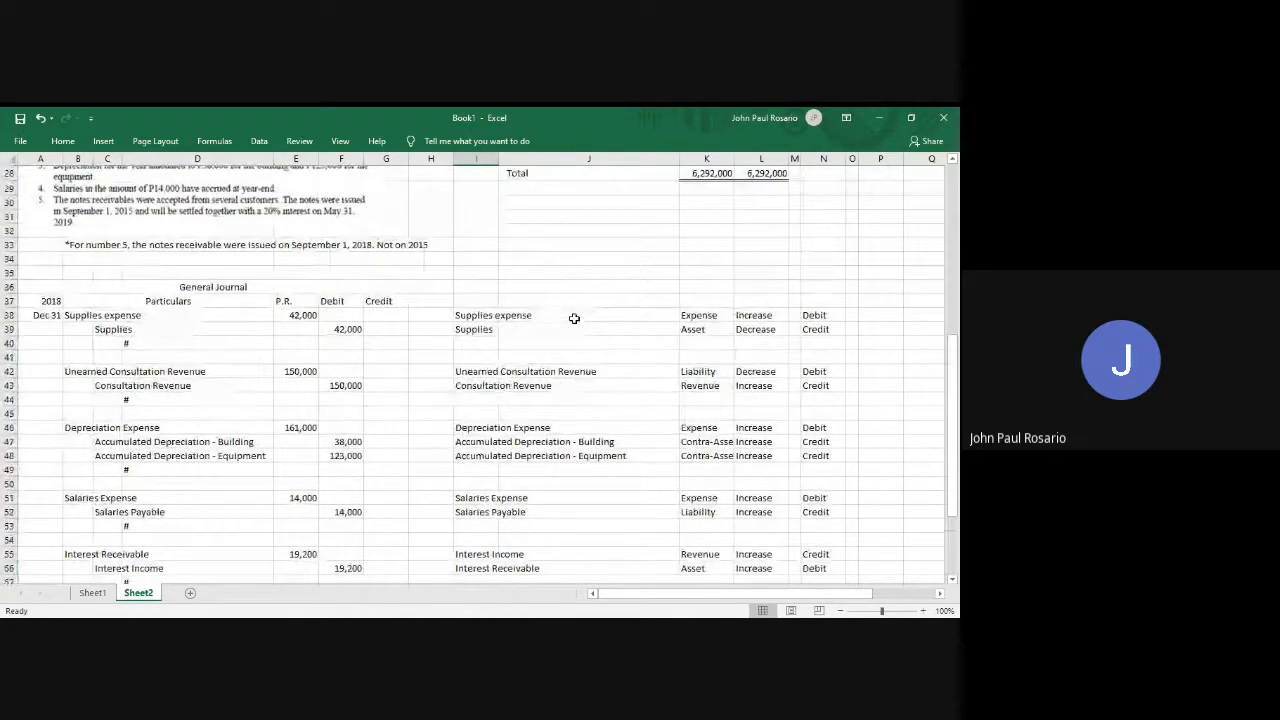
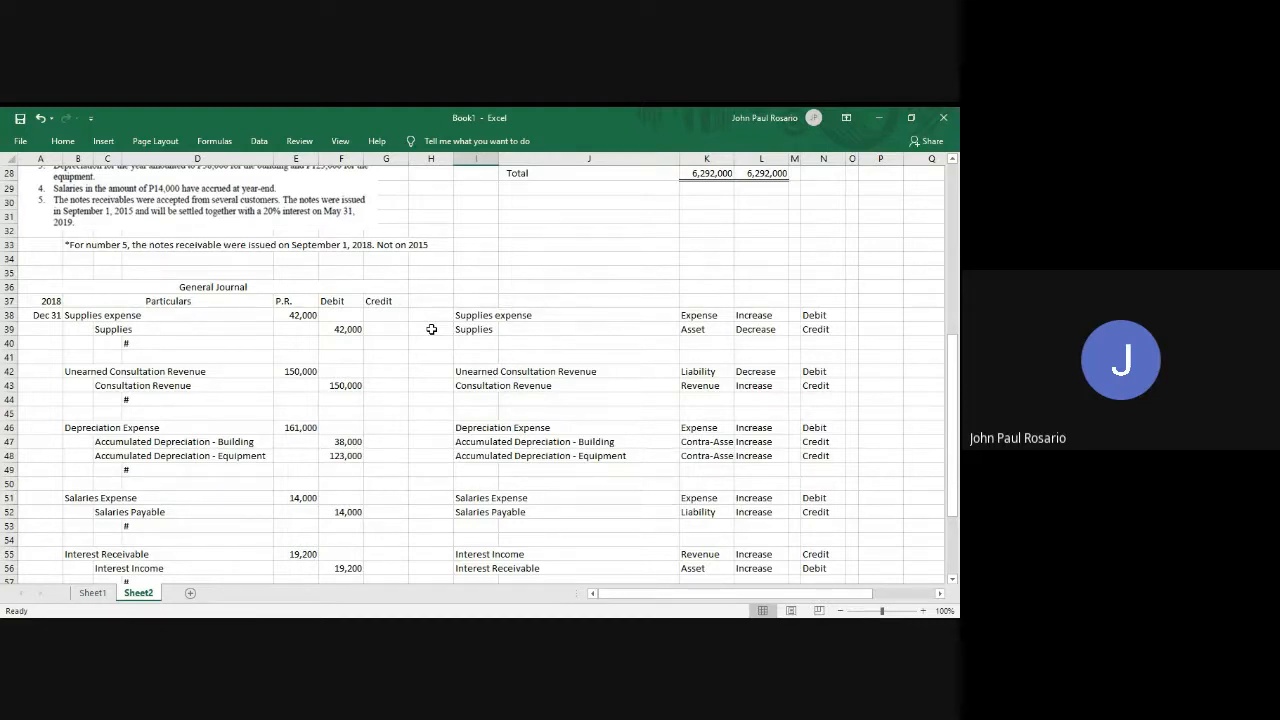
scroll(431, 329, down, 5)
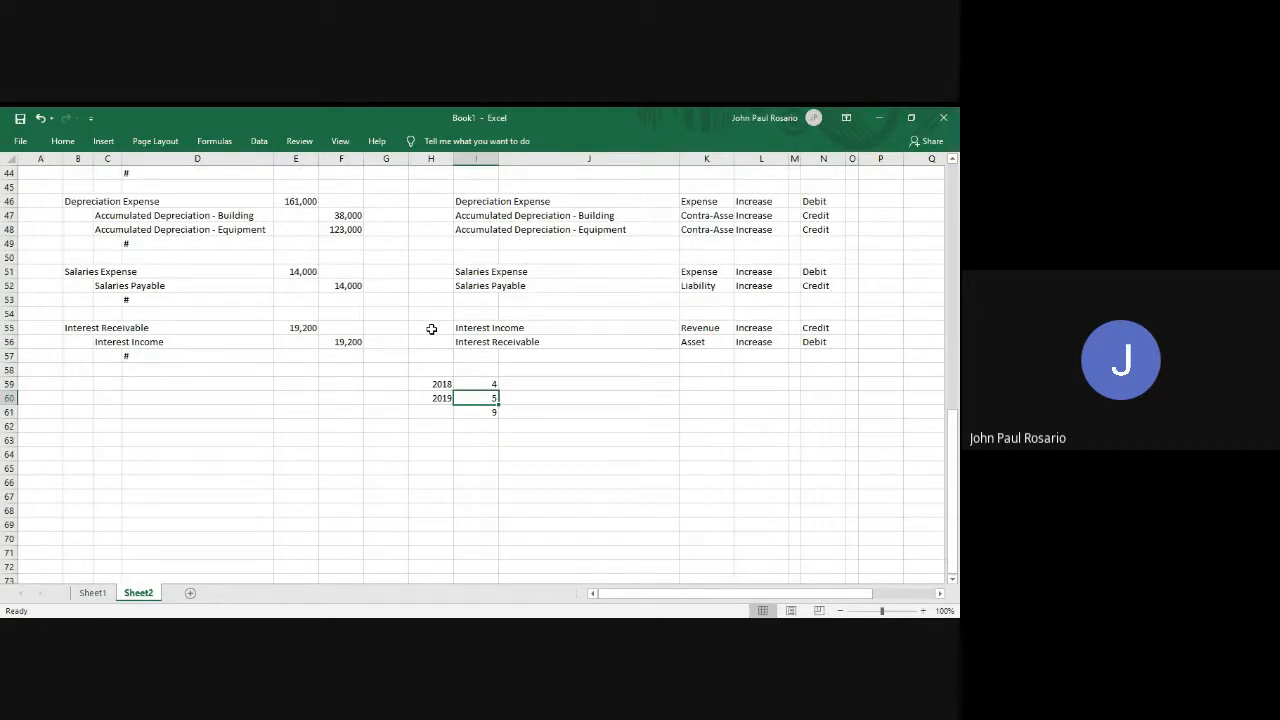
key(Down)
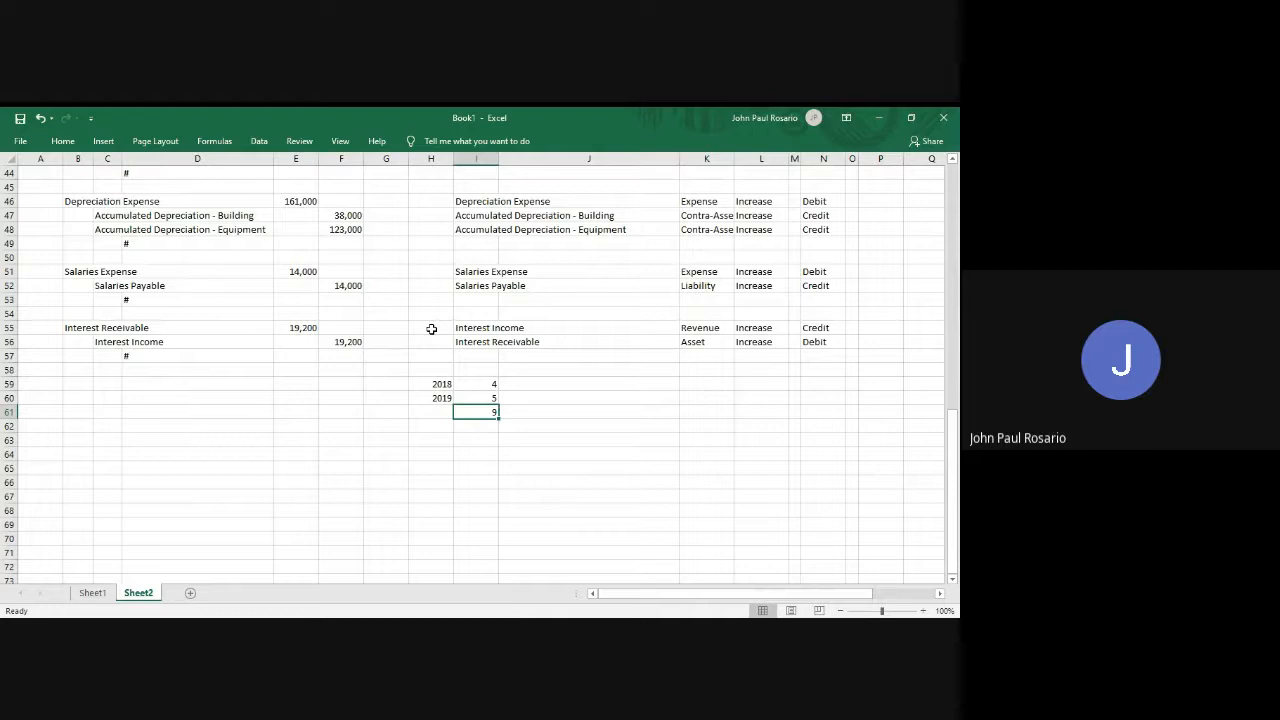
double_click(300, 327)
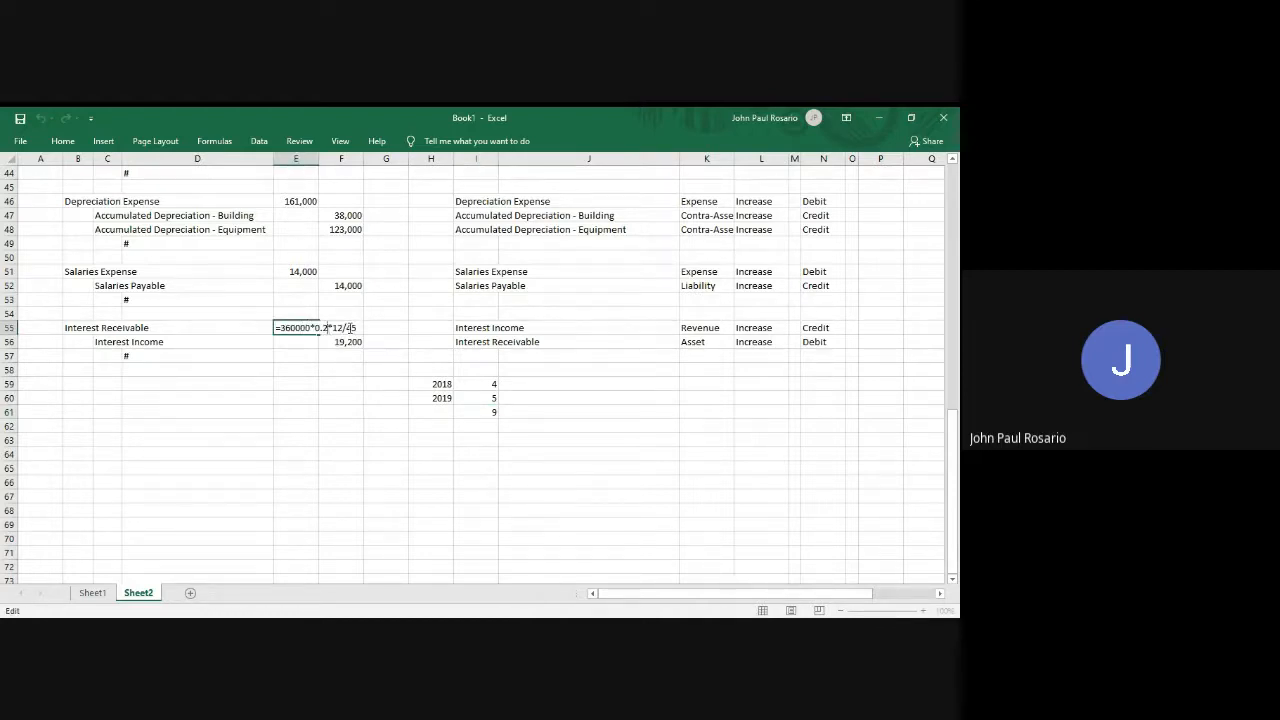
key(BackSpace)
key(BackSpace)
key(BackSpace)
key(BackSpace)
key(BackSpace)
scroll(358, 327, up, 4)
scroll(358, 327, up, 2)
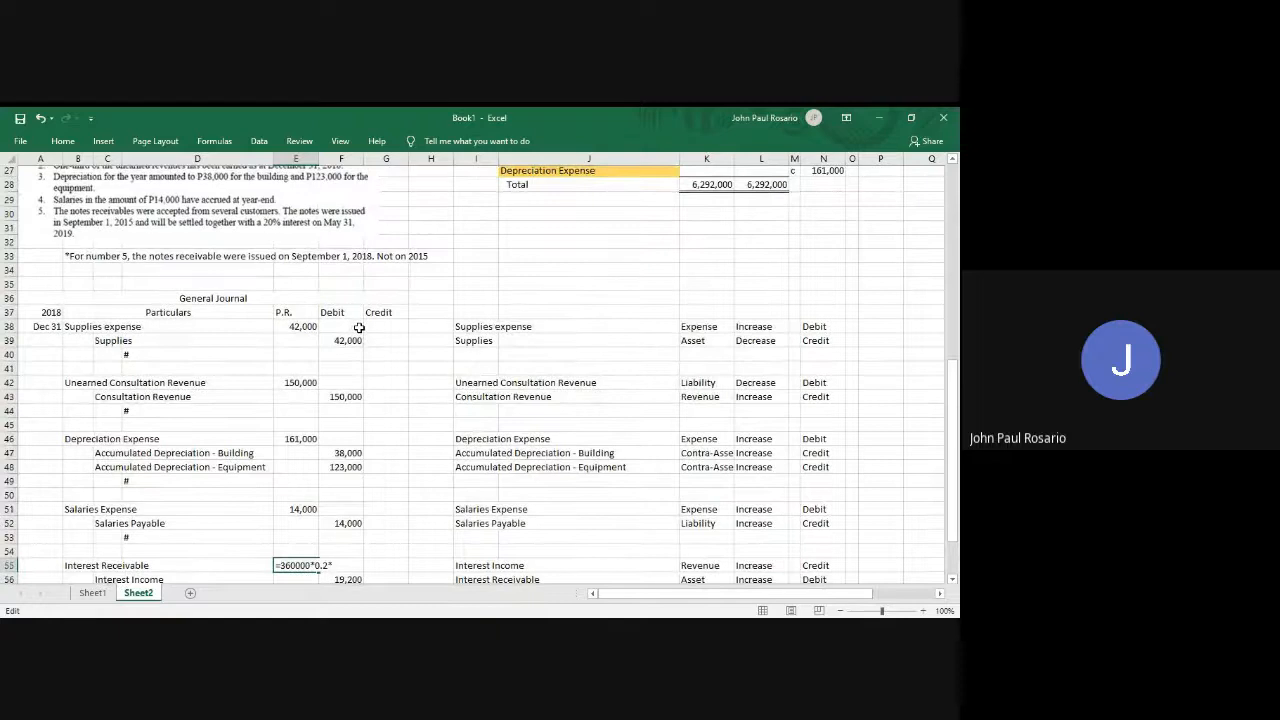
scroll(358, 327, down, 3)
scroll(358, 327, up, 3)
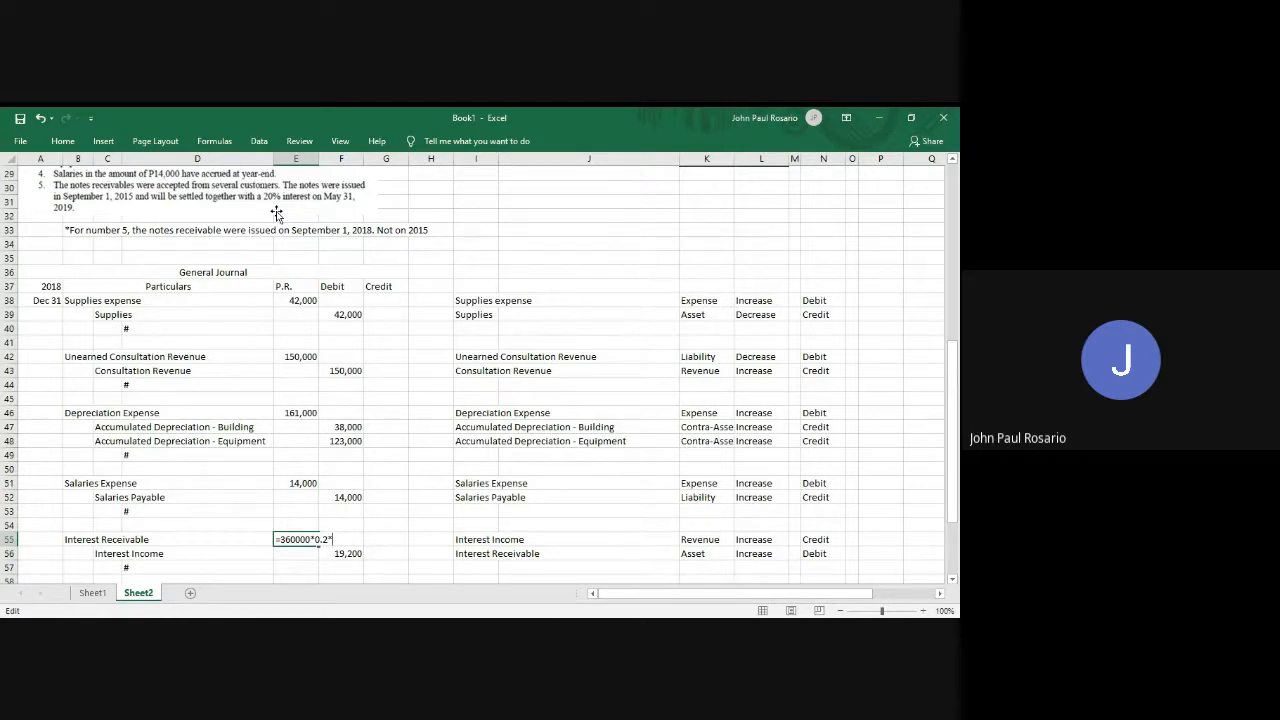
key(Return)
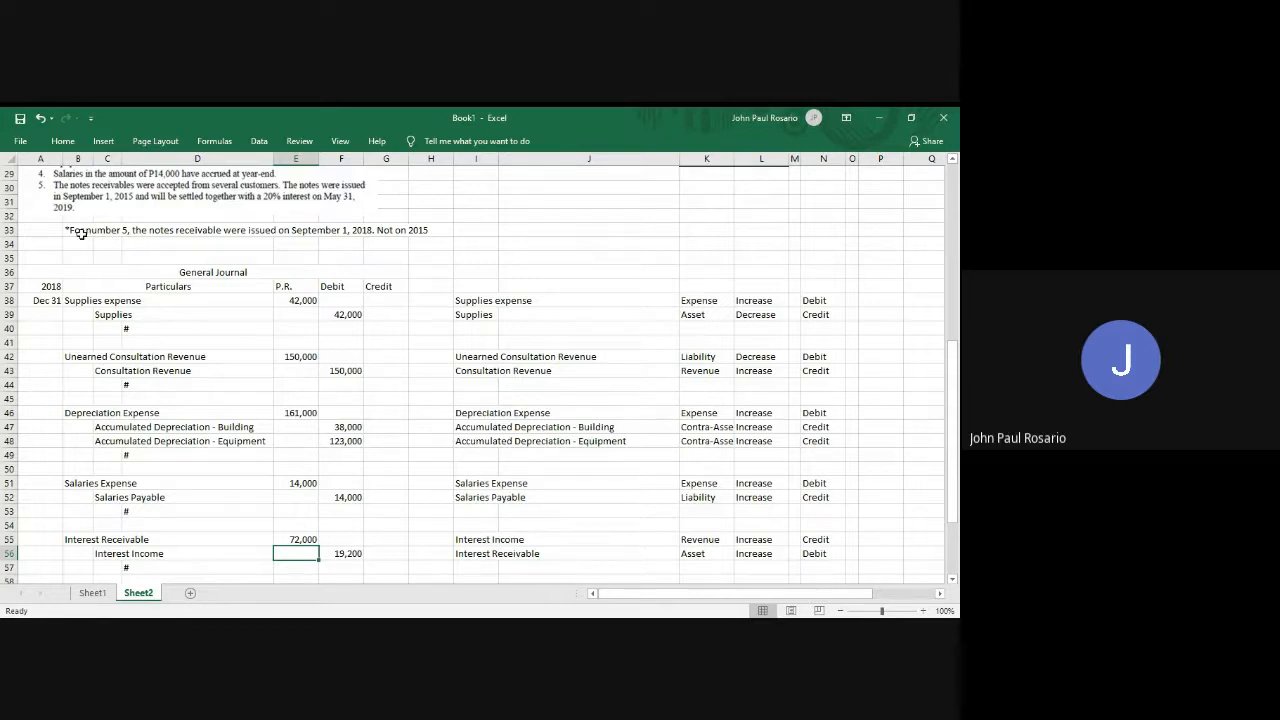
Replace the note in B33 with "The notes receivables were accepted from several customers. The notes were issued".
scroll(82, 233, up, 1)
click(86, 240)
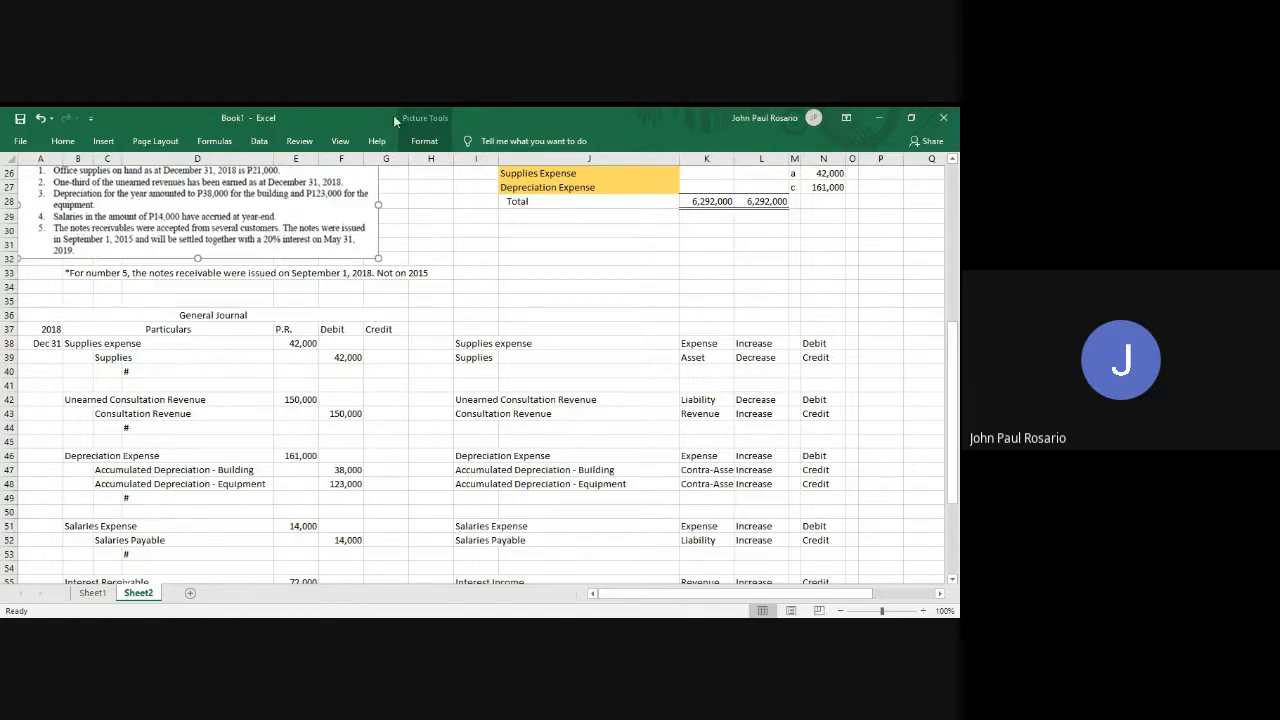
click(80, 275)
text(The no)
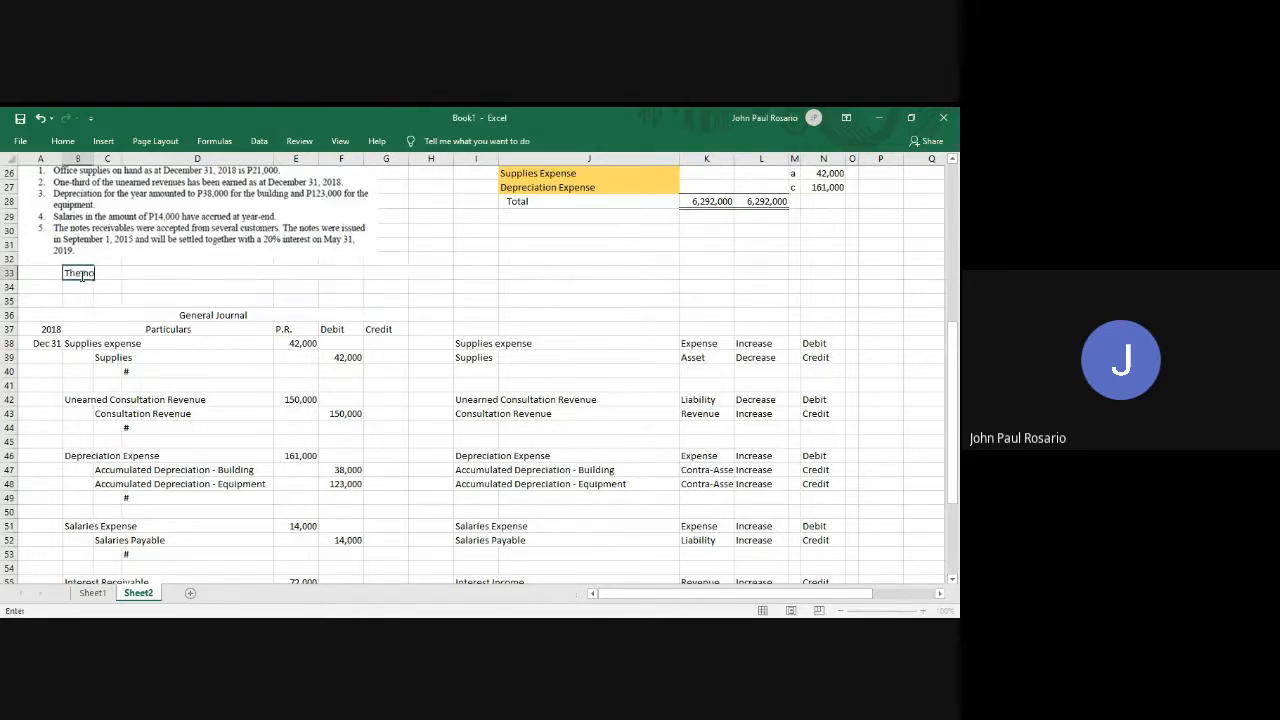
text(tes receivables were accepted from se)
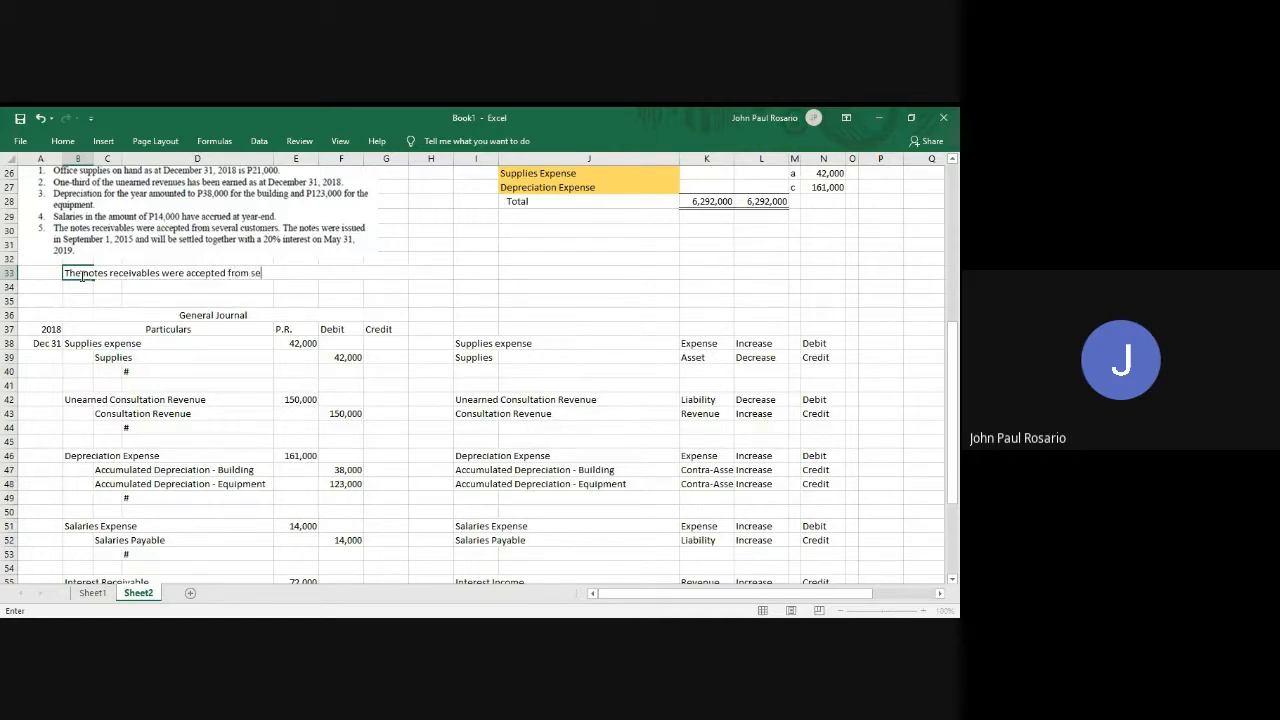
text(veral customers. The notes were issued)
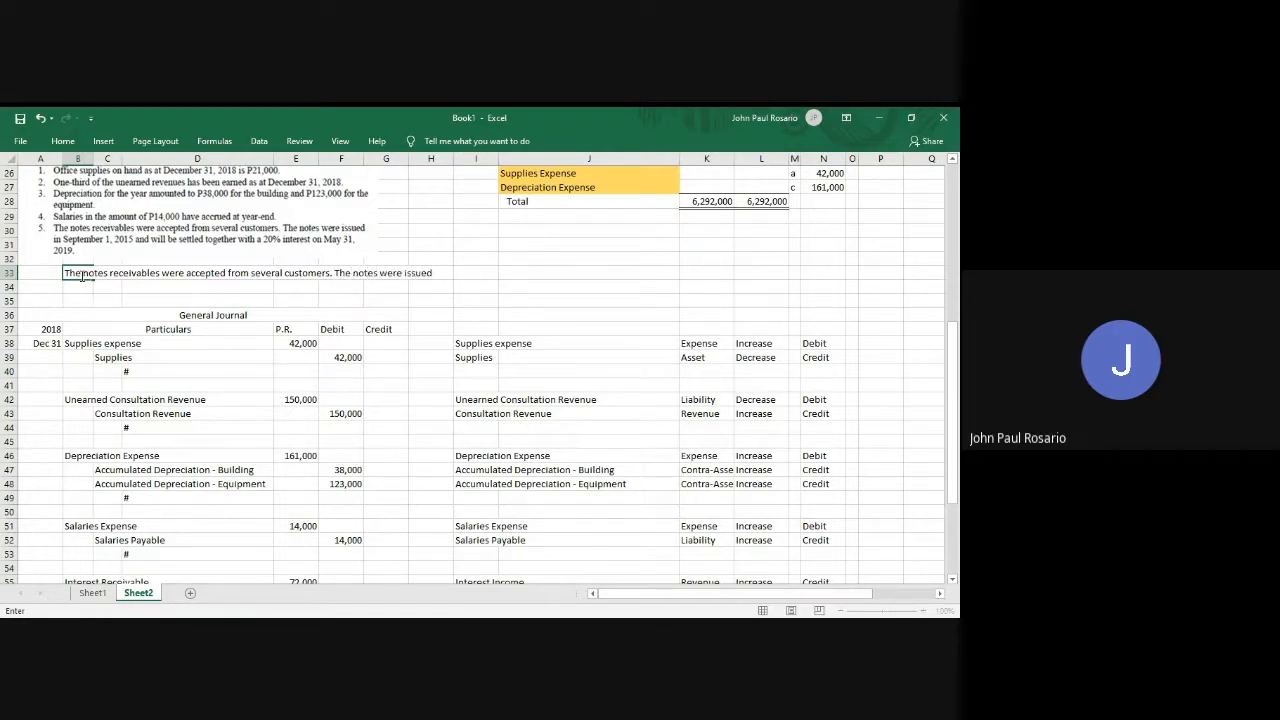
key(Return)
Continue the note in B34 with "in August 1, 2018, earning a 20% annual interest, to be settled on May 31, 2019".
text(In Se)
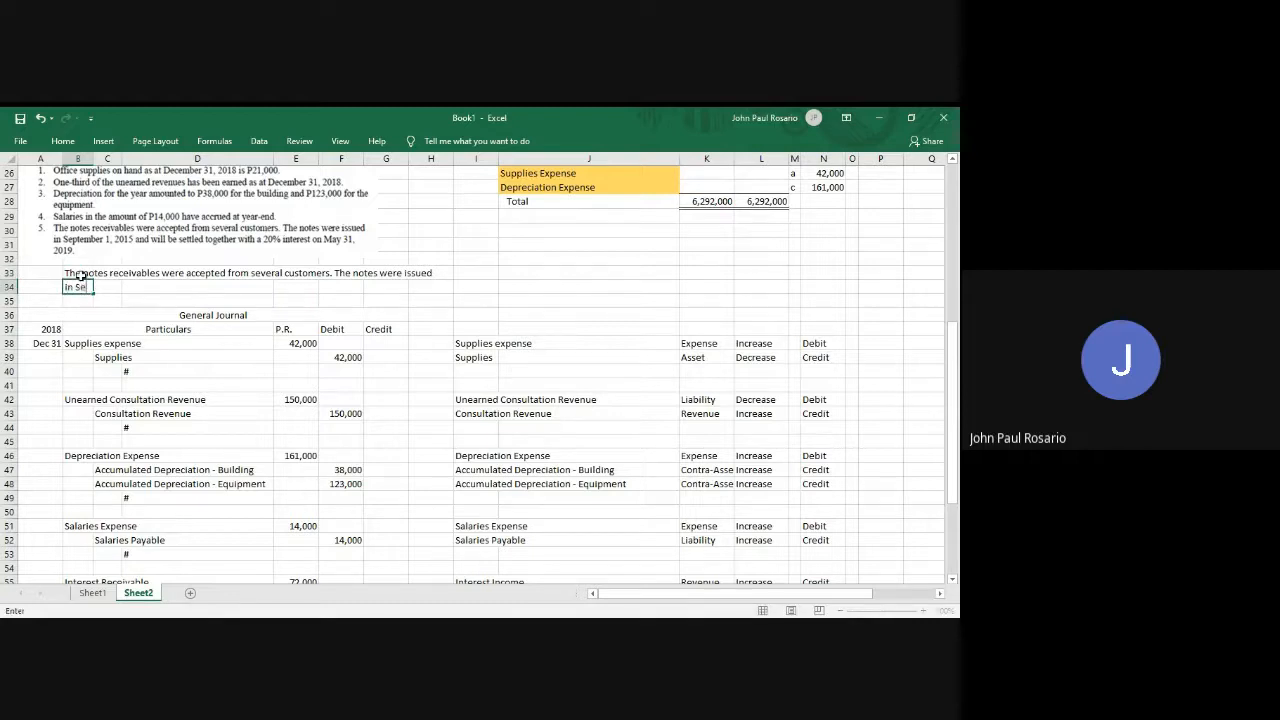
text(ptember)
key(BackSpace)
key(BackSpace)
text(er)
key(BackSpace)
key(BackSpace)
key(BackSpace)
key(BackSpace)
key(BackSpace)
key(BackSpace)
key(BackSpace)
key(BackSpace)
key(BackSpace)
key(BackSpace)
text(ust)
text(1,)
text( 2018)
text( amd)
key(BackSpace)
key(BackSpace)
key(BackSpace)
key(BackSpace)
text(, earning)
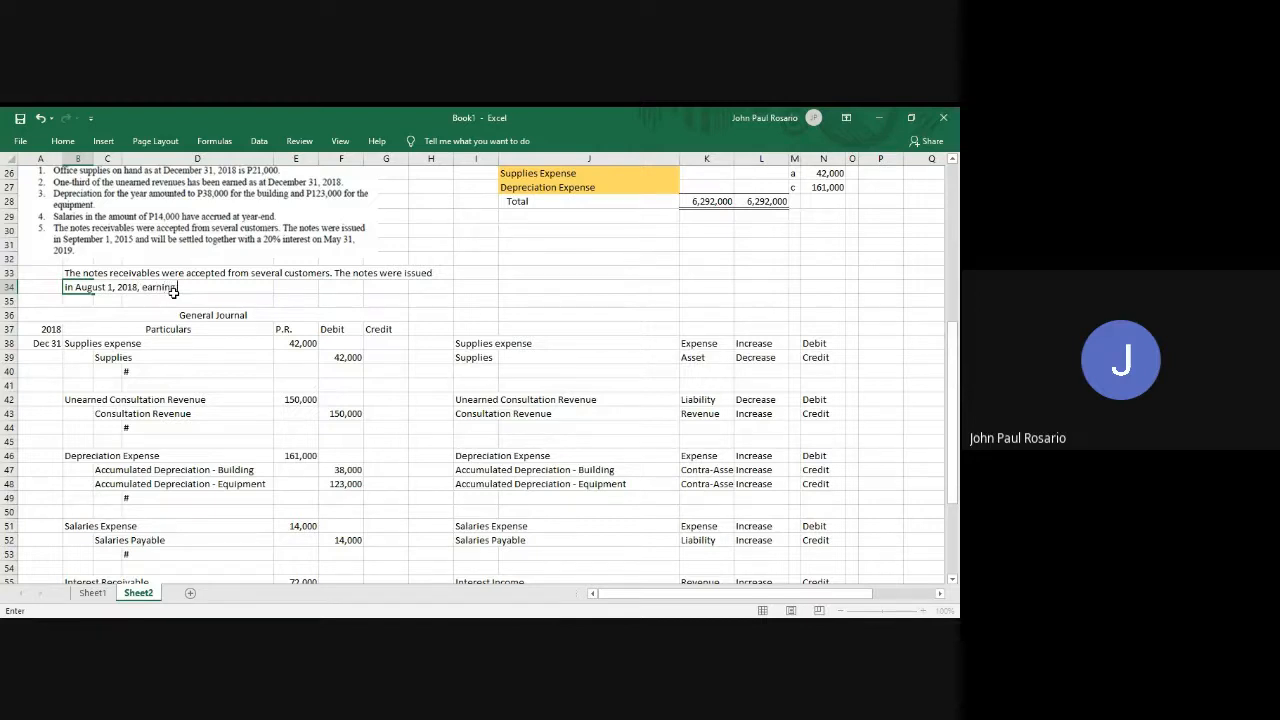
text( a 20% annuak)
text( interest, to be settled on)
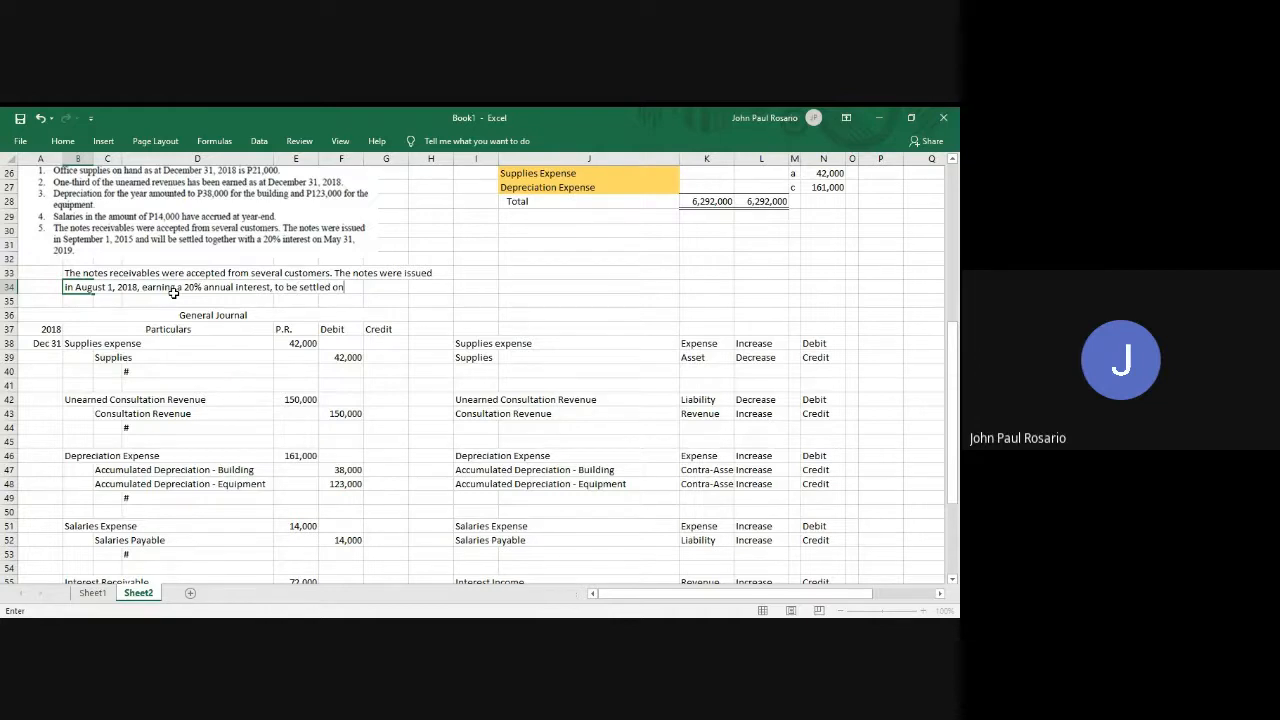
text( May 31, 2019)
key(Return)
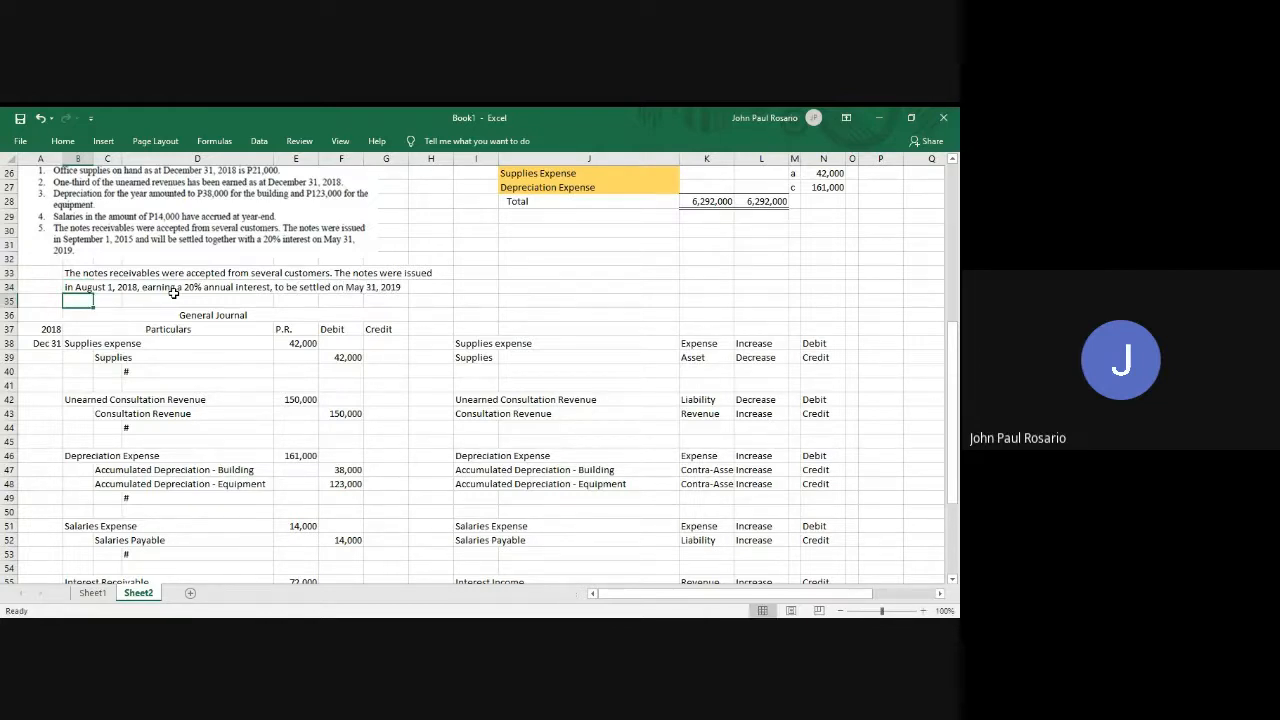
Crop the additional information picture from its lower edge to remove item 5 about the notes receivable.
click(178, 262)
click(195, 241)
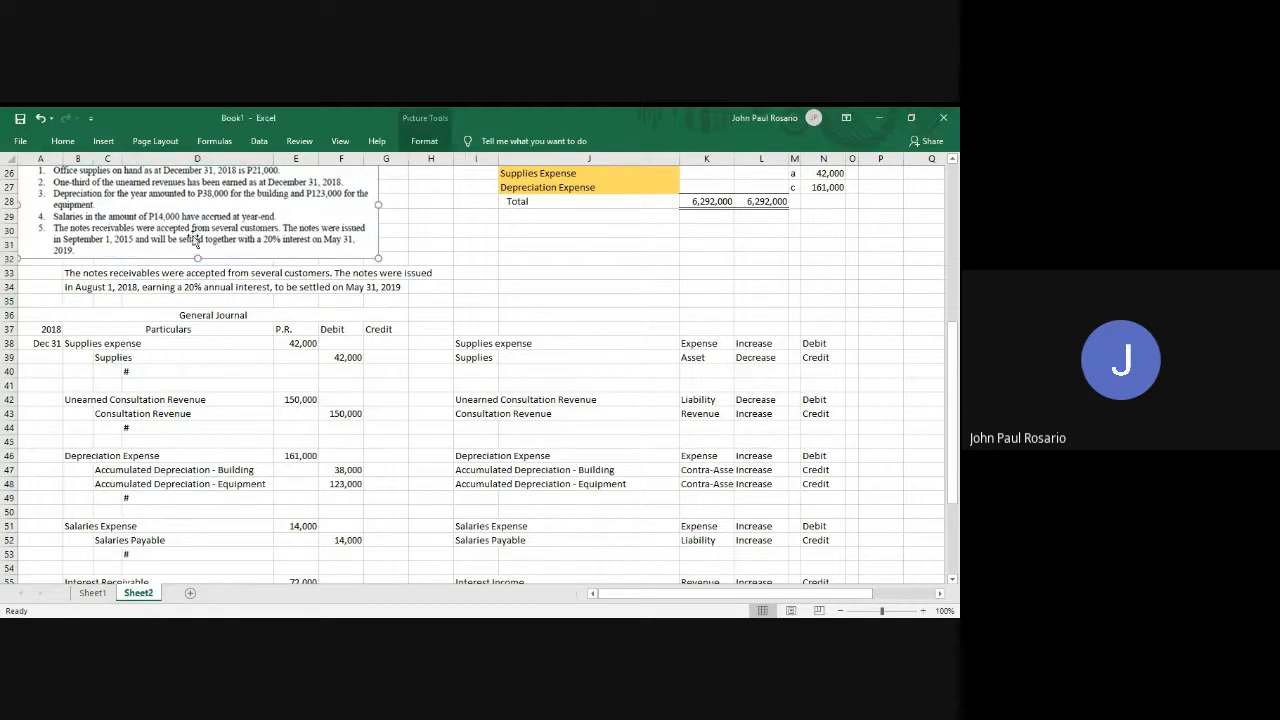
click(424, 143)
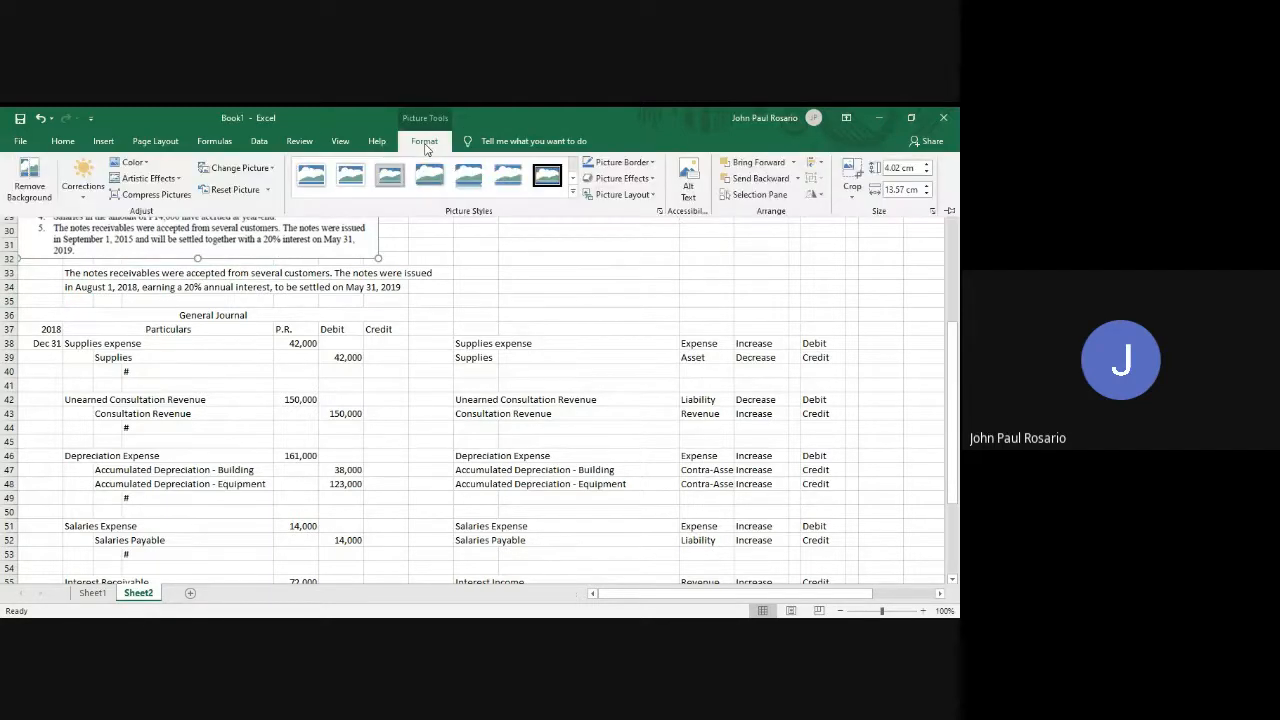
click(852, 170)
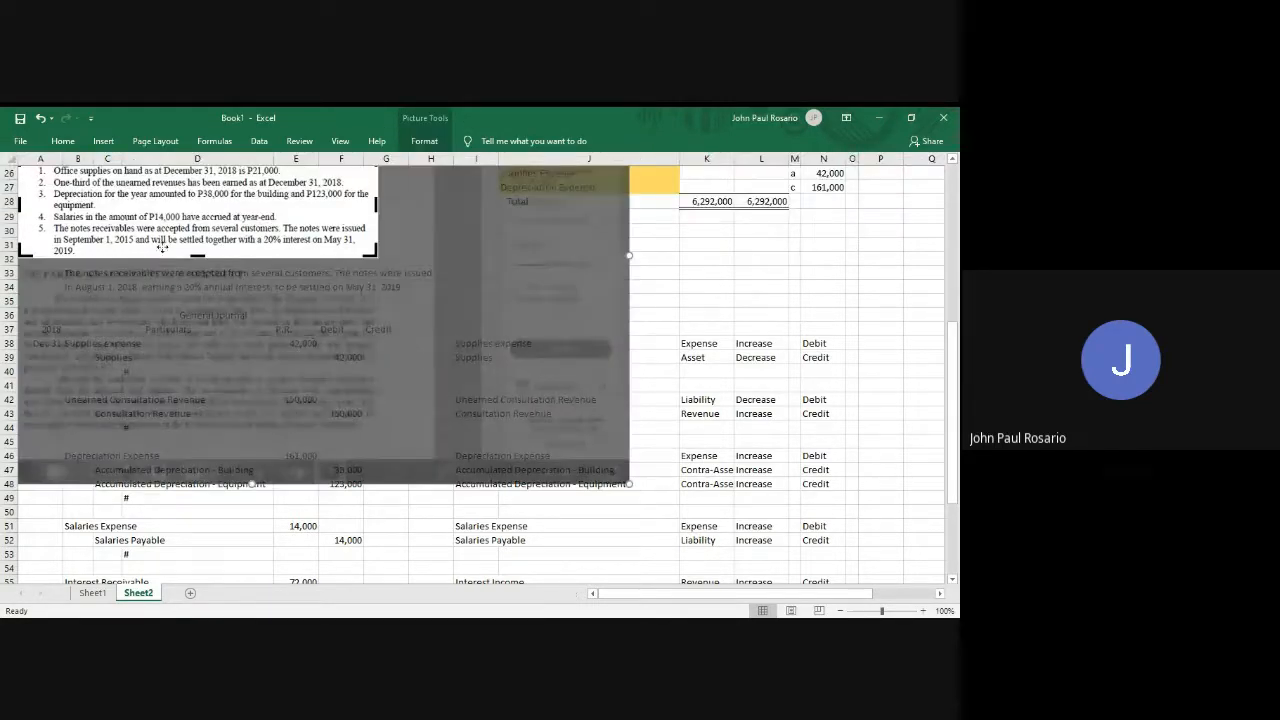
drag(197, 254, 198, 224)
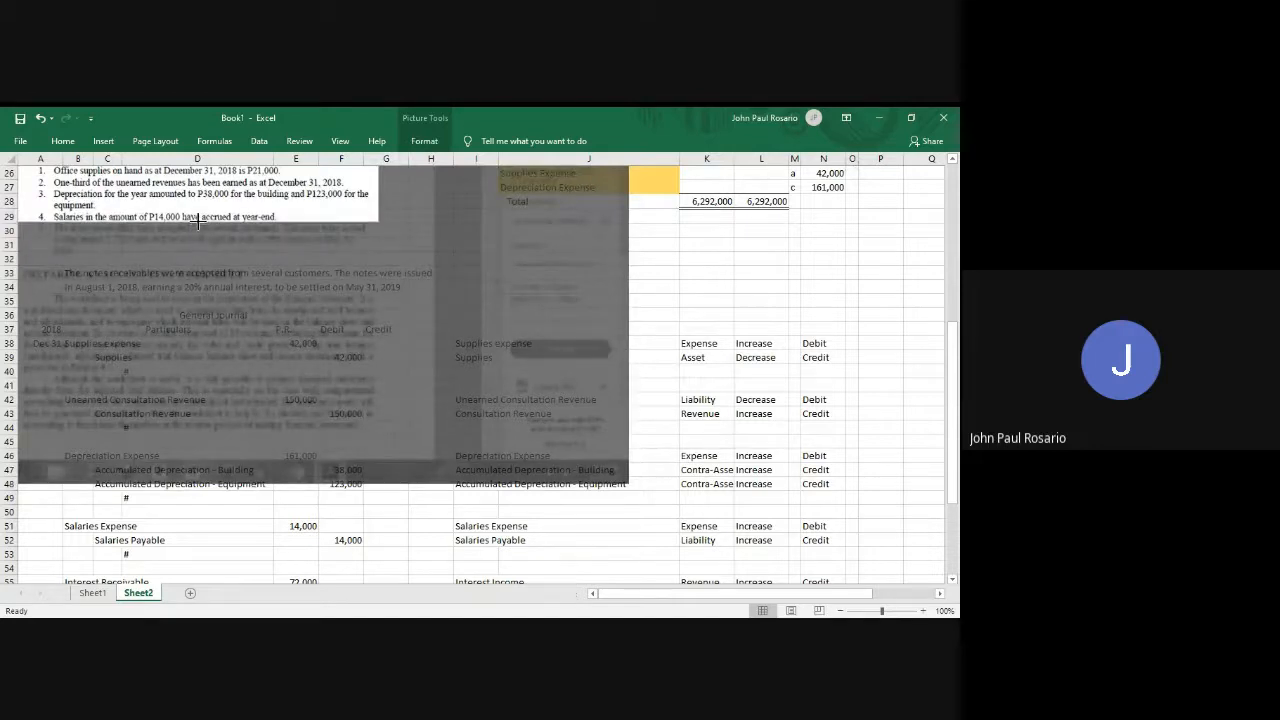
click(424, 141)
click(848, 167)
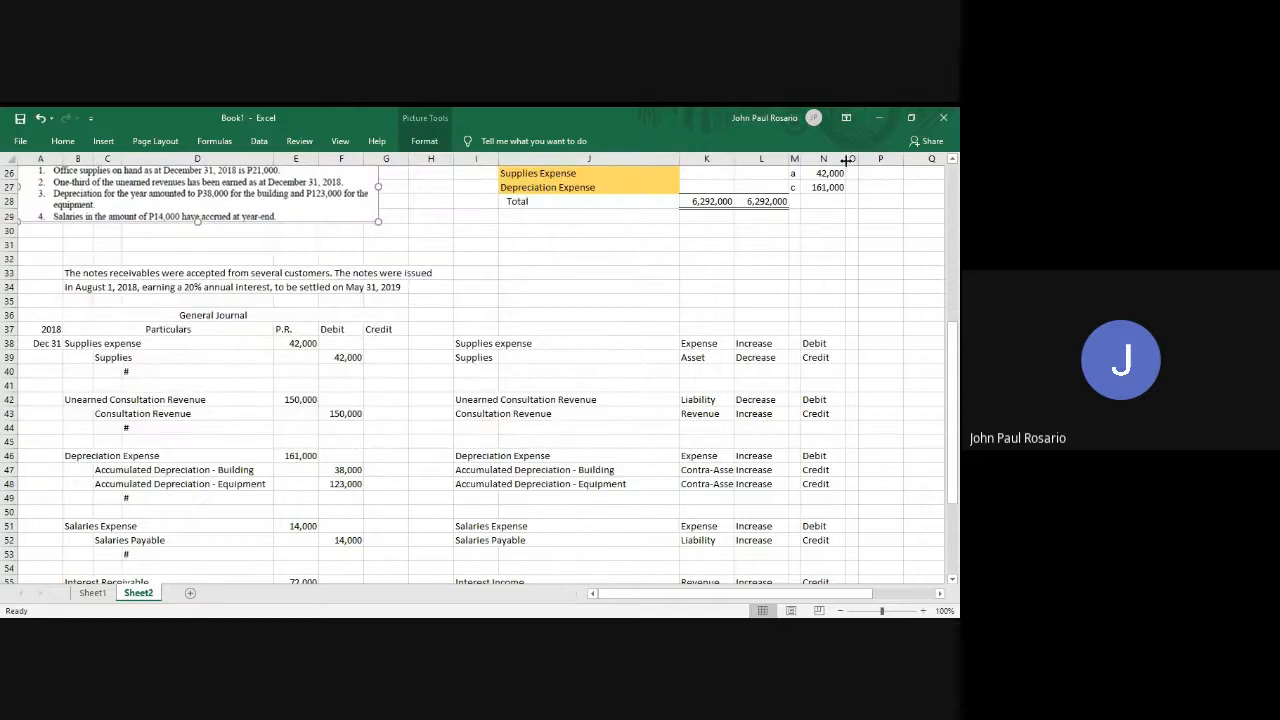
Enter the item number 5 in A30 and copy the two-line notes receivable text from B33:B34 to B30:B31.
click(48, 231)
text(5/)
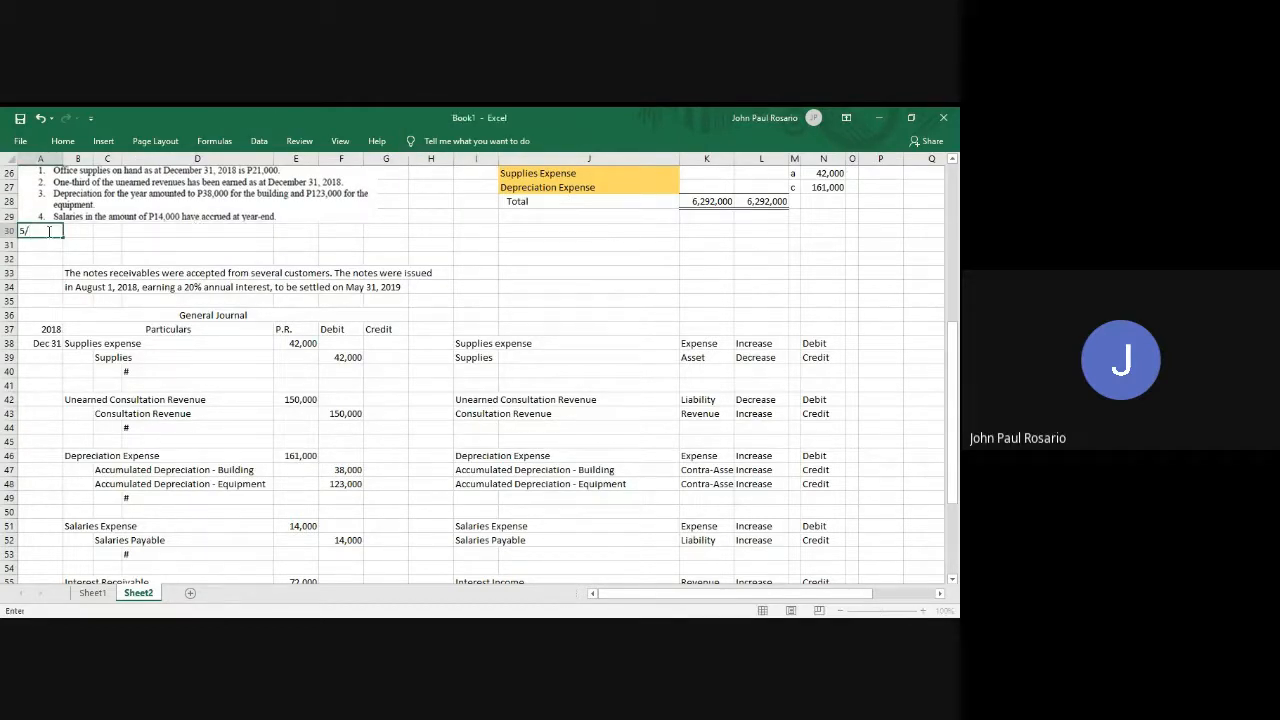
drag(78, 272, 78, 281)
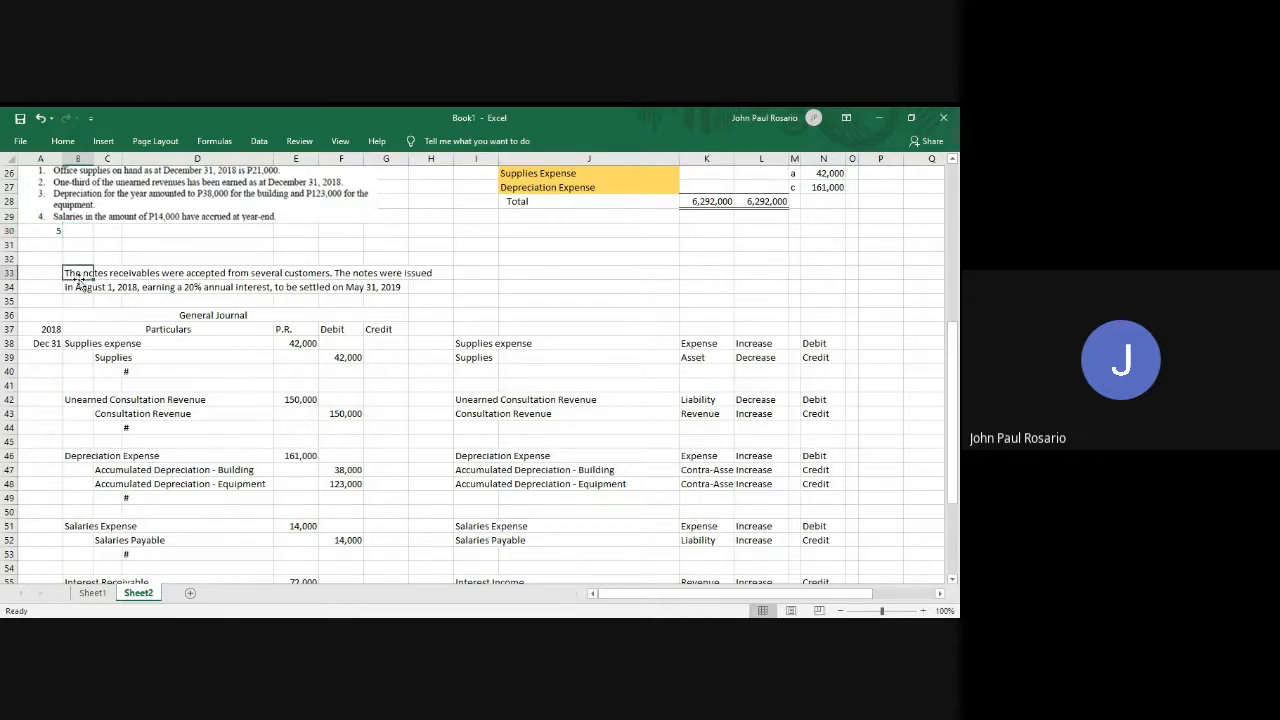
key(ctrl+c)
key(Up)
key(Up)
key(Up)
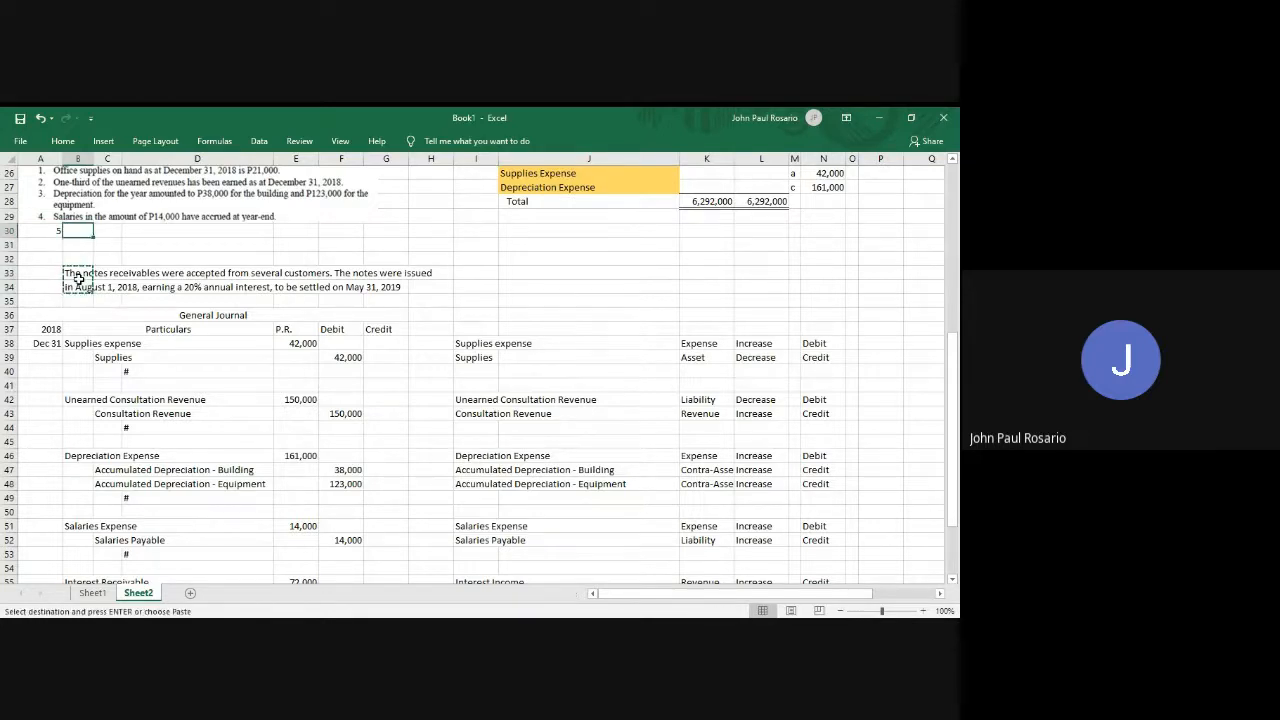
key(Return)
Clear the original note text in B33:B34 and delete those two rows from the sheet.
key(Down)
key(Down)
drag(78, 274, 79, 282)
key(Delete)
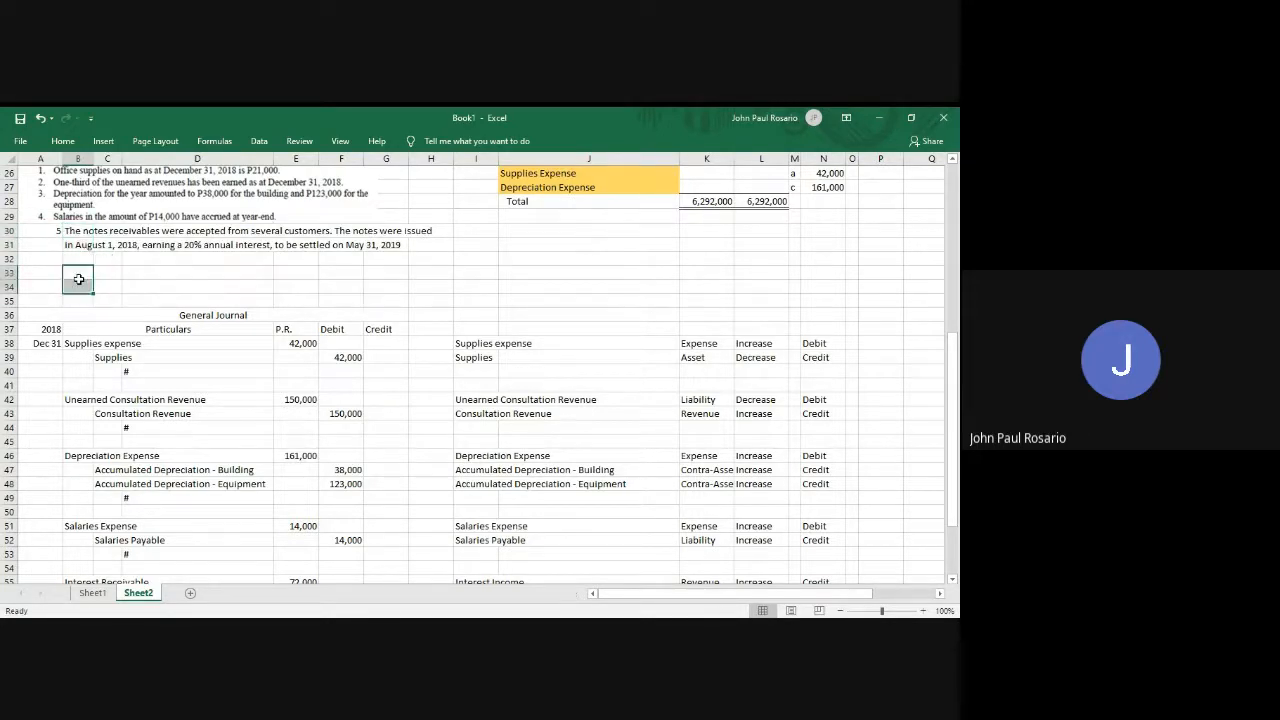
key(shift+space)
key(ctrl+minus)
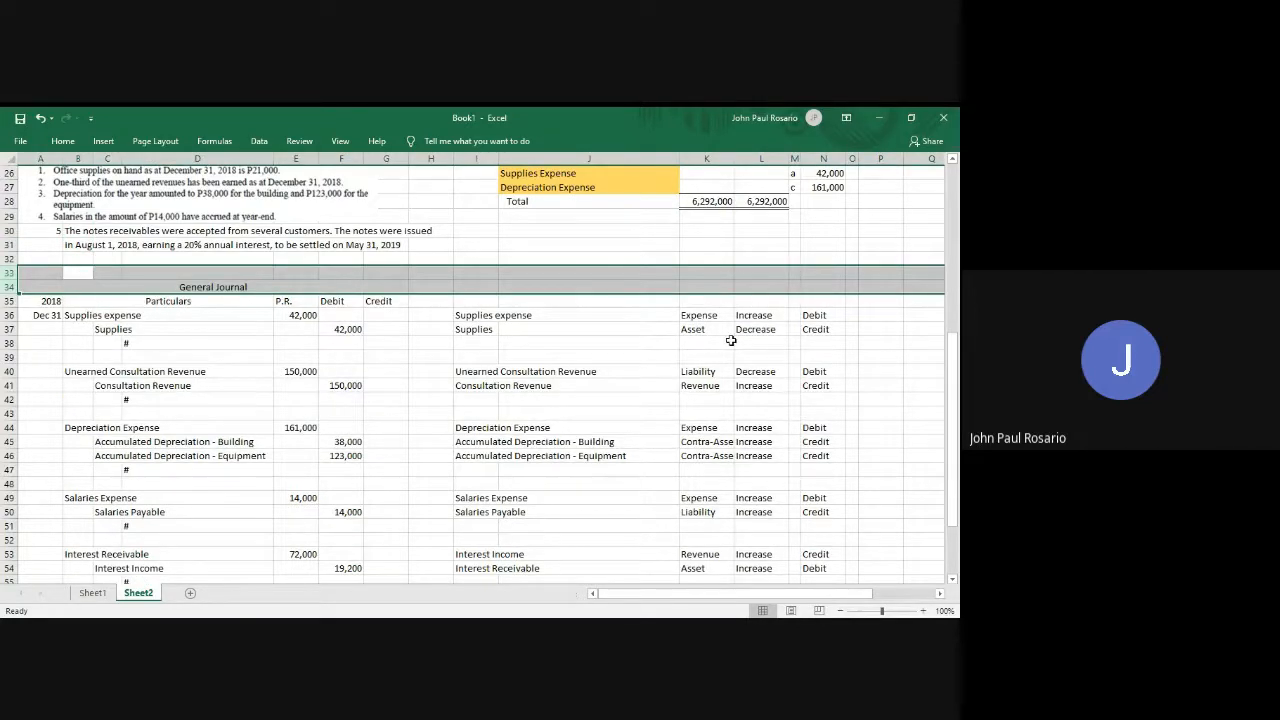
Set the 2018 month count in I57 to 5.
scroll(731, 340, down, 2)
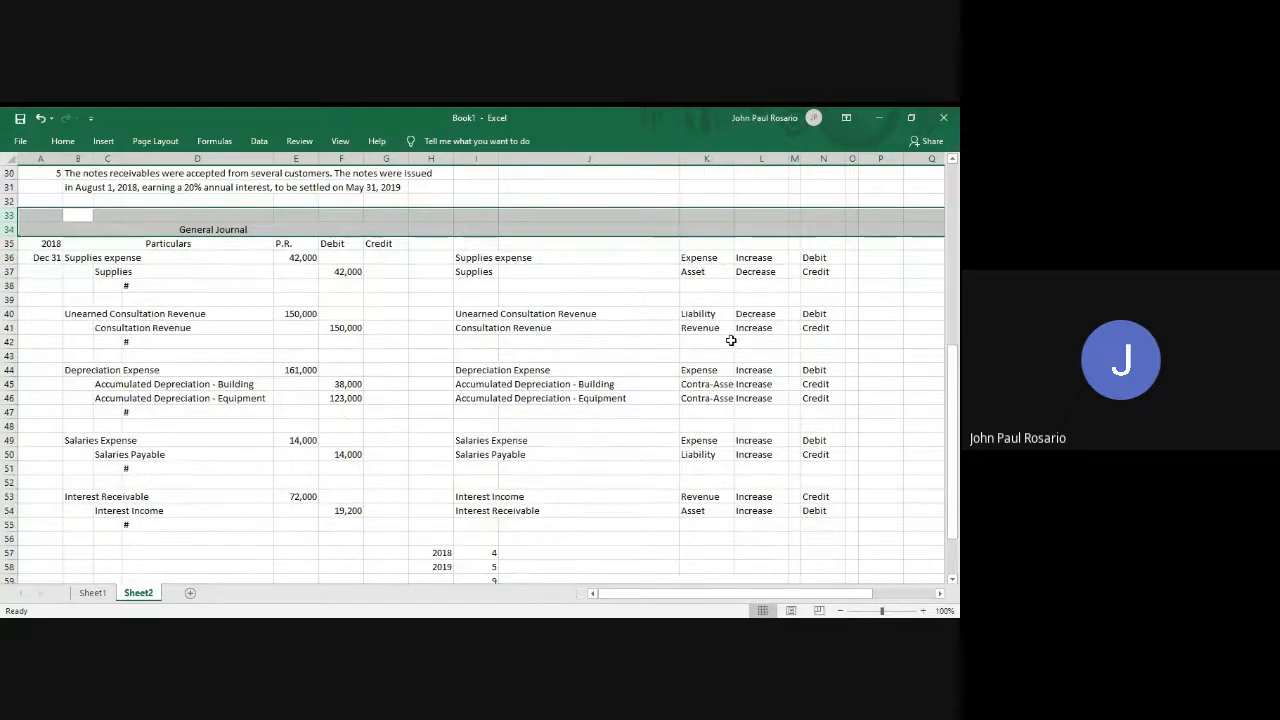
double_click(309, 493)
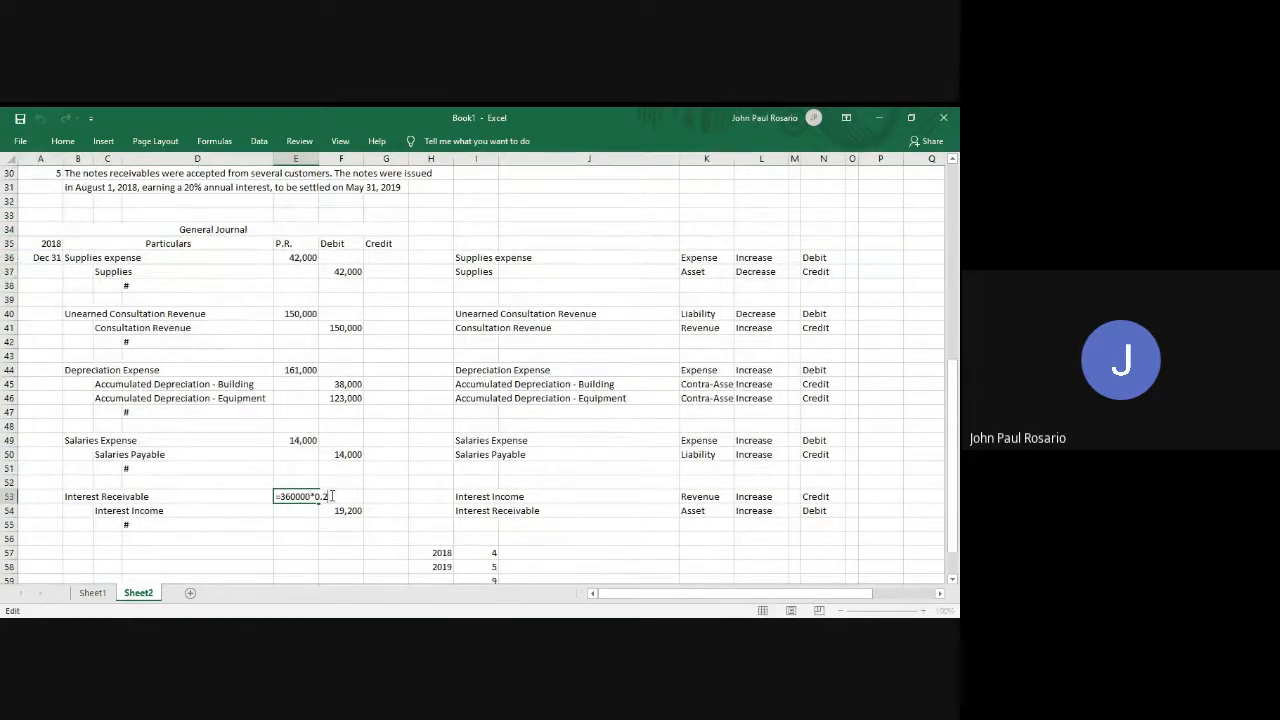
key(Tab)
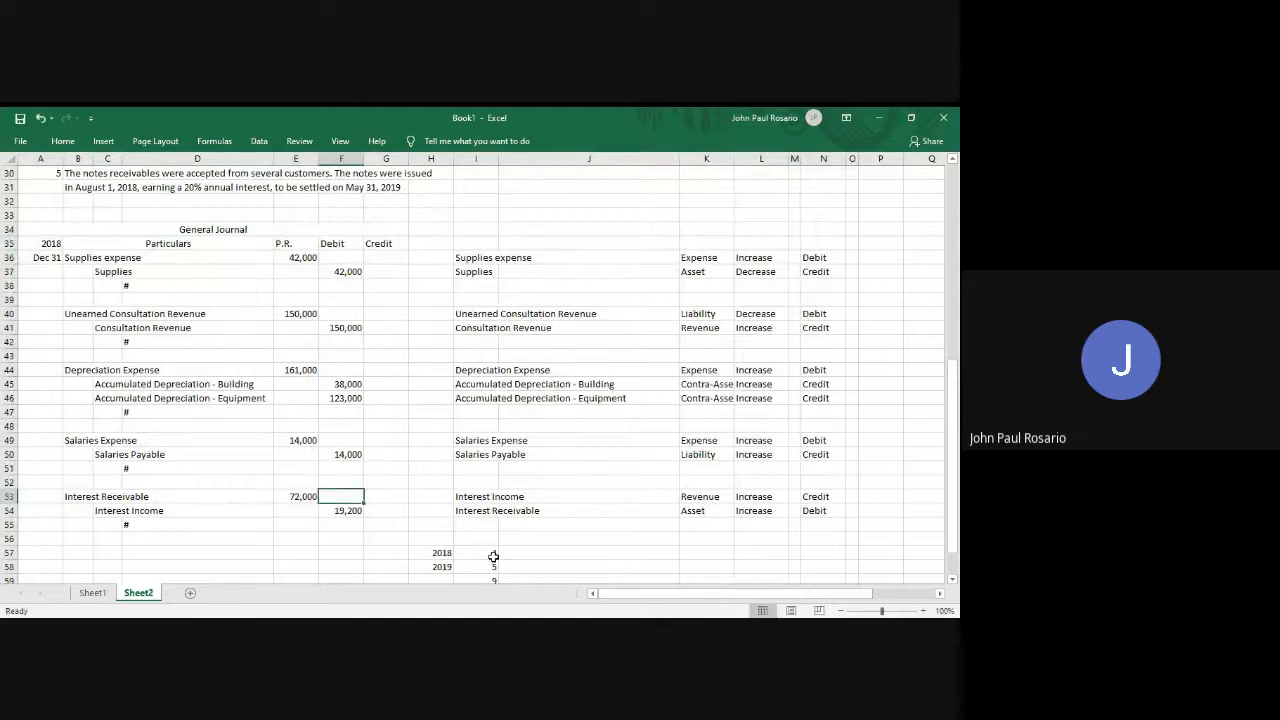
text(=)
key(BackSpace)
key(Down)
key(Down)
key(Right)
key(Right)
key(Down)
key(Down)
key(Right)
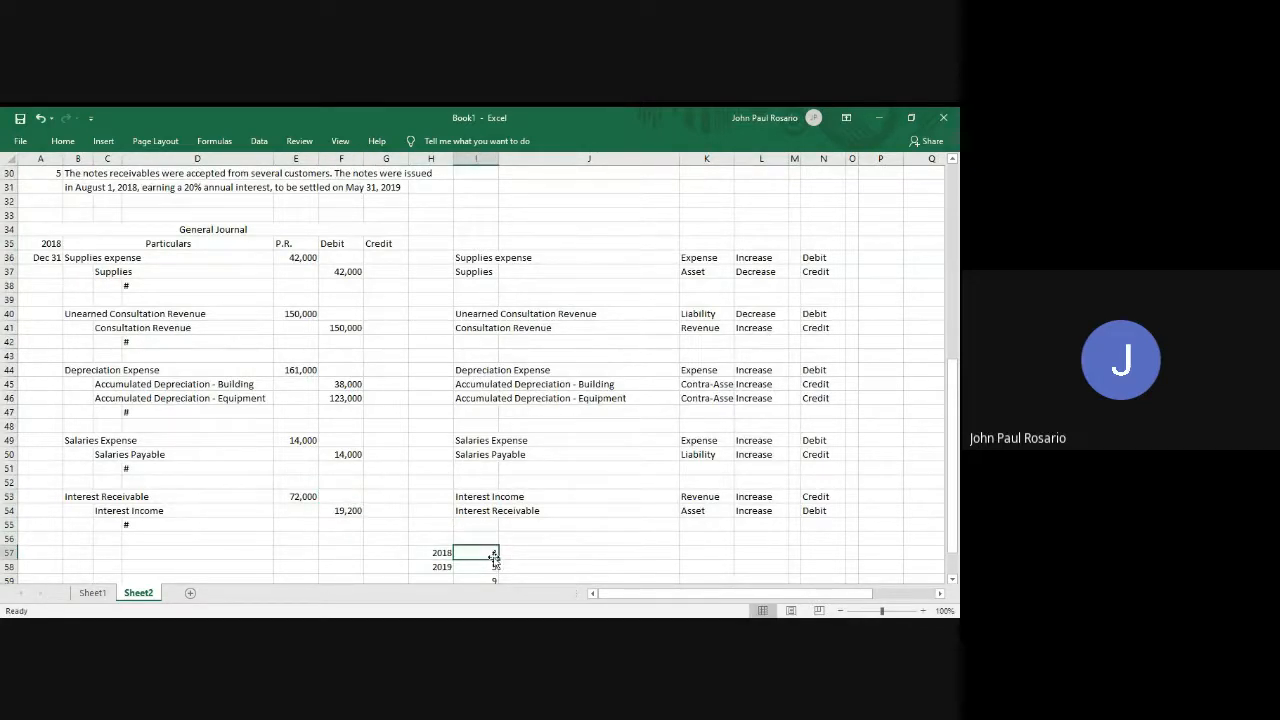
text(5)
key(Return)
Extend the Interest Receivable formula in E53 with the month fraction so it reads =360000*0.2*5/12.
scroll(448, 507, up, 1)
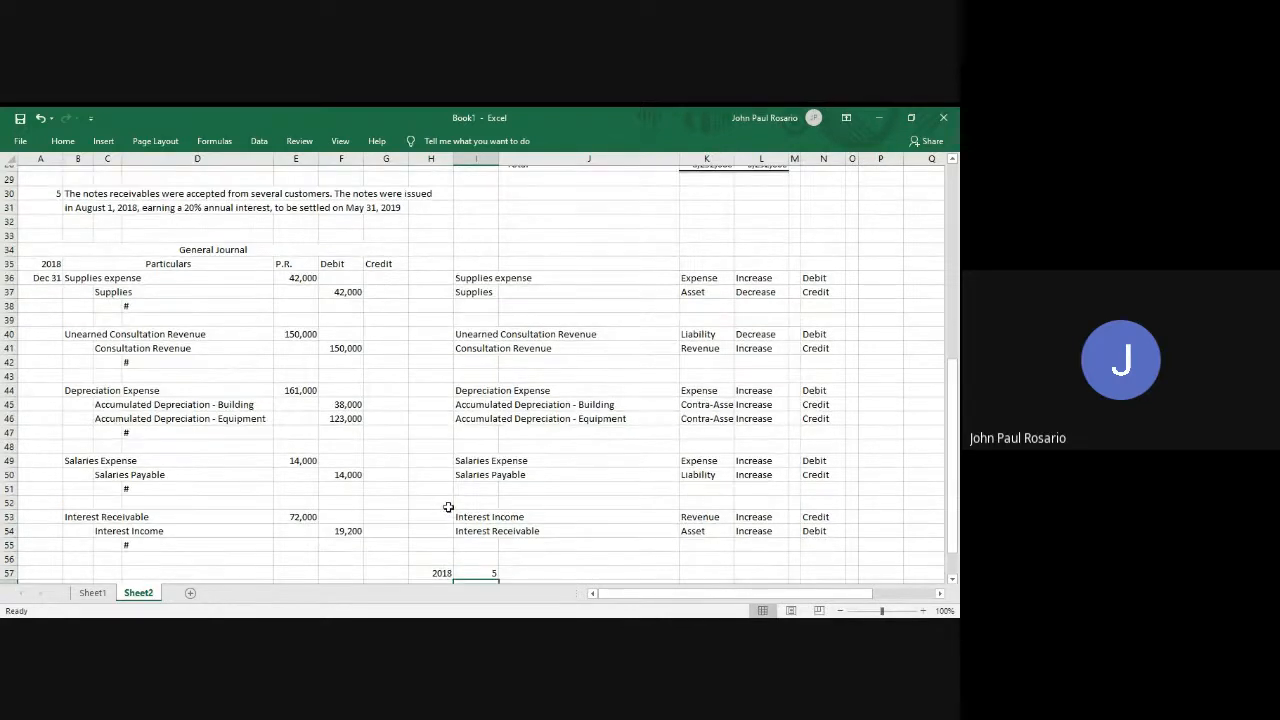
scroll(448, 507, up, 1)
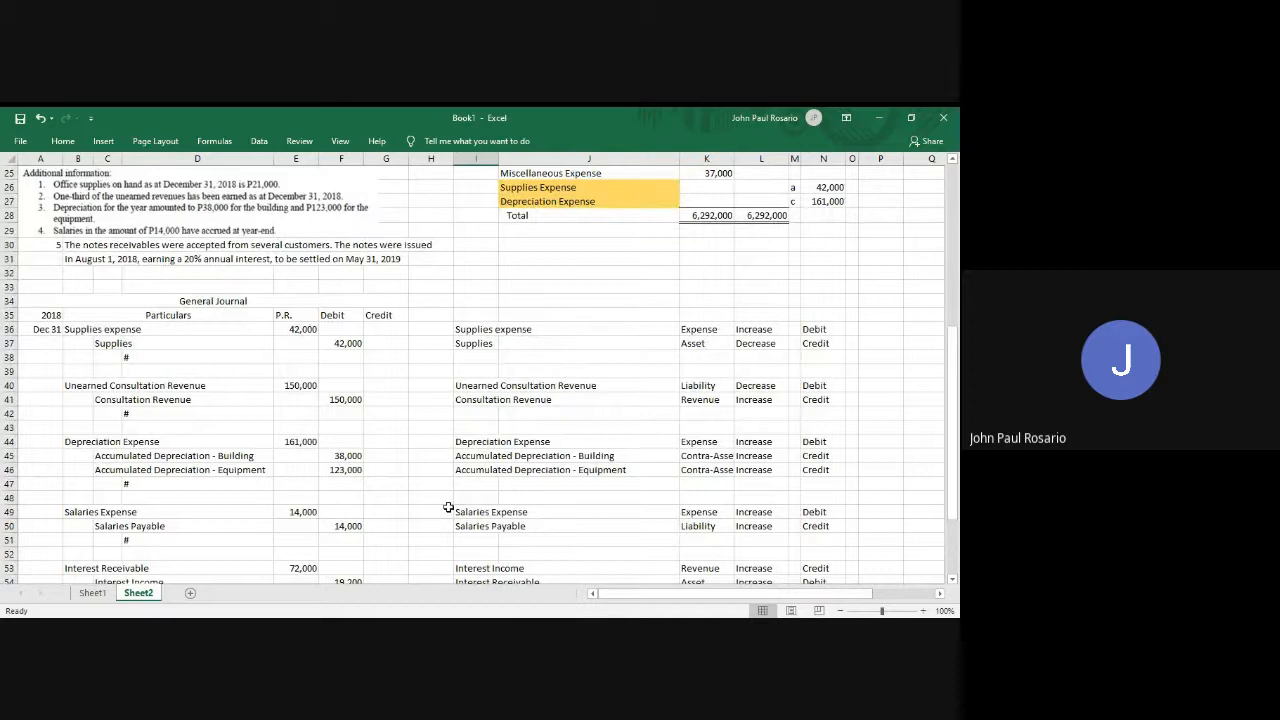
scroll(448, 507, down, 3)
click(310, 454)
double_click(312, 454)
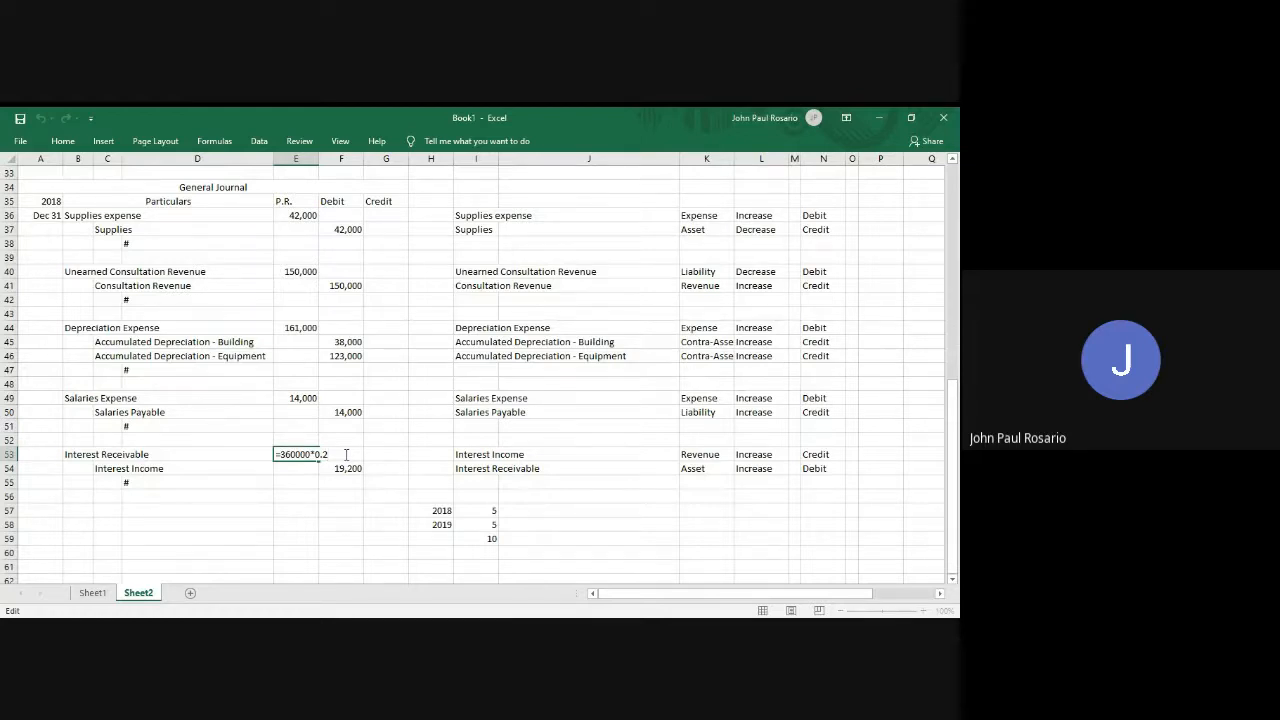
text(*5/12)
key(Return)
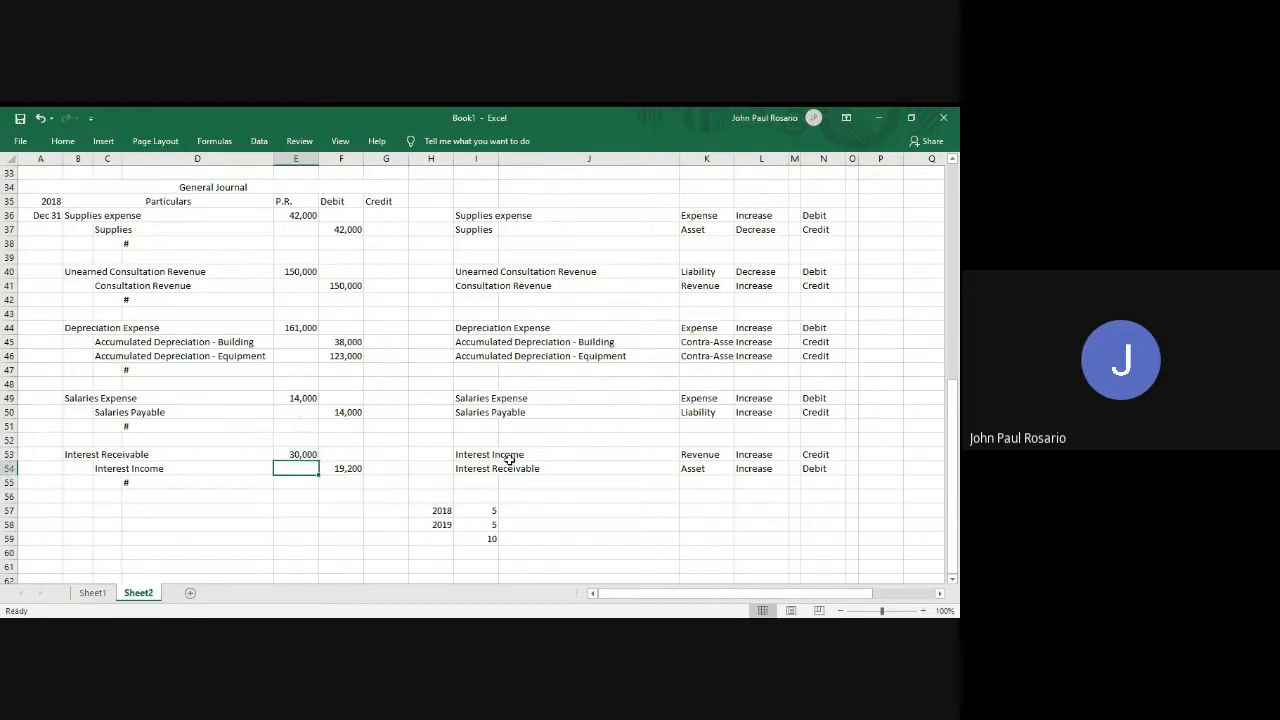
Copy the Interest Receivable amount from E53 to the Interest Income line in F54 and save the workbook.
key(Up)
key(ctrl+c)
key(Down)
key(Right)
key(Return)
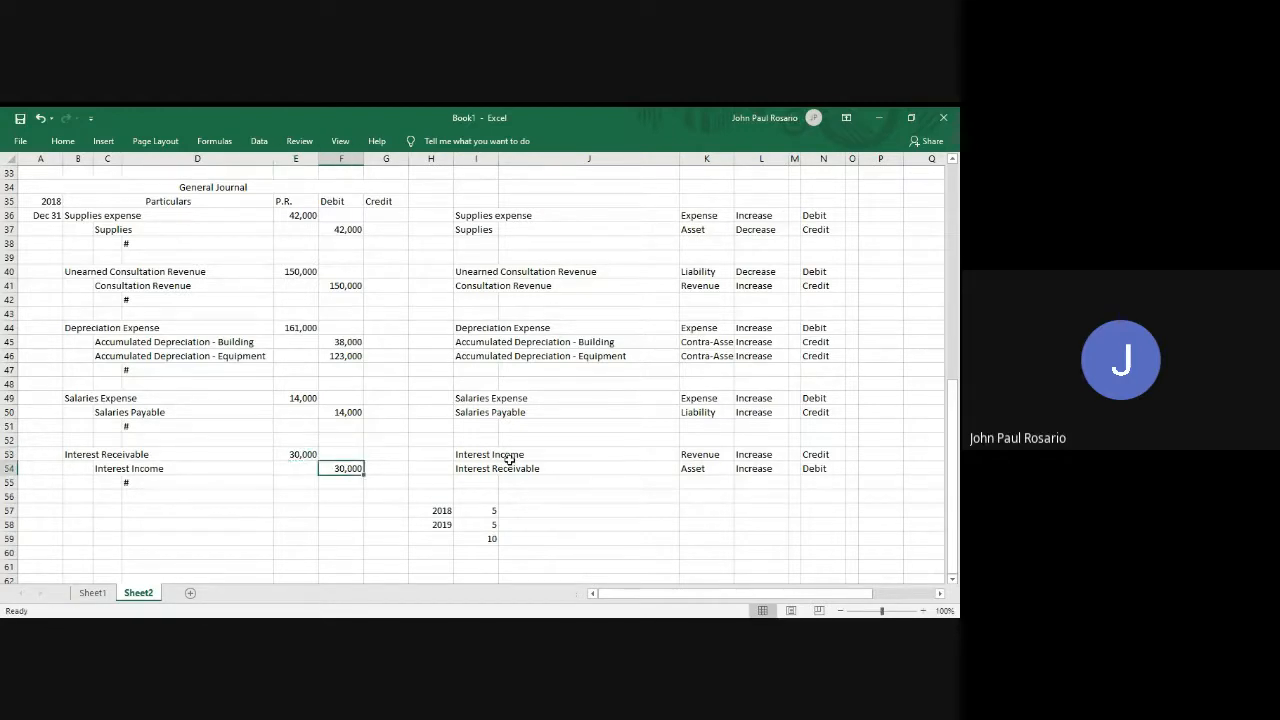
key(ctrl+s)
click(650, 443)
Fill the Interest Receivable title in J10 with orange and set its debit adjustment in N10 to 30,000.
scroll(594, 316, up, 7)
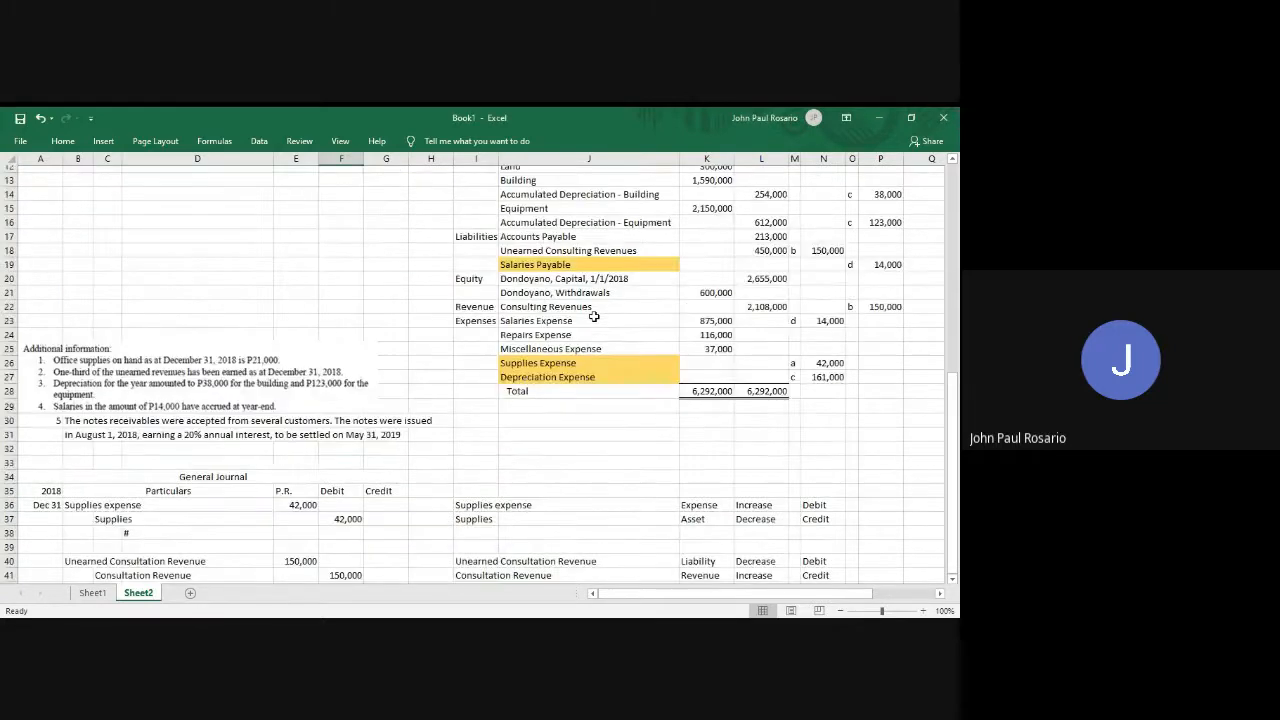
scroll(594, 316, up, 2)
click(541, 237)
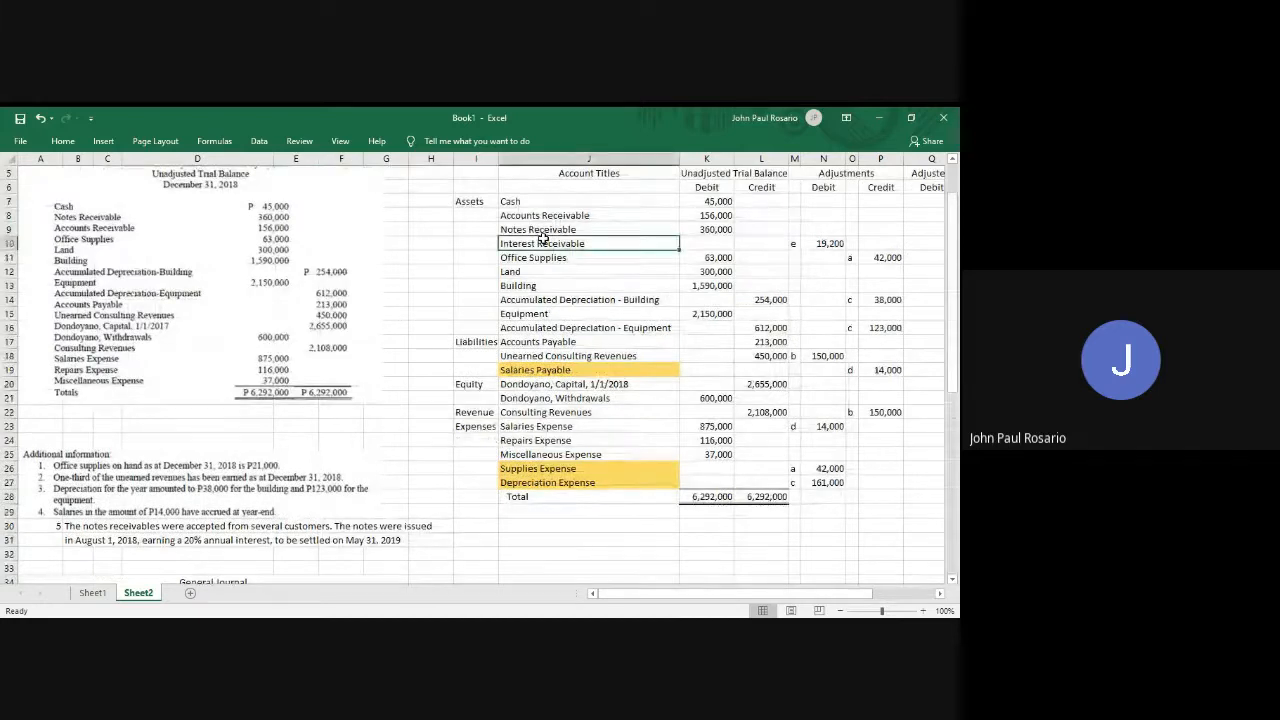
right_click(541, 237)
click(601, 216)
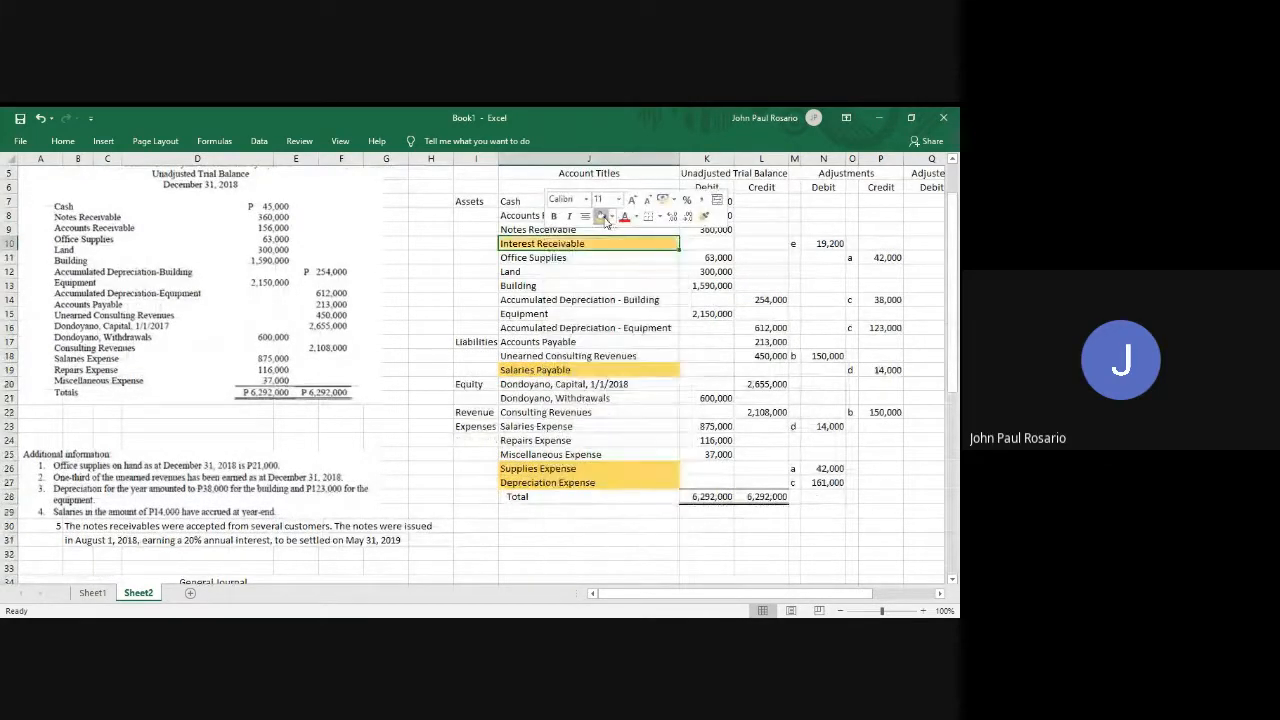
click(824, 244)
text(30,)
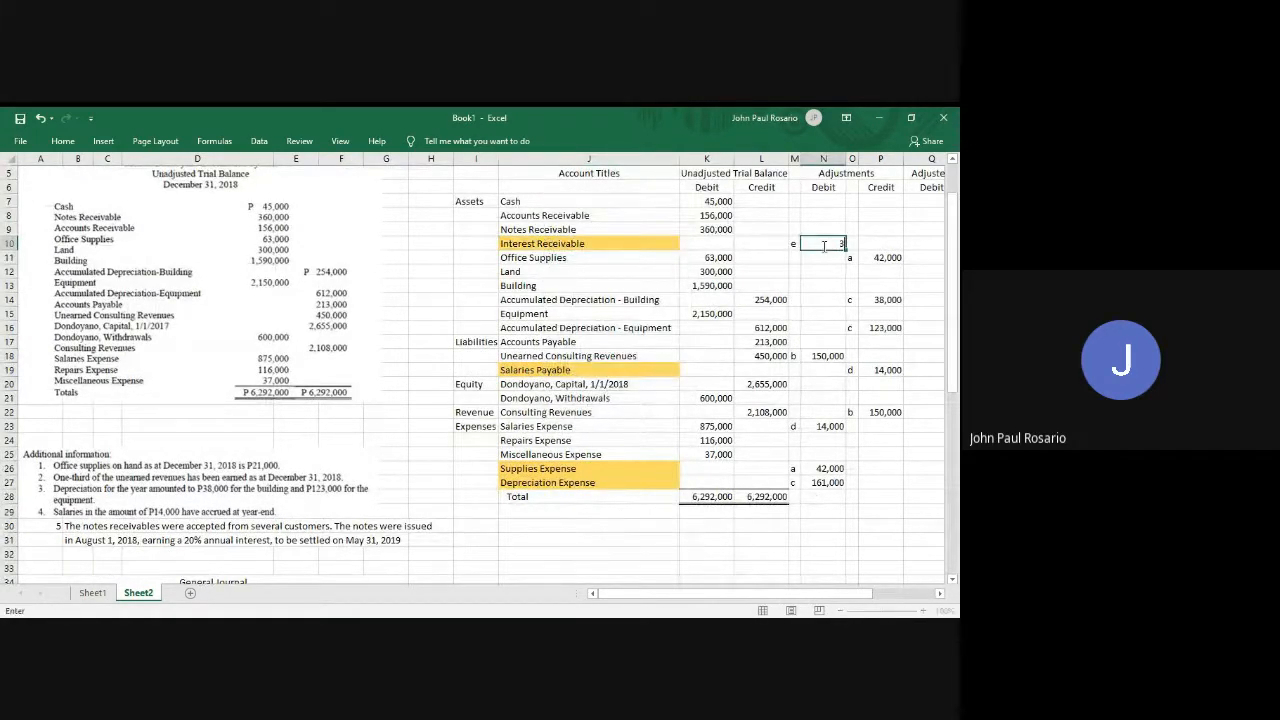
text(000)
key(Return)
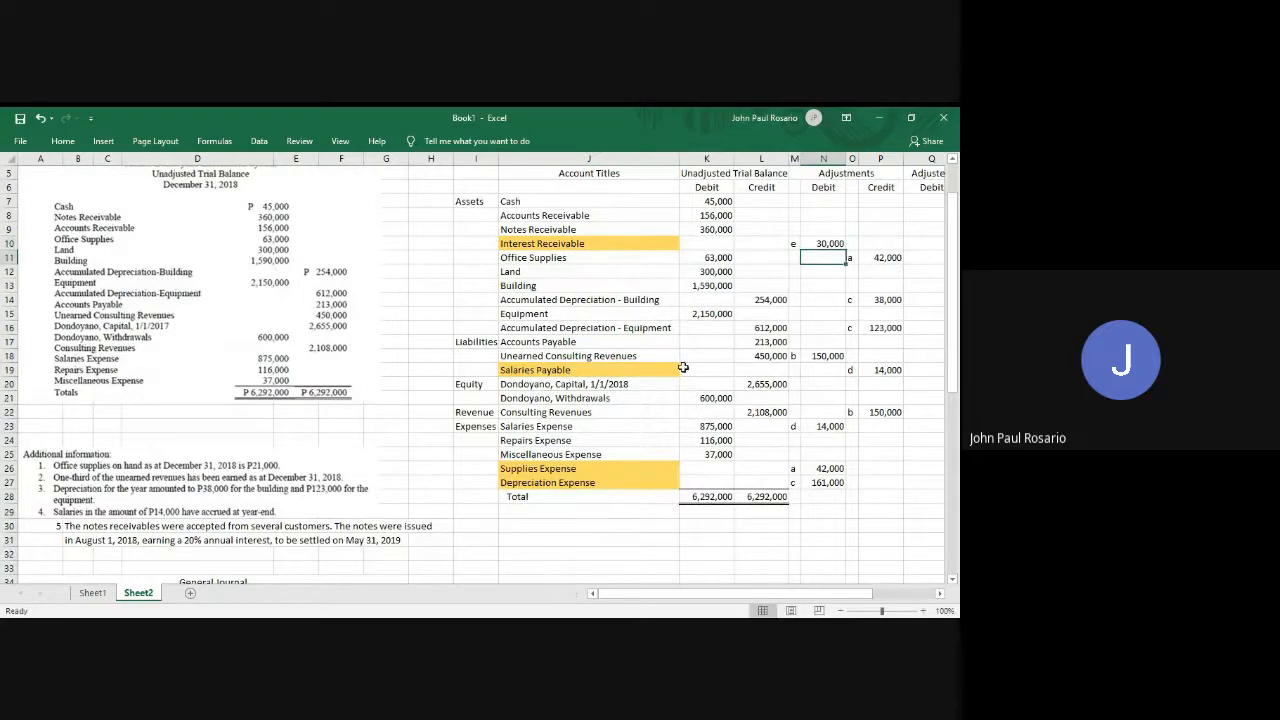
Insert a row above Salaries Expense in the worksheet and enter the account title Interest Income in J23.
click(540, 425)
key(shift+space)
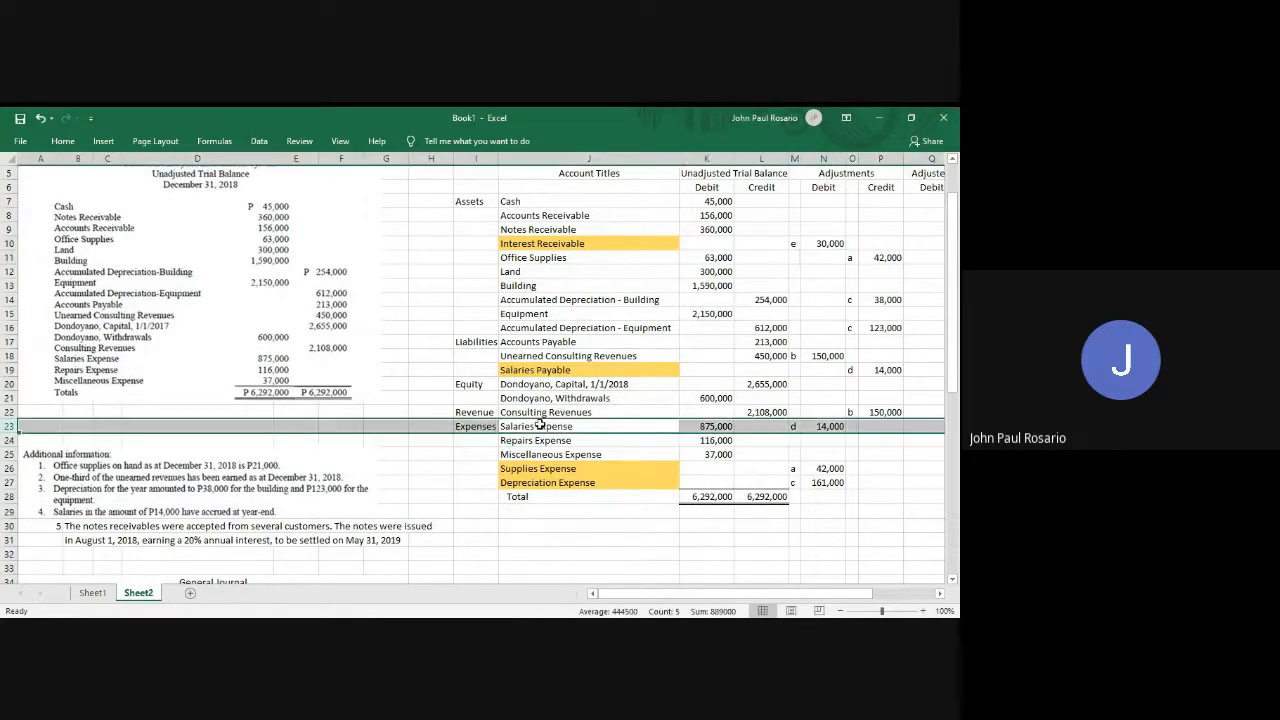
key(ctrl+shift+plus)
click(540, 425)
text(Interest )
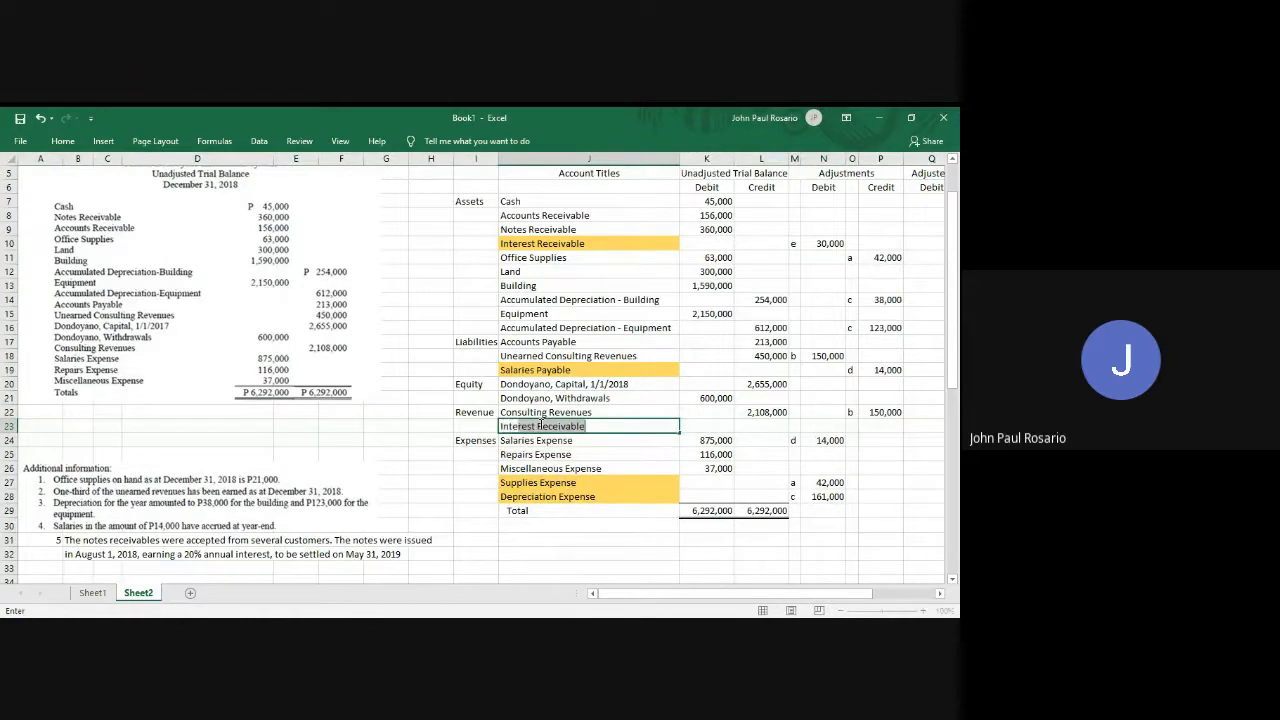
text(Income)
Enter the reference letter e and a credit adjustment of 30,000 for Interest Income in row 23.
key(Right)
key(Right)
key(Right)
key(Right)
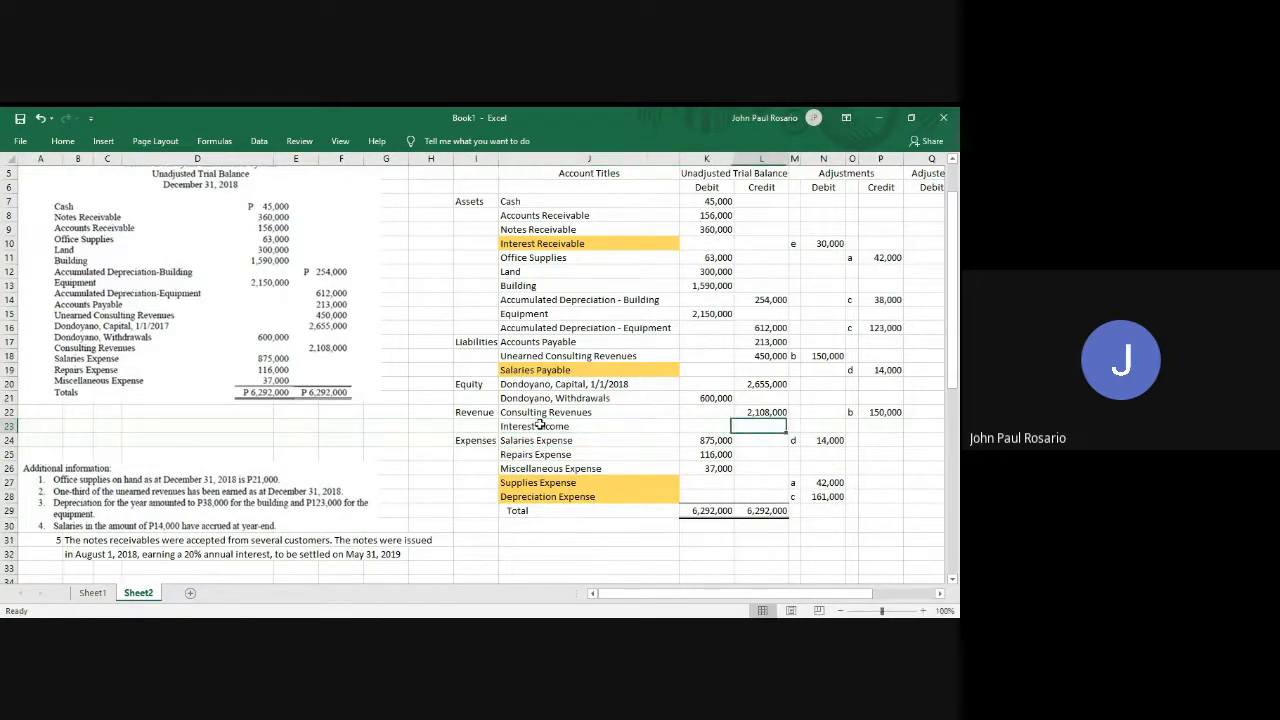
key(Right)
text(e)
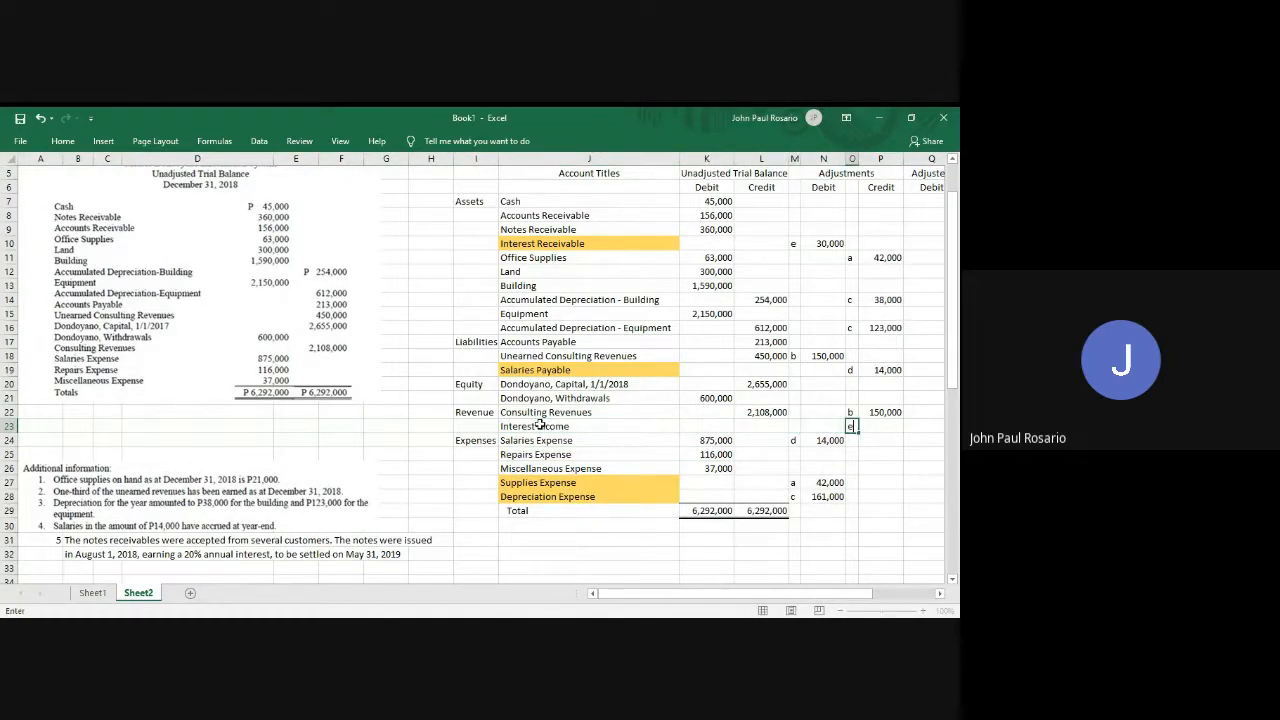
key(Right)
text(30000)
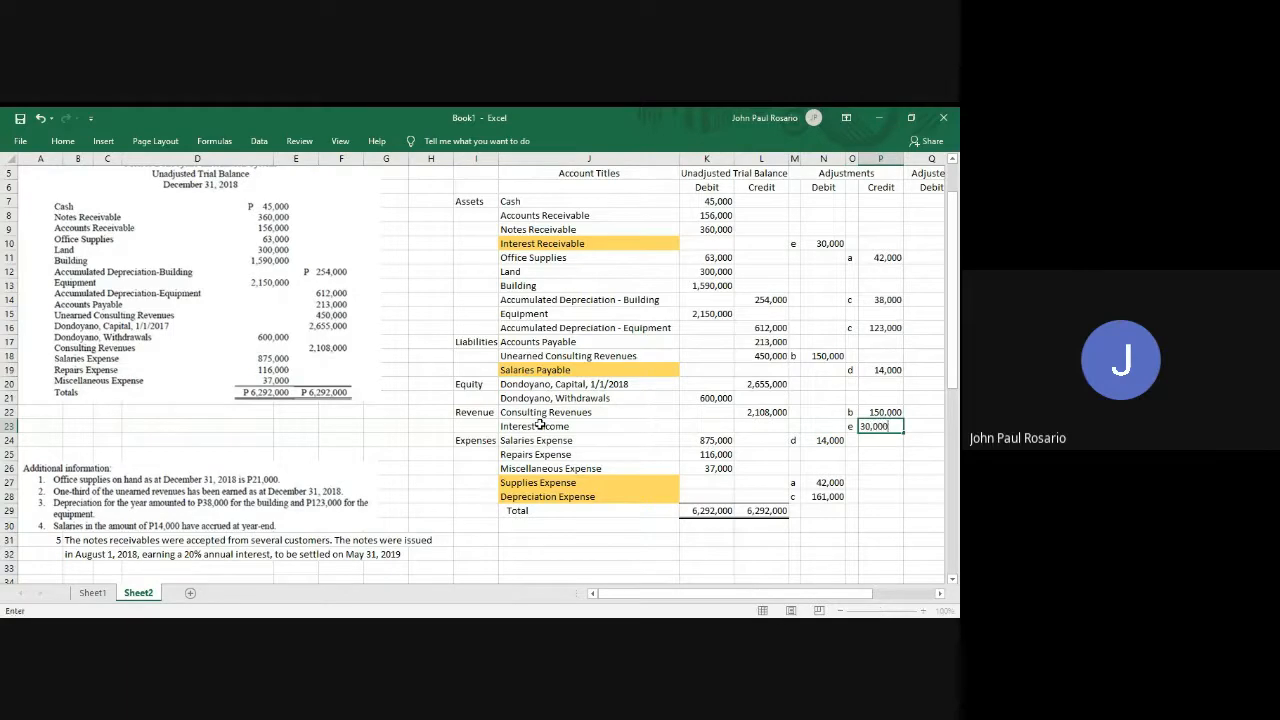
key(Return)
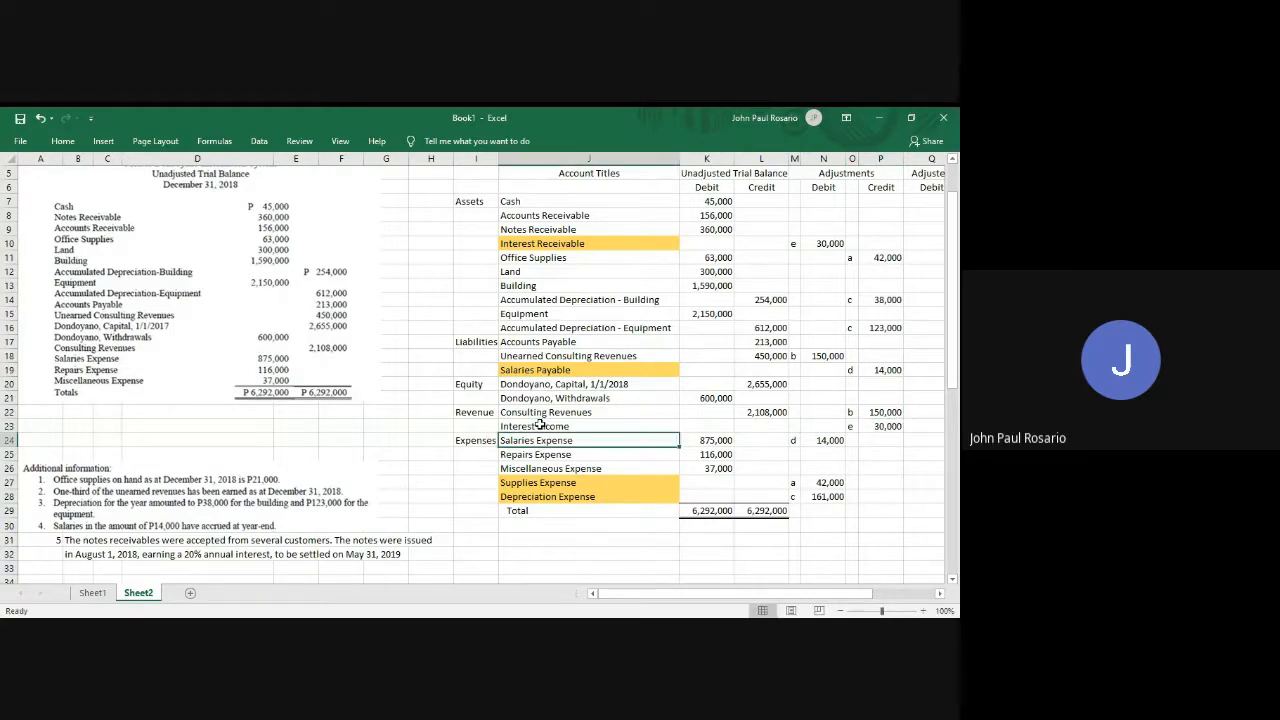
scroll(540, 424, down, 2)
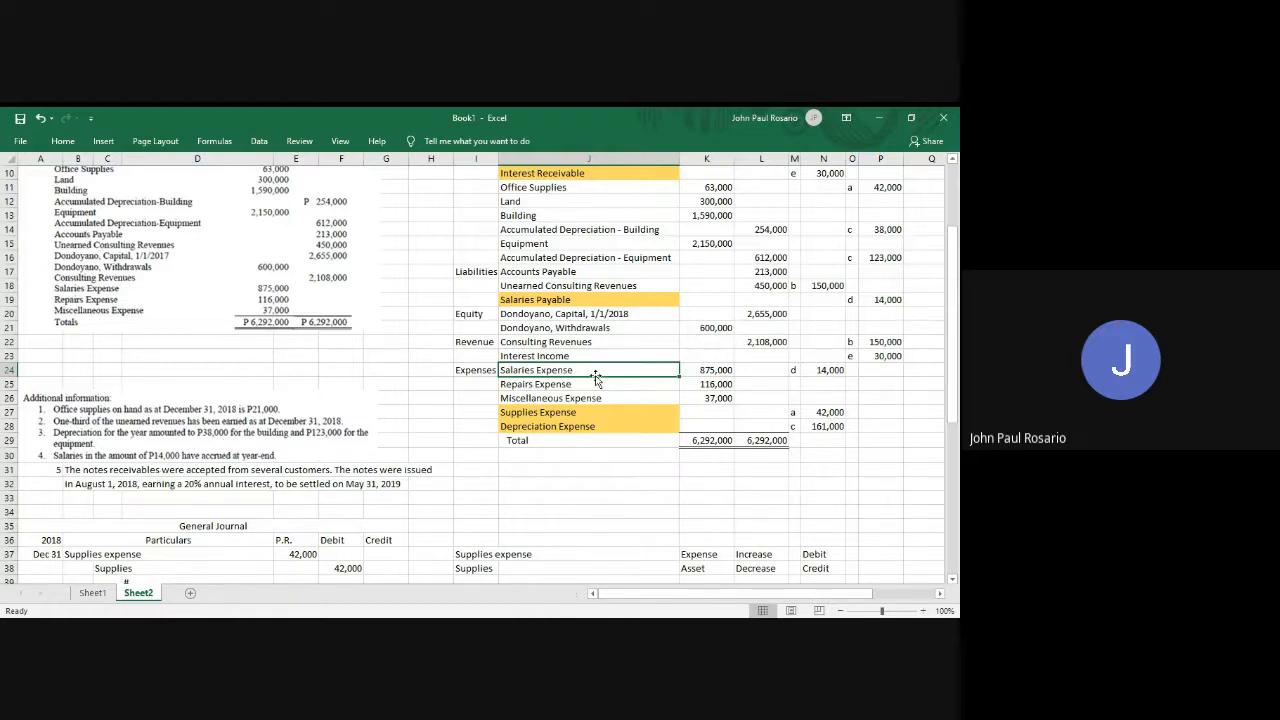
scroll(774, 393, right, 2)
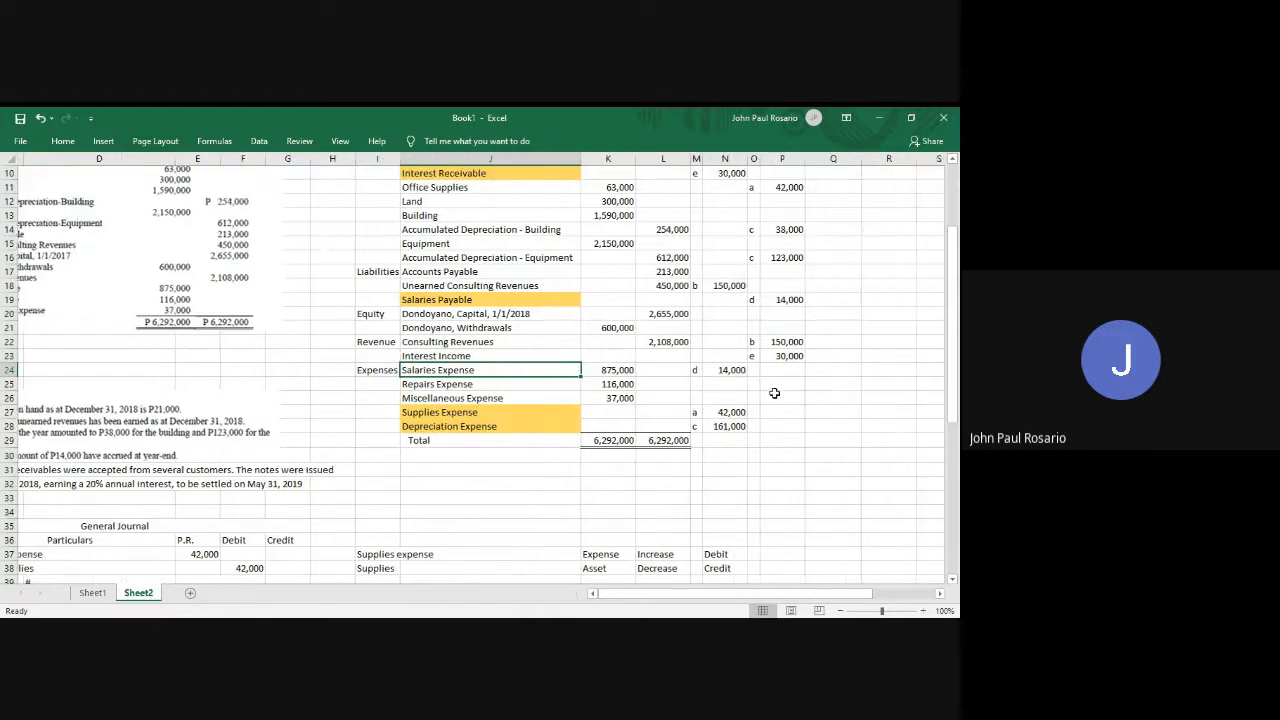
scroll(824, 341, up, 2)
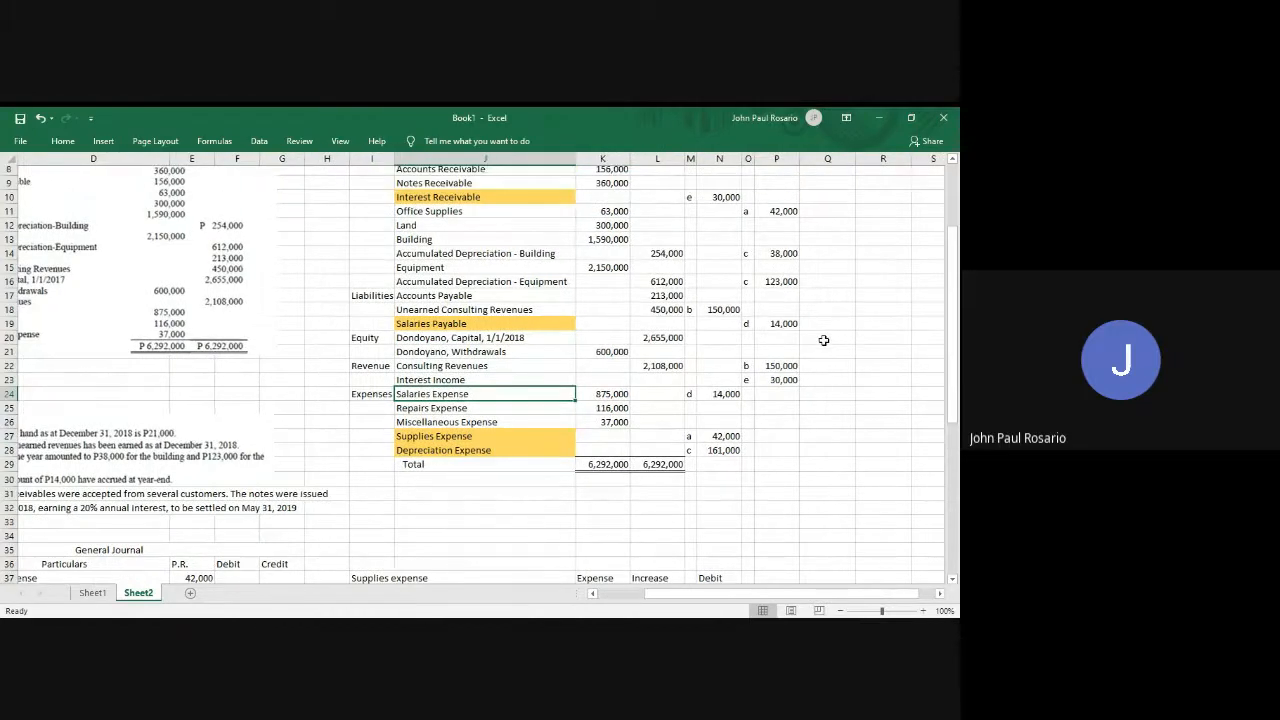
scroll(535, 361, down, 5)
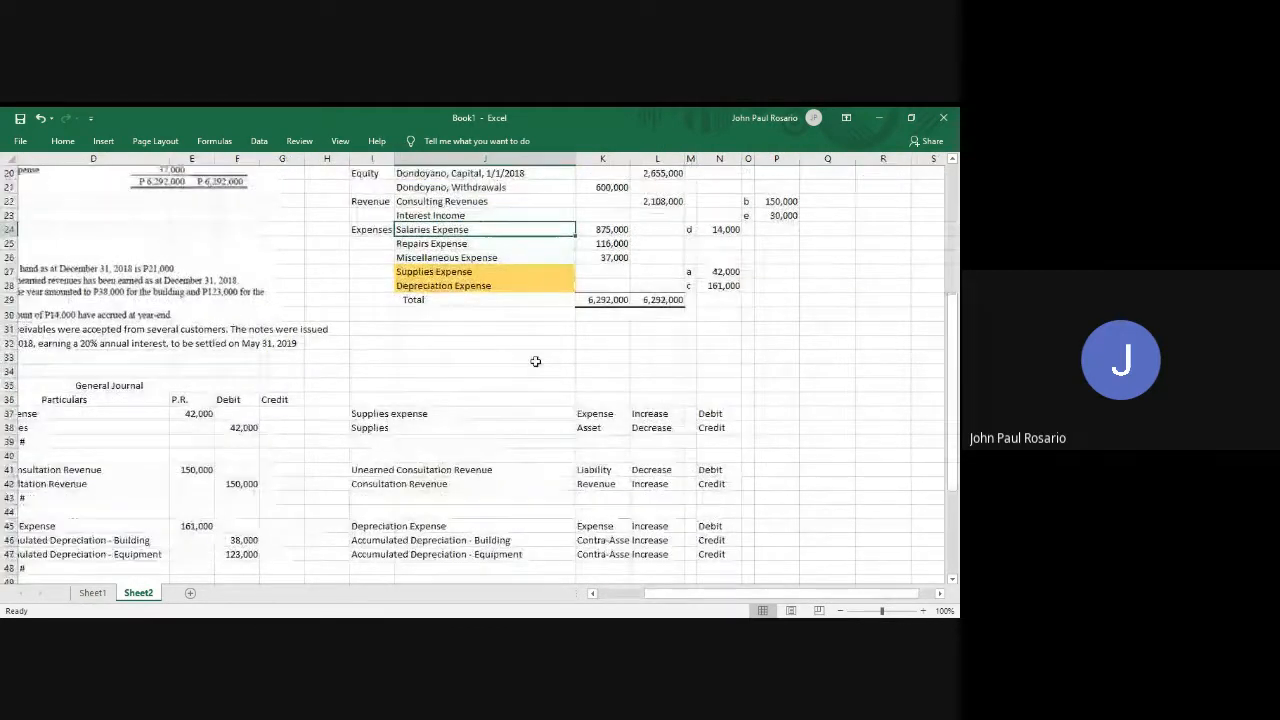
scroll(535, 361, down, 2)
scroll(258, 374, left, 2)
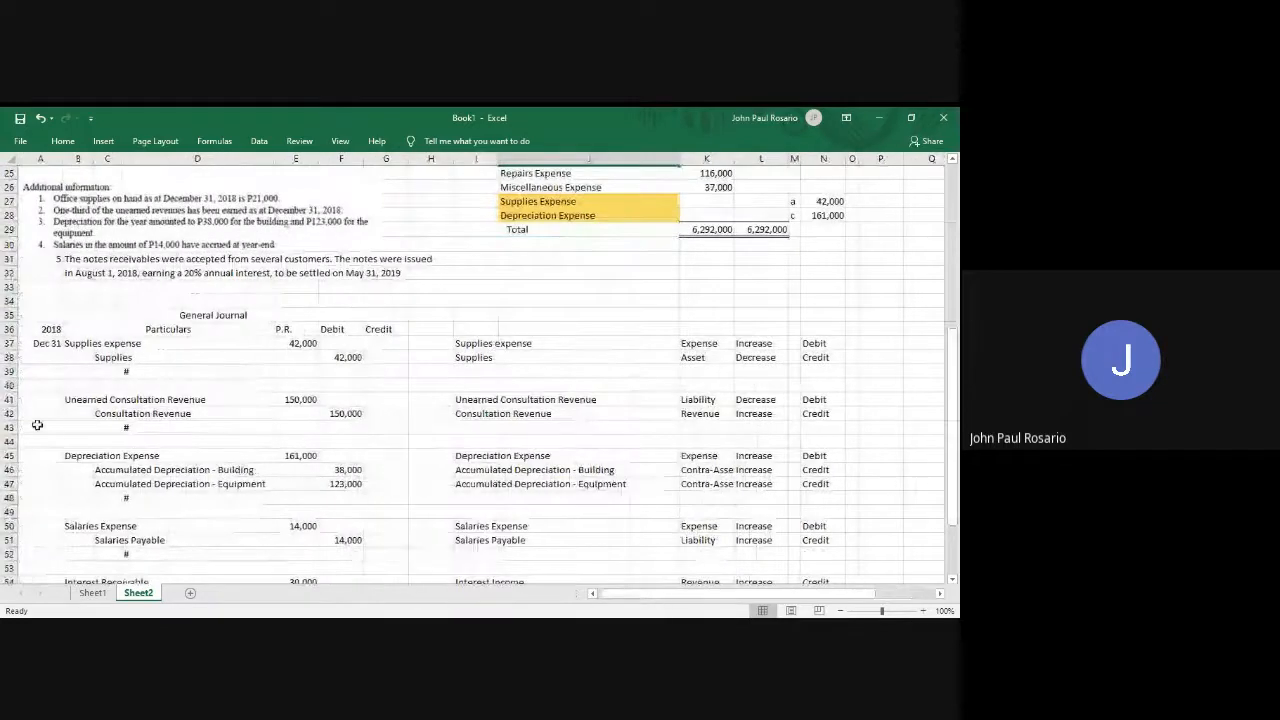
Copy the Unadjusted Trial Balance debit total formula from K29 to the Adjustments debit total in N29.
scroll(258, 374, down, 1)
scroll(258, 374, down, 2)
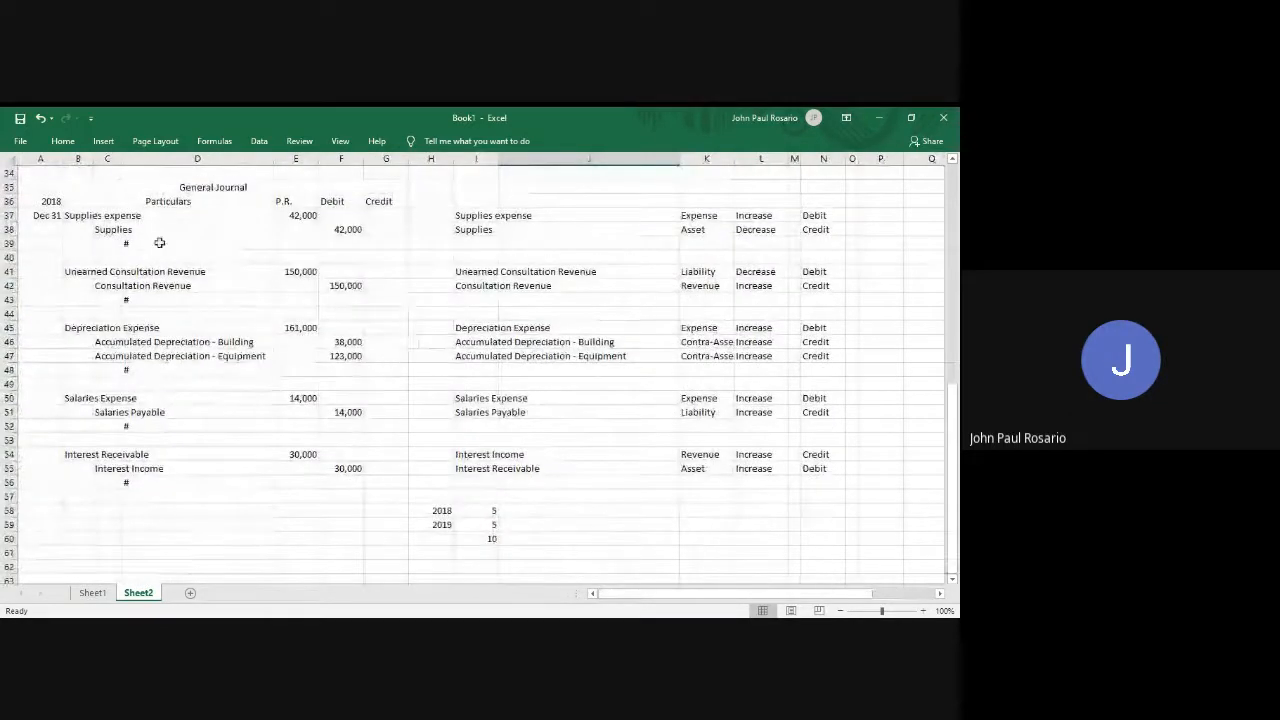
scroll(518, 245, up, 3)
scroll(518, 245, up, 8)
scroll(518, 245, right, 2)
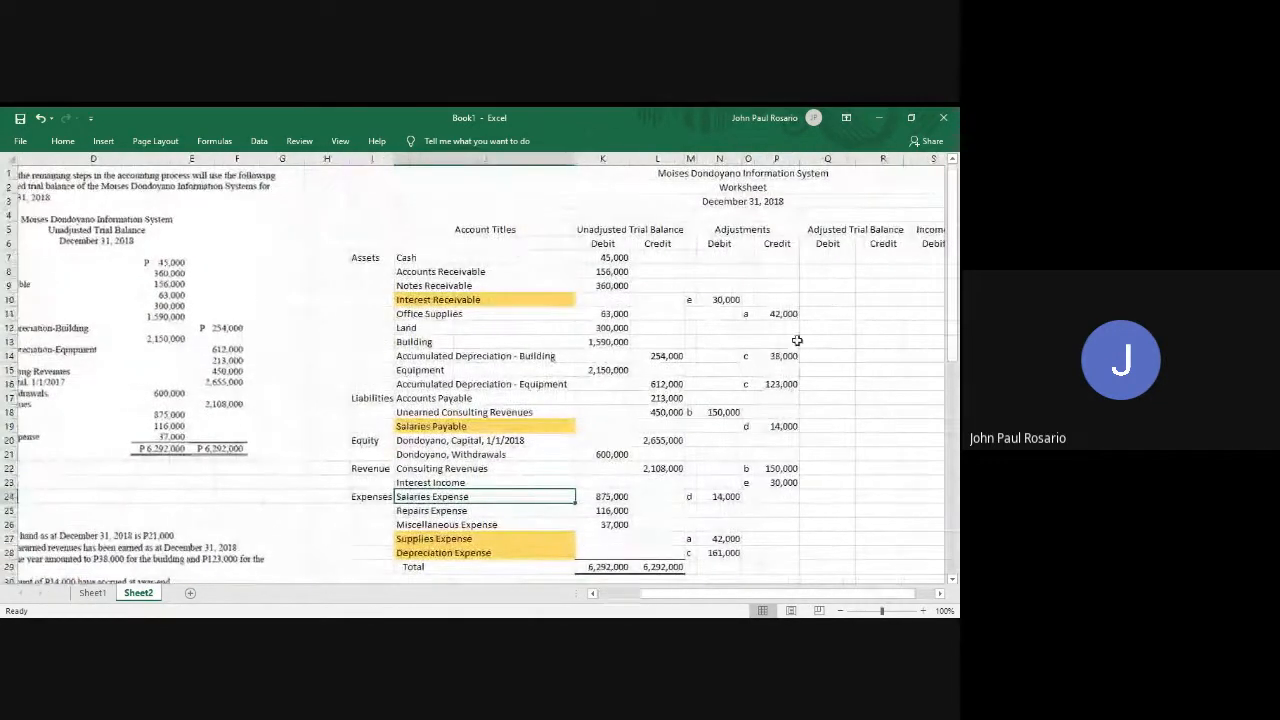
scroll(800, 350, down, 1)
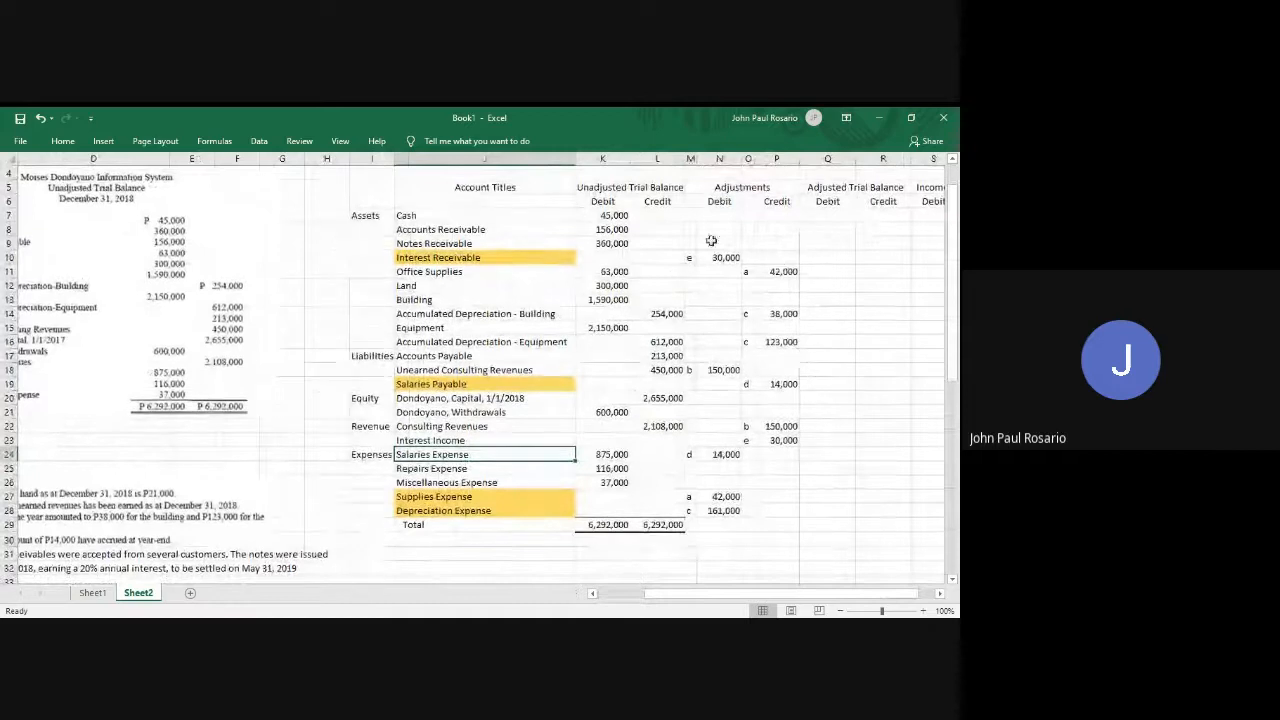
click(597, 524)
key(shift+Right)
key(shift+Left)
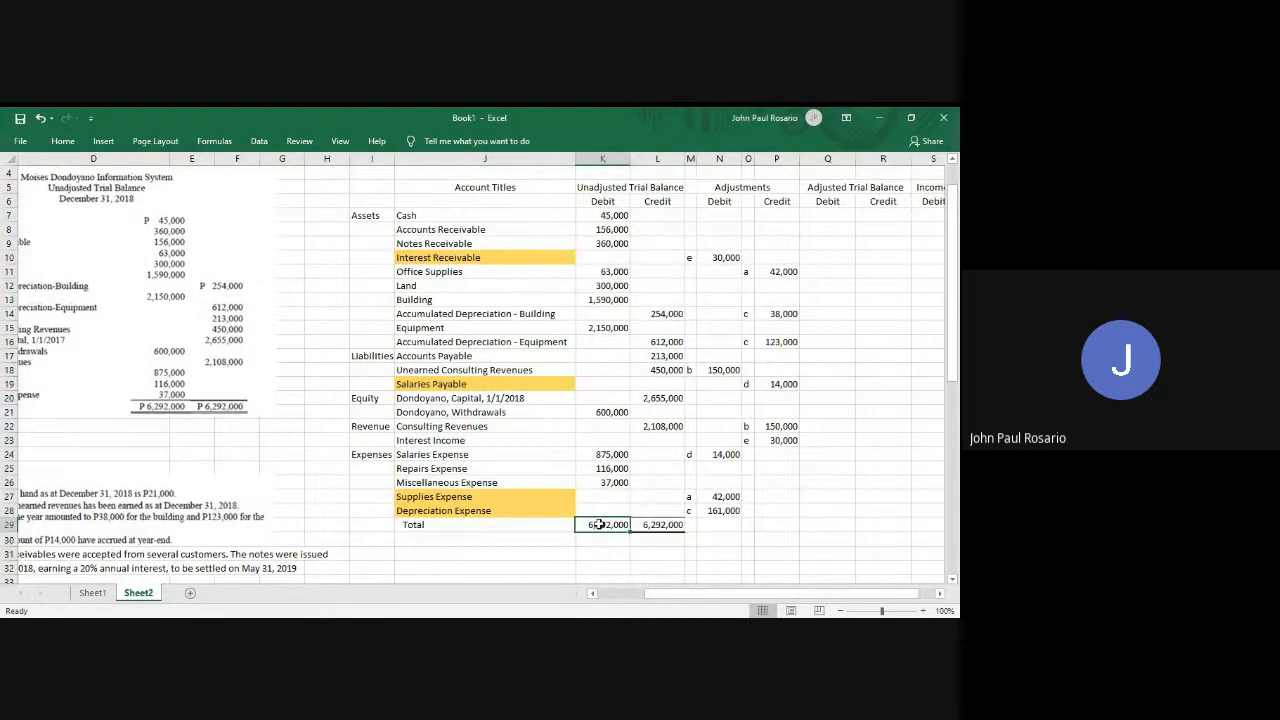
key(ctrl+c)
key(Right)
key(Right)
key(Right)
key(Return)
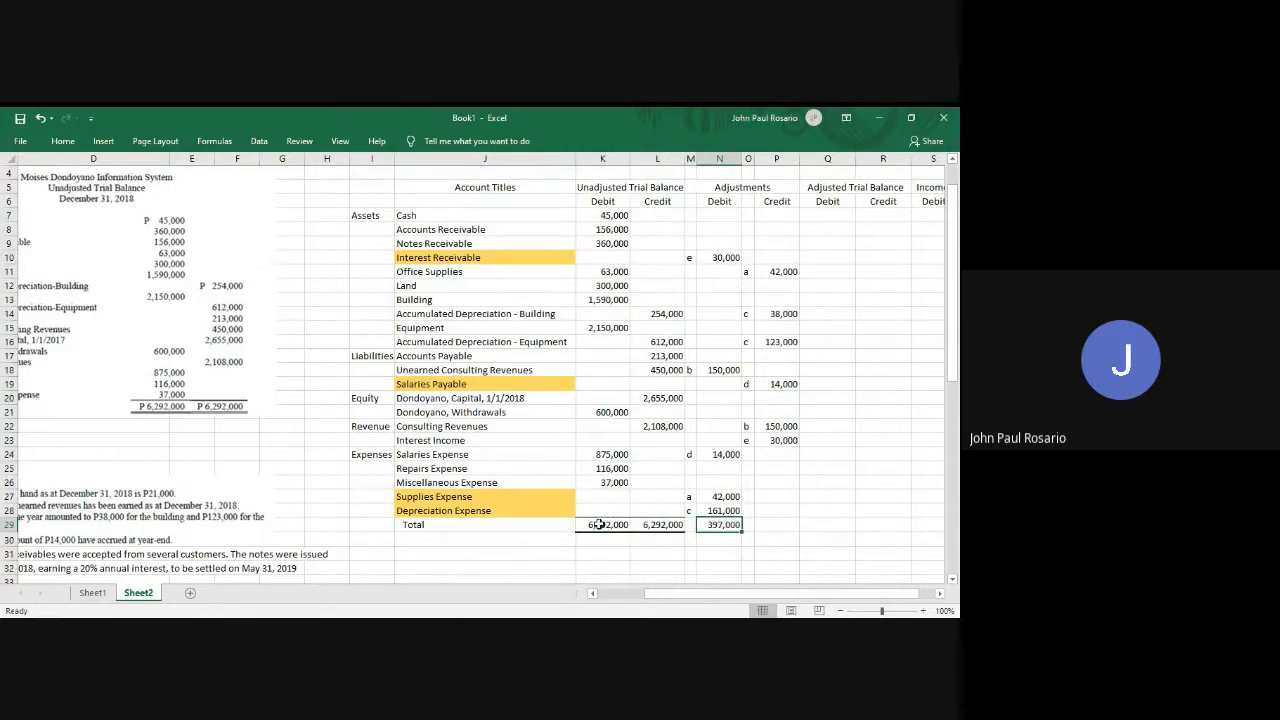
Copy the Adjustments debit total formula from N29 to the credit total in P29.
key(ctrl+c)
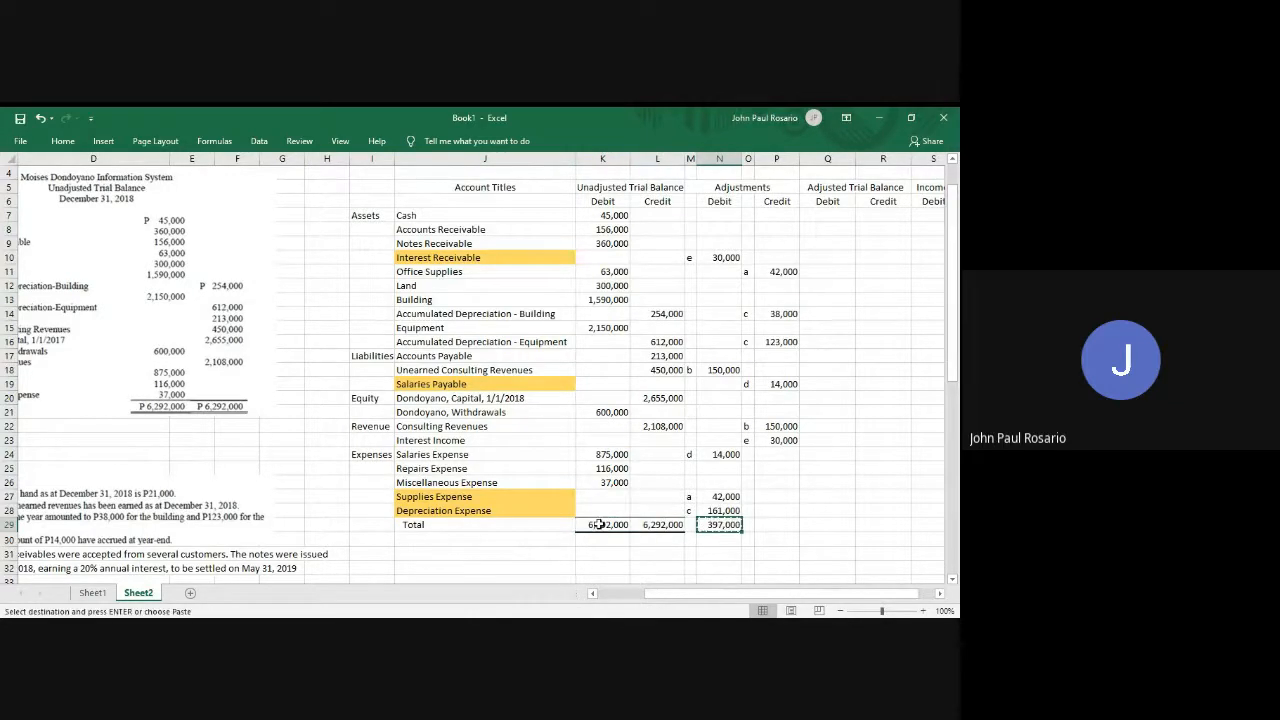
key(Right)
key(Right)
key(Return)
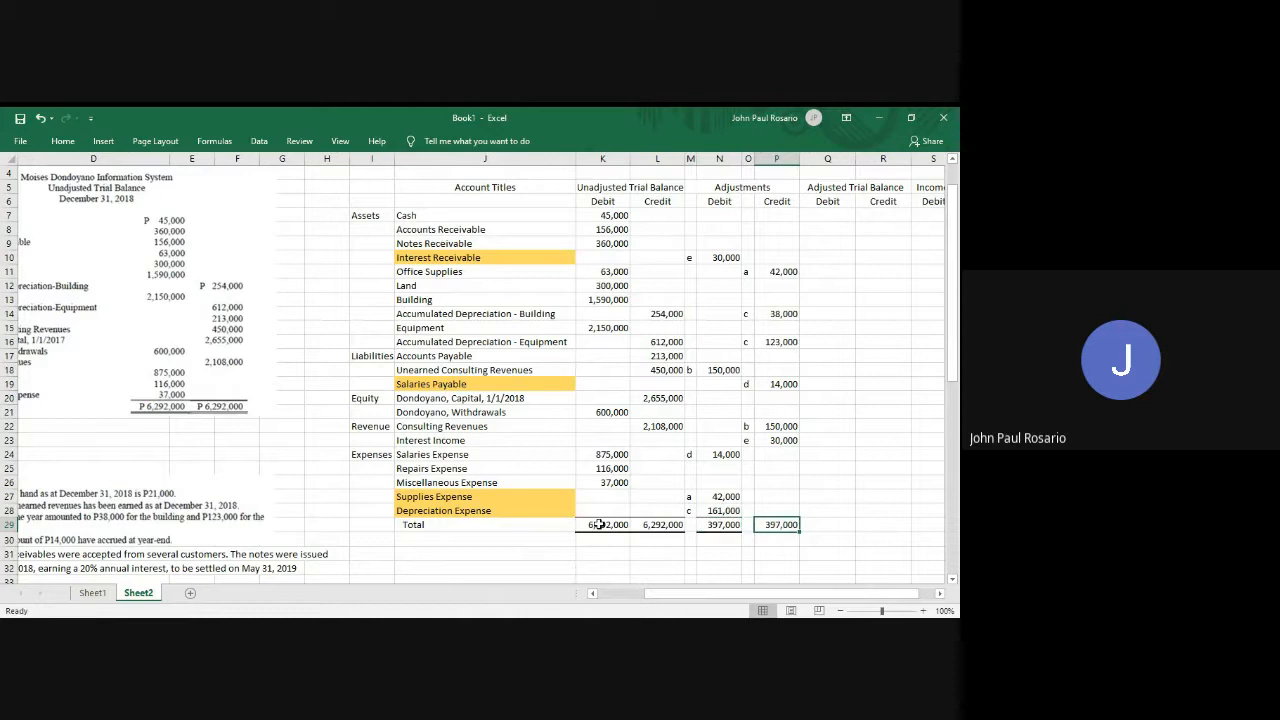
click(898, 538)
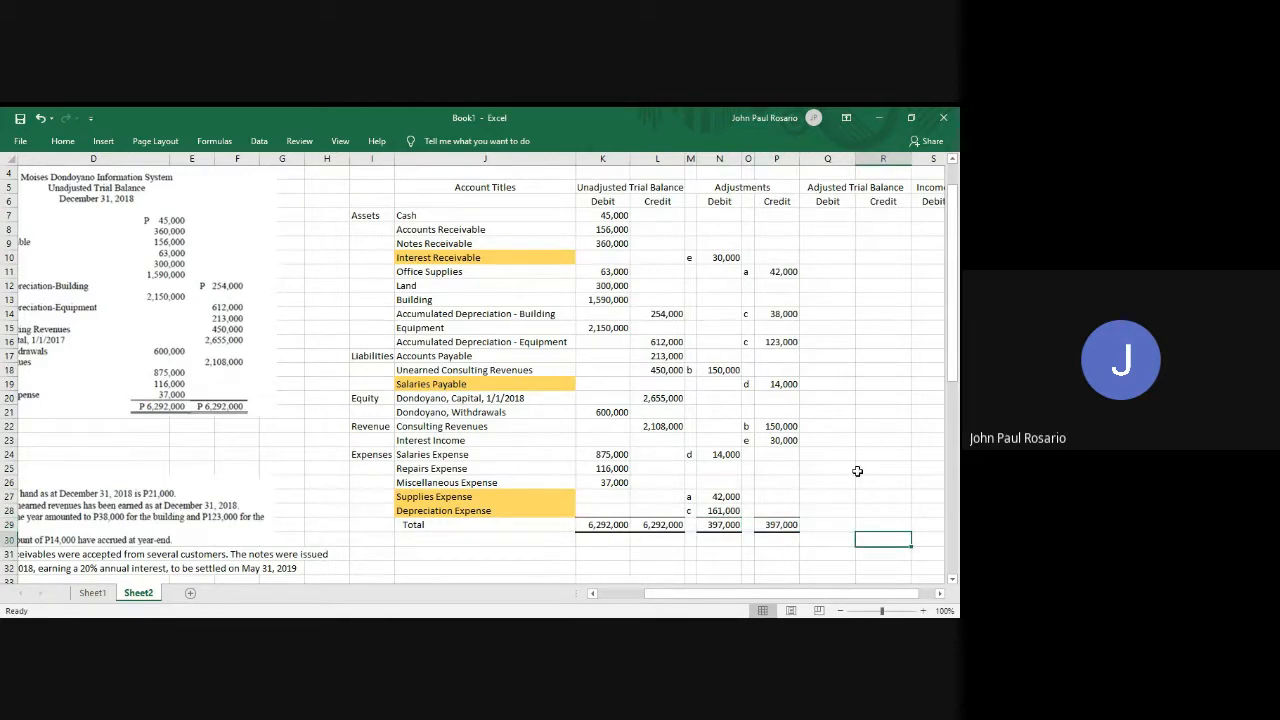
Carry the Cash balance into the Adjusted Trial Balance debit column by entering =K7 in Q7.
scroll(857, 471, right, 2)
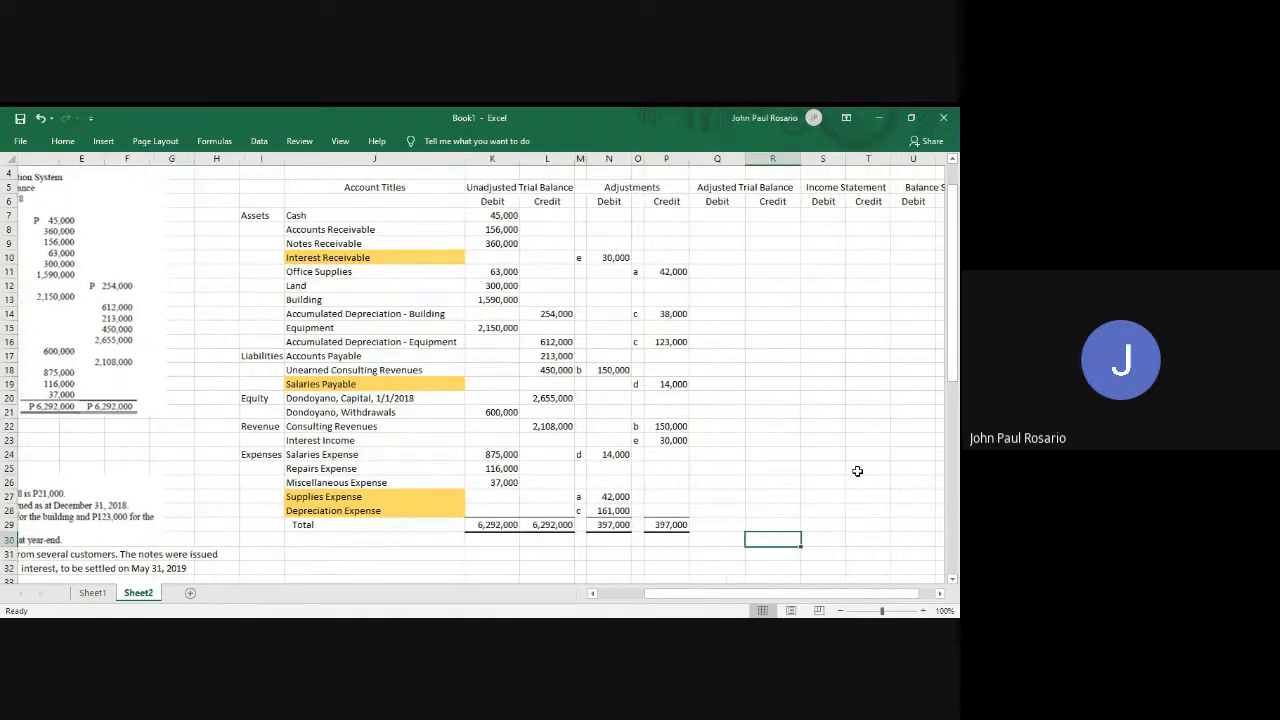
scroll(857, 471, right, 1)
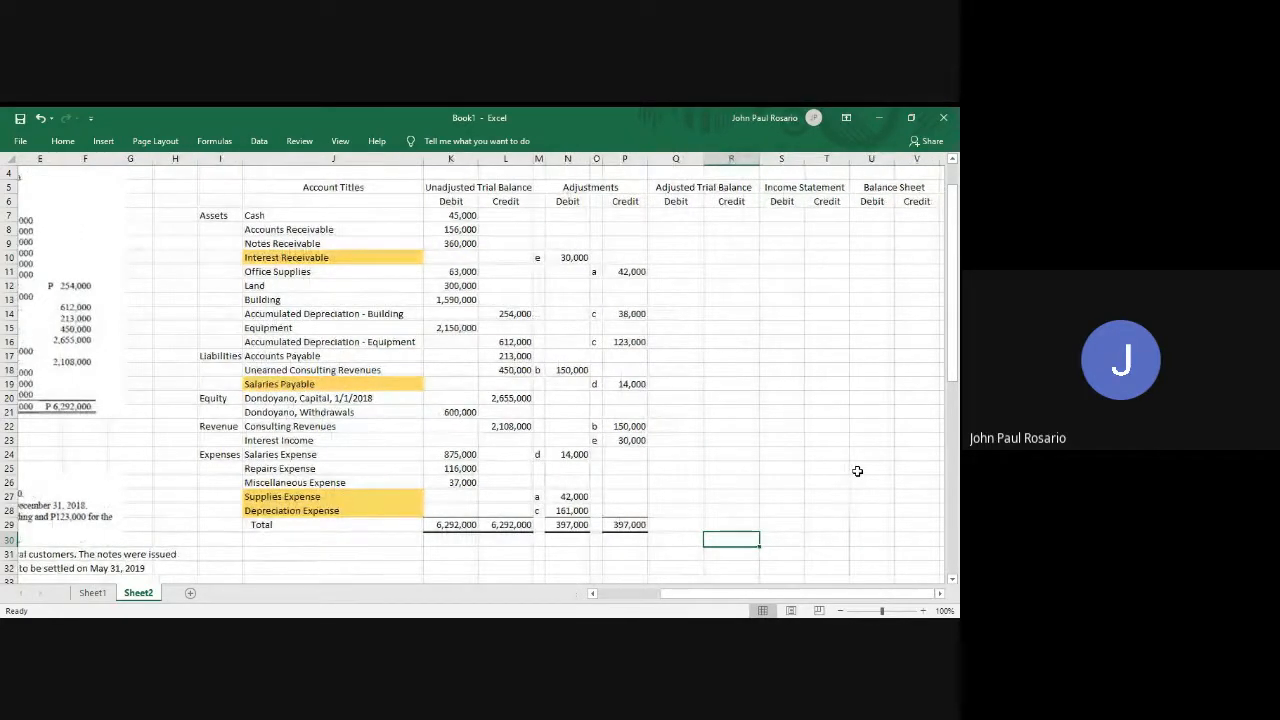
click(455, 213)
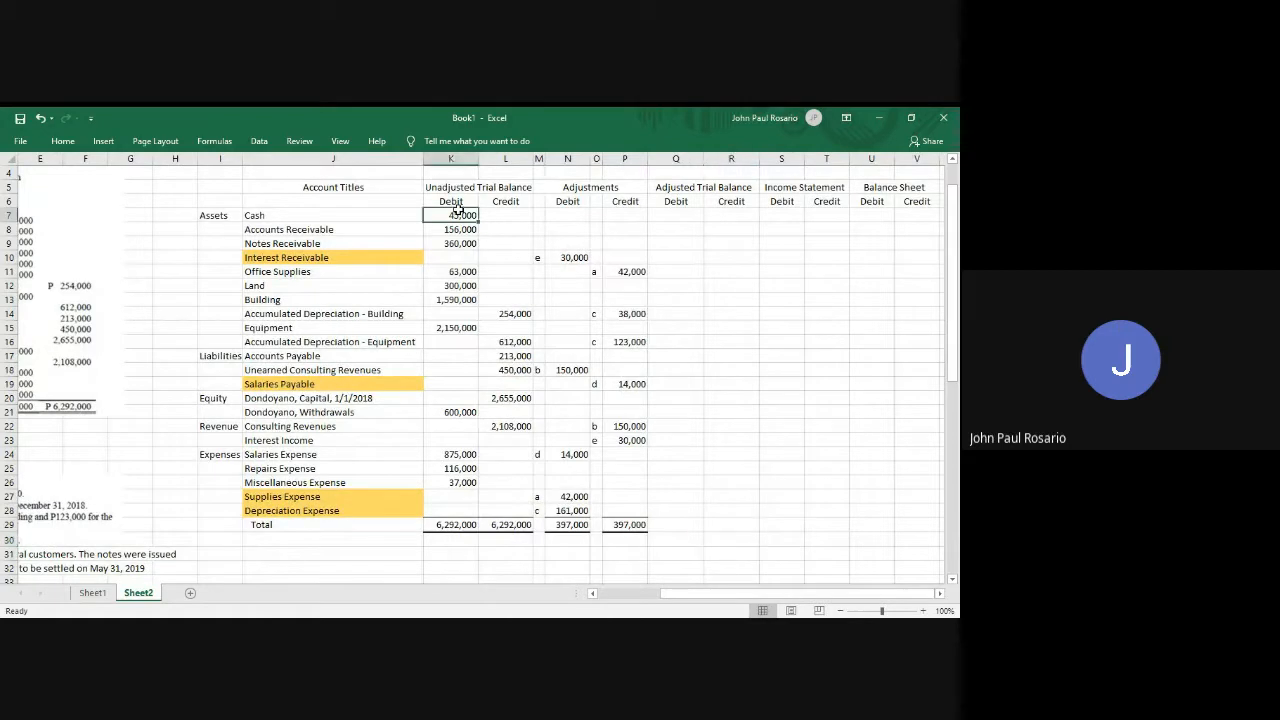
click(682, 214)
text(=)
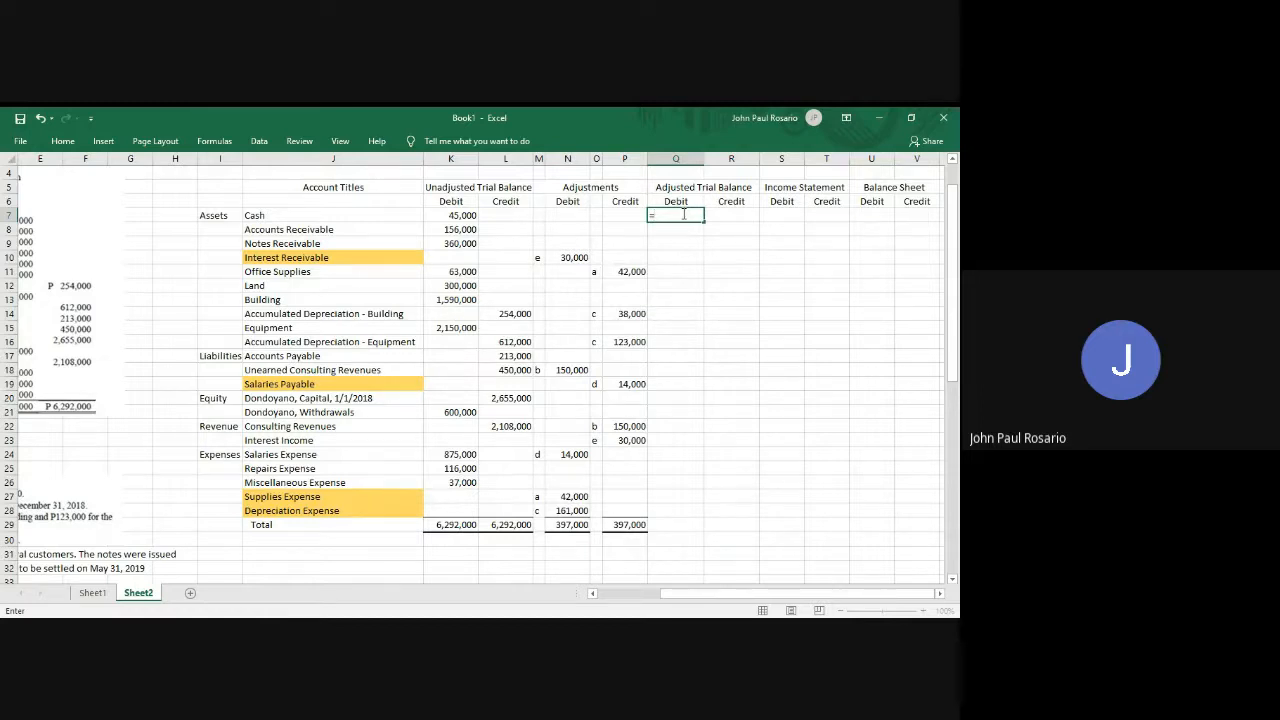
click(455, 215)
key(Return)
Copy the Cash formula from Q7 to the Accounts Receivable and Notes Receivable rows in Q8 and Q9.
click(681, 214)
key(ctrl+c)
key(Down)
key(ctrl+v)
key(Down)
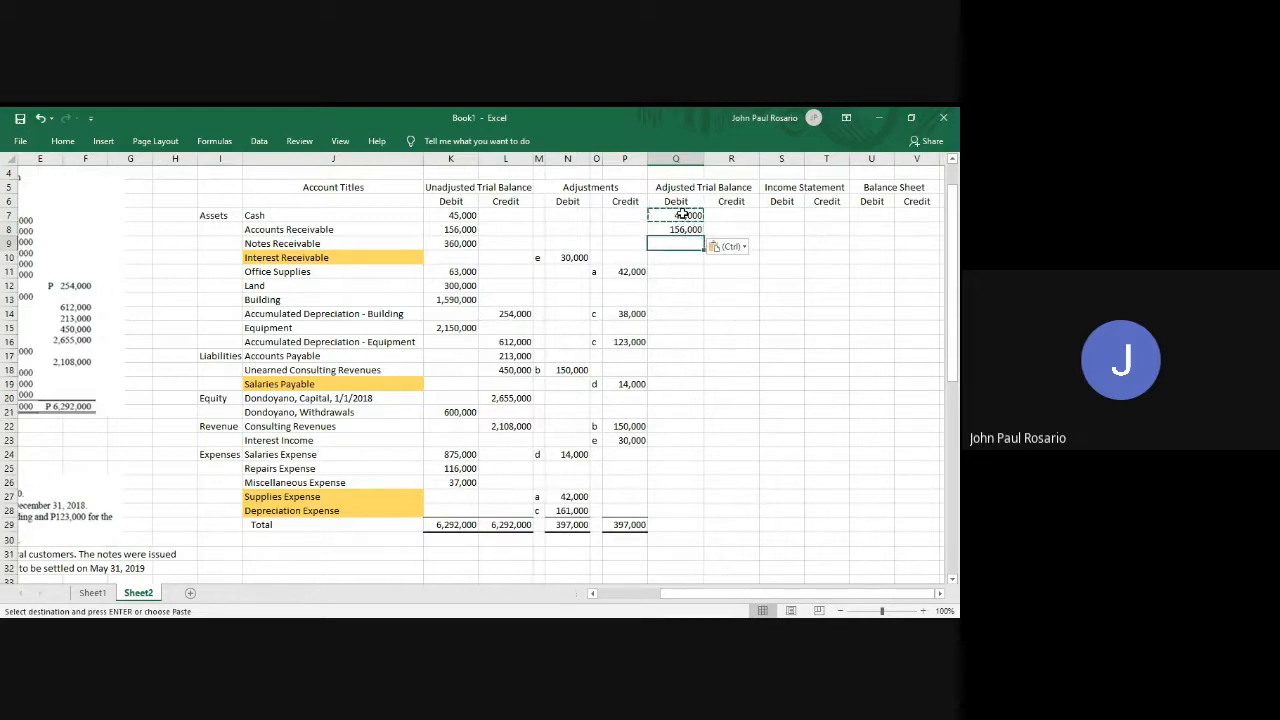
key(ctrl+v)
key(Down)
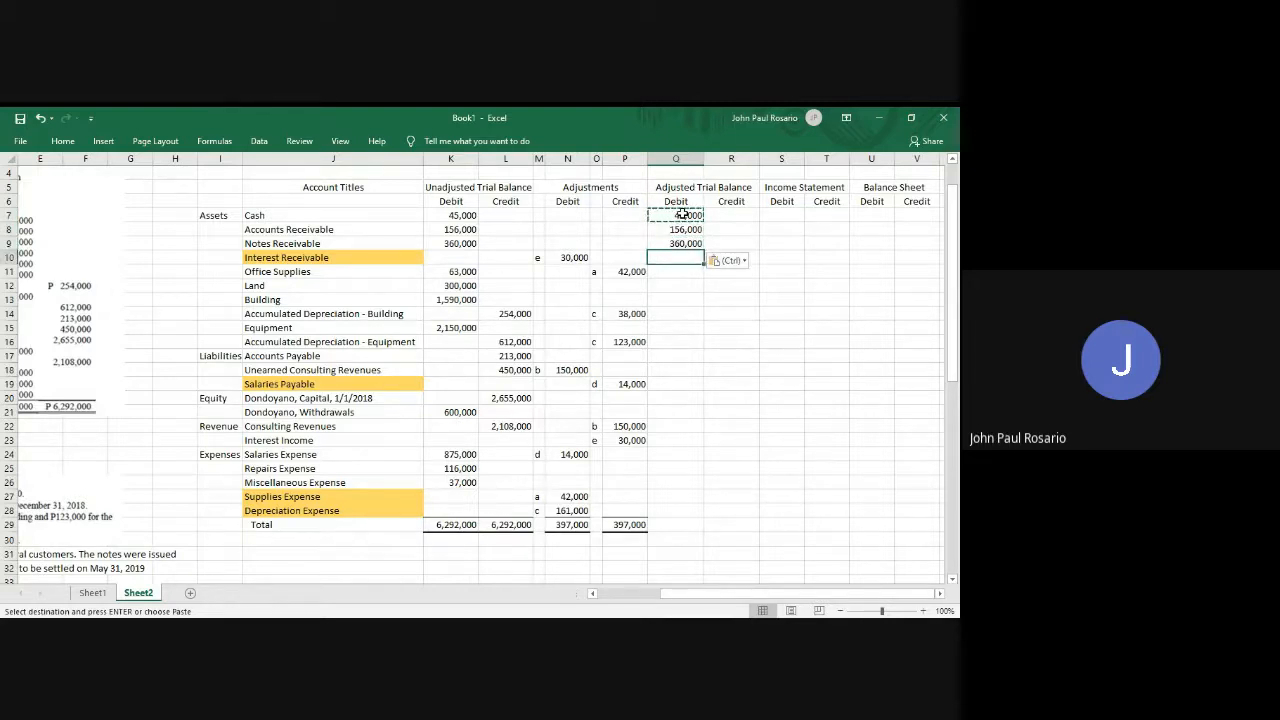
Compute the adjusted Interest Receivable debit in Q10 with the formula =K10+N10.
text(=)
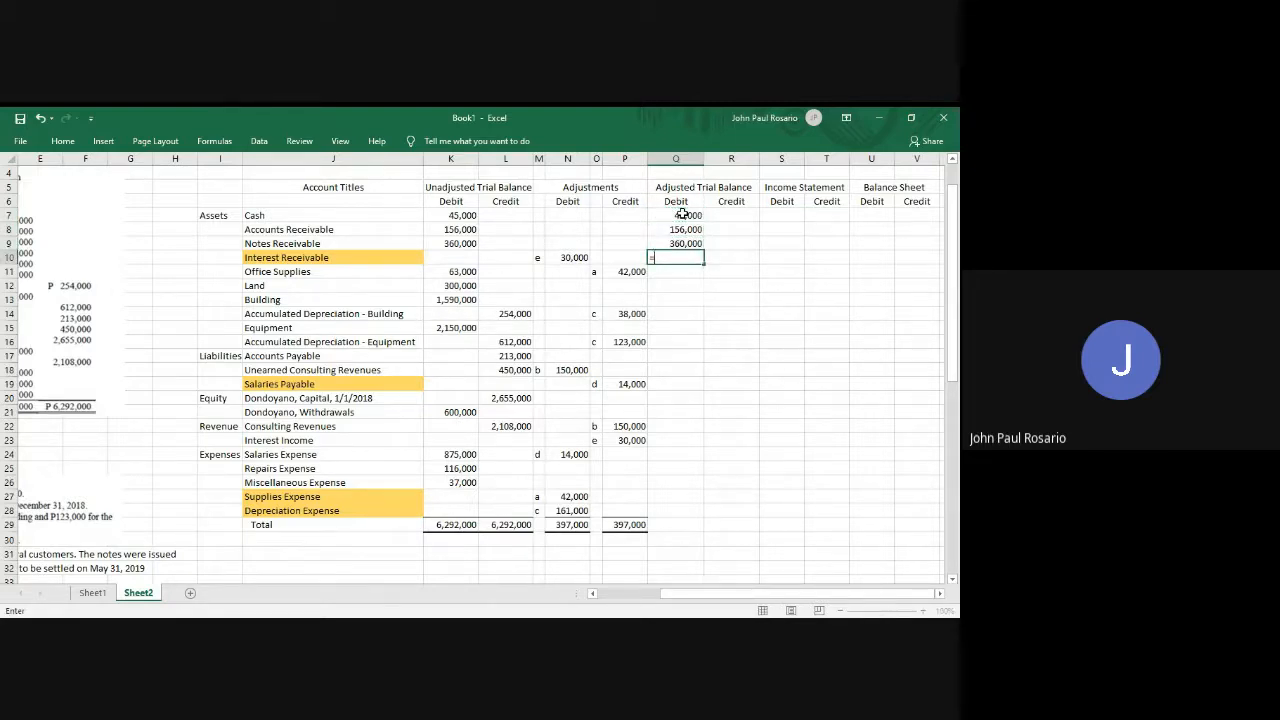
key(Left)
key(Left)
key(Left)
key(Left)
key(Left)
key(Left)
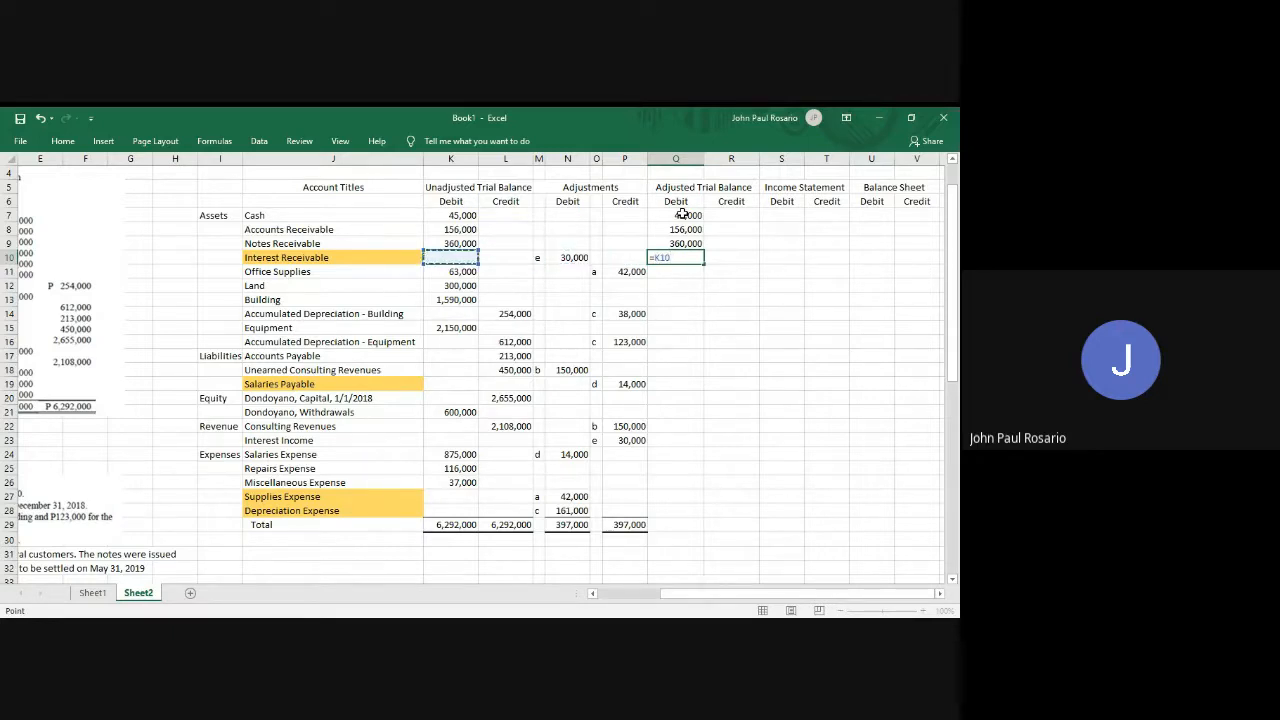
text(+)
key(Left)
key(Left)
key(Left)
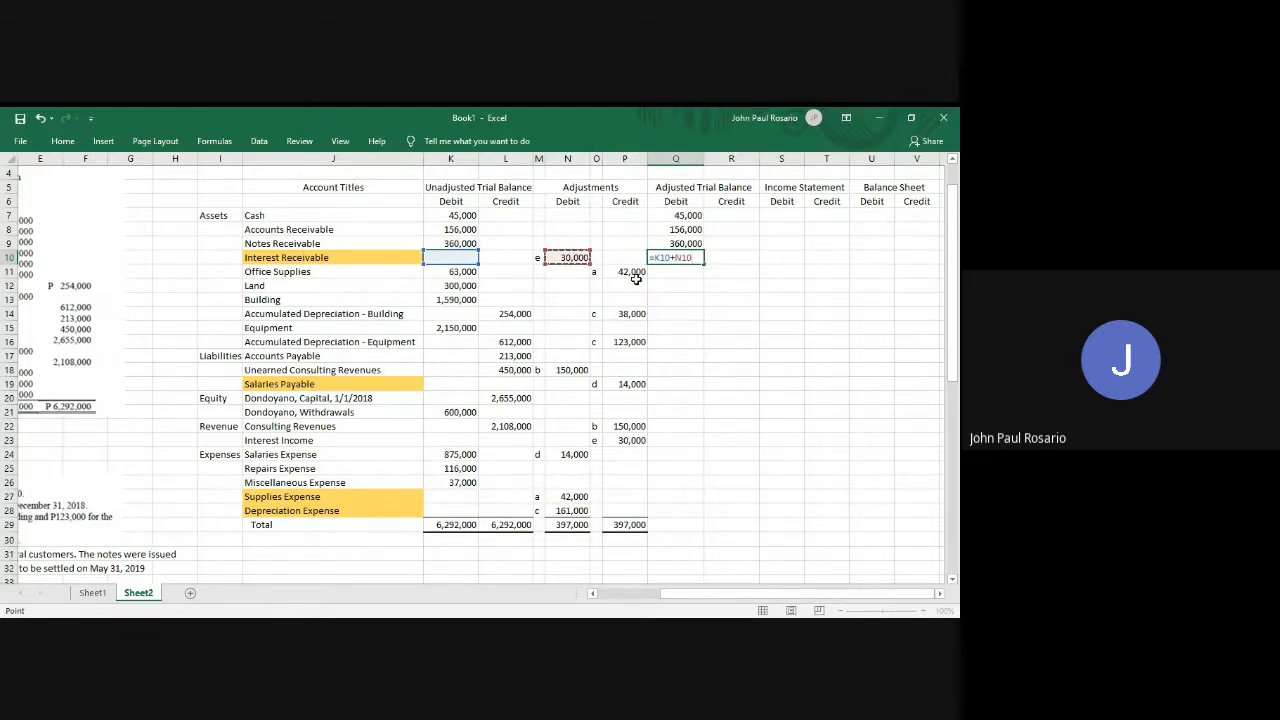
key(Return)
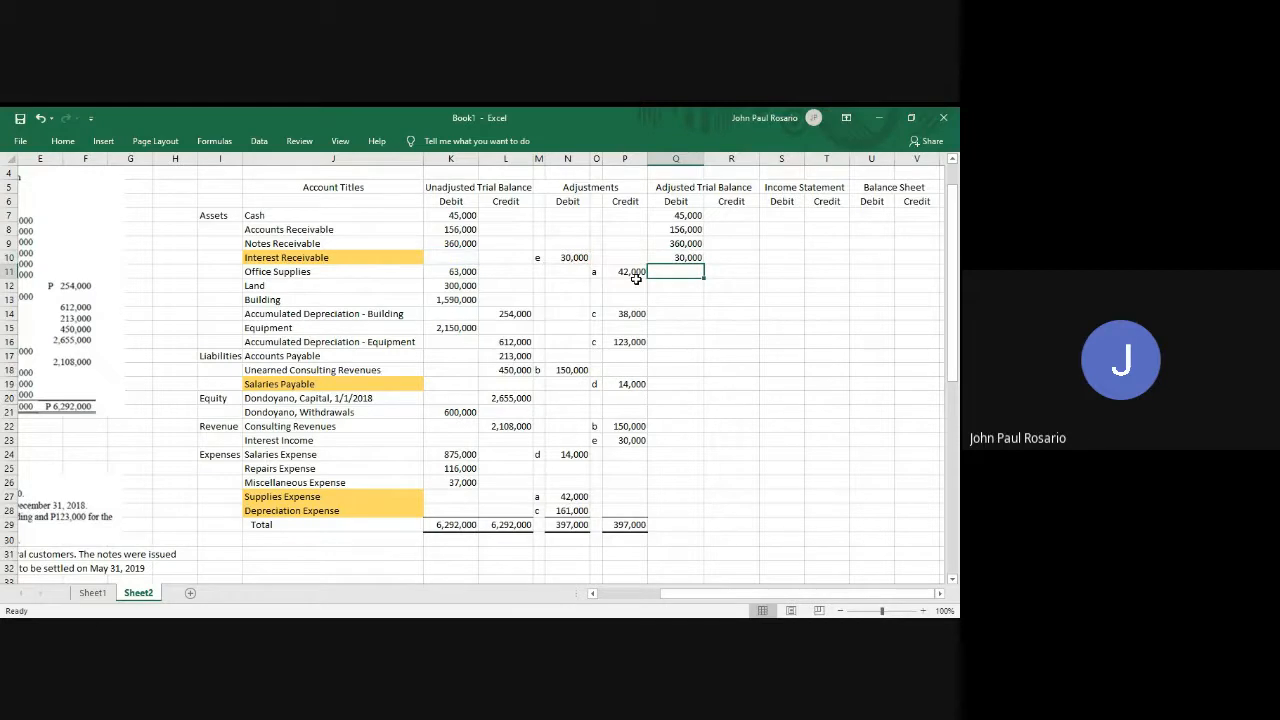
Compute the adjusted Office Supplies debit in Q11 with the formula =K11-P11.
text(=)
key(Left)
key(Left)
key(Left)
key(Left)
key(Left)
key(Left)
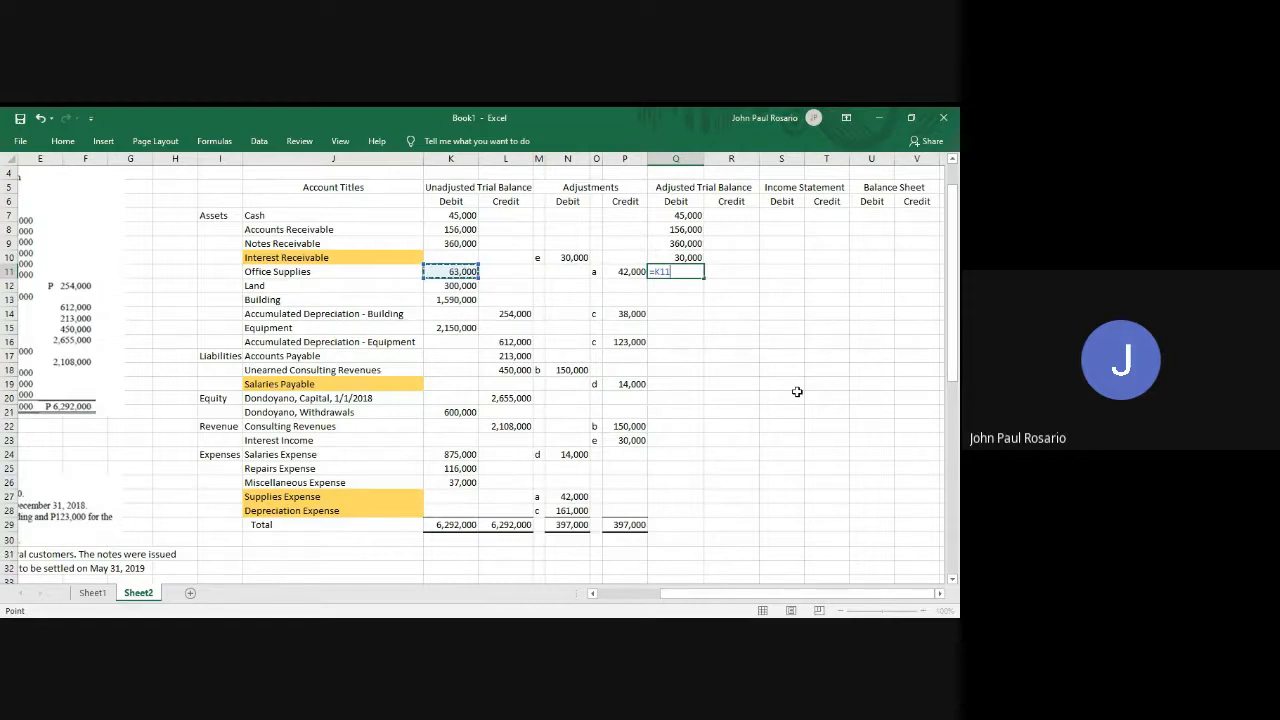
text(-)
key(Left)
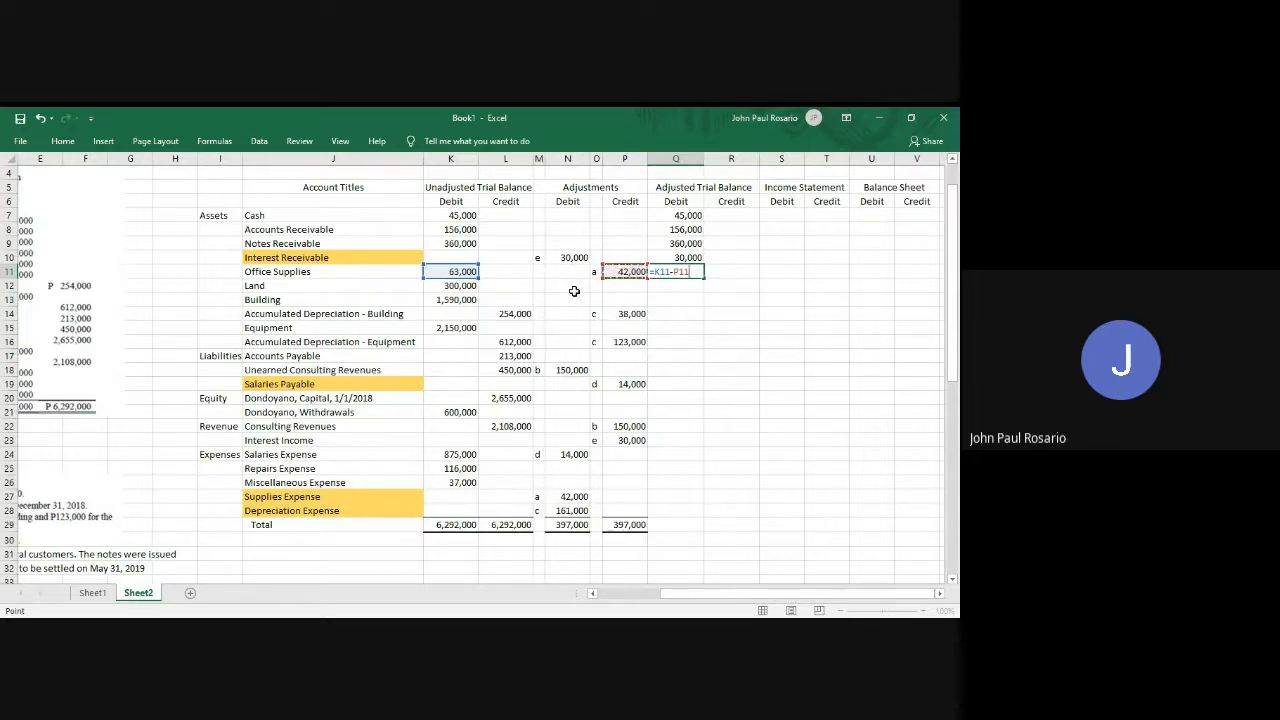
key(Return)
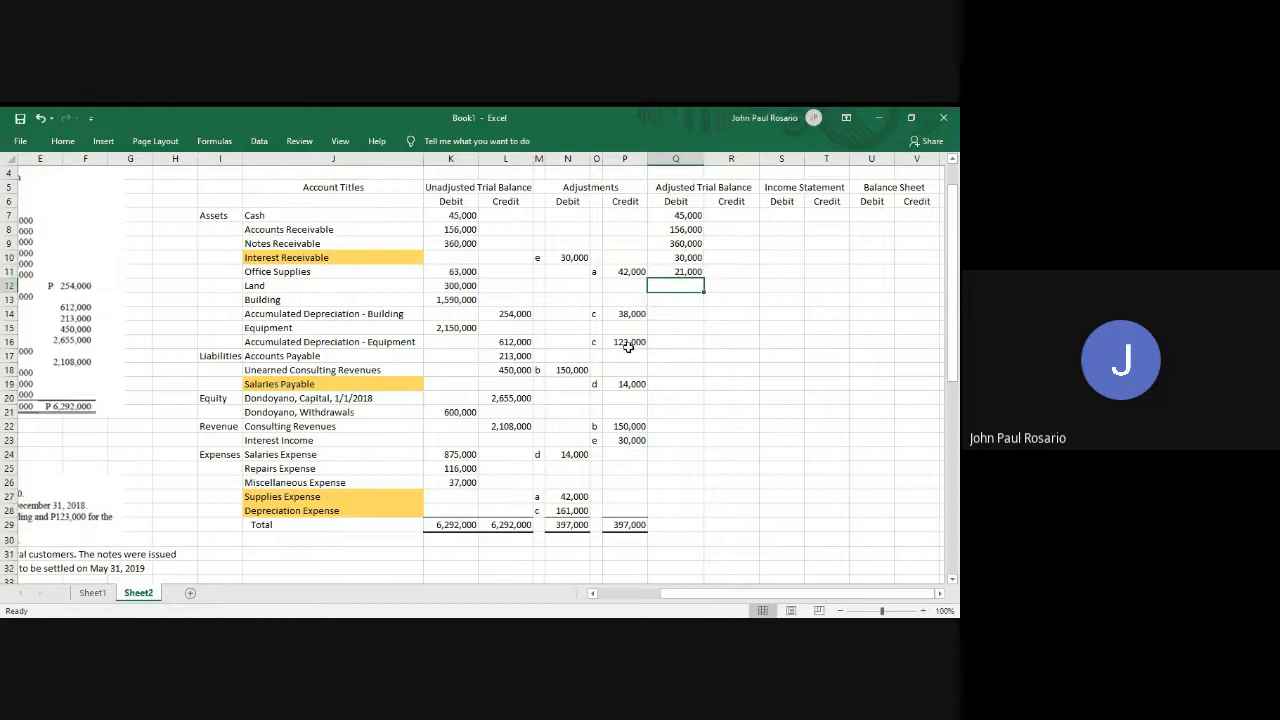
Check adjusted Office Supplies against the additional information, and link the Land debit in Q12 to its unadjusted balance in K12.
scroll(357, 444, left, 3)
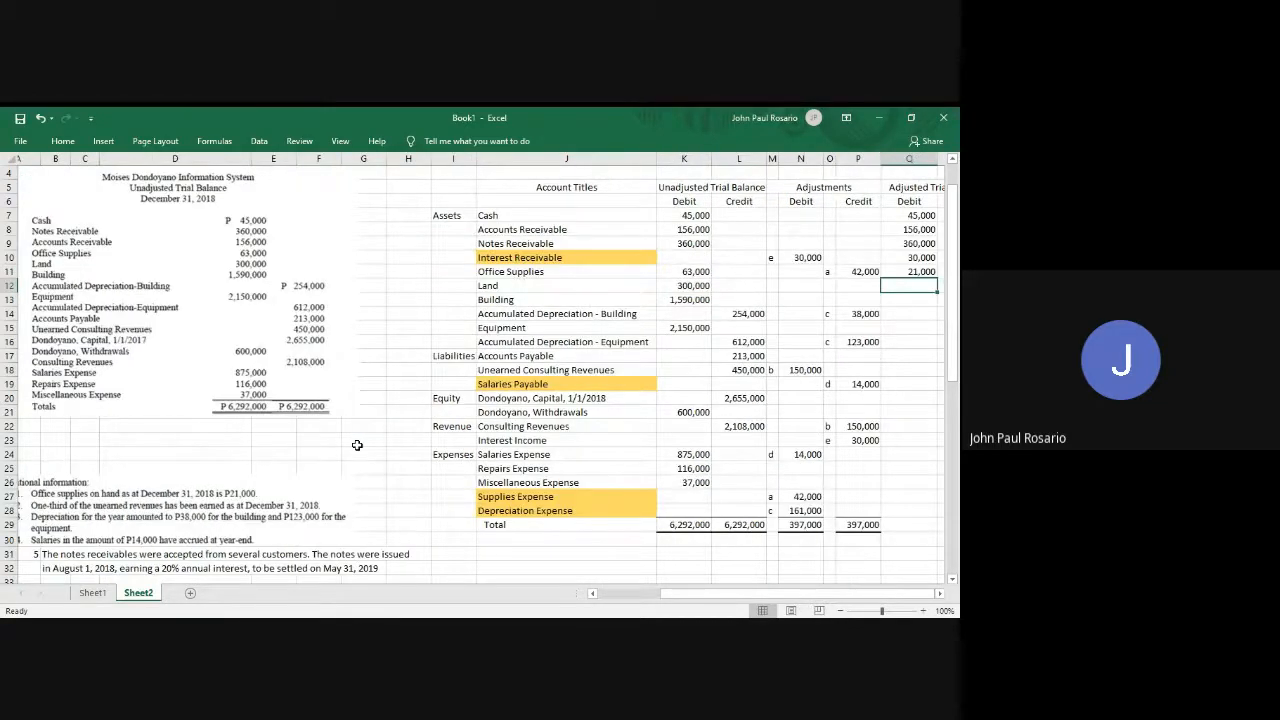
scroll(357, 444, down, 2)
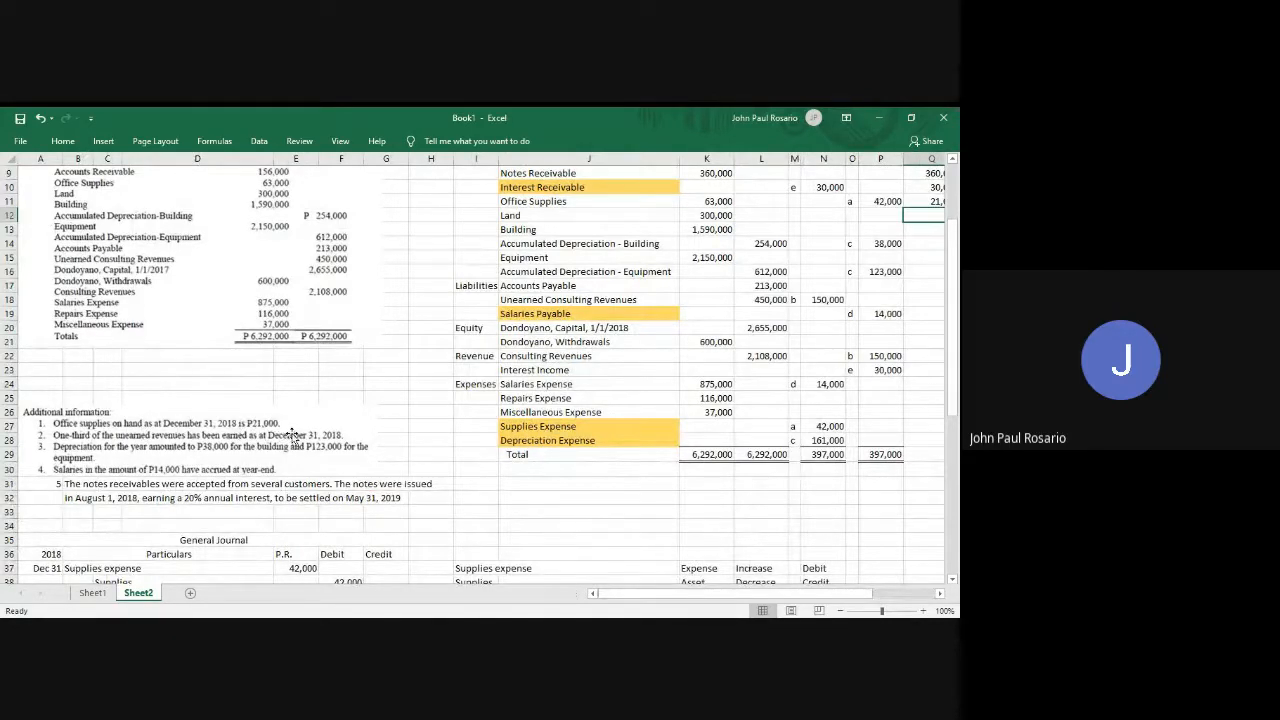
scroll(777, 306, right, 3)
scroll(777, 306, up, 2)
scroll(777, 306, left, 1)
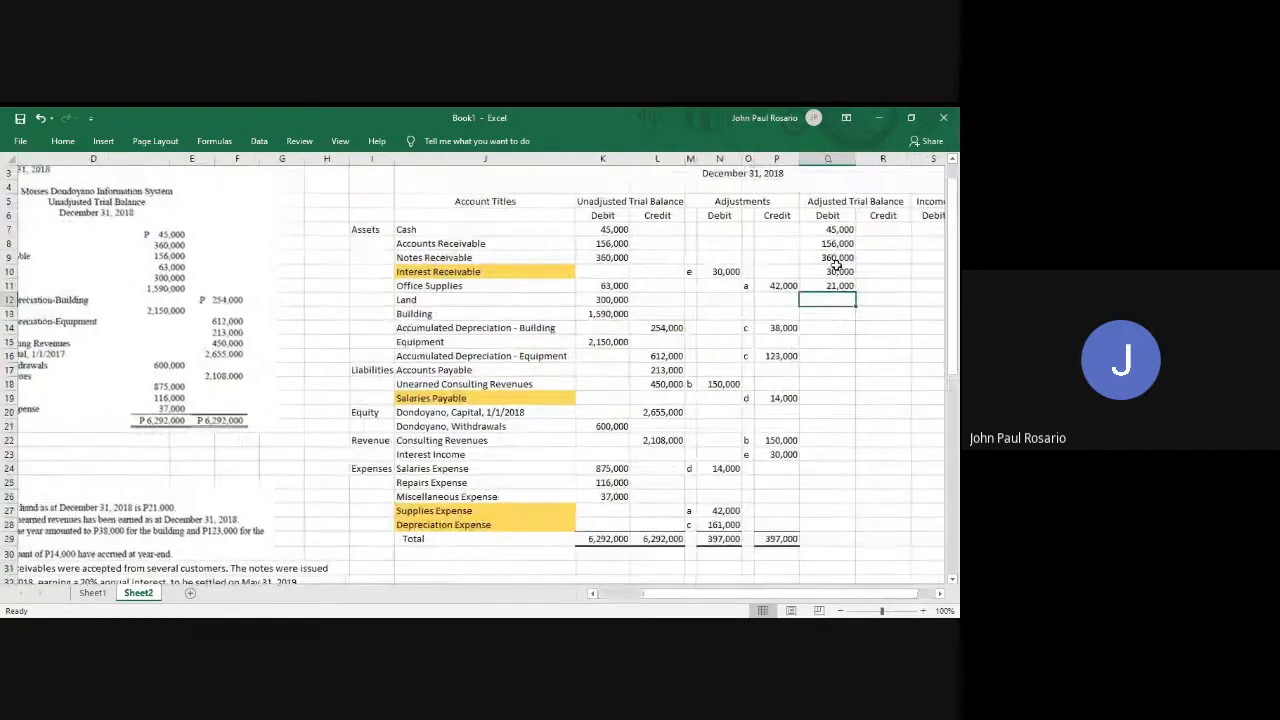
click(840, 286)
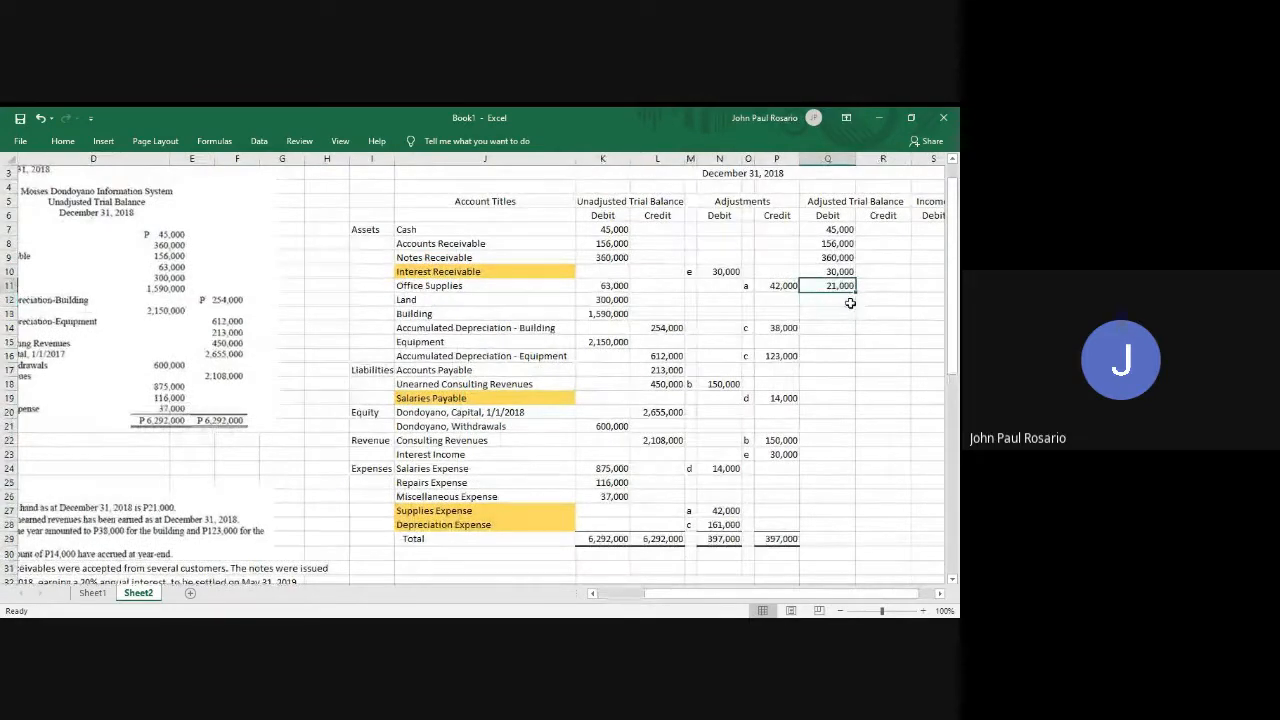
key(Down)
text(=)
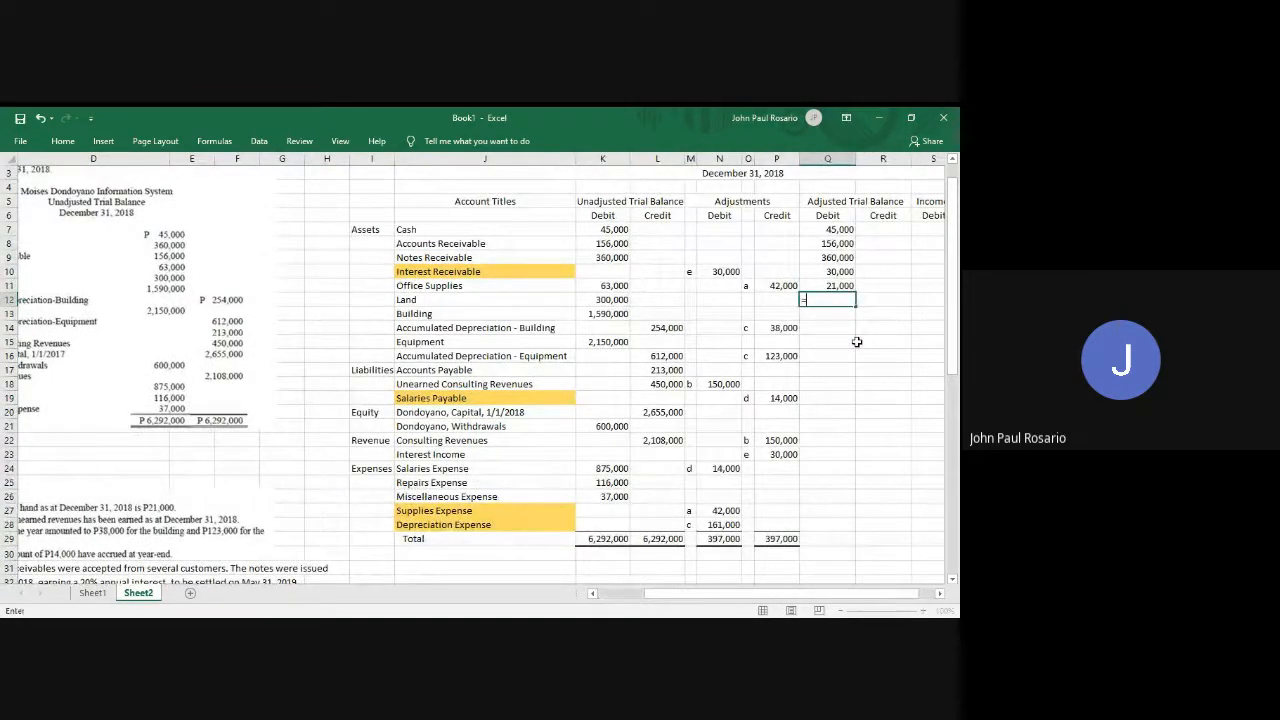
key(Left)
key(Left)
key(Left)
key(Left)
key(Left)
key(Return)
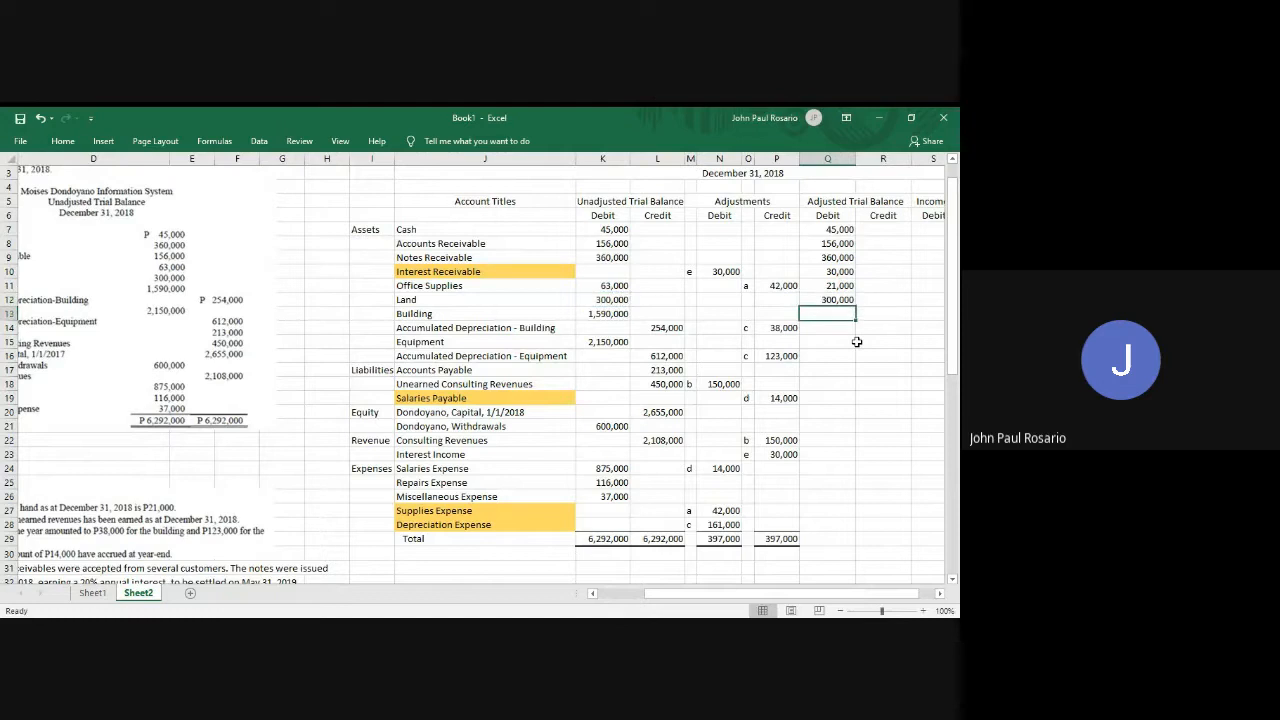
Copy the Land formula from Q12 to the Building row in Q13.
key(Down)
key(Up)
key(Up)
key(ctrl+c)
key(Down)
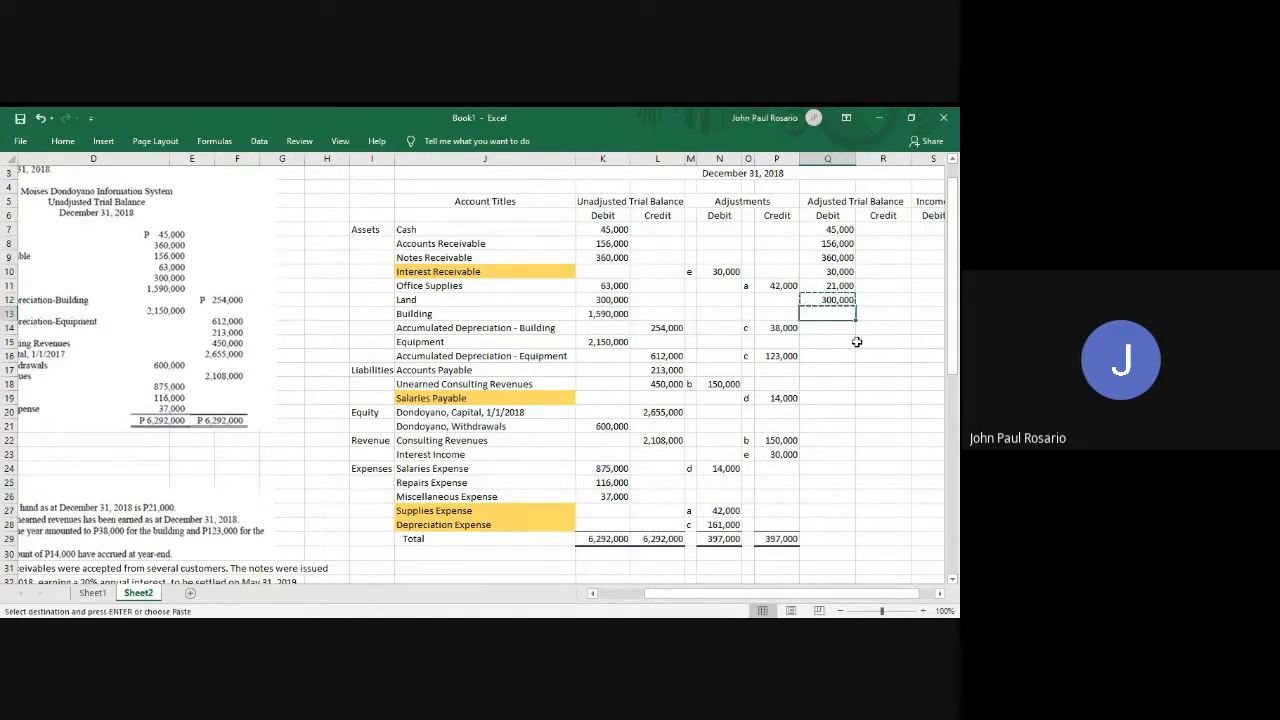
key(Return)
Compute the adjusted Accumulated Depreciation - Building credit in R14 with the formula =L14+P14.
key(Down)
key(Right)
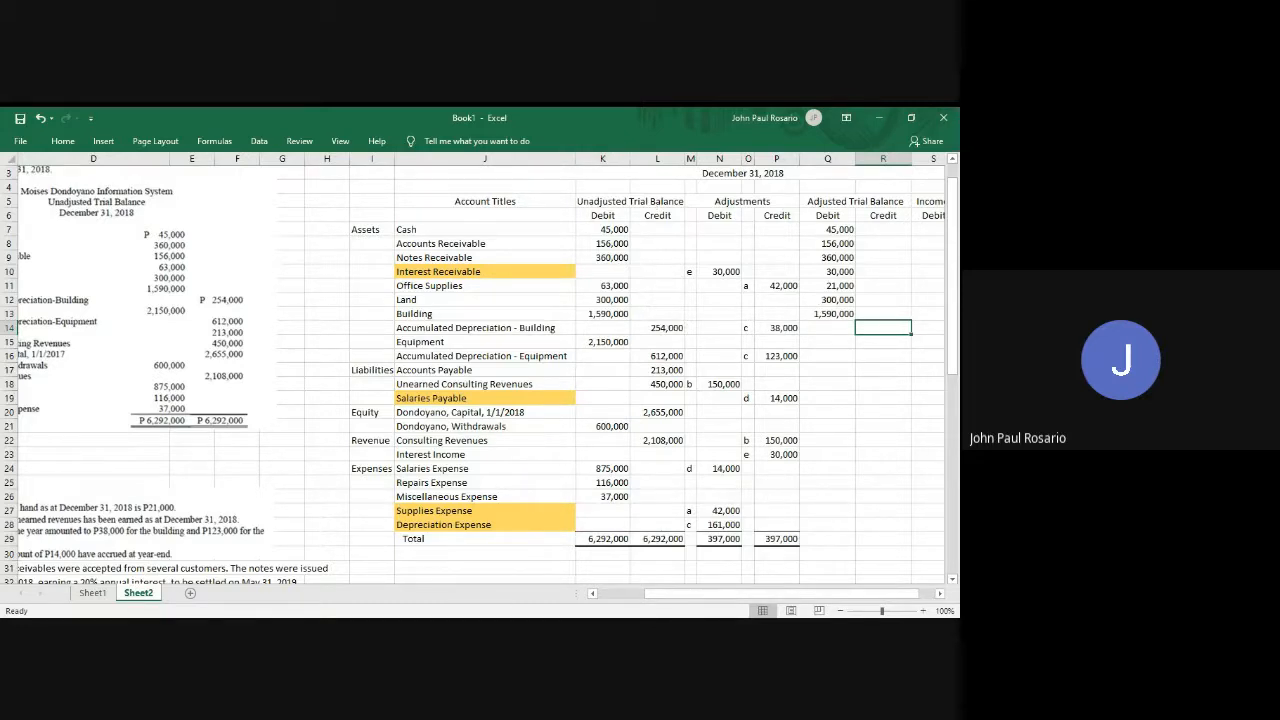
scroll(782, 415, right, 1)
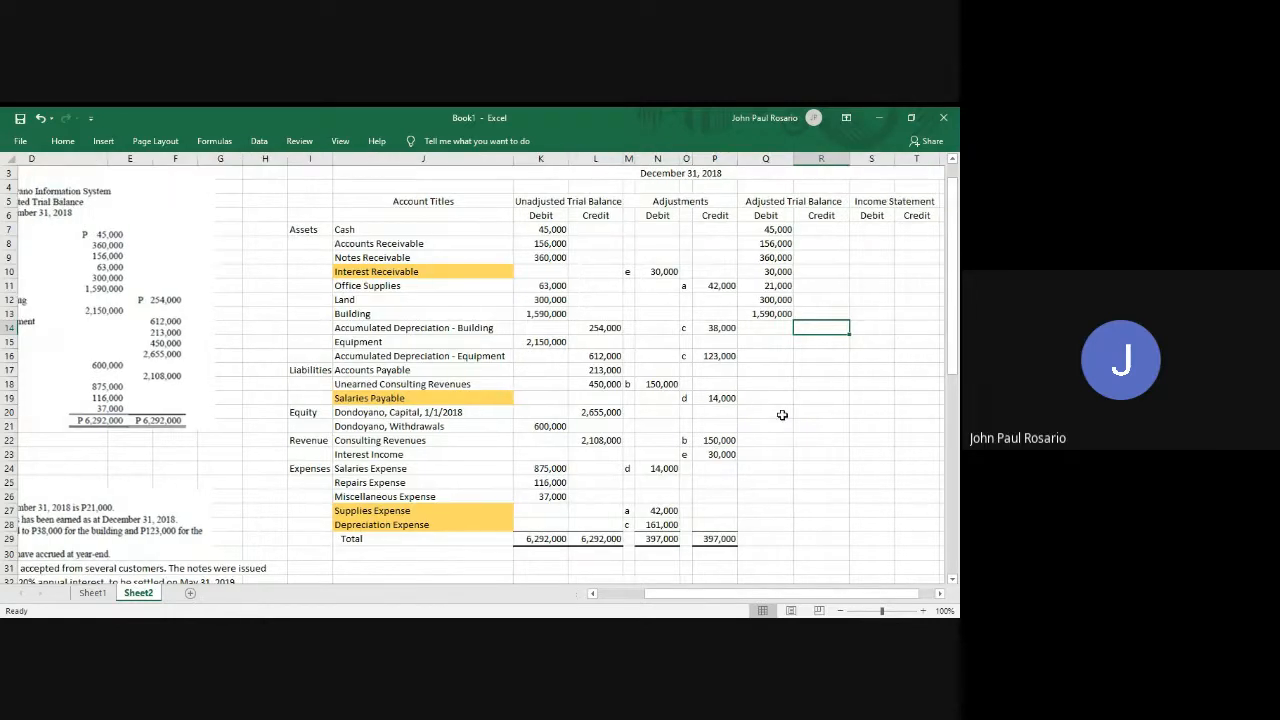
scroll(782, 415, left, 1)
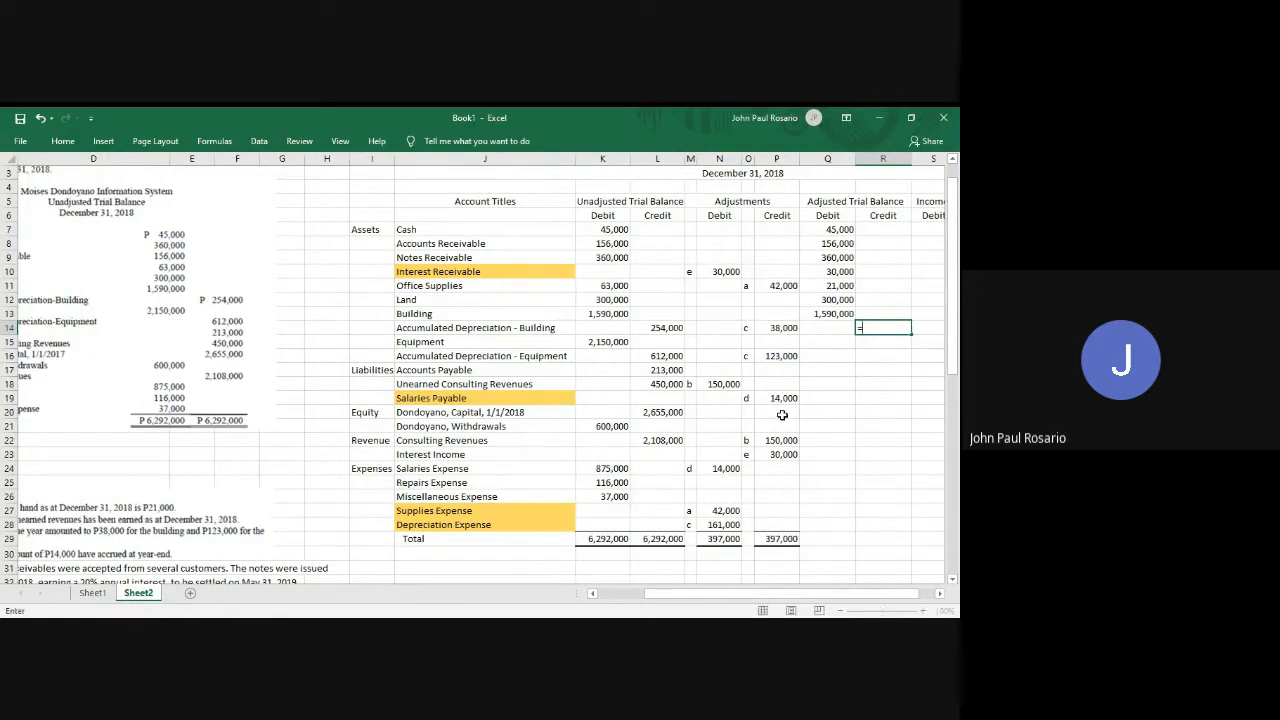
text(=)
key(Left)
key(Left)
key(Left)
key(Left)
key(Left)
key(Left)
text(+)
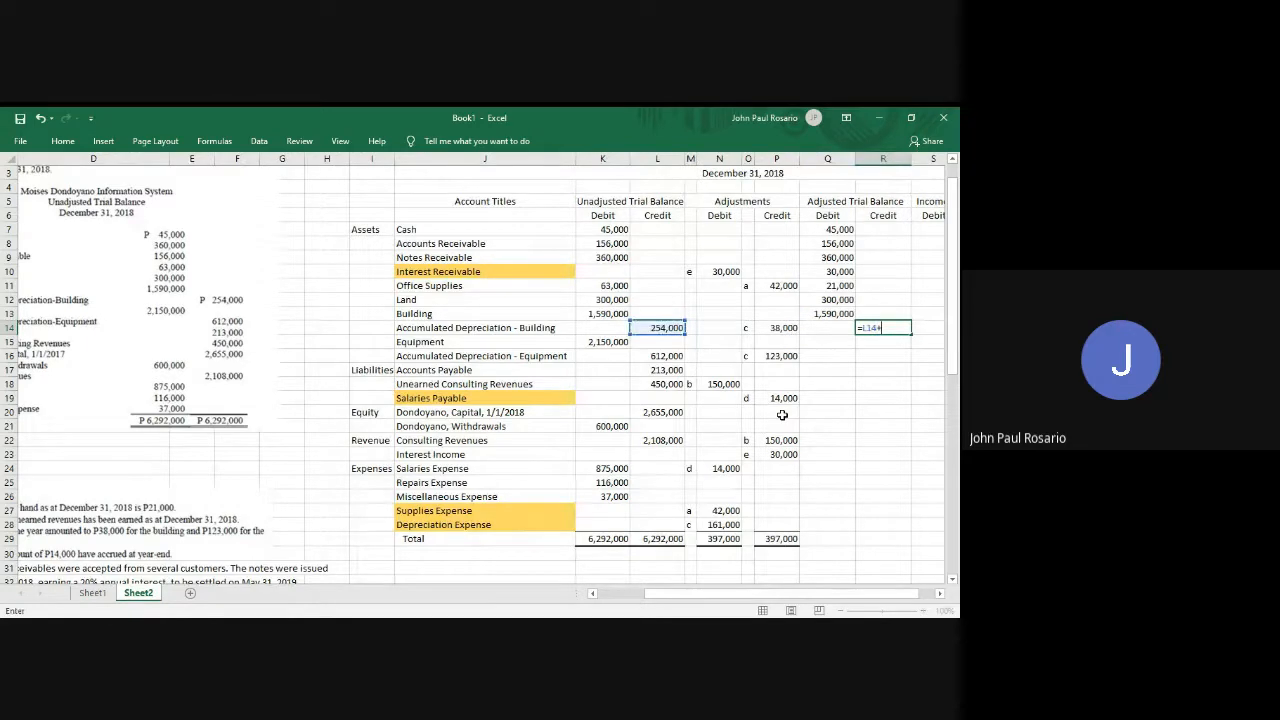
key(Left)
key(Left)
key(Return)
Copy the Building formula from Q13 to the Equipment row in Q15.
key(Left)
key(Up)
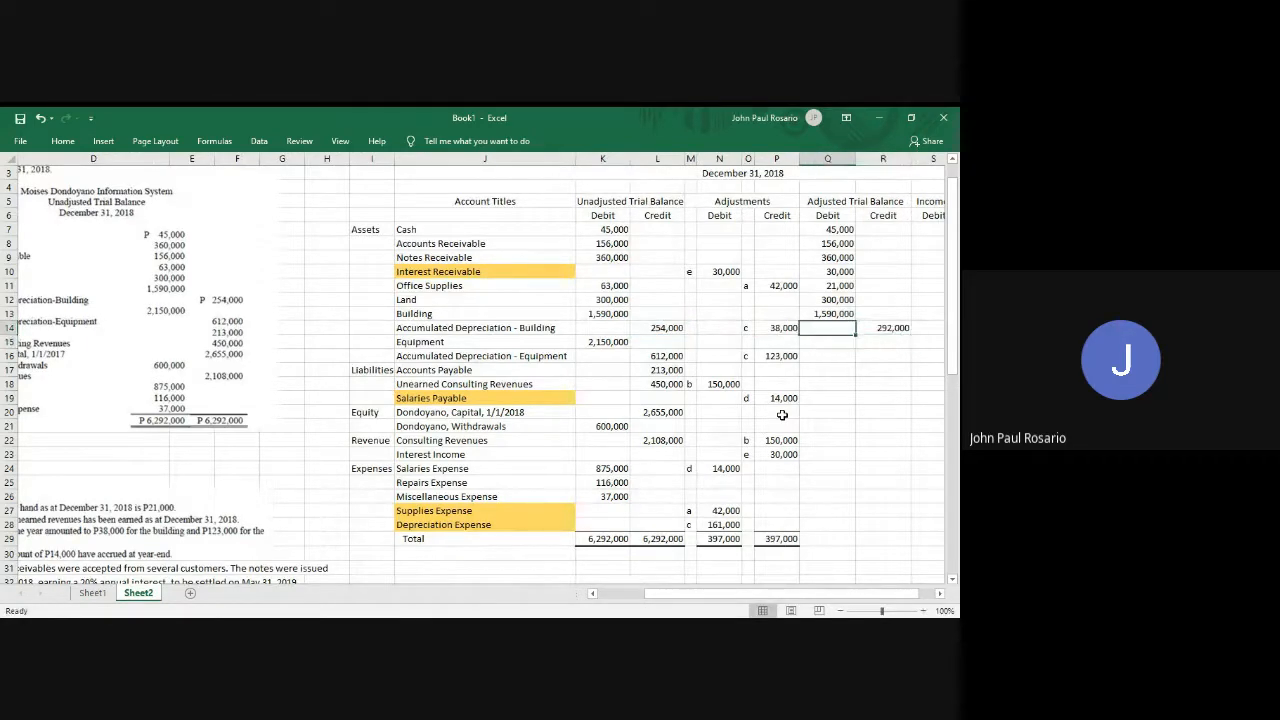
key(Up)
key(ctrl+c)
key(Down)
key(Down)
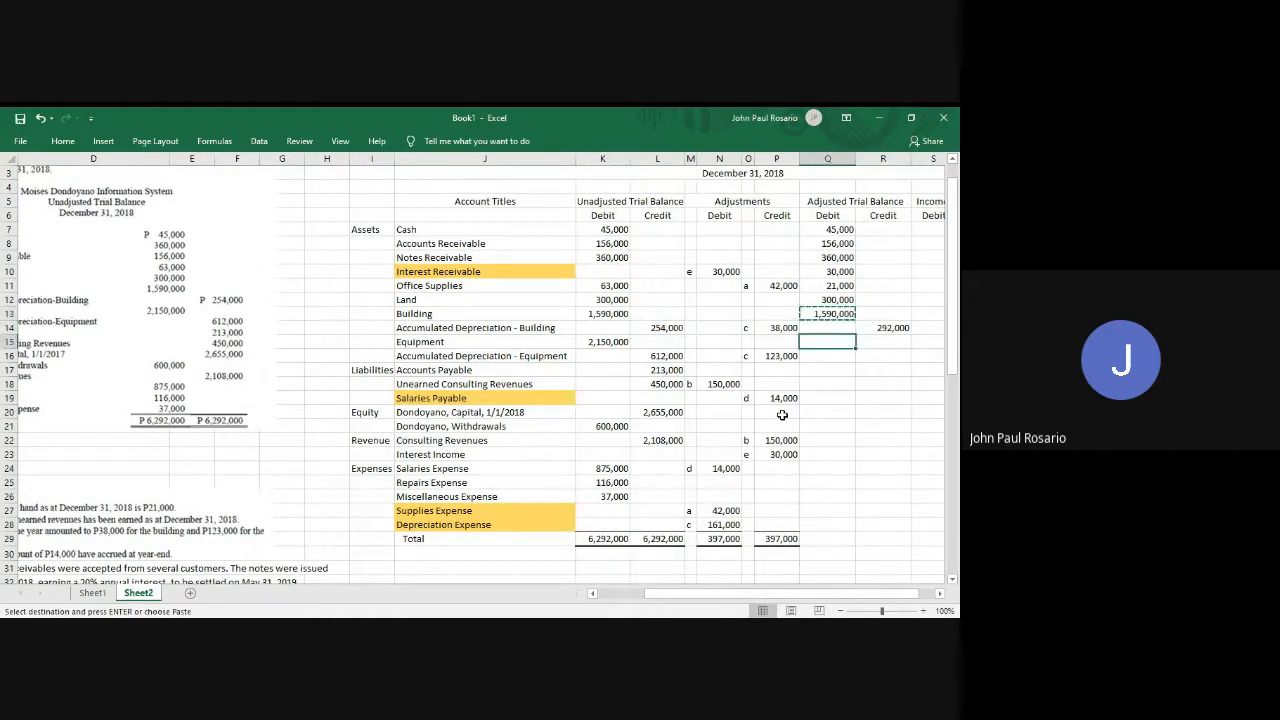
key(Return)
key(Down)
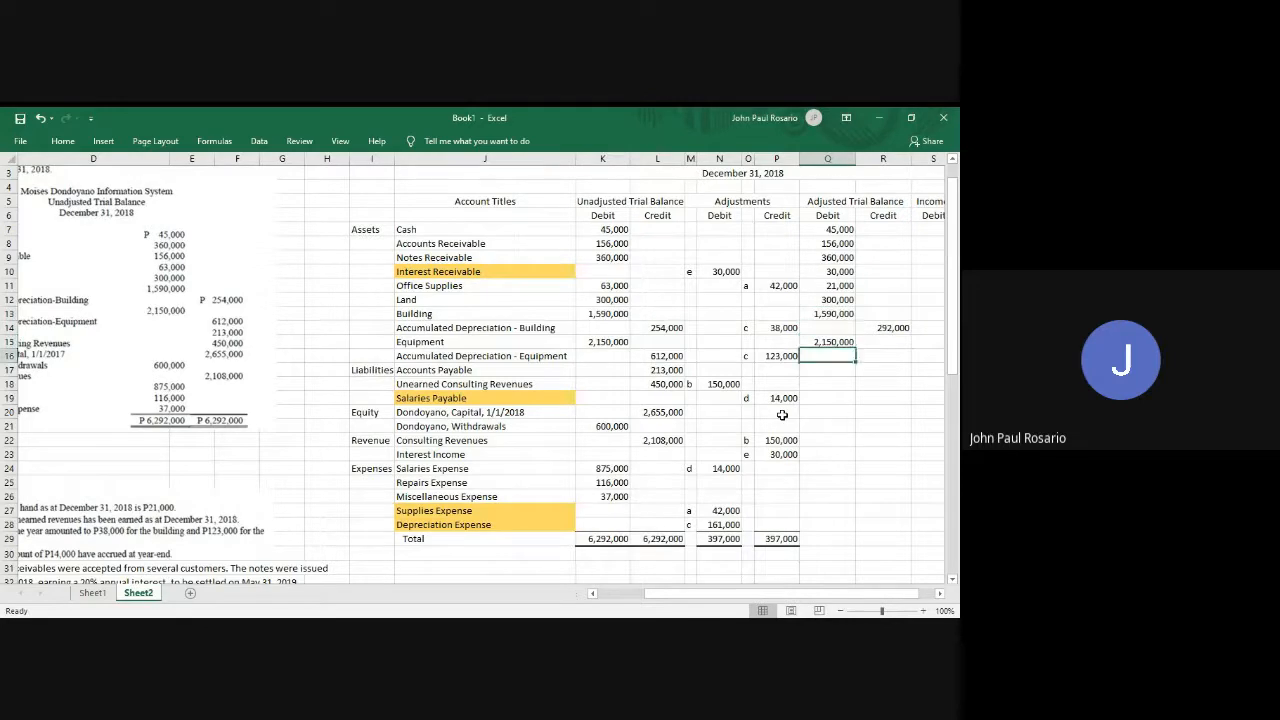
Compute the adjusted Accumulated Depreciation - Equipment credit in R16 with the formula =L16+P16.
key(Right)
text(=)
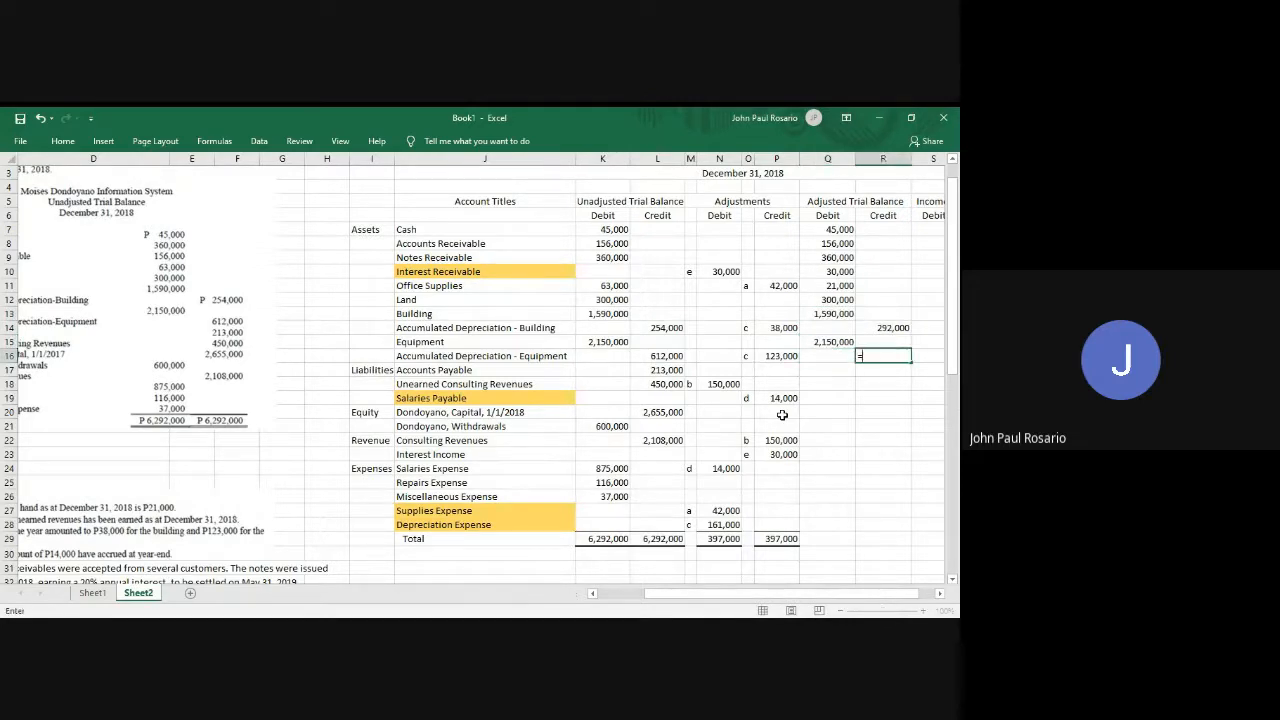
key(Left)
key(Left)
key(Left)
key(Left)
key(Left)
key(Left)
text(+)
key(Left)
key(Left)
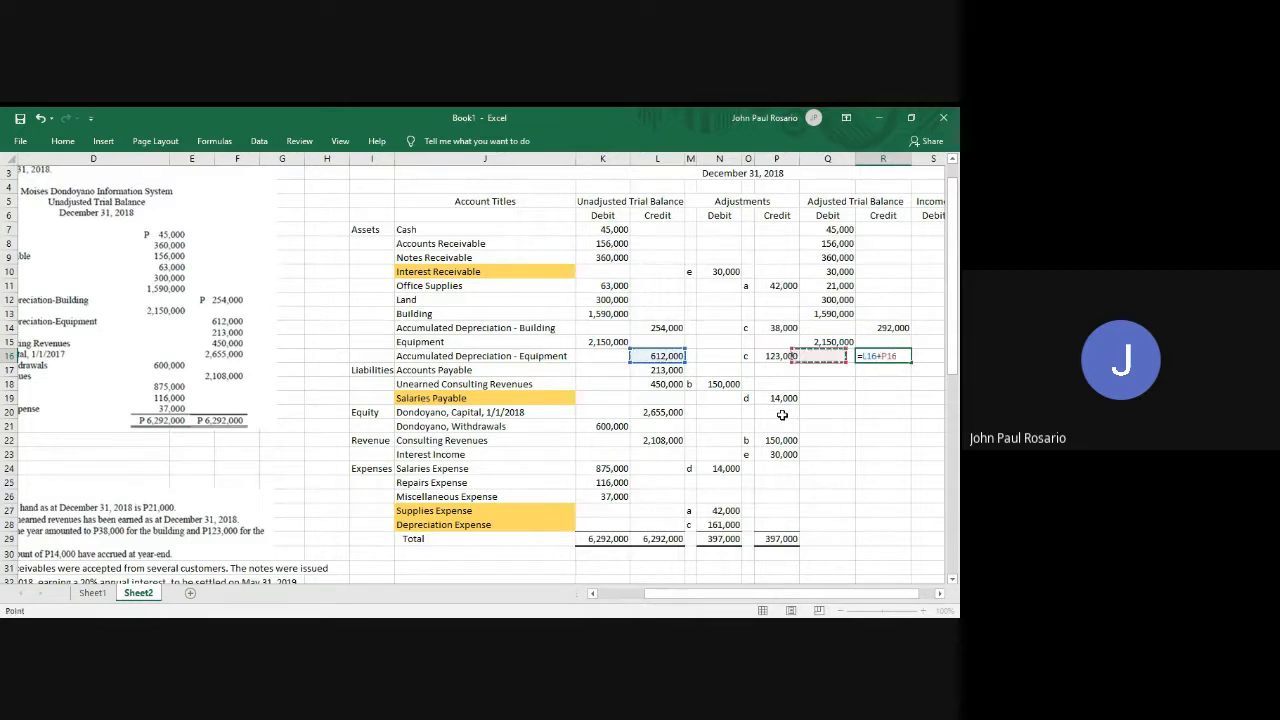
key(Return)
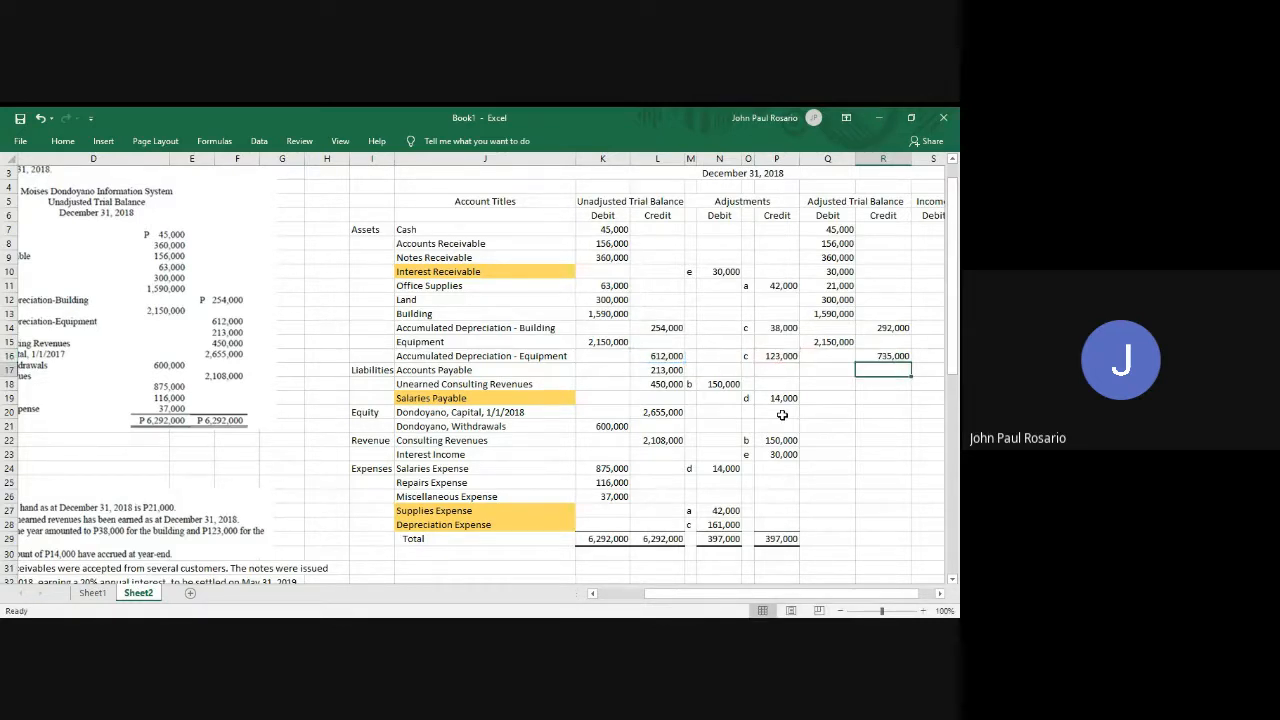
Link the adjusted Accounts Payable credit in R17 to its unadjusted balance in L17.
text(=)
key(Left)
key(Left)
key(Left)
key(Left)
key(Left)
key(Left)
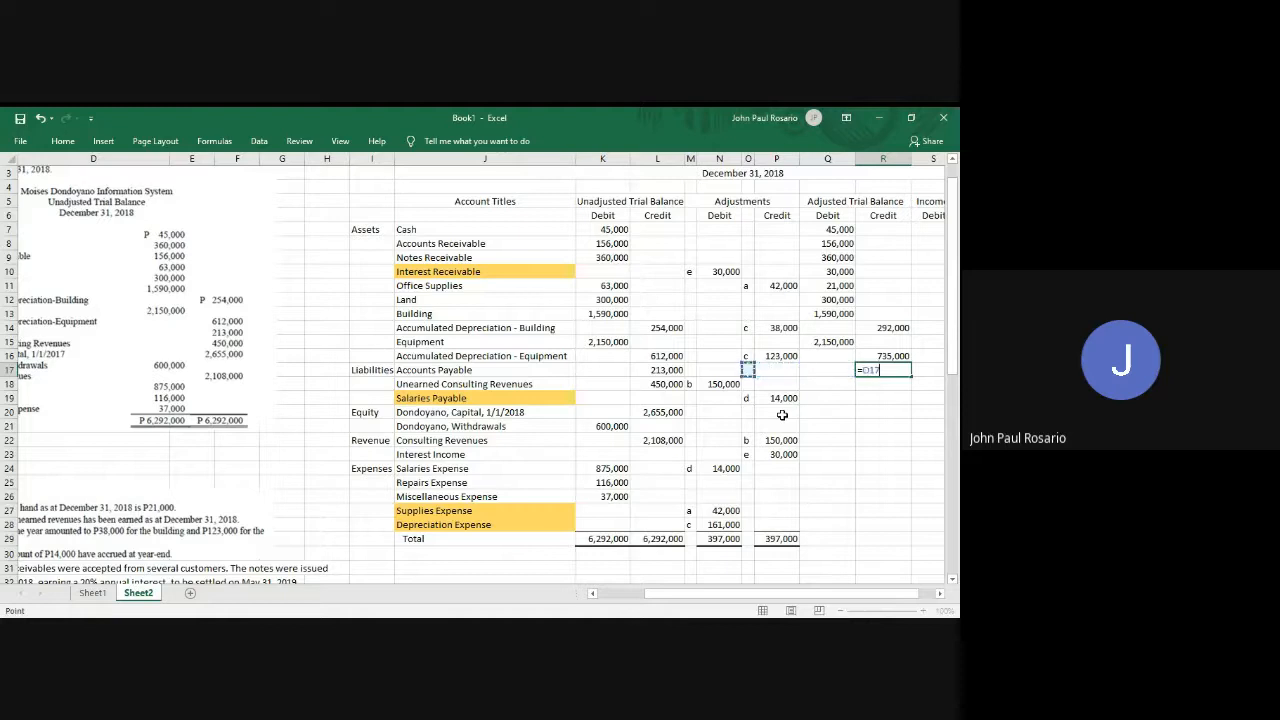
key(Return)
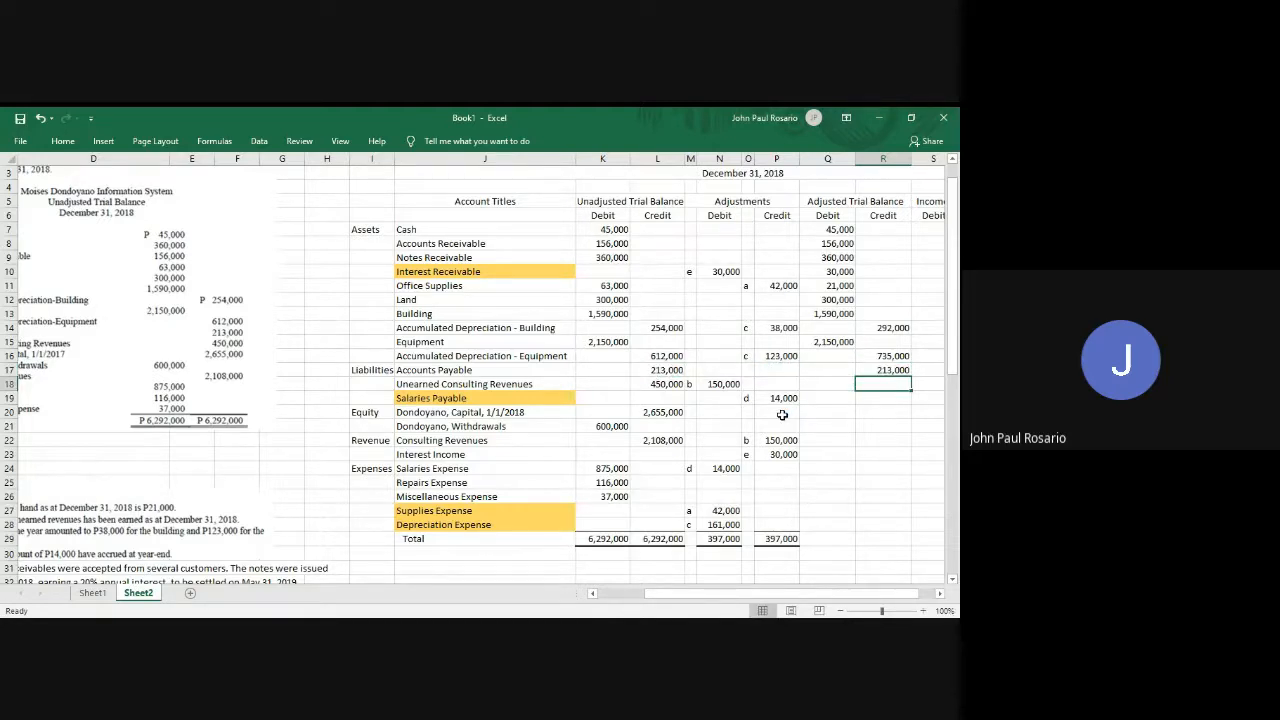
Compute the adjusted Unearned Consulting Revenues credit in R18 with the formula =L18-N18.
text(=)
key(Left)
key(Left)
key(Left)
key(Left)
key(Left)
key(Left)
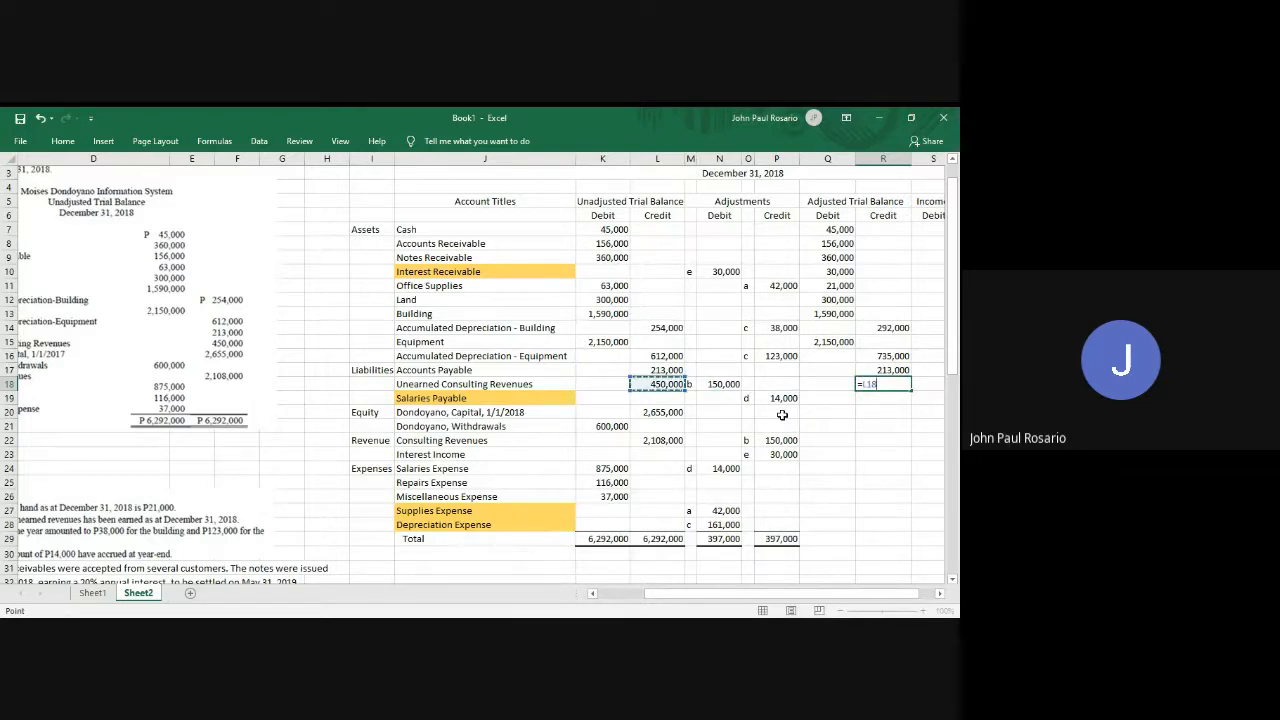
text(-)
key(Left)
key(Left)
key(Left)
key(Left)
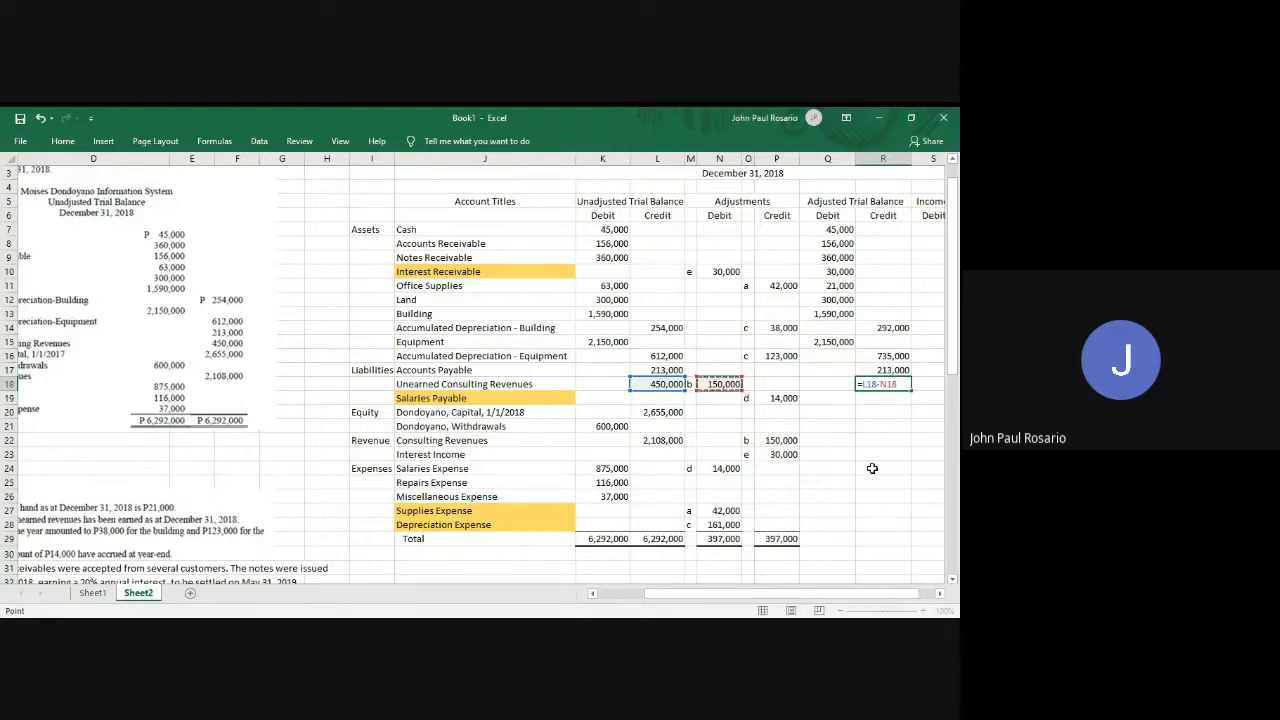
key(Return)
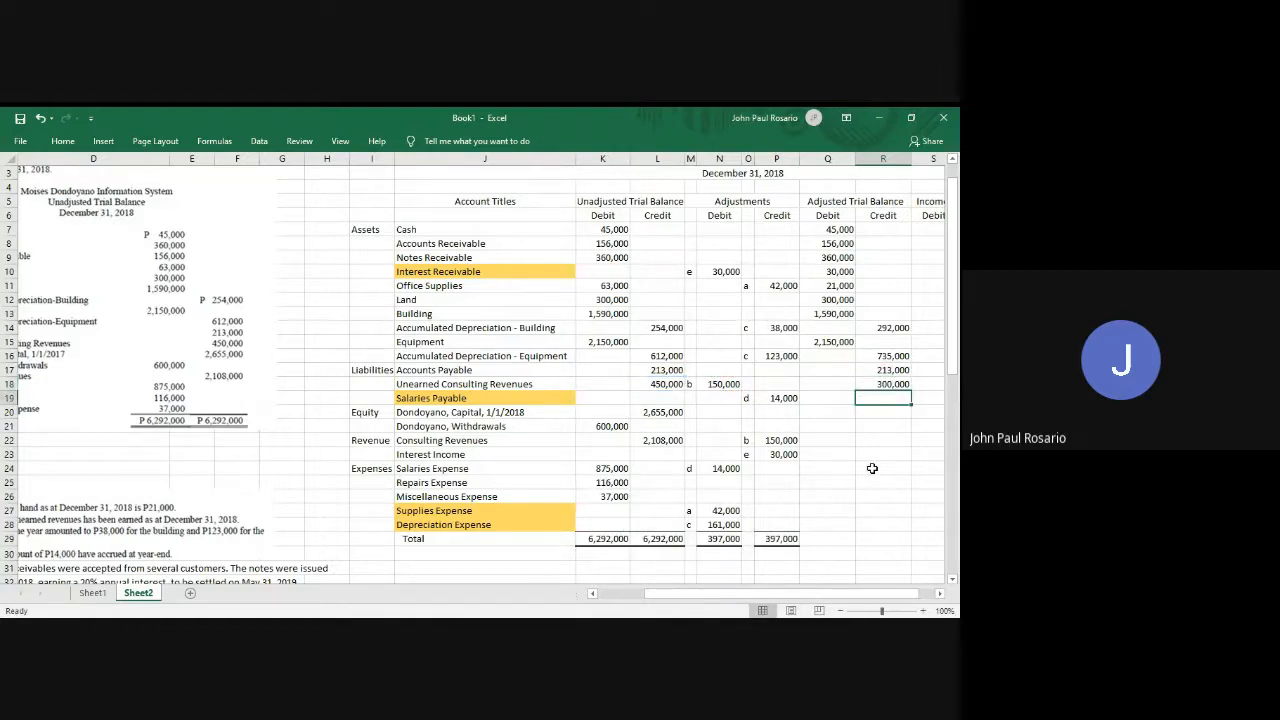
Enter the adjusted Salaries Payable credit in R19 as the sum of L19 and P19.
text(=)
key(Left)
key(Left)
key(Left)
key(Left)
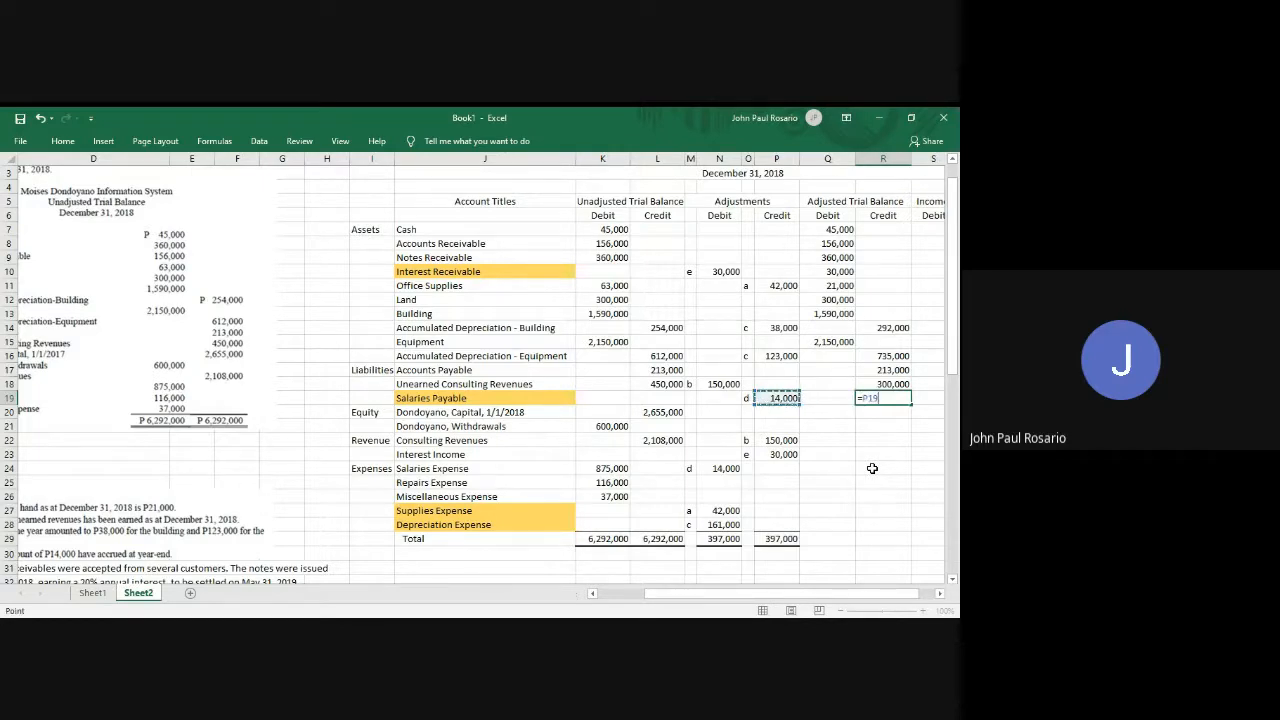
key(Left)
key(Left)
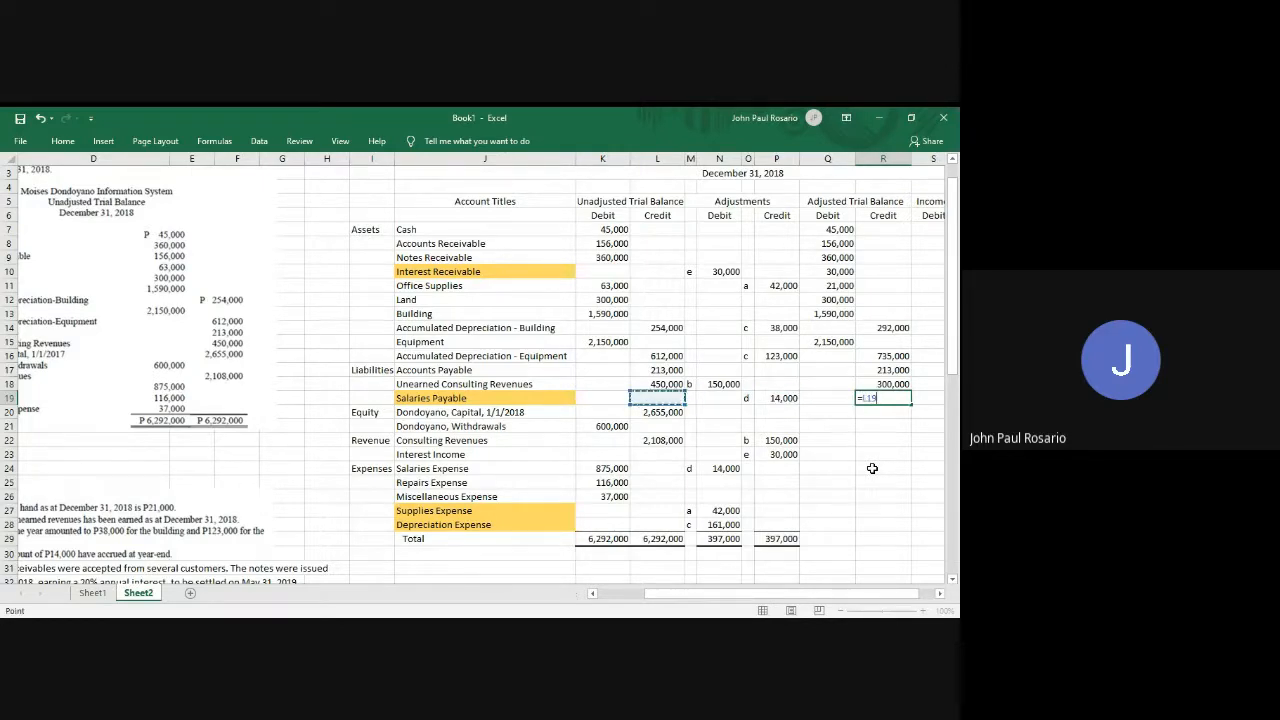
text(+)
key(Left)
key(Left)
key(Return)
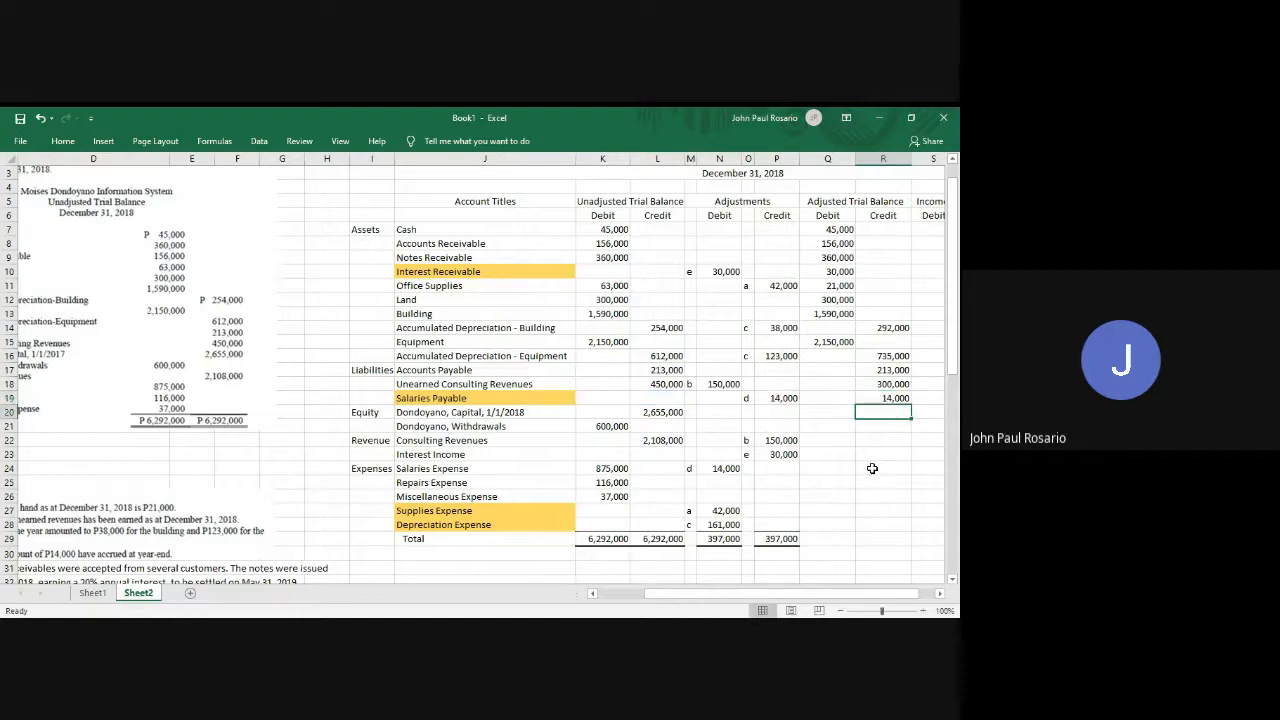
Replace the Salaries Payable formula in R19 with a direct link to the adjustment credit in P19.
key(Up)
text(=)
key(Left)
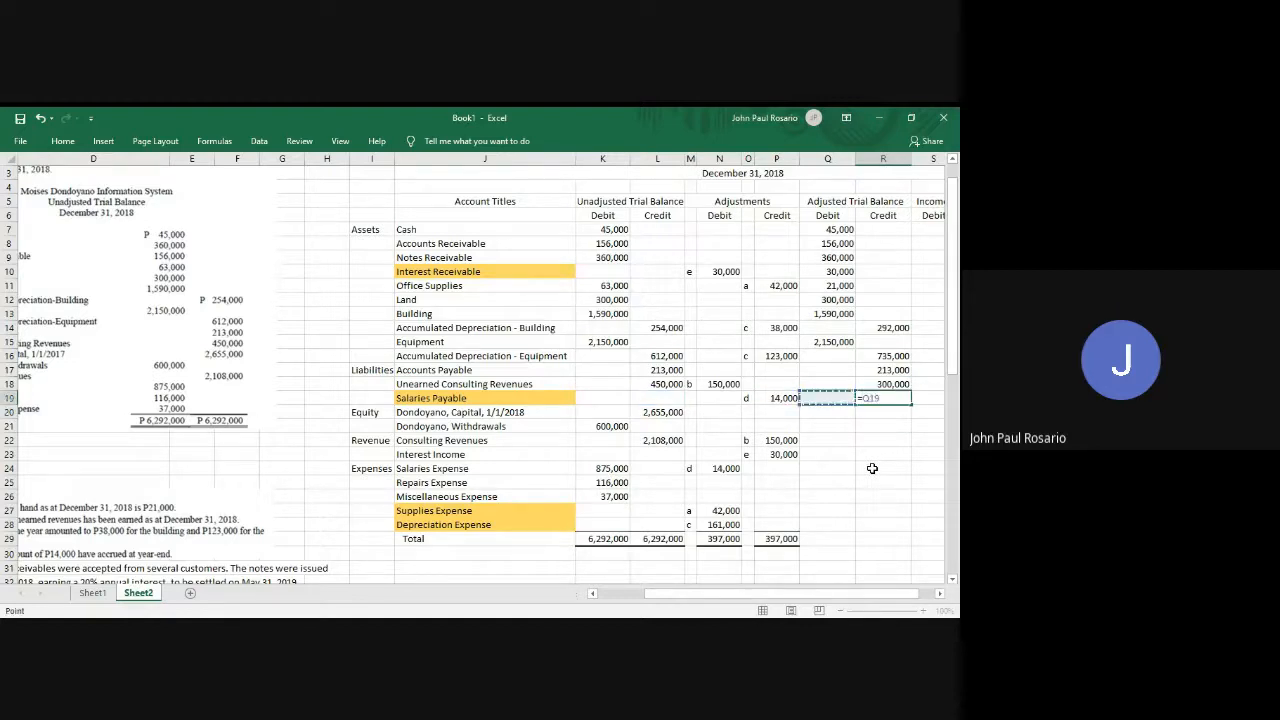
key(Left)
key(Return)
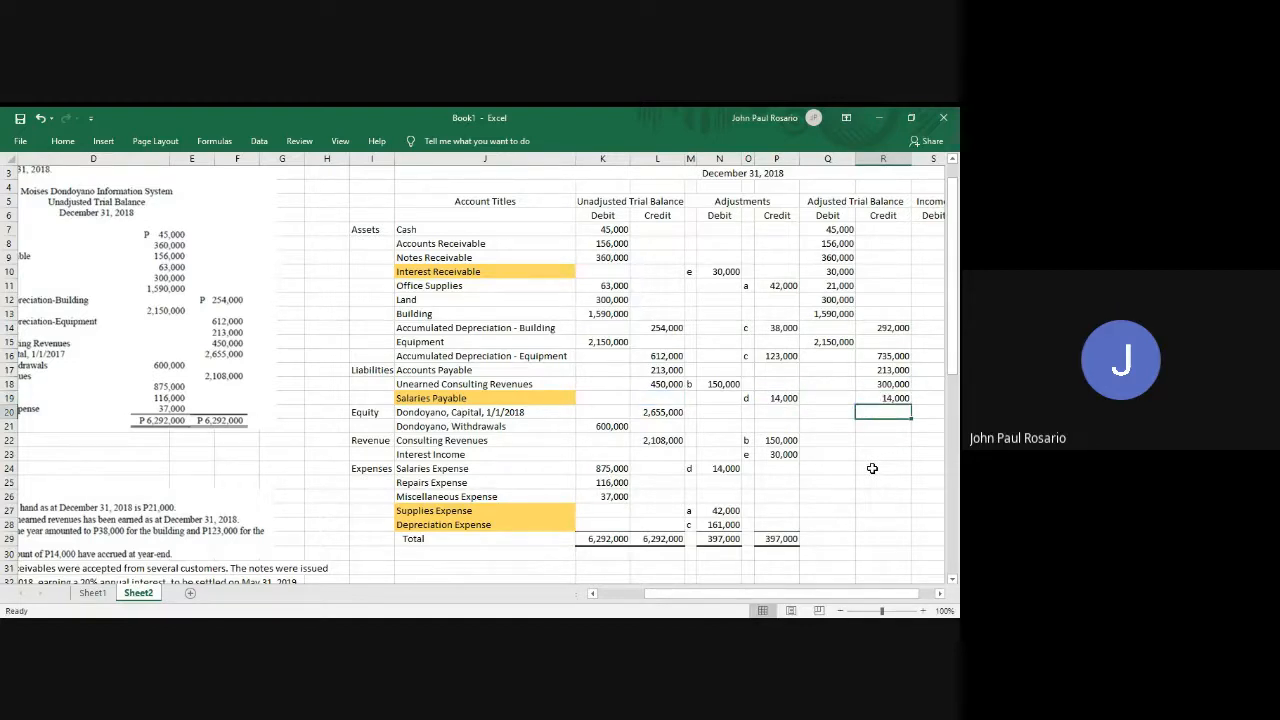
Link the owner's Capital credit in R20 to its unadjusted balance in L20.
text(=)
key(Left)
key(Left)
key(Left)
key(Left)
key(Left)
key(Left)
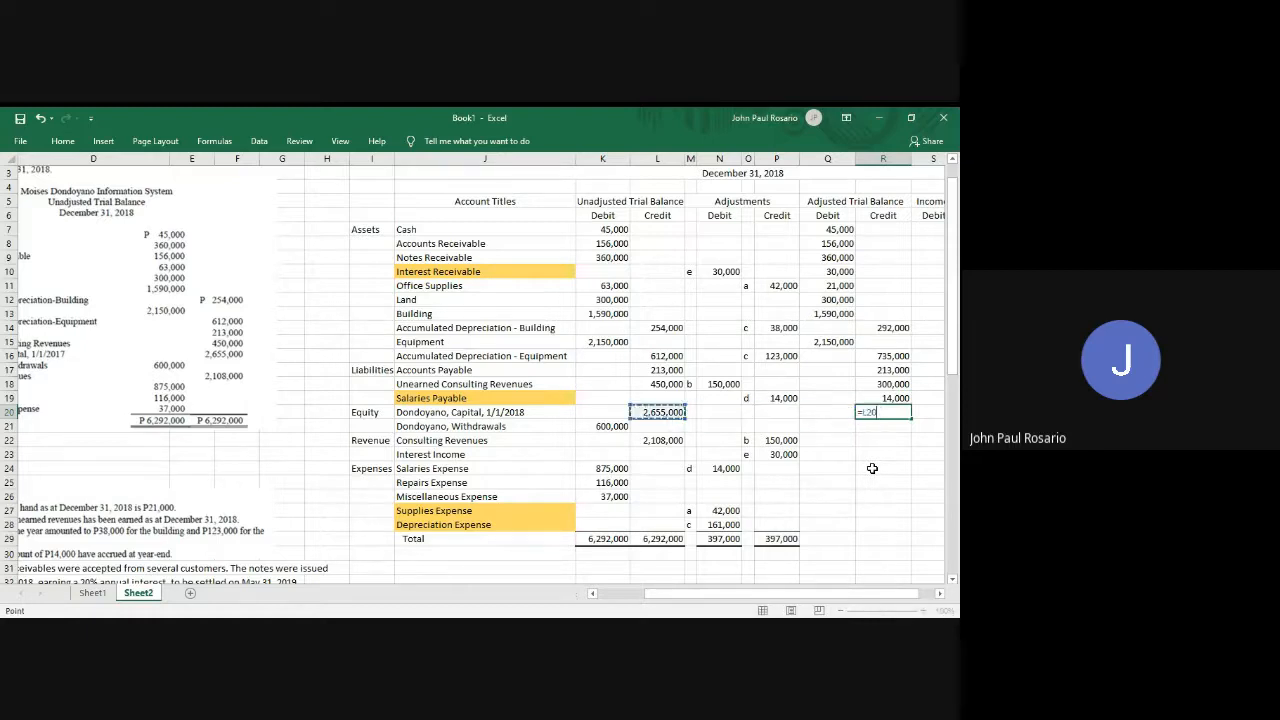
key(Return)
text(=)
key(Left)
key(Left)
key(Left)
key(Left)
key(Left)
key(Left)
key(Left)
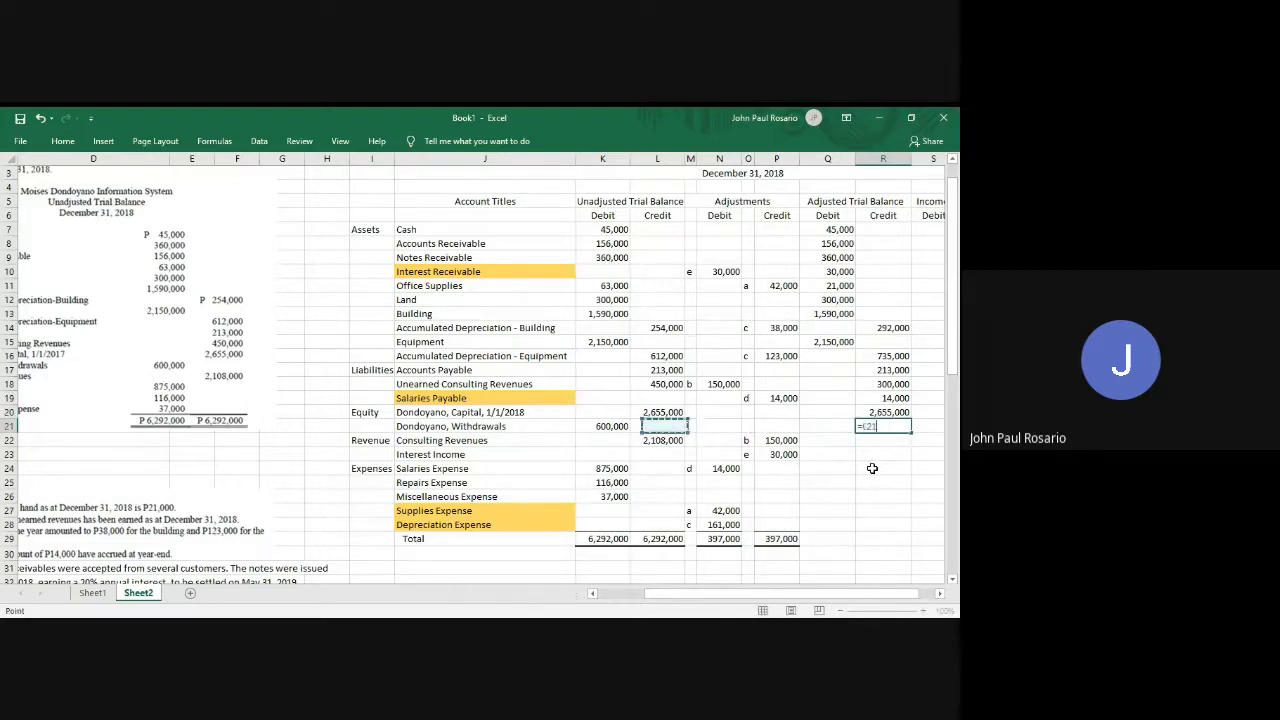
key(Up)
key(Up)
key(Up)
key(Up)
key(Up)
key(Up)
key(Escape)
Link the owner's Withdrawals debit in Q21 to its unadjusted balance in K21.
key(Left)
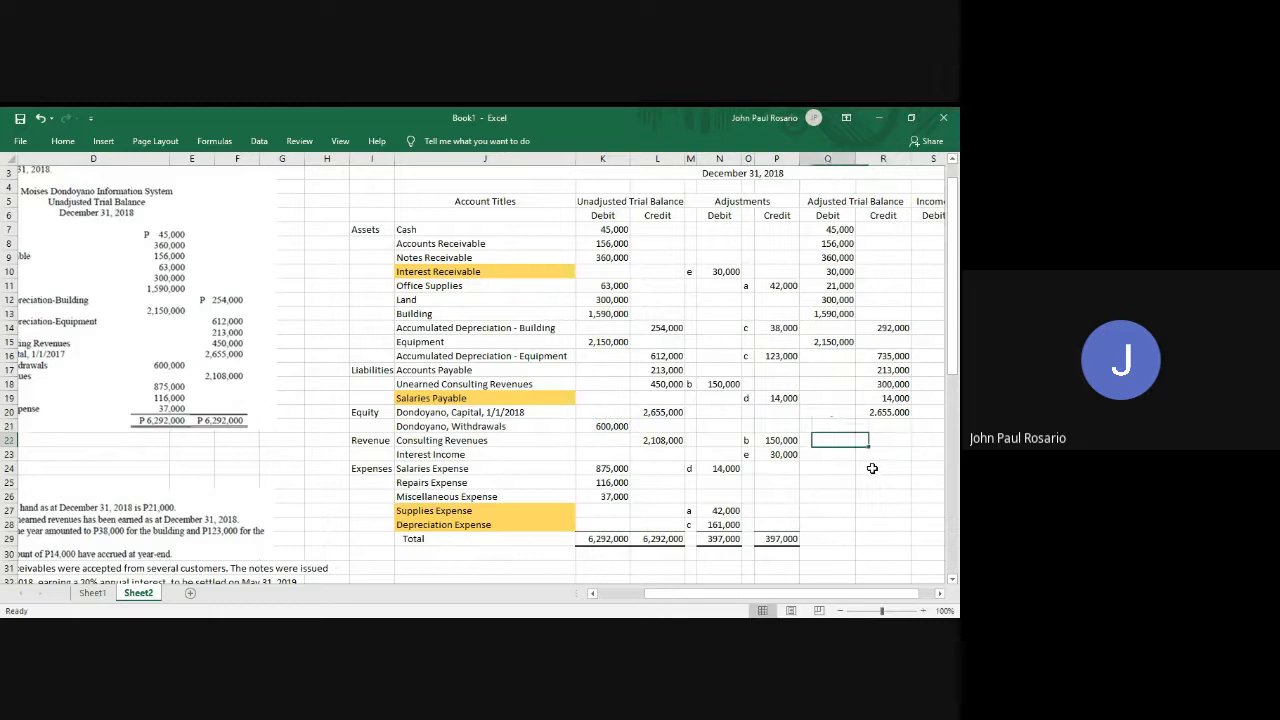
text(=)
key(Left)
key(Left)
key(Left)
key(Left)
key(Left)
key(Left)
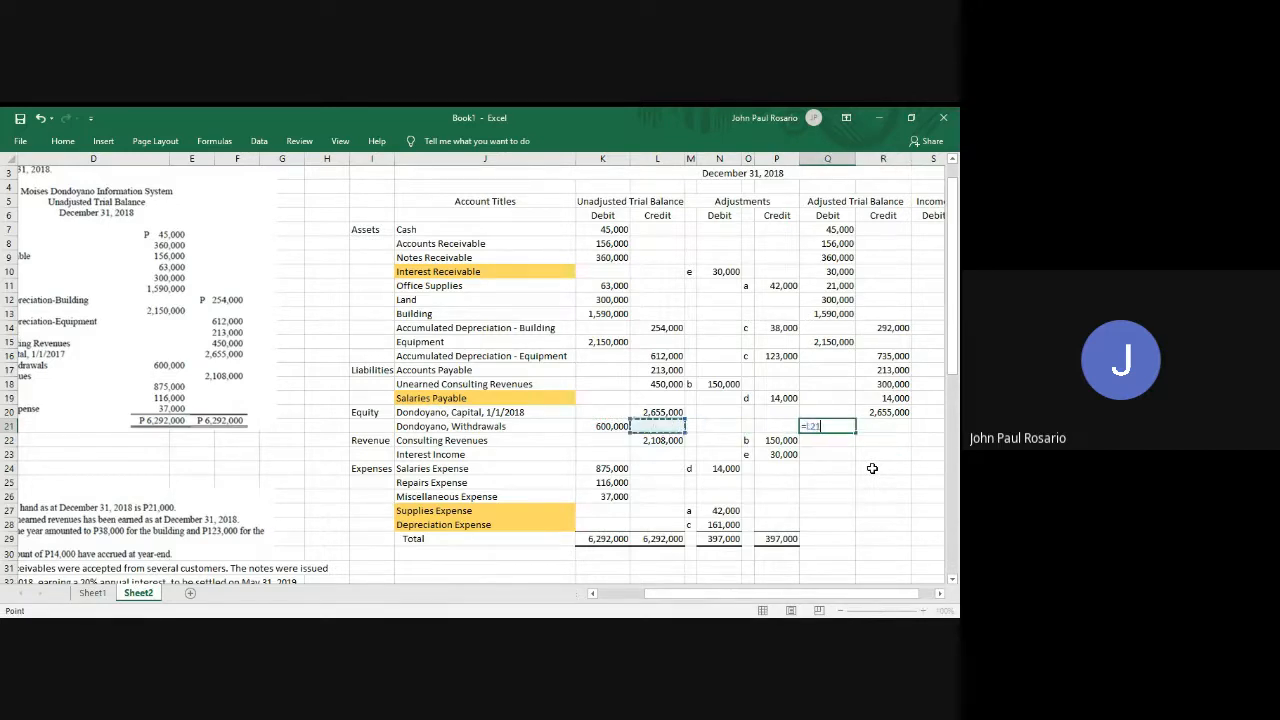
key(Return)
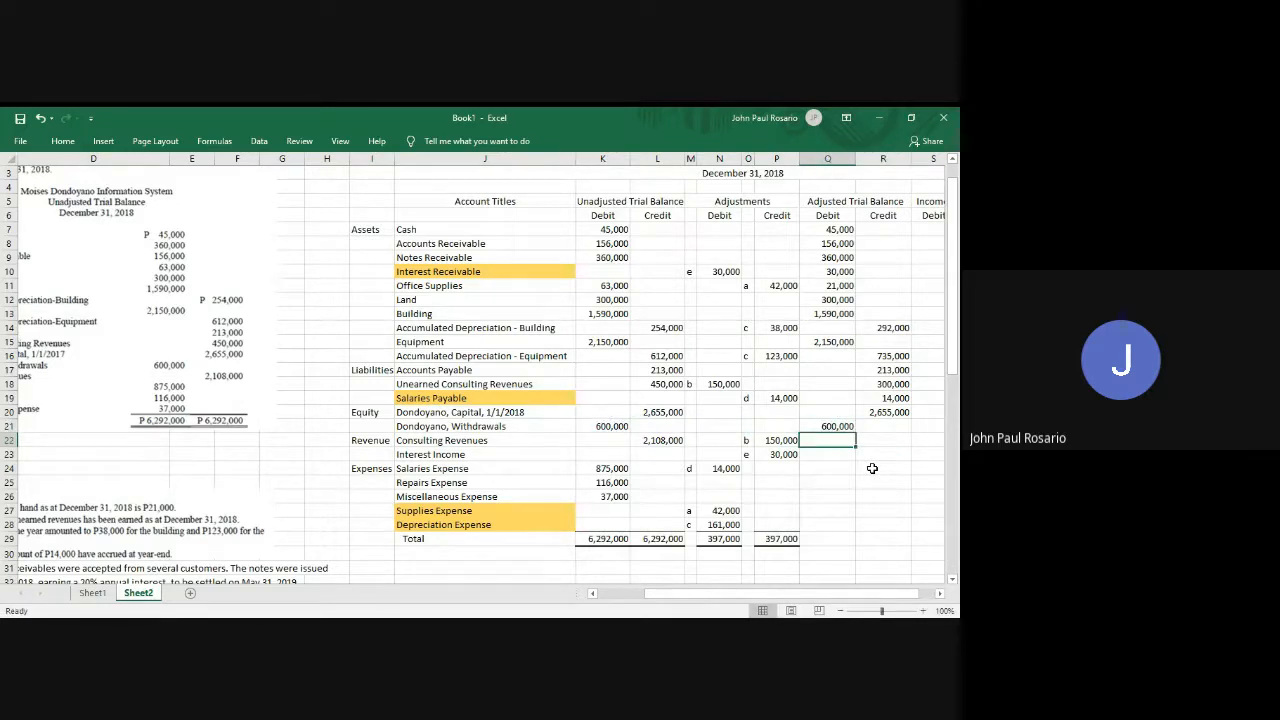
Compute the adjusted Consulting Revenues credit in R22 with the formula =L22+P22.
key(Right)
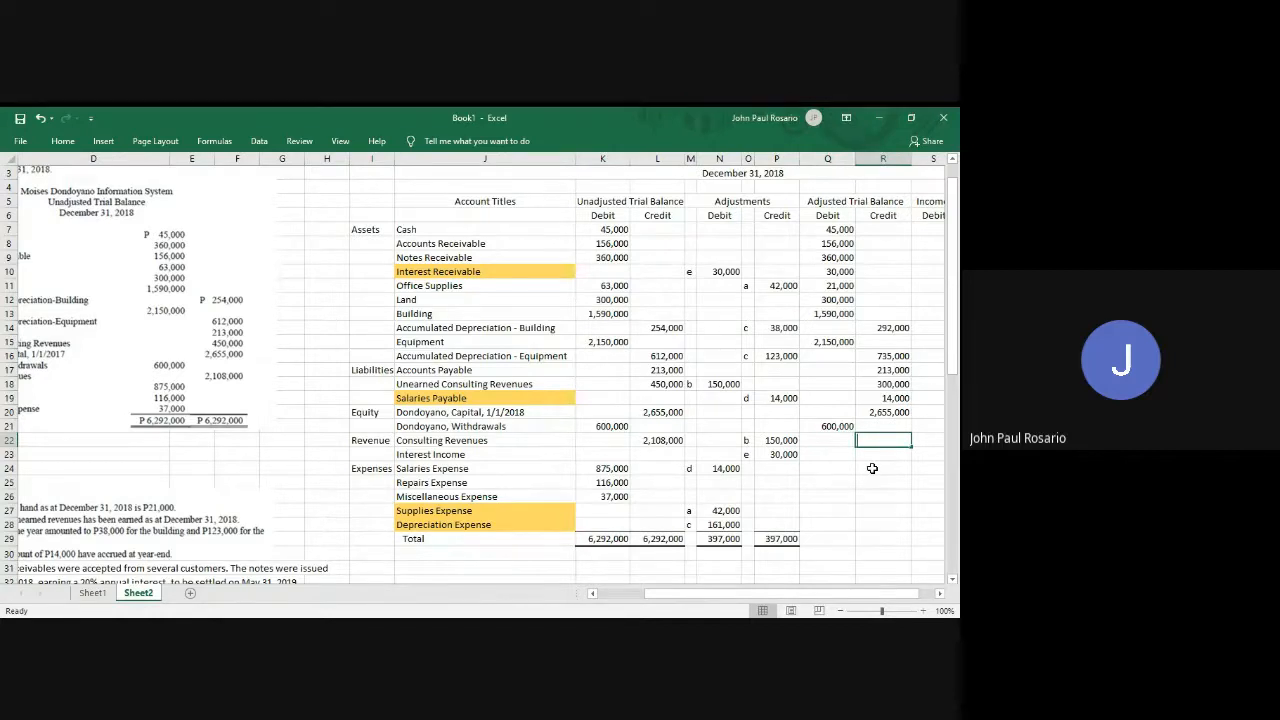
text(=)
key(Left)
key(Left)
key(Left)
key(Left)
key(Left)
key(Left)
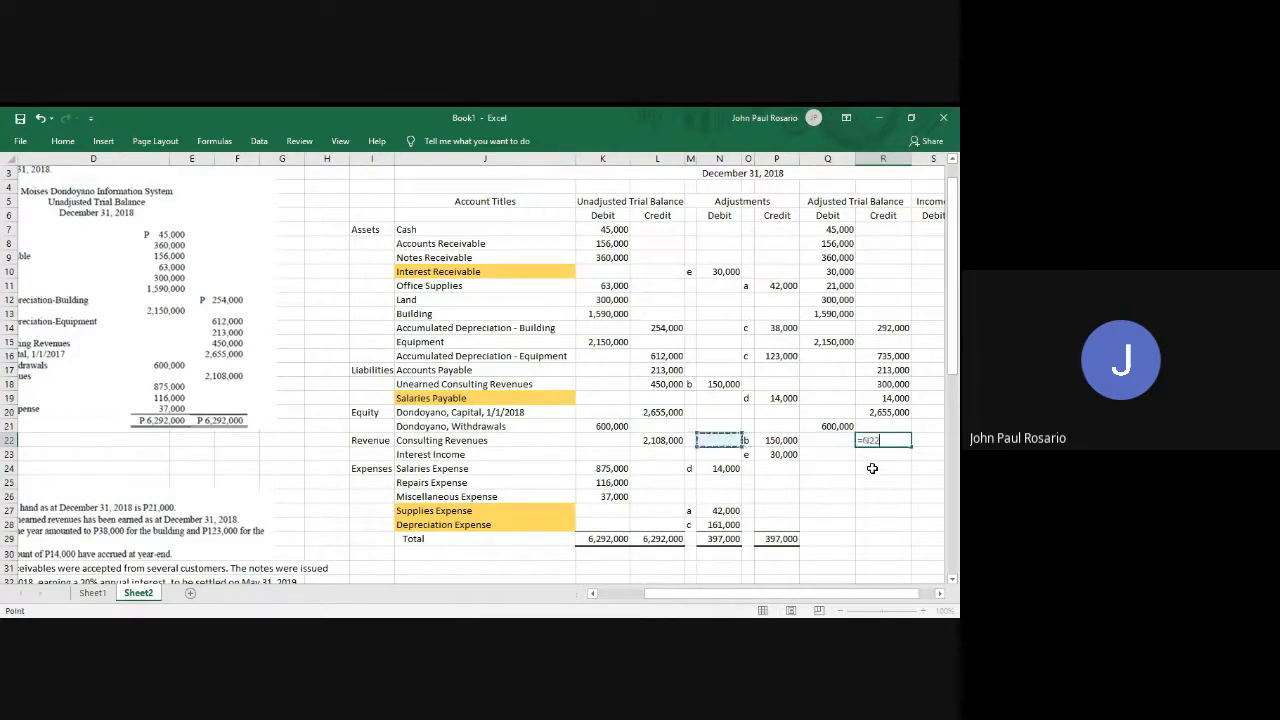
text(+)
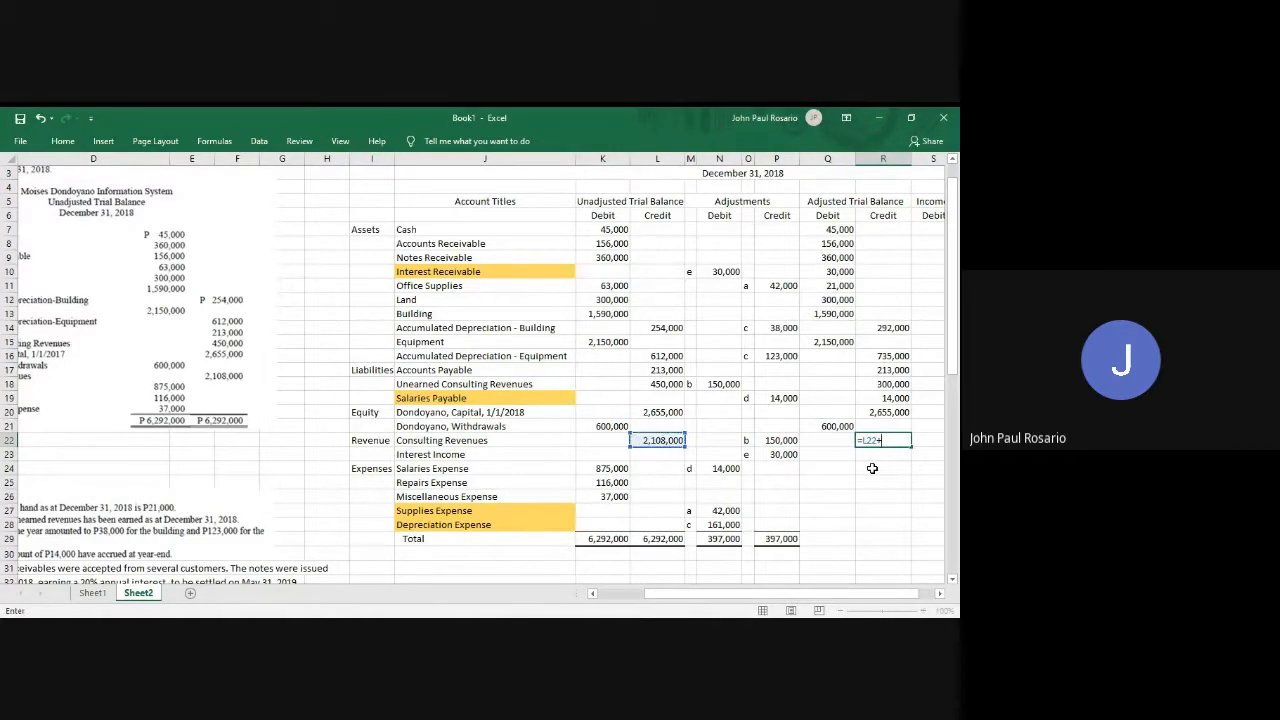
key(Right)
key(Right)
key(Right)
key(Right)
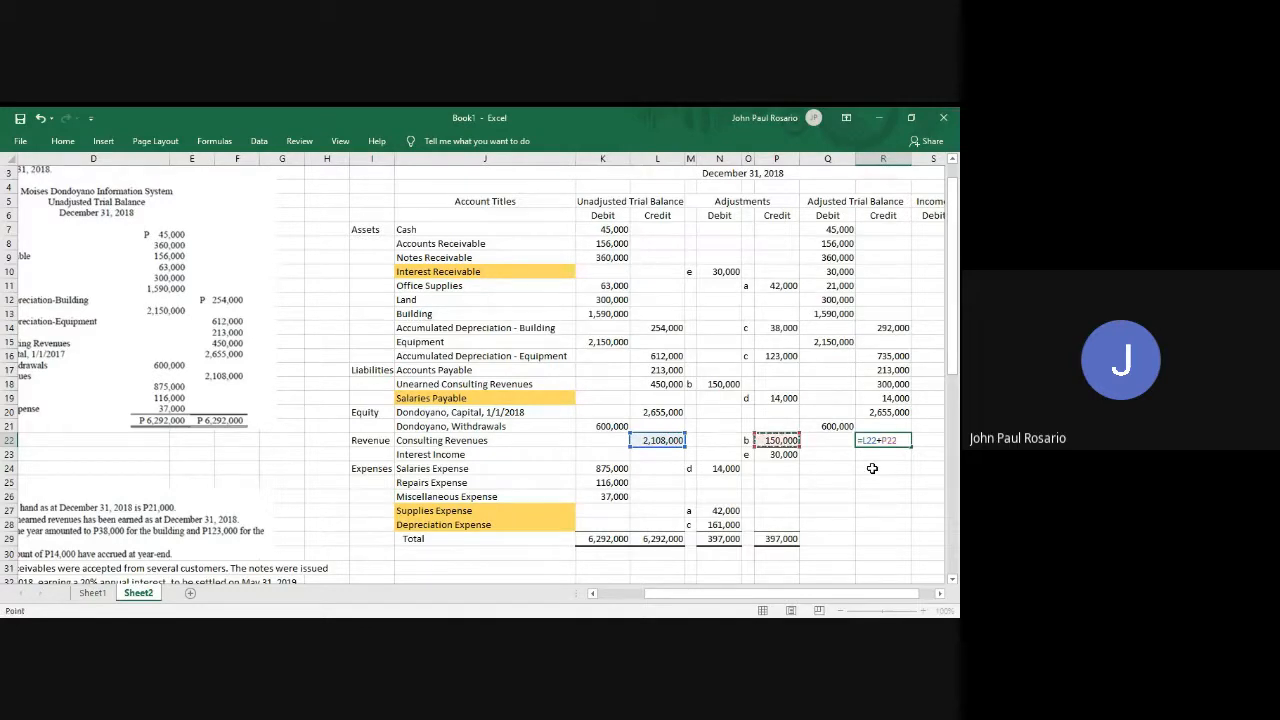
key(Return)
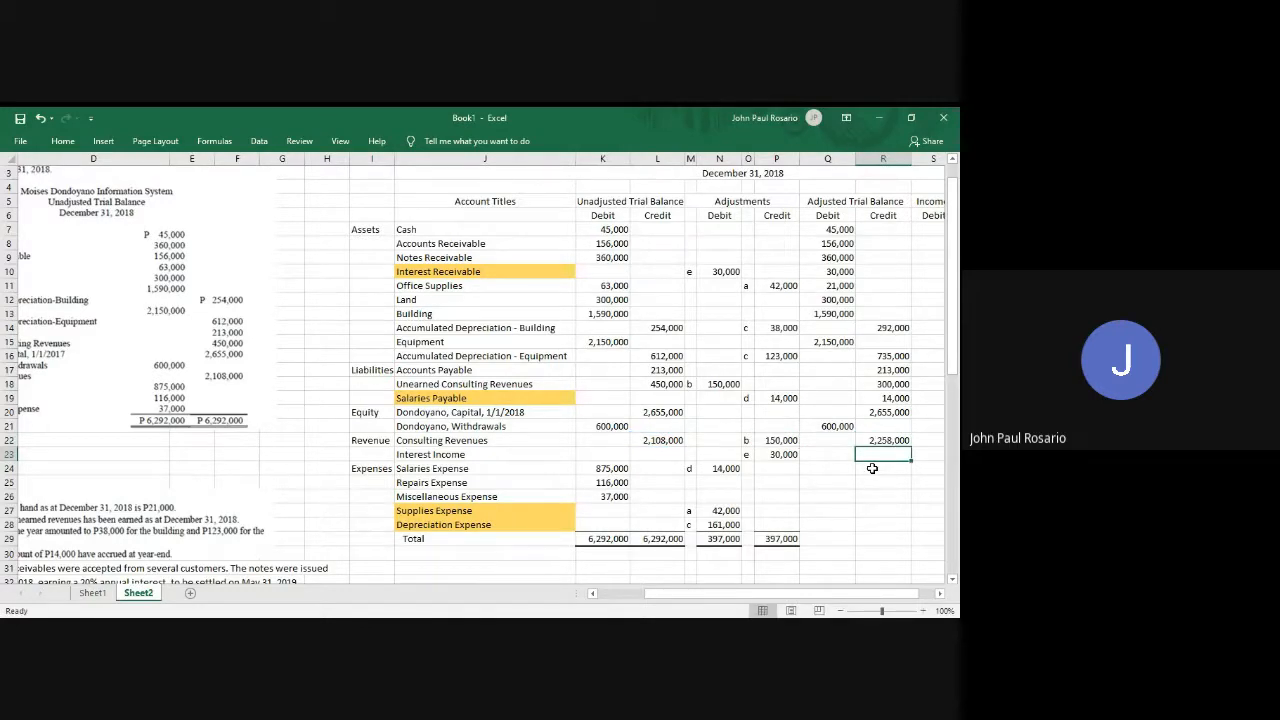
Link the adjusted Interest Income credit in R23 to its adjustment in P23.
text(=)
key(Left)
key(Left)
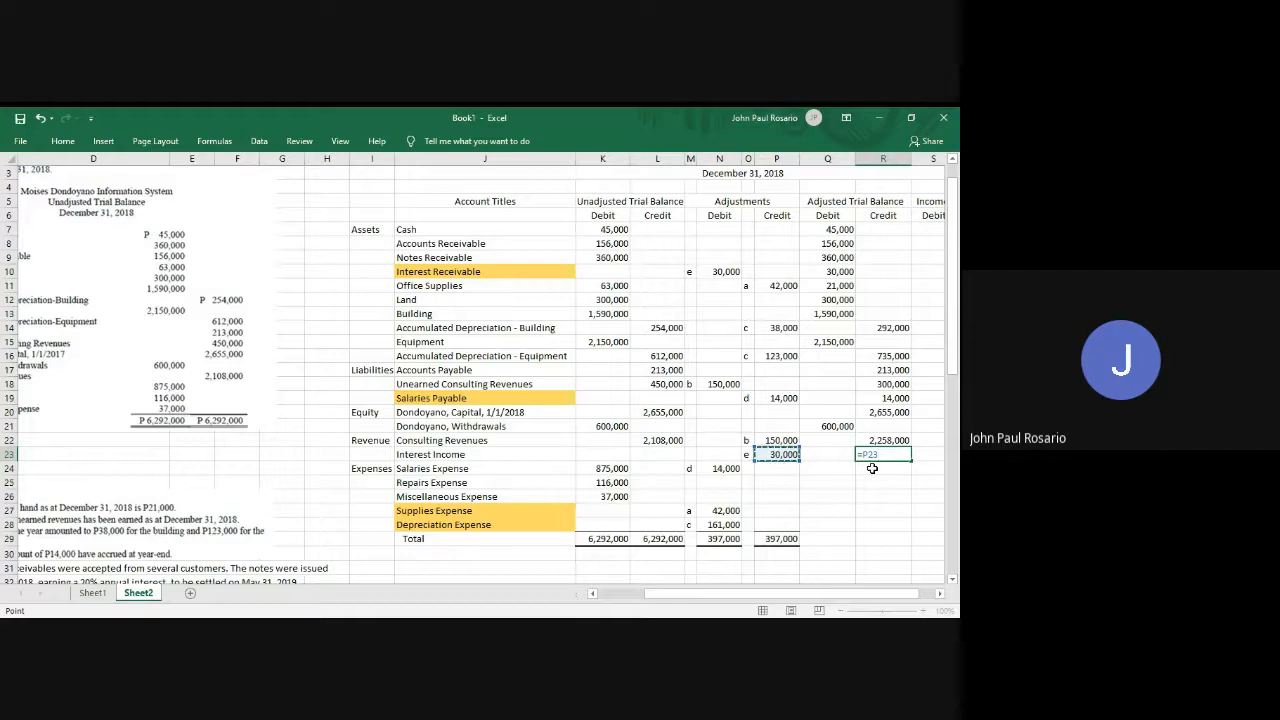
key(Return)
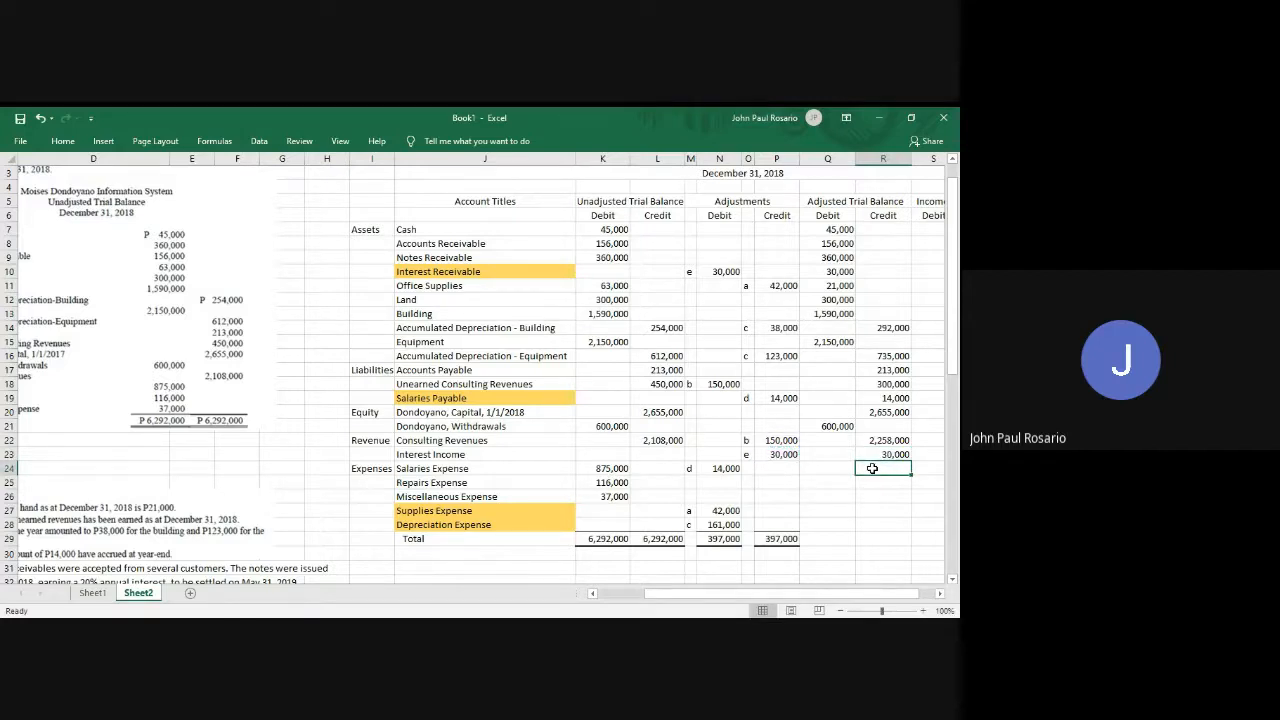
Enter the sum of the Salaries Expense debits K24 and N24 in the adjusted credit cell R24.
text(=)
key(Left)
key(Left)
key(Left)
key(Left)
key(Left)
key(Left)
key(Left)
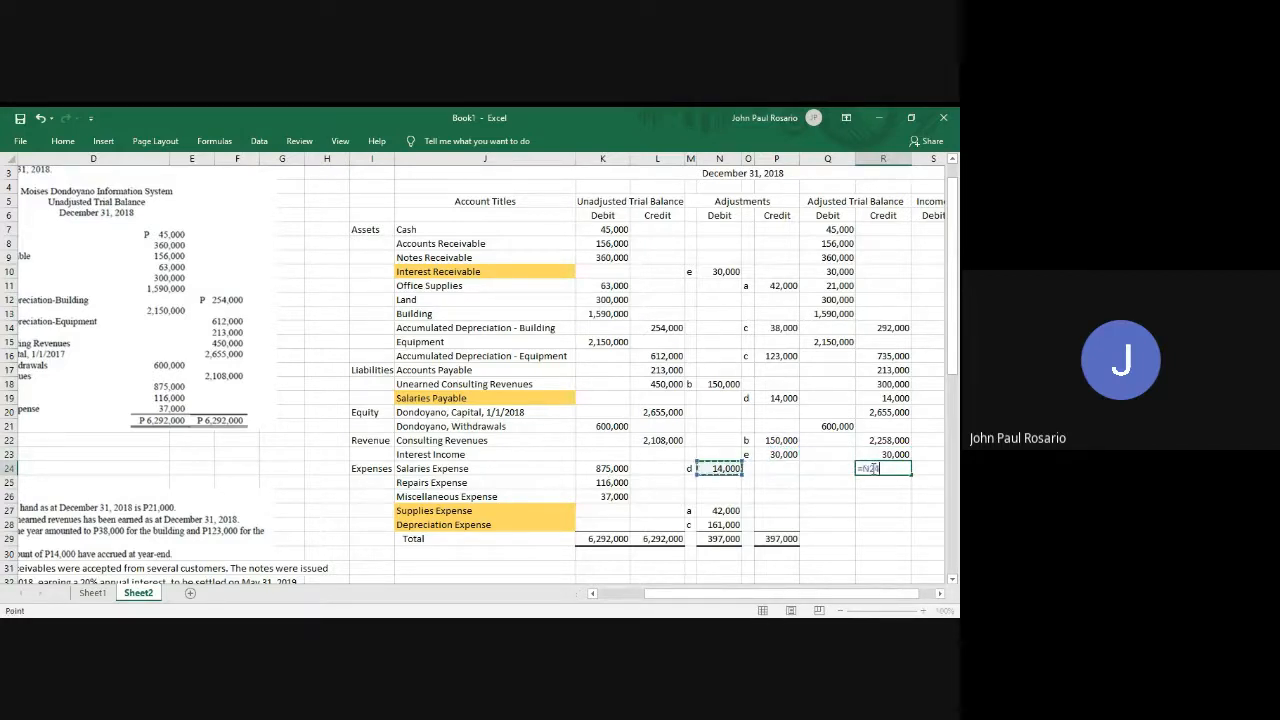
text(+)
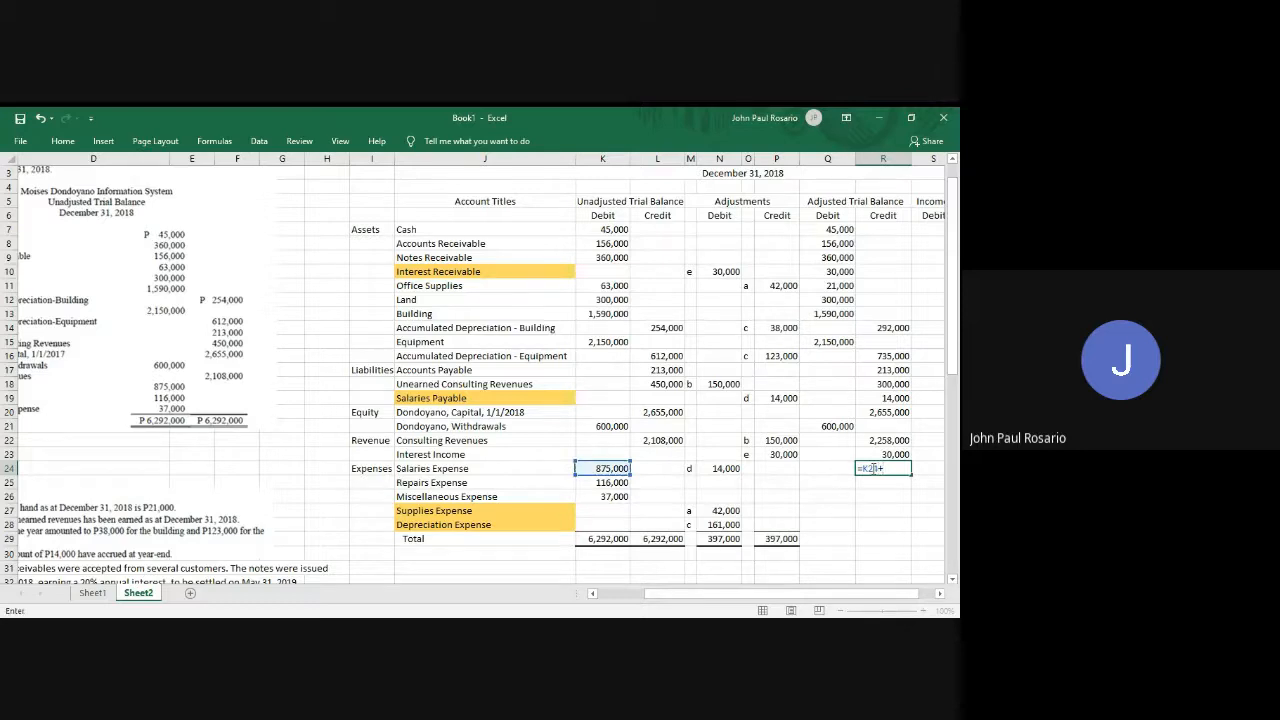
key(Left)
key(Left)
key(Left)
key(Left)
key(Return)
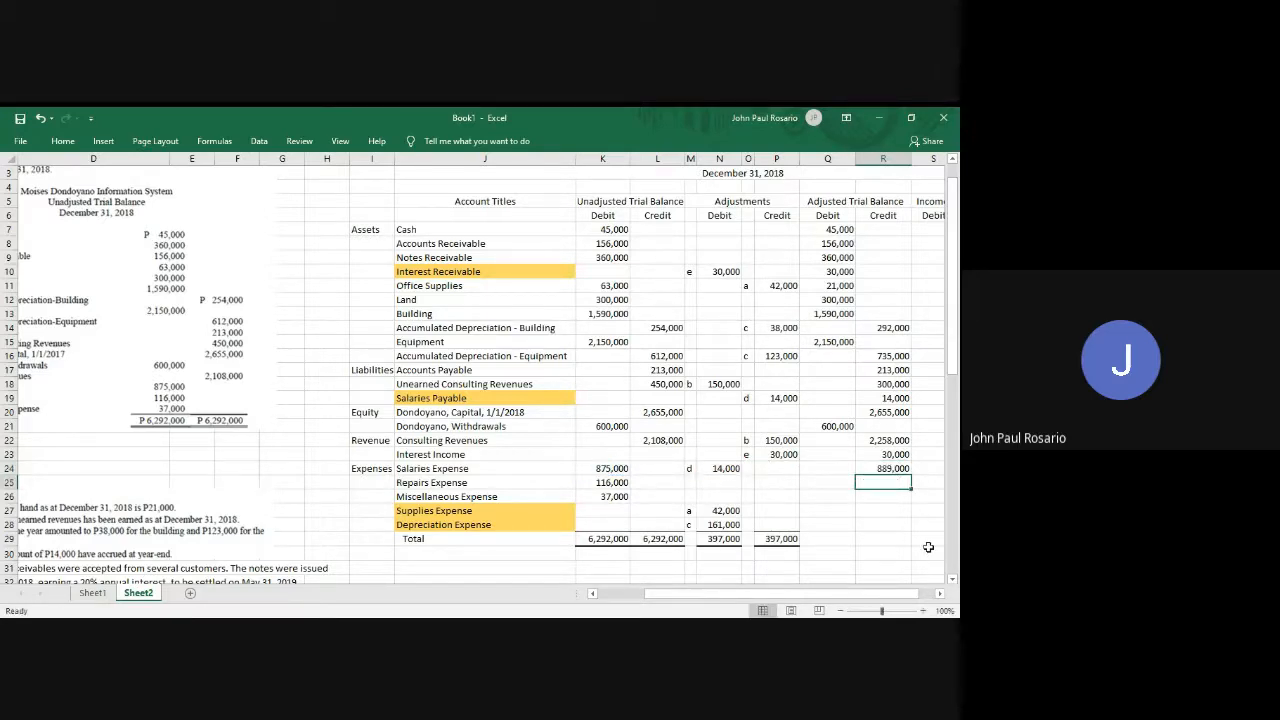
Link R25 in the adjusted credit column to the unadjusted Repairs Expense debit in K25.
text(=)
key(Left)
key(Left)
key(Left)
key(Left)
key(Left)
key(Left)
key(Left)
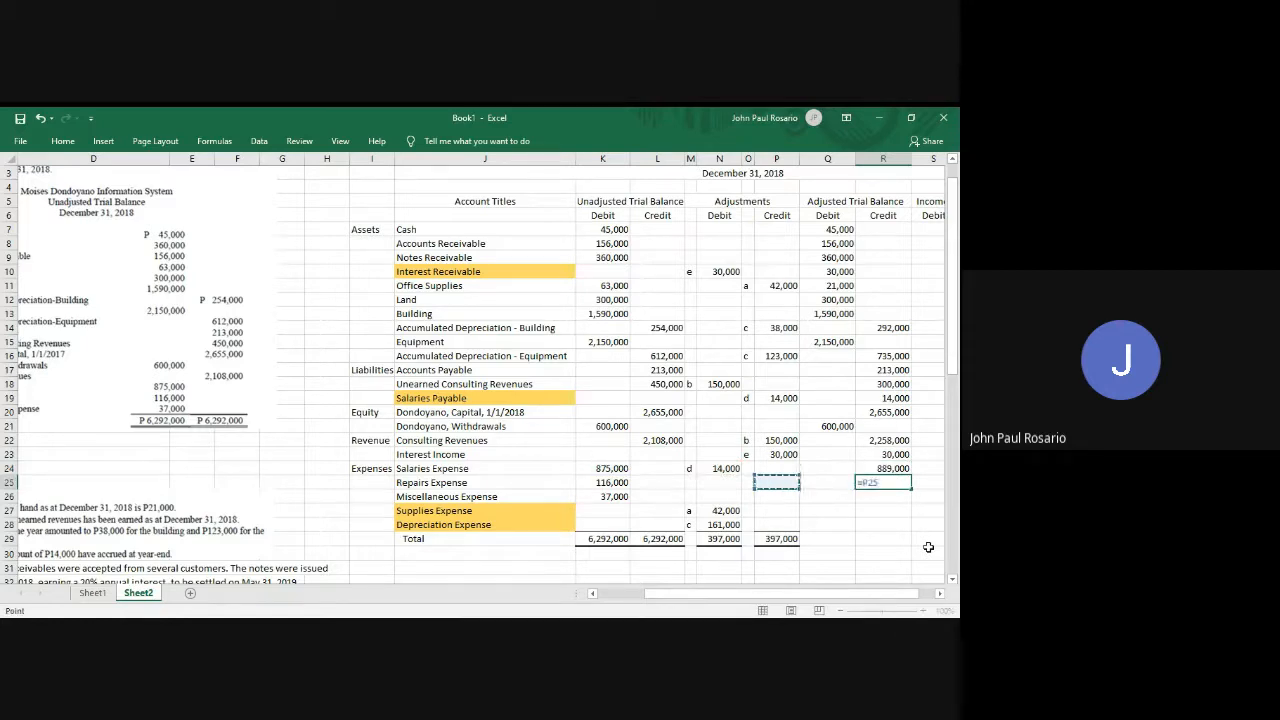
key(Return)
Copy the Repairs Expense formula from R25 to the Miscellaneous Expense row in R26.
text(=)
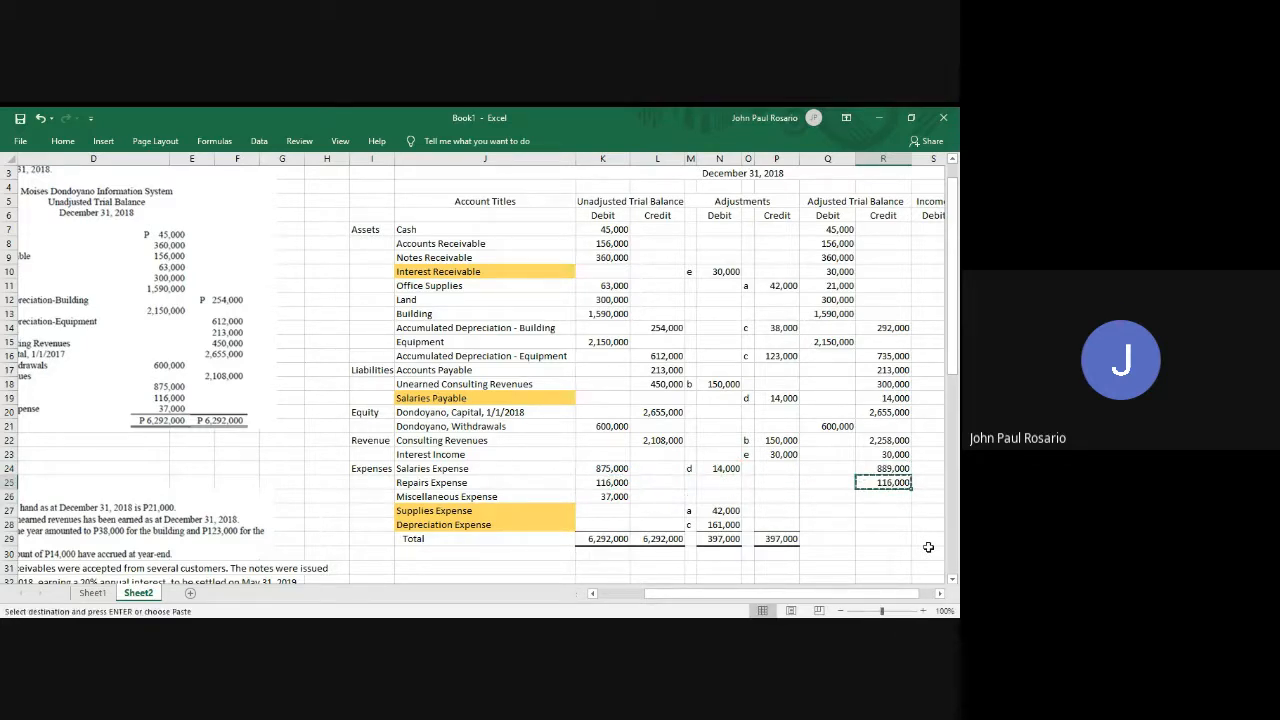
key(Left)
key(Left)
key(Left)
key(Left)
key(Left)
key(Left)
key(Left)
key(Return)
key(Return)
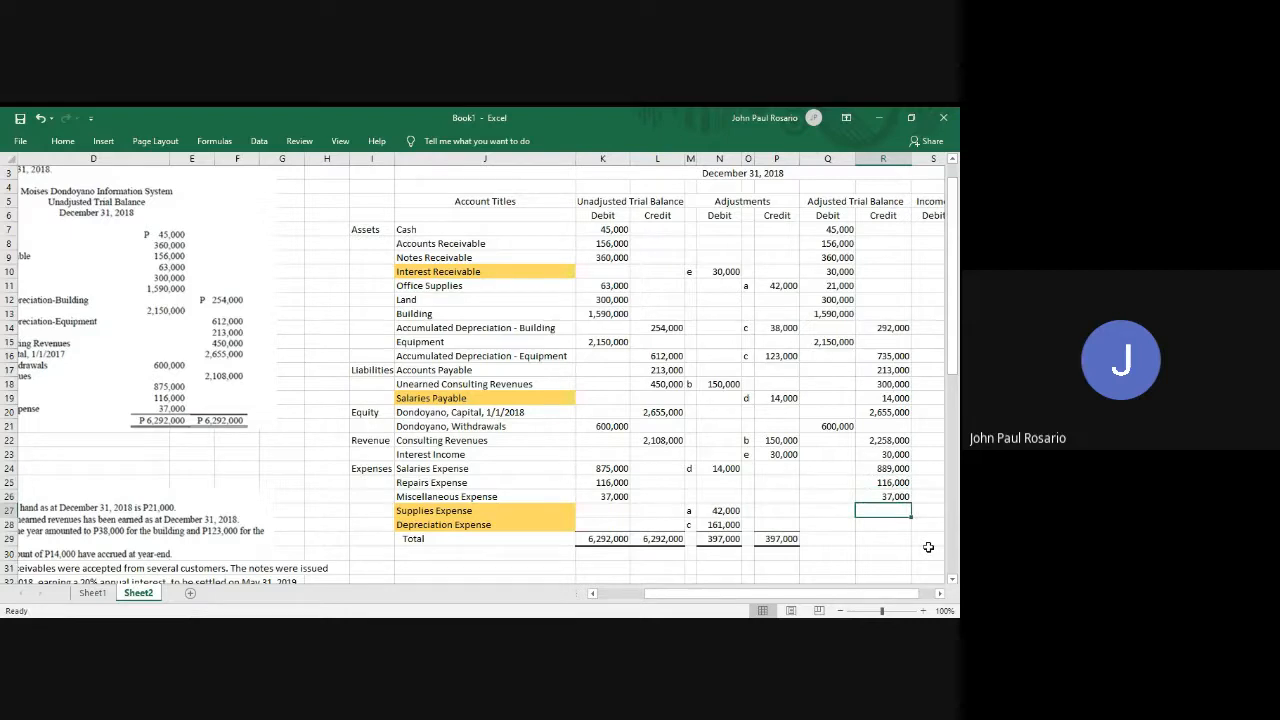
Clear the three expense amounts in R24:R26 from the adjusted credit column.
key(Up)
key(Up)
key(Up)
key(Up)
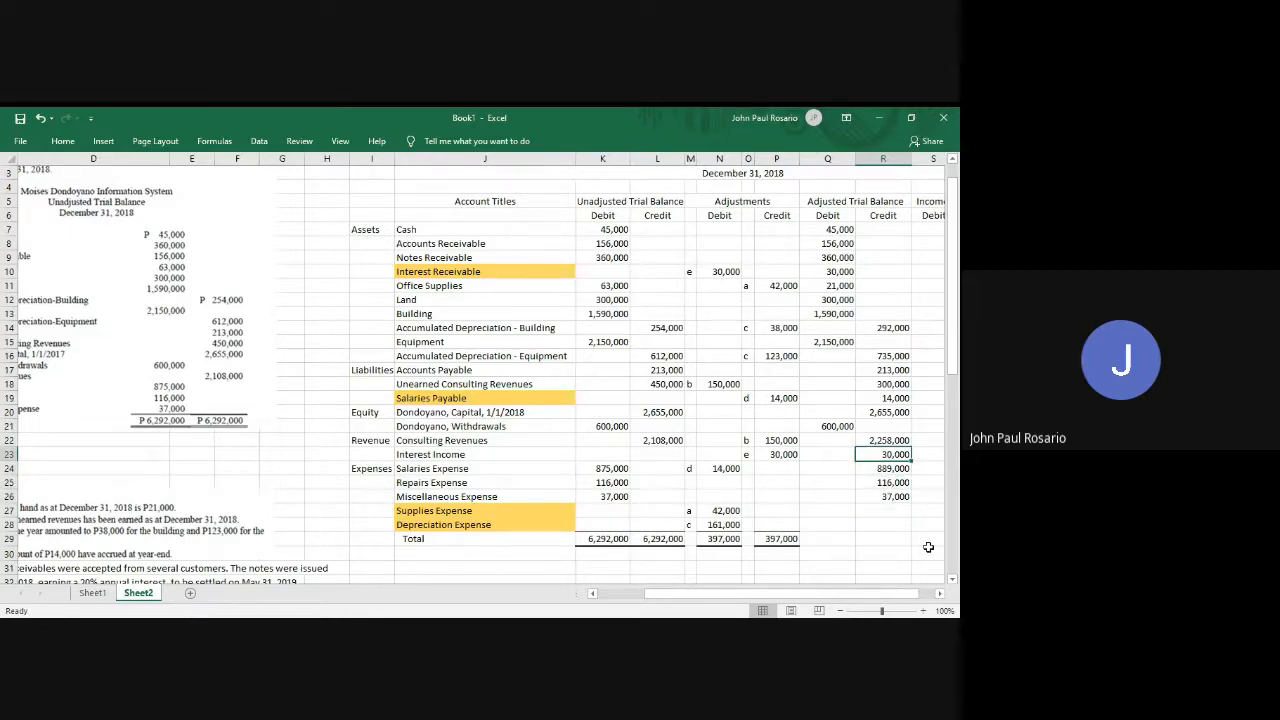
key(Down)
key(shift+Down)
key(shift+Down)
key(Delete)
Check the formula behind the adjusted Consulting Revenues credit in R22.
key(Up)
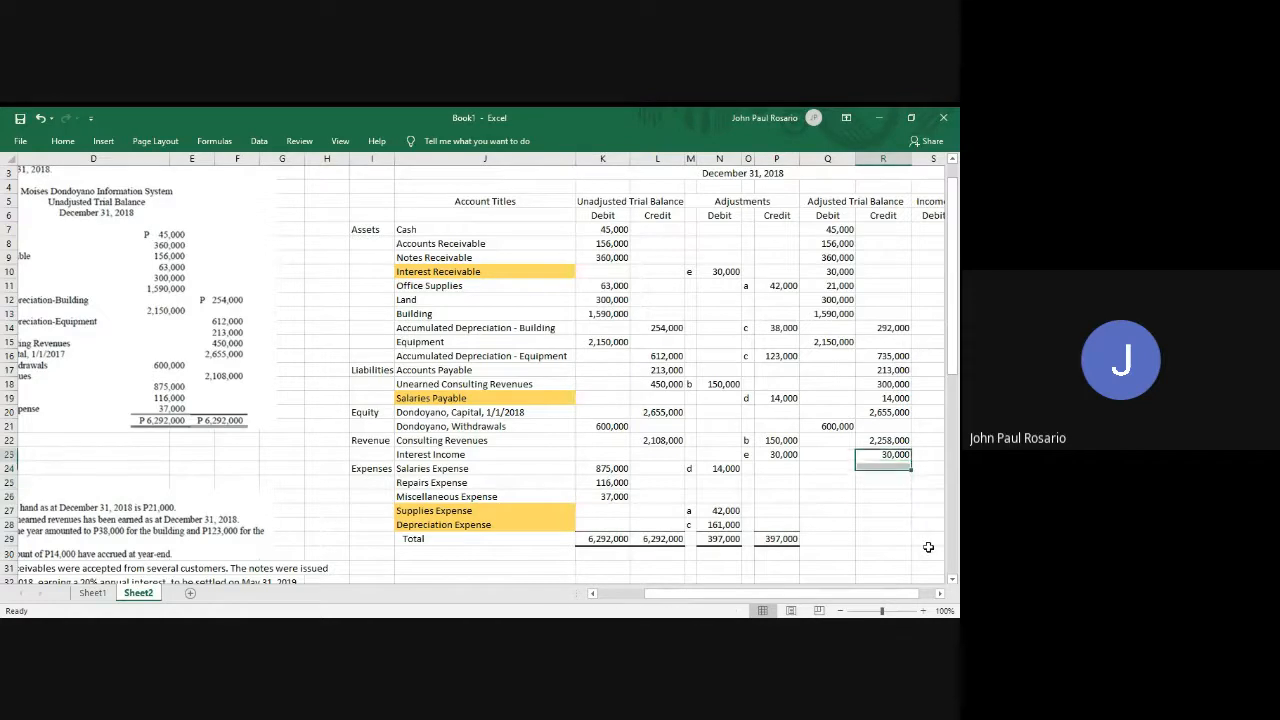
key(Up)
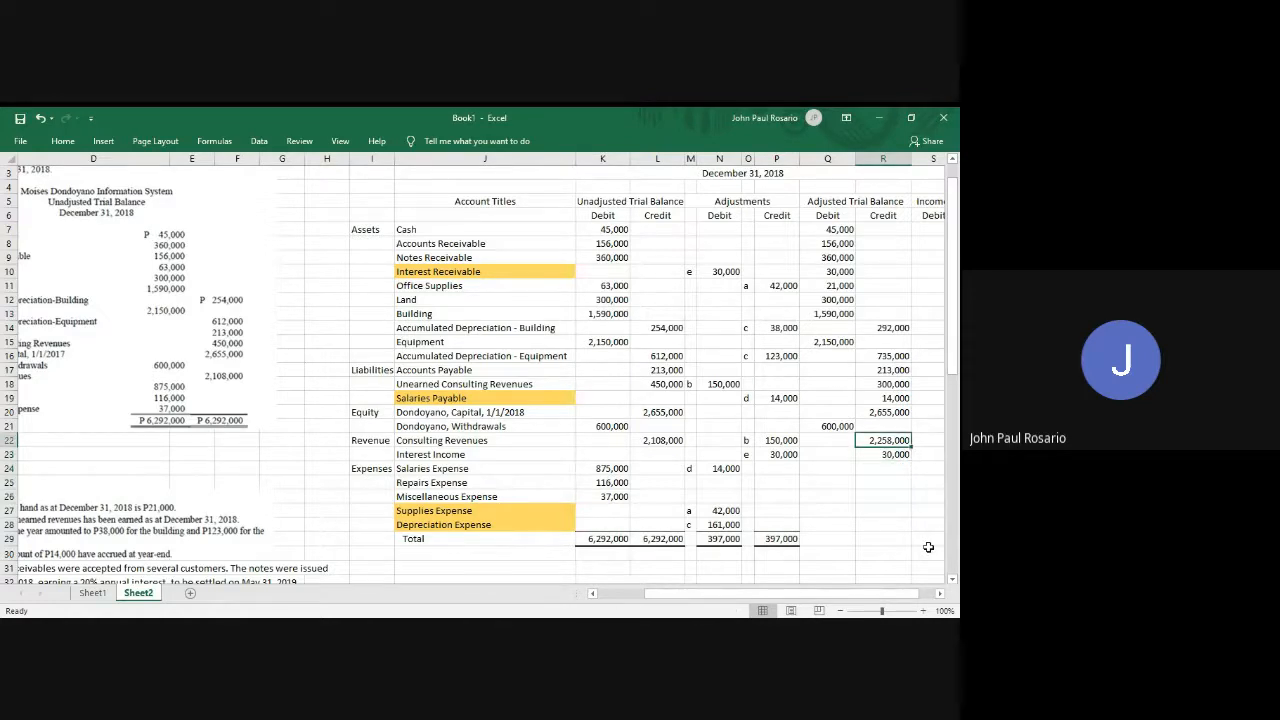
key(F2)
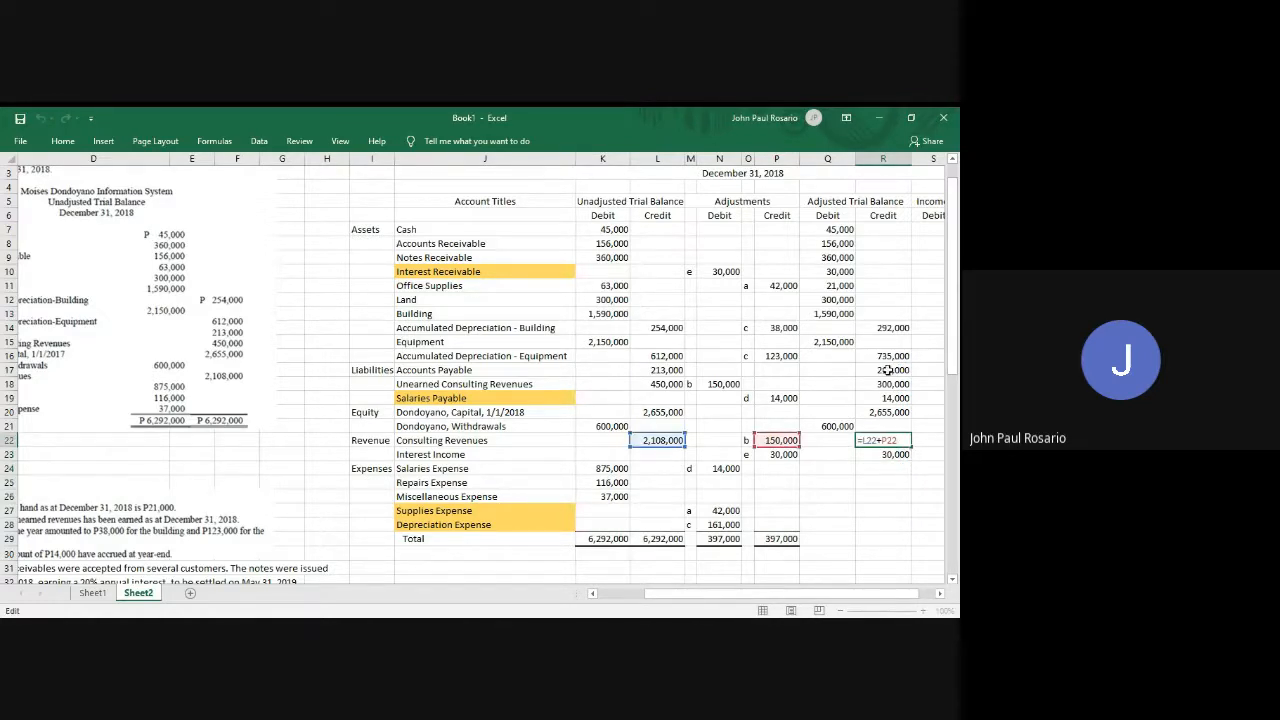
key(Return)
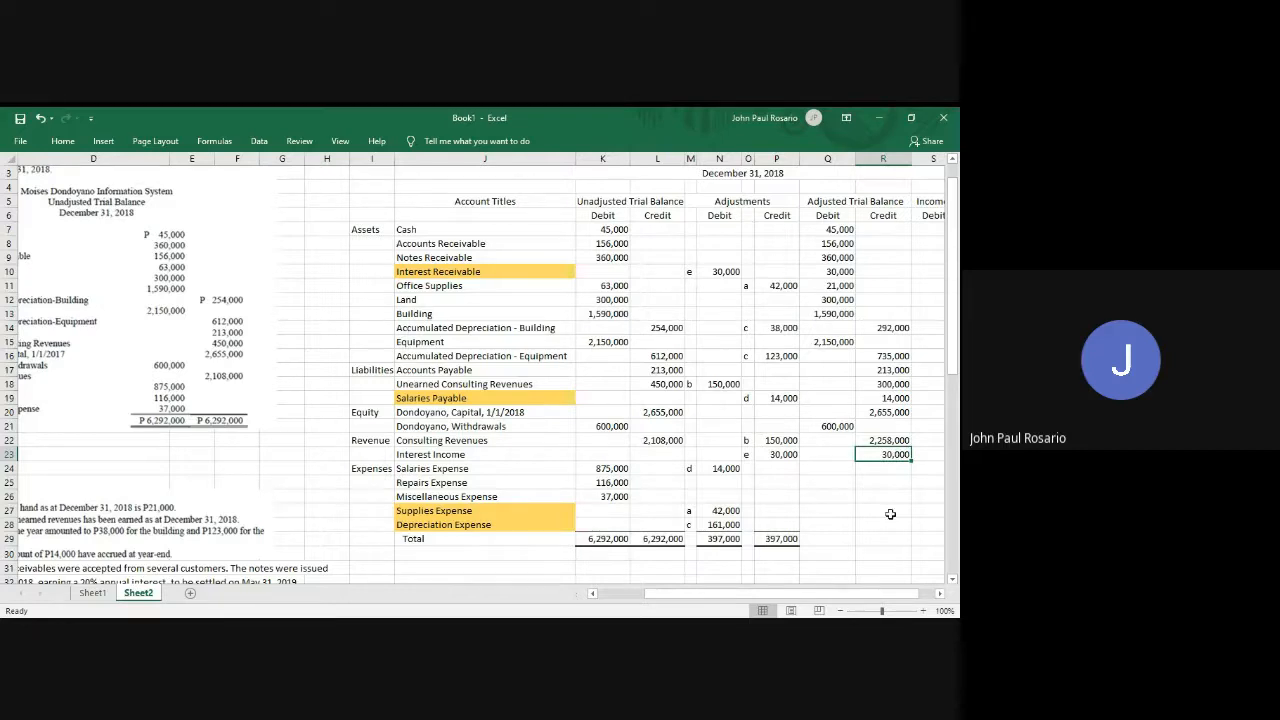
Enter the sum of the Salaries Expense debits K24 and N24 in the adjusted debit cell Q24.
key(Down)
key(Left)
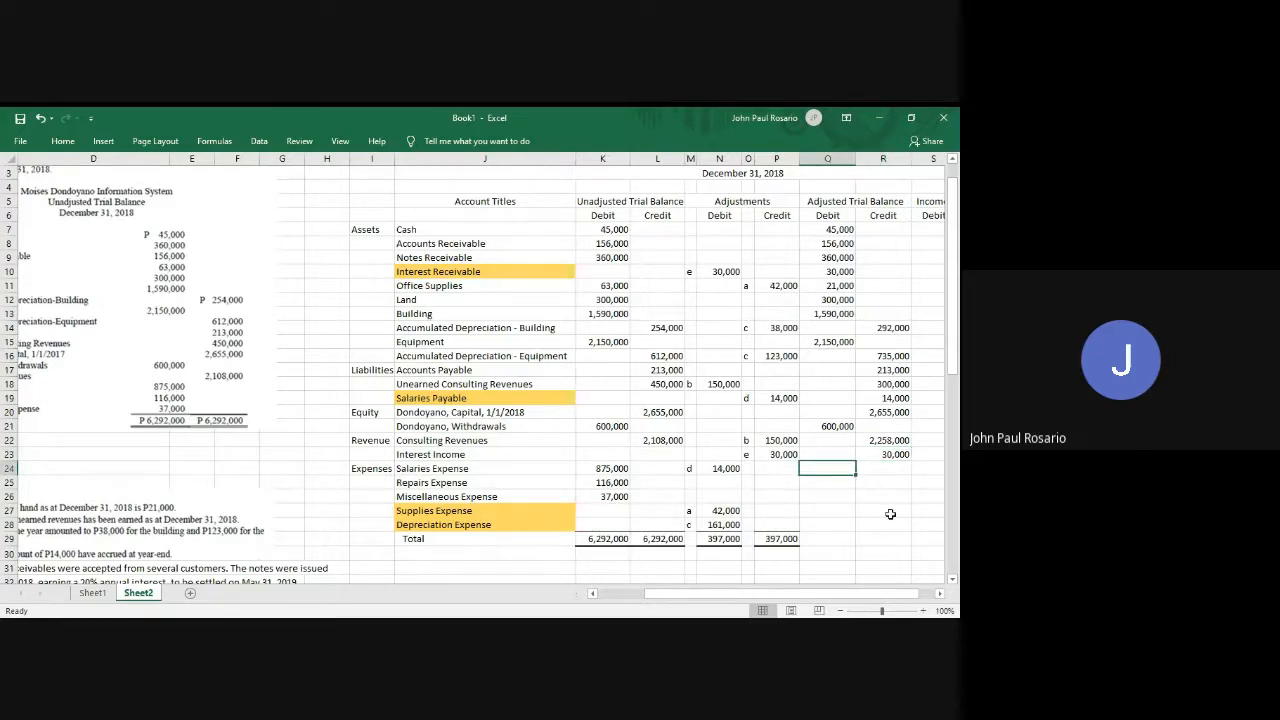
text(=)
key(Left)
key(Left)
key(Left)
key(Left)
key(Left)
key(Left)
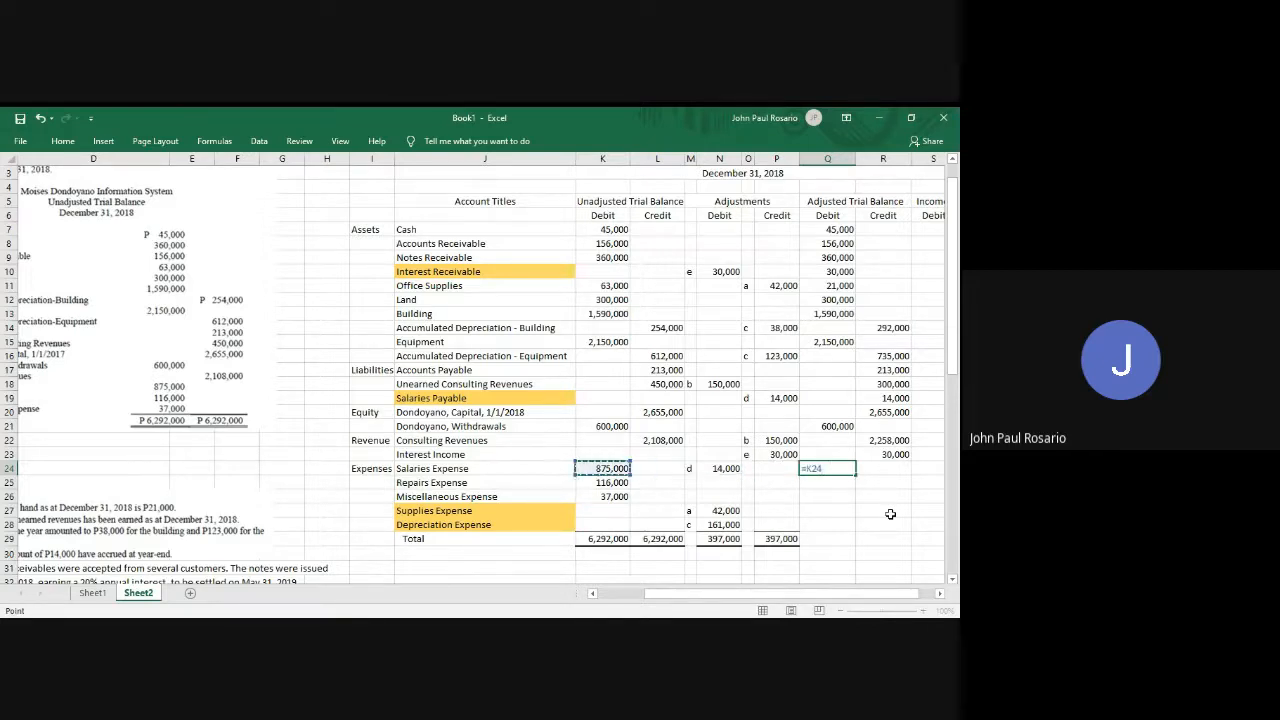
text(-)
key(Left)
key(Left)
key(Left)
key(Return)
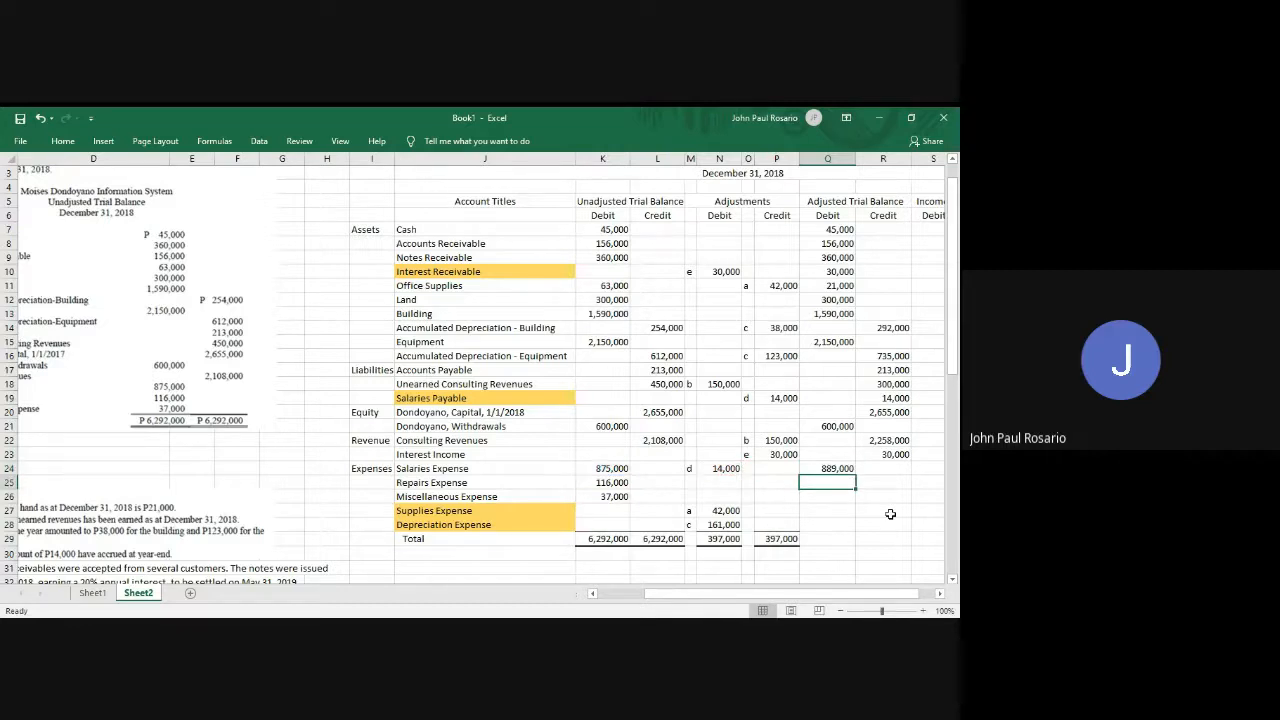
Link the Repairs Expense adjusted debit in Q25 to its unadjusted debit in K25.
text(=)
key(Left)
key(Left)
key(Left)
key(Left)
key(Left)
key(Left)
key(Left)
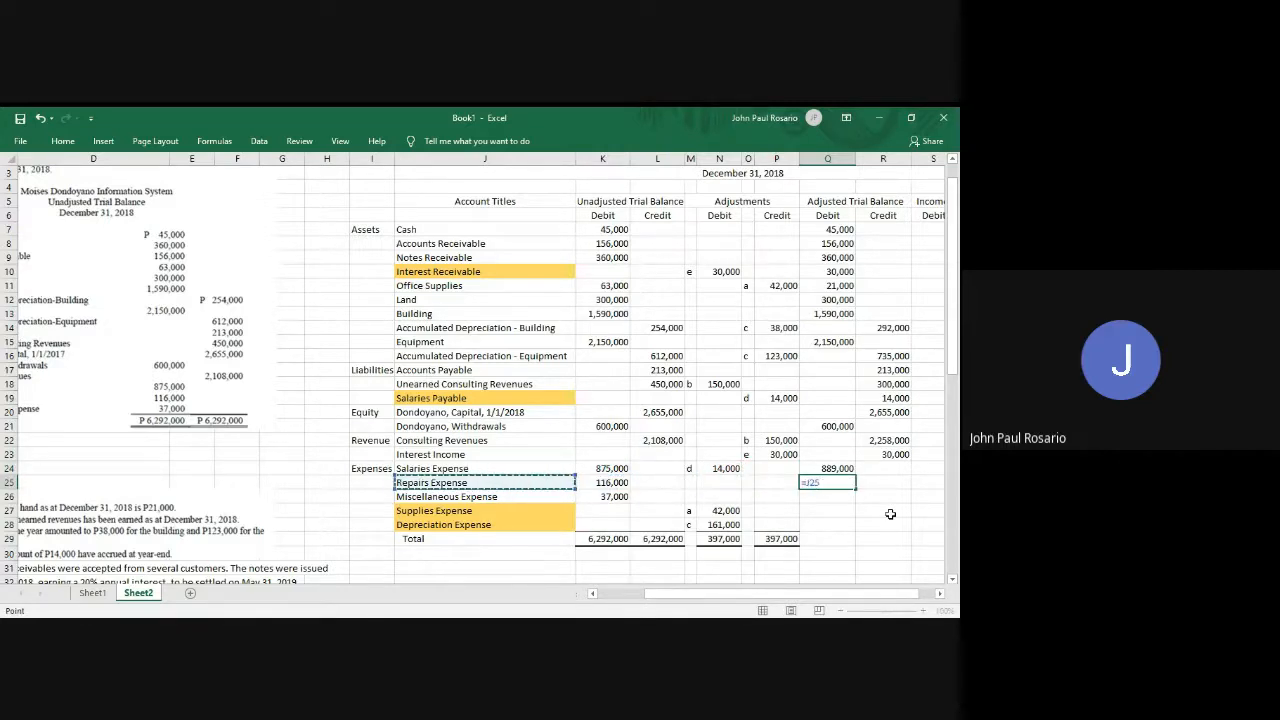
key(Right)
key(Return)
Link the Miscellaneous Expense adjusted debit in Q26 to its unadjusted debit in K26.
text(=)
key(Left)
key(Left)
key(Left)
key(Left)
key(Left)
key(Left)
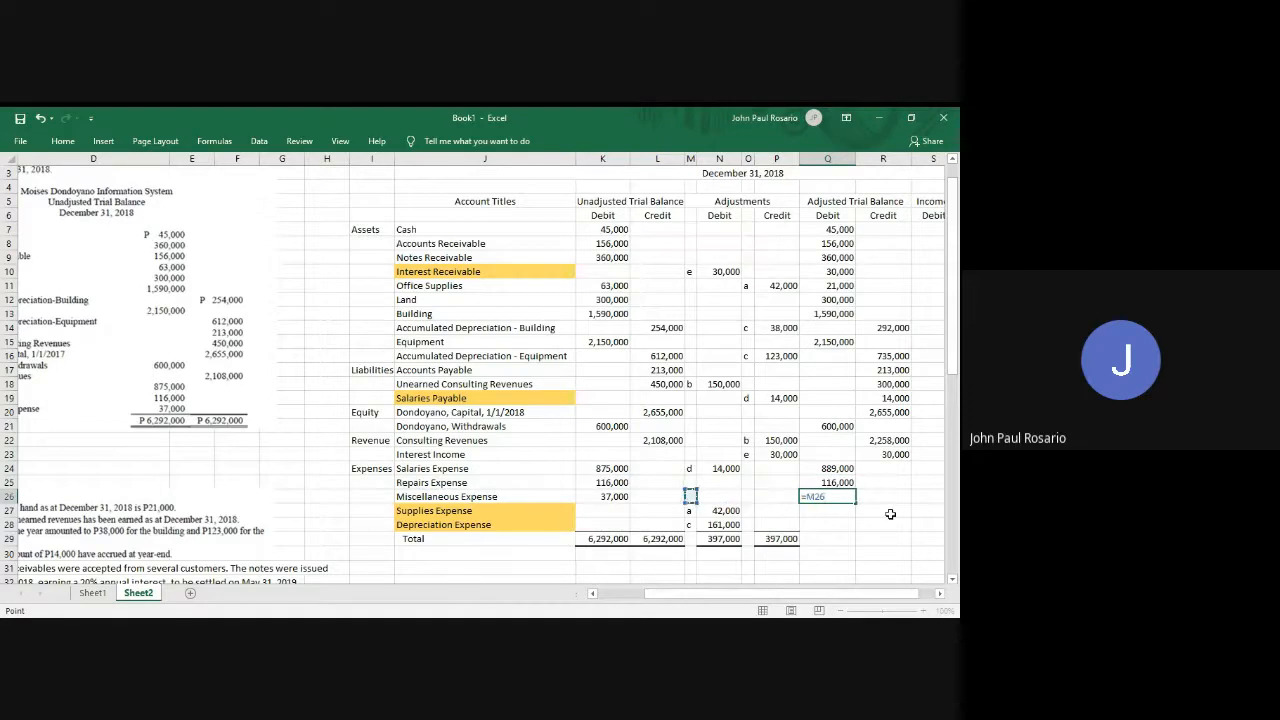
key(Return)
Link the adjusted debits of Supplies Expense in Q27 and Depreciation Expense in Q28 to their adjustment debits N27 and N28.
text(=)
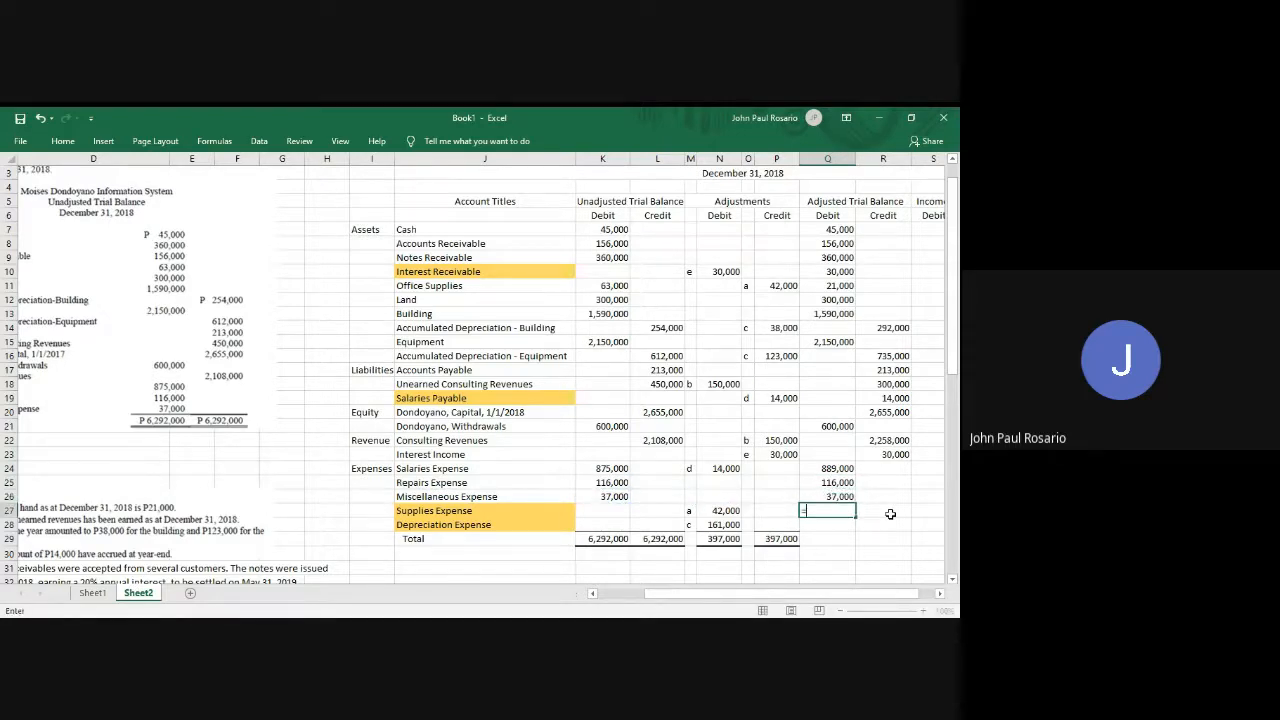
key(Left)
key(Left)
key(Left)
key(Return)
text(=)
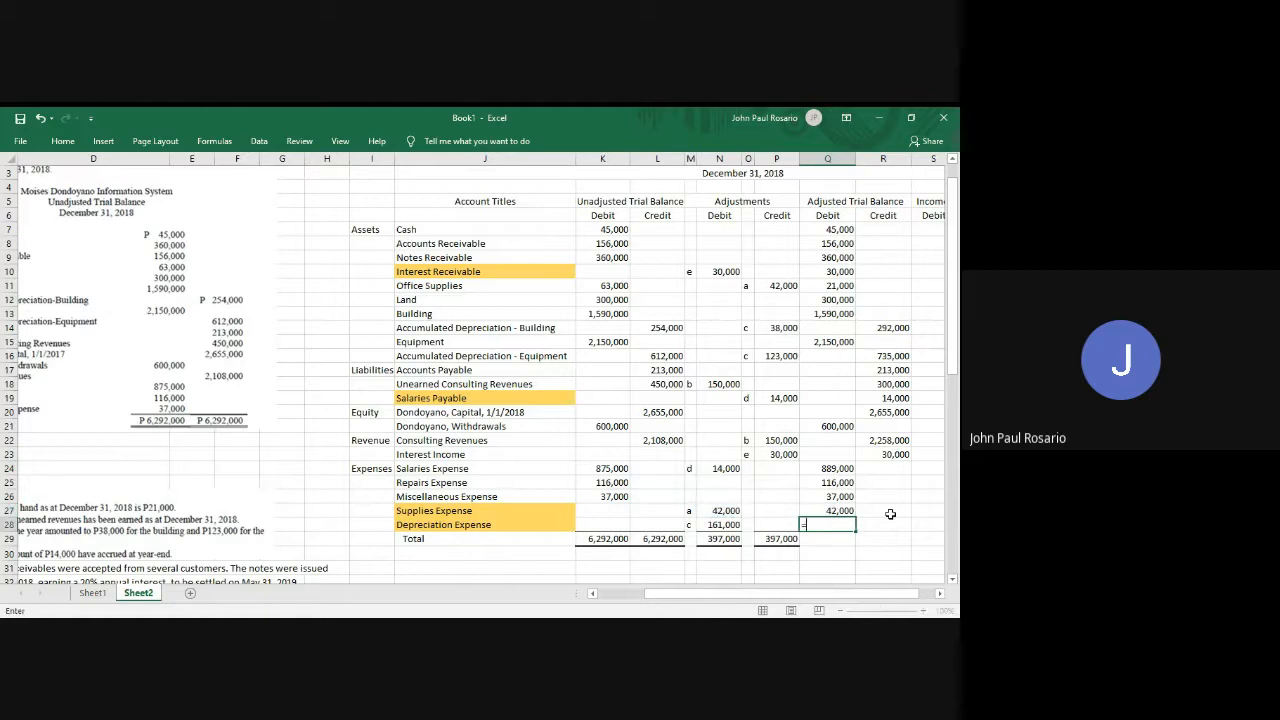
key(Left)
key(Left)
key(Left)
key(Return)
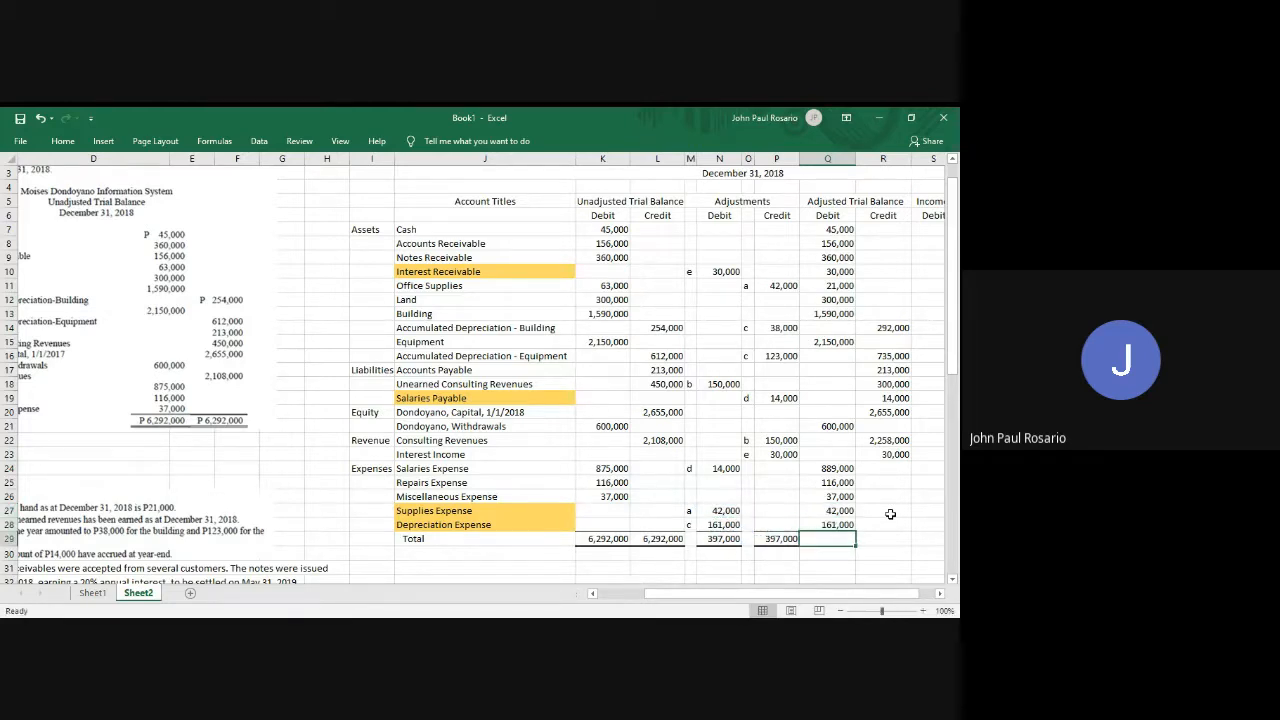
Copy the unadjusted debit and credit totals in K29:L29 to the Adjusted Trial Balance total cells Q29:R29.
key(Left)
key(Left)
key(Left)
key(Left)
key(Left)
key(Left)
key(shift+Right)
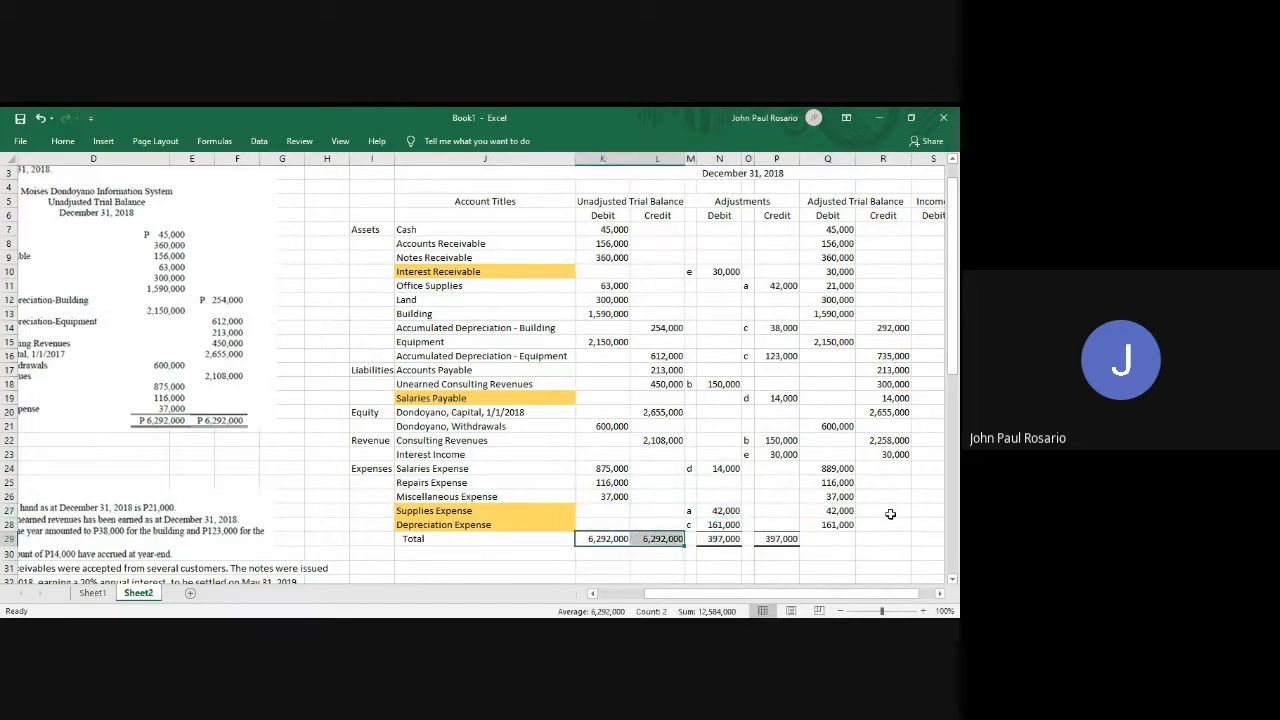
key(ctrl+c)
key(Right)
key(Right)
key(Right)
key(Right)
key(Right)
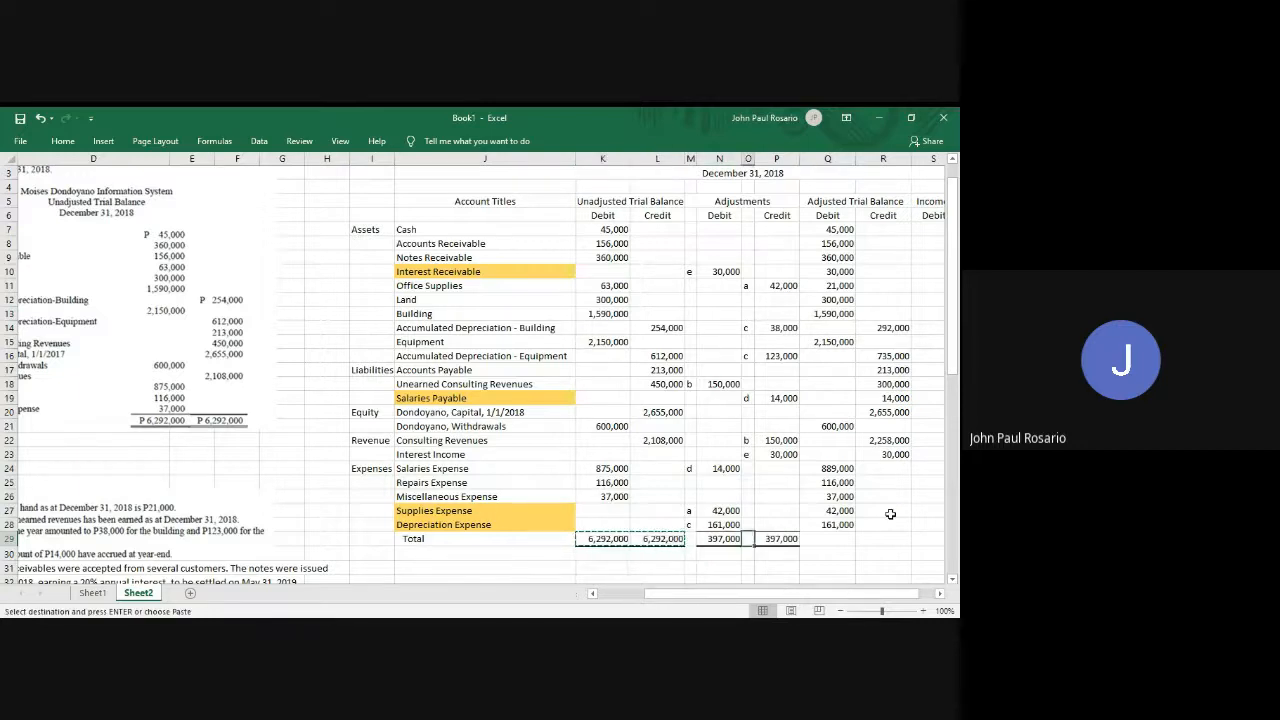
key(shift+Right)
key(Return)
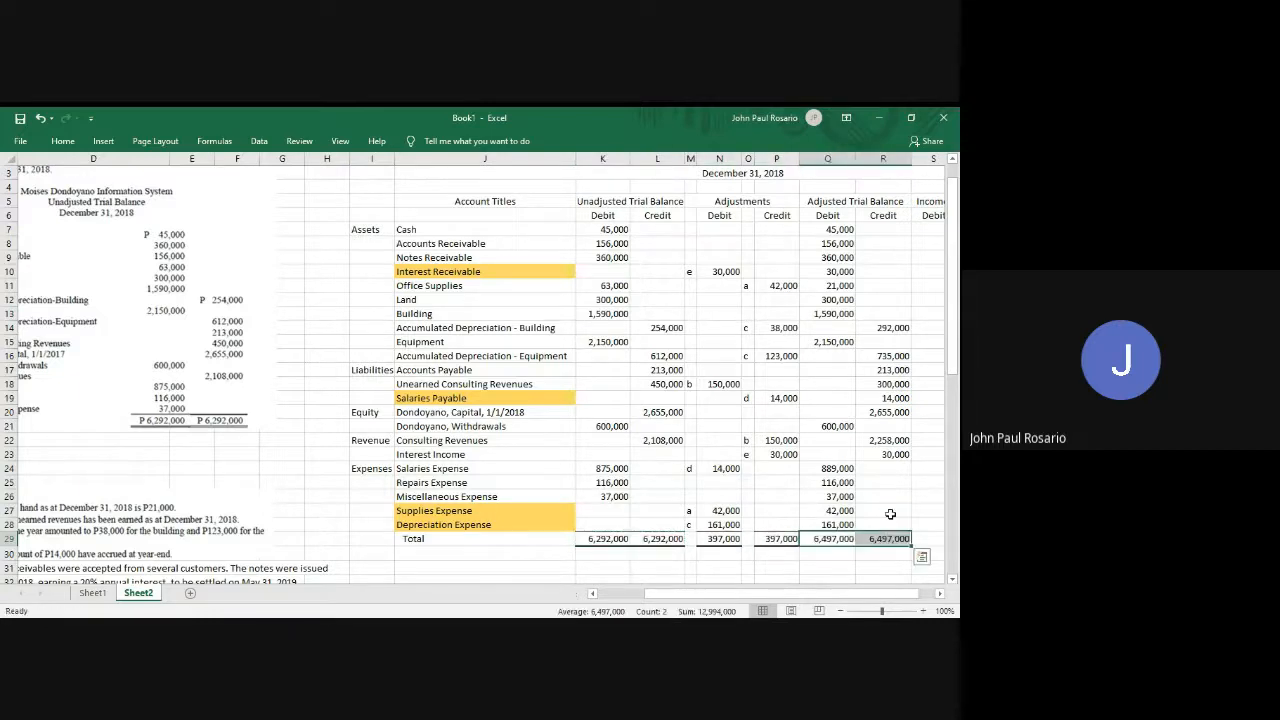
Examine the Consulting Revenues row from its account class in I22 to its adjusted credit in R22.
scroll(889, 512, right, 1)
scroll(850, 525, right, 2)
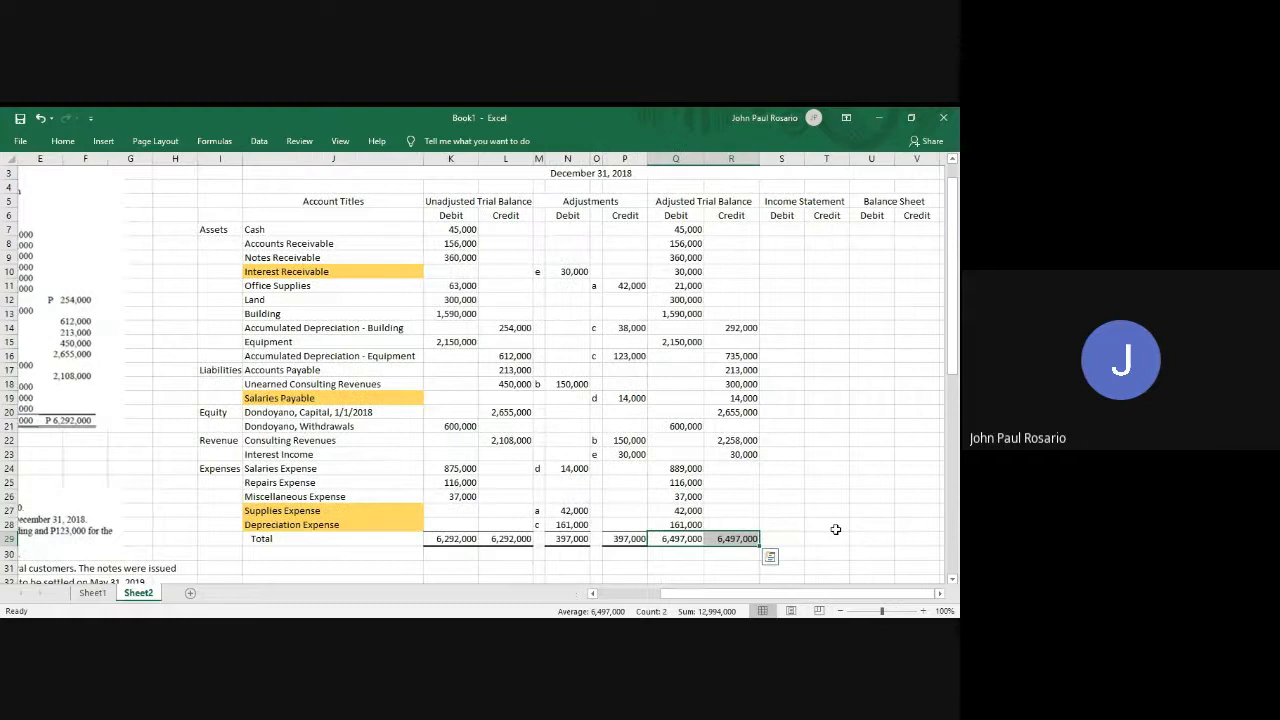
click(835, 529)
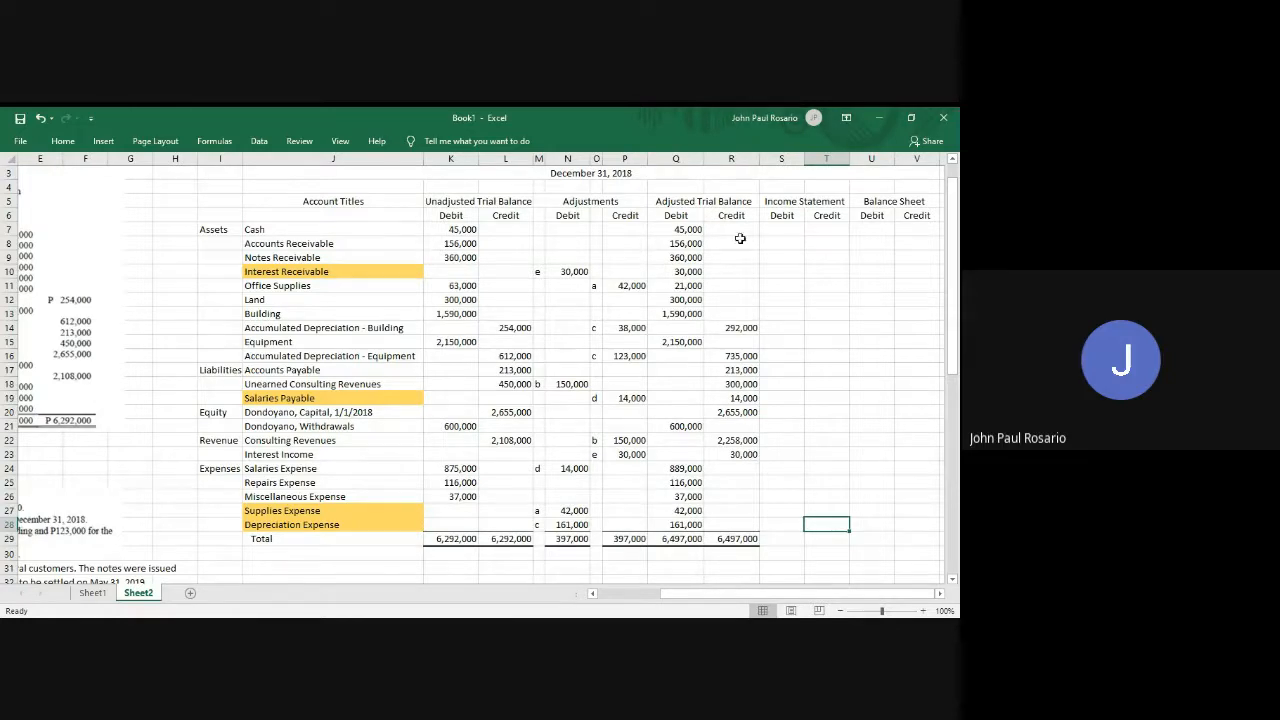
scroll(803, 435, right, 1)
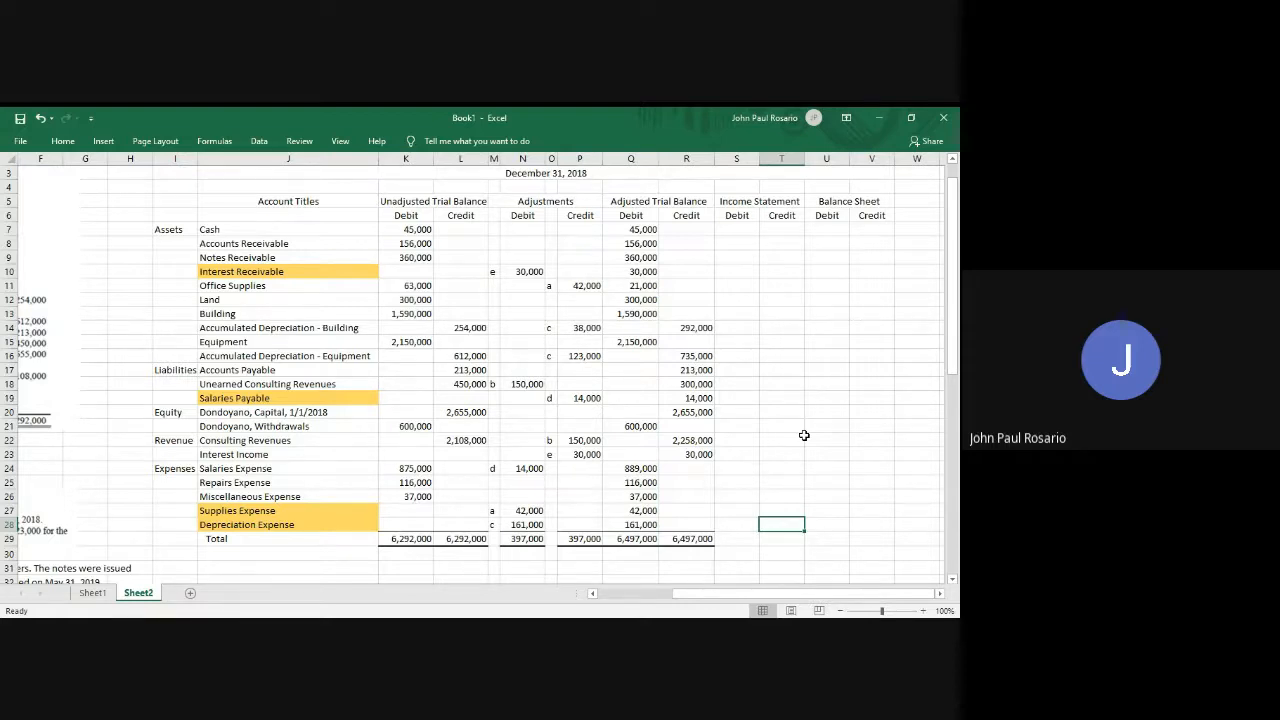
click(176, 440)
key(shift+Right)
key(shift+Right)
key(shift+Right)
key(shift+Right)
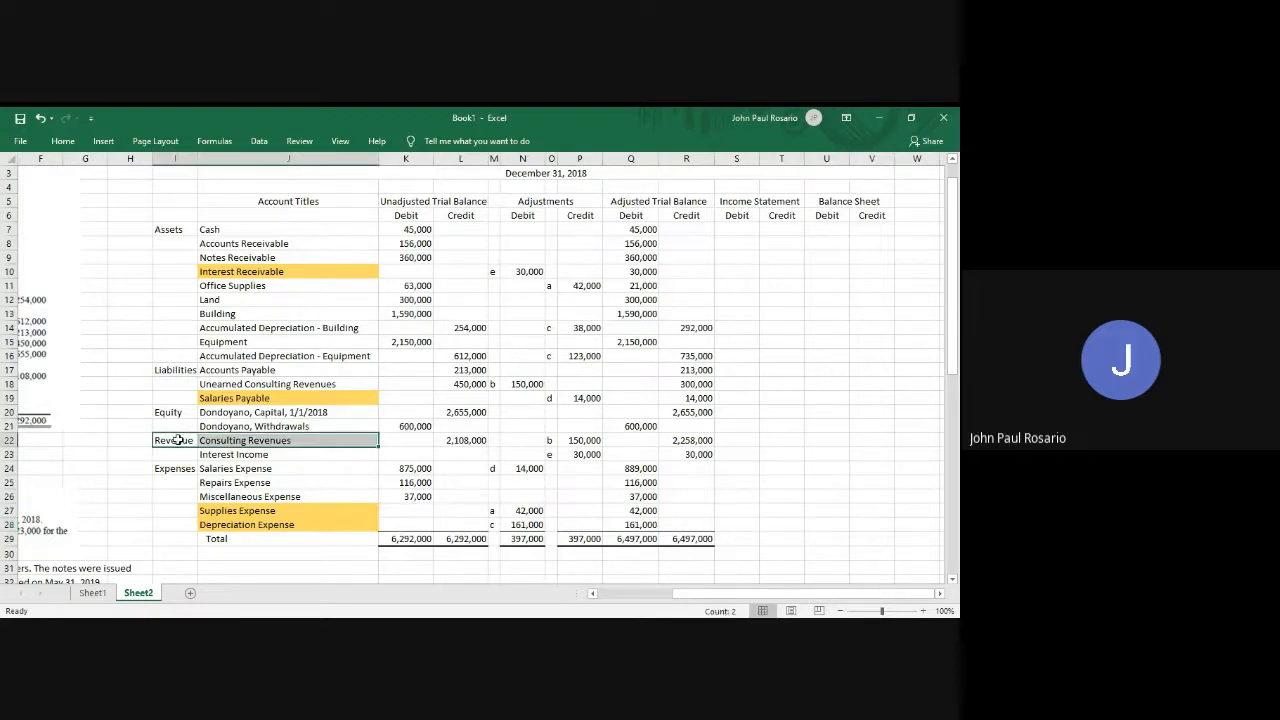
key(shift+Right)
key(shift+Right)
key(shift+Right)
key(shift+Right)
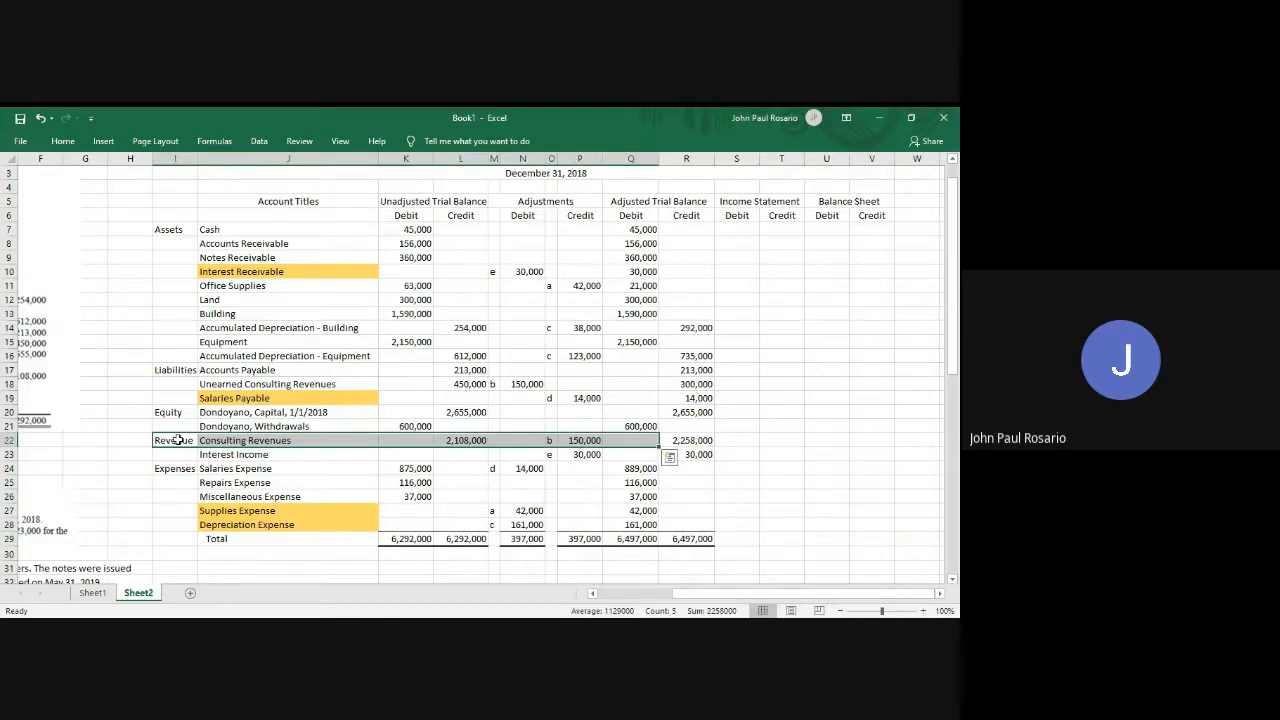
key(shift+Right)
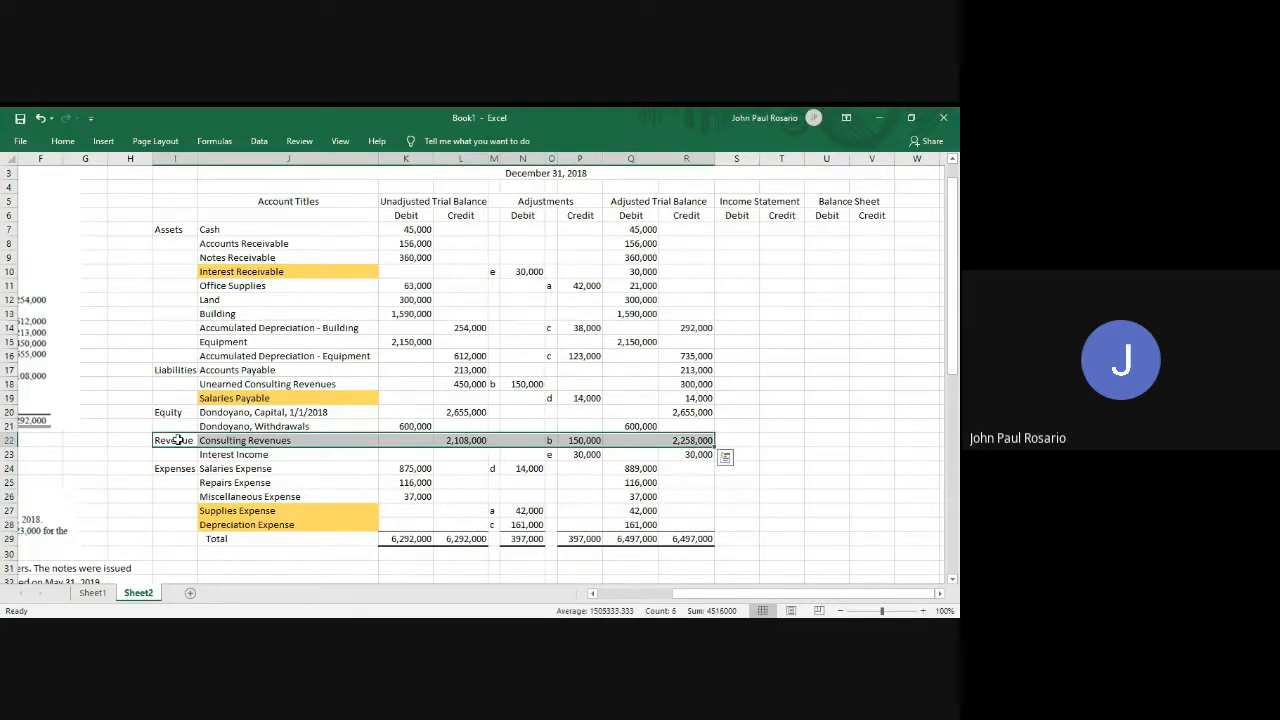
Link the Consulting Revenues Income Statement credit in T22 to its adjusted credit balance in R22.
key(Right)
key(Right)
key(Right)
key(Right)
key(Right)
key(Right)
key(Right)
key(Right)
key(Right)
key(Right)
key(Right)
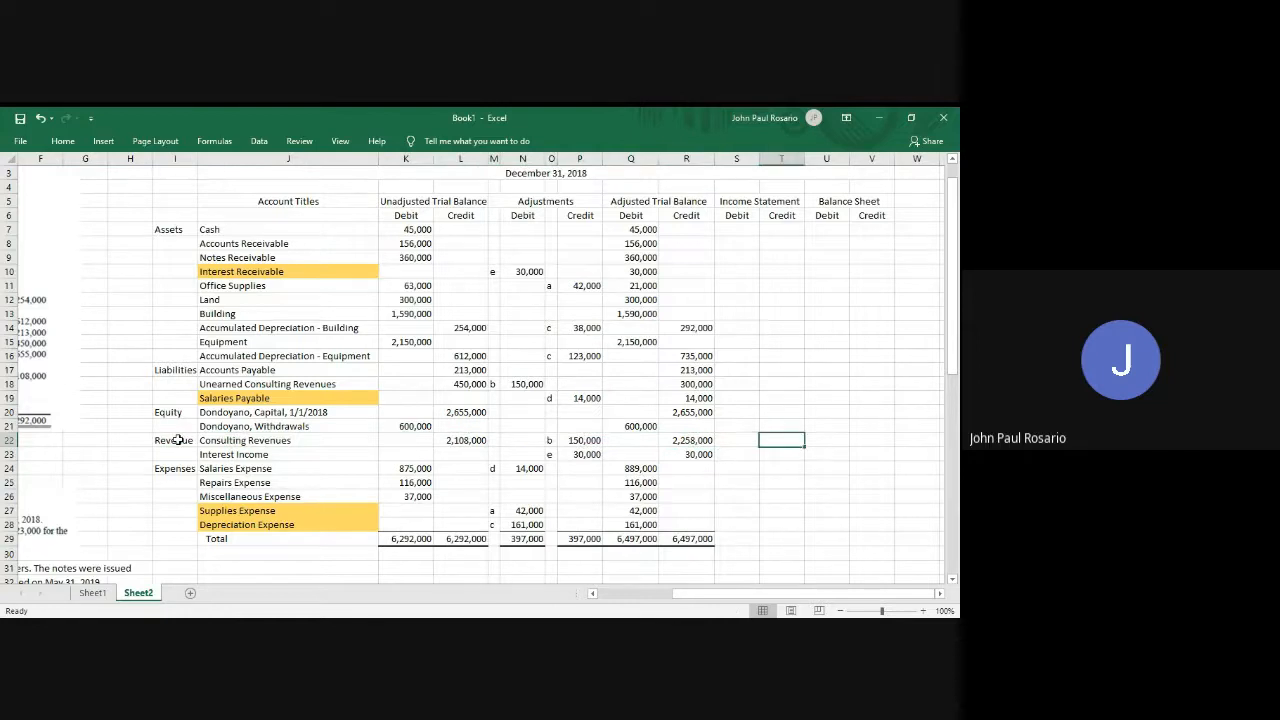
text(=)
key(Left)
key(Left)
key(Return)
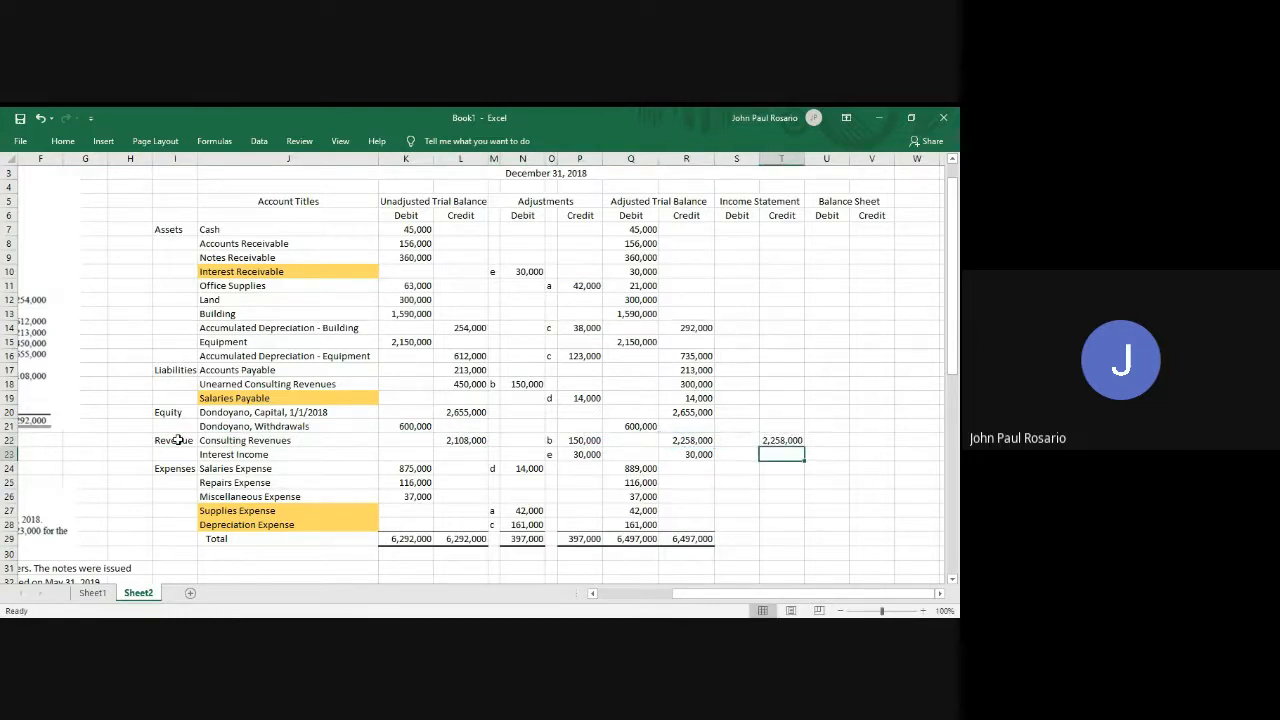
Link the Interest Income amount in the Income Statement credit cell T23 to the adjusted credit in R23.
text(=)
key(Left)
key(Left)
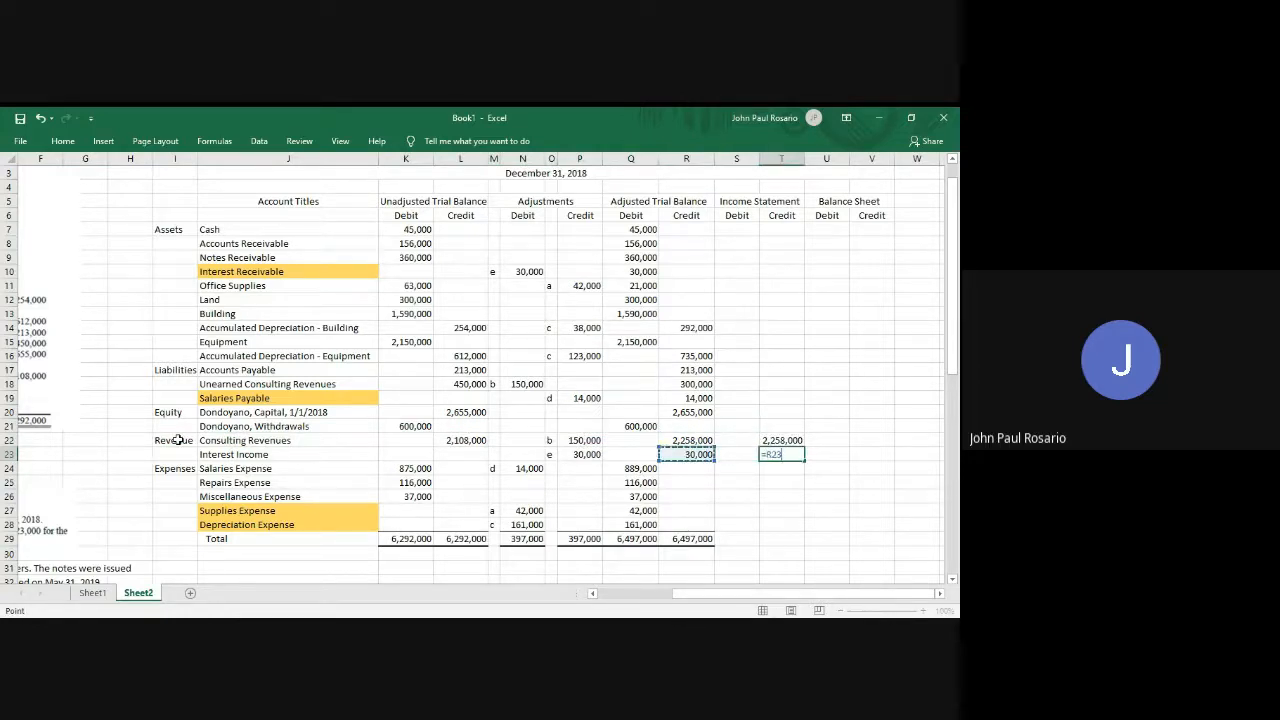
key(Return)
Link the Income Statement debits of Salaries Expense in S24 and Repairs Expense in S25 to the adjusted debits Q24 and Q25.
key(Left)
text(=)
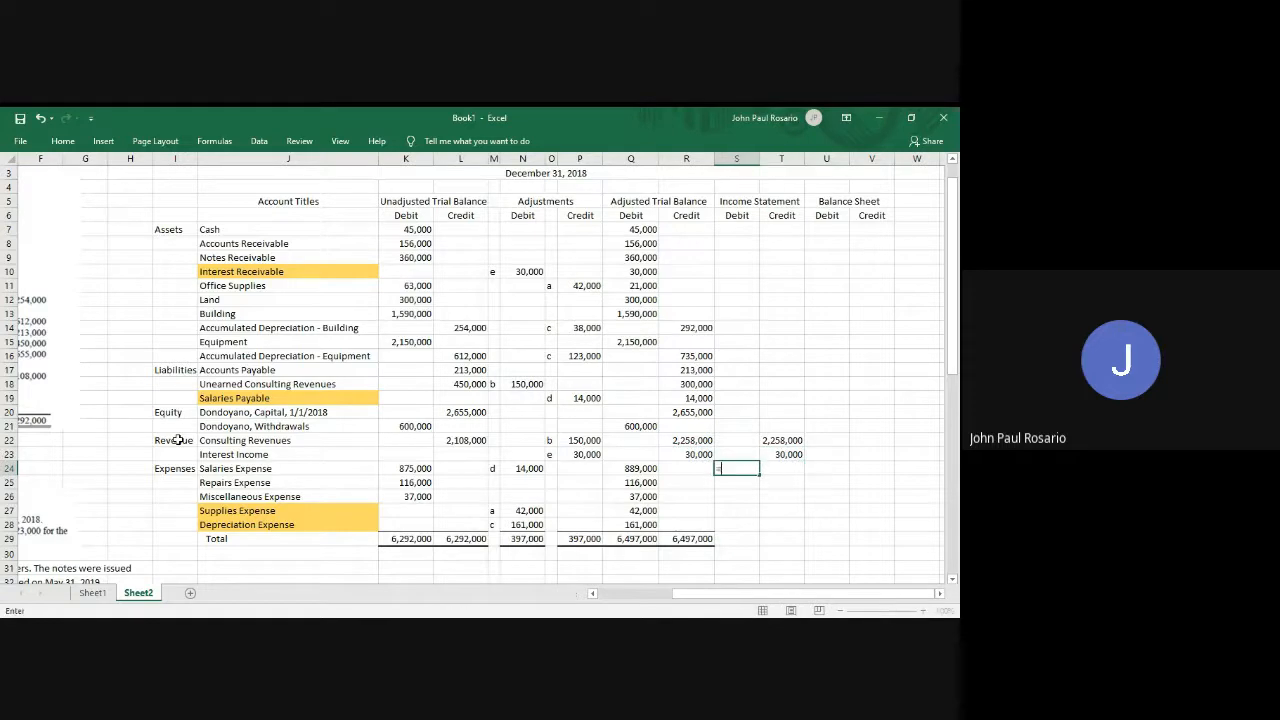
key(Left)
key(Left)
key(ctrl+Return)
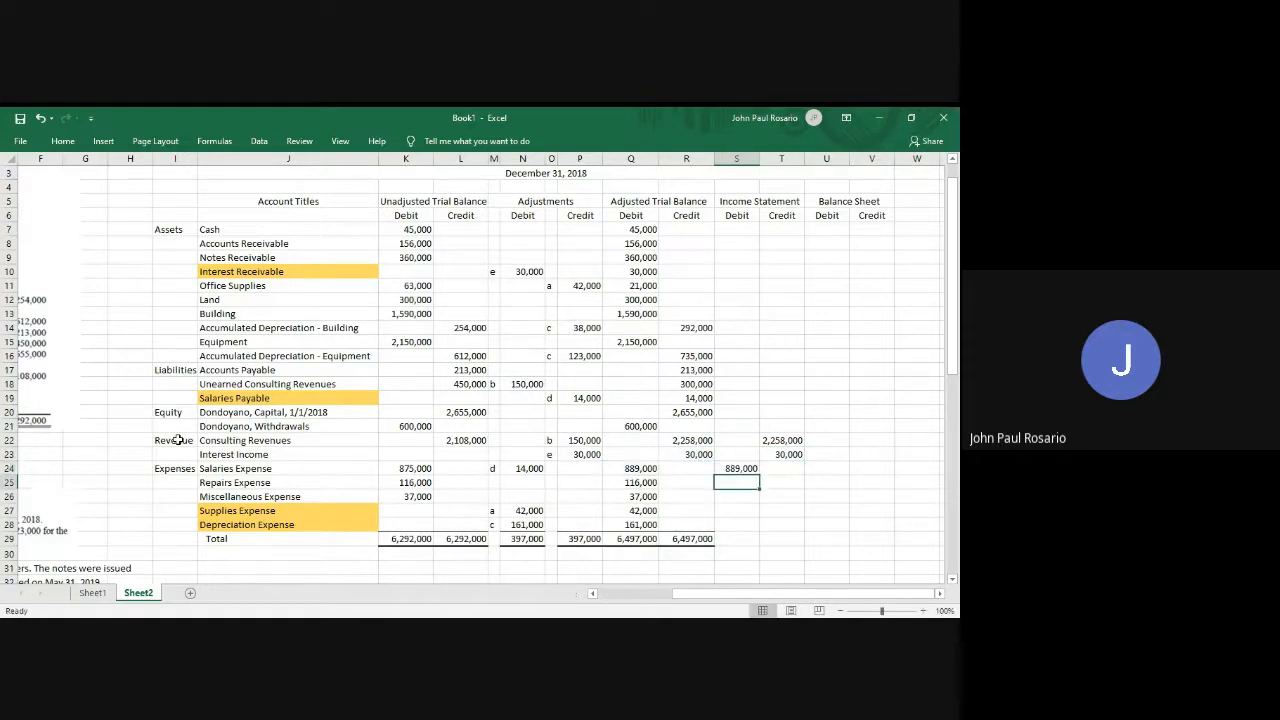
key(Down)
text(=)
key(Left)
key(Left)
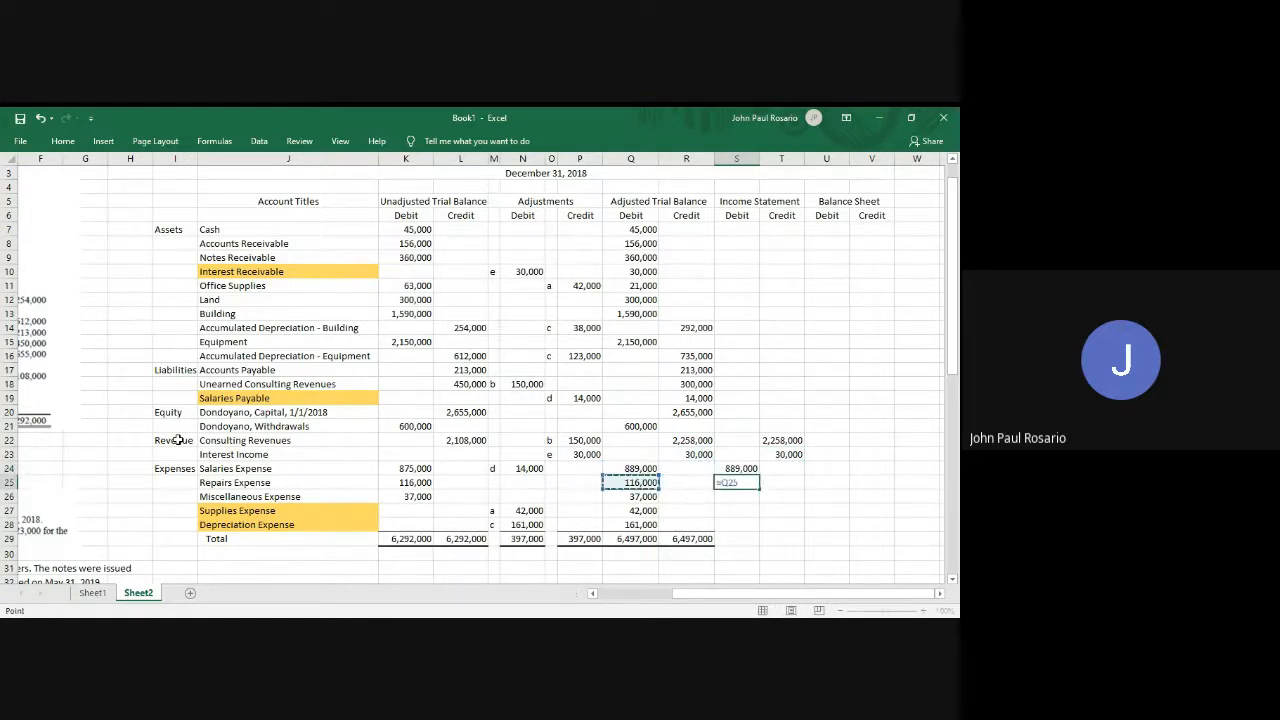
key(Return)
Extend the Miscellaneous, Supplies and Depreciation Expense balances from Q26:Q28 into the Income Statement debit cells S26:S28 with cell references.
text(=)
key(Left)
key(Left)
key(Return)
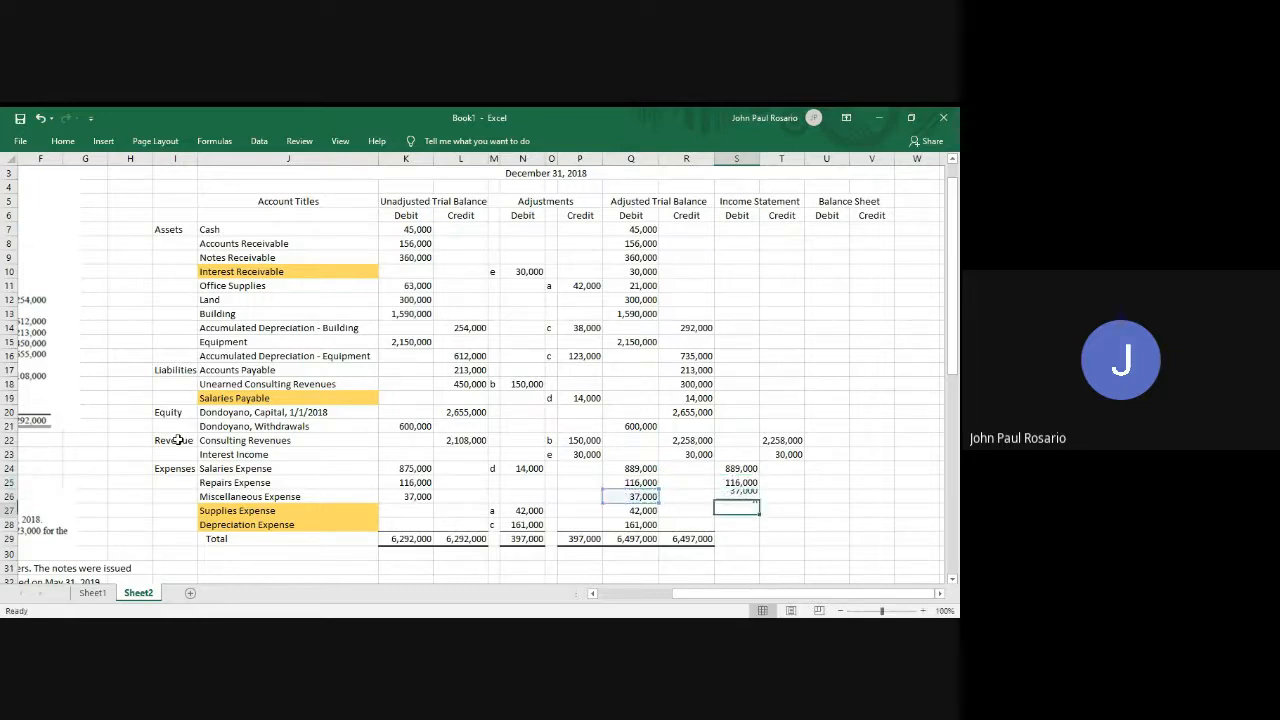
text(=)
key(Left)
key(Left)
key(Return)
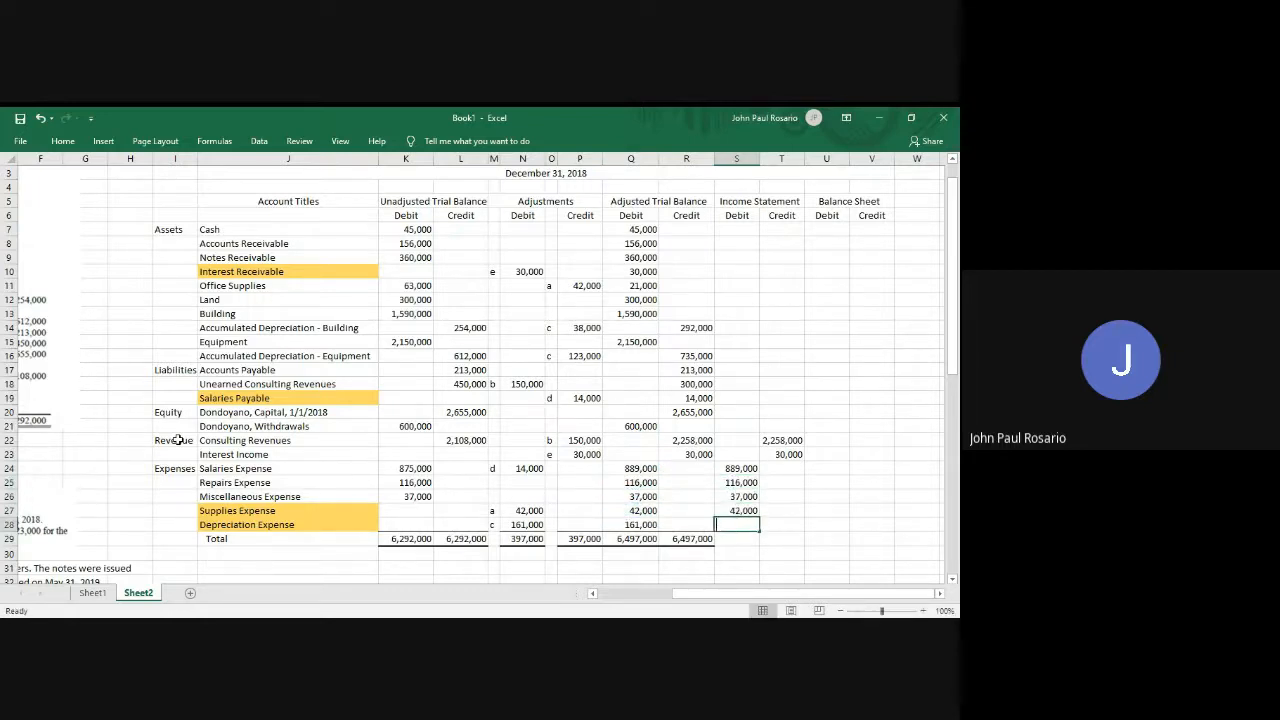
text(=)
key(Left)
key(Left)
key(Return)
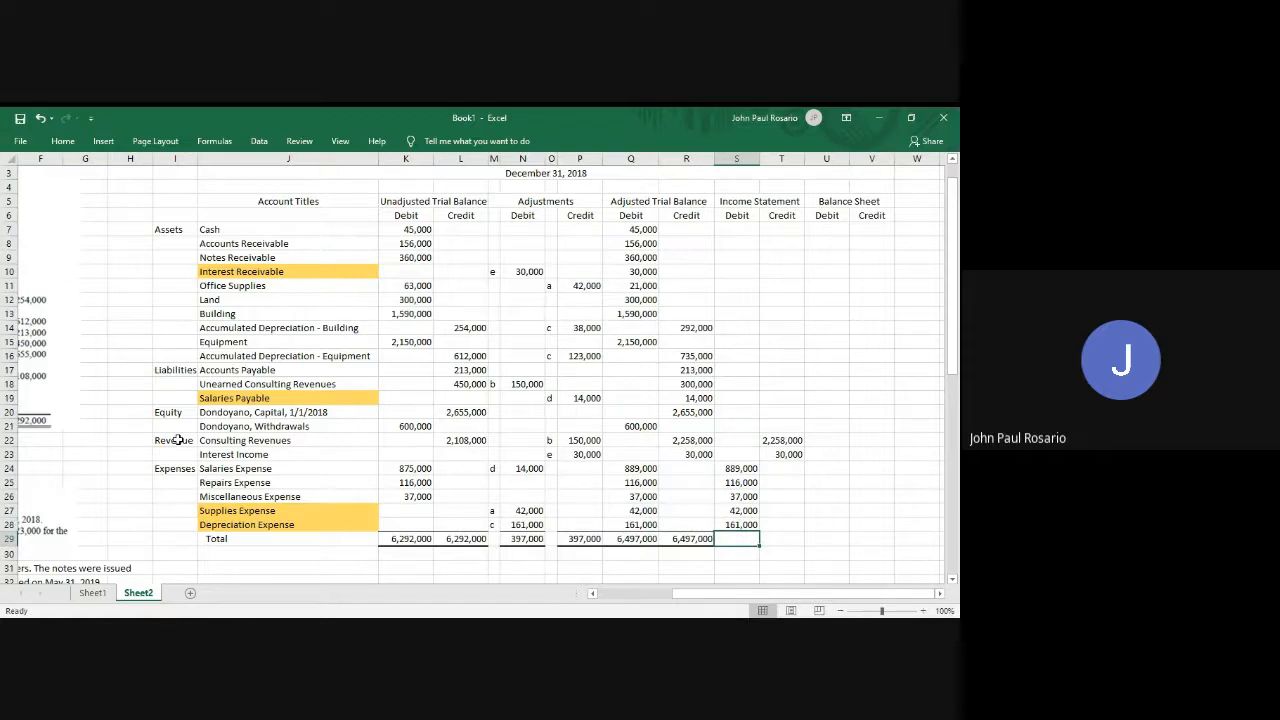
Review the revenue and expense amounts in the Income Statement range S22:T28 and the adjusted debit total in Q29.
click(737, 440)
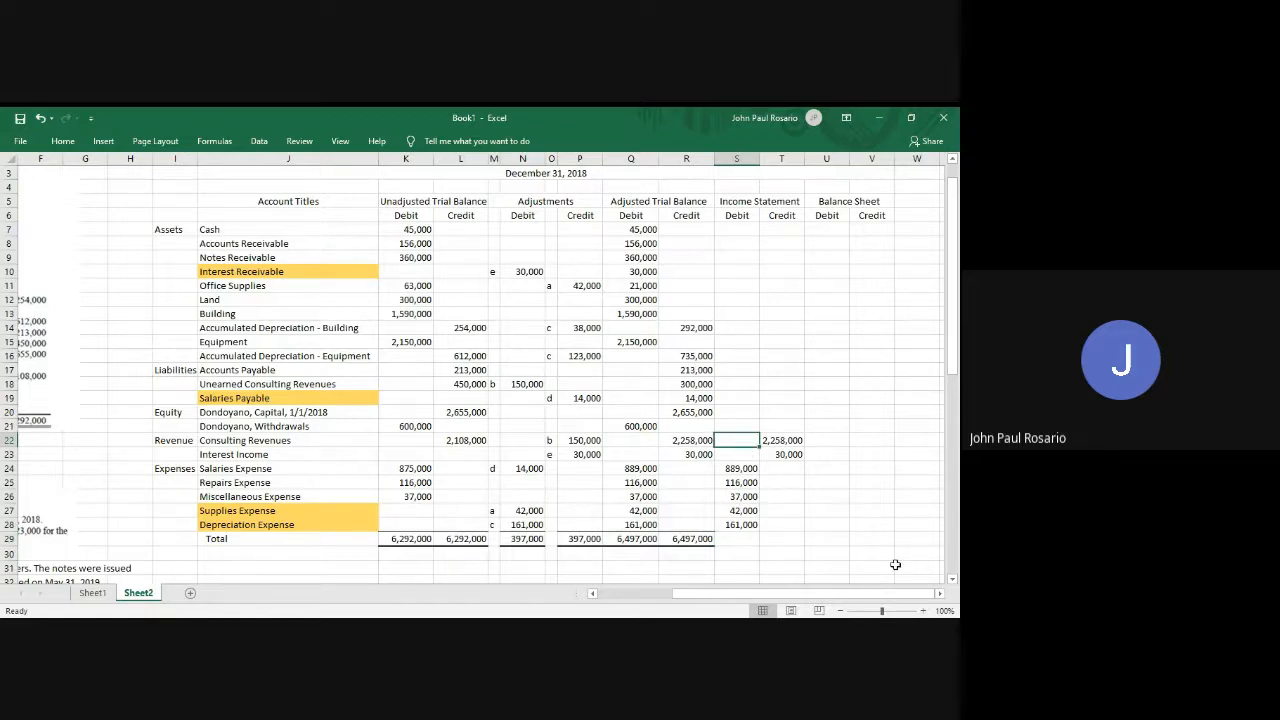
key(shift+Right)
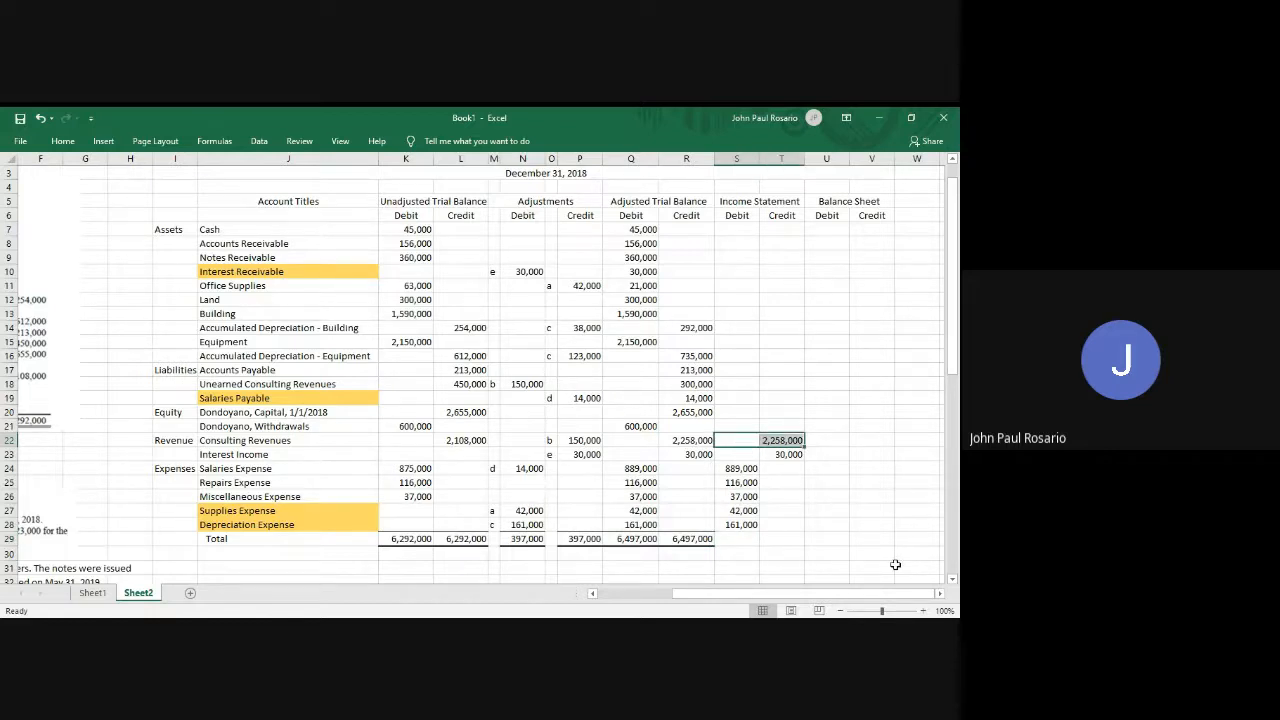
key(shift+Down)
key(shift+Down)
key(shift+Down)
key(shift+Down)
key(shift+Down)
key(shift+Down)
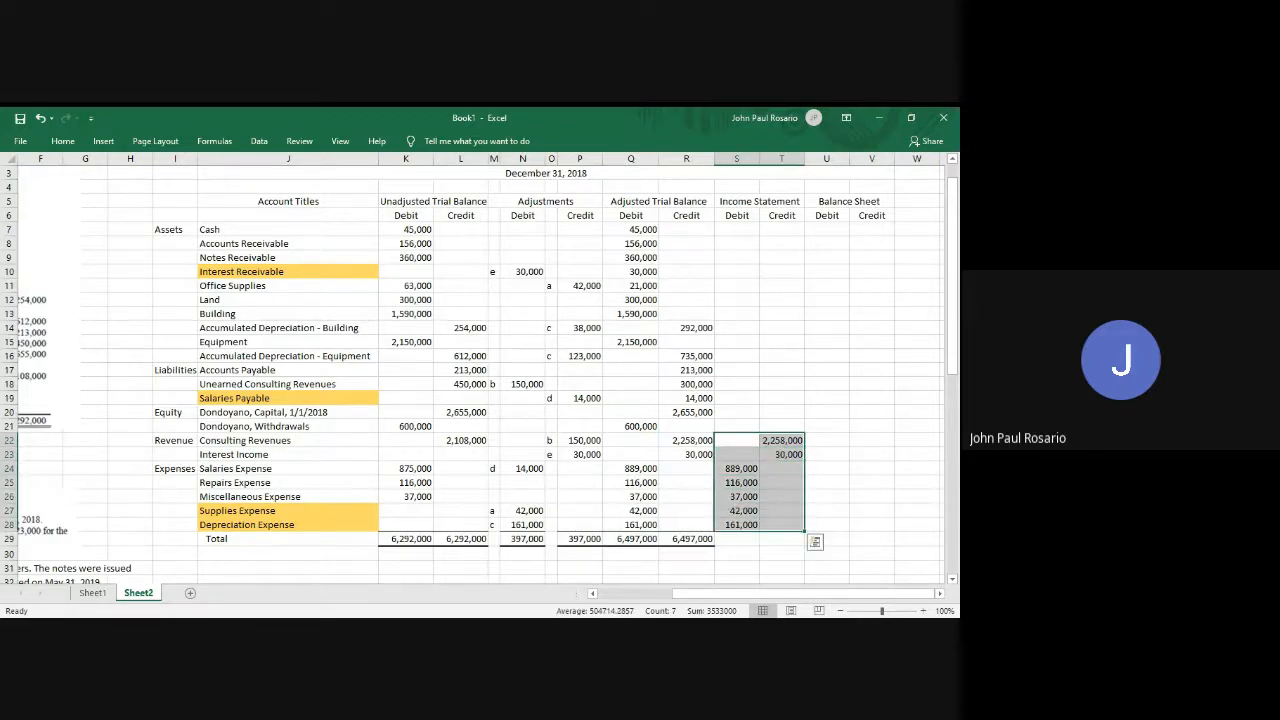
key(Down)
click(621, 540)
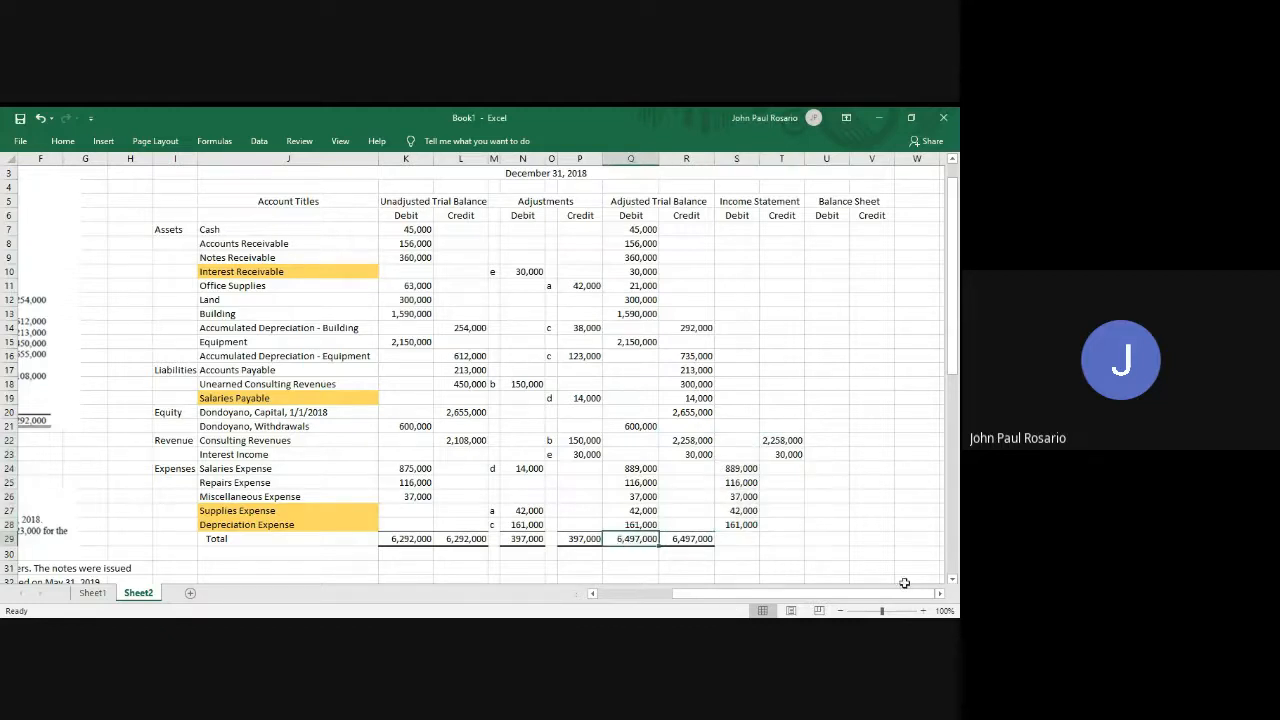
scroll(910, 500, down, 1)
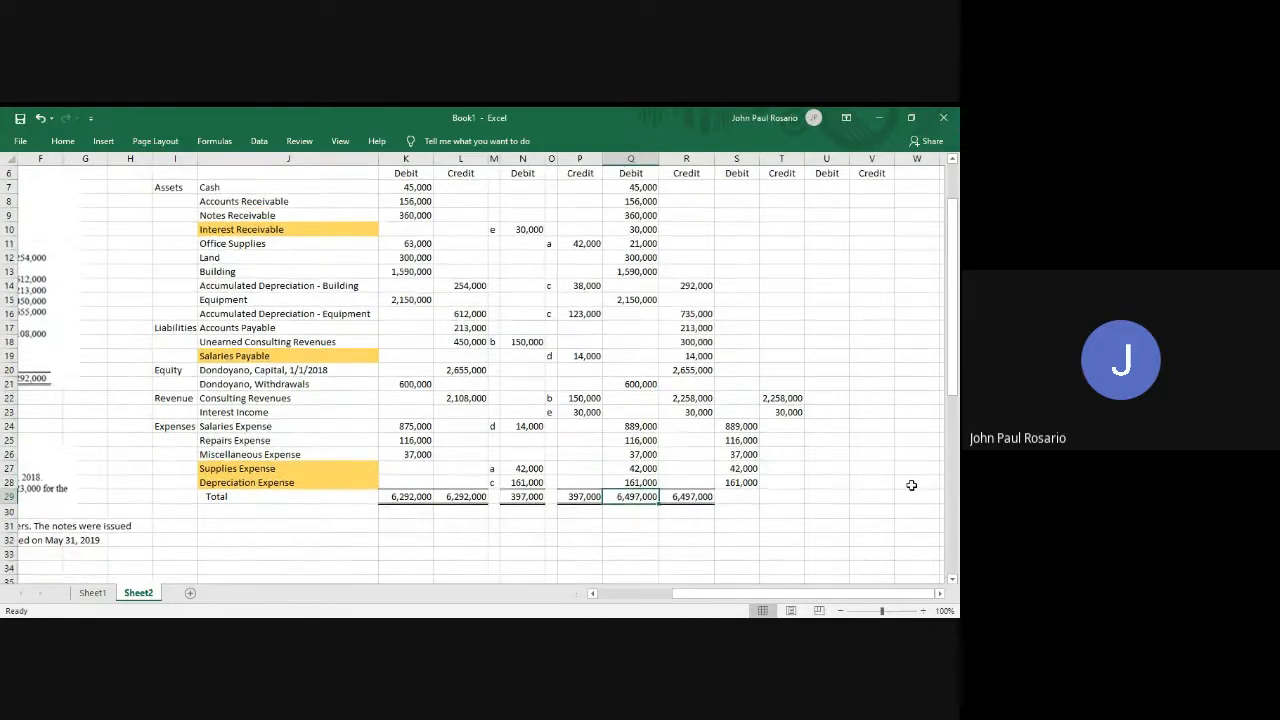
Copy the Adjusted Trial Balance totals in Q29:R29 to the Income Statement total cells S29:T29.
key(shift+Right)
key(shift+Right)
key(shift+Left)
key(ctrl+c)
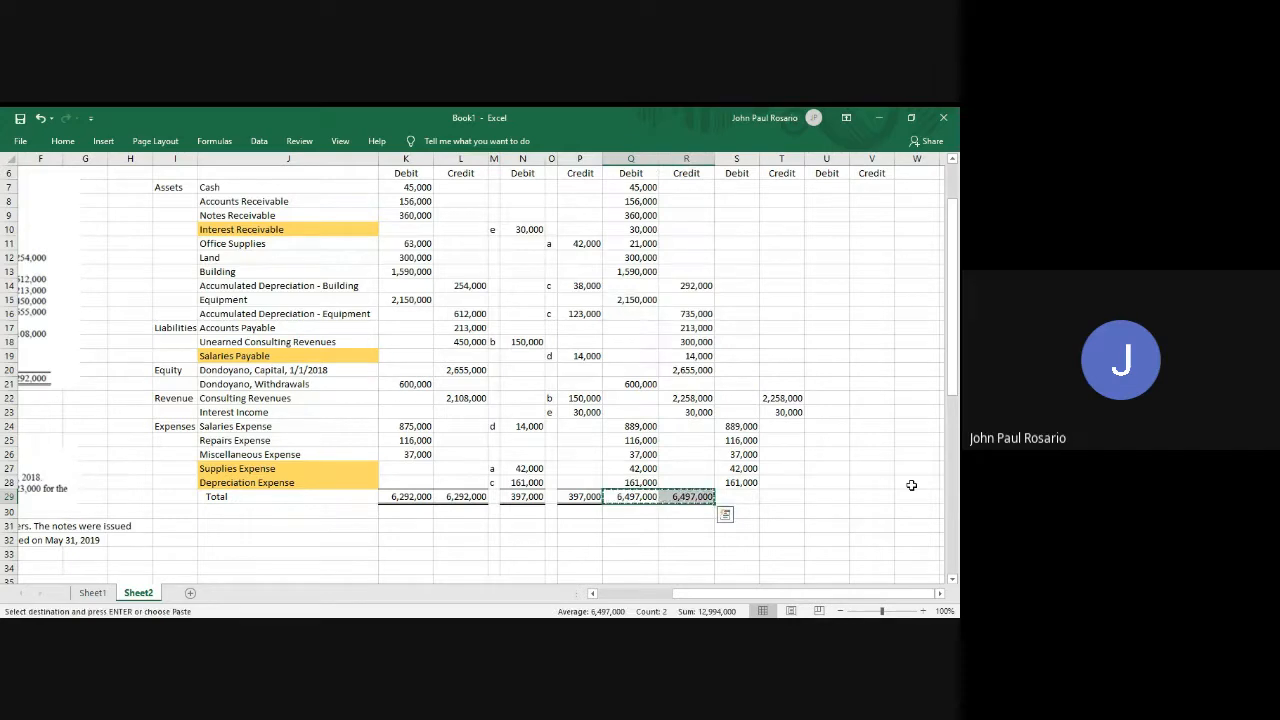
key(Right)
key(Right)
key(Return)
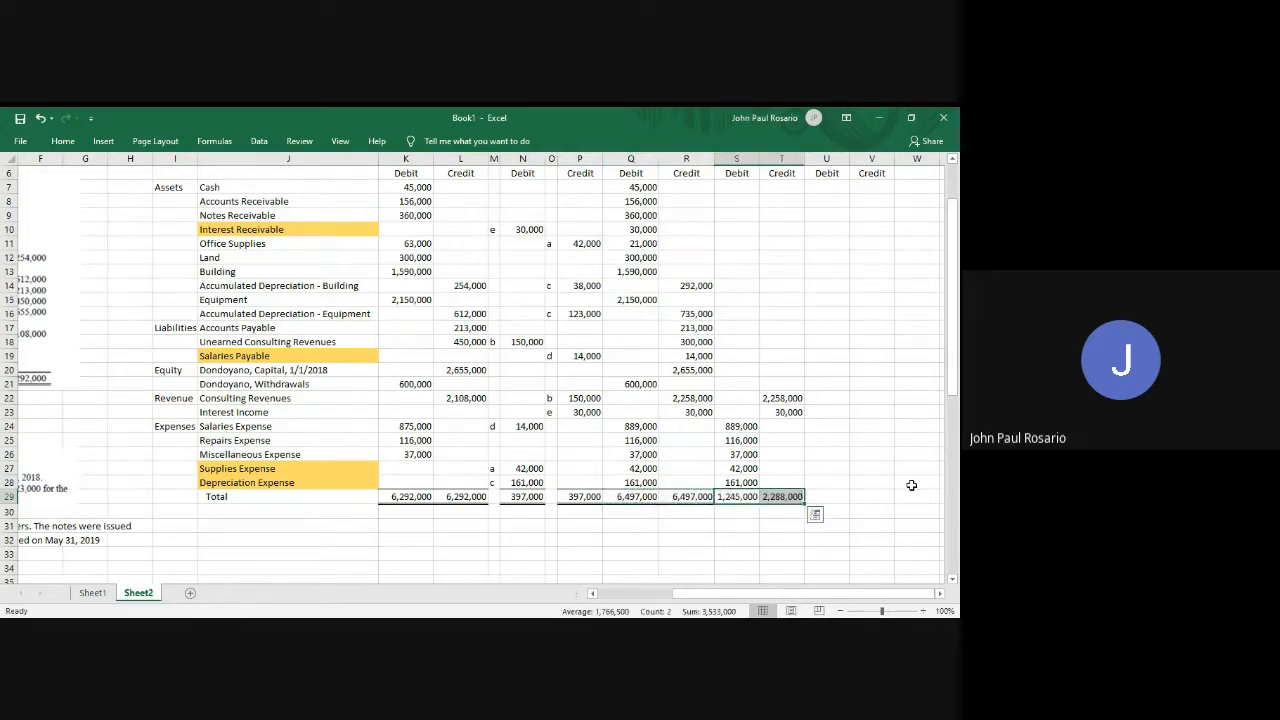
Enter the label Profit in J30, directly below the Total row.
key(alt+Tab)
click(219, 512)
text(Profi)
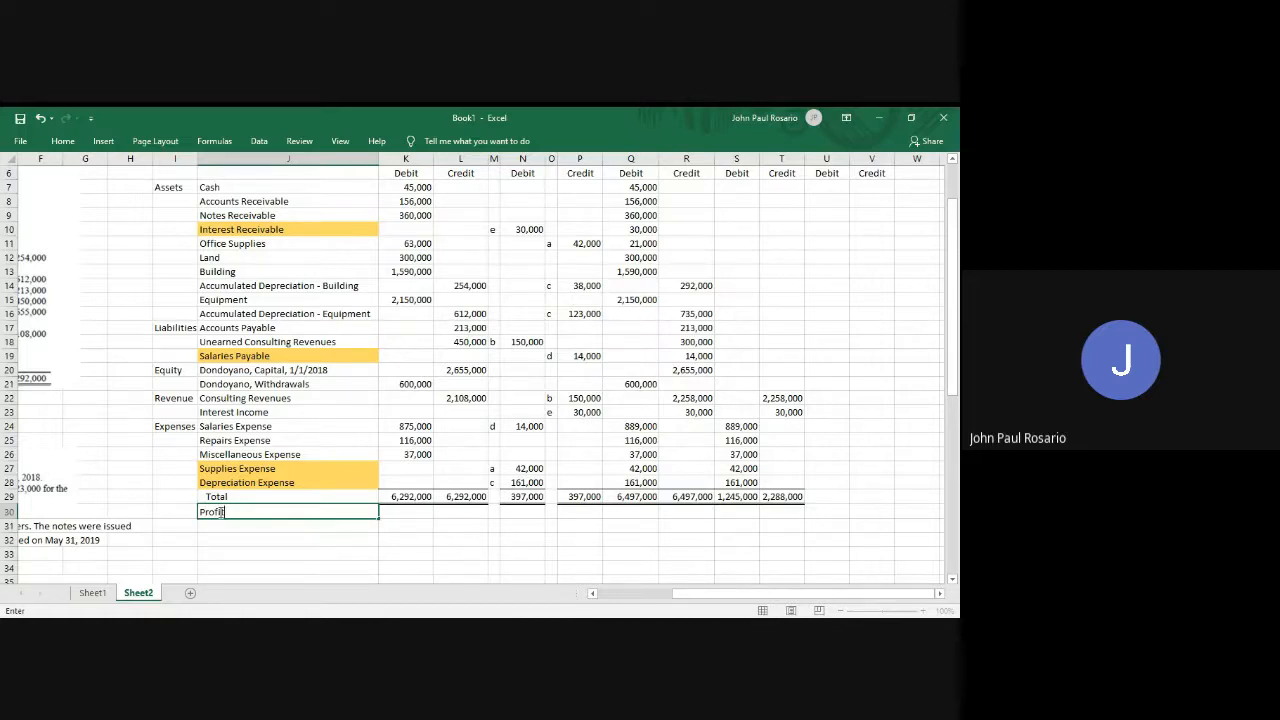
key(Return)
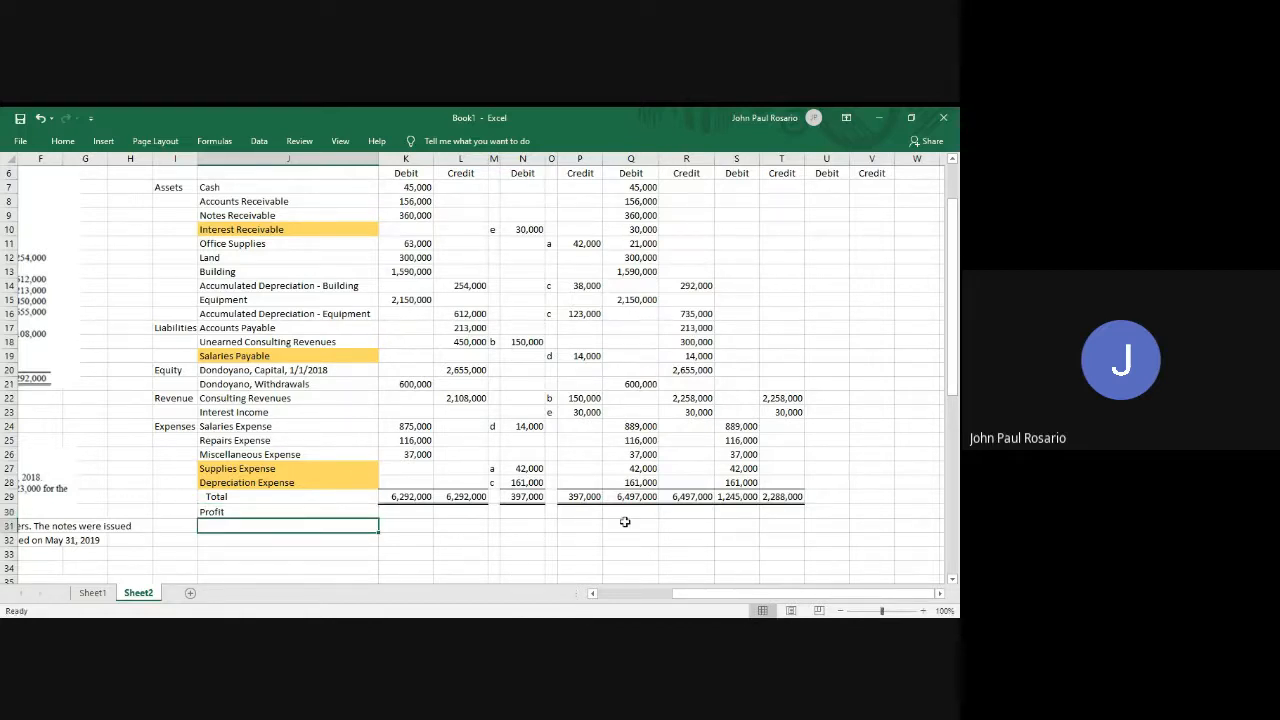
Replace the double bottom border on the Income Statement totals S29:T29 with a top border.
key(Right)
key(Right)
key(Right)
key(Right)
key(Right)
key(Right)
key(Right)
key(Up)
key(Up)
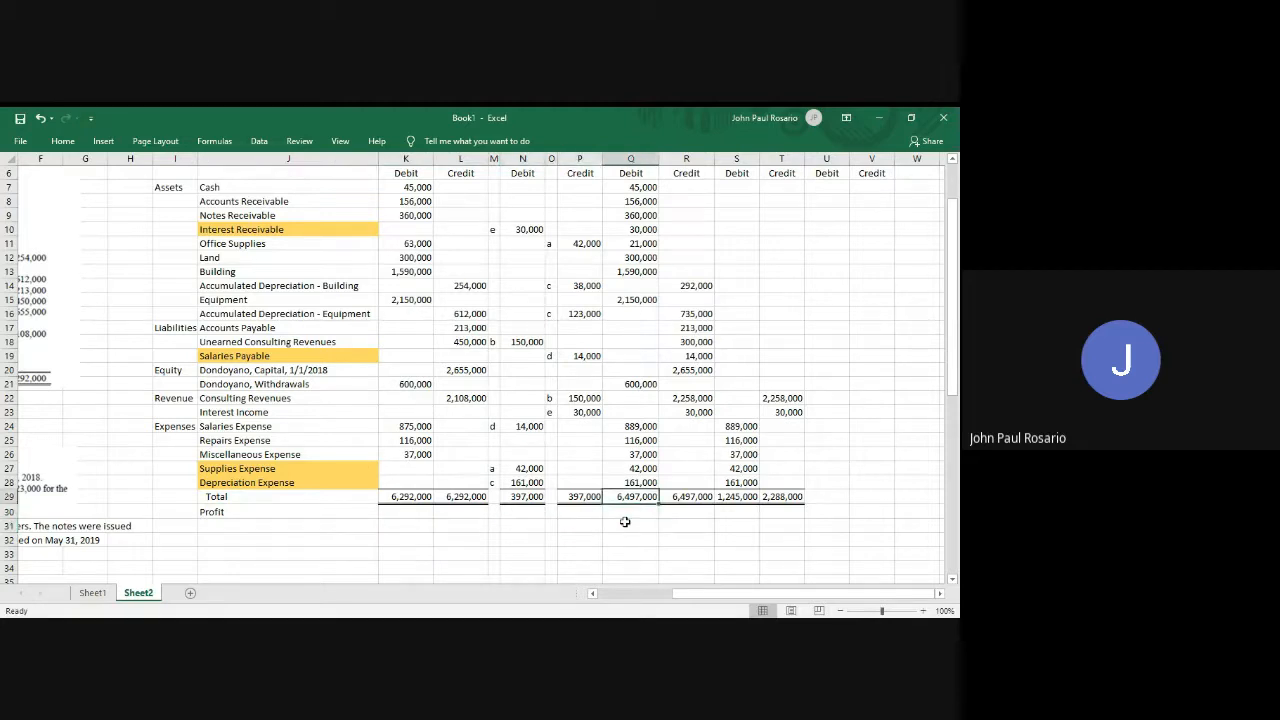
key(Right)
key(Right)
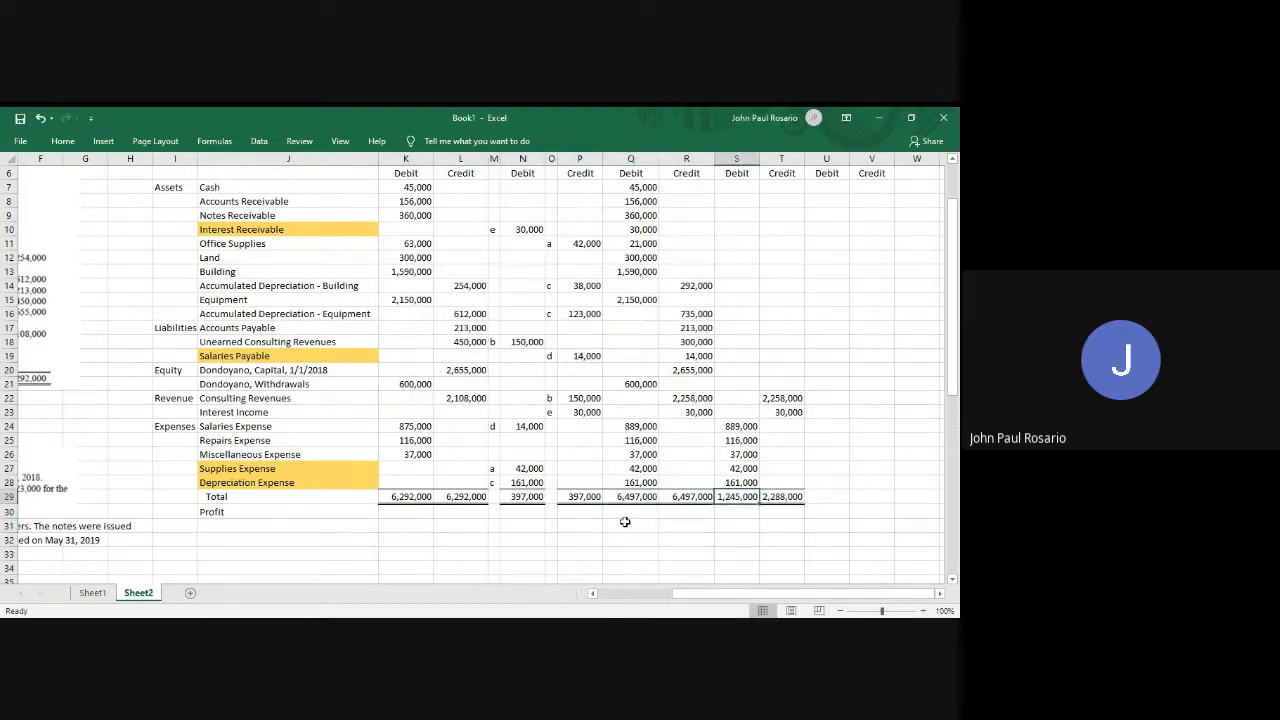
scroll(625, 522, up, 1)
scroll(625, 522, down, 1)
key(shift+Right)
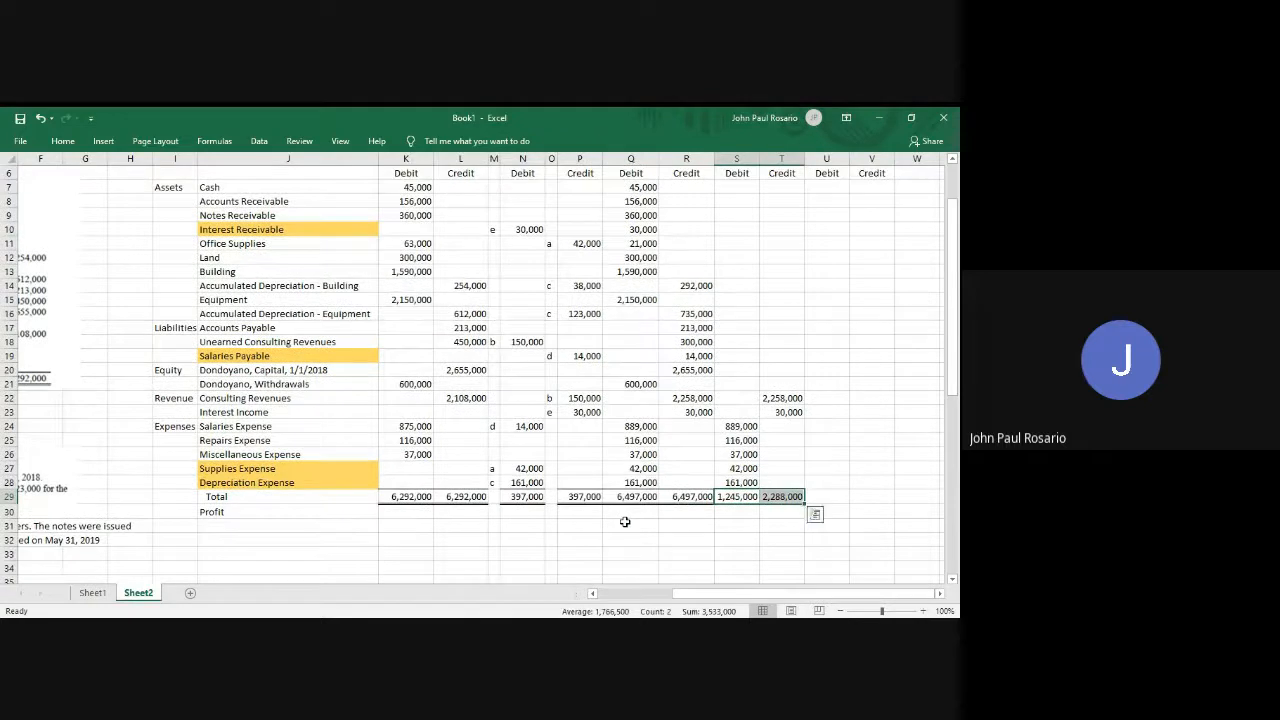
key(alt)
key(h)
key(Escape)
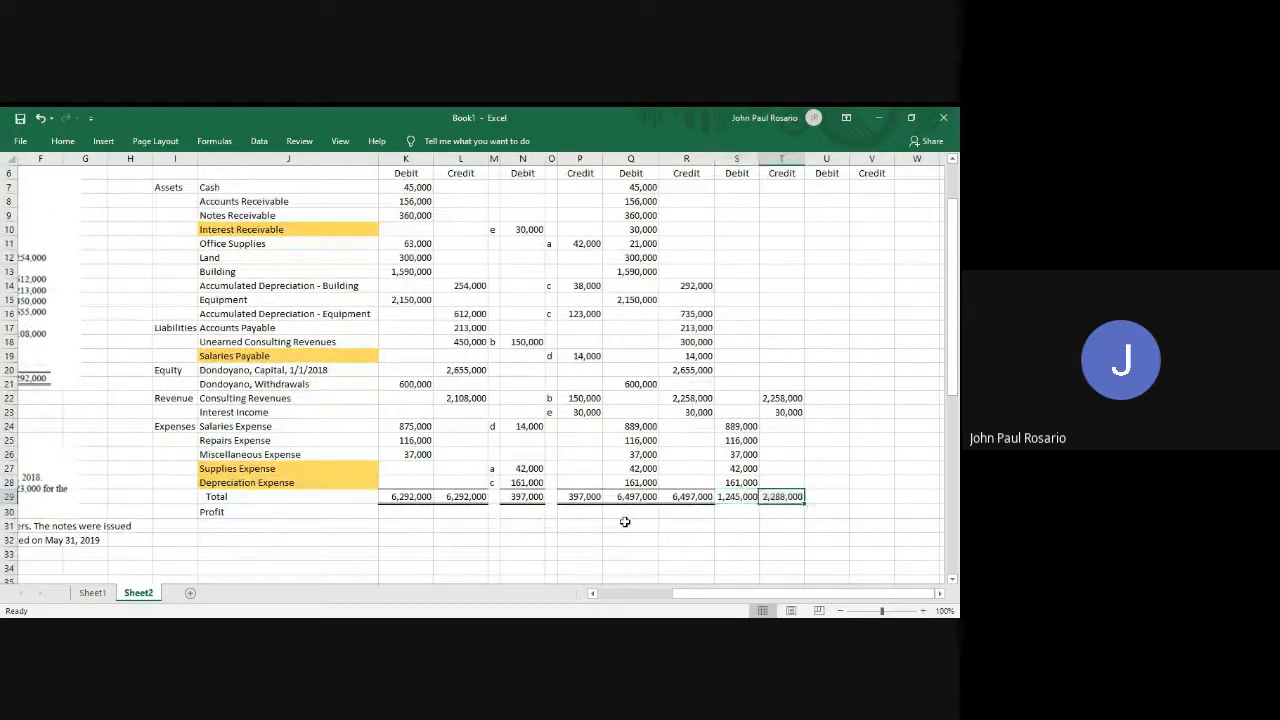
key(alt)
key(h)
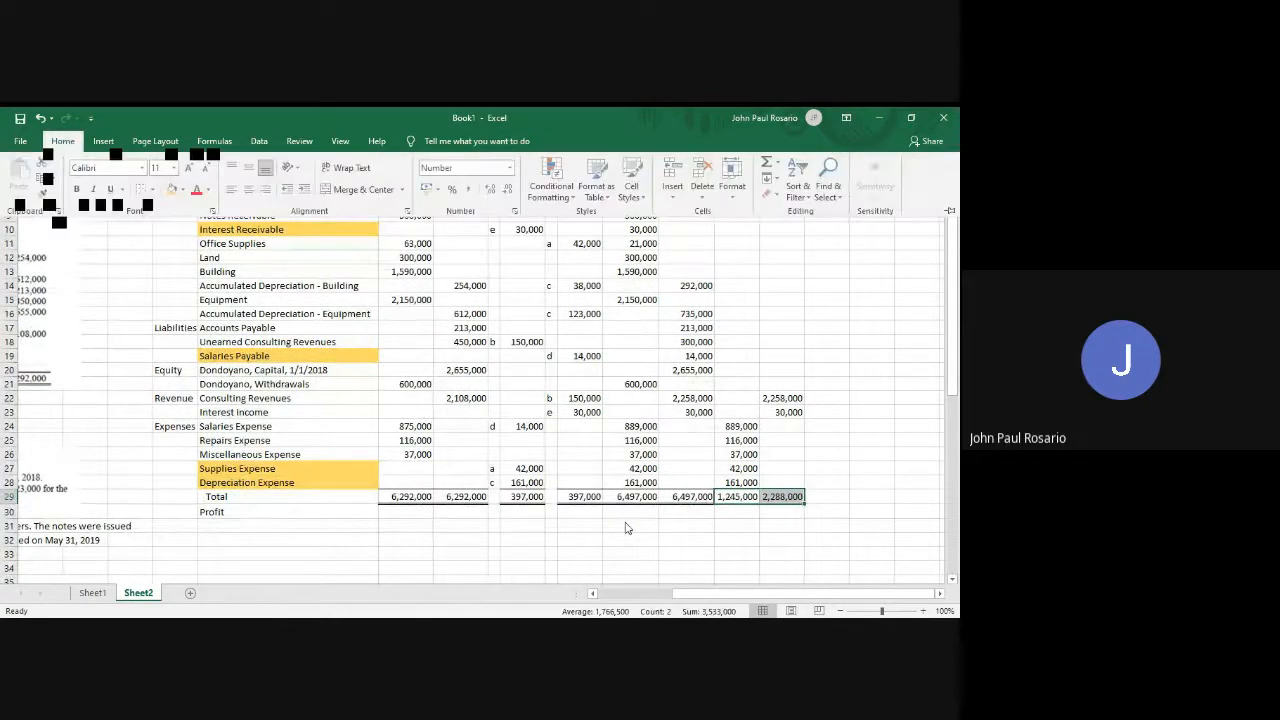
key(b)
key(p)
Calculate the profit in S30 by subtracting the Income Statement debit total S29 from the credit total T29.
key(Down)
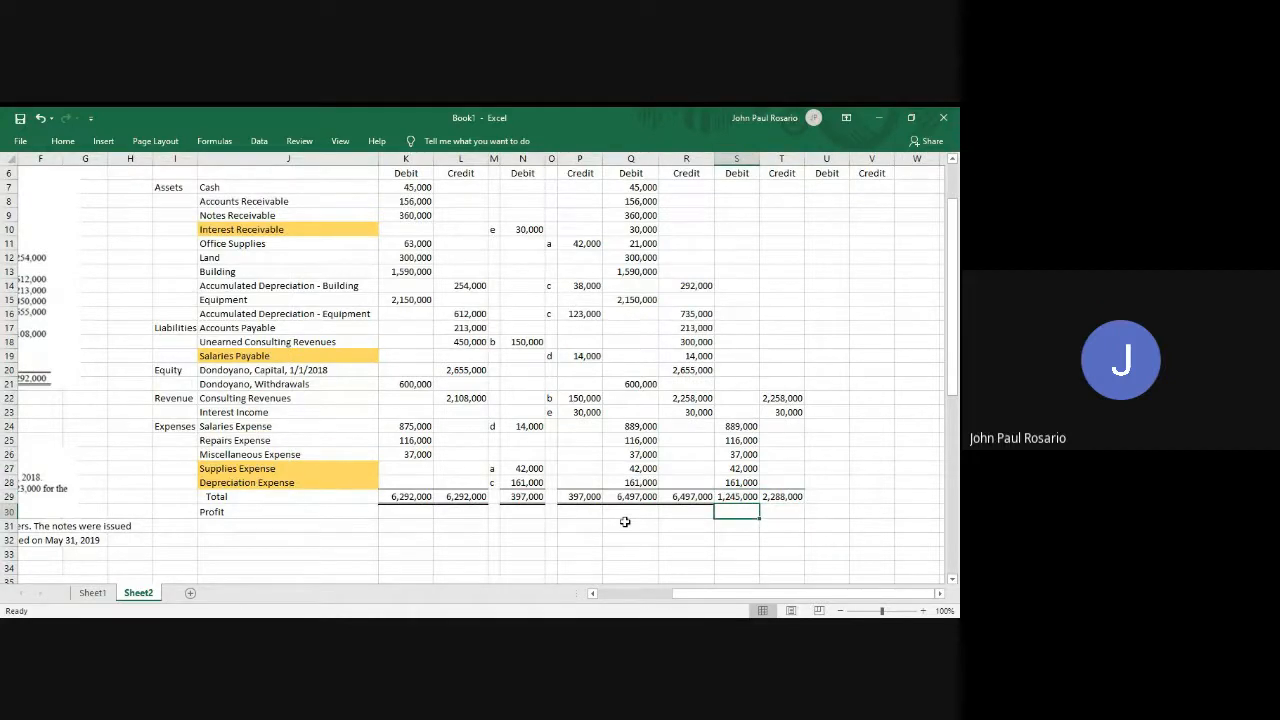
text(=)
key(Right)
key(Up)
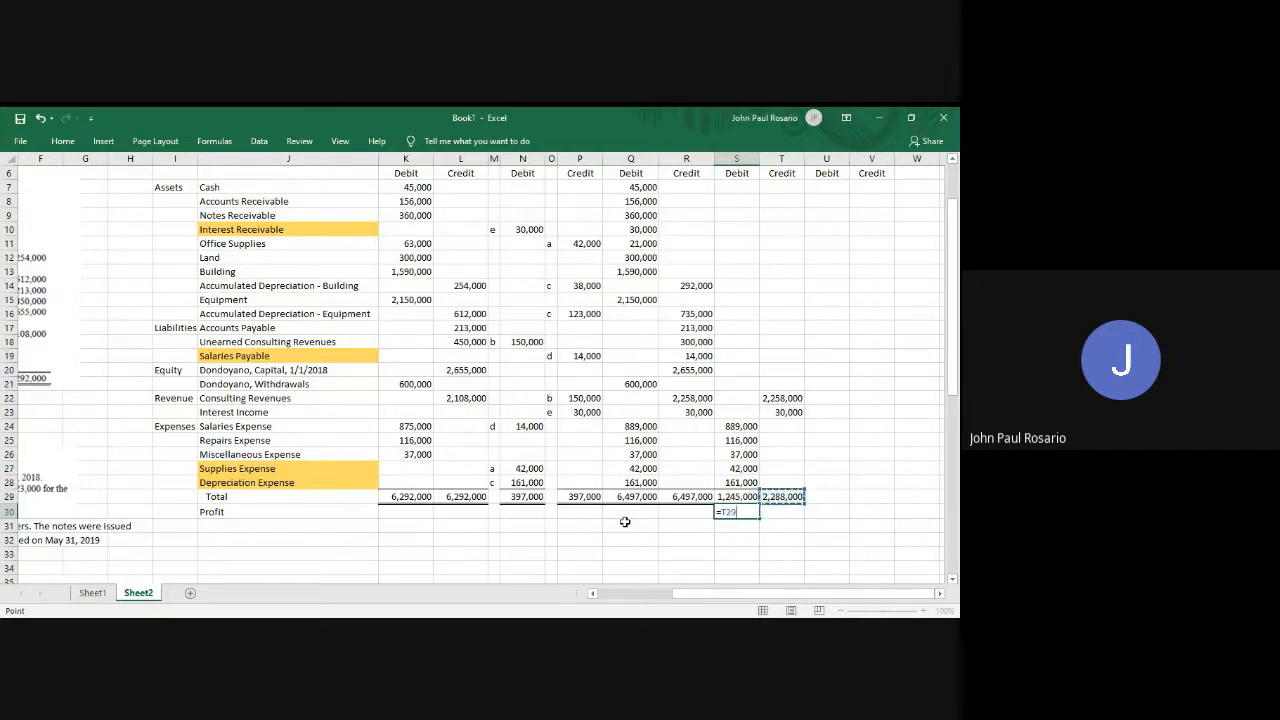
text(-)
key(Up)
key(Return)
key(alt+Tab)
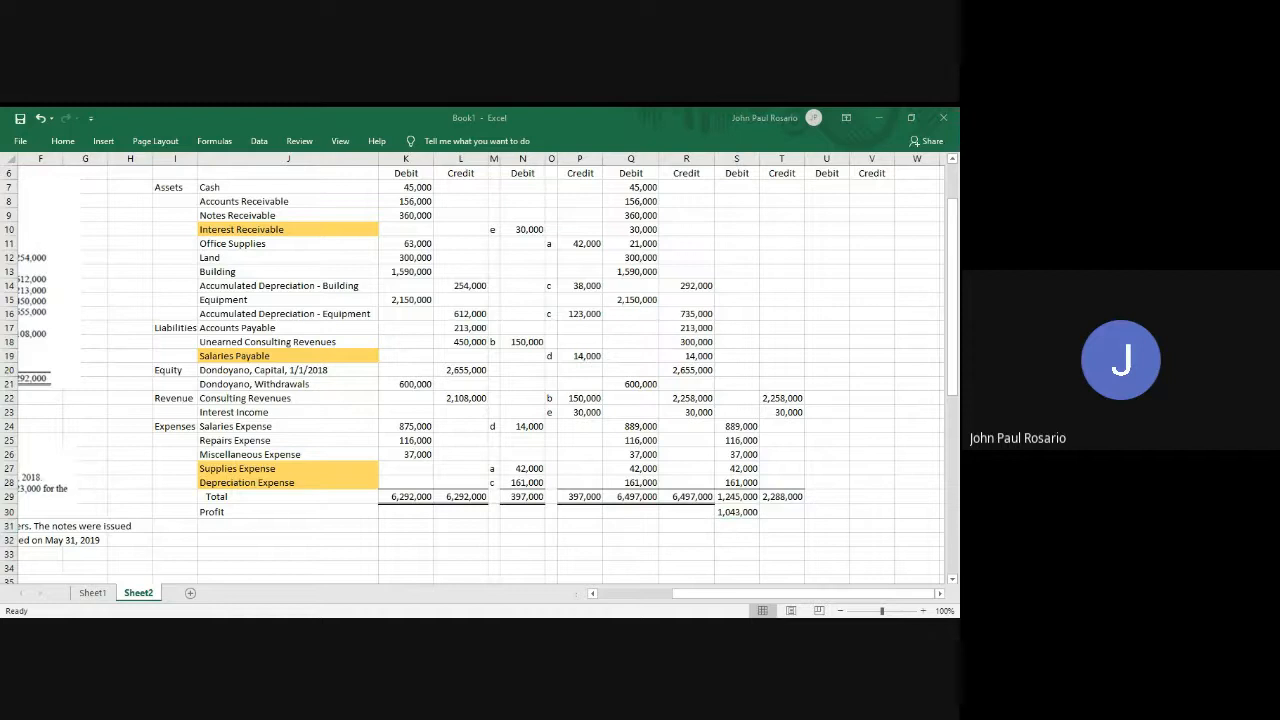
key(alt+Tab)
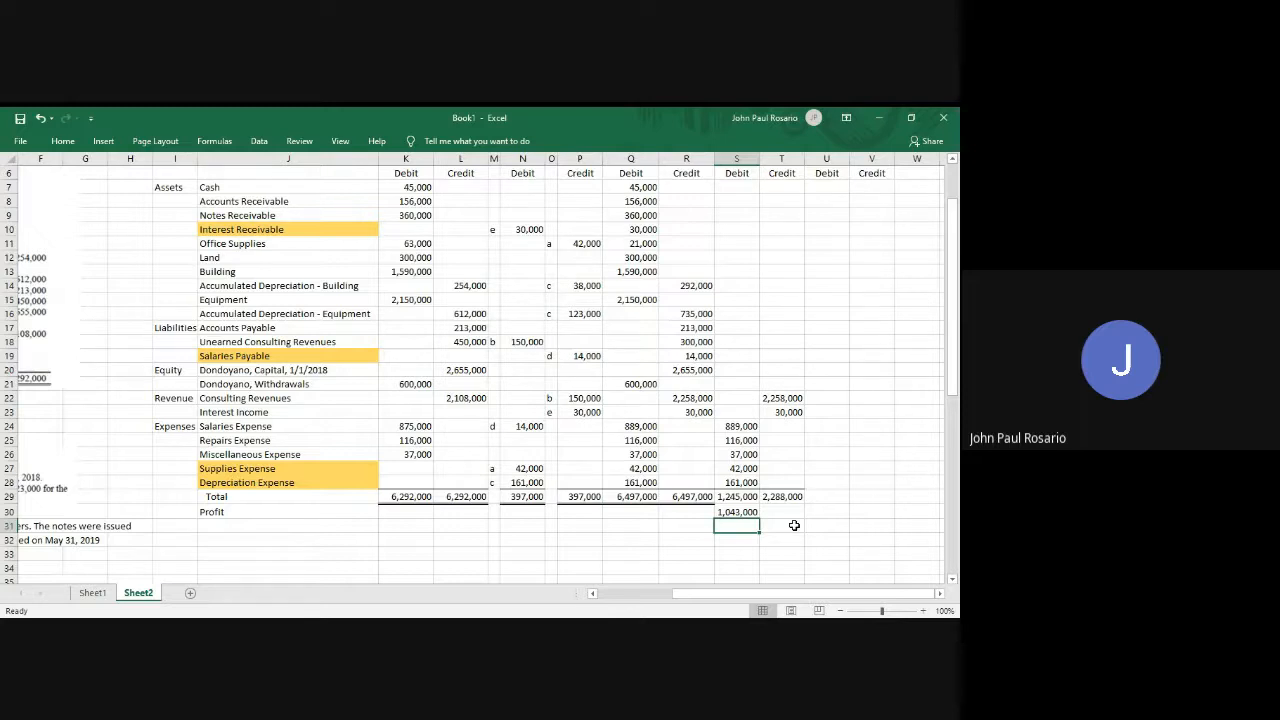
scroll(794, 525, up, 1)
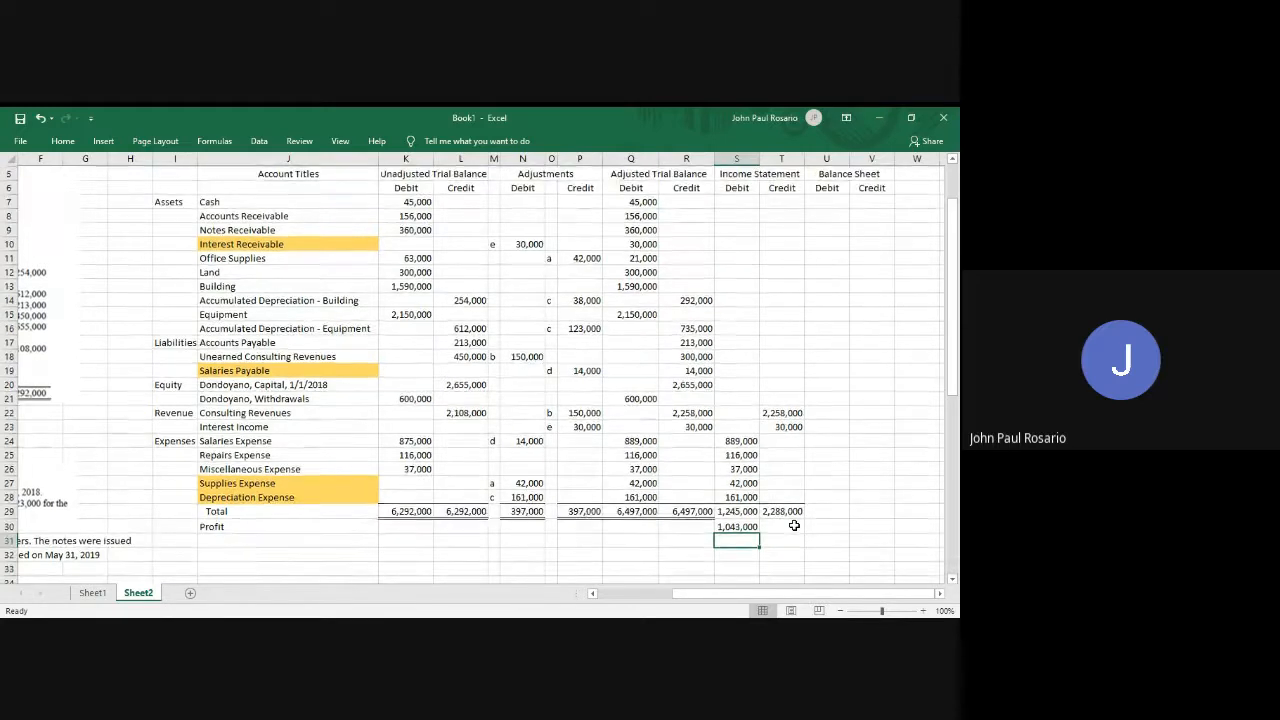
scroll(794, 525, down, 2)
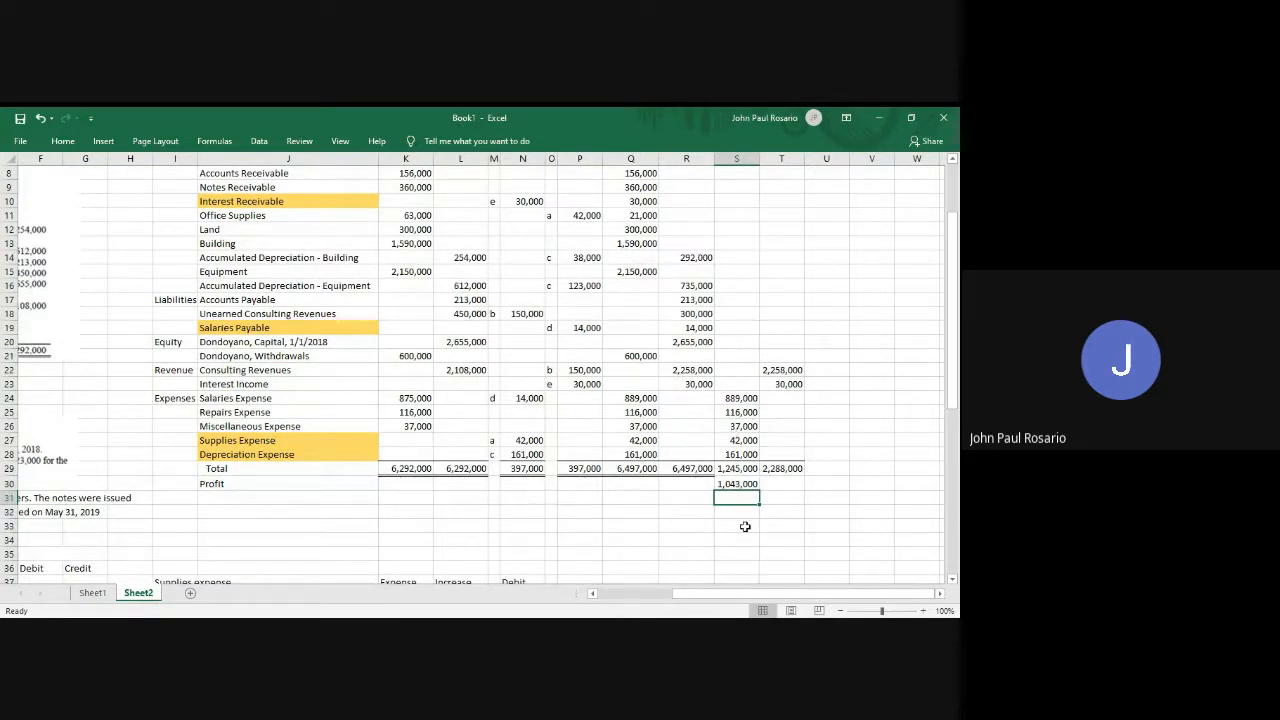
Apply a bottom border to the Profit row cells S30:T30.
click(740, 483)
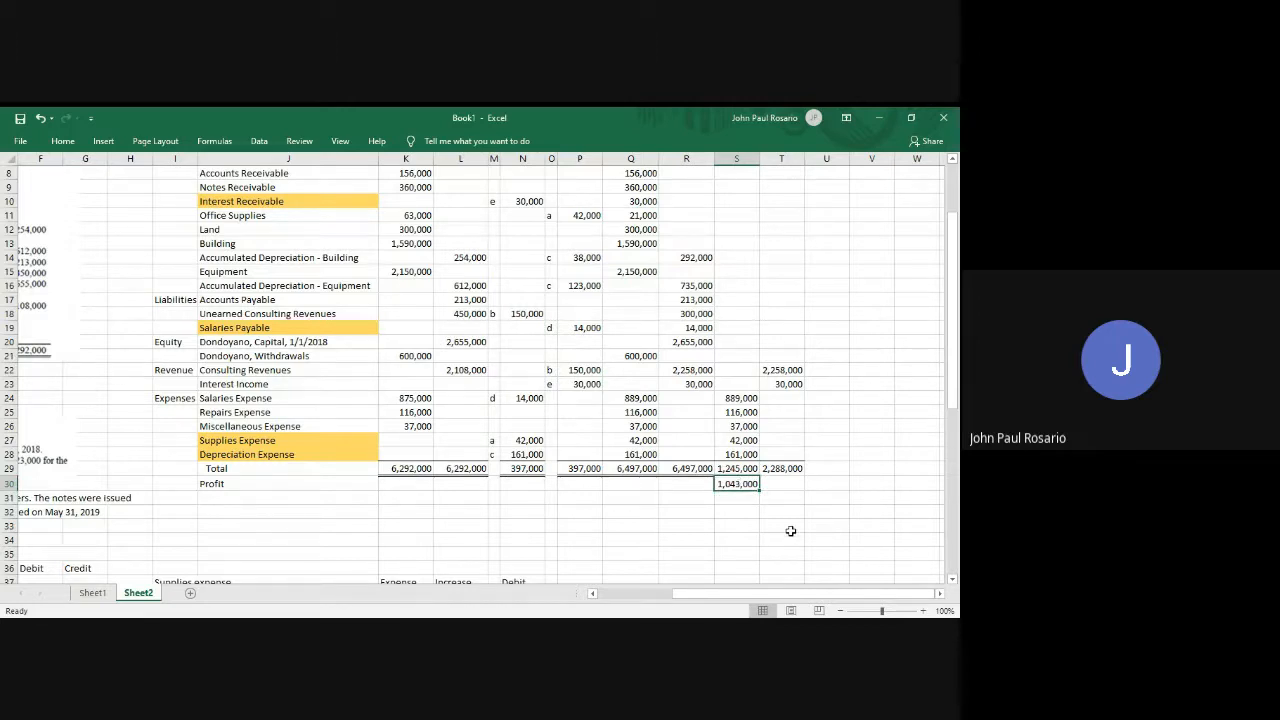
key(alt+Tab)
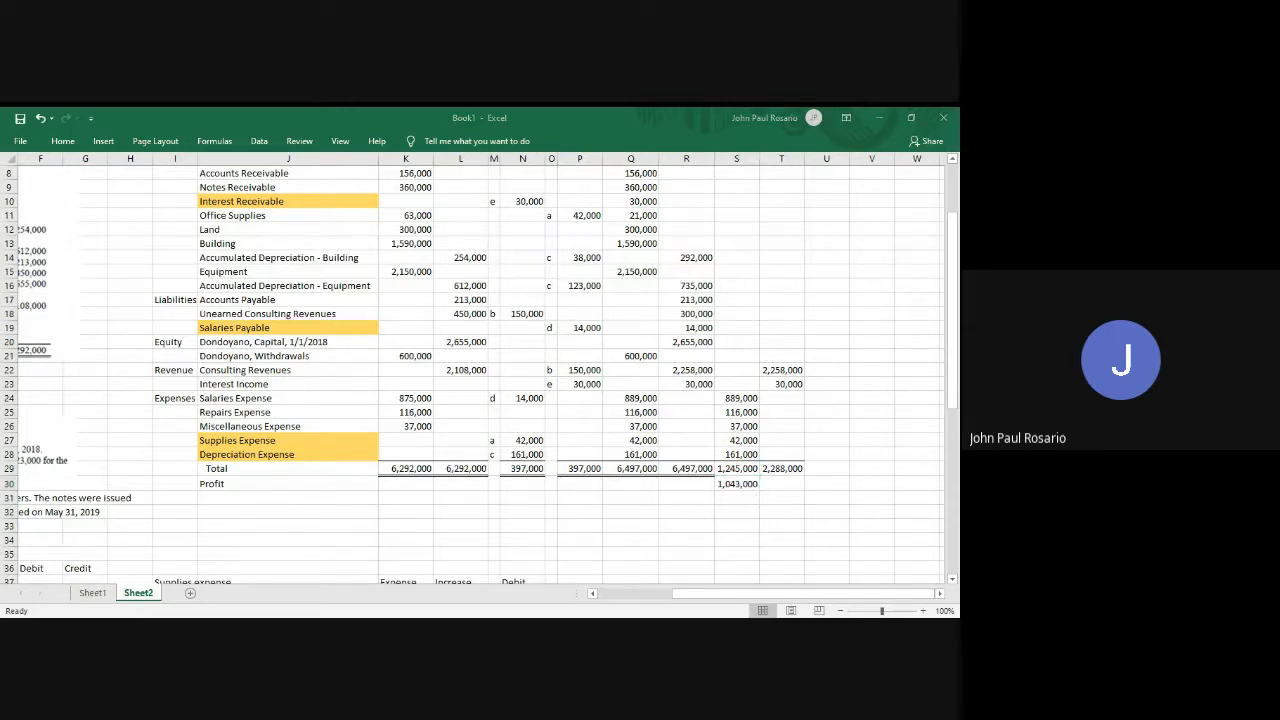
key(alt+Tab)
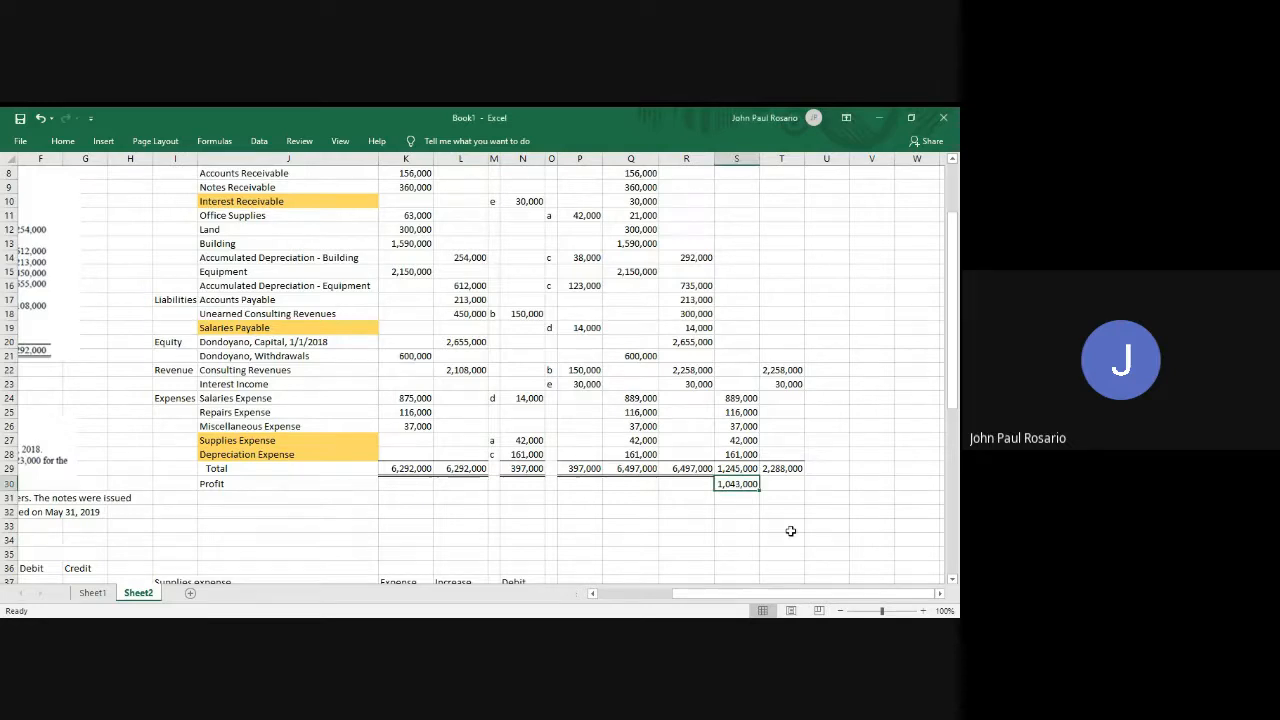
key(shift+Right)
key(alt)
key(h)
key(b)
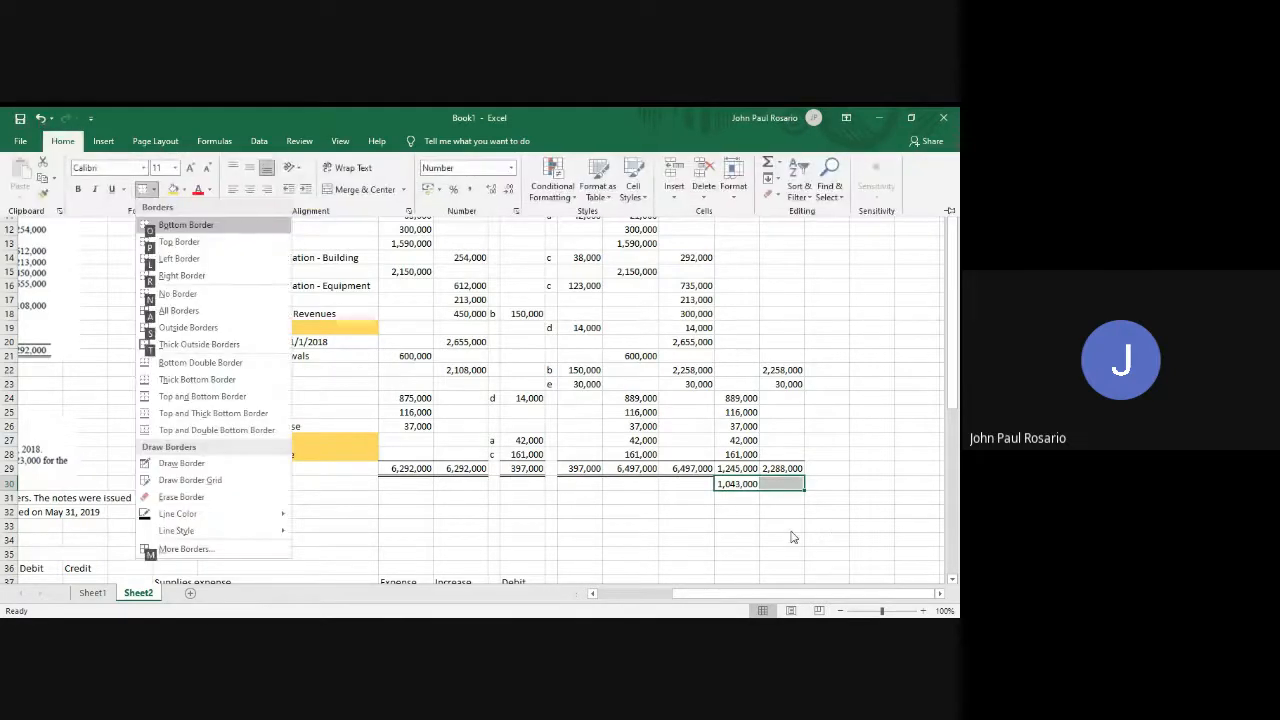
key(o)
Add the profit in S30 to the debit total in S29 in cell S31, and copy the formula to T31.
key(Down)
text(=)
key(Up)
key(Up)
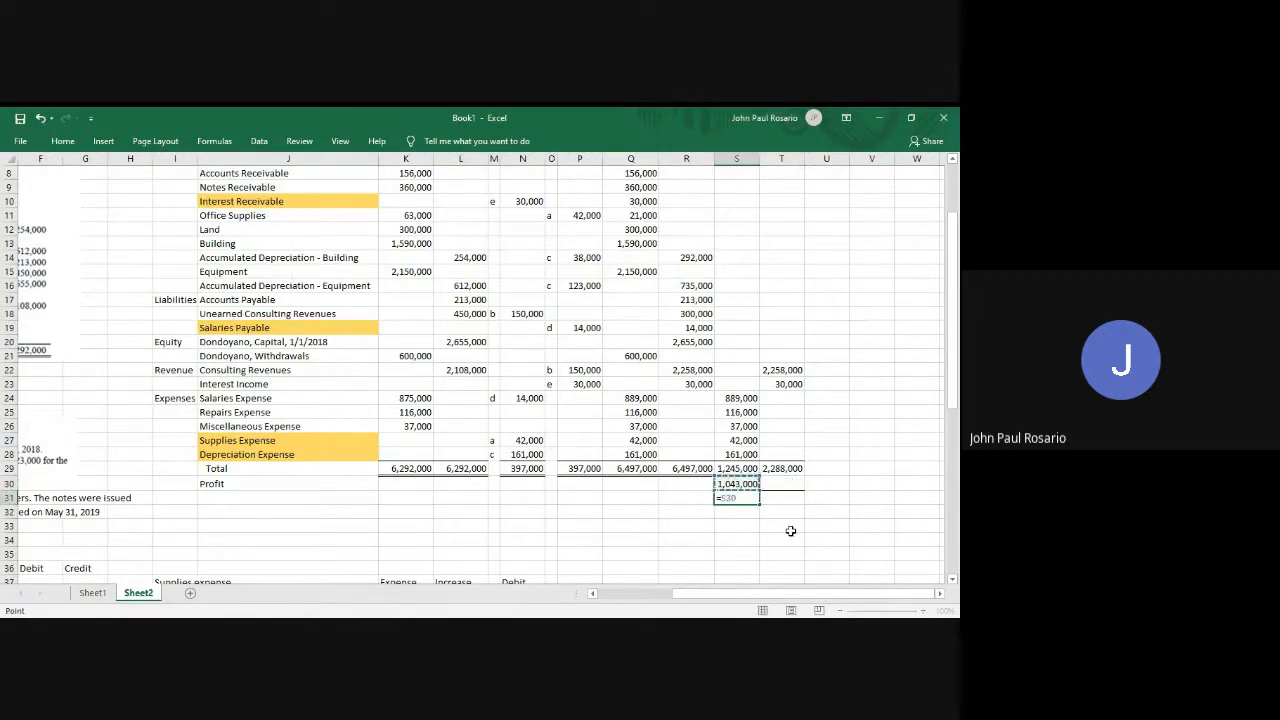
text(+)
key(Up)
key(Return)
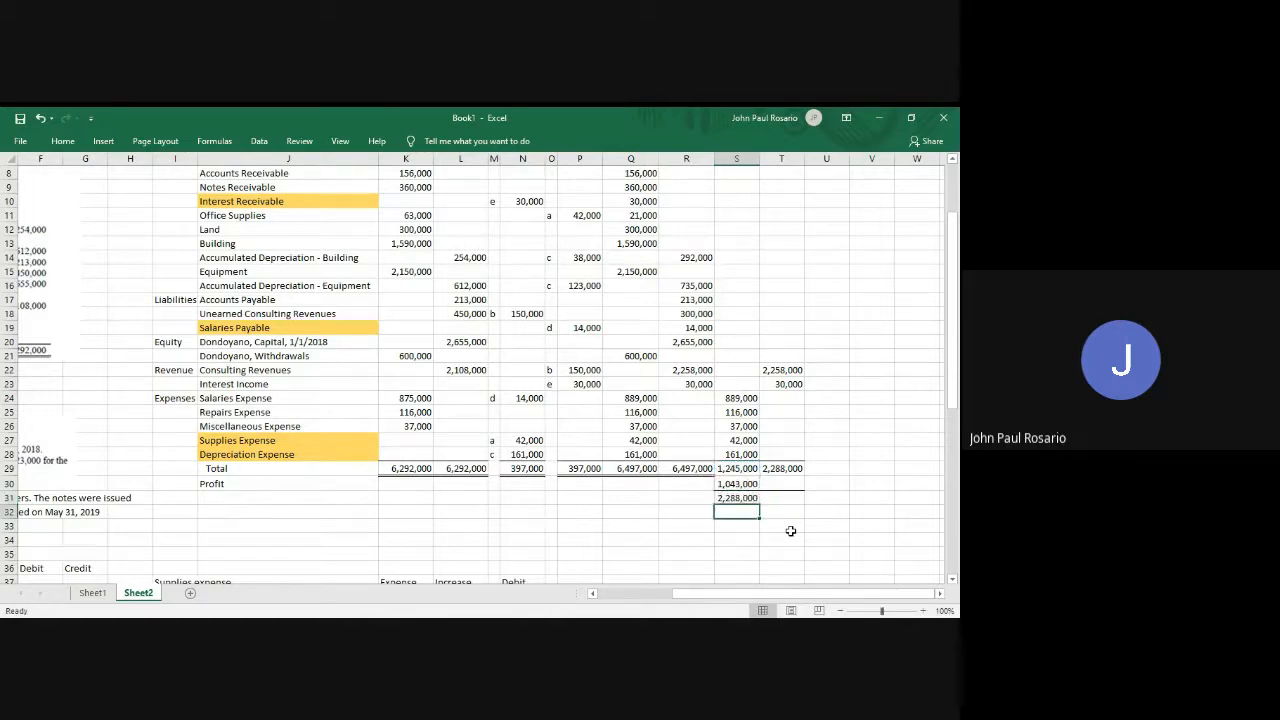
key(Up)
key(ctrl+c)
key(Right)
key(Return)
Apply a top and double bottom border to the final Income Statement totals S31:T31.
key(Left)
key(shift+Right)
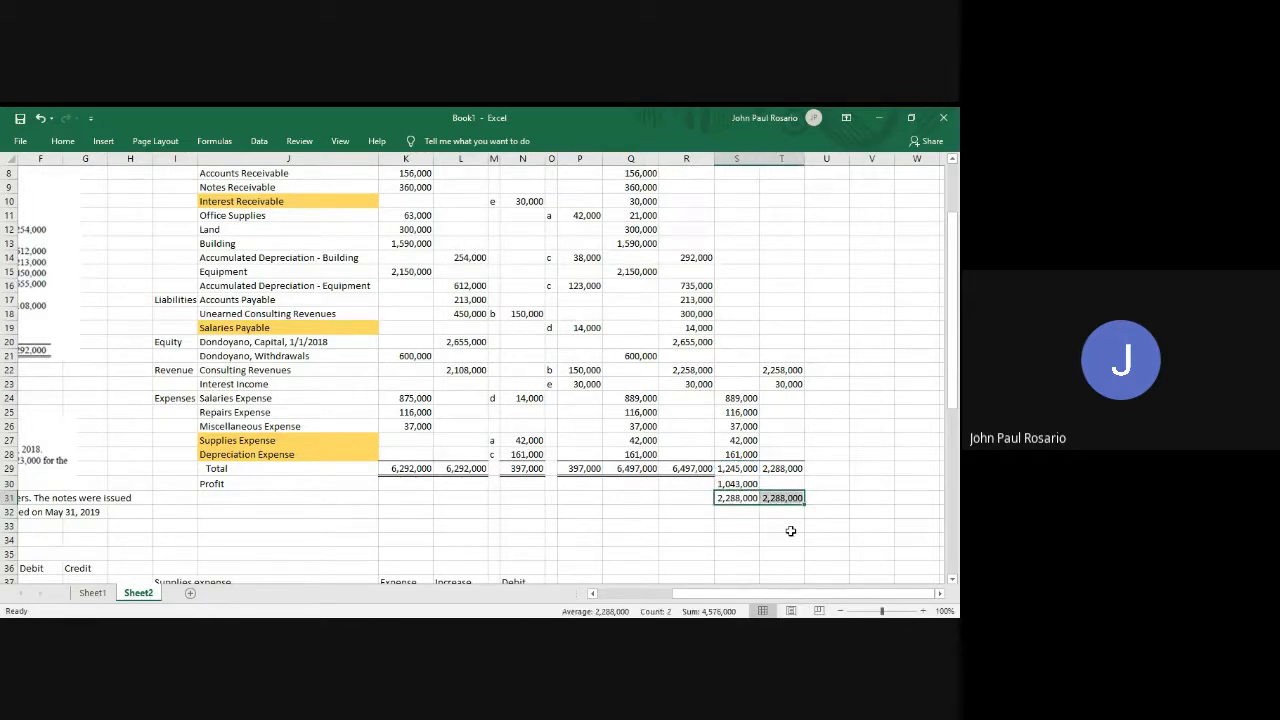
key(alt)
key(h)
key(b)
key(u)
Label the final totals row Total in J31.
key(Left)
key(Left)
key(Left)
key(Left)
key(Left)
key(Left)
key(Left)
key(Left)
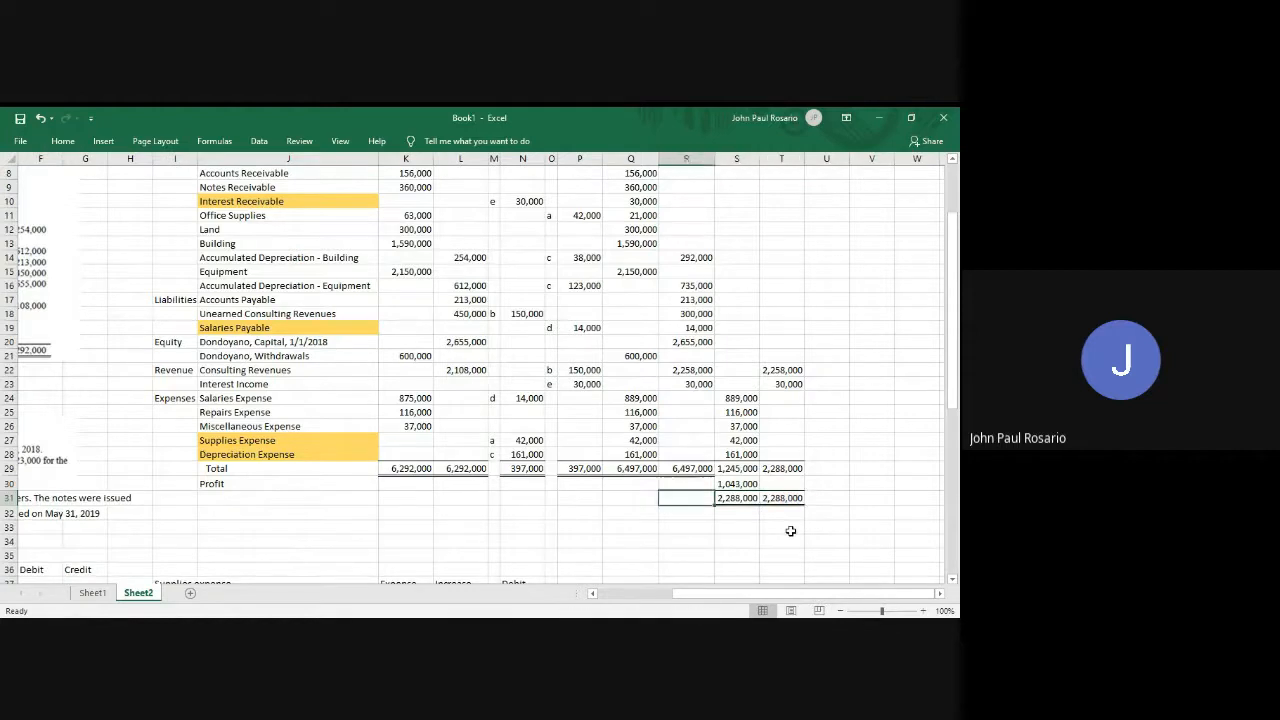
key(Left)
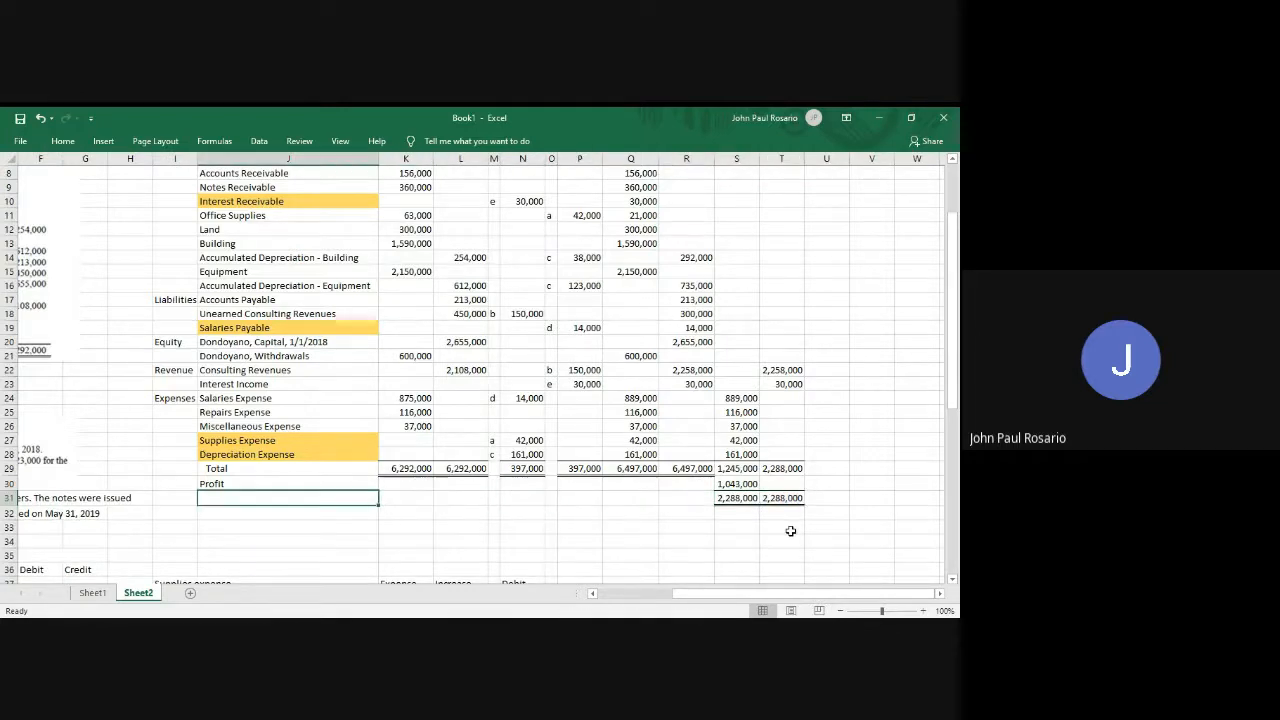
text(Too)
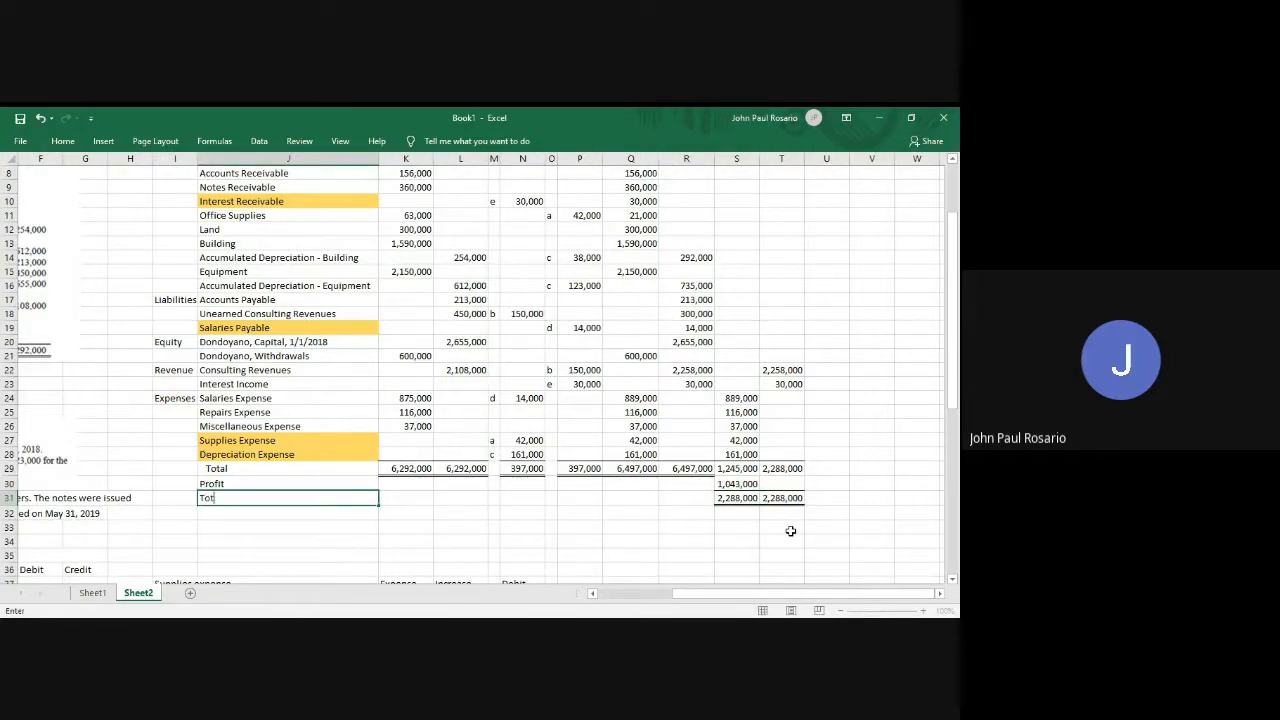
key(BackSpace)
text(tal)
key(Tab)
Examine the adjusted asset, liability and equity balances against the Balance Sheet columns U and V.
key(Tab)
key(Tab)
key(Tab)
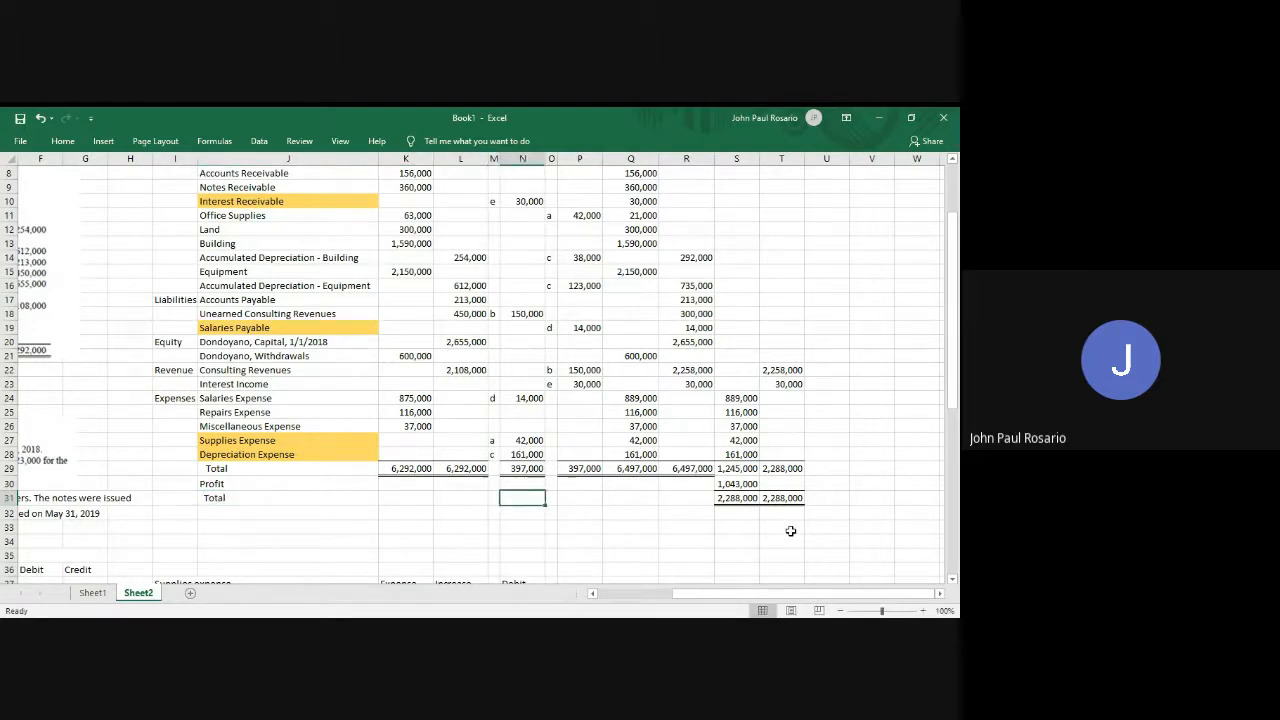
key(Tab)
key(Tab)
key(Tab)
key(Tab)
key(Tab)
key(Tab)
key(Tab)
key(Tab)
scroll(790, 531, up, 3)
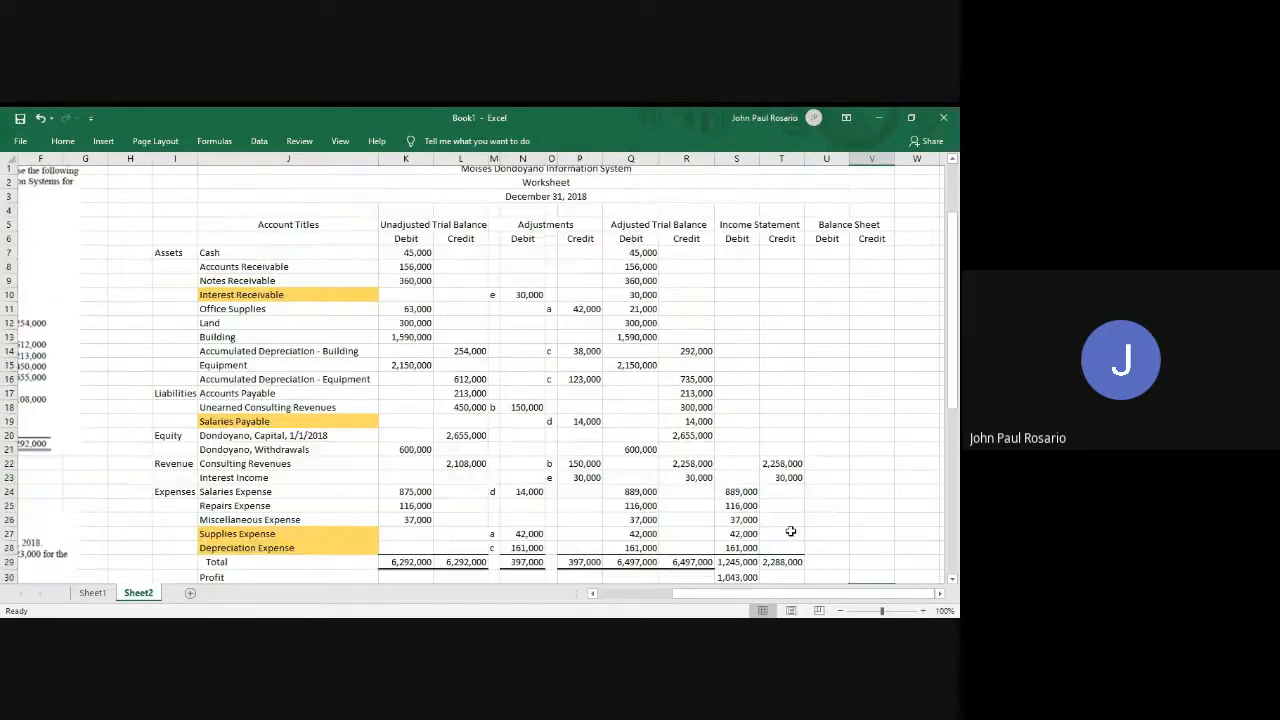
scroll(811, 423, down, 2)
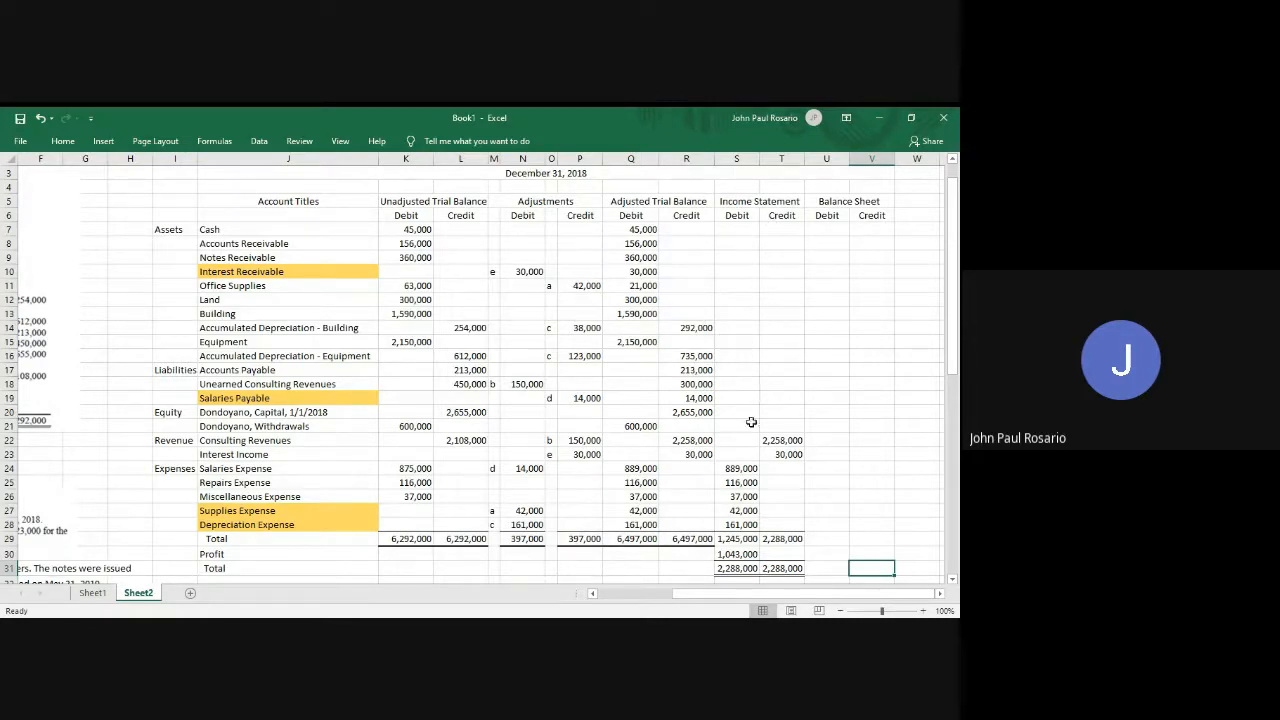
Link the Cash amount in the Balance Sheet debit cell U7 to the adjusted debit in Q7.
click(826, 228)
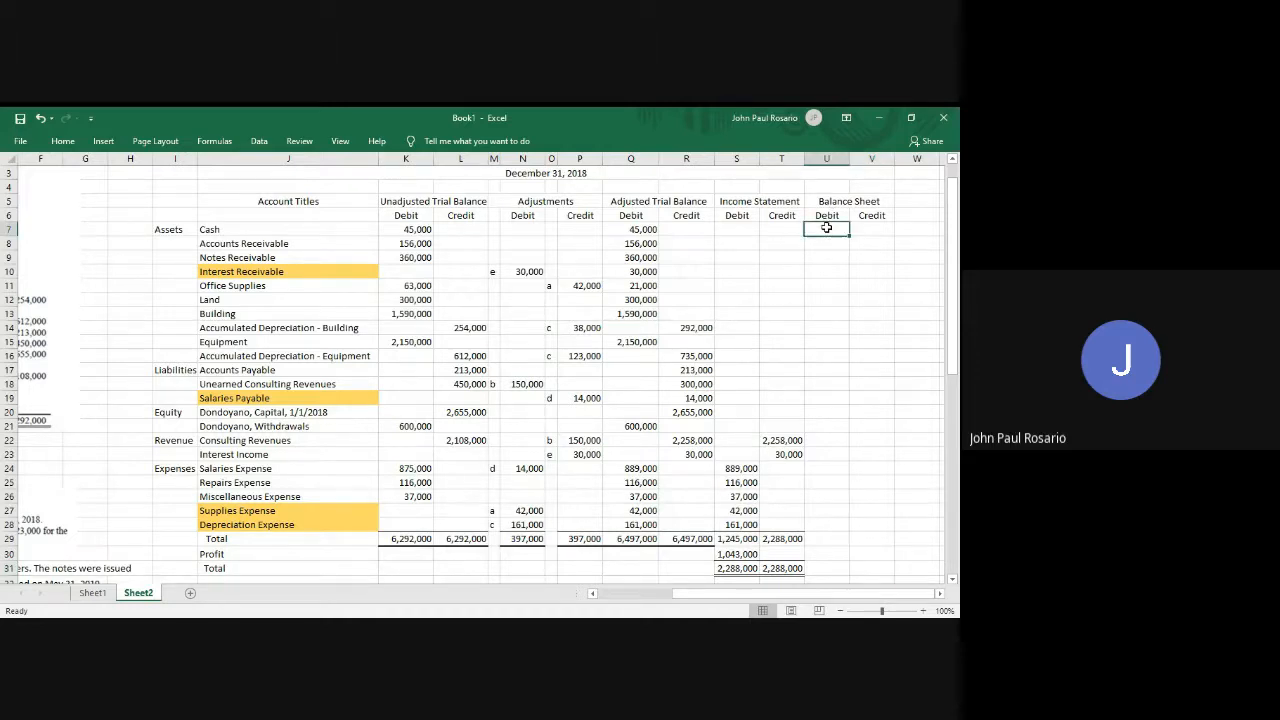
text(=)
key(Left)
key(Left)
key(Left)
key(Left)
key(Left)
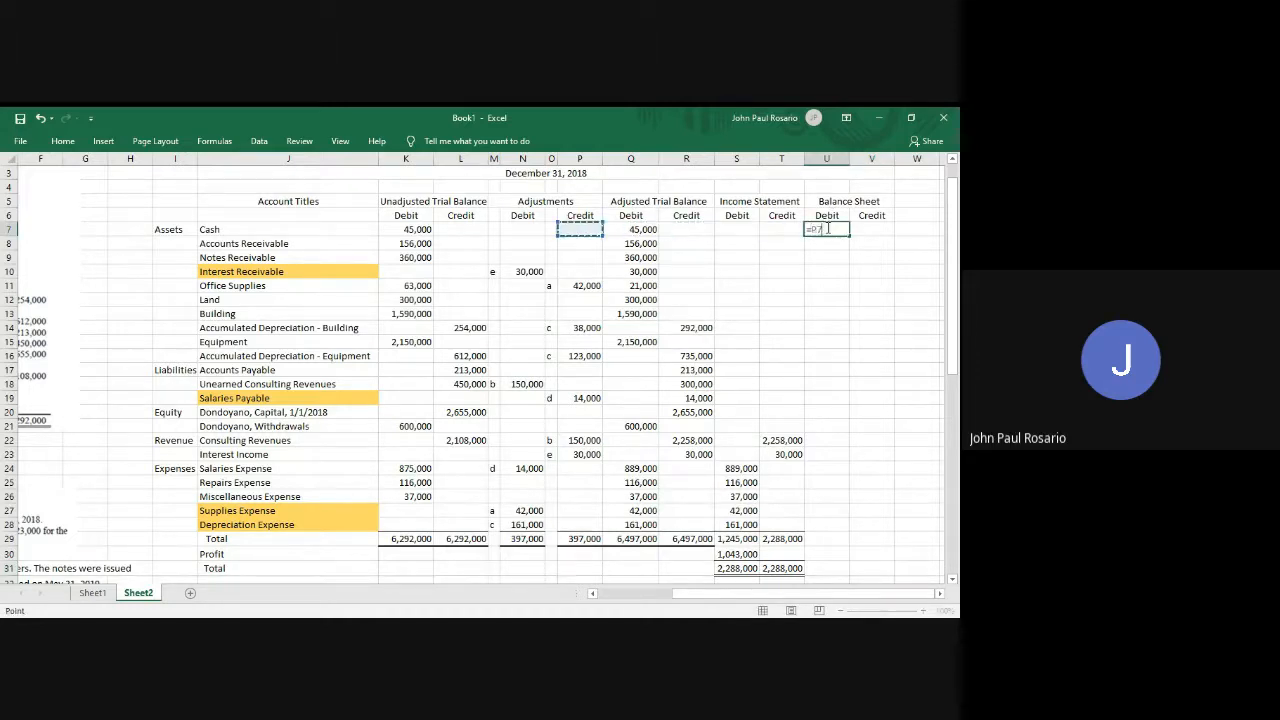
key(Right)
key(Return)
Copy the U7 link formula into U8:U12 to extend the asset debits from Accounts Receivable through Land.
click(826, 228)
key(ctrl+c)
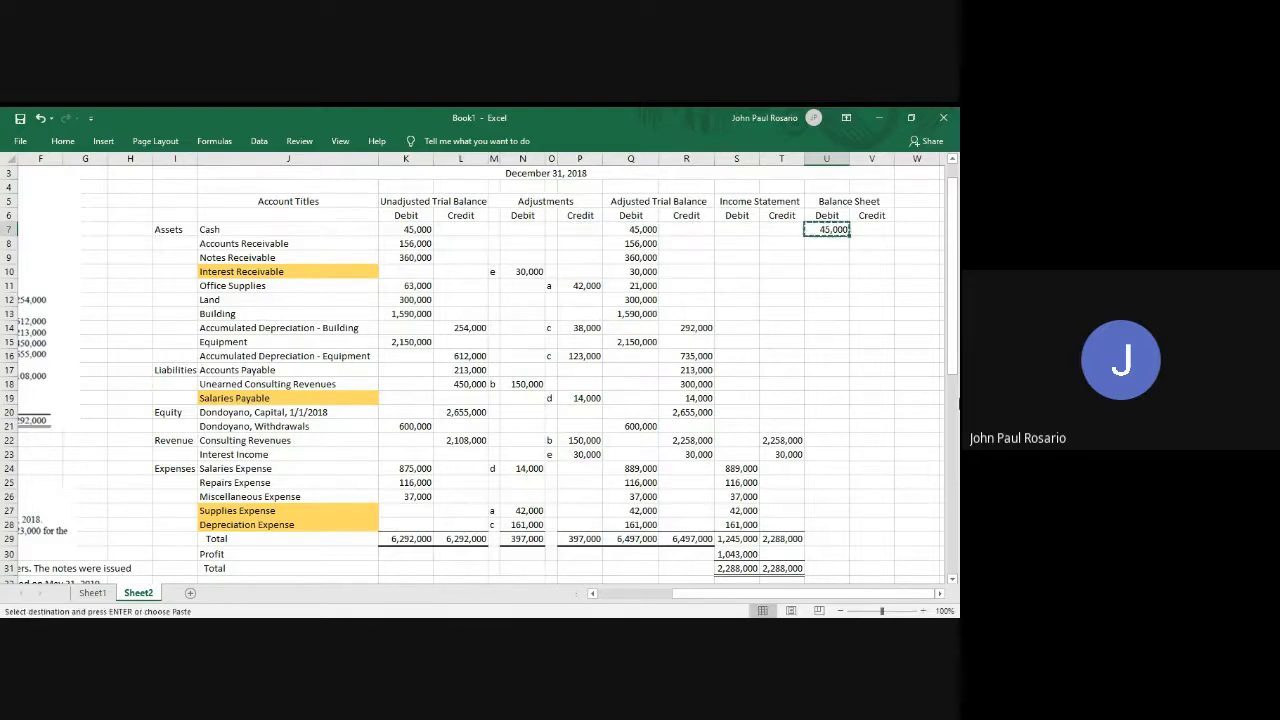
key(Down)
key(ctrl+v)
key(Down)
key(ctrl+v)
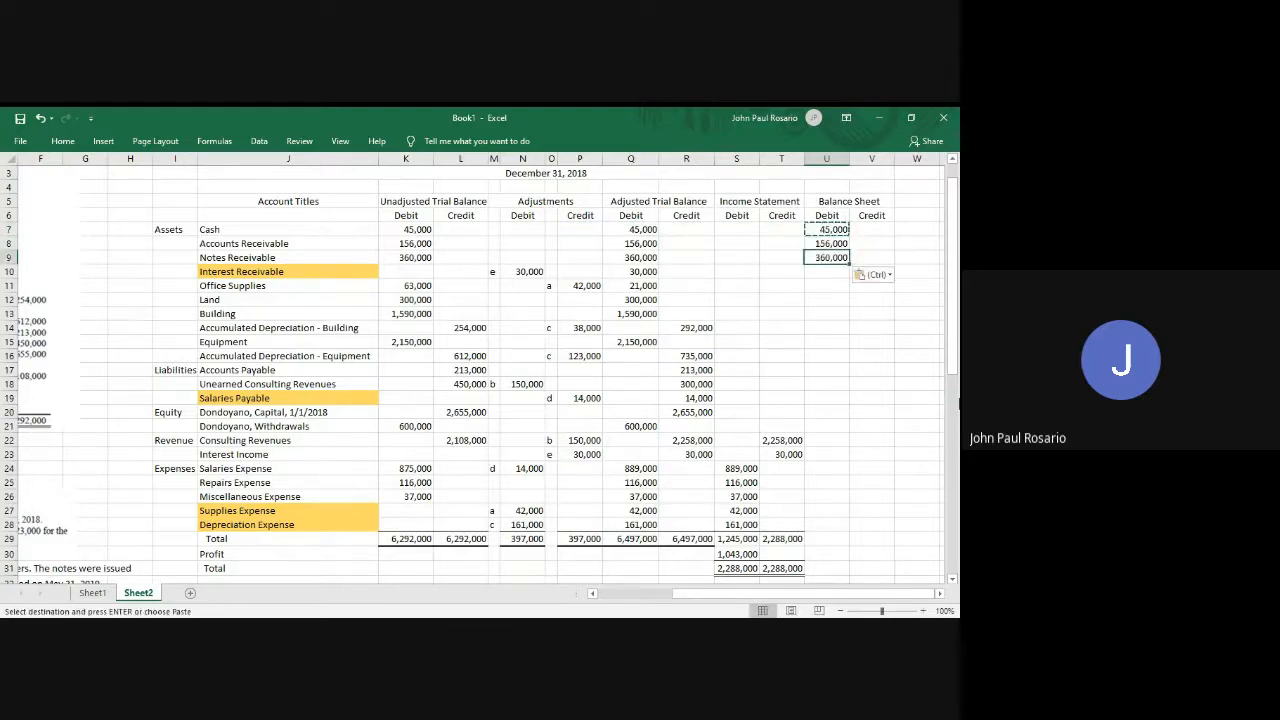
key(Down)
key(ctrl+v)
key(Down)
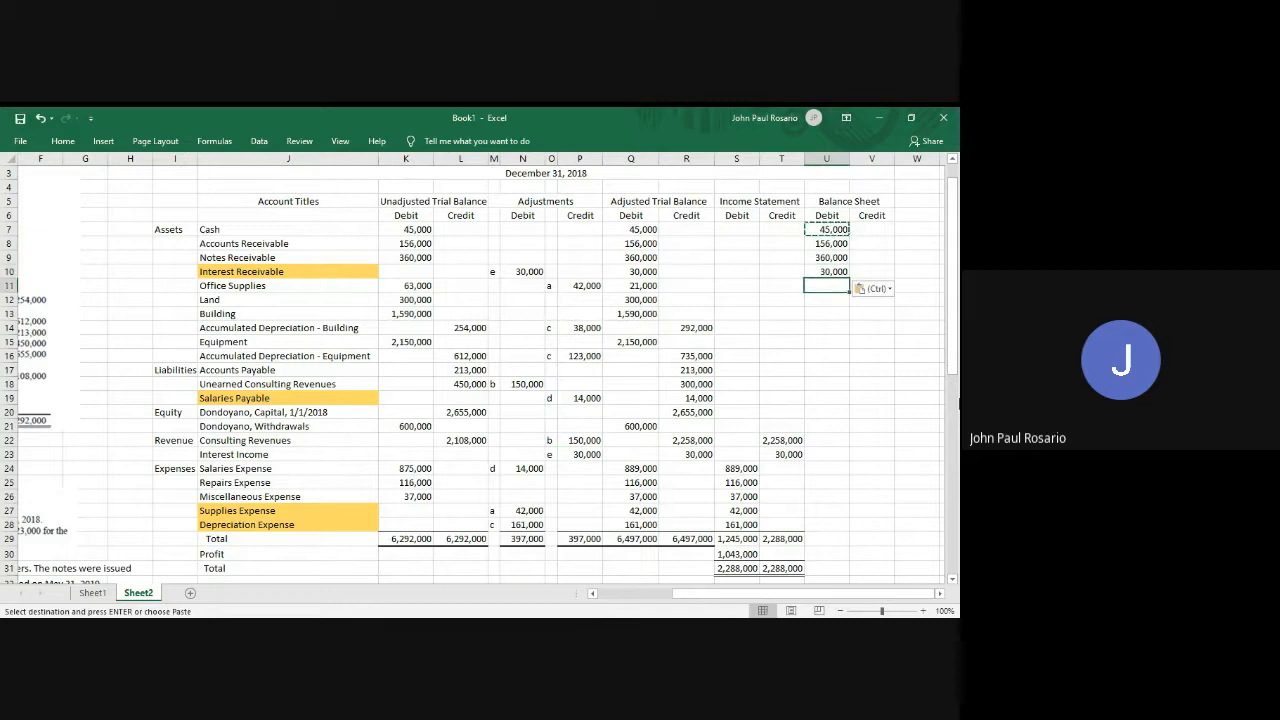
key(ctrl+v)
key(Down)
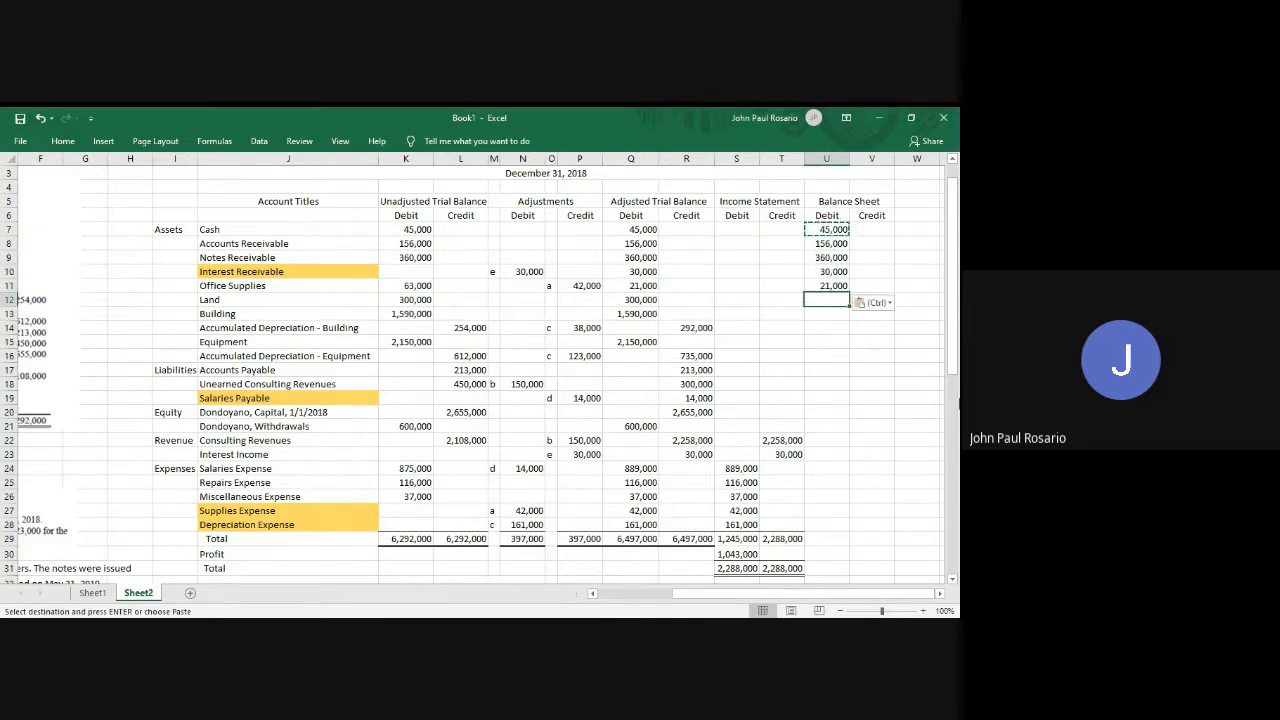
key(ctrl+v)
key(Down)
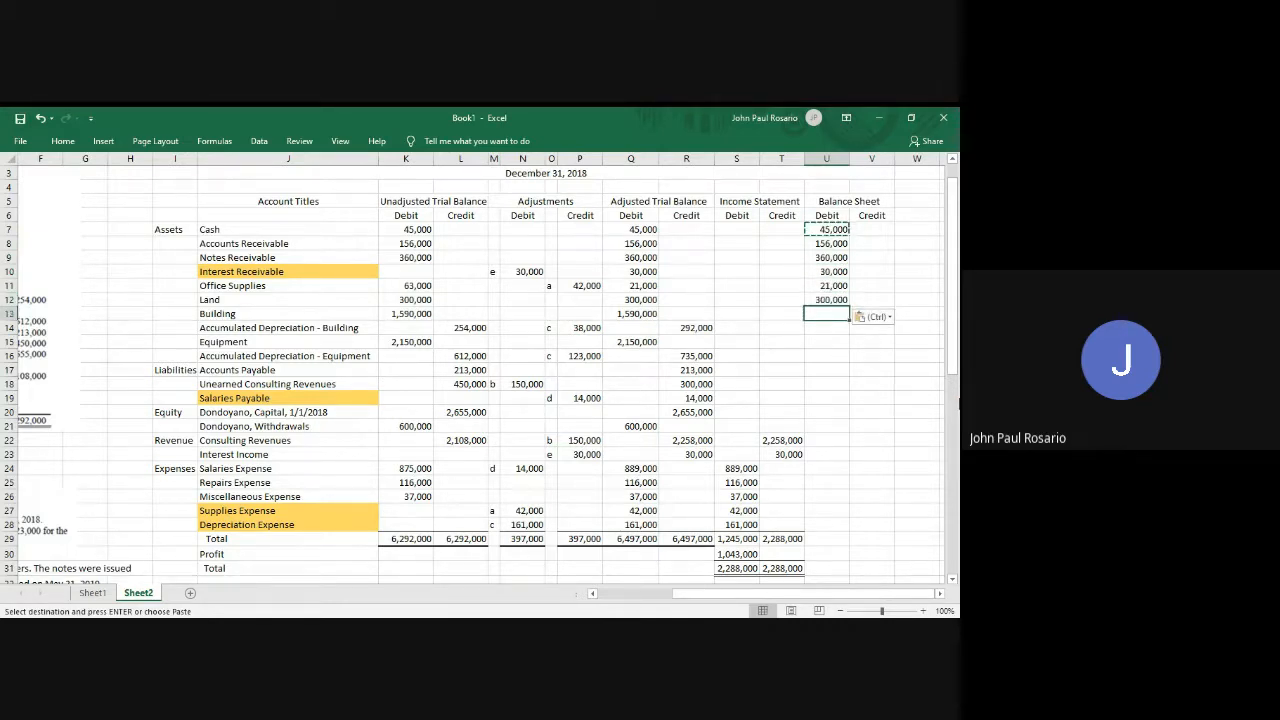
Paste the U7 link formula into U13 and U15 for Building and Equipment, and V14 and V16 for their accumulated depreciation.
key(ctrl+v)
key(Right)
key(Down)
key(ctrl+v)
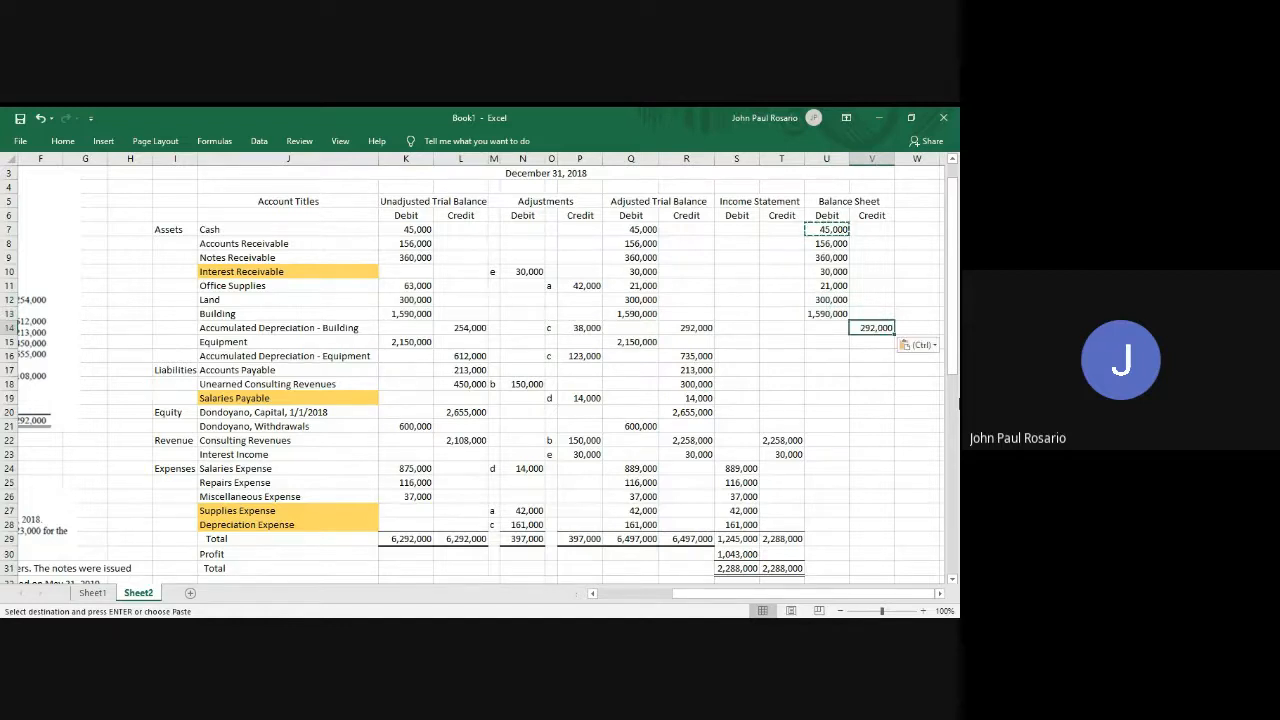
key(Down)
key(Left)
key(ctrl+v)
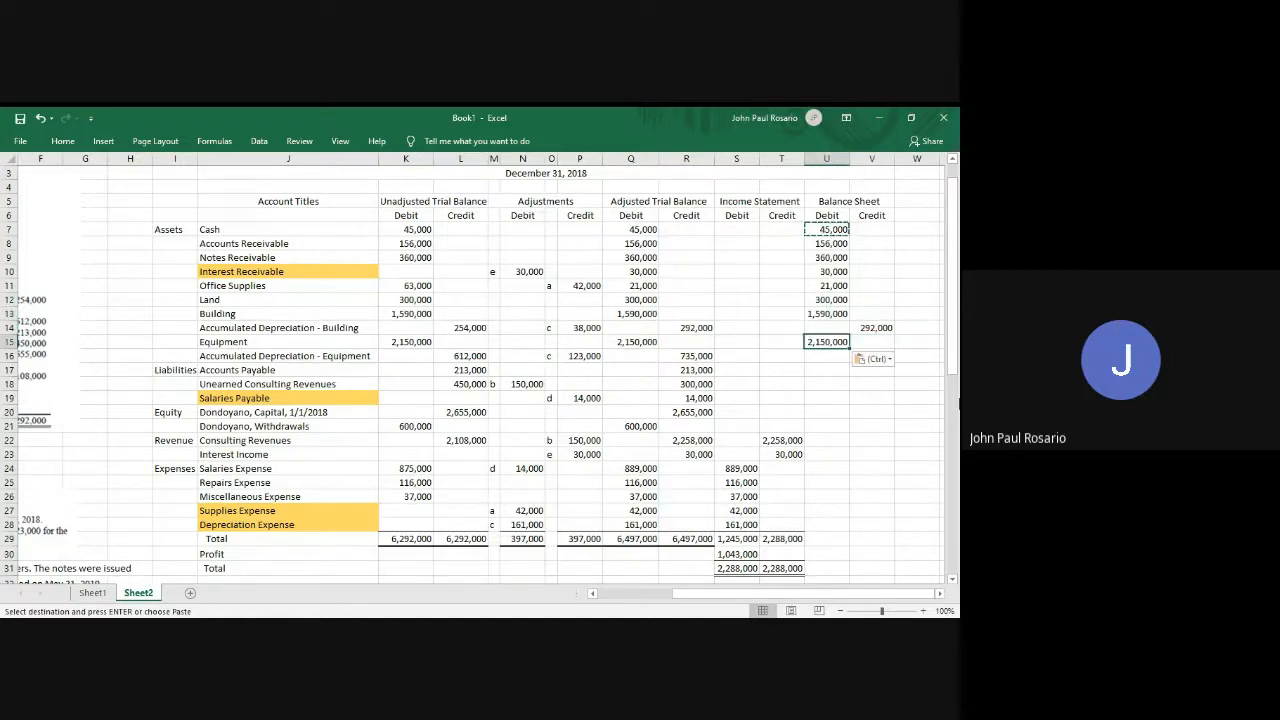
key(Right)
key(Down)
key(ctrl+v)
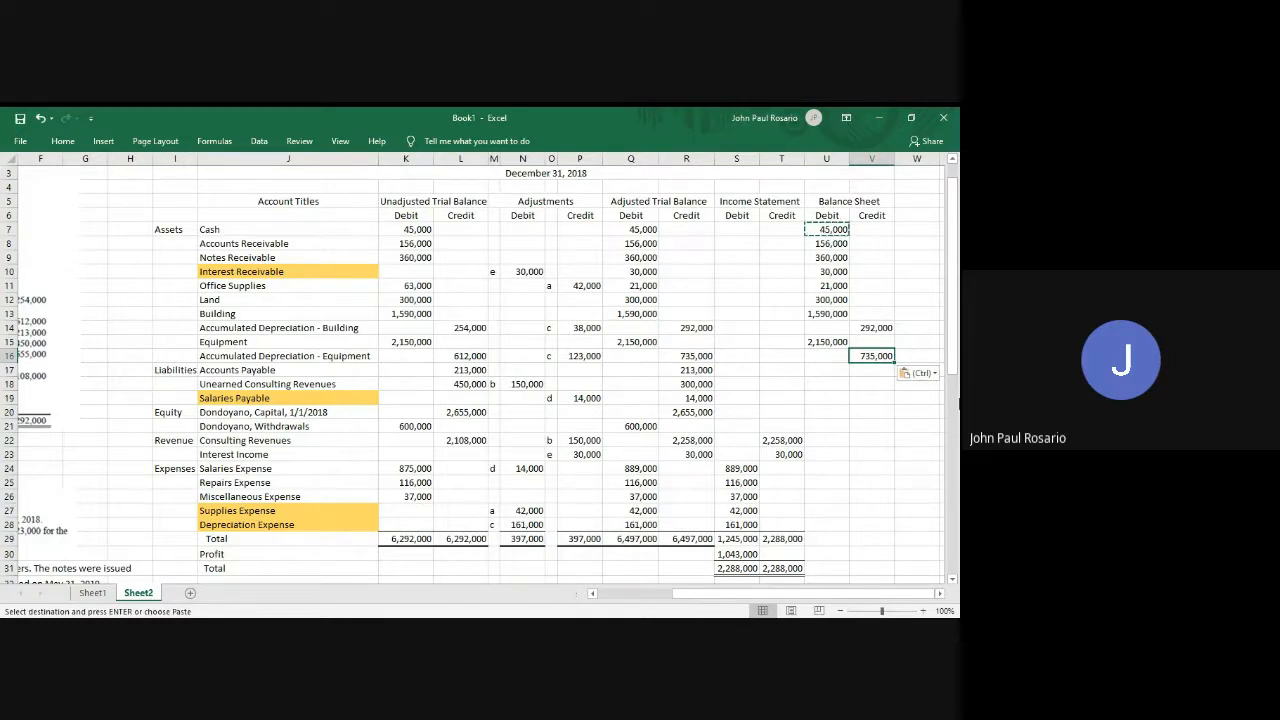
Extend the liability credits for Accounts Payable, Unearned Consulting Revenues and Salaries Payable into V17:V19 with the same link formula.
key(Down)
key(ctrl+v)
key(Down)
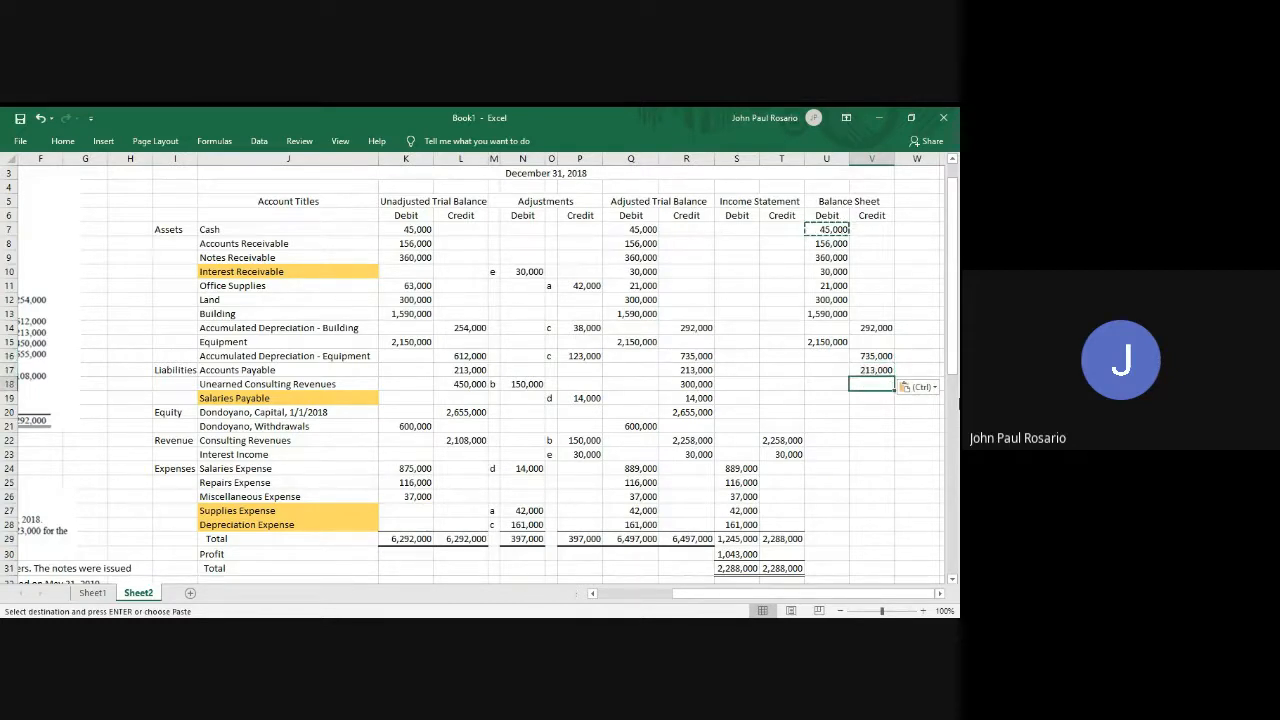
key(ctrl+v)
key(Down)
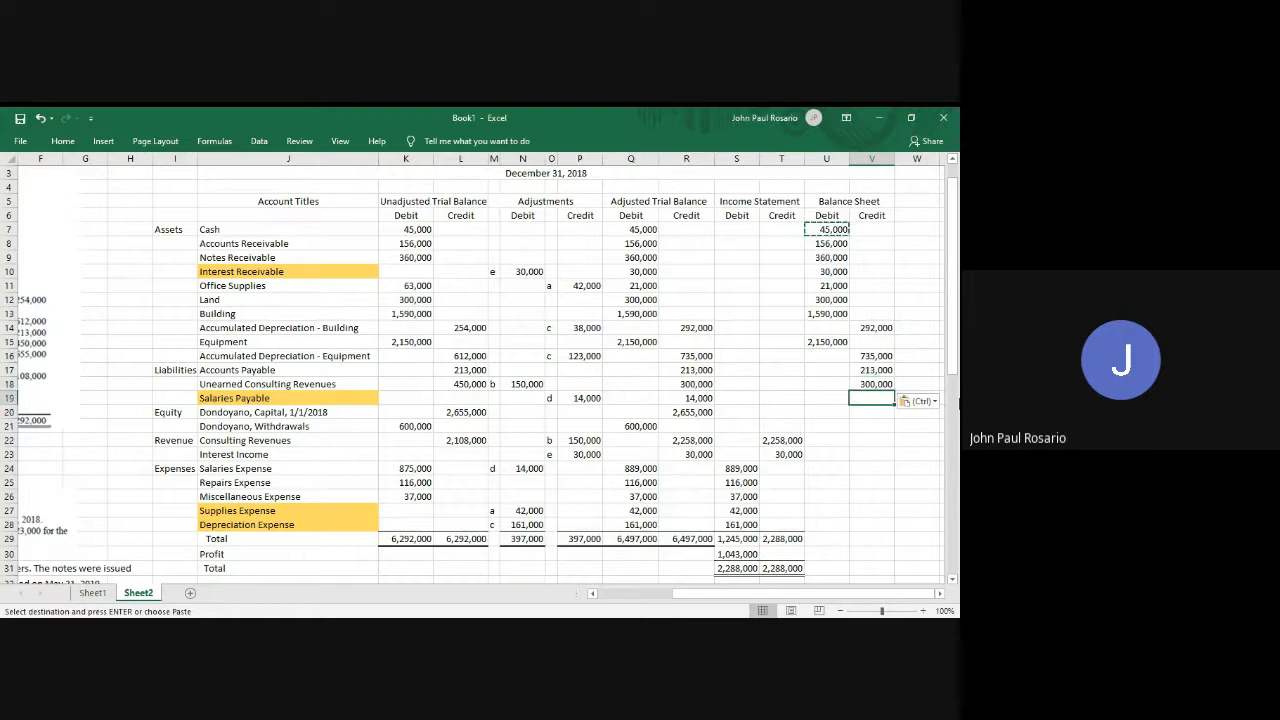
key(ctrl+v)
key(Down)
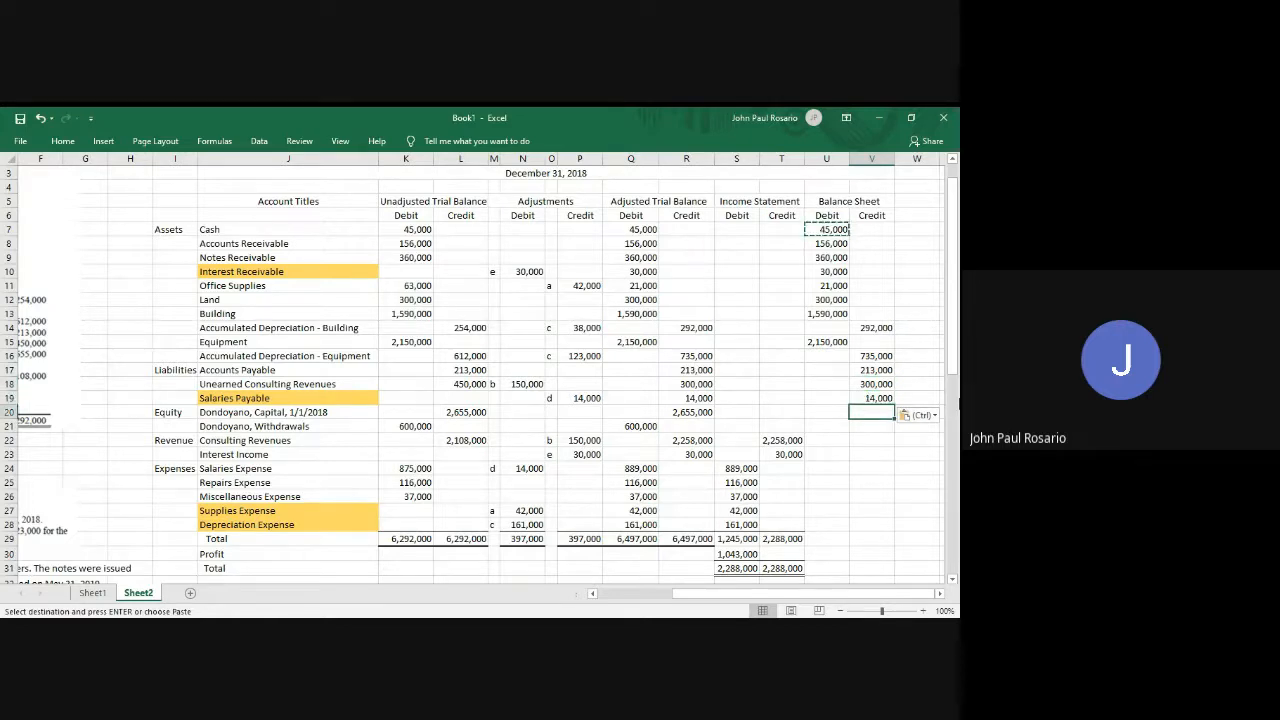
Extend the equity balances with the link formula, putting Capital in credit cell V20 and Withdrawals in debit cell U21.
key(ctrl+v)
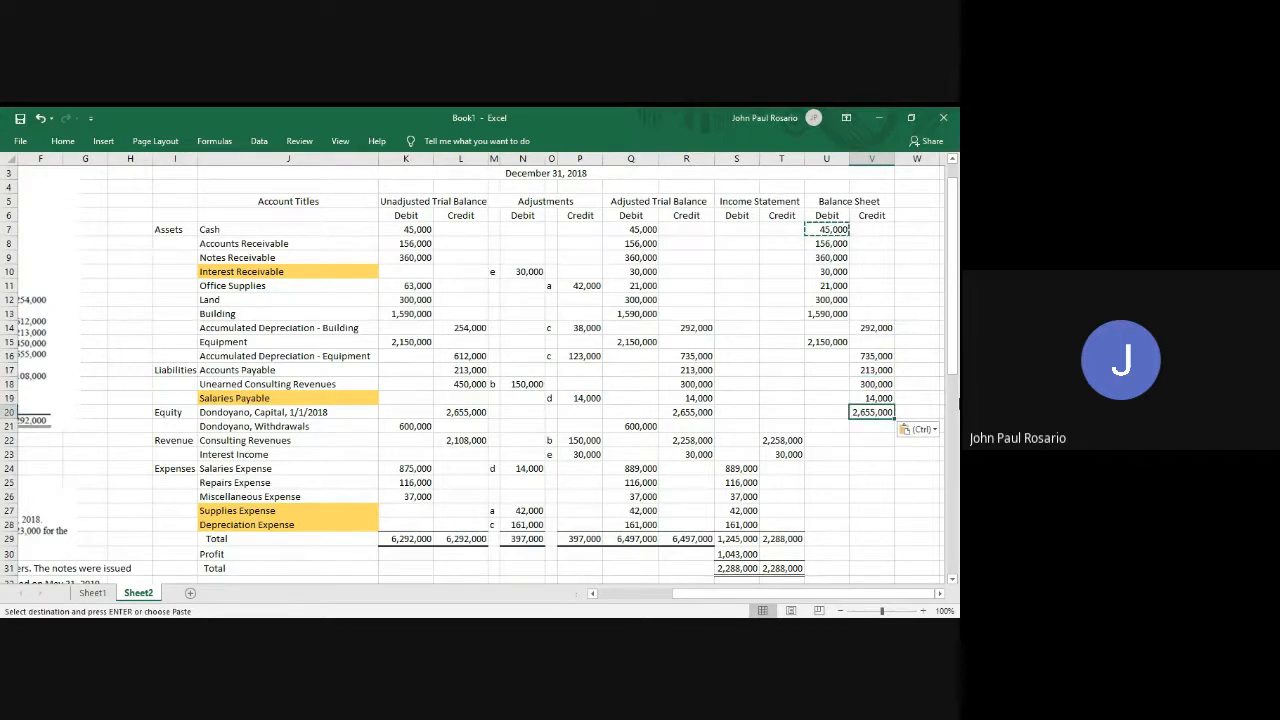
key(Left)
key(Down)
key(ctrl+v)
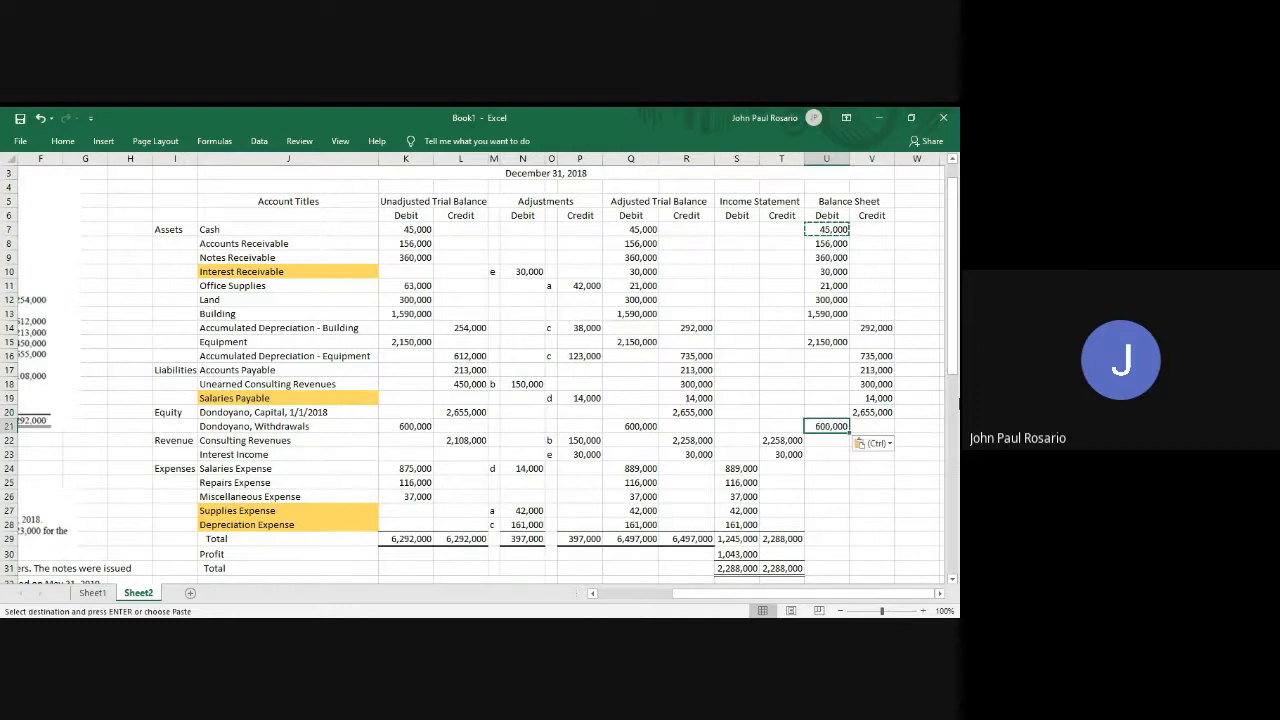
Copy the Income Statement total formulas in S29:T29 to the Balance Sheet total cells U29:V29.
scroll(480, 376, down, 2)
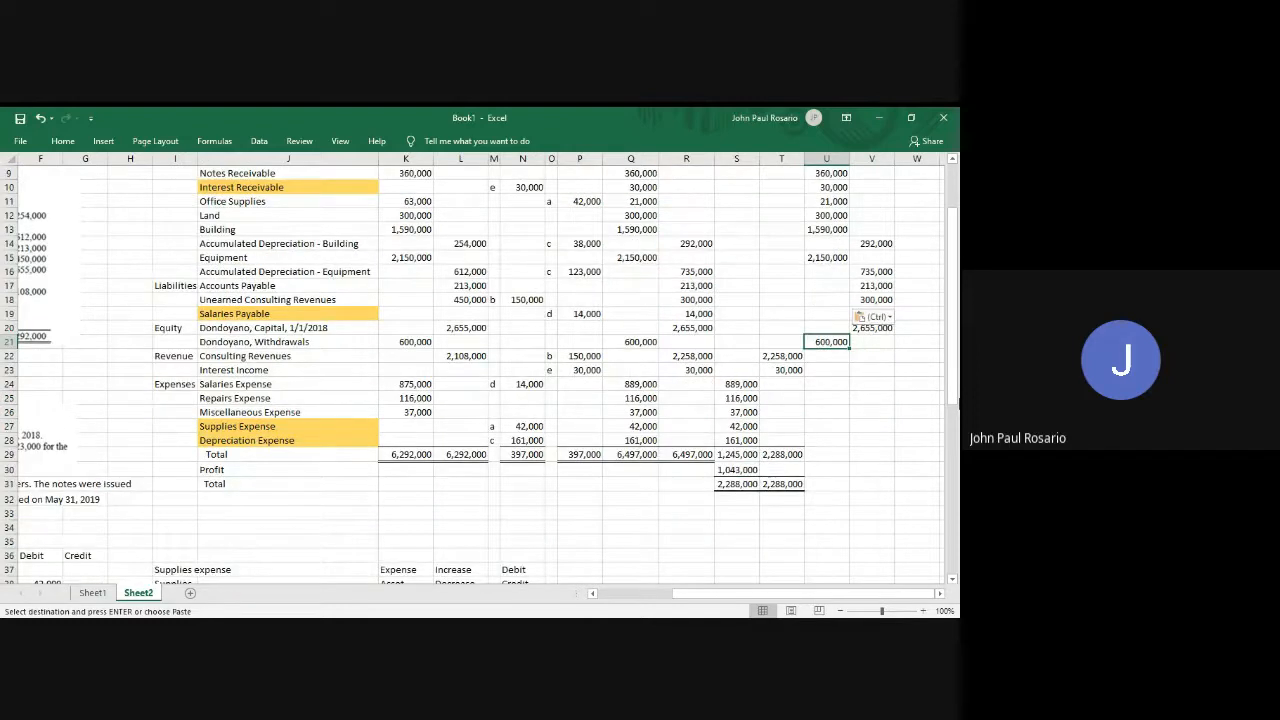
scroll(480, 376, down, 1)
key(Down)
key(Down)
key(Down)
key(Down)
key(Down)
key(Down)
key(Down)
key(Down)
key(Left)
key(Left)
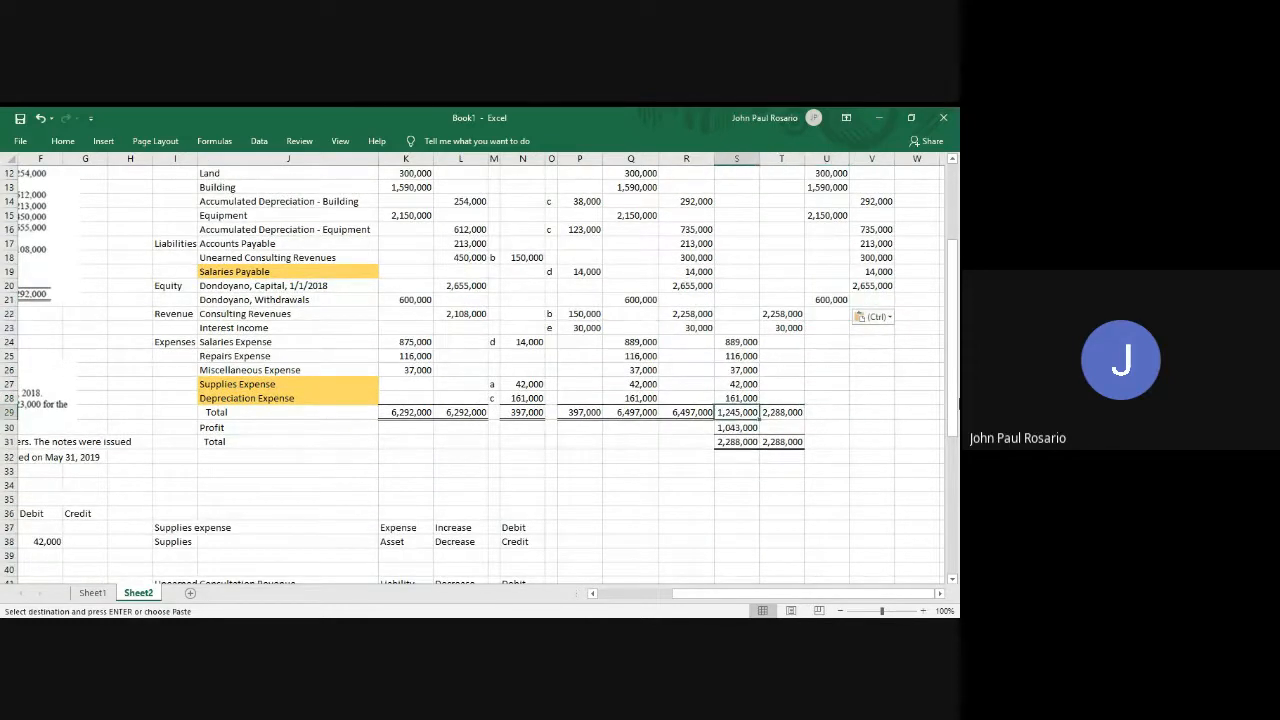
key(shift+Right)
key(ctrl+c)
key(Right)
key(Right)
key(ctrl+v)
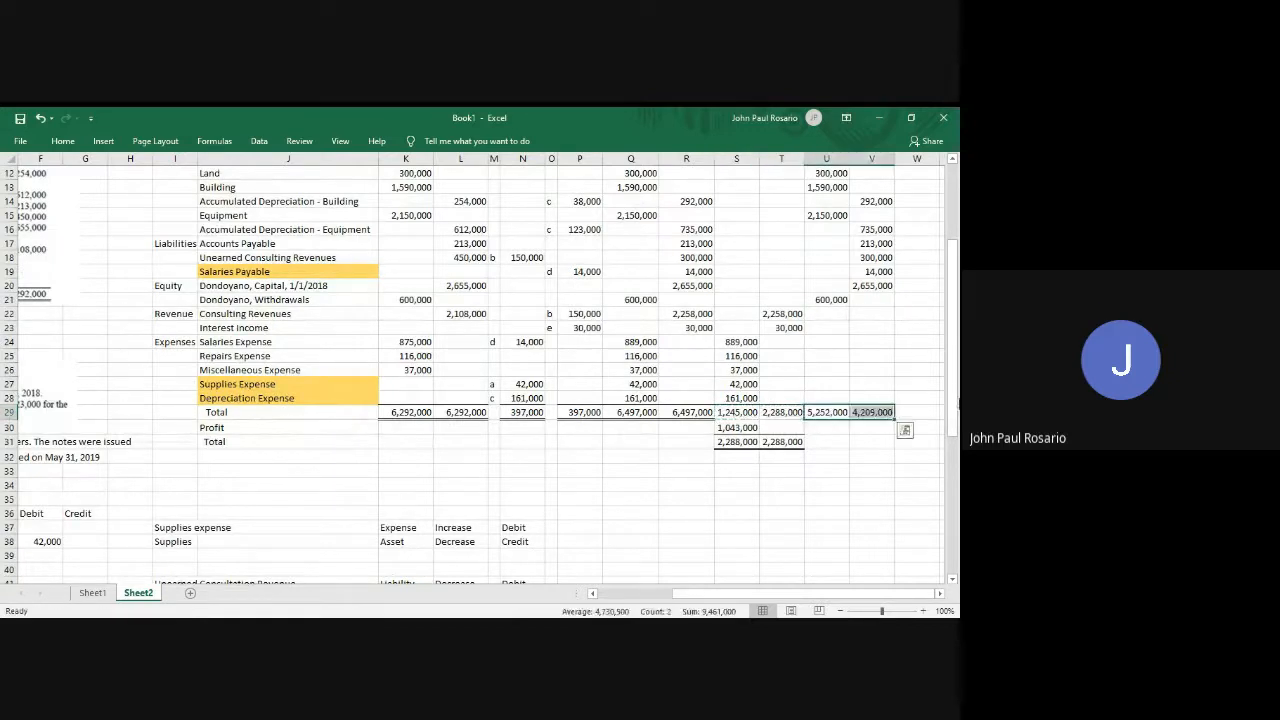
key(Return)
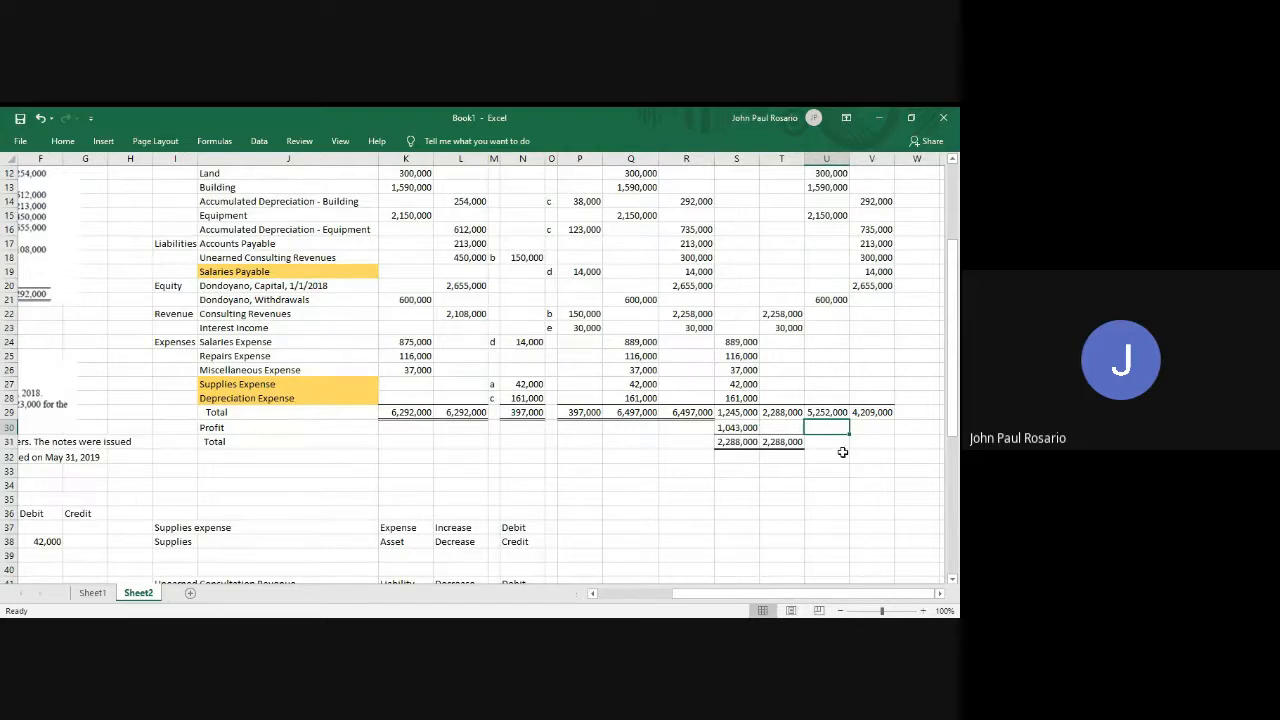
Select the Balance Sheet credit cell V30 in the Profit row.
scroll(843, 452, up, 1)
click(873, 454)
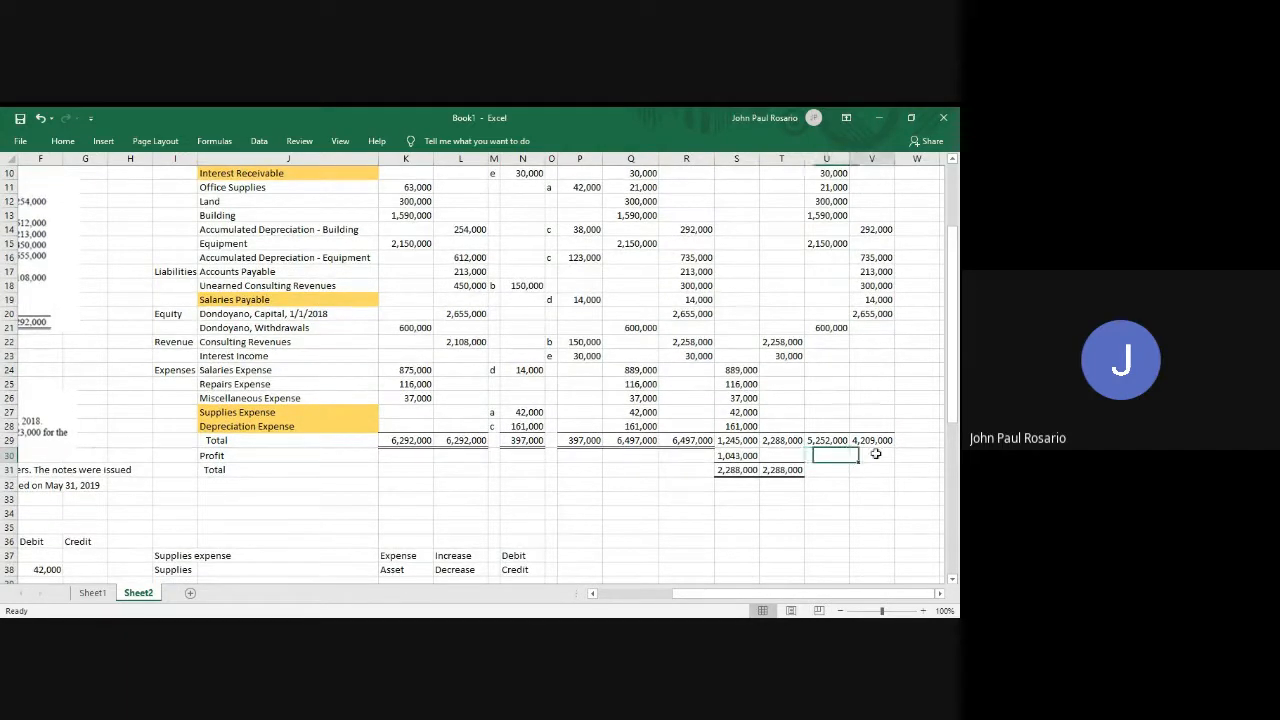
Link the Profit cell in the Balance Sheet credit column (V30) to the Income Statement profit in S30.
text(=)
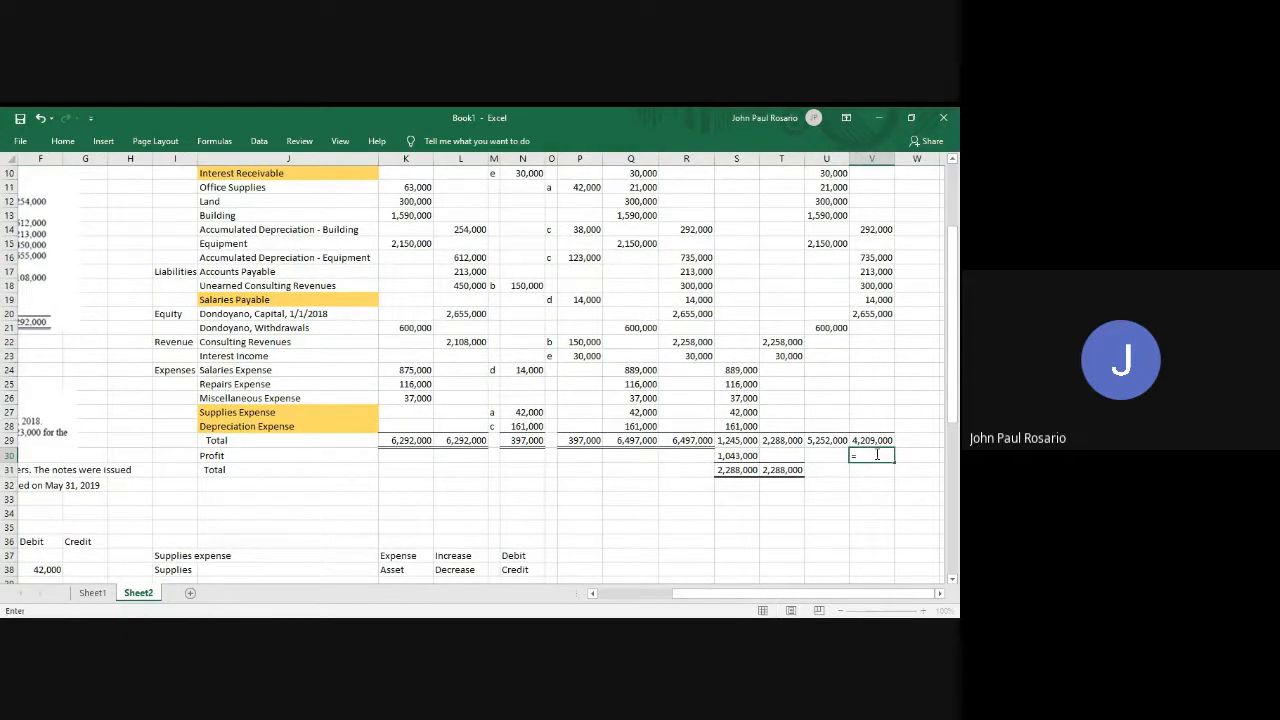
key(Left)
key(Left)
key(Left)
key(Return)
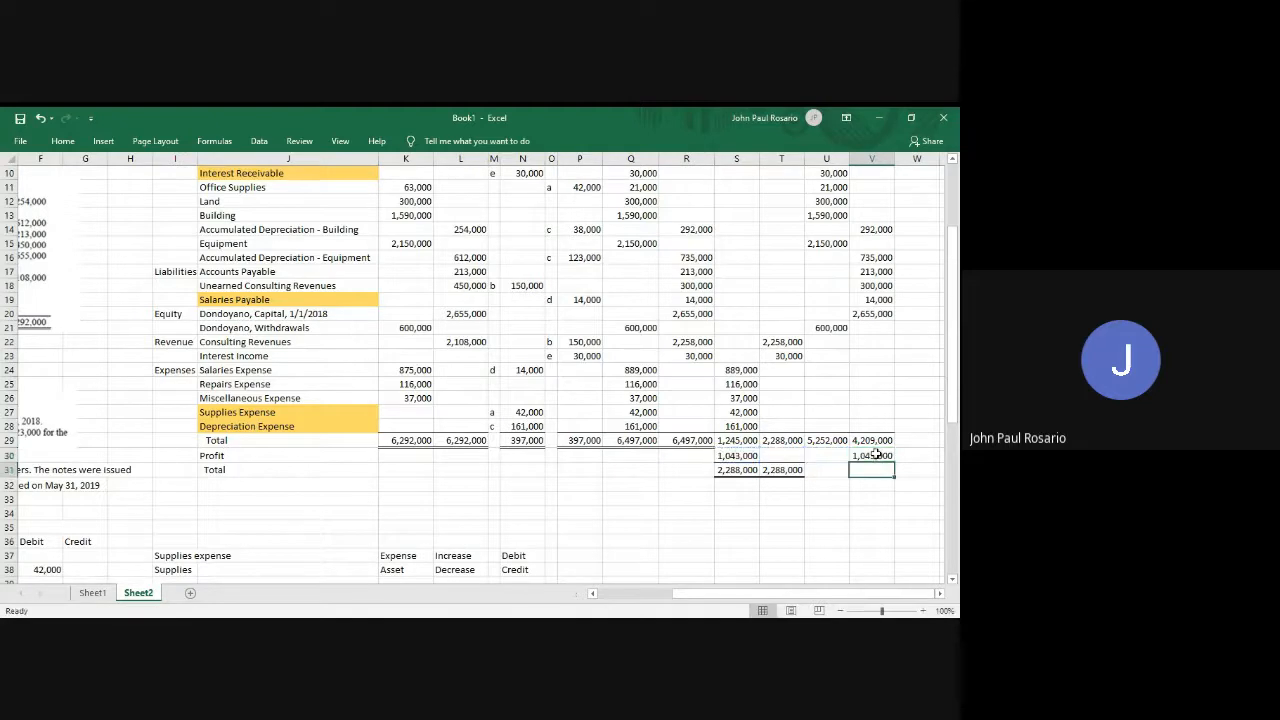
click(860, 541)
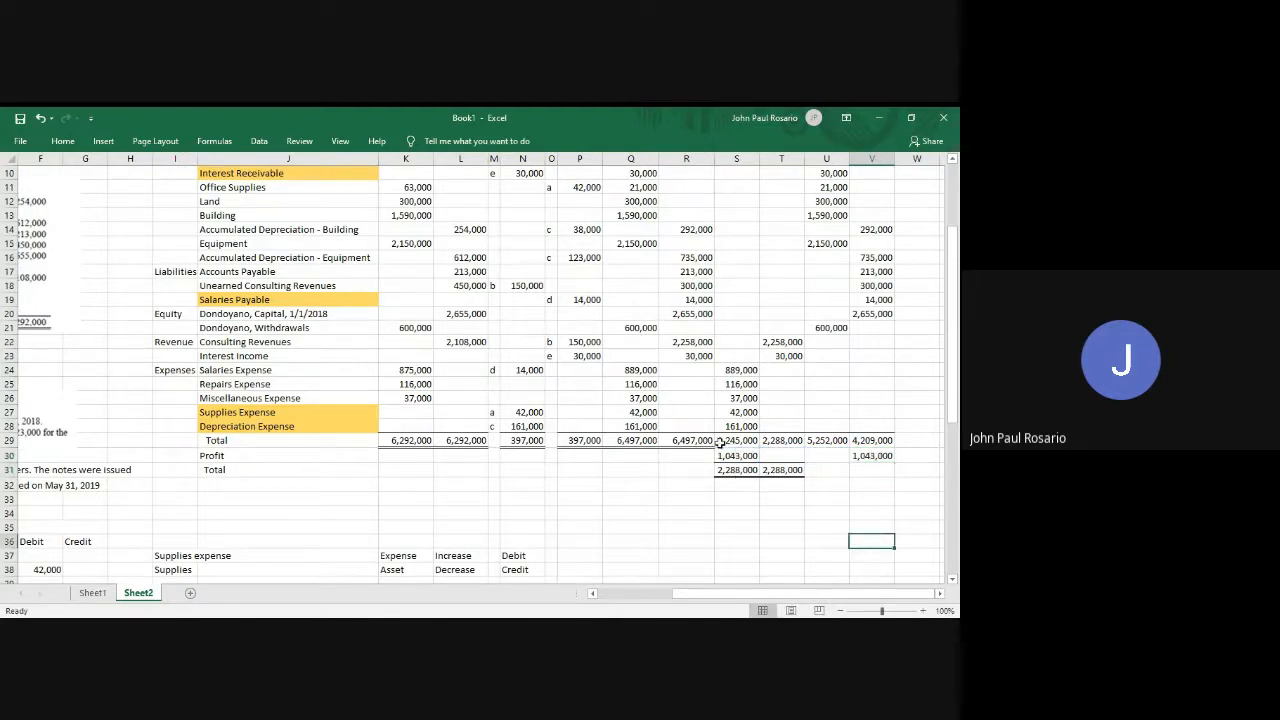
scroll(727, 448, up, 2)
scroll(727, 448, down, 1)
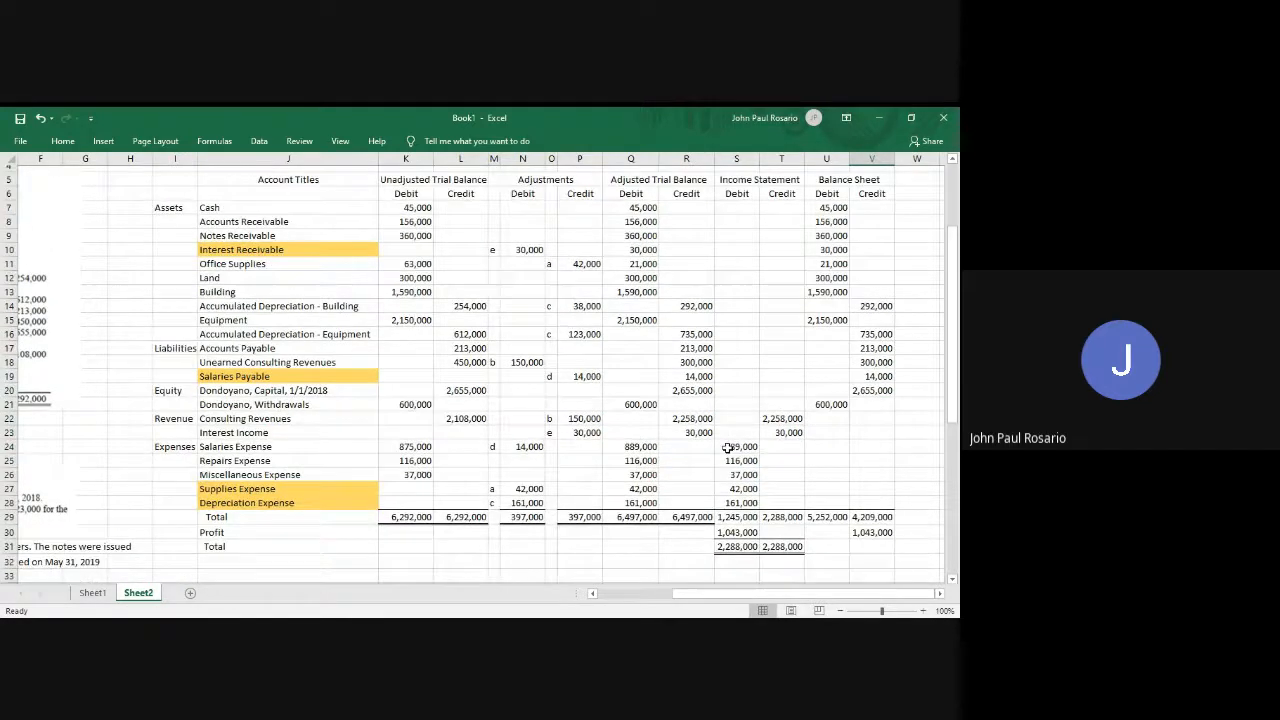
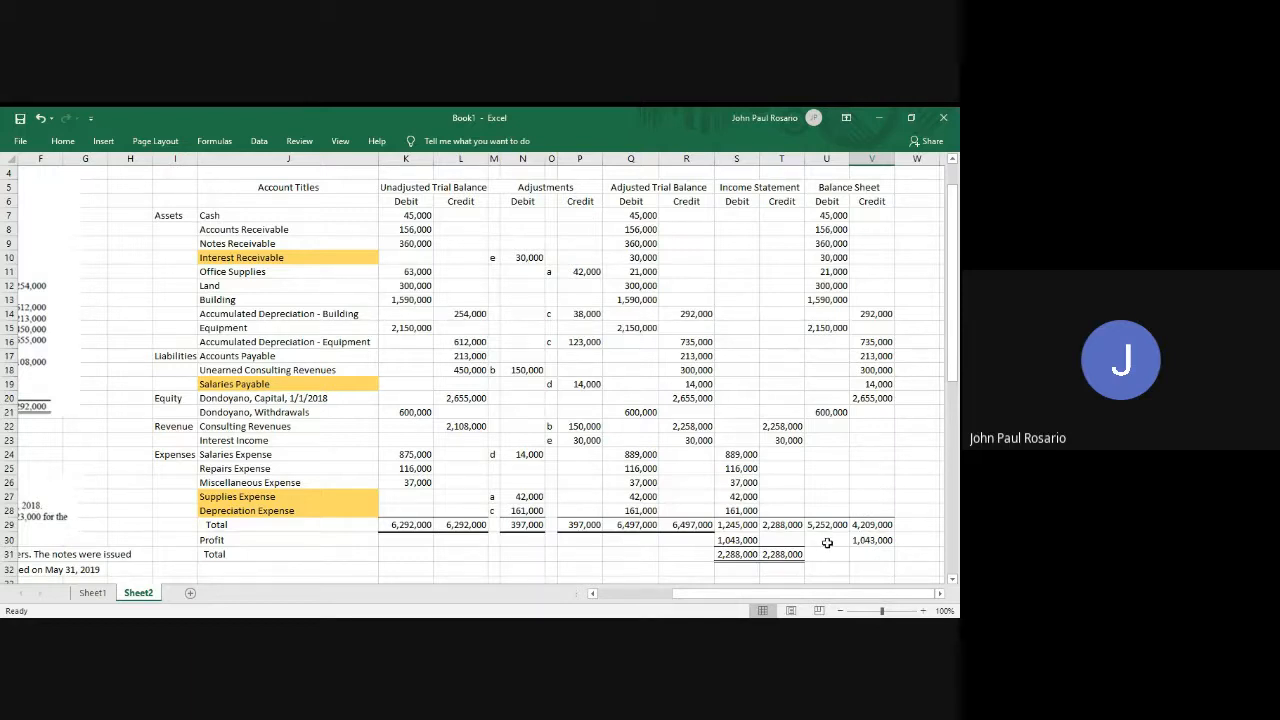
Add a bottom border to the Balance Sheet cells of the Profit row, U30:V30.
click(827, 549)
click(827, 541)
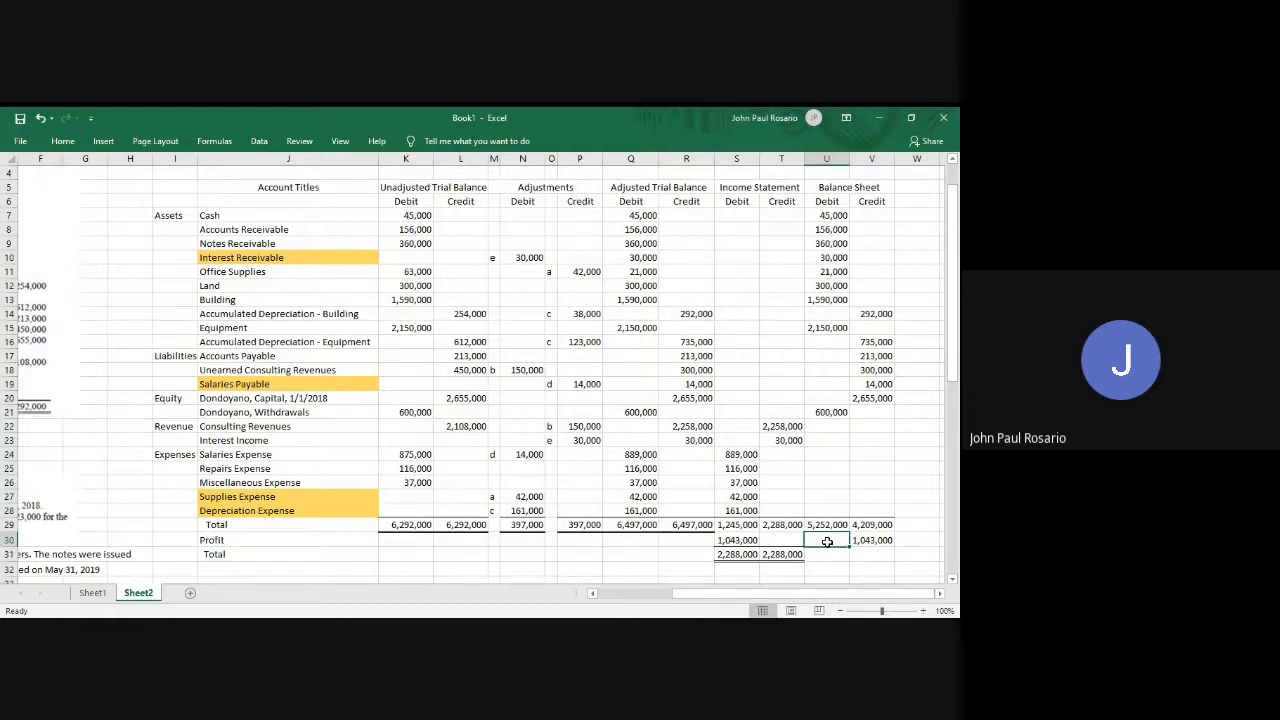
click(791, 539)
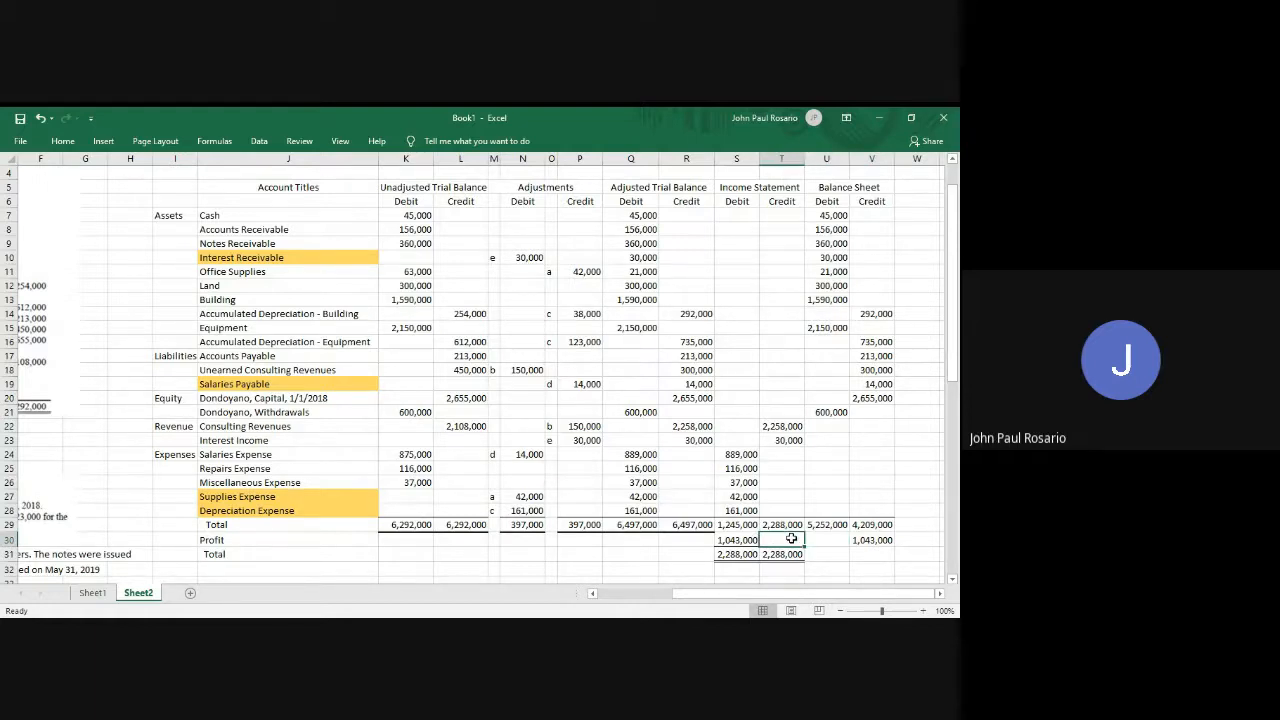
click(834, 543)
key(shift+Right)
key(alt)
key(h)
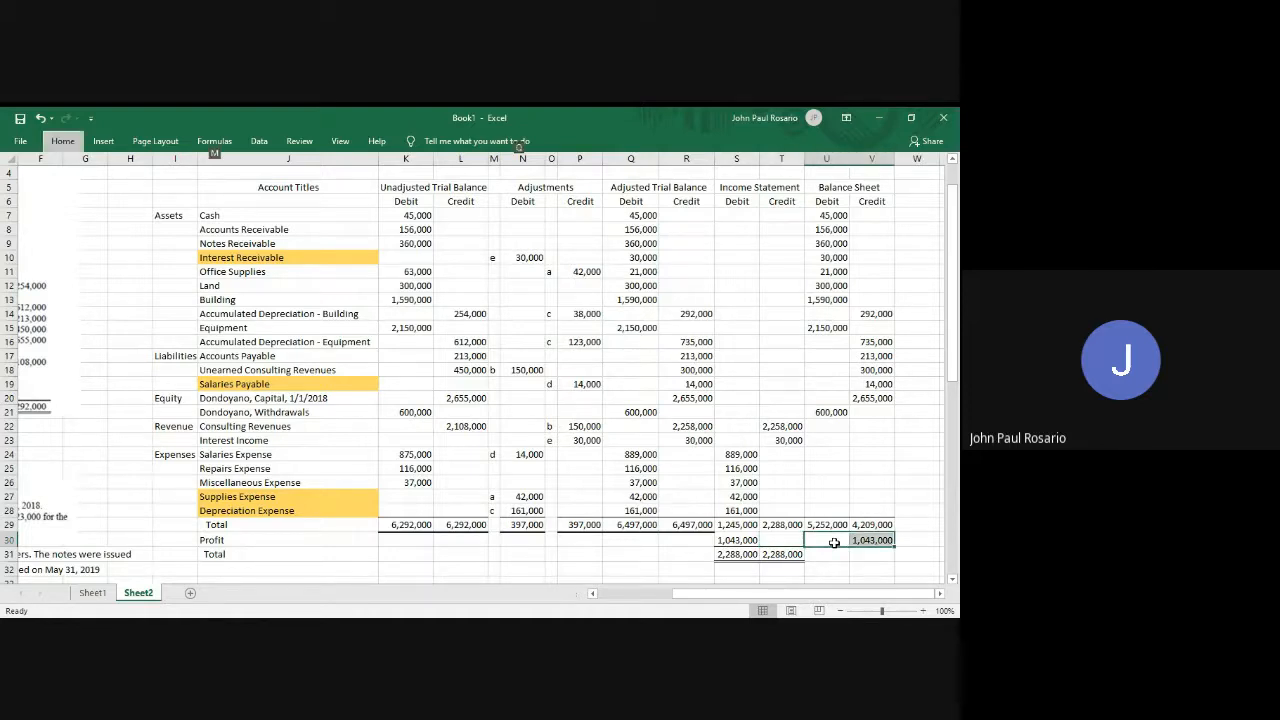
key(b)
key(o)
key(Down)
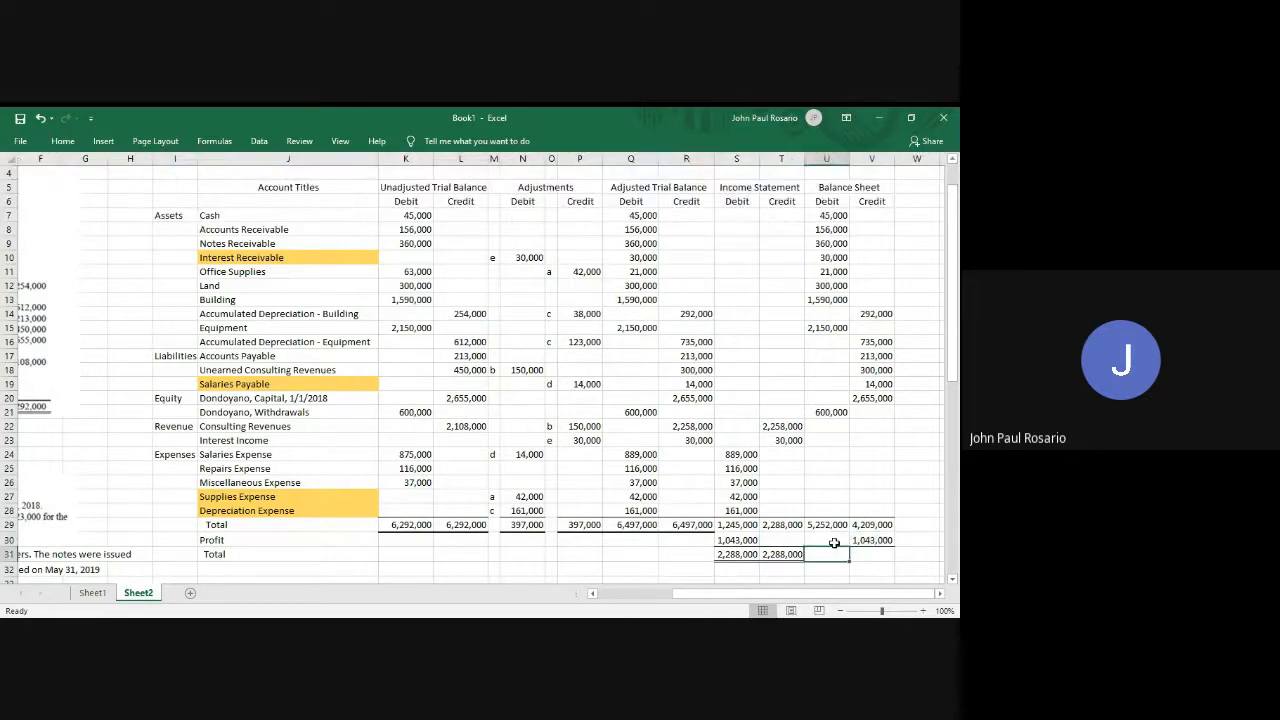
Enter a formula in the Balance Sheet debit Total cell U31 that references the row 29 total.
text(=)
key(Up)
key(Up)
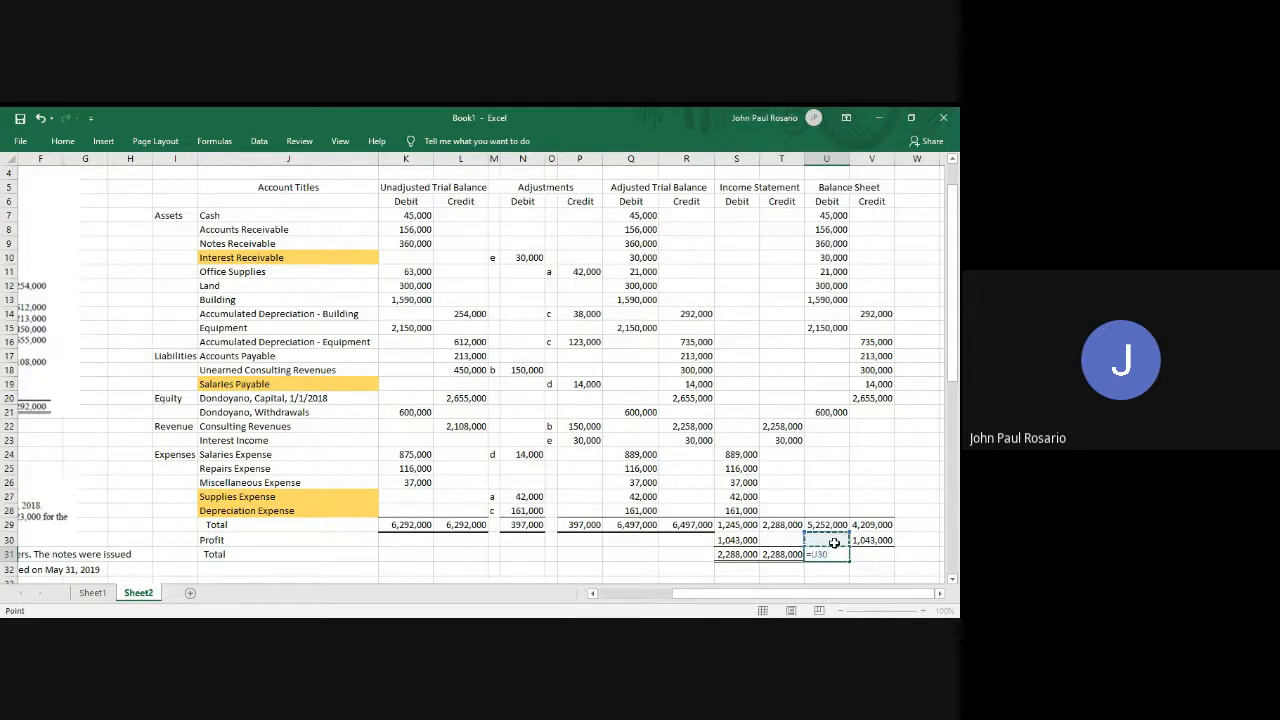
key(Return)
Inspect the formulas behind the Income Statement totals in S31 and T31.
key(Up)
key(Left)
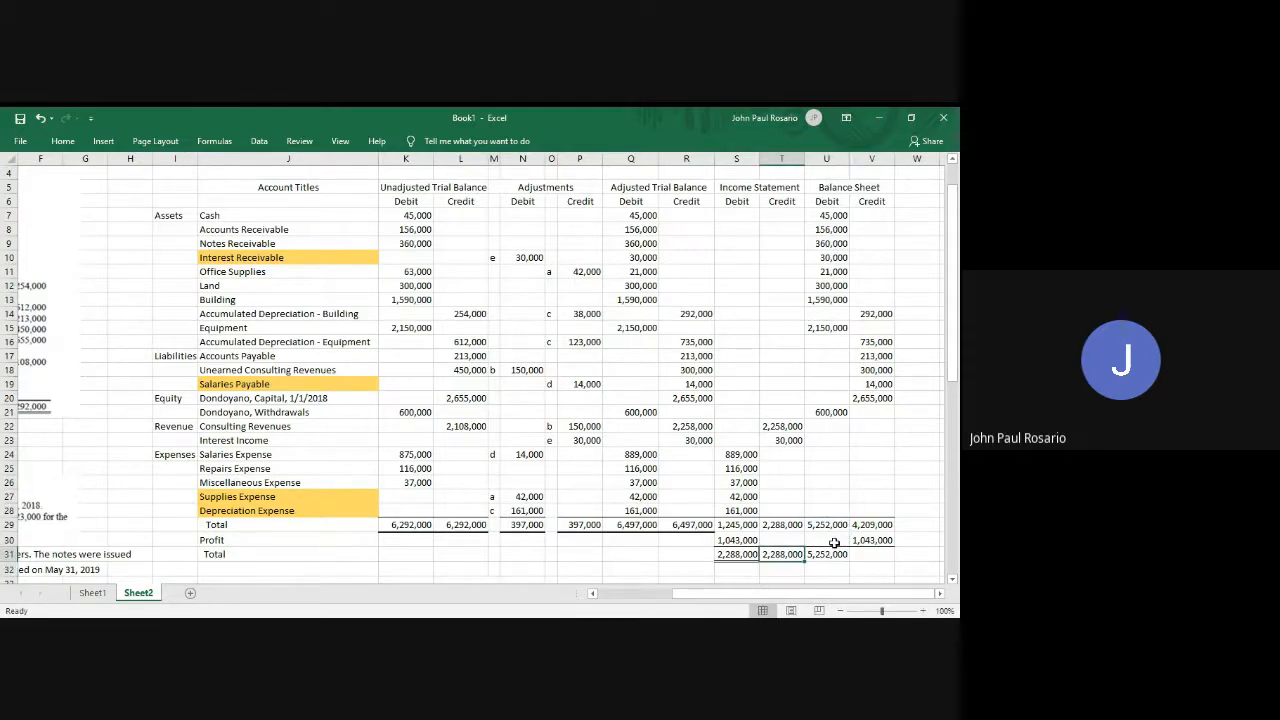
key(Left)
key(F2)
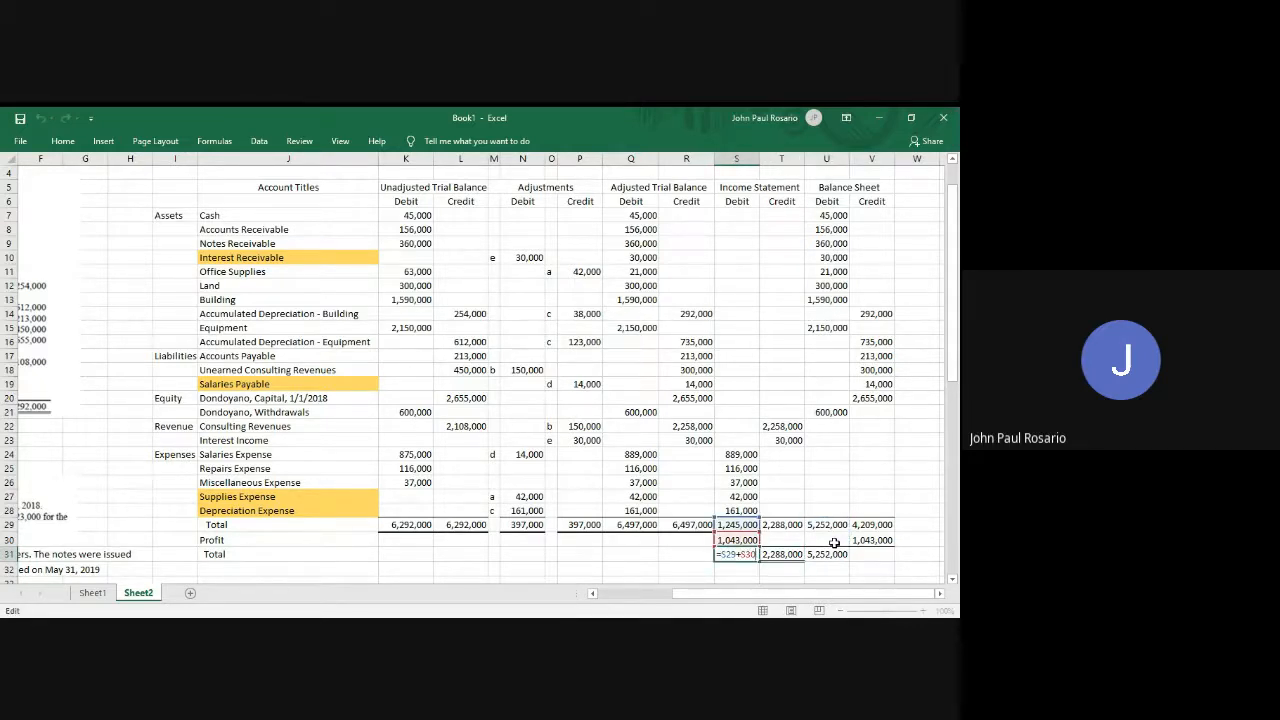
key(Return)
key(Right)
key(Up)
key(F2)
key(Return)
key(Right)
key(Up)
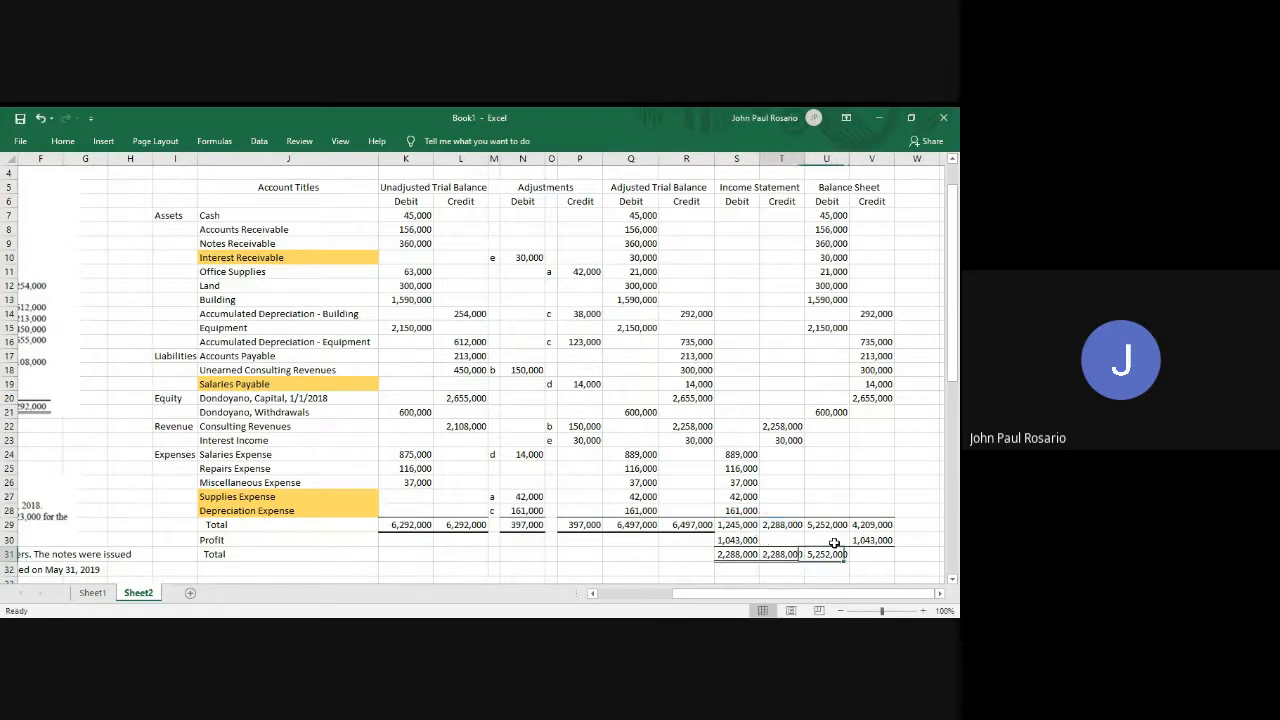
Copy the Income Statement credit total in T31 into the Balance Sheet totals U31:V31.
key(Left)
key(ctrl+c)
key(Right)
key(shift+Right)
key(Return)
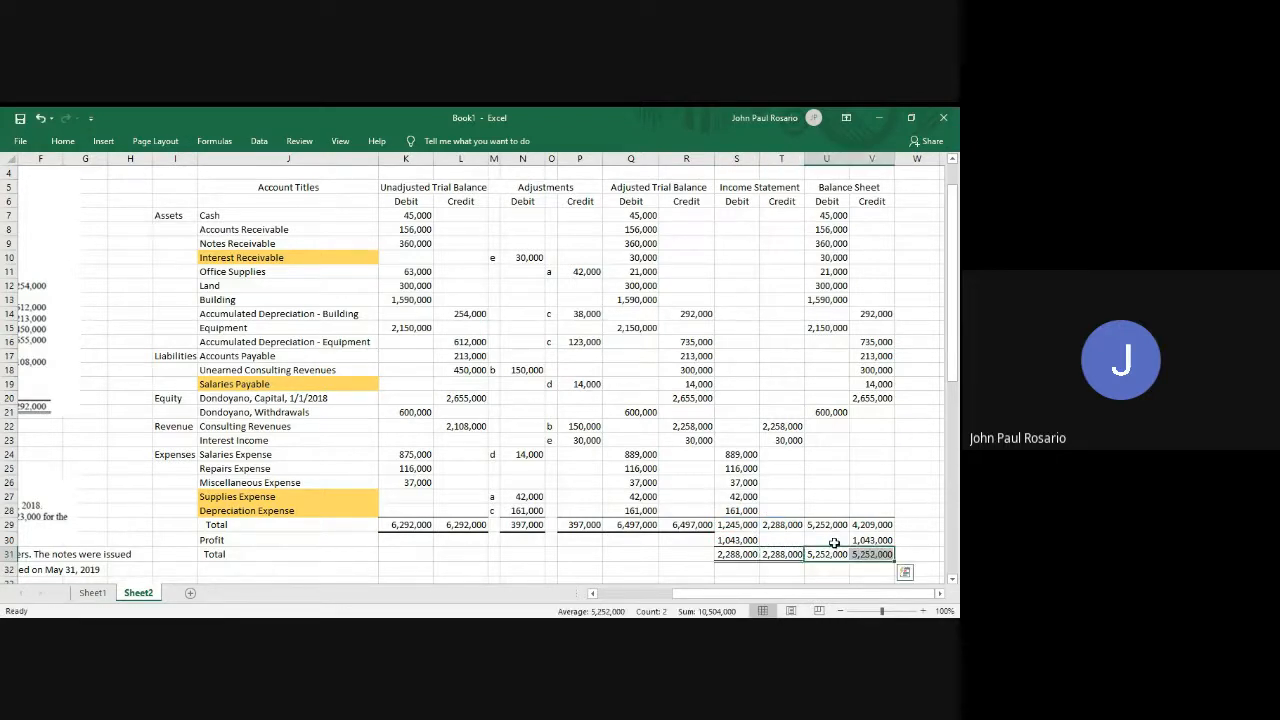
scroll(830, 505, down, 2)
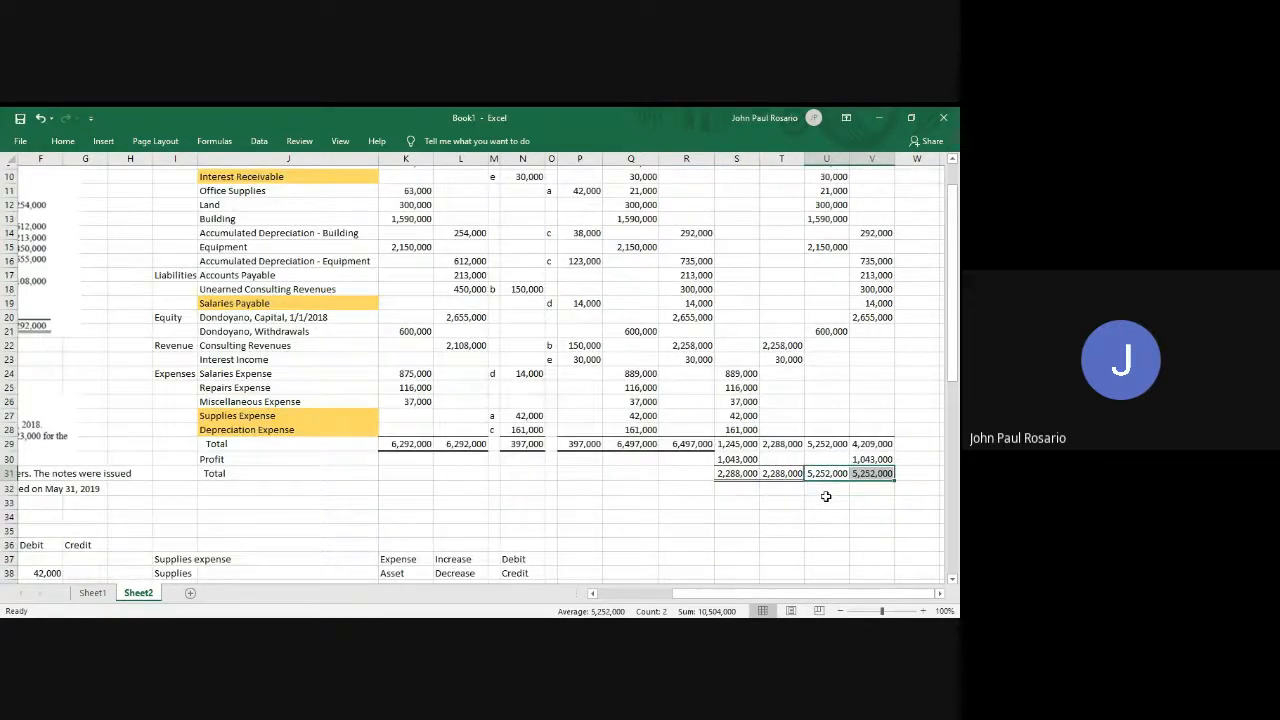
scroll(826, 496, down, 1)
click(833, 429)
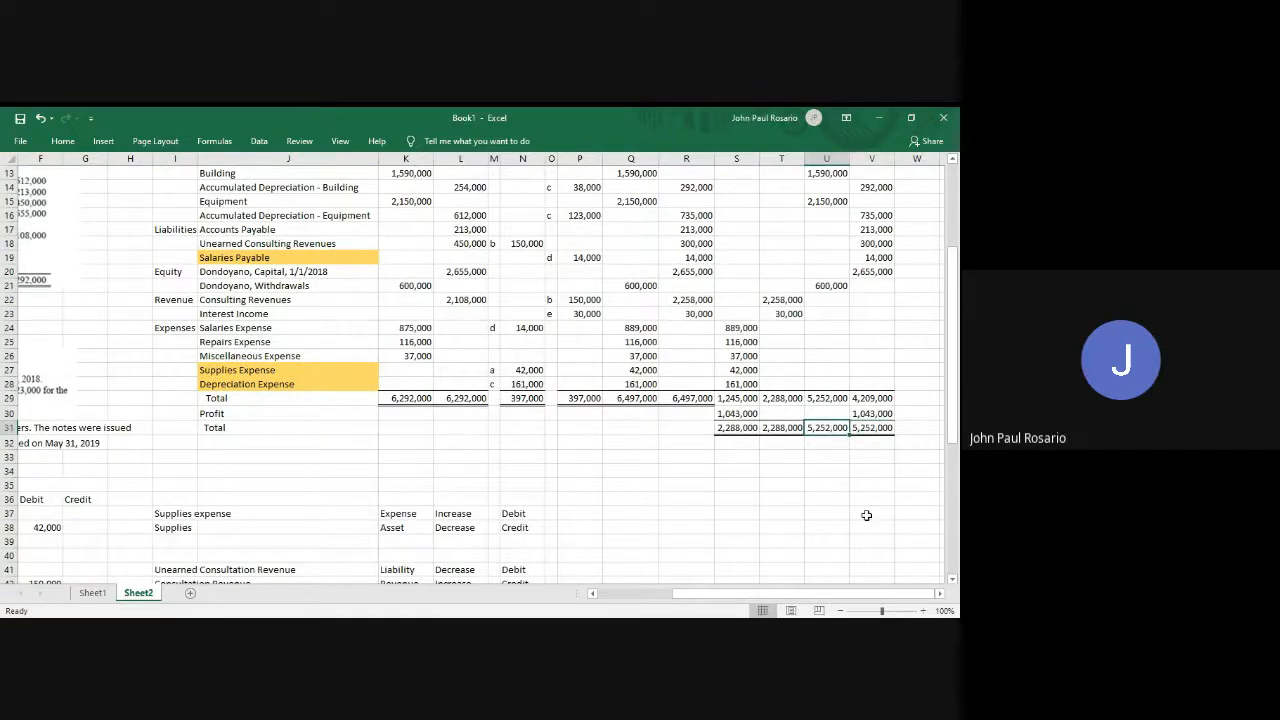
key(shift+Right)
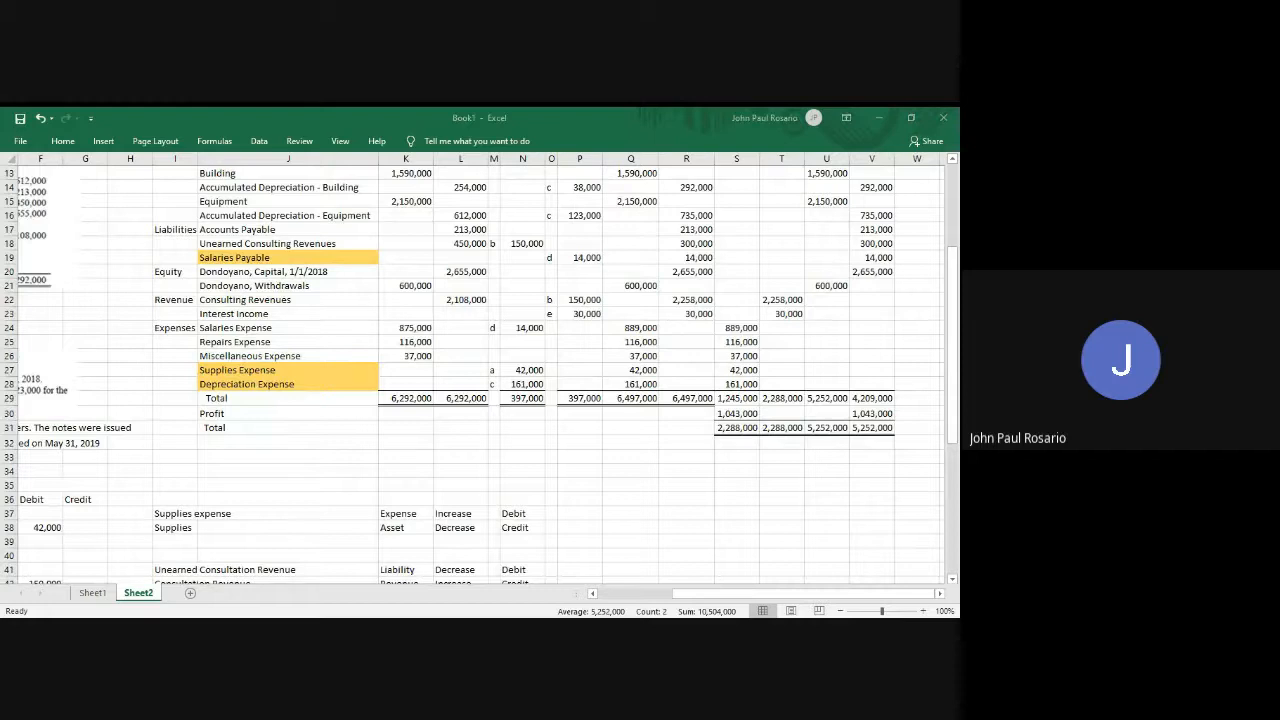
key(alt+Tab)
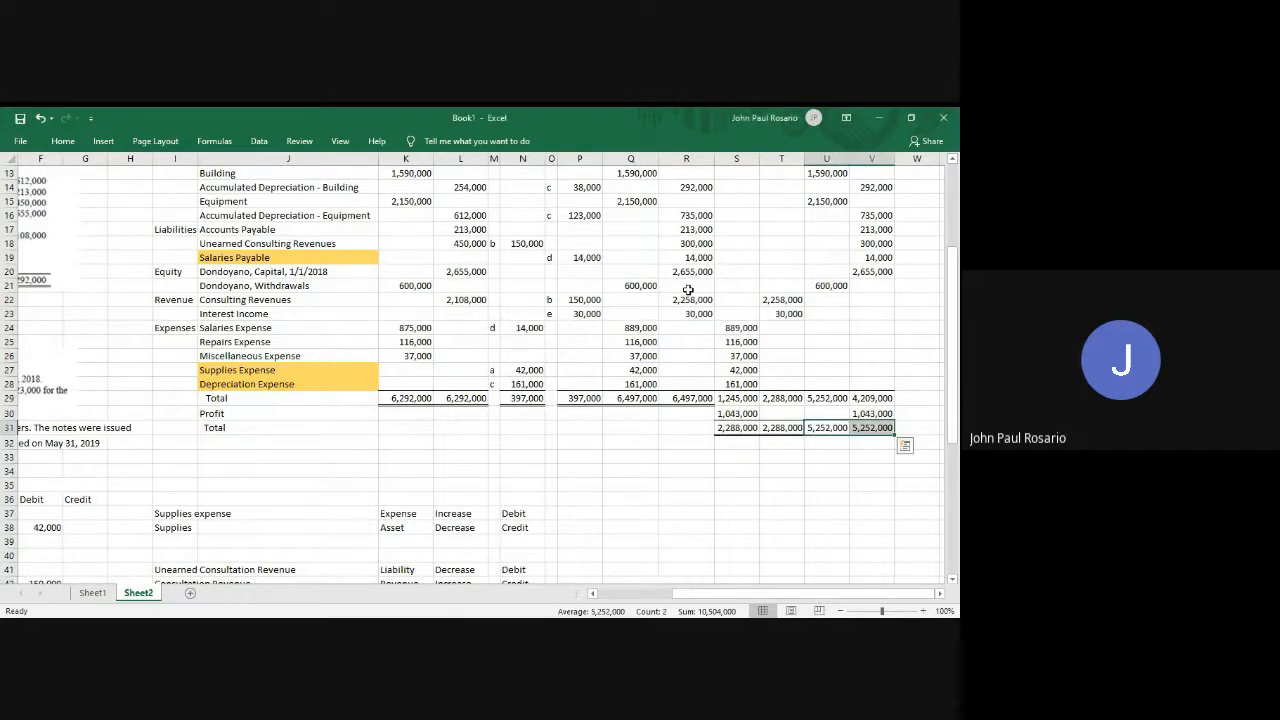
key(alt+Tab)
key(alt+Tab)
scroll(688, 290, right, 3)
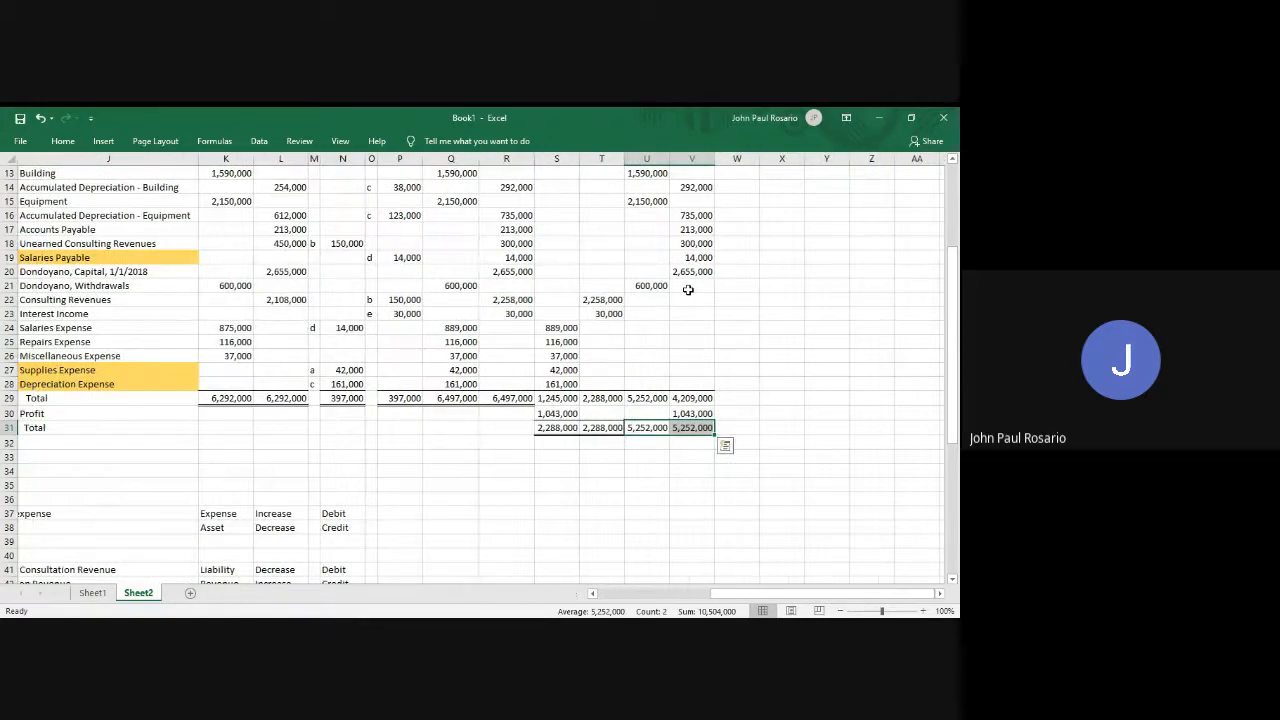
key(alt+Tab)
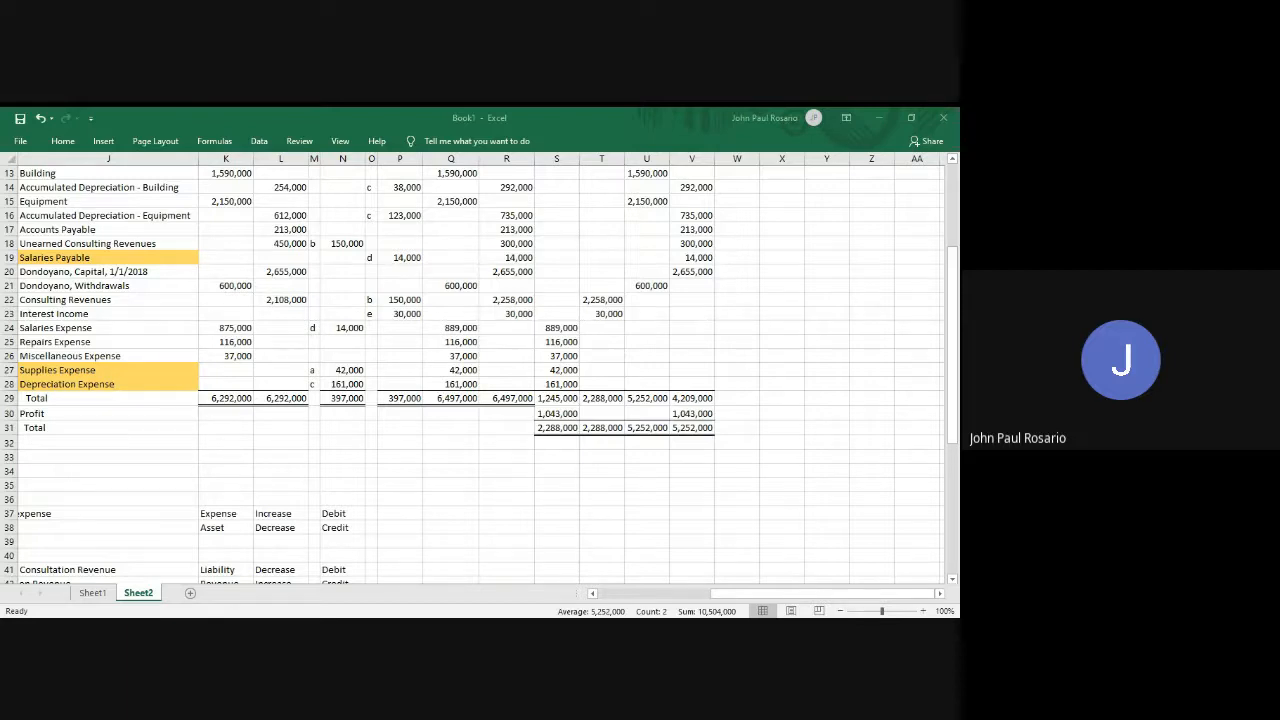
Rename Sheet2 as Worksheet.
double_click(138, 593)
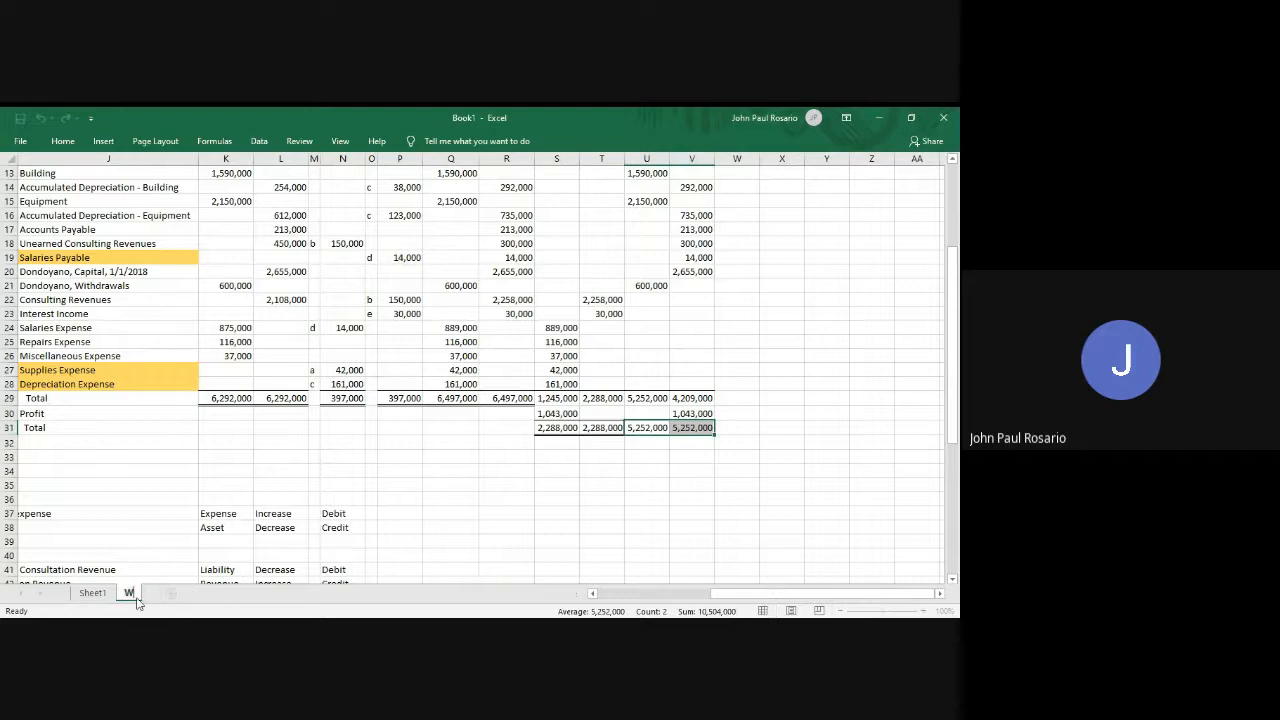
text(Worksheet)
click(292, 513)
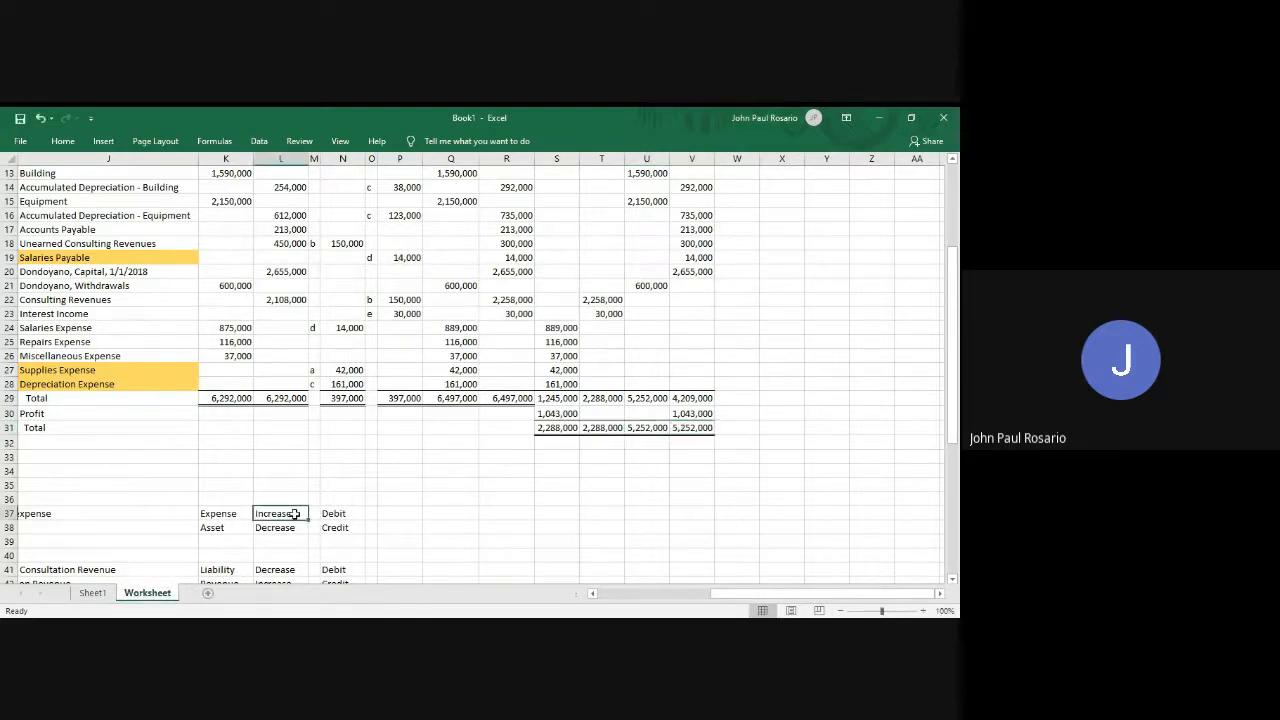
Add a new sheet after Worksheet and name it Financial Statements.
click(207, 594)
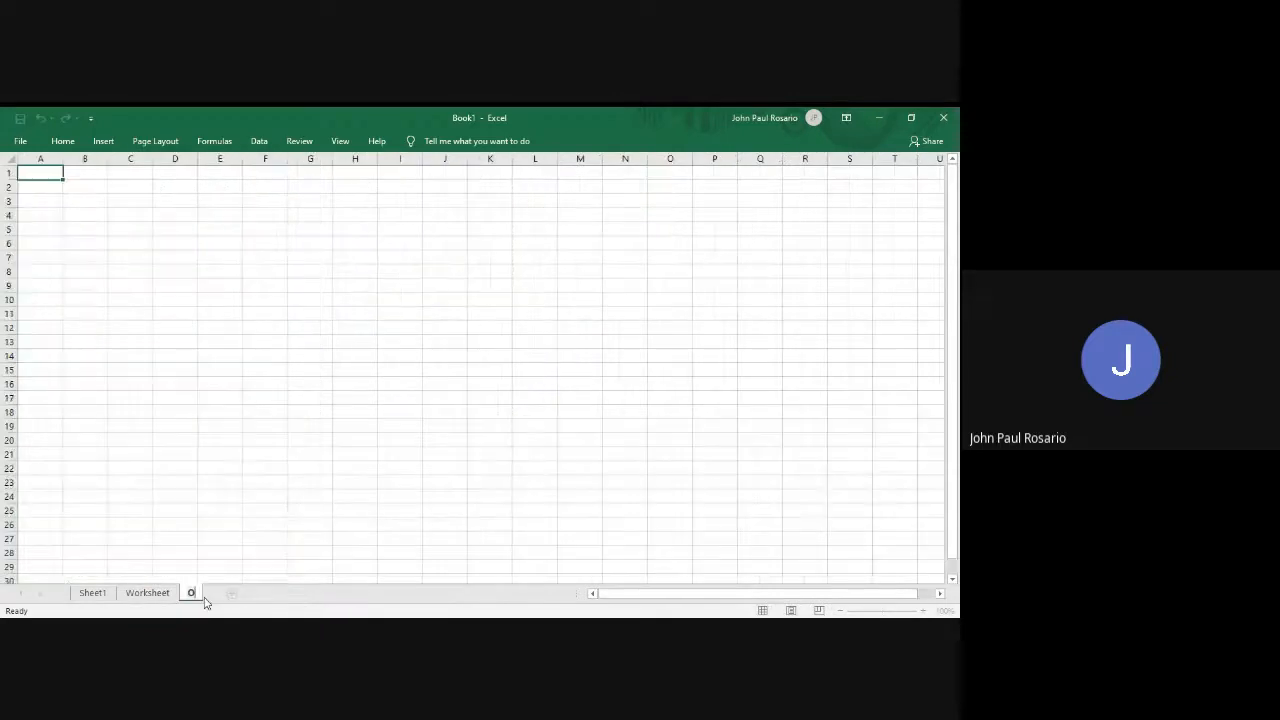
double_click(201, 593)
key(BackSpace)
key(BackSpace)
key(BackSpace)
key(BackSpace)
key(BackSpace)
text(Financial Statements)
click(283, 424)
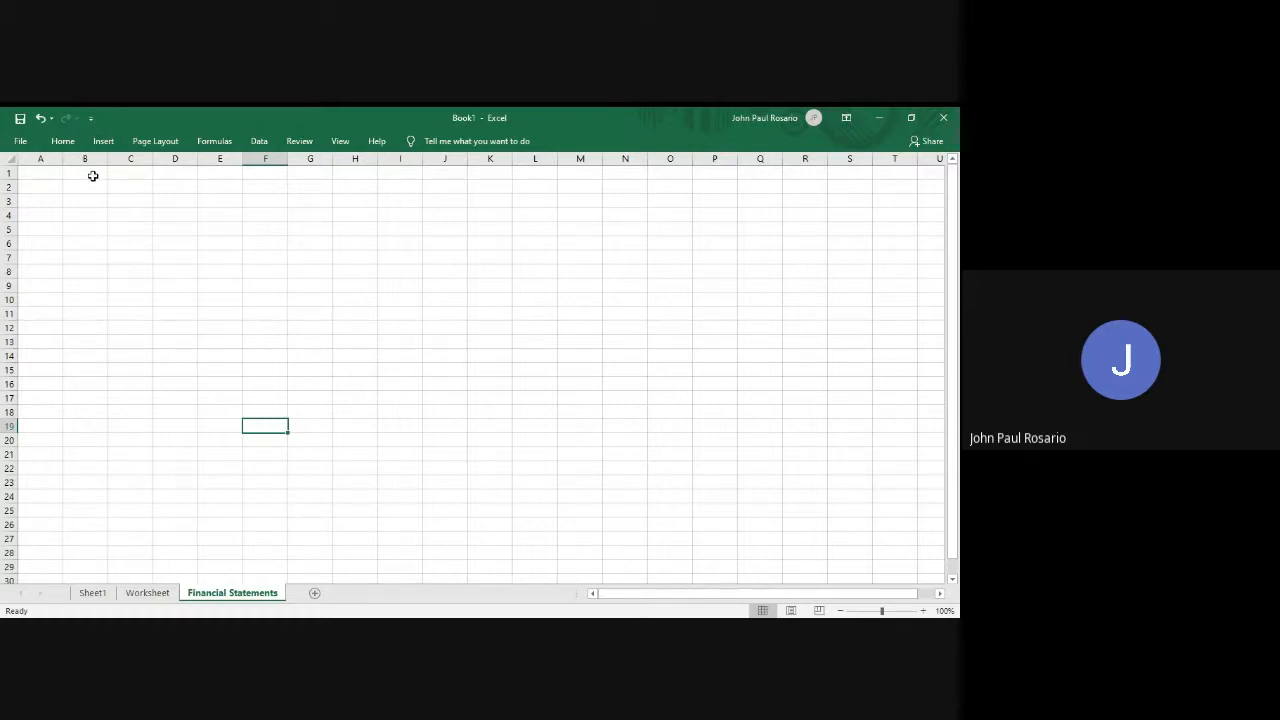
Enter the heading Revenue in cell B5 of the Financial Statements sheet.
click(84, 232)
text(Revenue)
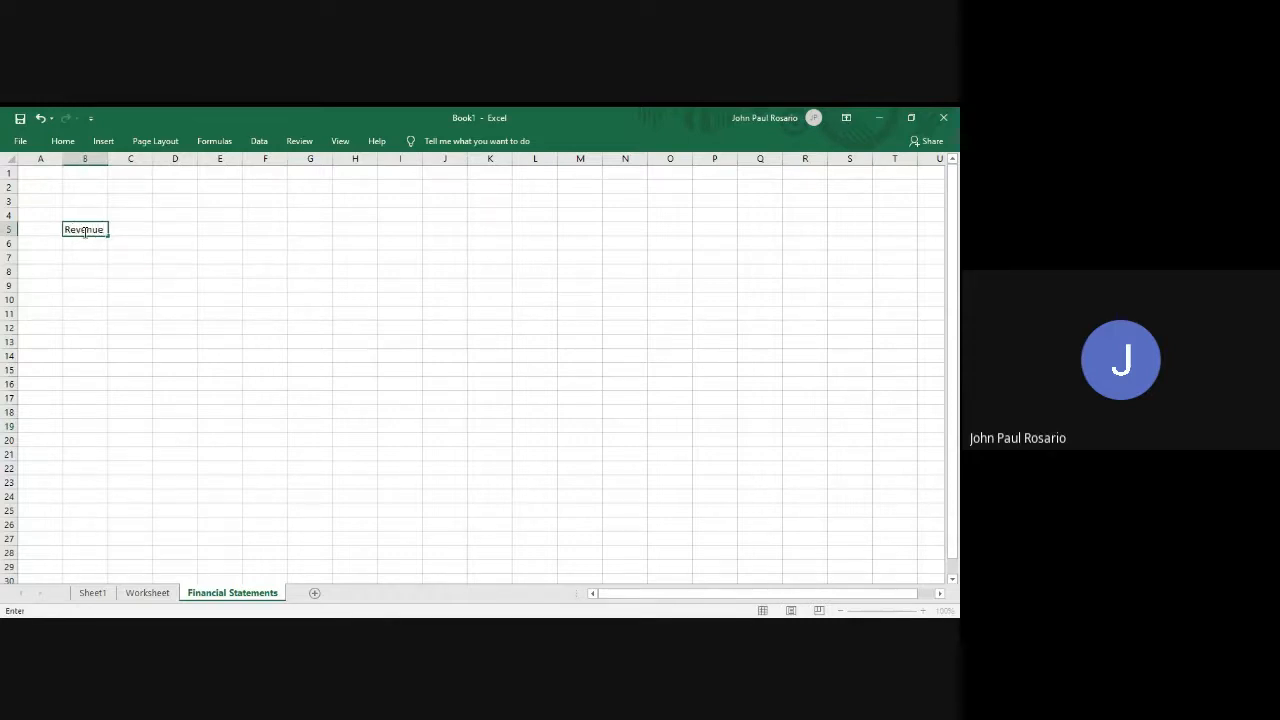
key(Return)
key(Right)
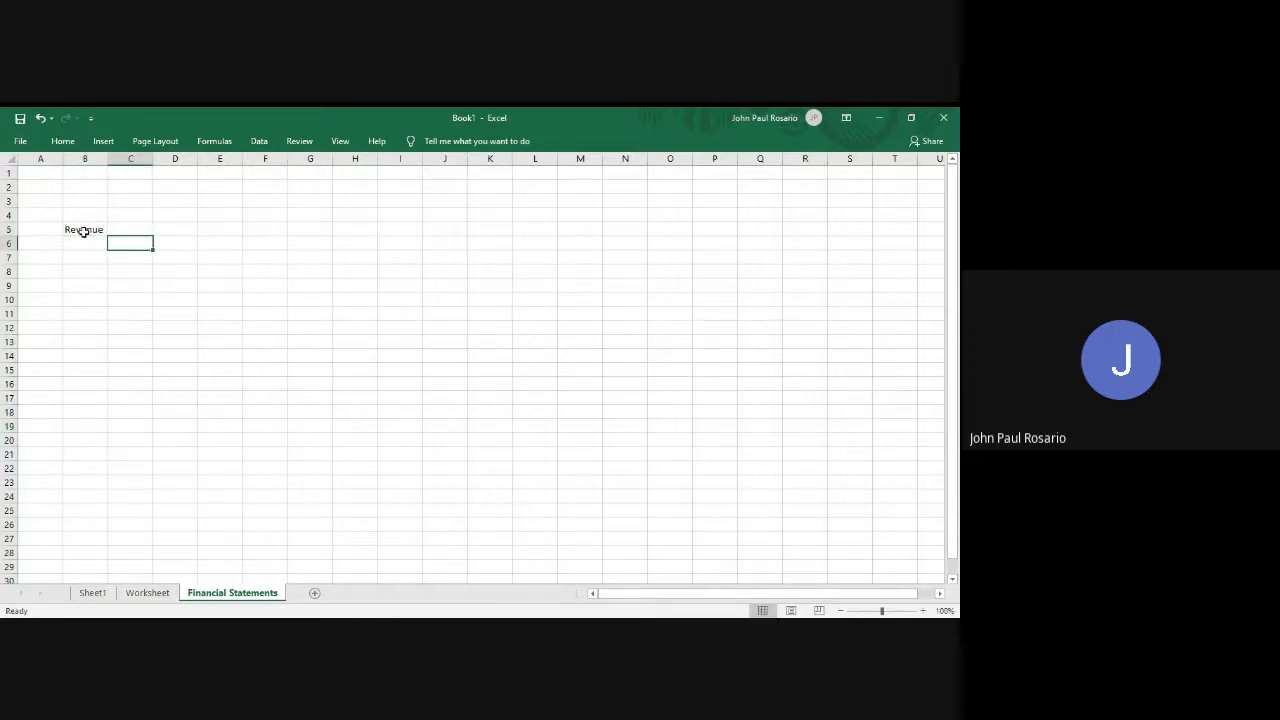
Copy the account names Consulting Revenues and Interest Income from the Worksheet sheet into Financial Statements starting at C6.
key(ctrl+Page_Up)
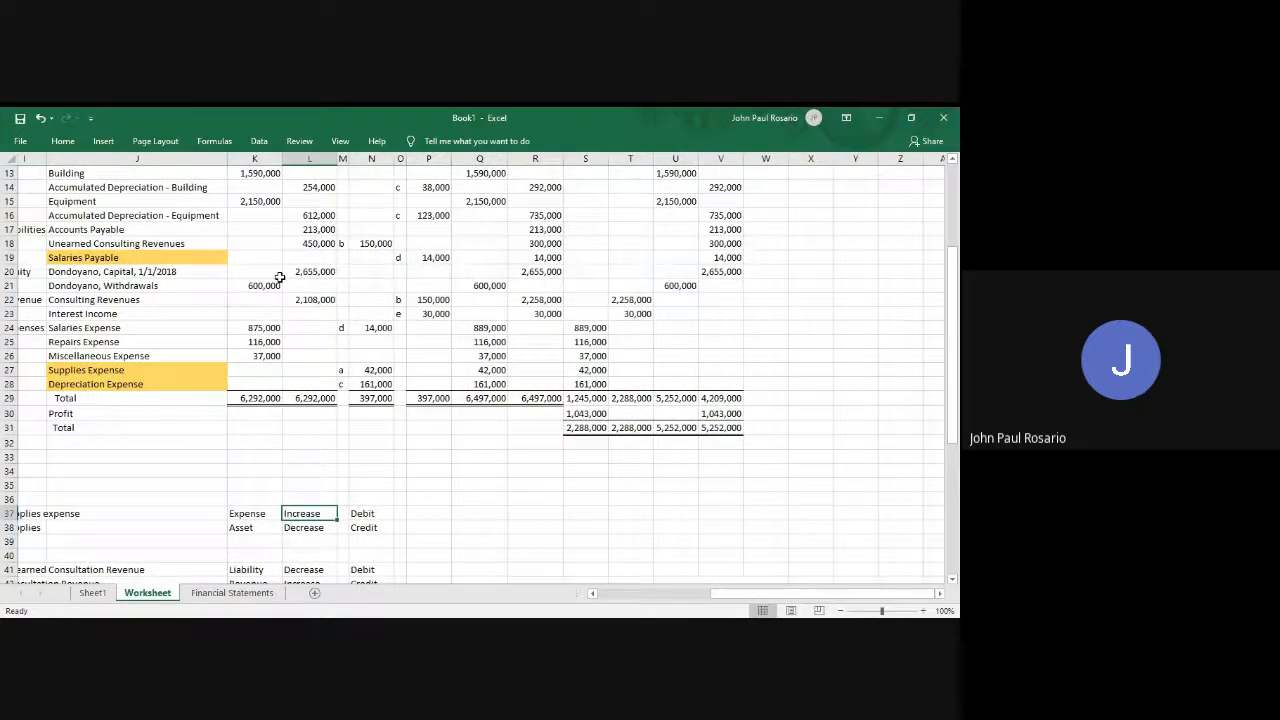
scroll(280, 277, left, 2)
drag(213, 313, 213, 299)
key(ctrl+c)
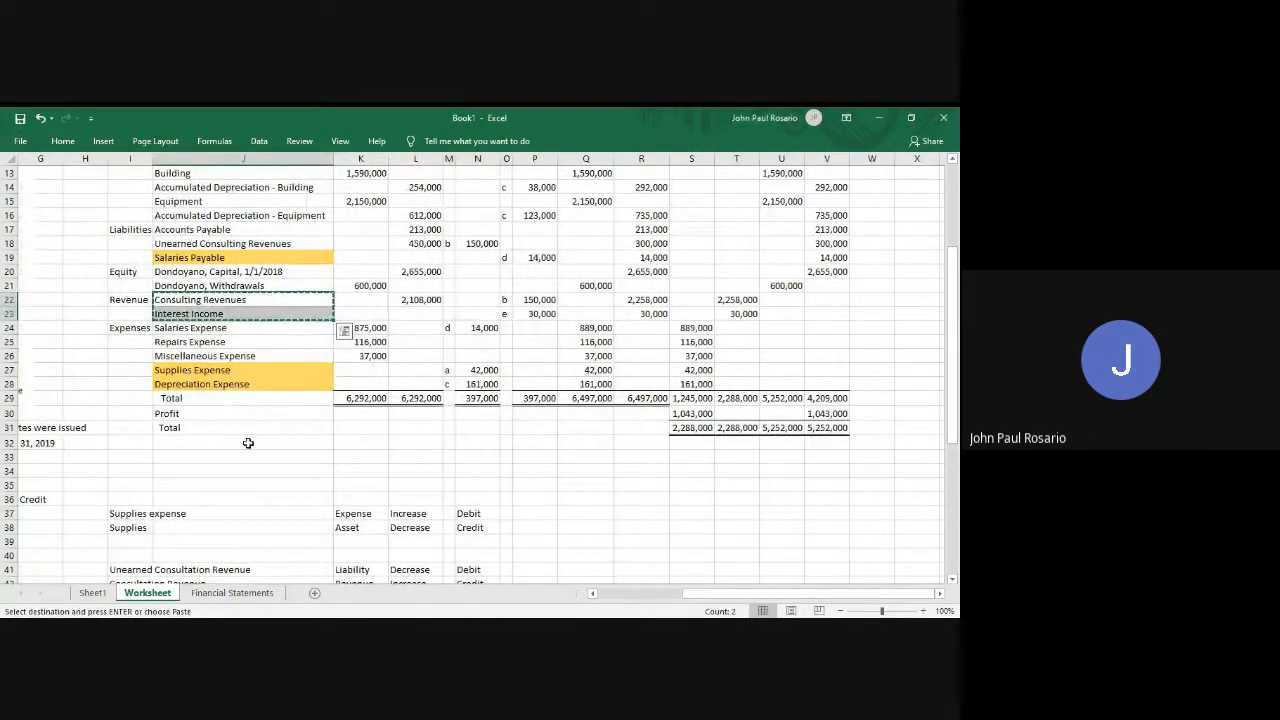
key(ctrl+Page_Down)
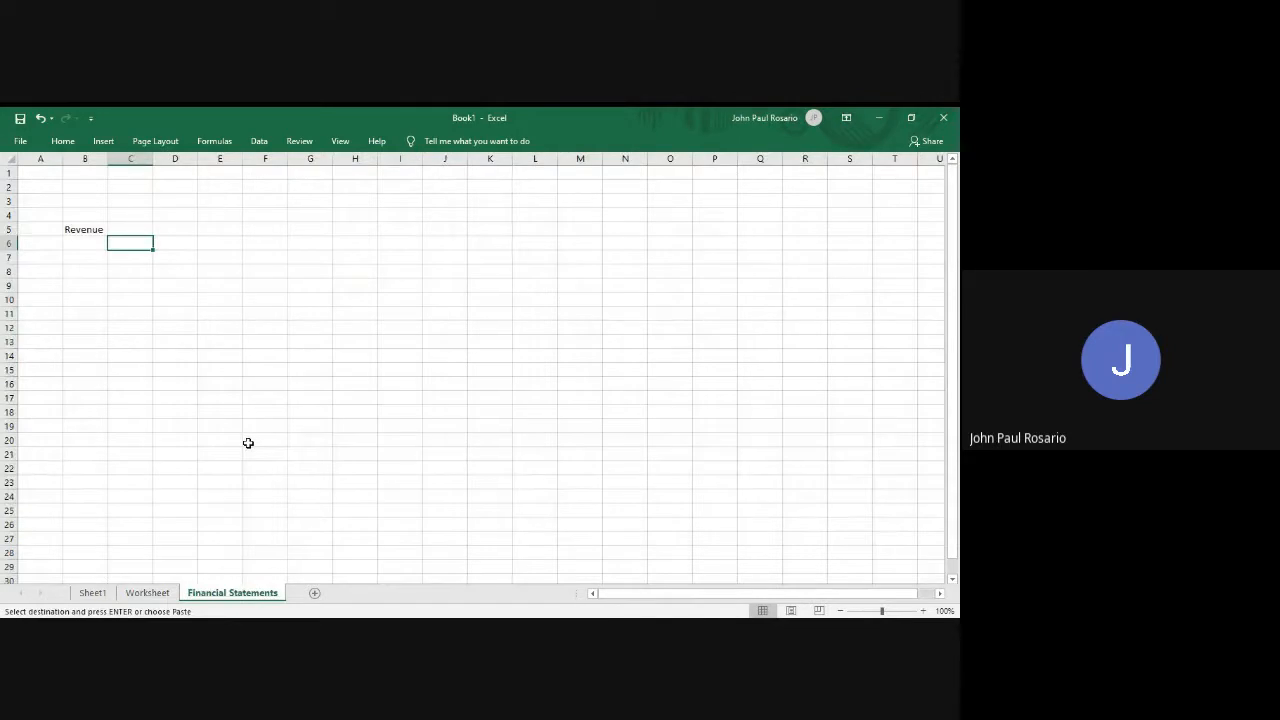
key(ctrl+v)
Change the heading in B5 to "Revenues:".
key(Left)
key(Up)
key(F2)
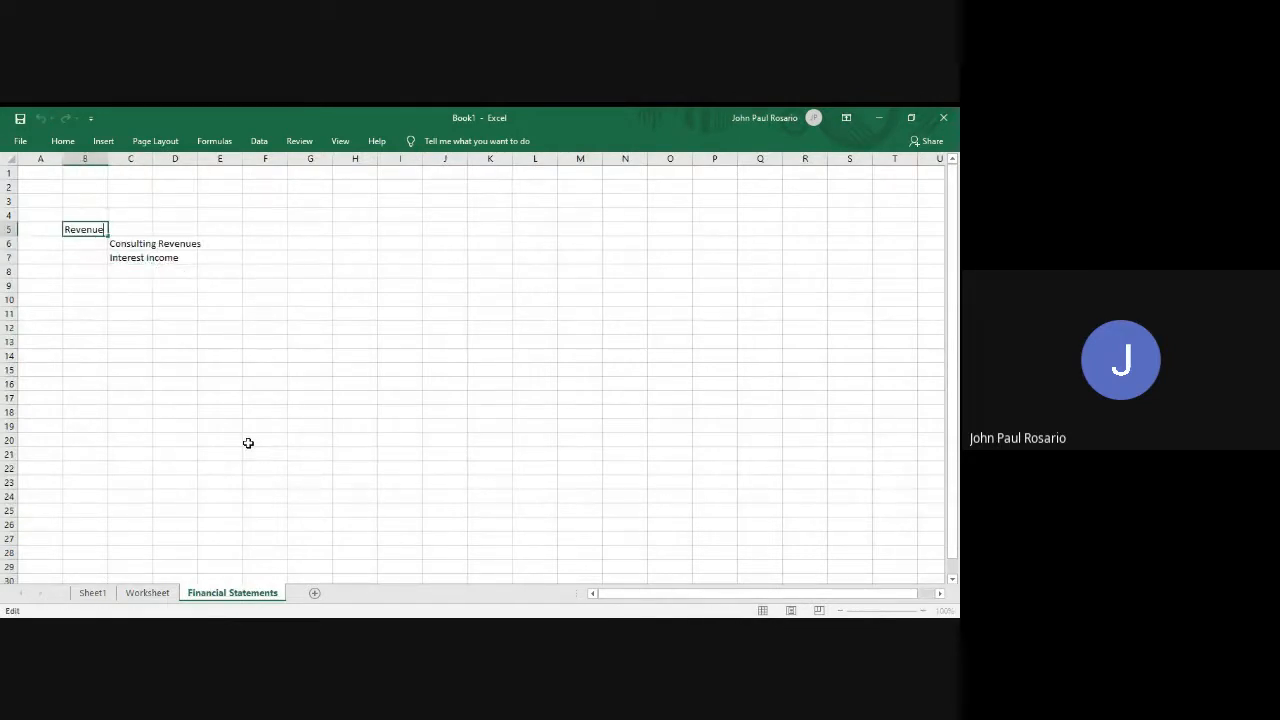
text(s:)
key(Return)
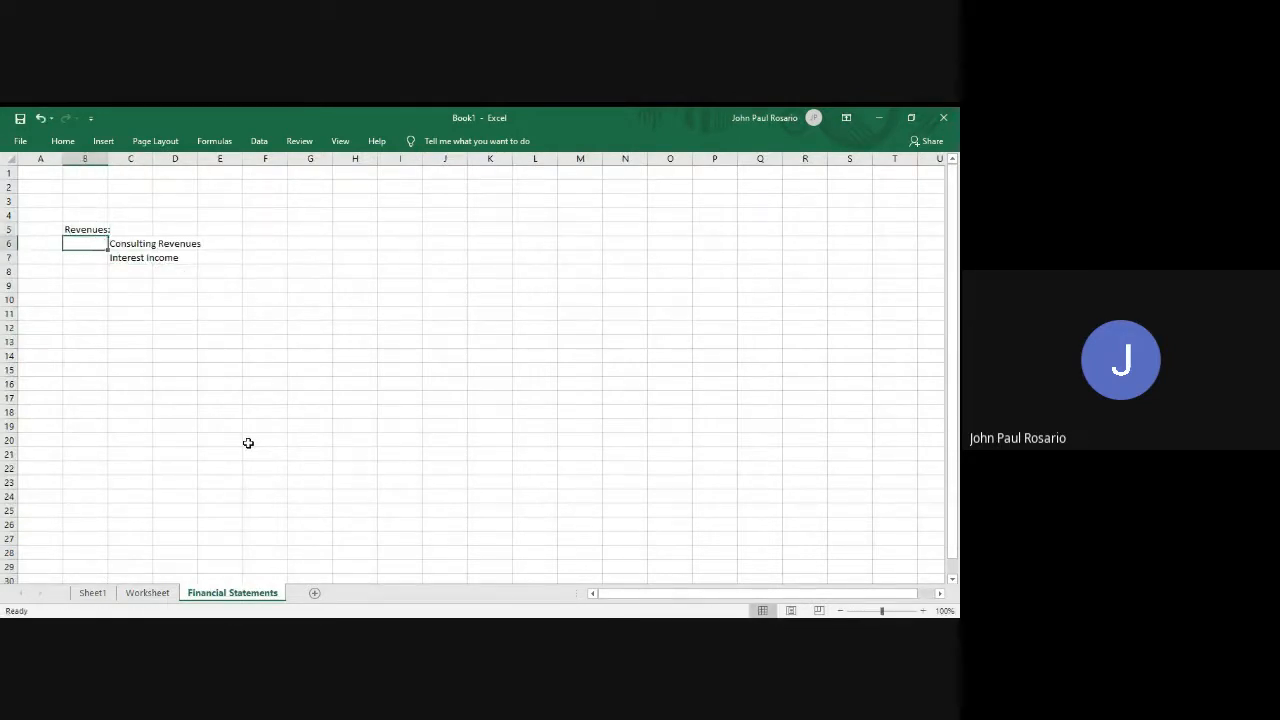
Enter the heading Expenses in cell B8, below the revenue accounts.
key(Down)
key(Down)
key(Down)
key(Up)
text(Ex)
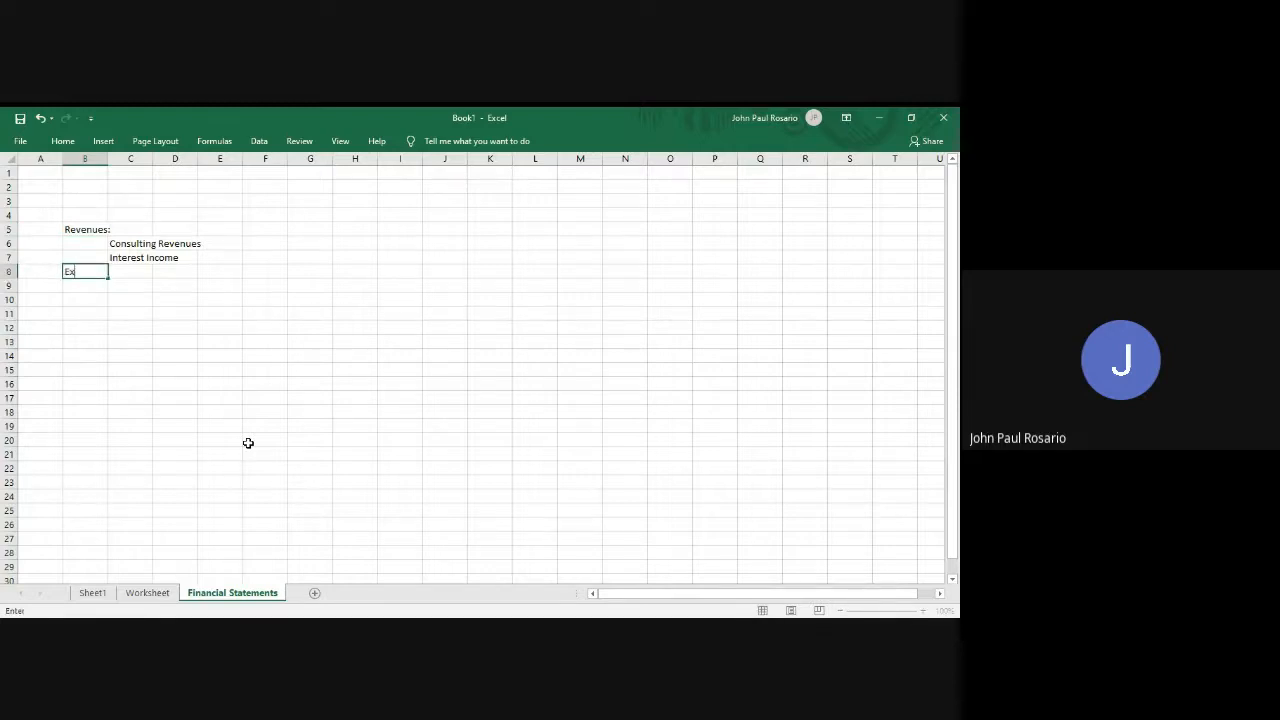
text(penses)
key(Return)
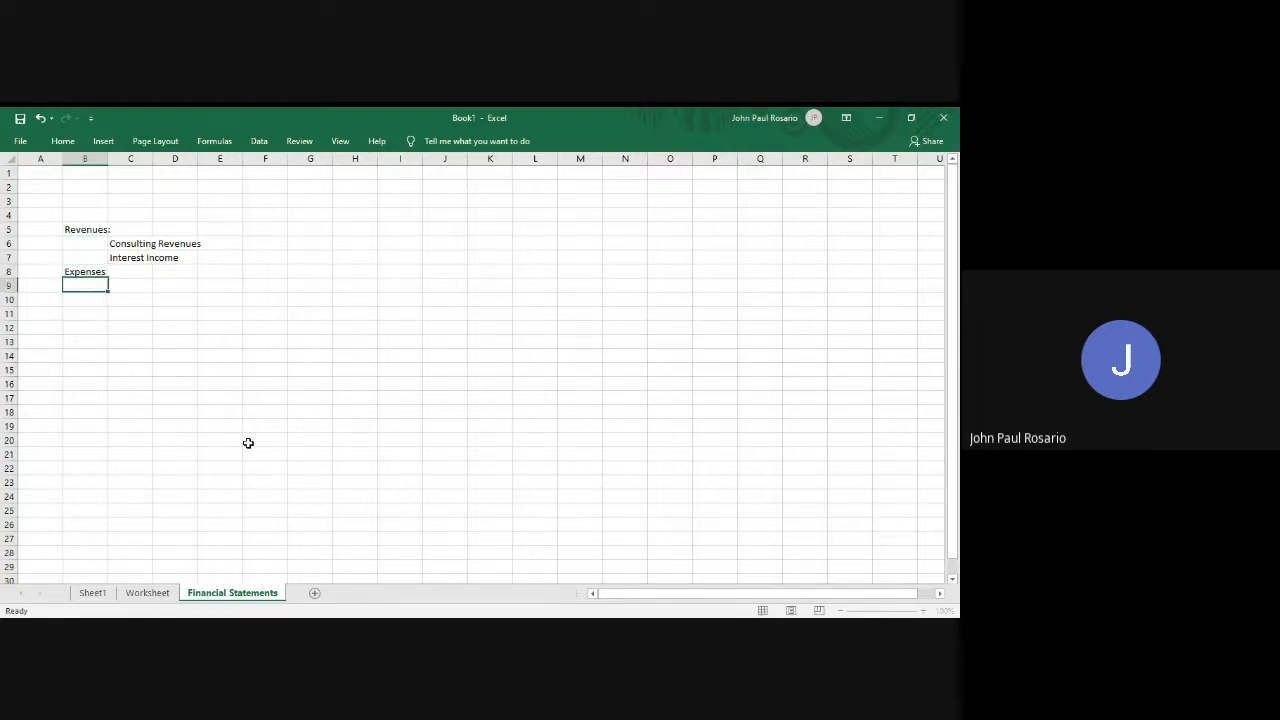
Copy the five expense account names, Salaries Expense through Depreciation Expense, from the Worksheet sheet into Financial Statements starting at C9.
key(ctrl+Page_Up)
key(shift+Down)
key(shift+Down)
key(shift+Down)
key(shift+Down)
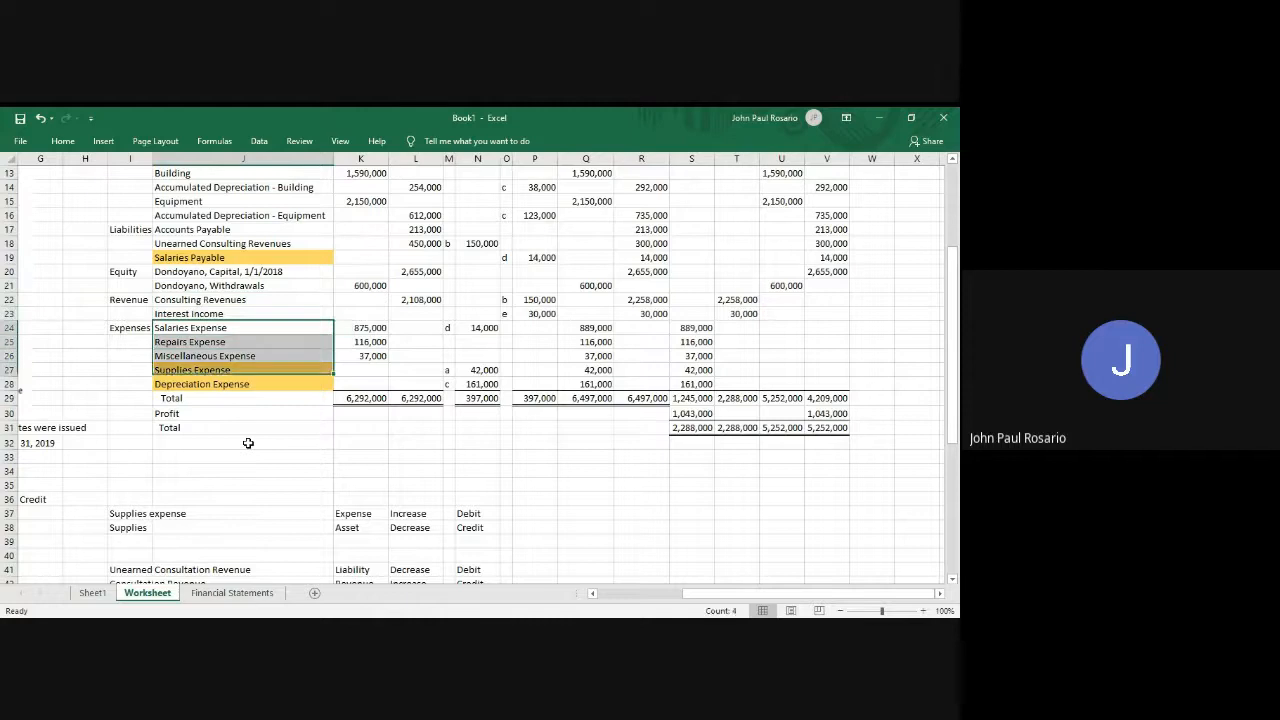
key(ctrl+c)
key(ctrl+Page_Down)
key(Right)
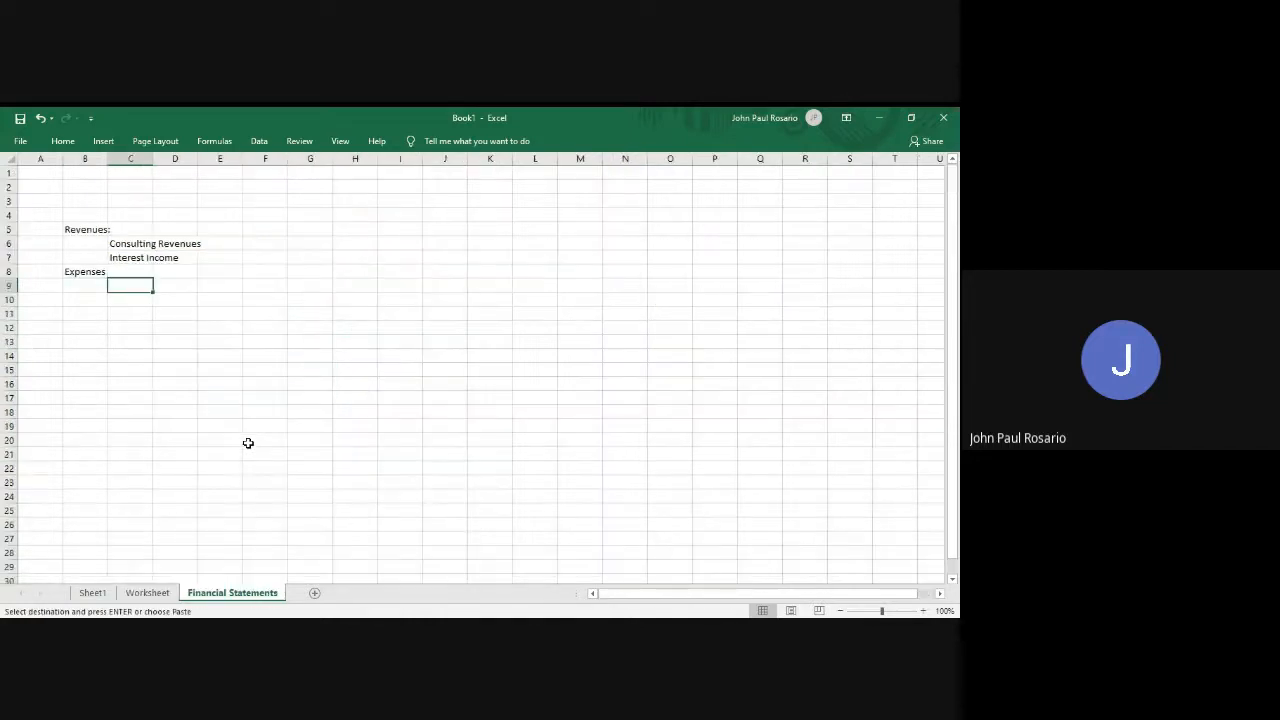
key(alt)
key(h)
key(v)
key(p)
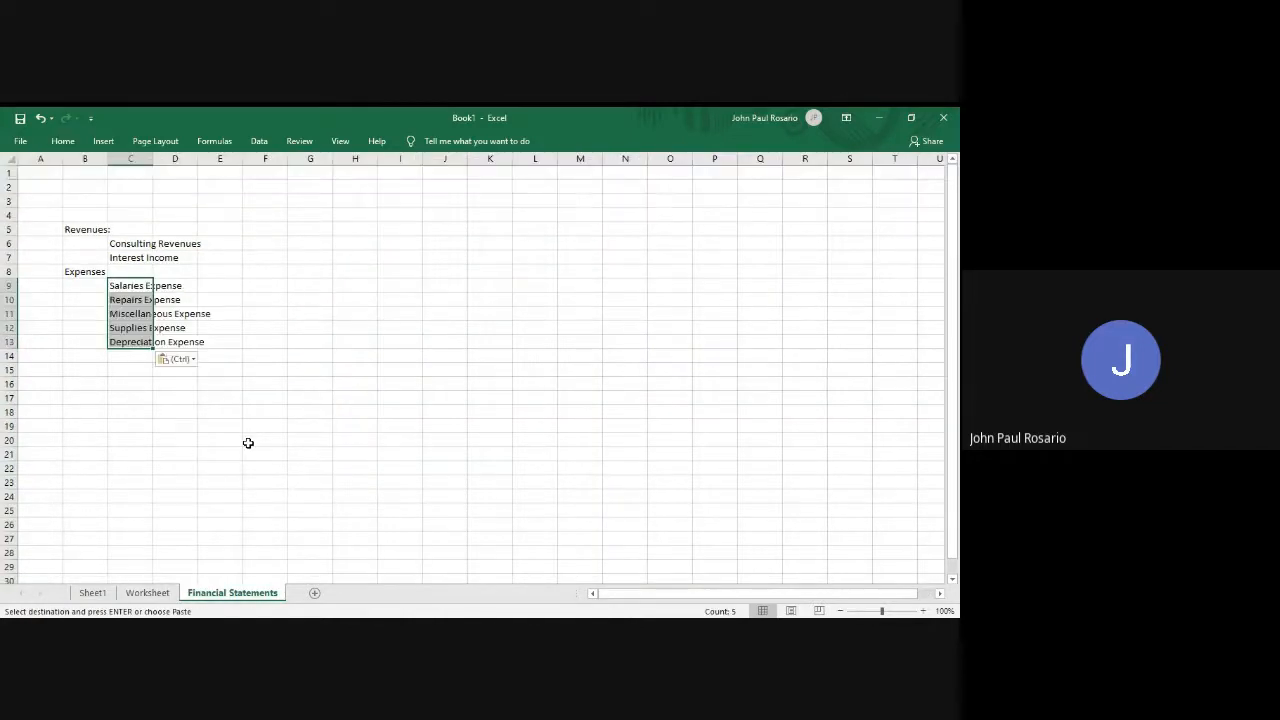
Widen column C of the Financial Statements sheet so the longest account names fit inside it.
key(Right)
key(Right)
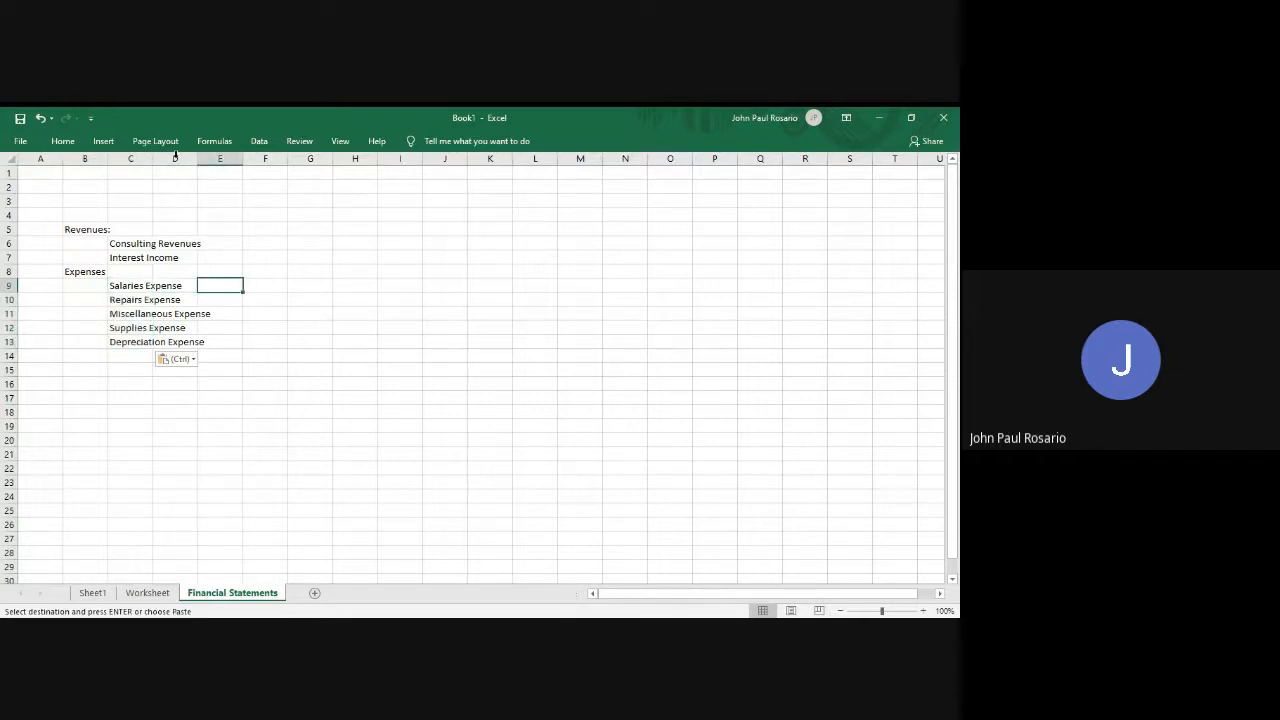
drag(152, 158, 240, 157)
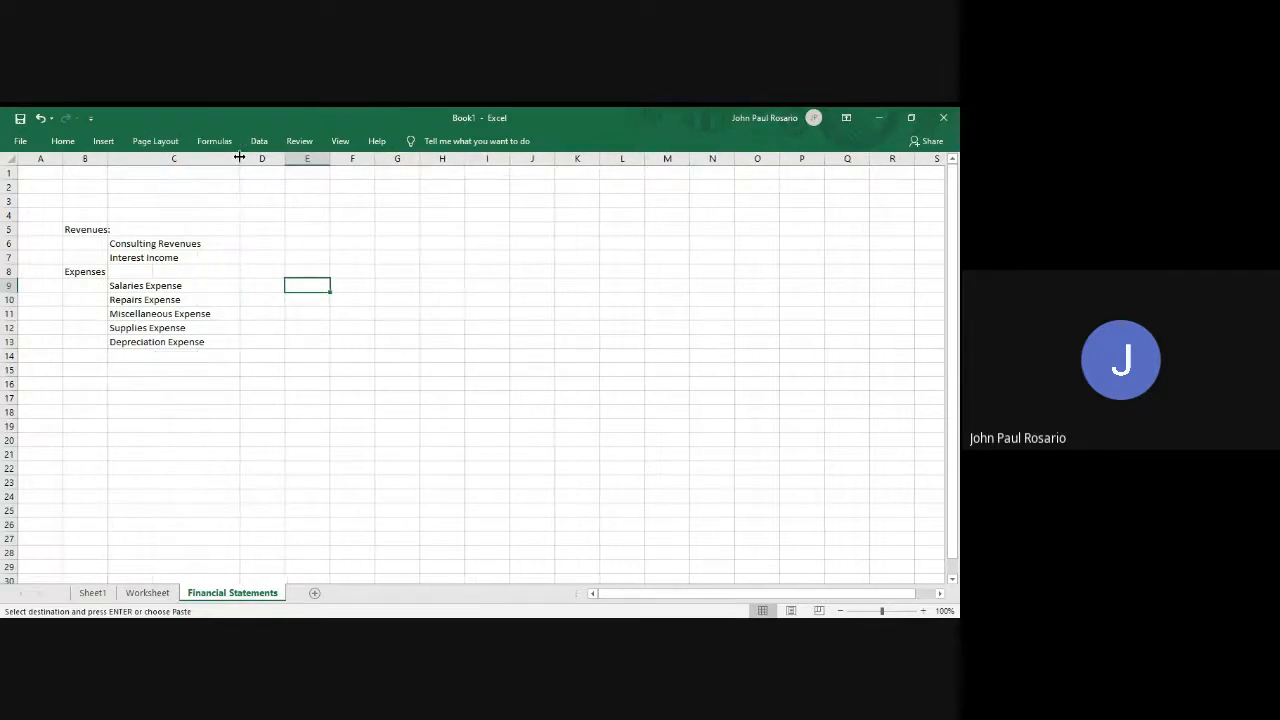
Merge and center cells B1:E1 of the Financial Statements sheet for the statement title.
click(306, 228)
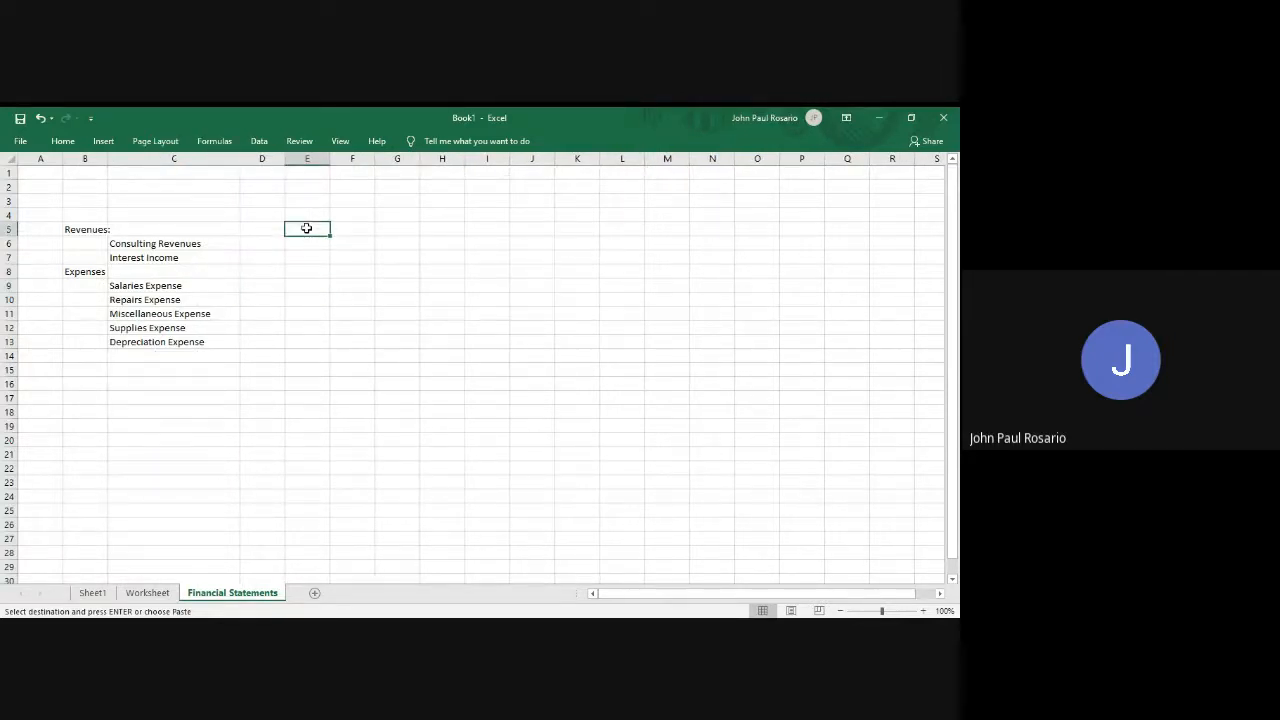
click(305, 173)
key(shift+Left)
key(shift+Left)
key(shift+Left)
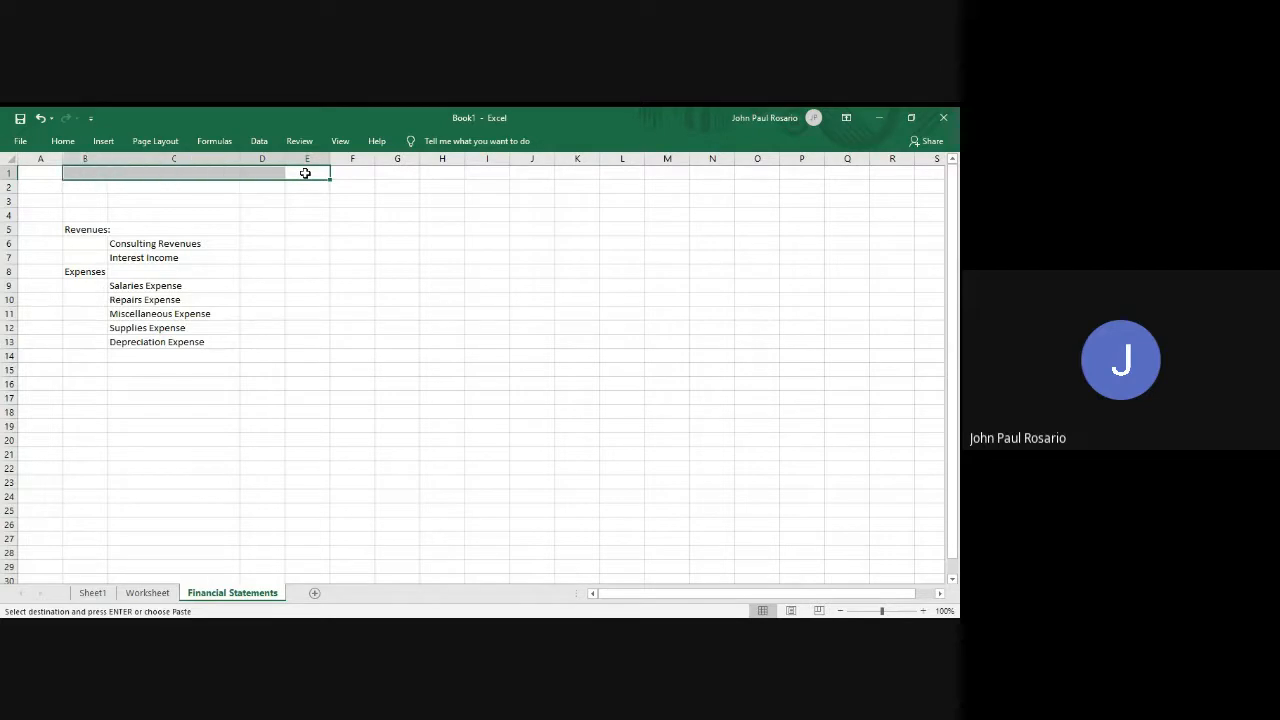
key(alt)
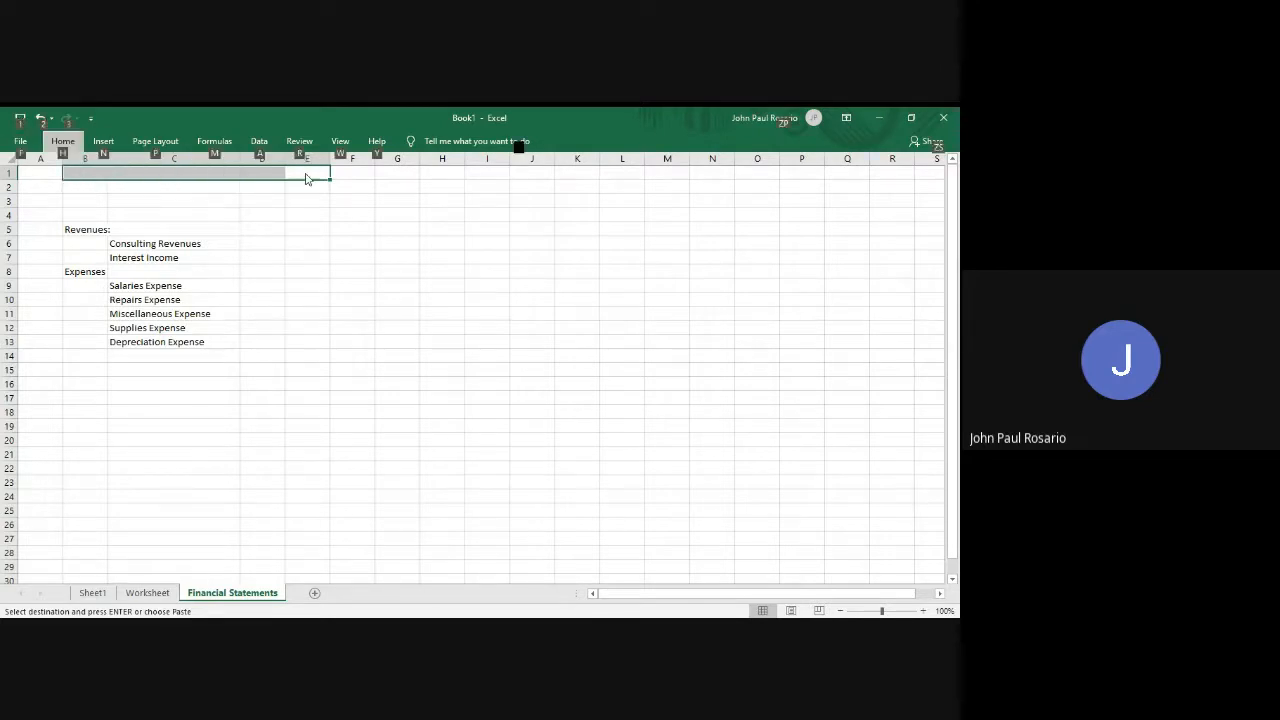
key(h)
key(m)
key(c)
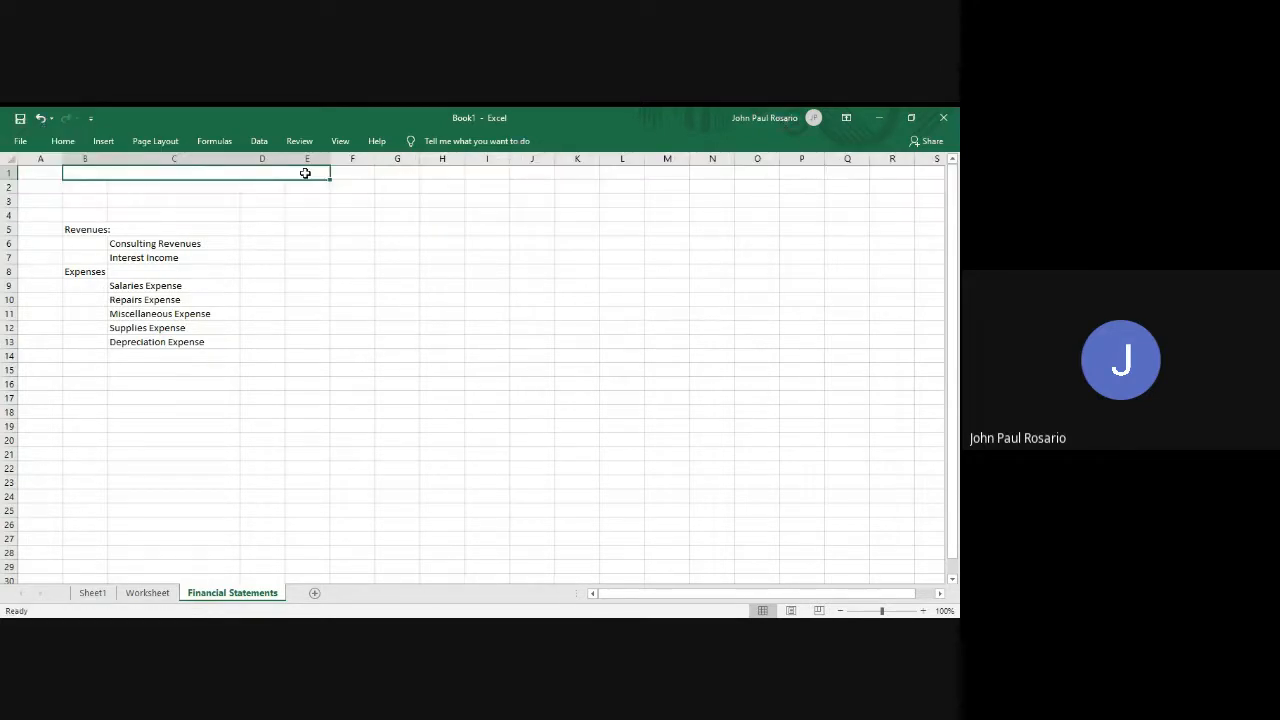
Copy the company name from the Worksheet sheet's title row into the merged title cell in row 1 of Financial Statements.
key(ctrl+Page_Up)
scroll(482, 267, up, 4)
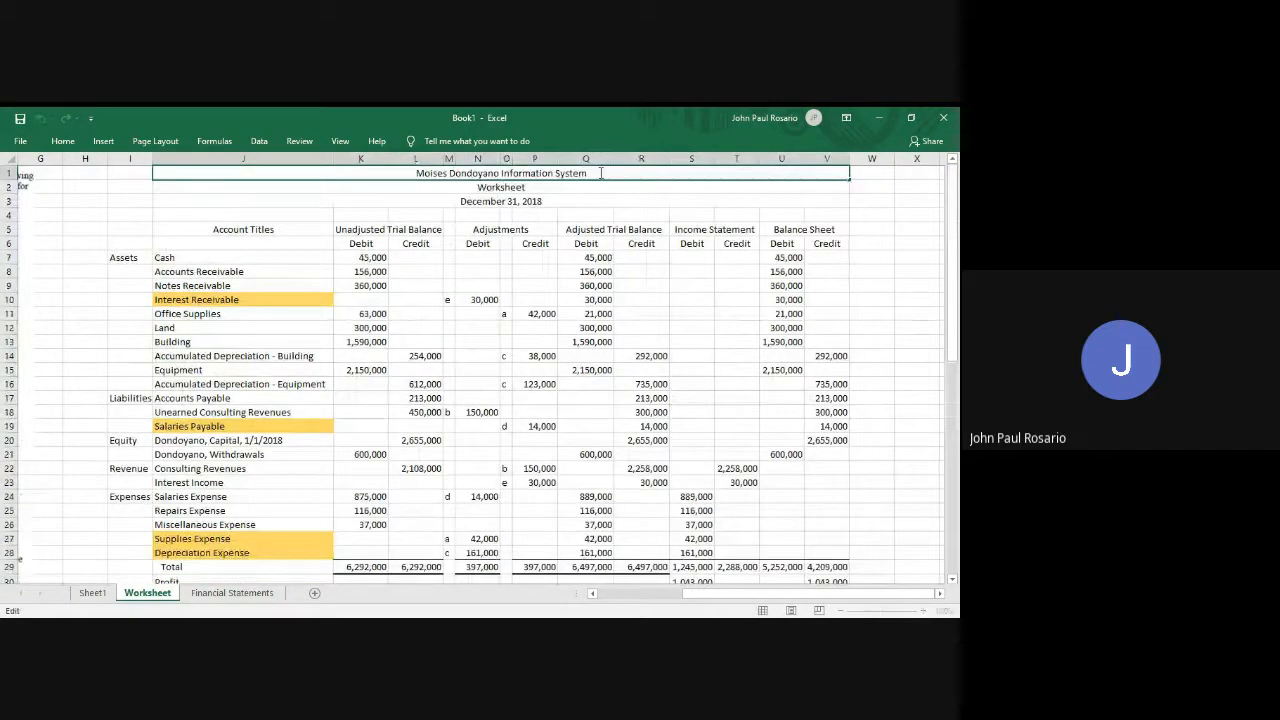
double_click(346, 178)
key(ctrl+Page_Down)
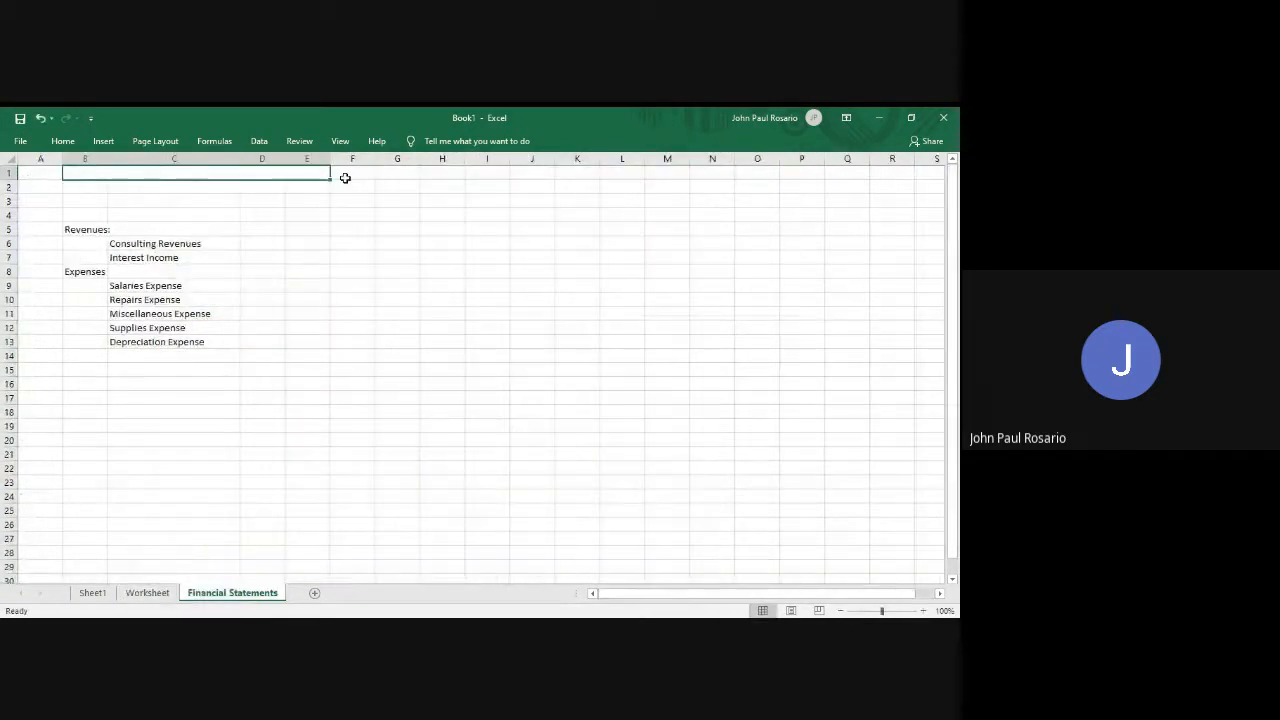
key(ctrl+v)
key(Return)
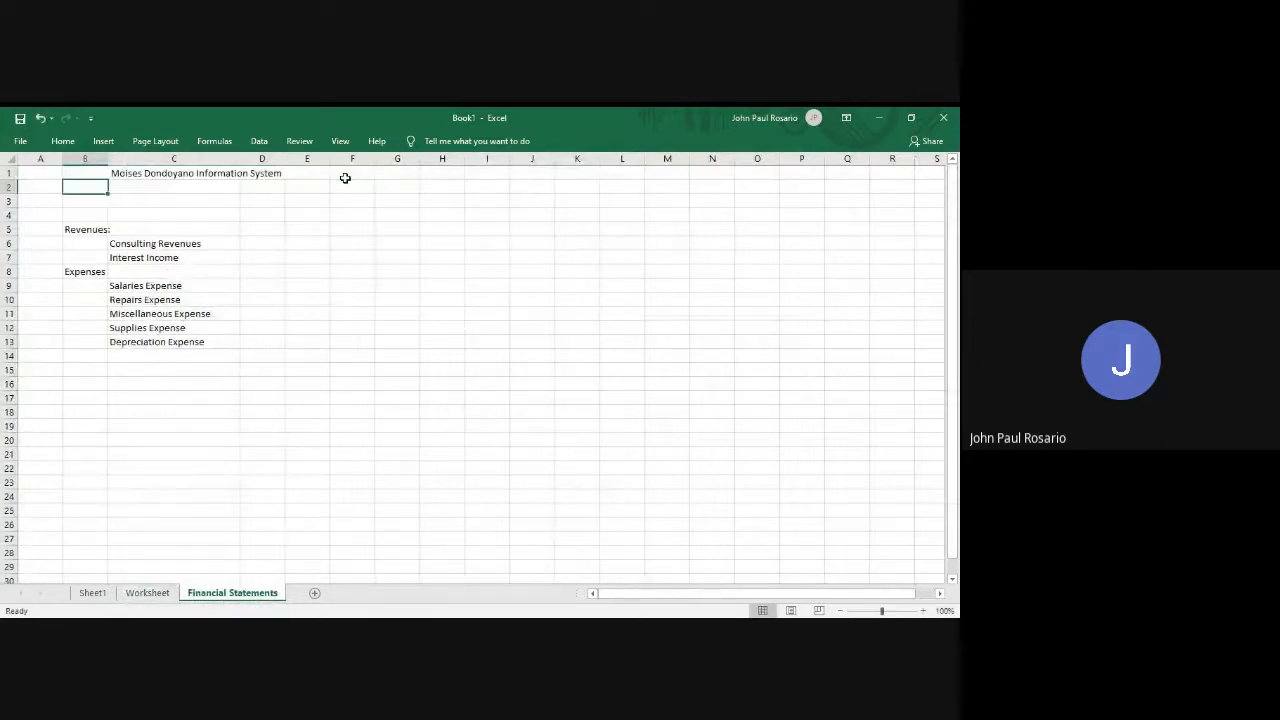
Duplicate the merged title cell into row 2 and replace its text with "Income Statement".
key(Up)
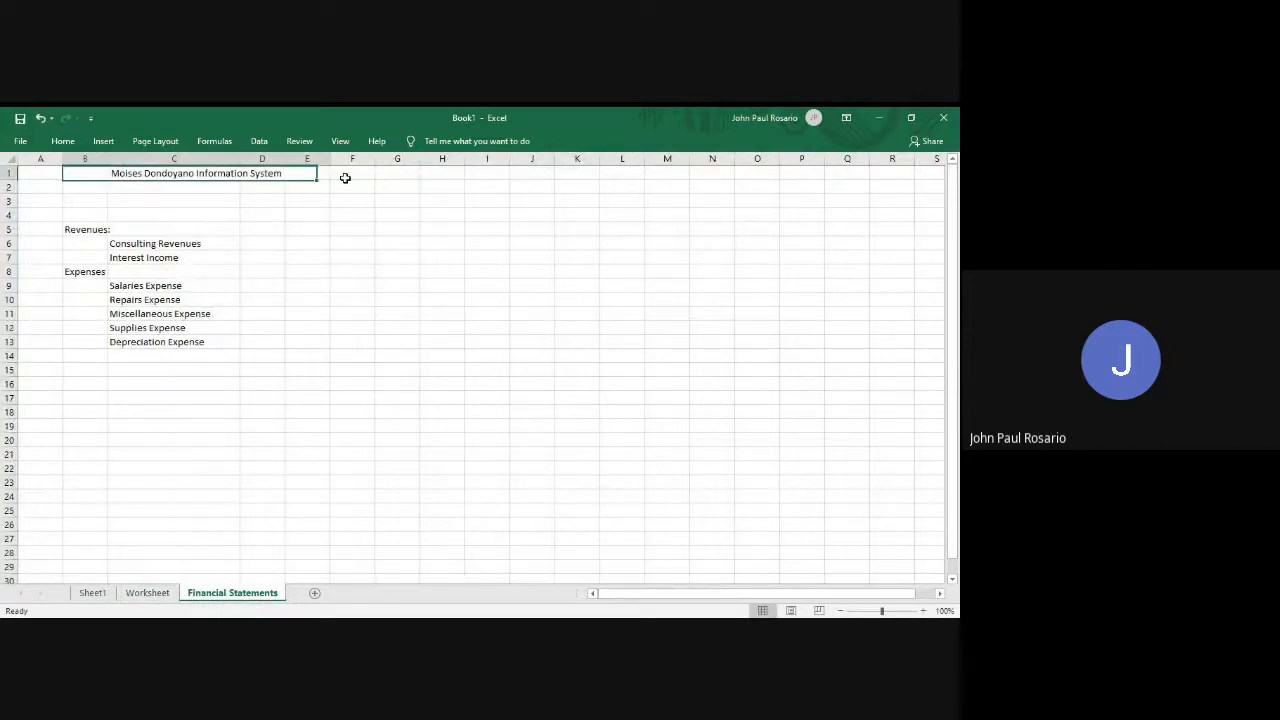
key(Down)
text(Moises Dondoyano Information System)
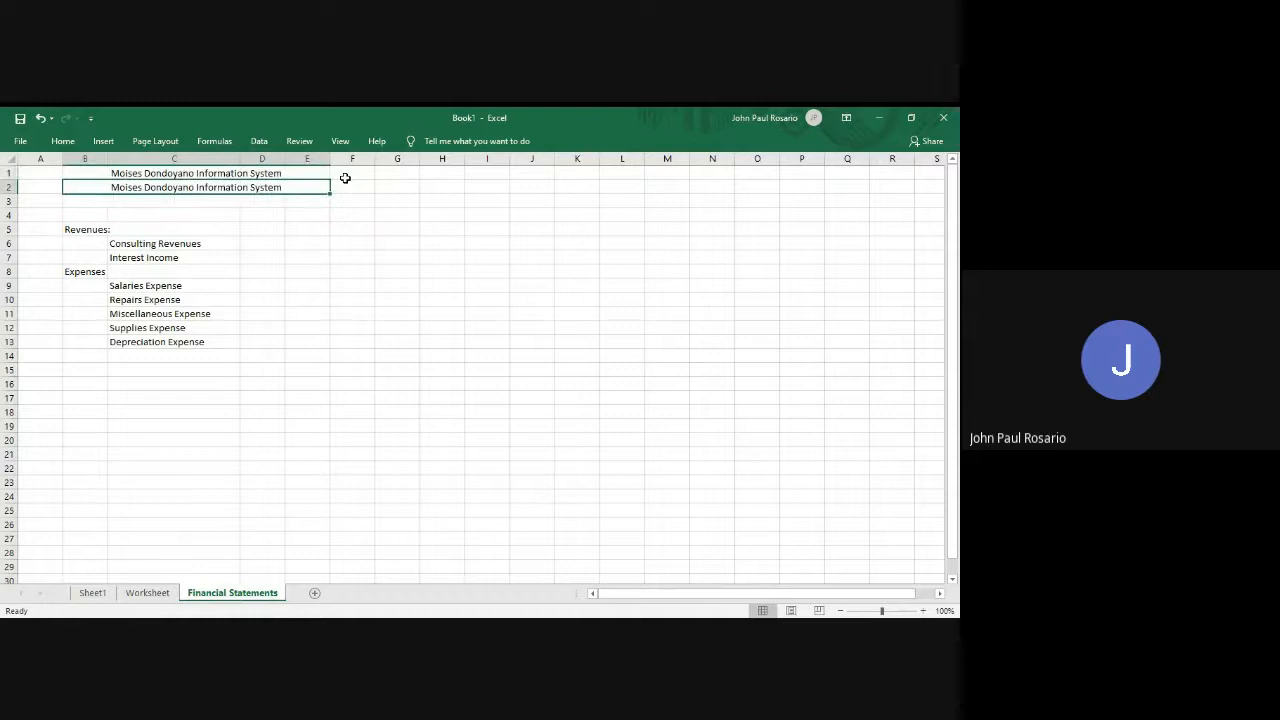
text(Income)
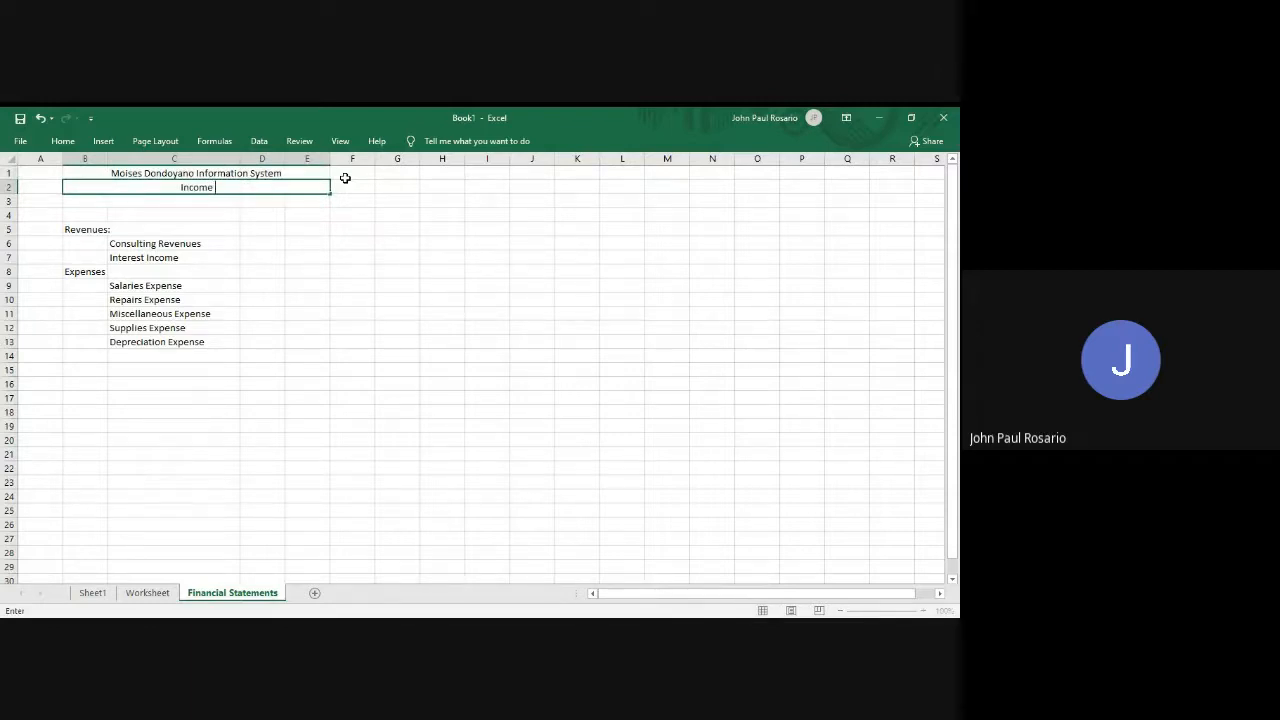
text( Statement)
key(Return)
key(Up)
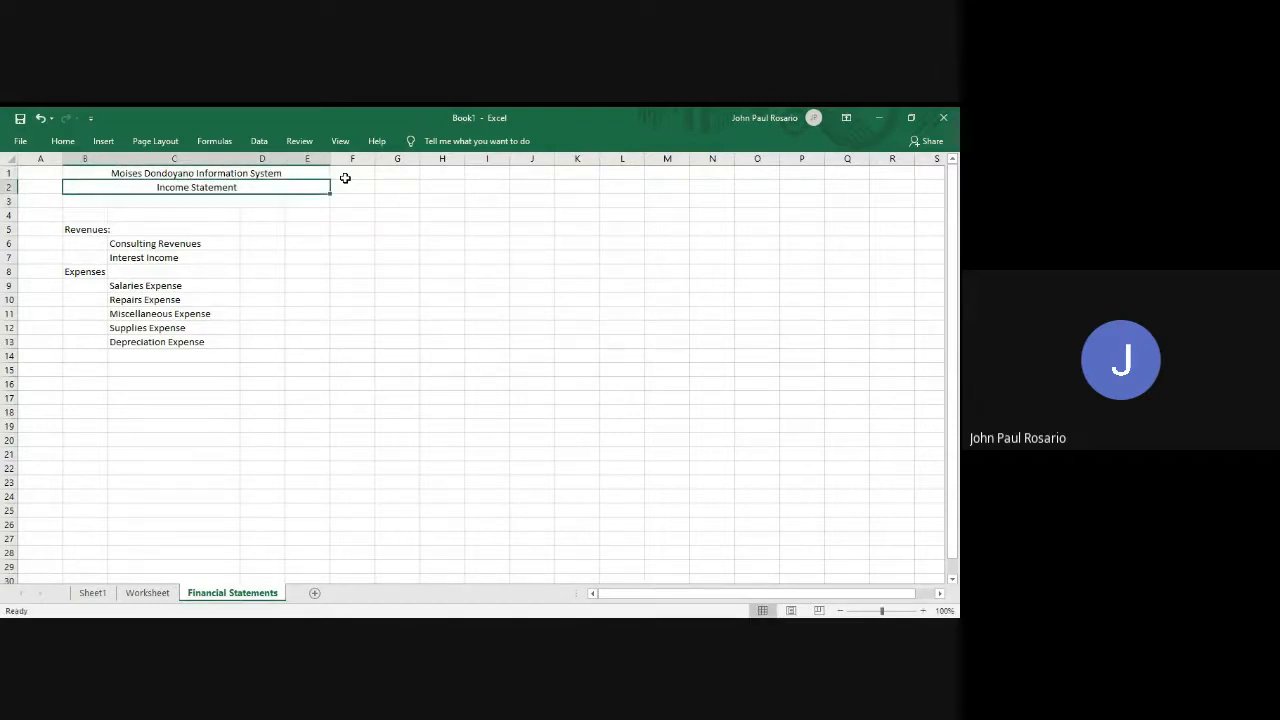
Duplicate the merged title format into row 3 and enter "For the year-ended, December 31, 2018" there.
key(ctrl+c)
key(Down)
key(ctrl+v)
text(For The)
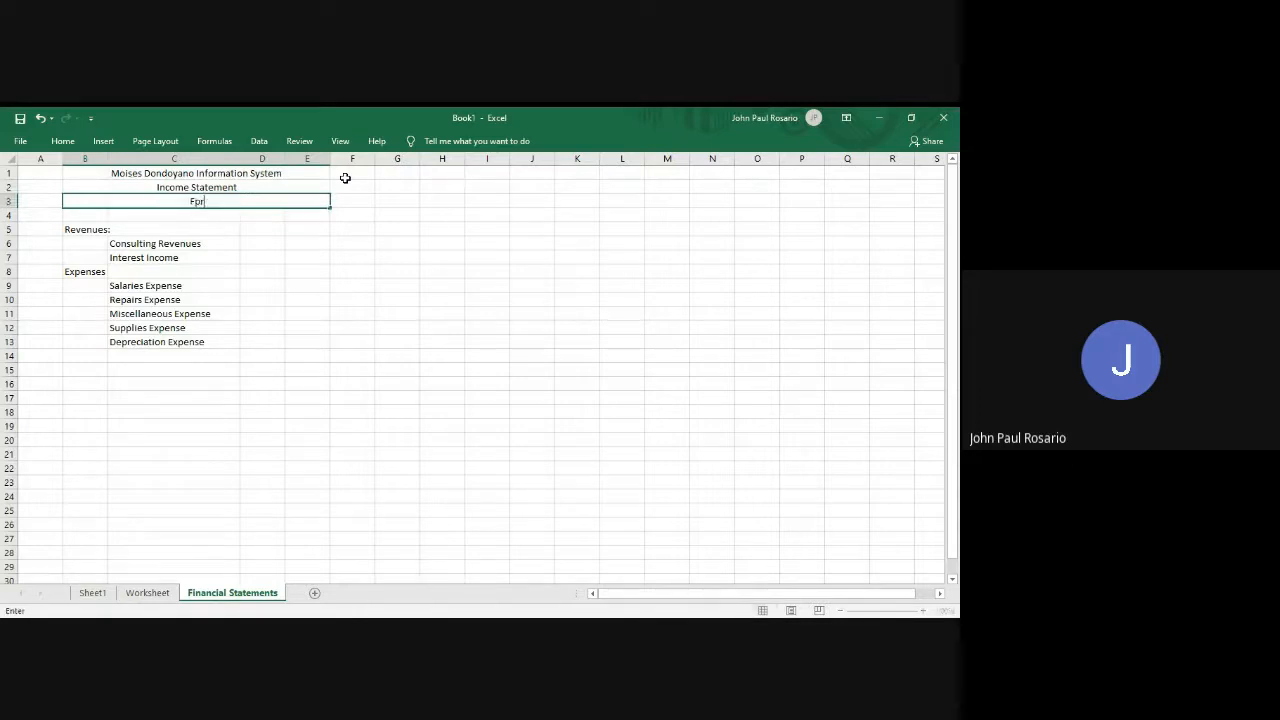
key(BackSpace)
key(BackSpace)
key(BackSpace)
text(the)
key(shift+Up)
key(shift+Up)
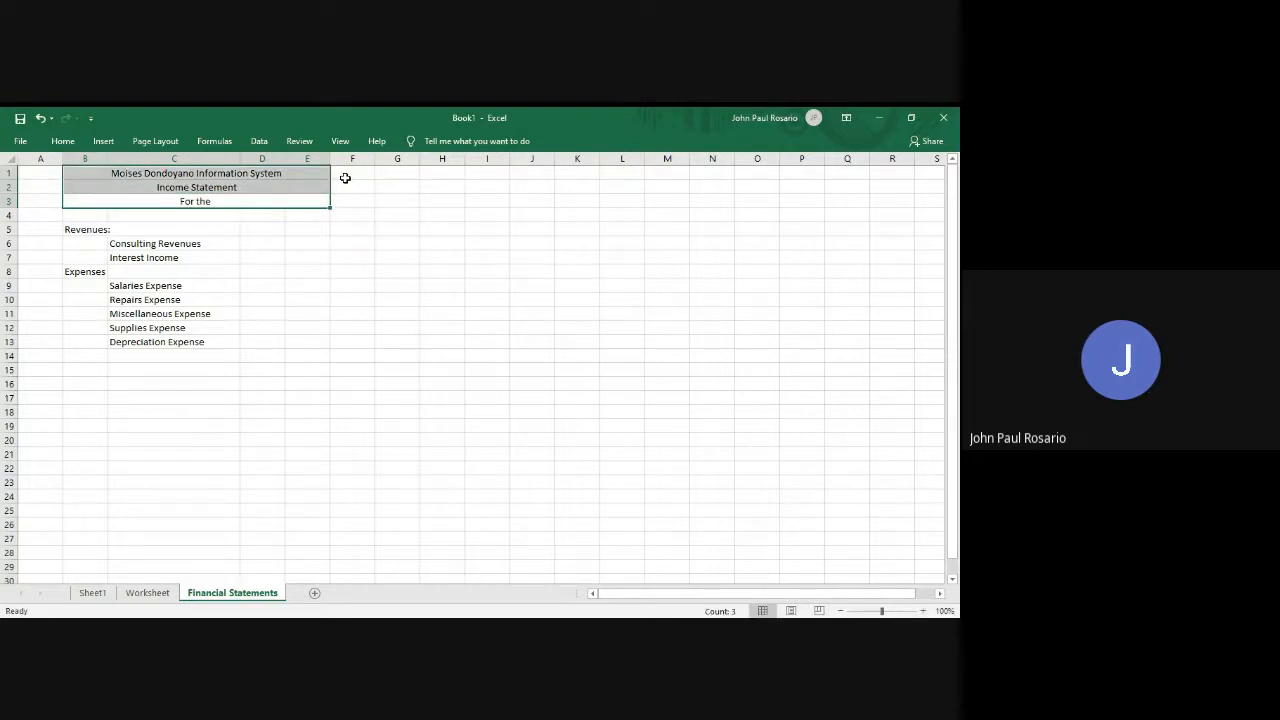
key(Down)
key(Up)
text(Fo)
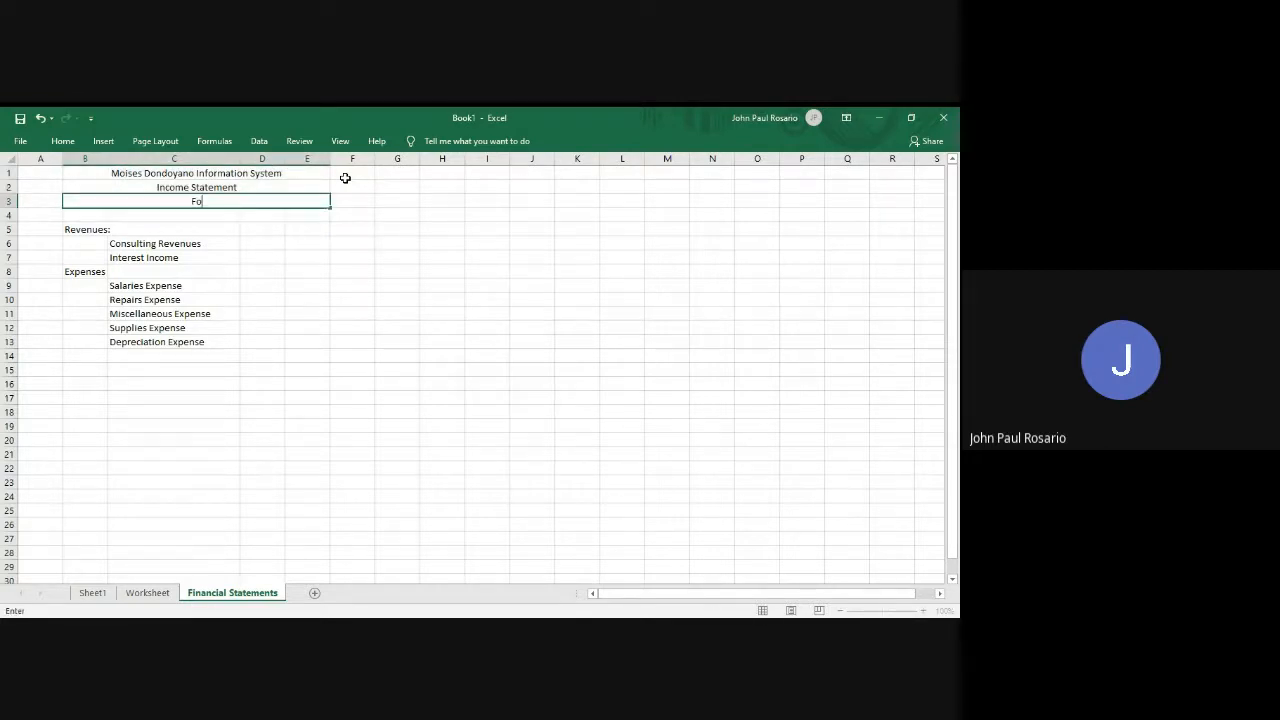
text(r the year-ended, December 31, 2018)
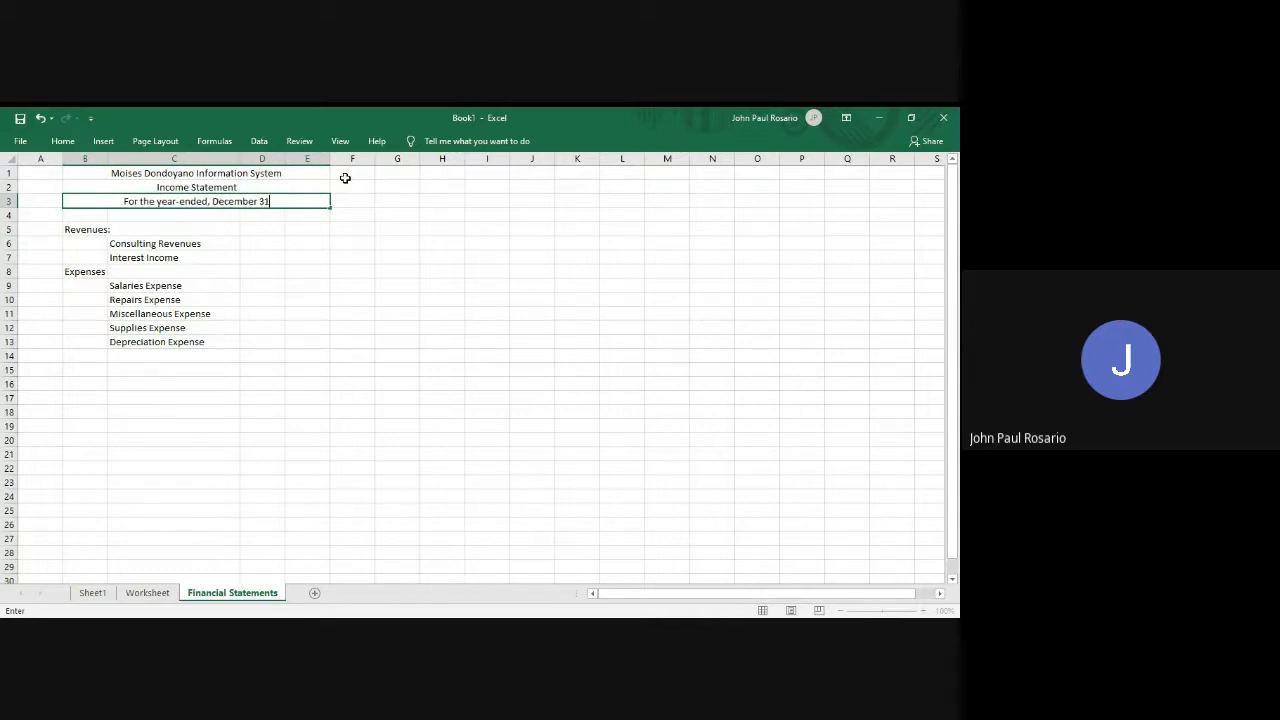
key(Return)
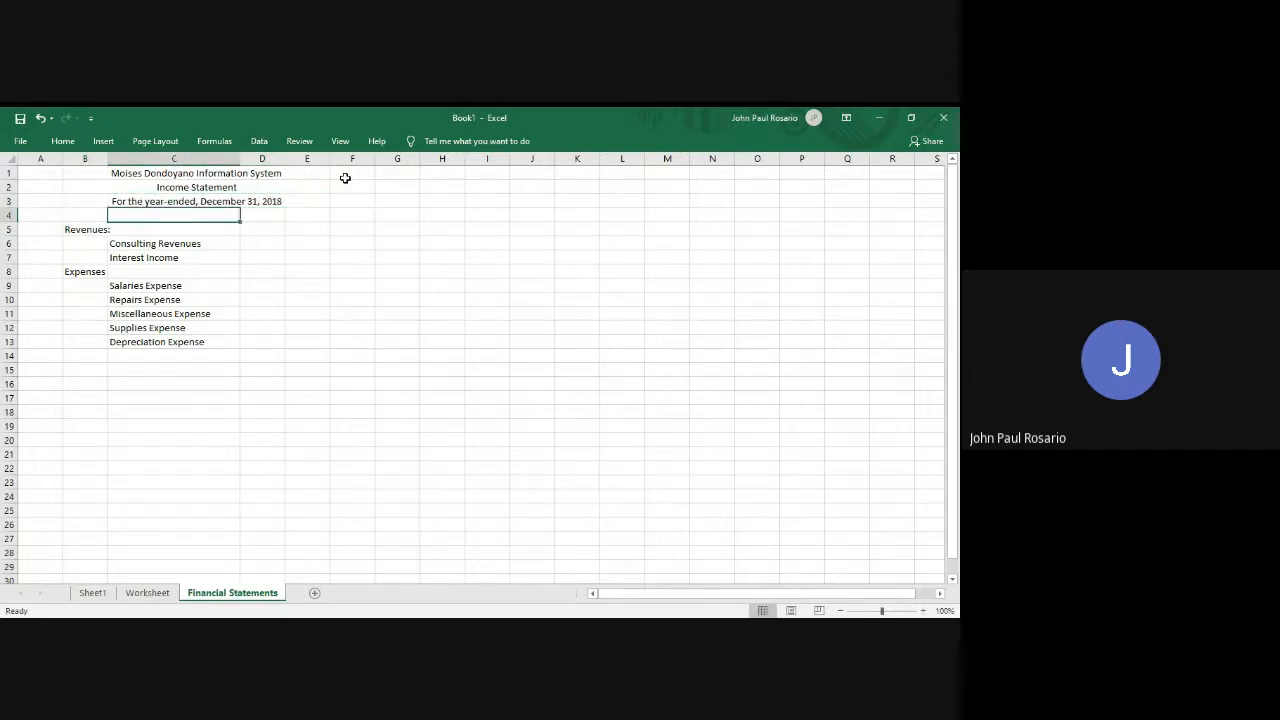
Copy the two revenue amounts from the Worksheet sheet's Income Statement credit column and paste them as values into E6:E7 of Financial Statements.
key(Down)
key(Down)
key(Right)
key(Right)
key(Right)
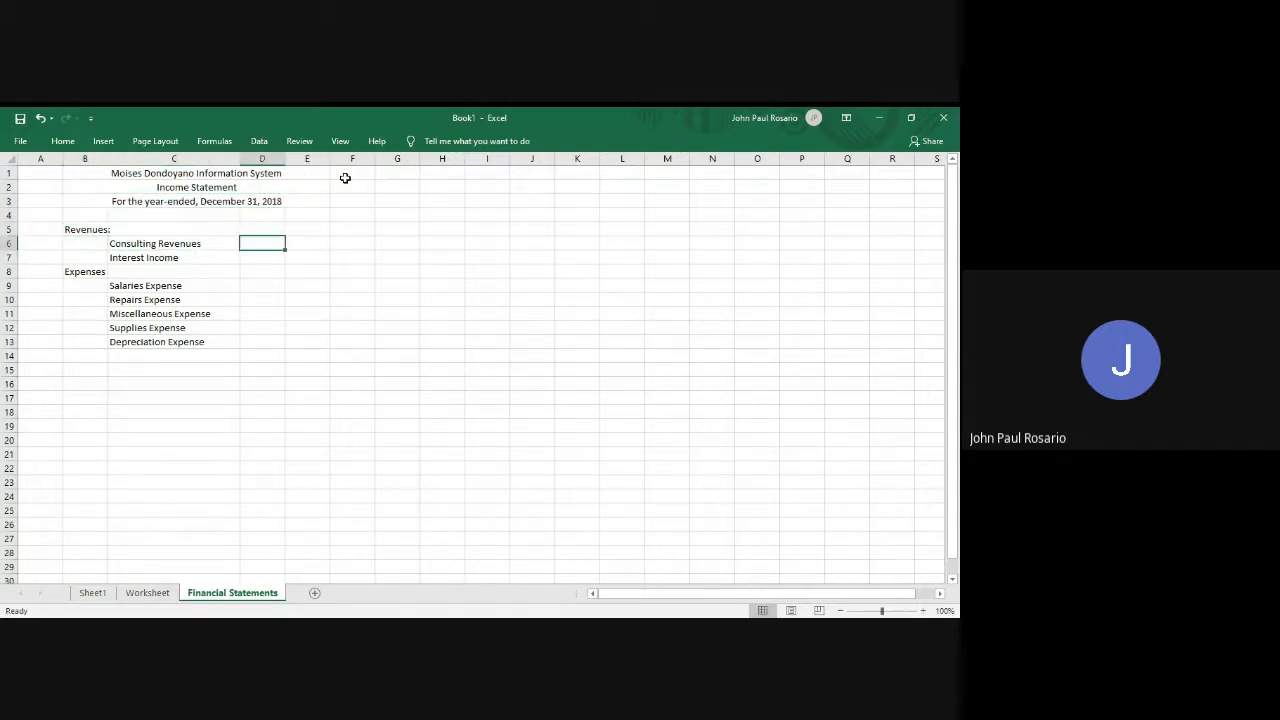
key(ctrl+Page_Up)
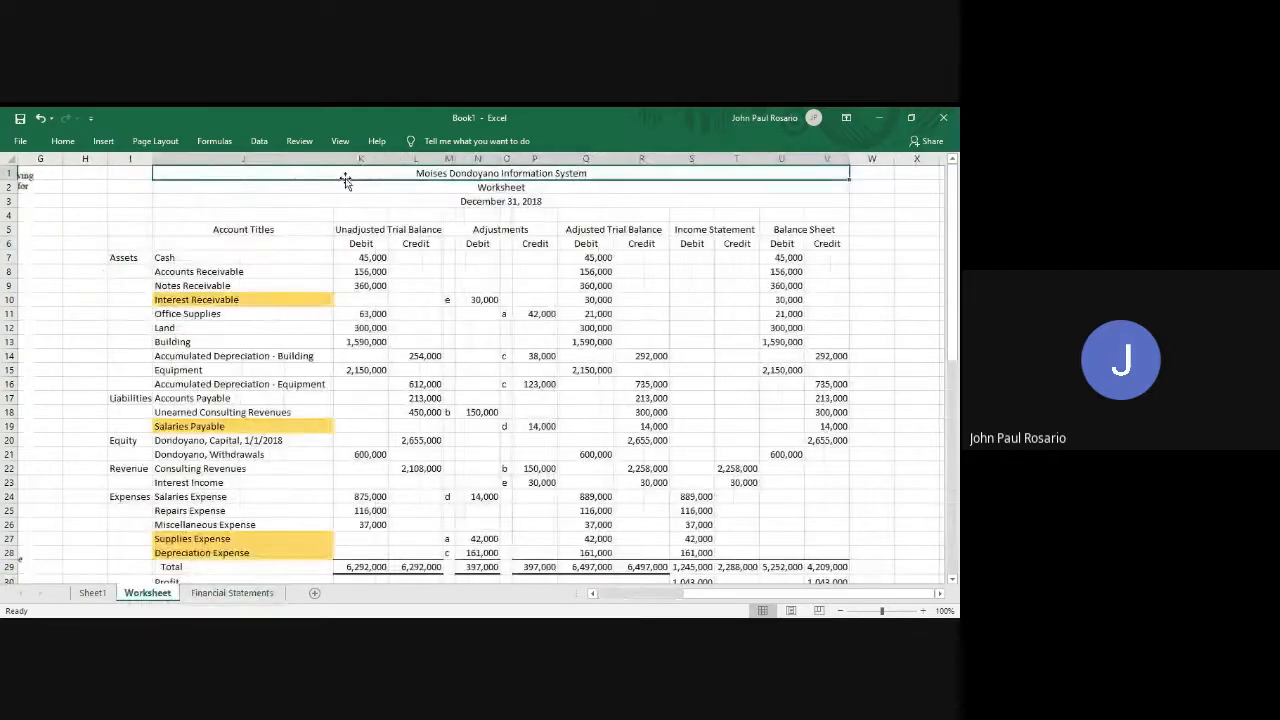
scroll(668, 362, down, 1)
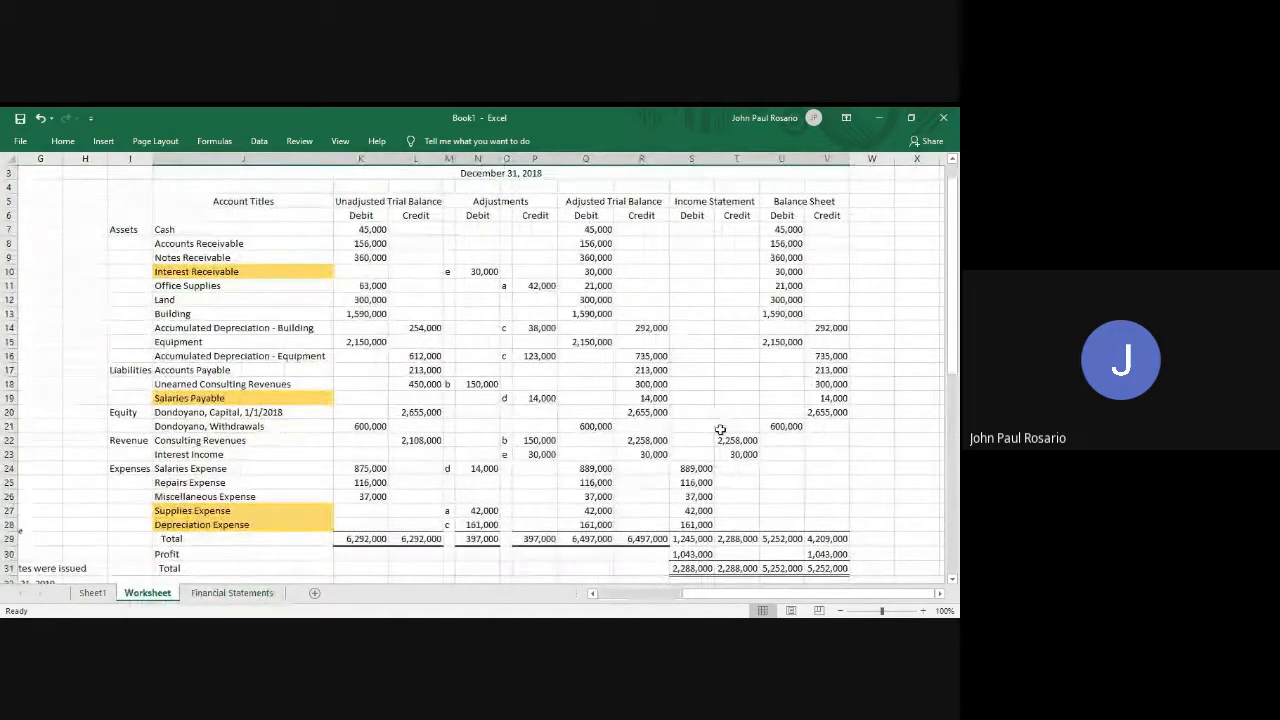
drag(737, 440, 732, 450)
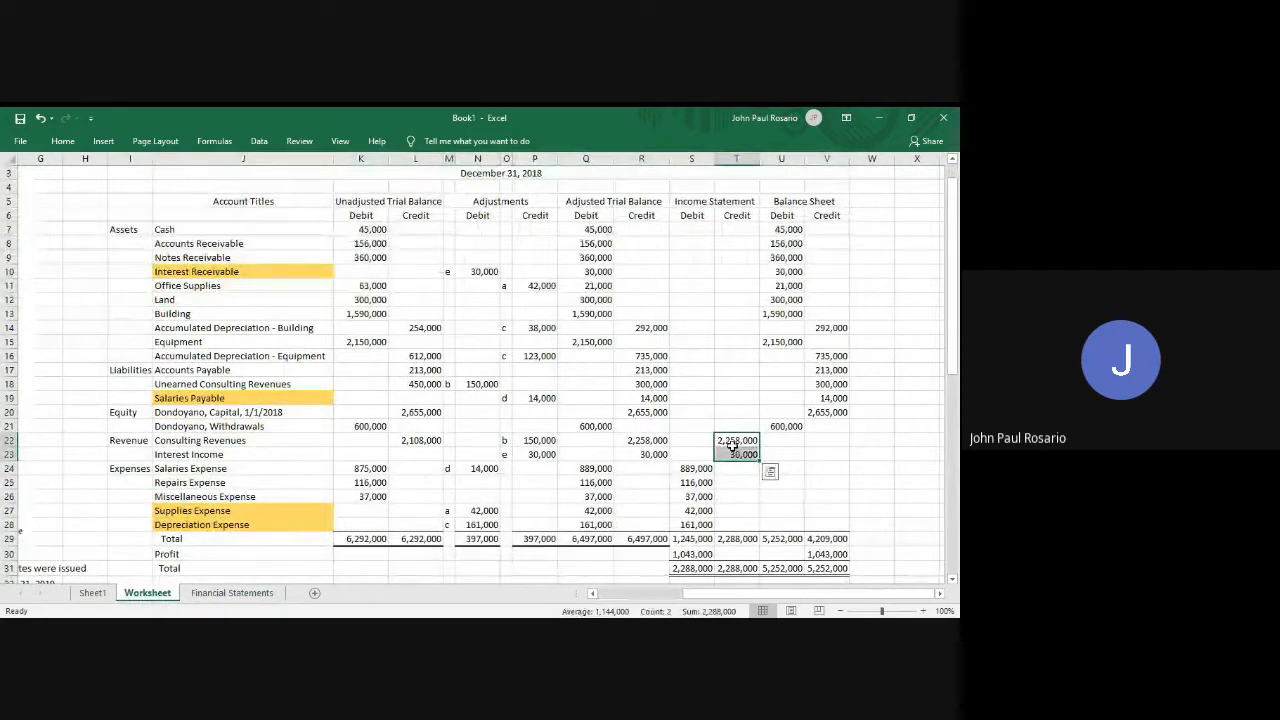
key(ctrl+c)
key(ctrl+Page_Down)
key(alt)
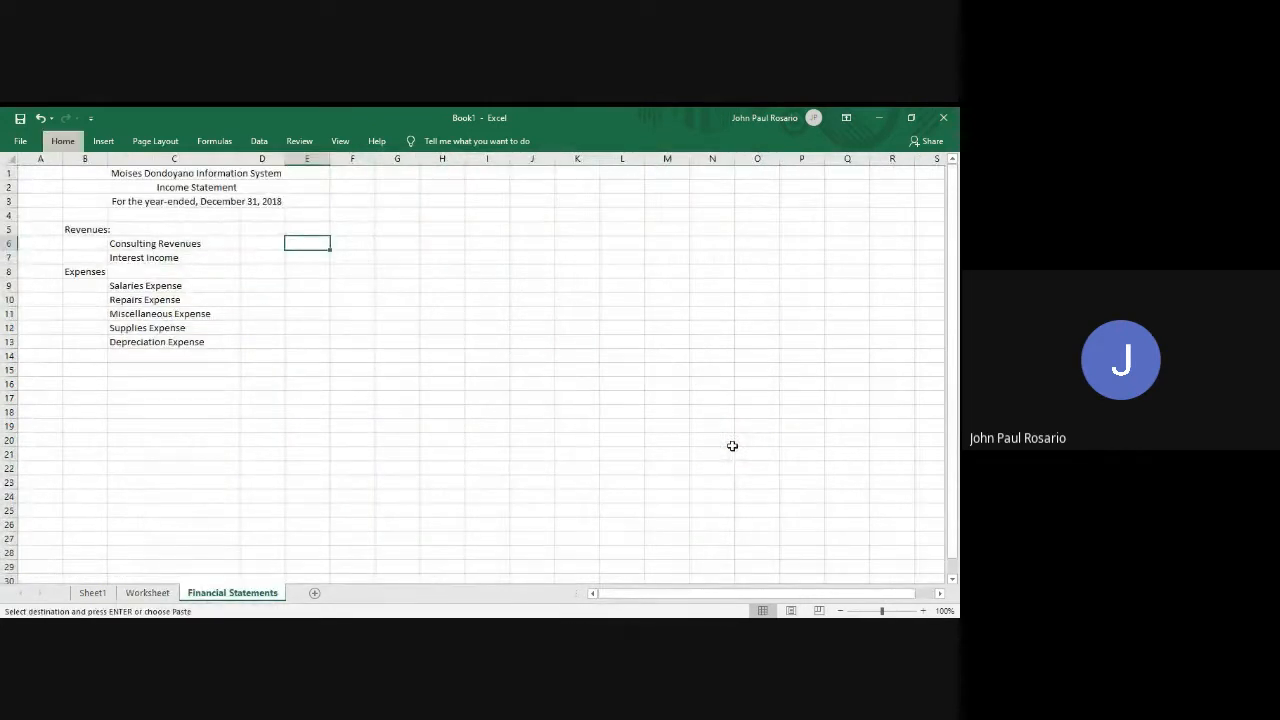
key(h)
key(v)
key(v)
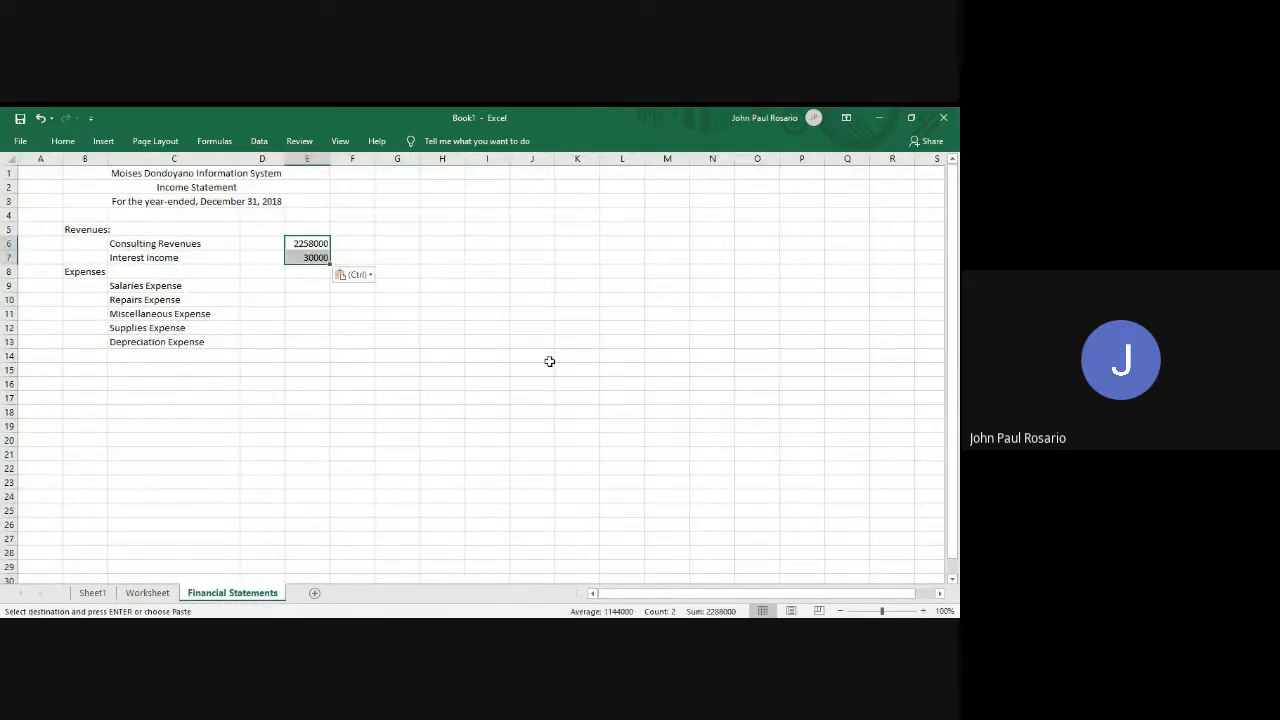
Apply the comma number style without decimals to the revenue amounts in E6:E7.
key(alt)
key(h)
key(k)
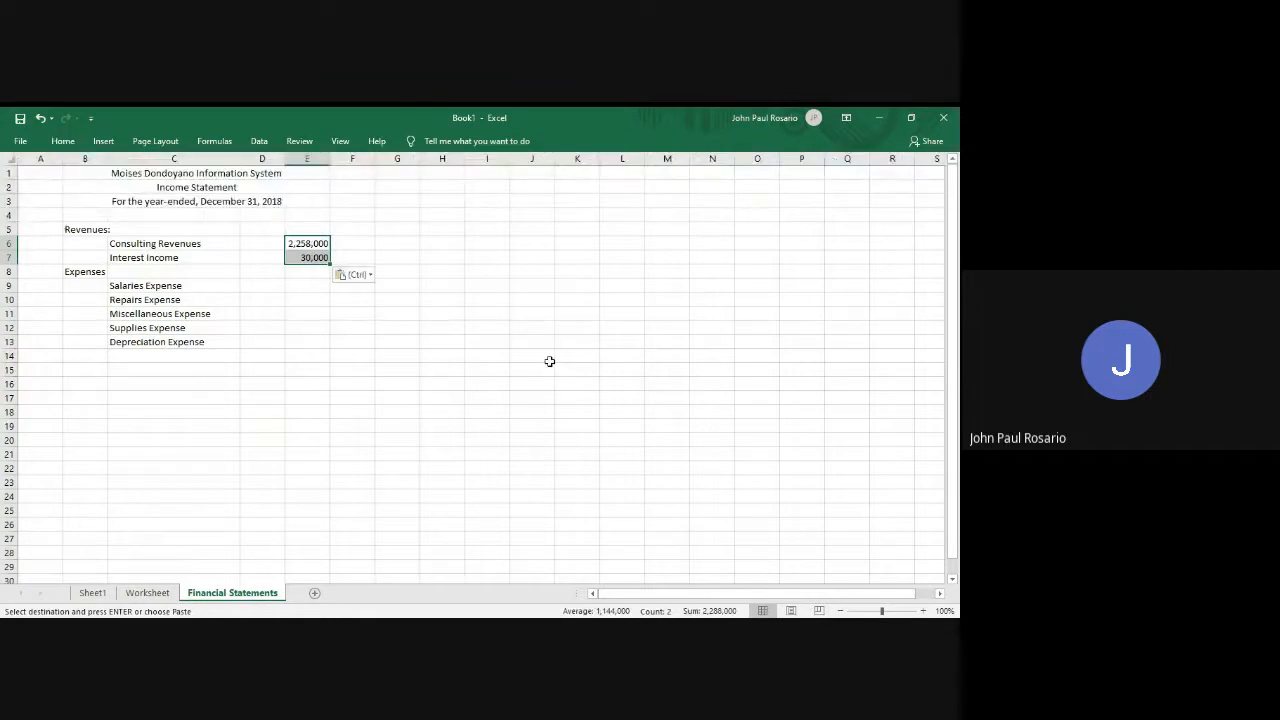
Copy the five expense amounts, salaries through depreciation, from the Income Statement debit column on the Worksheet sheet.
key(Down)
key(Down)
key(Down)
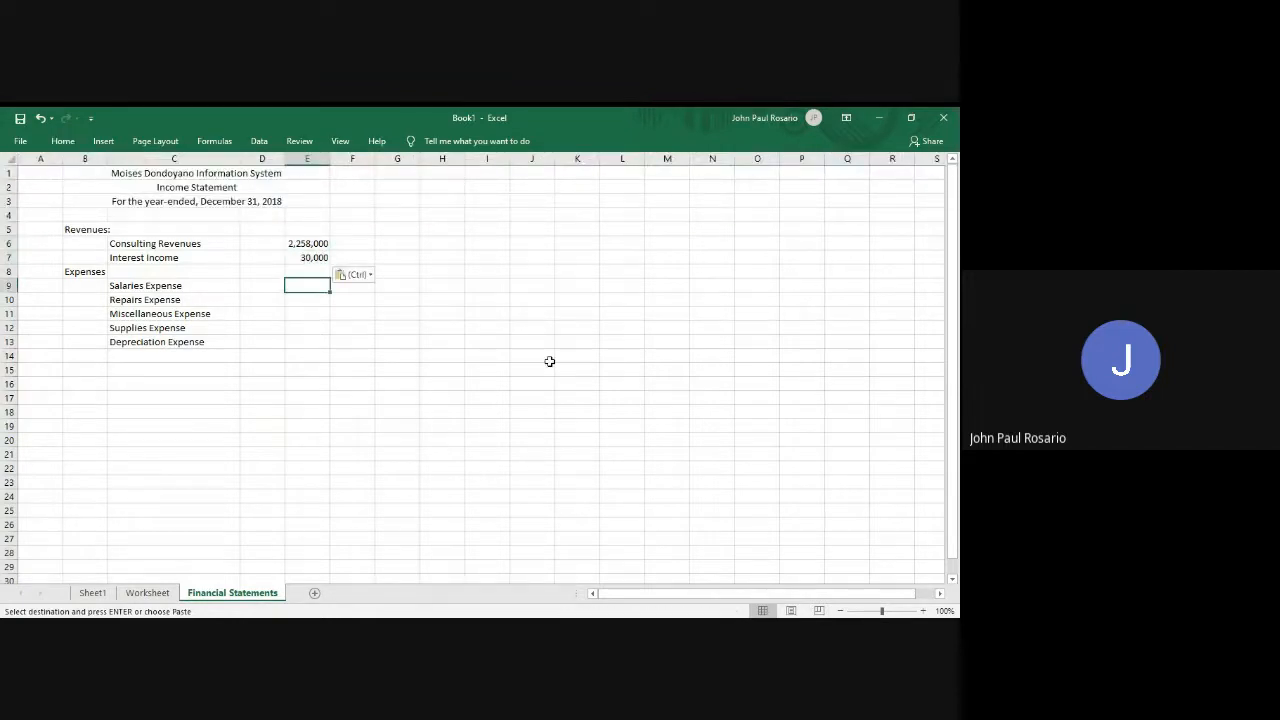
key(ctrl+Page_Up)
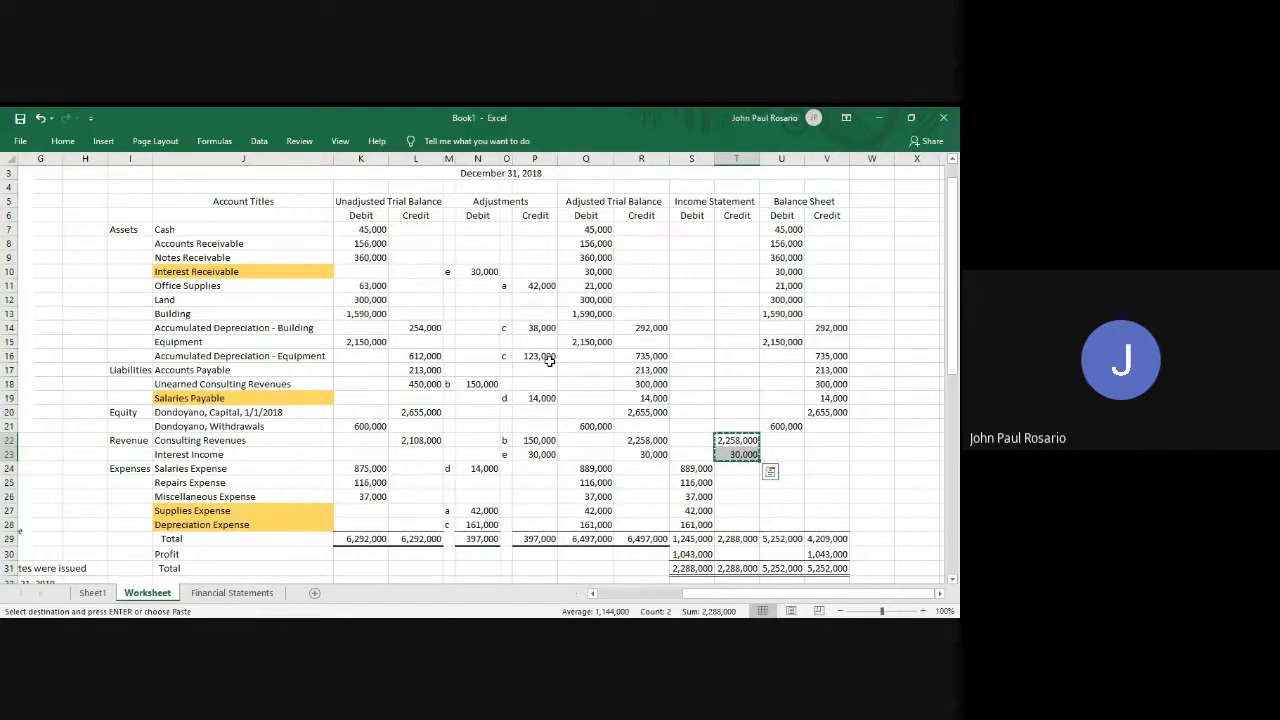
key(Left)
key(Down)
key(Down)
key(shift+Down)
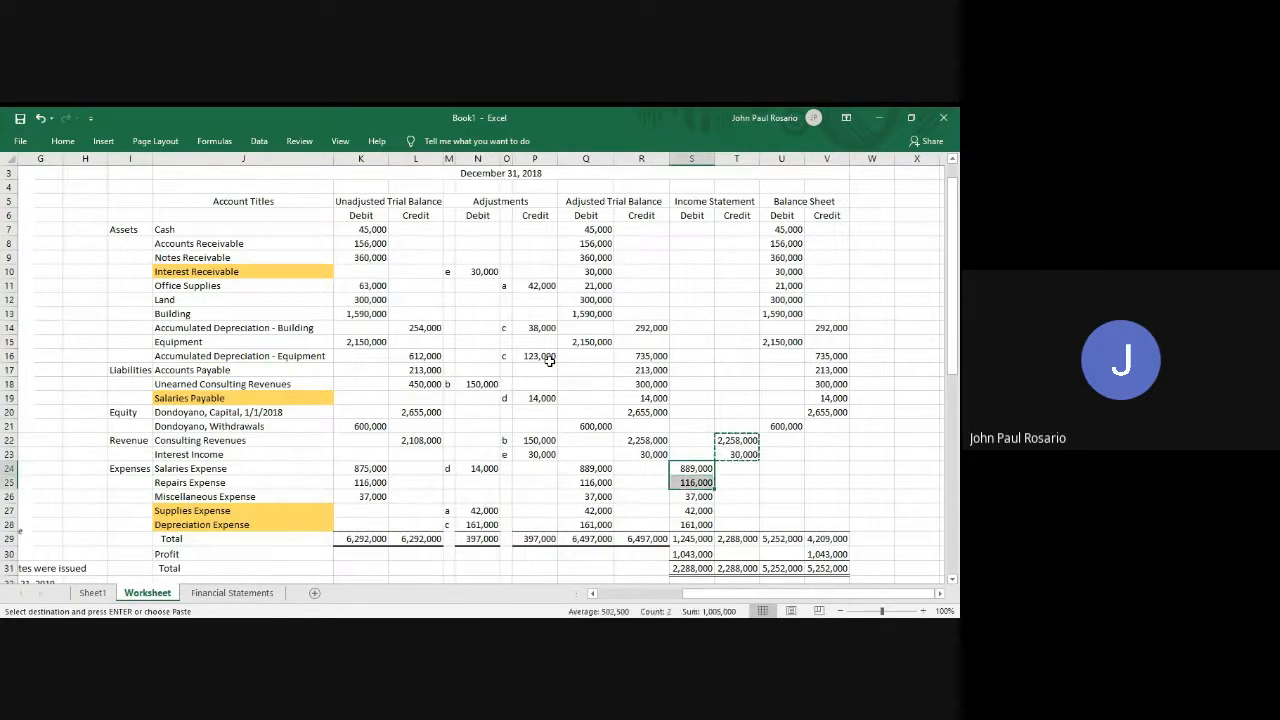
key(shift+Down)
key(shift+Down)
key(alt+Tab)
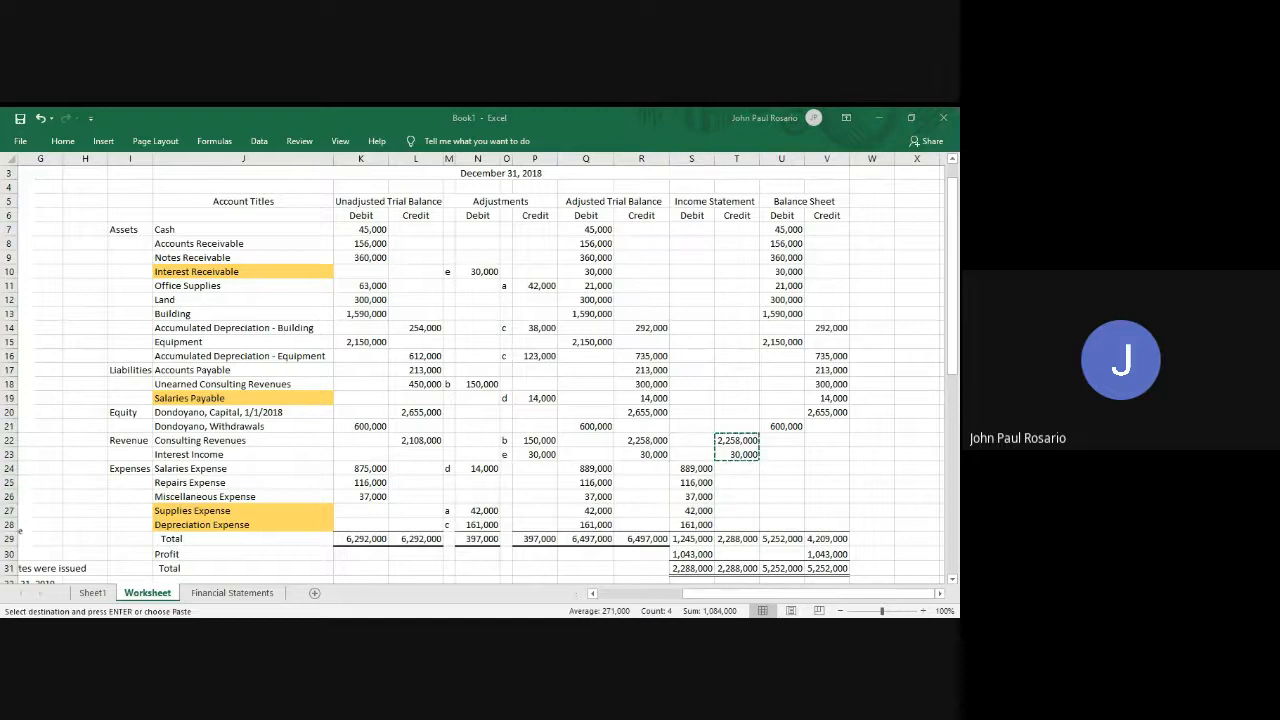
key(alt+Tab)
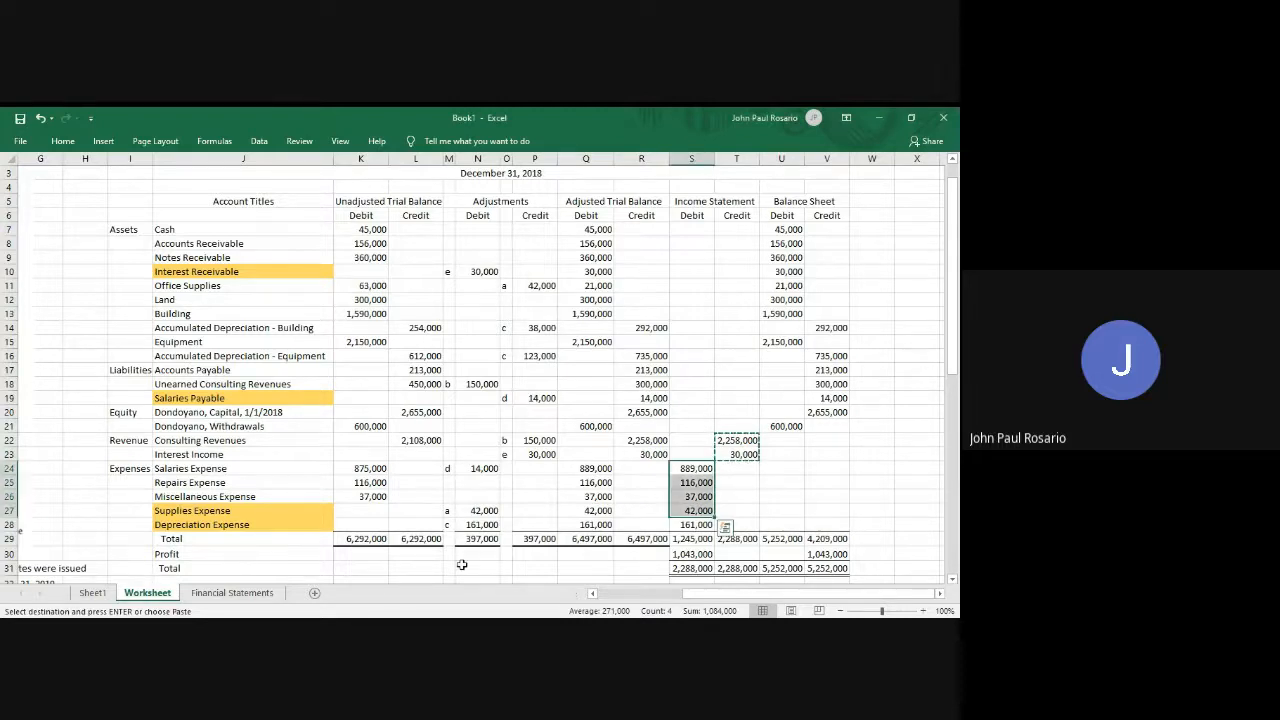
key(shift+Down)
key(ctrl+c)
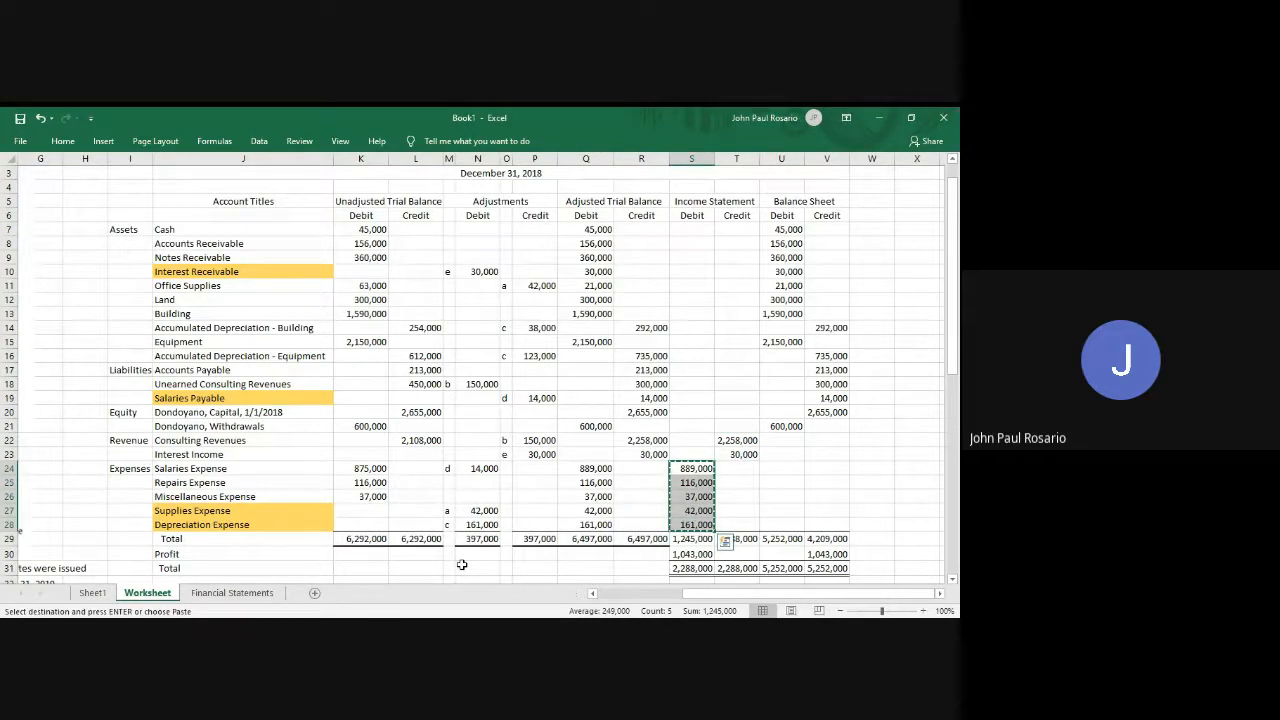
Paste the copied expense amounts as values into E9:E13 of the Financial Statements sheet.
key(ctrl+Page_Down)
key(Right)
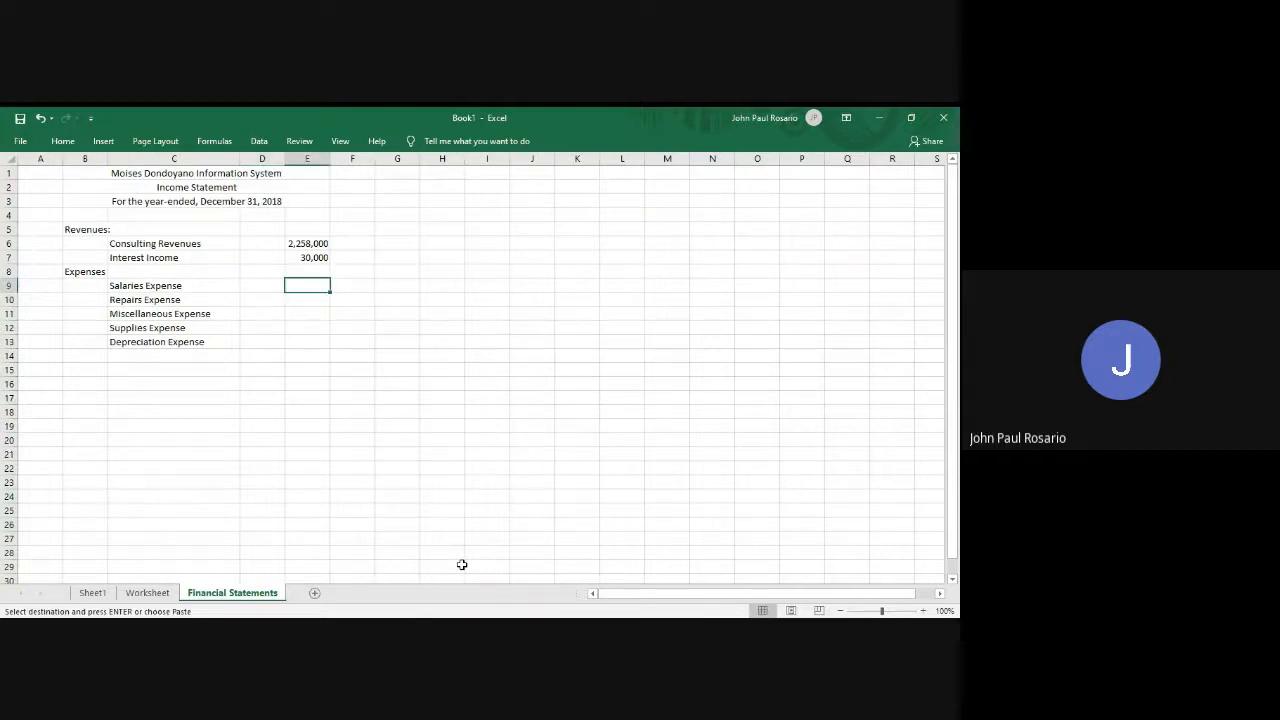
key(alt)
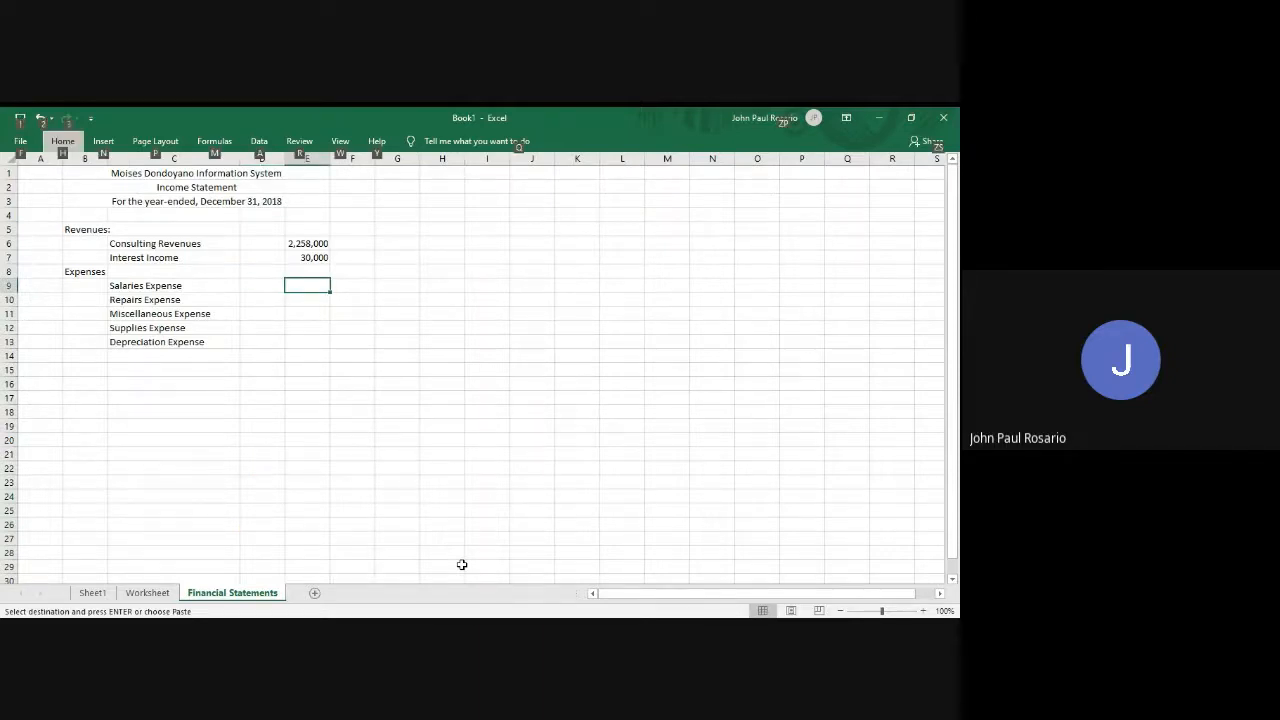
key(h)
key(v)
key(v)
text(hv)
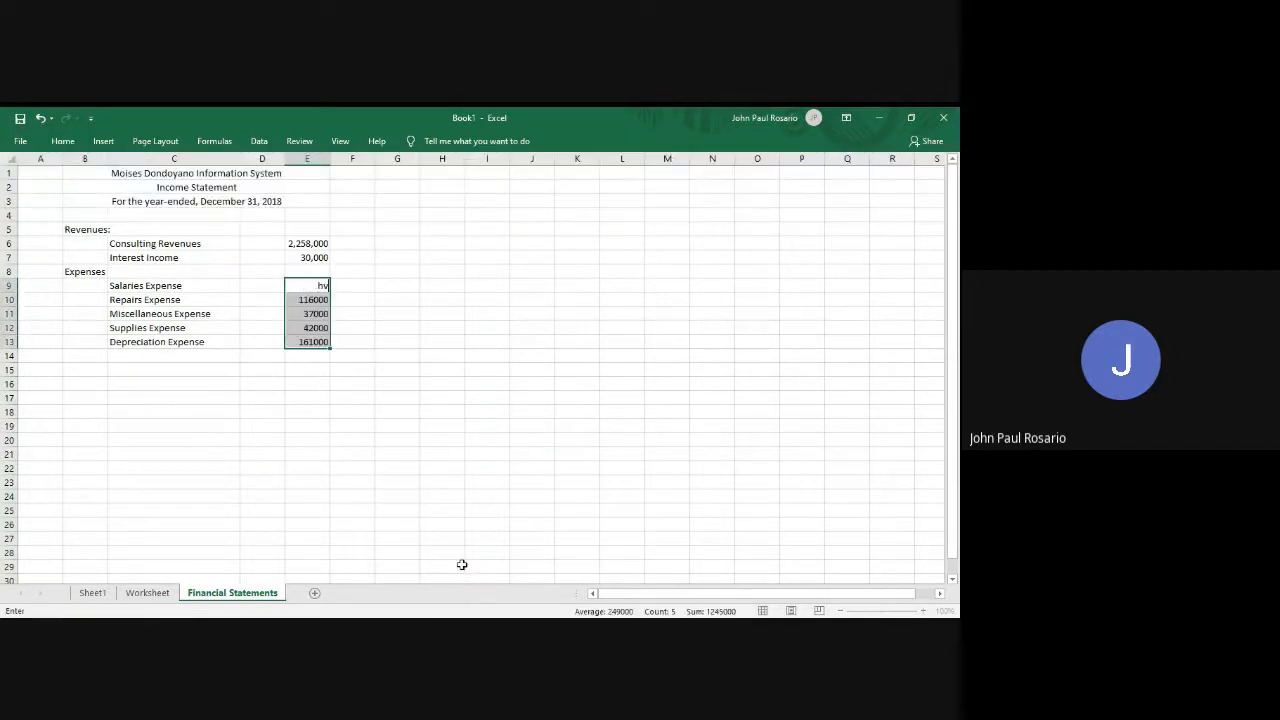
key(Escape)
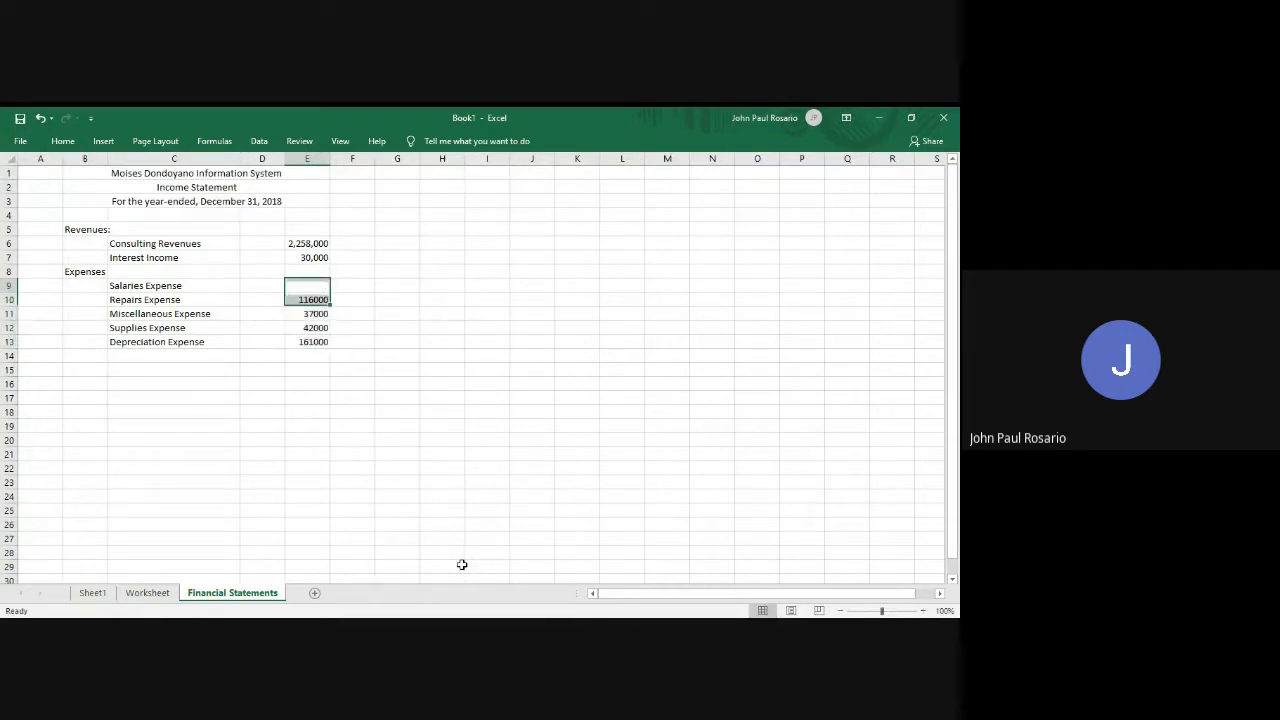
key(ctrl+v)
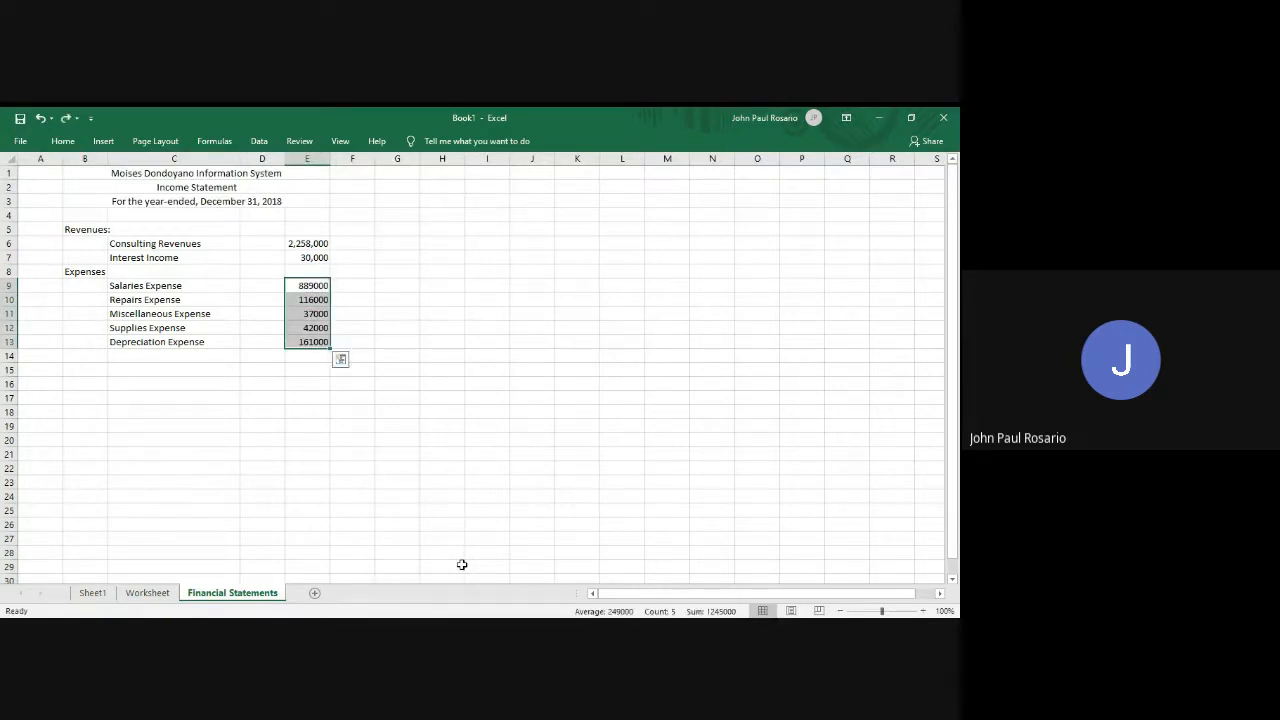
Copy the number format of the interest income amount in E7 onto the expense amounts in E9:E13.
key(Up)
key(Up)
key(ctrl+c)
key(Down)
key(Down)
key(ctrl+shift+Down)
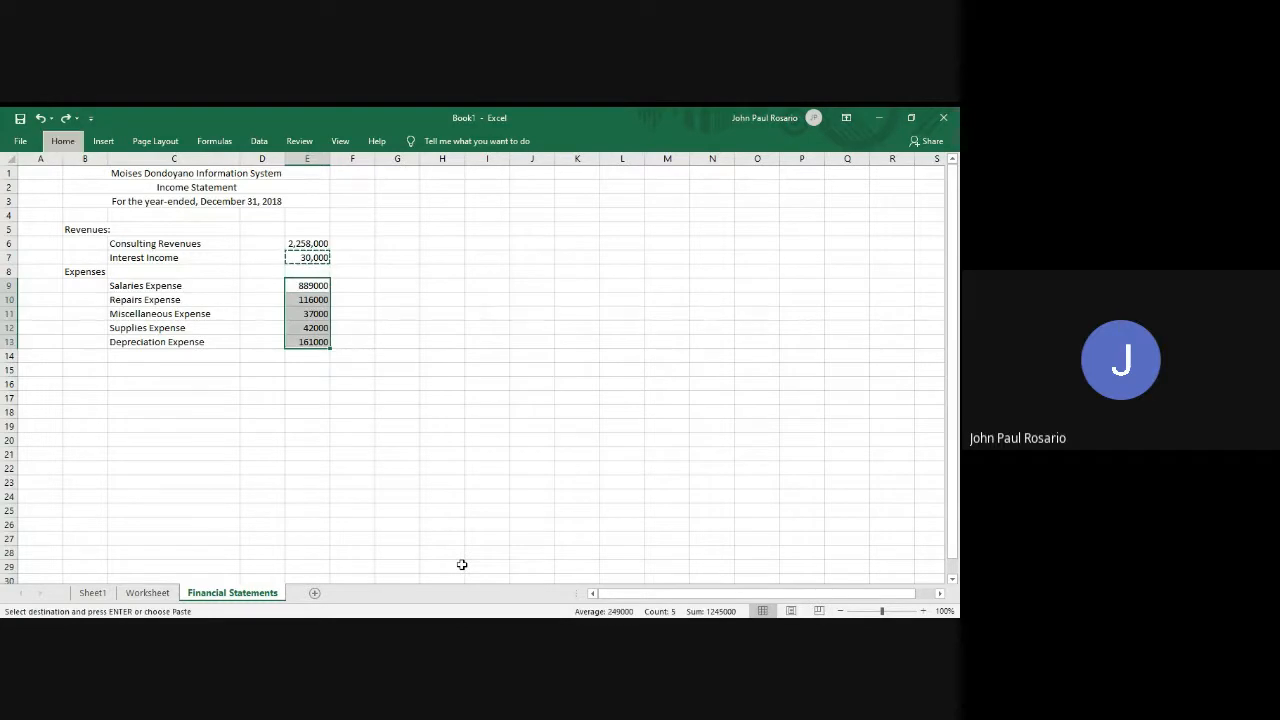
key(h)
key(v)
key(r)
Add a bottom border beneath the interest income amount in E7.
key(Up)
key(Up)
key(Up)
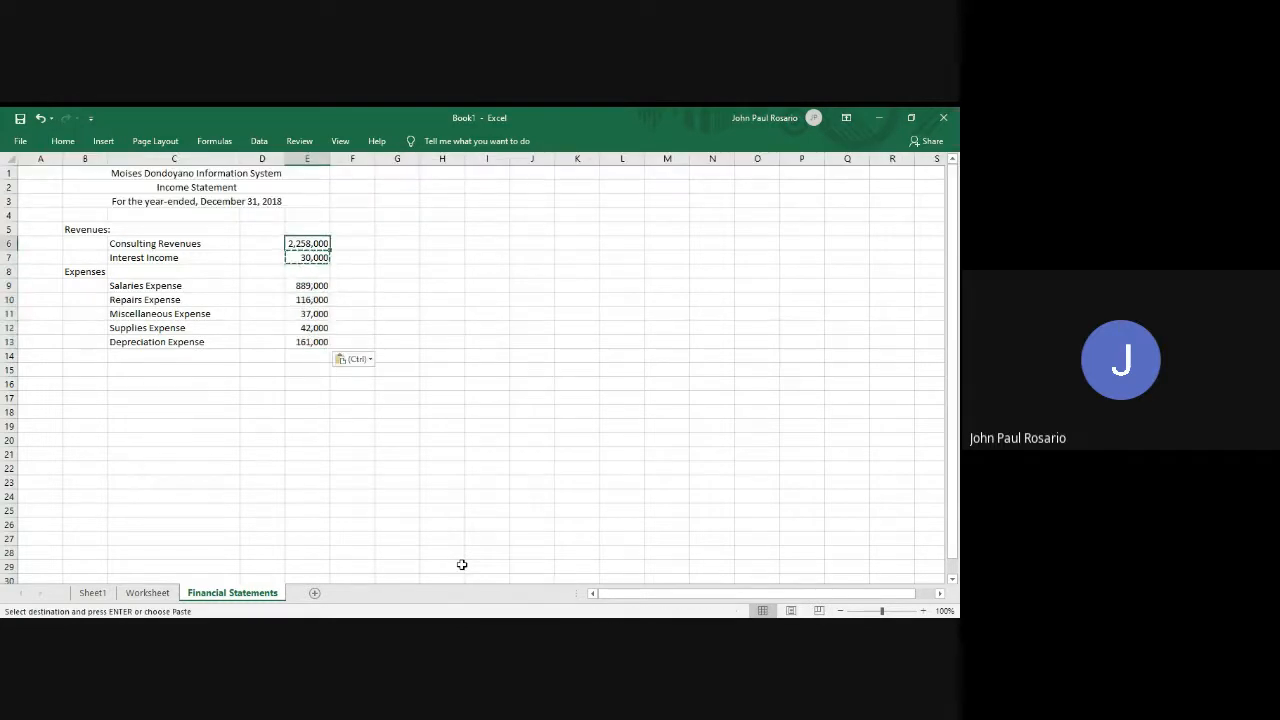
key(Down)
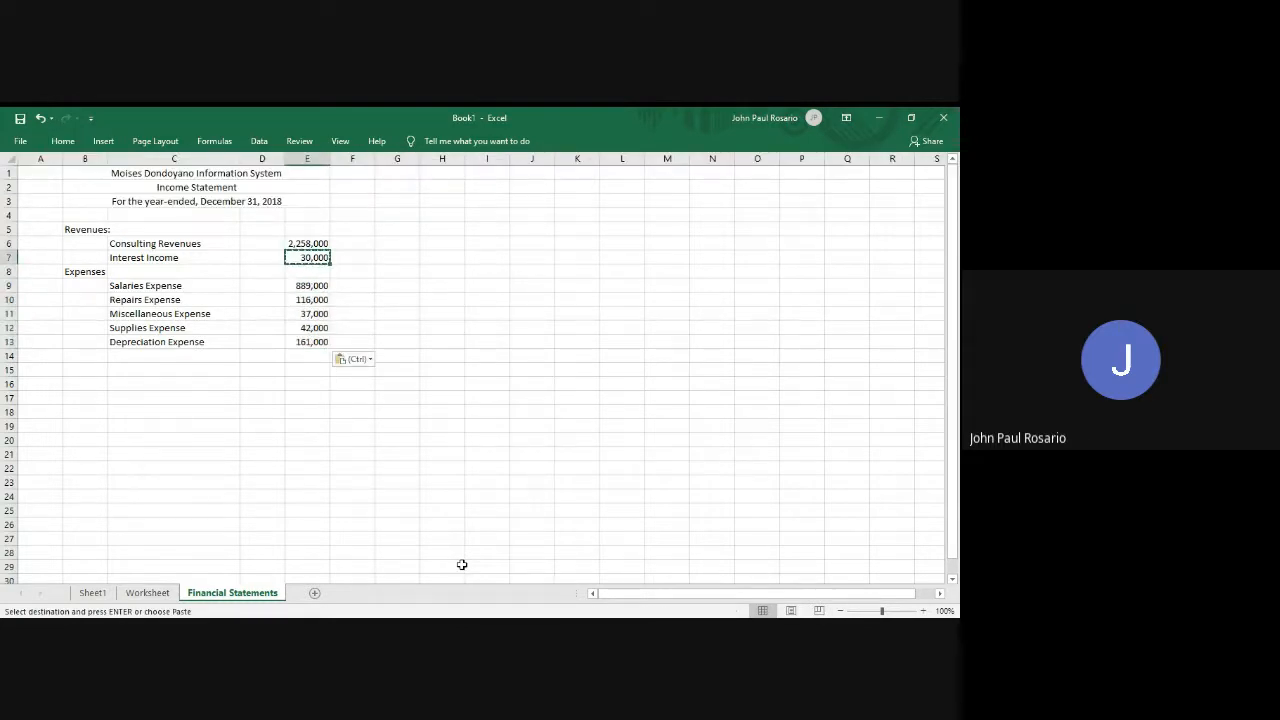
key(Escape)
key(Up)
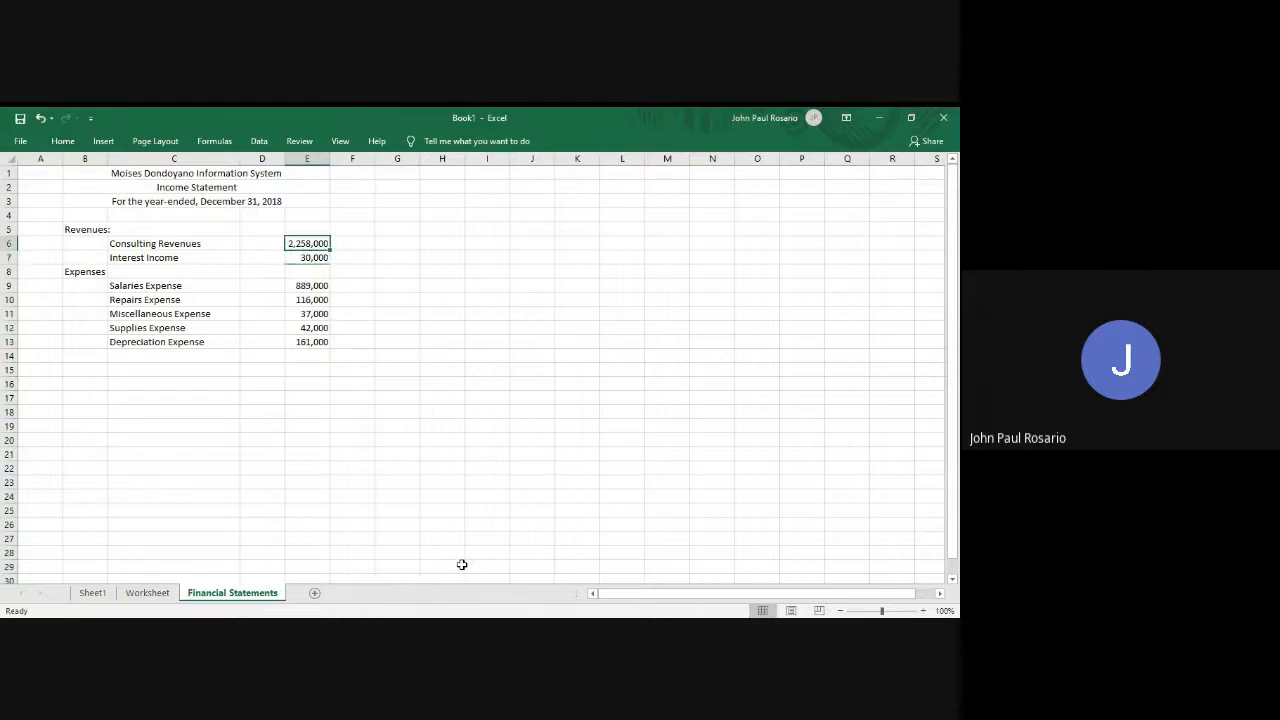
Move the two revenue amounts from E6:E7 one column over to D6:D7.
key(shift+Down)
key(ctrl+x)
key(Left)
key(ctrl+v)
key(Right)
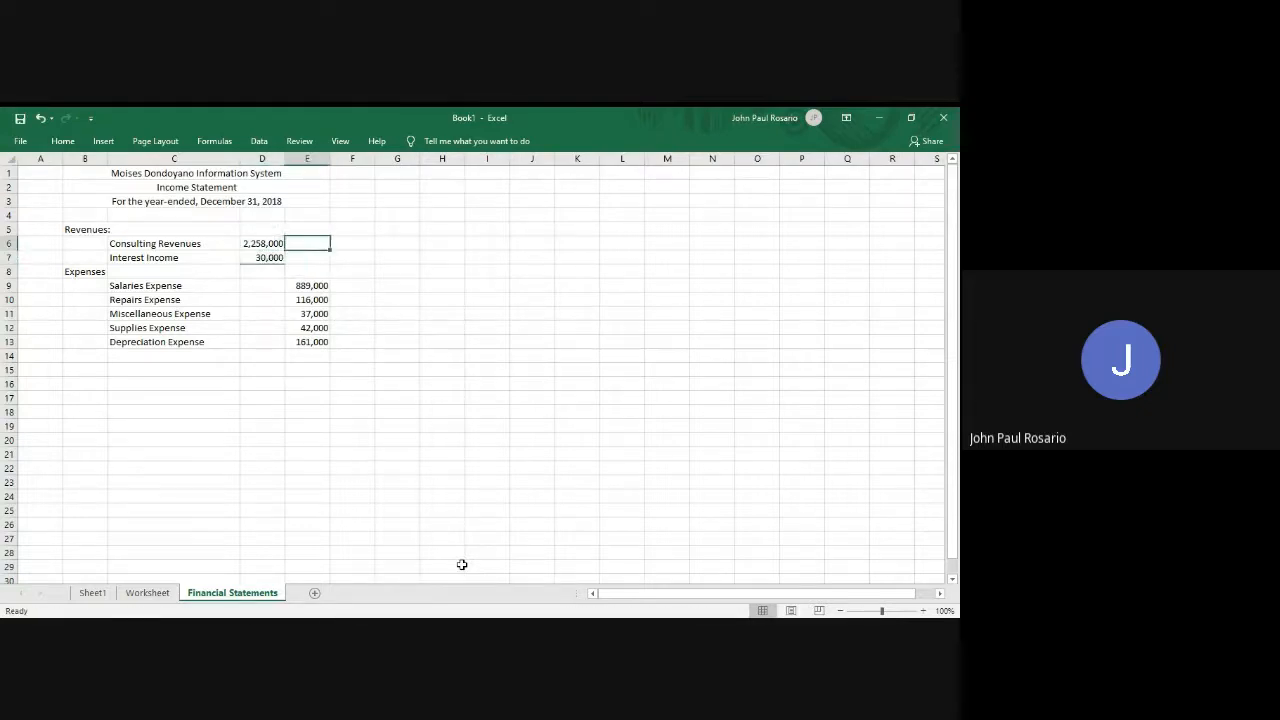
Move the five expense amounts from E9:E13 one column over to D9:D13.
key(Down)
key(Down)
key(Down)
key(ctrl+shift+Down)
key(ctrl+x)
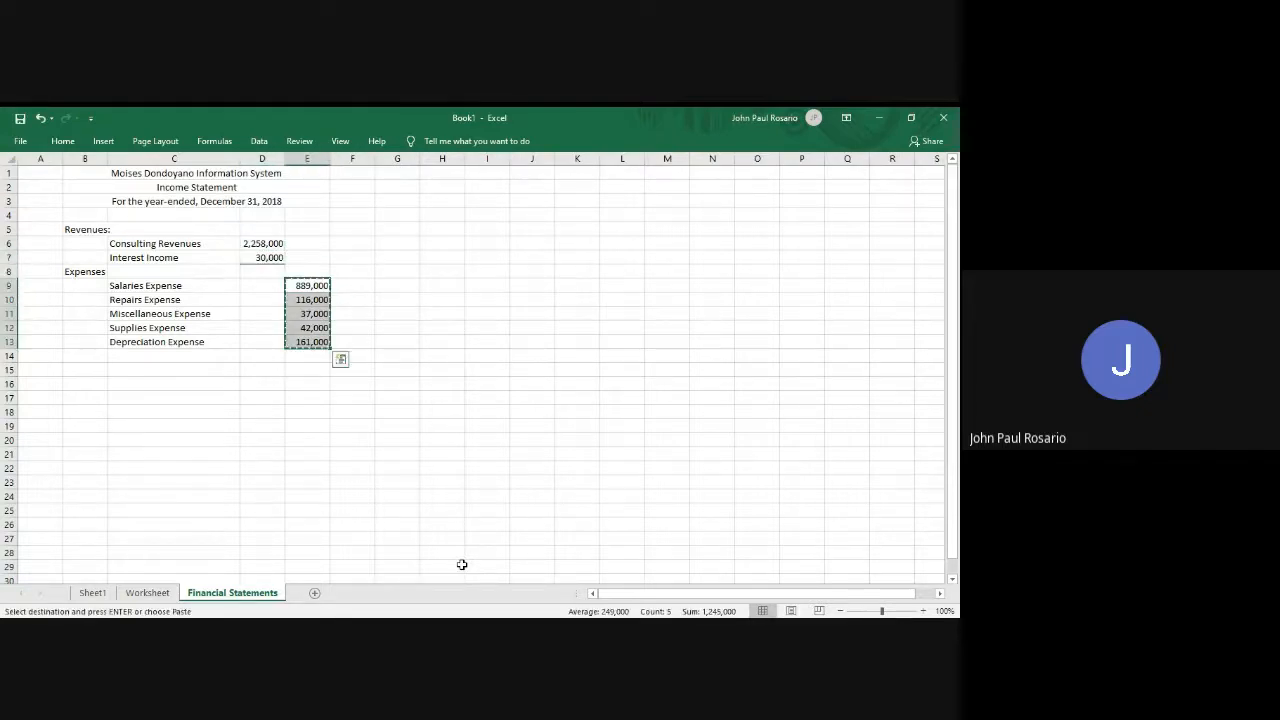
key(Left)
key(ctrl+v)
Calculate total revenues in E7 with the formula =D6+D7.
key(Right)
key(Up)
key(Up)
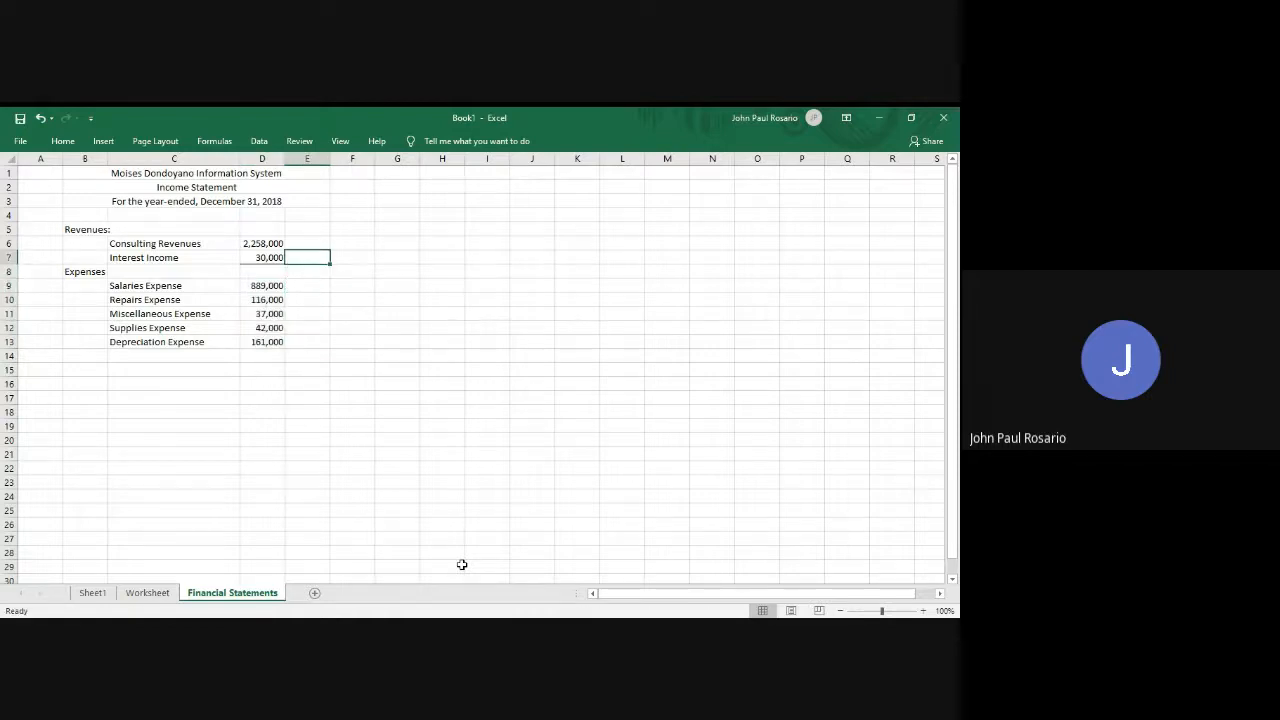
text(=)
key(Left)
key(Up)
text(+)
key(Left)
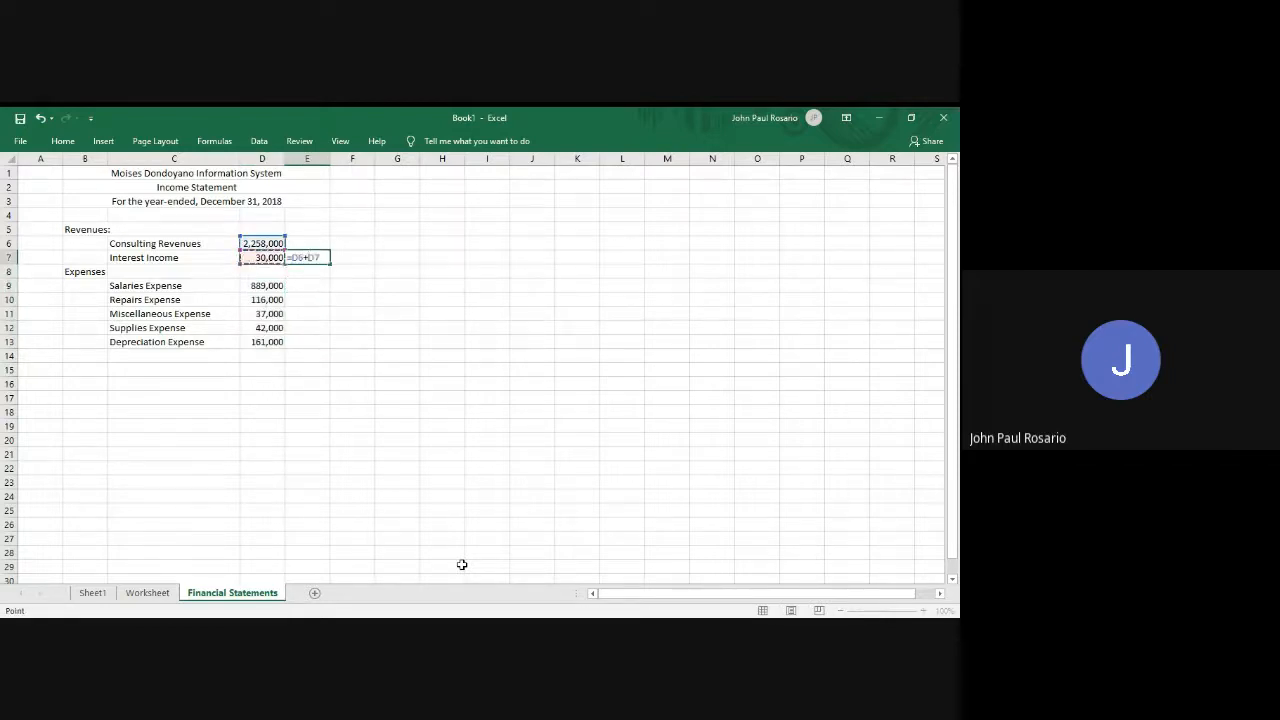
key(Return)
Add a bottom border beneath the depreciation expense amount in D13.
key(Down)
key(Left)
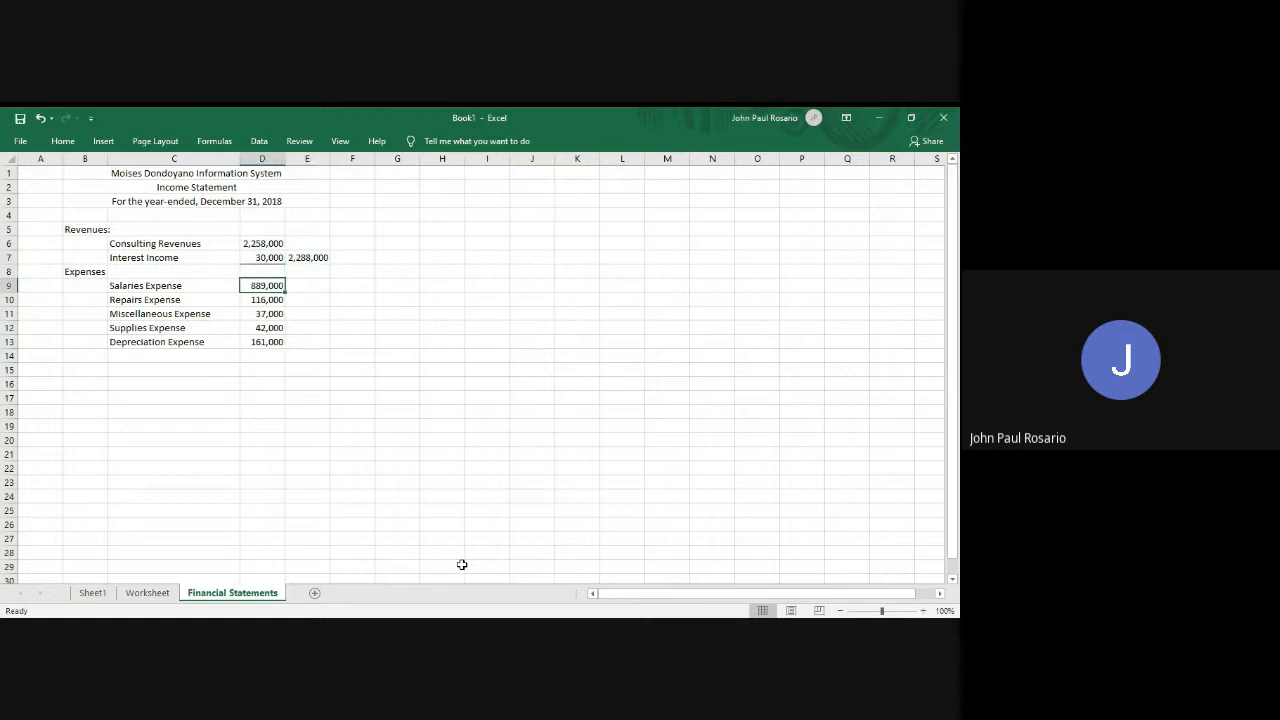
key(Down)
key(Down)
key(Down)
key(Down)
Calculate total expenses in E13 with a SUM formula over D9:D13.
key(Right)
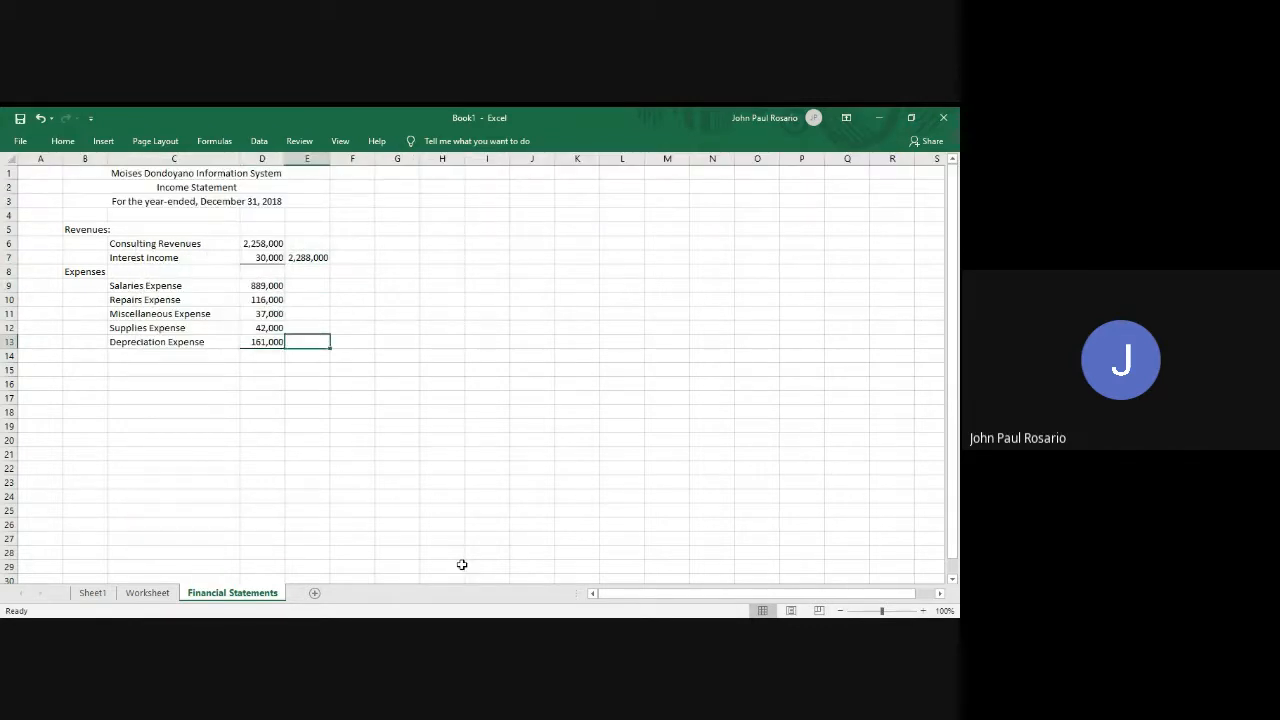
text(=sum()
key(Left)
key(shift+Up)
key(shift+Up)
key(shift+Up)
key(shift+Up)
key(Return)
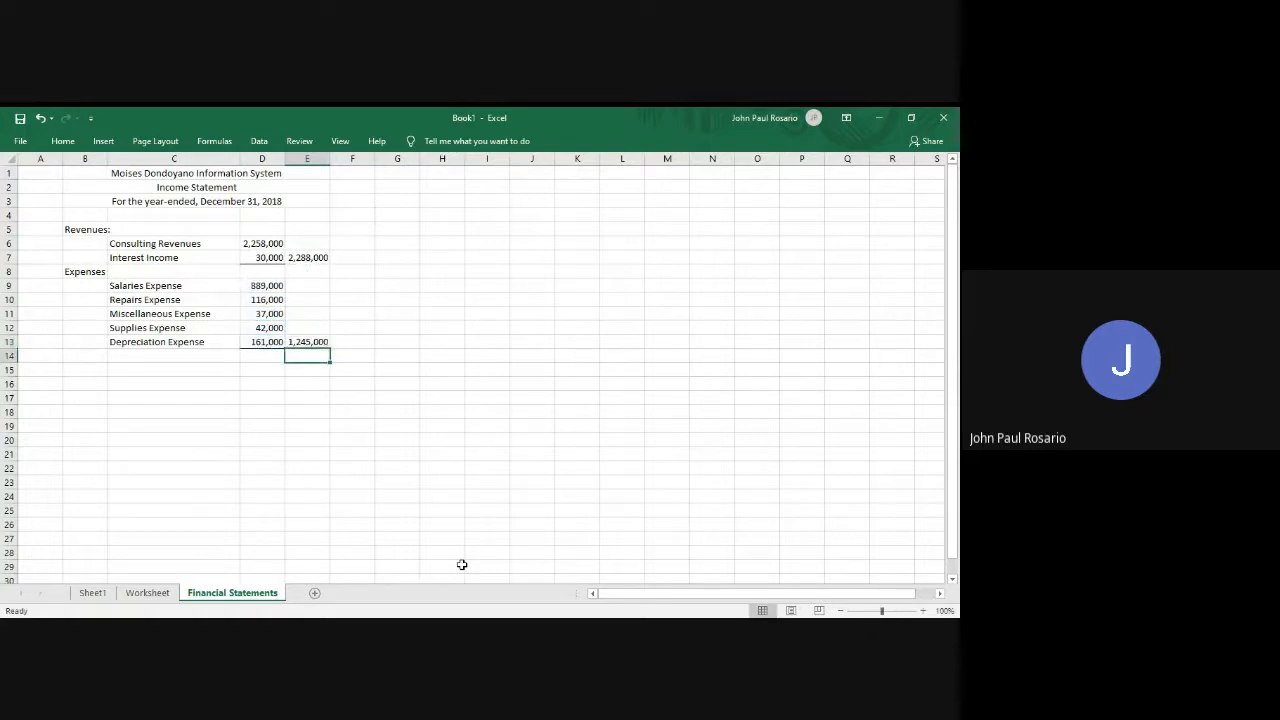
Add a bottom border beneath the total expenses in E13 and move to cell B14.
key(Up)
key(Left)
key(Right)
key(alt)
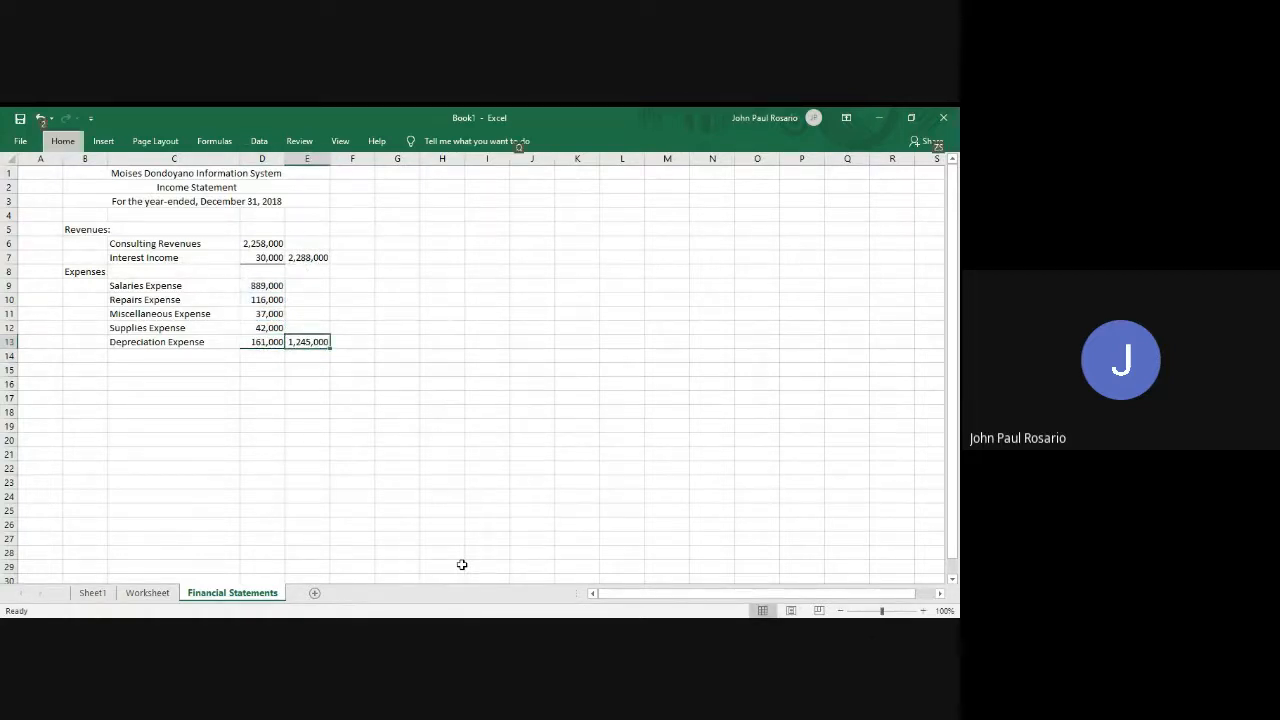
key(h)
key(Escape)
key(Escape)
key(Down)
key(Left)
key(Left)
key(Left)
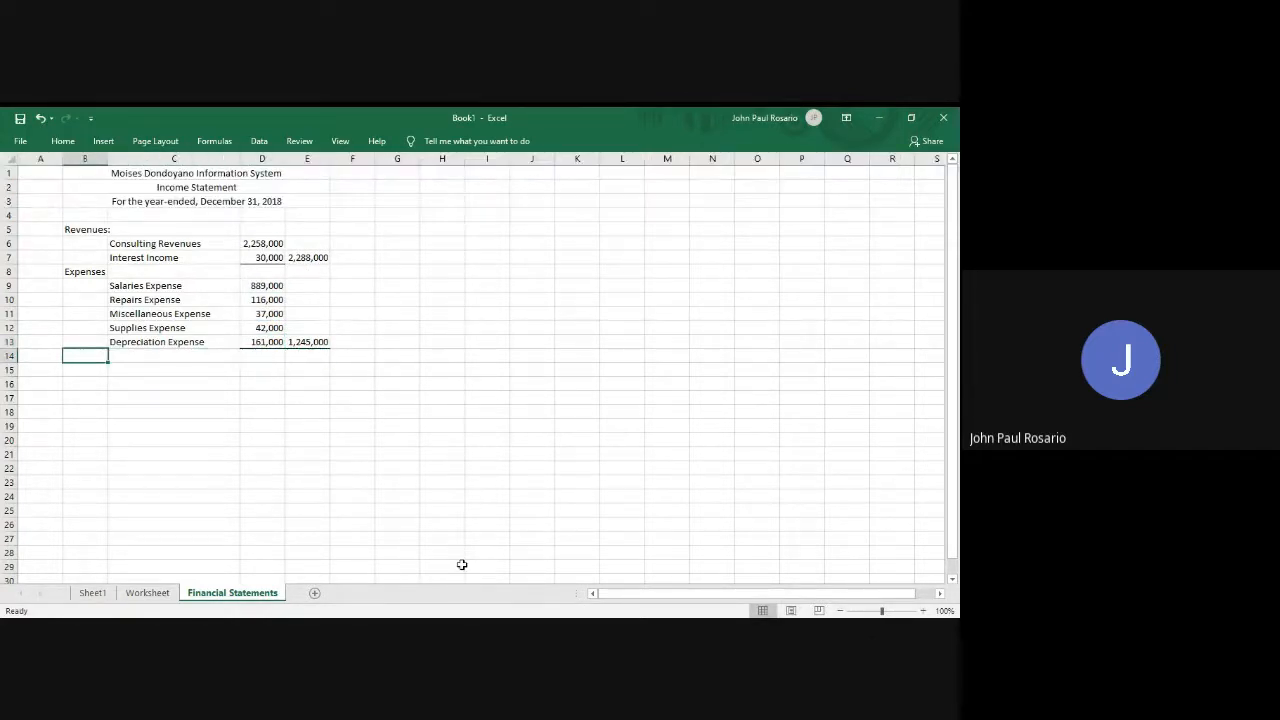
text(Net Incnome)
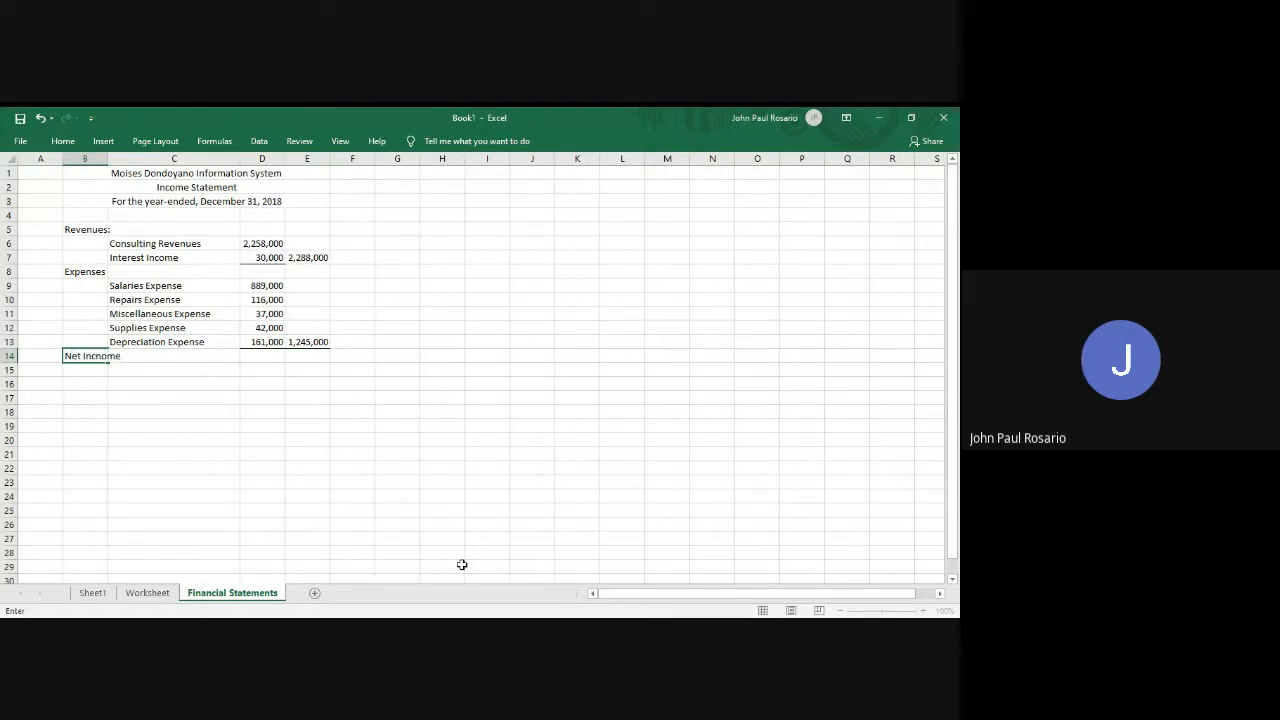
key(BackSpace)
key(BackSpace)
key(BackSpace)
key(BackSpace)
text(come)
key(BackSpace)
key(BackSpace)
key(BackSpace)
key(BackSpace)
key(BackSpace)
key(BackSpace)
key(BackSpace)
key(BackSpace)
key(BackSpace)
key(BackSpace)
Enter the label "Profit" in B14 below the expense accounts.
text(Prod)
key(Right)
key(Left)
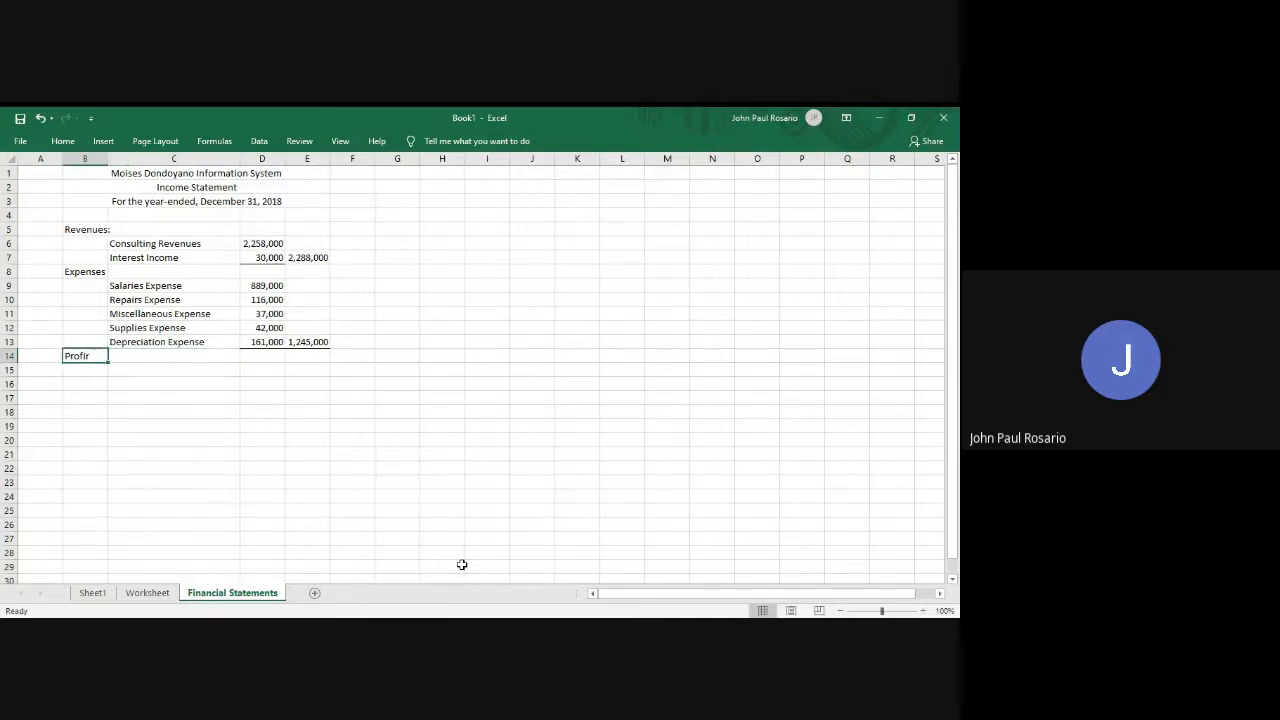
key(F2)
key(BackSpace)
text(t)
key(Return)
Calculate the profit in E14 as total revenues minus total expenses, using =E7-E13.
key(Right)
key(Right)
key(Right)
key(Up)
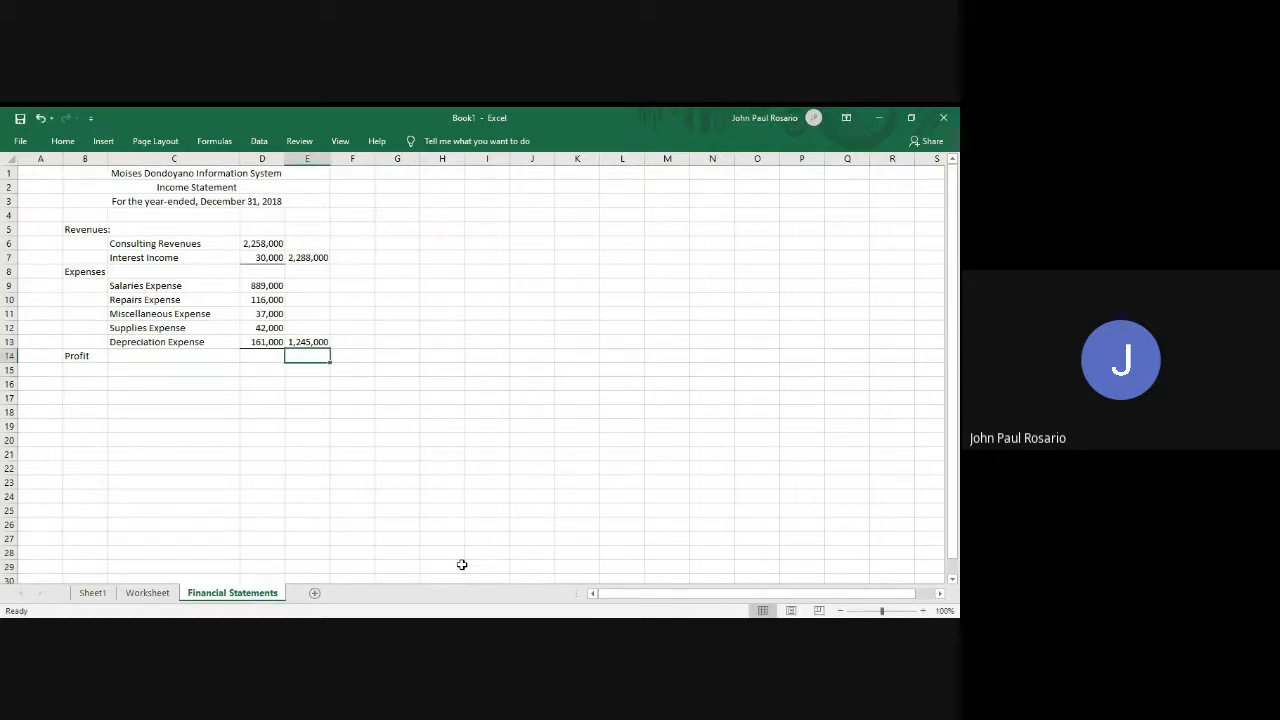
text(=)
key(Up)
key(Up)
key(Up)
key(Up)
key(Up)
key(Up)
key(Up)
text(-)
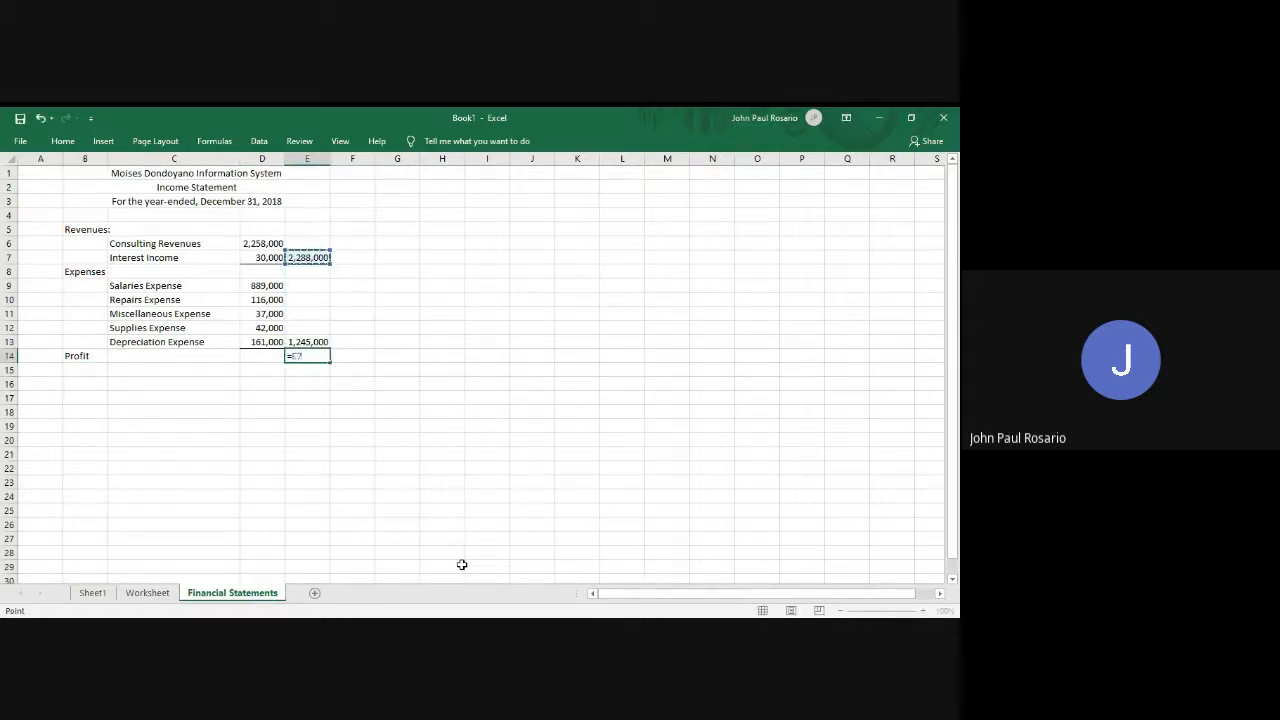
key(Up)
key(Return)
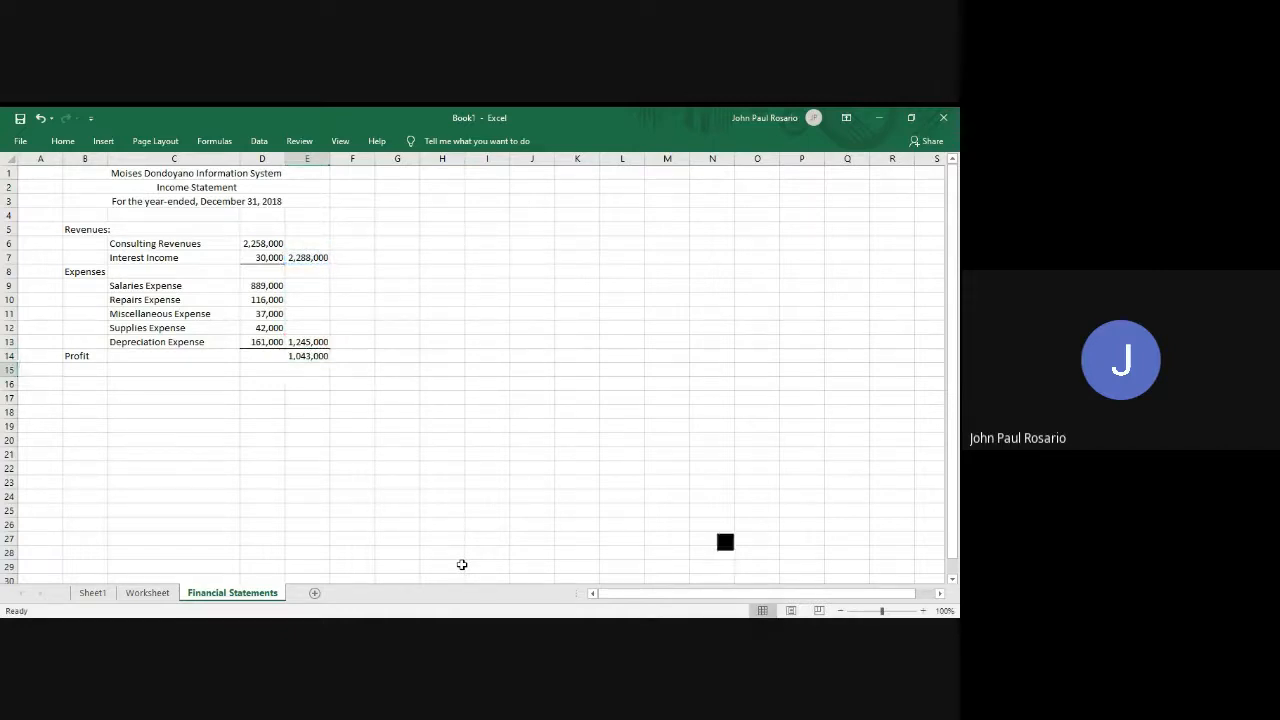
Compare the calculated profit with the Profit amount in the Worksheet sheet's Income Statement debit column.
key(ctrl+Page_Up)
scroll(588, 456, down, 2)
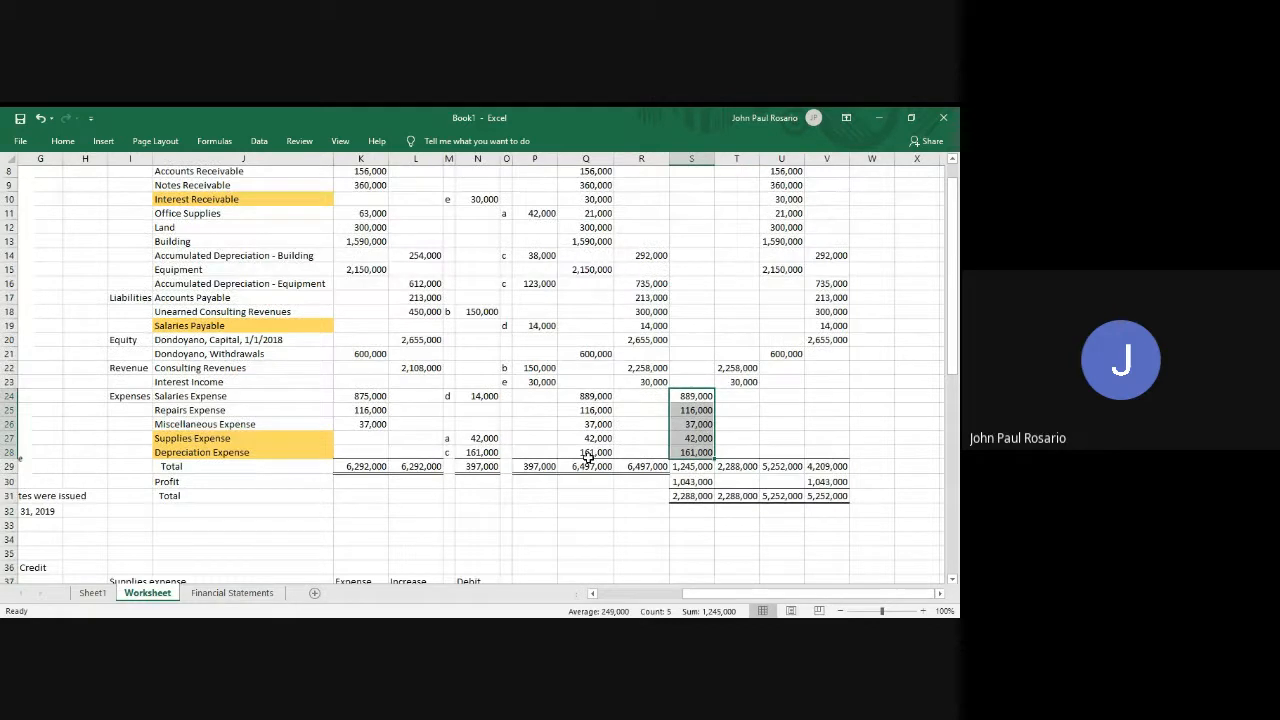
click(686, 482)
key(ctrl+Page_Down)
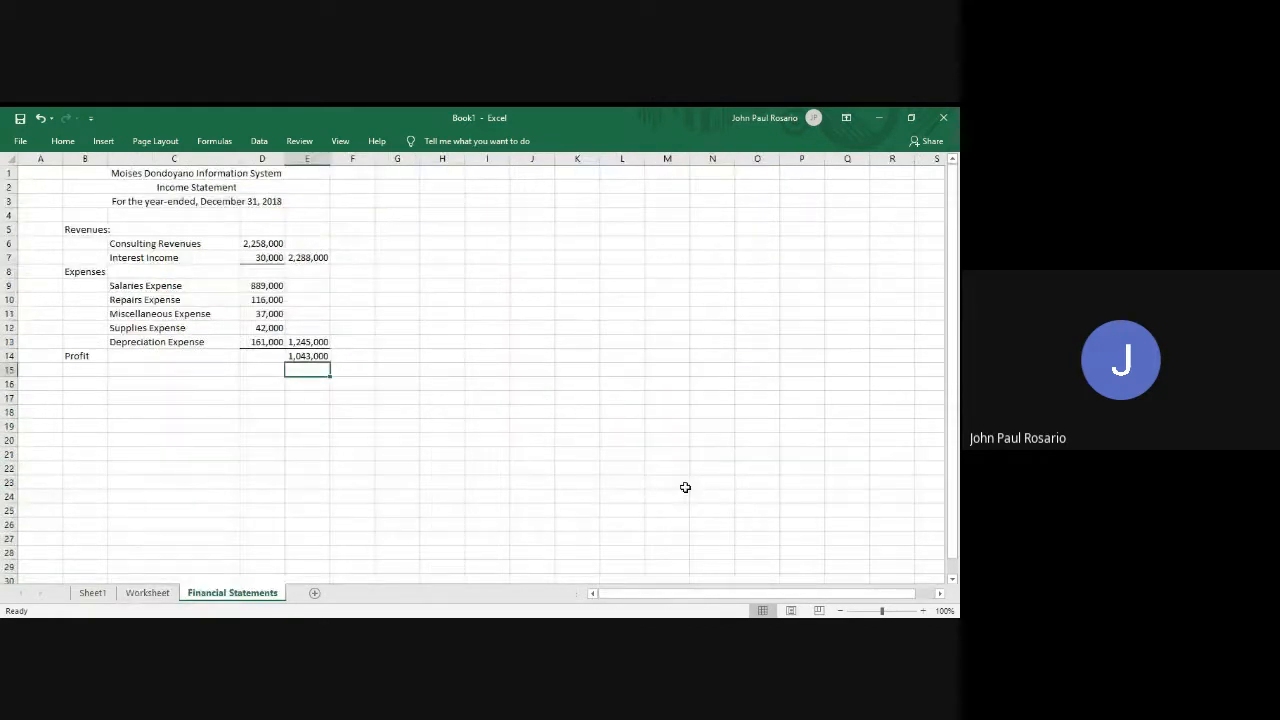
Add a double bottom border beneath the profit amount in E14, keeping its text non-bold.
key(Up)
key(ctrl+b)
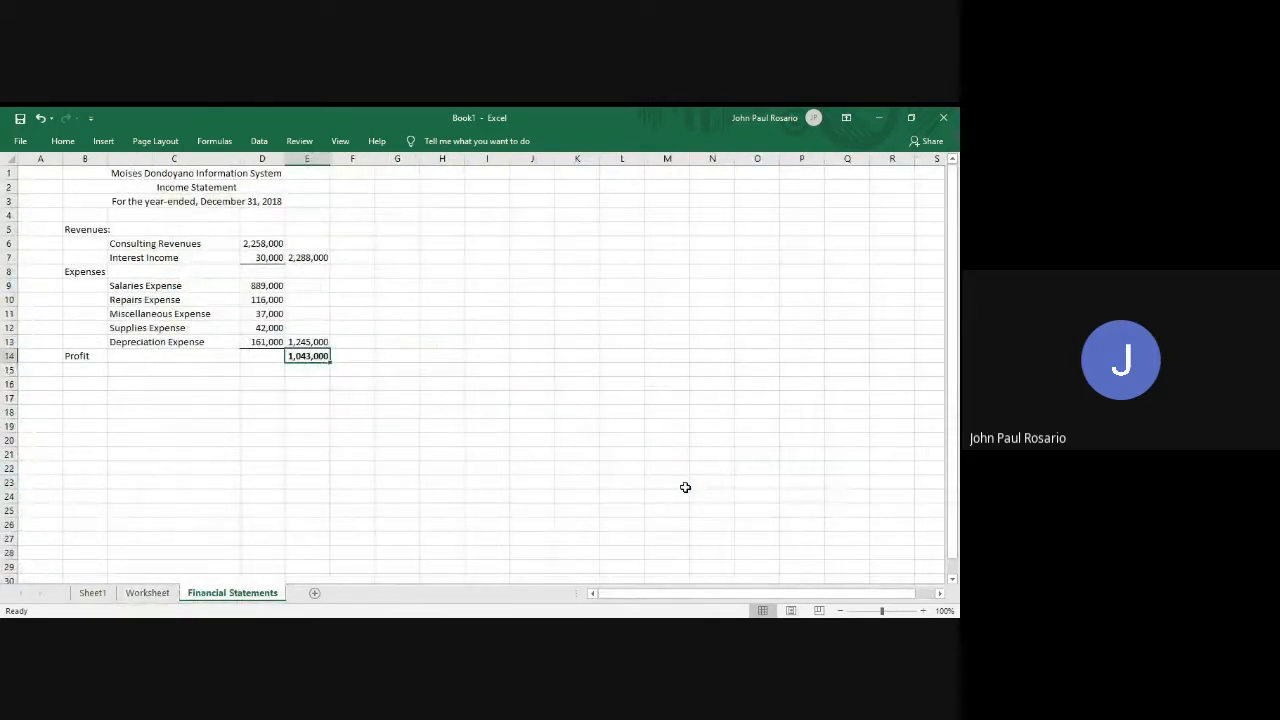
key(ctrl+b)
key(alt+h)
key(b)
key(b)
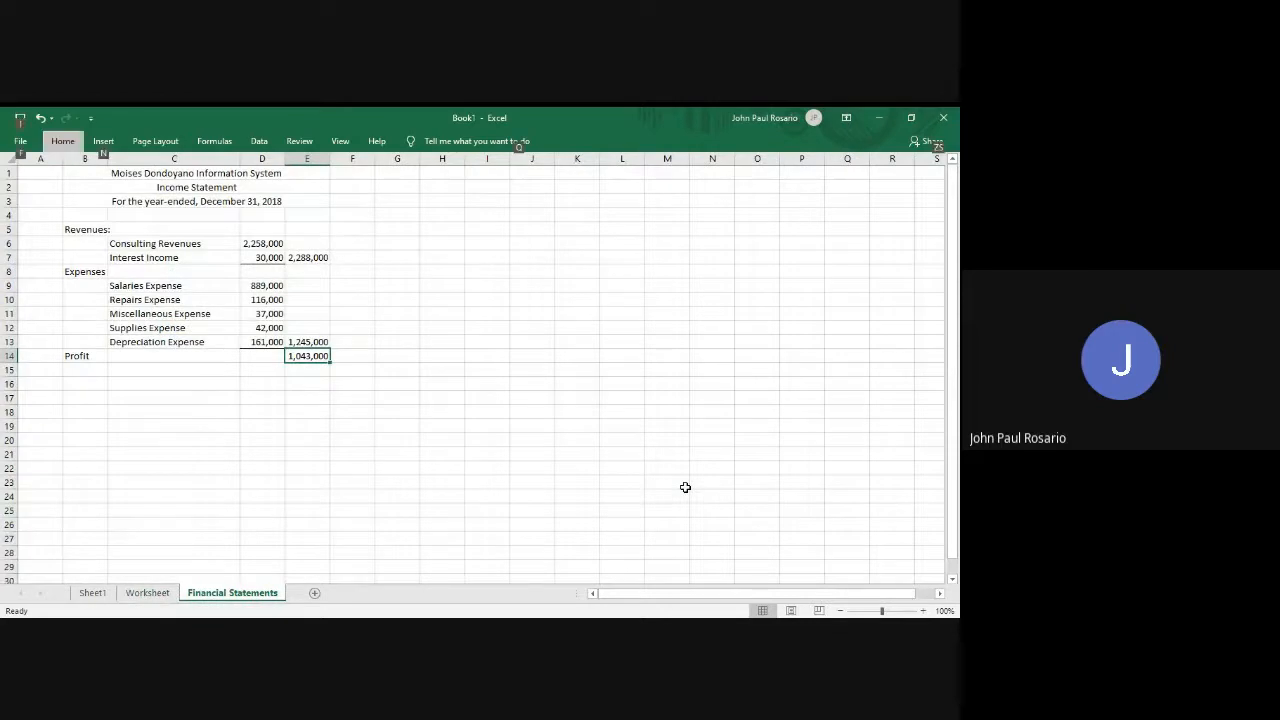
click(566, 459)
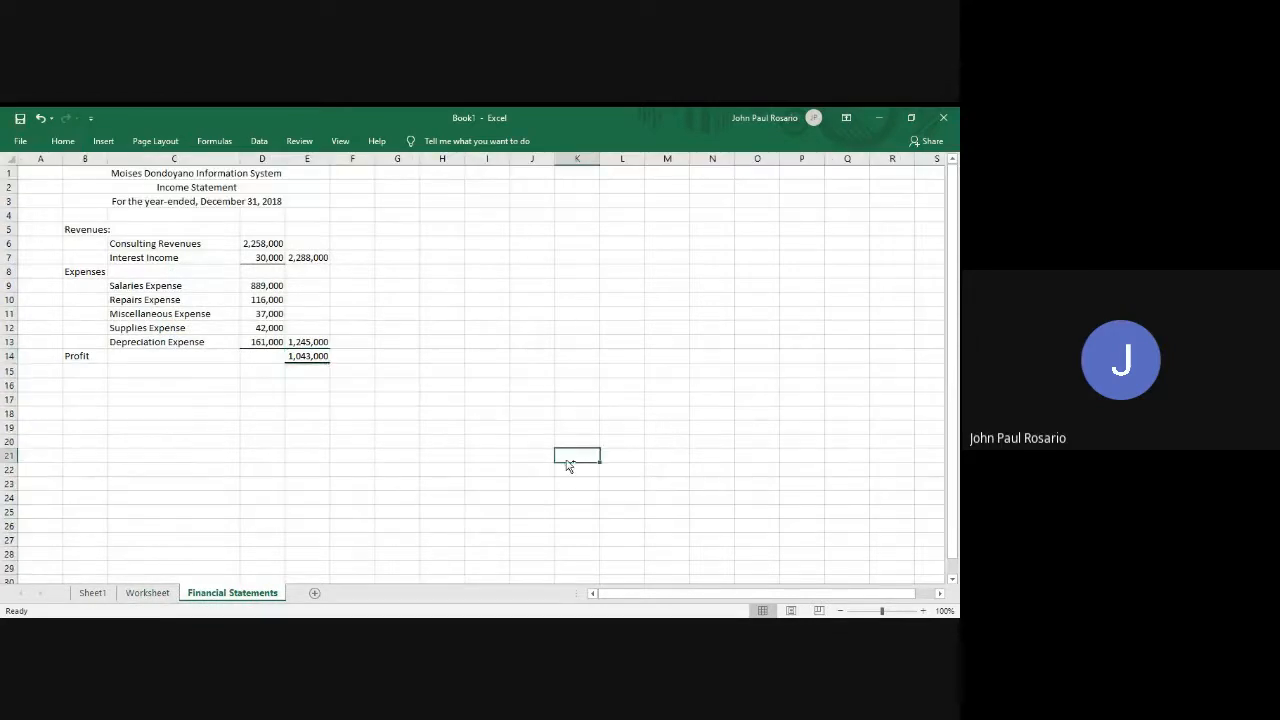
key(ctrl+s)
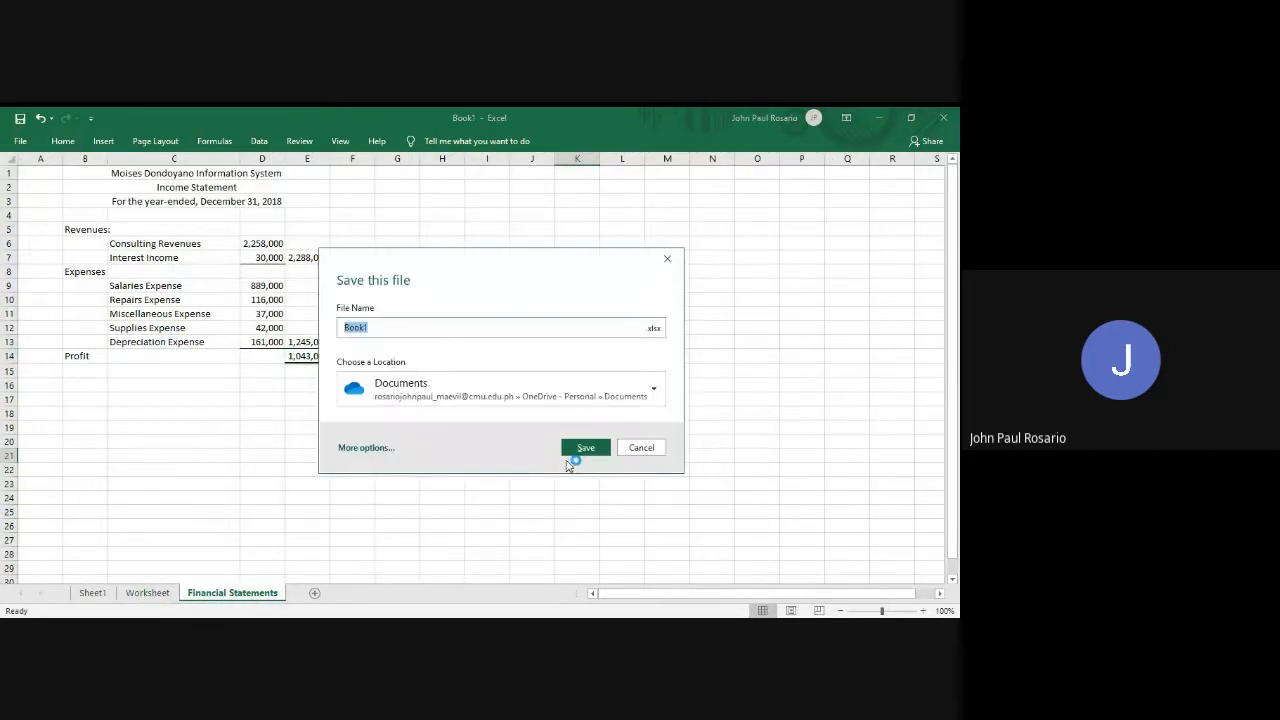
click(669, 261)
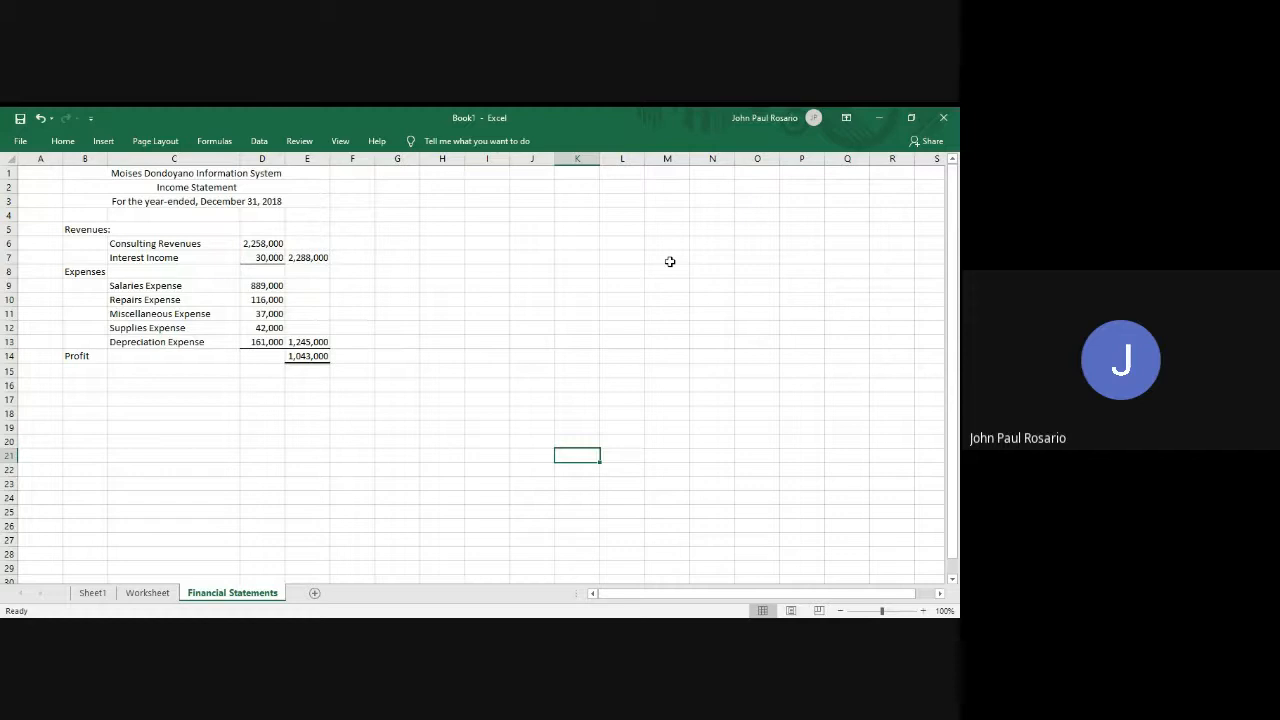
Enter labels in G5:G7 for the owner's Capital at 1/1/2018, "Add: Profit", and "Less:" the owner's Drawings.
click(409, 231)
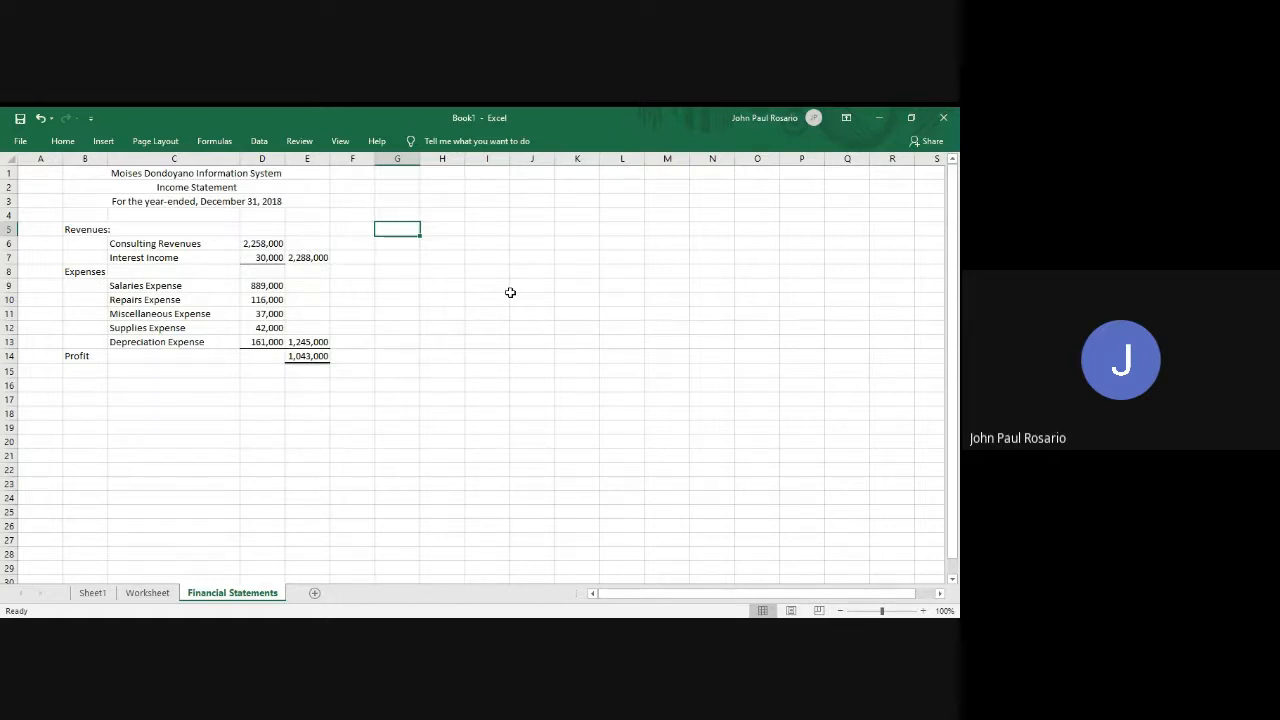
text(Dondoy)
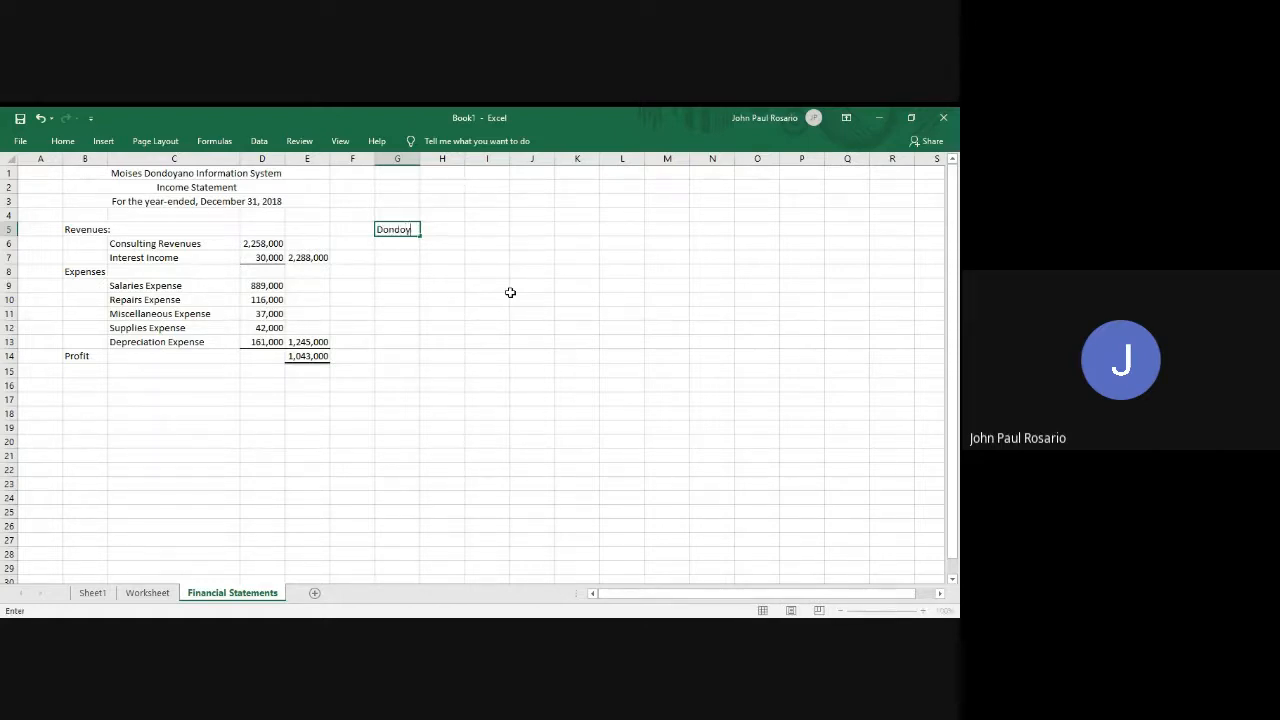
text(ano, Capital, 1/1/2018)
key(Return)
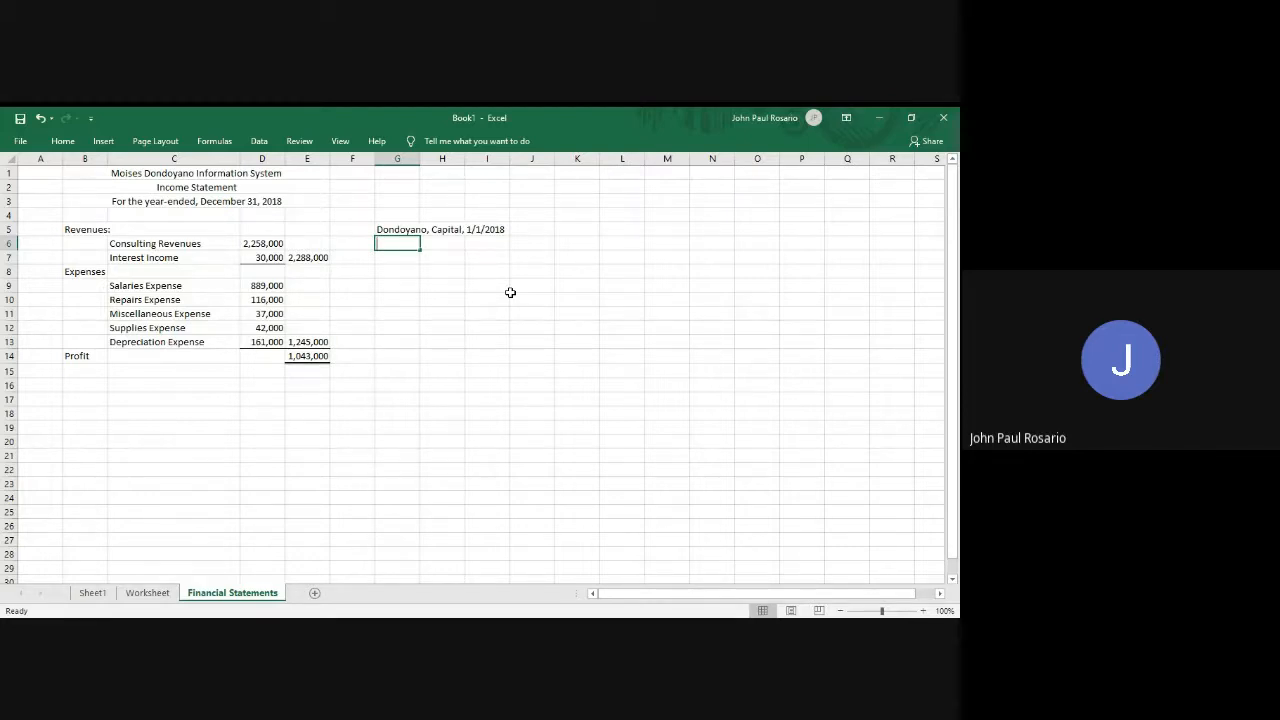
text(Add: Profi)
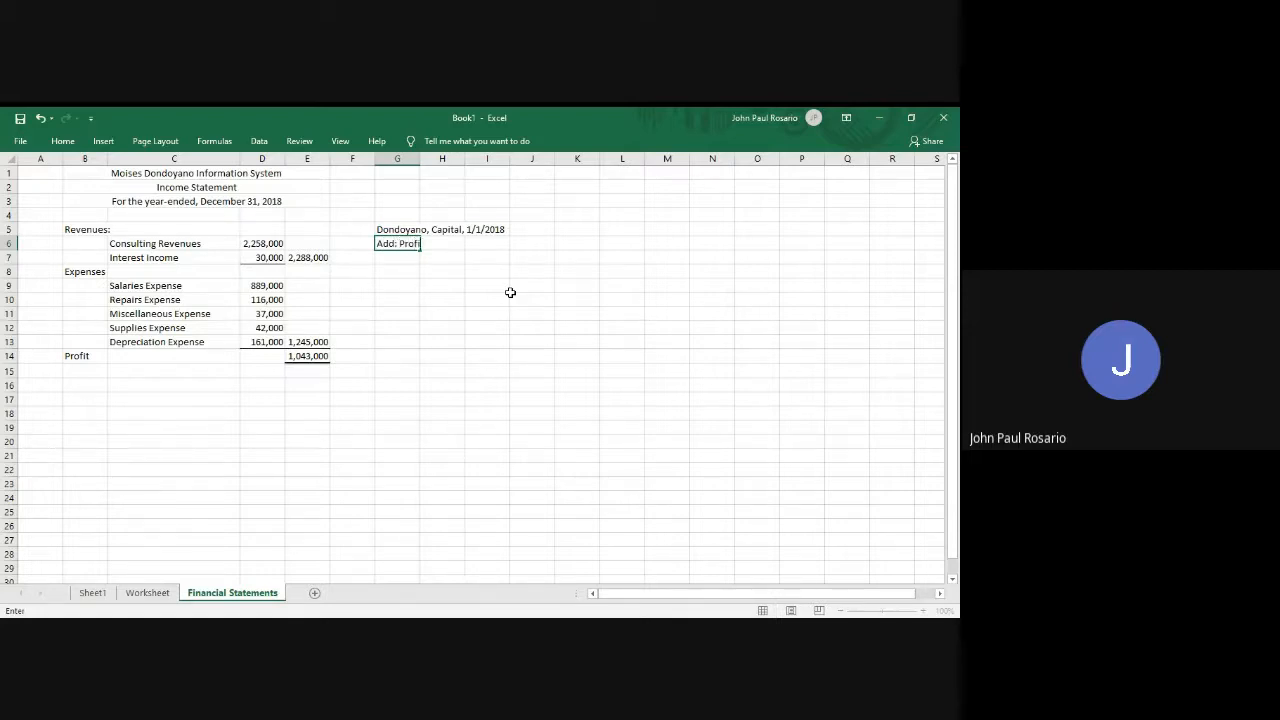
text(t)
key(Return)
text(Less:)
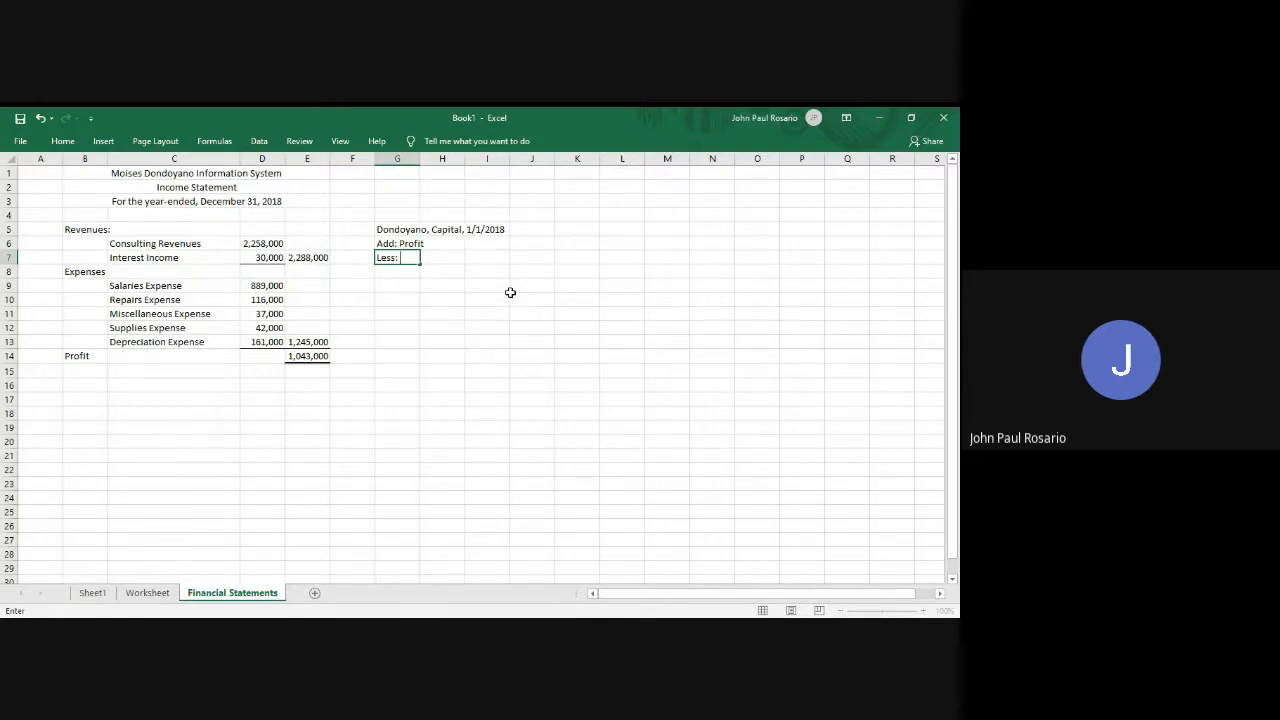
text( Dondayano, Drawings)
key(Return)
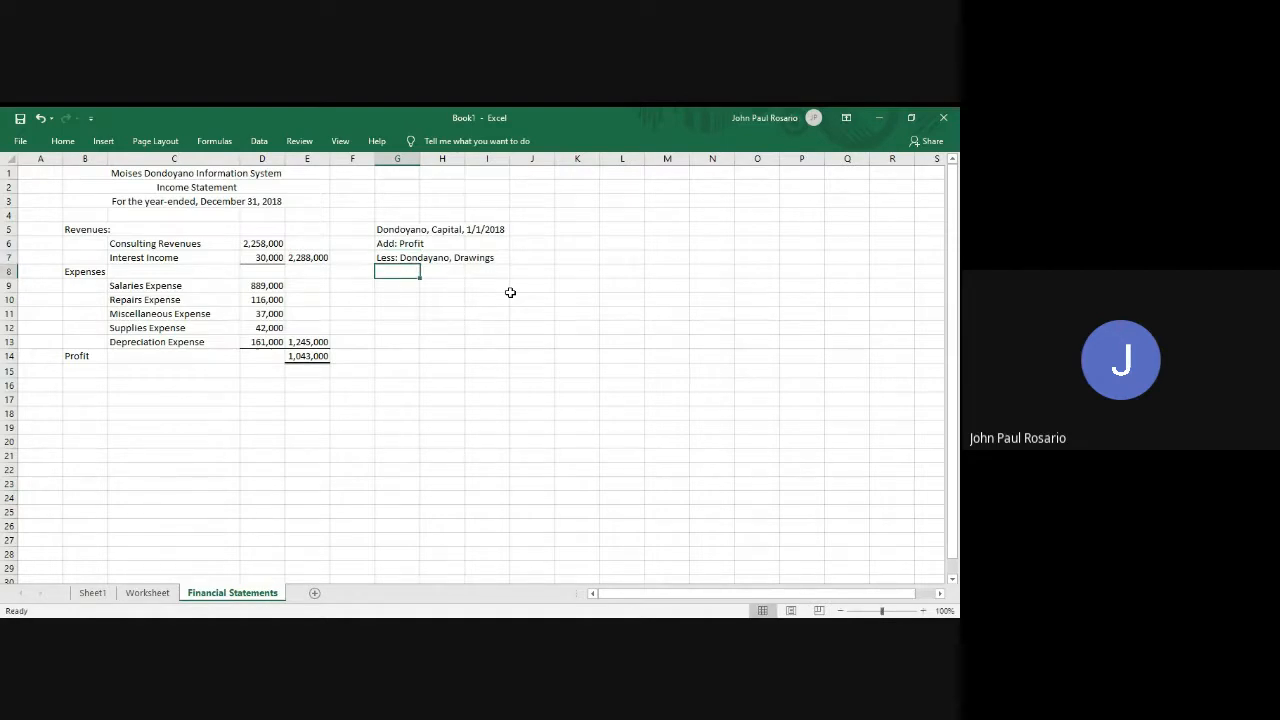
Add the owner's Capital label dated 12/31/2018 in G8, reusing the text of the opening capital label.
text(D)
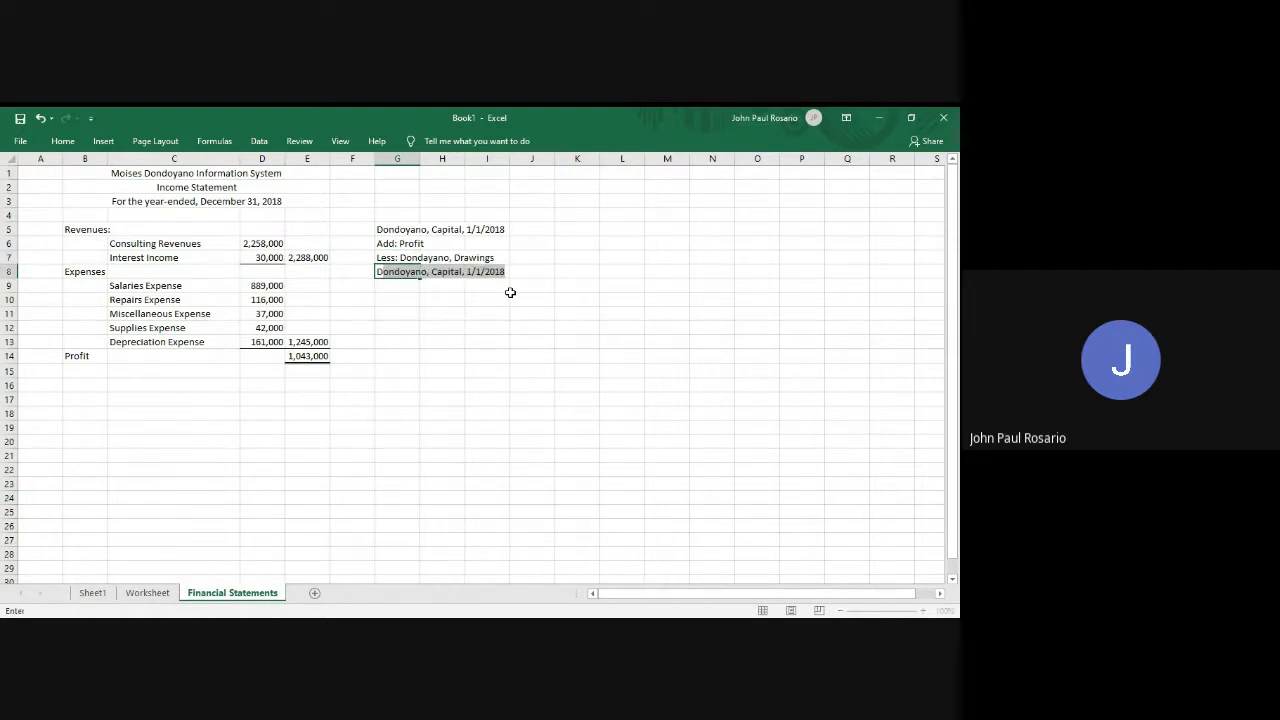
key(ctrl+Return)
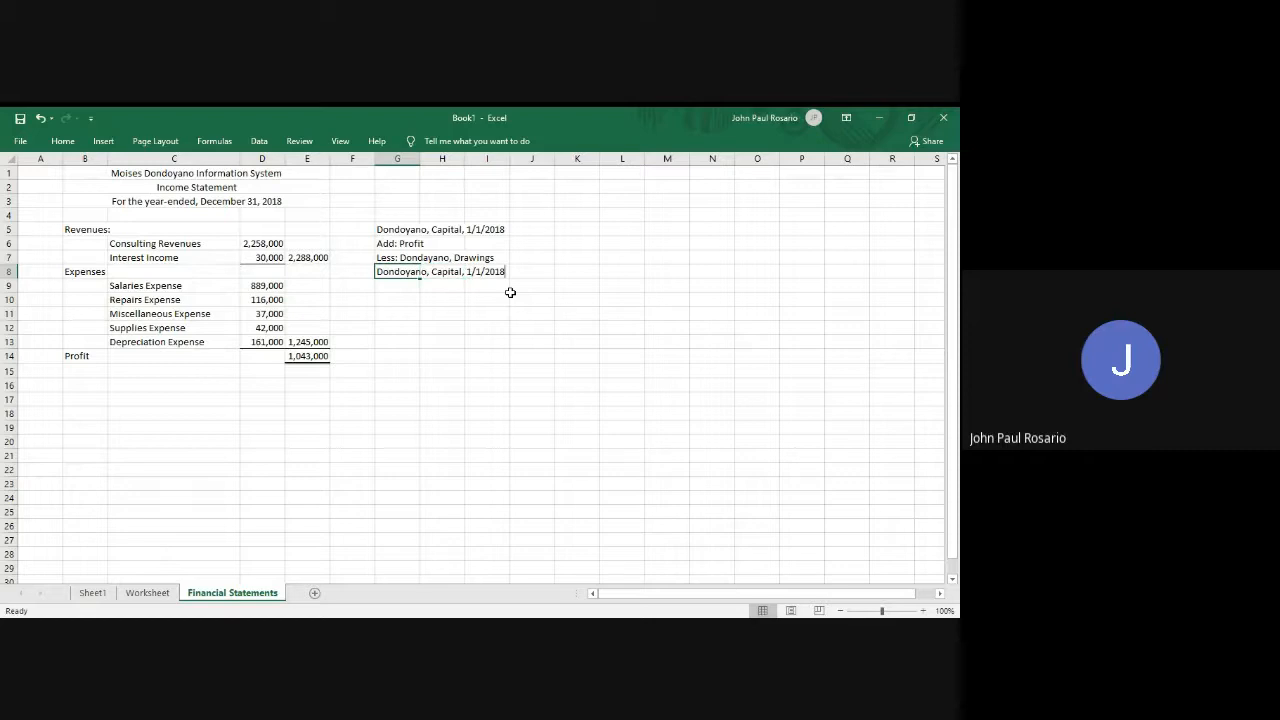
key(F2)
key(Left)
key(Left)
key(Left)
key(Left)
text(2/3)
key(Return)
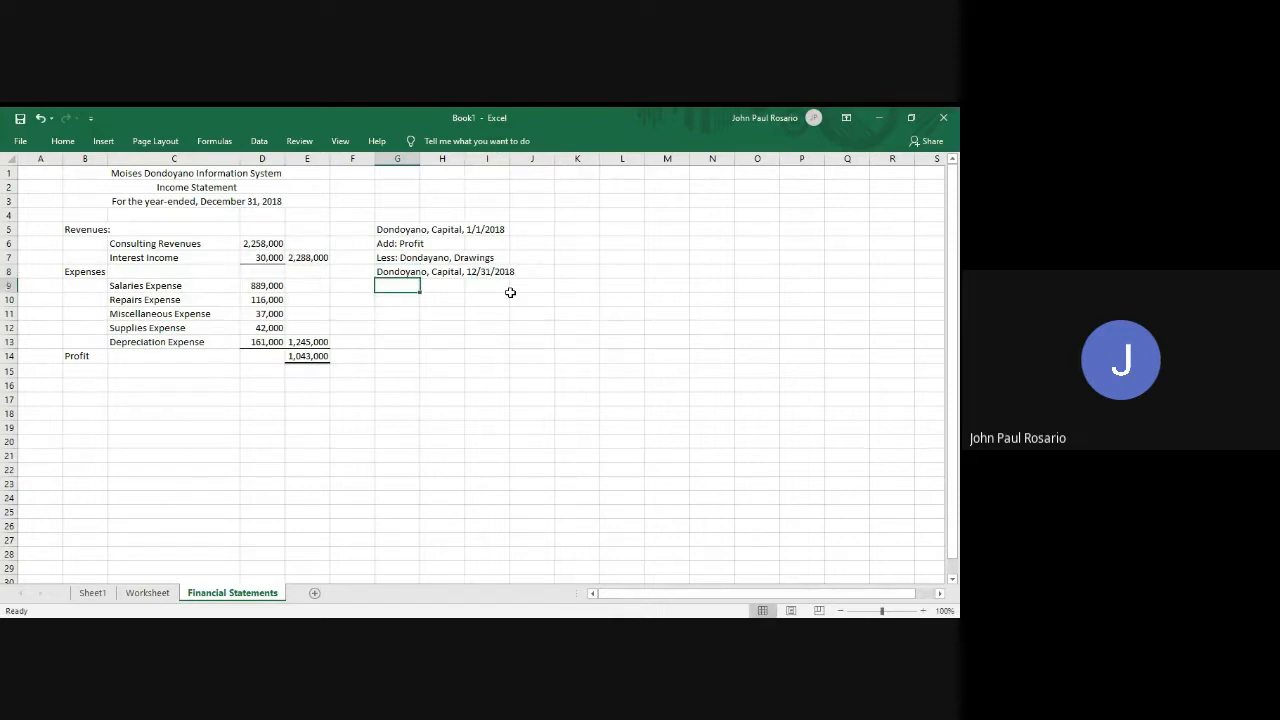
Move the four capital statement labels from G5:G8 down one row to start in G6.
click(512, 290)
key(Up)
key(Up)
key(Up)
key(Left)
key(Left)
key(Left)
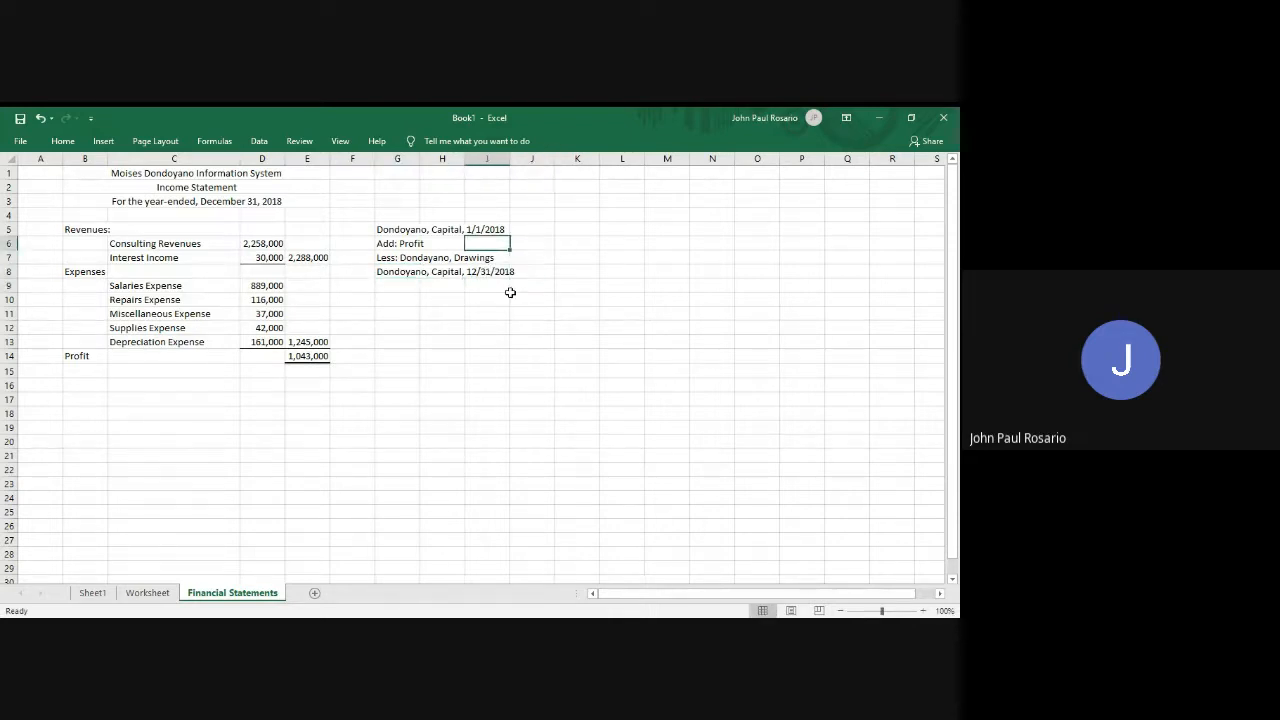
key(shift+Up)
key(shift+Down)
key(shift+Down)
key(ctrl+x)
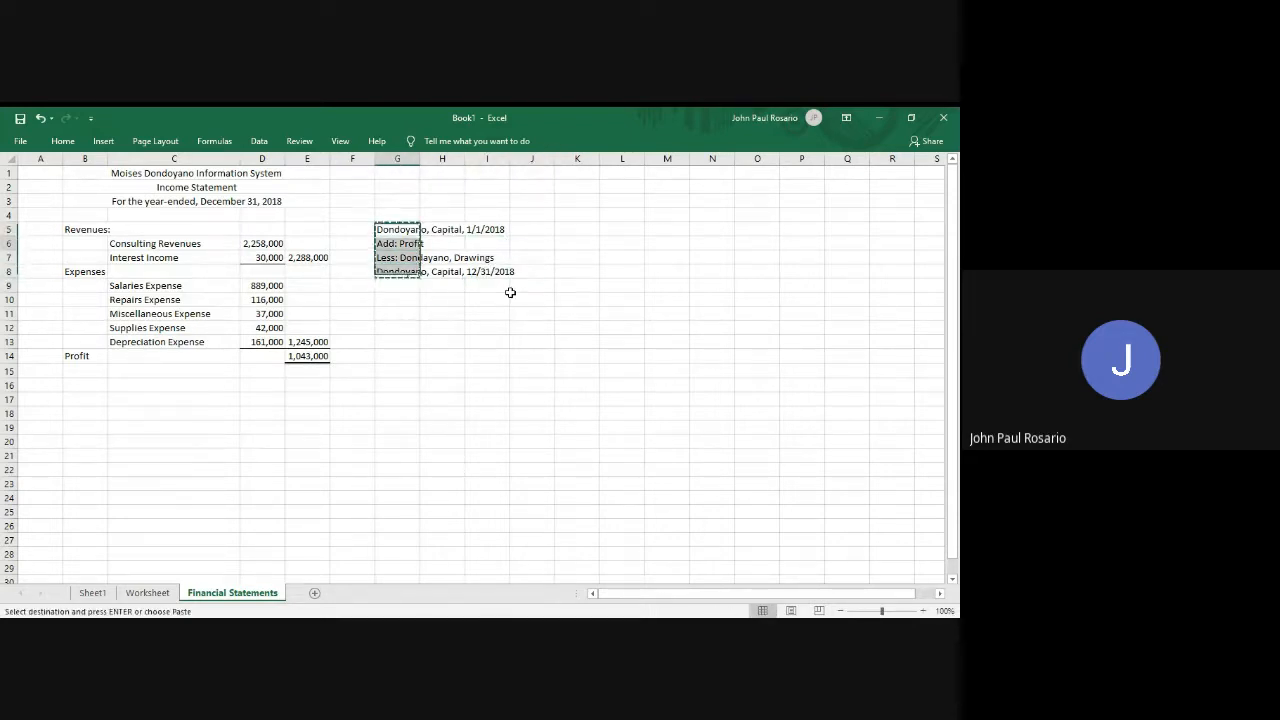
key(Down)
key(ctrl+v)
Widen column G so the capital statement labels fit within it.
key(Right)
key(Right)
key(Right)
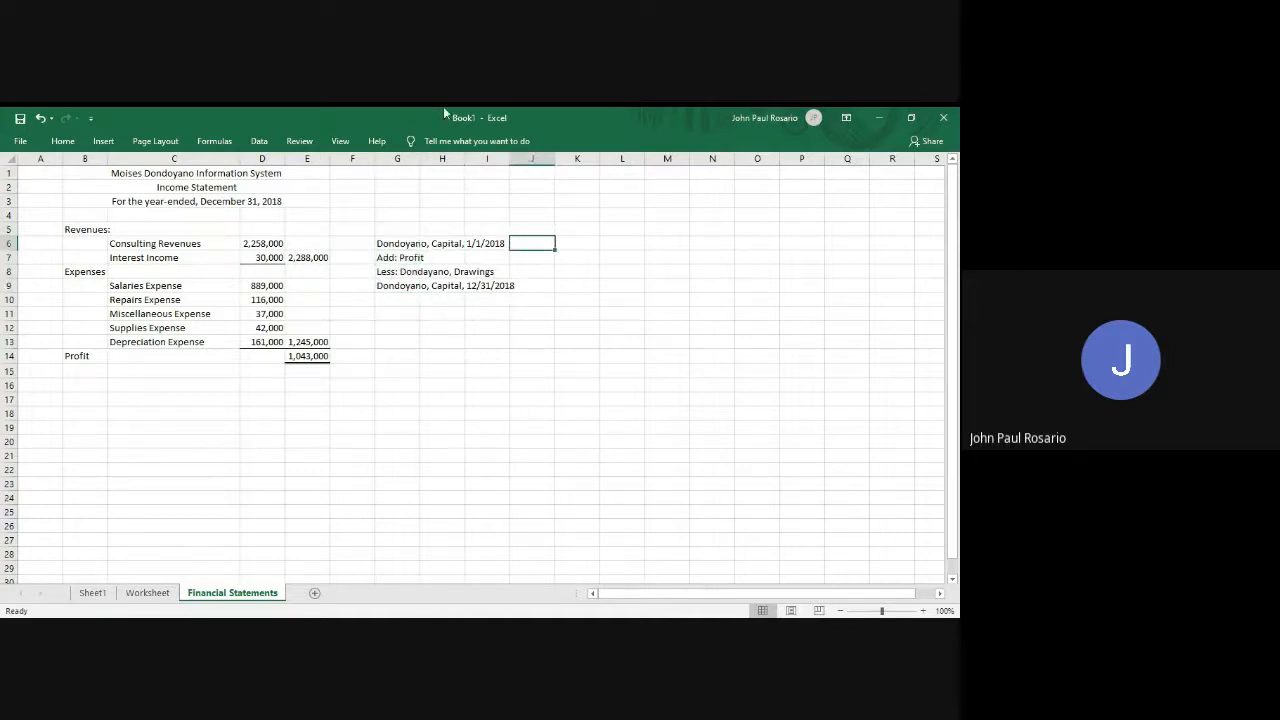
drag(420, 158, 525, 157)
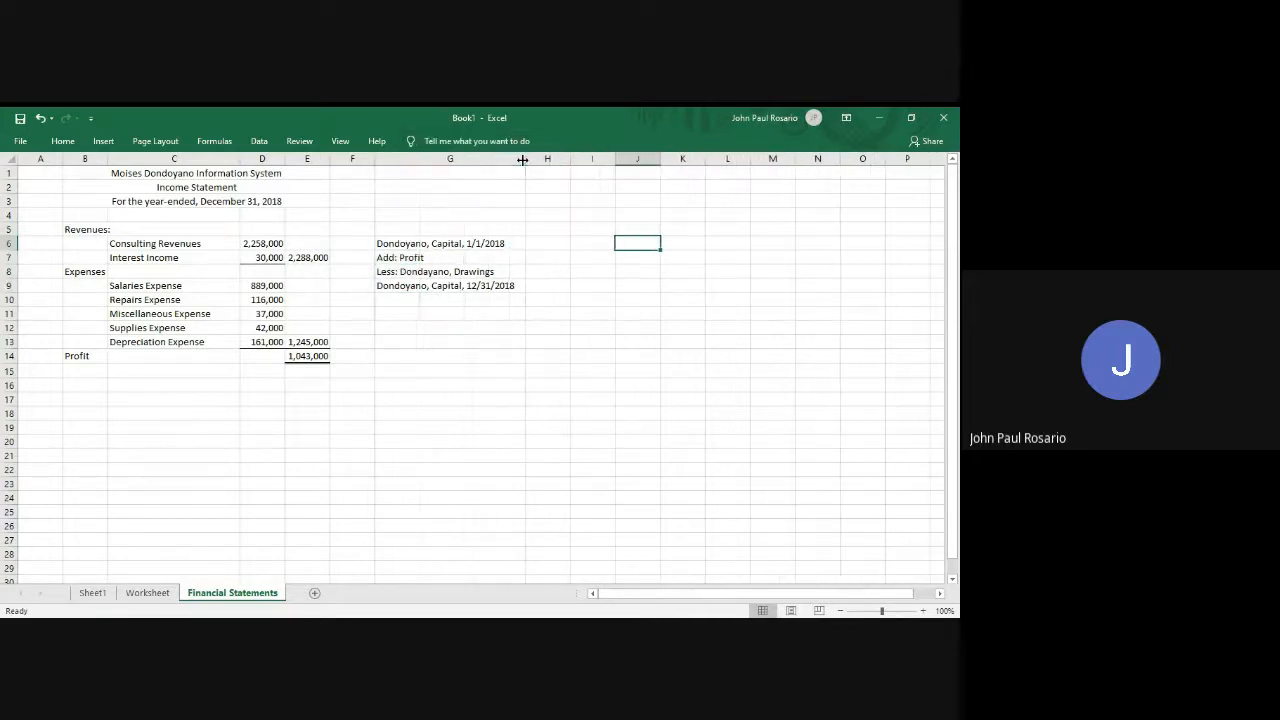
Enter the column heading "Owner's Equity" in I5.
click(593, 227)
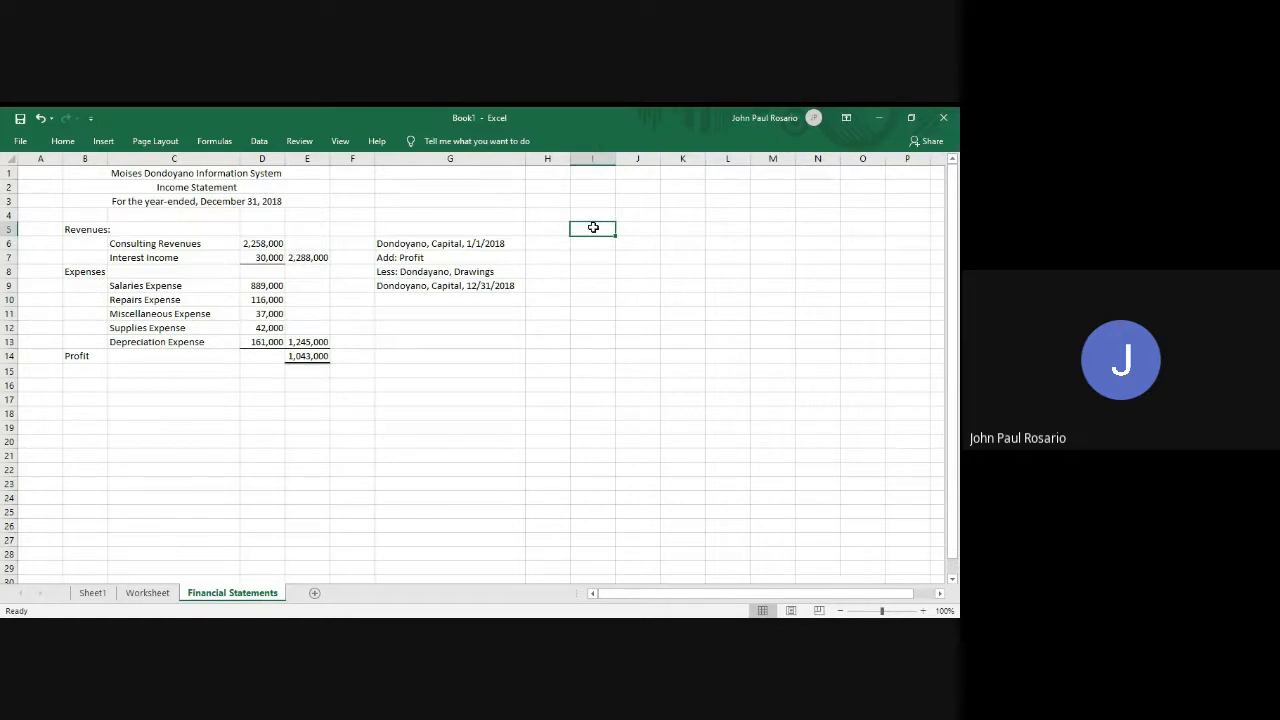
text(Owner's)
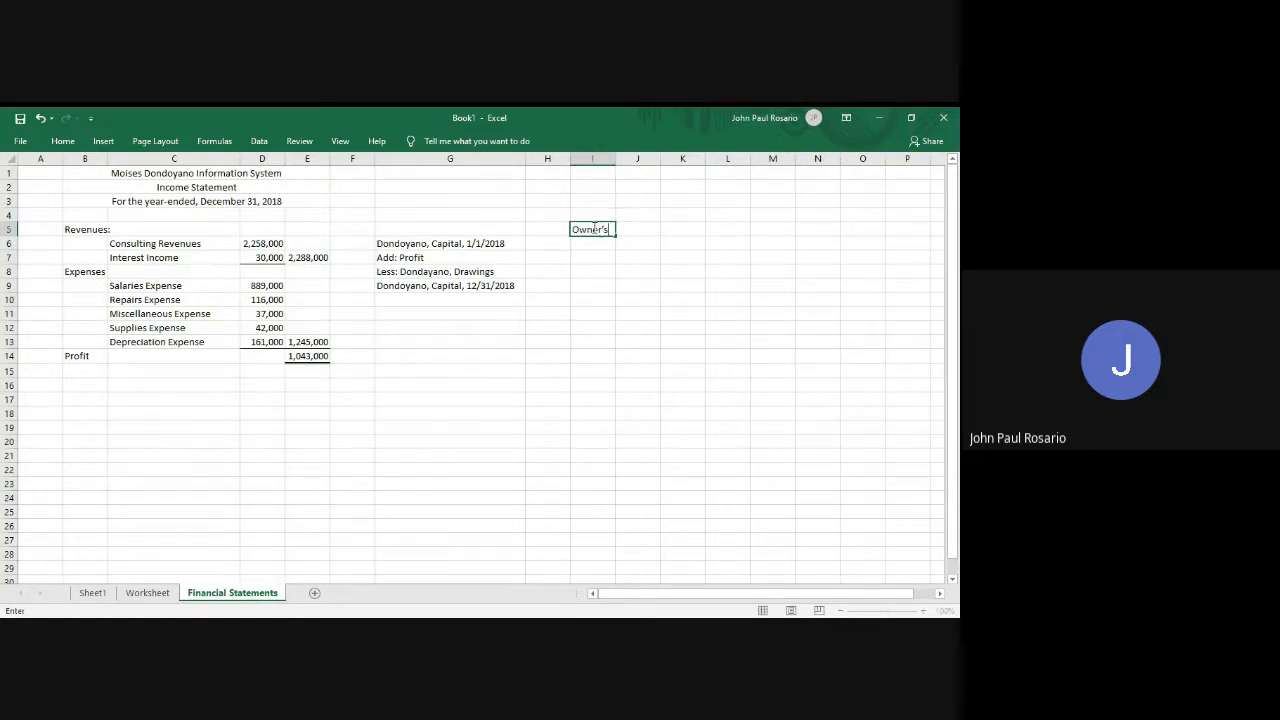
text( Equity)
click(593, 228)
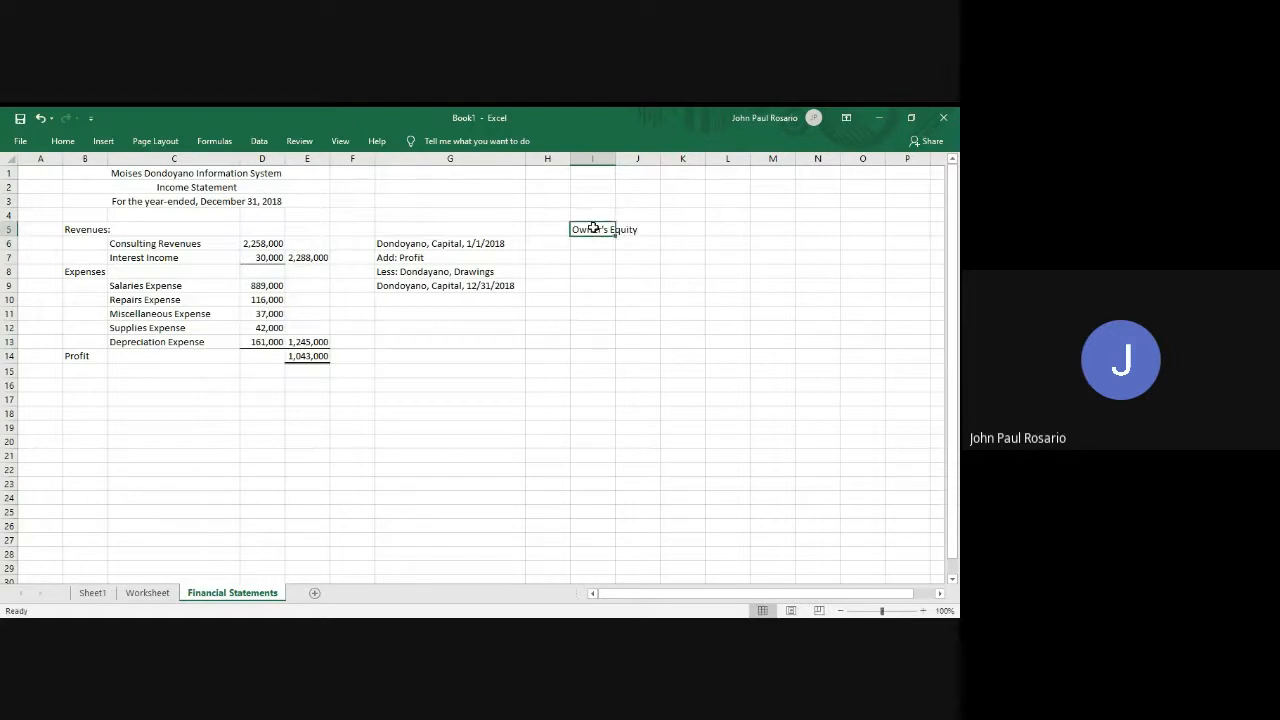
Center the "Owner's Equity" heading in I5 and add a bottom border beneath it.
key(ctrl+c)
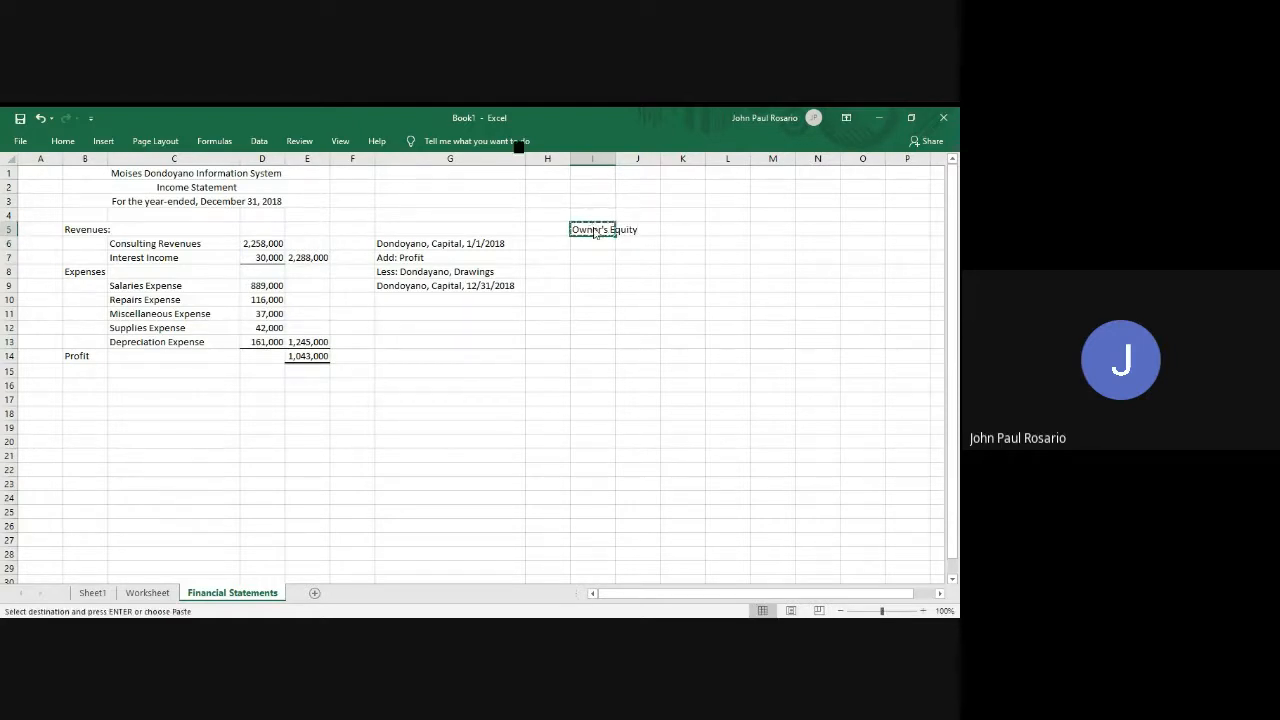
key(alt+h)
key(a)
key(c)
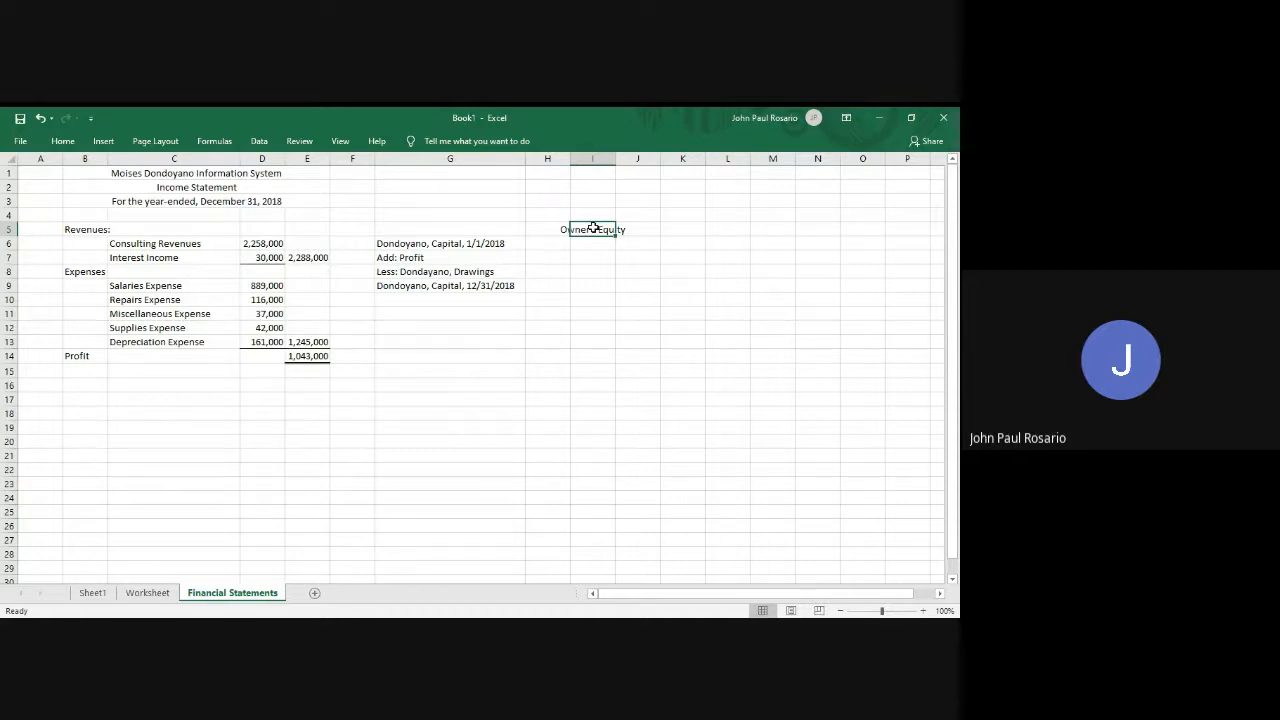
key(alt+h)
key(Down)
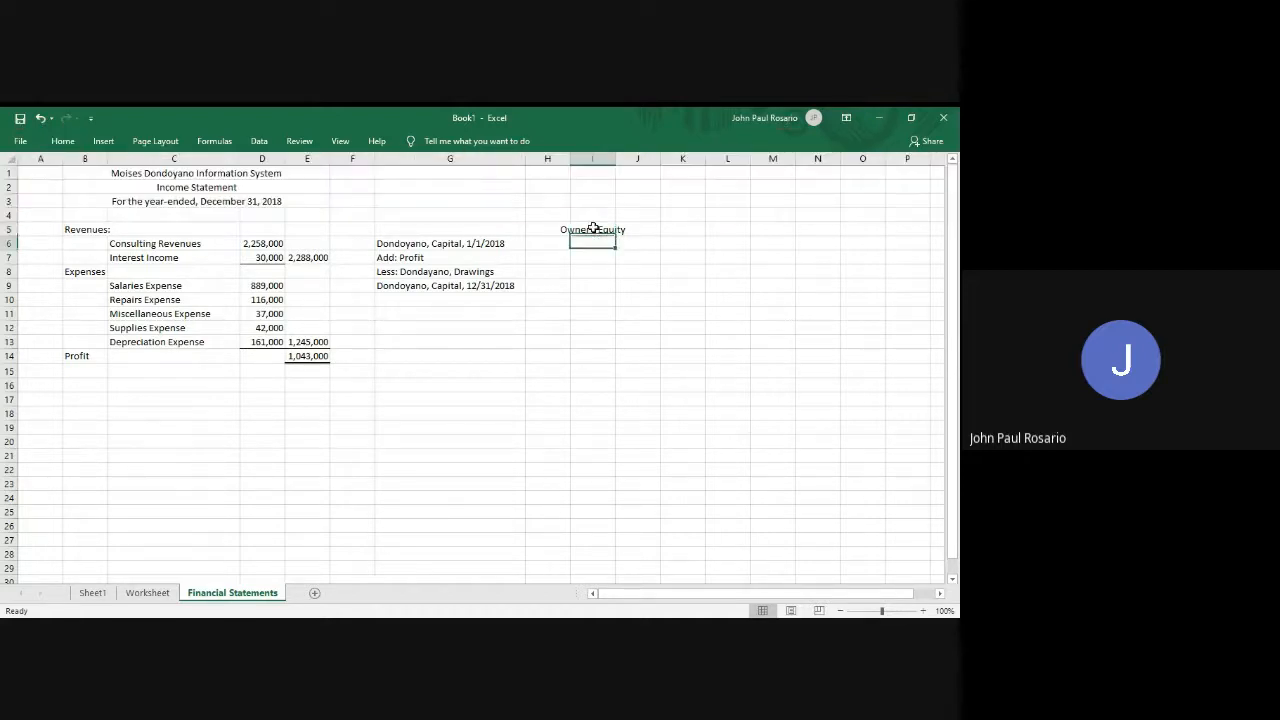
Merge and center G1:I1 for the statement's title, and copy the merged format to rows 2 and 3.
click(448, 179)
key(alt+h)
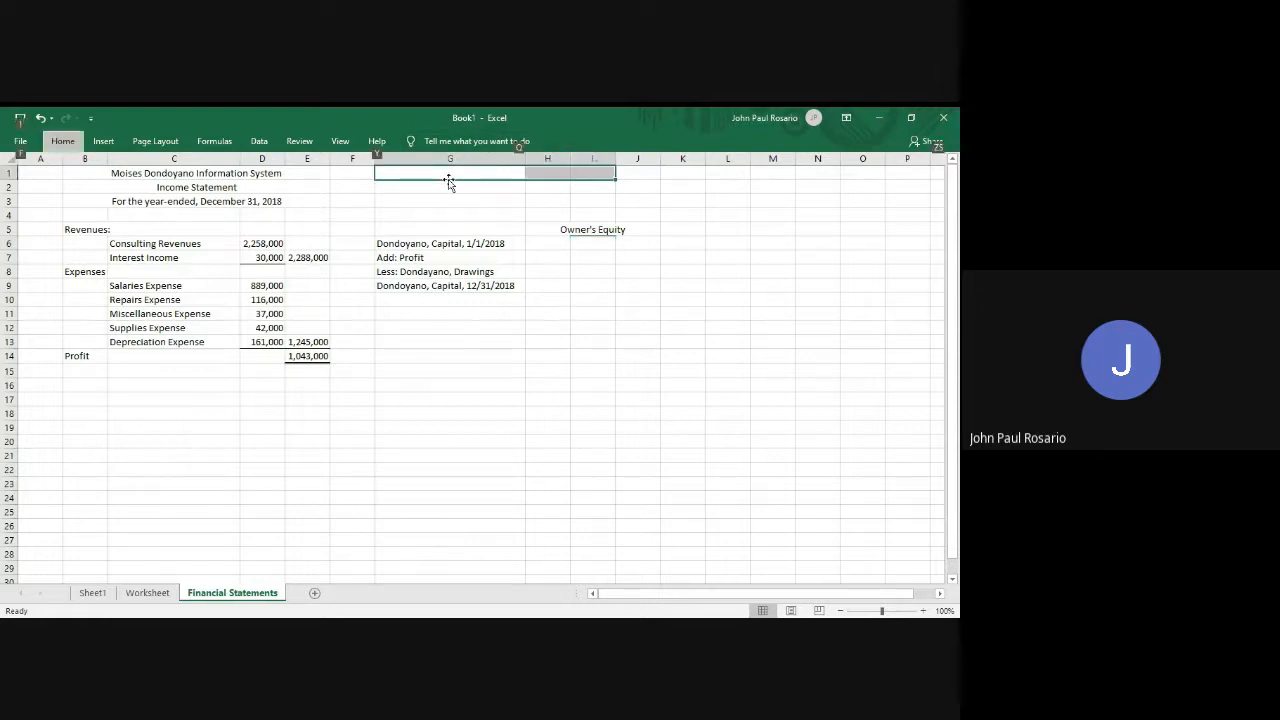
key(m)
key(c)
key(ctrl+c)
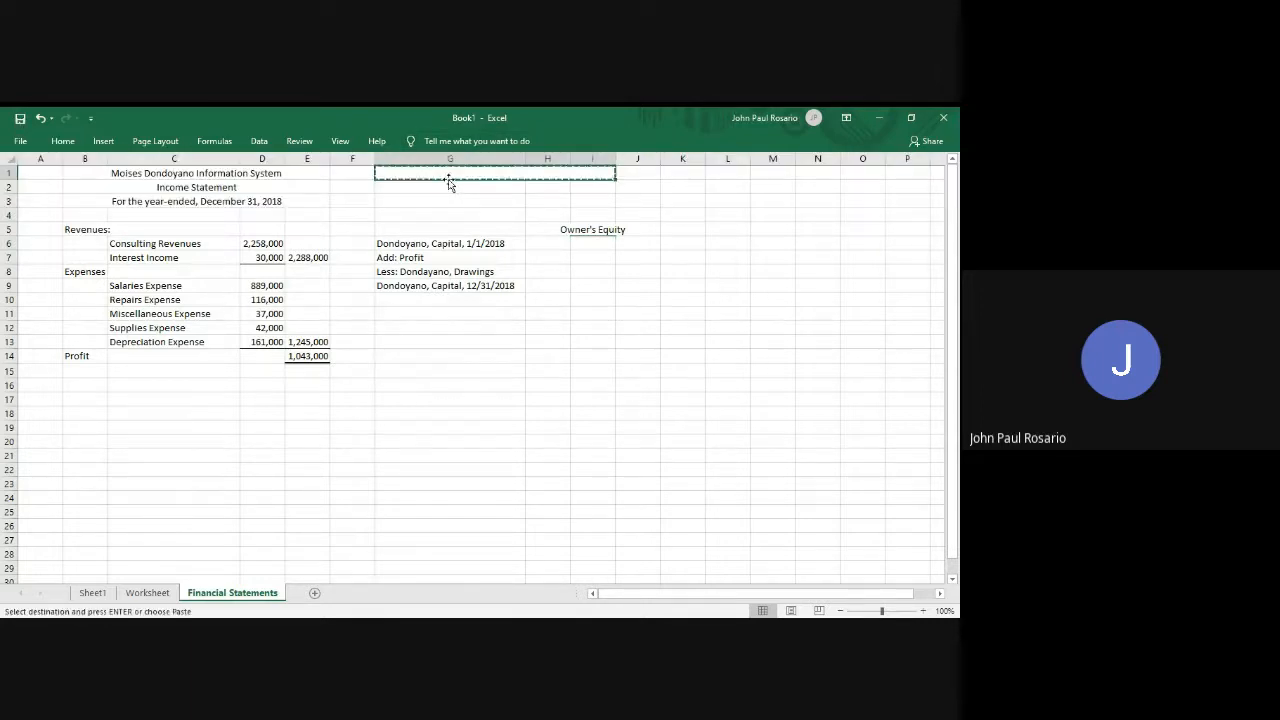
key(Down)
key(Return)
key(ctrl+c)
key(Down)
key(Return)
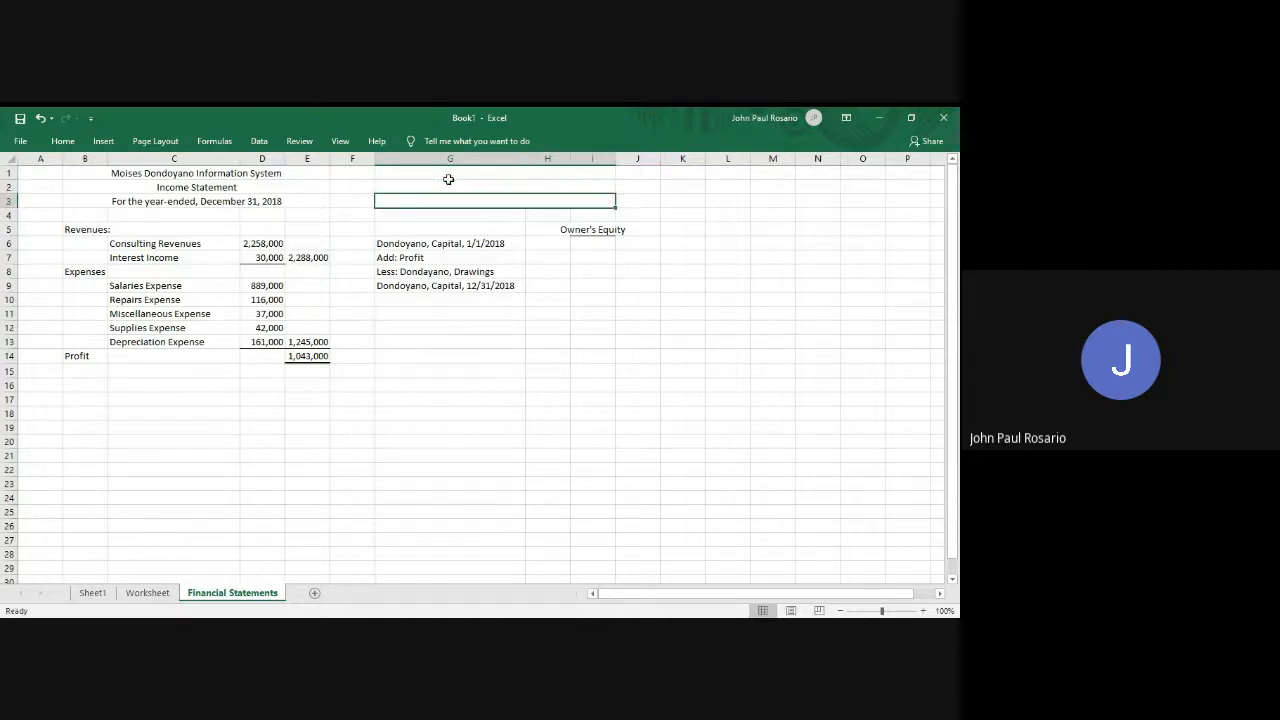
Copy the company name from the income statement's title in B1 into the merged cell G1.
key(Left)
key(Left)
key(Left)
key(Up)
key(Right)
key(Up)
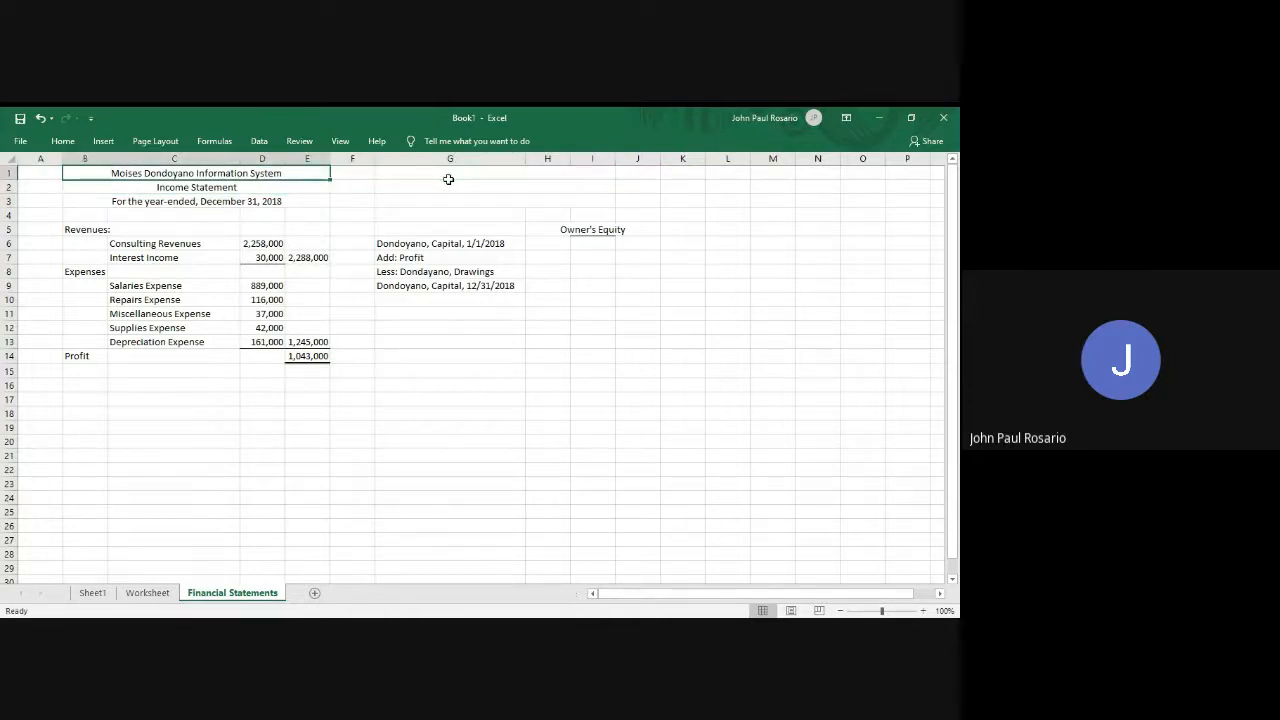
key(F2)
key(shift+Home)
key(ctrl+c)
key(Tab)
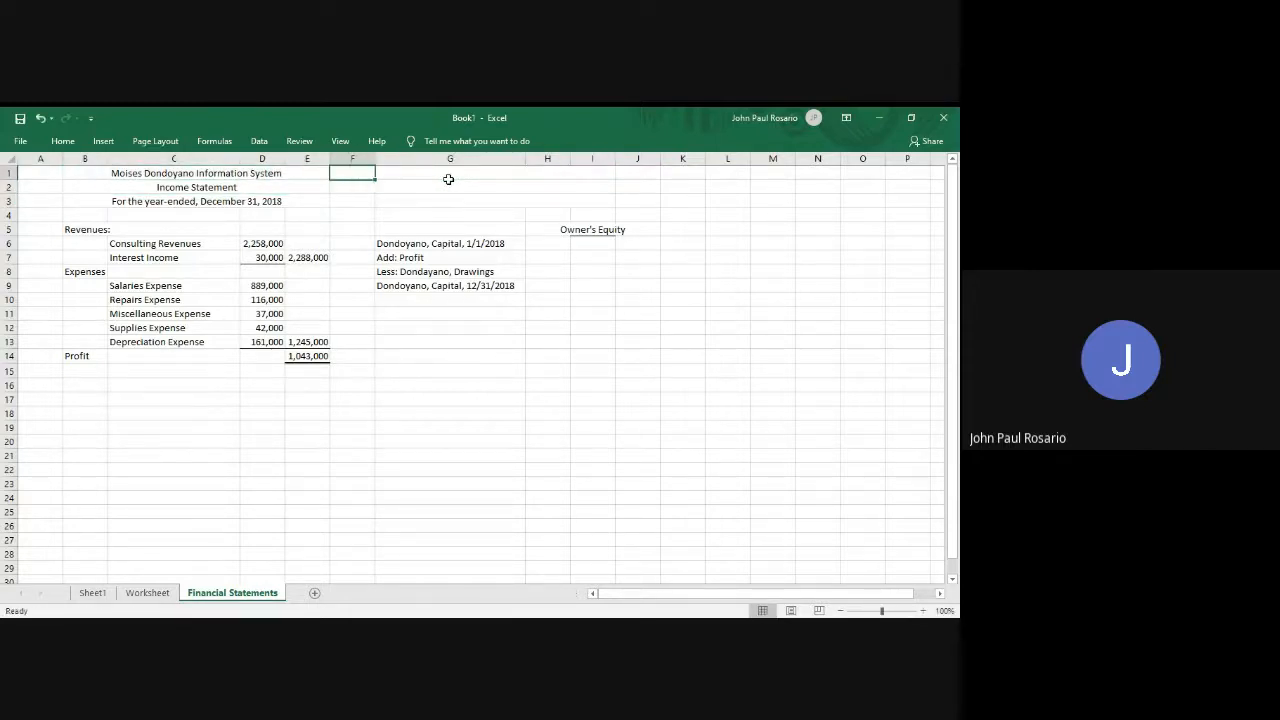
key(Right)
key(ctrl+v)
key(Return)
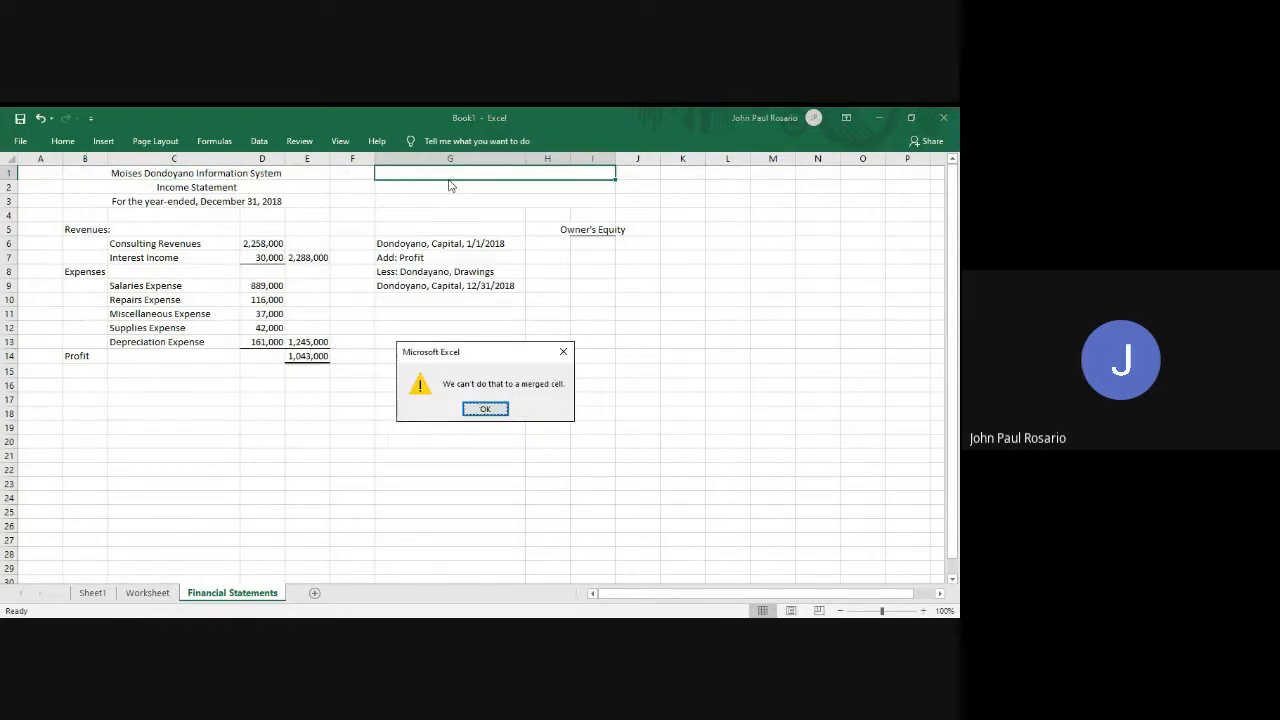
key(Return)
key(F2)
key(ctrl+v)
key(Return)
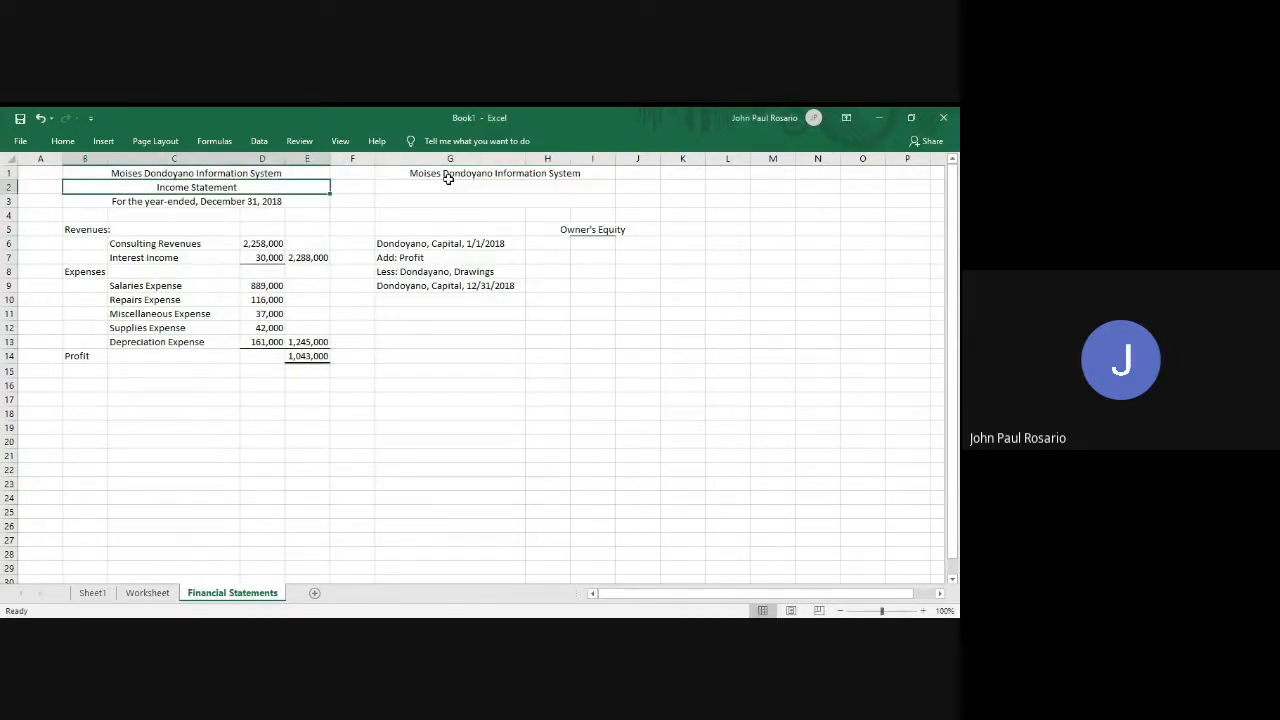
Enter the title "Statement of Changes in Owner's Equity" in the merged cell G2.
key(Tab)
key(Right)
text(S)
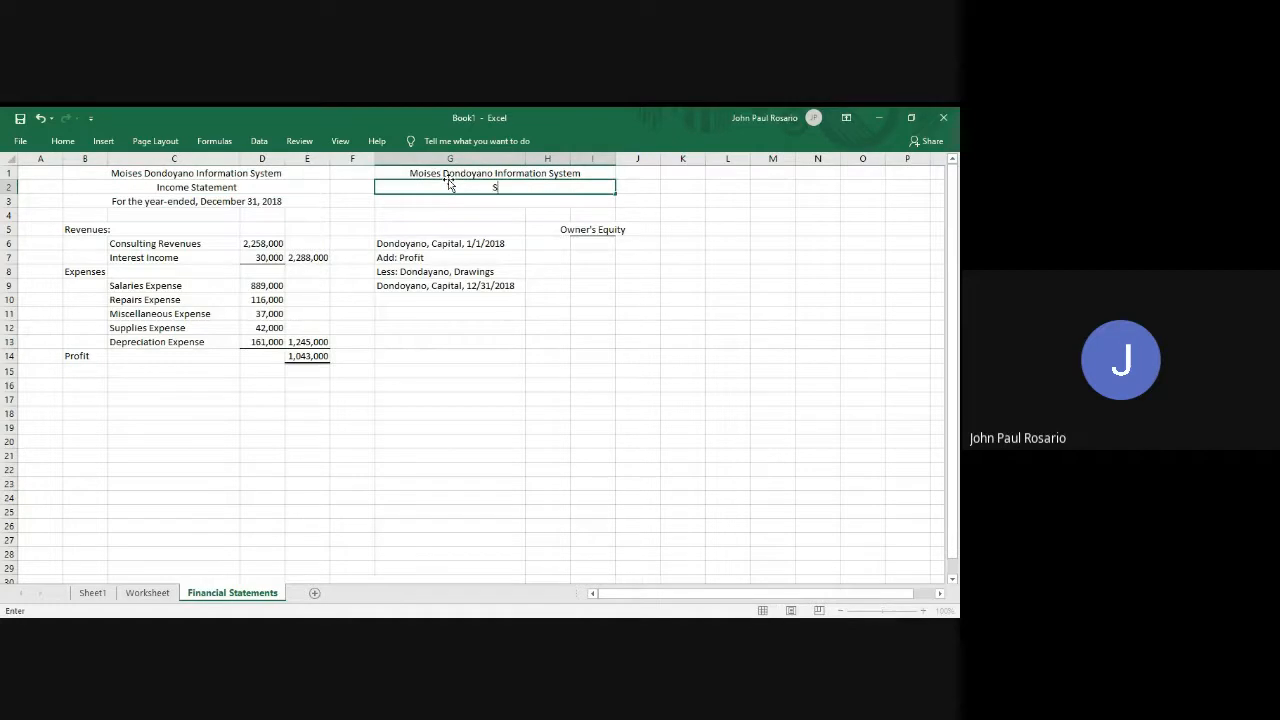
text(tatement of Changes in Owner's)
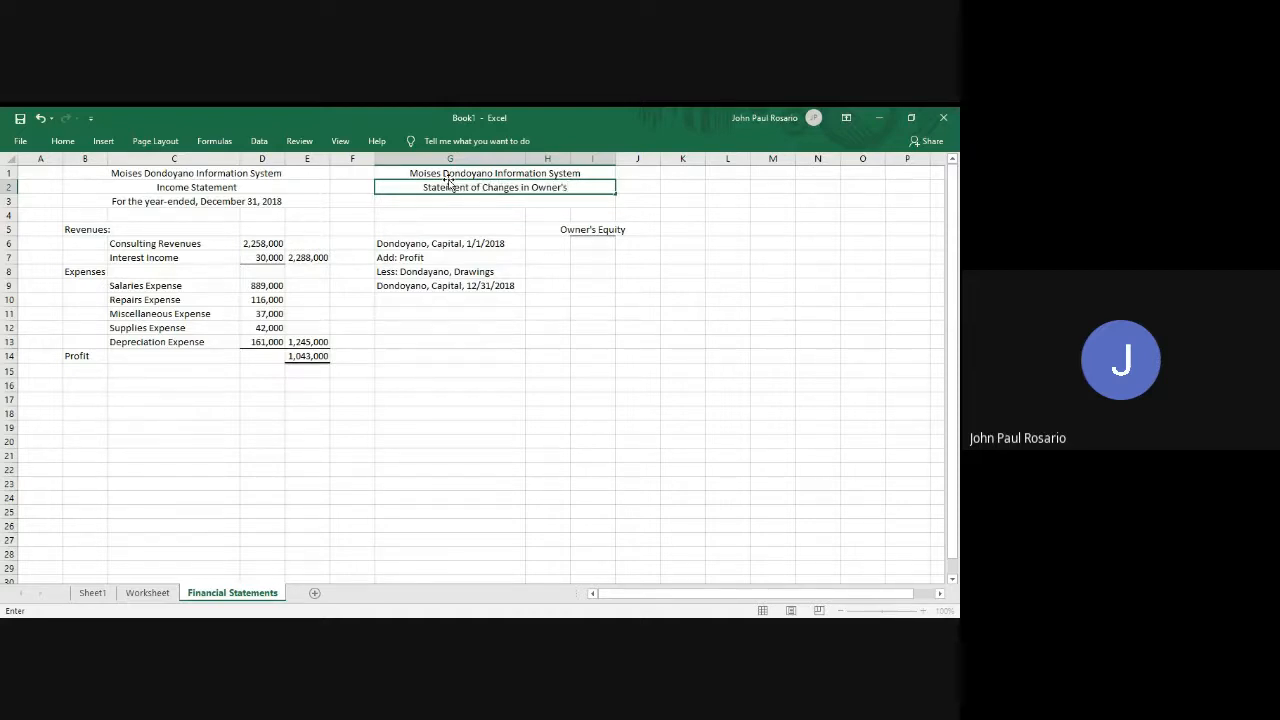
text( Equity)
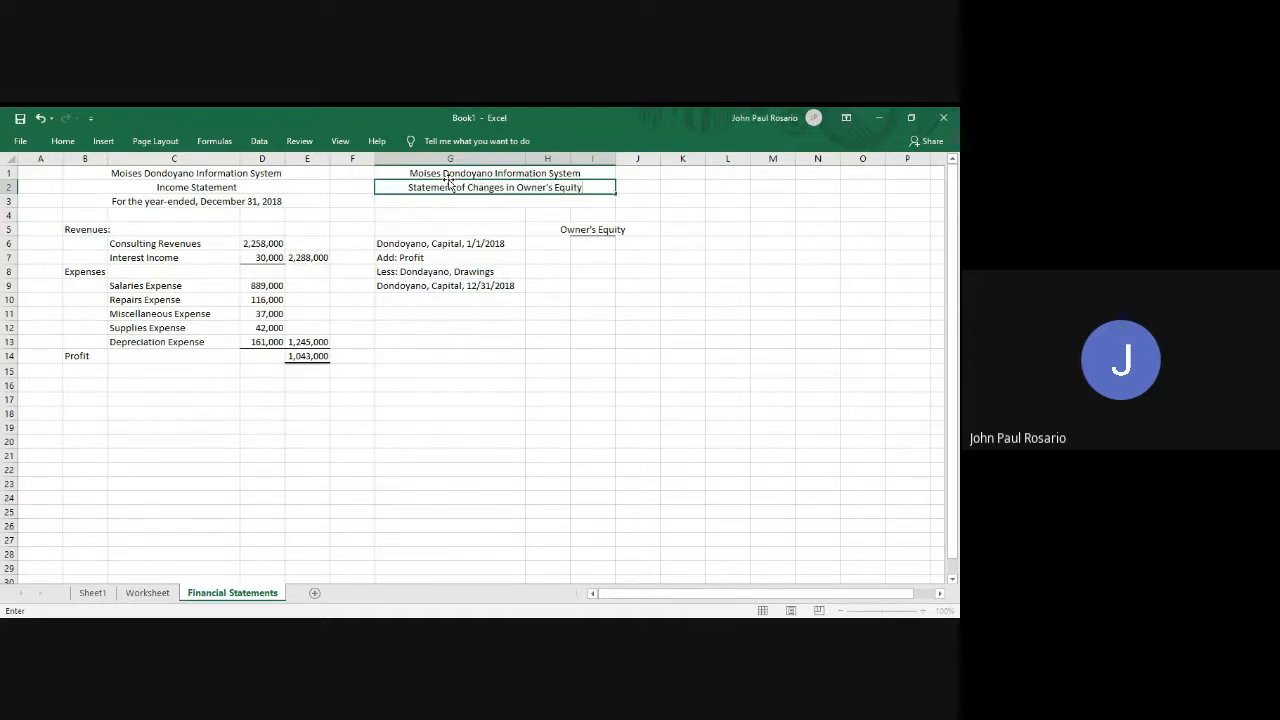
key(Return)
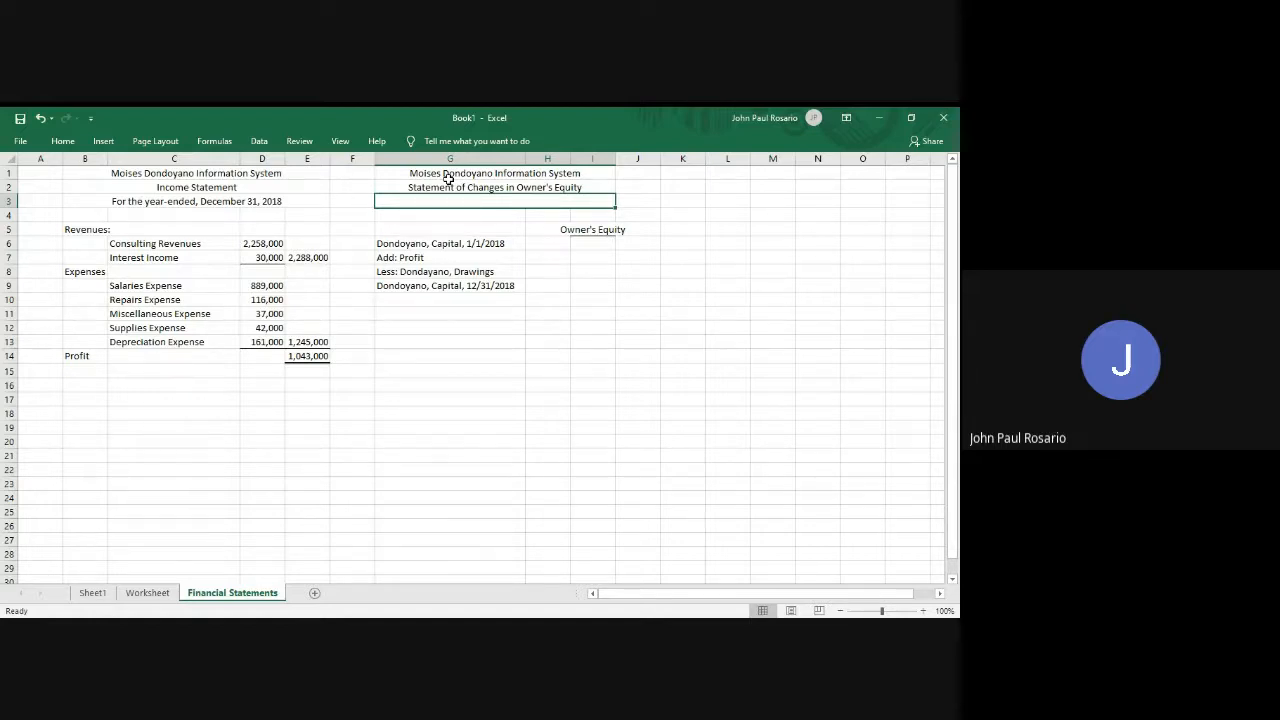
Copy the period line "For the year-ended, December 31, 2018" from B3 into the merged cell G3.
key(Left)
key(Left)
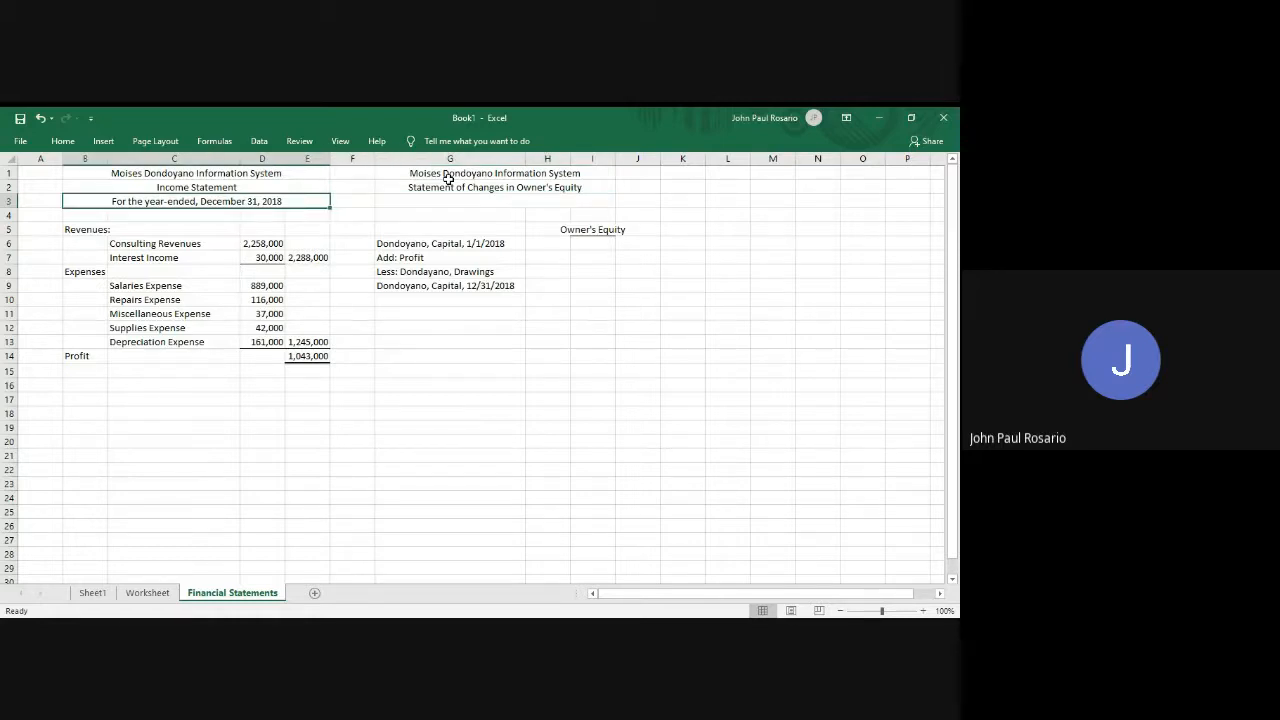
key(F2)
key(shift+Home)
key(Escape)
key(Right)
key(Right)
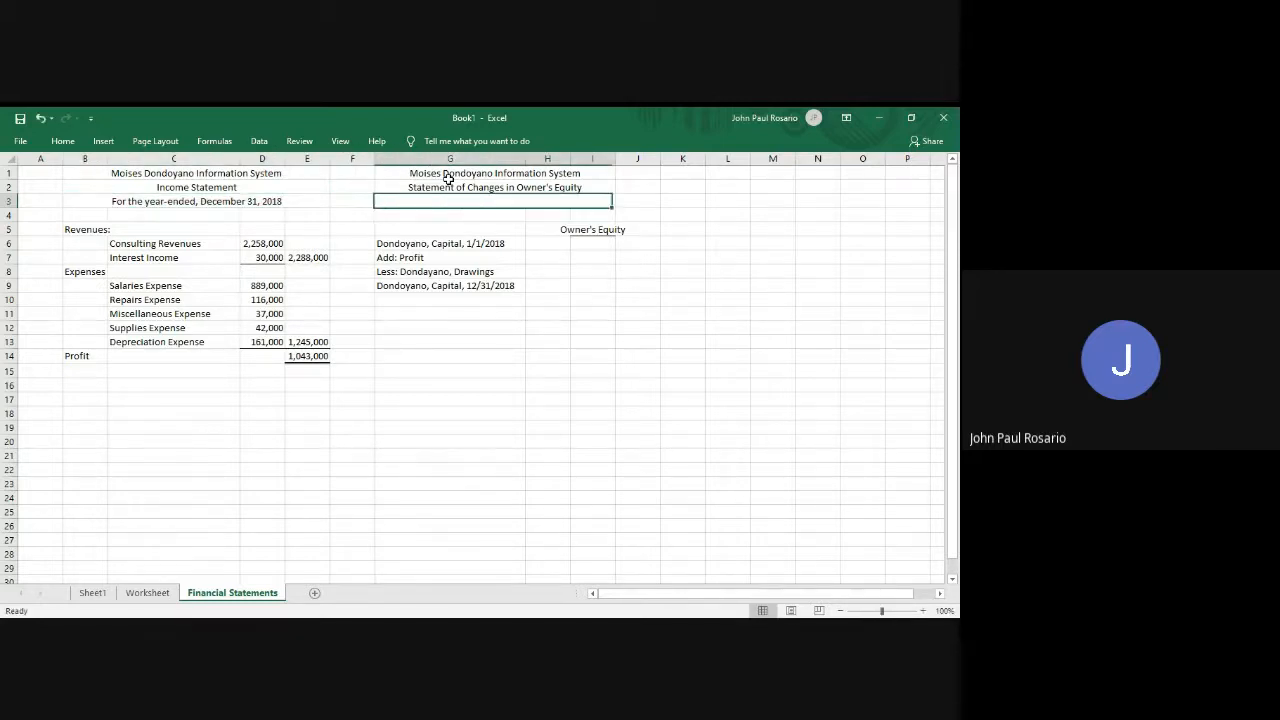
key(F2)
key(ctrl+v)
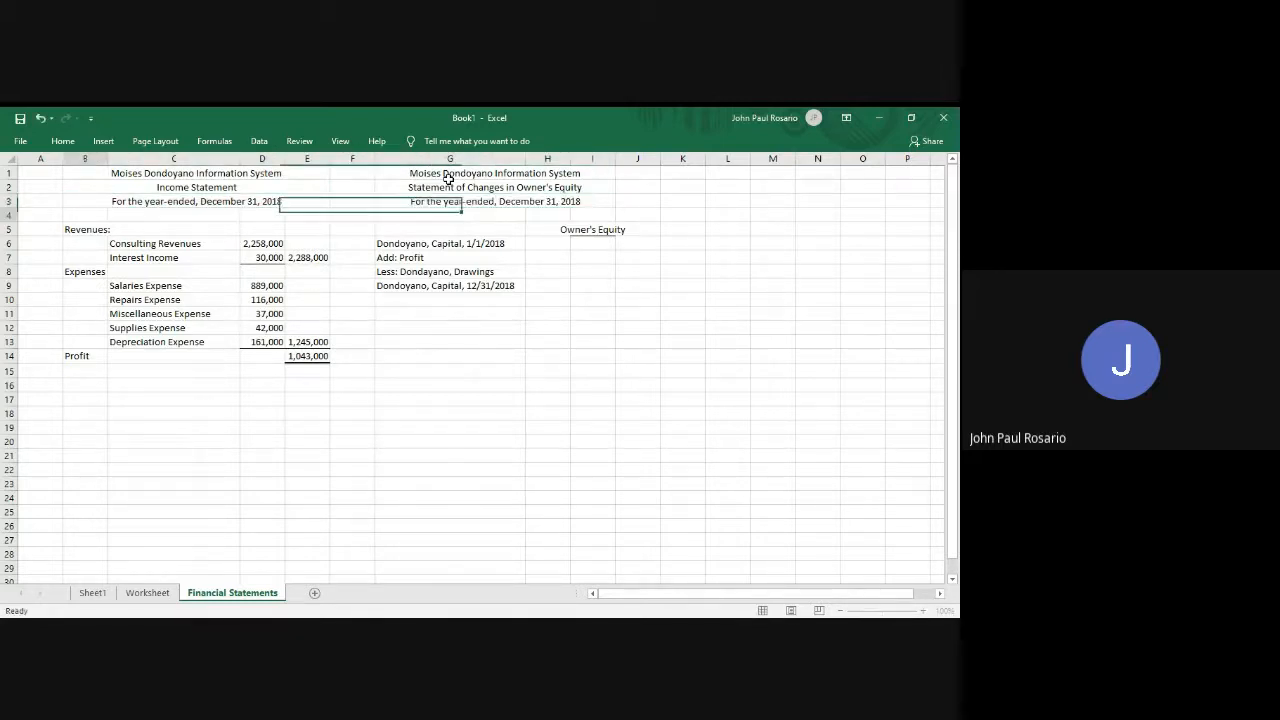
Copy the 1/1/2018 capital balance of 2,655,000 from V20 on the Worksheet sheet into I6 of Financial Statements as a value with its formatting.
key(Return)
key(Right)
key(Right)
key(Right)
key(Right)
key(Right)
key(Down)
key(Right)
key(Down)
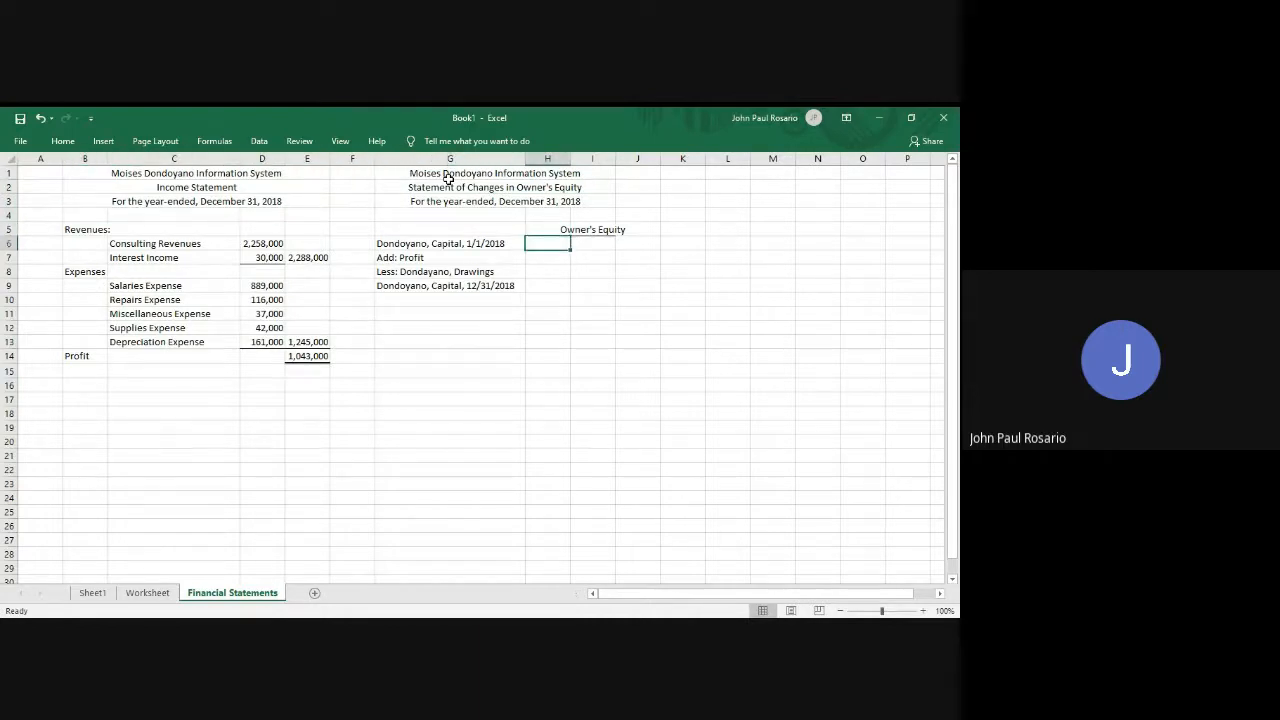
key(Right)
key(ctrl+Page_Up)
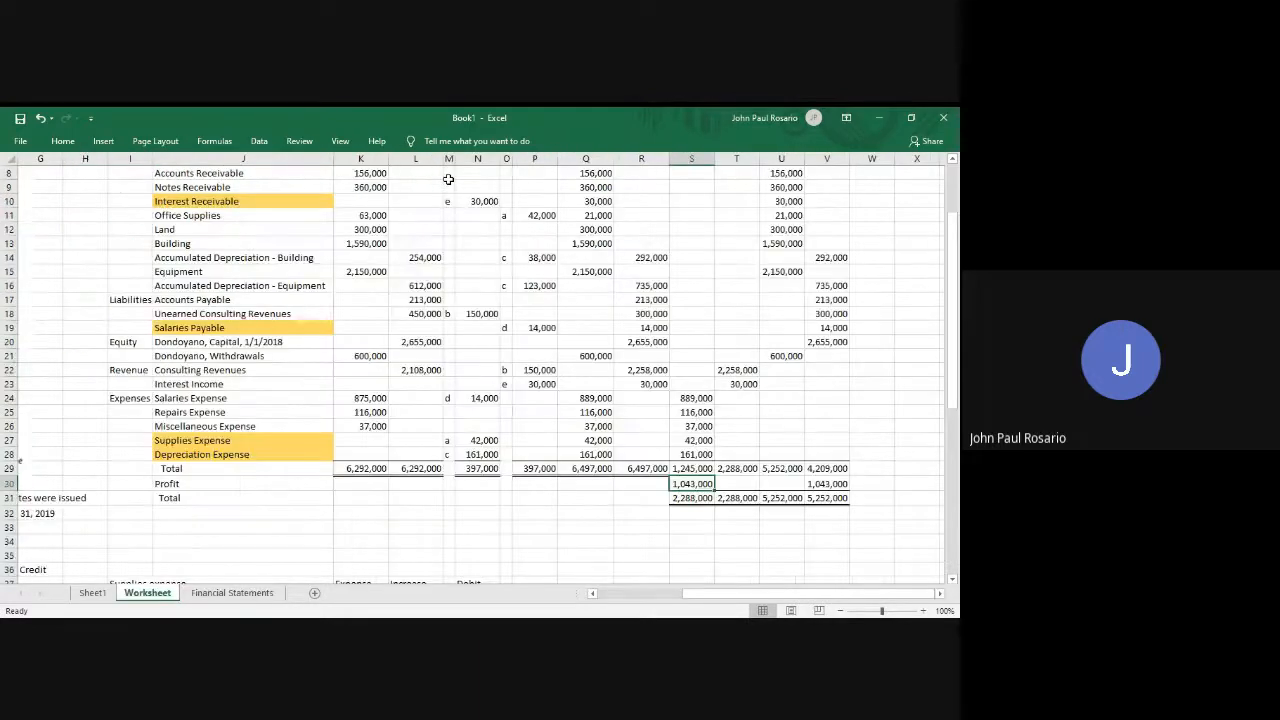
click(829, 343)
key(shift+space)
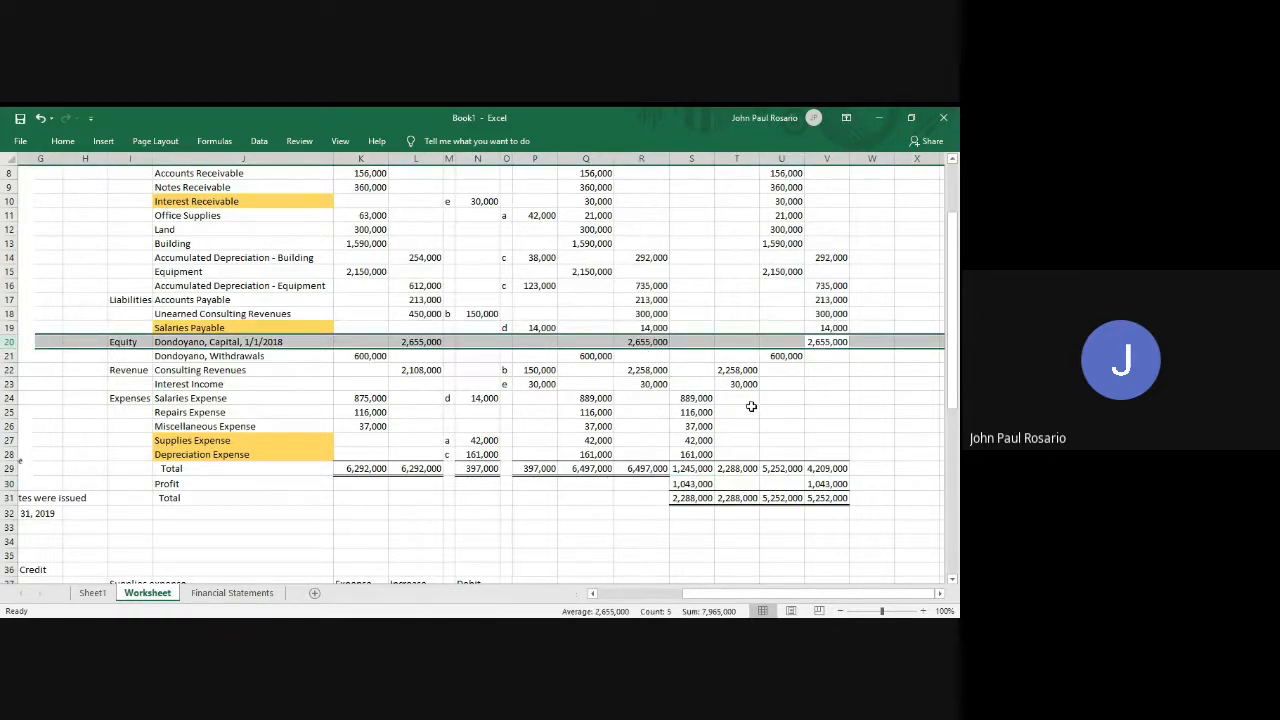
click(836, 343)
key(ctrl+c)
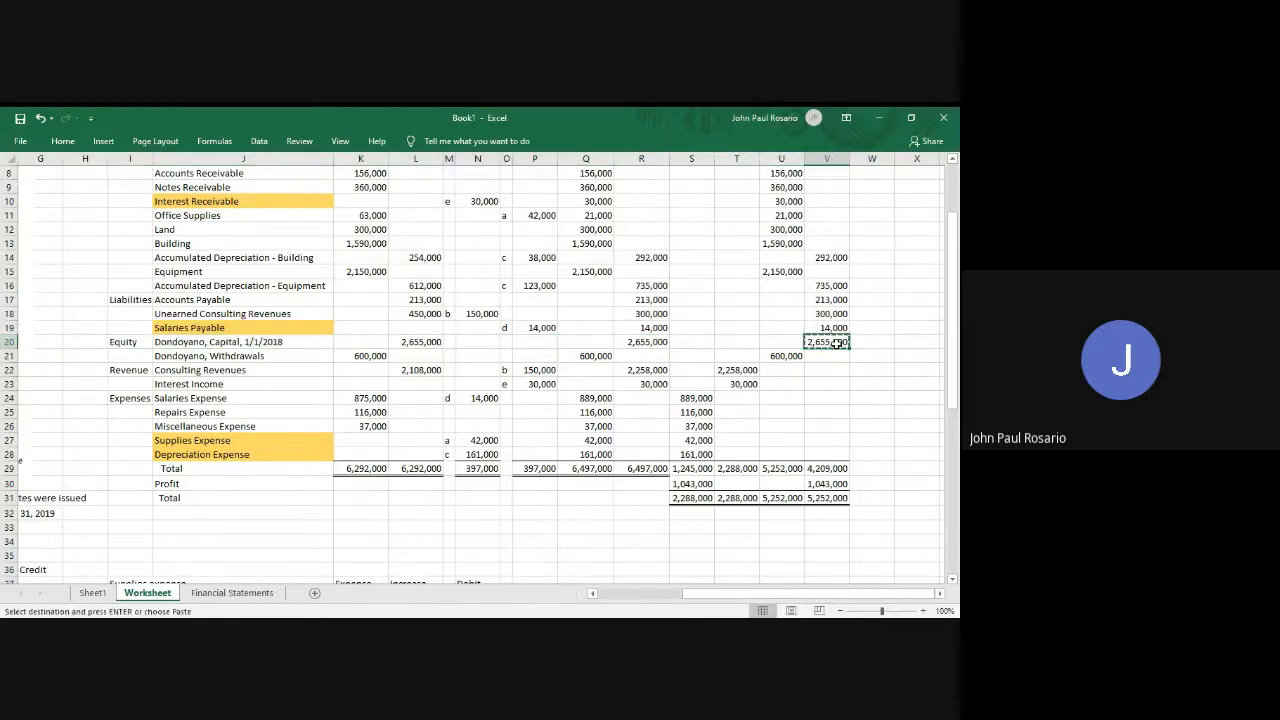
key(ctrl+Page_Down)
key(alt+h)
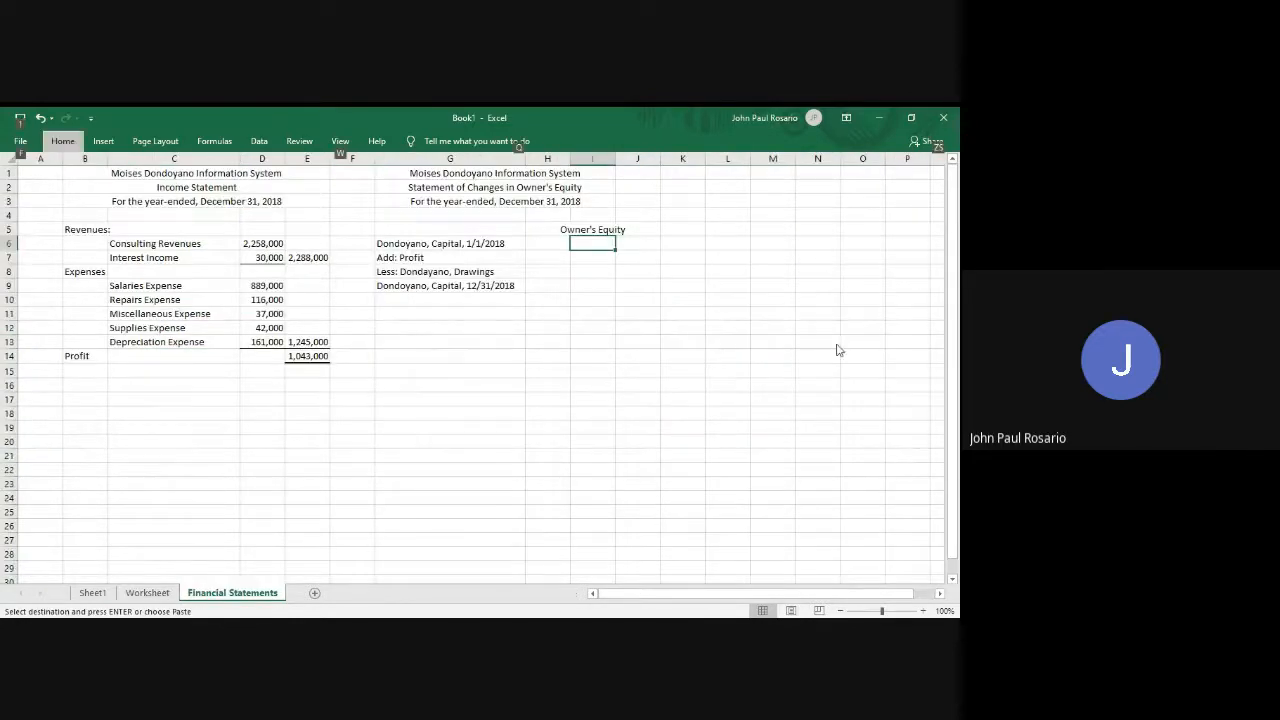
key(v)
key(v)
key(alt+h)
key(v)
key(r)
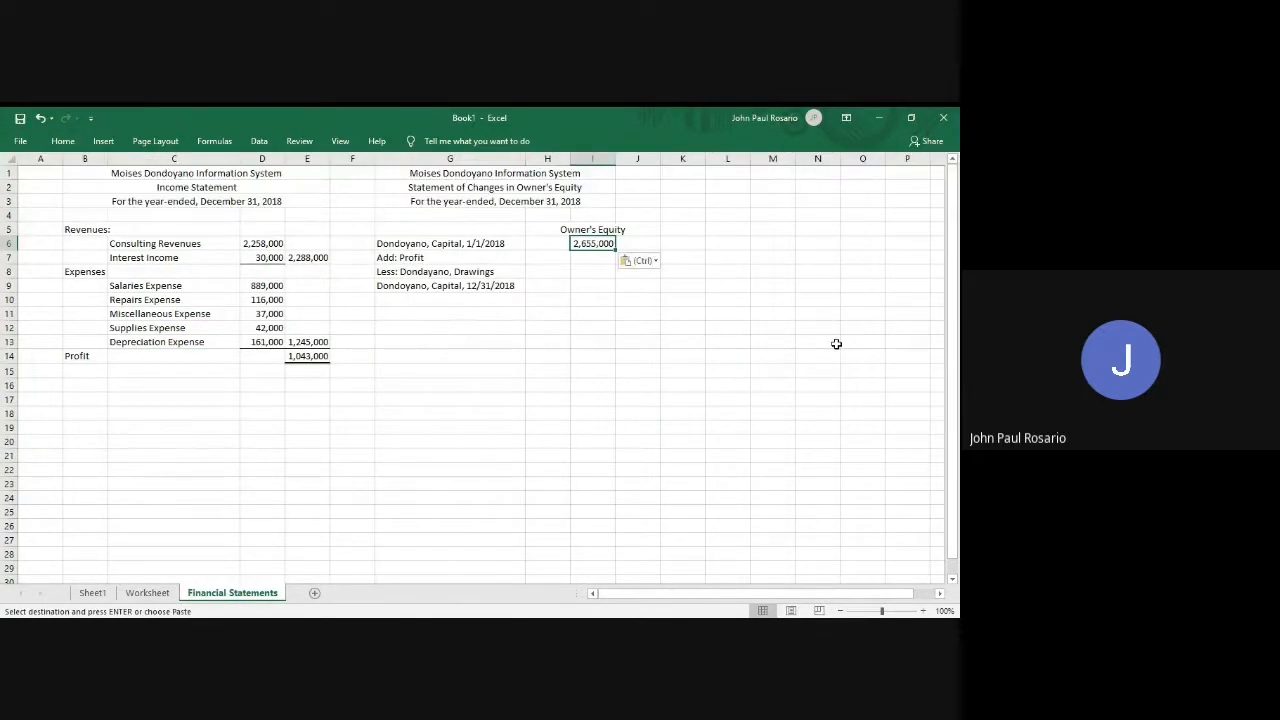
Link the "Add: Profit" amount in I7 to the income statement's profit in E14.
key(Down)
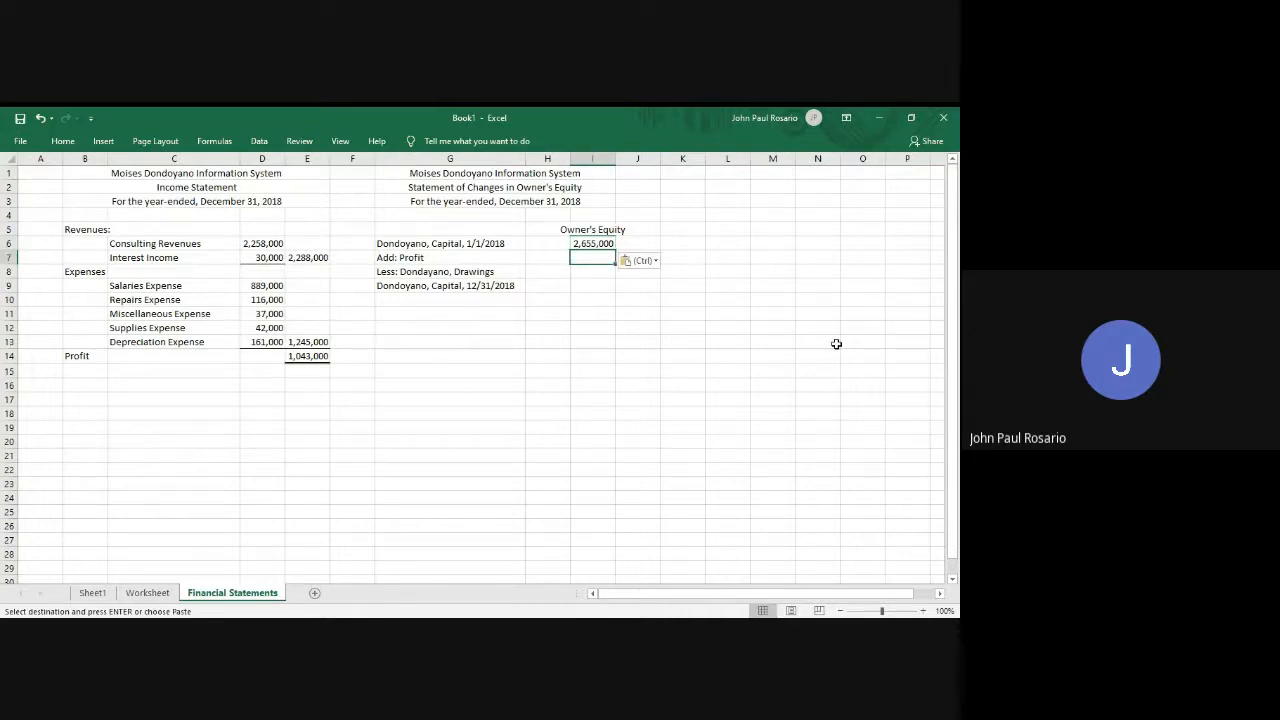
text(=)
key(Down)
key(Down)
key(Down)
key(Down)
key(Down)
key(Down)
key(Down)
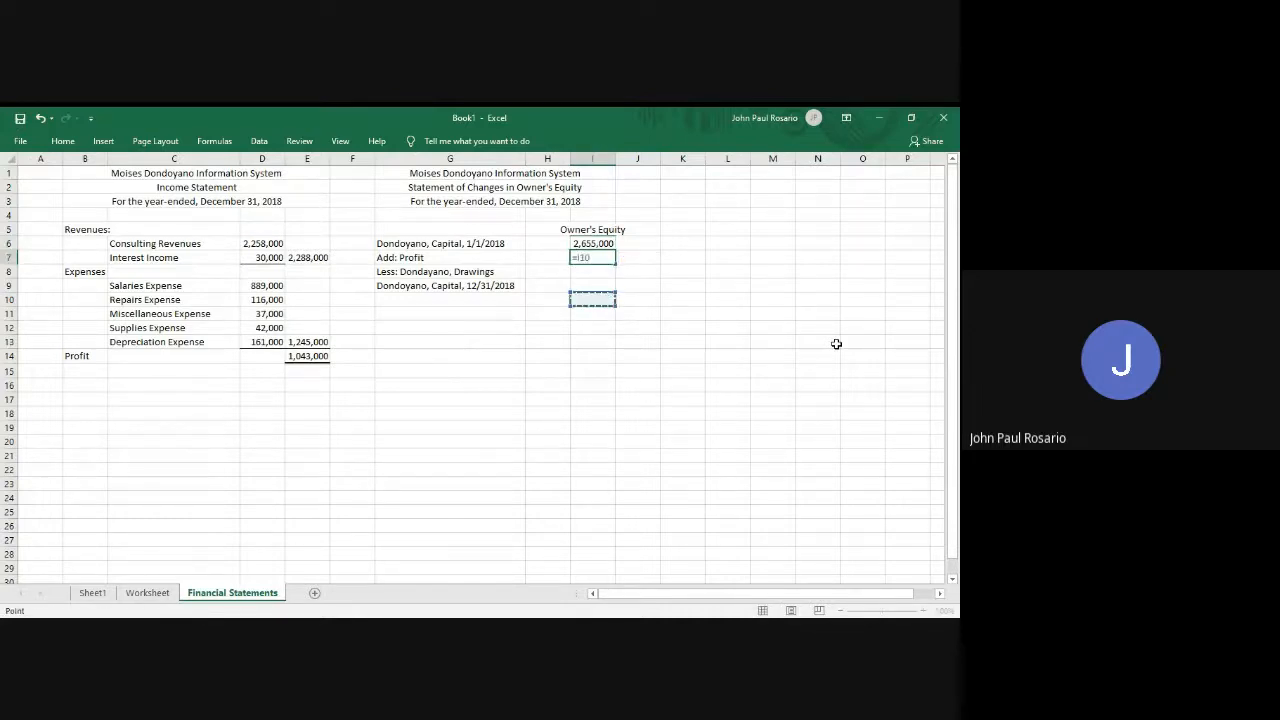
key(Left)
key(Left)
key(Left)
key(Left)
key(Return)
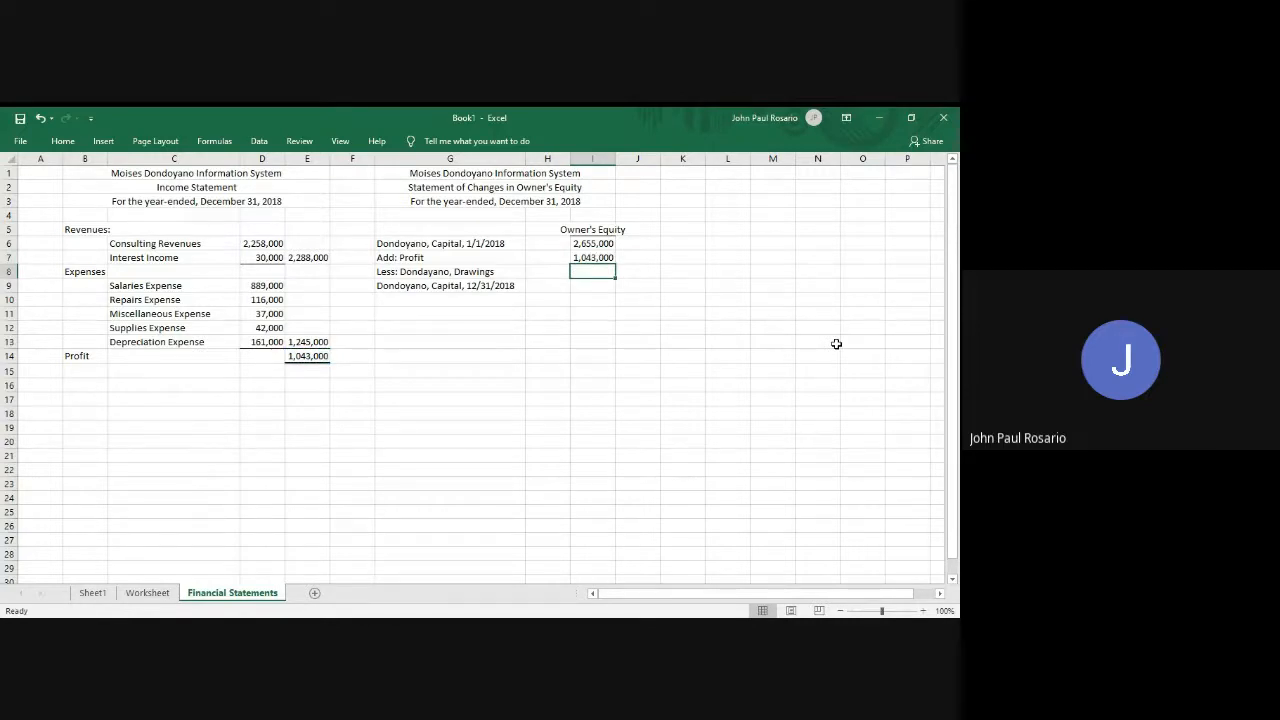
Copy the owner's withdrawals of 600,000 from U21 on the Worksheet sheet into I8 as a value with its formatting.
key(ctrl+Page_Up)
key(Down)
key(Left)
key(ctrl+c)
key(ctrl+Page_Down)
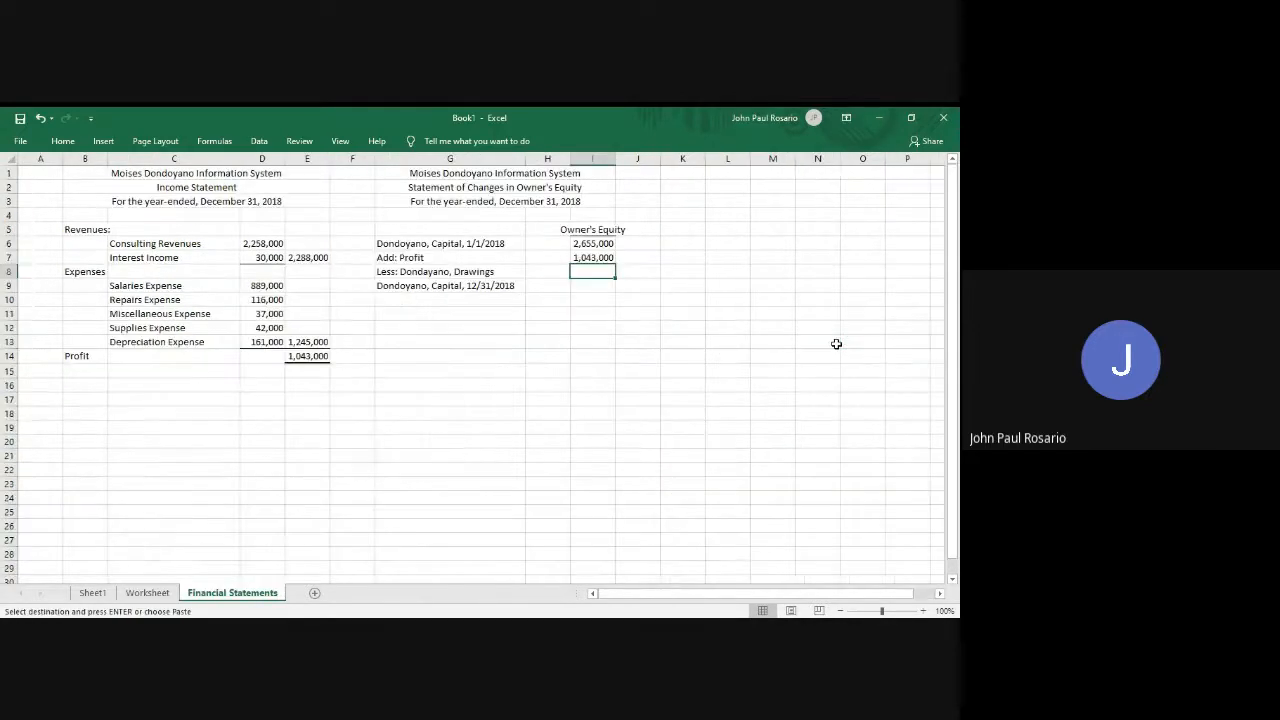
key(alt)
key(h)
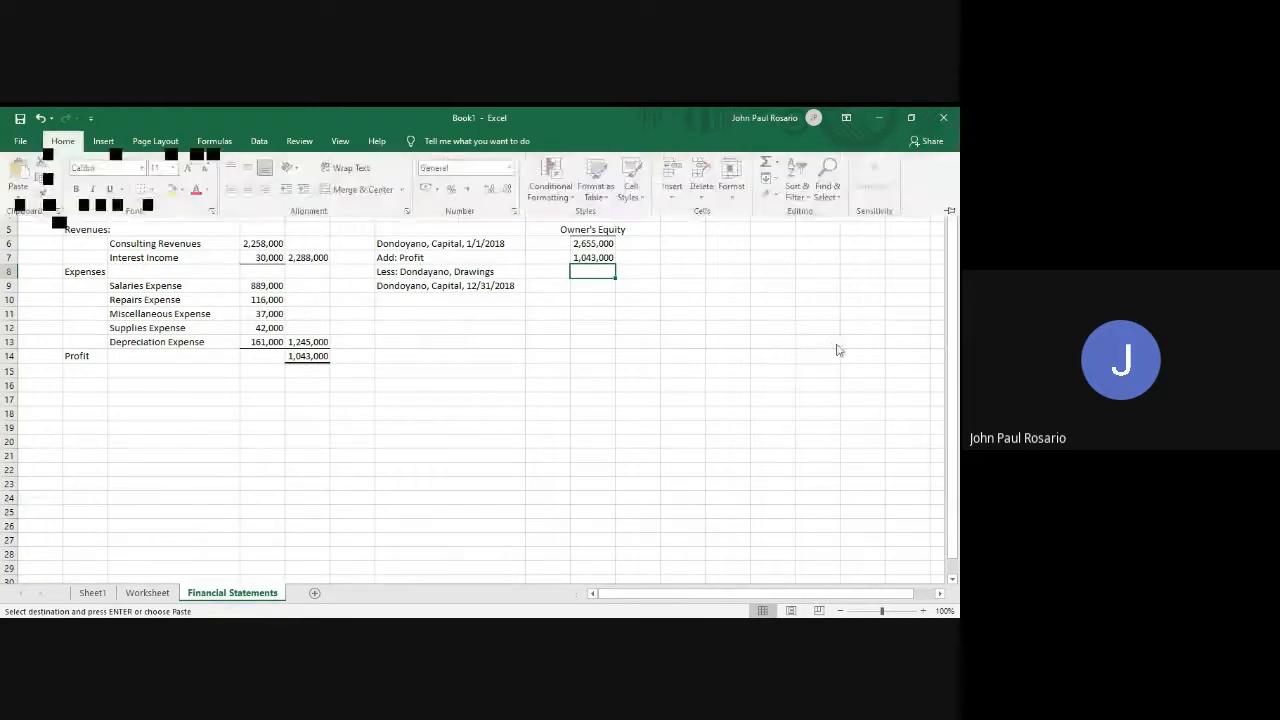
key(v)
key(v)
key(alt)
key(h)
key(v)
key(r)
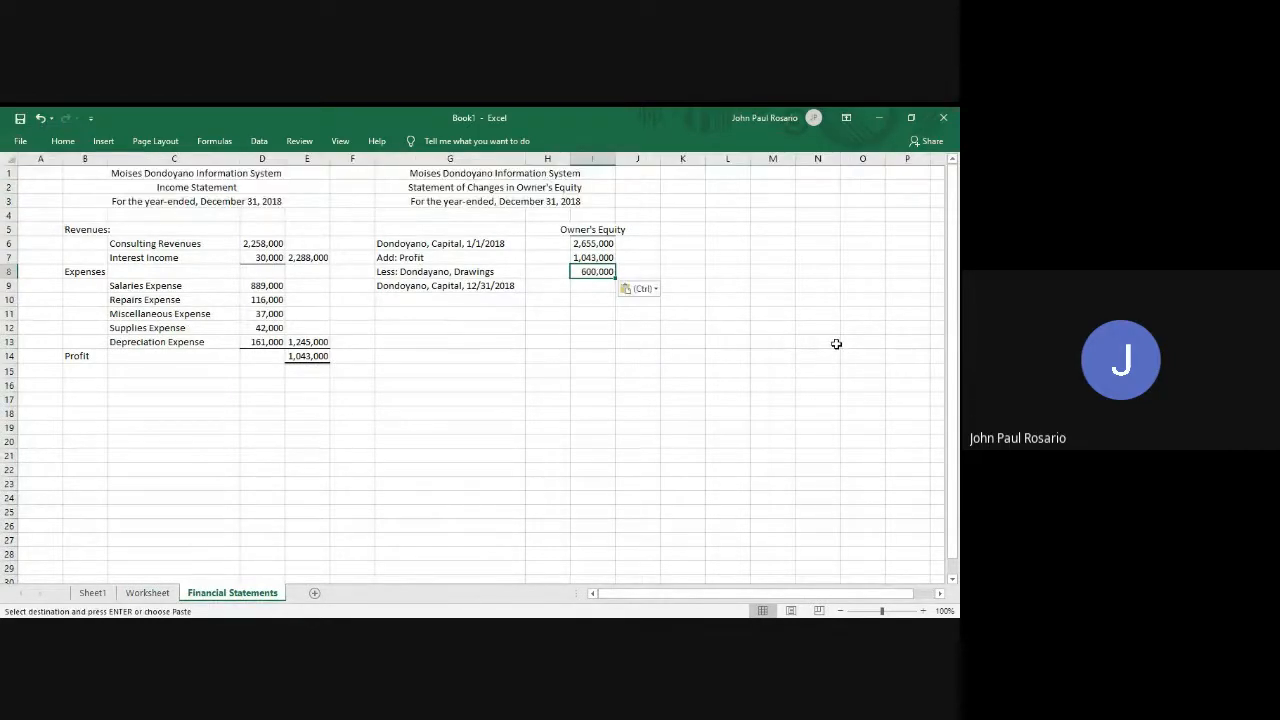
Try the Accounting number format on the drawings amount in I8, and undo the format change.
key(Left)
key(Right)
click(62, 141)
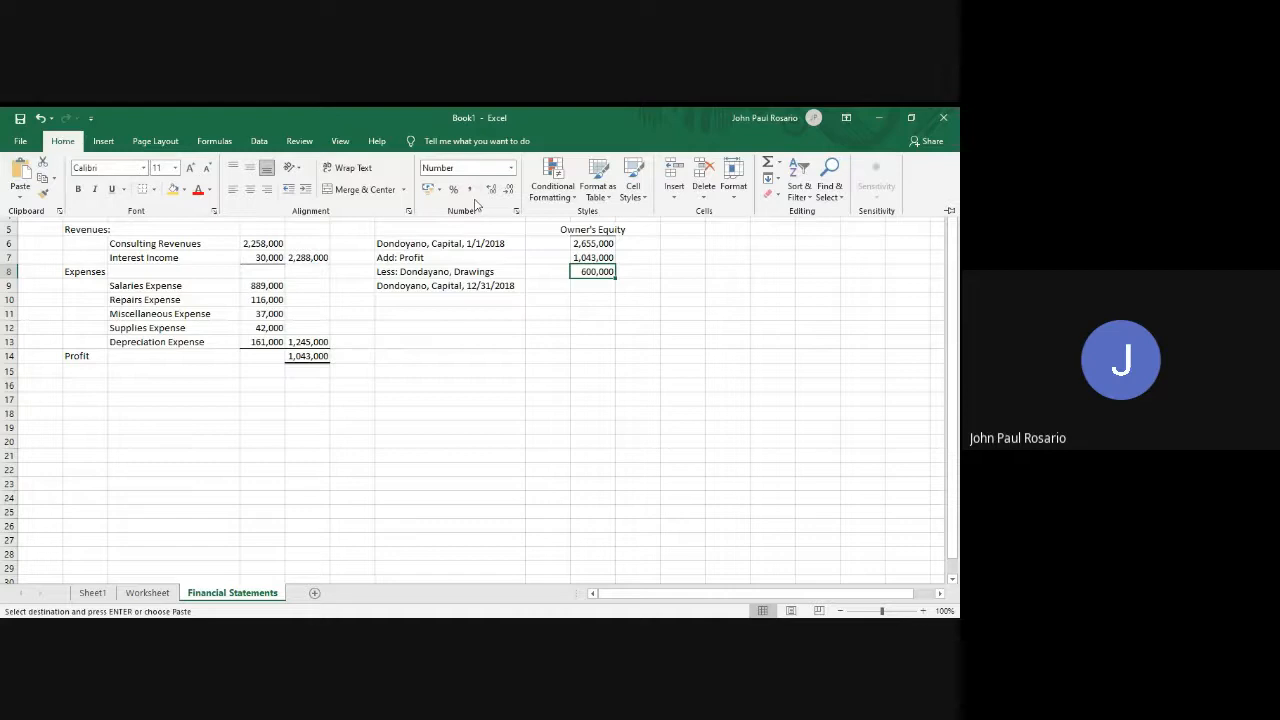
click(513, 168)
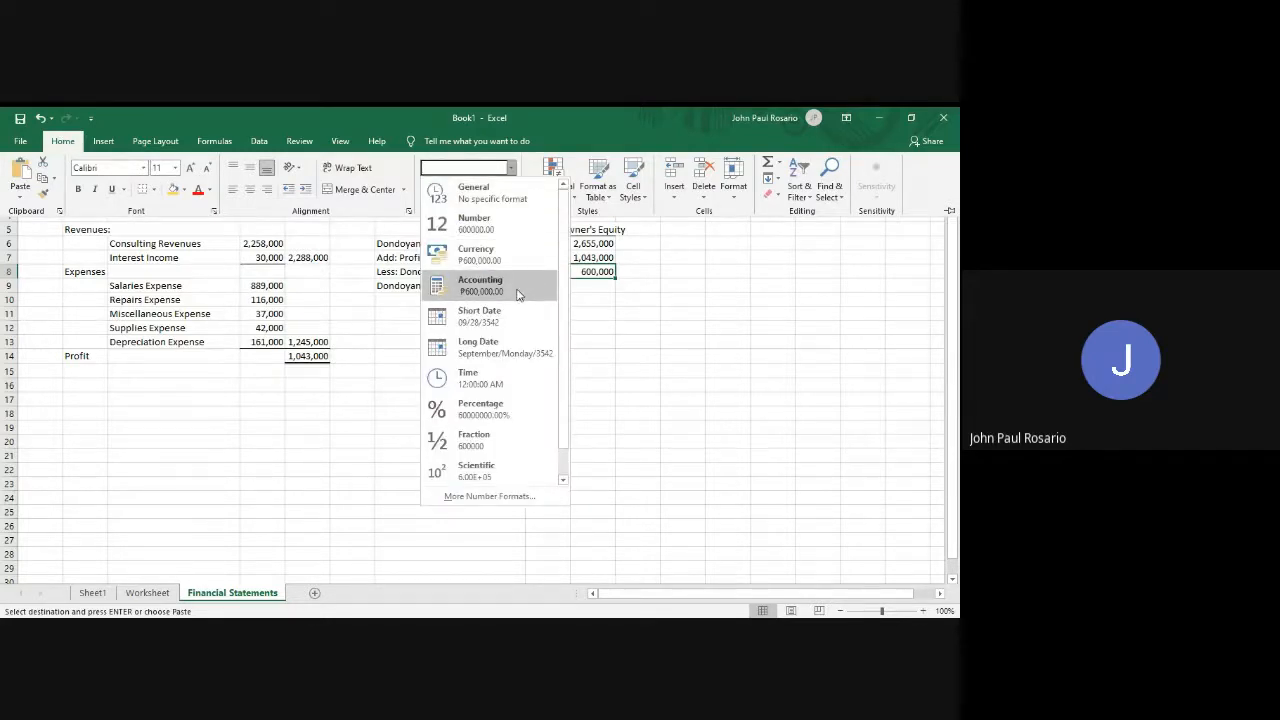
click(482, 285)
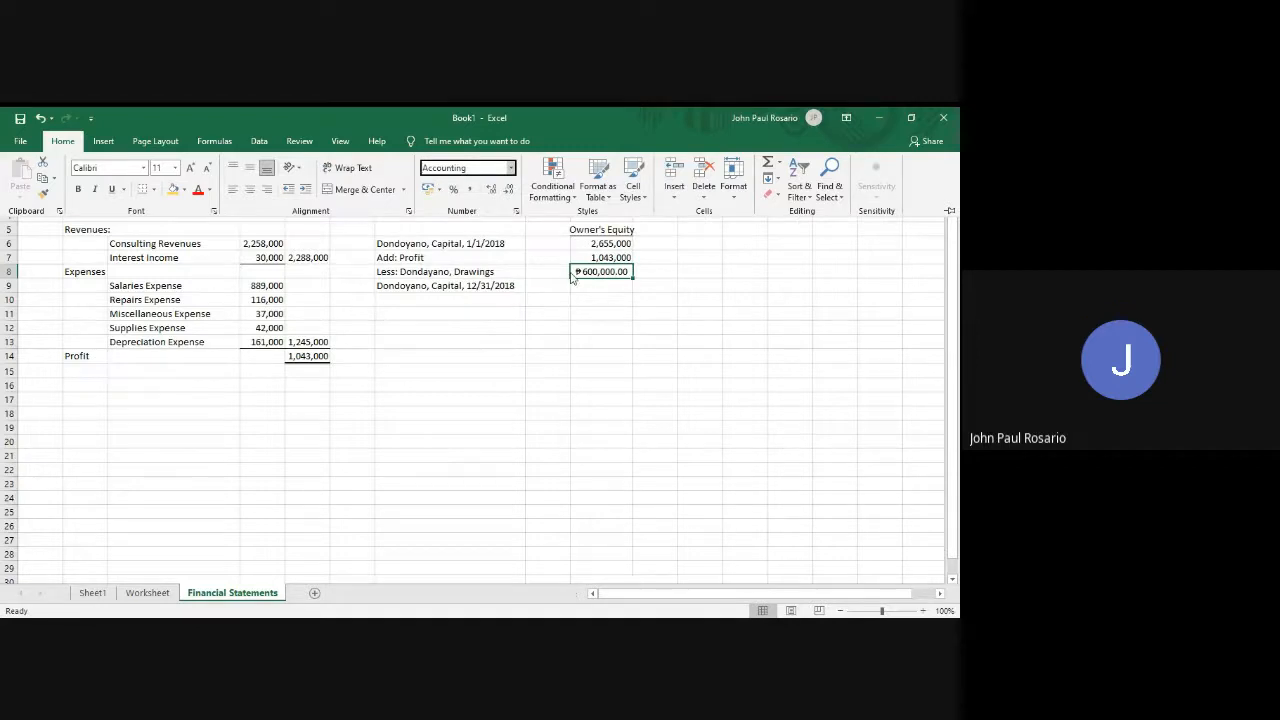
key(ctrl+F1)
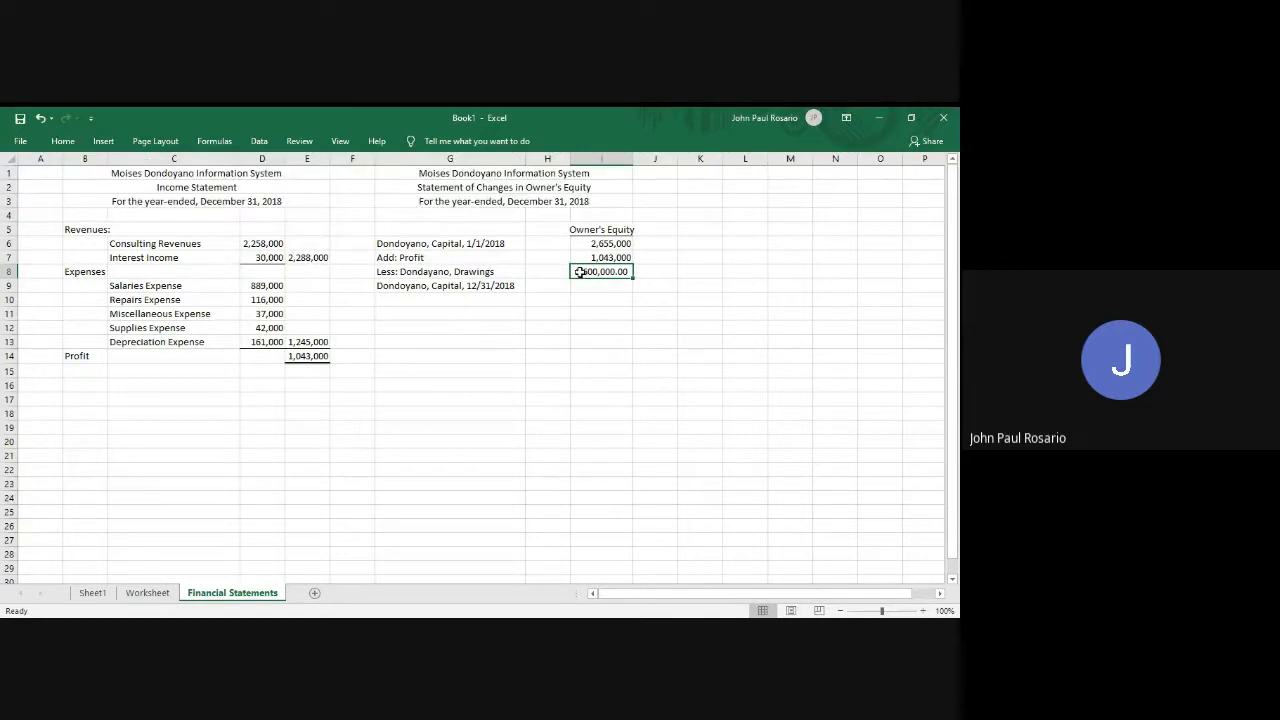
key(Return)
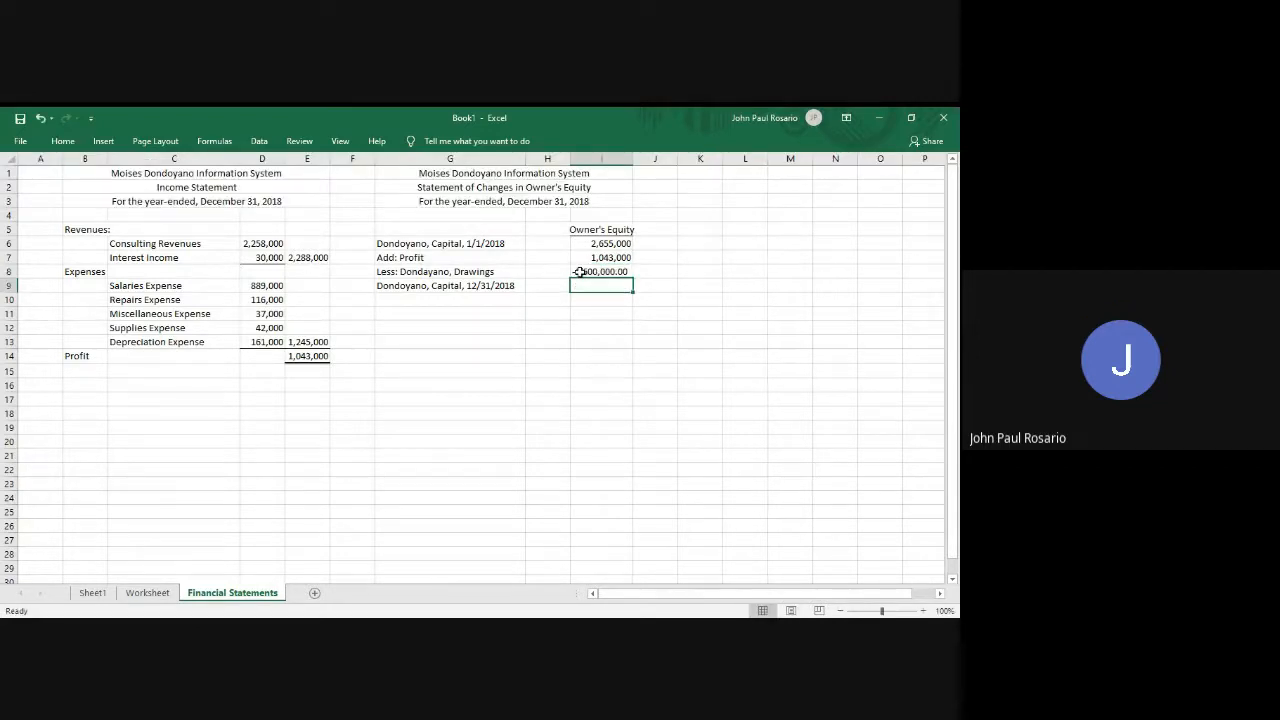
key(Up)
key(ctrl+z)
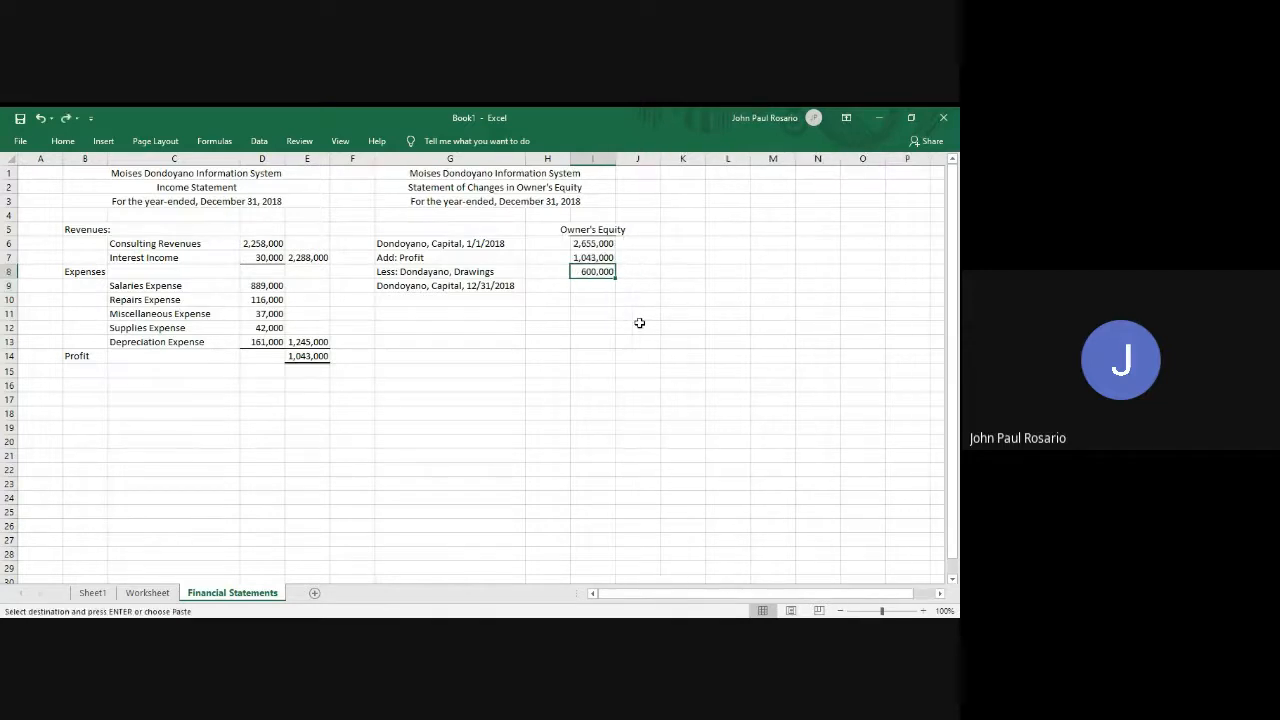
click(63, 141)
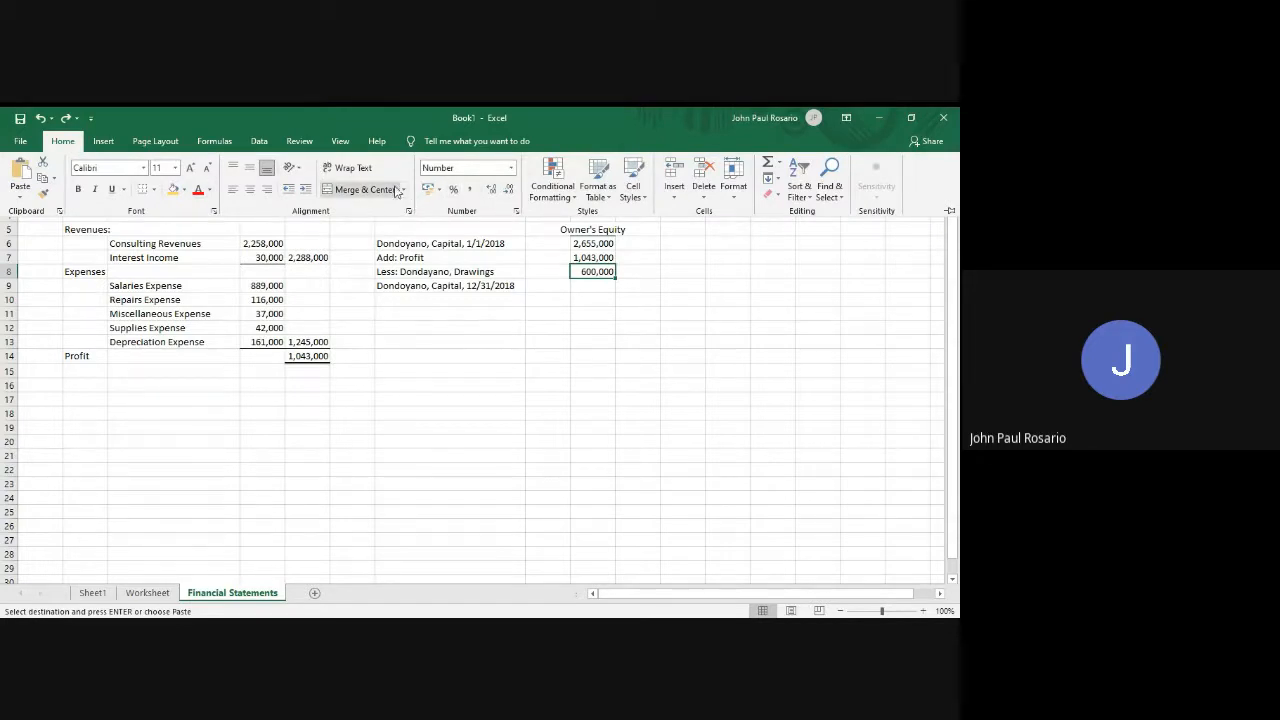
click(512, 169)
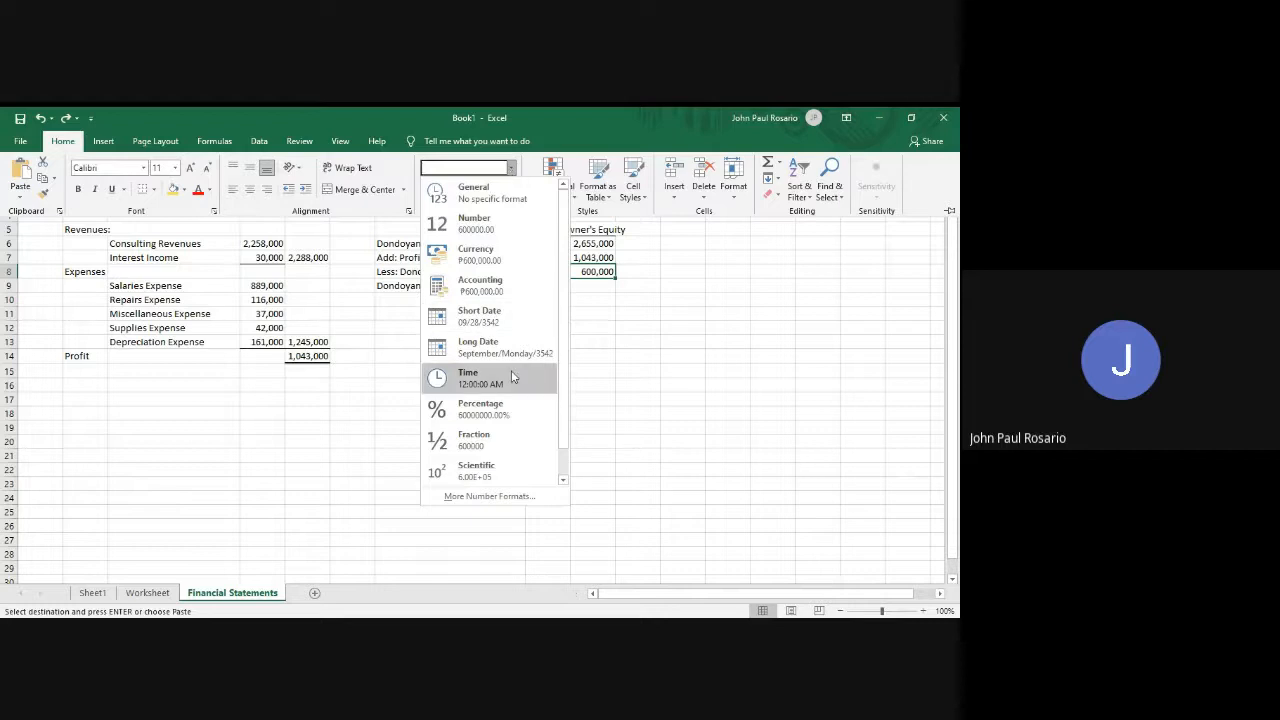
click(500, 497)
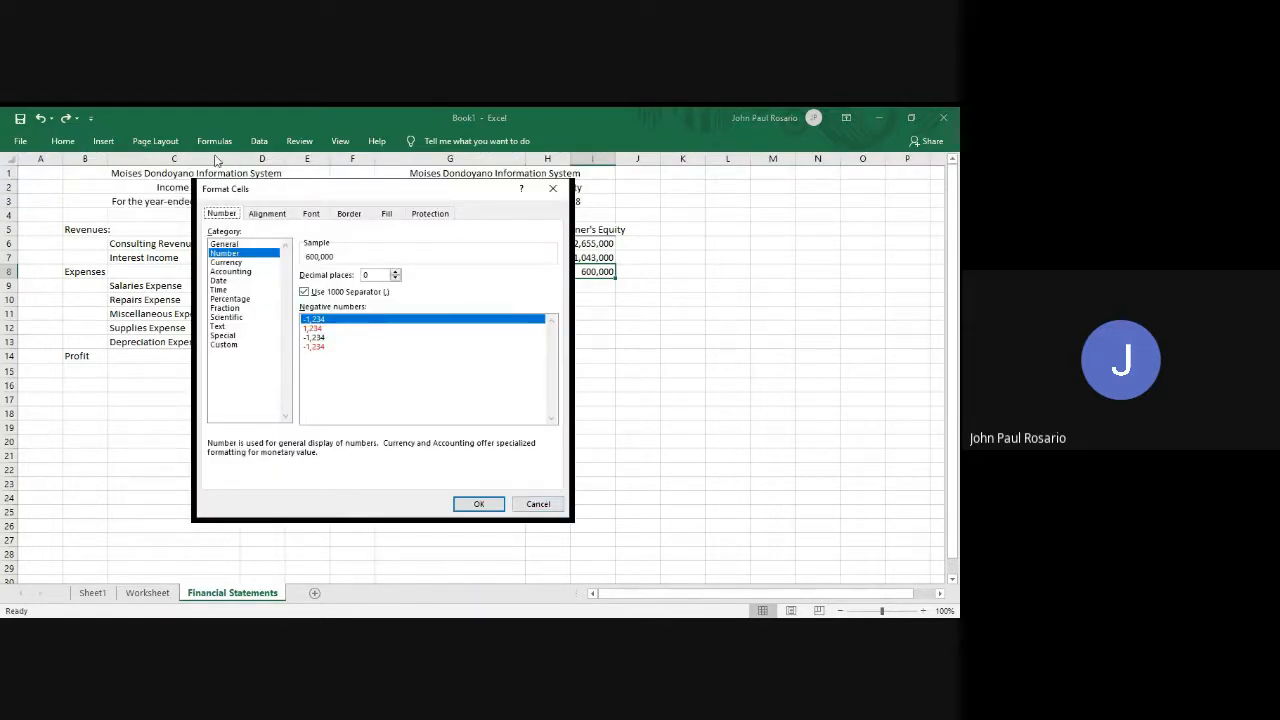
click(226, 318)
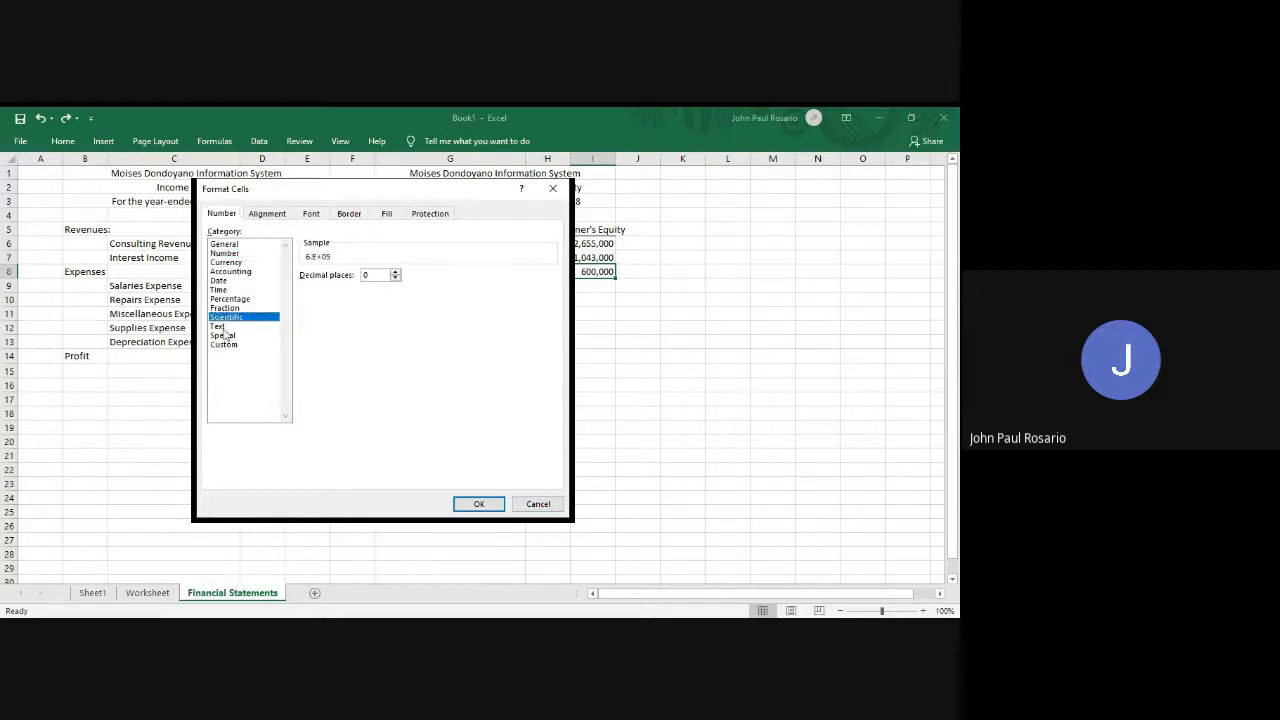
click(224, 336)
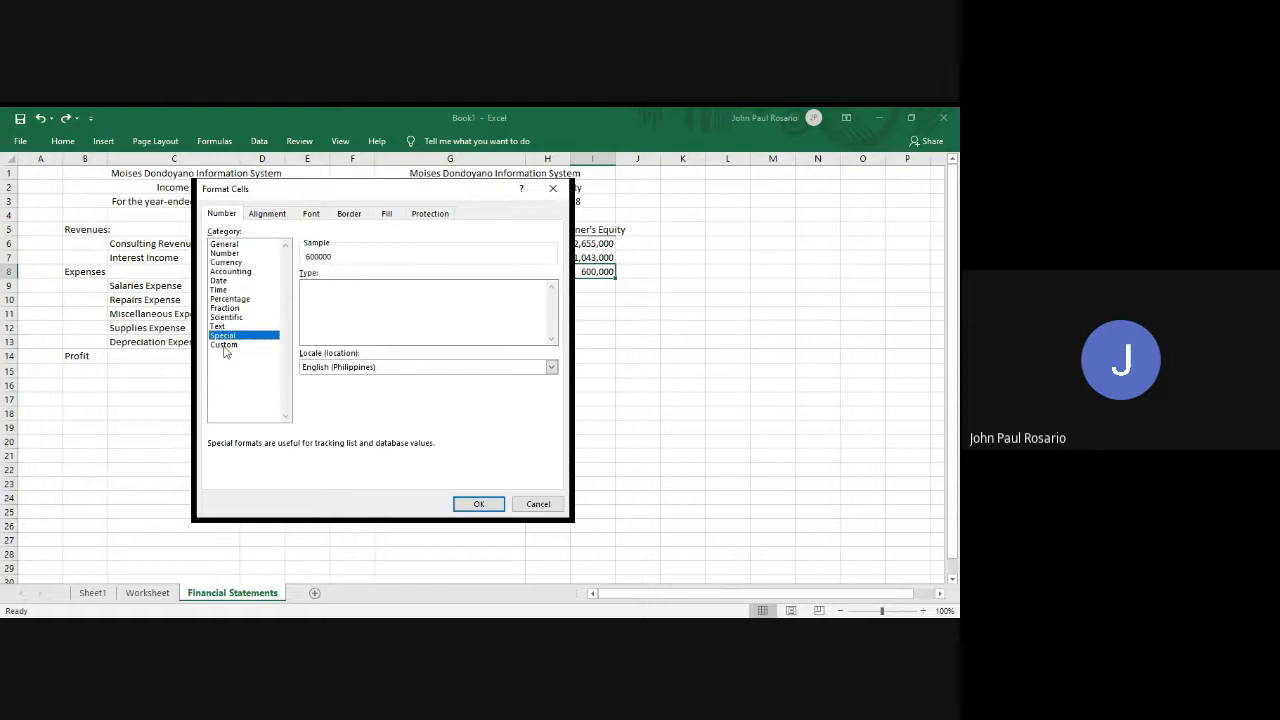
click(225, 253)
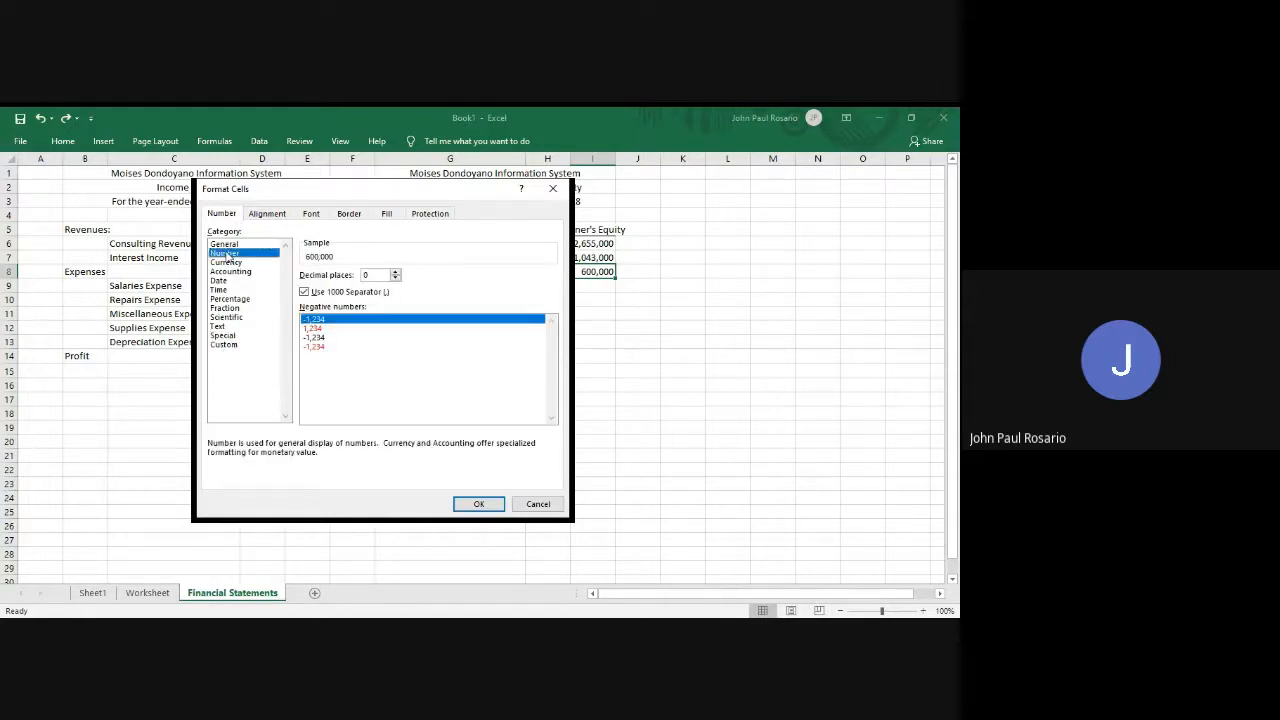
click(227, 262)
click(228, 271)
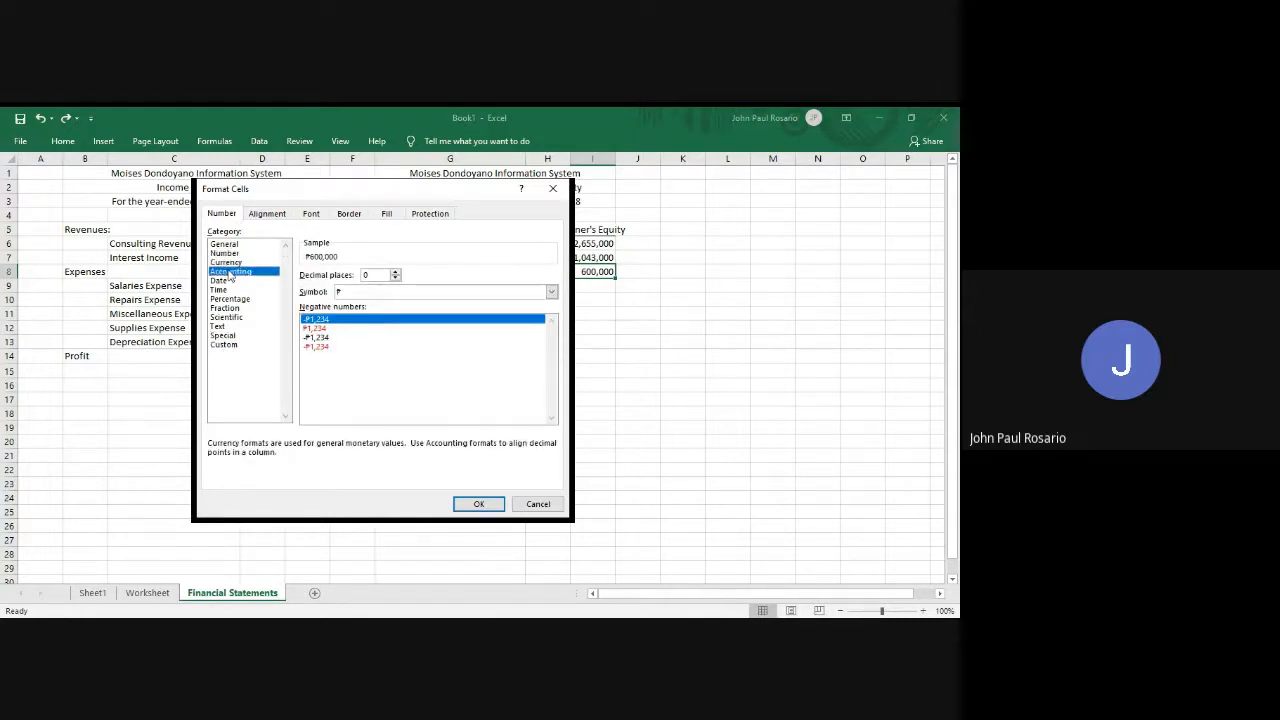
click(225, 346)
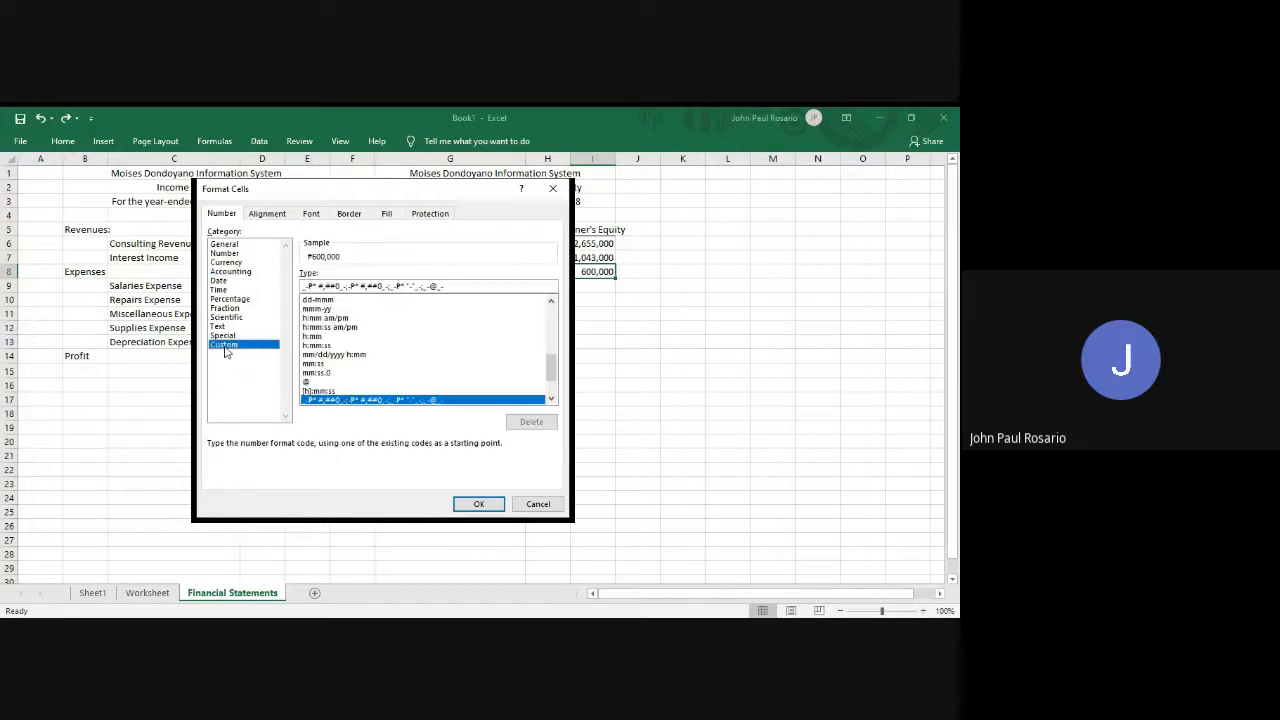
click(543, 507)
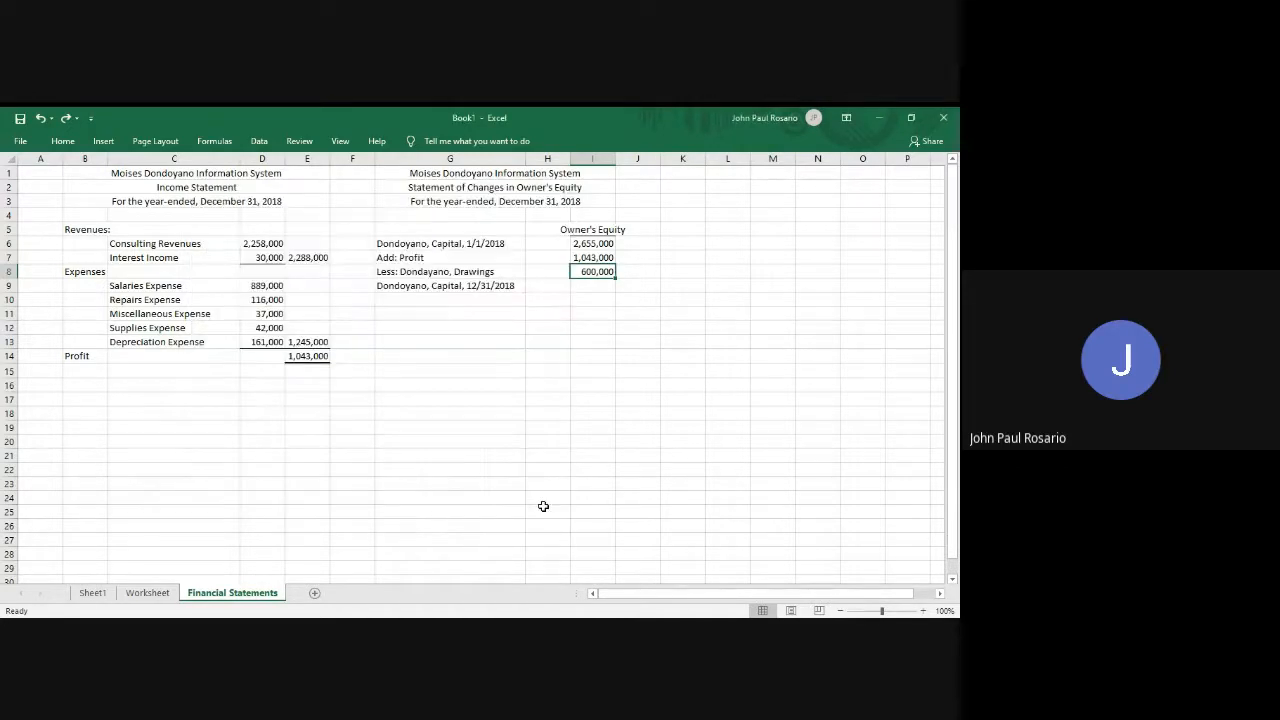
Change the drawings amount in I8 to the negative value -600,000.
double_click(575, 271)
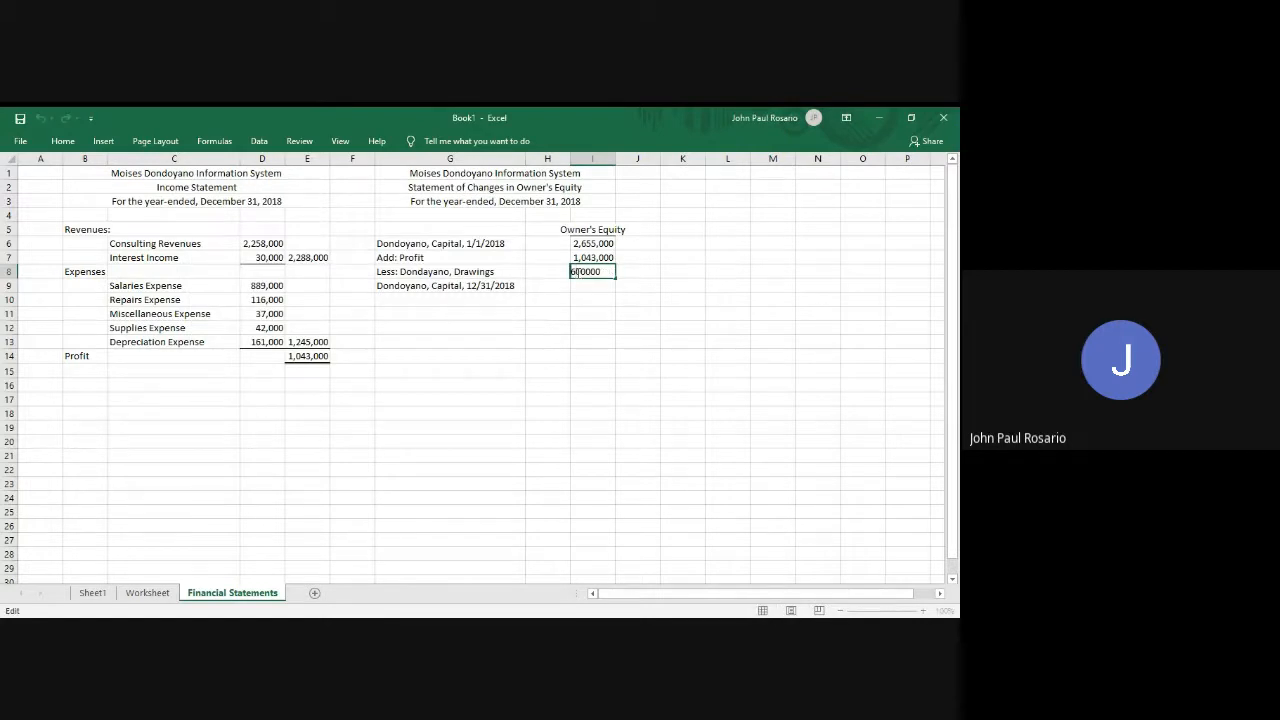
key(Return)
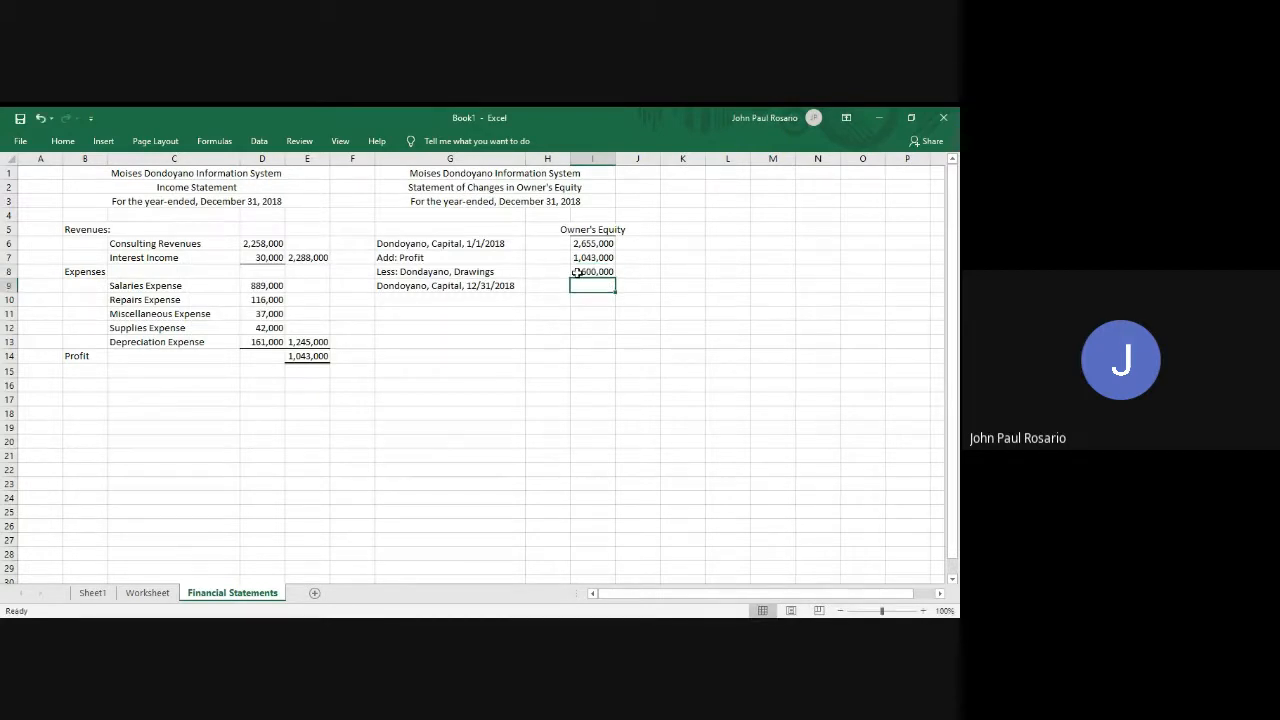
key(ctrl+z)
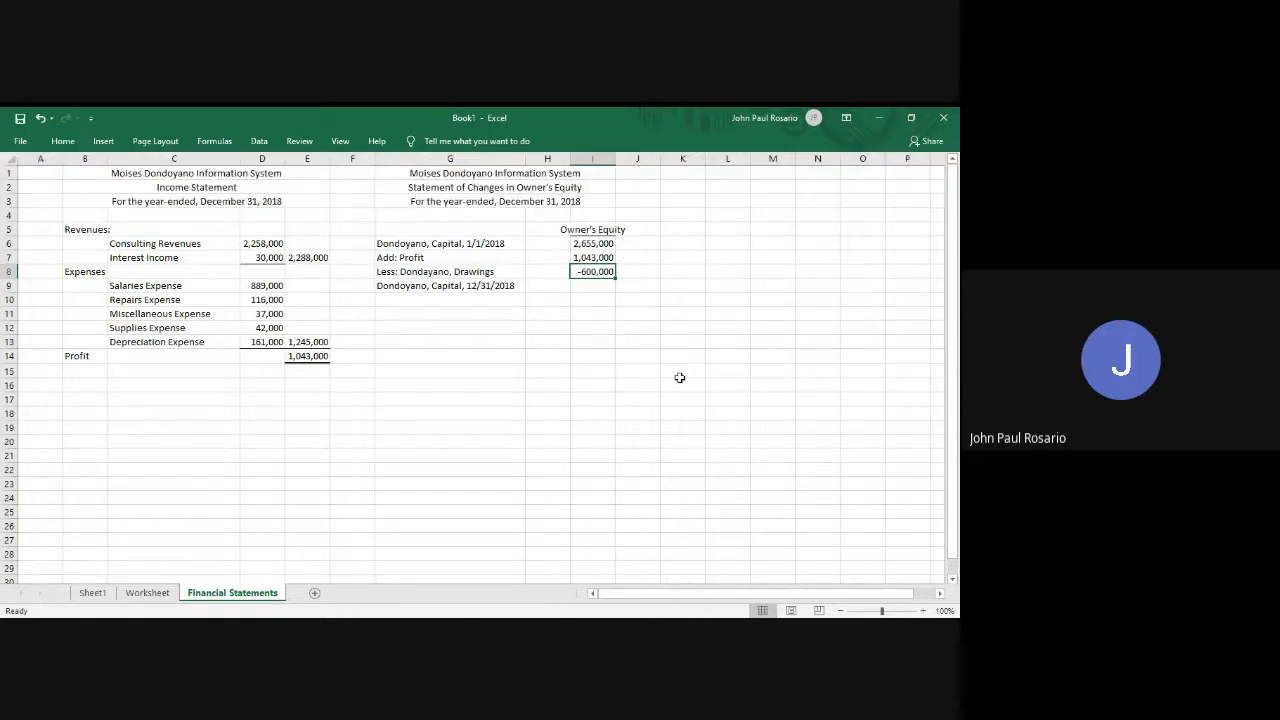
Calculate the 12/31/2018 capital balance in I9 with an AutoSum of the owner's equity amounts above it.
key(Down)
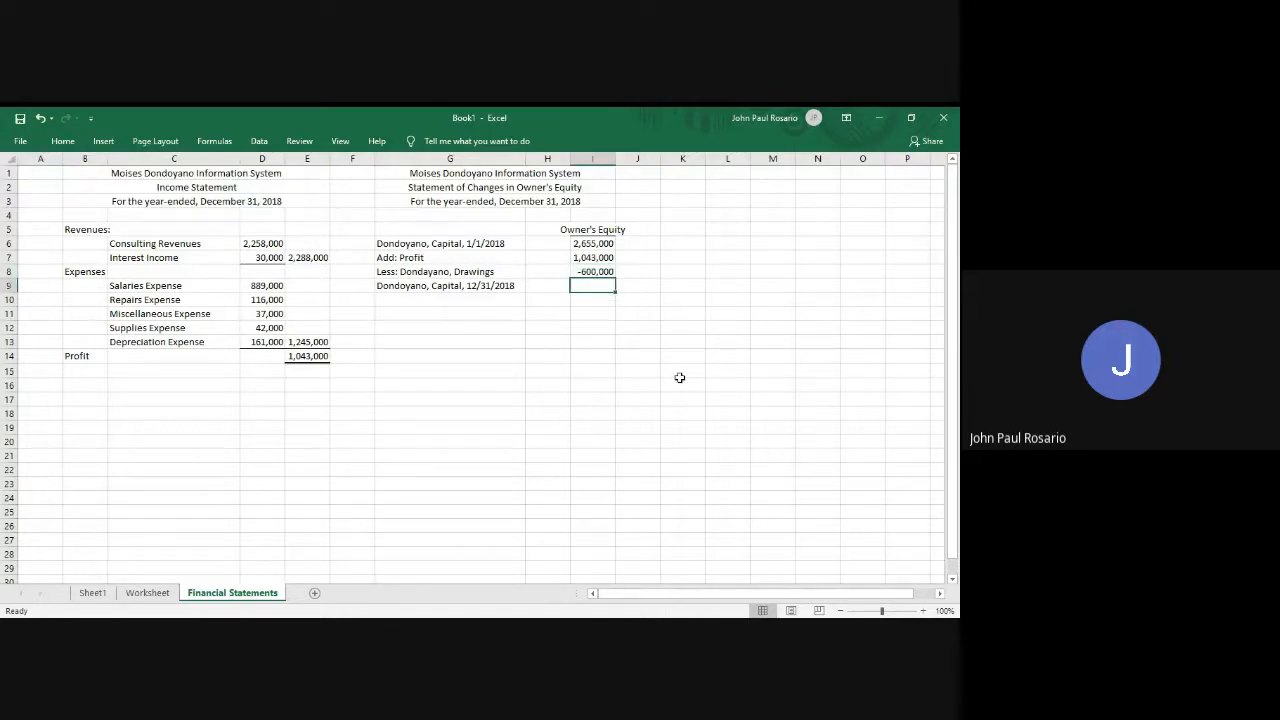
key(alt+equal)
key(Return)
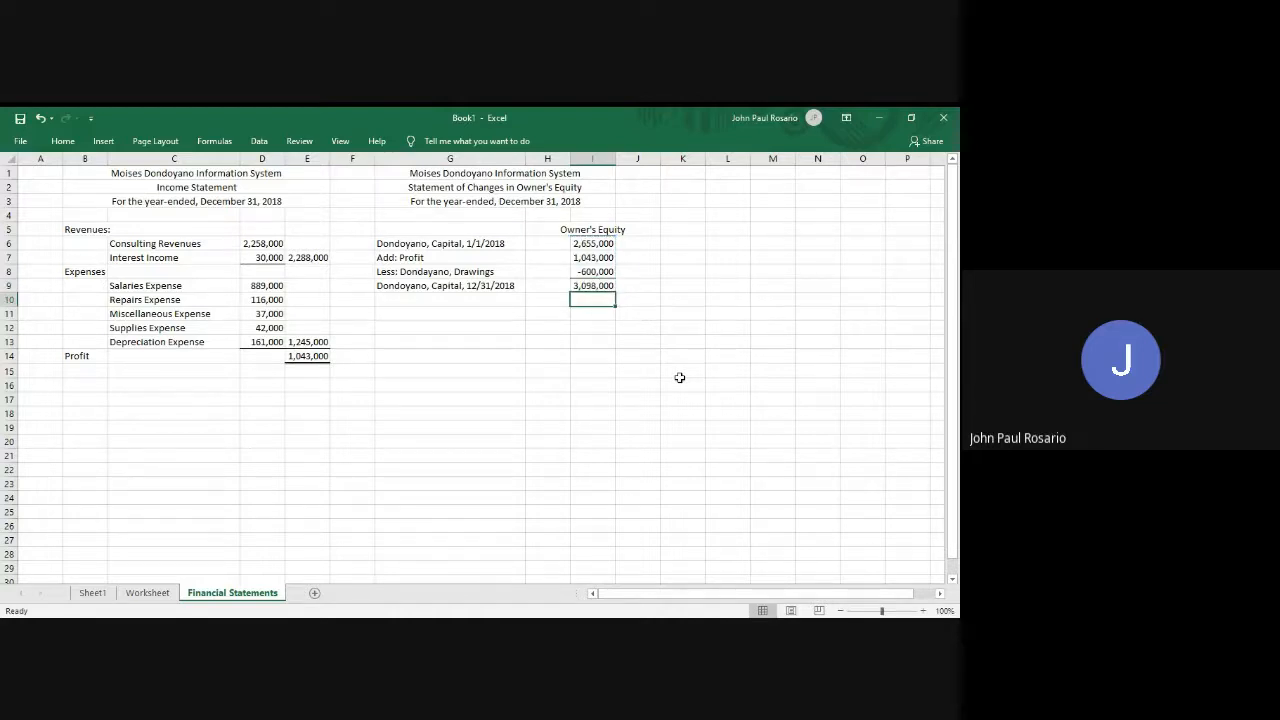
Apply a bottom double border to the ending capital total in I9.
key(Up)
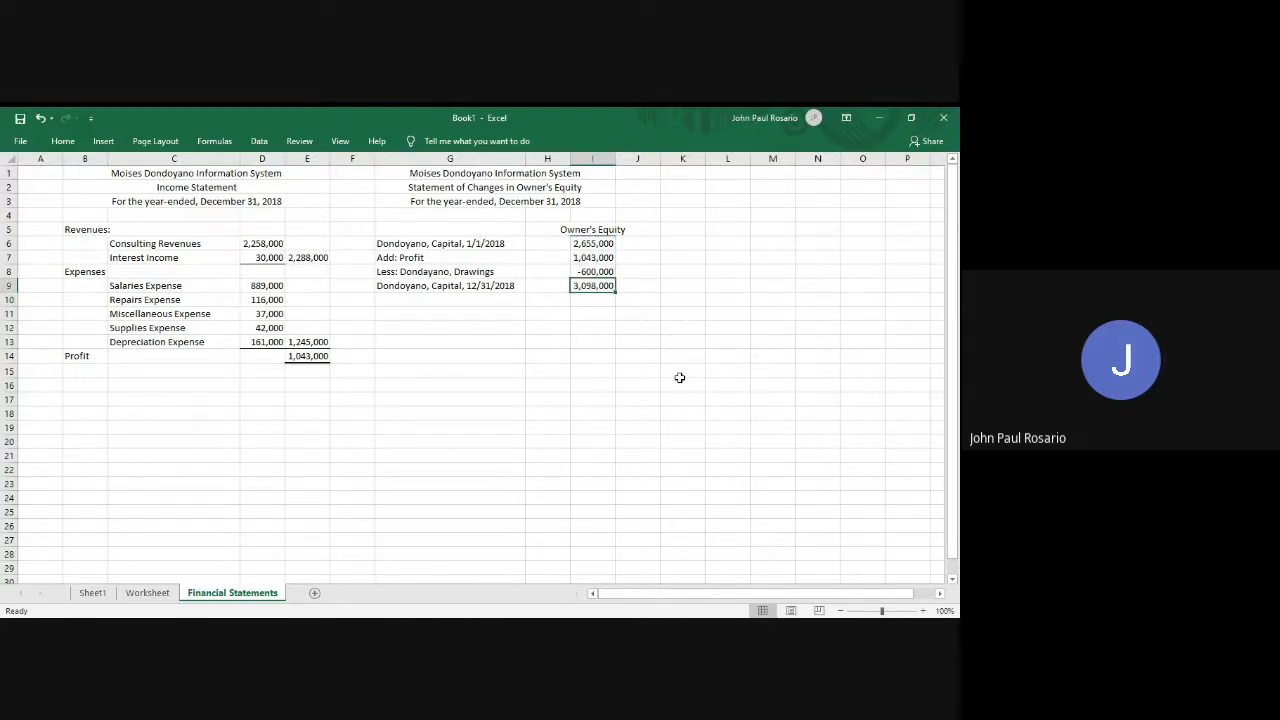
key(alt+h)
key(b)
key(b)
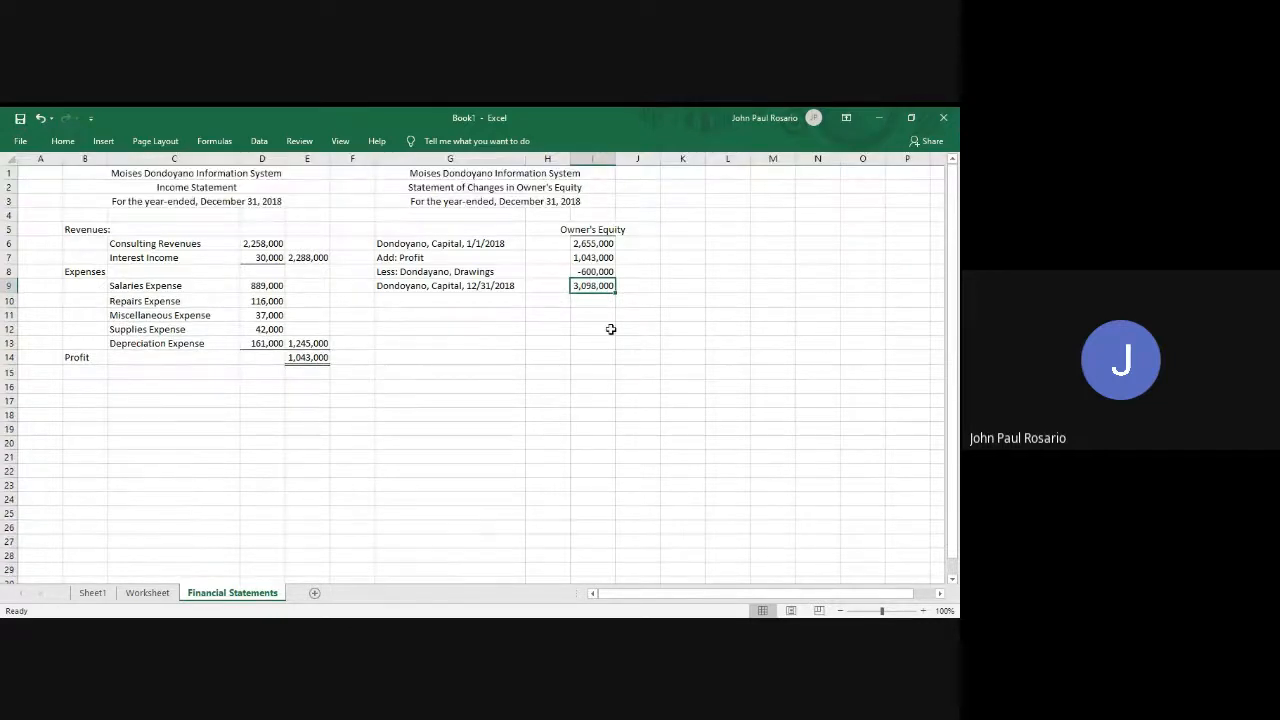
key(alt+Tab)
click(713, 303)
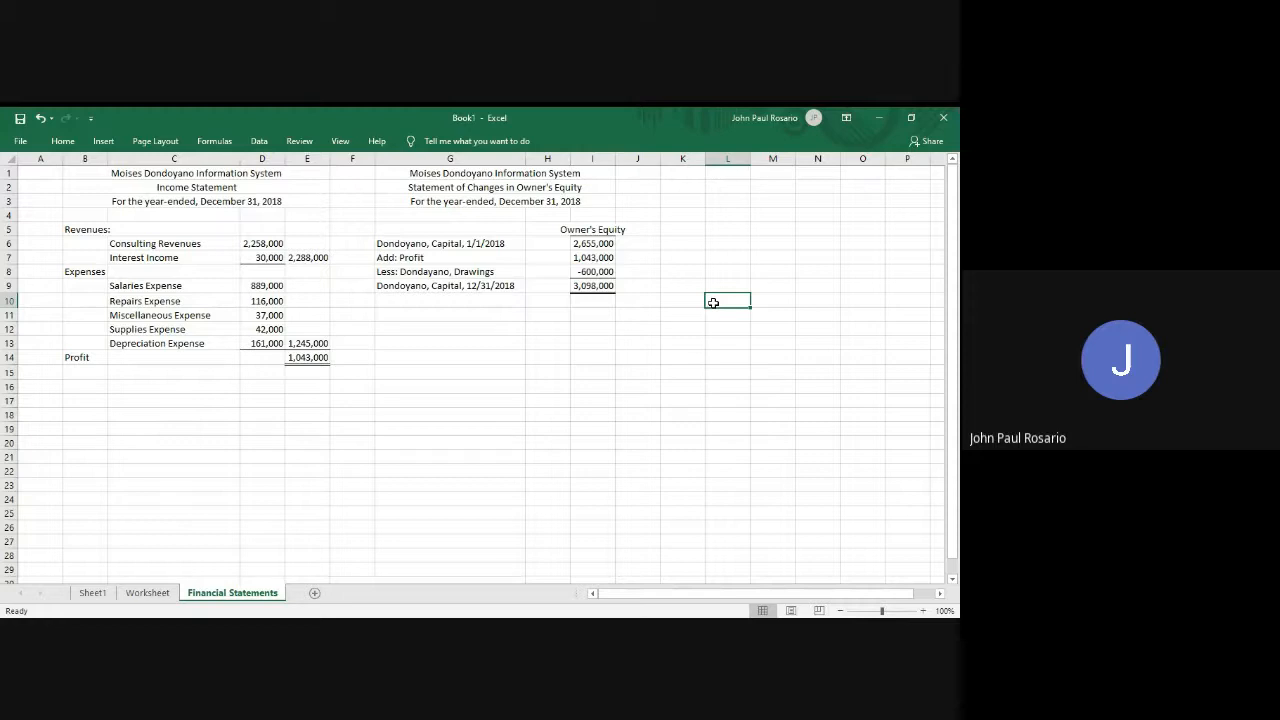
Enter the heading "Assets" in L5, to the side of the Statement of Changes in Owner's Equity.
scroll(713, 303, right, 2)
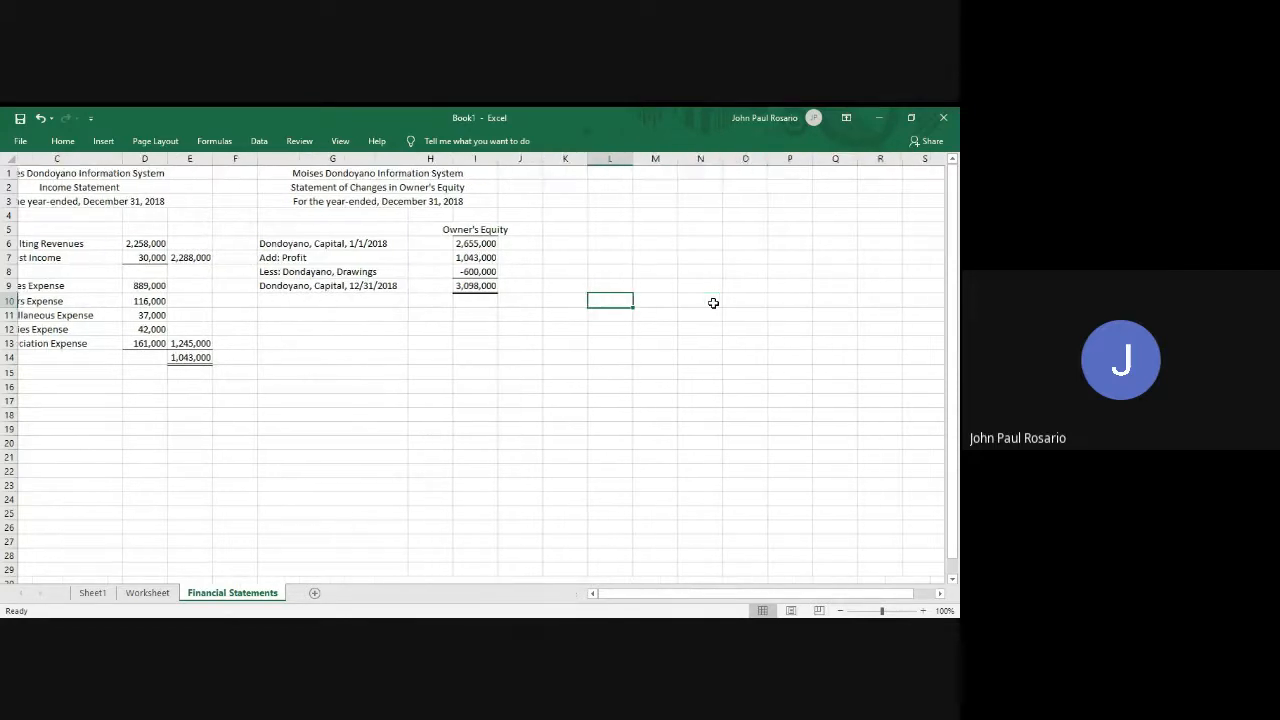
click(627, 231)
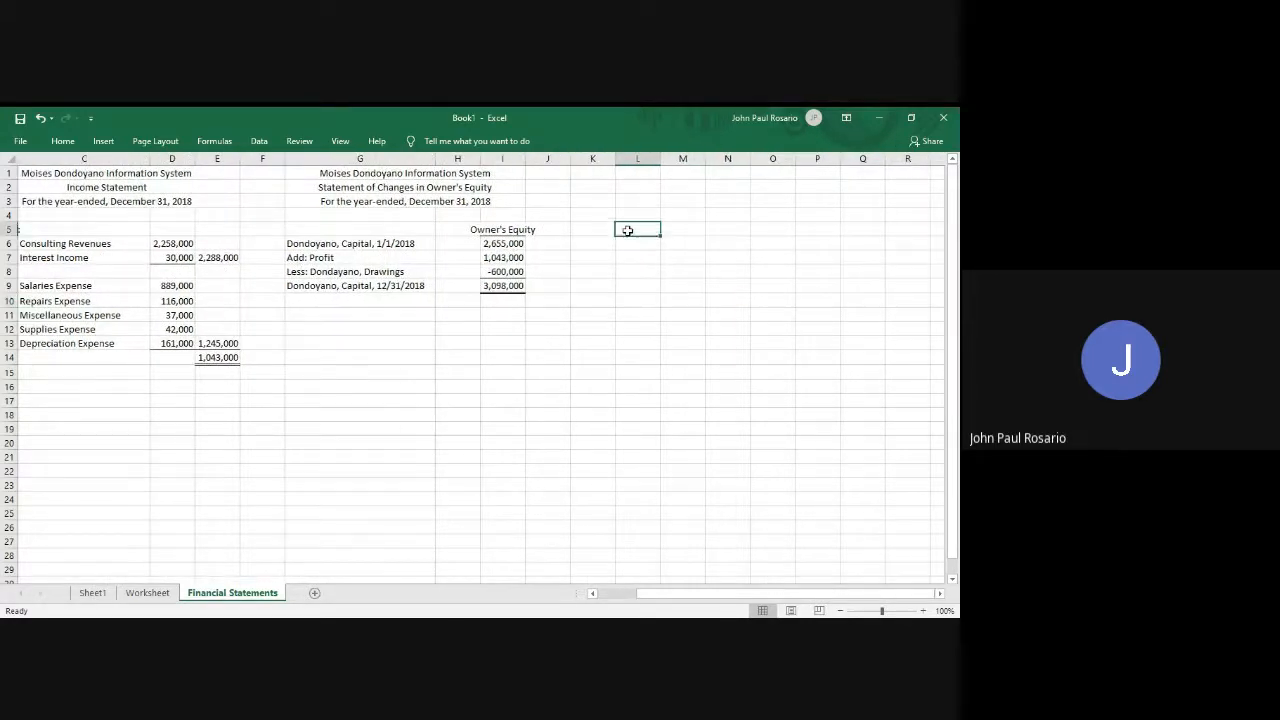
text(Assets)
key(Return)
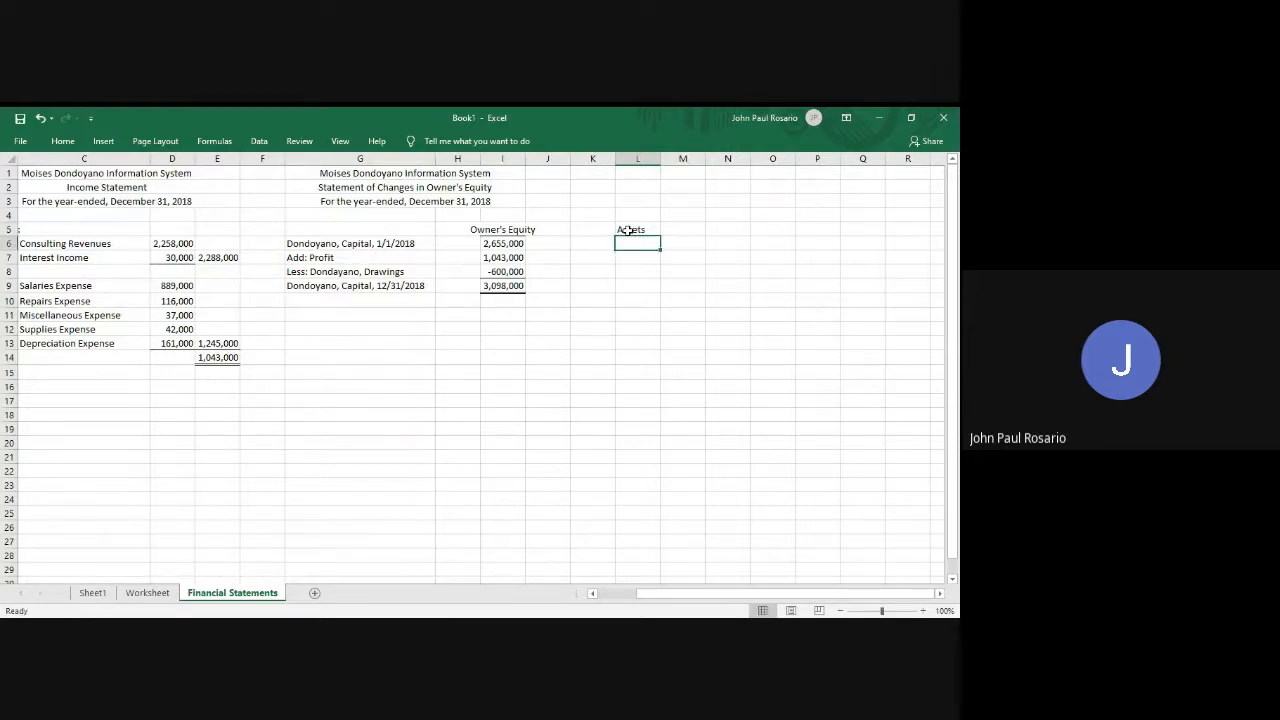
Enter the subheading "Current Assets" in L6 and narrow column L.
key(alt+Tab)
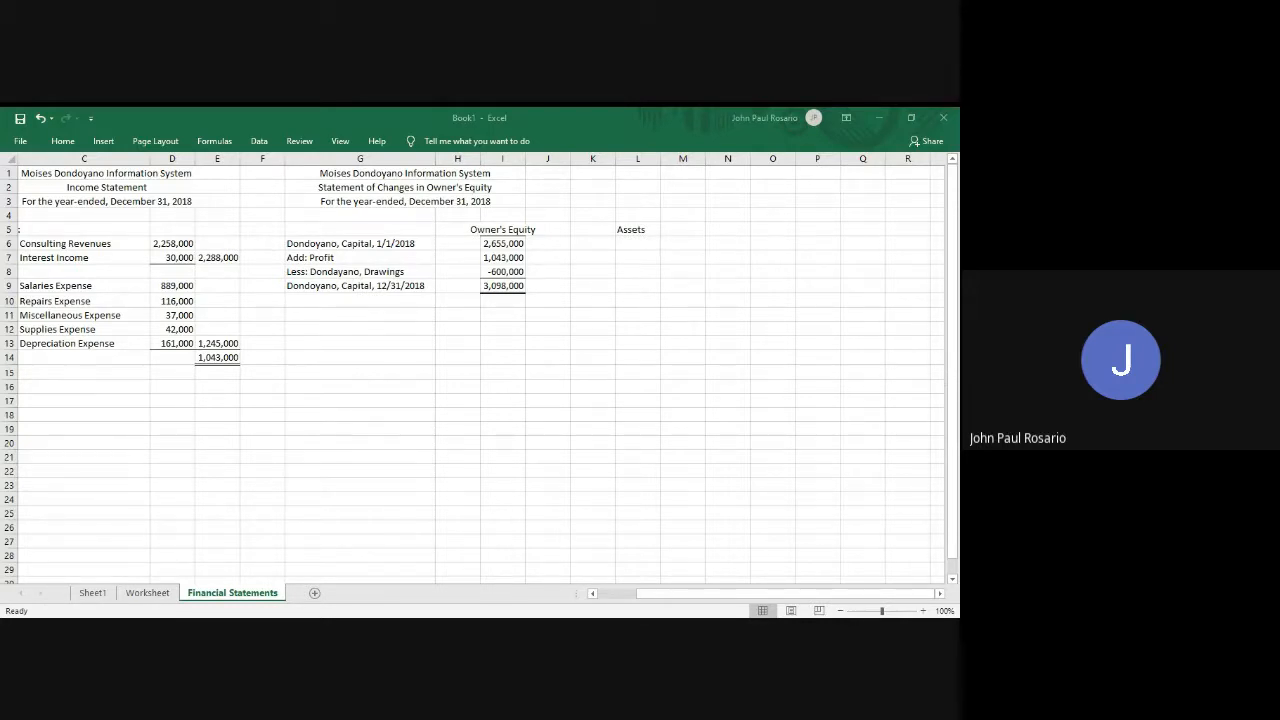
click(628, 231)
text(Cuurent)
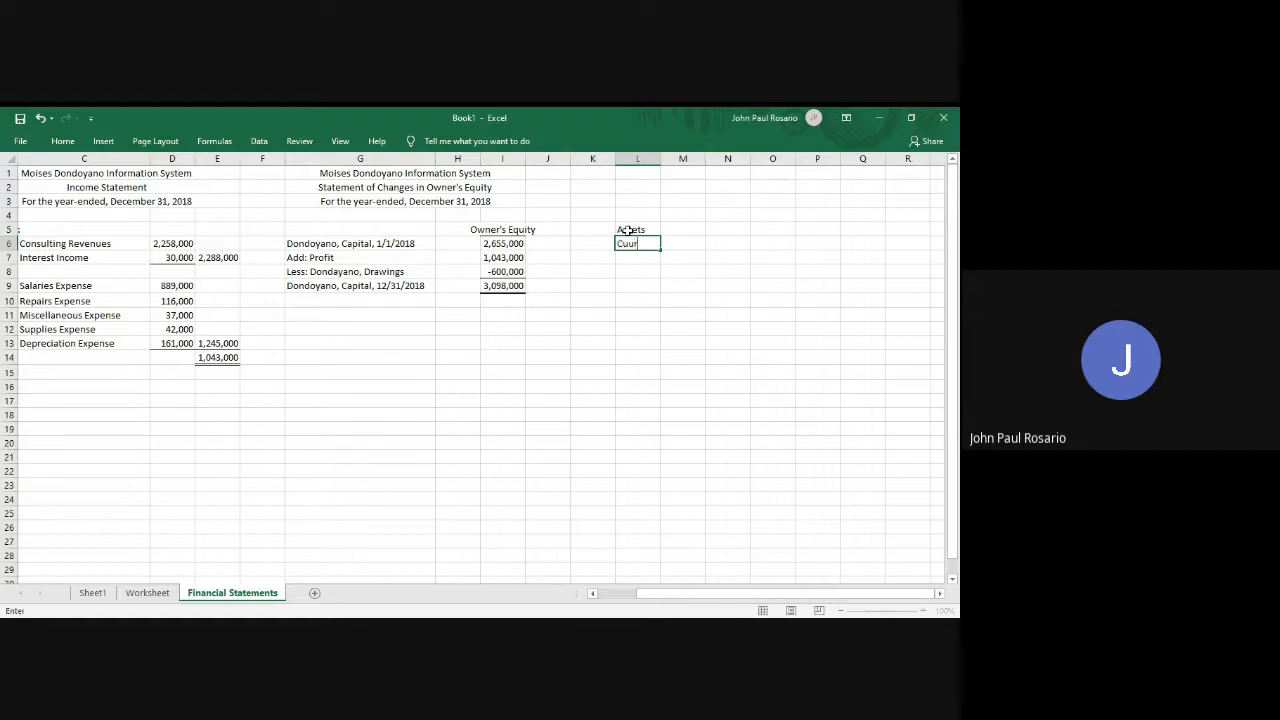
key(BackSpace)
key(BackSpace)
key(BackSpace)
key(BackSpace)
key(BackSpace)
text(rrent Assets)
key(Return)
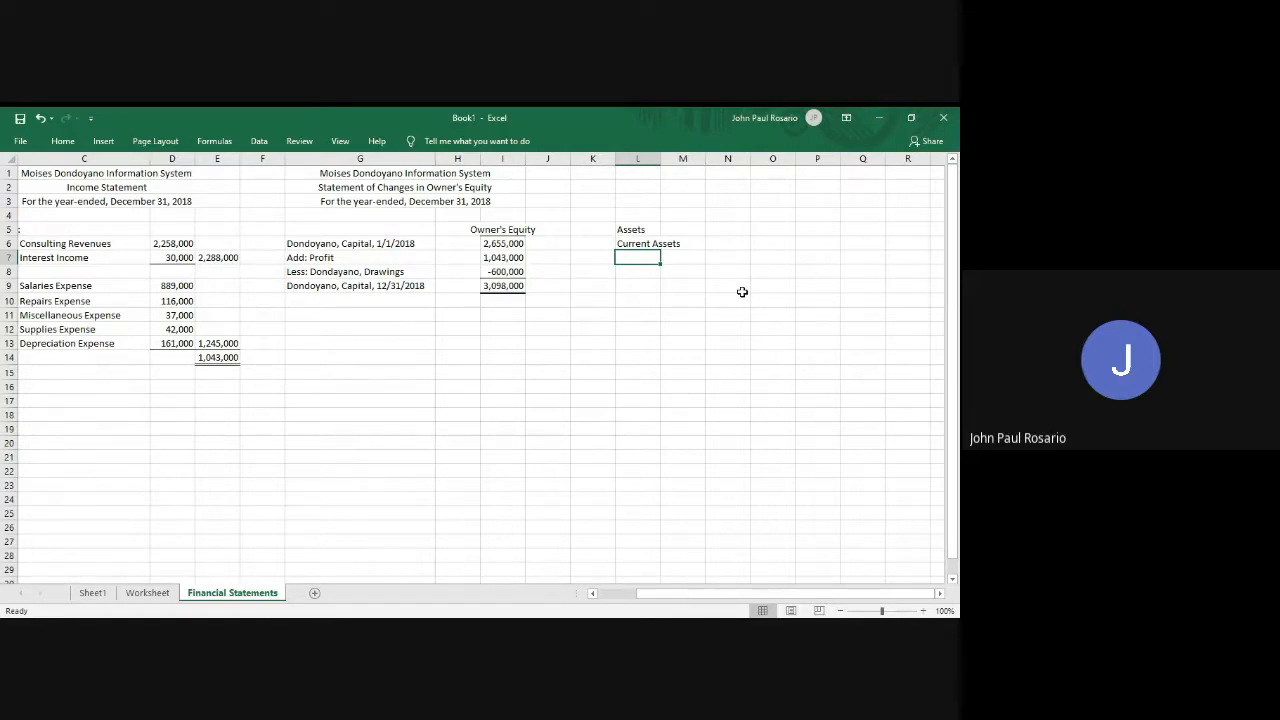
drag(657, 153, 641, 153)
Copy the account titles Cash through Office Supplies from the Worksheet sheet into M7:M11 as values, and narrow column M.
click(665, 258)
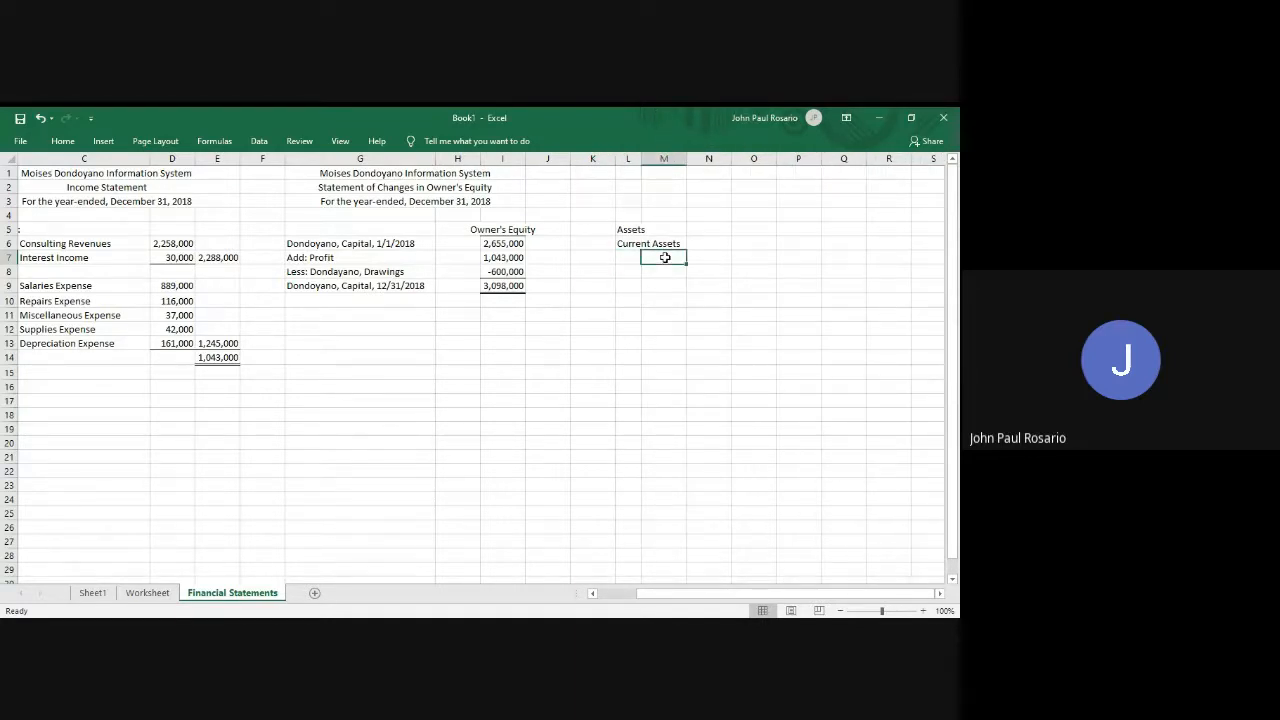
key(ctrl+Page_Up)
scroll(660, 290, up, 3)
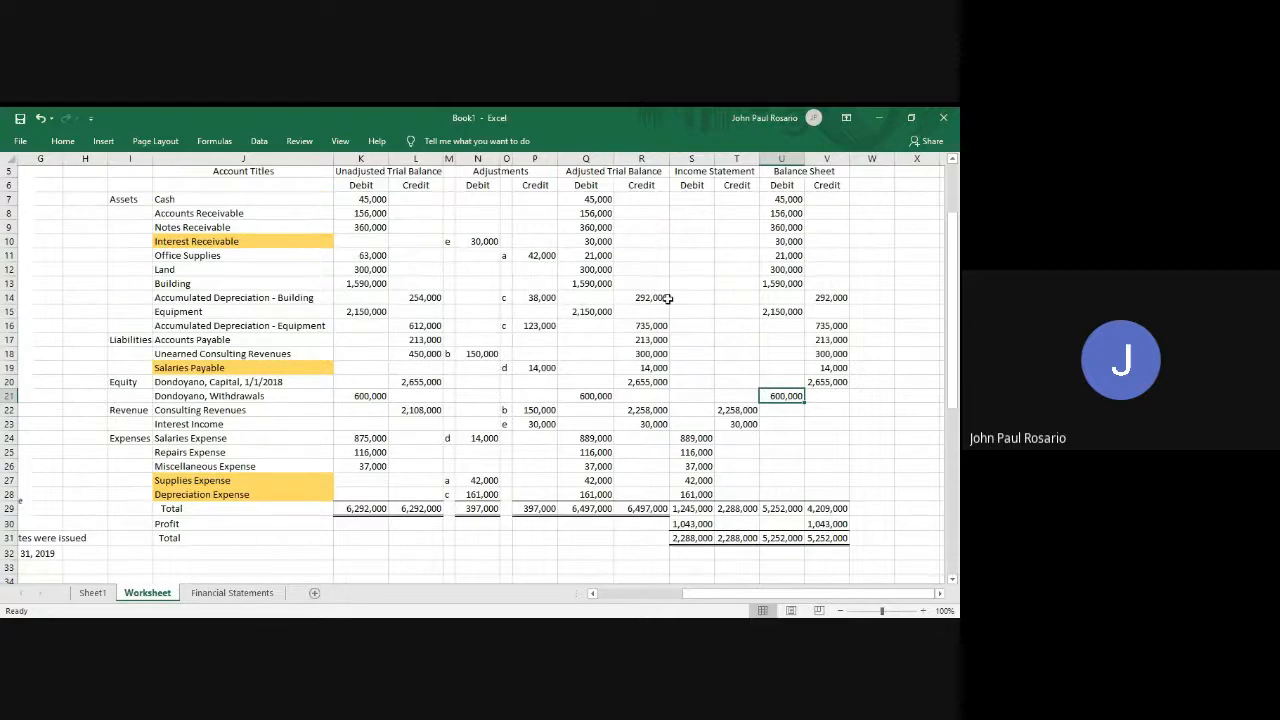
click(252, 257)
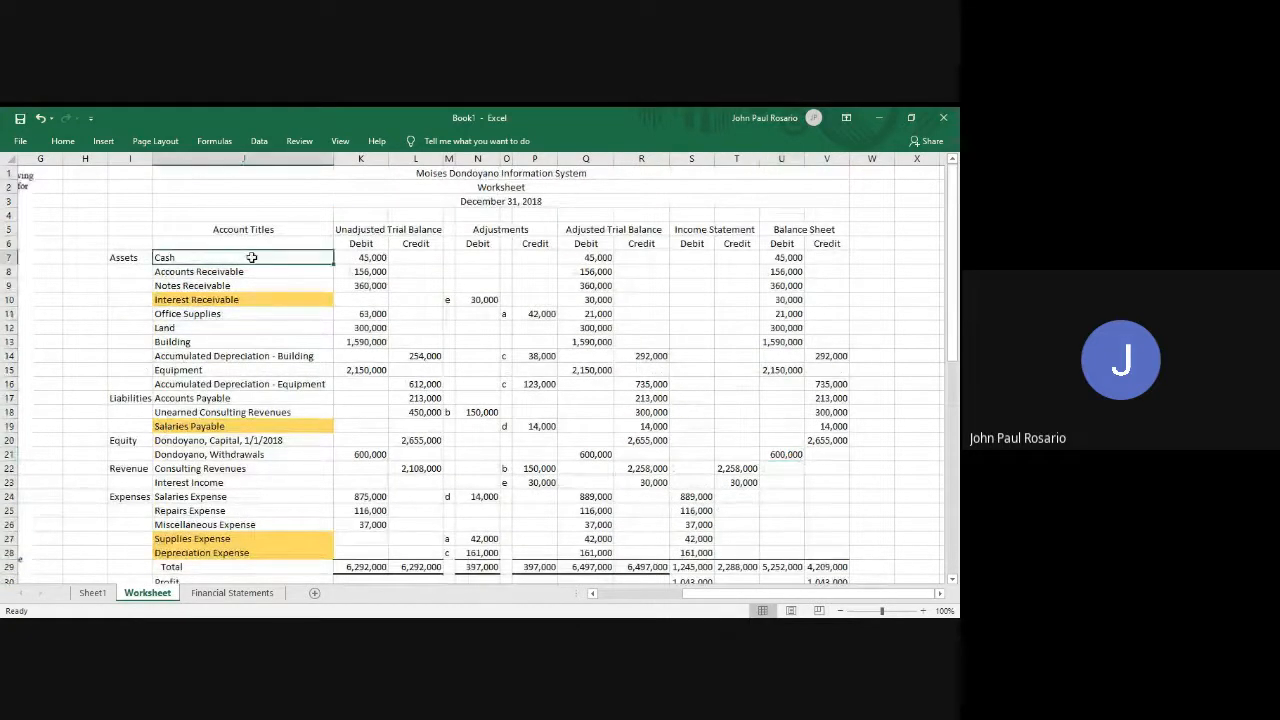
key(shift+Down)
key(shift+Down)
key(shift+Down)
key(shift+Down)
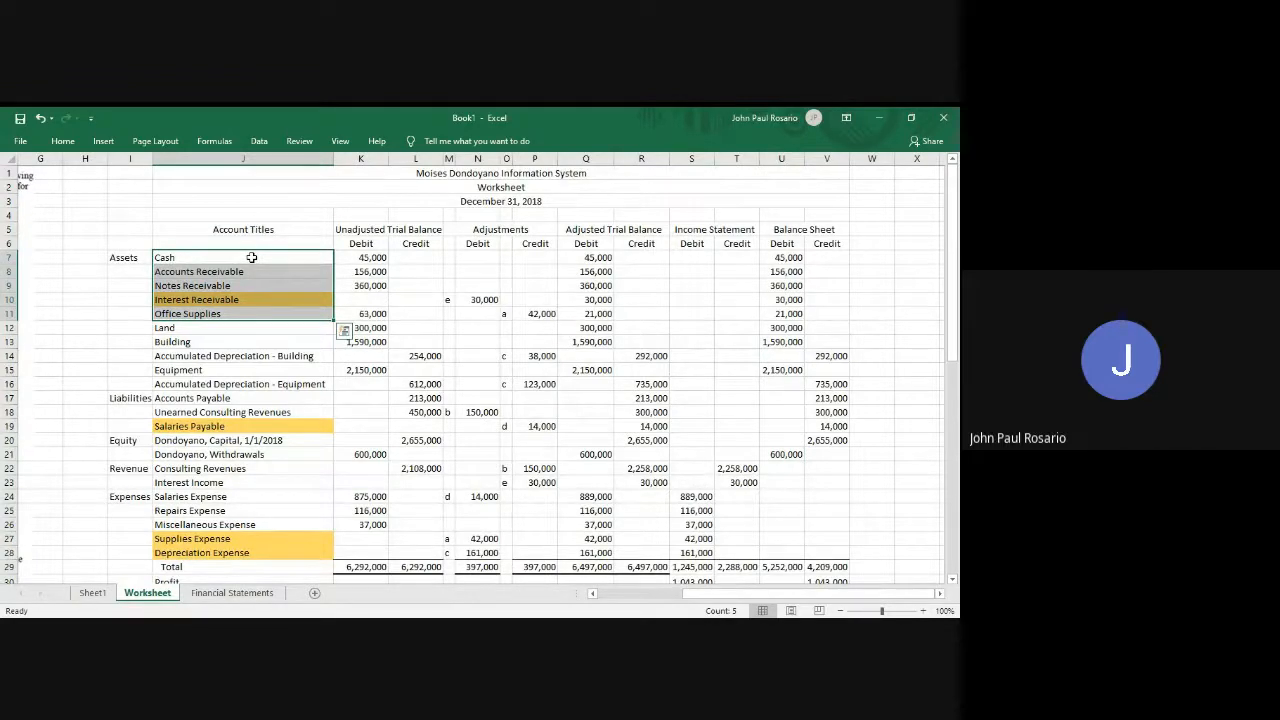
key(ctrl+c)
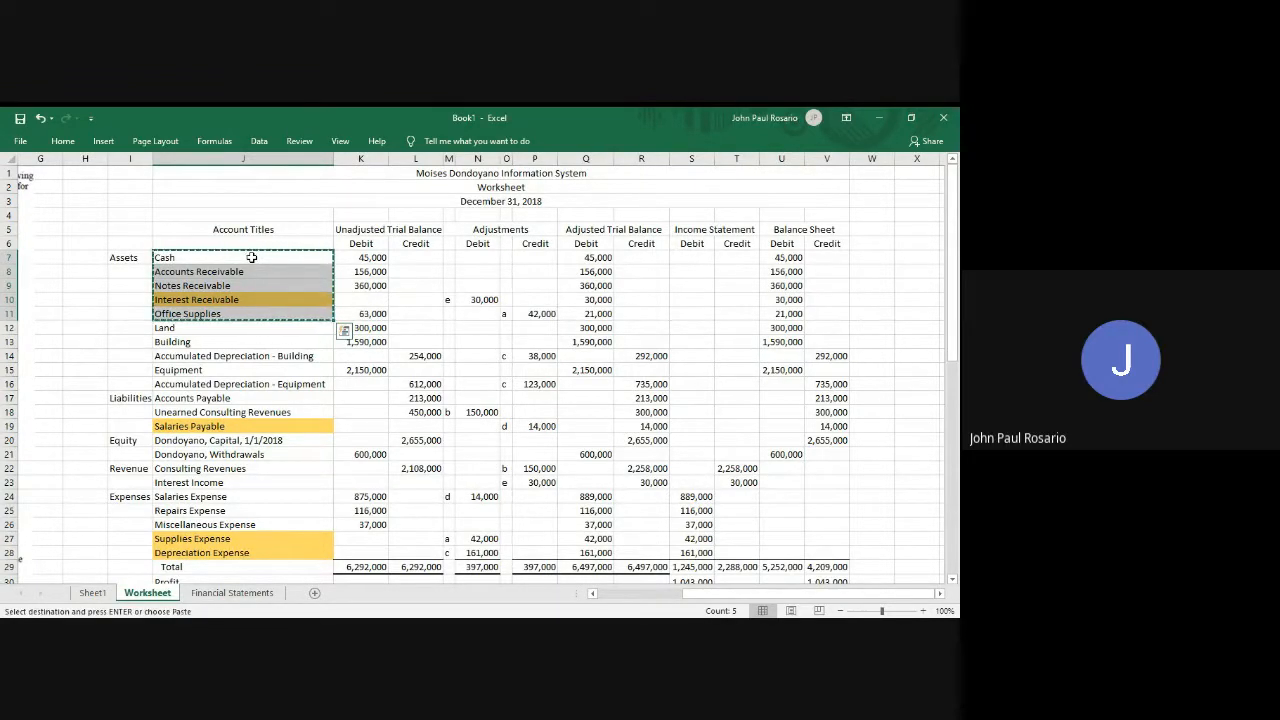
key(ctrl+Page_Down)
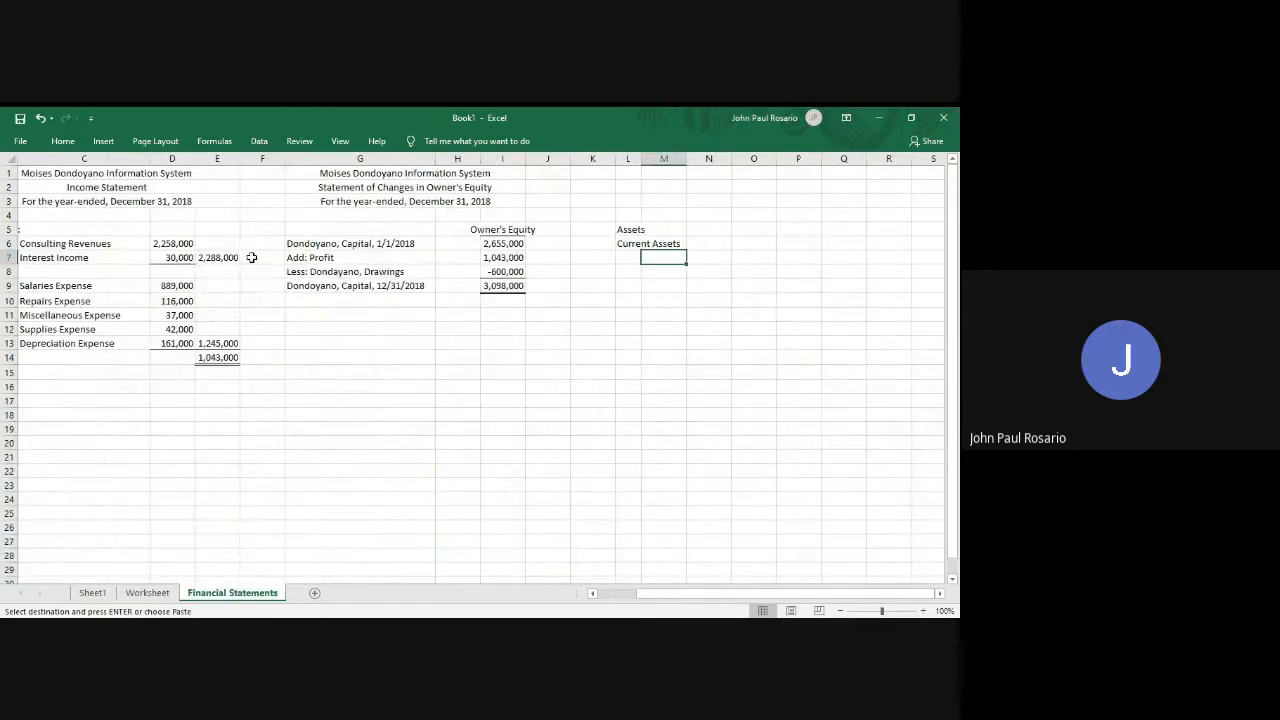
key(alt)
key(h)
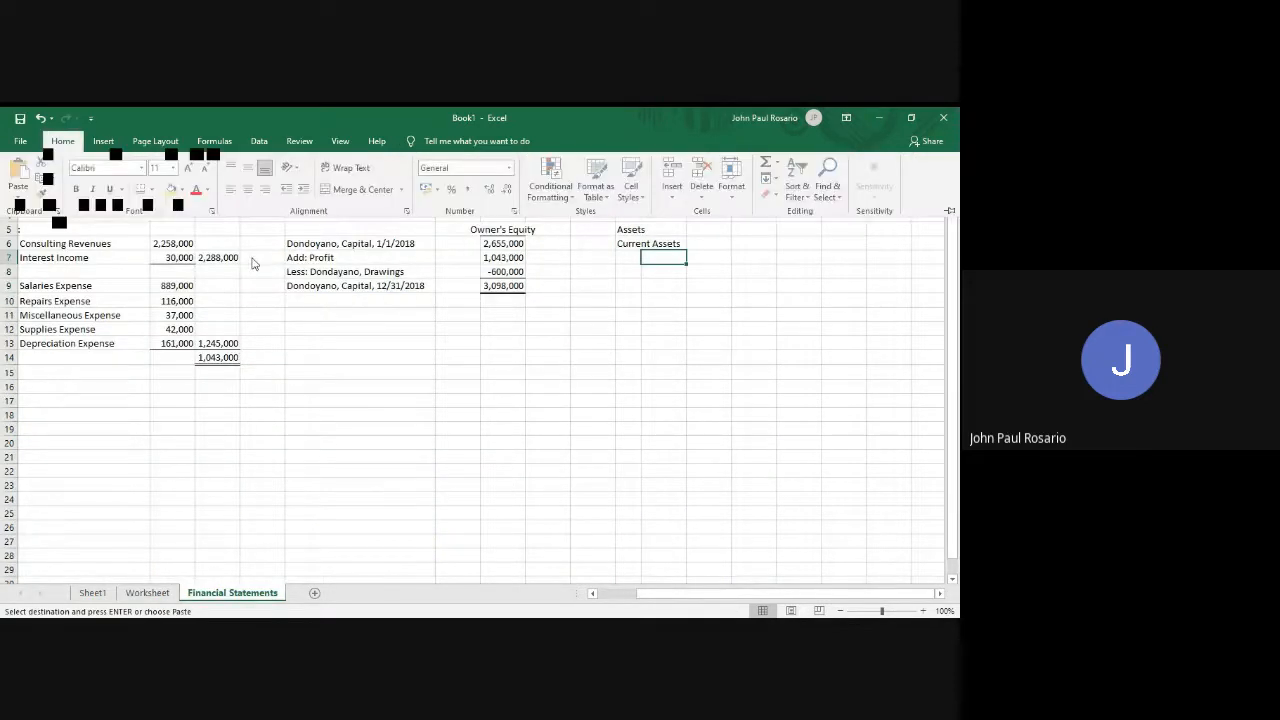
key(v)
key(p)
key(Down)
key(Down)
key(Down)
key(Down)
key(Down)
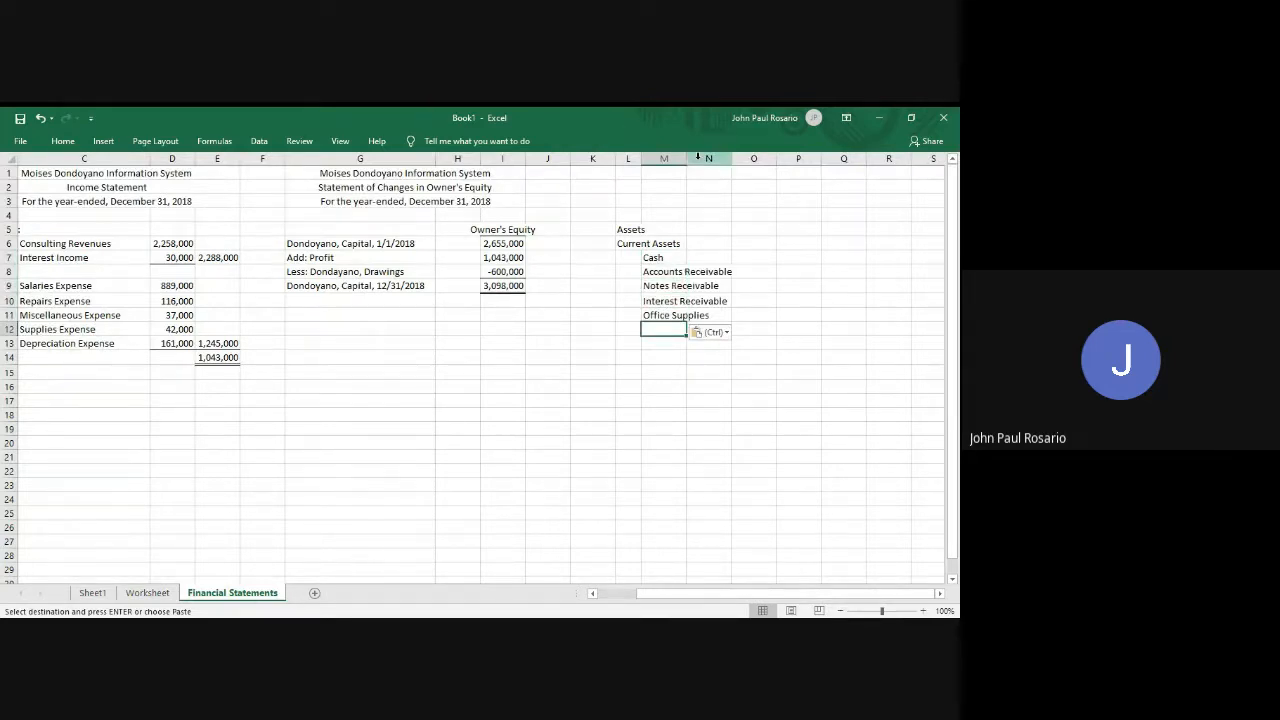
drag(686, 160, 666, 160)
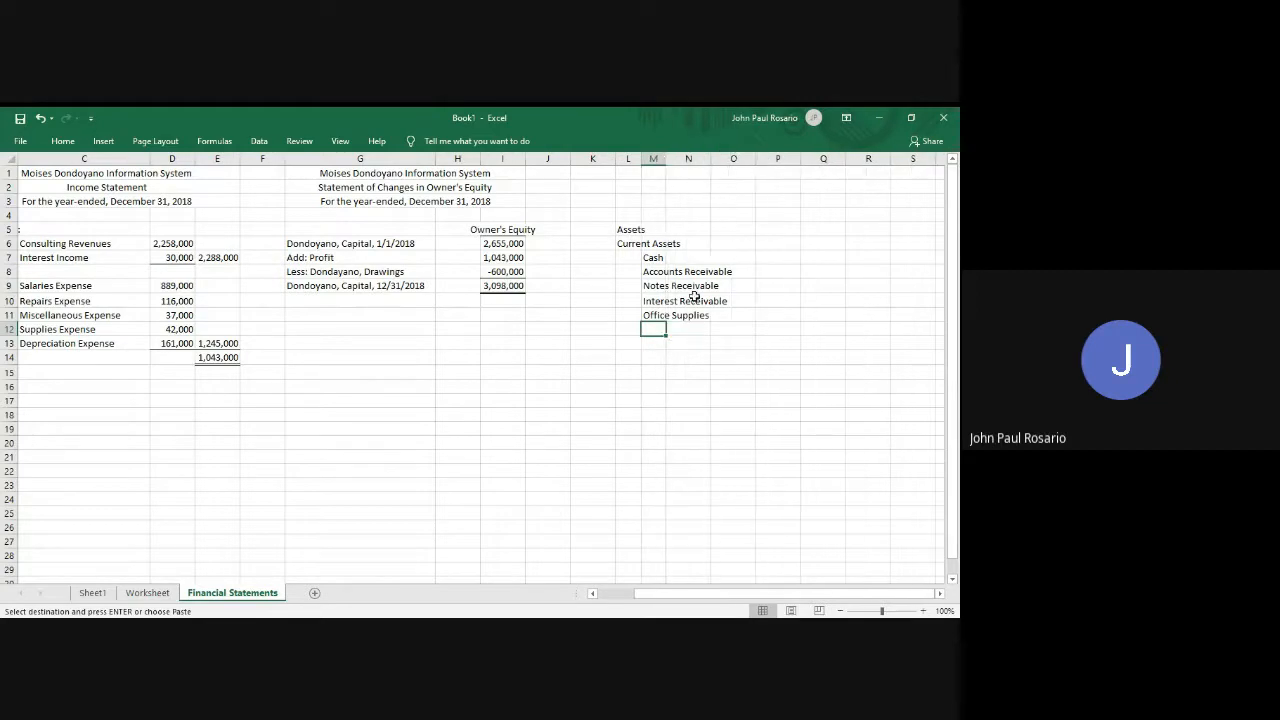
Enter the label "Total Current Assets" in N12 and widen column N to fit it.
click(693, 330)
text(Total)
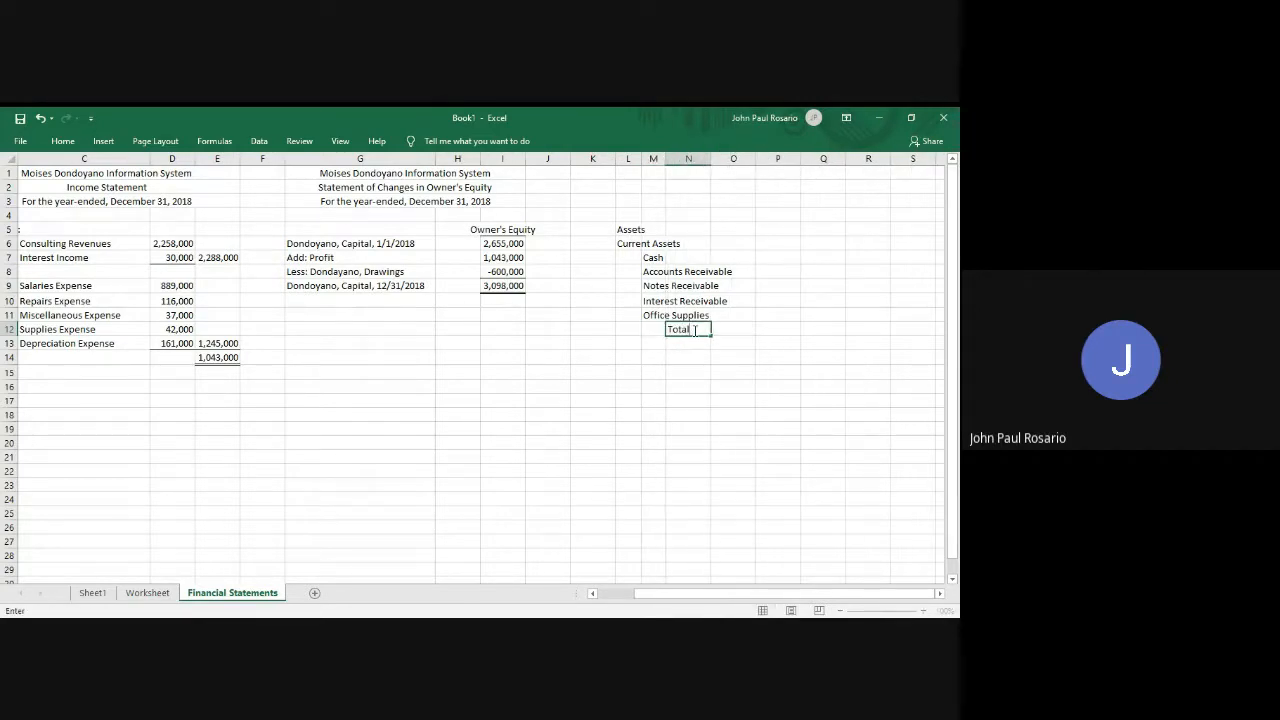
text( Current Assets)
key(Return)
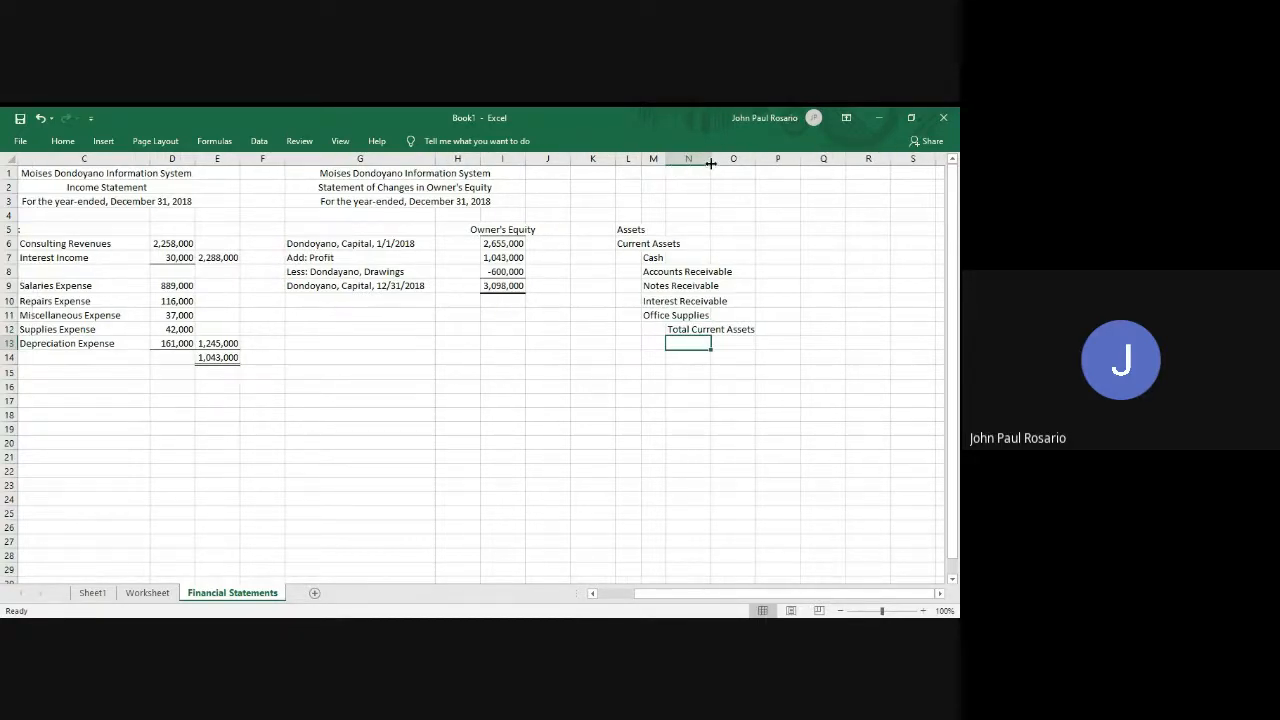
drag(711, 160, 780, 166)
Copy the Balance Sheet debit amounts for Cash through Office Supplies from the Worksheet sheet into O7:O11 as values.
scroll(786, 330, right, 3)
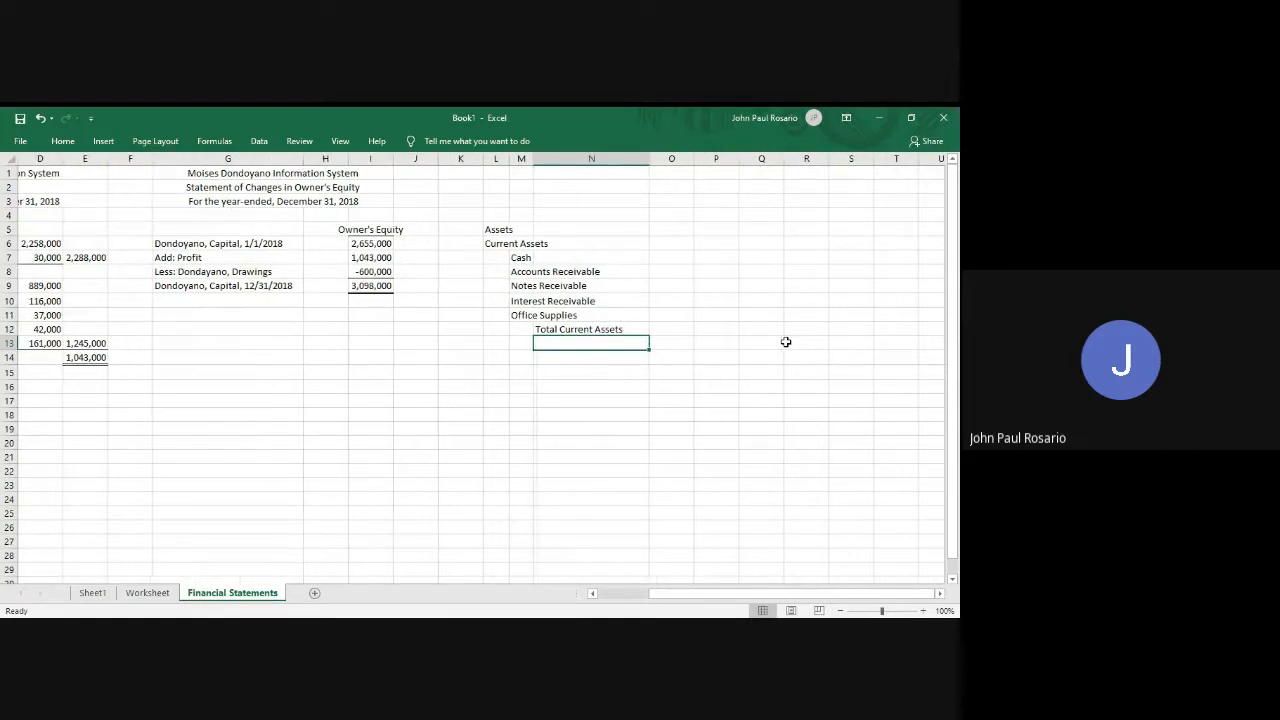
key(ctrl+Page_Up)
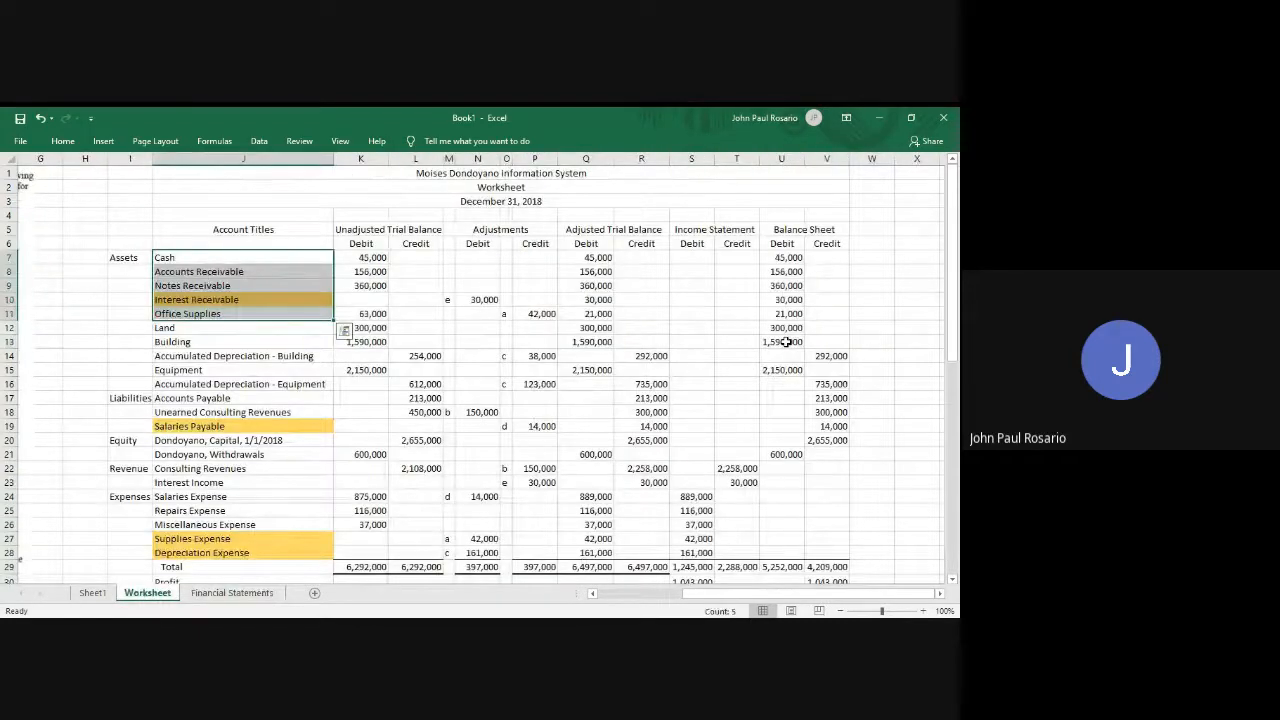
click(789, 257)
key(shift+Down)
key(shift+Down)
key(shift+Down)
key(shift+Down)
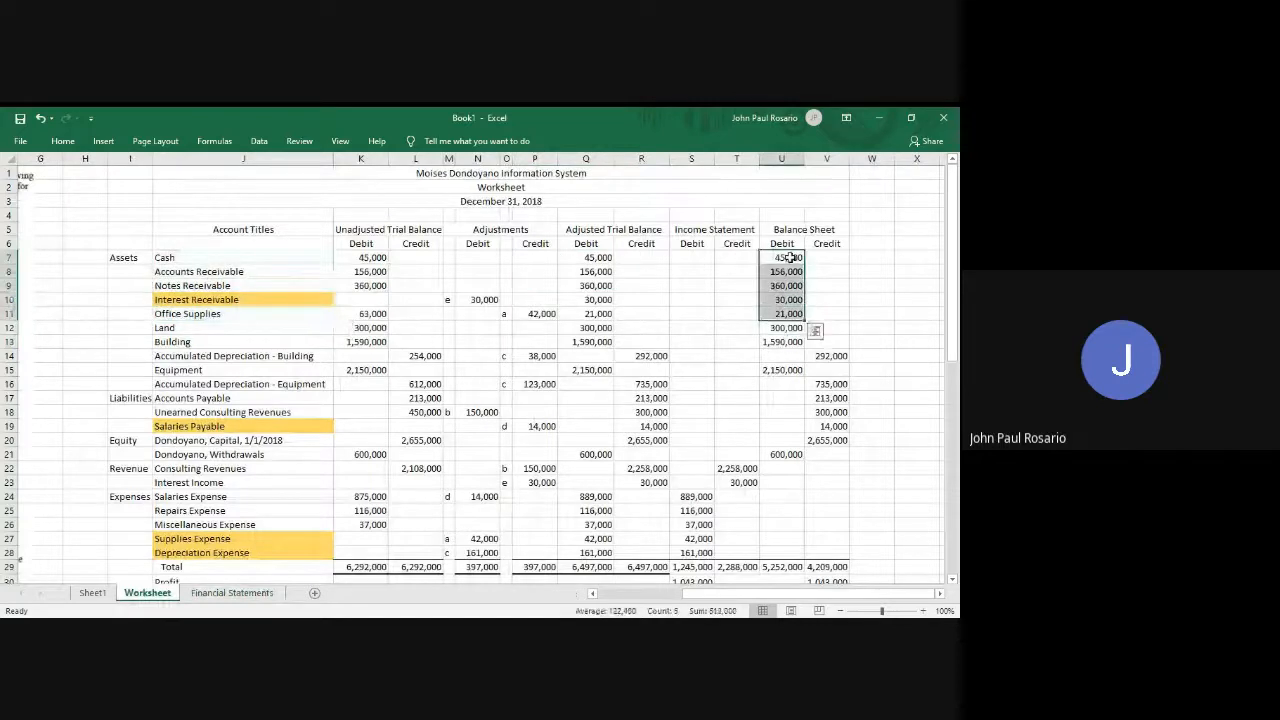
key(ctrl+c)
key(ctrl+Page_Down)
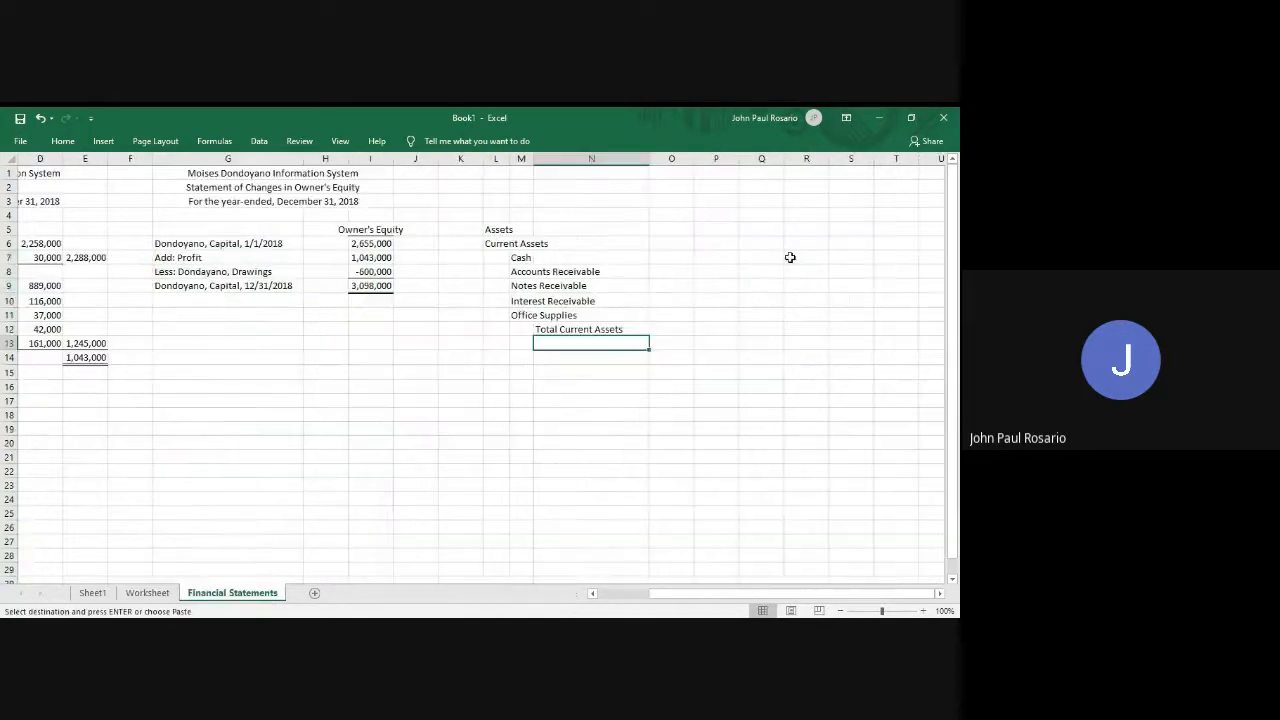
key(Right)
key(Right)
key(Up)
key(Up)
key(Up)
key(Up)
key(Up)
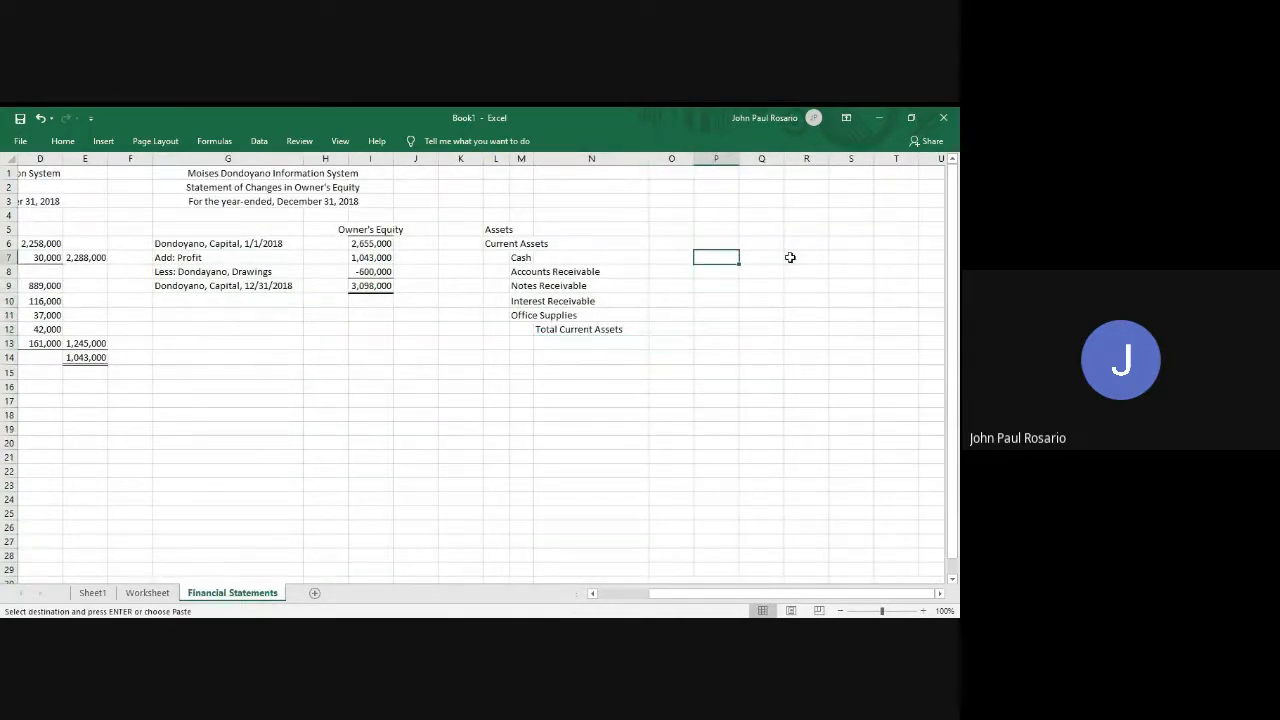
key(Left)
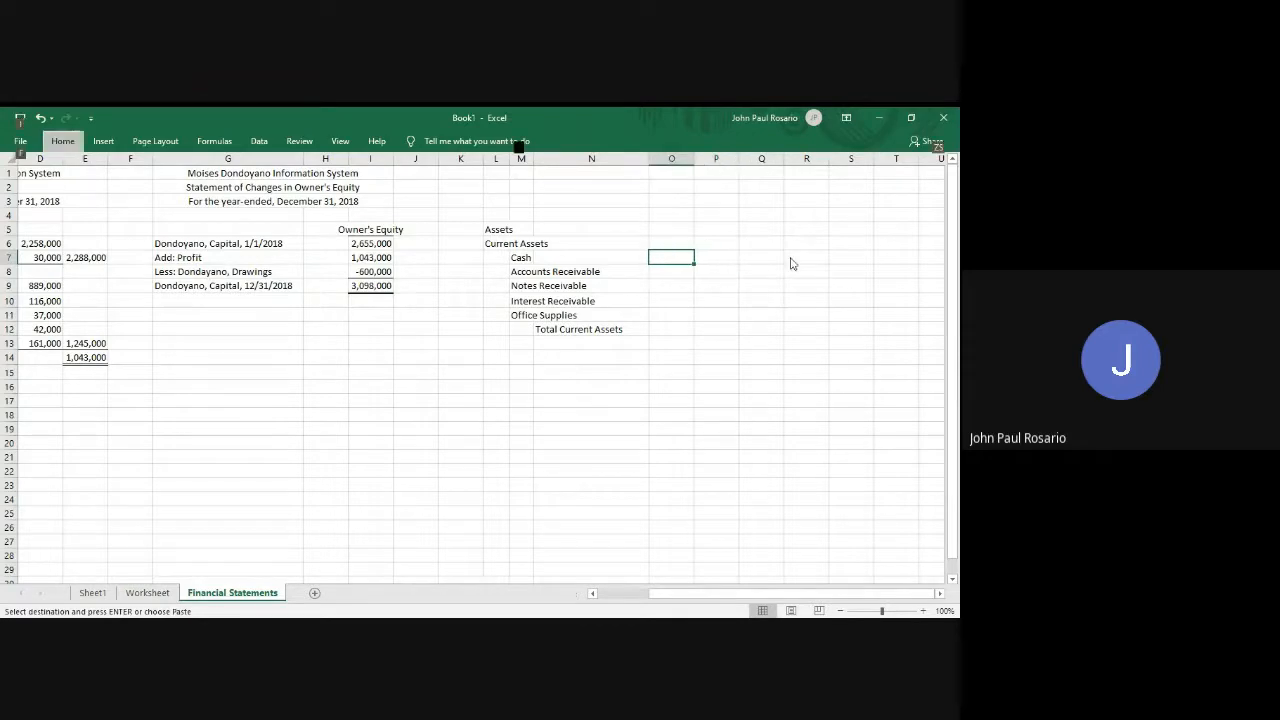
key(ctrl+v)
Format the current asset amounts in O7:O11 with thousands separators and no decimals.
key(alt)
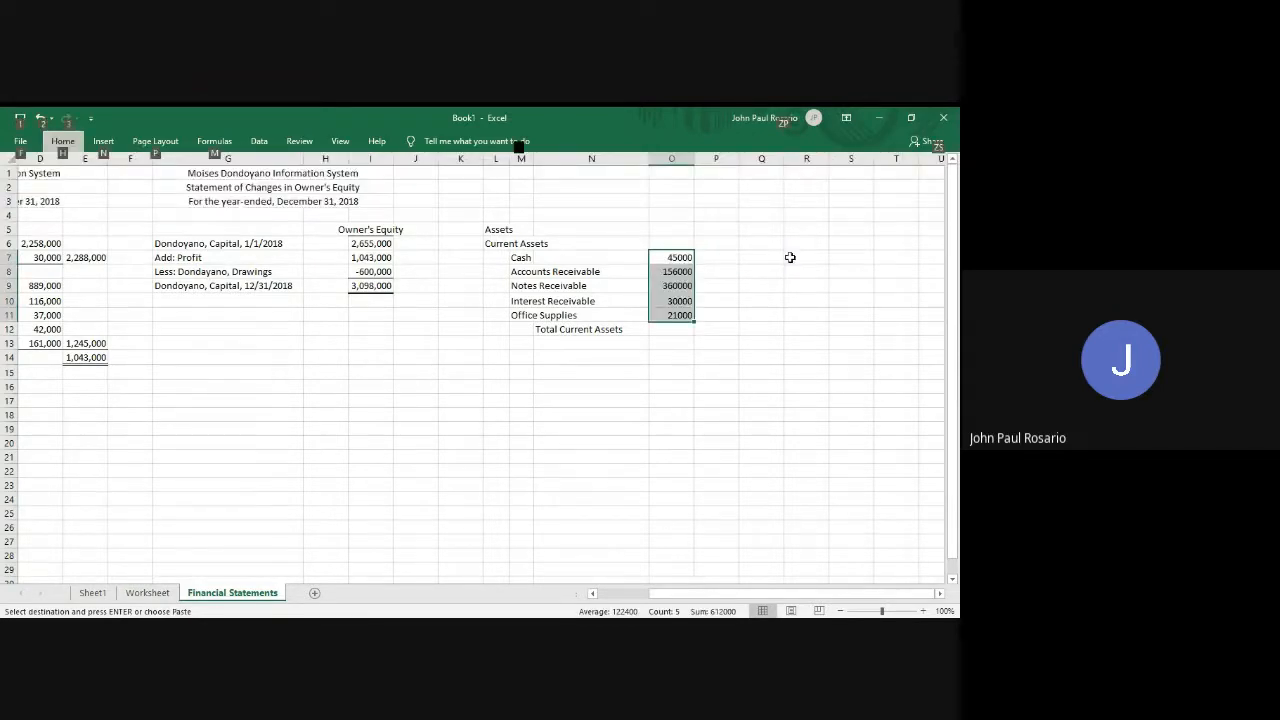
key(h)
key(k)
Apply a bottom border to the Office Supplies amount in O11.
key(Down)
key(Down)
key(Down)
key(Down)
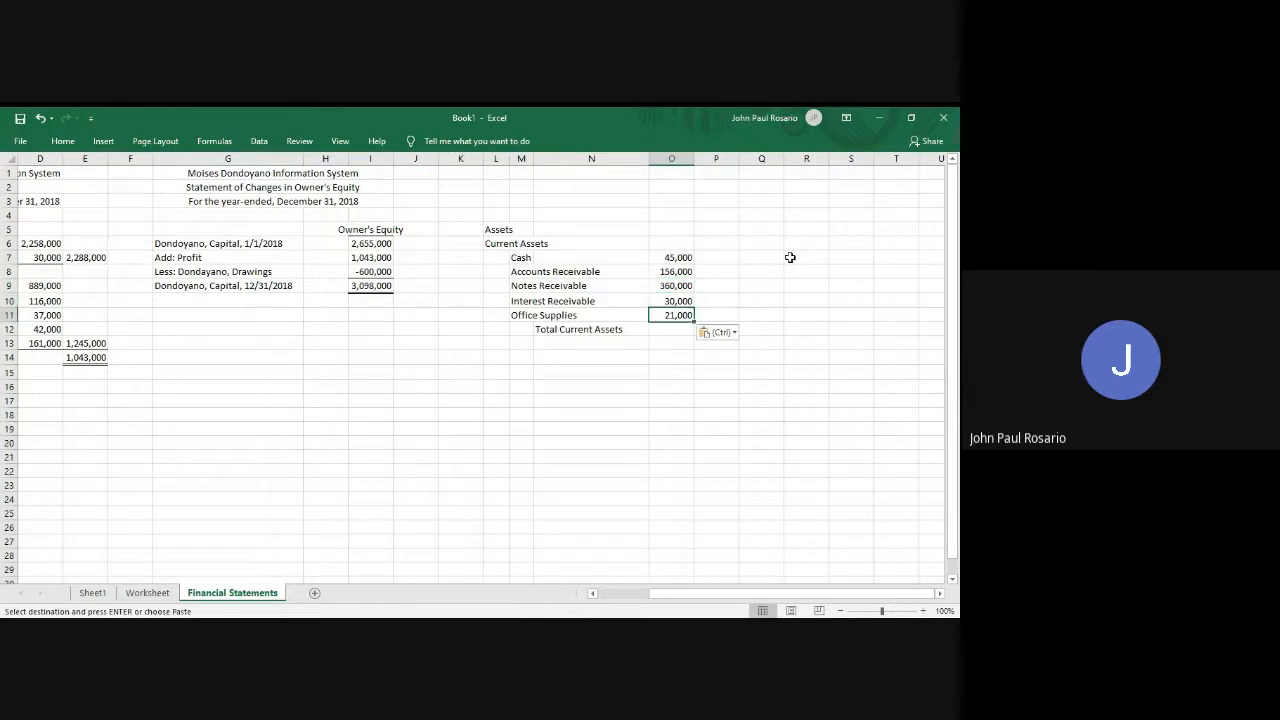
key(alt)
key(h)
key(b)
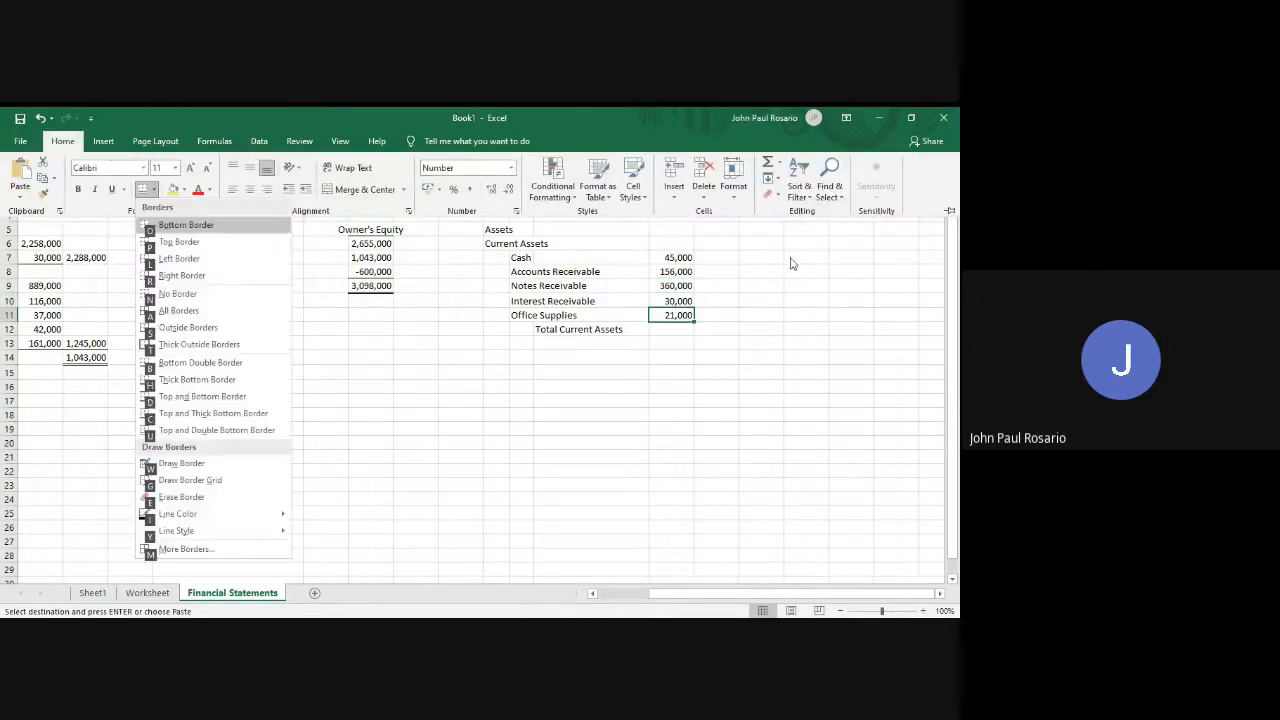
key(o)
Calculate total current assets in P12 with a SUM of O7:O11.
key(Down)
key(Right)
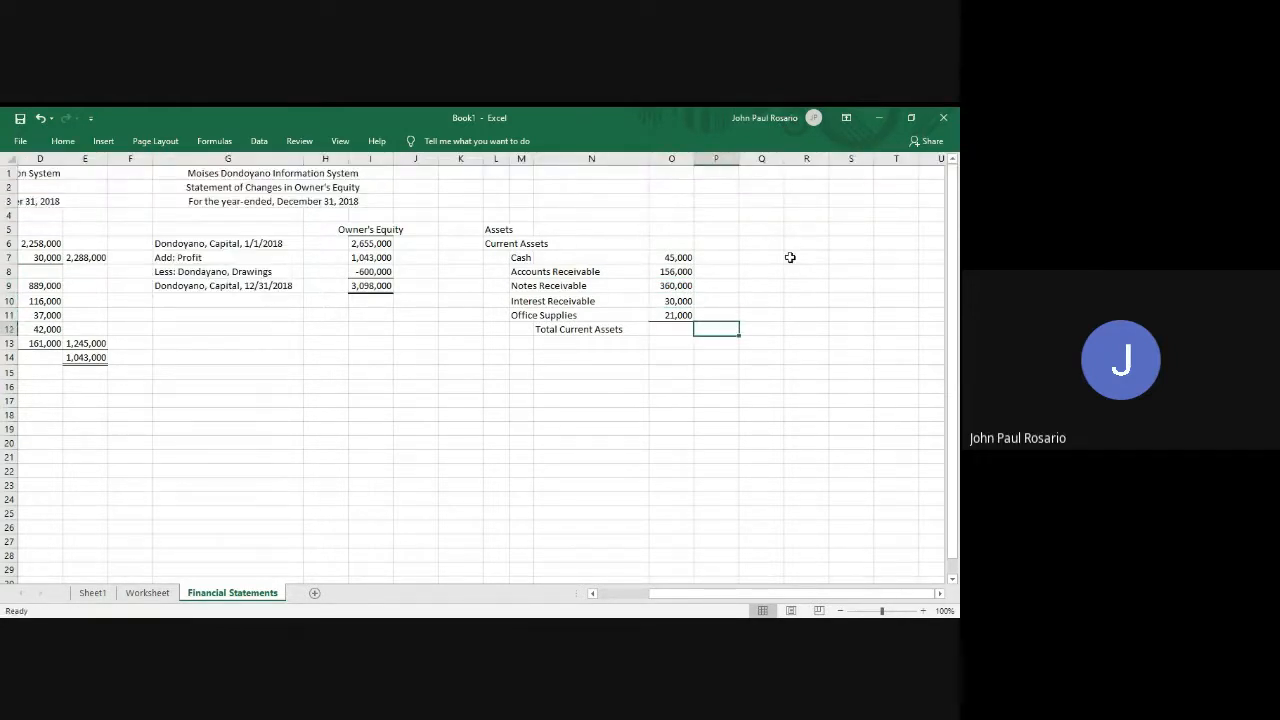
text(=su)
key(Tab)
key(Left)
key(Up)
key(shift+Up)
key(shift+Up)
key(shift+Up)
key(shift+Up)
key(Return)
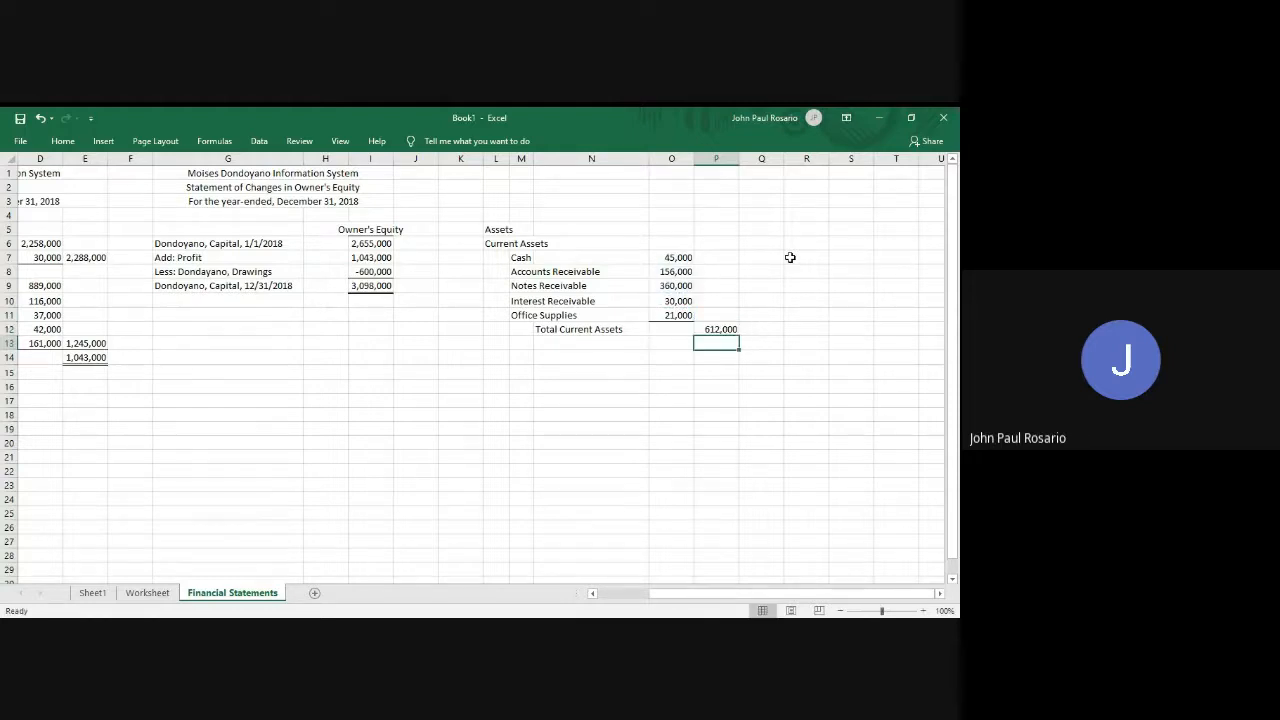
Enter the subheading "Non-Current Assets" in L13.
key(Left)
key(Left)
key(Left)
key(Left)
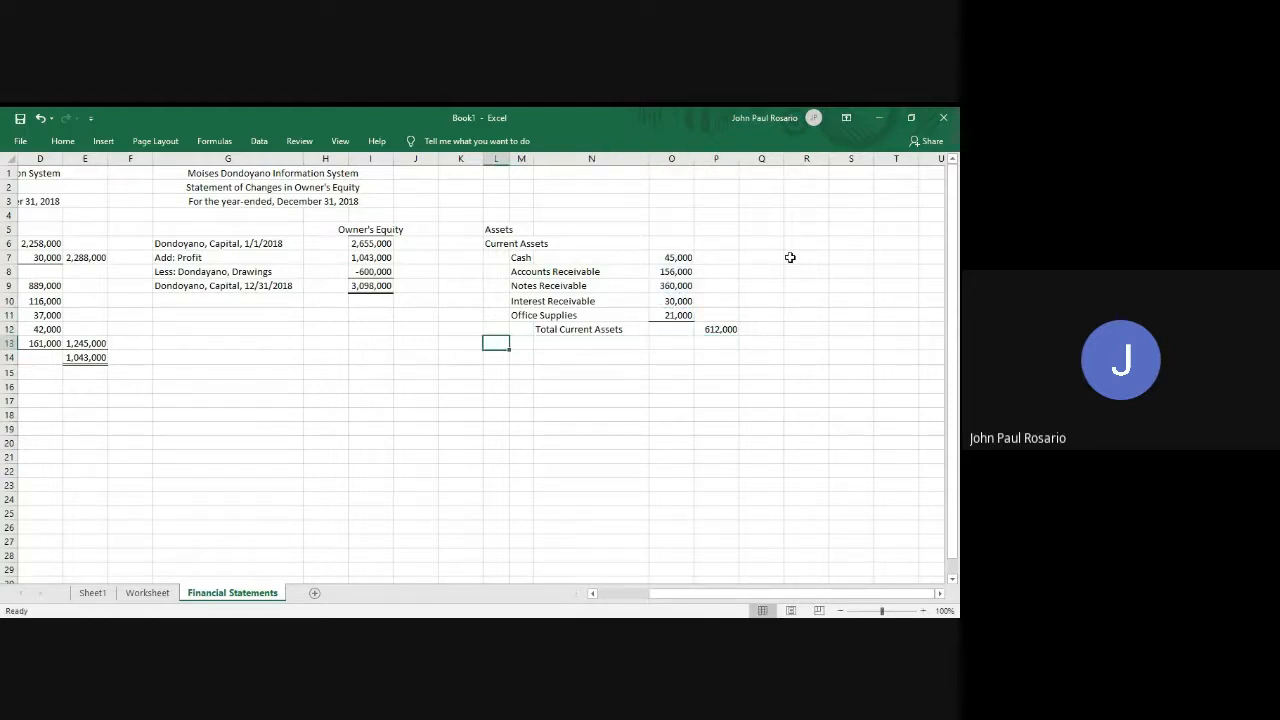
text(Non-Current Assets)
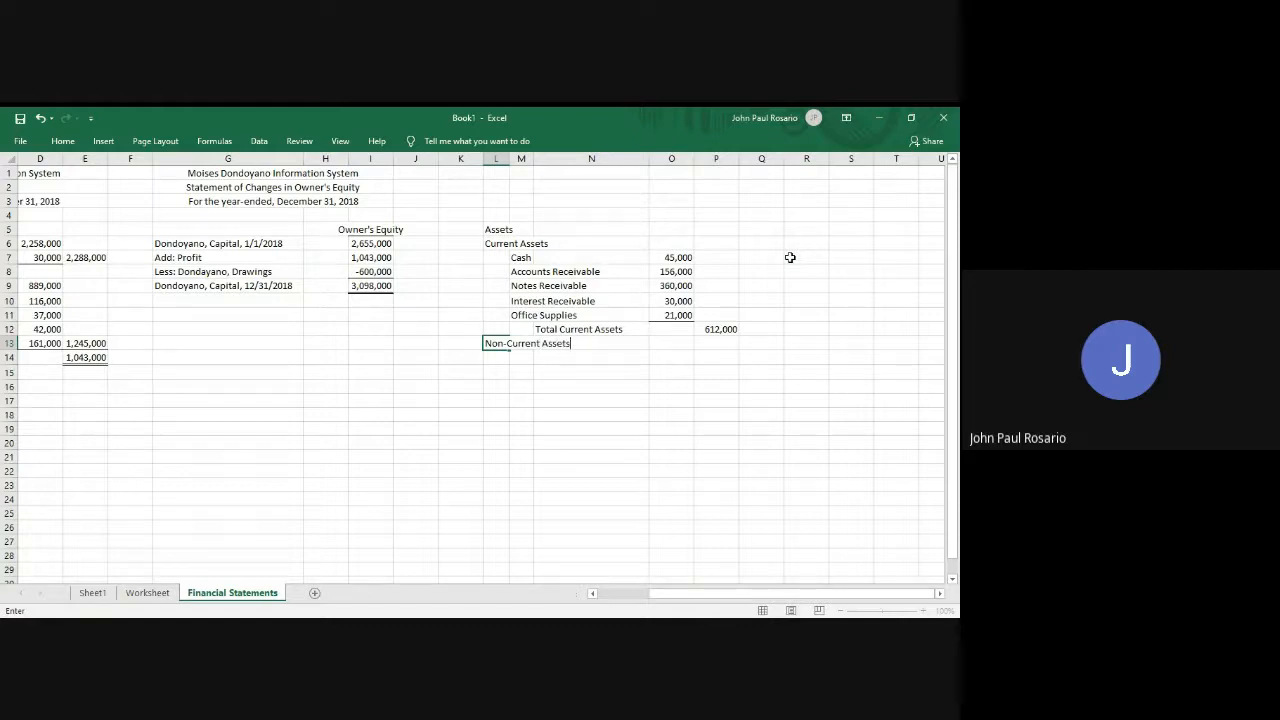
key(Return)
Copy the account titles from Land to Accumulated Depreciation - Equipment on the Worksheet sheet into M14:M18 of Financial Statements.
key(Right)
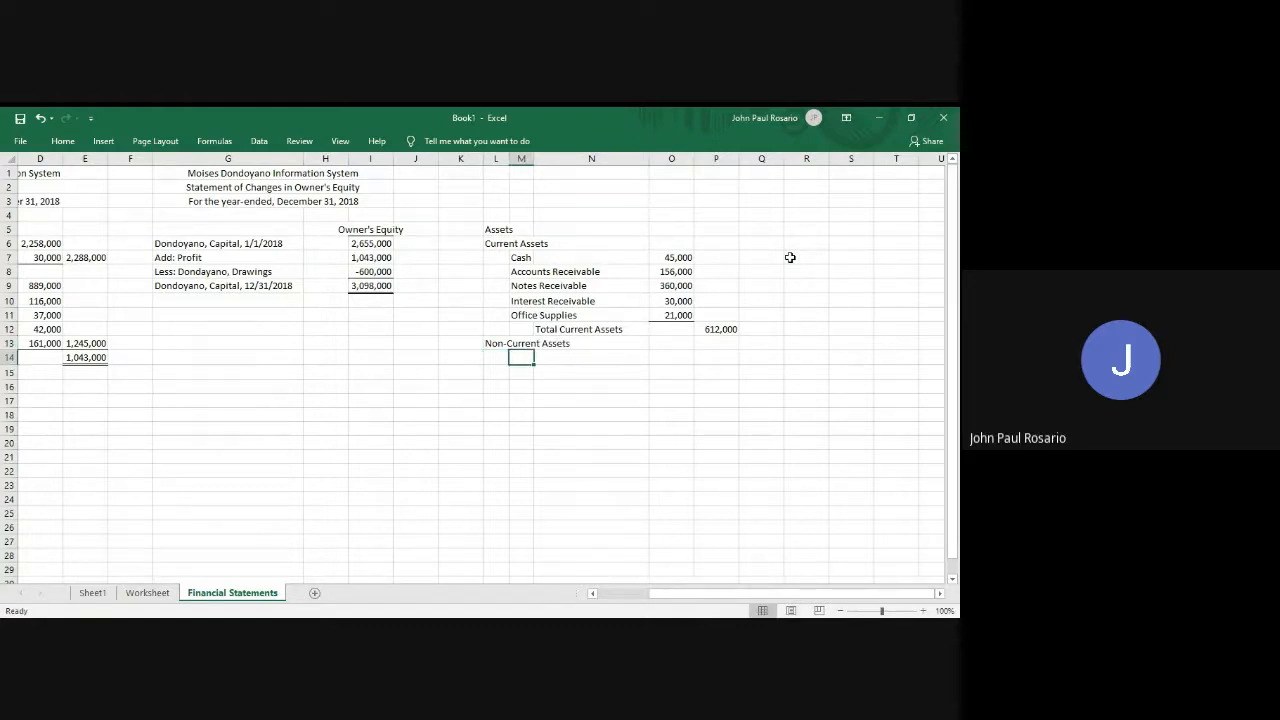
key(ctrl+Page_Up)
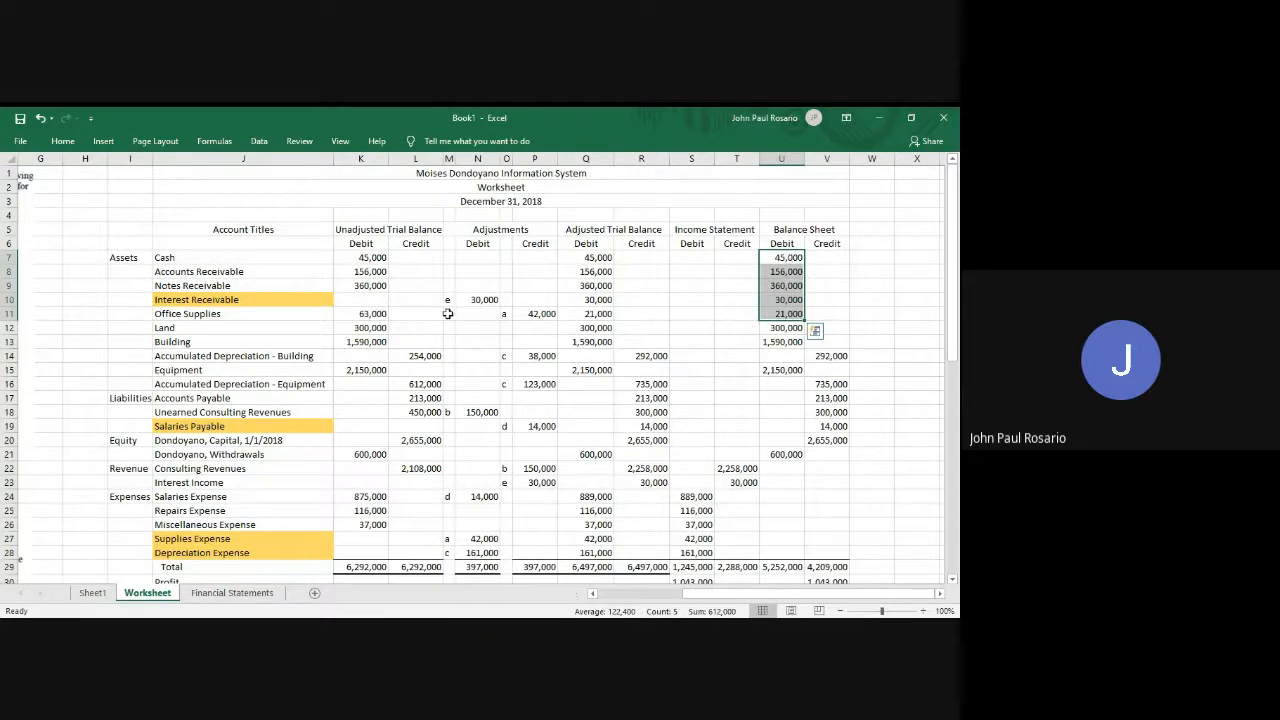
click(241, 328)
key(shift+Down)
key(shift+Down)
key(shift+Down)
key(shift+Down)
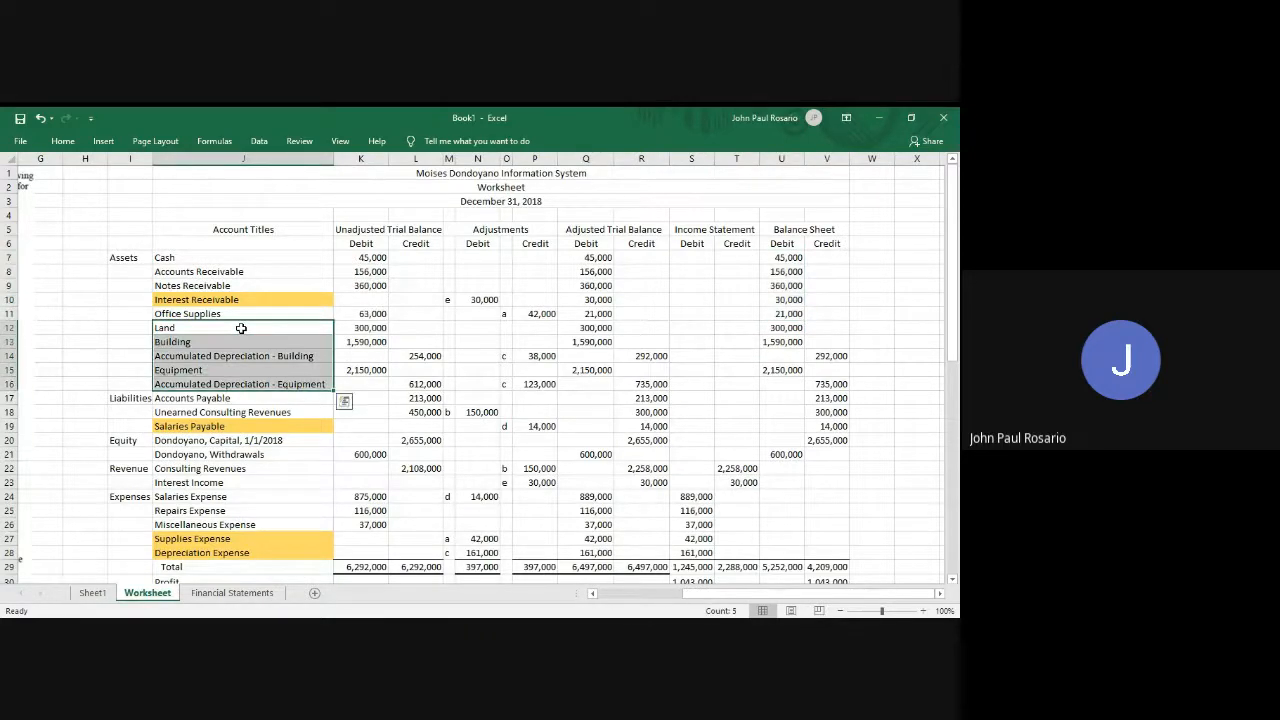
key(ctrl+c)
key(ctrl+Page_Down)
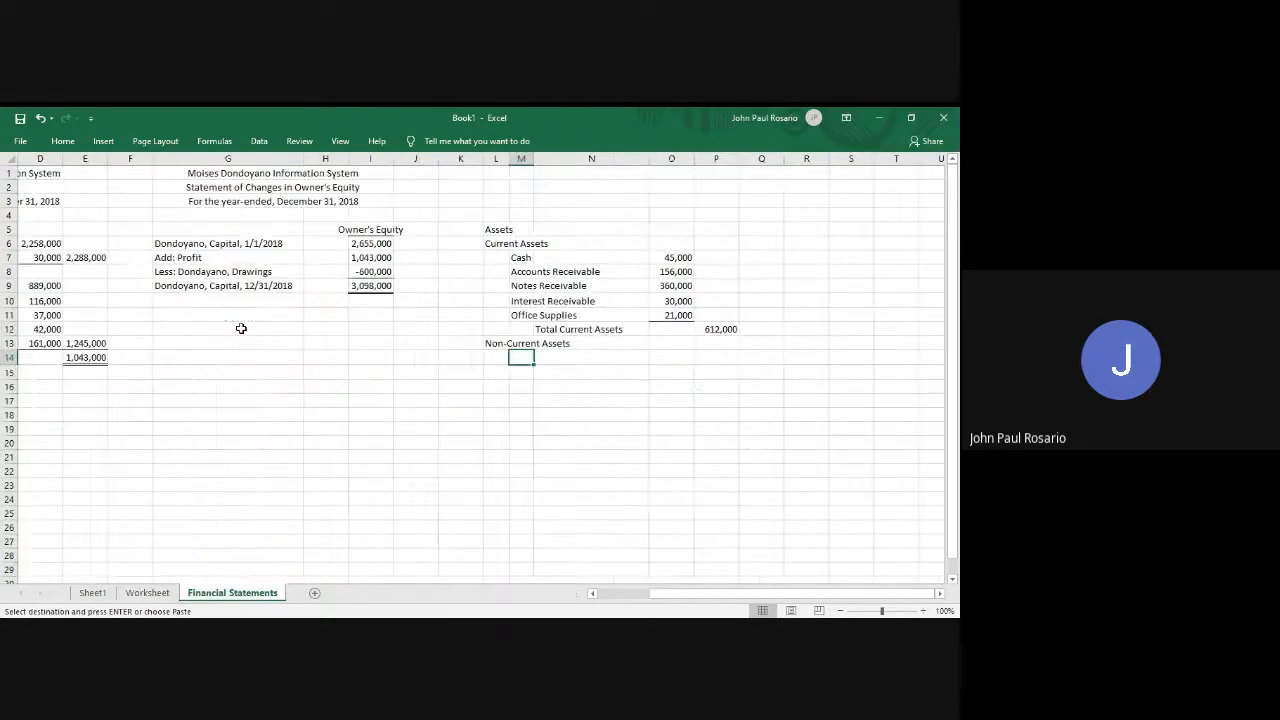
key(alt)
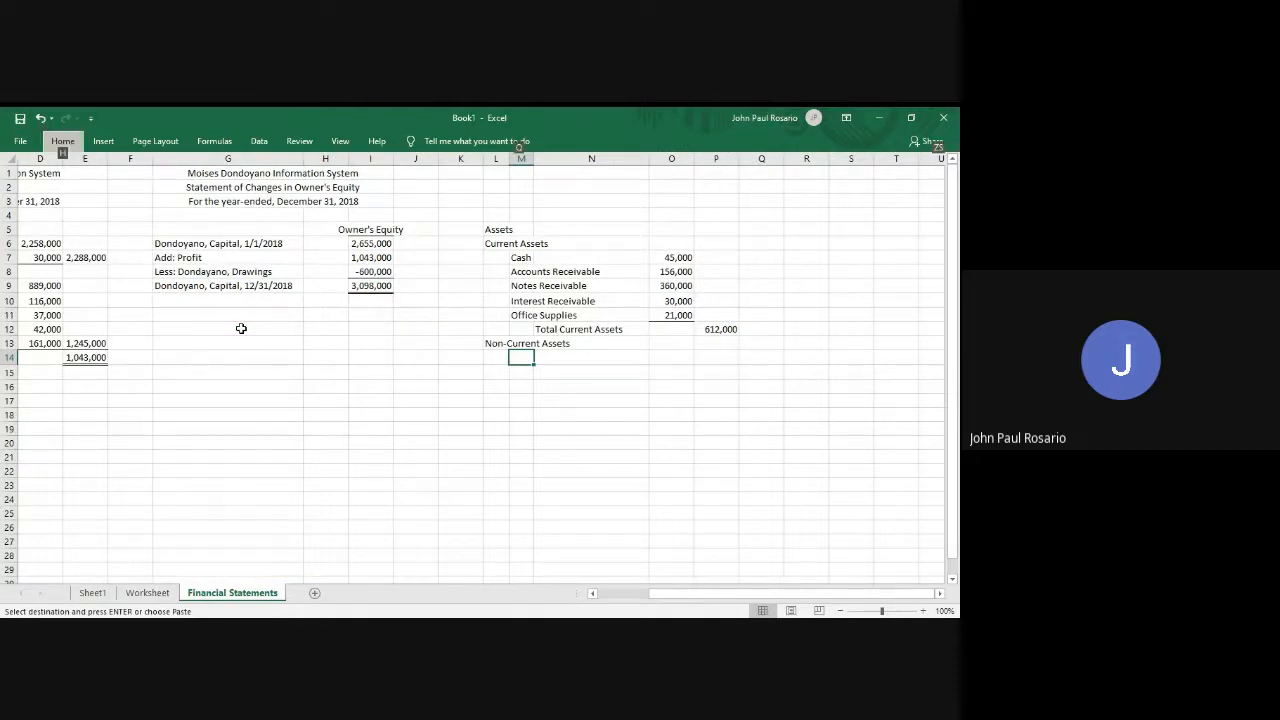
key(h)
key(v)
key(p)
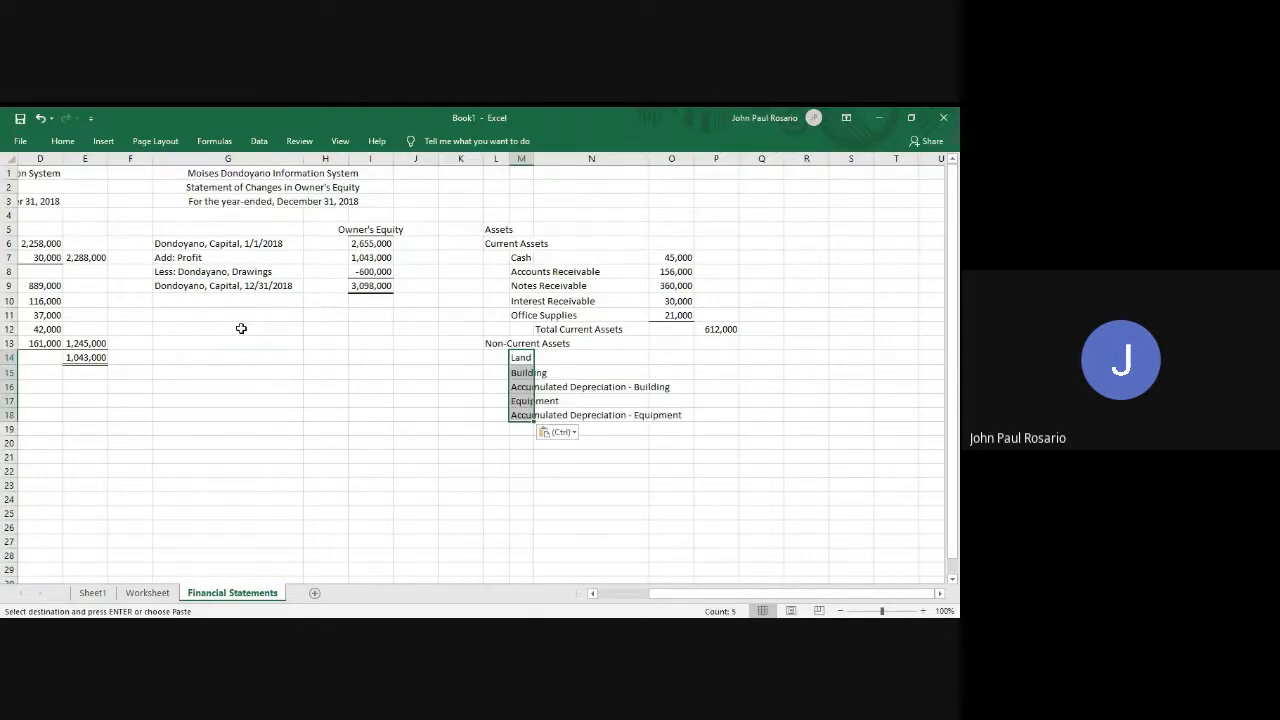
Widen column N to fit the account titles and insert a blank column before column P.
drag(648, 161, 687, 164)
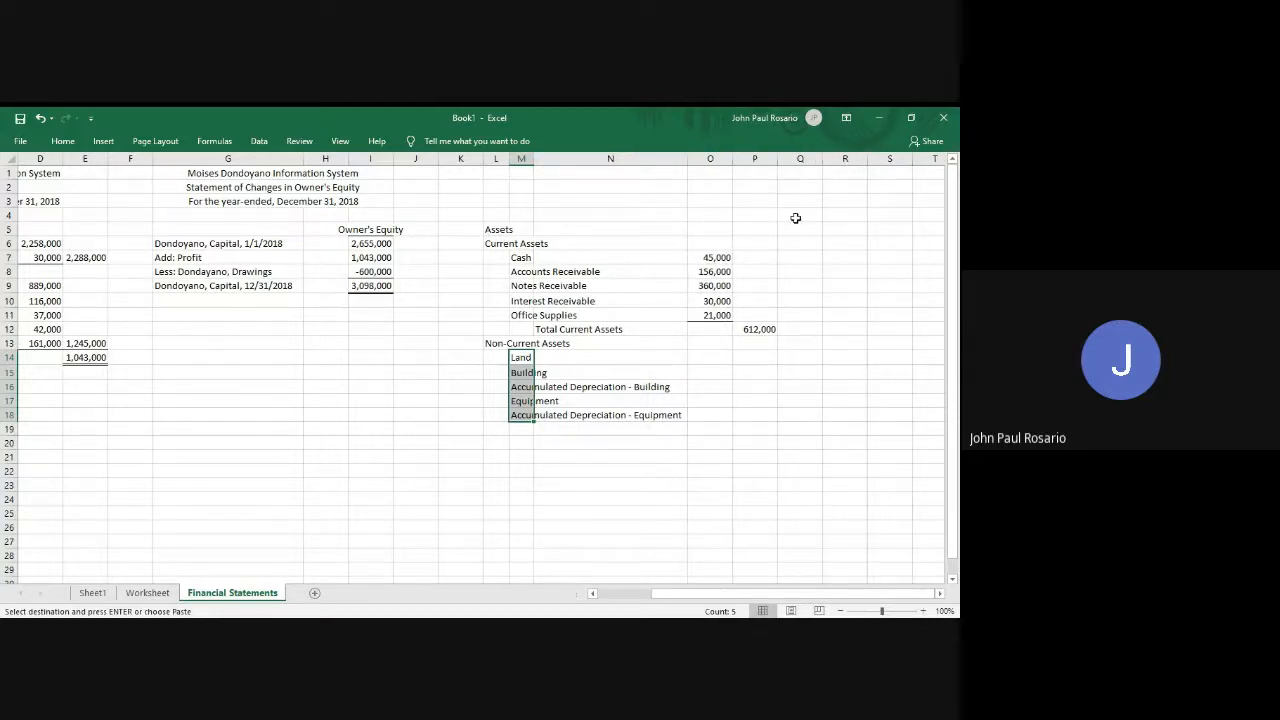
click(752, 158)
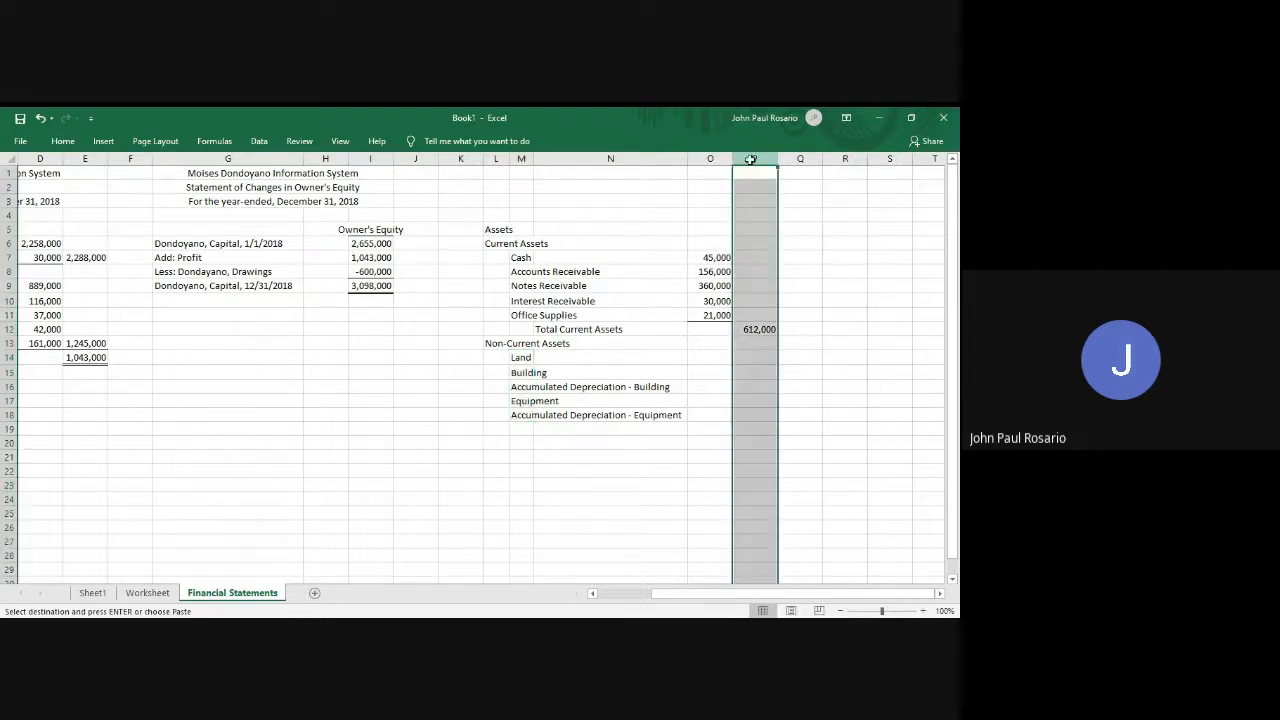
key(ctrl+shift+=)
Move the current asset amounts from O7:O11 to P7:P11.
key(Left)
key(ctrl+shift+Down)
key(Down)
key(Down)
key(Down)
key(Down)
key(Down)
key(Down)
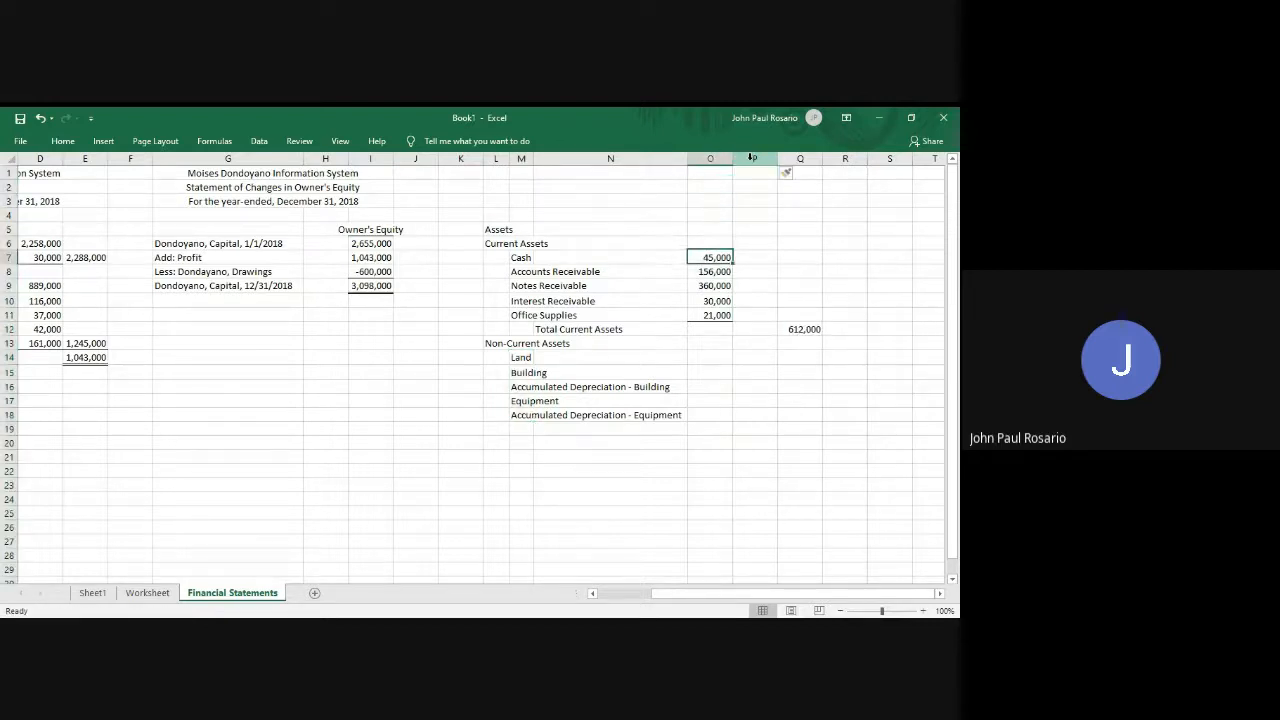
key(shift+Down)
key(shift+Down)
key(shift+Down)
key(shift+Down)
key(ctrl+c)
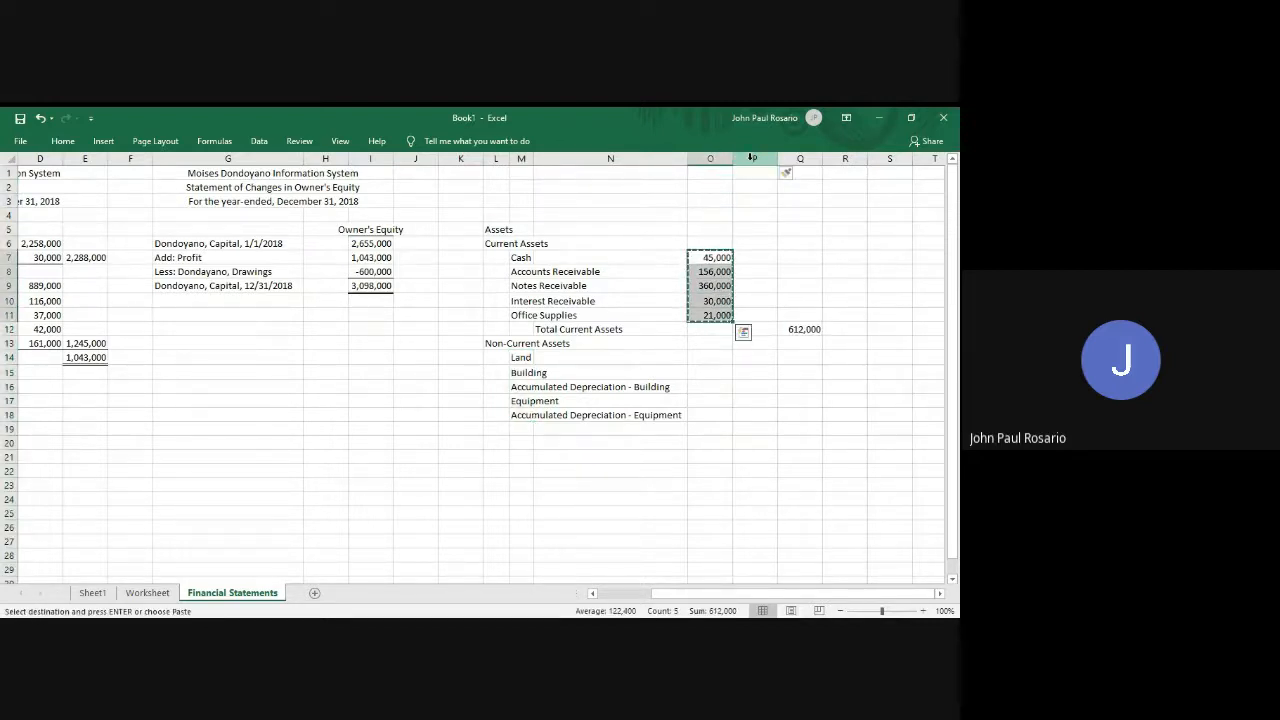
key(Right)
key(shift+Down)
key(shift+Down)
key(shift+Down)
key(shift+Down)
key(Return)
Copy the Land balance of 300,000 from the Worksheet's Balance Sheet debit column into P14 of Financial Statements.
key(Down)
key(Down)
key(Down)
key(Down)
key(Down)
key(Down)
key(Down)
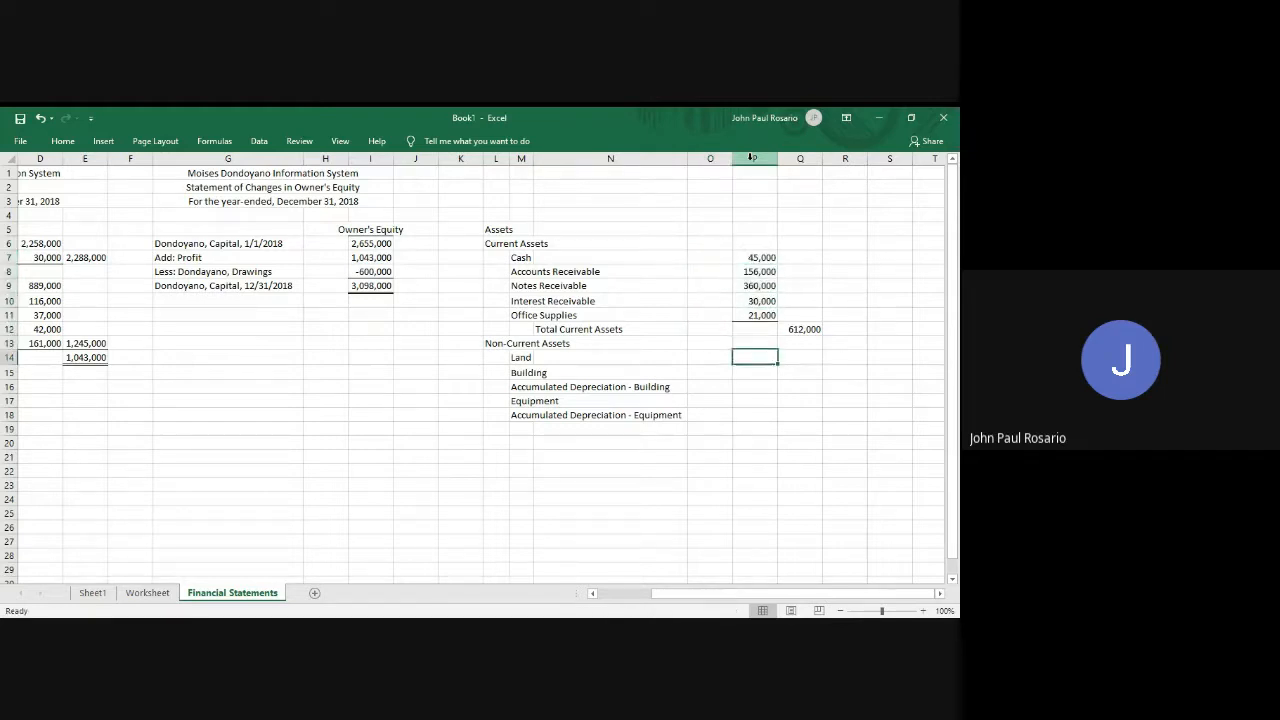
key(ctrl+Page_Up)
key(Right)
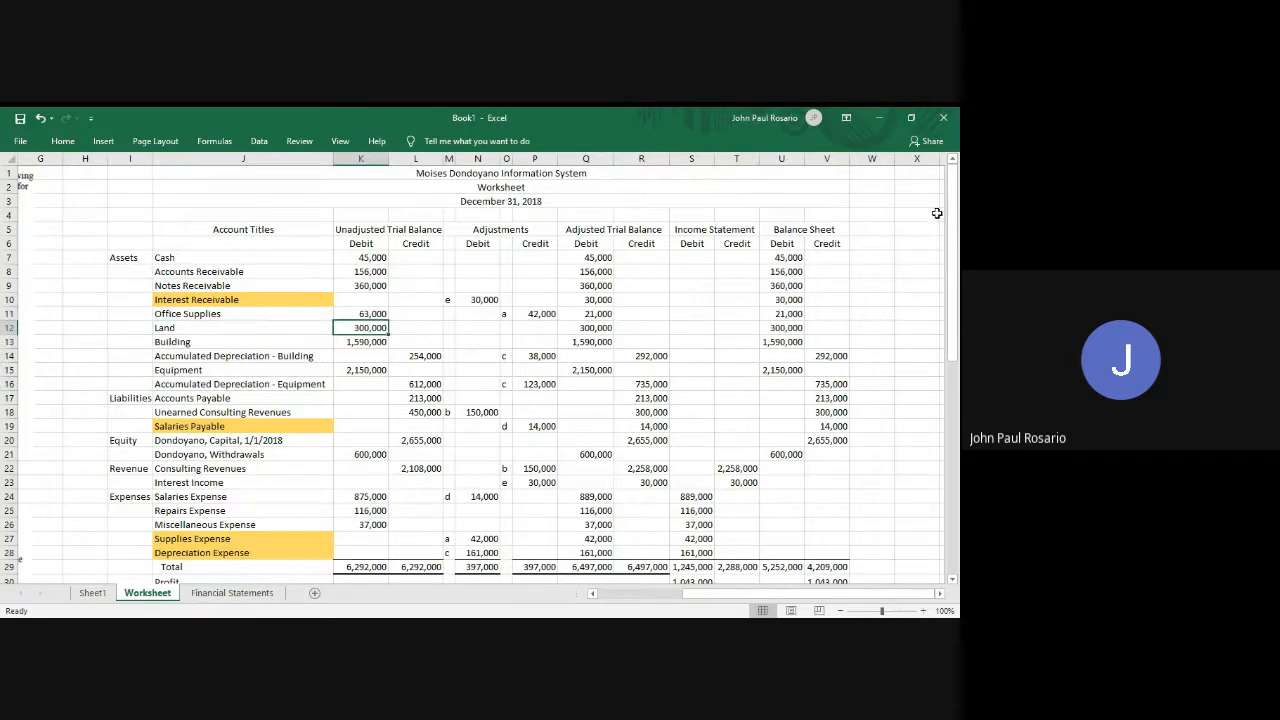
click(776, 326)
key(ctrl+c)
key(ctrl+Page_Up)
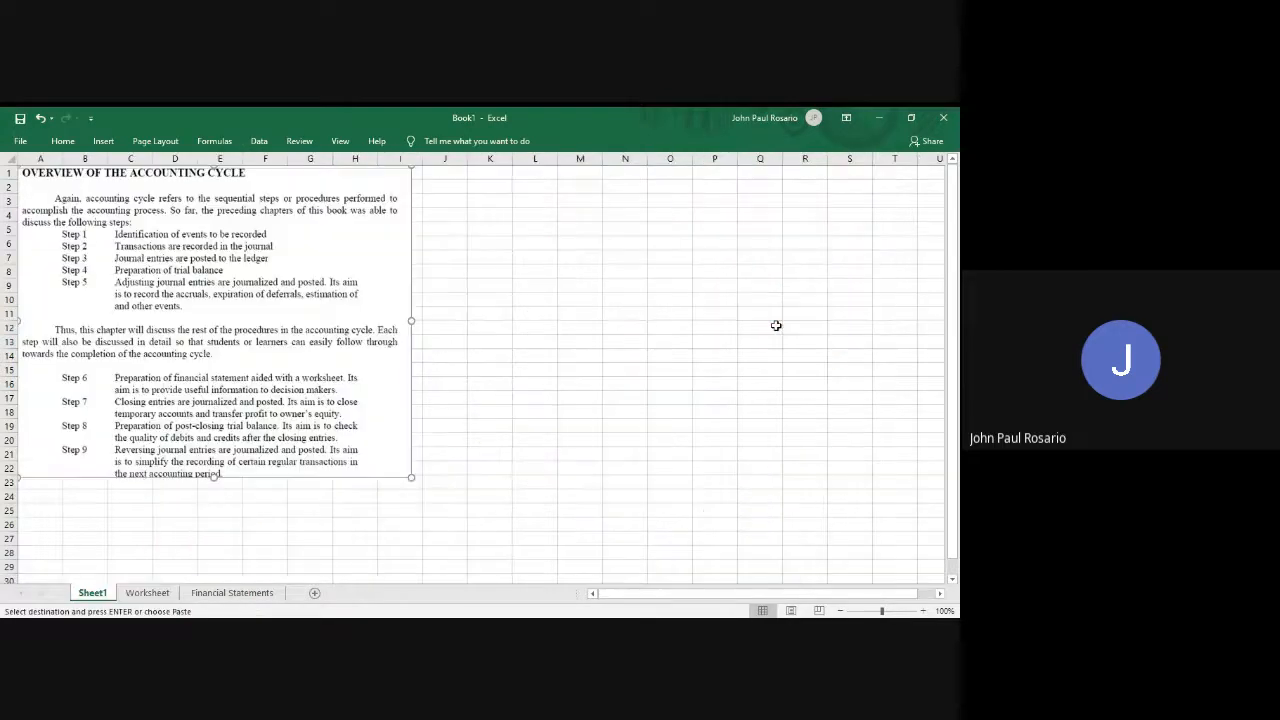
key(ctrl+Page_Down)
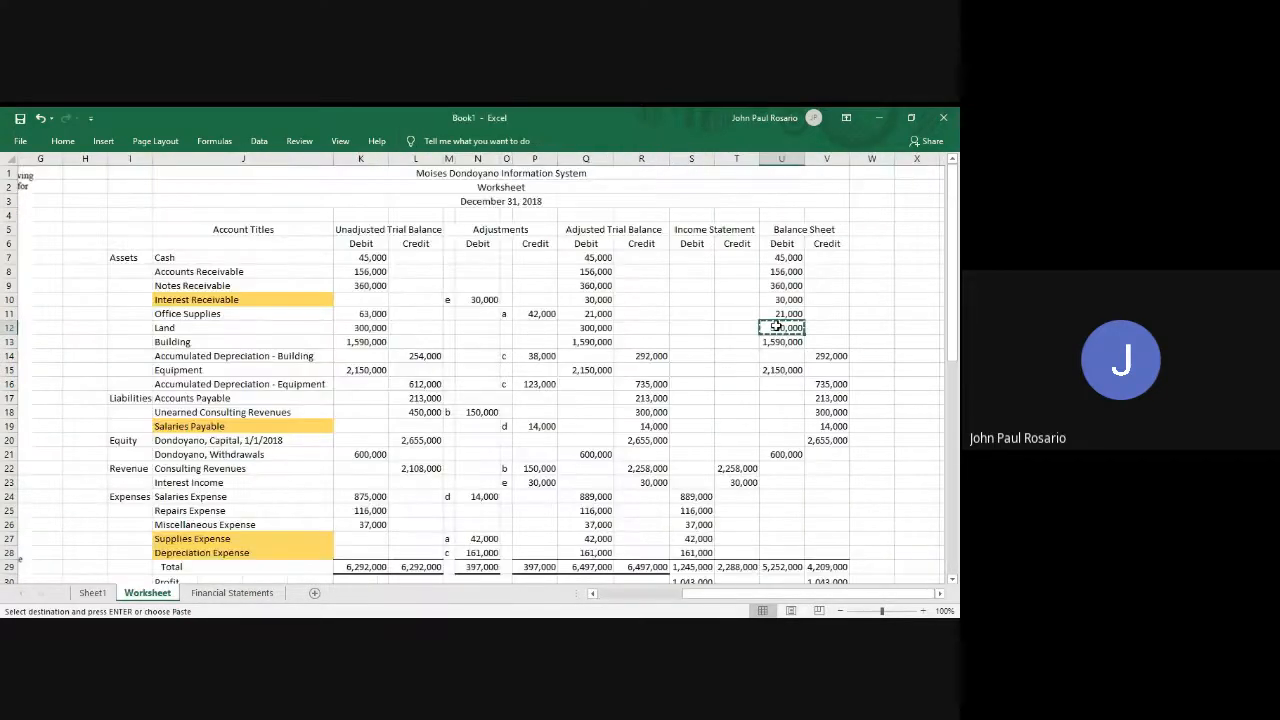
key(ctrl+Page_Down)
key(alt)
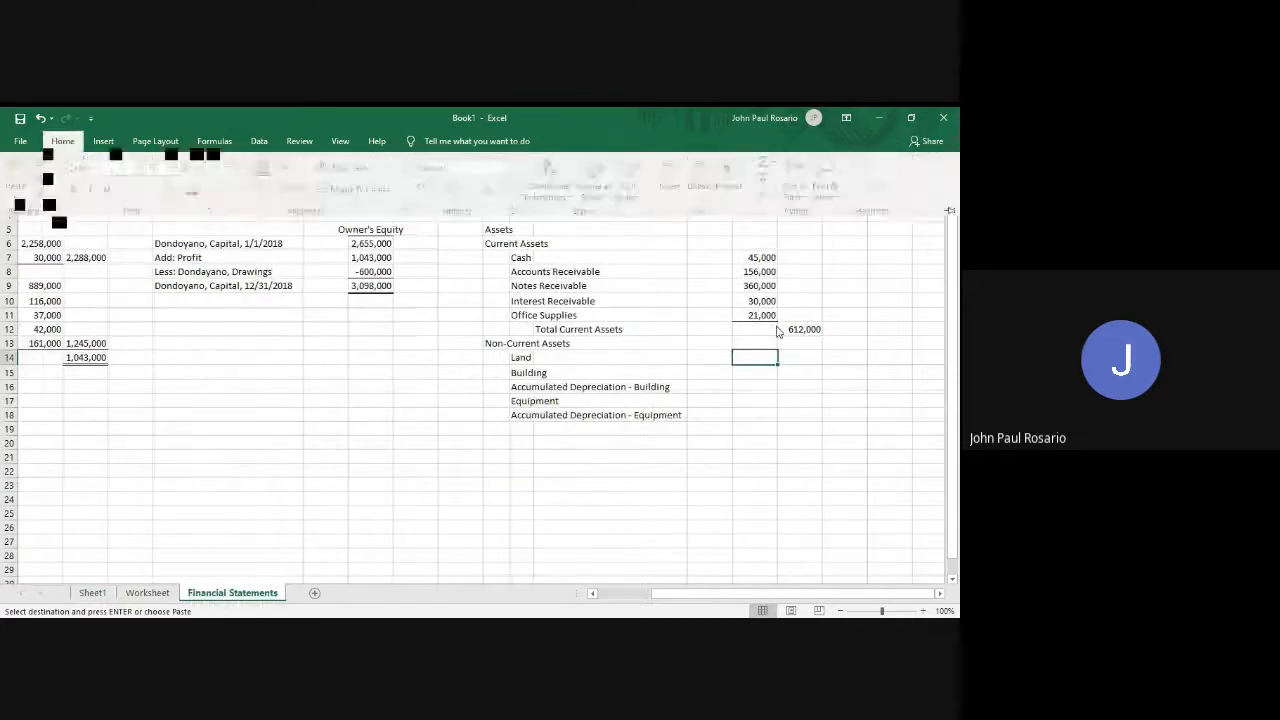
text(300000)
text(hvr)
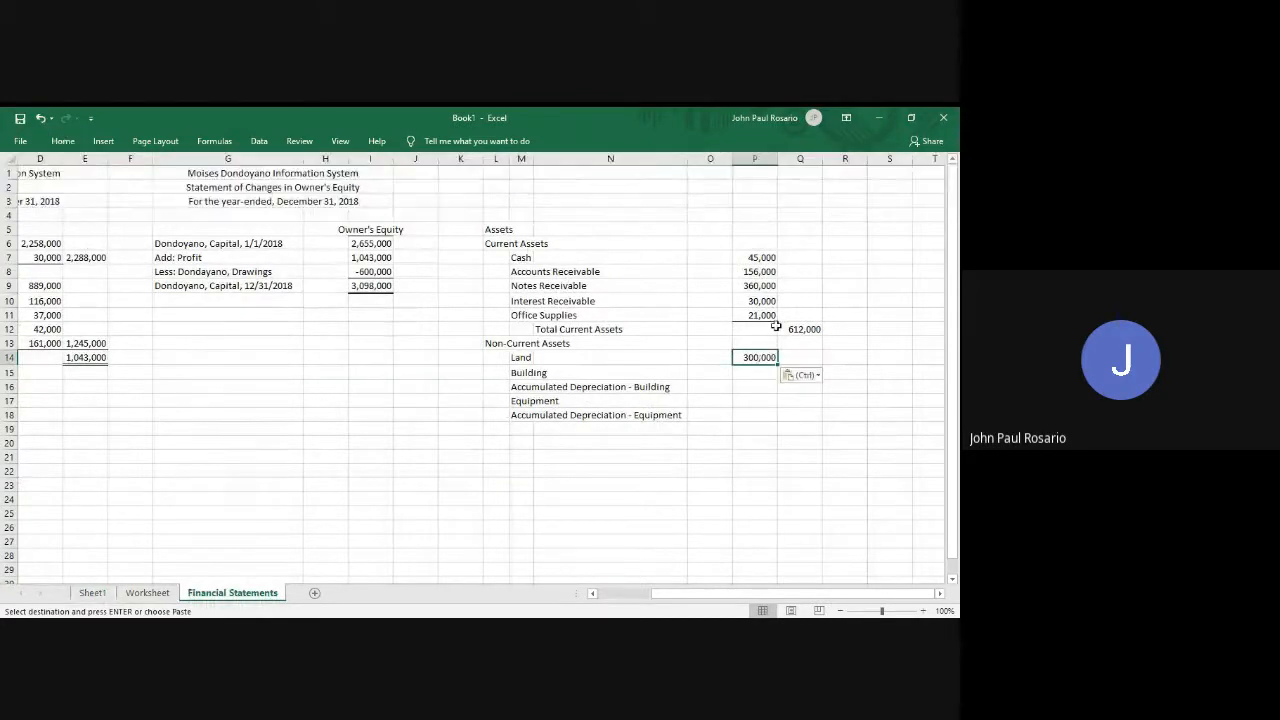
Copy the Building balance of 1,590,000 from the Worksheet's Balance Sheet debit column into O15 of Financial Statements.
key(Down)
key(Left)
key(ctrl+Page_Up)
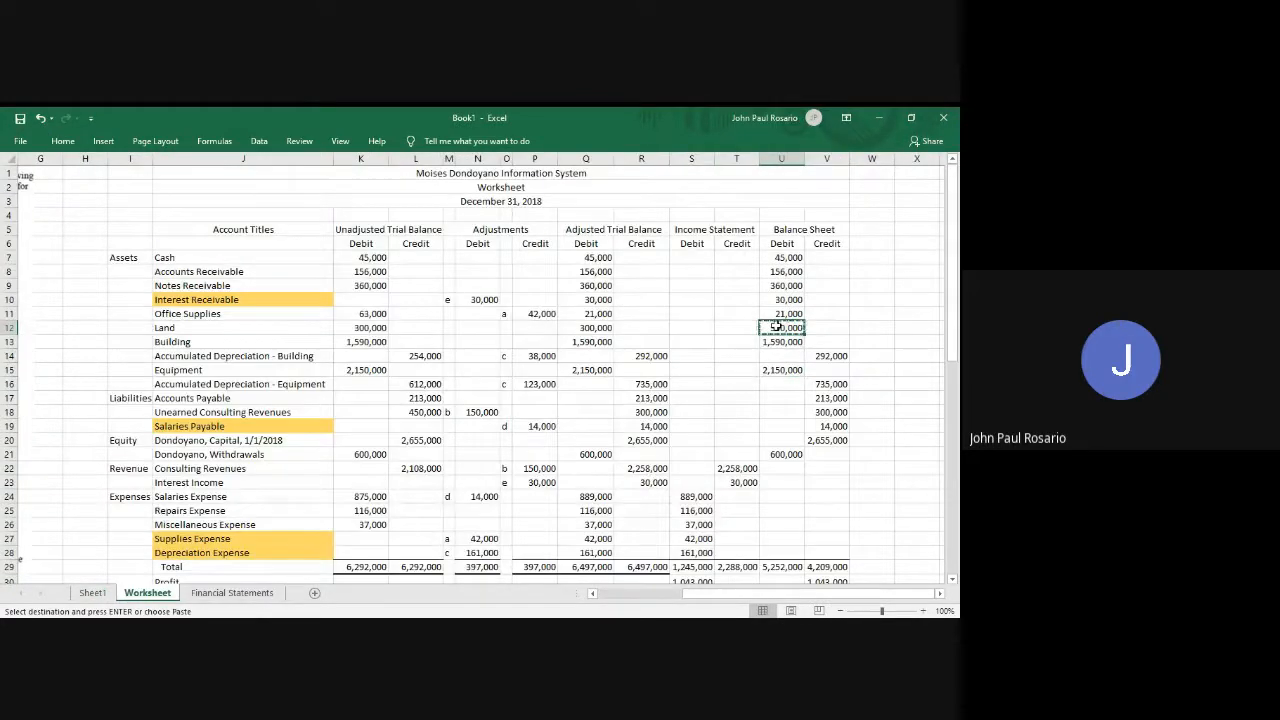
drag(776, 326, 780, 344)
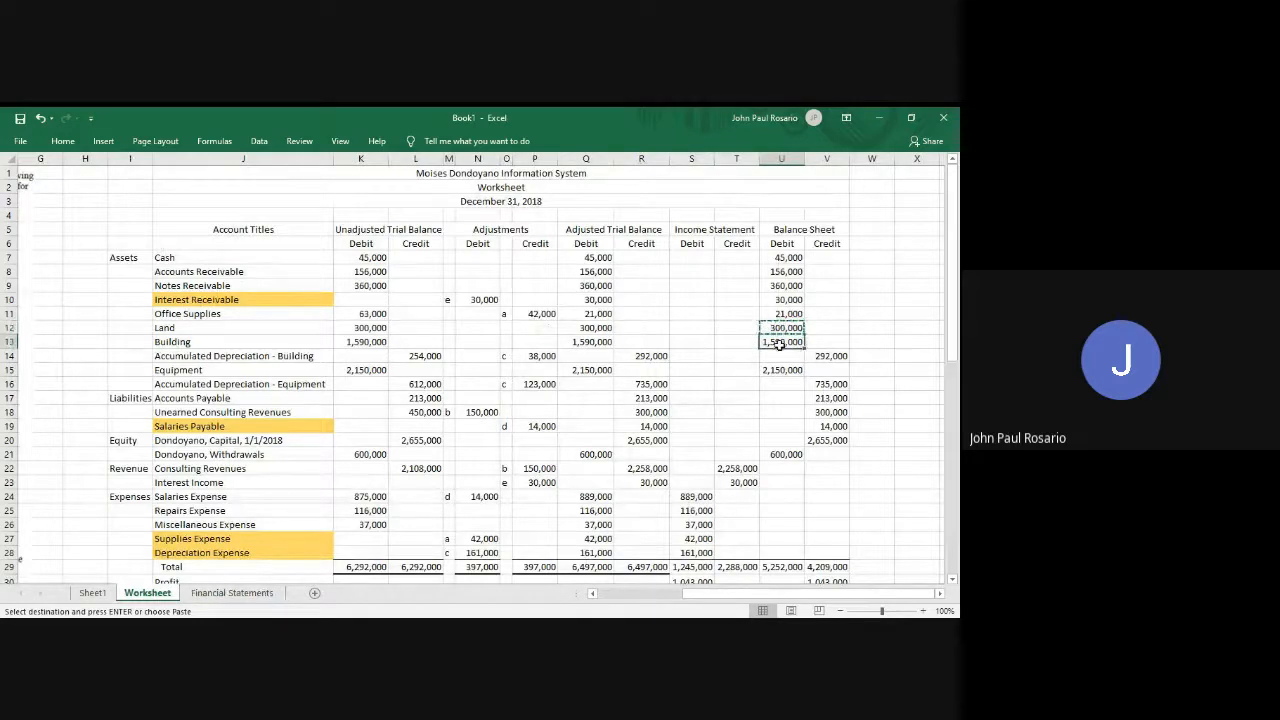
key(ctrl+Page_Down)
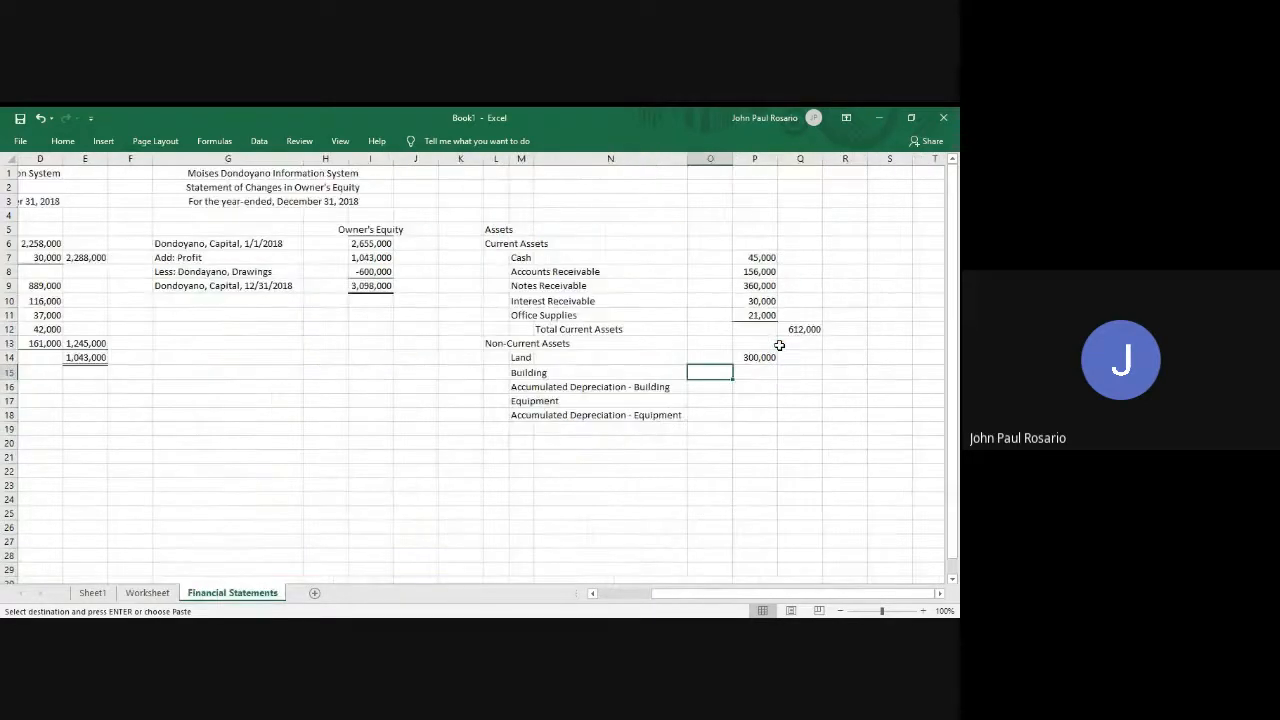
key(h)
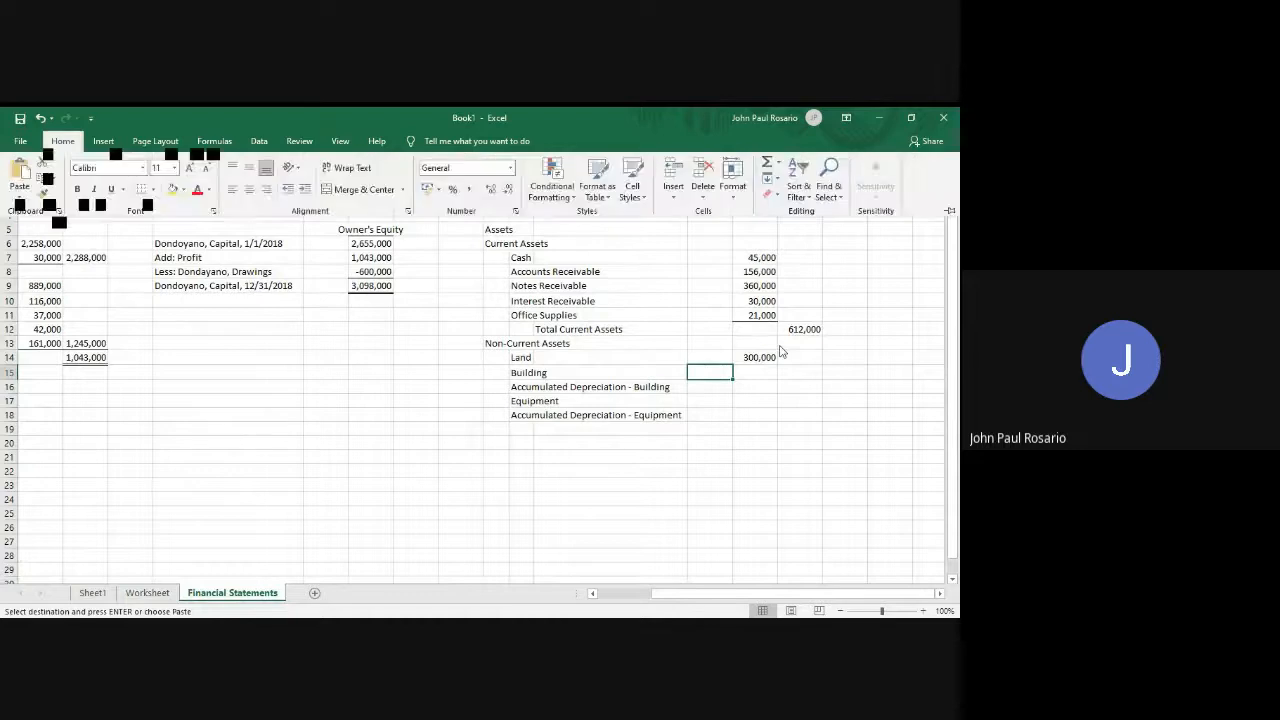
key(v)
key(v)
key(alt+h)
key(v)
key(r)
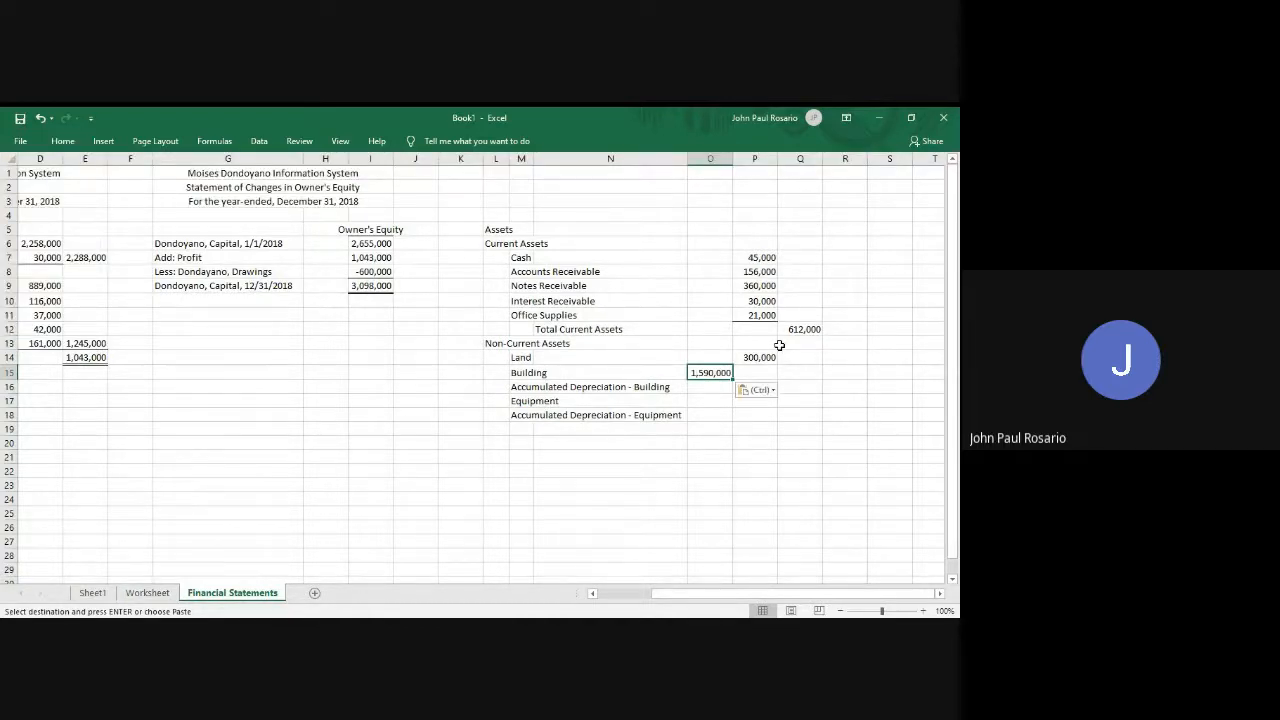
Copy the Accumulated Depreciation - Building balance from V14 of the Worksheet sheet into O16 of Financial Statements as a value.
key(ctrl+Page_Up)
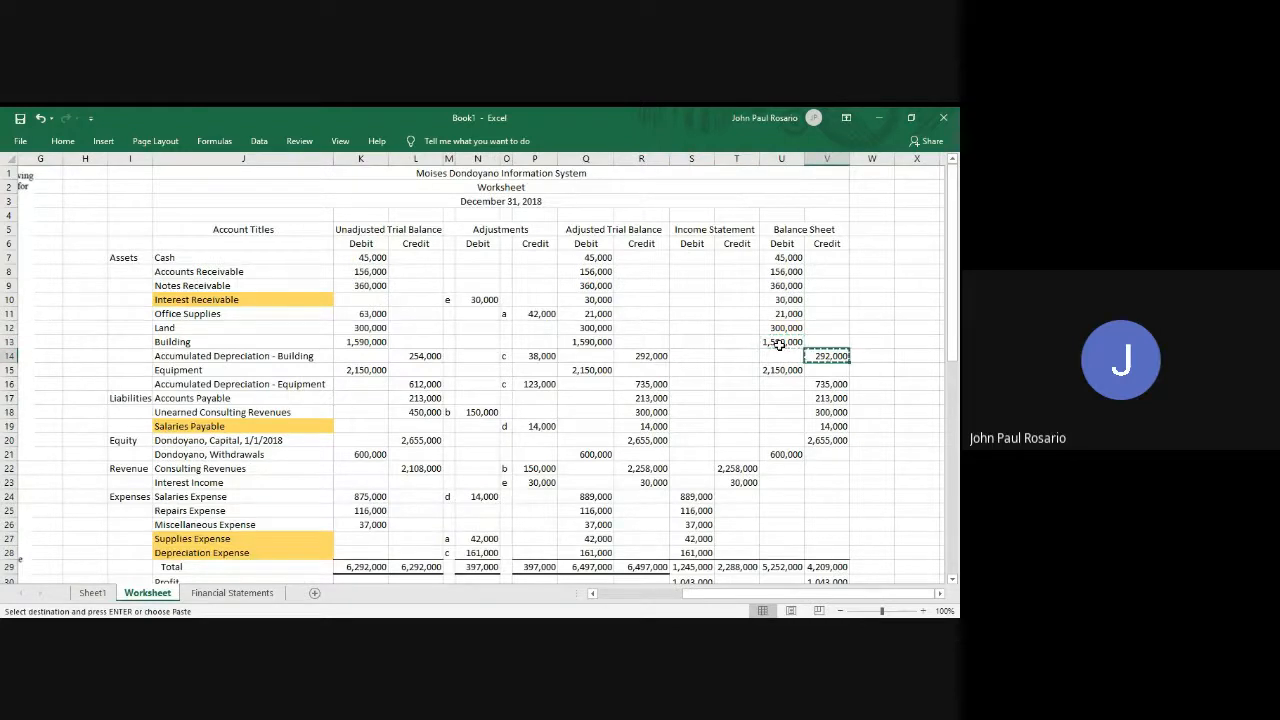
key(ctrl+Page_Up)
key(ctrl+Page_Down)
key(ctrl+Page_Down)
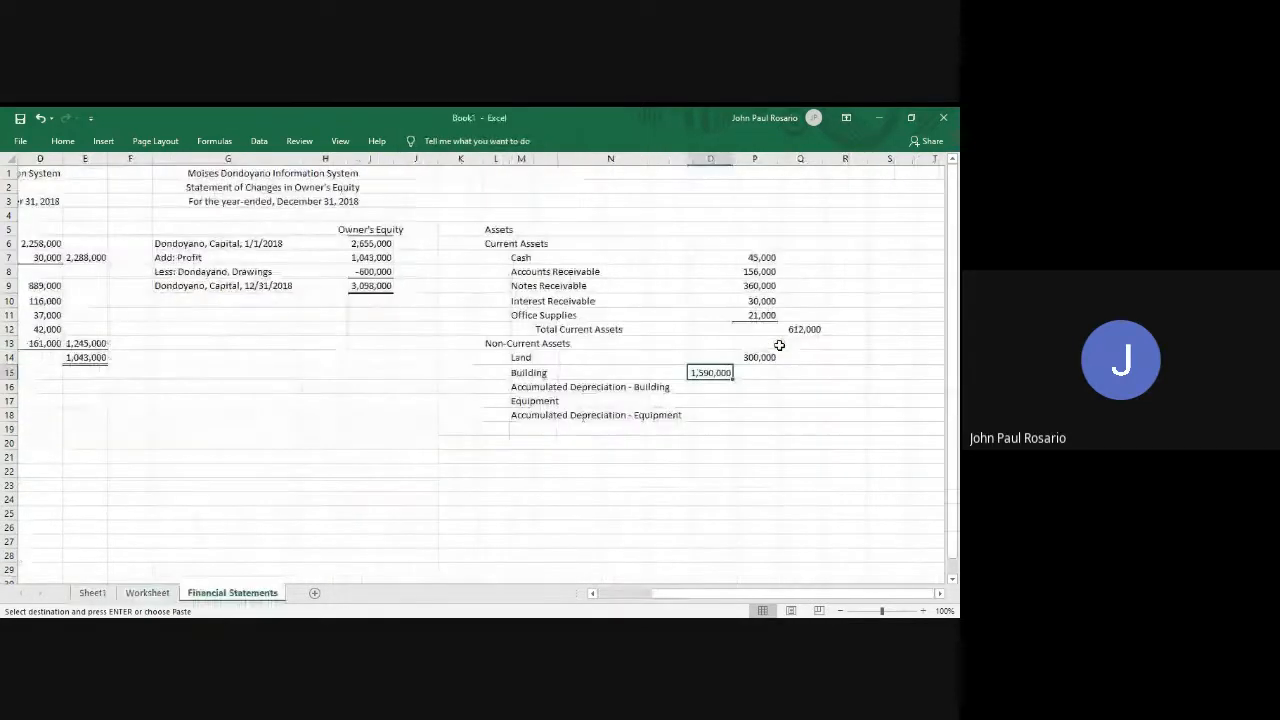
key(Down)
key(alt)
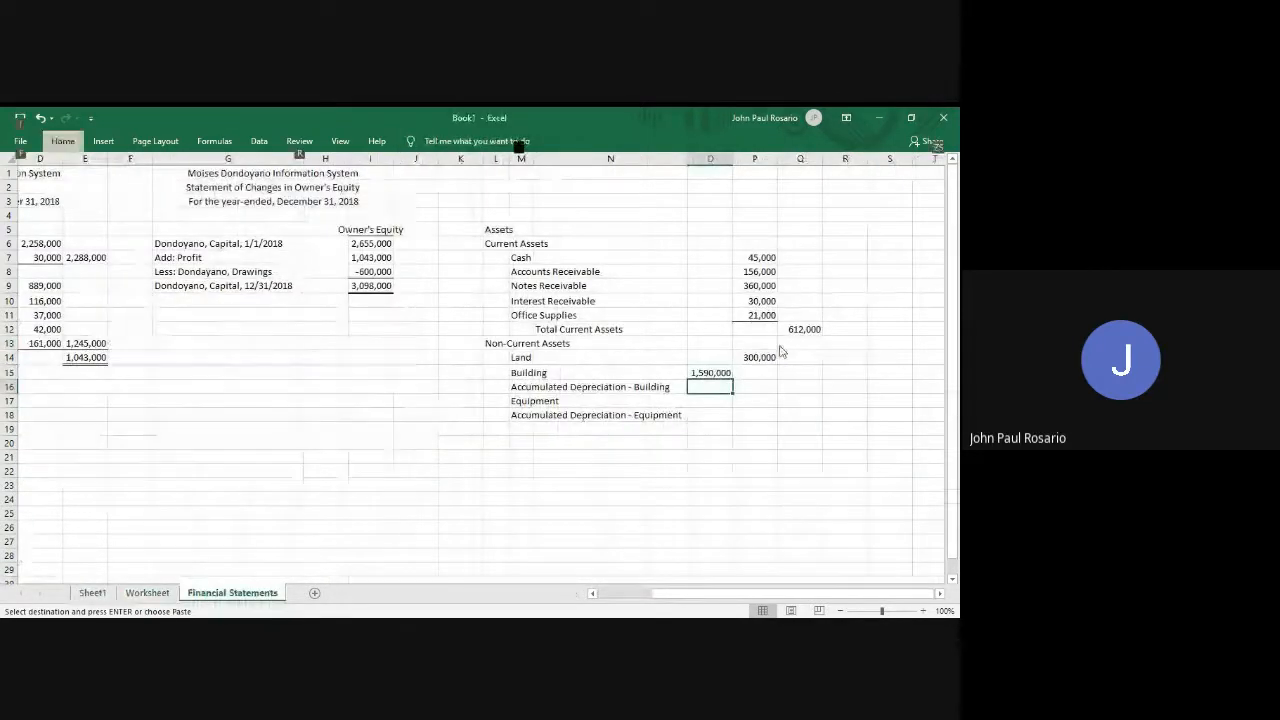
key(h)
key(v)
key(v)
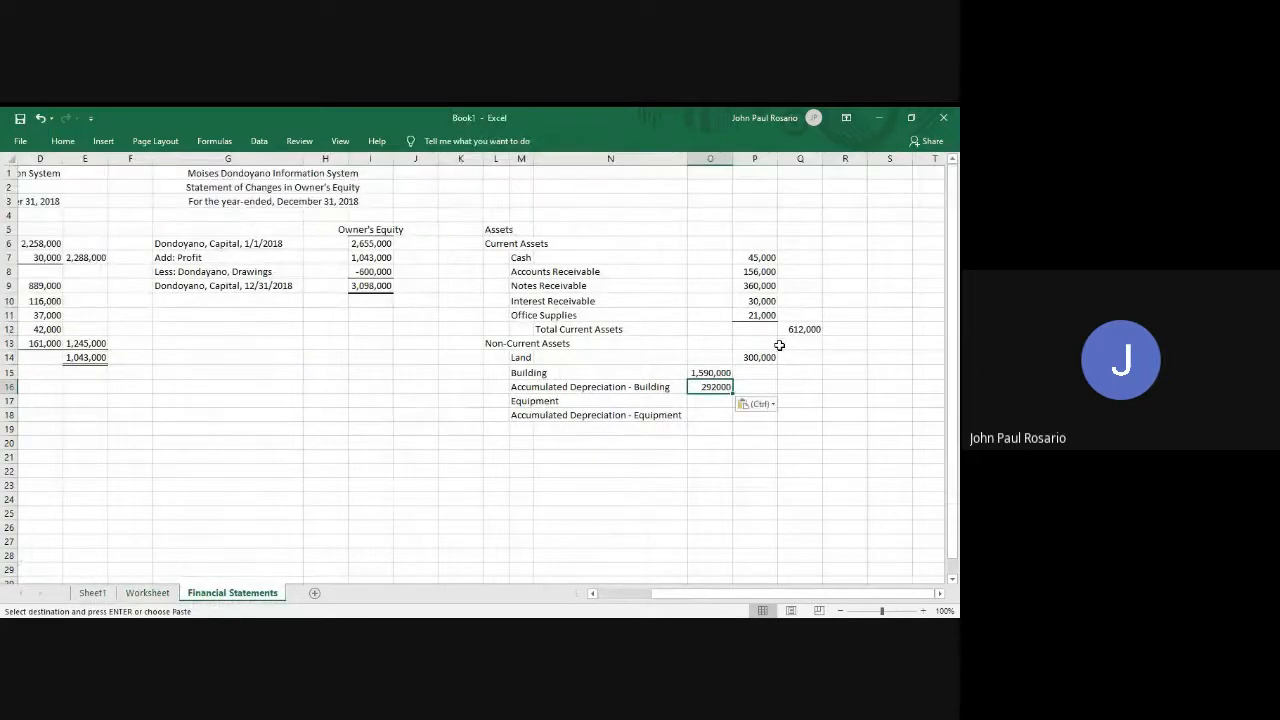
Change the Accumulated Depreciation - Building amount in O16 to -292,000, shown with a thousands separator.
key(Left)
key(Right)
key(F2)
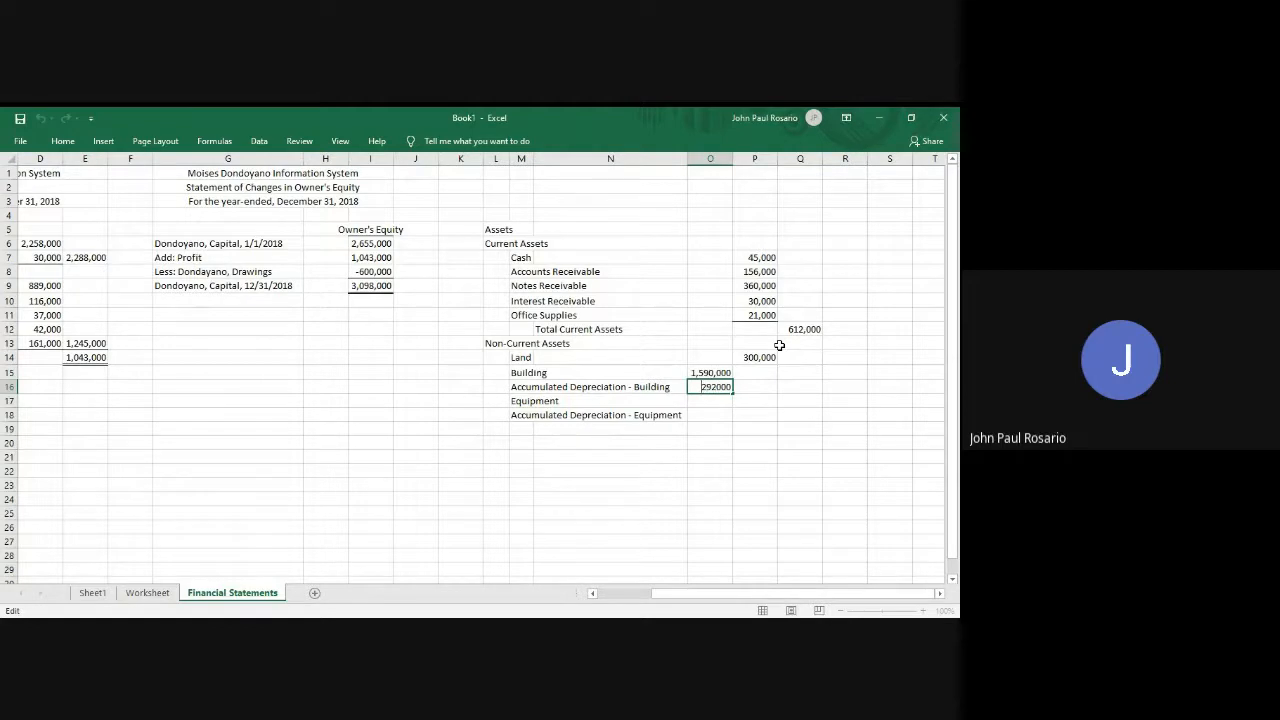
key(Return)
key(Down)
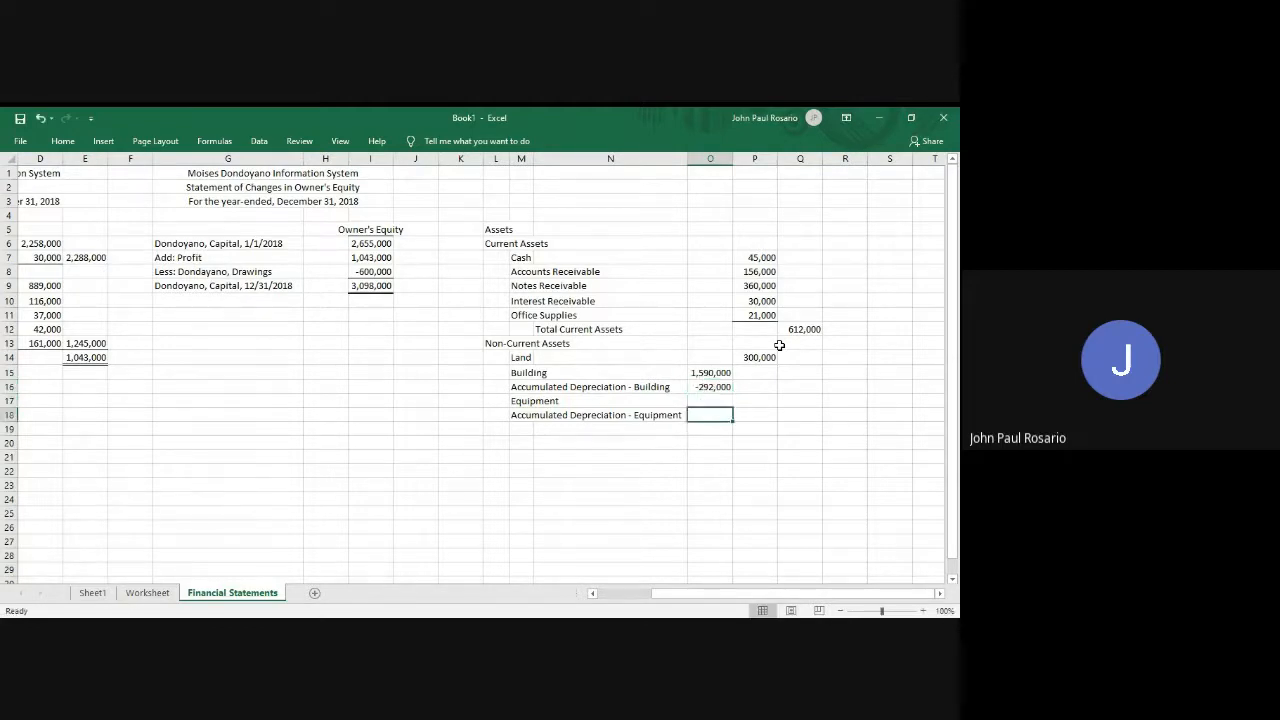
Apply a bottom border to the Accumulated Depreciation - Building amount in O16.
key(Up)
key(Up)
key(alt)
key(h)
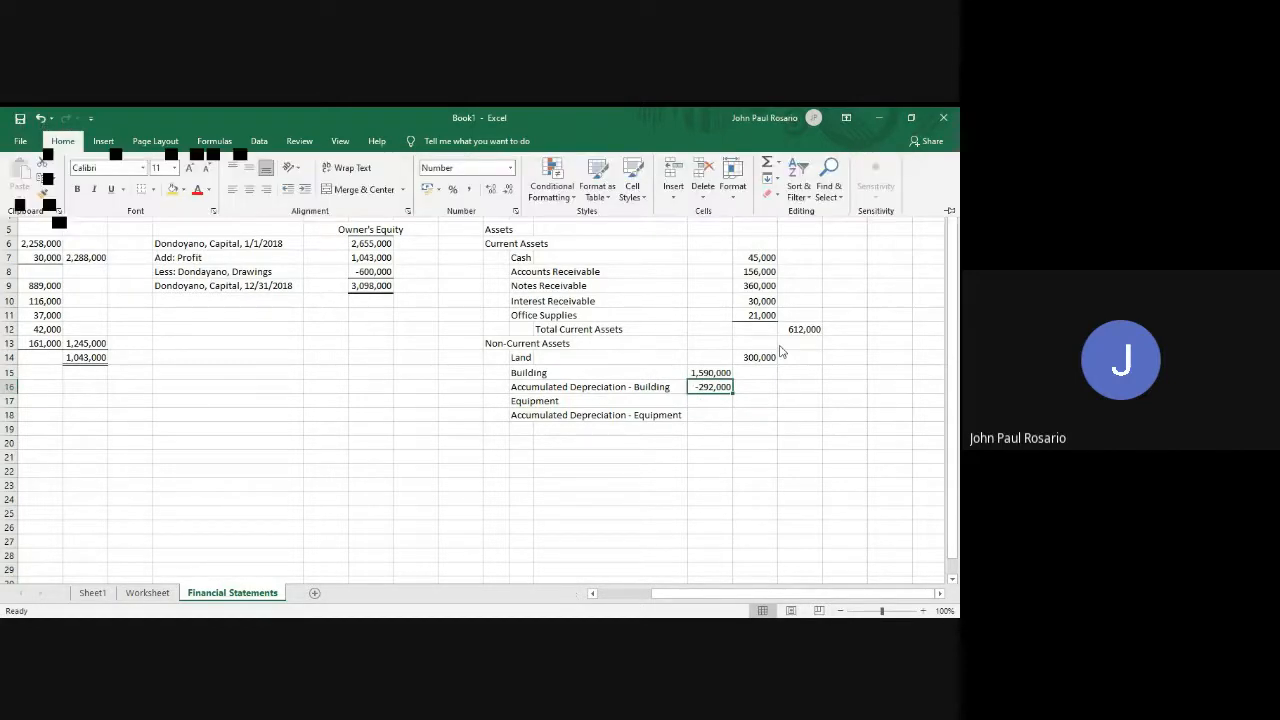
key(Escape)
key(Escape)
Calculate the building's net amount in P16 with the formula =O15-O16.
key(Right)
text(=)
key(Left)
key(Up)
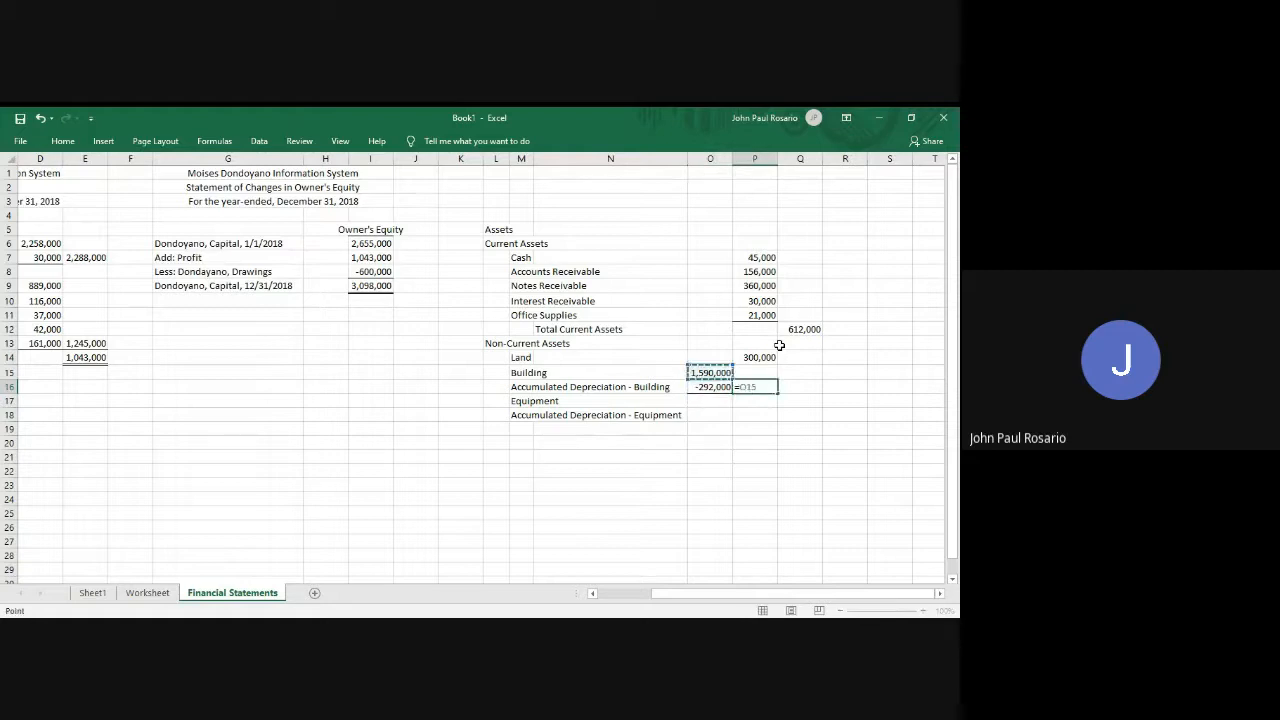
text(-)
key(Left)
key(Return)
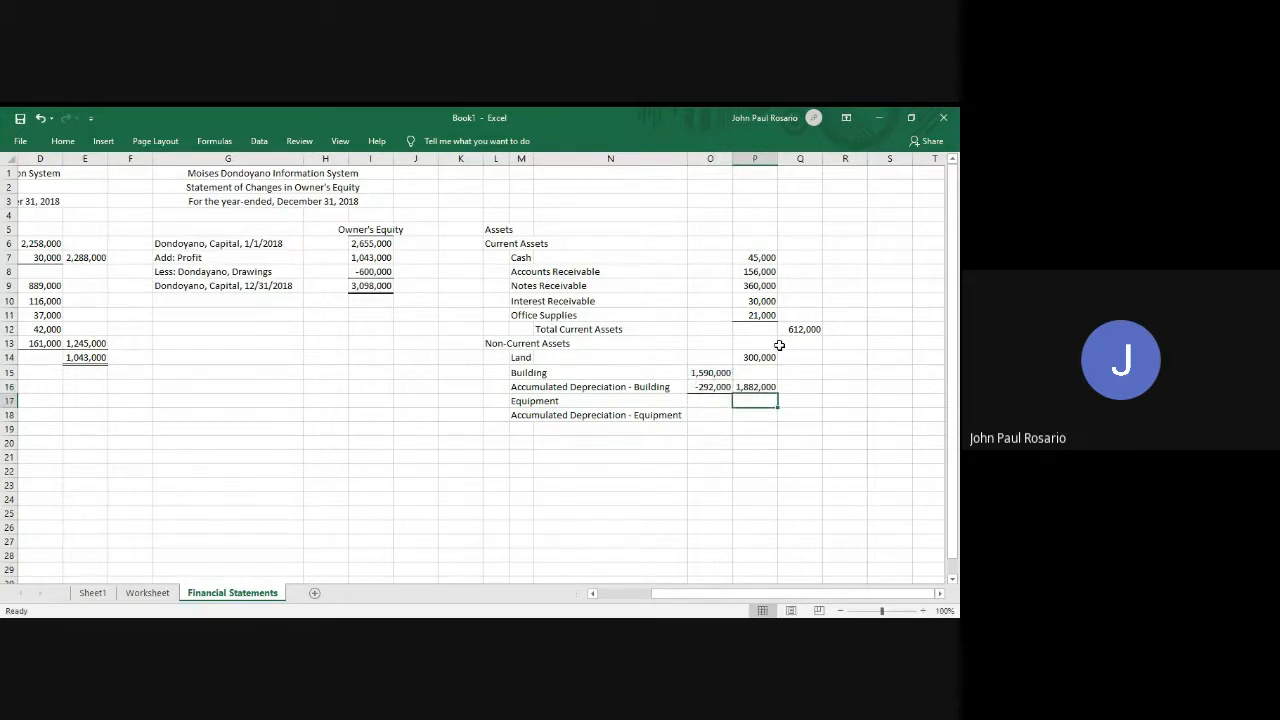
Copy the Equipment balance of 2,150,000 from U15 of the Worksheet sheet into O17 of Financial Statements as a value.
key(Left)
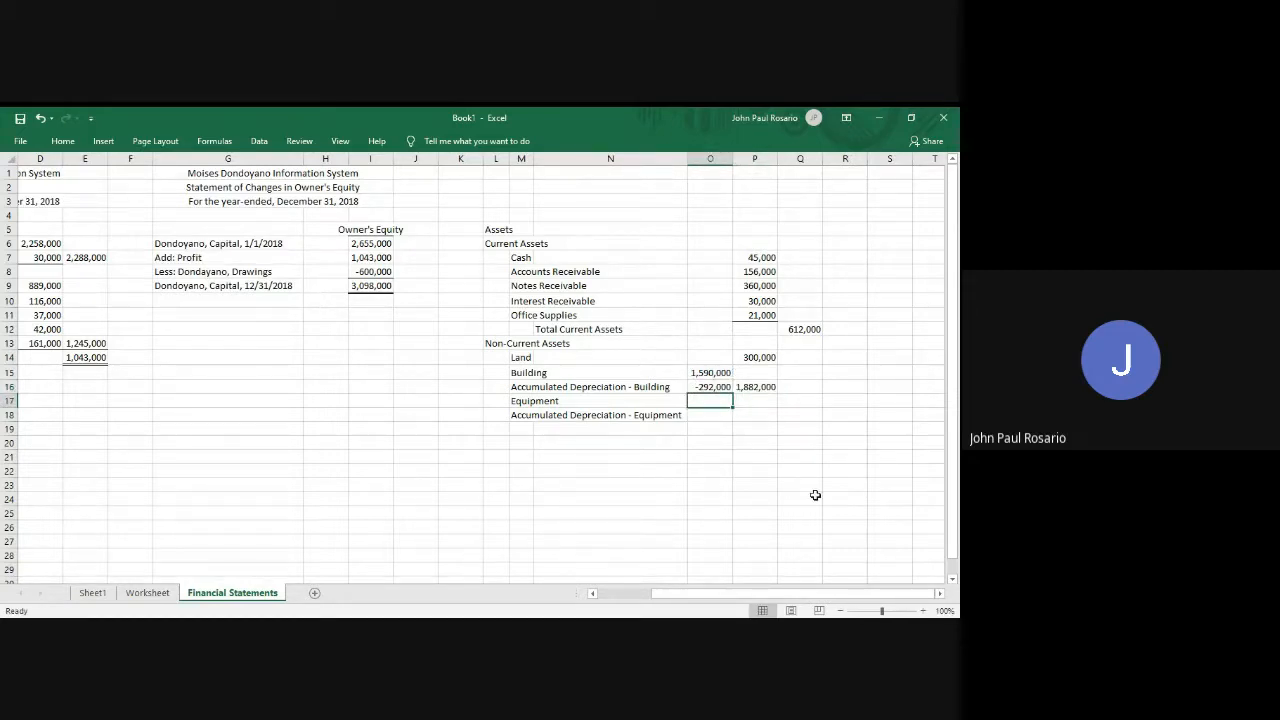
key(ctrl+Page_Up)
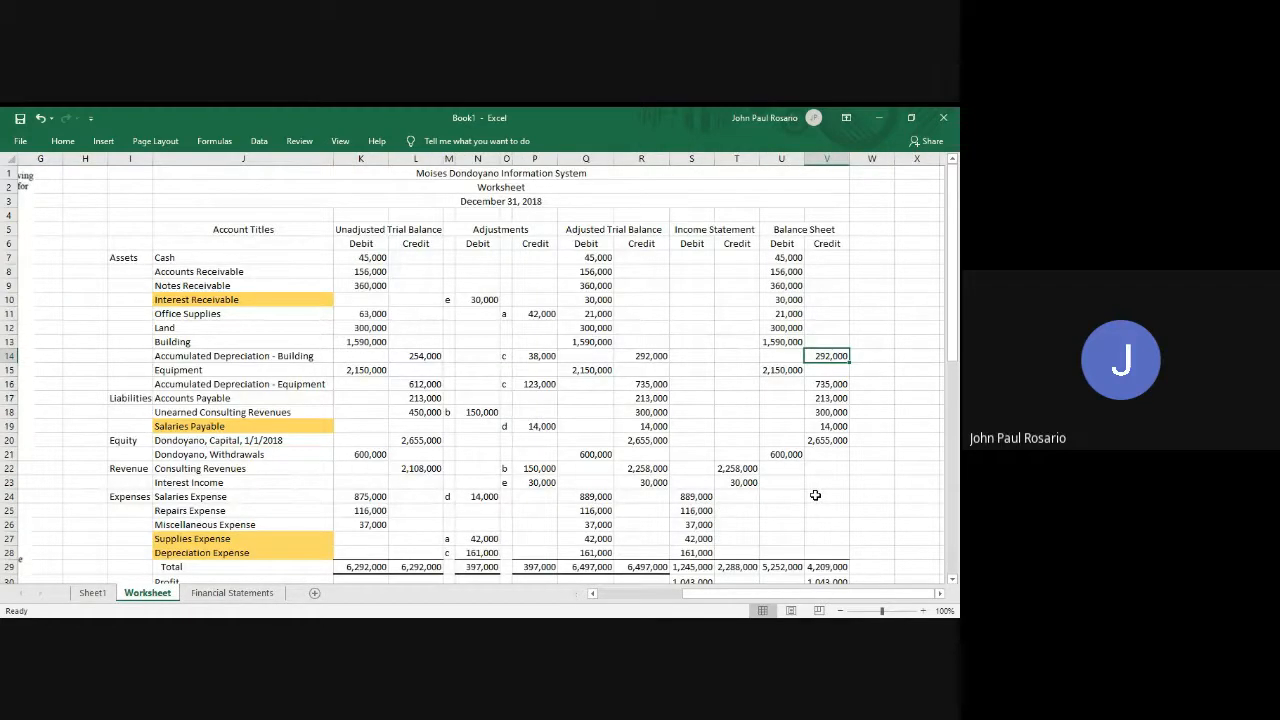
key(Down)
key(Left)
key(ctrl+c)
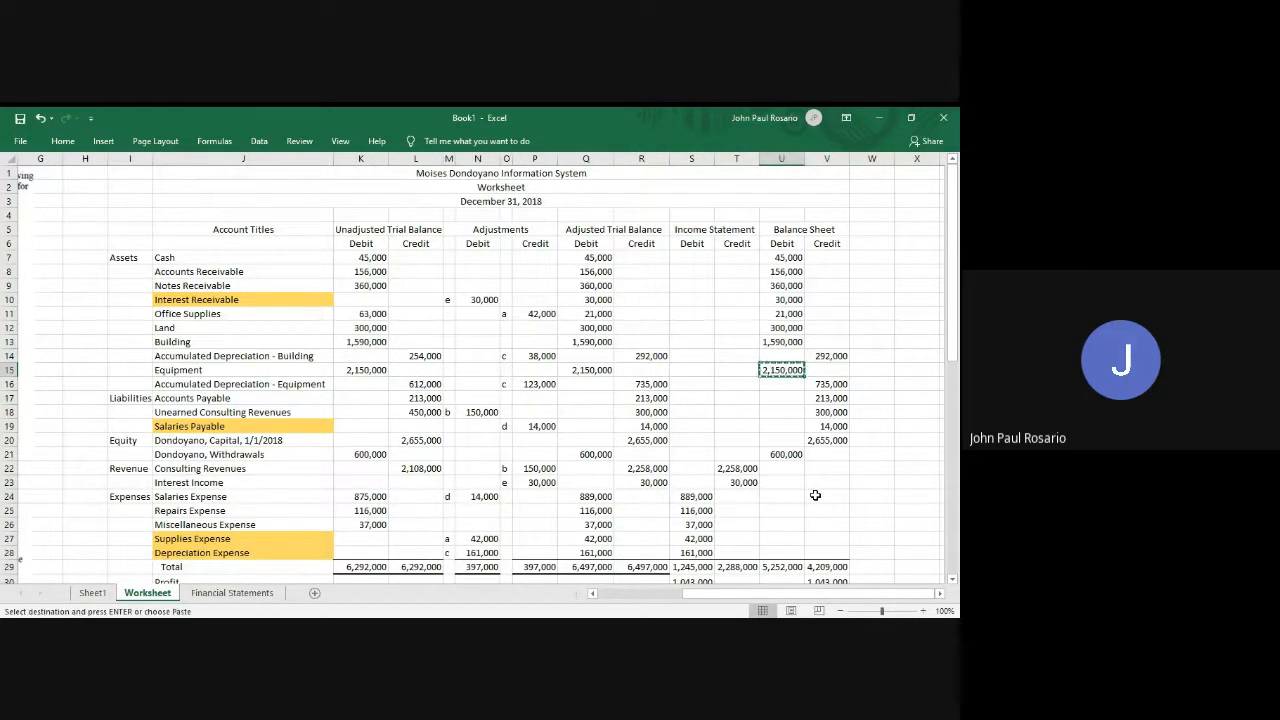
key(ctrl+Page_Down)
key(alt)
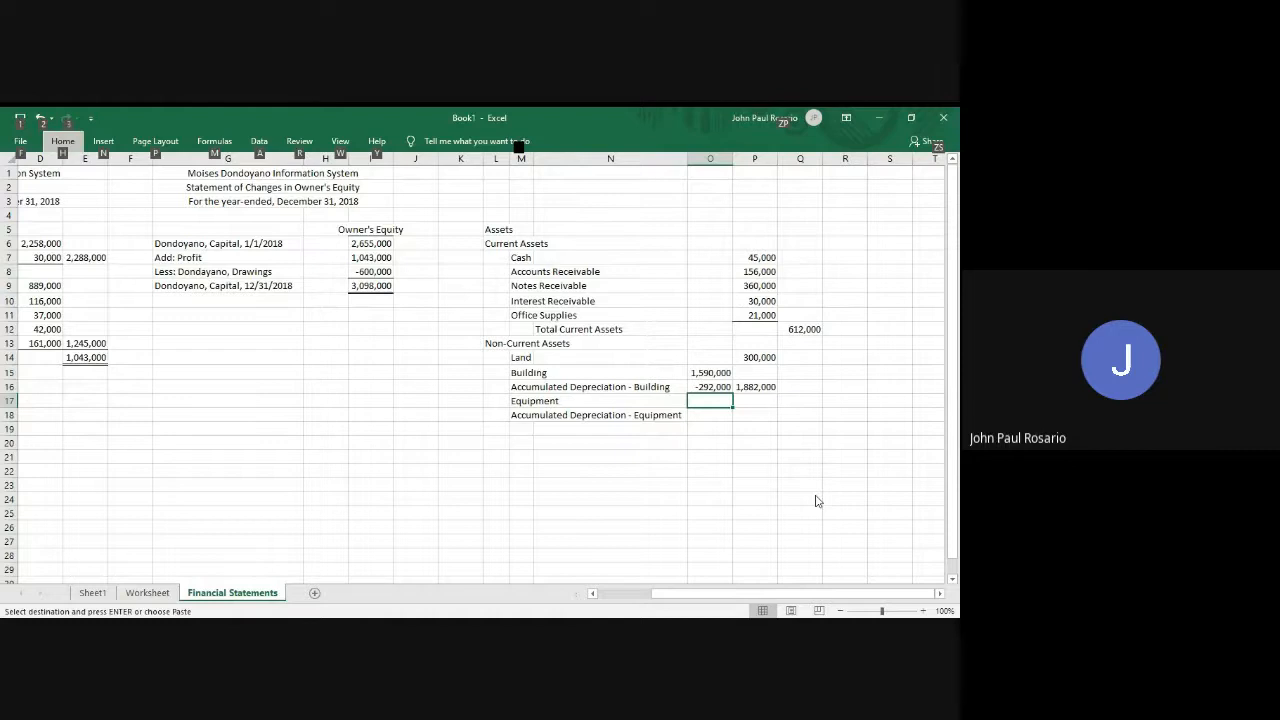
key(h)
key(v)
key(v)
key(alt)
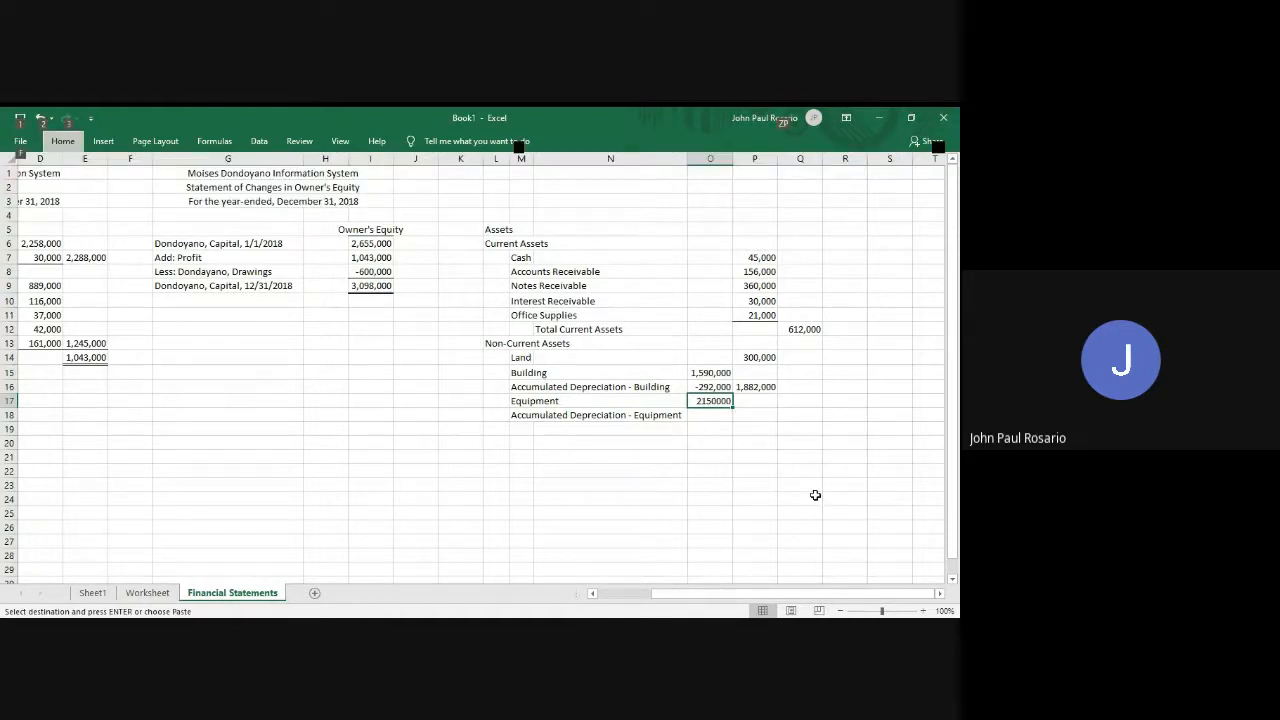
Paste the copied cell's number formatting onto the Equipment amount in O17 so it uses a thousands separator.
key(h)
key(v)
key(r)
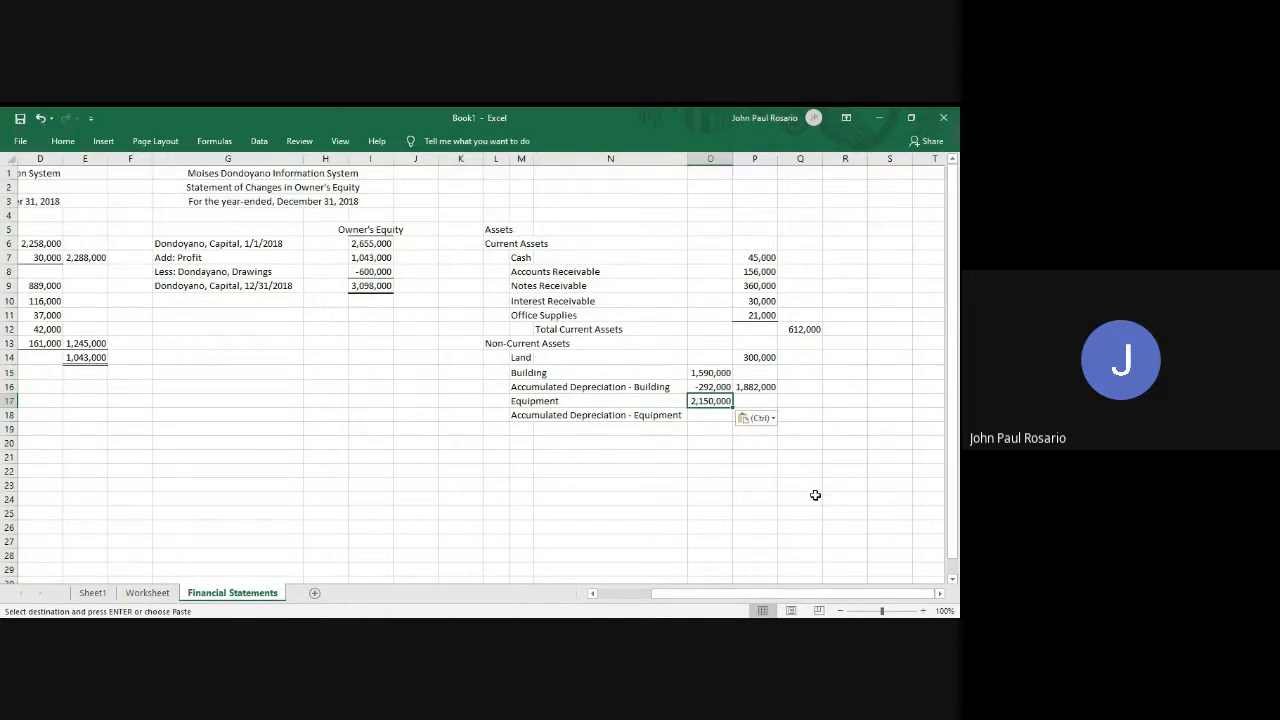
Copy the Accumulated Depreciation - Equipment balance of 735,000 from V16 of Worksheet into O18 of Financial Statements as a value.
key(ctrl+Page_Up)
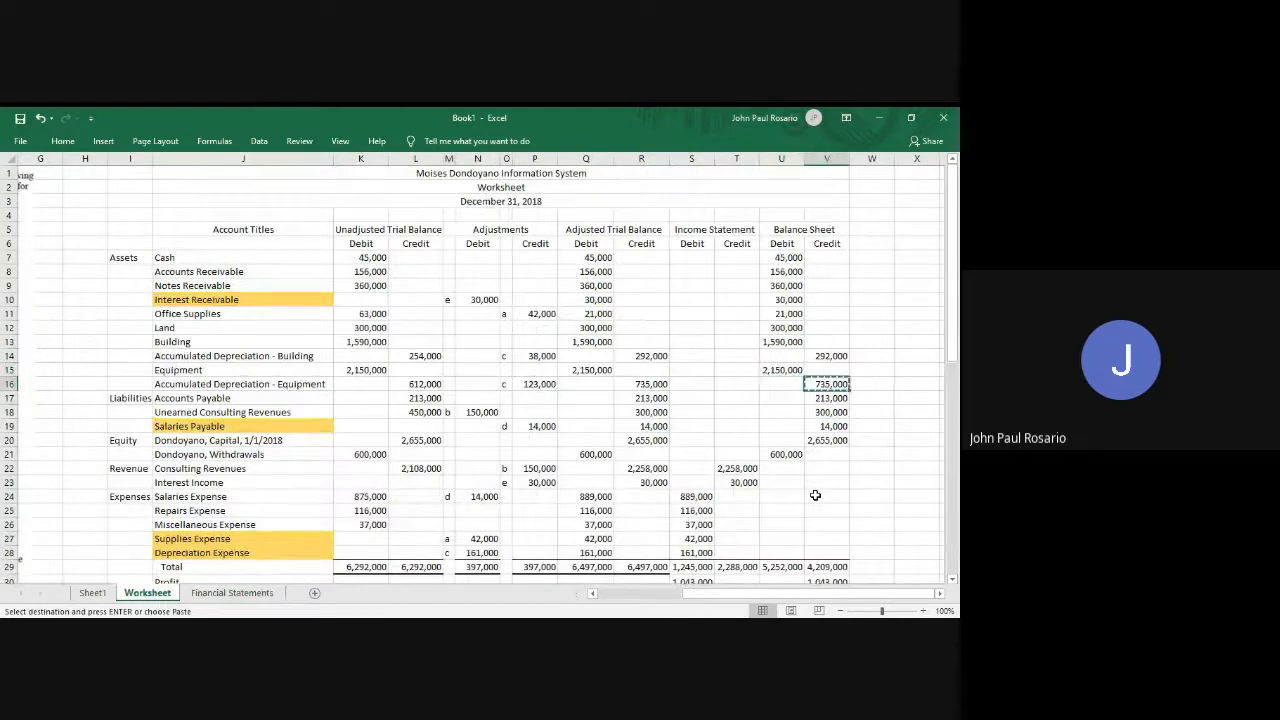
key(ctrl+Page_Down)
key(Down)
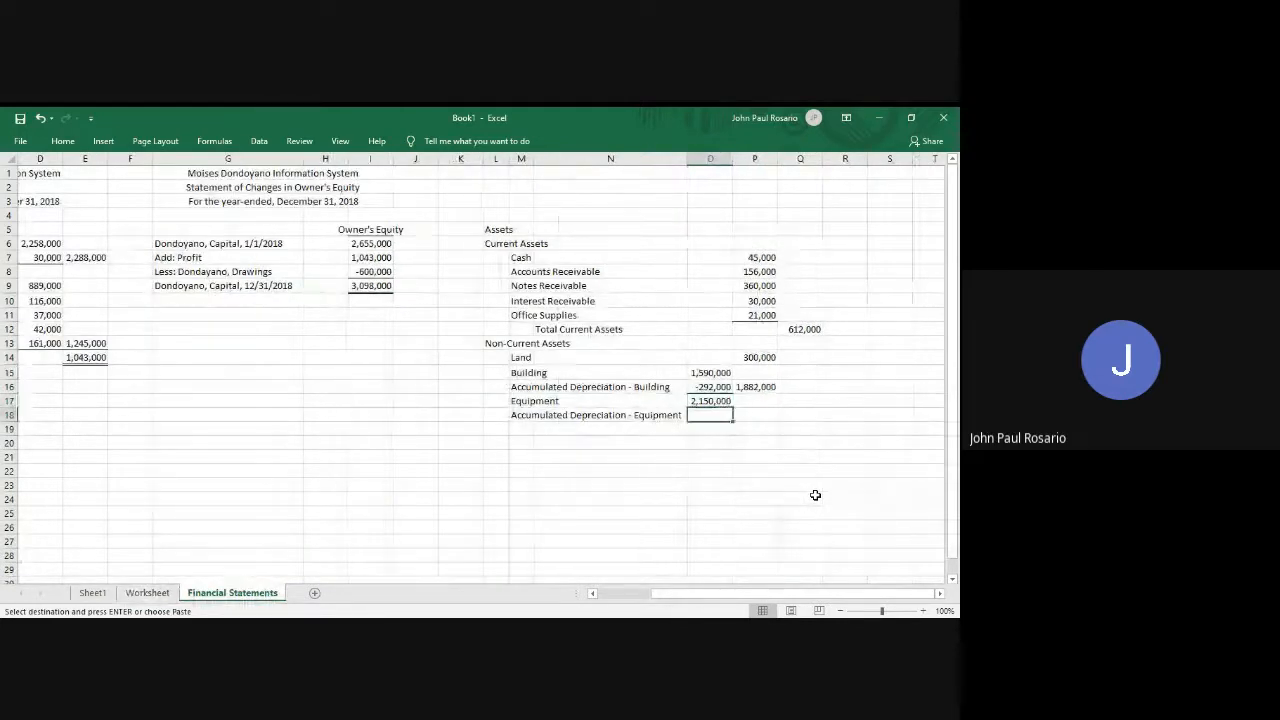
key(alt)
key(h)
key(v)
key(v)
Format the Accumulated Depreciation - Equipment amount in O18 with a thousands separator.
key(alt)
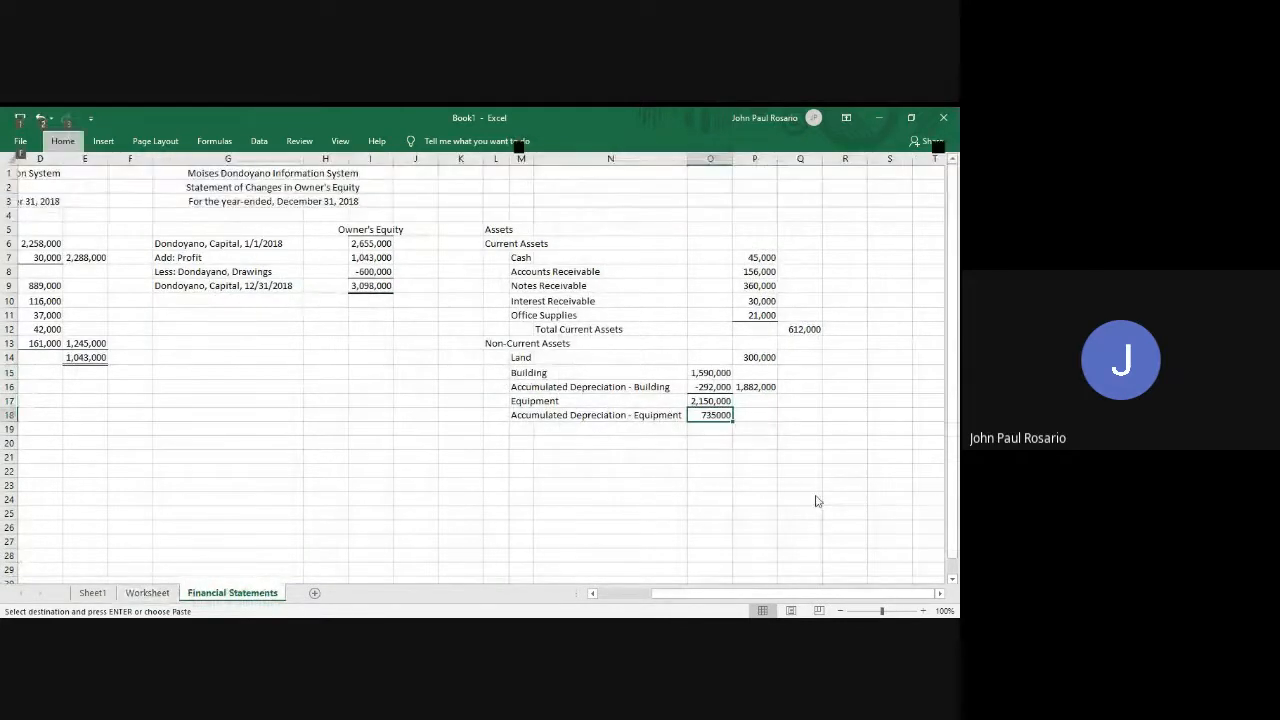
key(h)
key(k)
key(Left)
key(Right)
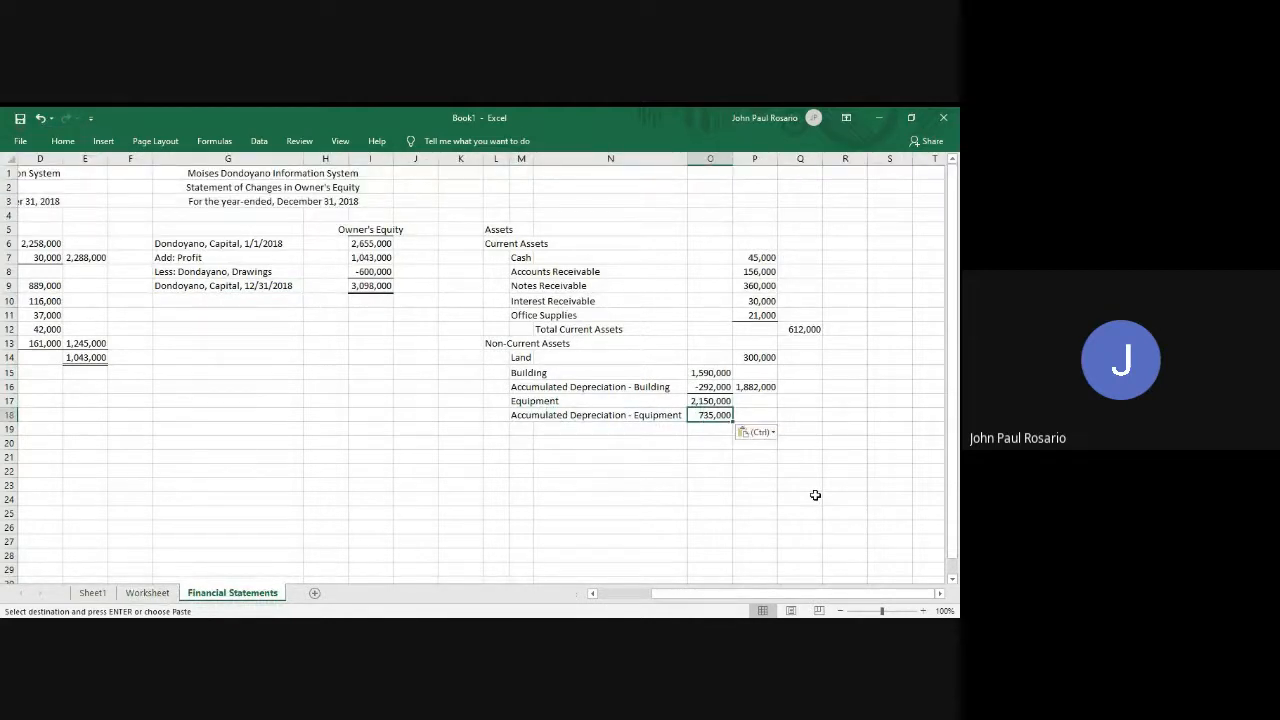
Change the Accumulated Depreciation - Equipment amount in O18 to -735,000 and give the cell a bottom border.
key(F2)
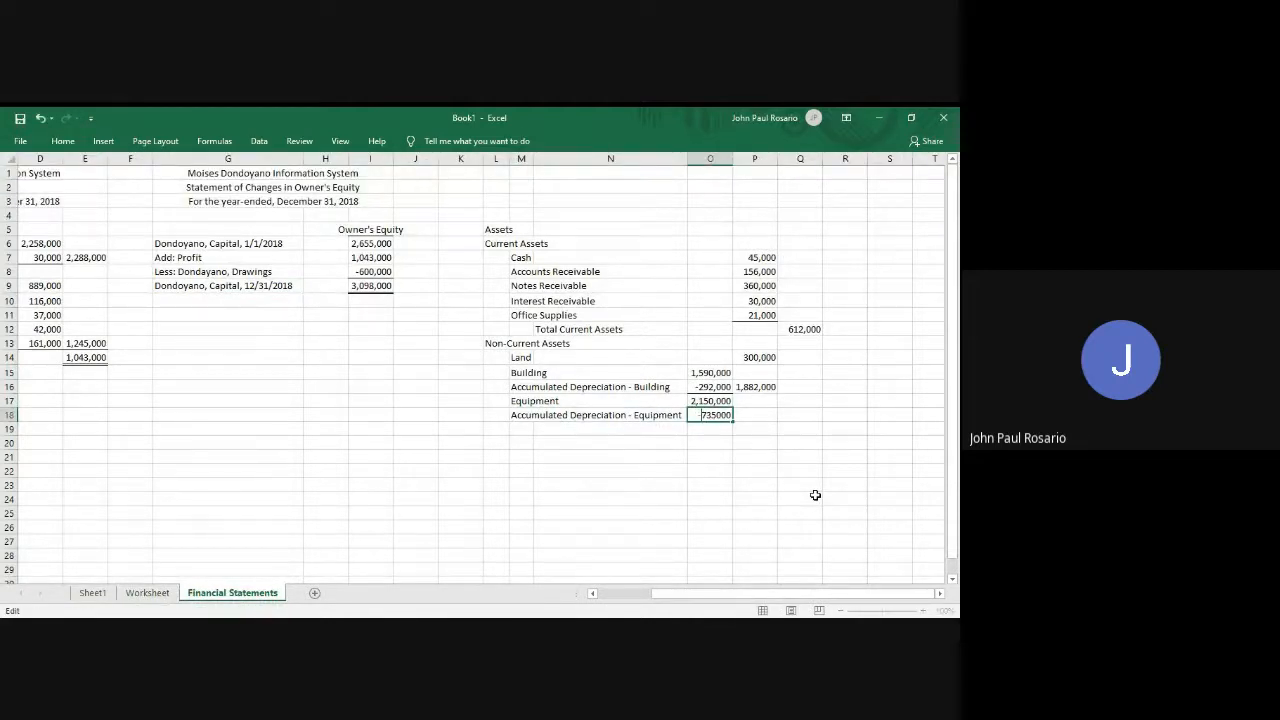
text(-)
key(Return)
key(Up)
key(alt)
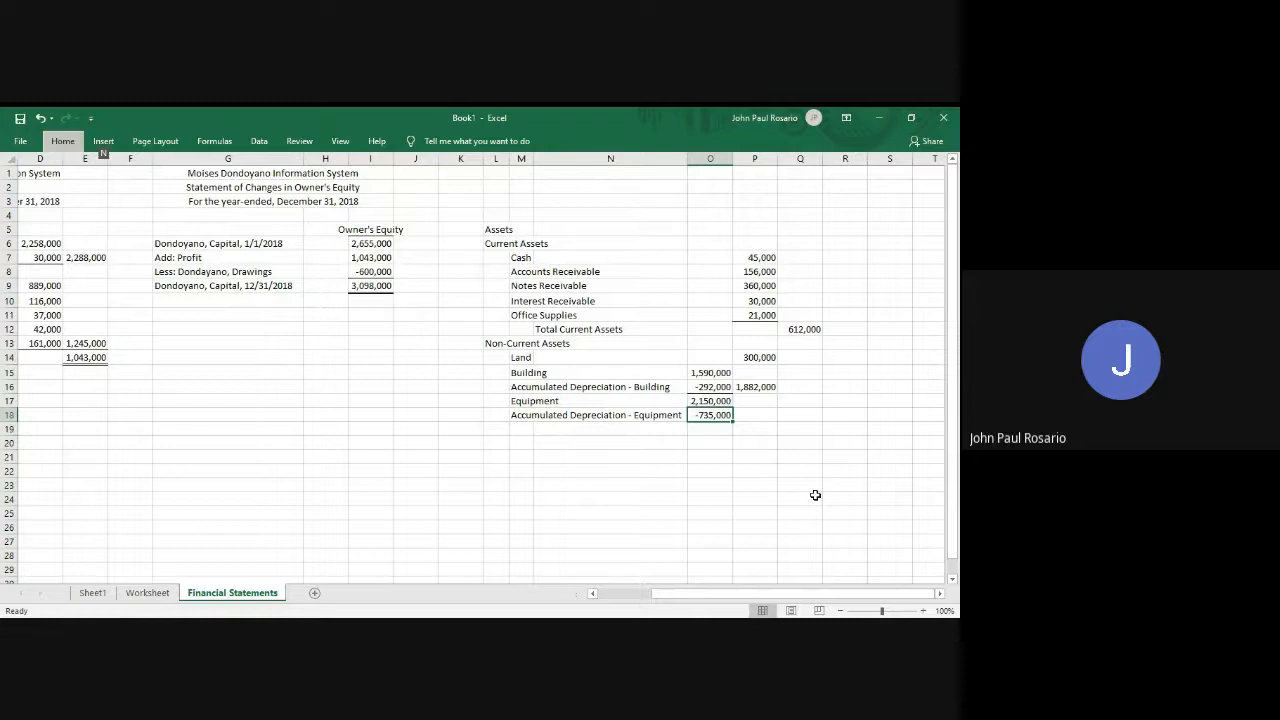
key(Escape)
Calculate the equipment's net amount in P18 with the formula =O17+O18.
key(Right)
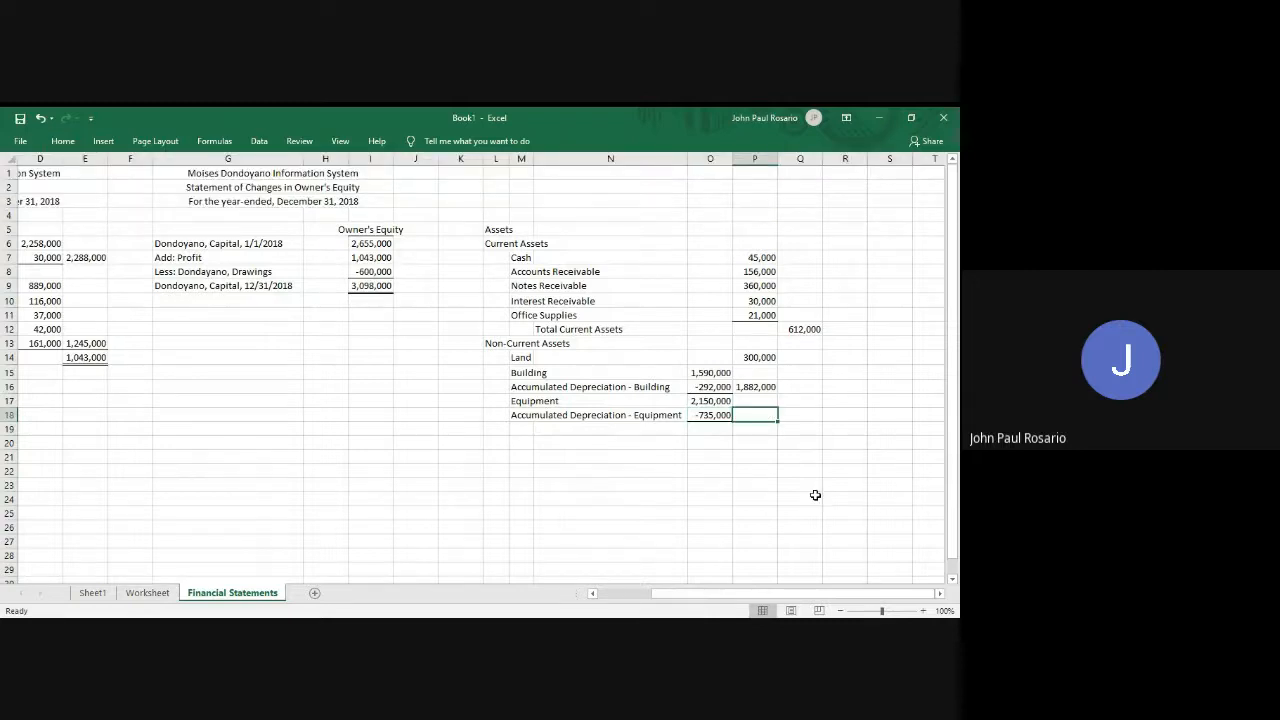
text(=)
key(Left)
key(Up)
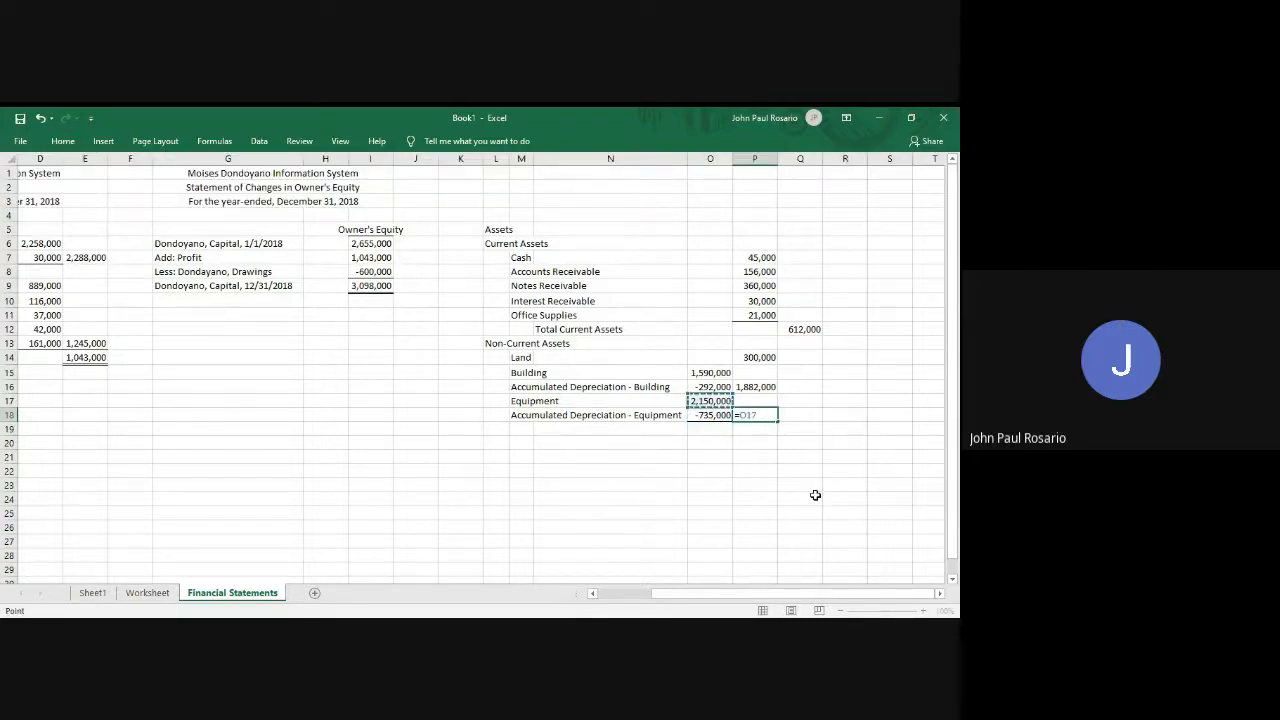
text(+)
key(Left)
key(Return)
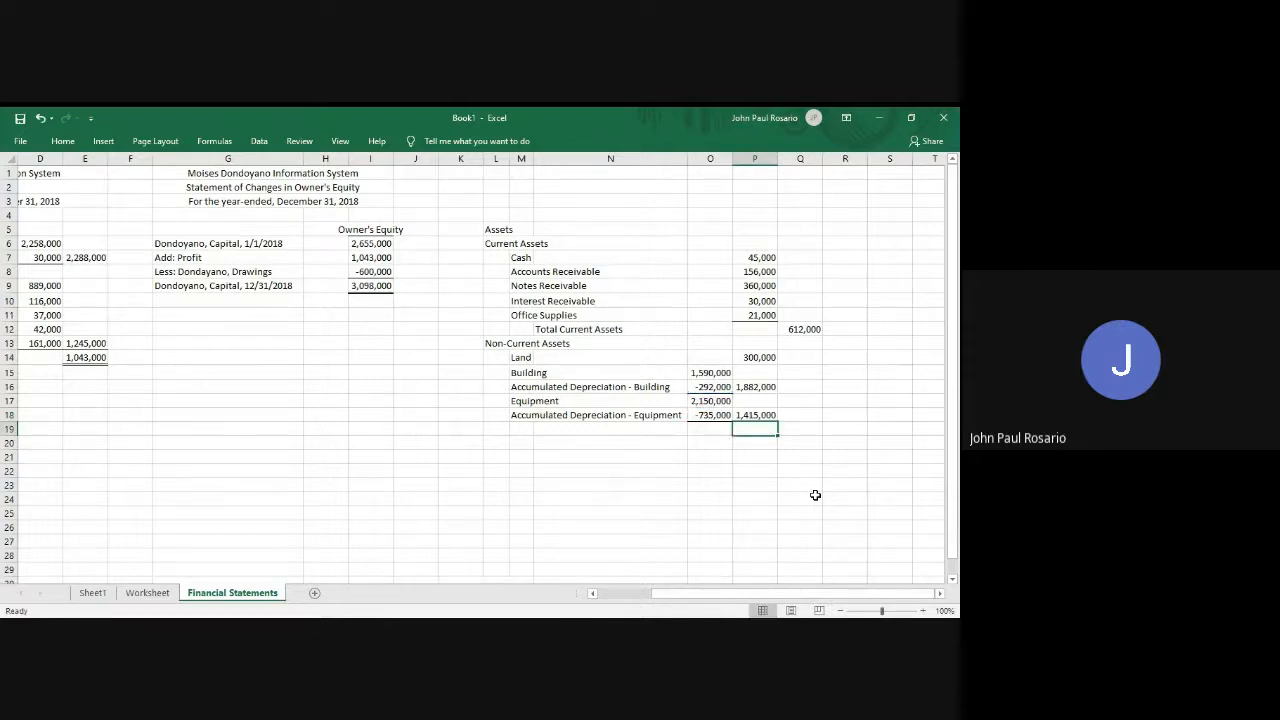
Correct the building's net amount in P16 by replacing its formula with =O15+O16.
key(Up)
key(Up)
key(Up)
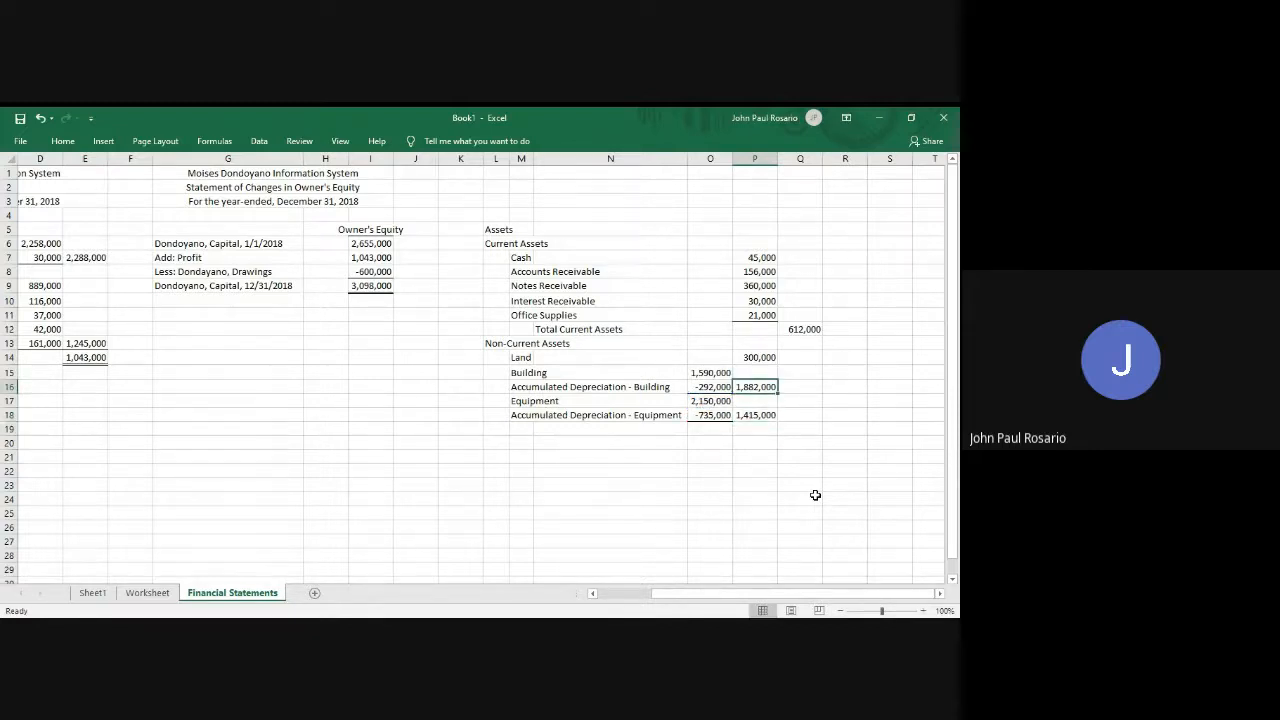
text(=)
key(Left)
key(Up)
text(+)
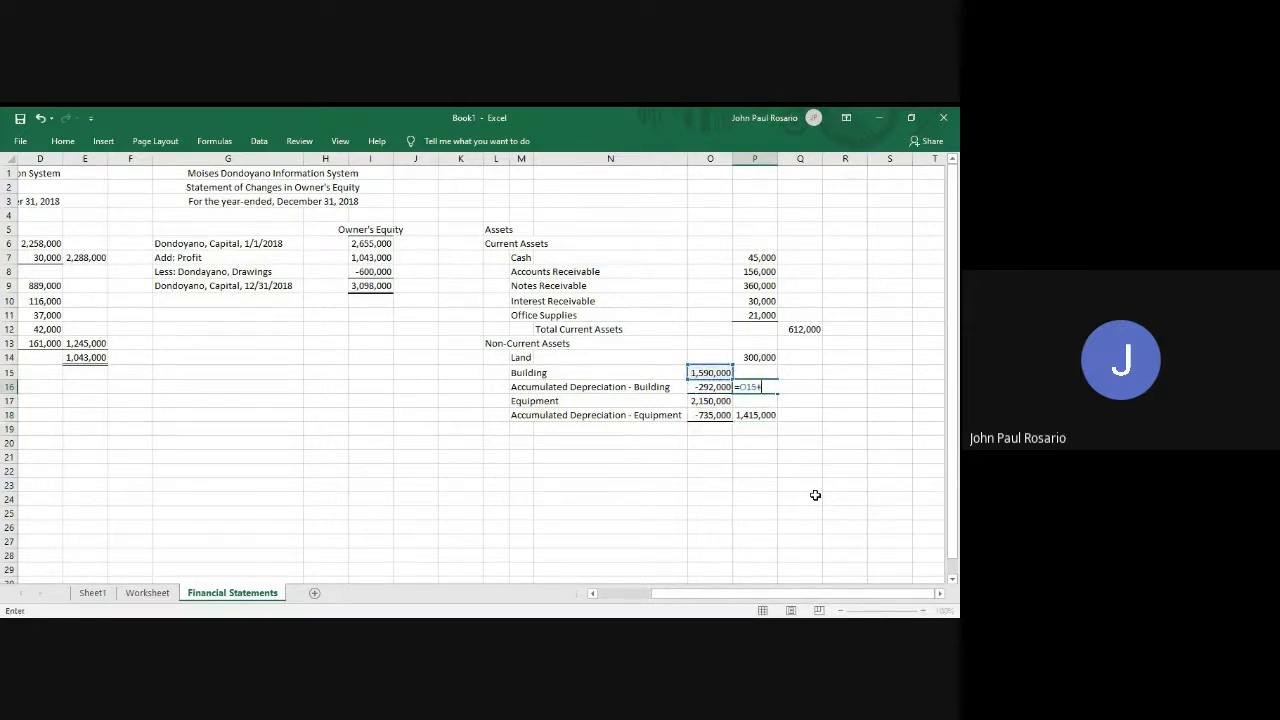
key(Left)
key(Return)
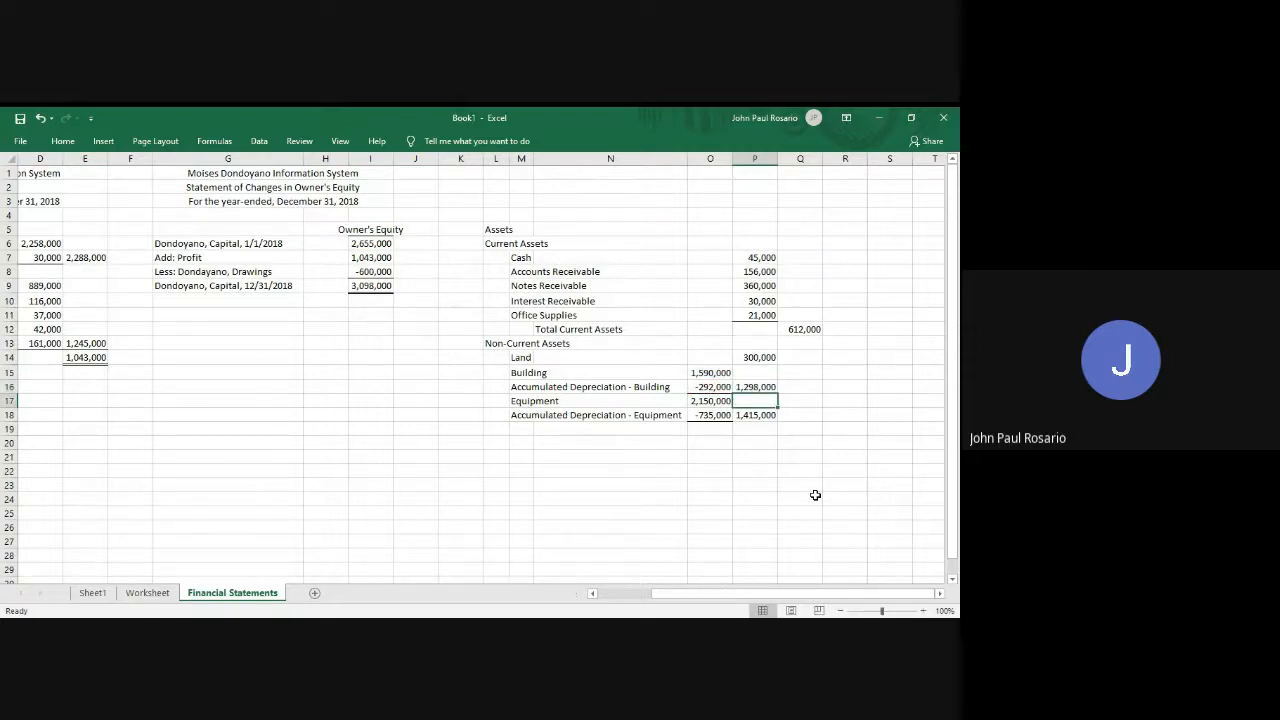
Apply a bottom border to the equipment's net amount in P18.
key(Down)
key(Down)
key(Up)
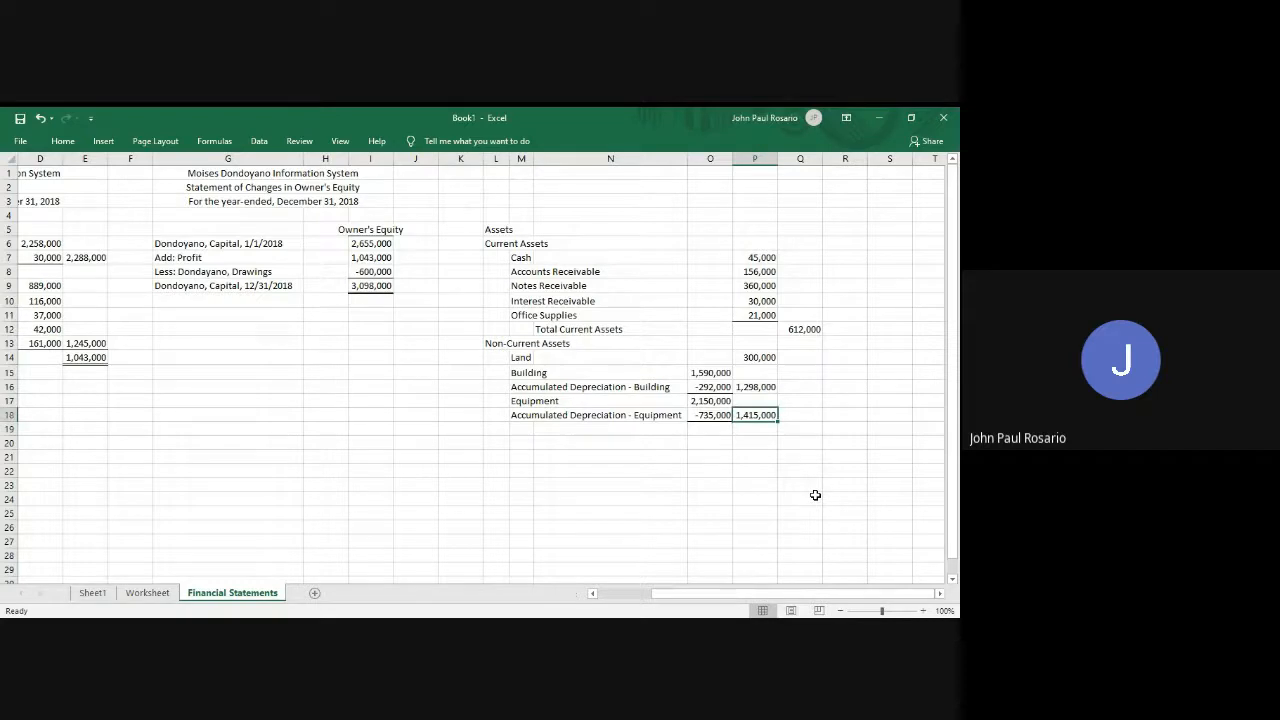
key(alt)
key(h)
key(b)
key(o)
Total the non-current assets in Q18 with the formula =SUM(P14:P18).
key(Right)
text(=SUM()
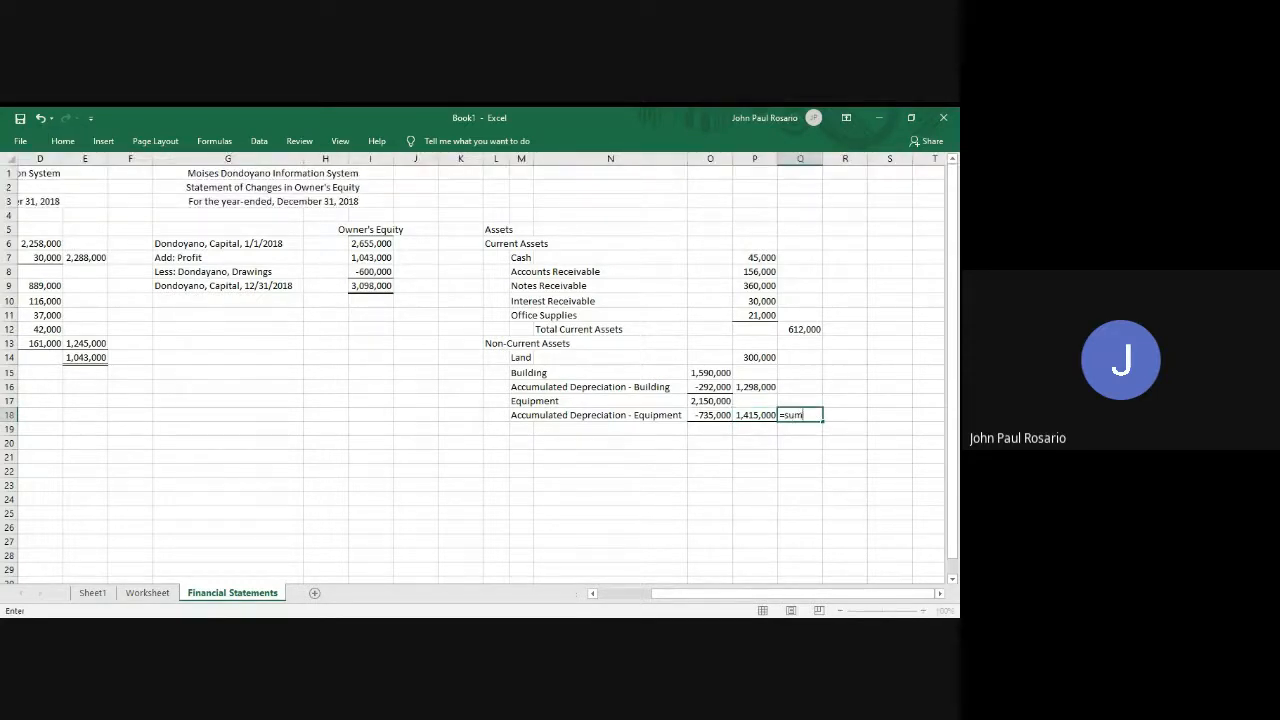
key(Left)
key(shift+Up)
key(shift+Up)
key(shift+Up)
key(shift+Up)
key(Return)
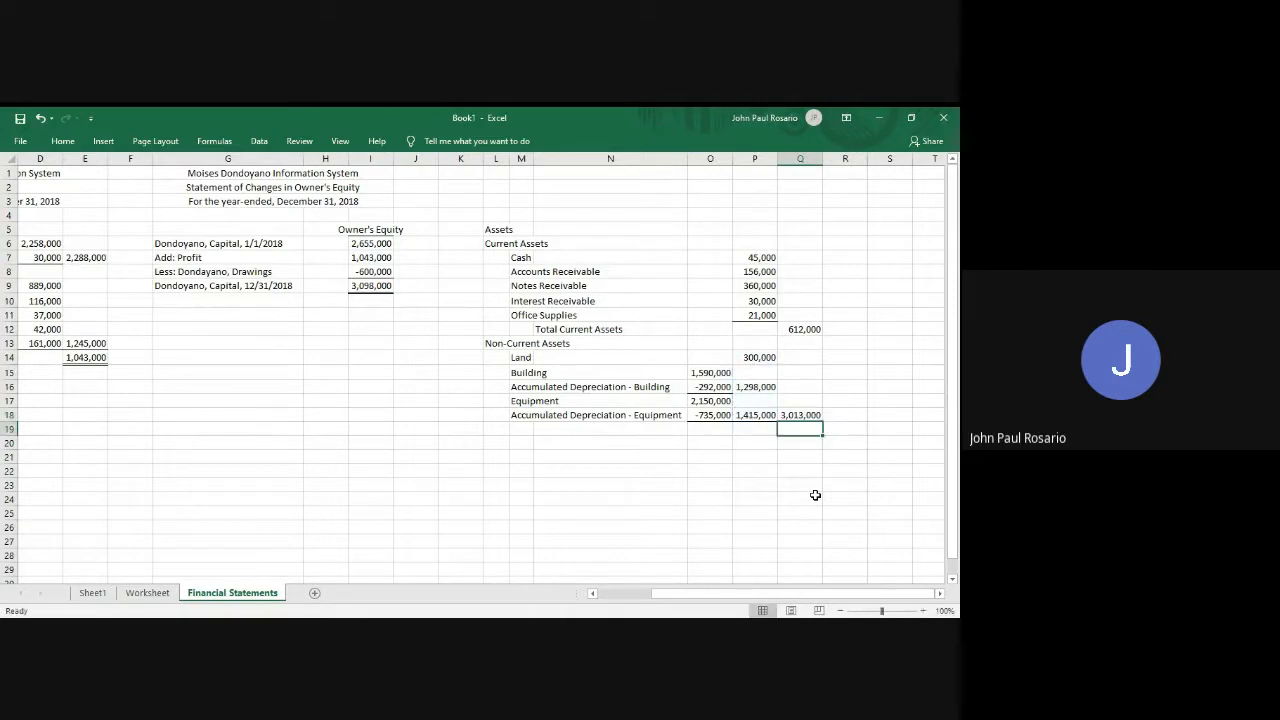
Apply a bottom border to the non-current assets total in Q18.
key(Down)
key(Up)
key(Up)
key(alt)
key(h)
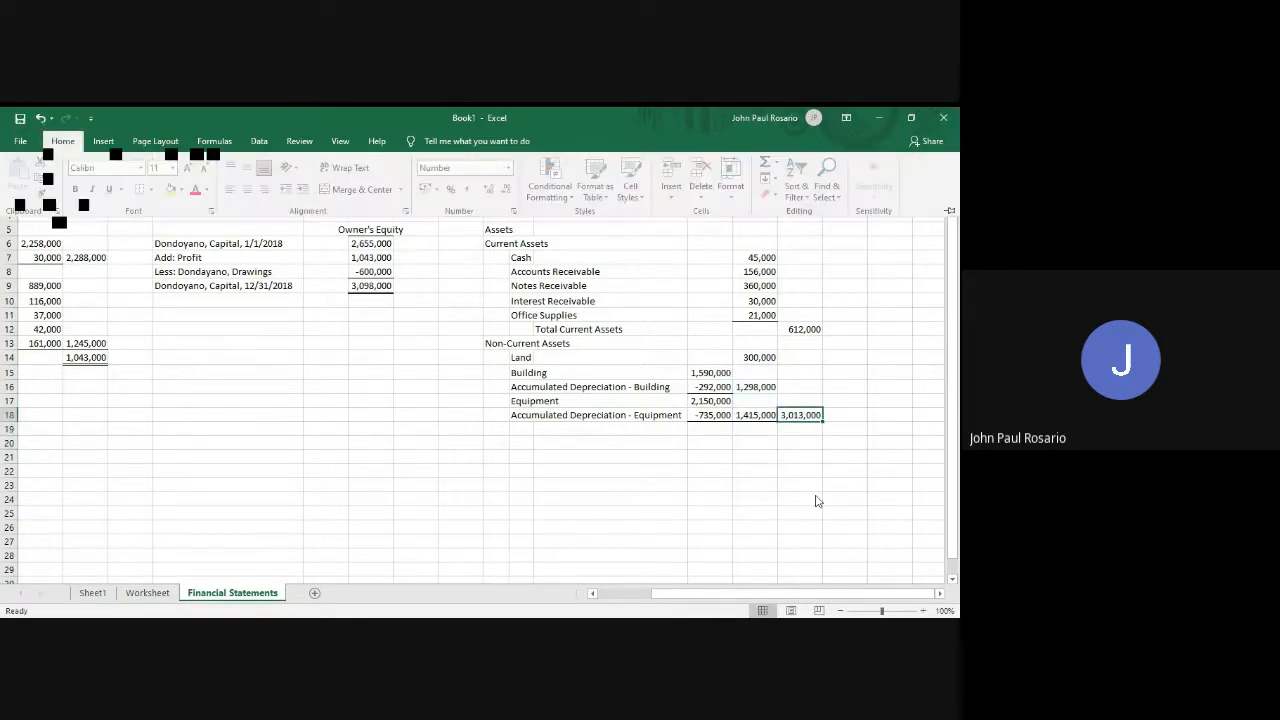
key(b)
key(o)
key(Down)
key(Left)
key(Left)
key(Left)
key(Left)
key(Left)
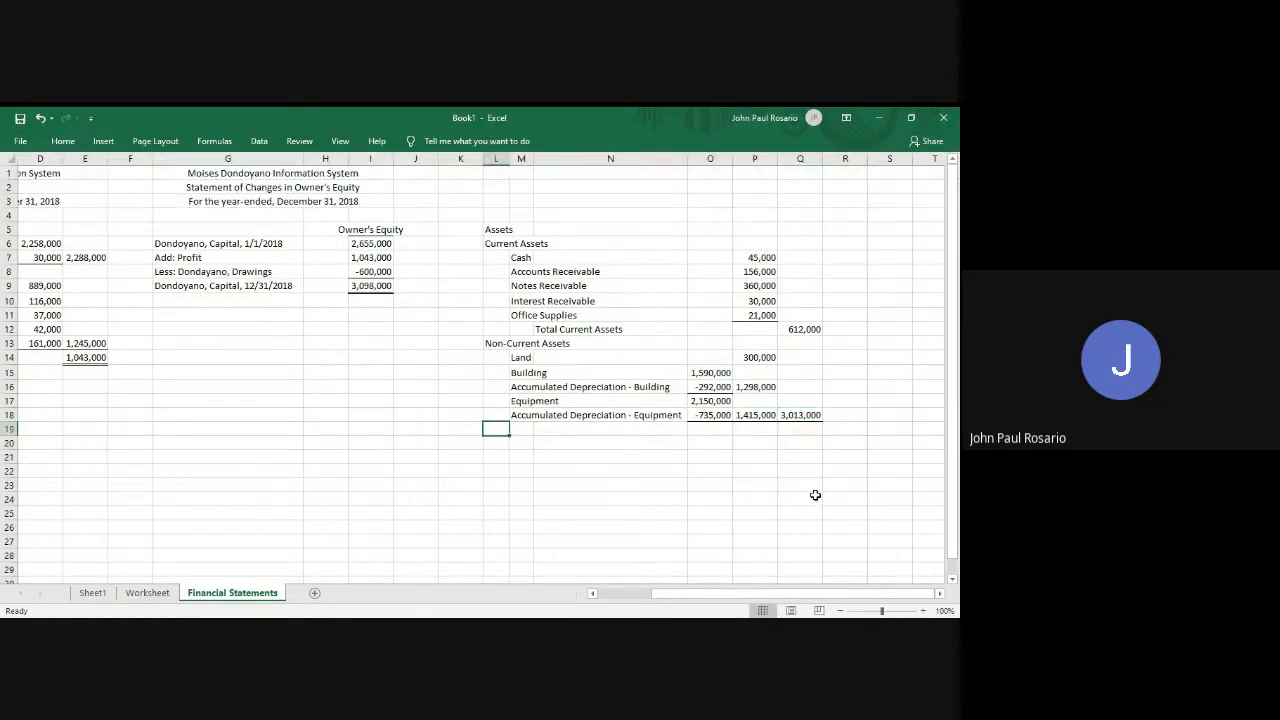
text(Total Assets)
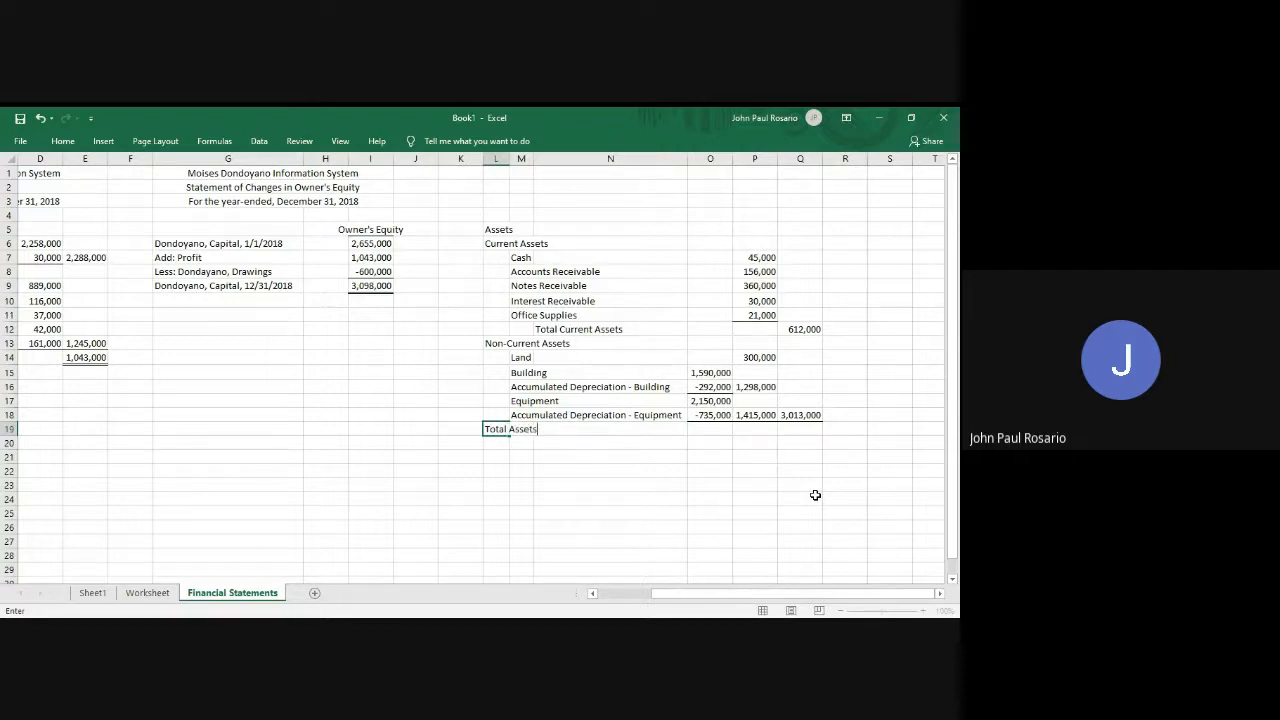
key(Right)
key(Right)
key(Right)
key(Right)
key(Right)
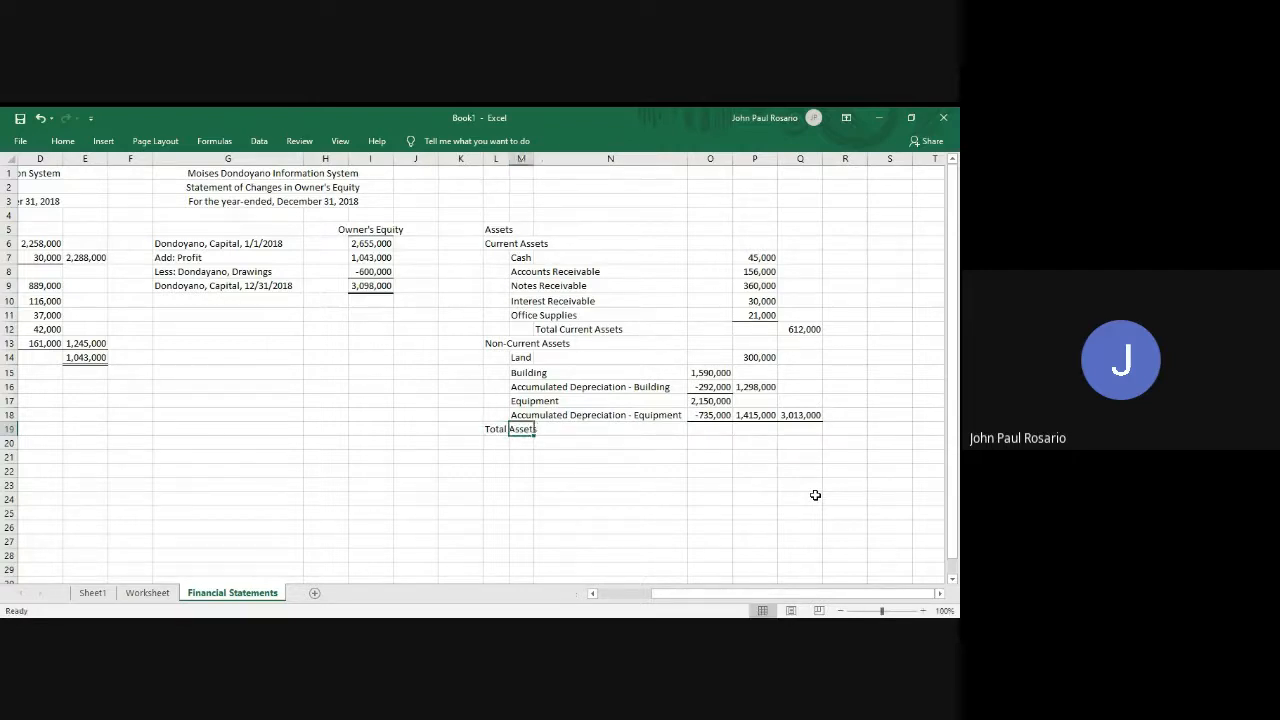
key(Left)
key(Left)
key(Left)
key(Left)
key(Left)
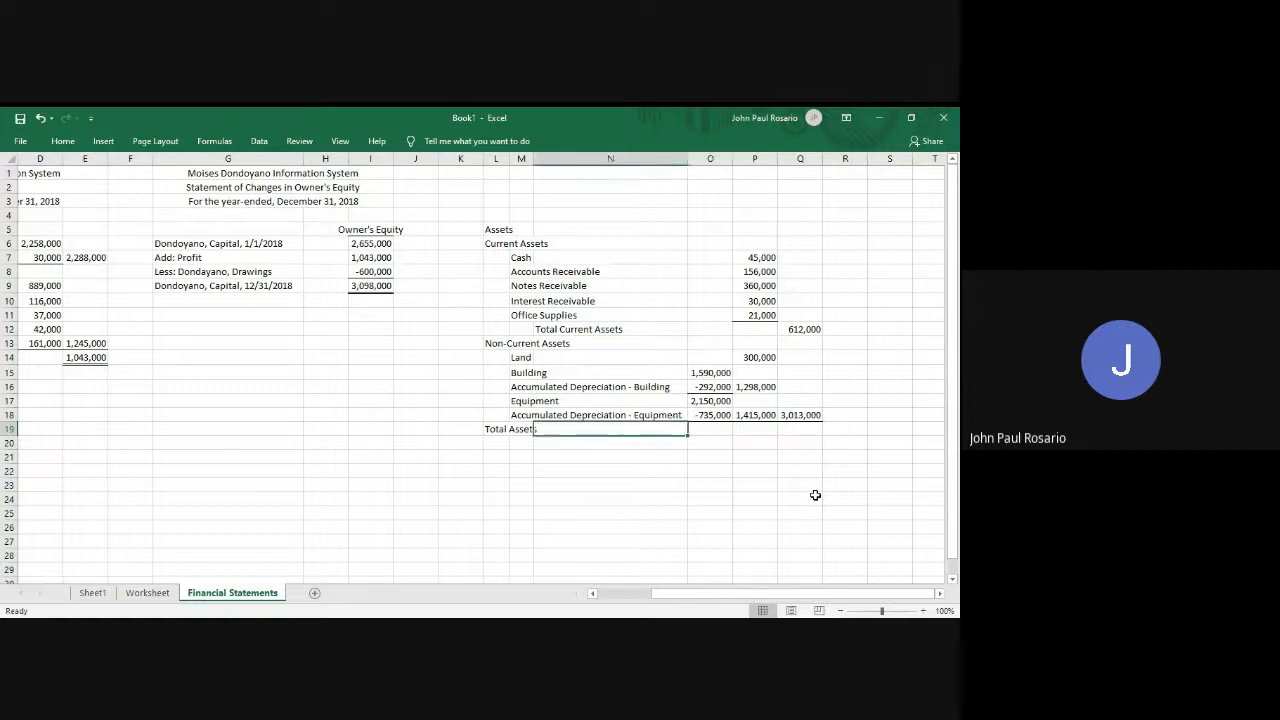
Enter the label Total Non-current Assets in N19, below Accumulated Depreciation - Equipment.
key(Right)
key(Right)
text(Toal N)
key(BackSpace)
key(BackSpace)
key(BackSpace)
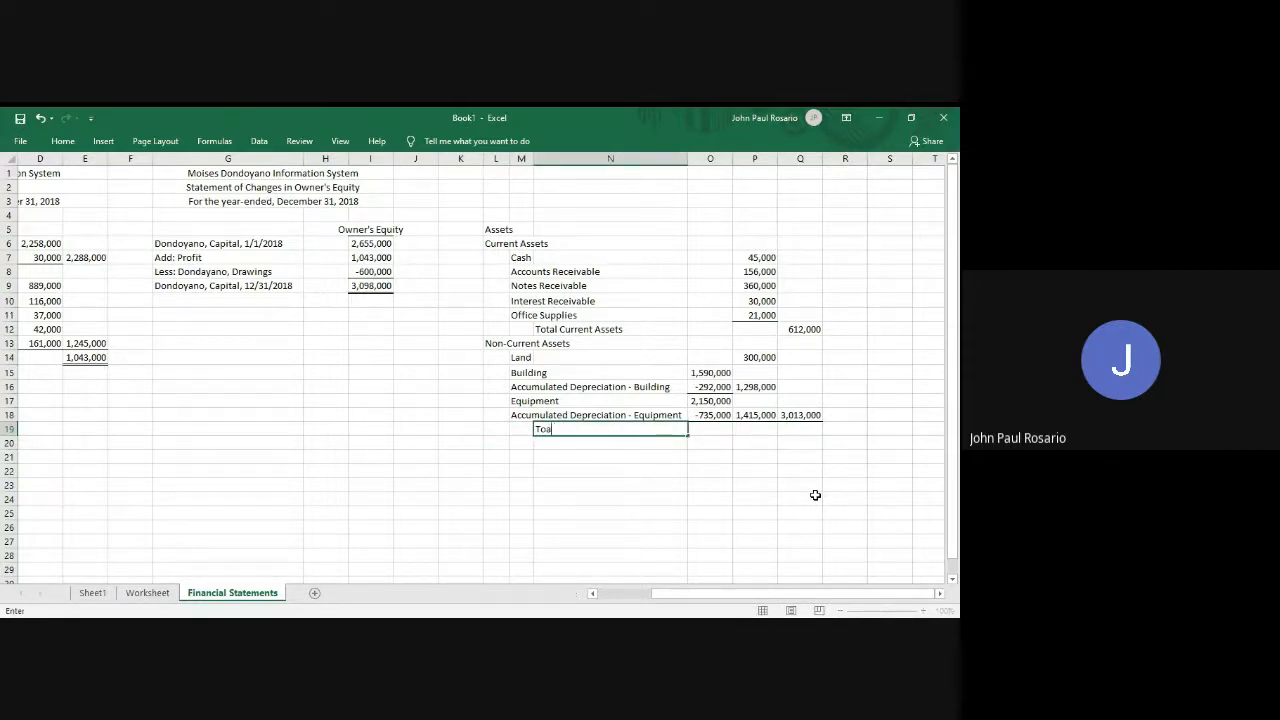
text(tal )
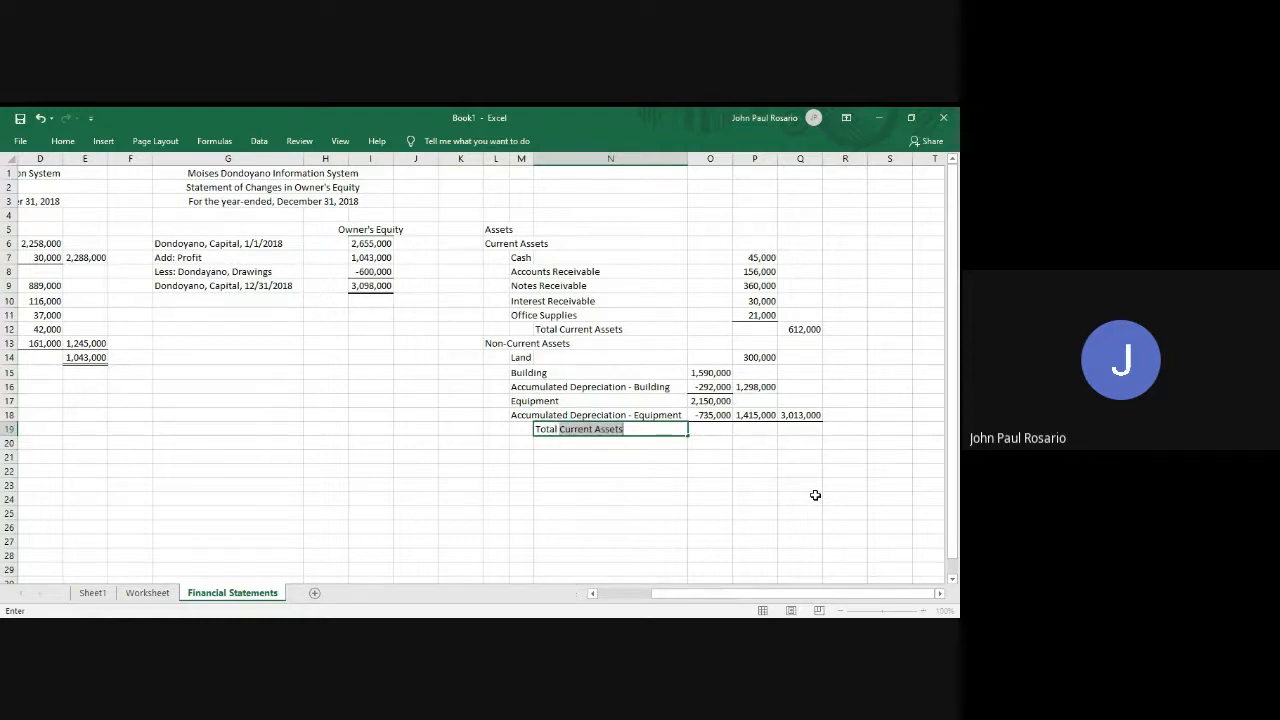
text(Non-cu)
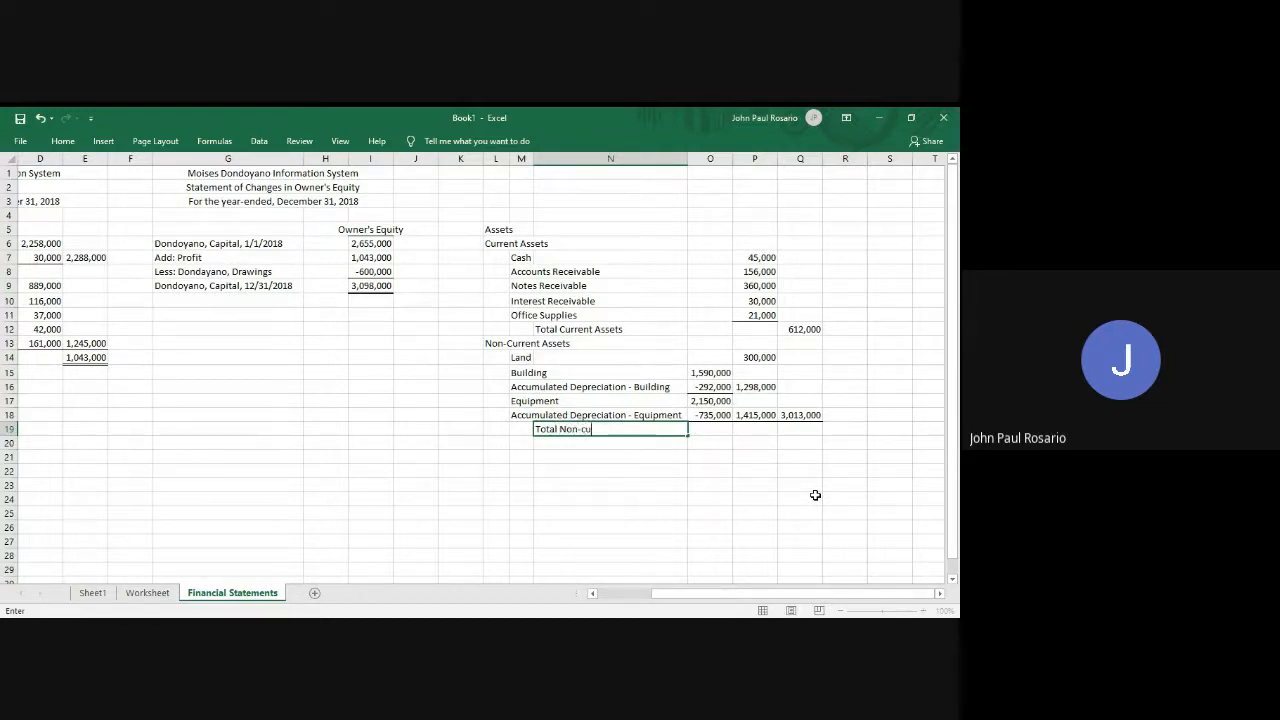
text(rrent Assets)
key(Return)
key(Up)
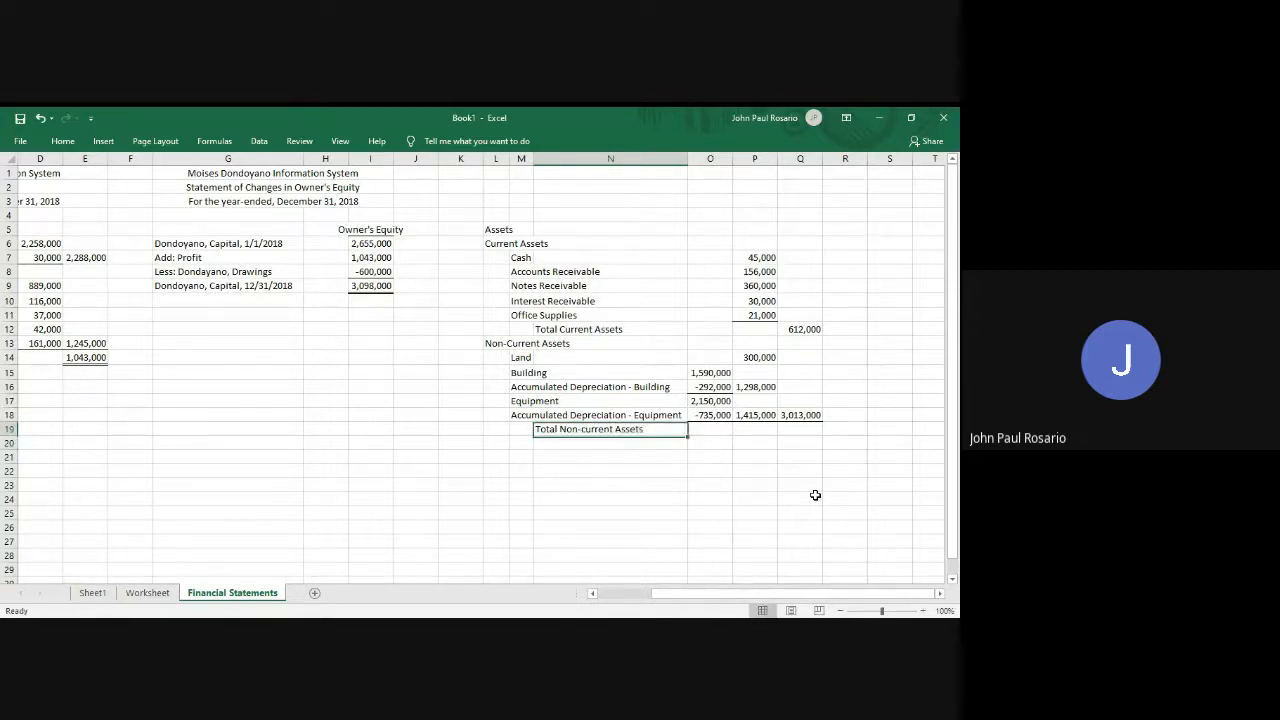
Capitalize the word after the hyphen in N19 so the label reads Total Non-Current Assets.
key(F2)
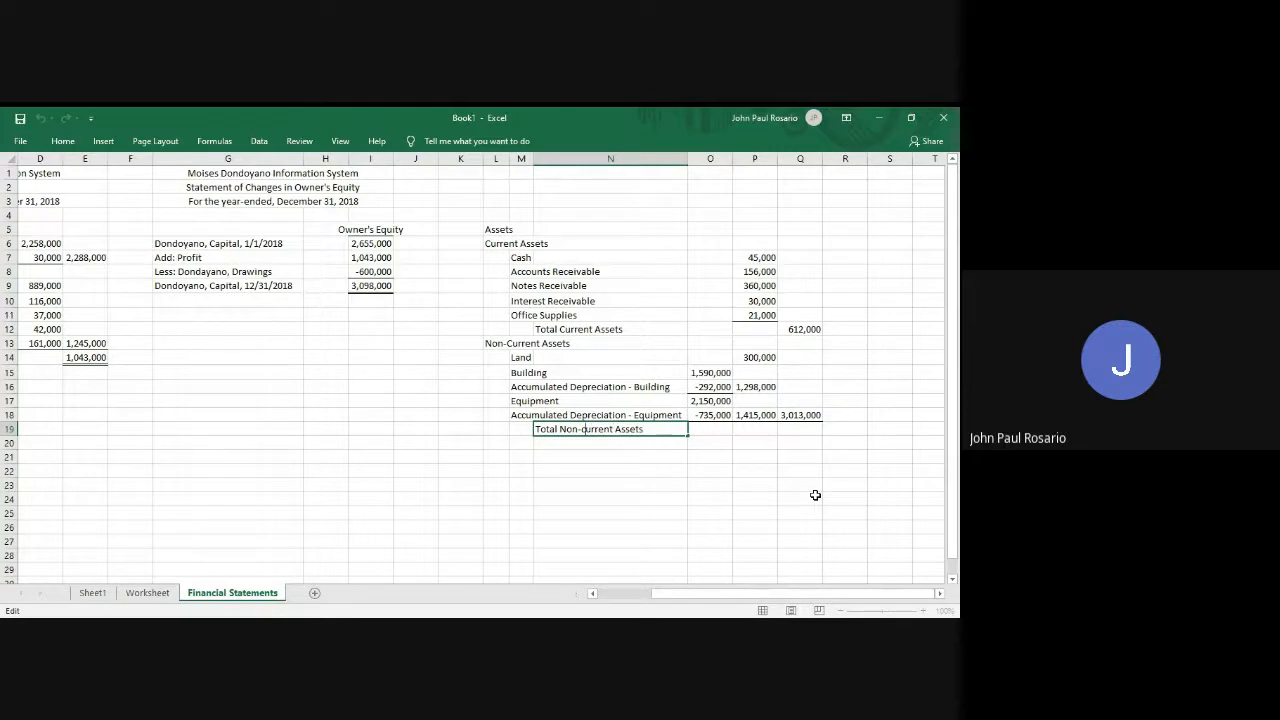
key(Delete)
text(C)
key(Return)
Move the non-current assets total from Q18 to Q19 and check that its formula still sums P14:P18.
key(Right)
key(Right)
key(Right)
key(Up)
key(Up)
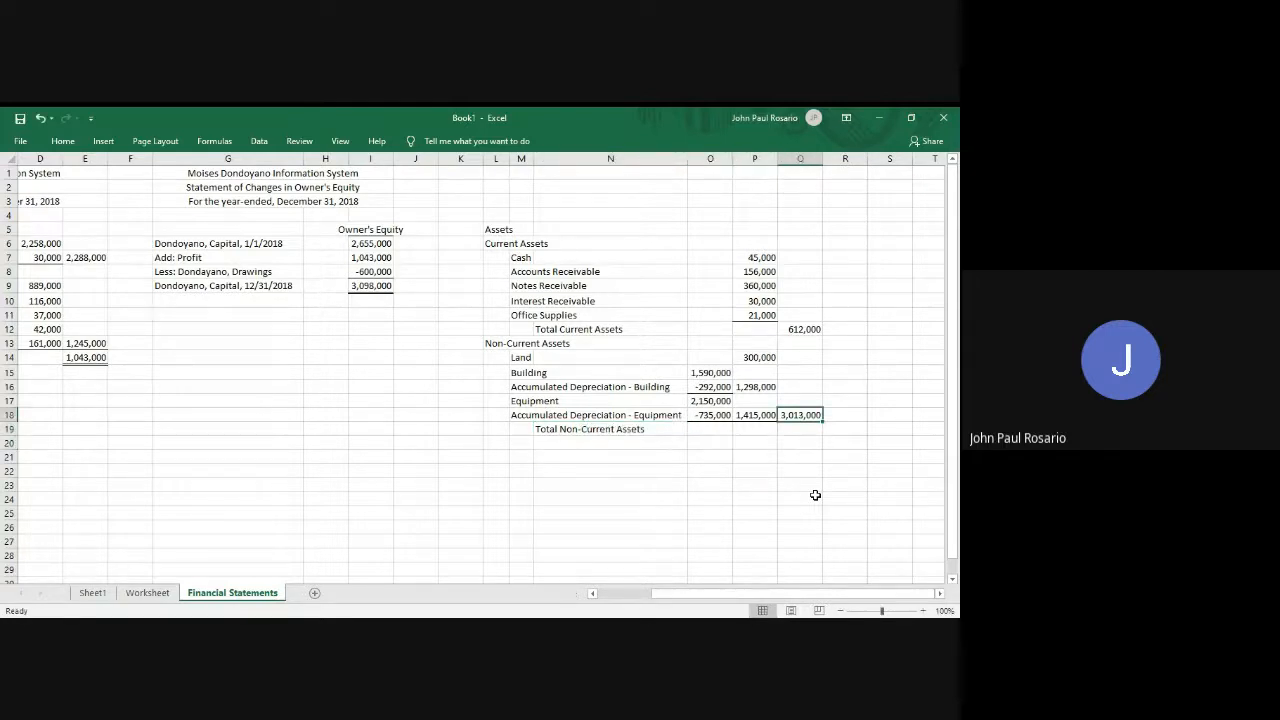
key(ctrl+x)
key(Down)
key(ctrl+v)
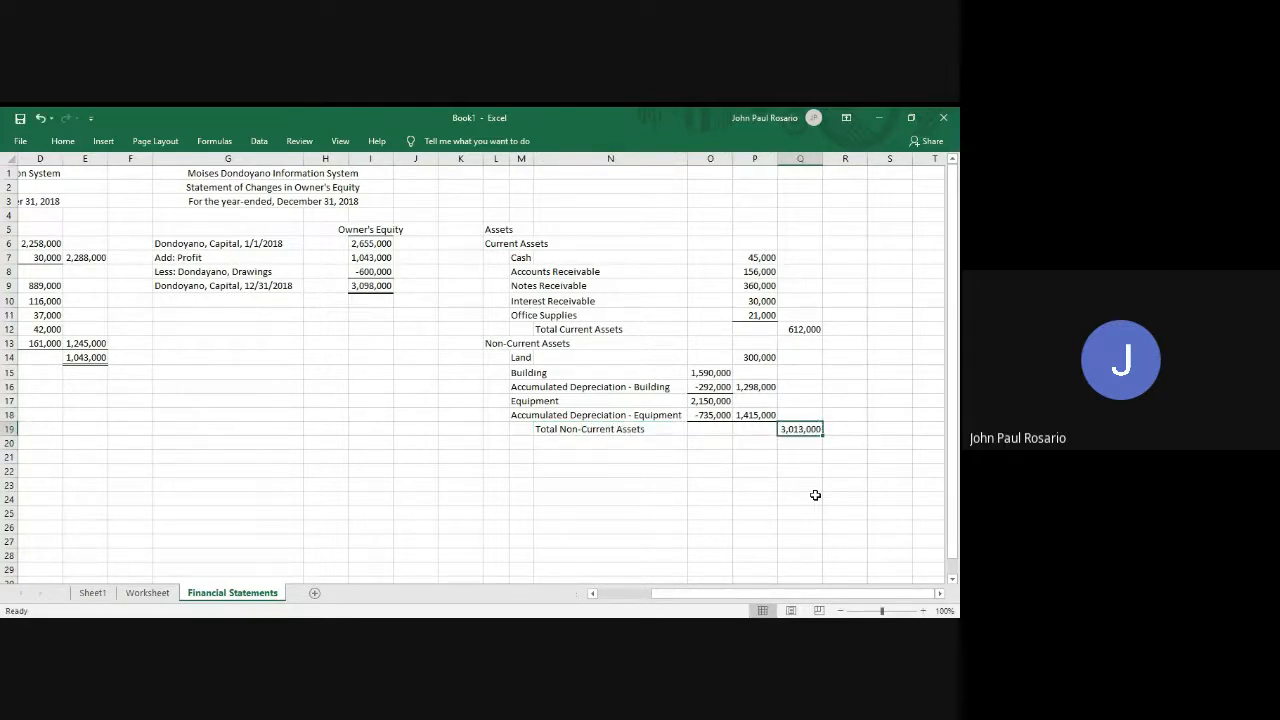
key(F2)
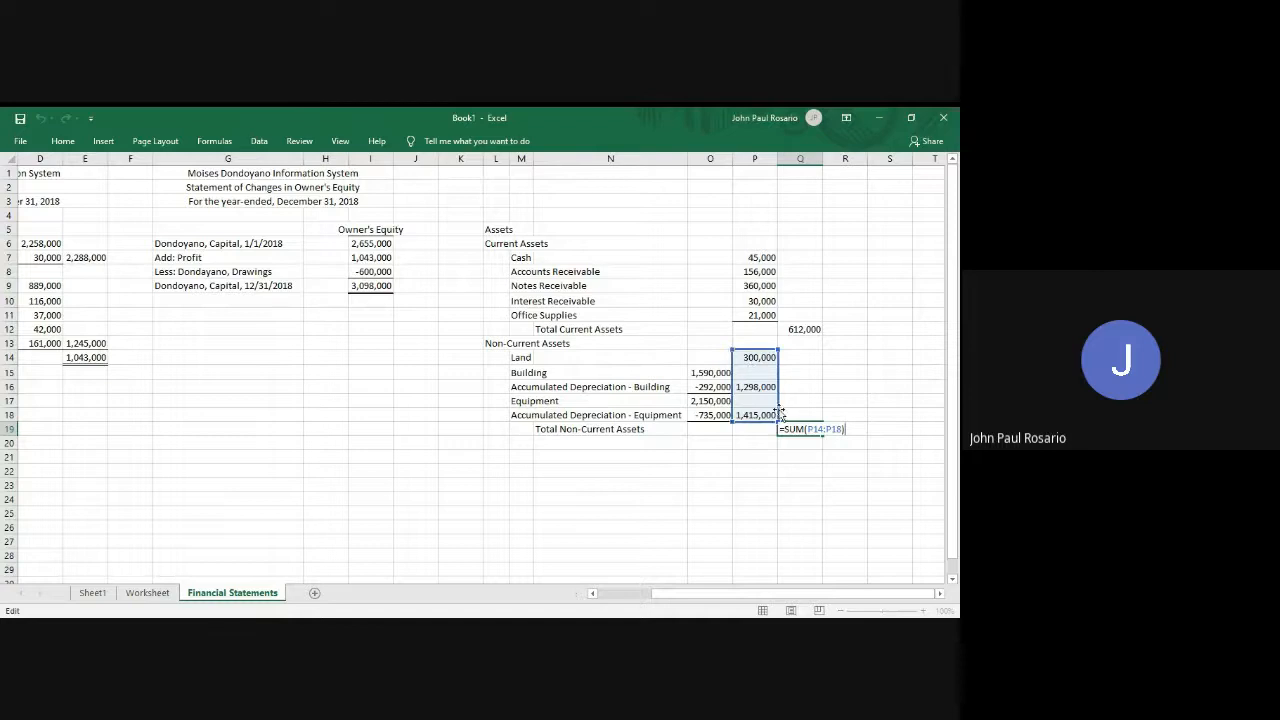
key(Return)
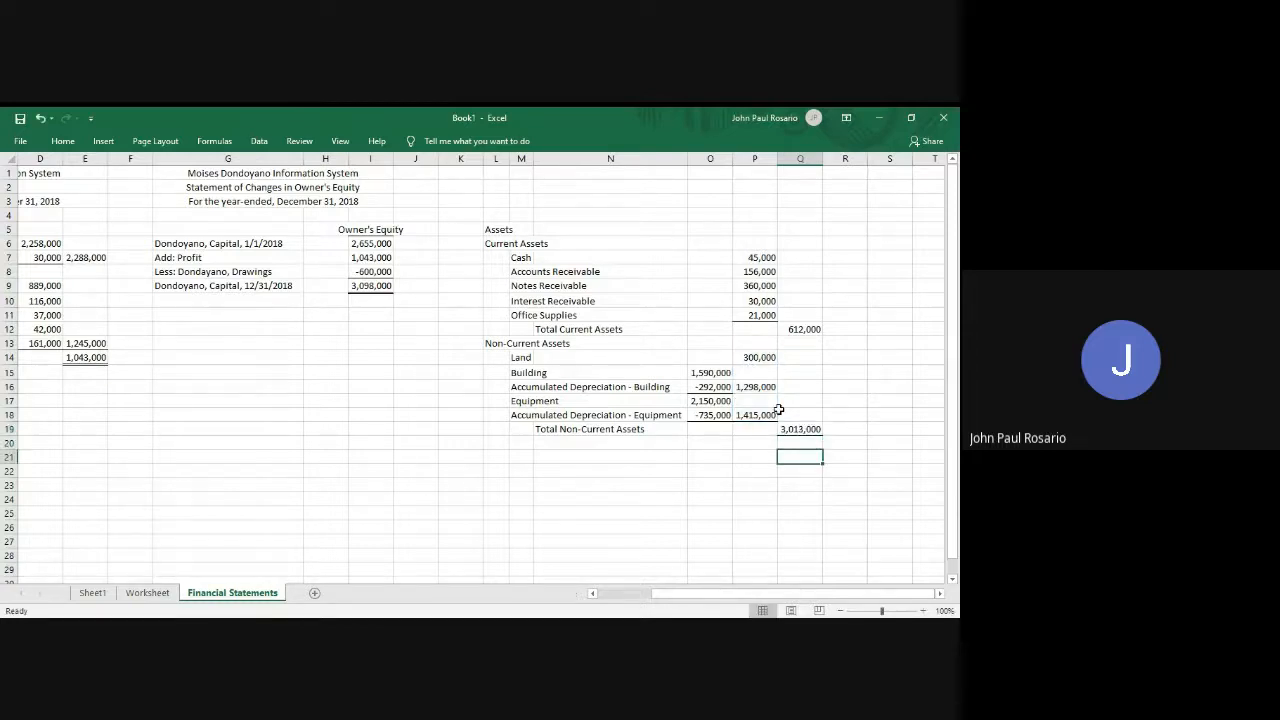
Enter the label Total Assets in bold in L20, below the non-current assets section.
key(Left)
key(Left)
key(Left)
key(Left)
key(Left)
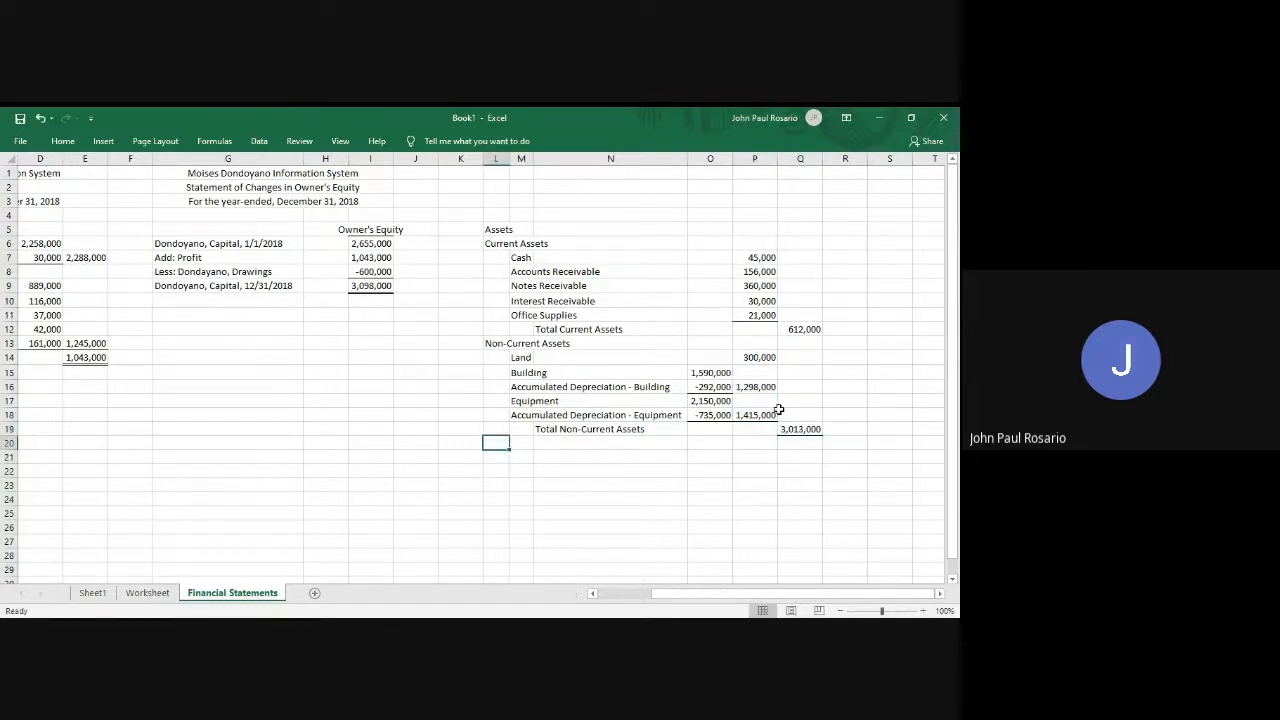
text(Tot)
key(BackSpace)
key(BackSpace)
key(BackSpace)
key(Return)
key(Up)
text(Total Asse)
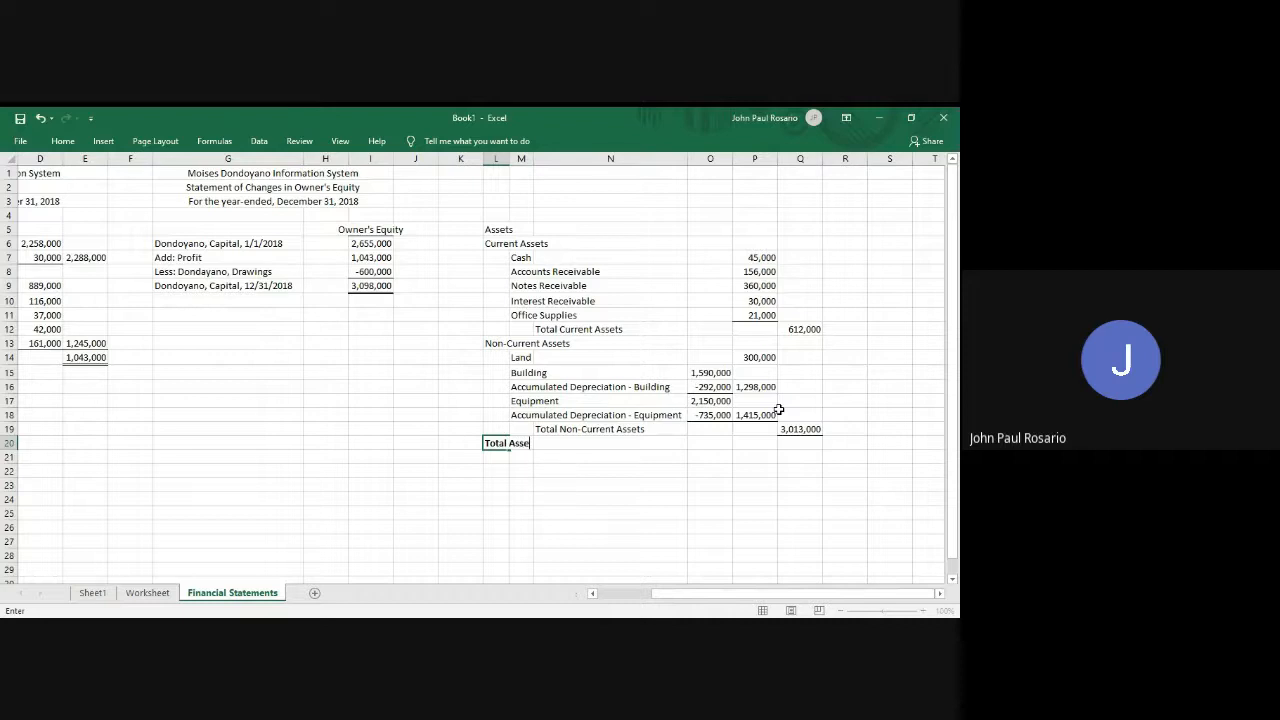
text(ts)
Calculate the total assets in Q20 with the formula =Q12+Q19.
key(Tab)
key(Tab)
key(Tab)
key(Tab)
key(Tab)
text(=)
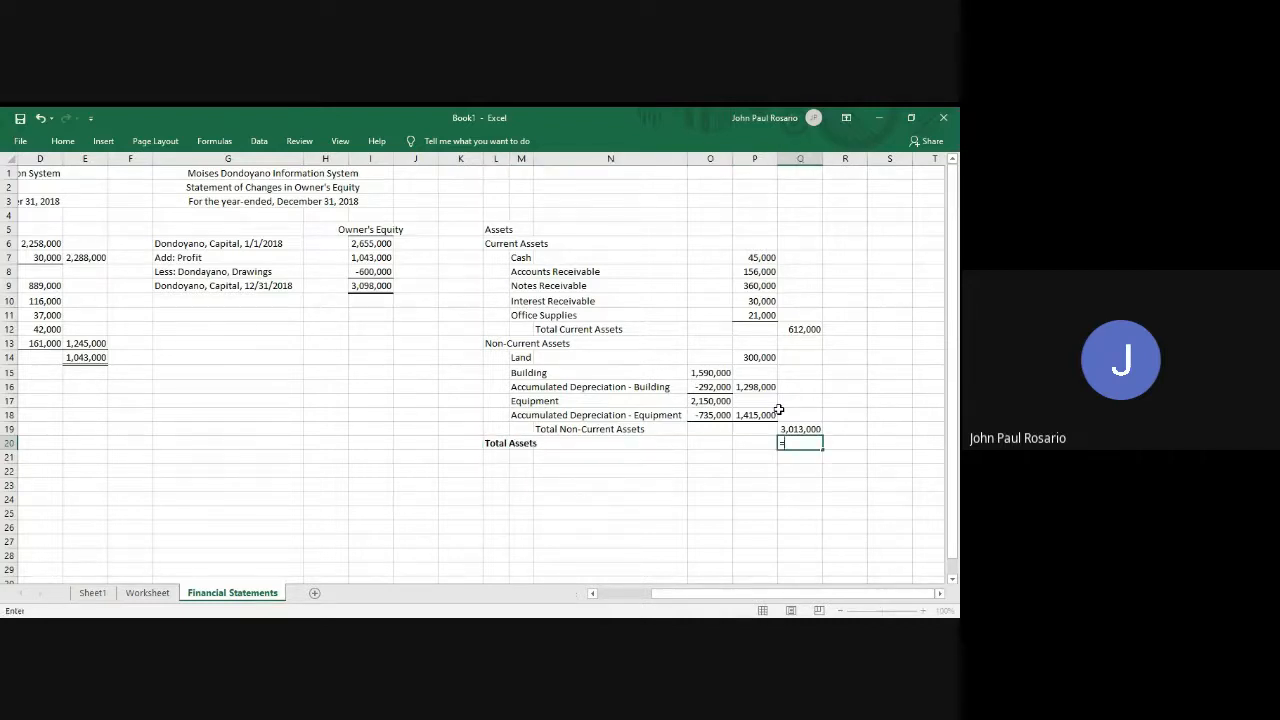
key(Up)
key(Up)
key(Up)
key(Up)
key(Up)
key(Up)
key(Up)
key(Up)
text(+)
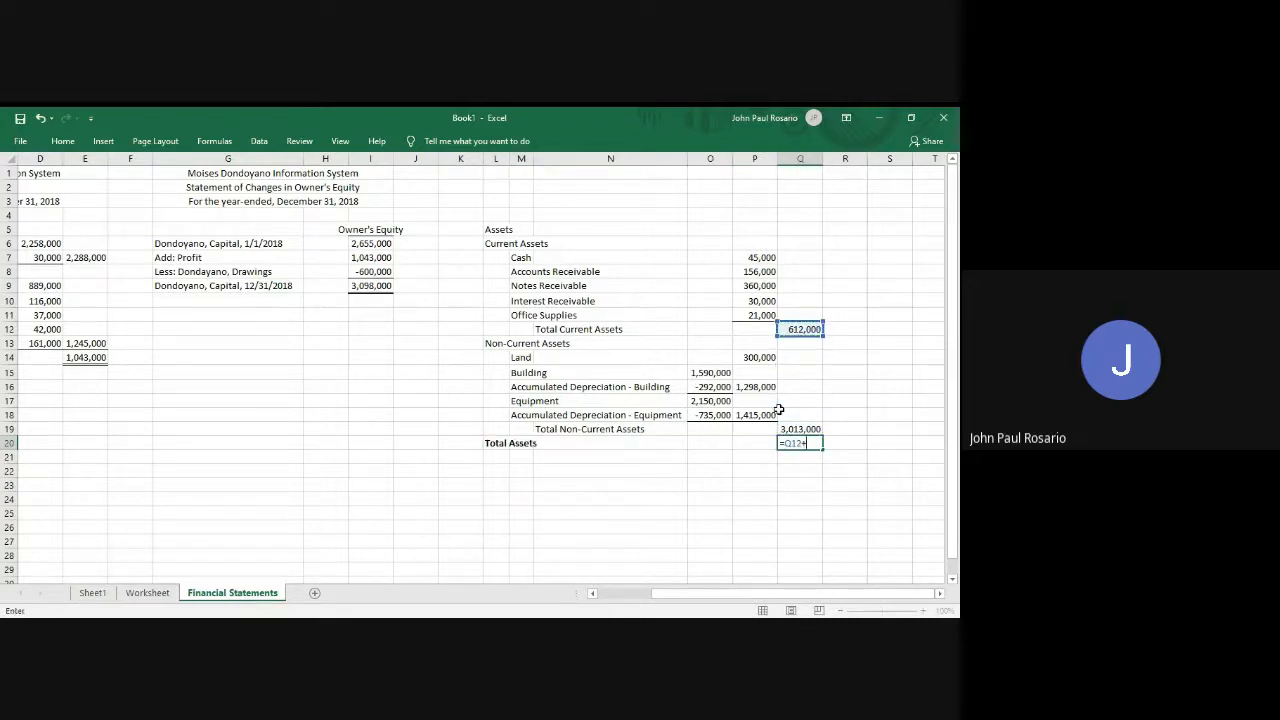
key(Up)
key(Return)
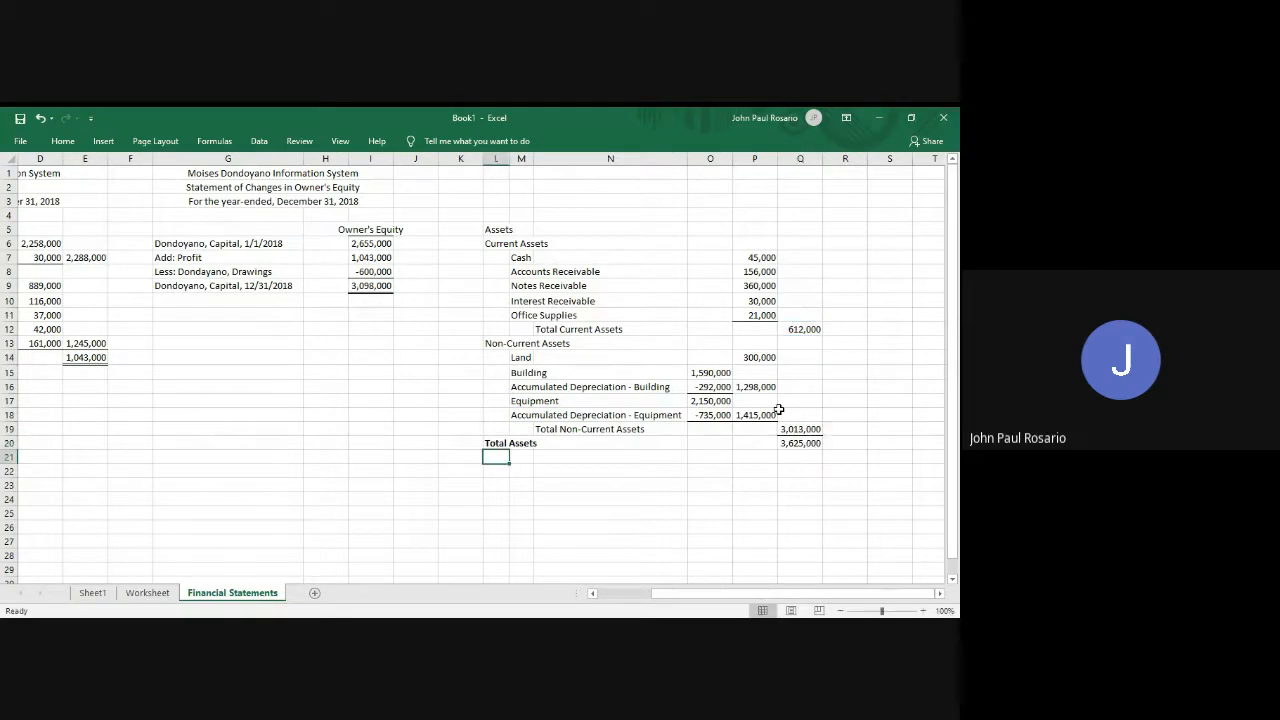
Merge and center the Assets heading across L5:Q5 and make it bold.
scroll(823, 492, right, 2)
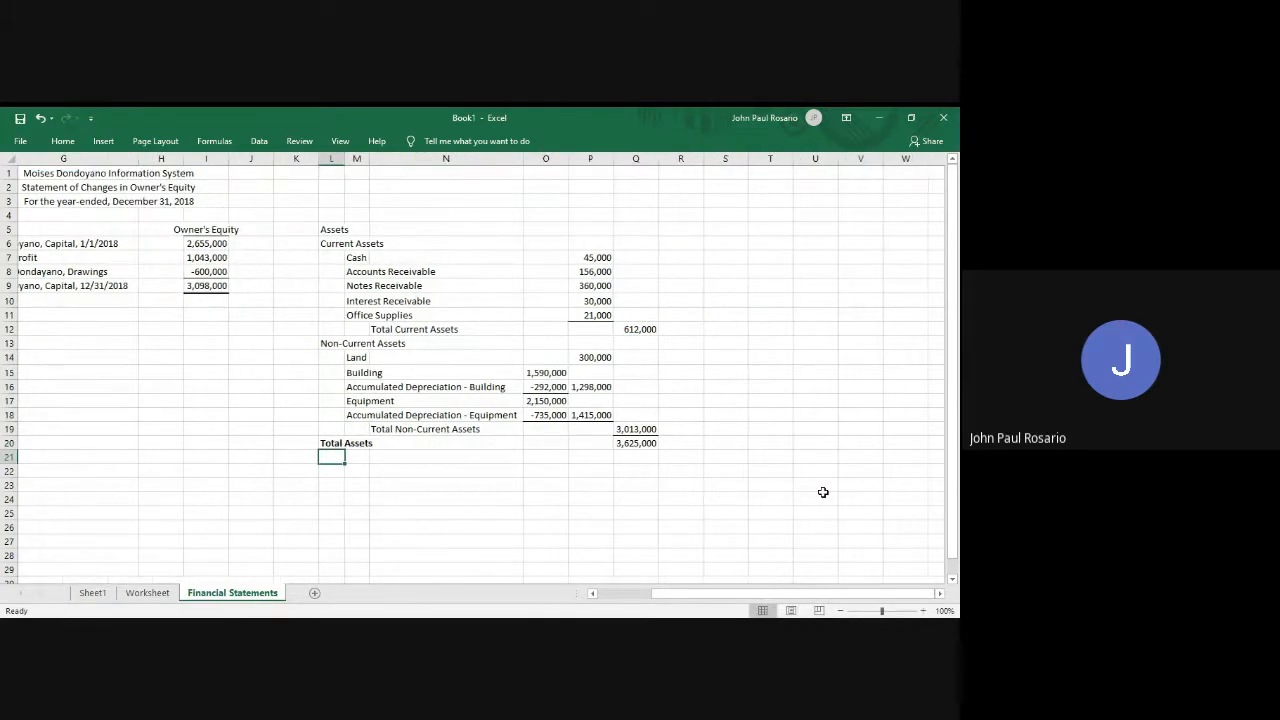
scroll(823, 492, left, 1)
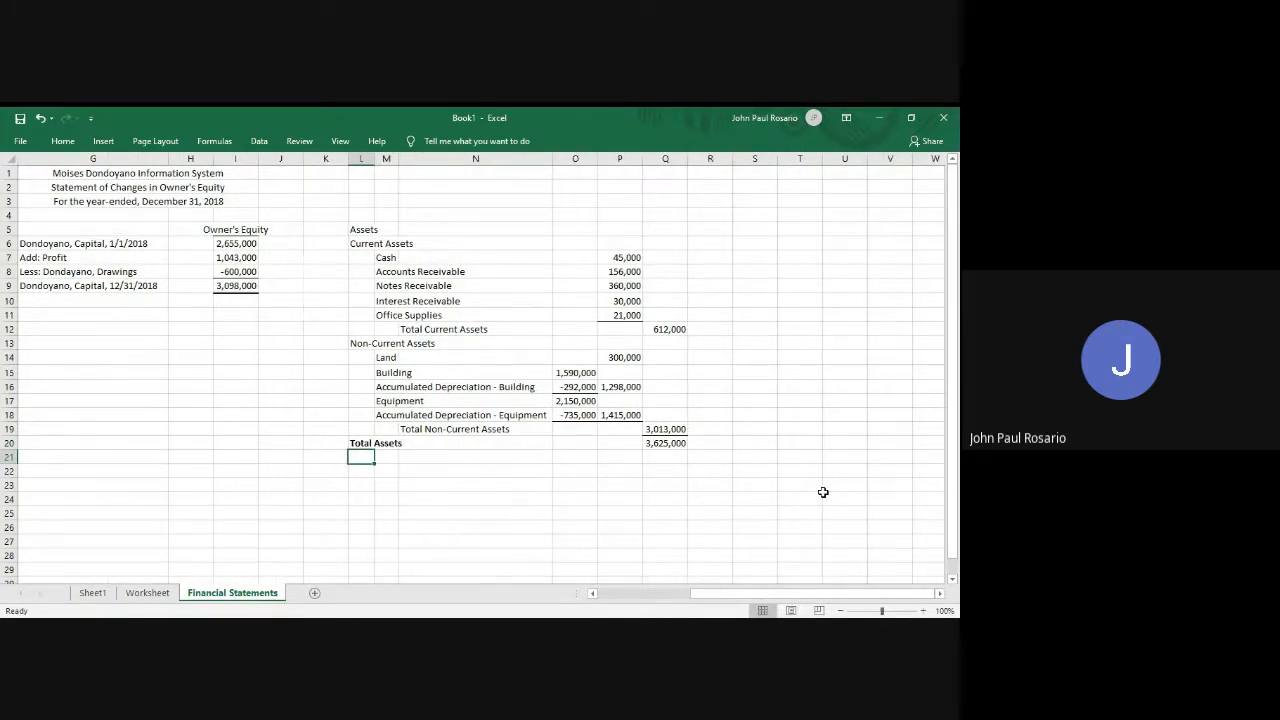
scroll(823, 492, right, 3)
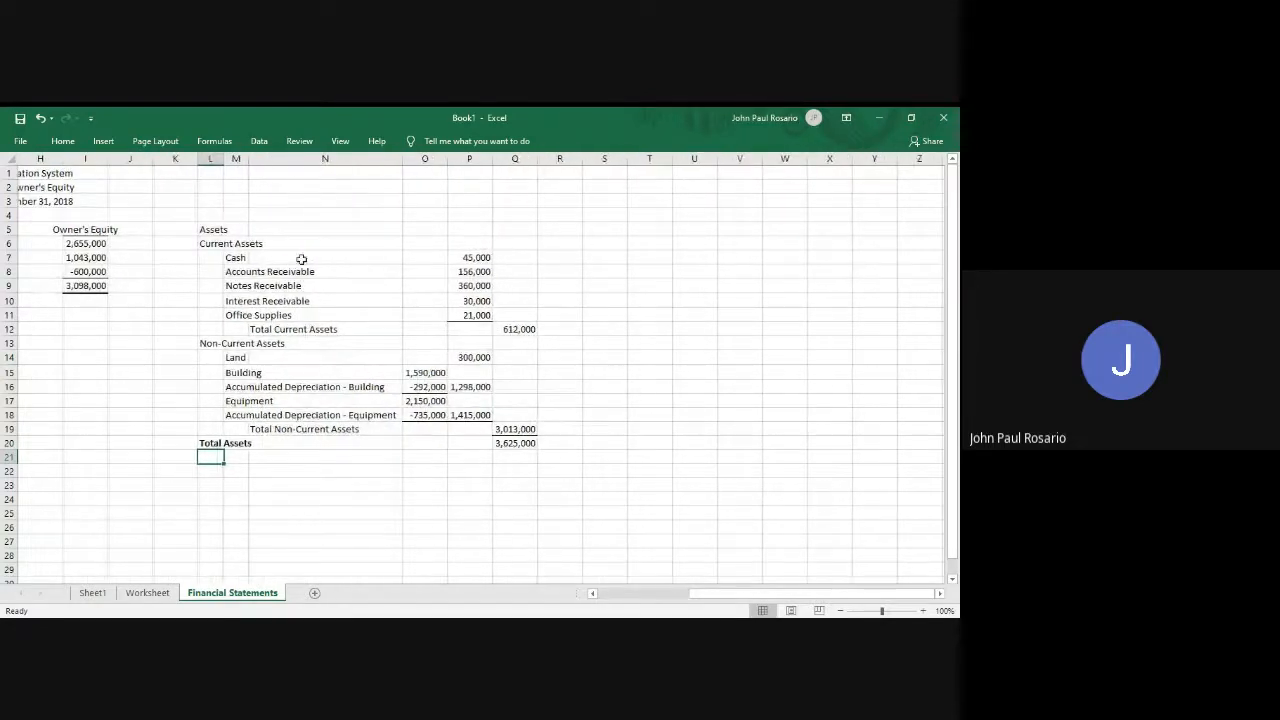
click(212, 230)
key(shift+Right)
key(shift+Right)
key(shift+Right)
key(shift+Right)
key(shift+Right)
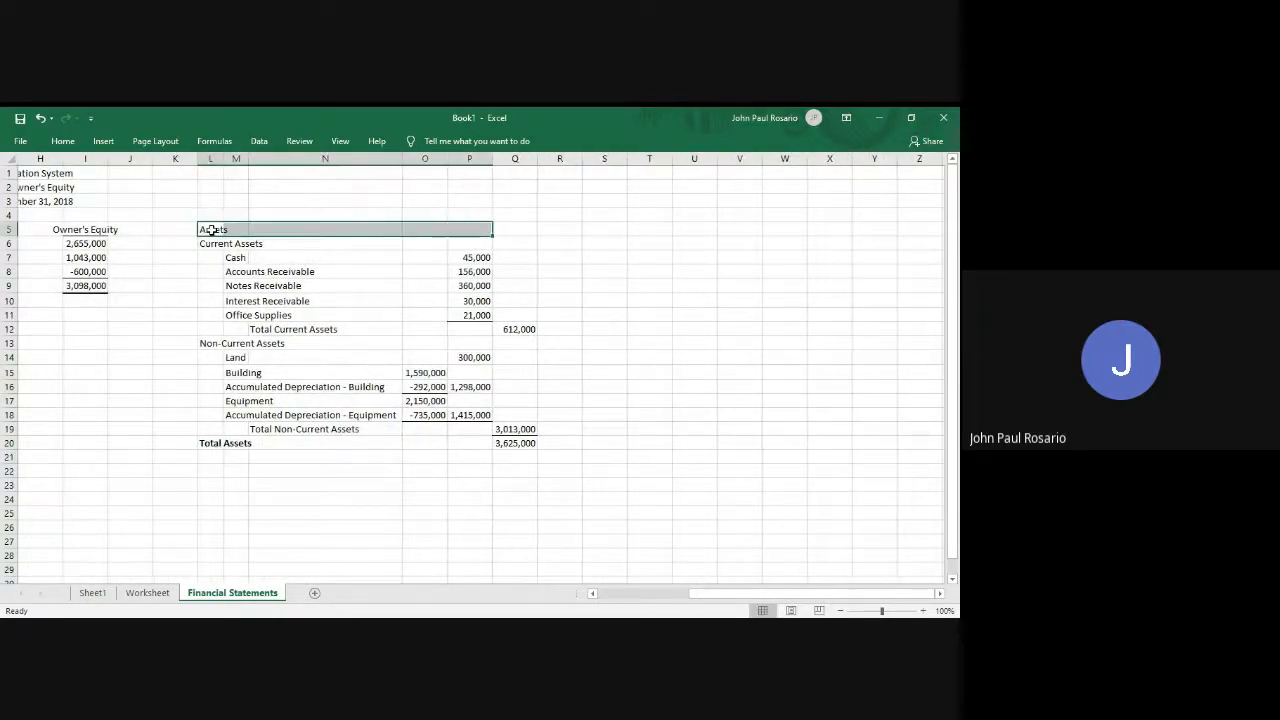
key(alt)
key(h)
key(m)
key(c)
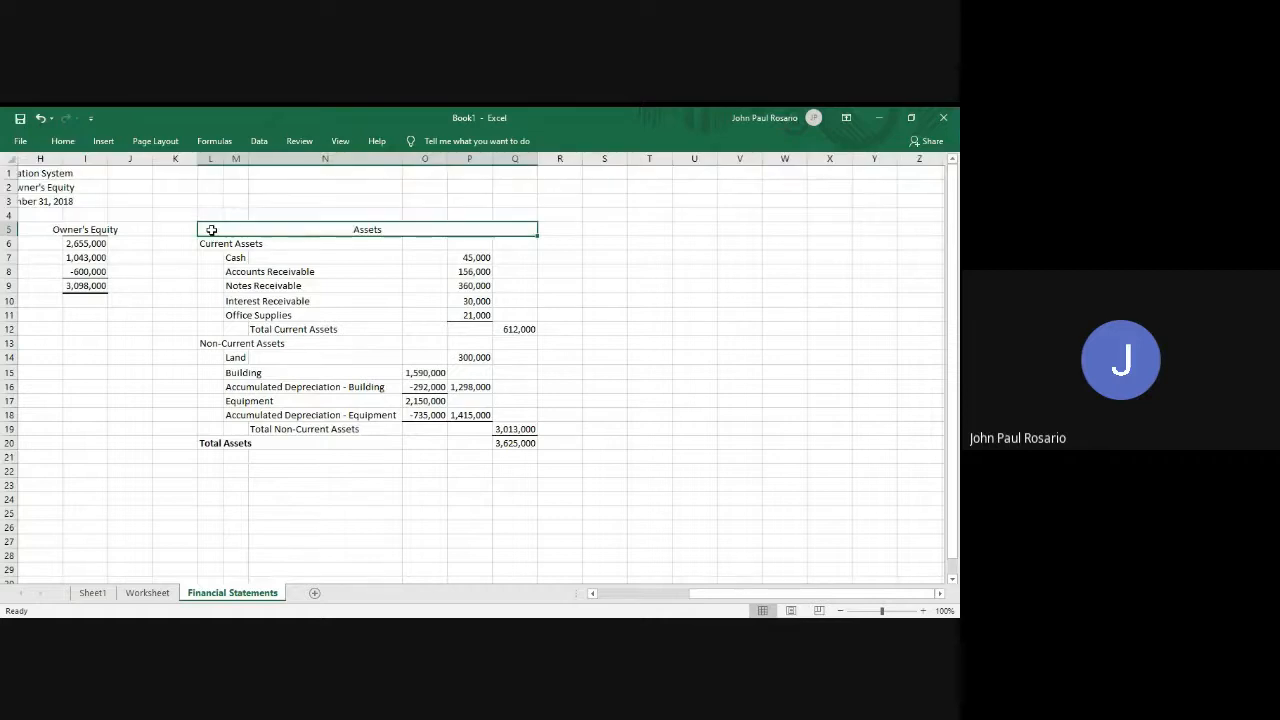
key(ctrl+b)
Enter the heading Liabilities in S5, on the same row as the Assets heading.
key(Right)
key(Right)
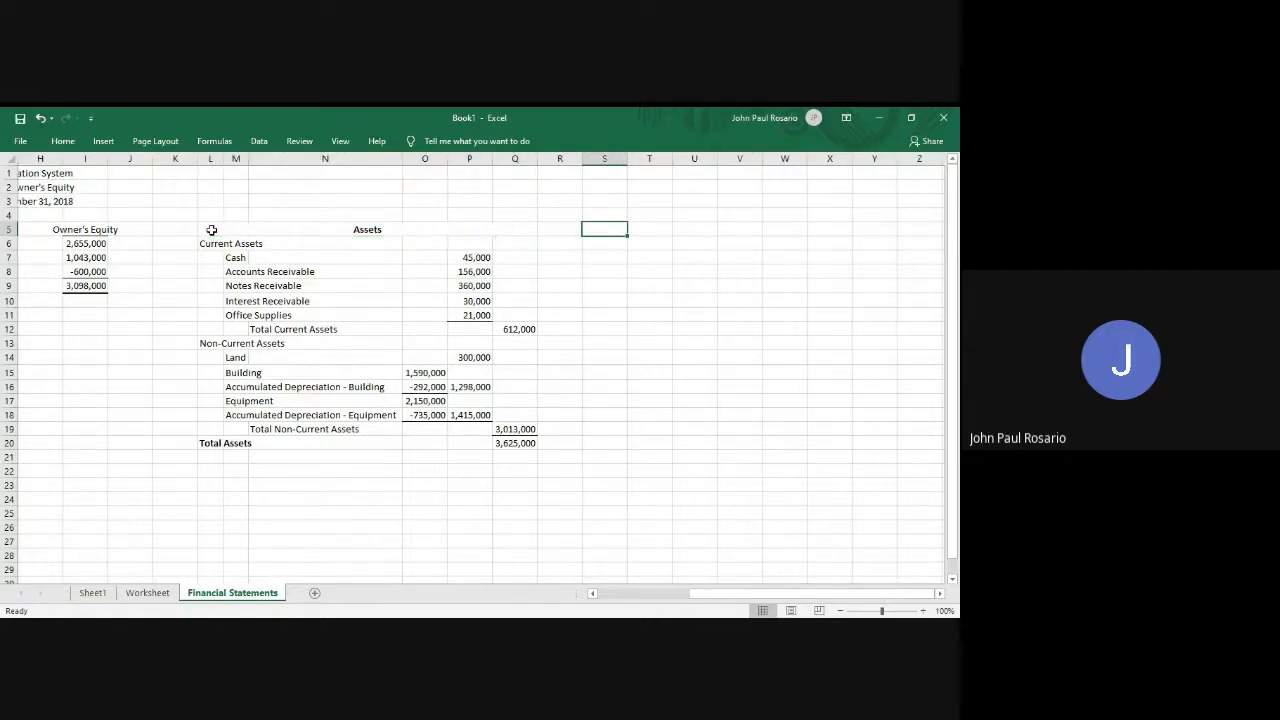
text(Liabilities and)
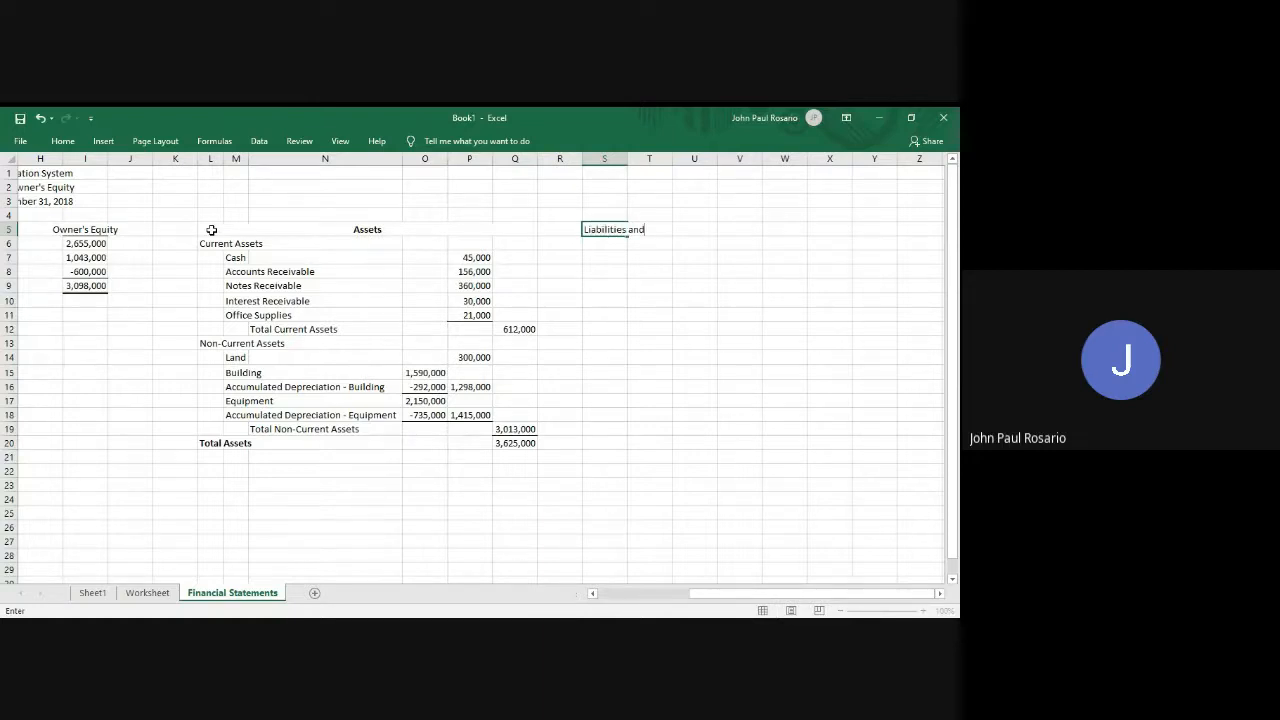
key(BackSpace)
key(BackSpace)
key(BackSpace)
key(BackSpace)
key(Return)
text(Curr)
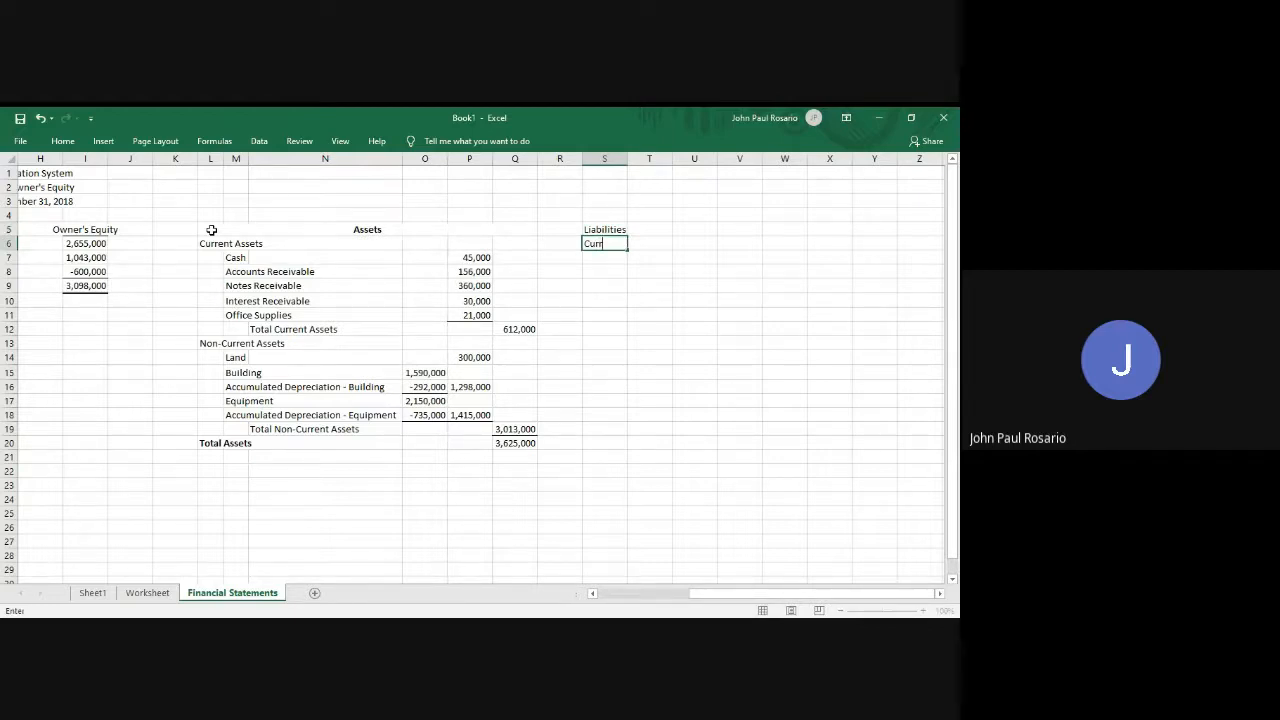
key(BackSpace)
key(BackSpace)
key(BackSpace)
key(BackSpace)
Narrow column S to about half its width so it serves as an indent under Liabilities.
click(632, 228)
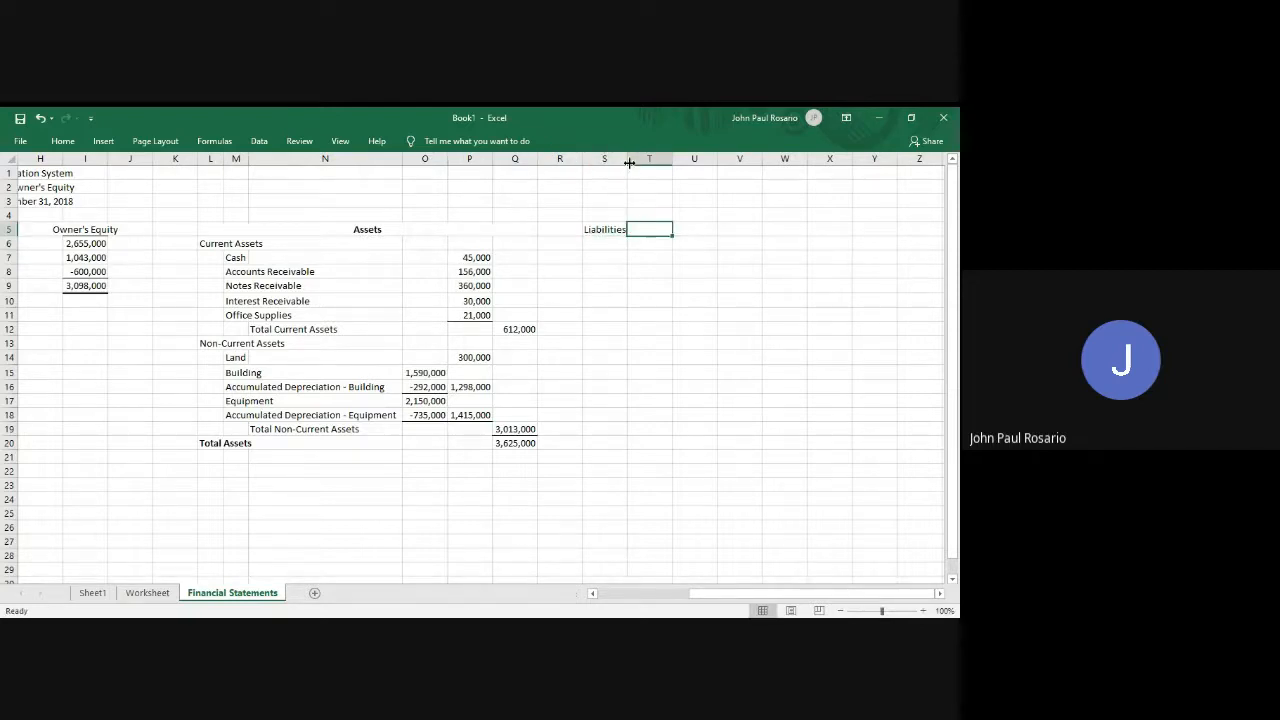
drag(629, 163, 605, 164)
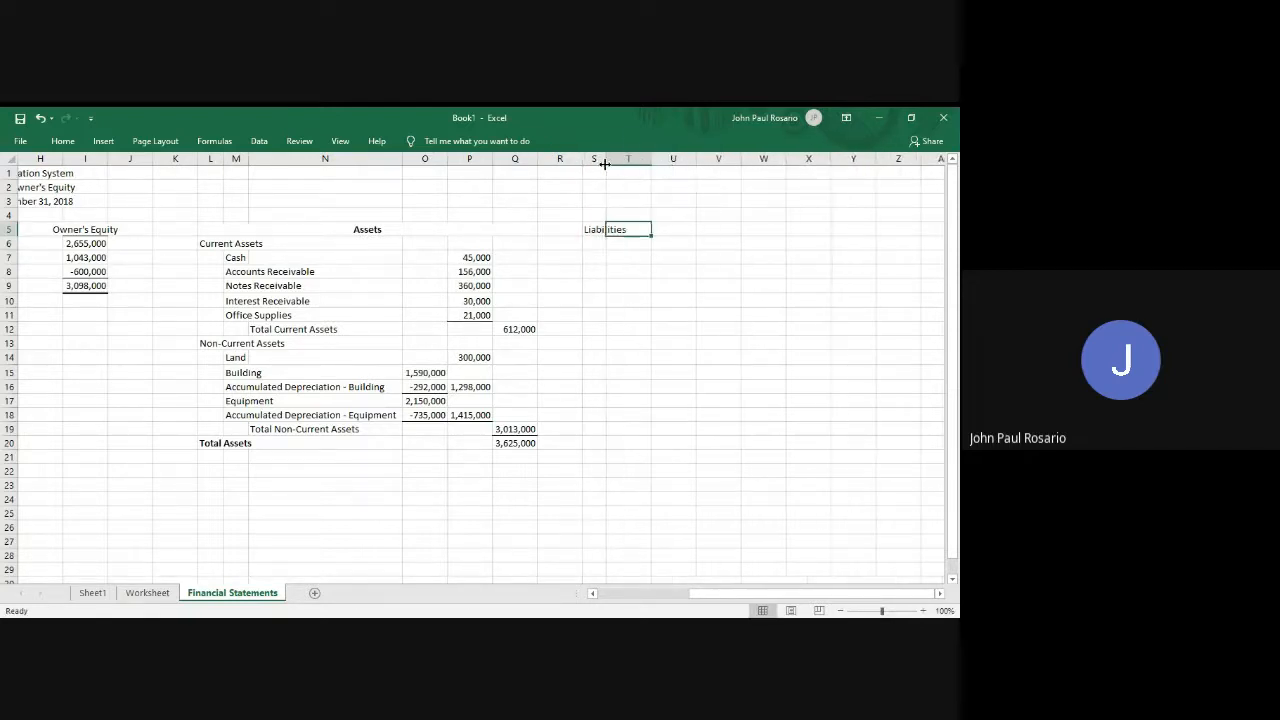
Copy the liability account titles in J17:J19 of the Worksheet sheet to T6:T8 without their fill, and widen column T to fit them.
key(ctrl+Page_Up)
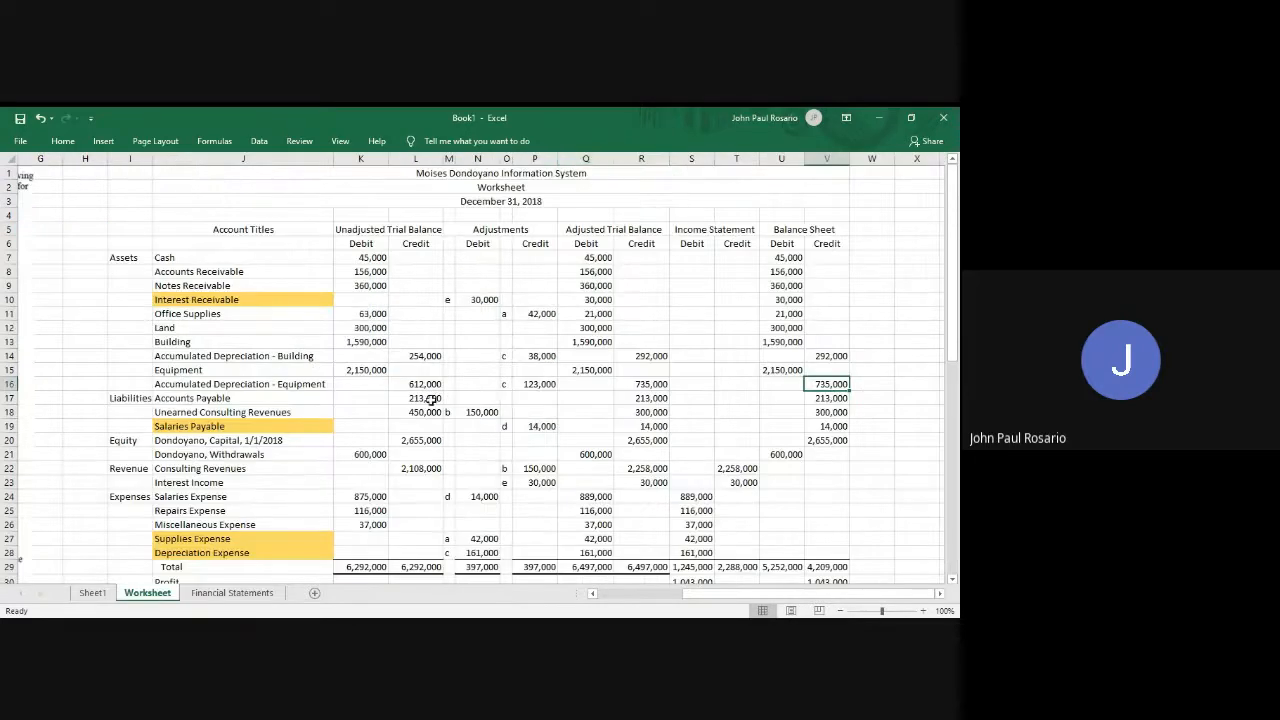
click(247, 400)
key(shift+Down)
key(shift+Down)
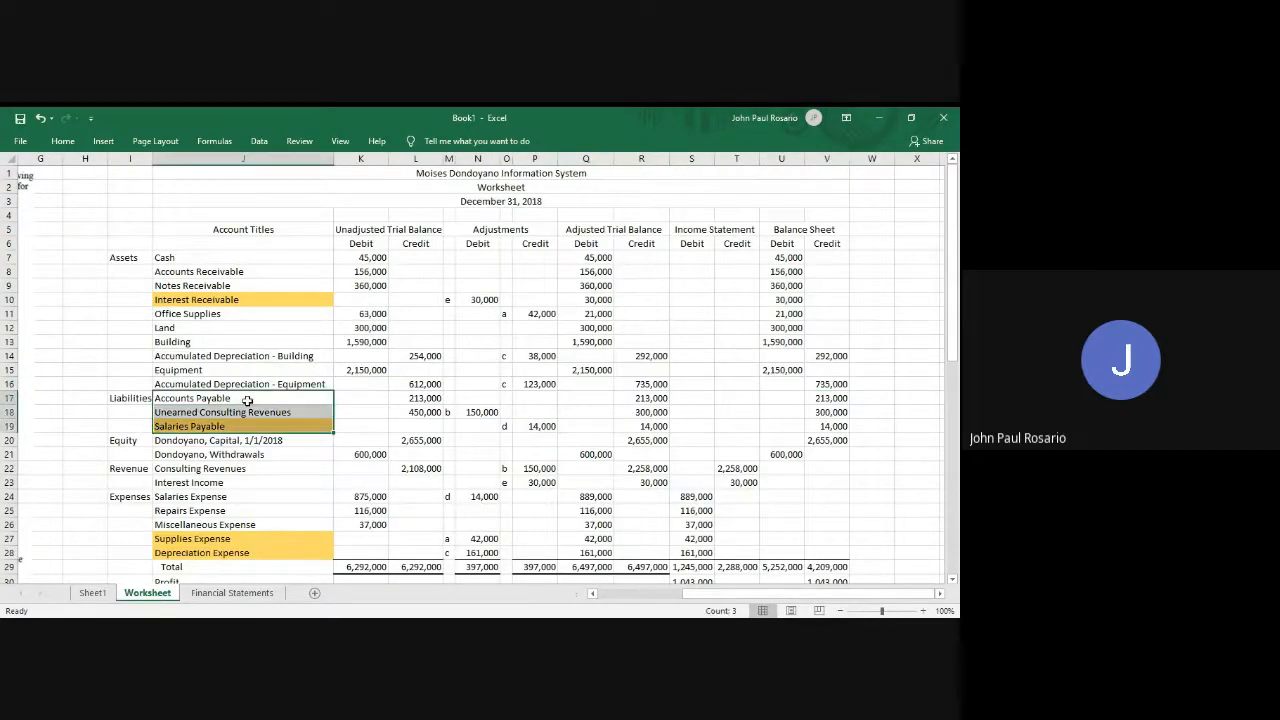
key(ctrl+c)
key(ctrl+Page_Down)
key(Down)
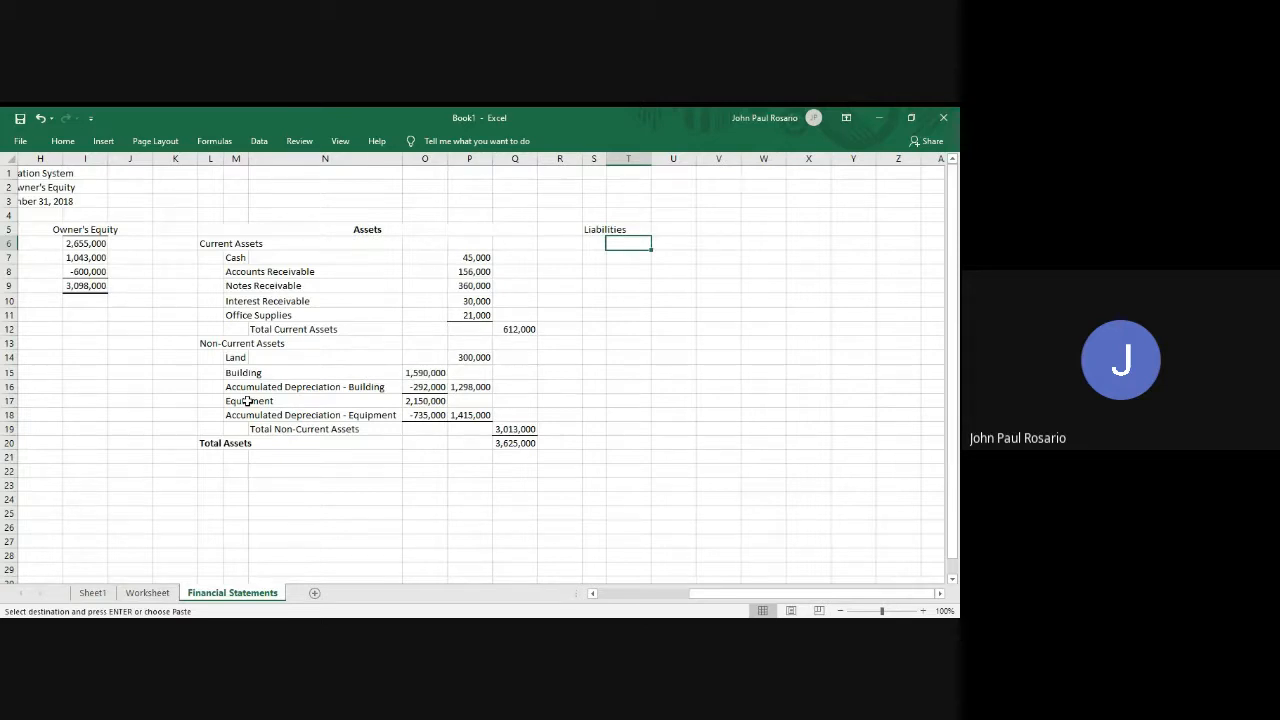
key(alt)
key(h)
key(v)
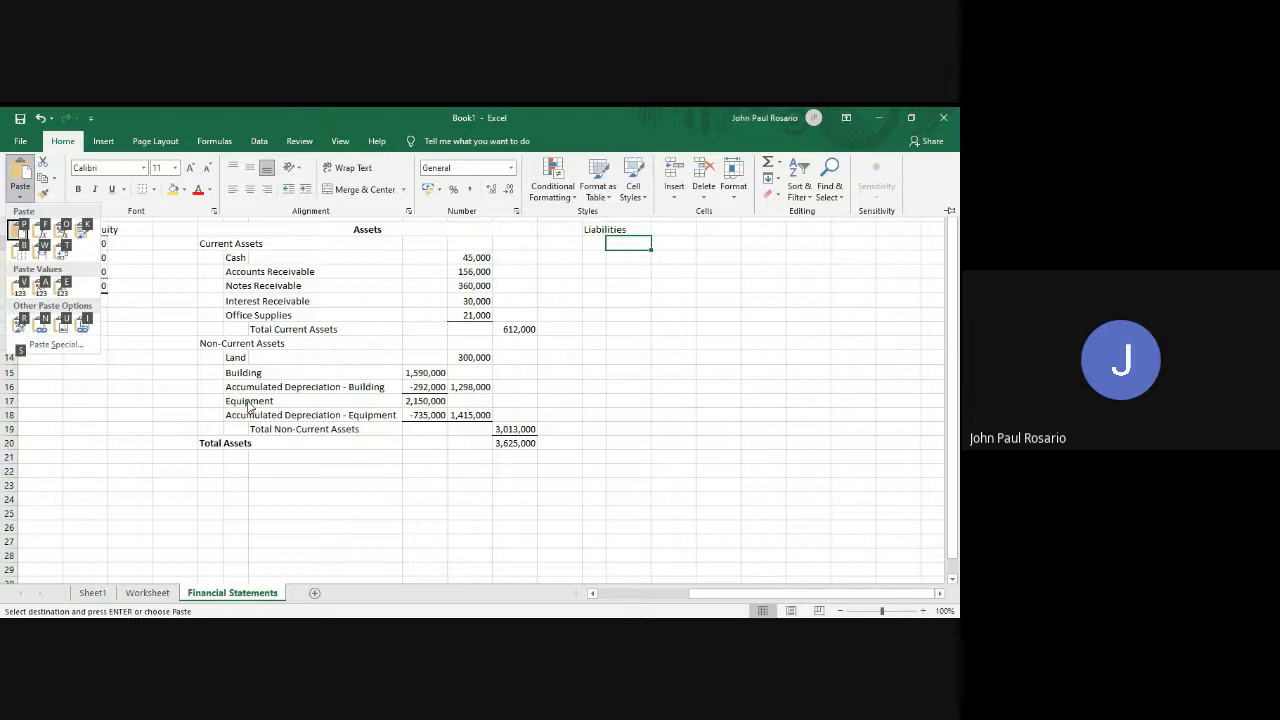
key(p)
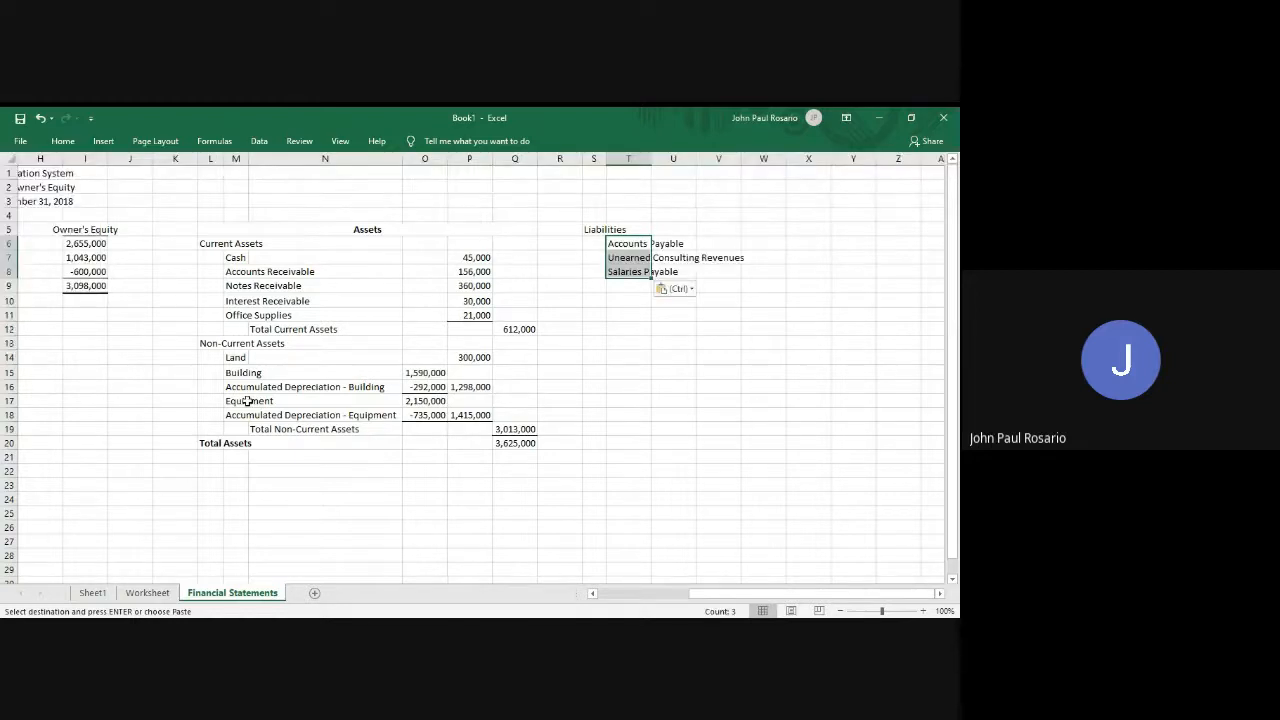
drag(651, 160, 760, 171)
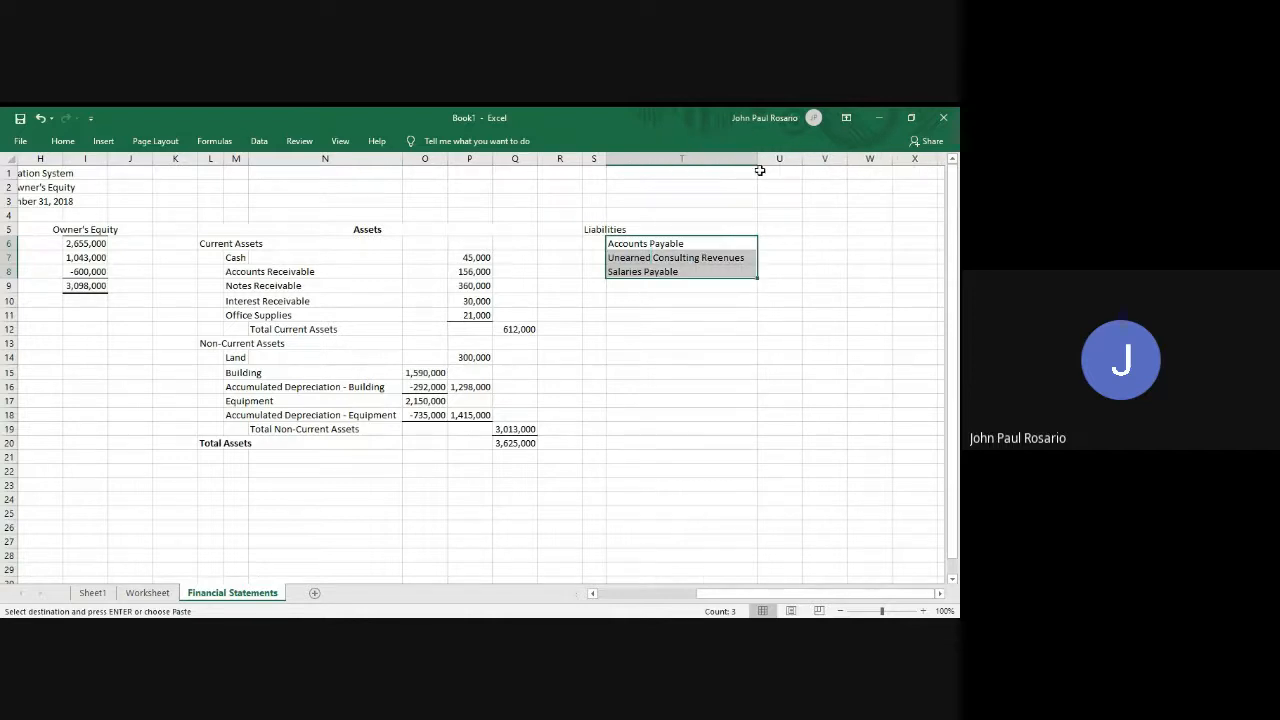
Copy the liabilities' balance sheet credit amounts from V17:V19 of the Worksheet sheet to V6:V8 as values, including their formatting.
key(ctrl+Page_Up)
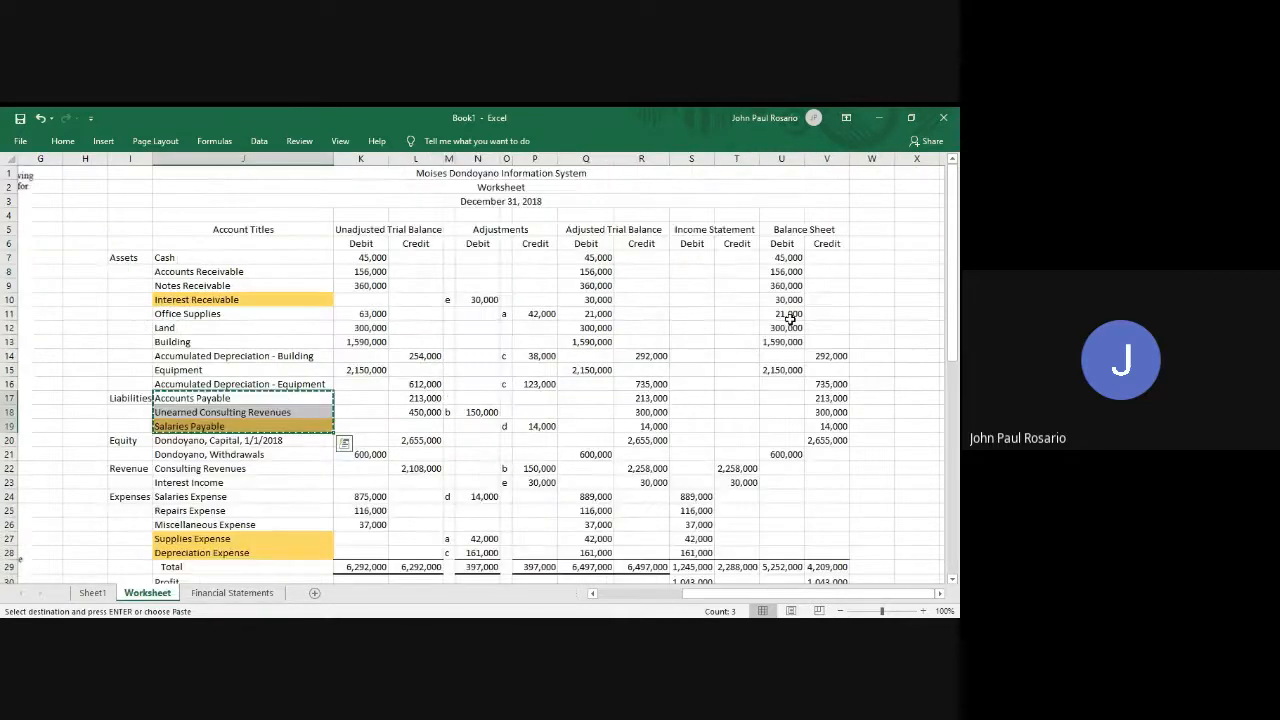
click(831, 397)
key(shift+Down)
key(shift+Down)
key(ctrl+c)
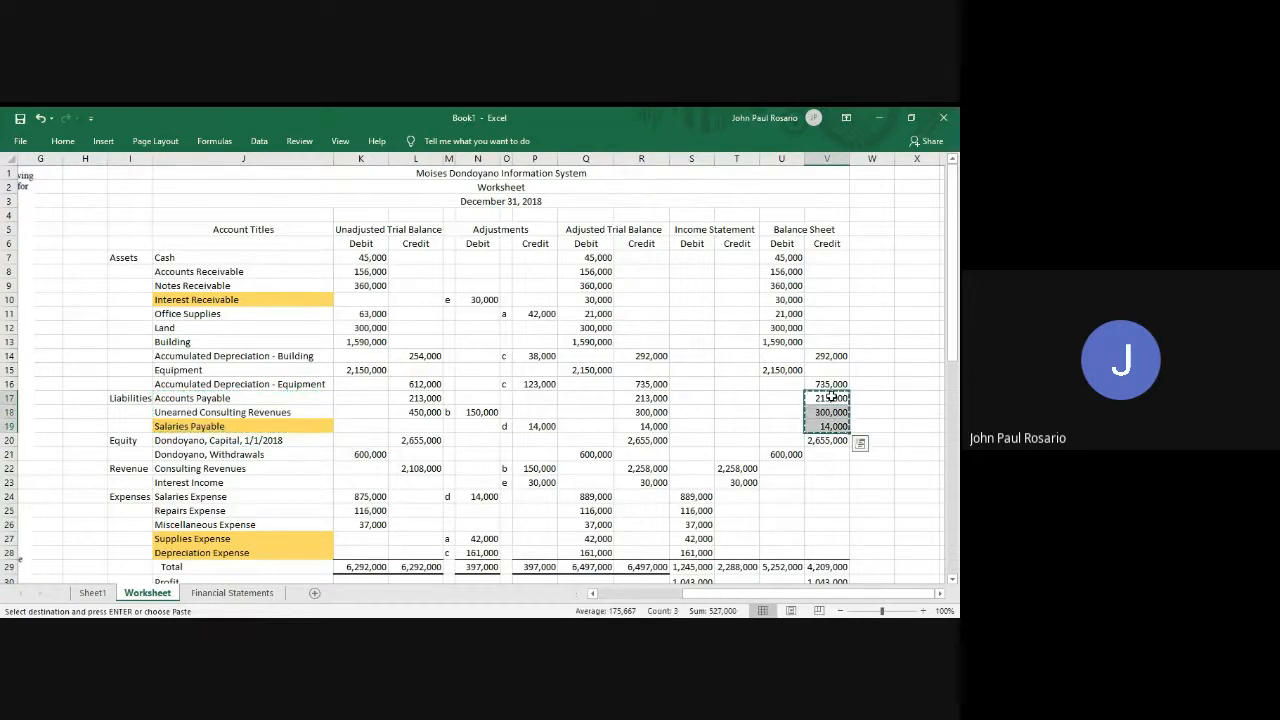
key(ctrl+Page_Down)
click(827, 244)
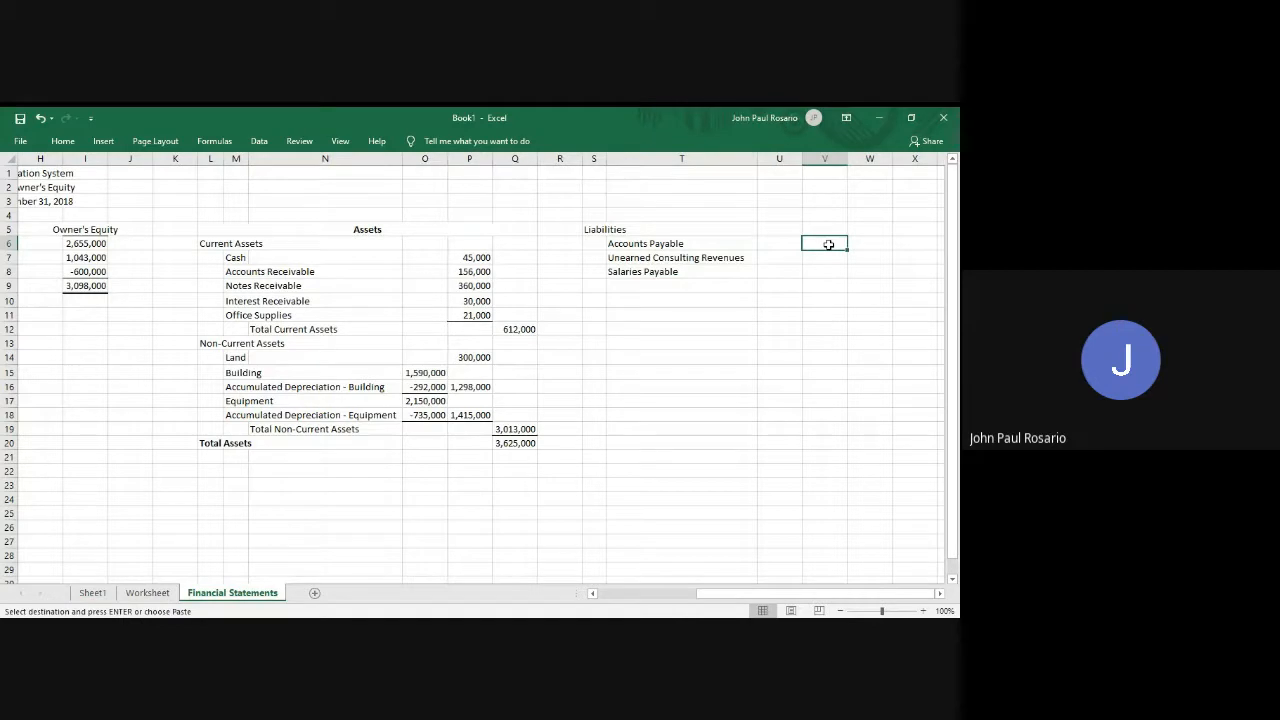
key(alt)
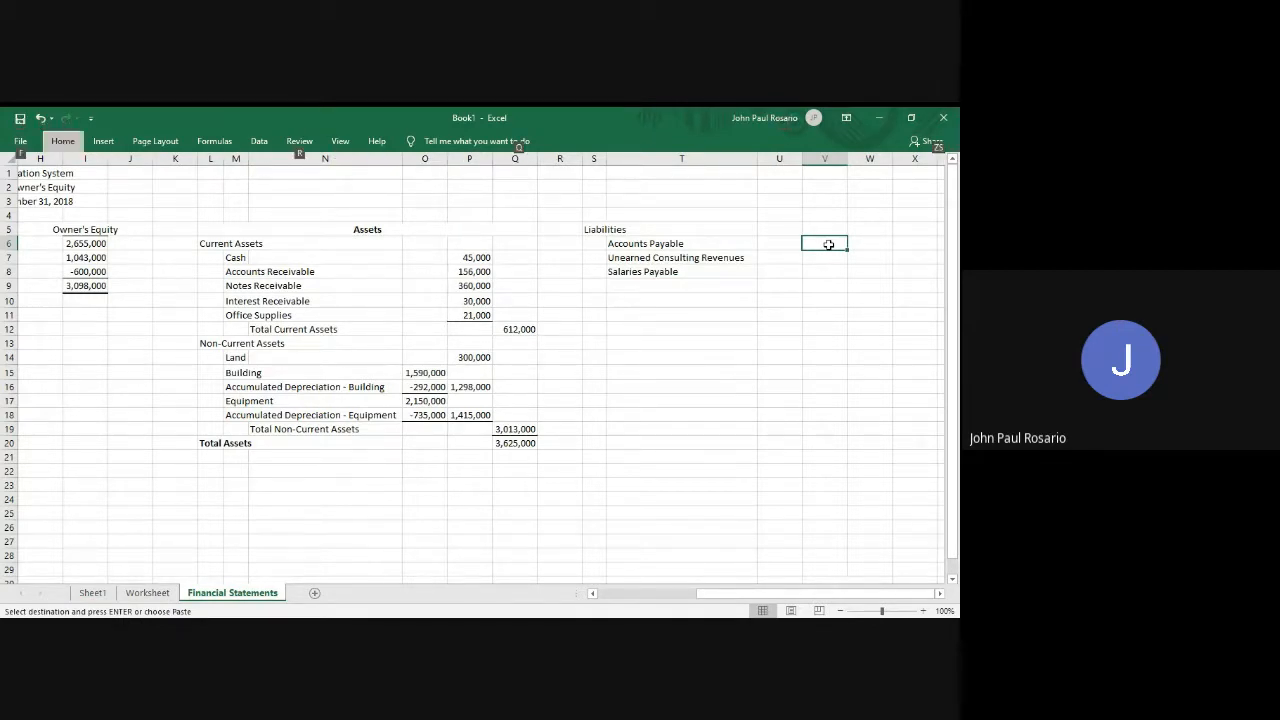
key(h)
key(v)
key(v)
key(alt)
key(h)
key(v)
key(r)
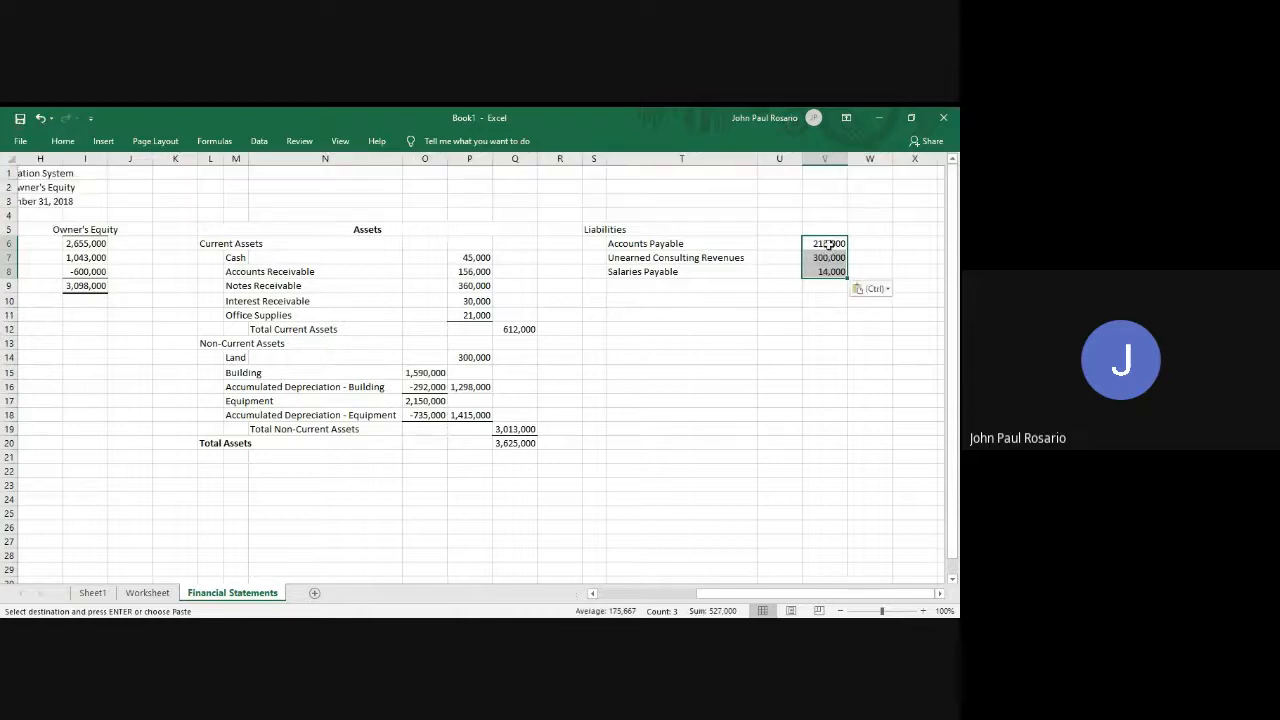
Narrow column T to a small indent and widen column U to hold the long liability titles.
key(Down)
key(Left)
key(Left)
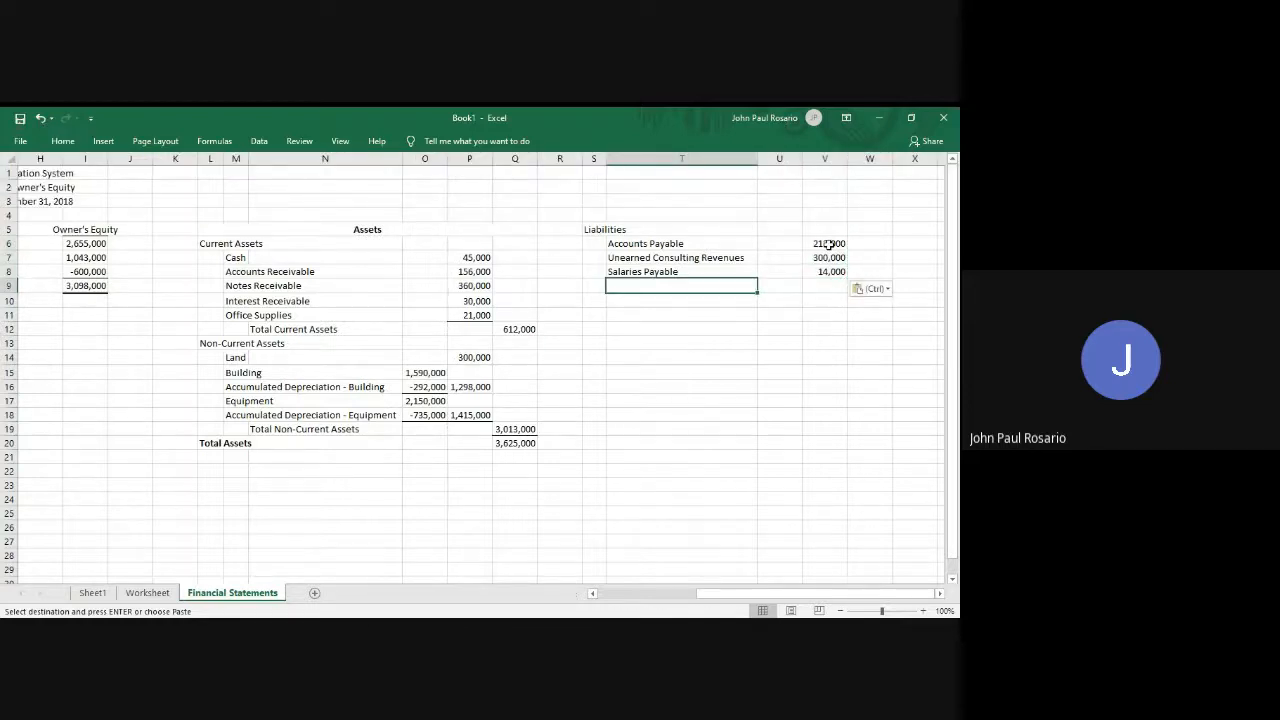
mouse_move(754, 162)
mouse_down()
mouse_move(640, 180)
mouse_move(685, 161)
mouse_move(771, 163)
mouse_up()
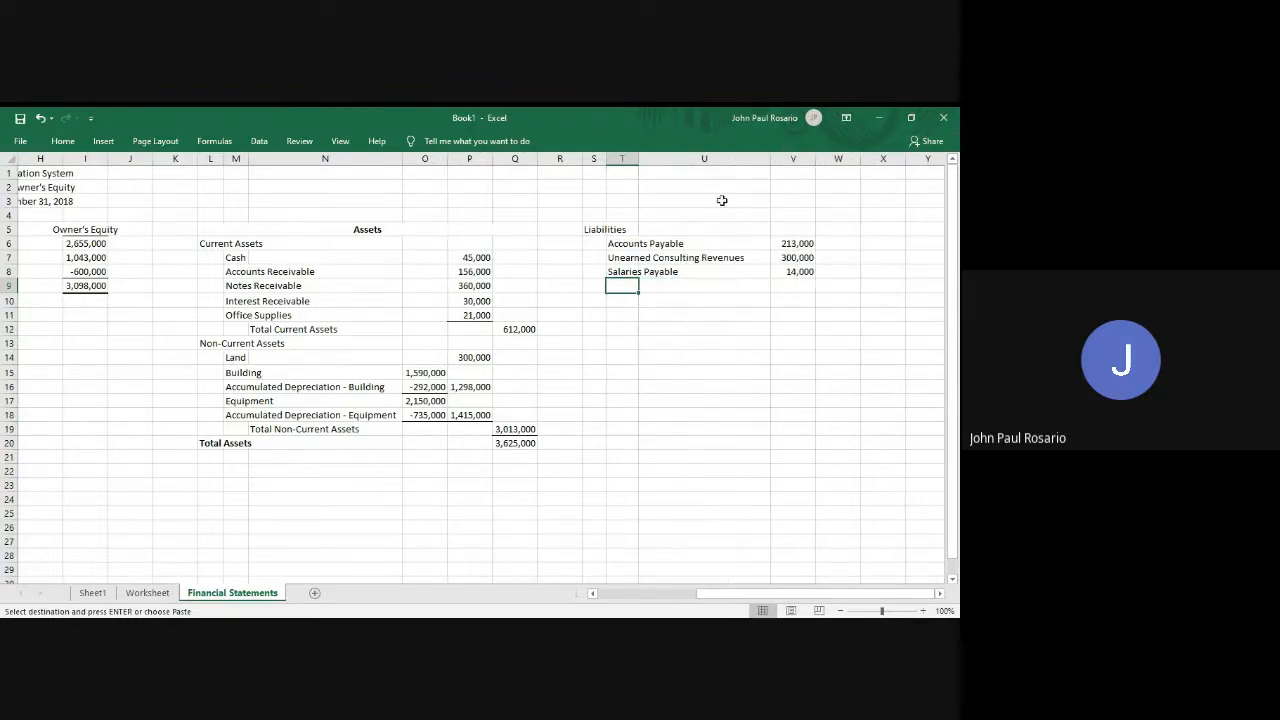
click(651, 285)
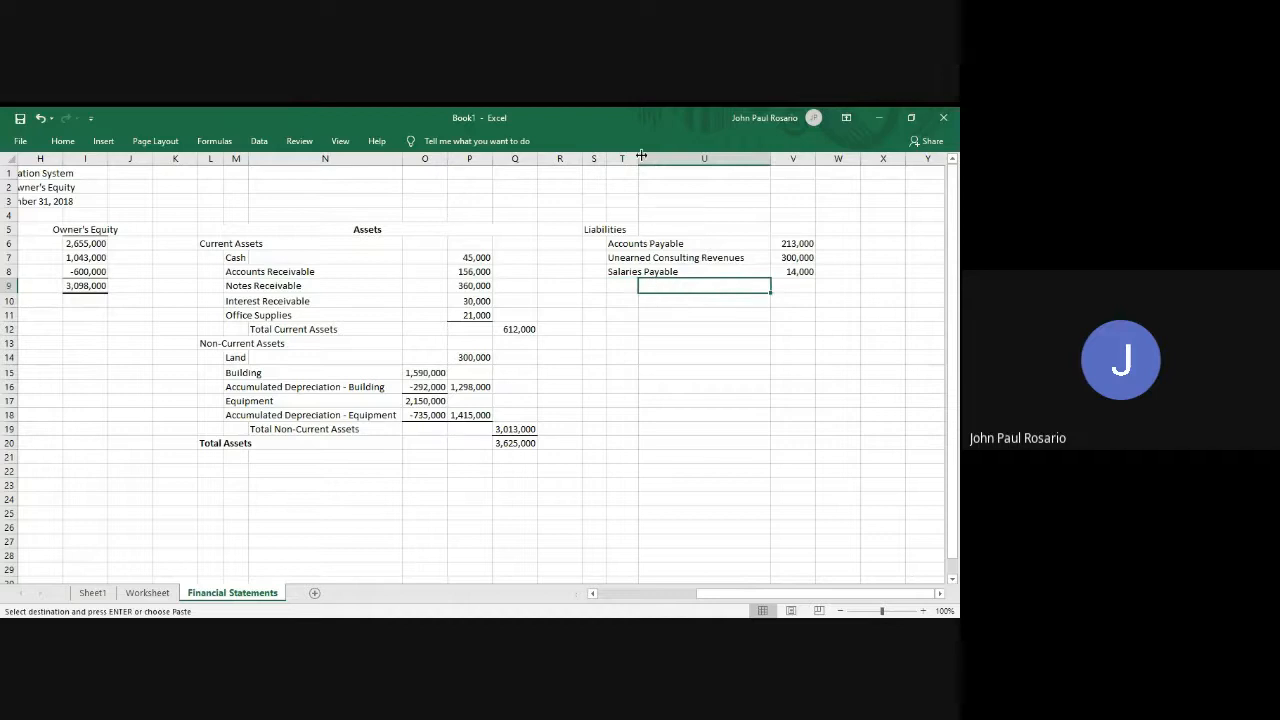
drag(639, 158, 631, 158)
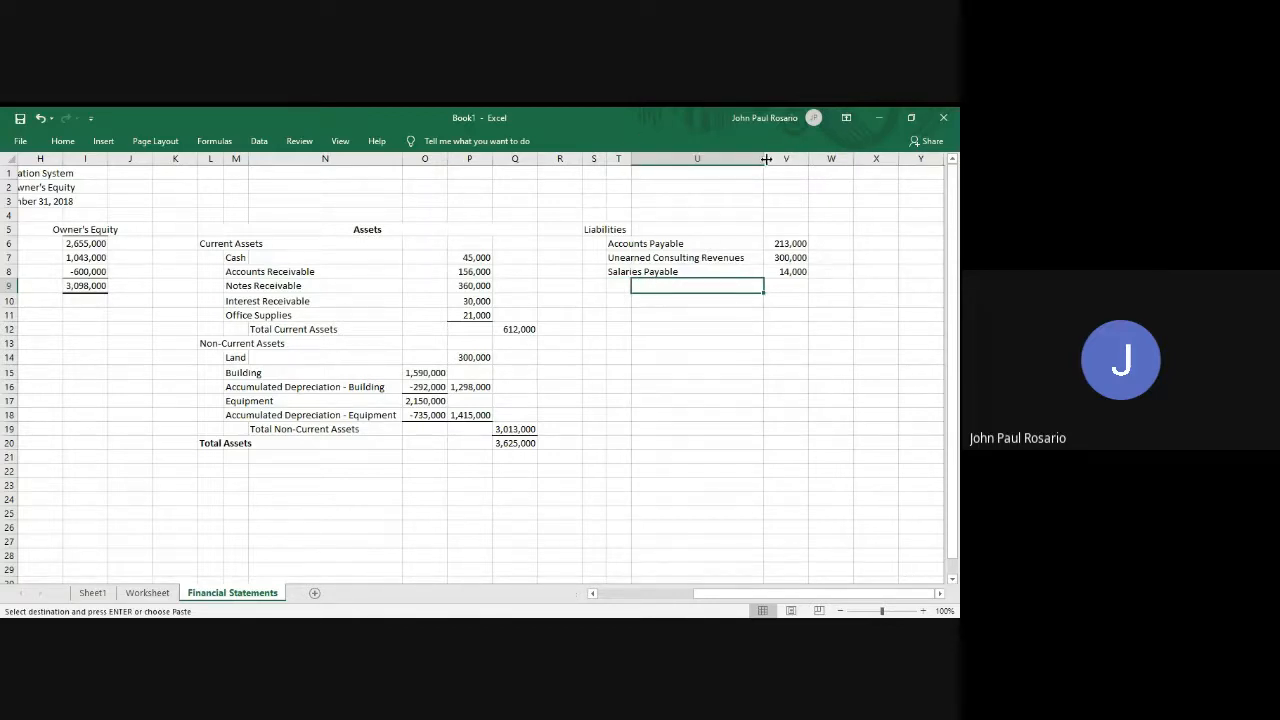
drag(760, 163, 786, 163)
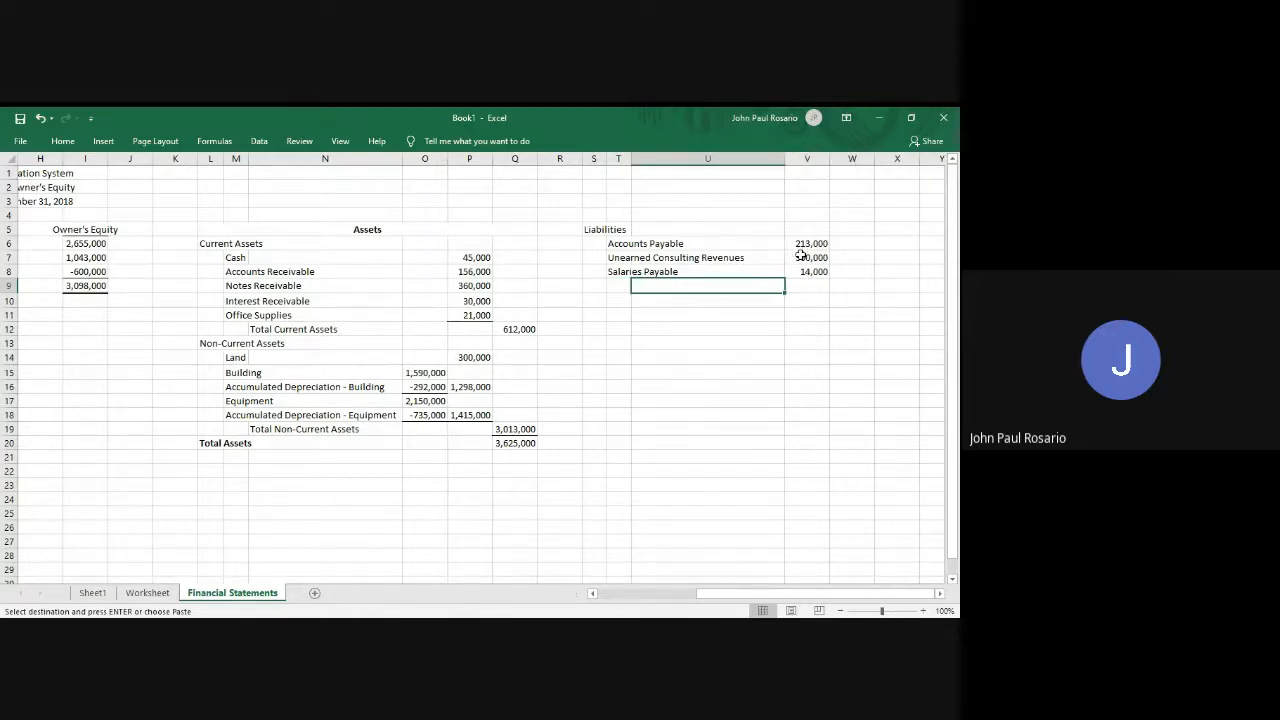
Enter the label Total Liabilities in bold in U9, below the liability titles.
text(YTot)
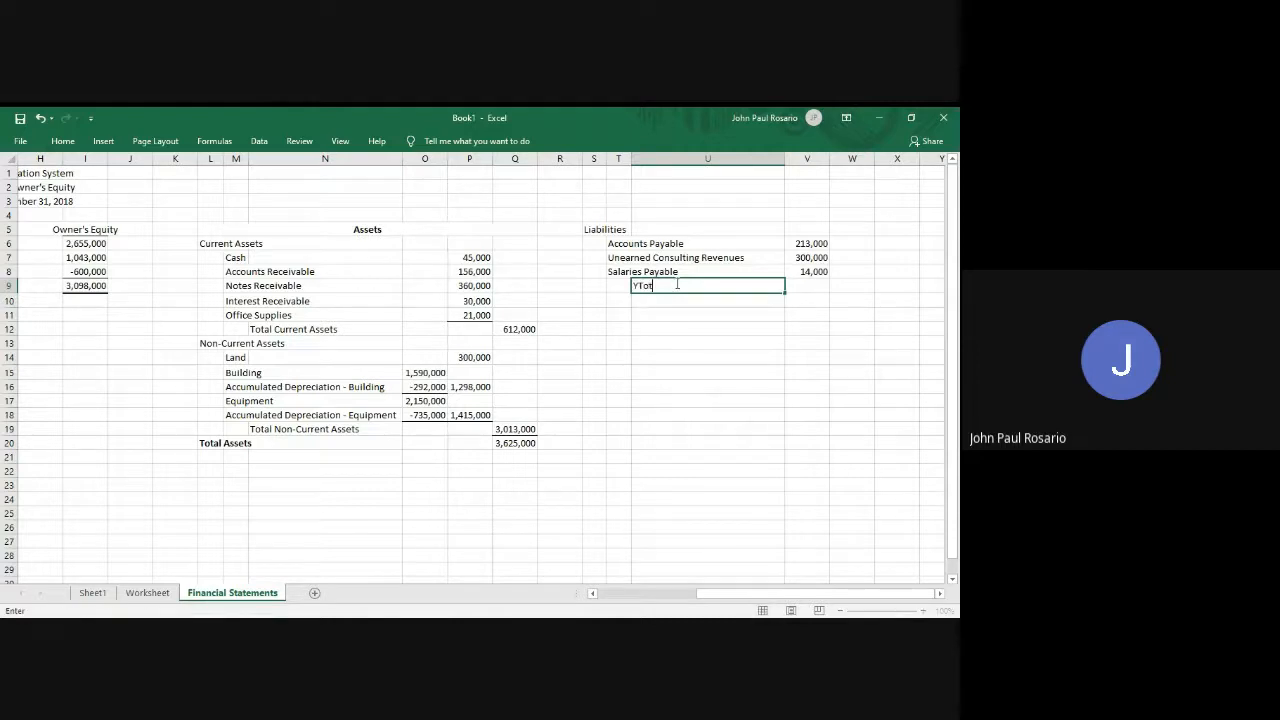
key(BackSpace)
key(BackSpace)
key(BackSpace)
key(BackSpace)
text(T)
key(BackSpace)
key(BackSpace)
text(tal Liabilities)
key(Return)
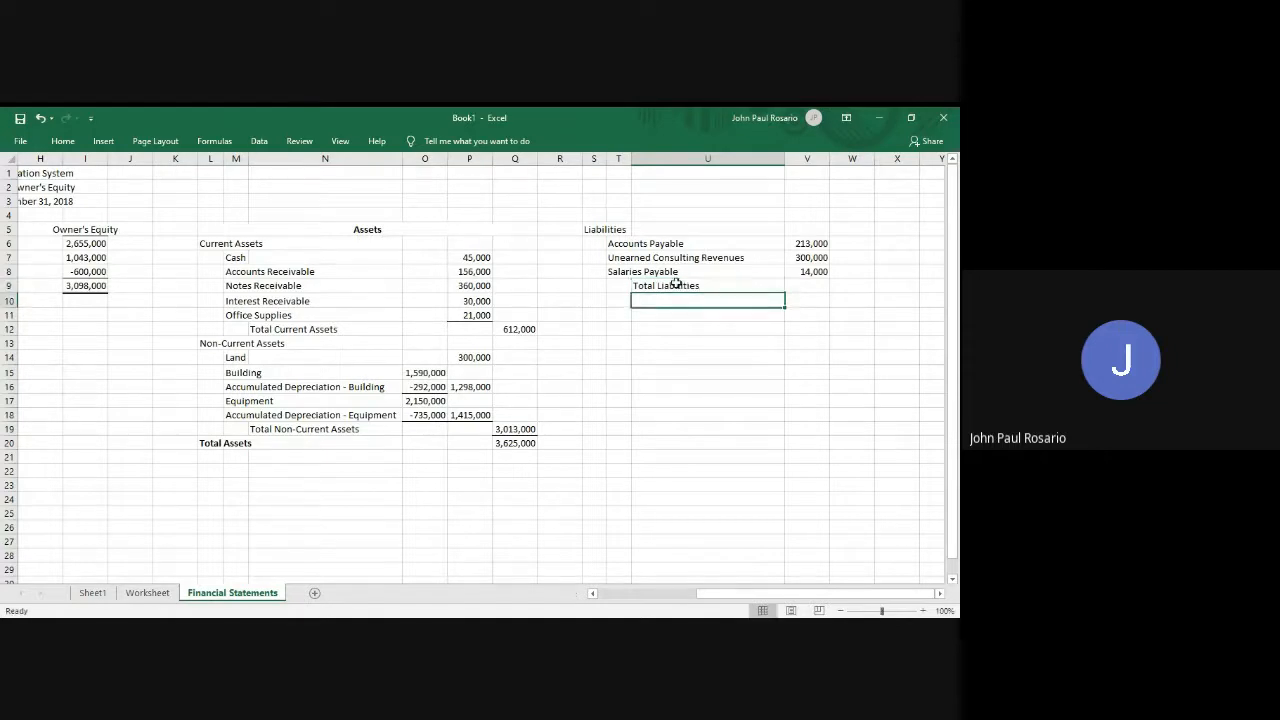
key(Up)
key(ctrl+b)
Add a bottom border to the Salaries Payable amount in V8.
key(Right)
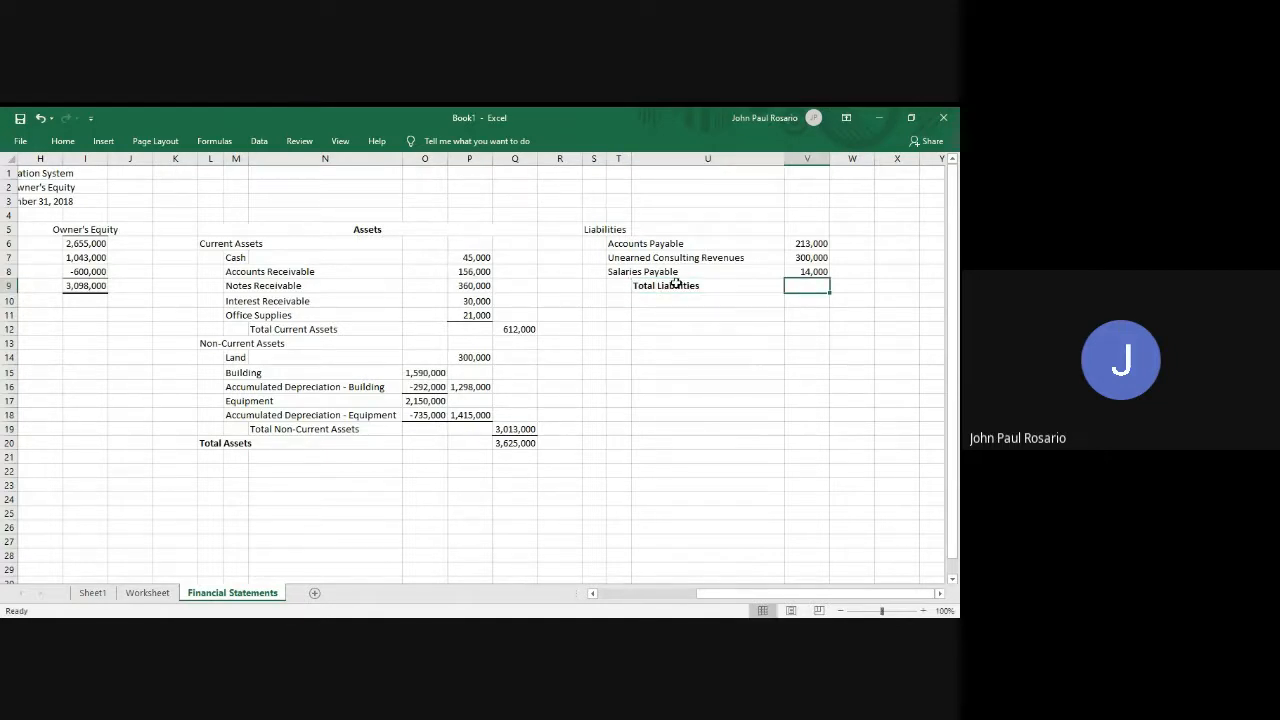
key(Up)
key(alt+h)
key(b)
key(o)
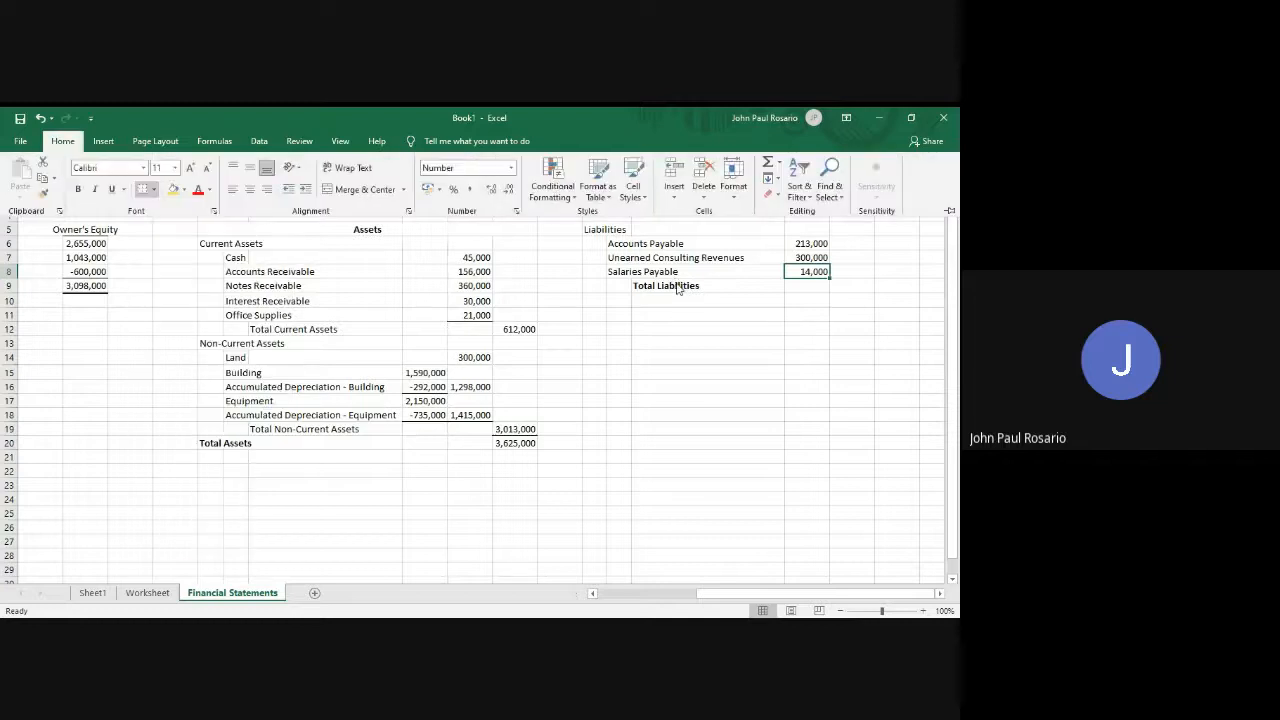
Calculate the total liabilities in W9 with a SUM of V6:V8.
key(Down)
key(Right)
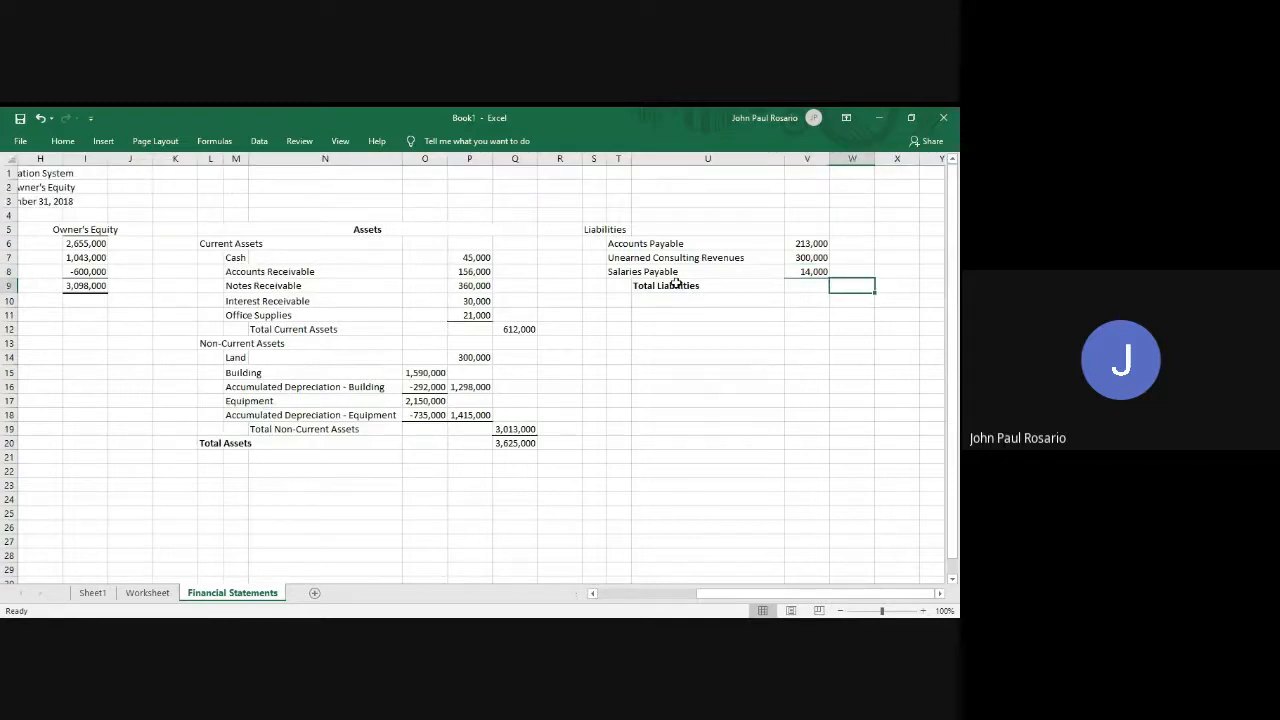
text(=SUM()
key(Up)
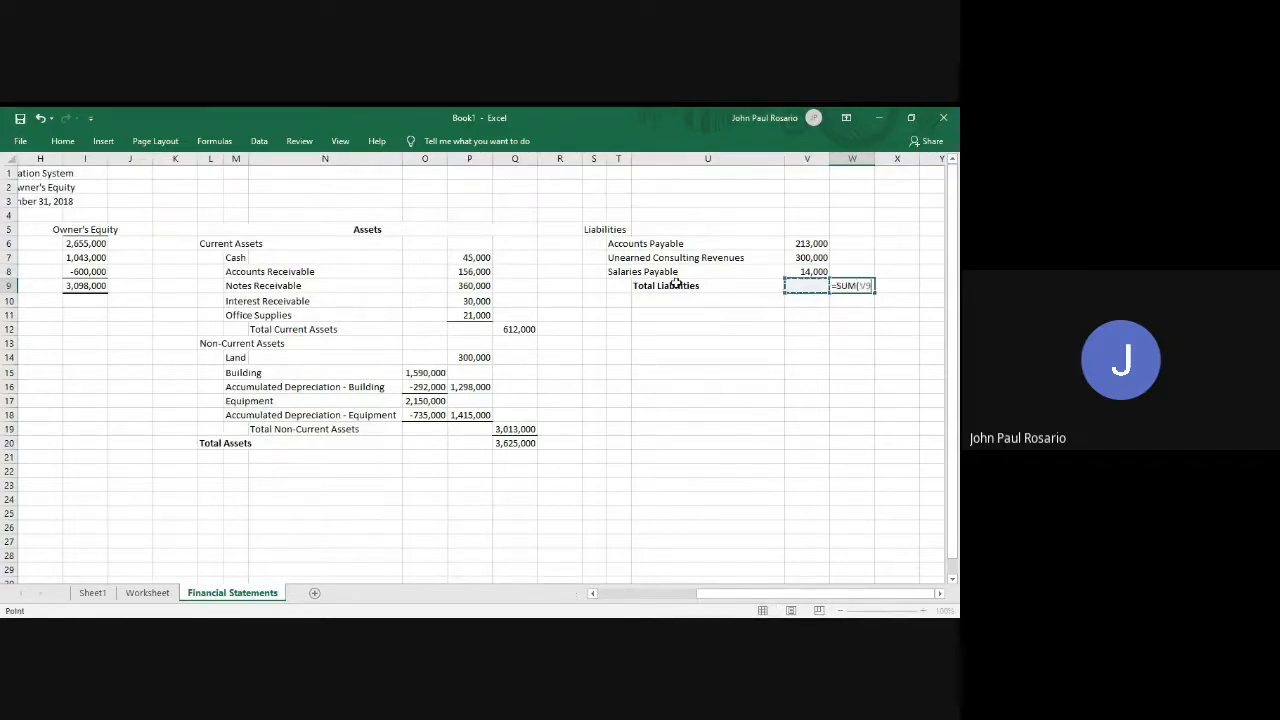
key(Up)
key(Up)
key(shift+Down)
key(shift+Down)
key(Return)
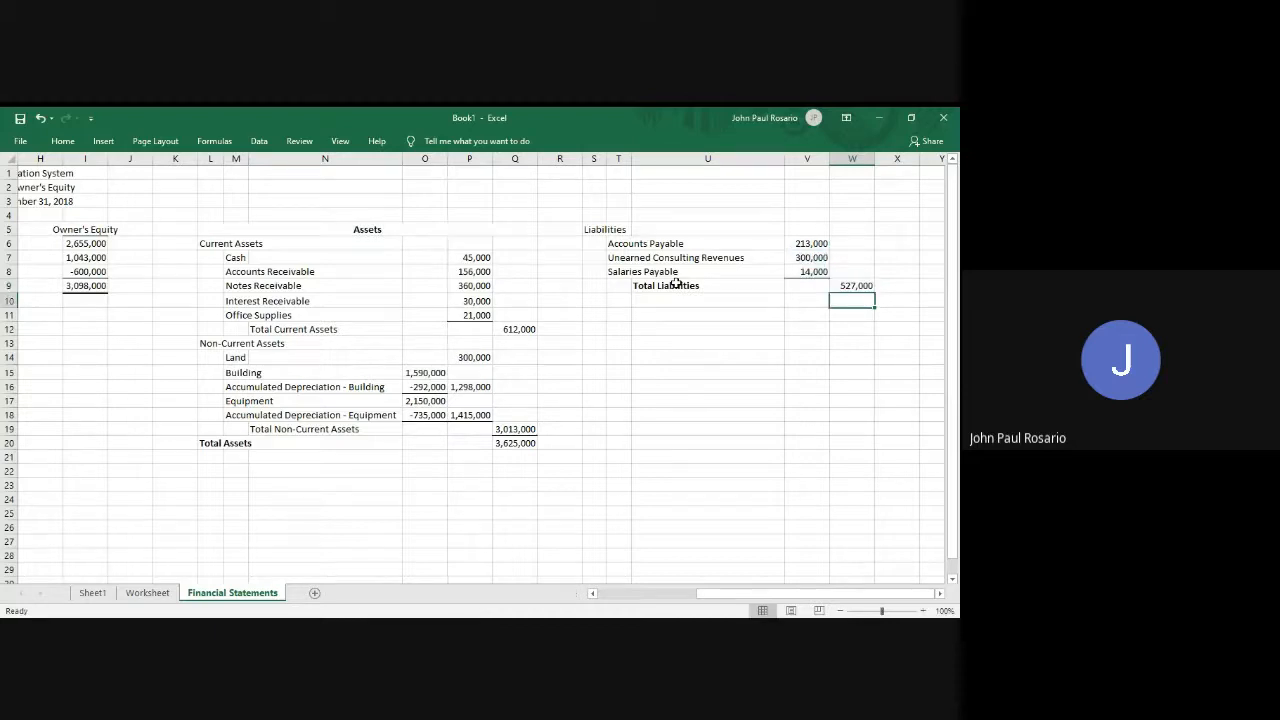
Enter the heading Owner's Equity in S11, below the liabilities section.
key(Left)
key(Left)
key(Left)
key(Left)
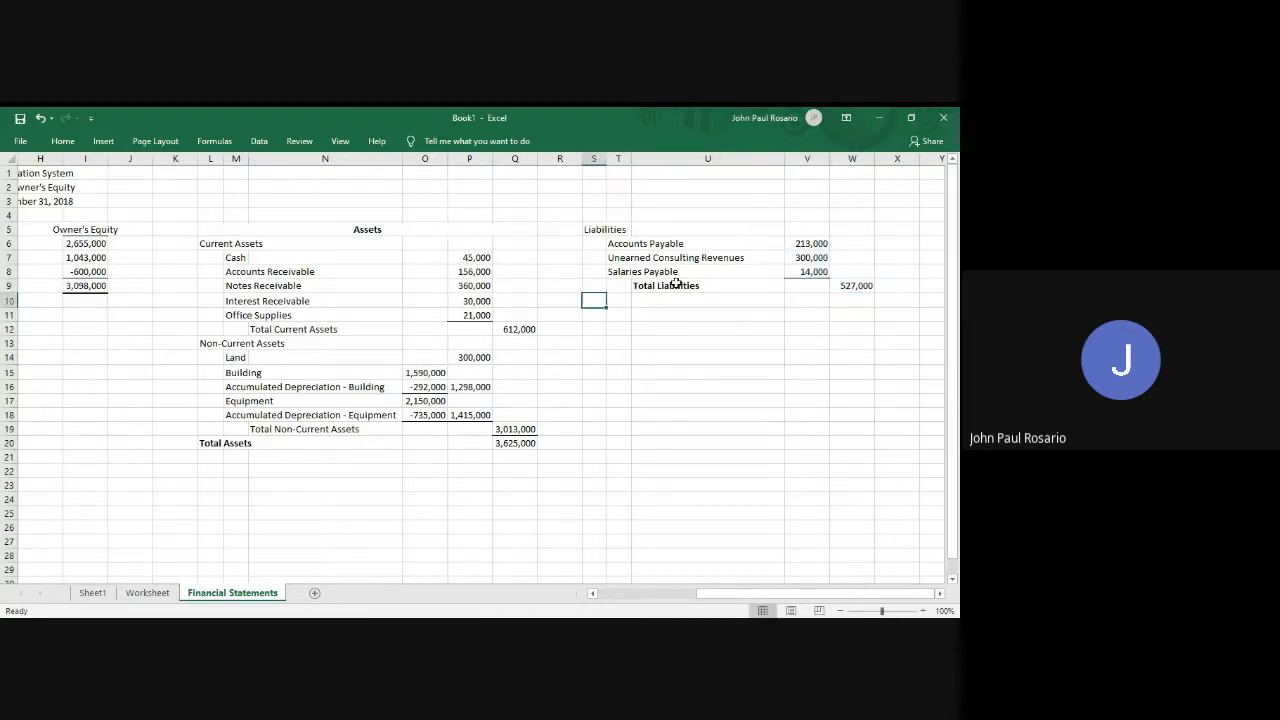
key(Down)
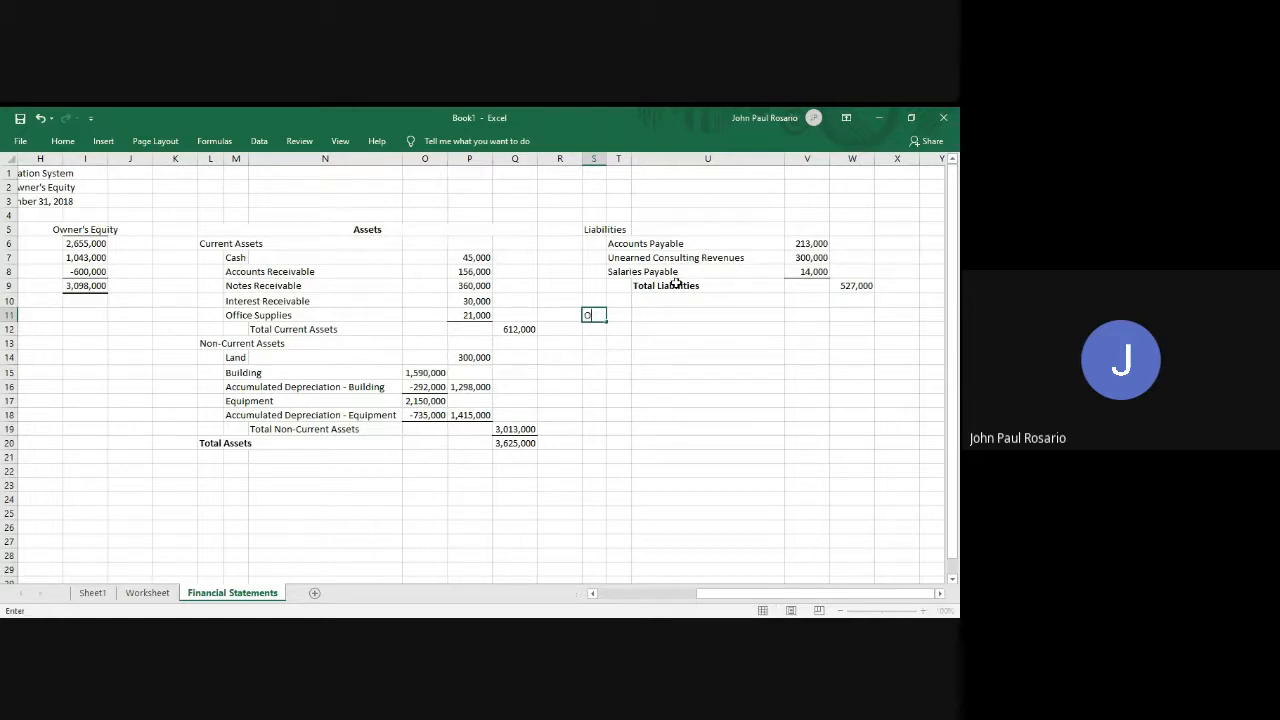
text(Owner's Equity)
key(Return)
Move the liability titles and the Total Liabilities label in T6:U9 one column over, starting at S6.
key(Right)
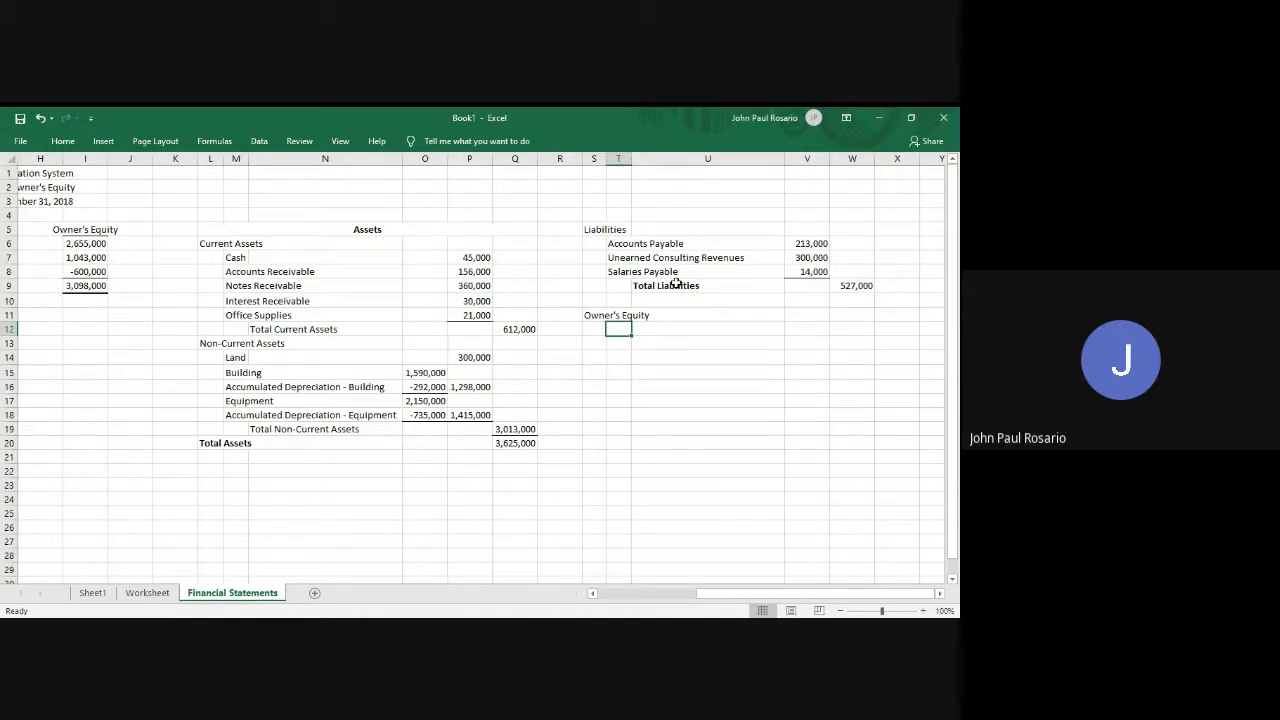
key(Up)
key(Up)
key(Up)
key(Up)
key(Up)
key(Up)
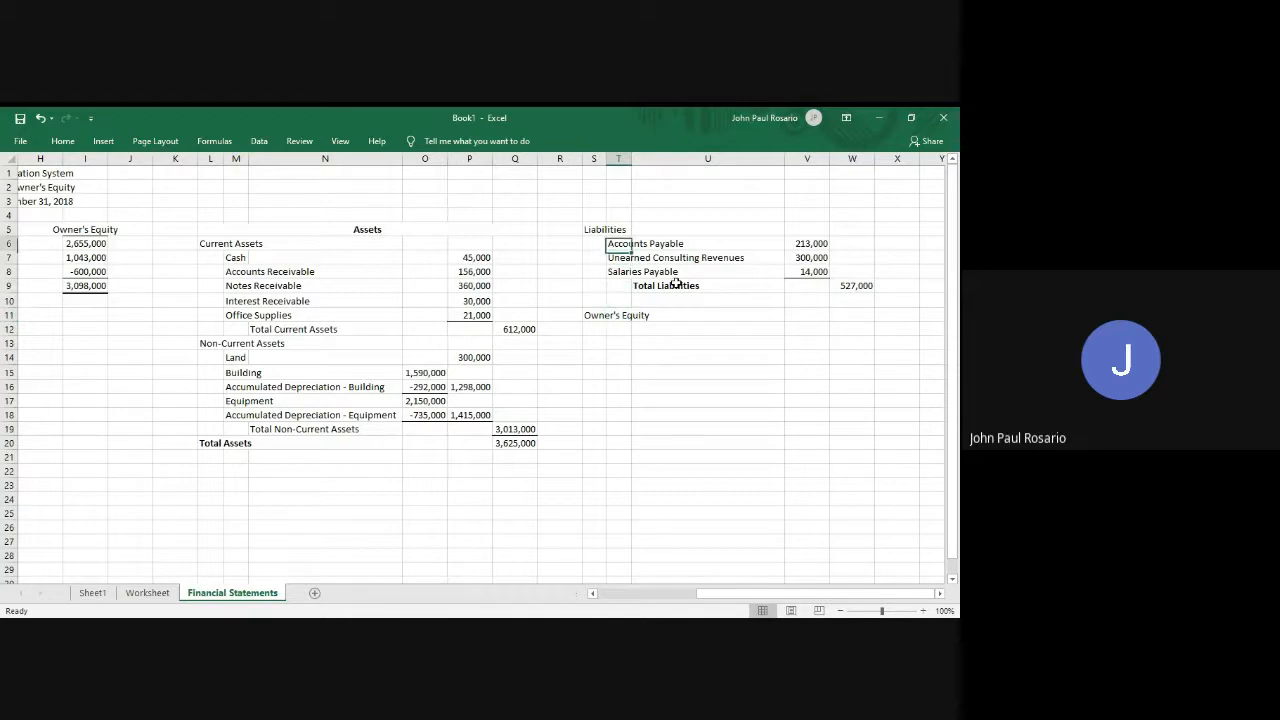
key(shift+Down)
key(shift+Down)
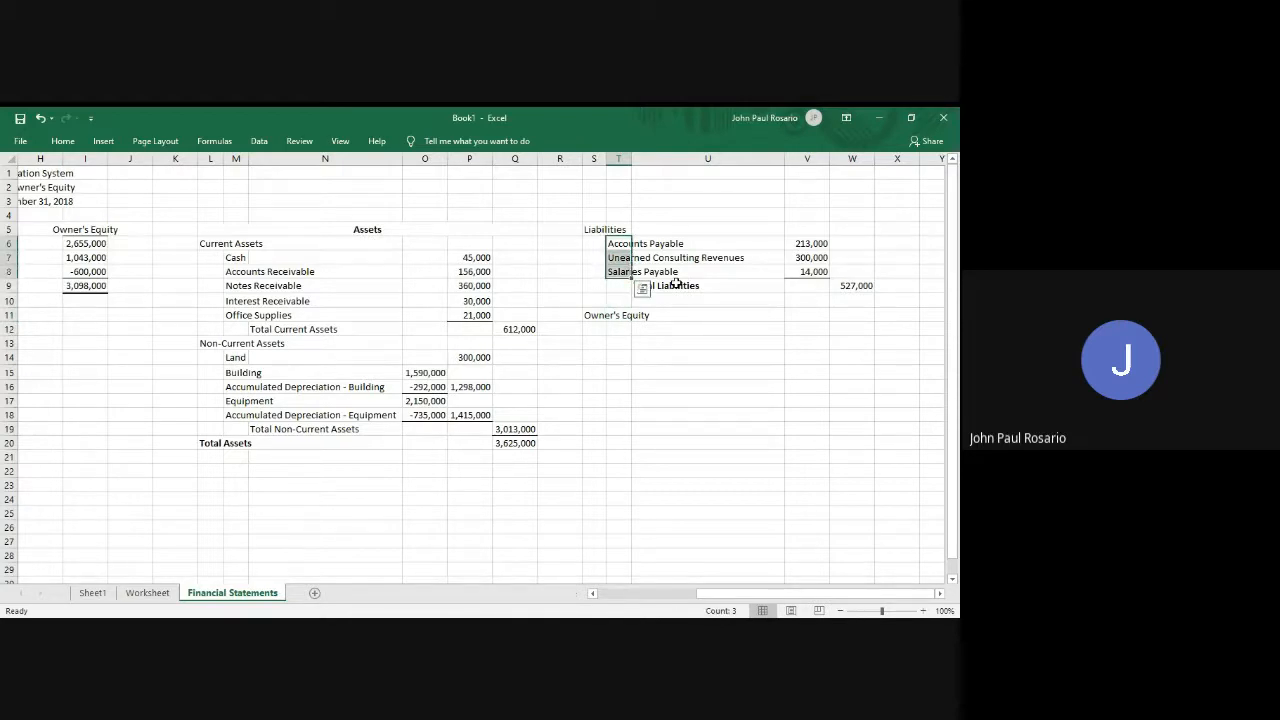
key(shift+Down)
key(shift+Right)
key(ctrl+x)
key(Left)
key(ctrl+v)
Enter the owner's capital account title in S12 under the Owner's Equity heading, as named in the Statement of Changes in Owner's Equity.
key(Down)
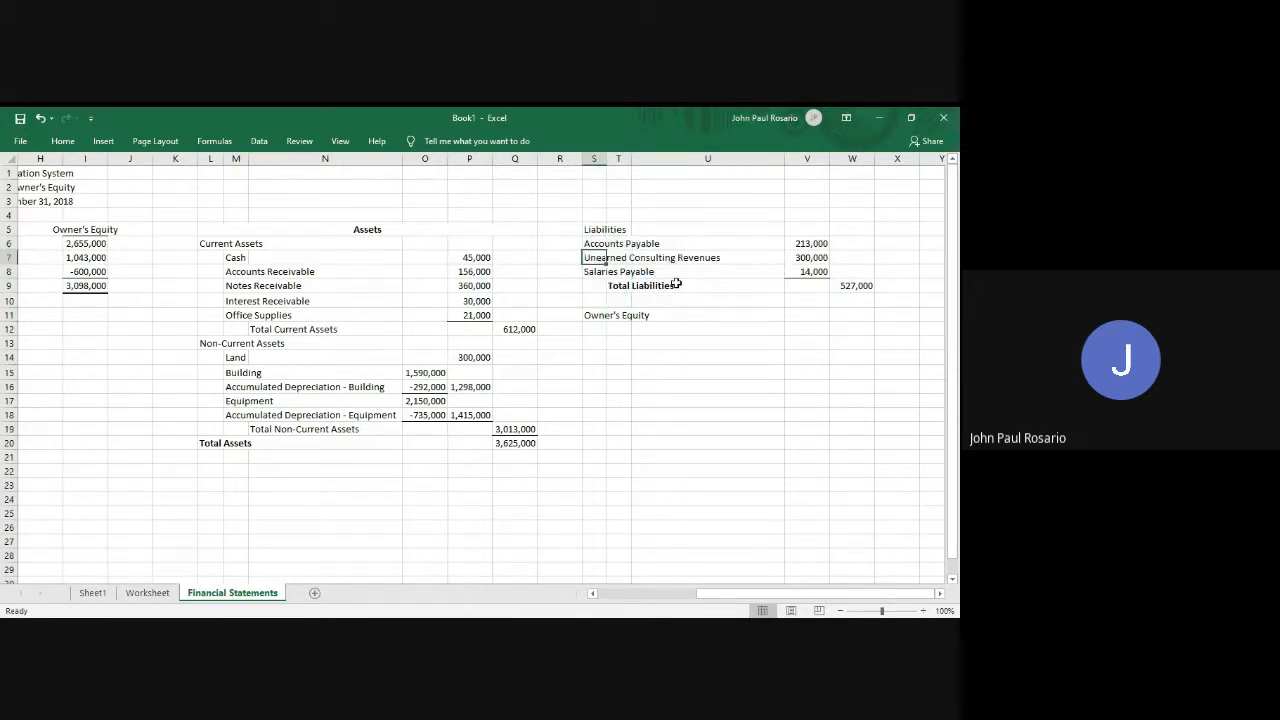
key(Down)
key(Down)
key(Down)
key(Down)
key(Down)
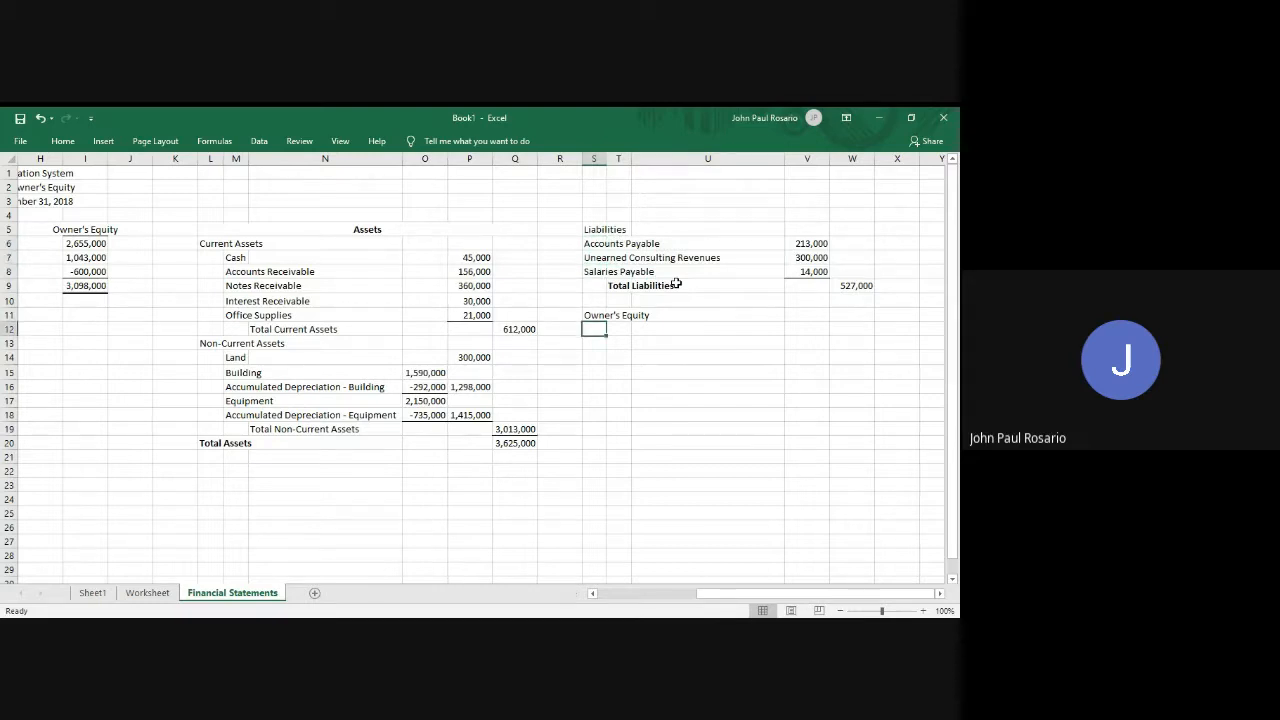
text(Don)
key(Escape)
scroll(676, 284, left, 3)
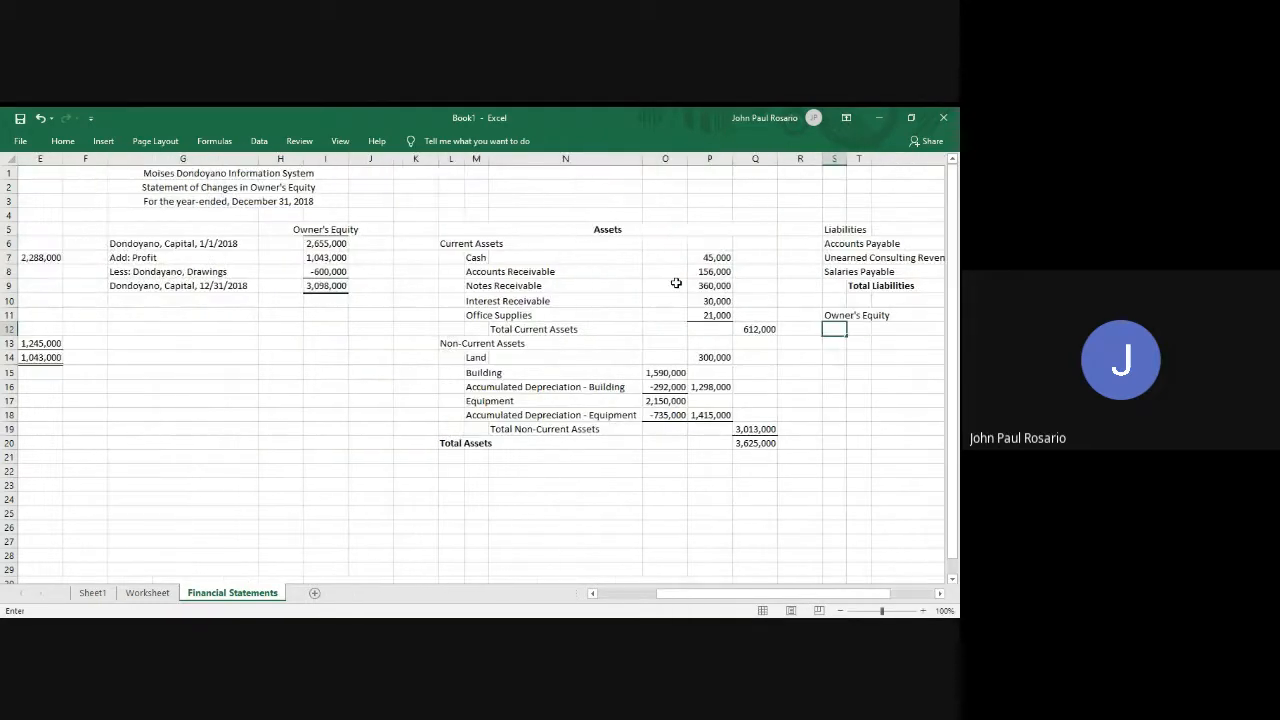
text(Dondoyano, Capital)
scroll(851, 391, right, 3)
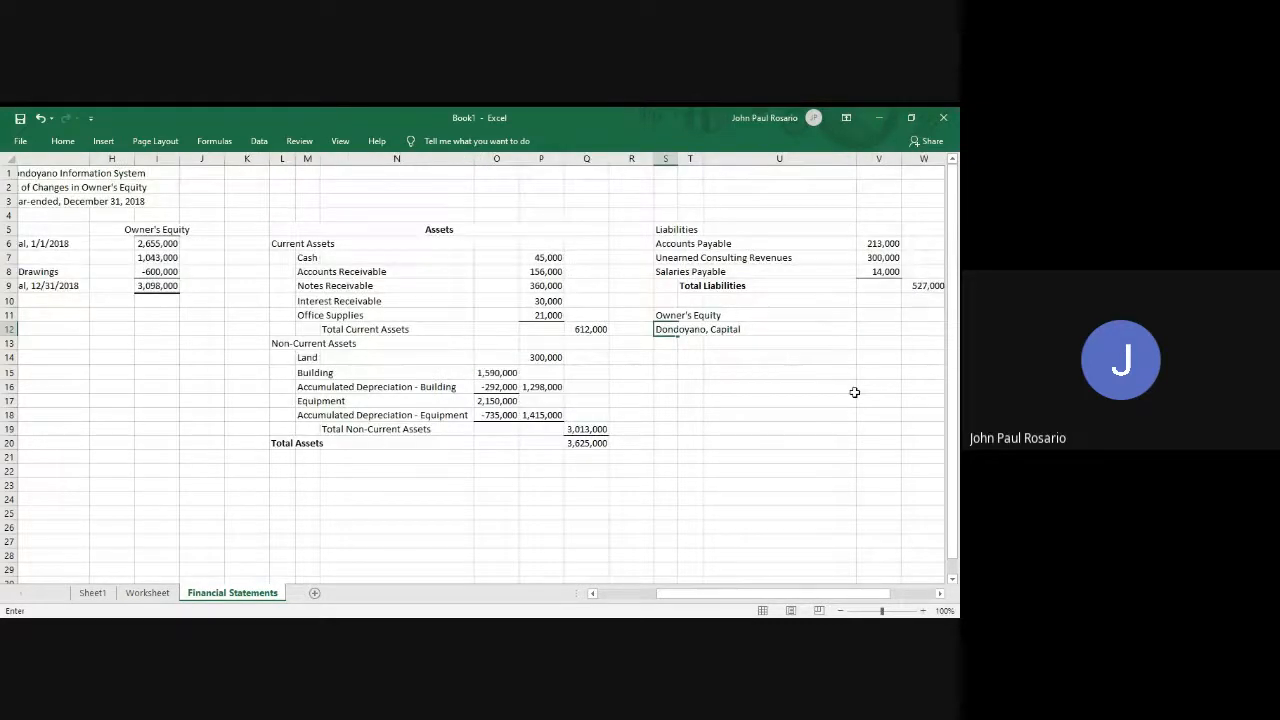
Link W12 to the ending capital in I9 of the Statement of Changes in Owner's Equity.
click(851, 328)
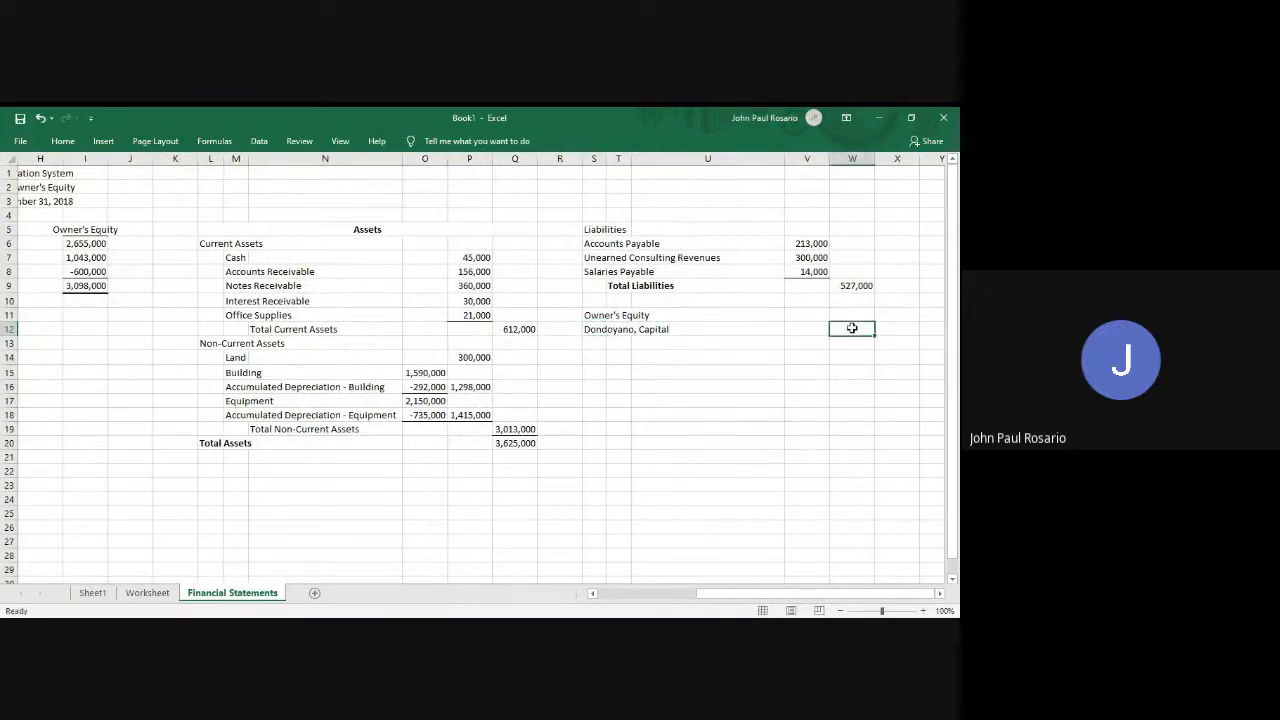
text(=)
click(82, 286)
key(Return)
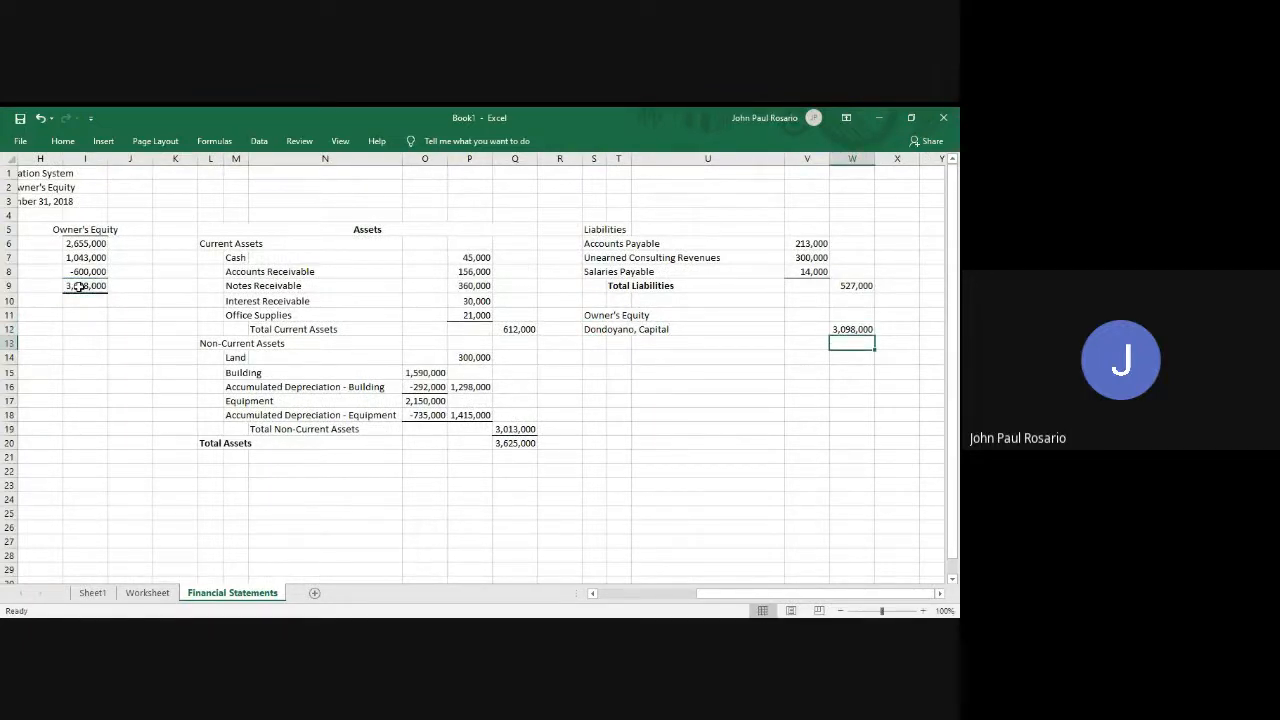
Merge and center the Liabilities heading across S5:W5 and make it bold.
click(611, 229)
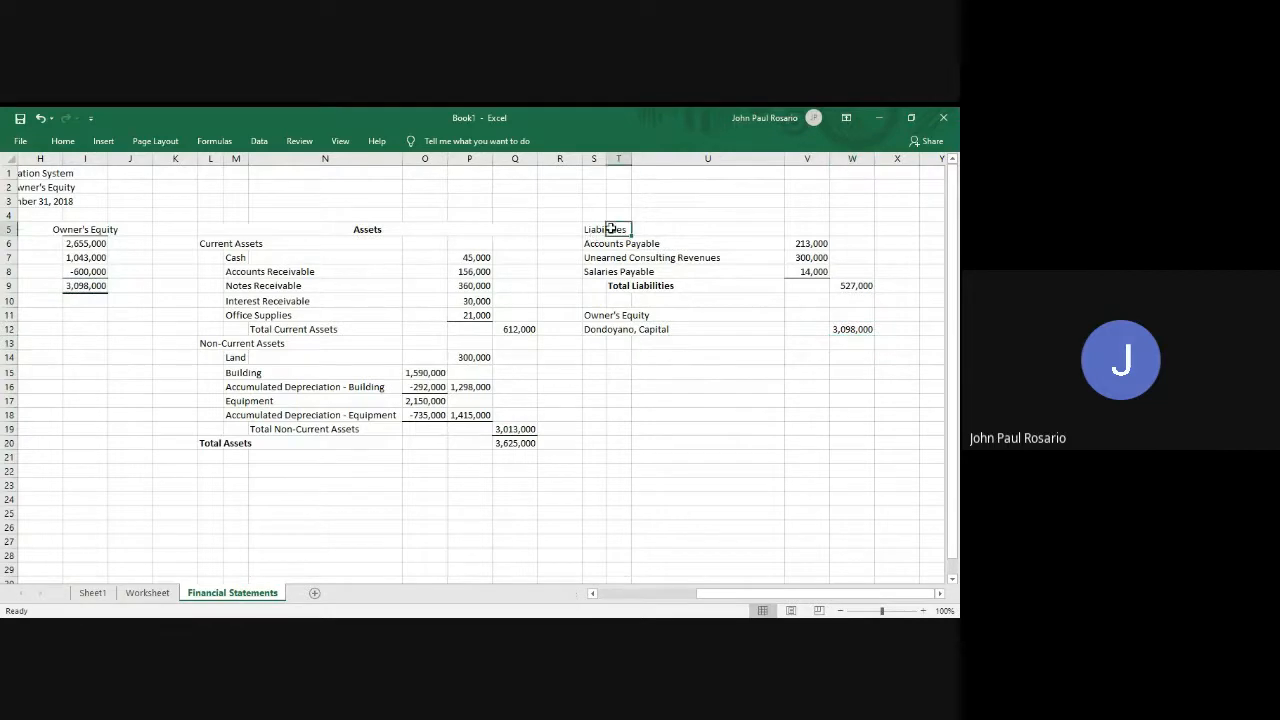
key(Left)
key(shift+Right)
key(shift+Right)
key(shift+Right)
key(shift+Right)
key(alt)
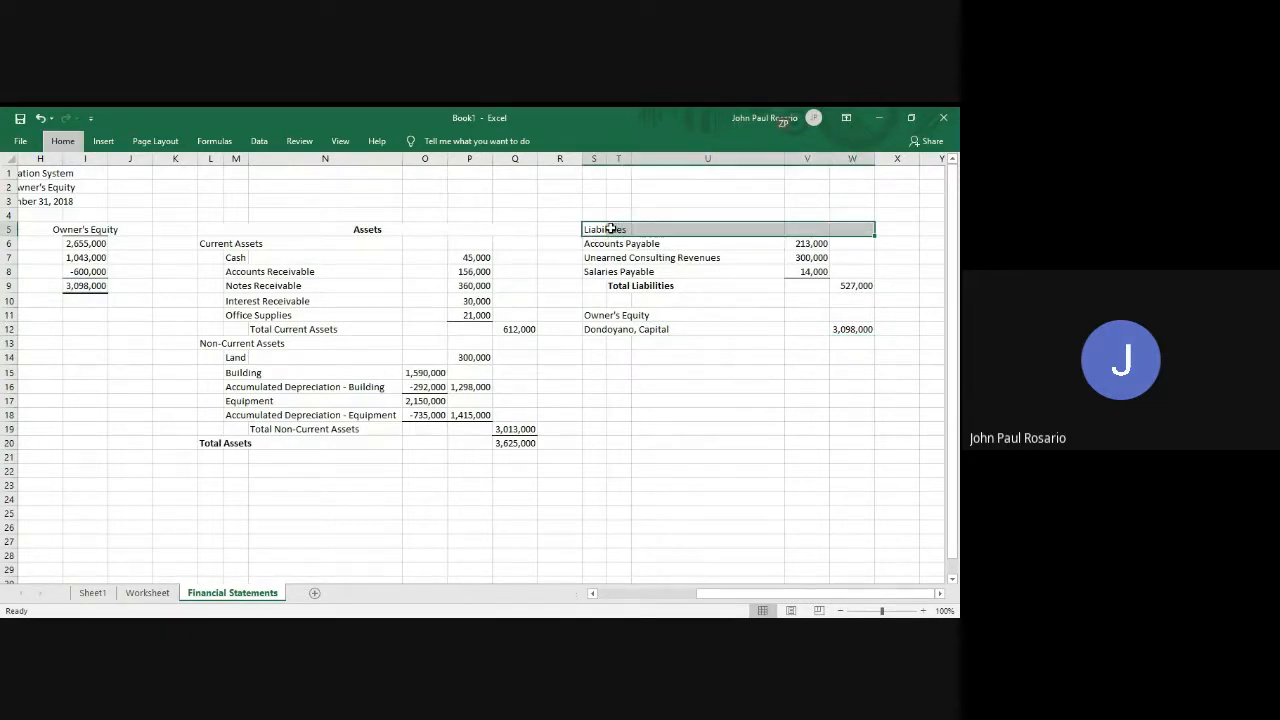
key(h)
key(m)
key(c)
key(ctrl+b)
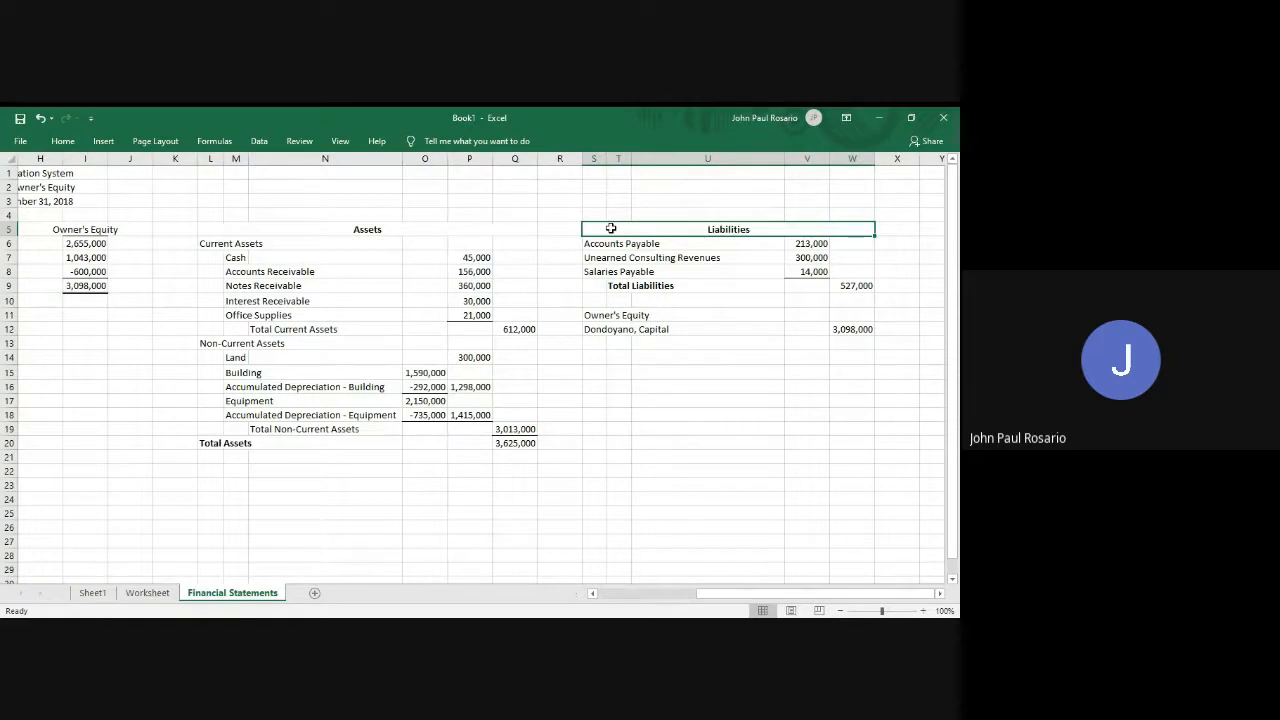
Merge and center the Owner's Equity heading across S11:W11 and make it bold.
key(Down)
key(Down)
key(Down)
key(Down)
key(Down)
key(Down)
key(shift+Right)
key(shift+Right)
key(shift+Right)
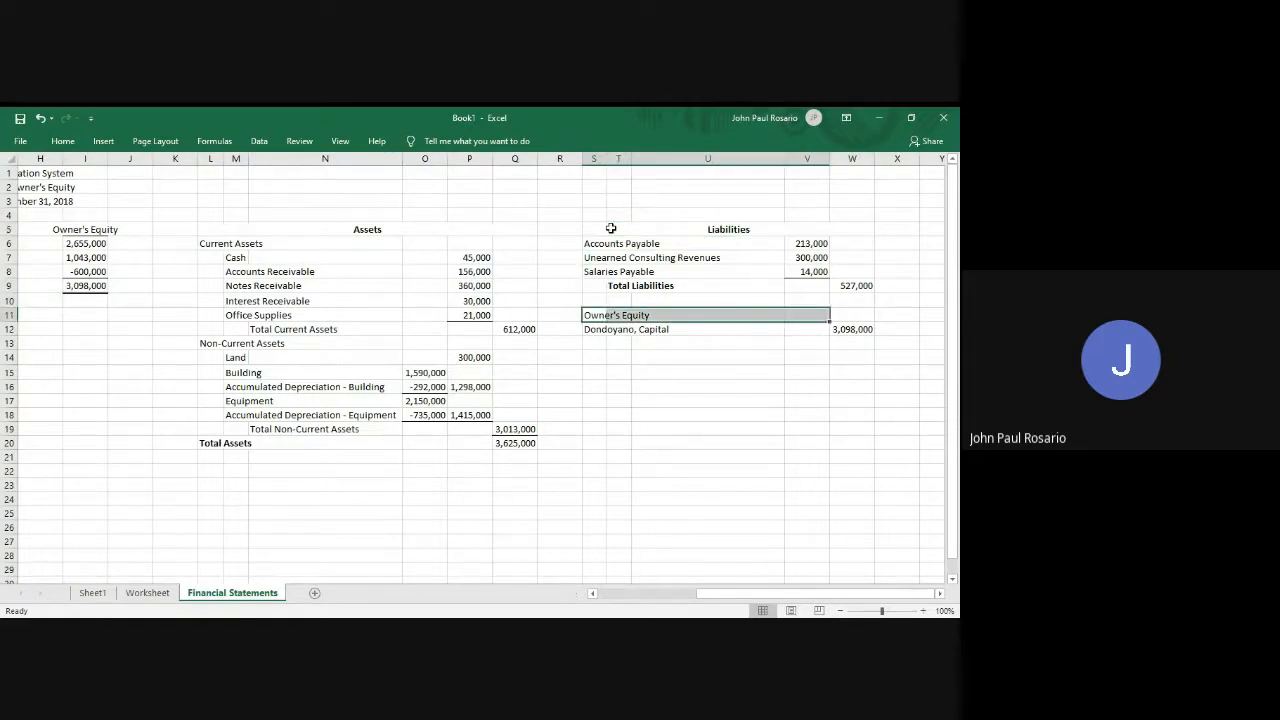
key(shift+Right)
key(alt)
key(h)
key(m)
key(c)
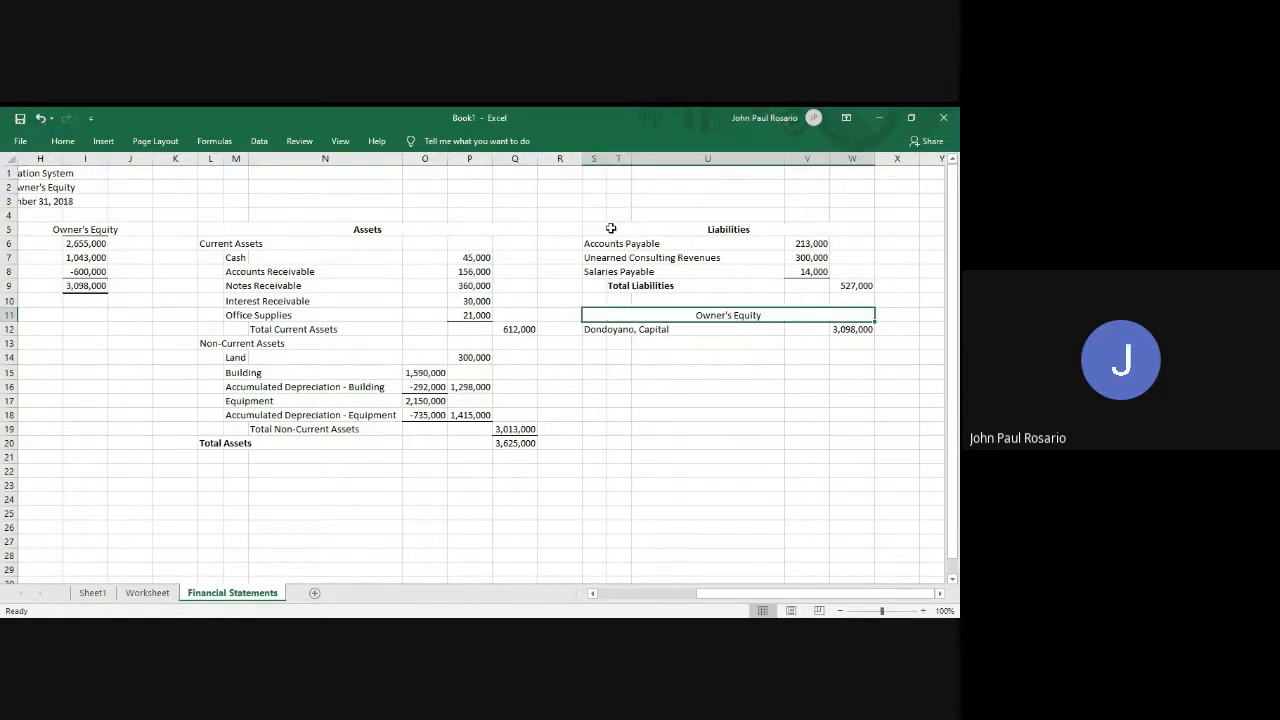
key(Down)
key(Down)
key(Up)
key(Up)
key(ctrl+b)
Make the Total Assets amount in Q20 bold and give it a bottom double border.
key(Down)
key(Down)
key(Down)
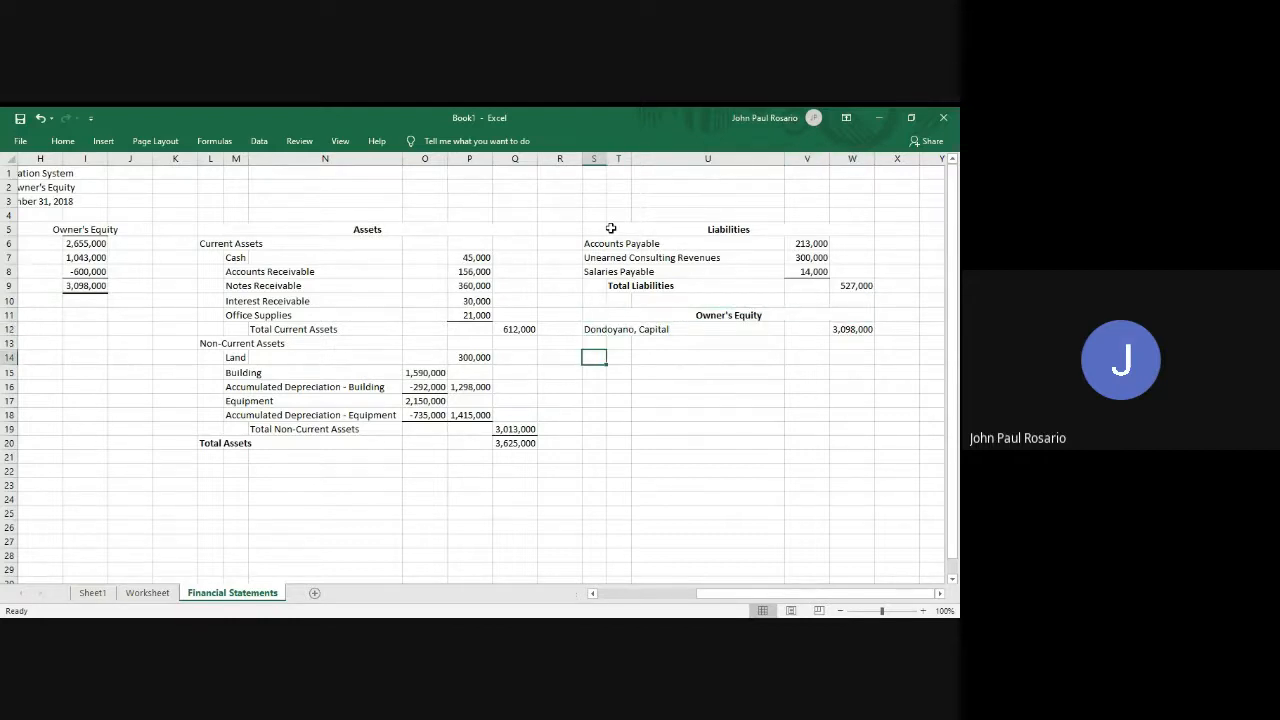
key(Down)
key(Down)
key(Down)
key(Down)
key(Down)
key(Down)
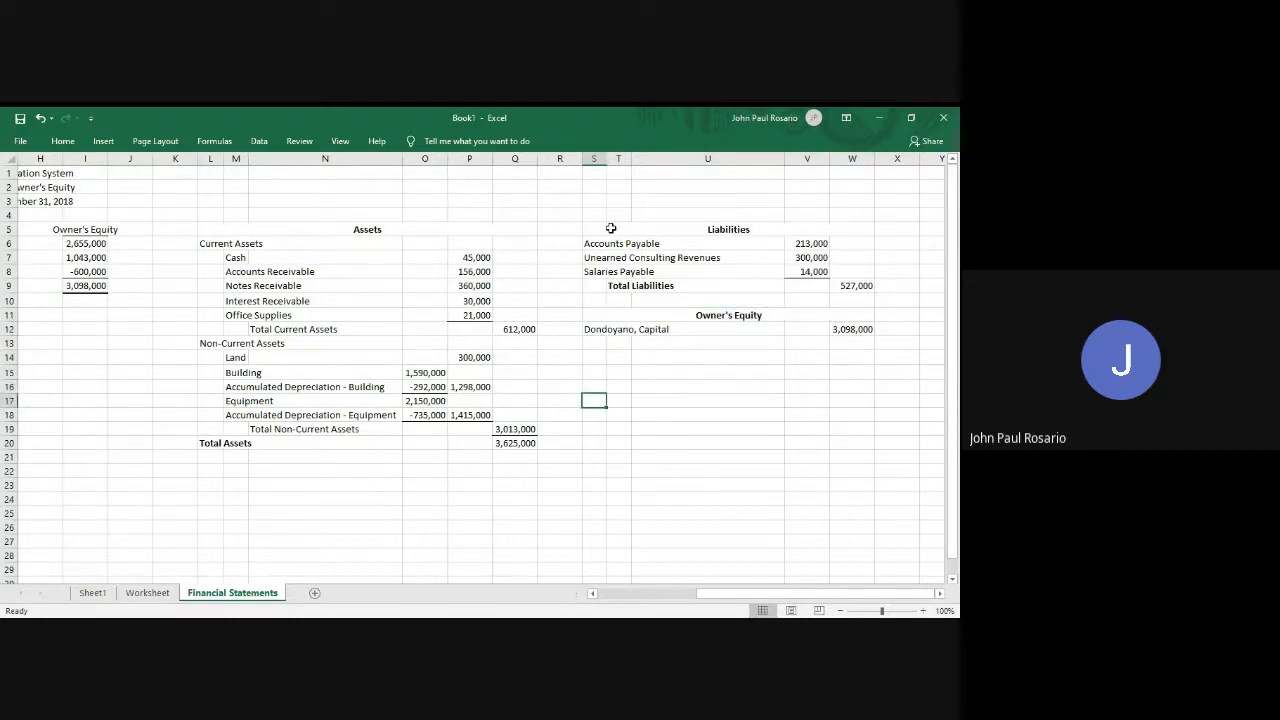
key(Left)
key(Left)
key(ctrl+b)
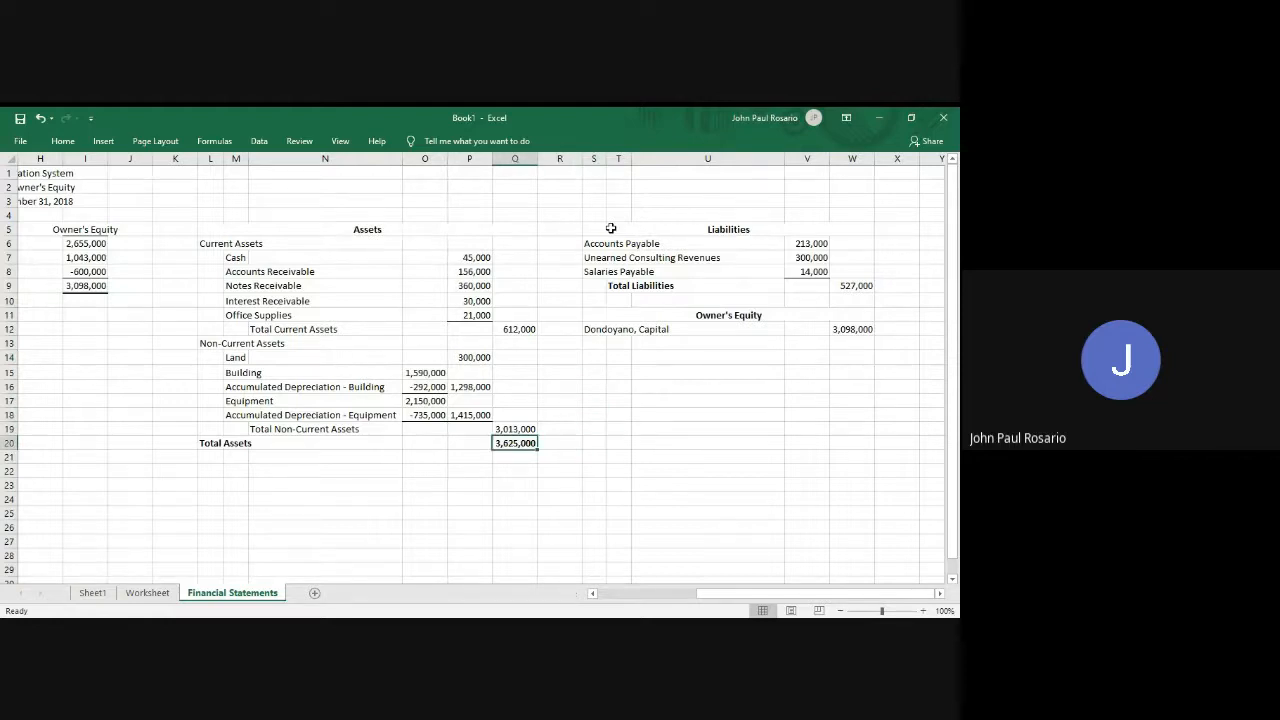
key(alt+h)
key(b)
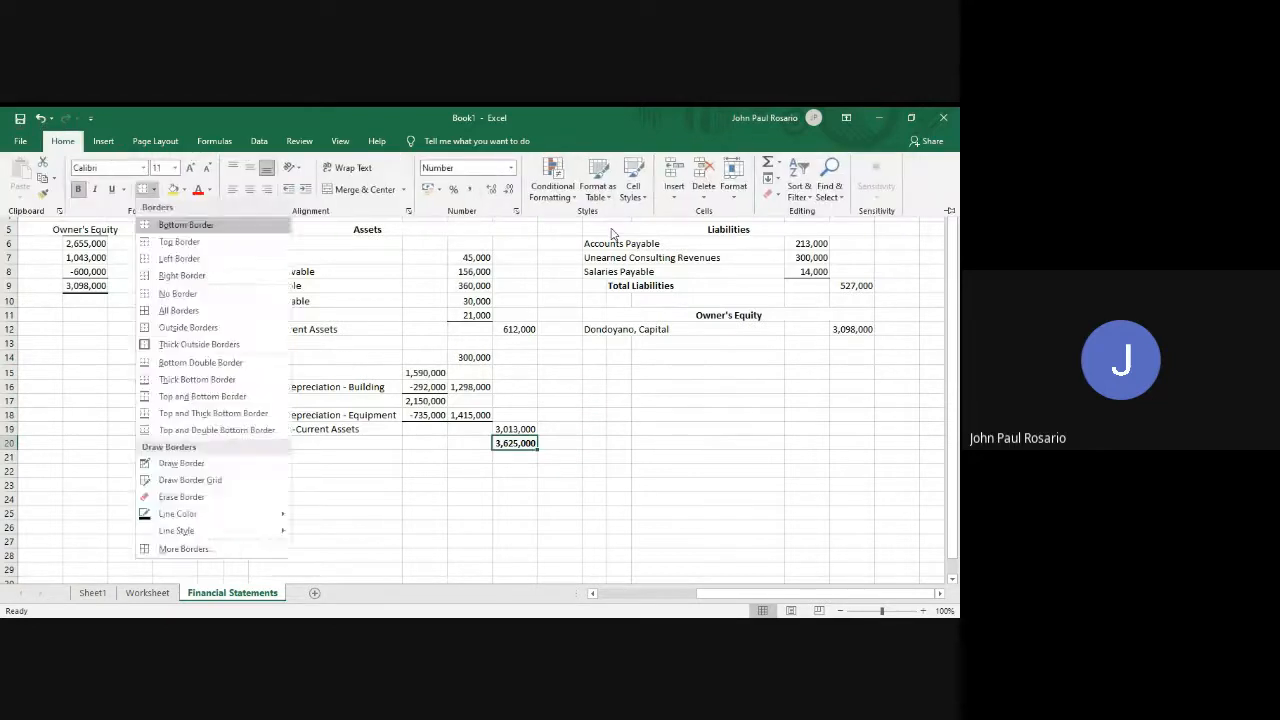
key(b)
Enter the label Total Liabilities and Owner's Equity in bold in S20, on the same row as Total Assets.
key(Right)
key(Right)
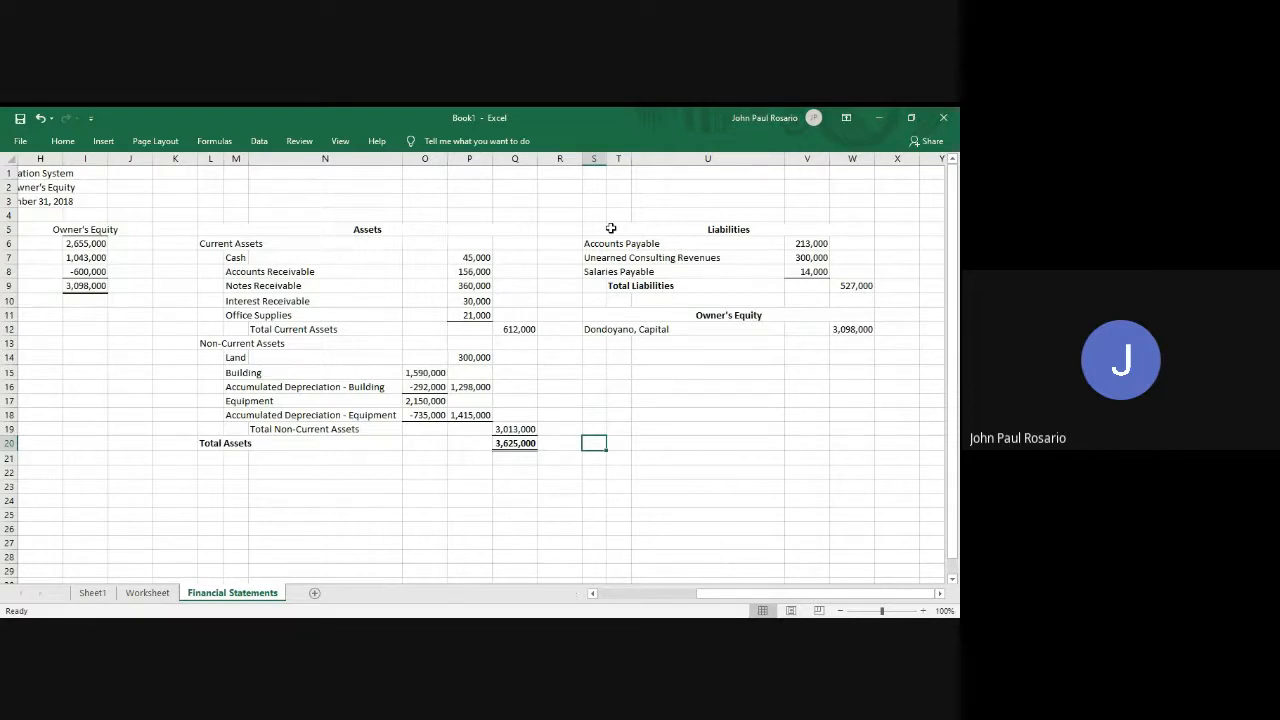
text(Total Liabi)
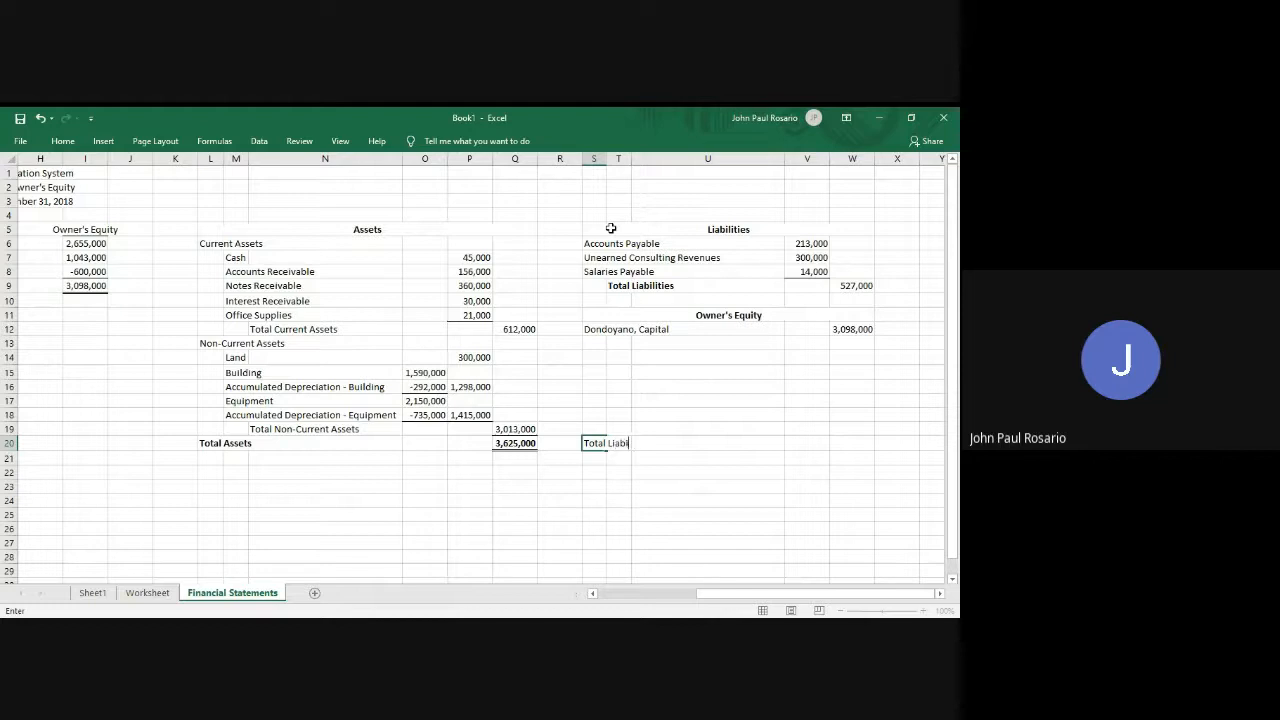
text(lities and Owner's Equity)
key(Return)
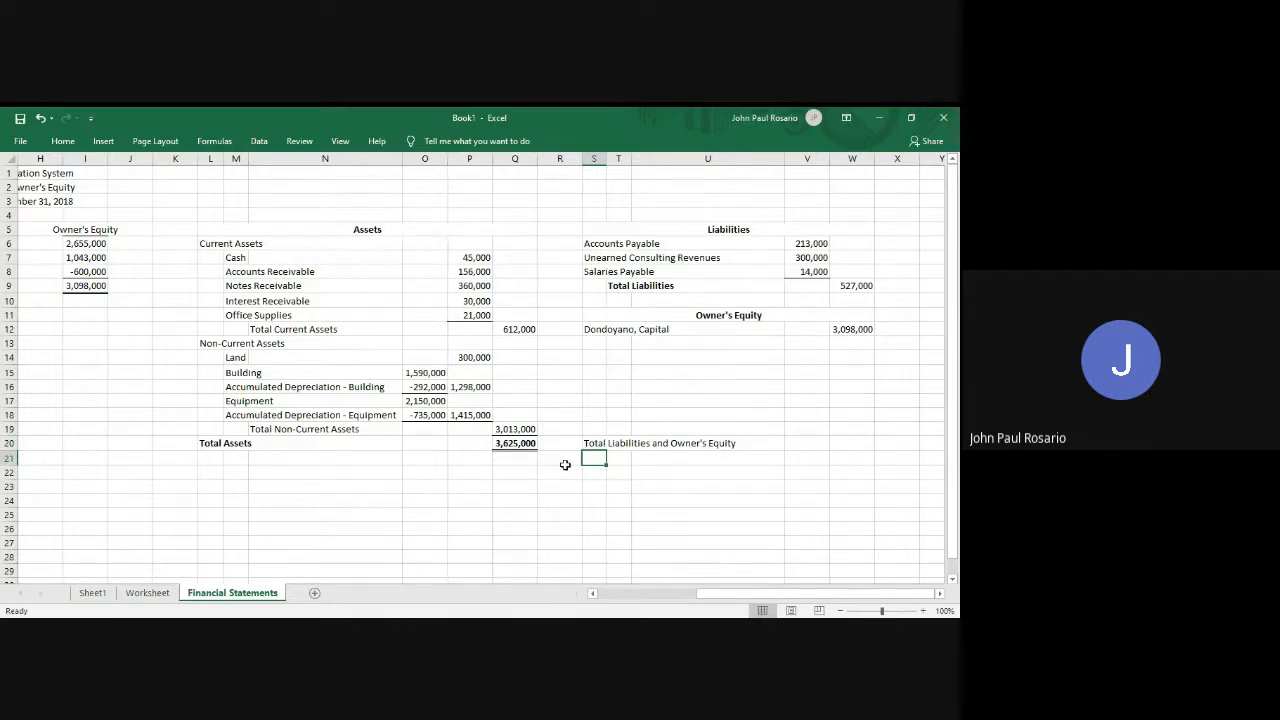
click(597, 443)
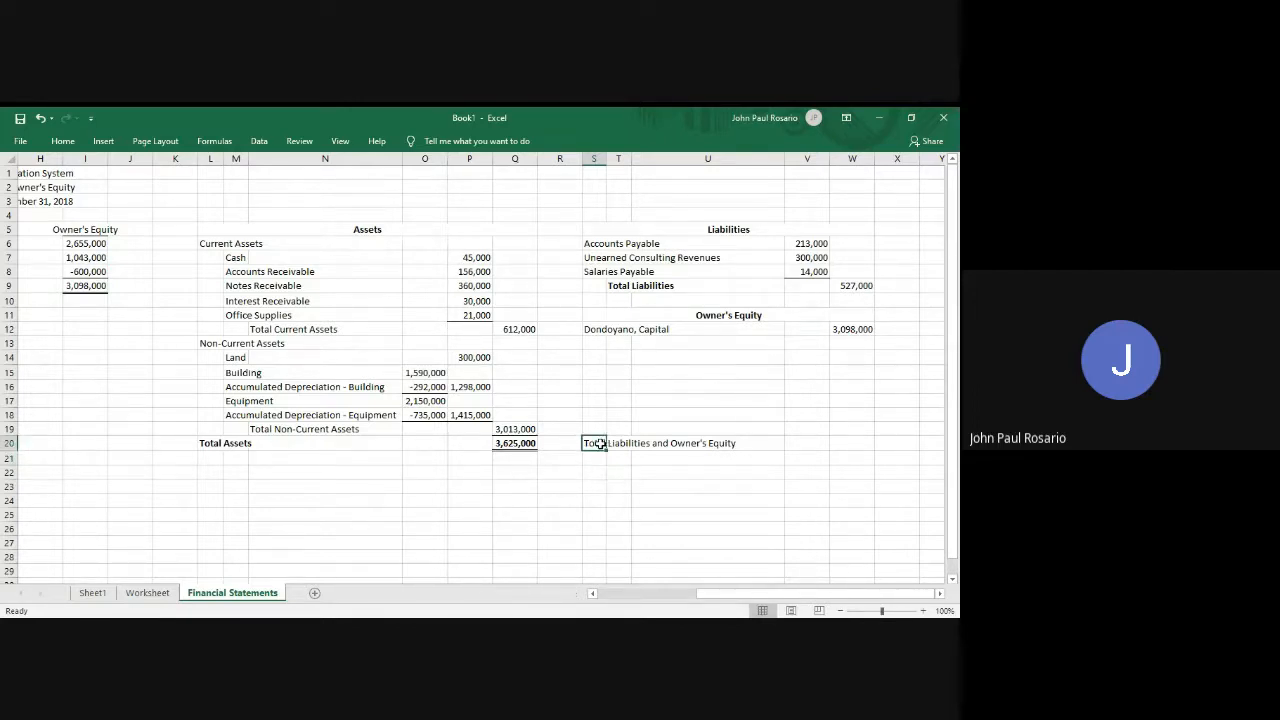
key(ctrl+b)
Add a bottom border to W19, directly above the cell for total liabilities and owner's equity.
key(Right)
key(Right)
key(Right)
key(Right)
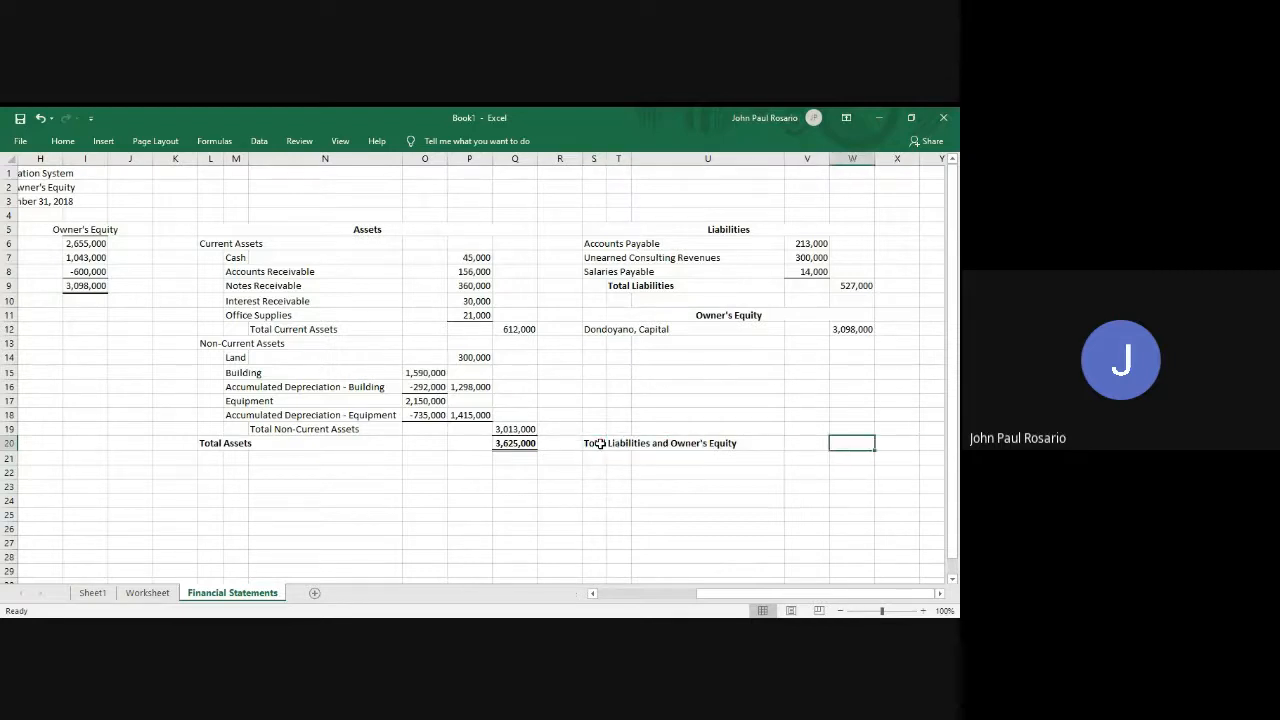
key(Up)
key(alt)
key(h)
key(b)
key(o)
Calculate total liabilities and owner's equity in W20 by adding the capital in W12 and the total liabilities in W9.
key(Down)
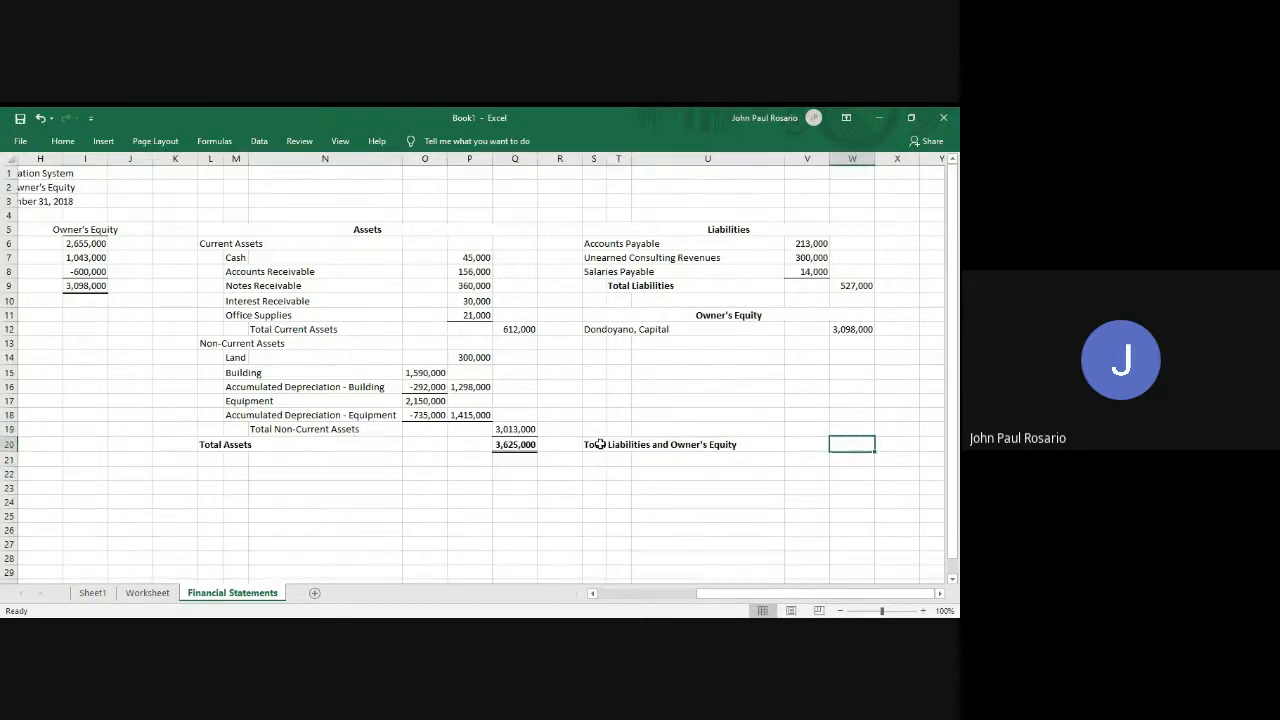
text(=)
key(Up)
key(Up)
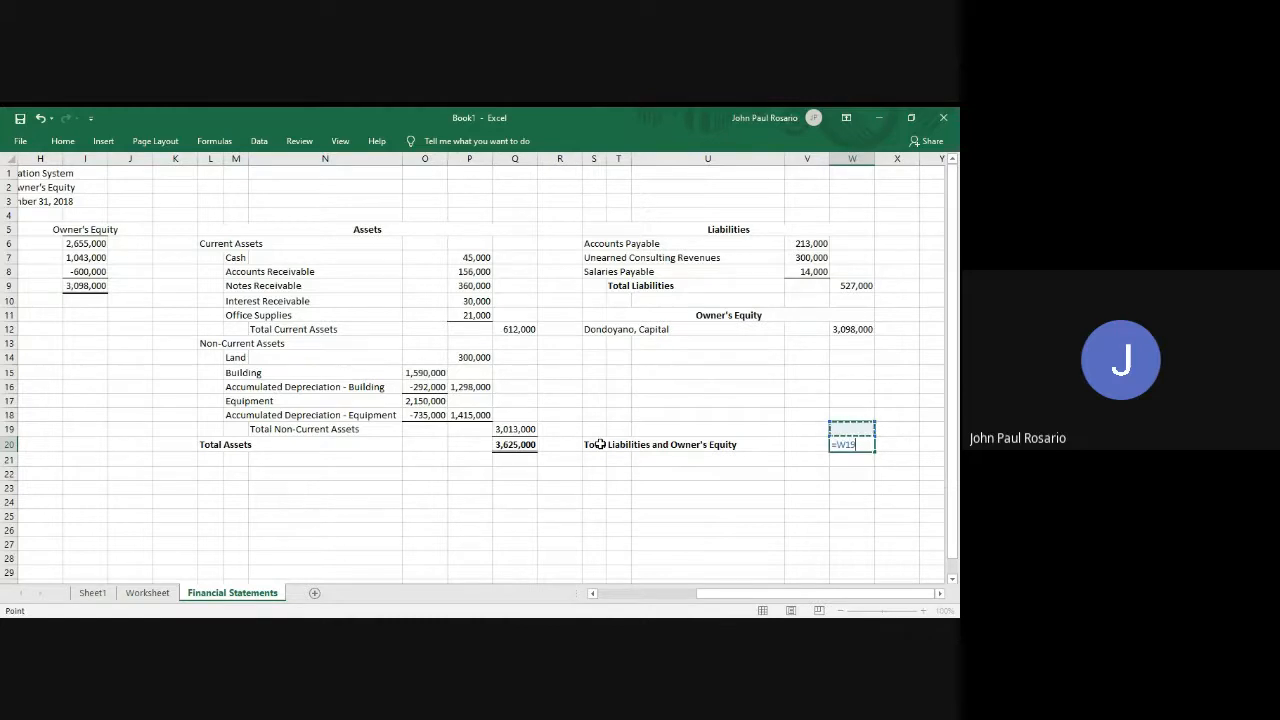
key(Up)
key(Up)
key(Up)
key(Up)
key(Up)
key(Up)
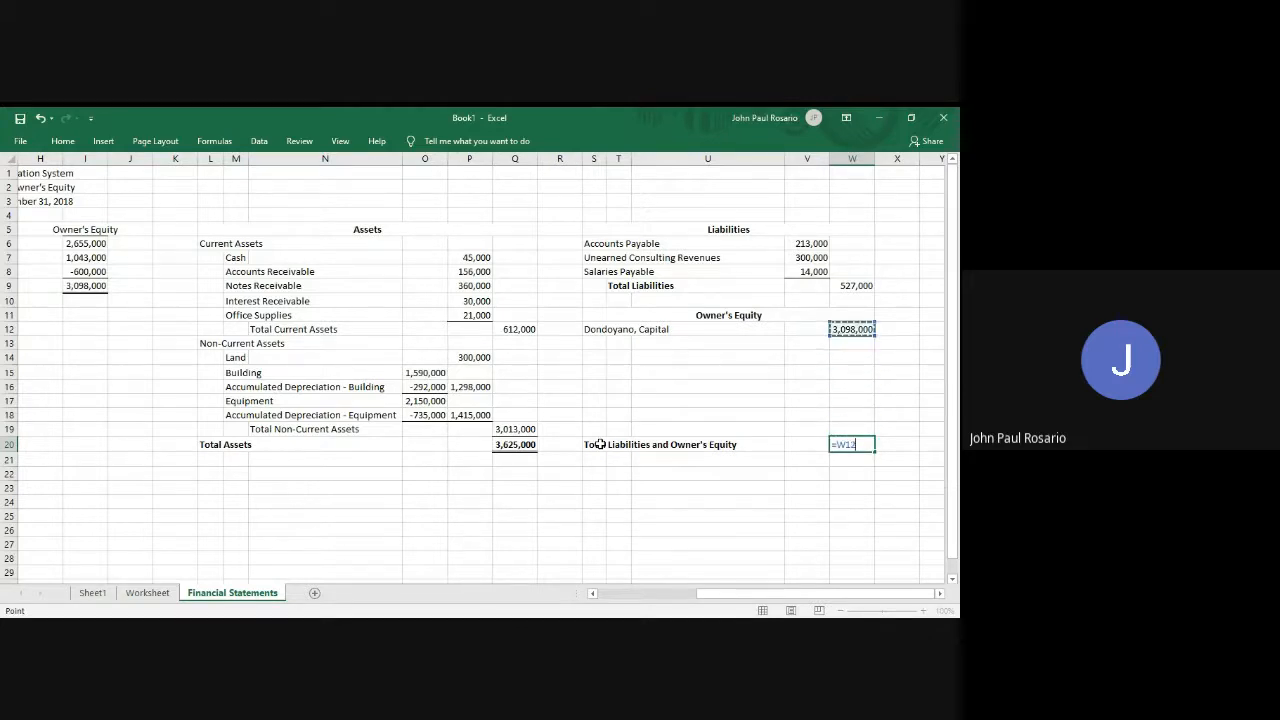
text(+)
key(Up)
key(Up)
key(Up)
key(Up)
key(Up)
key(Up)
key(Up)
key(Up)
key(Up)
key(Up)
key(Up)
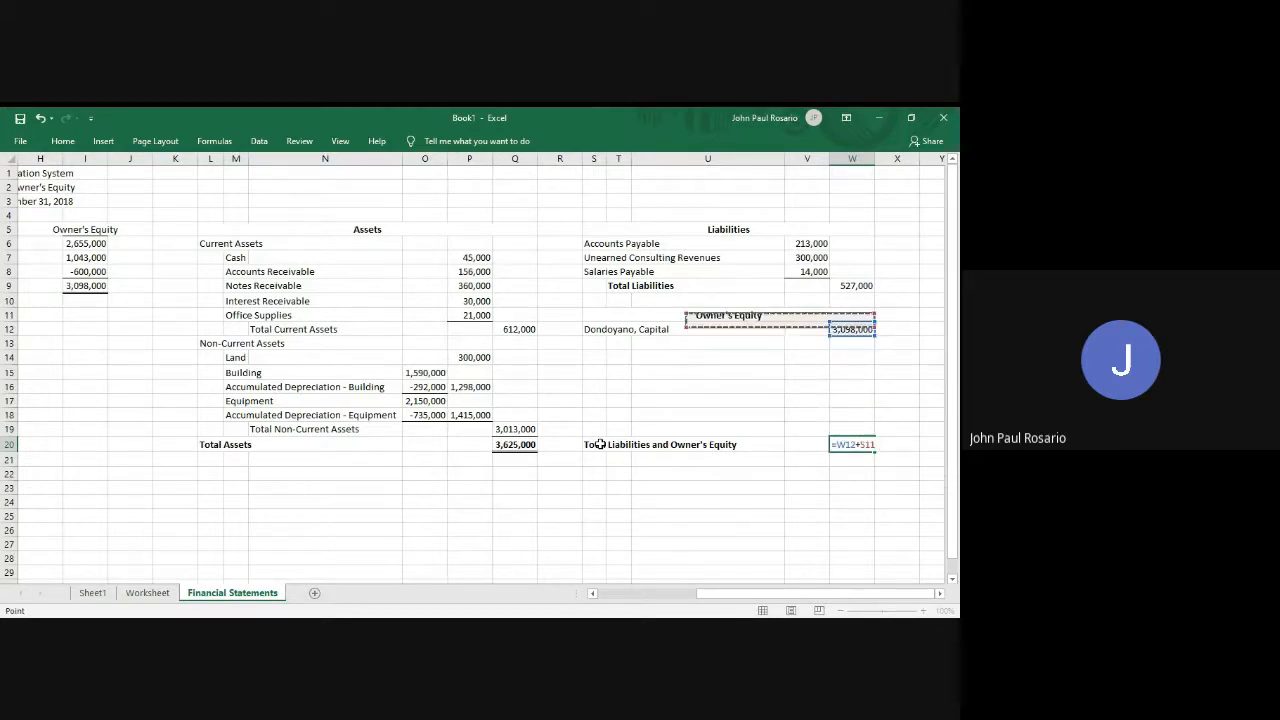
key(Return)
Make the total liabilities and owner's equity amount in W20 bold and give it a bottom double border.
key(Up)
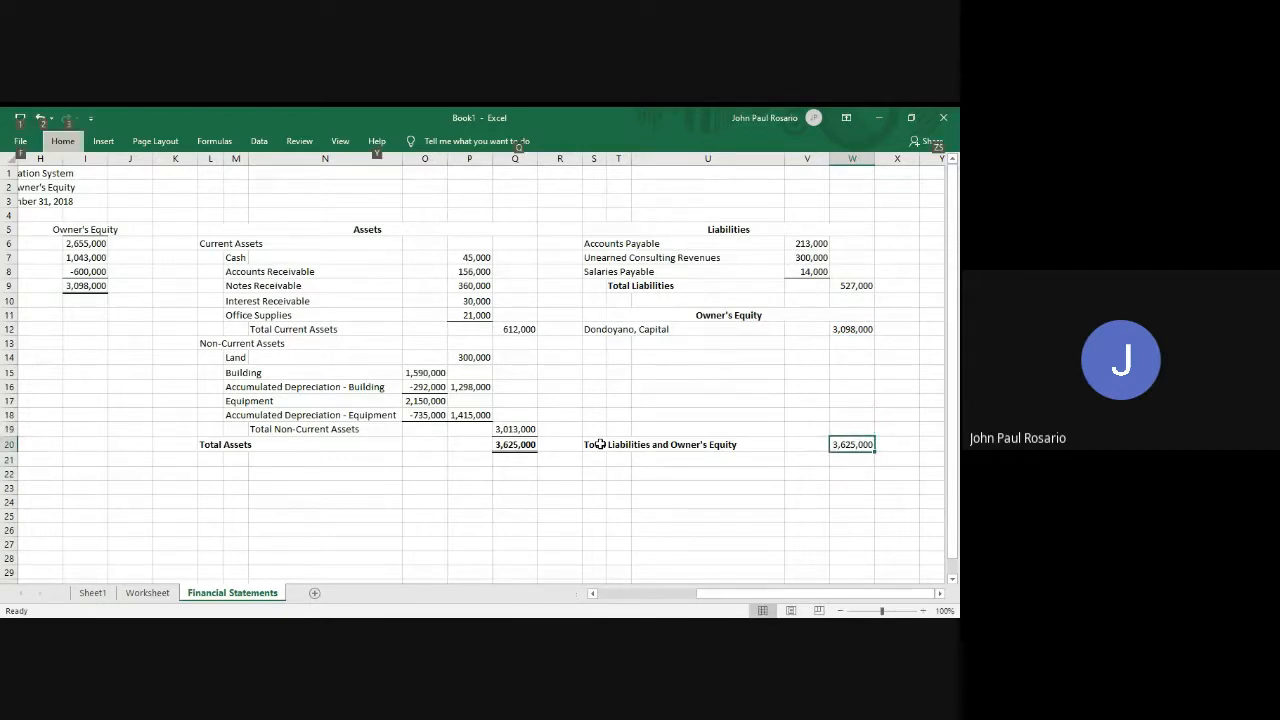
key(alt)
key(Escape)
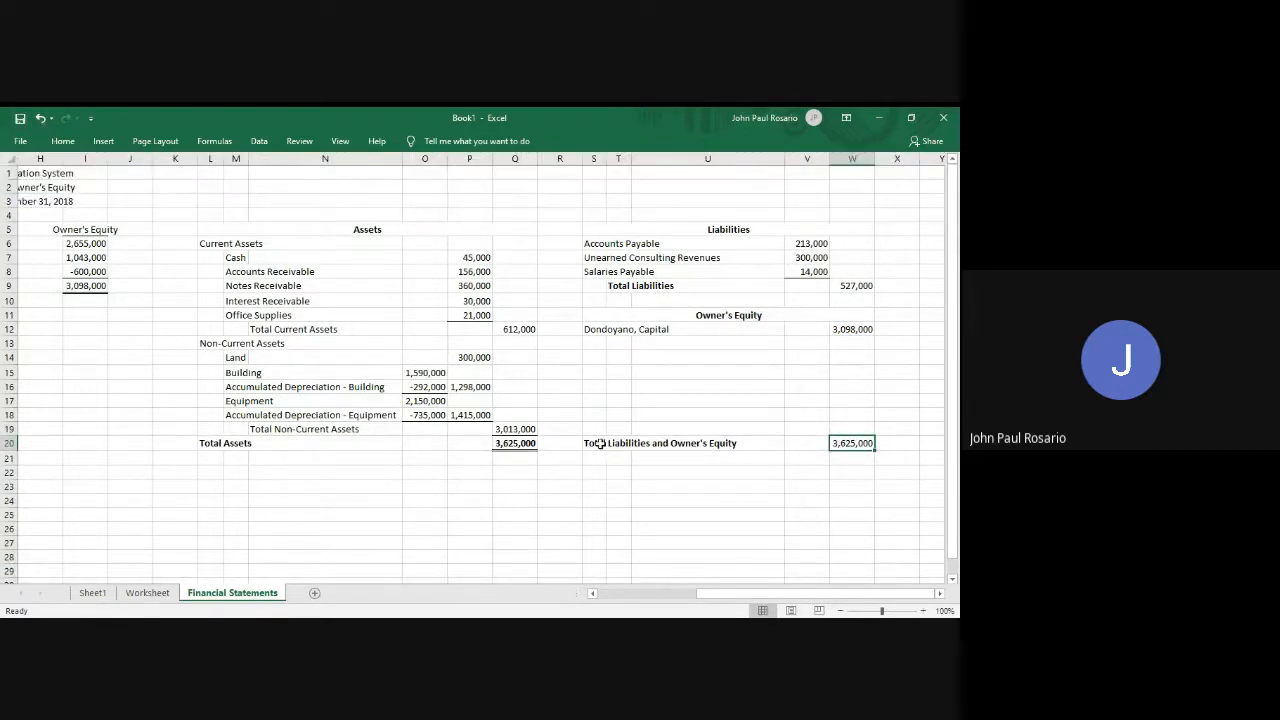
click(683, 491)
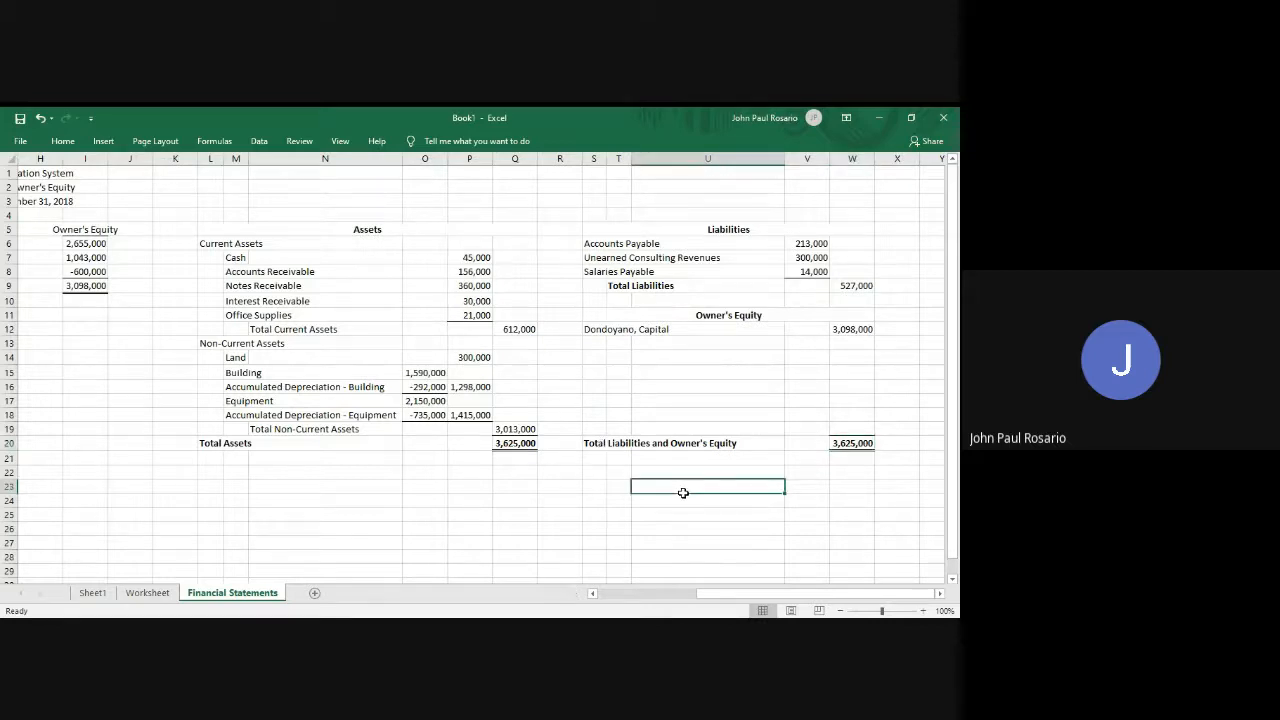
key(ctrl+s)
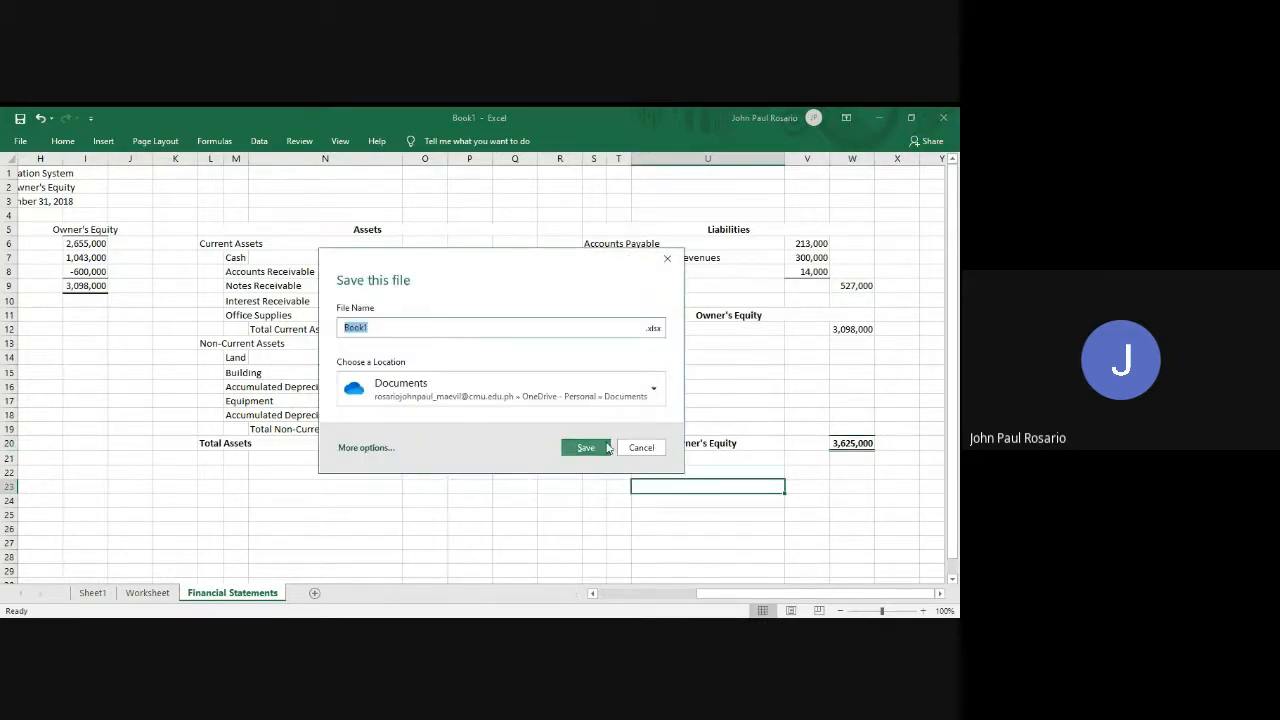
click(641, 448)
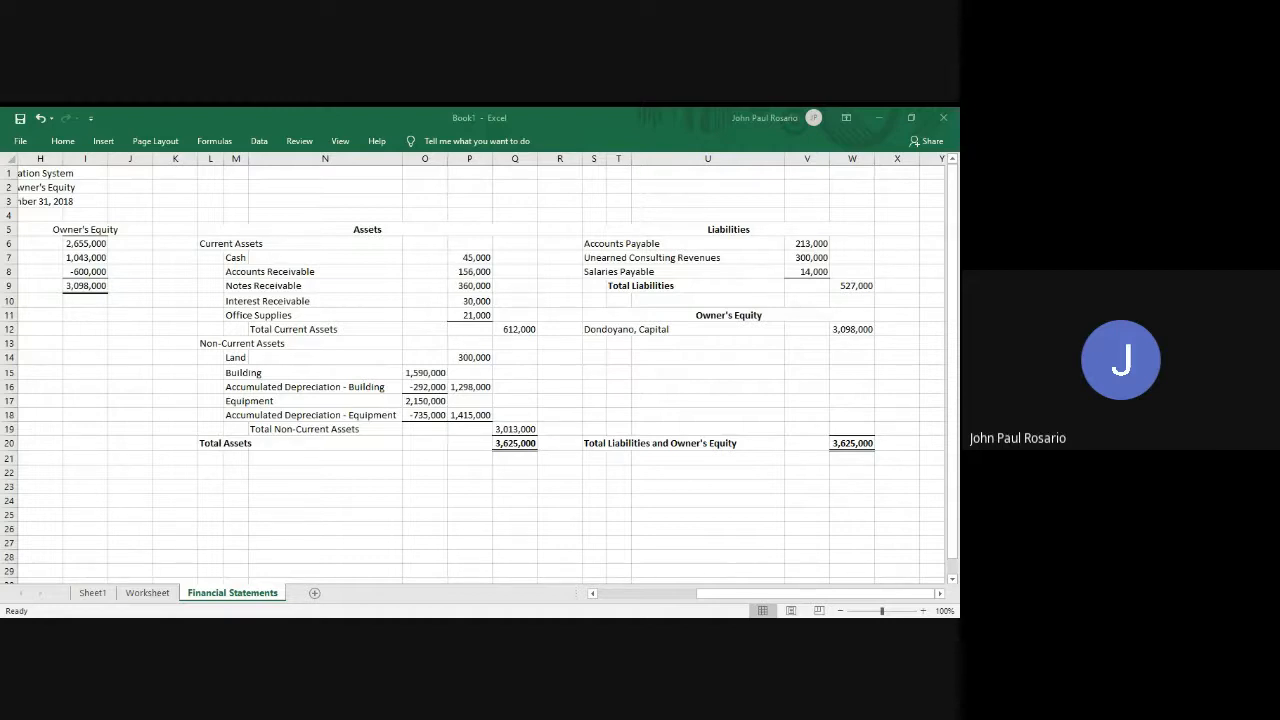
click(708, 486)
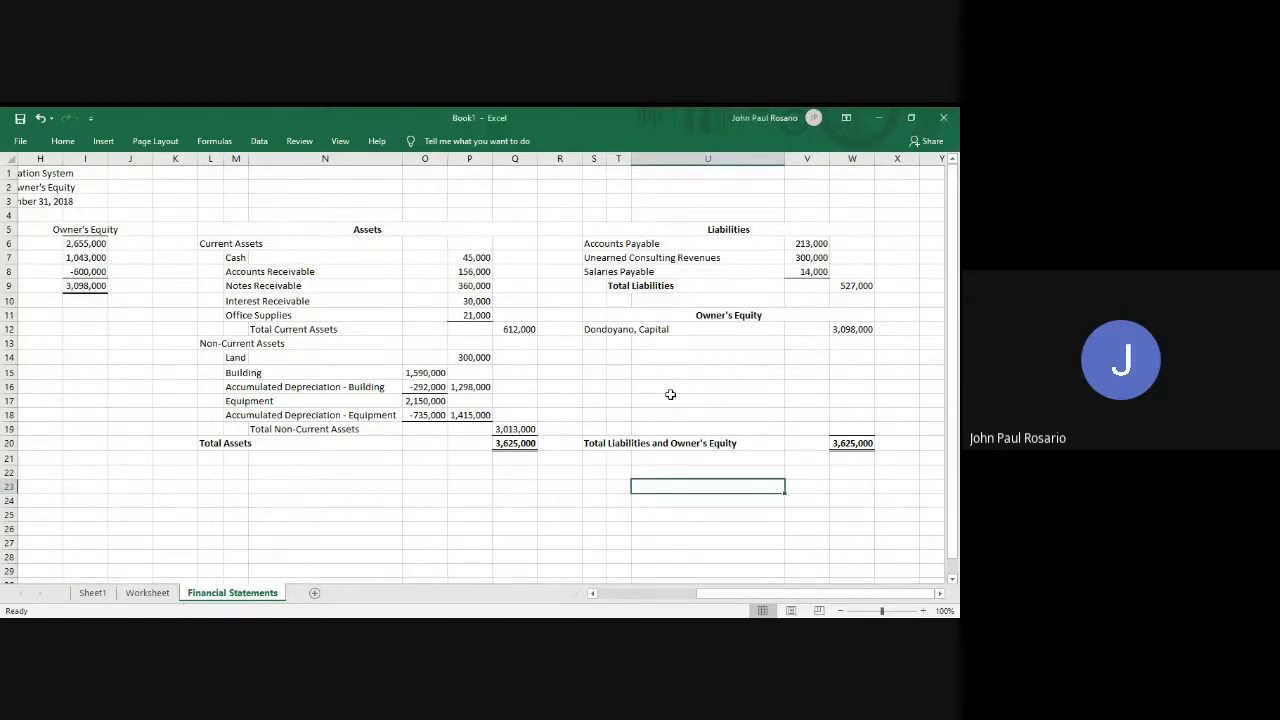
Merge and center the cells L1:W1 above the assets and liabilities columns for the balance sheet heading.
scroll(670, 394, left, 2)
scroll(670, 394, right, 4)
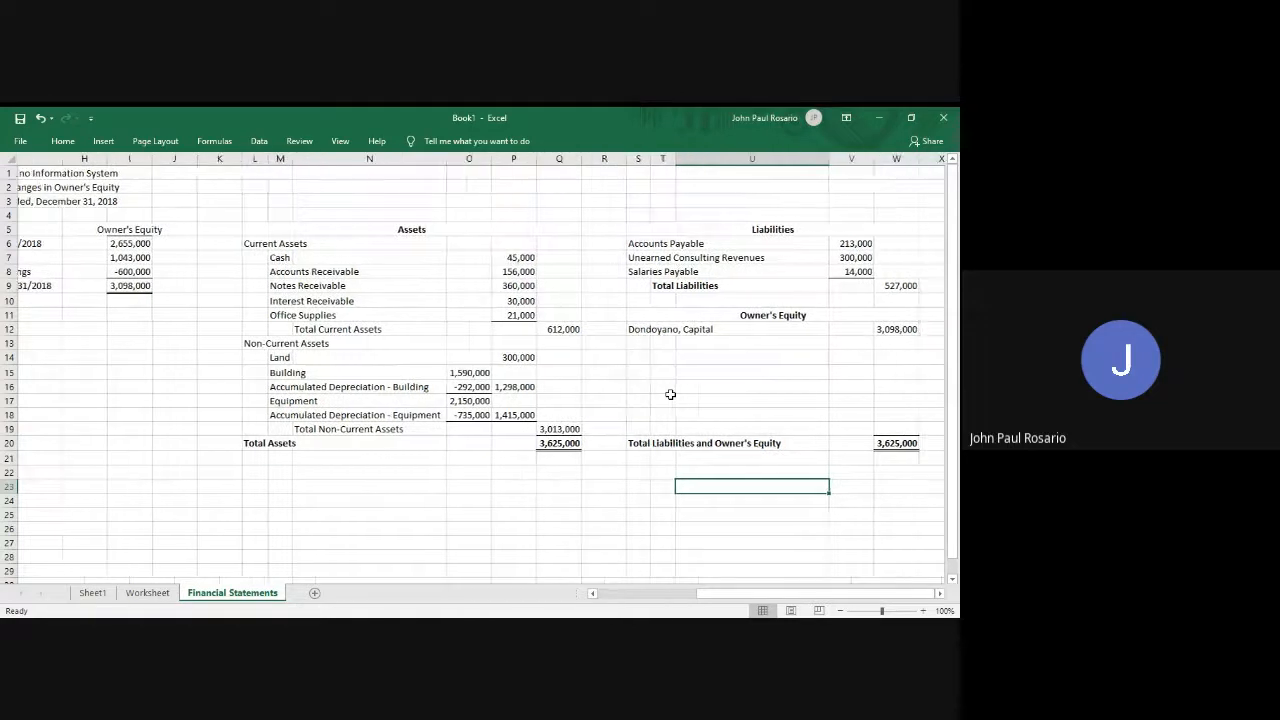
scroll(670, 394, left, 6)
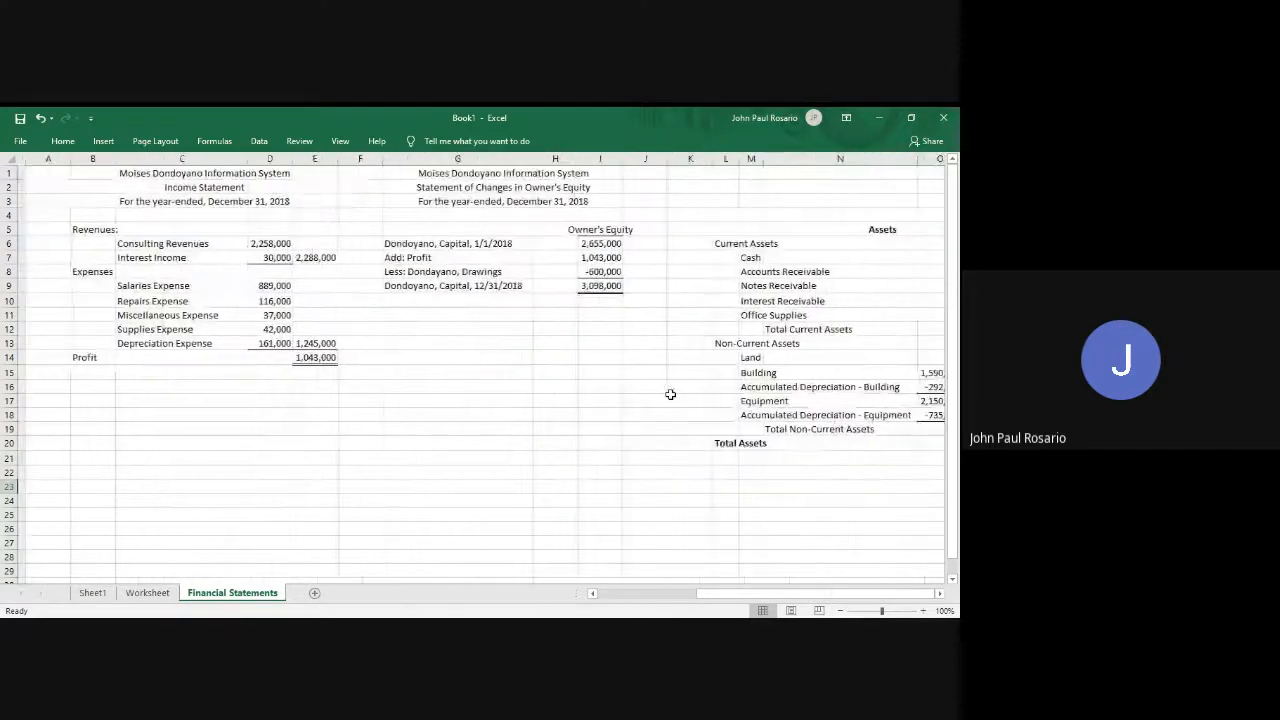
scroll(670, 394, down, 1)
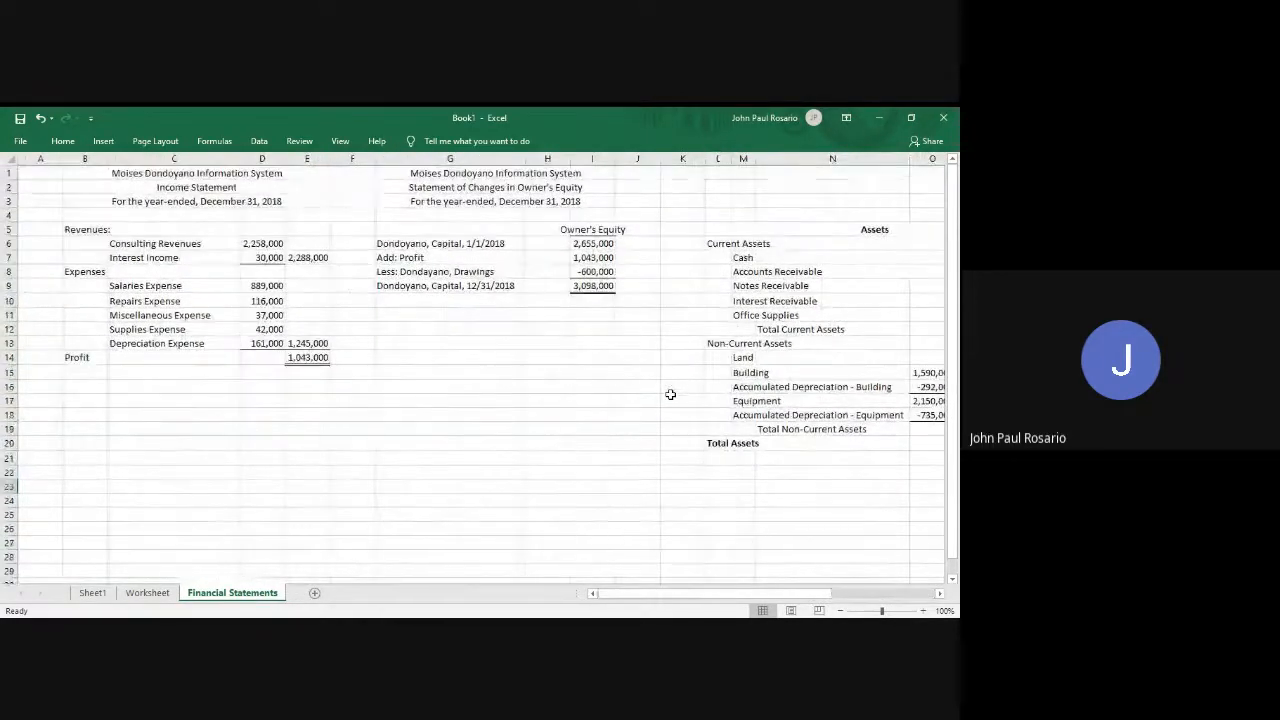
scroll(670, 394, right, 4)
scroll(670, 394, right, 2)
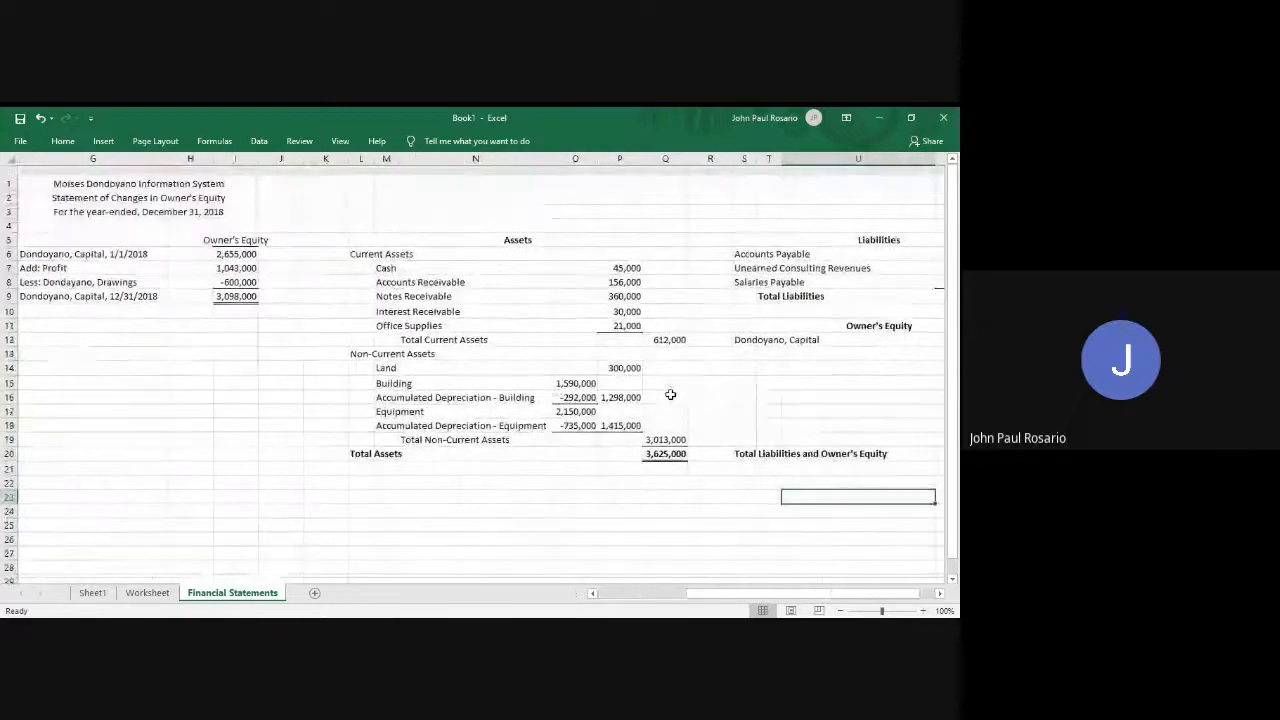
click(364, 174)
key(shift+Right)
key(shift+Right)
key(shift+Right)
key(shift+Right)
key(shift+Right)
key(shift+Right)
key(shift+Right)
key(shift+Right)
key(shift+Right)
key(shift+Right)
key(shift+Right)
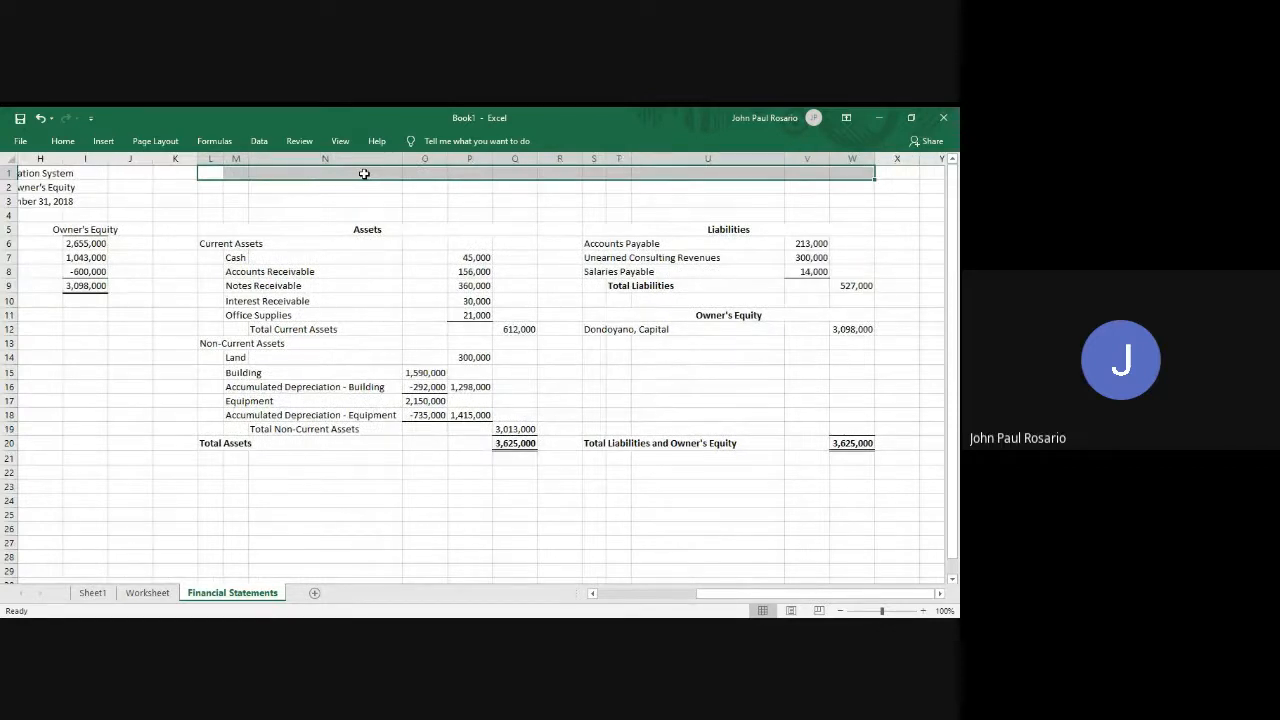
key(alt+h)
key(m)
key(c)
Copy the merged, centered heading cell L1:W1 onto rows 2 and 3 below it.
key(ctrl+c)
key(Down)
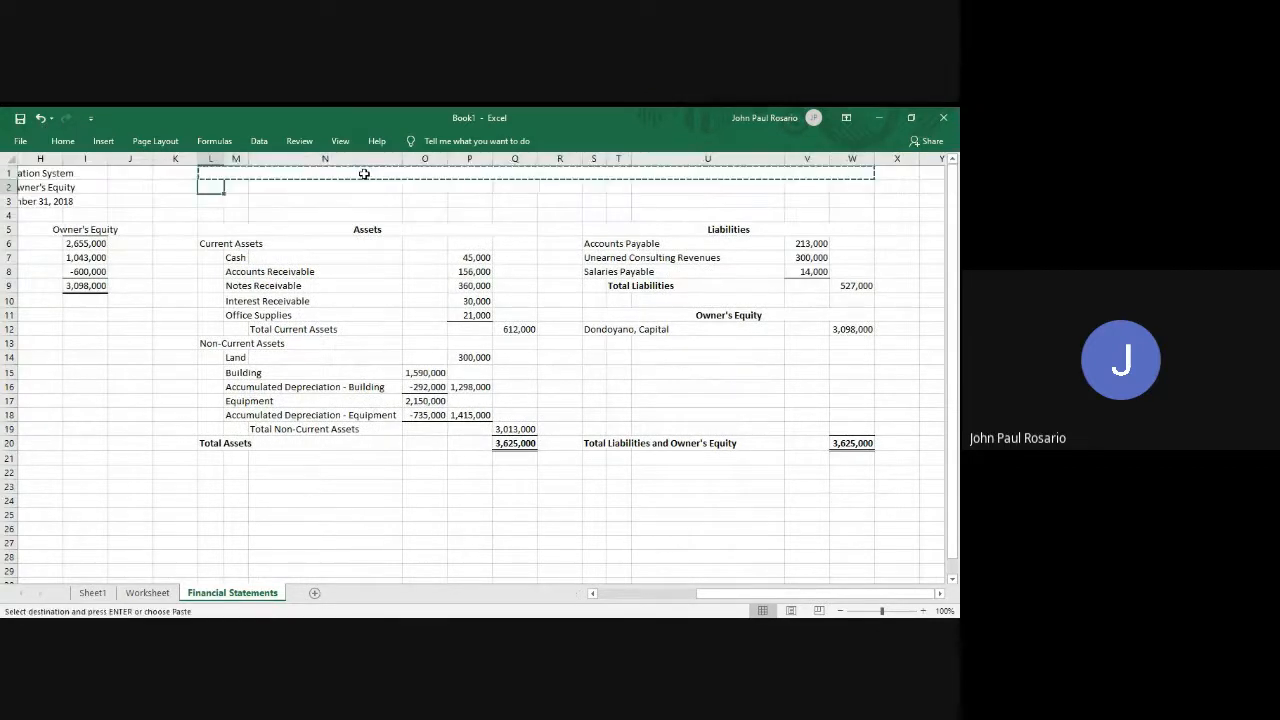
key(shift+Down)
key(Return)
Copy the company name from the Statement of Changes in Owner's Equity heading in G1 into the merged cell L1.
key(Up)
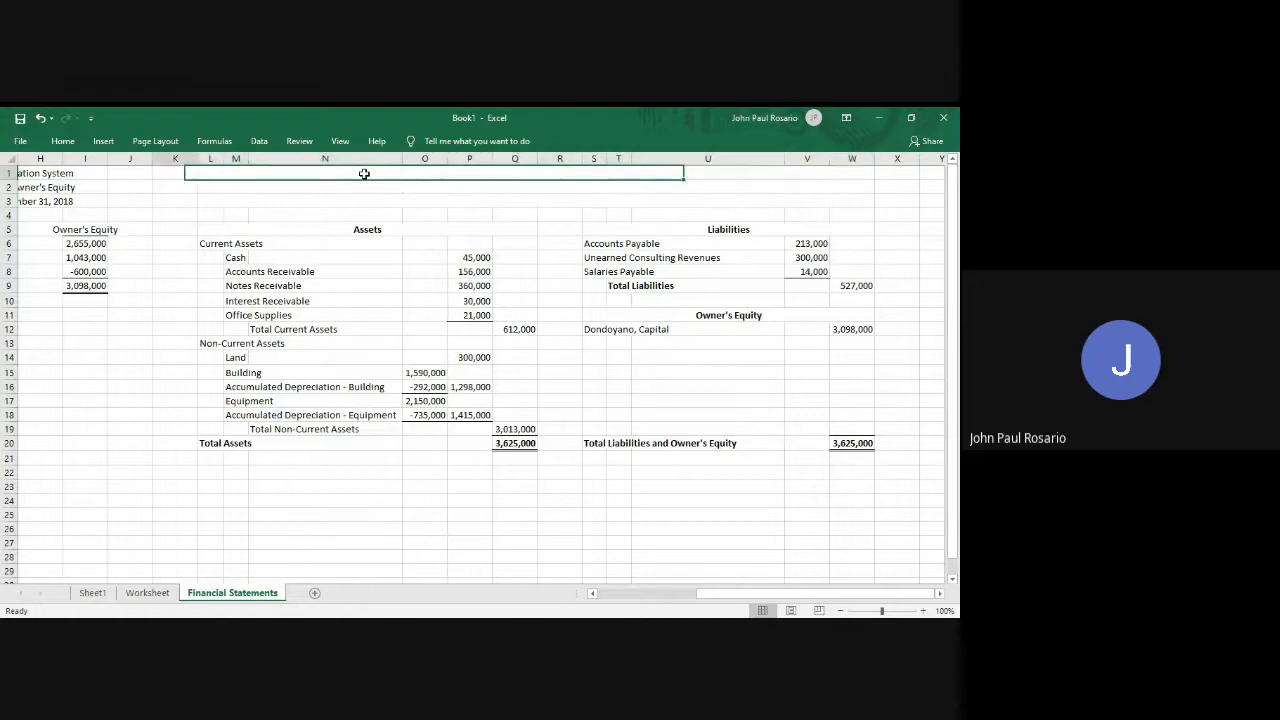
key(Left)
key(Left)
key(Left)
key(F2)
key(shift+Home)
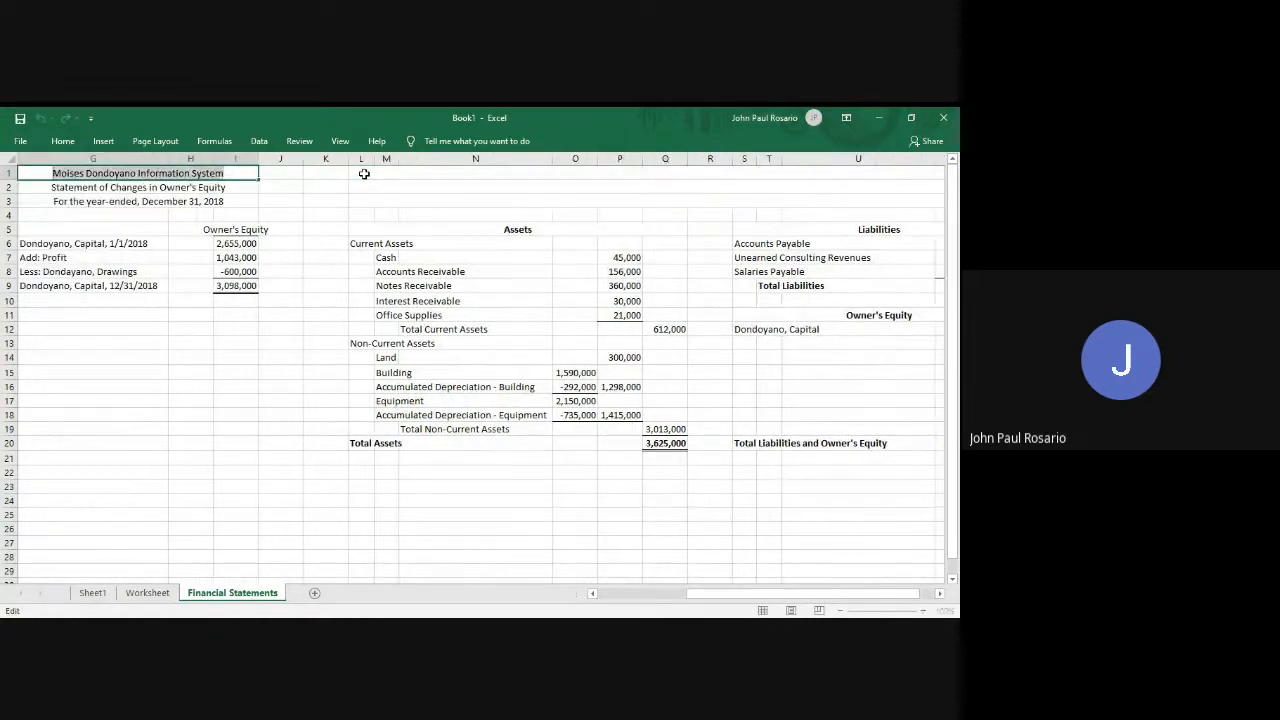
click(364, 174)
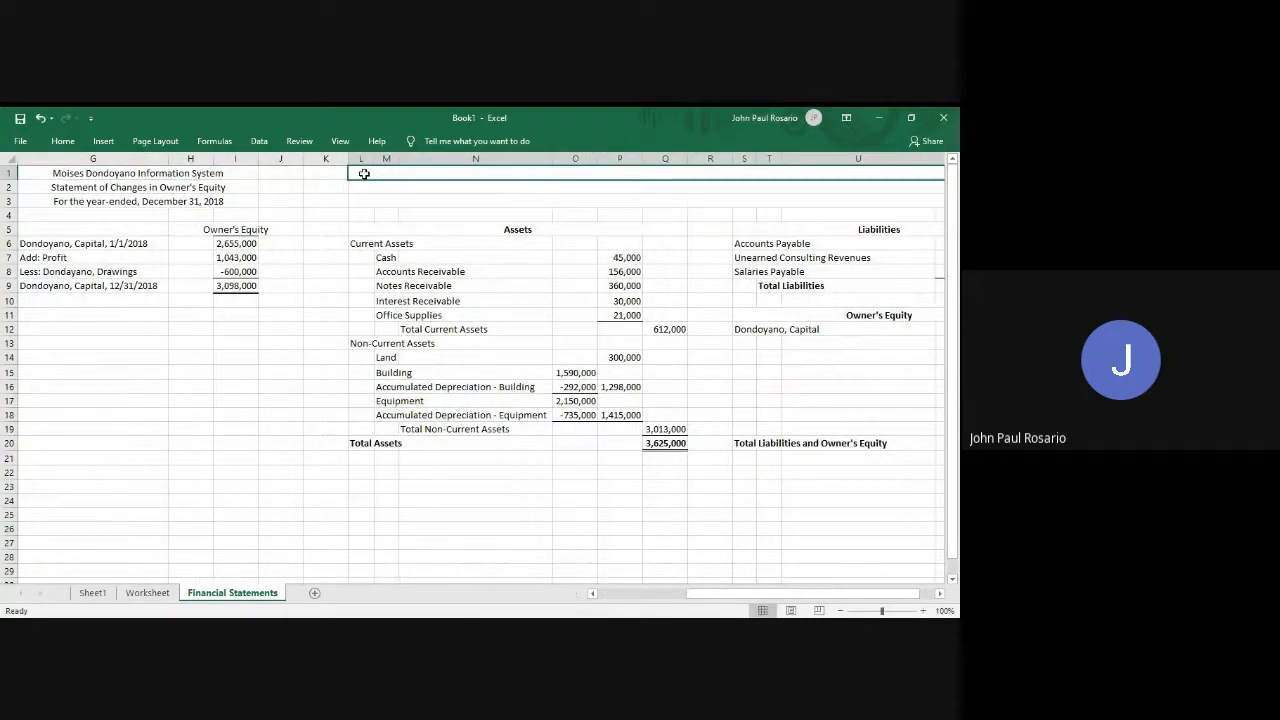
key(ctrl+v)
key(Return)
key(Return)
key(F2)
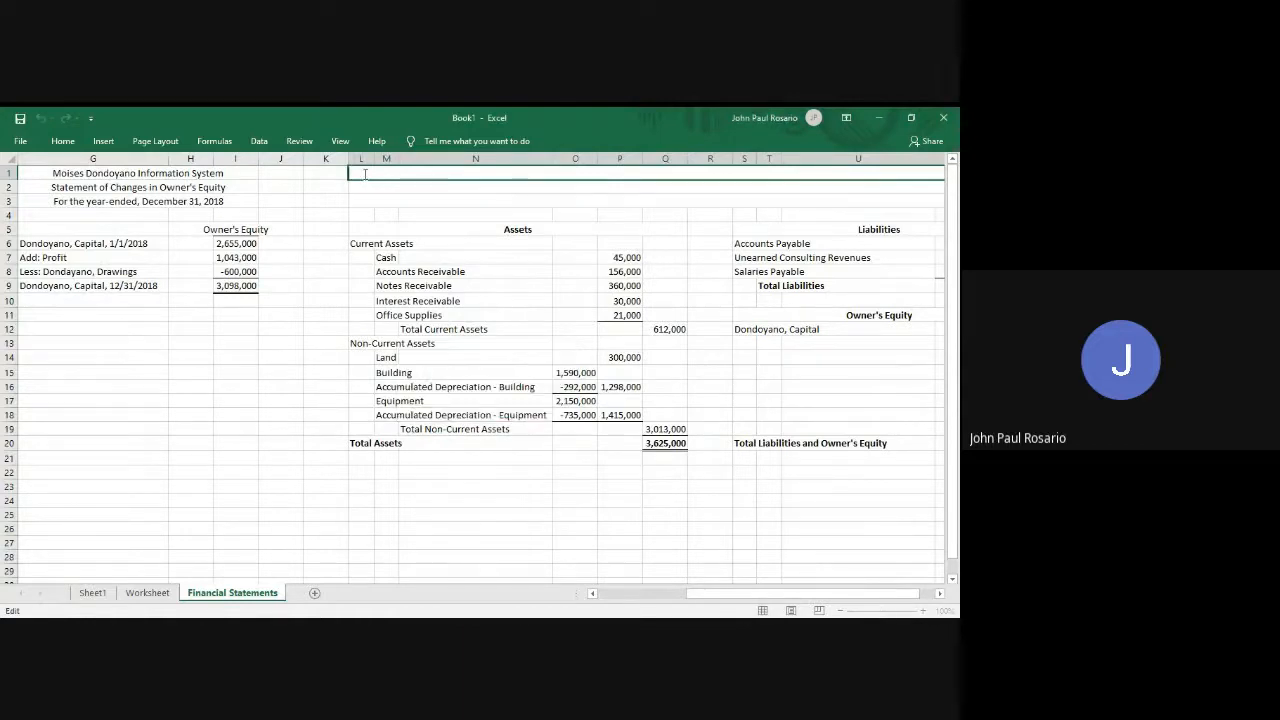
key(ctrl+v)
key(Return)
key(Right)
key(Right)
key(Right)
key(Right)
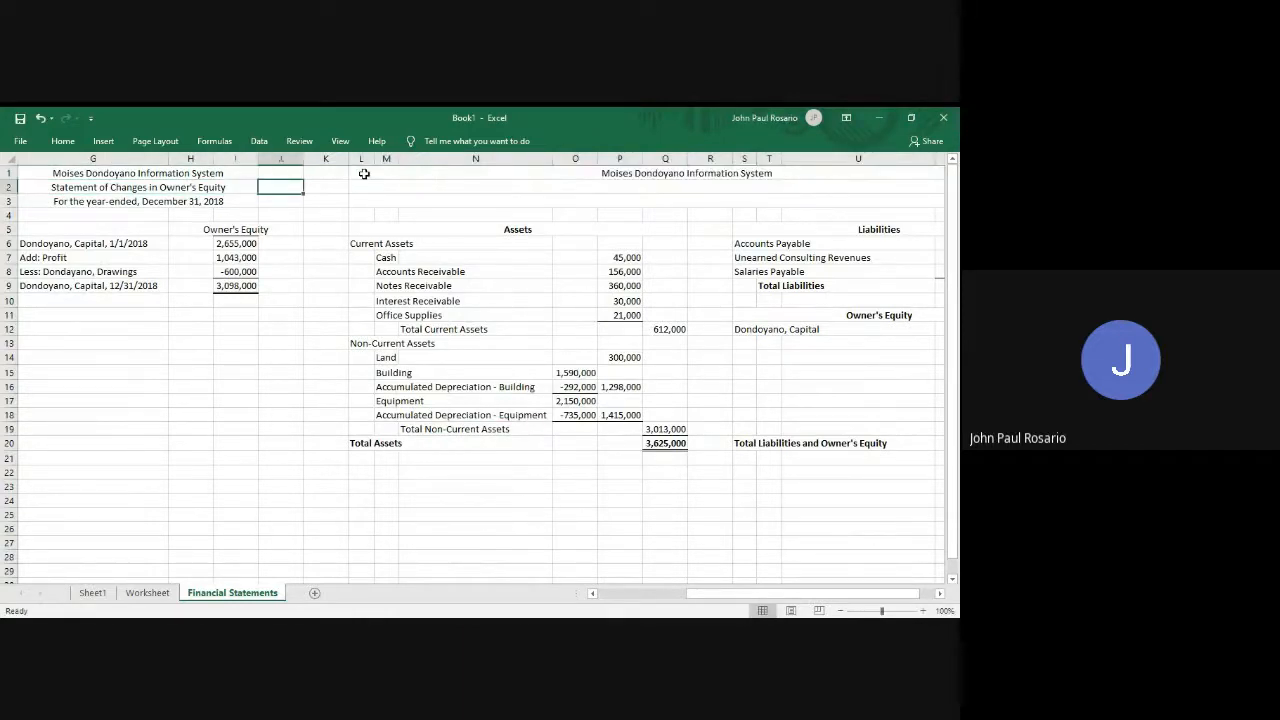
Enter the headings "Balance Sheet" and "As of December 31, 2018" in rows 2 and 3 below the company name.
key(Left)
text(Bal)
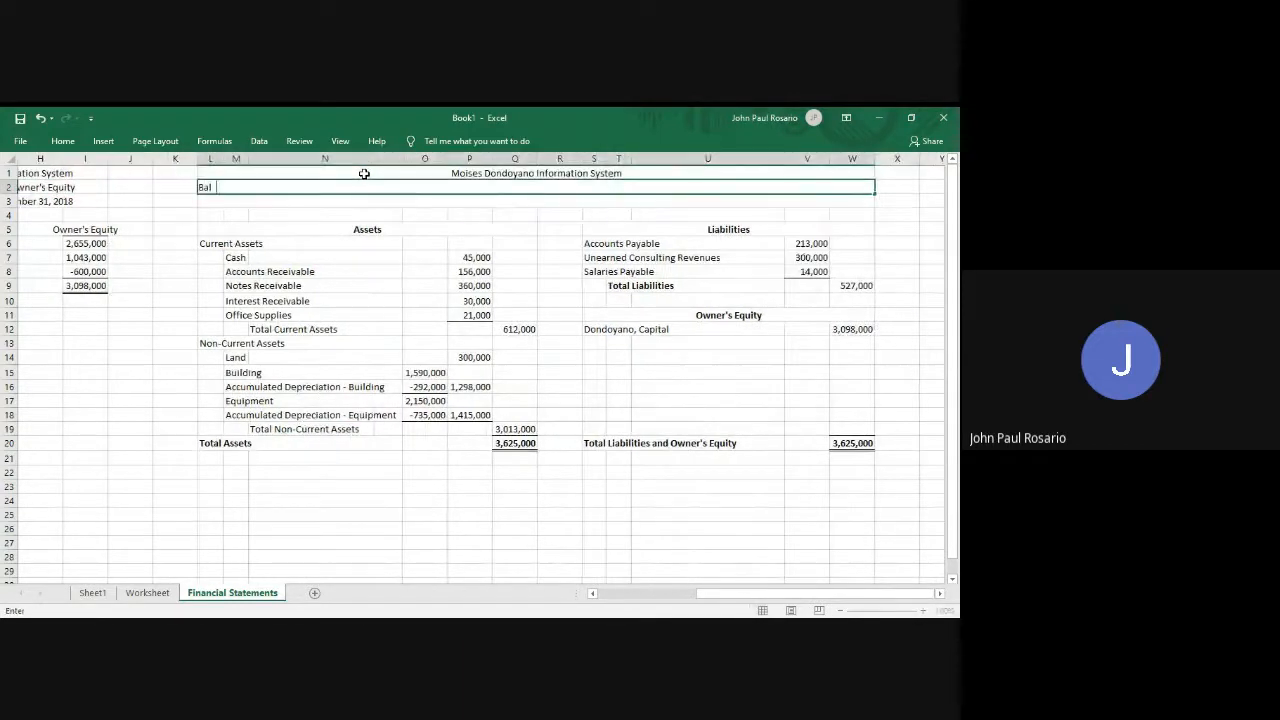
text(ance Sheet)
key(Return)
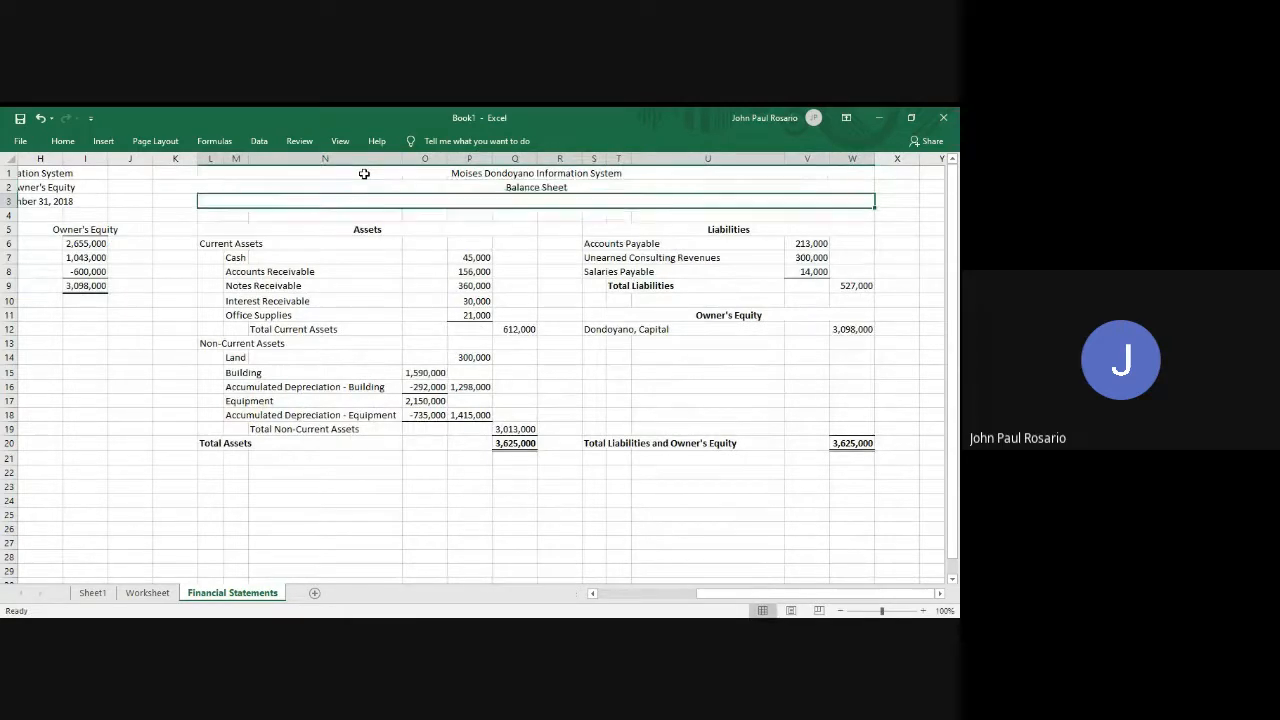
text(As of)
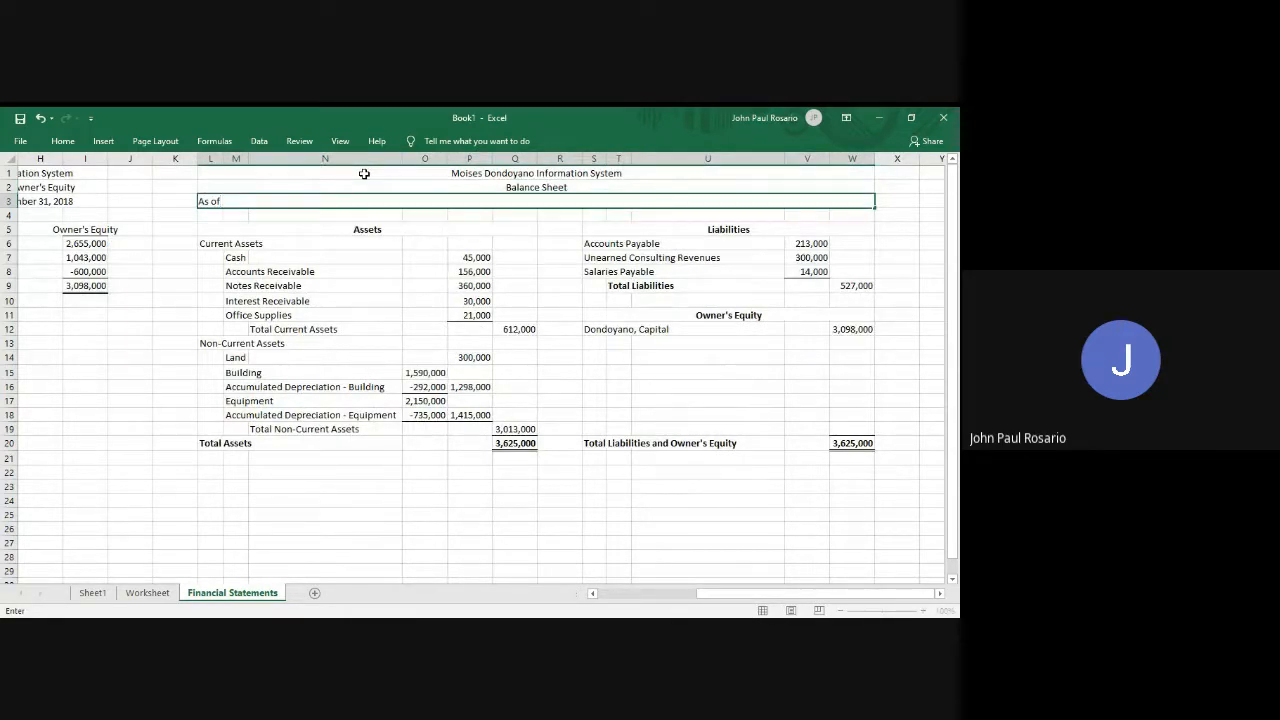
text( December 31, 2018)
key(Return)
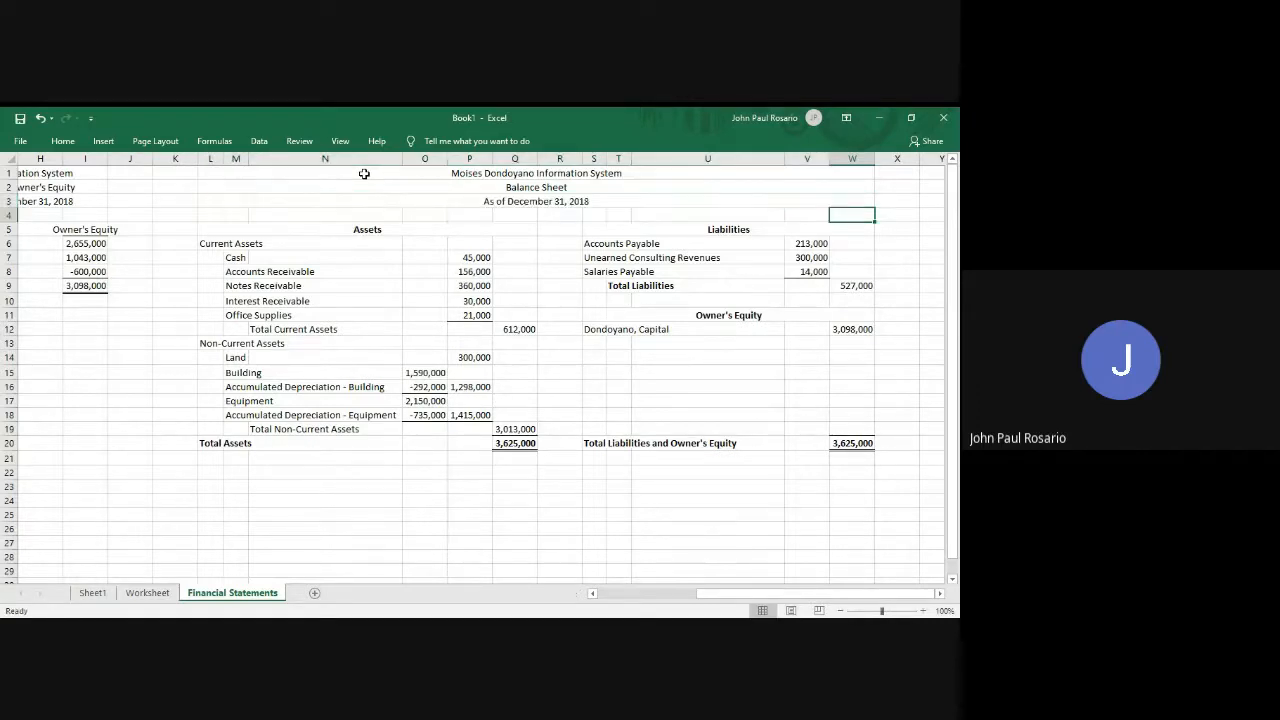
key(ctrl+s)
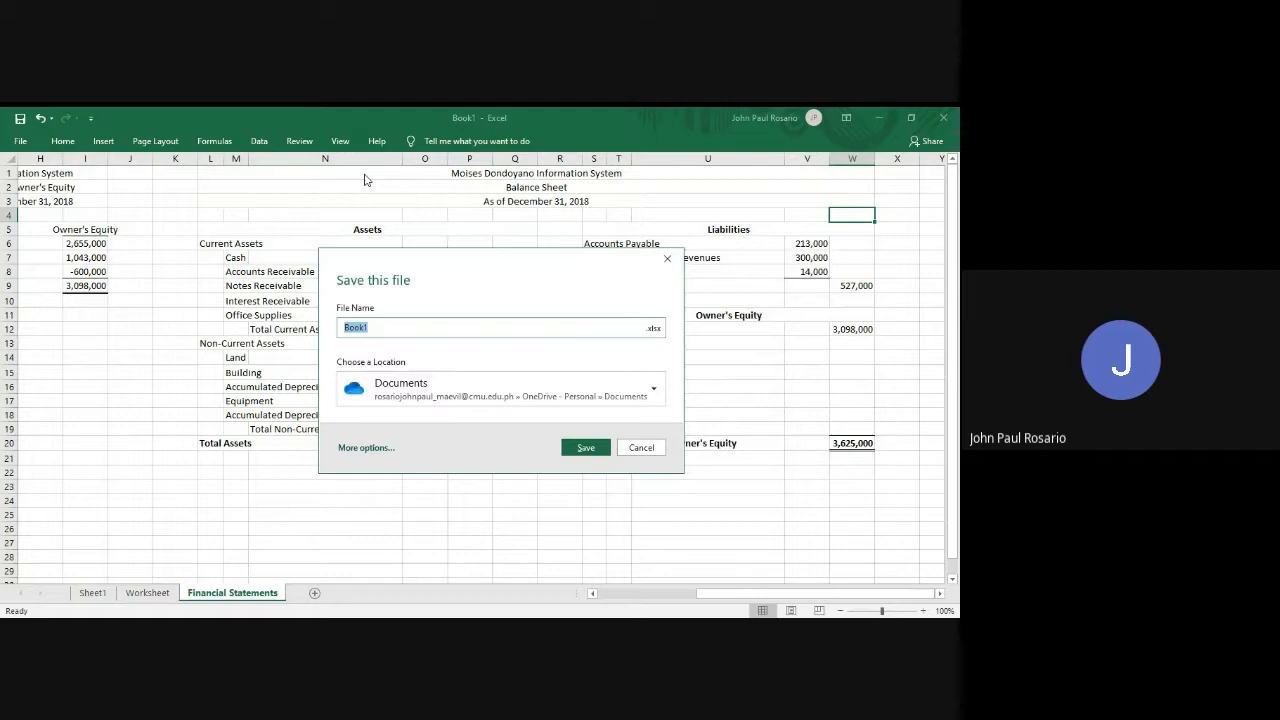
click(658, 452)
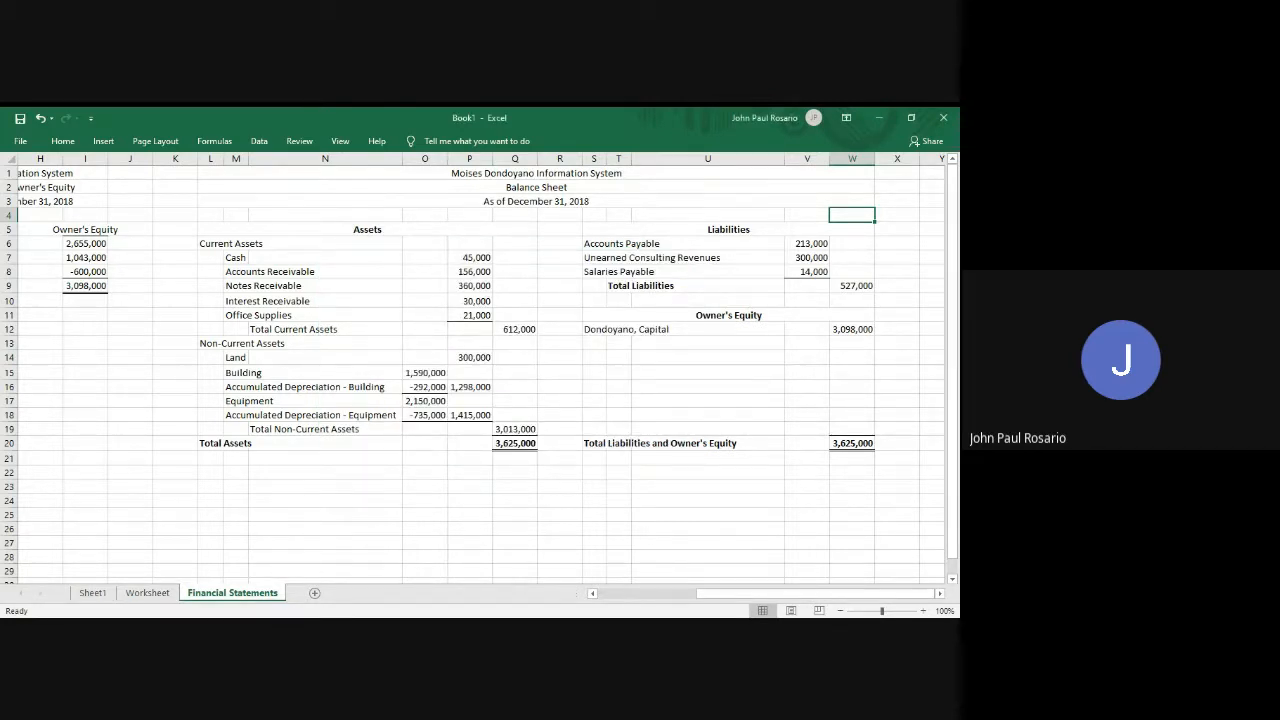
key(alt+Tab)
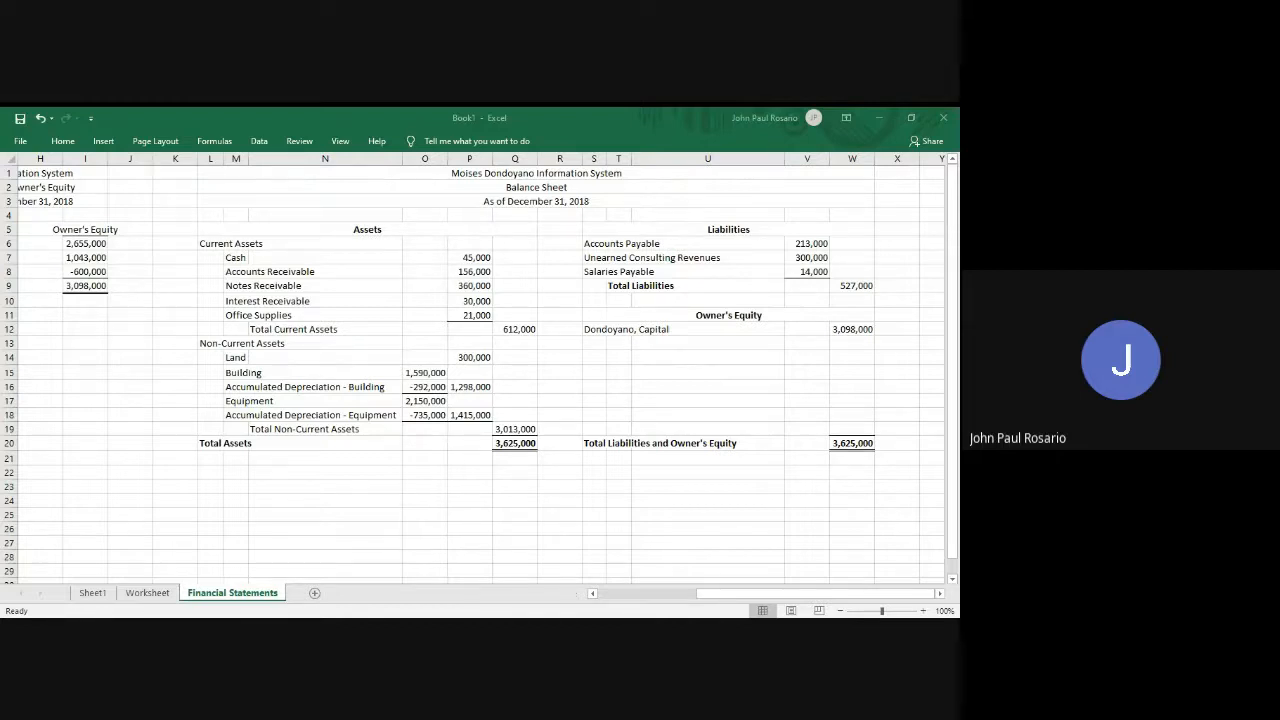
click(573, 395)
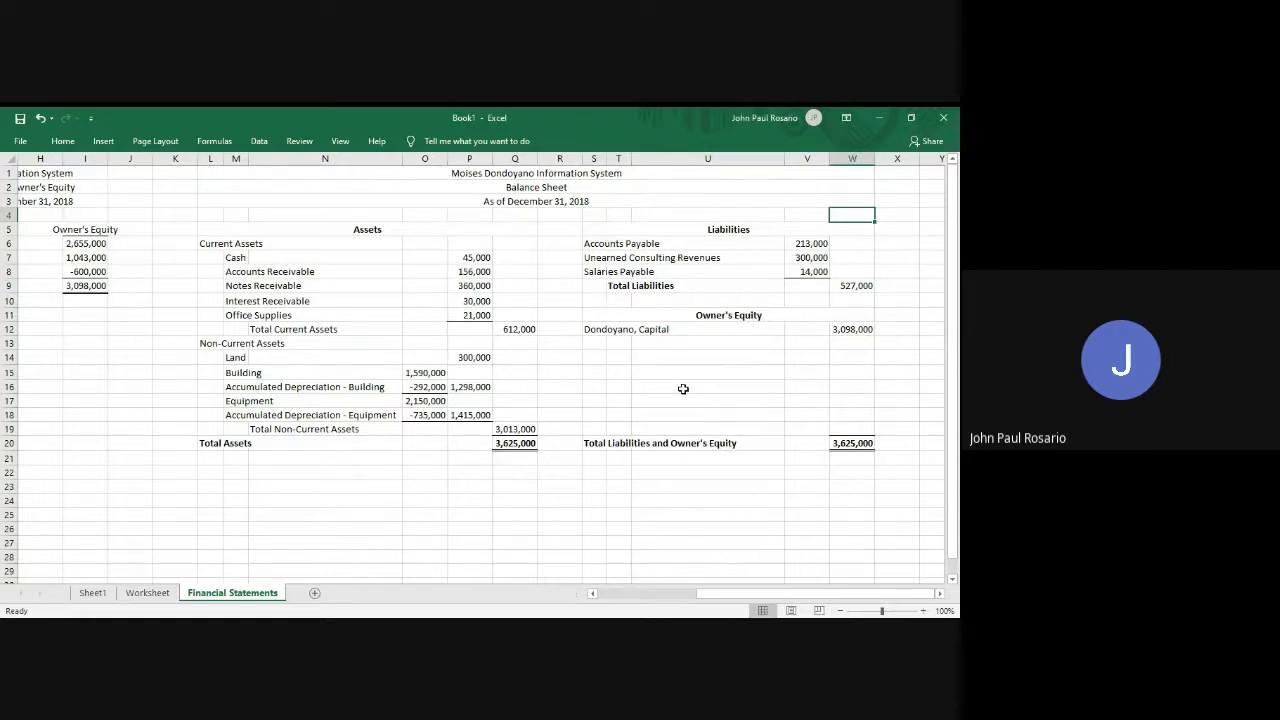
scroll(683, 388, right, 4)
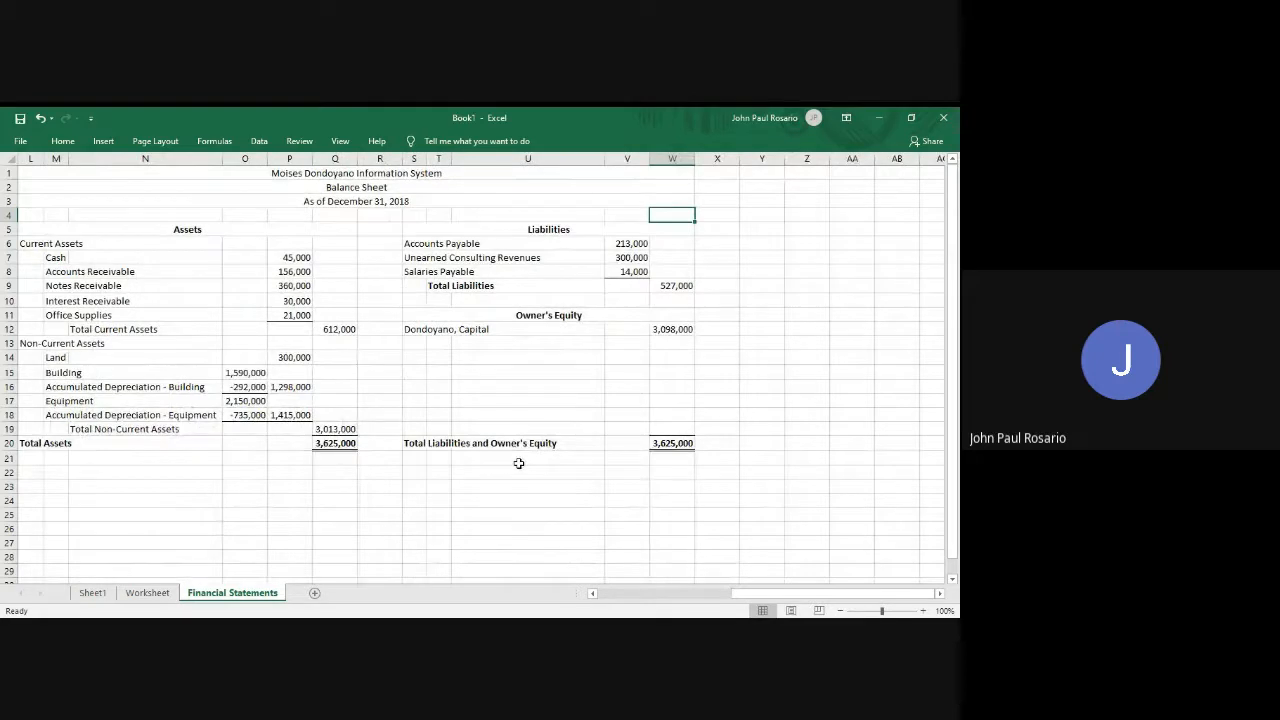
Add a new sheet after Financial Statements and name it "Closing Entries".
click(316, 593)
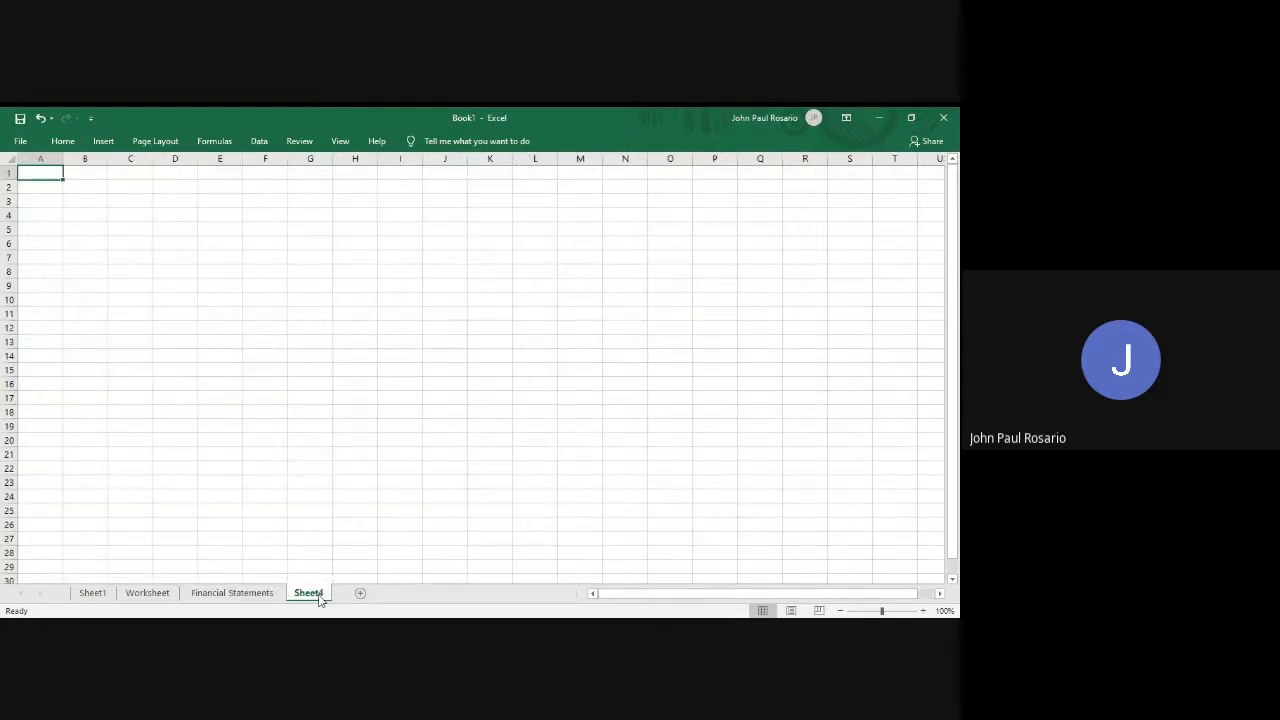
double_click(318, 594)
text(Closing E)
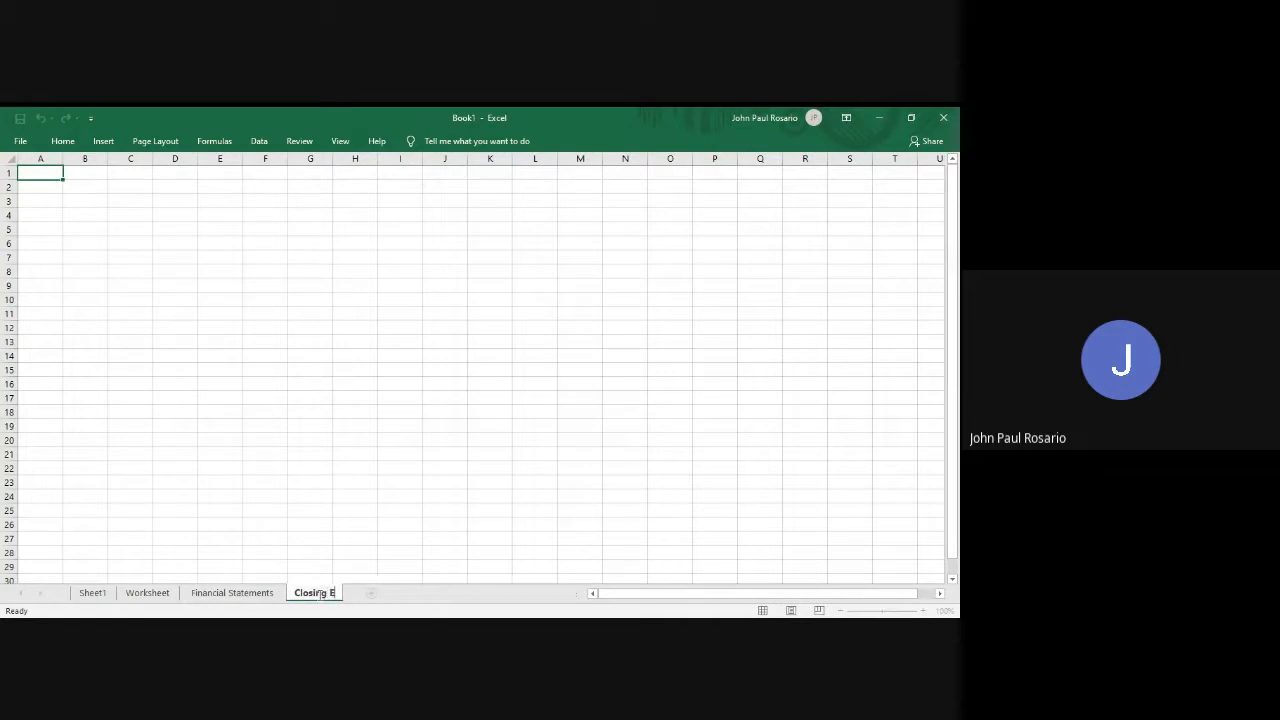
text(ntries)
key(Return)
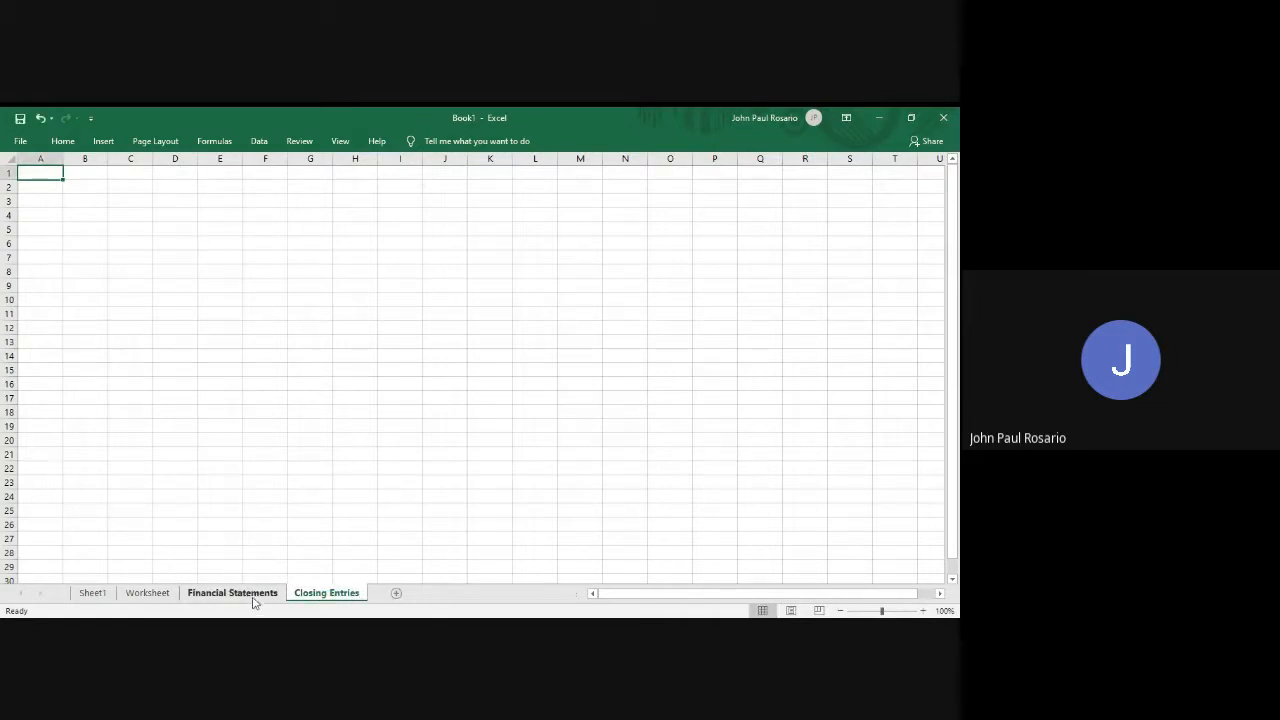
On the Worksheet sheet, move the general journal amounts in E37:F55 to F37:G55 so they sit under Debit and Credit.
click(92, 594)
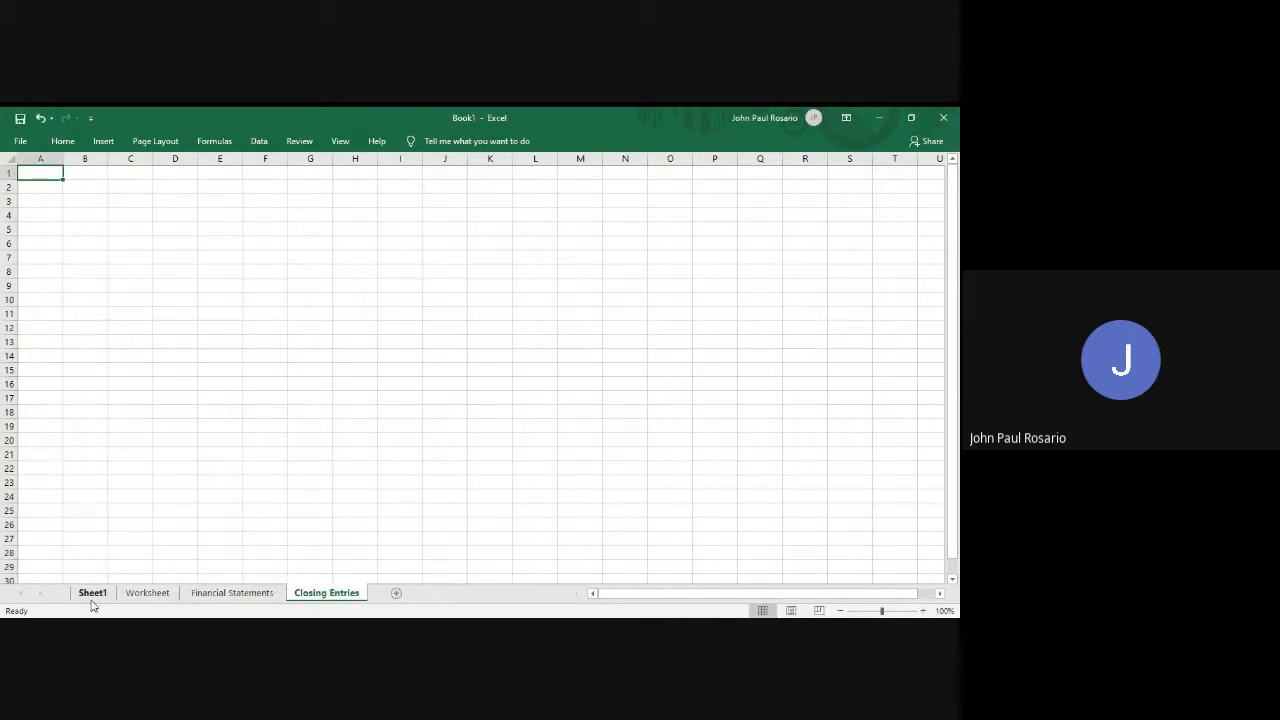
click(148, 593)
scroll(172, 459, down, 10)
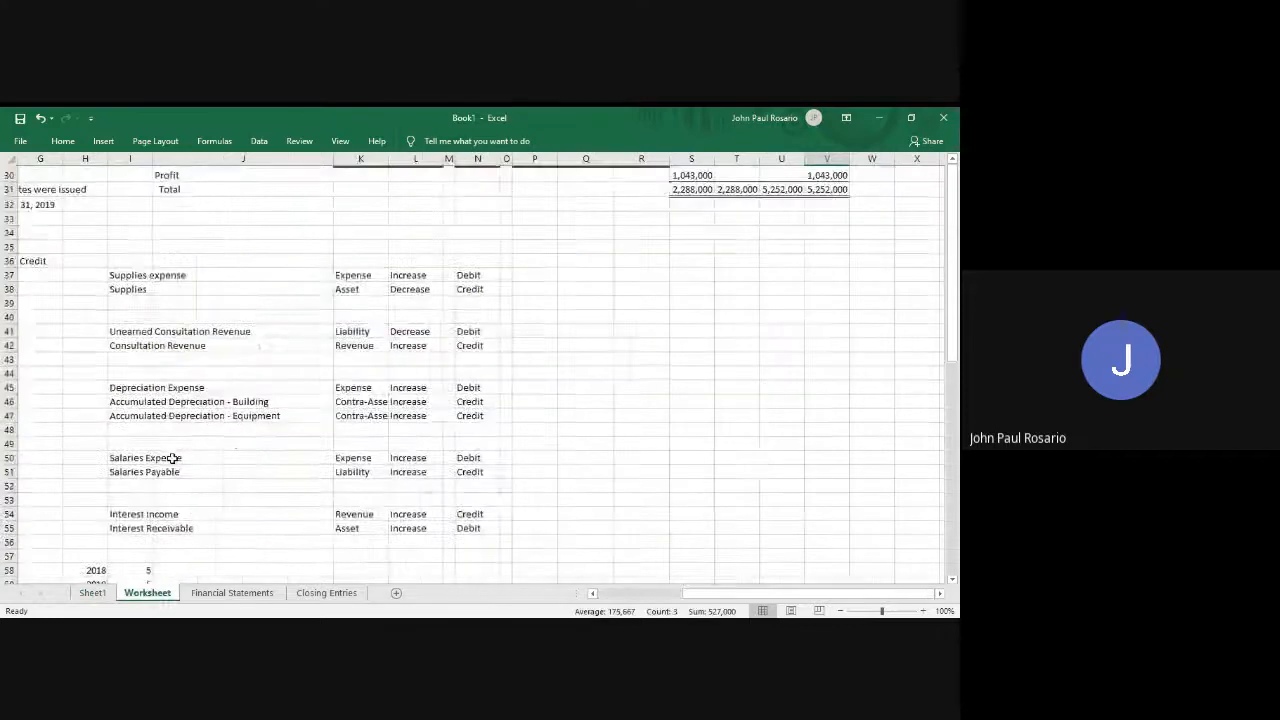
scroll(172, 459, left, 4)
click(43, 246)
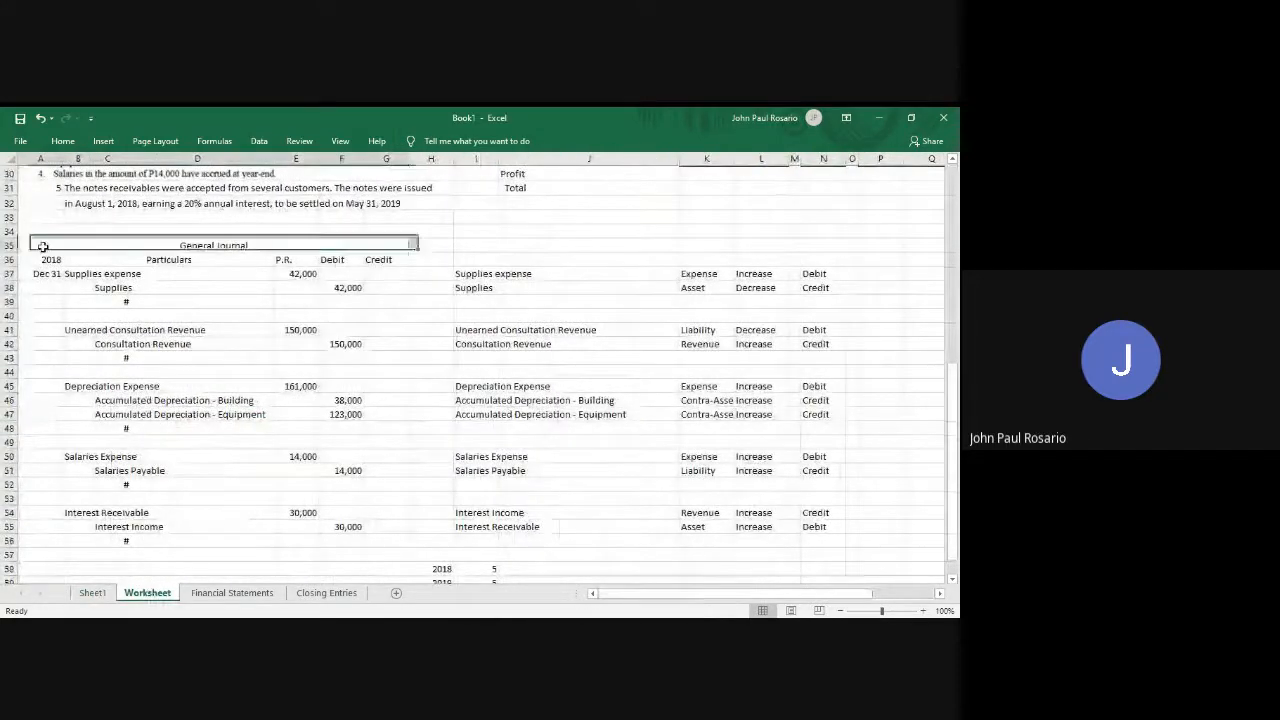
key(shift+Down)
key(shift+Down)
key(shift+Down)
key(shift+Down)
key(shift+Down)
key(shift+Down)
key(shift+Down)
key(shift+Down)
key(Right)
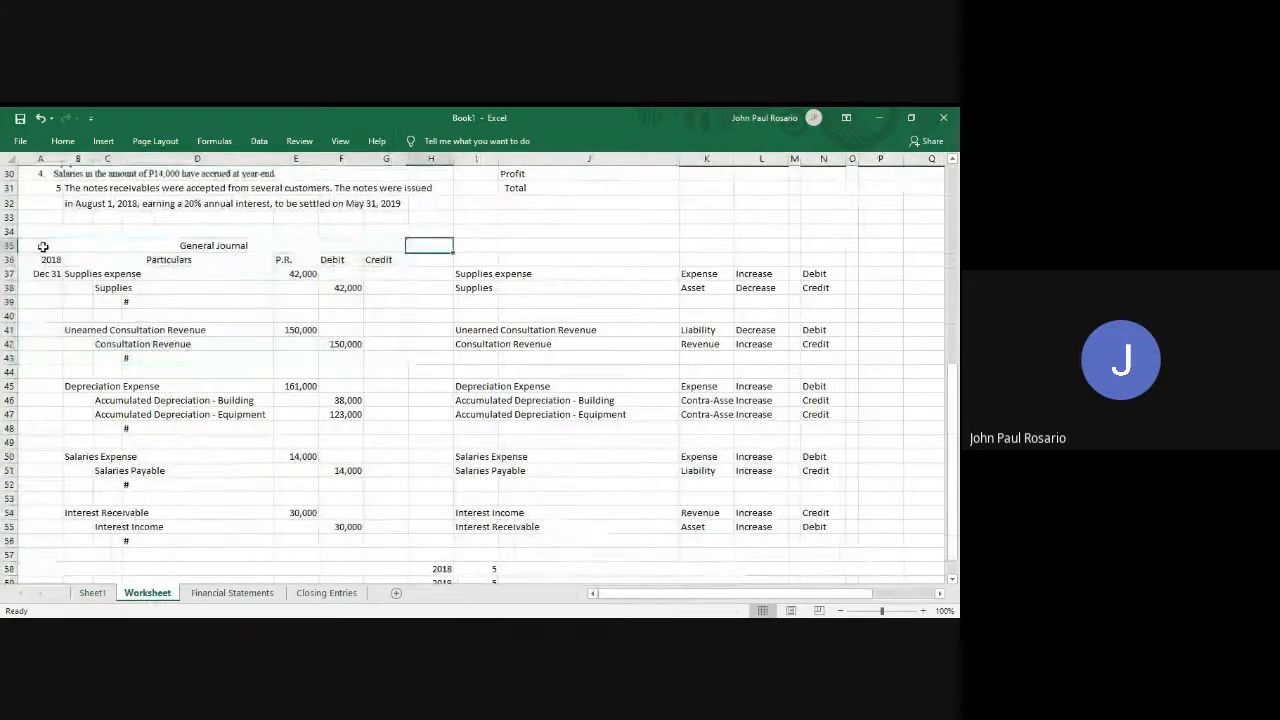
key(Left)
key(Down)
key(Down)
key(Left)
key(Left)
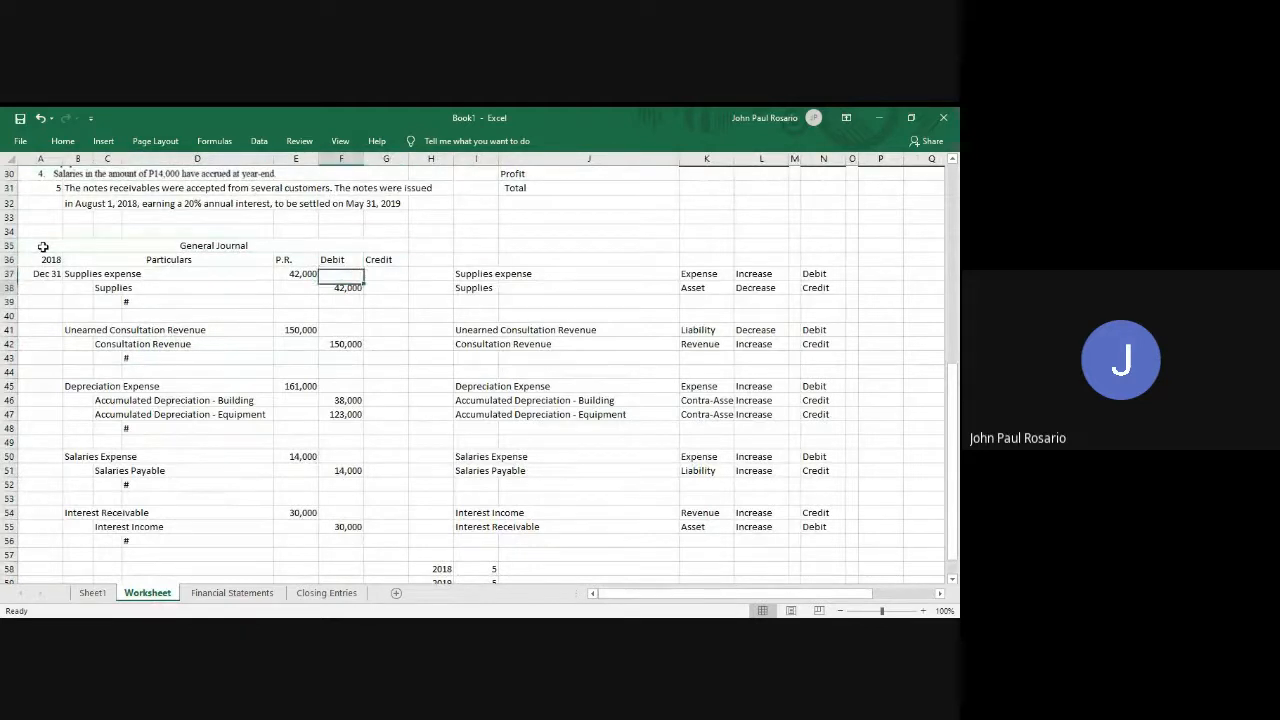
key(Left)
key(shift+Right)
key(shift+Down)
key(shift+Down)
key(shift+Down)
key(shift+Down)
key(shift+Down)
key(shift+Down)
key(shift+Down)
key(shift+Down)
key(shift+Down)
key(shift+Down)
key(shift+Down)
key(shift+Down)
key(shift+Down)
key(shift+Down)
key(shift+Down)
key(shift+Down)
key(shift+Down)
key(shift+Down)
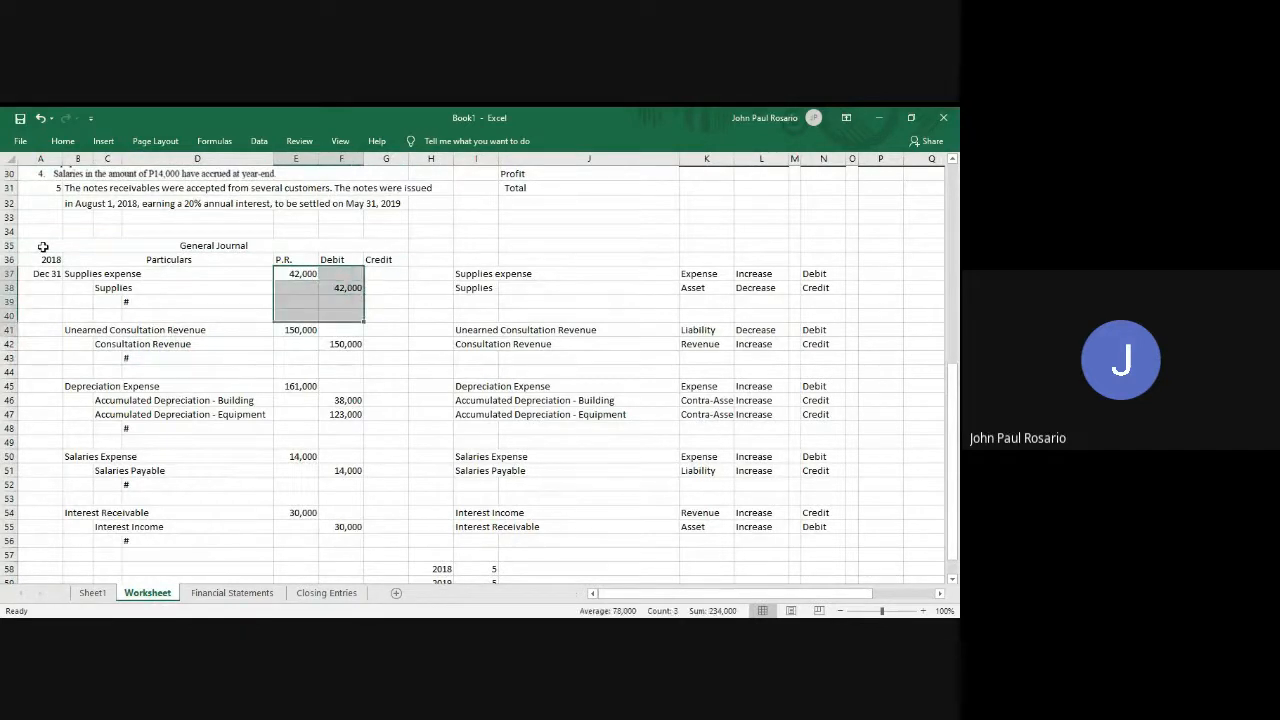
key(ctrl+c)
key(Right)
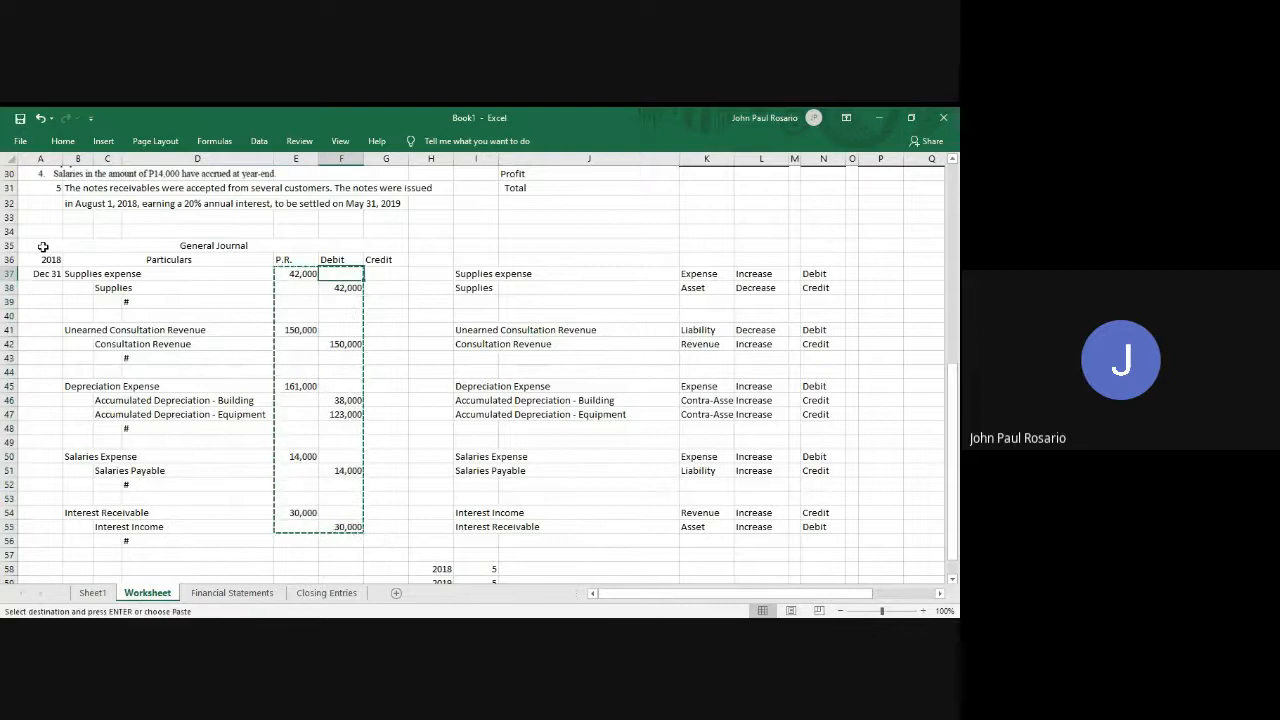
key(Return)
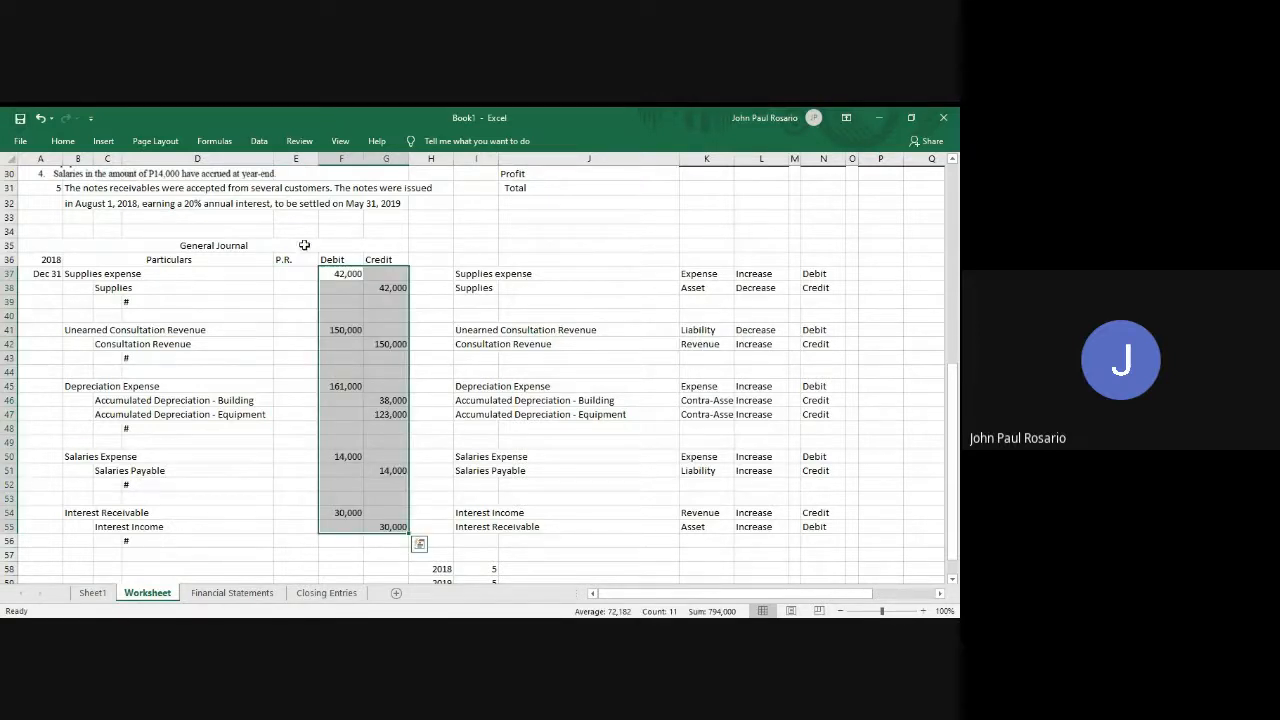
Copy the General Journal title and column headings in A35:G36 to A1 of Closing Entries, narrowing columns B and C and widening column D there.
click(126, 248)
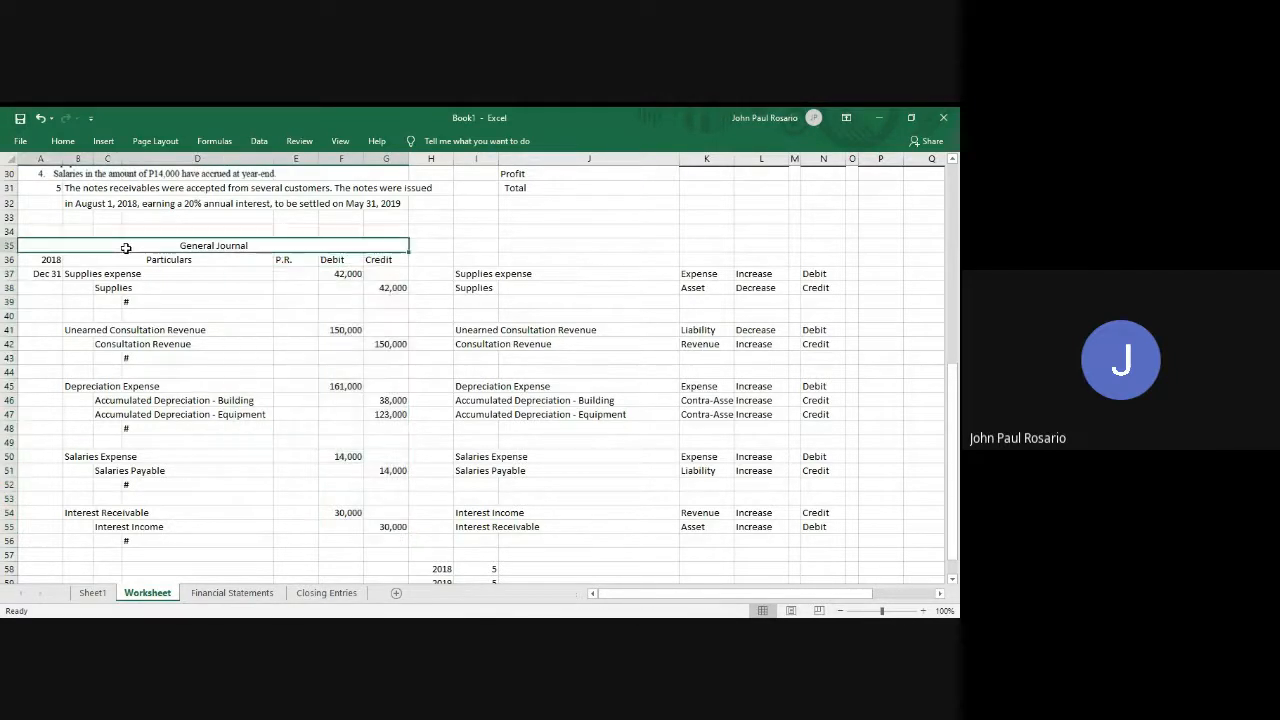
key(shift+Down)
key(shift+Down)
key(shift+Down)
key(shift+Down)
key(shift+Down)
key(shift+Down)
key(shift+Down)
key(shift+Down)
key(shift+Down)
key(shift+Down)
key(shift+Down)
key(shift+Down)
key(shift+Down)
key(shift+Down)
key(shift+Down)
key(shift+Down)
key(shift+Down)
key(shift+Down)
key(shift+Down)
key(shift+Down)
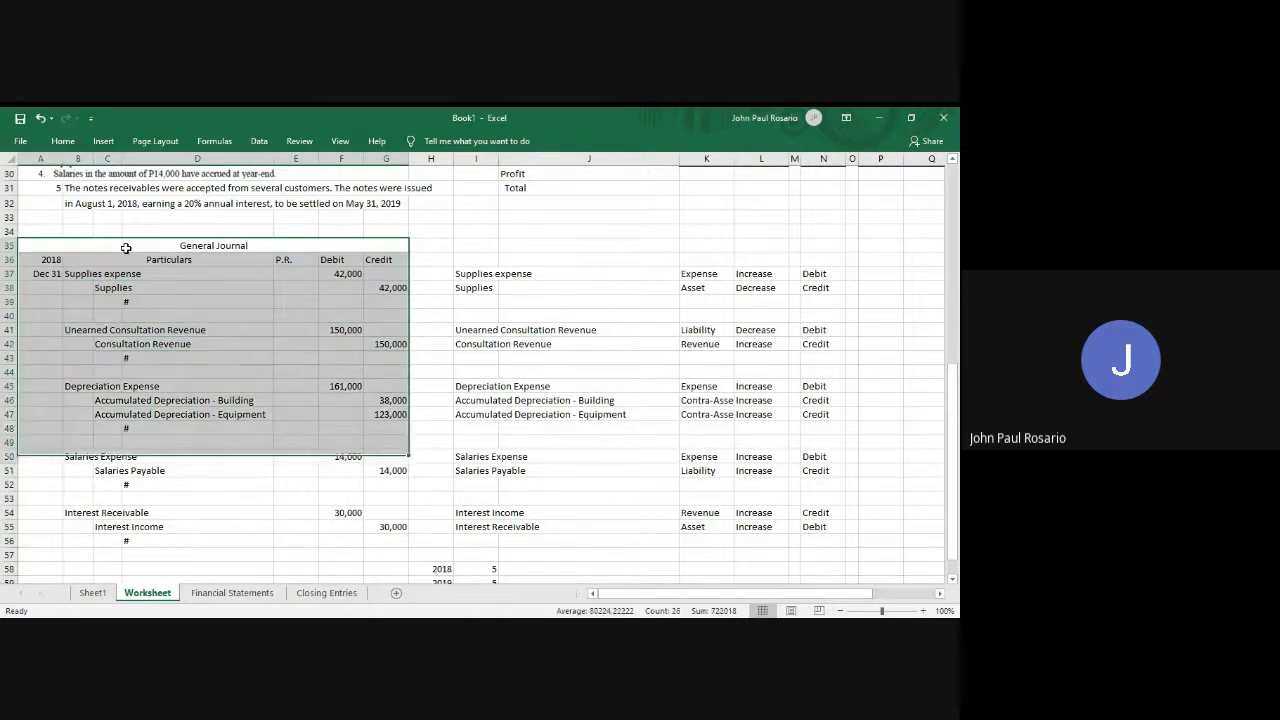
key(shift+Down)
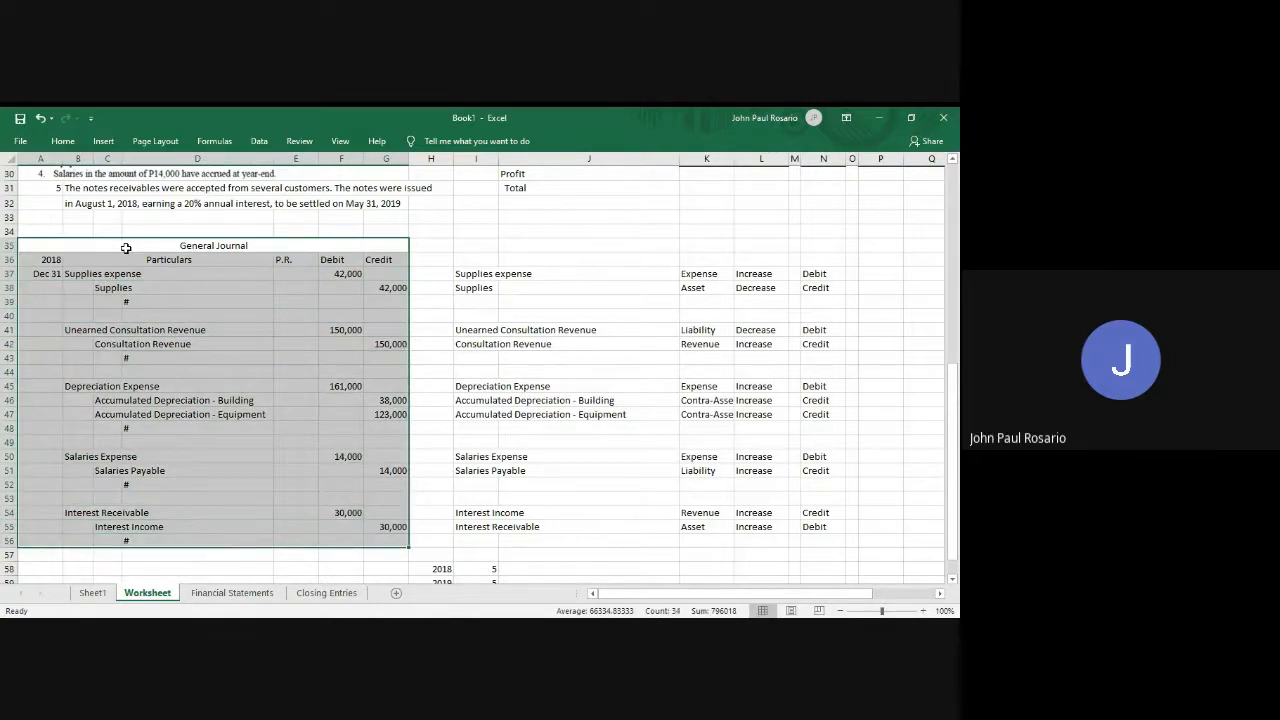
key(shift+Up)
key(shift+Up)
key(shift+Up)
key(shift+Up)
key(shift+Up)
key(shift+Up)
key(shift+Up)
key(shift+Up)
key(shift+Up)
key(shift+Up)
key(shift+Up)
key(shift+Up)
key(shift+Up)
key(shift+Up)
key(shift+Up)
key(shift+Up)
key(shift+Up)
key(shift+Up)
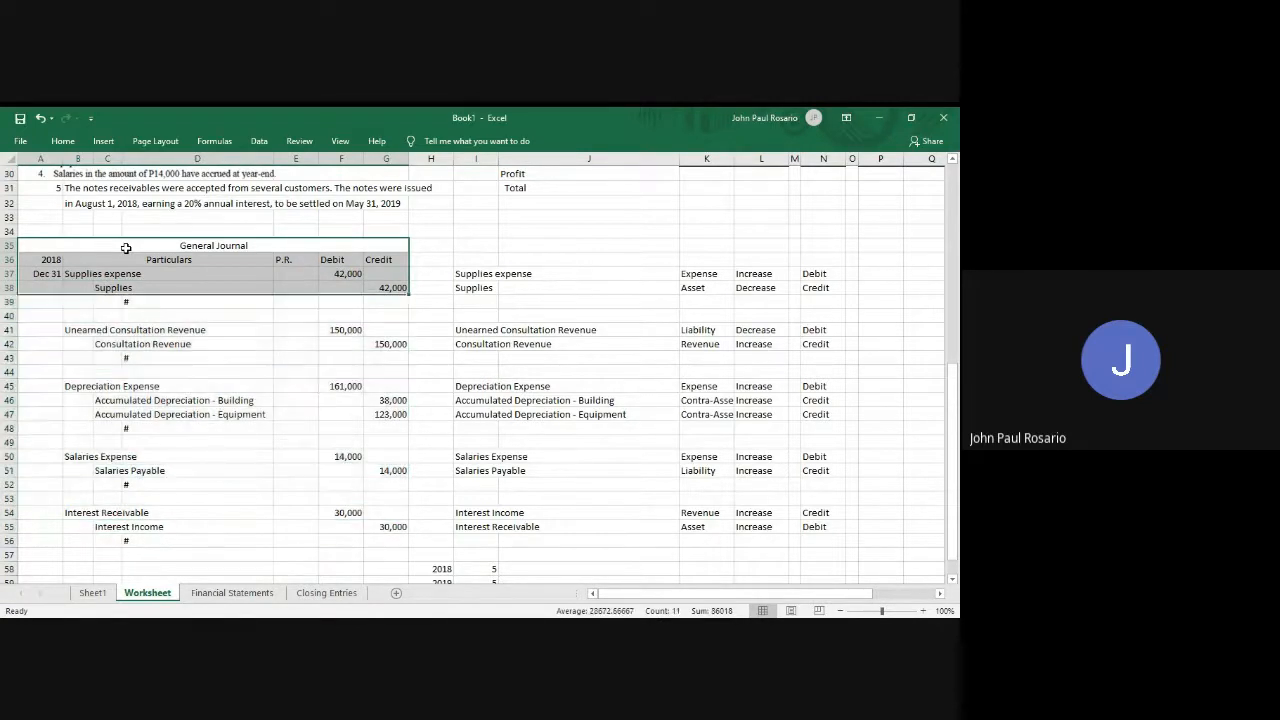
key(shift+Up)
key(shift+Up)
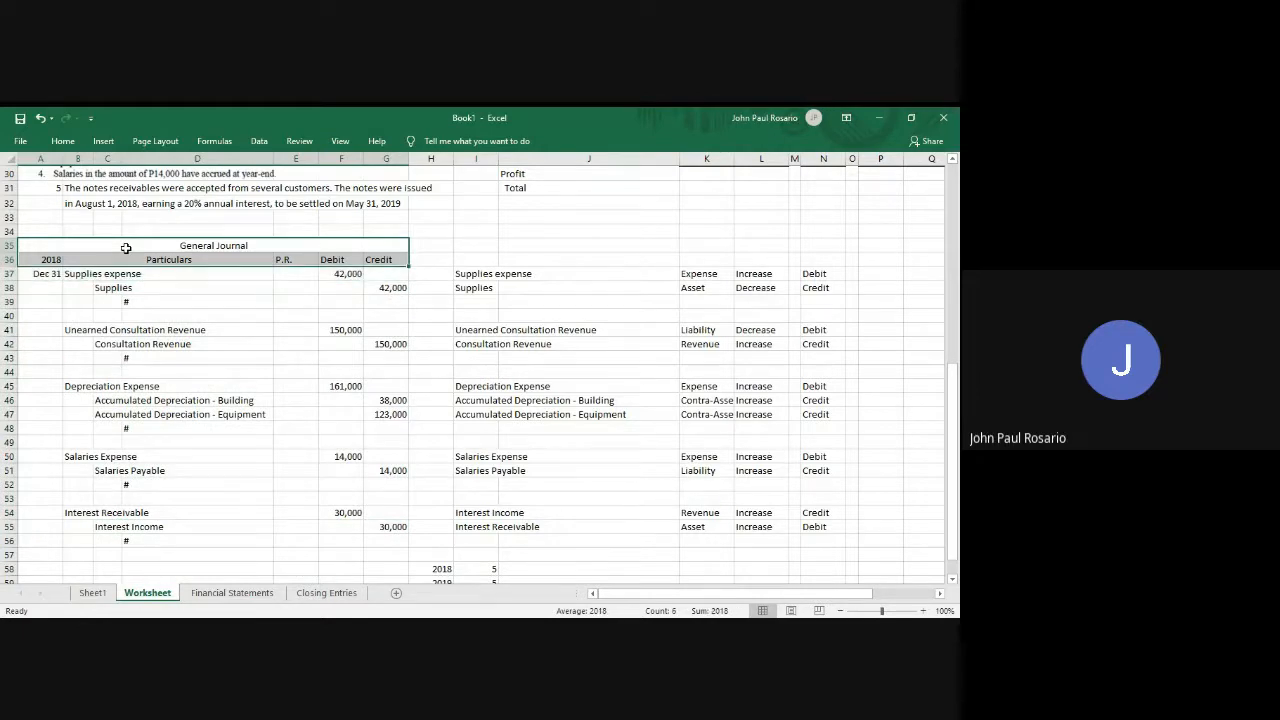
key(ctrl+c)
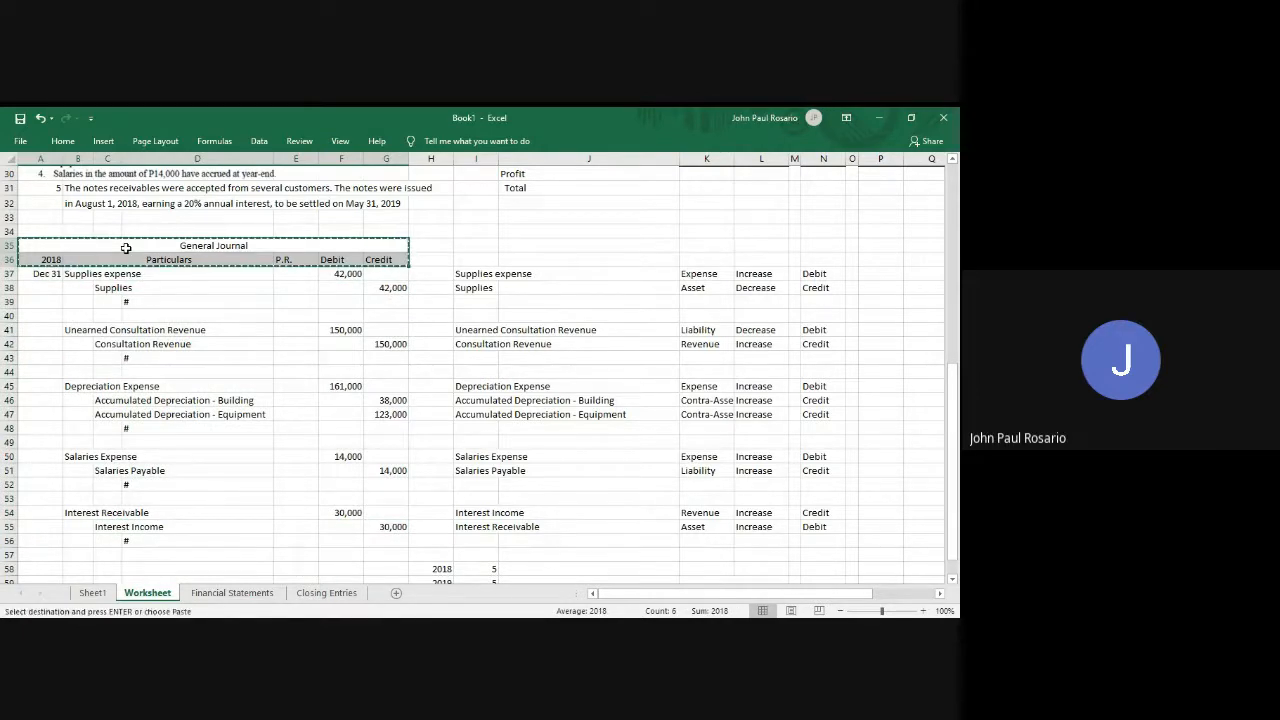
key(ctrl+Page_Down)
key(ctrl+Page_Down)
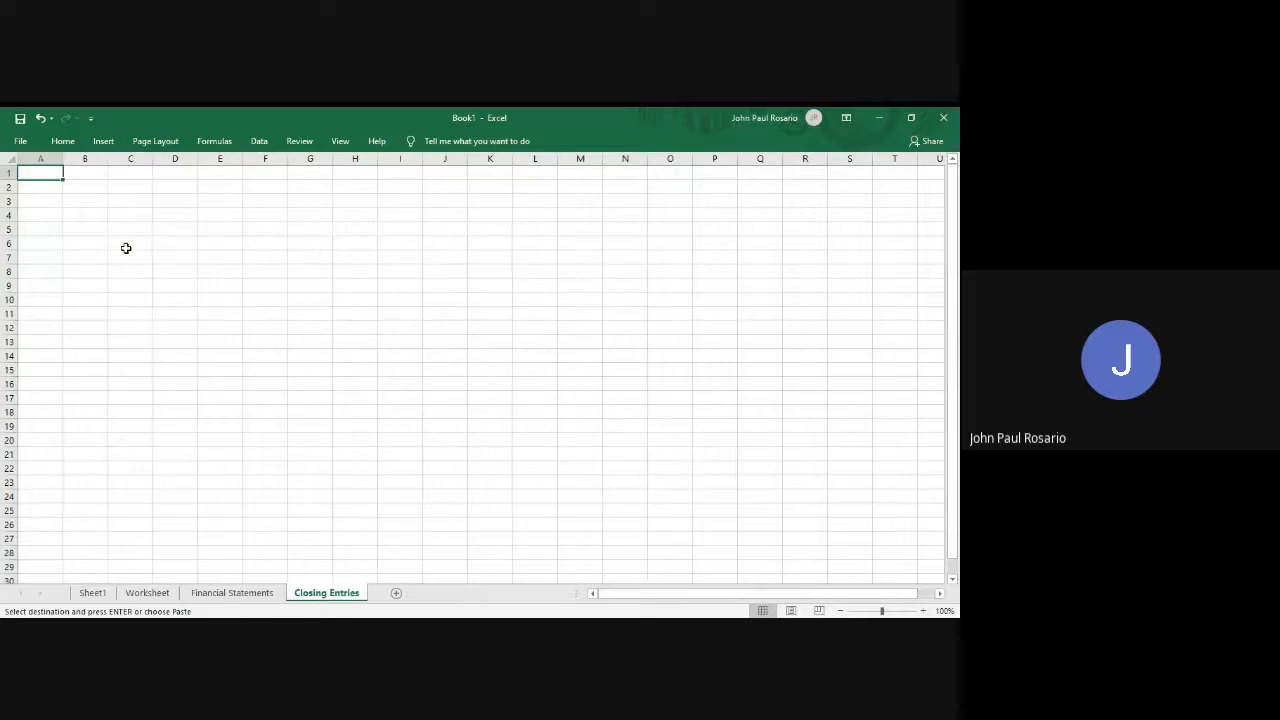
key(ctrl+v)
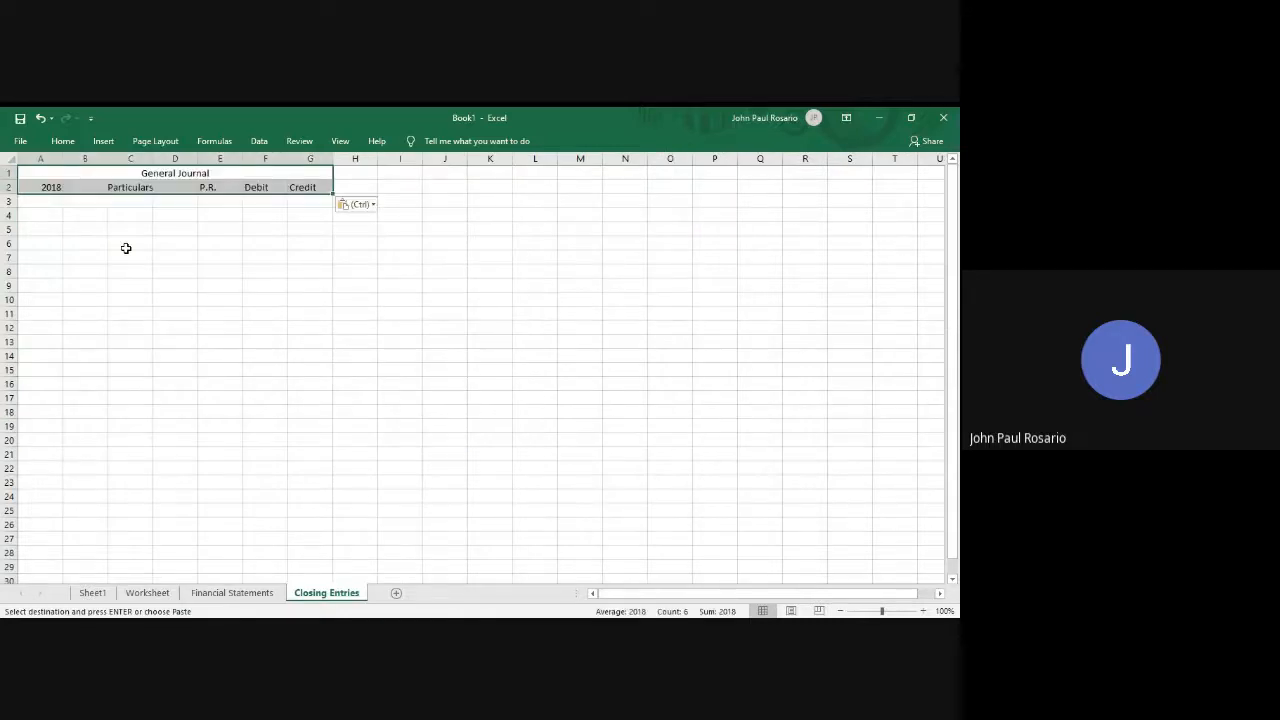
click(126, 256)
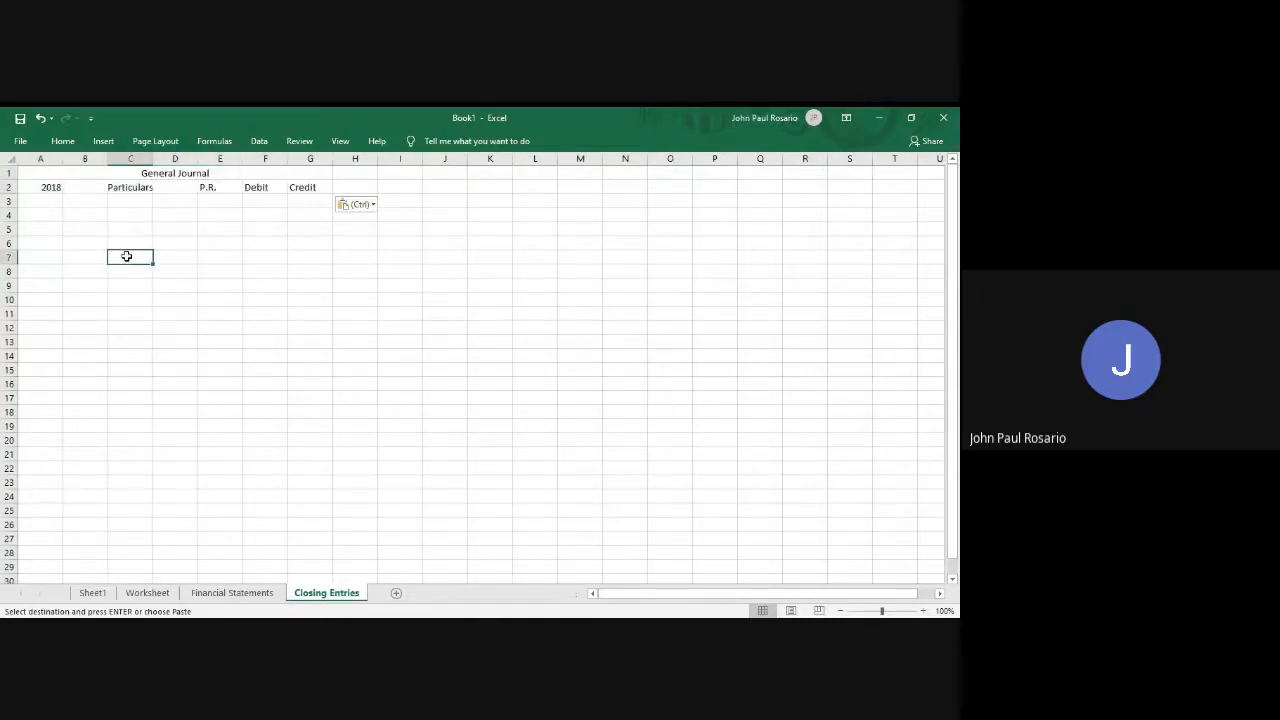
drag(107, 158, 243, 170)
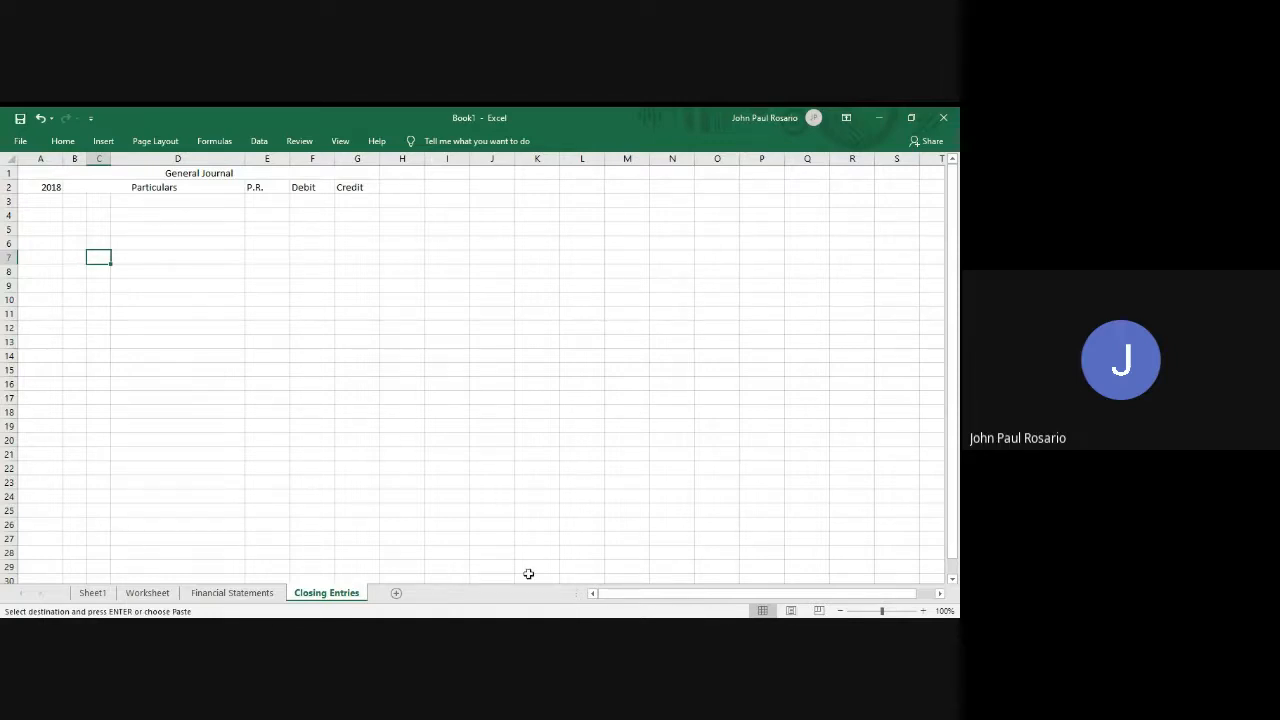
Enter "Dec 31" as the date in A3 of Closing Entries and align it right.
click(33, 205)
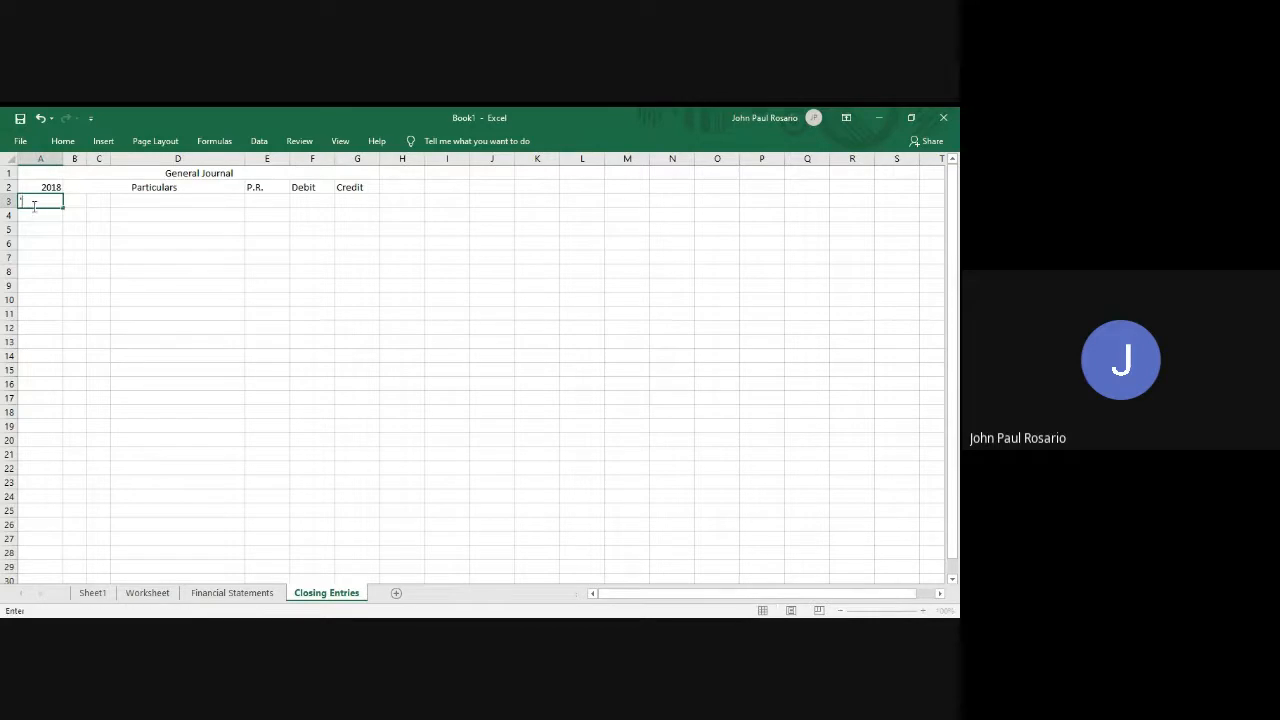
text(Dec 31)
key(Return)
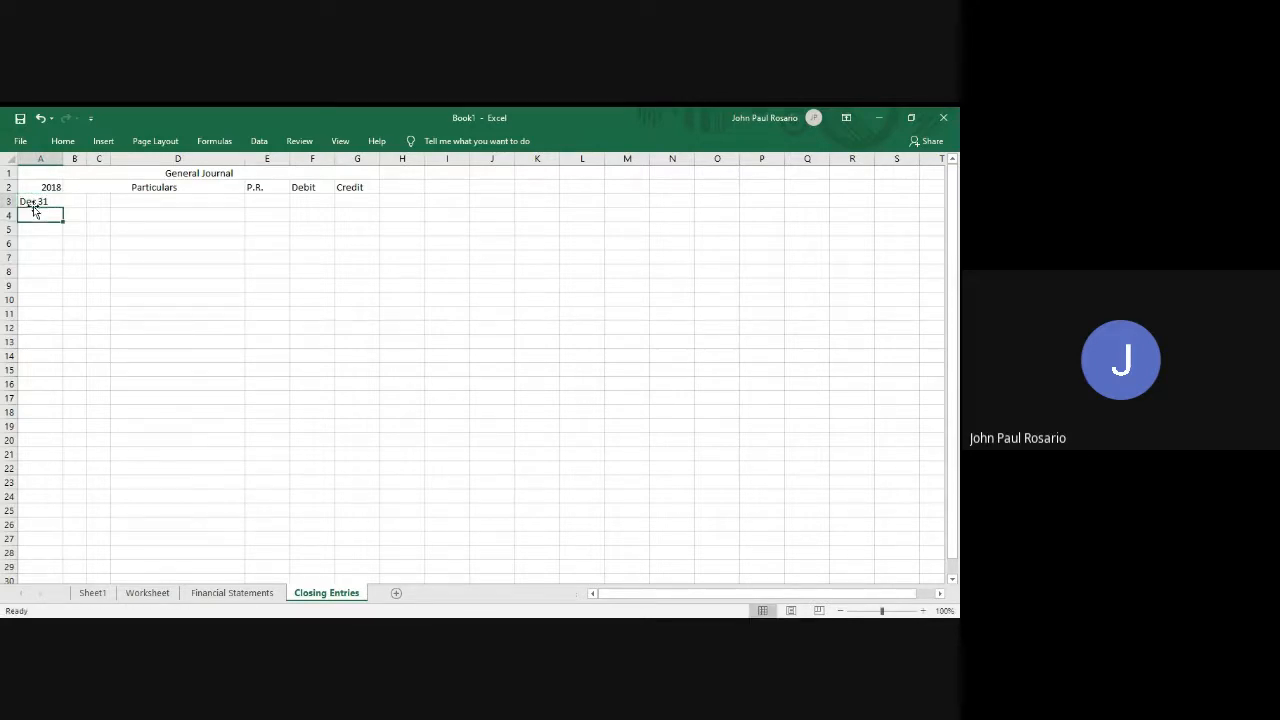
key(Up)
key(alt)
key(h)
key(a)
key(c)
key(alt)
key(h)
key(a)
key(r)
key(Right)
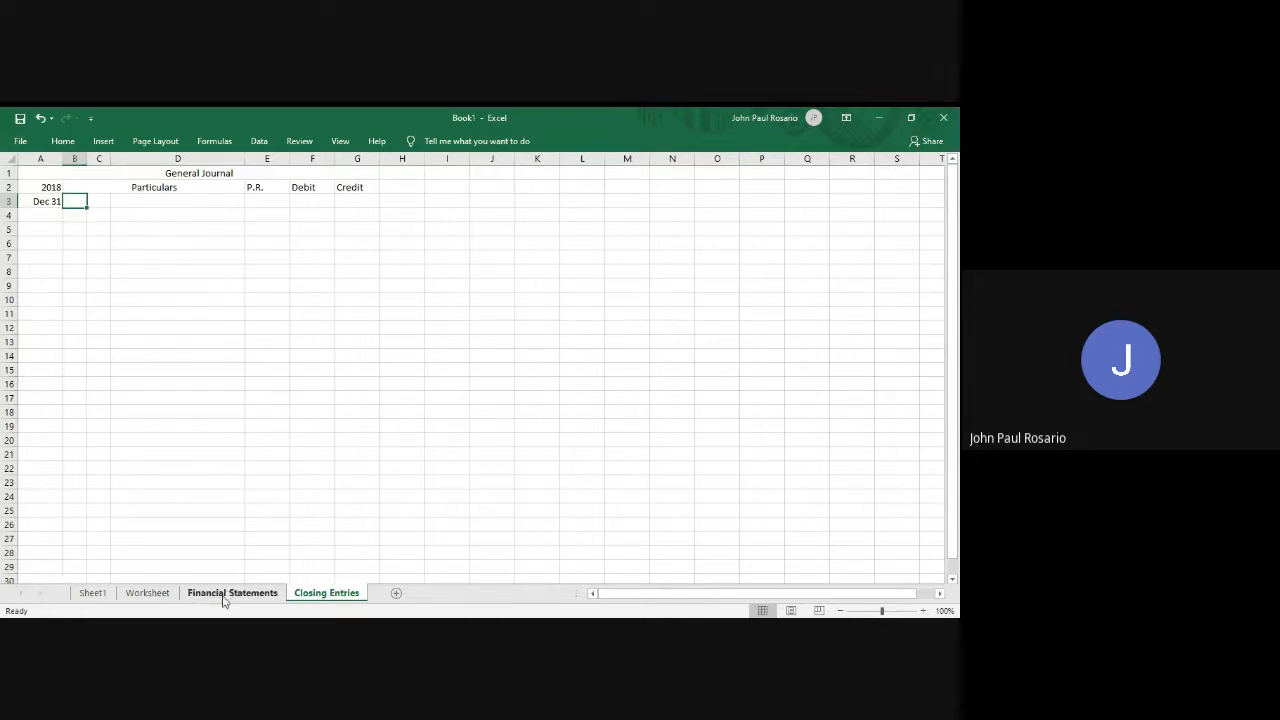
Review the Worksheet sheet's account columns and enter the heading "Nominal Accounts" in P1 of Closing Entries.
click(160, 594)
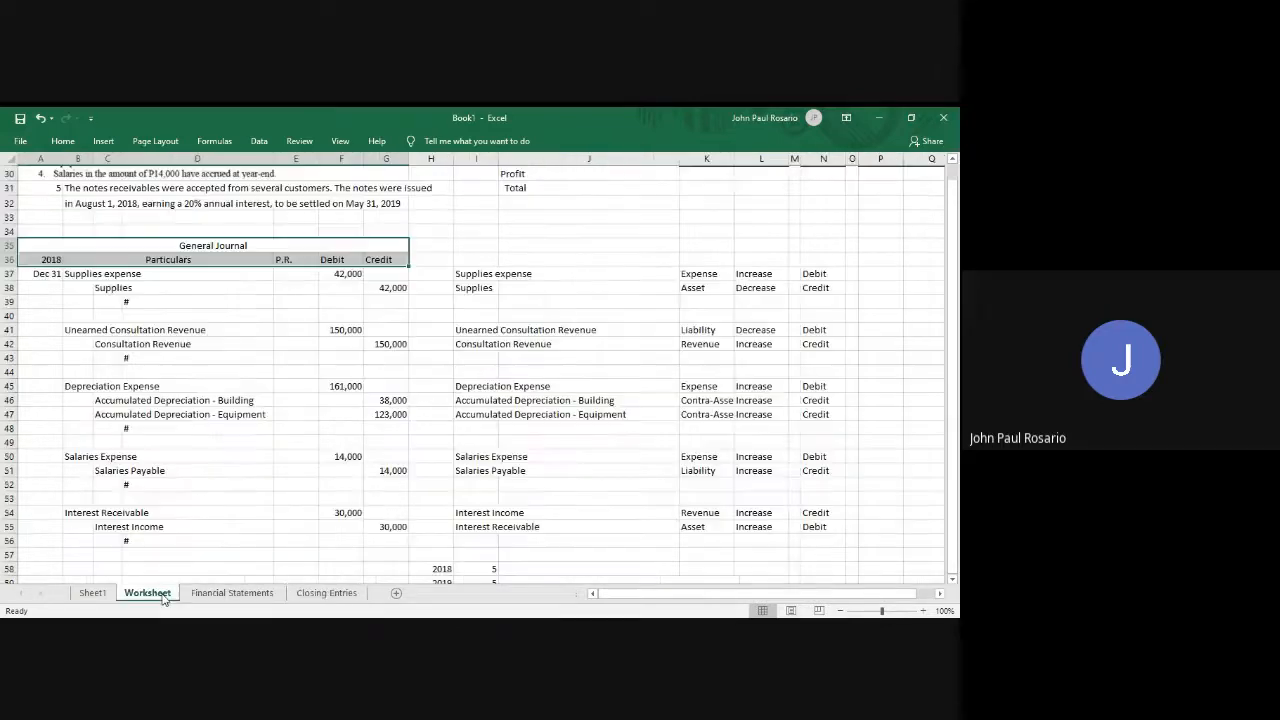
scroll(429, 403, up, 4)
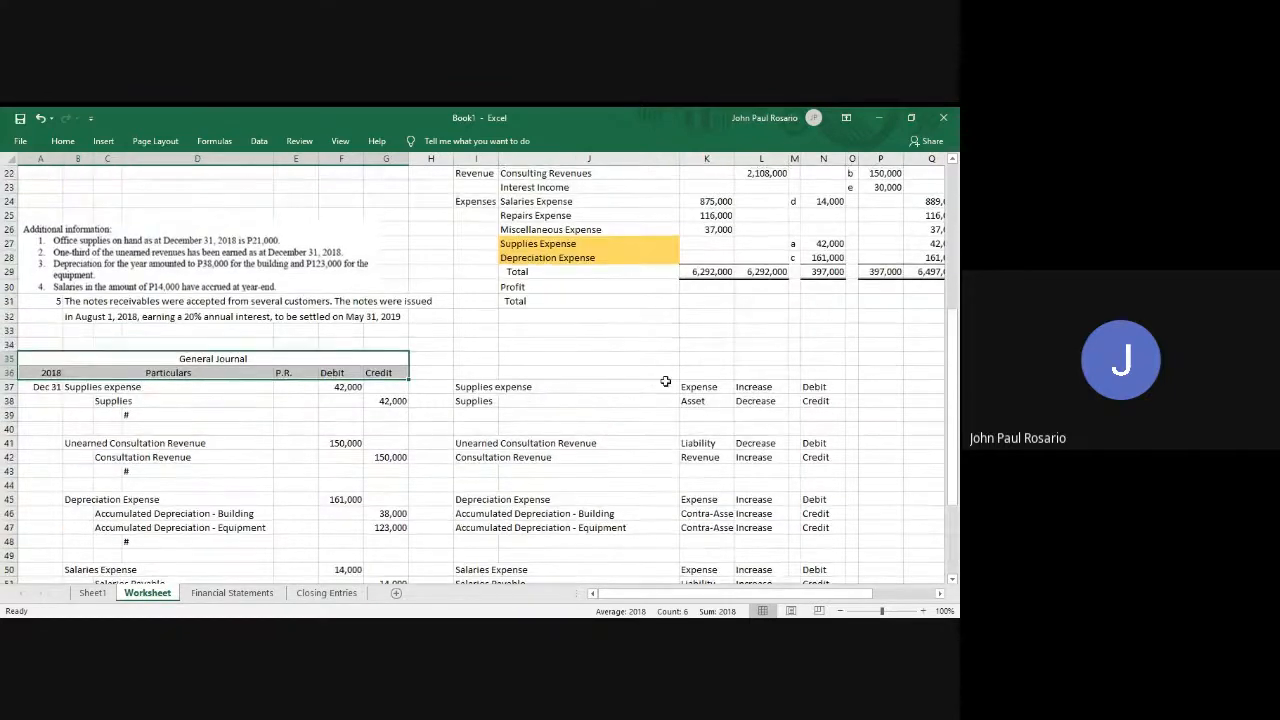
scroll(665, 381, up, 4)
scroll(665, 381, right, 3)
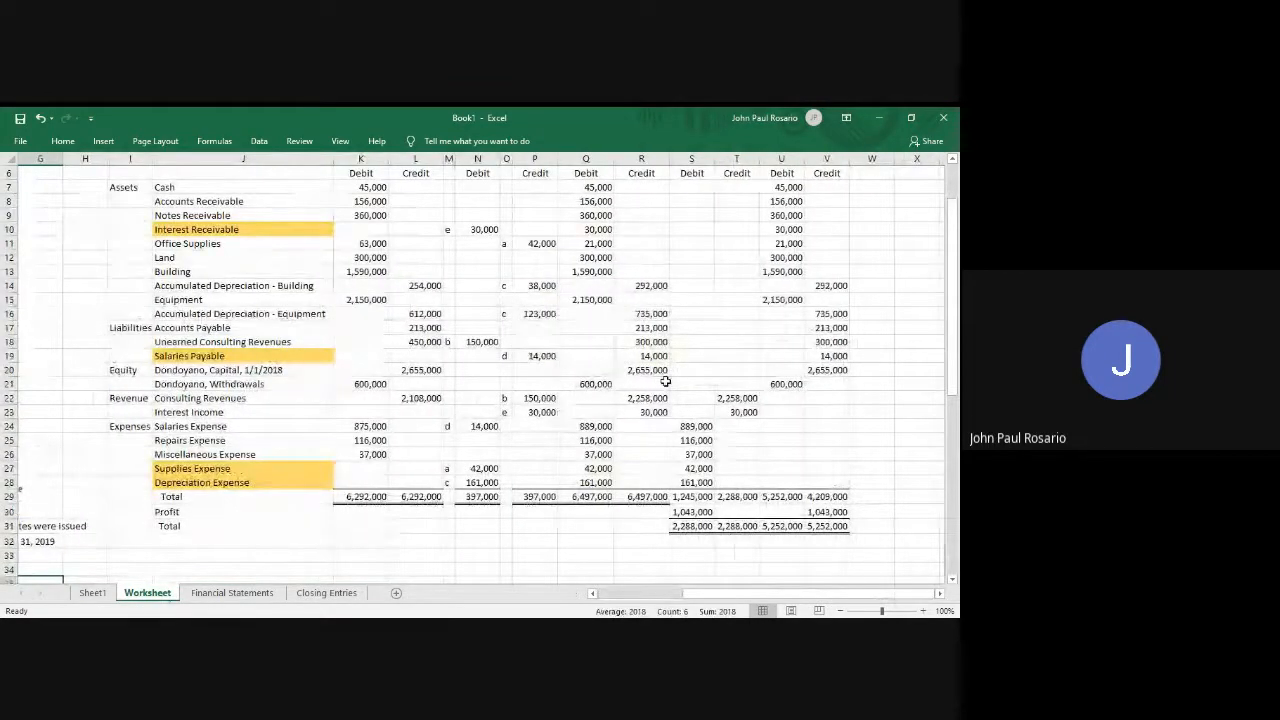
click(328, 593)
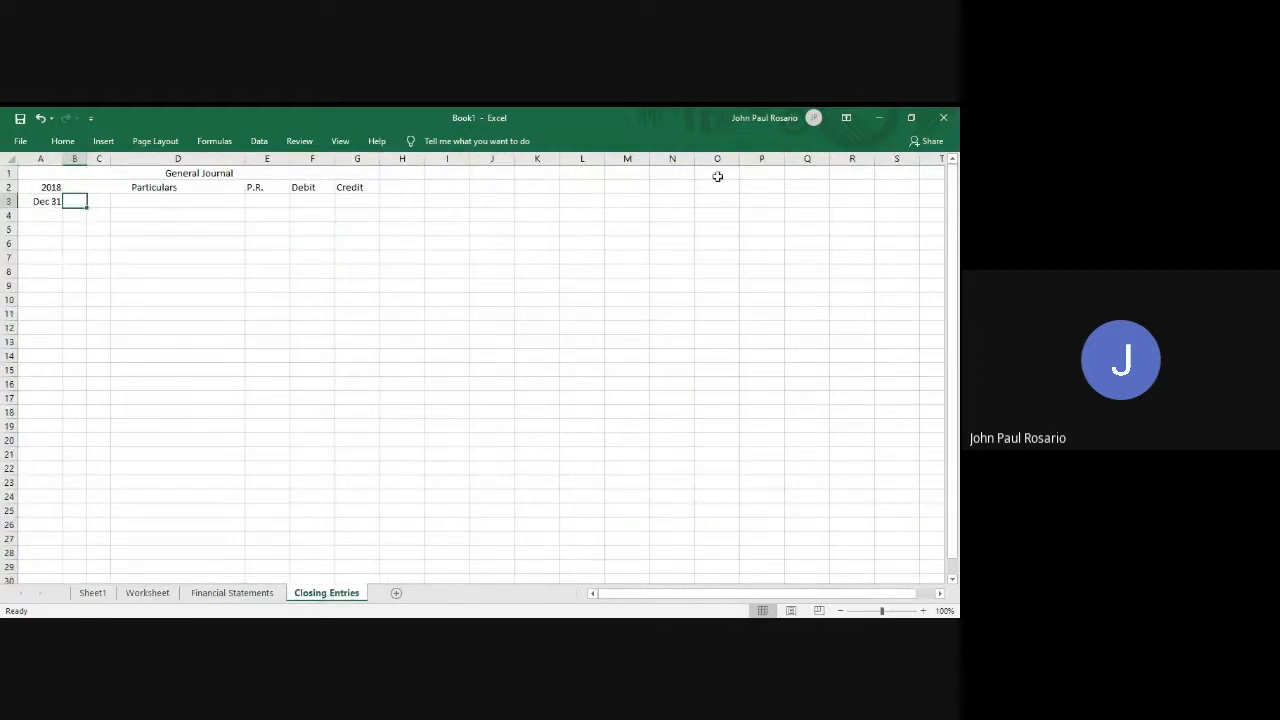
click(768, 172)
text(N)
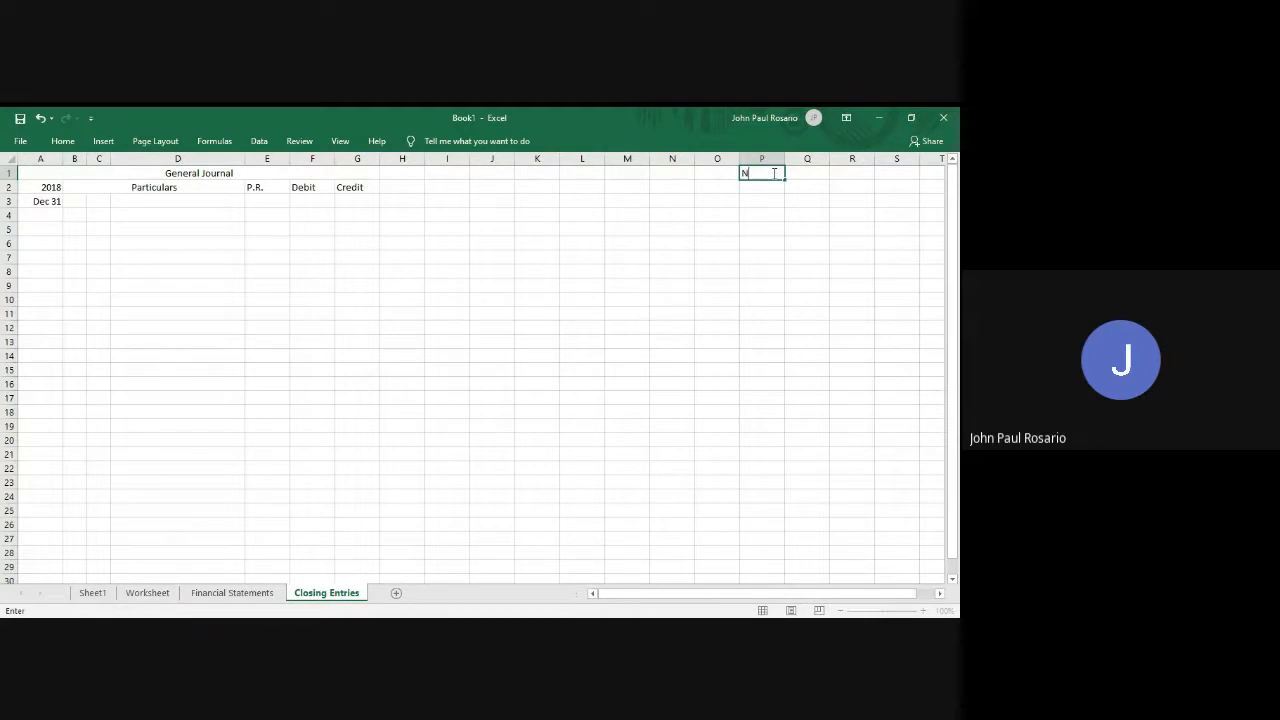
text(ominal Accounts)
key(Tab)
key(Tab)
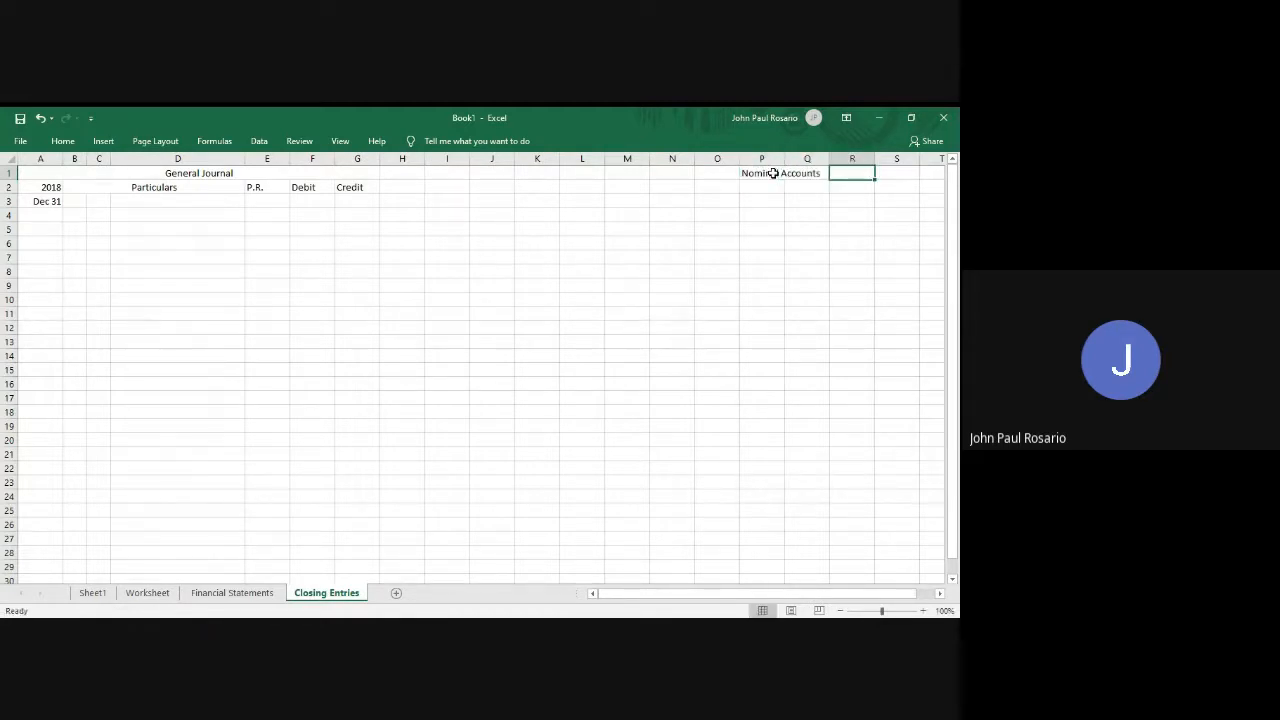
Enter "Income Statement + Drawings" in R1 and move it one column over to S1.
text(Income Stateme)
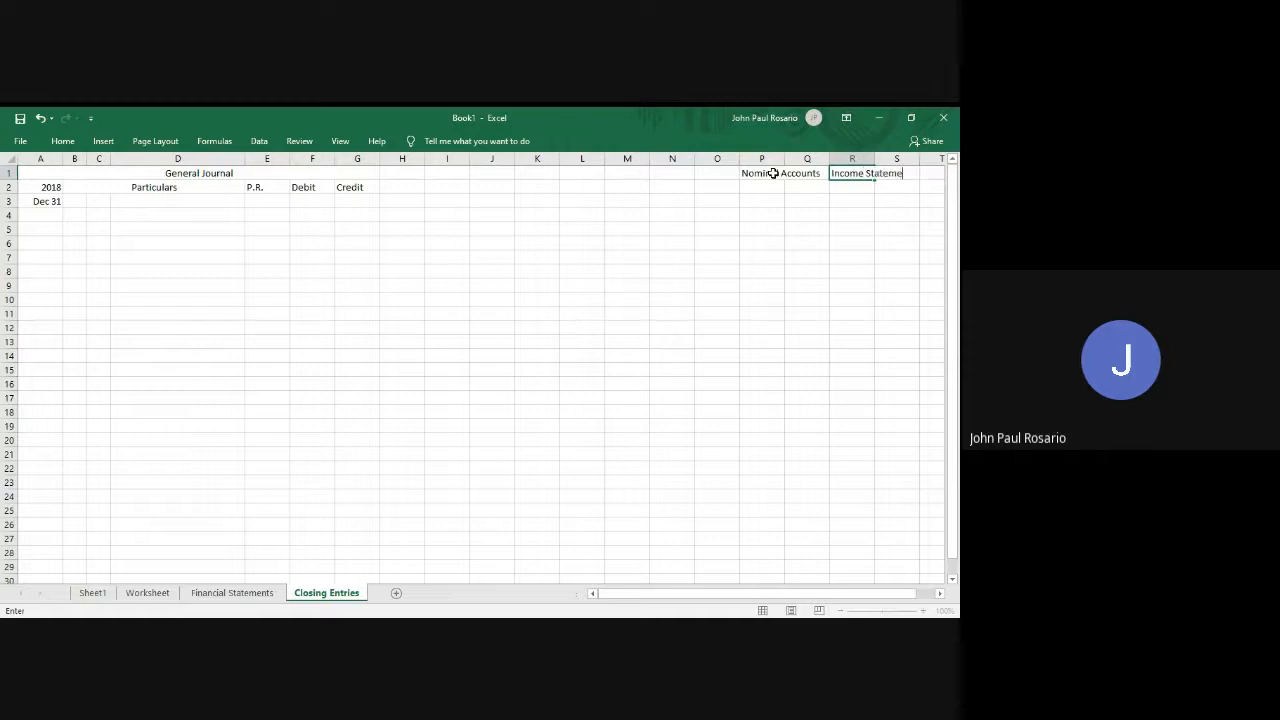
text(nt + Drawings)
key(Return)
key(Right)
key(Right)
key(Right)
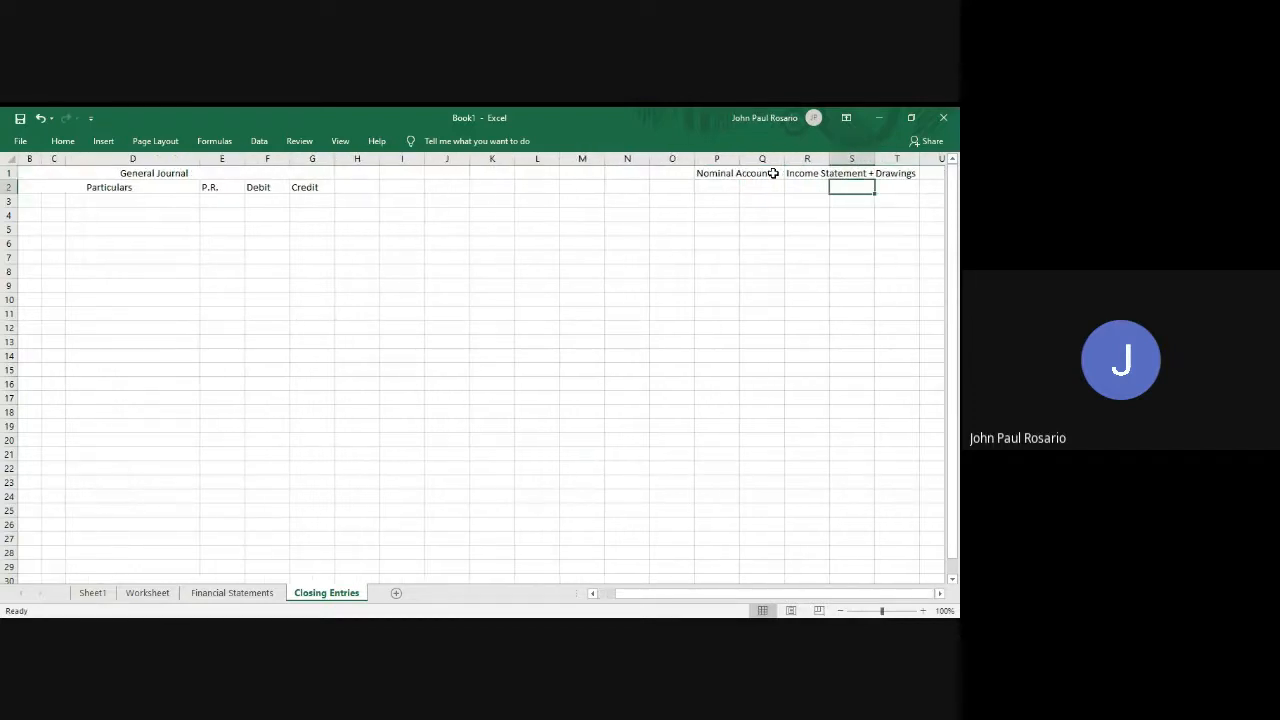
key(Left)
key(Up)
key(ctrl+x)
key(Right)
key(ctrl+v)
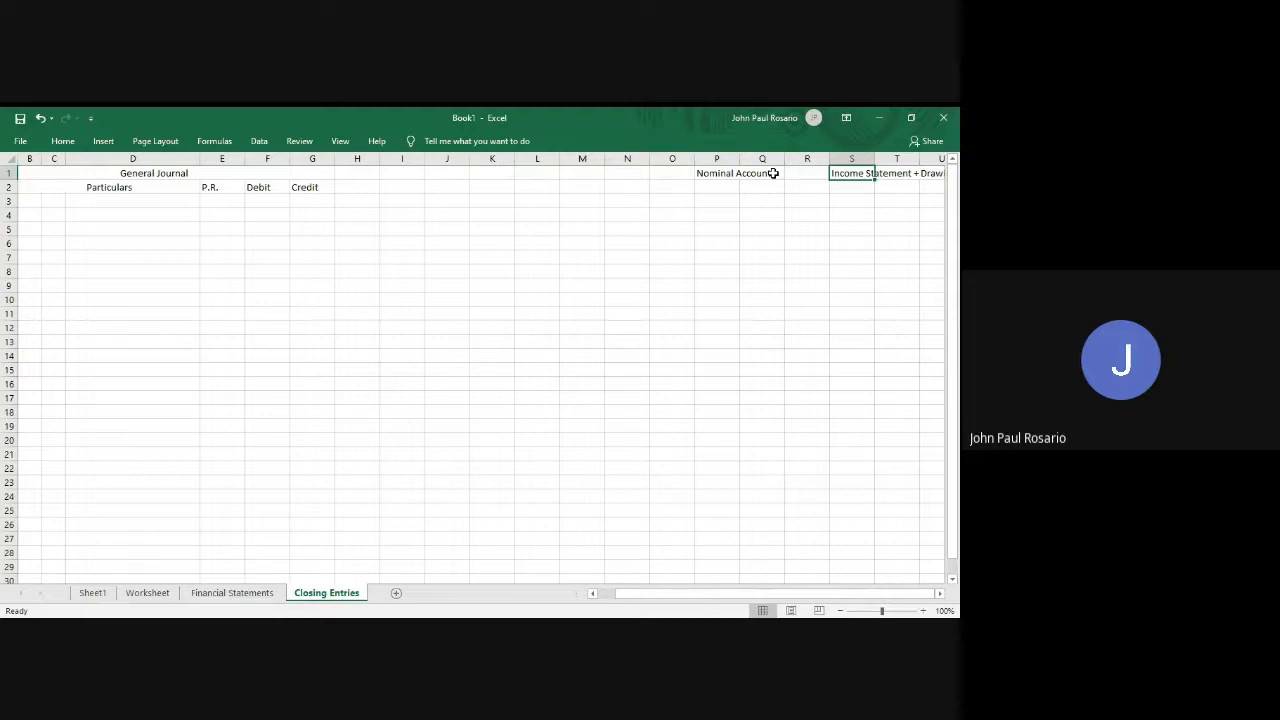
Enter "Permament" in P2, below the Nominal Accounts label.
key(Down)
key(Left)
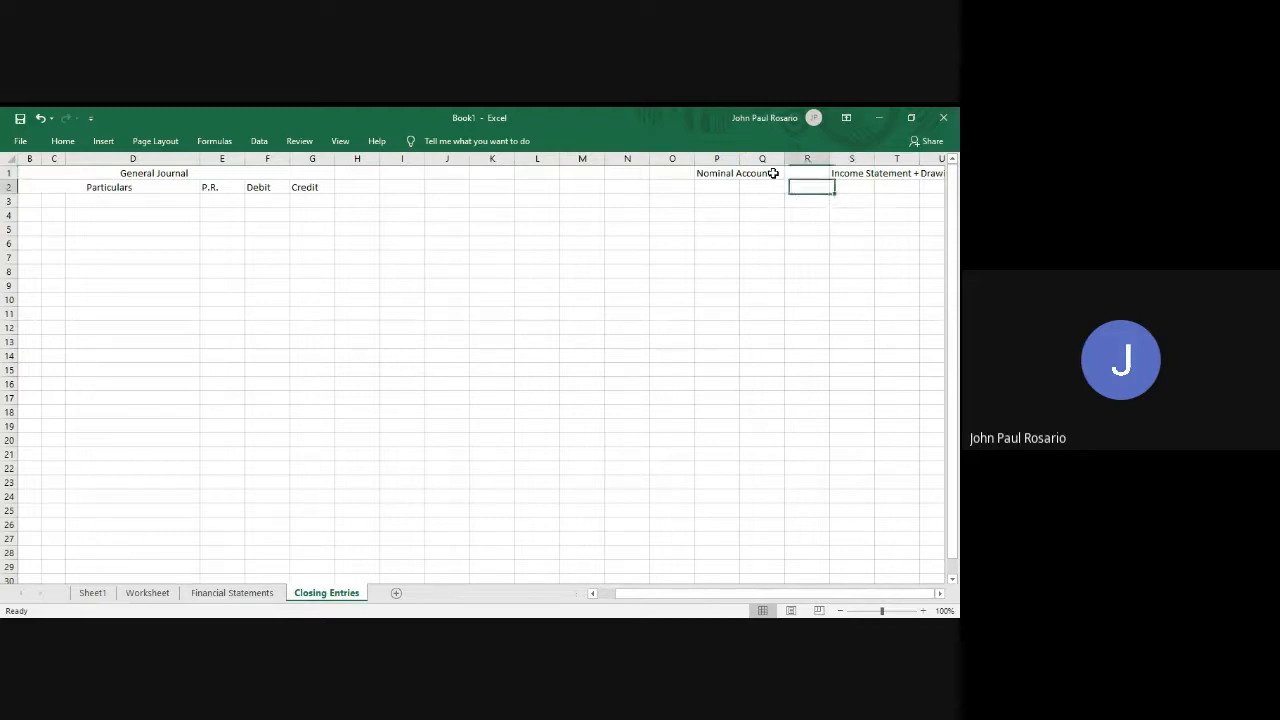
key(Left)
key(Left)
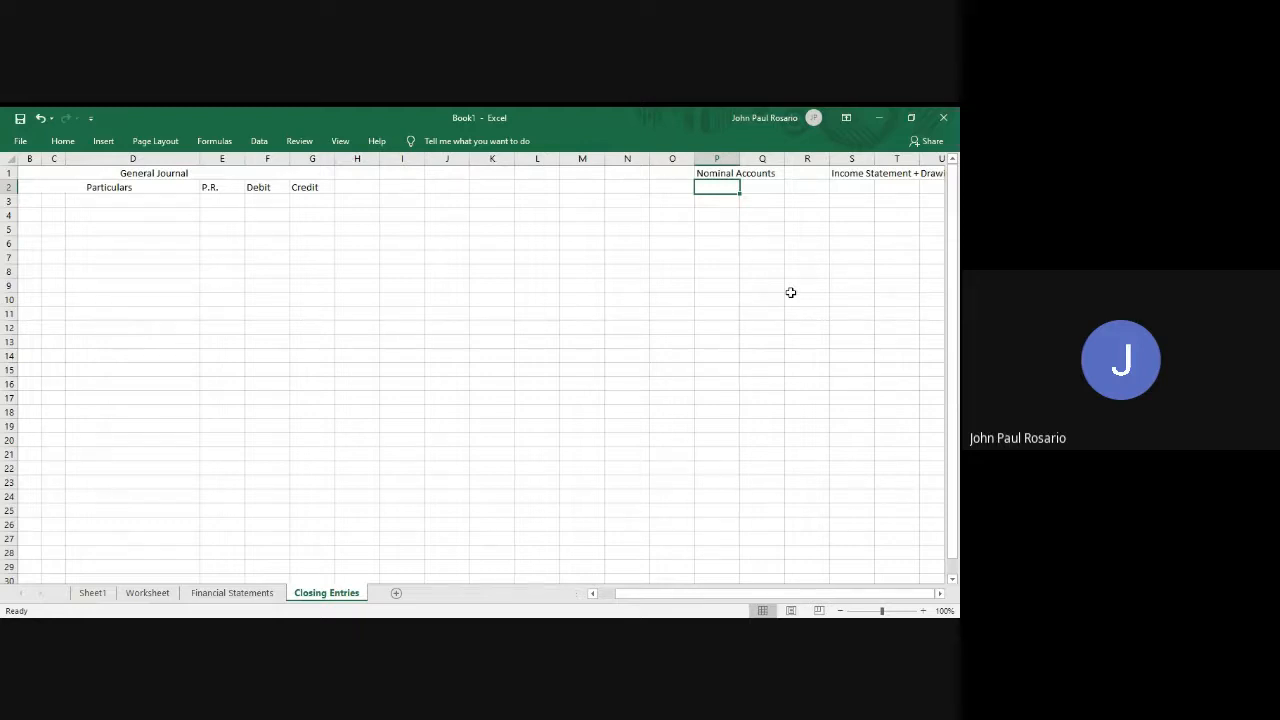
text(Permament)
key(Return)
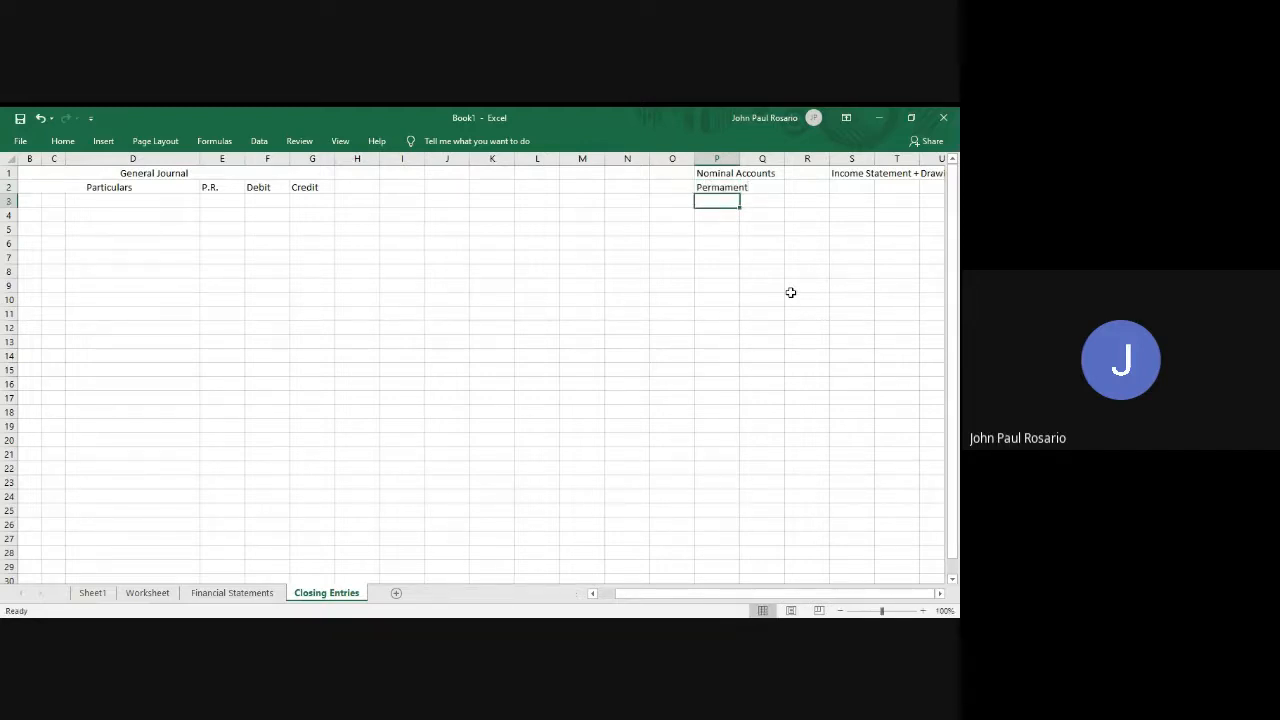
Correct the label in P2 so that it reads "Permanent Accounts".
key(Right)
key(Right)
key(Right)
key(Left)
key(Left)
key(Left)
key(Up)
key(F2)
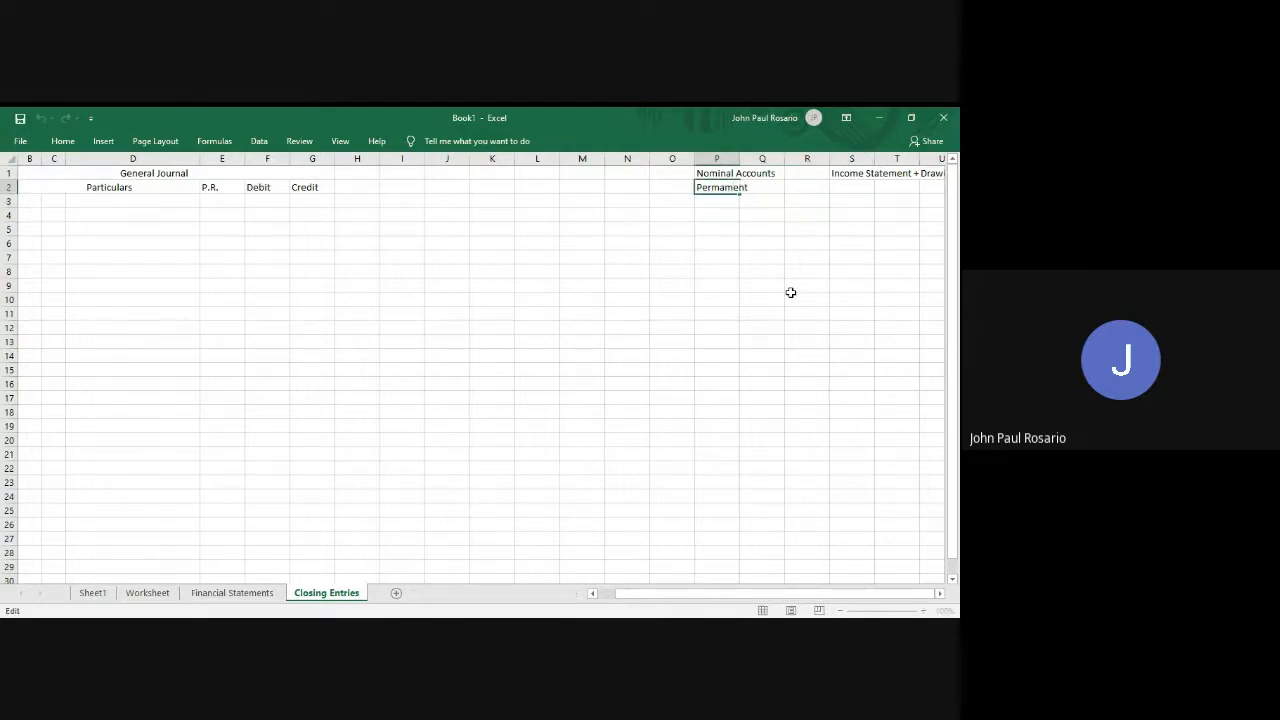
key(BackSpace)
text(n)
key(Return)
key(Right)
key(Left)
key(Up)
key(F2)
text(Accounts)
key(Return)
key(Right)
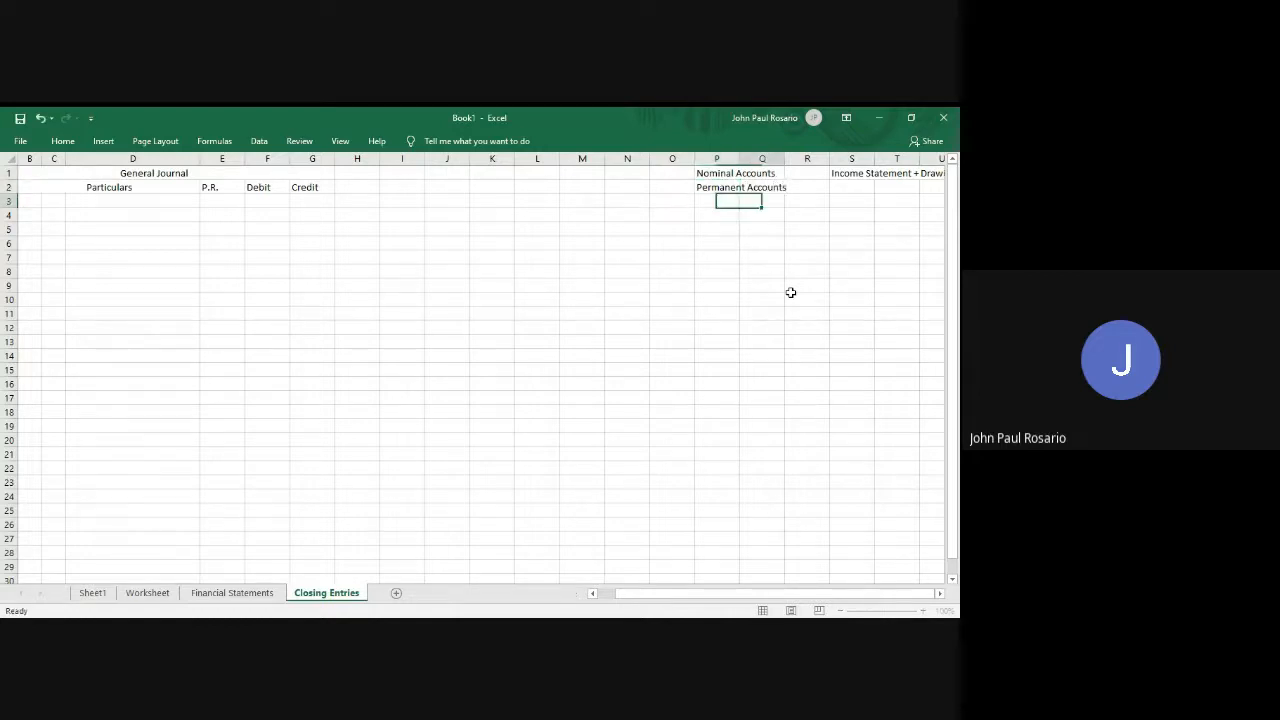
Enter "Balance Sheet" in S2, in the Permanent Accounts row.
key(Right)
key(Right)
key(Up)
text(Balance)
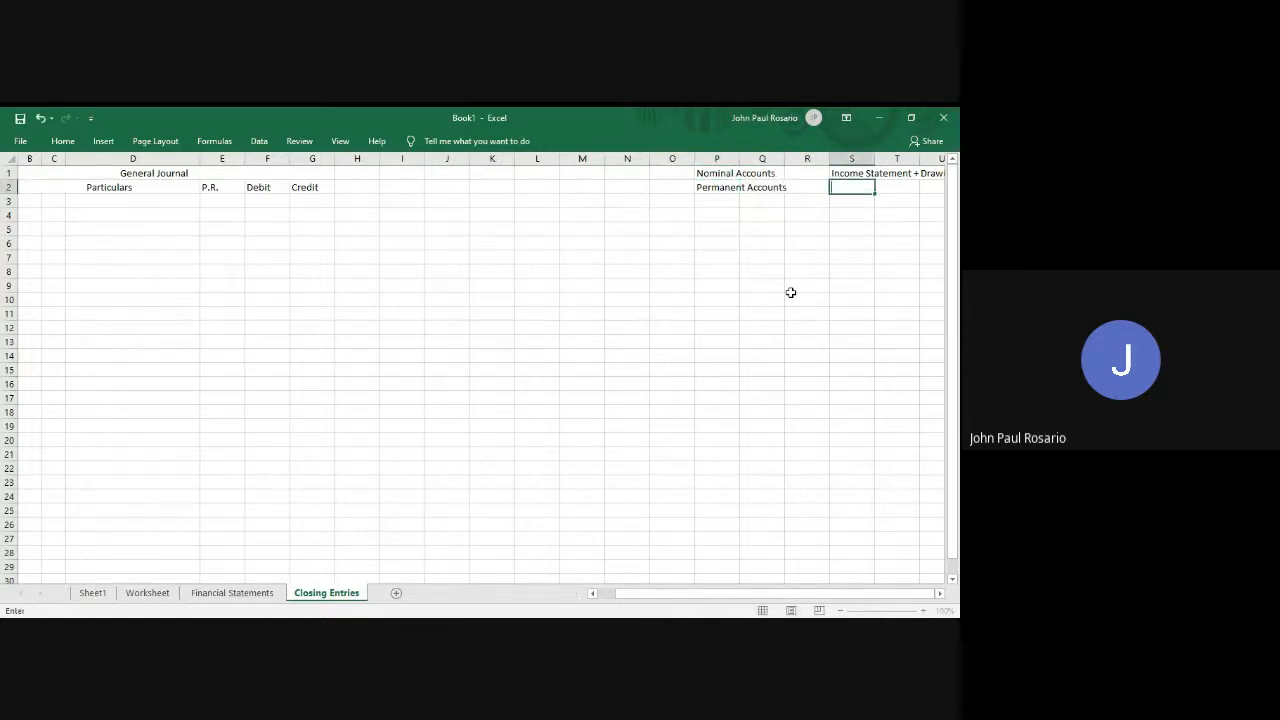
text( Sheet)
key(Return)
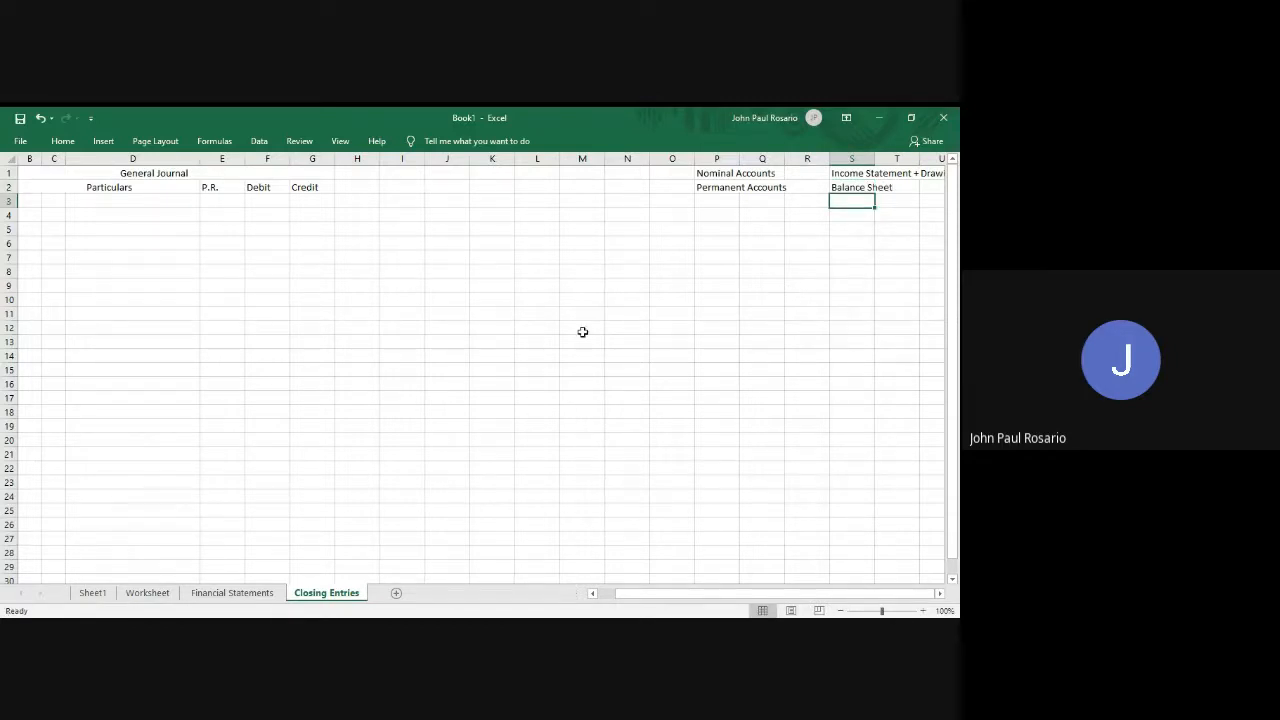
Copy the account titles Consulting Revenues and Interest Income from J22:J23 of the Worksheet sheet to B3:B4 of Closing Entries.
scroll(582, 331, left, 1)
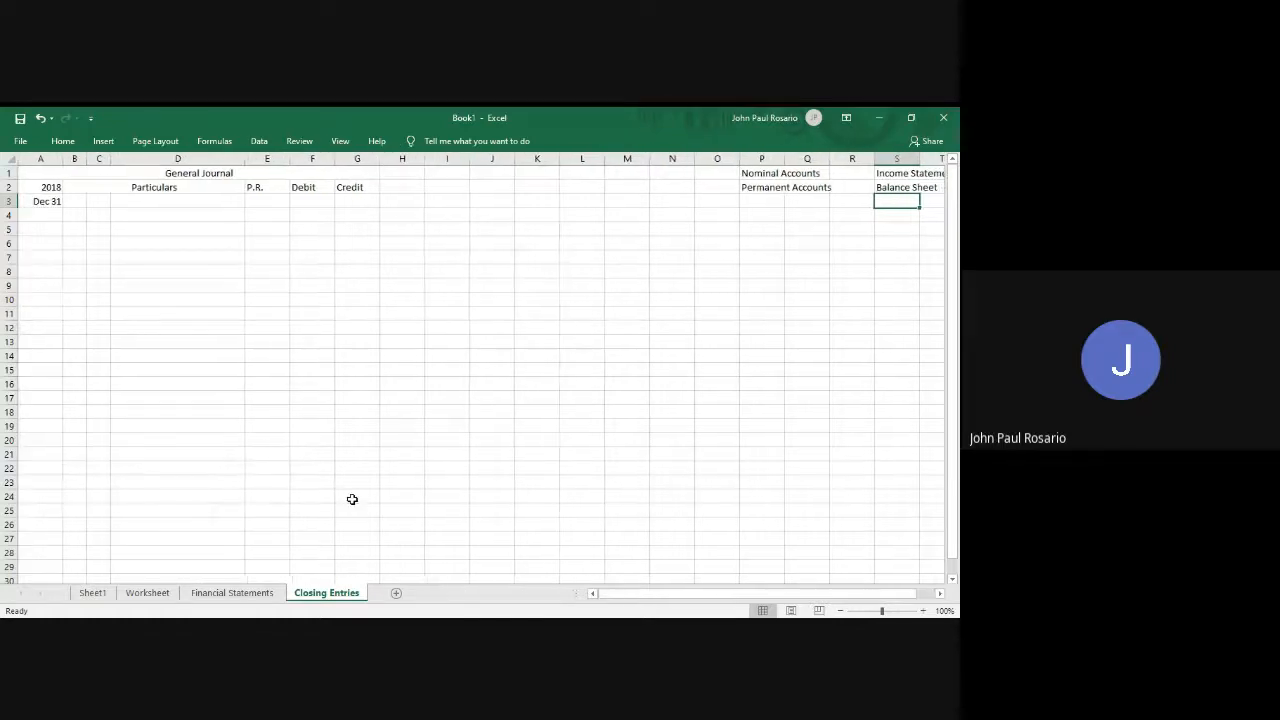
click(147, 592)
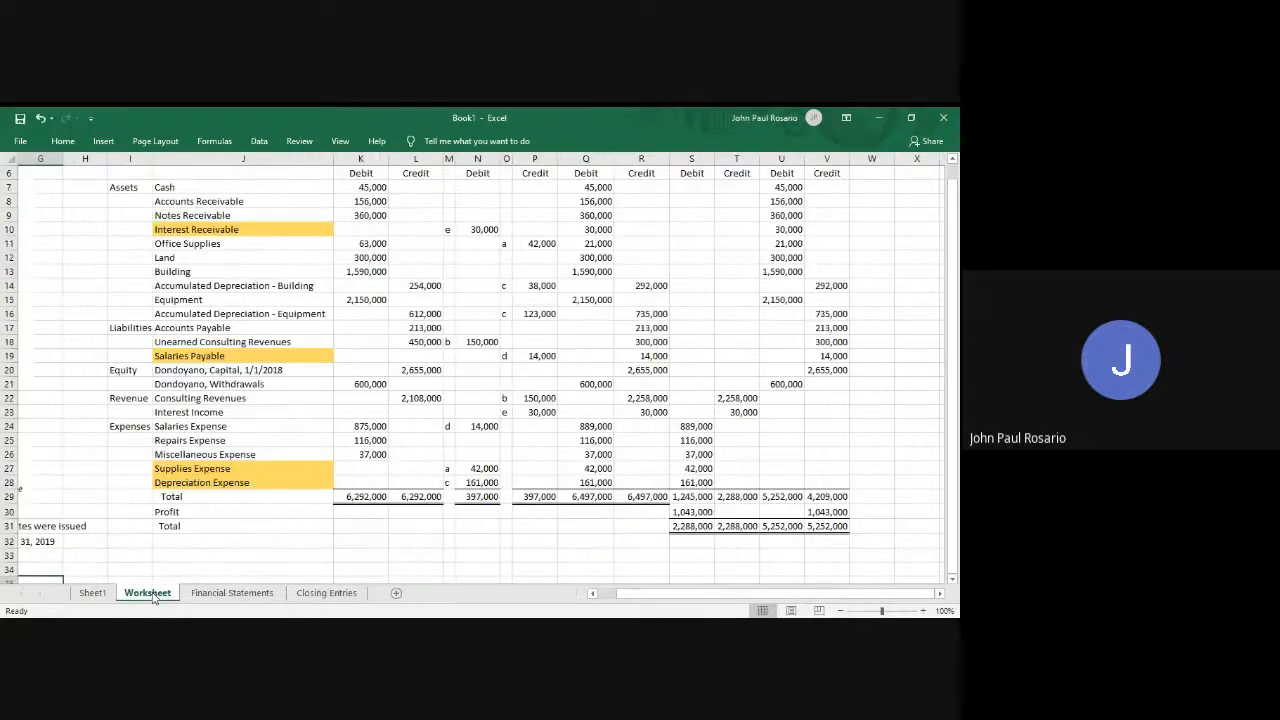
scroll(662, 398, down, 3)
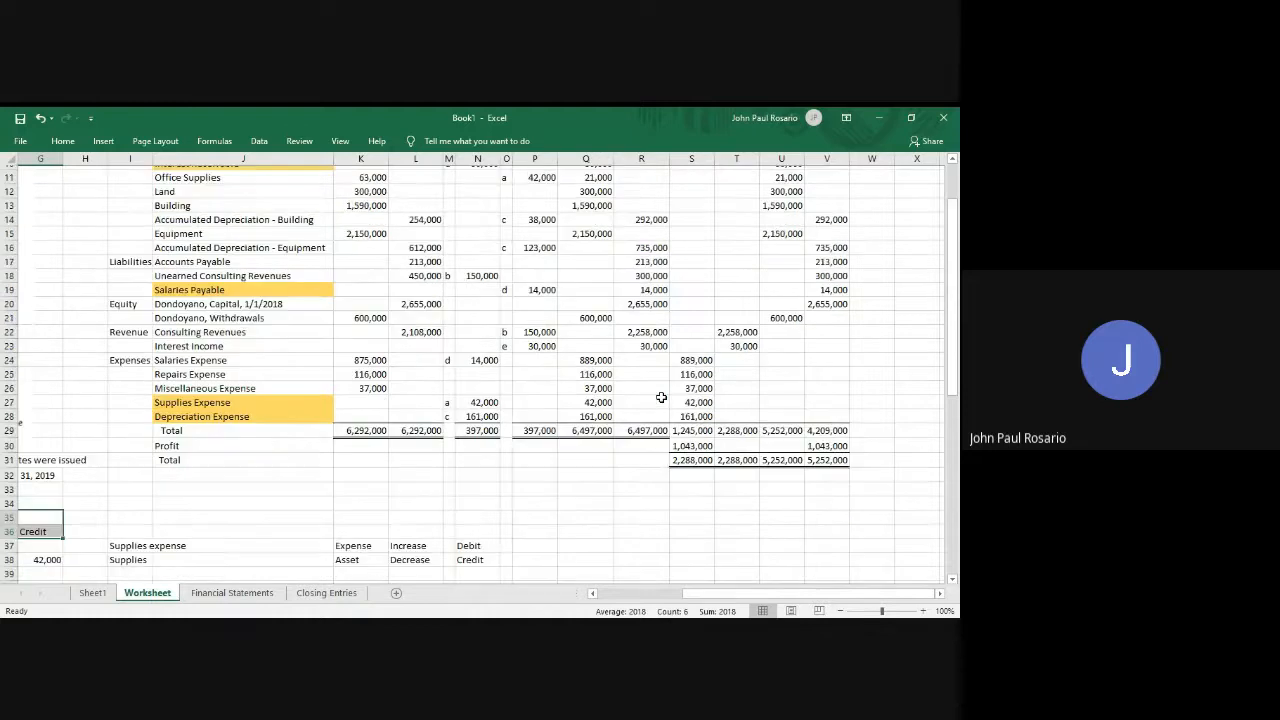
drag(694, 299, 741, 383)
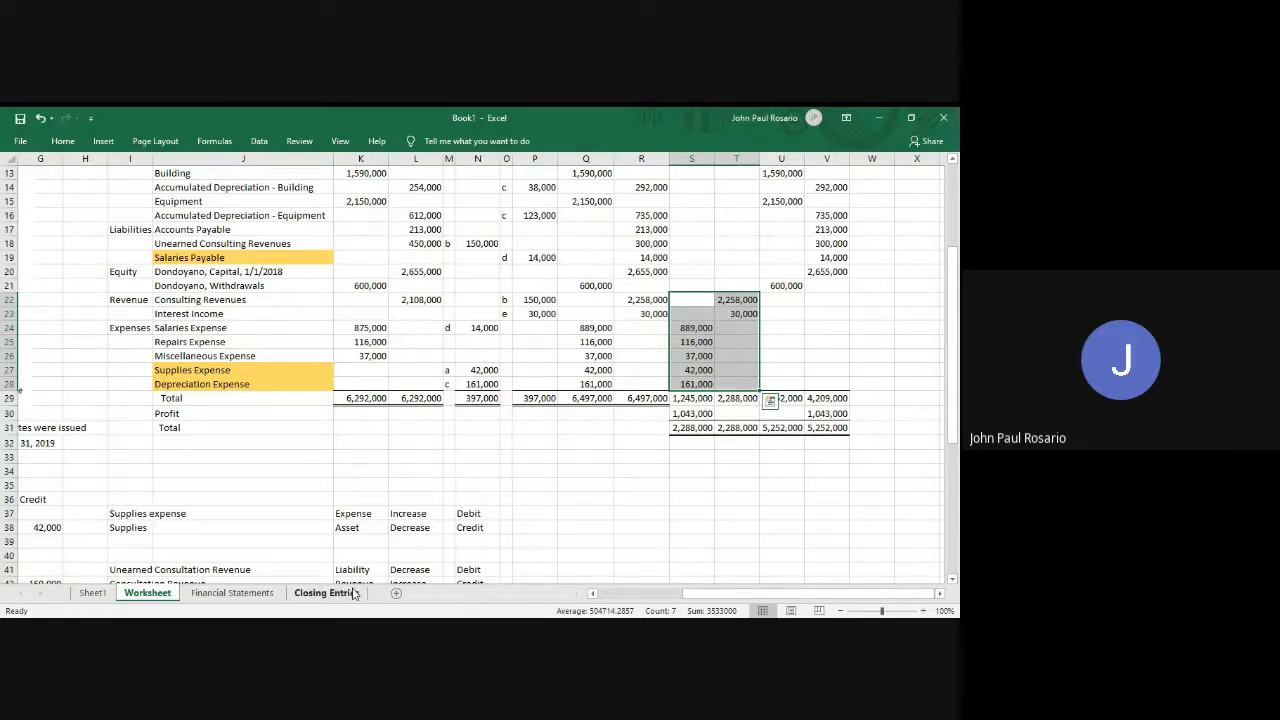
scroll(731, 300, up, 2)
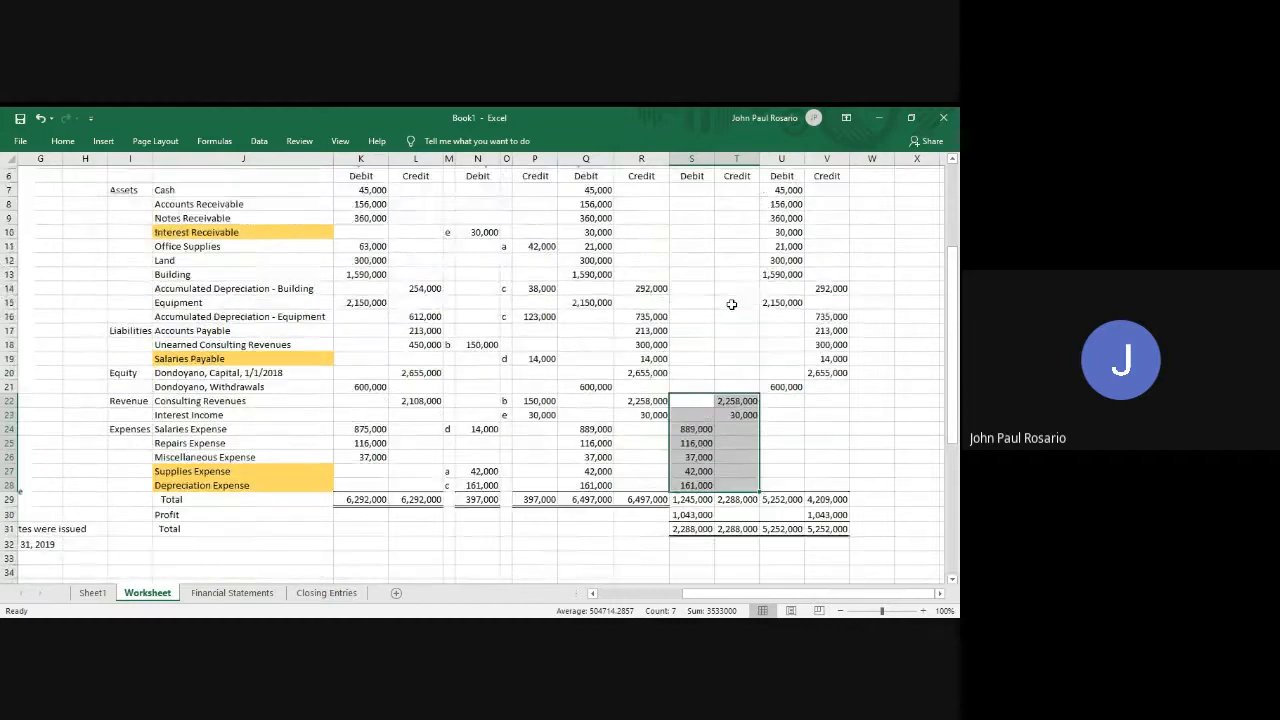
scroll(731, 304, up, 1)
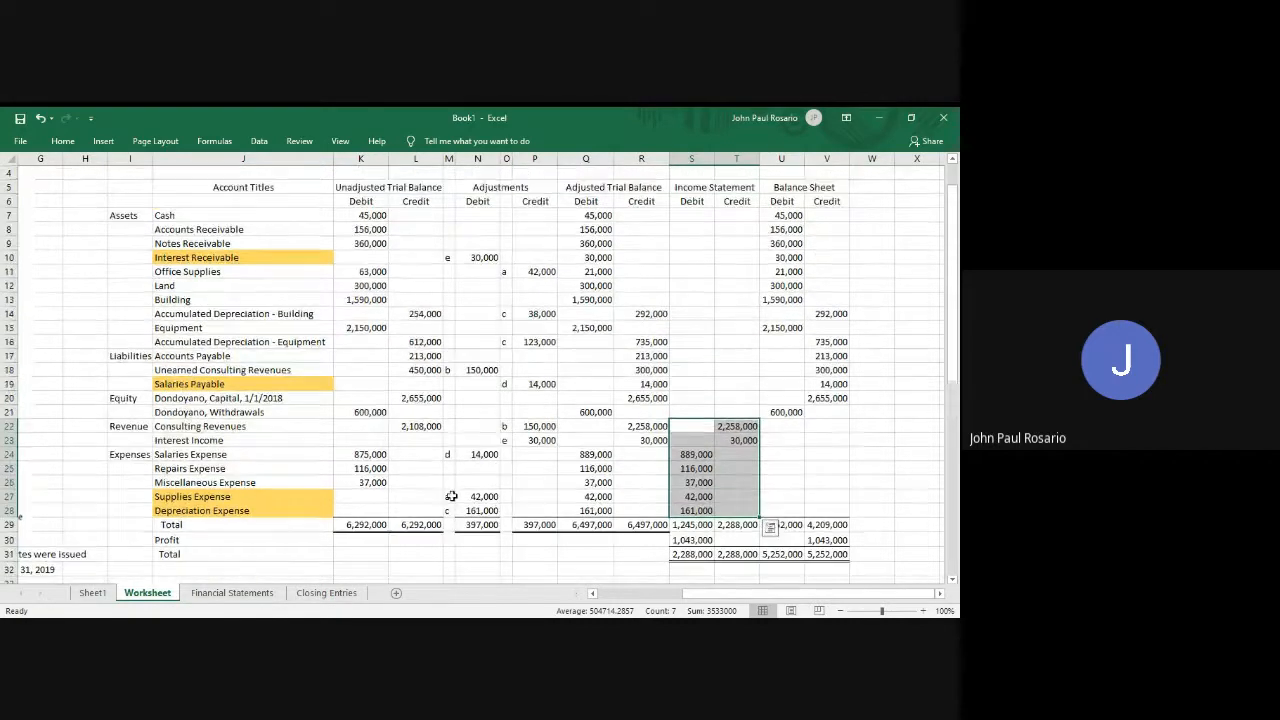
drag(214, 428, 214, 440)
key(ctrl+c)
click(340, 603)
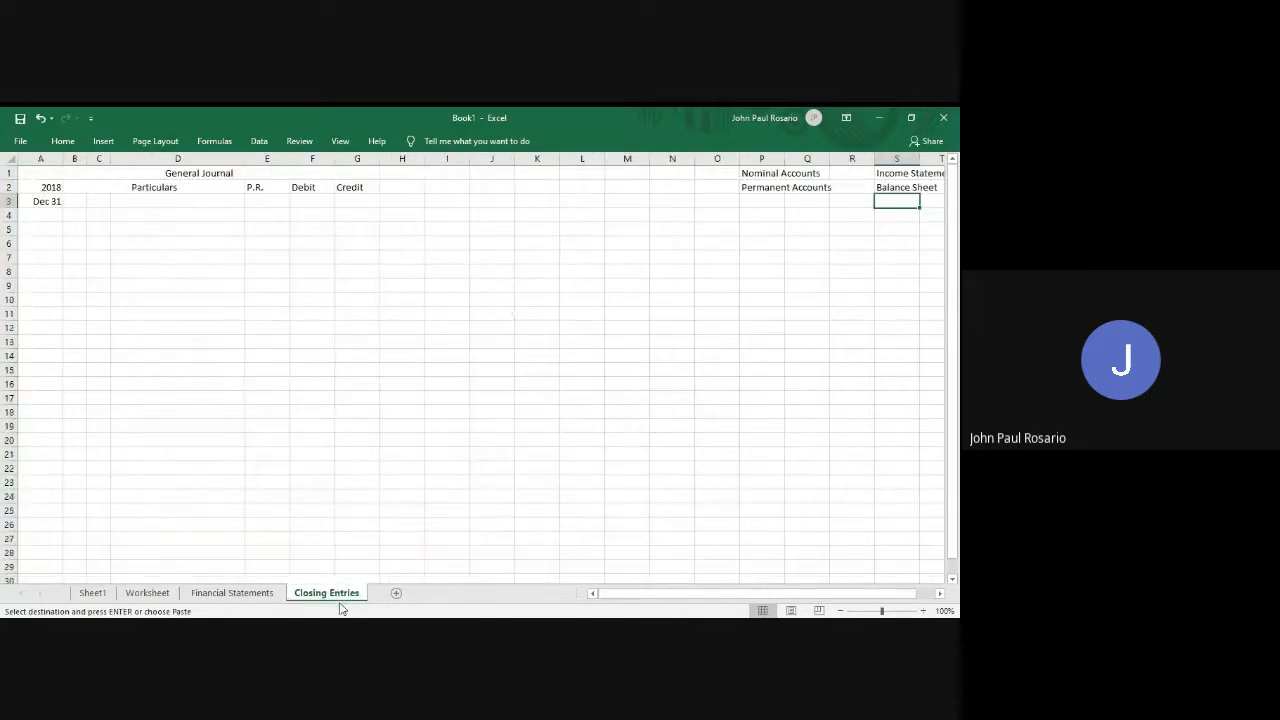
click(76, 201)
key(Return)
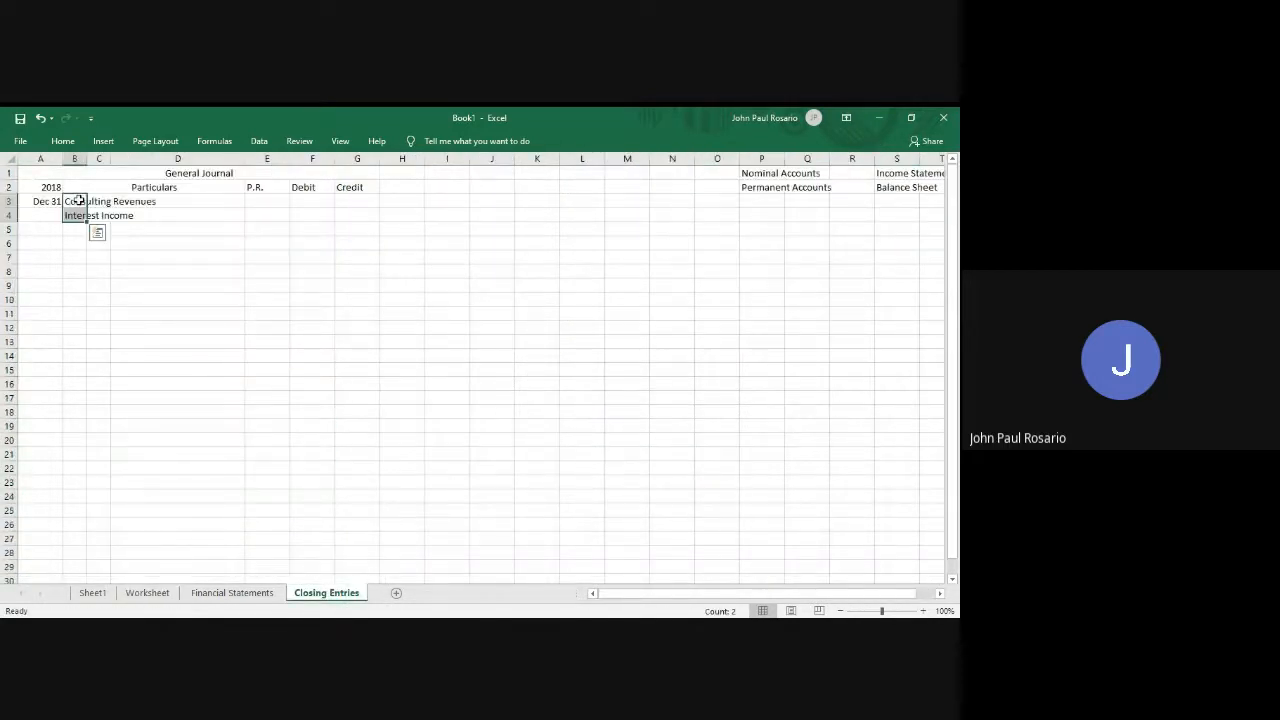
Enter "Income and Expense Summary Account" indented in C5 and widen column D to fit the title.
key(Down)
key(Right)
key(Down)
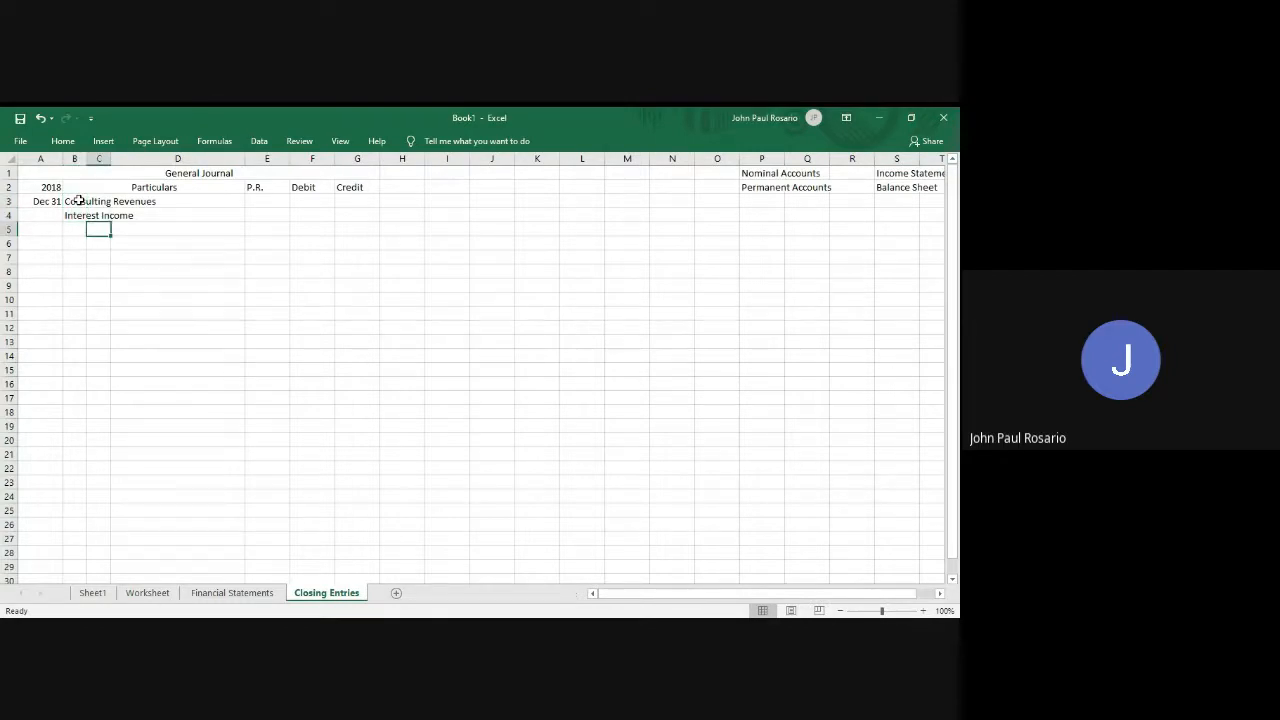
text(Income a)
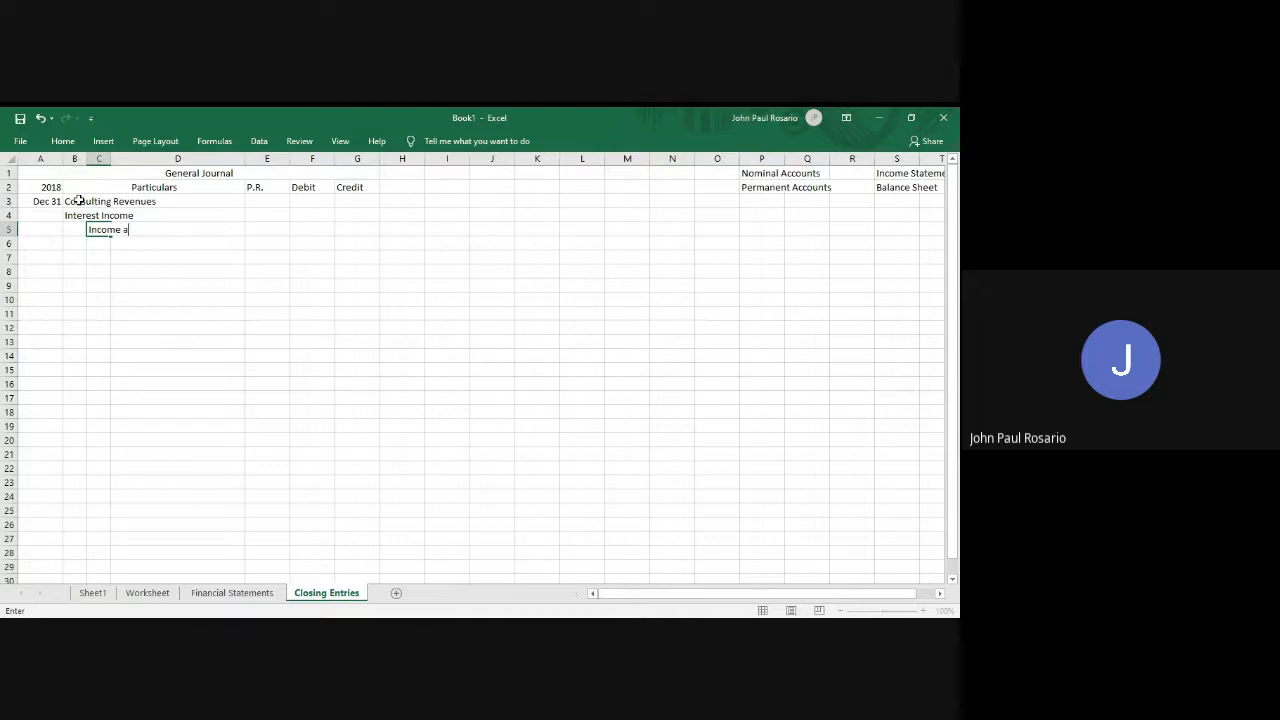
text(nd Expense Summary Accounts)
key(Return)
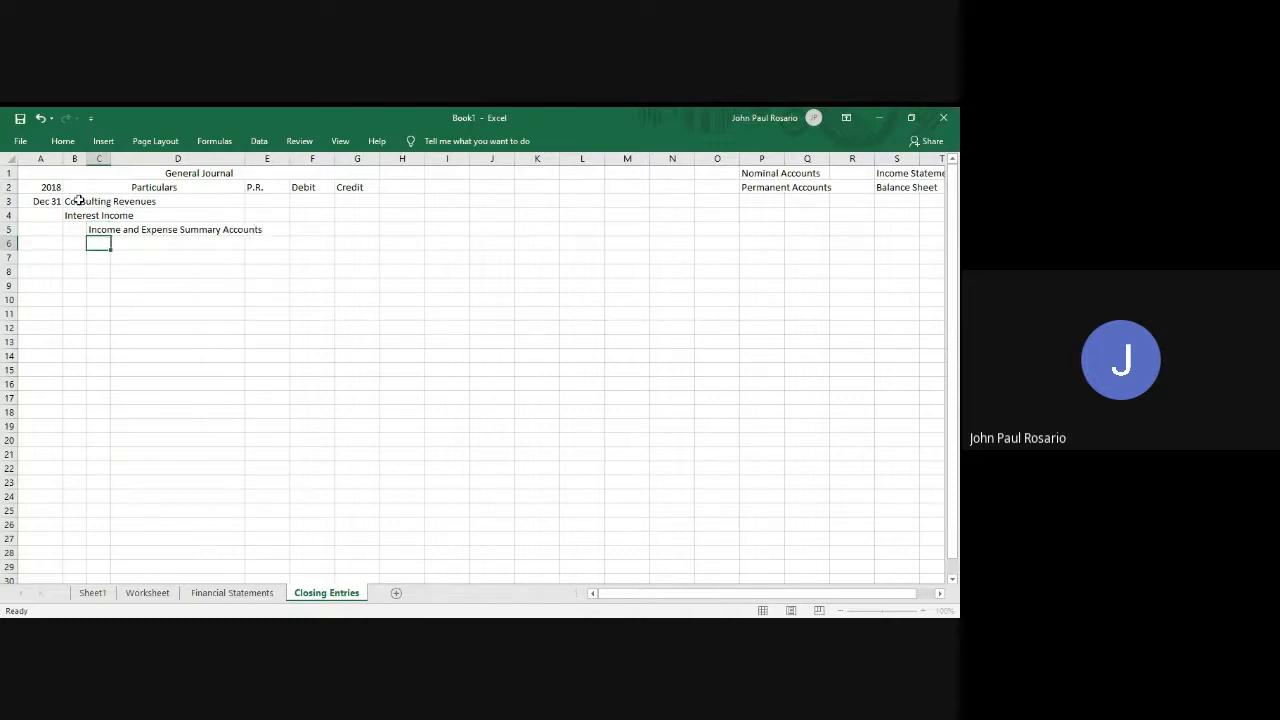
key(Up)
key(F2)
key(BackSpace)
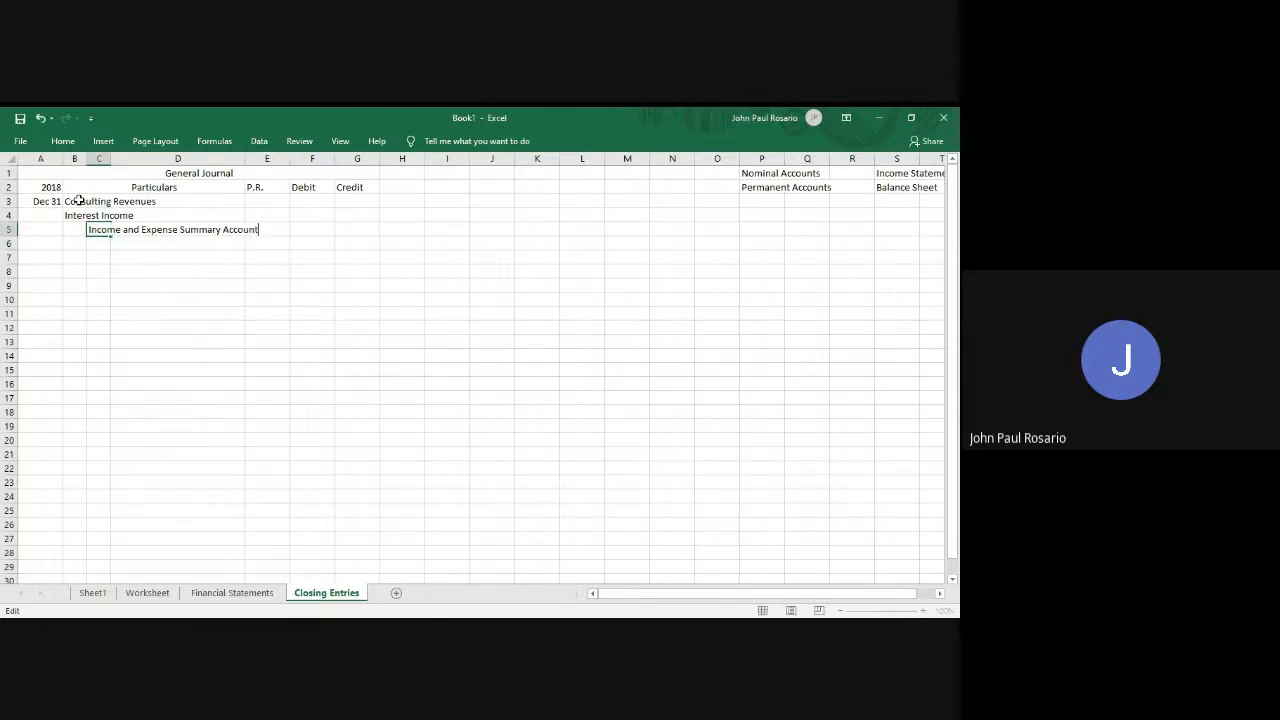
key(Return)
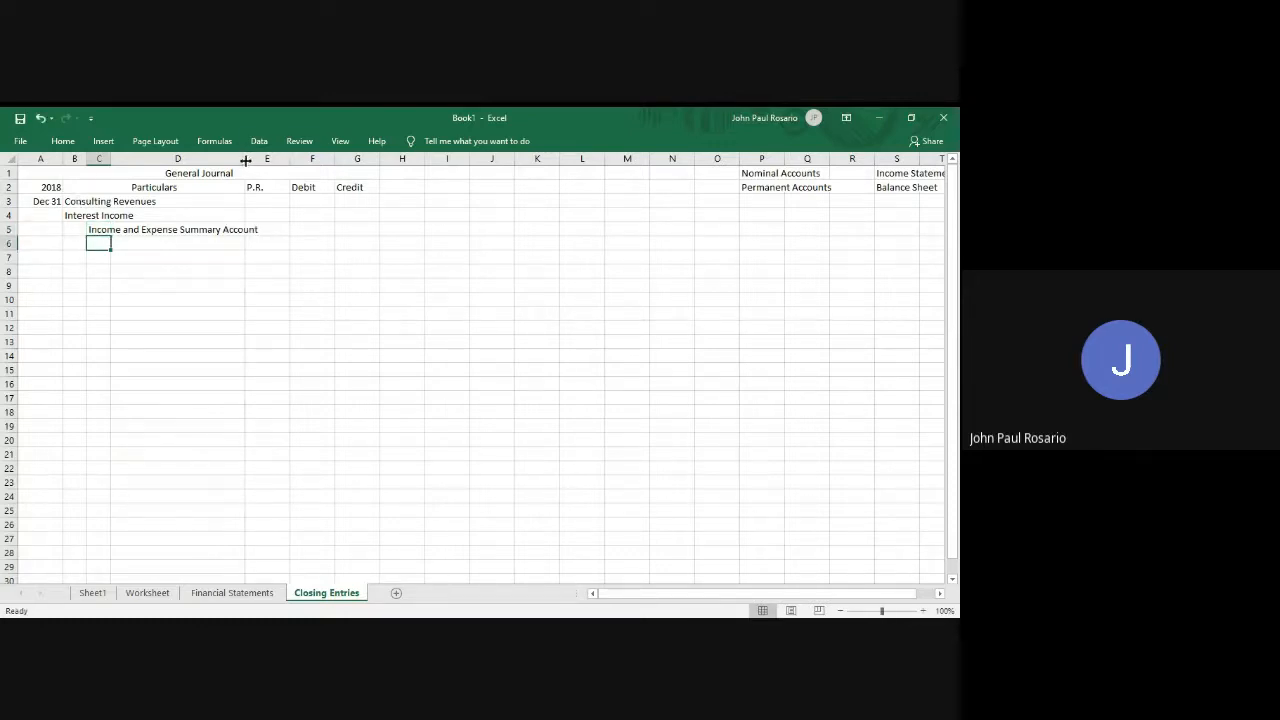
drag(250, 157, 270, 163)
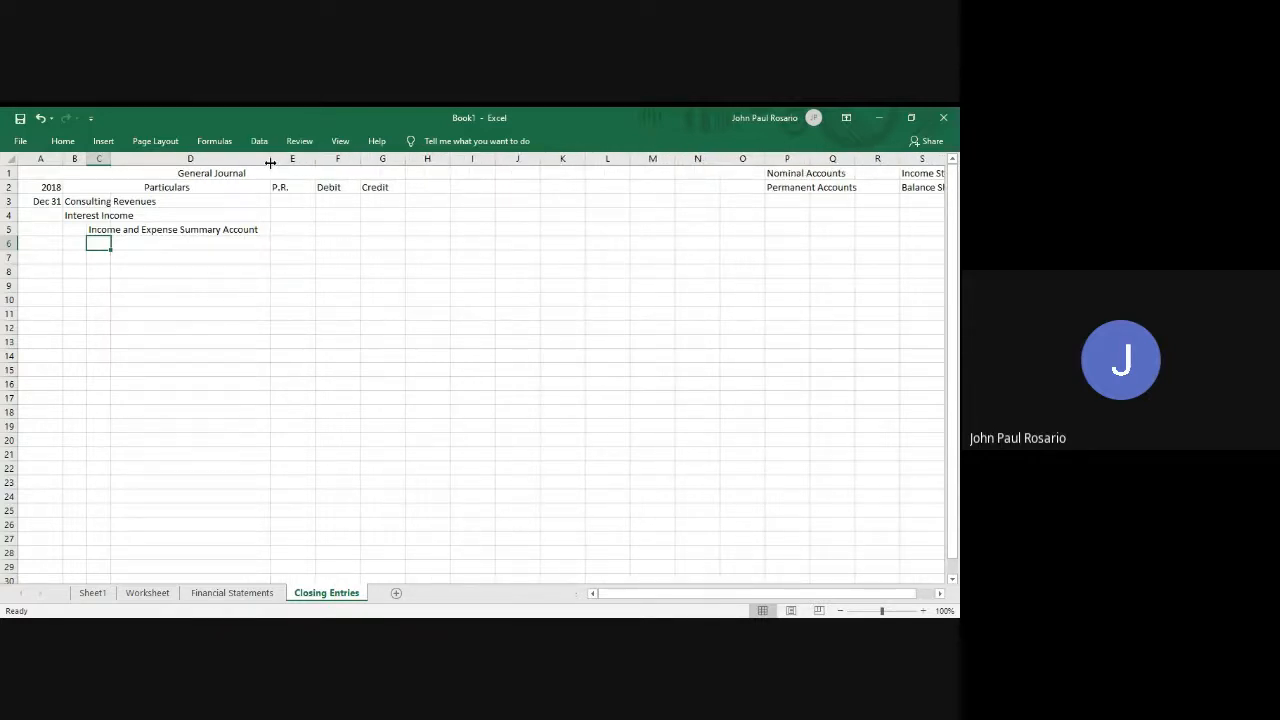
Enter "#" in D6 as the explanation line of the first closing entry.
key(Right)
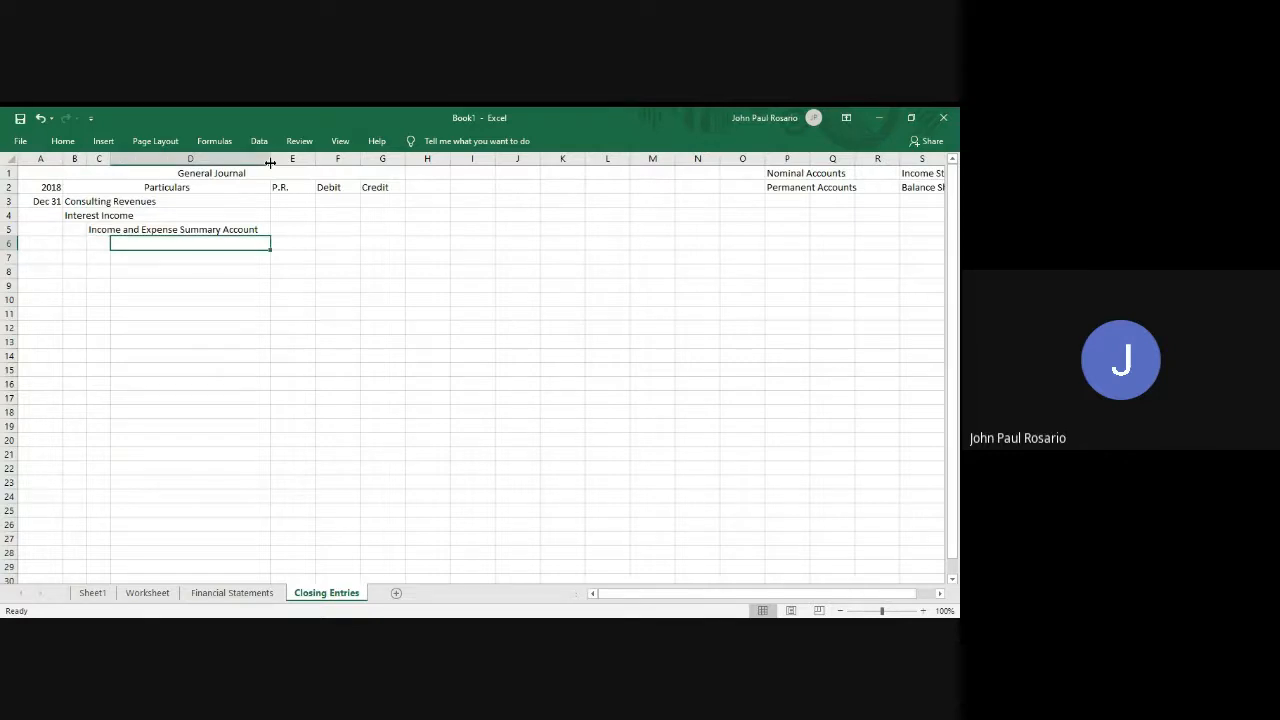
text(#)
key(Right)
key(Right)
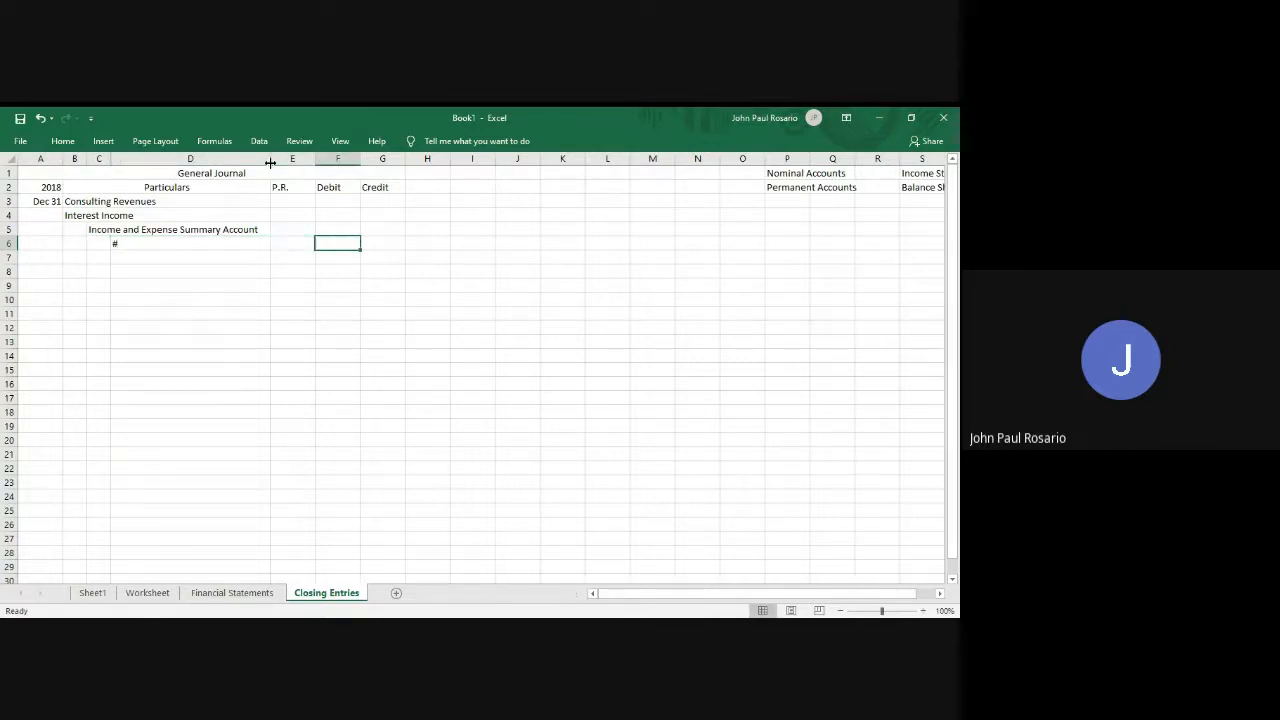
Copy the Consulting Revenues and Interest Income amounts from D6:D7 of Financial Statements to E3:E4 of Closing Entries.
key(Up)
key(Up)
key(Up)
key(ctrl+Page_Up)
key(ctrl+Page_Up)
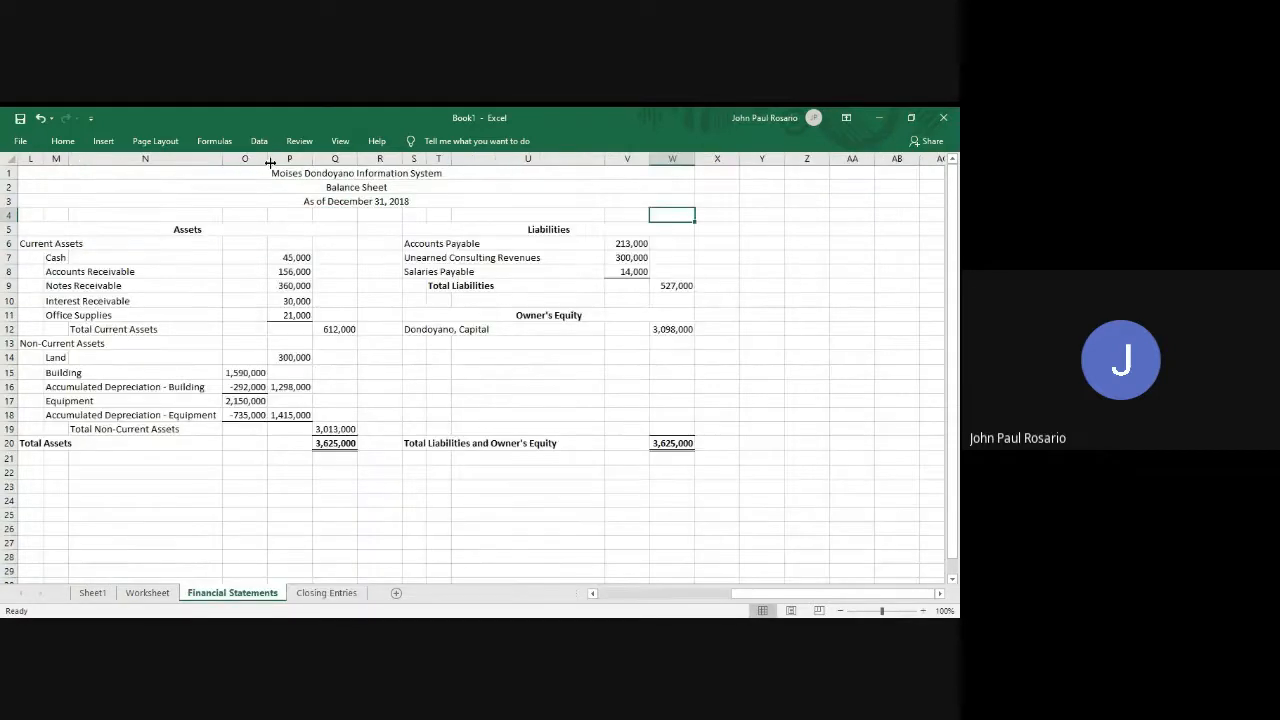
key(ctrl+Page_Down)
scroll(286, 247, left, 5)
click(268, 245)
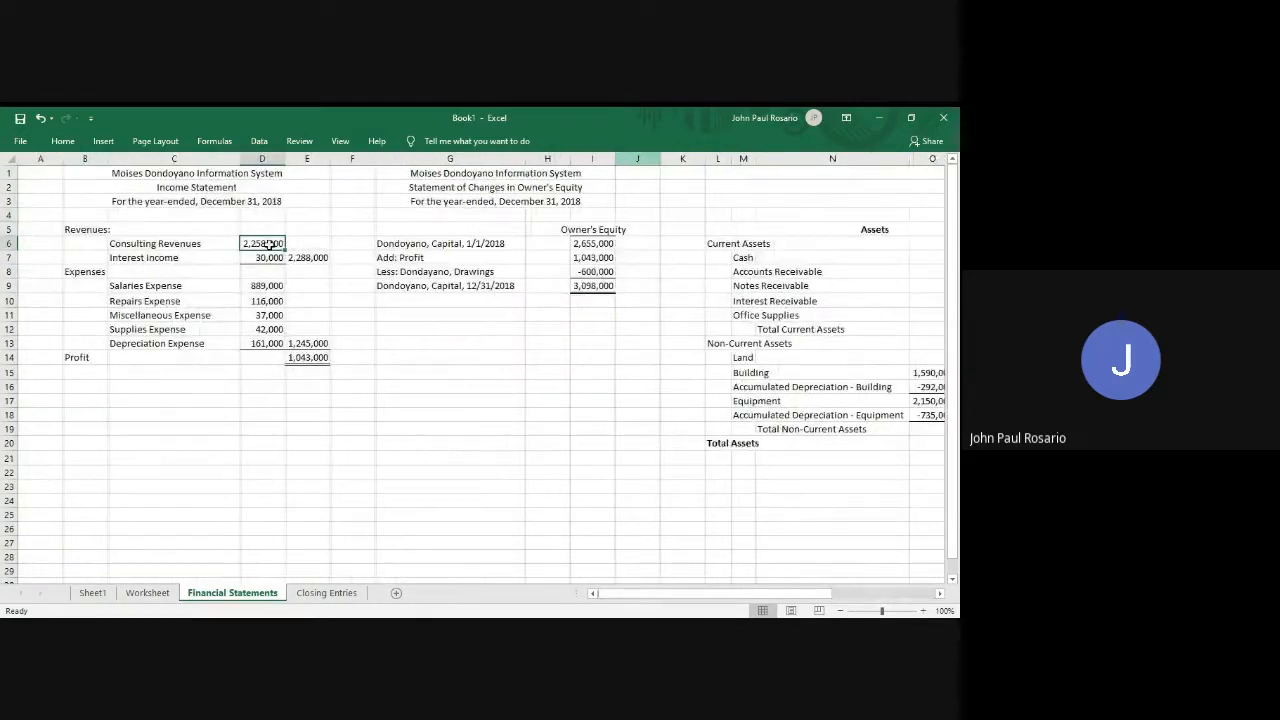
key(shift+Down)
key(ctrl+c)
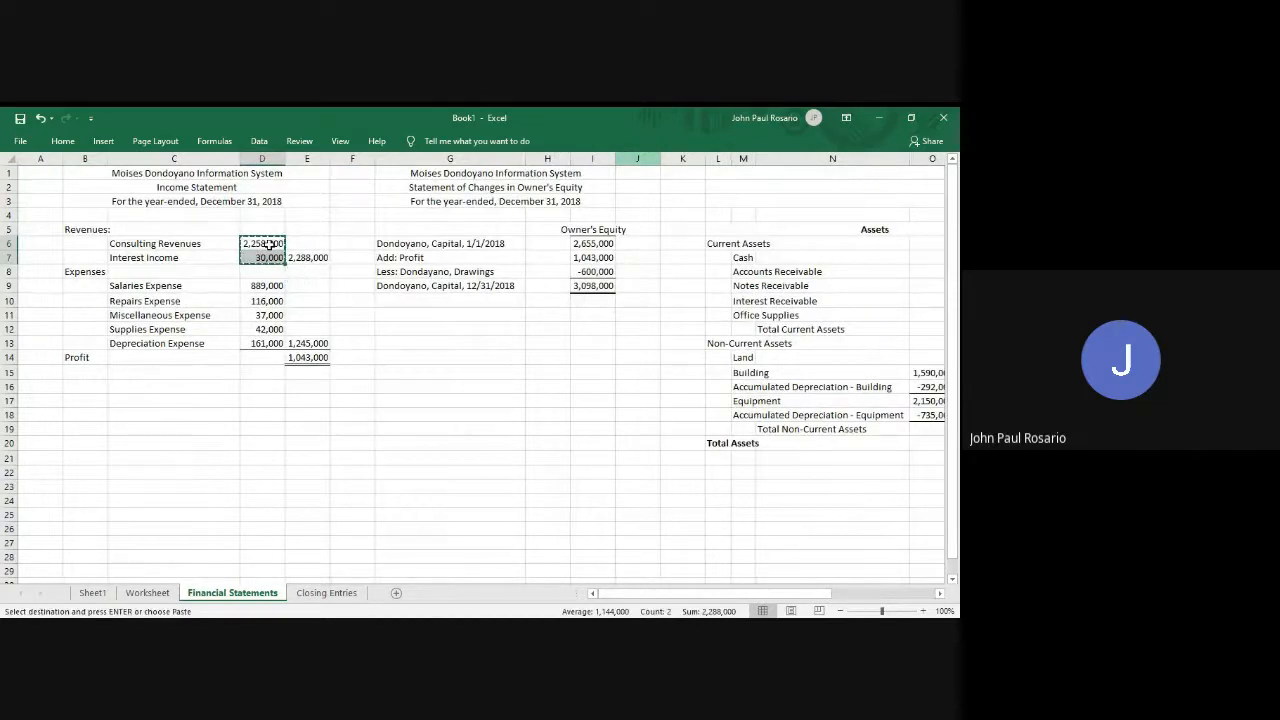
key(ctrl+Page_Down)
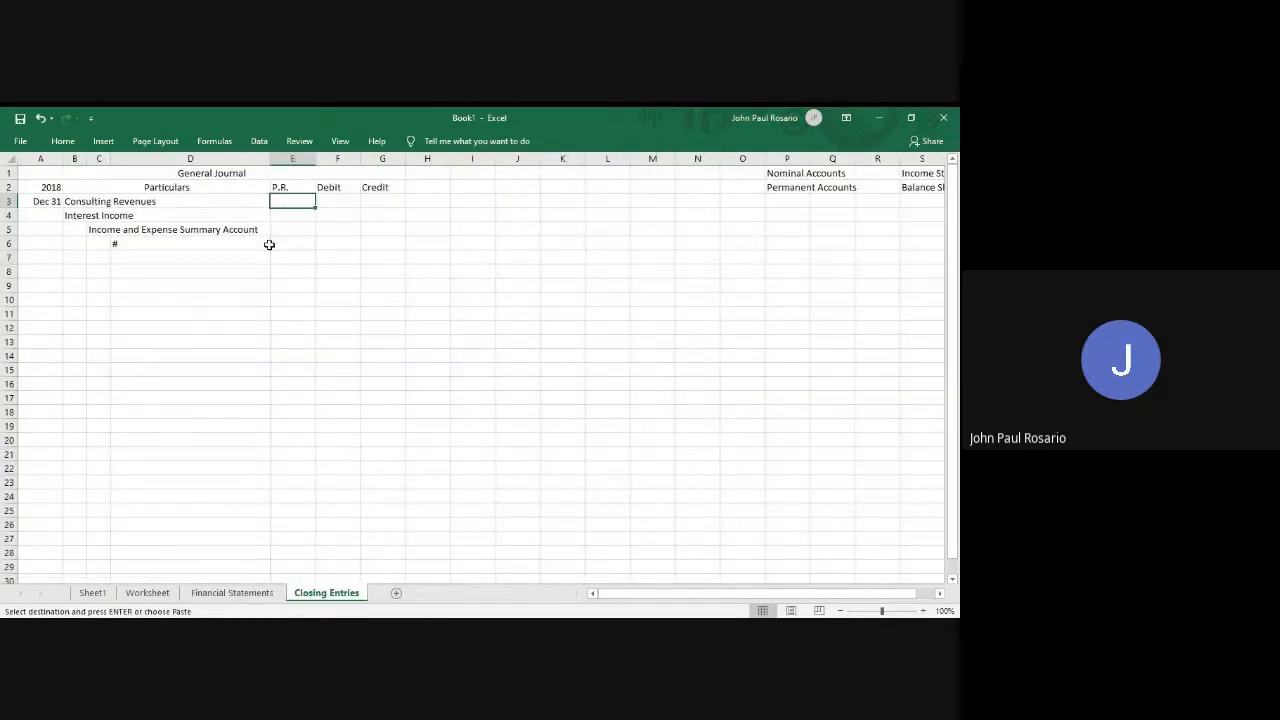
key(ctrl+v)
key(Down)
key(Down)
key(Up)
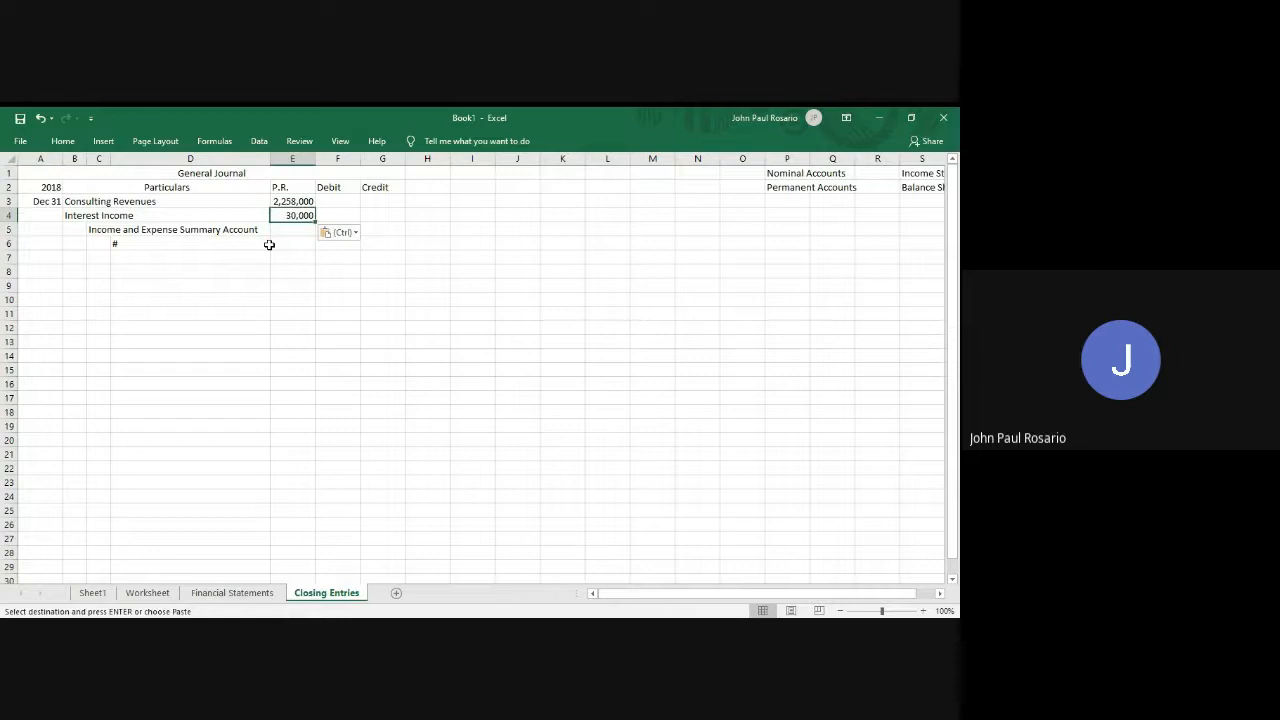
Remove the cell borders from the pasted Interest Income amount in E4.
key(alt)
key(h)
key(b)
key(n)
key(Down)
key(Down)
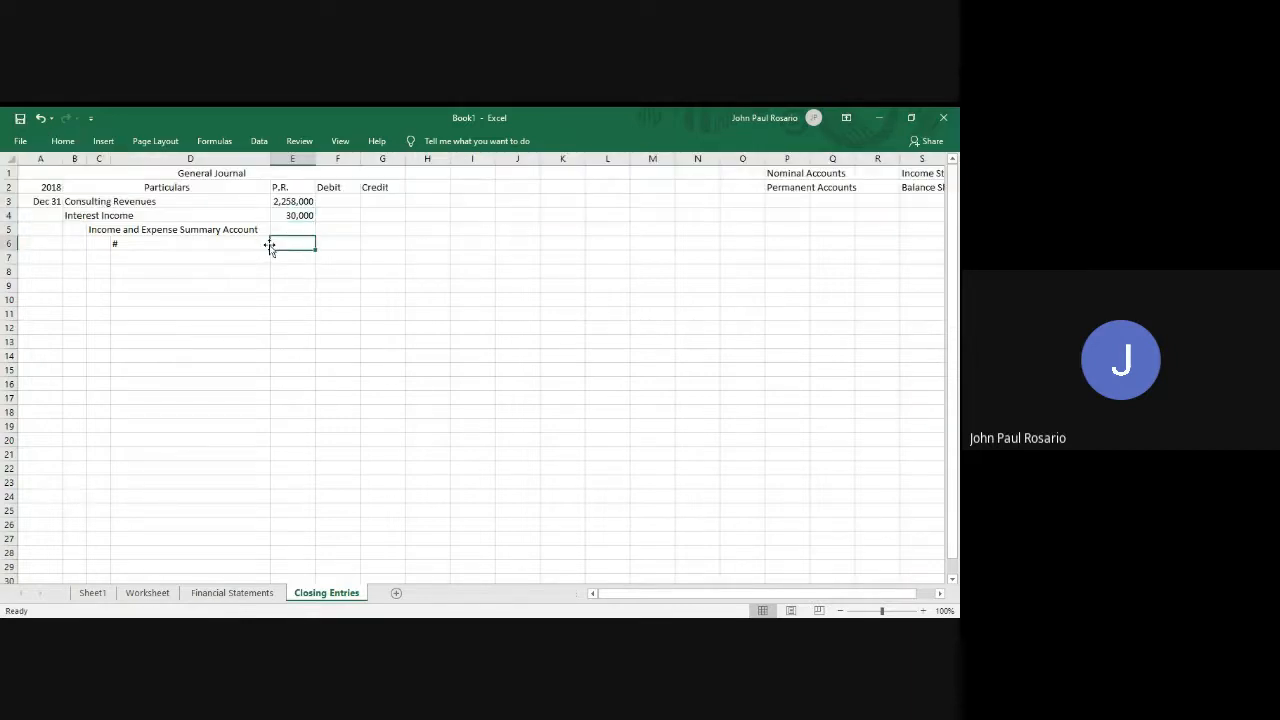
Move the two revenue amounts from E3:E4 to F3:F4 in the Debit column and narrow the P.R. column.
key(Up)
key(Up)
key(Up)
key(shift+Down)
key(ctrl+c)
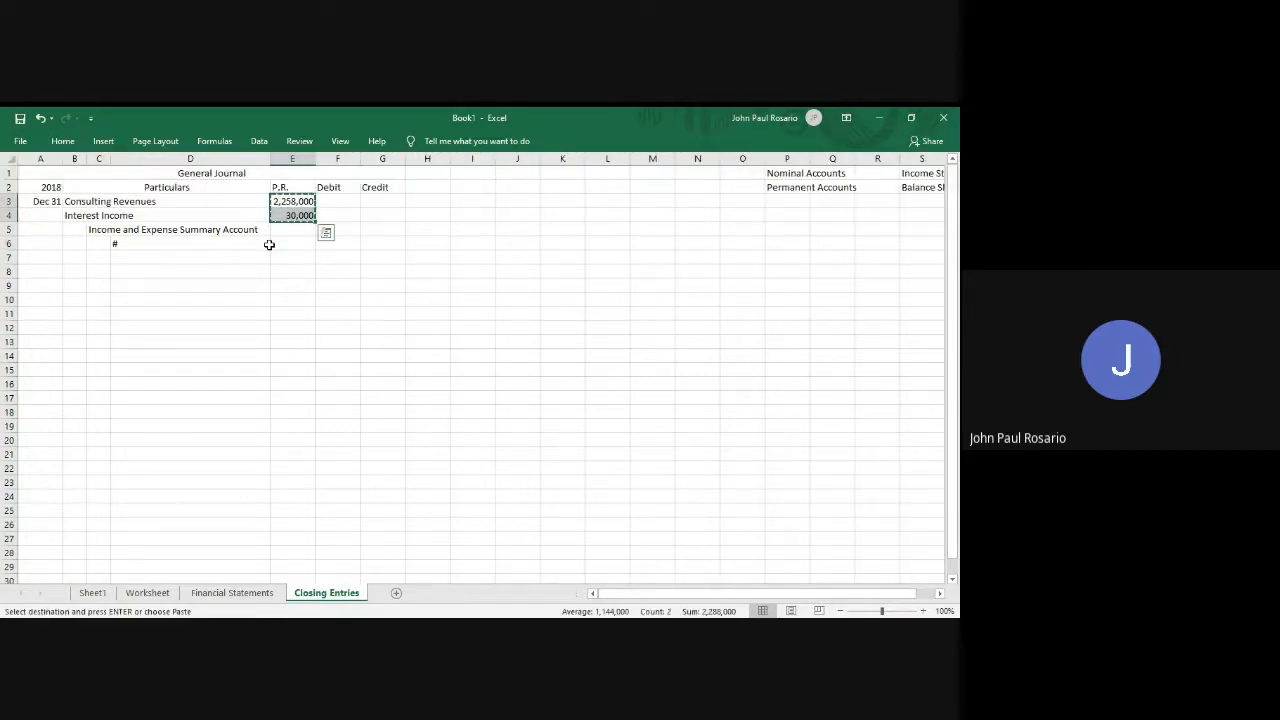
key(Right)
key(ctrl+v)
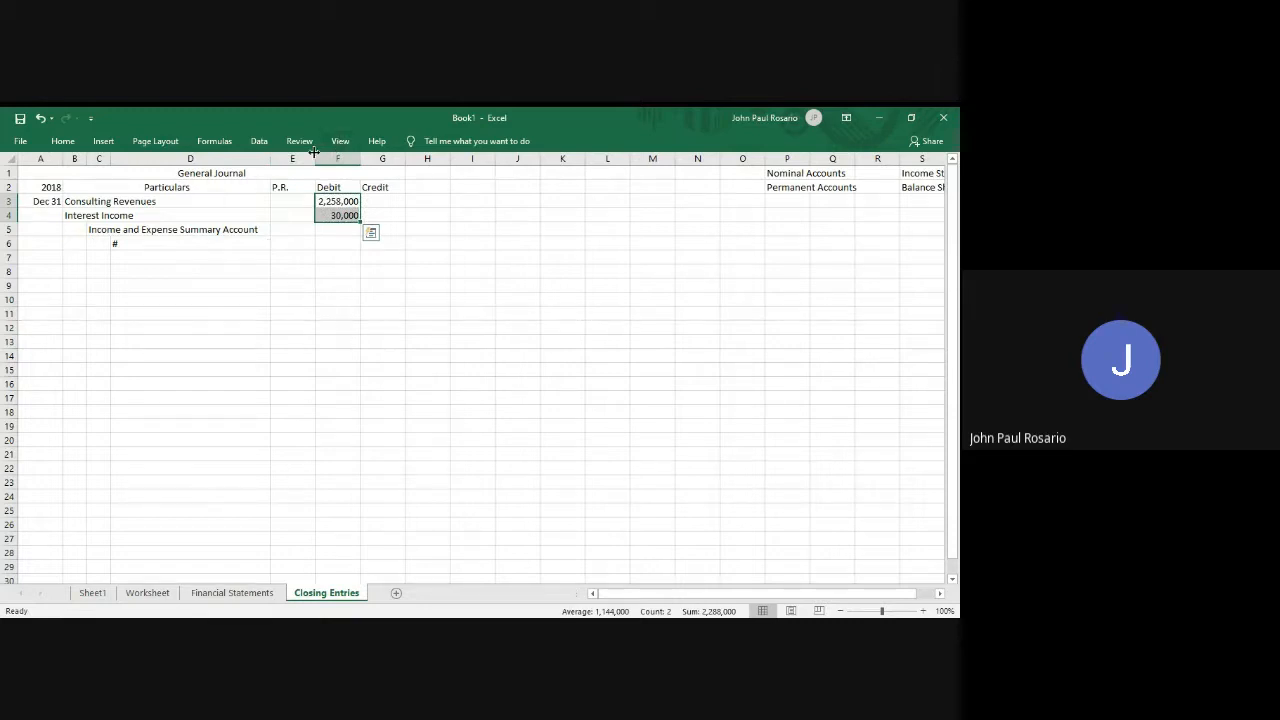
drag(315, 159, 290, 159)
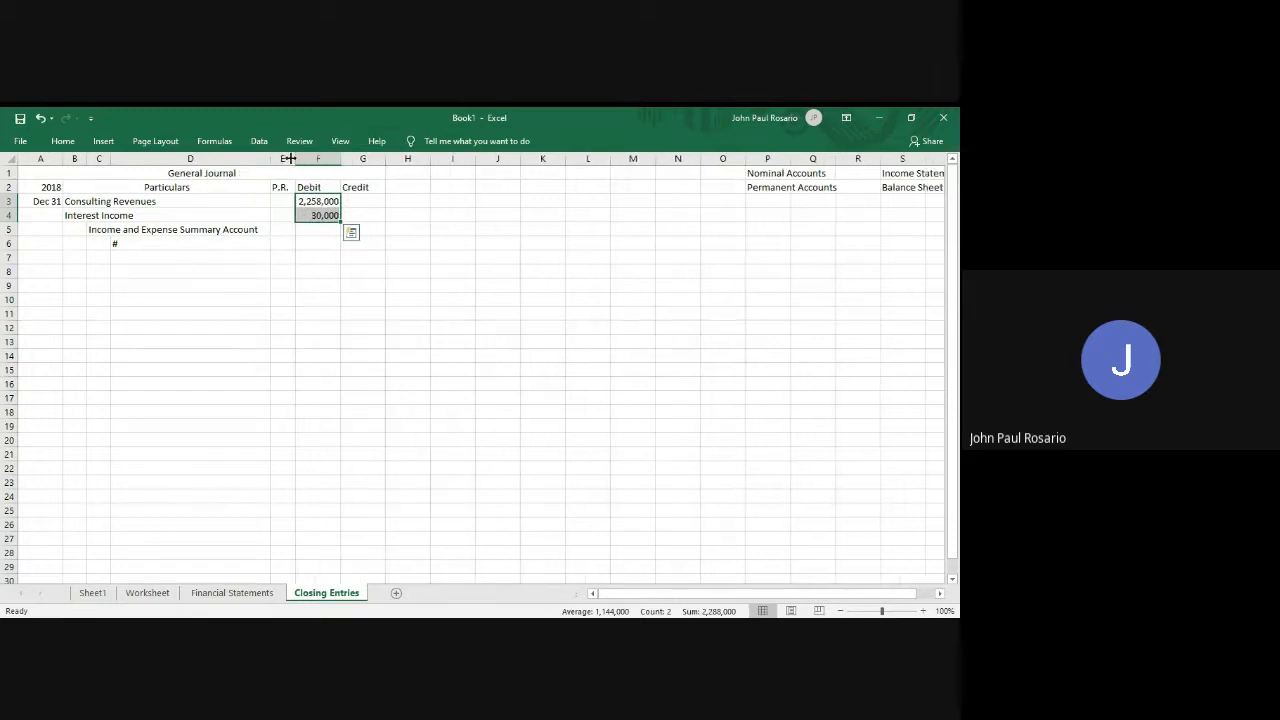
click(333, 283)
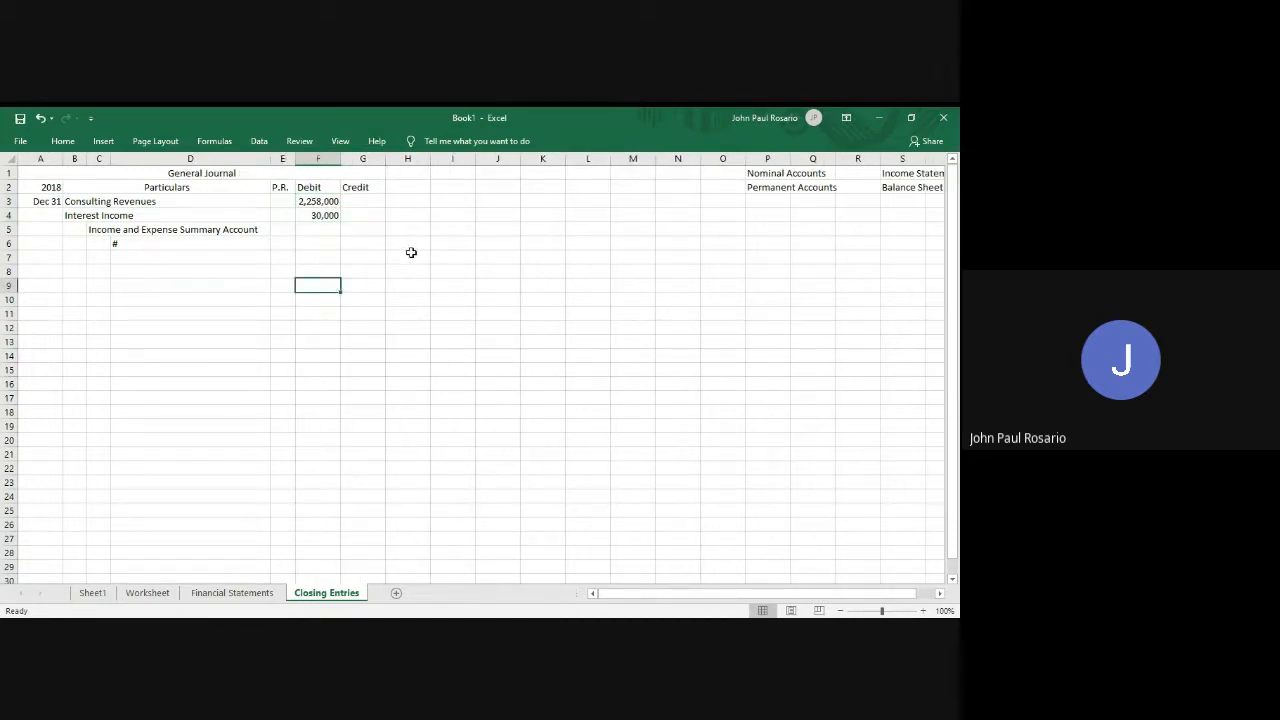
Enter =F3+F4 in G5 as the credit to Income and Expense Summary Account.
click(347, 231)
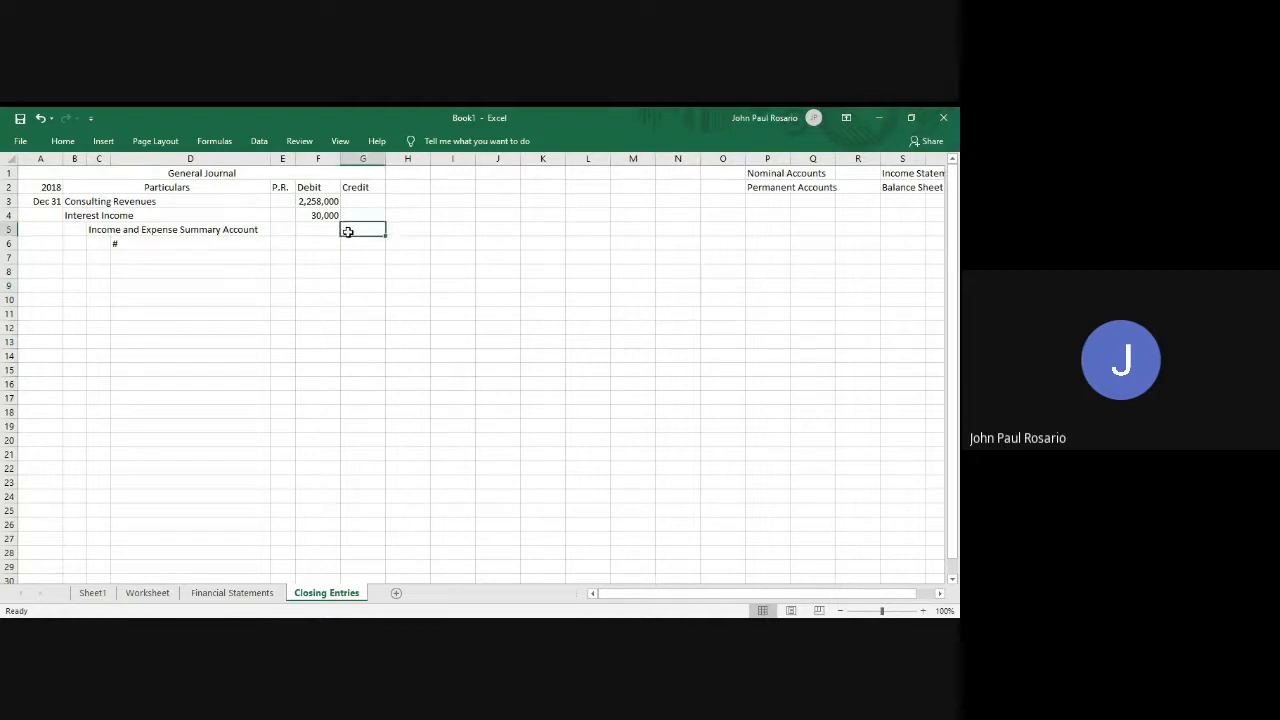
text(=)
key(Left)
key(Up)
key(Up)
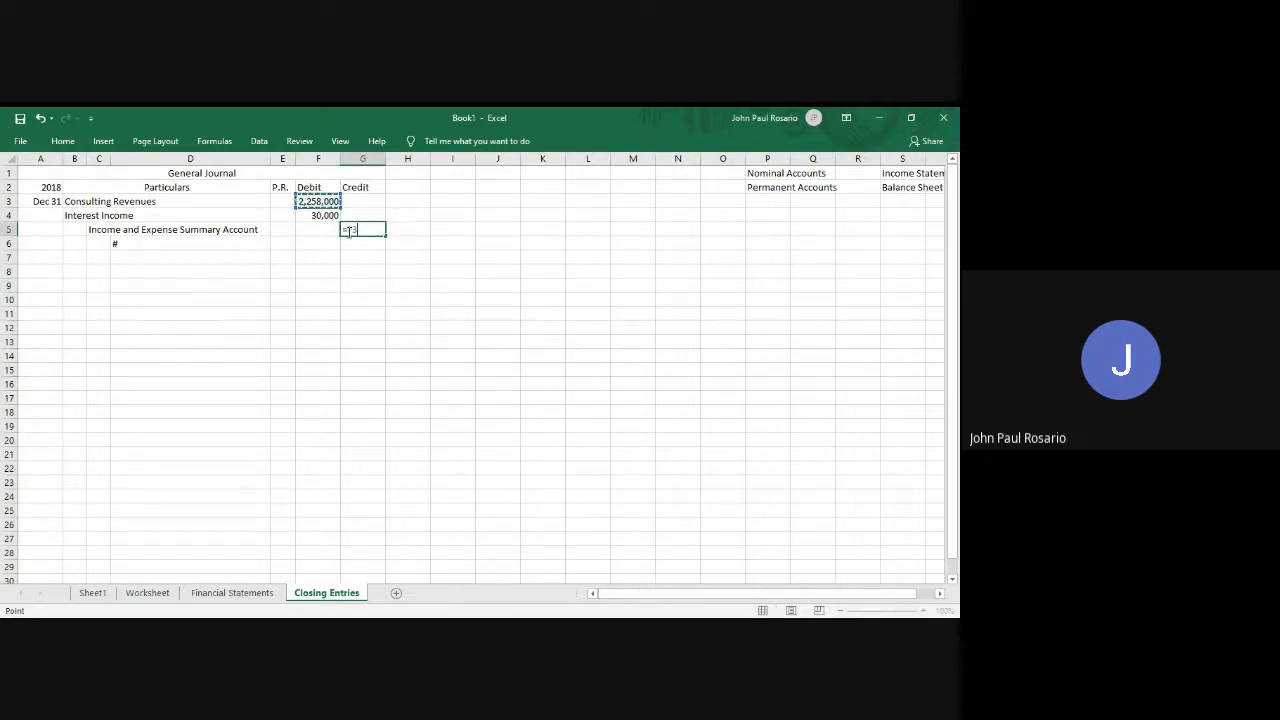
text(+)
key(Left)
key(Up)
key(Return)
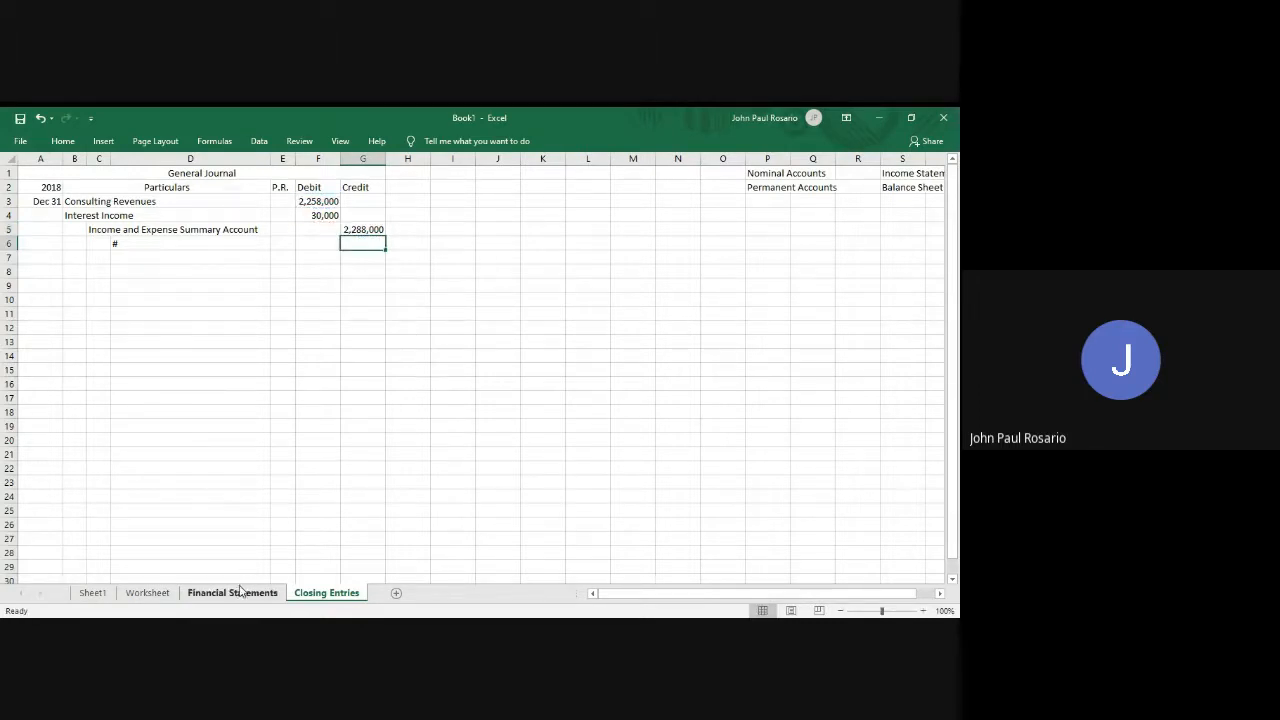
click(147, 593)
scroll(757, 380, down, 1)
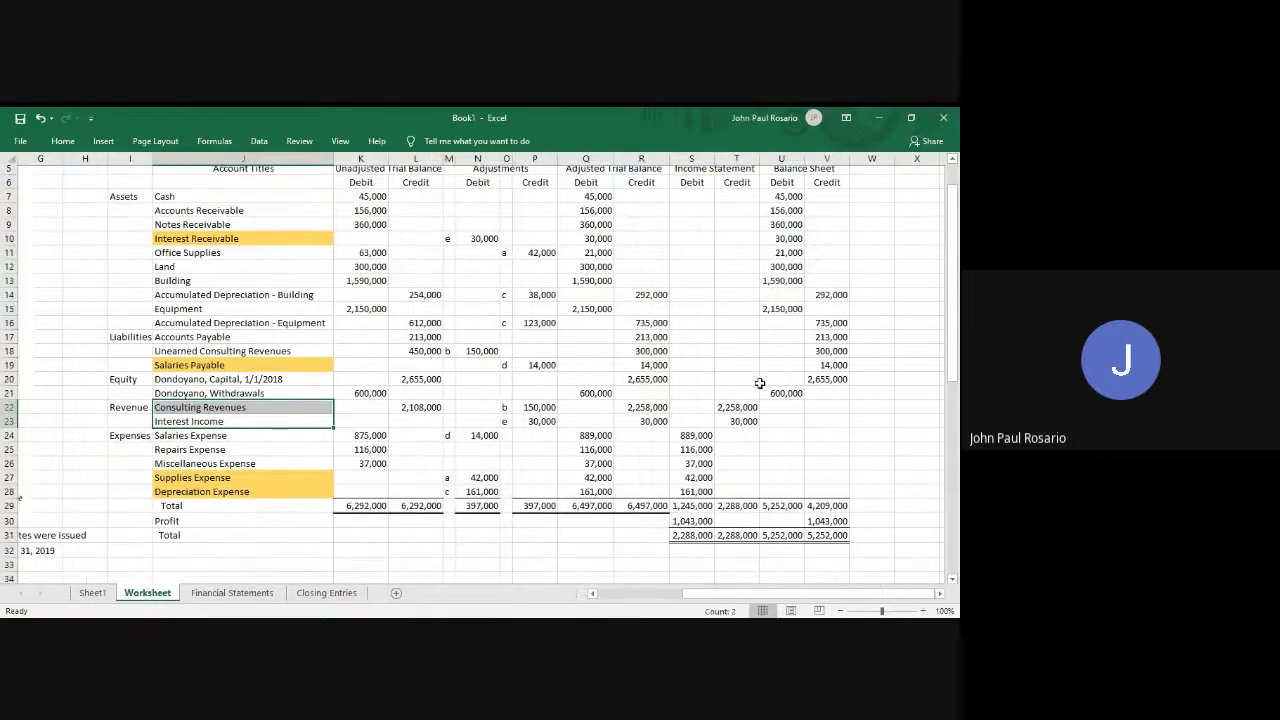
scroll(757, 380, up, 1)
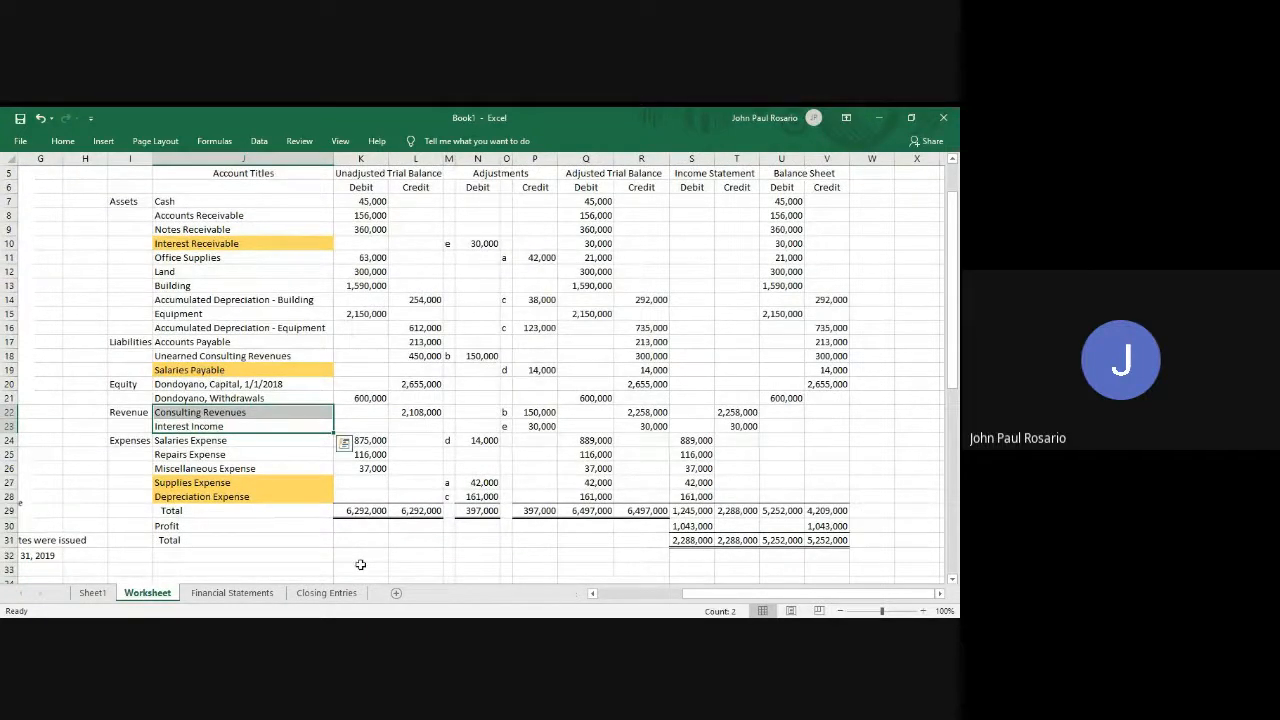
click(334, 598)
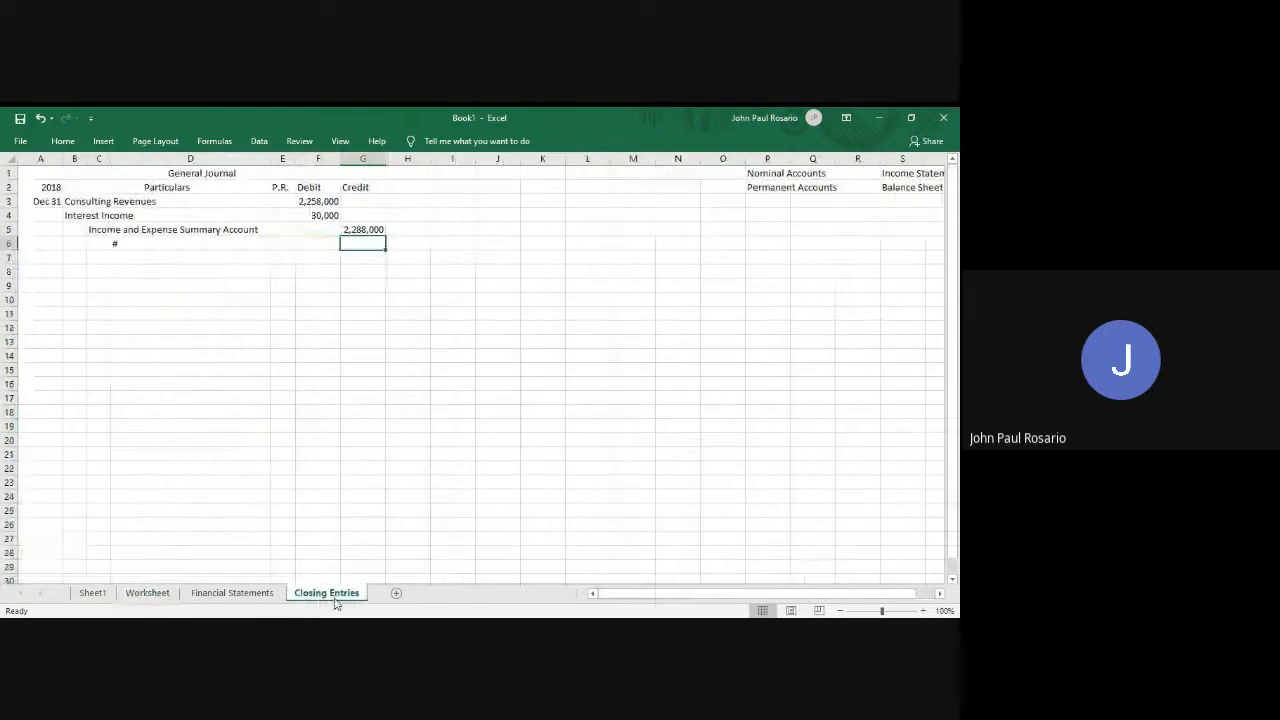
click(226, 597)
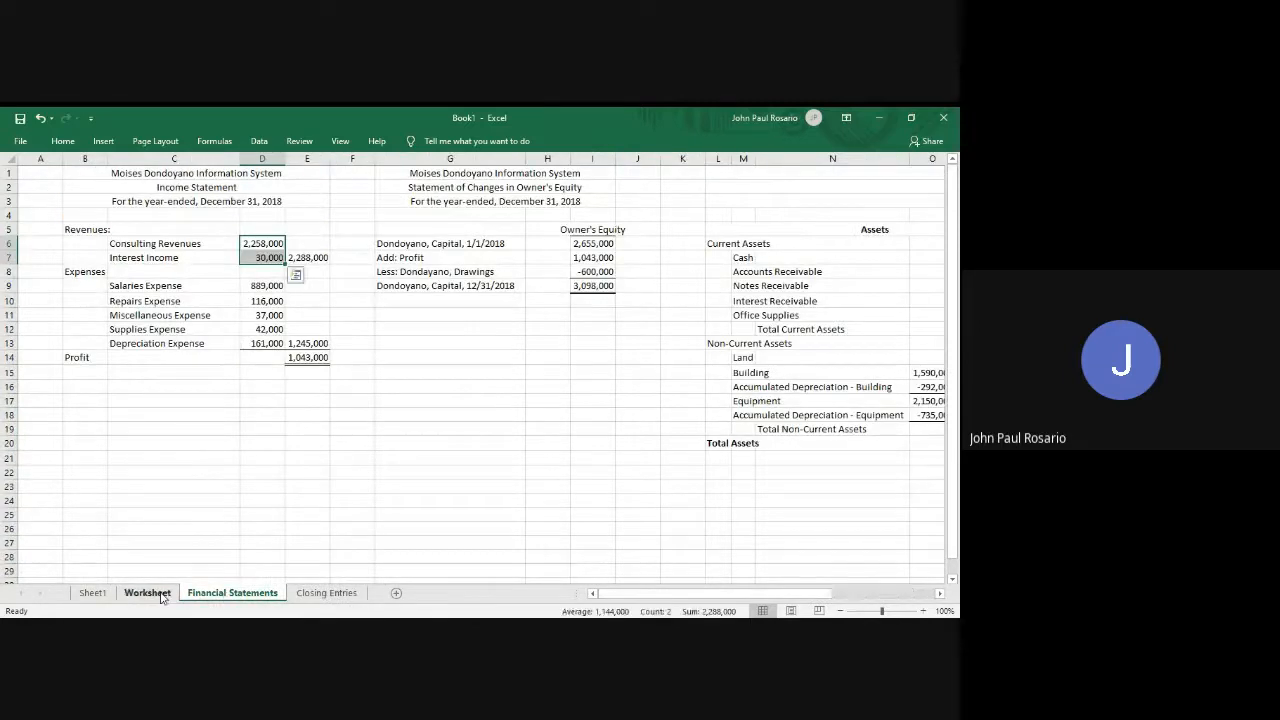
Copy the five expense account titles, Salaries Expense through Depreciation Expense, to C10:C14 of Closing Entries.
click(160, 596)
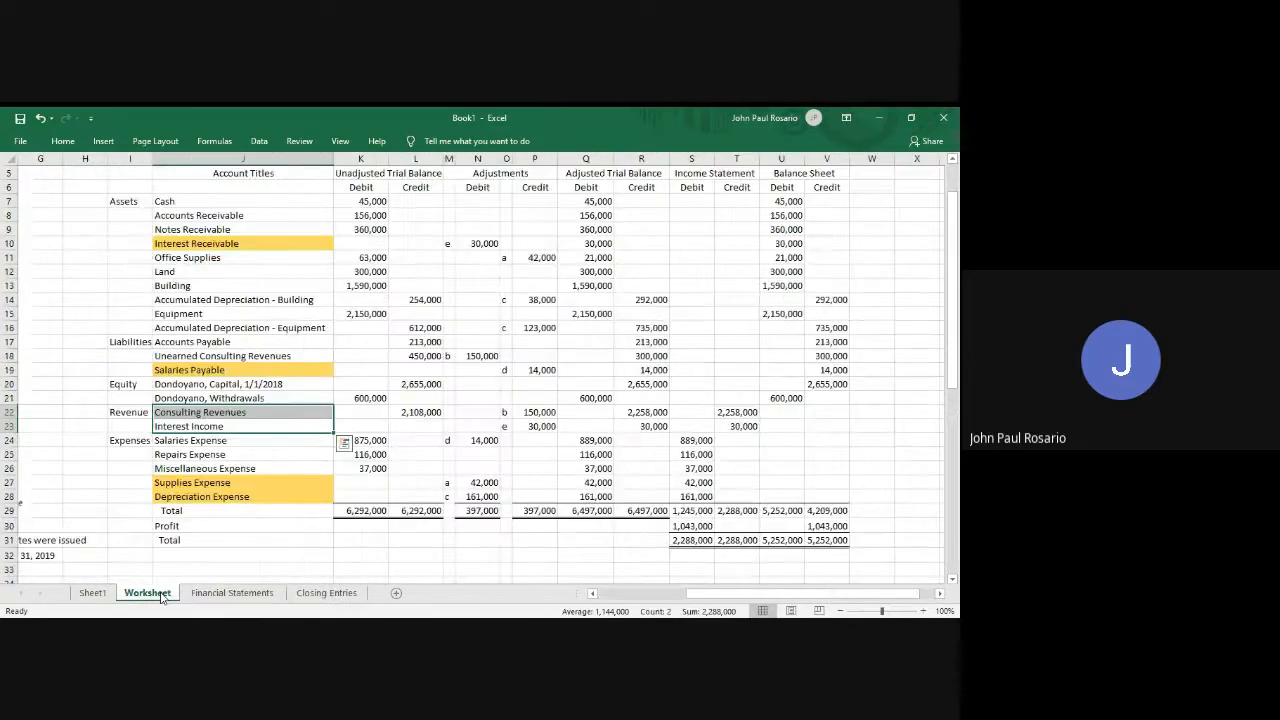
click(192, 440)
key(shift+Down)
key(shift+Down)
key(shift+Down)
key(shift+Down)
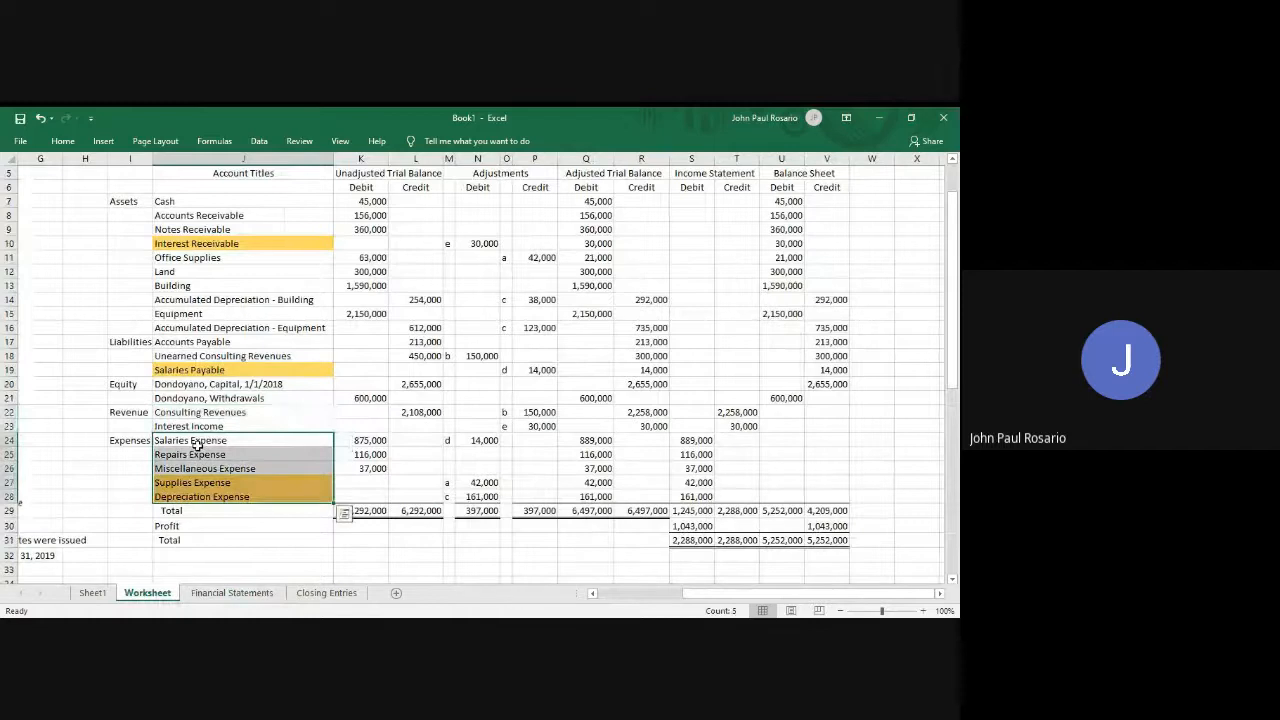
key(ctrl+c)
key(ctrl+Page_Down)
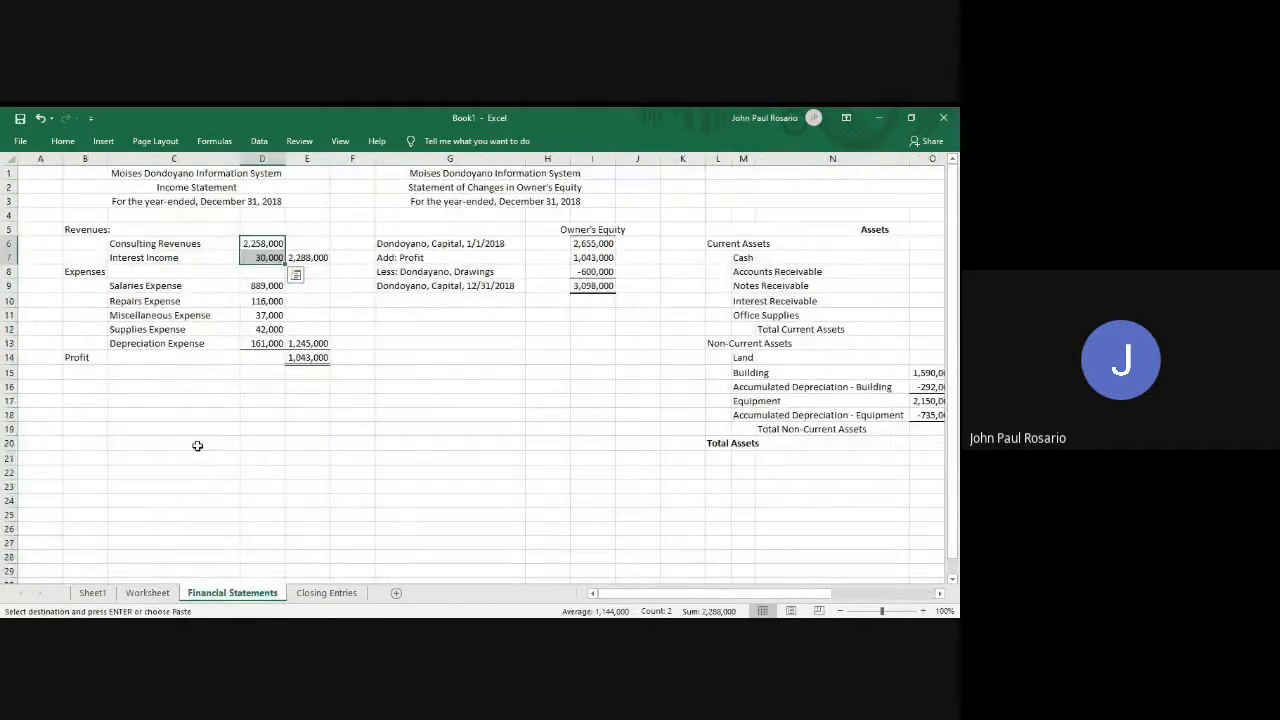
click(148, 286)
key(ctrl+v)
key(ctrl+Page_Down)
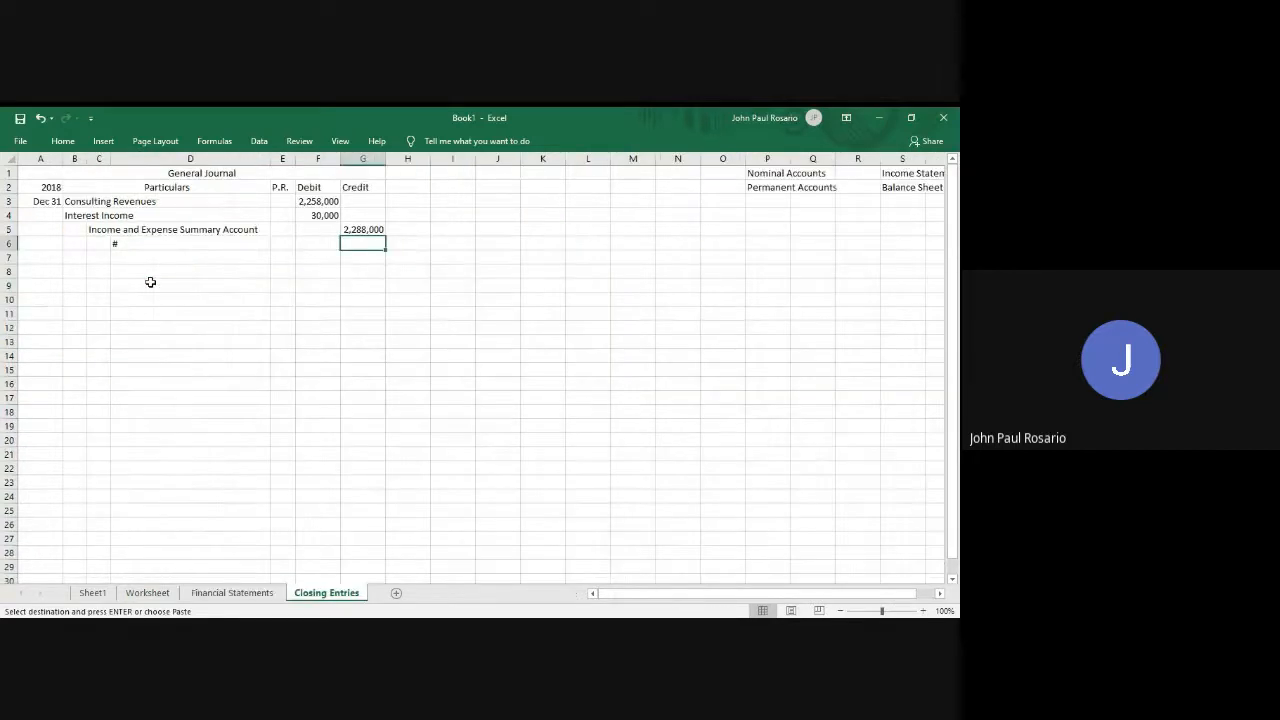
click(100, 302)
key(ctrl+v)
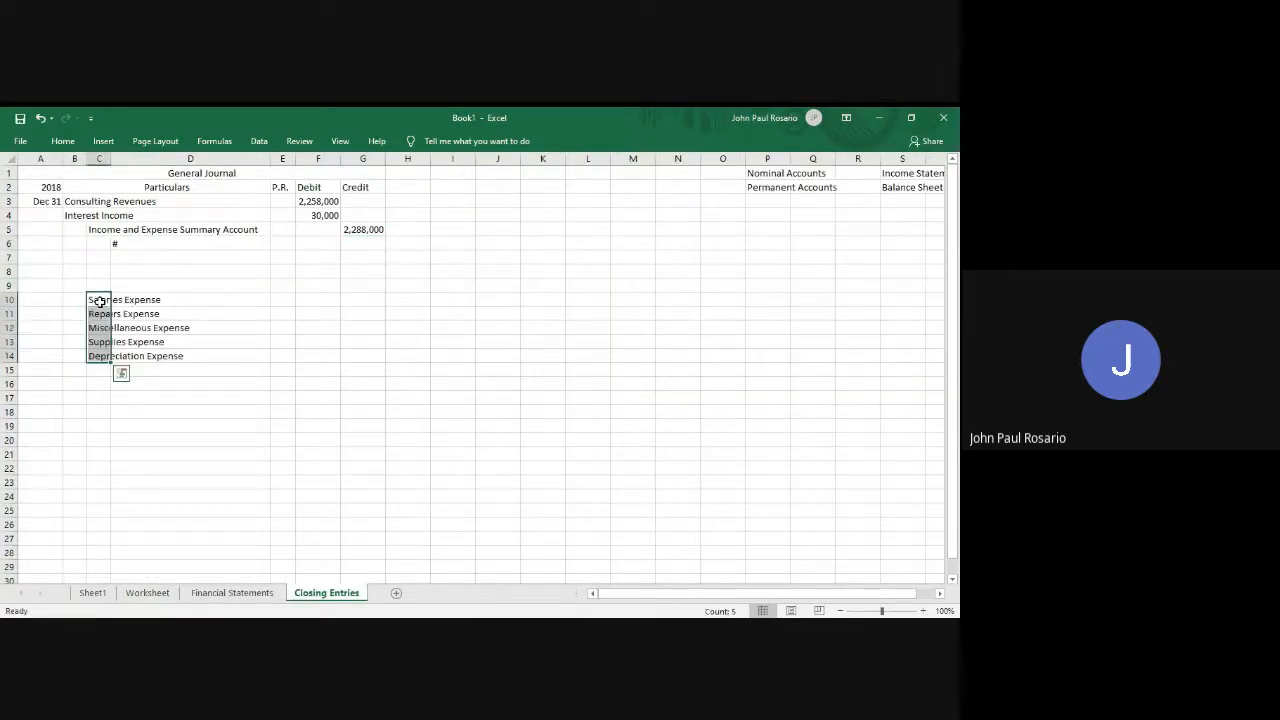
Copy the title Income and Expense Summary Account from C5 to B9, above the expense titles.
key(Up)
key(Up)
key(Up)
key(Up)
key(Up)
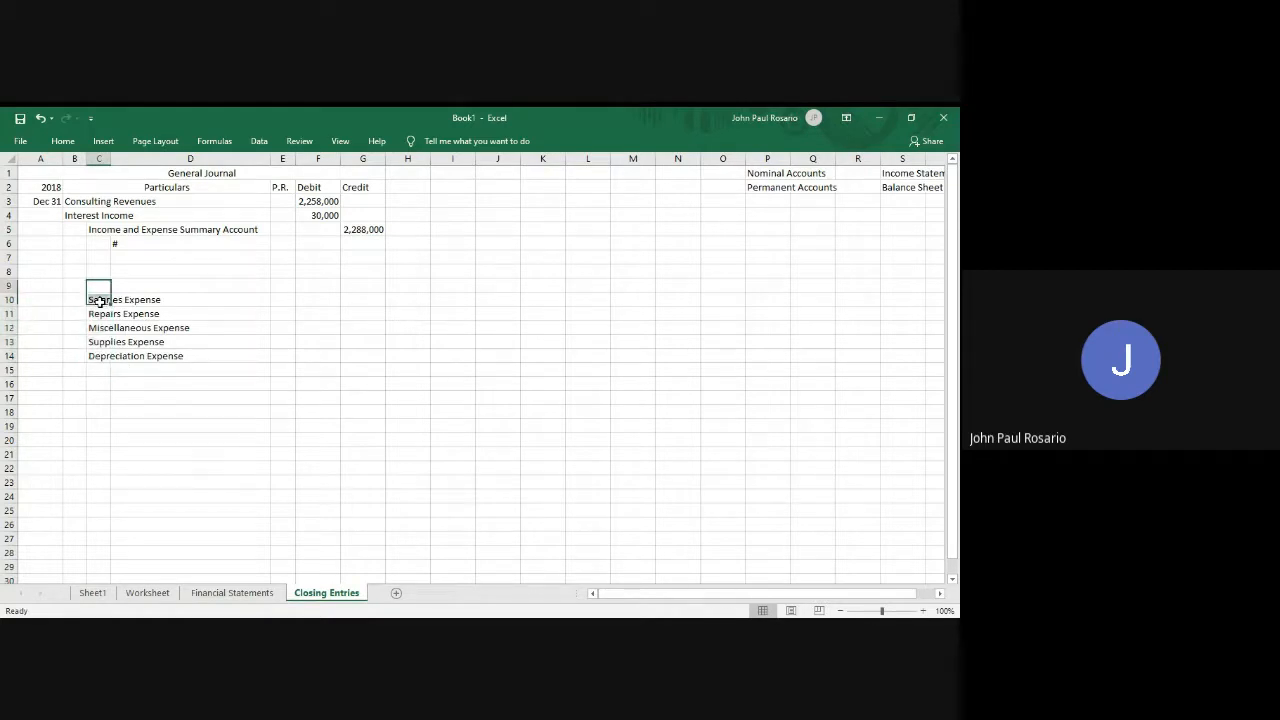
key(ctrl+c)
key(Left)
key(Down)
key(Down)
key(Down)
key(Down)
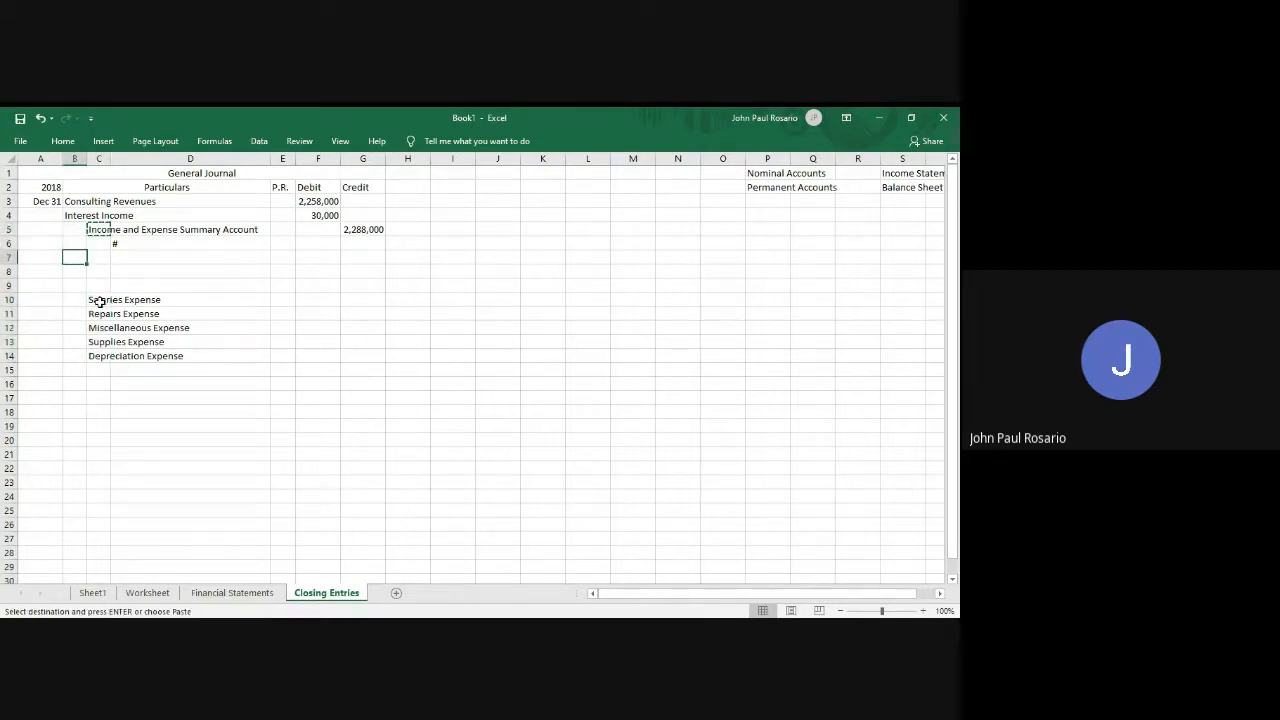
key(Return)
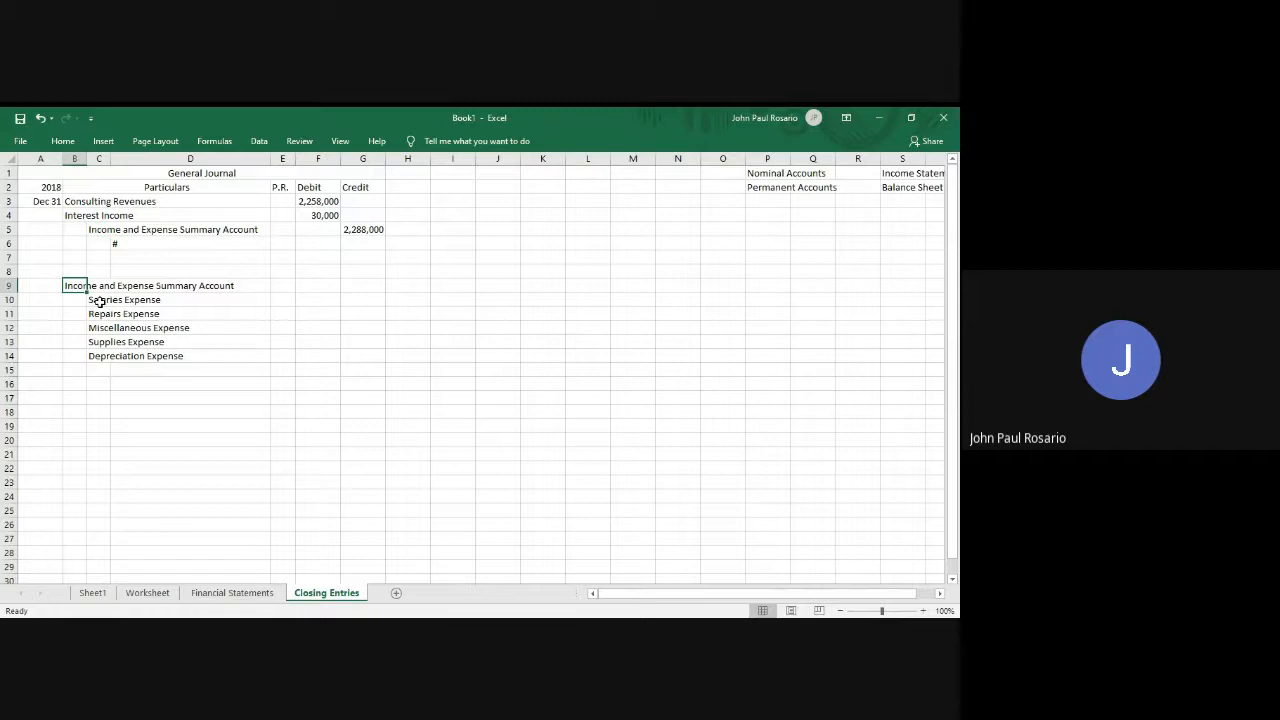
Copy the five expense amounts from D9:D13 of Financial Statements to G9:G13 of Closing Entries.
key(Right)
key(Right)
key(Right)
key(Right)
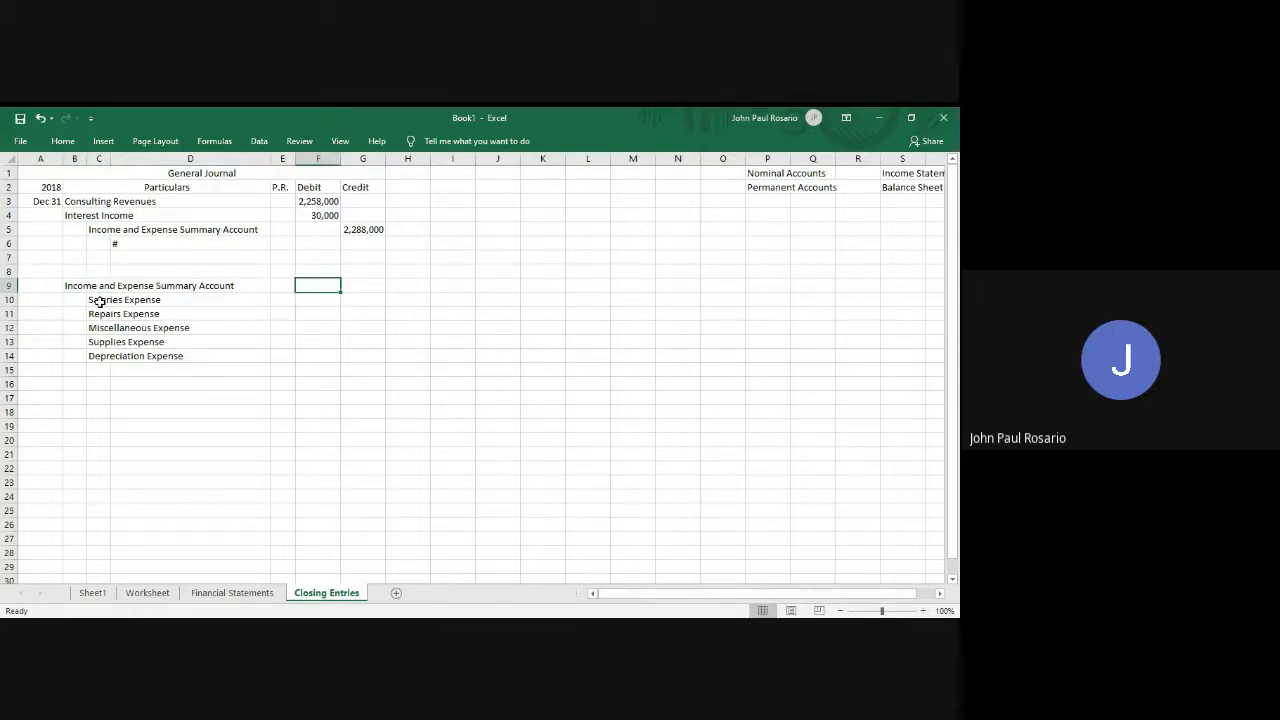
key(ctrl+Page_Up)
key(Right)
key(shift+Down)
key(shift+Down)
key(shift+Down)
key(shift+Down)
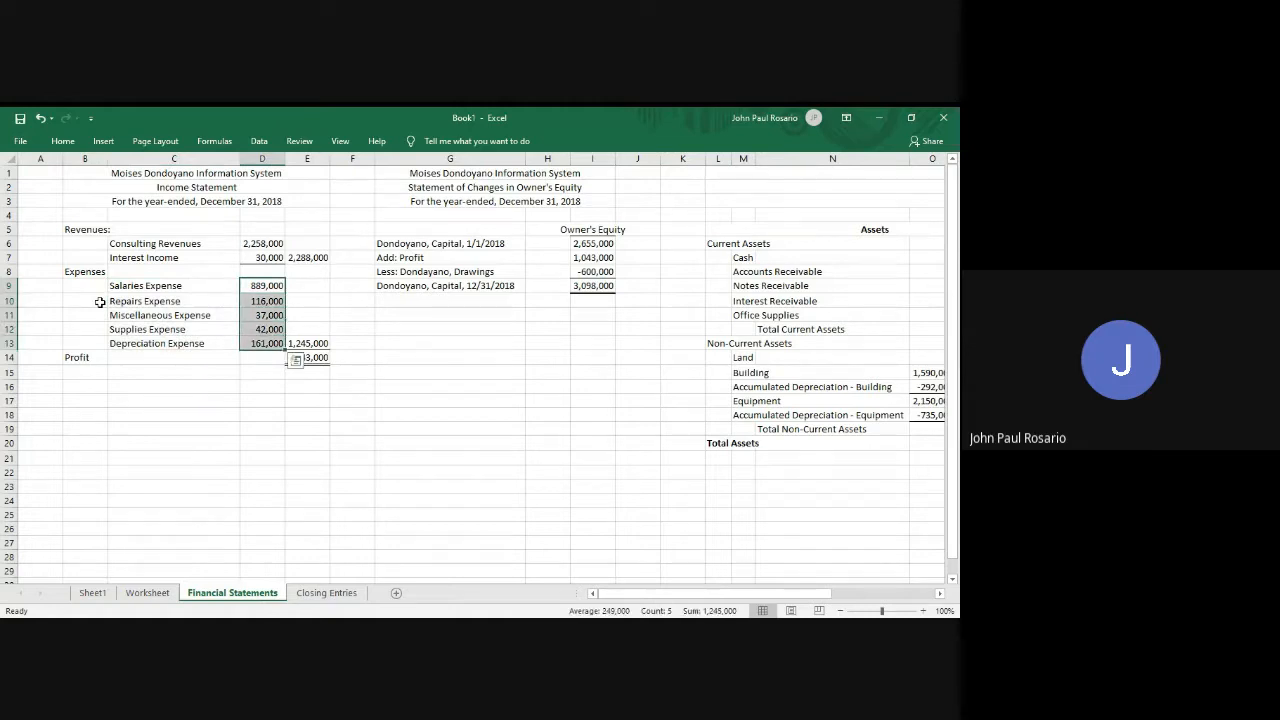
key(ctrl+c)
key(ctrl+Page_Down)
key(Right)
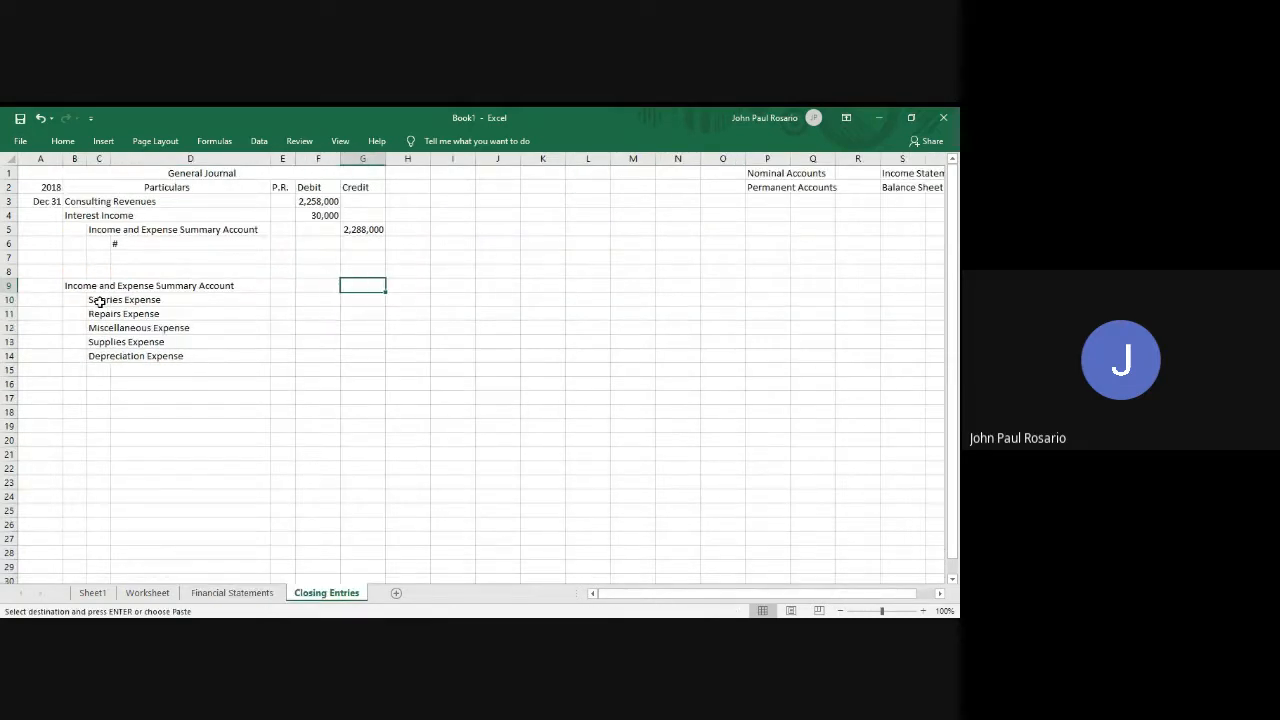
key(ctrl+v)
key(ctrl+Down)
key(Escape)
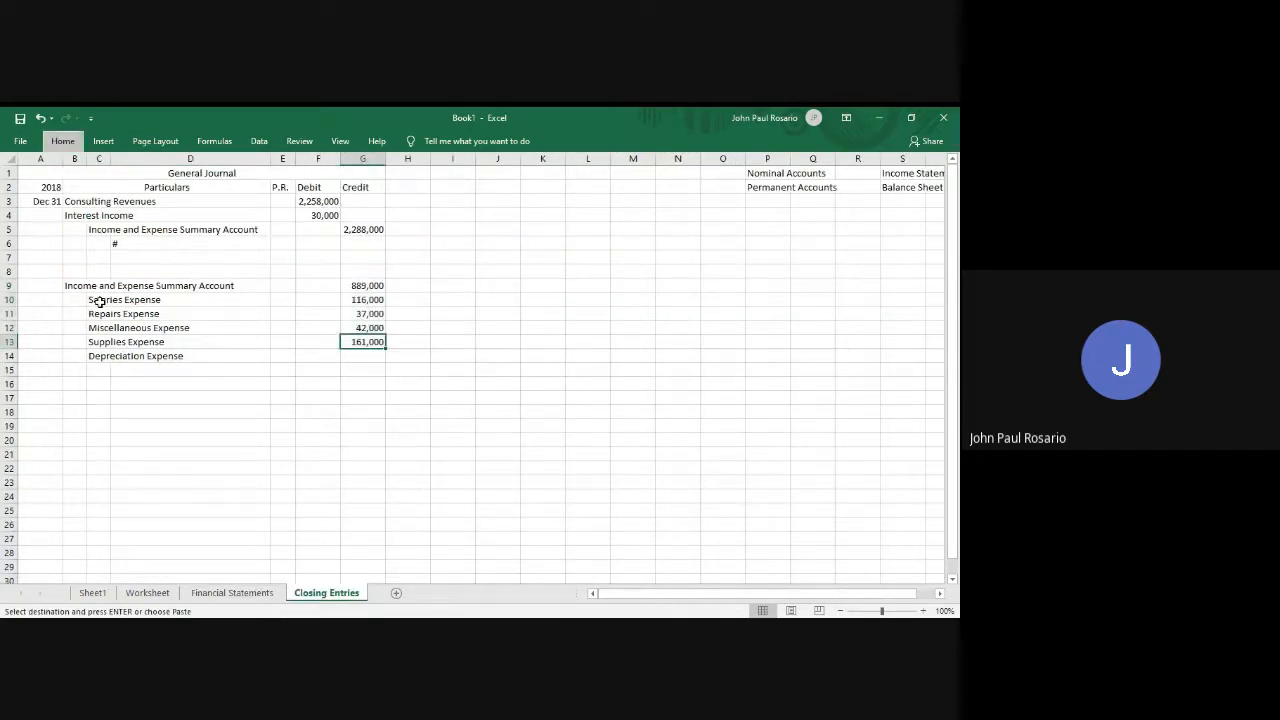
Move the expense amounts from G9:G13 down one row to G10:G14 to line up with their titles.
key(Up)
key(Up)
key(Up)
key(Up)
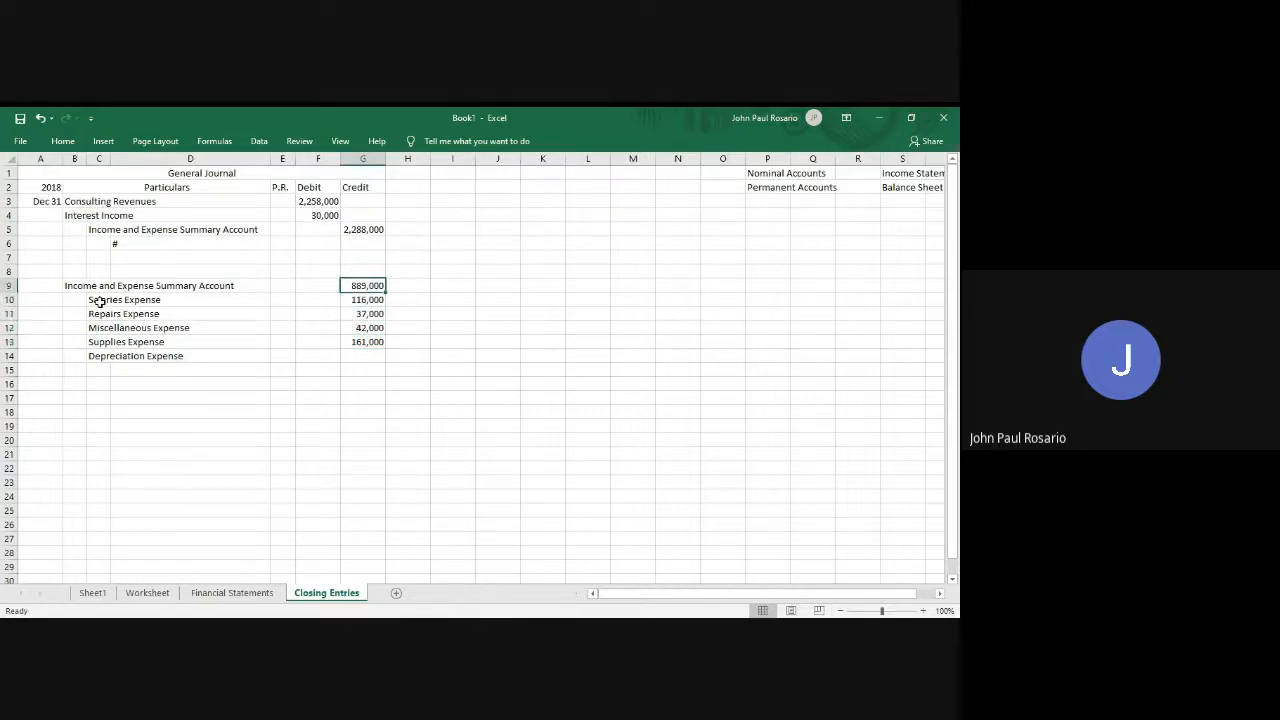
key(ctrl+shift+Down)
key(ctrl+c)
key(ctrl+v)
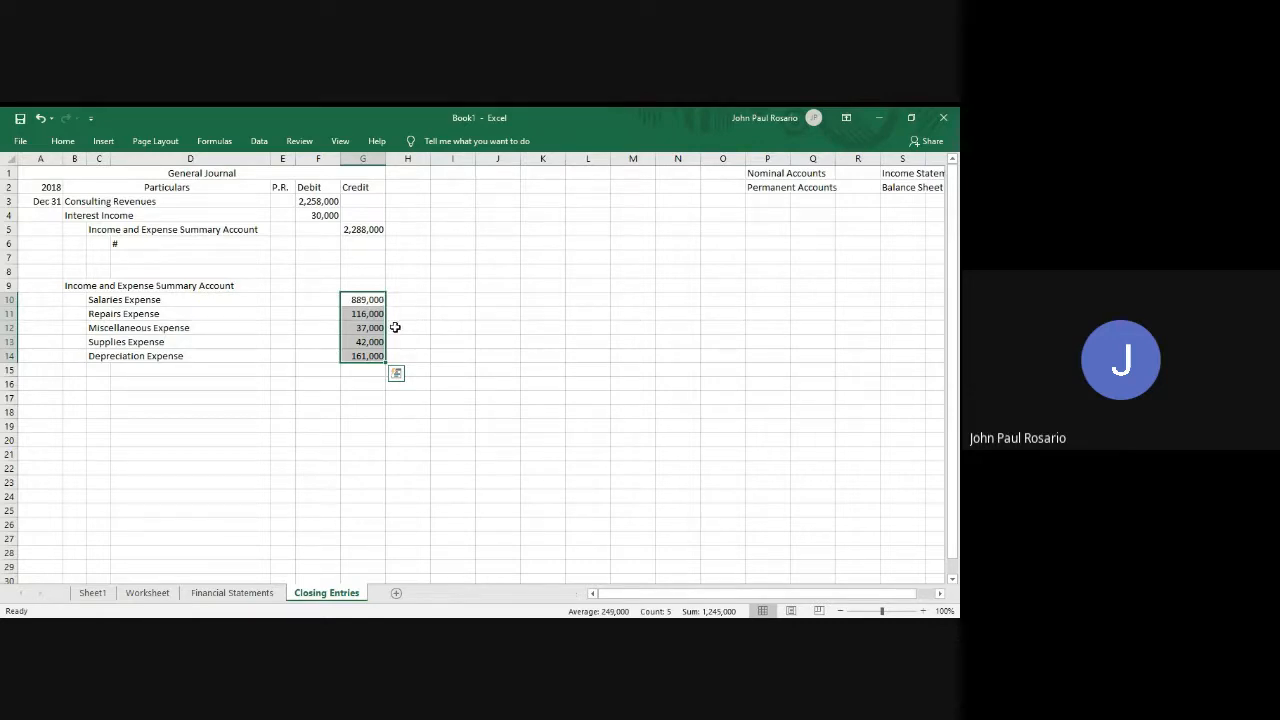
Enter =SUM(G10:G14) in F9 as the debit to Income and Expense Summary Account.
click(319, 288)
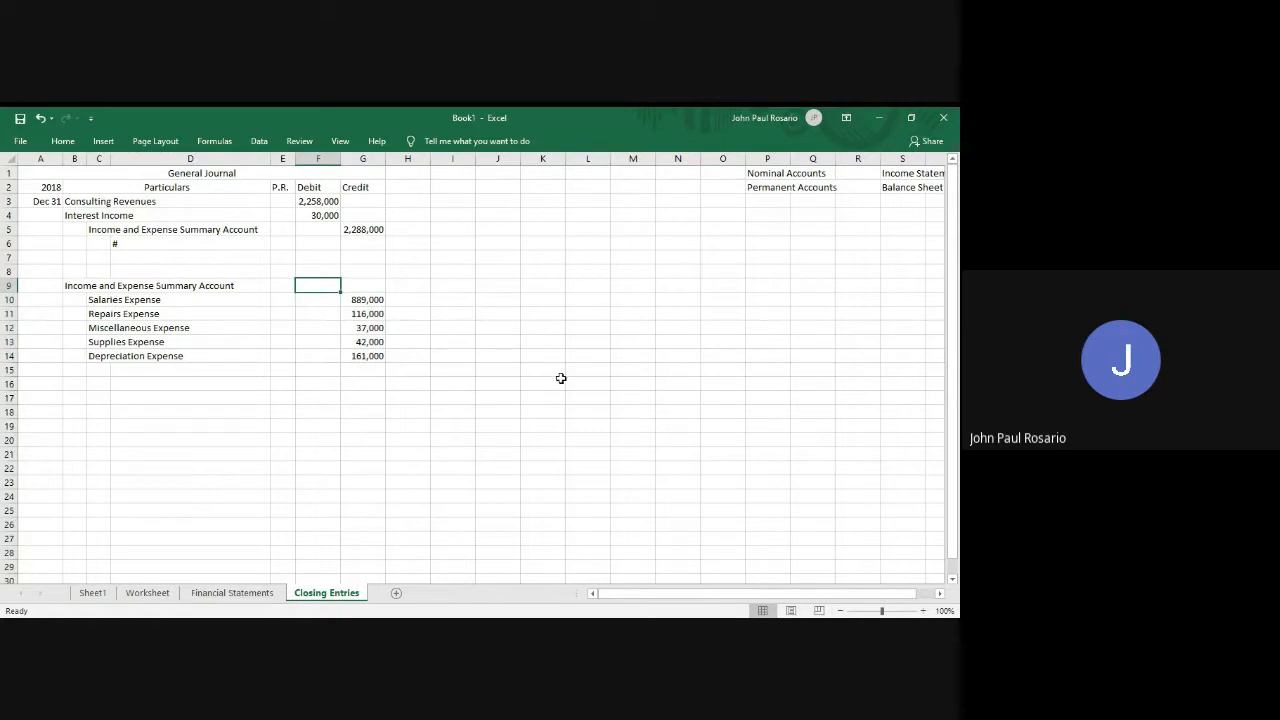
text(=SUM()
key(Right)
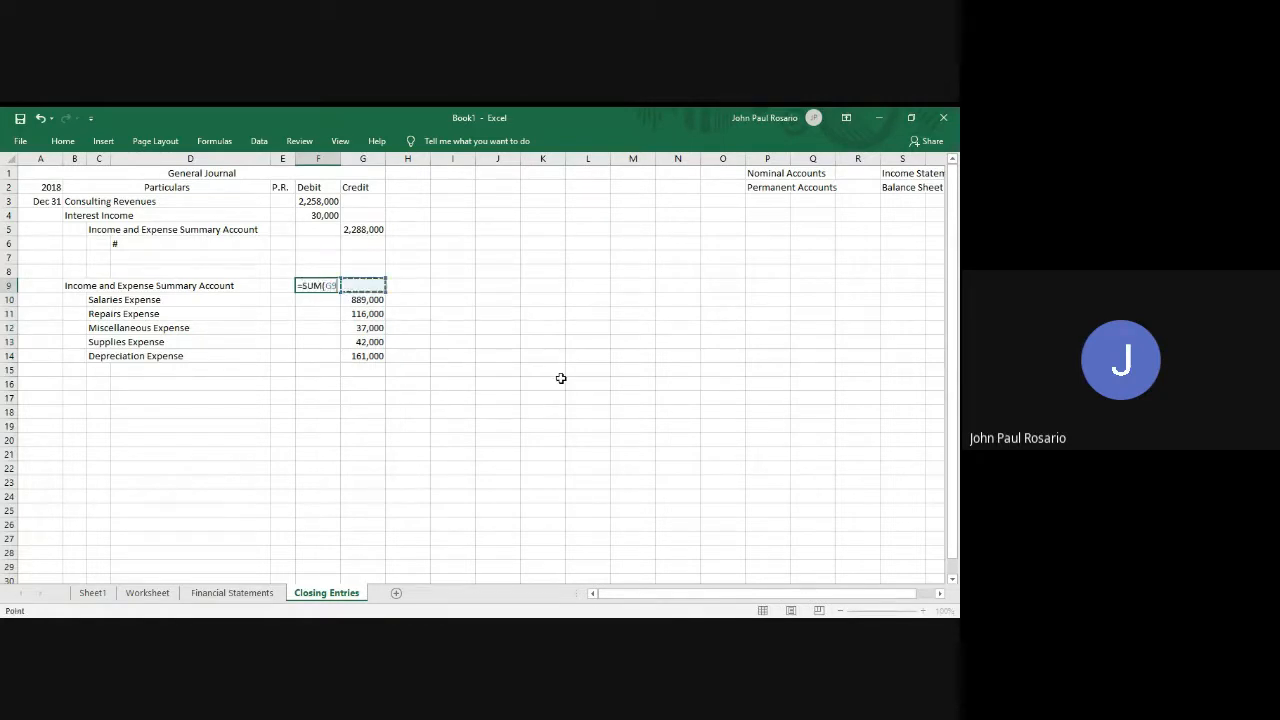
key(Down)
key(shift+Down)
key(shift+Down)
key(shift+Down)
key(shift+Down)
key(Return)
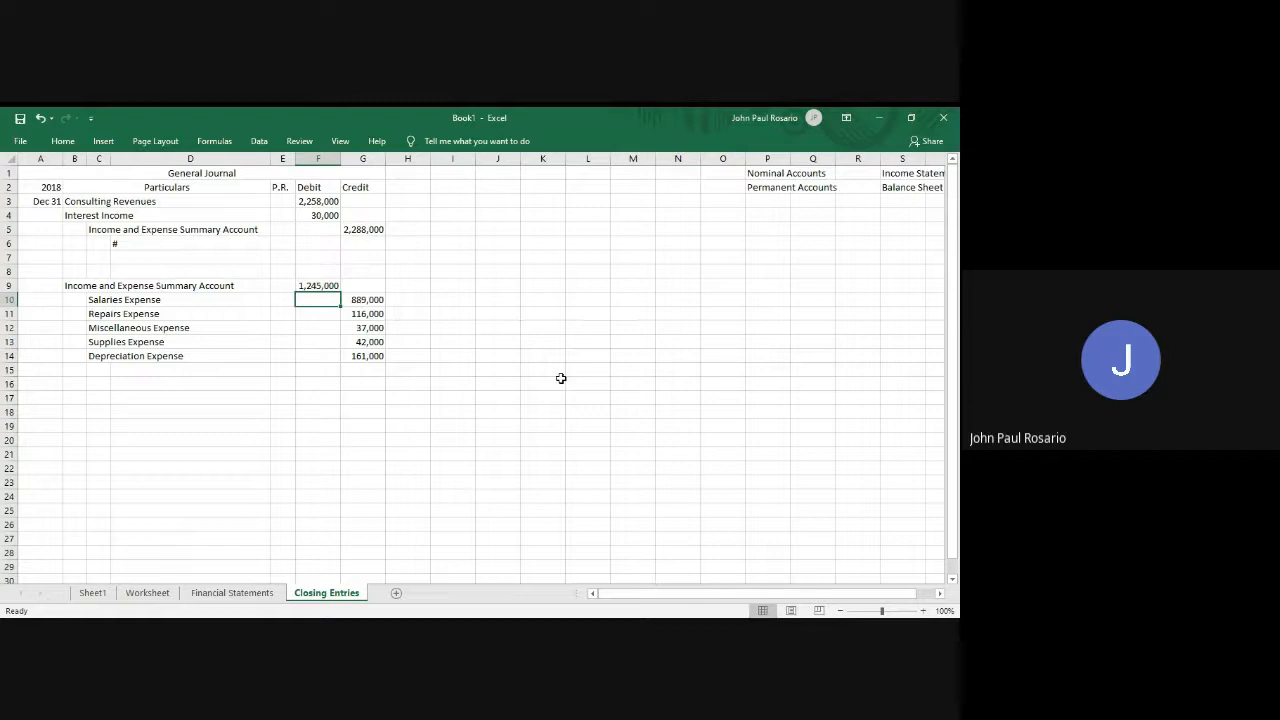
click(499, 315)
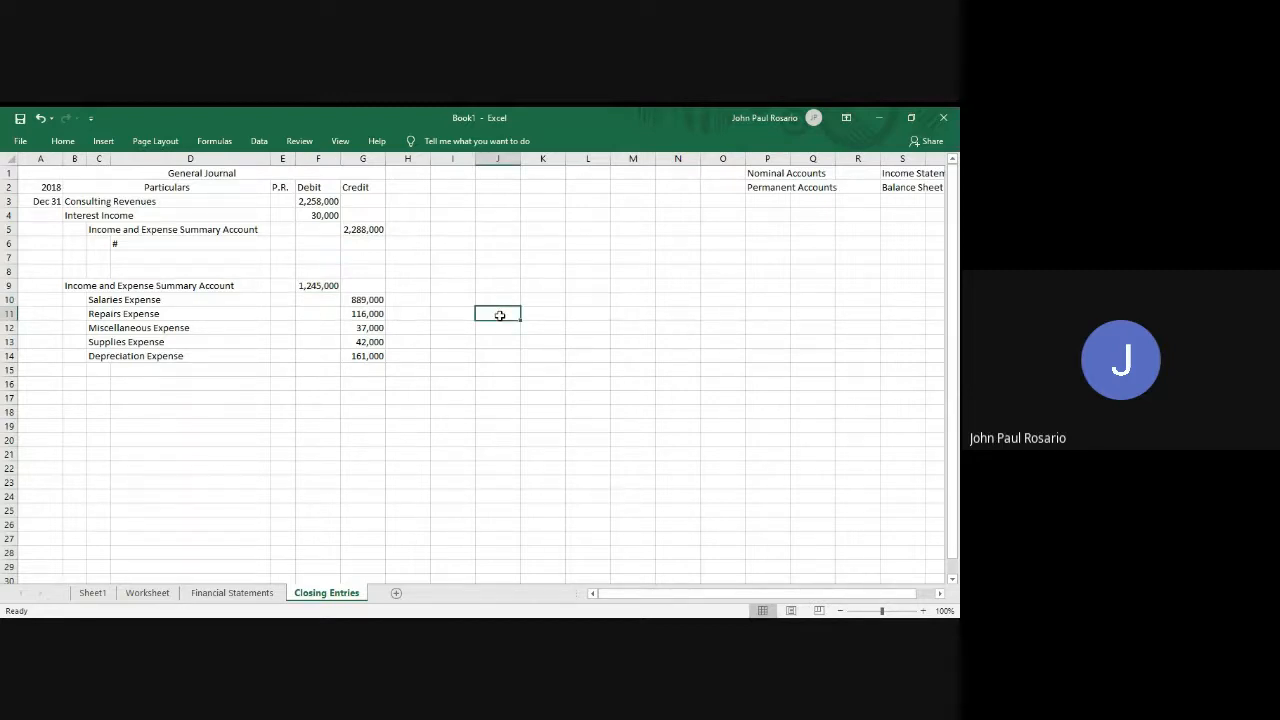
Merge J11:K11 and copy the title Income and Expense Summary Account from B9 into it as a T-account heading.
key(shift+Right)
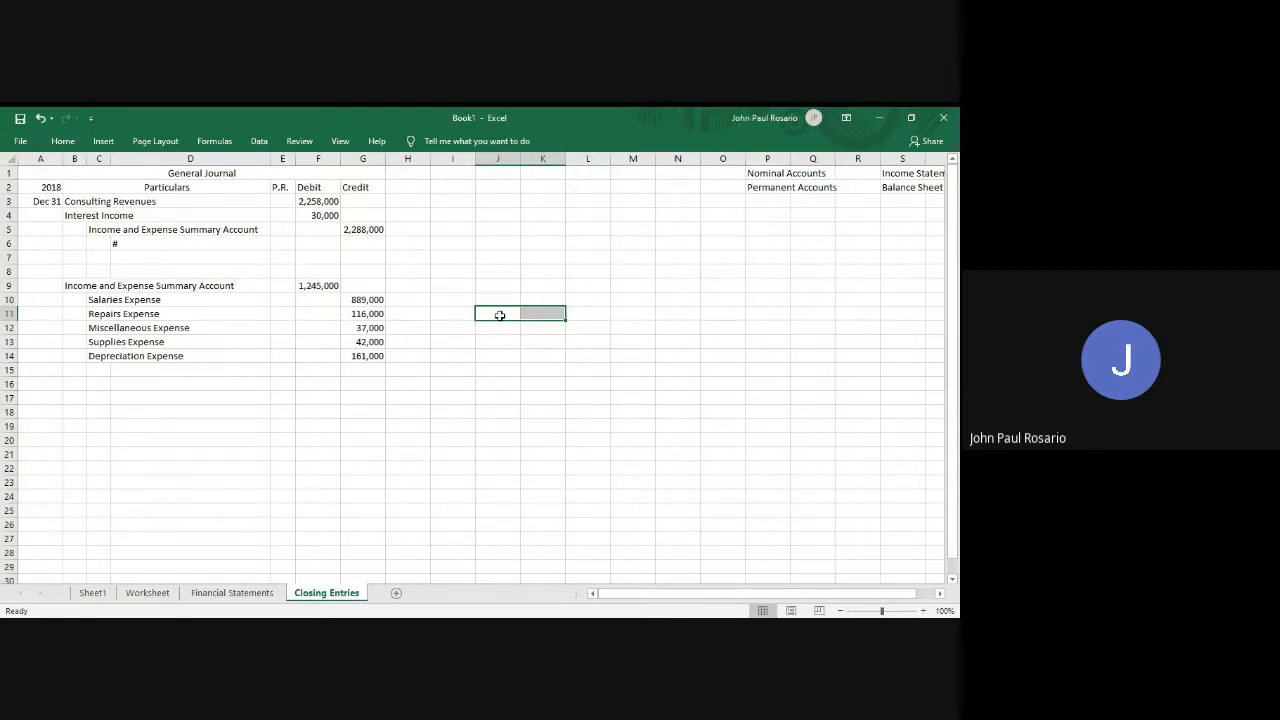
click(500, 315)
key(Up)
key(Left)
key(Left)
key(Left)
key(Left)
key(Left)
key(Left)
key(Left)
key(Left)
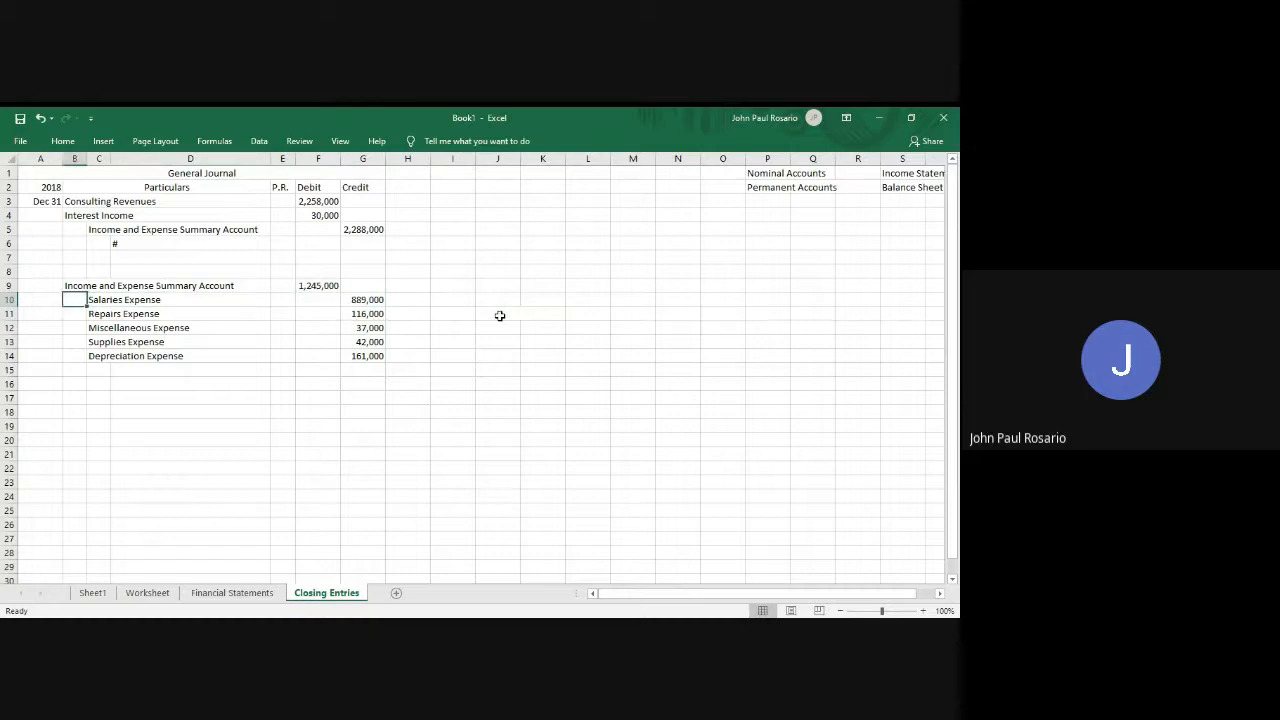
key(Up)
key(F2)
key(shift+Home)
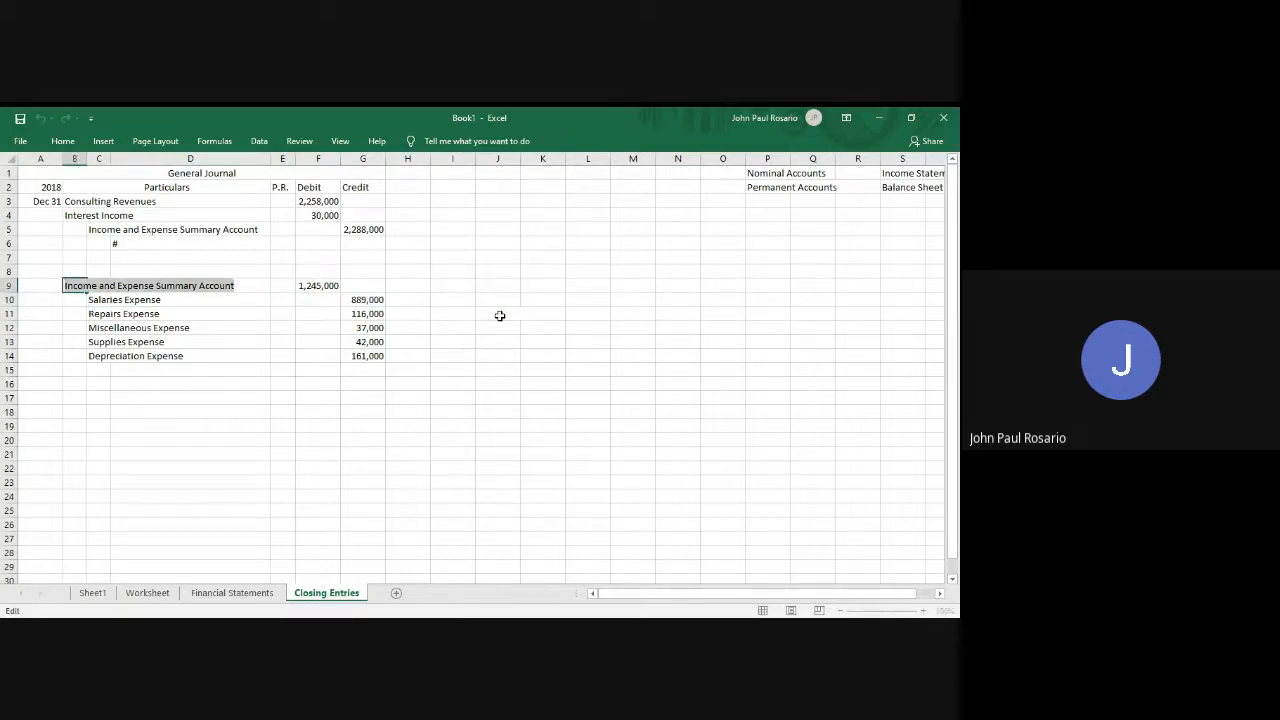
key(Return)
key(Right)
key(Right)
key(Right)
key(Right)
key(Right)
key(Right)
key(Right)
key(Right)
key(Down)
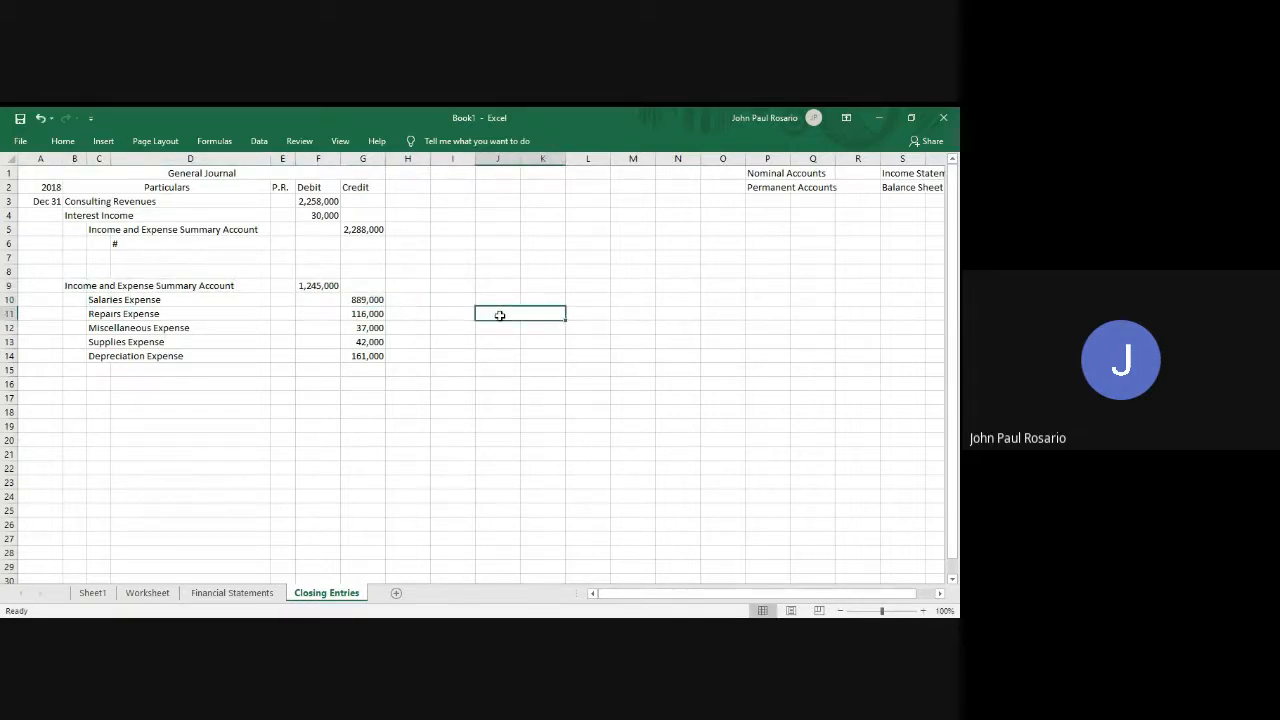
key(F2)
key(ctrl+v)
key(Return)
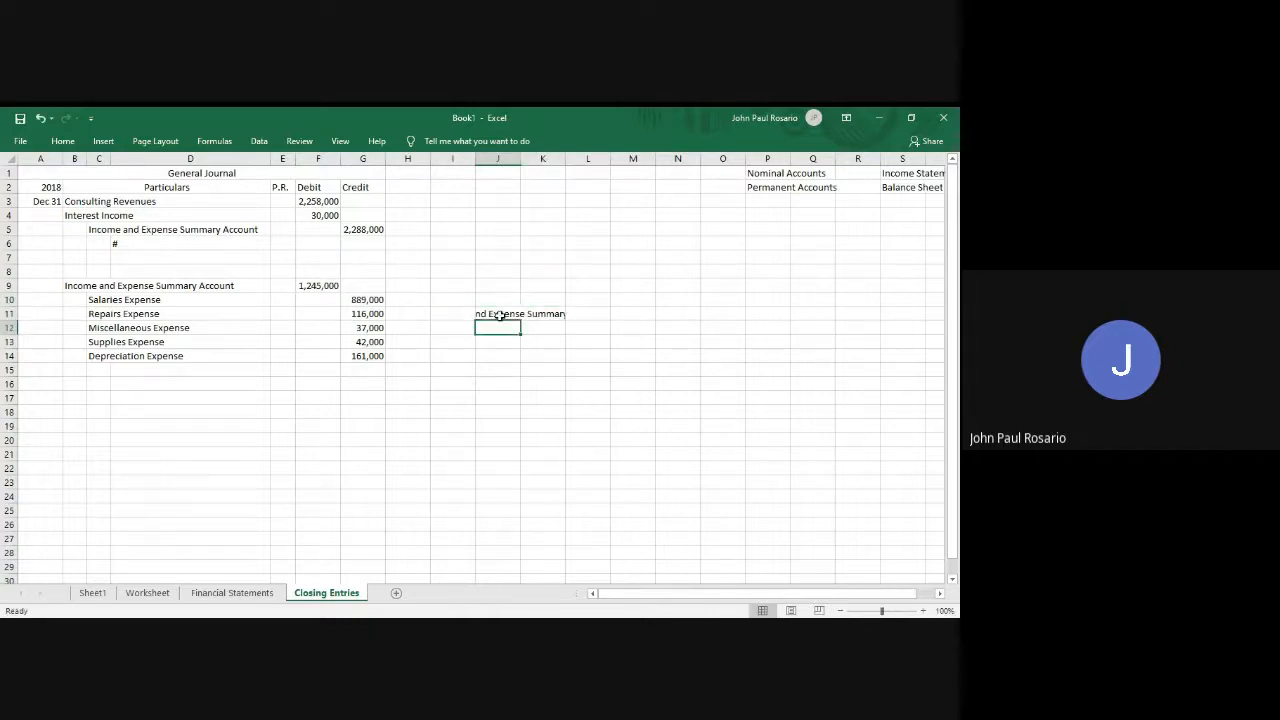
Draw the T-account lines with a bottom border under J11:K11 and a right border along J12:J15.
key(Up)
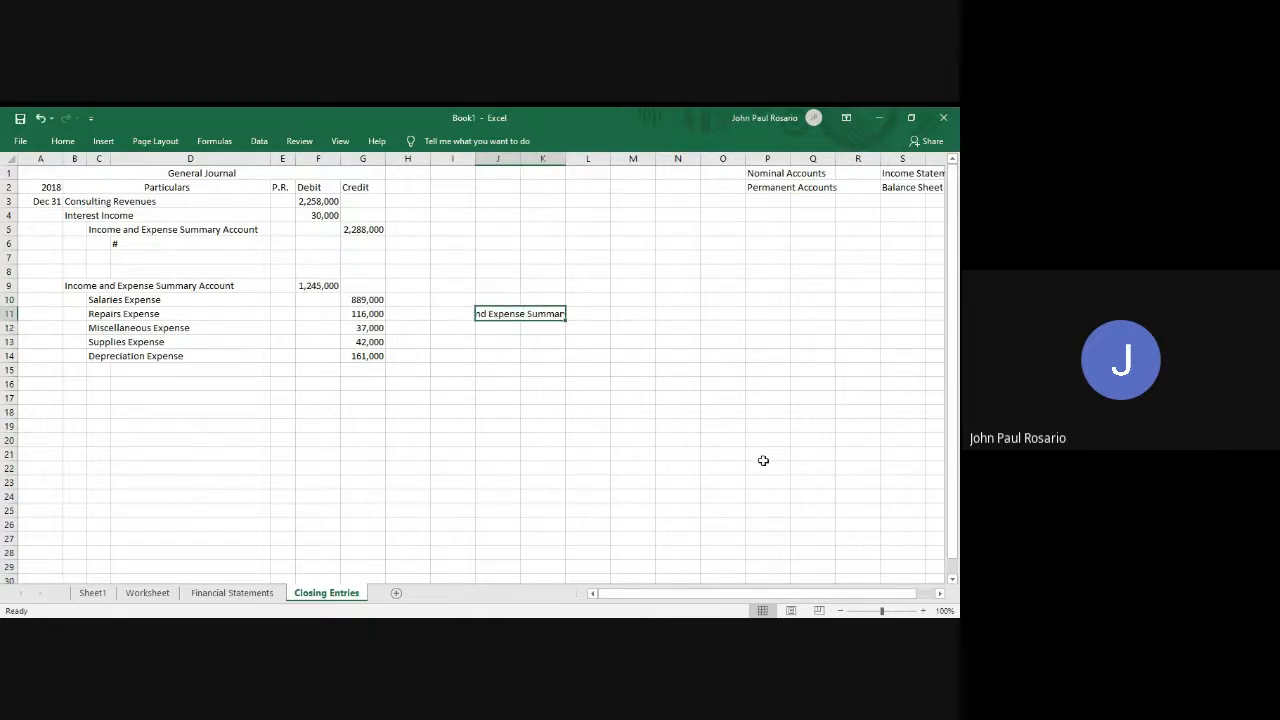
key(Down)
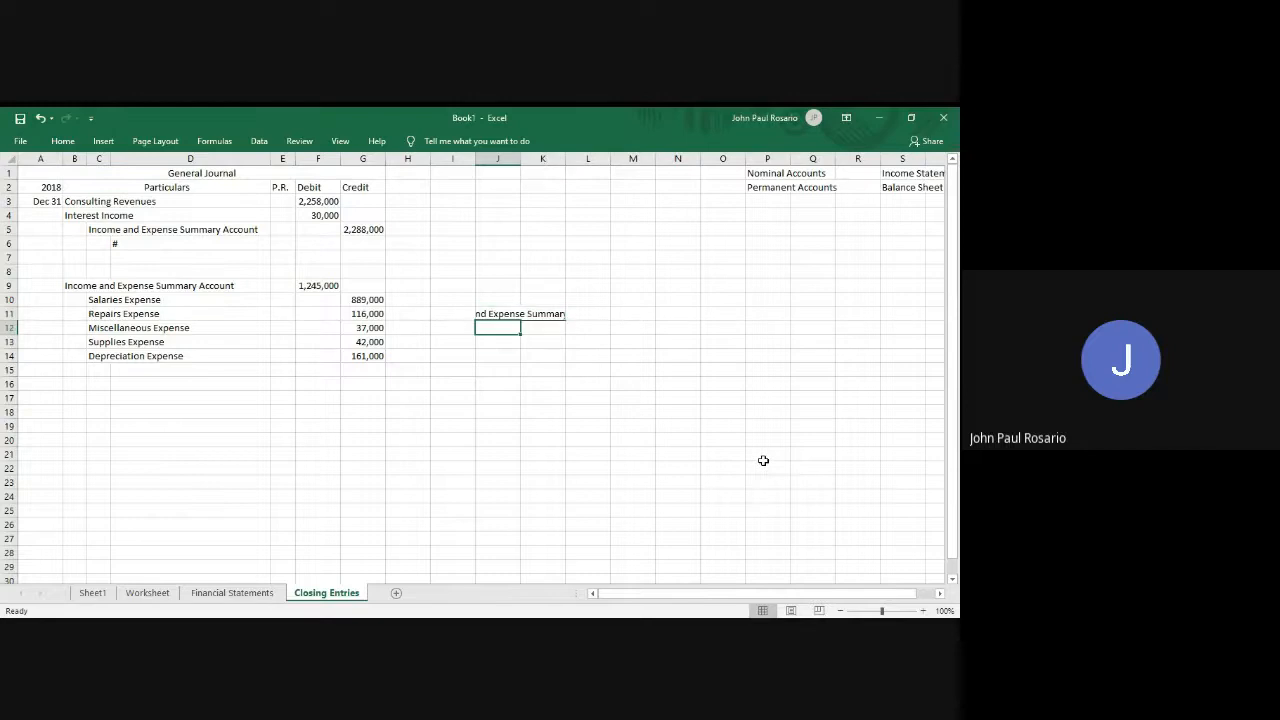
key(shift+Down)
key(shift+Down)
key(shift+Down)
key(alt)
key(h)
key(b)
key(r)
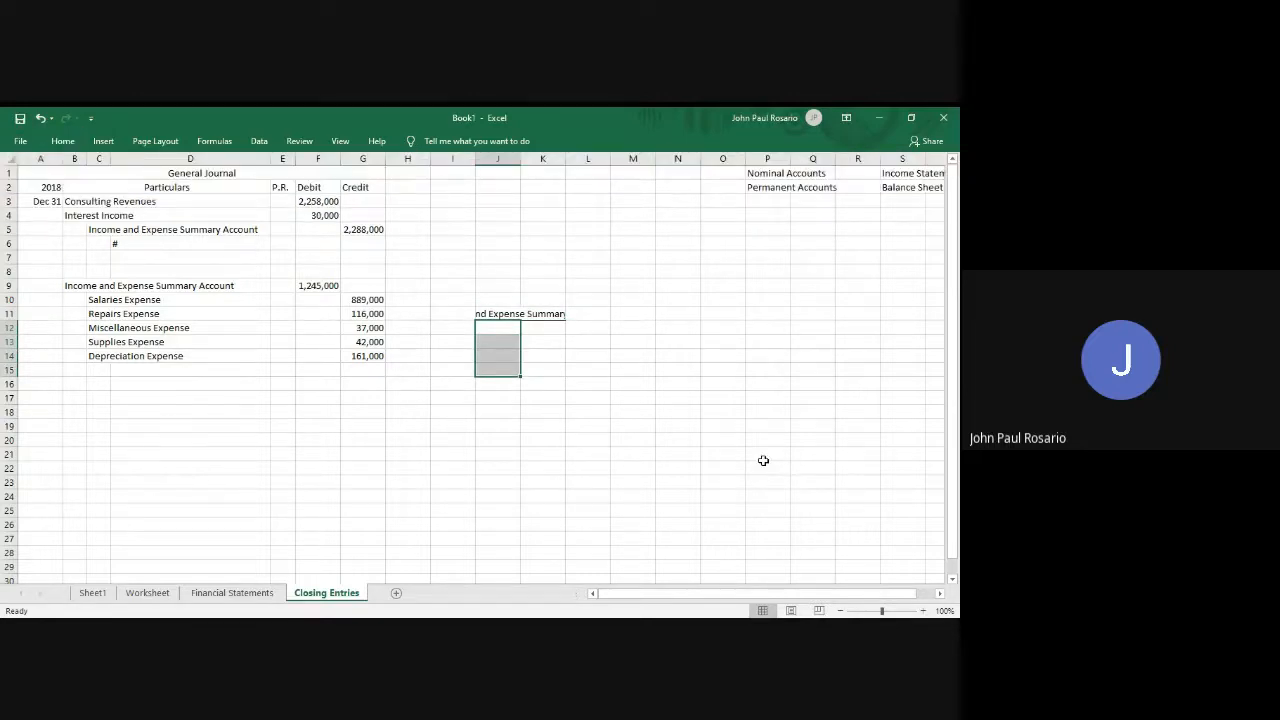
key(Right)
key(Right)
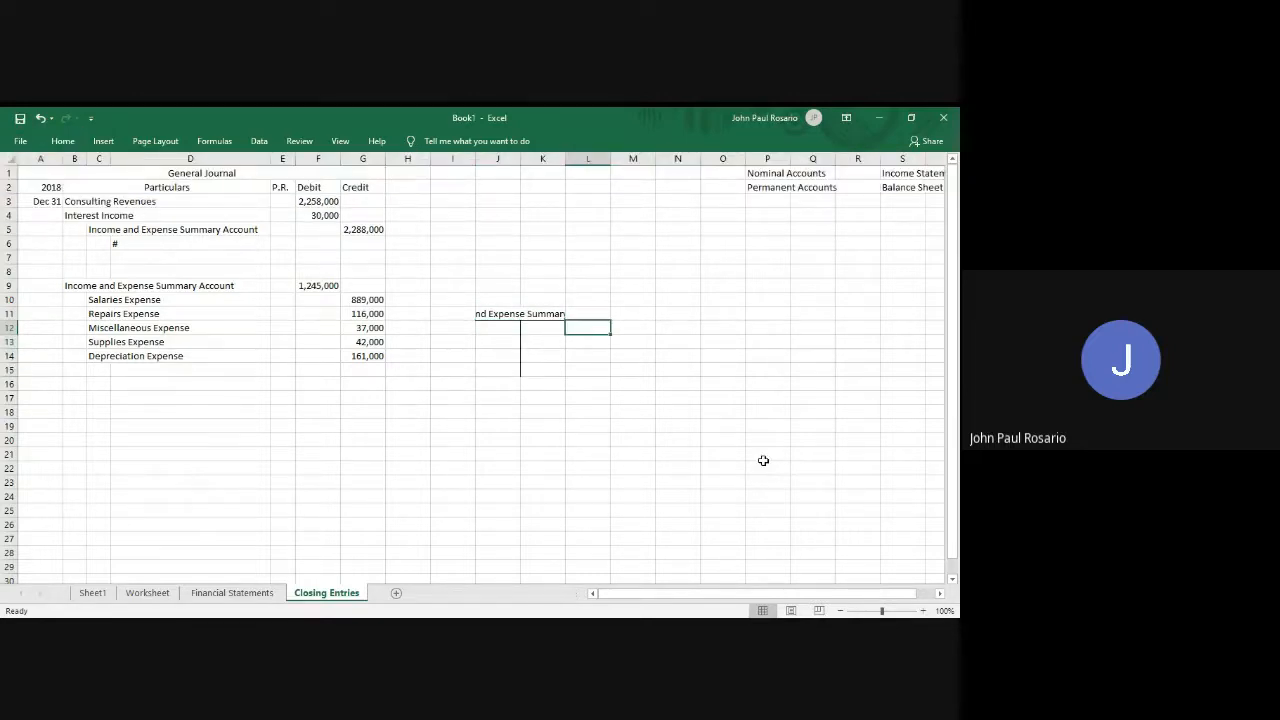
Enter 2,288,000 in K12 on the credit side of the T-account.
key(Left)
text(2)
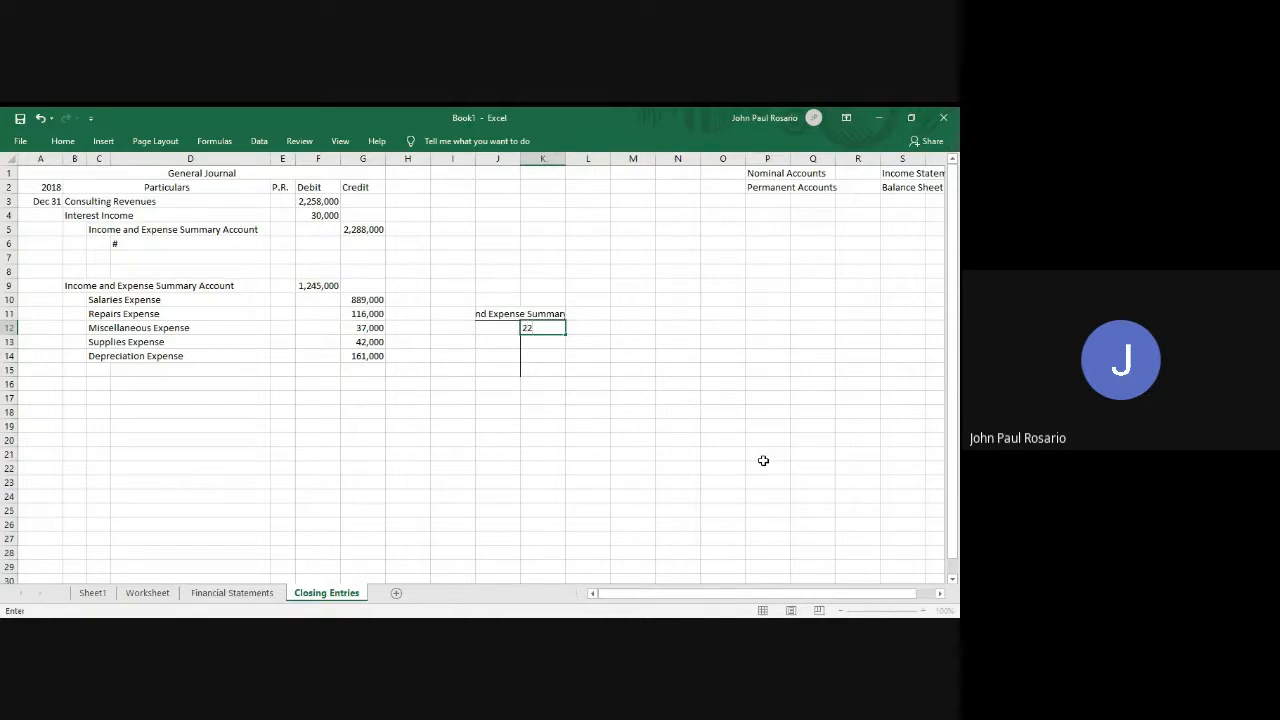
text(,288,000)
key(Return)
Enter =F9 in J12 to bring the total expenses to the T-account's debit side.
key(Left)
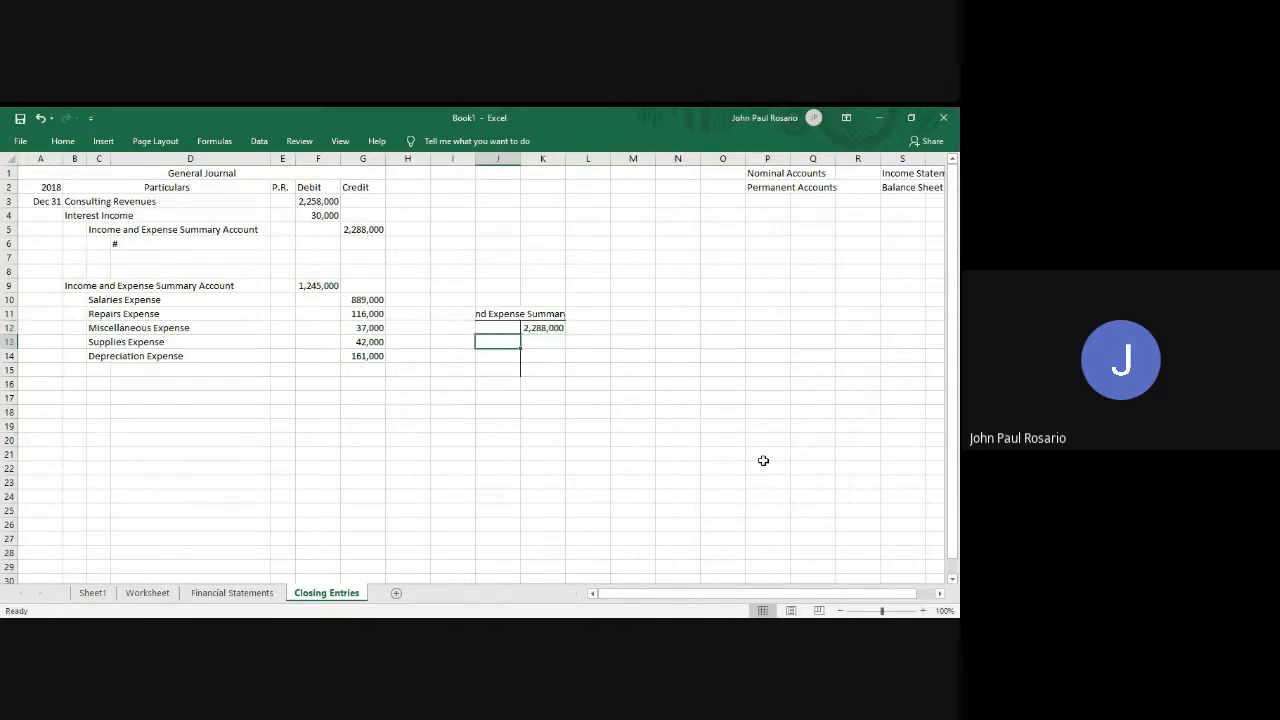
key(Up)
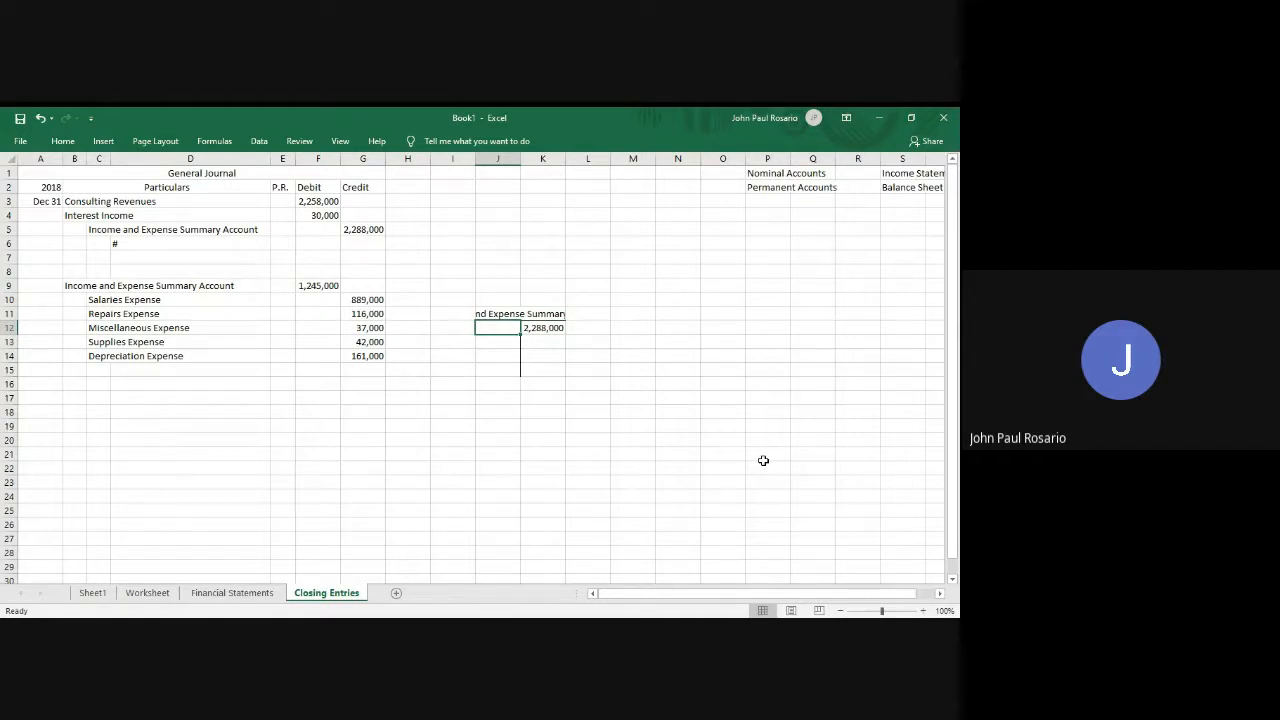
text(=)
key(Left)
key(Left)
key(Left)
key(Left)
key(Up)
key(Up)
key(Up)
key(Up)
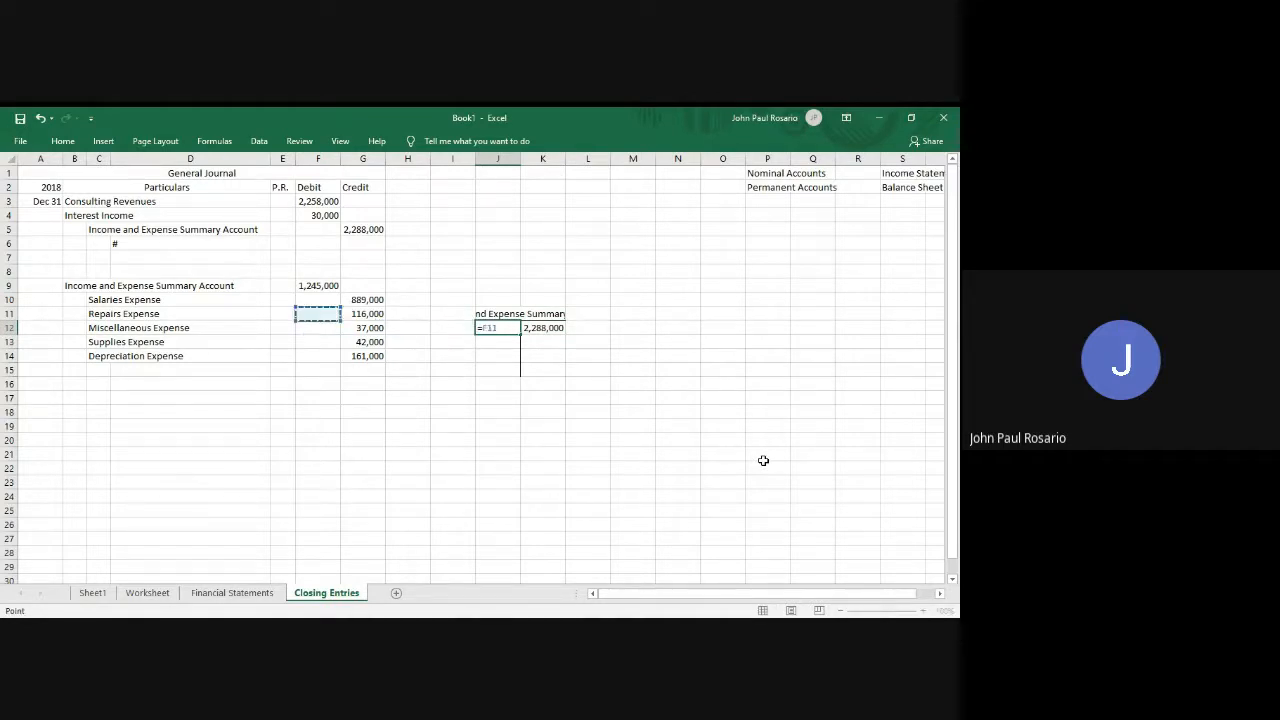
key(Down)
key(Return)
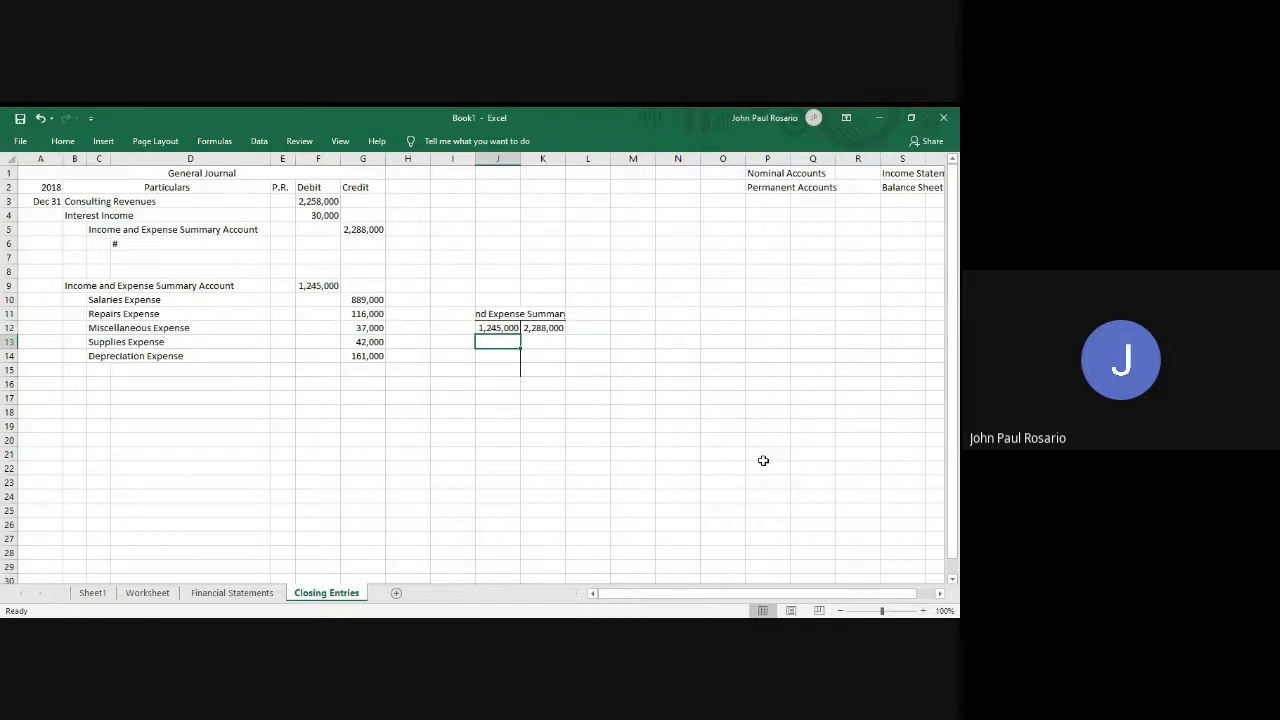
Add a bottom border to J13:K13 above the T-account's total row.
key(shift+Right)
key(alt)
key(h)
key(b)
key(o)
key(Down)
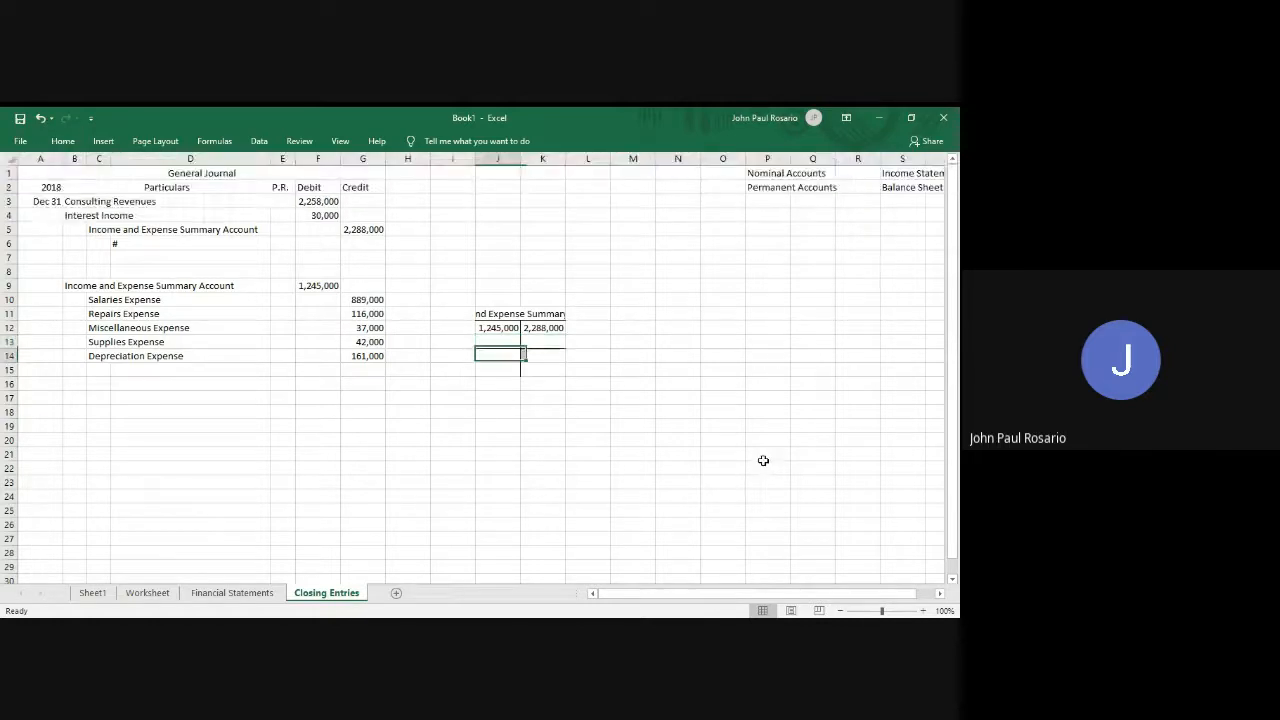
Enter =SUM(K12:K13) in K14 to total the T-account's credit side.
key(Right)
text(2,28)
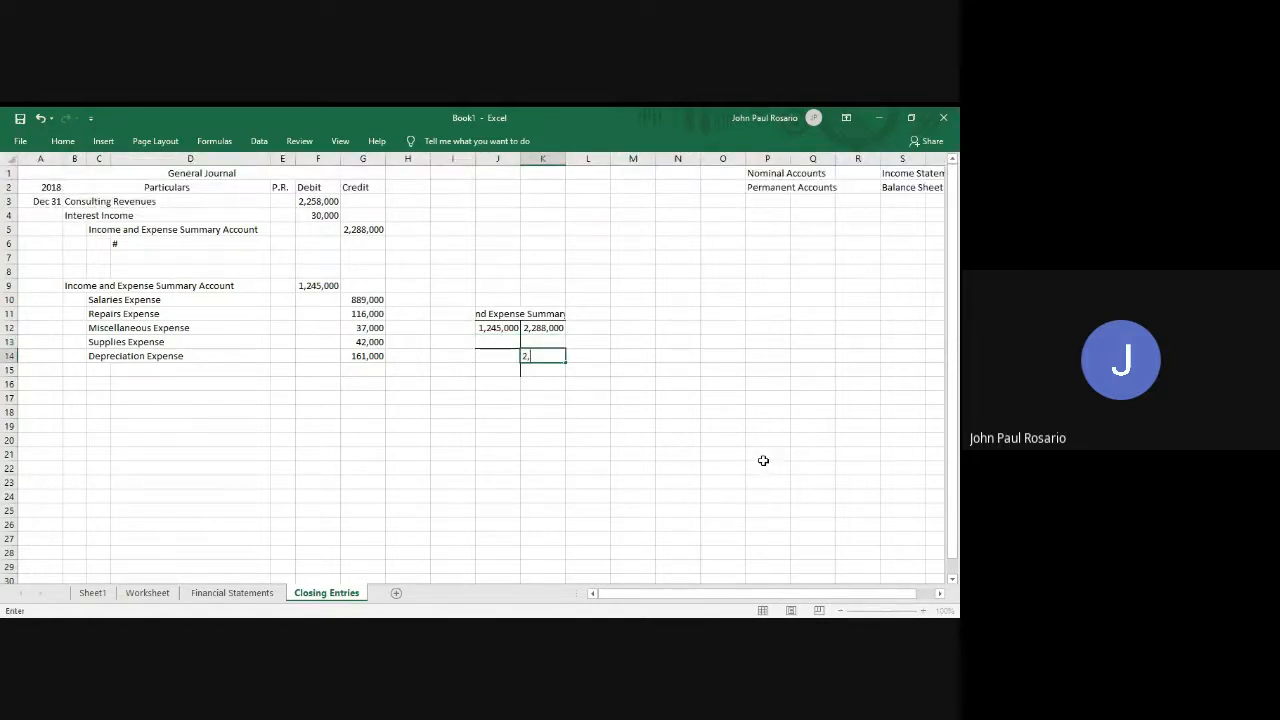
key(BackSpace)
key(BackSpace)
key(BackSpace)
key(BackSpace)
text(sum)
key(BackSpace)
key(BackSpace)
key(BackSpace)
text(=sum()
key(Up)
key(shift+Up)
key(Return)
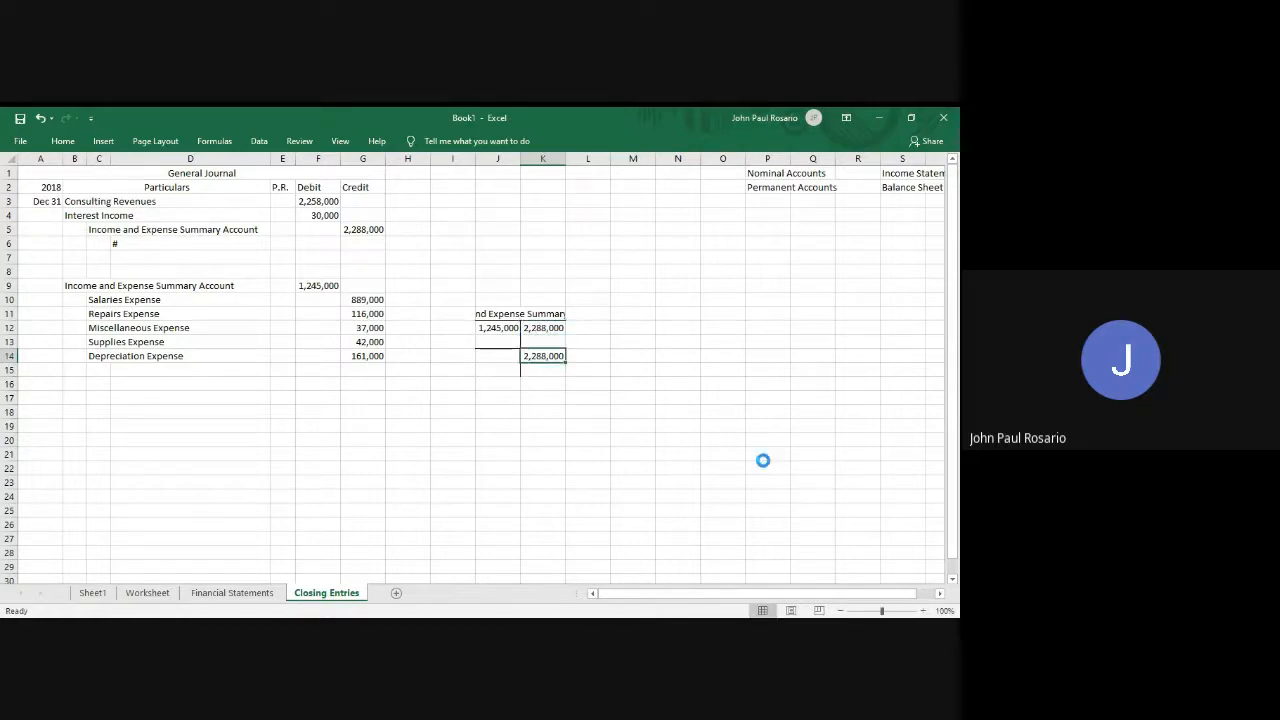
Copy K14 and paste only its formula into J14 to total the debit side.
key(ctrl+c)
key(Left)
key(alt)
key(h)
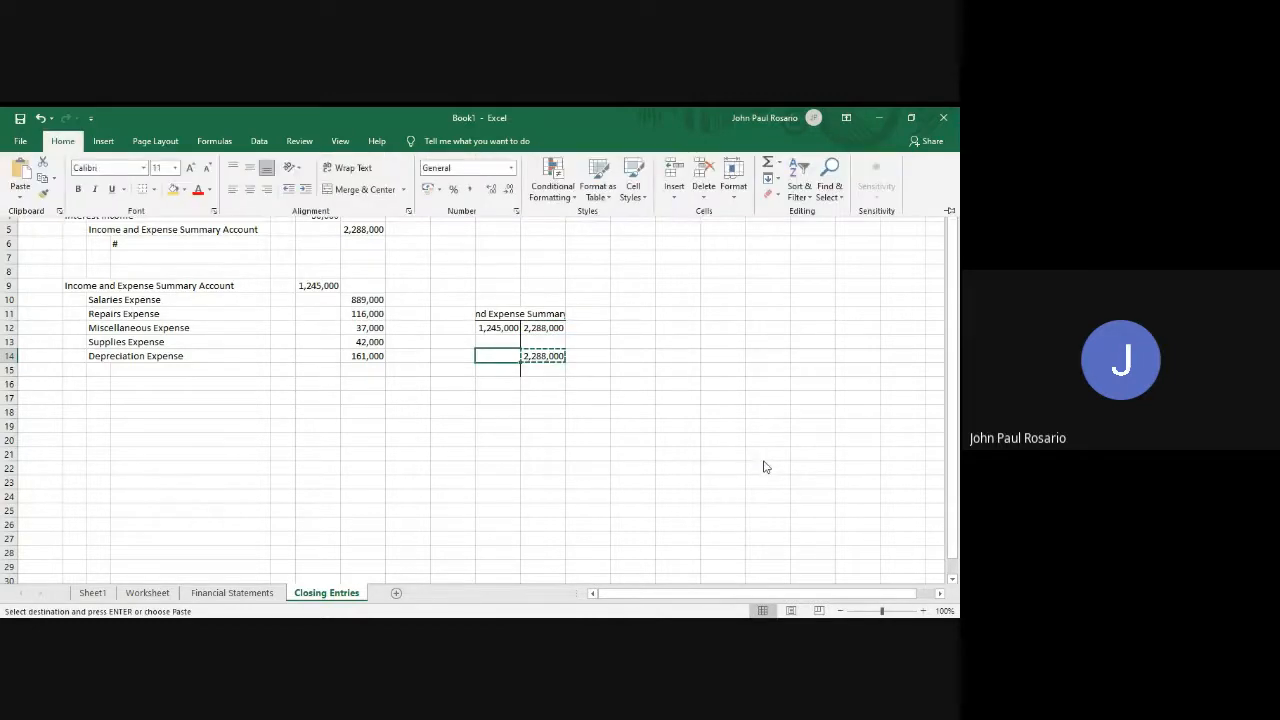
key(v)
key(f)
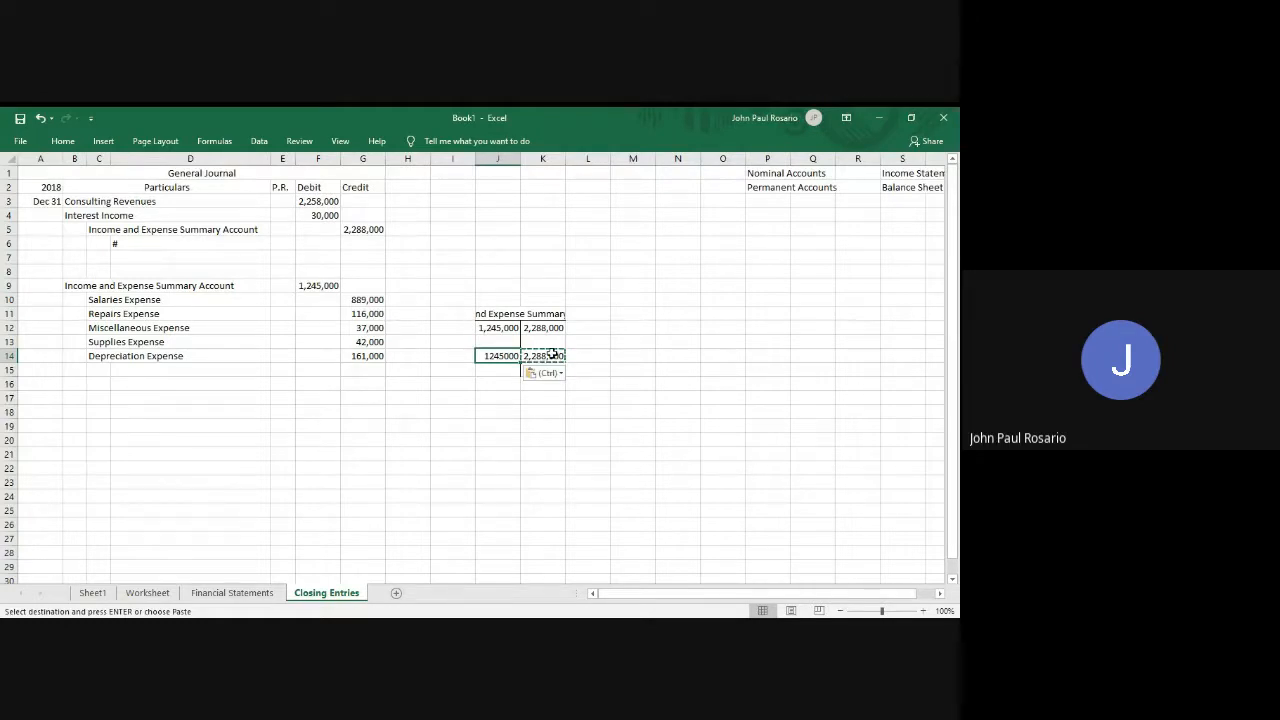
Copy only the formatting of J12 onto the debit total in J14.
click(502, 330)
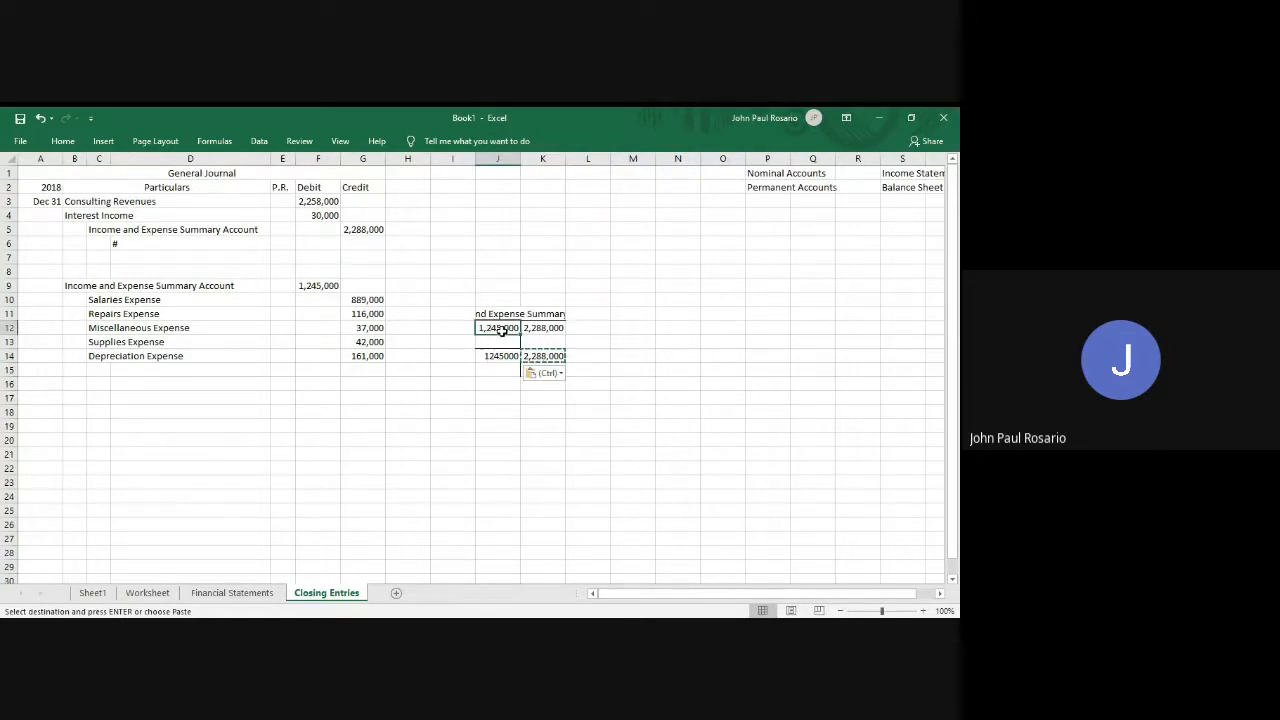
key(ctrl+c)
key(Down)
key(Down)
key(alt)
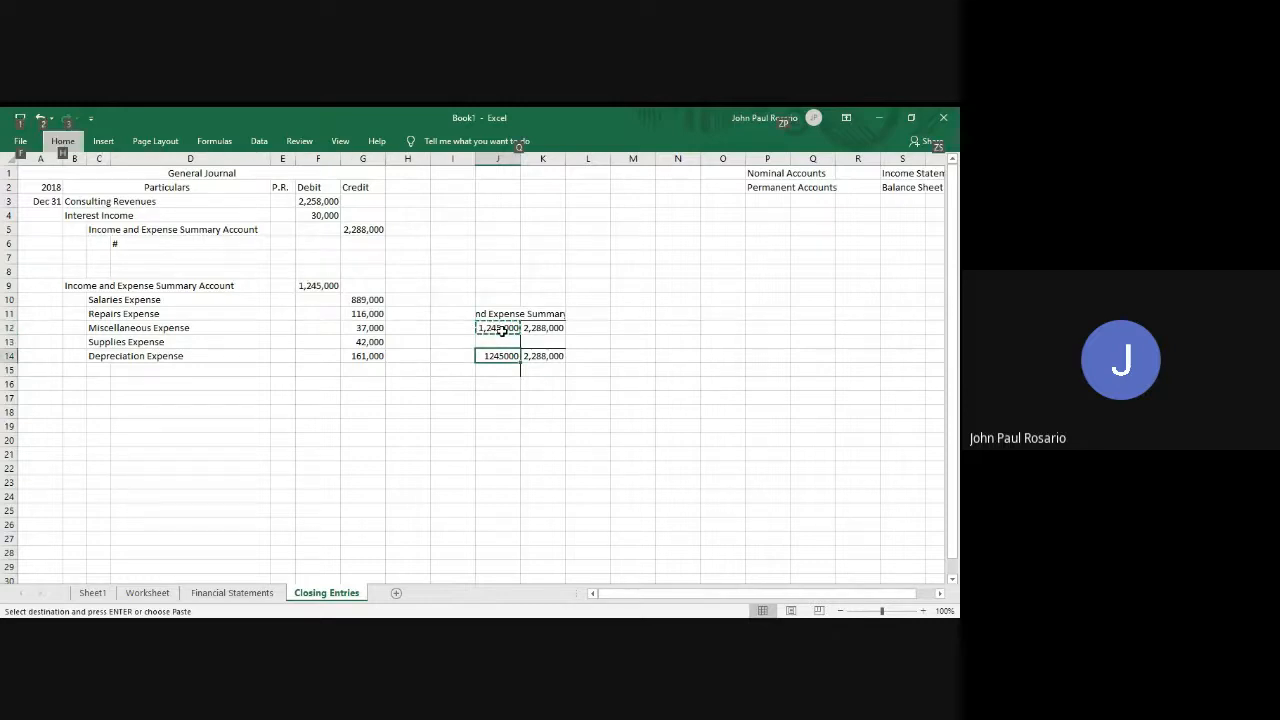
key(h)
key(v)
key(r)
key(Right)
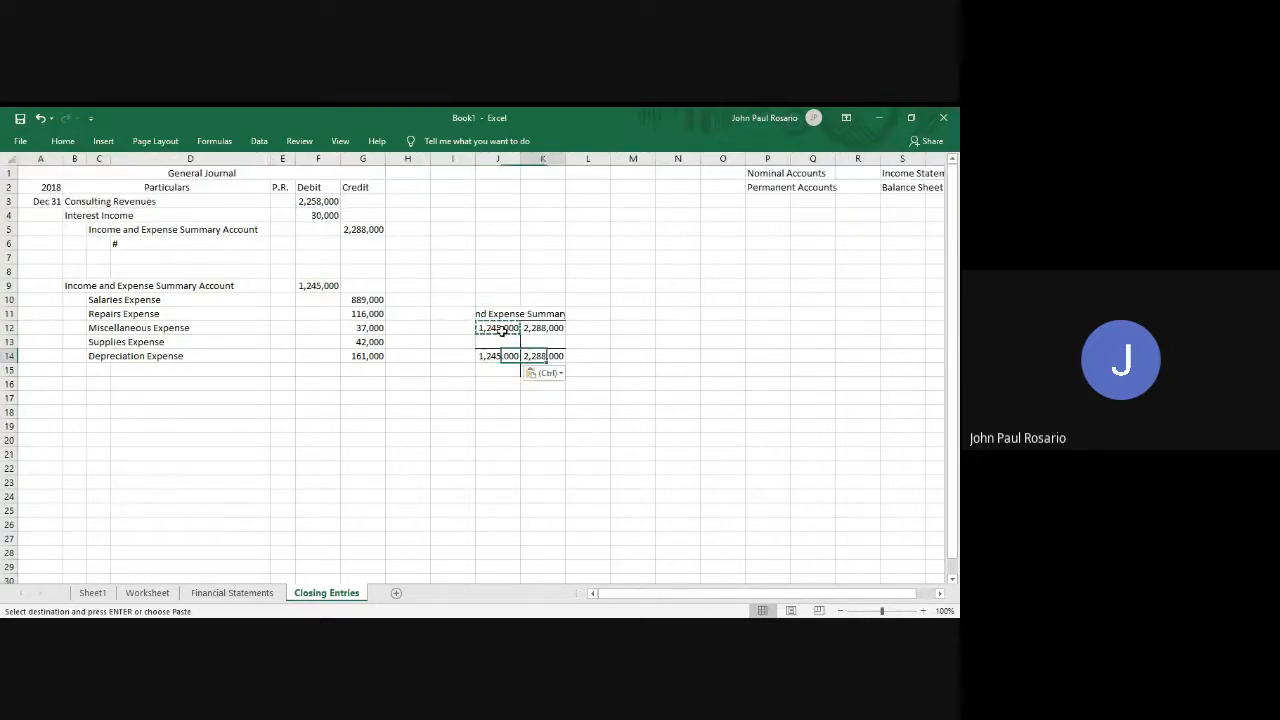
click(597, 399)
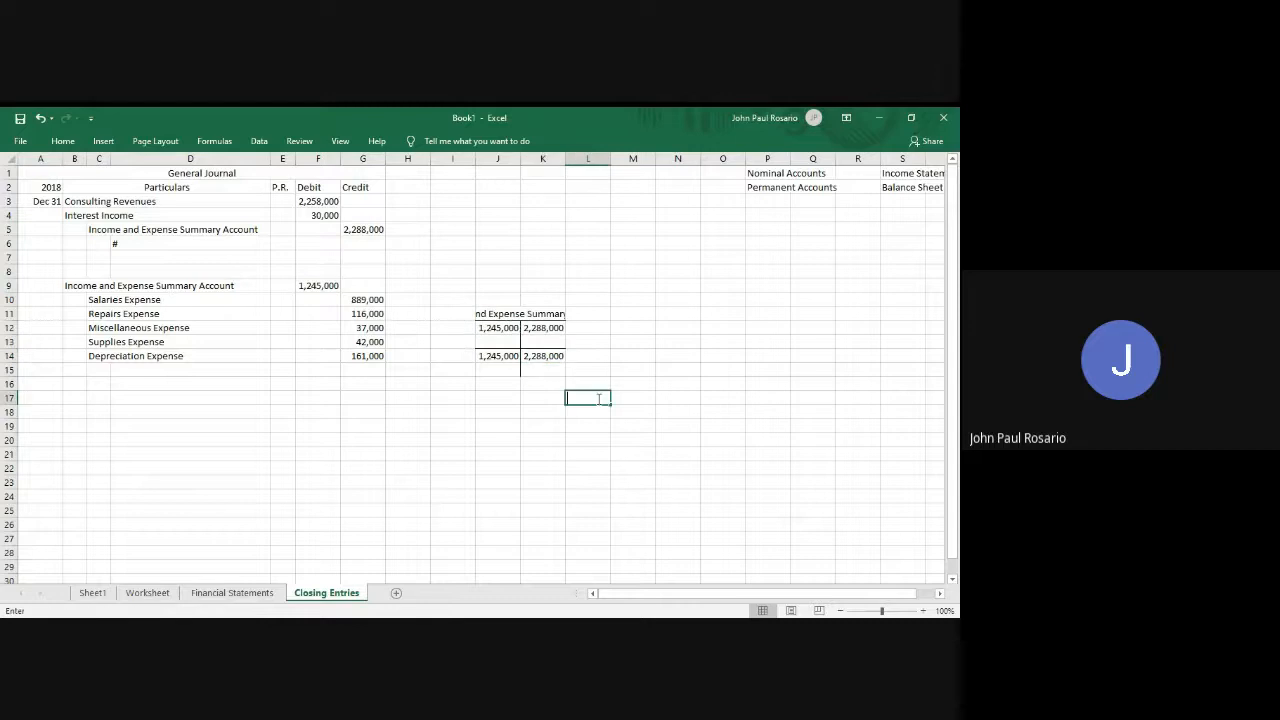
Enter =K12-J12 in J13 as the balancing debit that closes the summary account.
click(505, 344)
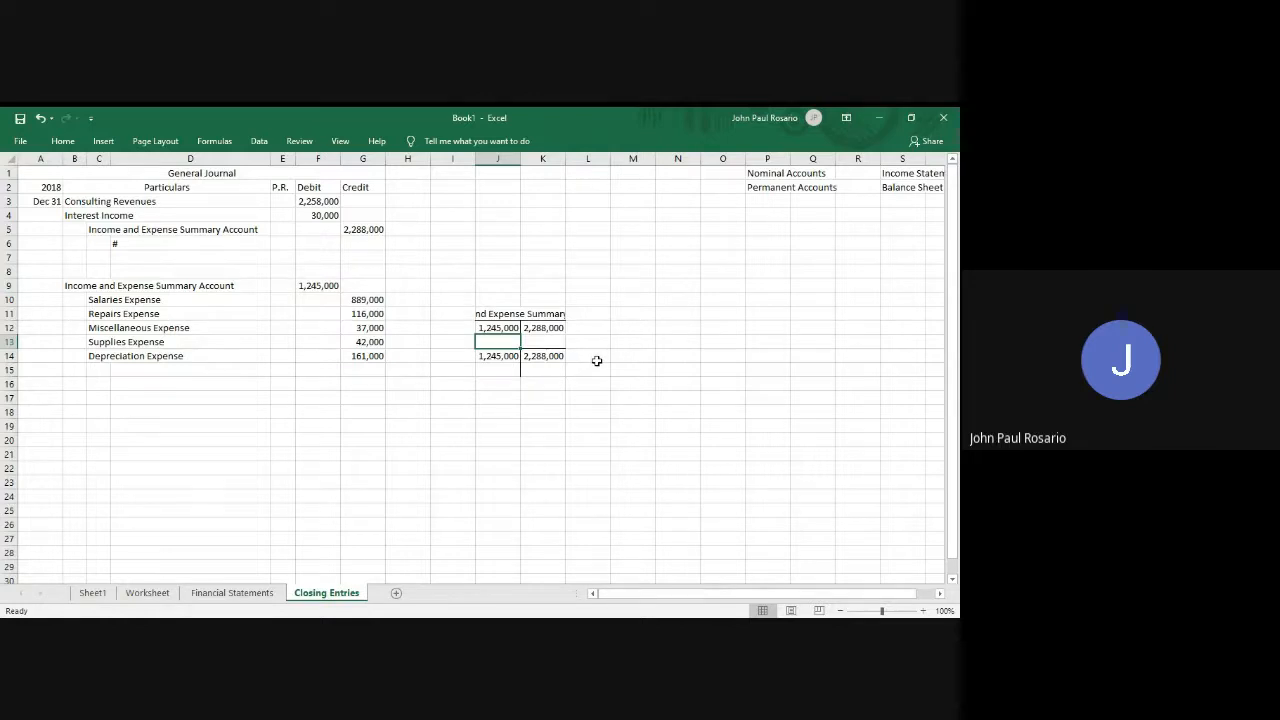
text(=)
key(Right)
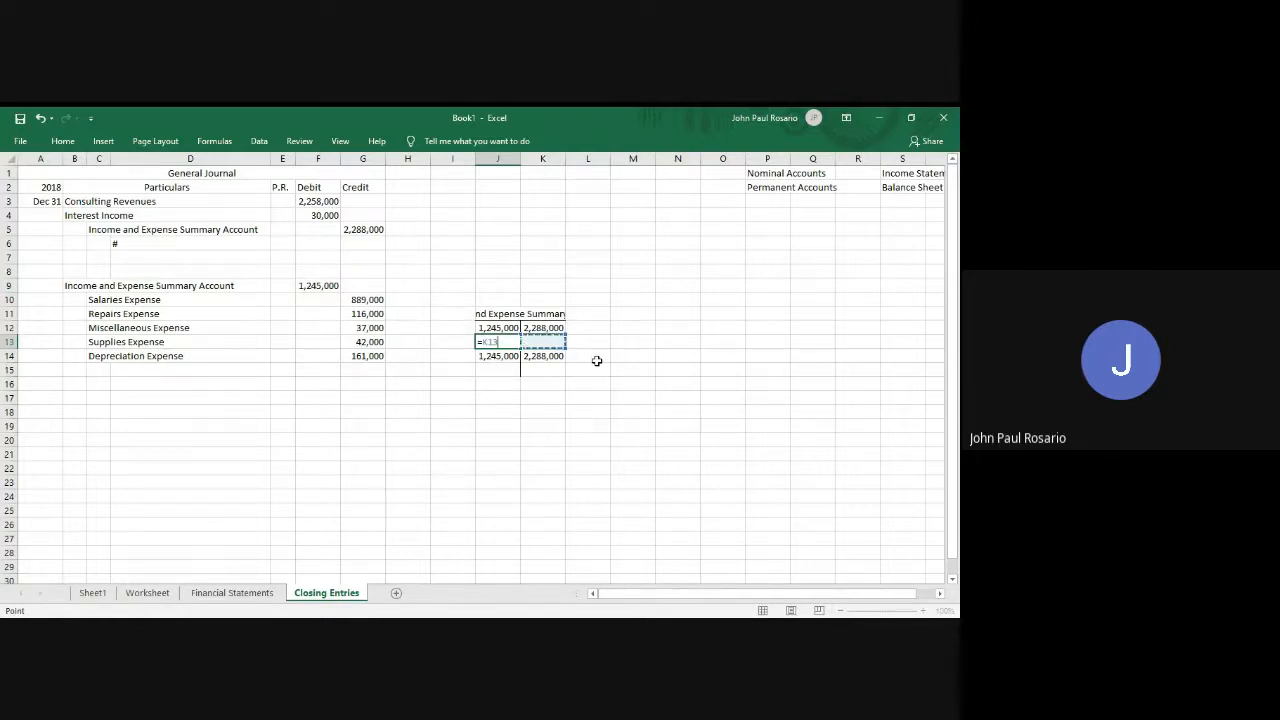
key(Up)
text(-)
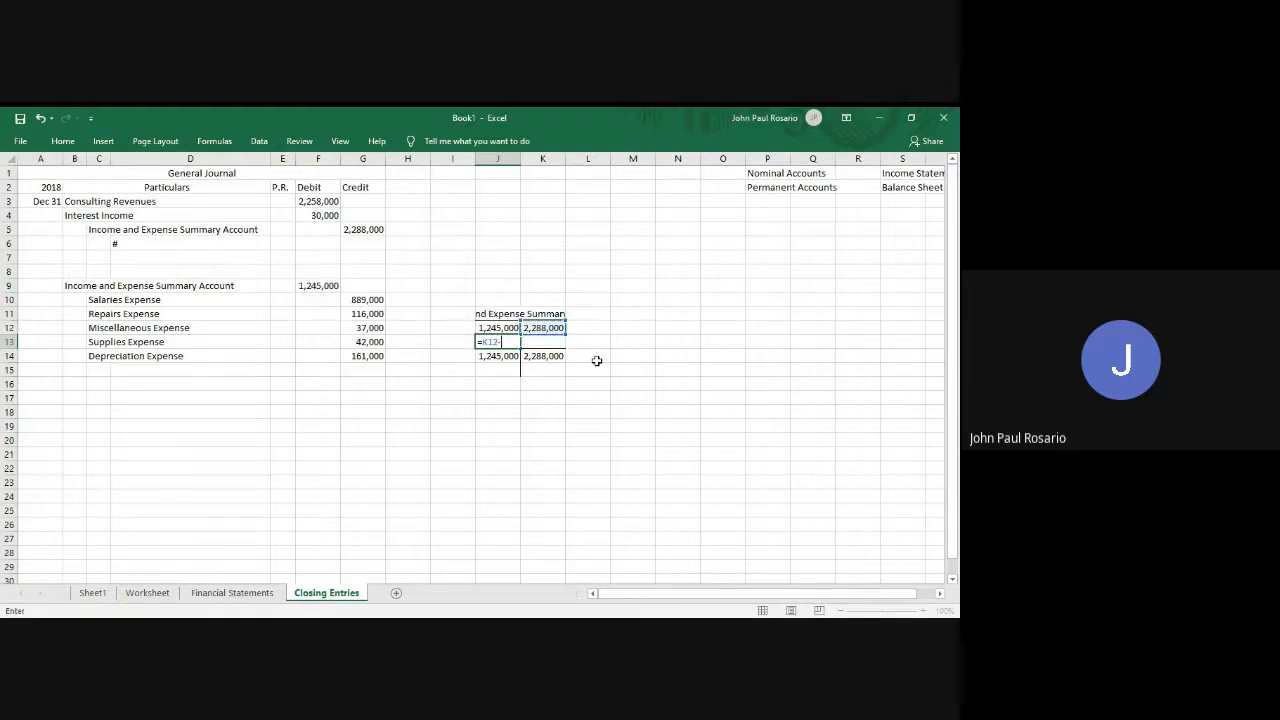
key(Up)
key(Return)
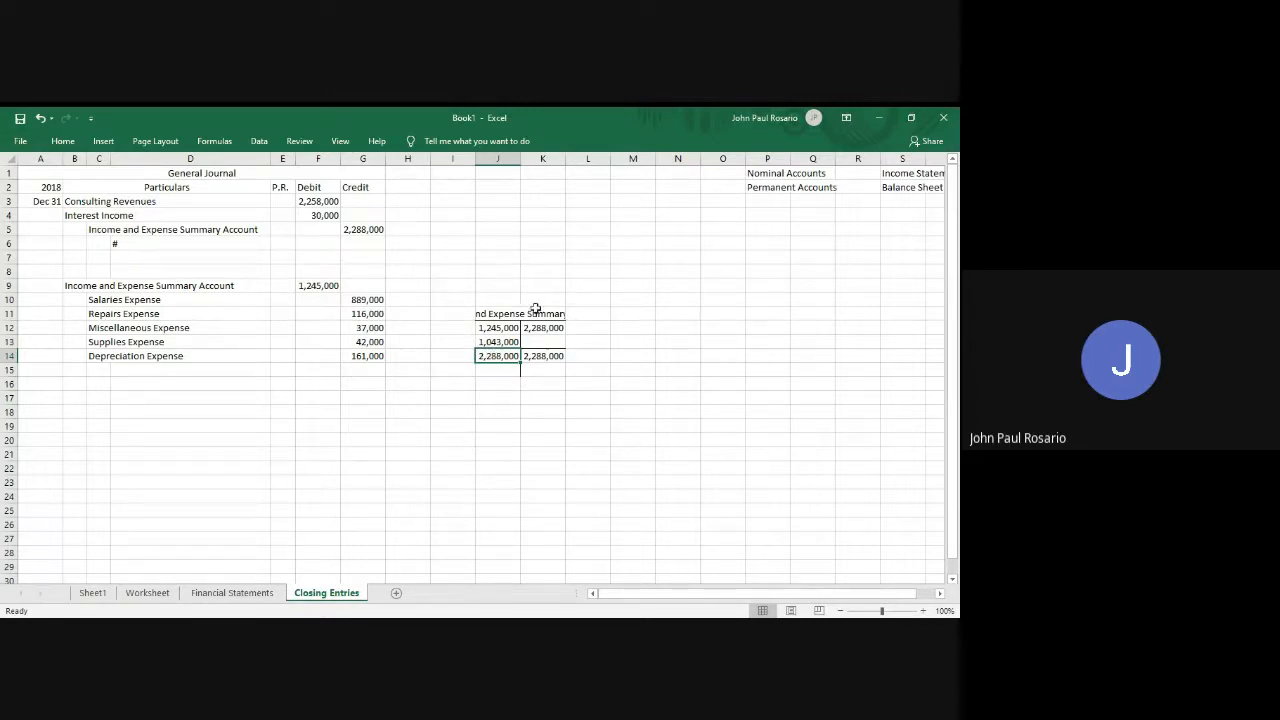
Apply a top and bottom border to the T-account totals in J14:K14.
key(shift+Right)
key(alt)
key(h)
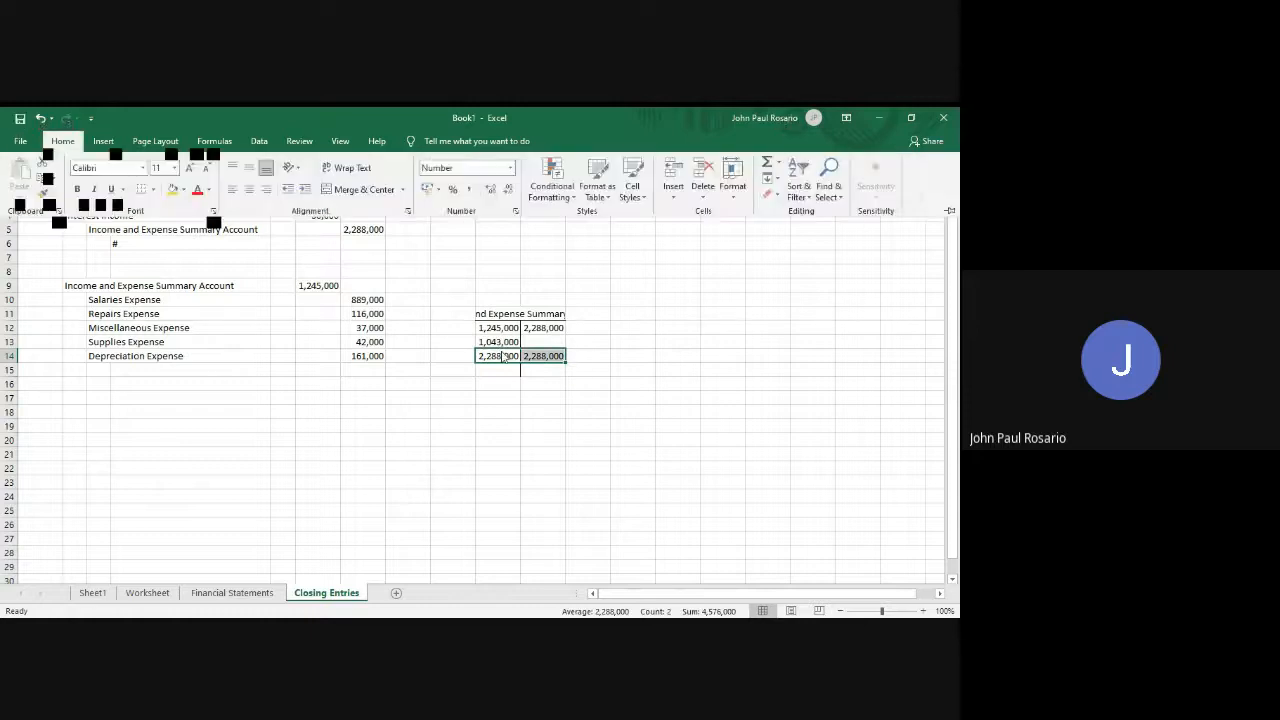
key(b)
key(d)
Enter 0 in K15 as the account balance below the totals.
key(Down)
key(Right)
text(0)
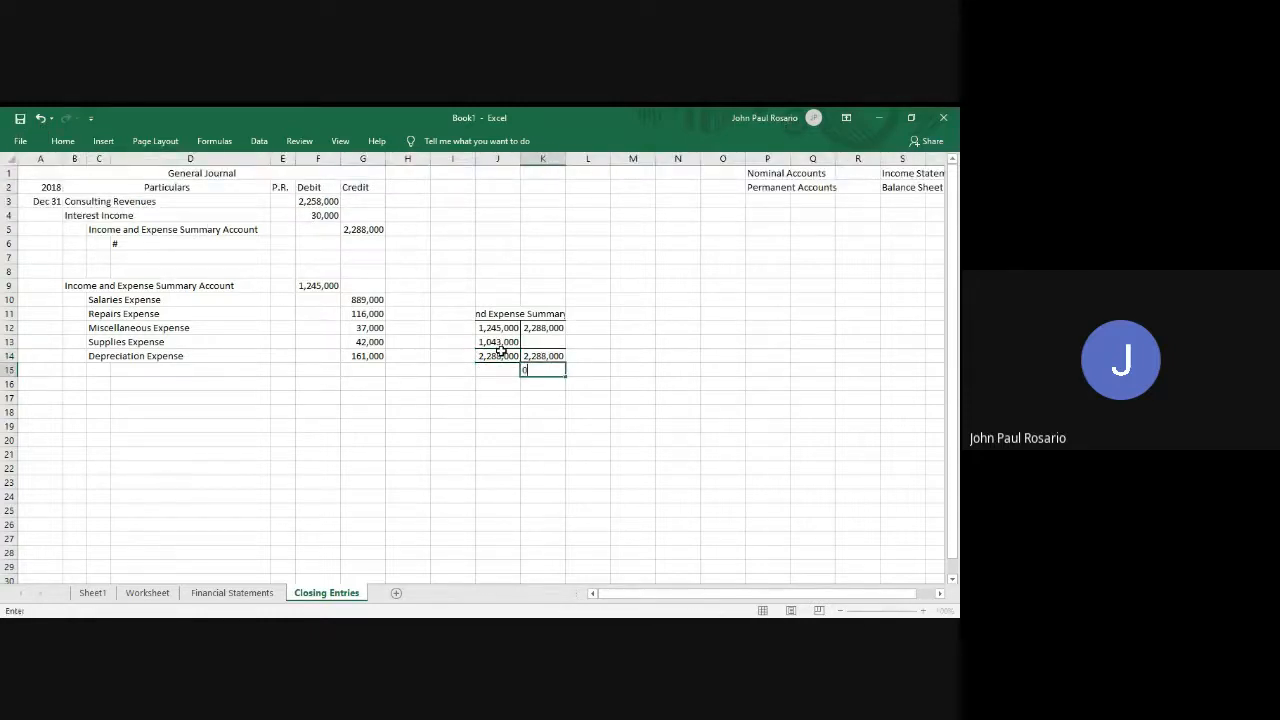
key(Return)
Enter =K14-J14 in K15 to compute the summary account's balance.
click(509, 458)
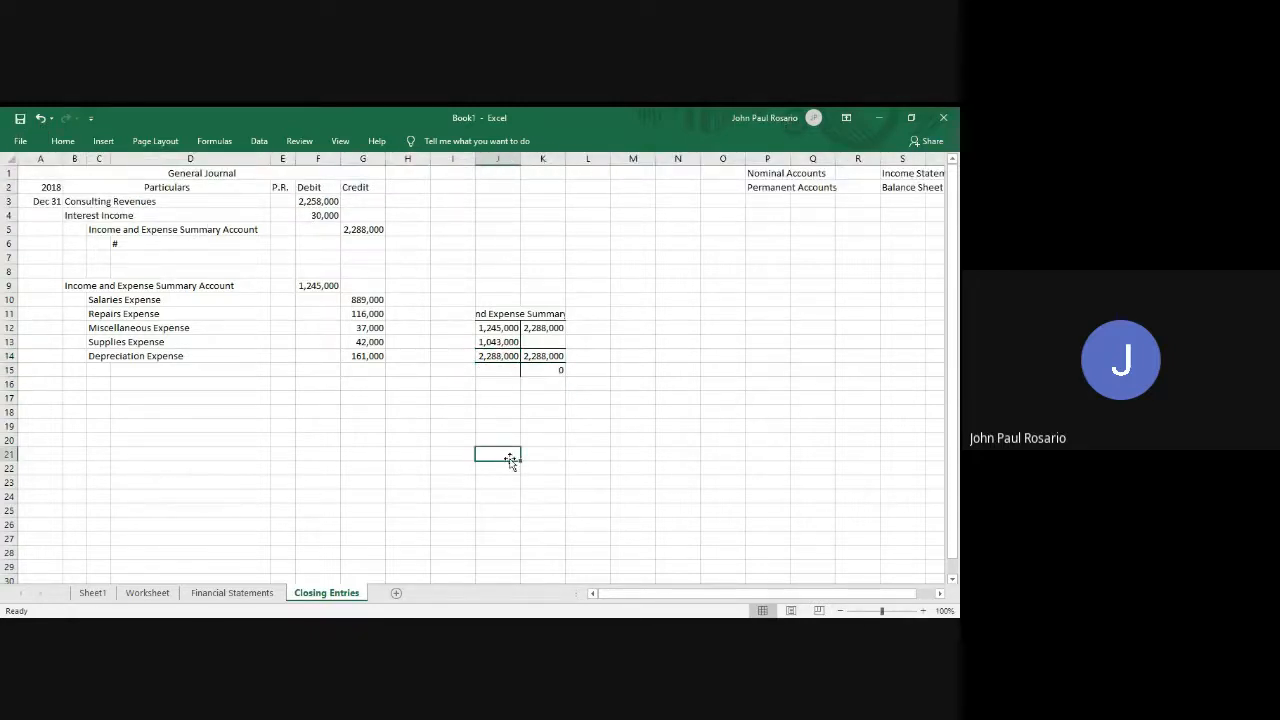
key(Right)
key(Up)
key(Up)
key(Up)
key(Up)
key(Up)
key(Up)
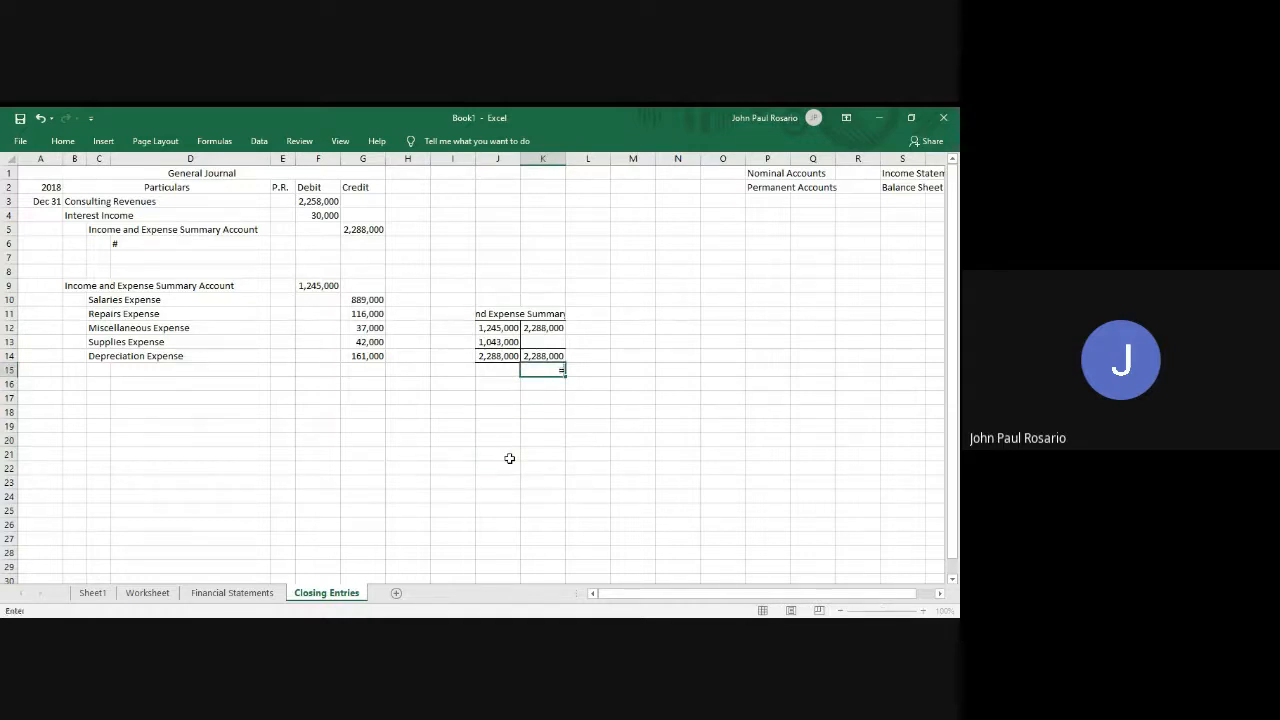
text(=K14-J14)
key(Return)
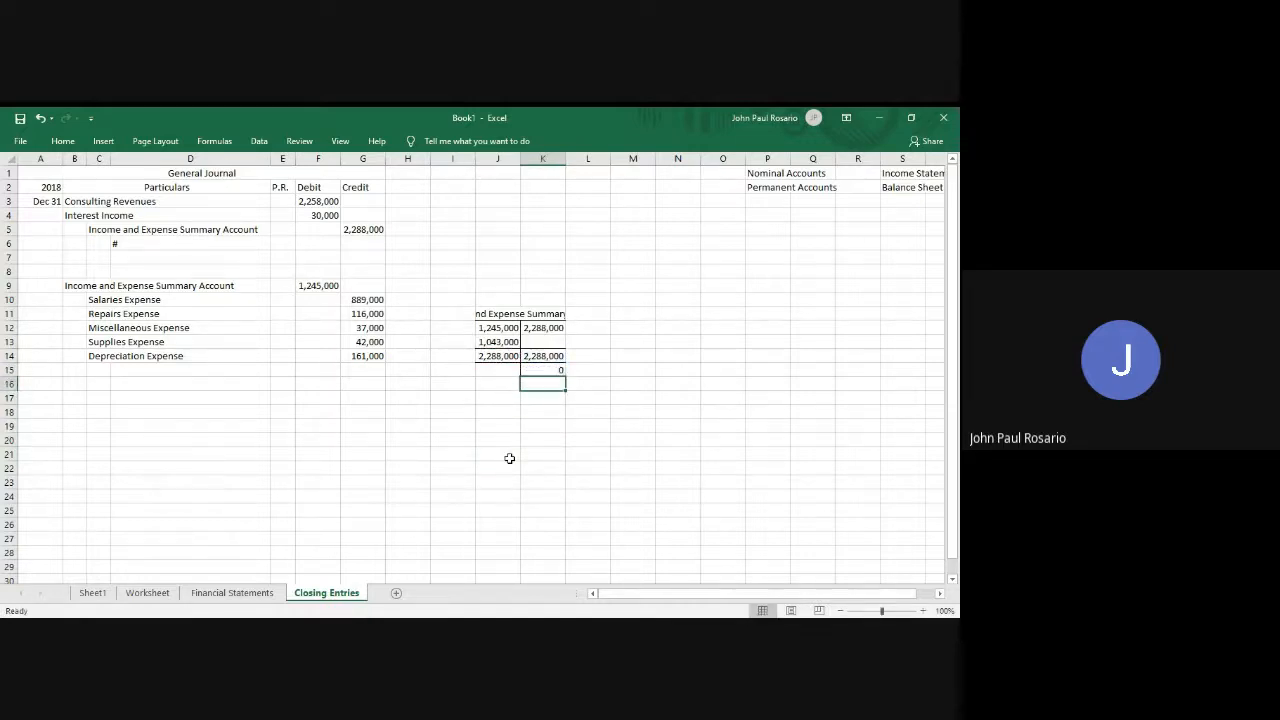
key(Left)
key(Right)
key(Up)
key(Up)
key(Up)
key(Left)
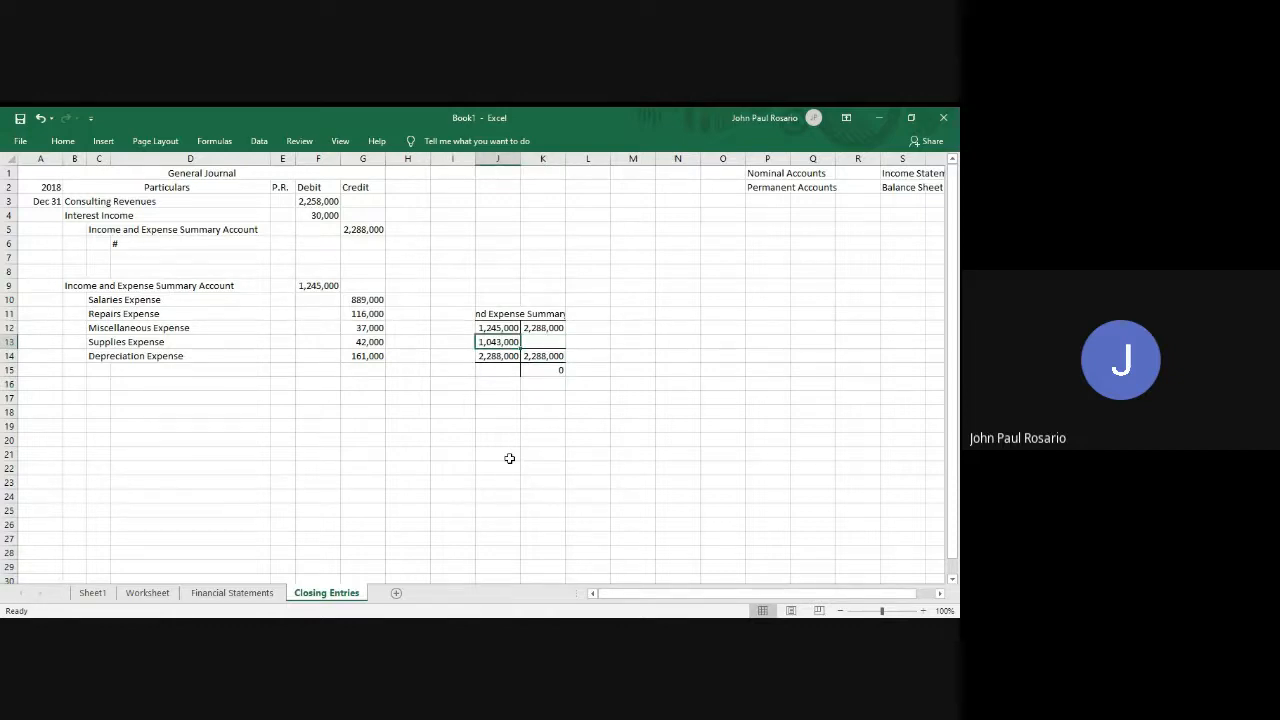
Copy the # explanation placeholder from D6 to D15, beneath the Depreciation Expense line.
key(Down)
key(Down)
key(Down)
key(Left)
key(Left)
key(Left)
key(Left)
key(Left)
key(Left)
key(Left)
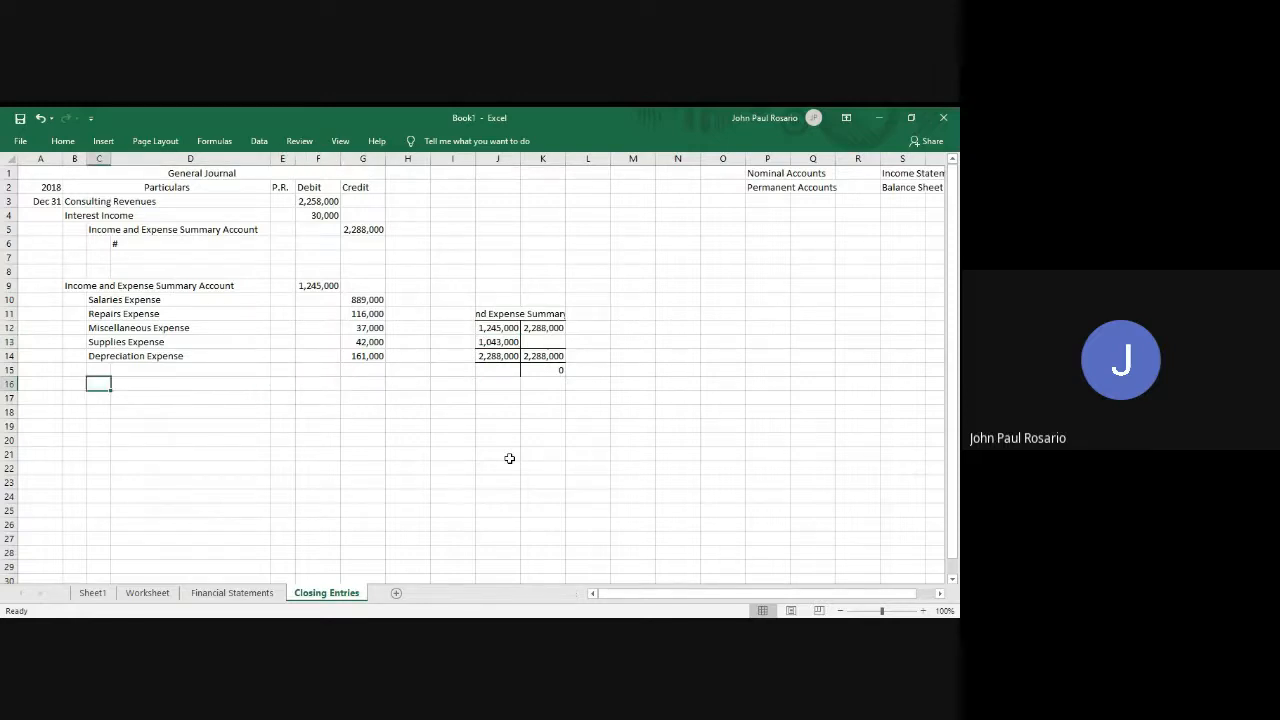
key(Up)
key(Up)
key(Up)
key(Right)
key(ctrl+Up)
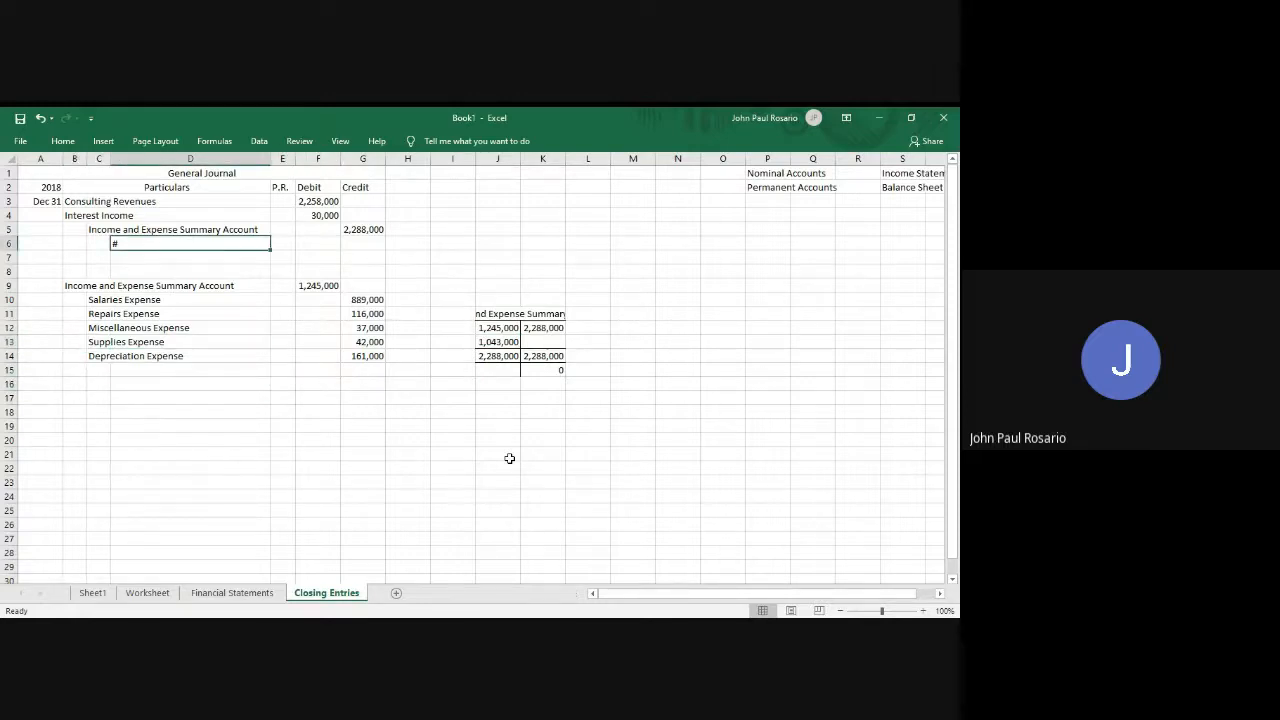
key(ctrl+c)
key(ctrl+Down)
key(ctrl+Up)
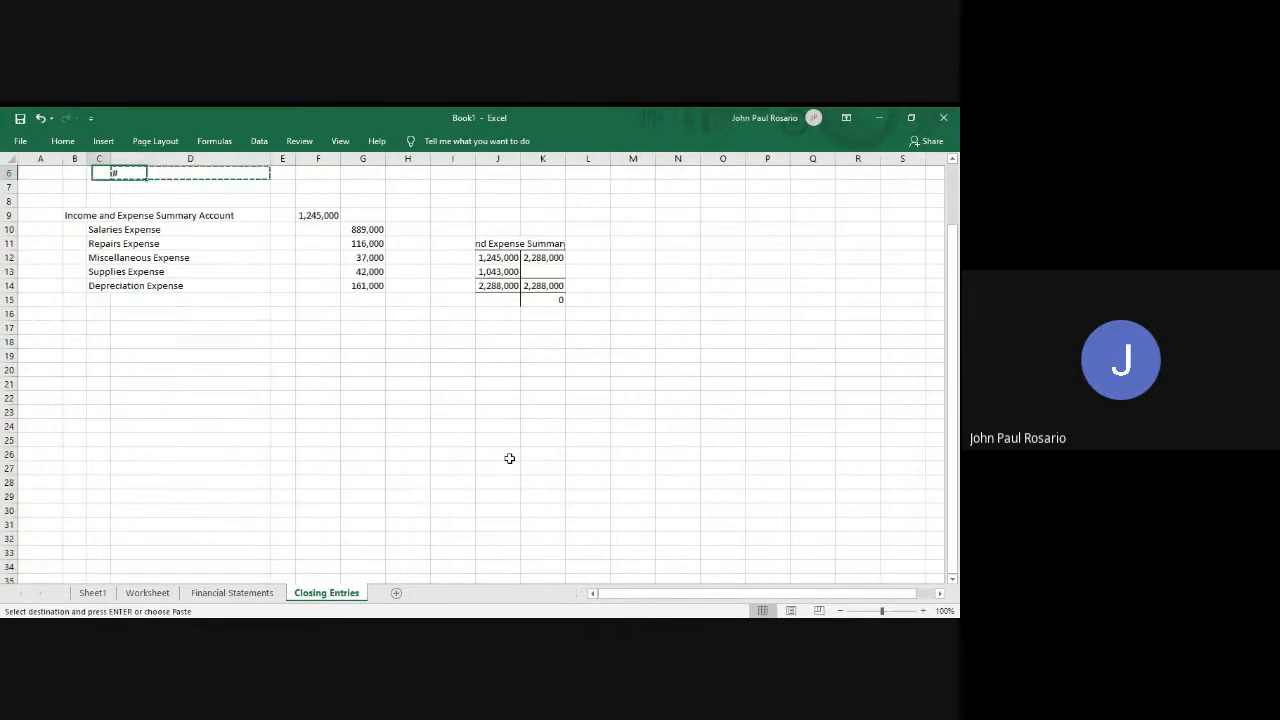
key(Left)
key(ctrl+Down)
key(ctrl+Down)
key(Right)
key(Down)
key(Return)
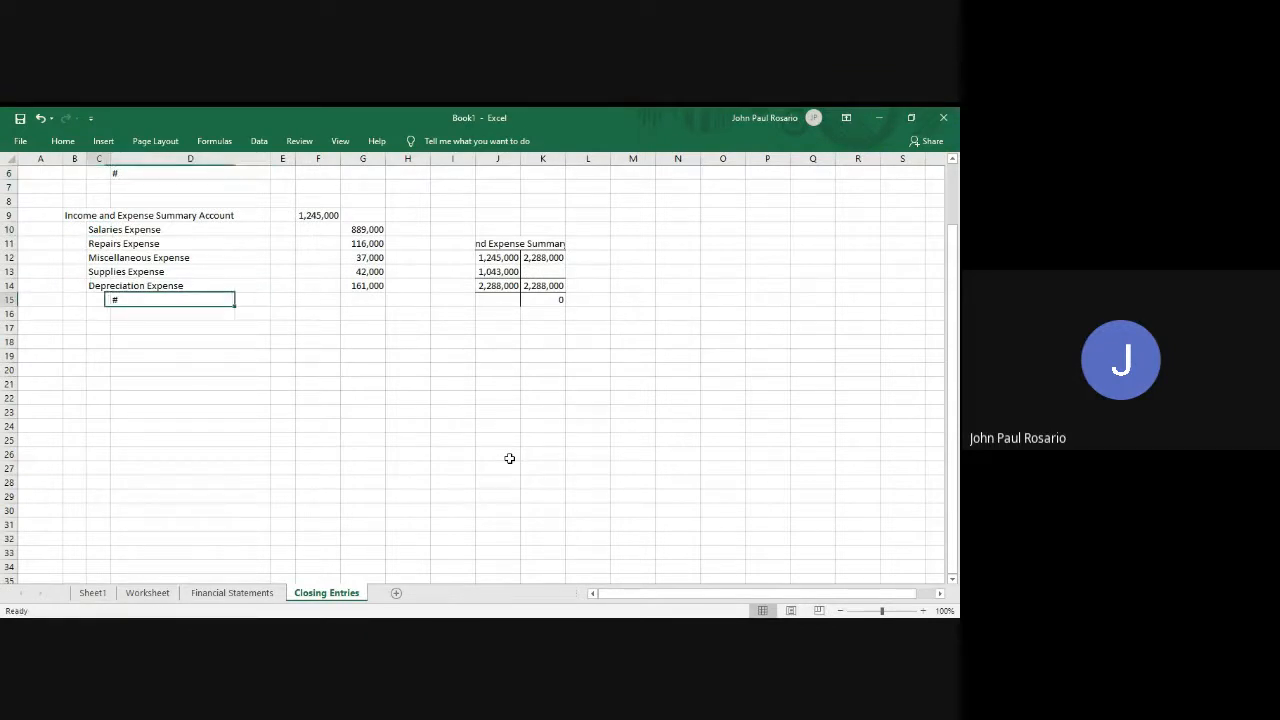
Copy the Income and Expense Summary Account title from B9 to B17 to start the third closing entry.
key(Left)
key(Left)
key(Down)
scroll(509, 458, up, 2)
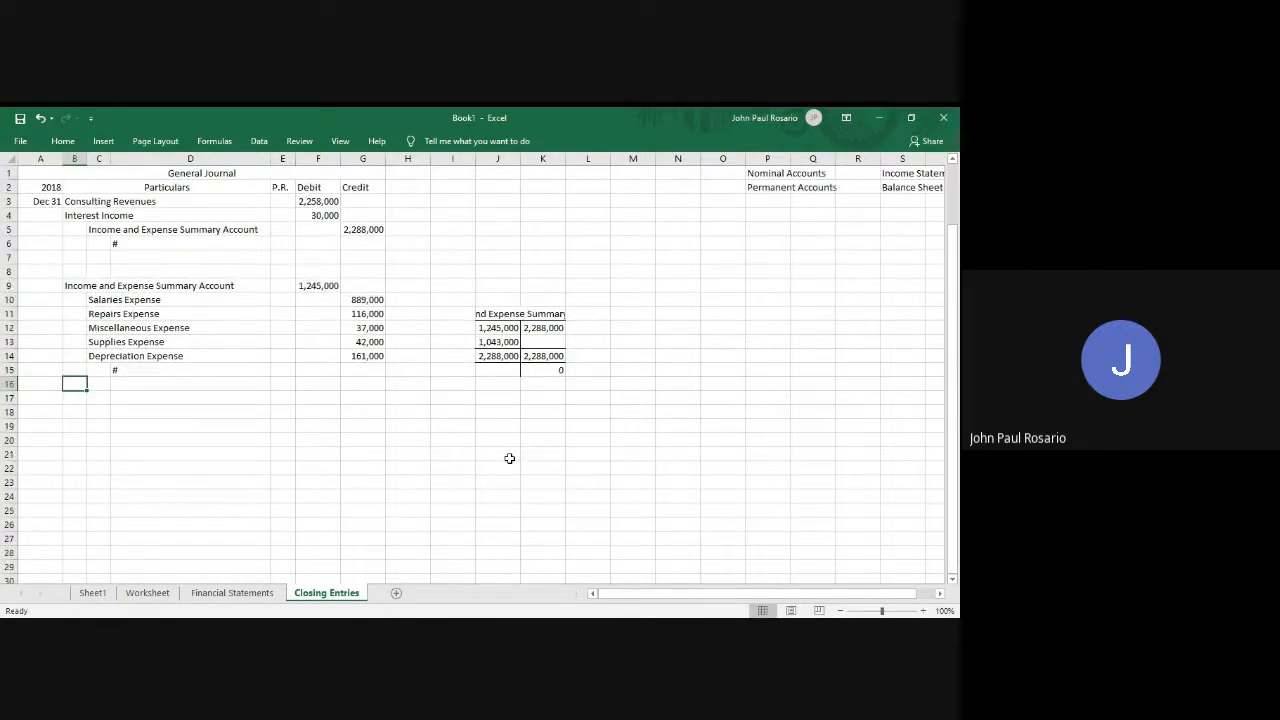
key(ctrl+Up)
key(ctrl+c)
key(Down)
key(Down)
key(Down)
key(Down)
key(Down)
key(Down)
key(Down)
key(Down)
key(Down)
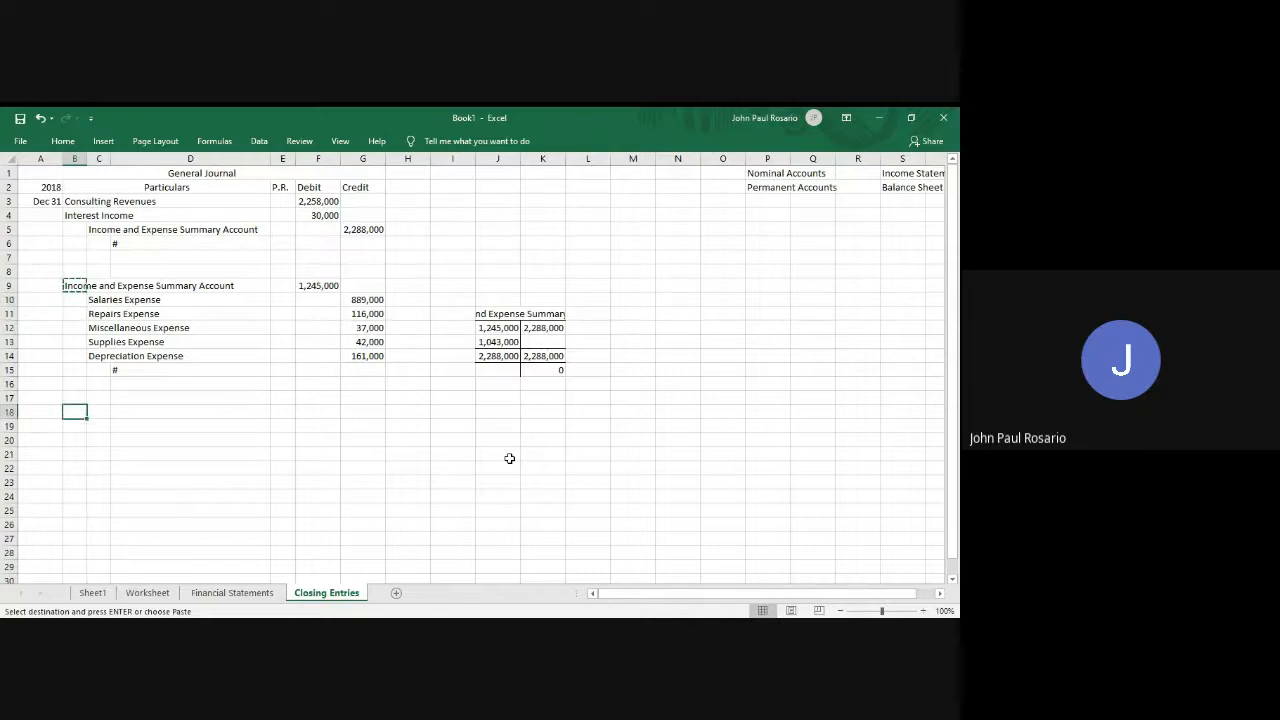
key(Up)
key(Return)
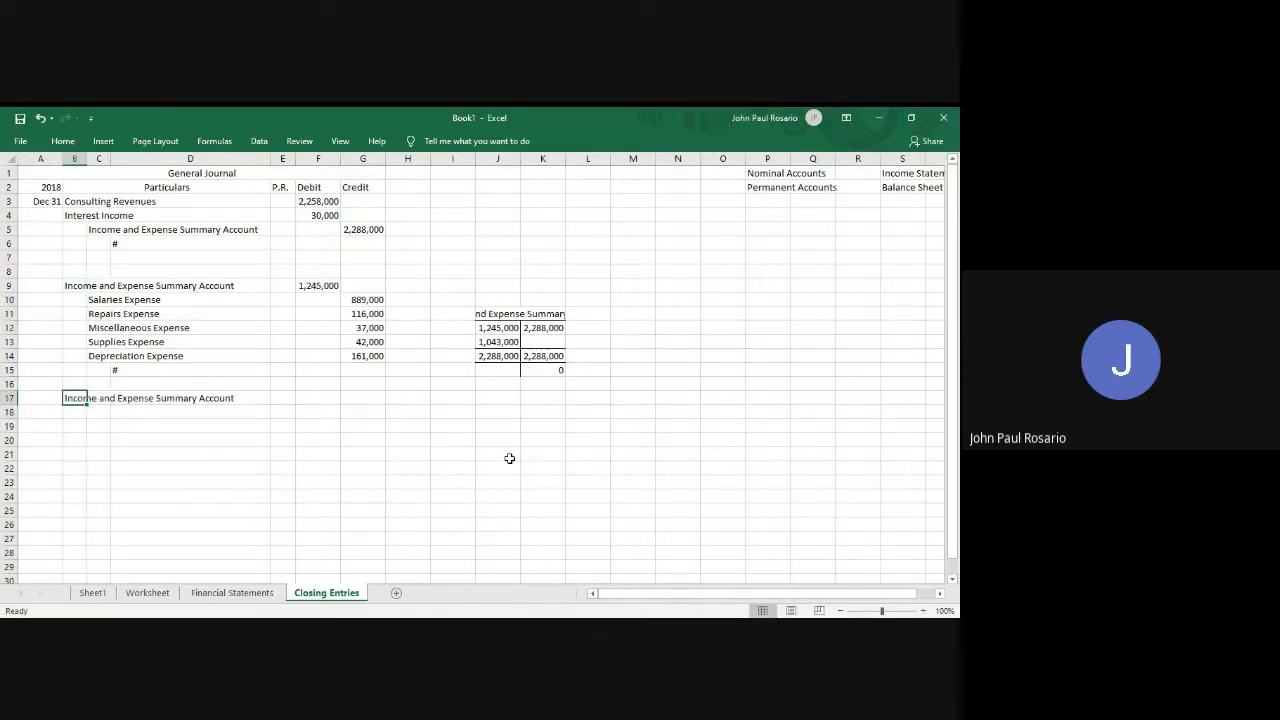
Enter the owner's Capital account title in C18 as the credited account of the third entry.
key(Right)
key(Down)
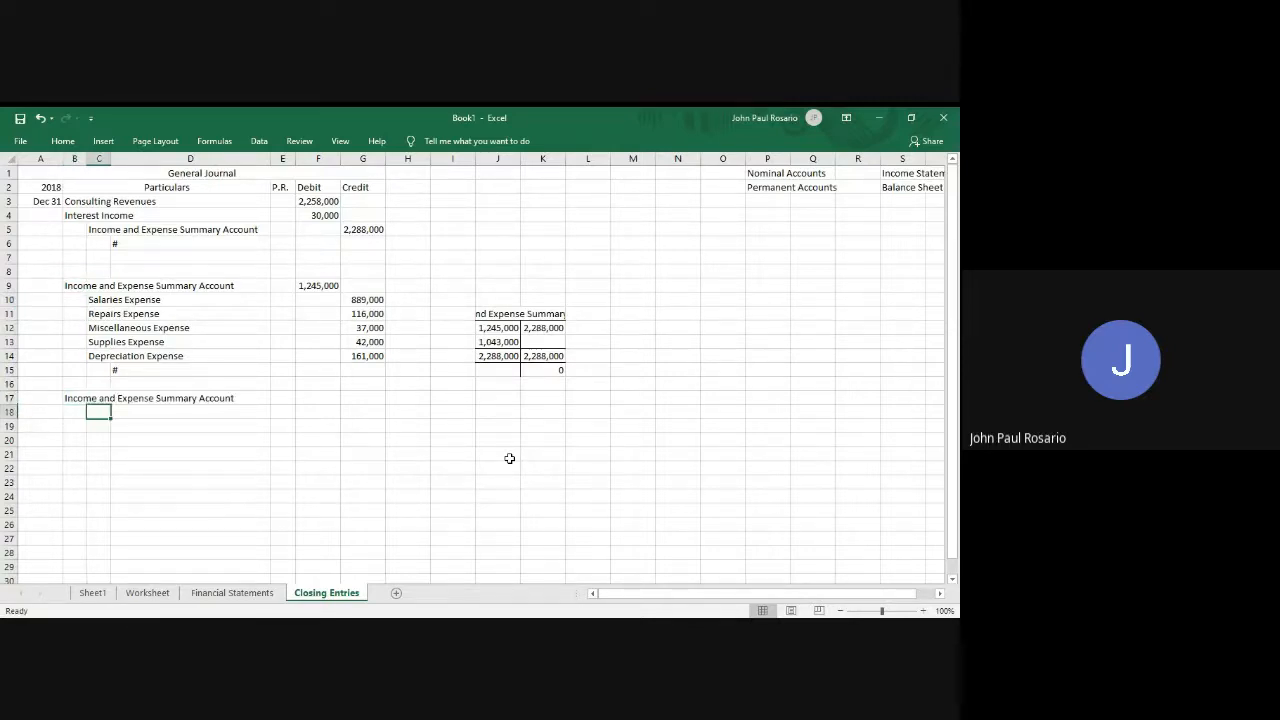
text(Dondoyan)
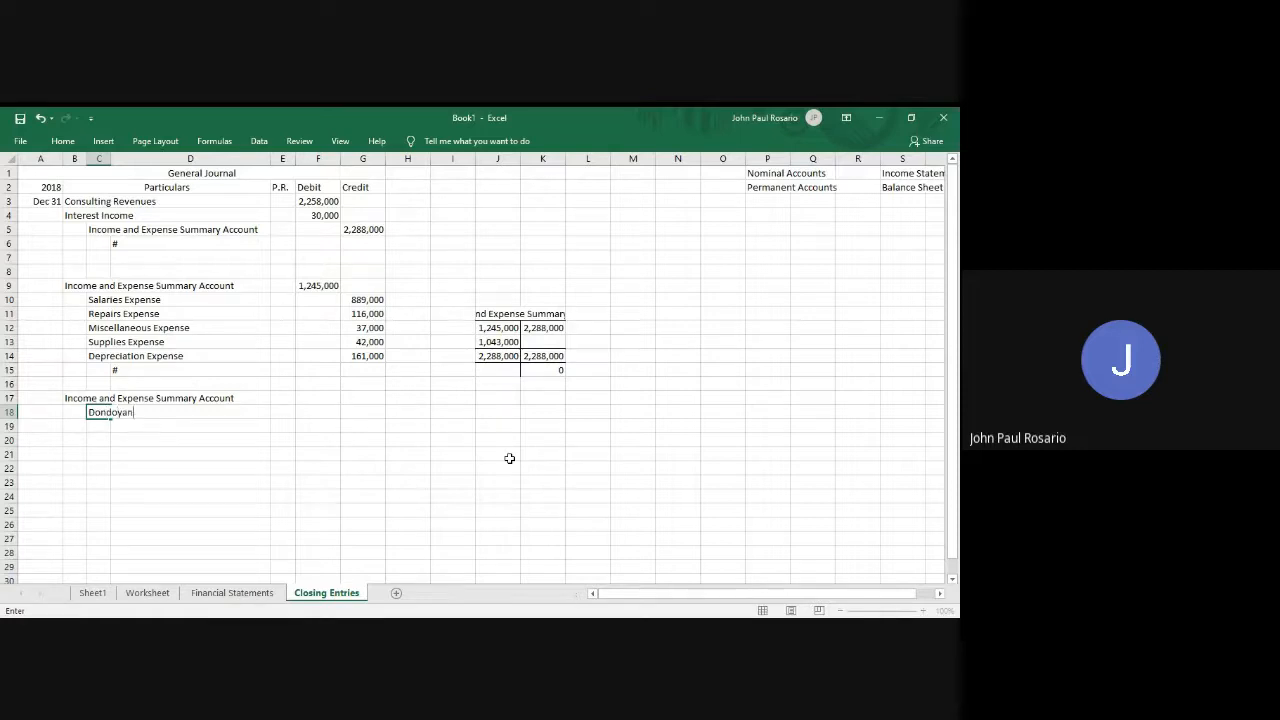
text(o, Capital)
key(Return)
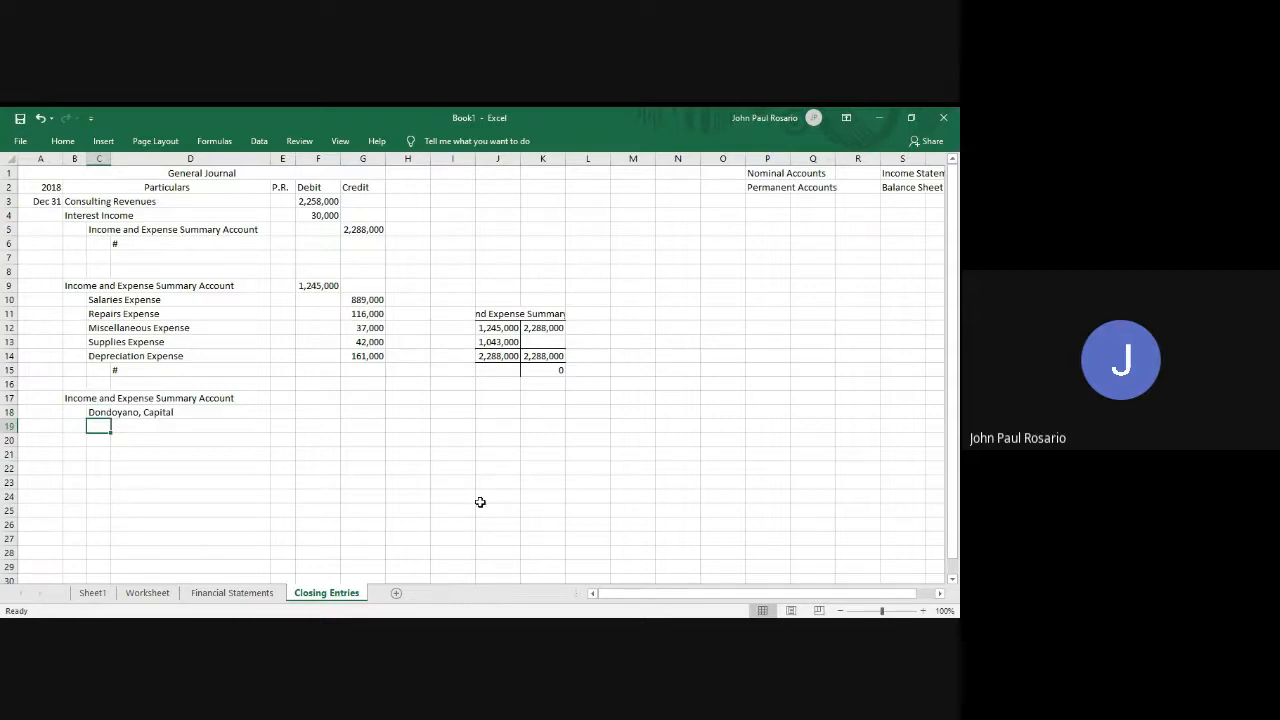
Enter =J13 in F16 to bring in the T-account's balancing debit.
key(Right)
key(Right)
key(Right)
key(Up)
key(Up)
key(Up)
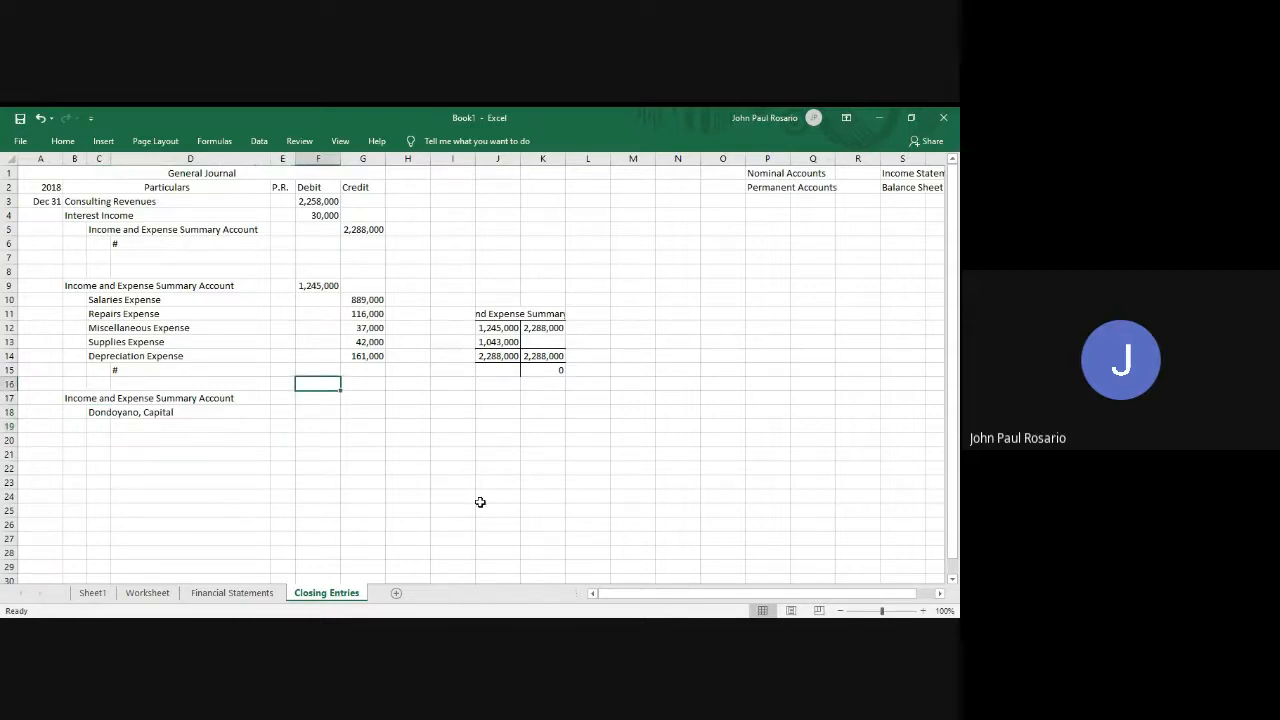
text(=)
key(Right)
key(Right)
key(Right)
key(Right)
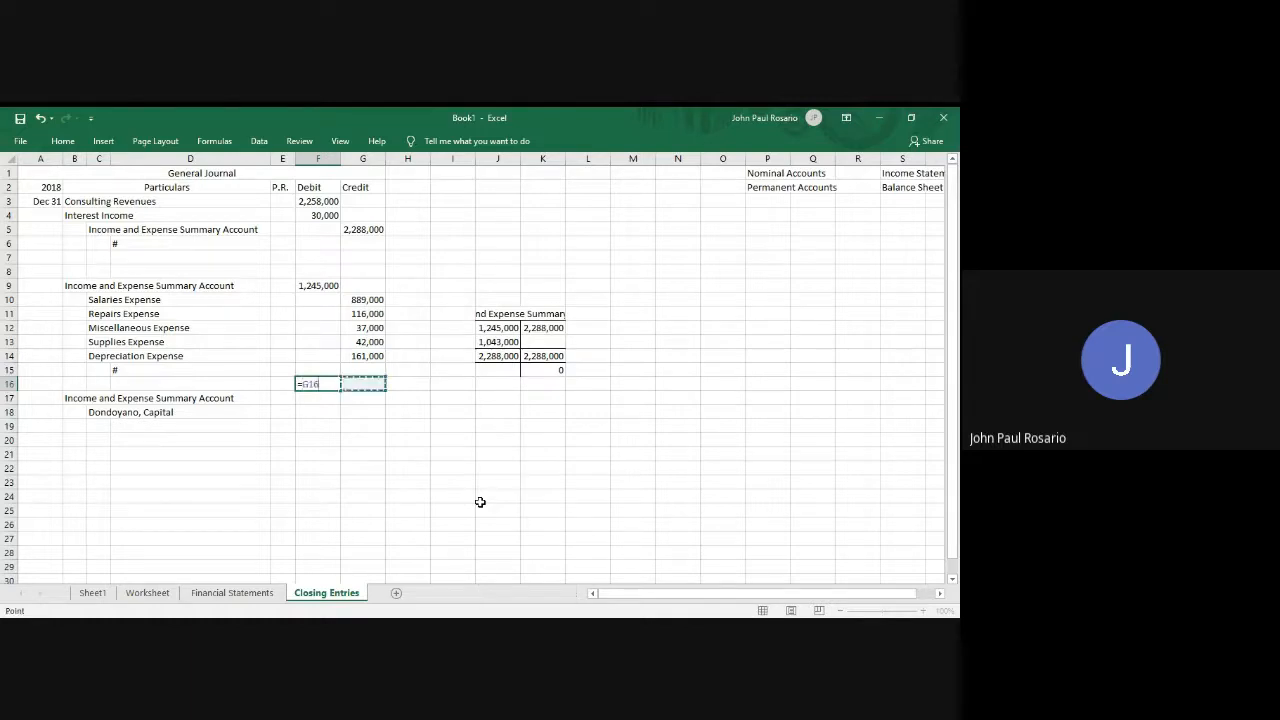
key(Up)
key(Up)
key(Up)
key(Return)
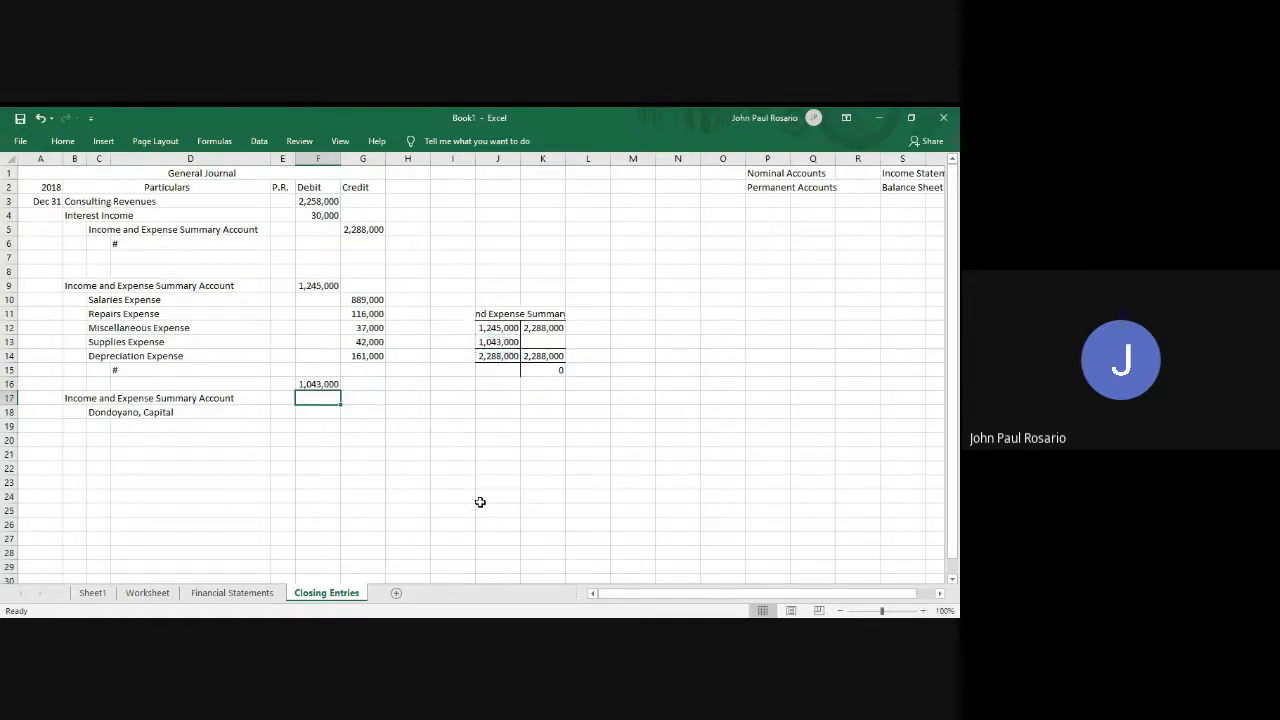
Move the debit amount from F16 to F17, level with the Income and Expense Summary Account title.
key(Up)
key(ctrl+x)
key(Down)
key(Return)
Enter =F17 in G18 as the credit to the owner's Capital account.
key(Right)
key(Down)
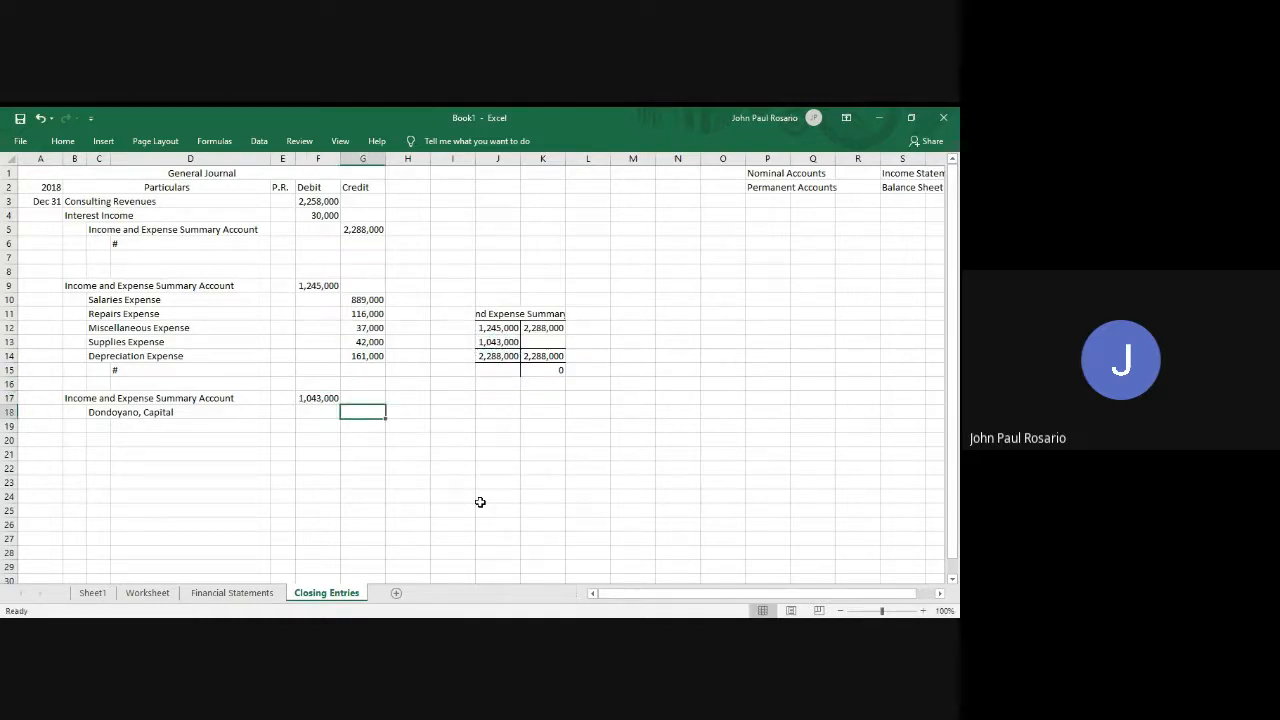
text(=)
key(Left)
key(Up)
key(Return)
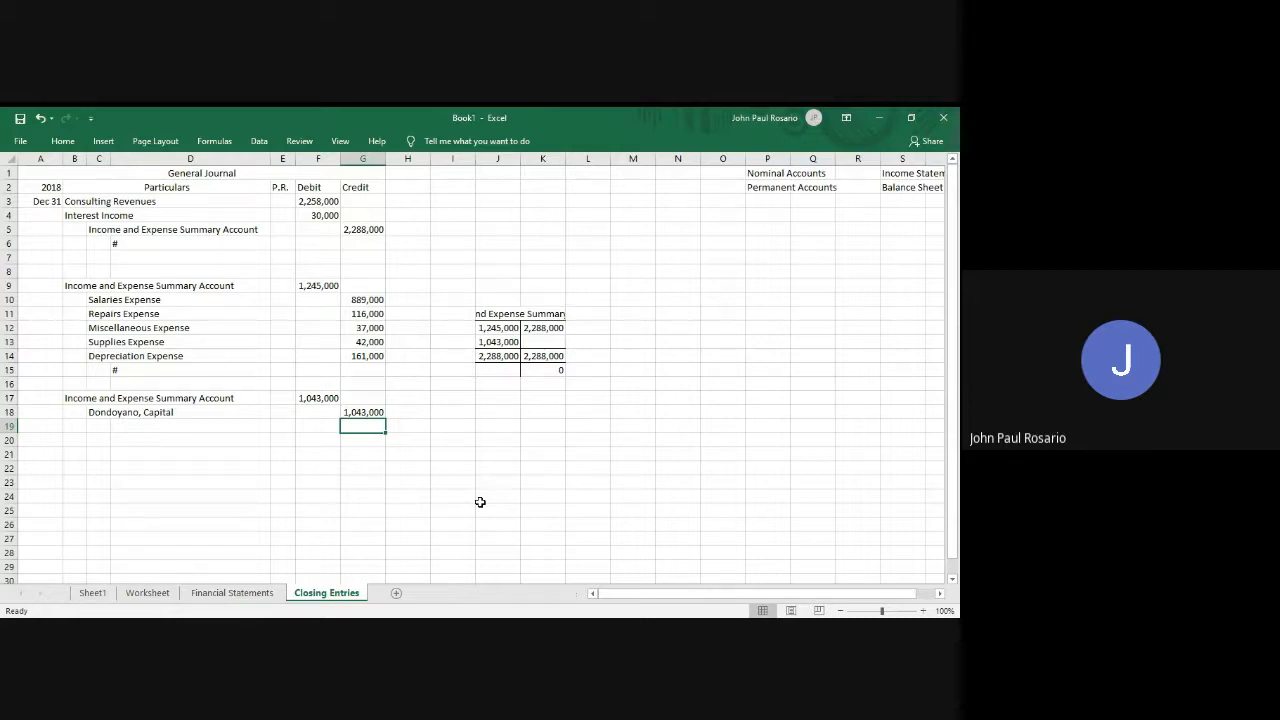
Enter # in D19 as the explanation placeholder for the third closing entry.
key(Left)
key(Left)
key(Left)
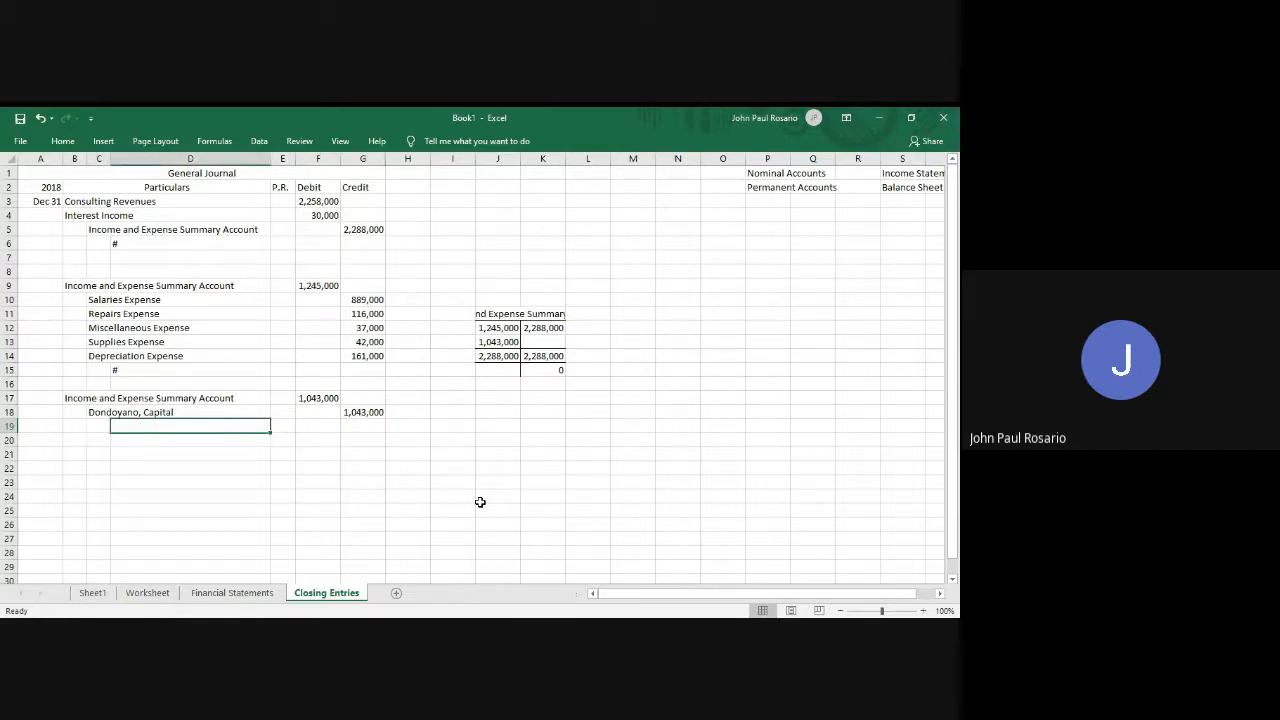
text(#)
key(Return)
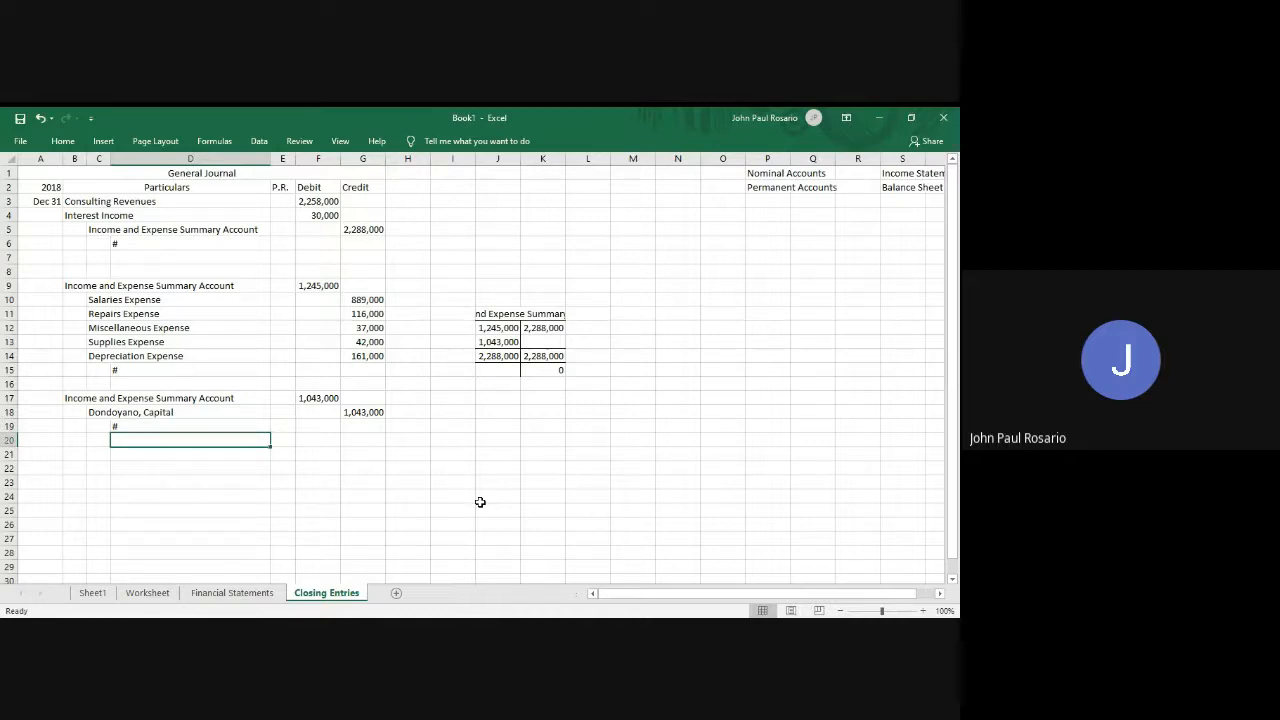
Copy the owner's Withdrawals account title from J21 of the Worksheet sheet to C22 of Closing Entries.
key(Down)
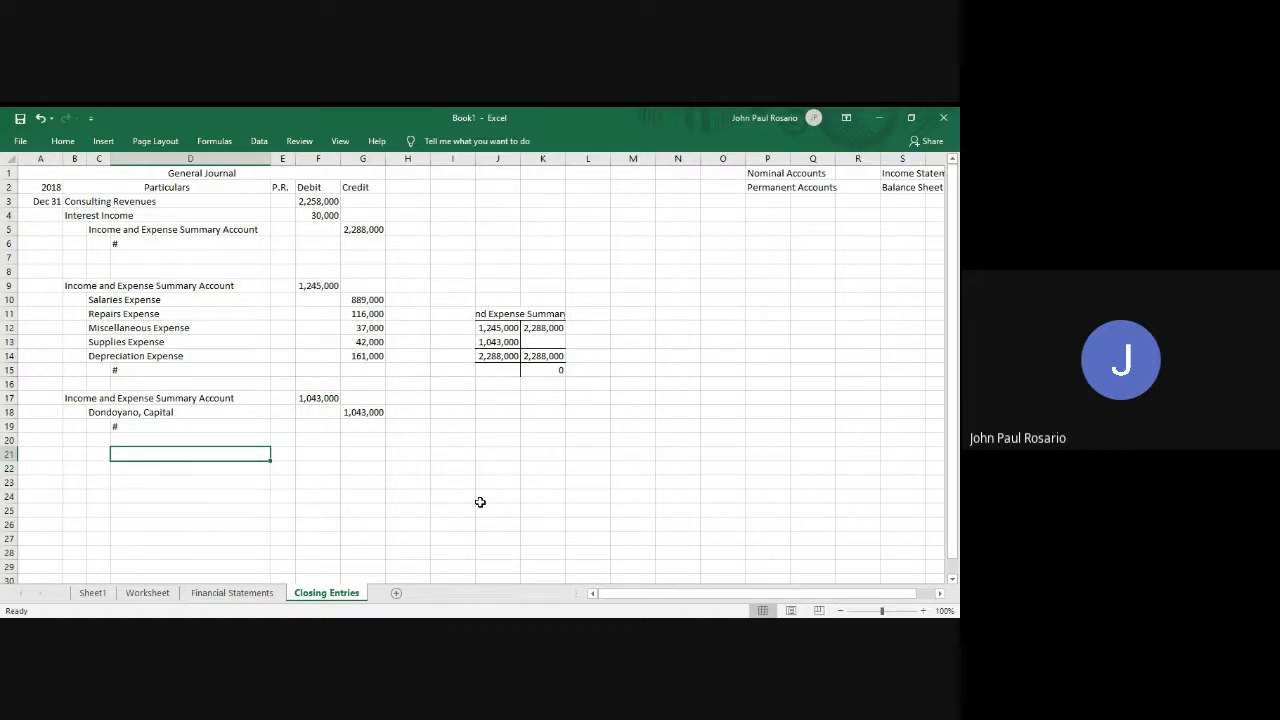
key(Left)
key(Left)
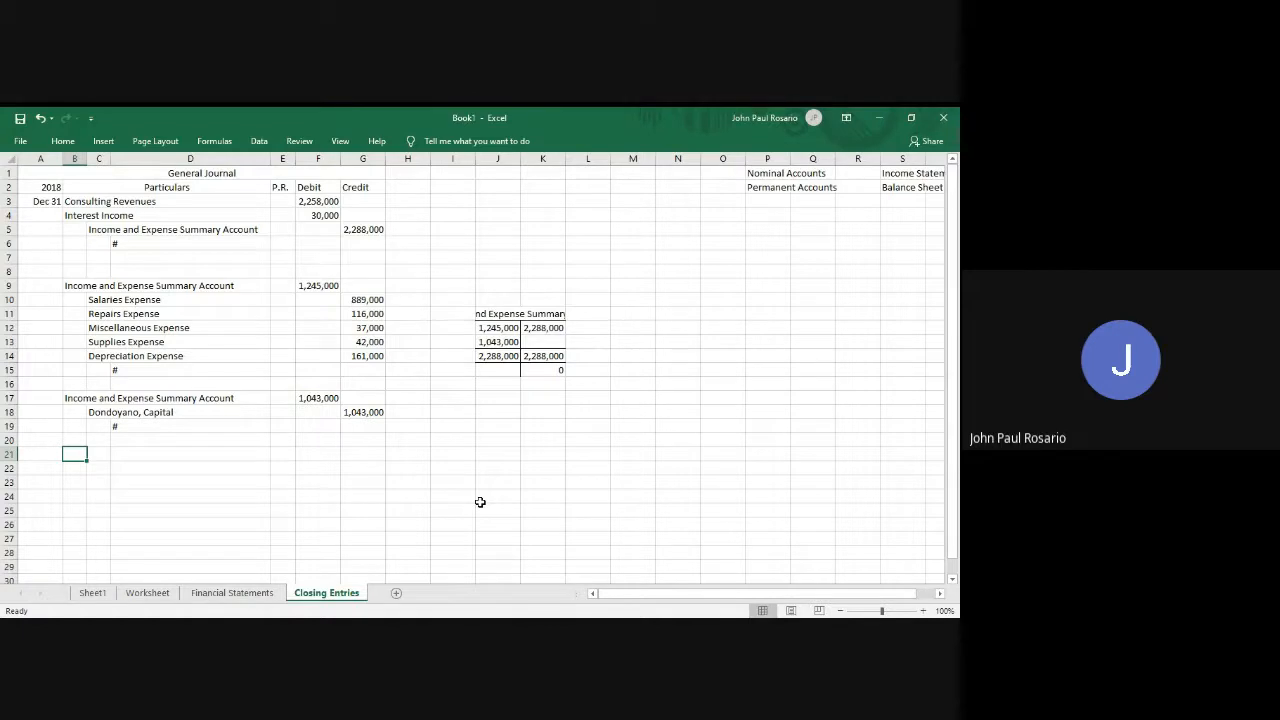
key(ctrl+Page_Up)
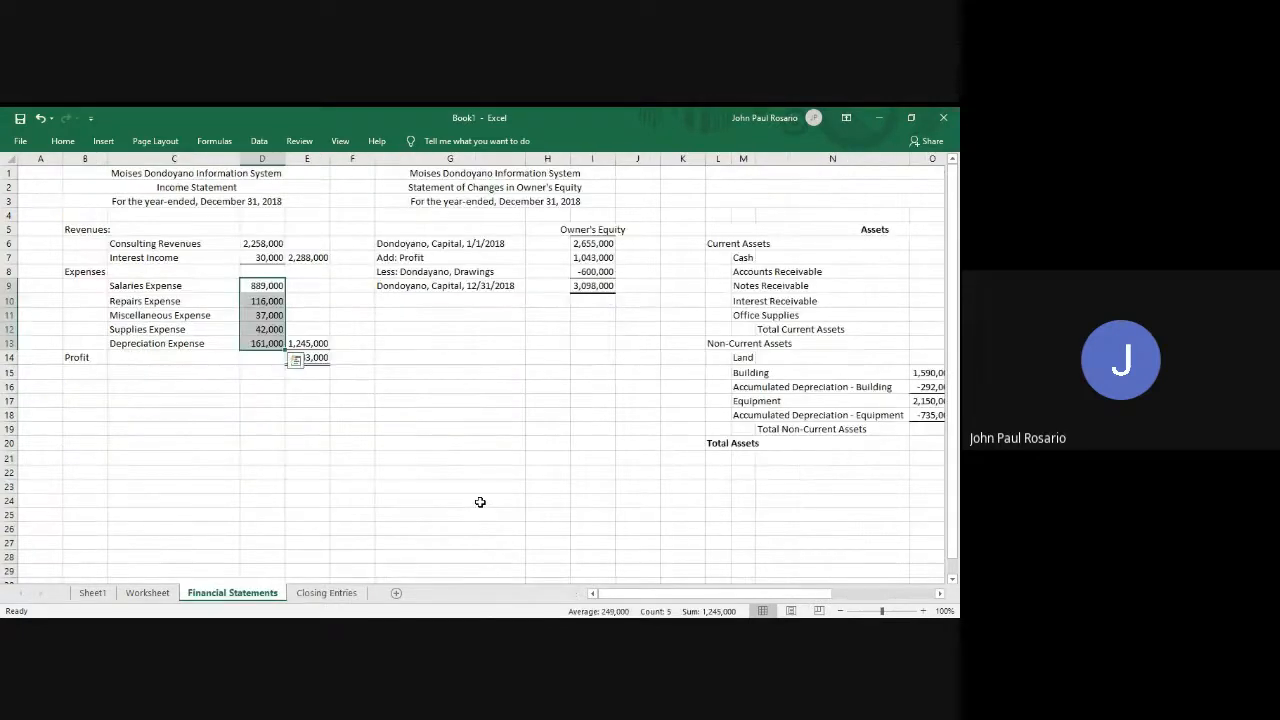
key(ctrl+Page_Up)
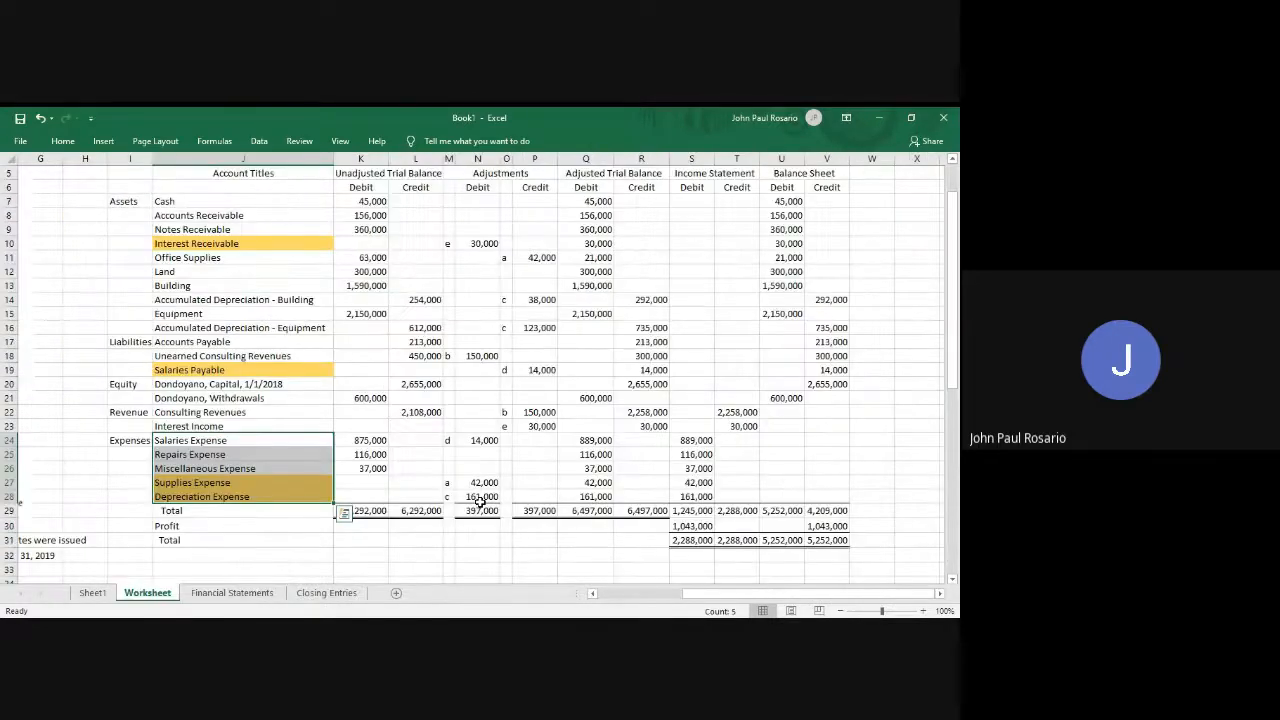
click(202, 400)
key(ctrl+c)
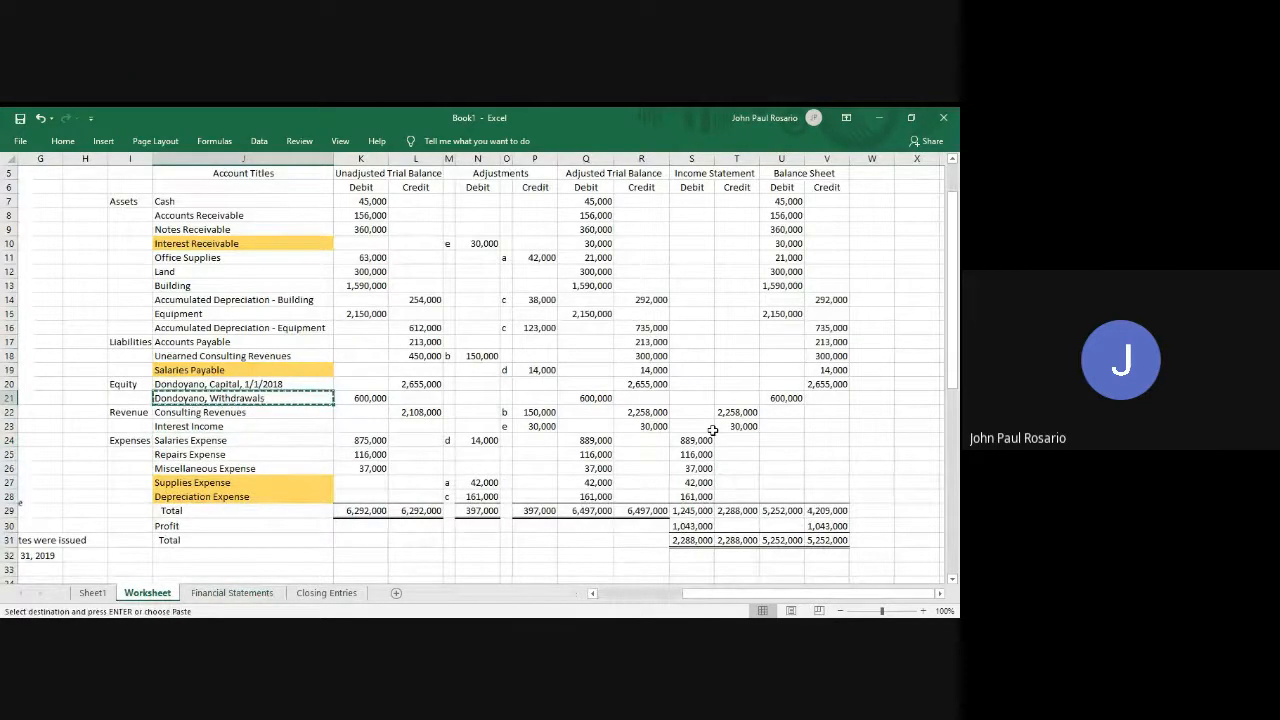
key(ctrl+Page_Down)
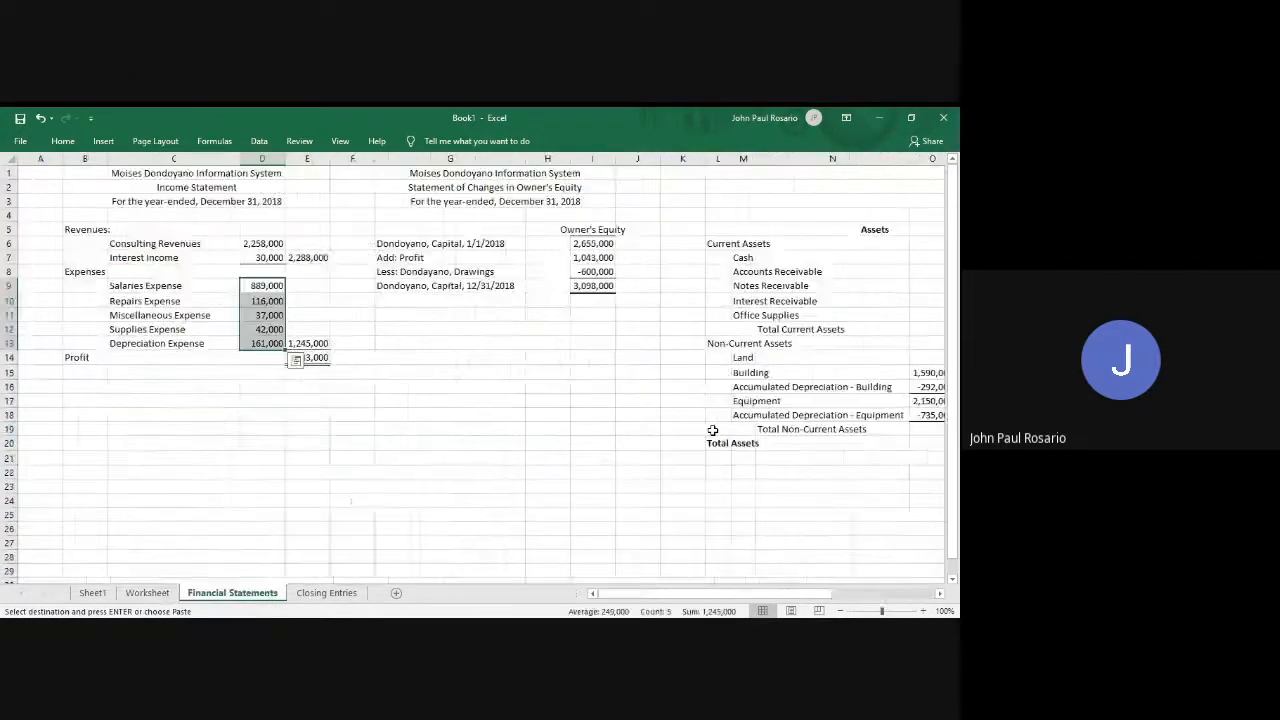
key(ctrl+Page_Down)
key(Right)
key(Down)
key(ctrl+v)
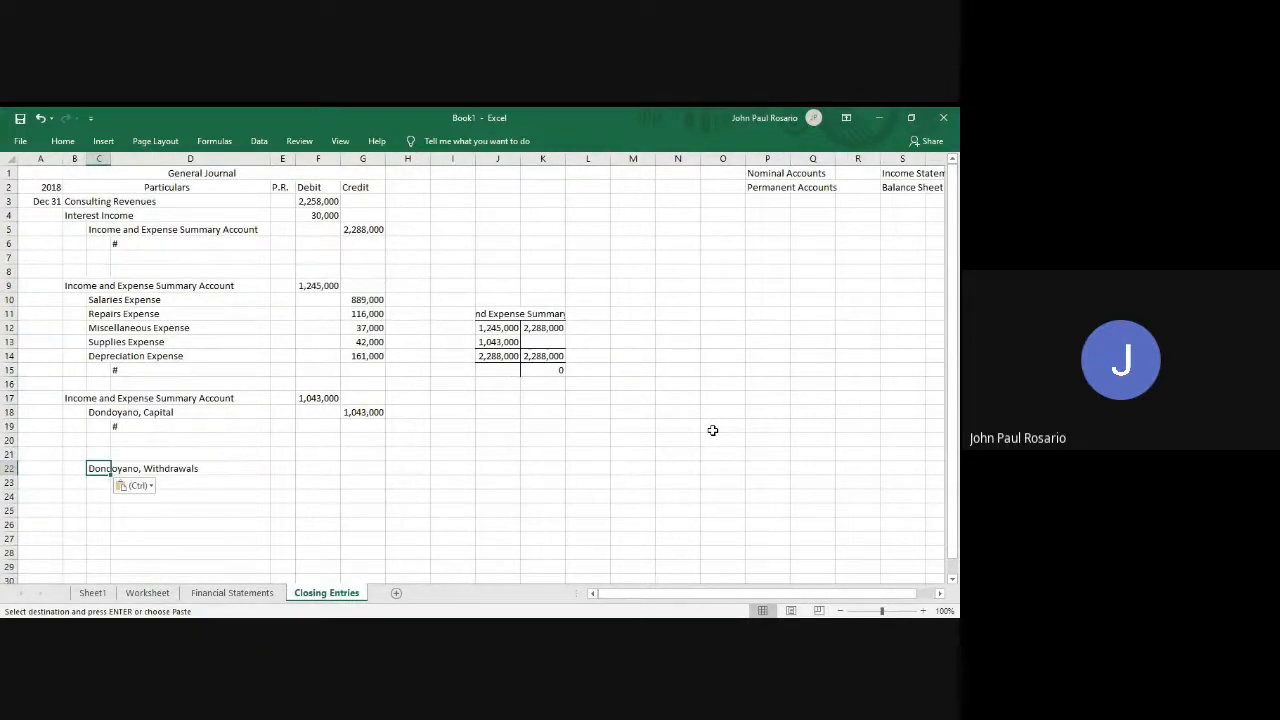
Copy the owner's Capital account title from C18 to B21 as the debited account of the fourth entry.
key(ctrl+Page_Up)
key(ctrl+Page_Up)
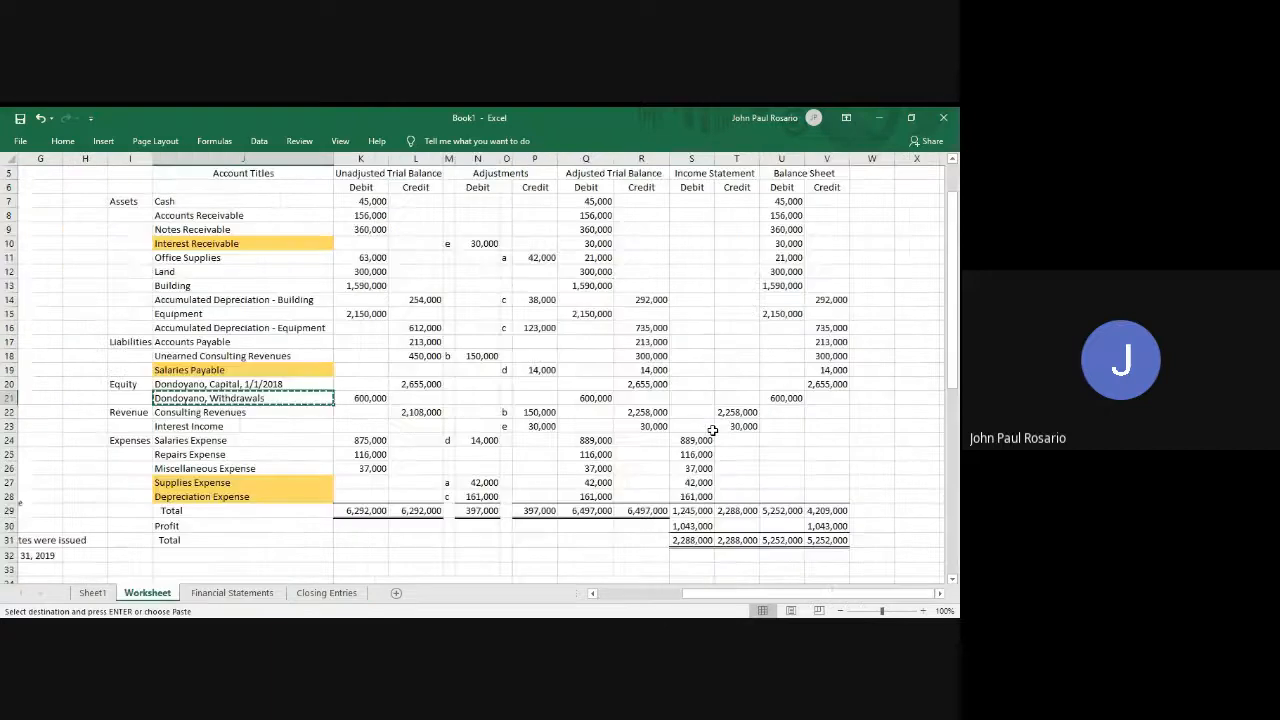
key(ctrl+Page_Down)
key(ctrl+Page_Down)
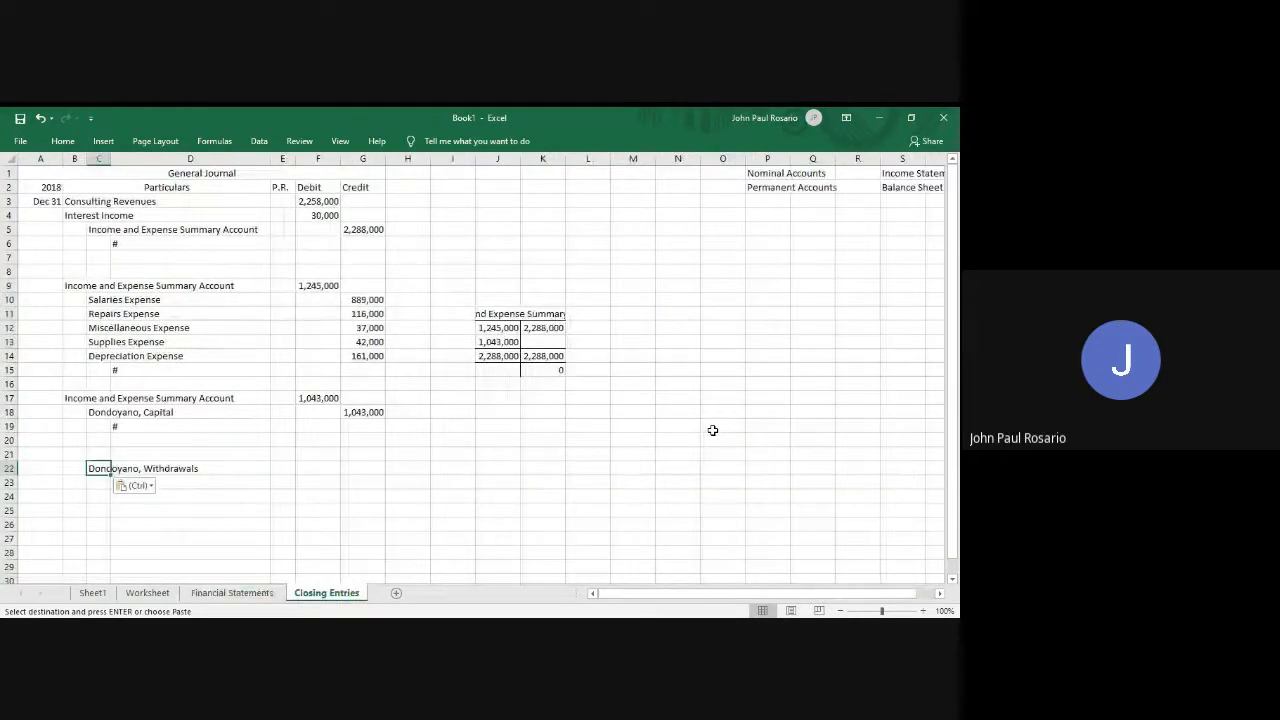
key(Up)
key(Up)
key(Up)
key(Up)
key(Down)
key(Down)
key(Down)
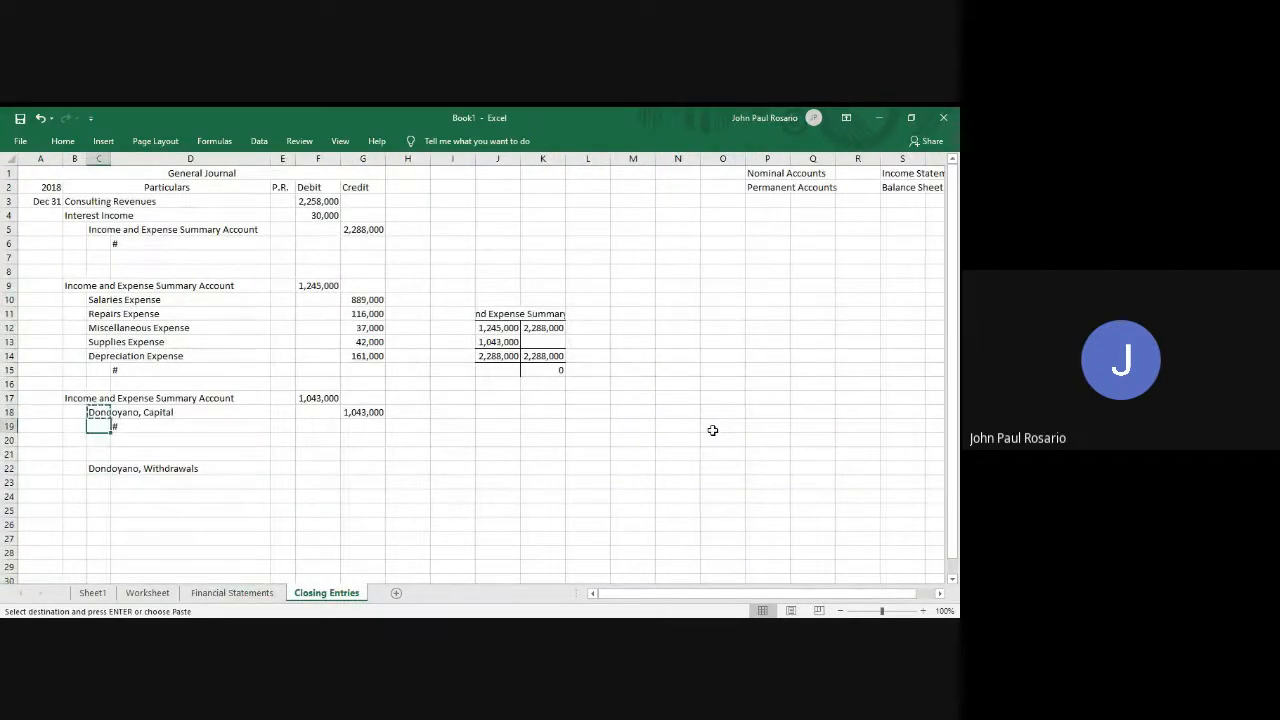
key(Left)
key(Return)
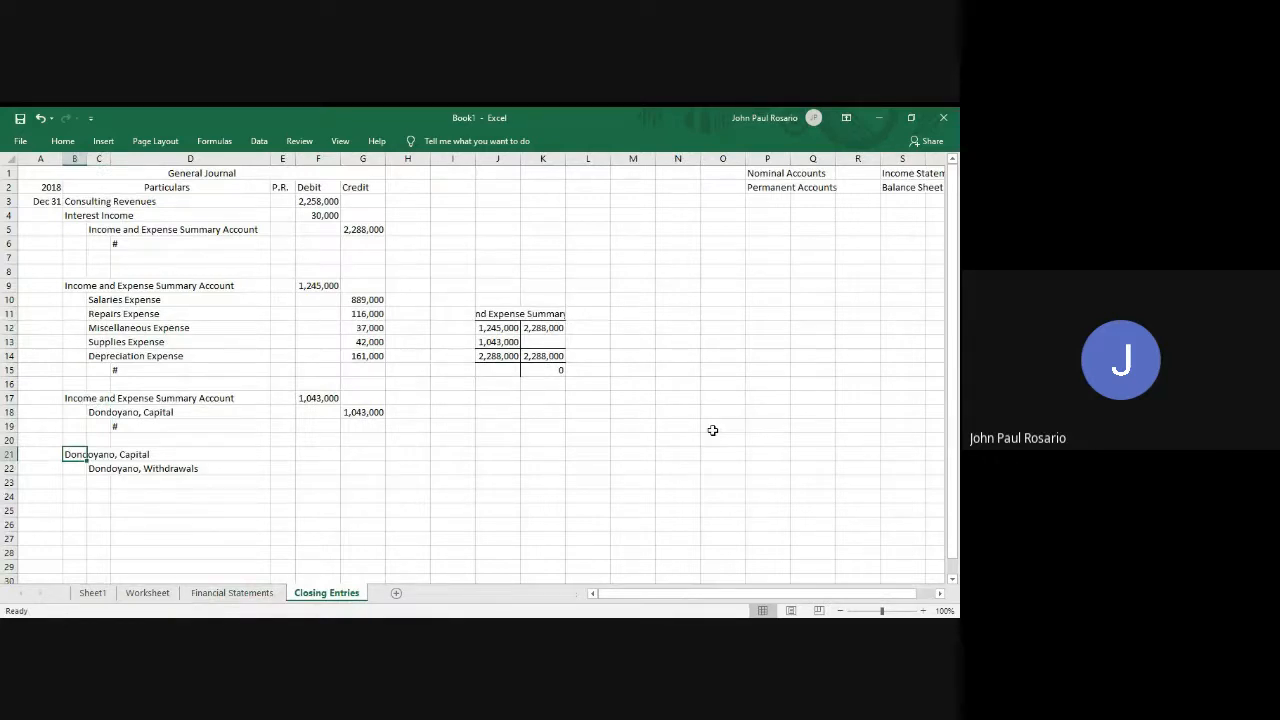
Look up the owner's drawings in the other sheets and enter 600,000 in F21 as the Capital debit.
key(Right)
key(Right)
key(Right)
key(Right)
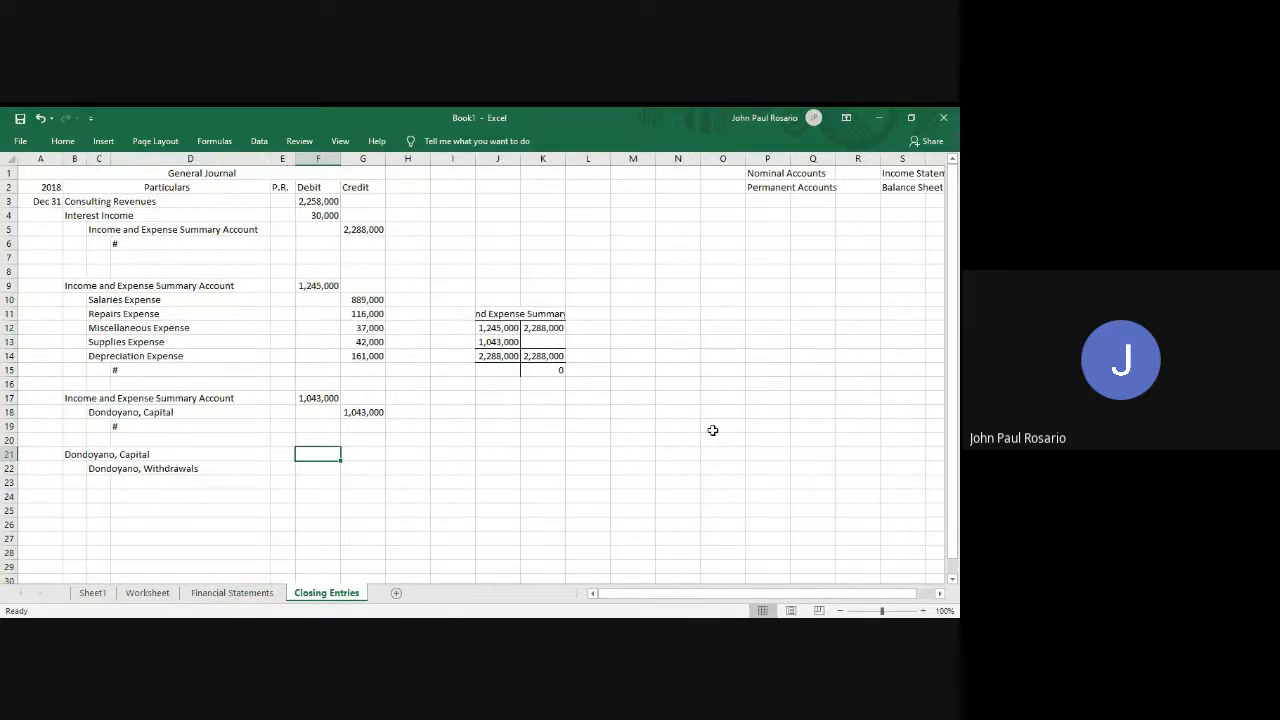
key(ctrl+Page_Up)
key(ctrl+Page_Up)
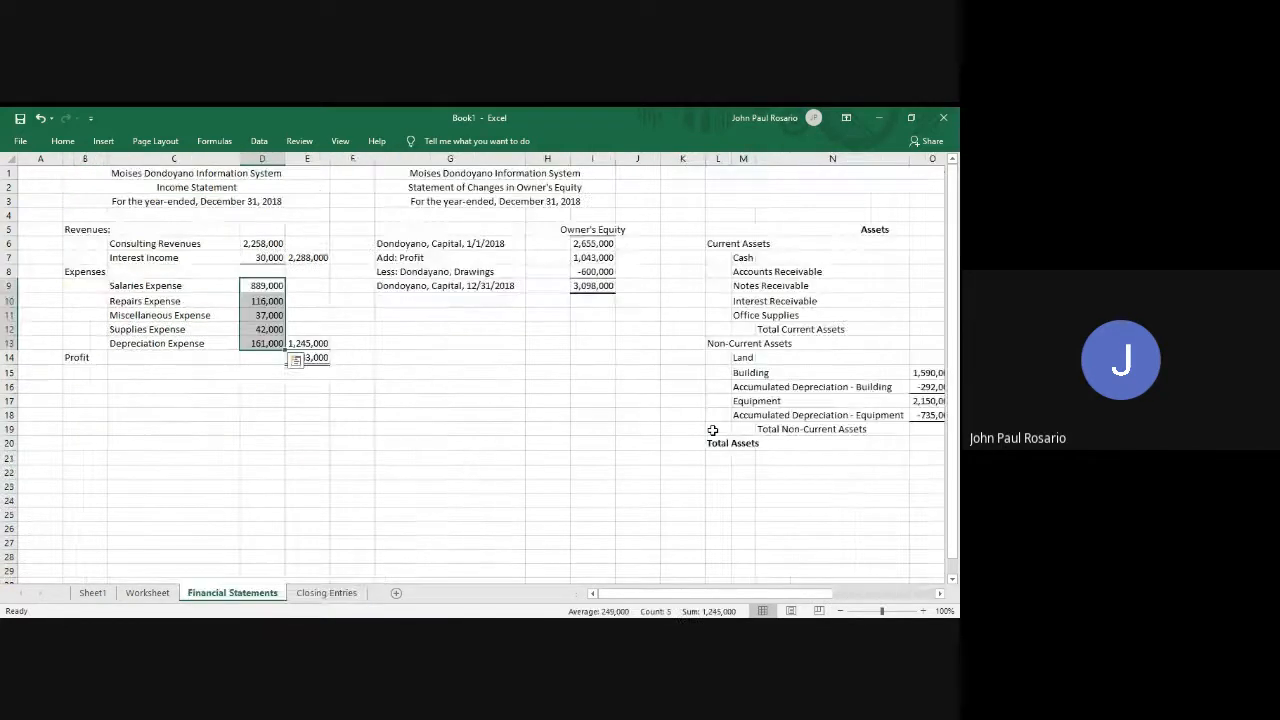
key(ctrl+Page_Down)
key(ctrl+Page_Down)
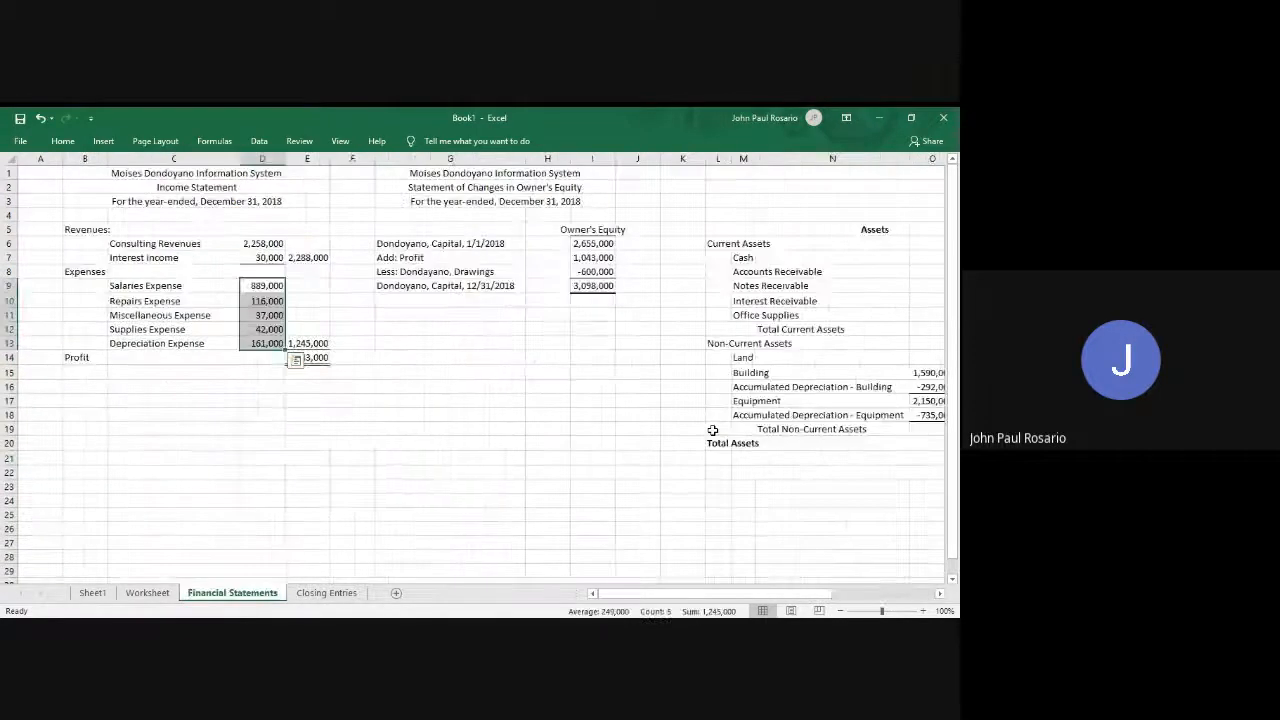
text(600,000)
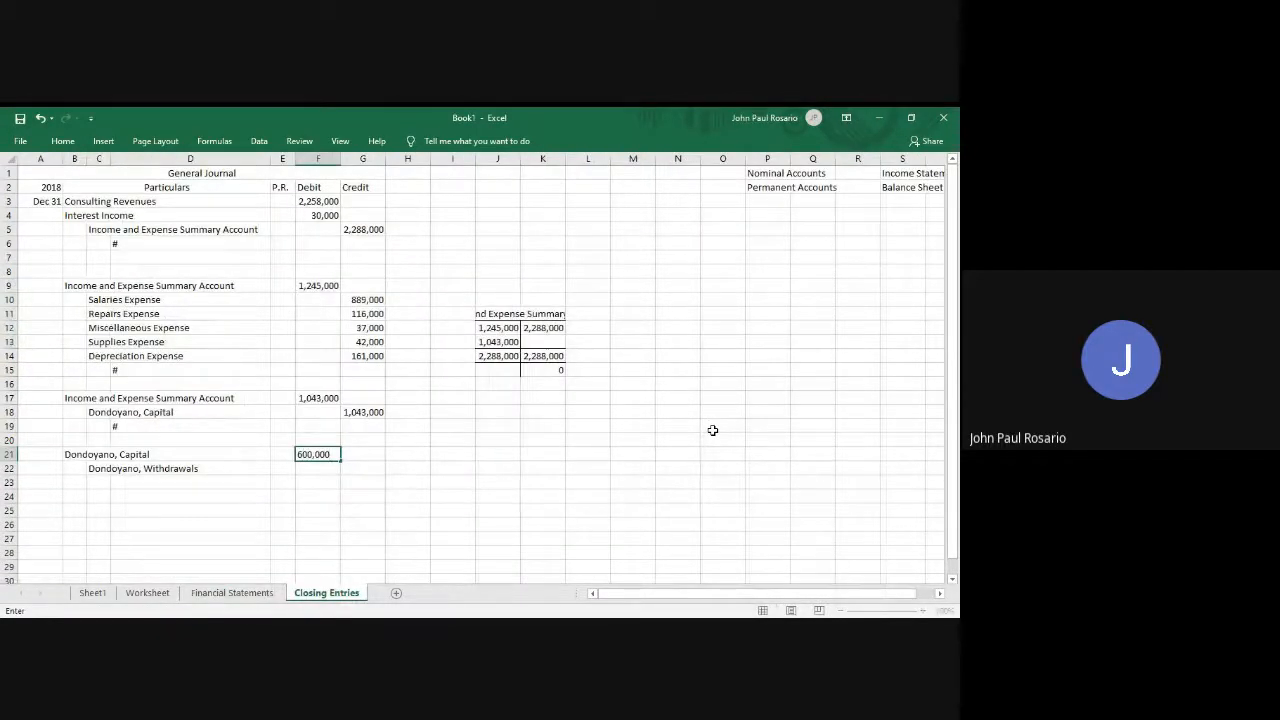
key(Return)
Copy the 600,000 debit from F21 to G22 as the credit to the owner's Withdrawals account.
key(Up)
key(ctrl+c)
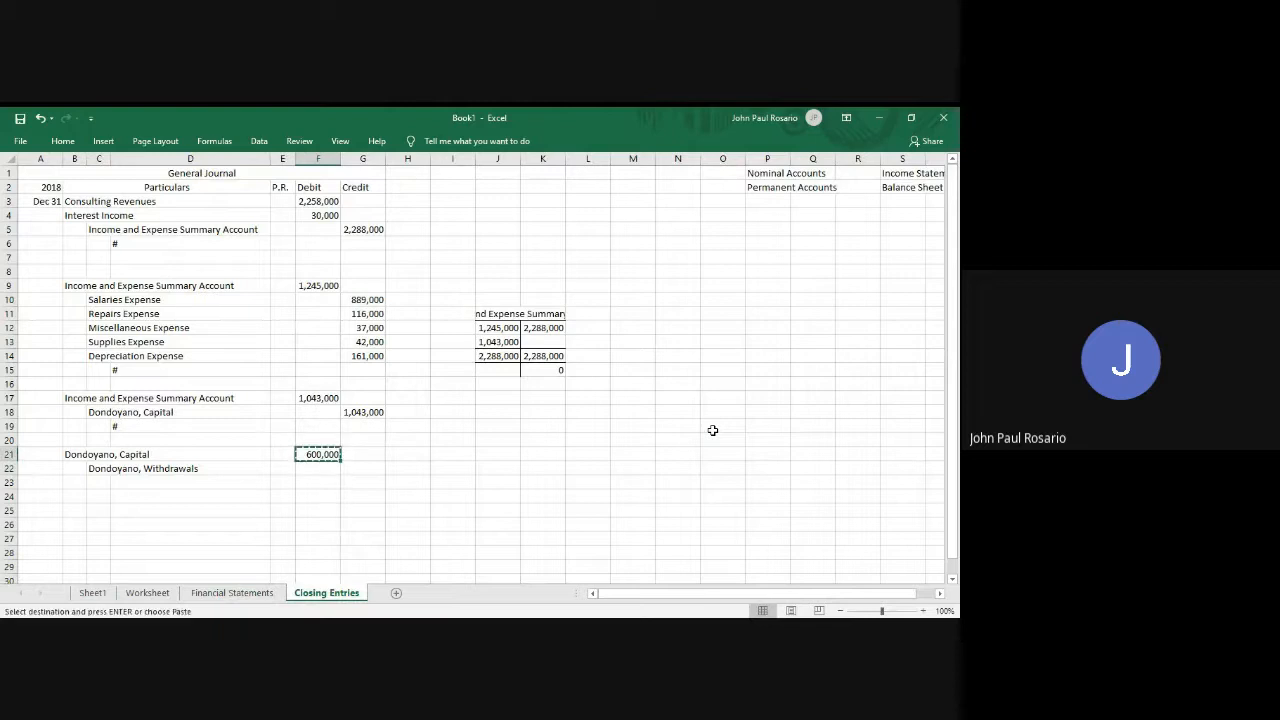
key(Down)
key(Right)
key(Return)
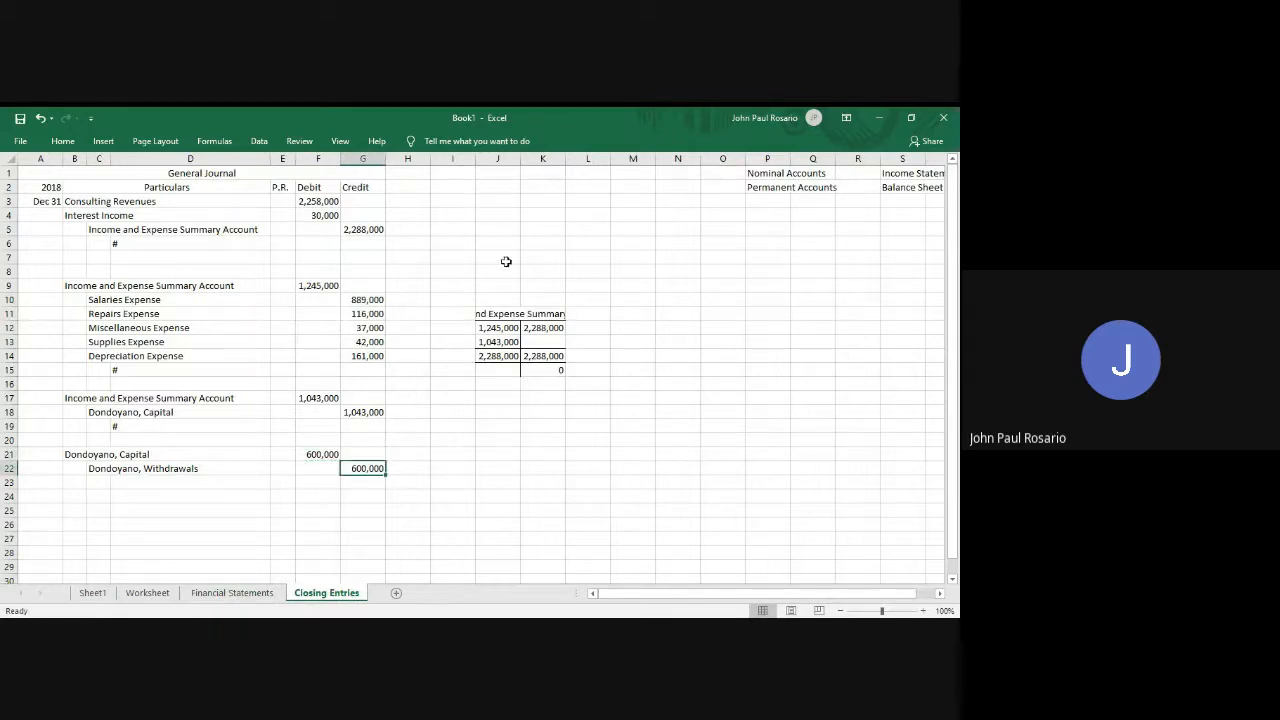
Move the Income and Expense Summary T-account from J11:K15 down to J40 on the Closing Entries sheet.
click(496, 314)
key(shift+Down)
key(shift+Down)
key(shift+Down)
key(shift+Down)
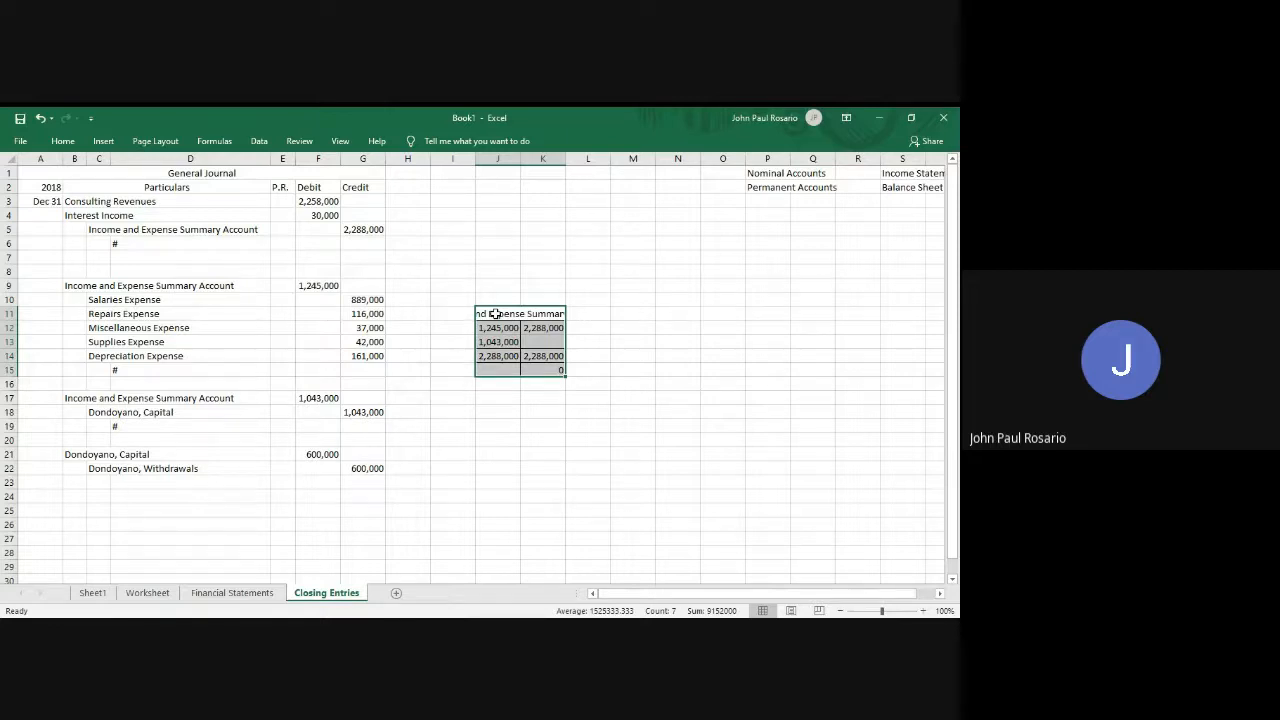
key(ctrl+c)
key(Down)
key(Down)
key(Down)
key(Down)
key(Down)
key(Down)
key(Down)
key(Down)
key(Down)
key(Down)
key(Down)
key(Down)
key(Down)
key(Down)
key(Down)
key(Down)
key(Down)
key(Down)
key(Down)
key(Down)
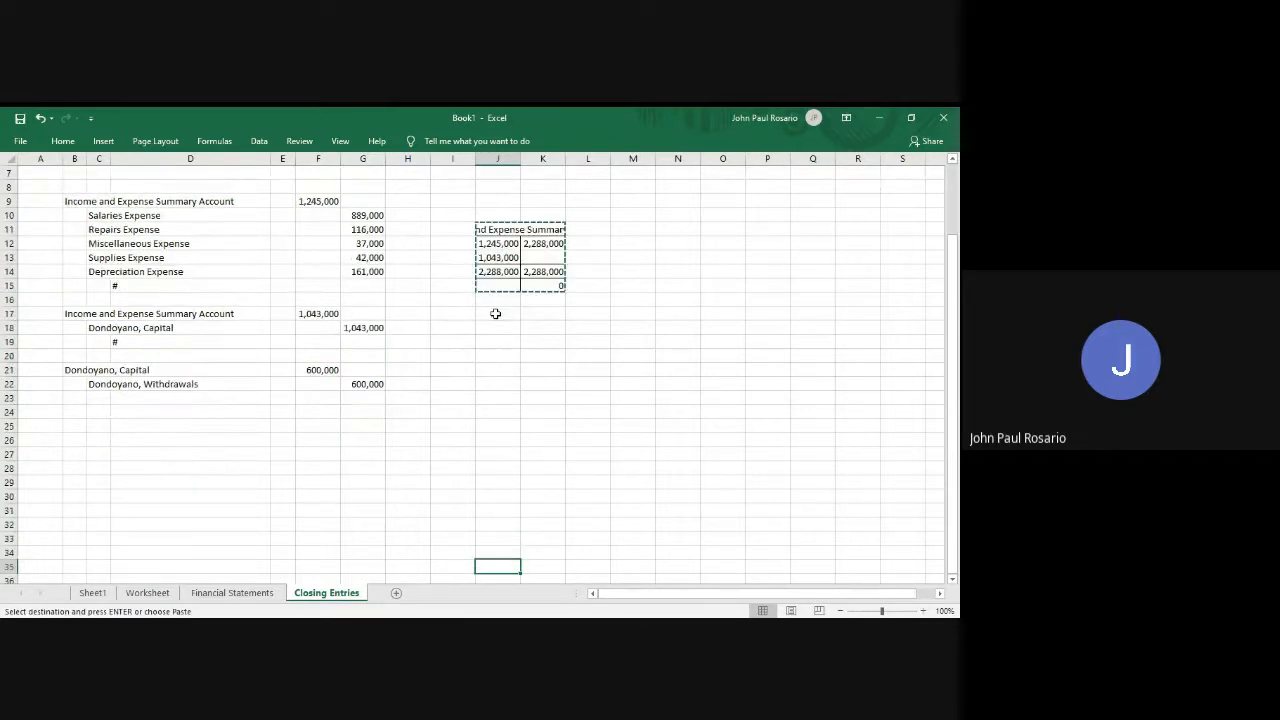
key(Return)
Copy the Income and Expense Summary T-account from J40:K44 to J8 and clear the copy's contents.
scroll(580, 368, up, 4)
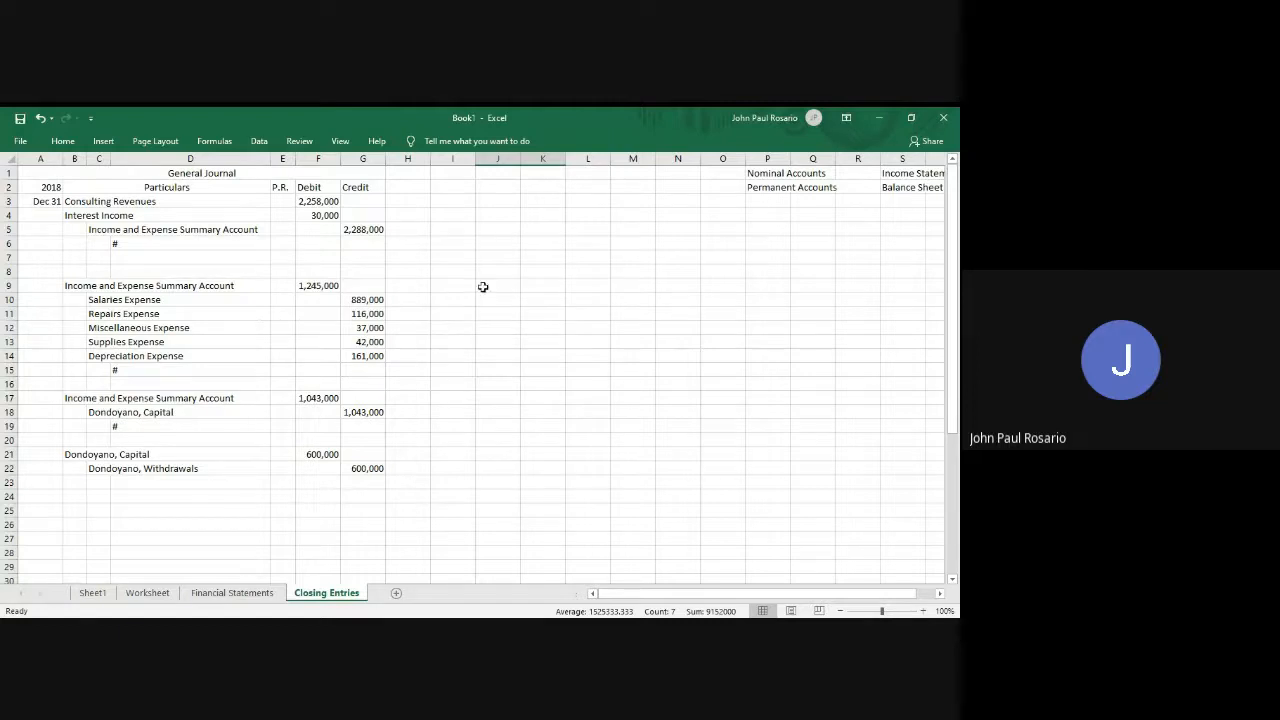
scroll(518, 456, down, 5)
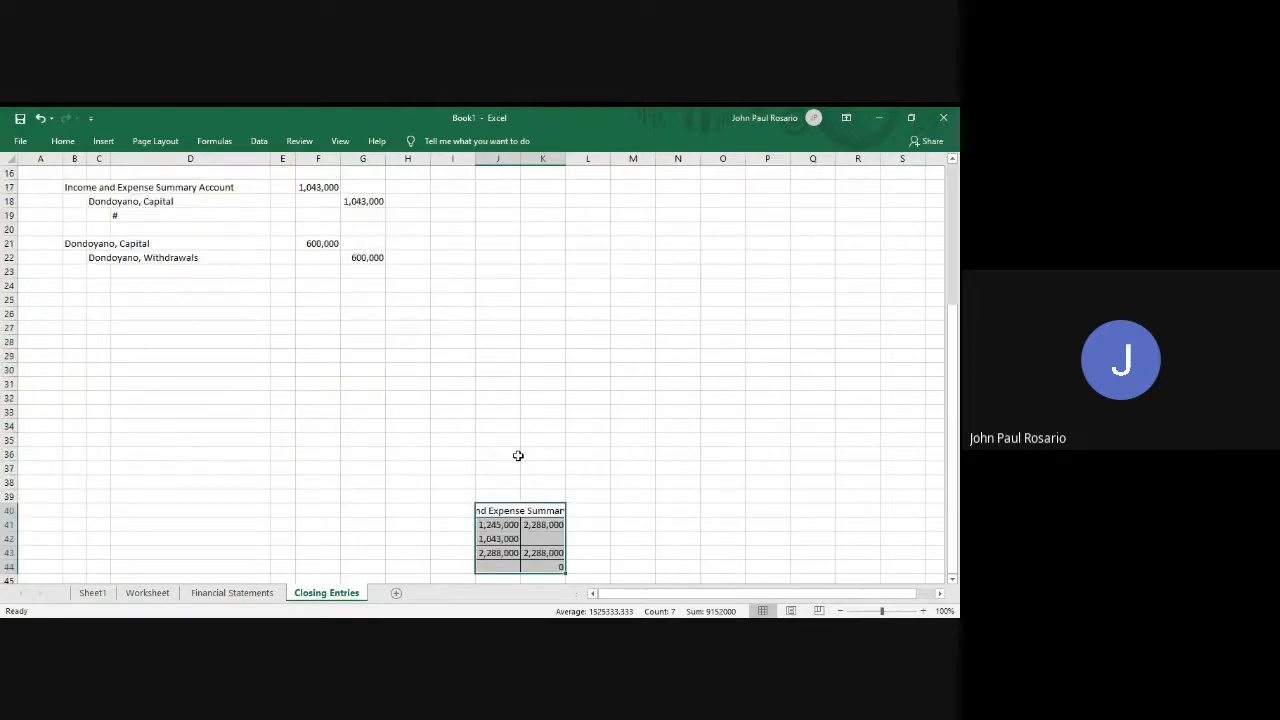
key(ctrl+c)
scroll(518, 456, up, 4)
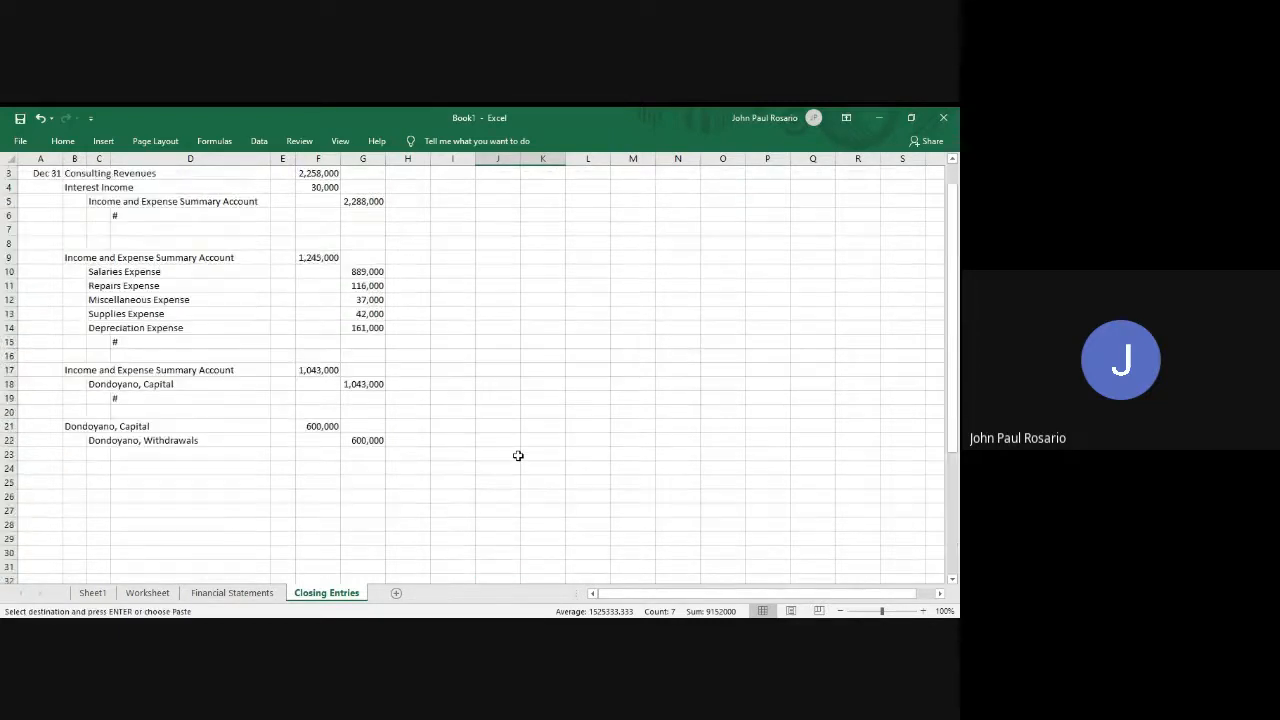
scroll(518, 456, up, 1)
click(497, 271)
key(ctrl+v)
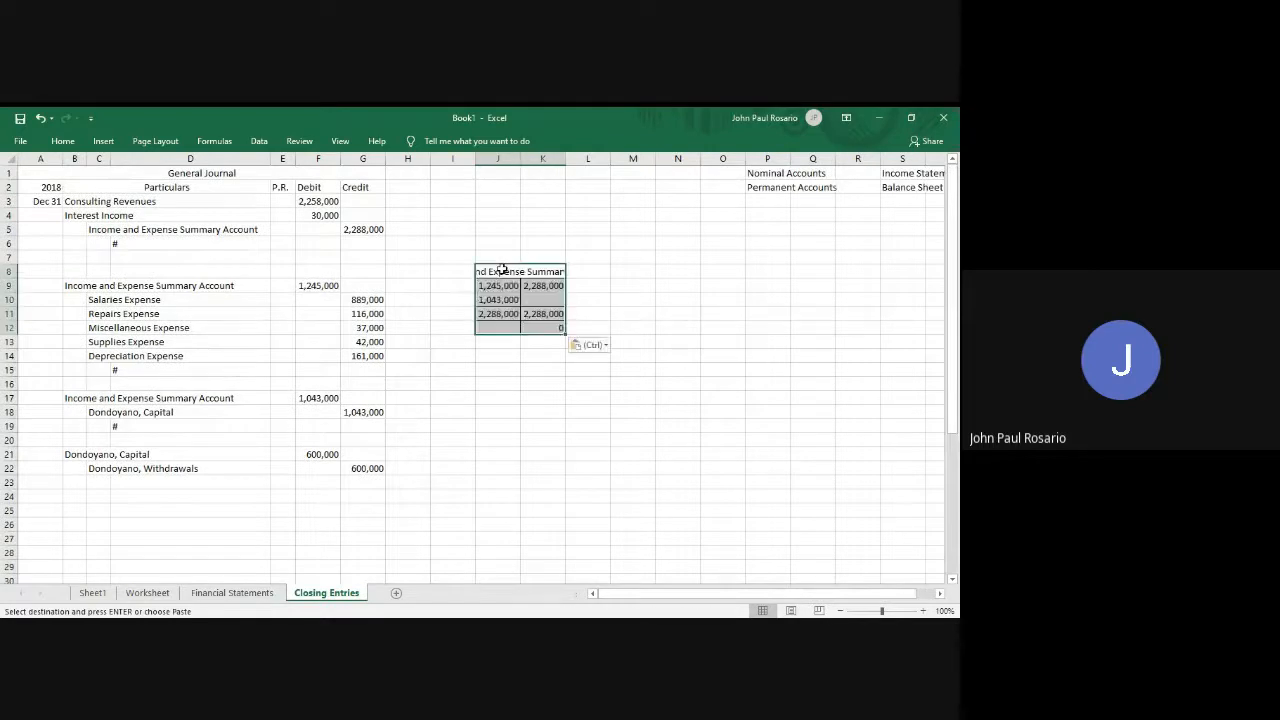
key(Delete)
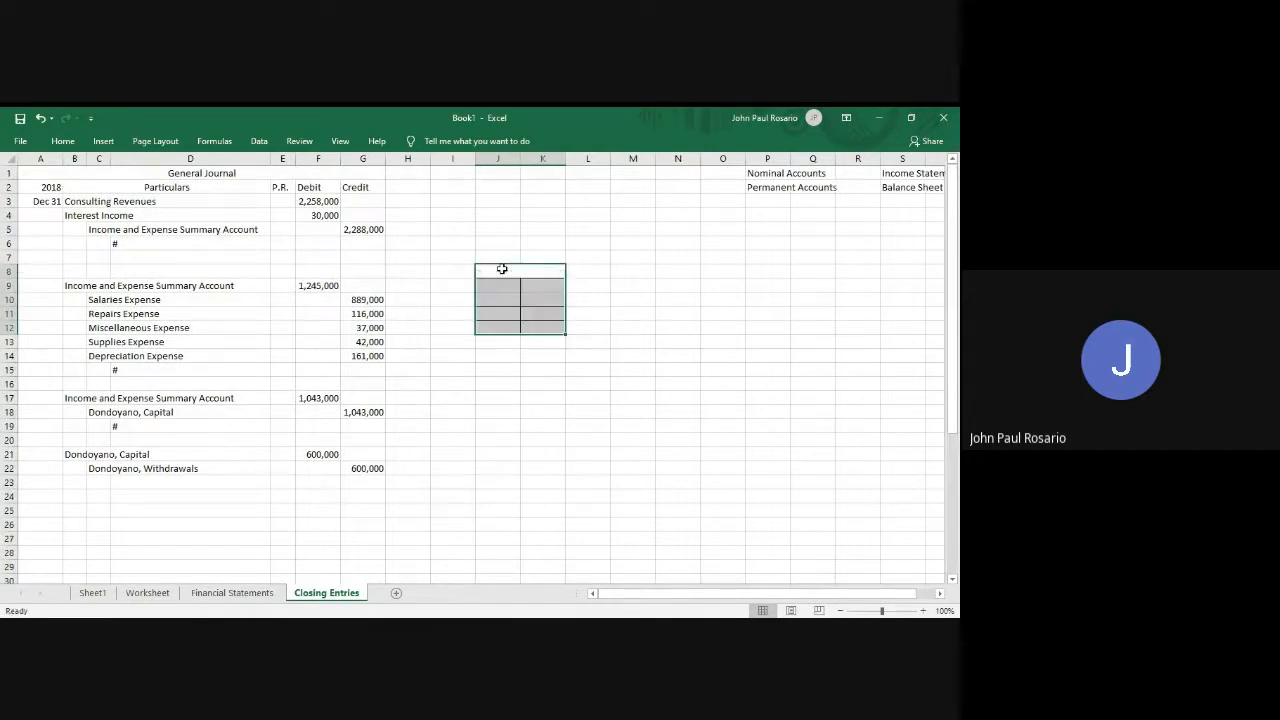
Remove all borders from J11:K12 beneath the blank T-account.
key(Down)
key(Down)
key(shift+Right)
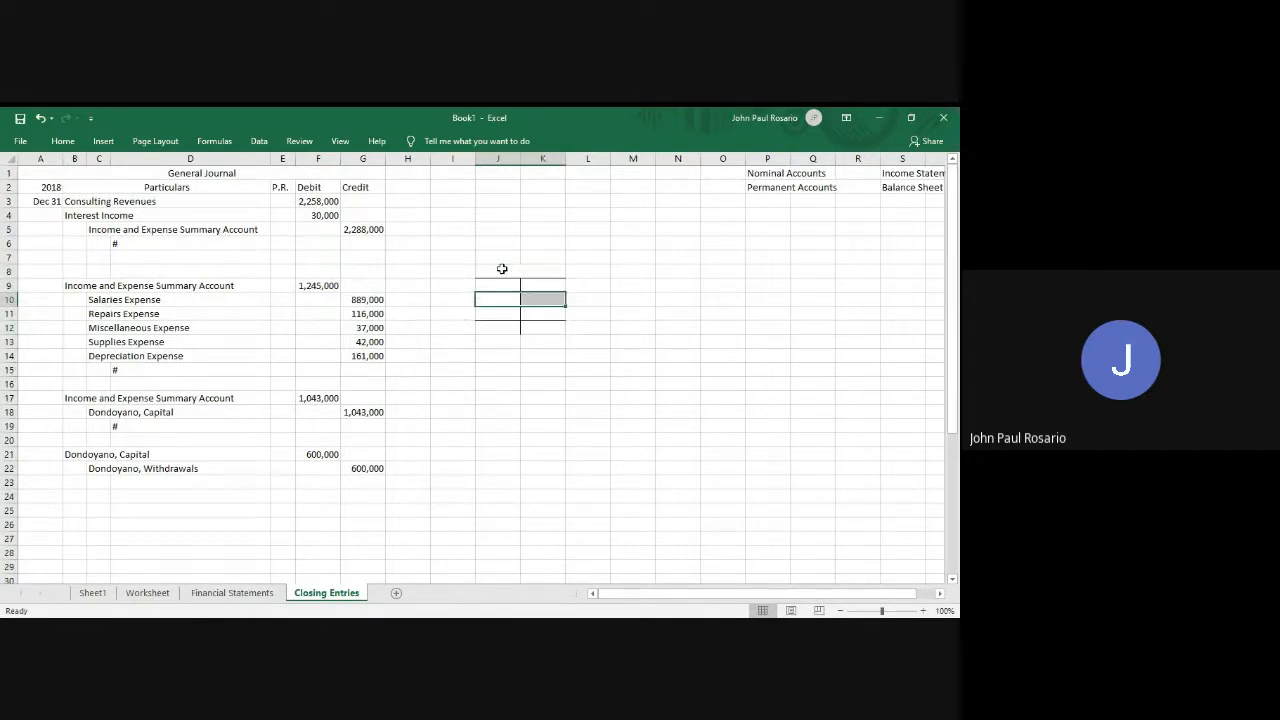
key(Down)
key(shift+Right)
key(shift+Down)
key(alt)
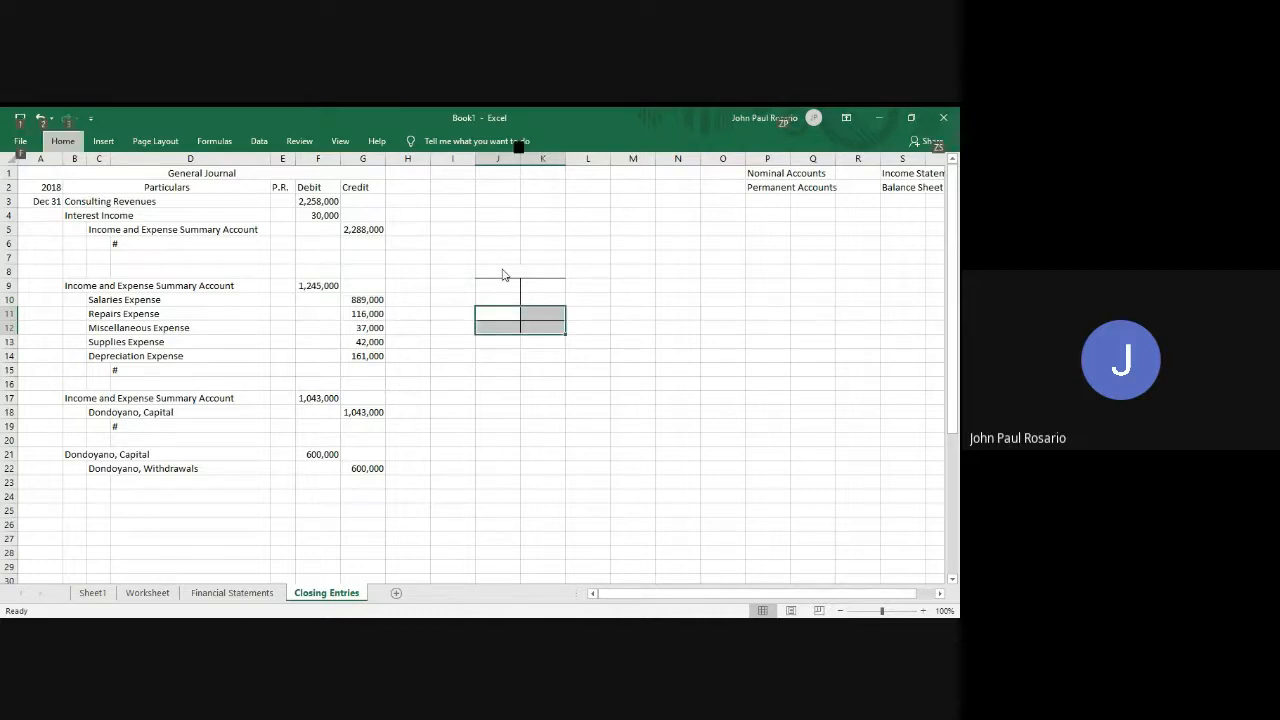
key(h)
key(b)
key(n)
Copy the blank T-account J8:K10 to M8 and P8.
key(Up)
key(Up)
key(Up)
key(shift+Down)
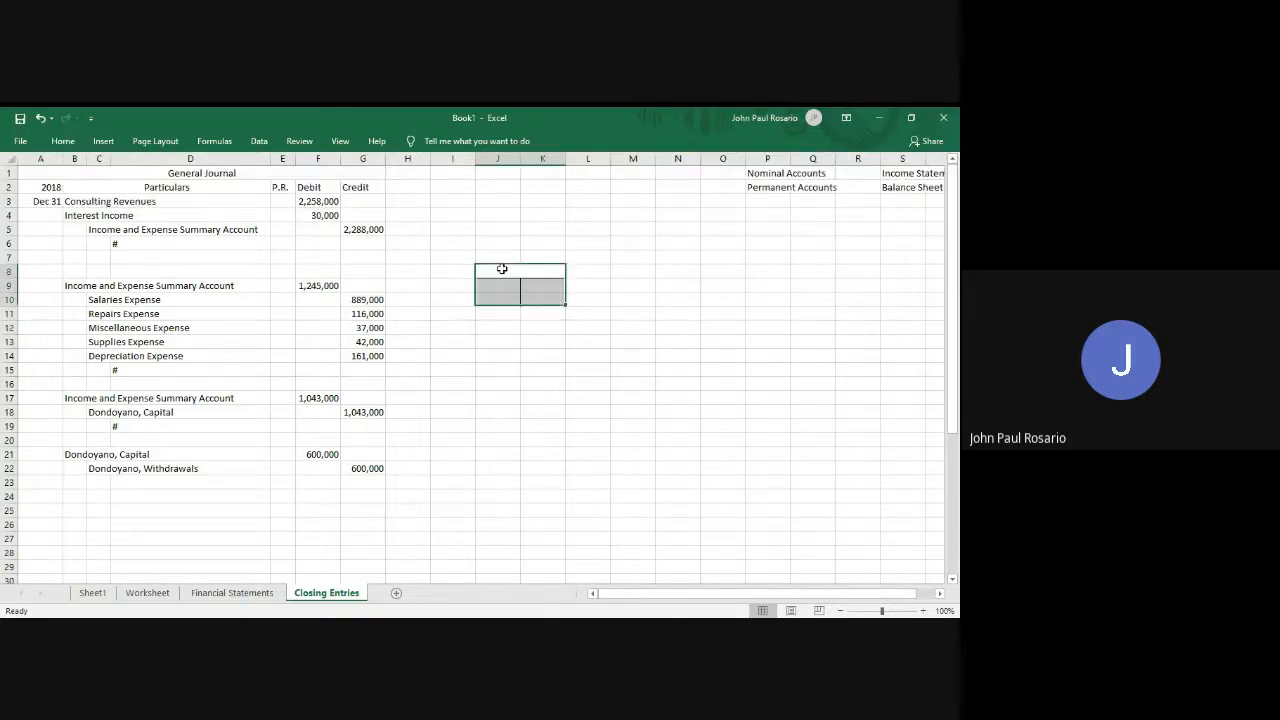
key(ctrl+c)
key(Right)
key(Right)
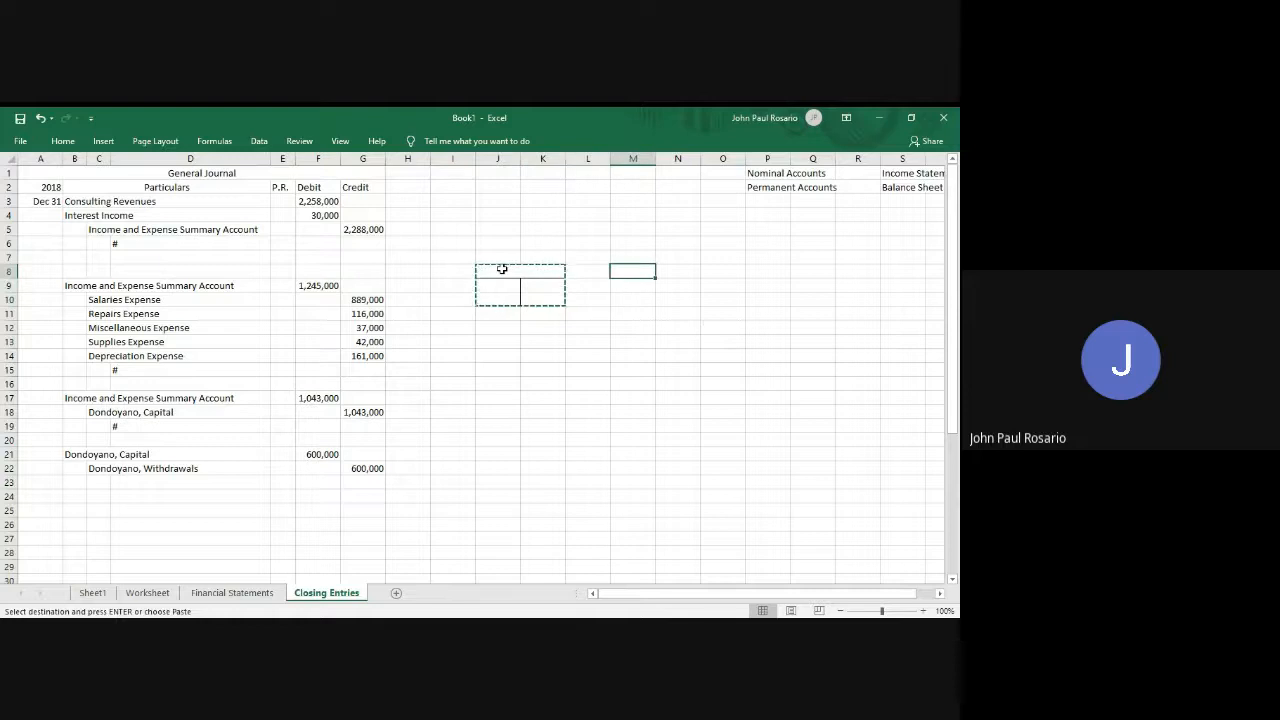
key(ctrl+v)
key(Right)
key(Right)
key(Right)
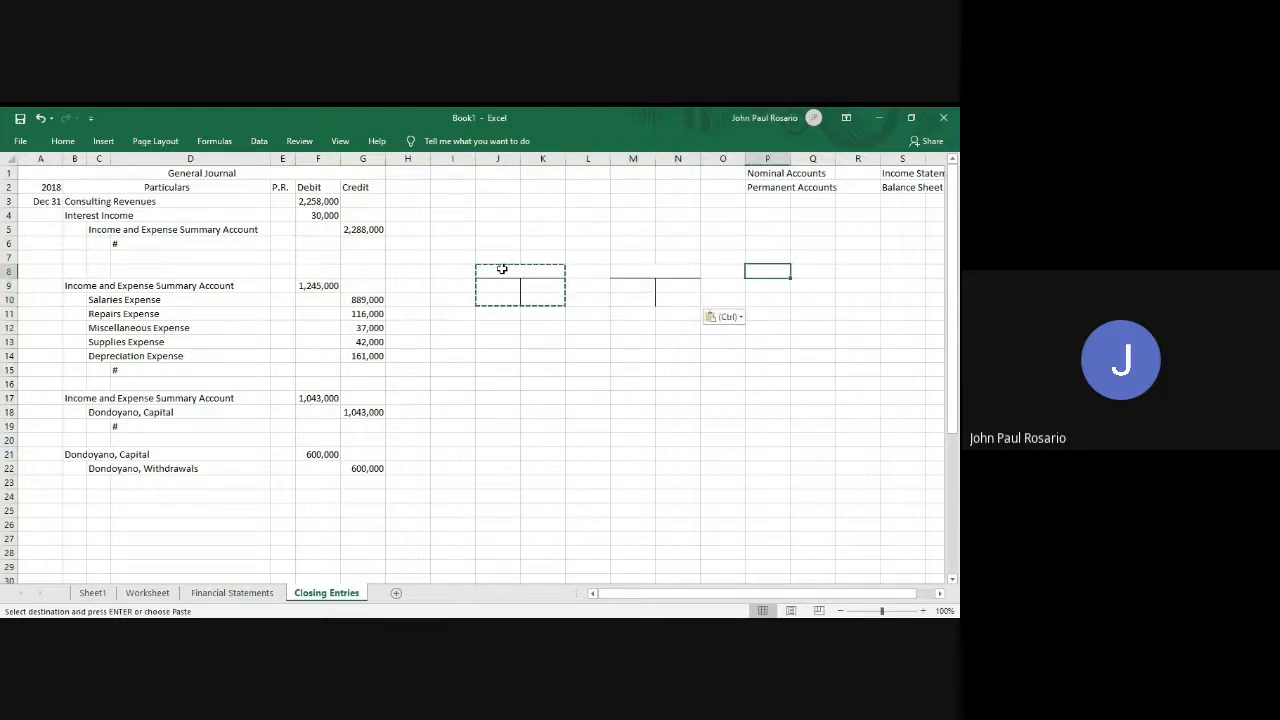
key(ctrl+v)
Count the account titles in J7:J28 of the Worksheet sheet, then return to Closing Entries.
key(ctrl+Page_Up)
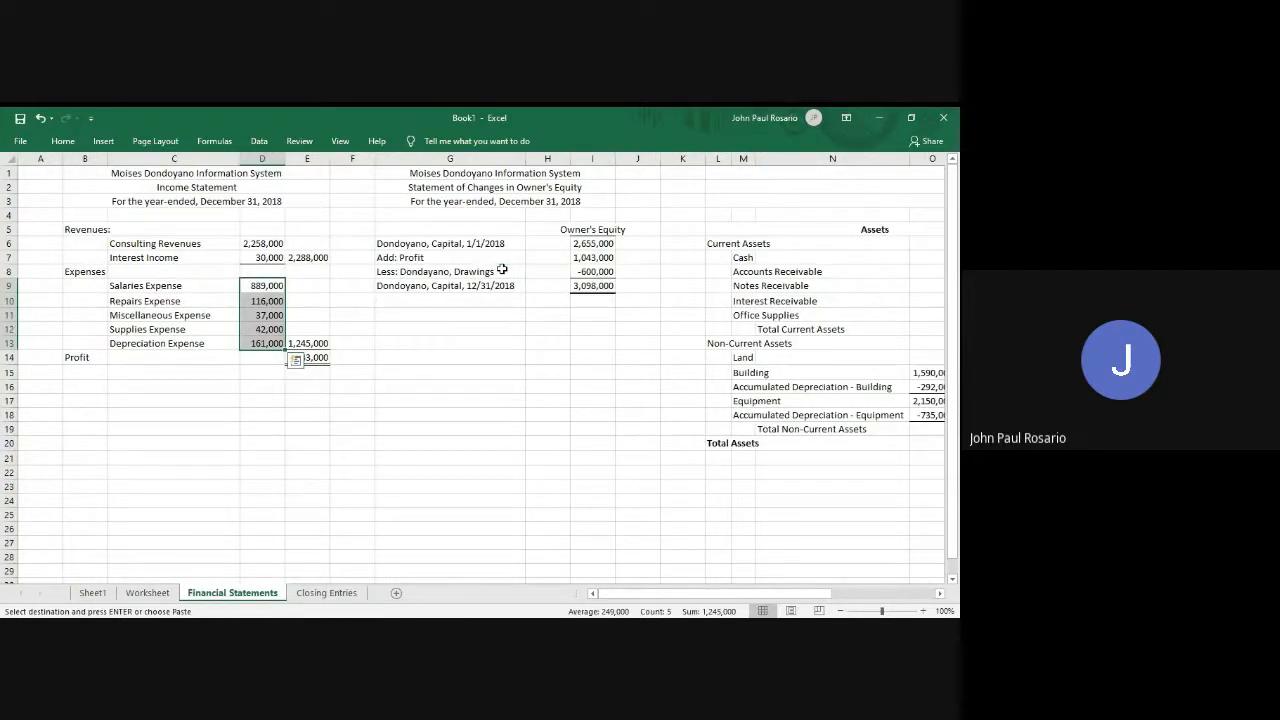
key(ctrl+Page_Up)
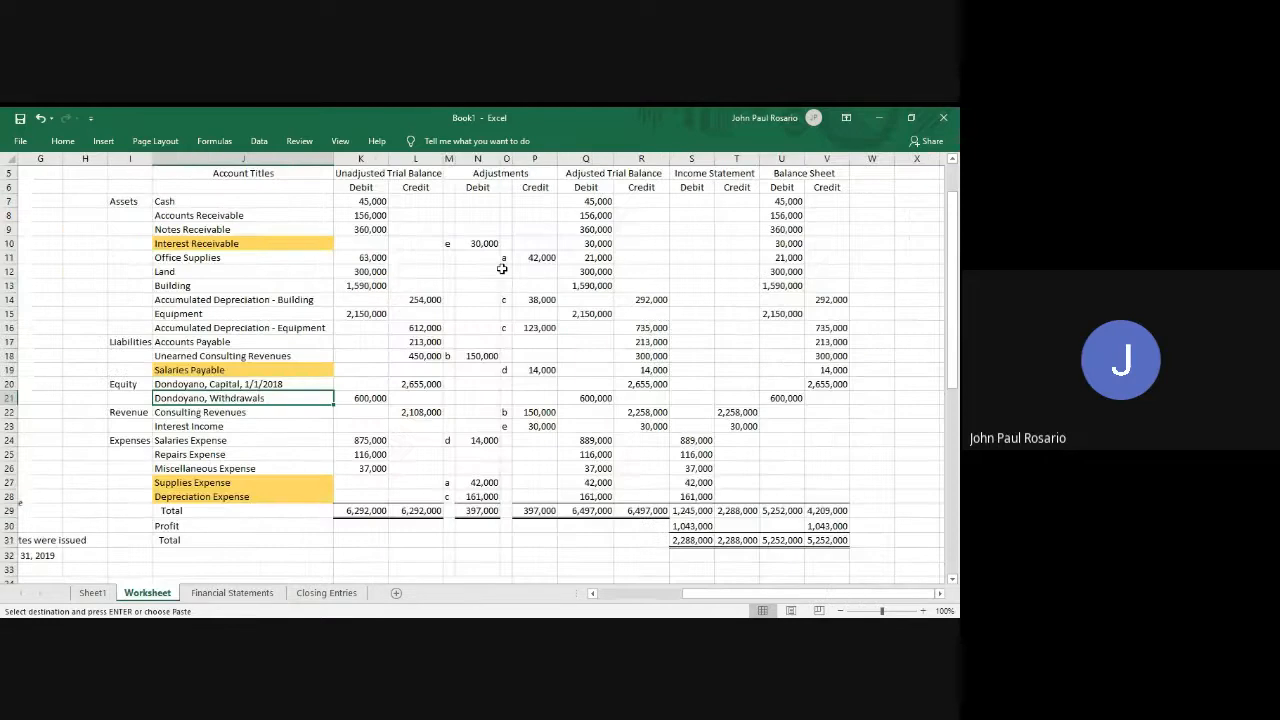
click(266, 203)
key(ctrl+shift+Down)
key(shift+Up)
key(shift+Up)
key(shift+Up)
key(ctrl+v)
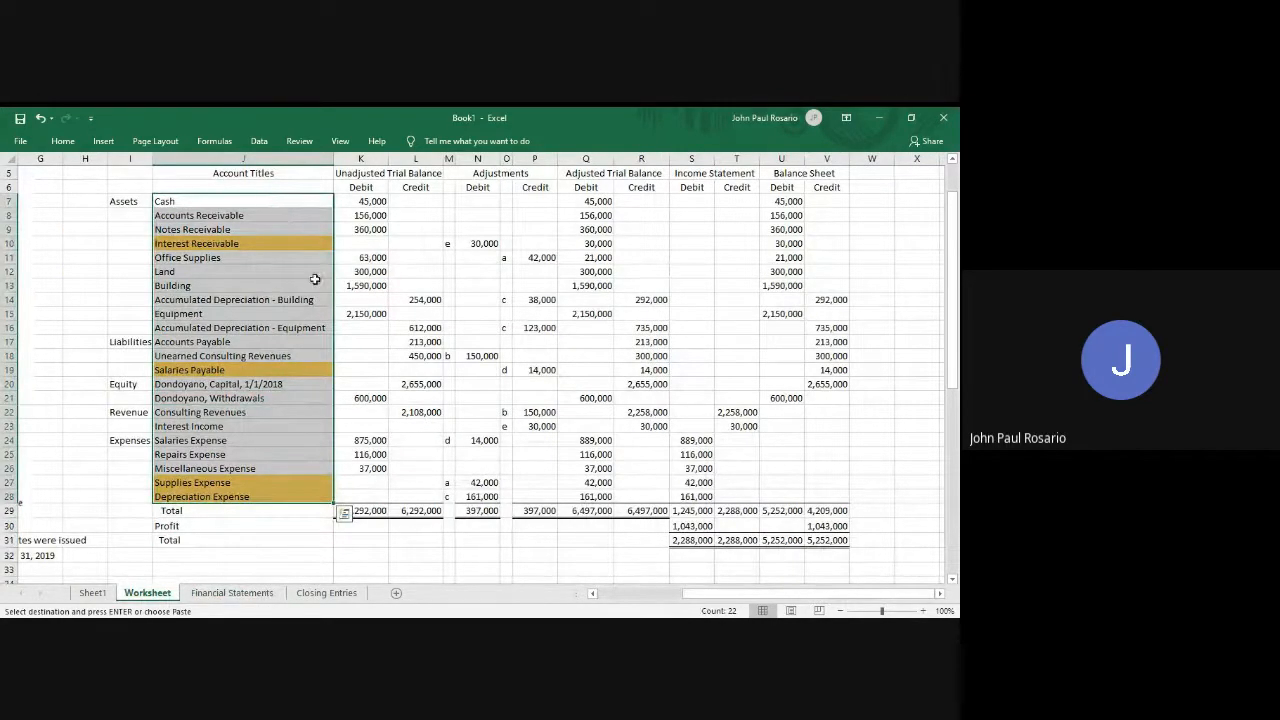
click(328, 595)
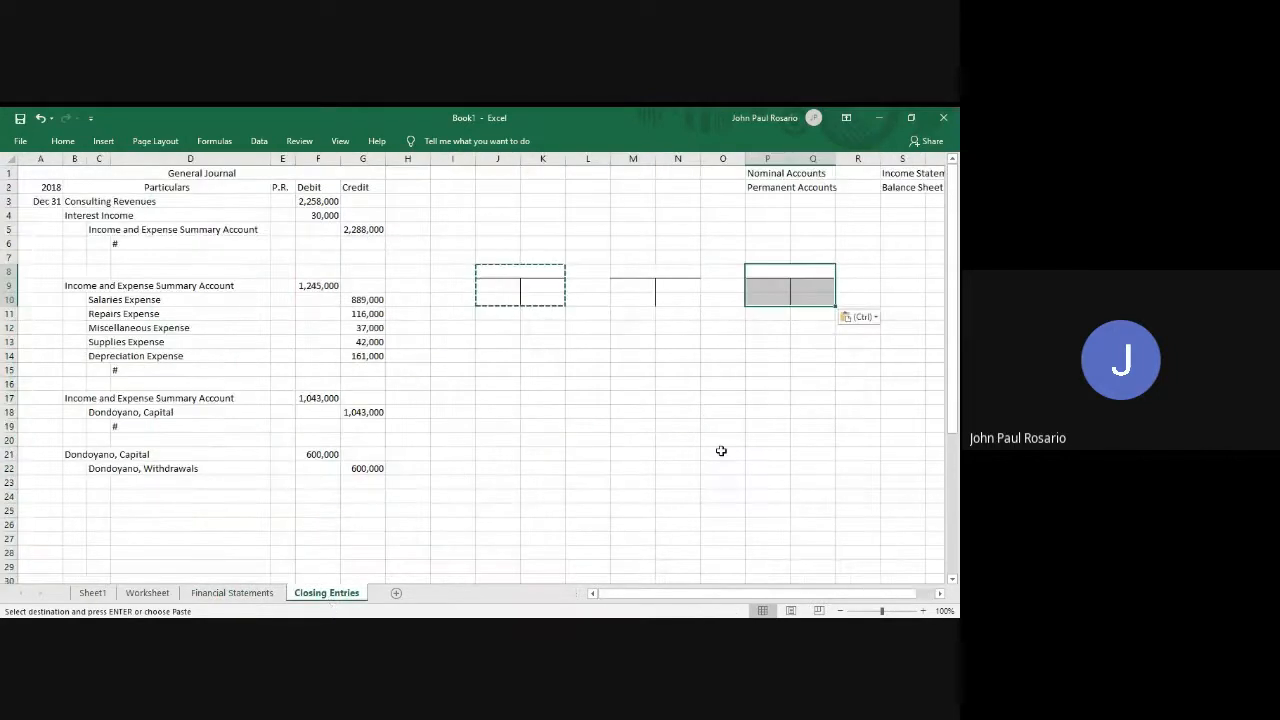
Complete the first row of blank T-accounts by pasting copies at S8, V8 and Y8.
scroll(720, 449, right, 3)
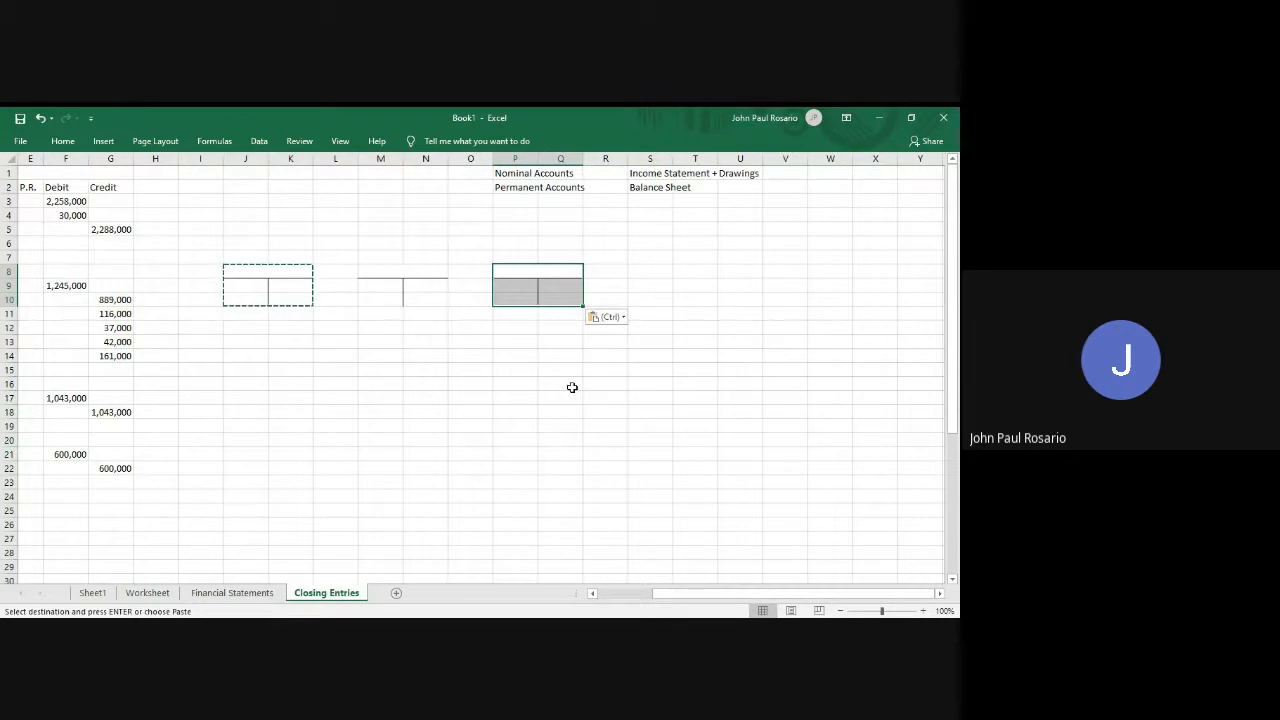
click(662, 270)
key(ctrl+v)
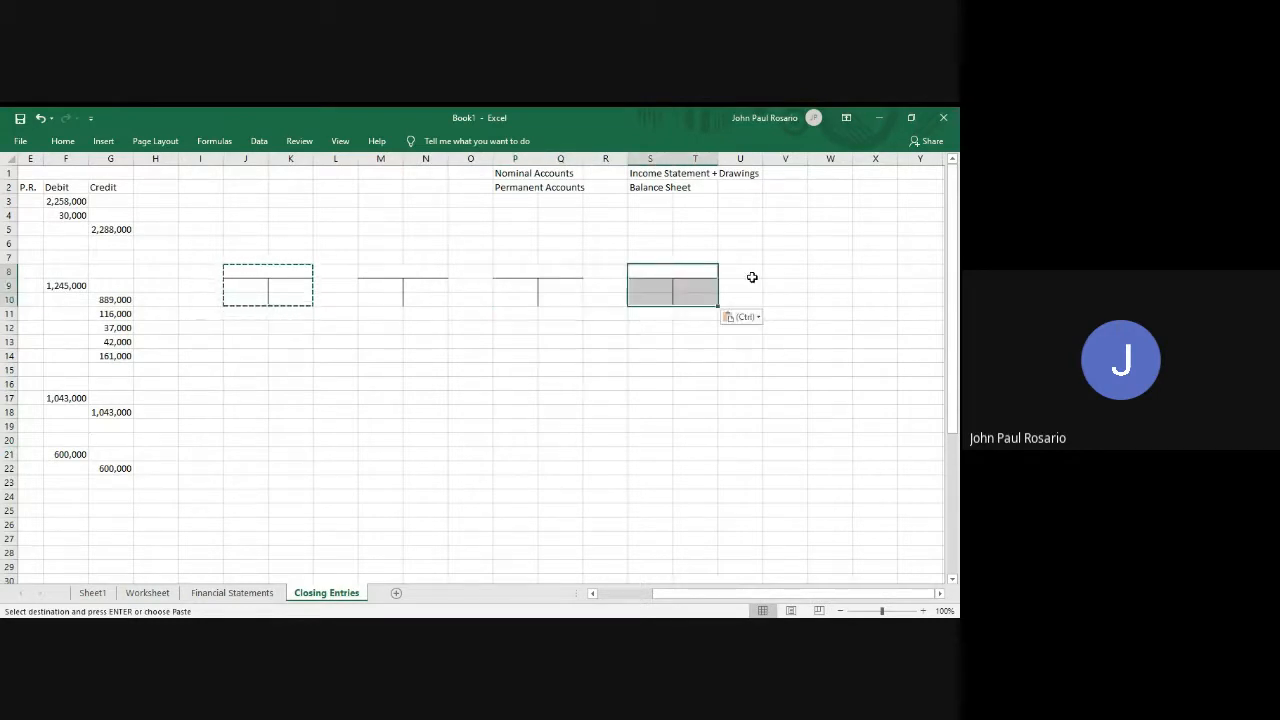
click(786, 274)
key(ctrl+v)
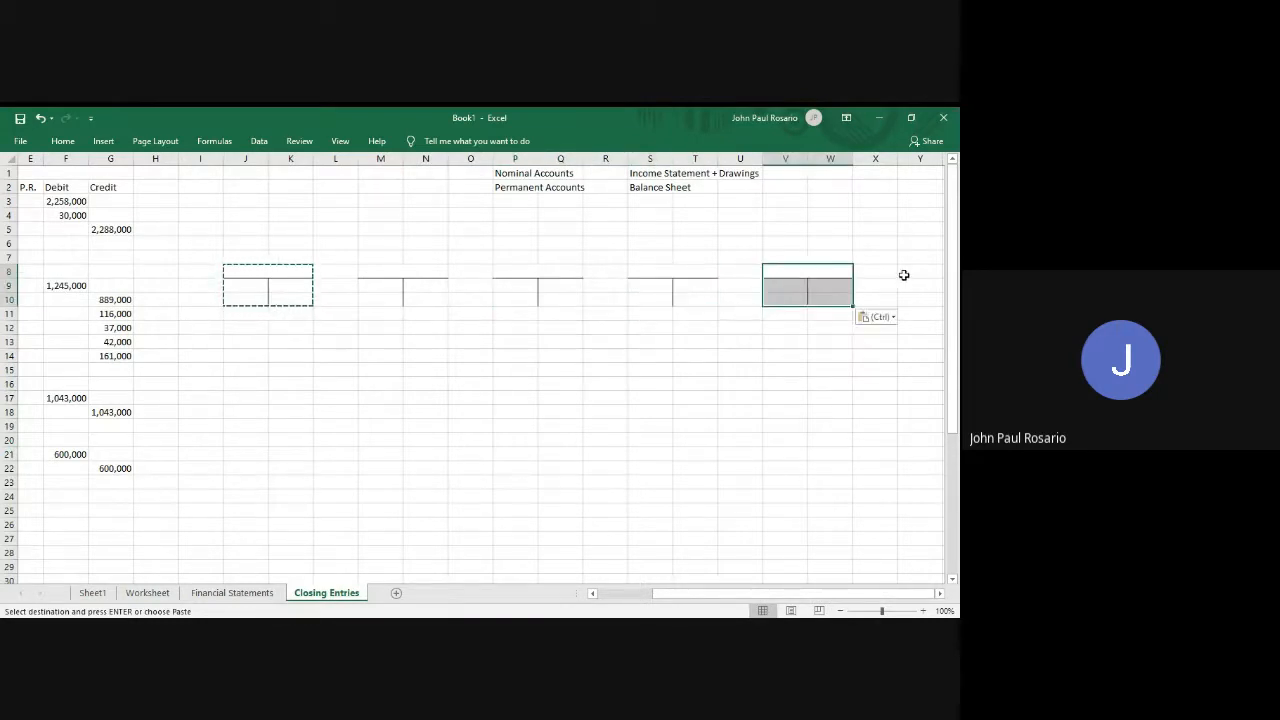
scroll(903, 274, right, 2)
click(752, 274)
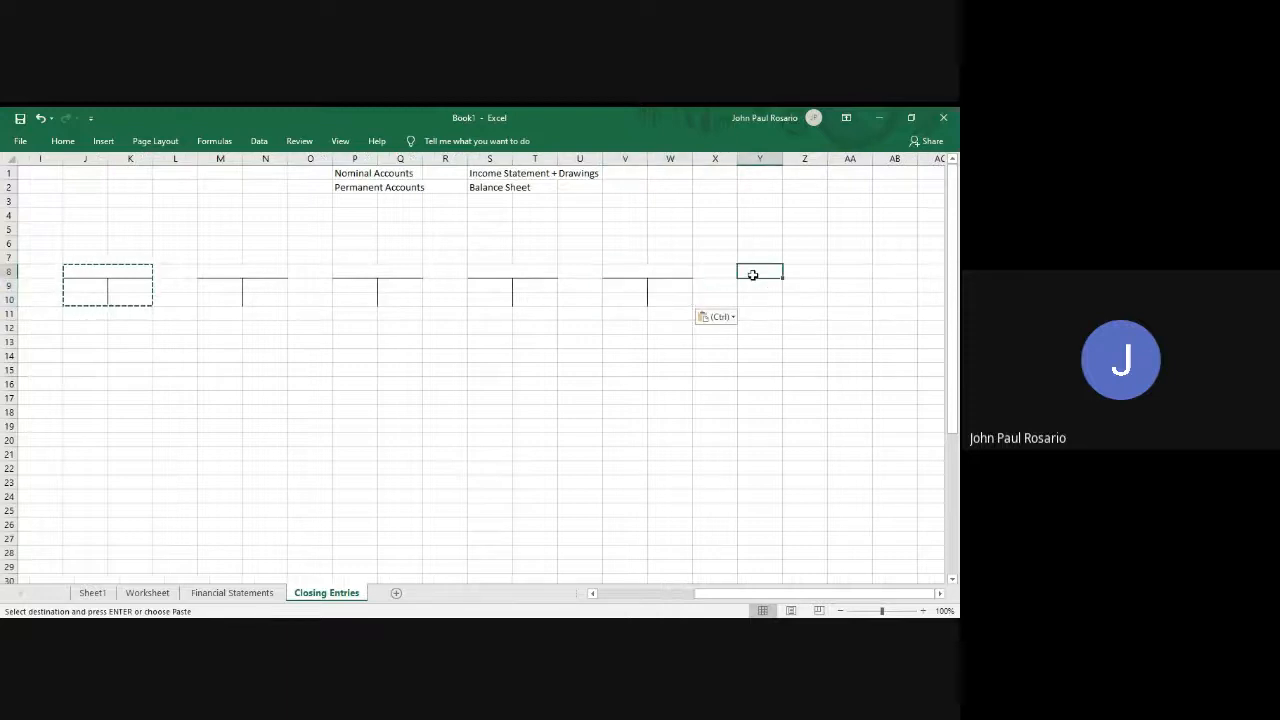
key(ctrl+v)
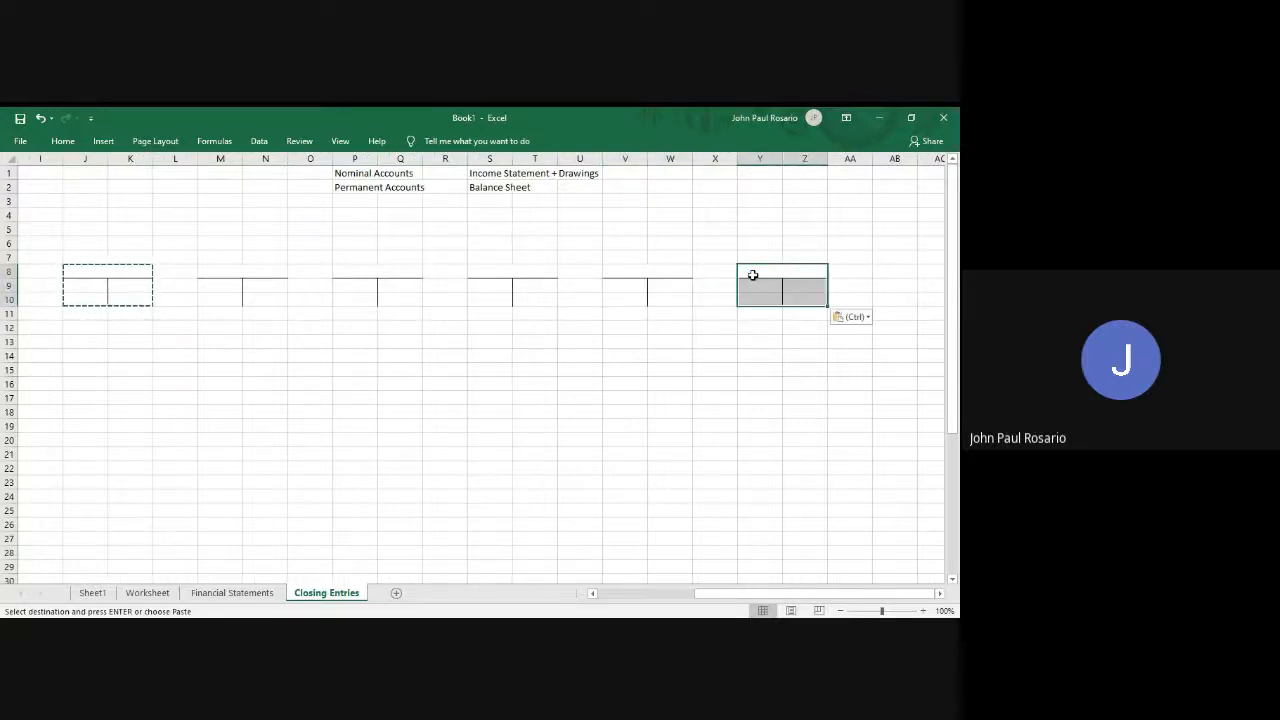
Paste a second row of six blank T-accounts at J14, M14, P14, S14, V14 and Y14.
click(87, 340)
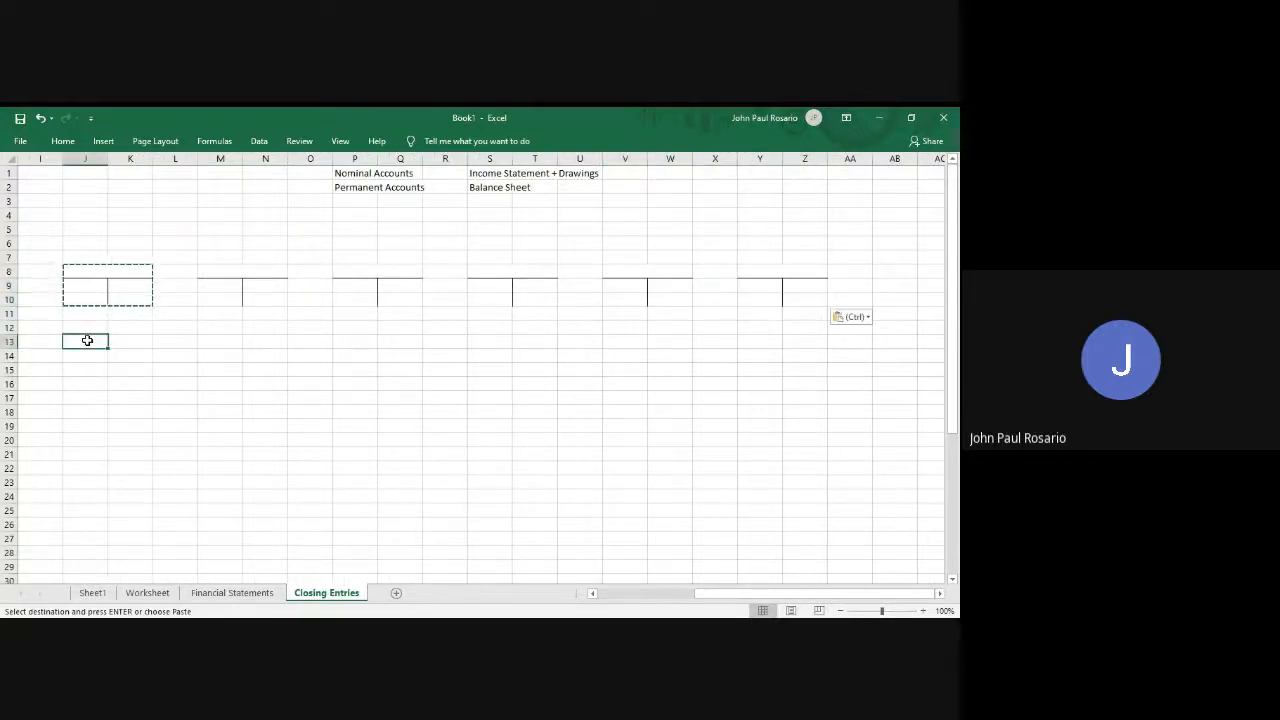
key(Down)
key(ctrl+v)
key(Right)
key(Right)
key(Right)
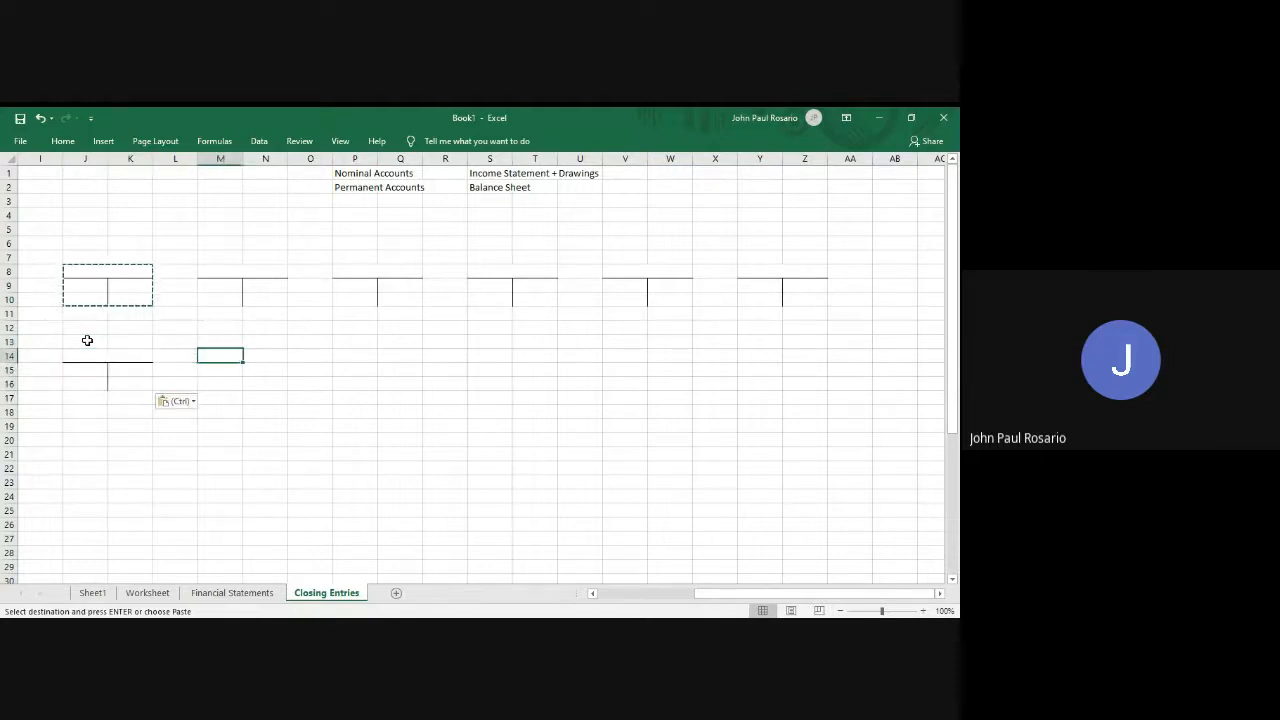
key(ctrl+v)
key(Right)
key(Right)
key(Right)
key(ctrl+v)
key(Right)
key(Right)
key(Right)
key(ctrl+v)
key(Right)
key(Right)
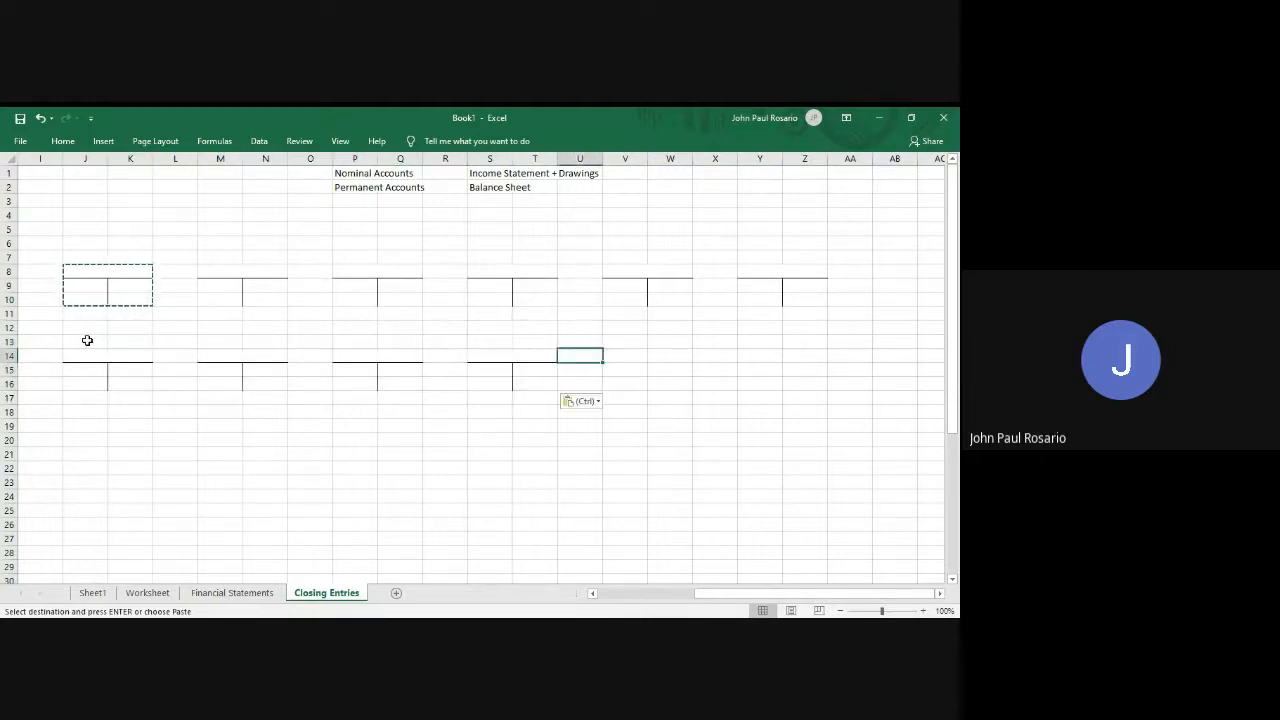
key(Right)
key(ctrl+v)
key(Right)
key(Right)
key(Right)
key(ctrl+v)
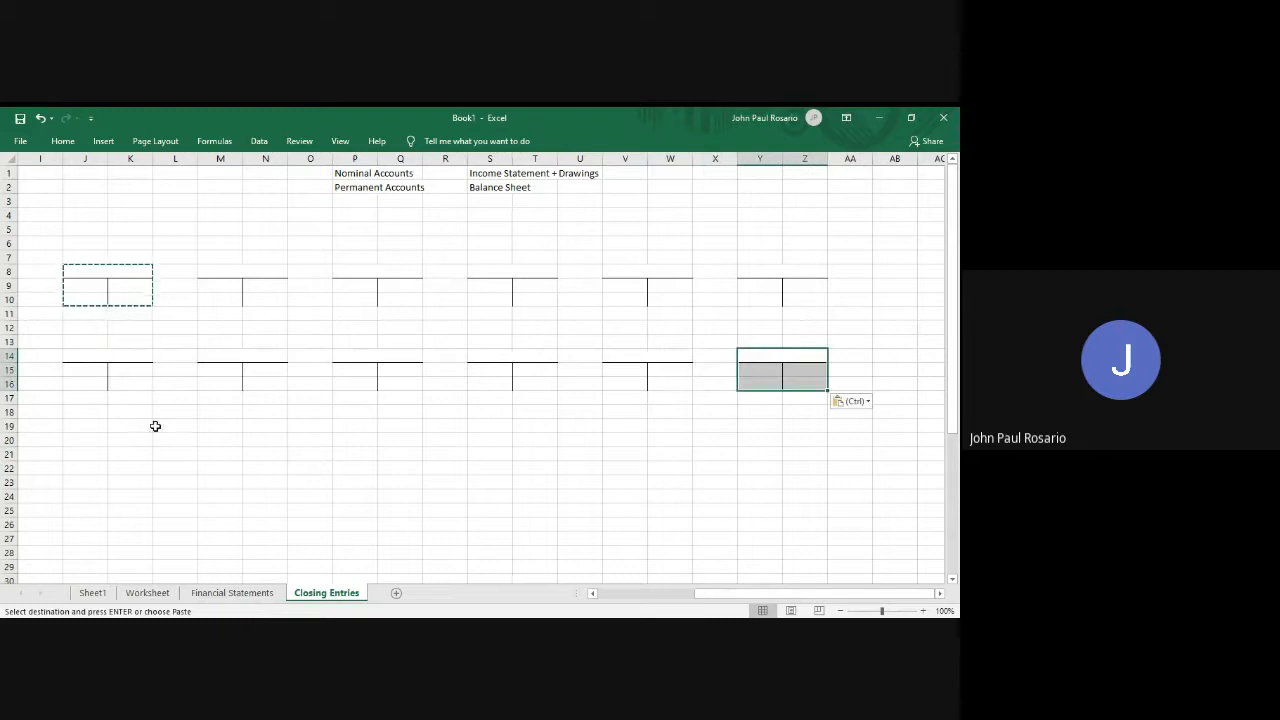
Paste a third row of six blank T-accounts at J20, M20, P20, S20, V20 and Y20.
click(86, 443)
key(ctrl+v)
key(Right)
key(Right)
key(Right)
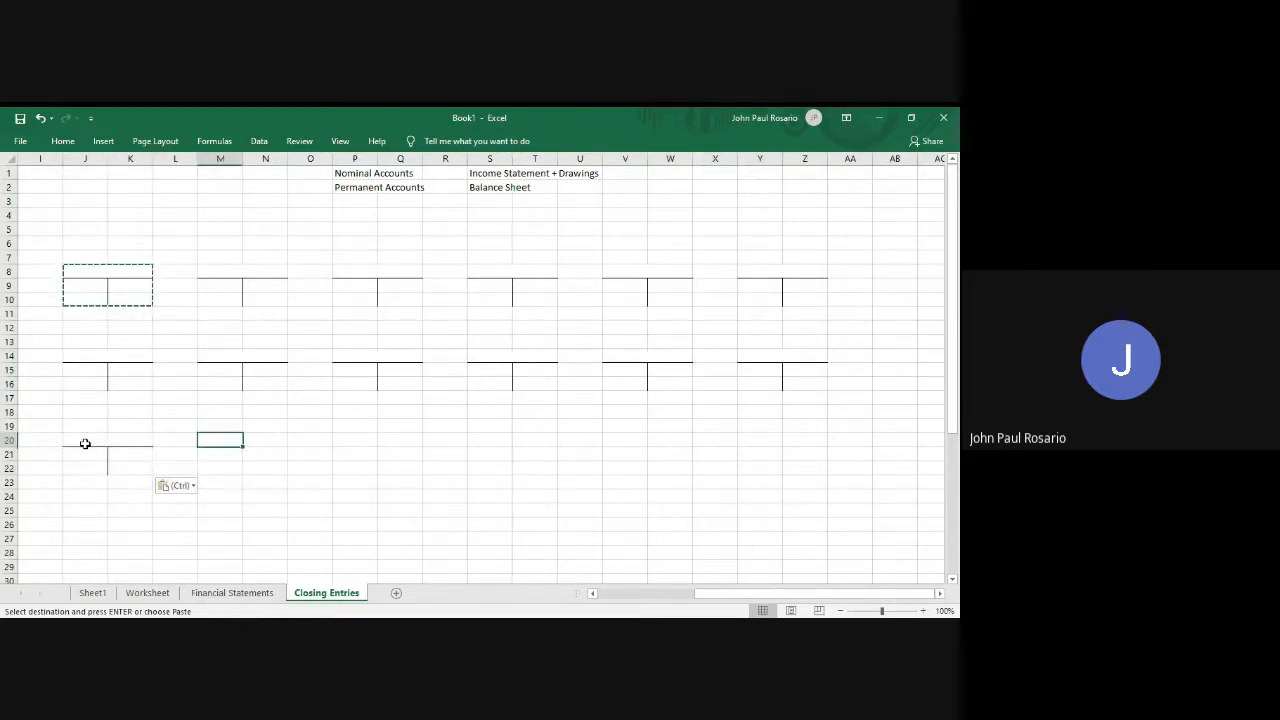
key(ctrl+v)
key(Right)
key(Right)
key(Right)
key(ctrl+v)
key(Right)
key(Right)
key(Right)
key(ctrl+v)
key(Right)
key(Right)
key(Right)
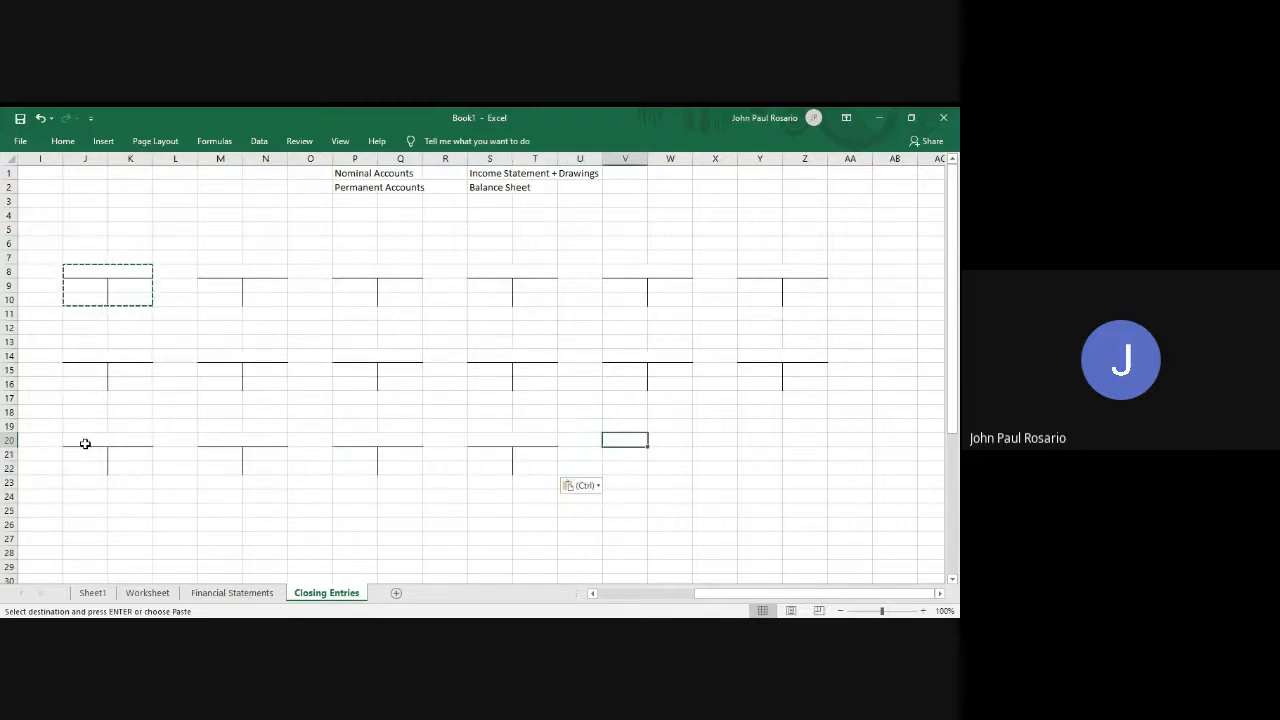
key(ctrl+v)
key(Right)
key(Right)
key(Right)
key(ctrl+v)
Paste a fourth row of five blank T-accounts at J26, M26, P26, S26 and V26.
scroll(85, 443, down, 1)
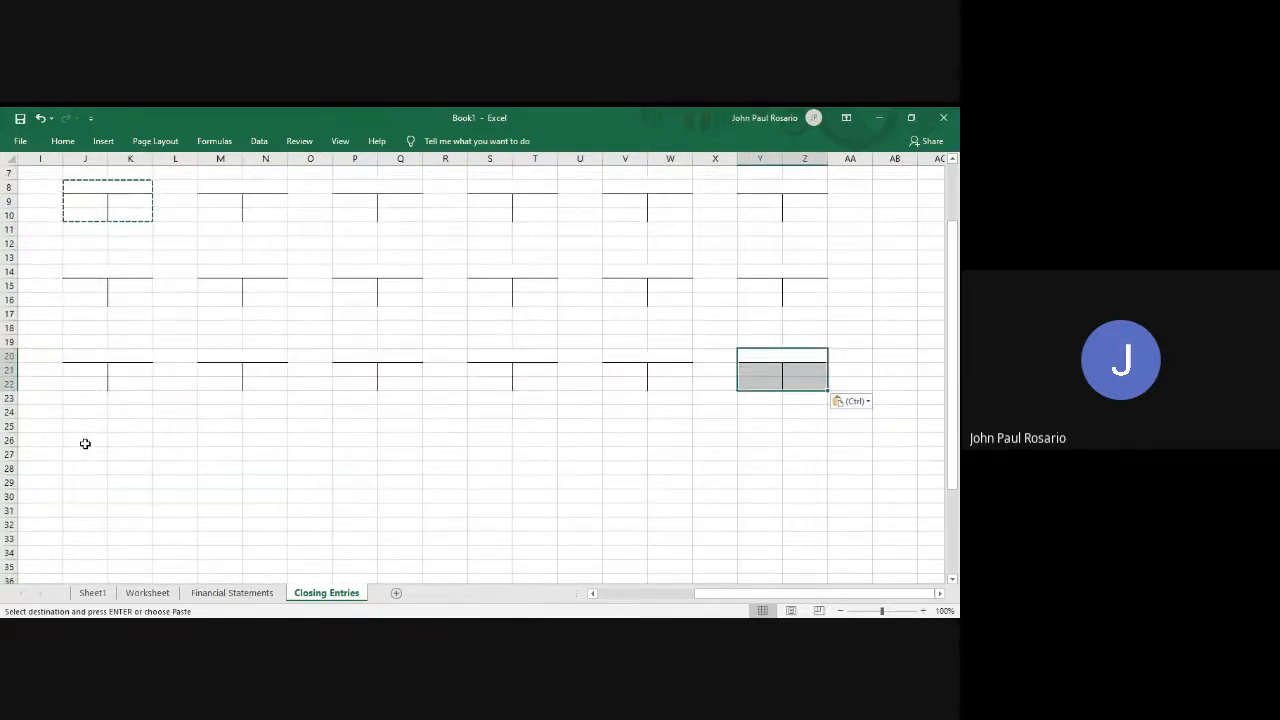
click(81, 440)
key(ctrl+v)
key(Right)
key(Right)
key(Right)
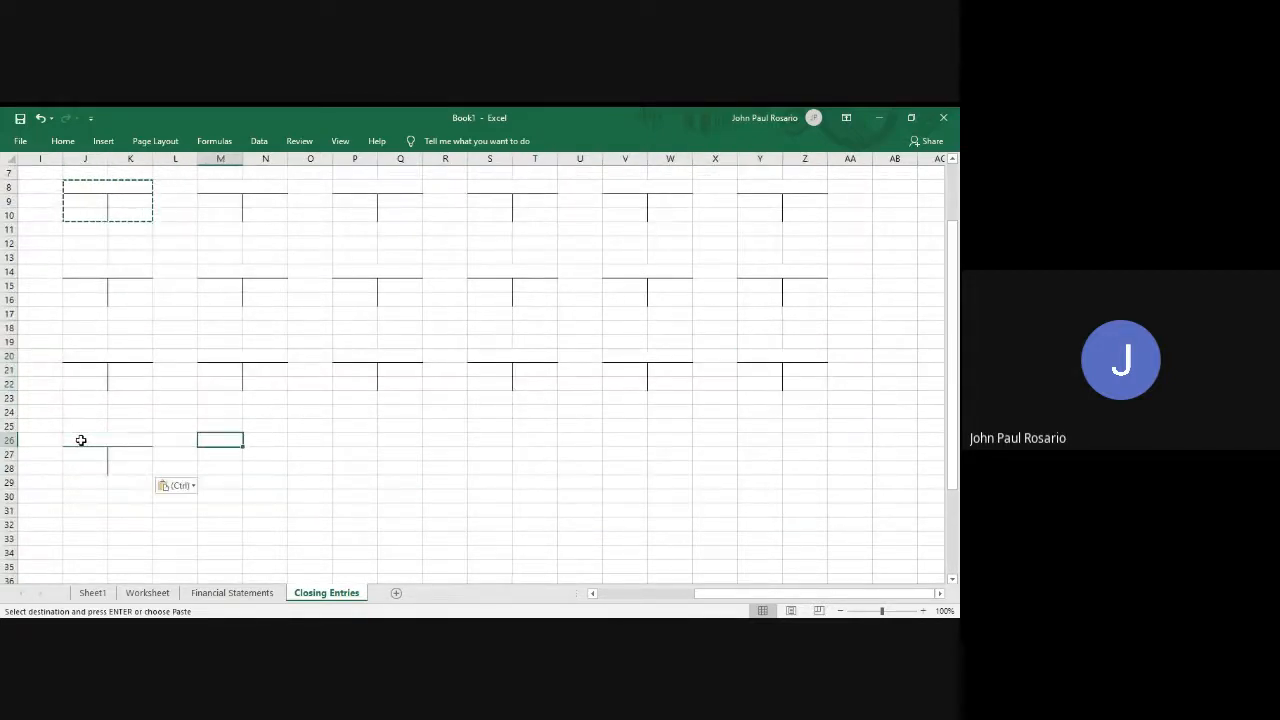
key(ctrl+v)
key(Right)
key(Right)
key(Right)
key(ctrl+v)
key(Right)
key(Right)
key(Right)
key(ctrl+v)
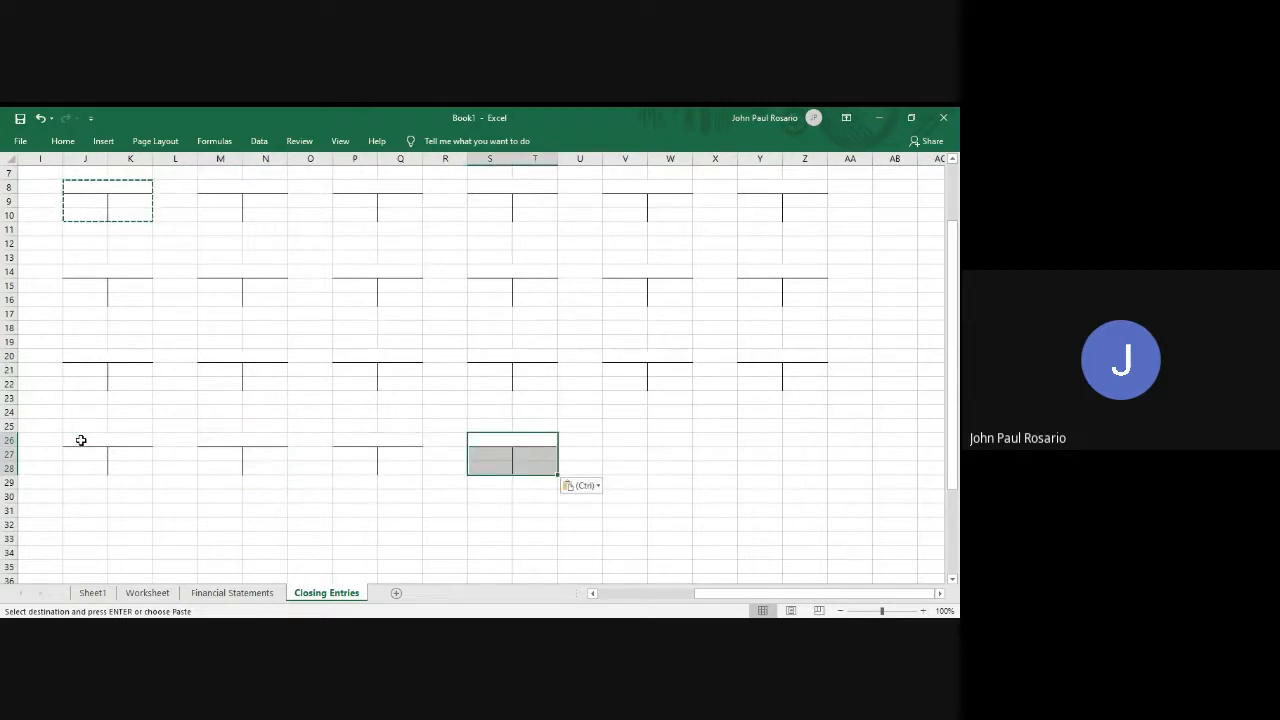
key(Right)
key(Right)
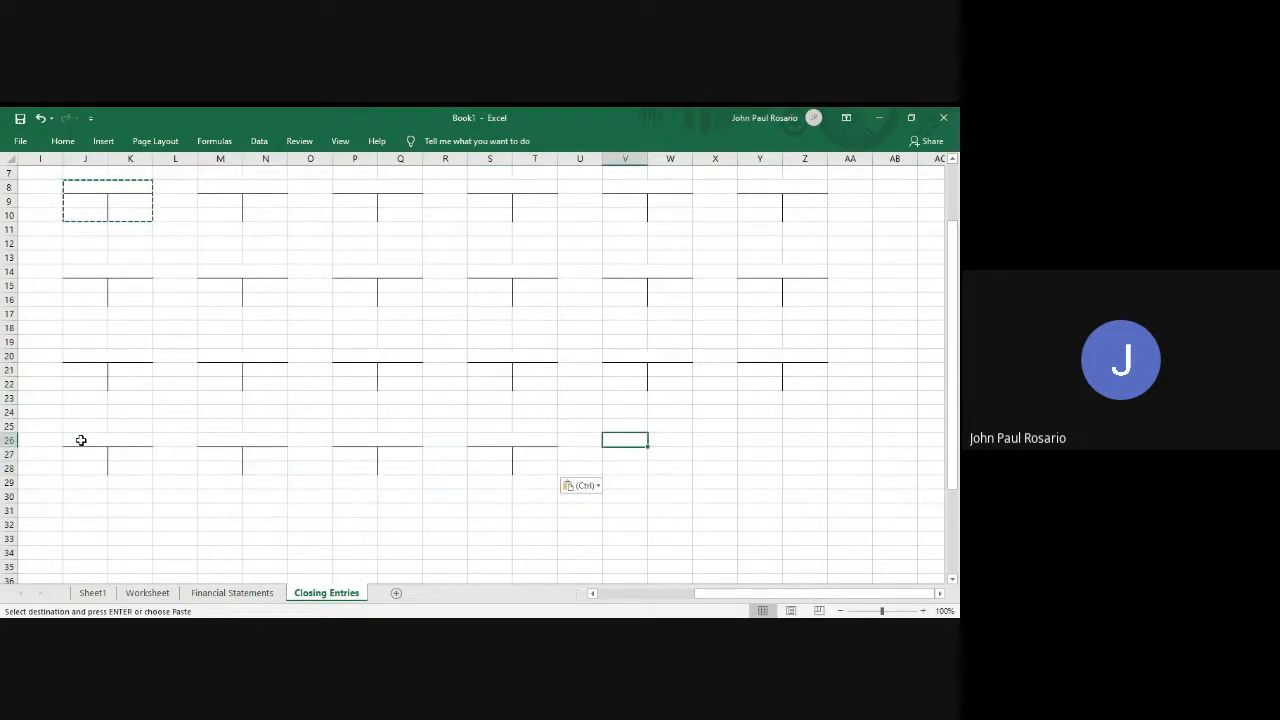
key(ctrl+v)
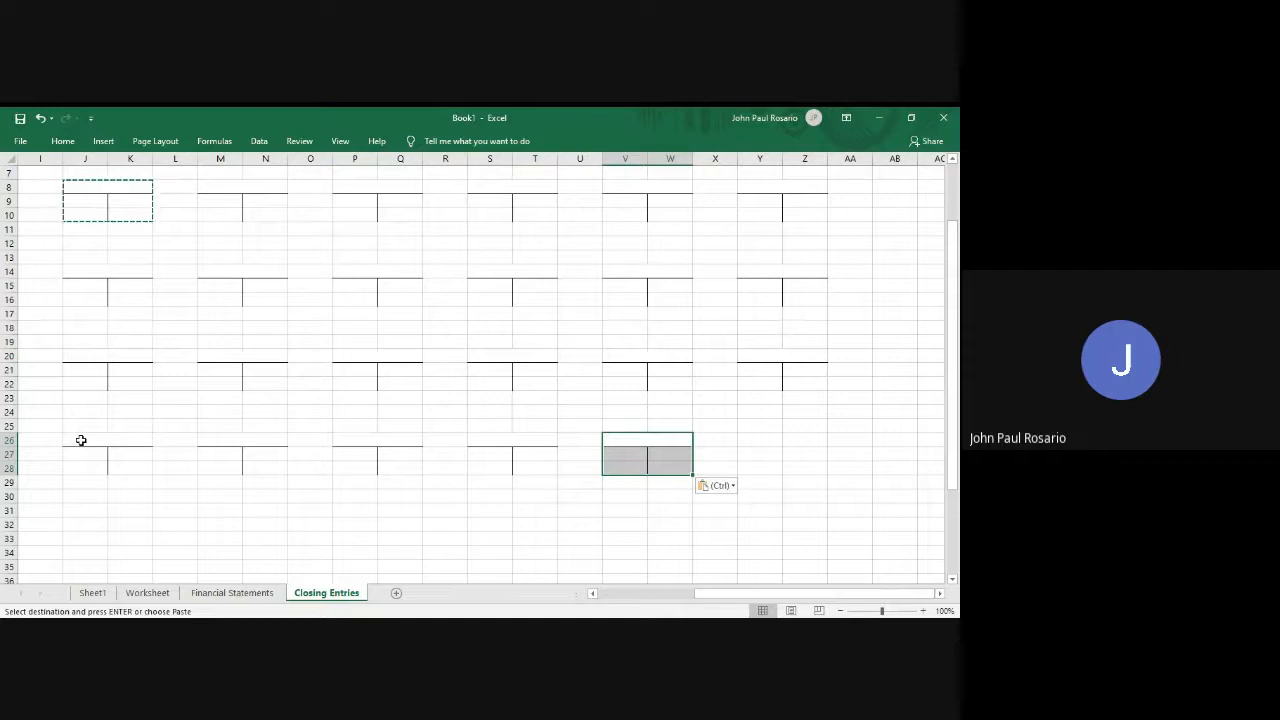
scroll(81, 440, down, 4)
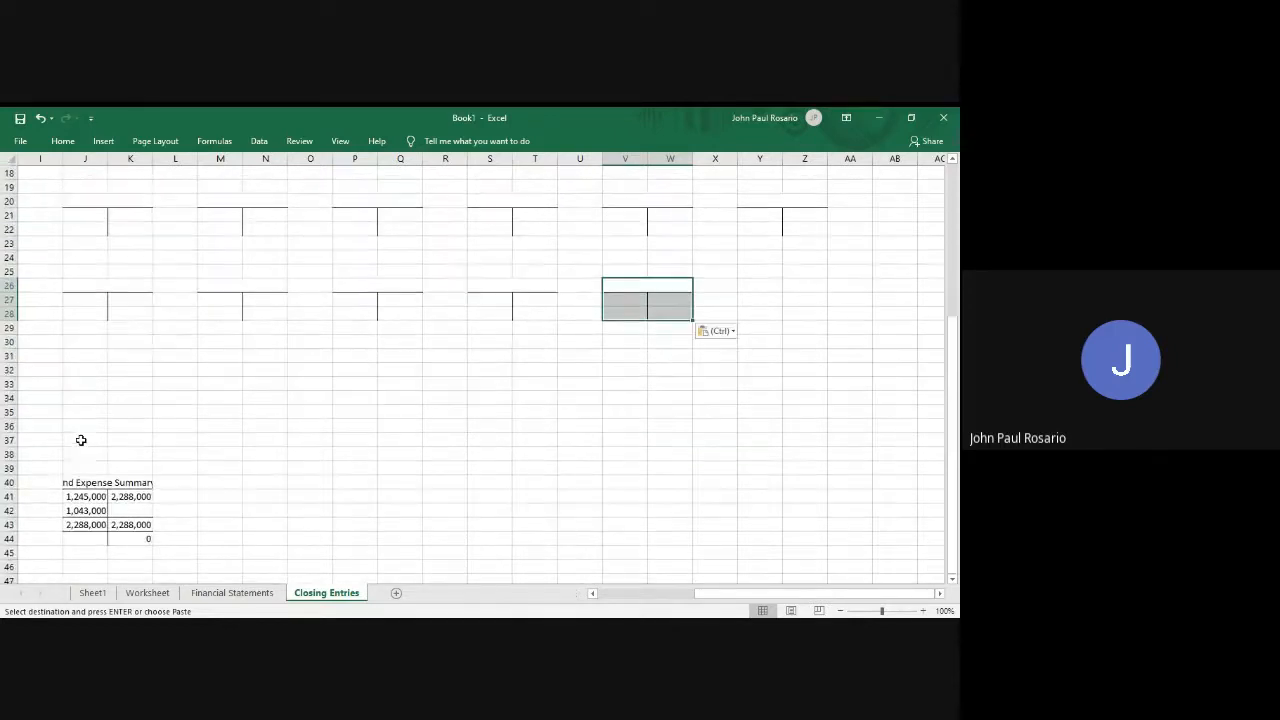
click(80, 485)
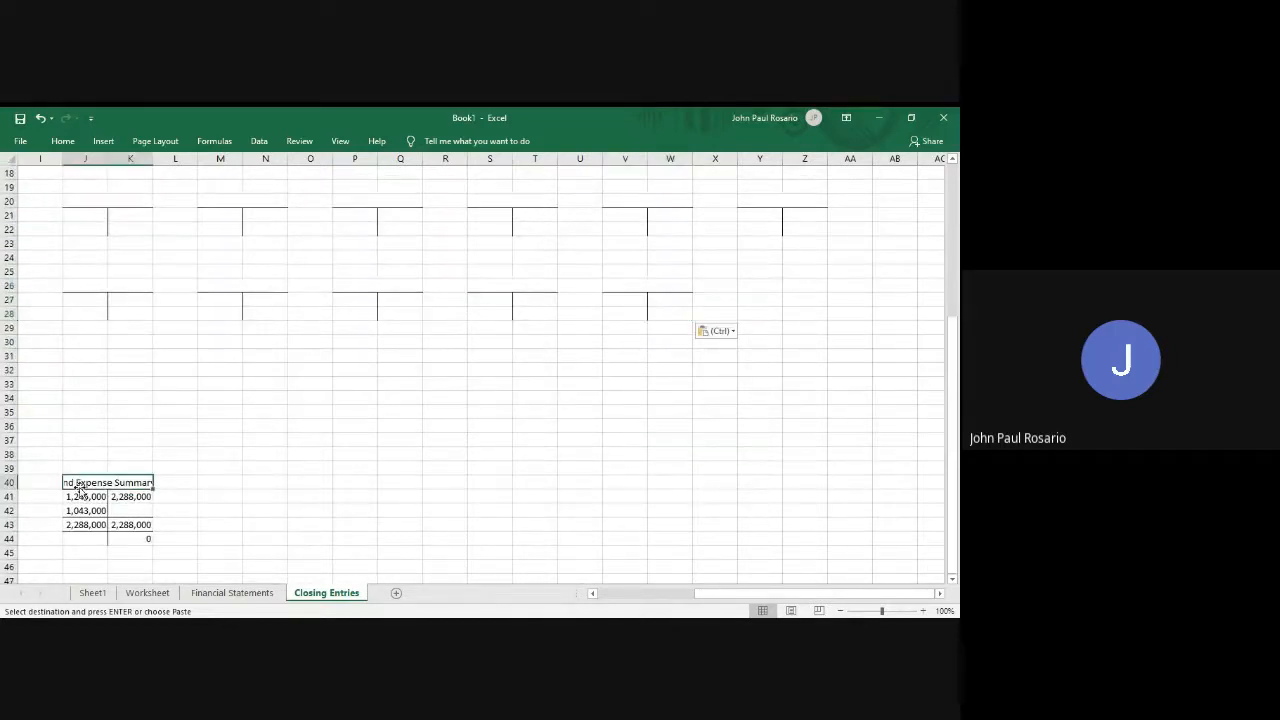
scroll(236, 380, up, 5)
scroll(236, 385, left, 2)
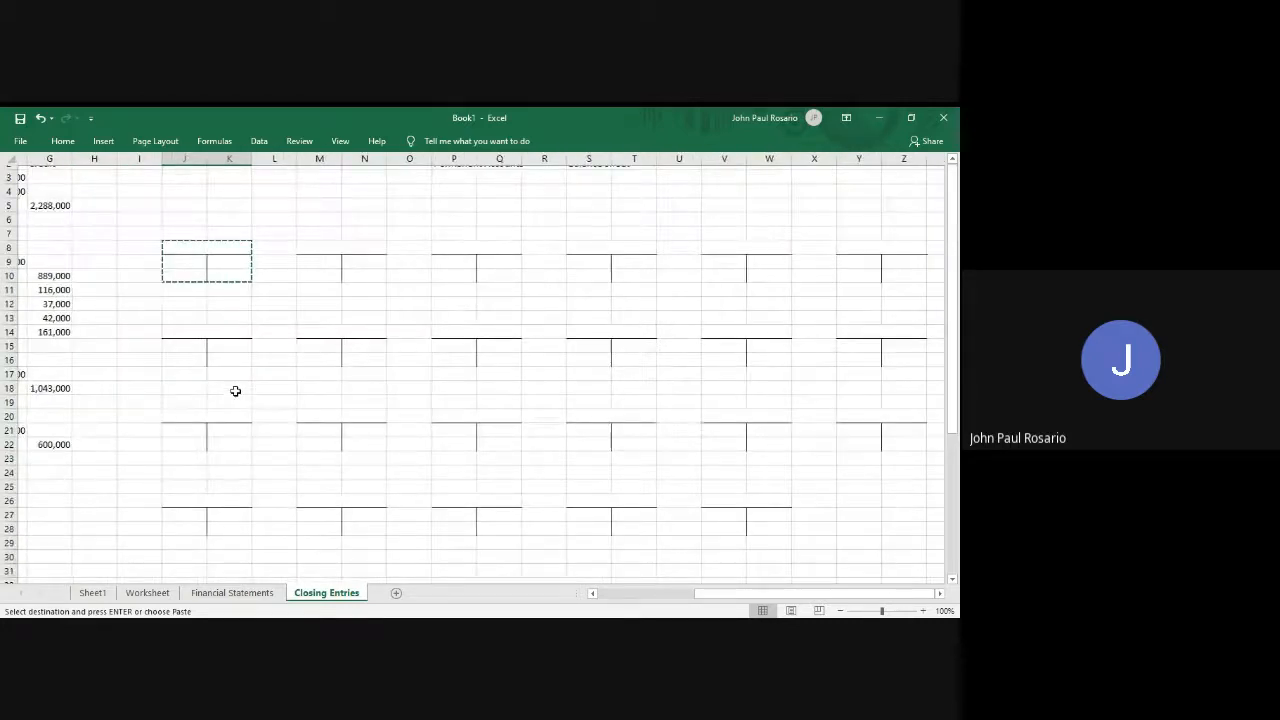
Title the T-accounts at J8 and M8 Cash and Accounts Receivable.
scroll(235, 391, left, 2)
scroll(235, 391, down, 1)
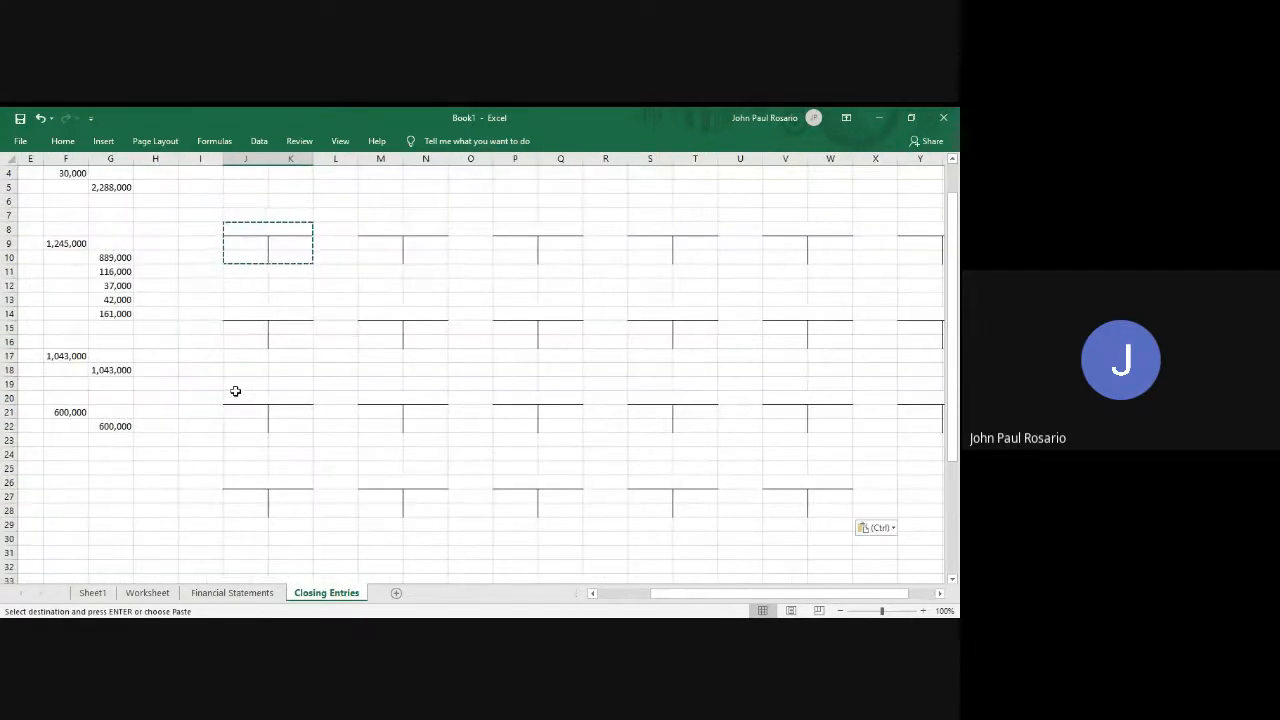
click(265, 227)
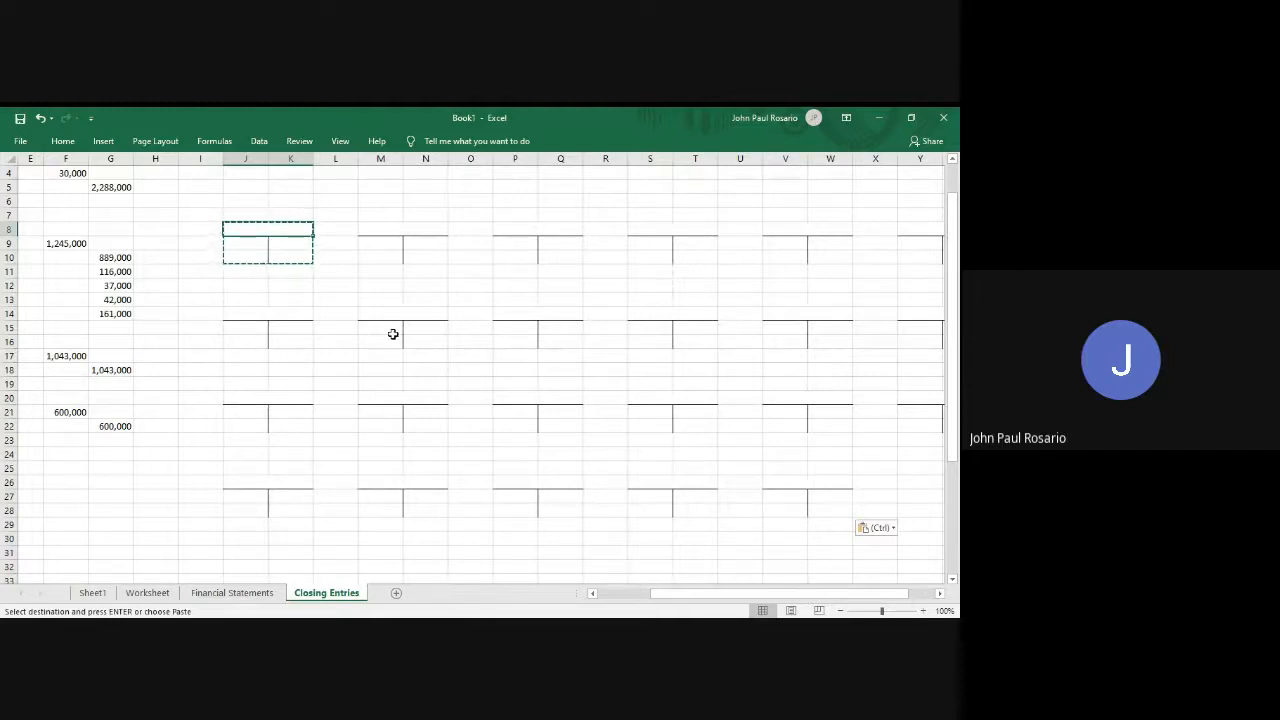
text(Cash)
key(Tab)
key(Tab)
text(A)
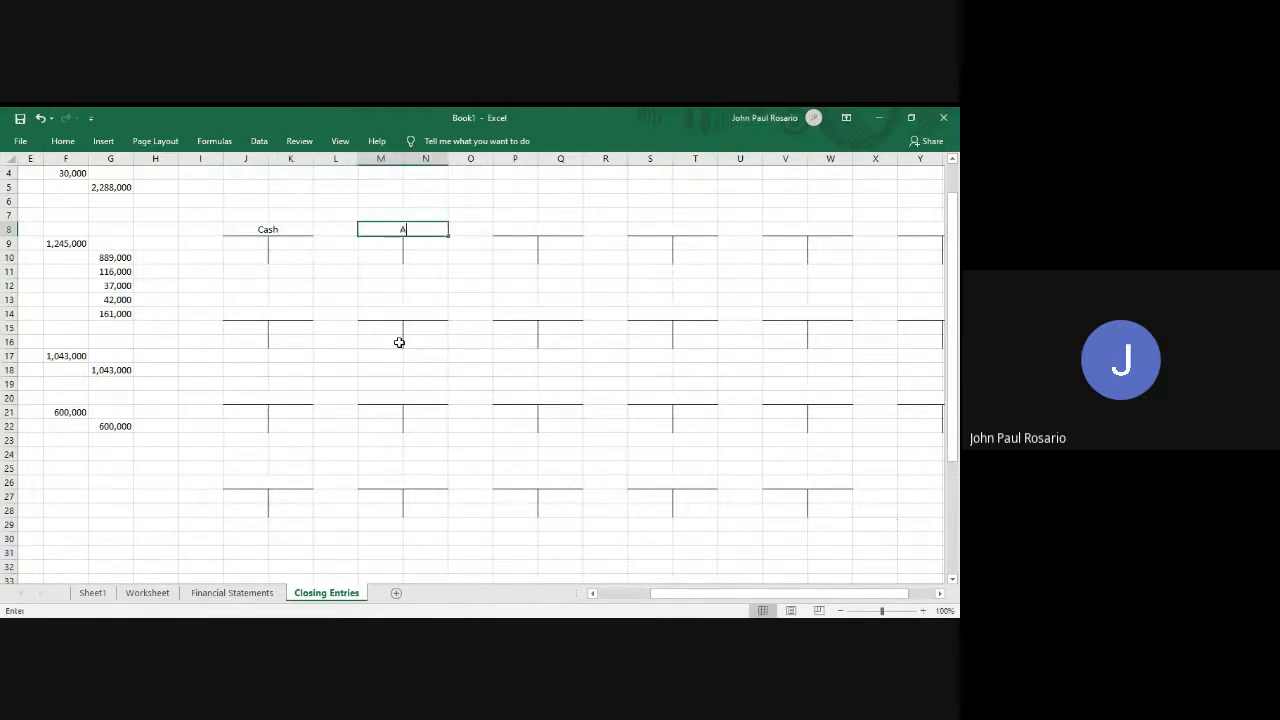
text(ccounts Receivable)
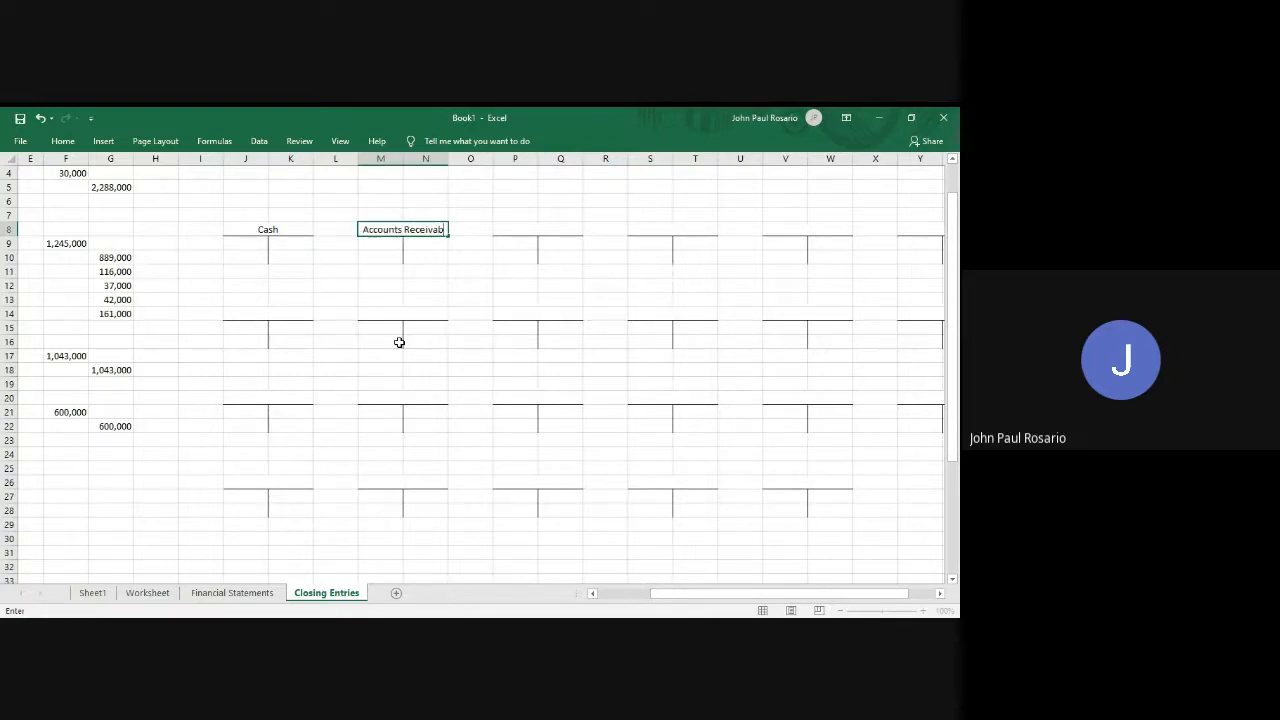
key(Tab)
key(Tab)
Title the T-accounts at P8 and S8 Note Receivable and Interest Receivable.
text(Note )
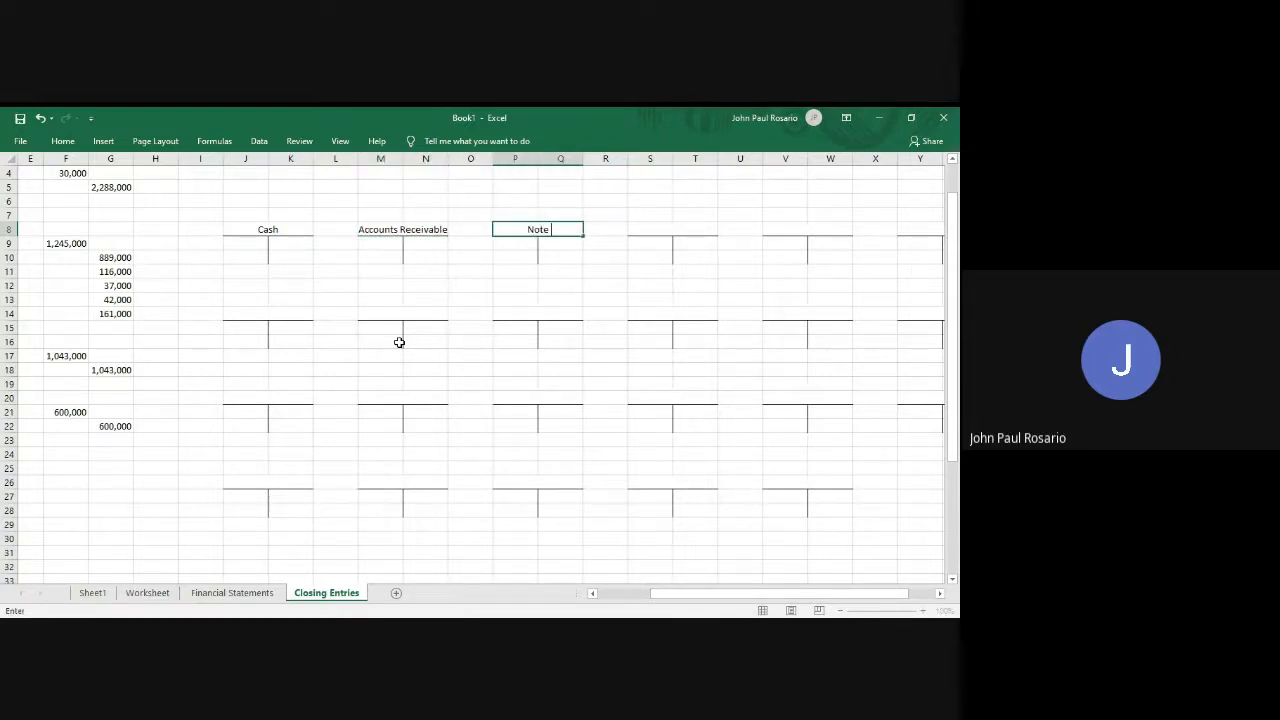
text(Receivable)
key(Tab)
key(Tab)
text(Intere)
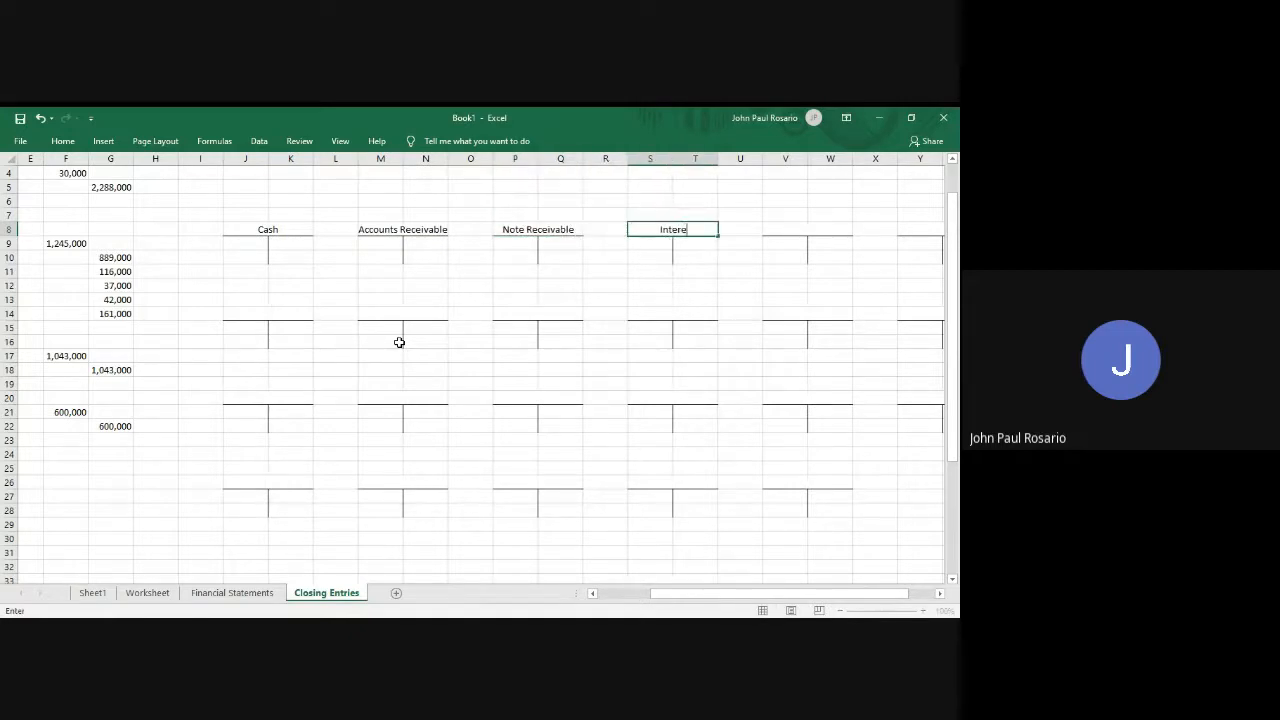
text(st Rev)
text(eivable)
key(Tab)
key(Tab)
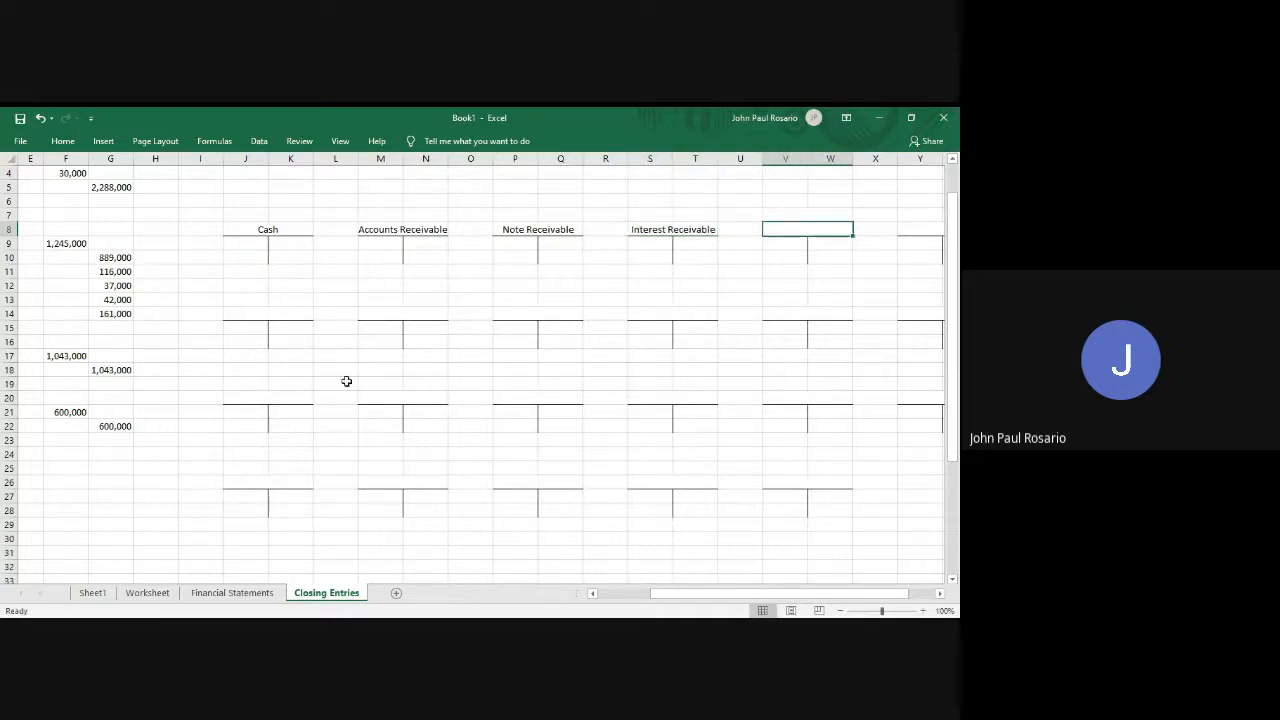
Check the account titles on the Worksheet sheet and title the Closing Entries T-accounts at V8 and Y8 Office Supplies and Land.
click(160, 599)
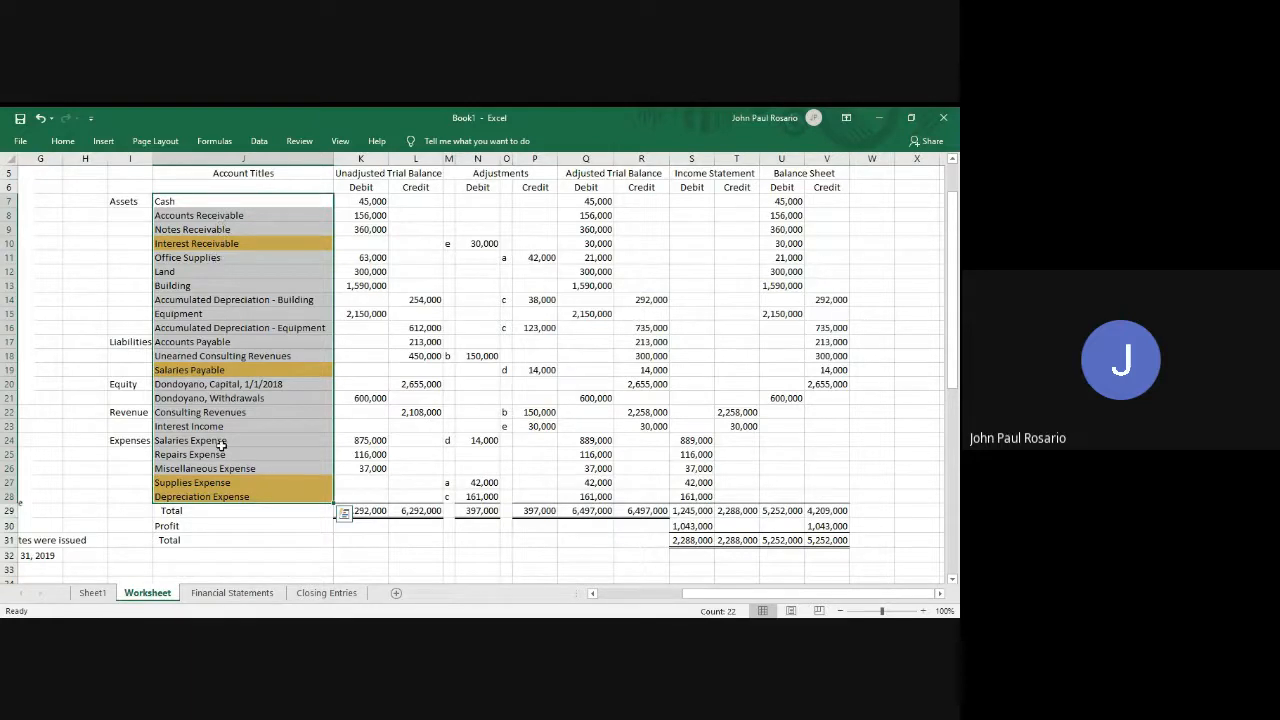
click(326, 593)
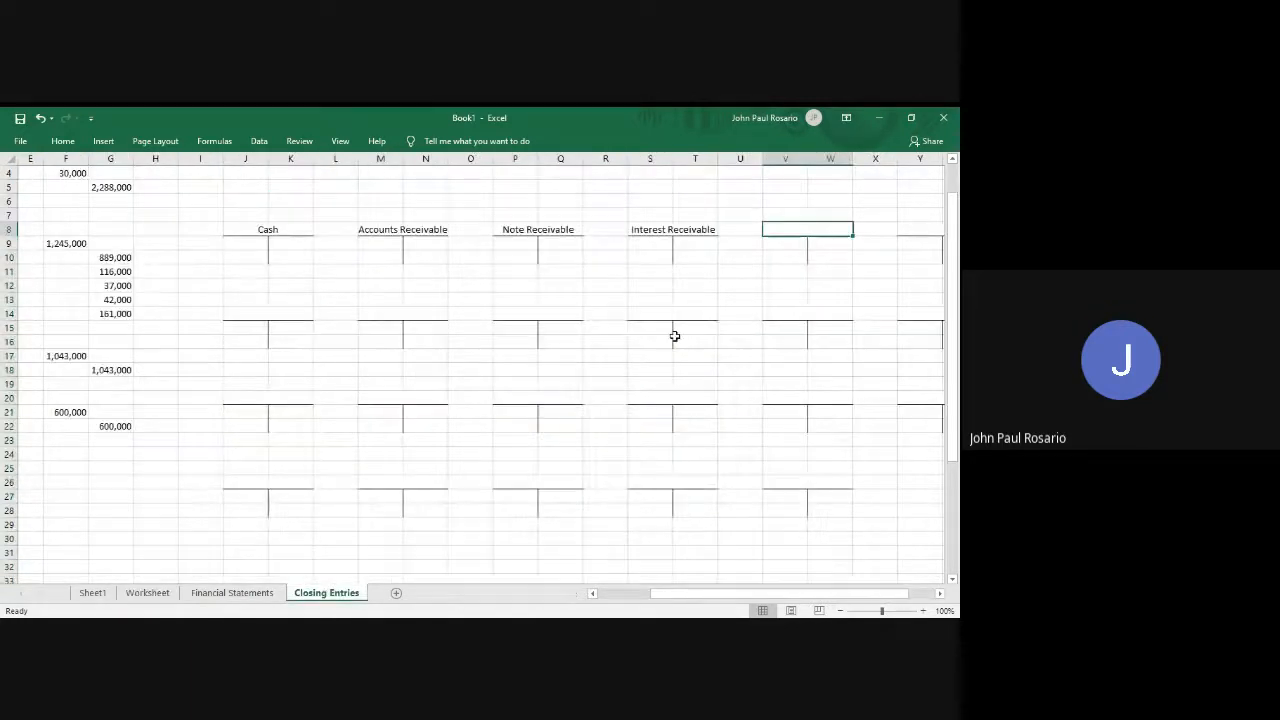
scroll(675, 336, right, 3)
text(offic)
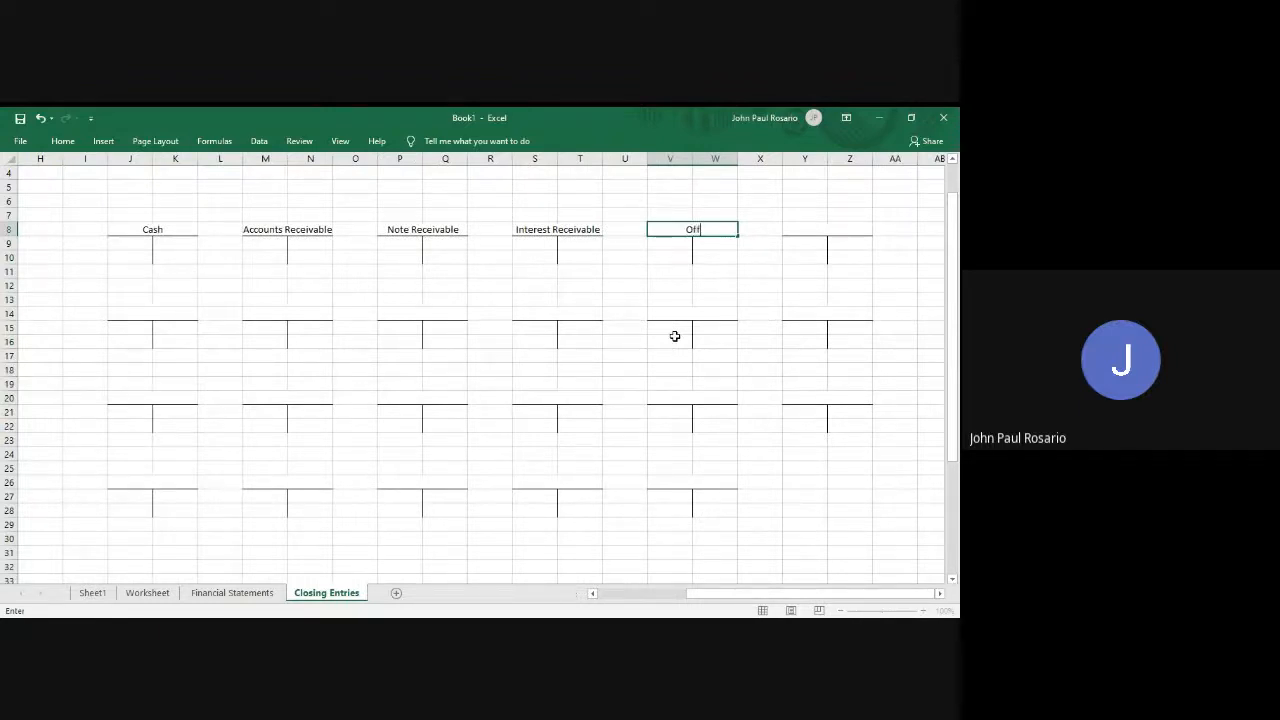
text(ice s Supplies)
key(Tab)
key(Tab)
text(Land)
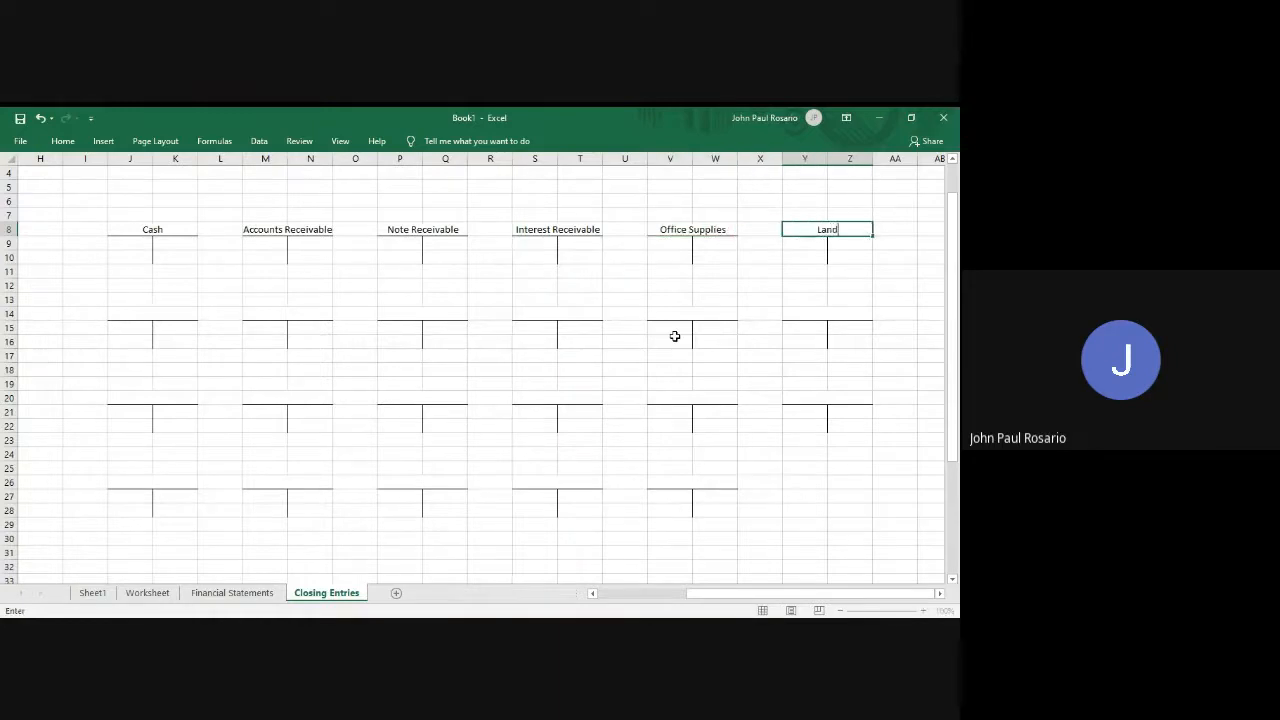
key(Return)
Title the T-accounts at J14 and M14 Building and Accumulated Depreciation - Building.
key(Down)
key(Down)
key(Down)
key(Down)
key(Down)
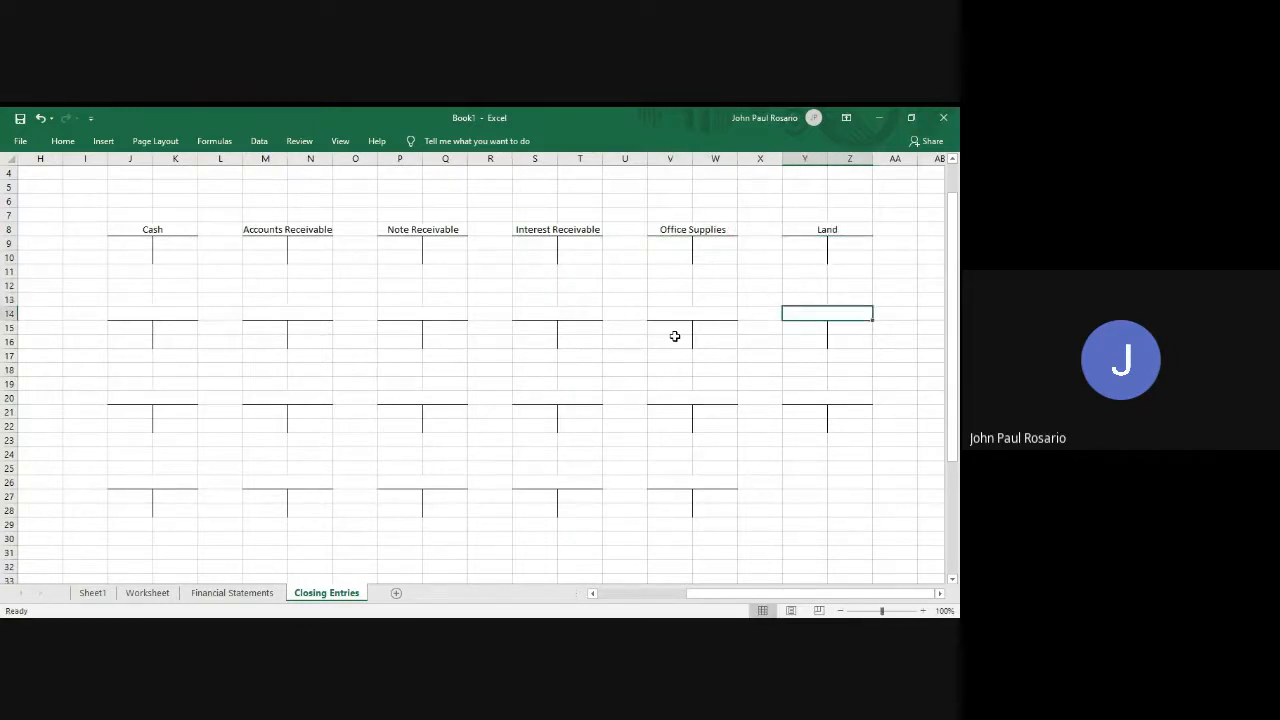
key(Left)
key(Left)
key(Left)
key(Left)
key(Left)
key(Left)
key(Left)
key(Left)
key(Left)
key(Left)
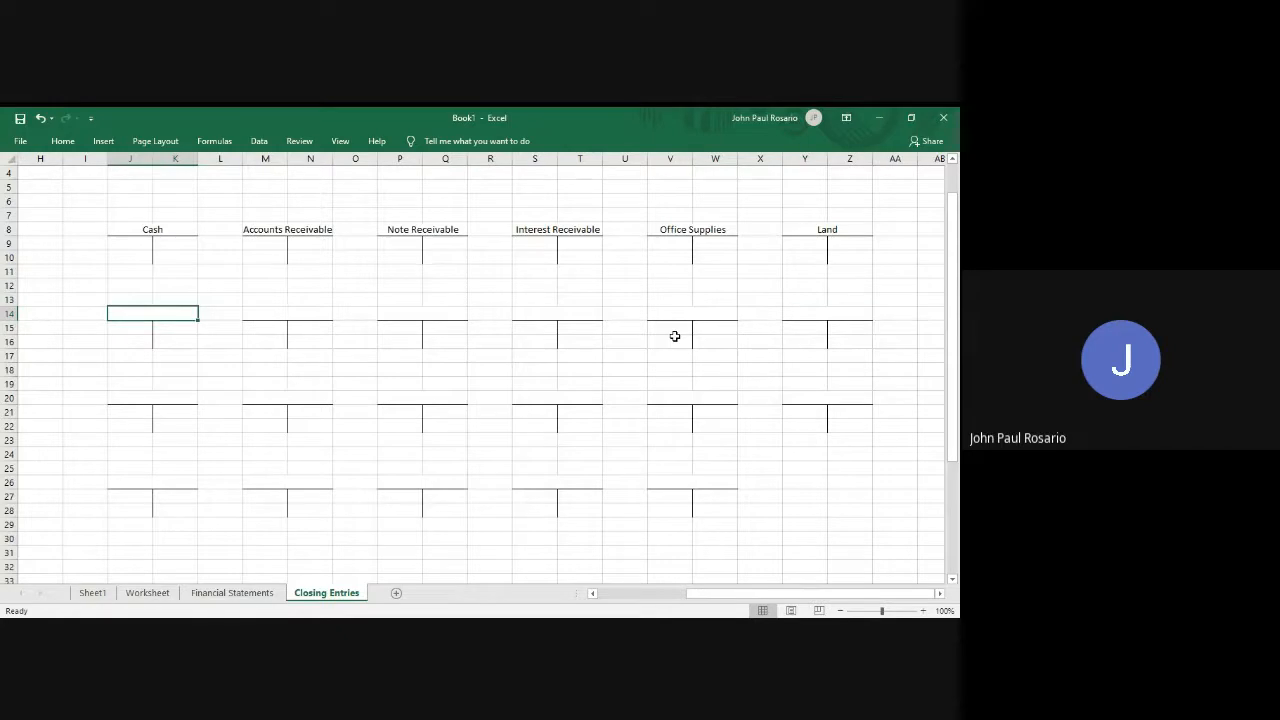
text(Building)
key(Right)
key(Right)
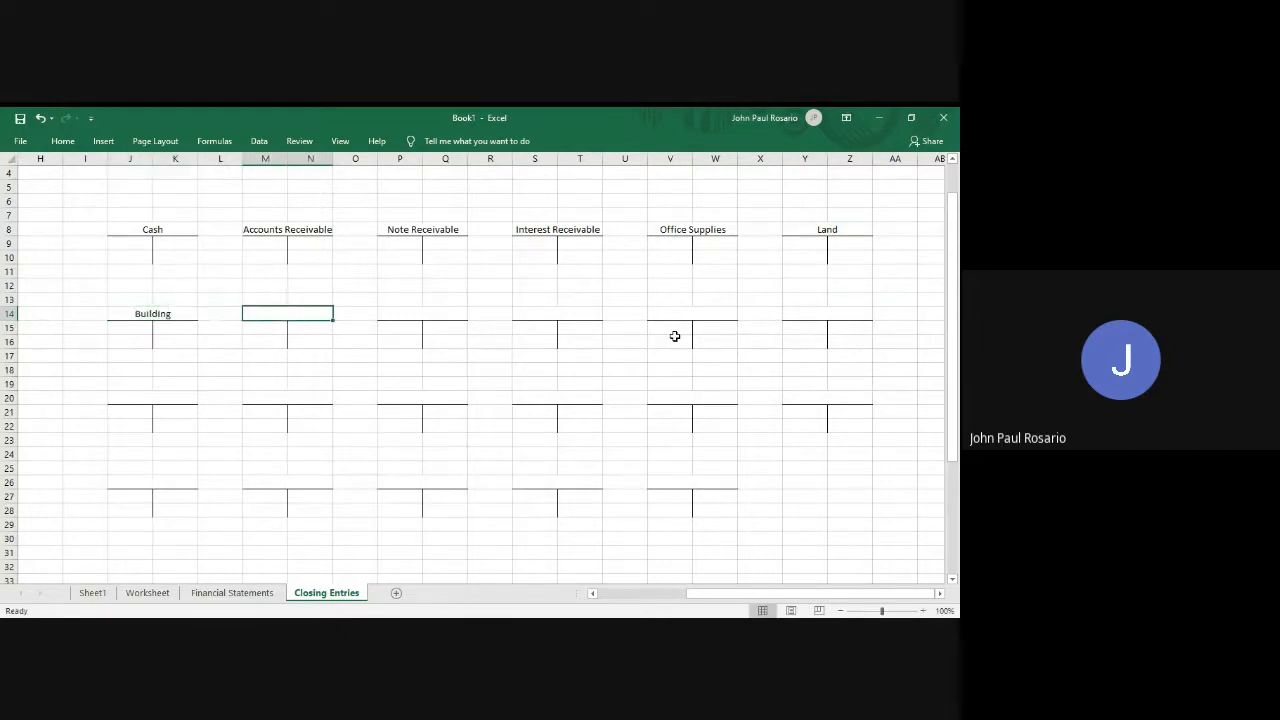
text(Accumulate)
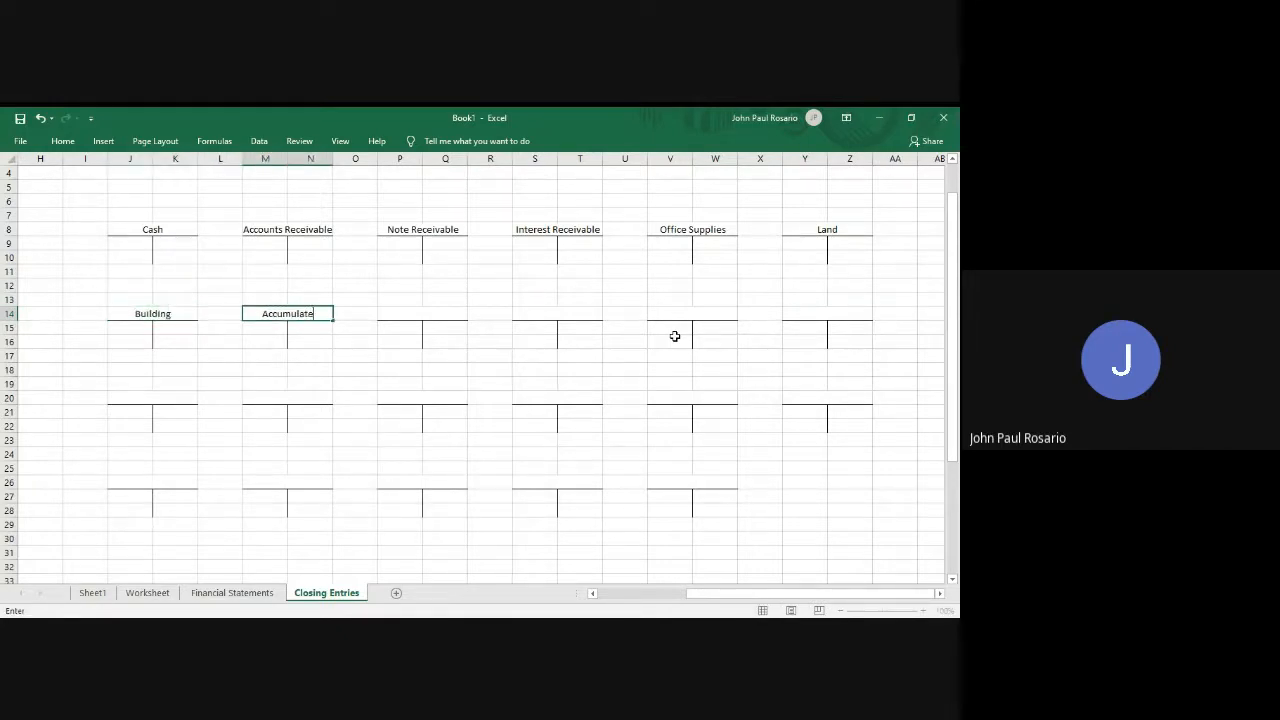
text(d Deped Depreciation - Building)
key(Tab)
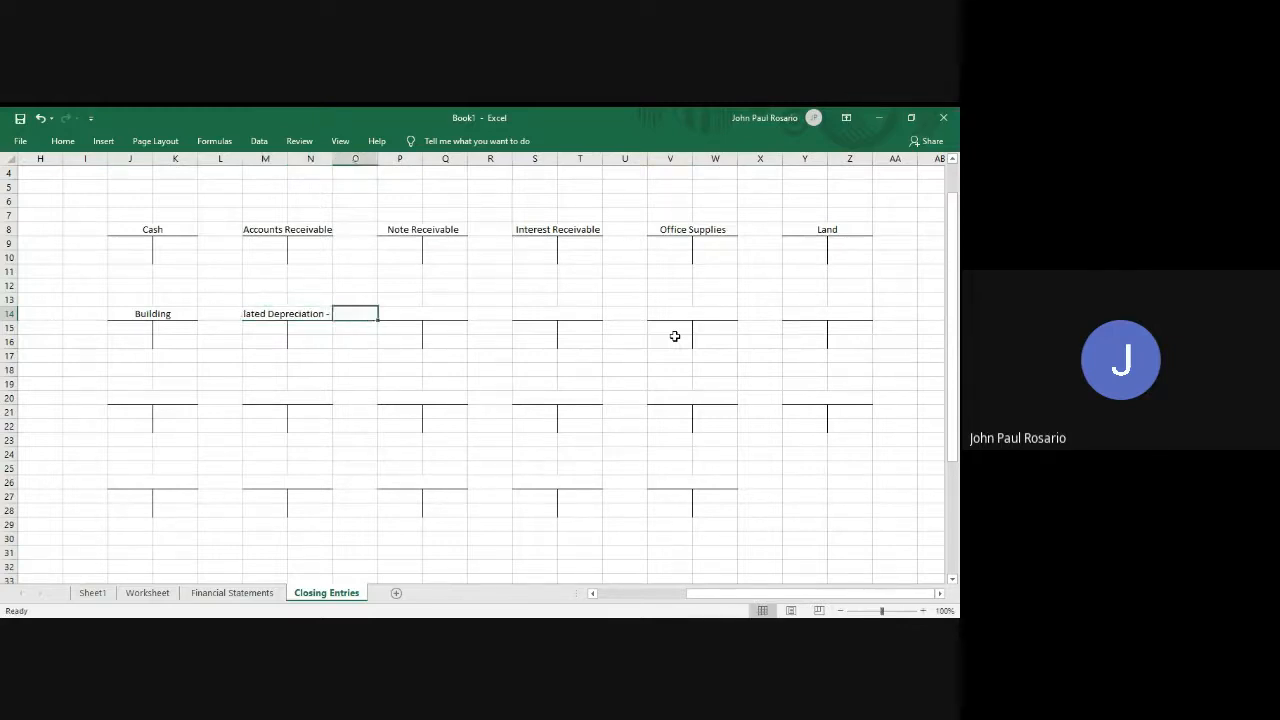
key(Tab)
Title the T-account at P14 Equipment.
text(Ee)
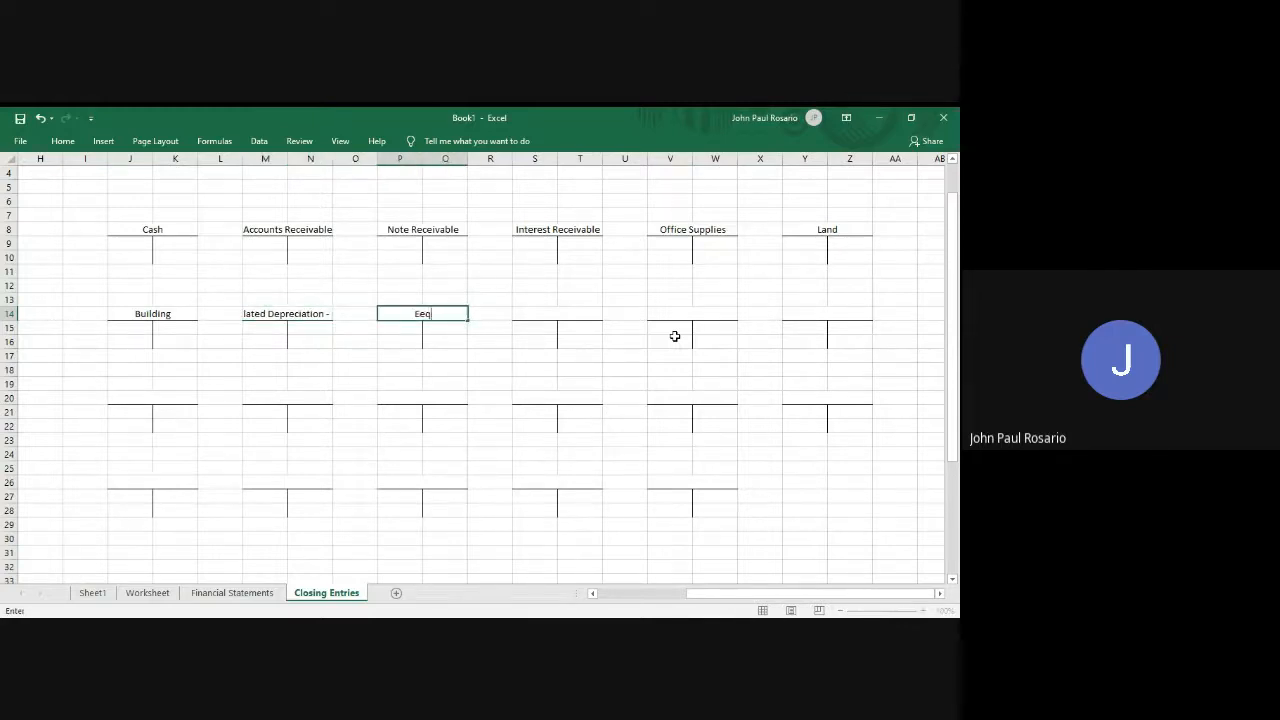
text(uipment)
key(Return)
Copy the accumulated depreciation title from M14 to S14 and change it to Accumulated Depreciation - Equipment.
key(Tab)
key(Tab)
key(Tab)
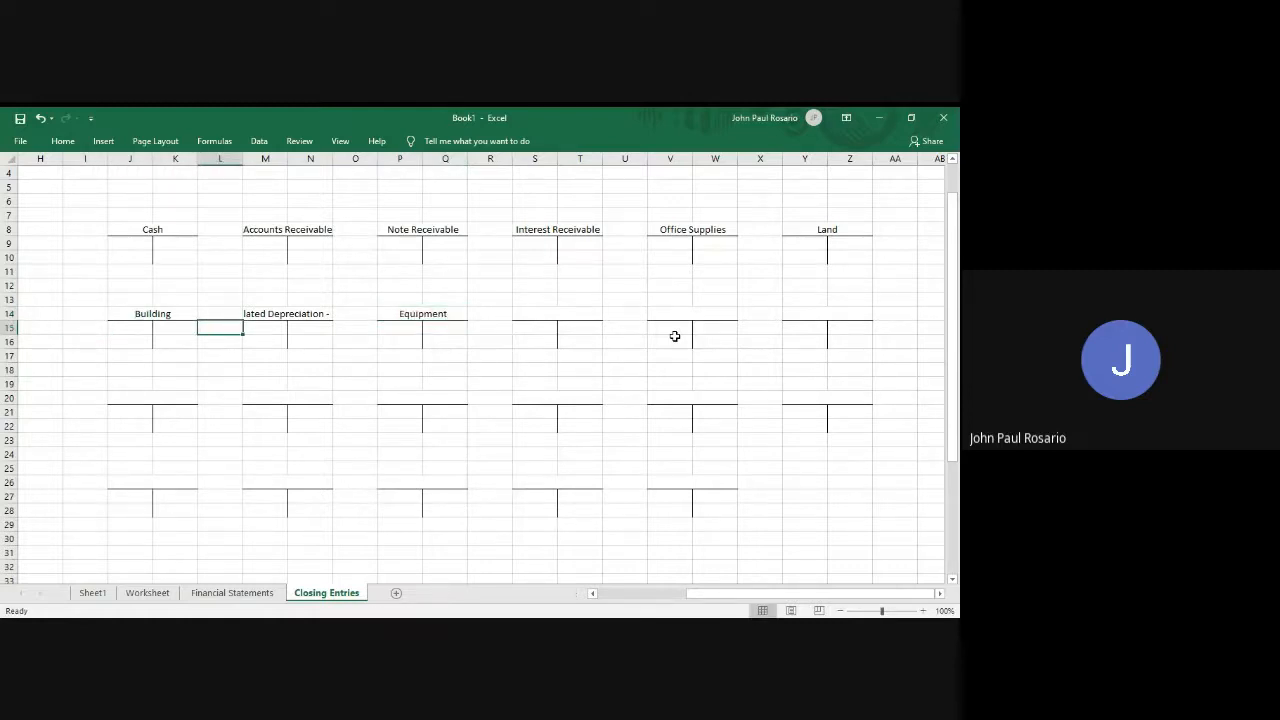
key(Up)
key(Right)
key(ctrl+c)
key(Right)
key(Right)
key(Right)
key(Right)
key(ctrl+v)
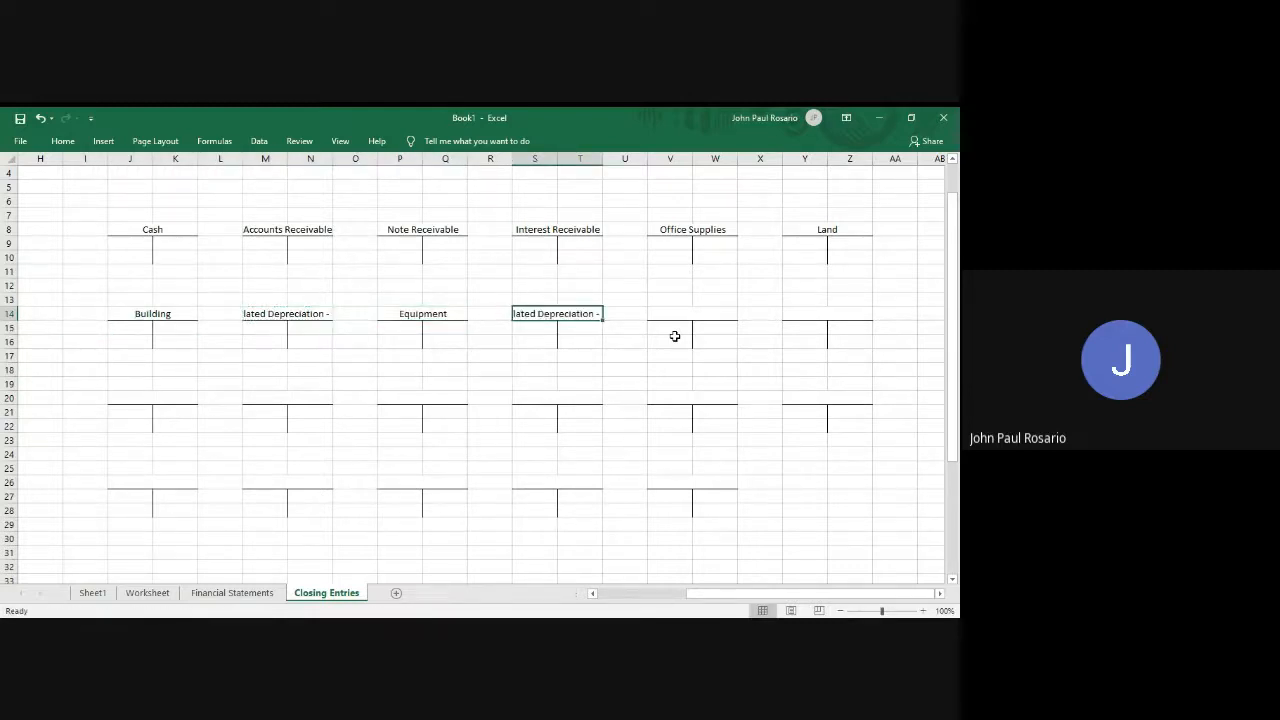
key(F2)
key(BackSpace)
key(BackSpace)
key(BackSpace)
key(BackSpace)
key(BackSpace)
key(BackSpace)
key(BackSpace)
key(BackSpace)
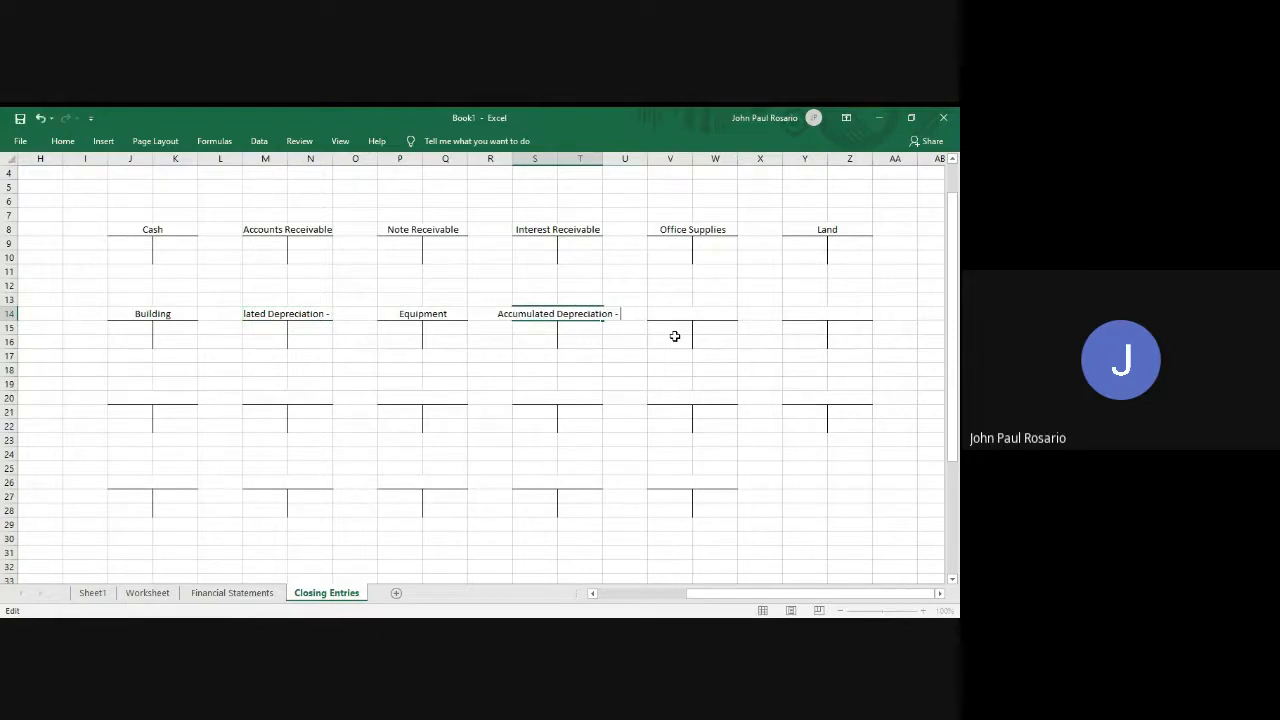
text(Equipment)
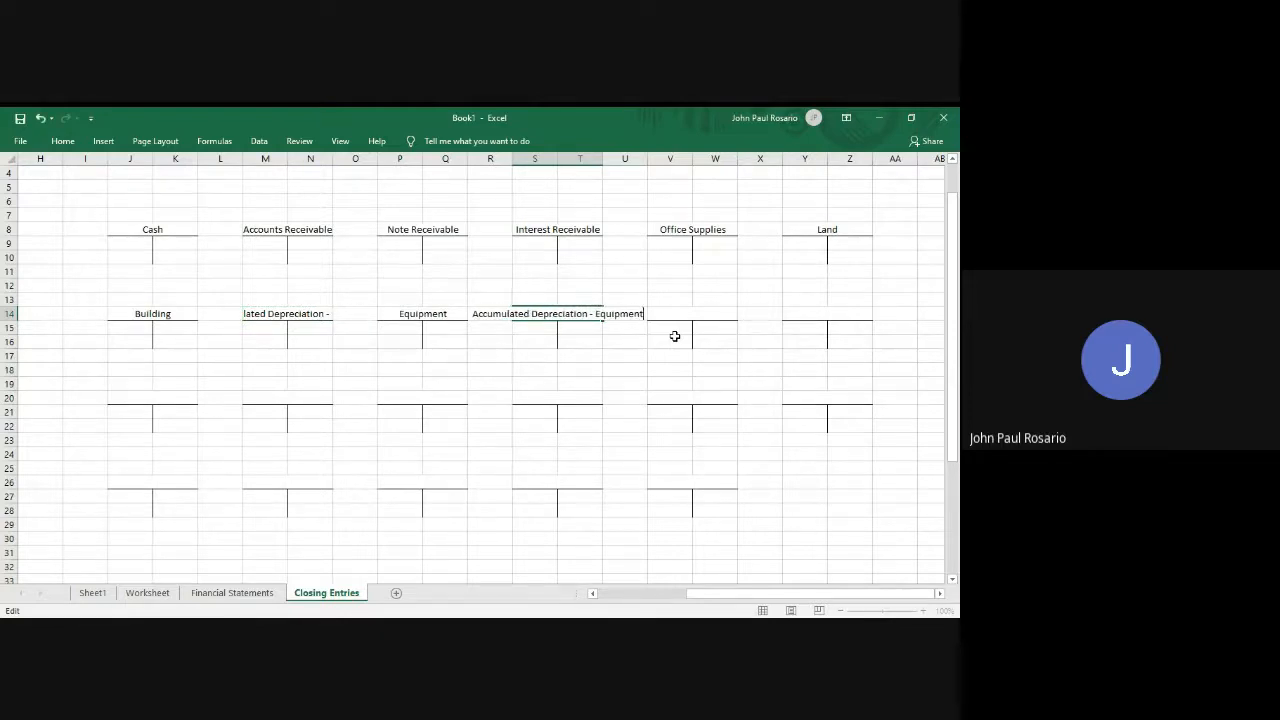
key(Return)
Title the T-accounts at V14 and Y14 Accounts Payable and Unearned Consulting Revenue.
key(Right)
key(Right)
key(Right)
key(Up)
text(Acco)
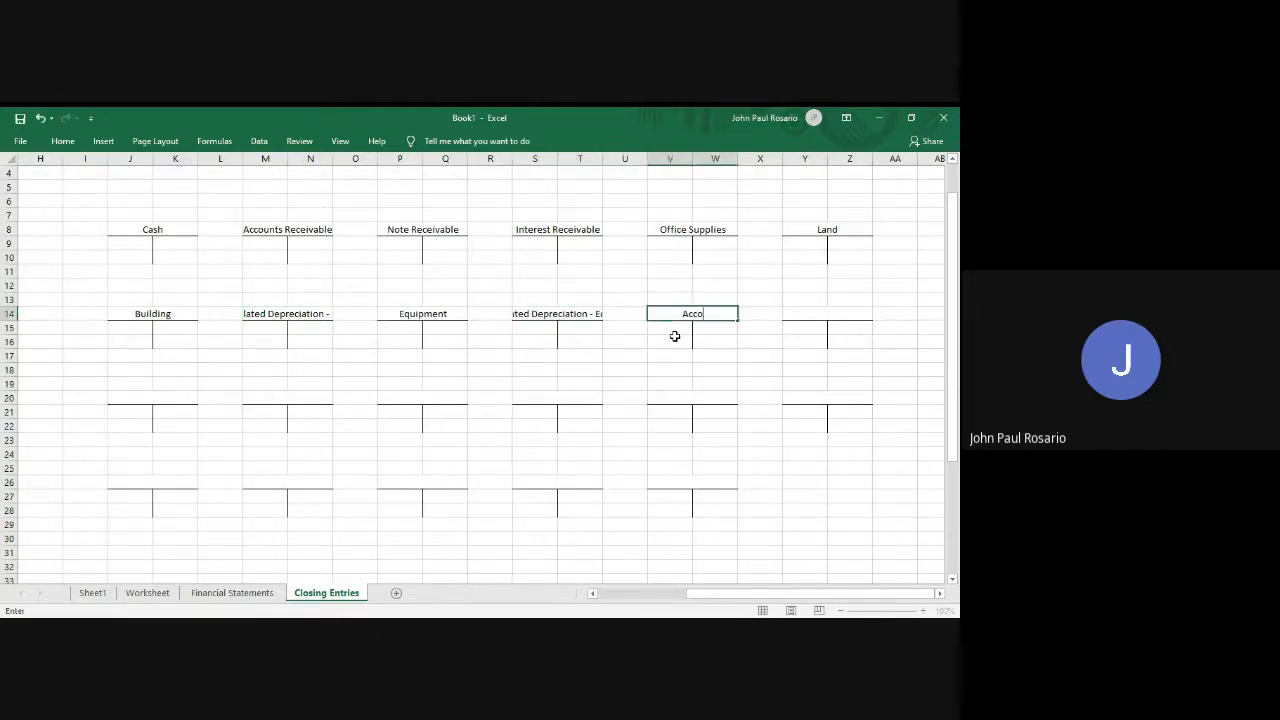
text(unts Payable)
key(Right)
key(Right)
text(Un)
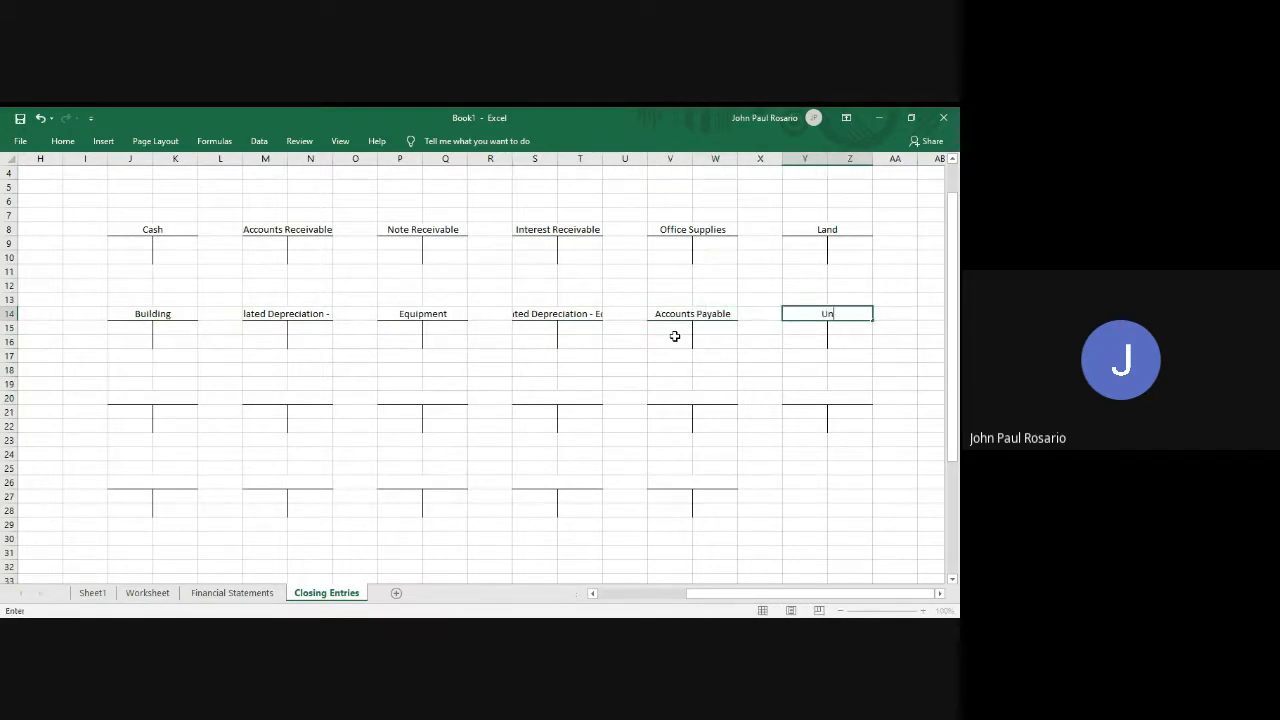
text(earned Consulting Revenue)
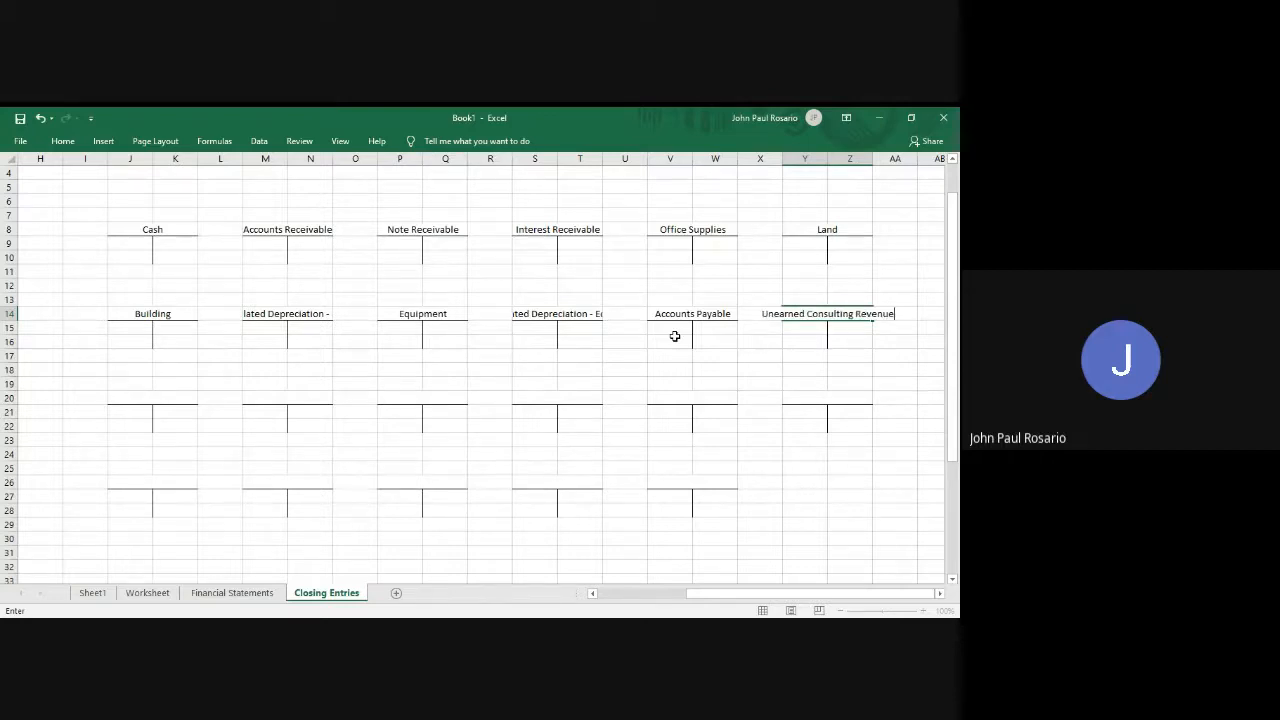
key(Down)
Title the first T-account of the third row, at J20, Salaries Payable.
key(Down)
key(Left)
key(Left)
key(Left)
key(Left)
key(Left)
key(Left)
key(Left)
key(Left)
key(Left)
key(Left)
key(Left)
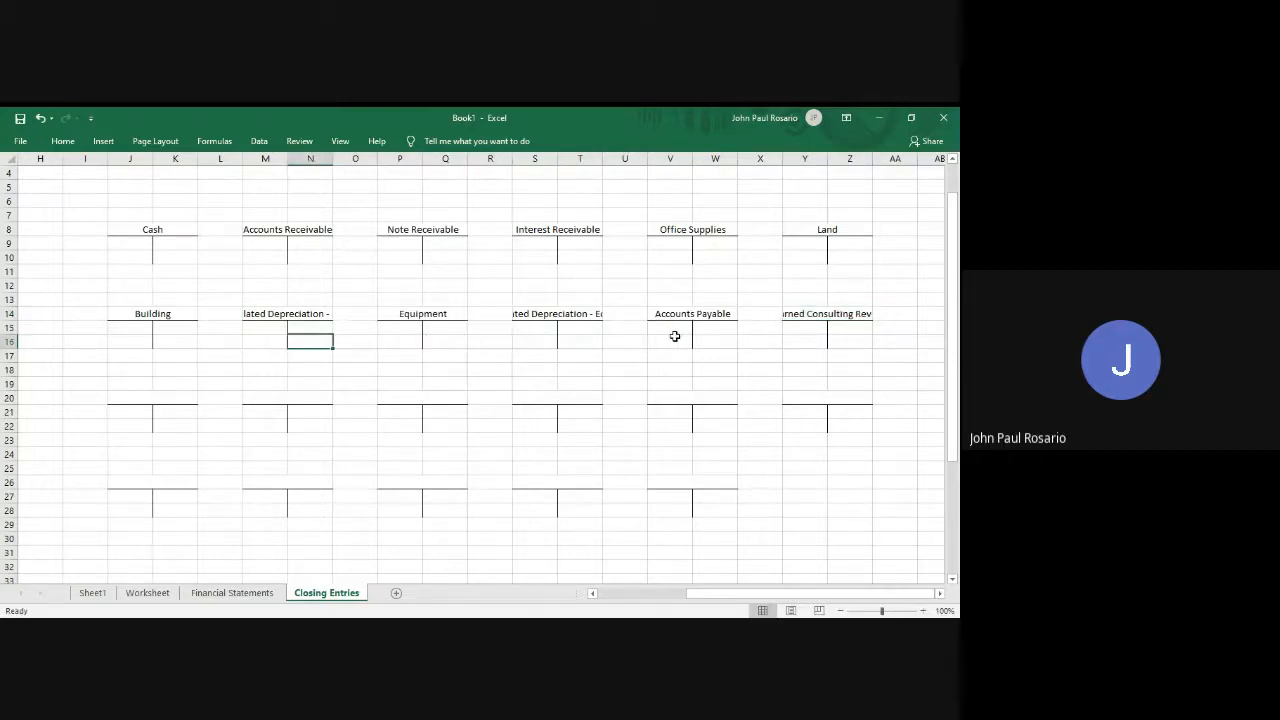
key(Left)
key(Left)
key(Left)
key(Left)
key(Down)
key(Down)
key(Down)
key(Down)
text(S)
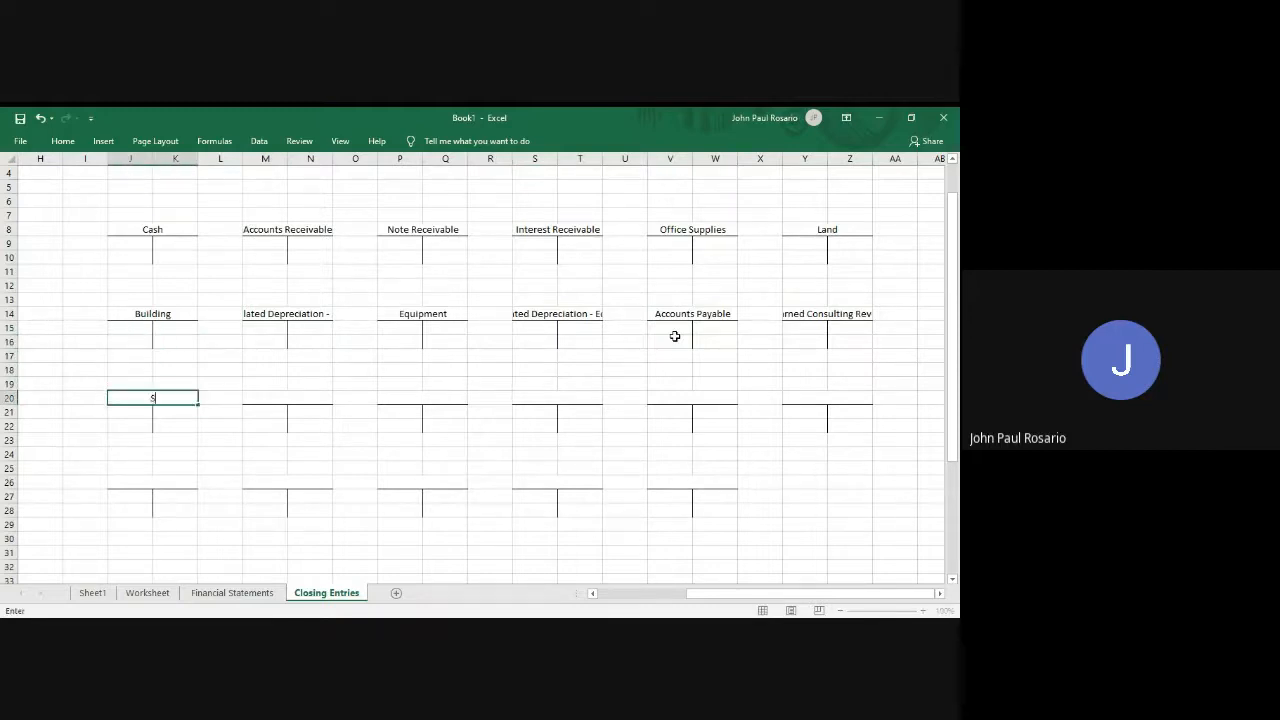
text(alaries Payable)
key(Right)
Title the T-accounts at M20 and P20 with the owner's surname followed by Capital and Withdrawals.
key(Right)
key(Right)
key(Right)
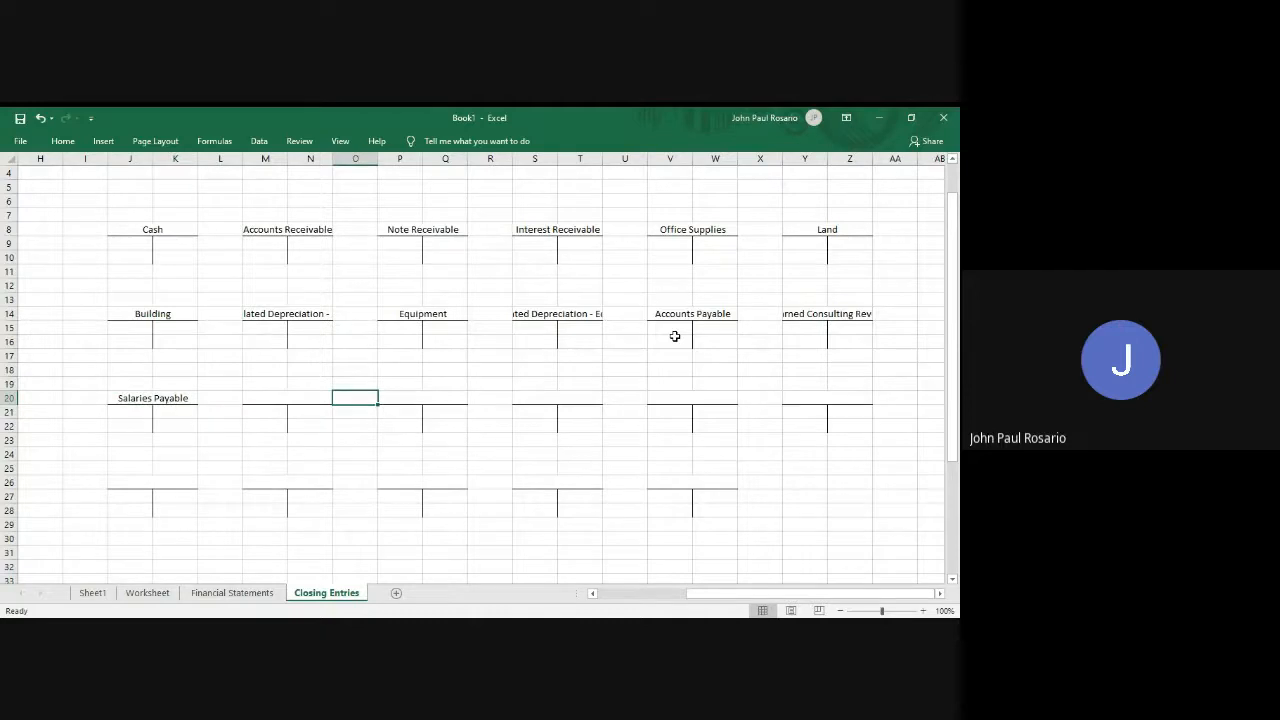
key(Left)
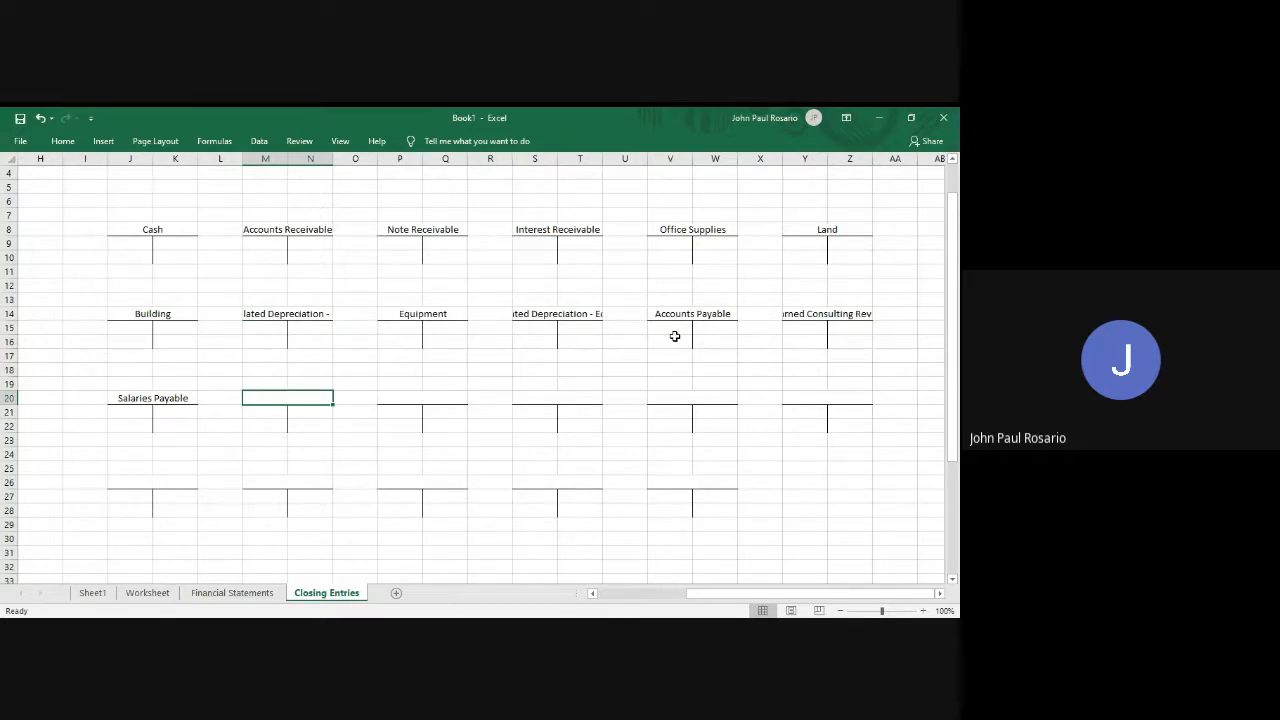
text(Dondoyano)
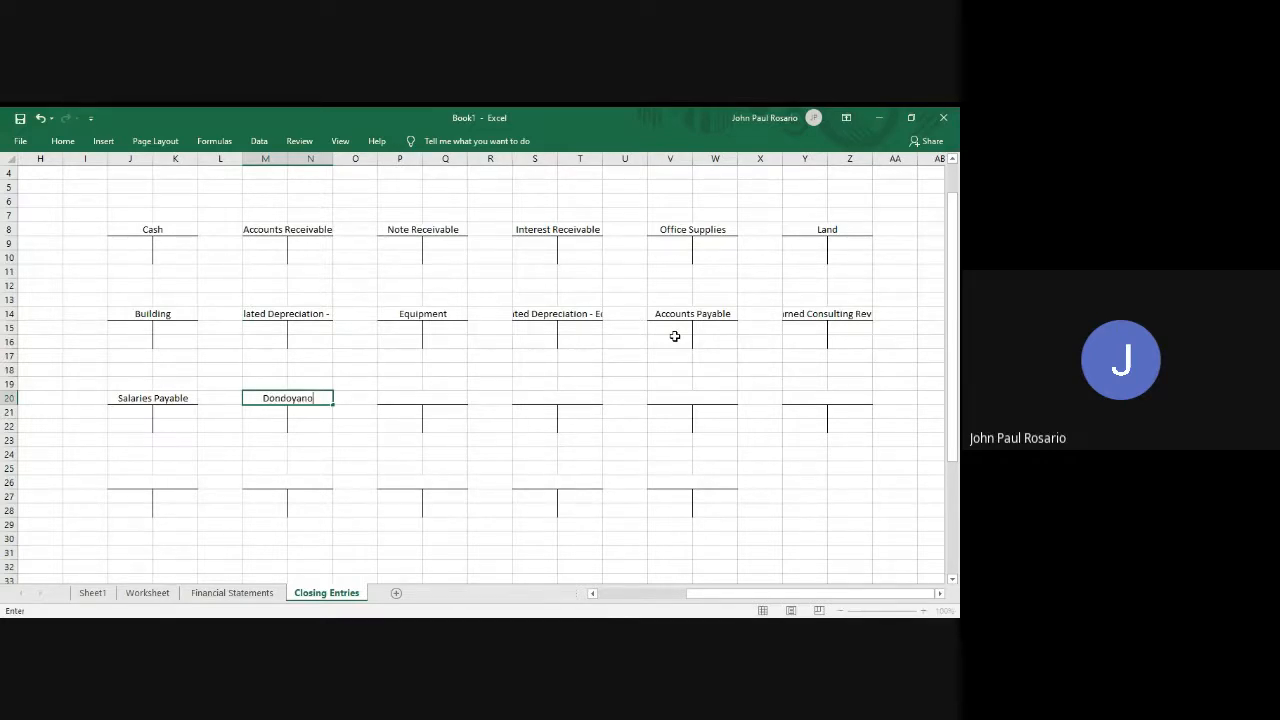
text(, Capital)
key(Tab)
key(Tab)
text(S)
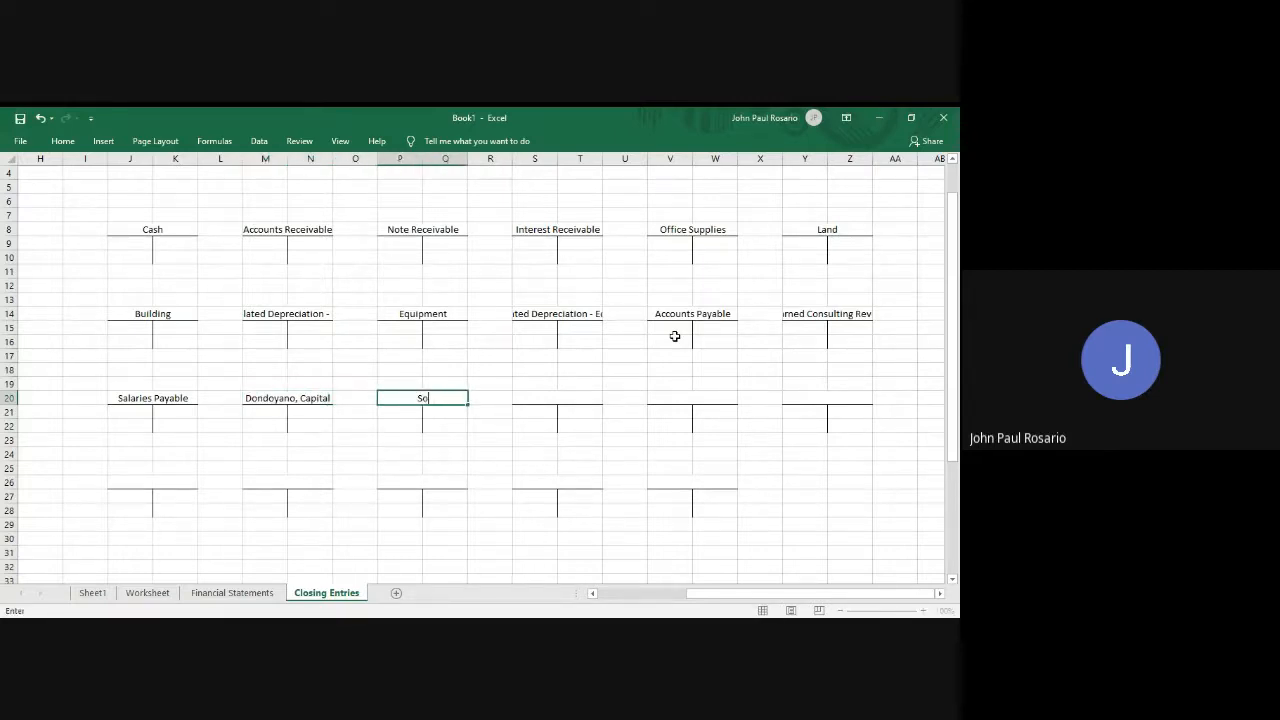
text(ondoyano, Withdrawals)
key(Return)
Copy the filled Expense Summary T-account at J40:K44 and paste it over the blank T-account at S20.
key(Right)
key(Right)
key(Right)
key(Right)
key(Right)
key(Right)
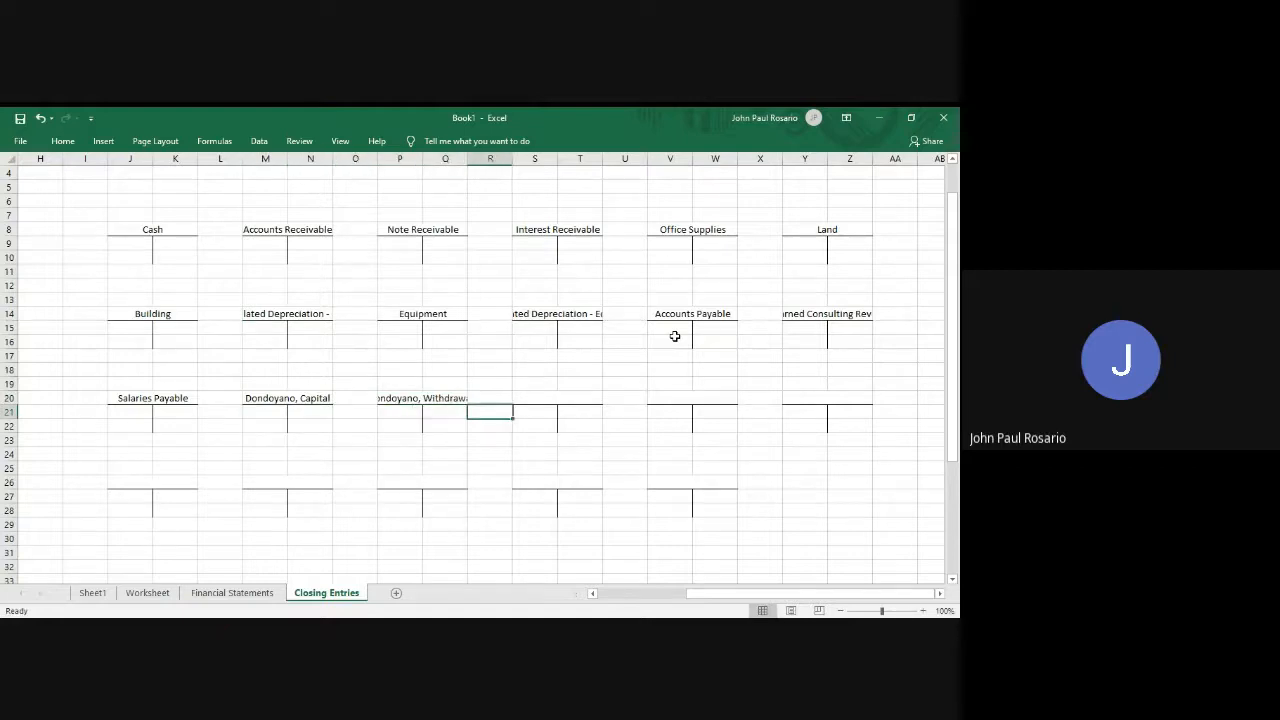
key(Up)
scroll(675, 336, down, 4)
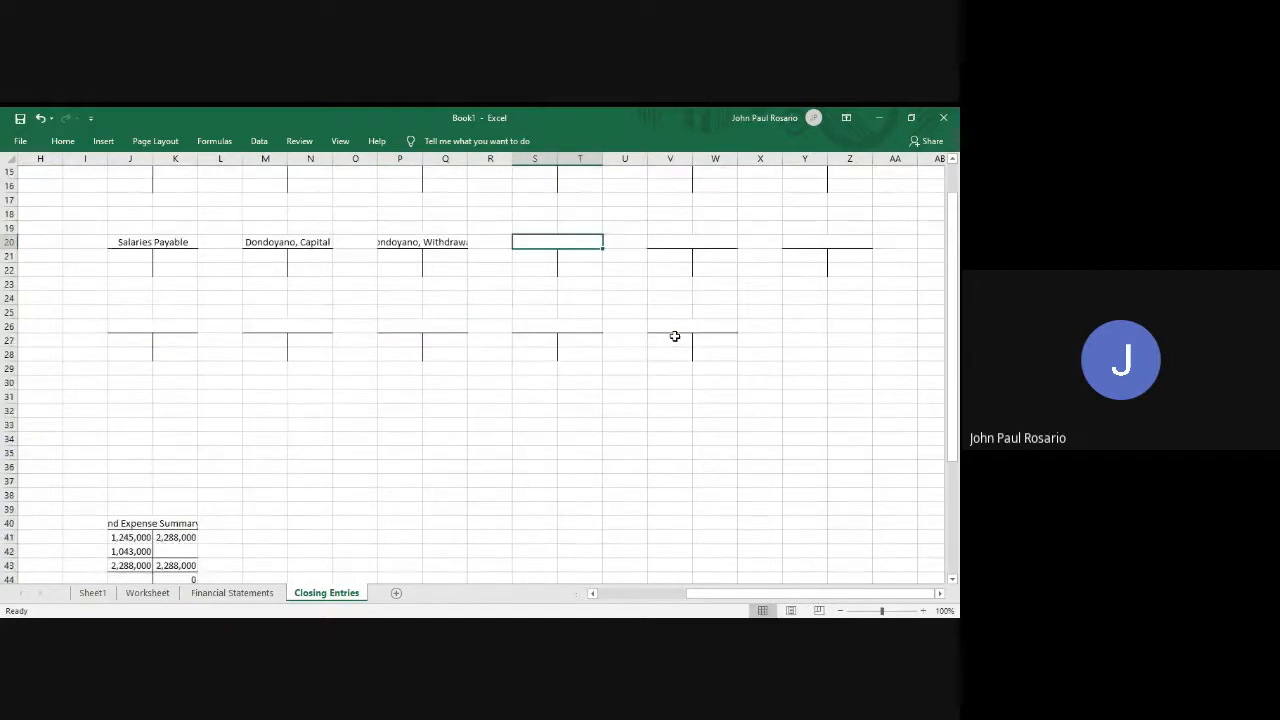
click(161, 524)
key(shift+Down)
key(shift+Down)
key(shift+Down)
key(shift+Down)
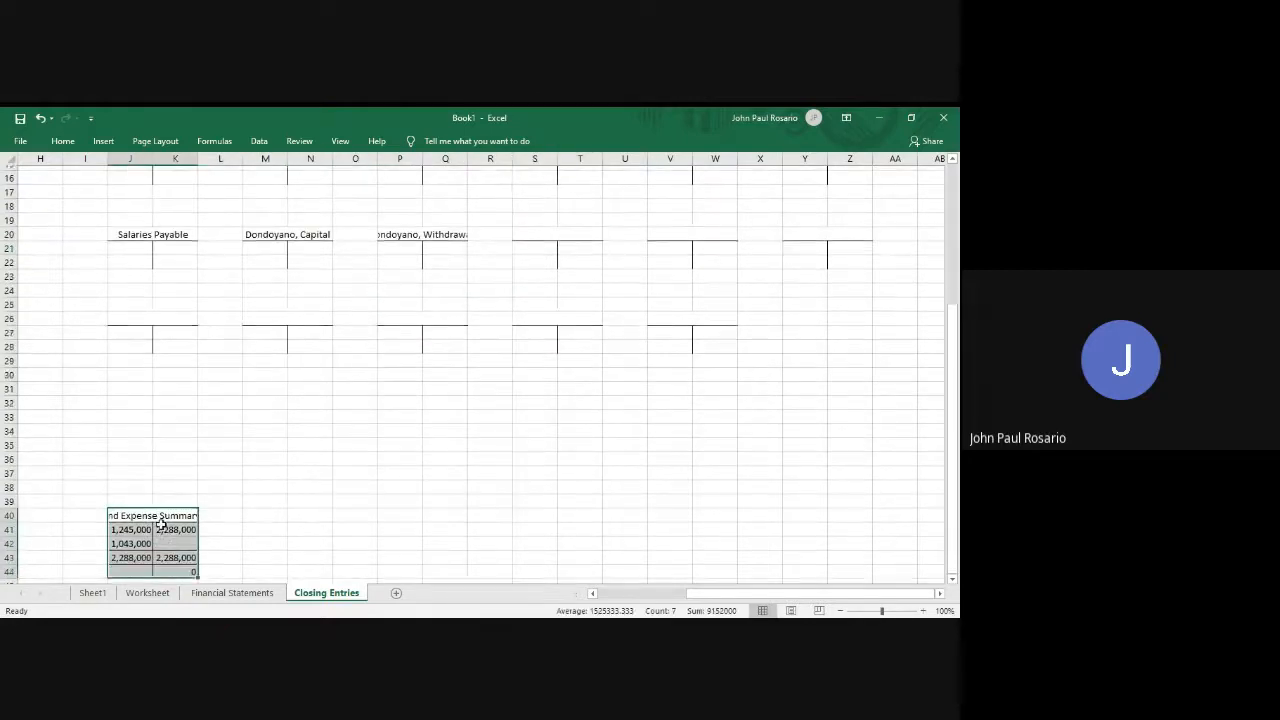
click(536, 228)
key(ctrl+v)
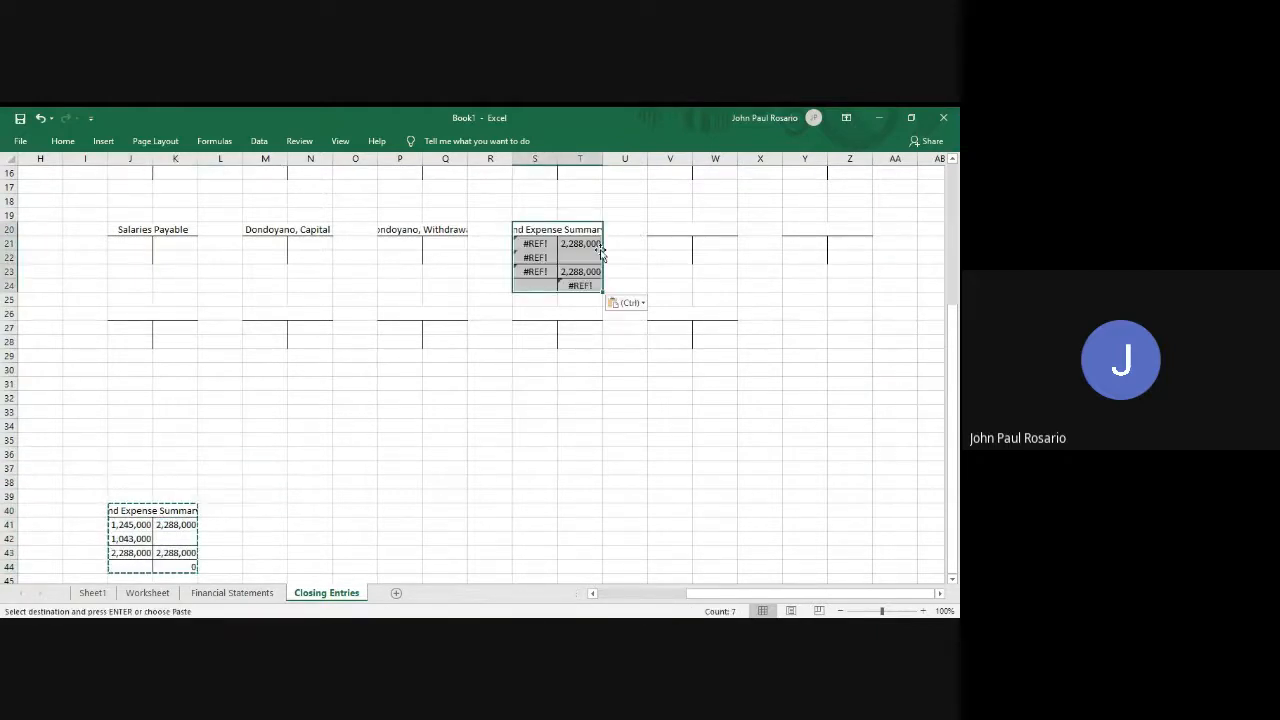
Try to move the filled Expense Summary T-account at J40:K44 onto the pasted copy at S20.
click(159, 513)
key(shift+Down)
key(shift+Down)
key(shift+Down)
key(shift+Down)
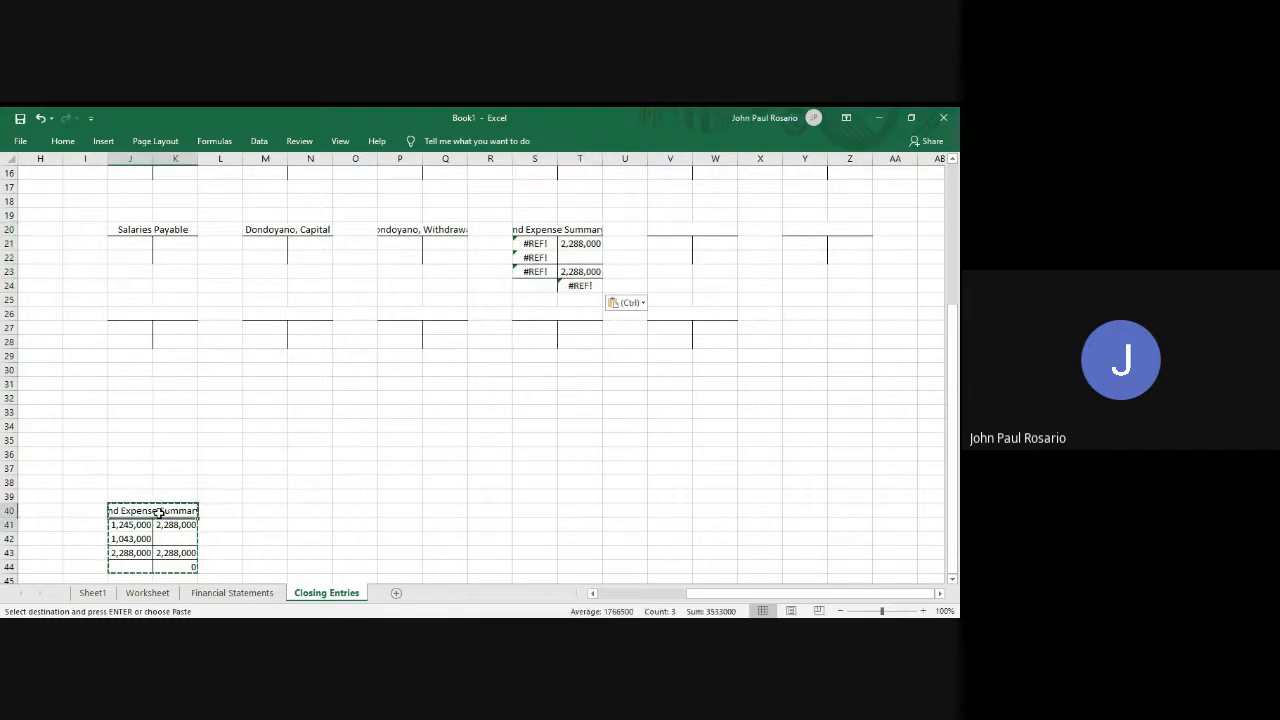
key(ctrl+c)
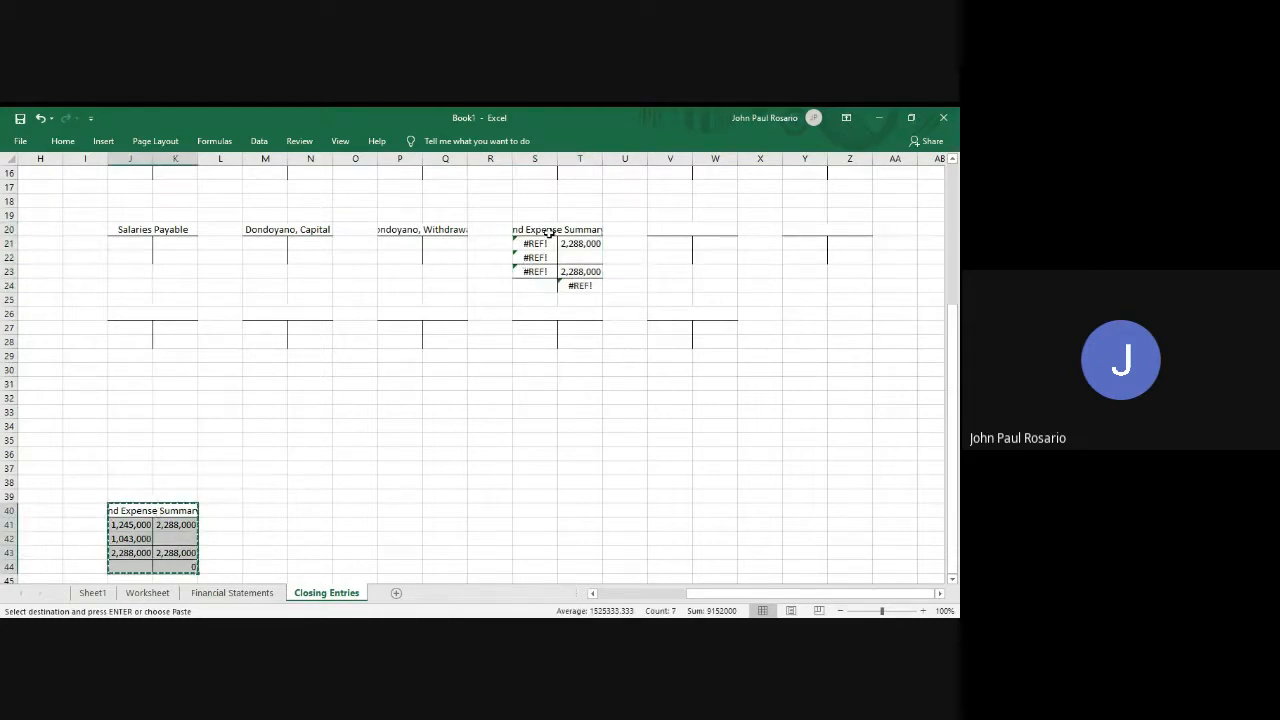
click(548, 232)
key(ctrl+v)
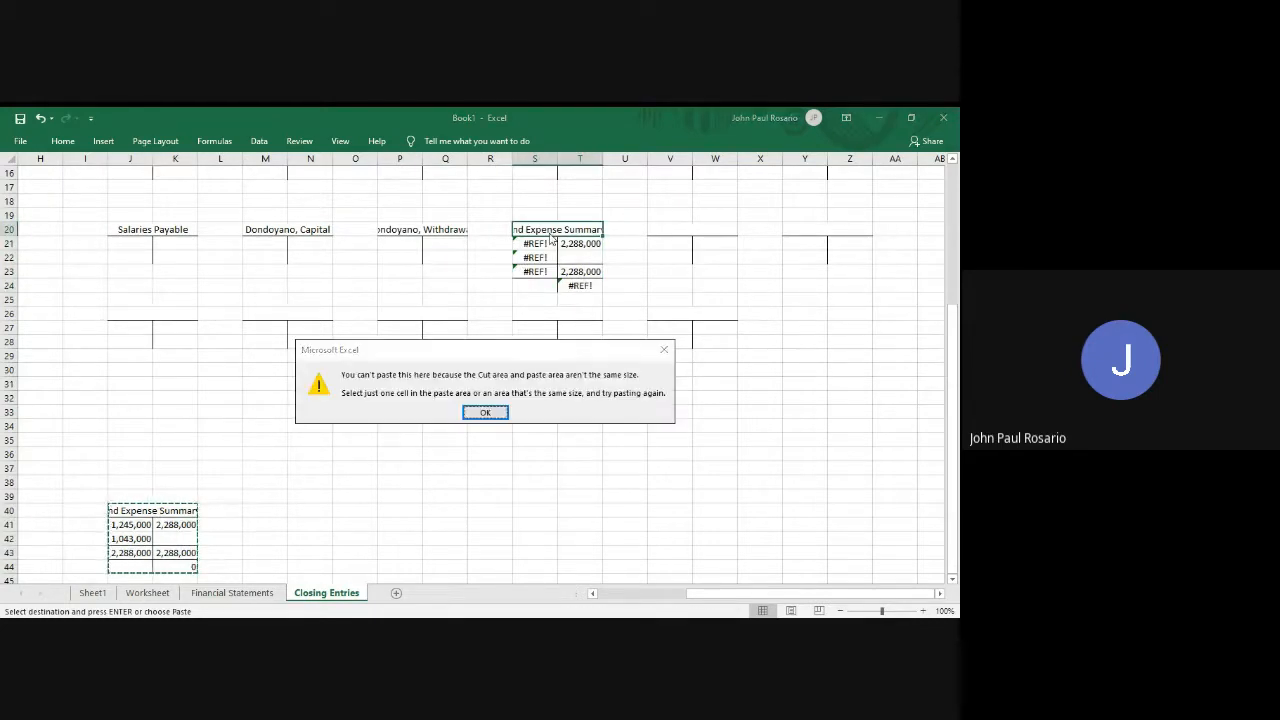
key(Return)
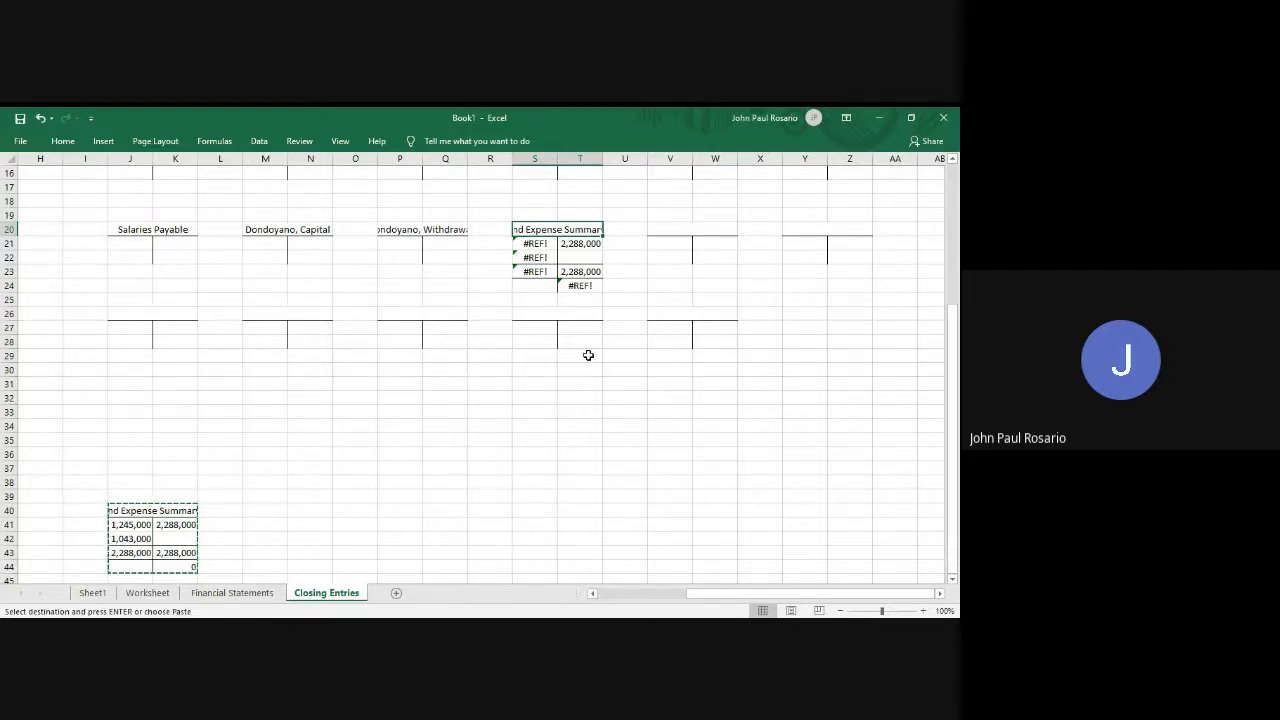
Clear the pasted Expense Summary copy at S20:T24 by moving the blank block S32:T36 over it.
click(534, 403)
key(shift+Right)
key(shift+Down)
key(shift+Down)
key(shift+Down)
key(shift+Down)
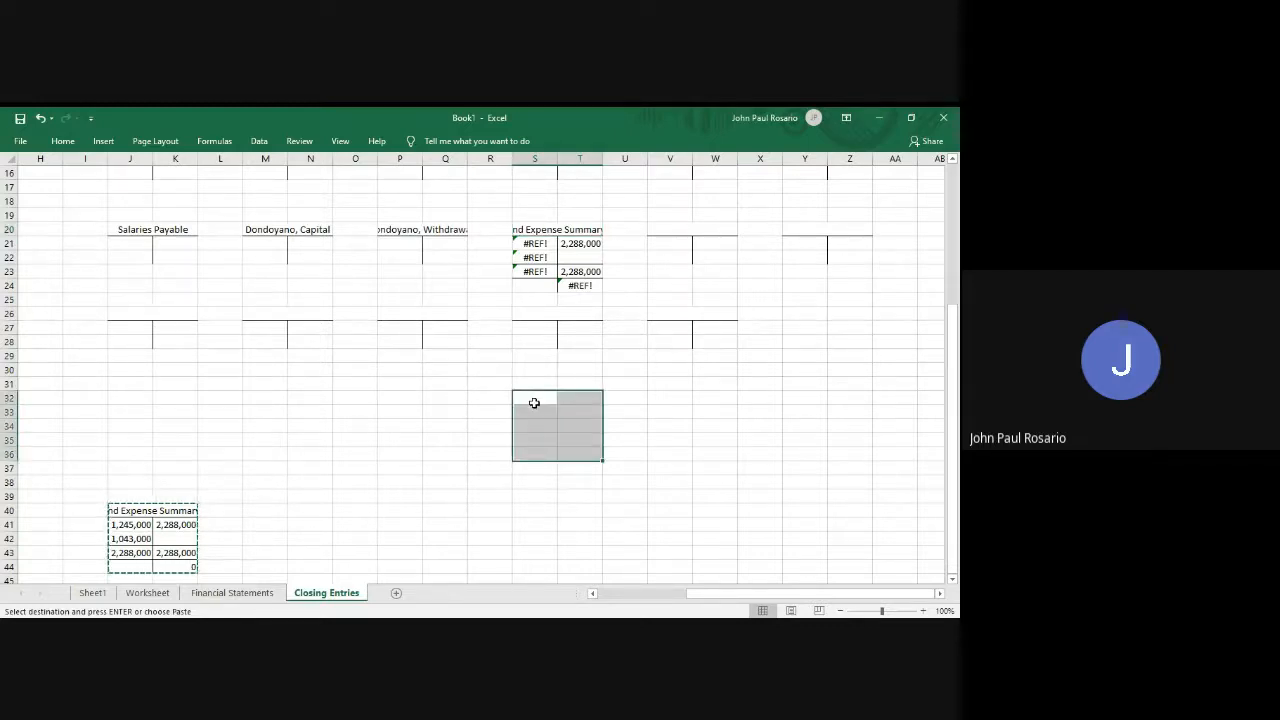
key(ctrl+c)
key(Up)
key(Up)
key(Up)
key(Up)
key(Up)
key(Up)
key(Up)
key(Up)
key(Up)
key(Up)
key(Up)
key(Up)
key(Up)
key(Down)
key(Return)
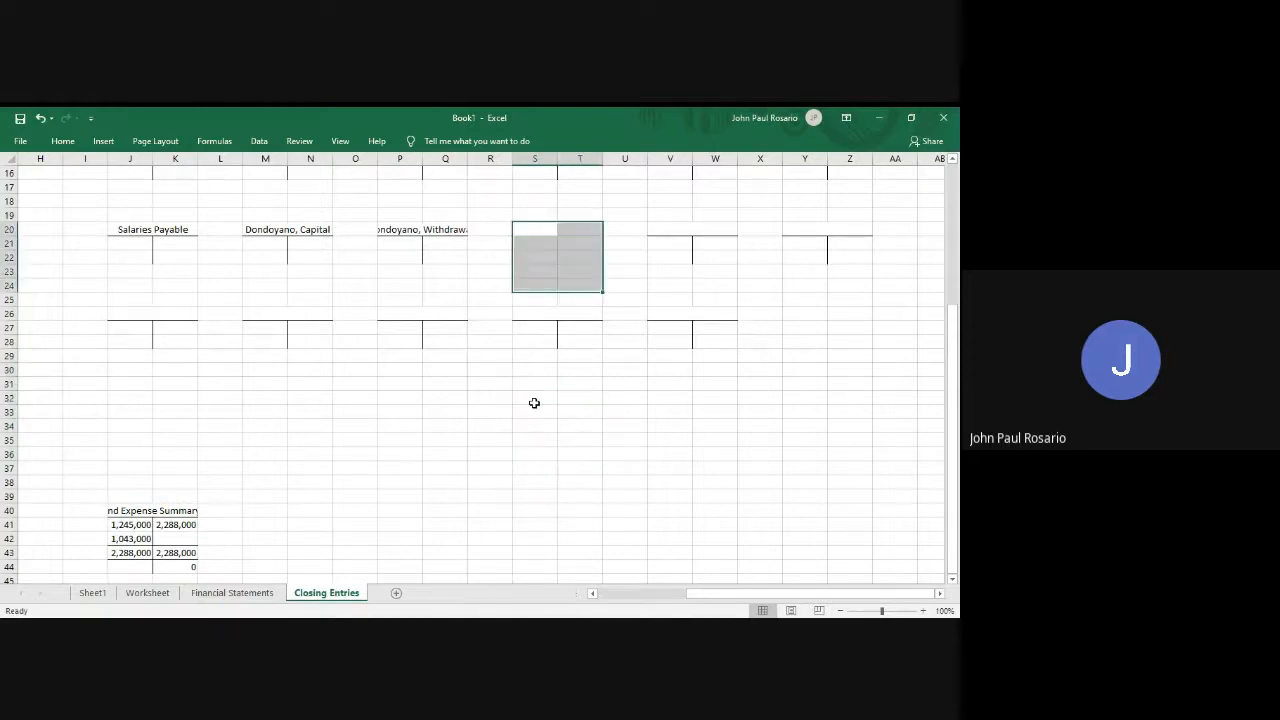
Move the filled Expense Summary T-account from J40:K44 to S20:T24.
click(131, 511)
key(shift+Right)
key(shift+Down)
key(shift+Down)
key(shift+Down)
key(shift+Down)
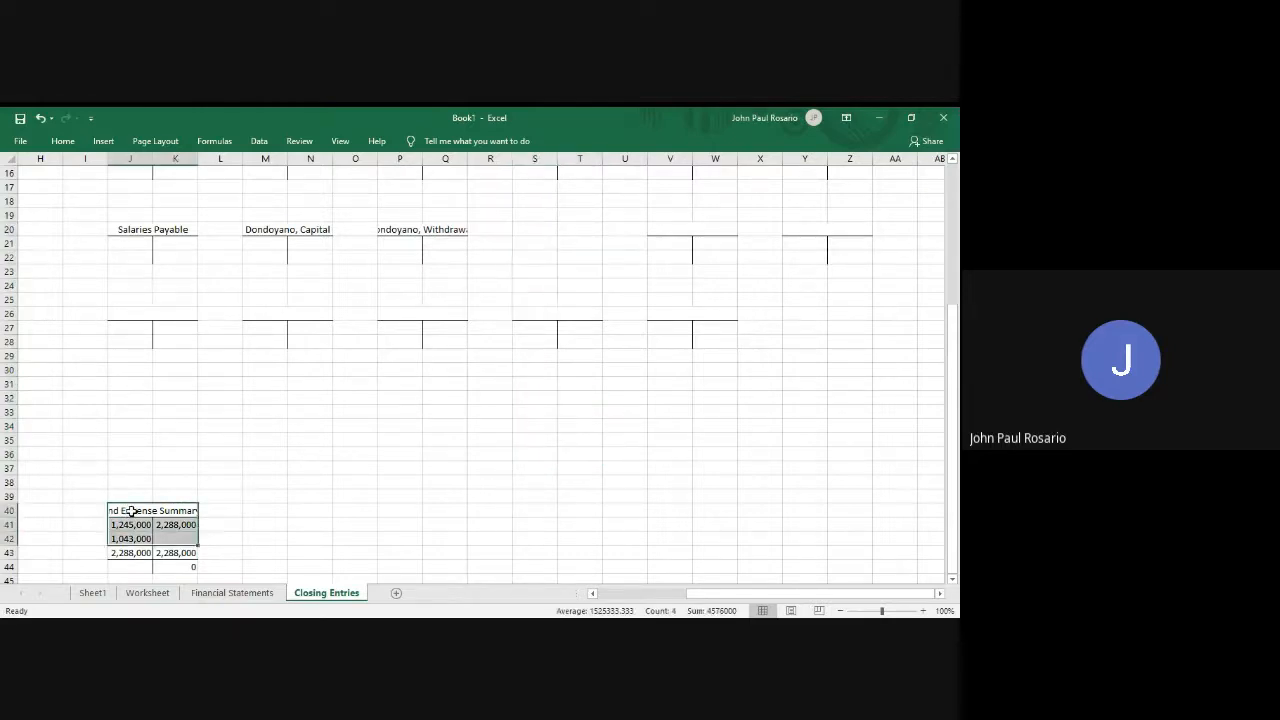
drag(131, 511, 530, 230)
Add a bottom border under the Expense Summary T-account's balance in T24.
key(Down)
key(Down)
key(Down)
key(Right)
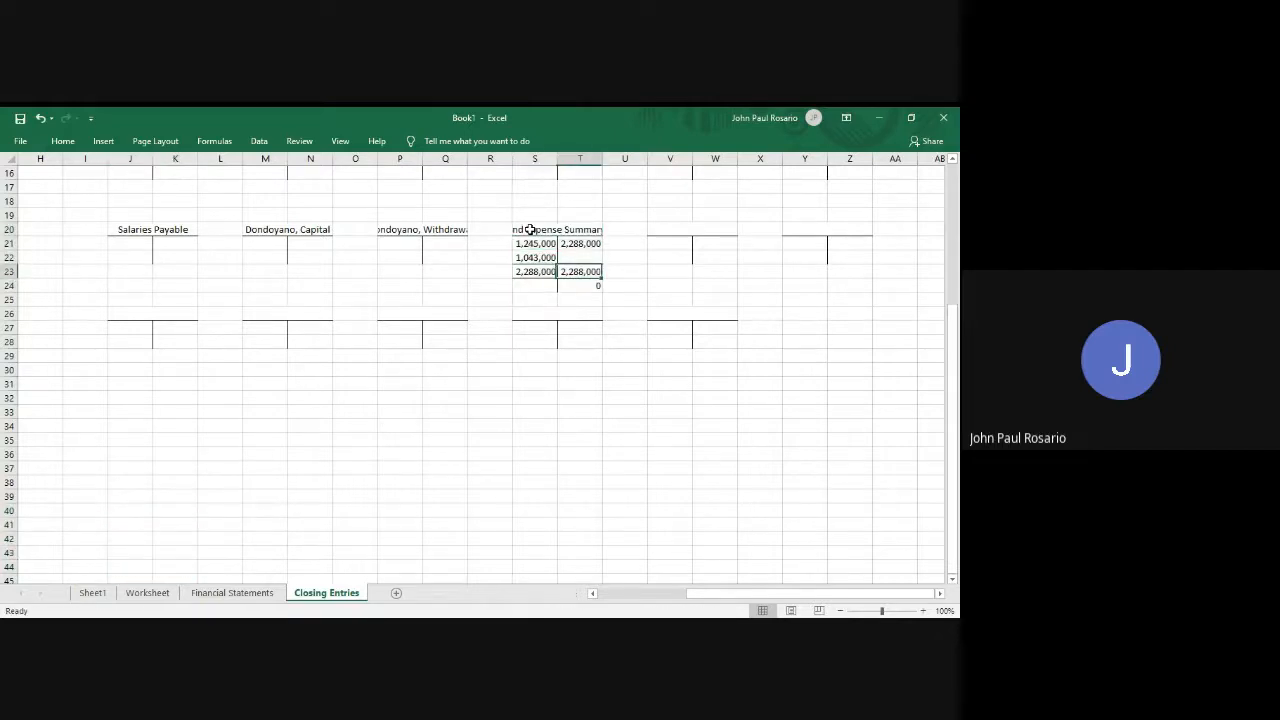
key(Down)
key(alt)
key(h)
key(Escape)
key(Escape)
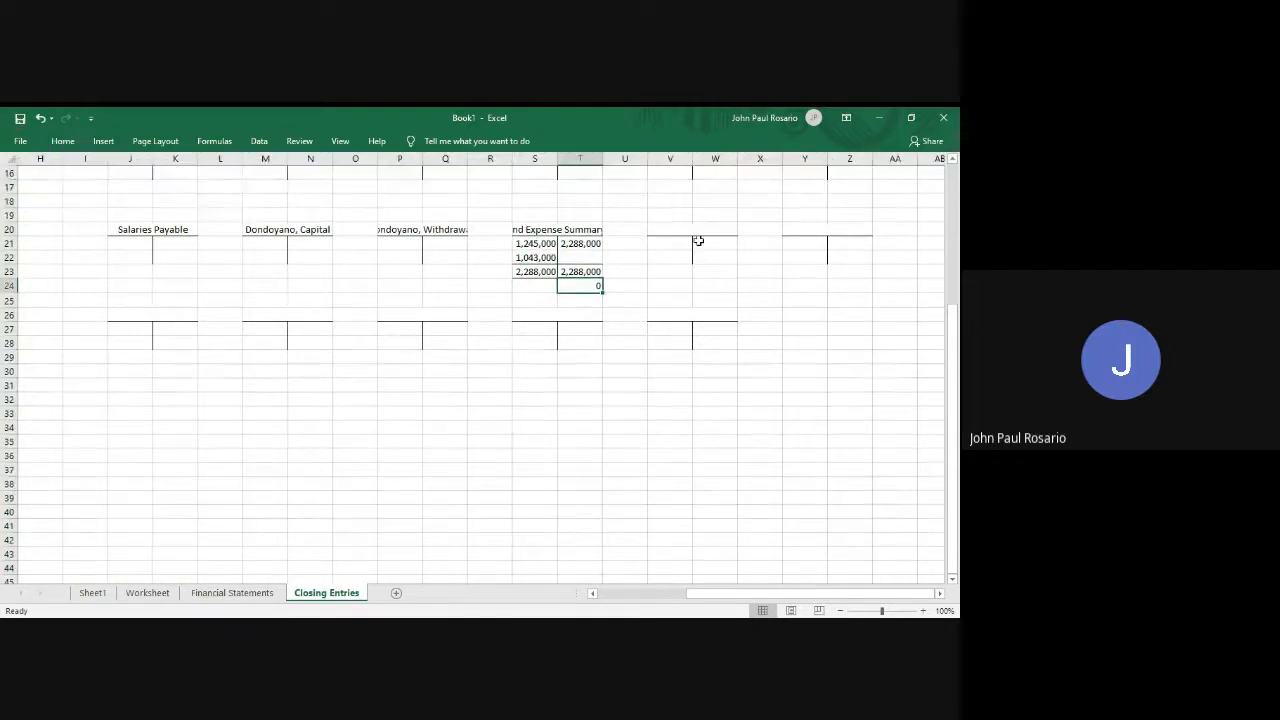
Title the T-accounts at V20 and Y20 Consulting Revenue and Interest Income.
scroll(705, 251, up, 3)
click(693, 360)
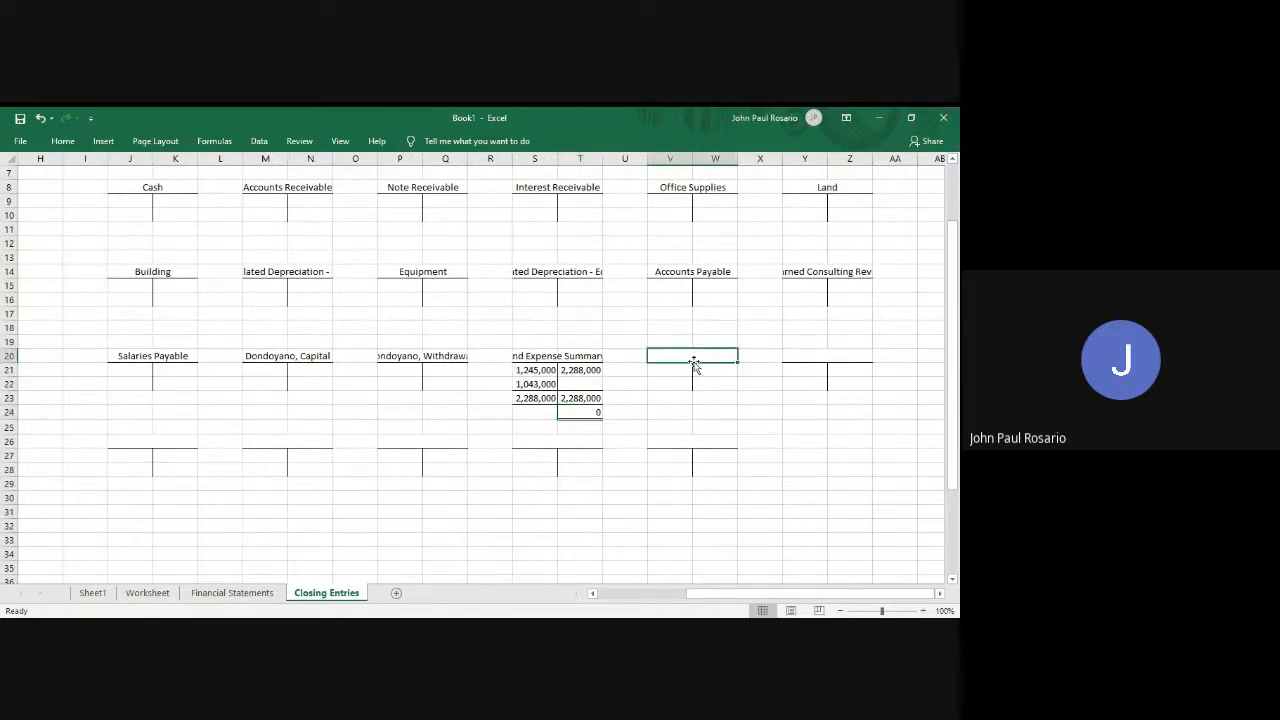
text(Co)
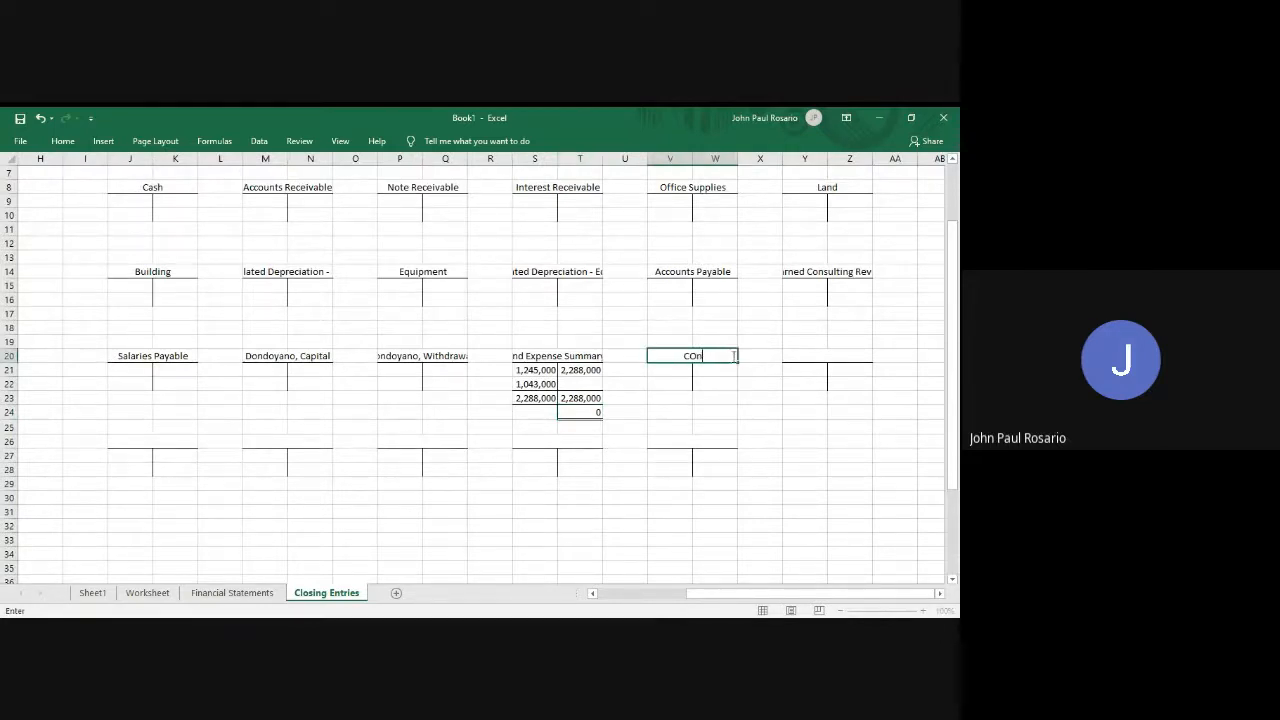
text(nsulting Revenue)
key(Tab)
key(Tab)
text(Interest Income)
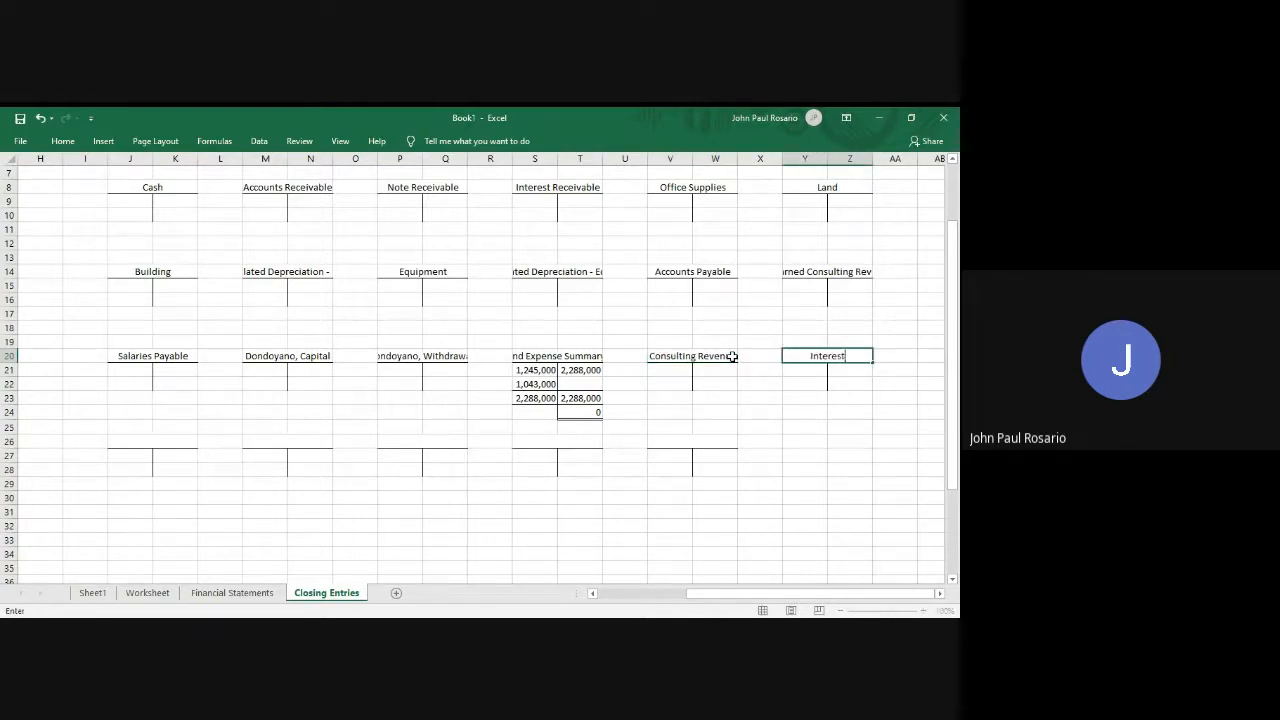
key(Return)
Check the expense account names on the Worksheet sheet and title the T-accounts at J26 and M26 Salaries Expense and Repairs Expense.
key(Left)
key(Left)
key(Left)
key(Left)
key(Left)
key(Left)
key(Left)
key(Left)
key(Left)
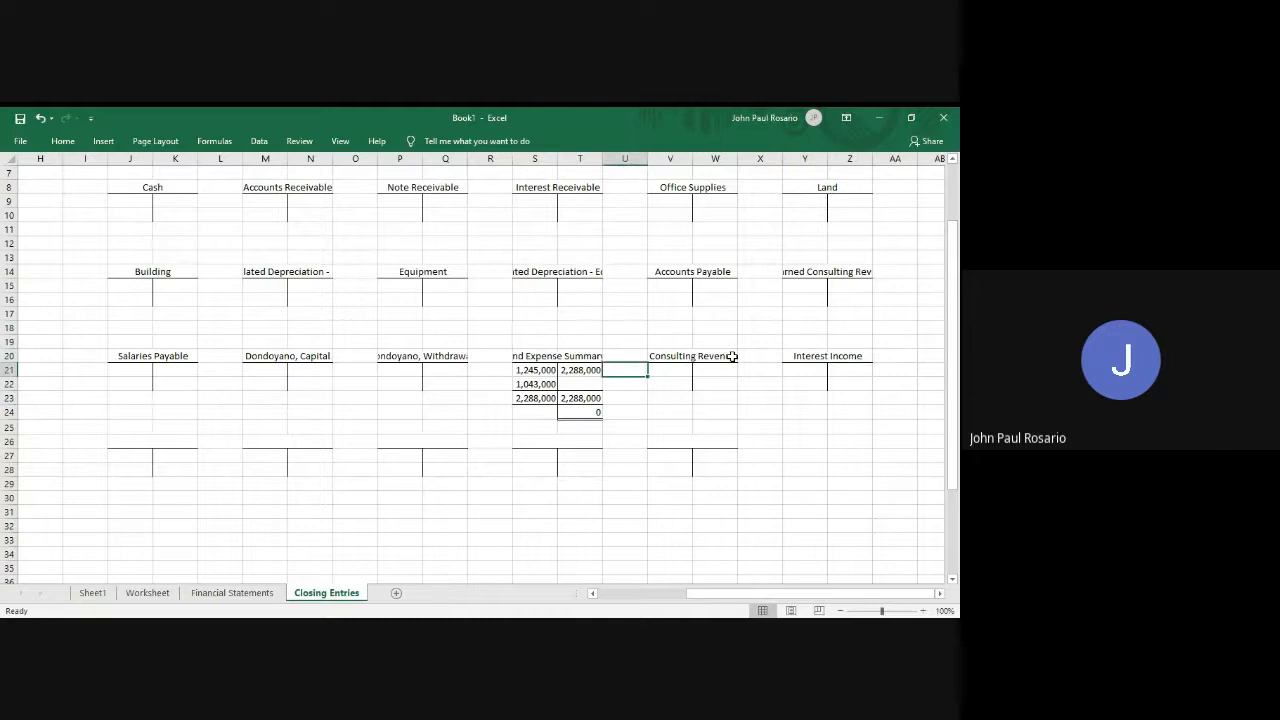
click(155, 594)
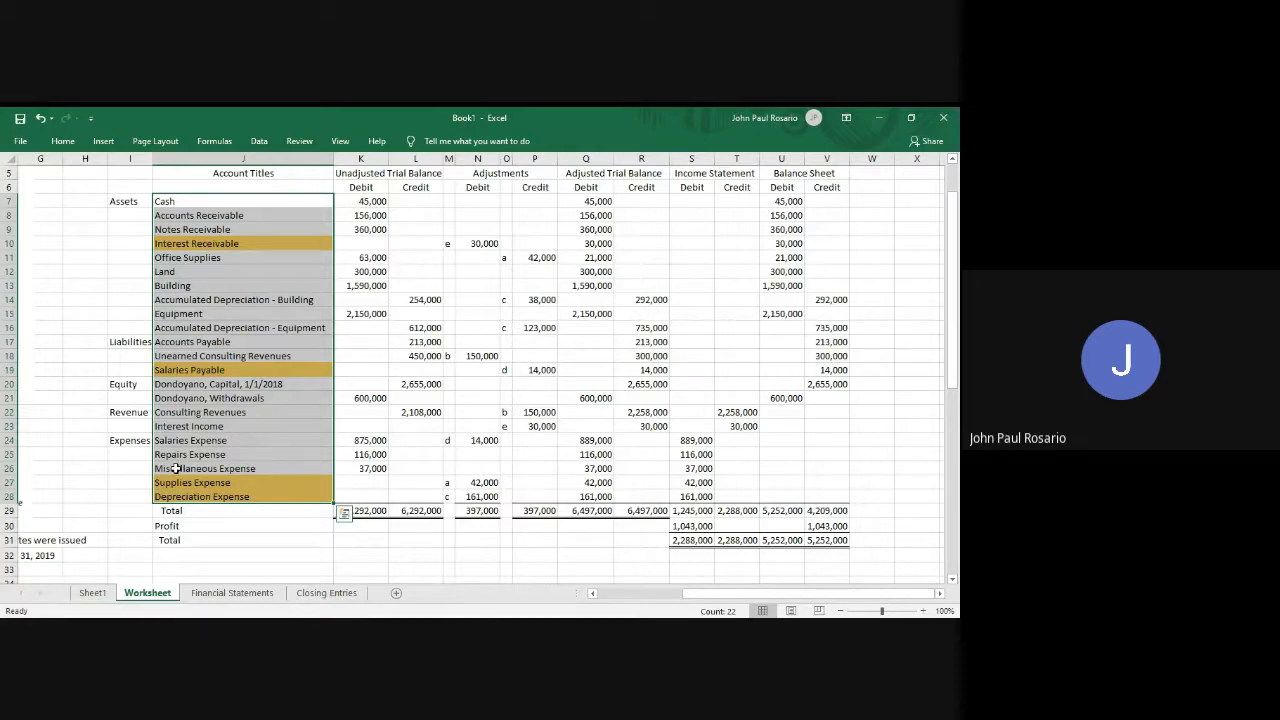
key(ctrl+Page_Down)
key(ctrl+Page_Down)
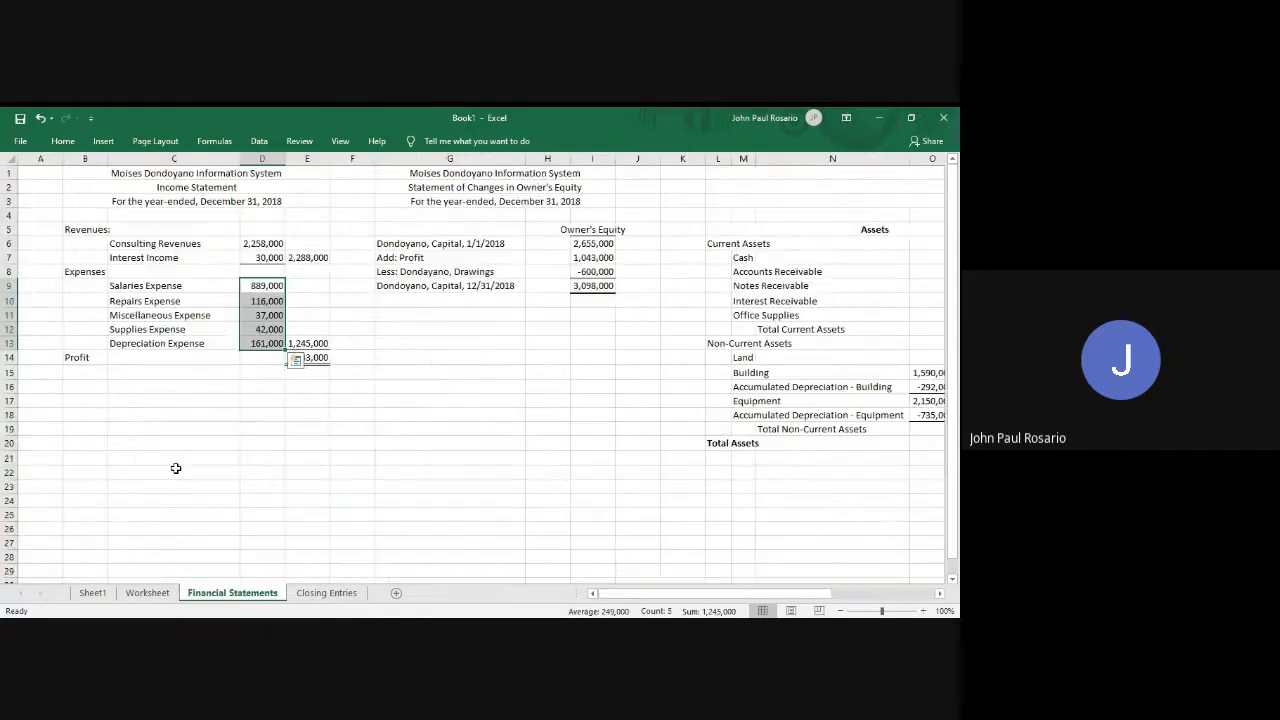
click(158, 439)
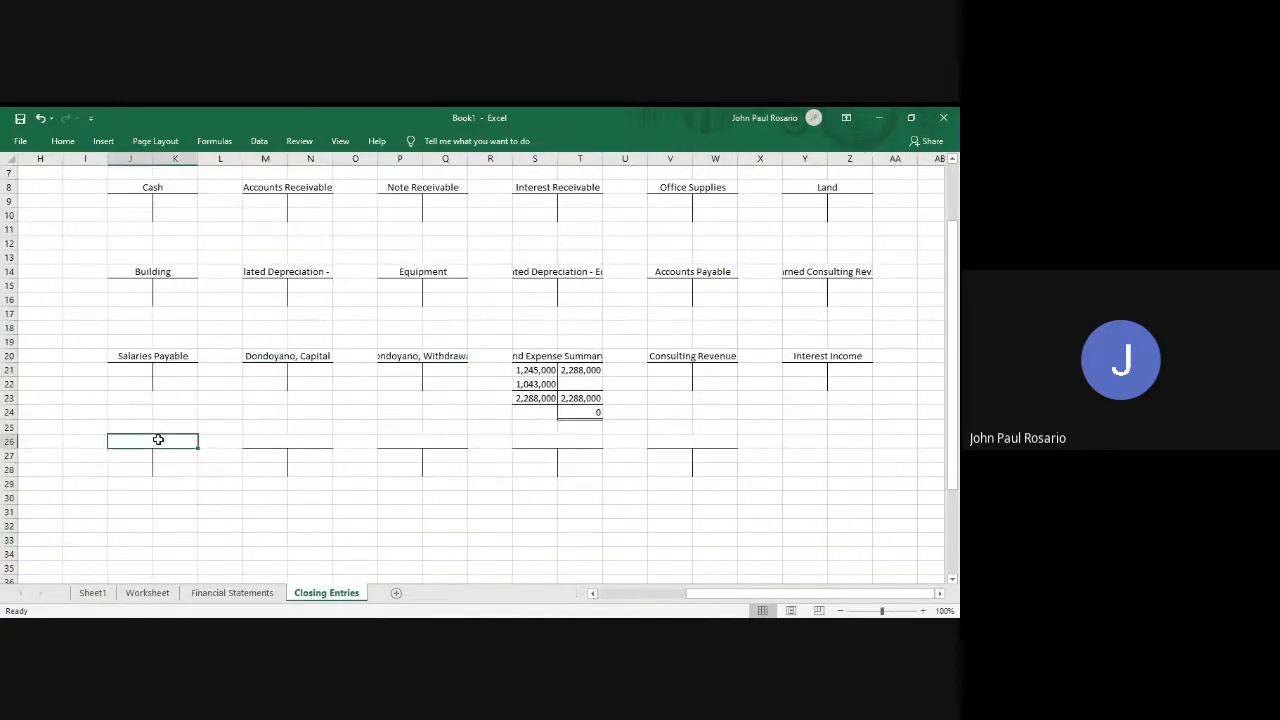
text(Salaries Expense)
key(Tab)
key(Tab)
text(R)
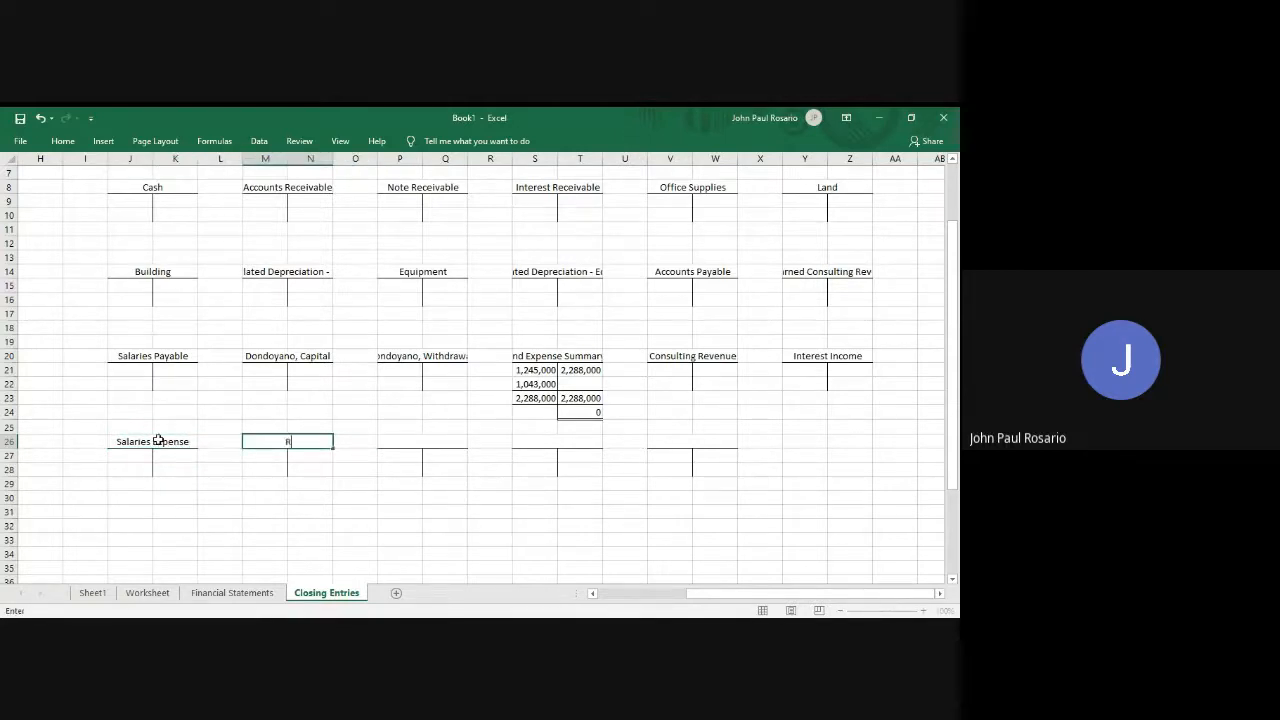
text(epairs Expense)
key(Return)
Title the T-account at P26 Miscellaneous Expense.
key(Right)
key(Right)
key(Right)
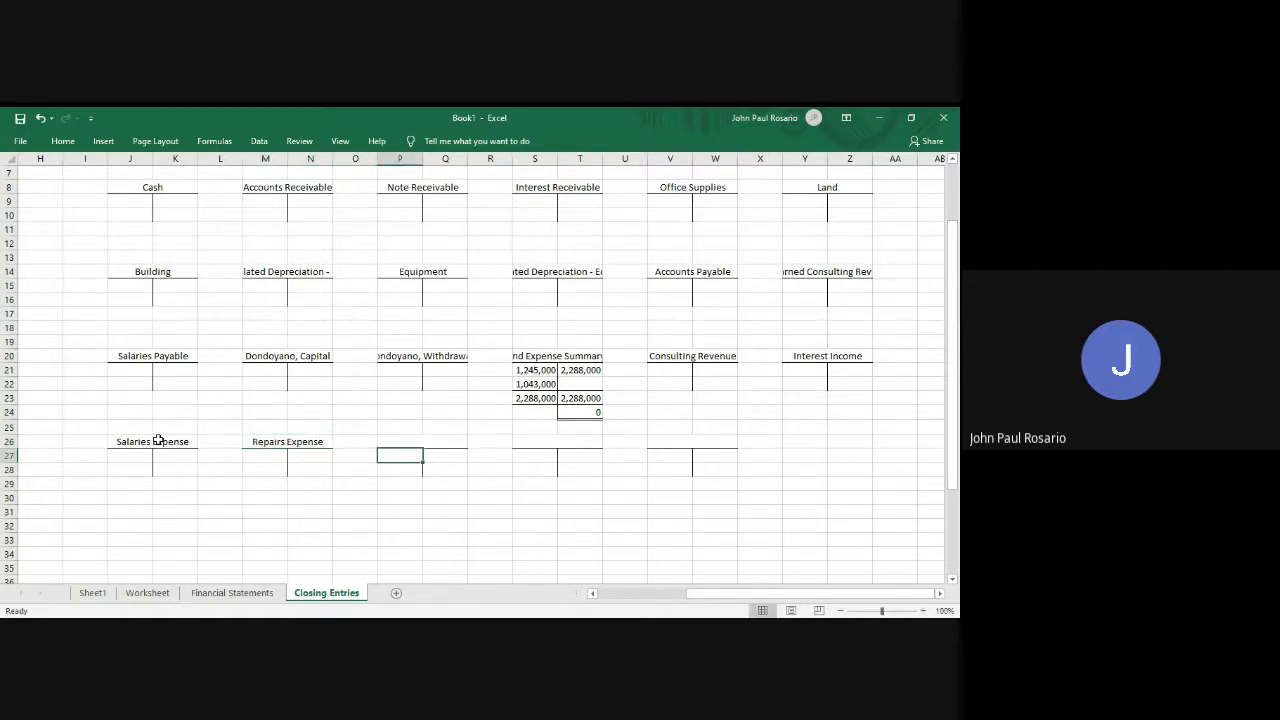
key(Up)
key(shift+Right)
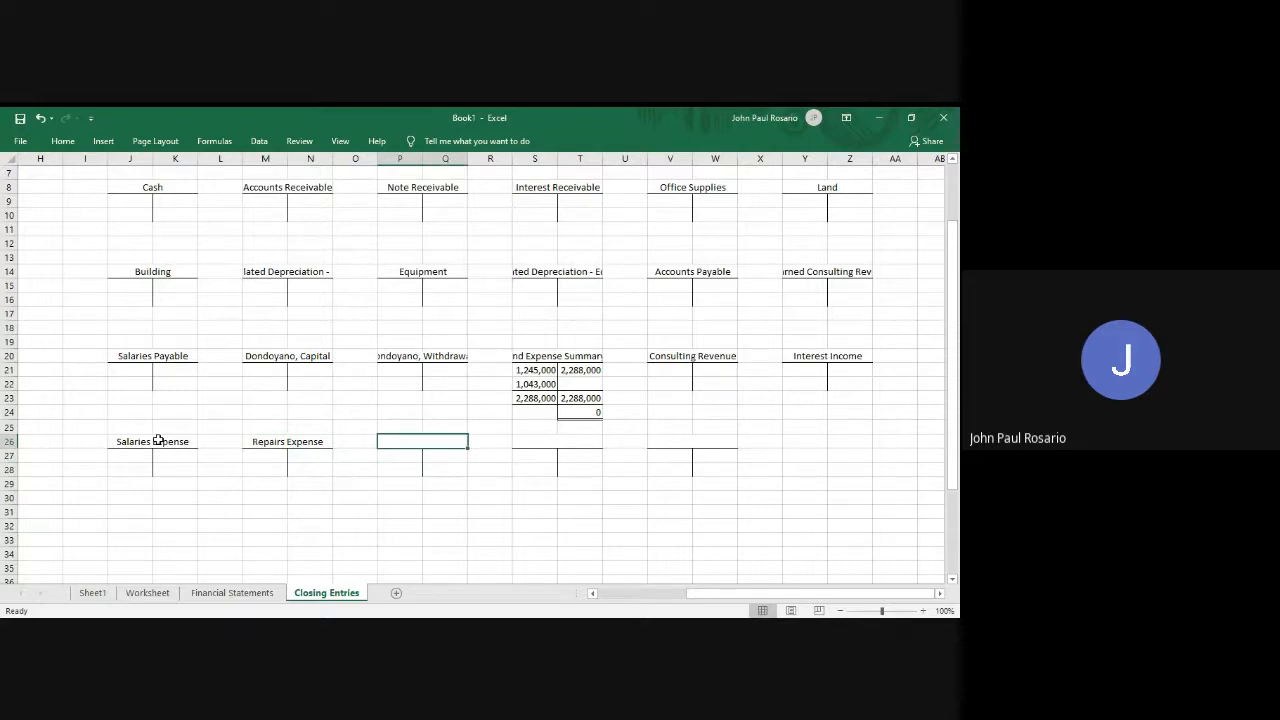
text(Miscellaneous)
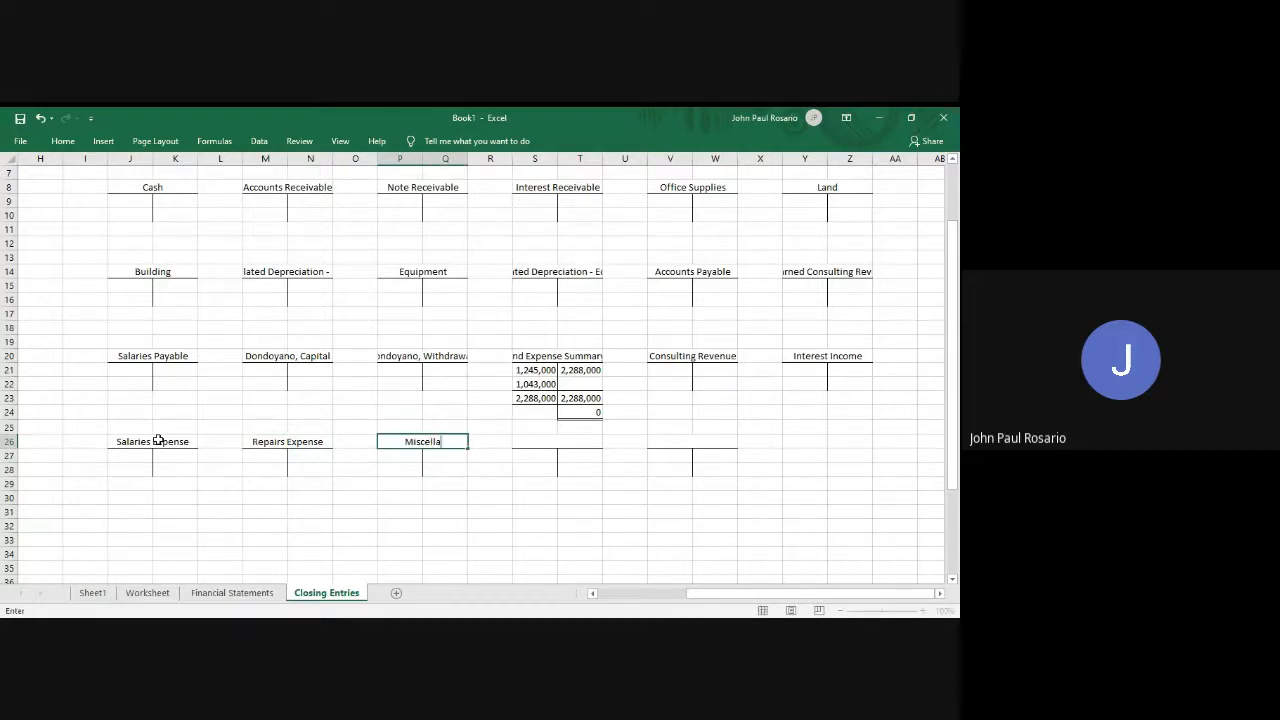
text(pense)
Title the T-accounts at S26 and V26 Supplies Expense and Depreciation Expense.
key(Tab)
key(Tab)
key(Tab)
key(shift+Left)
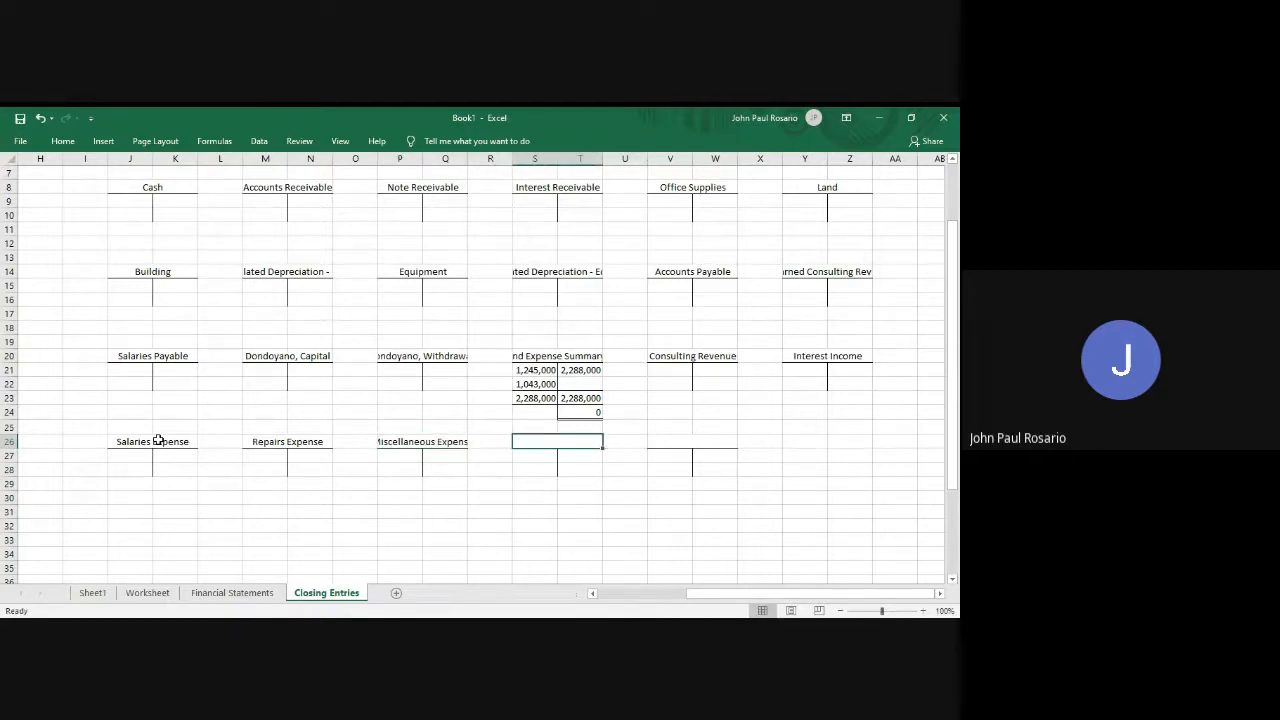
scroll(158, 440, left, 3)
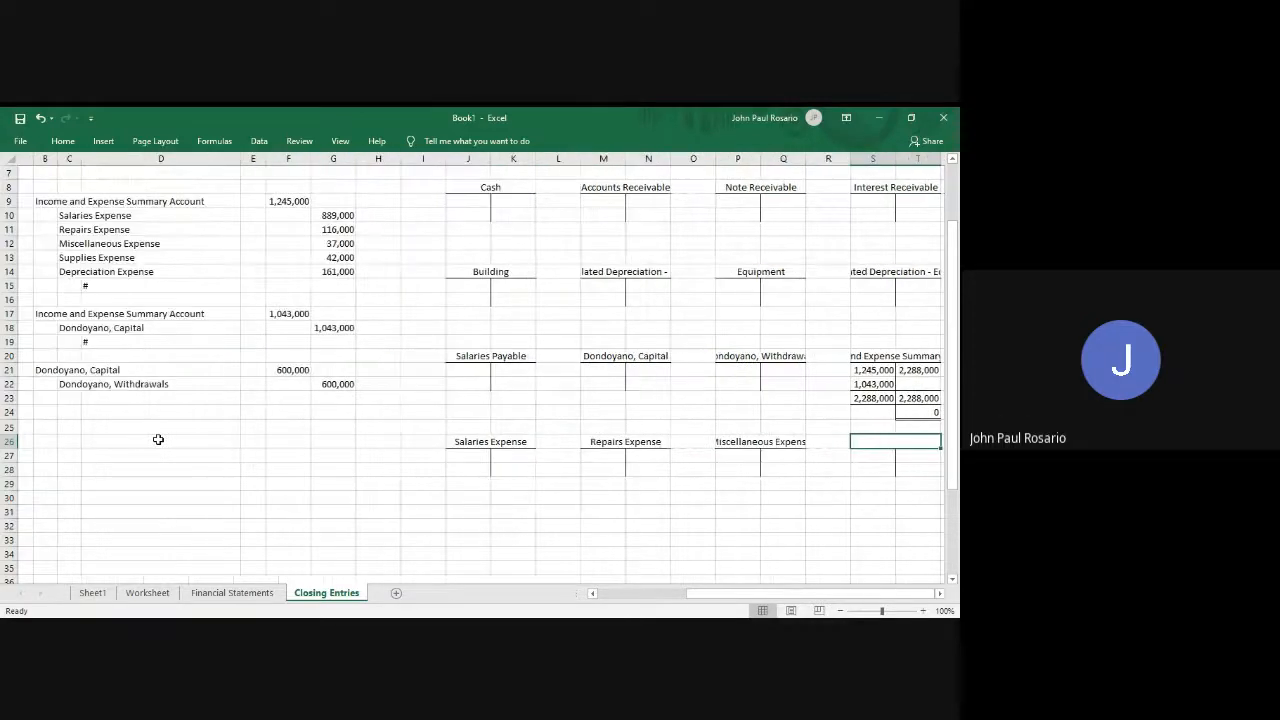
scroll(158, 440, right, 2)
text(Su)
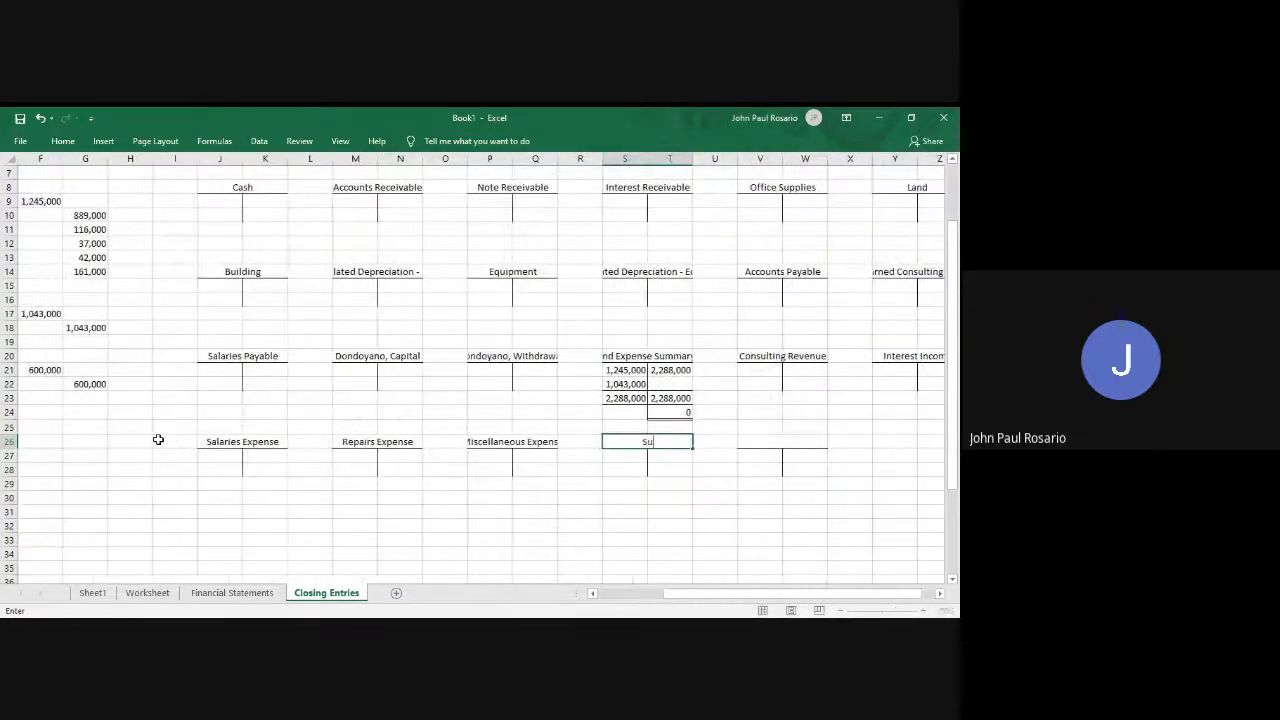
text(pplies Expense)
key(Tab)
key(Tab)
text(De)
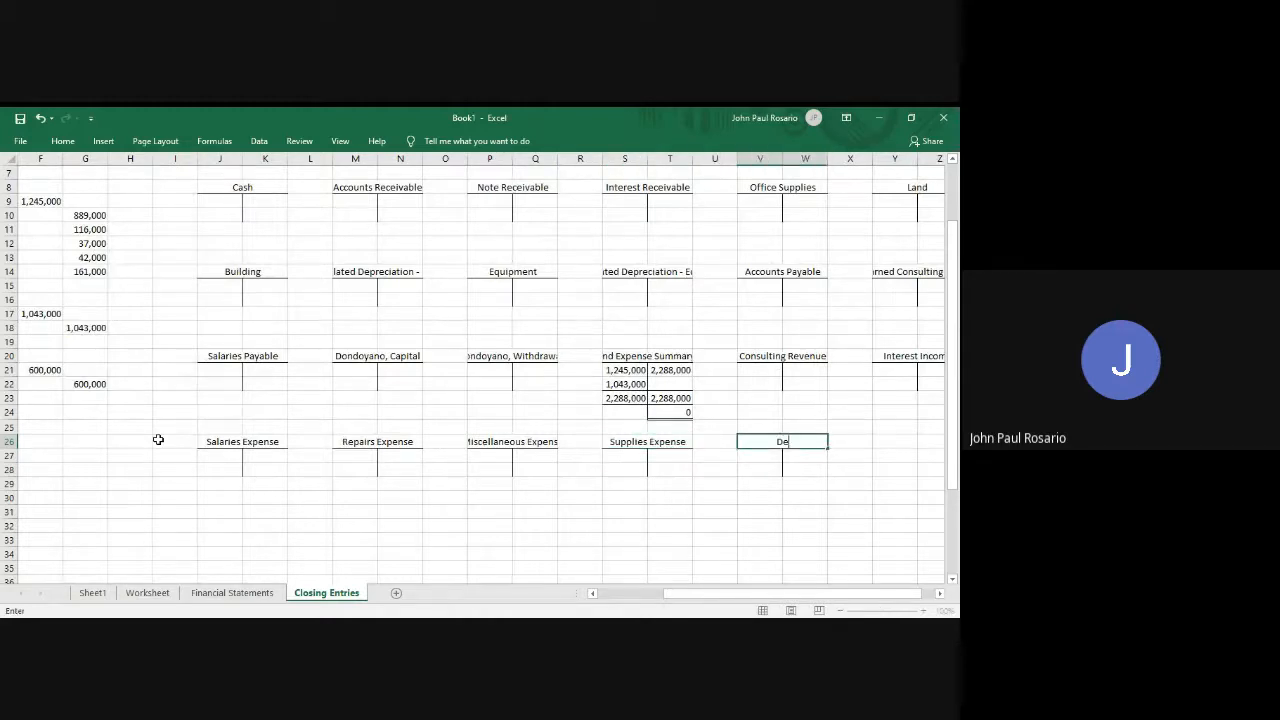
text(preciation Expense)
key(Return)
Correct the misspelled title in V26 to Depreciation Expense.
key(Right)
key(Right)
key(Right)
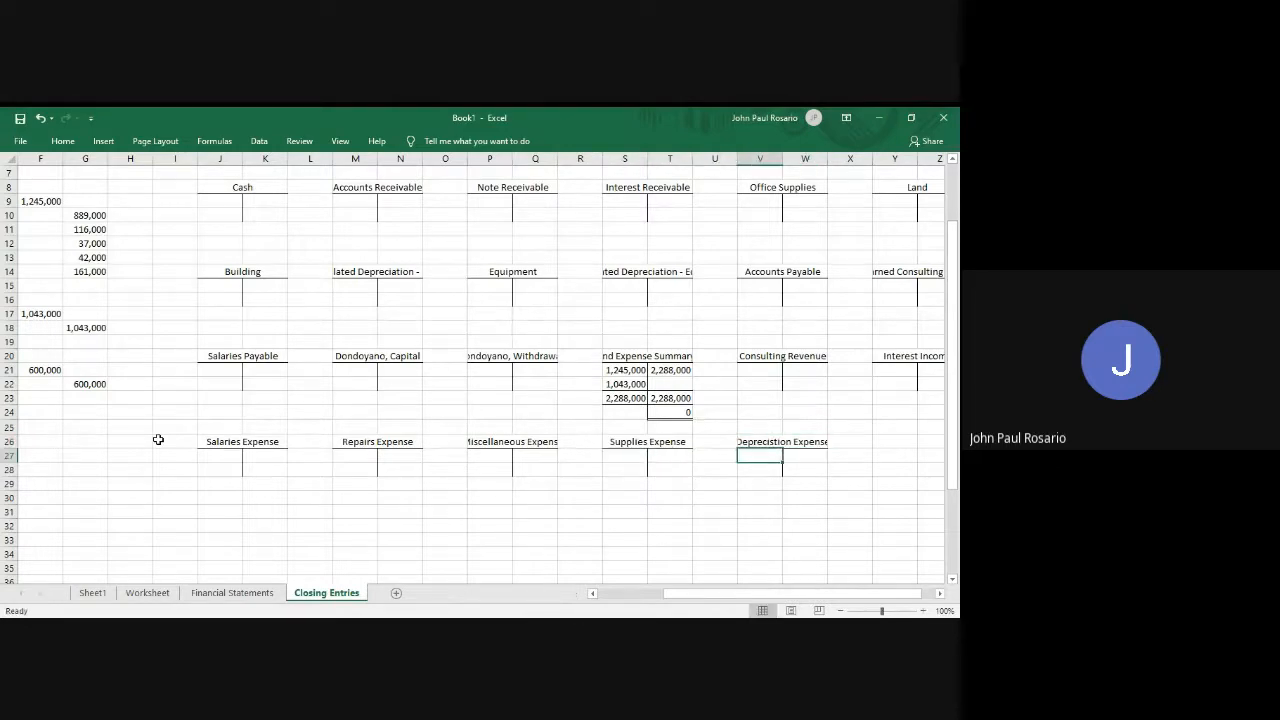
key(Up)
key(Left)
key(Right)
key(F2)
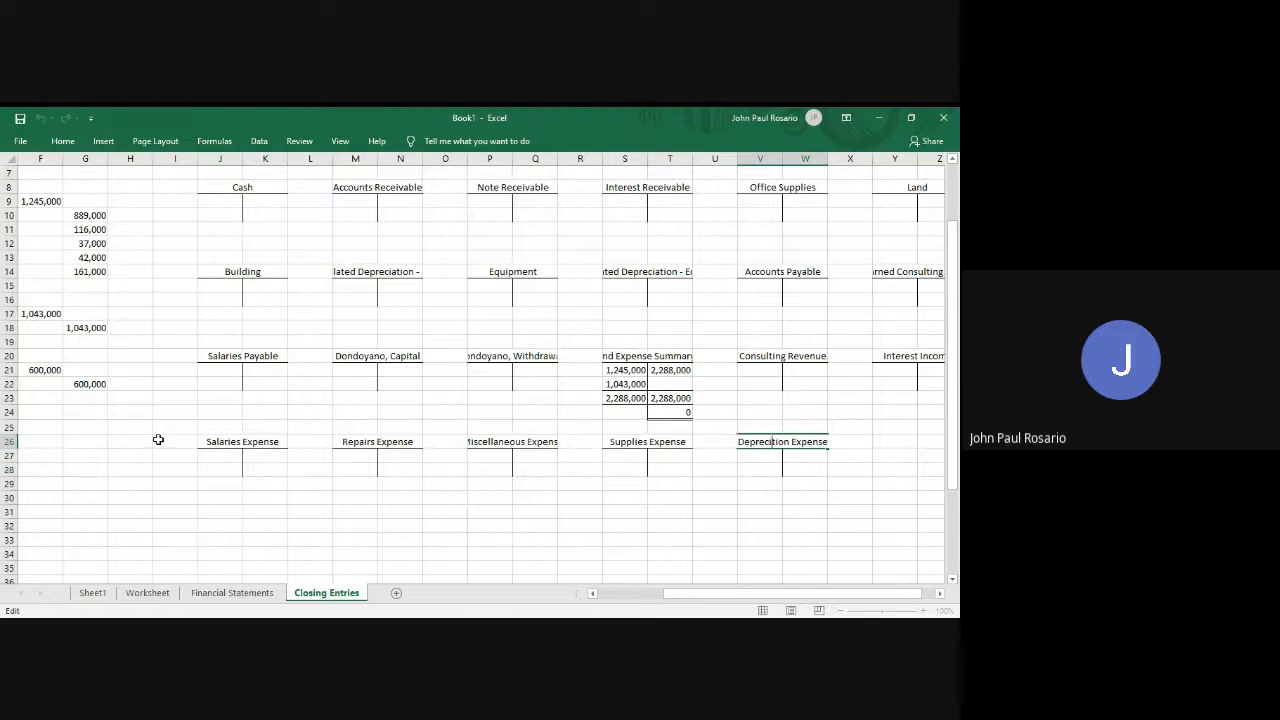
key(Return)
Link the Cash T-account's debit cell J9 to the Cash debit in the Worksheet sheet's unadjusted trial balance, K7.
scroll(158, 440, up, 1)
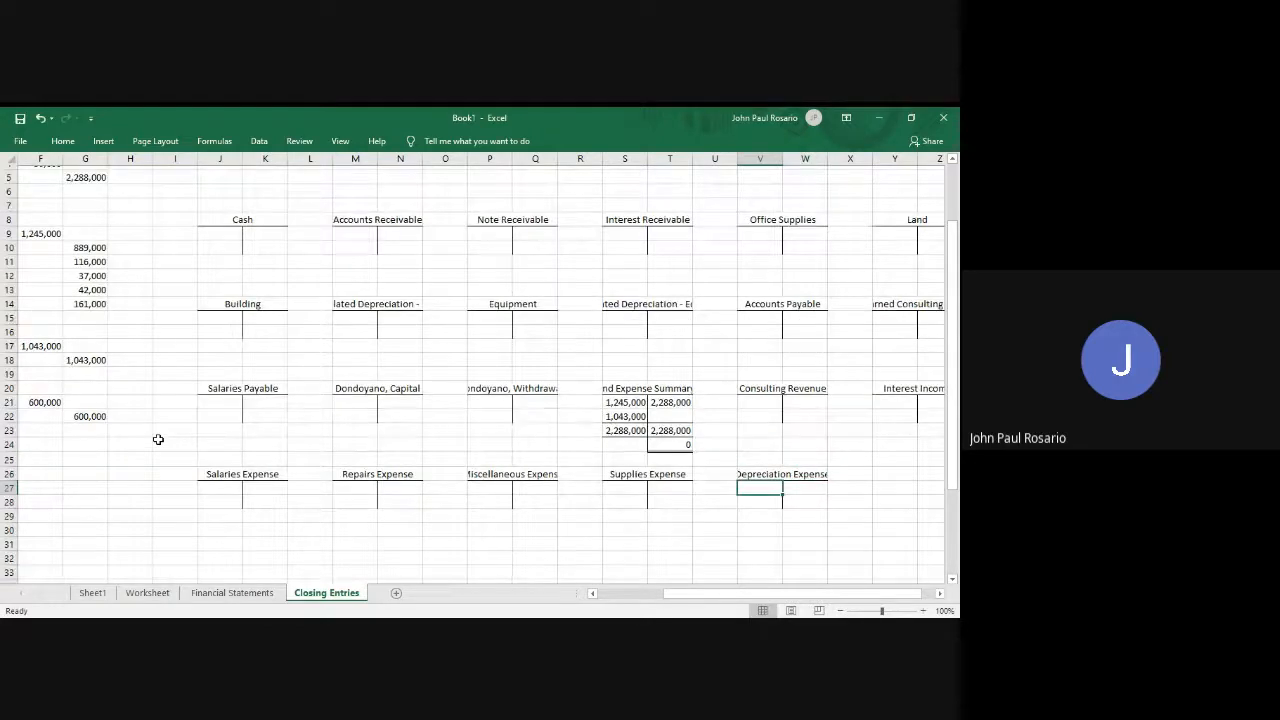
scroll(334, 360, right, 2)
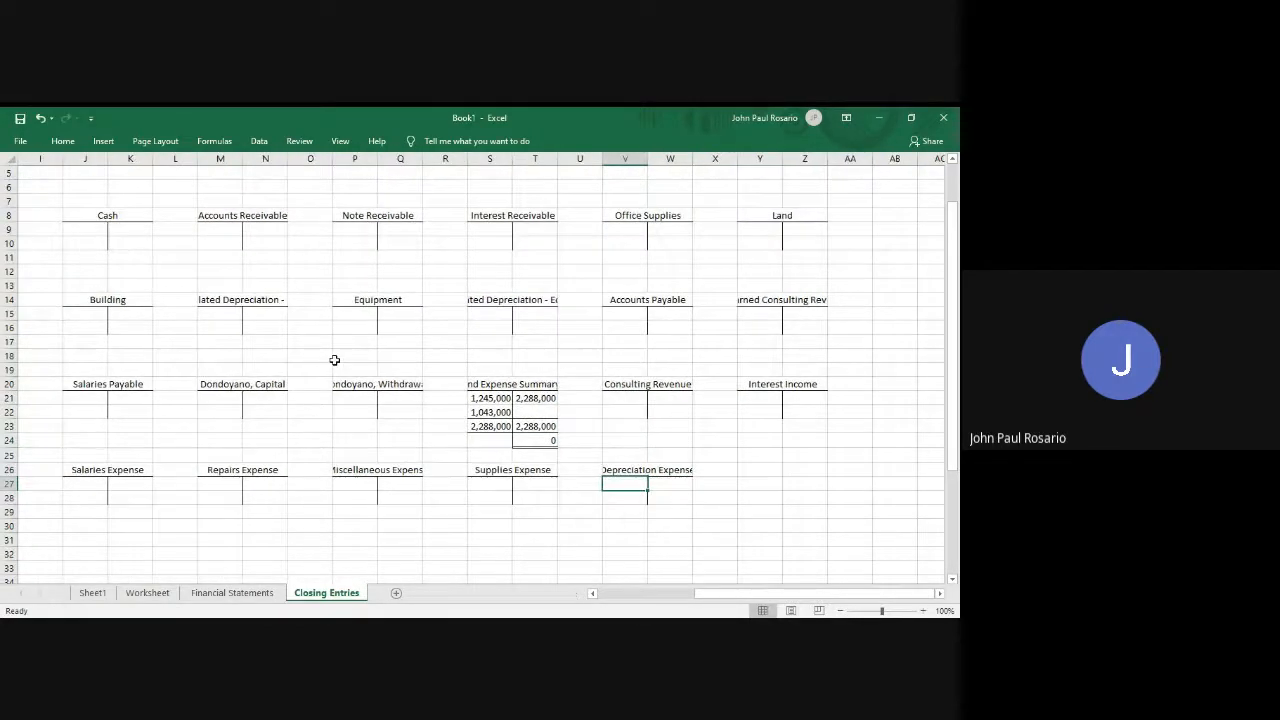
scroll(334, 360, left, 1)
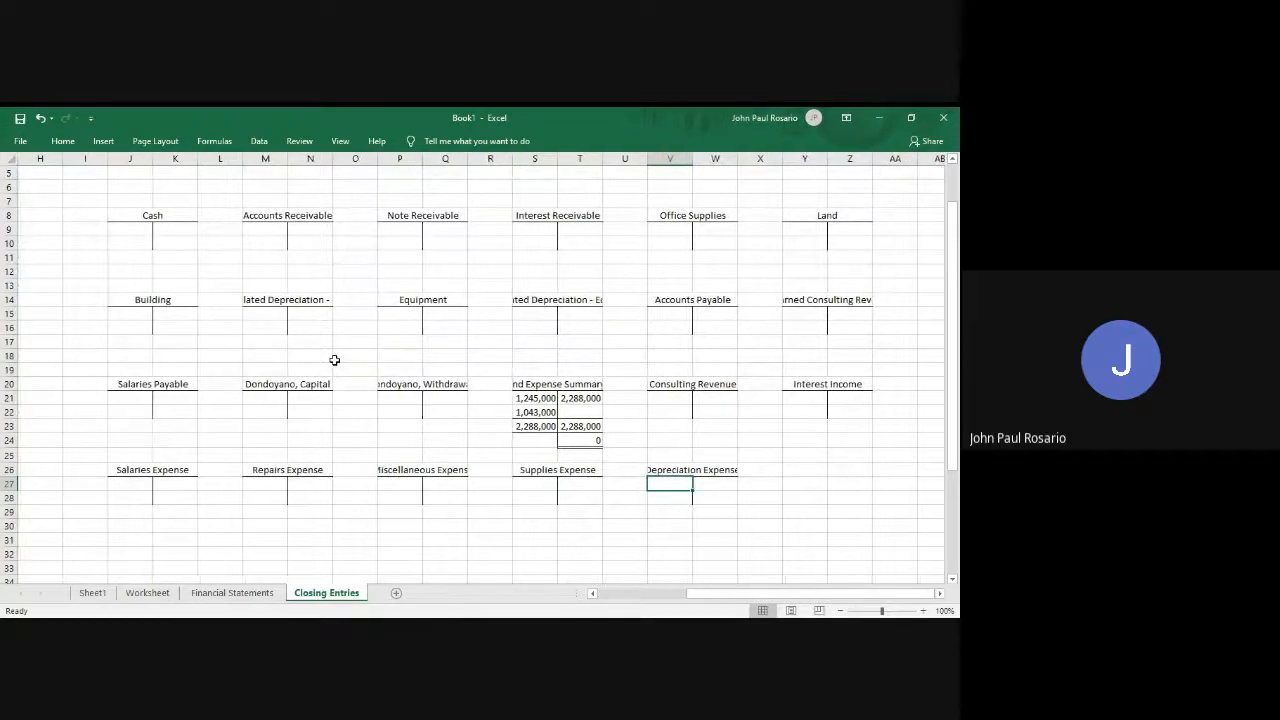
scroll(334, 360, left, 3)
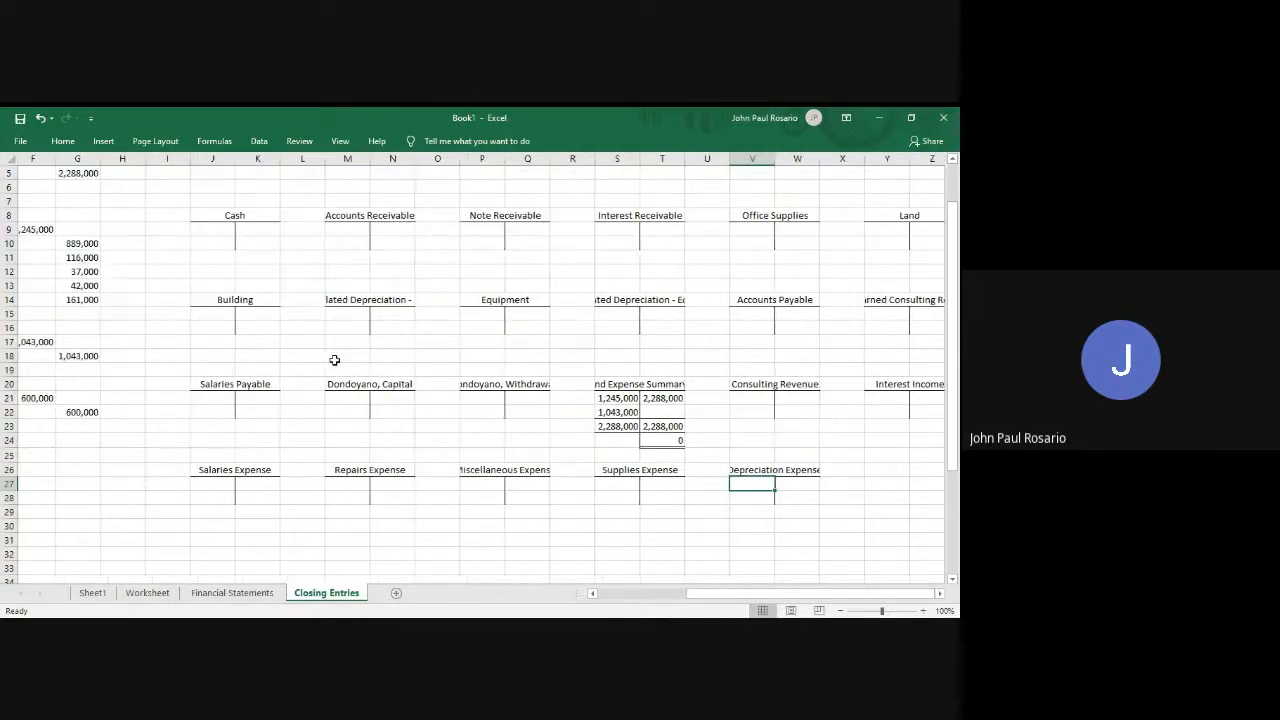
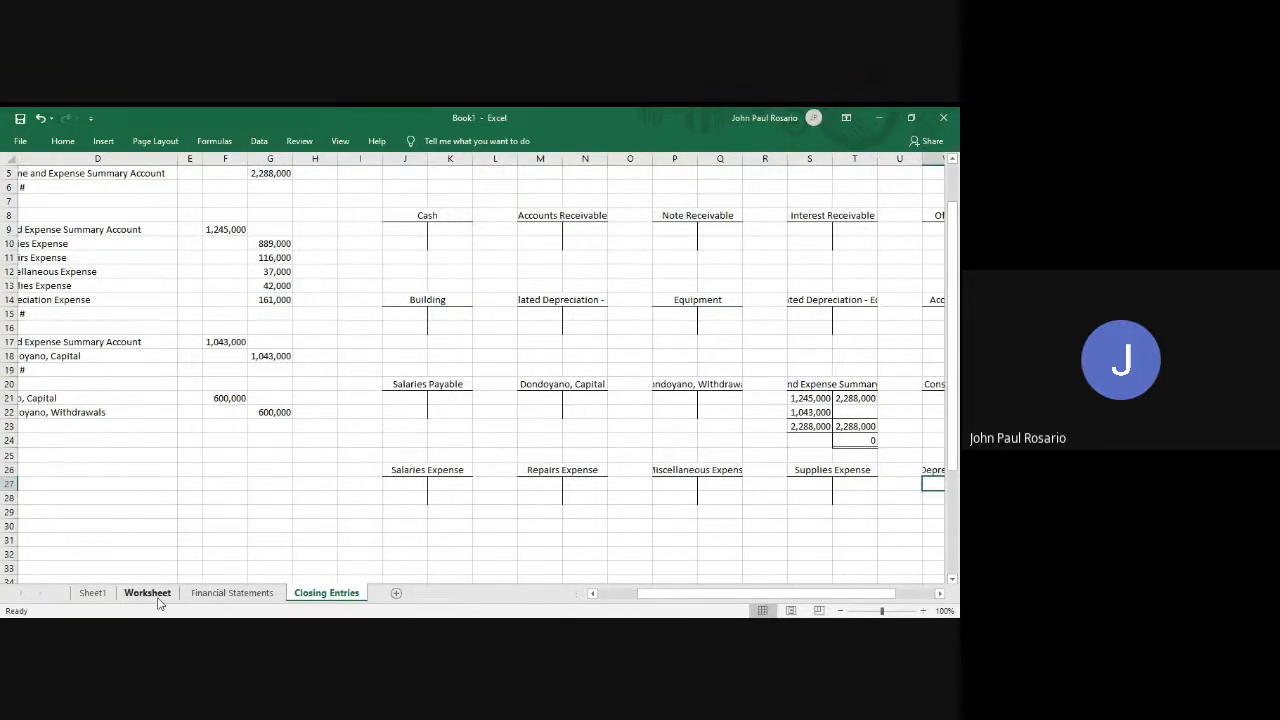
click(408, 233)
text(=)
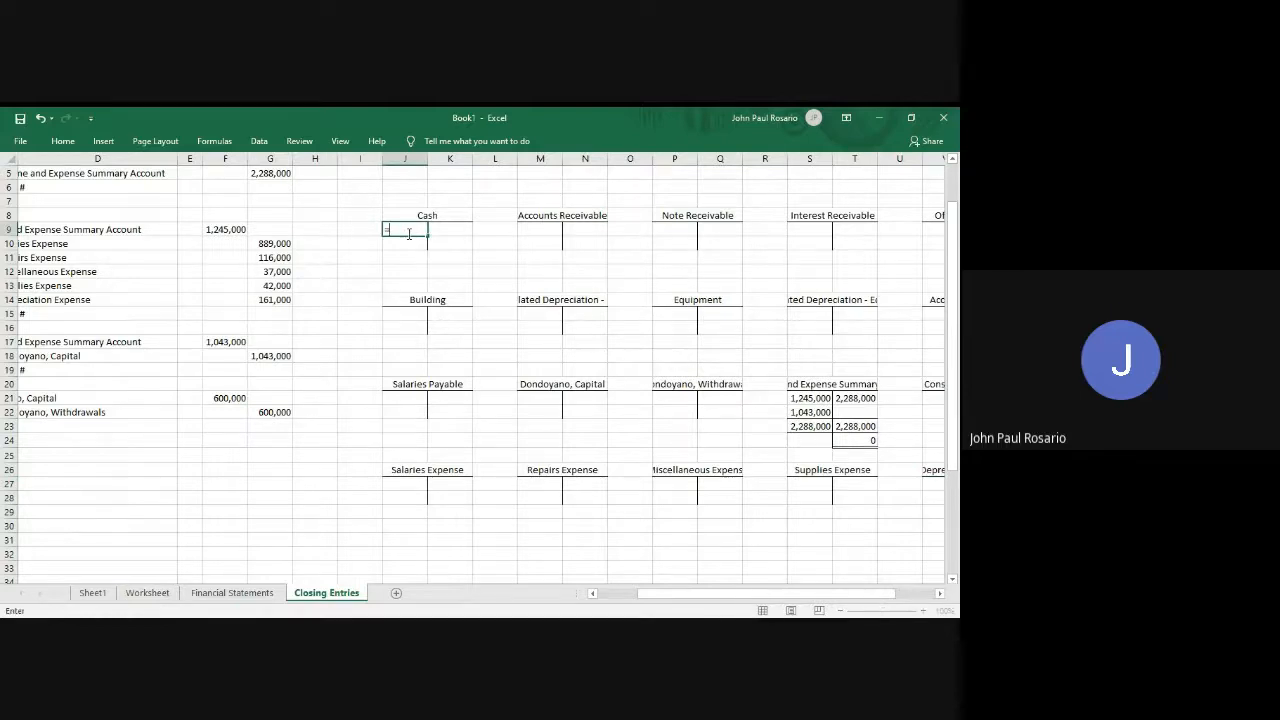
click(147, 593)
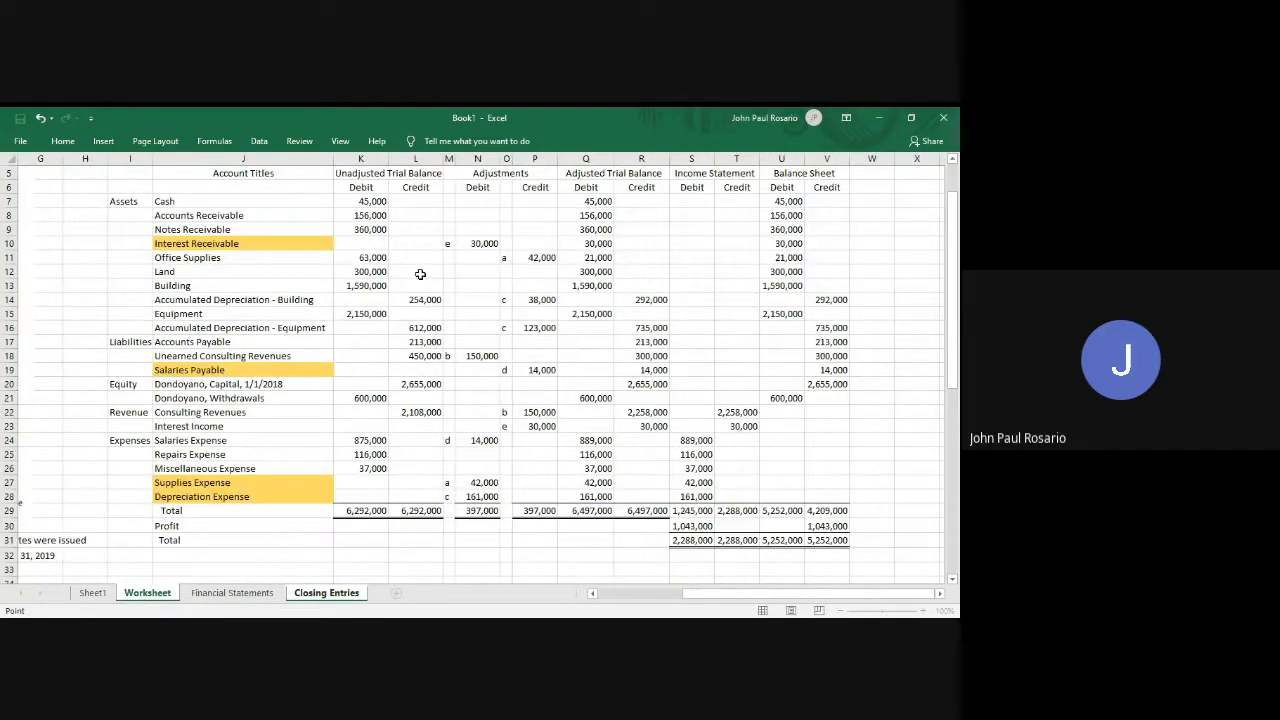
click(359, 201)
key(Return)
Link the Accounts Receivable T-account's debit cell M9 to the Accounts Receivable debit in the Worksheet's unadjusted trial balance, K8.
key(Right)
key(Right)
key(Right)
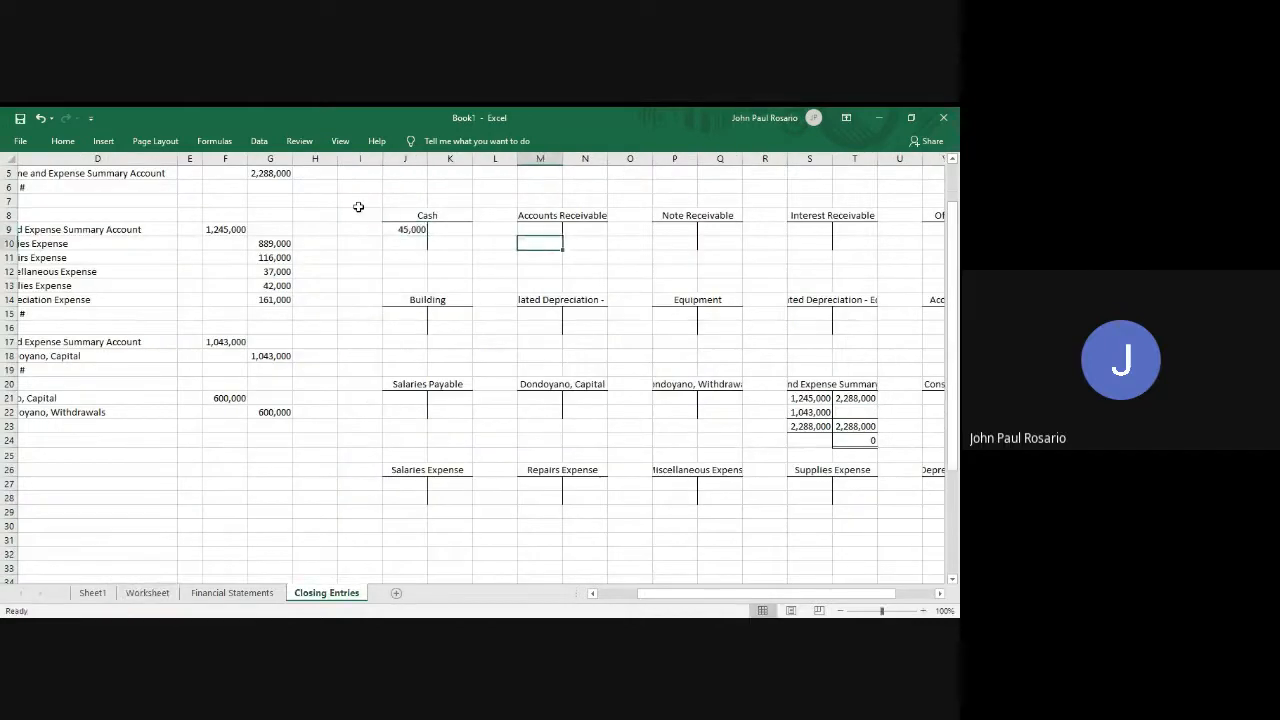
key(Up)
text(=)
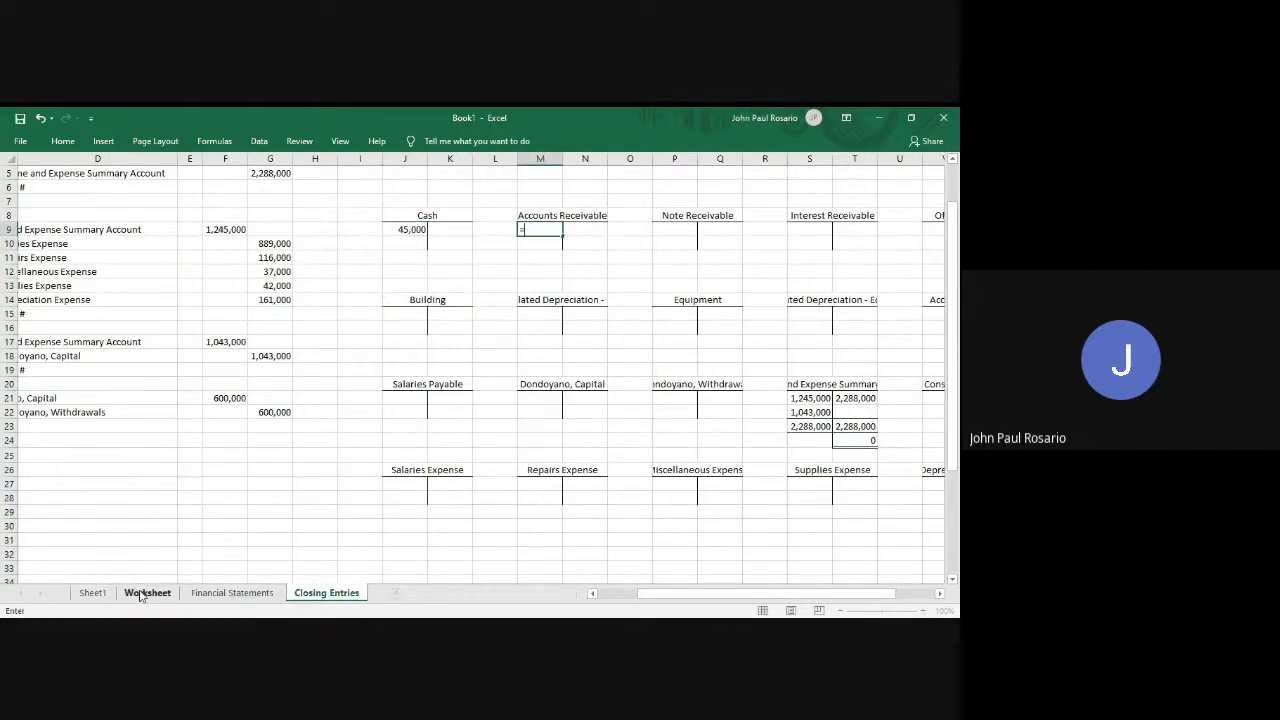
click(146, 593)
click(363, 215)
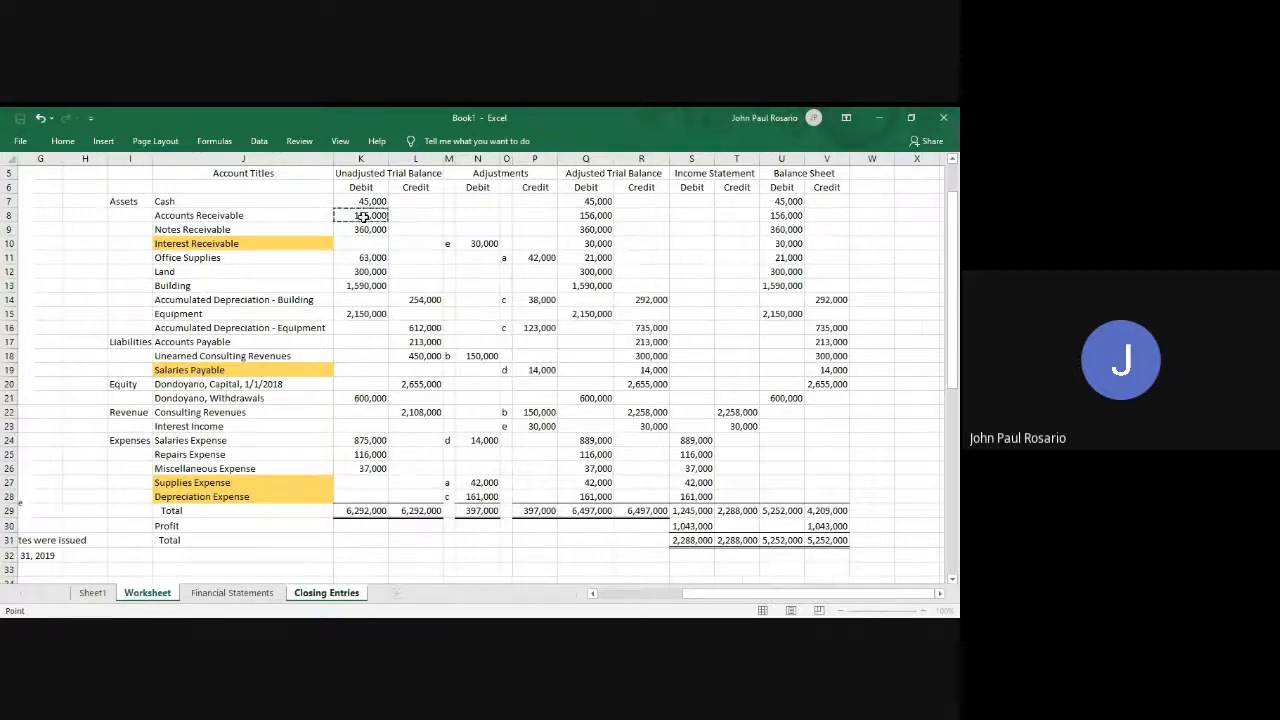
key(Return)
Link the Note Receivable T-account's debit cell P9 to the Notes Receivable debit in the Worksheet's unadjusted trial balance, K9.
key(Right)
key(Right)
key(Right)
key(Up)
text(=)
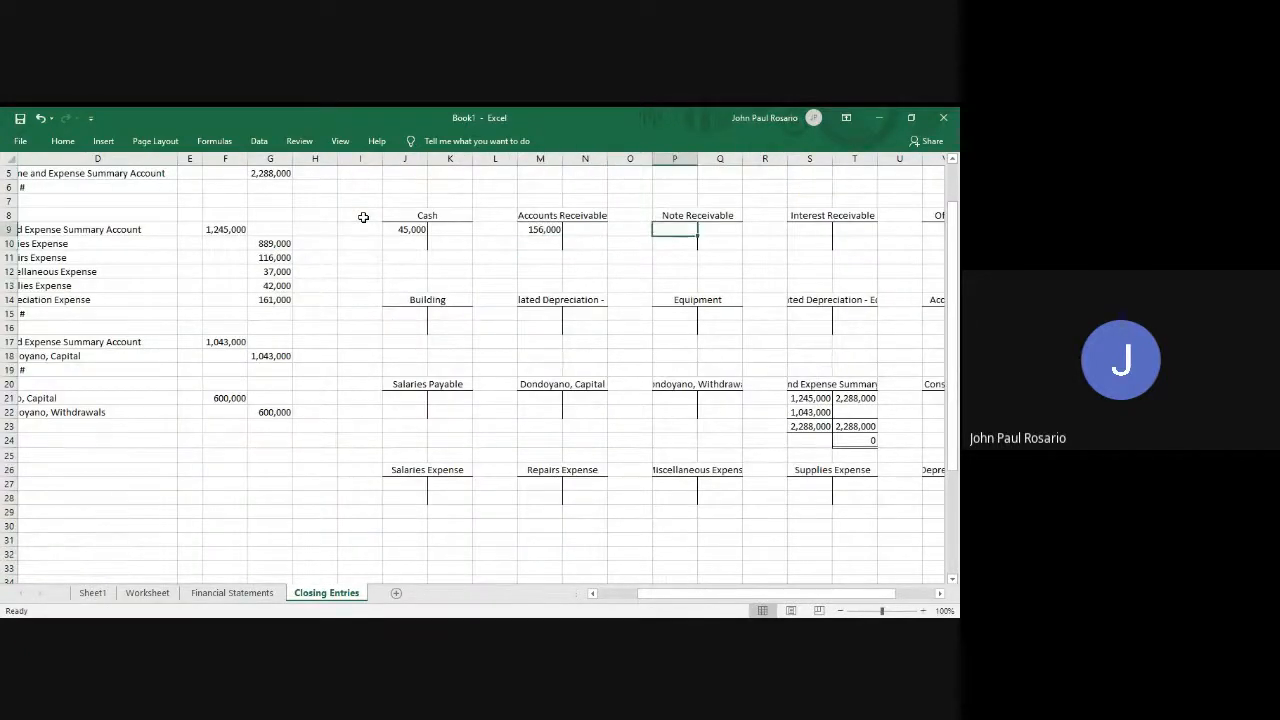
click(147, 593)
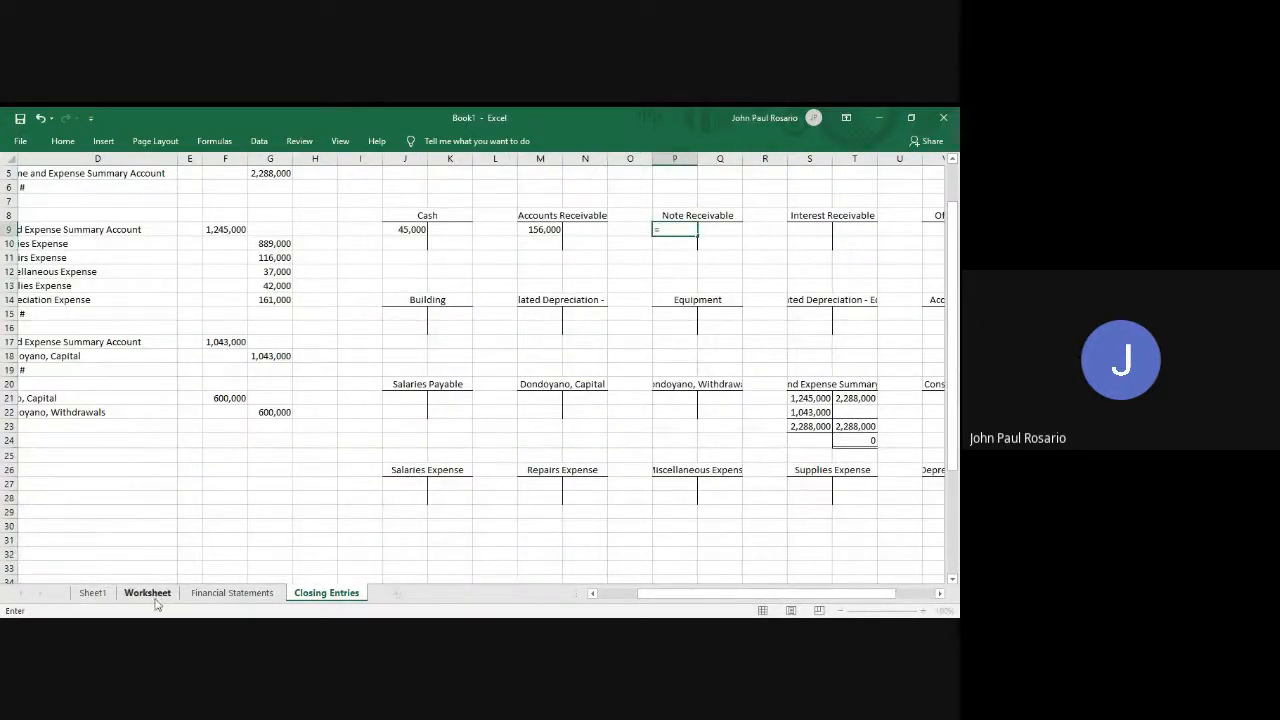
click(372, 230)
key(Return)
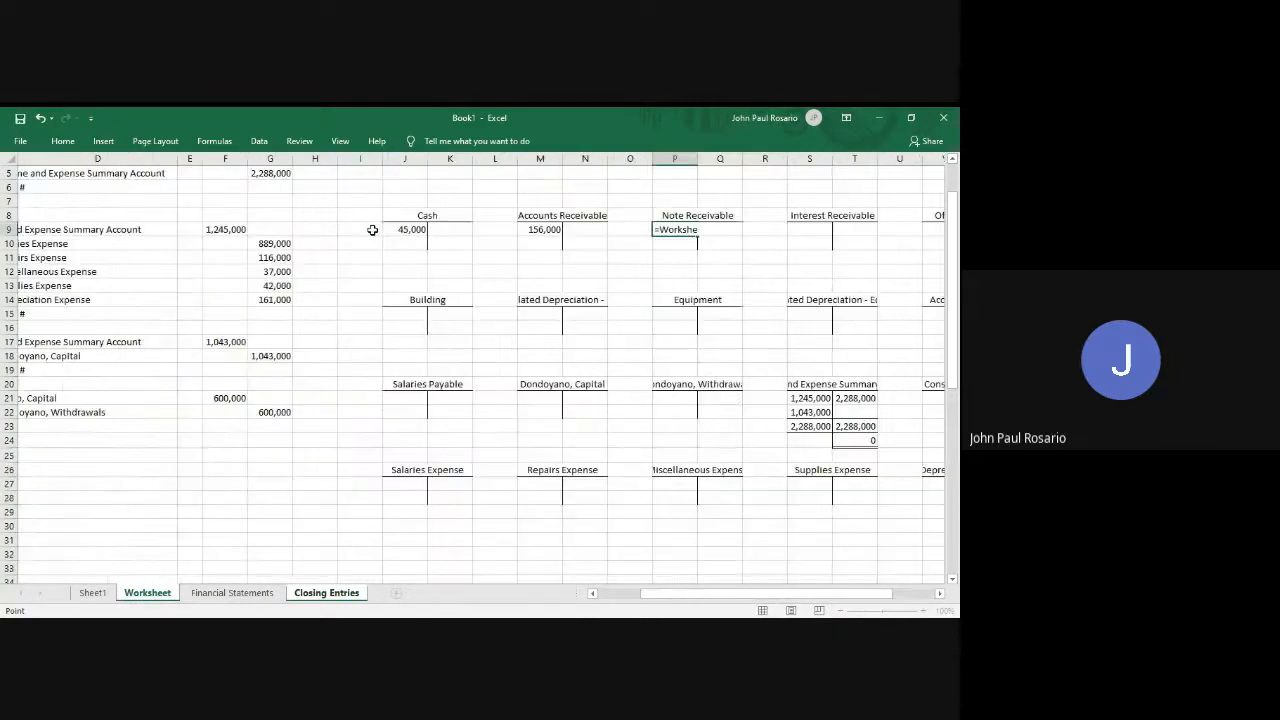
Link the Interest Receivable T-account's debit cell S9 to the Interest Receivable debit in the Worksheet's unadjusted trial balance, K10.
key(Right)
key(Right)
key(Right)
key(Up)
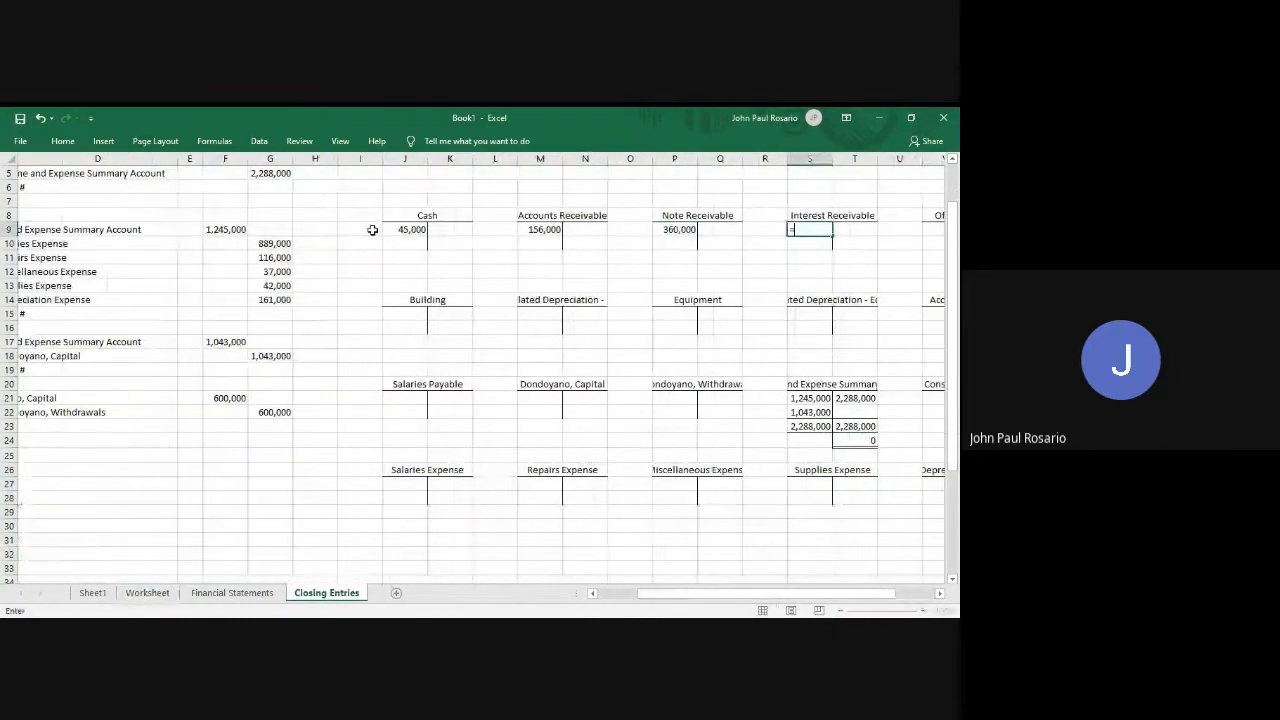
text(=)
click(147, 593)
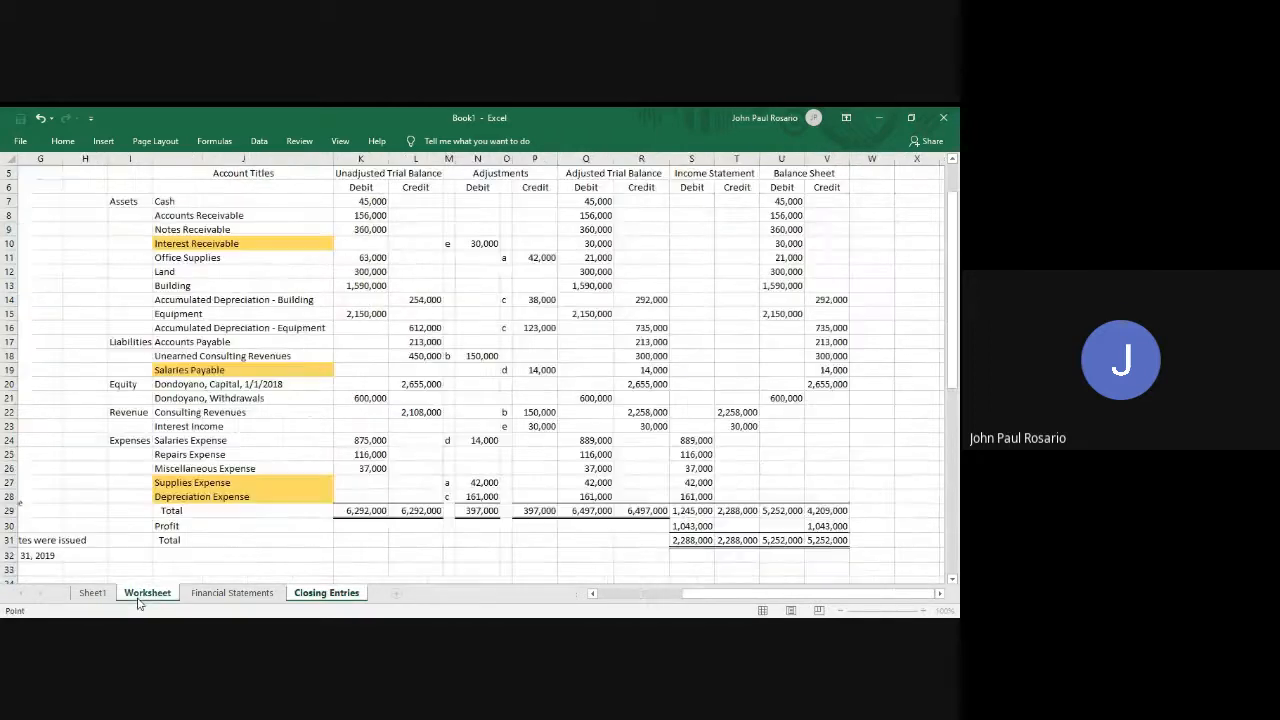
click(371, 244)
key(Return)
Link the Office Supplies T-account's debit cell V9 to the Office Supplies debit in the Worksheet's unadjusted trial balance, K11.
key(Right)
key(Right)
key(Right)
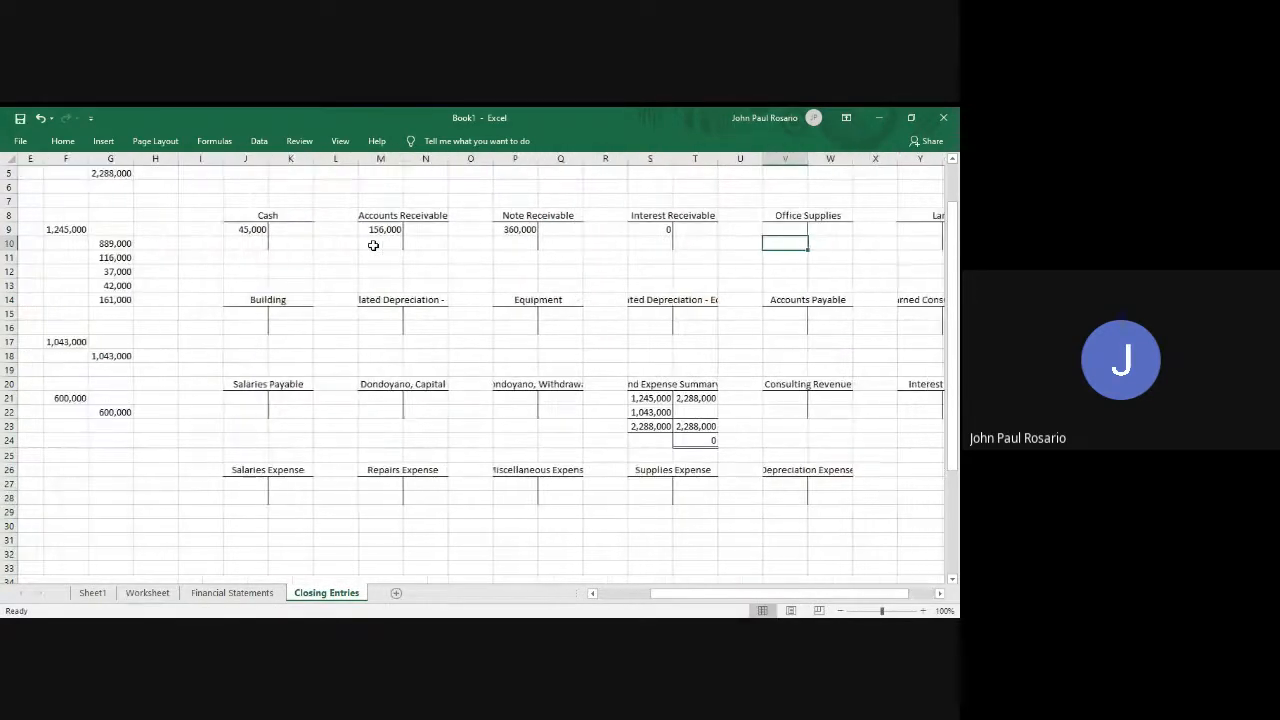
key(Up)
text(=)
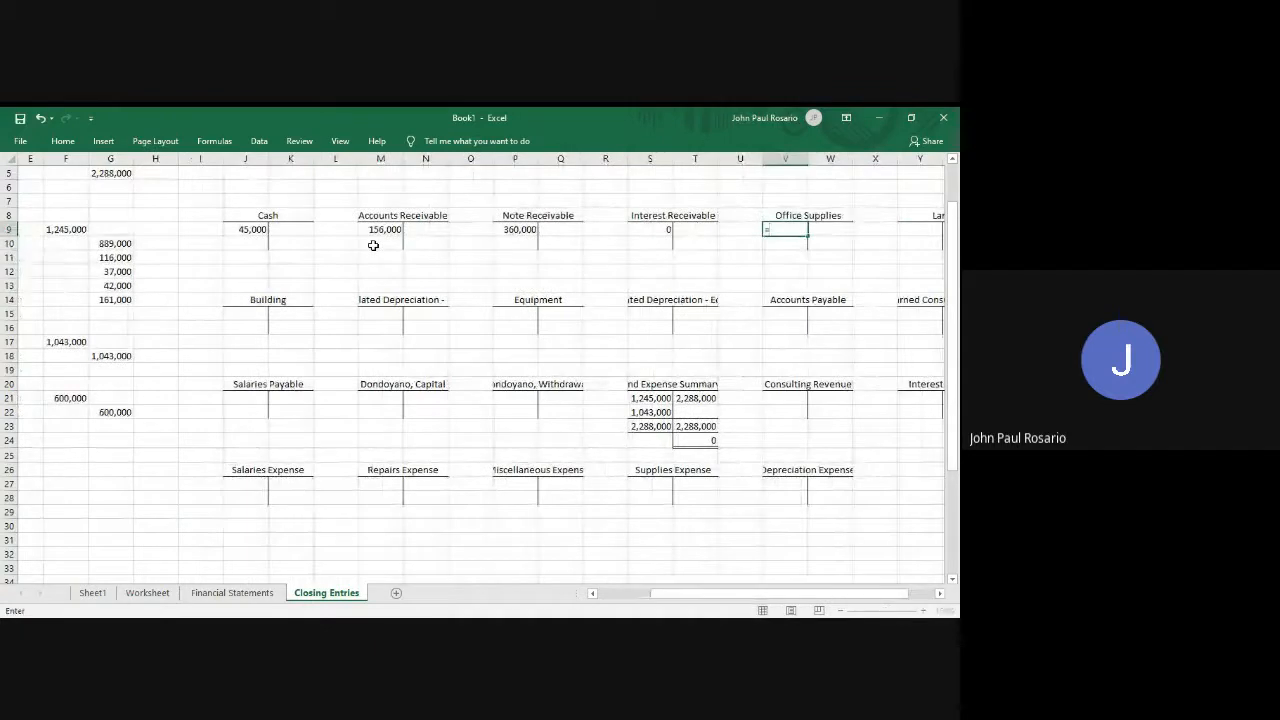
click(147, 596)
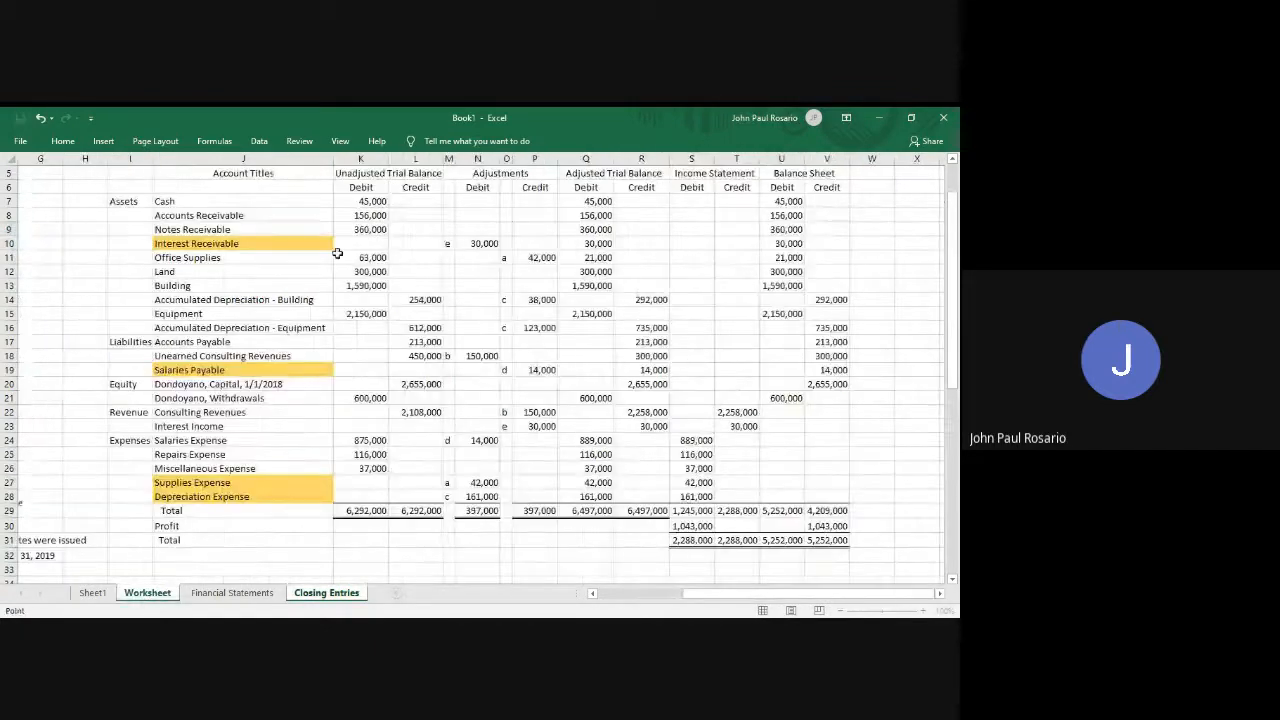
click(368, 258)
key(Return)
Link the Land T-account's debit cell Y9 to the Land debit in the Worksheet's unadjusted trial balance, K12.
key(Right)
key(Right)
key(Up)
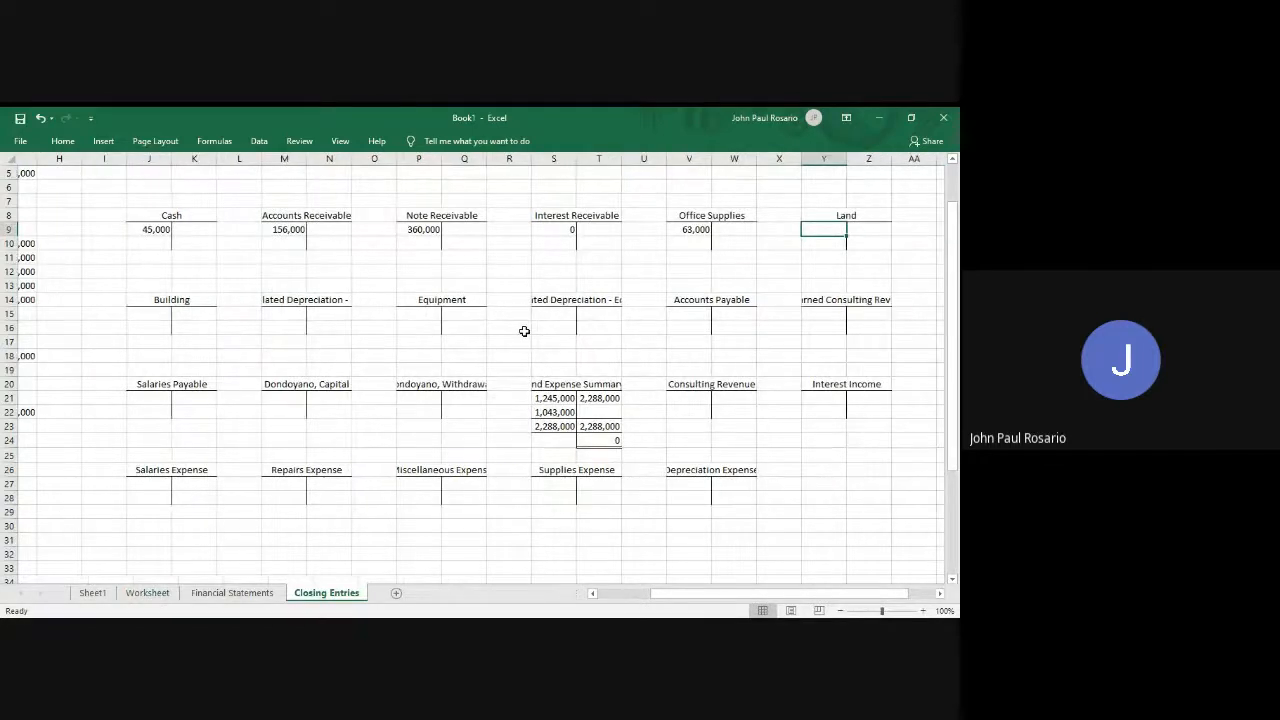
text(=)
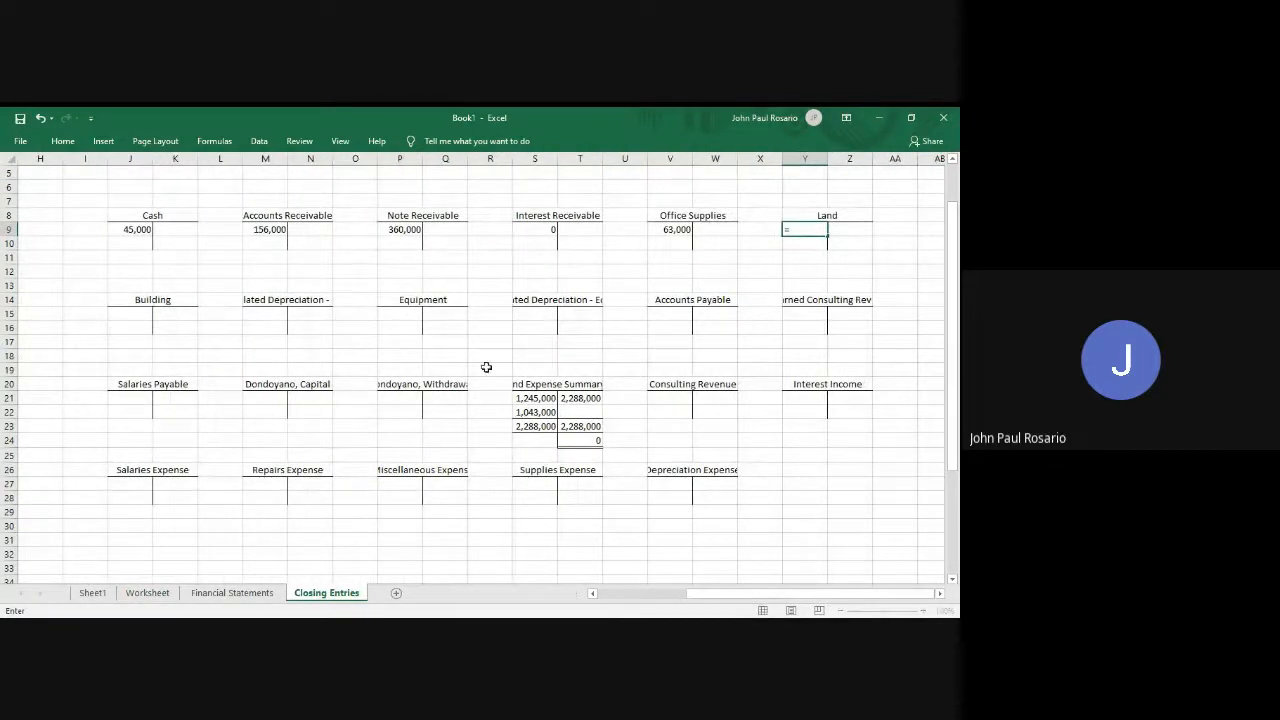
click(147, 592)
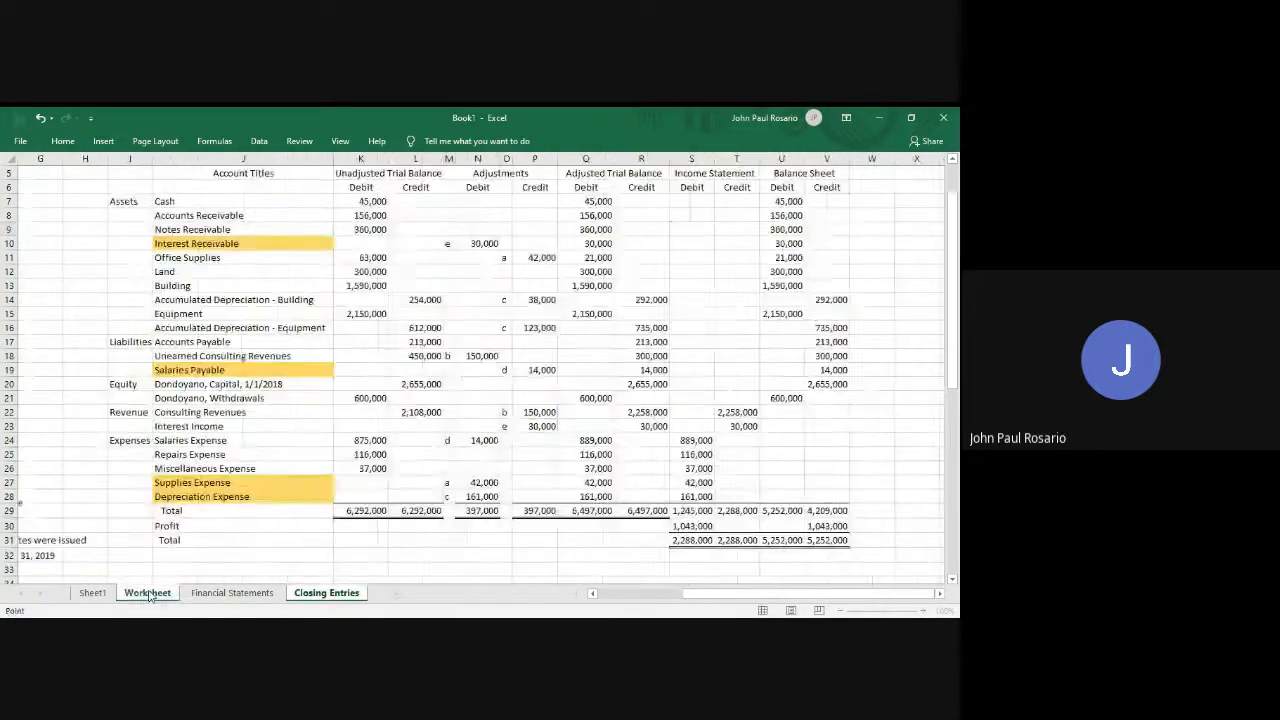
click(372, 271)
key(Return)
Link the Building T-account's debit cell J15 to the Building debit in the Worksheet's unadjusted trial balance, K13.
key(Down)
key(Down)
key(Down)
key(Down)
key(Down)
key(Left)
key(Left)
key(Left)
key(Left)
key(Left)
key(Left)
key(Left)
key(Left)
key(Left)
key(Left)
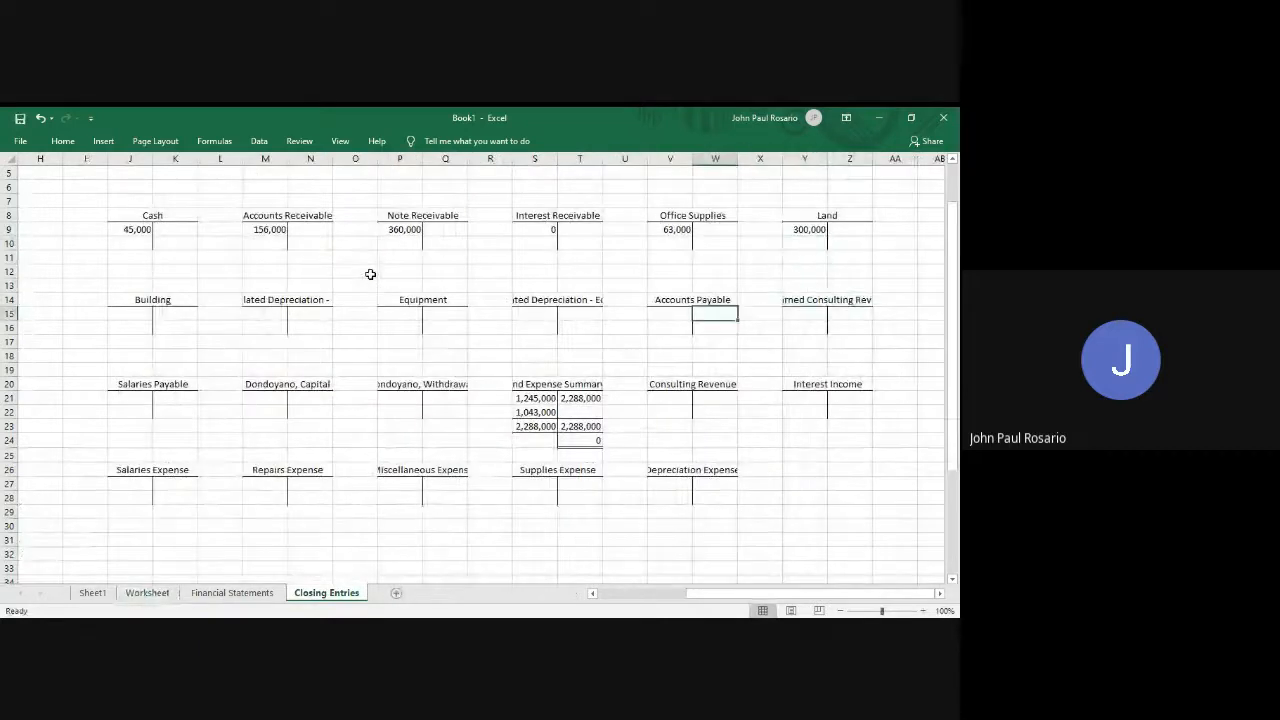
key(Left)
key(Left)
key(Left)
key(Left)
key(Left)
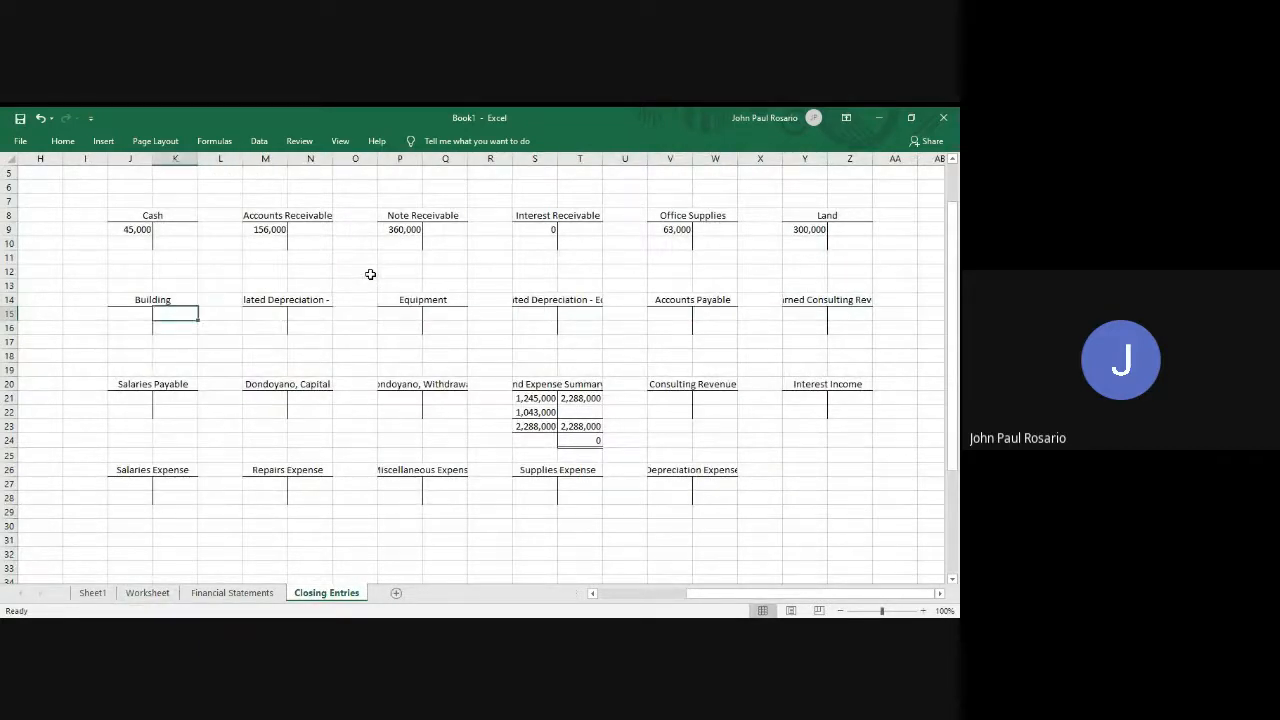
text(=)
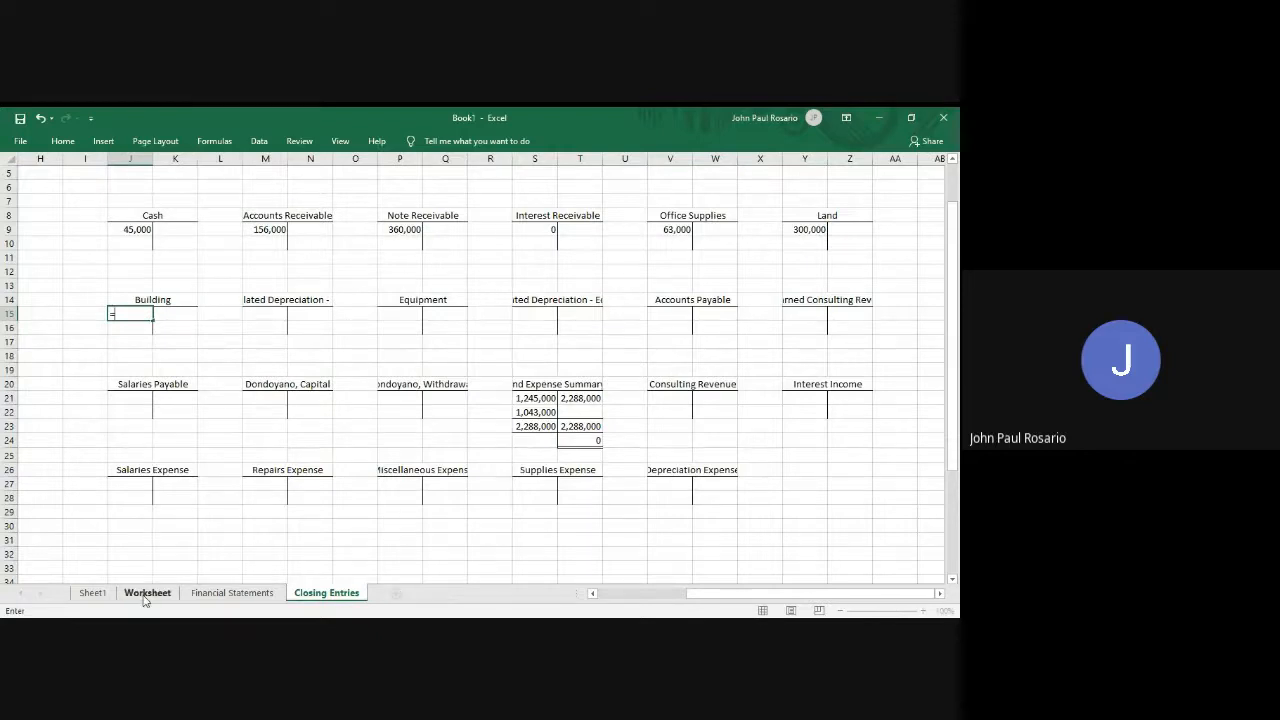
click(146, 595)
click(363, 286)
key(Return)
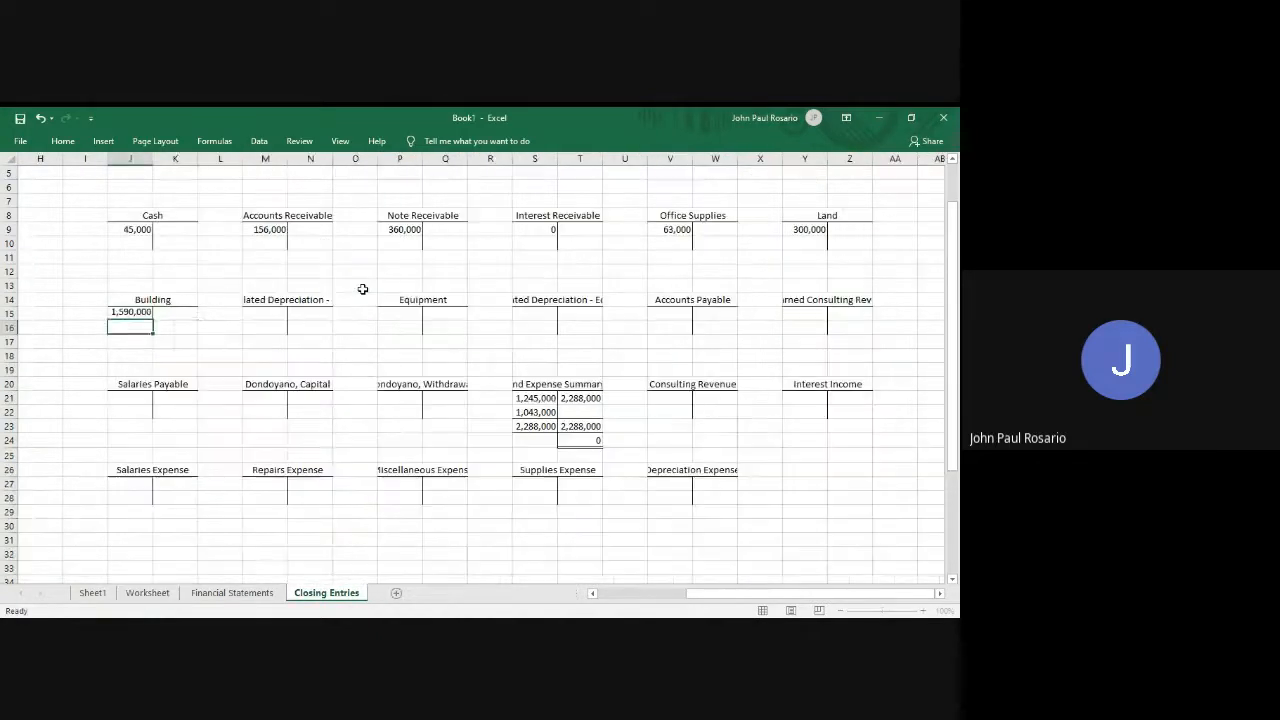
Link credit cell N15 of the Accumulated Depreciation - Building T-account to its unadjusted trial balance credit in the Worksheet, L14.
key(Right)
key(Right)
key(Right)
key(Right)
key(Up)
text(=)
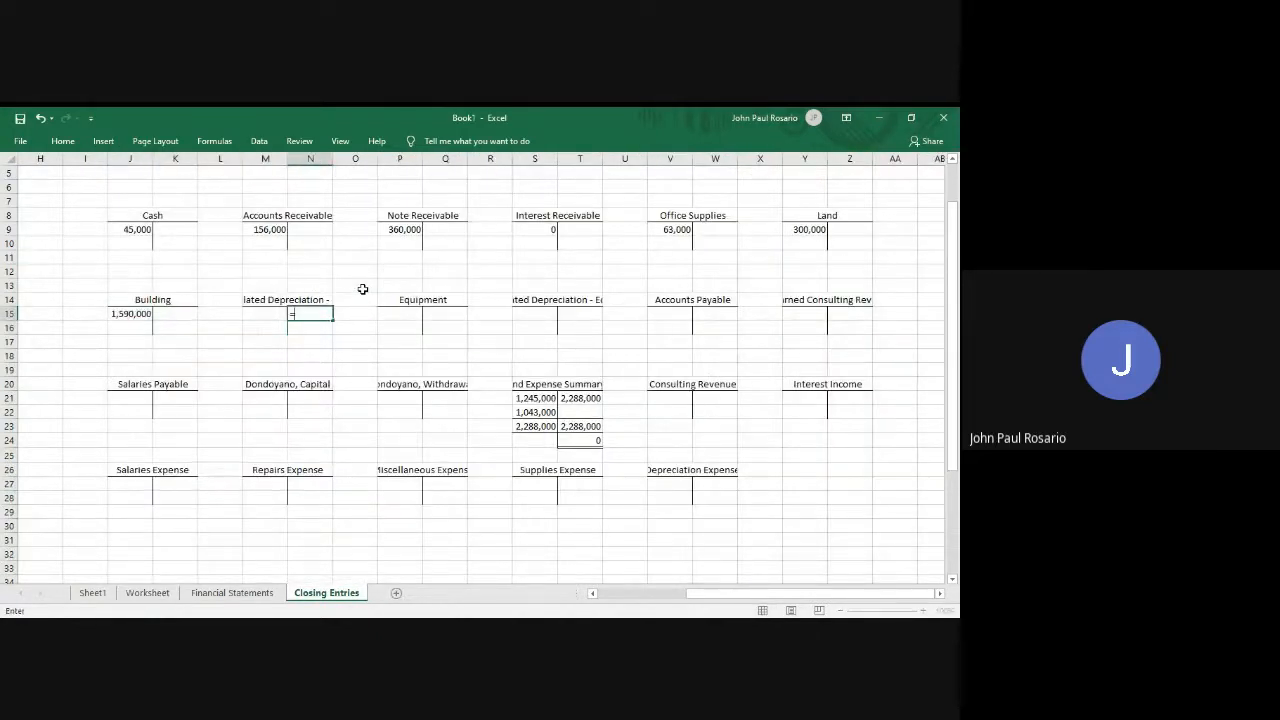
click(153, 595)
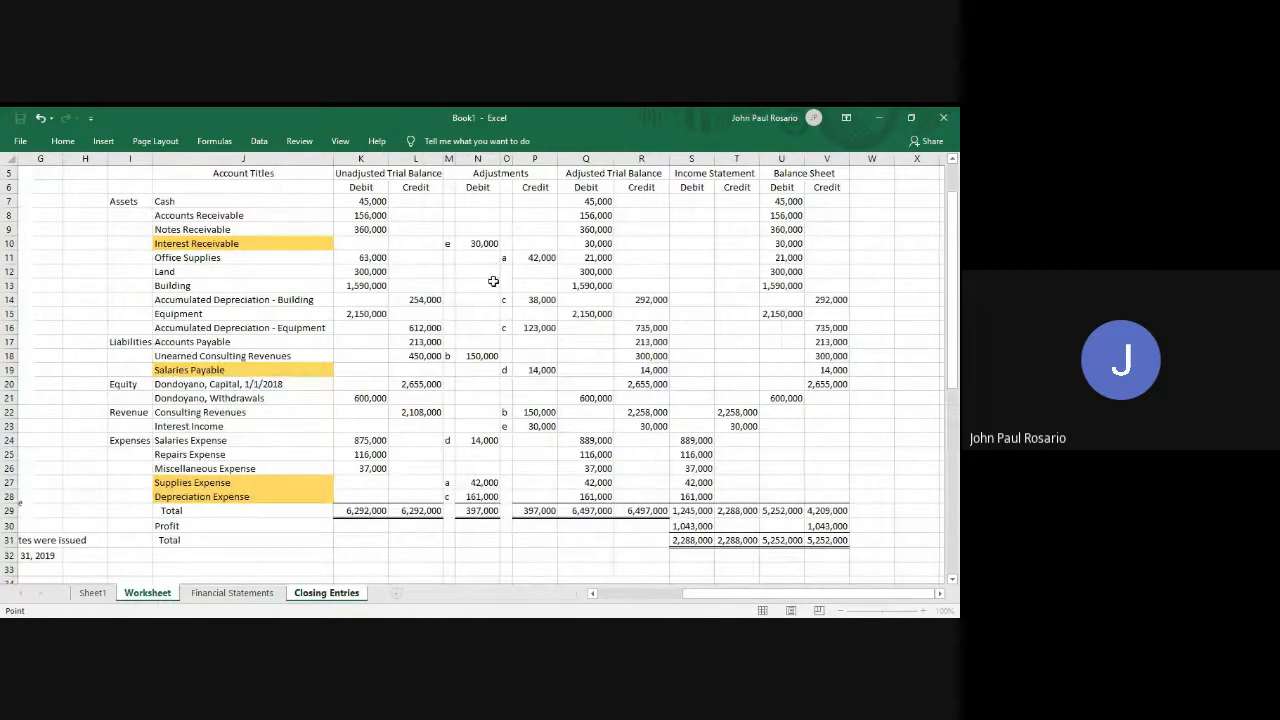
click(428, 299)
key(Return)
Link the Equipment T-account's debit cell P15 to the Equipment debit in the Worksheet's unadjusted trial balance, K15.
key(Right)
key(Right)
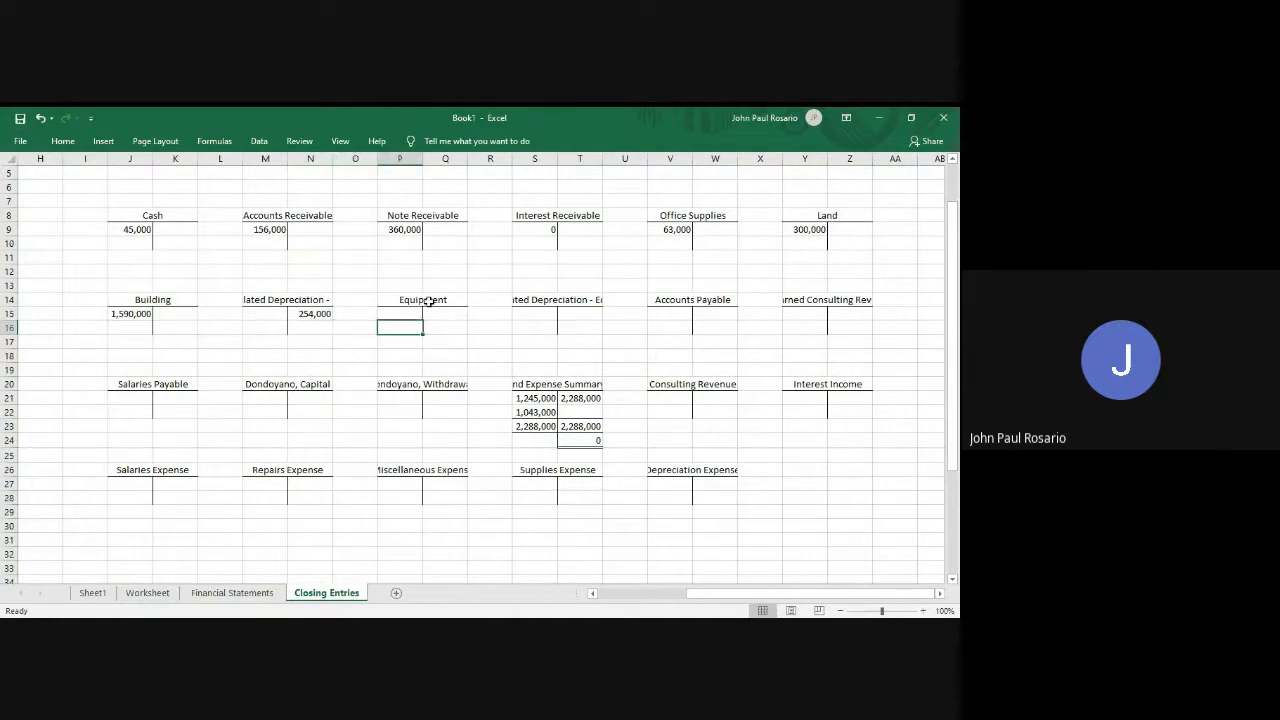
key(Up)
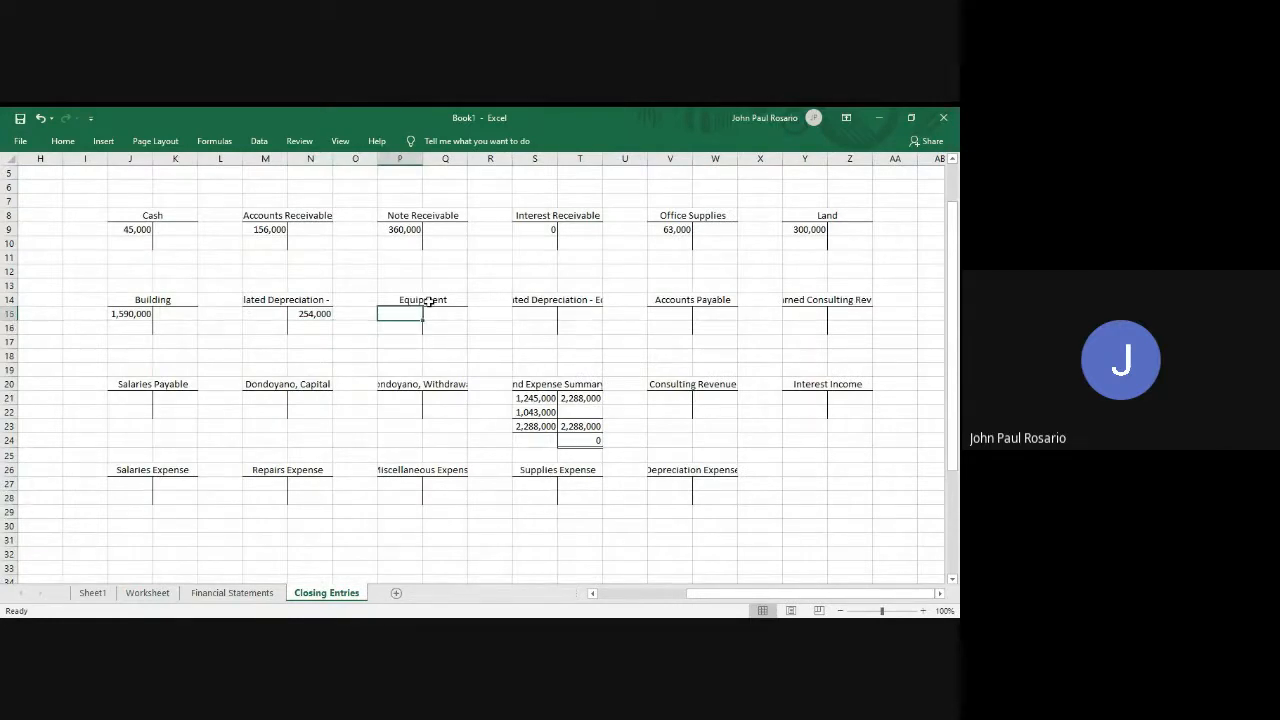
text(=)
click(147, 592)
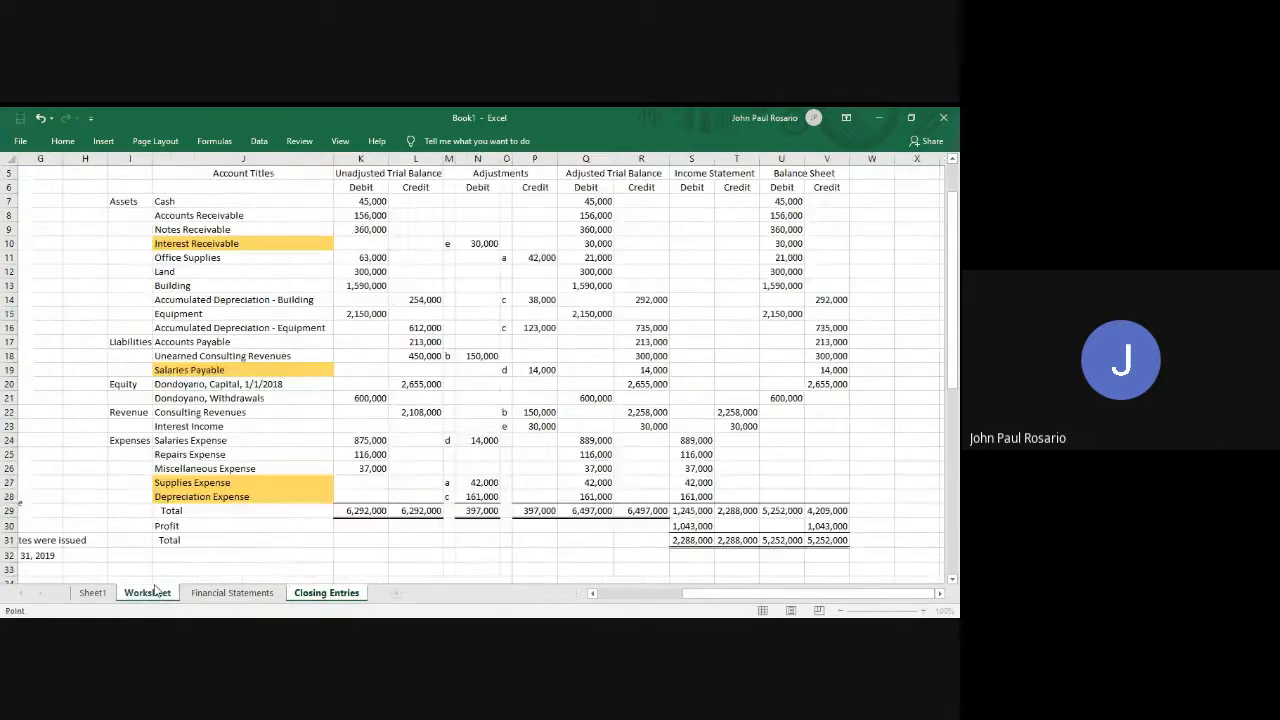
click(377, 313)
key(Return)
Link credit cell T15 of the Accumulated Depreciation - Equipment T-account to its unadjusted trial balance credit in the Worksheet, L16.
key(Right)
key(Up)
key(Right)
key(Right)
key(Right)
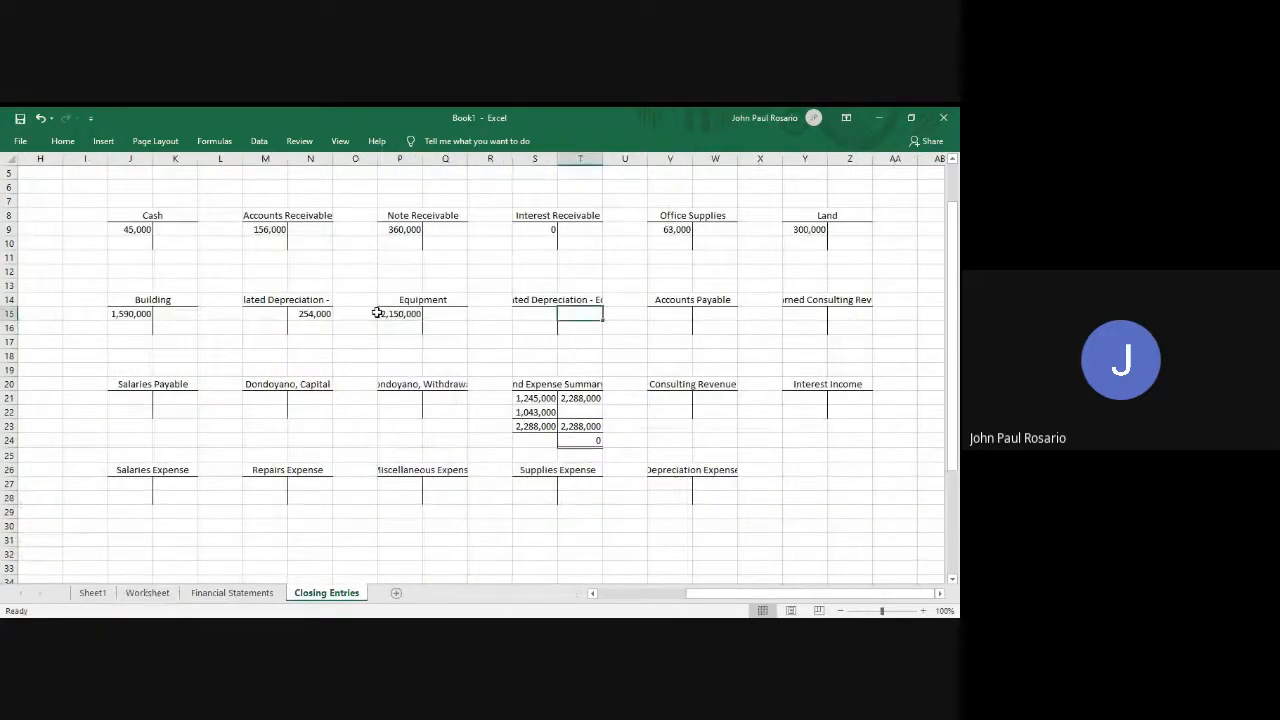
text(=)
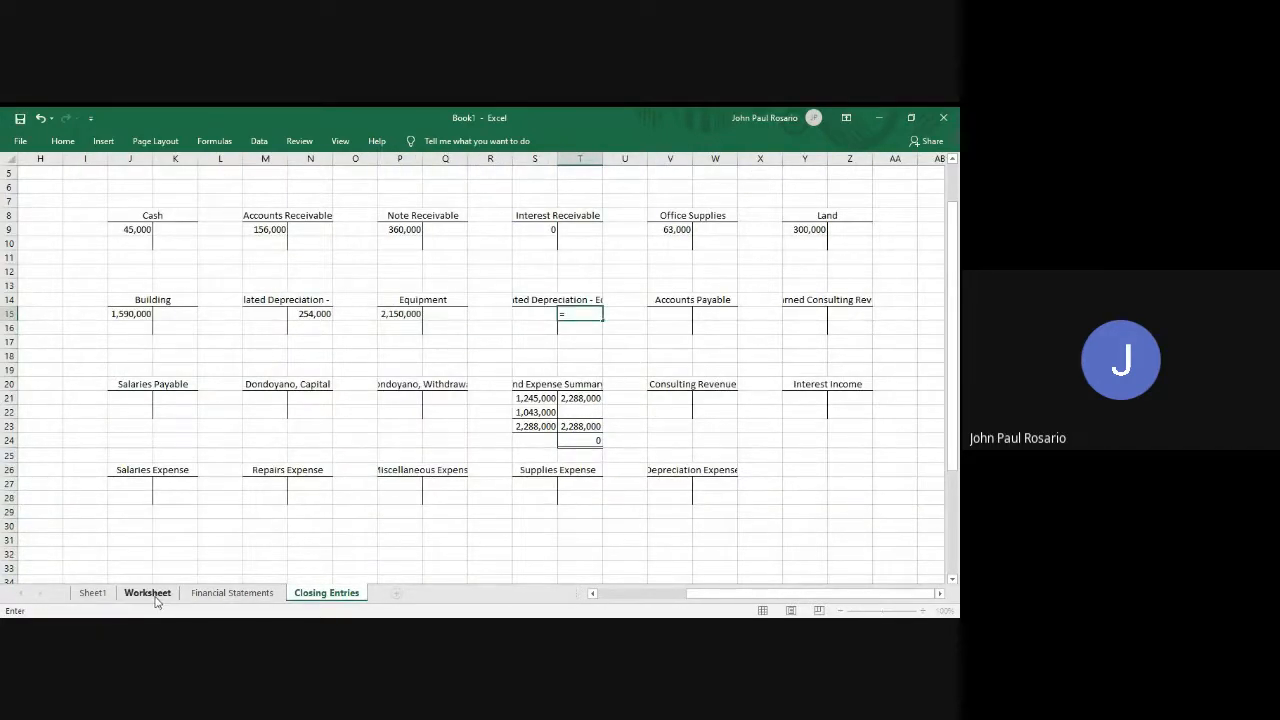
click(148, 593)
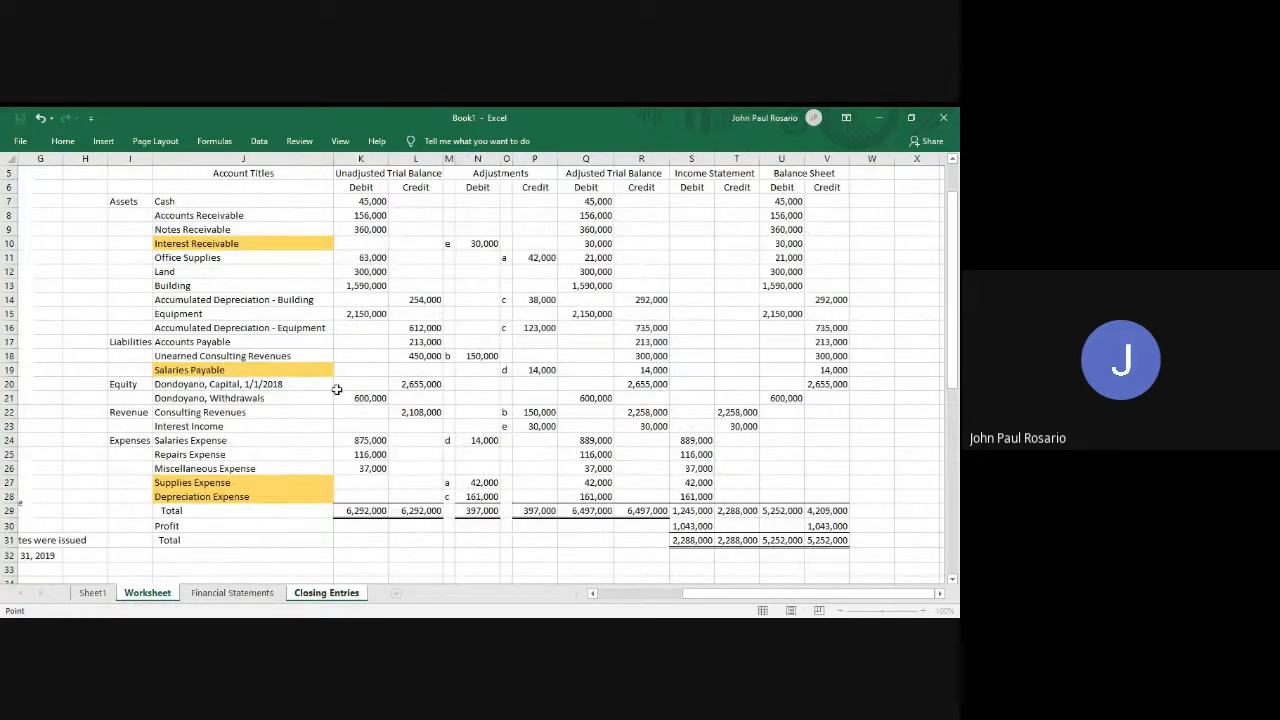
click(425, 327)
key(Return)
Link the Accounts Payable T-account's credit cell W15 to the Accounts Payable credit in the Worksheet's unadjusted trial balance, L17.
key(Right)
key(Right)
key(Right)
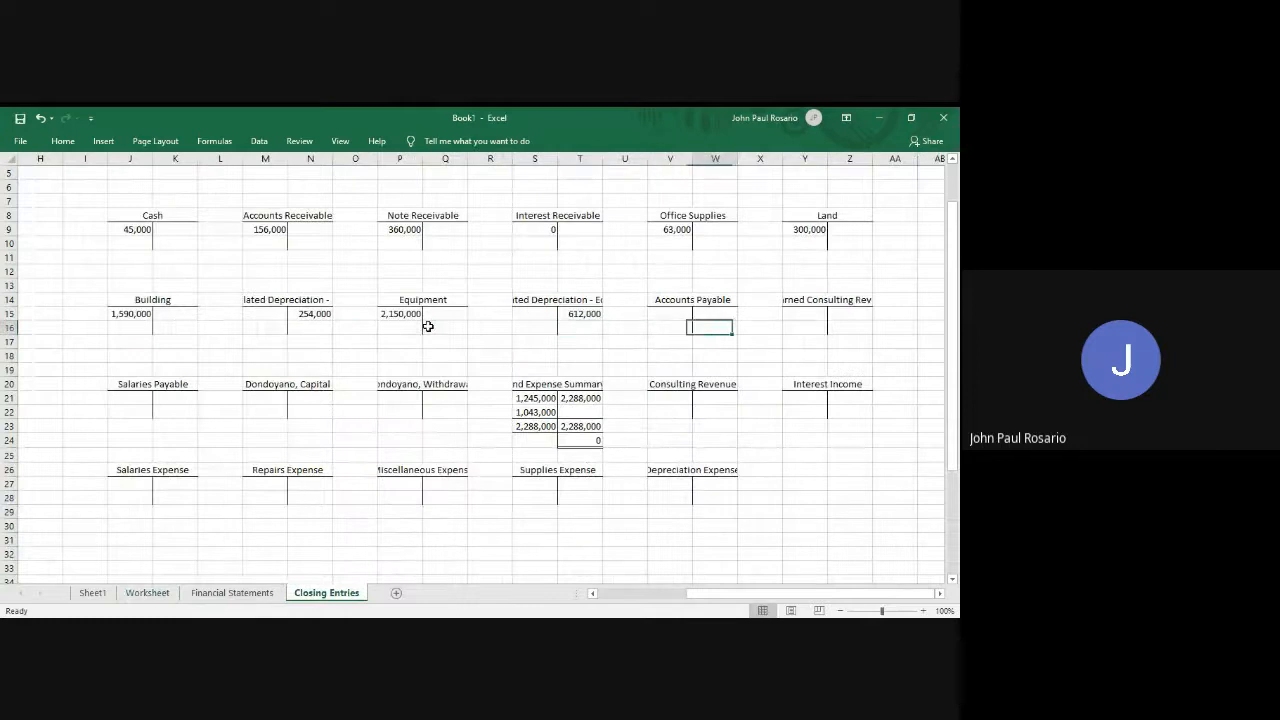
key(Up)
text(=)
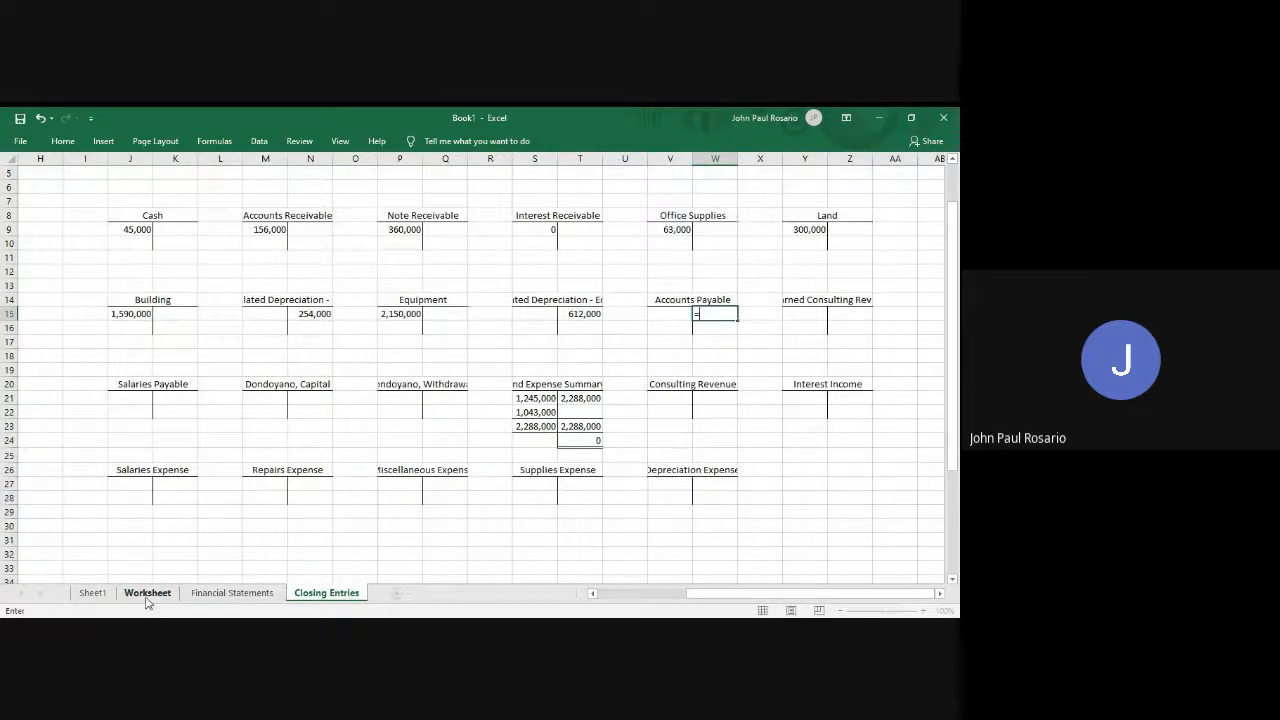
click(147, 593)
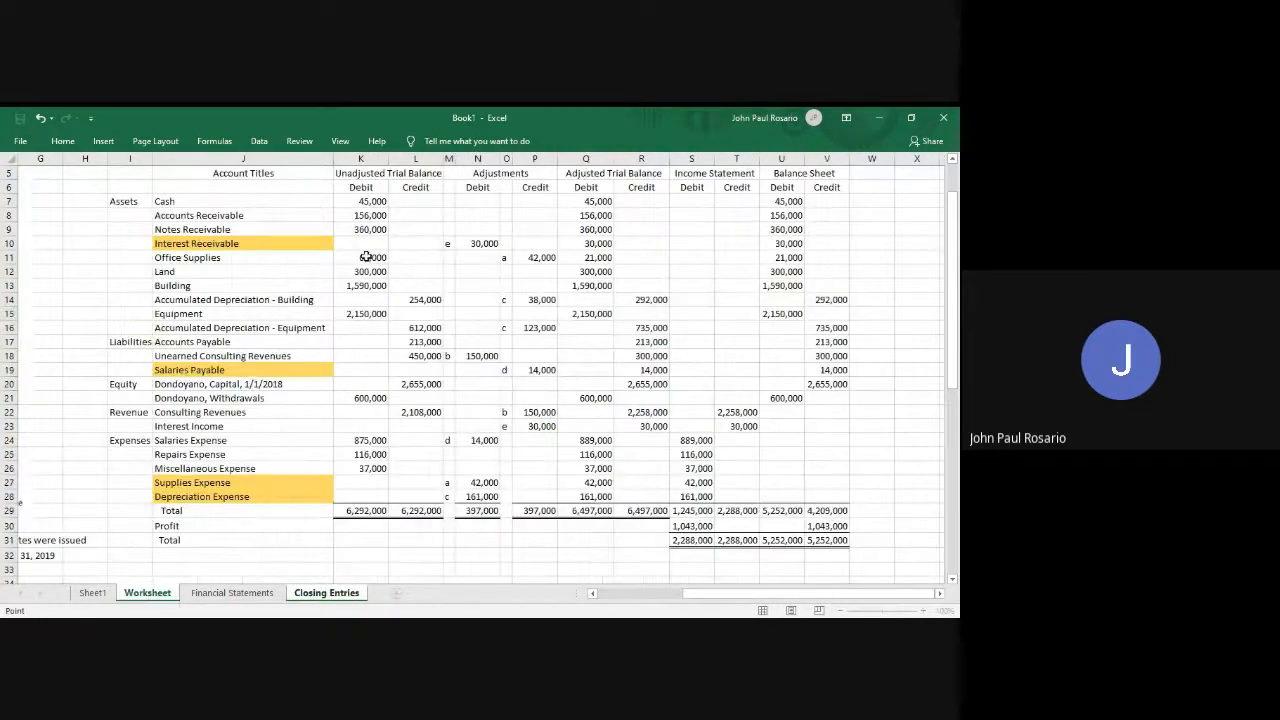
click(425, 329)
key(Return)
Link credit cell Z15 of the Unearned Consulting Revenues T-account to its unadjusted trial balance credit in the Worksheet, L18.
key(Right)
key(Right)
key(Right)
key(Right)
key(Right)
key(Right)
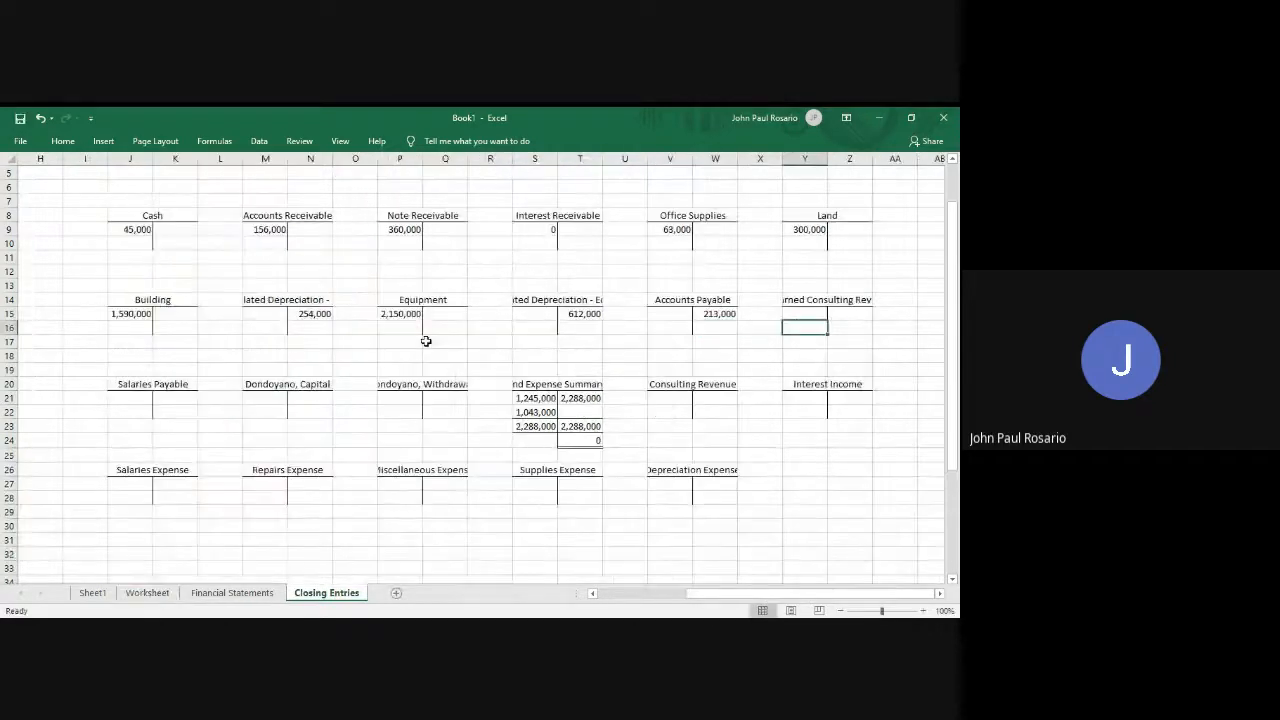
key(Up)
text(=)
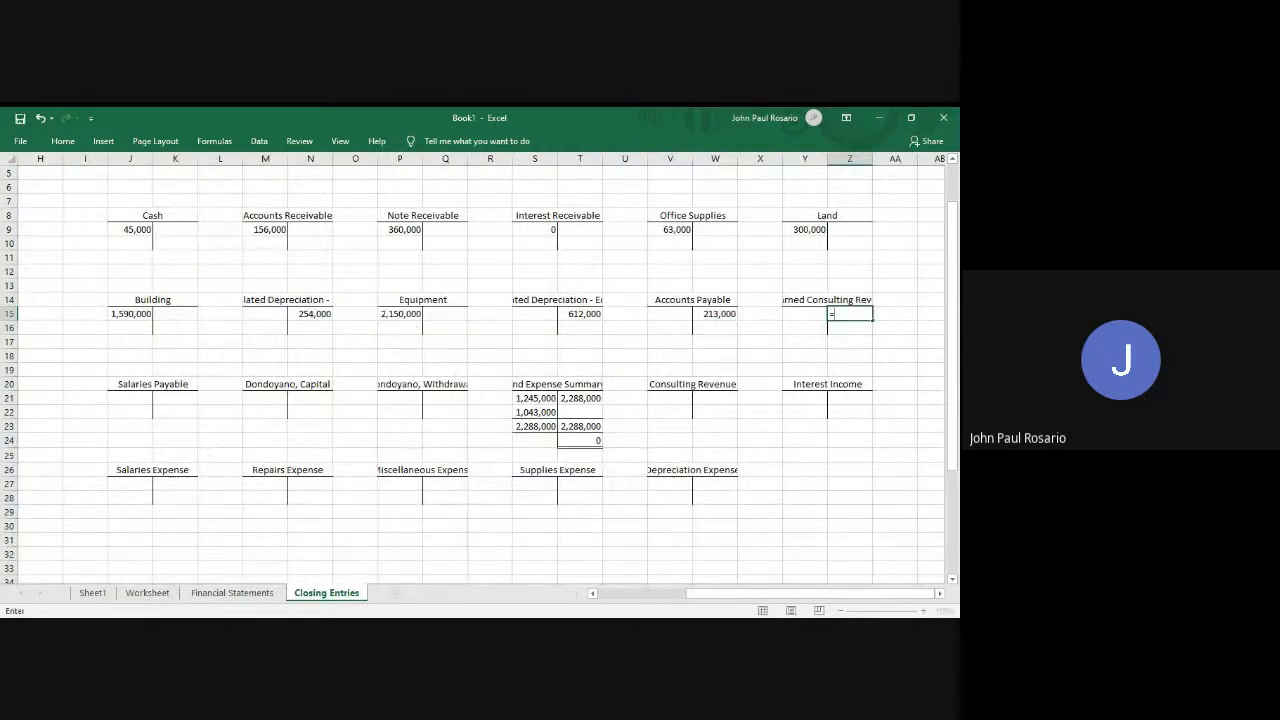
click(147, 593)
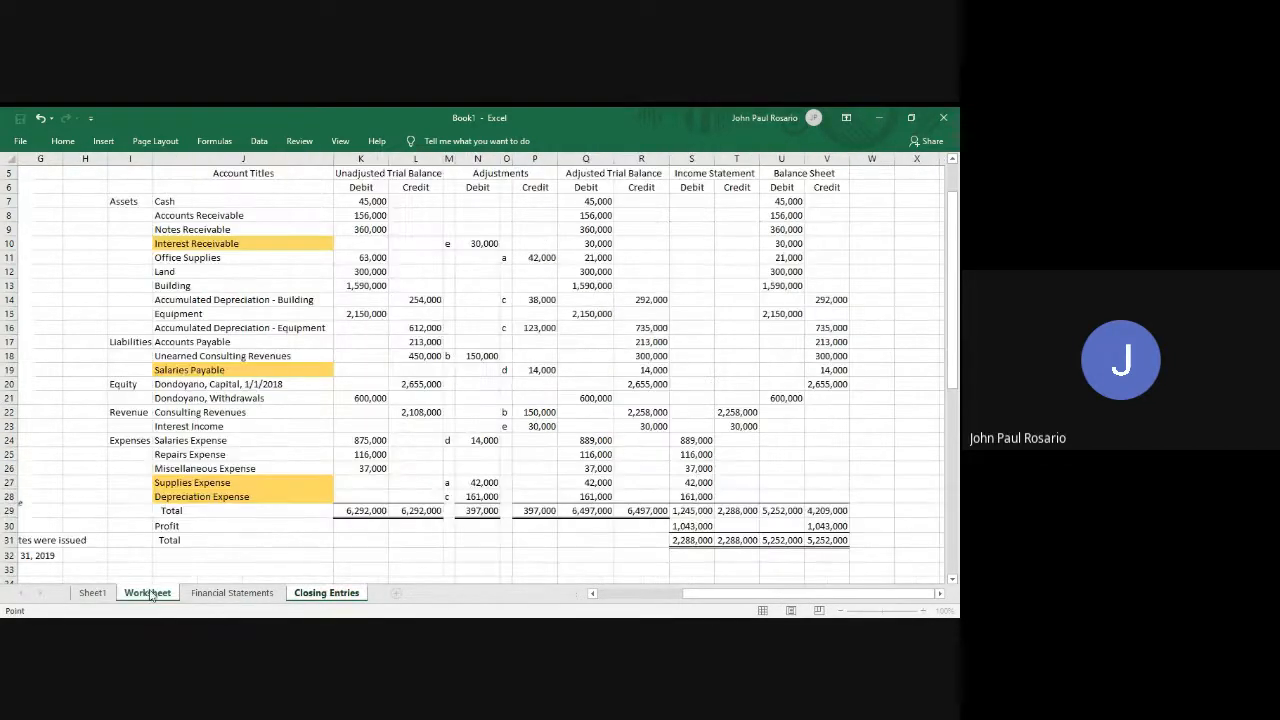
click(423, 357)
key(Return)
Link credit cell K21 of the Salaries Payable T-account to its unadjusted trial balance credit in the Worksheet, L19.
key(Down)
key(Down)
key(Left)
key(Left)
key(Left)
key(Left)
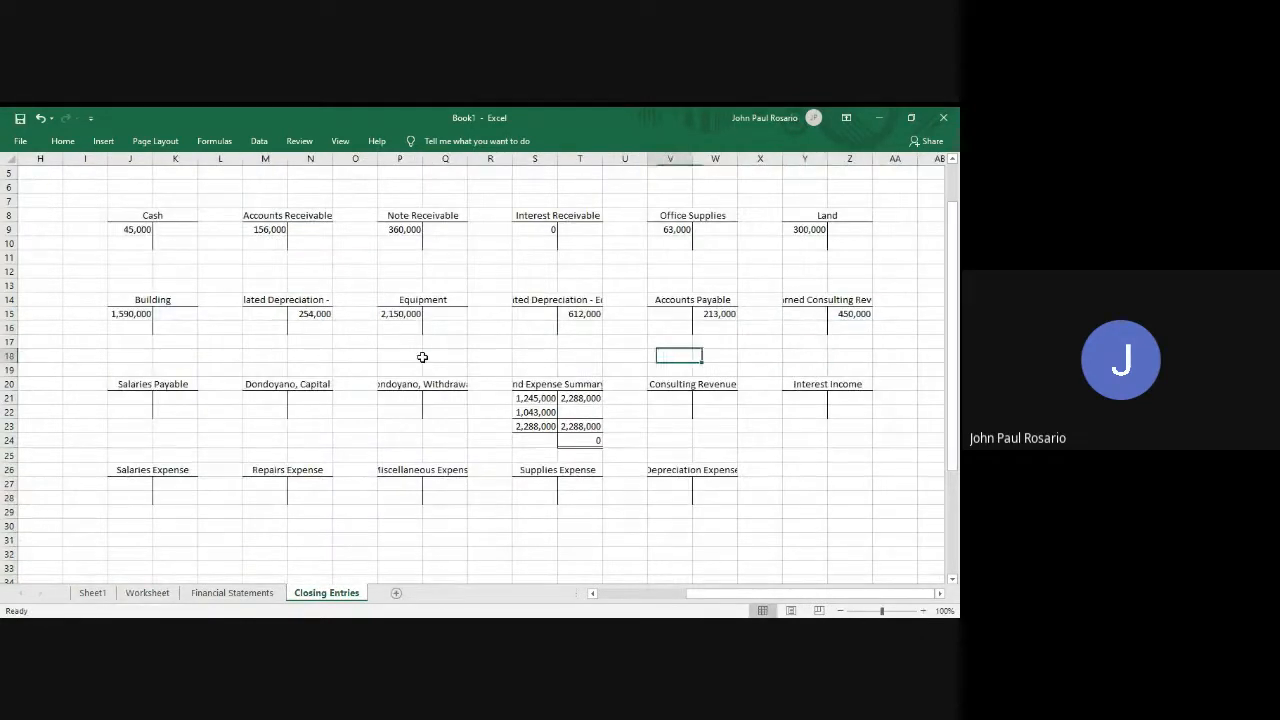
key(Left)
key(Left)
key(Left)
key(Left)
key(Left)
key(Left)
key(Left)
key(Left)
key(Down)
key(Down)
key(Down)
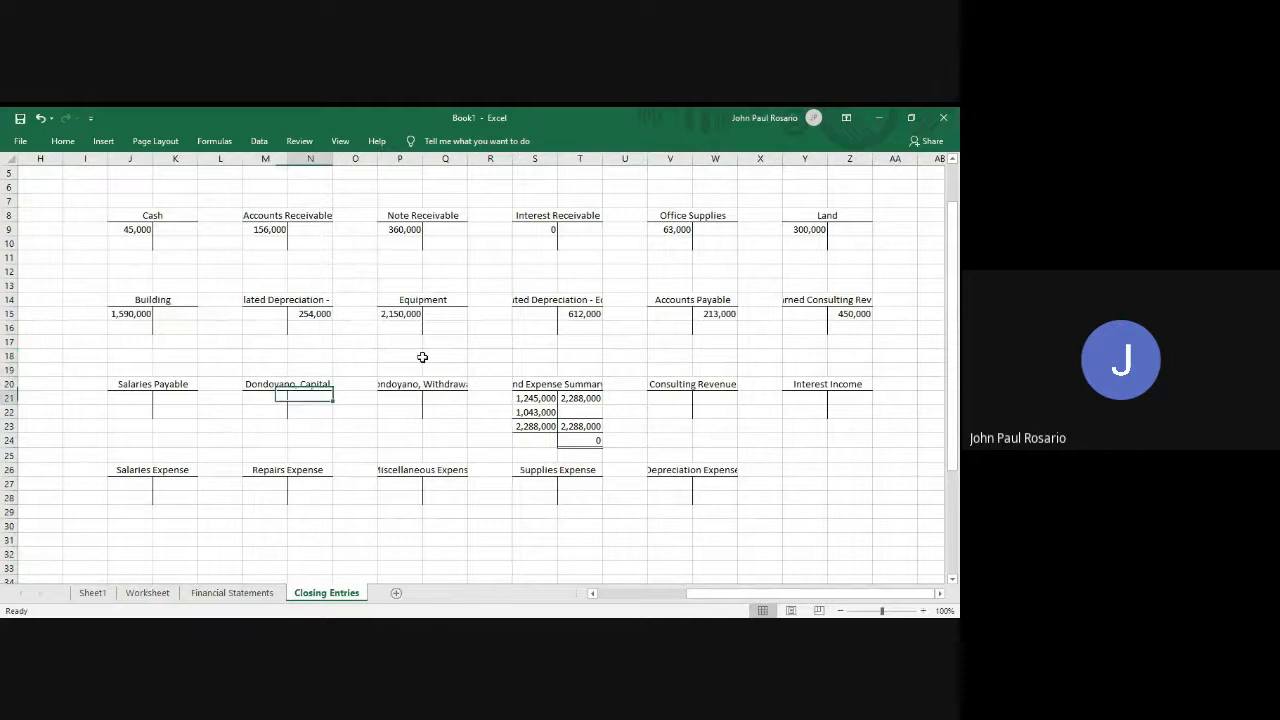
key(Left)
key(Left)
key(Left)
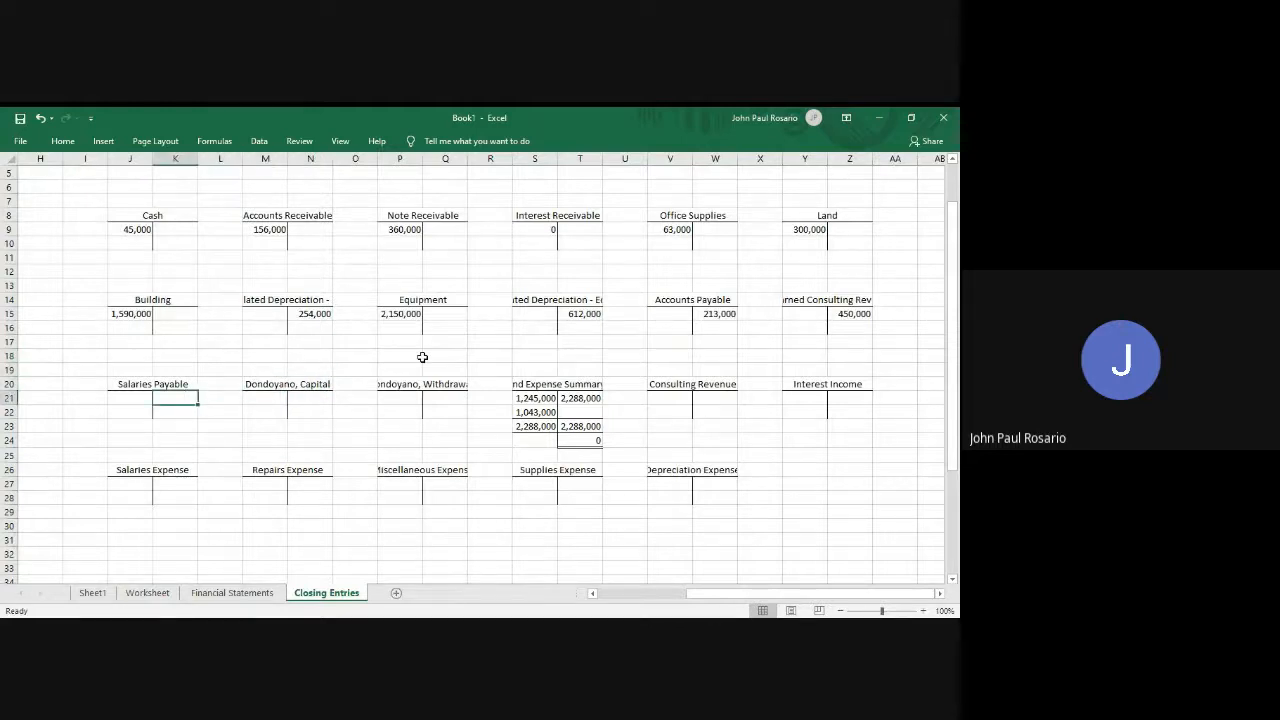
scroll(371, 408, left, 1)
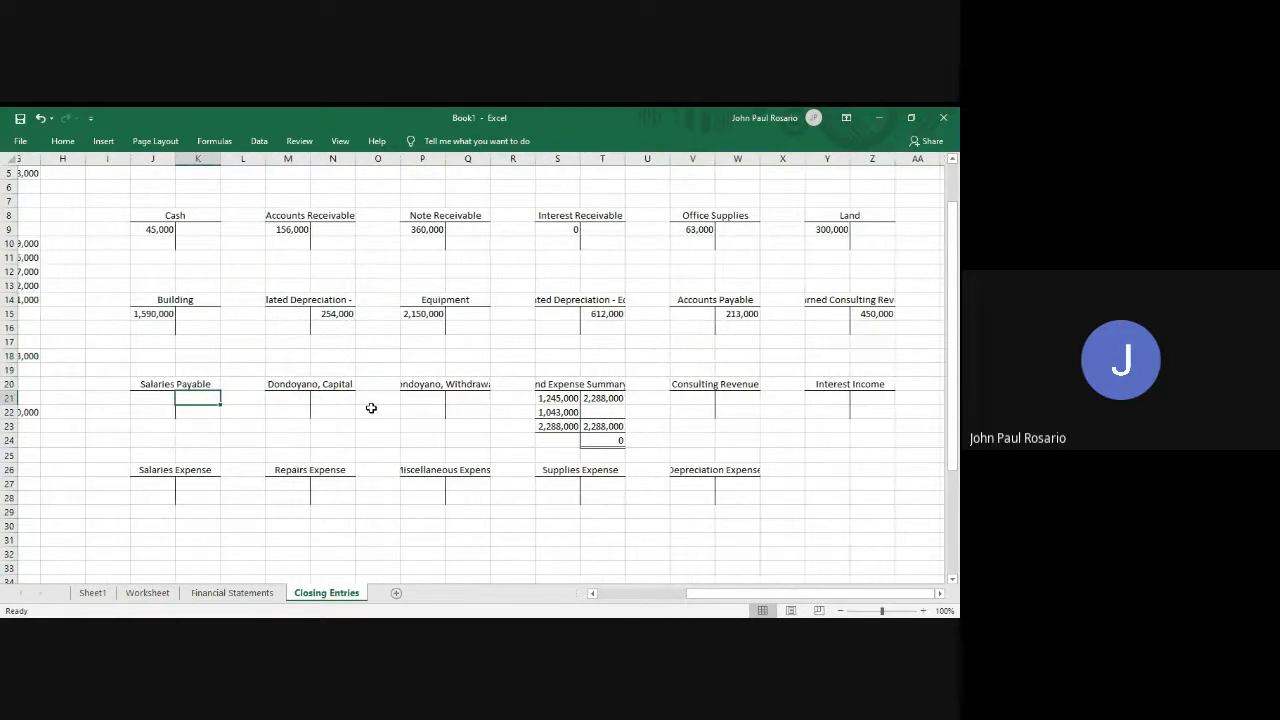
text(=)
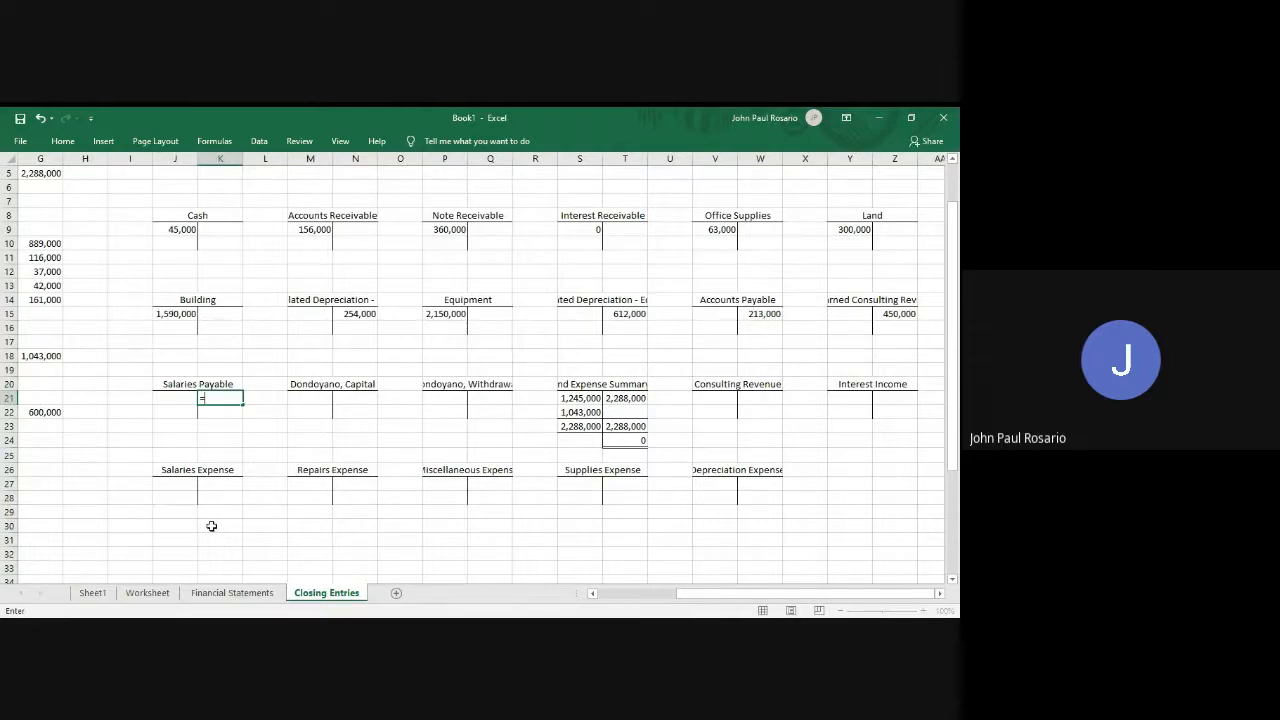
click(146, 593)
click(431, 370)
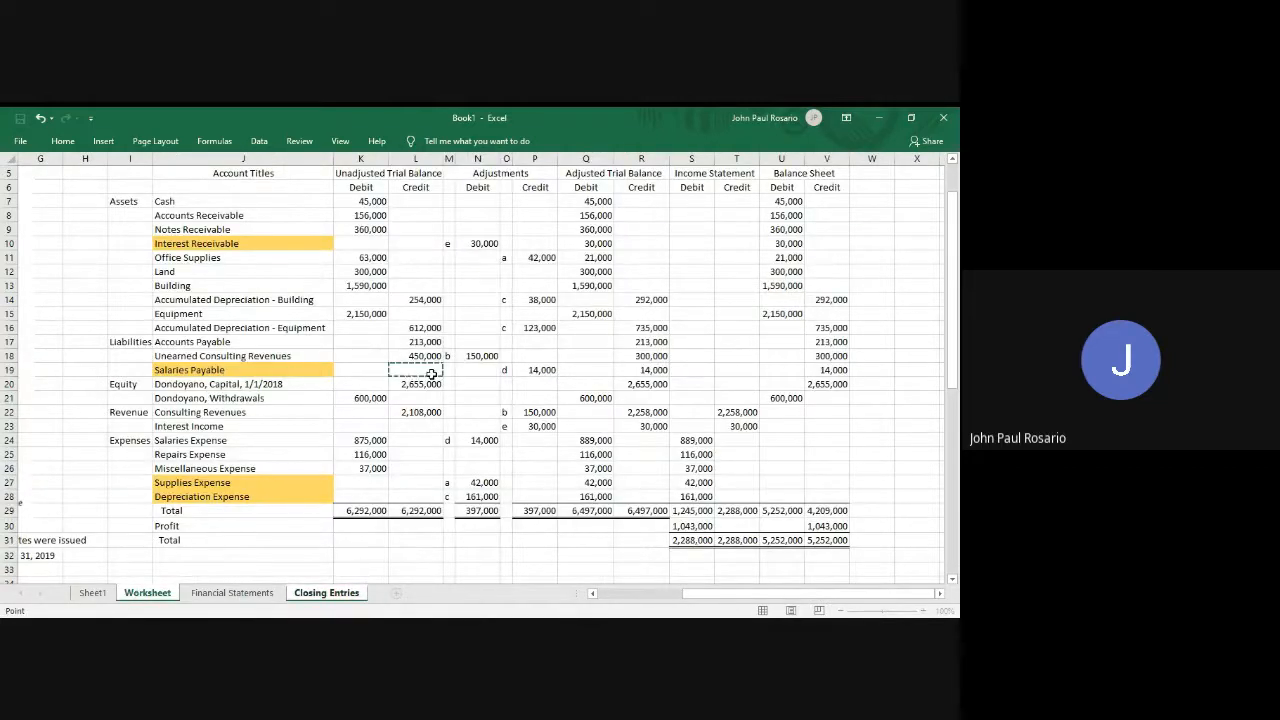
key(Return)
Link the owner's Capital T-account's credit cell N21 to the Capital credit in the Worksheet's unadjusted trial balance, L20.
key(Right)
key(Right)
key(Right)
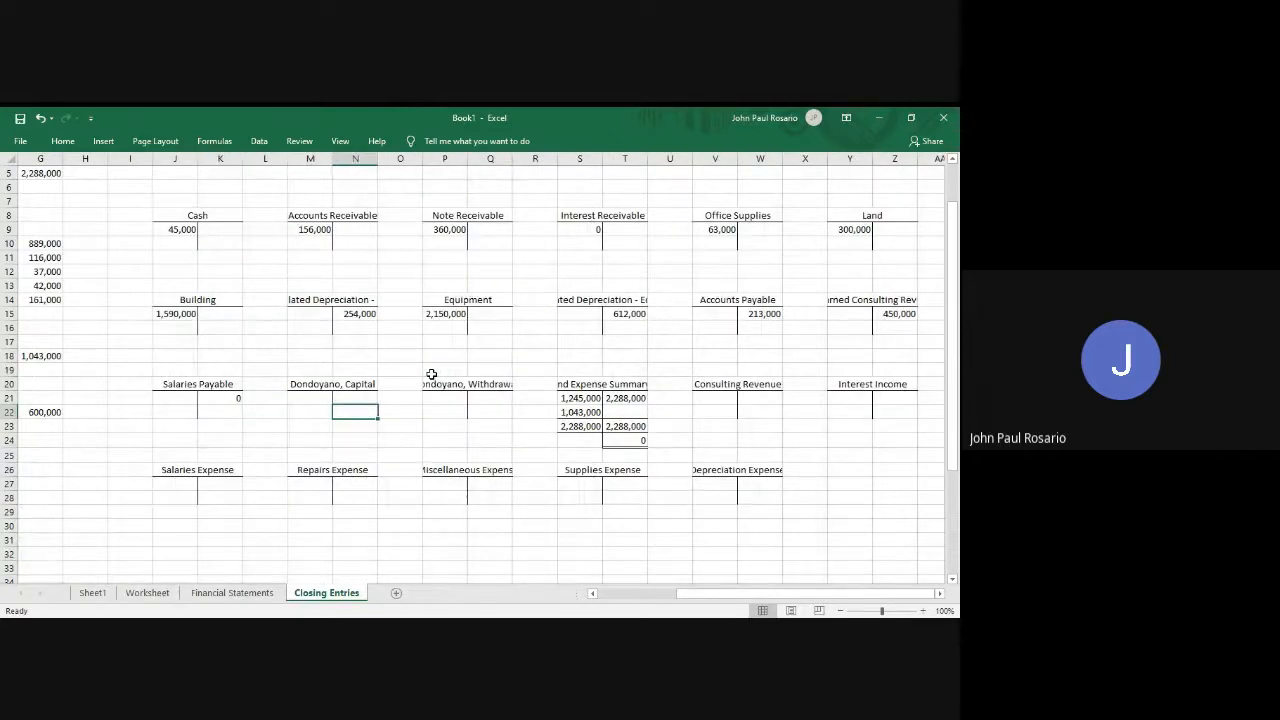
key(Up)
text(=)
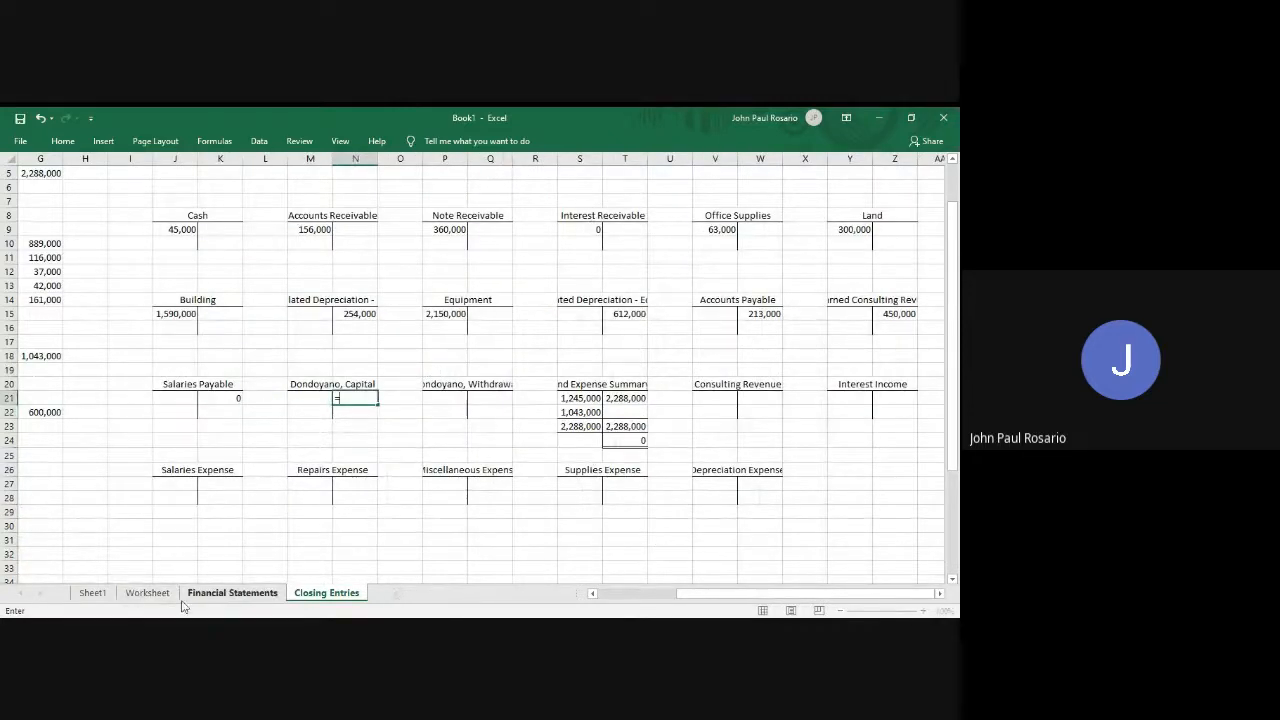
click(150, 594)
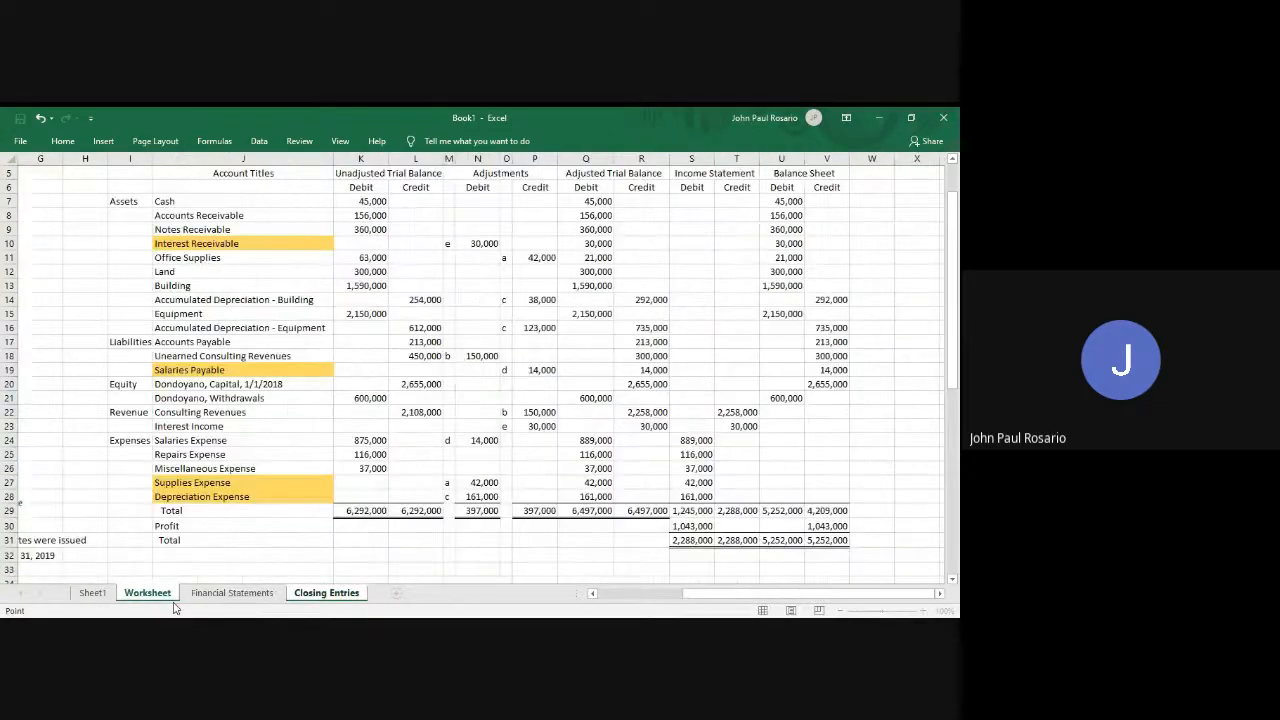
click(436, 385)
key(Return)
Link debit cell P21 of the owner's Withdrawals T-account to its unadjusted trial balance debit in the Worksheet, K21.
key(Right)
key(Right)
key(Up)
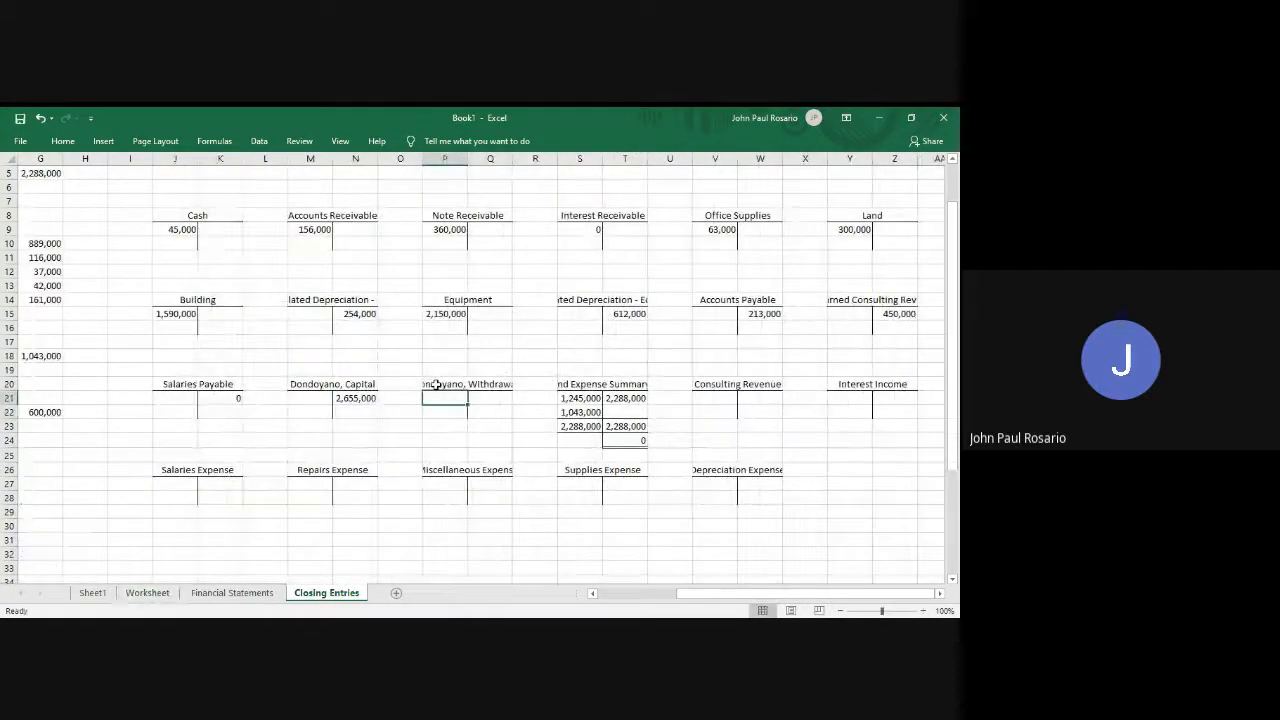
text(=)
click(148, 593)
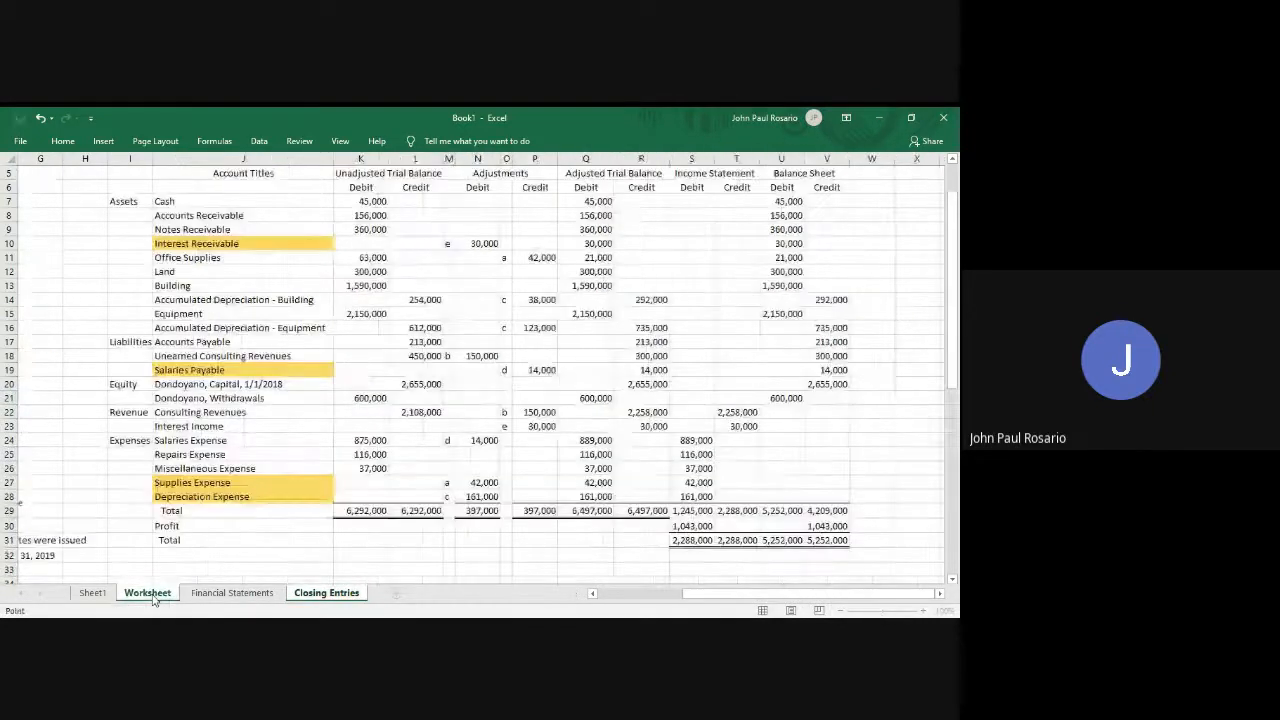
click(368, 404)
key(Return)
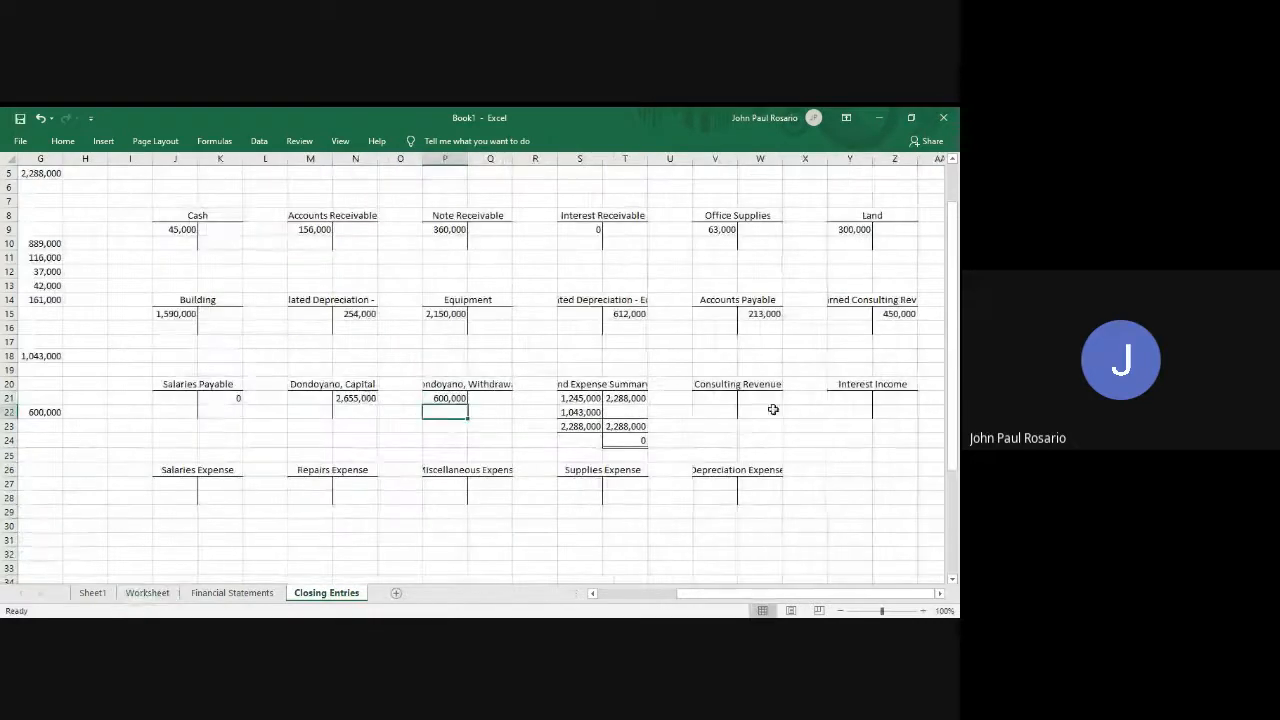
Link the Consulting Revenue T-account's credit cell W21 to the Consulting Revenues credit in the Worksheet's unadjusted trial balance, L22.
scroll(739, 403, right, 2)
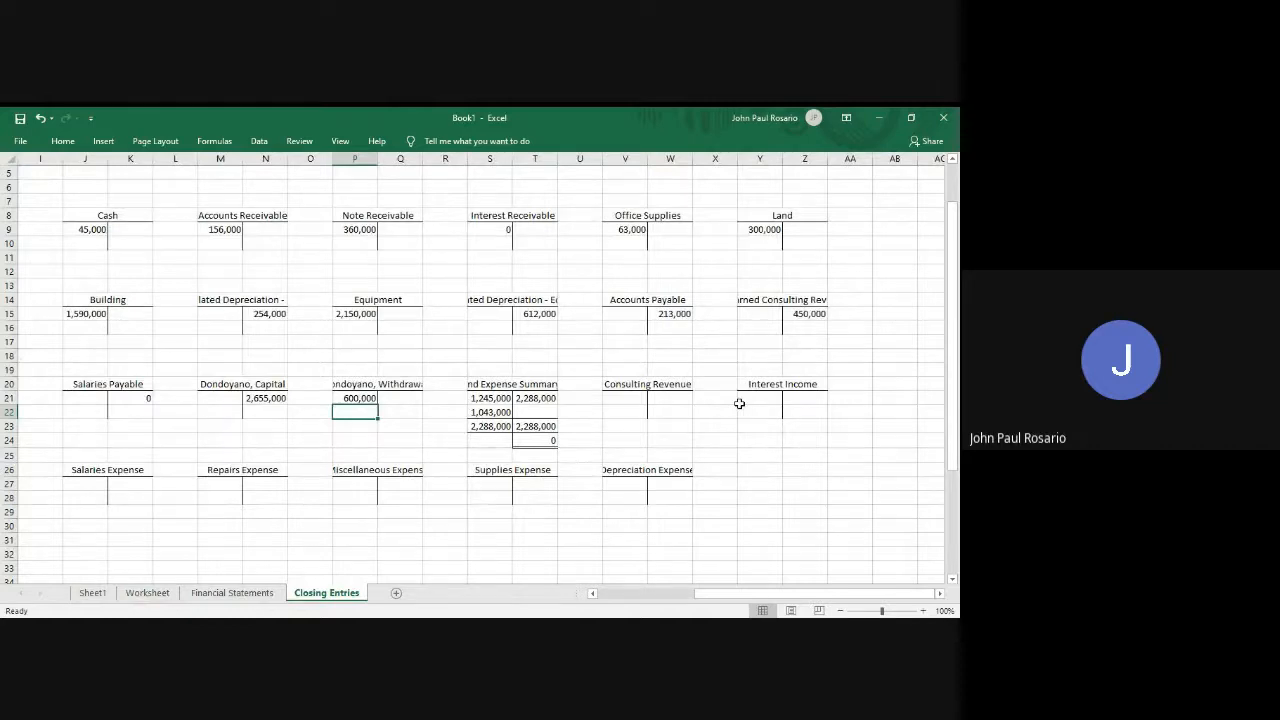
scroll(400, 352, left, 8)
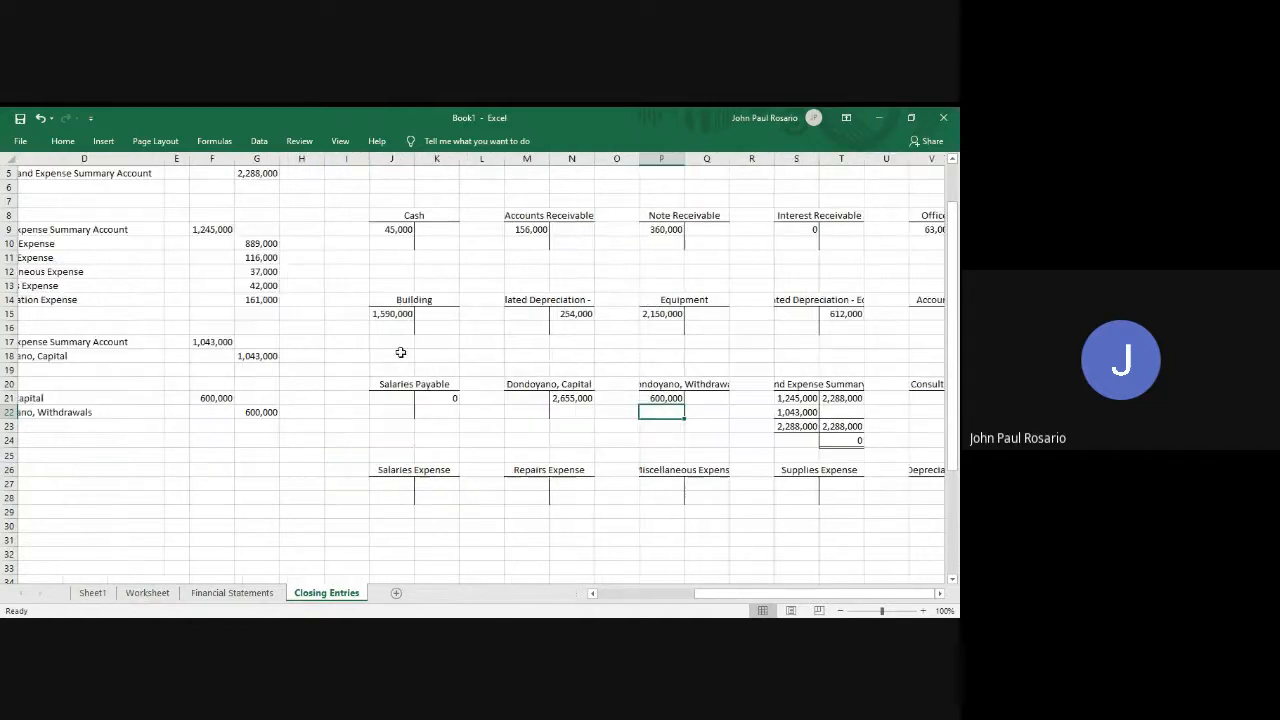
scroll(400, 352, up, 2)
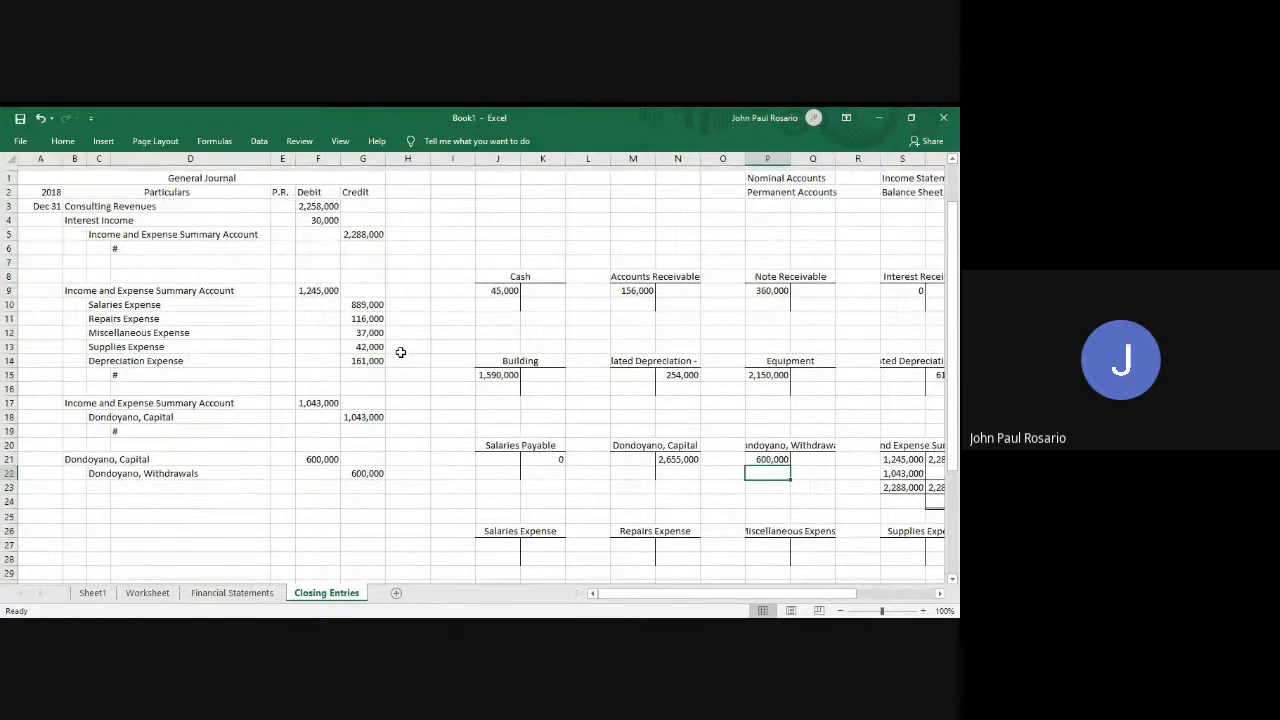
scroll(900, 372, right, 6)
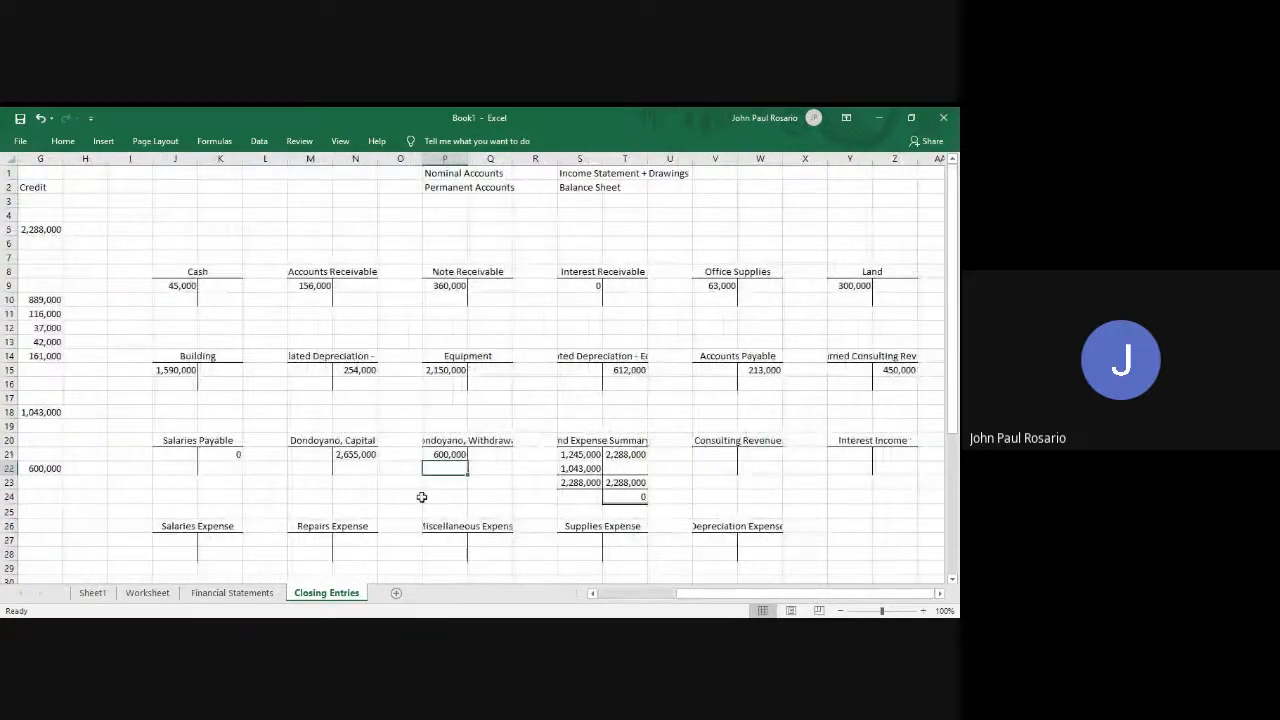
scroll(678, 467, down, 2)
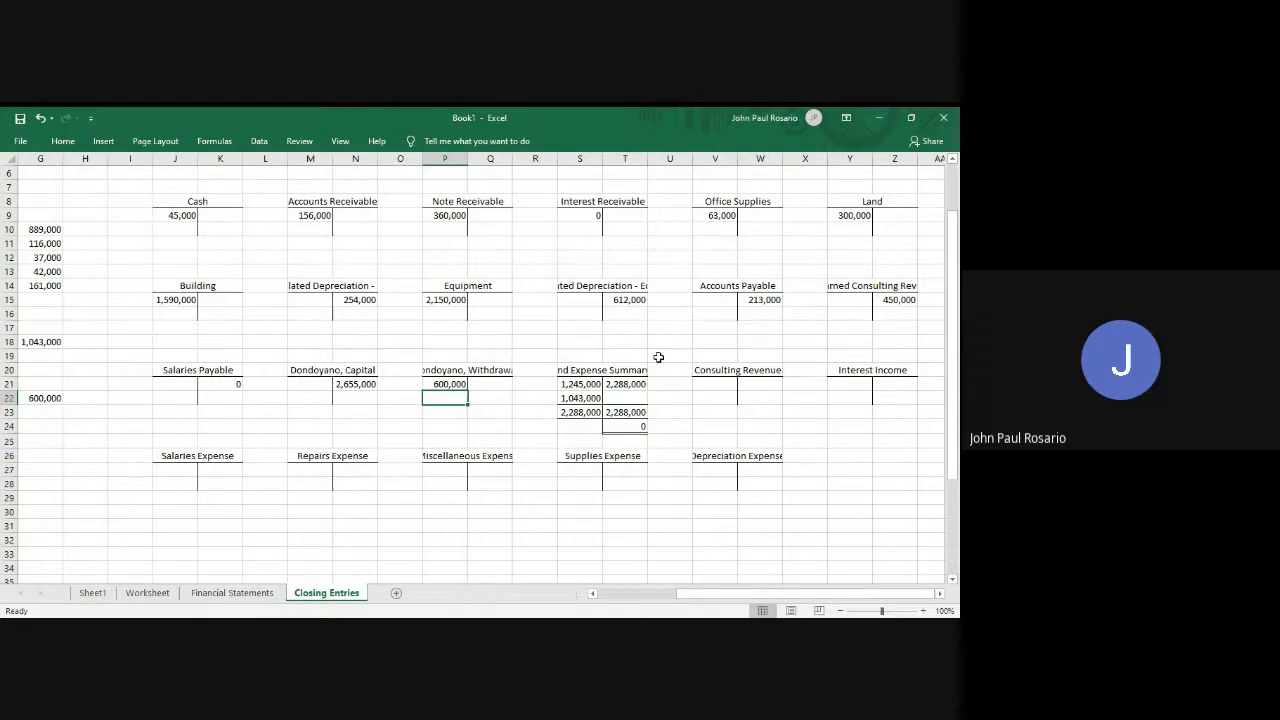
click(757, 386)
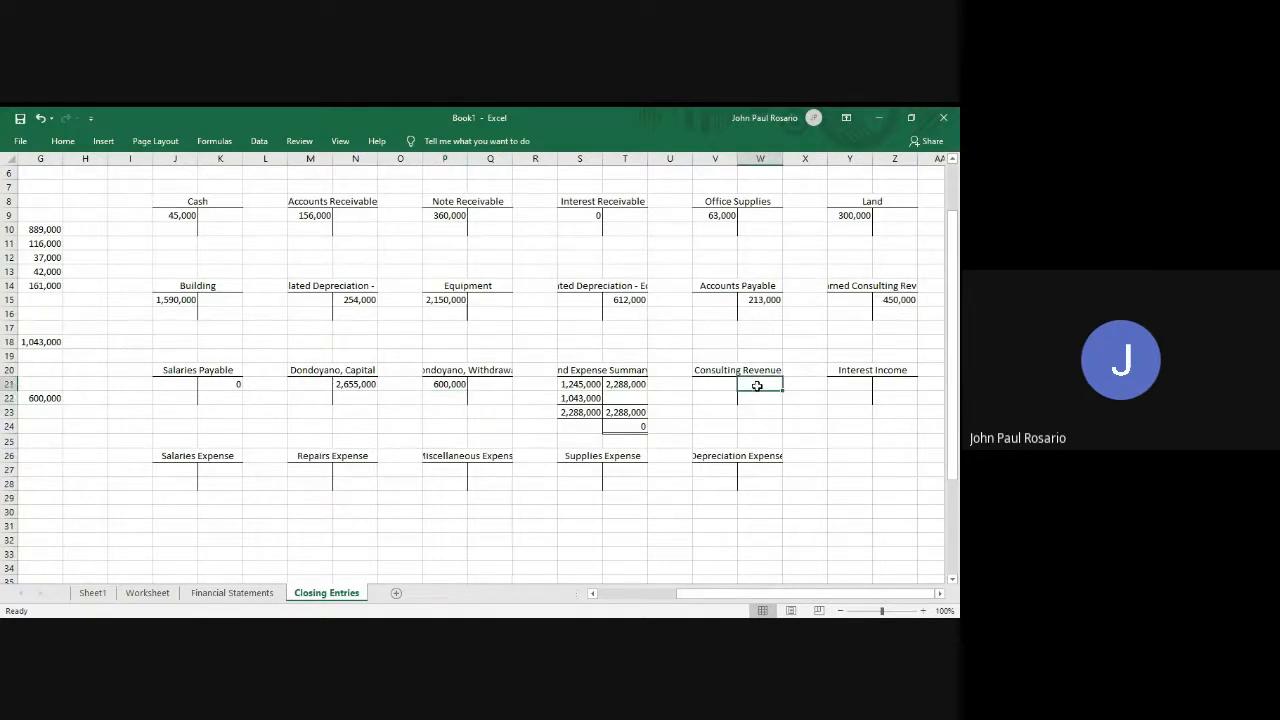
click(150, 594)
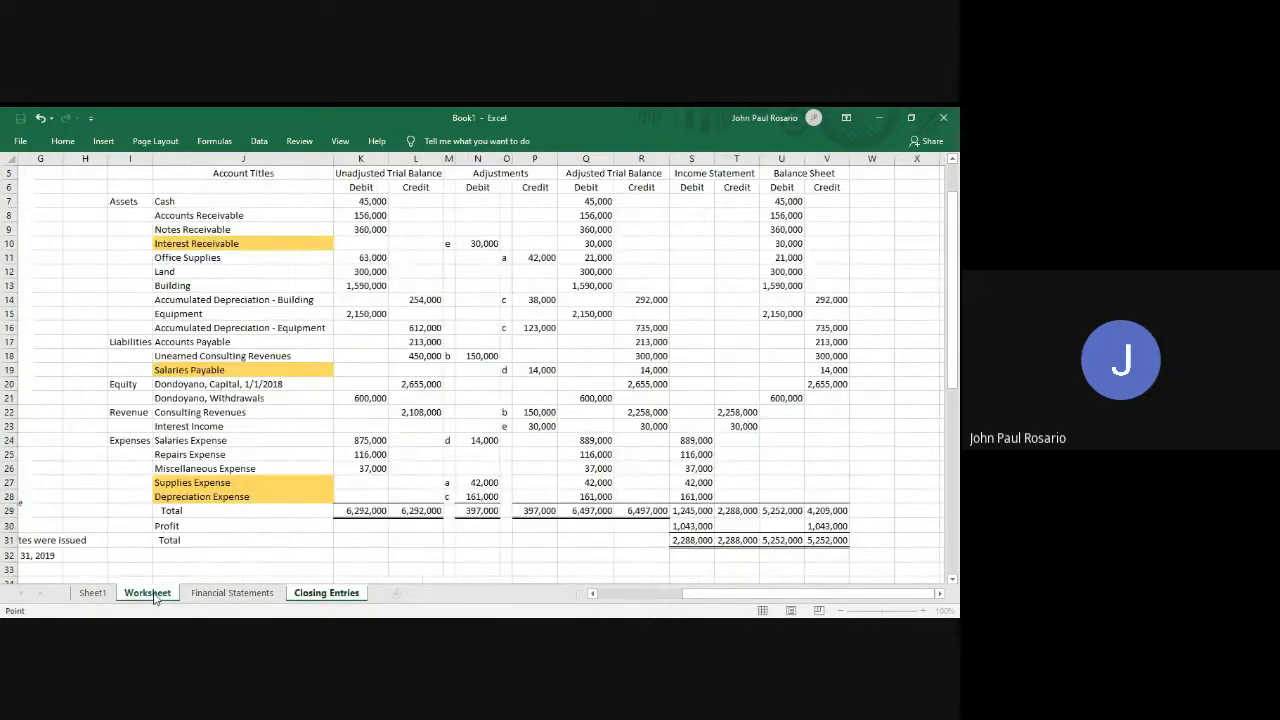
click(433, 410)
key(Return)
Link credit cell Z21 of the Interest Income T-account to its unadjusted trial balance credit in the Worksheet, L23.
key(Right)
key(Right)
key(Right)
key(Up)
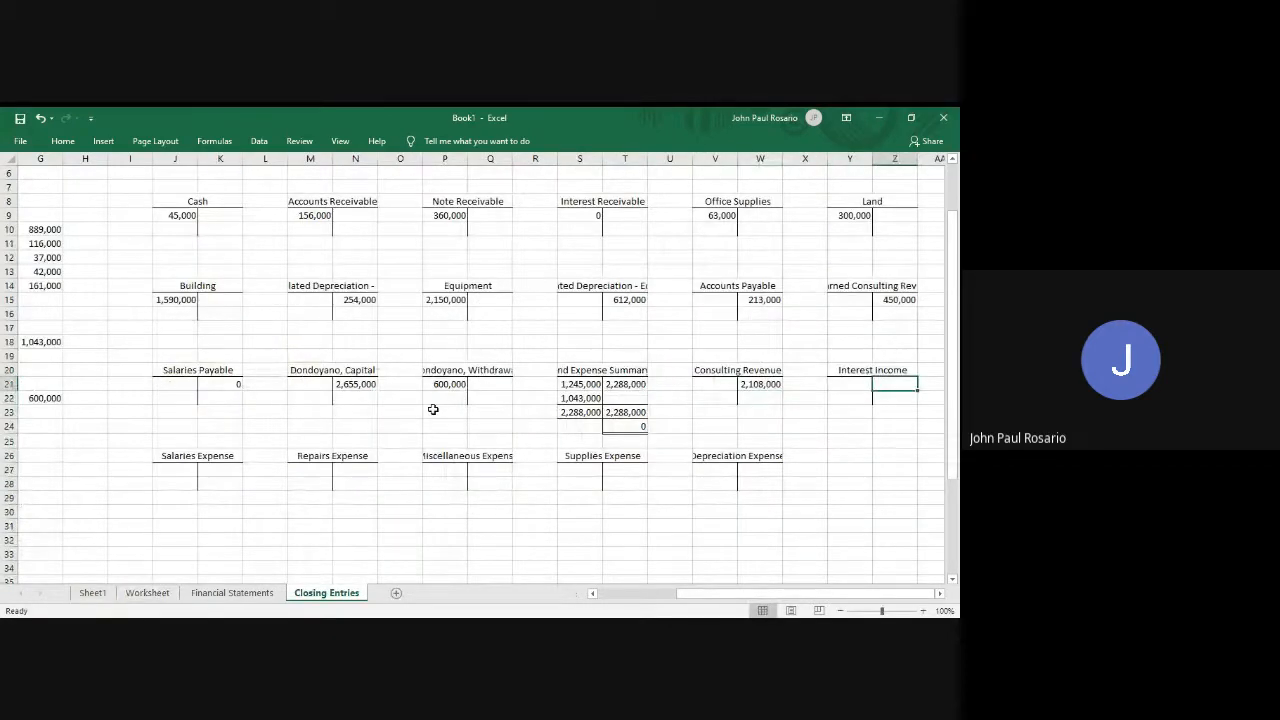
text(=)
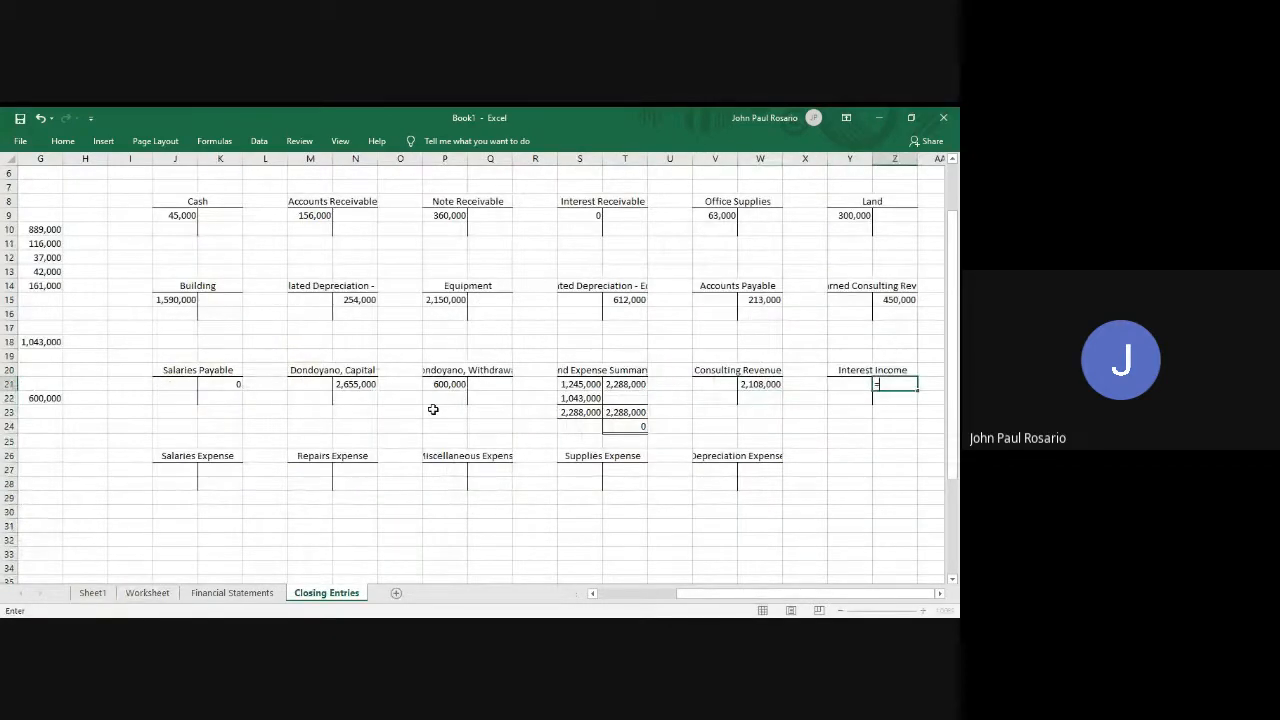
click(150, 593)
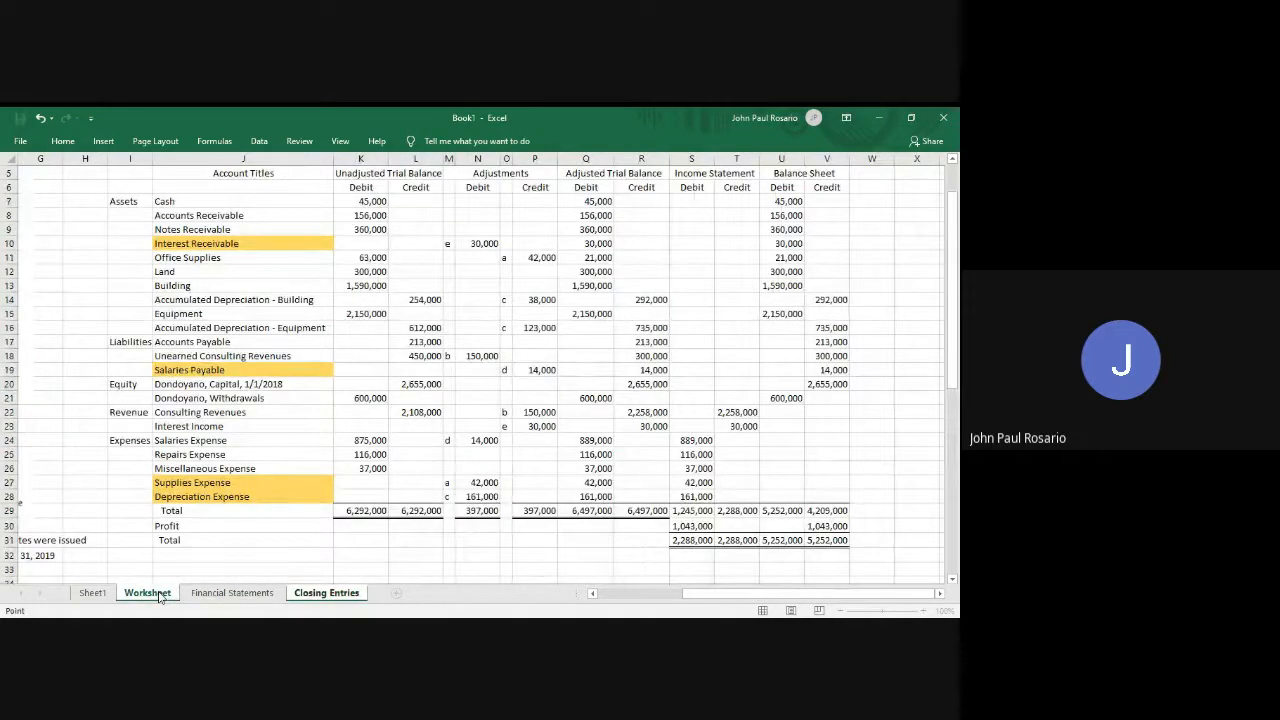
click(420, 426)
key(Return)
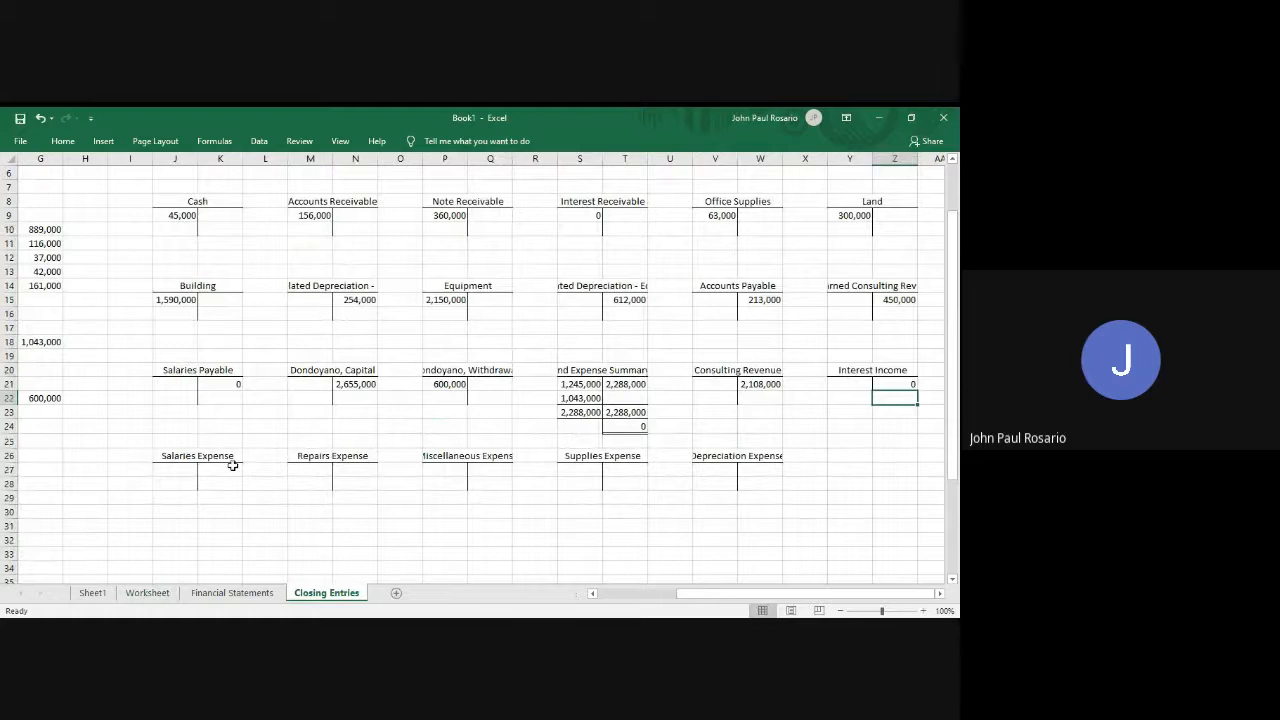
Link the Salaries Expense T-account's debit cell J27 to the Salaries Expense debit in the Worksheet's unadjusted trial balance, K24.
click(189, 471)
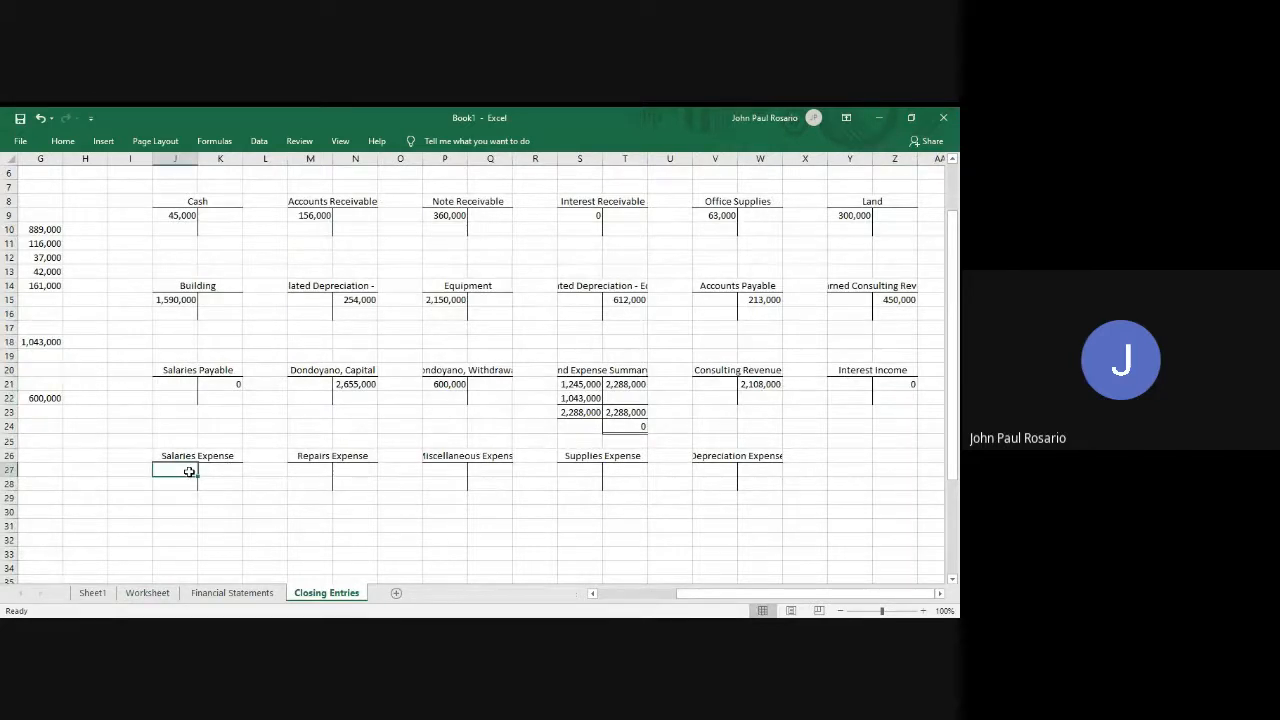
text(=)
click(145, 597)
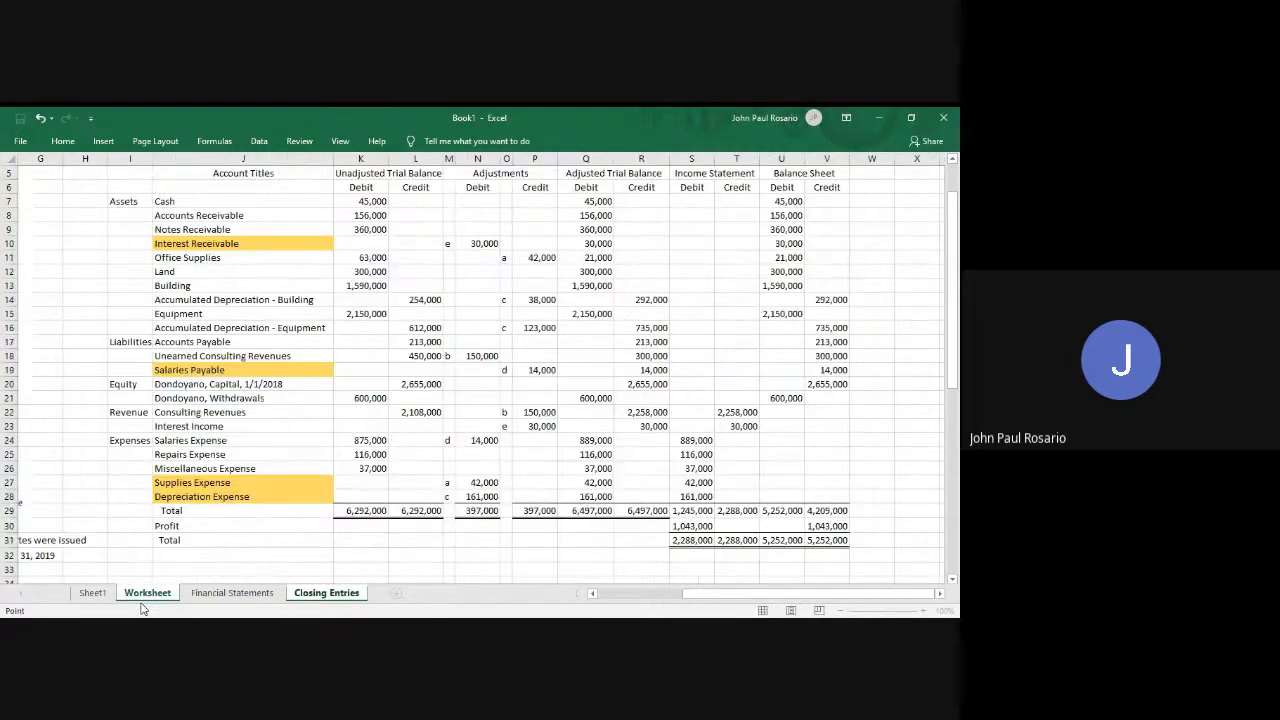
click(367, 440)
key(Return)
Link debit cell M27 of the Repairs Expense T-account to its unadjusted trial balance debit in the Worksheet, K25.
key(Right)
key(Right)
key(Right)
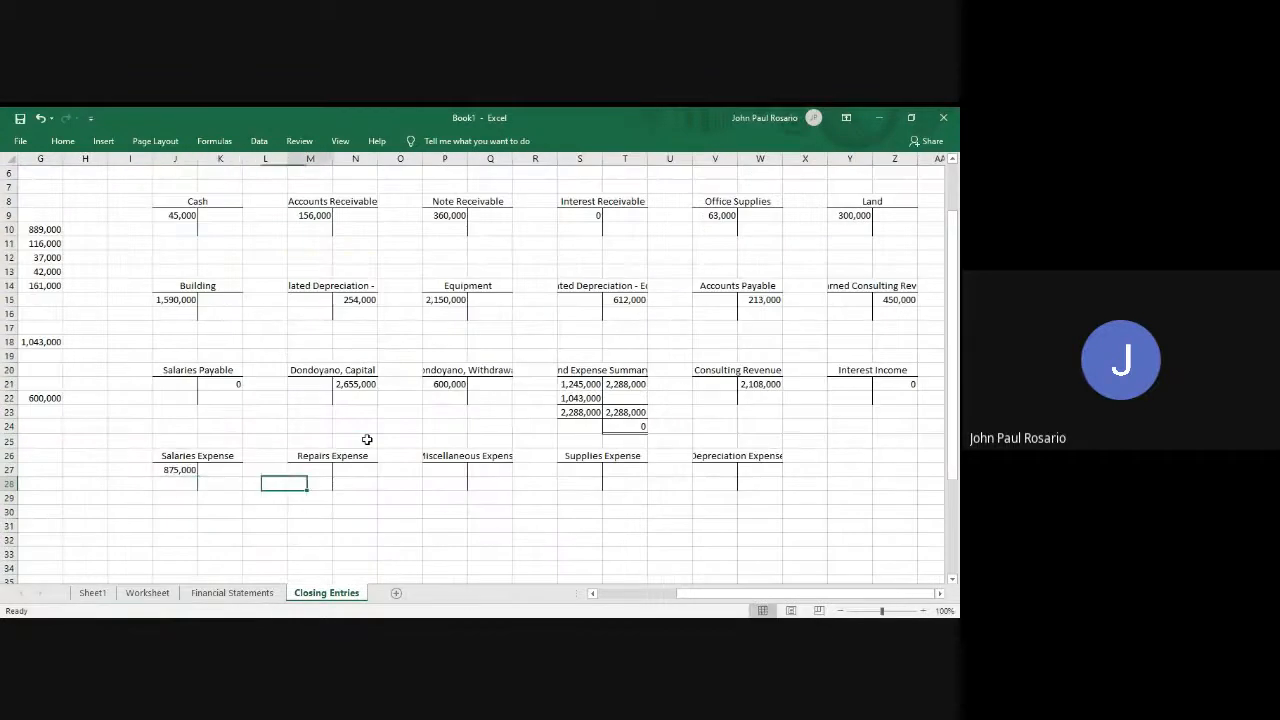
key(Up)
text(=)
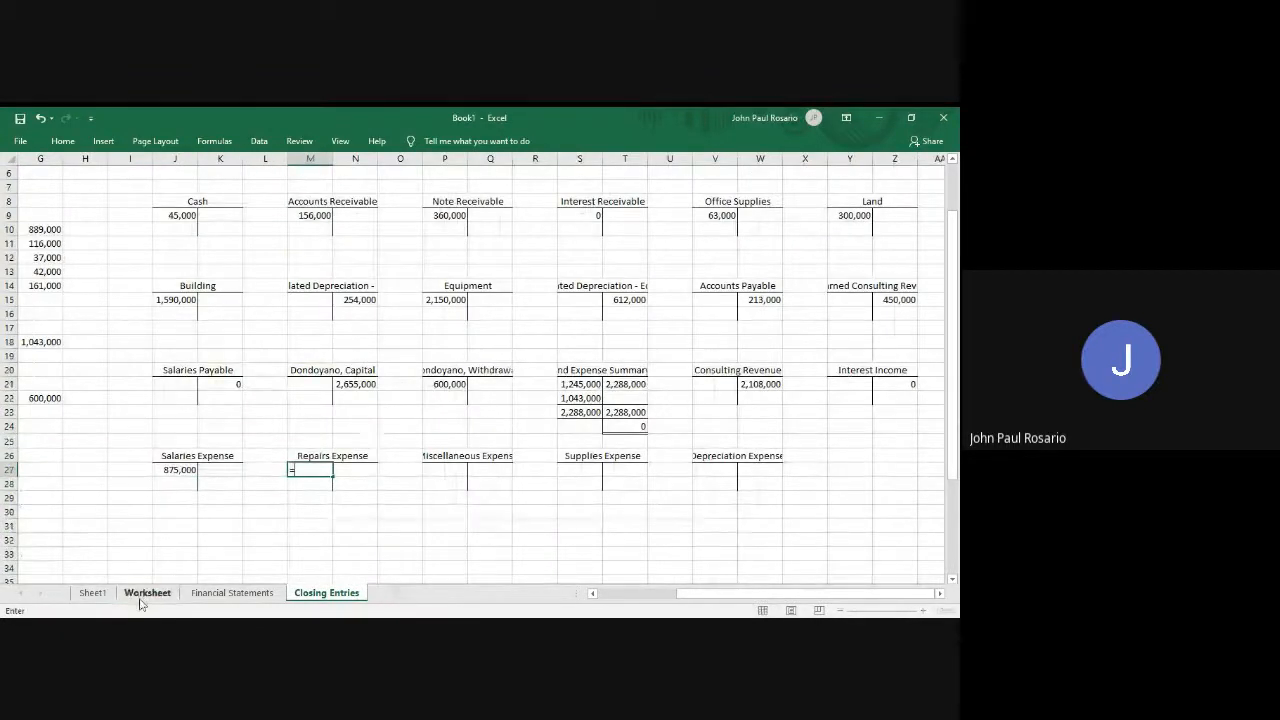
click(145, 593)
click(366, 453)
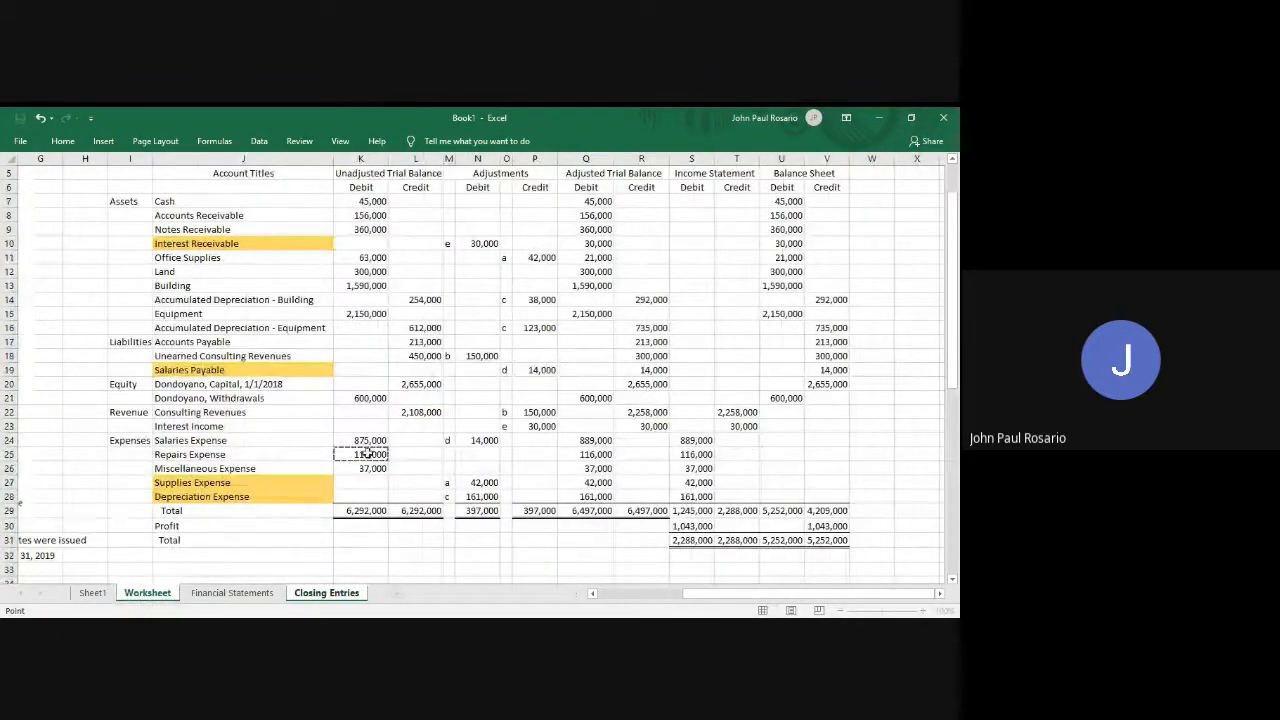
key(Return)
Link the Miscellaneous Expense T-account's debit cell P27 to the Miscellaneous Expense debit in the Worksheet's unadjusted trial balance, K26.
key(Right)
key(Right)
key(Right)
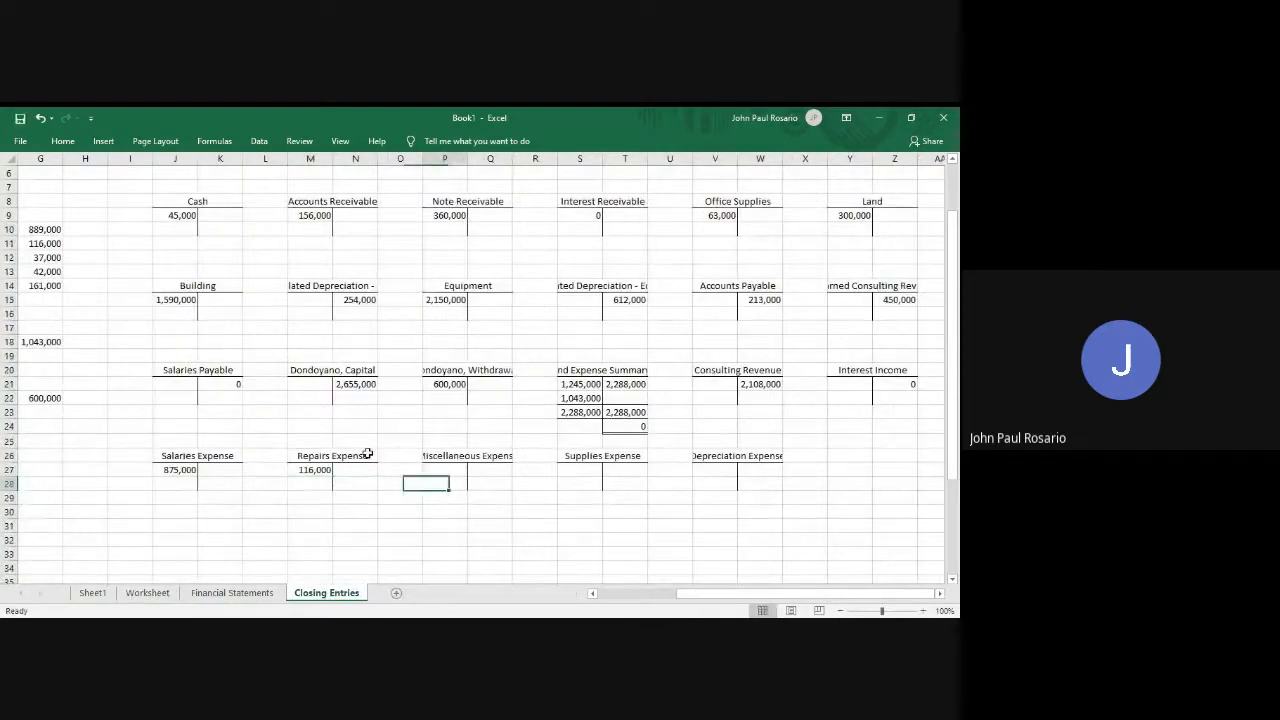
key(Up)
text(=)
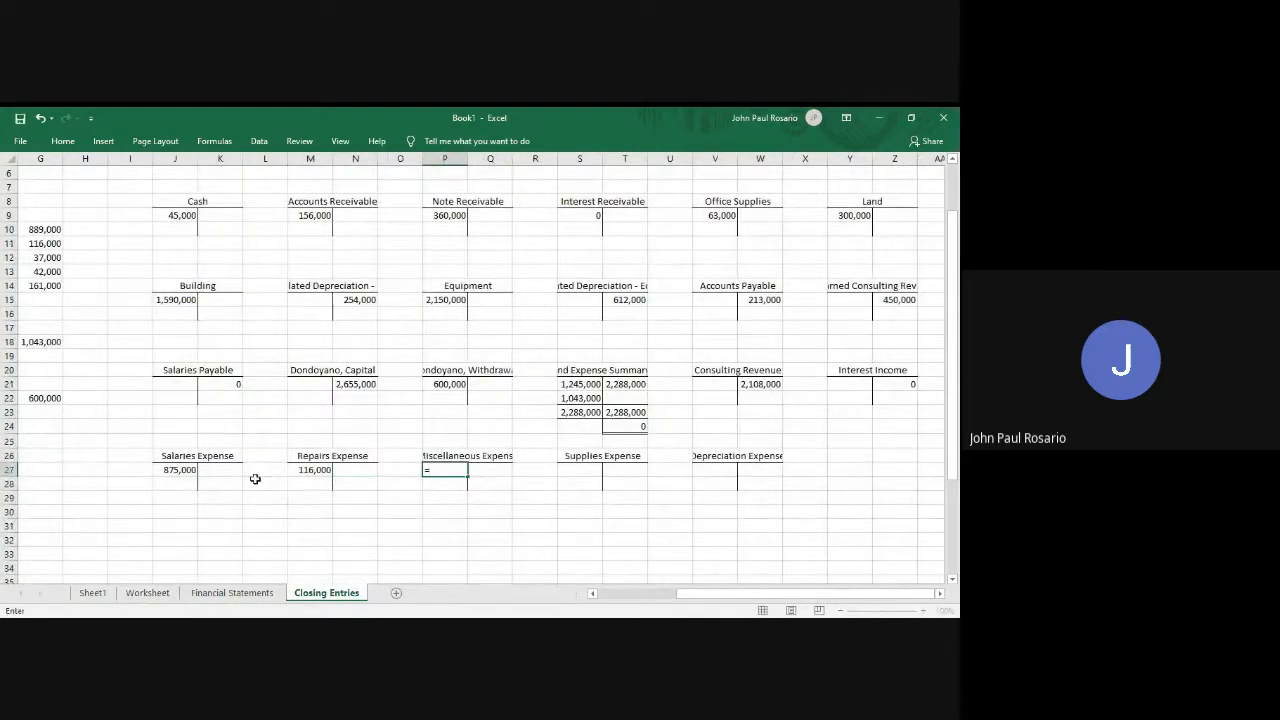
click(152, 594)
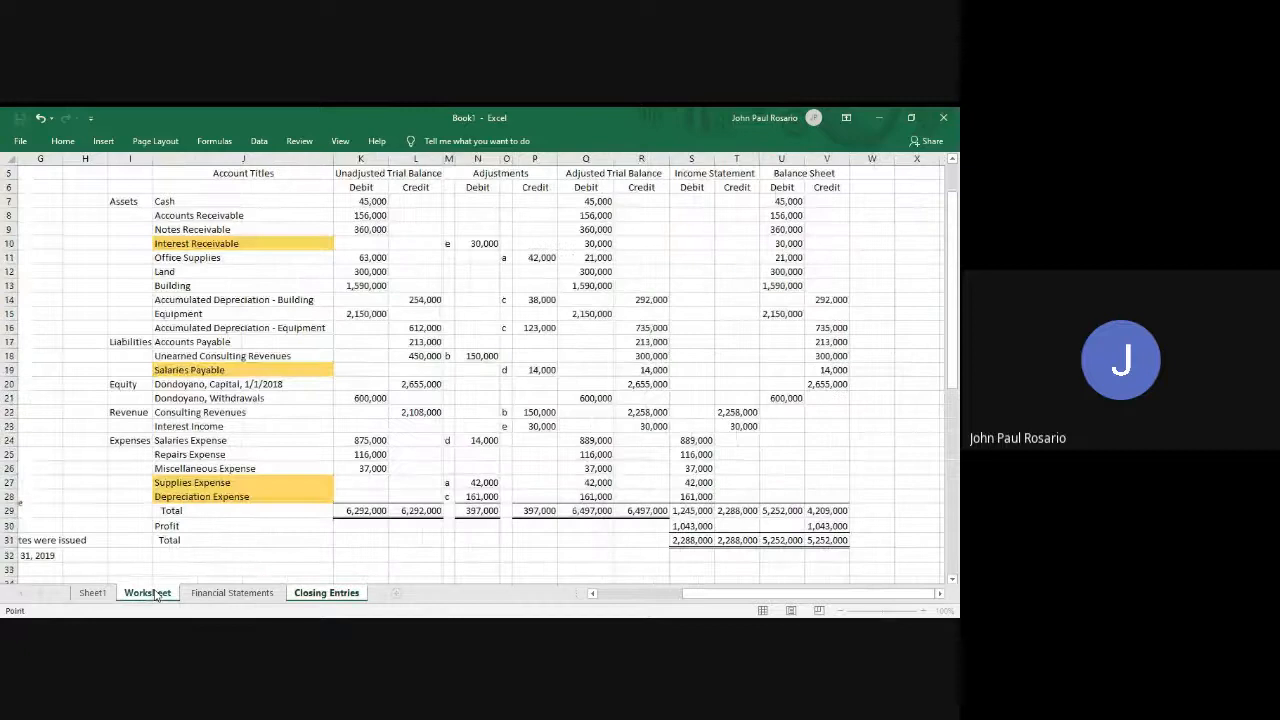
click(375, 469)
key(Return)
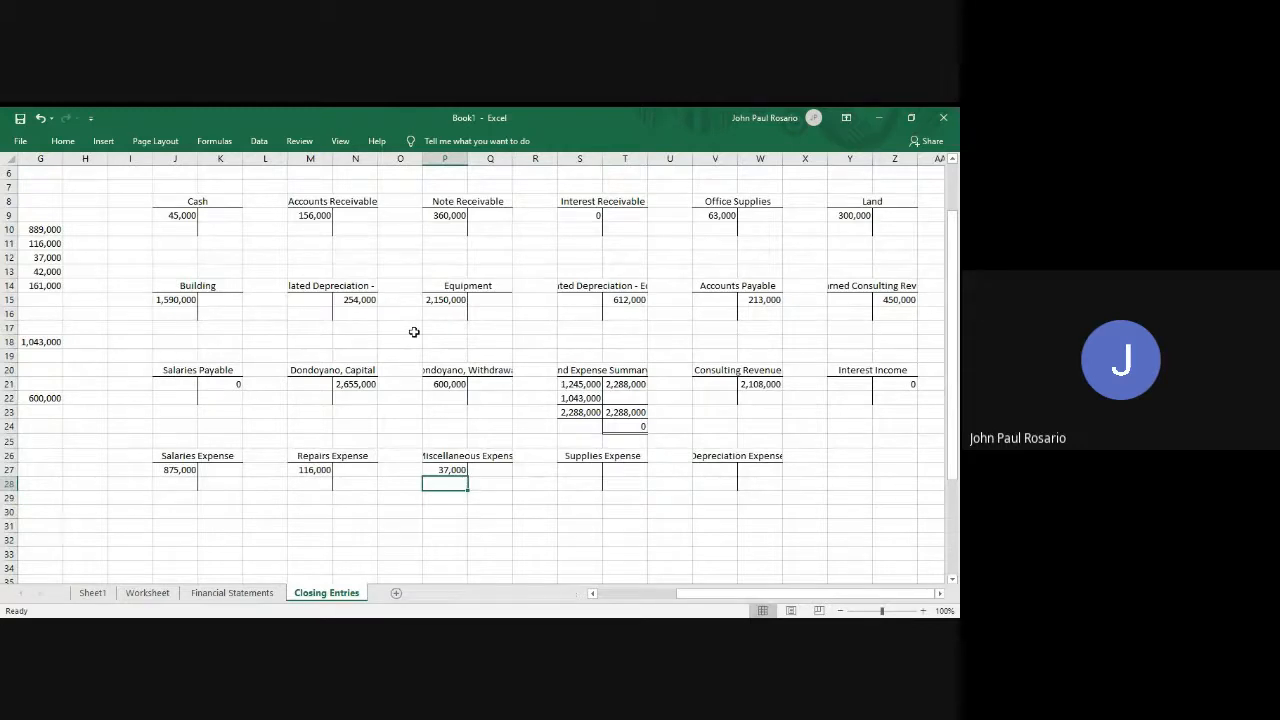
Review the December 31 adjusting entries in the General Journal below the trial balance on the Worksheet sheet.
scroll(414, 331, left, 3)
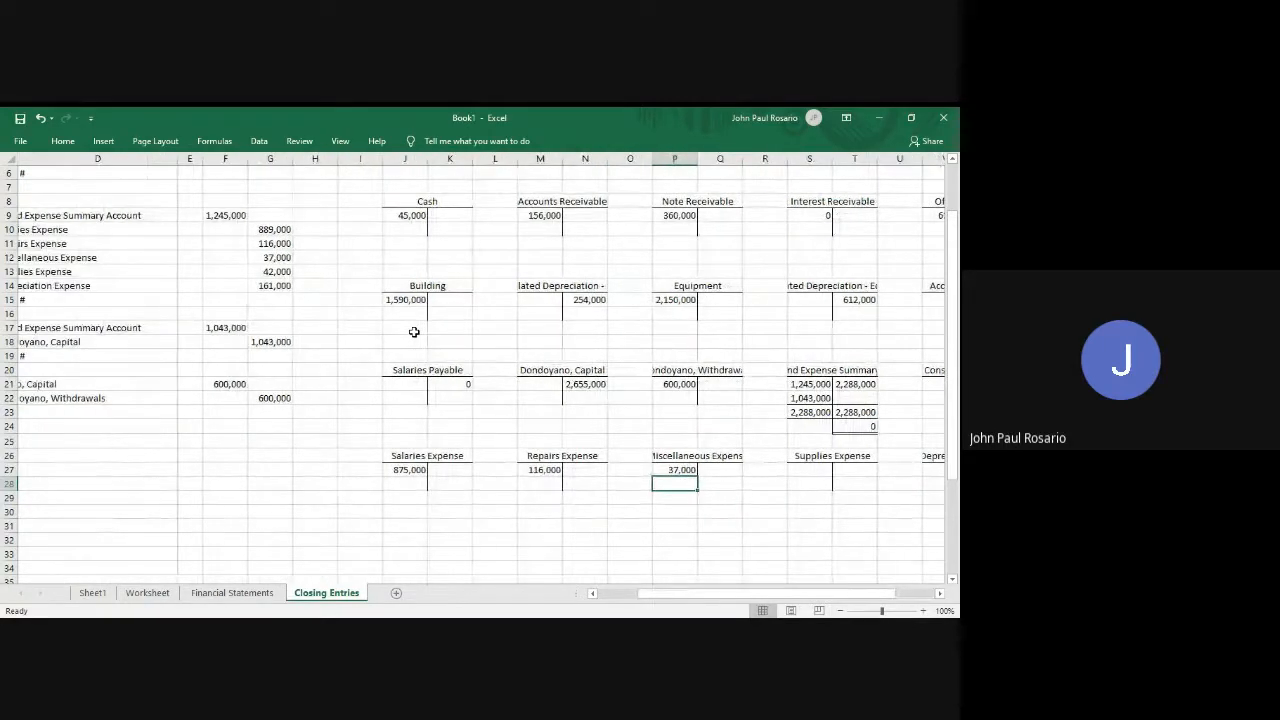
click(137, 595)
scroll(322, 385, down, 7)
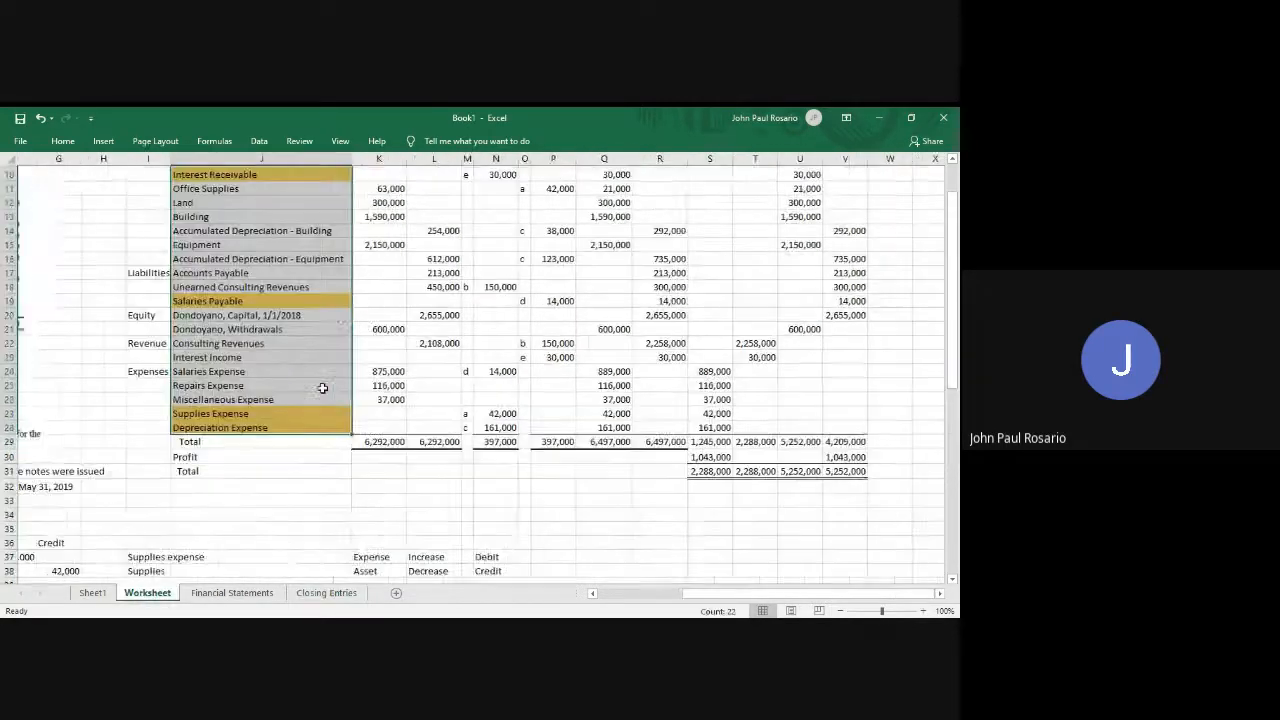
scroll(322, 388, left, 3)
scroll(322, 388, down, 3)
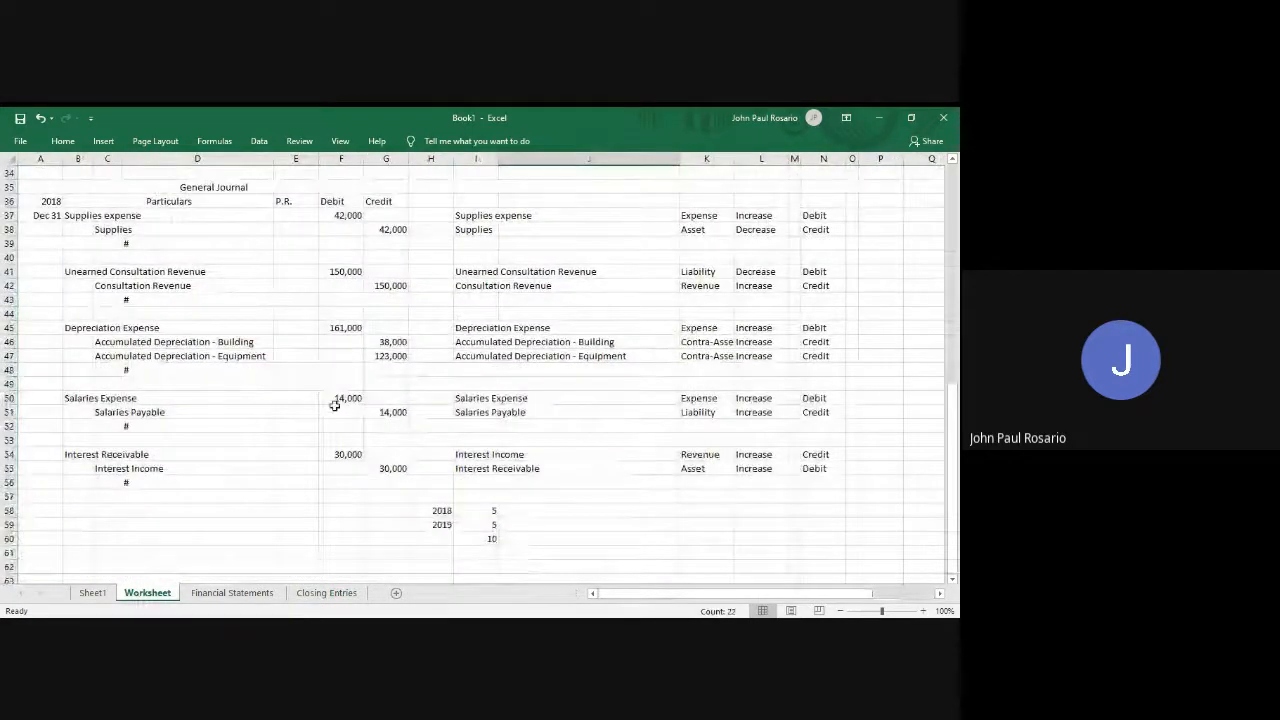
Post the supplies adjustment's debit by linking the Supplies Expense T-account's cell S27 to the Supplies expense debit in the Worksheet's General Journal, F37.
click(327, 593)
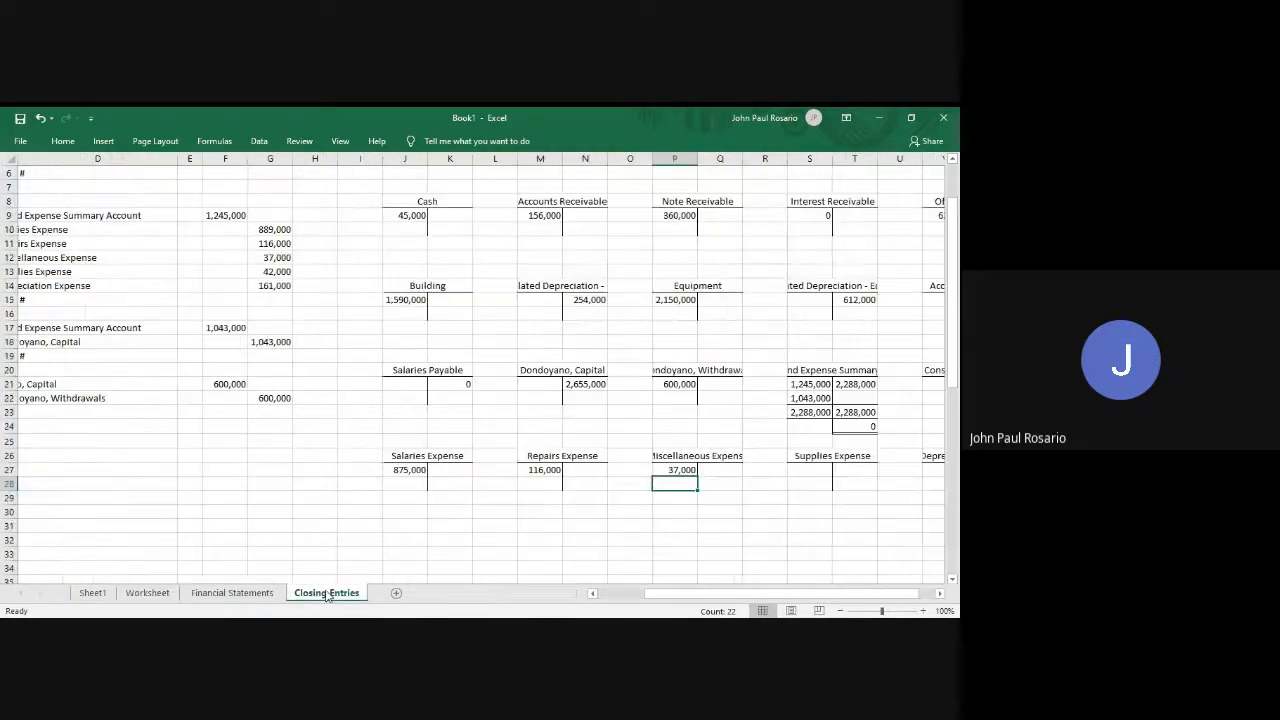
scroll(655, 304, right, 3)
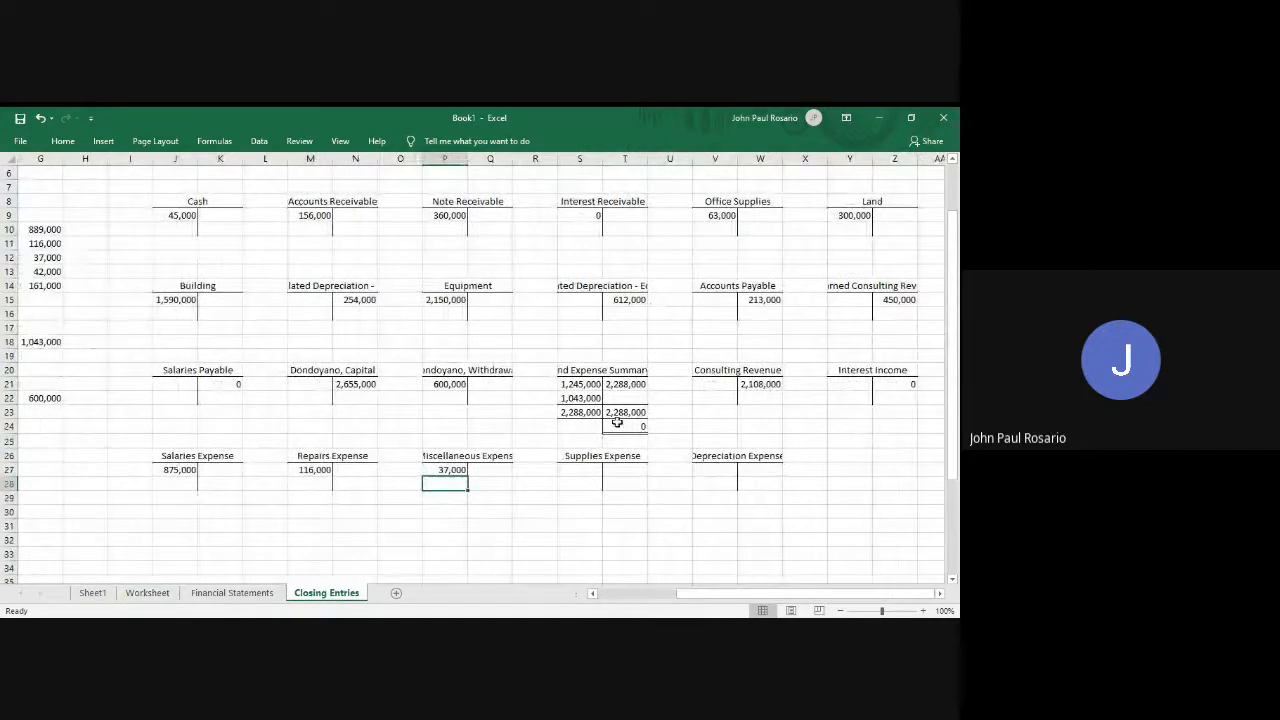
click(575, 468)
text(=)
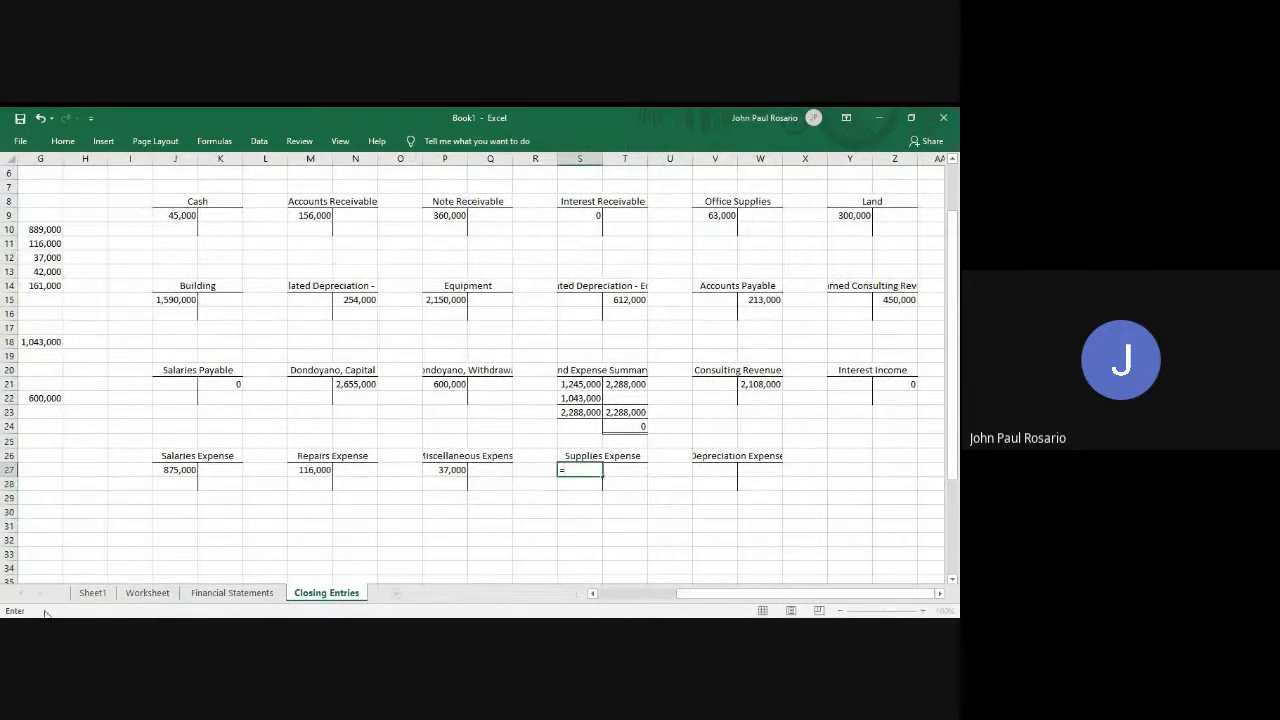
click(148, 593)
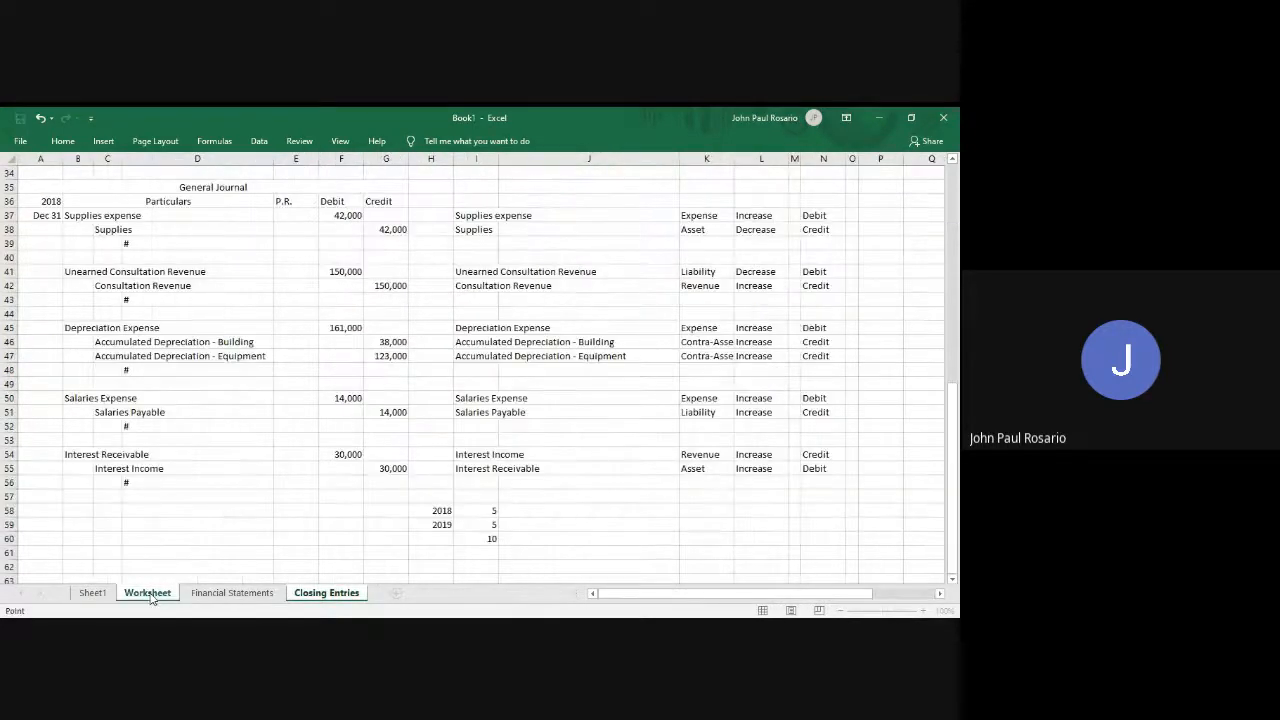
click(345, 215)
key(Return)
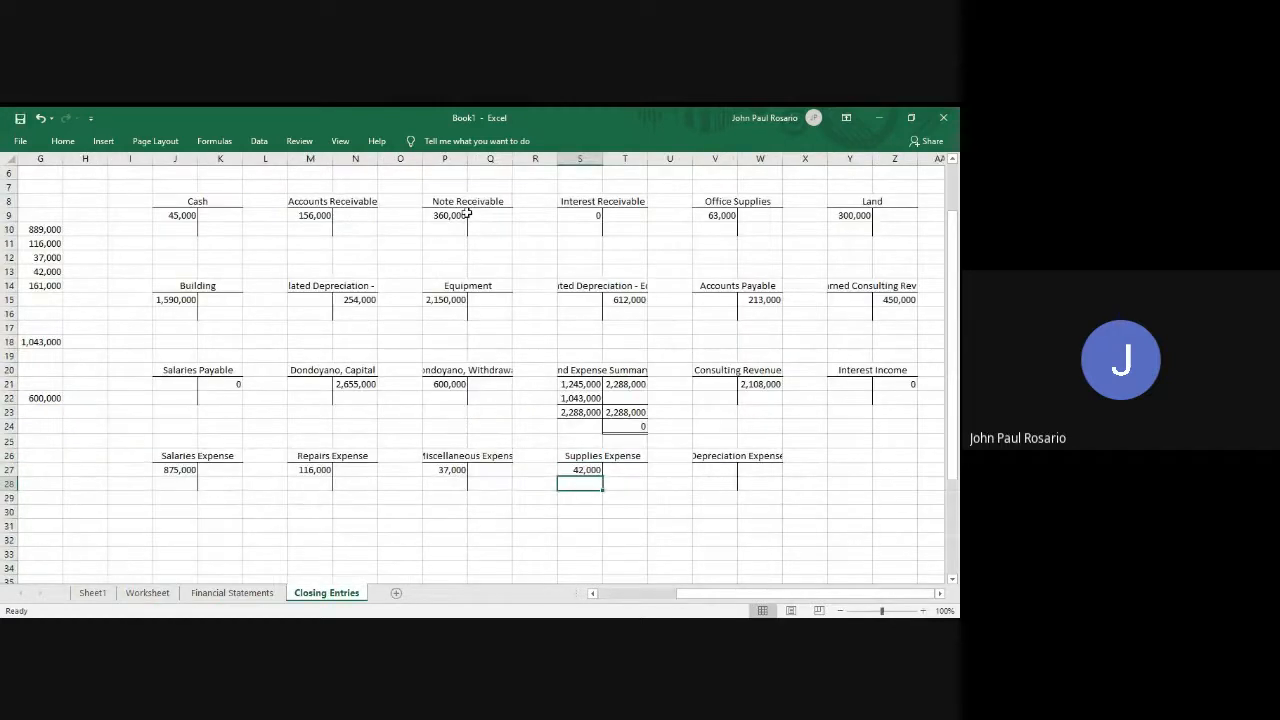
Link credit cell W9 of the Office Supplies T-account to the Supplies credit in the Worksheet's General Journal, G38.
click(766, 214)
text(=)
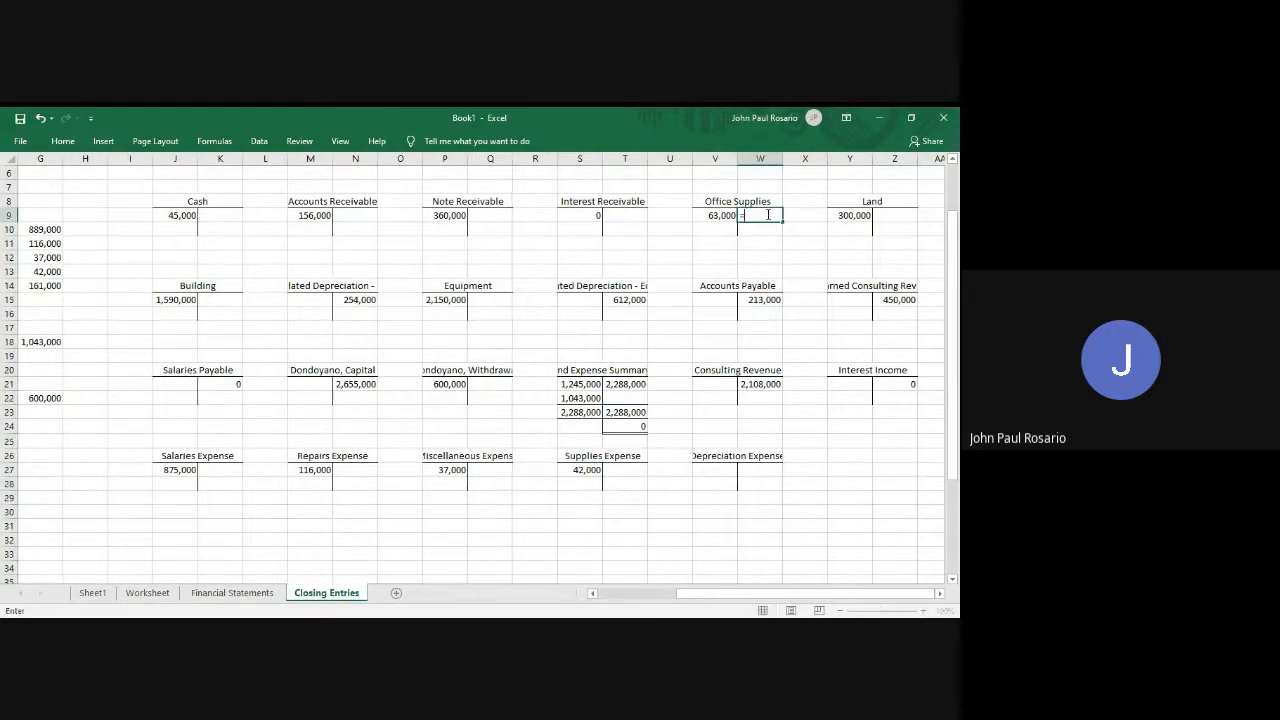
click(148, 593)
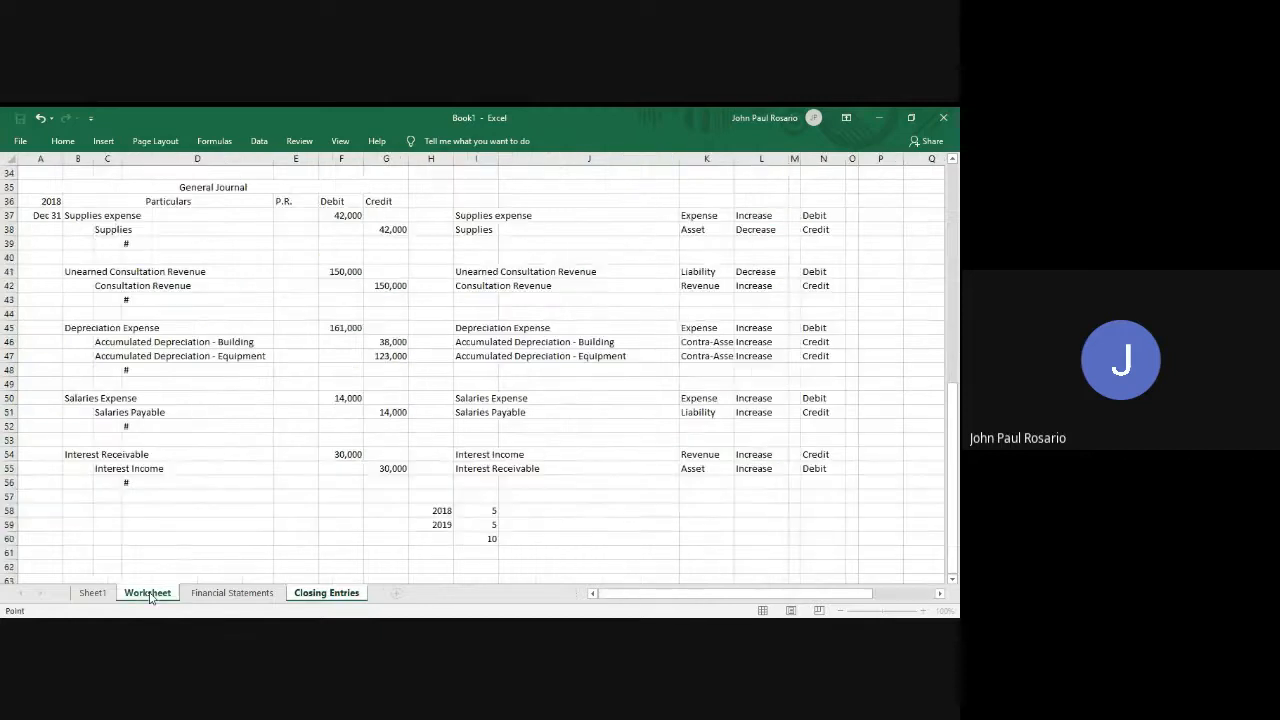
click(386, 229)
key(Return)
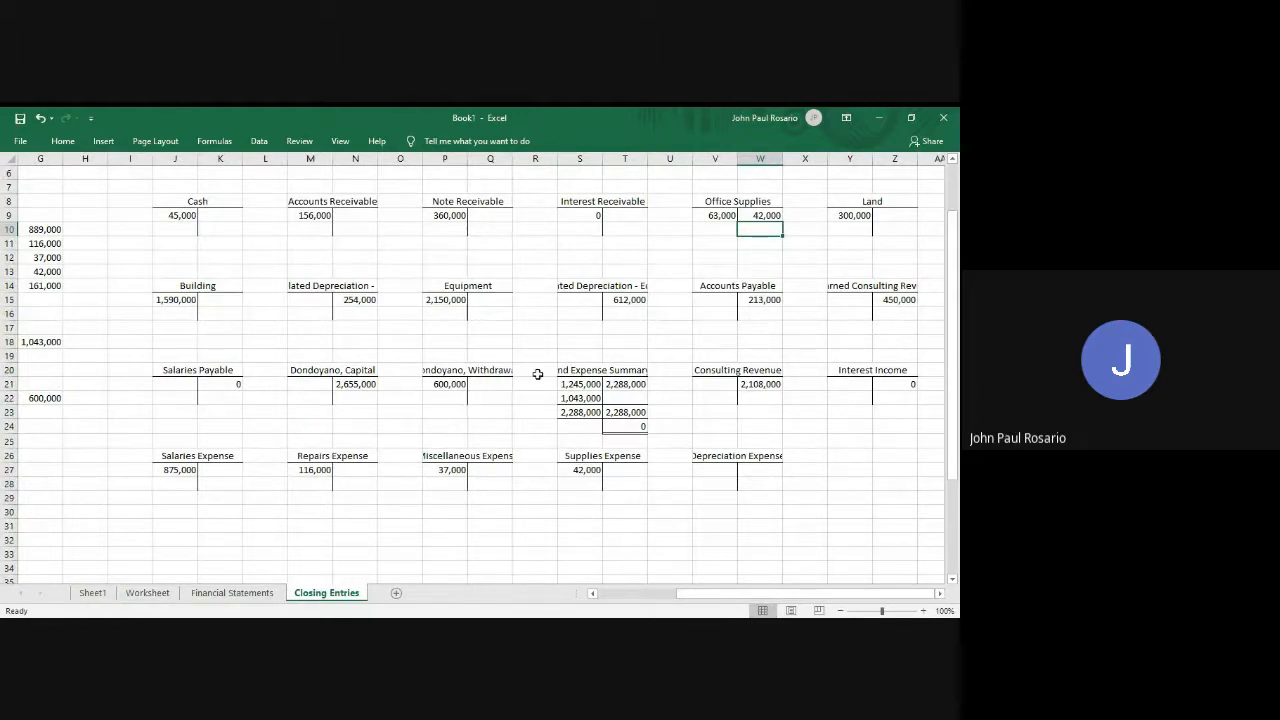
Start a formula in debit cell Y15 of the Unearned Consulting Revenue T-account.
click(852, 299)
text(=)
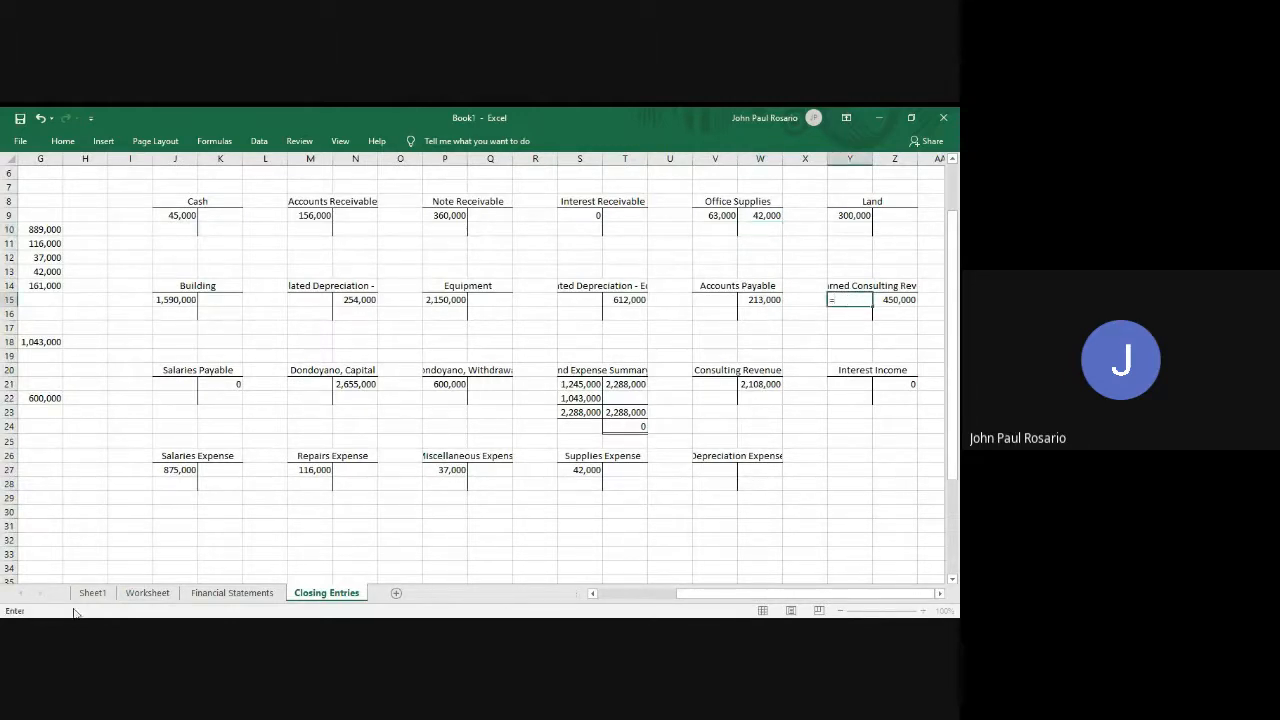
Link the debit side of the Unearned Consulting Revenue T-account (Y15) to the 150,000 debit in the Worksheet sheet's general journal.
click(162, 596)
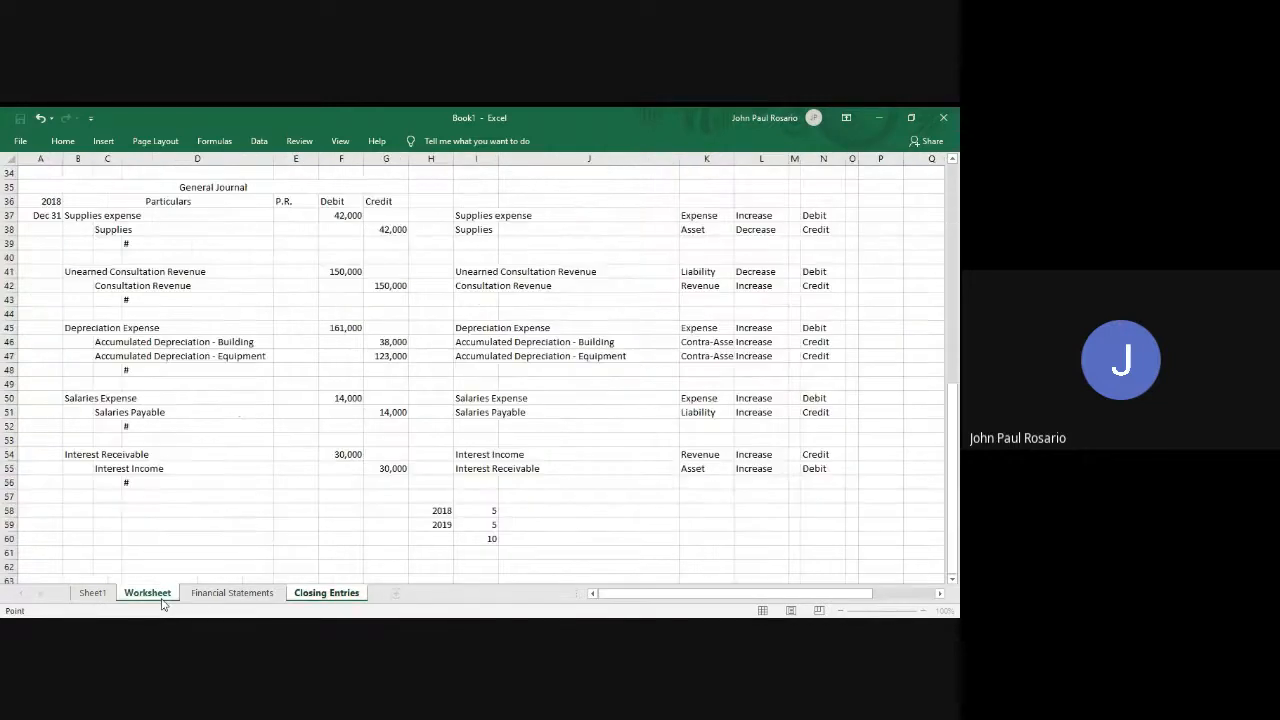
click(330, 277)
key(Return)
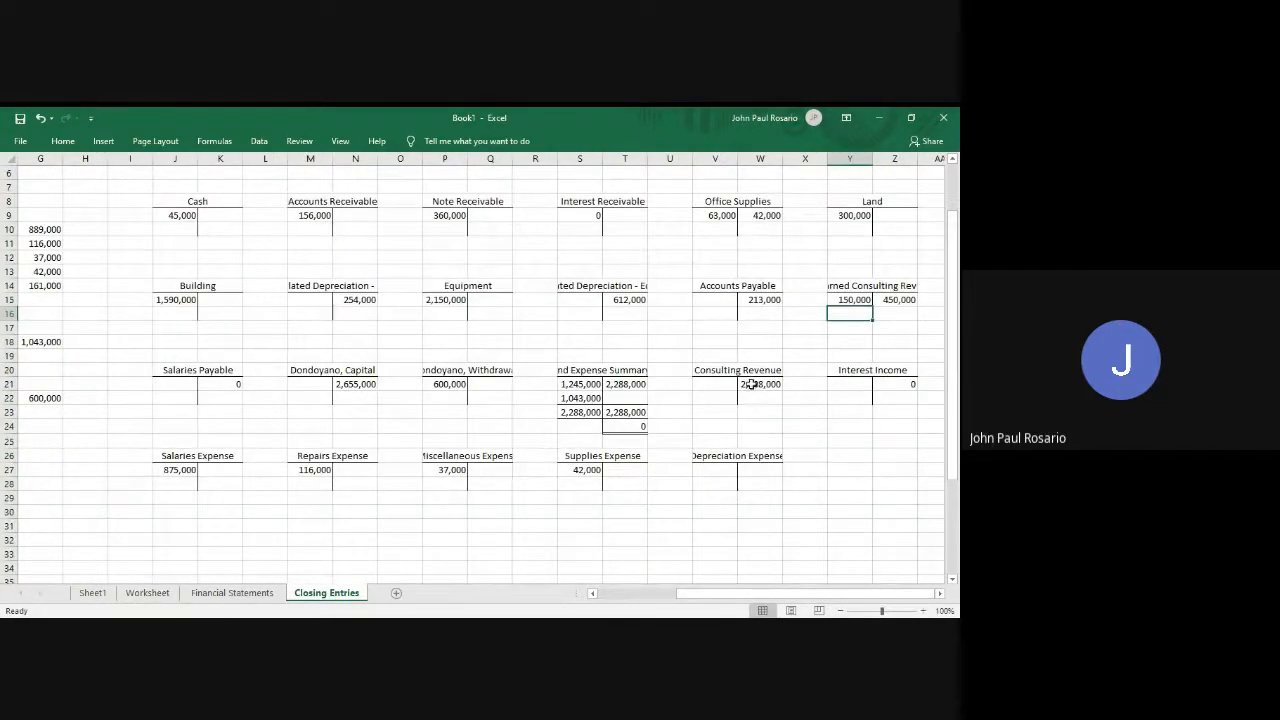
Link the second credit line of the Consulting Revenue T-account (W22) to the journal's 150,000 Consultation Revenue credit on the Worksheet sheet.
click(759, 396)
text(=)
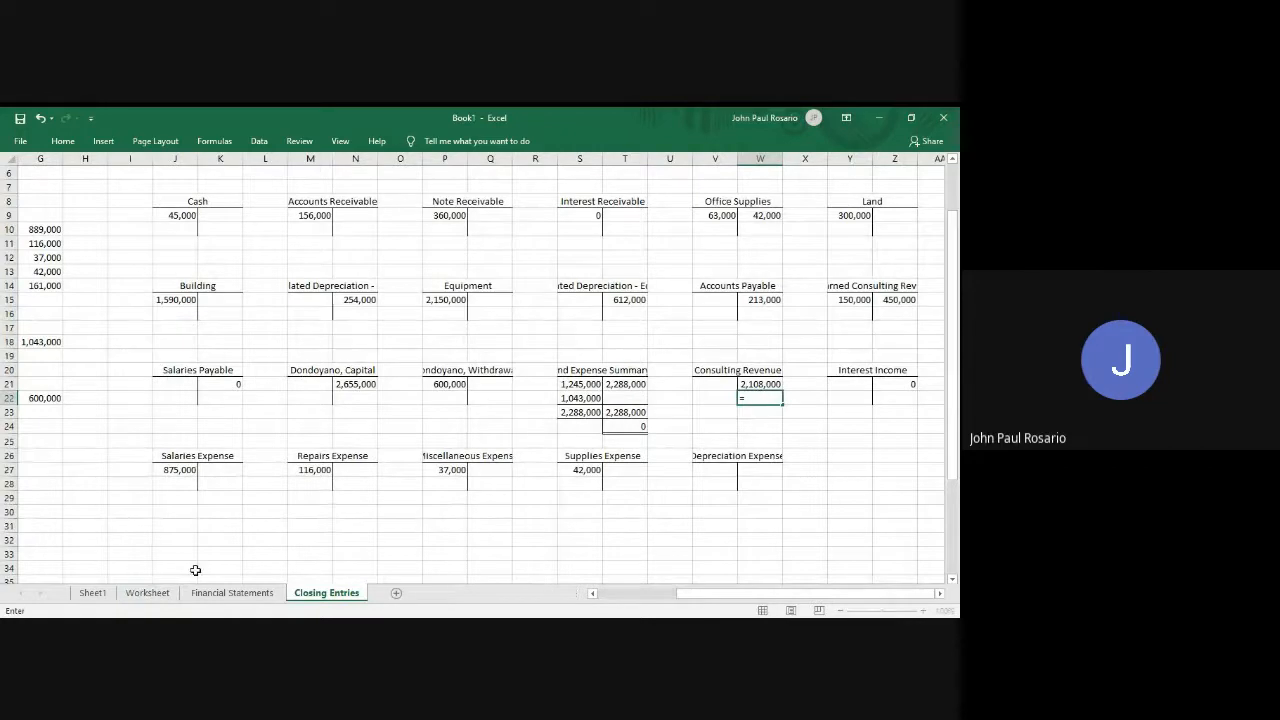
click(157, 592)
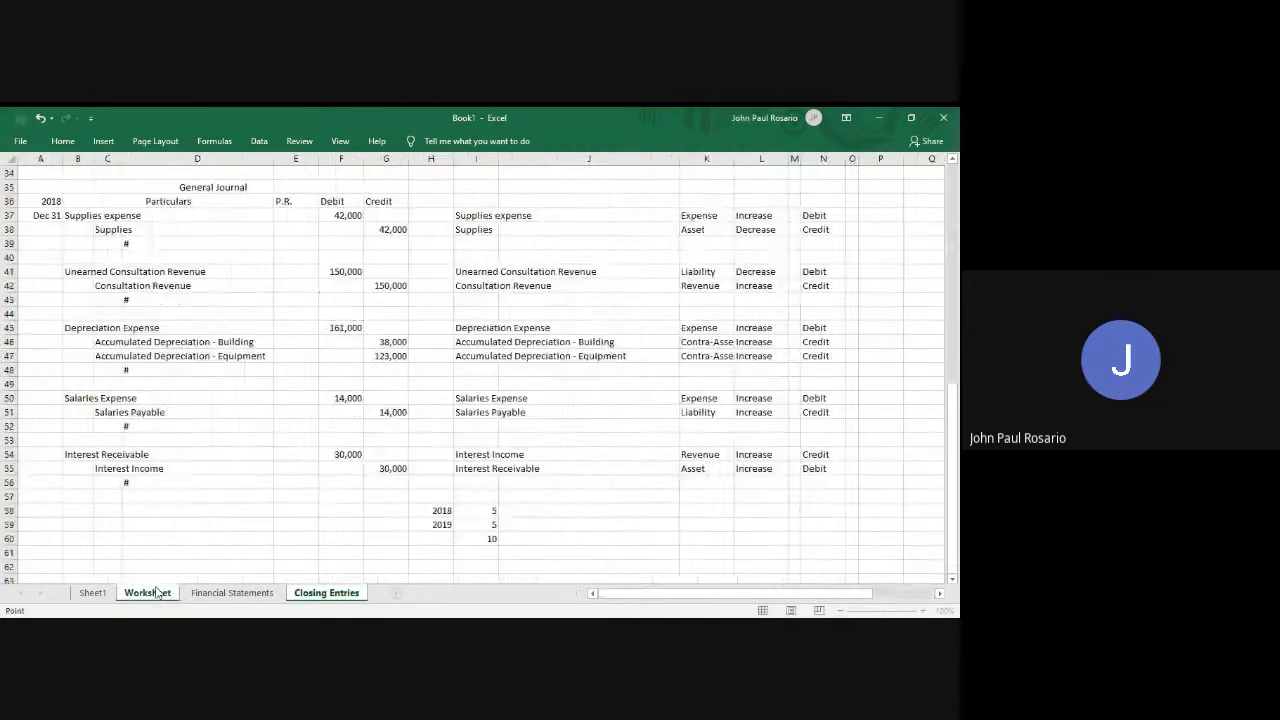
click(390, 285)
key(Return)
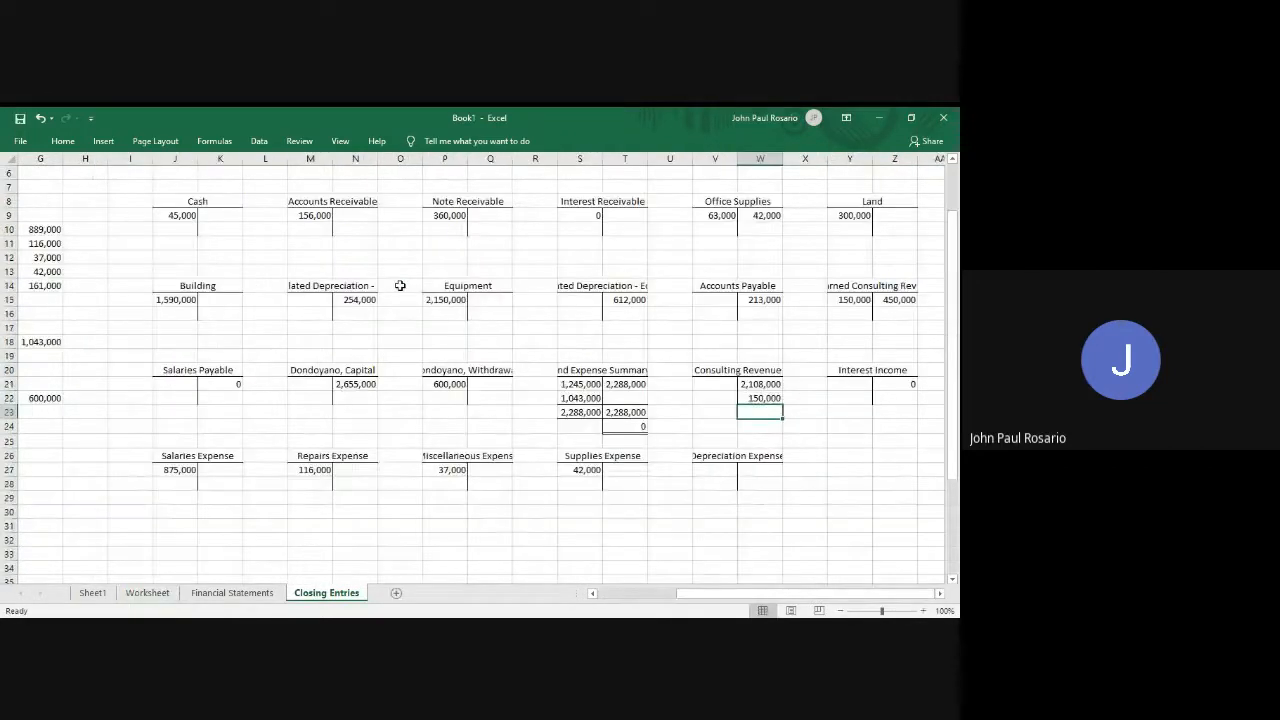
Link the debit side of the Depreciation Expense T-account (V27) to the journal's 161,000 Depreciation Expense debit on the Worksheet sheet.
click(153, 594)
click(319, 594)
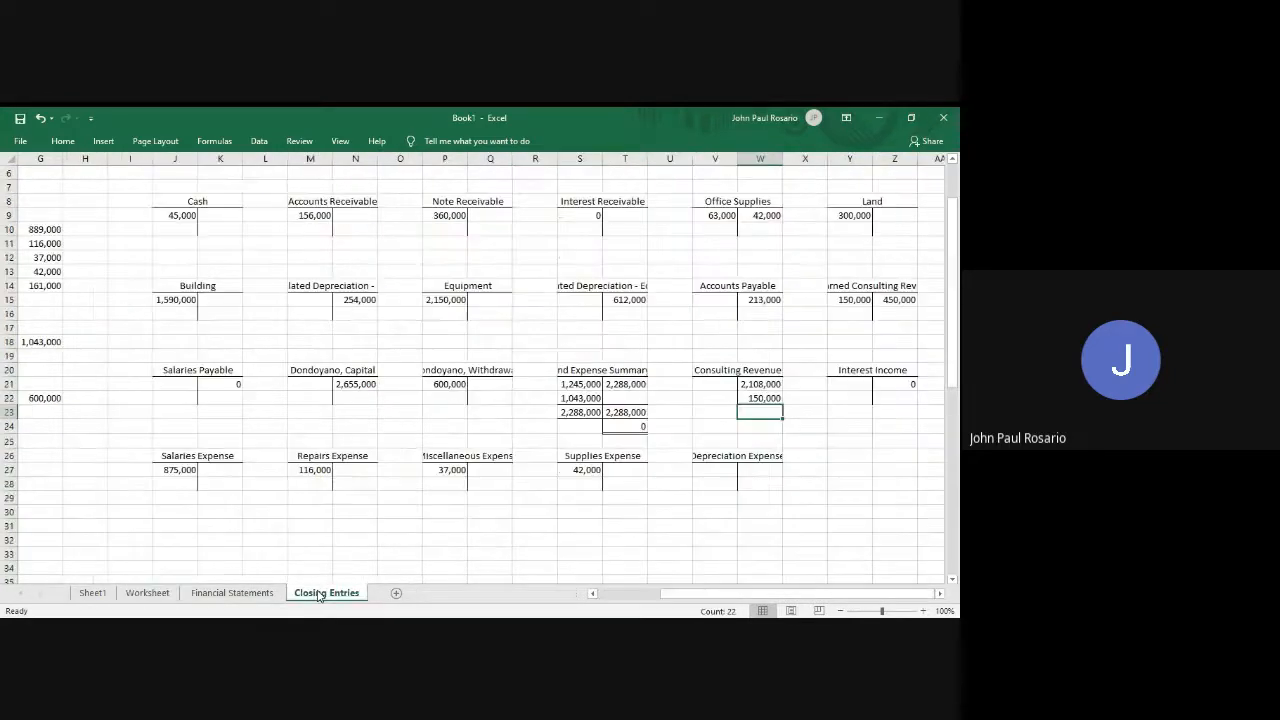
click(712, 469)
text(=)
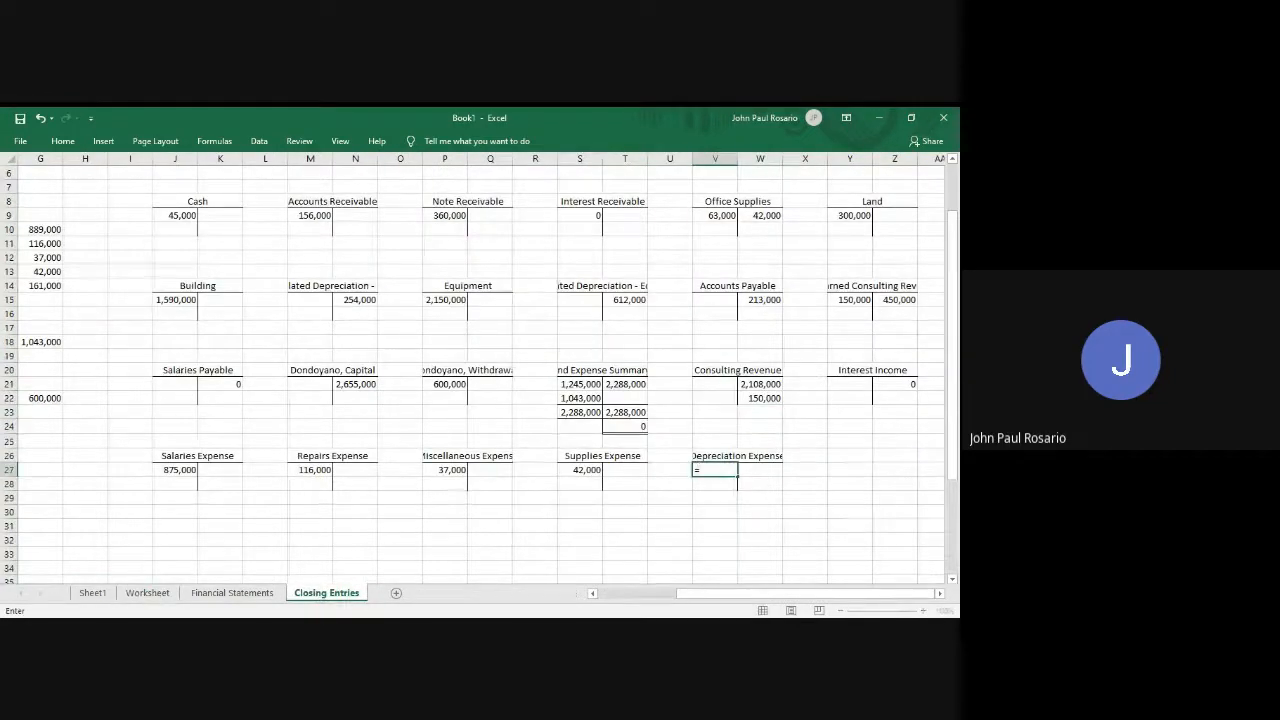
click(147, 593)
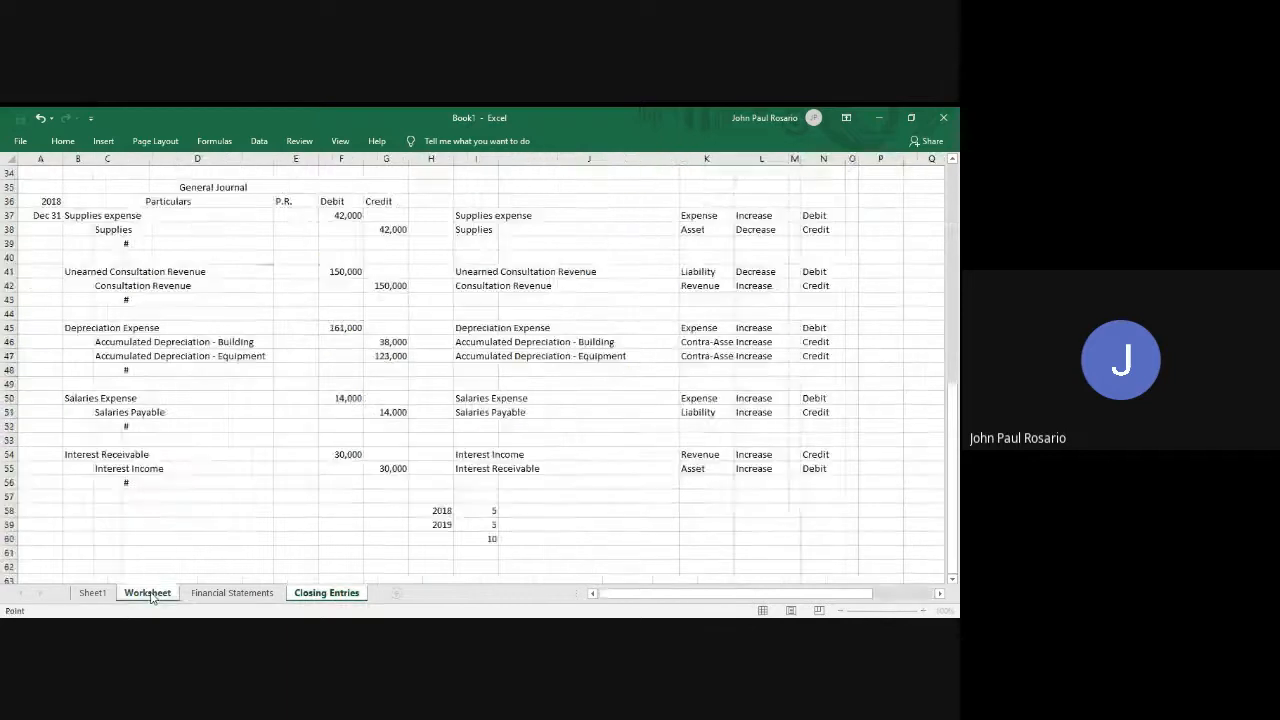
click(331, 327)
key(Return)
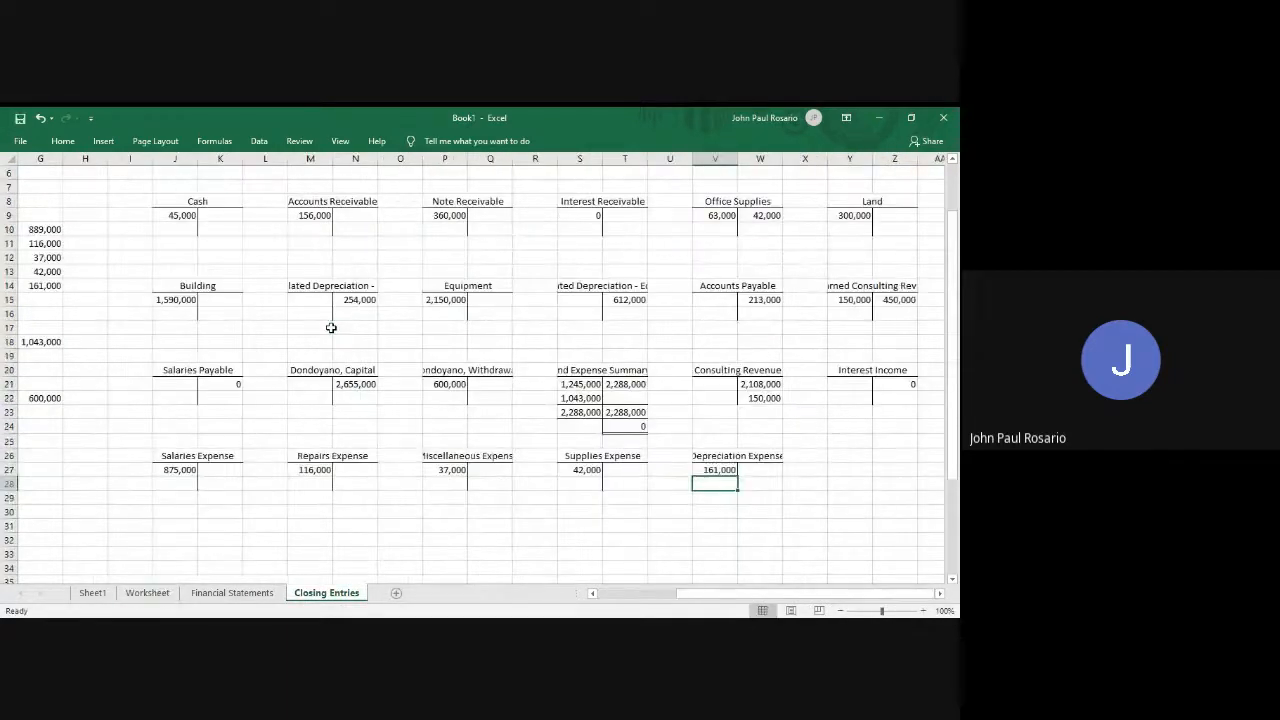
Link the second credit line of the building's Accumulated Depreciation T-account (N16) to the 38,000 credit in the Worksheet journal.
click(356, 313)
text(=)
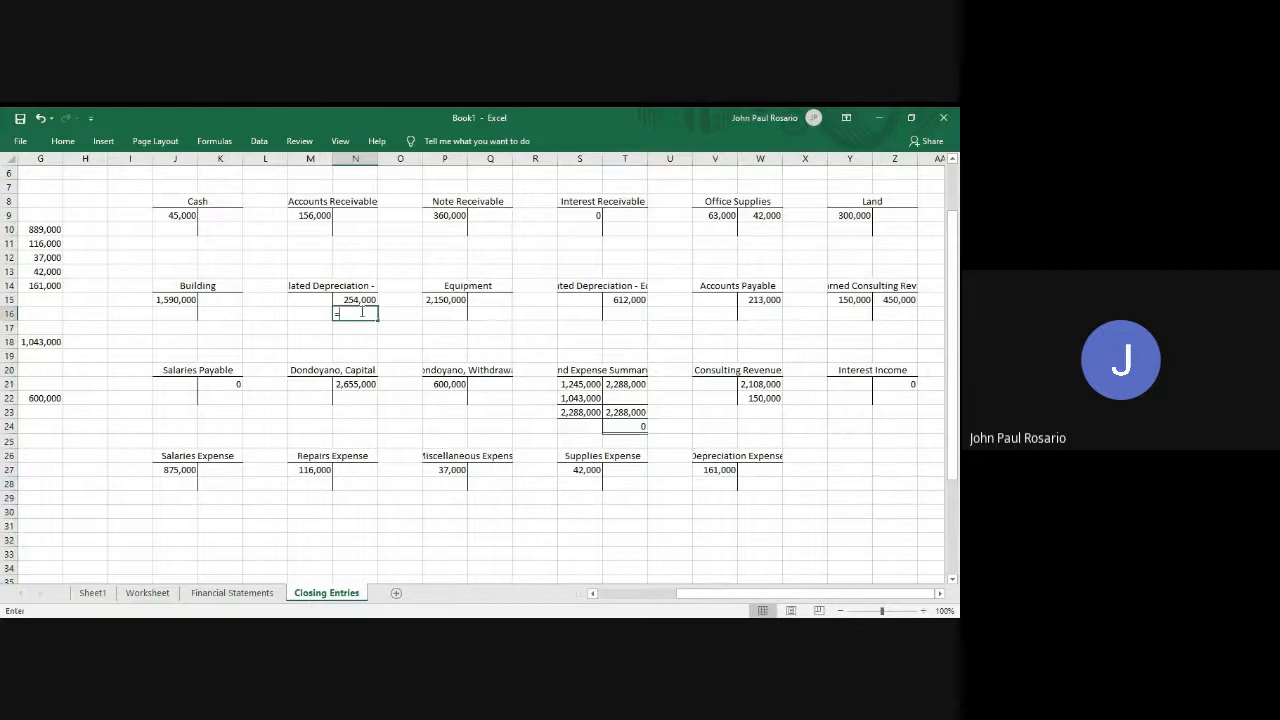
click(147, 593)
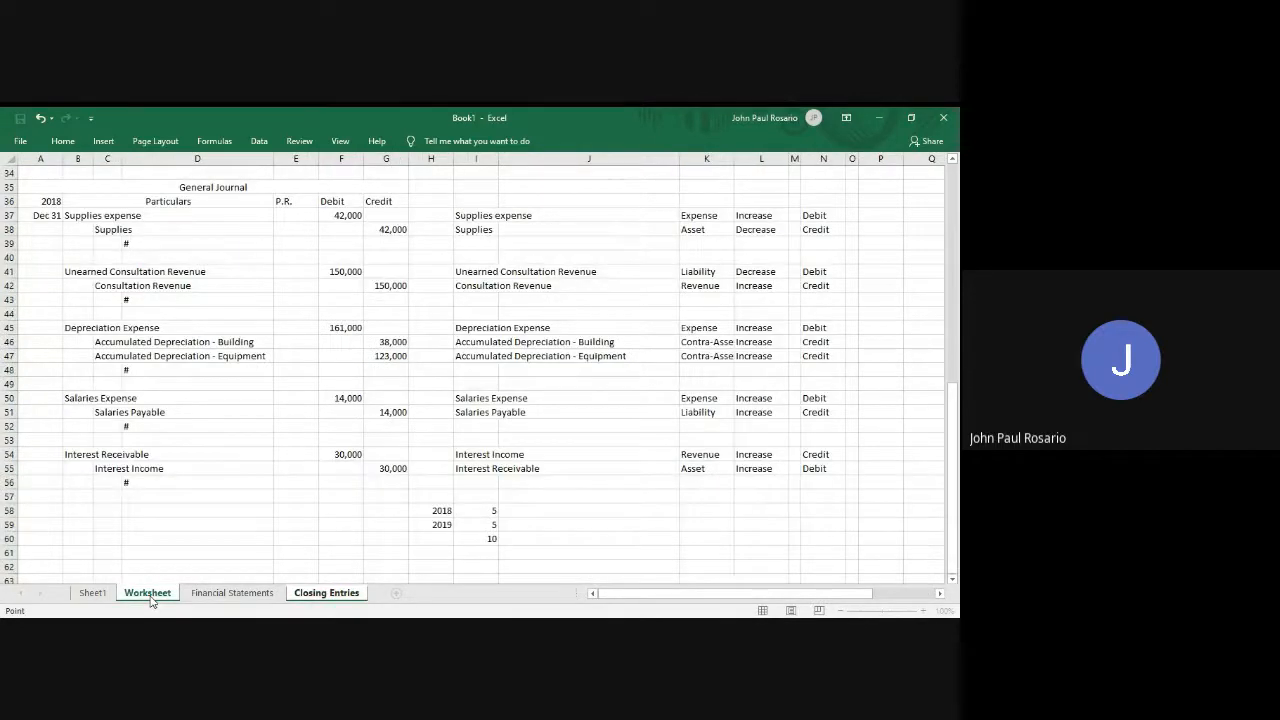
click(395, 341)
key(Return)
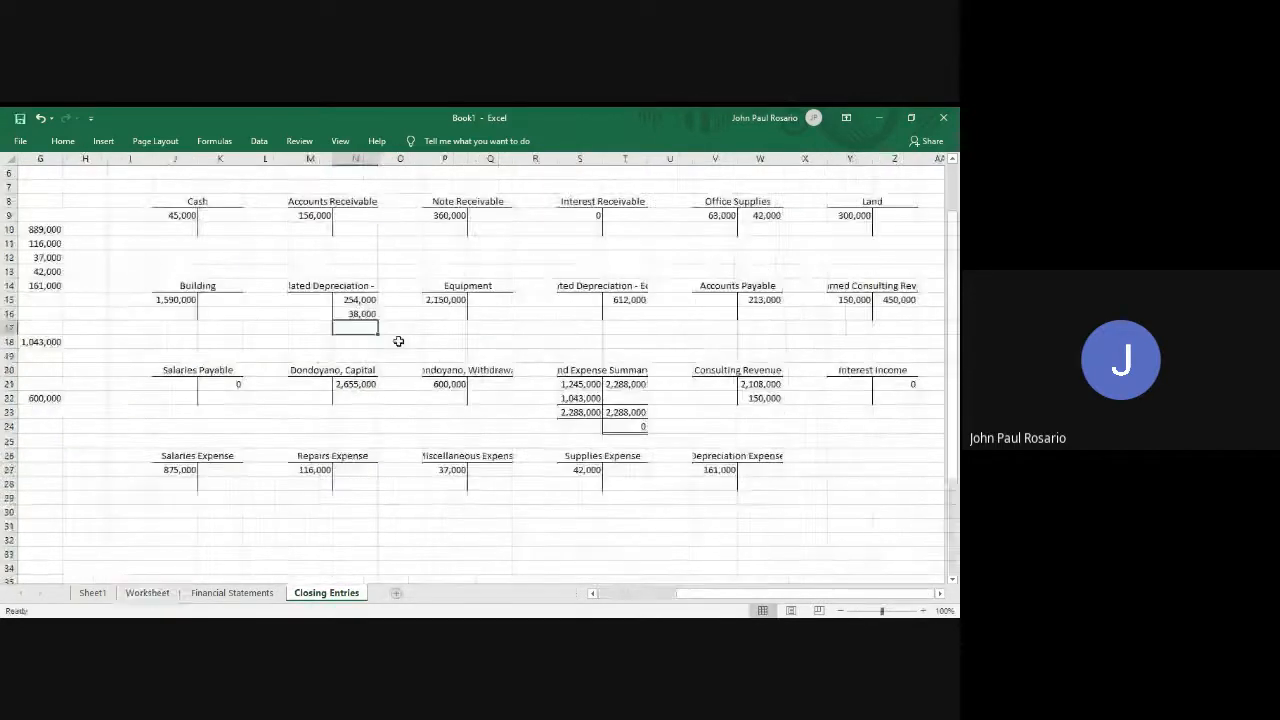
Link the second credit line of the equipment's Accumulated Depreciation T-account (T16) to the 38,000 journal credit on the Worksheet sheet.
click(625, 314)
text(=)
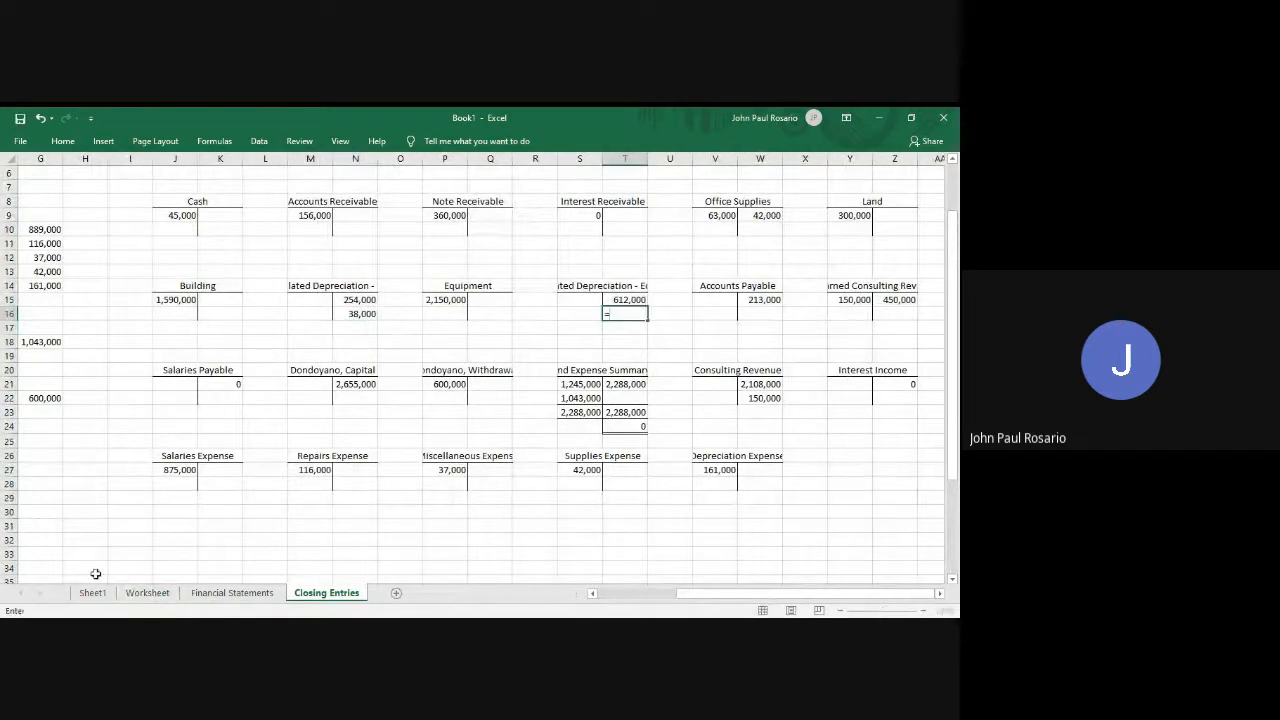
click(147, 593)
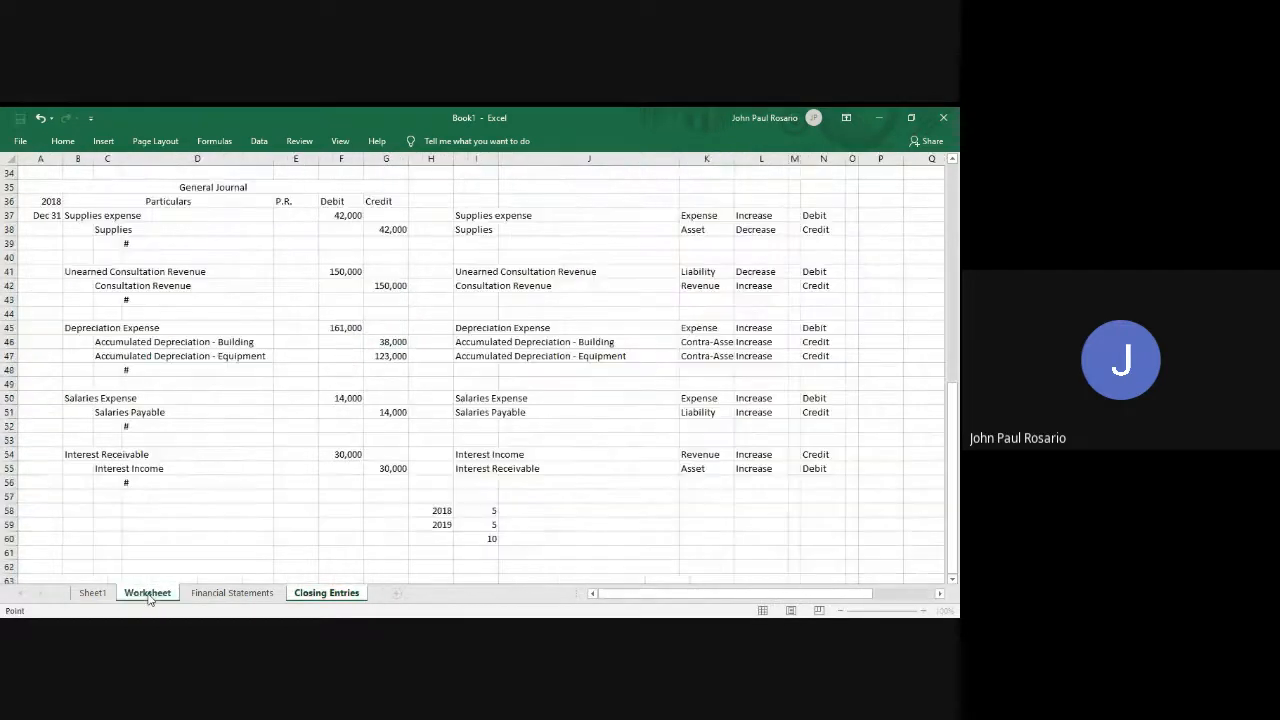
click(394, 341)
key(Return)
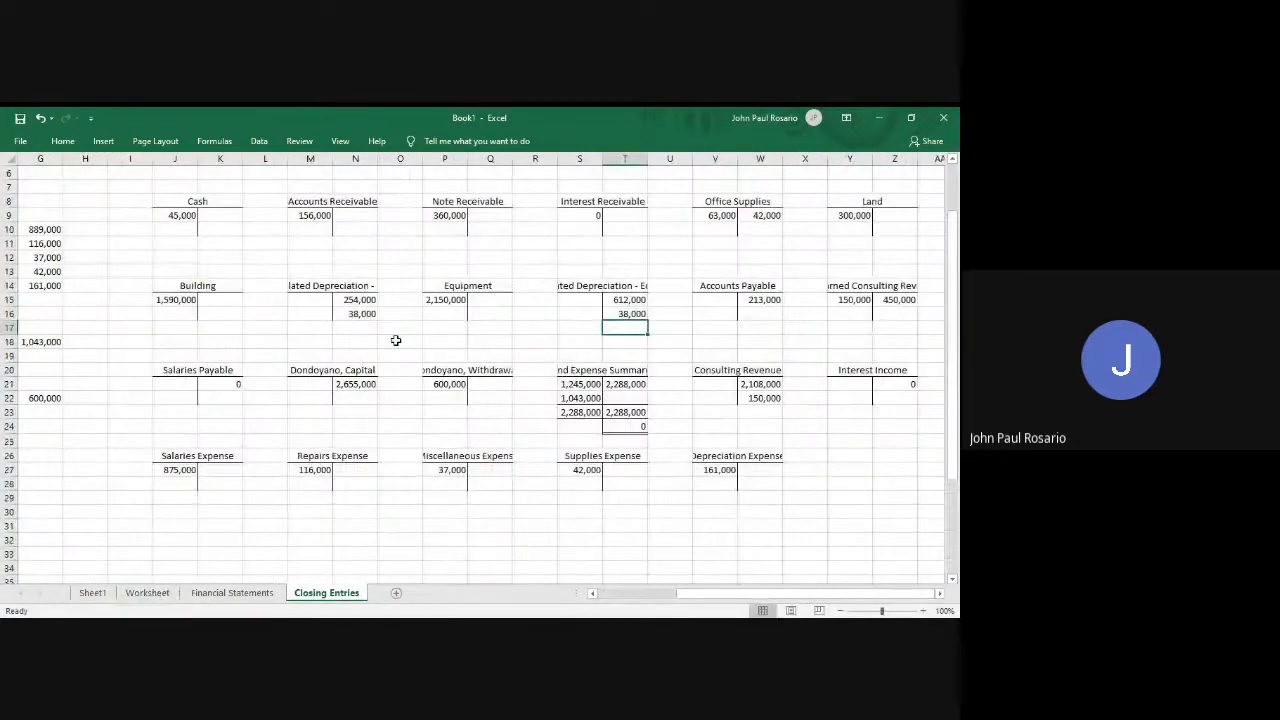
Correct the equipment's accumulated depreciation credit in T16 to the journal's 123,000 by copying the formula one row down and moving it back up.
click(147, 593)
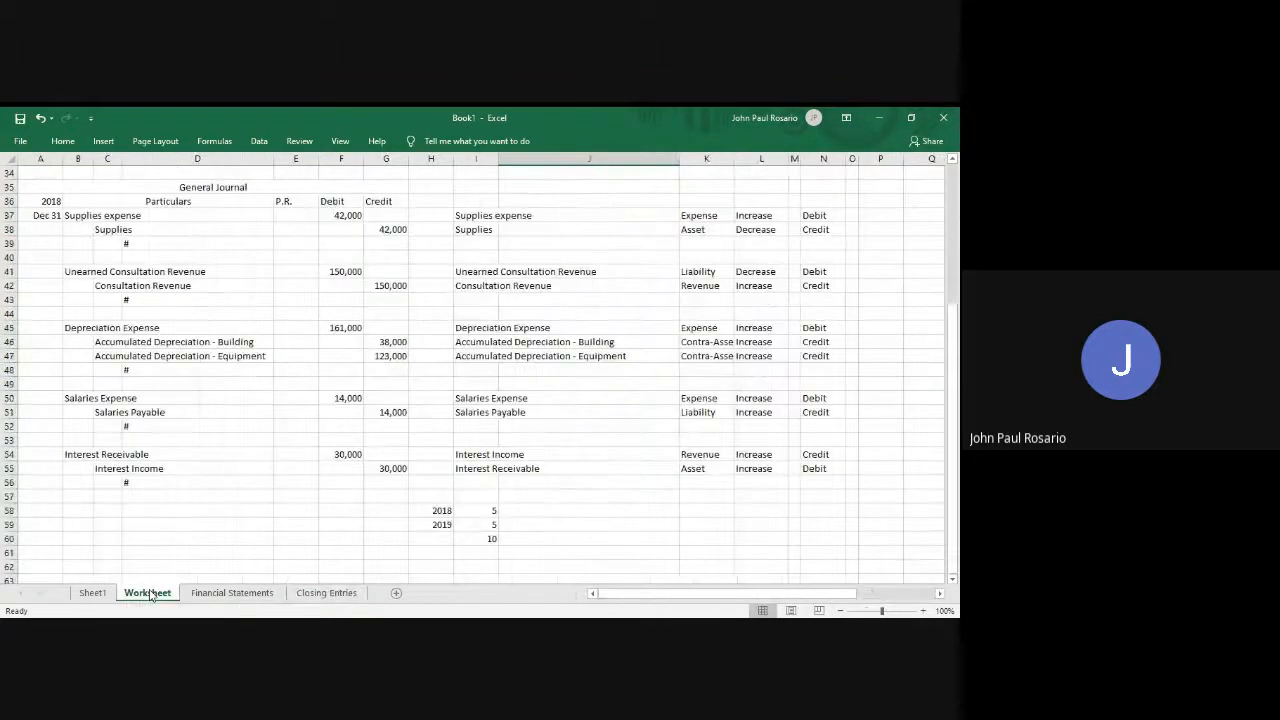
click(328, 593)
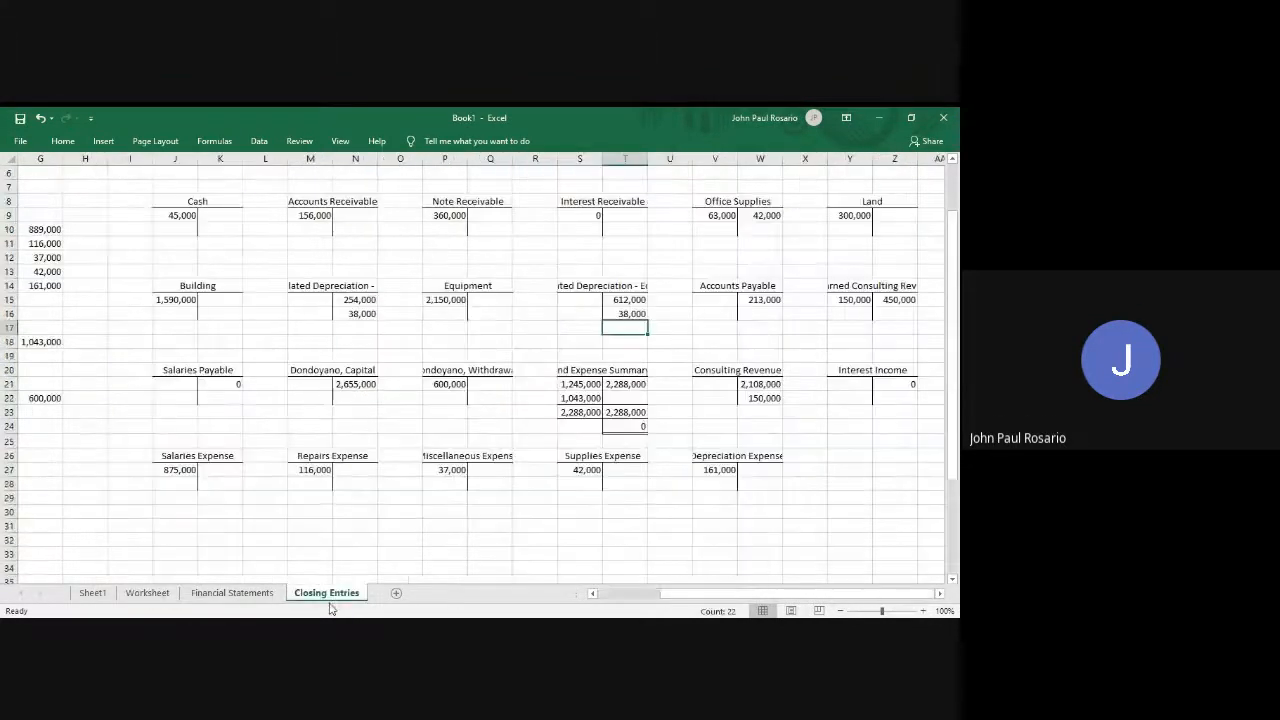
key(Up)
key(ctrl+c)
key(Down)
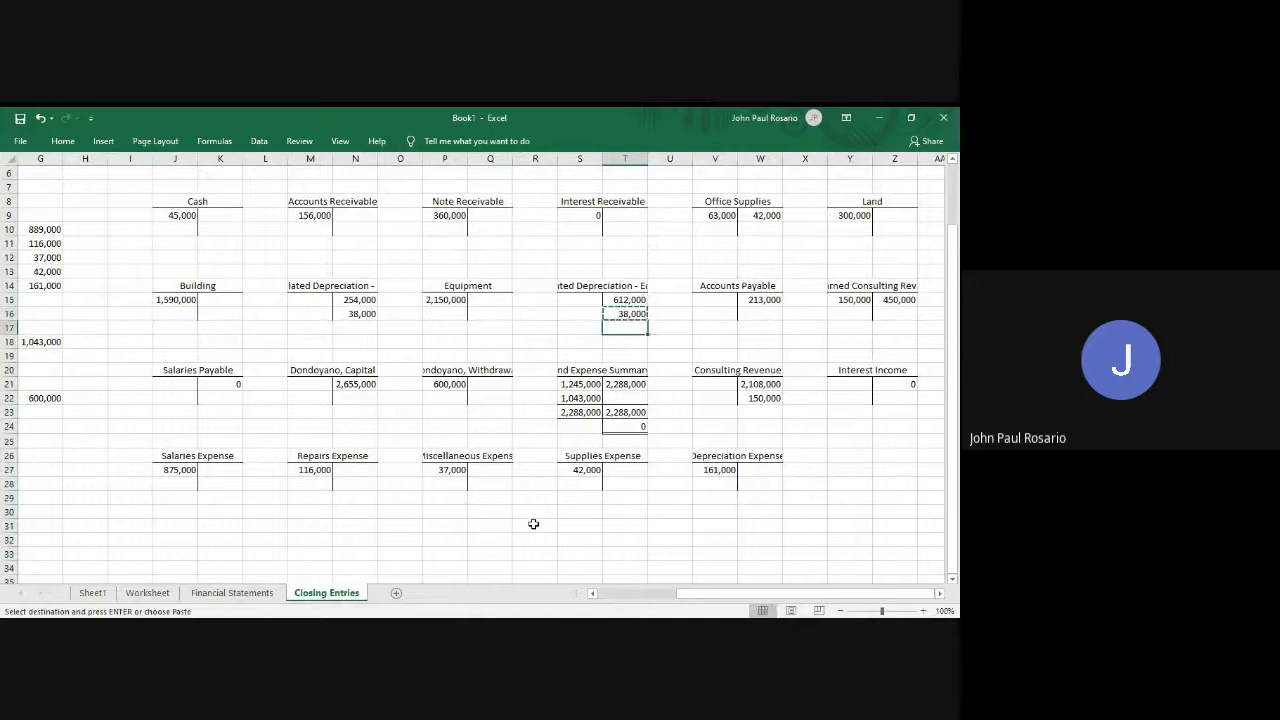
key(ctrl+v)
key(ctrl+x)
key(Up)
key(ctrl+v)
key(Down)
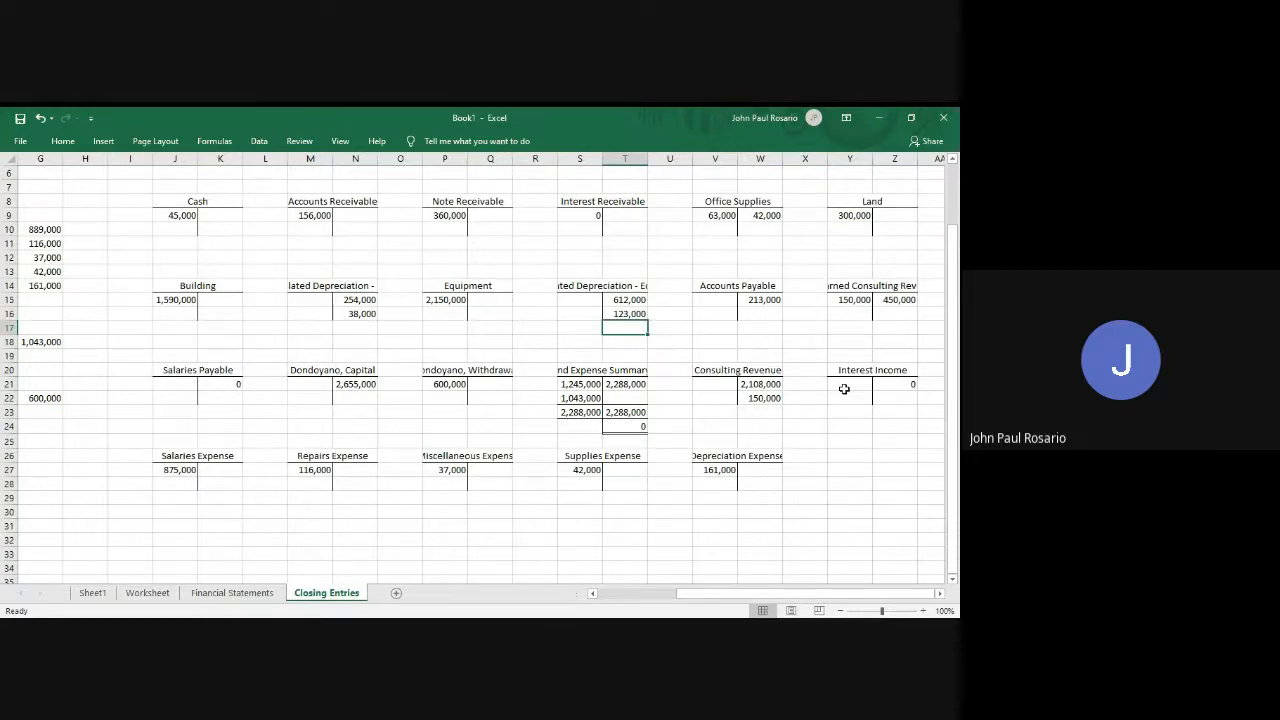
Link the second debit line of the Salaries Expense T-account (J28) to the journal's 14,000 Salaries Expense debit on the Worksheet sheet.
key(ctrl+Page_Up)
key(ctrl+Page_Up)
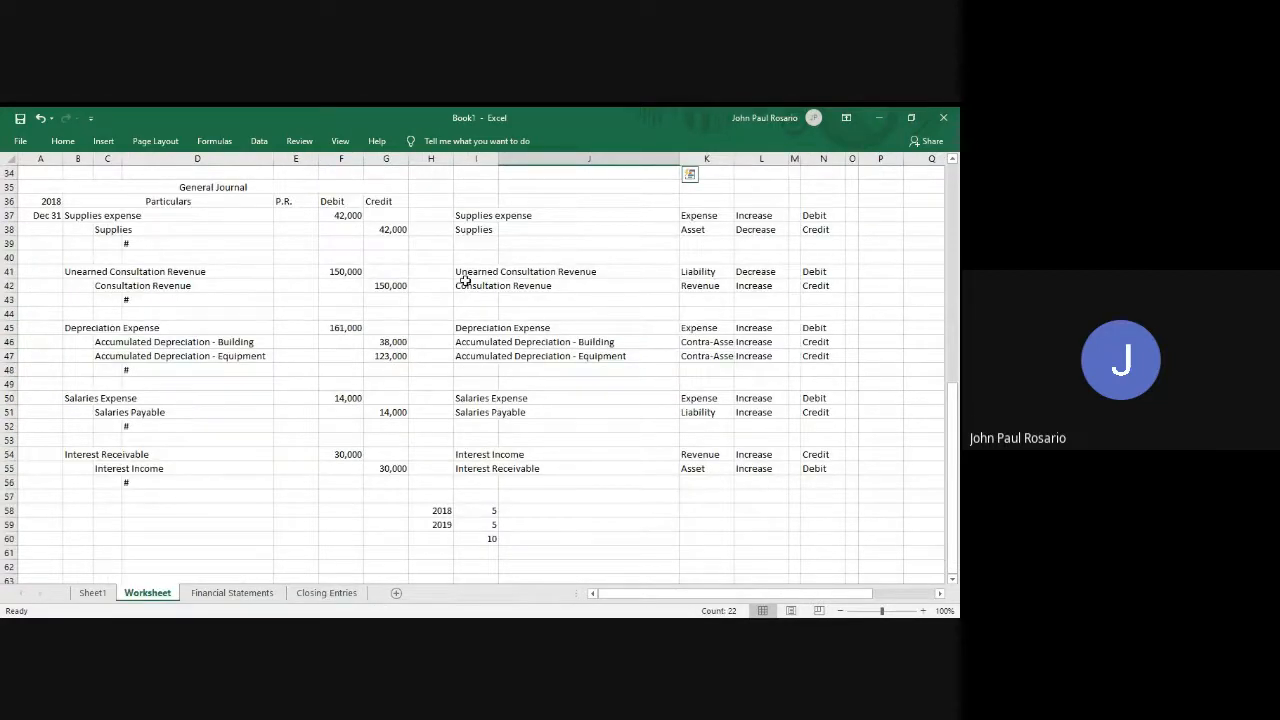
key(ctrl+Page_Down)
key(ctrl+Page_Down)
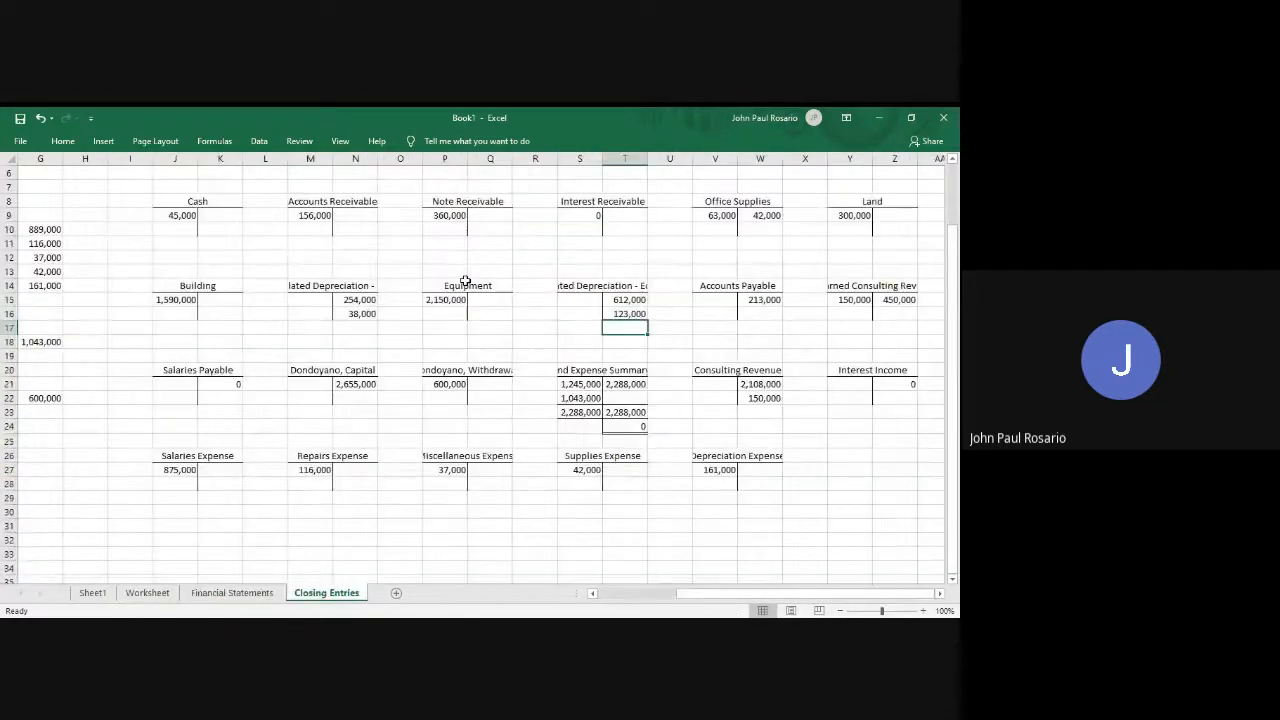
click(180, 483)
text(=)
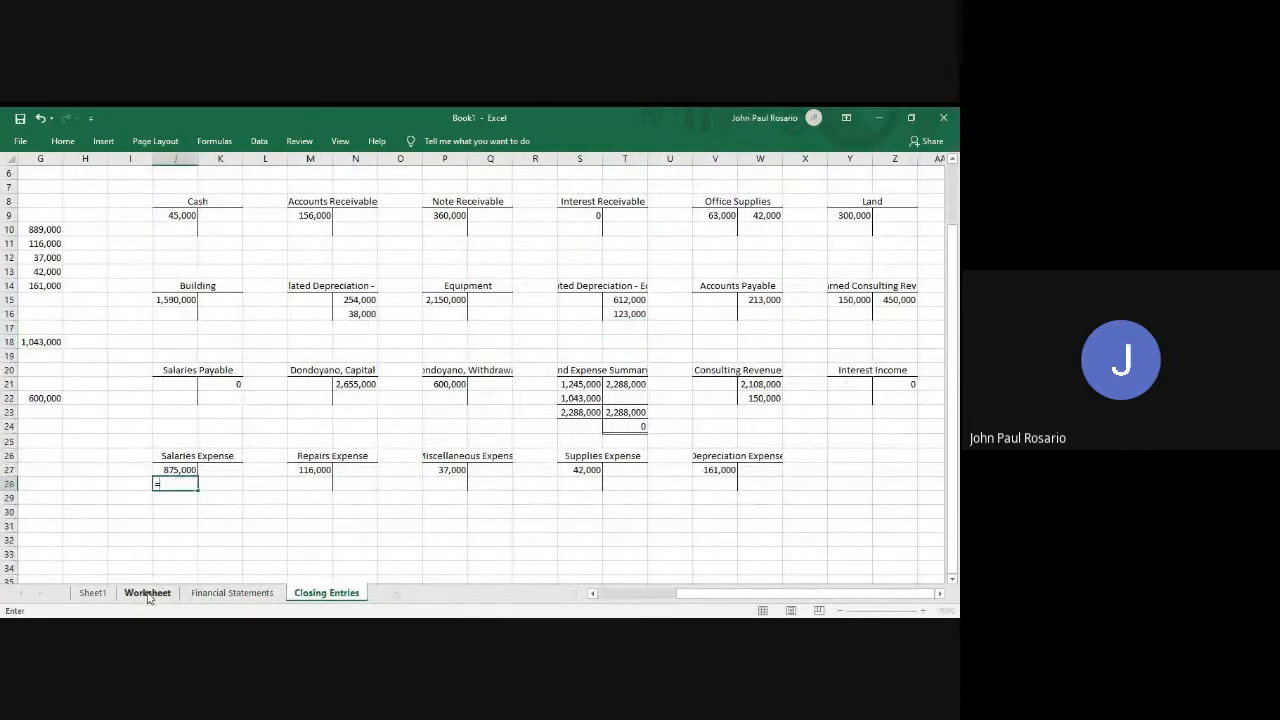
click(147, 592)
click(350, 398)
key(Return)
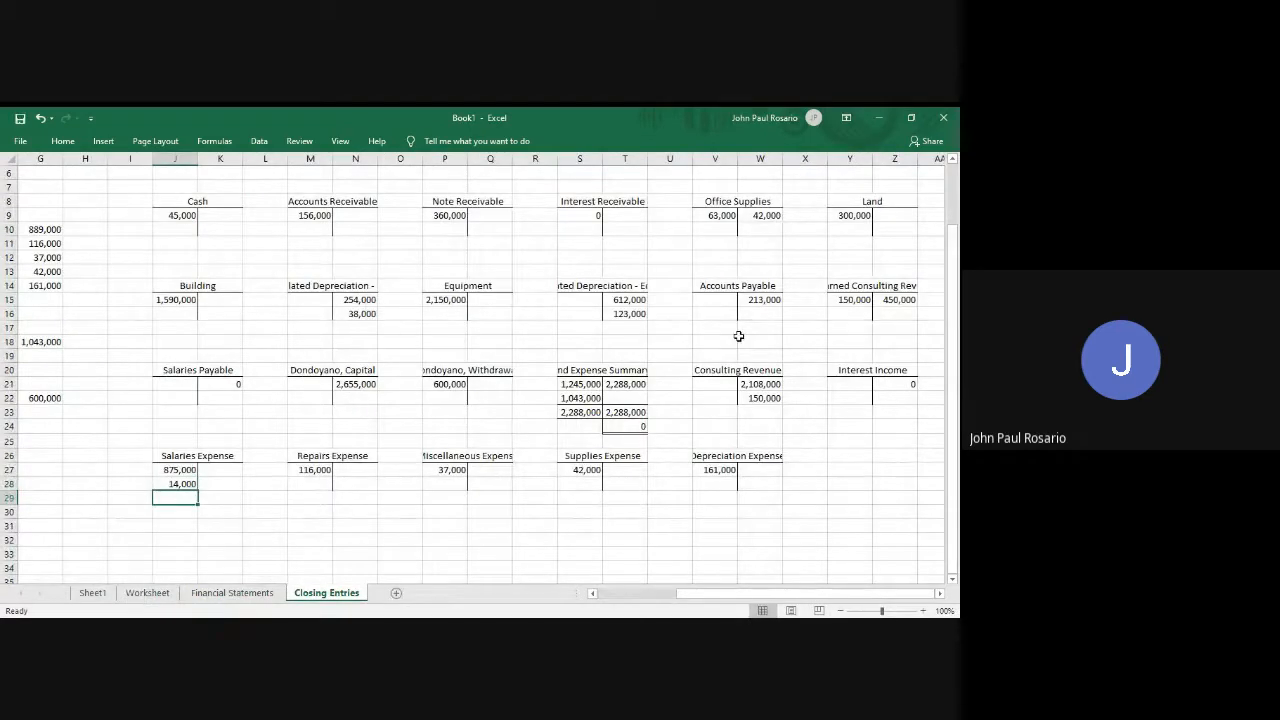
Replace the Salaries Payable T-account's credit (K21) with a link to the 14,000 Salaries Payable credit in the Worksheet journal.
click(228, 381)
text(=)
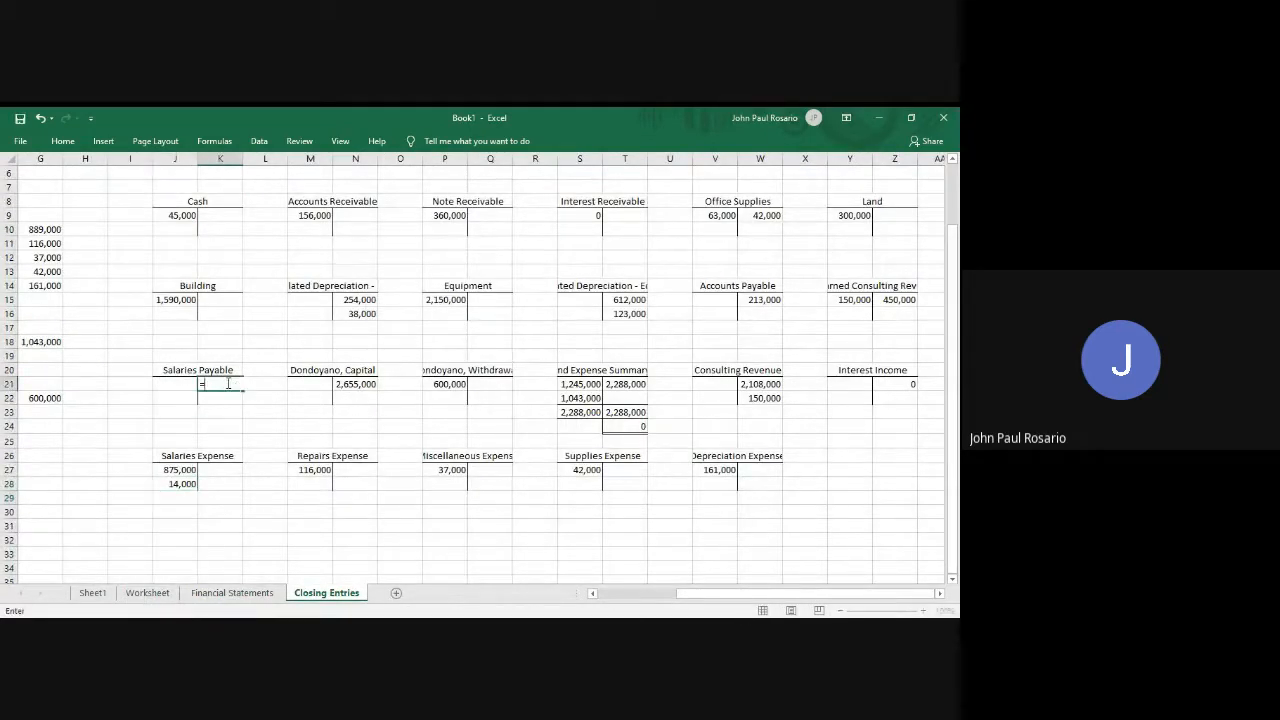
click(157, 595)
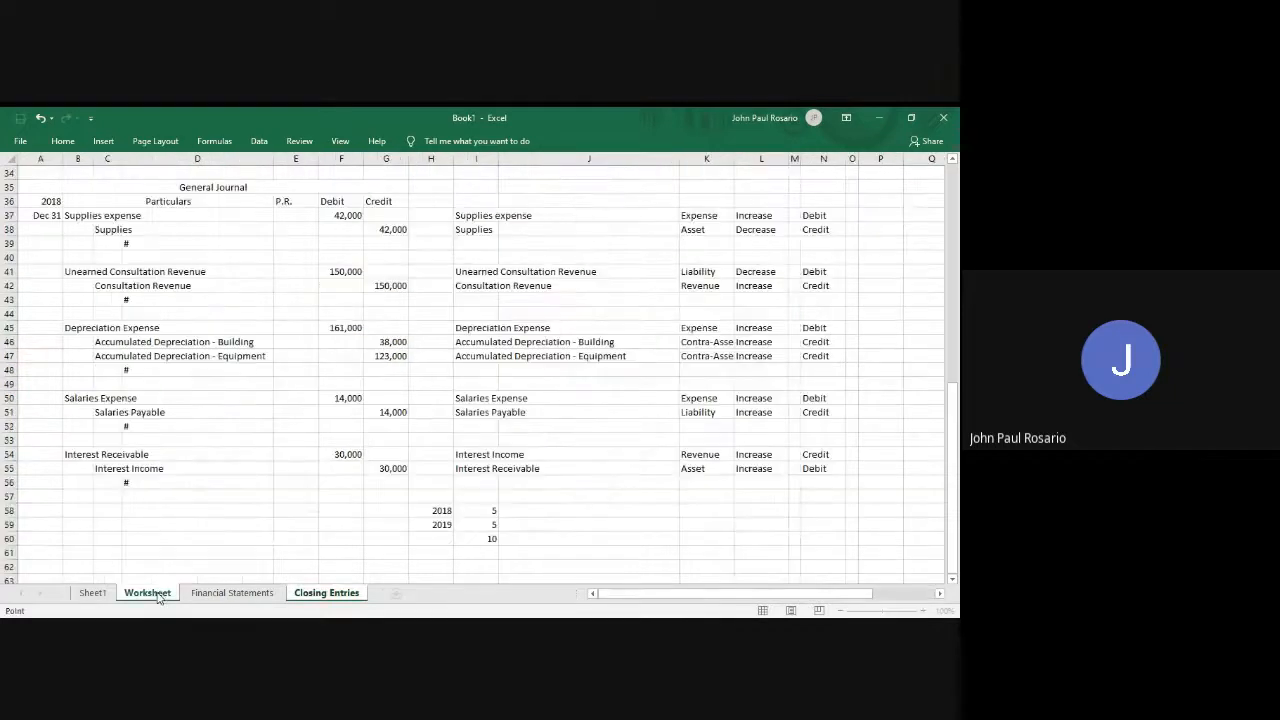
click(389, 411)
key(Return)
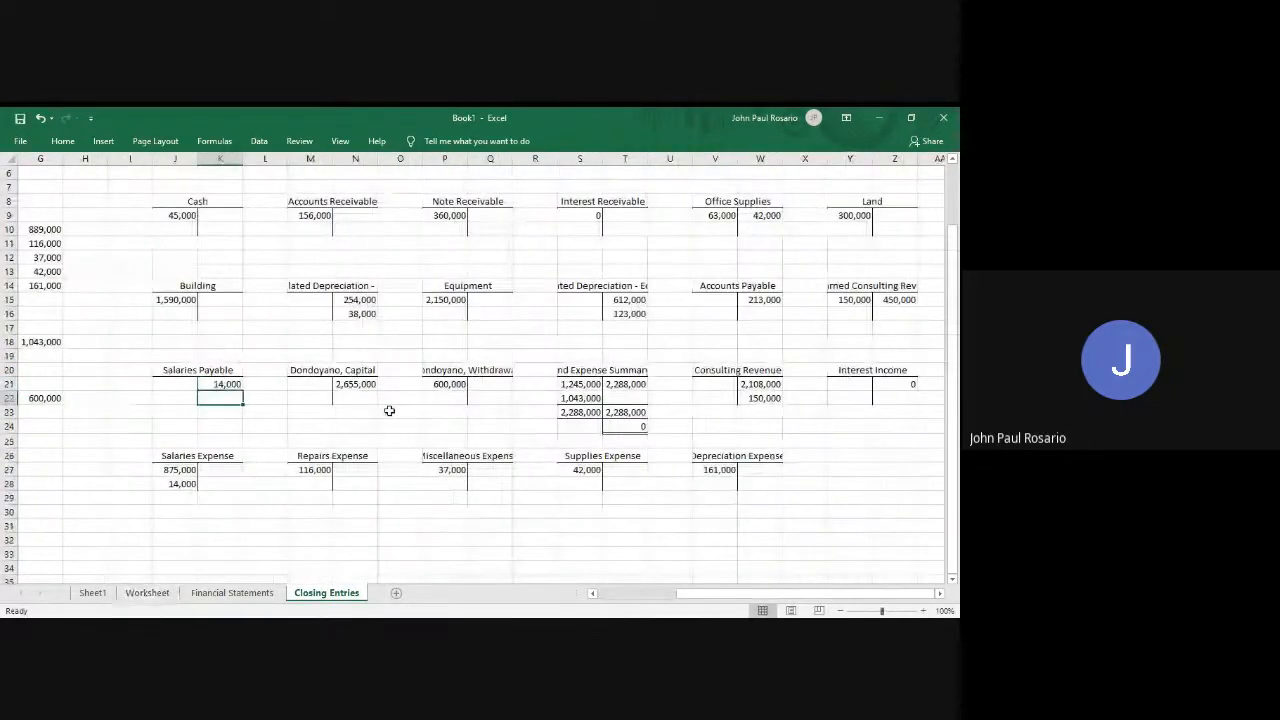
Review the interest adjustment in the Worksheet journal and link the Interest Receivable T-account's debit (S9) to its 30,000 debit.
key(ctrl+Page_Up)
key(ctrl+Page_Up)
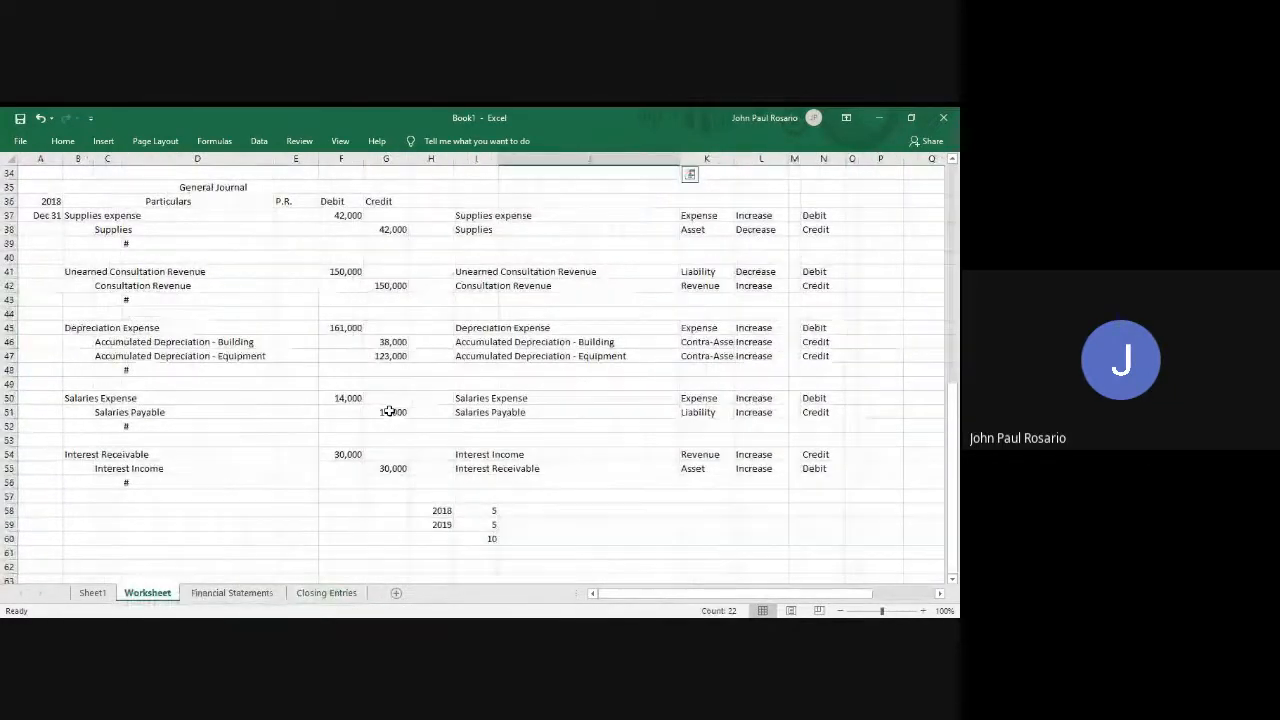
key(ctrl+Page_Down)
key(ctrl+Page_Up)
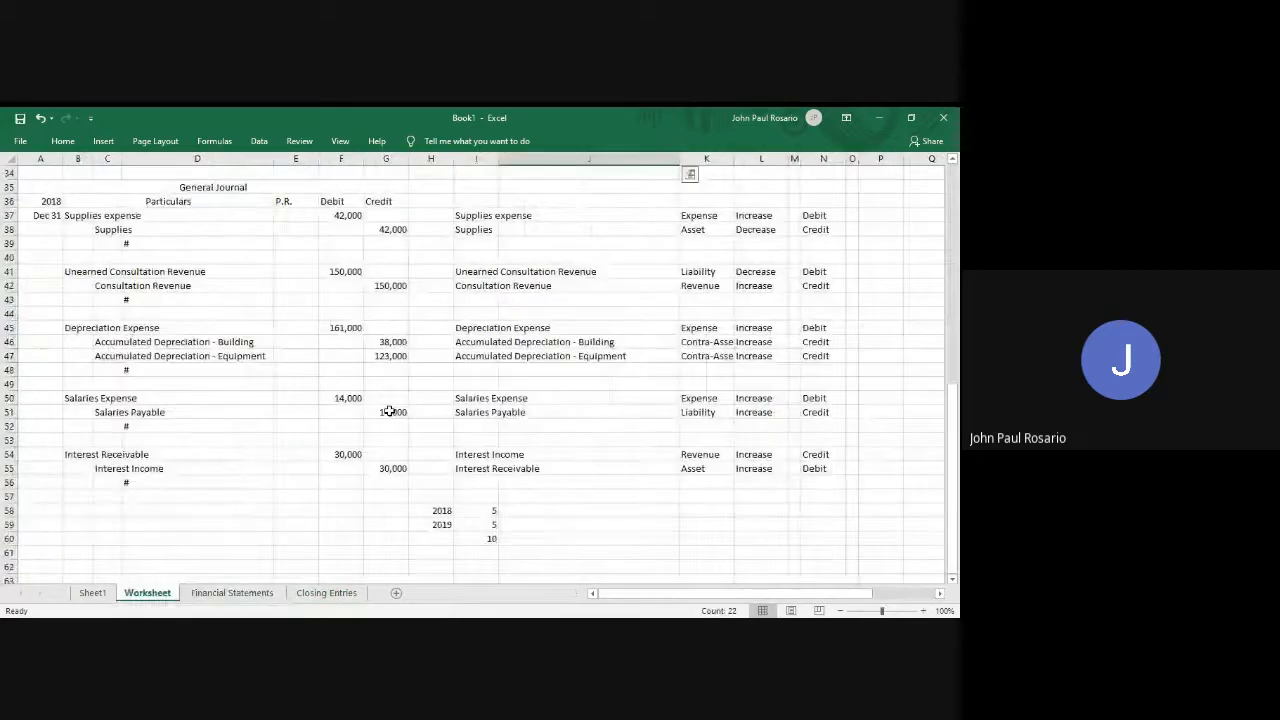
key(ctrl+Page_Down)
key(ctrl+Page_Down)
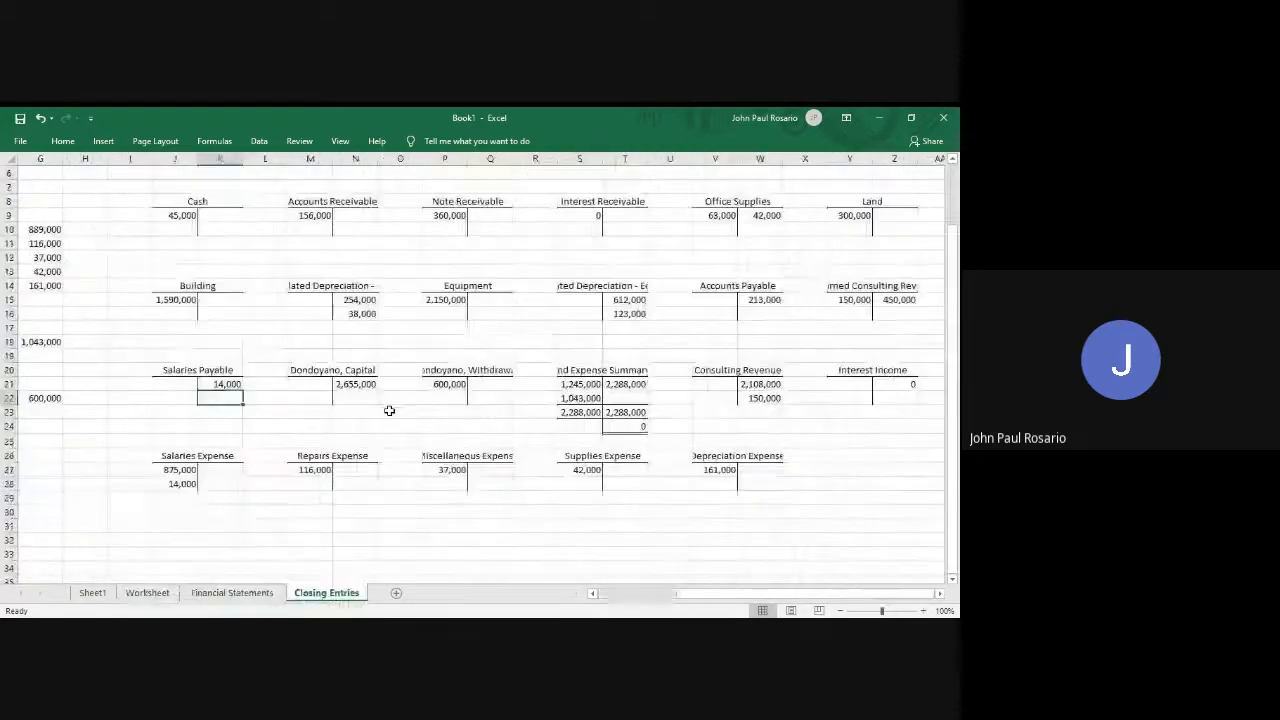
click(582, 215)
text(=)
click(147, 593)
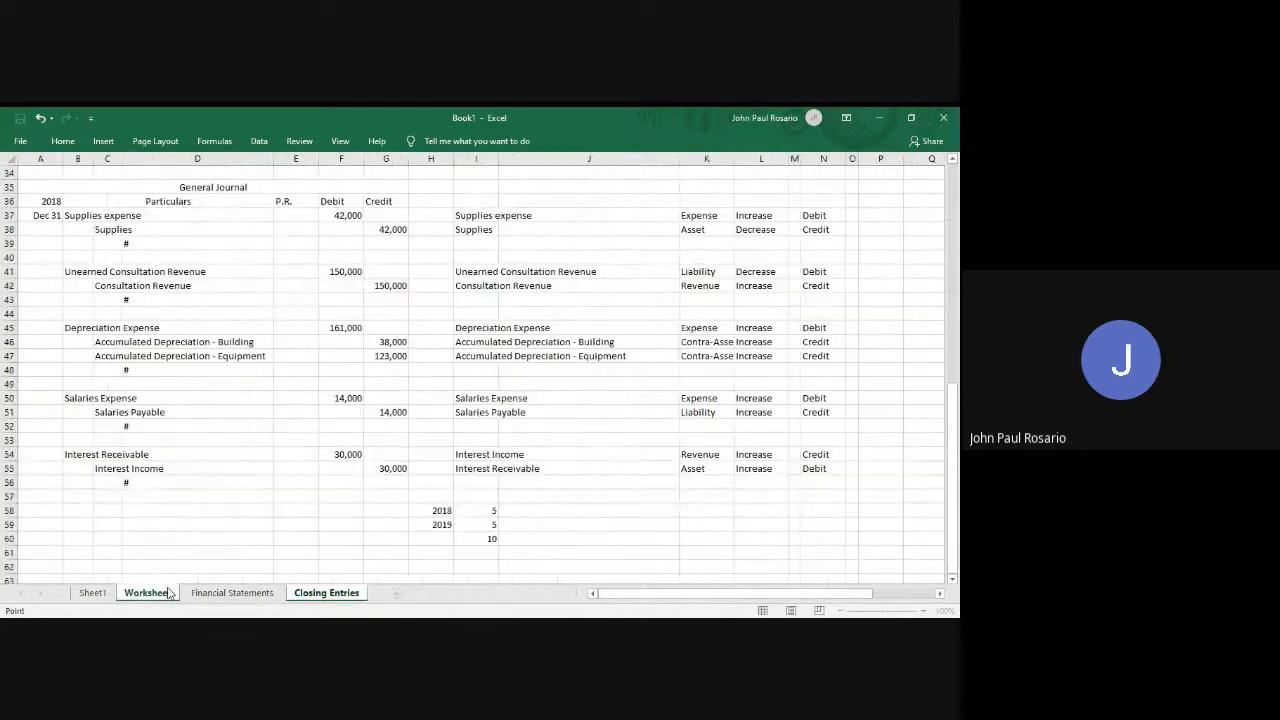
click(323, 459)
key(Return)
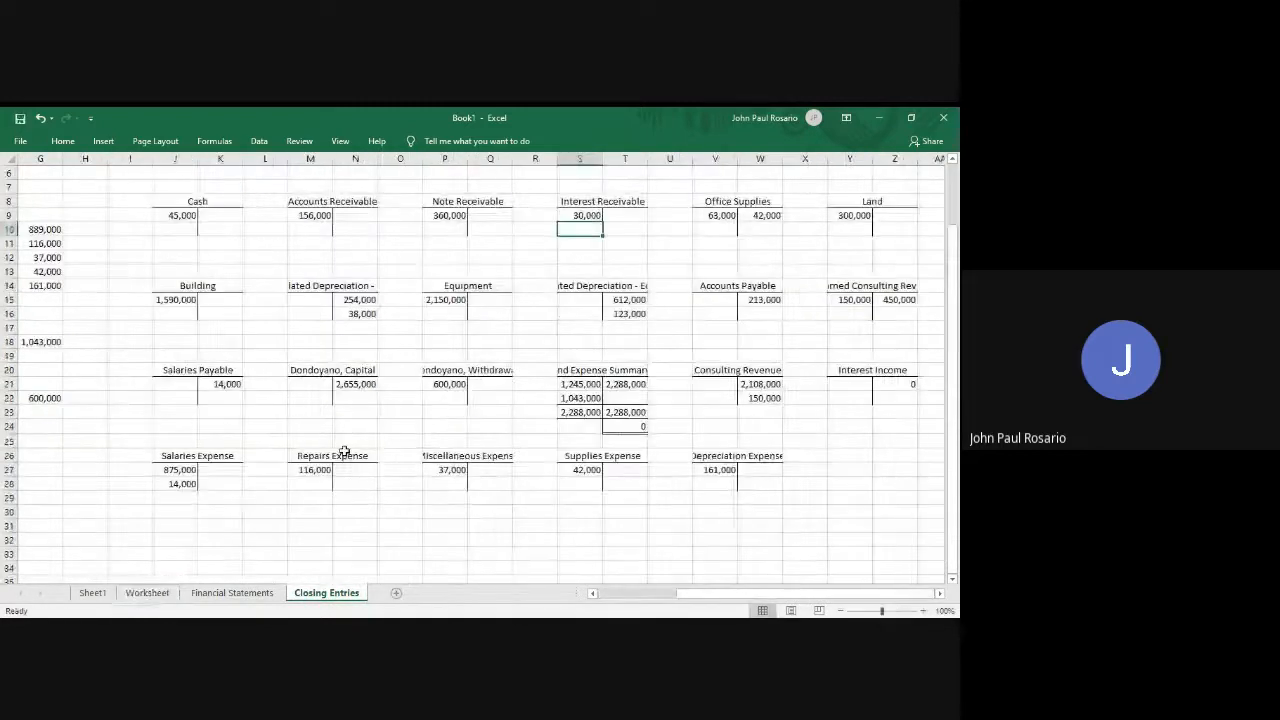
Replace the Interest Income T-account's credit (Z21) with a link to the 30,000 Interest Income credit in the Worksheet journal.
click(886, 386)
text(=)
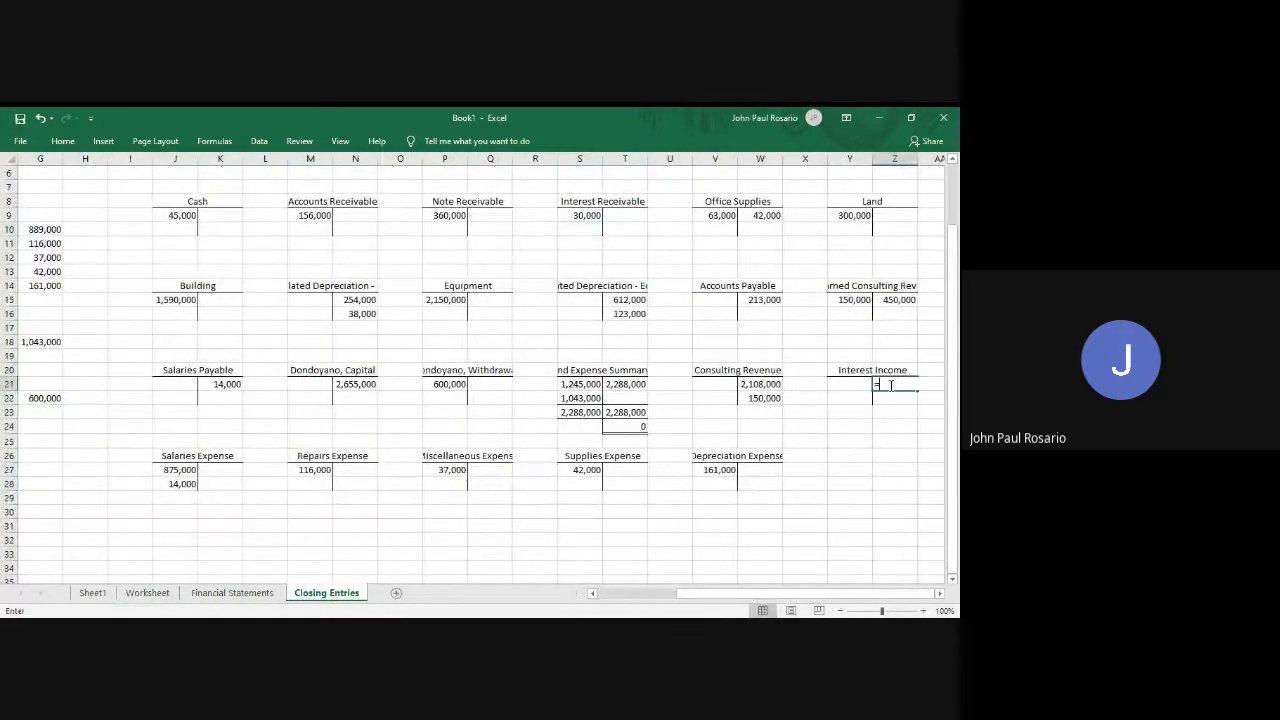
click(148, 596)
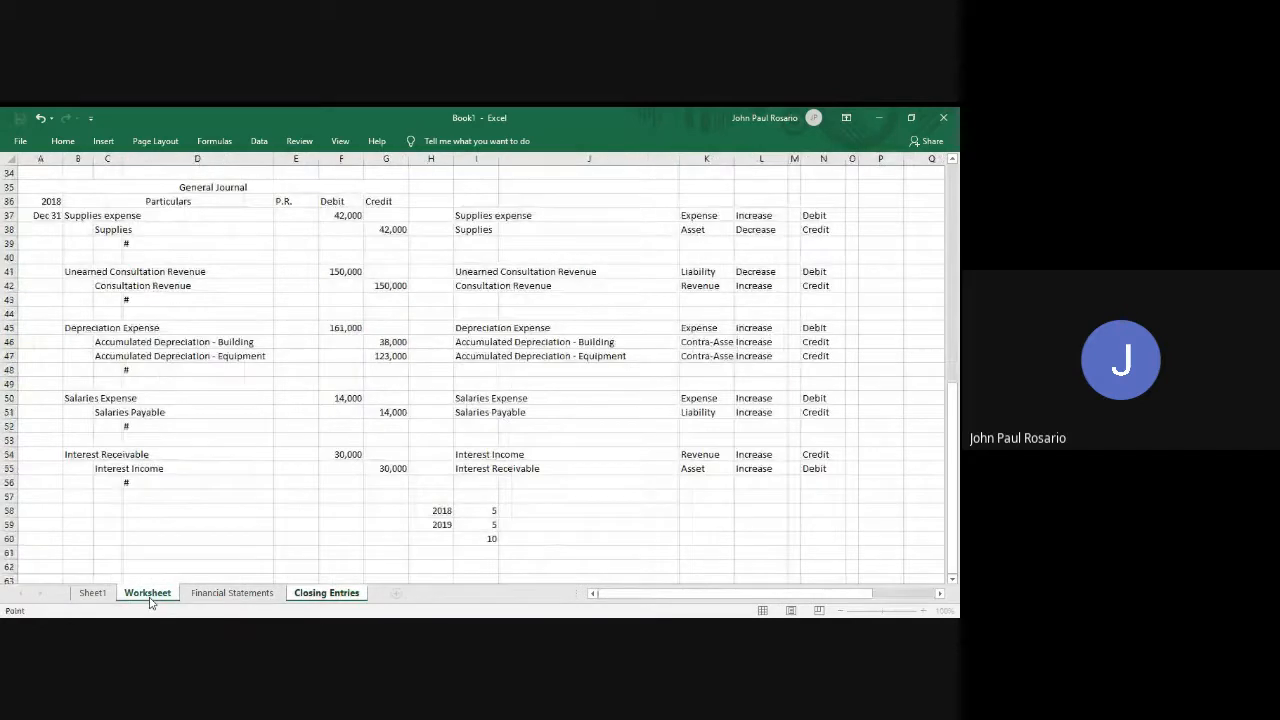
click(390, 468)
key(Return)
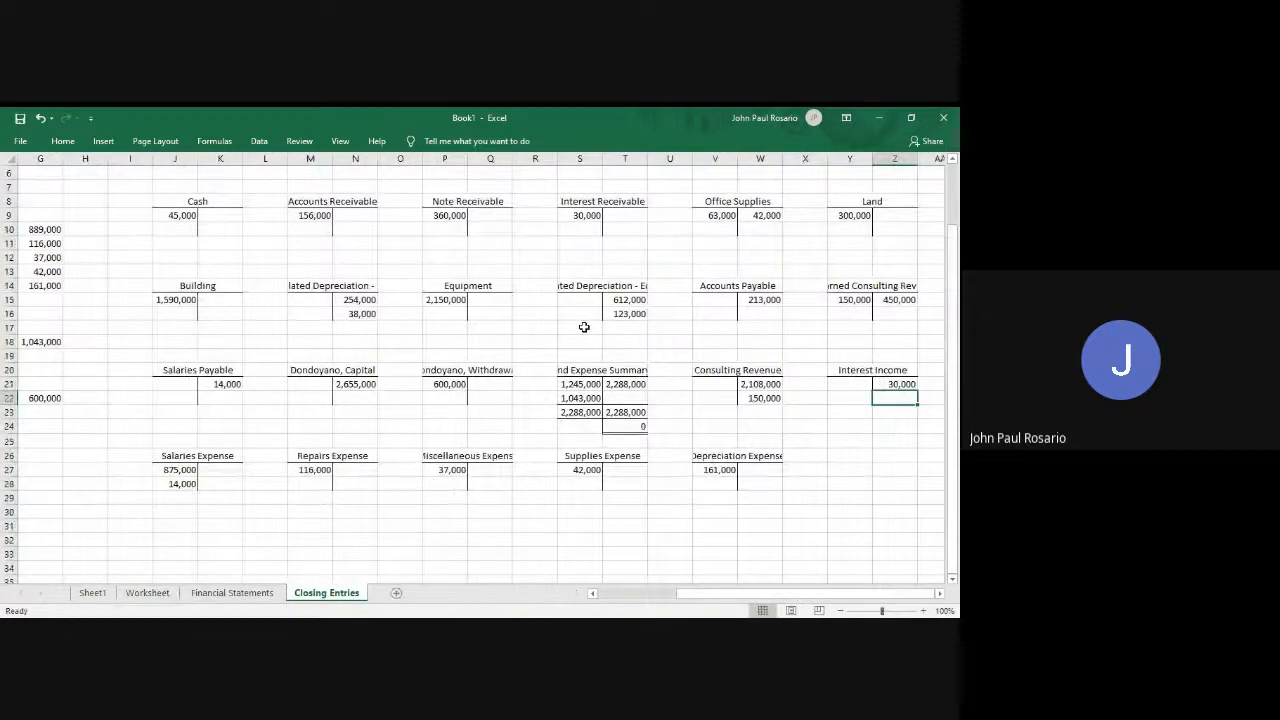
scroll(584, 327, up, 1)
scroll(584, 327, left, 4)
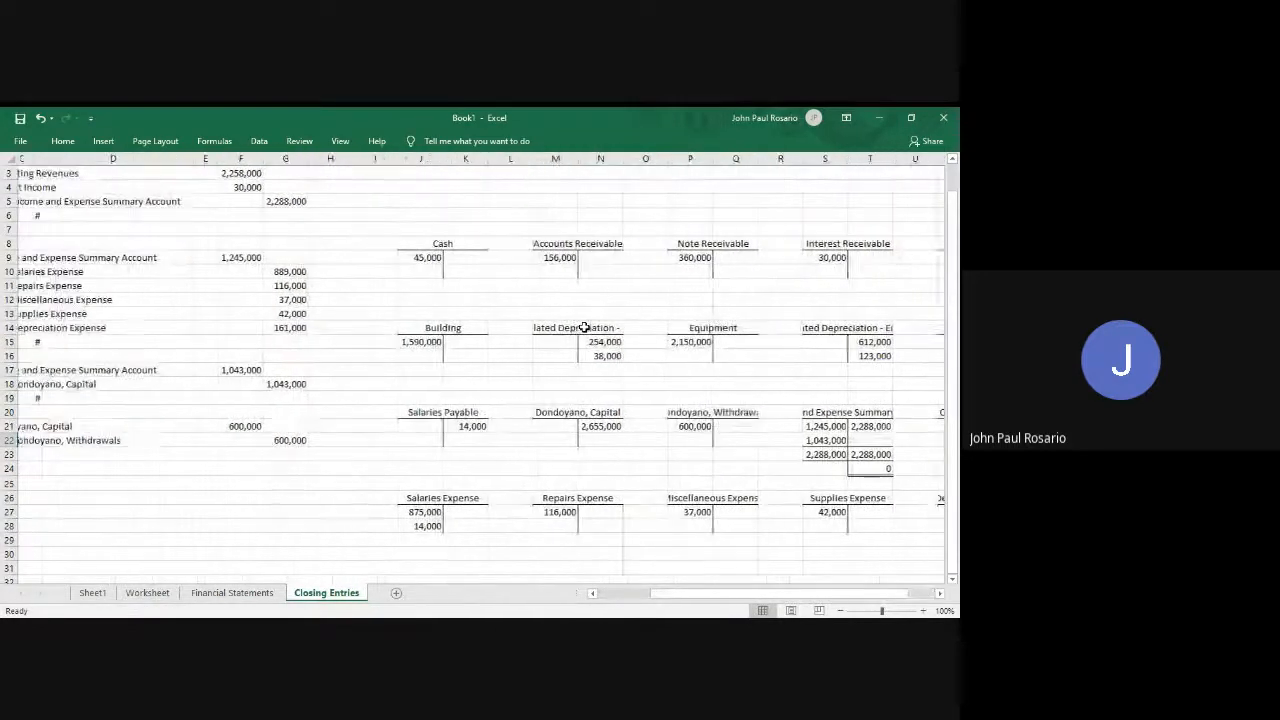
Link the Consulting Revenue T-account's debit (V21) to the 2,258,000 Consulting Revenues debit in the closing journal (F3).
scroll(584, 327, left, 3)
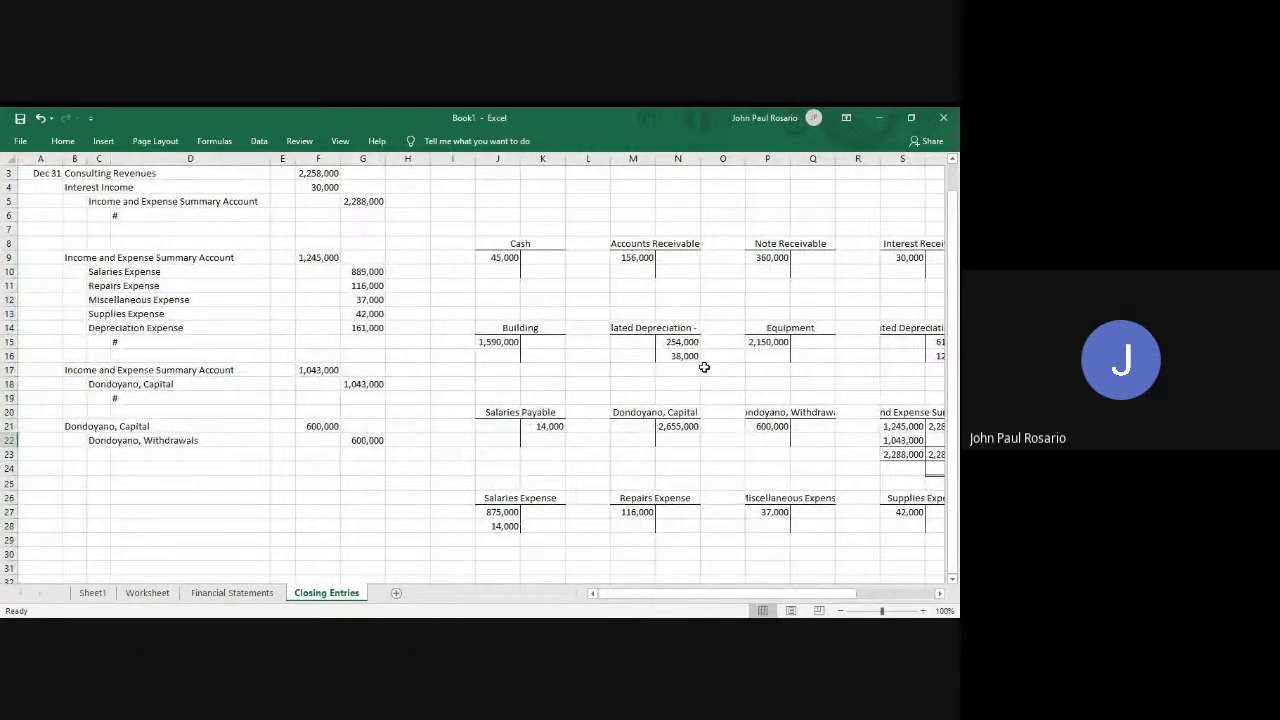
scroll(704, 367, right, 5)
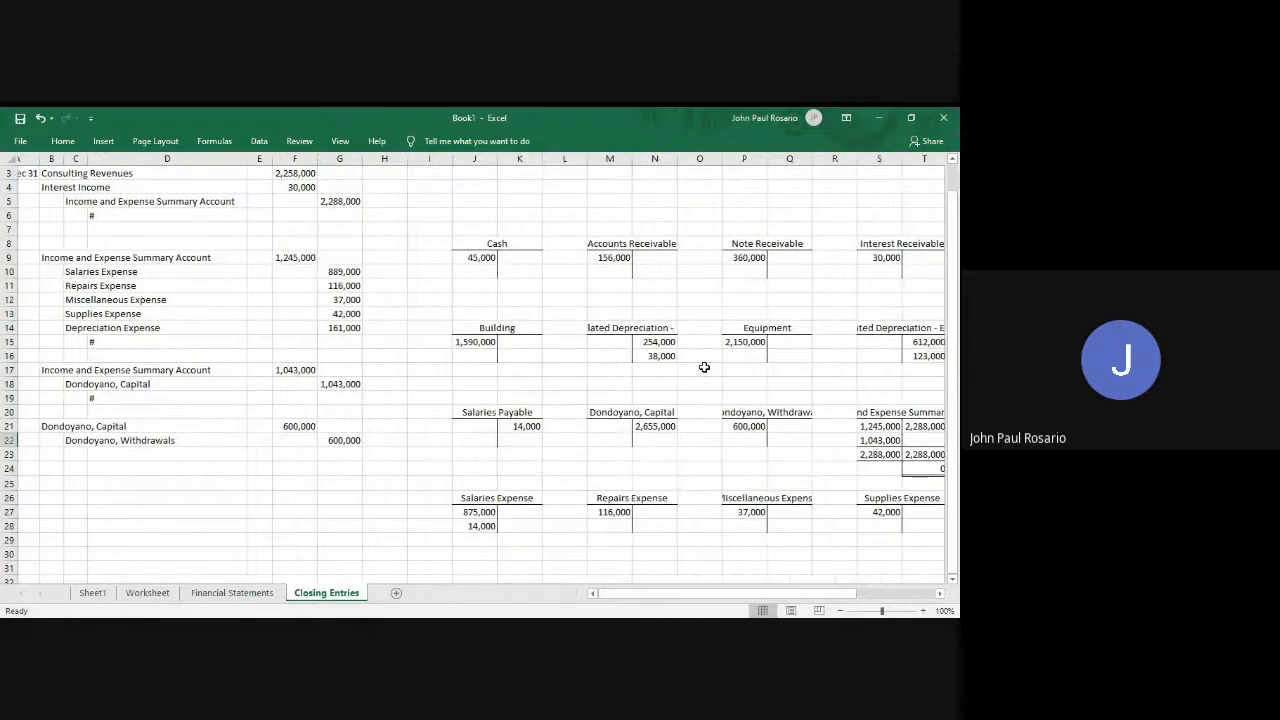
click(781, 429)
text(=)
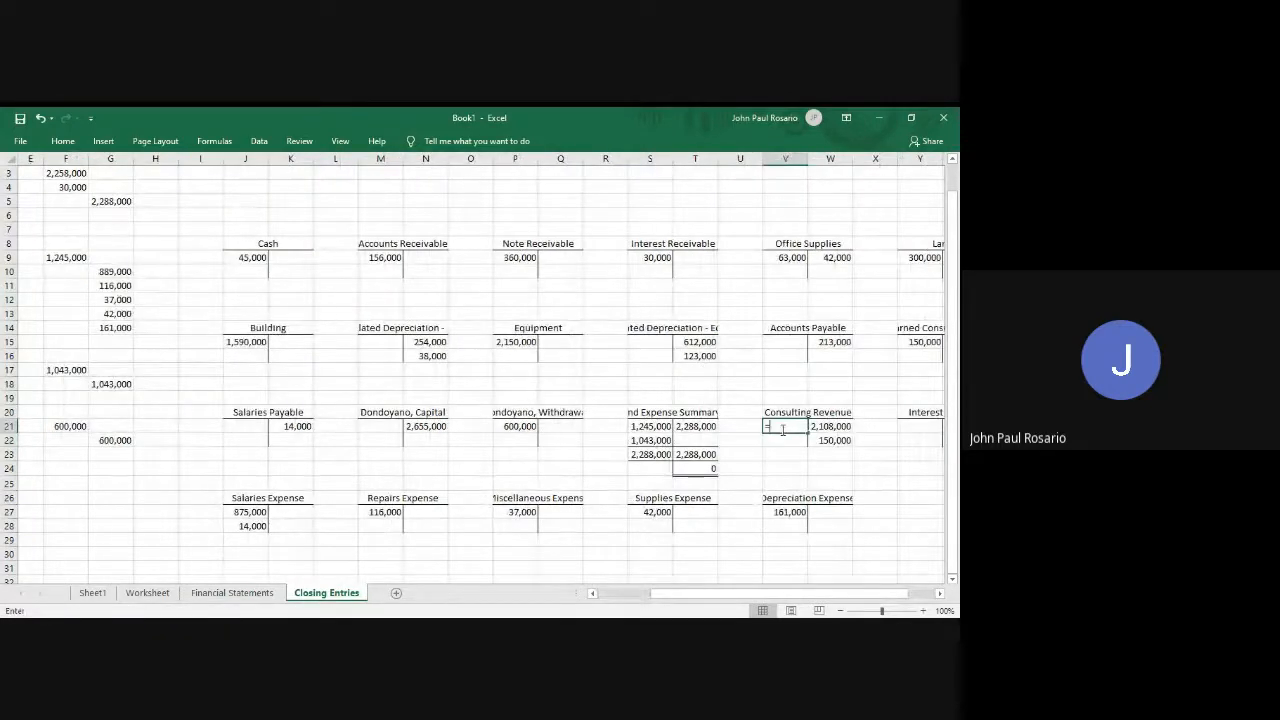
click(58, 173)
key(Return)
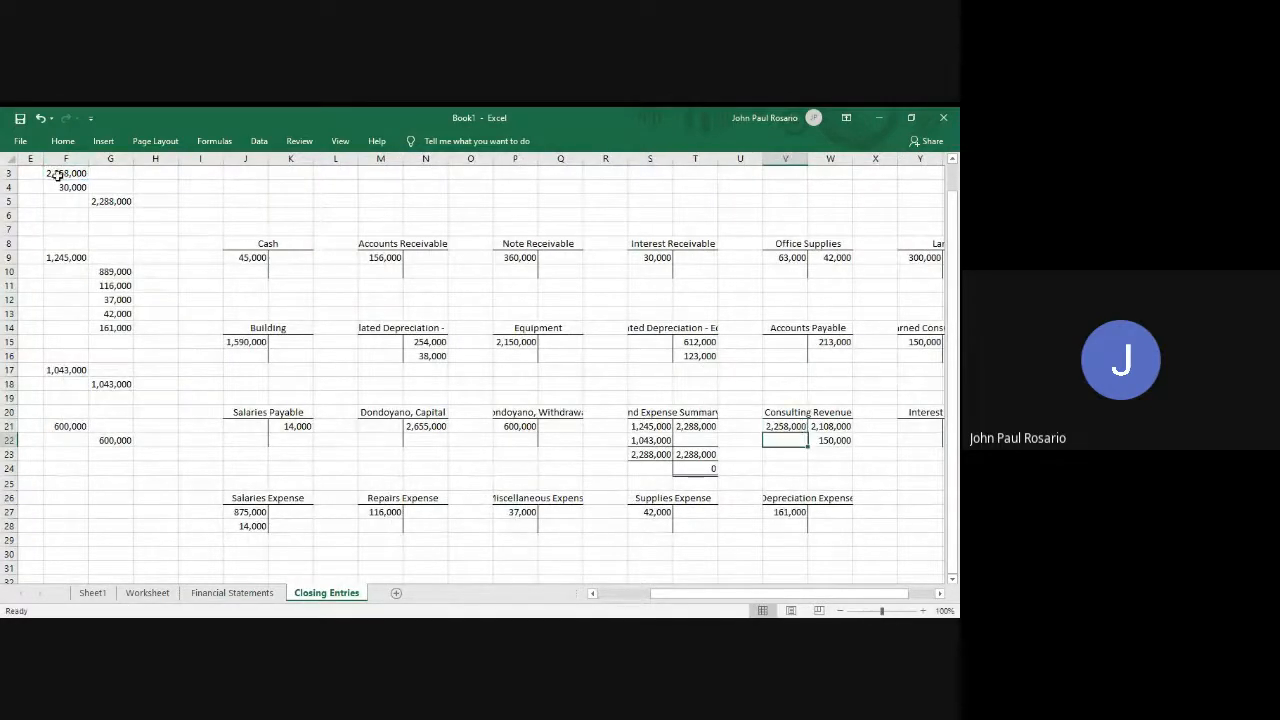
Link the Interest Income T-account's debit (Y21) to the 30,000 Interest Income debit in the closing journal (F4).
key(Right)
key(Right)
key(Right)
key(Up)
text(=)
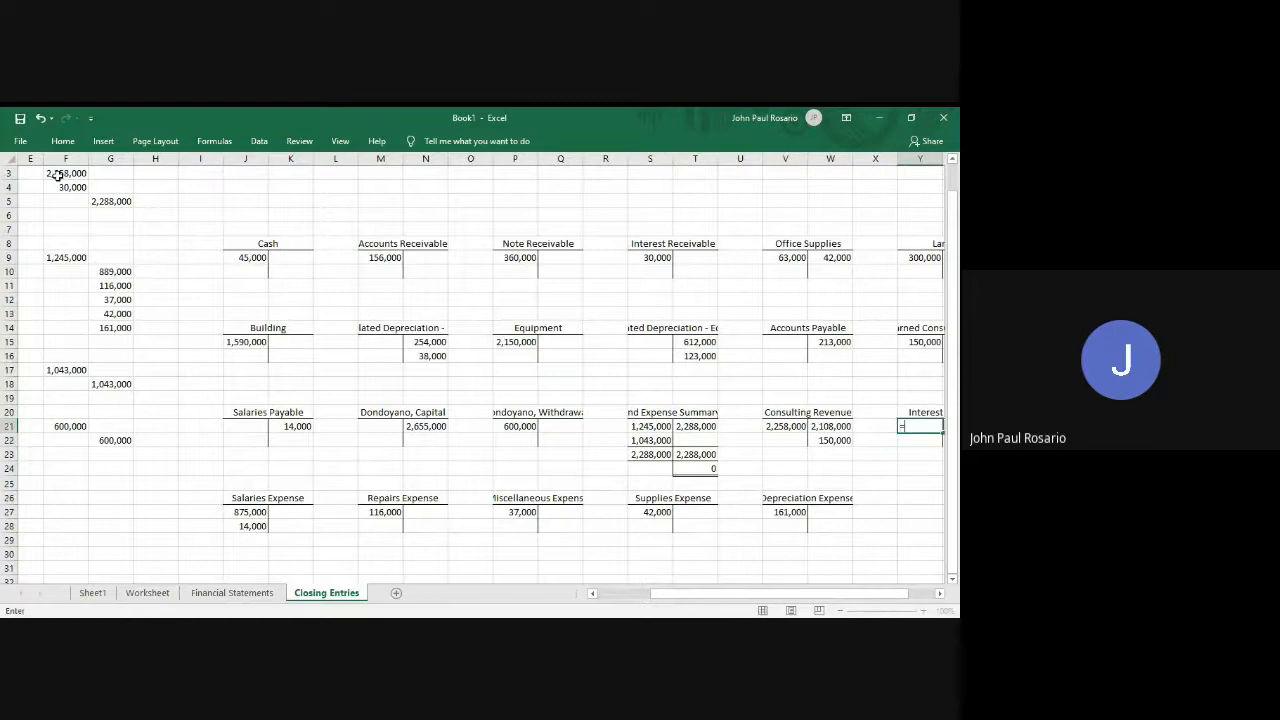
click(59, 187)
key(Return)
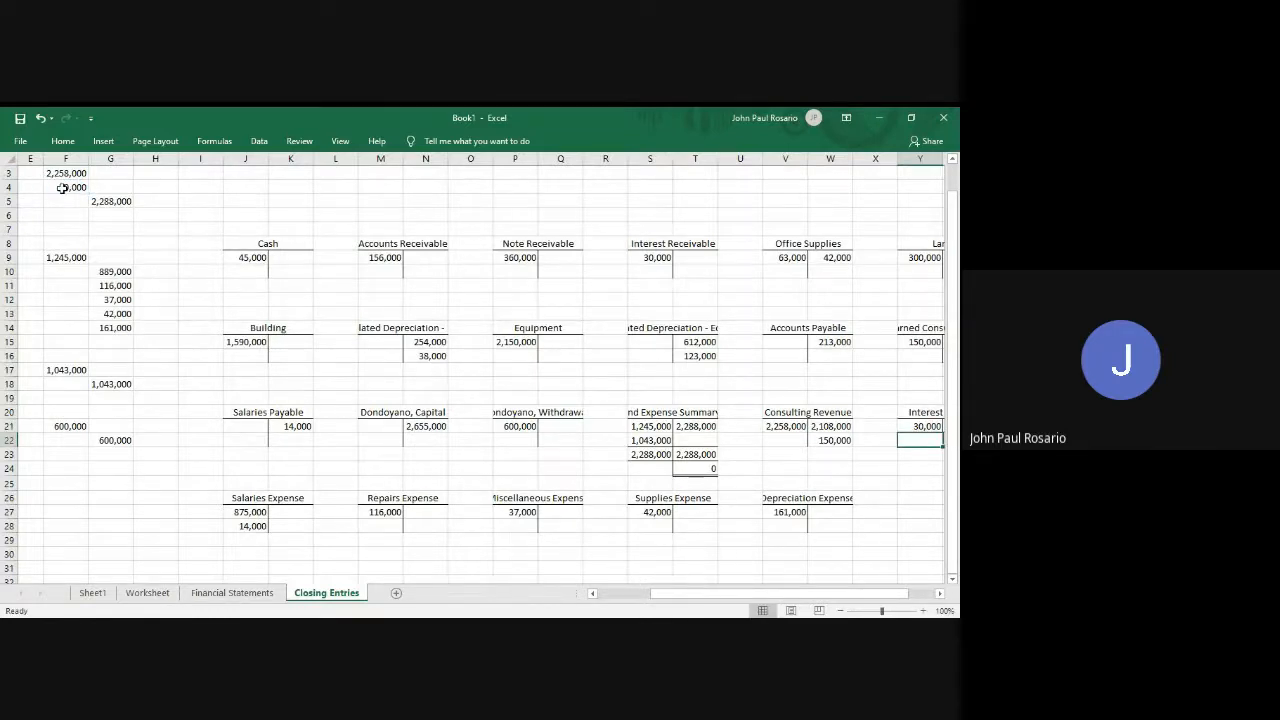
Examine the Income and Expense Summary T-account's entries alongside the closing journal entries and the revenue T-accounts.
click(707, 427)
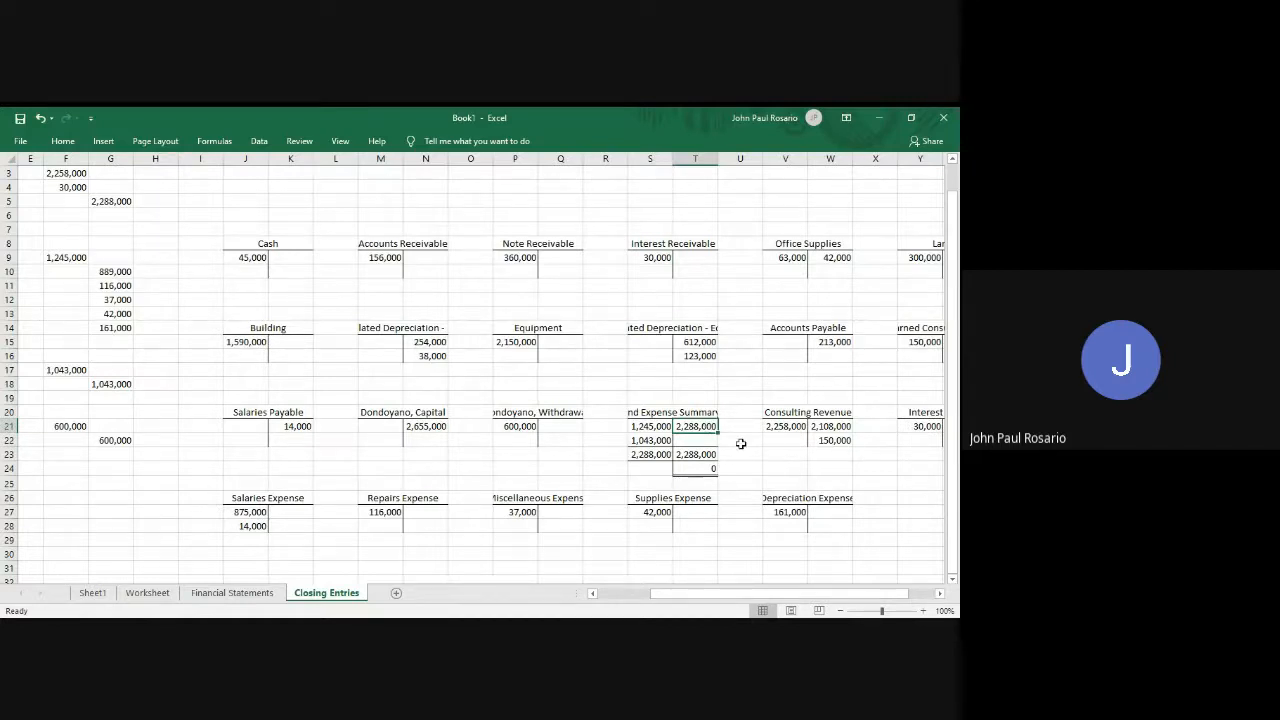
scroll(741, 444, right, 1)
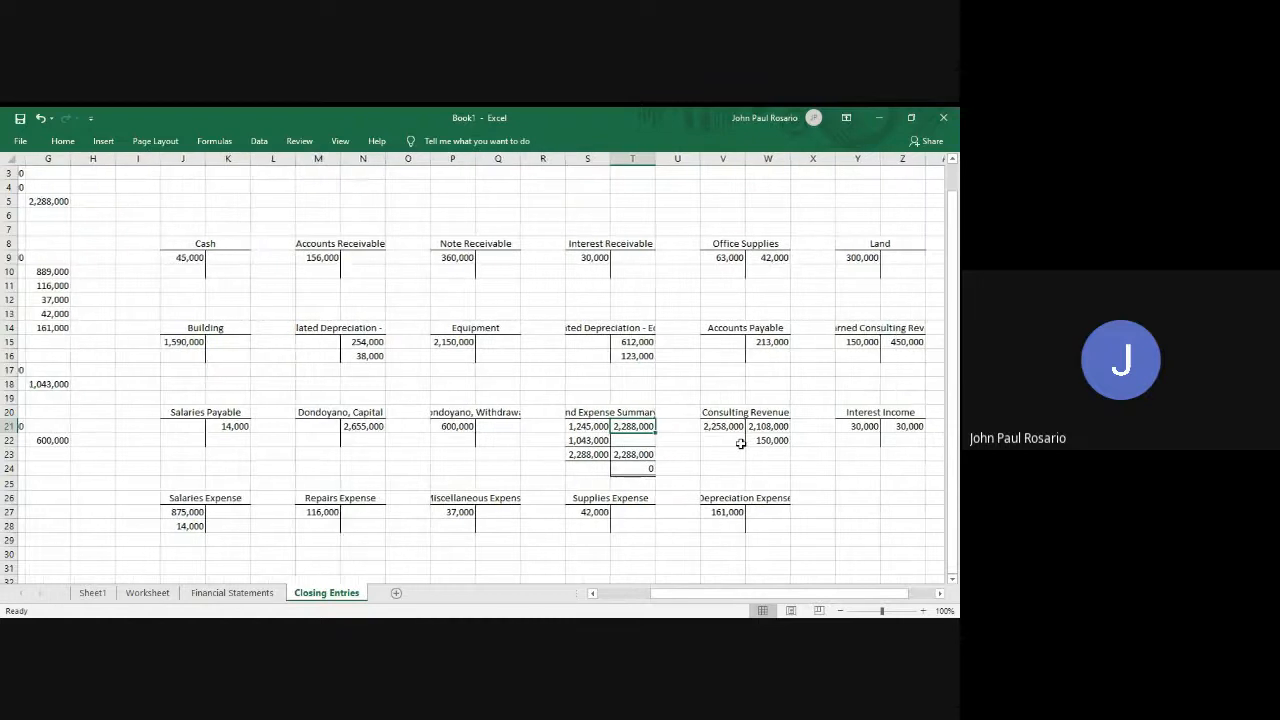
scroll(741, 444, left, 2)
scroll(741, 444, left, 3)
scroll(610, 438, right, 4)
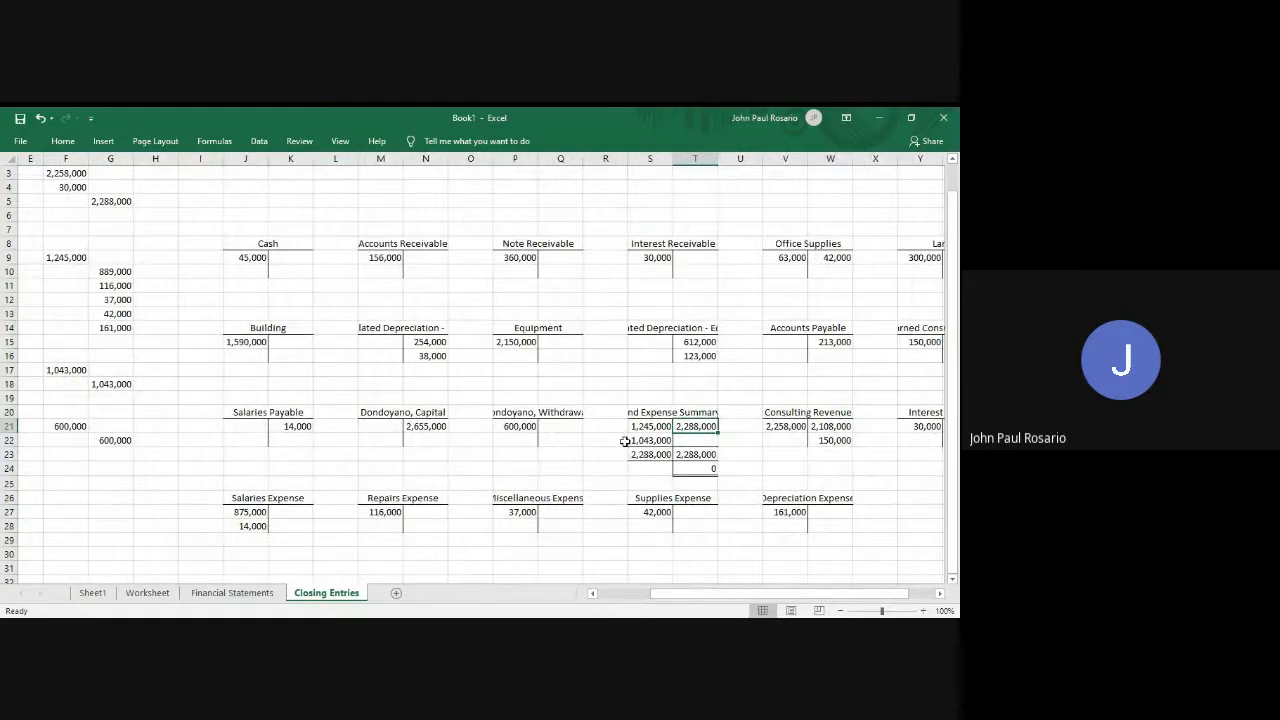
scroll(625, 441, right, 2)
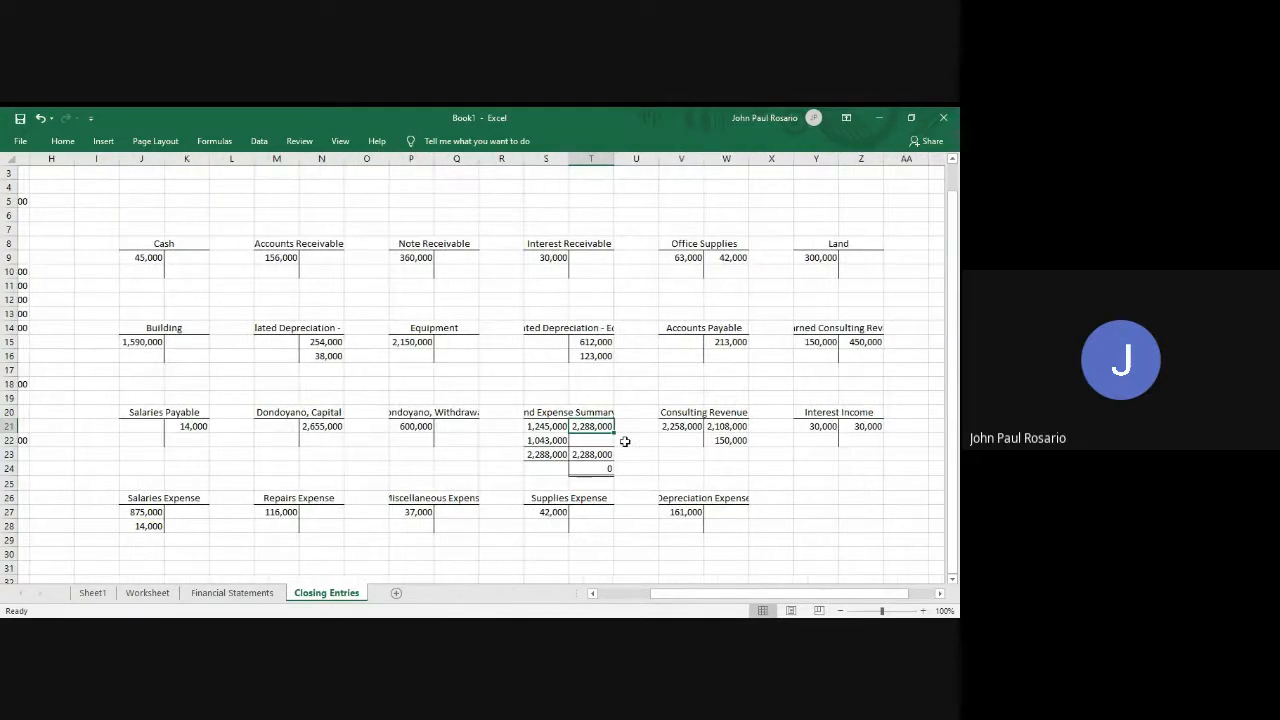
scroll(625, 441, left, 5)
scroll(568, 449, left, 1)
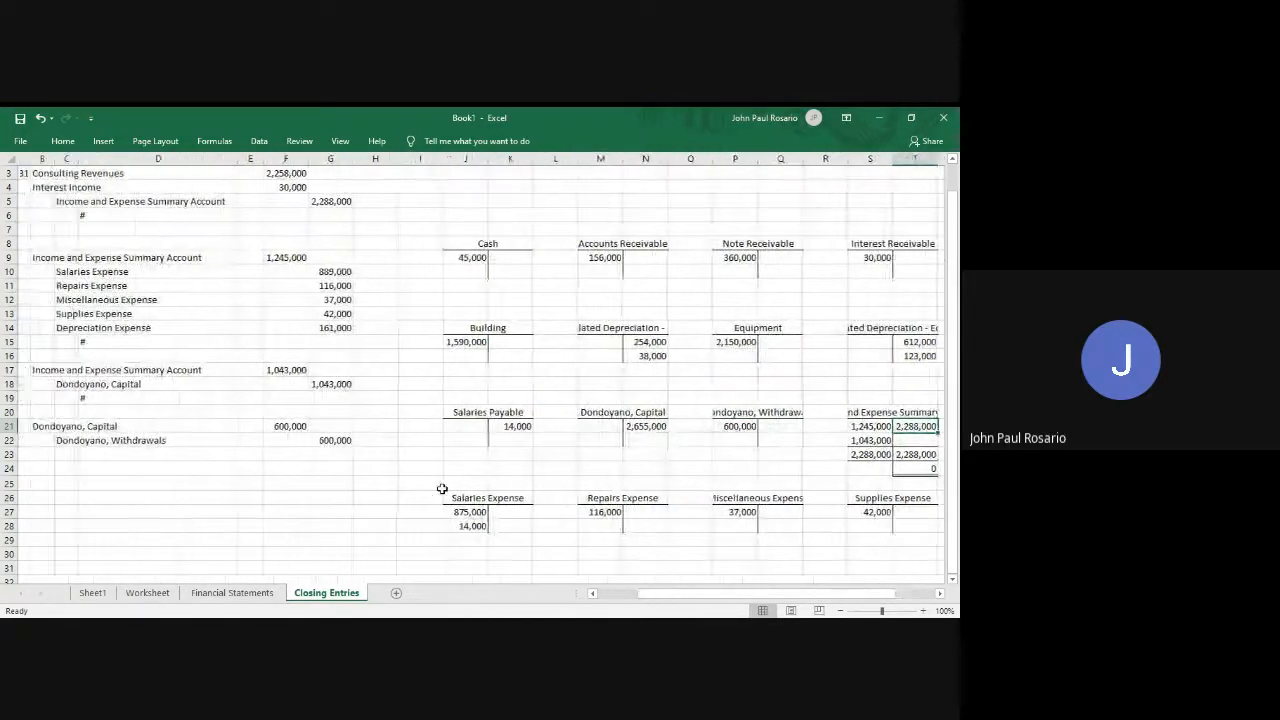
Link the Salaries Expense T-account's credit (K27) to the 889,000 Salaries Expense credit in the closing journal (G10).
click(499, 511)
text(=)
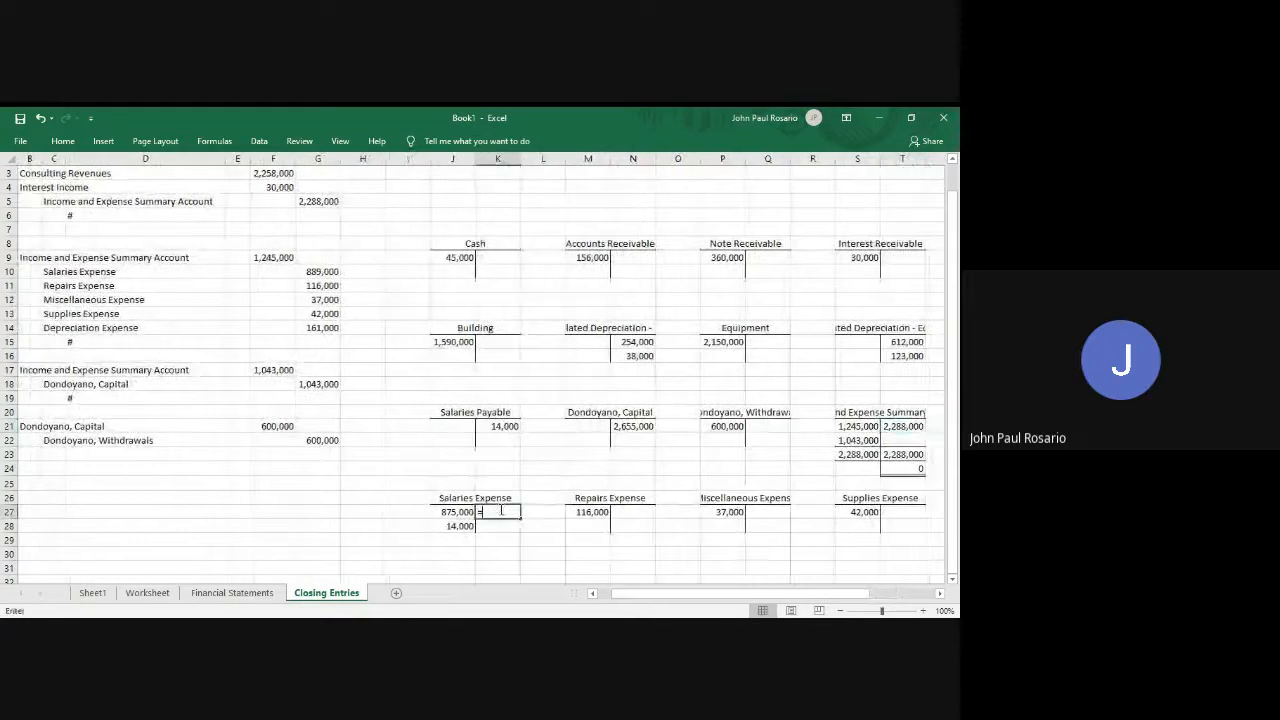
click(310, 272)
key(Right)
key(Right)
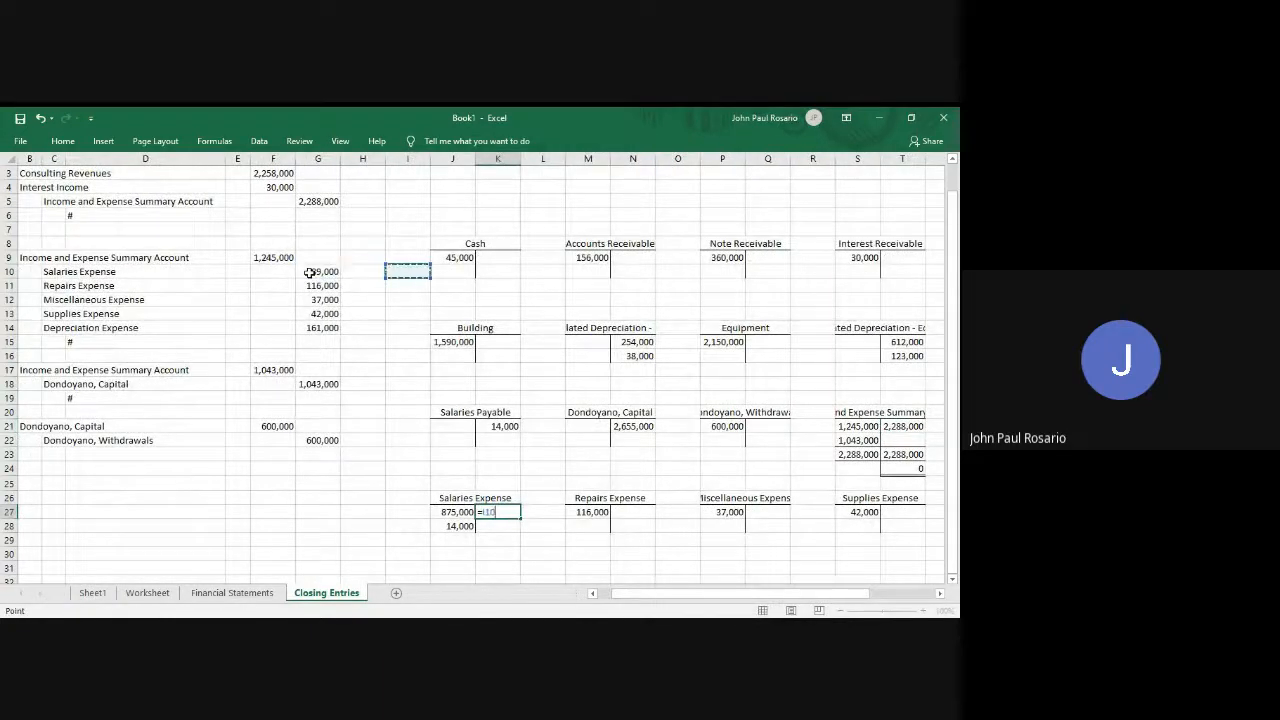
key(Left)
key(Left)
key(Return)
Link the Repairs Expense T-account's credit (N27) to the 116,000 Repairs Expense credit in the closing journal (G11).
key(Right)
key(Right)
key(Right)
key(Up)
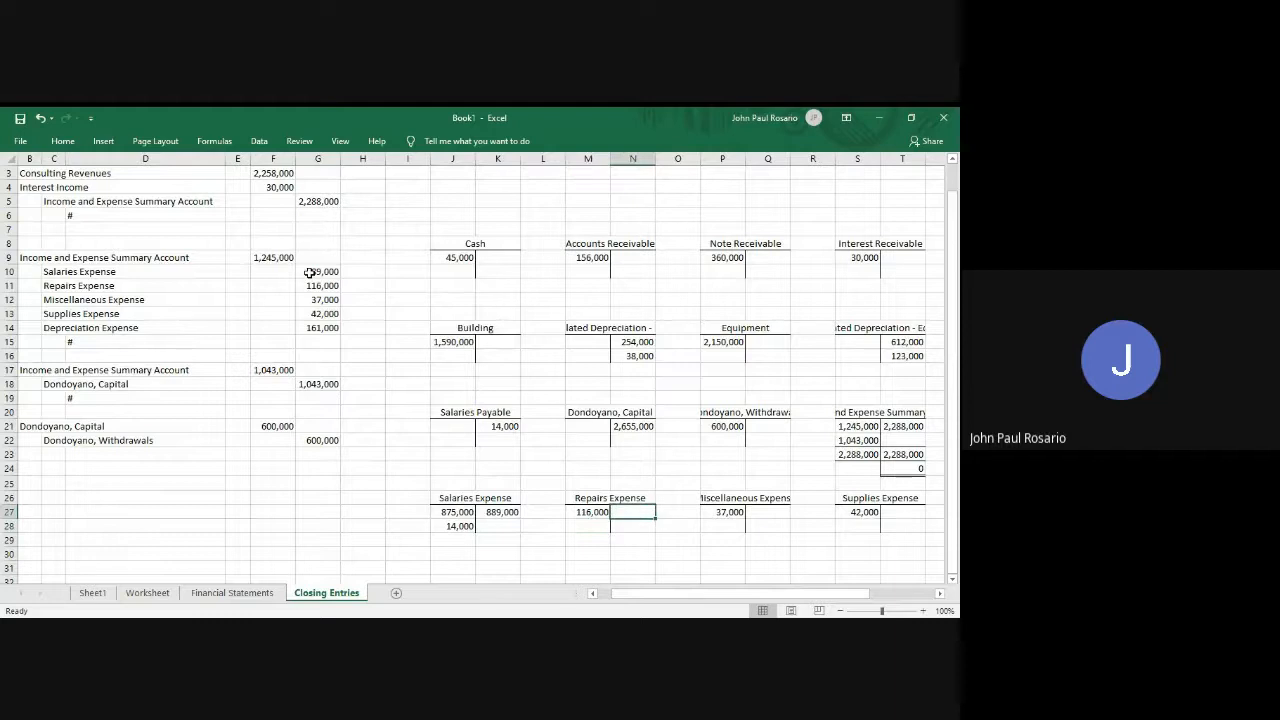
text(=)
click(313, 285)
key(Return)
Link the Miscellaneous Expense T-account's credit (Q27) to the 37,000 Miscellaneous Expense credit in the closing journal (G12).
key(Right)
key(Right)
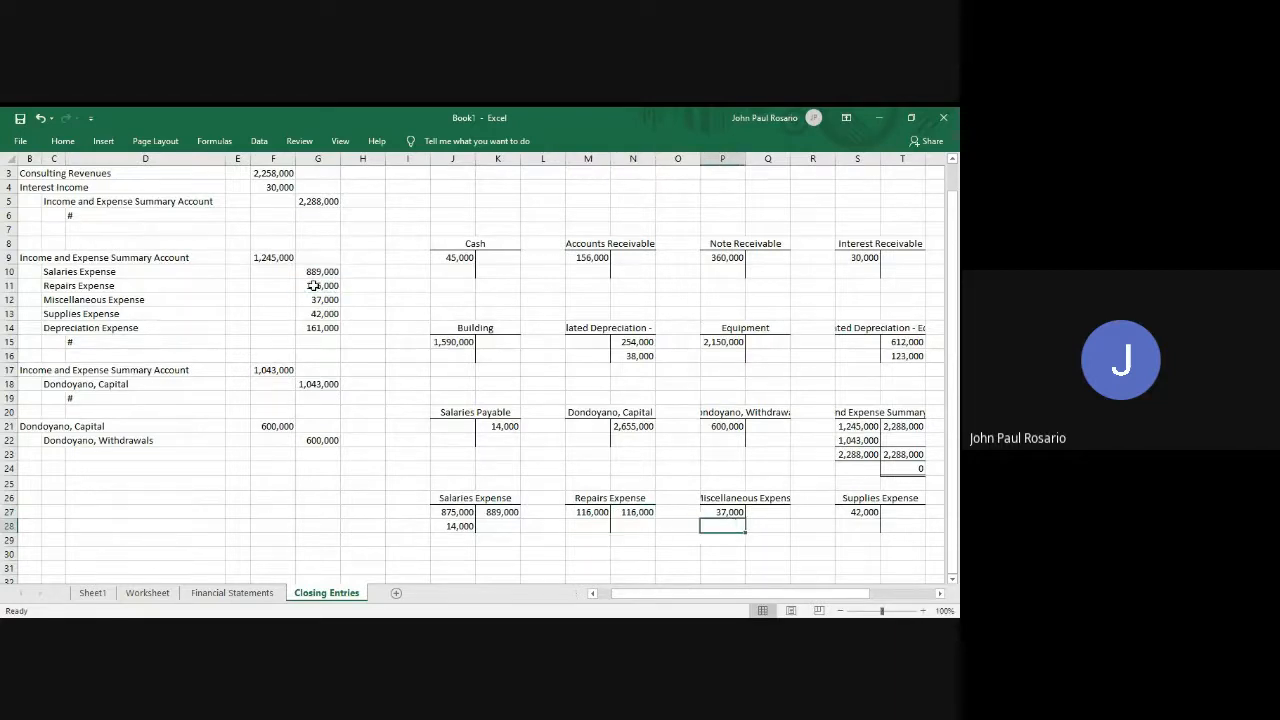
key(Right)
key(Up)
text(=)
click(315, 299)
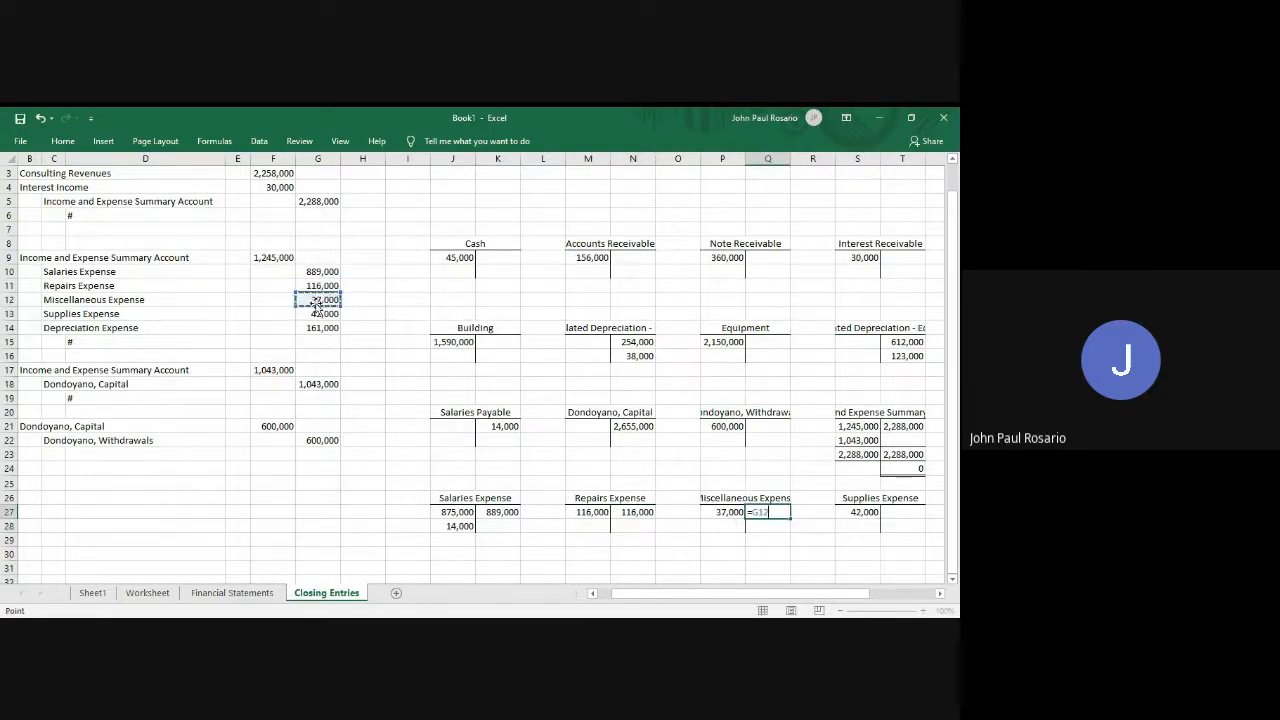
key(Return)
Link the Supplies Expense T-account's credit (T27) to the 42,000 Supplies Expense credit in the closing journal (G13).
key(Right)
key(Right)
key(Right)
key(Up)
text(=)
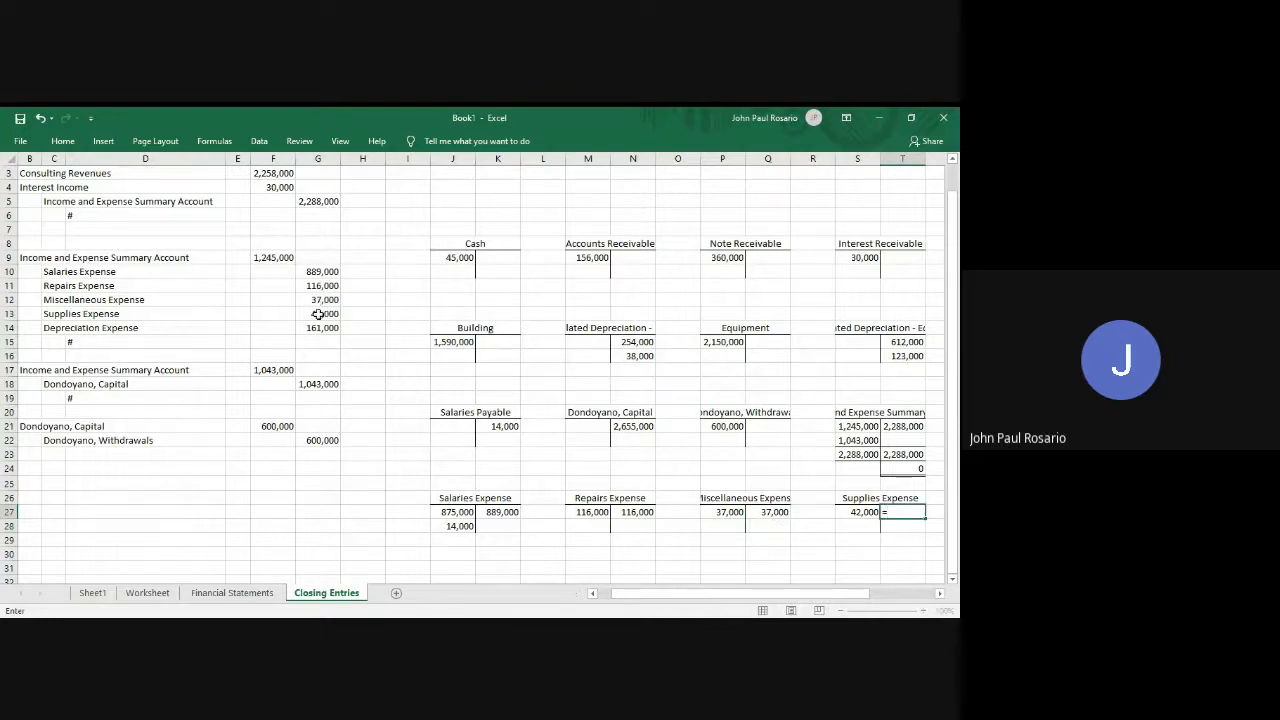
click(317, 314)
key(Return)
Link the Depreciation Expense T-account's credit (W27) to the 161,000 Depreciation Expense credit in the closing journal (G14).
key(Right)
key(Right)
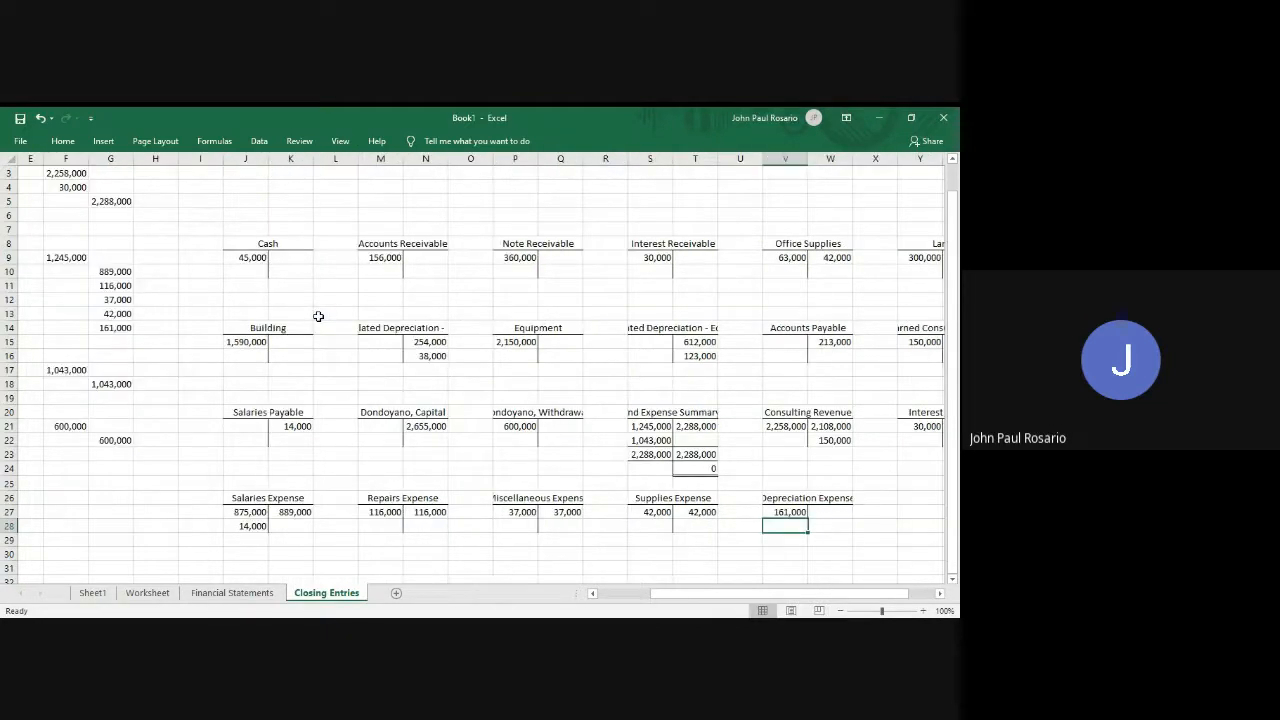
key(Right)
key(Up)
text(=)
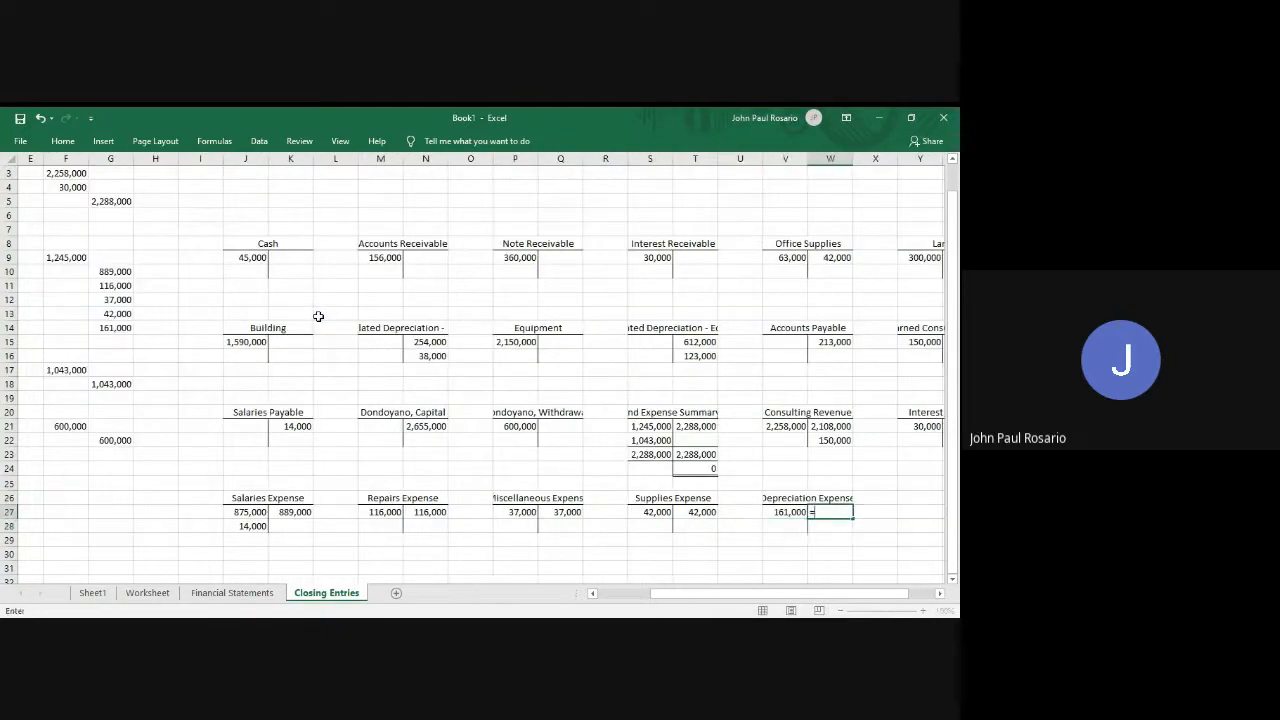
click(105, 329)
key(Return)
Link the second credit line of the owner's Capital T-account (N22) to the 1,043,000 Capital credit in the closing journal (G18).
scroll(228, 464, left, 4)
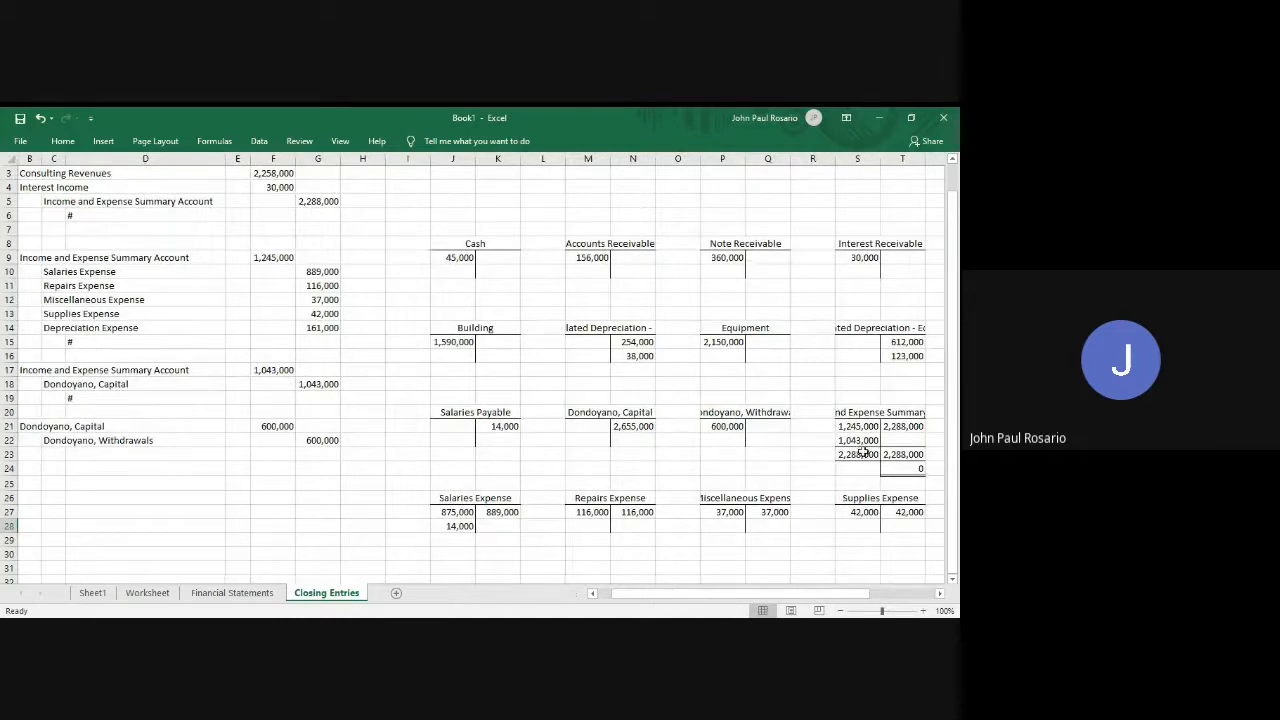
scroll(868, 443, right, 4)
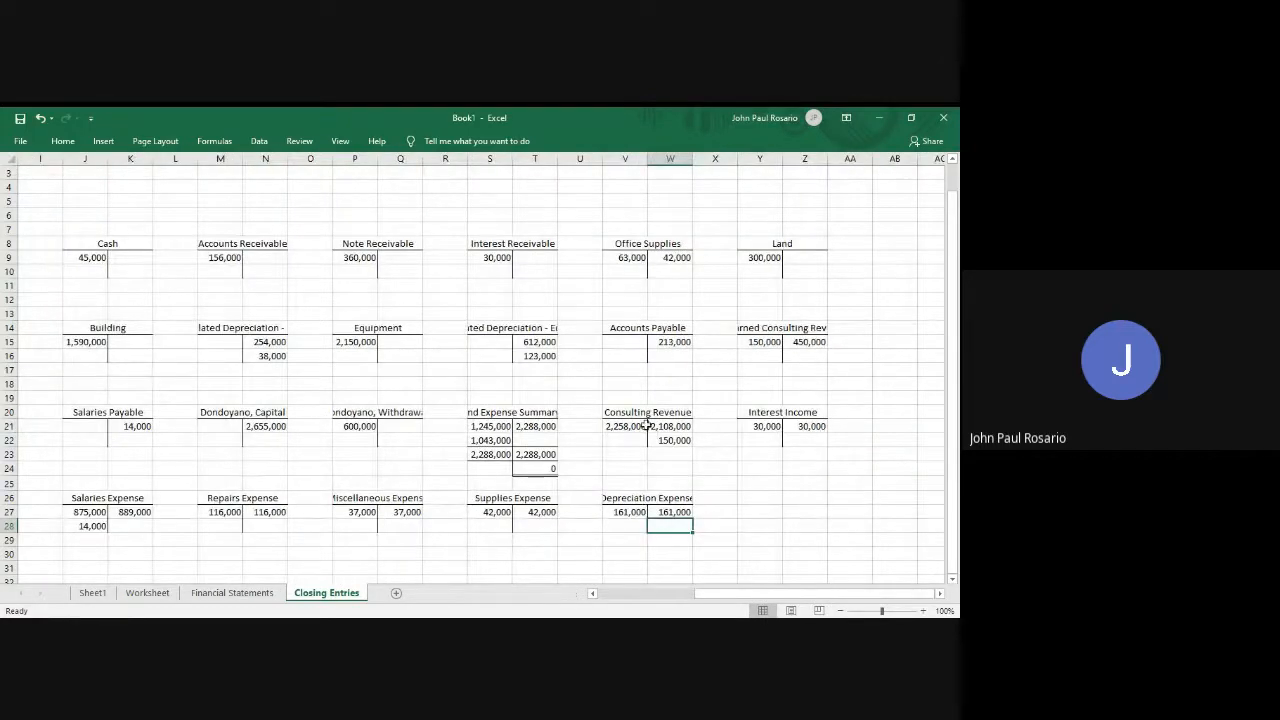
scroll(648, 425, left, 4)
click(612, 446)
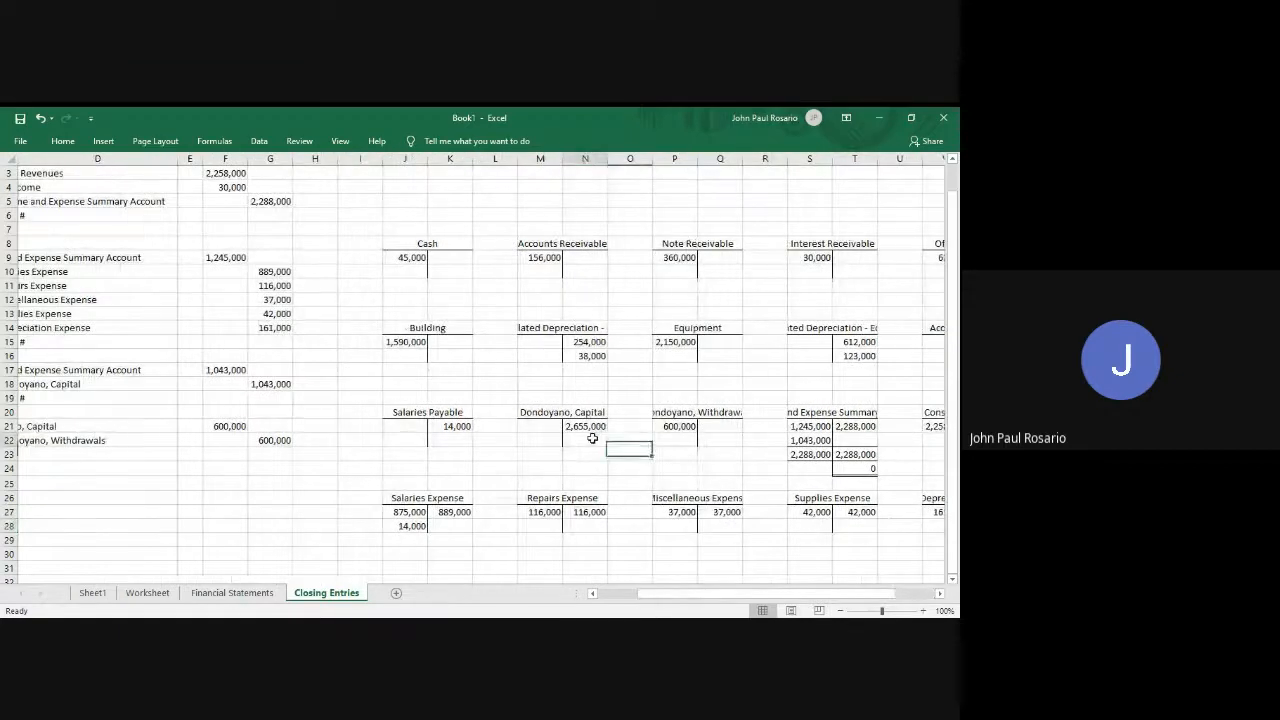
click(592, 438)
text(=)
click(267, 386)
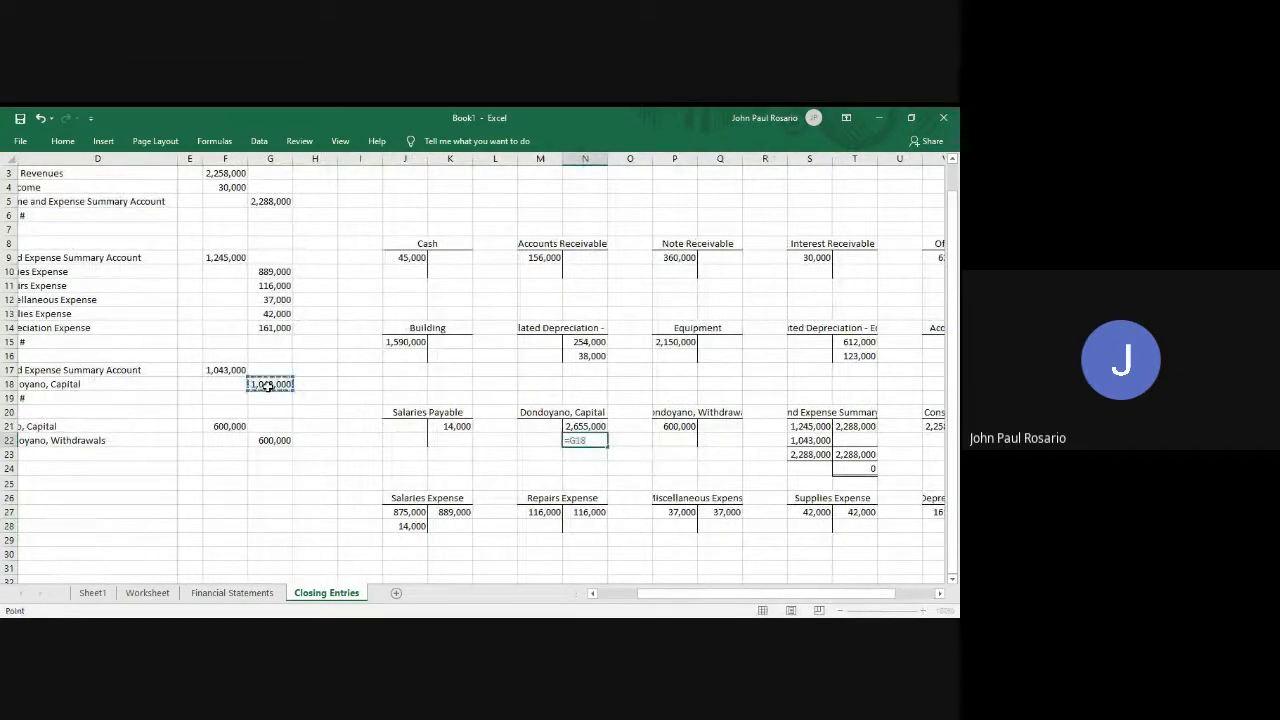
key(Return)
Link the owner's Capital T-account's debit (M21) to the 600,000 Capital debit in the closing journal (F21).
scroll(511, 489, down, 2)
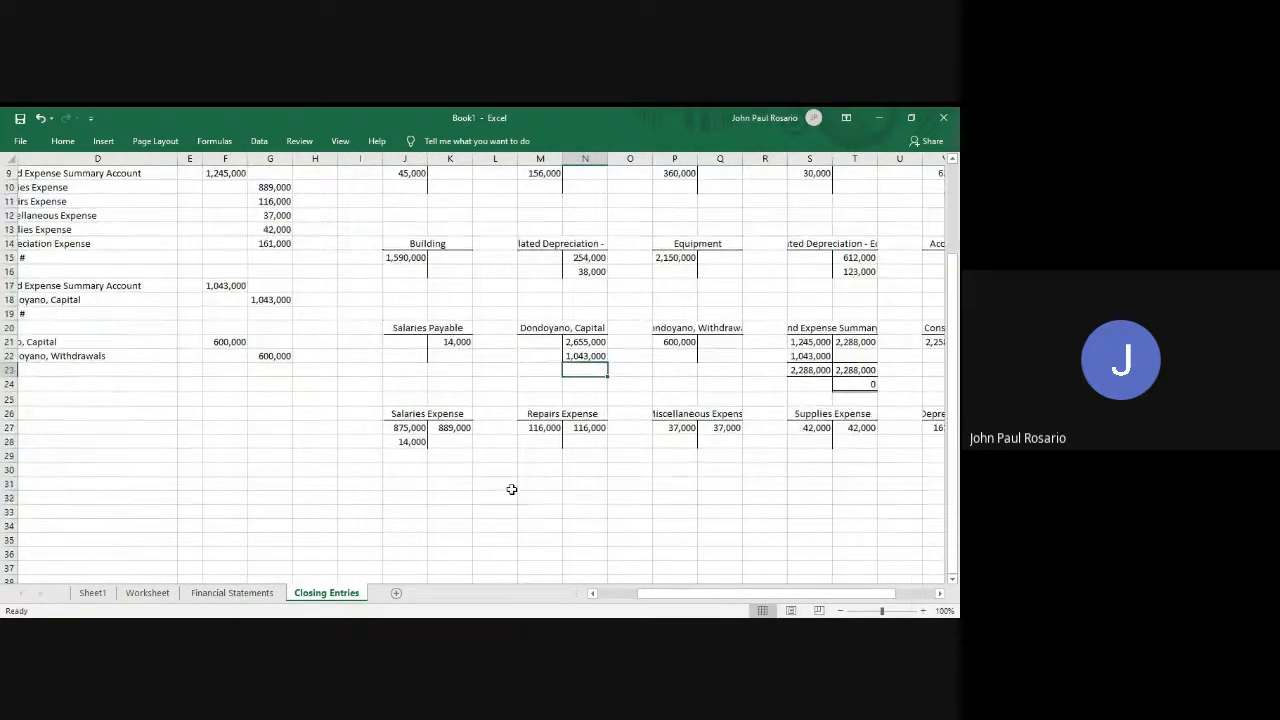
click(537, 341)
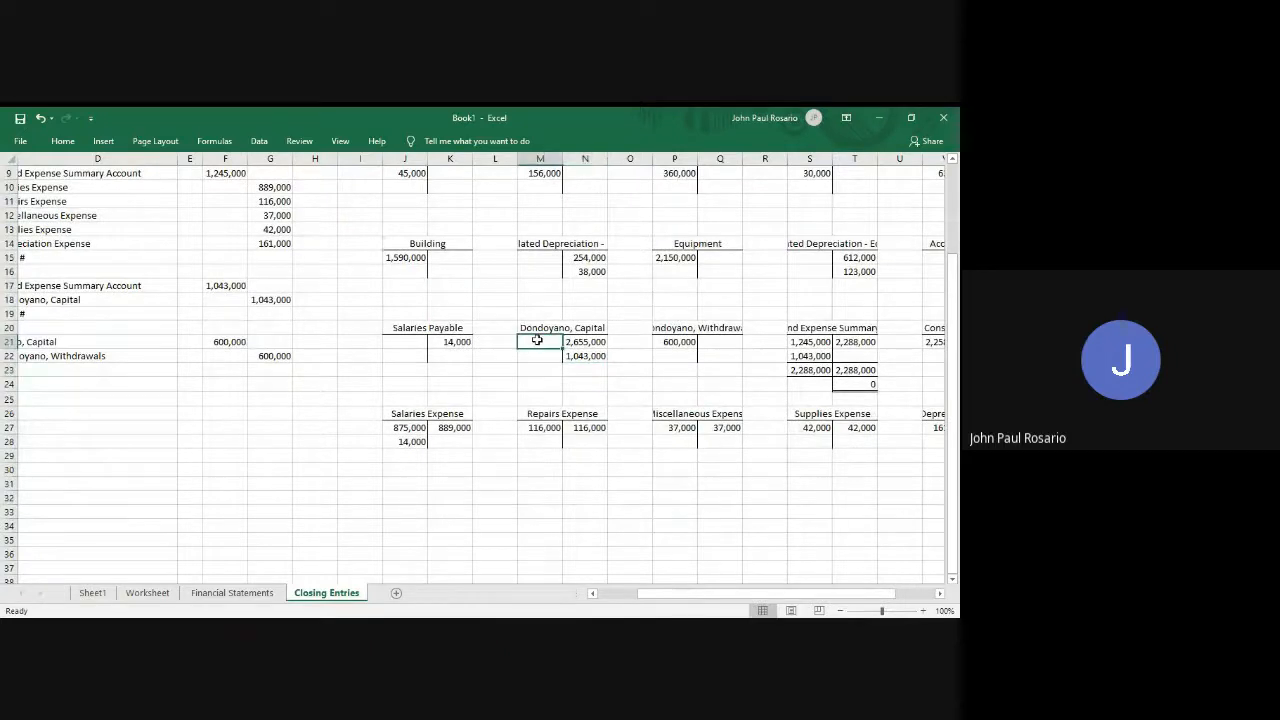
text(=)
click(218, 342)
key(Return)
Link the owner's Withdrawals T-account's credit (Q21) to the 600,000 Withdrawals credit in the closing journal (G22).
key(Right)
key(Up)
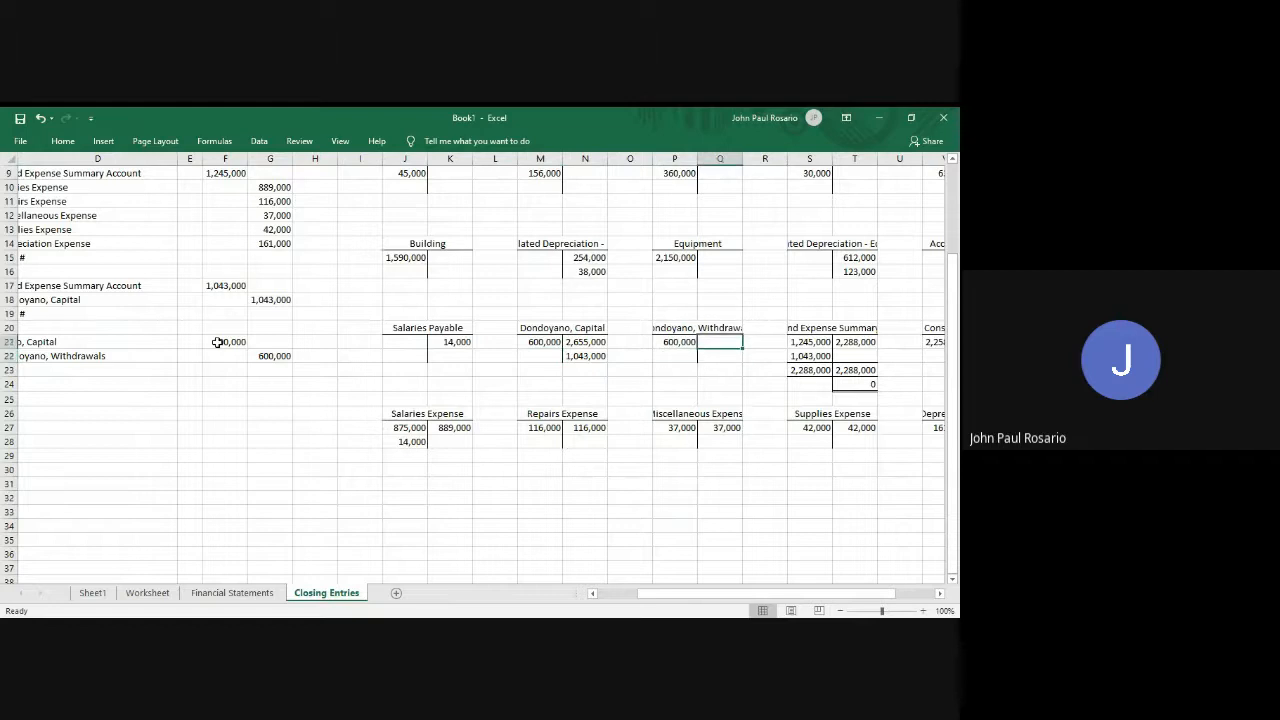
text(=)
click(260, 356)
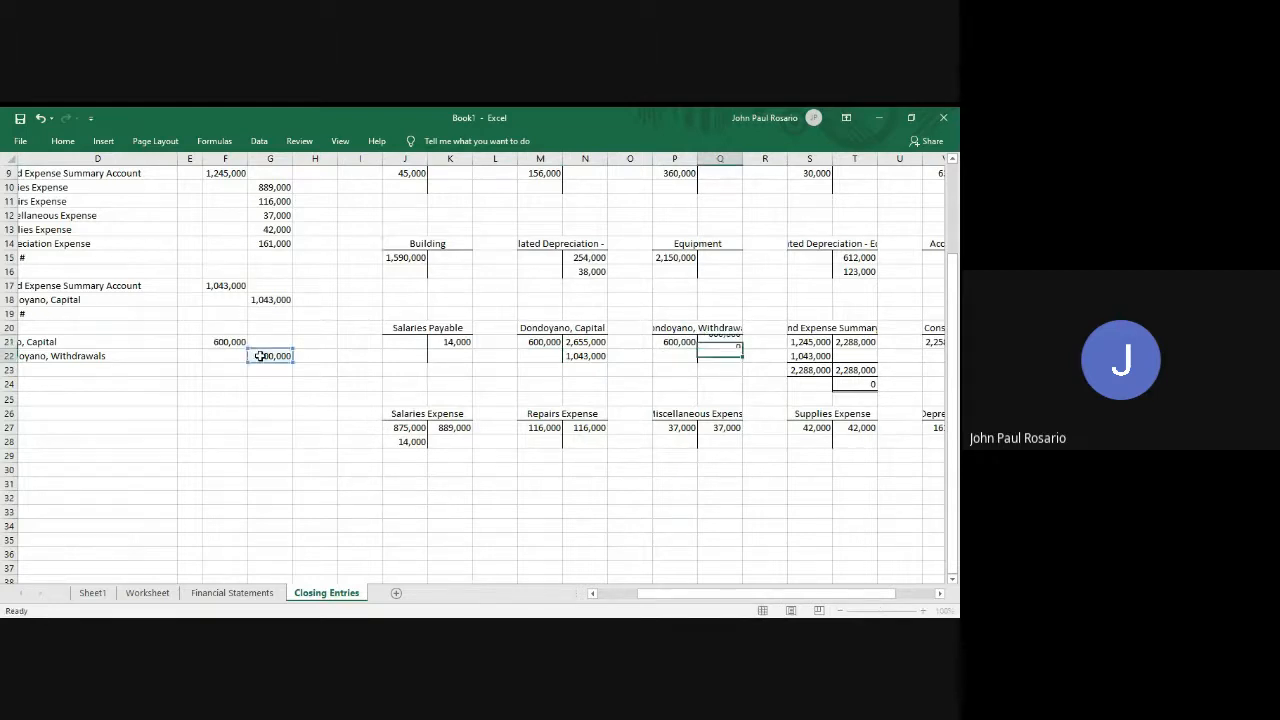
key(Return)
Apply a bottom double border to the Cash (J9) and Accounts Receivable (M9) debit balances.
scroll(572, 357, up, 2)
scroll(572, 357, up, 1)
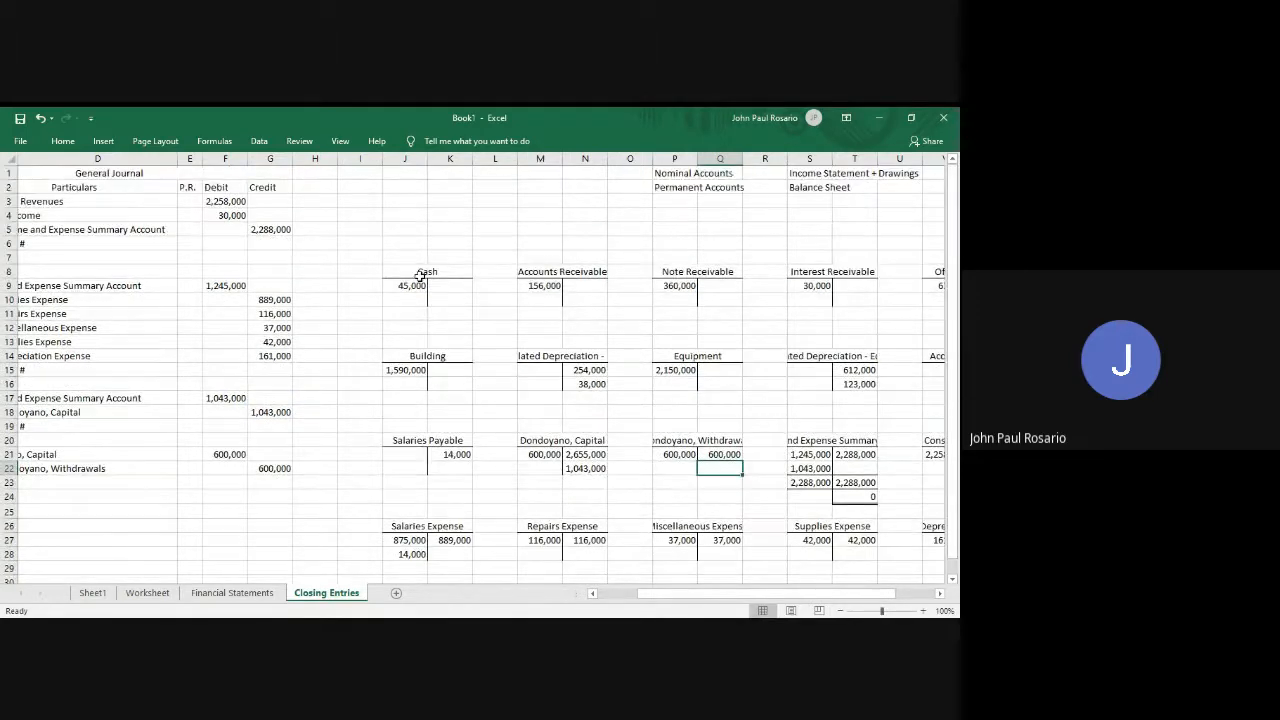
click(409, 286)
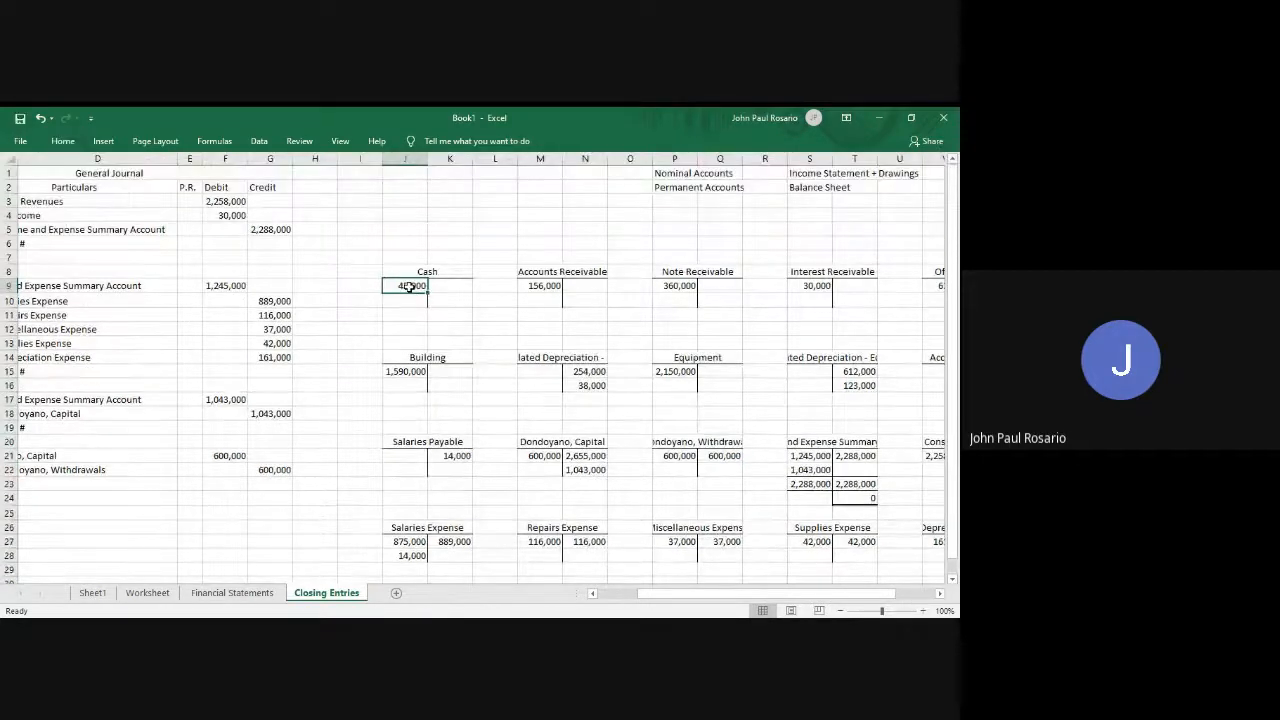
key(Right)
key(Right)
key(Right)
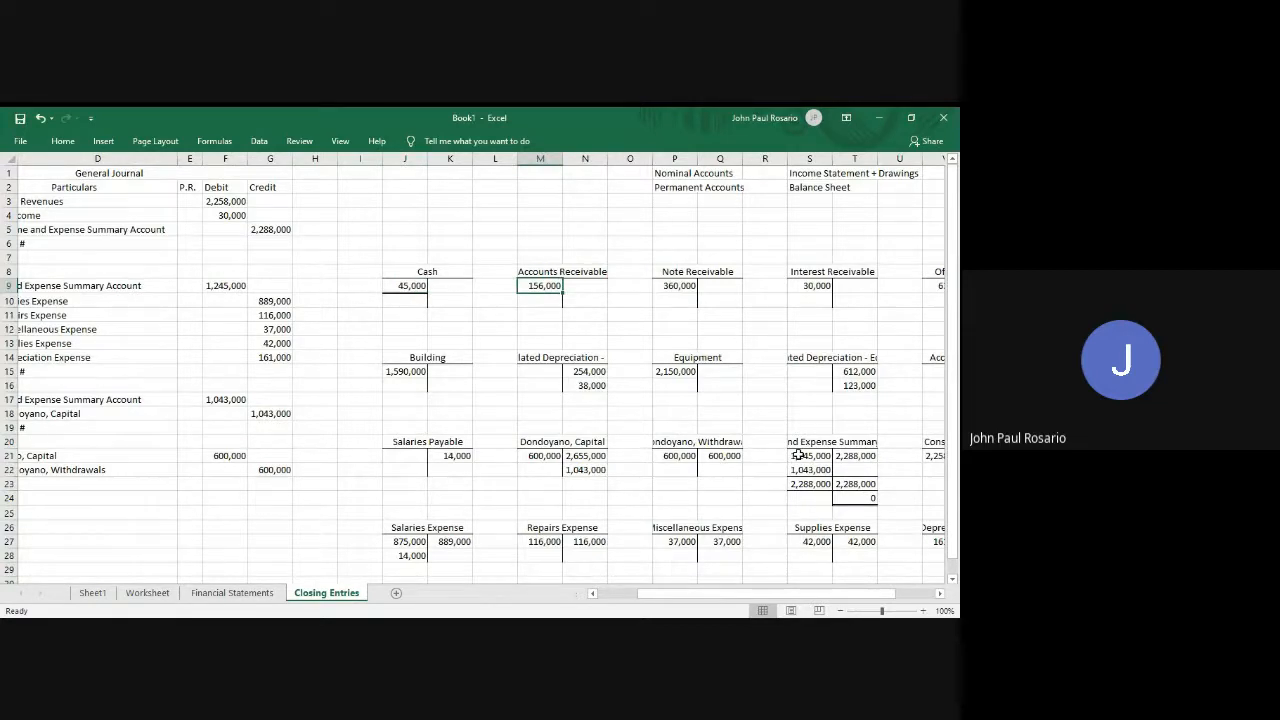
scroll(798, 455, right, 3)
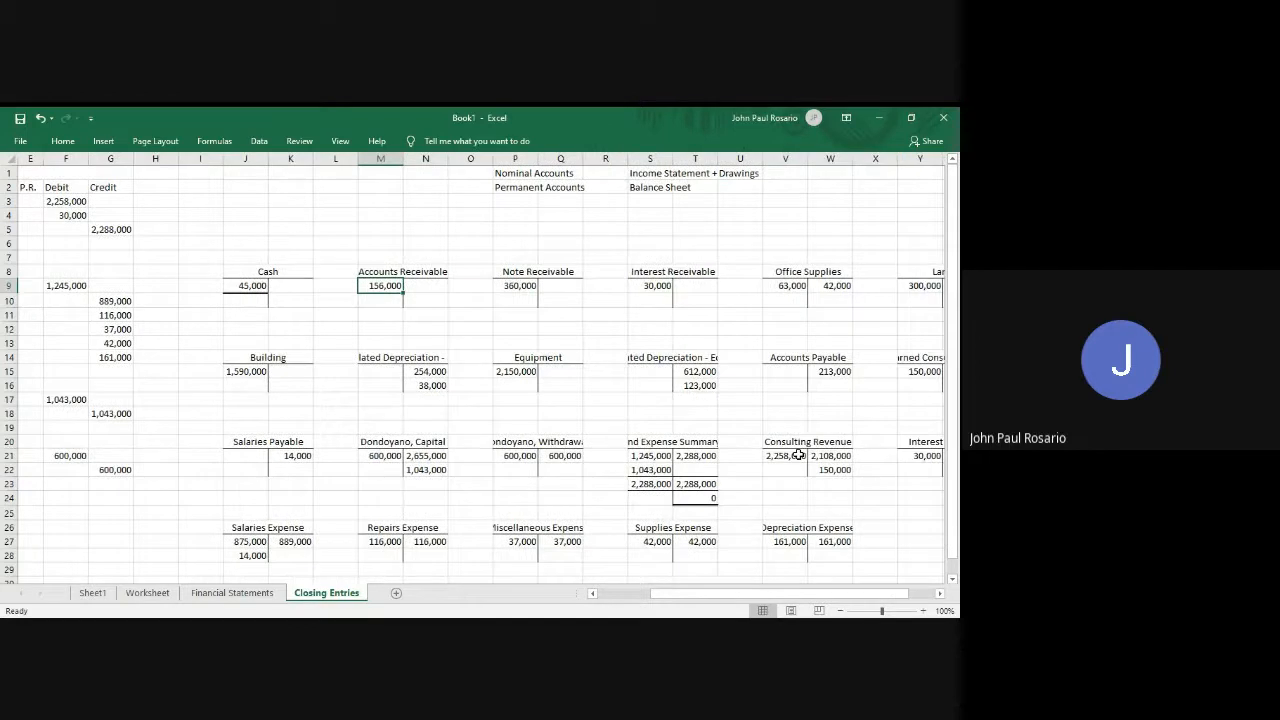
scroll(798, 455, down, 1)
scroll(798, 455, up, 1)
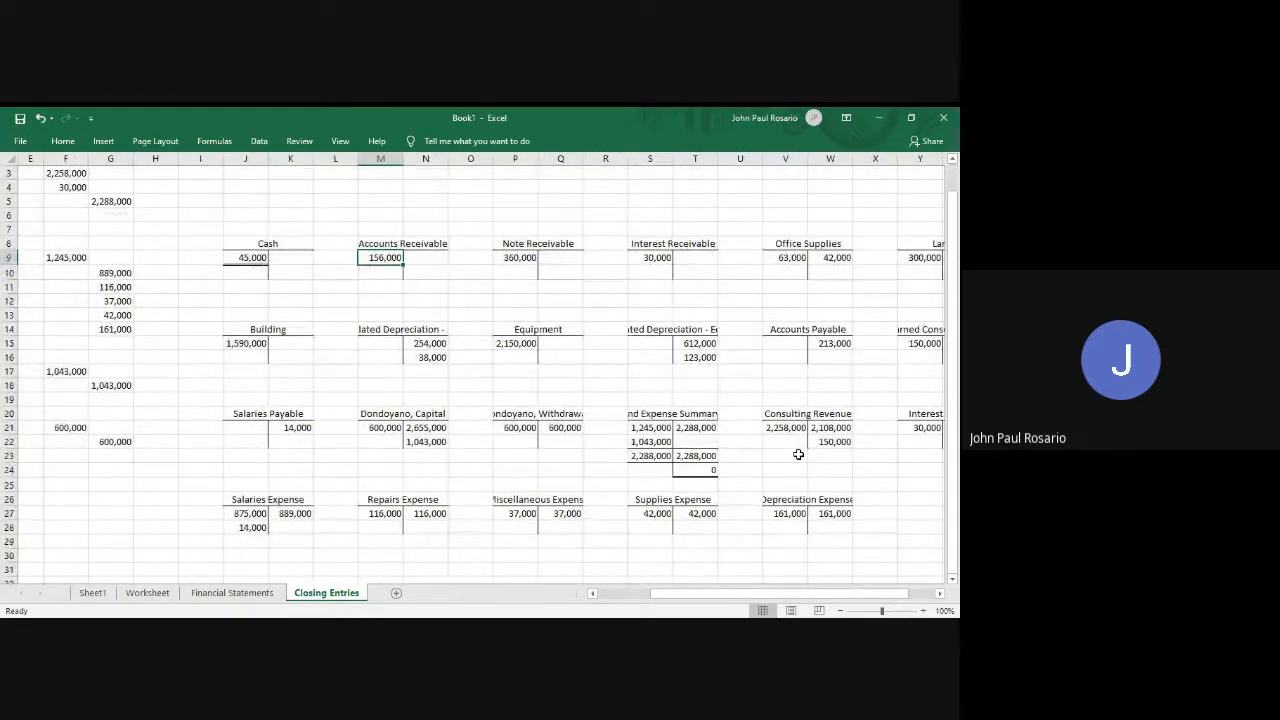
Apply a bottom double border to the Note Receivable debit balance (P9) and undo the stray text entered over it.
key(Right)
key(Right)
key(Right)
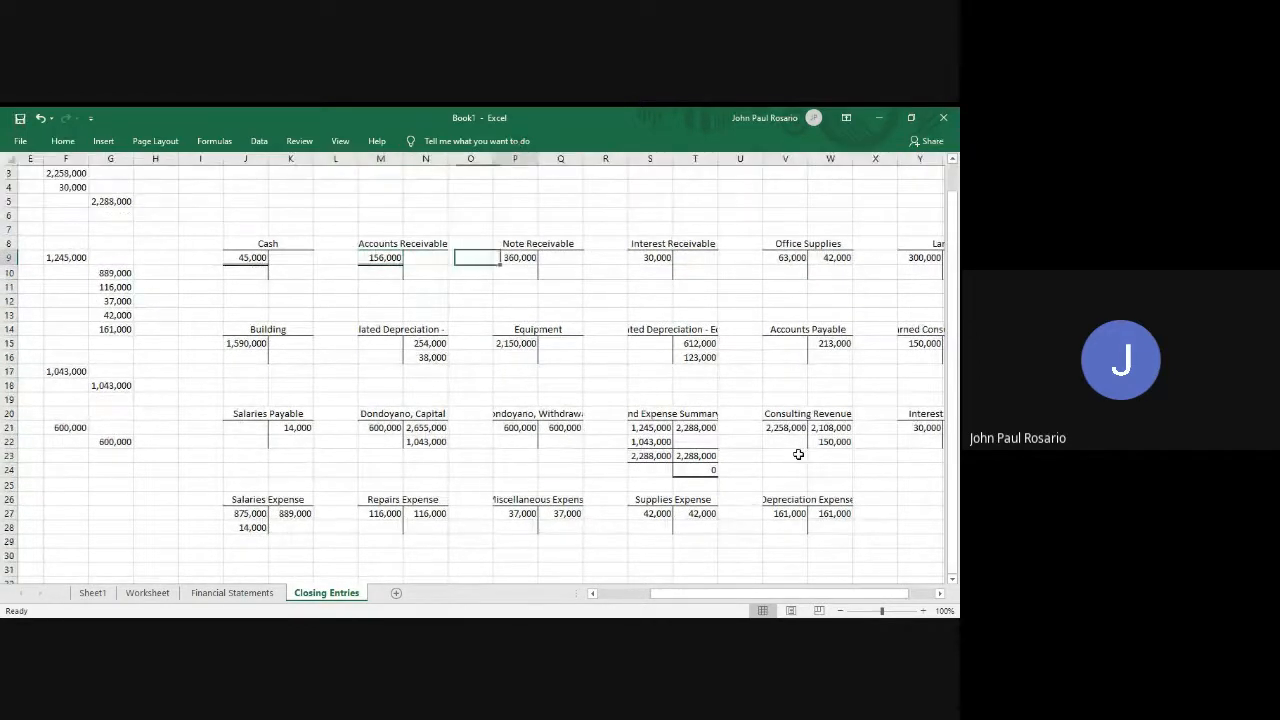
key(alt)
key(h)
key(b)
key(b)
text(b)
key(Right)
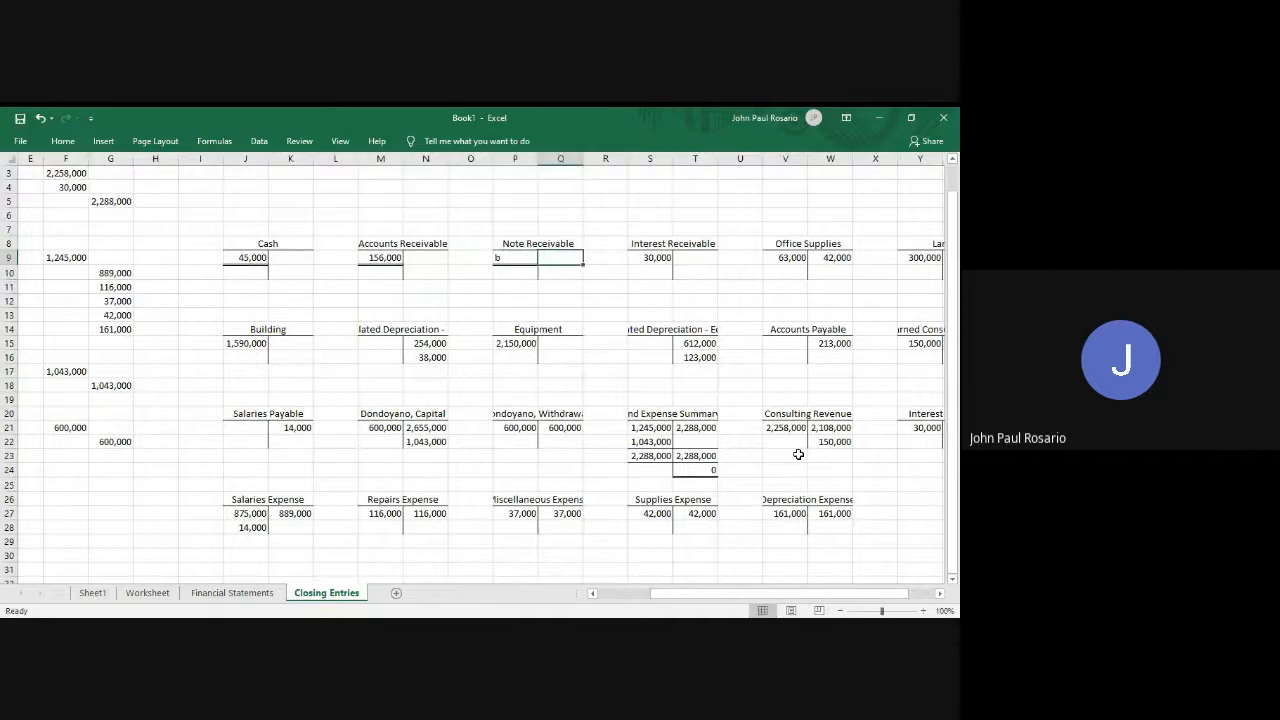
key(ctrl+z)
Apply a bottom double border to the Interest Receivable debit balance (S9).
key(Right)
key(Right)
key(Right)
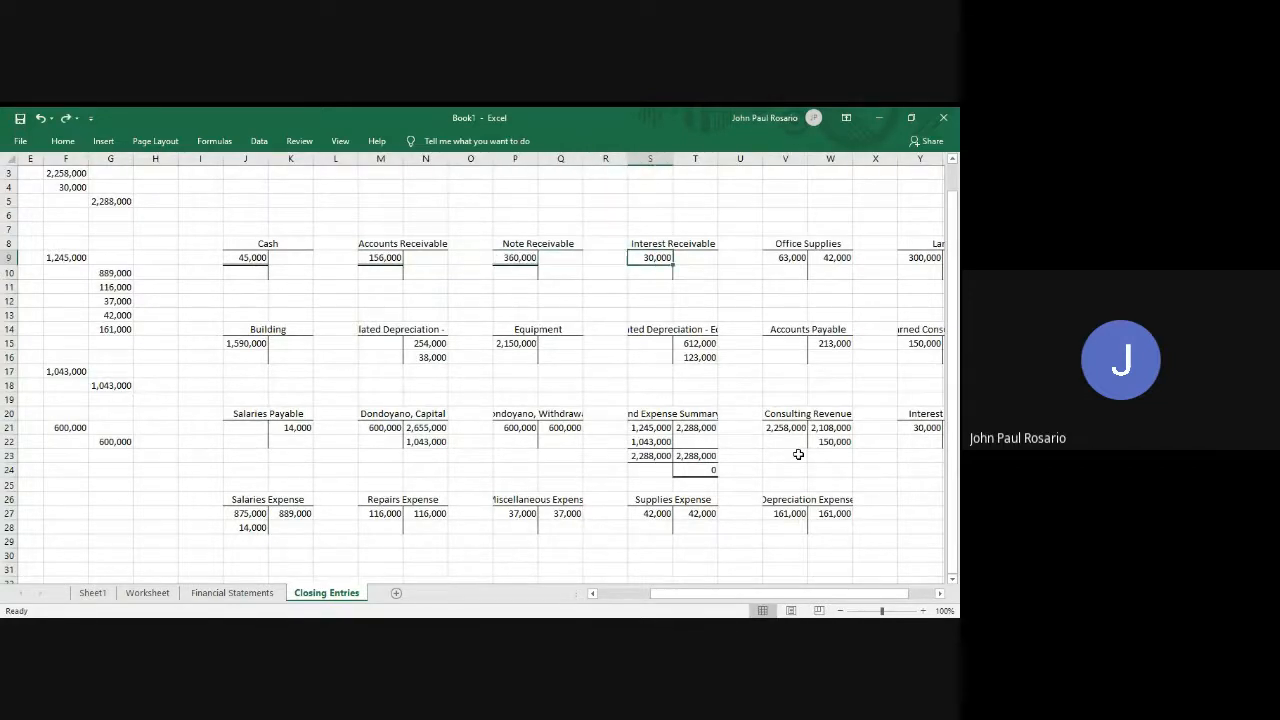
key(alt)
key(h)
key(b)
key(b)
Apply a single bottom border under the Office Supplies debit and credit amounts (V9:W9).
key(Right)
key(Right)
key(Right)
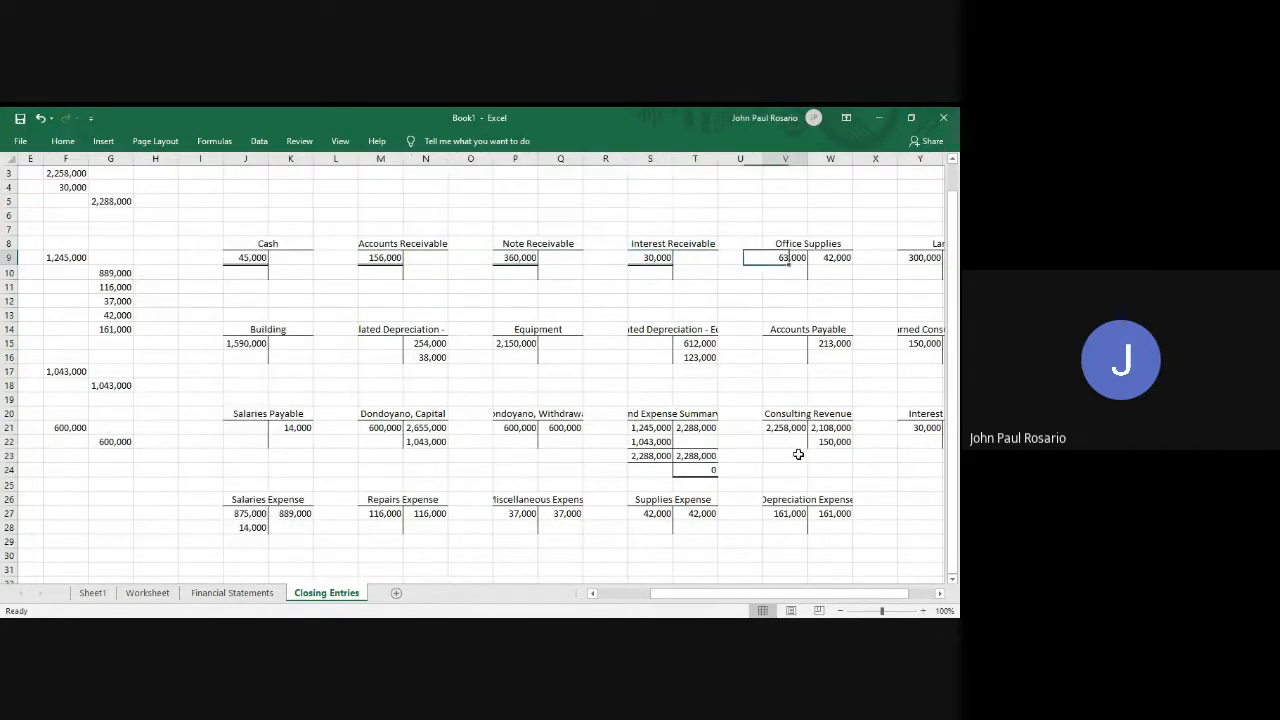
key(alt)
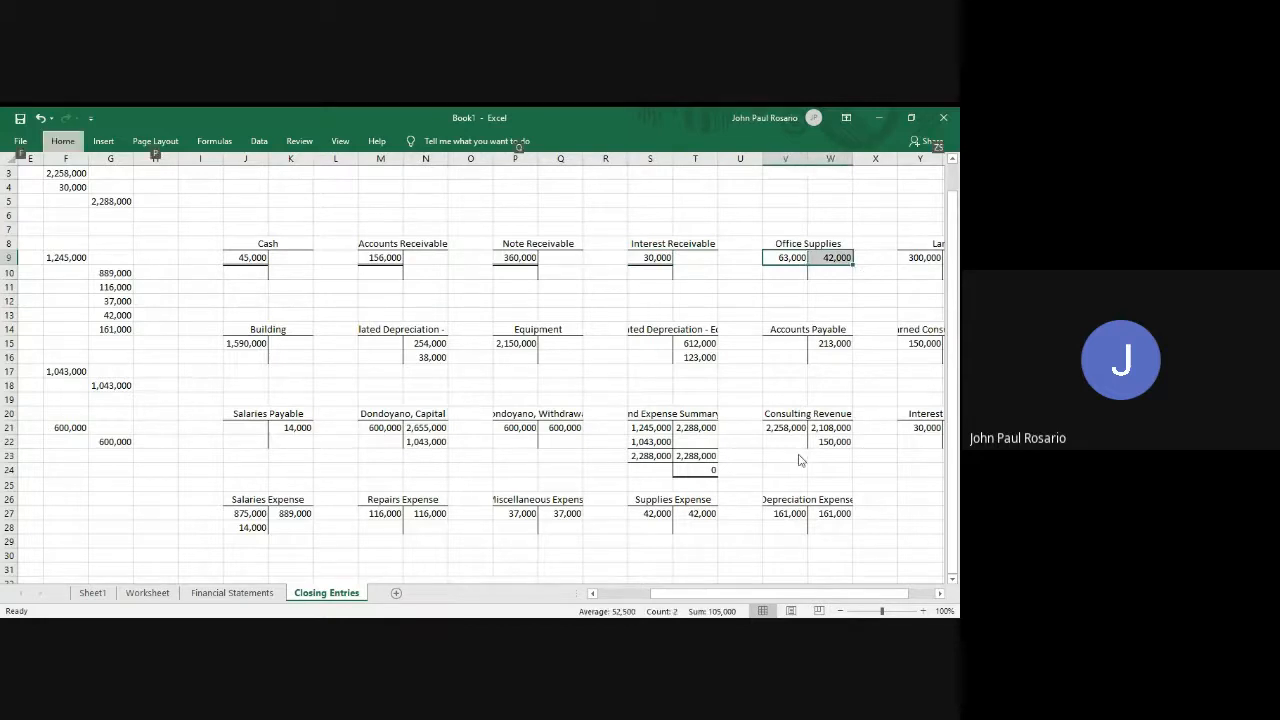
key(h)
key(b)
key(b)
Calculate the Office Supplies balance in V10 as =V9-W9 and give it a bottom double border.
key(Down)
text(=)
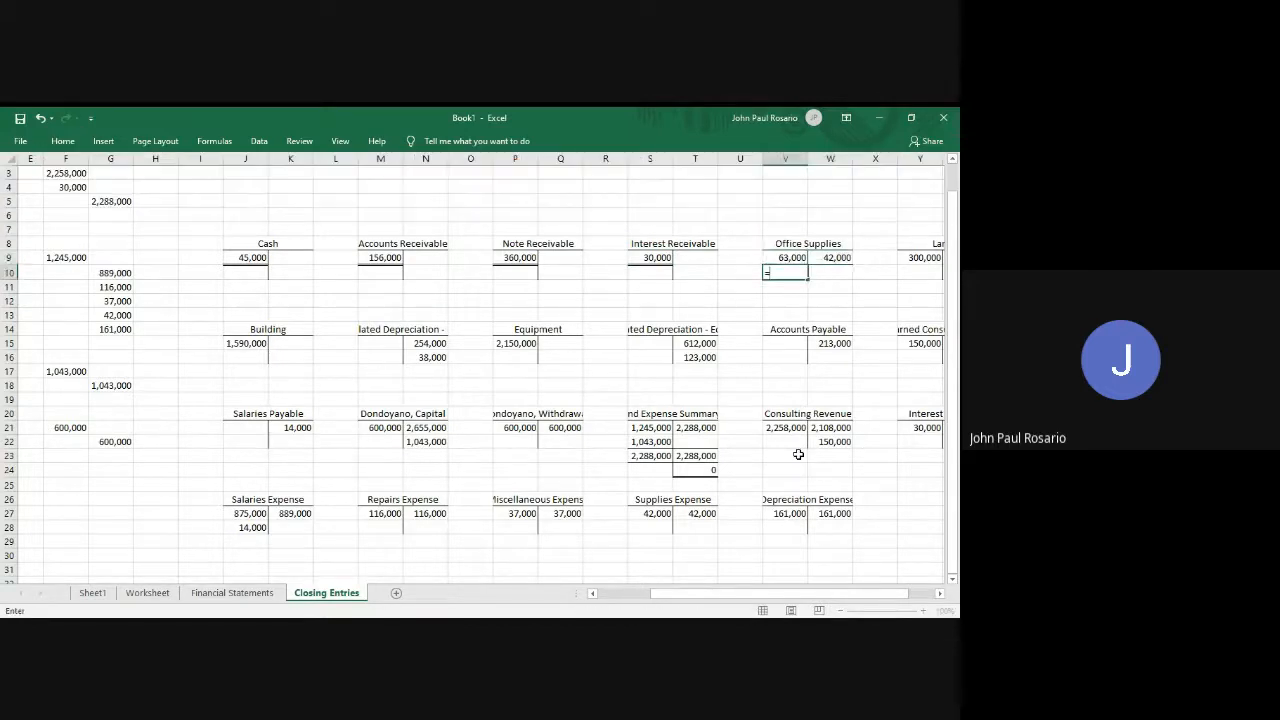
key(Up)
text(-)
key(Up)
key(Right)
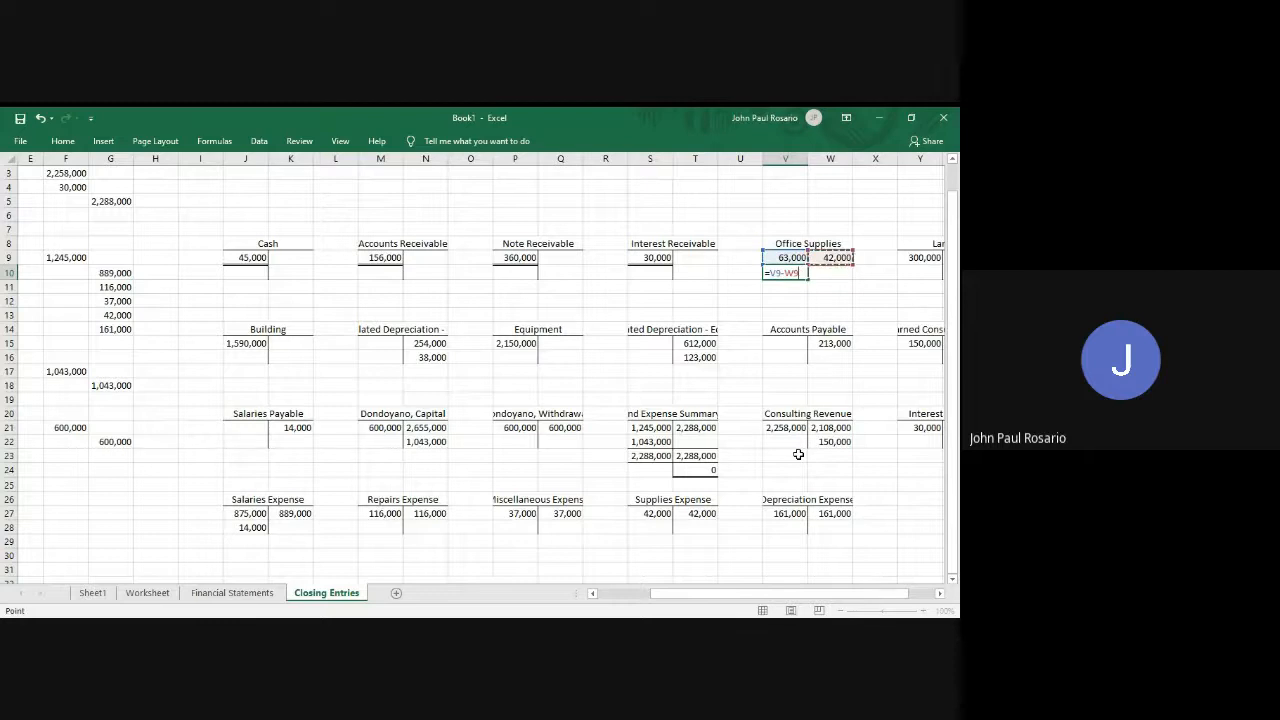
key(Return)
key(Up)
key(alt)
key(h)
key(b)
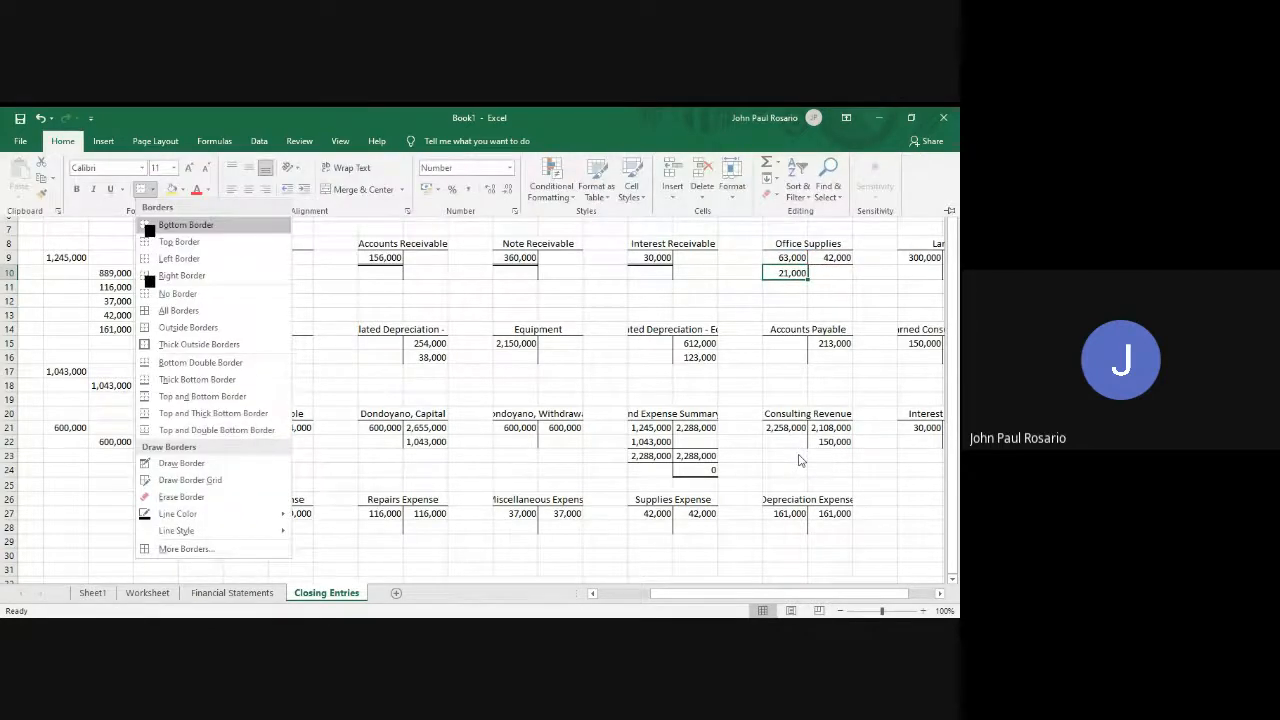
key(o)
Apply a bottom double border to the Land debit balance (Y9).
key(Right)
key(Right)
key(Right)
key(Up)
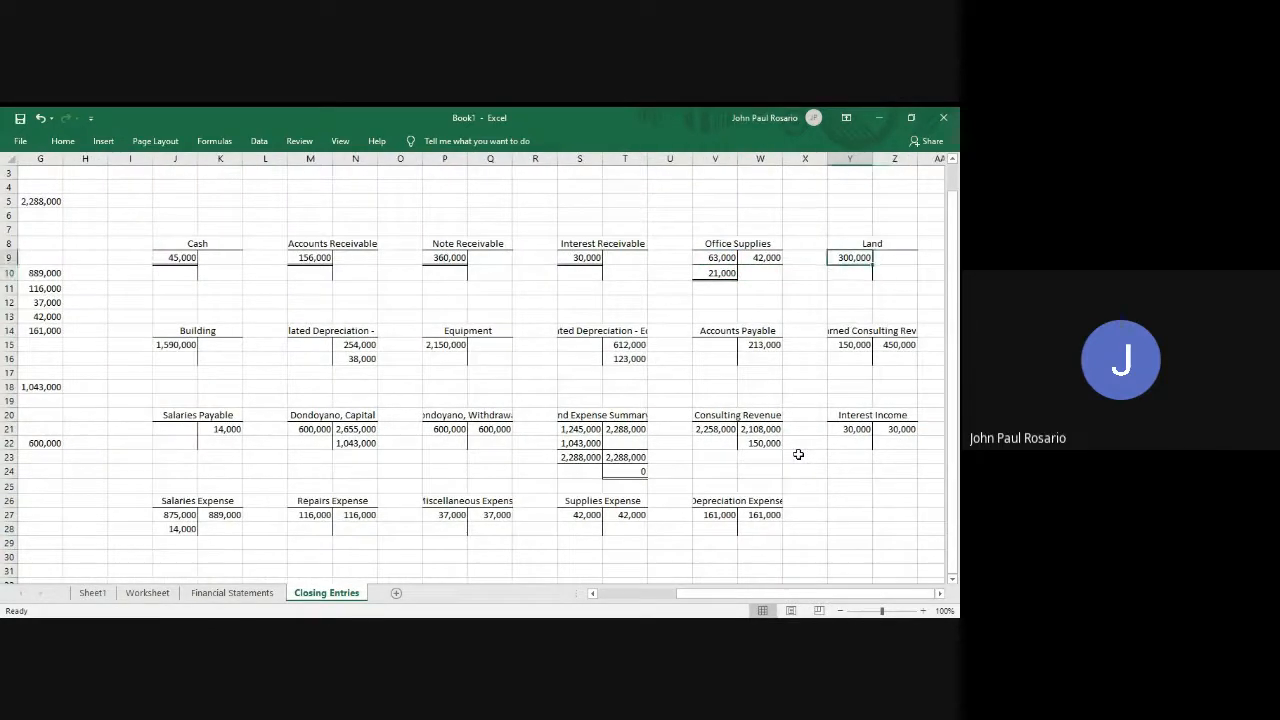
Apply a bottom double border to the Building debit balance (J15).
key(Down)
key(Down)
key(Down)
key(Down)
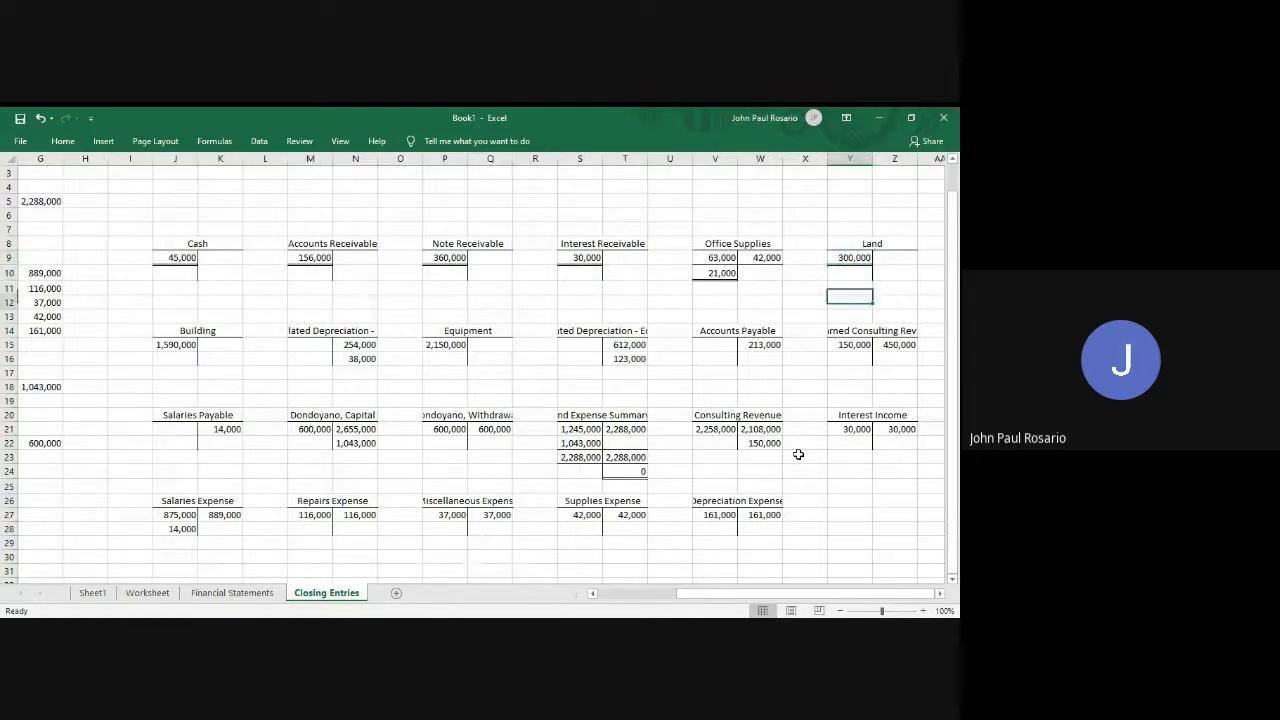
key(Left)
key(Left)
key(Left)
key(Left)
key(Left)
key(Left)
key(Left)
key(Left)
key(Left)
key(Left)
key(Left)
key(Left)
key(Left)
key(Left)
key(Left)
key(Down)
key(Down)
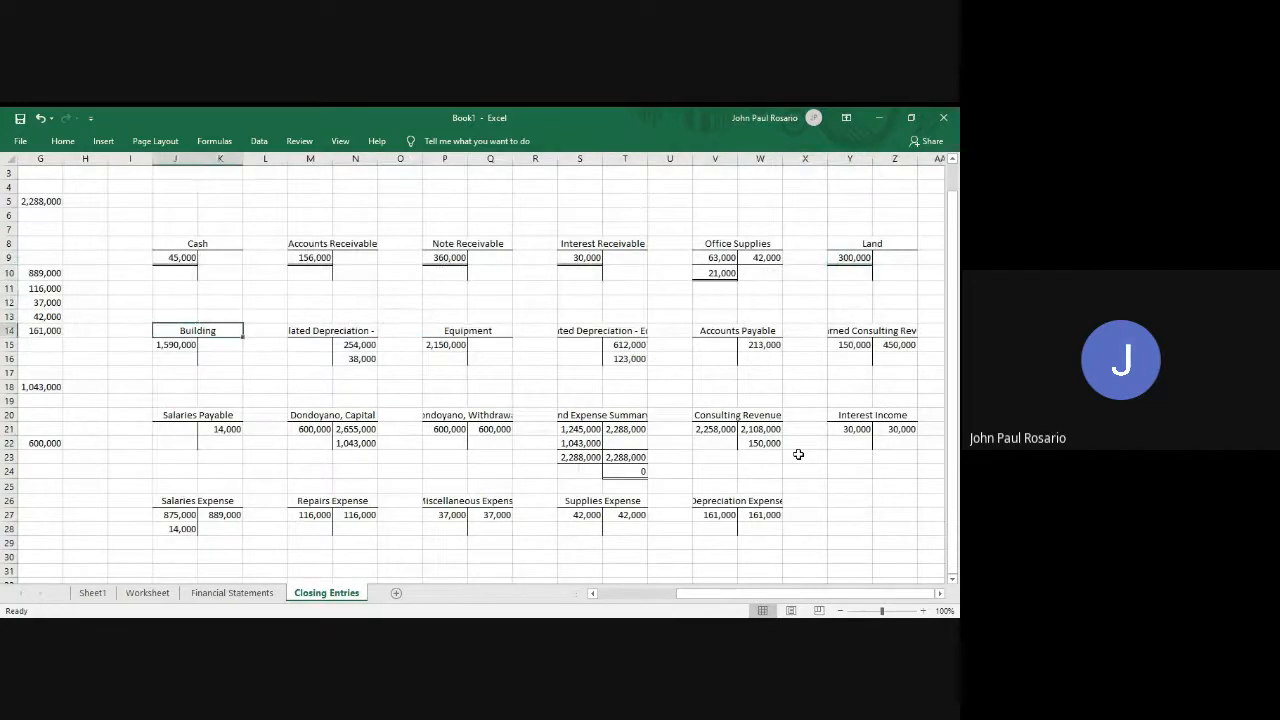
key(alt)
key(h)
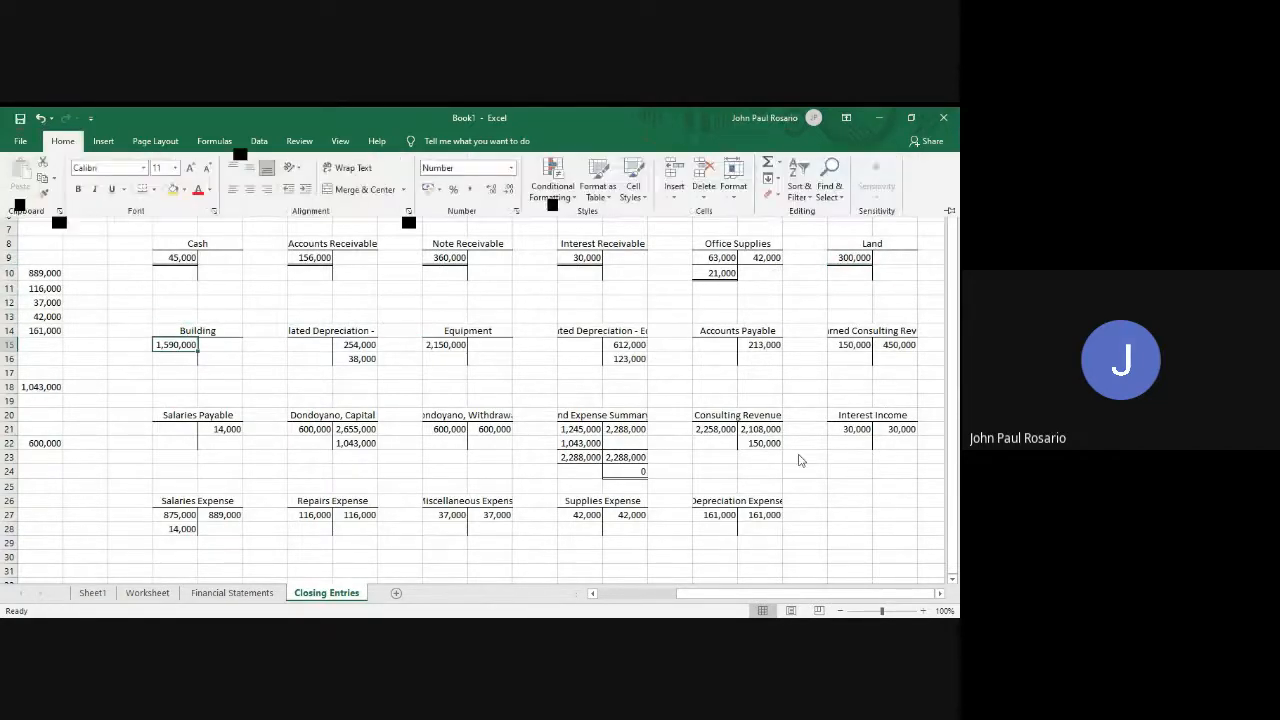
key(b)
key(o)
Copy the building's accumulated depreciation credit in N16 to N17, replacing the pasted value with an AutoSum of the credits above.
key(Right)
key(Right)
key(Right)
key(Right)
key(Down)
key(ctrl+c)
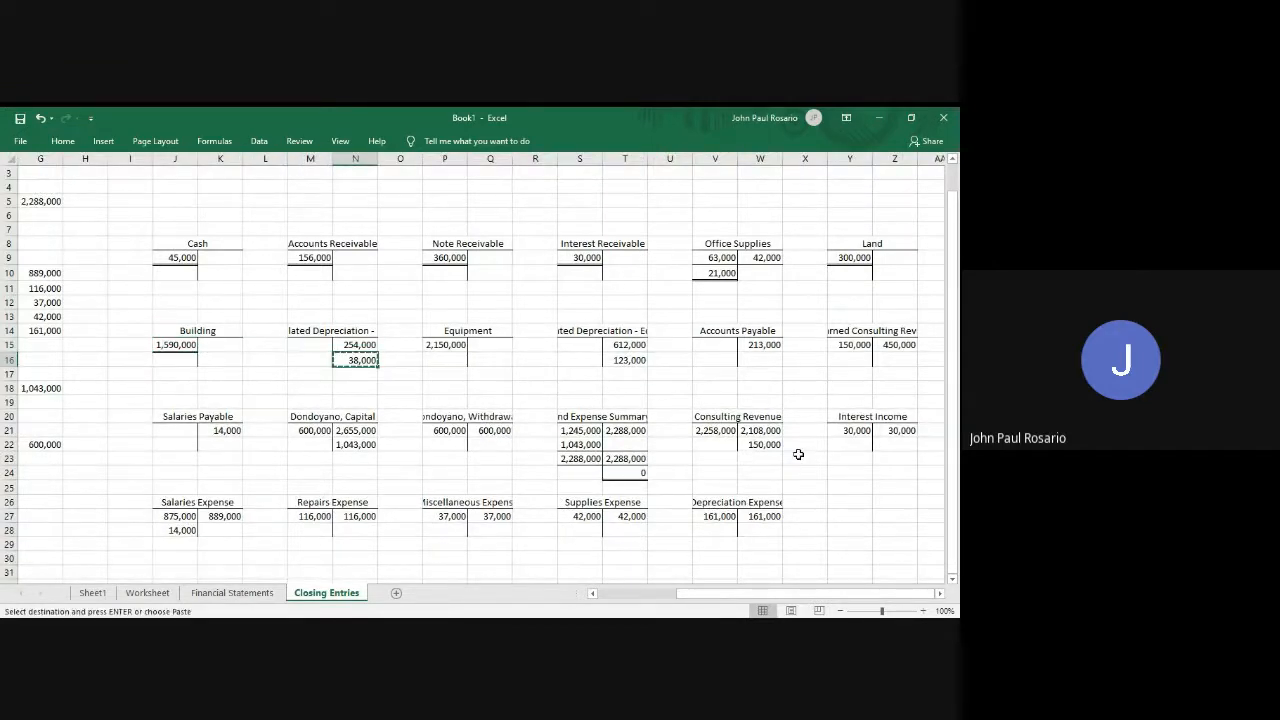
key(Down)
key(Return)
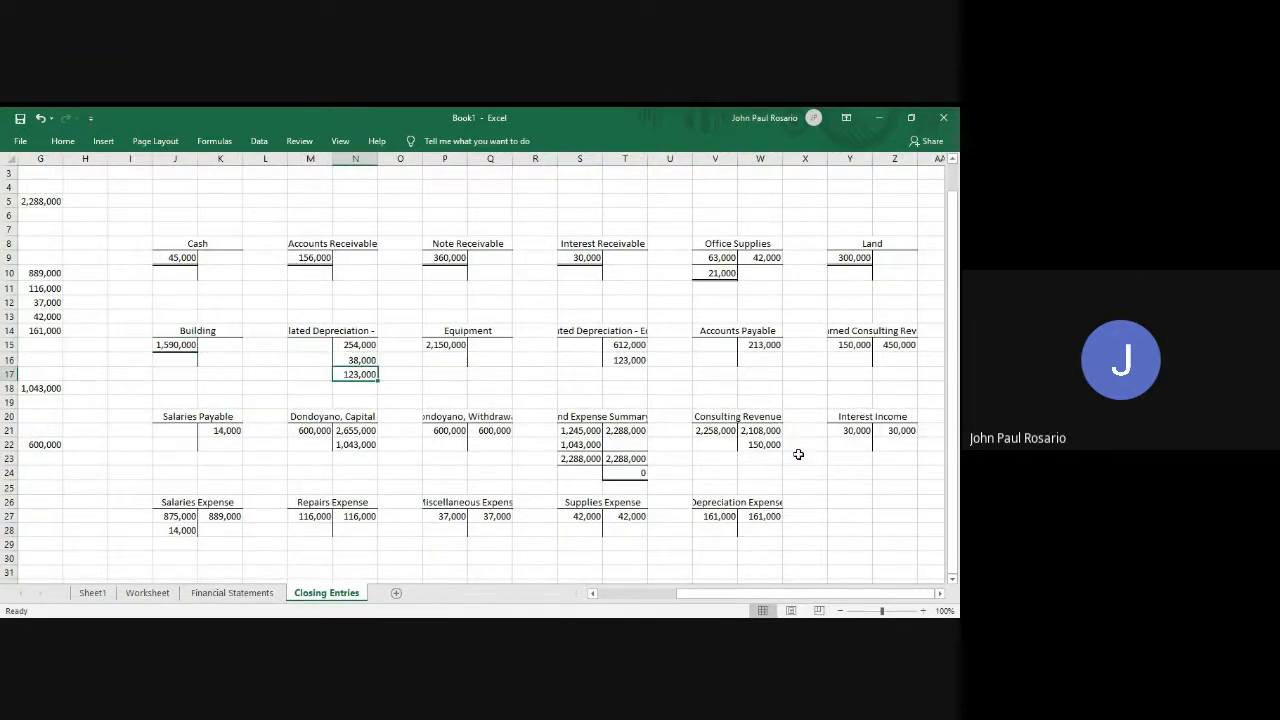
key(alt+equal)
key(Return)
Apply a bottom border under the building's last accumulated depreciation credit (N16) and copy M16 down to M17 to extend the T-account's vertical line.
key(Up)
key(Up)
key(alt)
key(h)
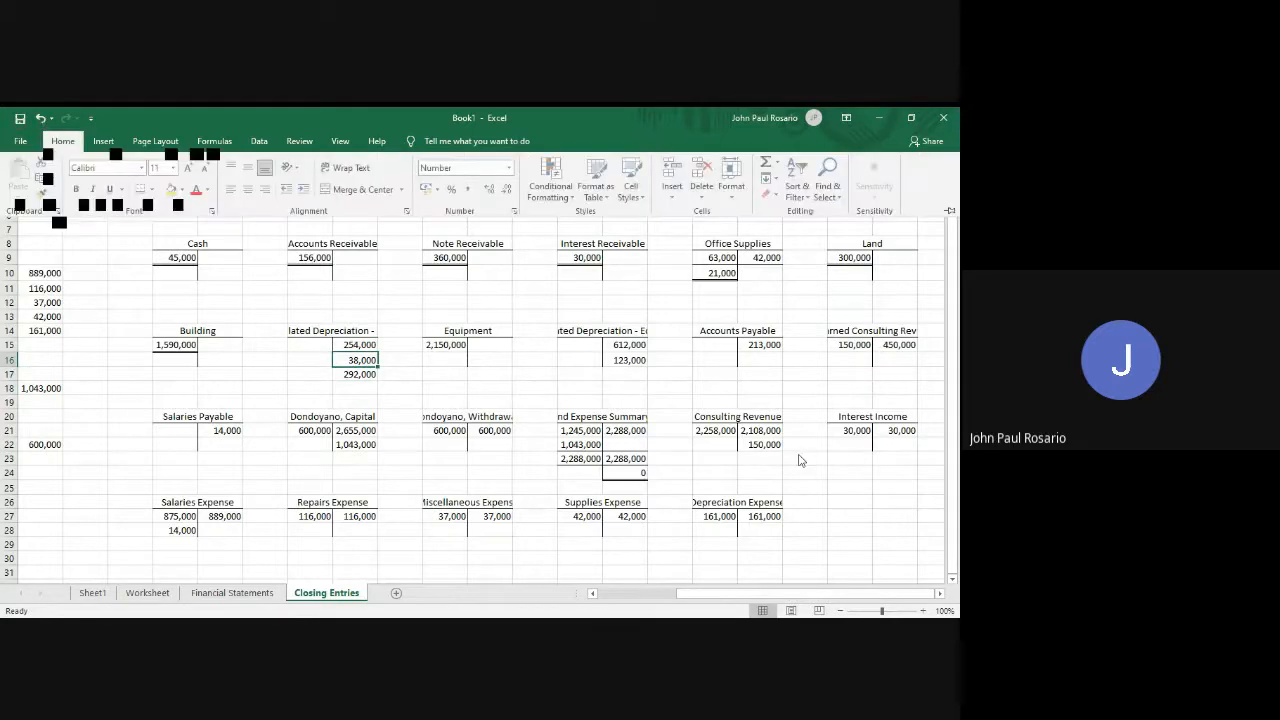
key(b)
key(o)
key(Left)
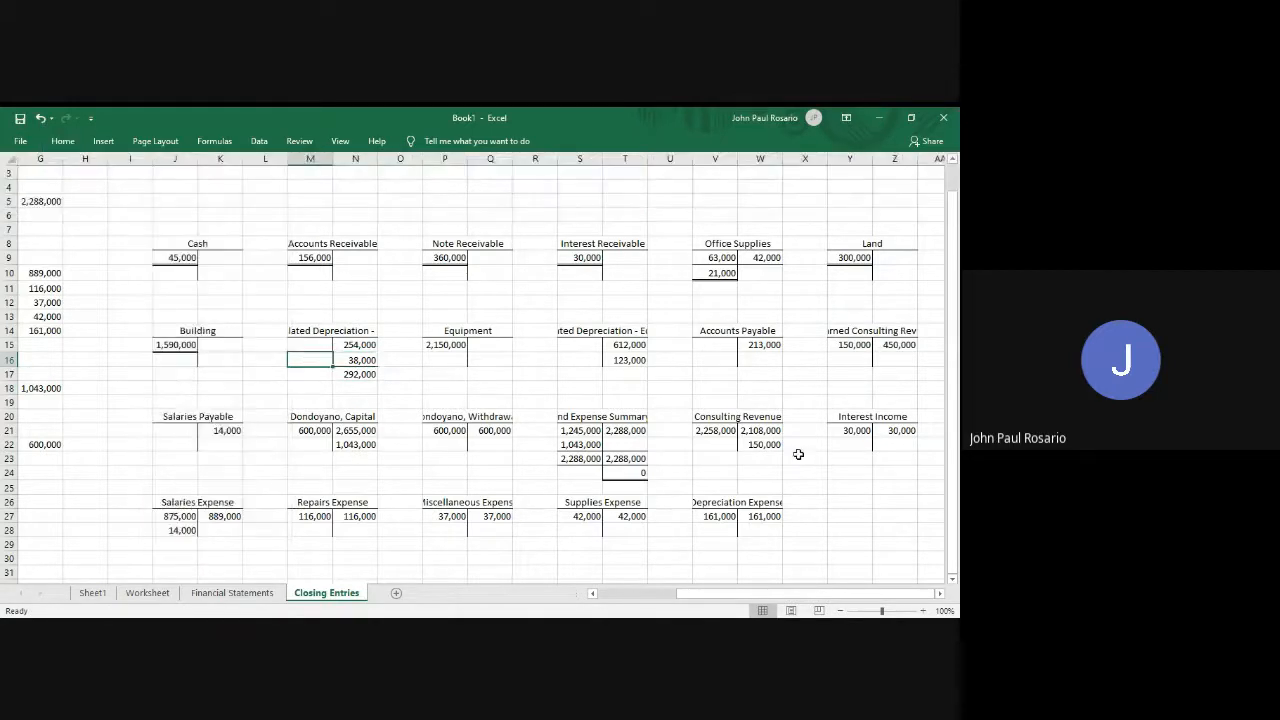
key(Down)
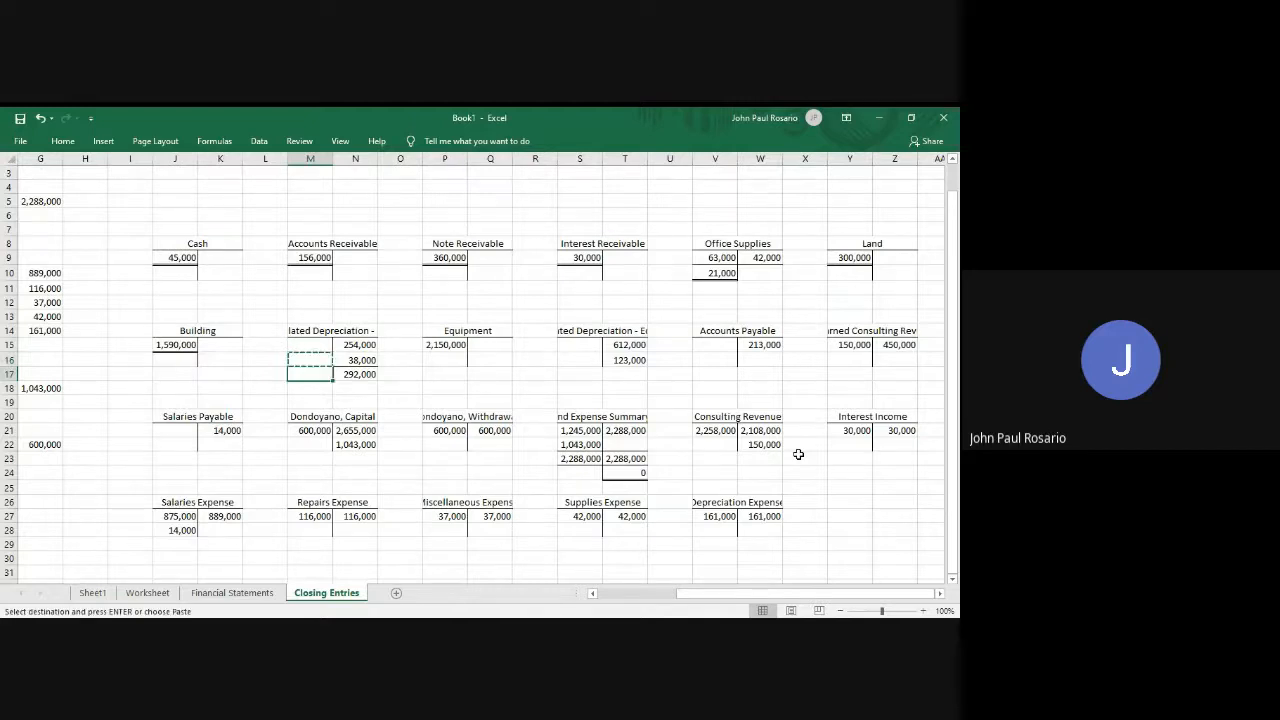
Apply a bottom double border to the building's accumulated depreciation total (N17).
key(Right)
key(alt+h)
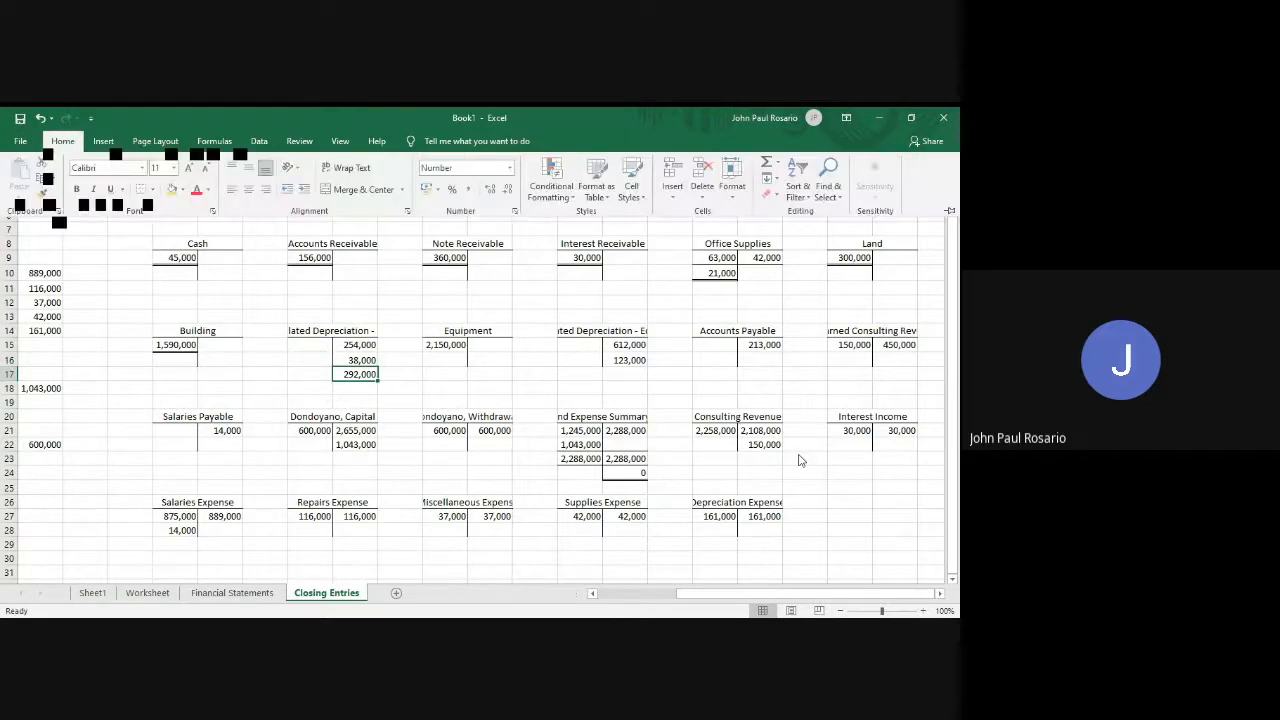
key(b)
key(b)
Apply a bottom double border to the Equipment debit balance (P15).
key(Right)
key(Right)
key(Up)
key(Up)
key(alt)
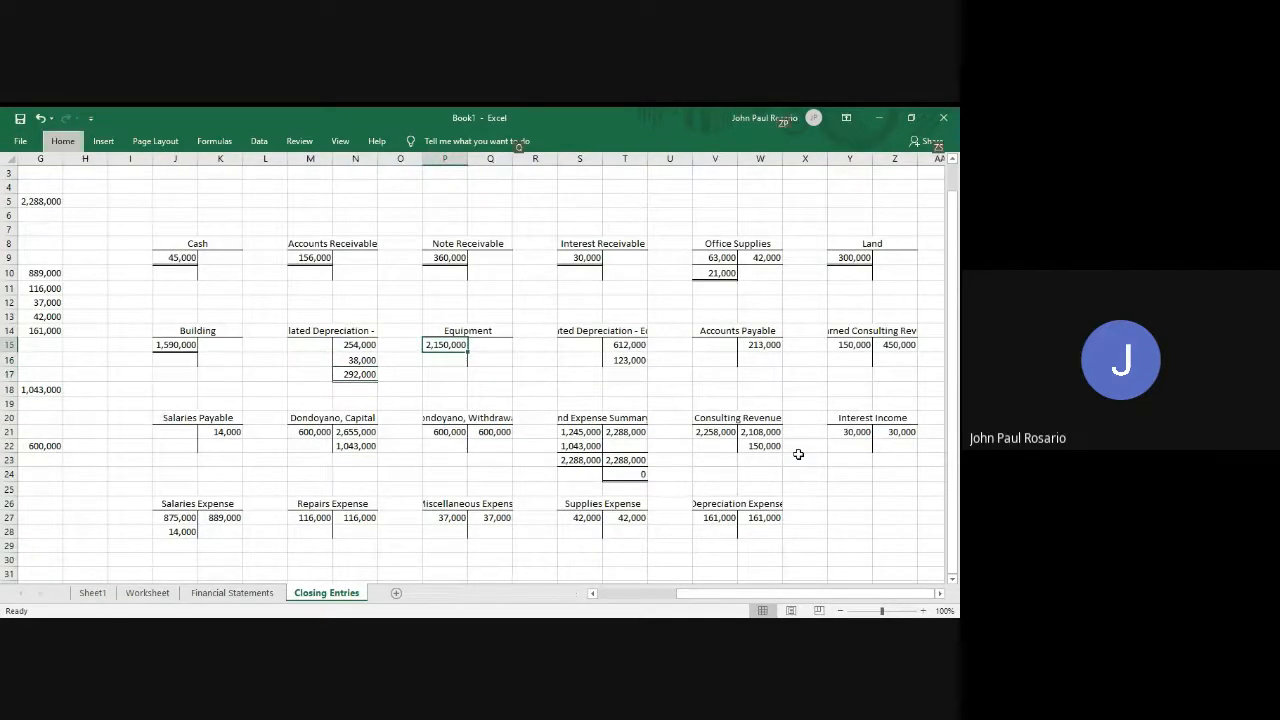
key(h)
key(b)
key(o)
Copy the building's accumulated depreciation total (N17) with its border to T17 to total the equipment's accumulated depreciation credits.
key(Right)
key(Right)
key(Right)
key(Right)
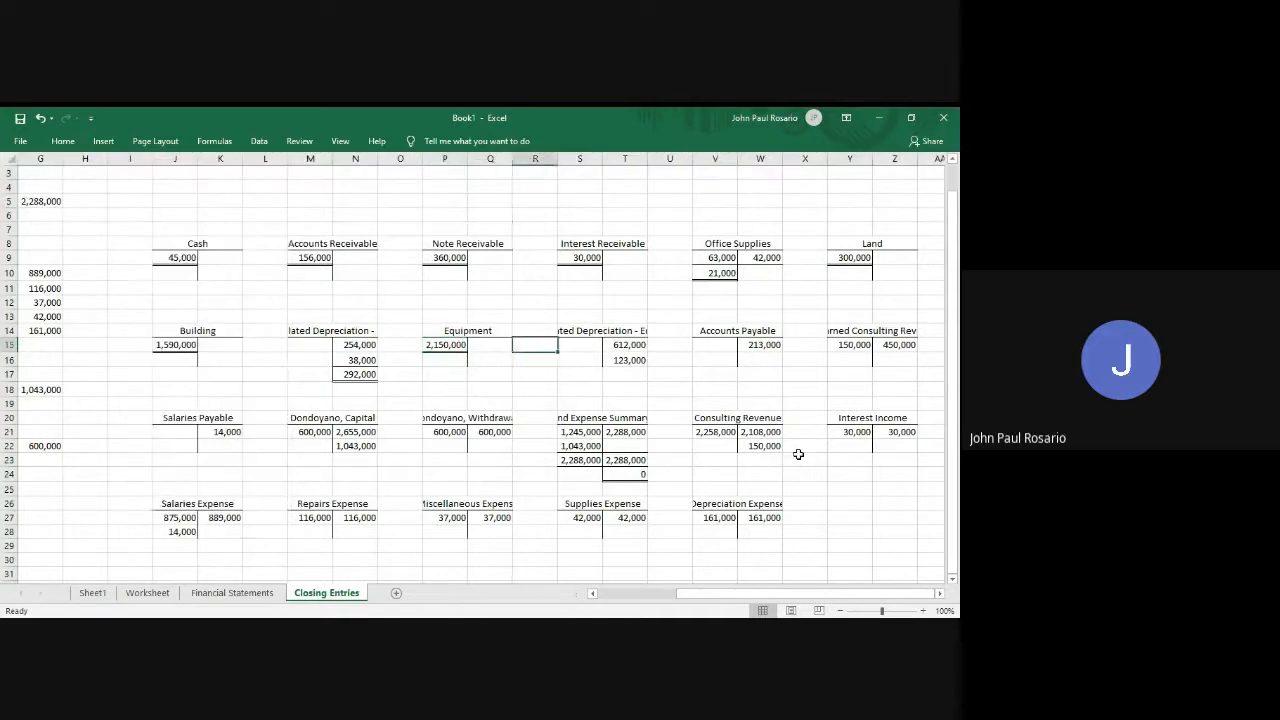
key(Down)
key(Down)
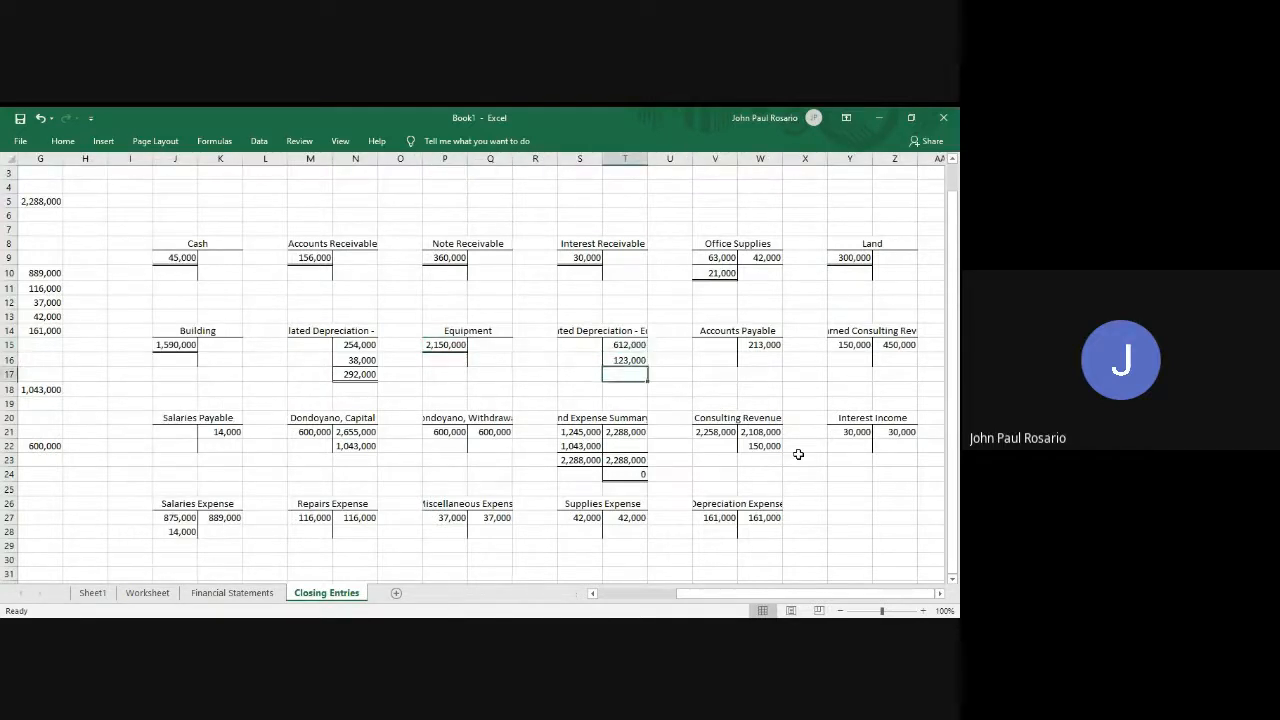
key(Down)
key(Up)
key(Left)
key(Left)
key(Left)
key(Left)
key(Left)
key(Left)
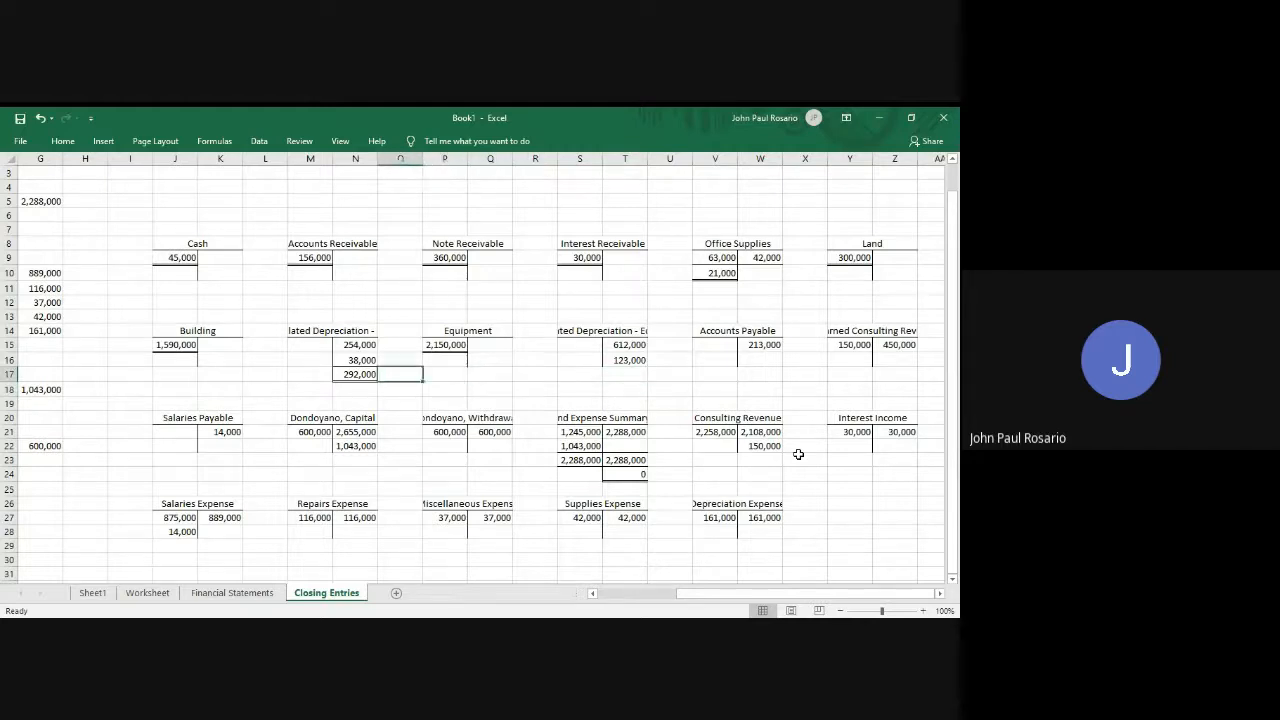
key(ctrl+c)
key(Right)
key(Right)
key(Right)
key(Right)
key(Right)
key(Right)
key(Right)
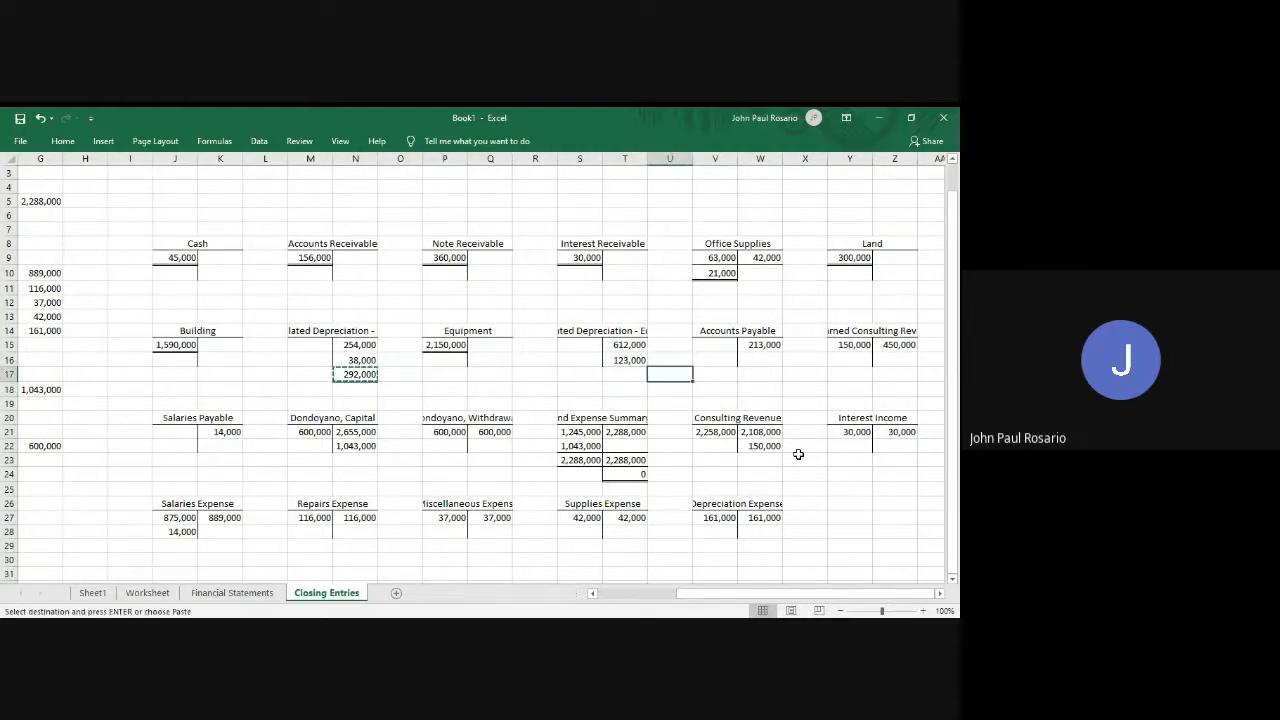
key(Left)
key(Return)
Apply a bottom double border to the Accounts Payable credit balance (W15).
key(Down)
key(Right)
key(Right)
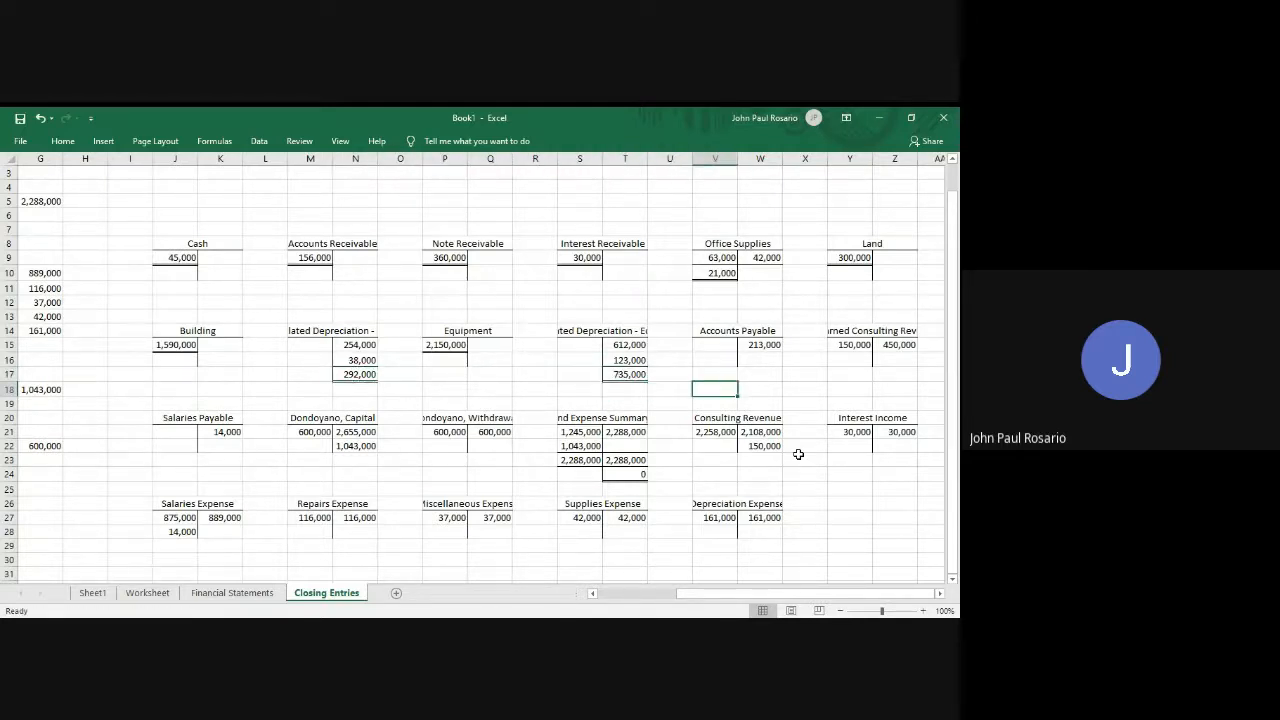
key(Right)
key(Right)
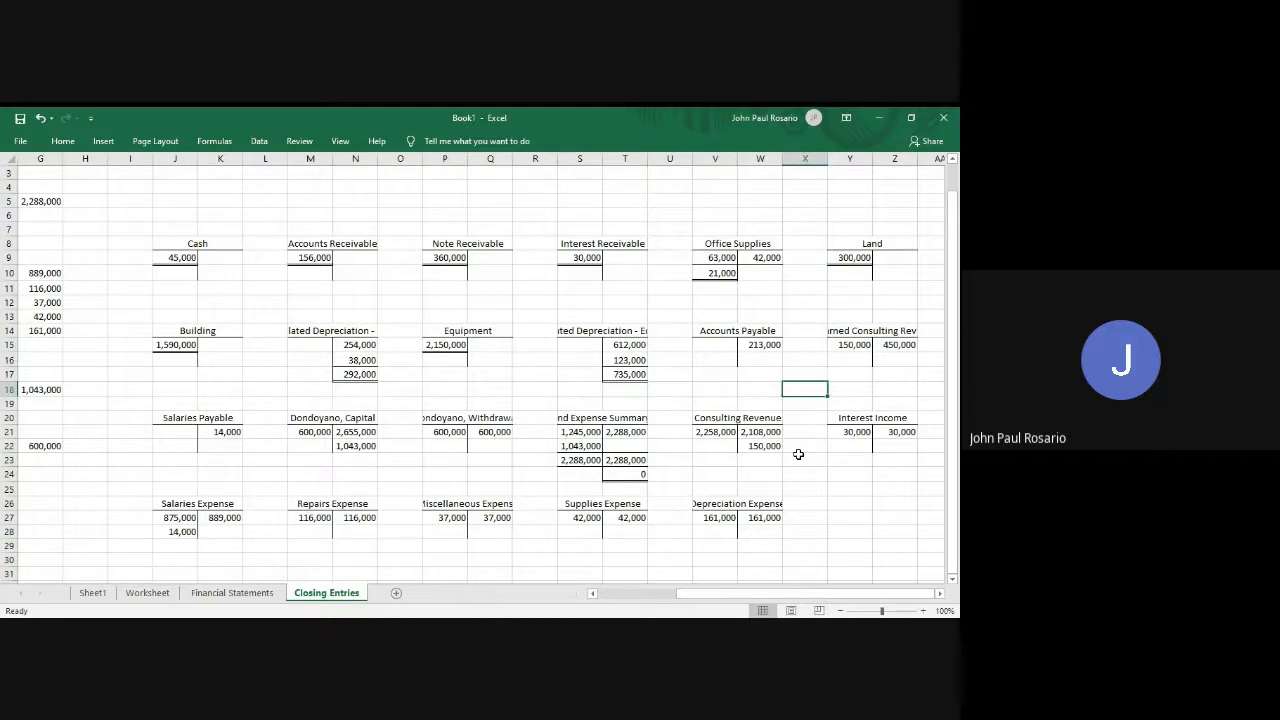
key(Up)
key(Up)
key(Up)
key(Left)
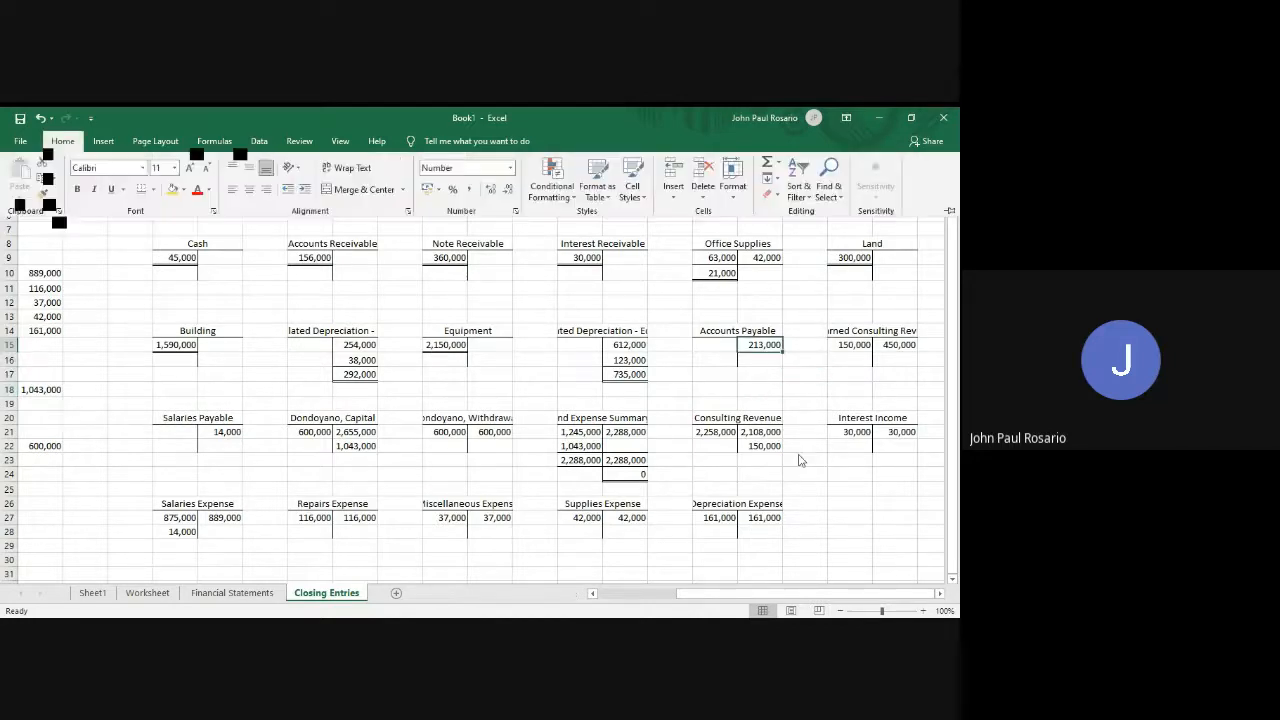
Apply a single bottom border under the Unearned Consulting Revenue debit and credit amounts (Y15:Z15).
key(Right)
key(Right)
key(Right)
key(Down)
key(Up)
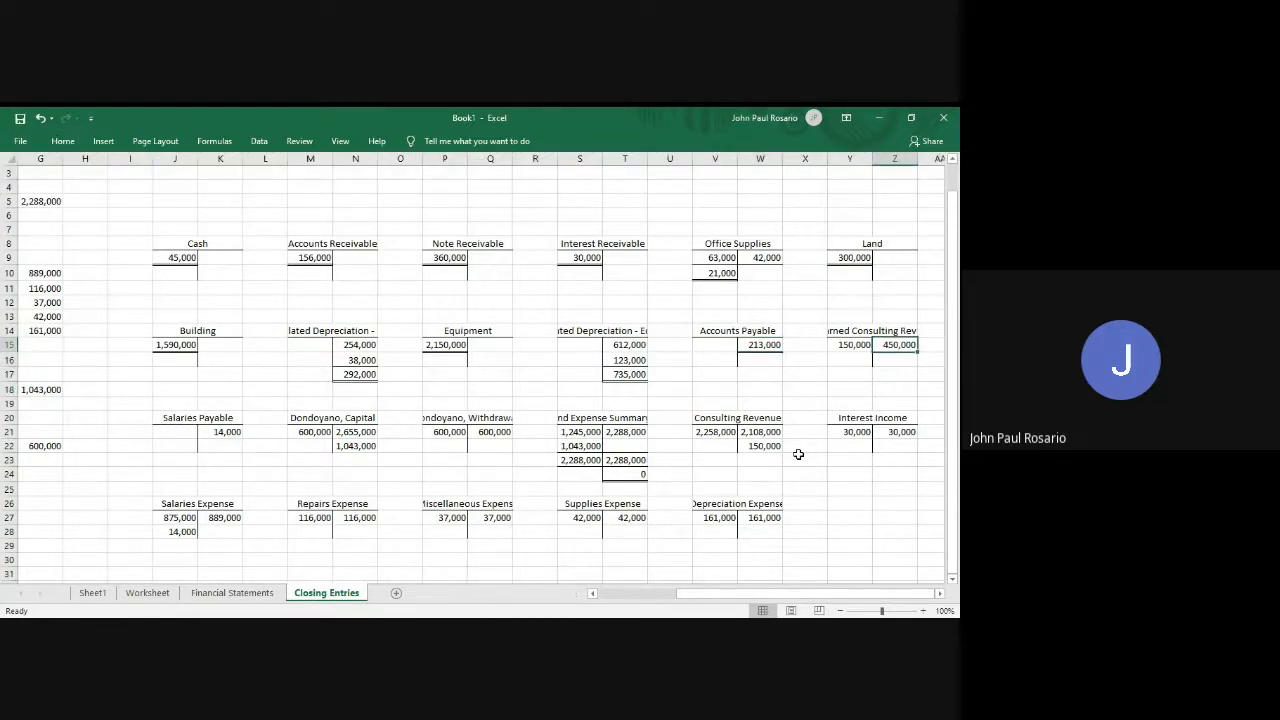
key(shift+Left)
key(alt)
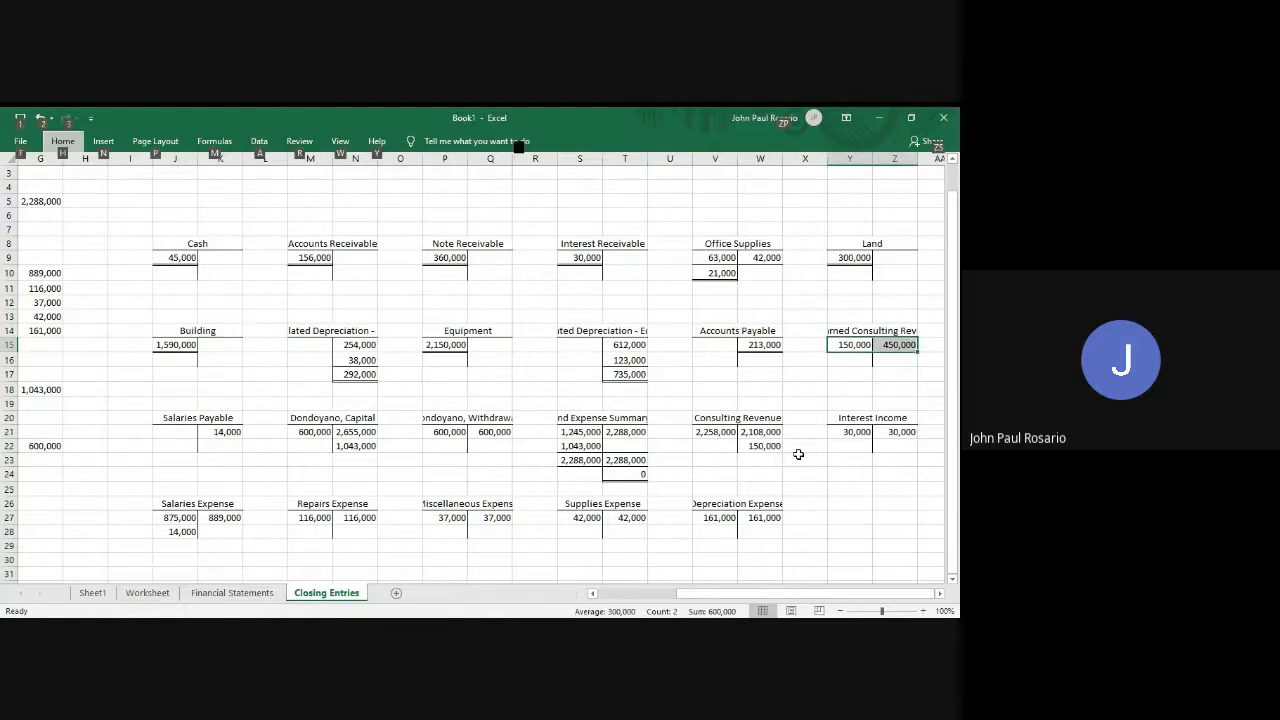
key(Escape)
Calculate the Unearned Consulting Revenue balance in Z16 as =Z15-Y15 and give it a double bottom border.
key(Down)
text(=)
key(Up)
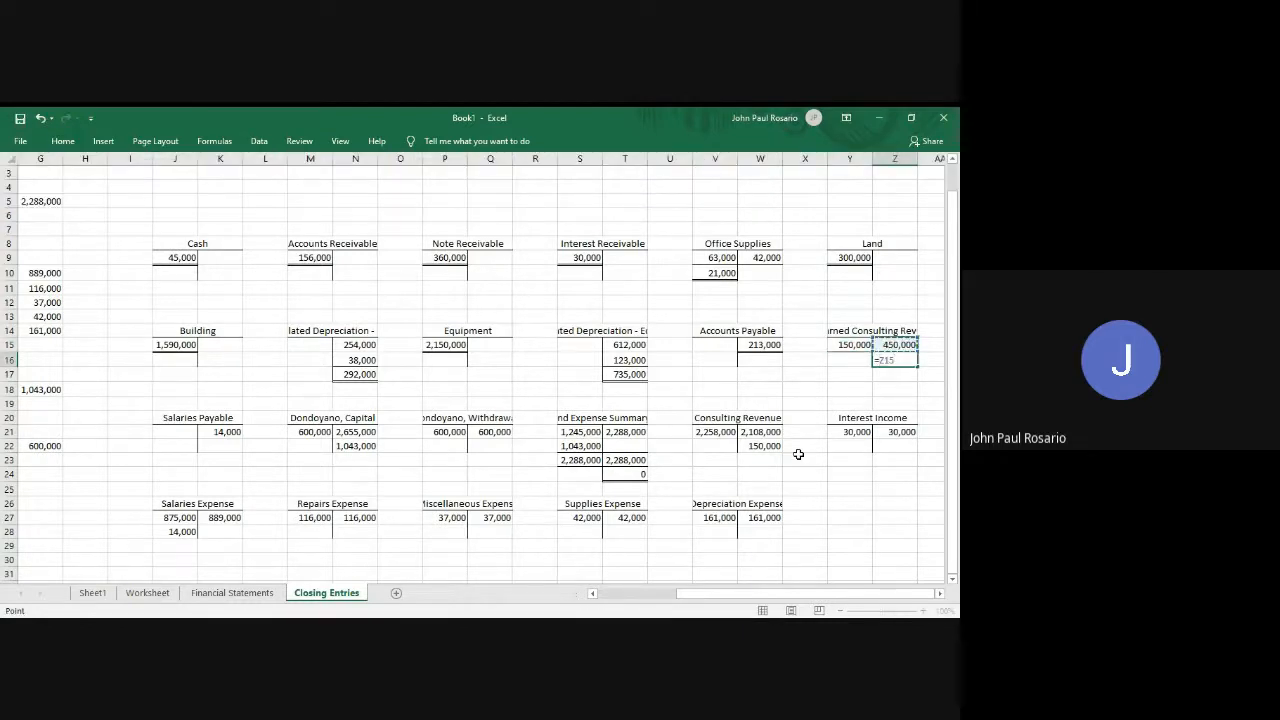
text(-)
key(Left)
key(Up)
key(Return)
key(Up)
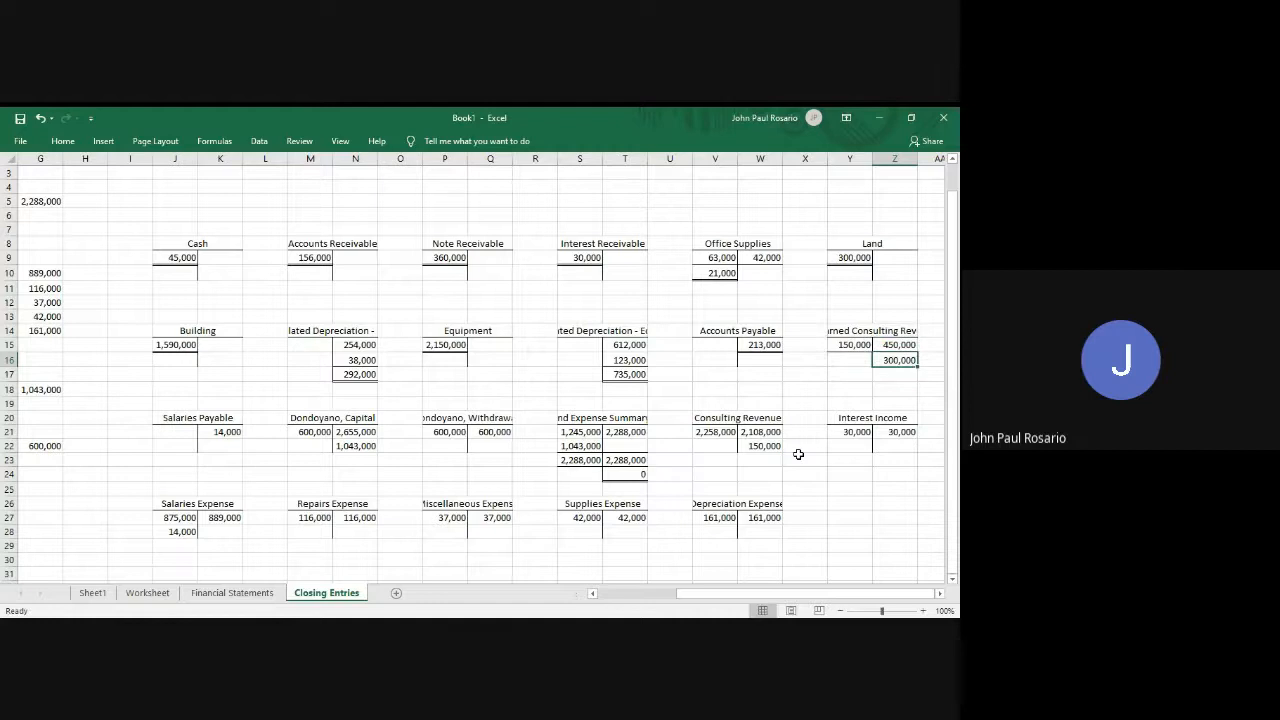
key(alt)
key(h)
key(b)
key(u)
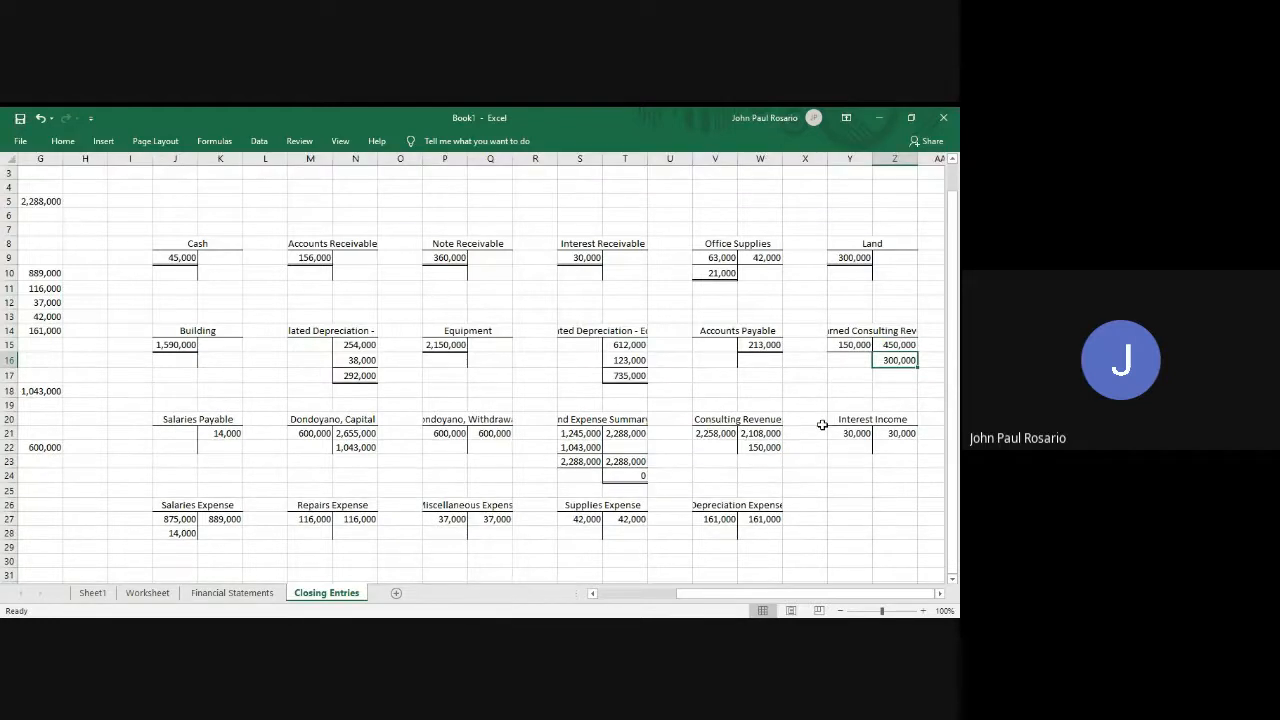
Apply a double bottom border to the Salaries Payable credit balance (K21).
scroll(822, 425, down, 1)
click(218, 414)
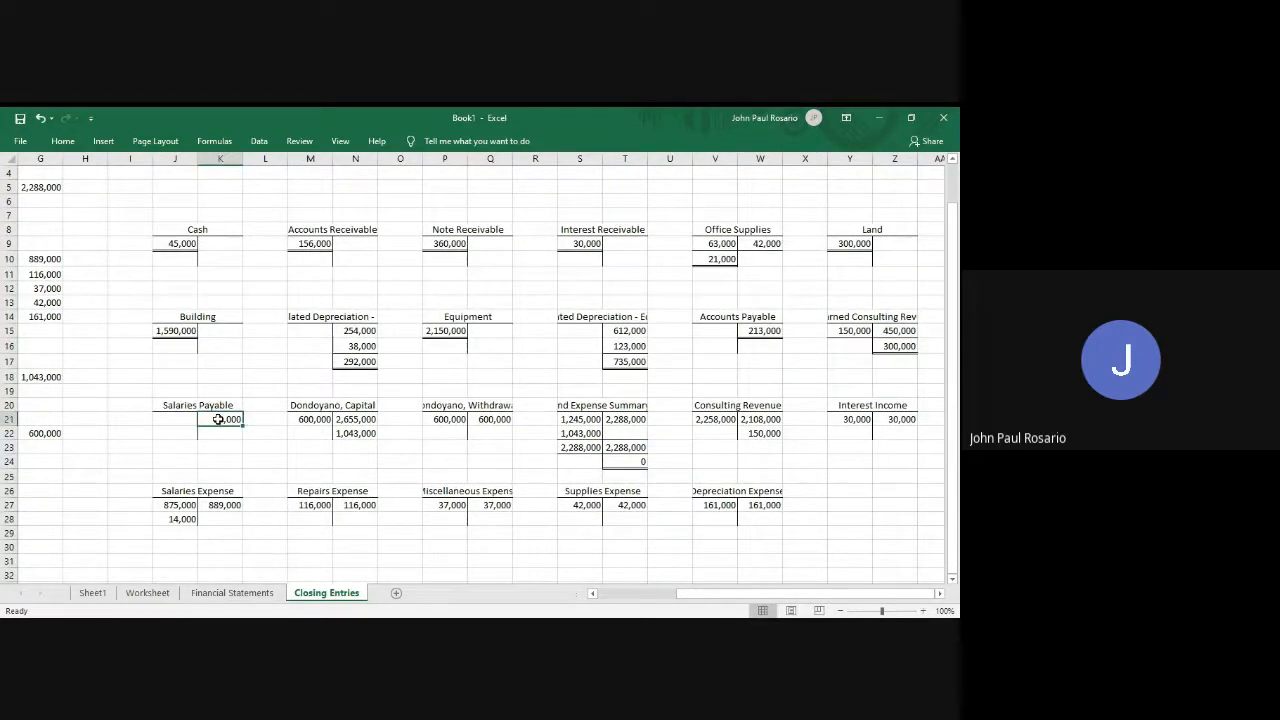
key(alt)
key(h)
key(b)
key(u)
Apply a single bottom border across the last entry row of the owner's Capital T-account (M22:N22).
key(Right)
key(Right)
key(Right)
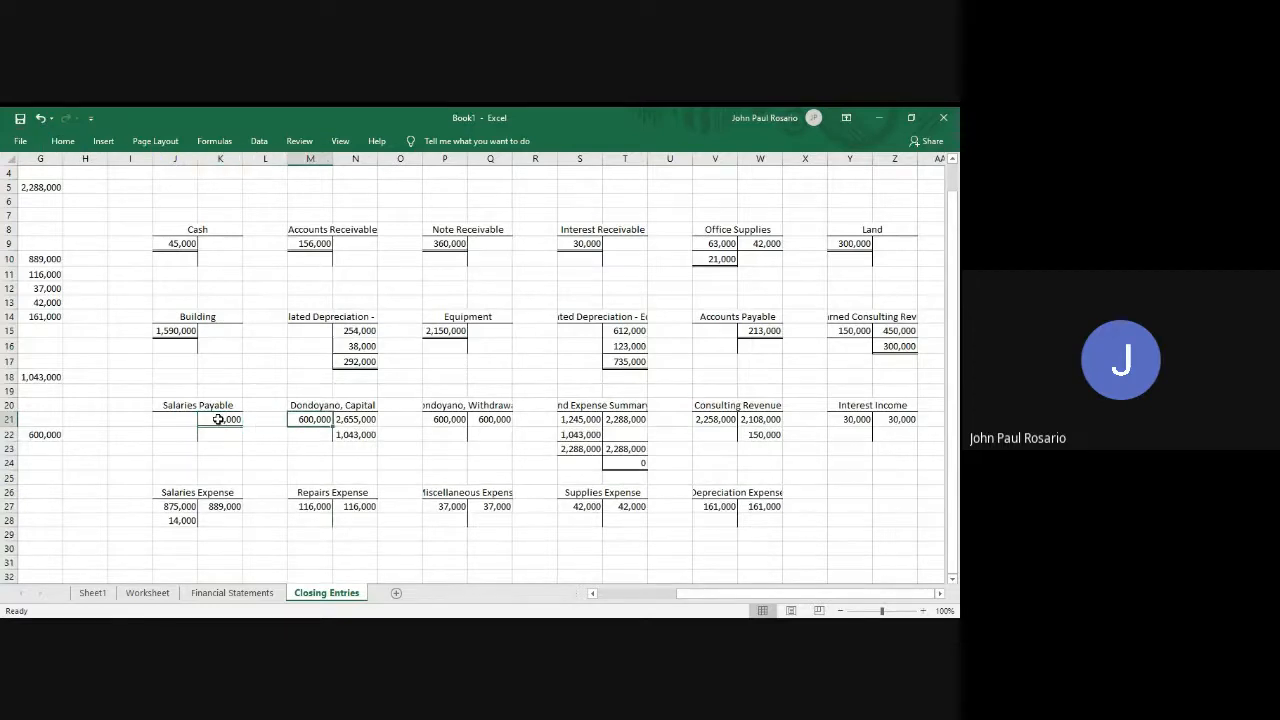
key(Down)
key(Left)
key(shift+Right)
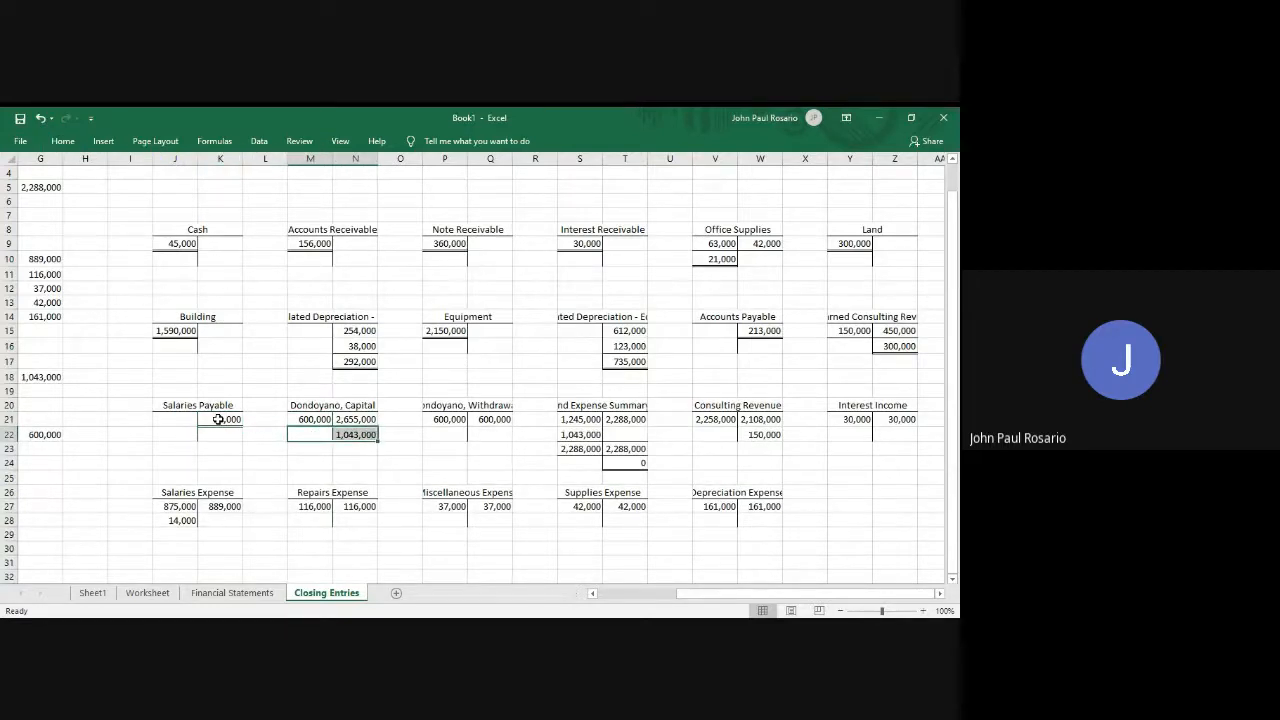
key(alt)
key(h)
key(b)
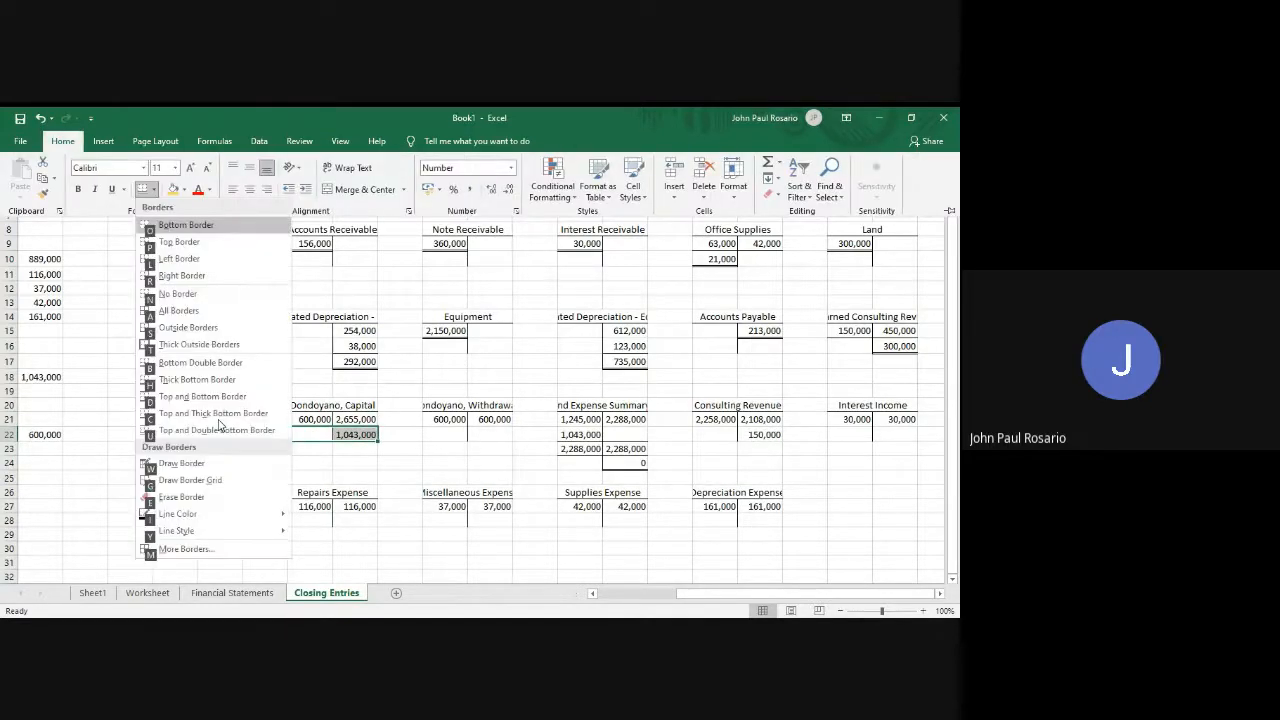
key(o)
Apply a right border to M23 to extend the centre line of the owner's Capital T-account.
key(Down)
key(alt)
key(h)
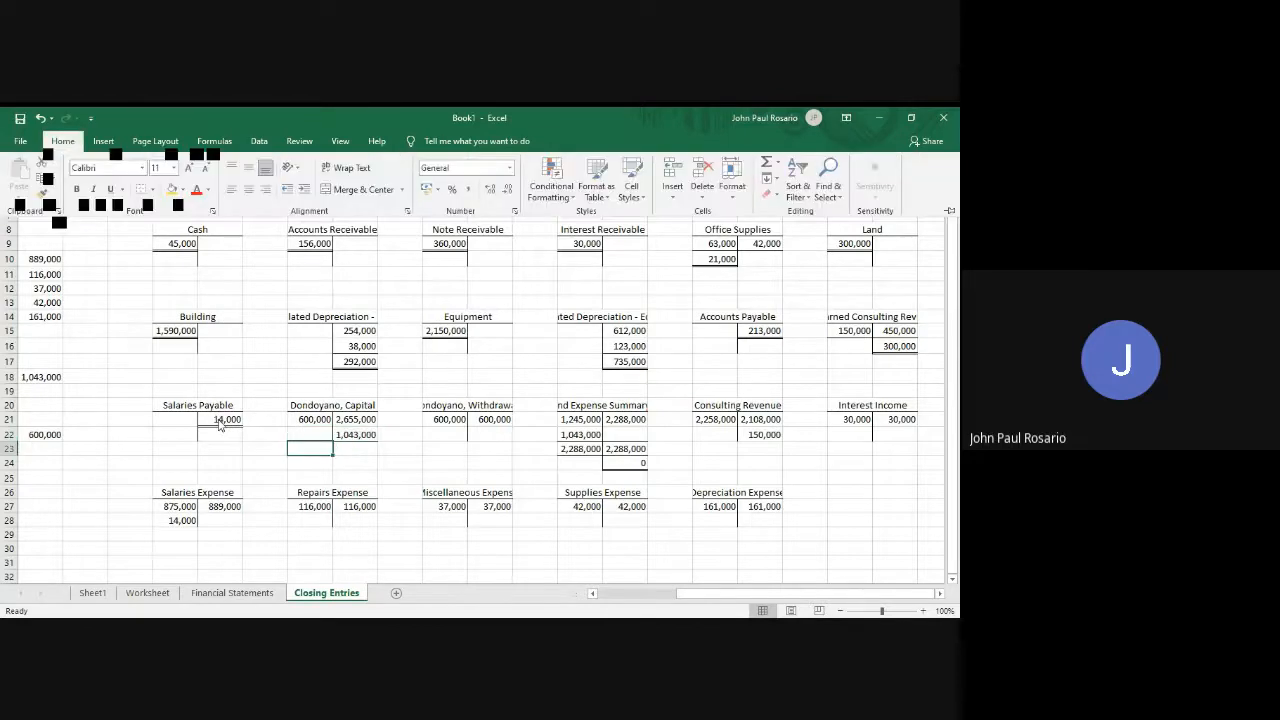
key(b)
key(r)
key(Right)
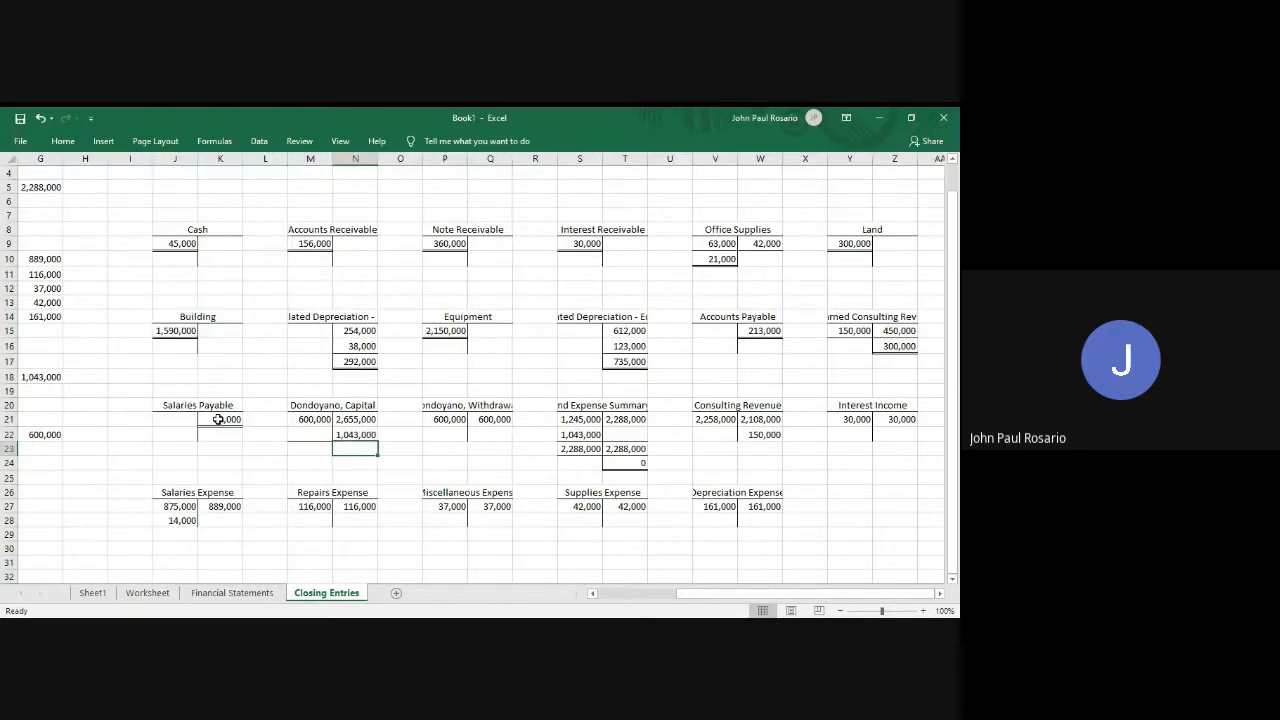
Total the owner's Capital account by entering =M21 in M23 and summing the credit amounts in N23.
click(358, 362)
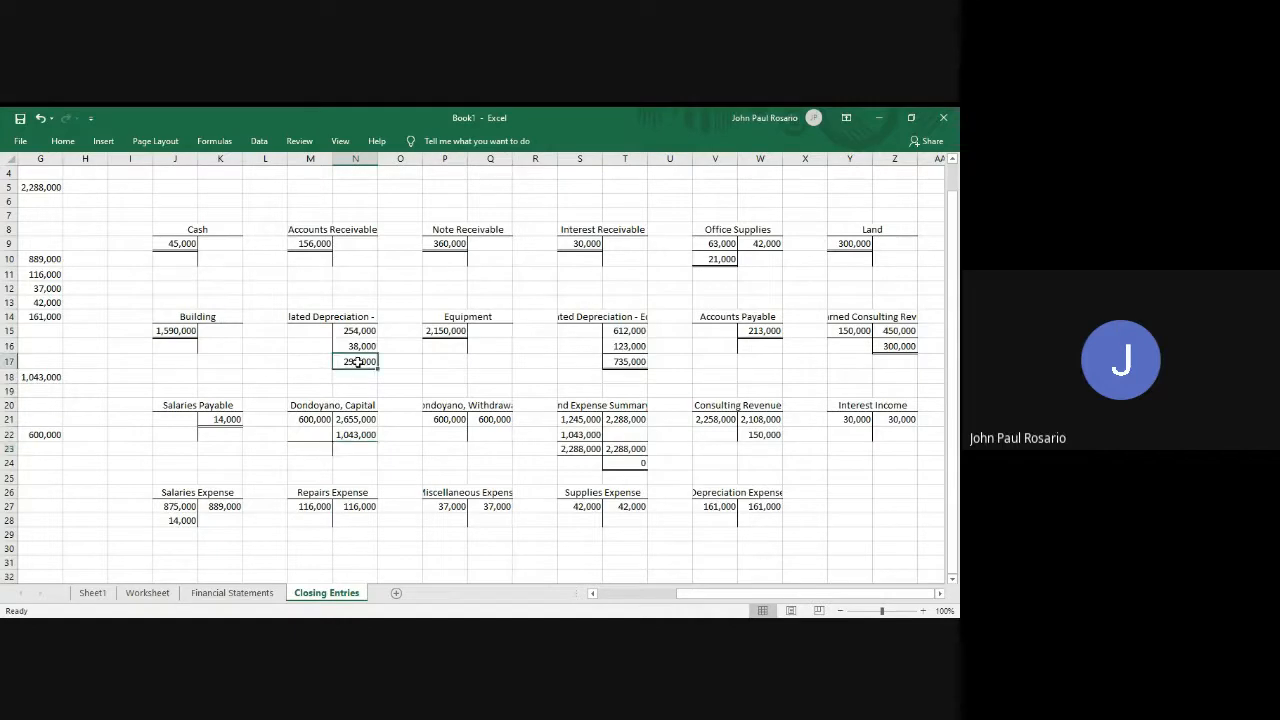
click(304, 447)
text(=)
key(Up)
key(Up)
key(Return)
key(Right)
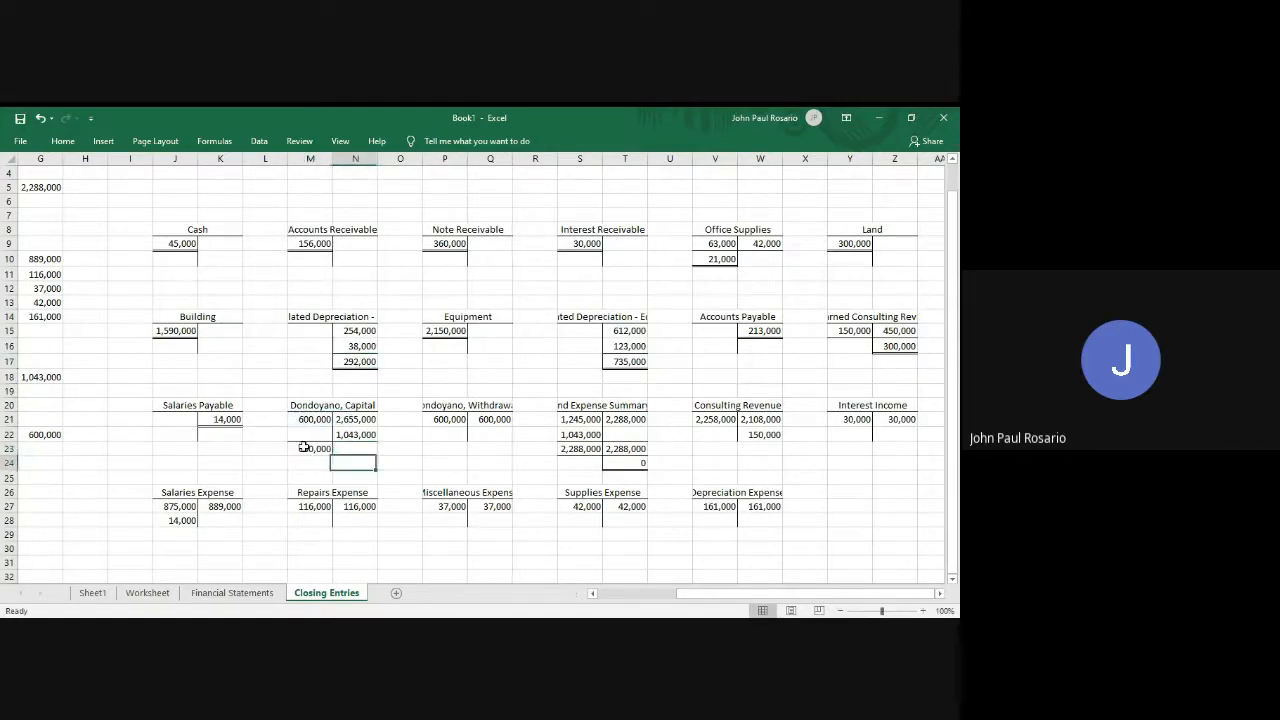
key(Up)
key(alt+equal)
key(Return)
Apply a single bottom border under the owner's Capital debit and credit totals (M23:N23).
click(304, 447)
key(shift+Right)
key(alt)
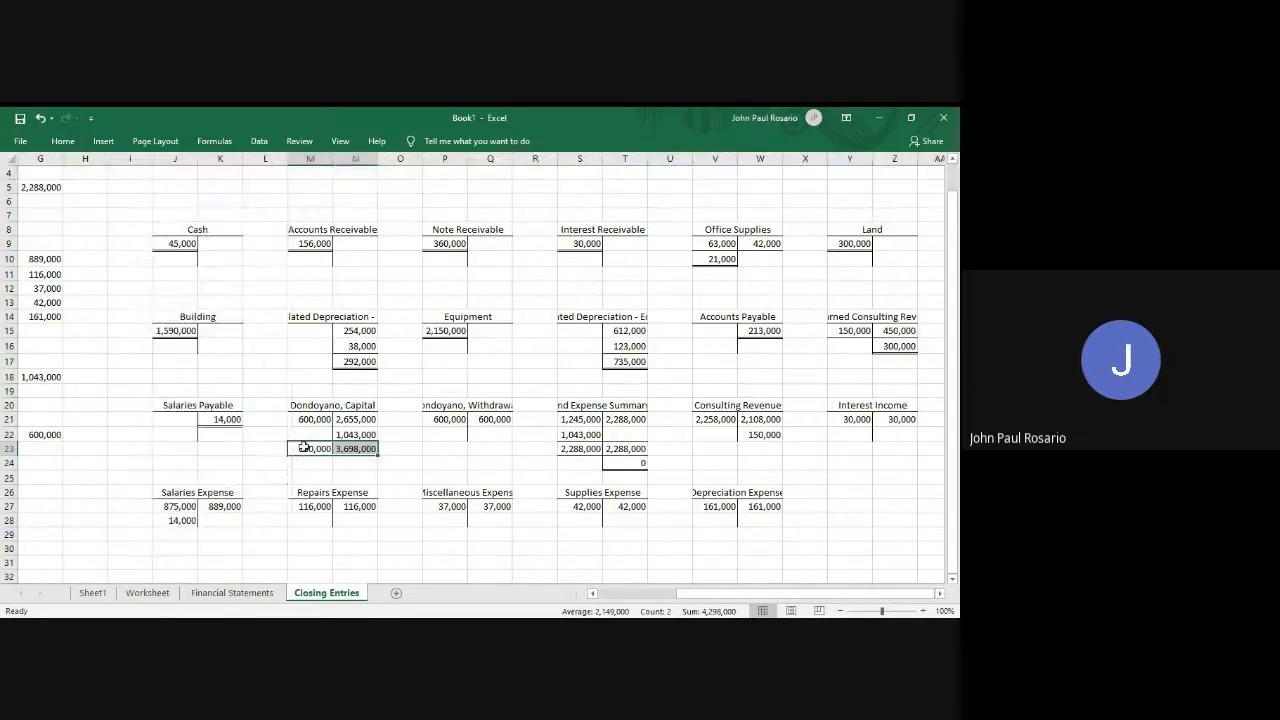
key(h)
key(b)
key(Right)
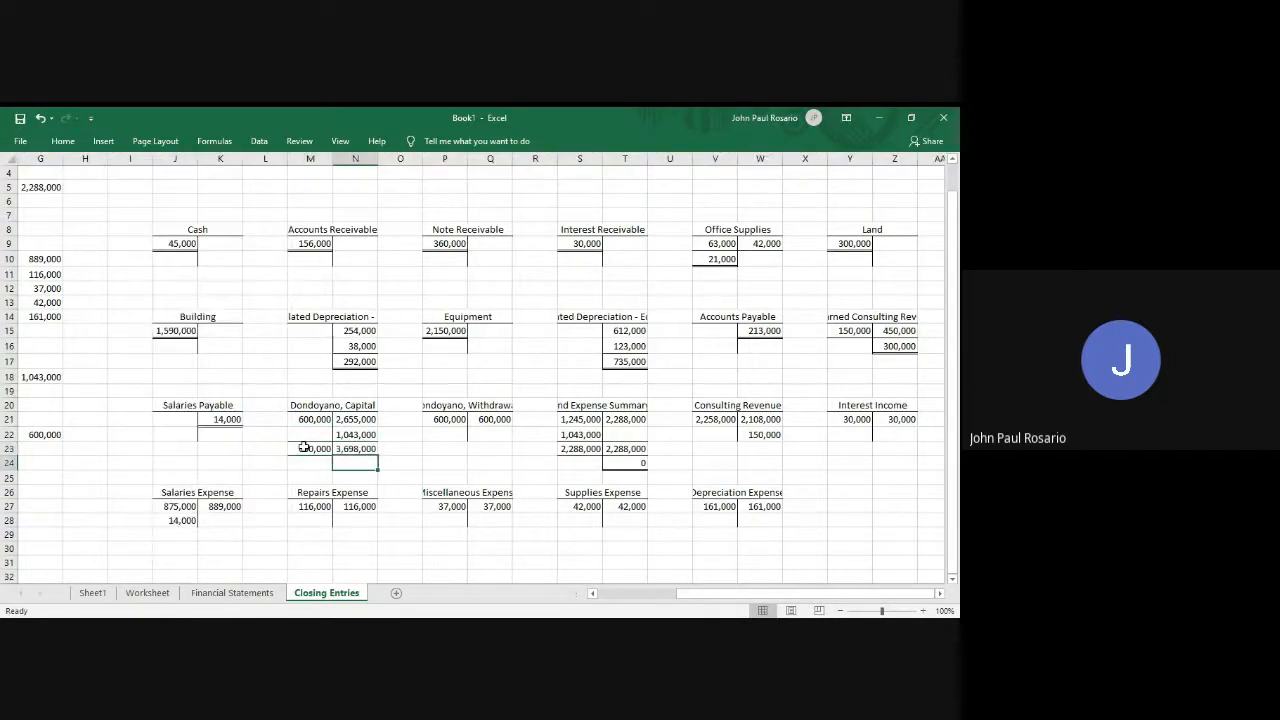
Calculate the owner's Capital balance in N24 as =N23-M23 and give it a double bottom border.
text(=)
key(Down)
key(Up)
key(Up)
text(-)
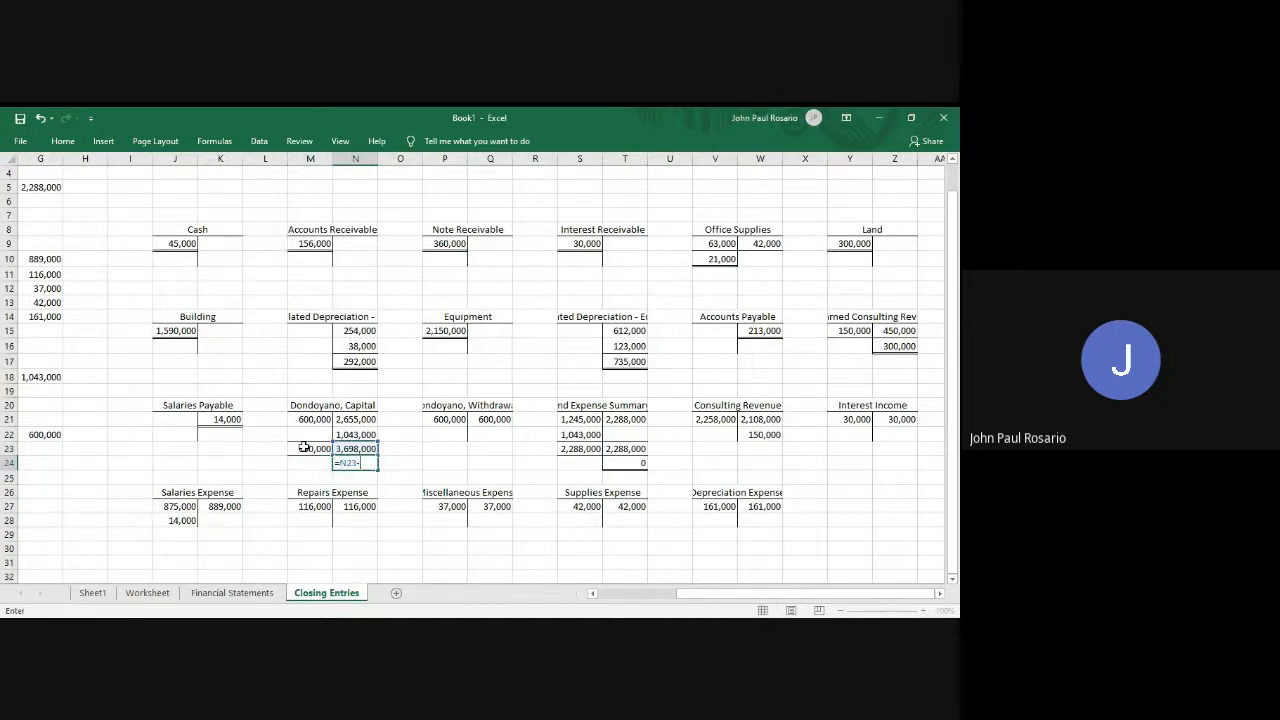
key(Left)
key(Up)
key(ctrl+Return)
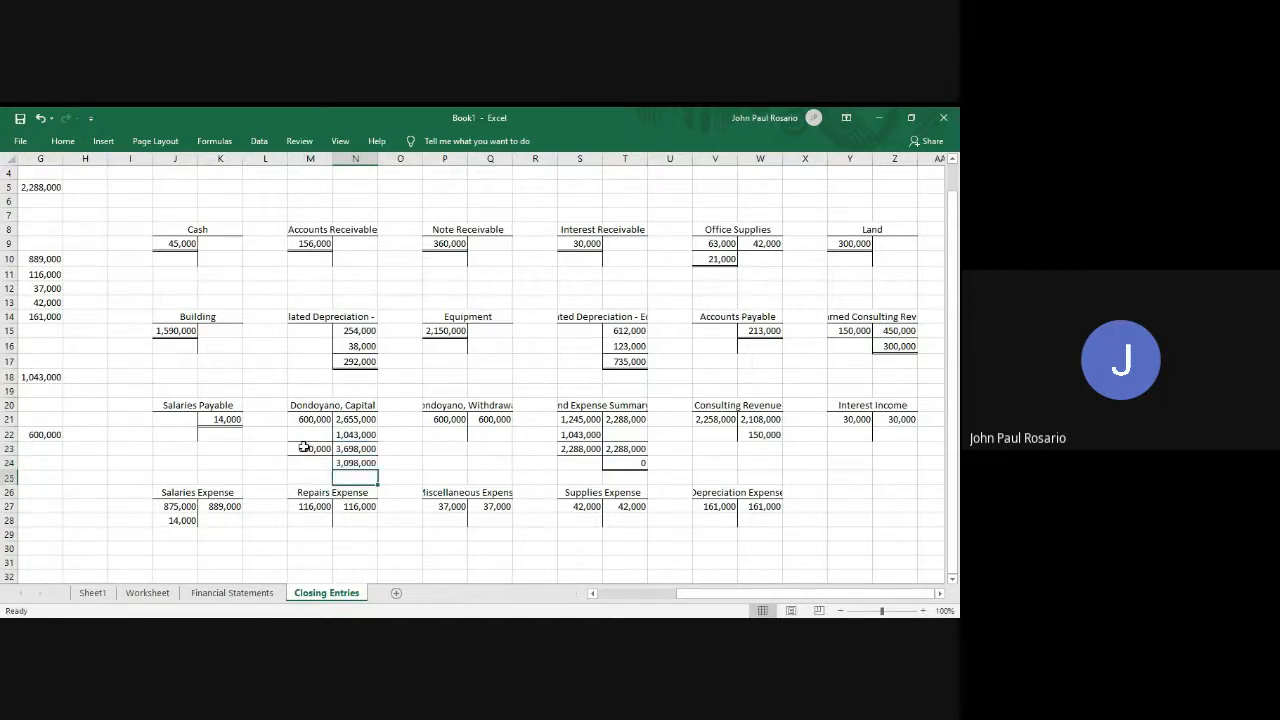
key(alt)
key(h)
key(b)
key(b)
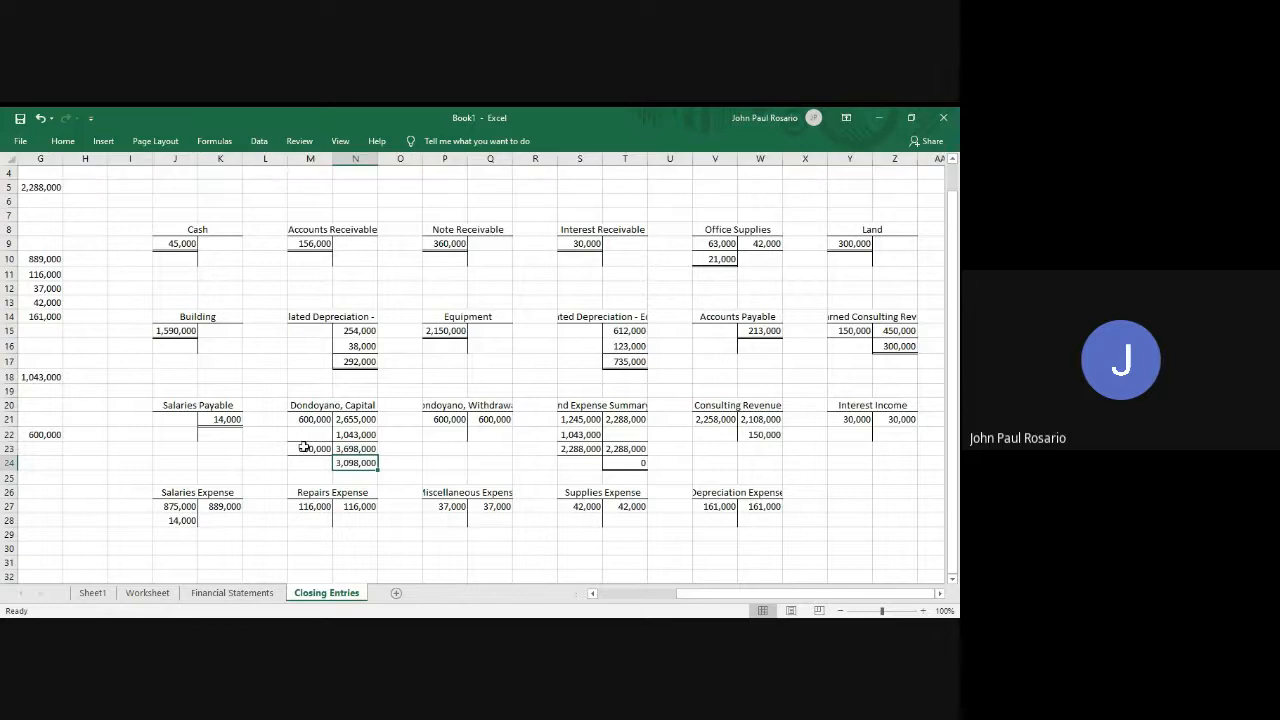
Apply a bottom border under the owner's Withdrawals debit and credit amounts (P21:Q21).
key(Right)
key(Right)
key(Up)
key(Up)
key(Up)
key(shift+Right)
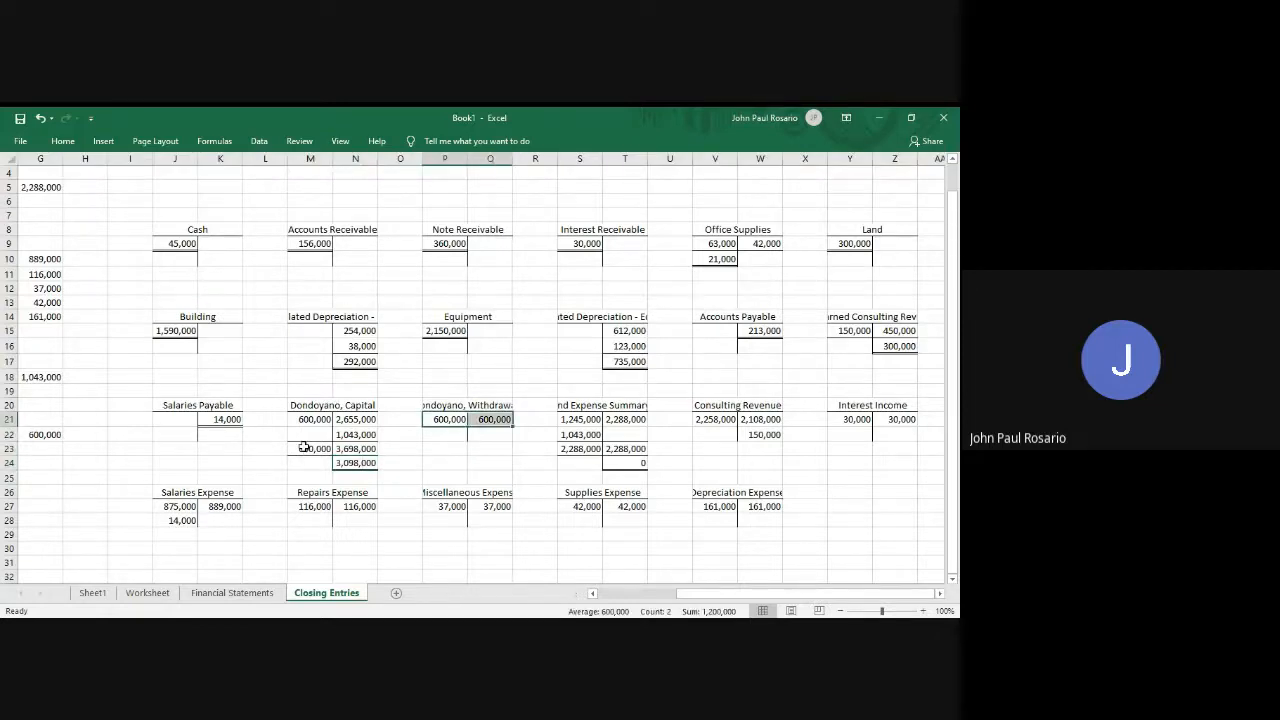
key(alt)
key(h)
key(b)
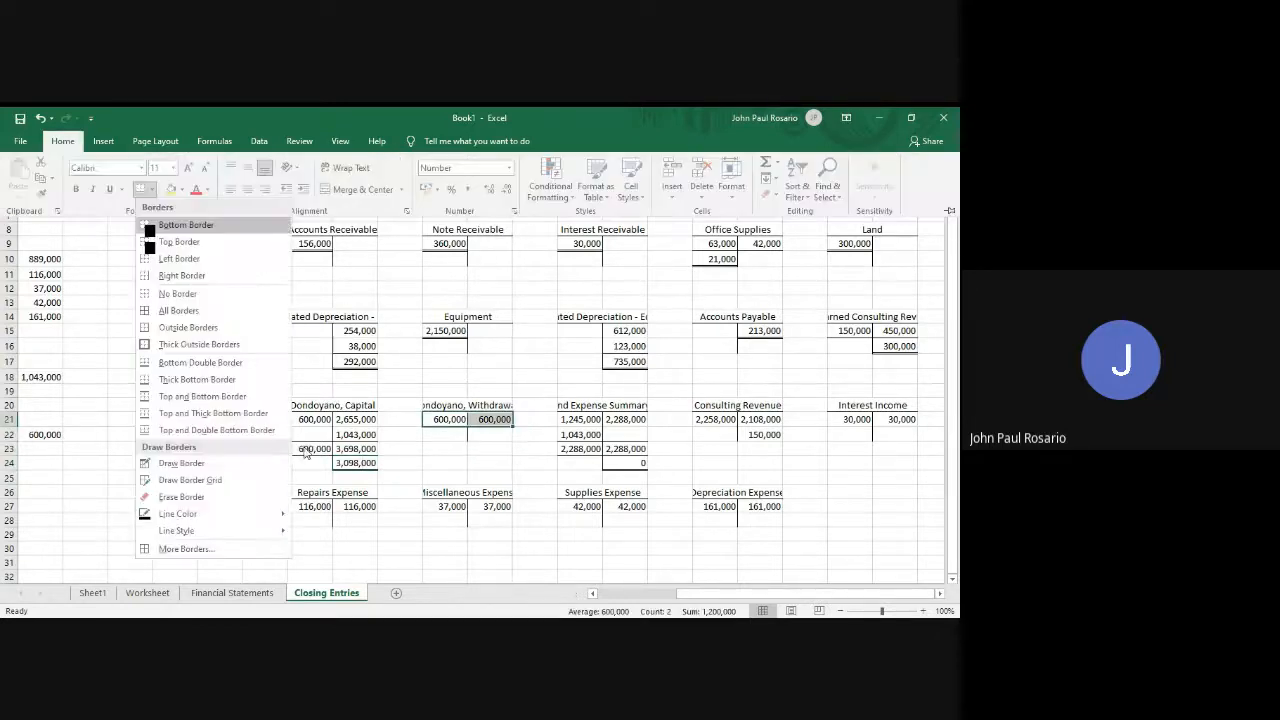
key(b)
Enter 0 as the owner's Withdrawals balance in P22 and give it a double bottom border.
key(Down)
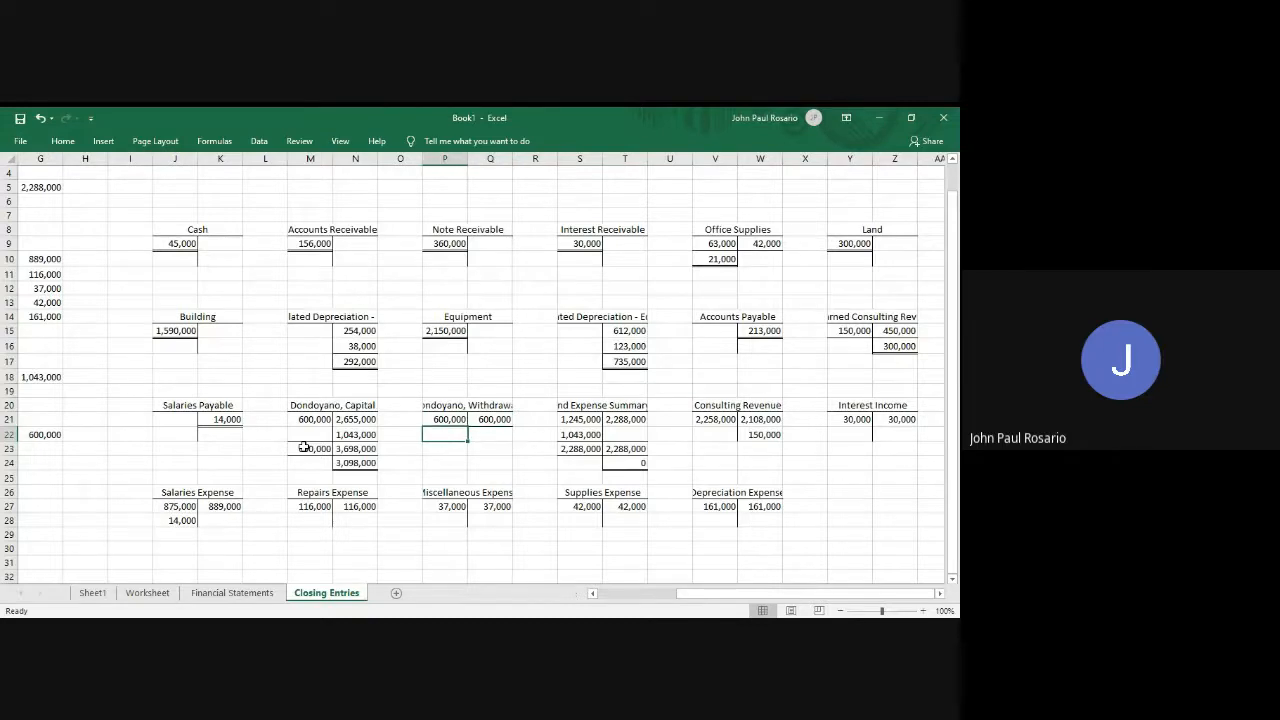
text(0)
key(Return)
key(Up)
key(alt)
key(h)
key(b)
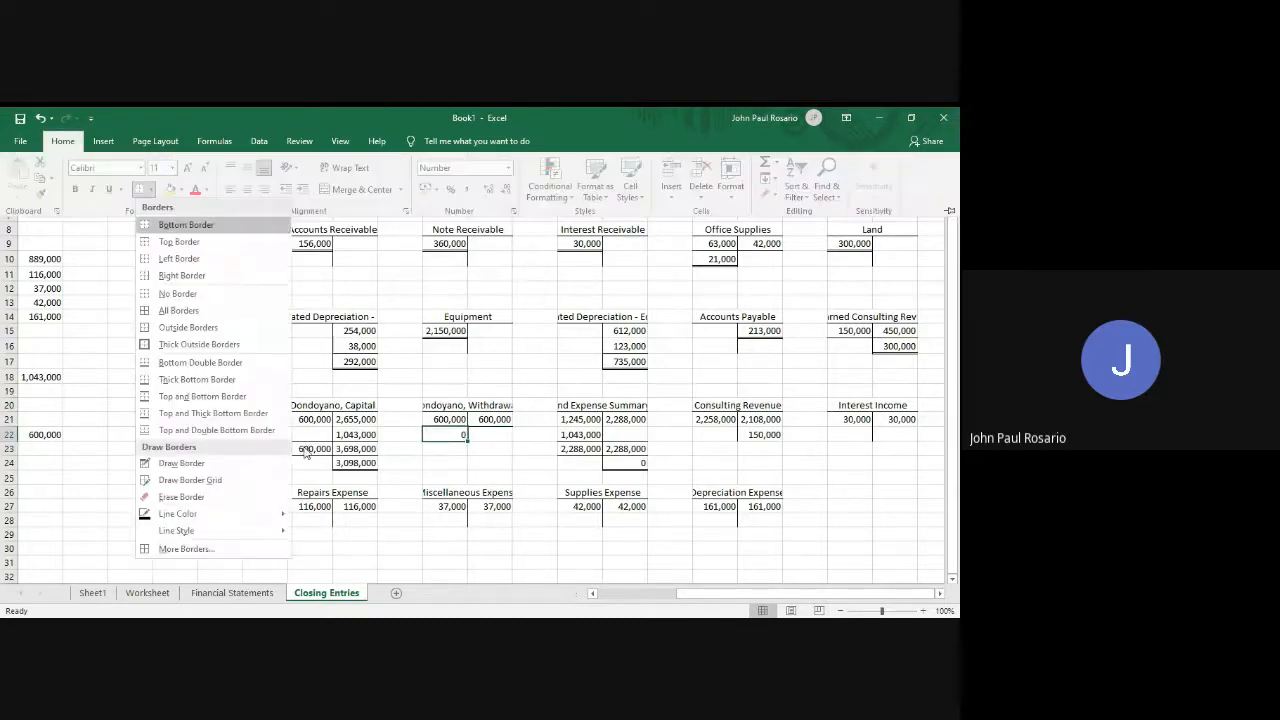
key(b)
Apply a single bottom border across the last entry row of the Consulting Revenue T-account (V22:W22).
key(Right)
key(Right)
key(Right)
key(Right)
key(Right)
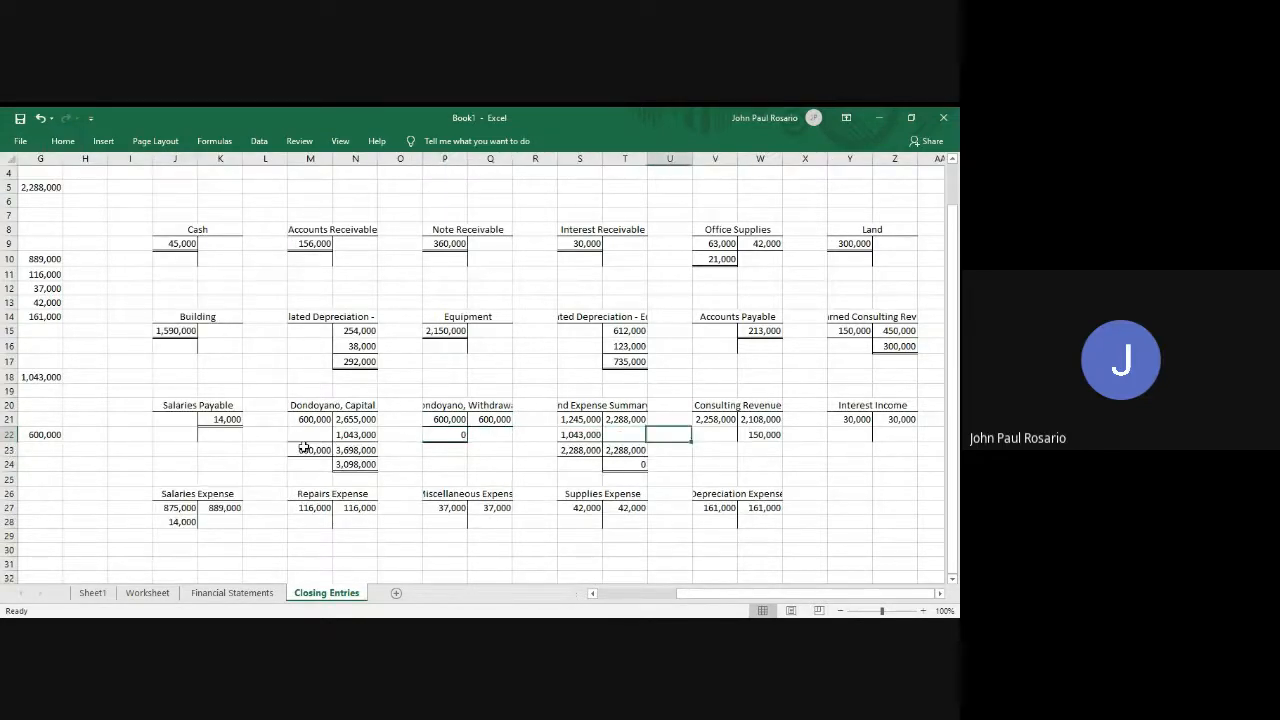
key(Right)
key(Right)
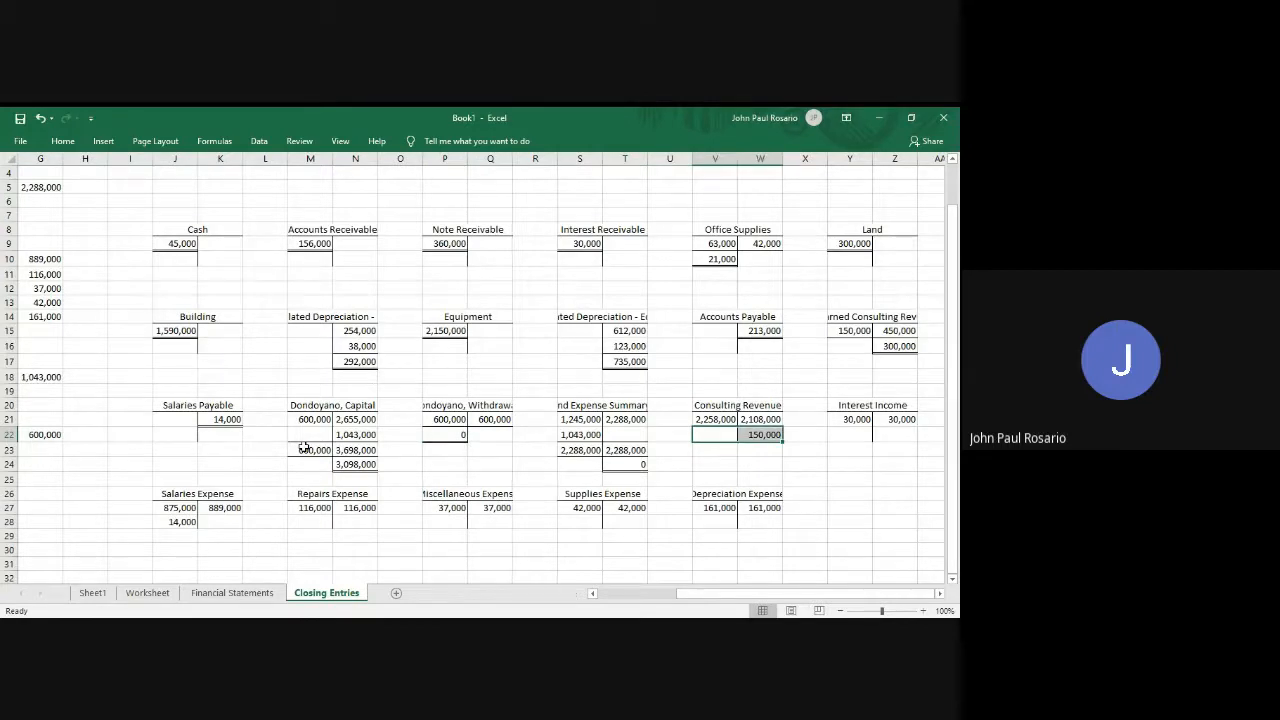
key(alt)
key(h)
key(b)
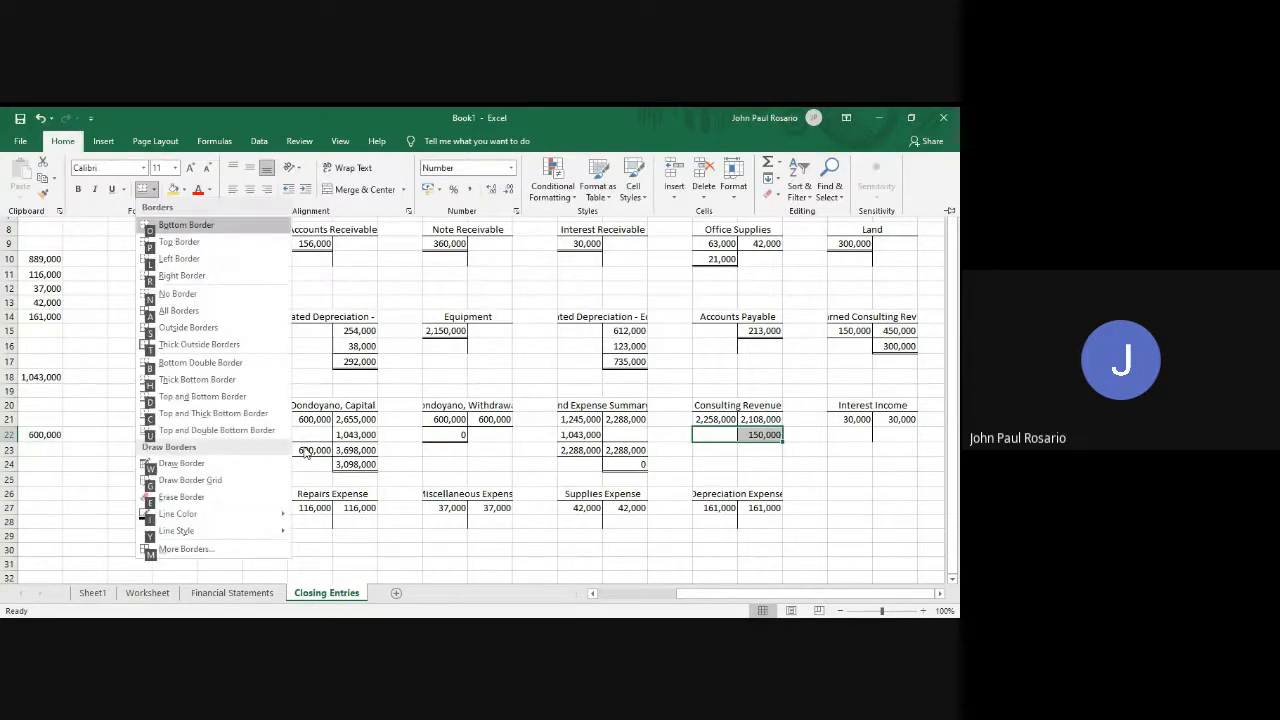
key(b)
Total the Consulting Revenue debits in V23 with =SUM(V21:V22).
key(Down)
text(=)
key(Up)
key(Up)
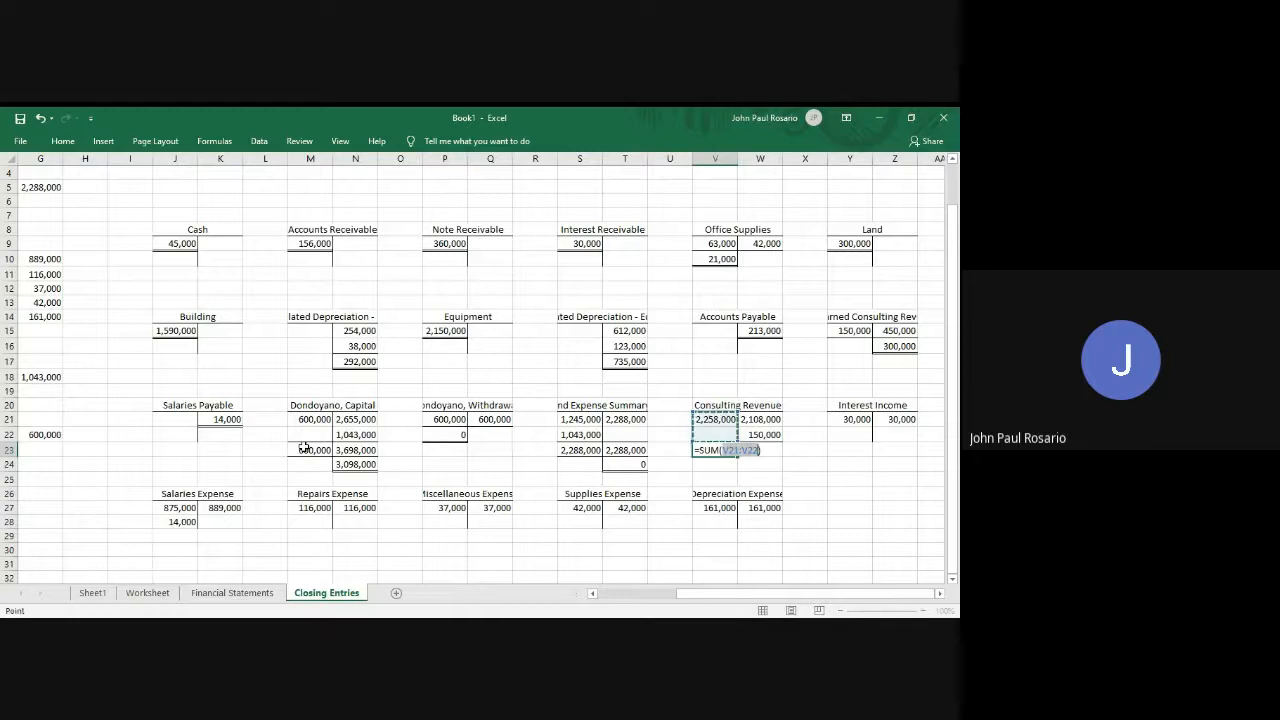
key(Return)
key(Up)
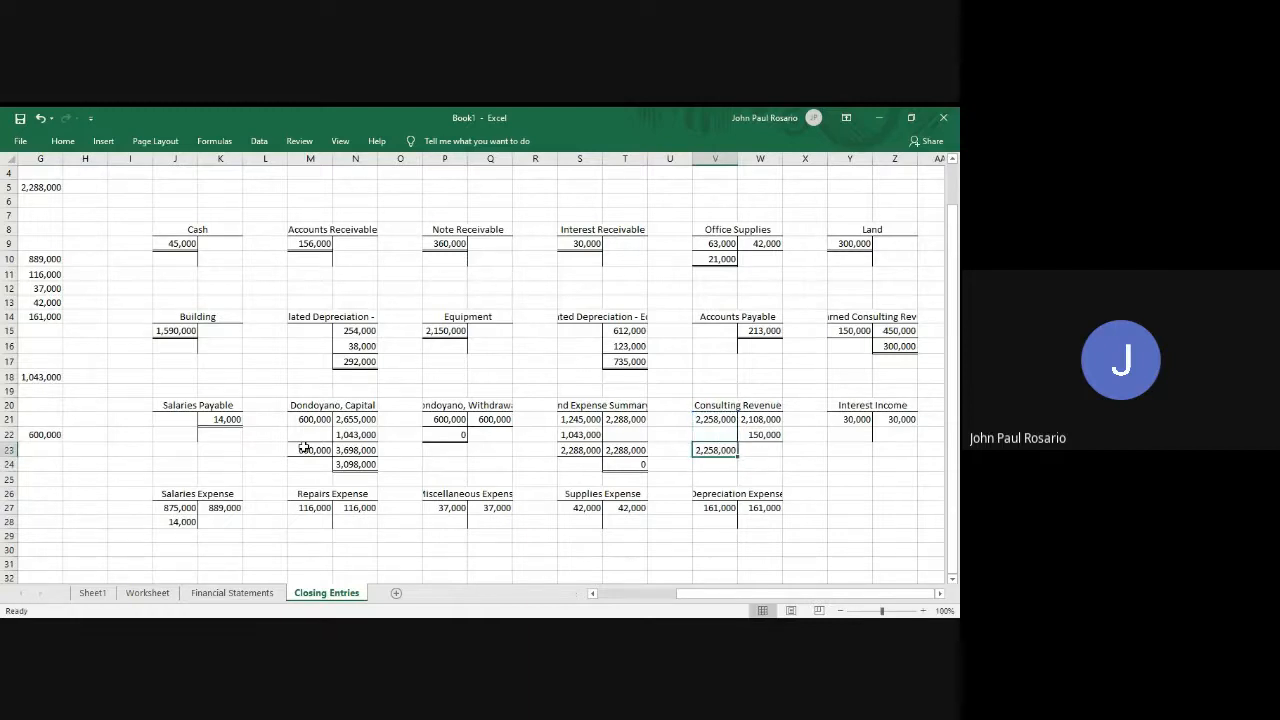
key(alt)
key(h)
key(Escape)
key(Escape)
Enter the Consulting Revenue credit total in W23 and calculate the account balance in W24 as =W23-V23.
key(Right)
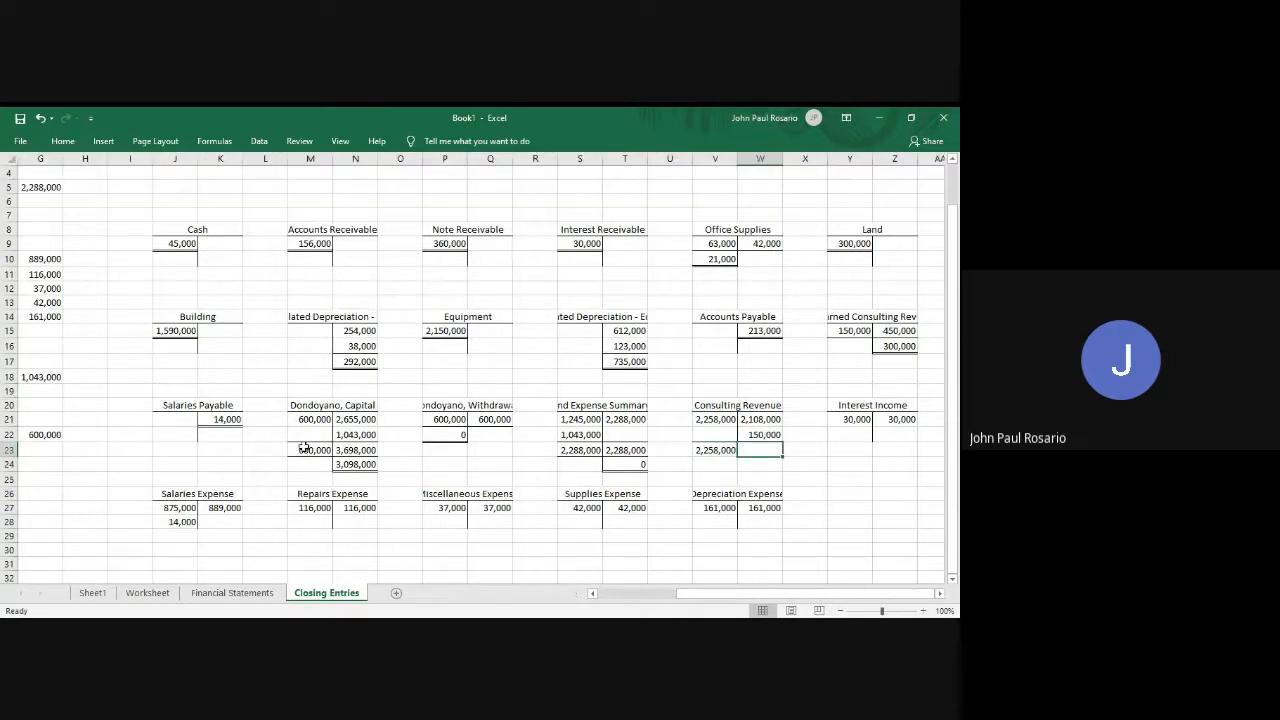
text(=)
key(Left)
key(Return)
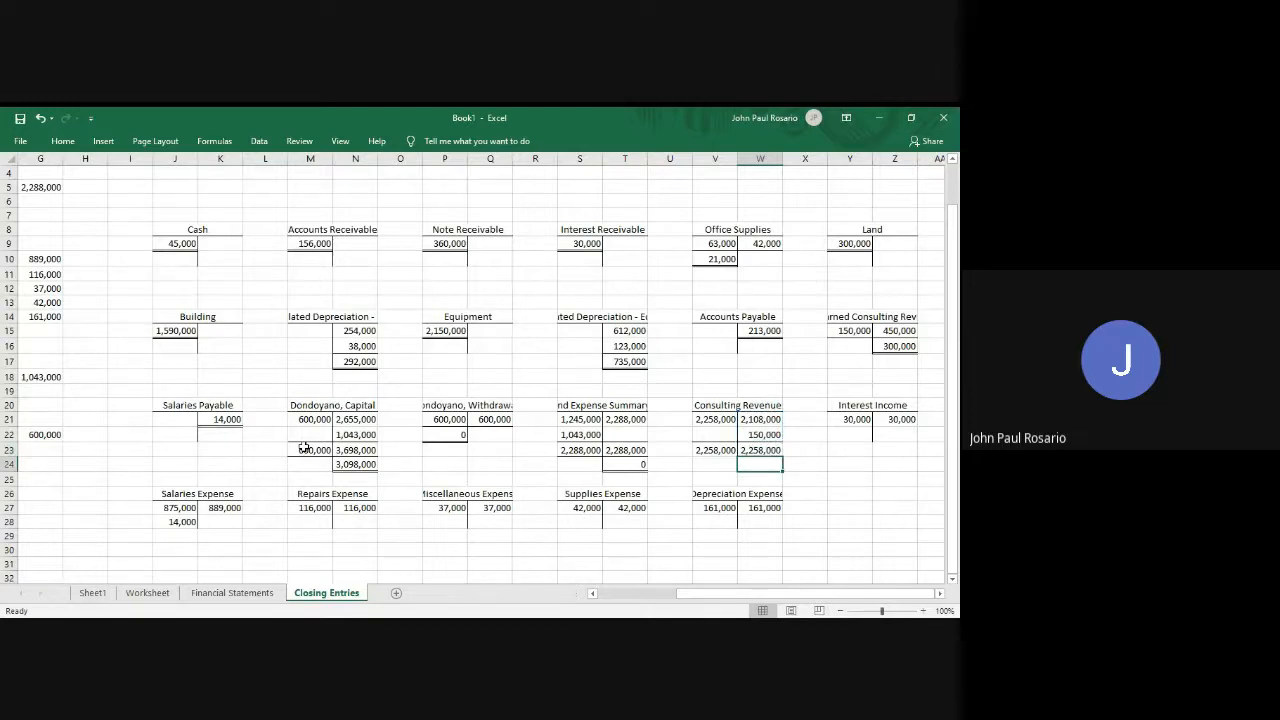
text(=)
key(Up)
text(-)
key(Left)
key(Up)
key(Return)
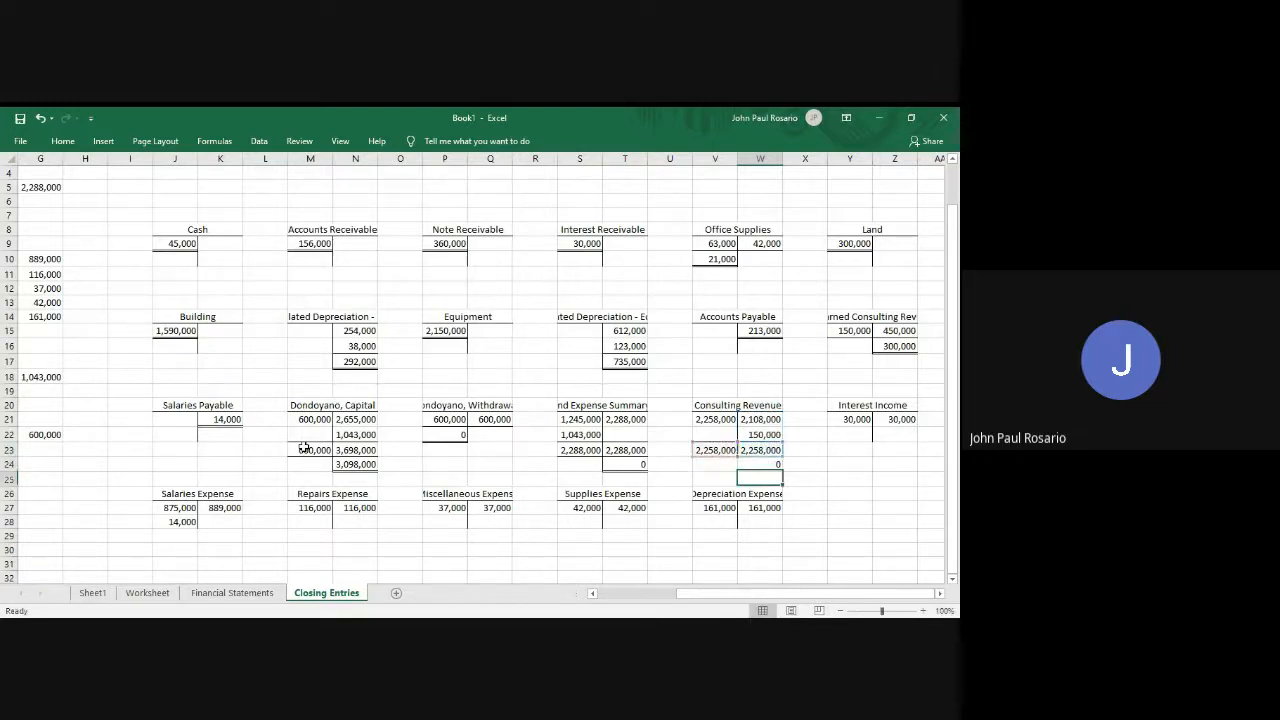
Apply a single bottom border under the Consulting Revenue debit and credit totals (V23:W23).
key(Up)
key(Up)
key(shift+Left)
key(alt)
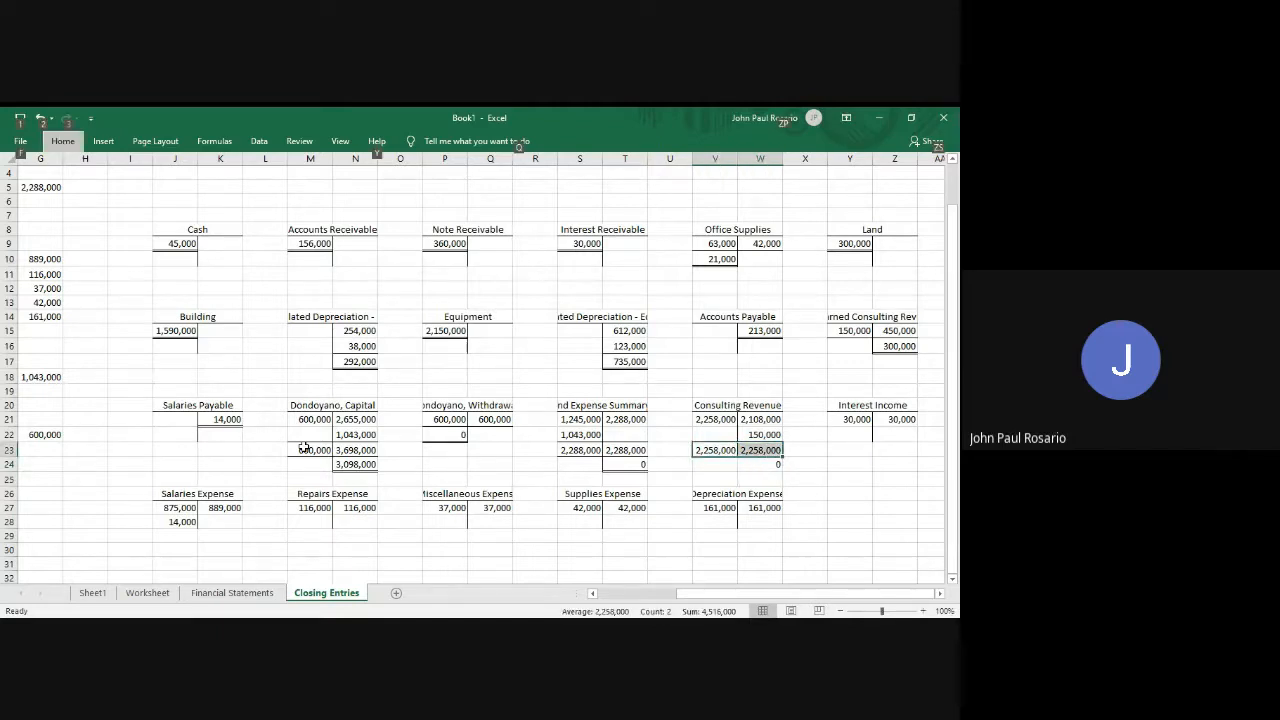
key(h)
key(b)
key(o)
Apply a right border to V24 and a double bottom border to the Consulting Revenue balance in W24.
key(Down)
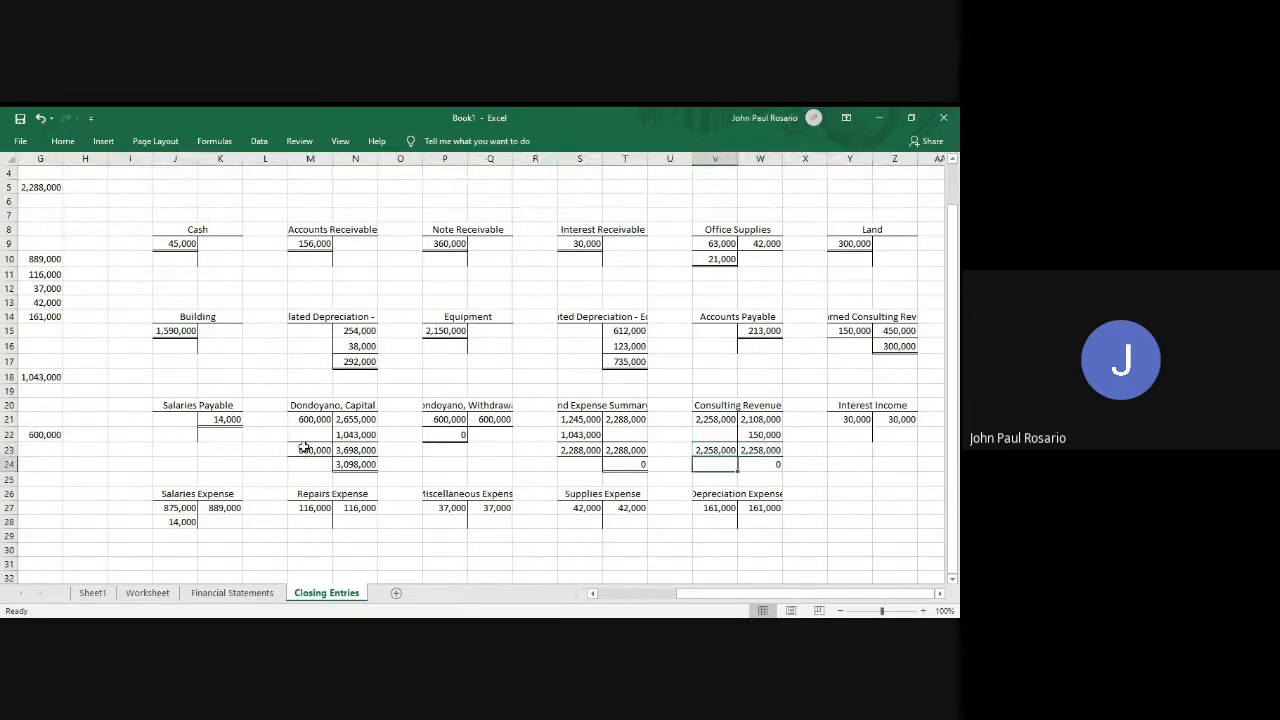
key(alt)
key(h)
key(b)
key(r)
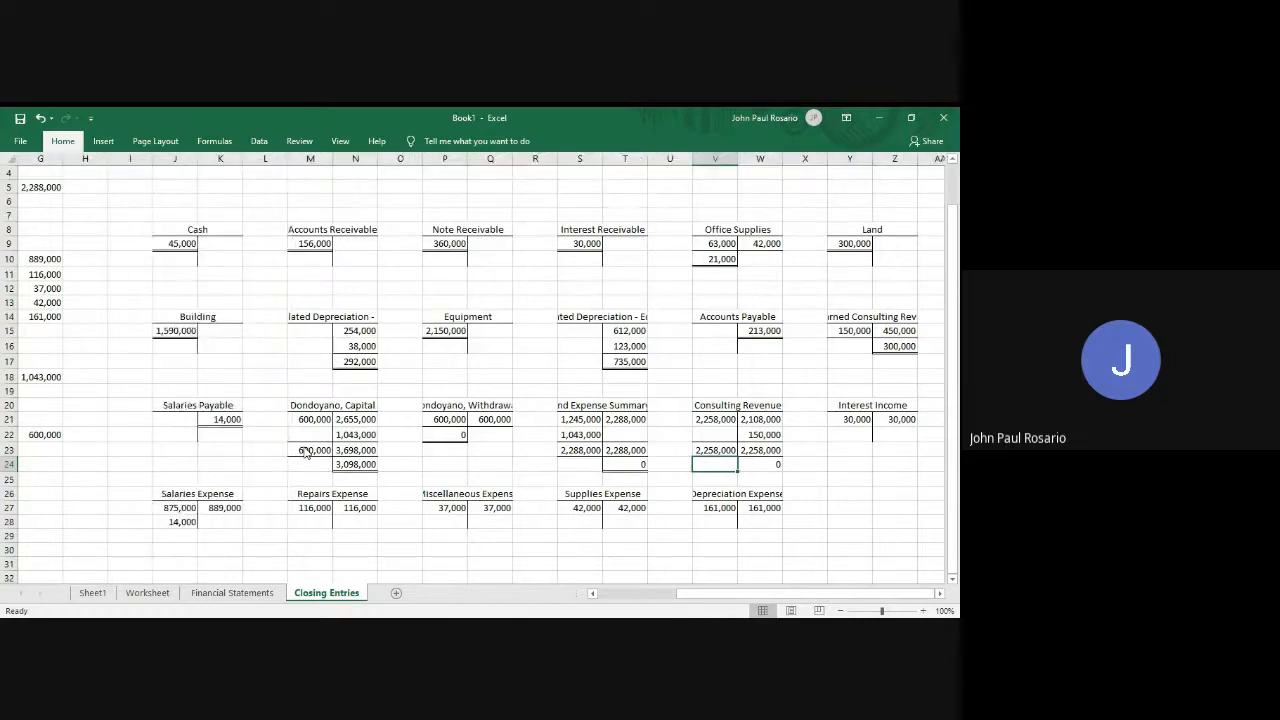
key(Right)
key(alt)
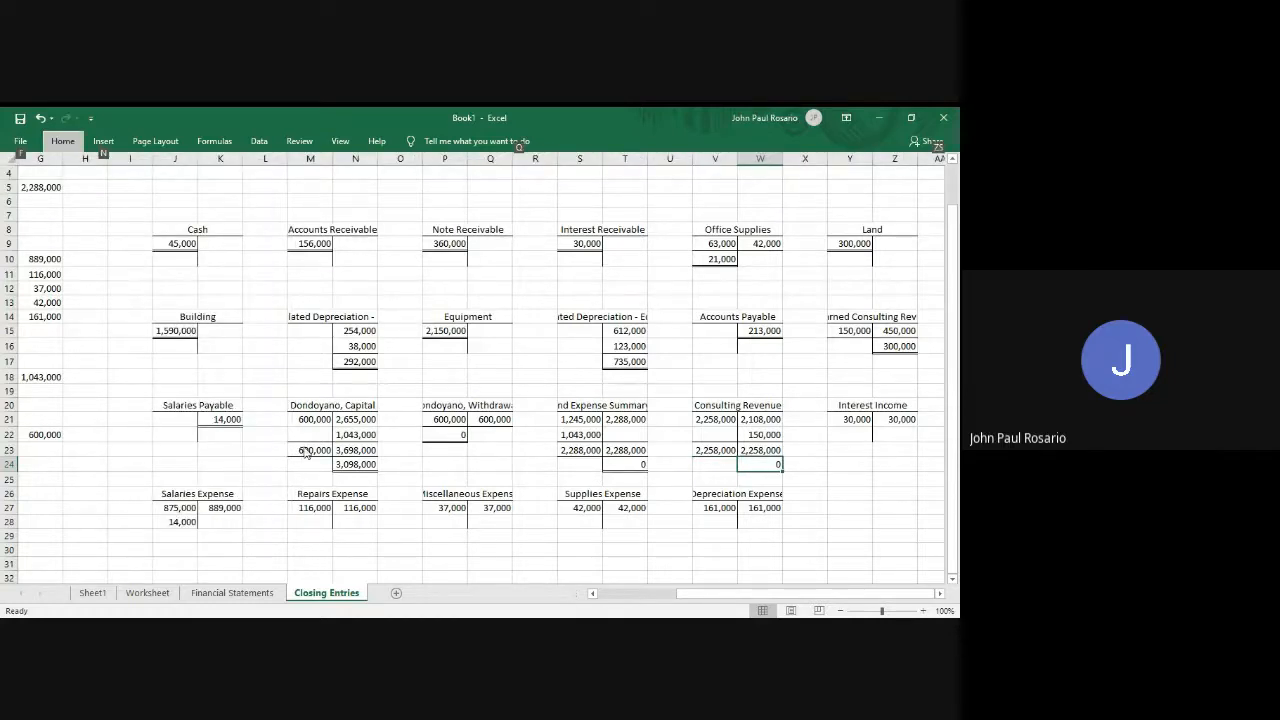
key(h)
key(b)
key(o)
Copy the Consulting Revenue balance row (V24:W24) into the Interest Income T-account at Y22:Z22.
key(Right)
key(Right)
key(Right)
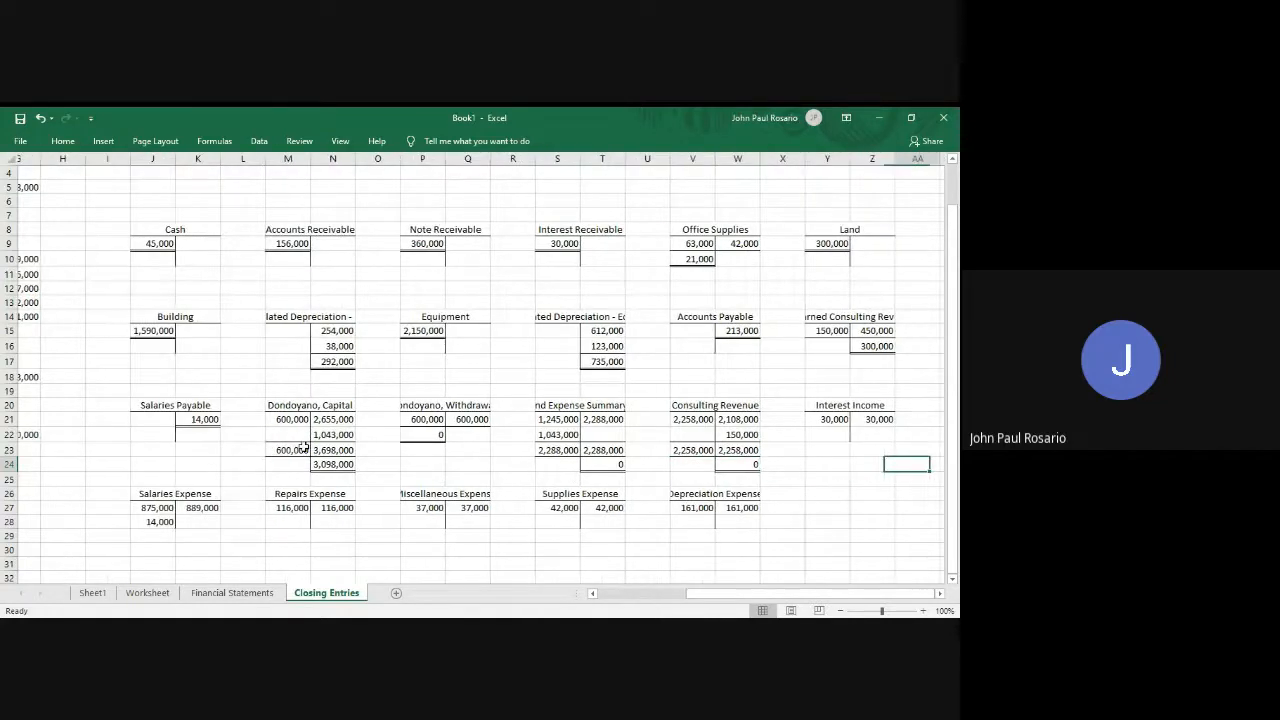
key(Left)
key(Left)
key(Left)
key(Left)
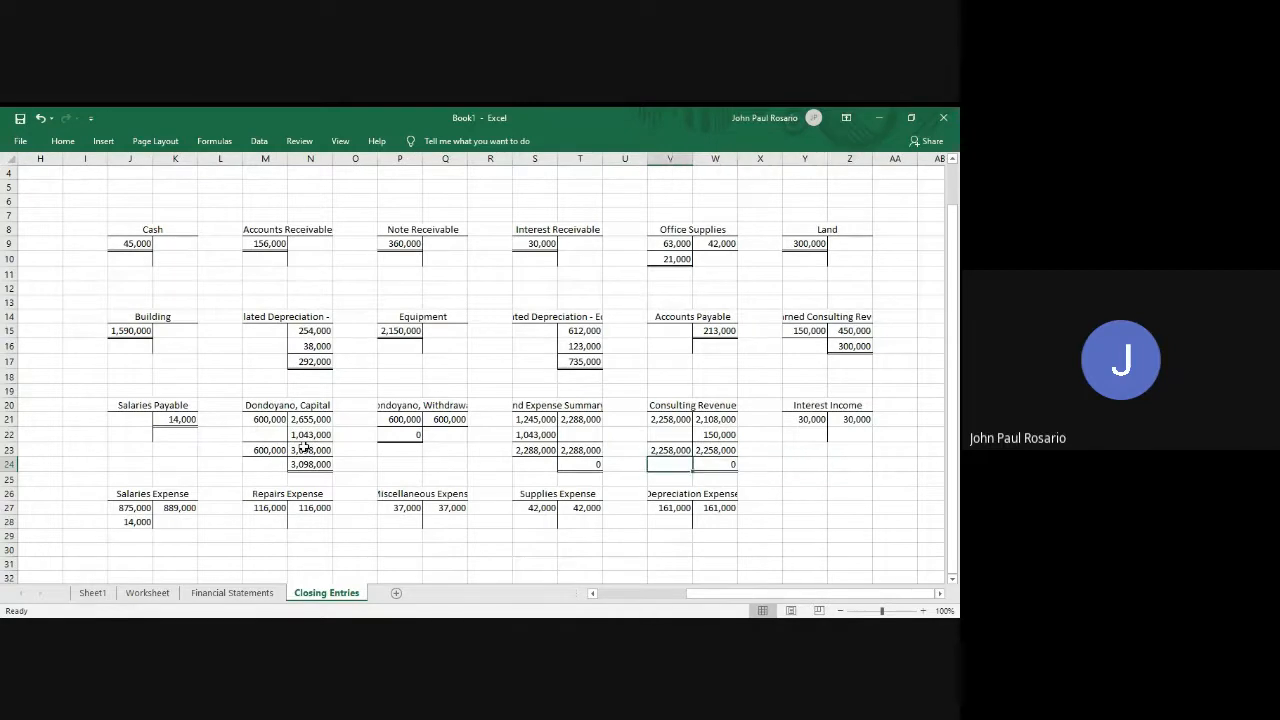
key(shift+Right)
key(ctrl+c)
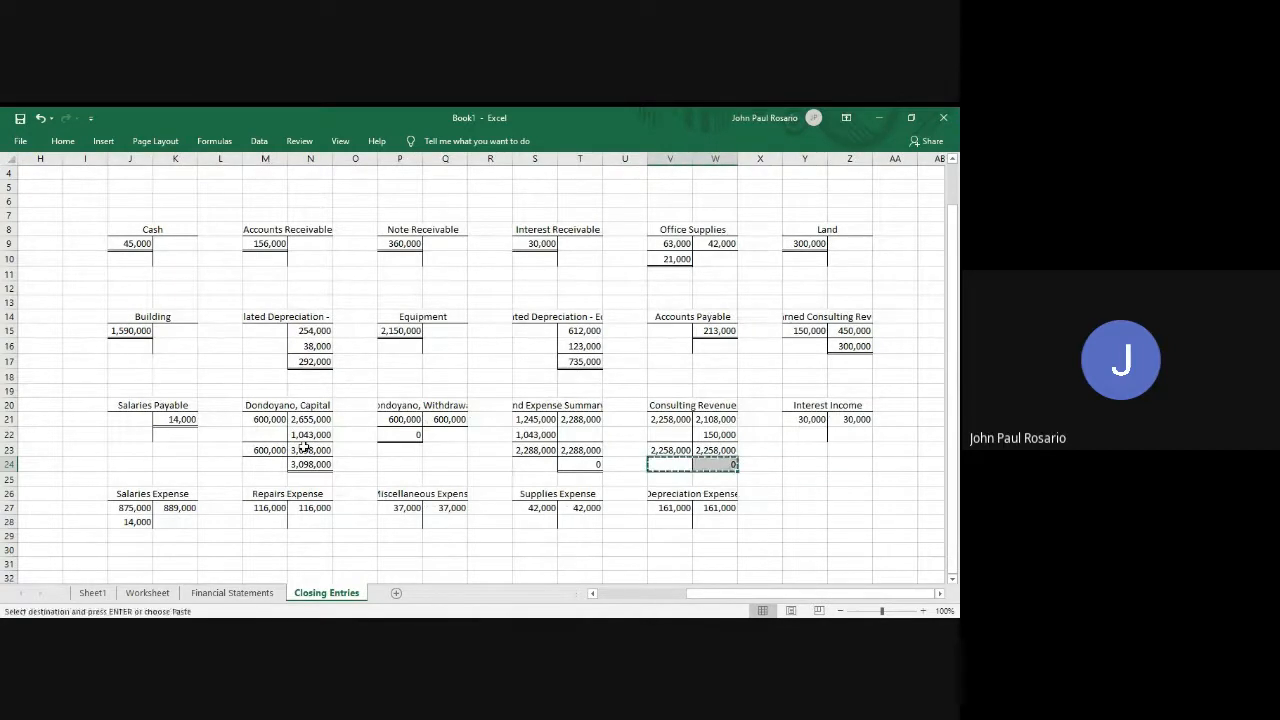
key(Right)
key(Right)
key(Right)
key(Up)
key(Up)
key(Up)
key(Down)
key(shift+Right)
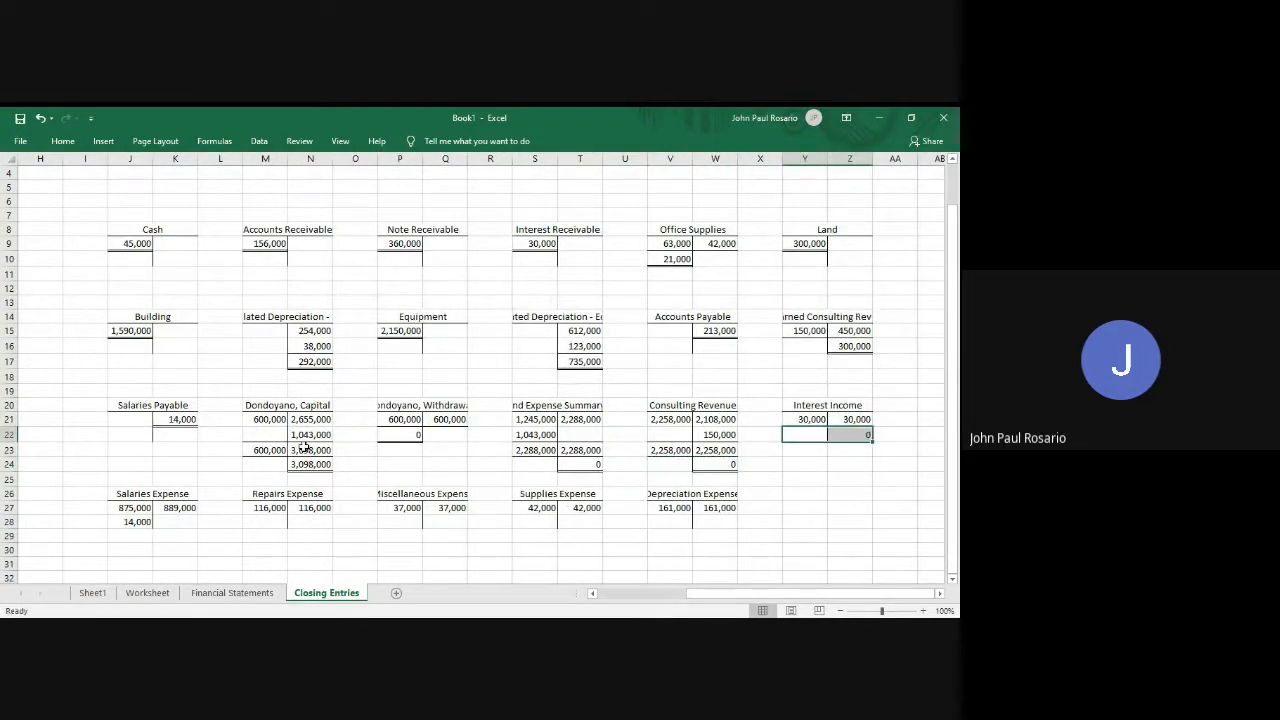
key(Return)
Try to total the Salaries Expense debits with a SUM formula in J28, and delete the formula entry.
key(Down)
key(Down)
key(Down)
key(Left)
key(Left)
key(Left)
key(Left)
key(Left)
key(Left)
key(Left)
key(Left)
key(Left)
key(Left)
key(Left)
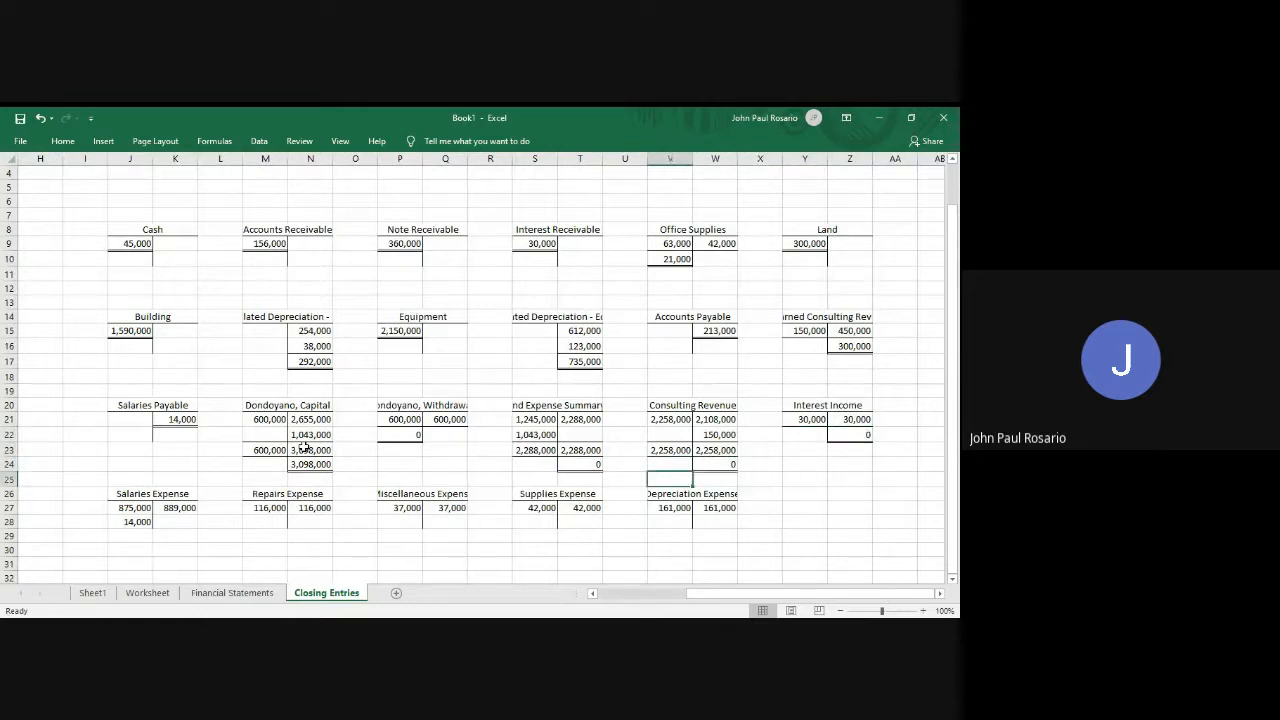
key(Left)
key(Left)
key(Left)
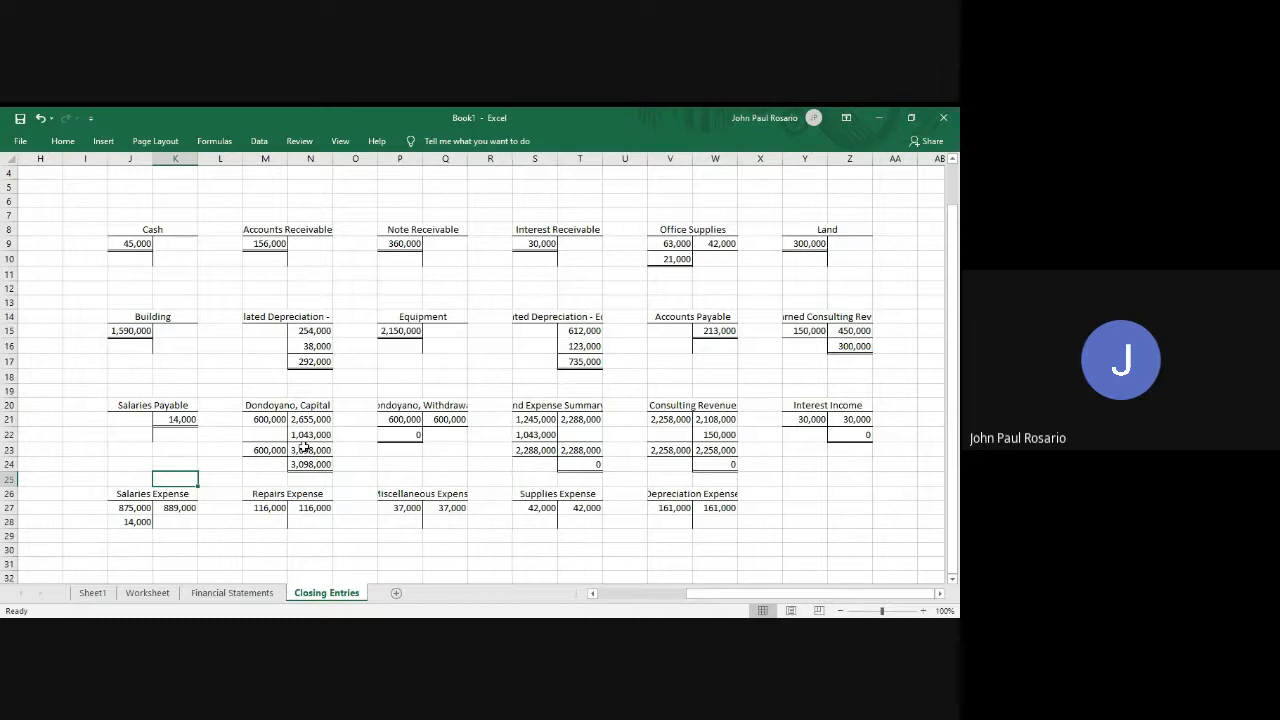
key(Down)
key(Down)
key(Down)
key(Left)
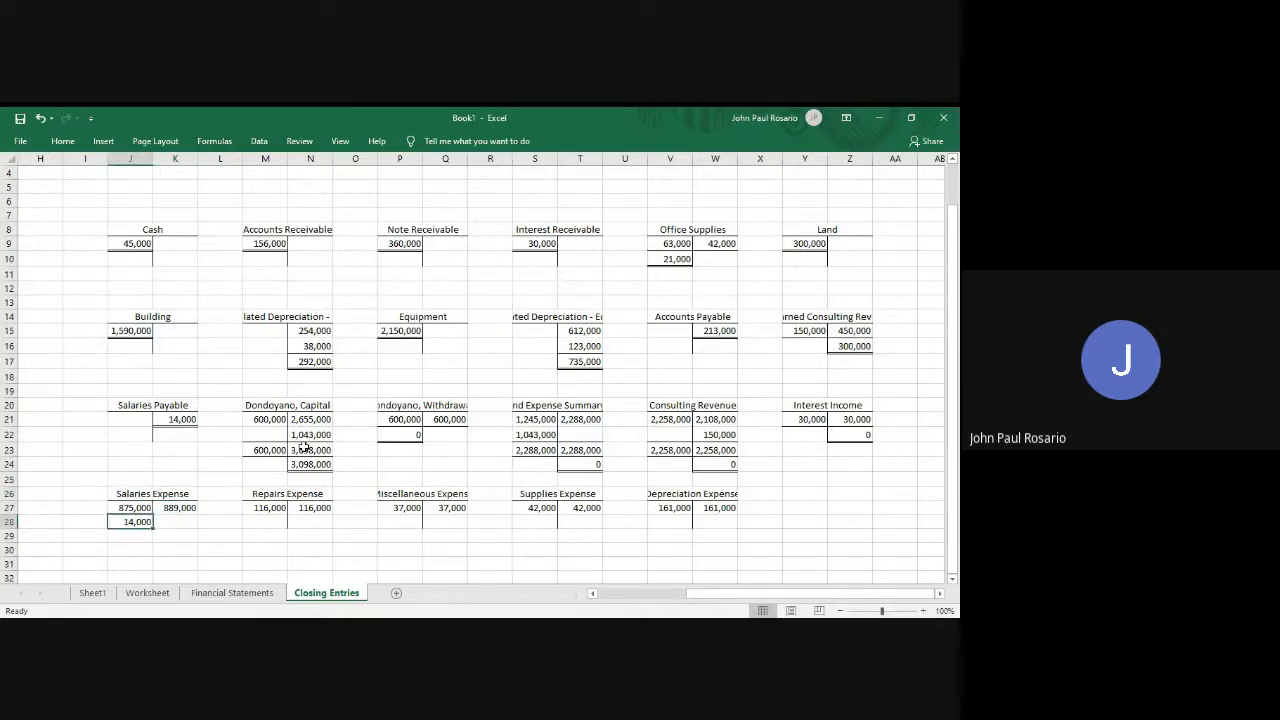
text(=SUM()
key(Up)
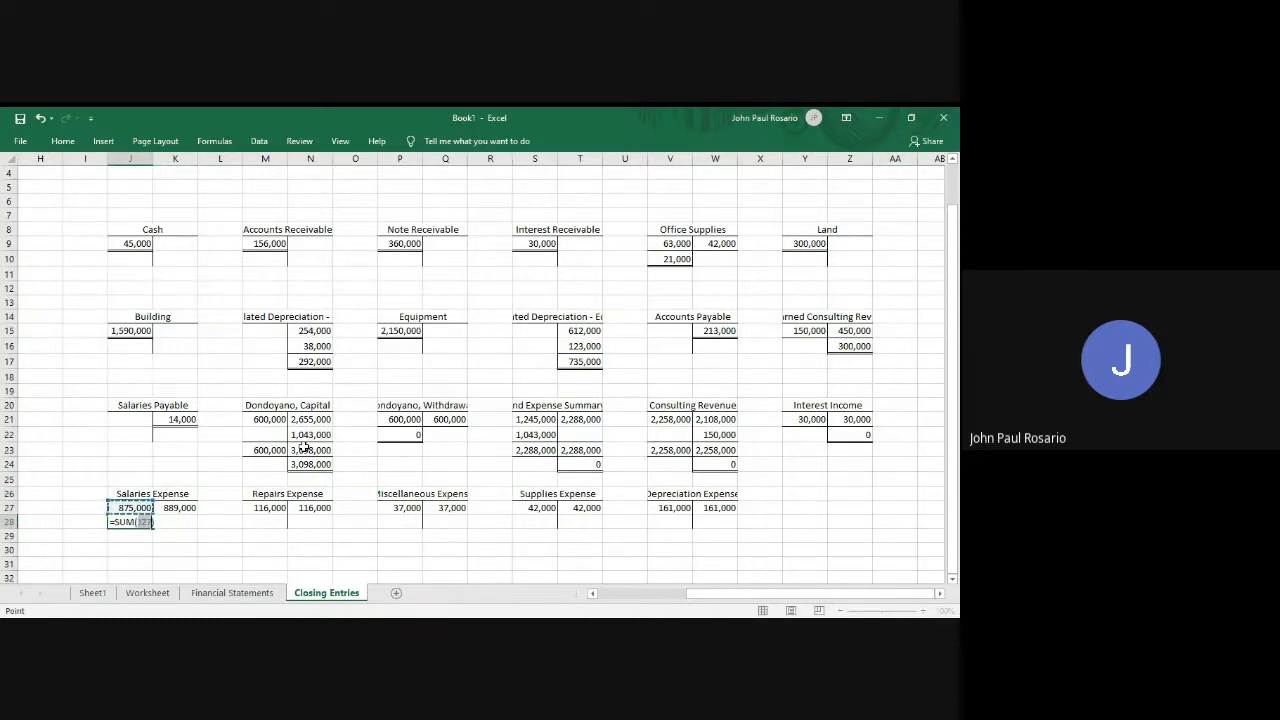
key(BackSpace)
key(Return)
key(Return)
key(Return)
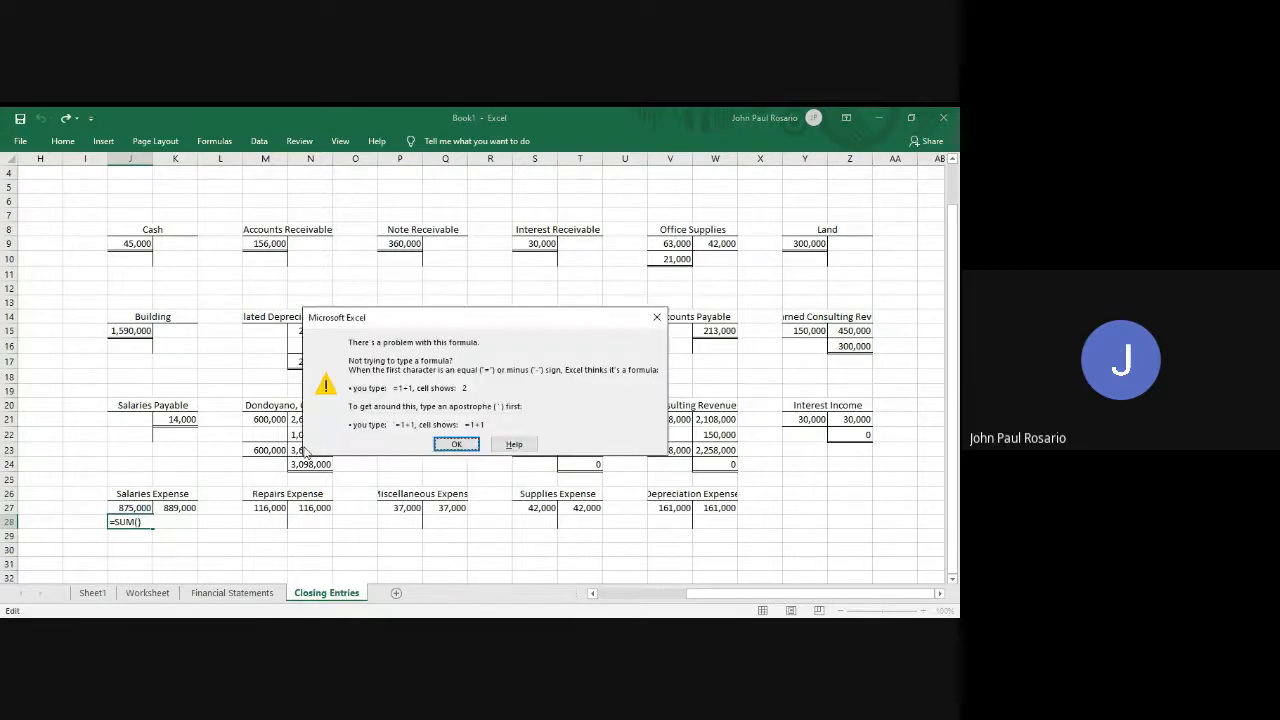
key(Return)
key(BackSpace)
key(BackSpace)
key(BackSpace)
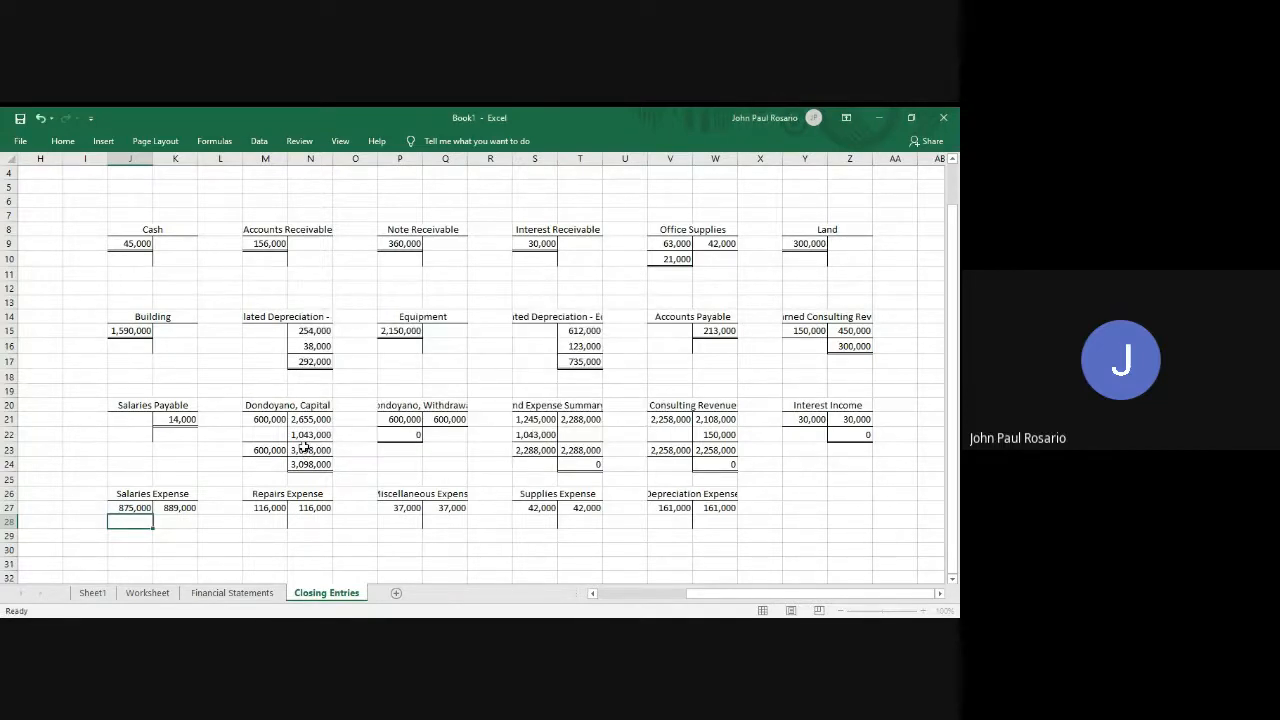
Enter 14,000 as the second debit in the Salaries Expense T-account at J28.
key(Return)
key(Up)
text(14000)
key(Return)
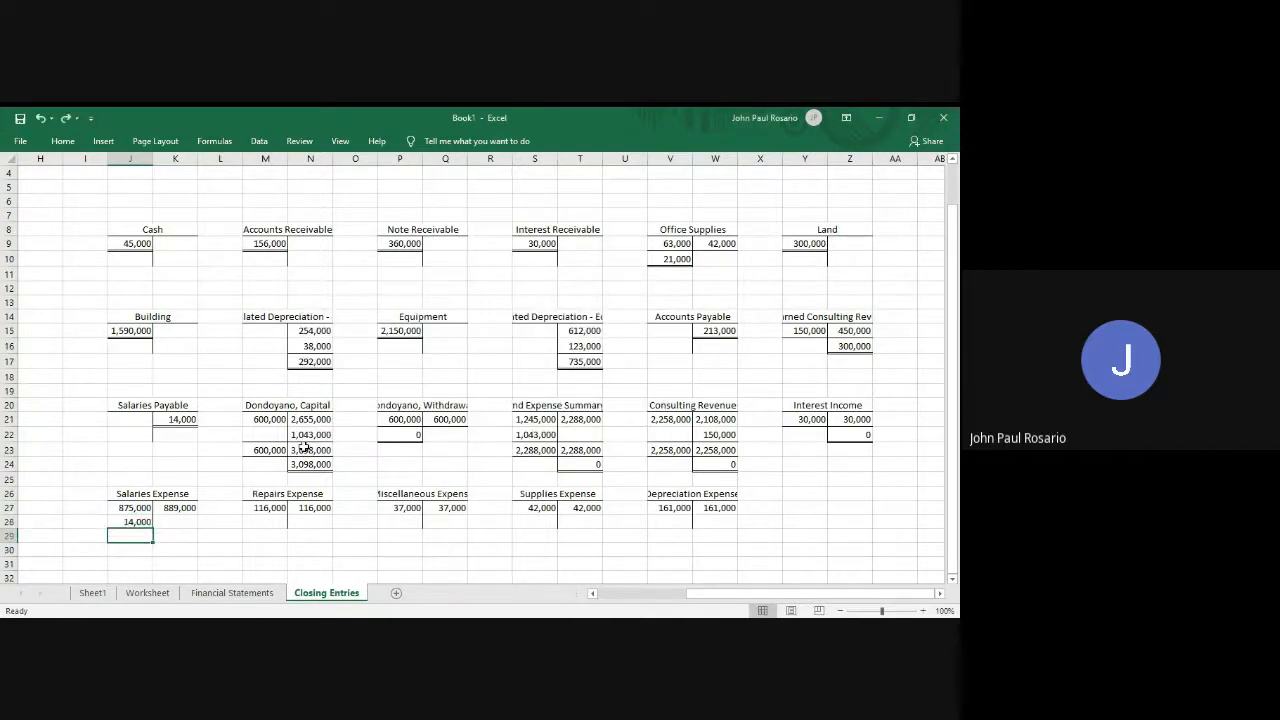
Total the Salaries Expense debit and credit columns with SUM formulas in J29 and K29.
key(alt+equal)
key(Return)
key(Up)
key(Right)
key(alt+equal)
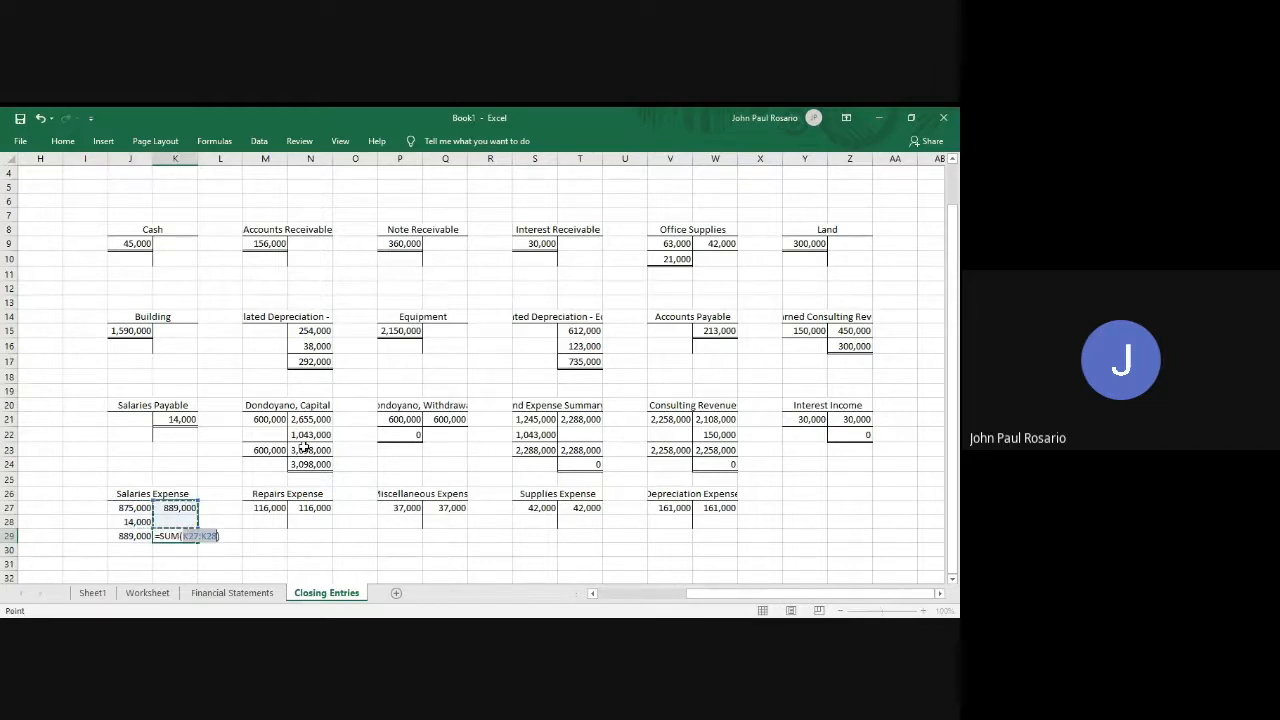
key(Return)
Apply a single bottom border to J28:K28, above the Salaries Expense totals.
key(Left)
key(Up)
key(Up)
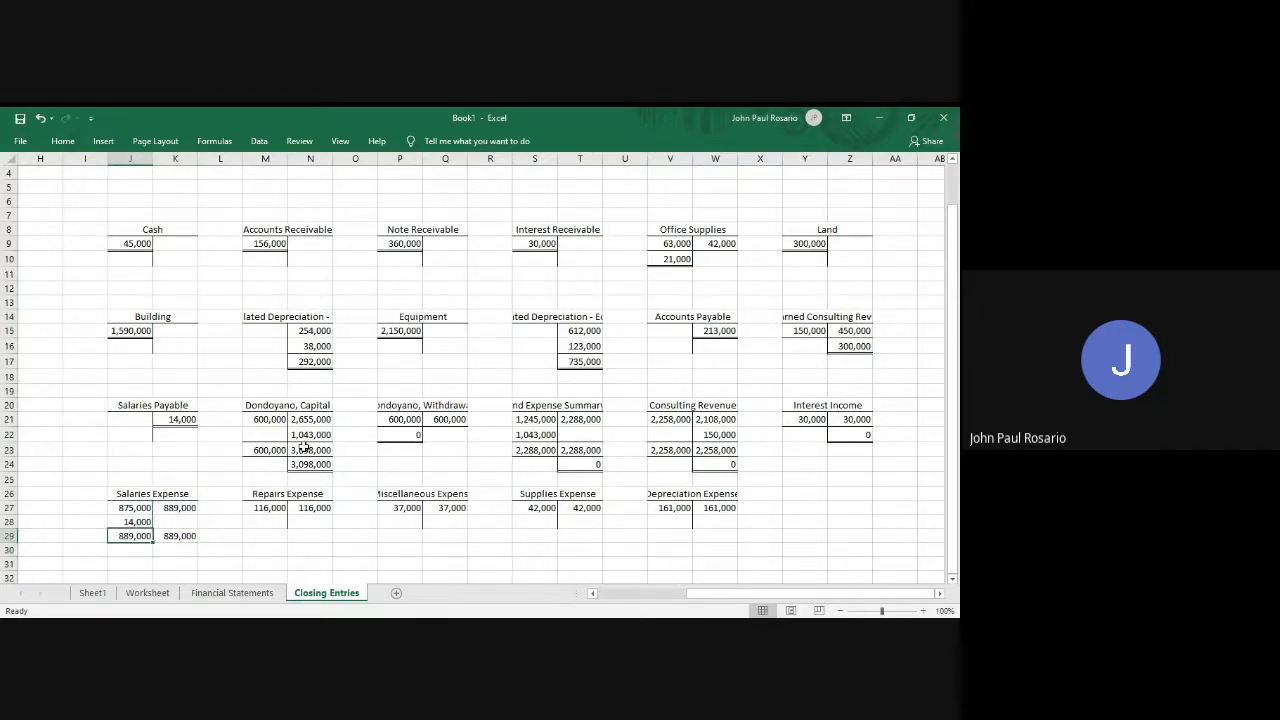
key(shift+Right)
key(alt)
key(h)
key(b)
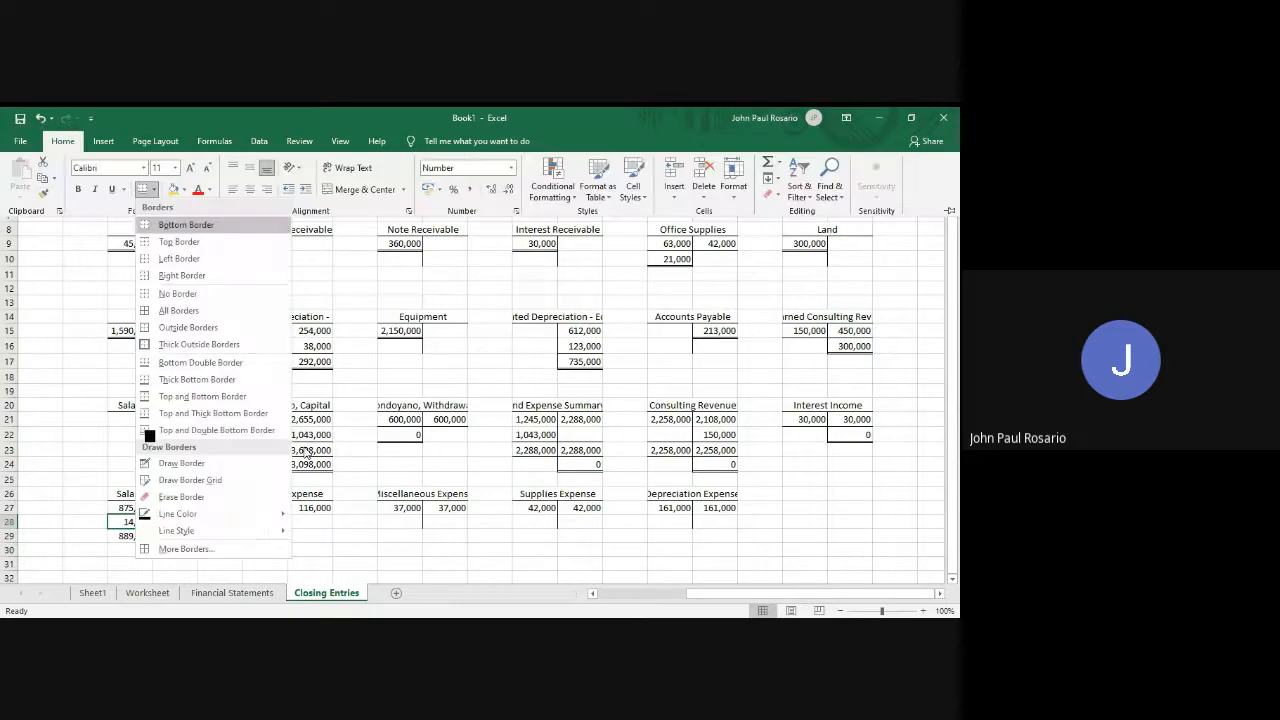
key(o)
key(Down)
Apply a bottom border under the Salaries Expense debit and credit totals in J29:K29.
key(alt)
key(h)
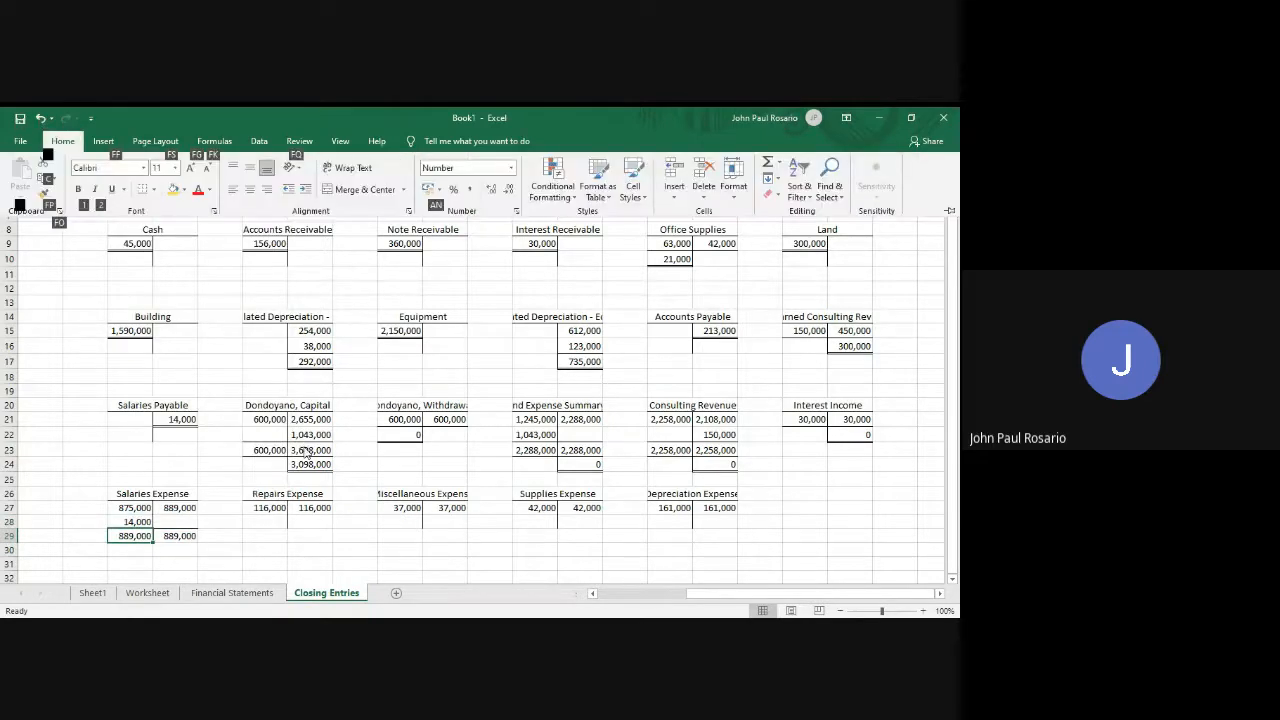
key(Escape)
key(shift+Right)
key(shift+Right)
key(shift+Left)
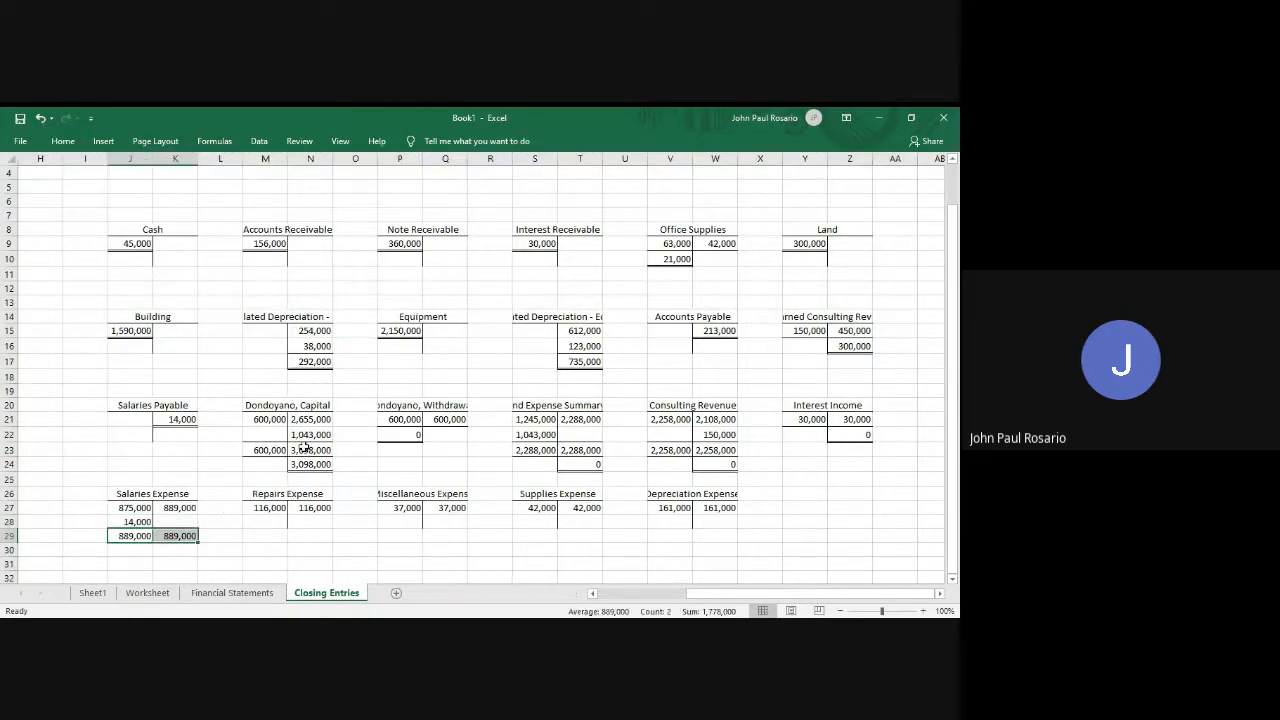
key(alt)
key(h)
key(b)
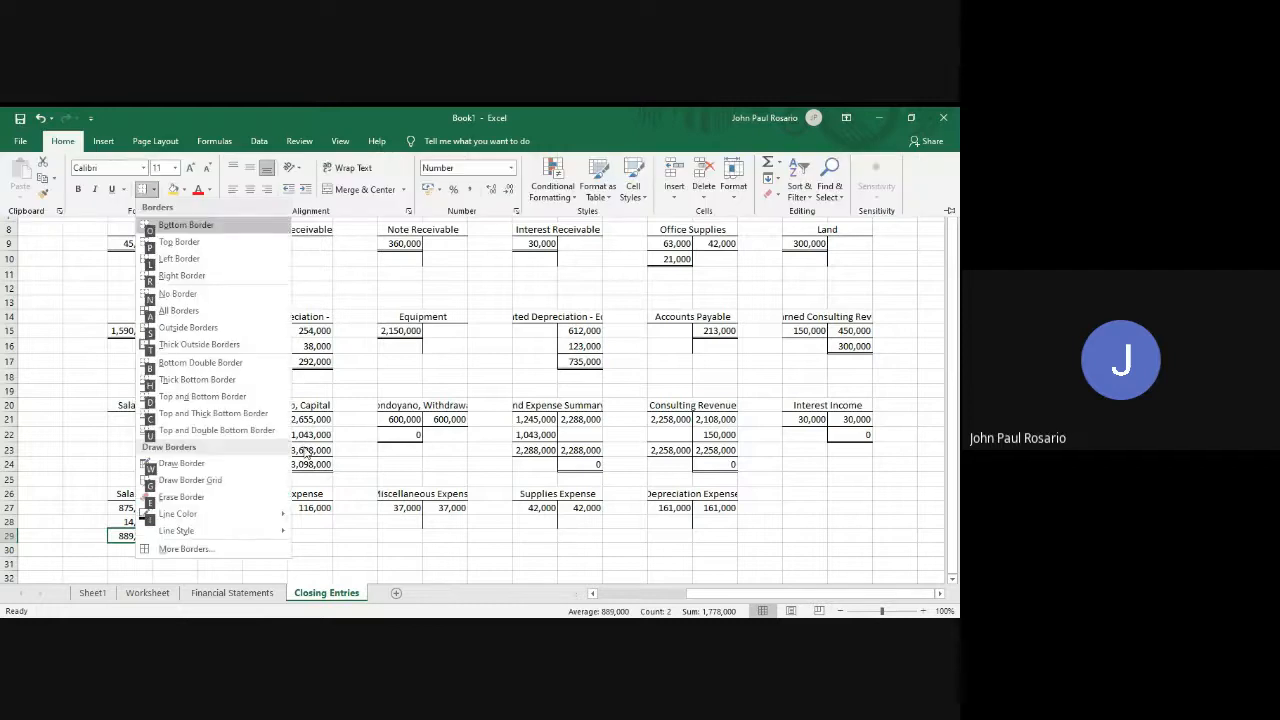
key(b)
Compute the Salaries Expense balance in J30 by subtracting the credit total in K29 from the debit total in J29.
key(Down)
key(Down)
key(Up)
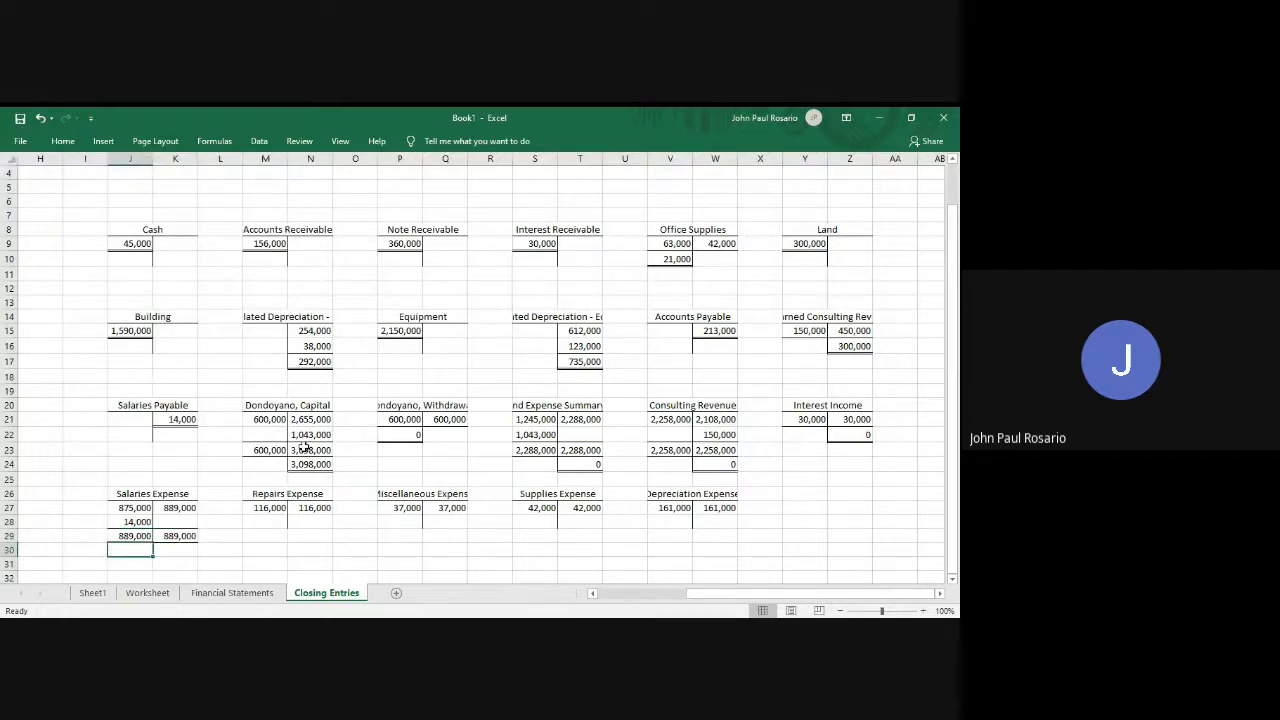
text(=)
key(Up)
text(-)
key(Right)
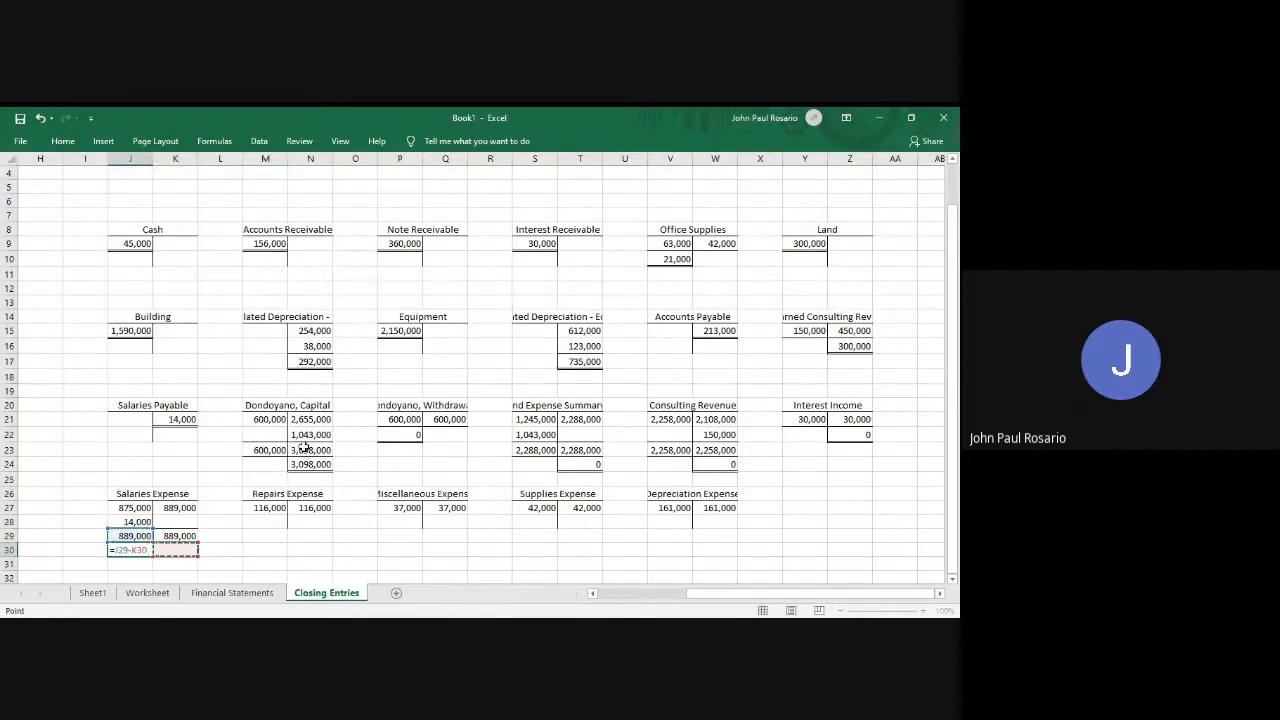
key(Up)
key(Return)
Apply a double bottom border to the Salaries Expense balance in J30.
key(Up)
key(alt)
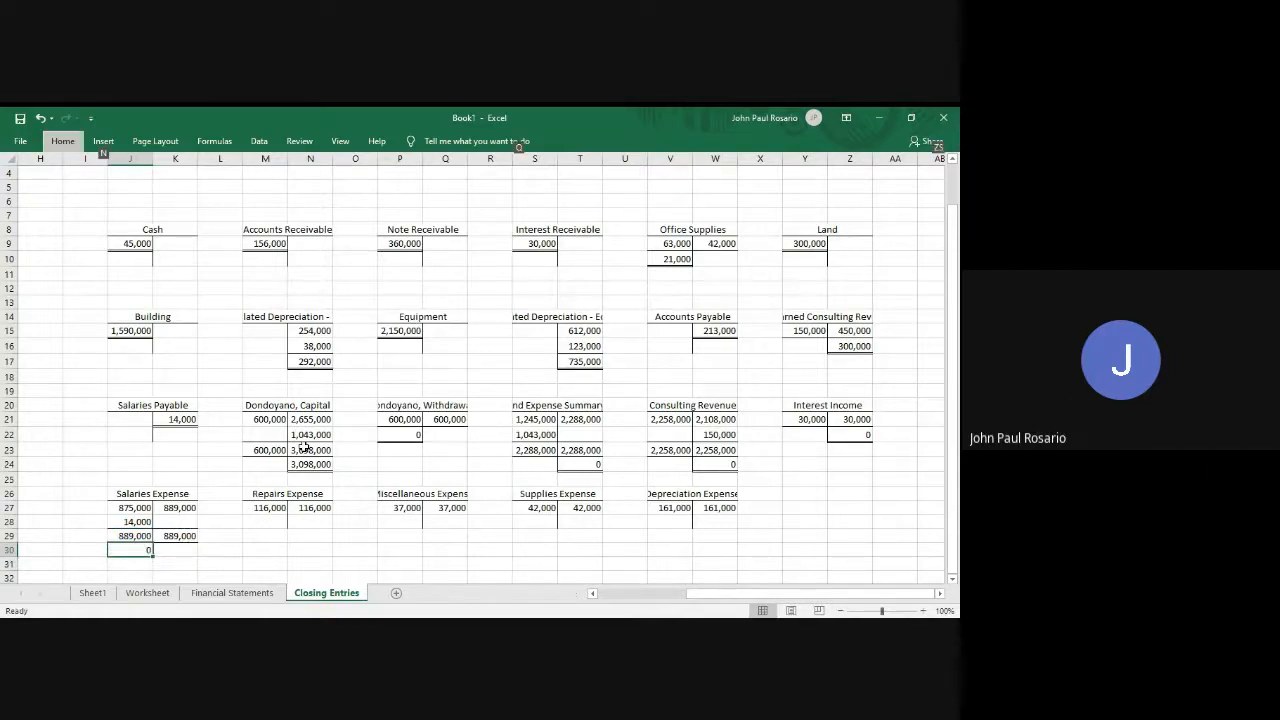
key(h)
key(b)
key(b)
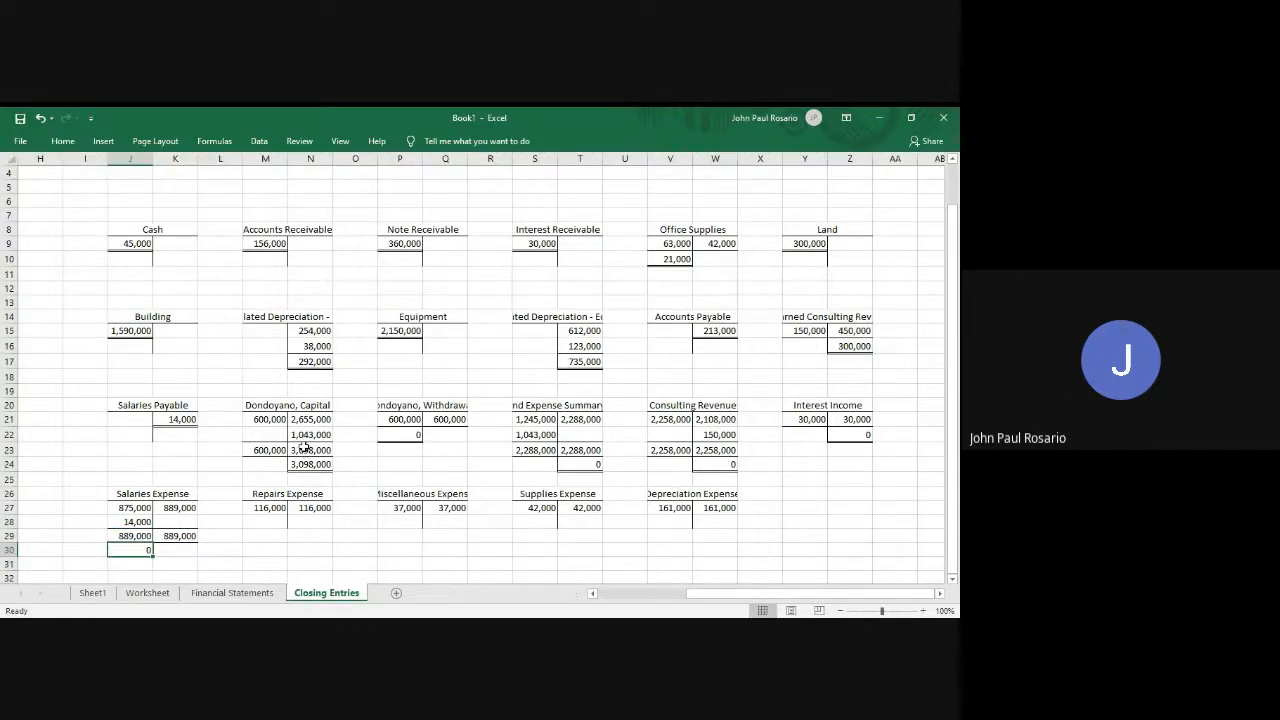
key(alt)
key(h)
key(b)
key(u)
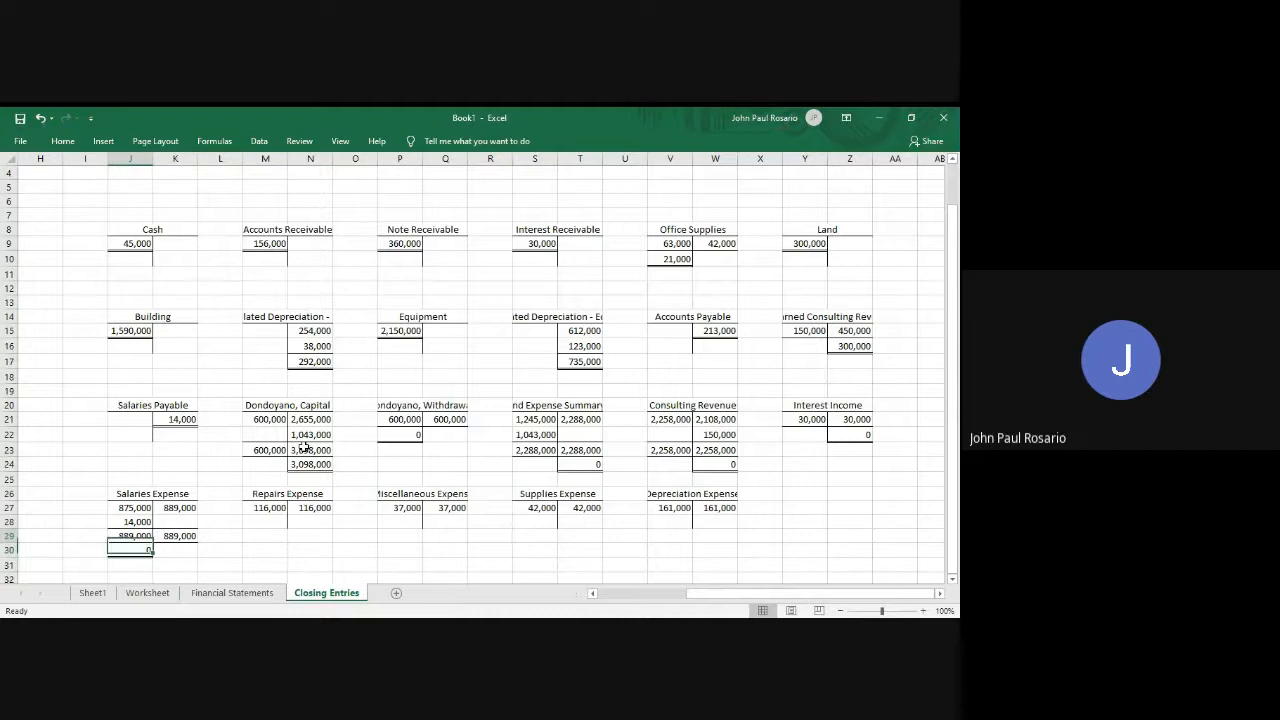
Copy the Salaries Expense balance row (J30:K30) into the Repairs Expense T-account at M28:N28.
key(shift+Right)
key(ctrl+c)
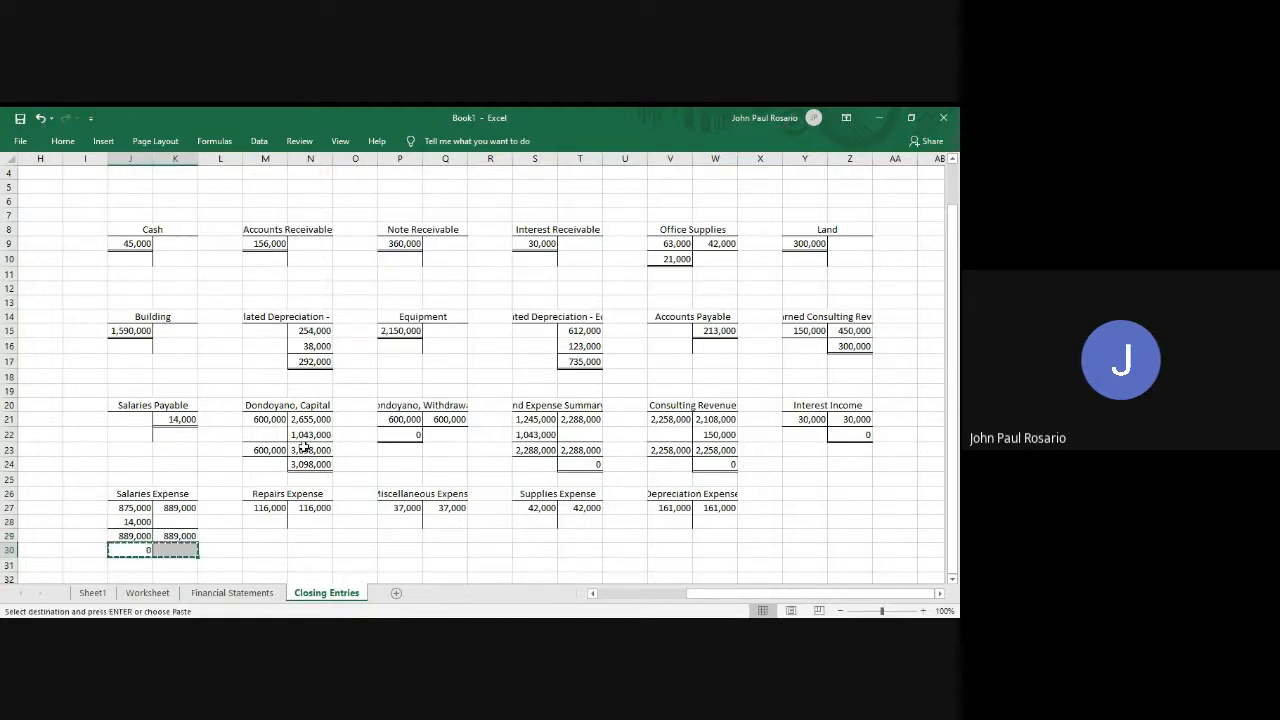
key(Right)
key(Right)
key(Right)
key(Up)
key(Up)
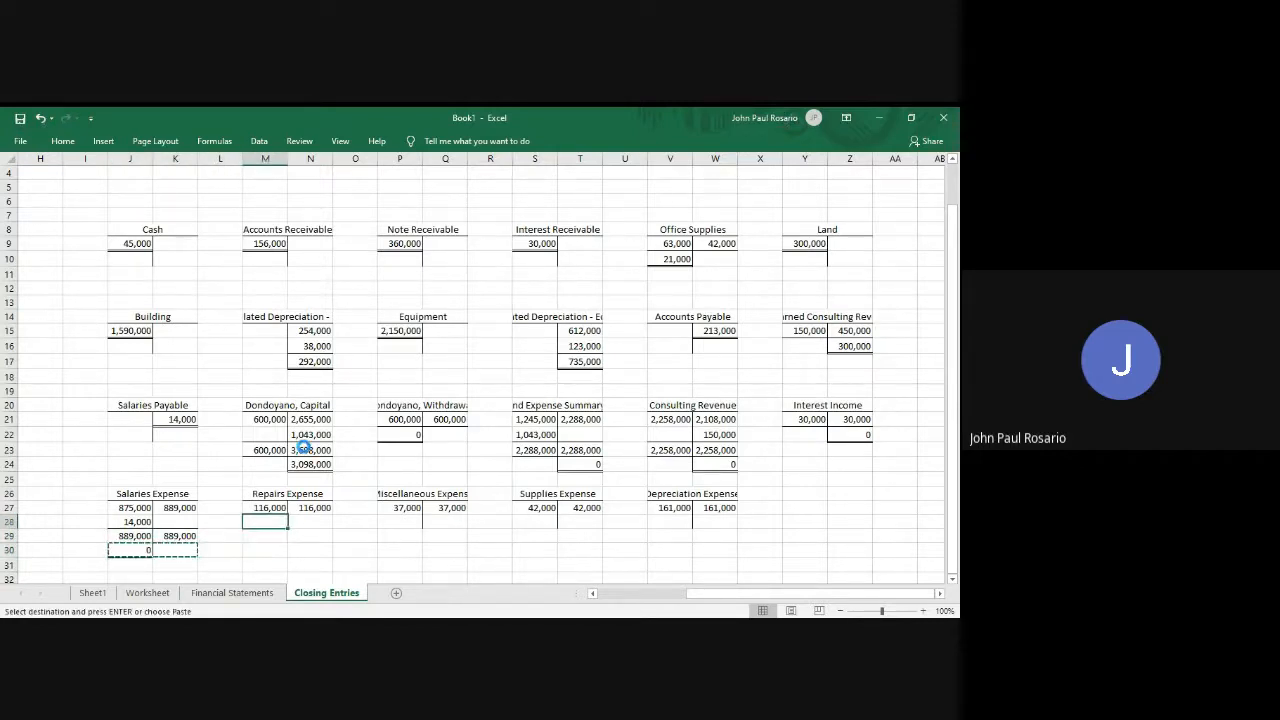
key(ctrl+v)
Remove all borders from the empty credit cell N28 of the Repairs Expense account.
key(Right)
key(Right)
key(Right)
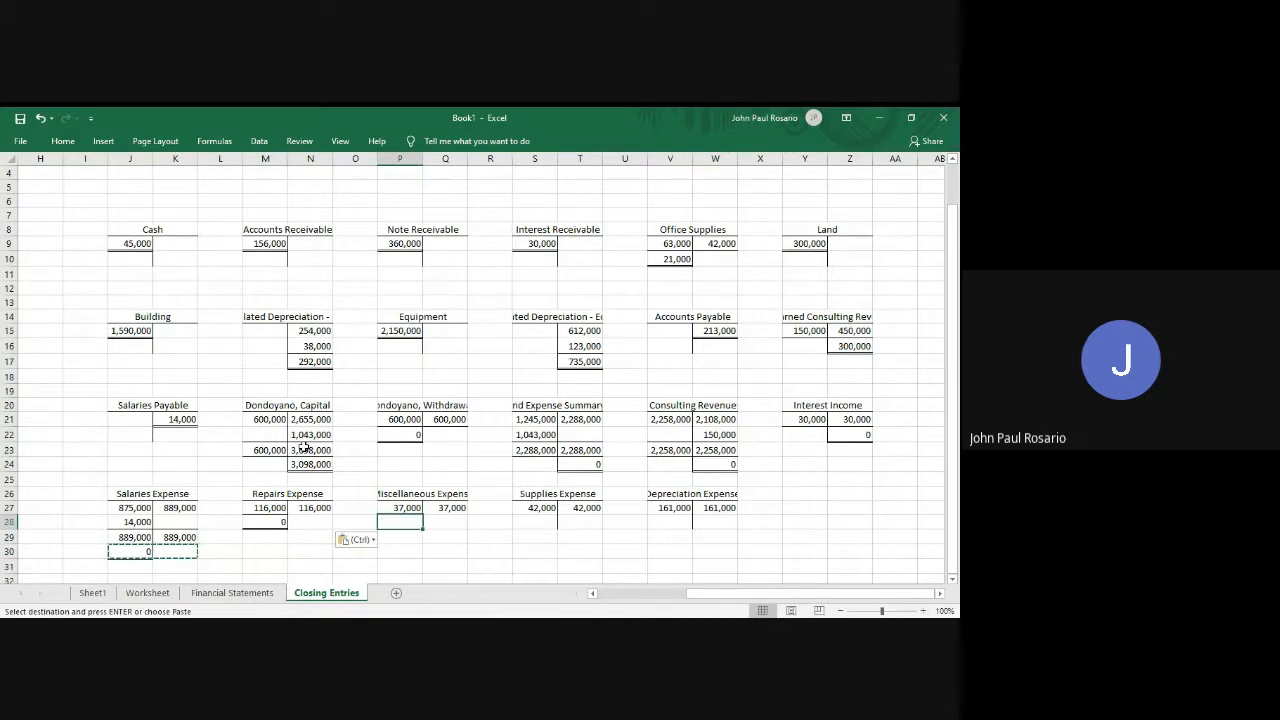
key(Left)
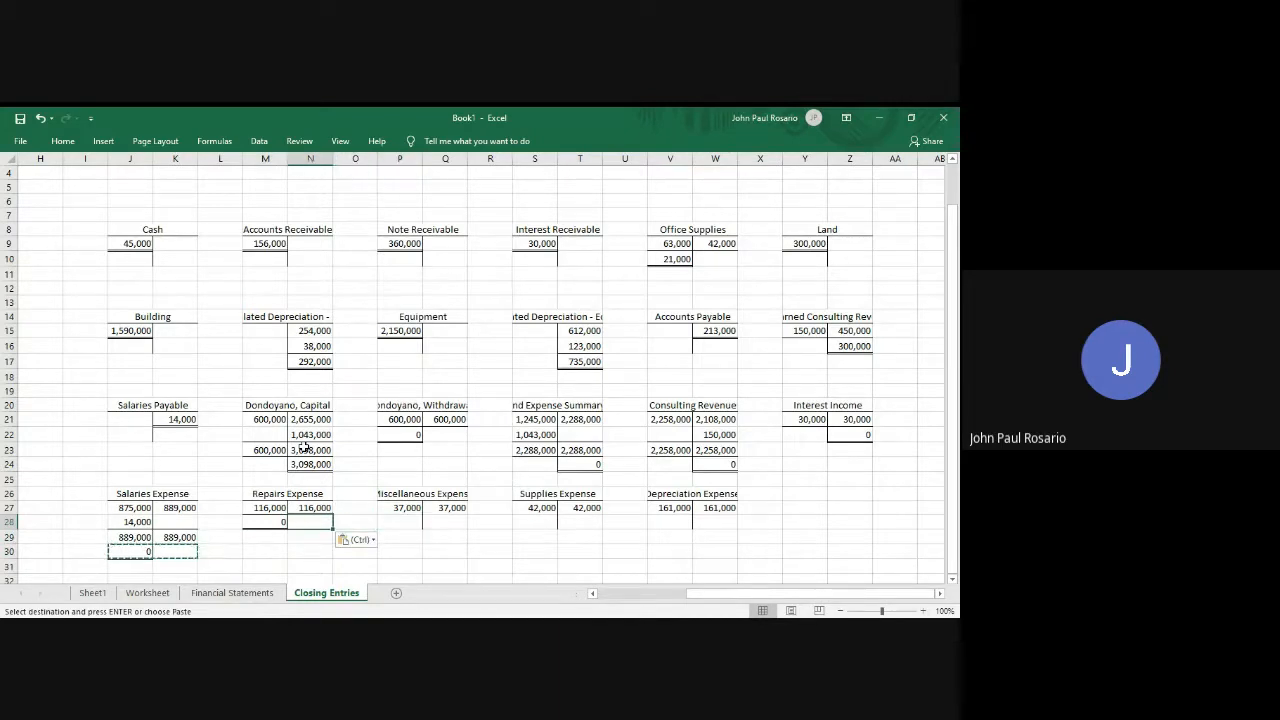
key(alt+h)
key(b)
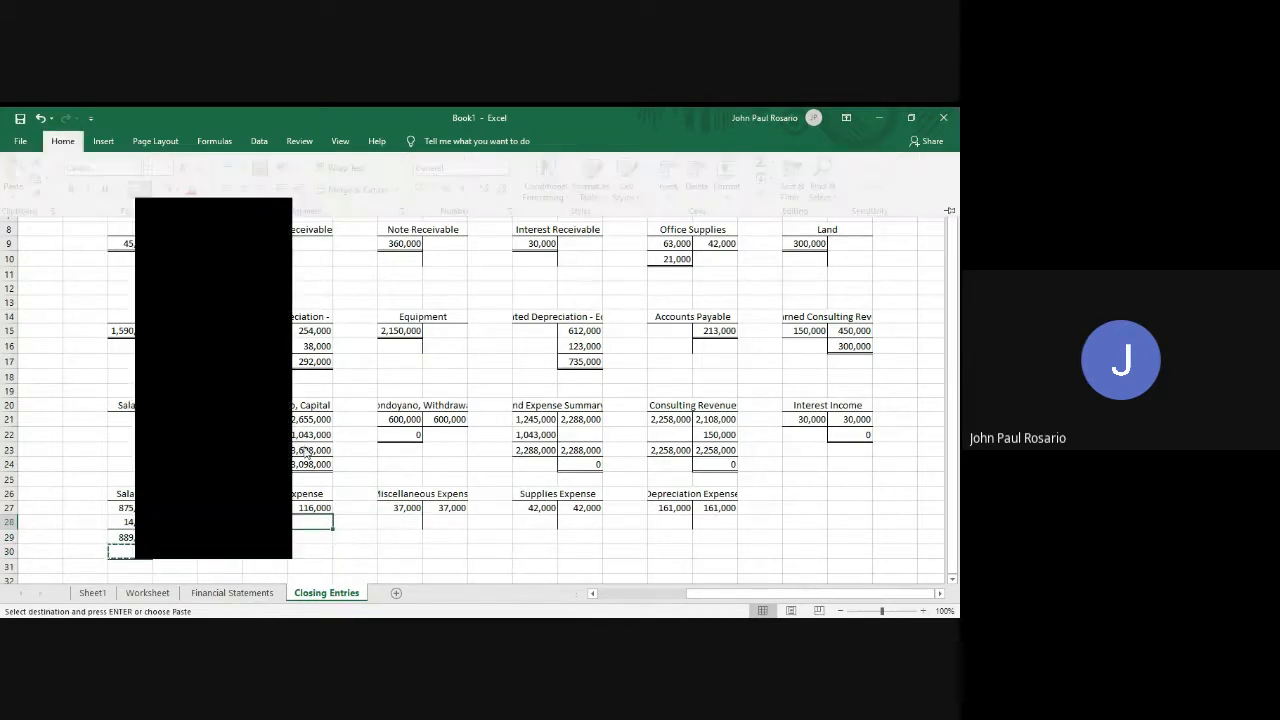
key(n)
key(Right)
key(Left)
Copy the Repairs Expense balance row (M28:N28) into the Miscellaneous Expense T-account at P28:Q28.
key(shift+Left)
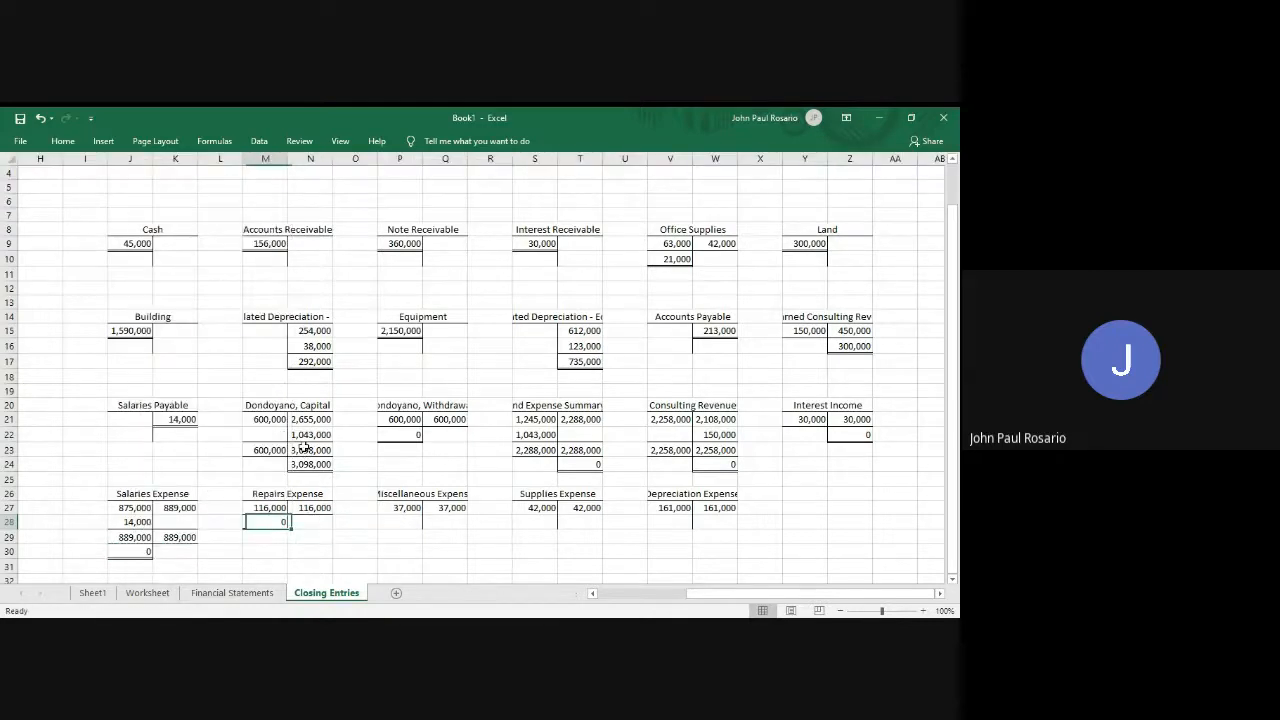
key(ctrl+c)
key(Right)
key(Right)
key(ctrl+v)
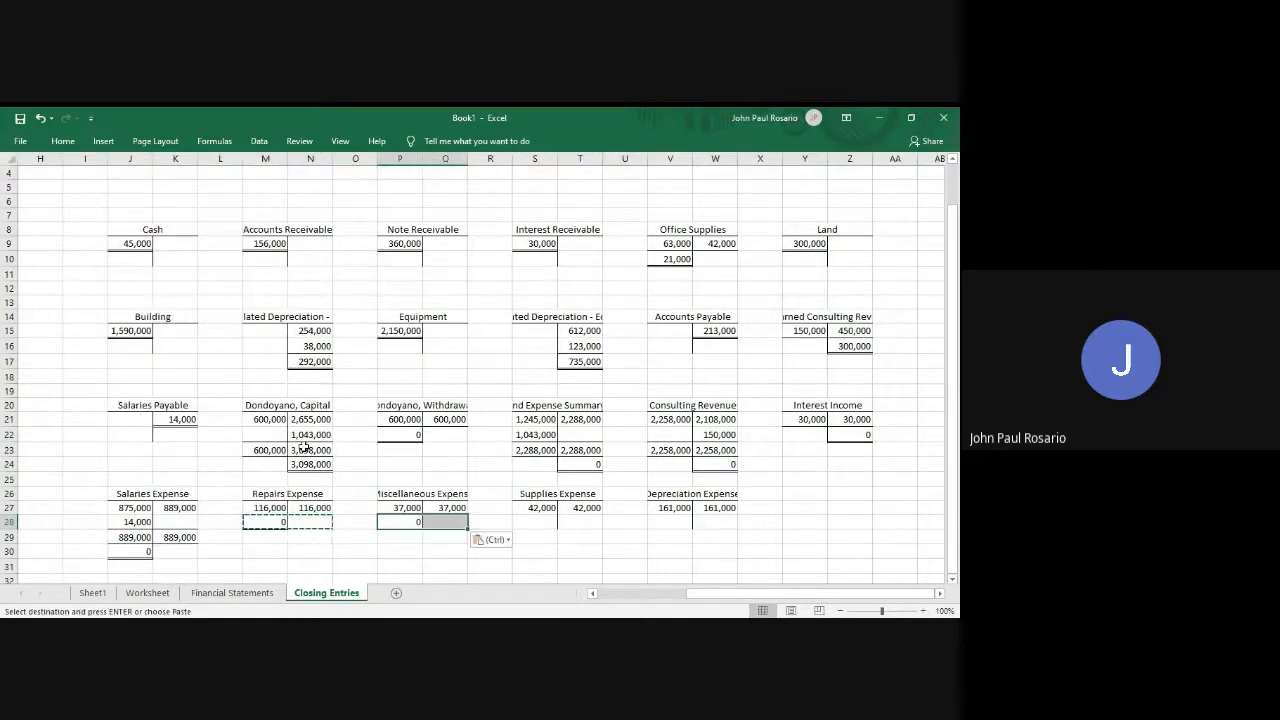
Paste the copied balance row into the Supplies Expense account at S28 and the Depreciation Expense account at V28.
key(Right)
key(Right)
key(Right)
key(ctrl+v)
key(Right)
key(Right)
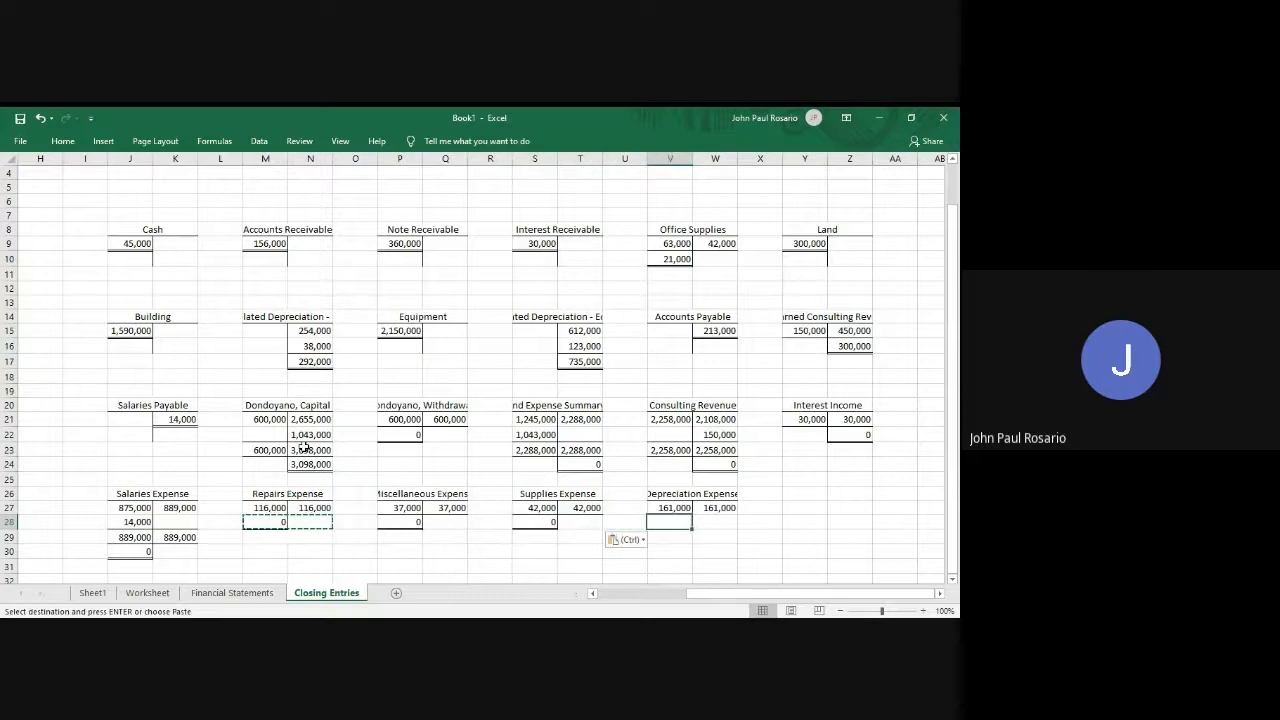
key(ctrl+v)
key(Right)
key(Right)
key(Right)
key(Right)
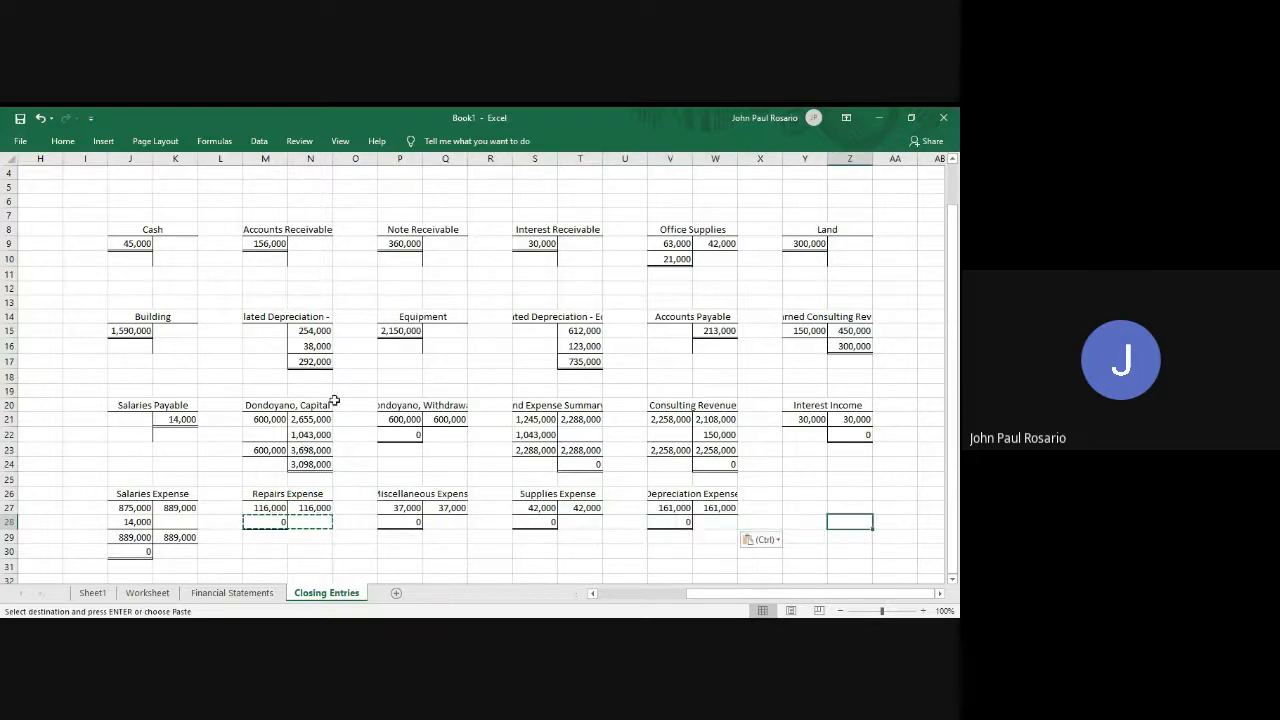
Review the balances and rulings of all T-accounts on the Closing Entries sheet.
scroll(498, 486, down, 2)
click(466, 497)
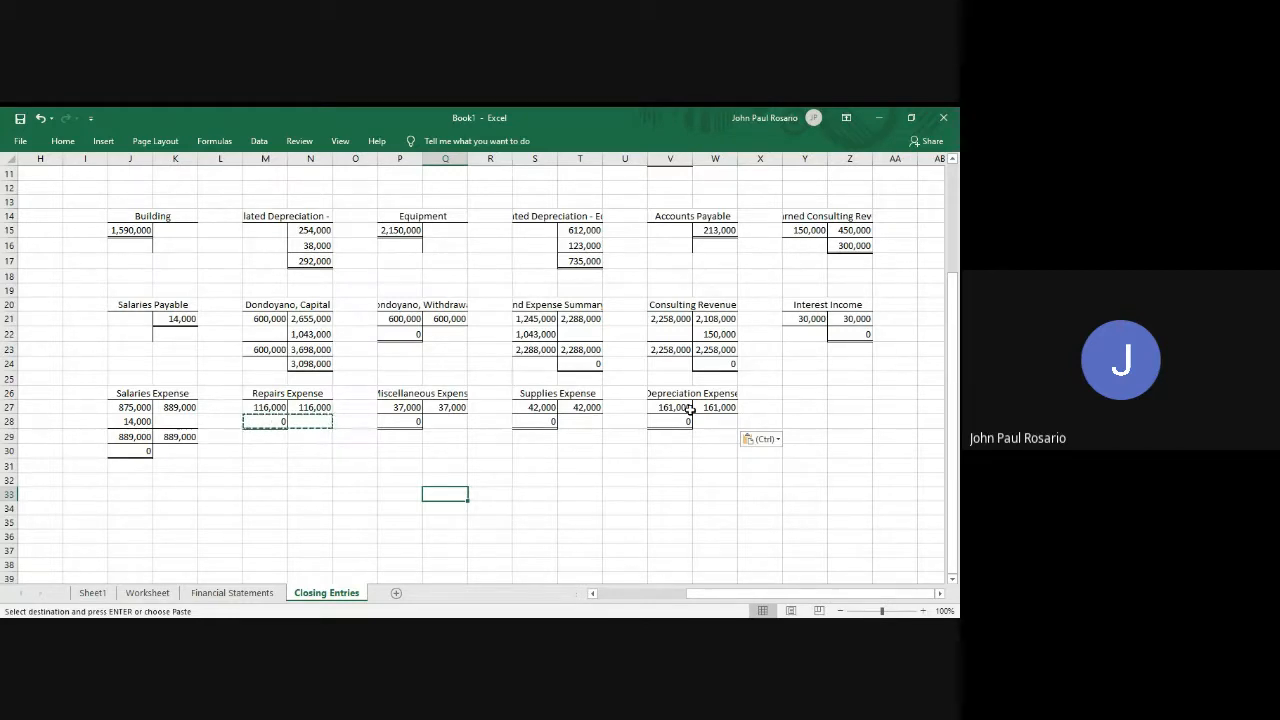
scroll(690, 409, up, 1)
scroll(690, 409, up, 1)
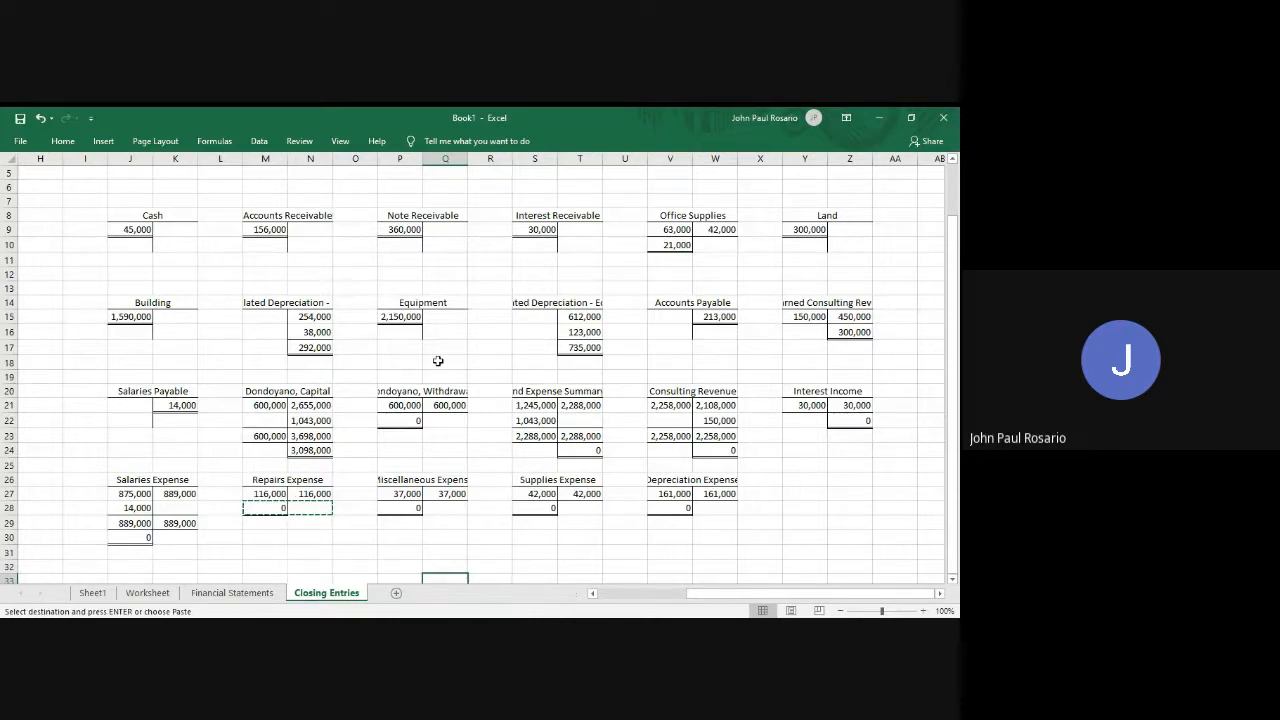
scroll(434, 357, down, 5)
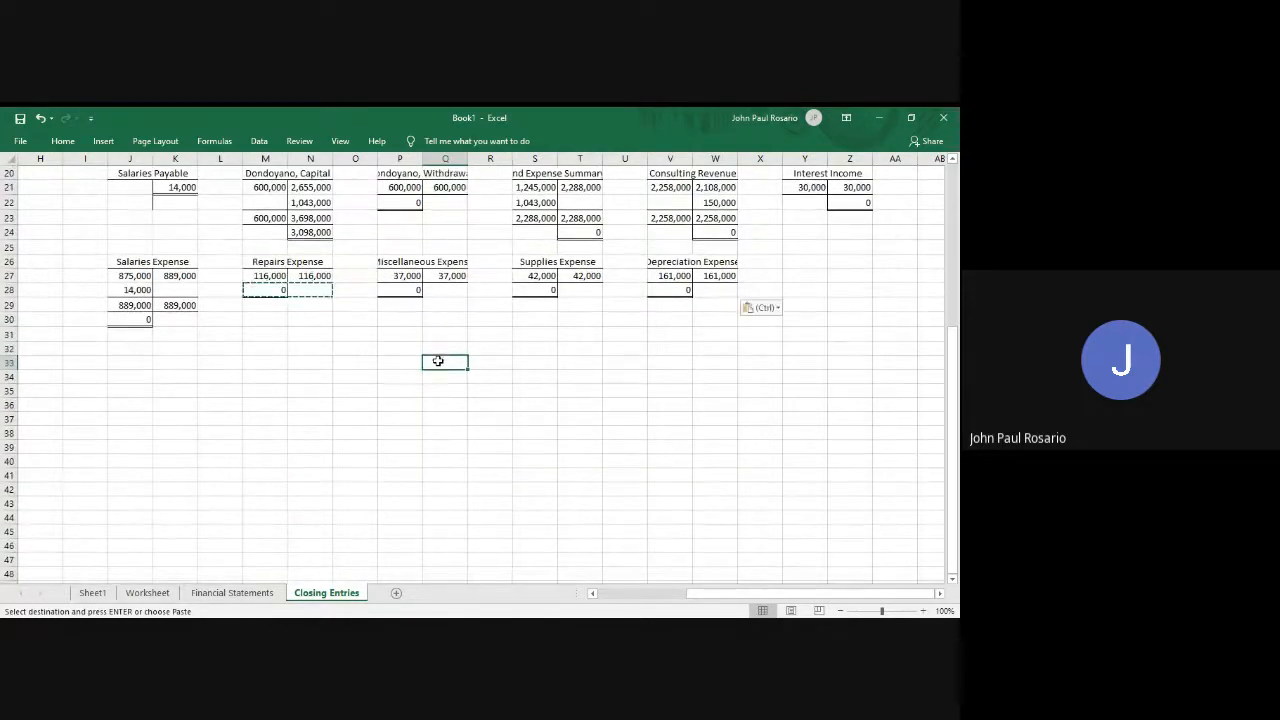
click(262, 378)
key(shift+Right)
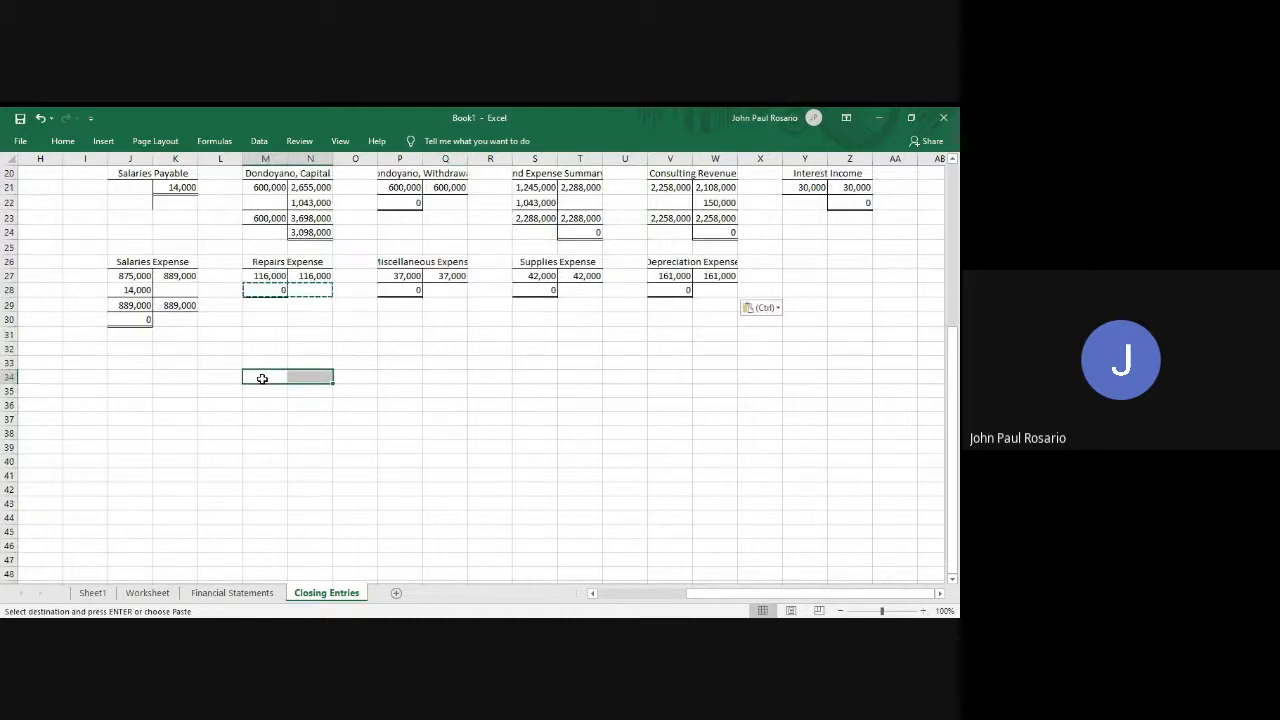
scroll(372, 399, up, 6)
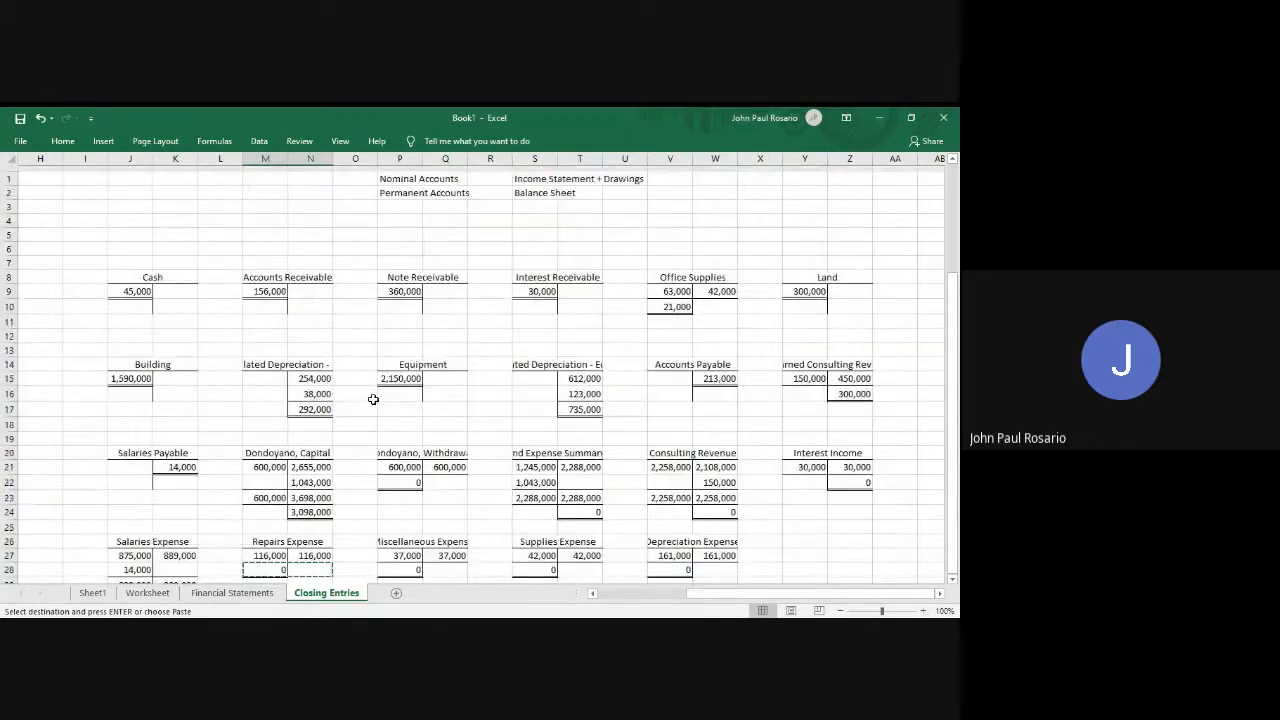
Enter the heading Account Titles in AC8, beside the T-accounts, and widen column AC to about four times its width.
scroll(372, 399, right, 3)
scroll(372, 399, right, 3)
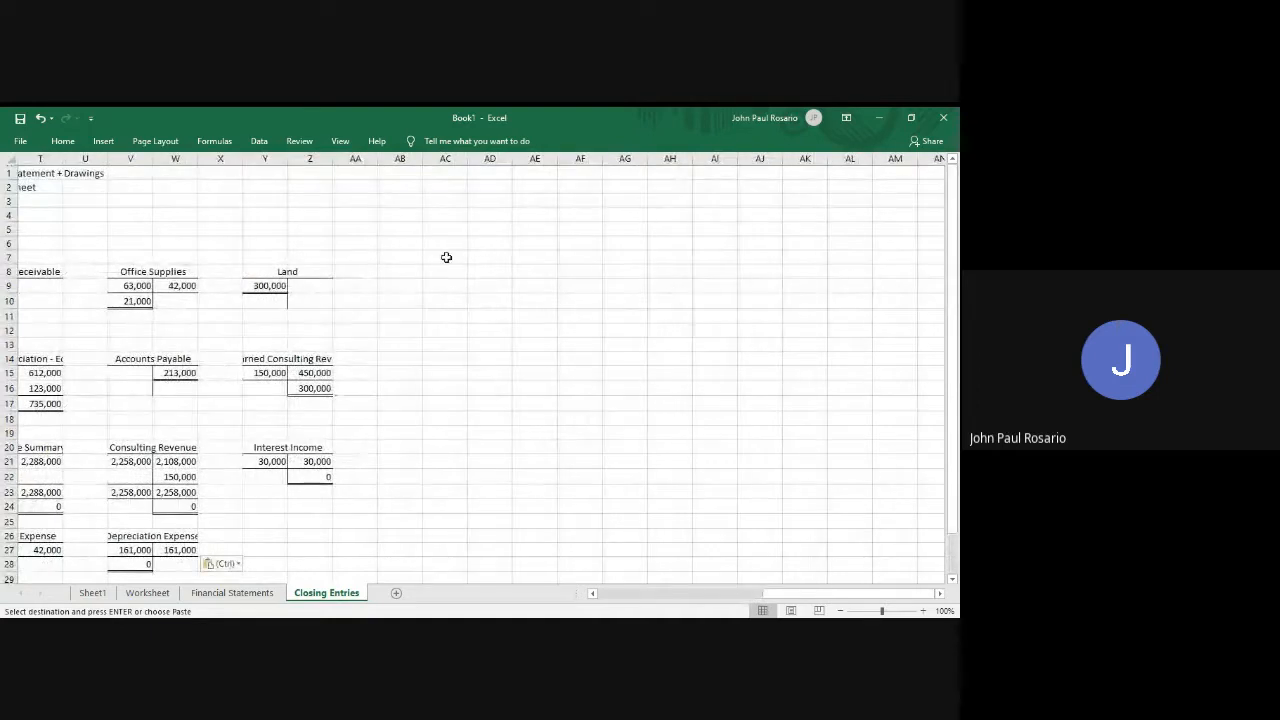
click(446, 257)
key(shift+Right)
key(shift+Right)
key(shift+Right)
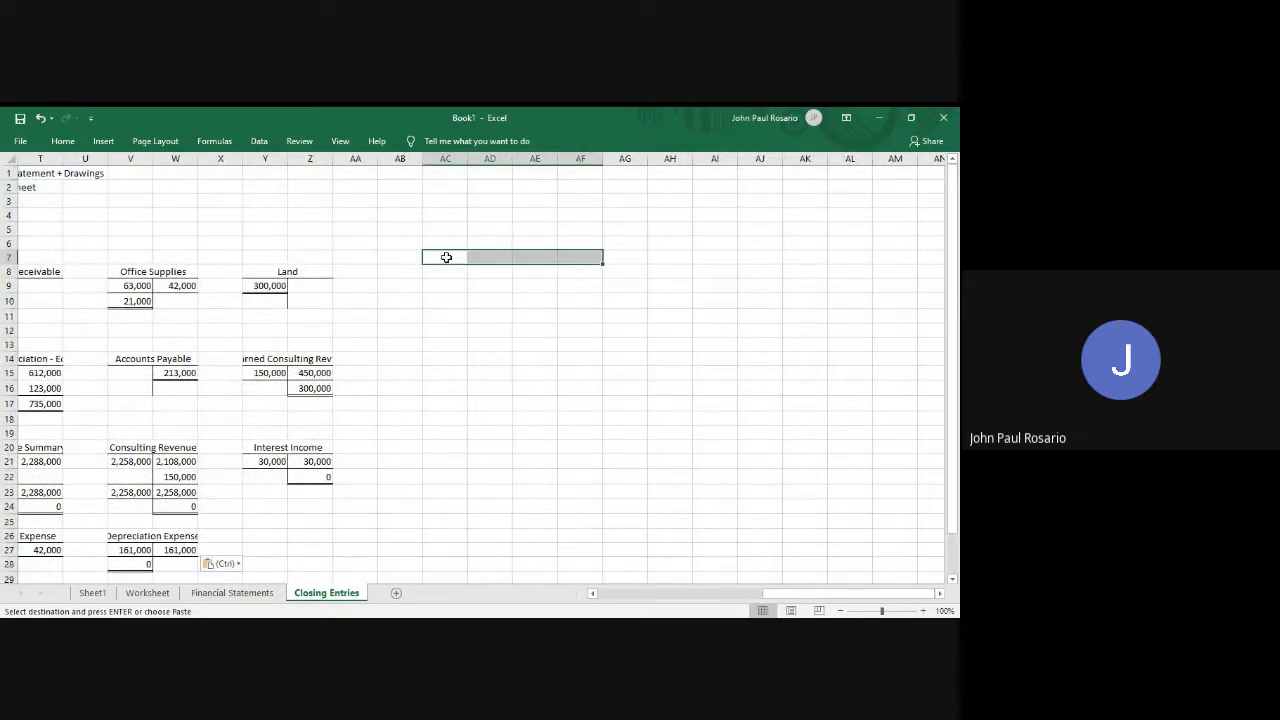
click(449, 274)
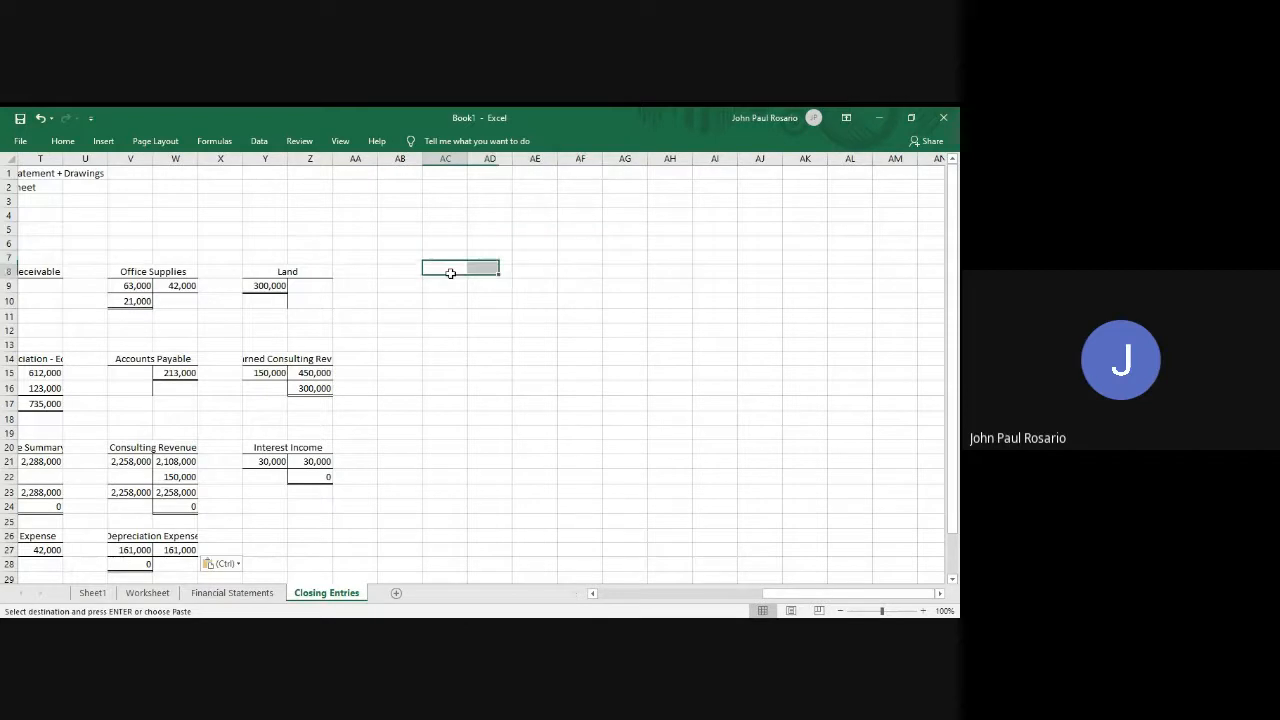
text(Account Titles)
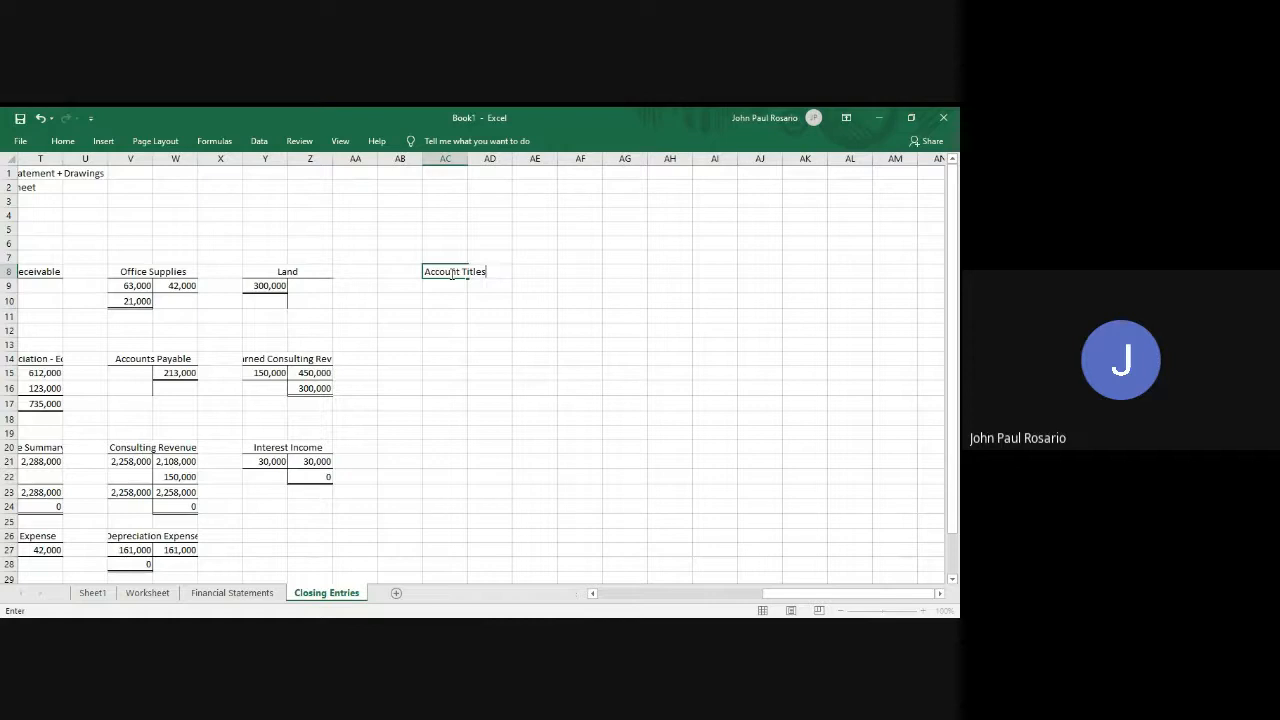
key(Return)
key(Up)
drag(468, 158, 602, 172)
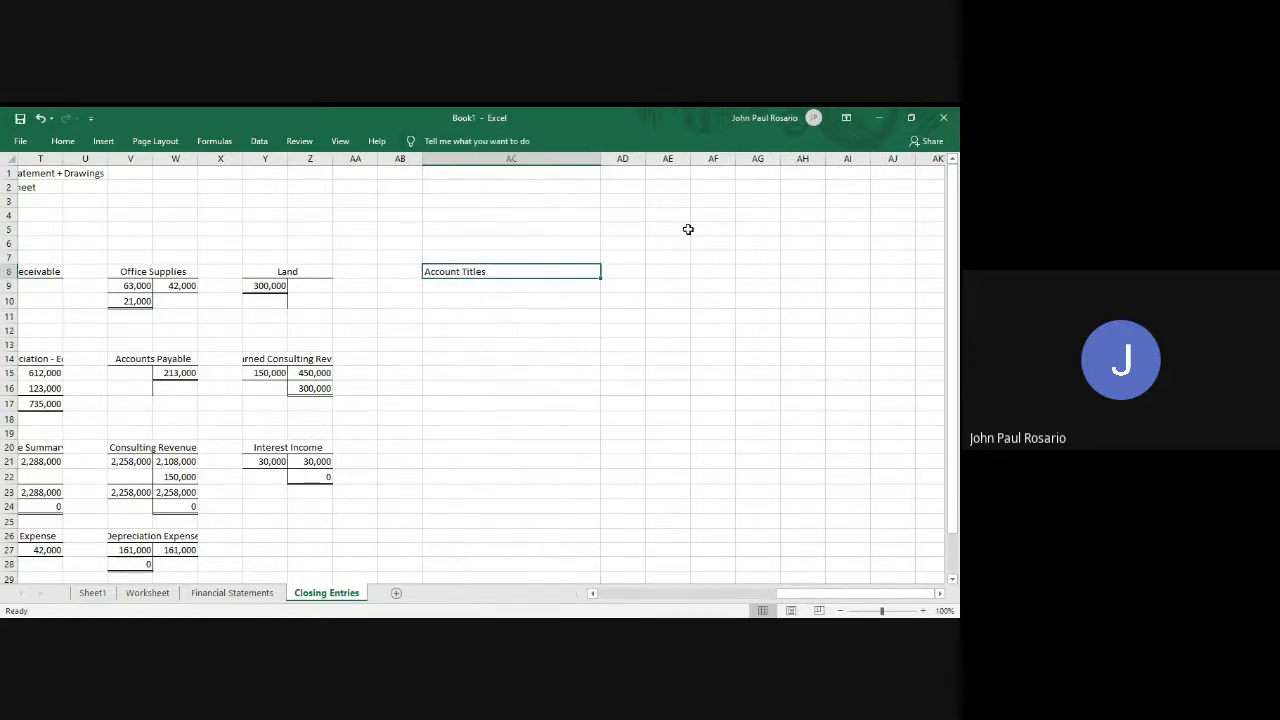
Enter the column headings Debit in AE8 and Credit in AF8.
click(672, 274)
text(Debit)
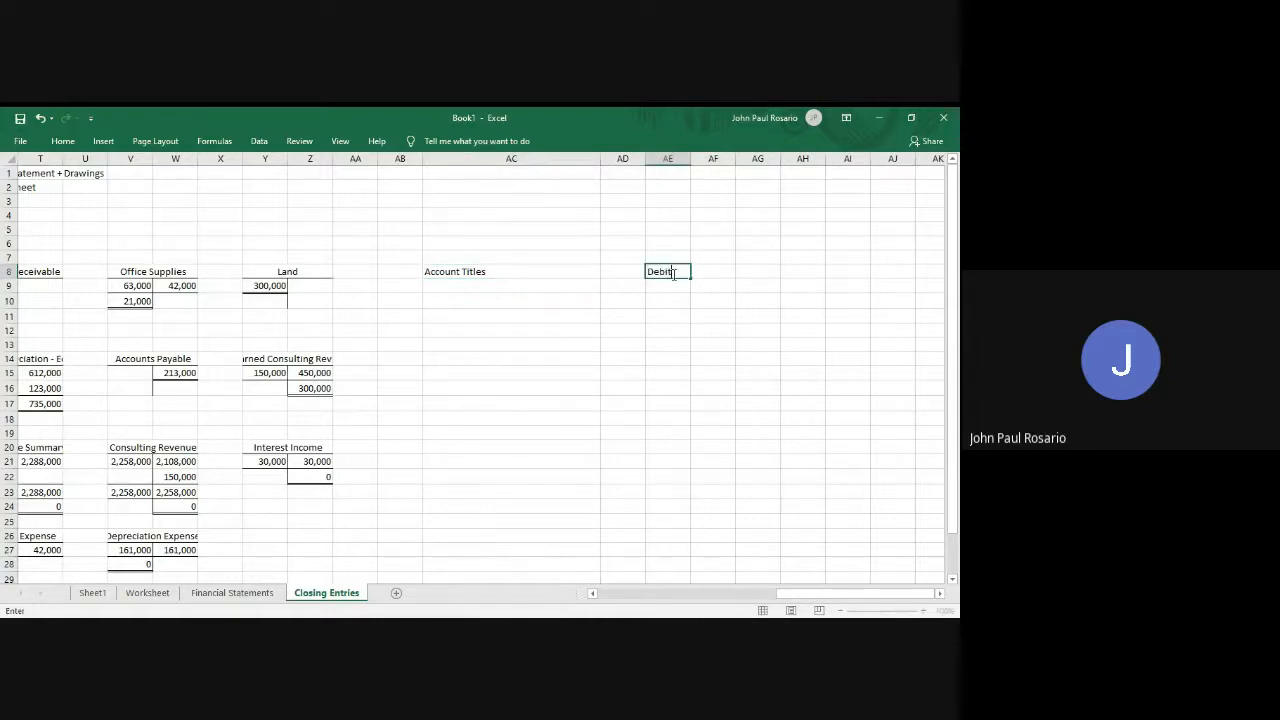
key(Tab)
text(Credit)
Center the Account Titles heading in AC8.
key(Left)
key(Left)
key(Left)
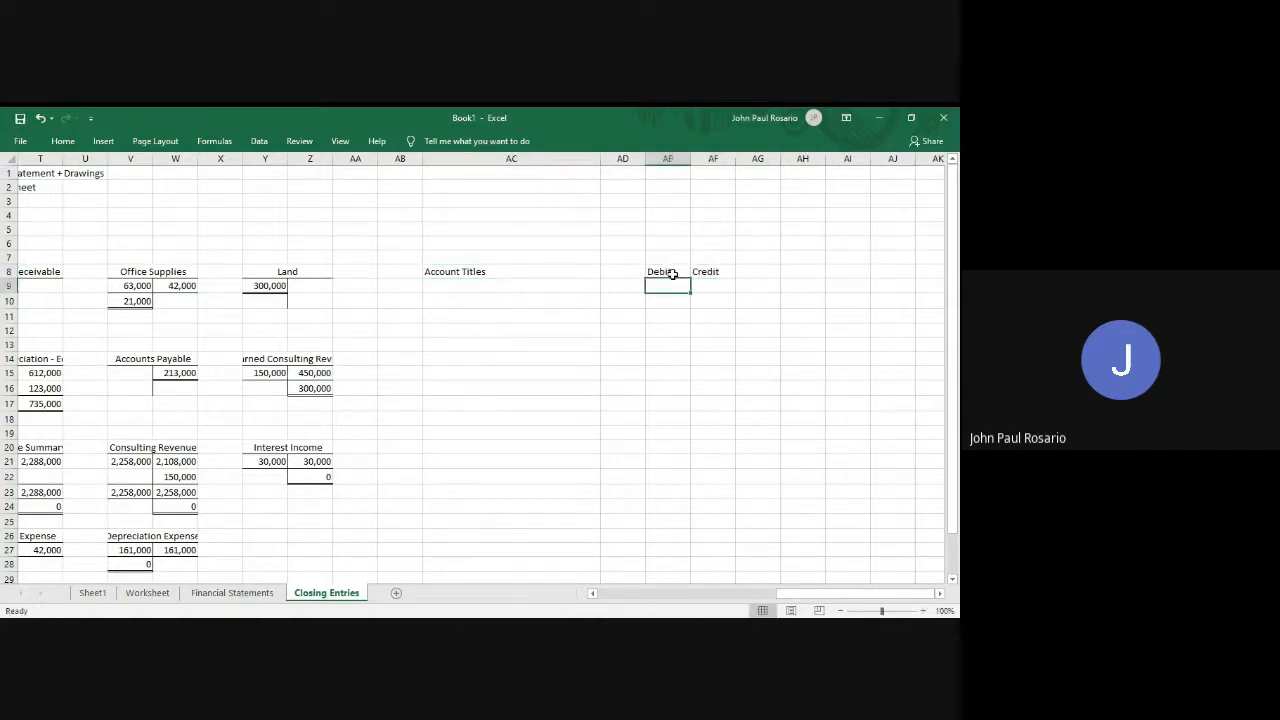
key(alt+h)
key(a)
key(c)
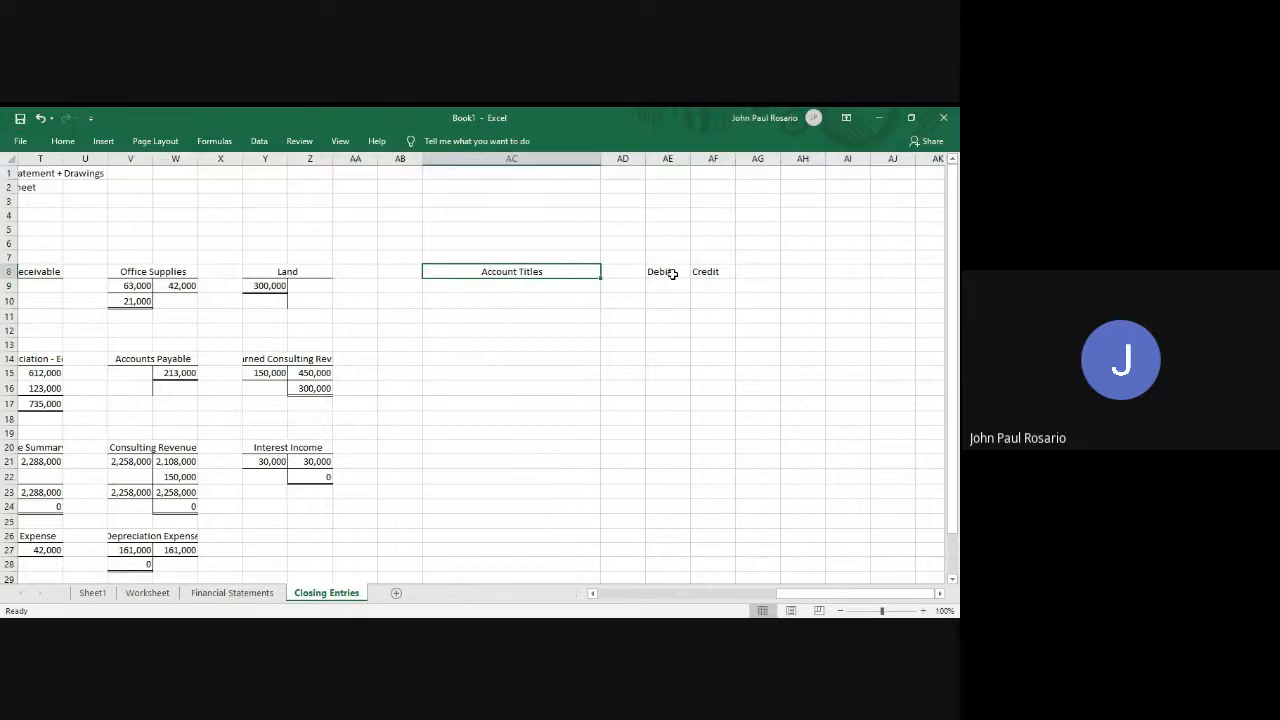
Merge and center AC6:AF6 above the trial balance headings, and copy that merged format to AC5:AF5.
key(Up)
key(Up)
key(shift+Right)
key(shift+Right)
key(shift+Right)
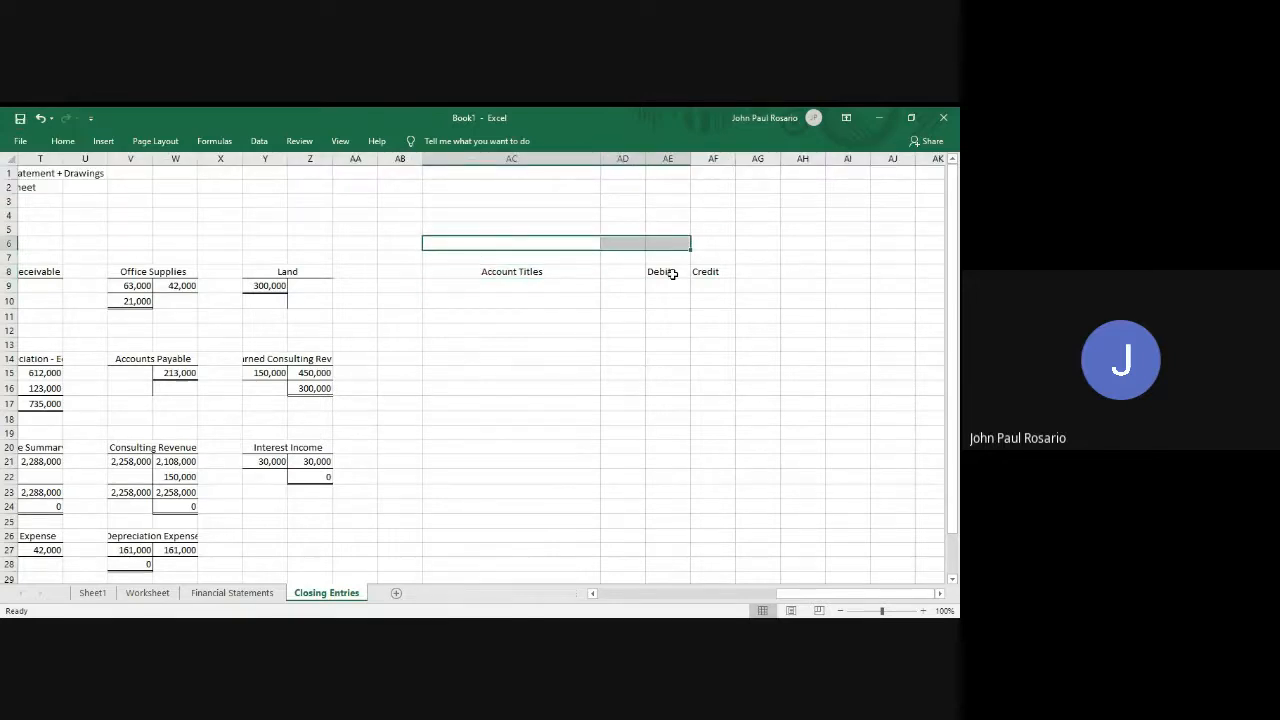
key(alt+h)
key(m)
key(c)
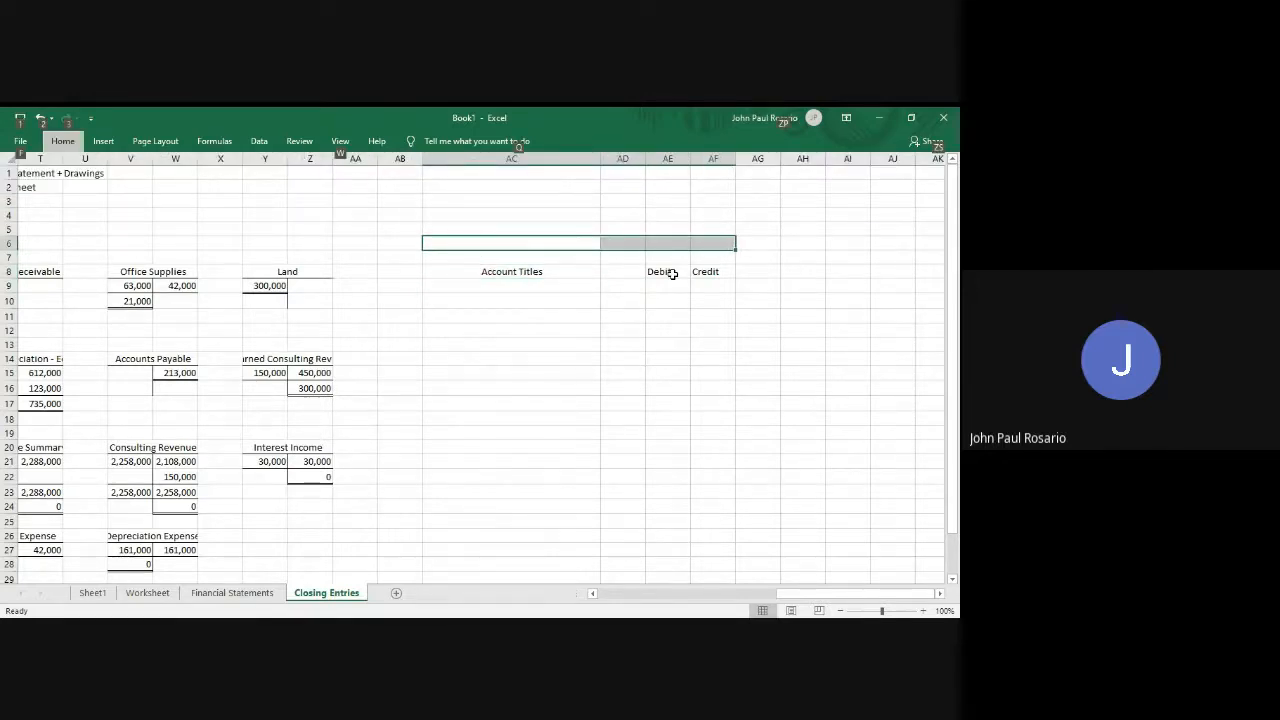
key(ctrl+c)
key(Up)
key(ctrl+v)
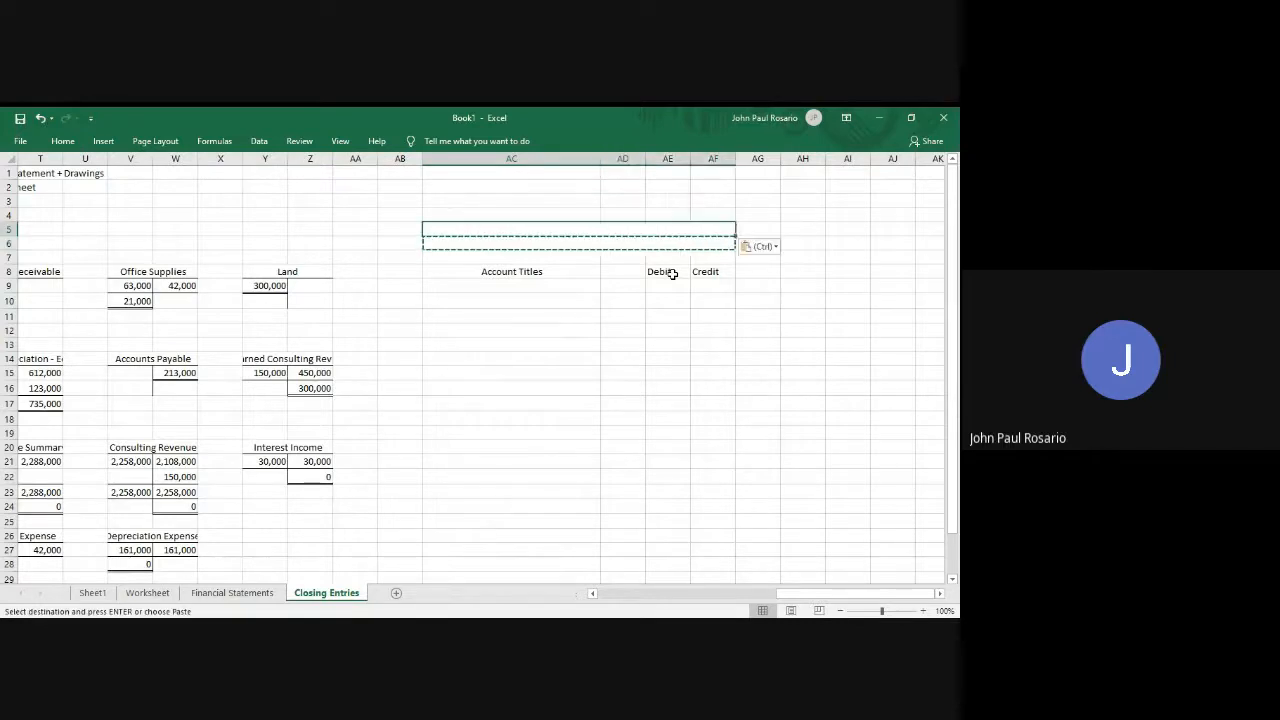
text(Tria)
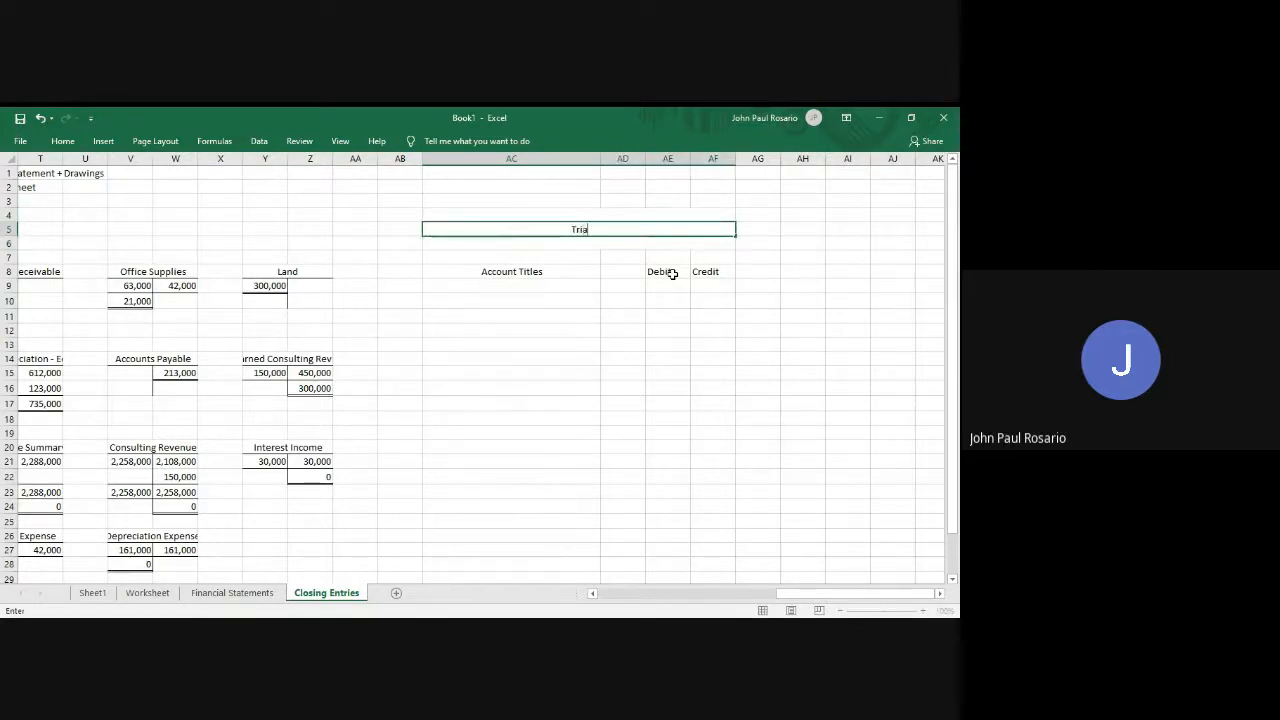
text(l)
key(BackSpace)
key(BackSpace)
Copy the company name from the Income Statement heading on the Financial Statements sheet to row 4 above the table on Closing Entries.
key(ctrl+Page_Up)
click(548, 173)
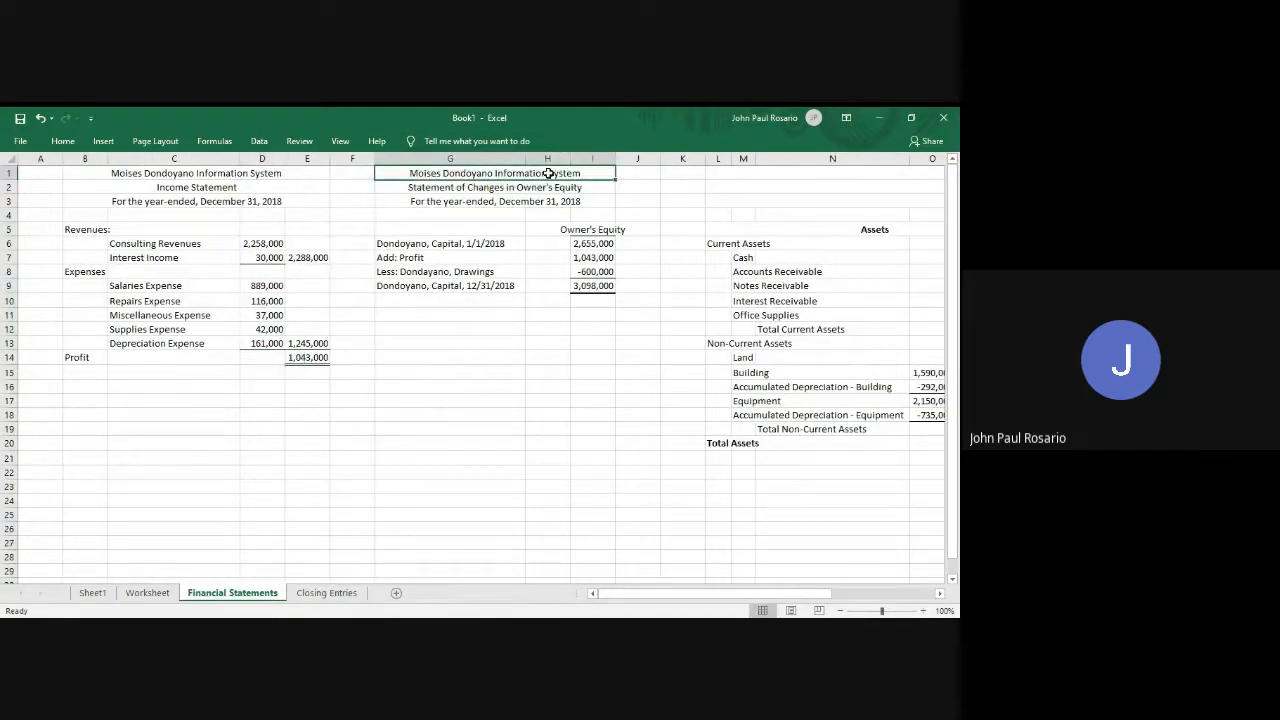
click(306, 173)
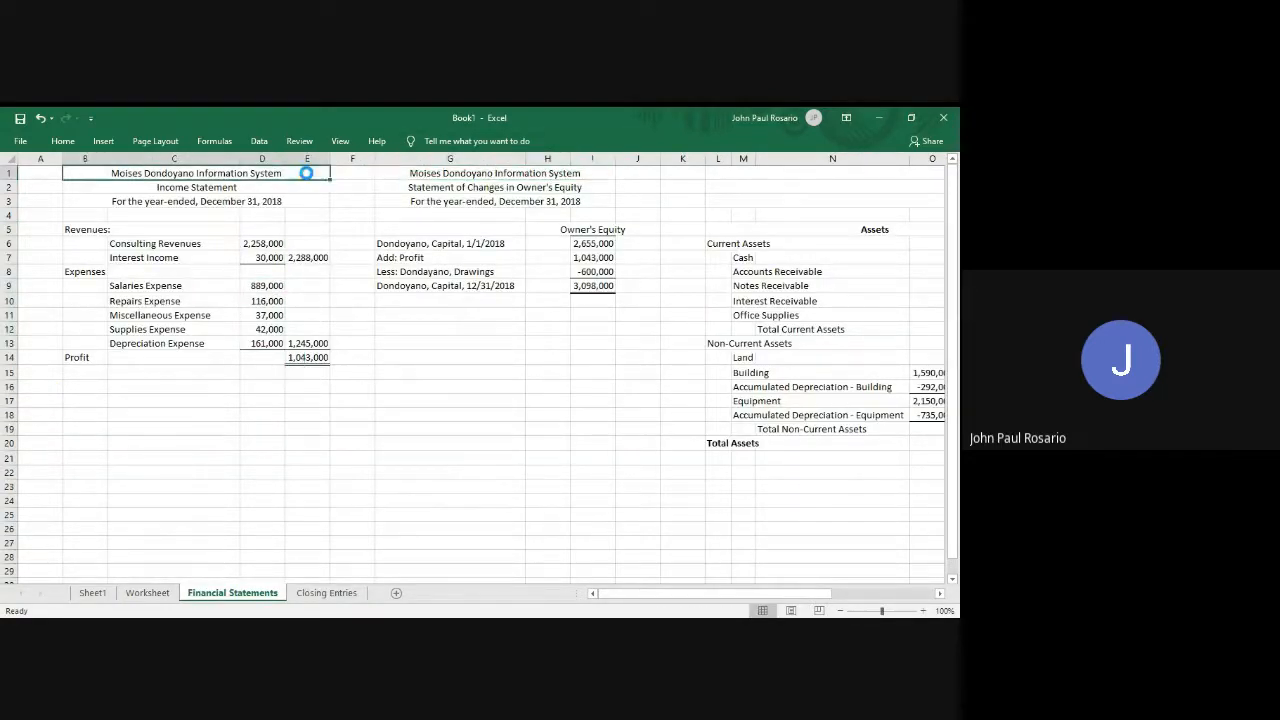
key(ctrl+c)
key(ctrl+Page_Down)
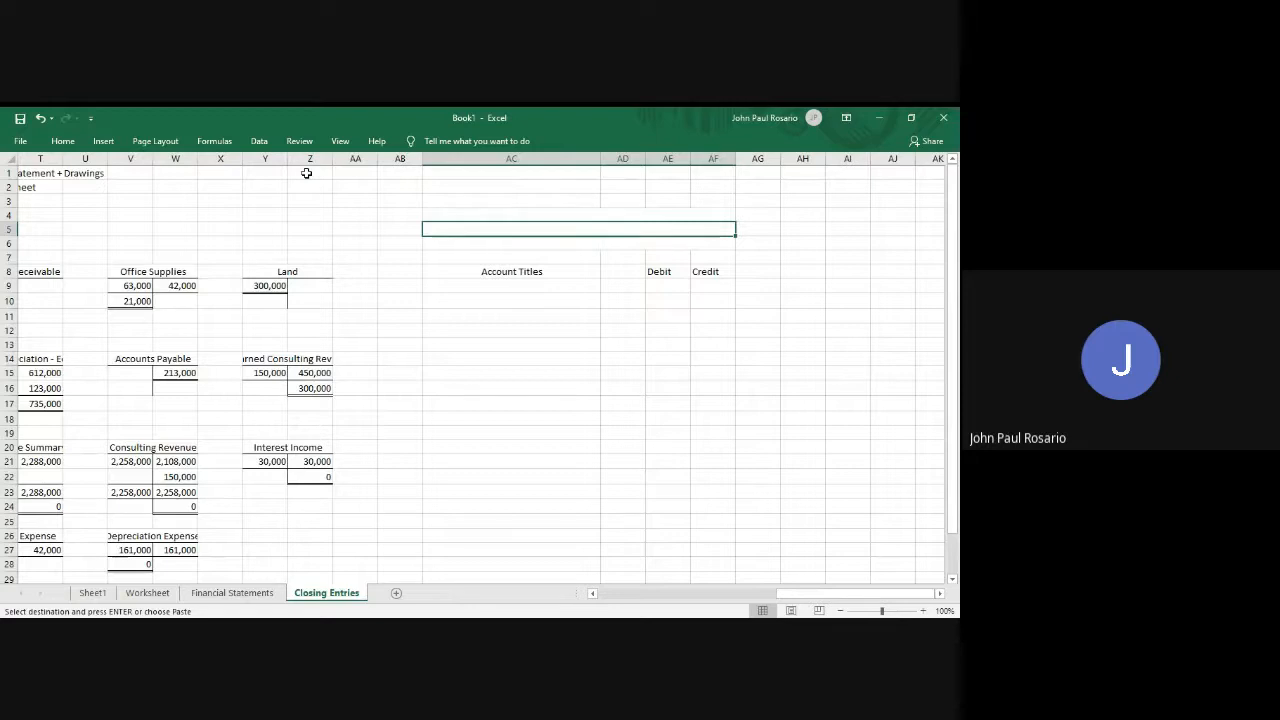
key(Up)
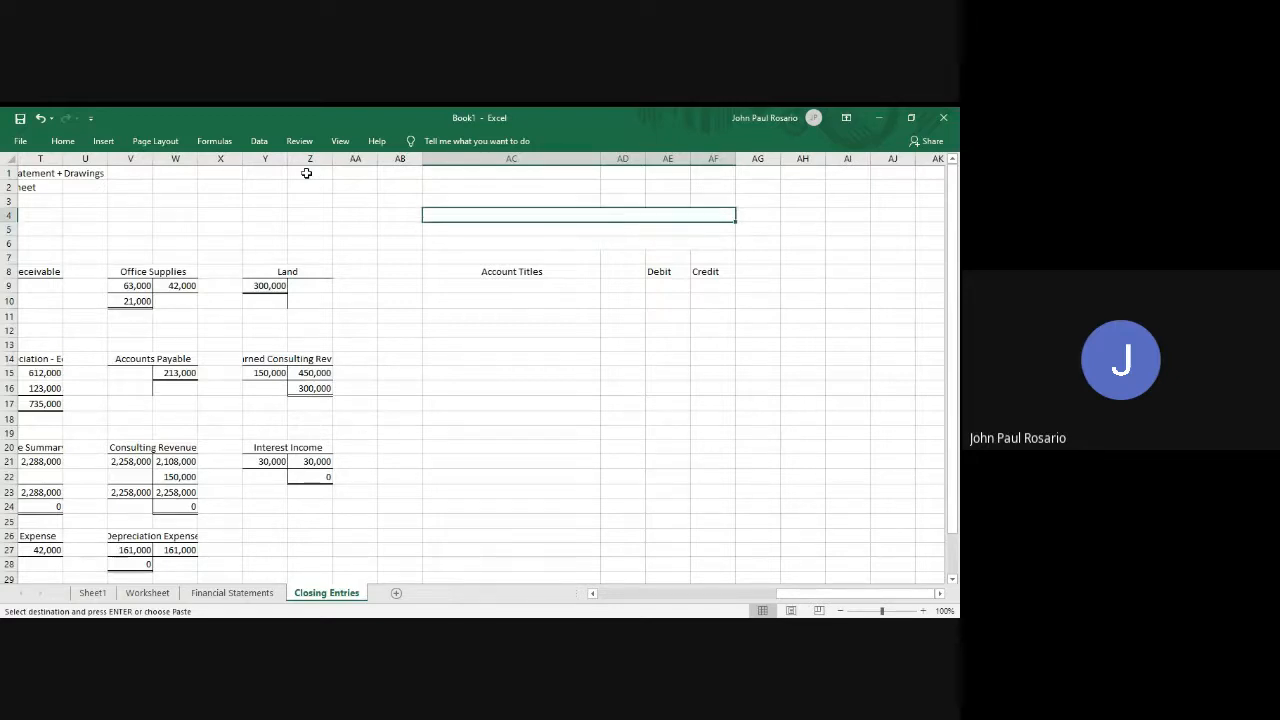
key(ctrl+v)
Enter the title Post-Closing Trial Balance in merged row 5, below the company name.
key(Down)
text(Tr)
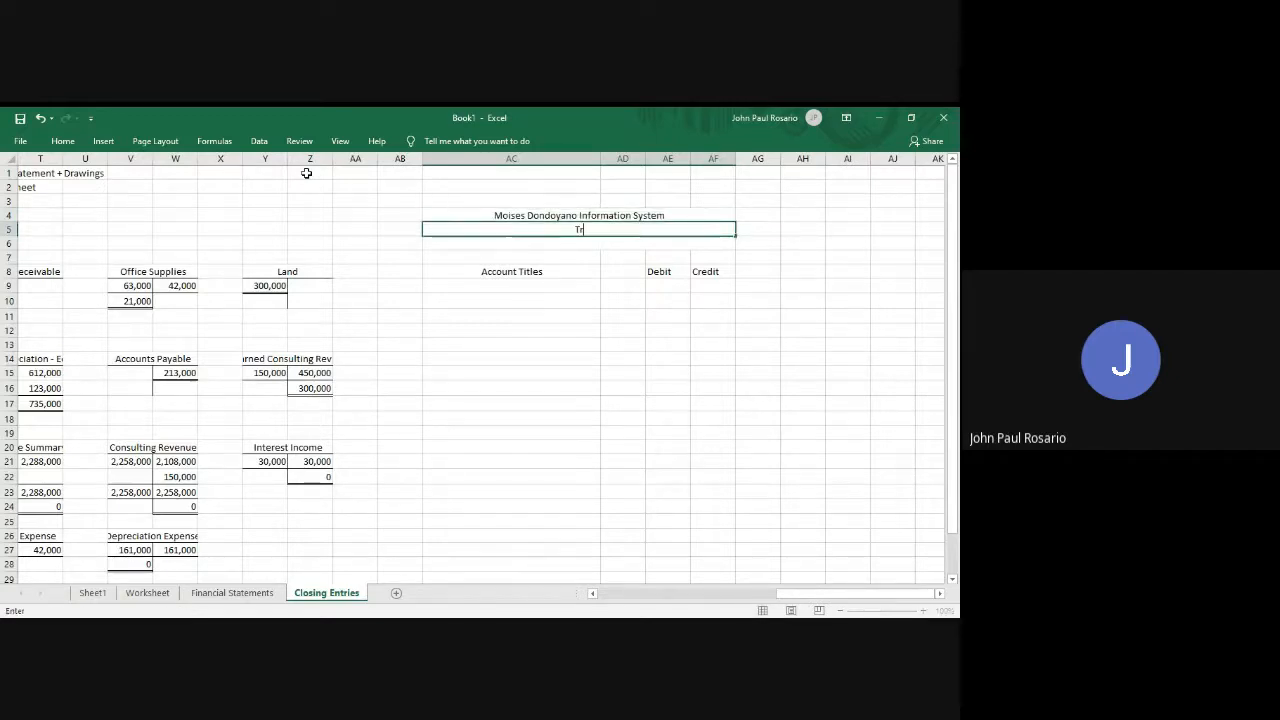
text(ia)
key(BackSpace)
key(BackSpace)
key(BackSpace)
key(BackSpace)
text(Post-Closing Trial bal)
key(BackSpace)
key(BackSpace)
key(BackSpace)
text(Balance)
key(ctrl+Return)
Try to enter December 31, 2018 as a date in merged row 6 of the heading.
key(Down)
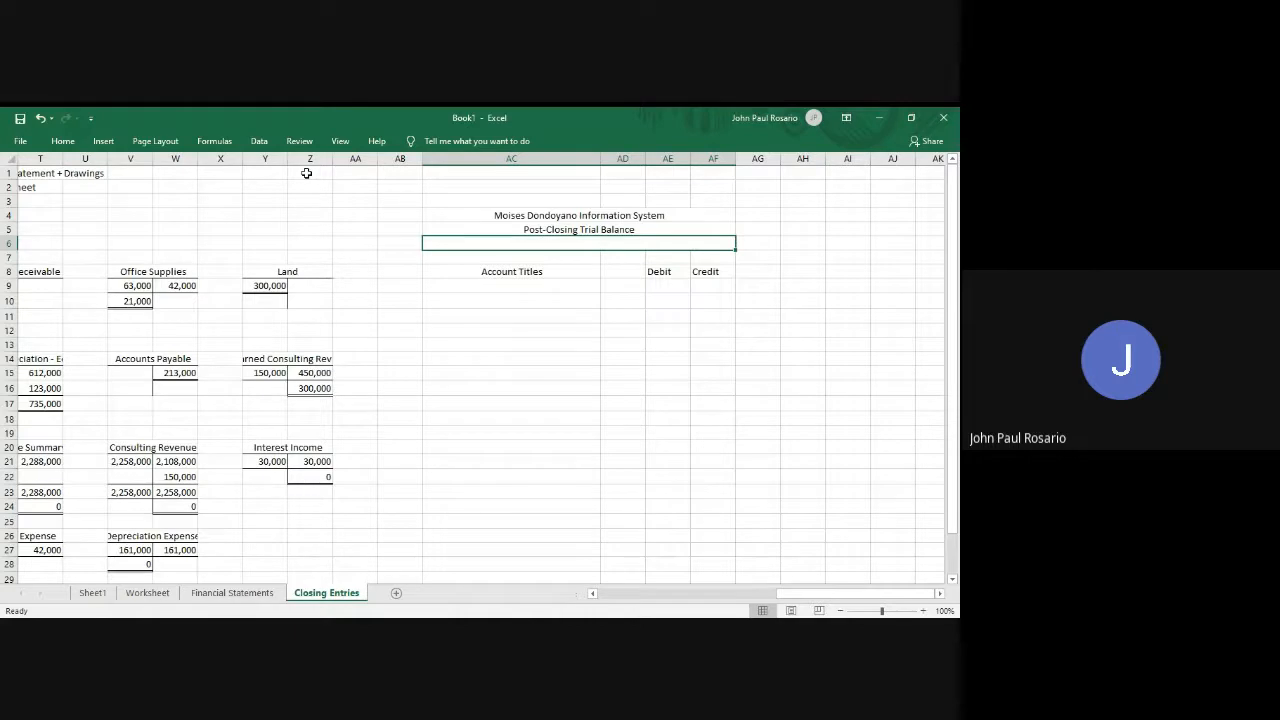
text(December 21)
key(BackSpace)
key(BackSpace)
text(31, 2018)
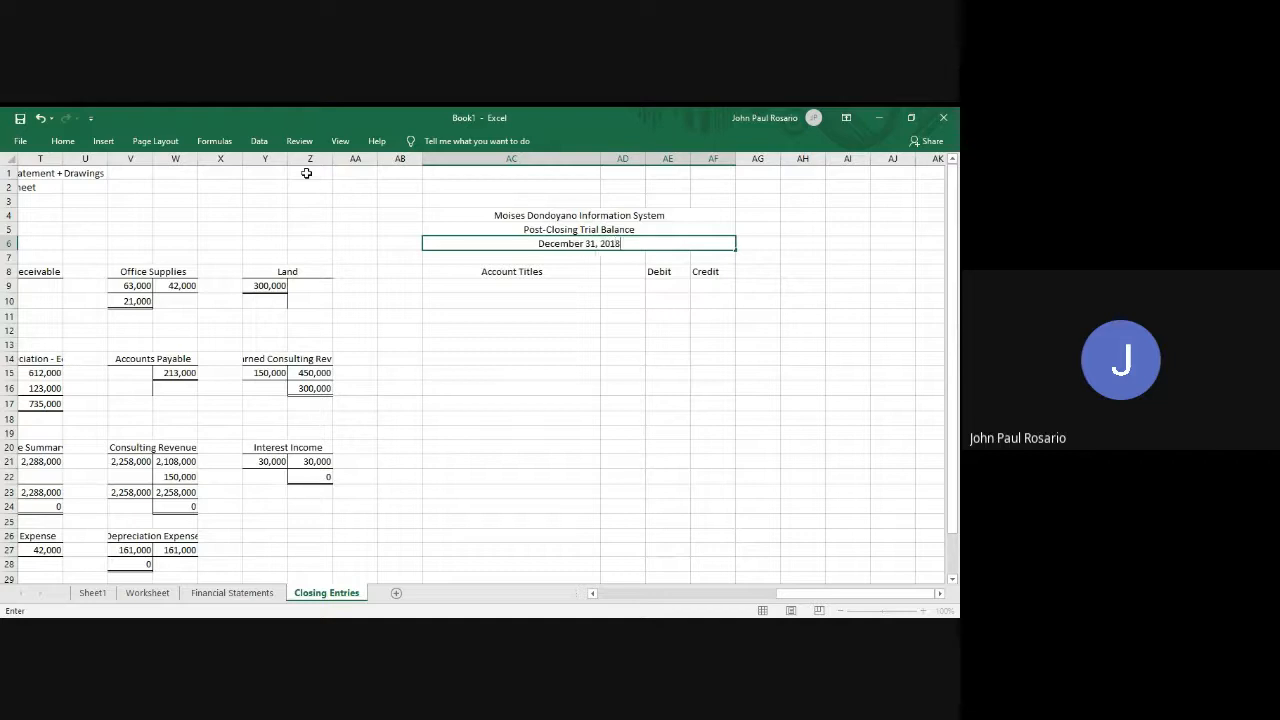
key(Return)
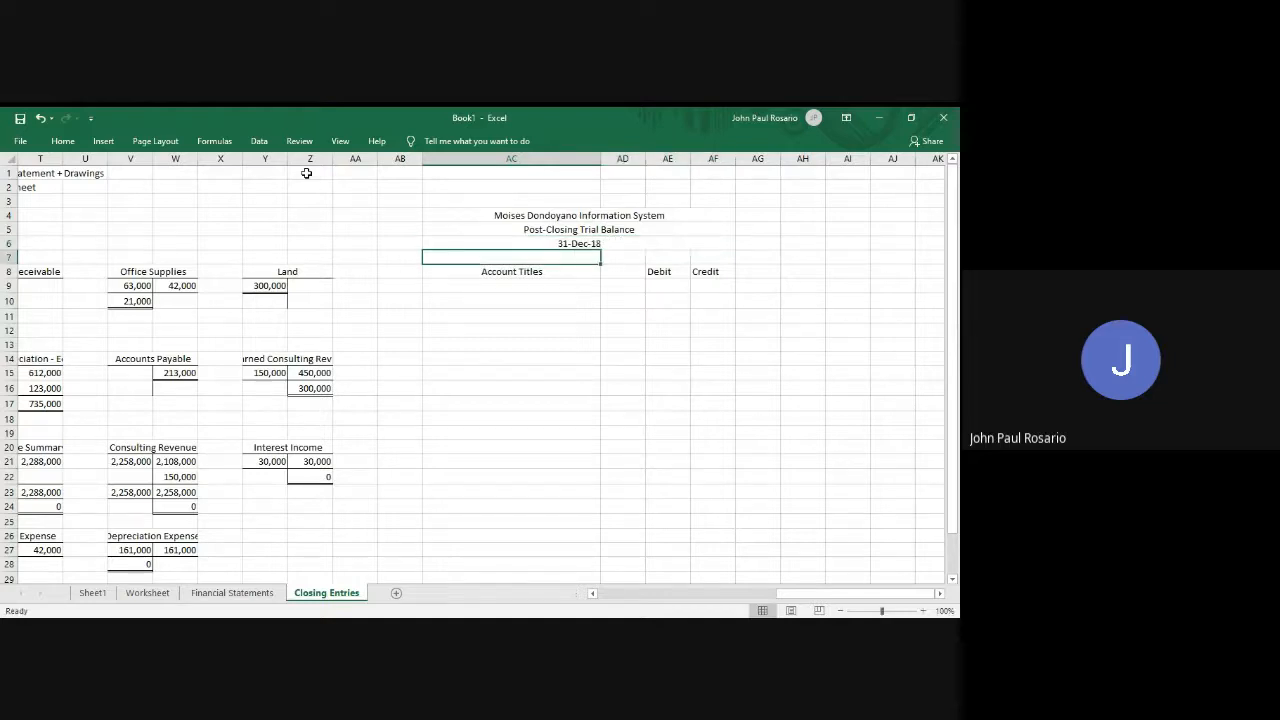
Enter December 31, 2018 as plain text in merged row 6 of the heading.
key(Up)
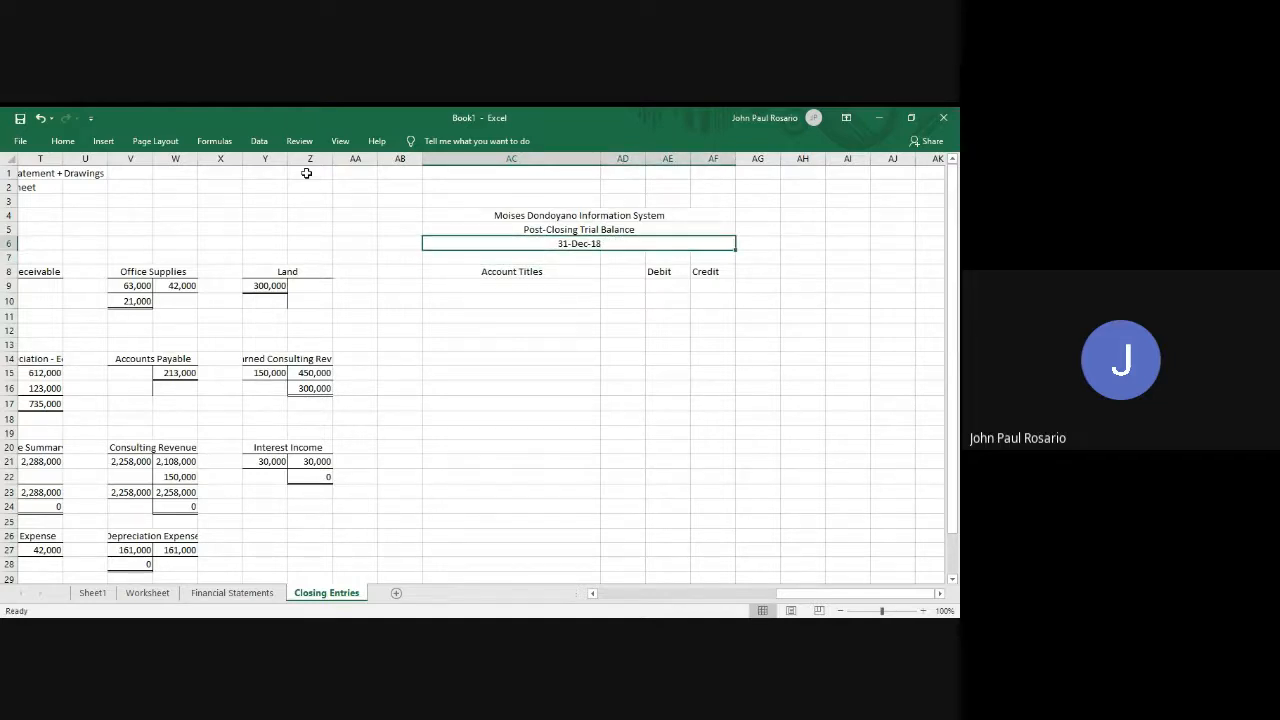
text('Decem)
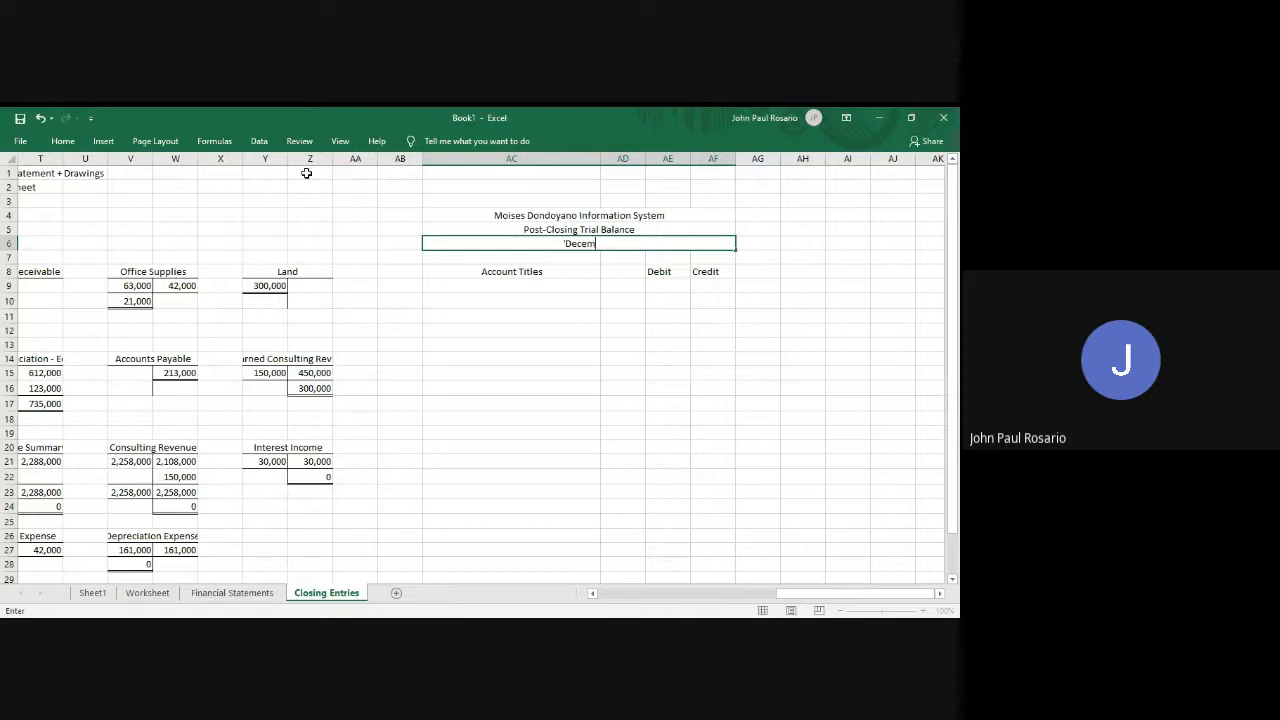
text(ber 31, 2018)
key(Return)
key(Down)
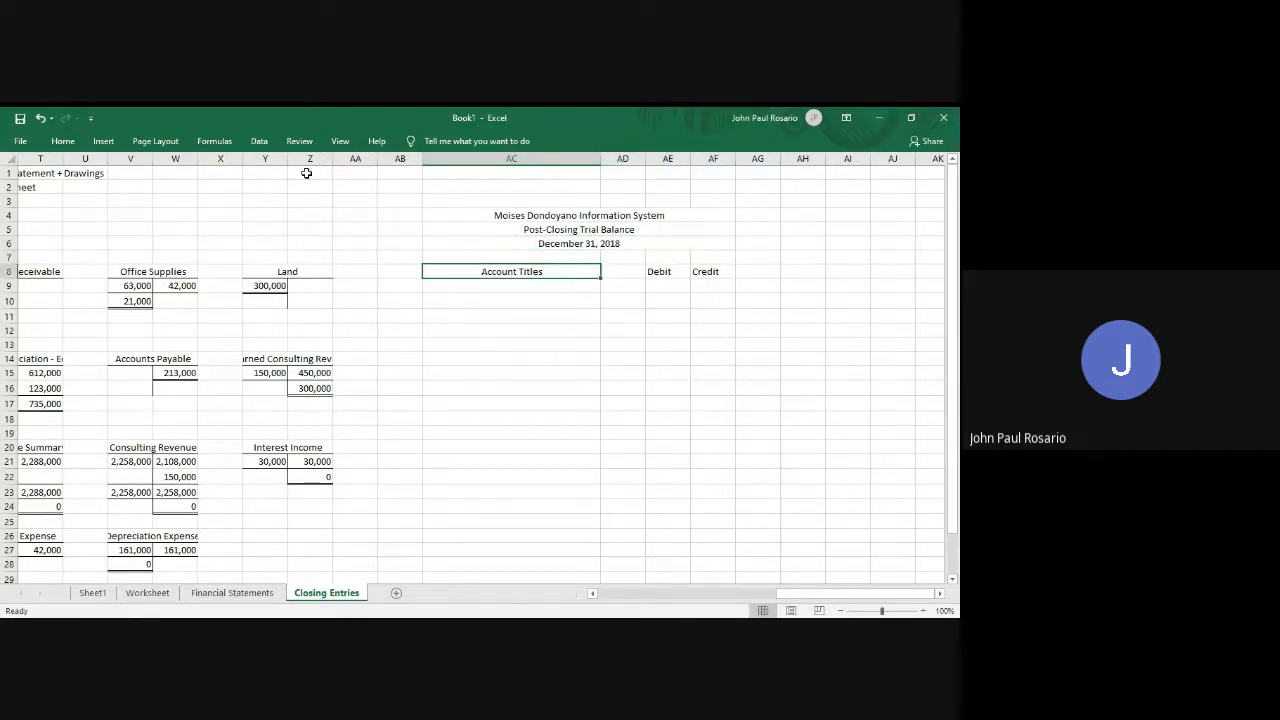
Copy the account titles from Cash through the owner's capital account, J7:J20, on the Worksheet sheet.
key(ctrl+Page_Up)
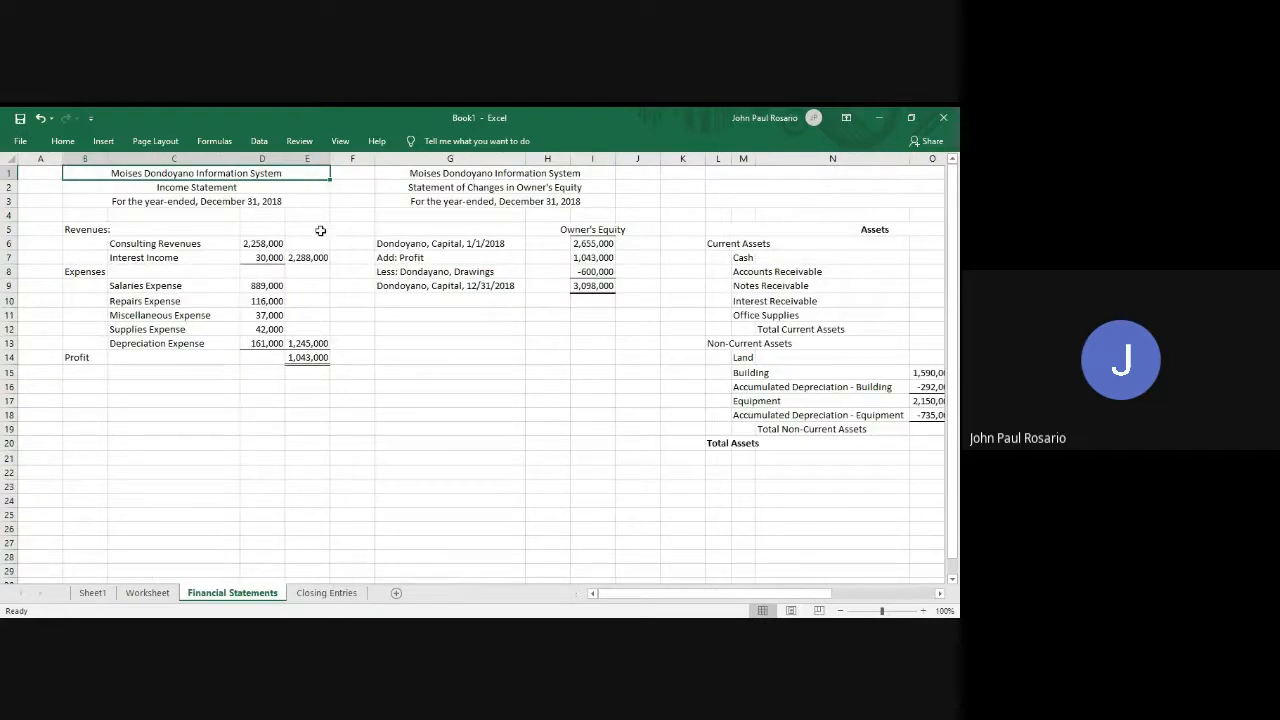
key(ctrl+Page_Up)
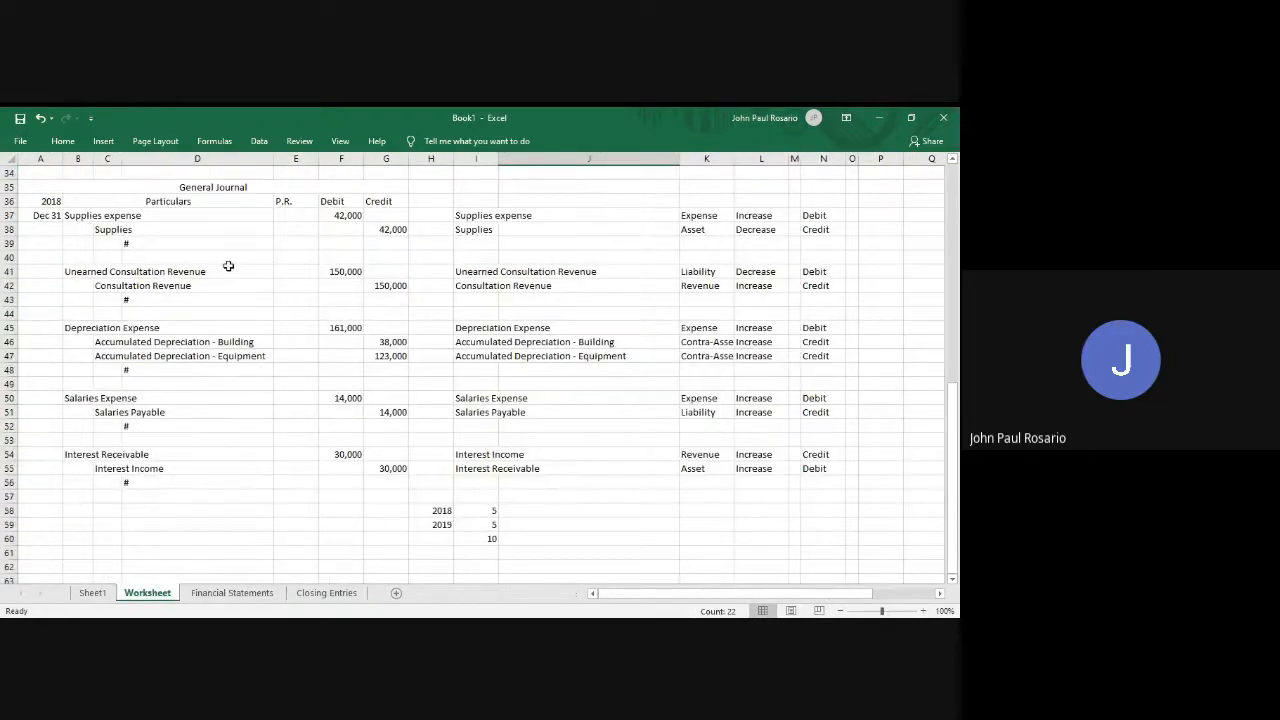
scroll(228, 266, up, 11)
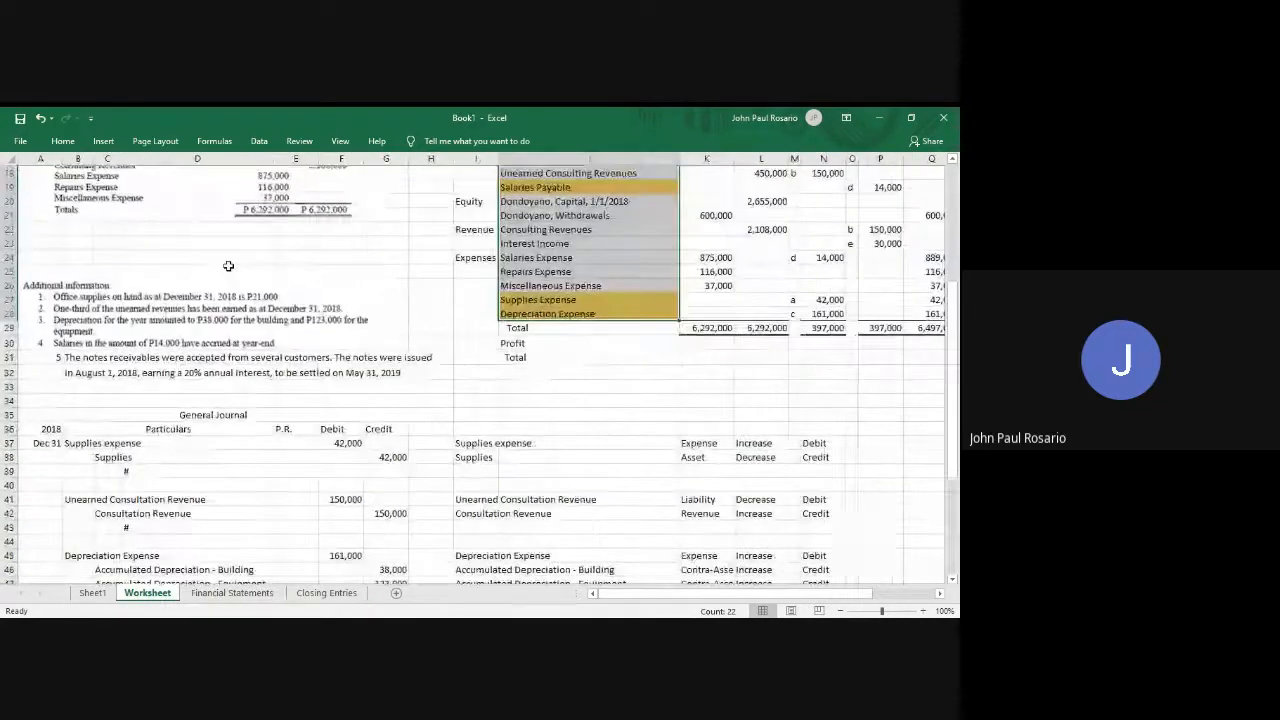
scroll(228, 266, right, 3)
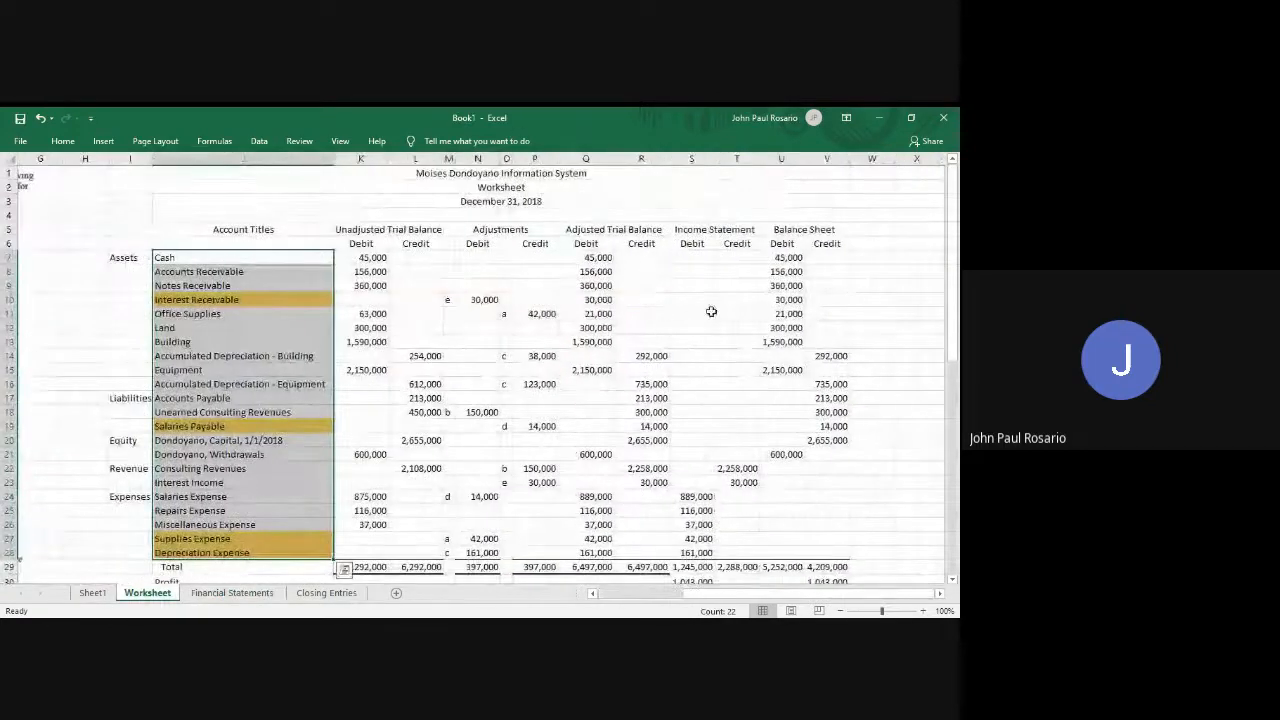
click(266, 258)
key(shift+Down)
key(shift+Down)
key(shift+Down)
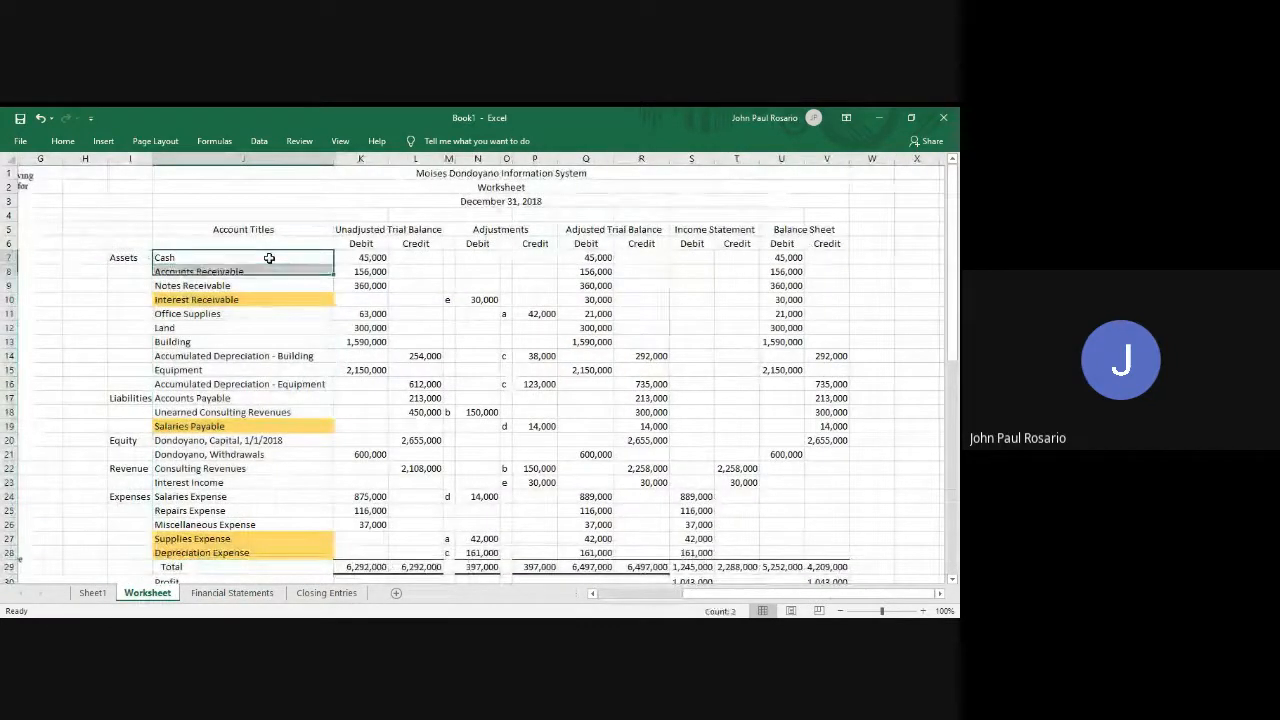
key(shift+Down)
key(shift+Down)
key(shift+Down)
key(shift+Down)
key(shift+Down)
key(shift+Down)
key(shift+Down)
key(shift+Down)
key(shift+Down)
key(shift+Down)
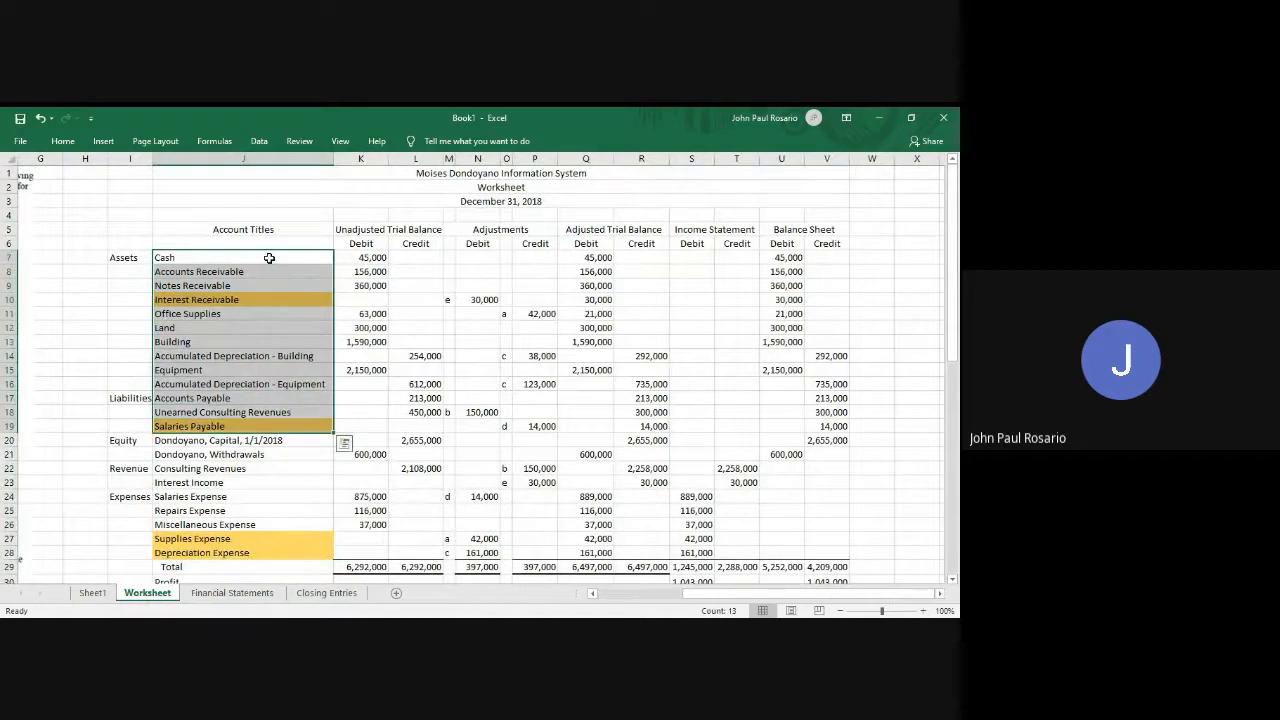
key(ctrl+c)
Paste the copied account titles as values on the Closing Entries sheet, starting at AC9 under Account Titles.
key(ctrl+Page_Down)
key(ctrl+Page_Down)
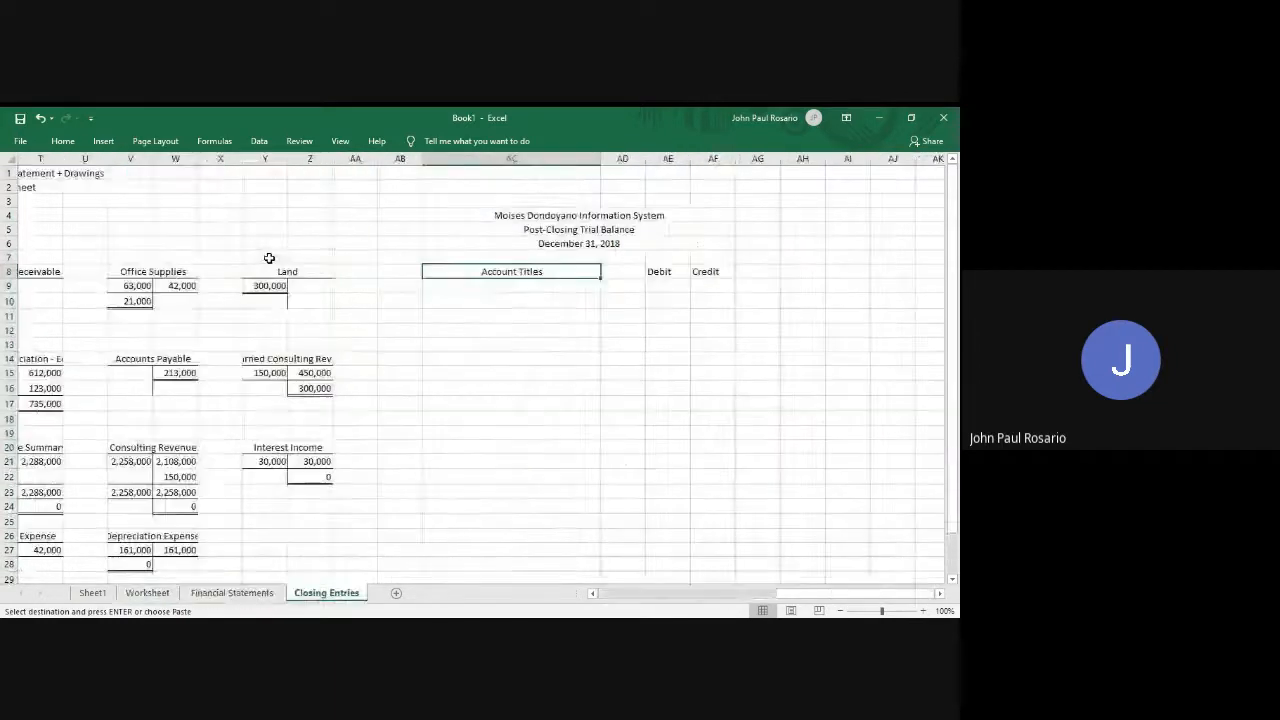
click(481, 288)
key(alt+h)
key(v)
key(v)
Change the date in the owner's capital account title in AC22 to 12/31/2018.
key(Down)
key(Down)
key(Down)
key(Down)
key(Down)
key(Down)
key(Down)
key(Down)
key(Down)
key(Down)
key(Down)
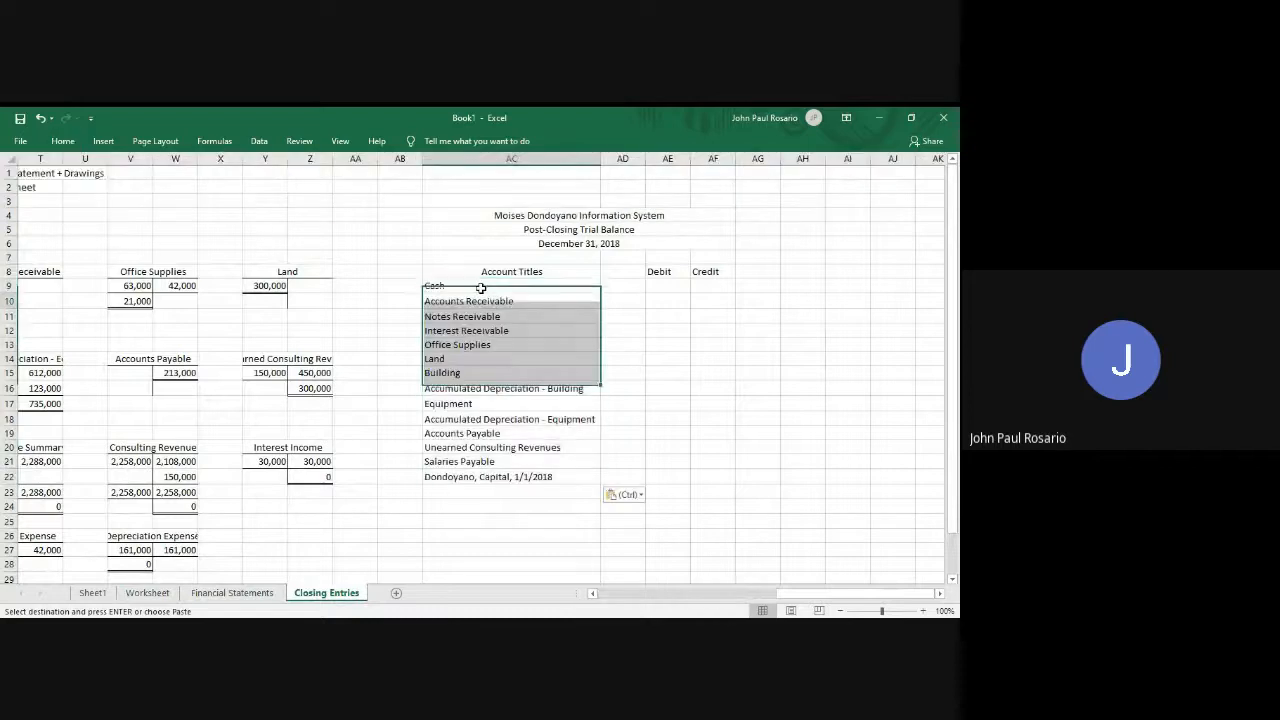
key(Down)
key(Down)
key(F2)
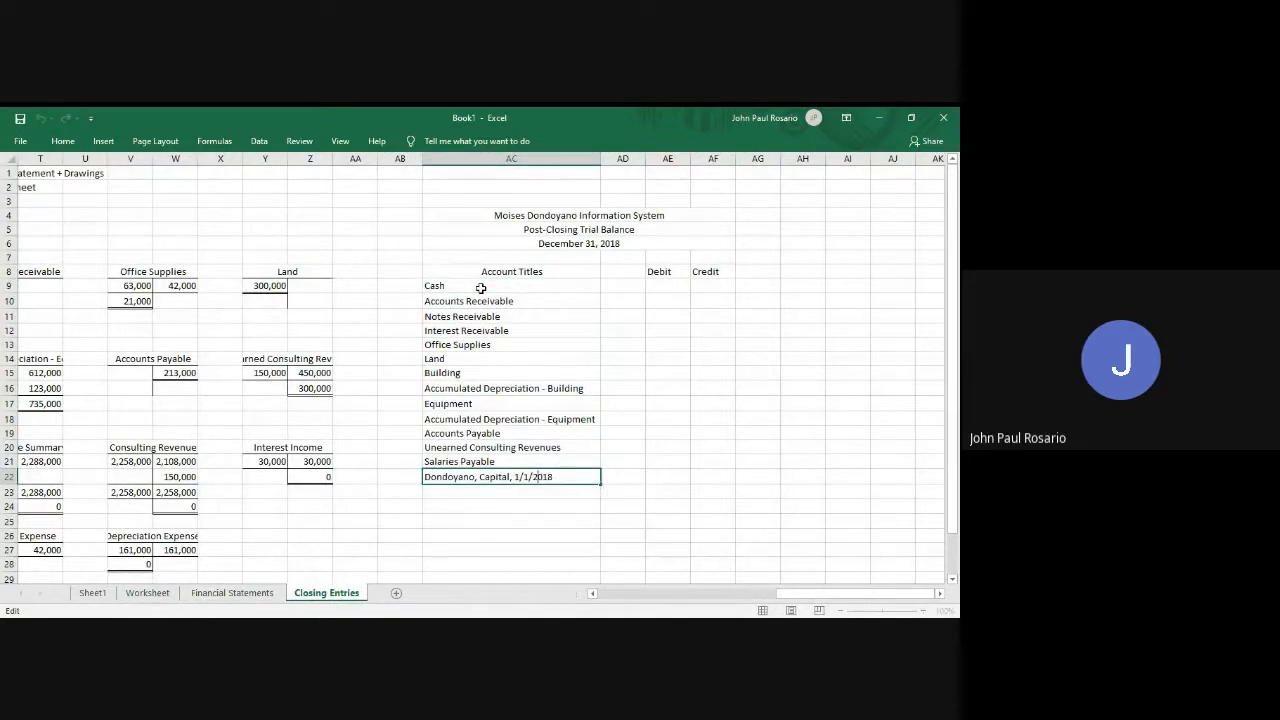
text(2/3)
key(Return)
Link the Cash debit in AE9 to the Cash T-account balance in J9.
key(Right)
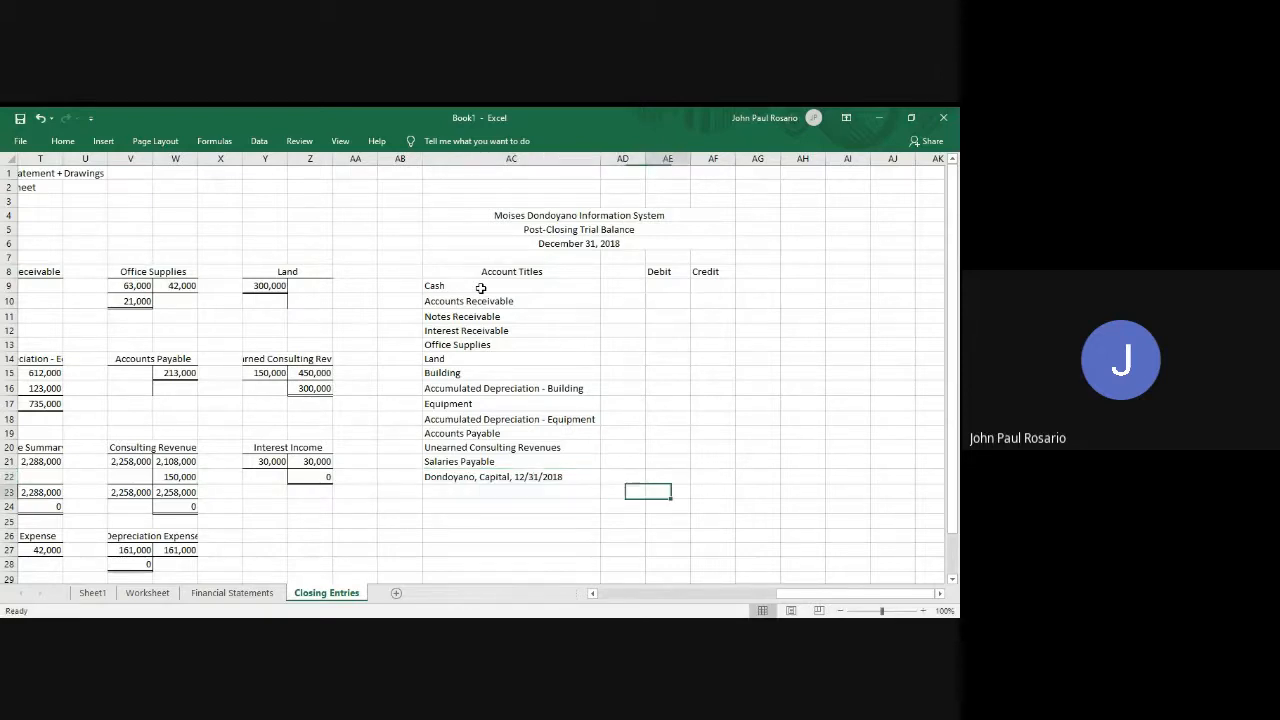
key(Right)
key(Up)
key(Up)
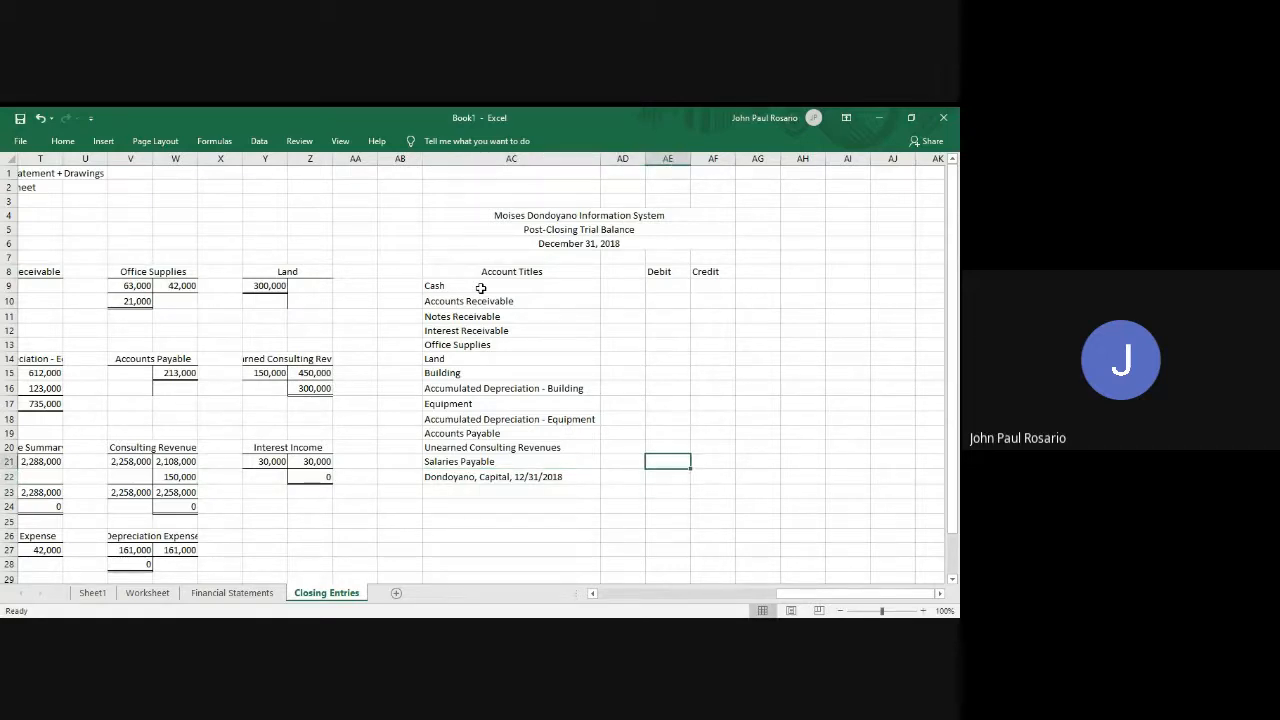
key(Up)
key(Up)
key(Up)
key(Up)
key(Up)
key(Up)
key(Up)
key(Up)
key(Up)
key(Up)
key(Up)
key(Up)
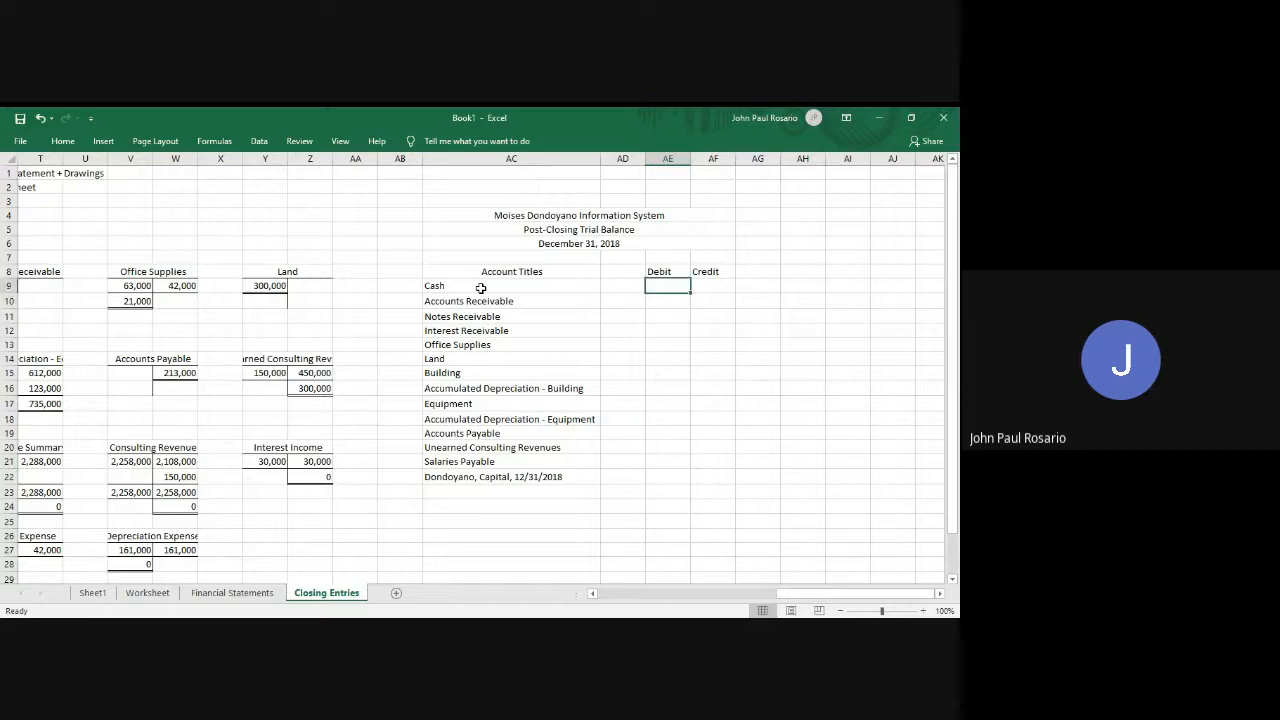
text(=)
scroll(481, 288, left, 6)
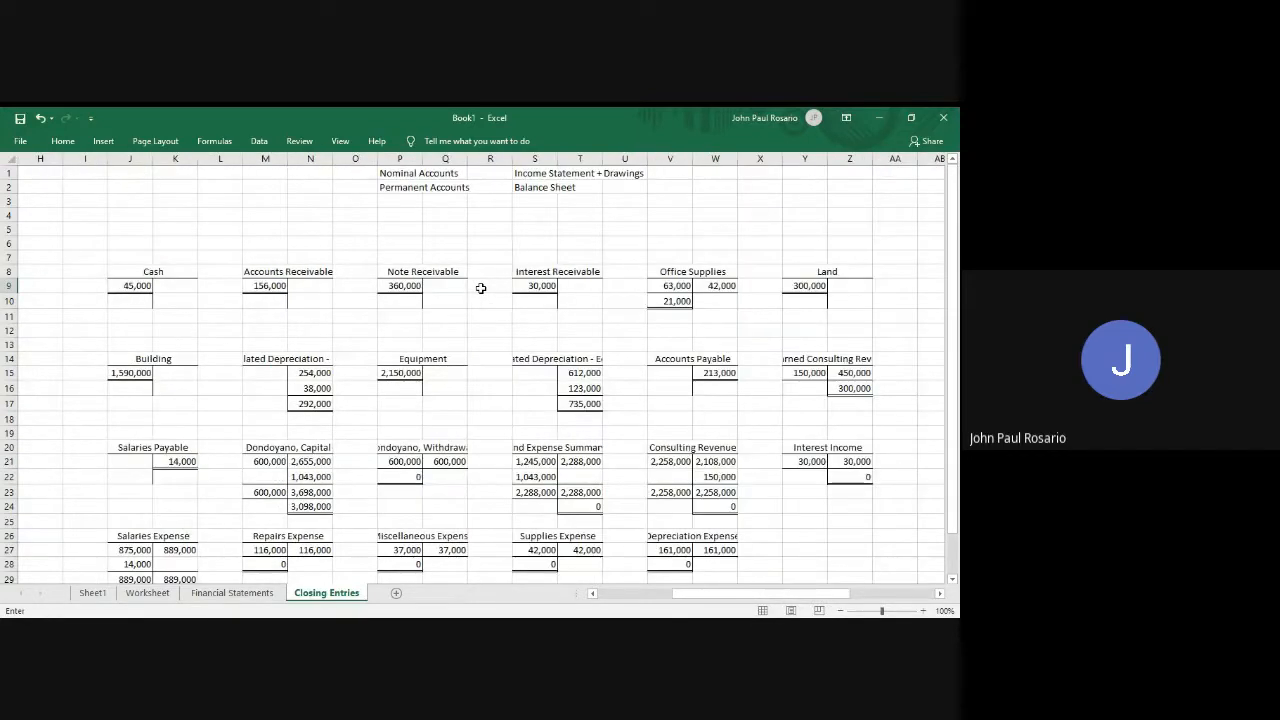
click(134, 286)
key(Return)
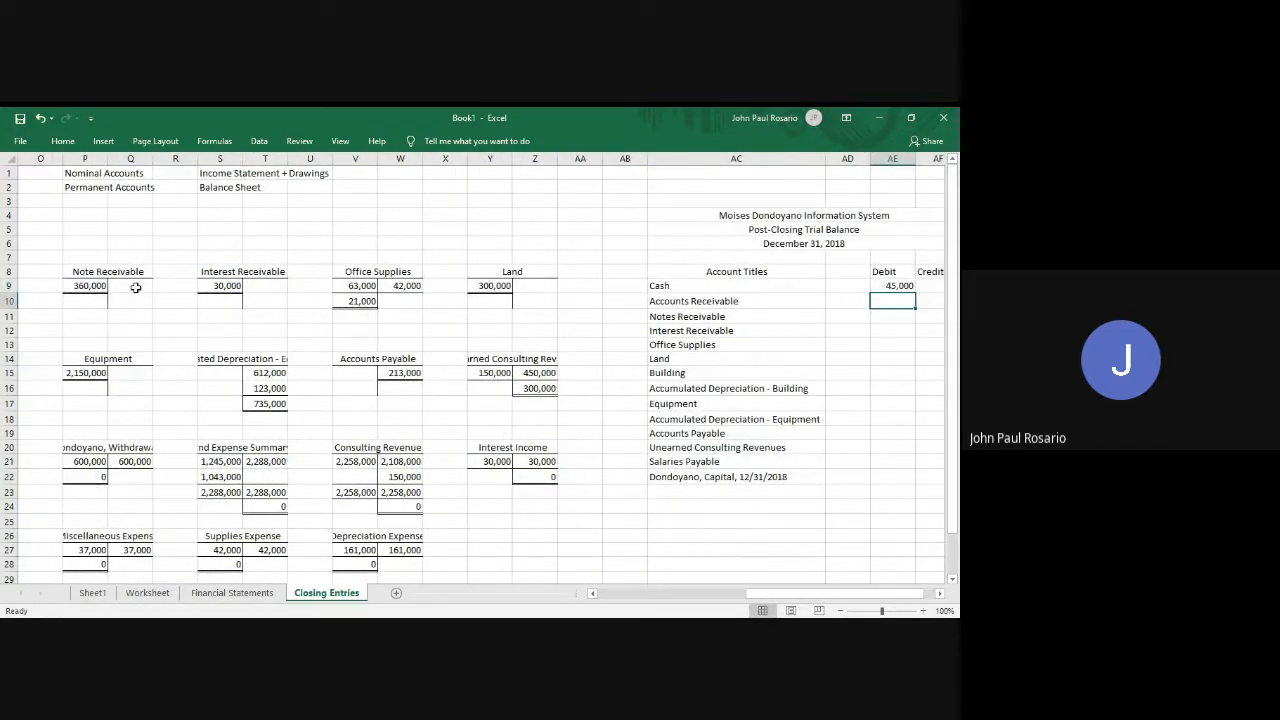
Link the Accounts Receivable and Notes Receivable debits in AE10 and AE11 to their T-account balances in M9 and P9.
text(=)
scroll(120, 290, left, 3)
click(90, 286)
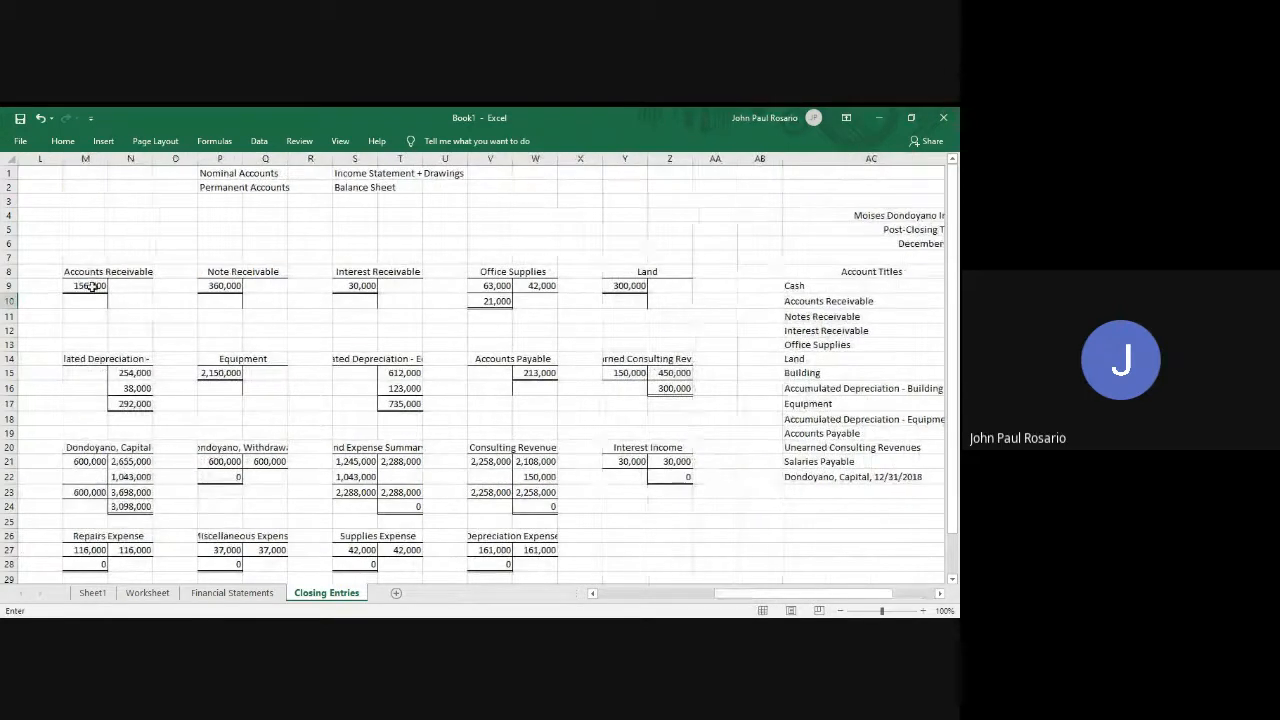
key(Return)
text(=)
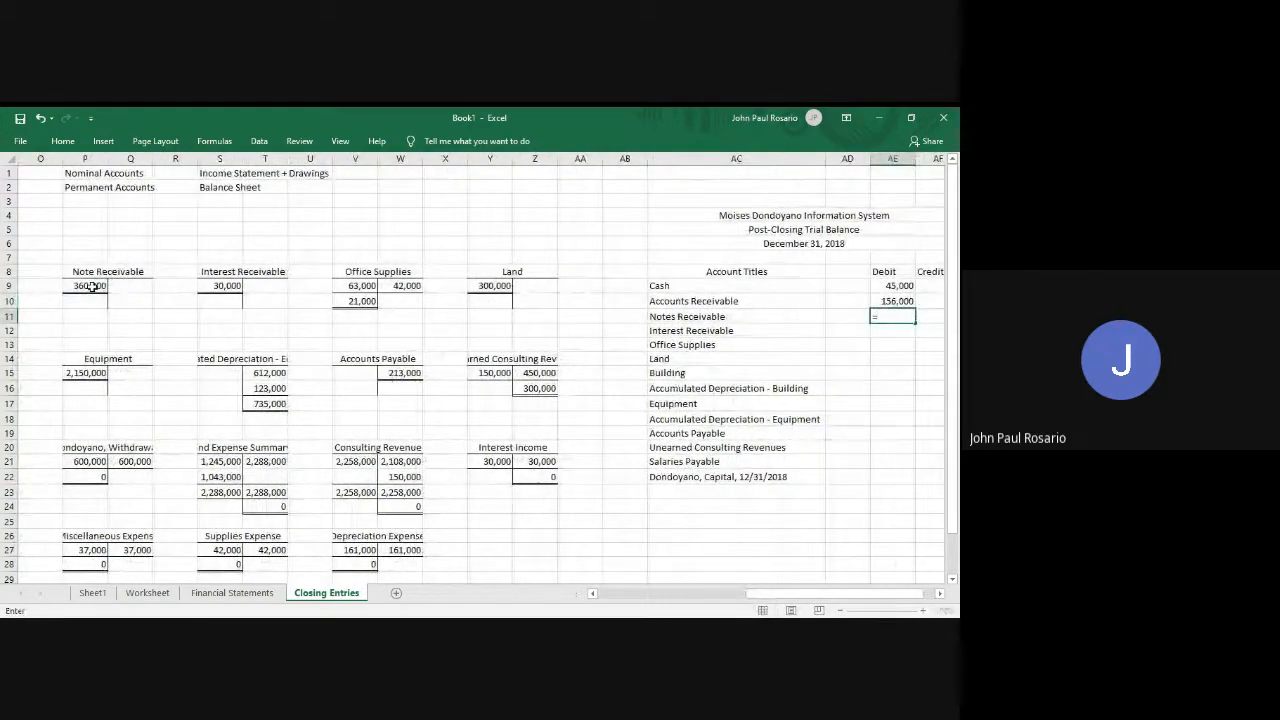
click(90, 286)
key(Return)
Link the Interest Receivable and Office Supplies debits in AE12 and AE13 to their T-account balances in S9 and V10.
text(=)
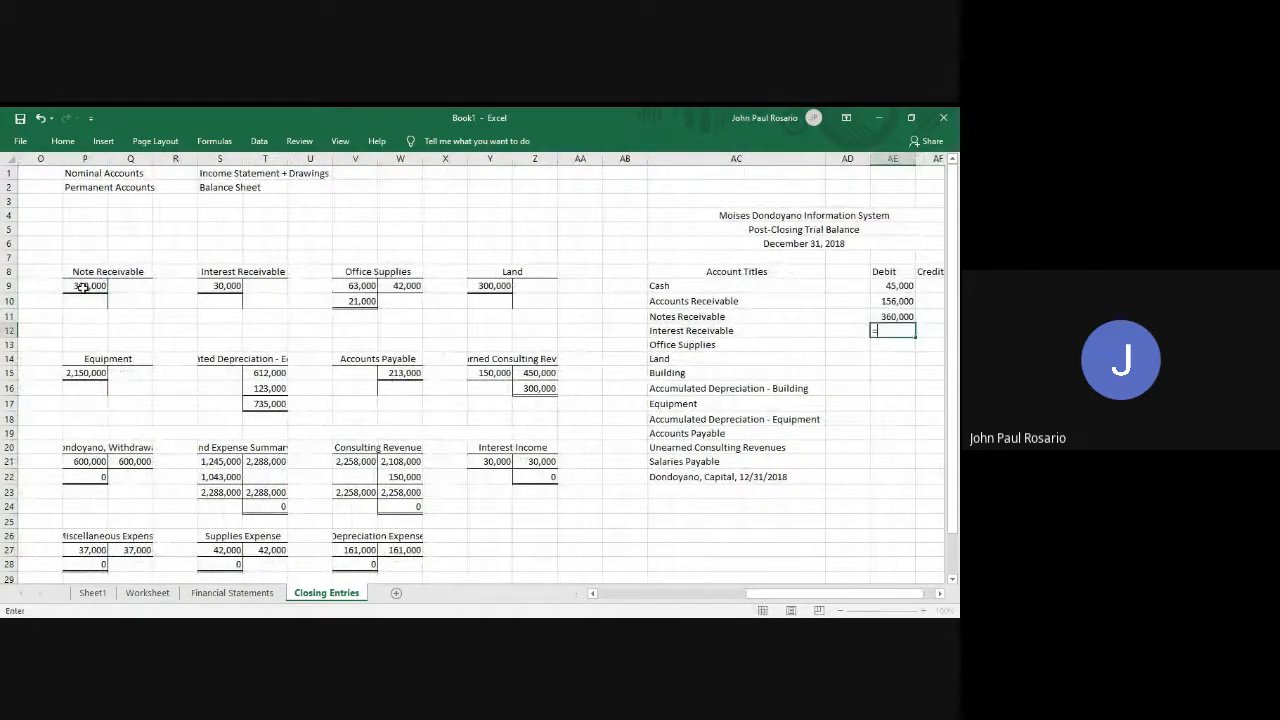
click(221, 286)
key(Return)
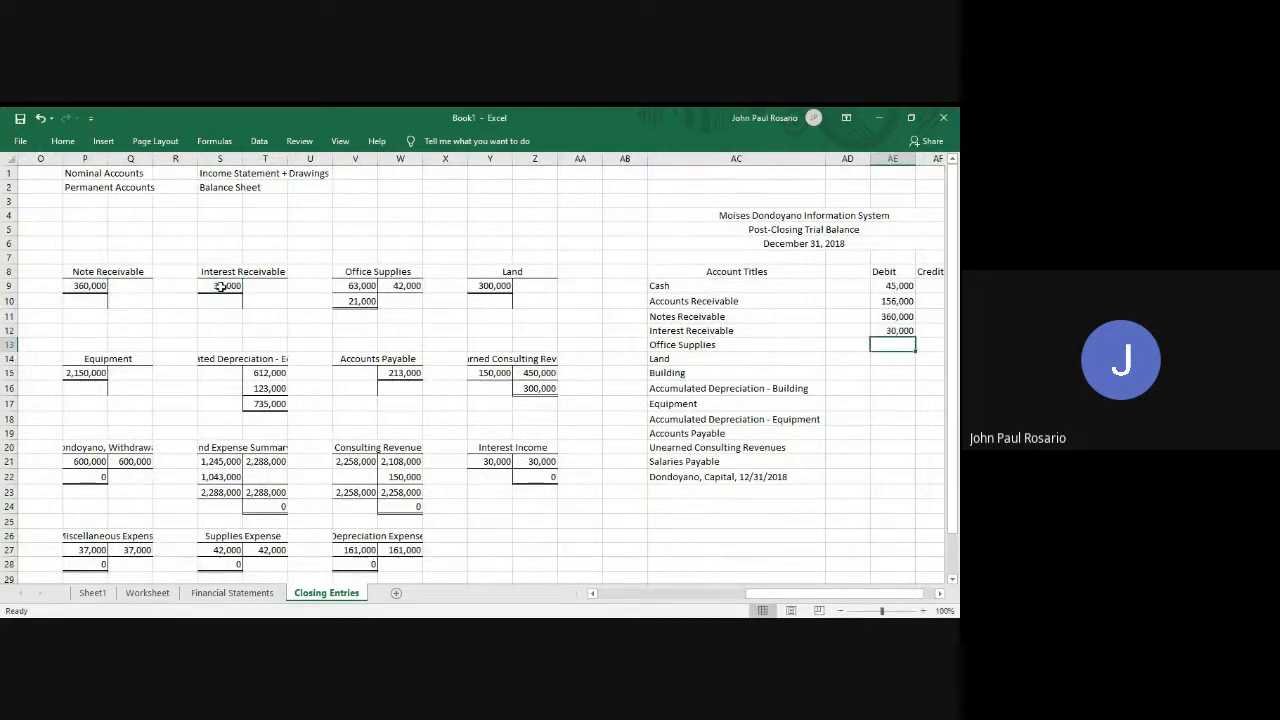
text(=)
click(360, 301)
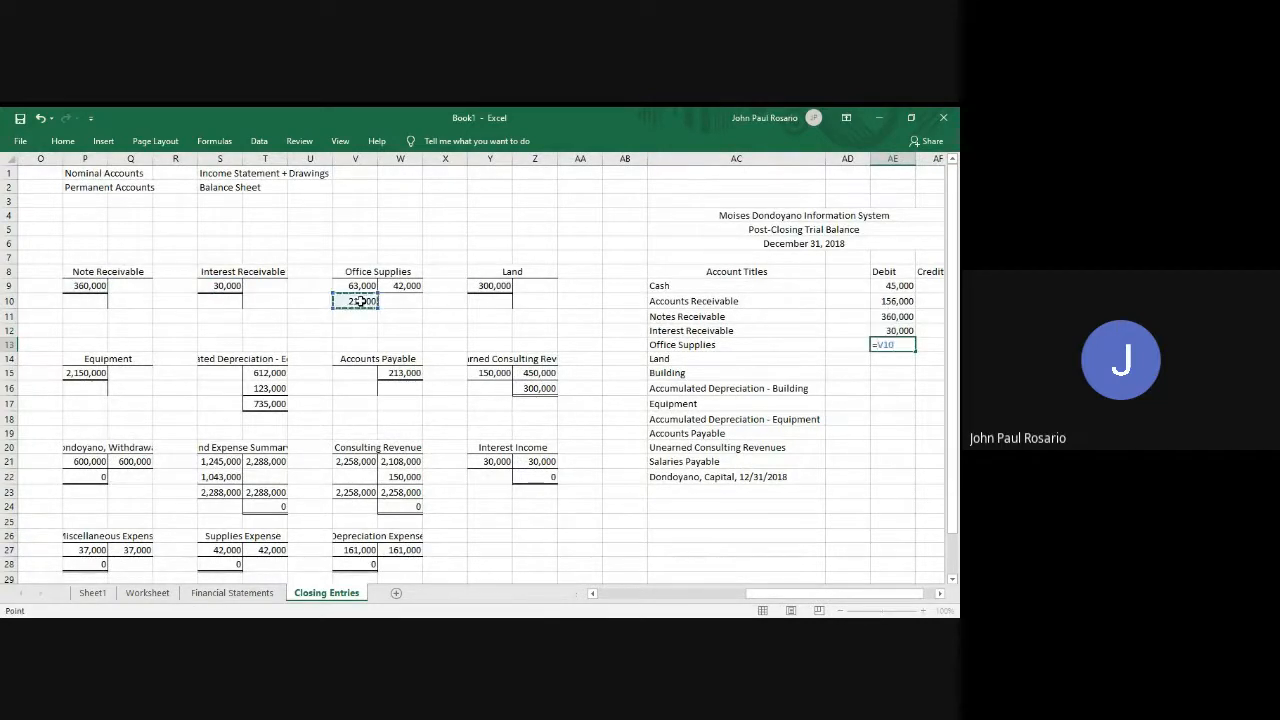
key(Return)
Link the Land and Building debits in AE14 and AE15 to their T-account balances in Y9 and J15.
text(=)
click(484, 286)
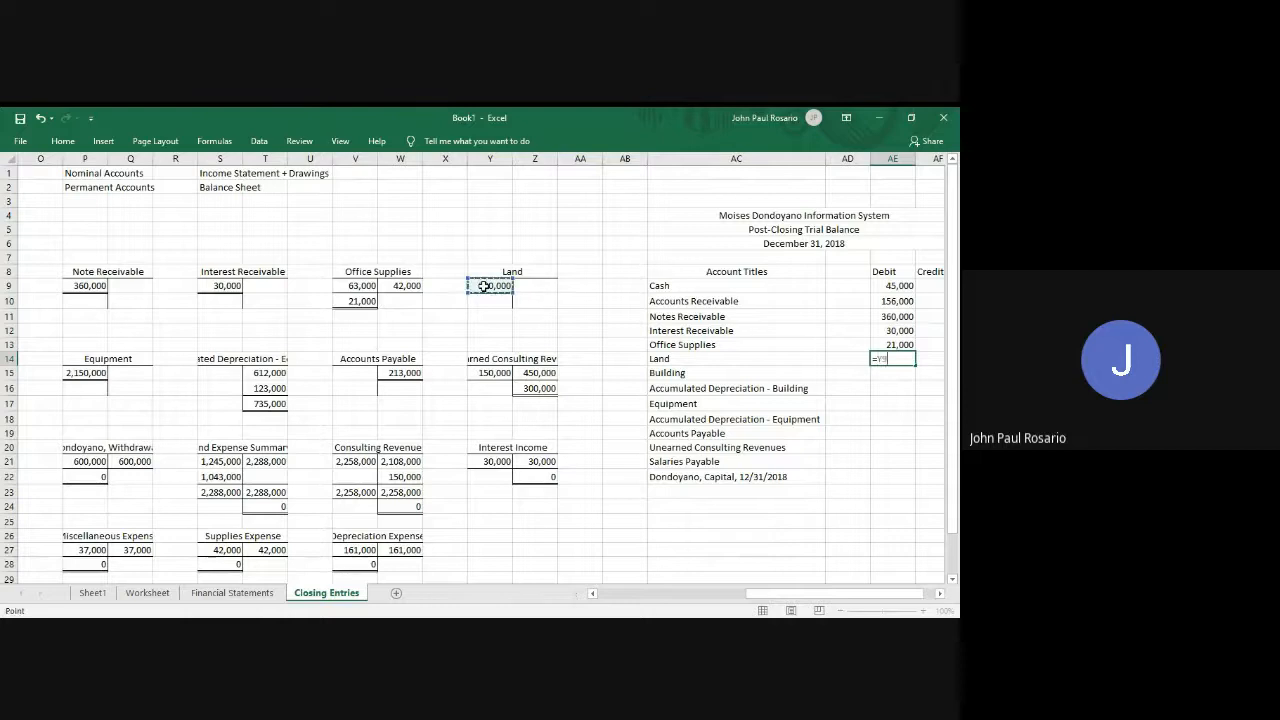
key(Return)
text(=)
scroll(484, 286, left, 2)
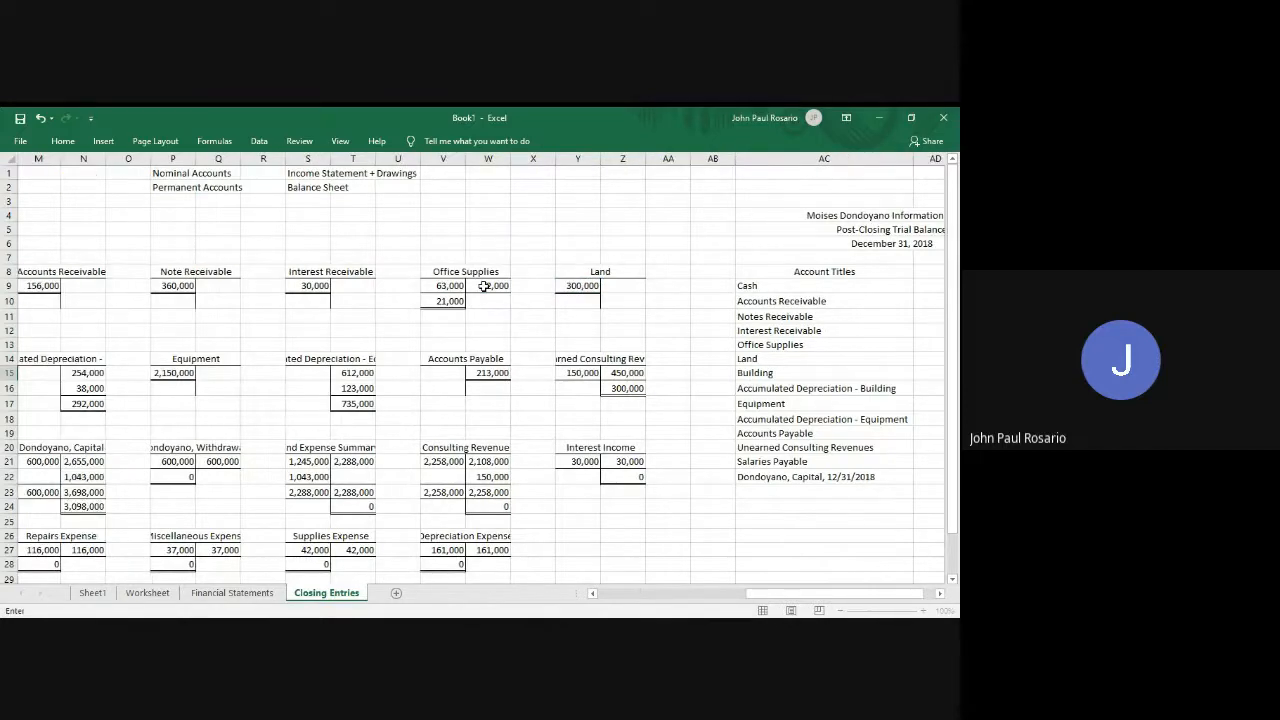
scroll(484, 286, left, 4)
click(135, 372)
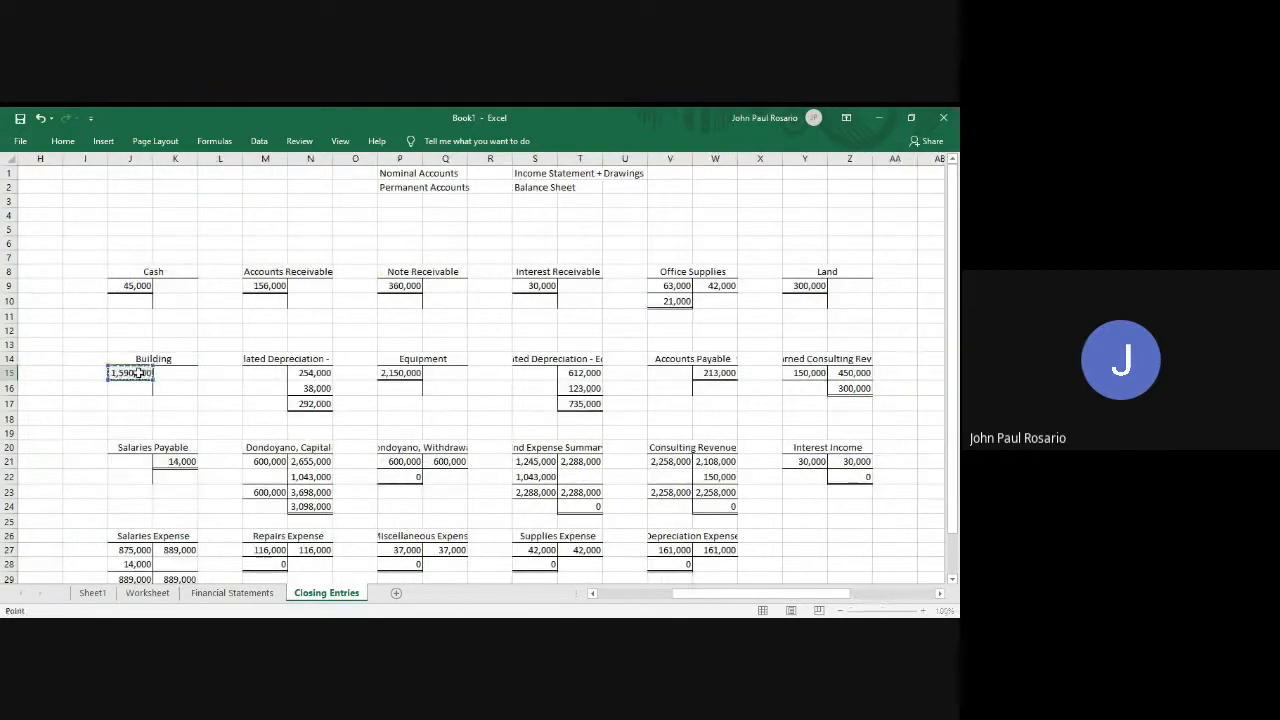
key(Return)
Link the Accumulated Depreciation - Building credit in AF16 to N17 and the Equipment debit in AE17 to P15.
key(Right)
text(=)
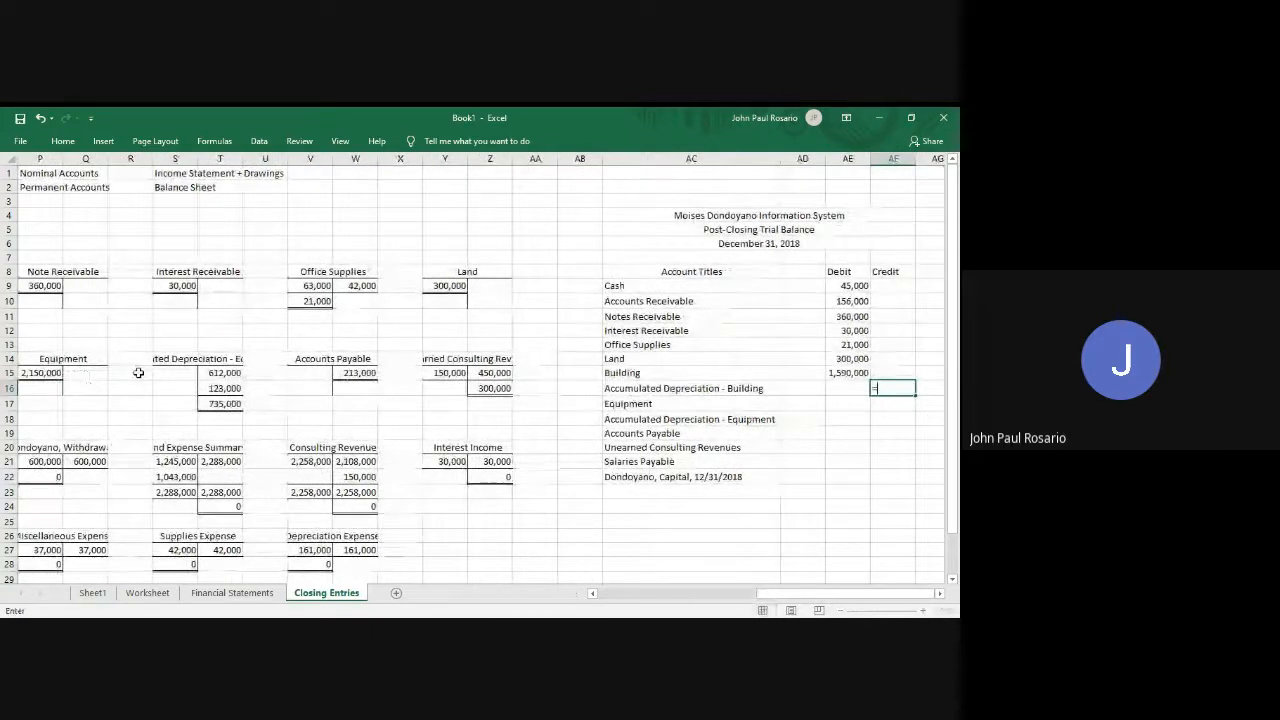
scroll(78, 397, left, 3)
click(129, 404)
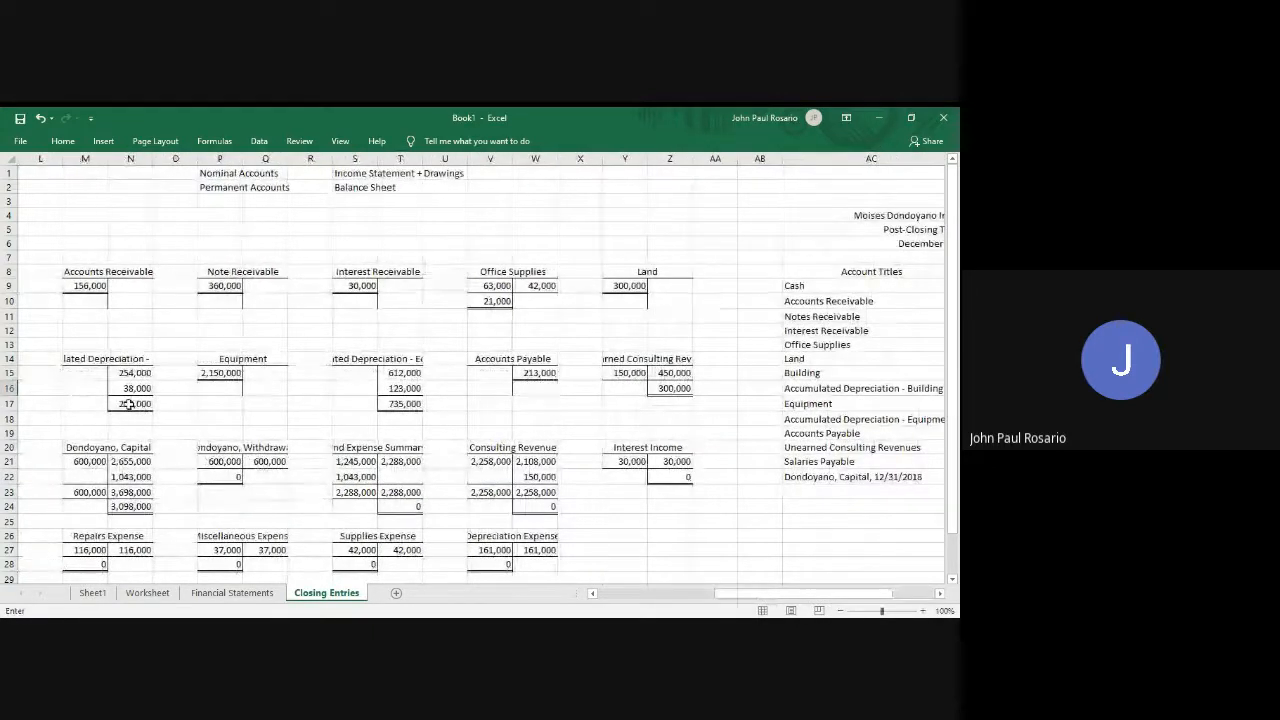
key(Return)
key(Left)
text(=)
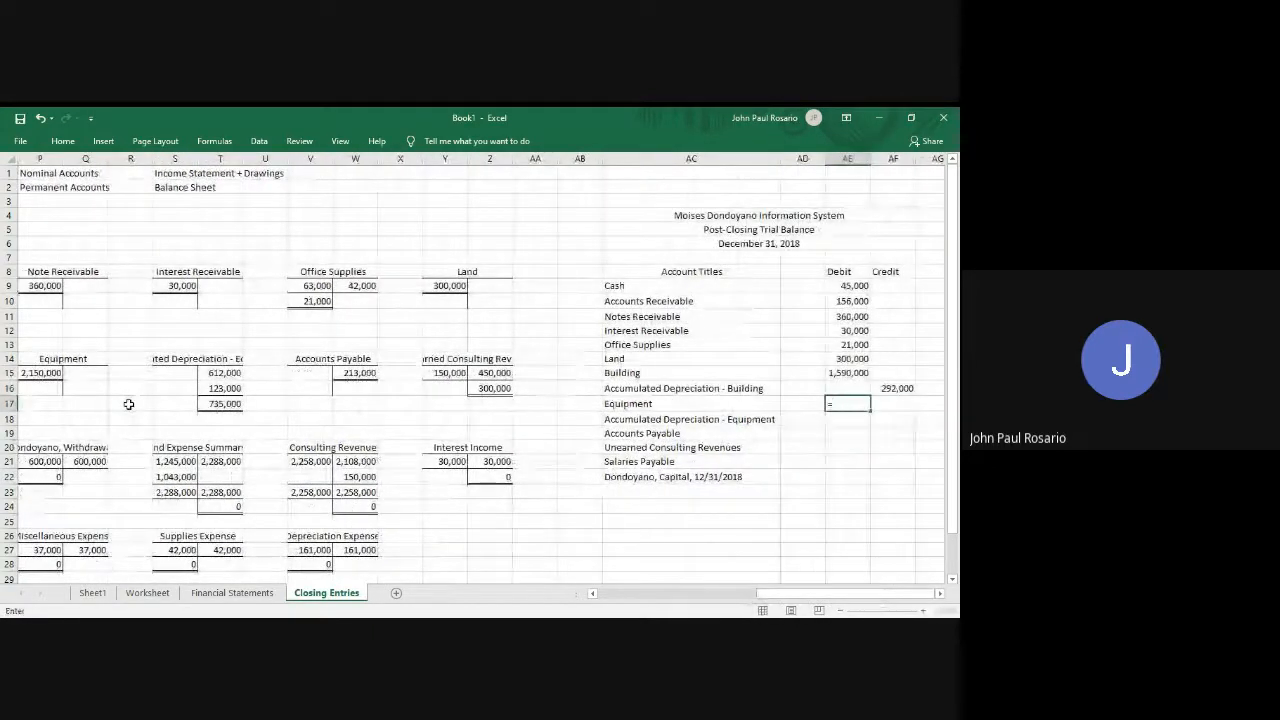
click(38, 373)
key(Return)
Link the Accumulated Depreciation - Equipment and Accounts Payable credits in AF18 and AF19 to T17 and W15.
key(Right)
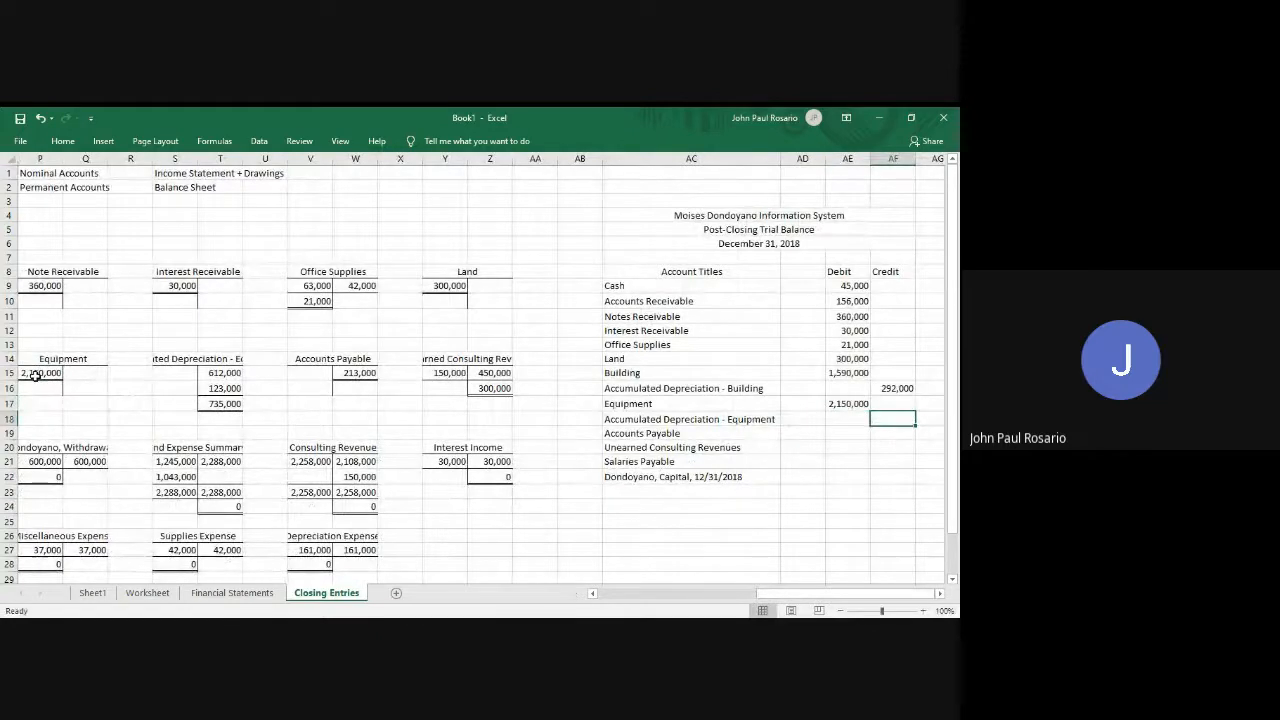
text(=)
click(222, 404)
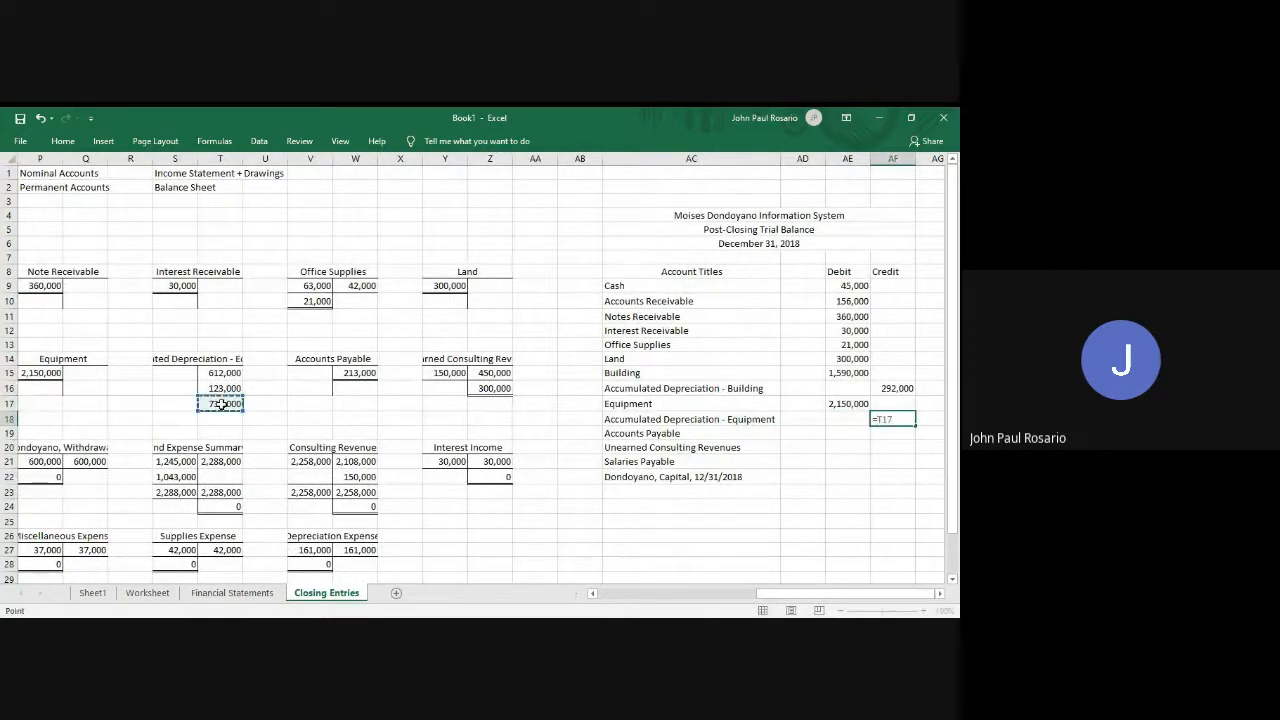
key(Return)
text(=)
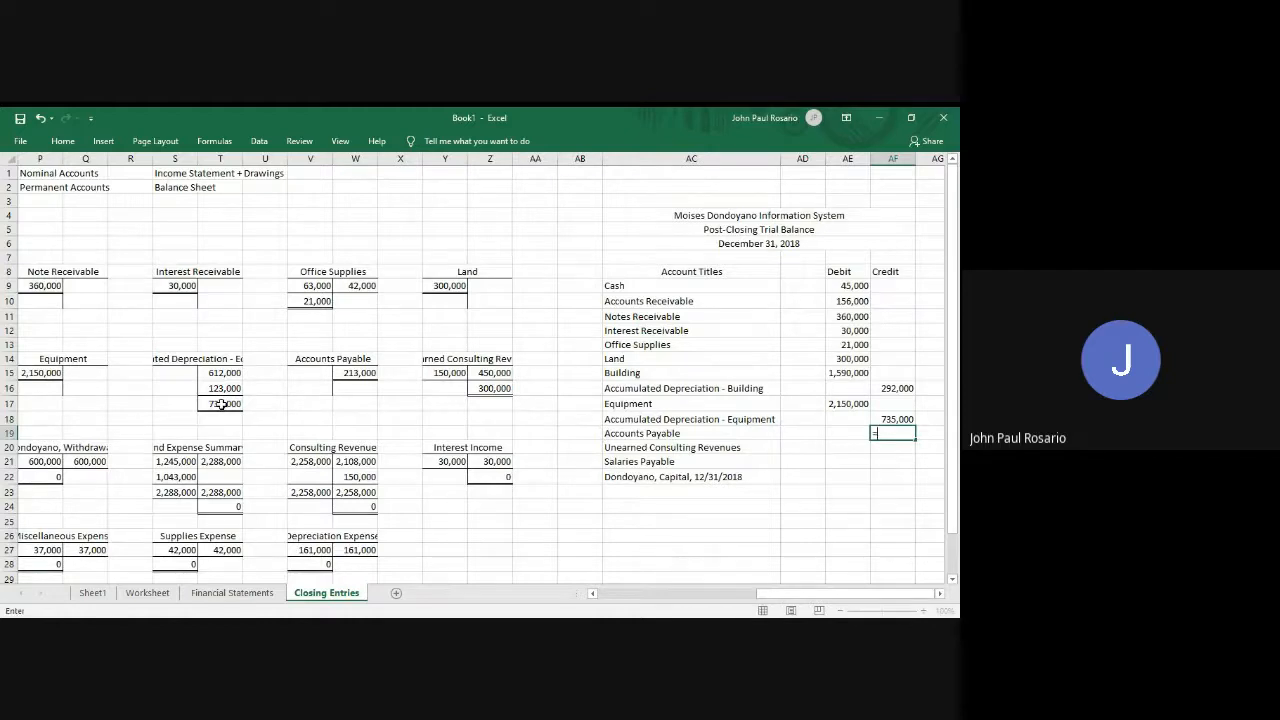
click(339, 373)
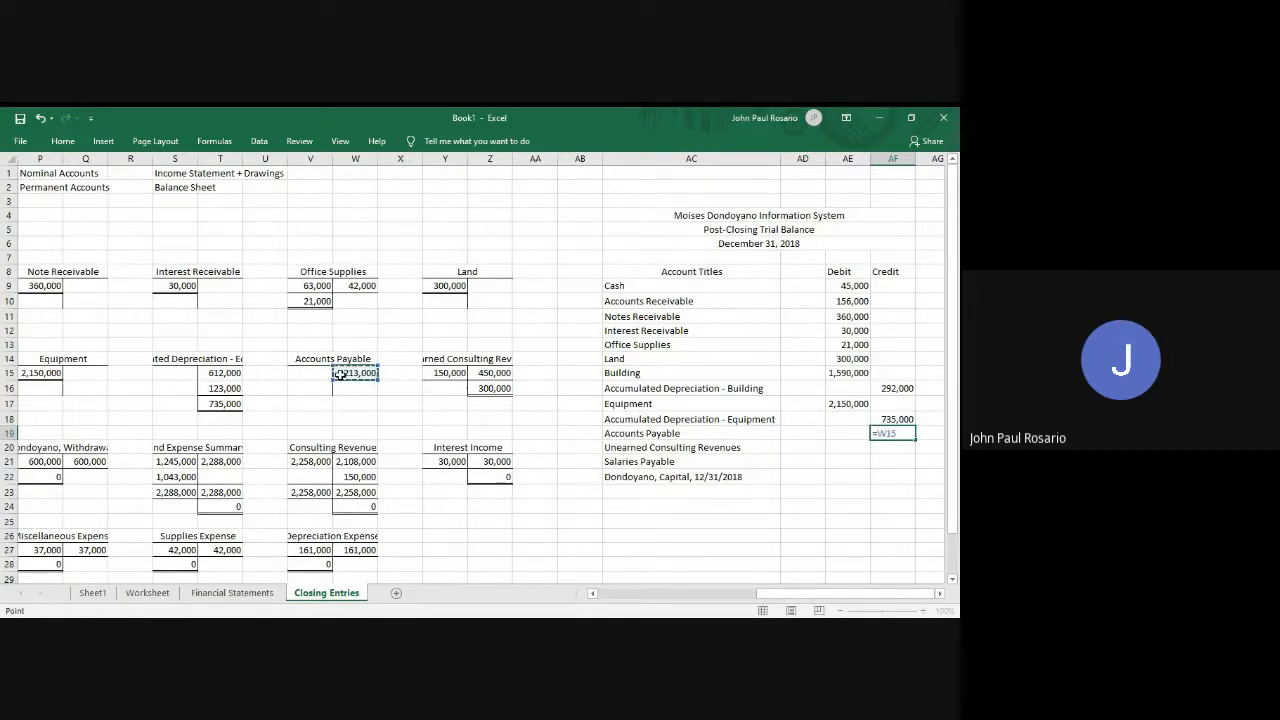
key(Return)
Link the Unearned Consulting Revenues and Salaries Payable credits in AF20 and AF21 to their T-account balances in Z16 and K21.
text(=)
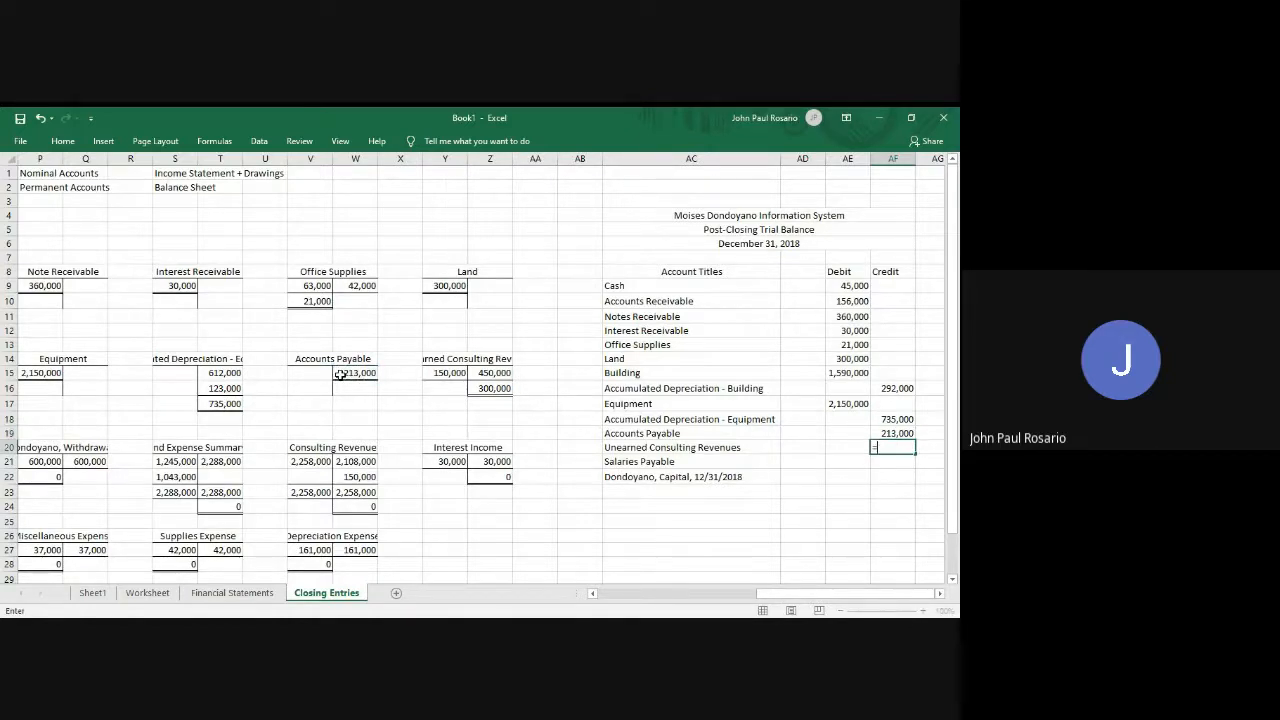
click(489, 388)
key(Return)
text(=)
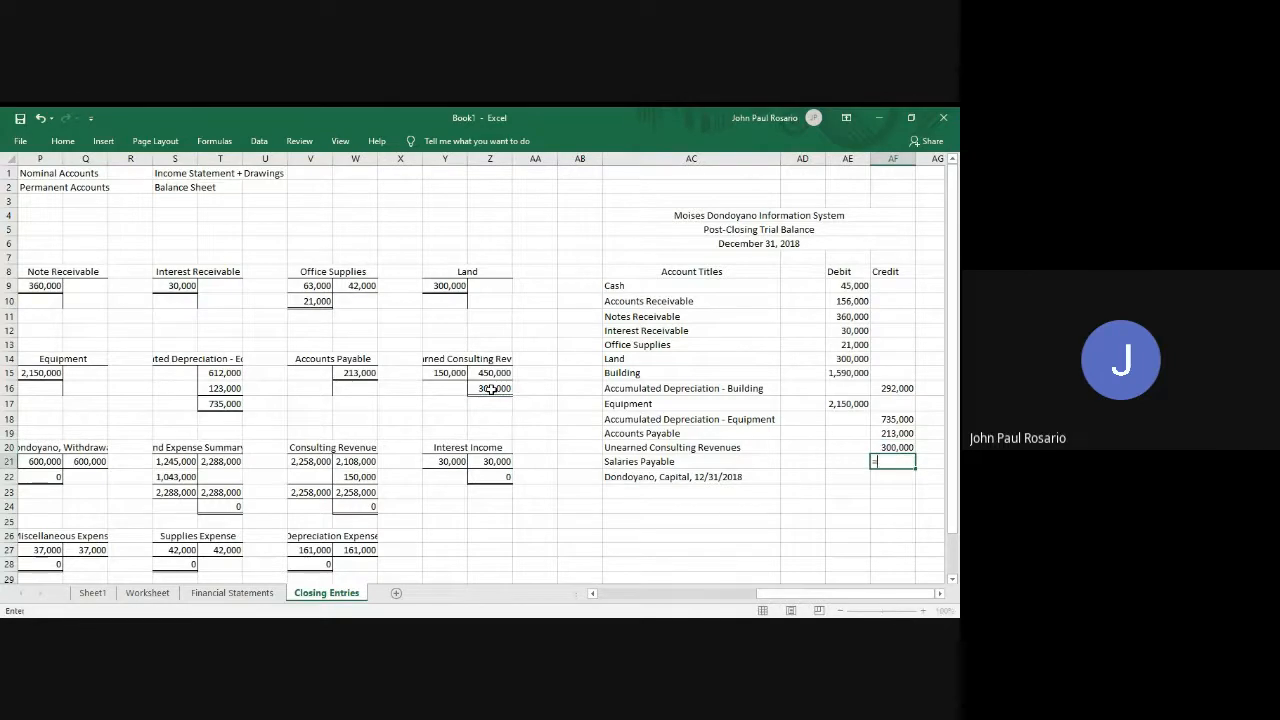
scroll(491, 389, left, 5)
scroll(113, 462, left, 1)
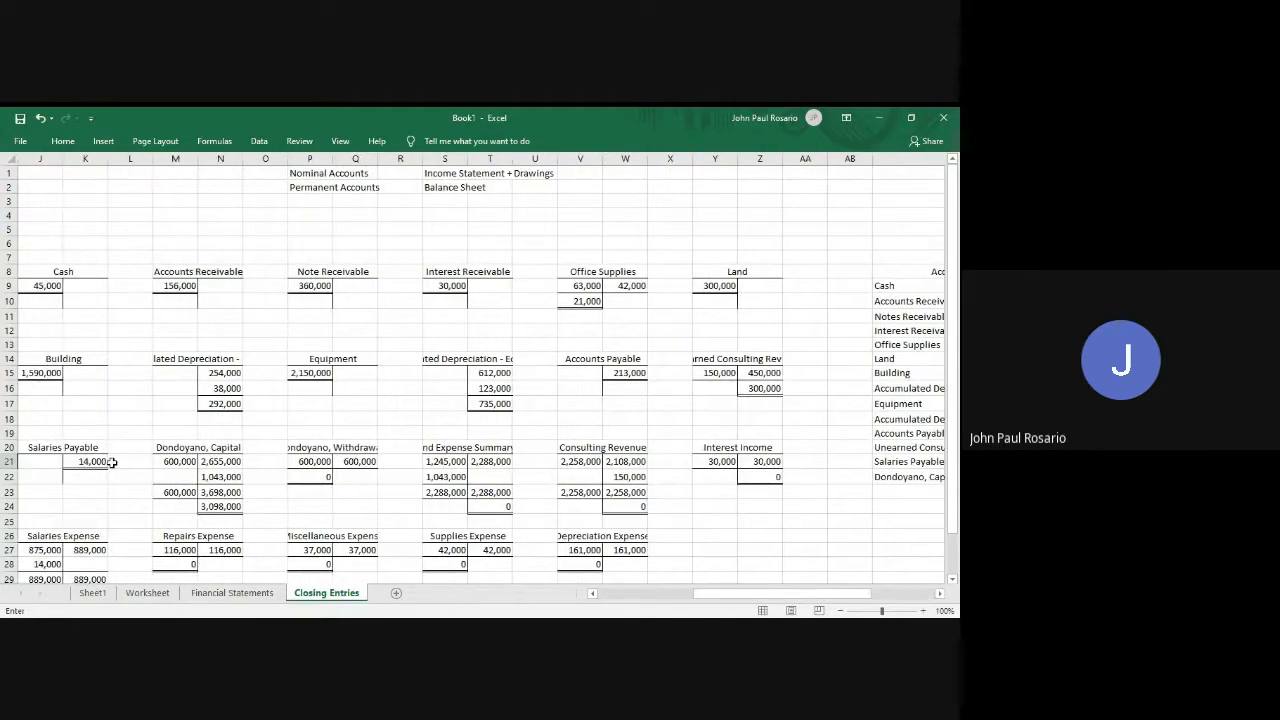
click(113, 462)
key(Return)
Link the owner's capital credit in AF22 to the capital T-account's ending balance in N24.
text(=)
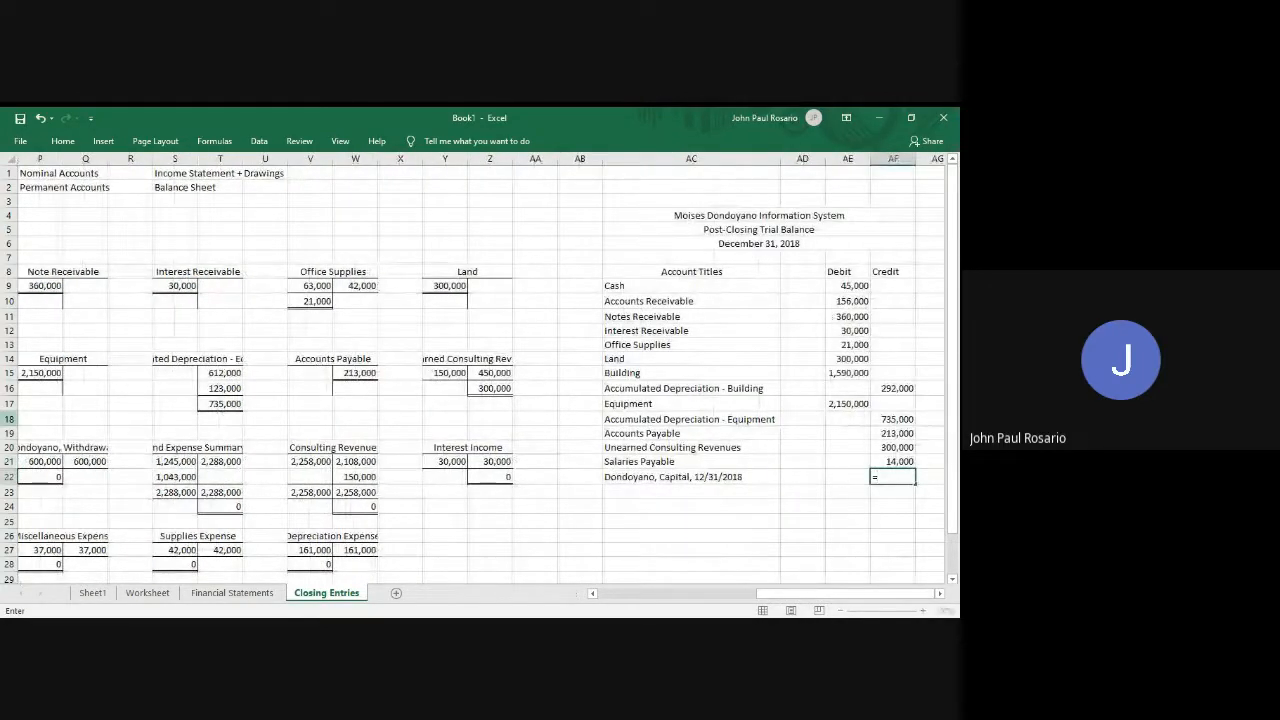
scroll(150, 480, left, 6)
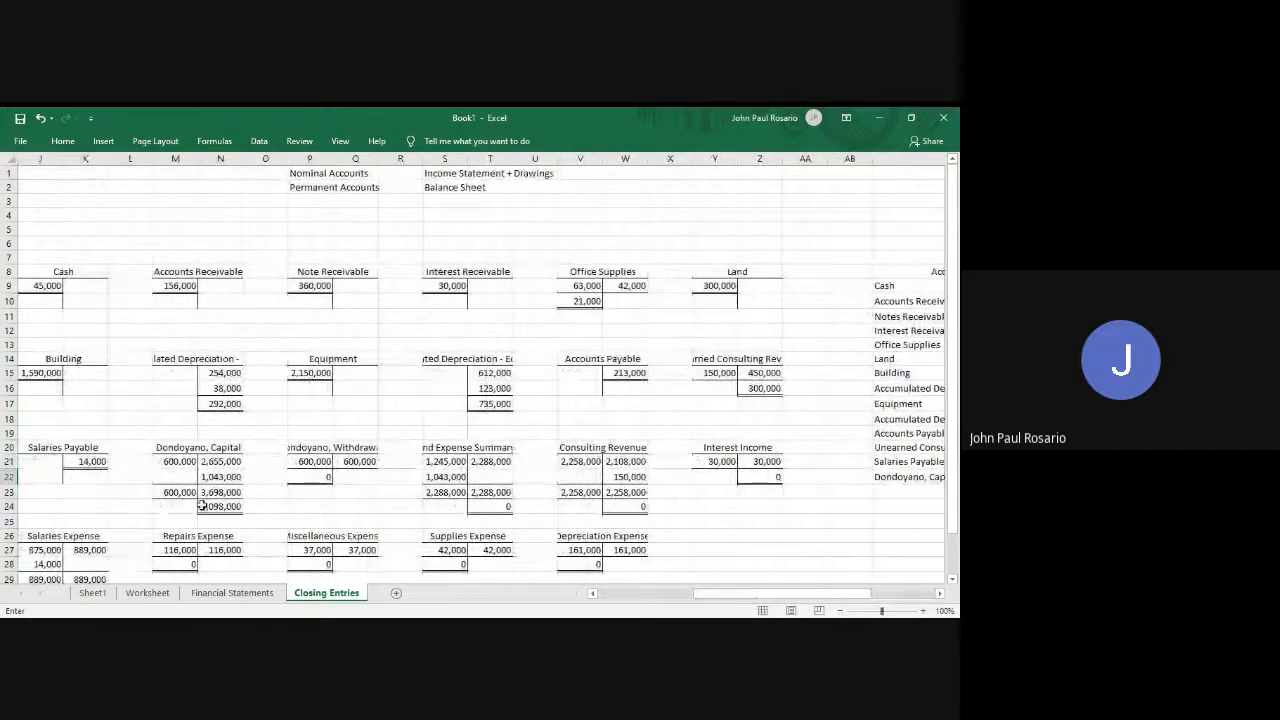
click(202, 506)
key(Return)
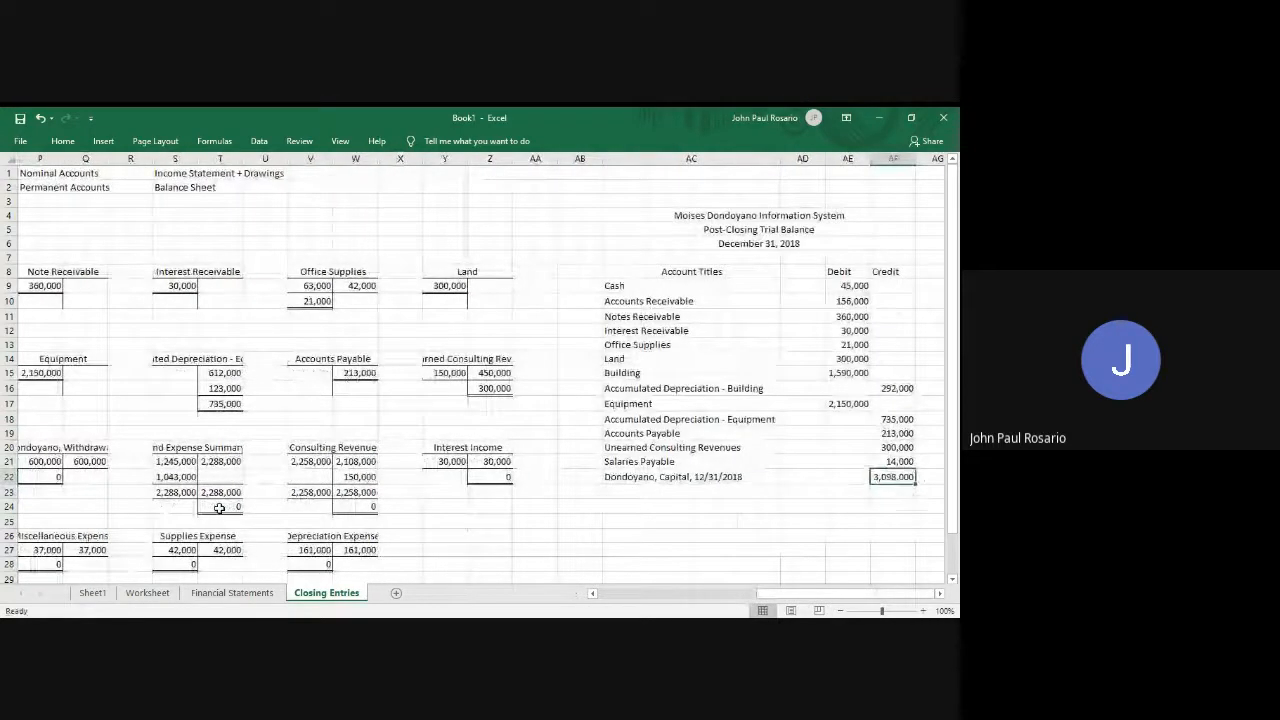
Apply a bottom border under the last debit and credit amounts in AE22:AF22.
key(shift+Left)
key(h)
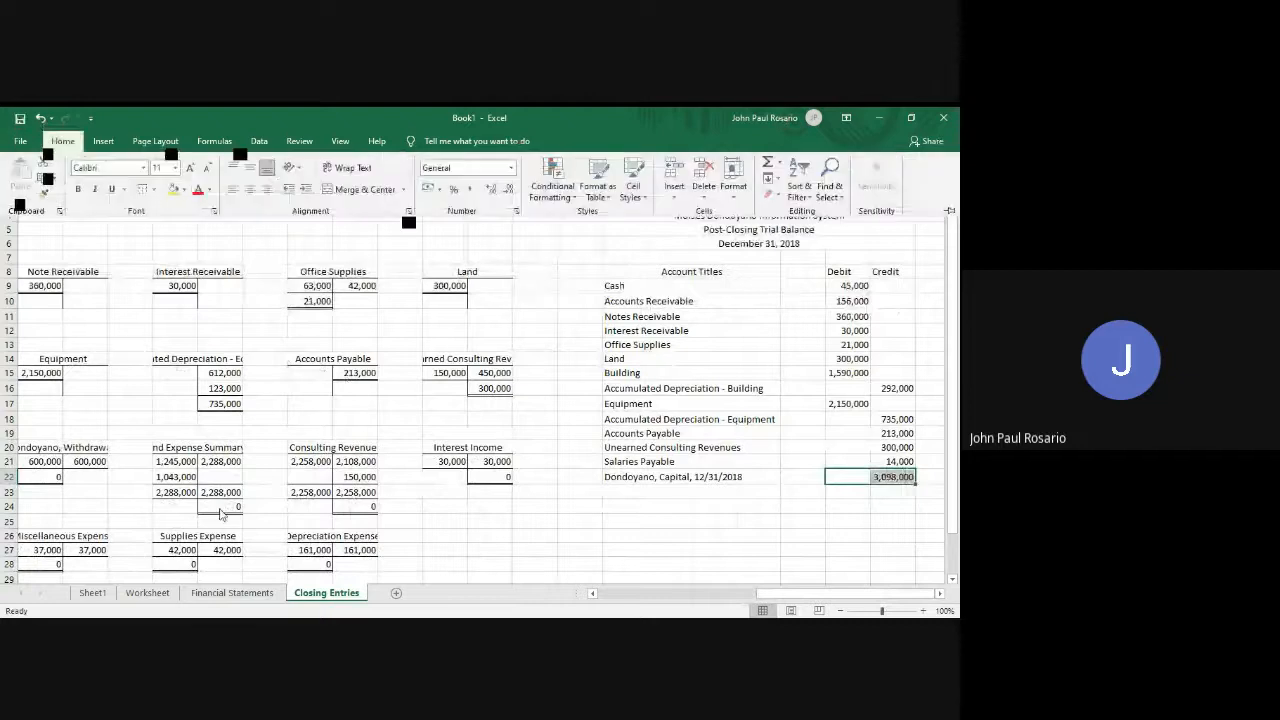
key(b)
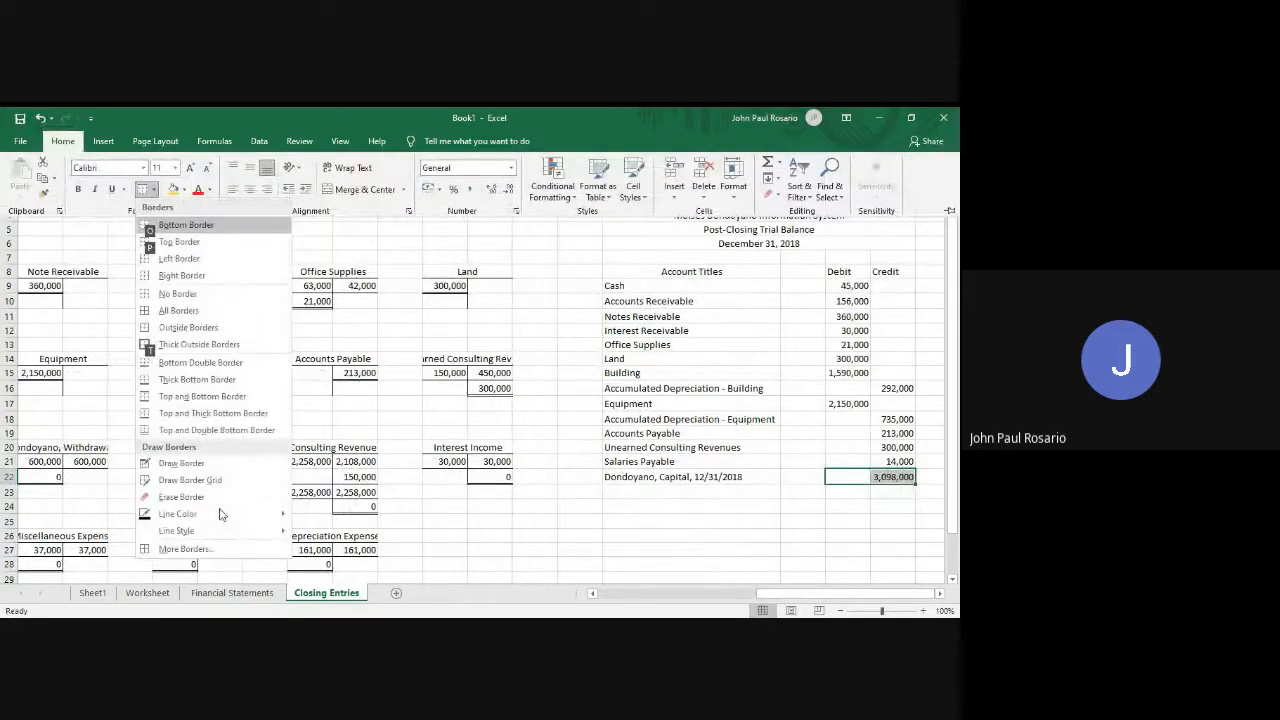
key(o)
key(Down)
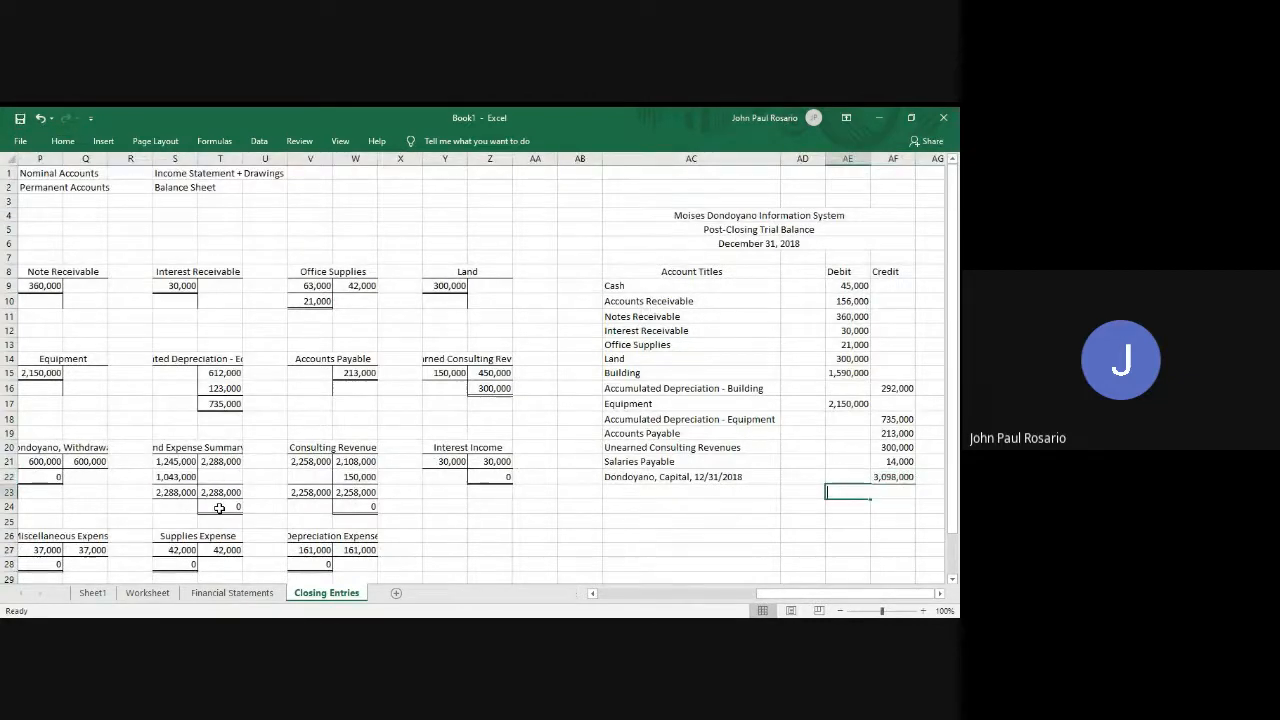
Total the Debit column in AE23 with =SUM(AE9:AE22) and copy the formula to the Credit column in AF23.
key(alt+=)
key(Up)
key(Up)
key(Up)
key(Up)
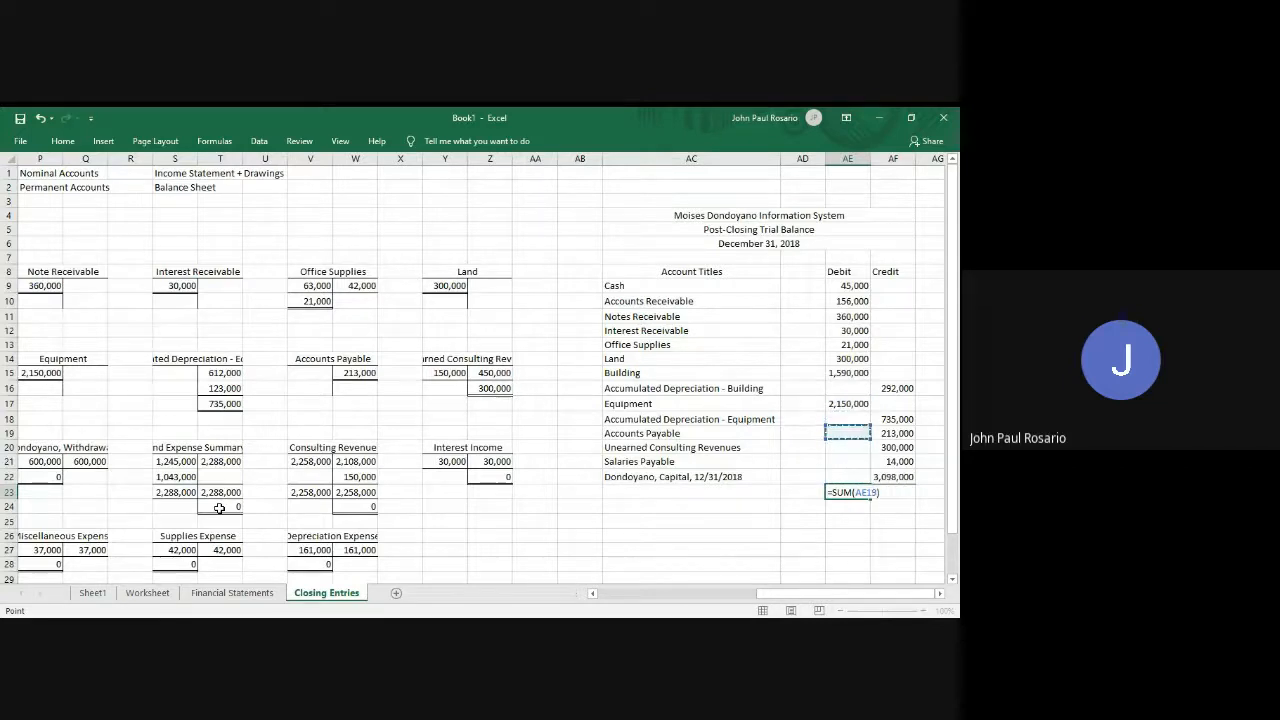
key(Down)
key(Down)
key(Down)
key(shift+Up)
key(shift+Up)
key(shift+Up)
key(shift+Up)
key(shift+Up)
key(shift+Up)
key(shift+Up)
key(shift+Up)
key(shift+Up)
key(shift+Up)
key(shift+Up)
key(shift+Up)
key(shift+Up)
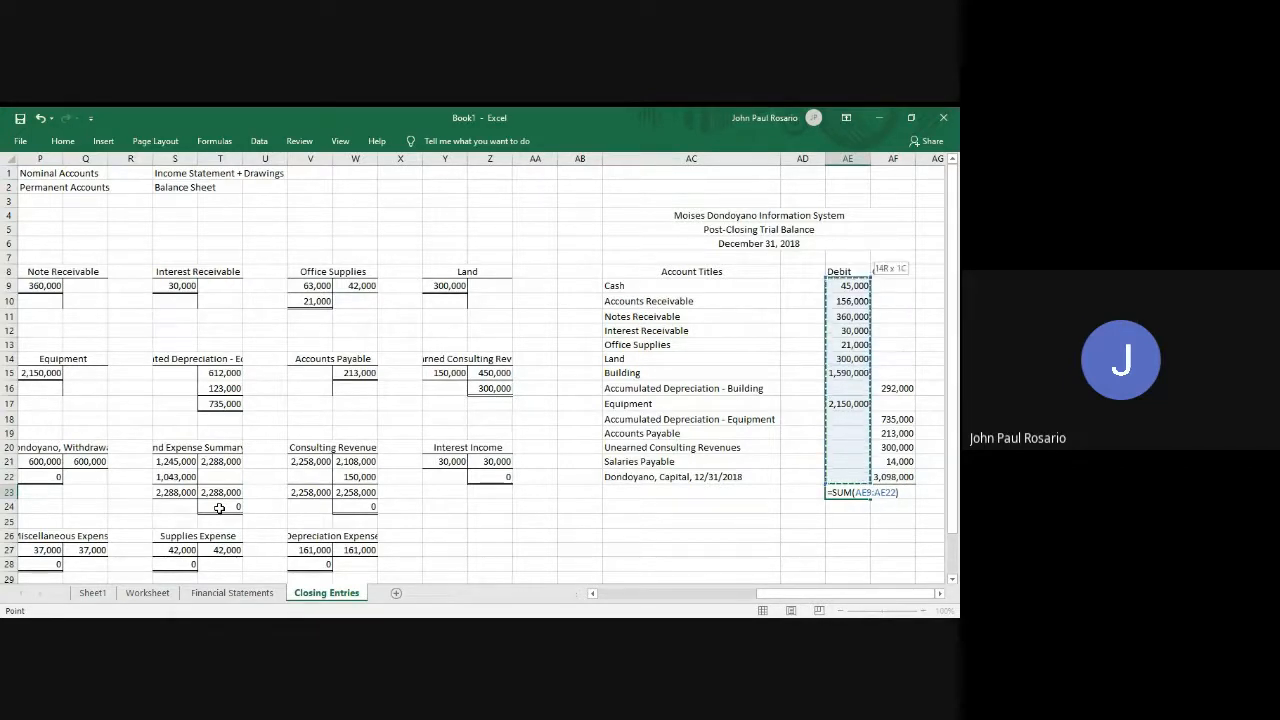
key(Return)
key(Up)
key(ctrl+c)
key(Right)
key(Return)
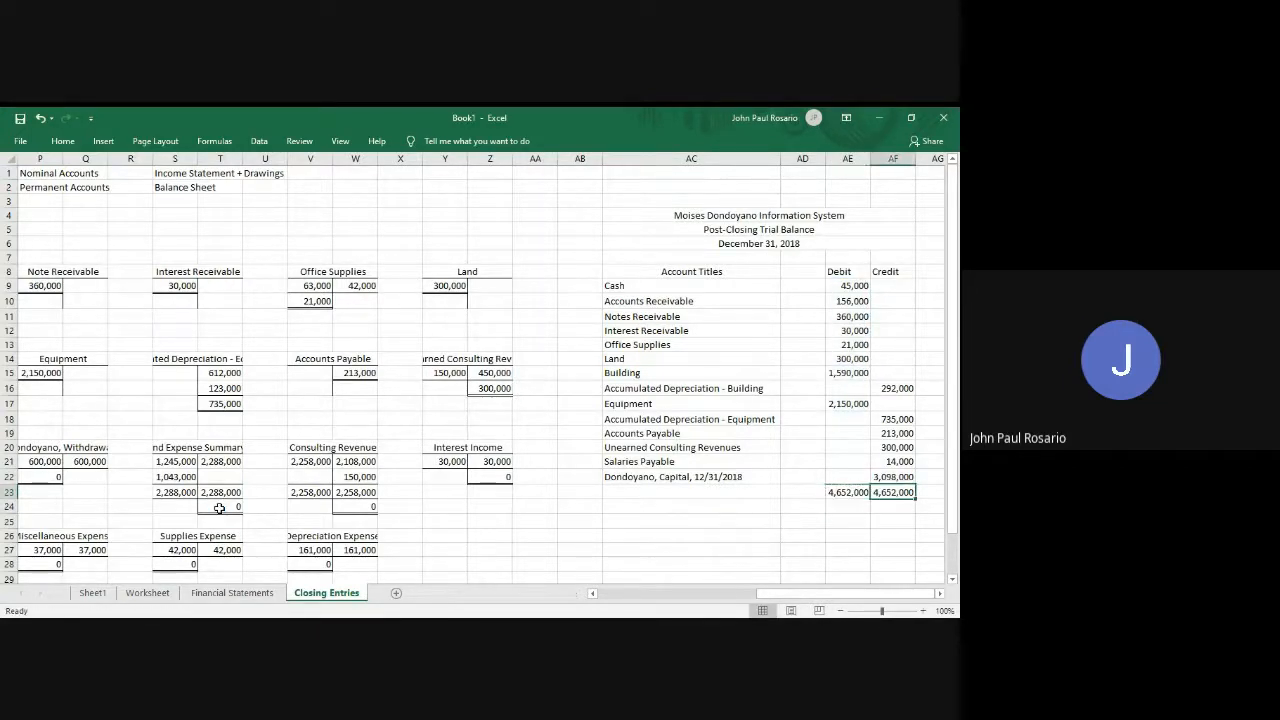
Apply a top and double bottom border to the debit and credit totals in AE23:AF23.
key(Left)
key(shift+Right)
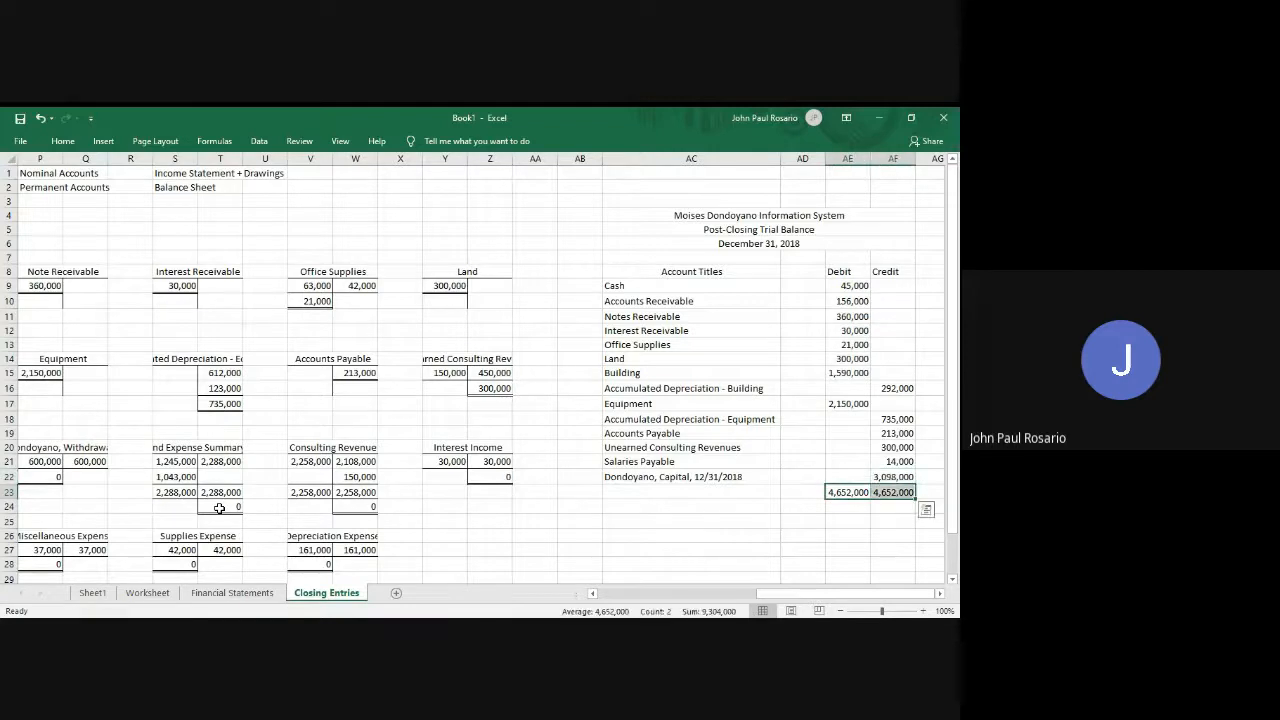
key(alt)
key(h)
key(b)
key(u)
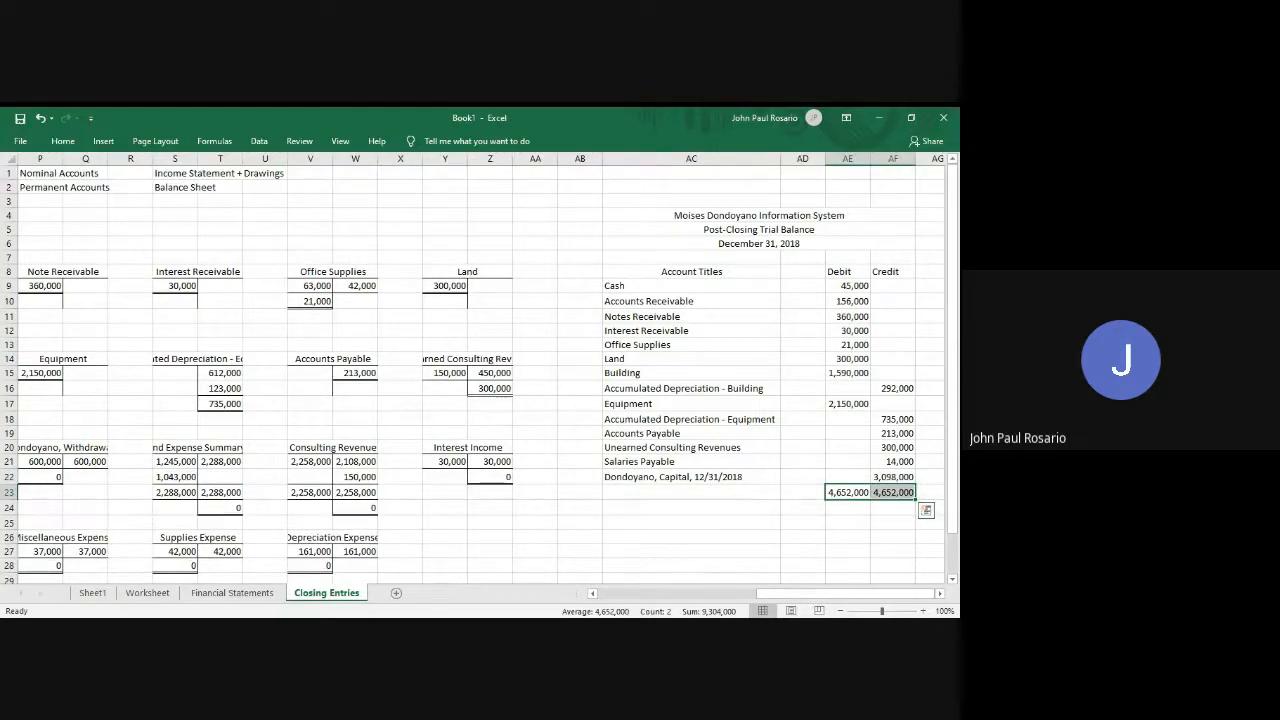
key(ctrl+s)
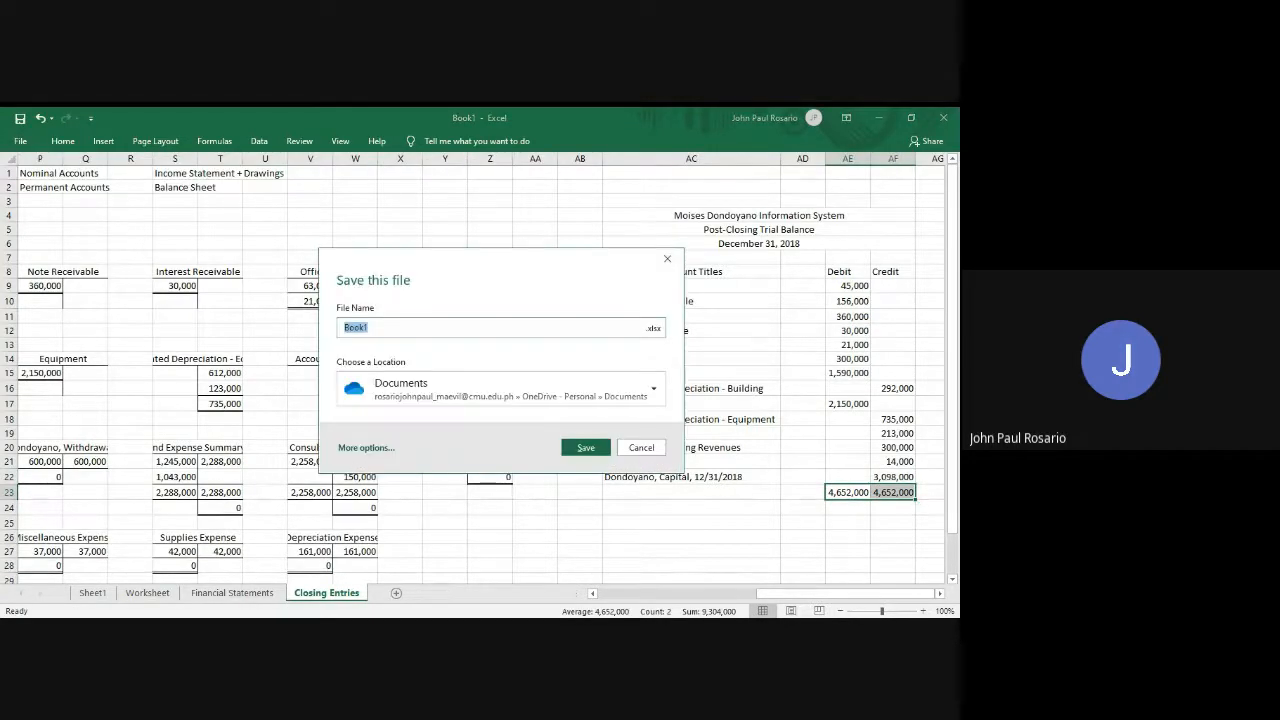
click(652, 447)
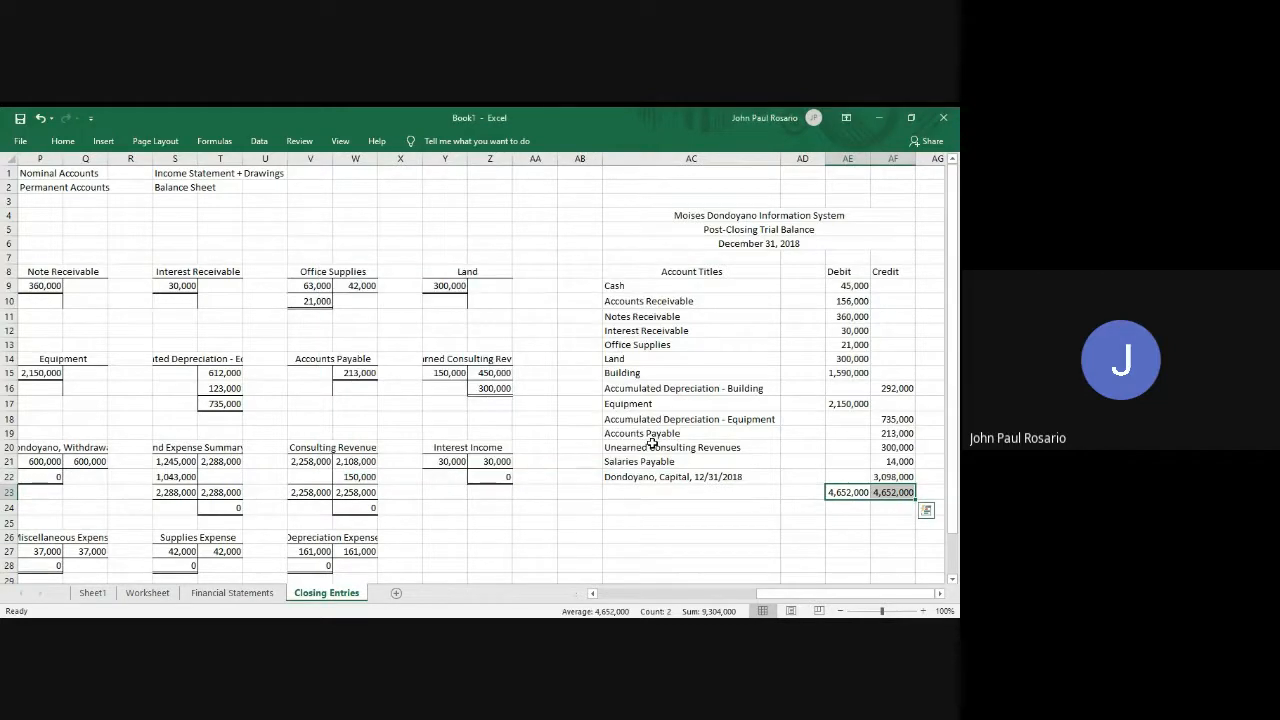
Copy the Post-Closing Trial Balance columns AC:AF and paste them into the Financial Statements sheet starting at Z1.
scroll(652, 443, left, 3)
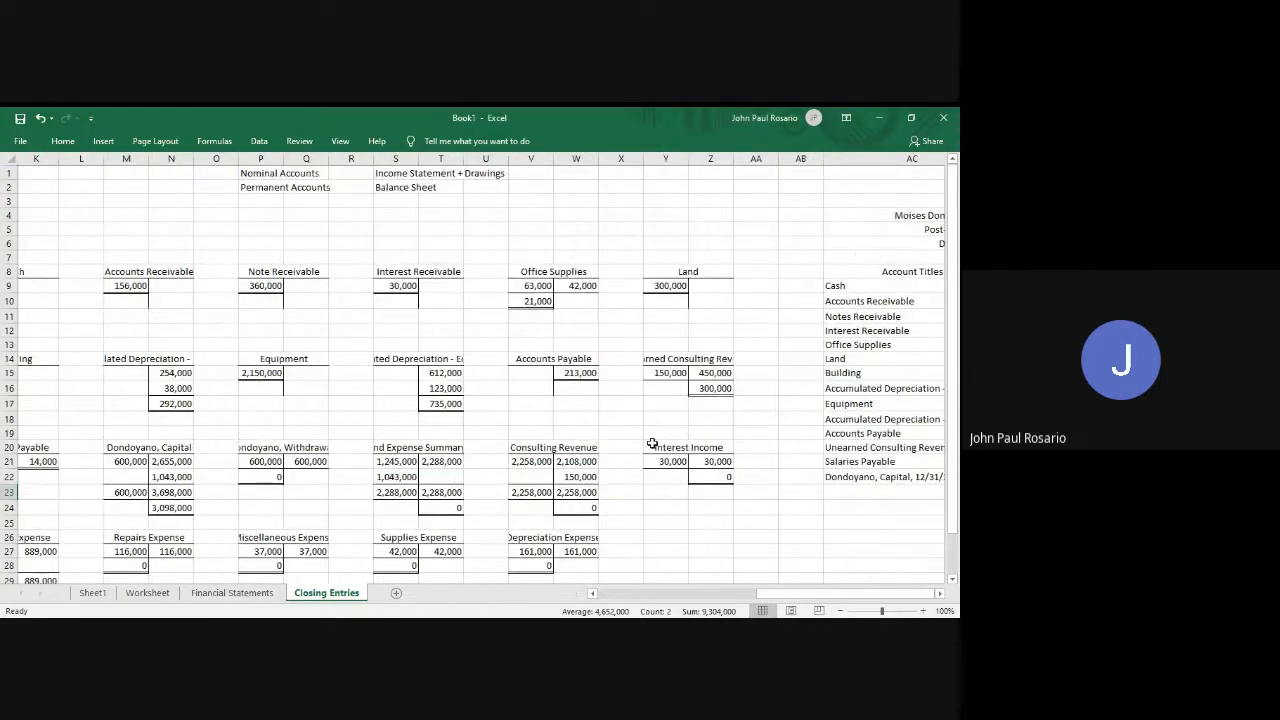
scroll(473, 421, down, 3)
scroll(473, 421, right, 5)
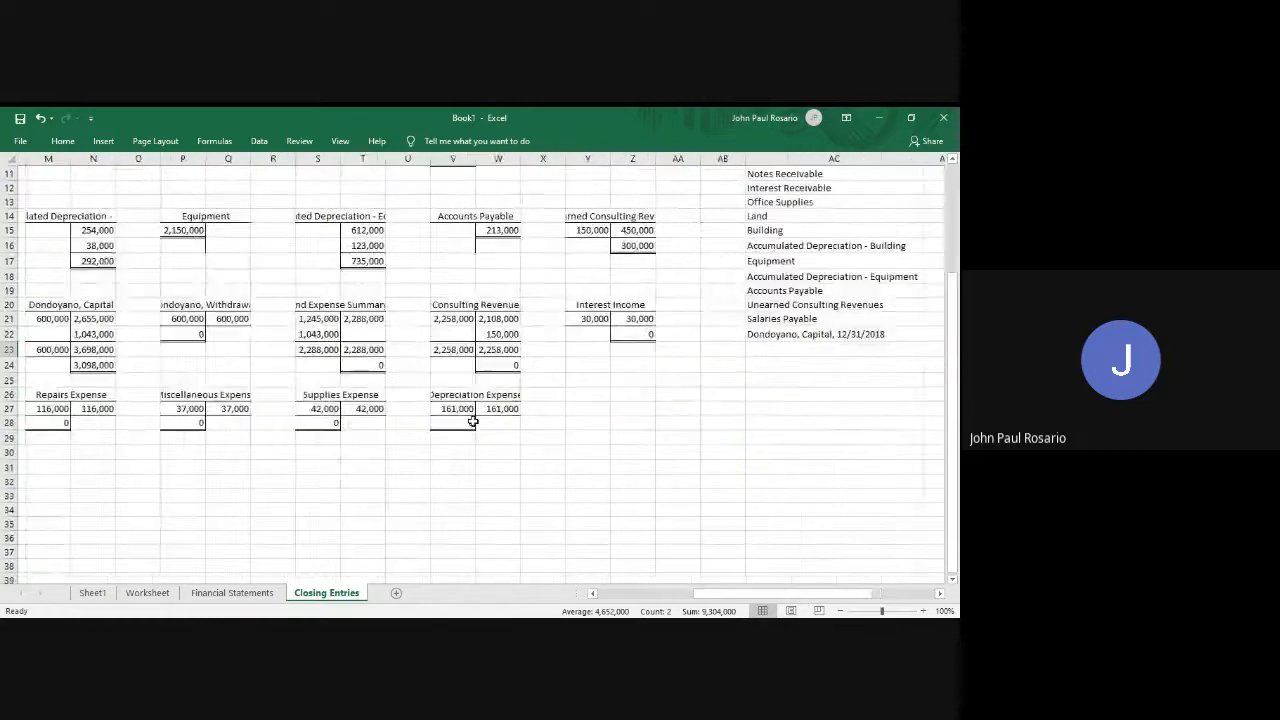
scroll(473, 421, up, 3)
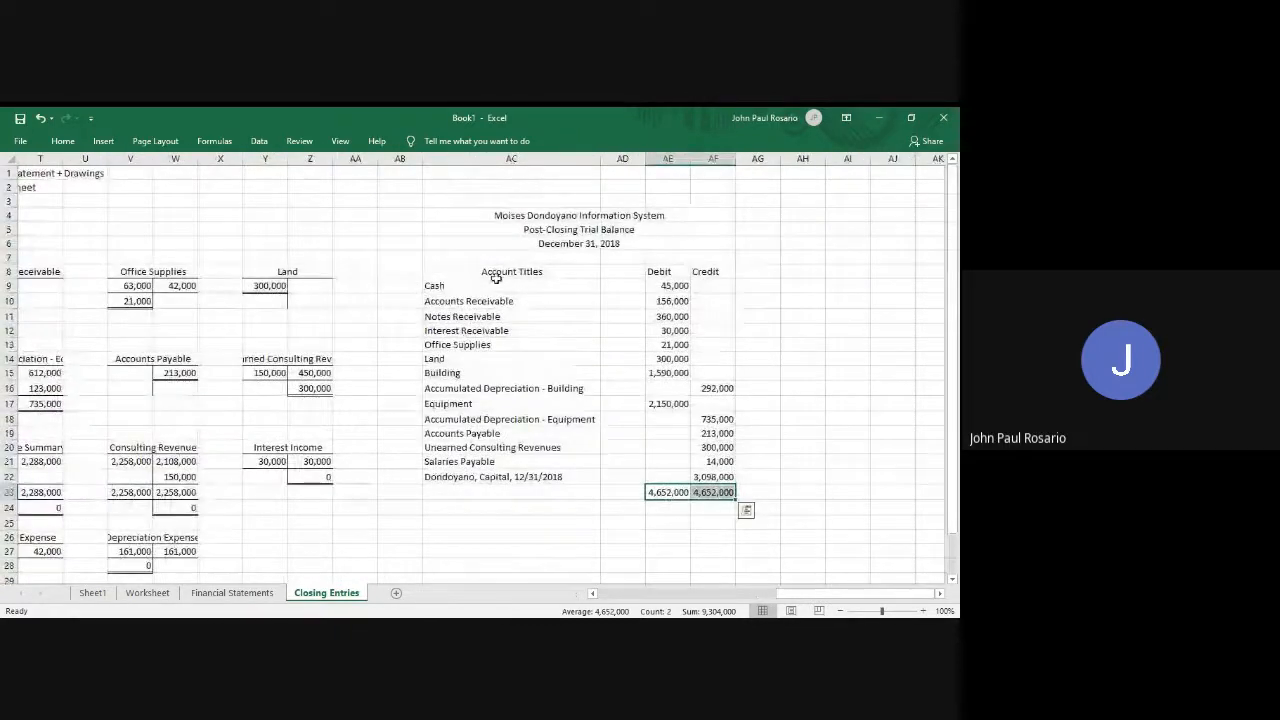
click(473, 188)
key(ctrl+space)
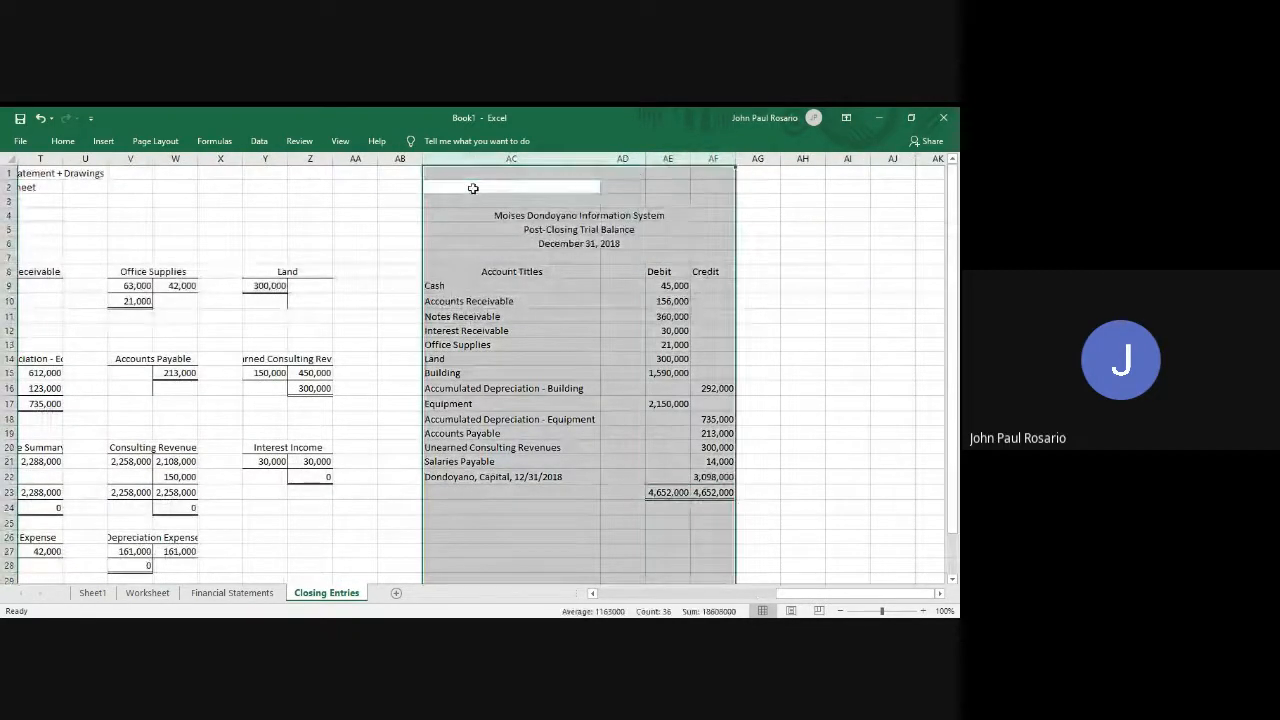
key(ctrl+c)
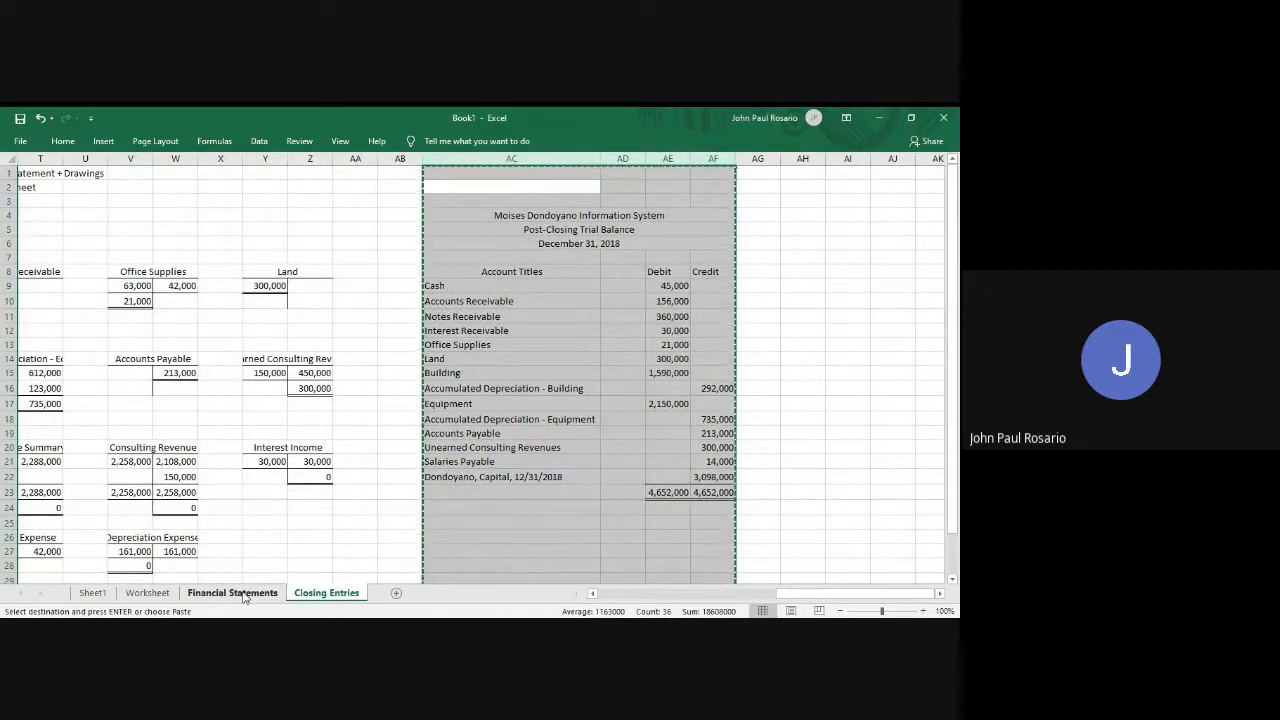
click(240, 593)
scroll(620, 398, right, 6)
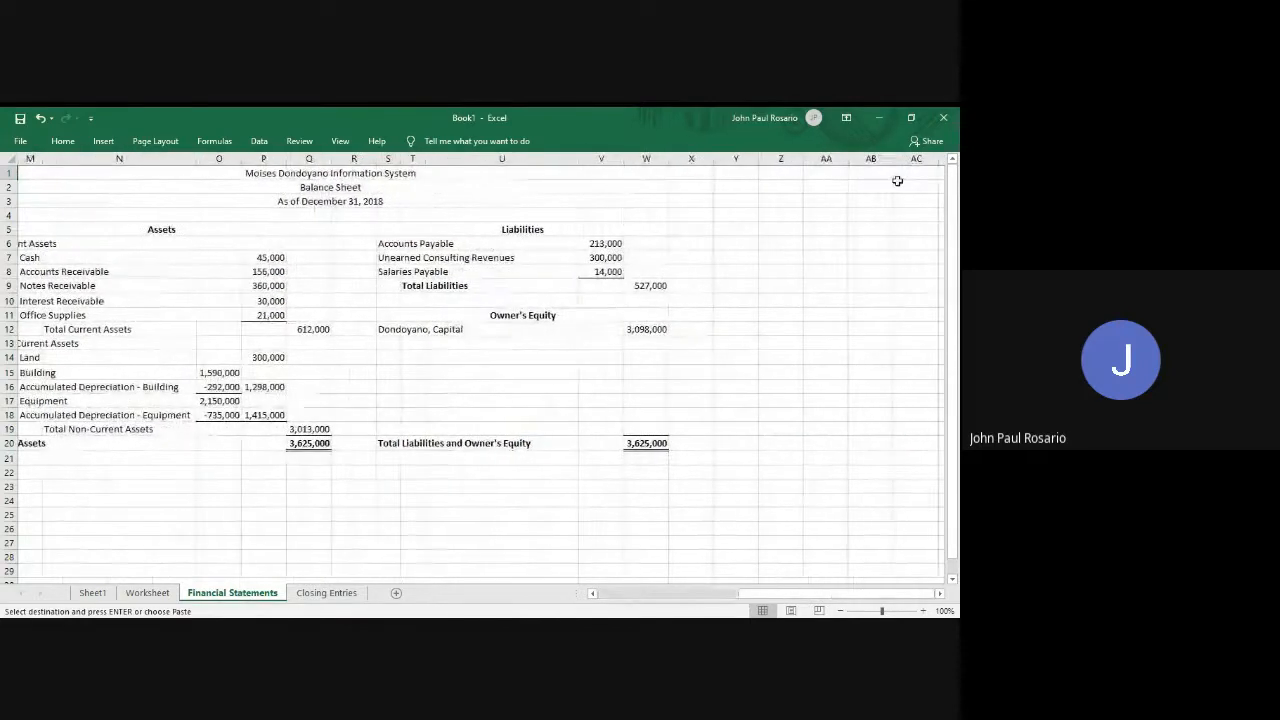
click(780, 171)
key(ctrl+v)
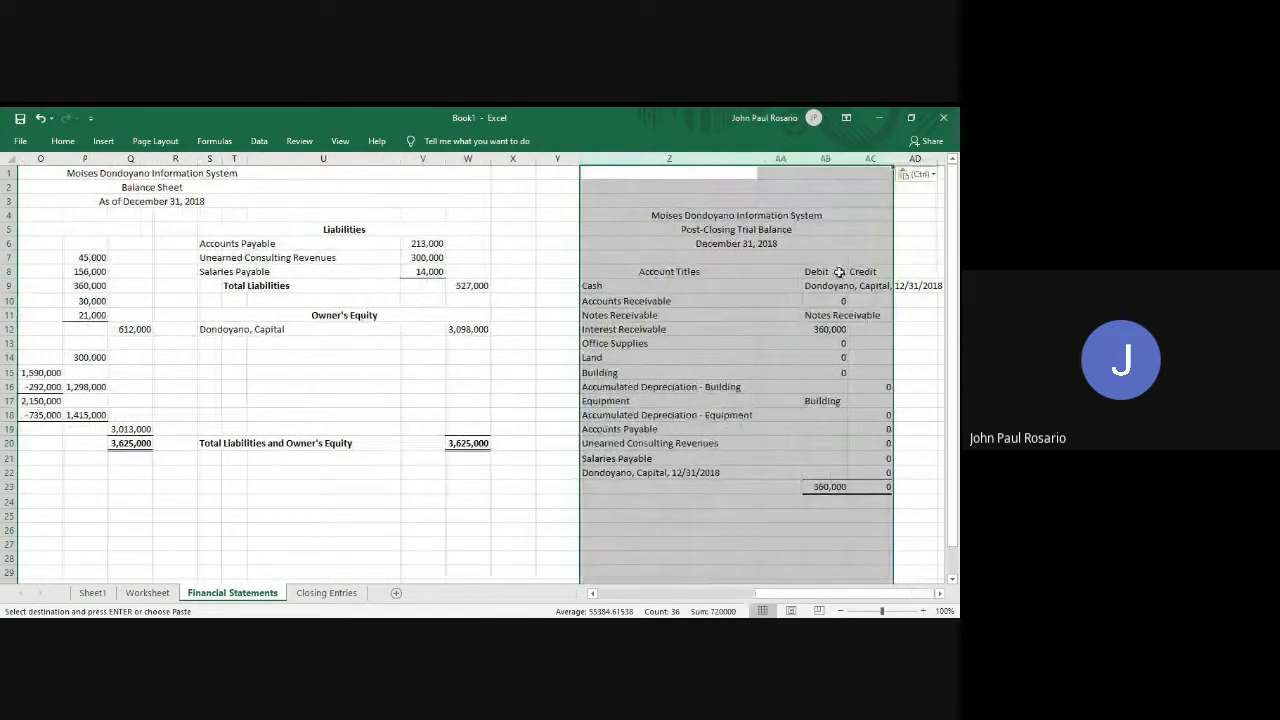
click(691, 172)
key(shift+Right)
key(shift+Right)
key(shift+Right)
key(shift+Down)
key(shift+Down)
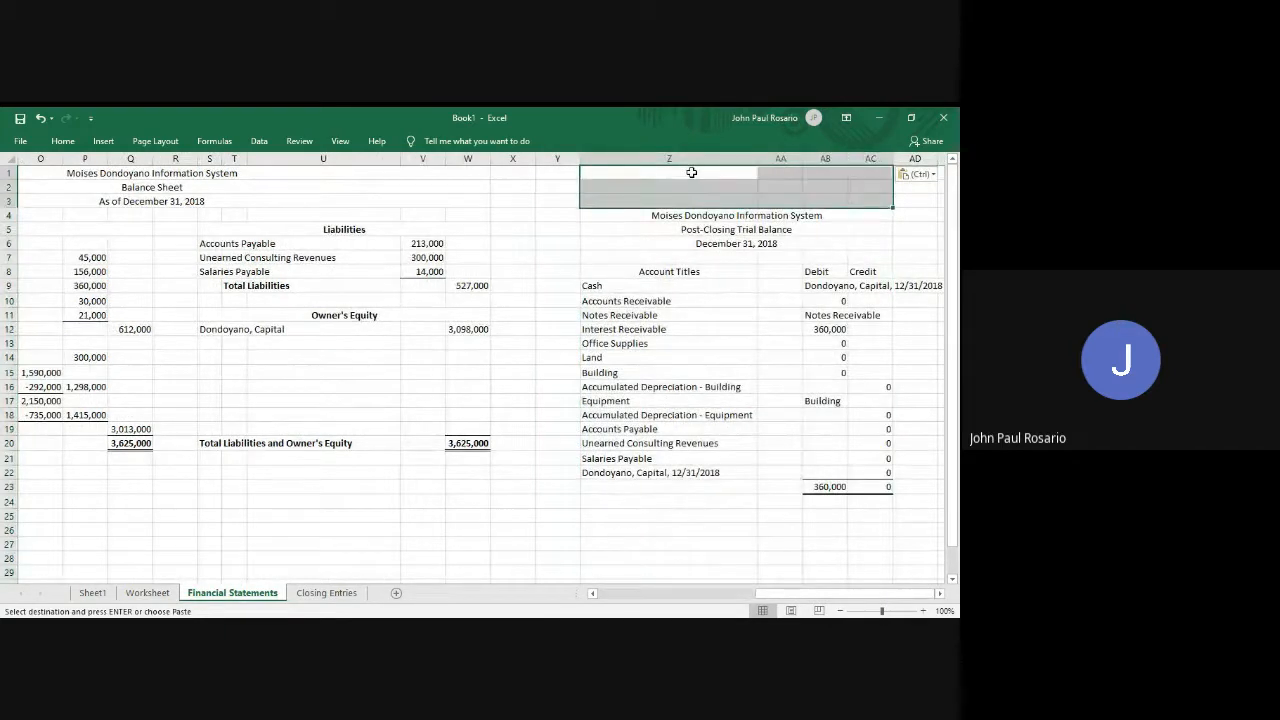
key(ctrl+minus)
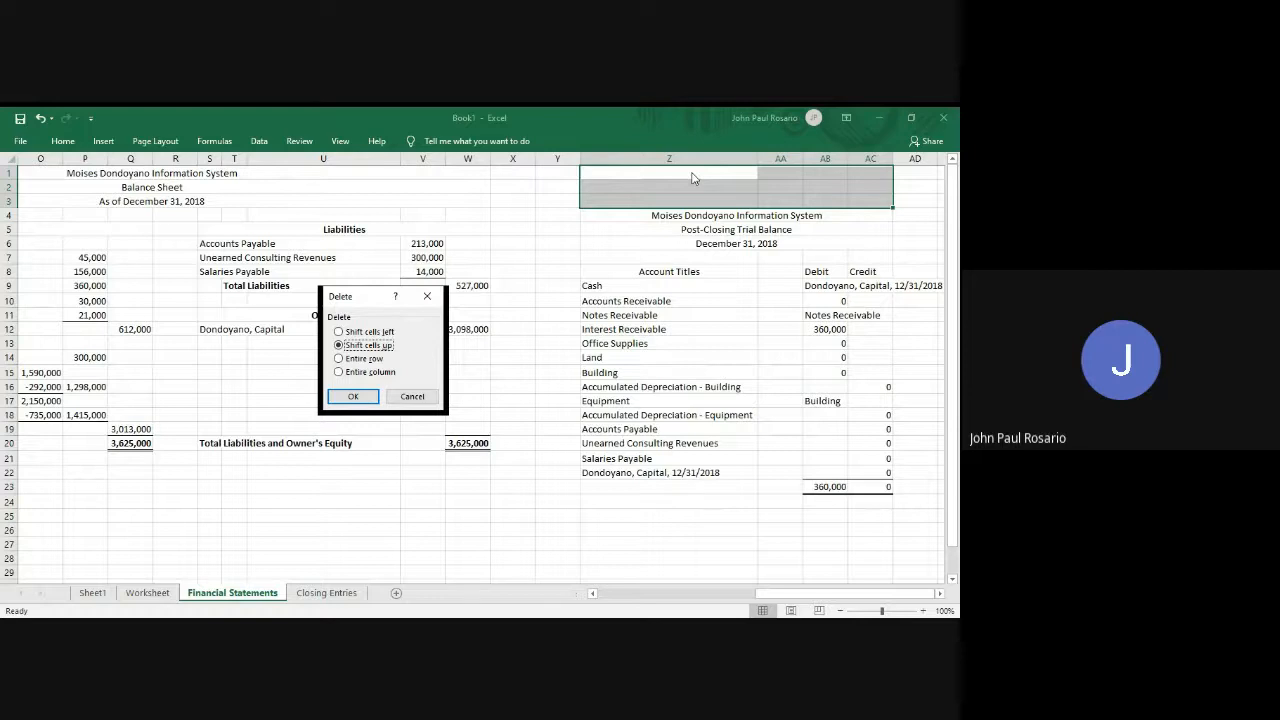
click(425, 397)
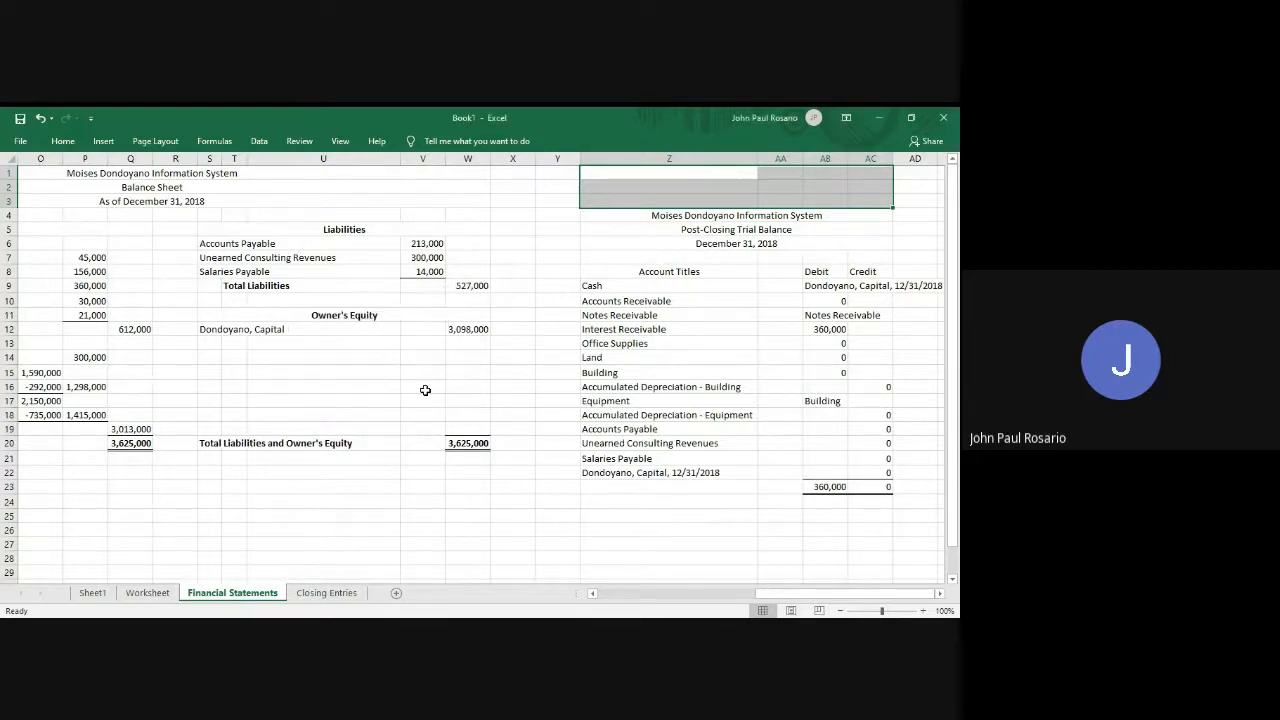
Undo and redo the last paste, and try to paste only values over columns Z:AC.
key(ctrl+z)
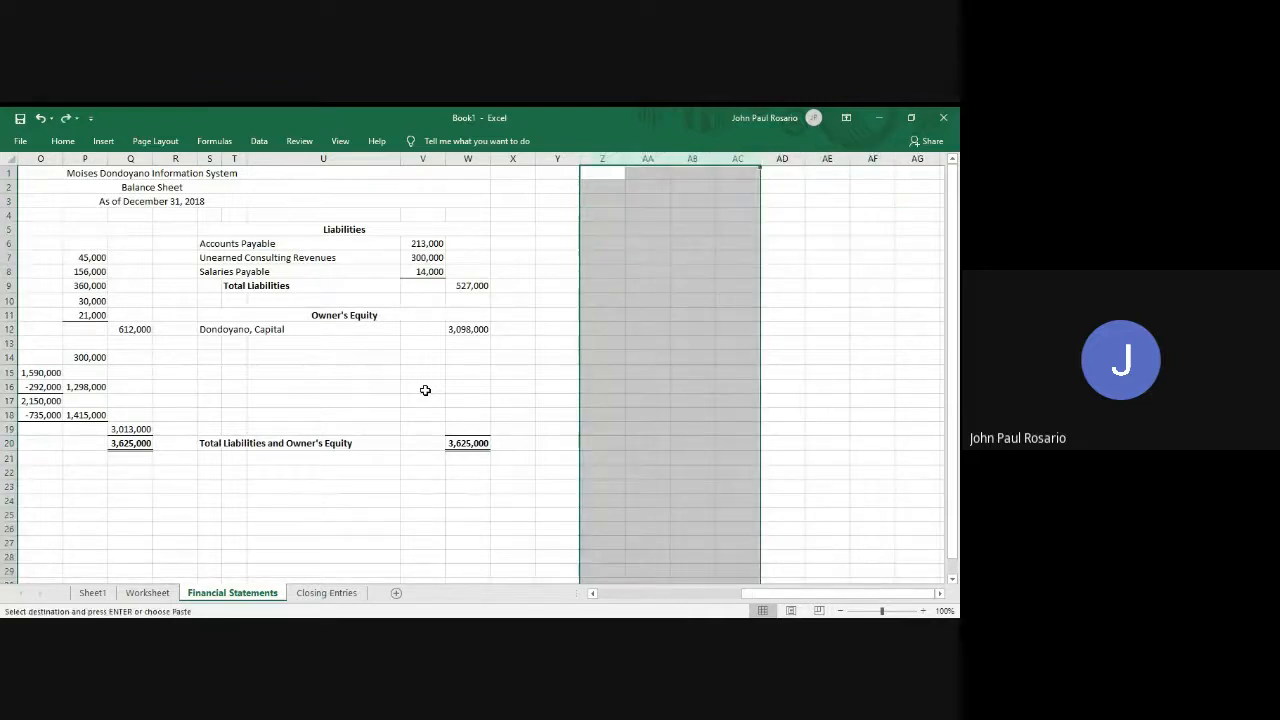
key(ctrl+y)
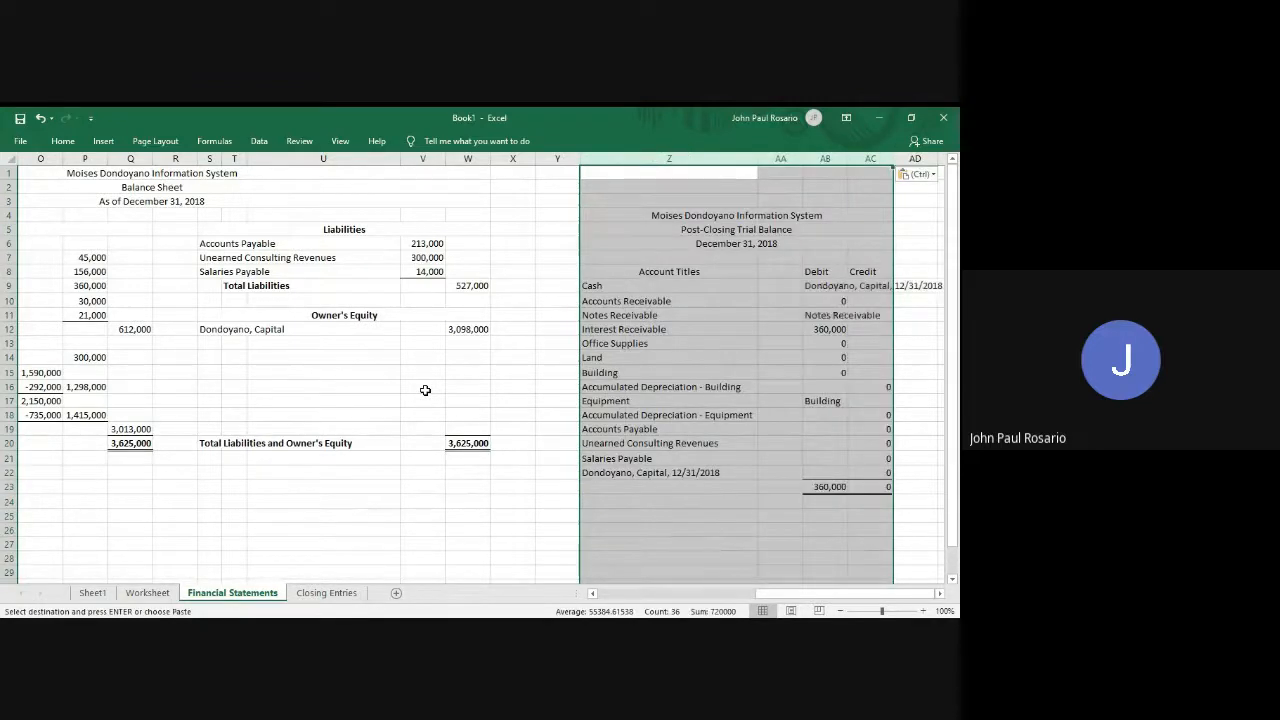
key(alt+h)
key(v)
key(v)
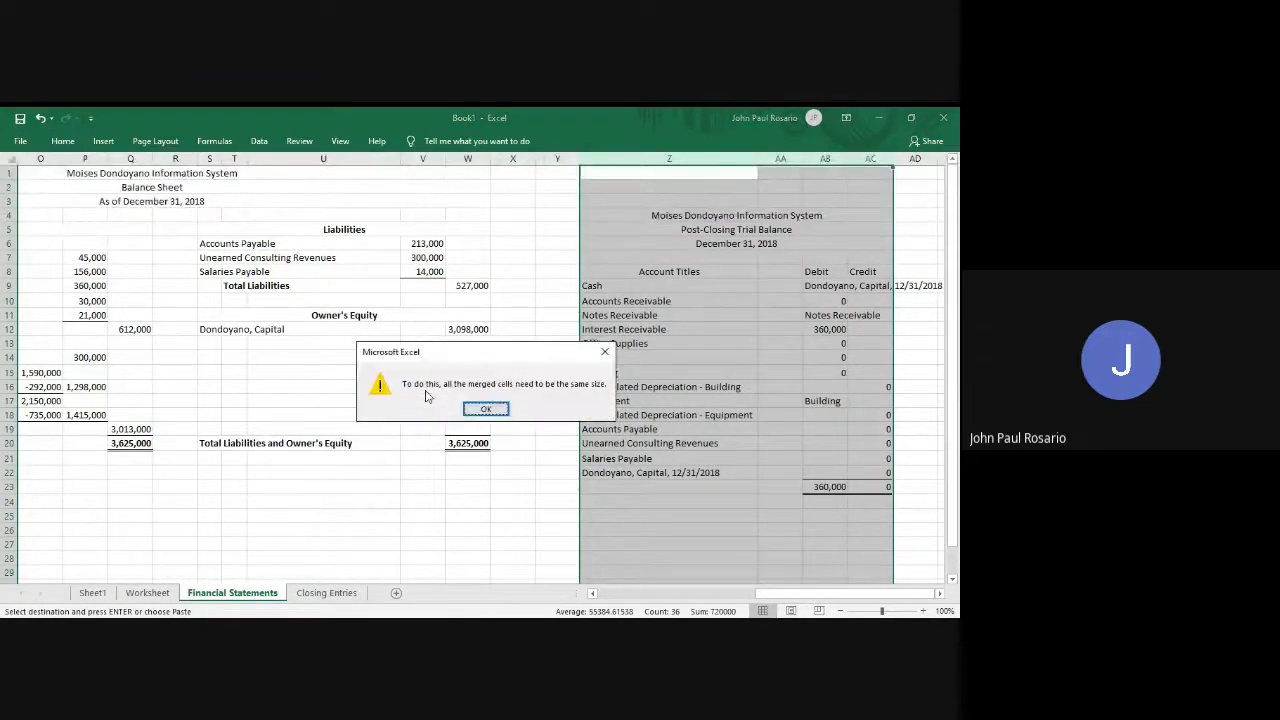
key(Return)
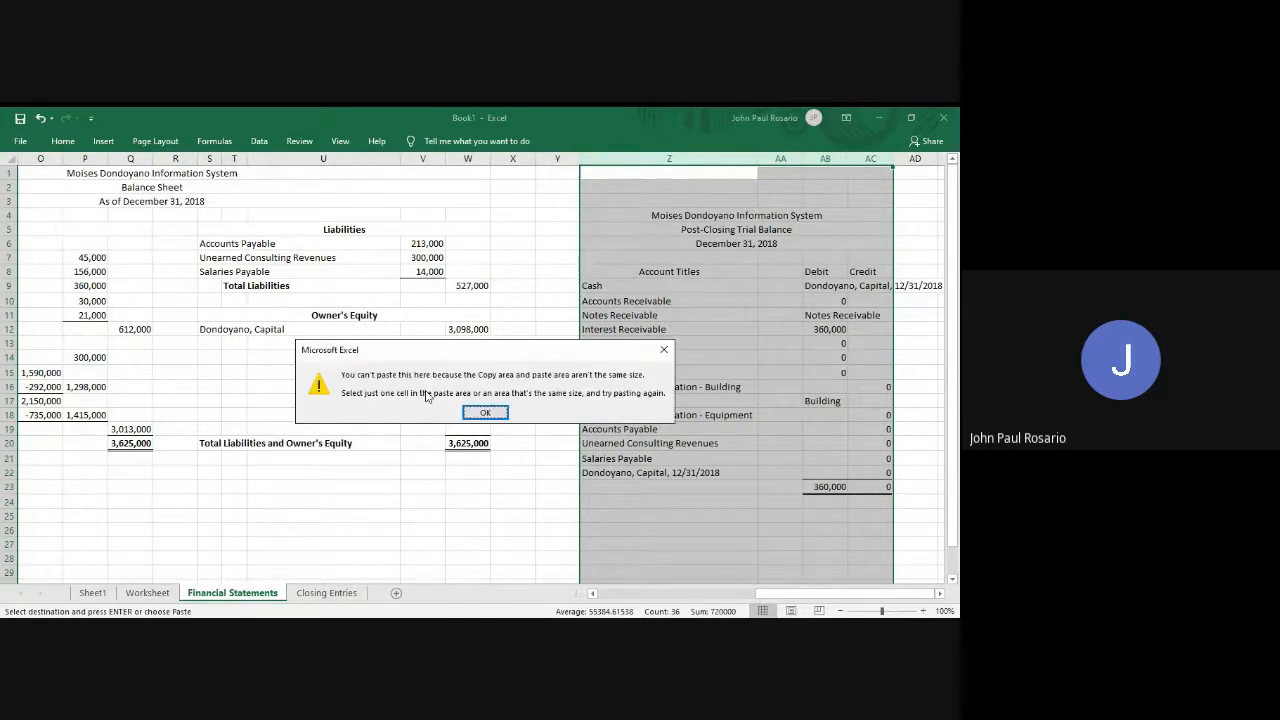
key(Return)
Copy the account titles and their debit and credit amounts in AC8:AF22 on the Closing Entries sheet.
click(333, 588)
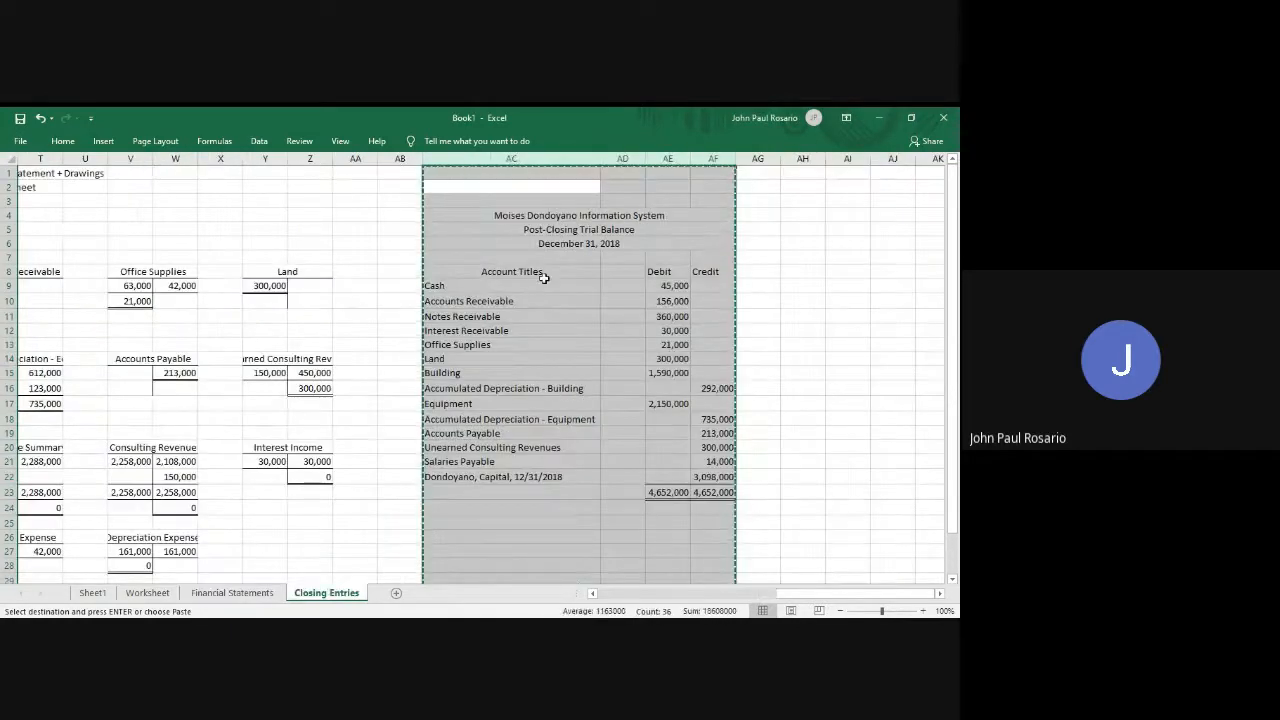
click(449, 279)
key(shift+Right)
key(shift+Right)
key(shift+Right)
key(shift+Down)
key(shift+Down)
key(shift+Down)
key(shift+Down)
key(shift+Down)
key(shift+Down)
key(shift+Down)
key(shift+Down)
key(shift+Down)
key(shift+Down)
key(shift+Down)
key(shift+Down)
key(shift+Down)
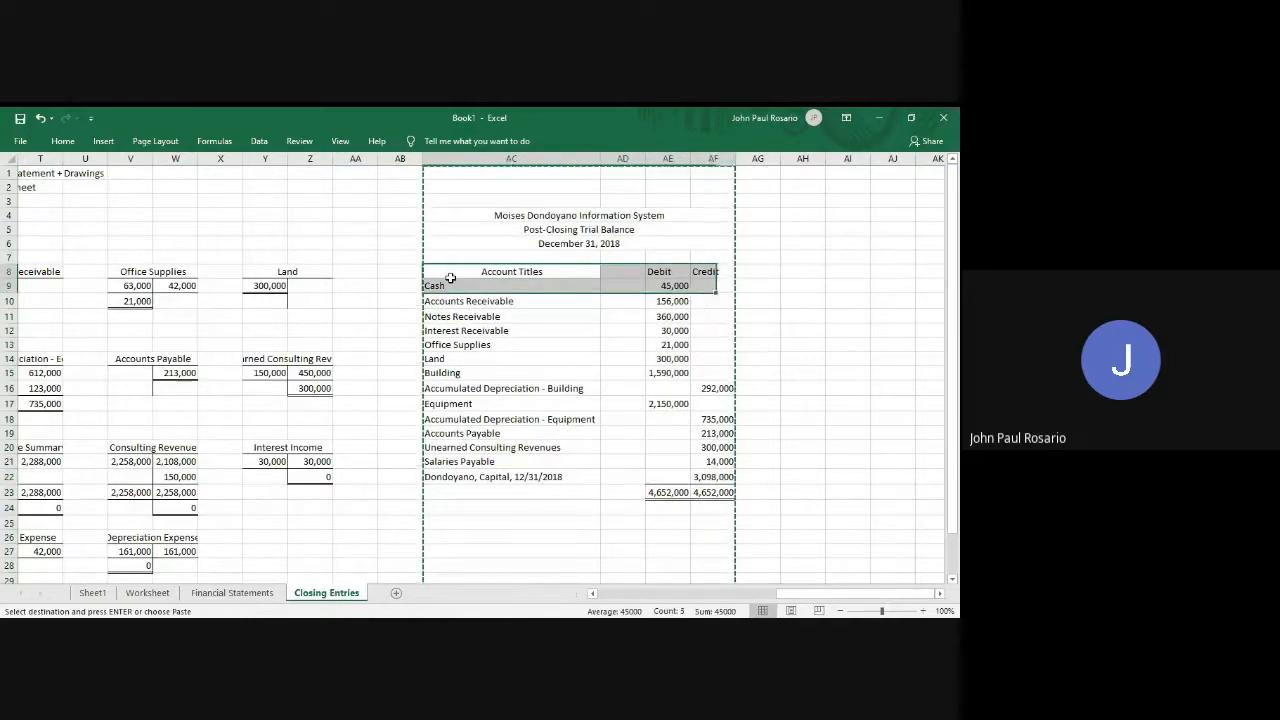
key(shift+Down)
key(ctrl+c)
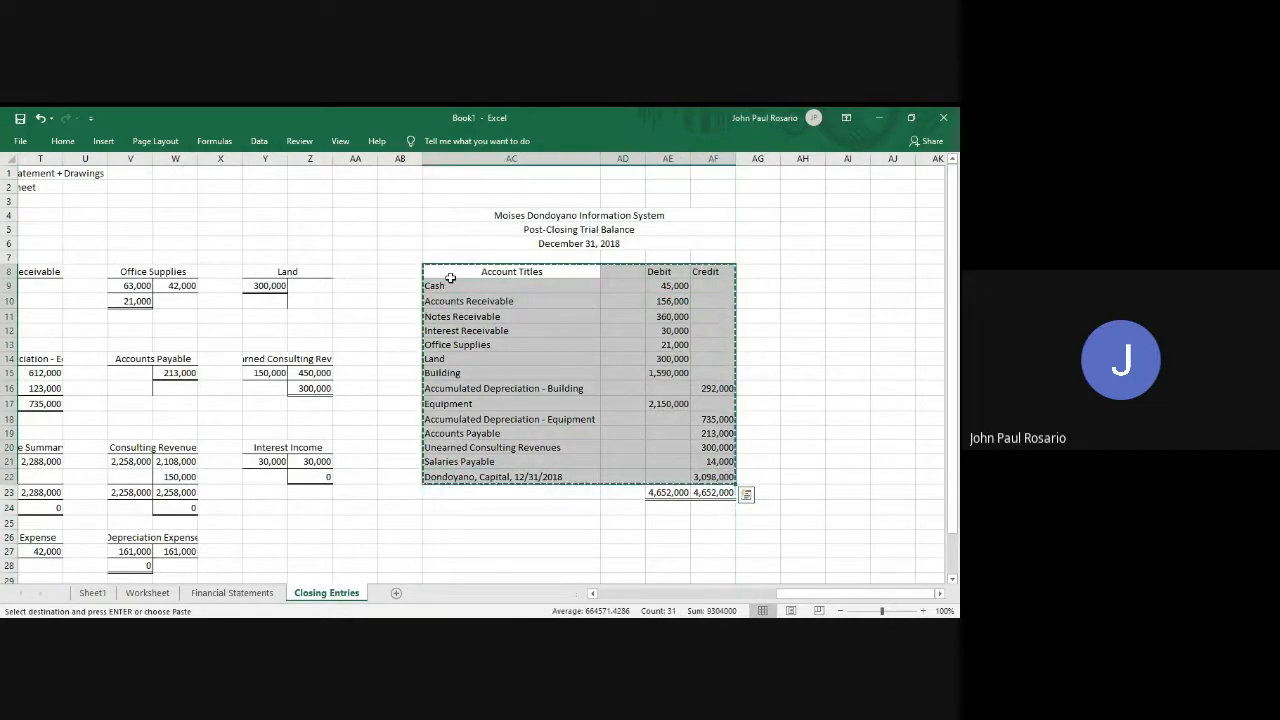
Paste the copied trial balance range as values at Z8 on the Financial Statements sheet.
key(ctrl+Page_Up)
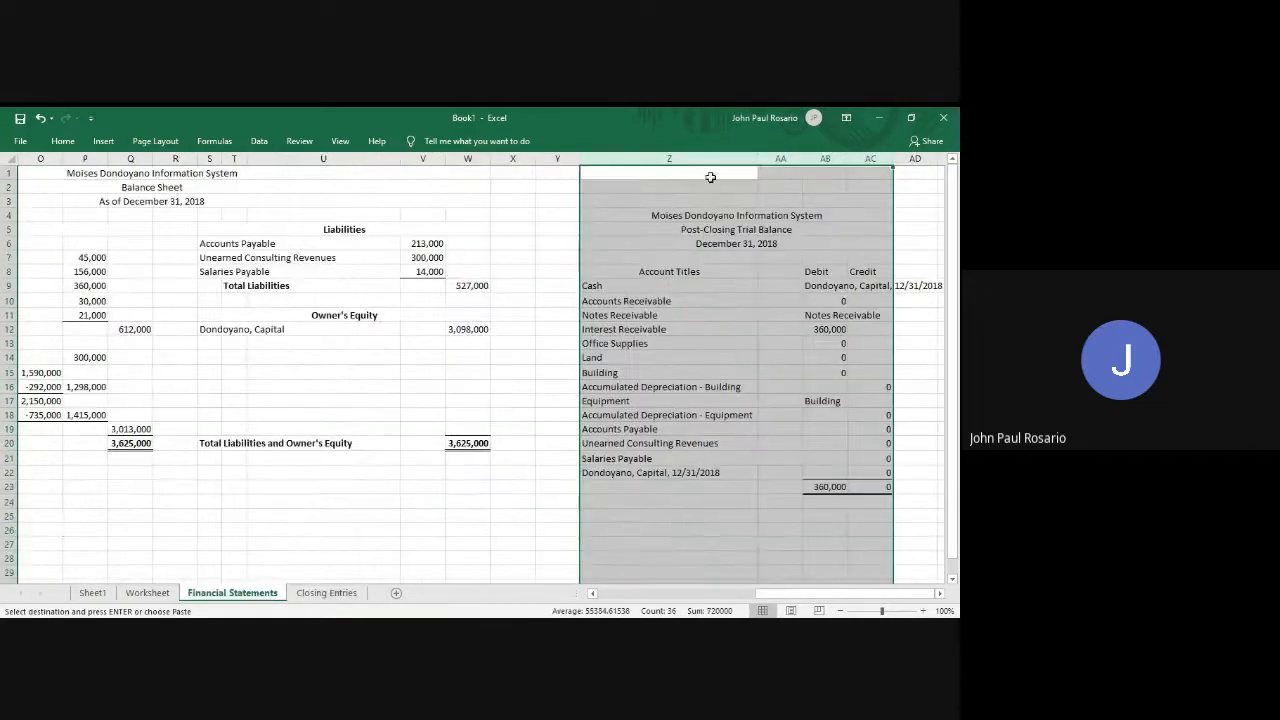
click(649, 274)
key(alt)
key(h)
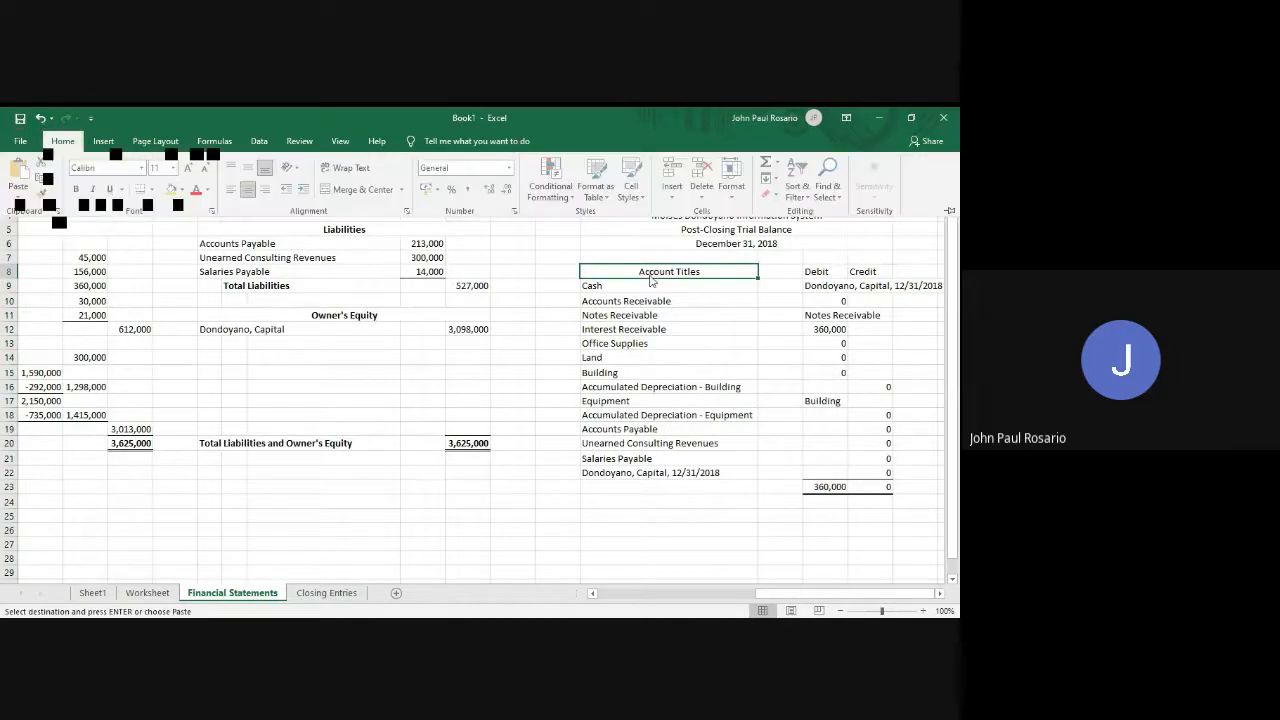
key(v)
key(v)
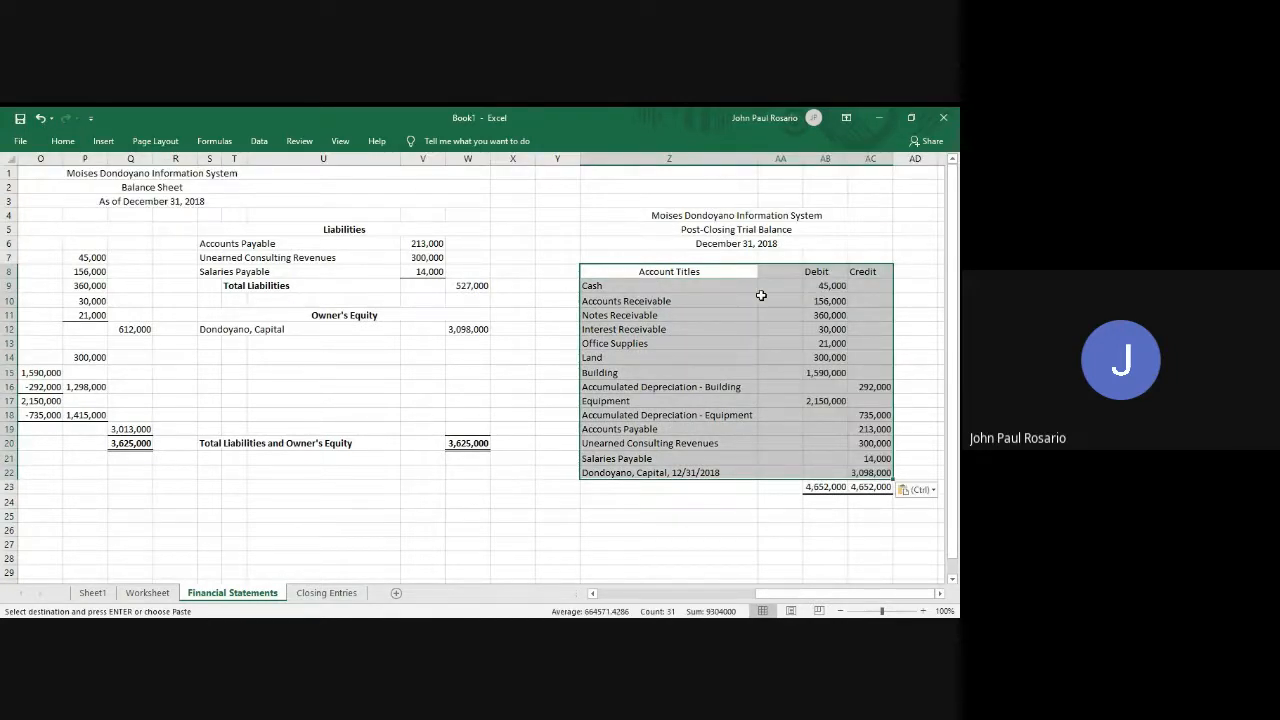
Delete the blank cells Z1:AC3 above the Post-Closing Trial Balance heading, shifting the cells up.
click(719, 172)
key(shift+Right)
key(shift+Right)
key(shift+Right)
key(shift+Down)
key(shift+Down)
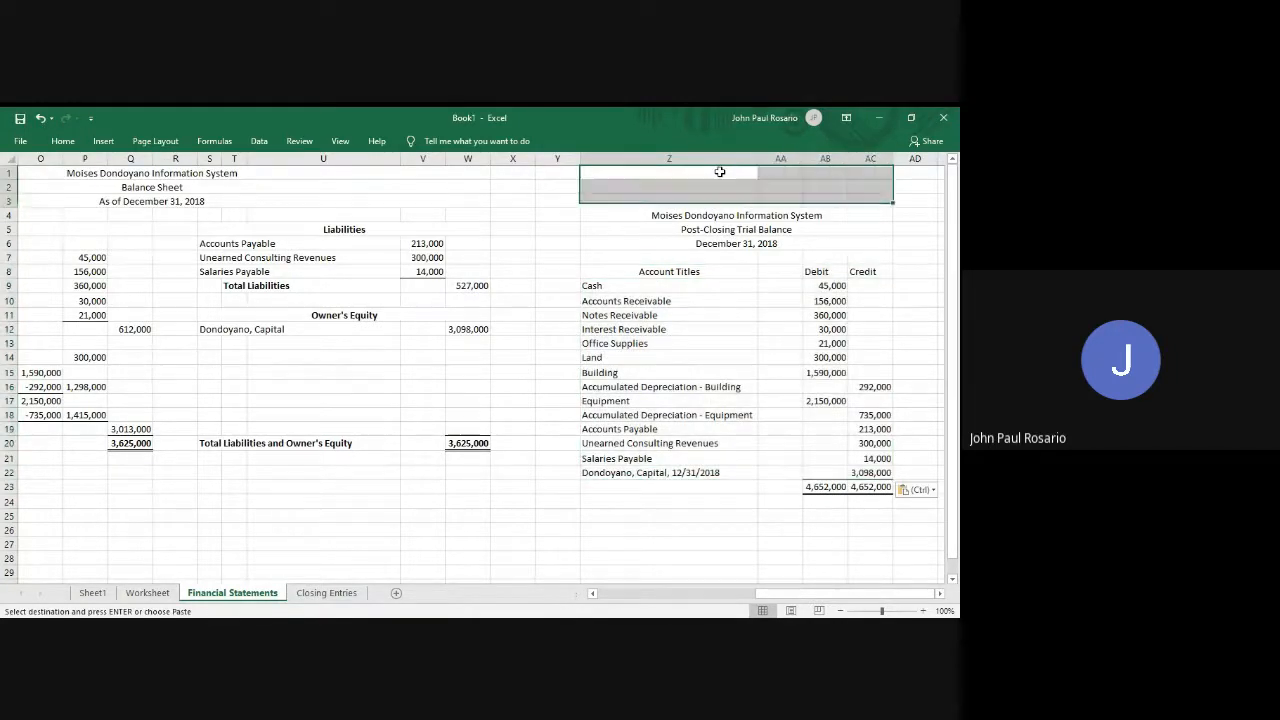
key(ctrl+minus)
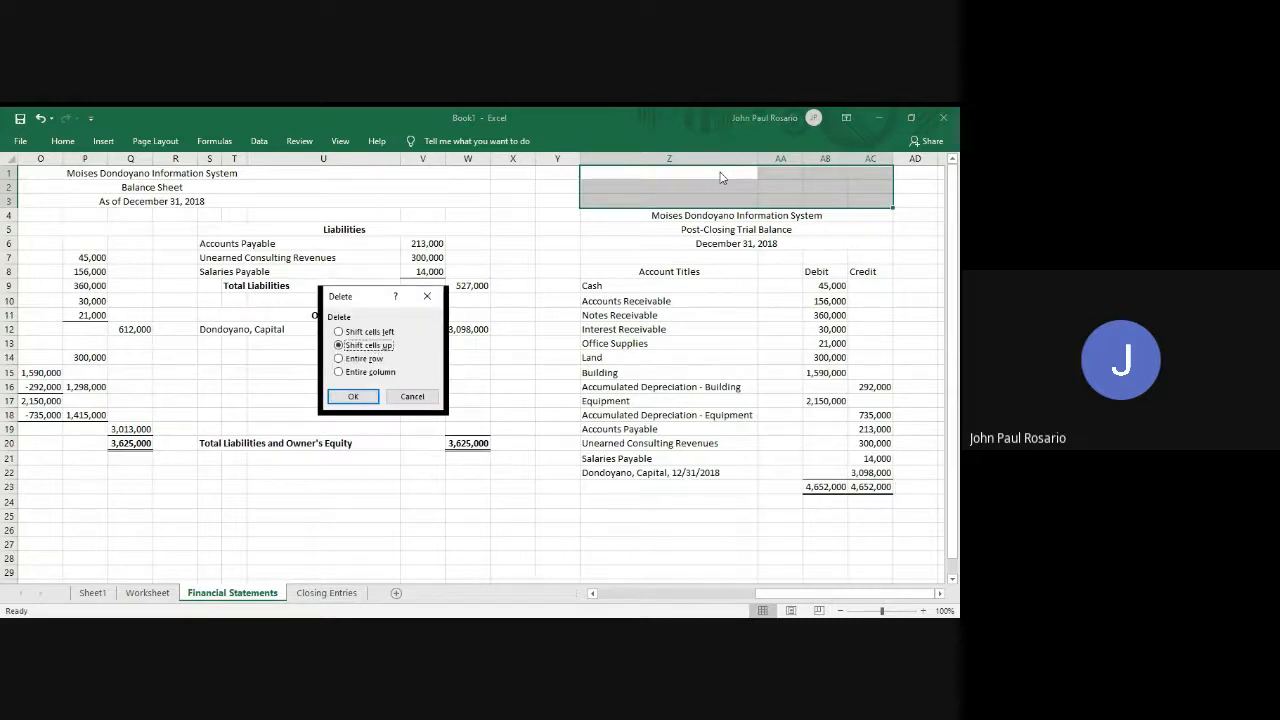
key(Return)
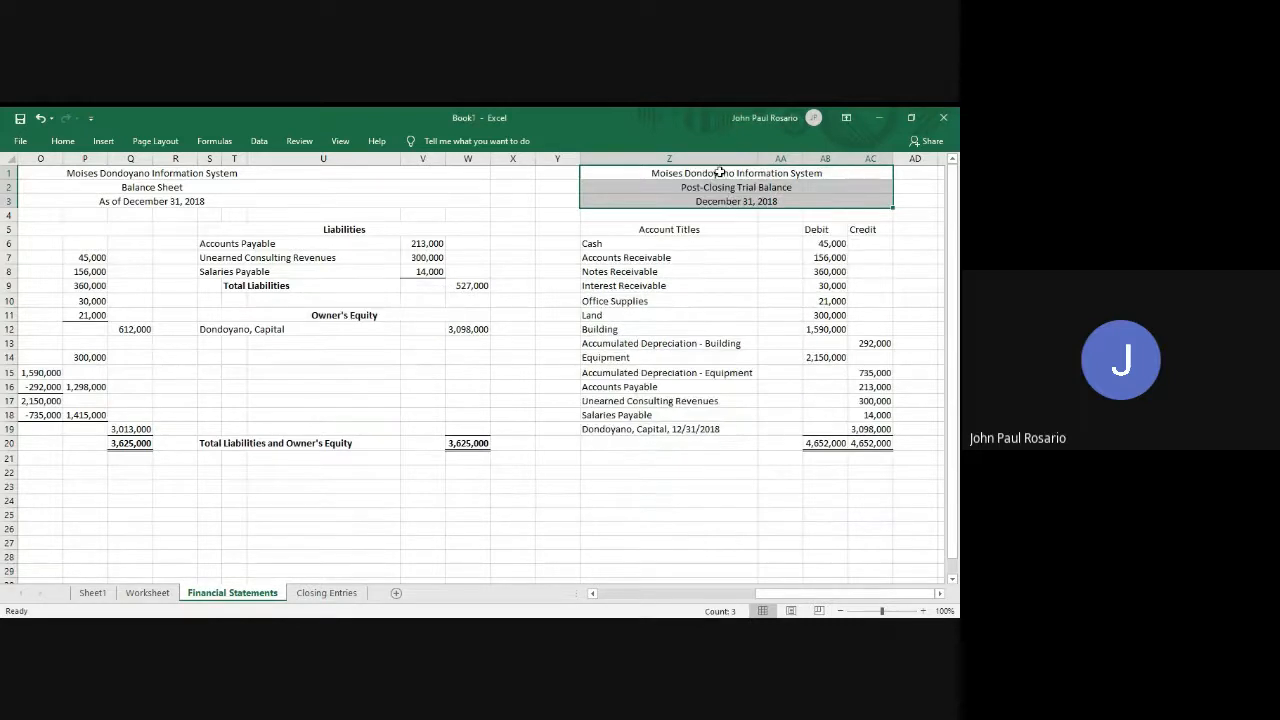
Set the sheet's zoom to 90% and widen the Balance Sheet columns O:Q to fit their full amounts.
click(769, 481)
scroll(661, 380, left, 2)
scroll(661, 380, right, 3)
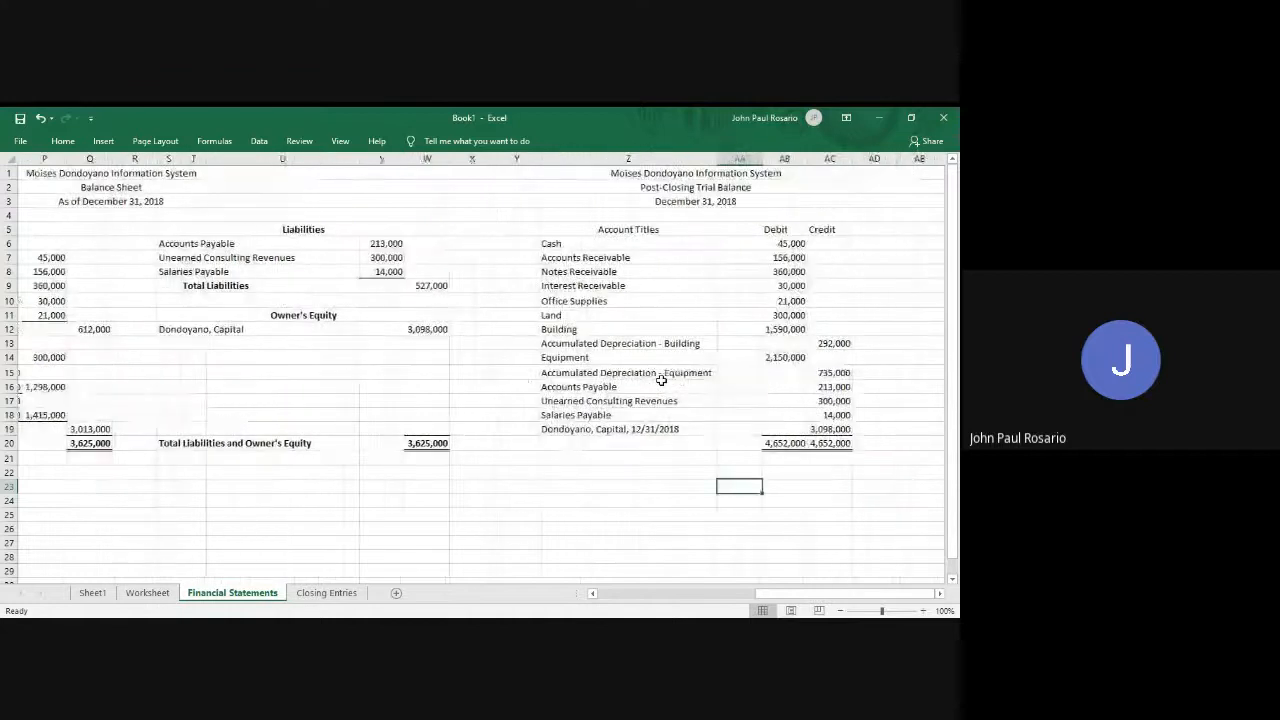
scroll(661, 380, right, 1)
scroll(661, 380, left, 2)
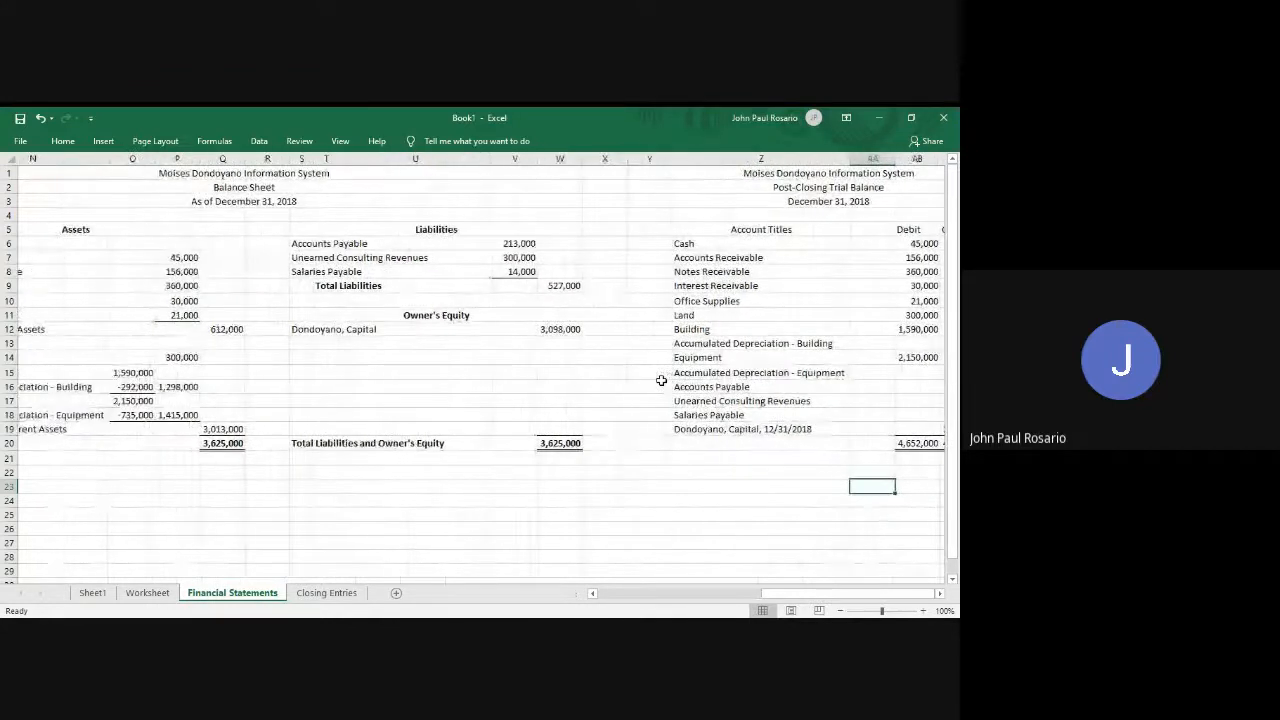
scroll(661, 380, right, 3)
scroll(661, 380, left, 4)
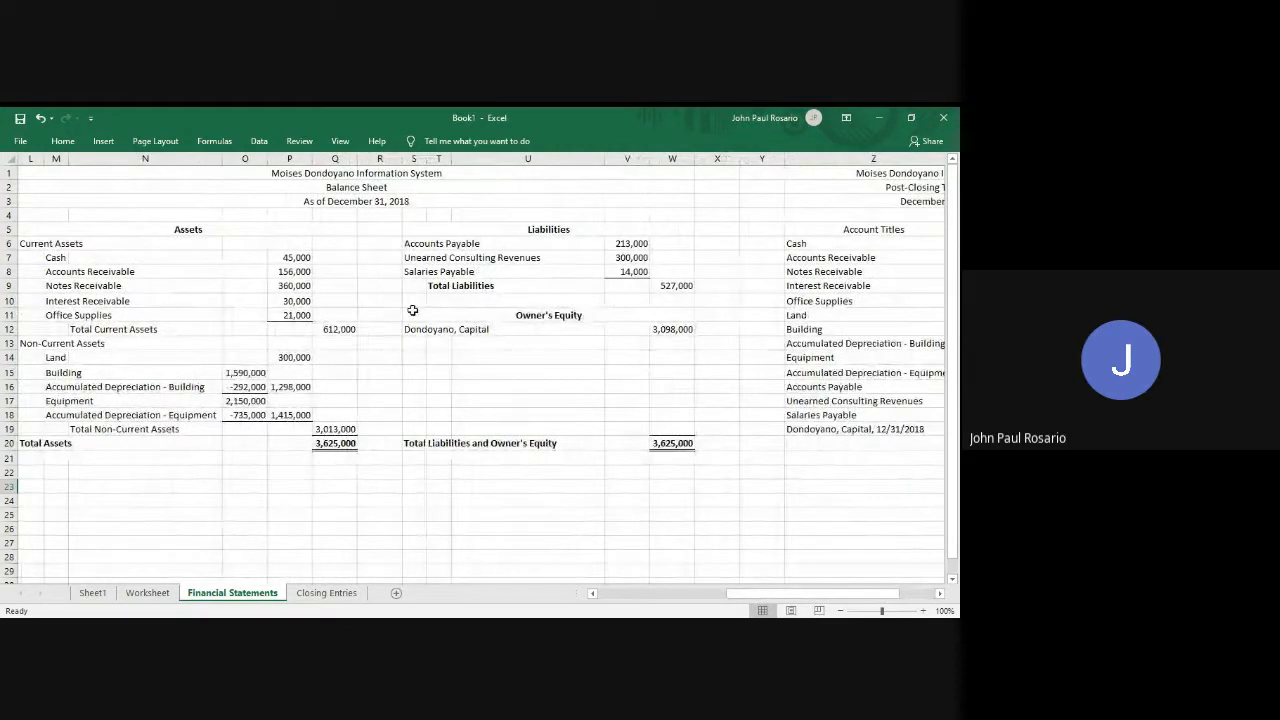
click(840, 610)
scroll(870, 476, right, 1)
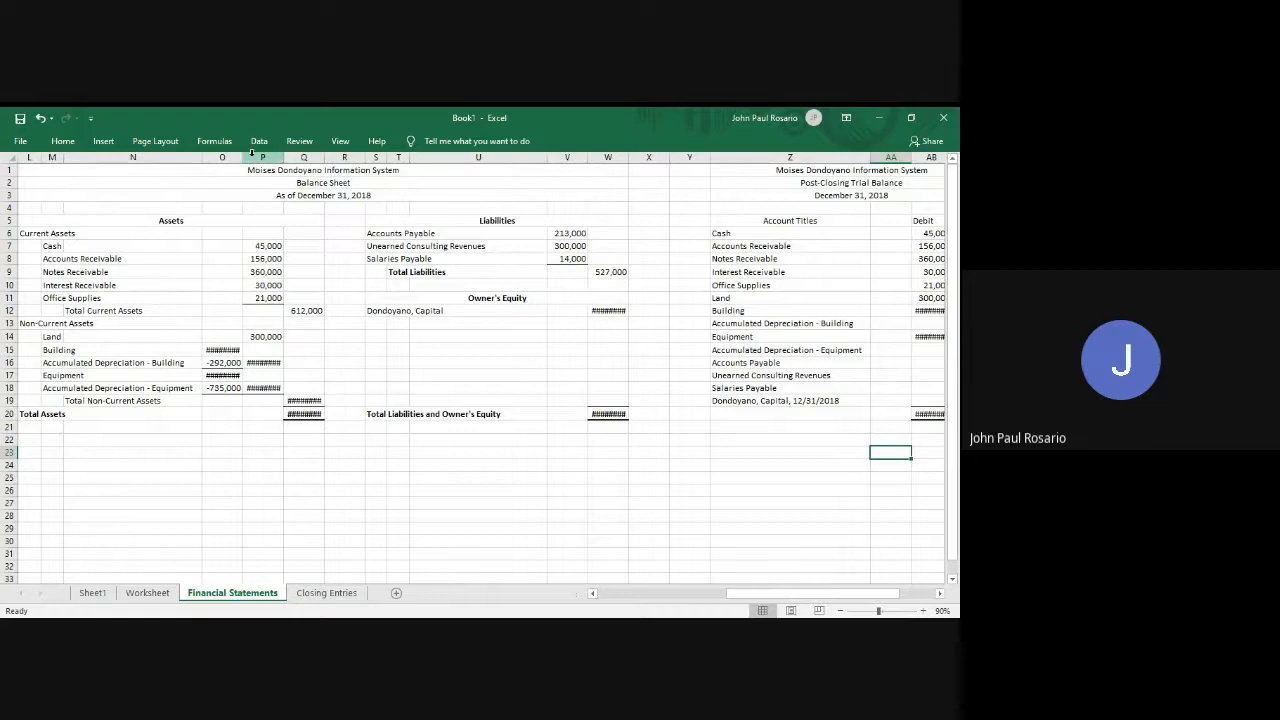
drag(243, 160, 338, 160)
scroll(600, 292, right, 2)
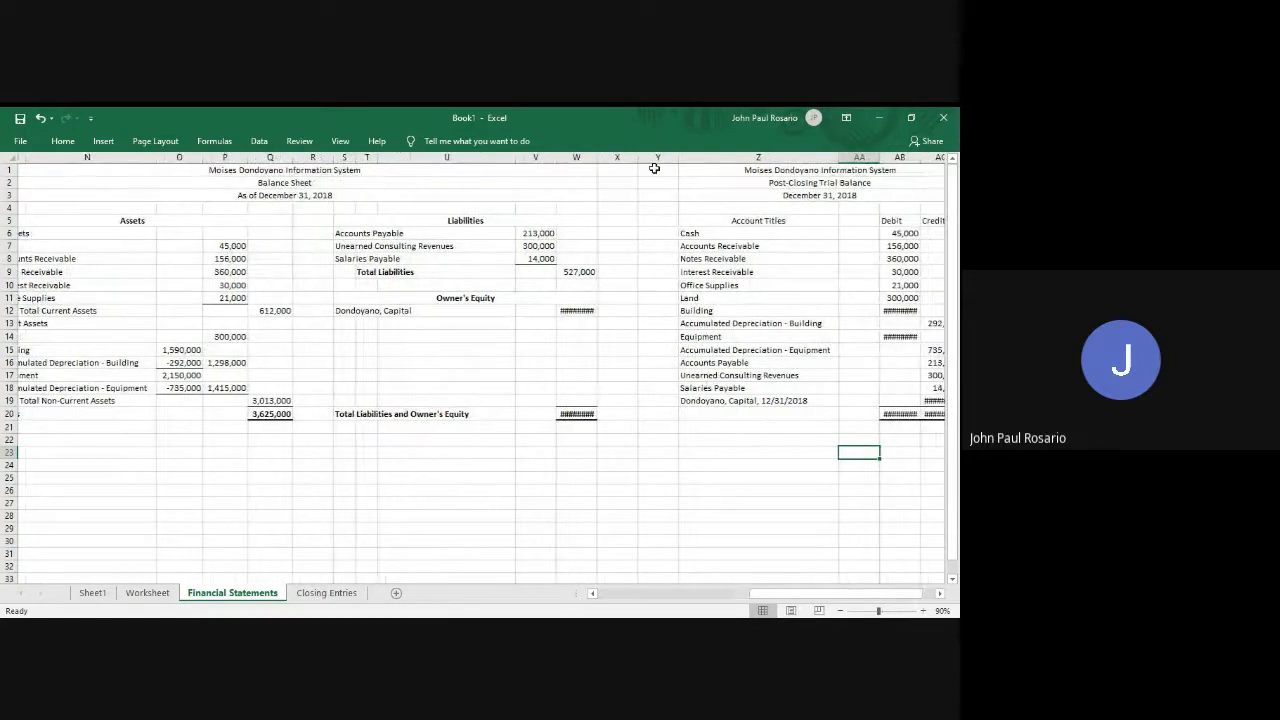
Delete the empty spacer column Y and widen columns W, AA and AB to fit their full amounts.
click(656, 154)
key(ctrl+minus)
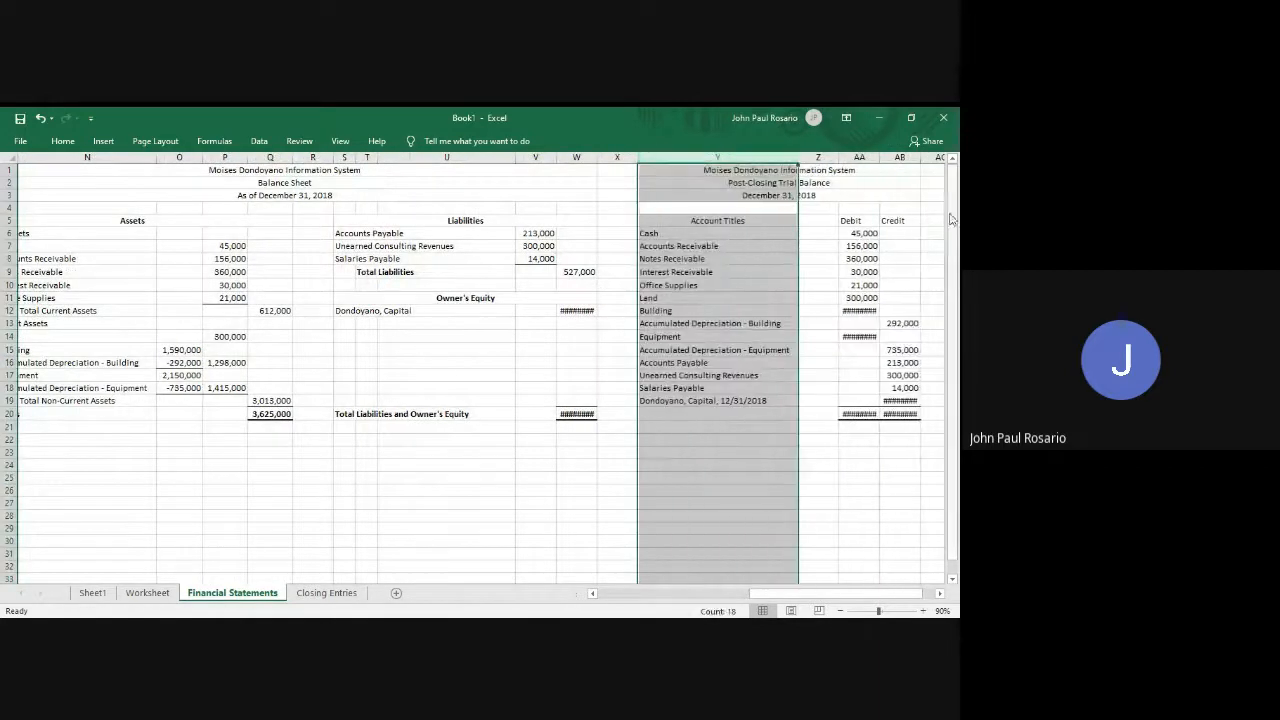
drag(876, 157, 930, 157)
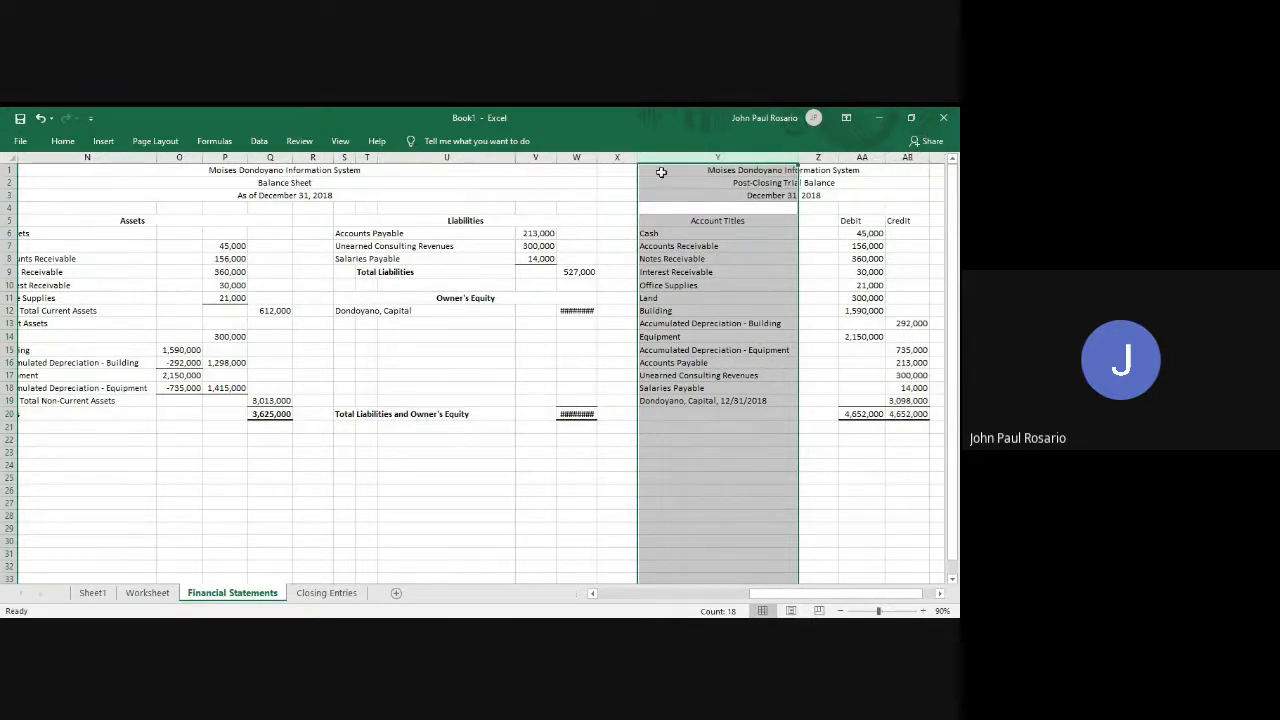
drag(598, 157, 604, 157)
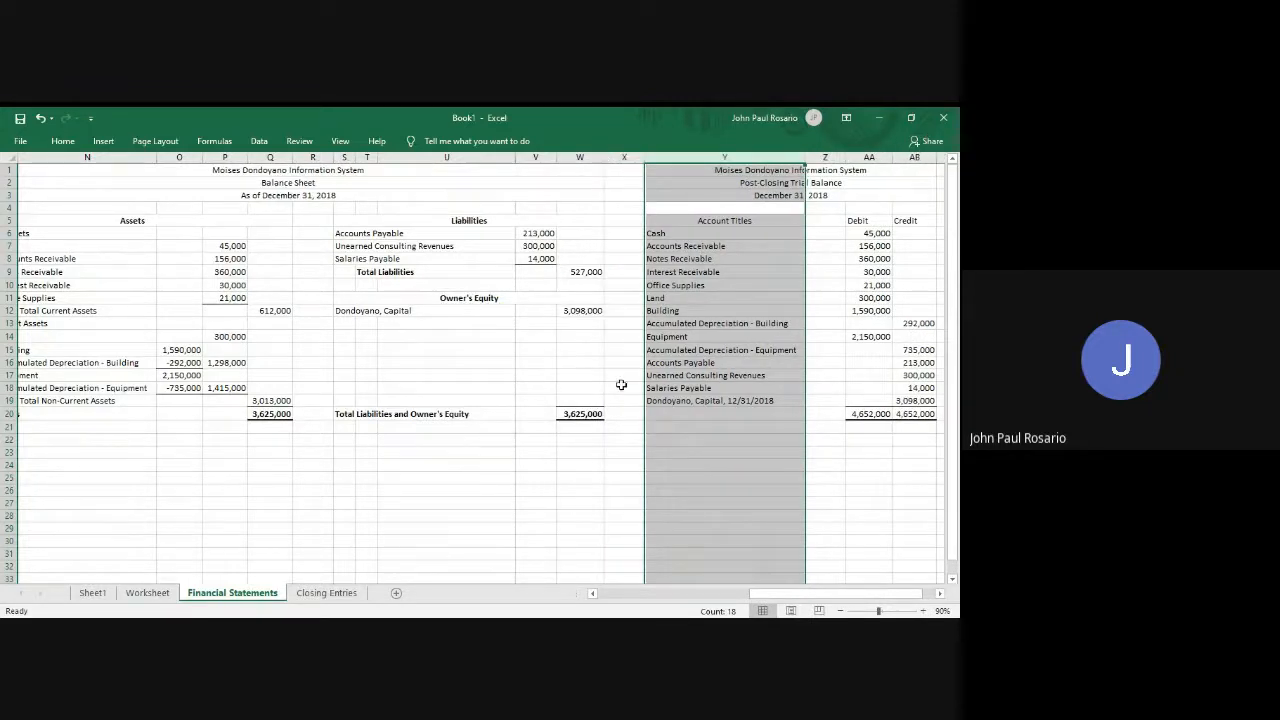
Compare the Balance Sheet's building, equipment, accumulated depreciation, liability and capital amounts with the Post-Closing Trial Balance.
click(846, 310)
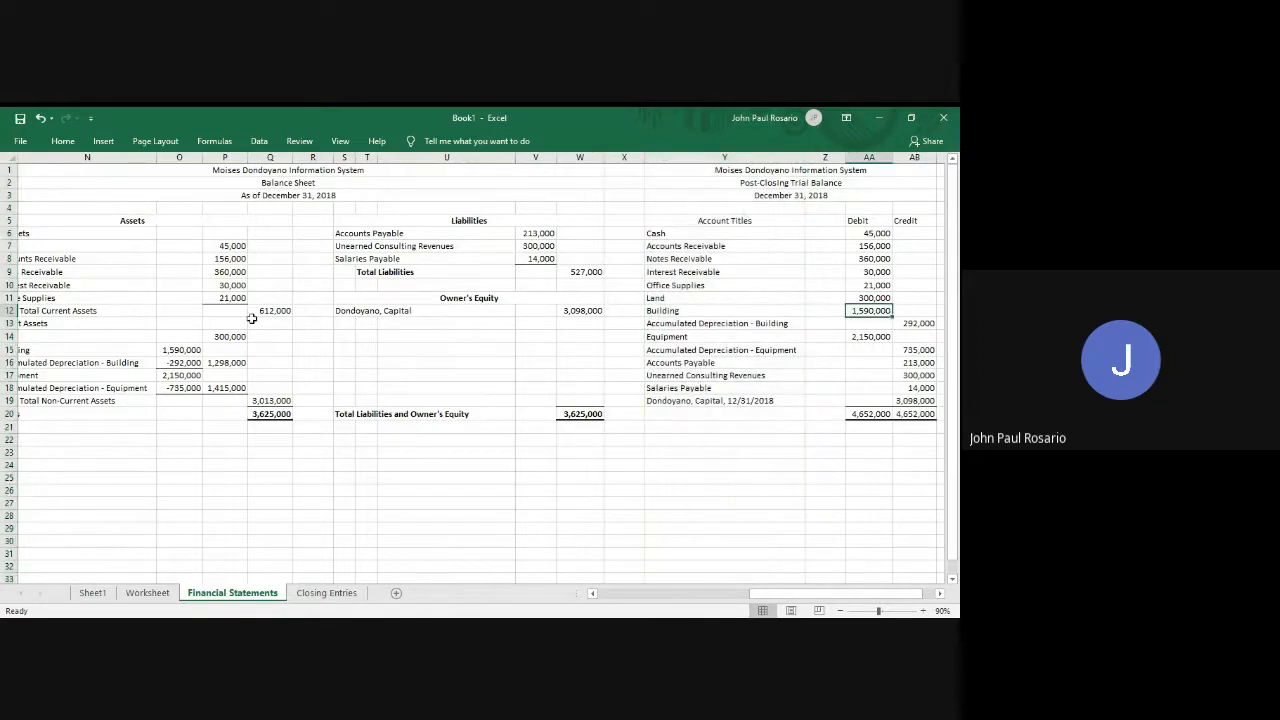
click(190, 352)
click(186, 364)
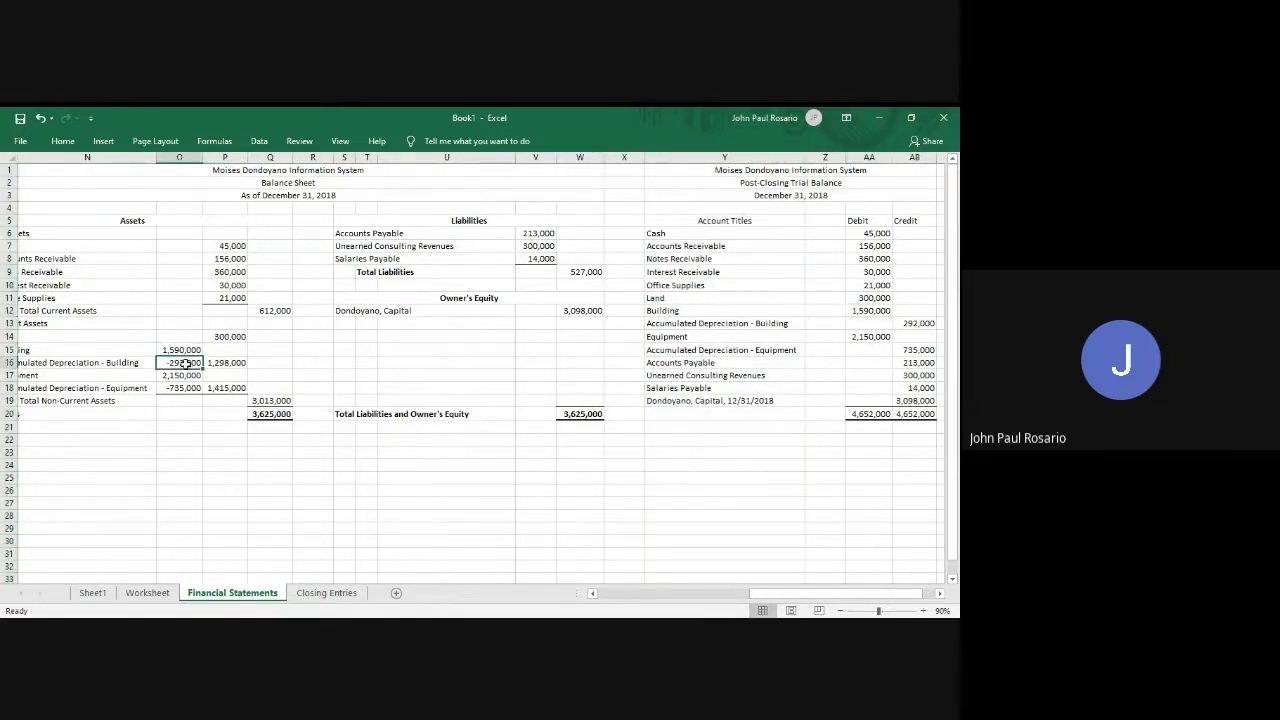
click(186, 375)
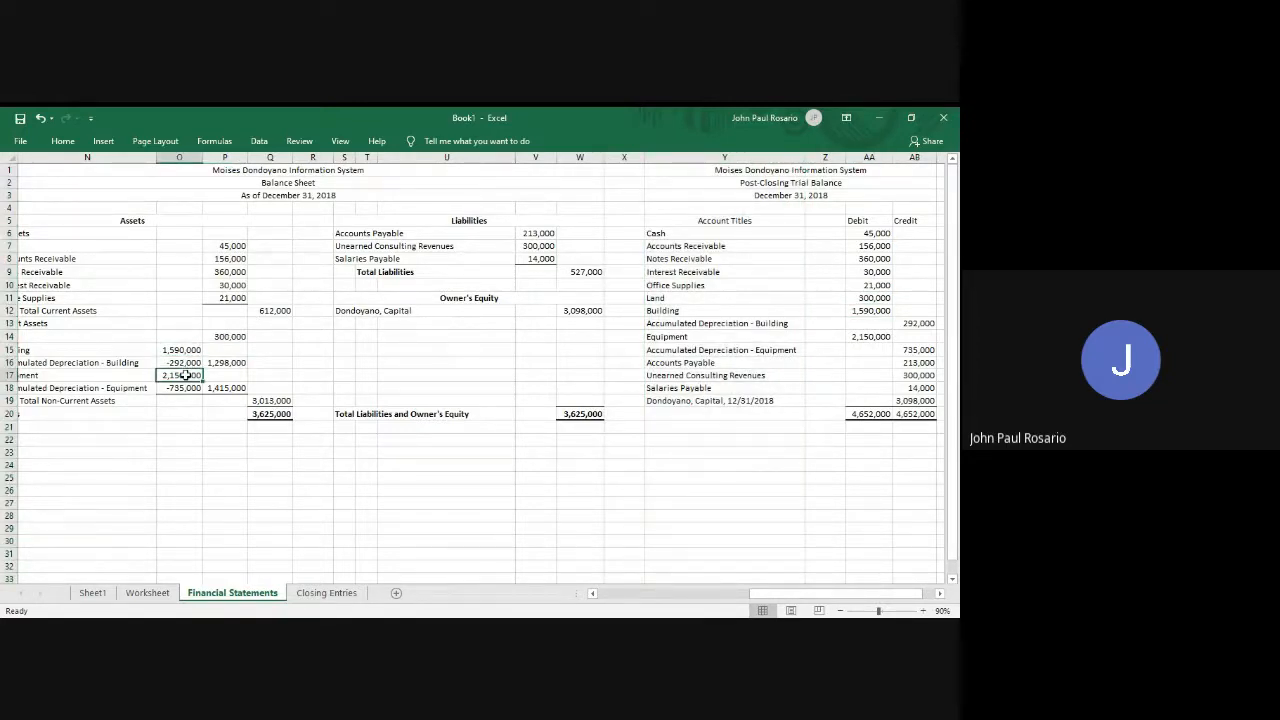
click(181, 389)
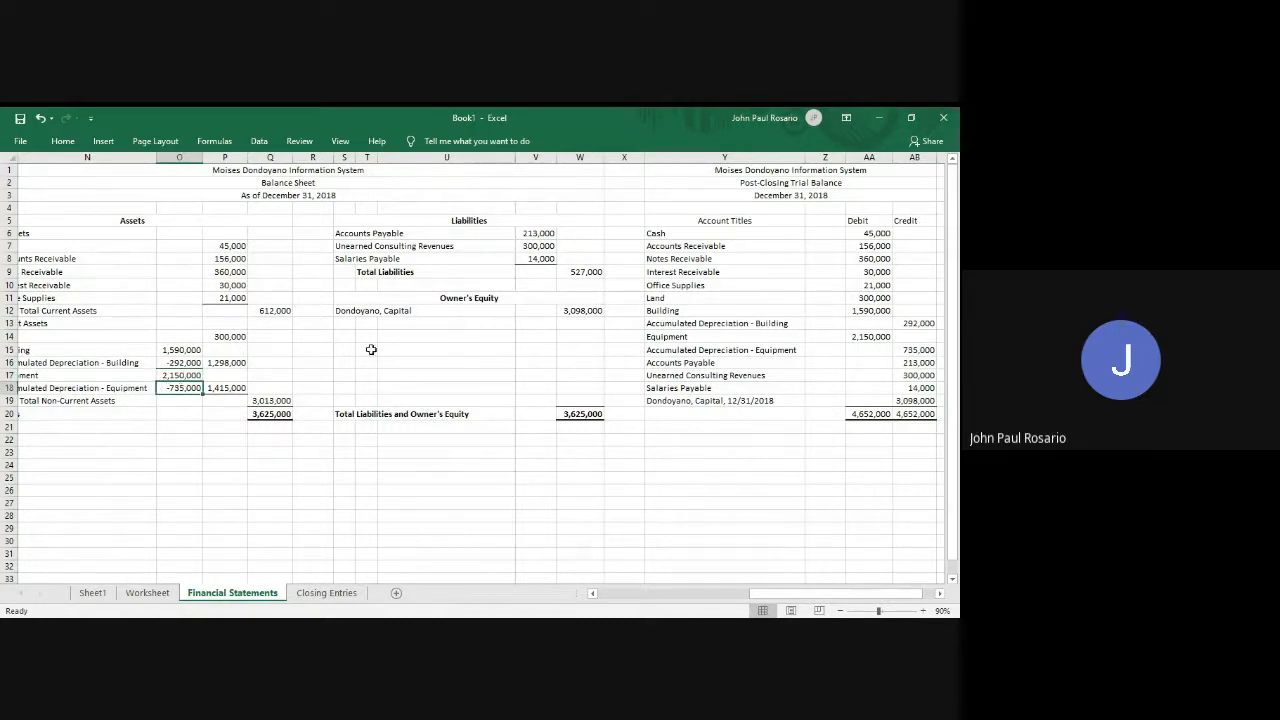
click(539, 233)
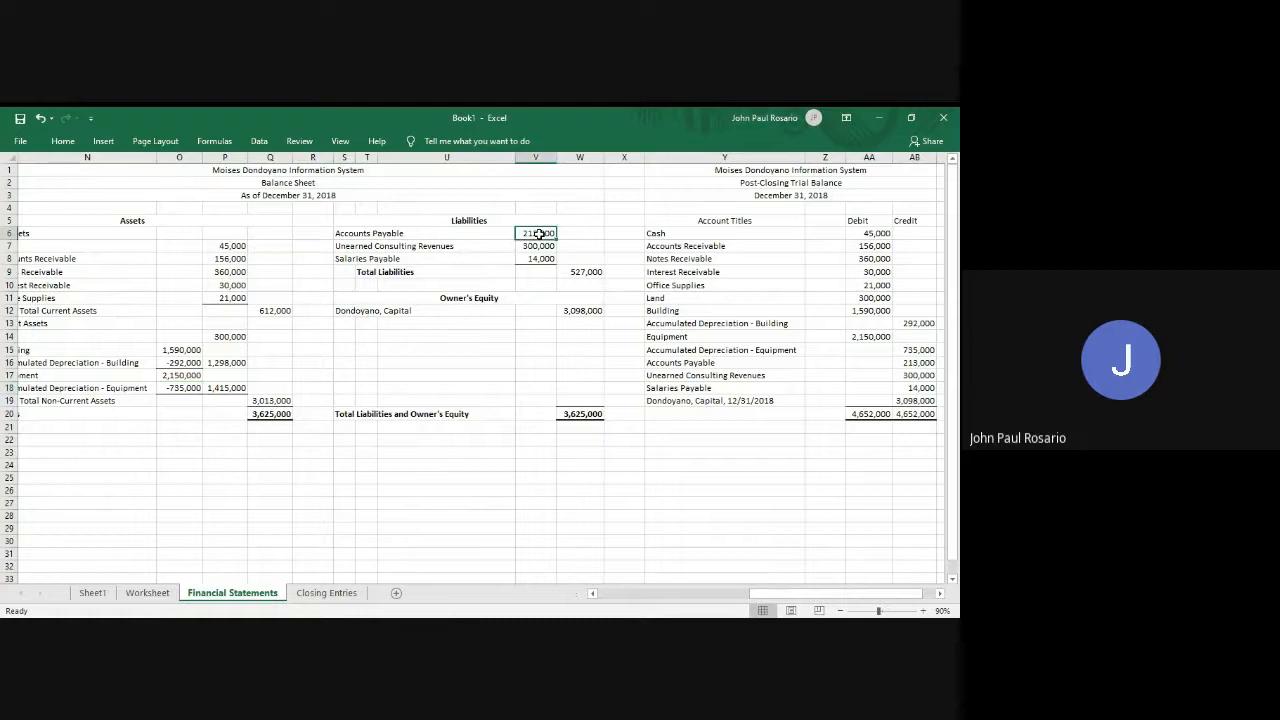
click(539, 246)
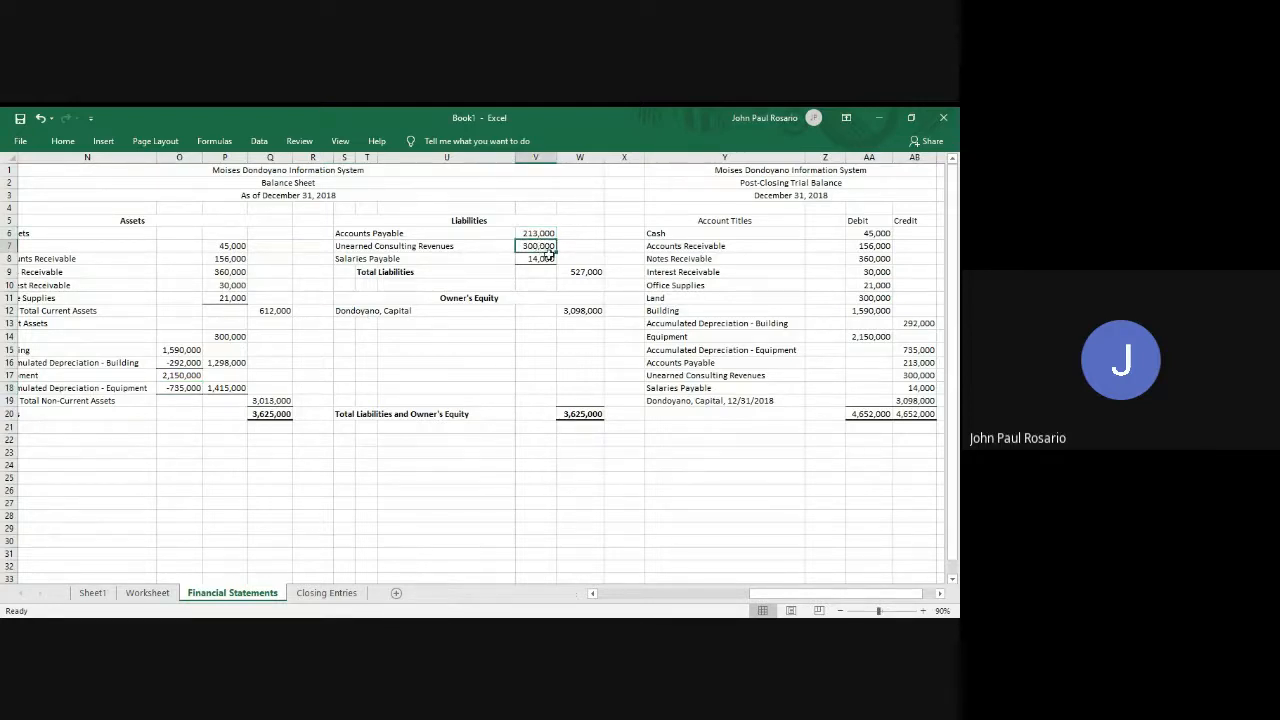
click(543, 258)
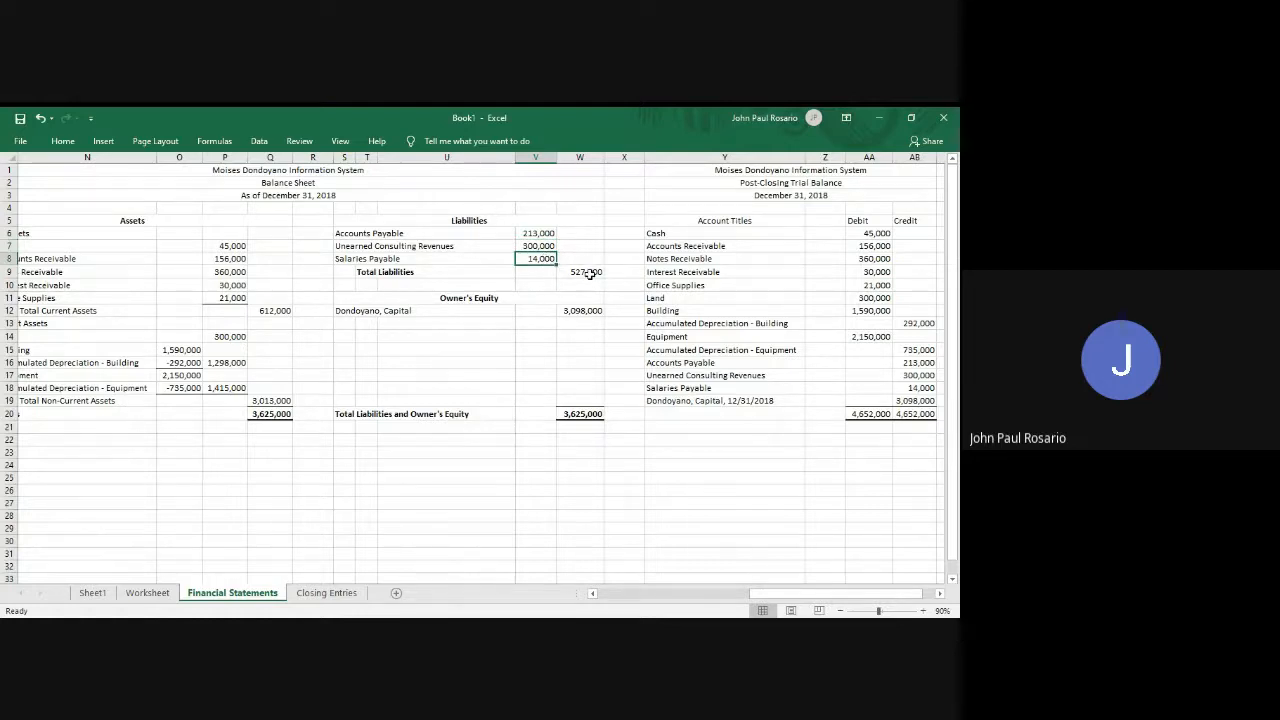
click(578, 311)
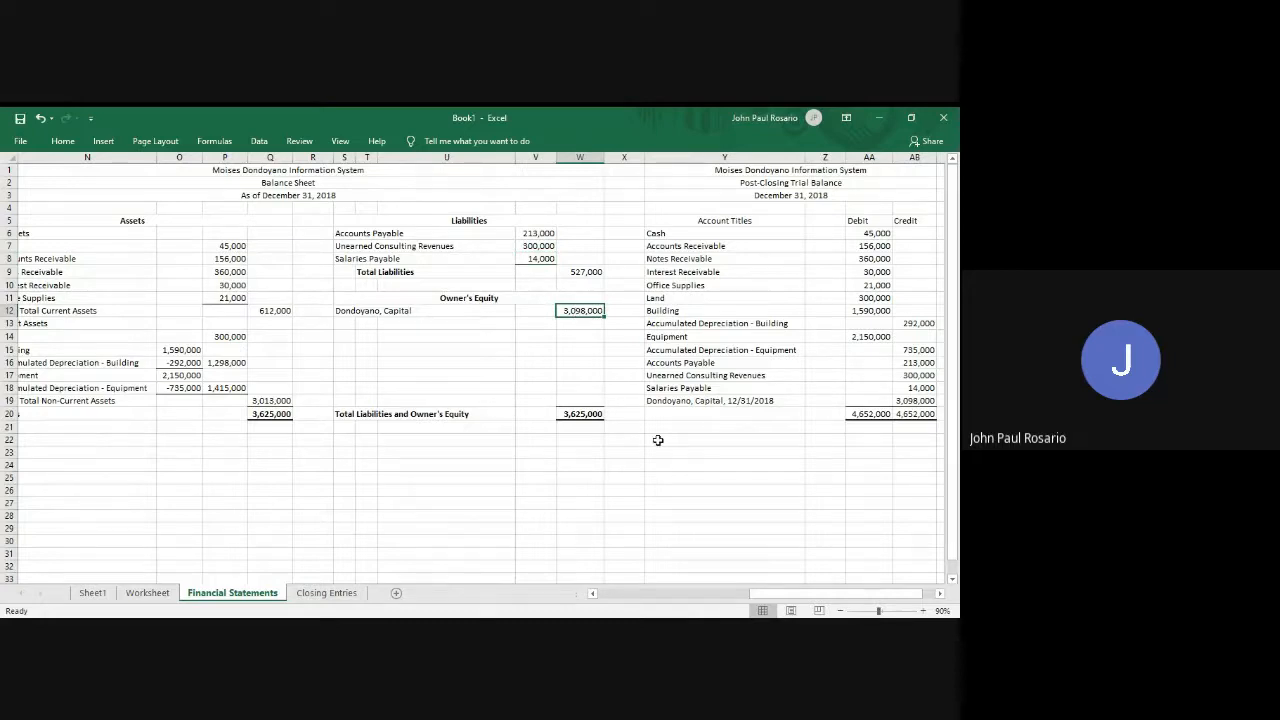
Review the Balance Sheet debit and credit columns on the Worksheet sheet.
click(147, 593)
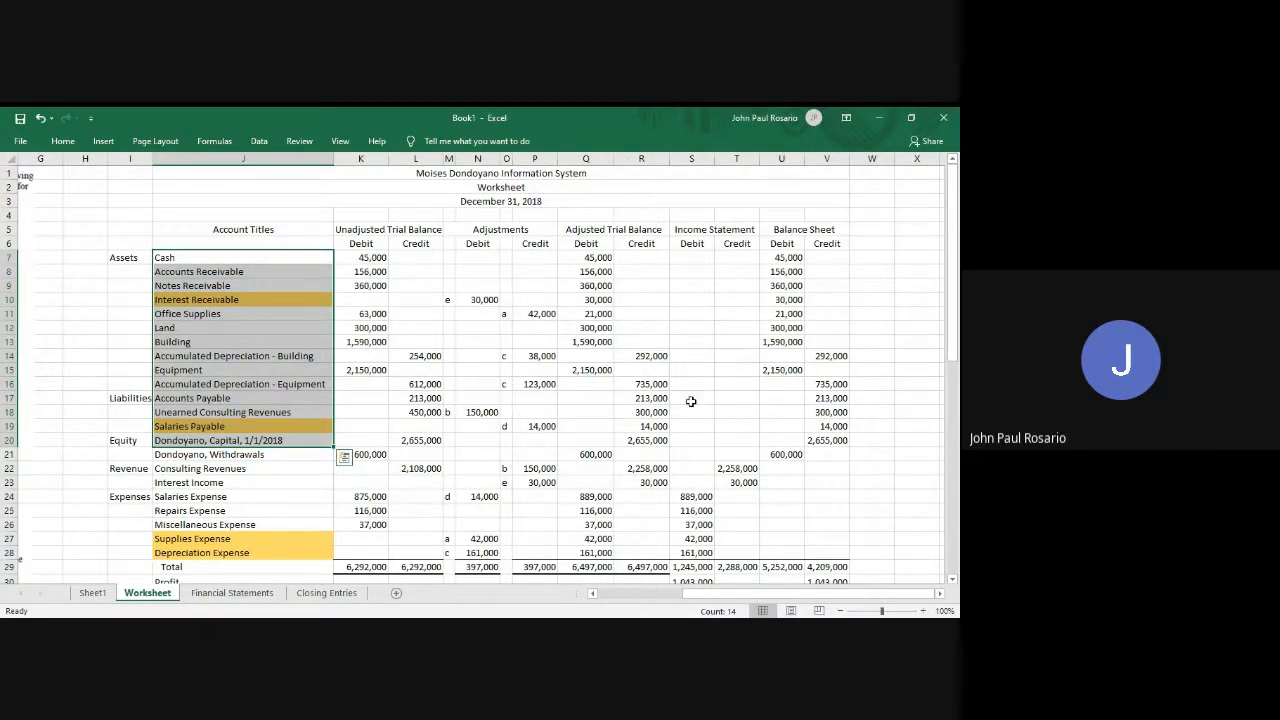
scroll(866, 404, right, 3)
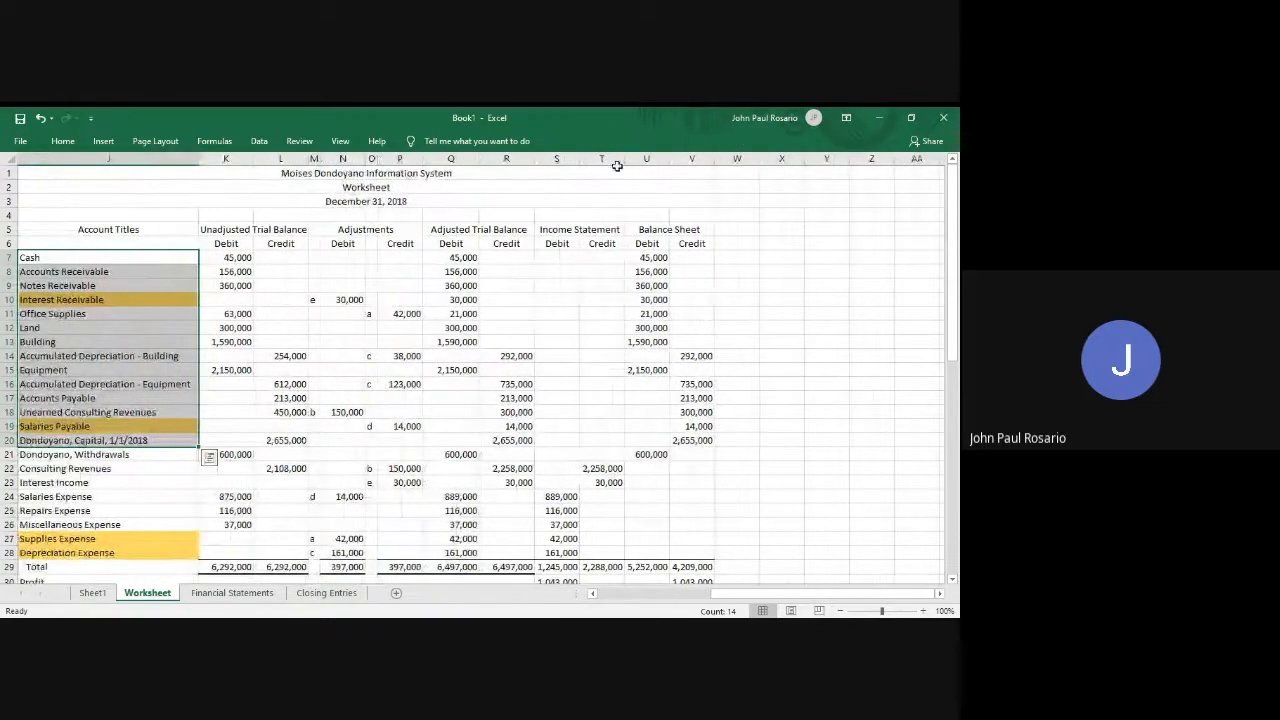
click(806, 215)
key(Home)
scroll(706, 406, right, 5)
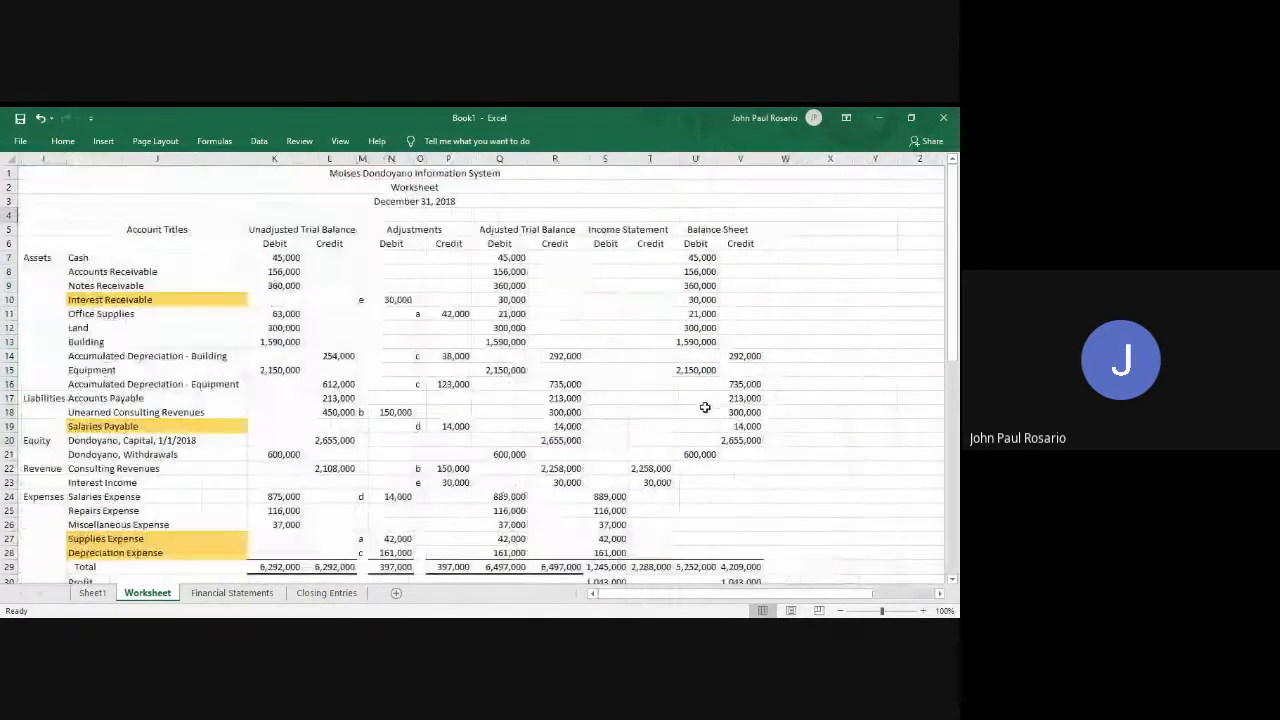
Insert two blank columns before the Balance Sheet's Debit column U on the Worksheet sheet.
click(826, 229)
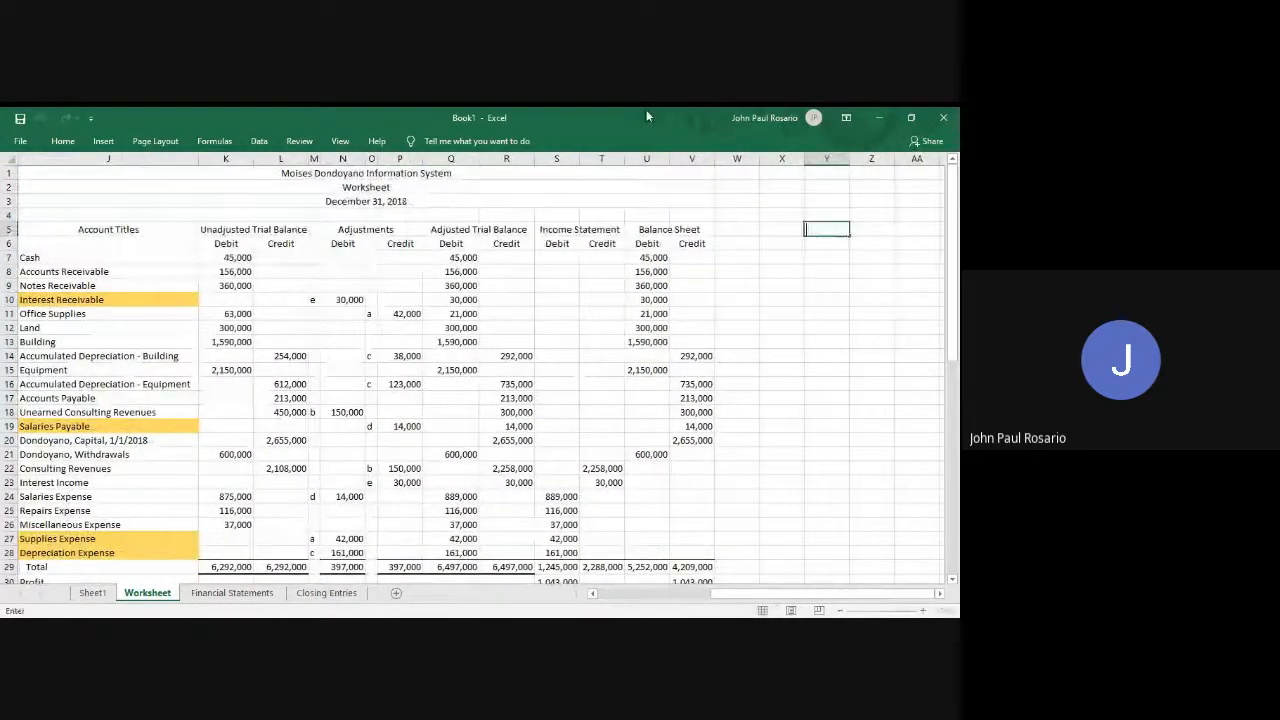
click(653, 157)
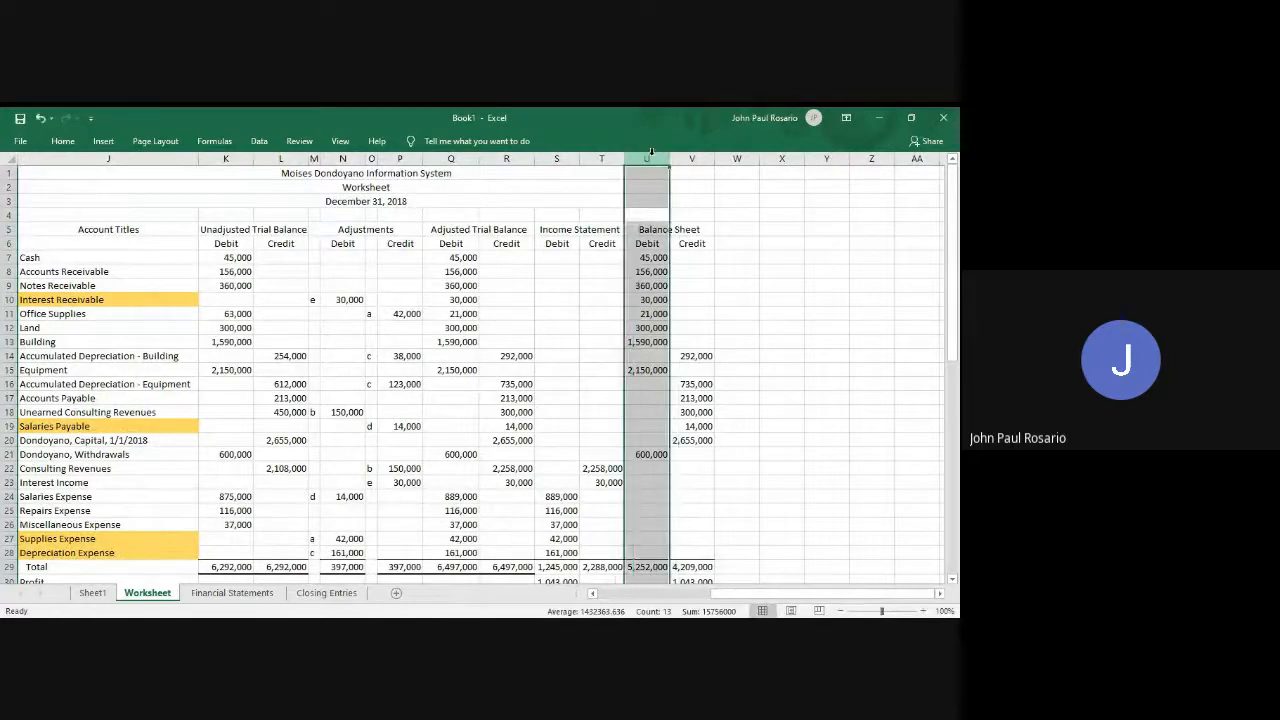
key(shift+Right)
key(shift+Right)
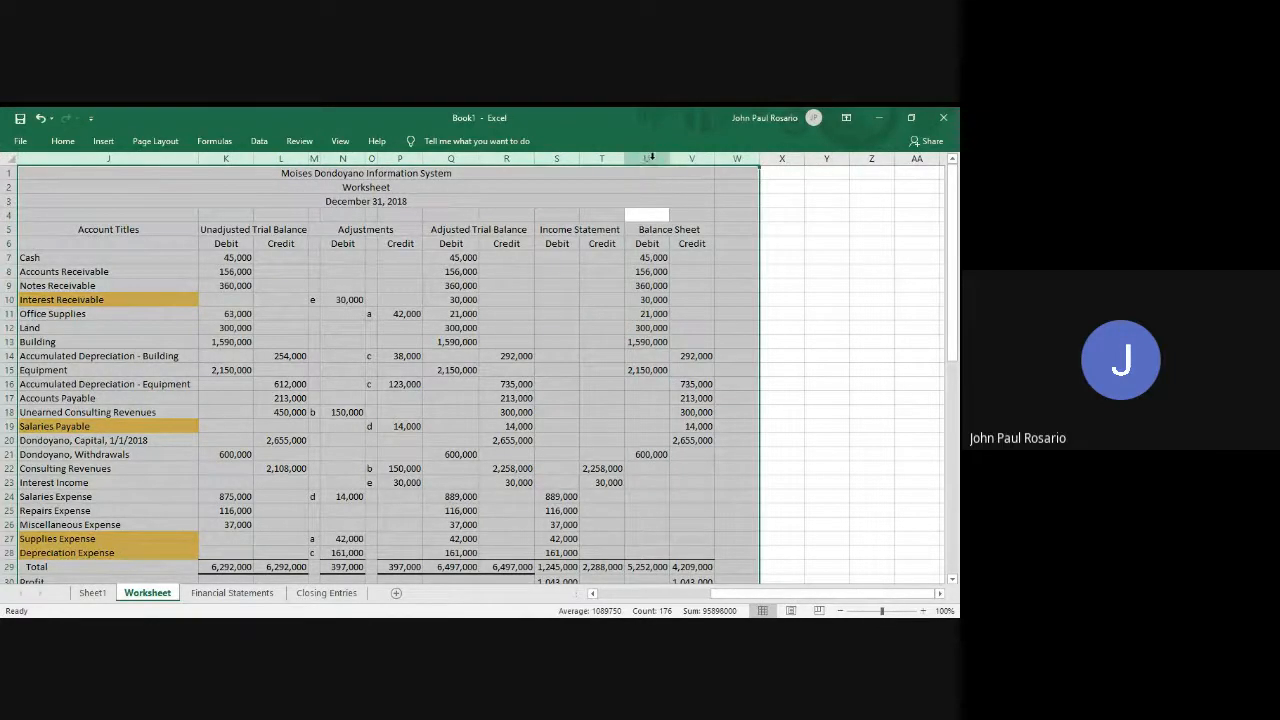
click(650, 158)
key(ctrl+shift+plus)
key(ctrl+shift+plus)
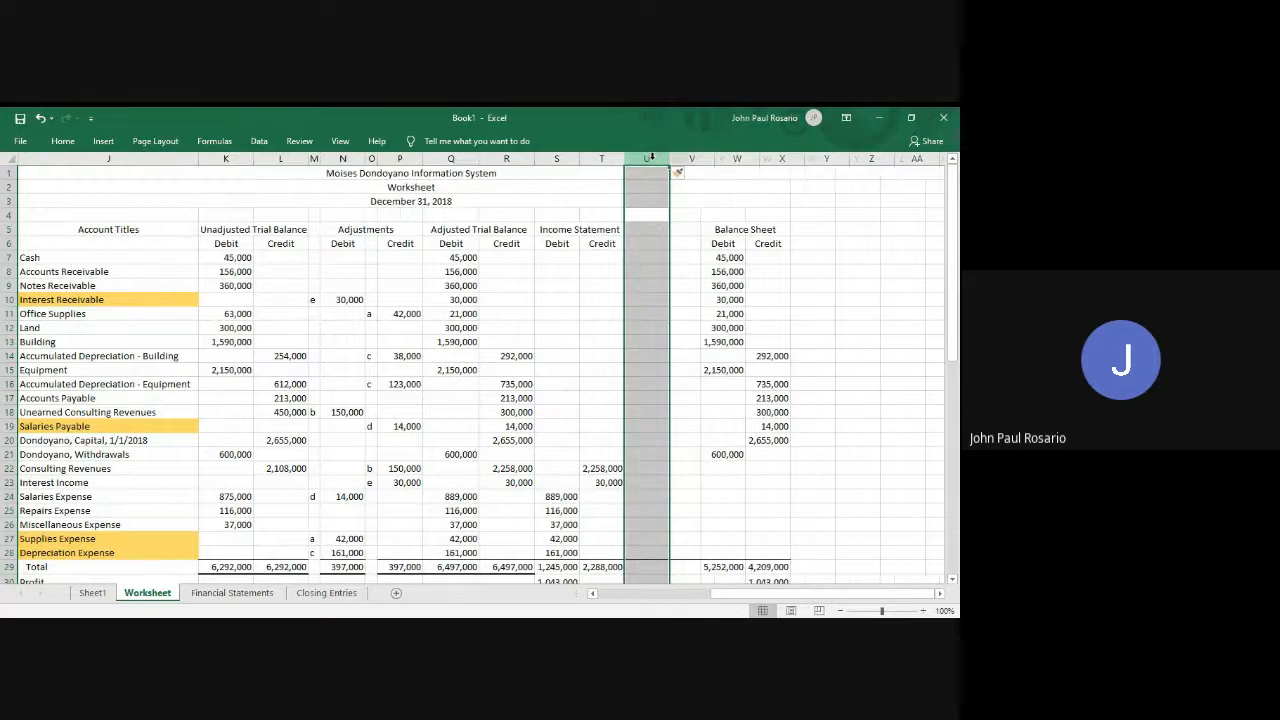
Move the Balance Sheet block, from its heading through the final totals, from W5:X31 into U5:V31.
click(737, 241)
key(Up)
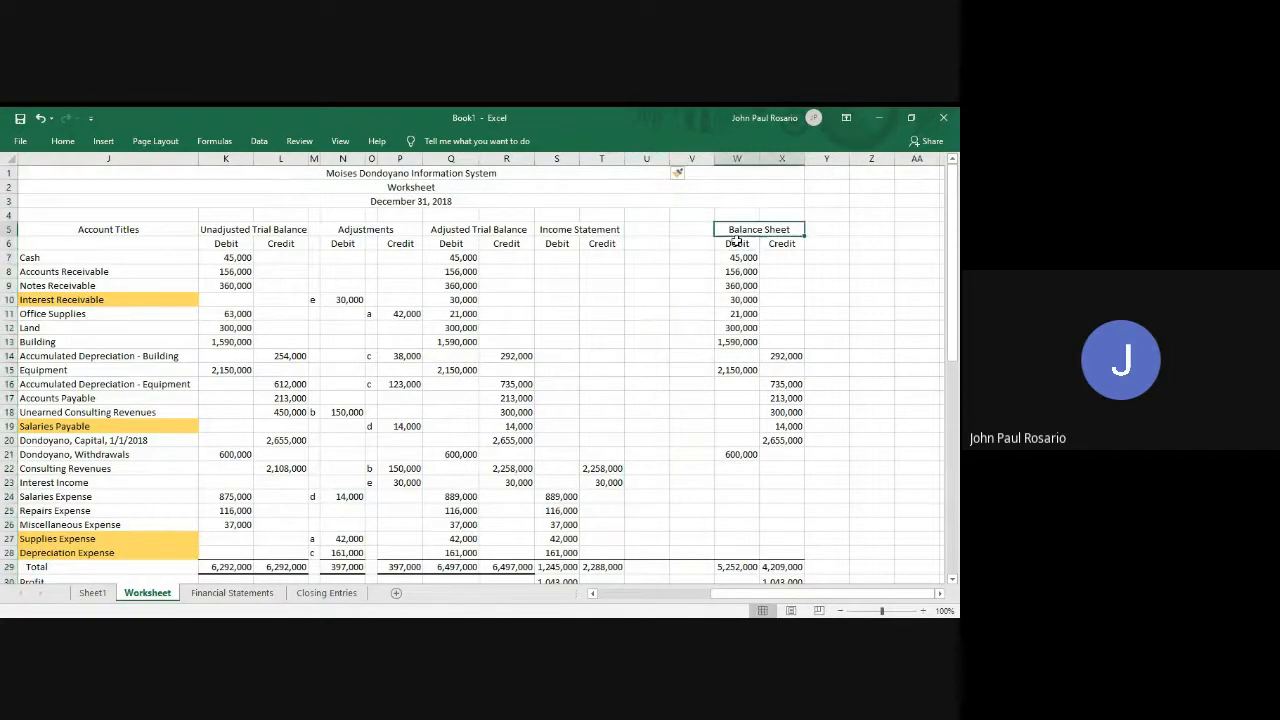
key(shift+Right)
key(shift+Left)
key(shift+Down)
key(shift+Down)
key(shift+Down)
key(shift+Down)
key(shift+Down)
key(shift+Down)
key(shift+Down)
key(shift+Down)
key(shift+Down)
key(shift+Down)
key(shift+Down)
key(shift+Down)
key(shift+Down)
key(shift+Down)
key(shift+Down)
key(shift+Down)
key(shift+Down)
key(shift+Down)
key(shift+Down)
key(shift+Down)
key(shift+Down)
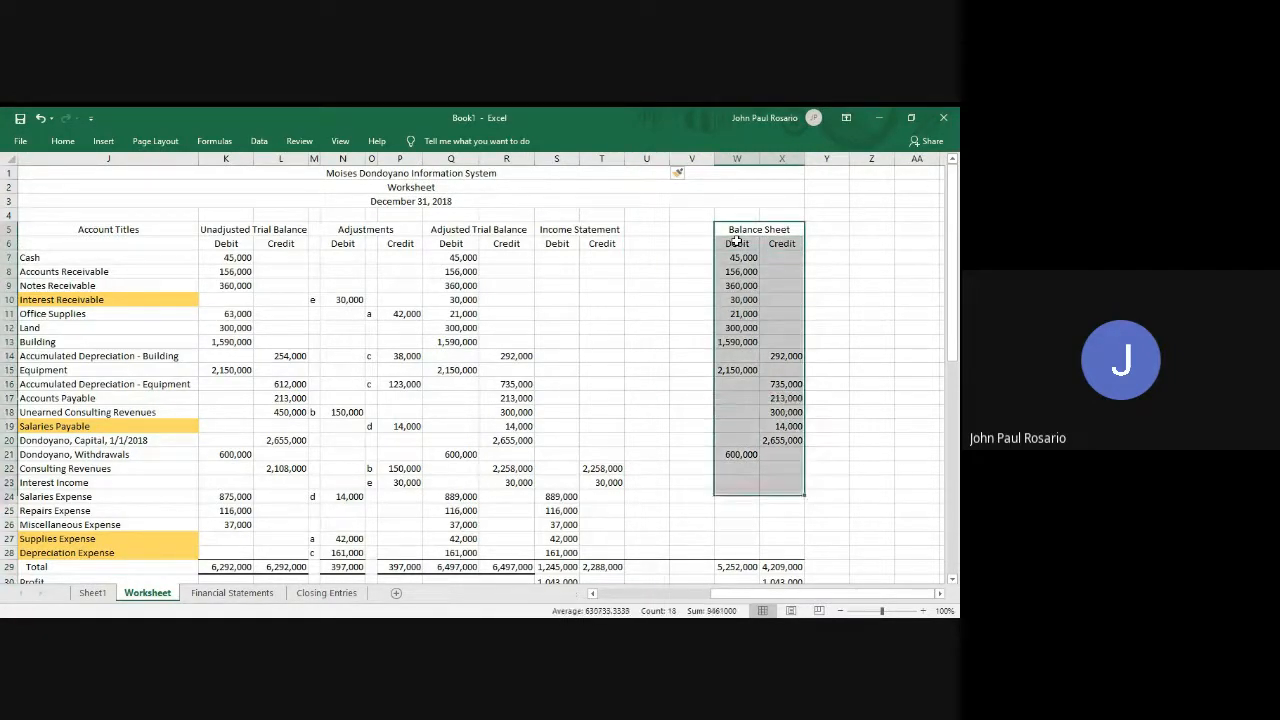
key(ctrl+x)
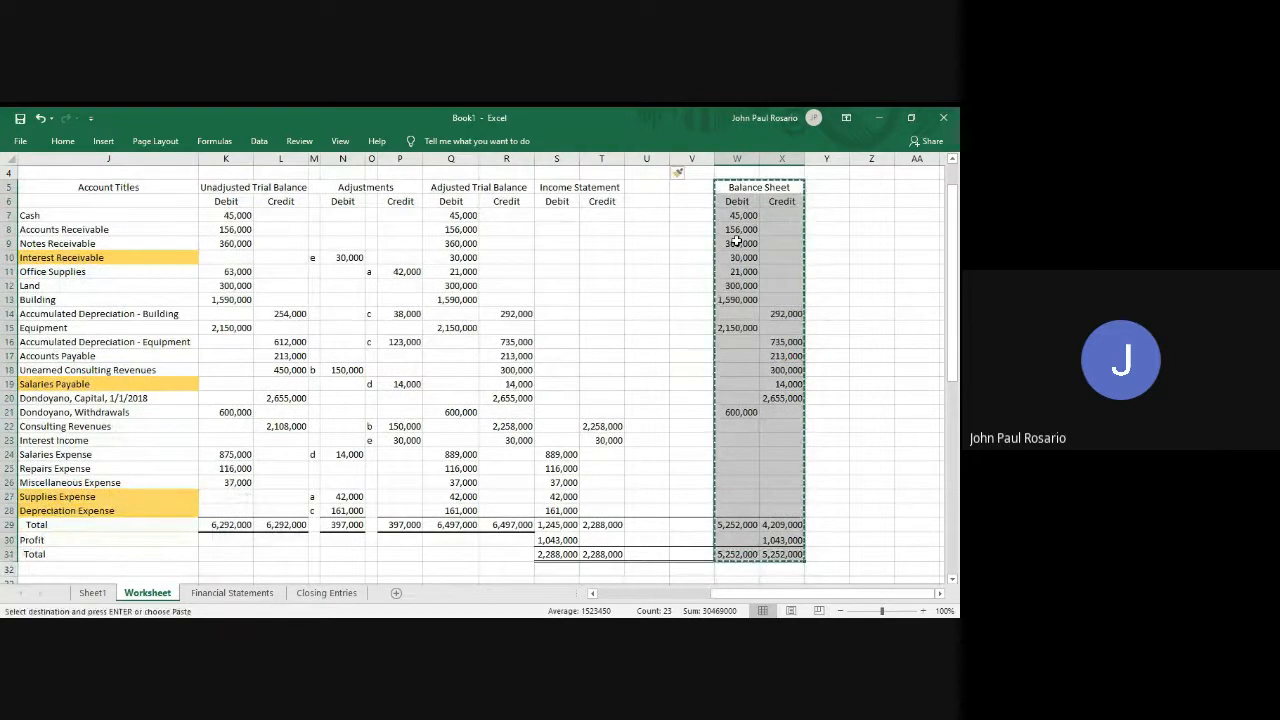
key(Left)
key(Left)
key(ctrl+v)
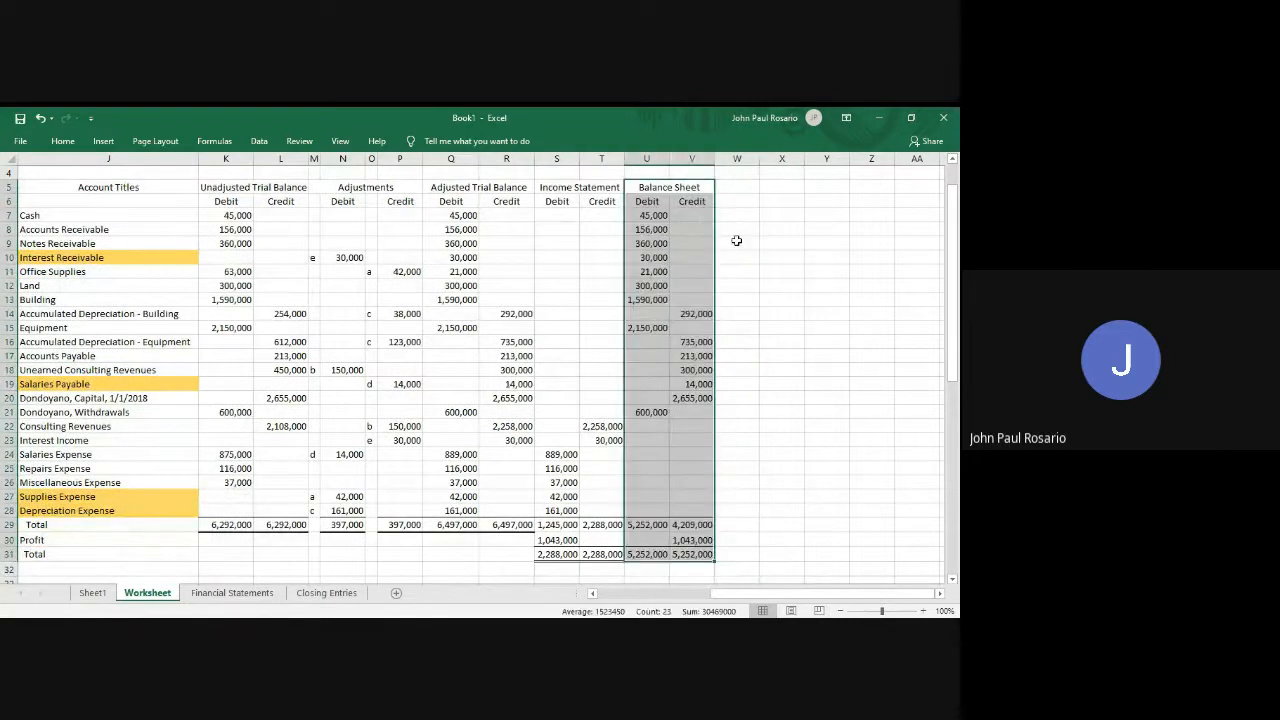
Merge and center W5:X5, enter the heading "Post Closing Trial Balance", and widen columns W and X to fit it.
click(769, 413)
scroll(769, 418, up, 1)
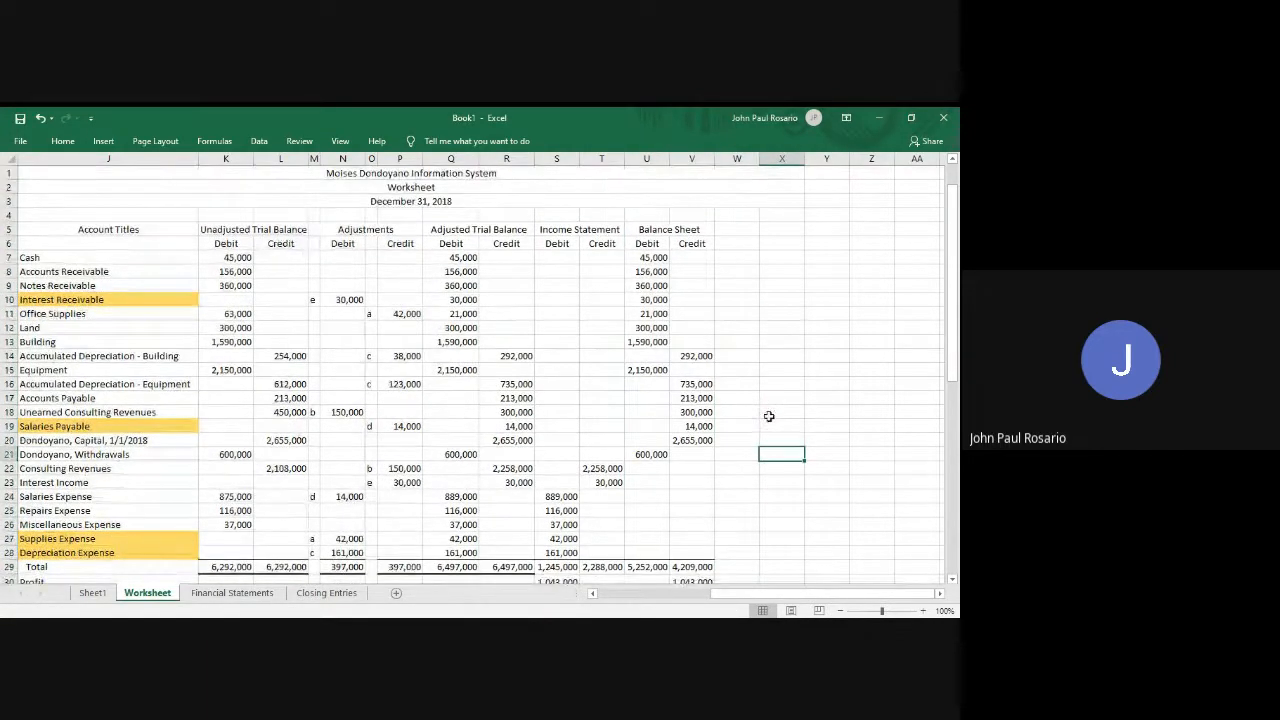
click(745, 234)
key(shift+Right)
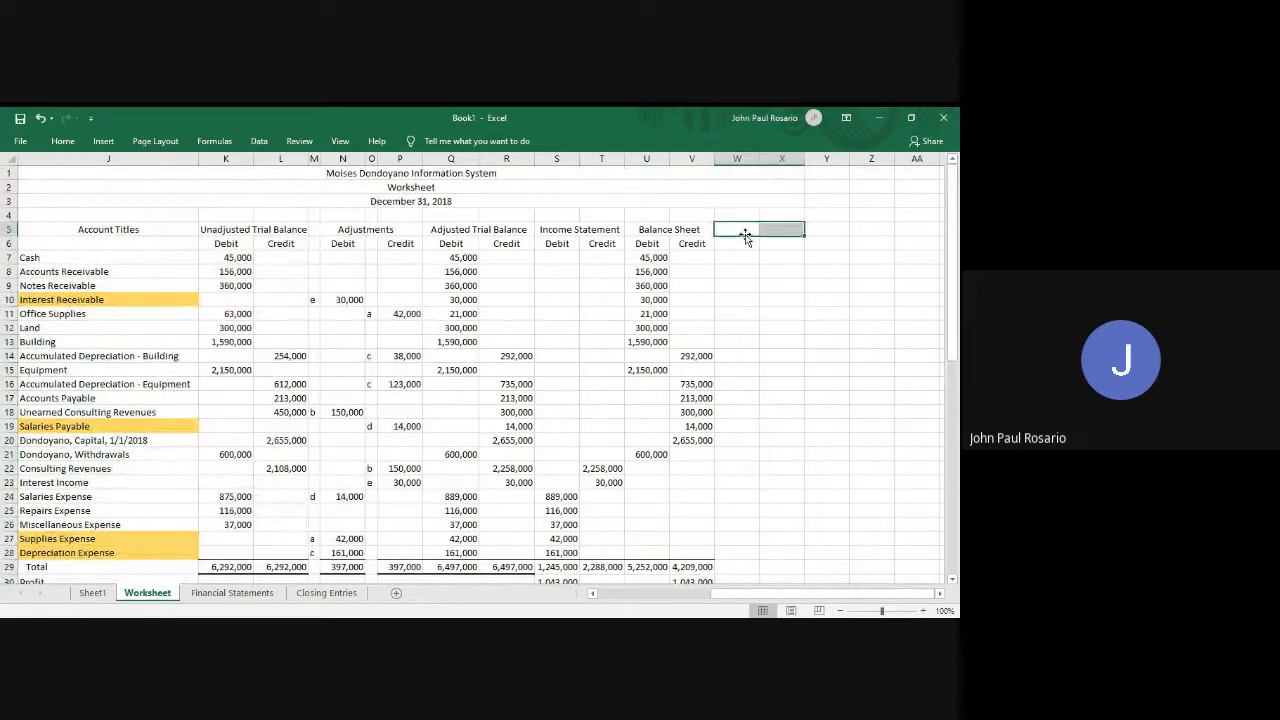
key(alt)
text(hmcPost)
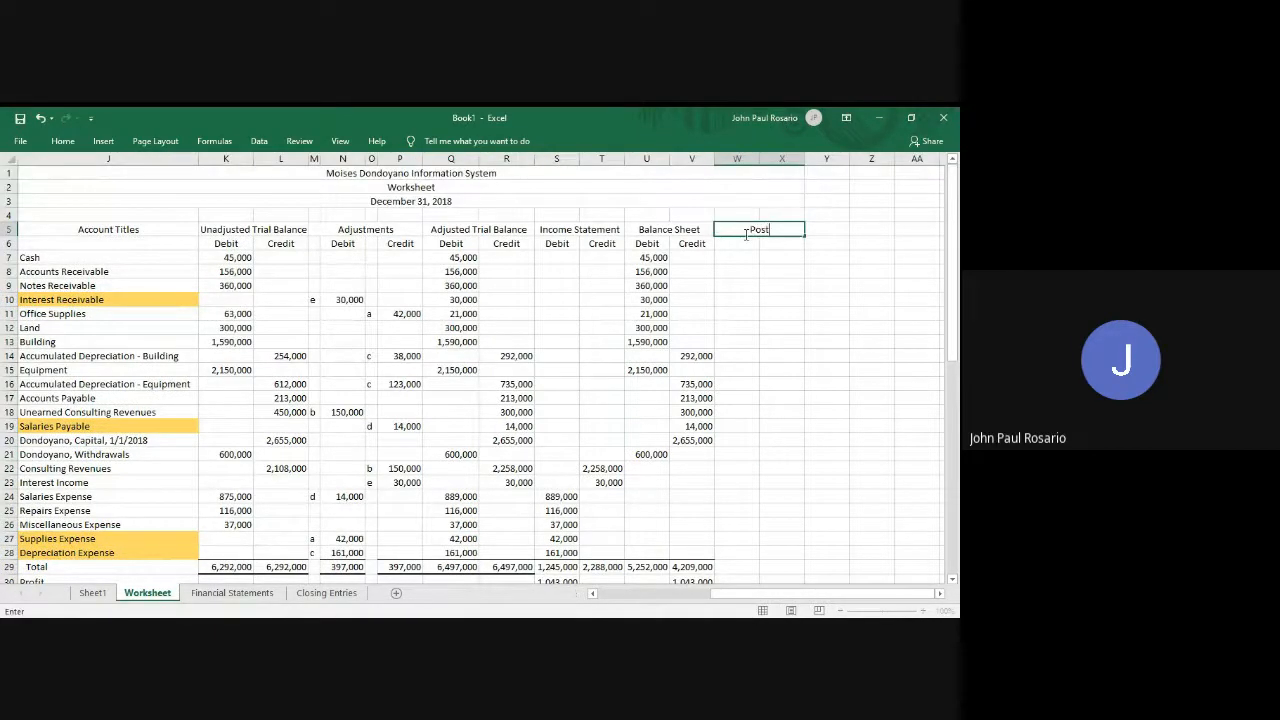
text( Closing Trial Balance)
key(Return)
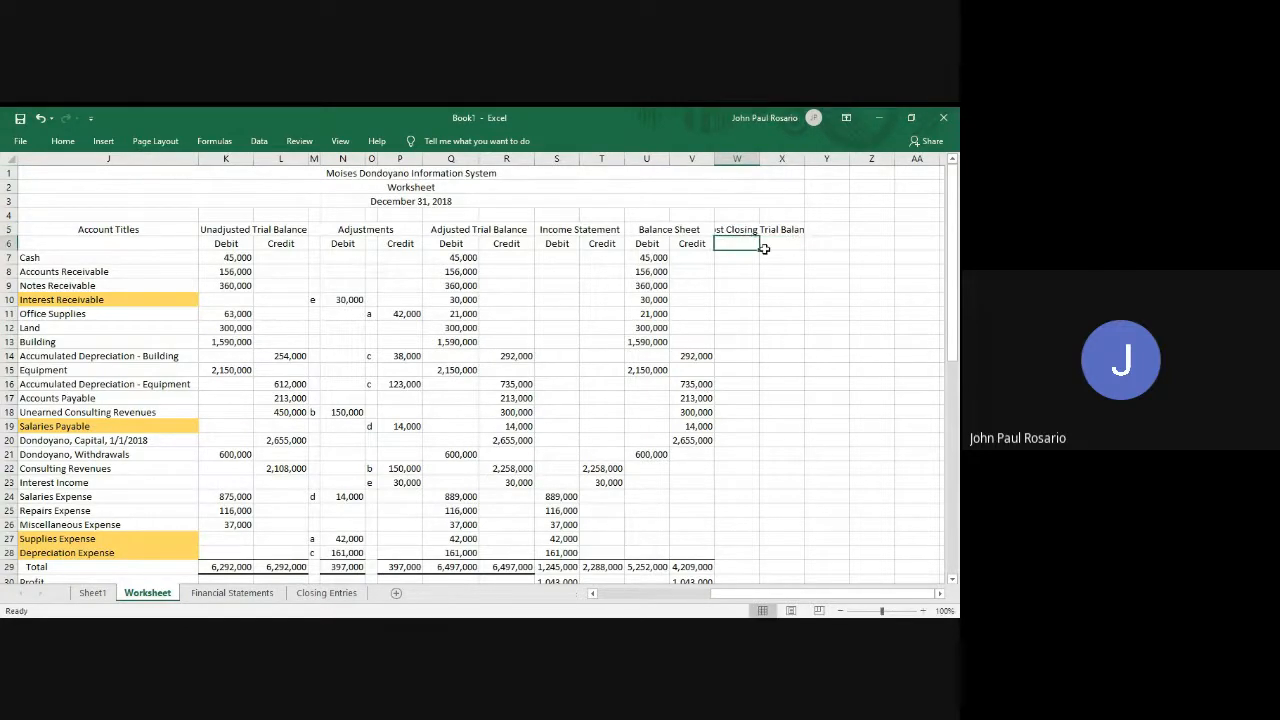
mouse_move(760, 160)
mouse_down()
mouse_move(838, 158)
mouse_move(763, 160)
mouse_move(827, 158)
mouse_move(776, 160)
mouse_up()
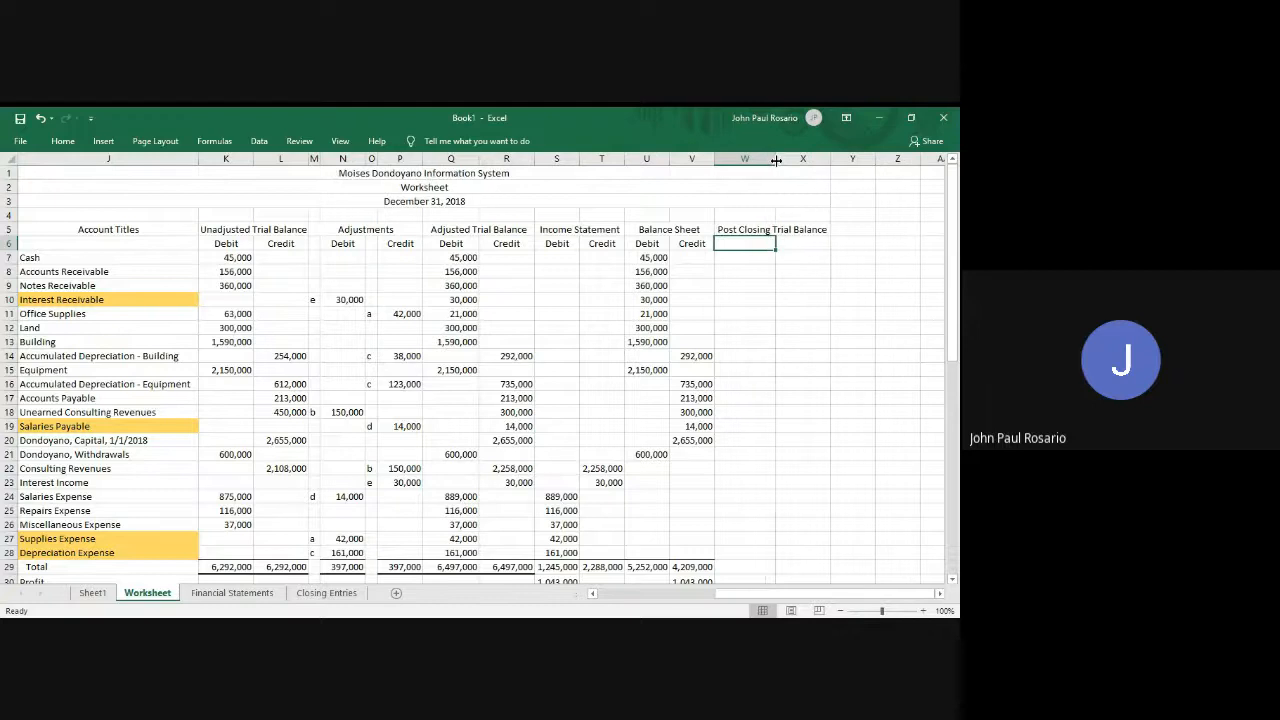
Copy the Balance Sheet's Debit and Credit subheadings to W6:X6 under Post Closing Trial Balance.
key(Left)
key(Left)
key(shift+Right)
key(ctrl+c)
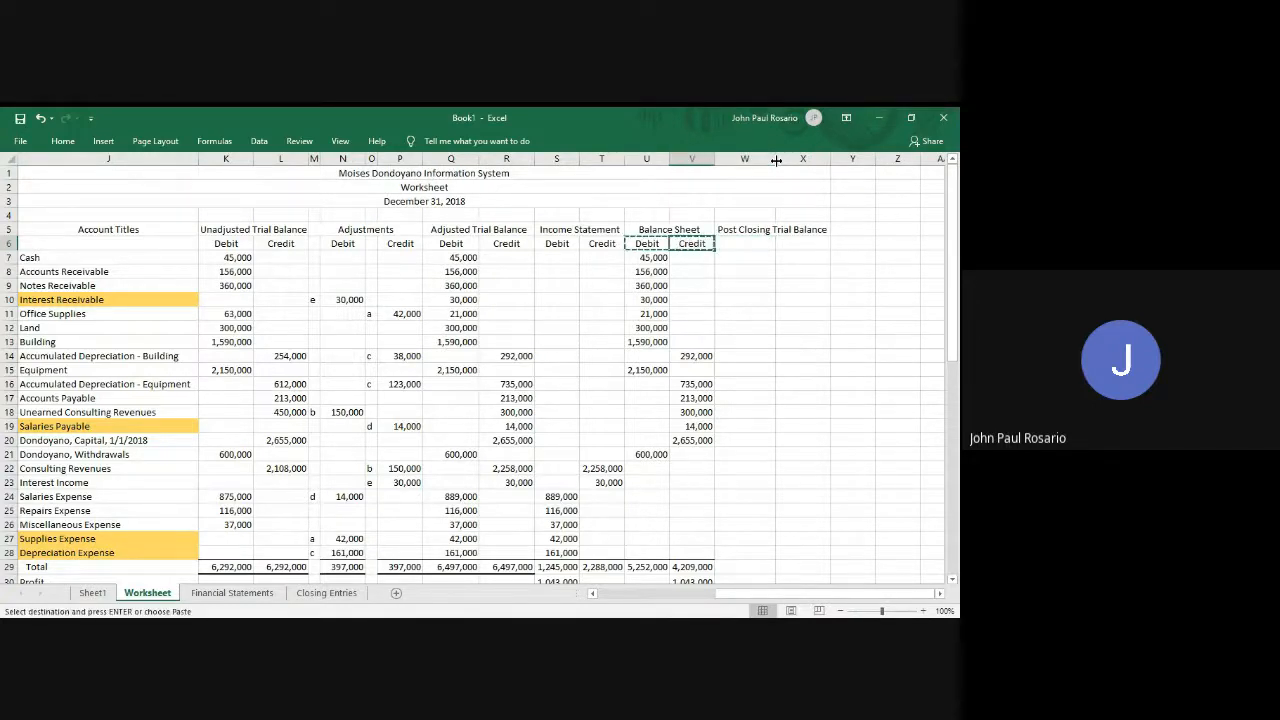
key(Right)
key(Right)
key(ctrl+v)
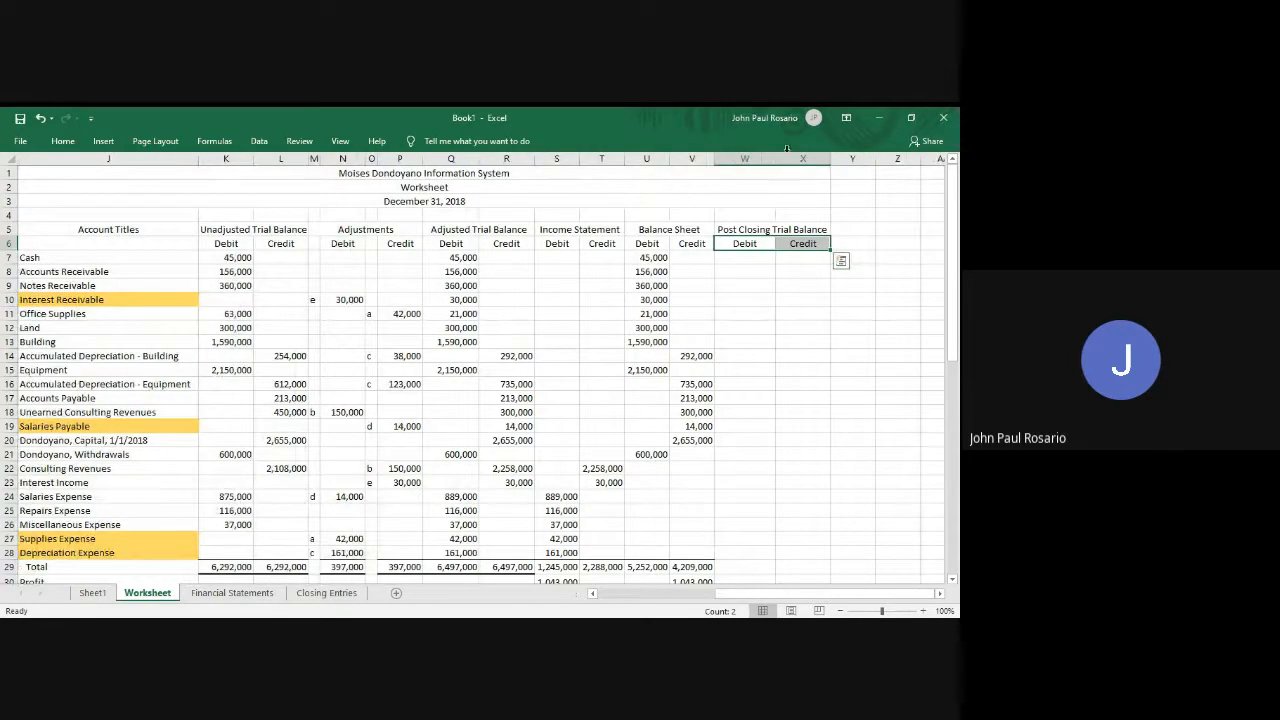
Insert two columns before the Post Closing Trial Balance and add the merged, centered heading "Closing Entries" in W5:X5.
click(748, 158)
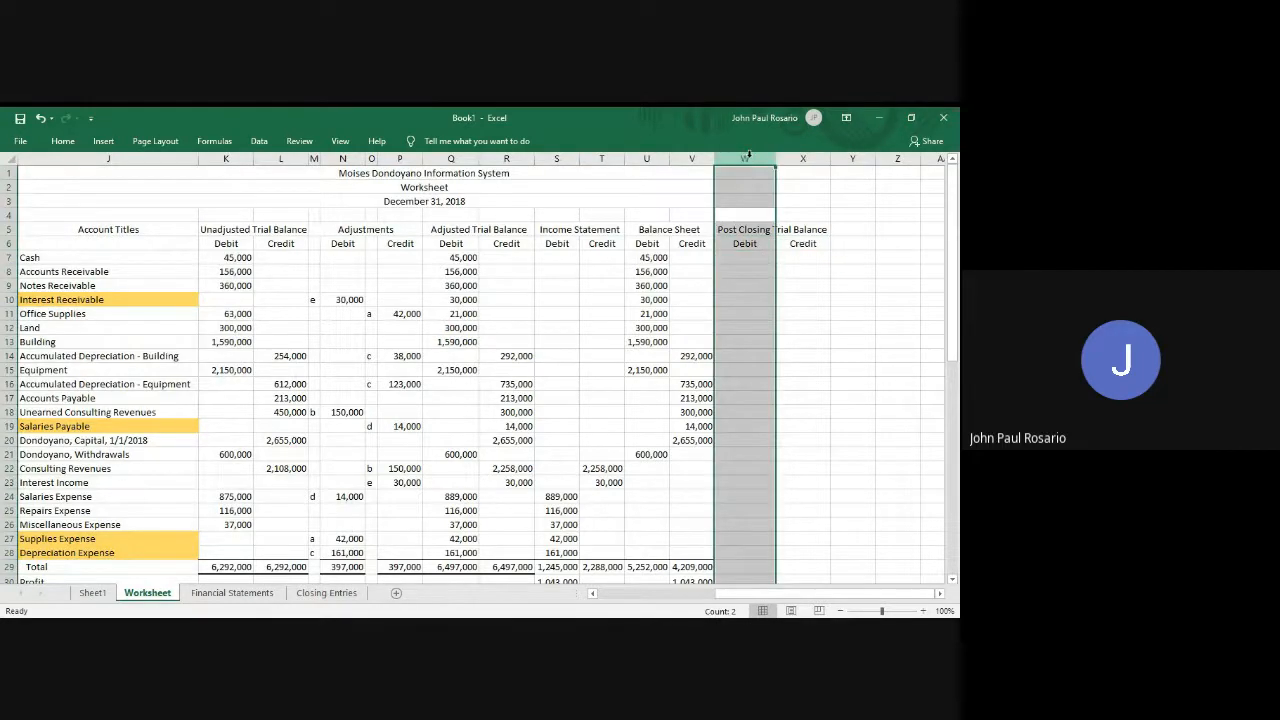
key(ctrl+shift+plus)
key(ctrl+shift+plus)
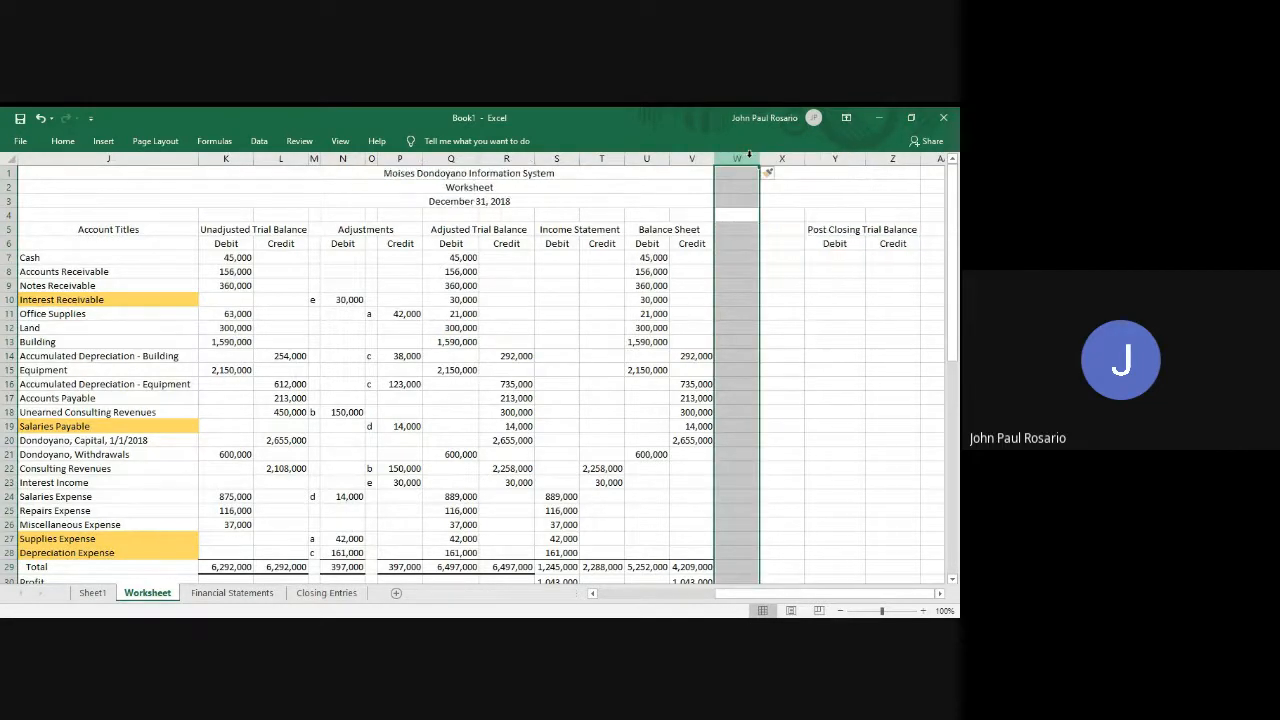
key(Down)
key(shift+Right)
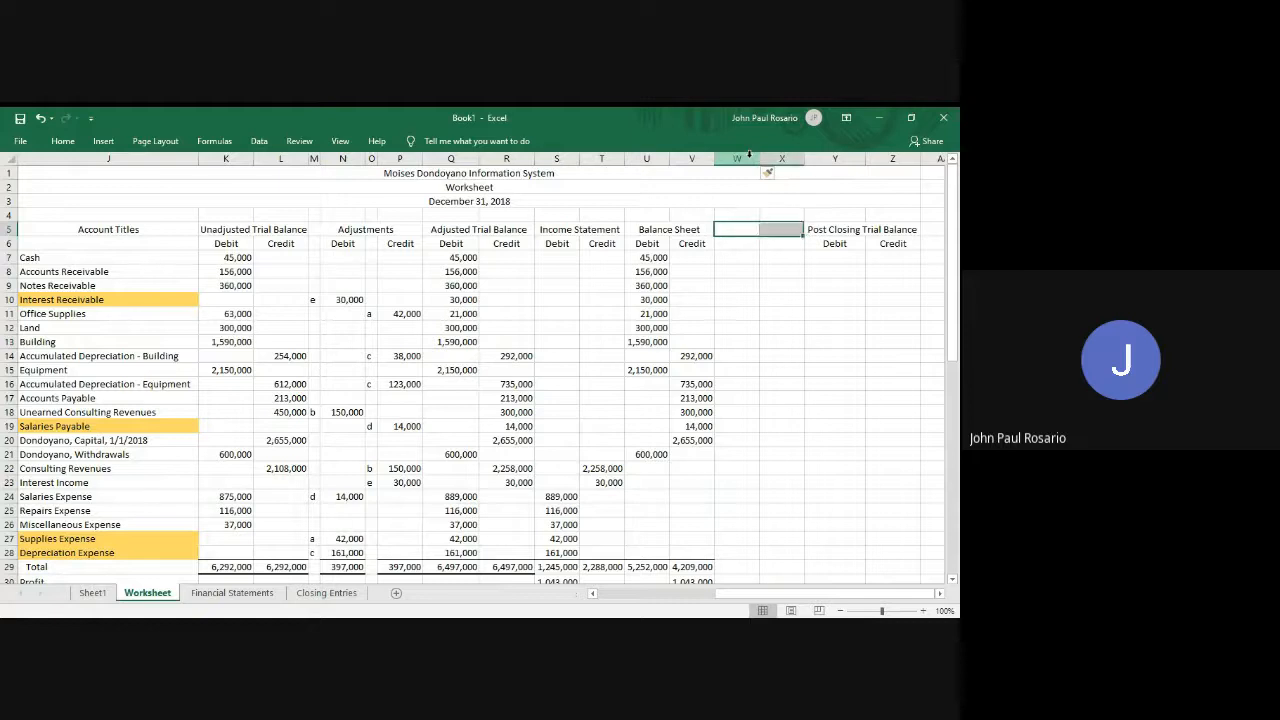
key(alt)
key(h)
text(mcClosing Entries)
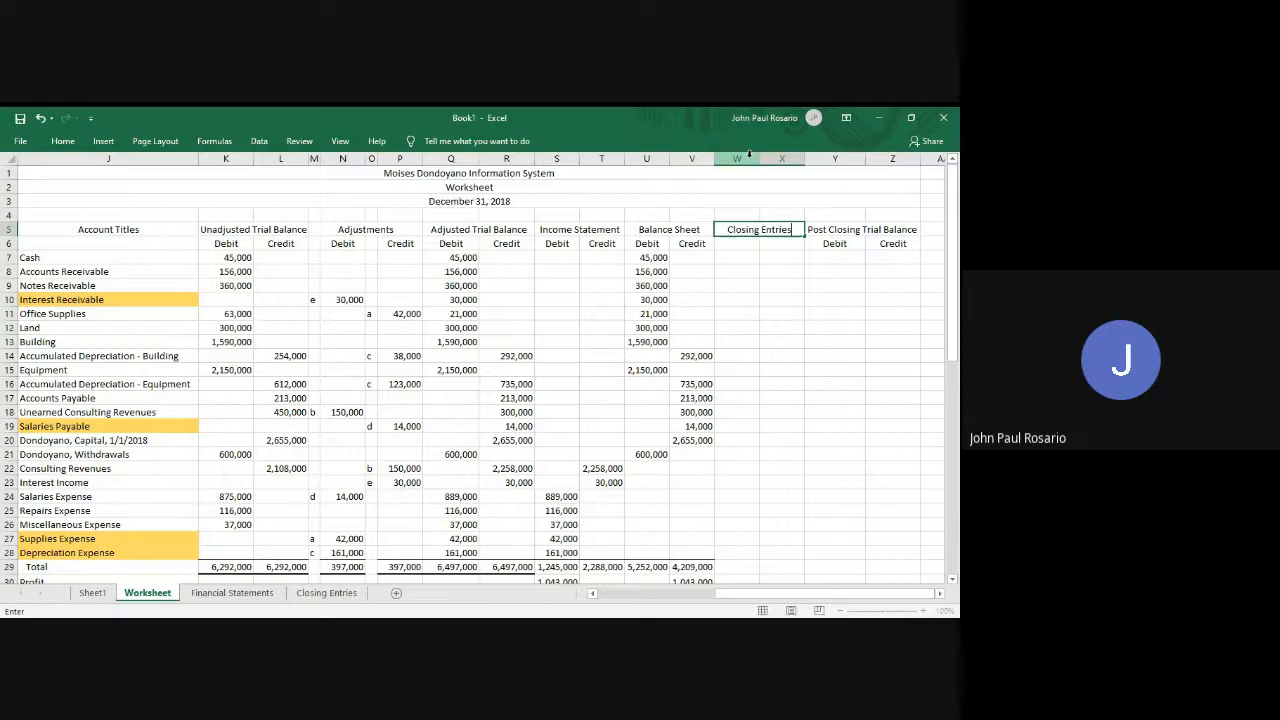
key(Return)
Copy the Balance Sheet's Debit and Credit subheadings to W6:X6 under Closing Entries.
key(Left)
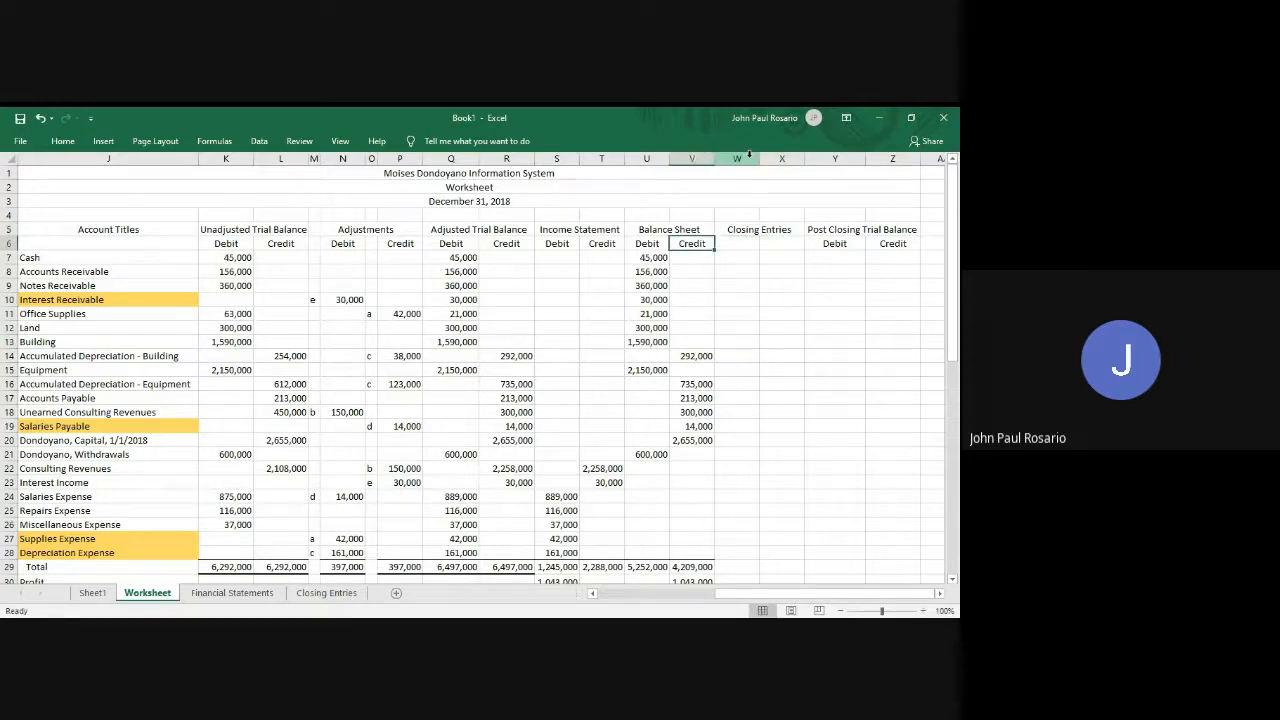
key(shift+Left)
key(ctrl+c)
key(Right)
key(Return)
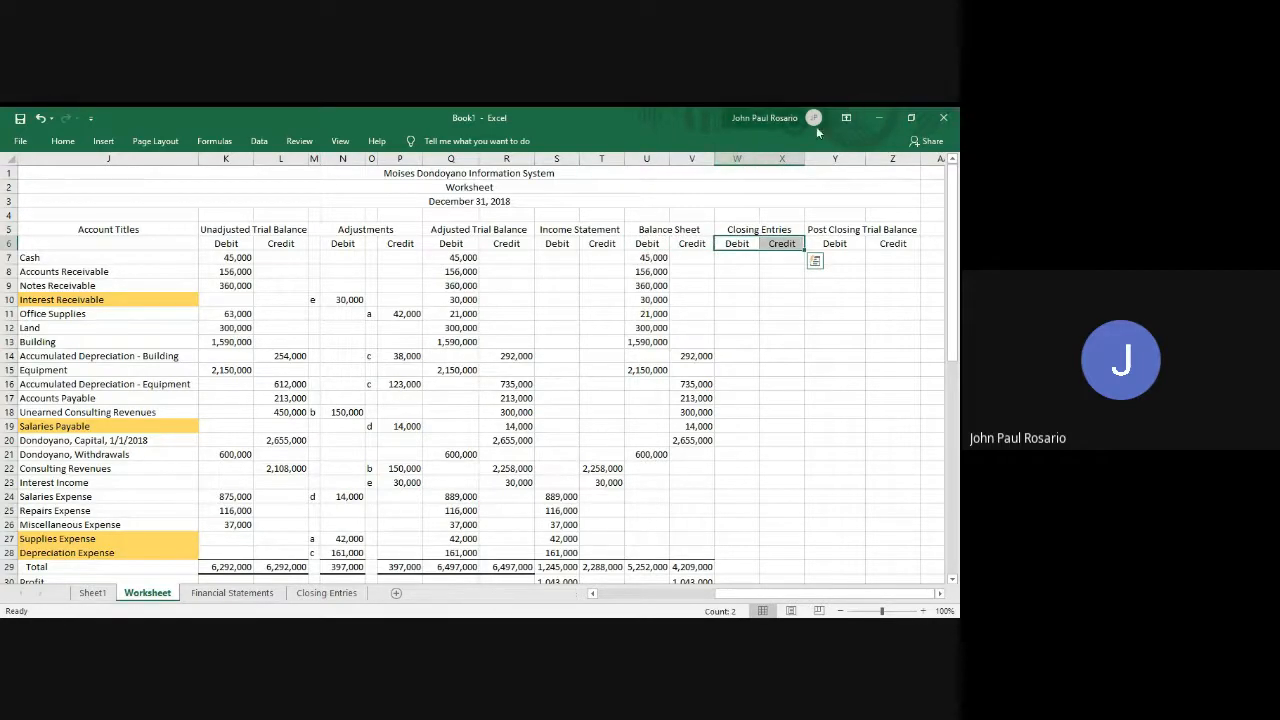
Link the Closing Entries credit for Salaries Expense in X24 to its Income Statement debit in S24.
scroll(775, 369, down, 1)
scroll(775, 369, down, 1)
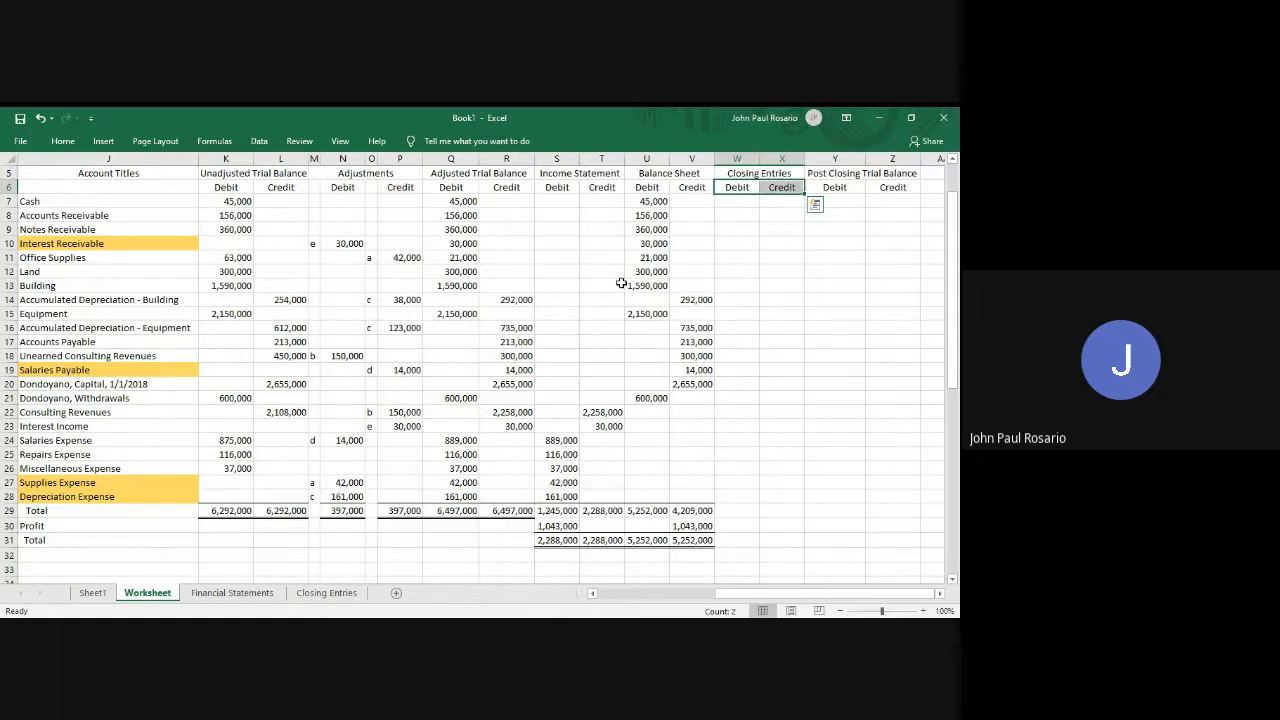
click(790, 440)
text(=)
key(Left)
key(Left)
key(Left)
key(Left)
key(Left)
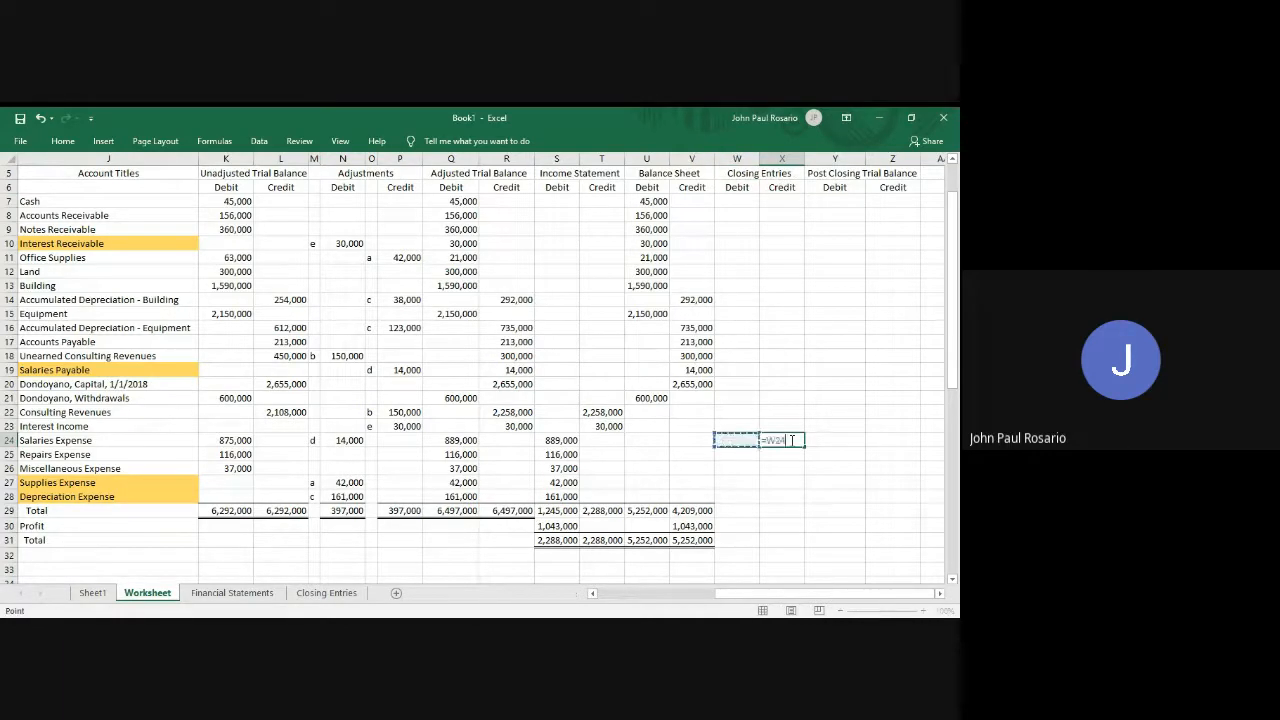
key(Return)
key(Up)
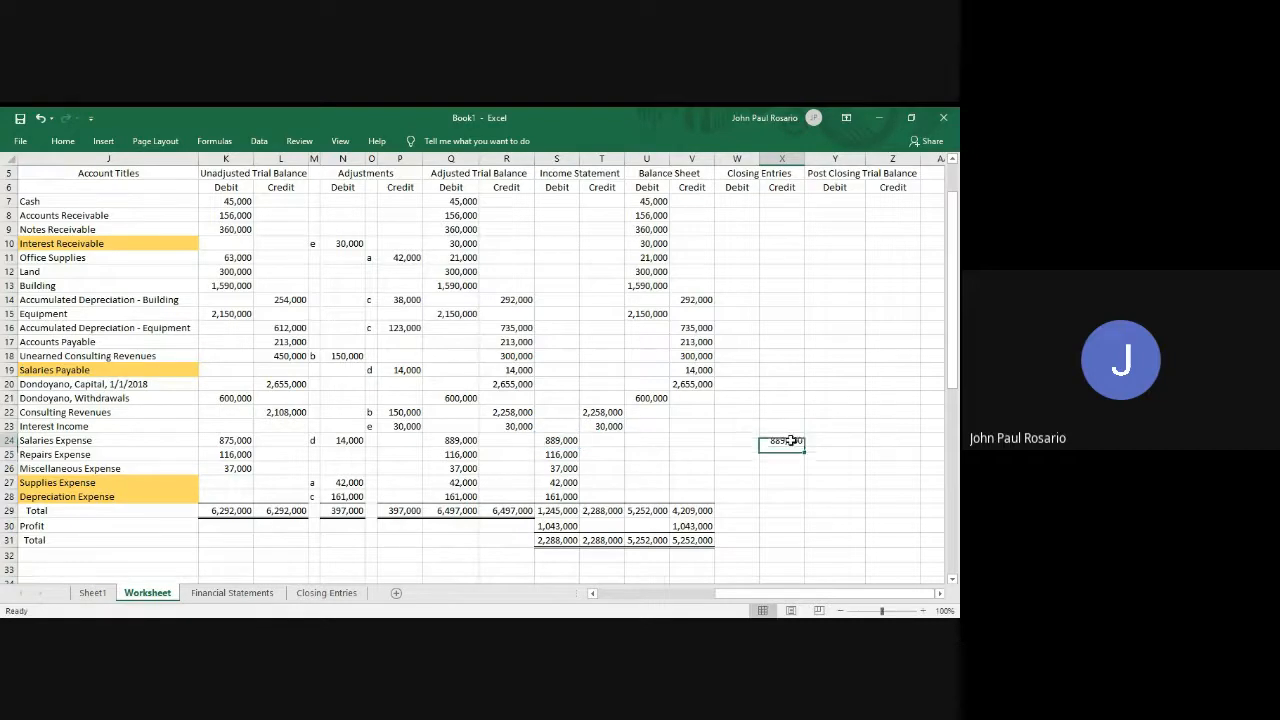
Copy the Salaries Expense closing formula down to X25:X28 for the repairs, miscellaneous, supplies and depreciation expenses.
key(ctrl+c)
key(Down)
key(ctrl+v)
key(Down)
key(ctrl+v)
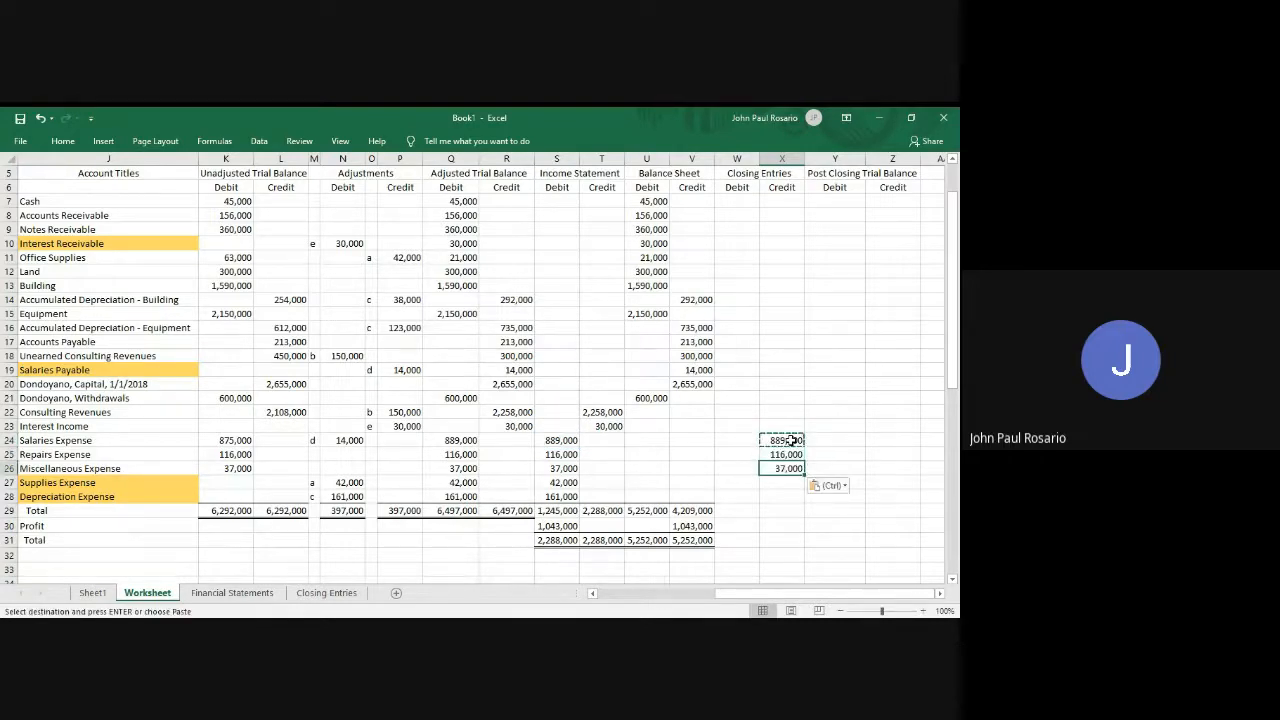
key(Down)
key(ctrl+v)
key(Down)
key(ctrl+v)
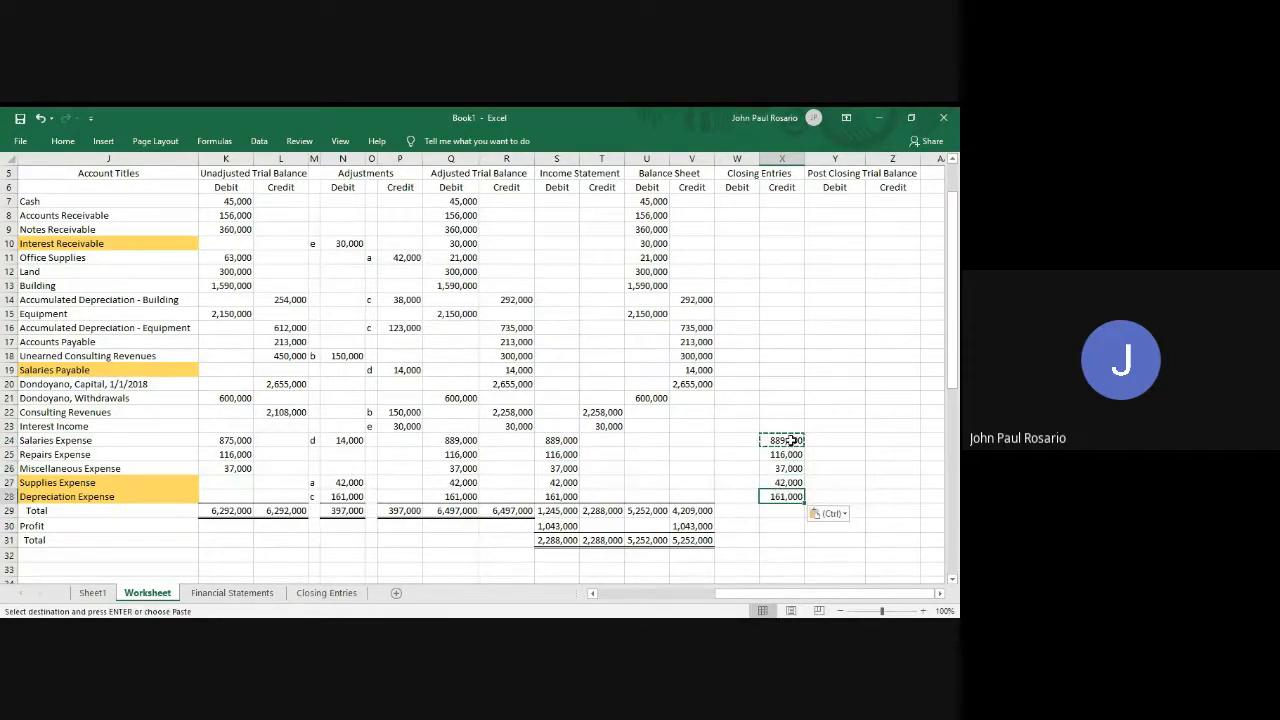
Link the Closing Entries debit for Consulting Revenues in W22 to its Income Statement credit and copy the formula to Interest Income.
key(Up)
key(Up)
key(Up)
key(Up)
key(Up)
key(Up)
key(Left)
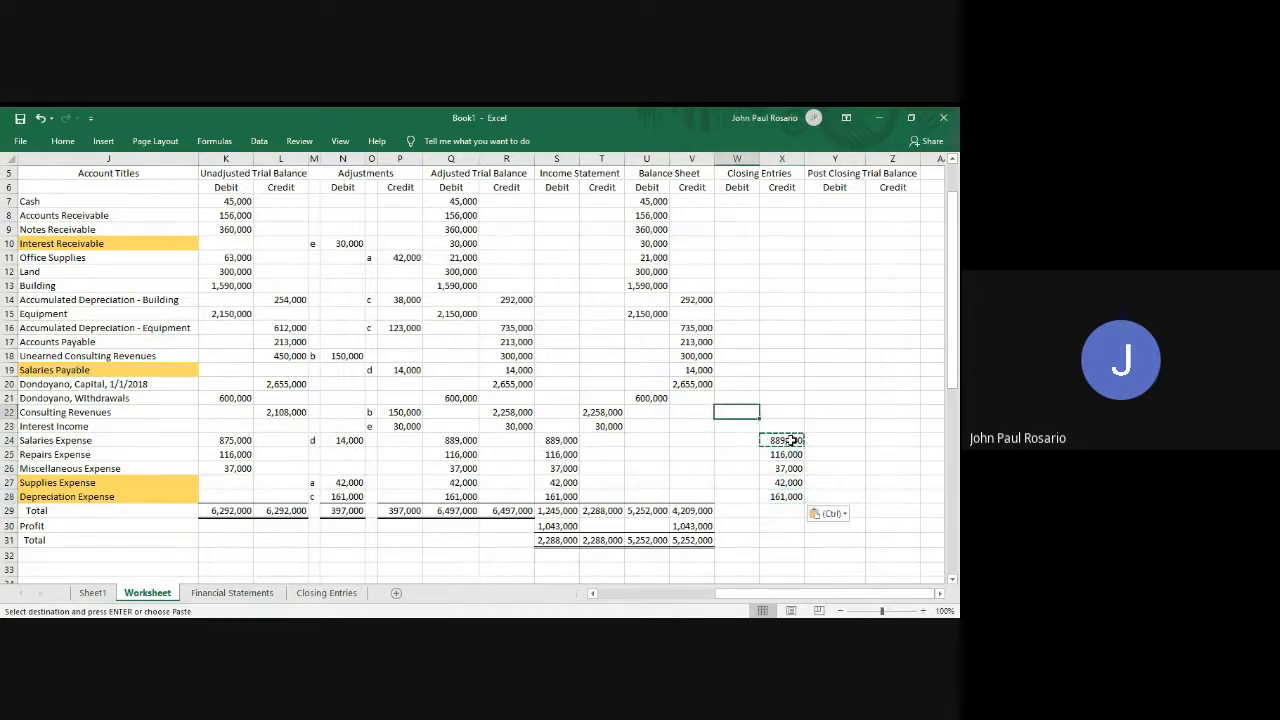
text(=)
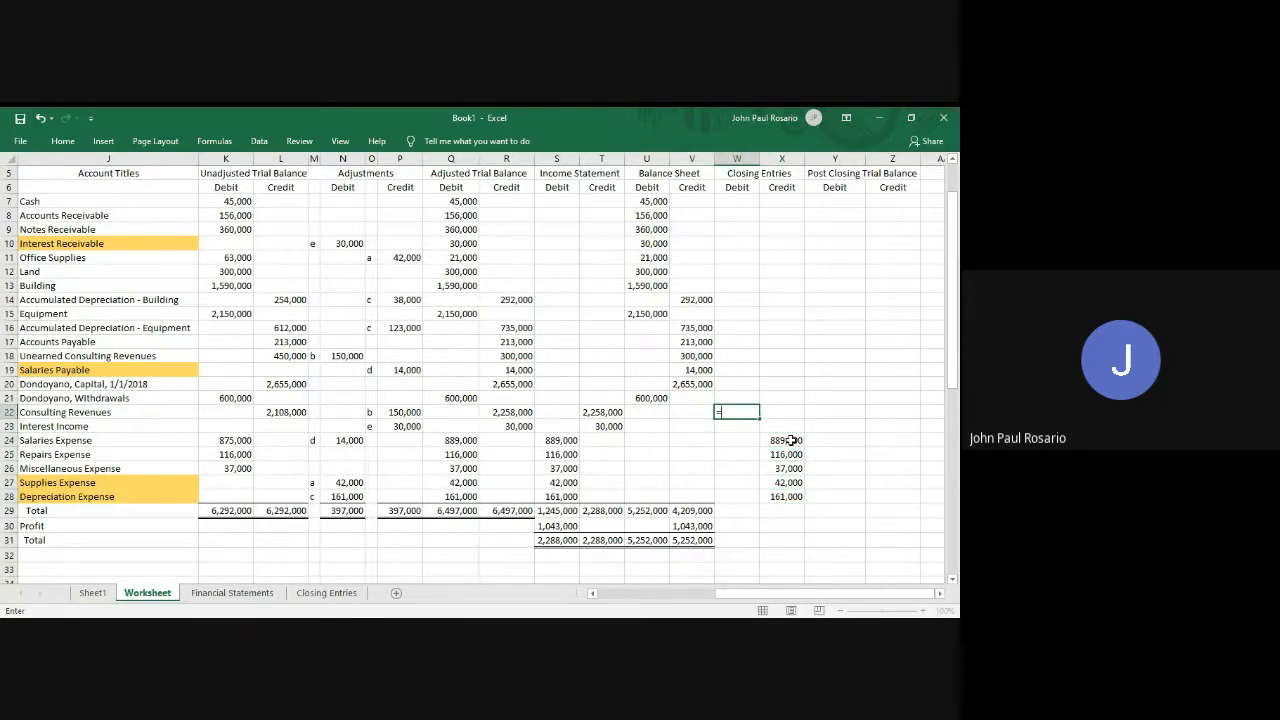
key(Left)
key(Left)
key(Left)
key(Return)
key(Up)
key(ctrl+c)
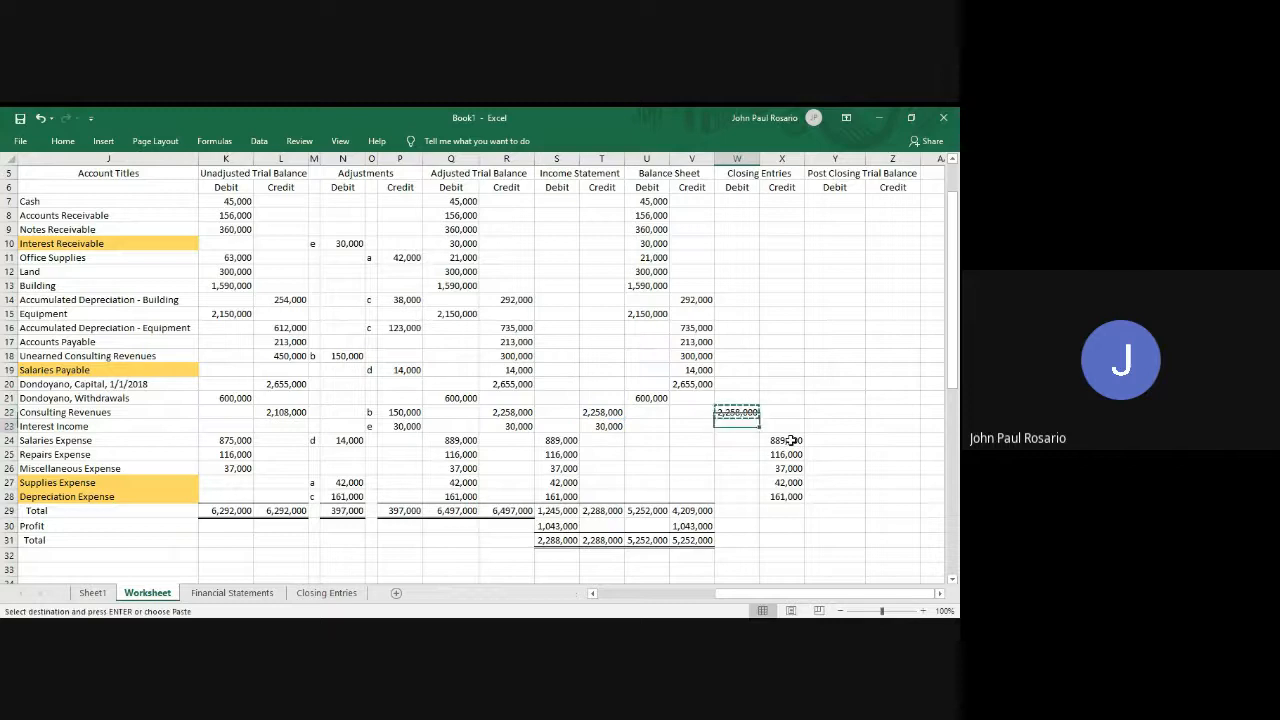
key(Down)
key(Return)
Link the Closing Entries credit for the owner's Withdrawals in X21 to its Balance Sheet debit in U21.
key(Right)
key(Up)
key(Up)
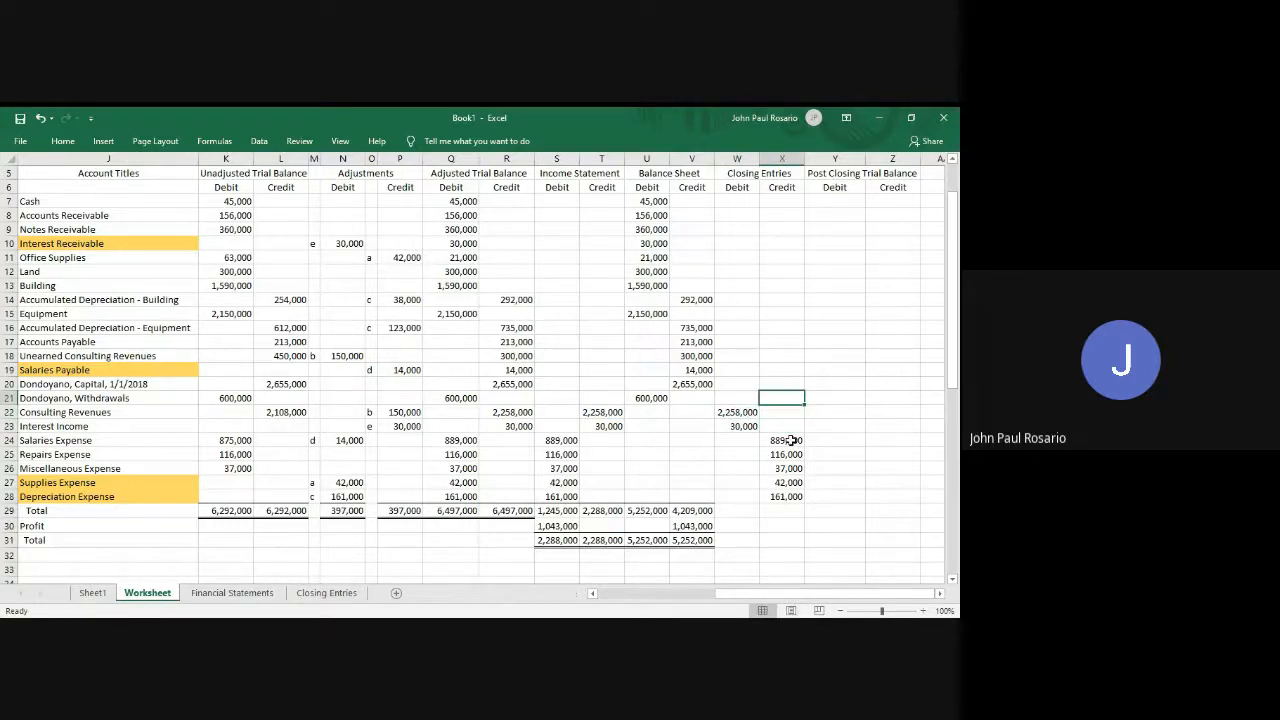
text(=)
key(BackSpace)
text(=)
key(Left)
key(Left)
key(Left)
key(Return)
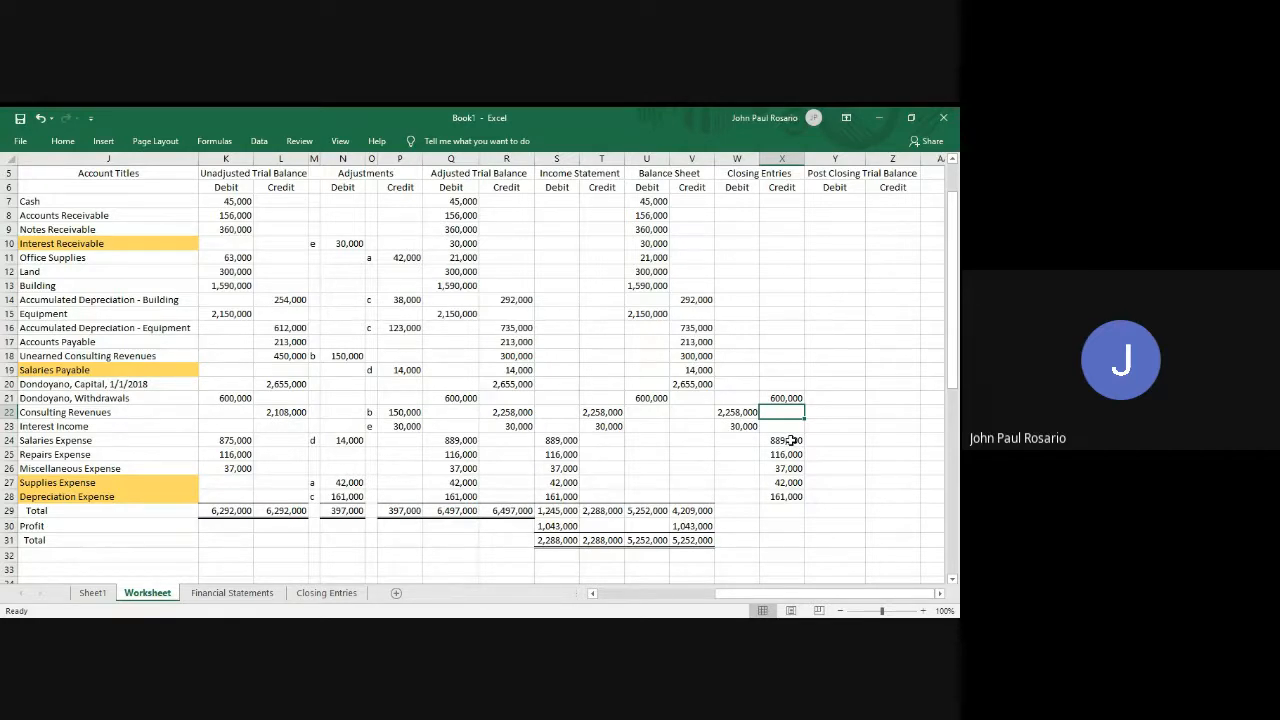
Compute the Closing Entries credit for the owner's Capital in X20 as =SUM(W22:W23)-SUM(X21:X28).
key(Up)
key(Up)
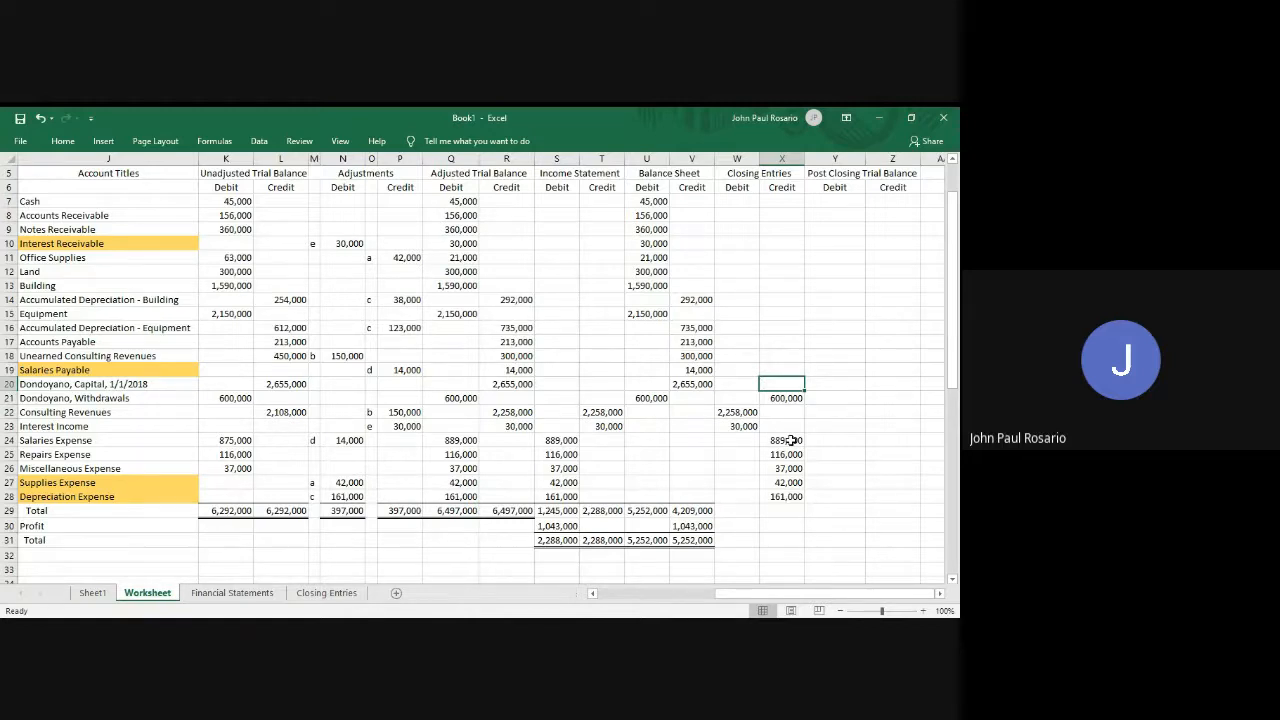
text(=SUM()
drag(737, 400, 740, 428)
text()-)
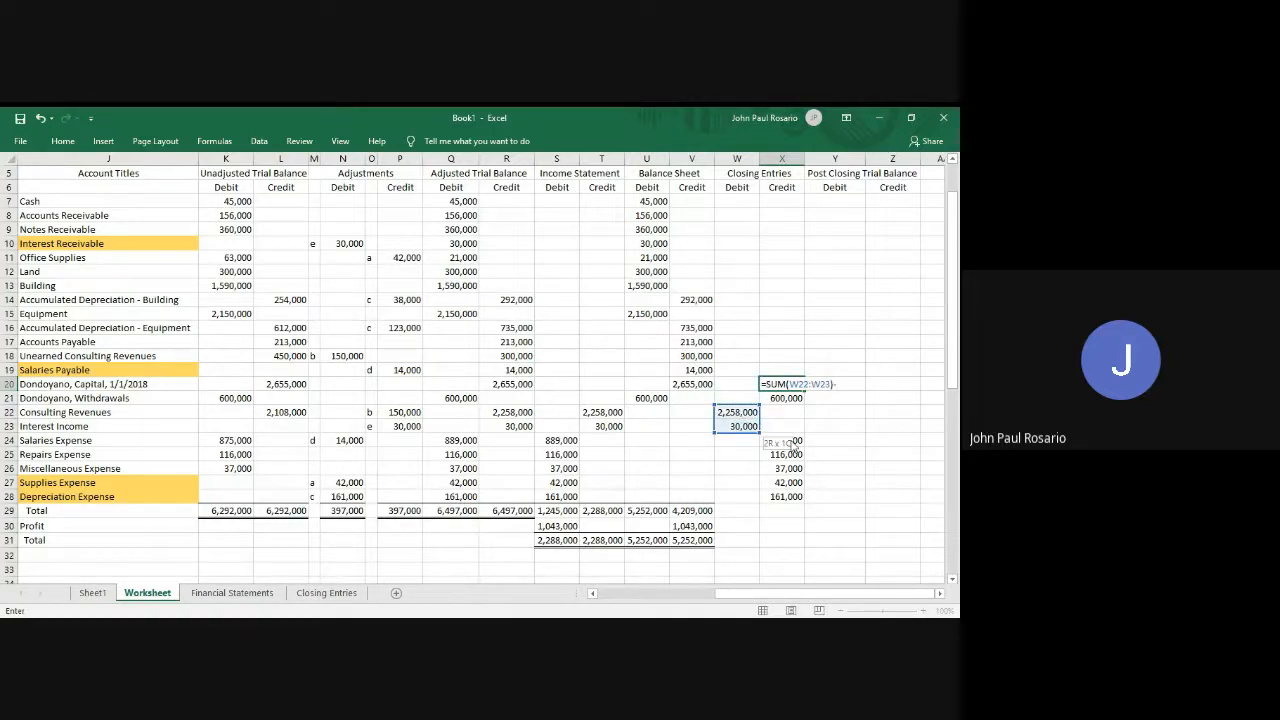
text(SUM()
key(Down)
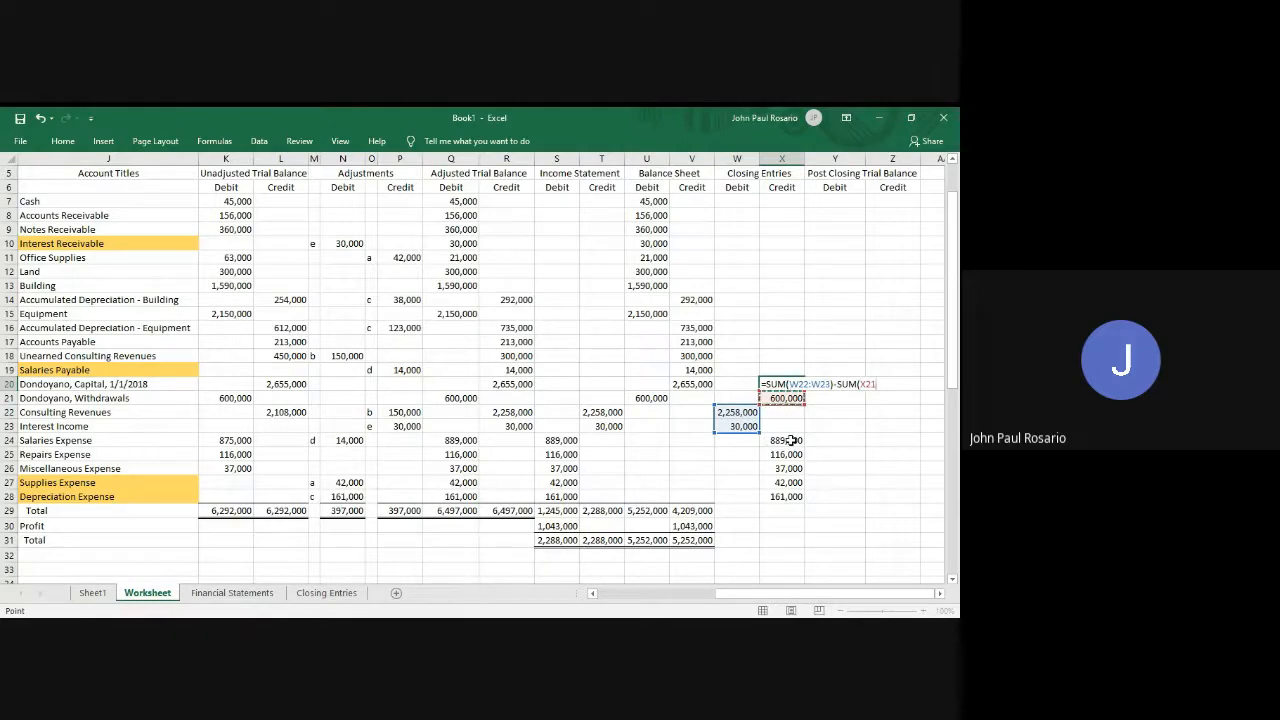
key(shift+Down)
key(shift+Down)
key(shift+Down)
key(shift+Down)
key(shift+Down)
key(shift+Down)
key(shift+Down)
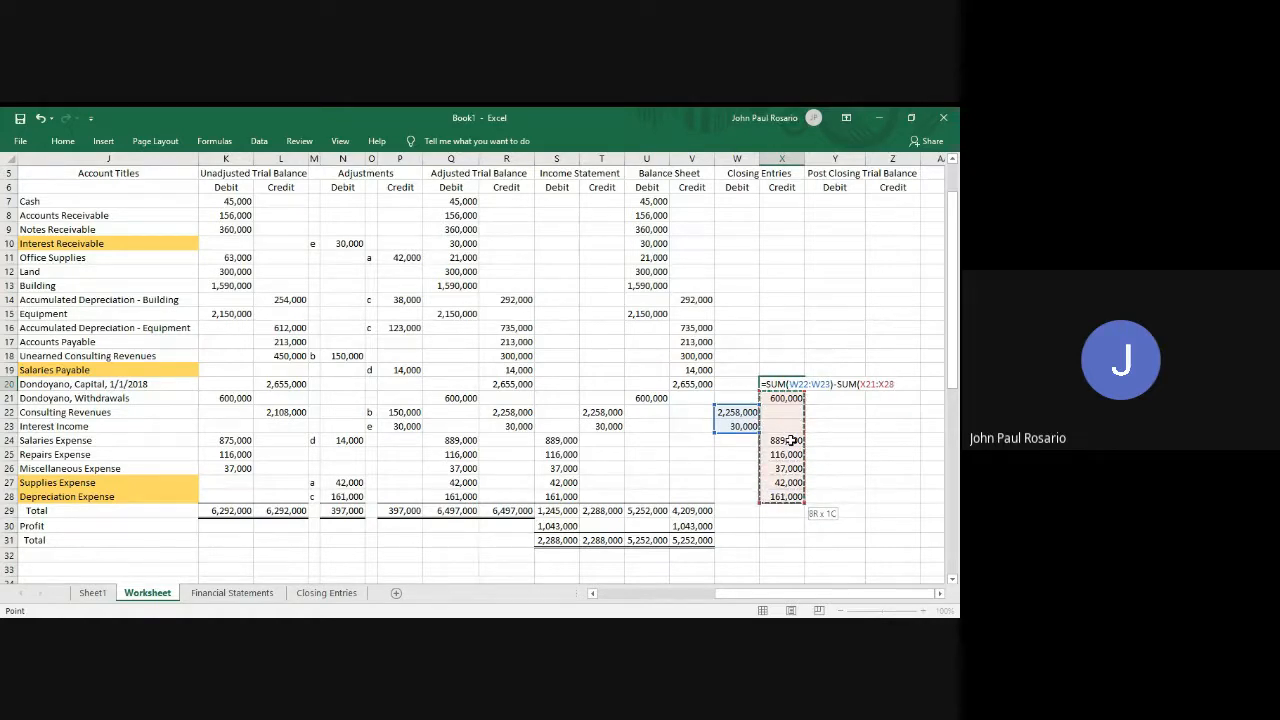
text())
key(Return)
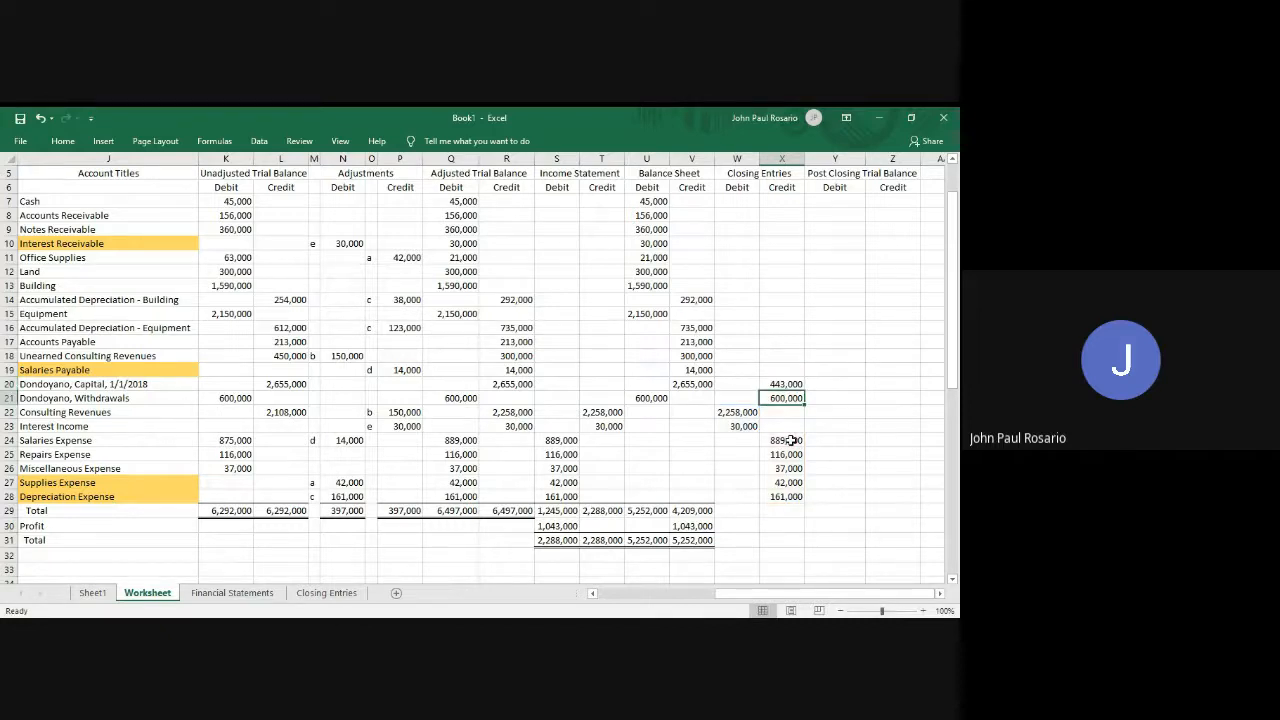
Link the Post Closing Trial Balance debit for Cash in Y7 to its Balance Sheet debit in U7.
key(Right)
key(Up)
key(Up)
key(Up)
key(Up)
key(Up)
key(Up)
key(Up)
key(Up)
key(Up)
key(Up)
key(Up)
key(Up)
key(Up)
key(Up)
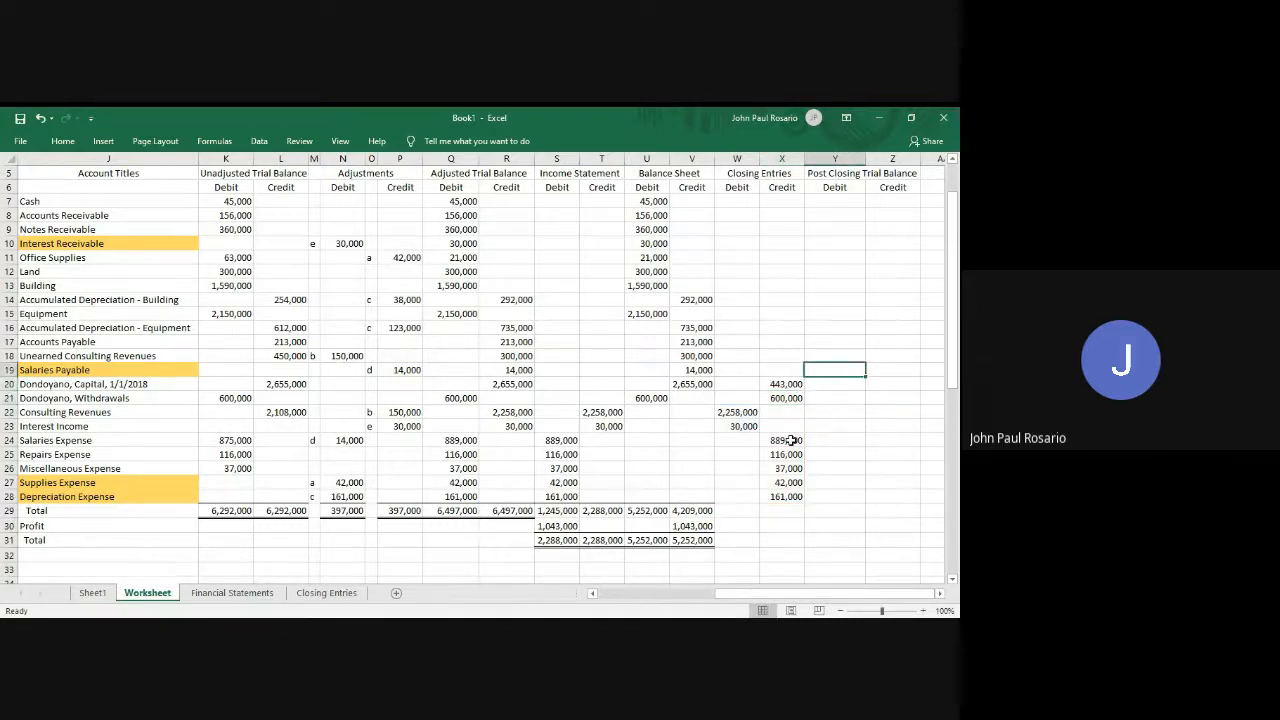
text(=U7)
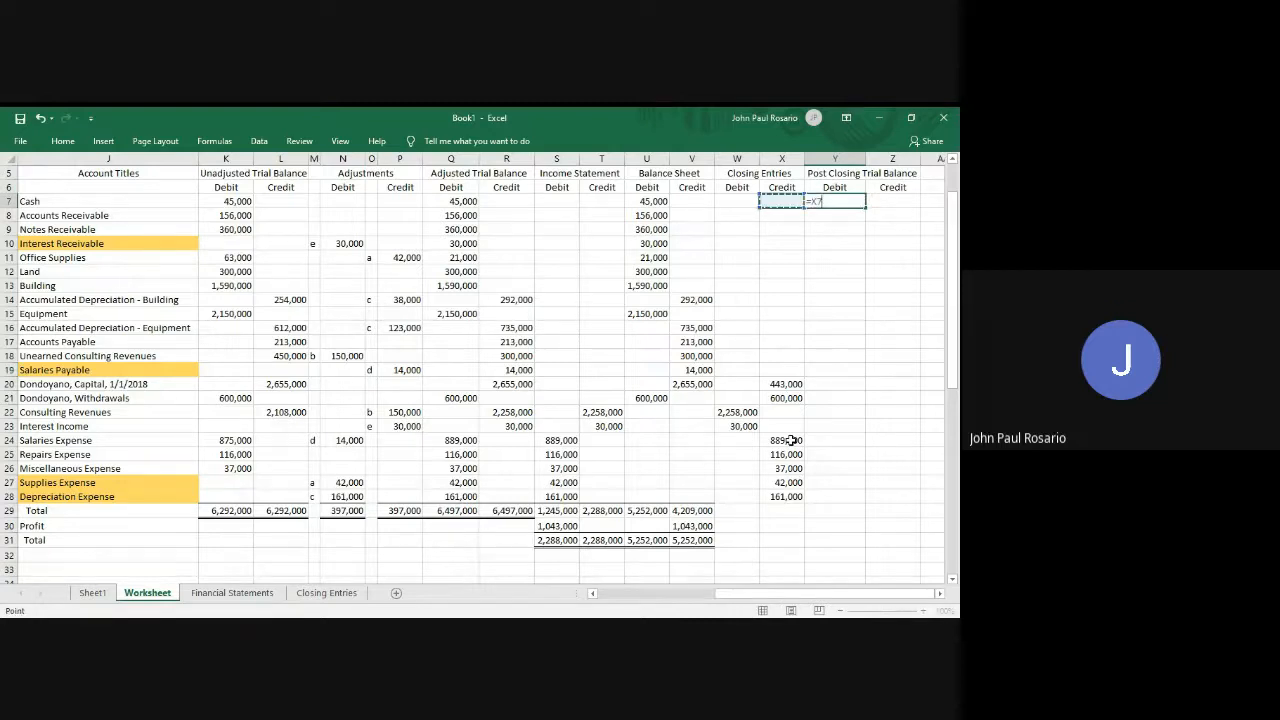
key(Return)
Copy the Cash post-closing formula down to Y8:Y13 for the receivables, office supplies, land and building.
key(Up)
key(ctrl+c)
key(Down)
key(shift+Down)
key(shift+Down)
key(shift+Down)
key(shift+Down)
key(shift+Down)
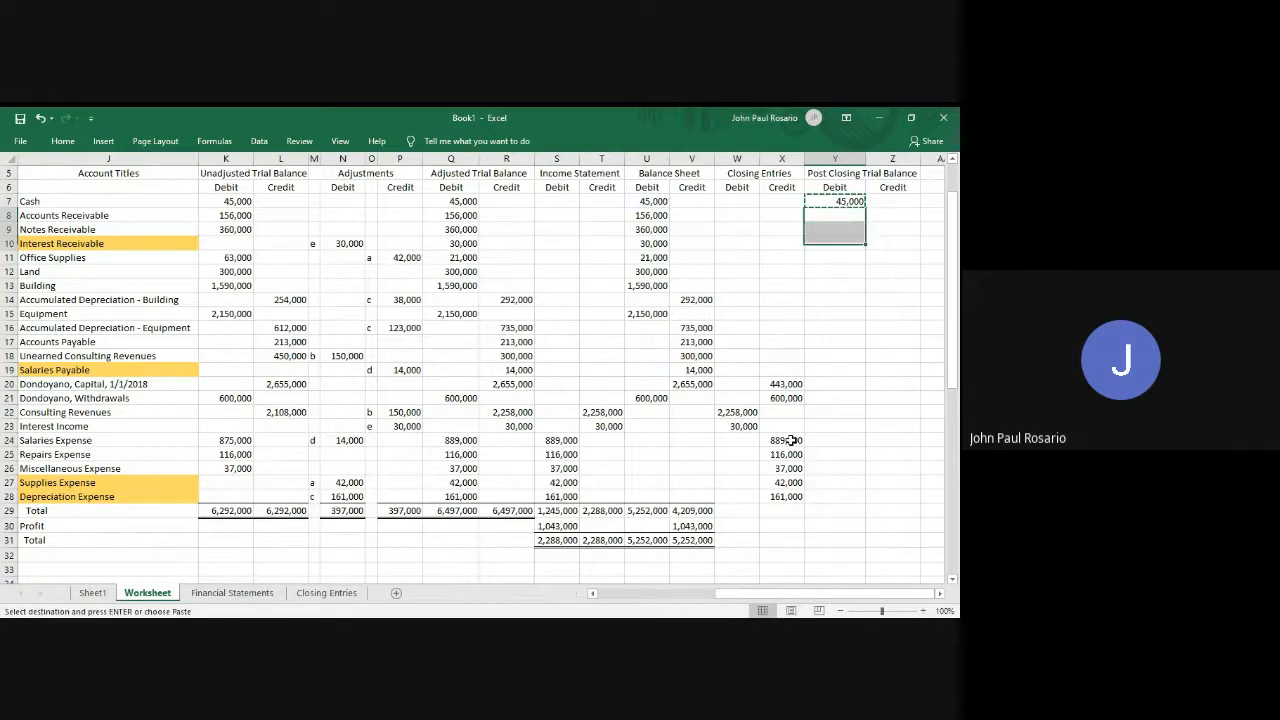
key(Return)
Copy the Building post-closing formula to Z14 for its accumulated depreciation and to Y15 for Equipment.
key(Down)
key(Down)
key(Down)
key(Down)
key(Down)
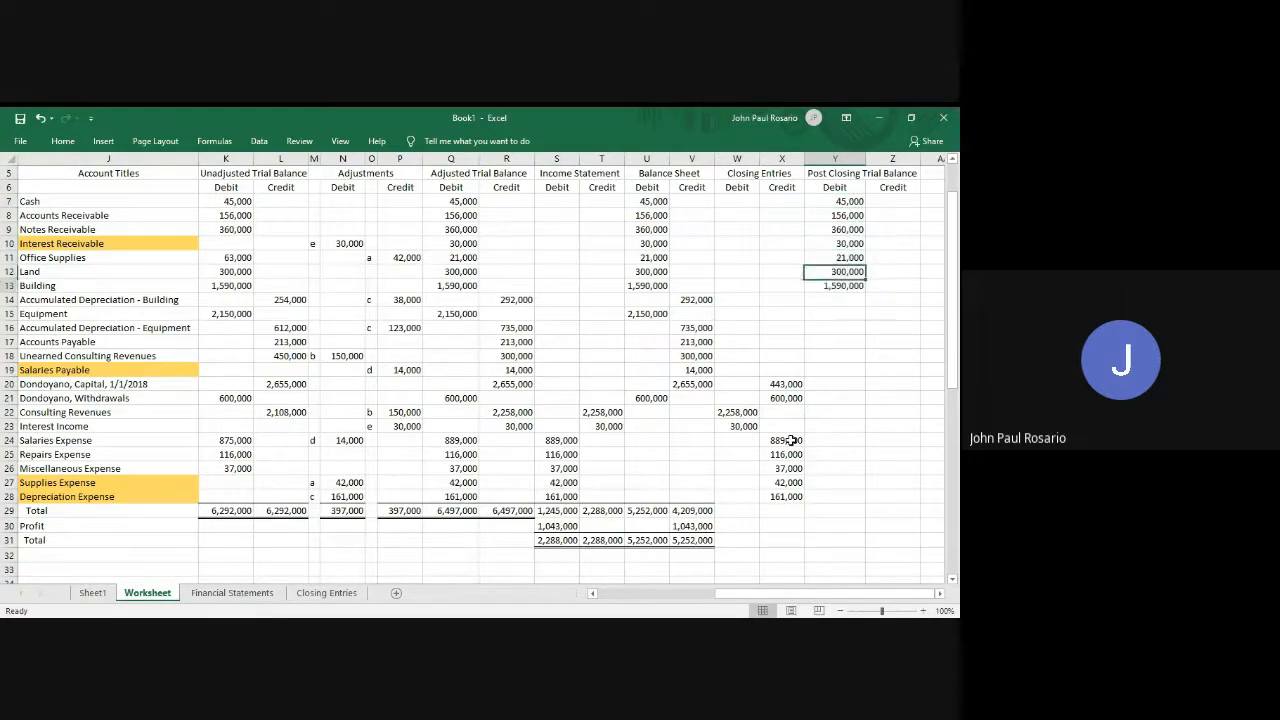
key(ctrl+c)
key(Right)
key(Down)
key(ctrl+v)
key(Left)
key(Down)
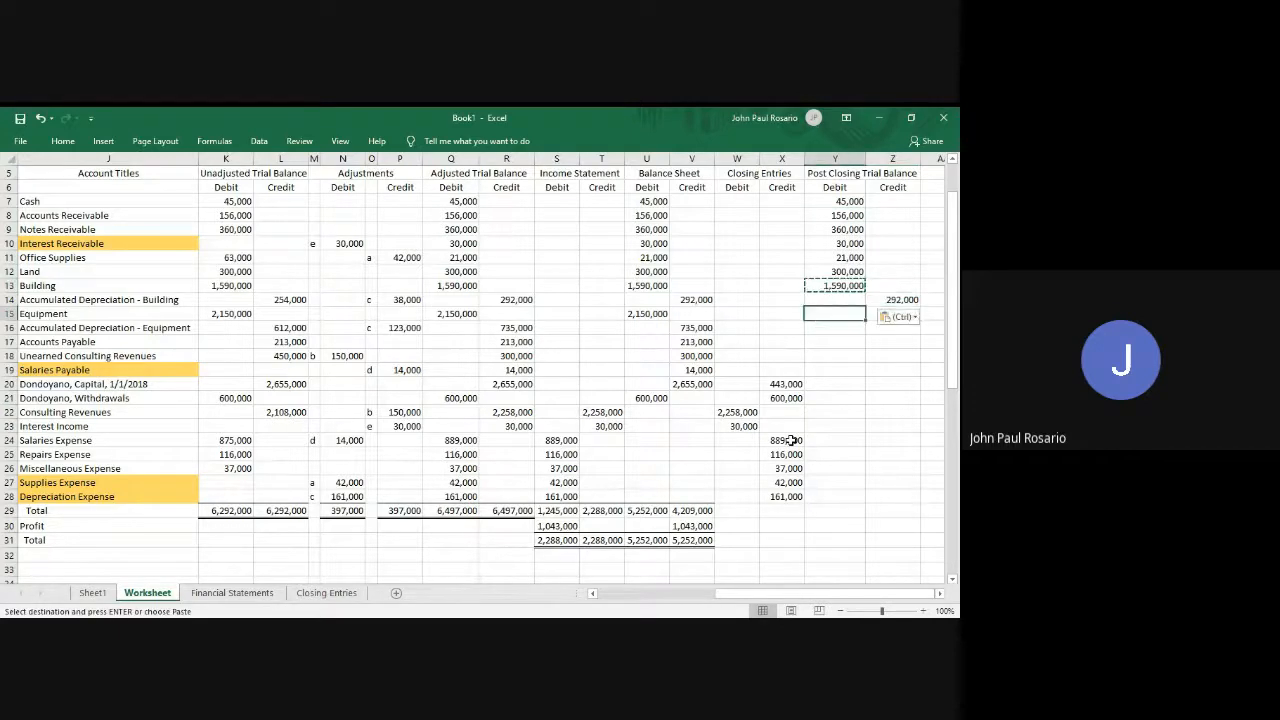
key(ctrl+v)
Paste the post-closing formula into Z16:Z19, from Accumulated Depreciation - Equipment through Salaries Payable.
key(Right)
key(Down)
key(shift+Down)
key(shift+Down)
key(shift+Down)
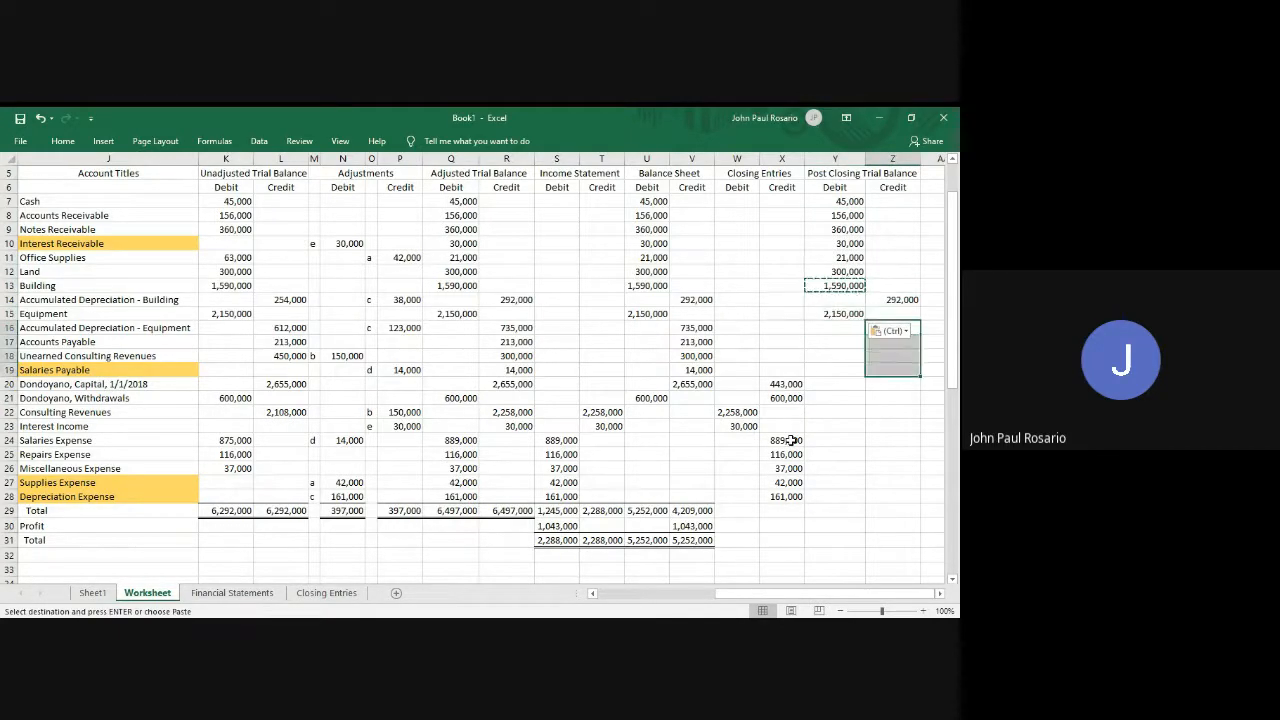
key(ctrl+v)
Compute the post-closing credit for the owner's Capital in Z20 as Balance Sheet credit V20 plus Closing Entries credit X20.
key(Down)
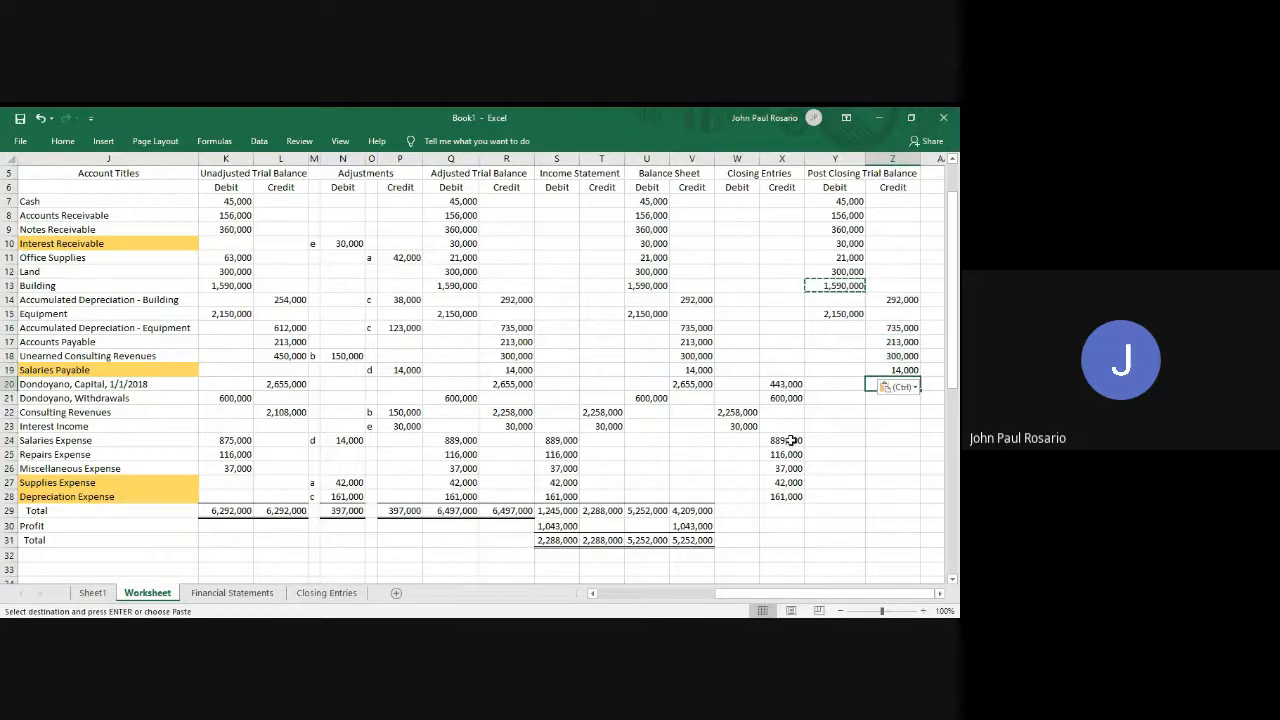
text(=)
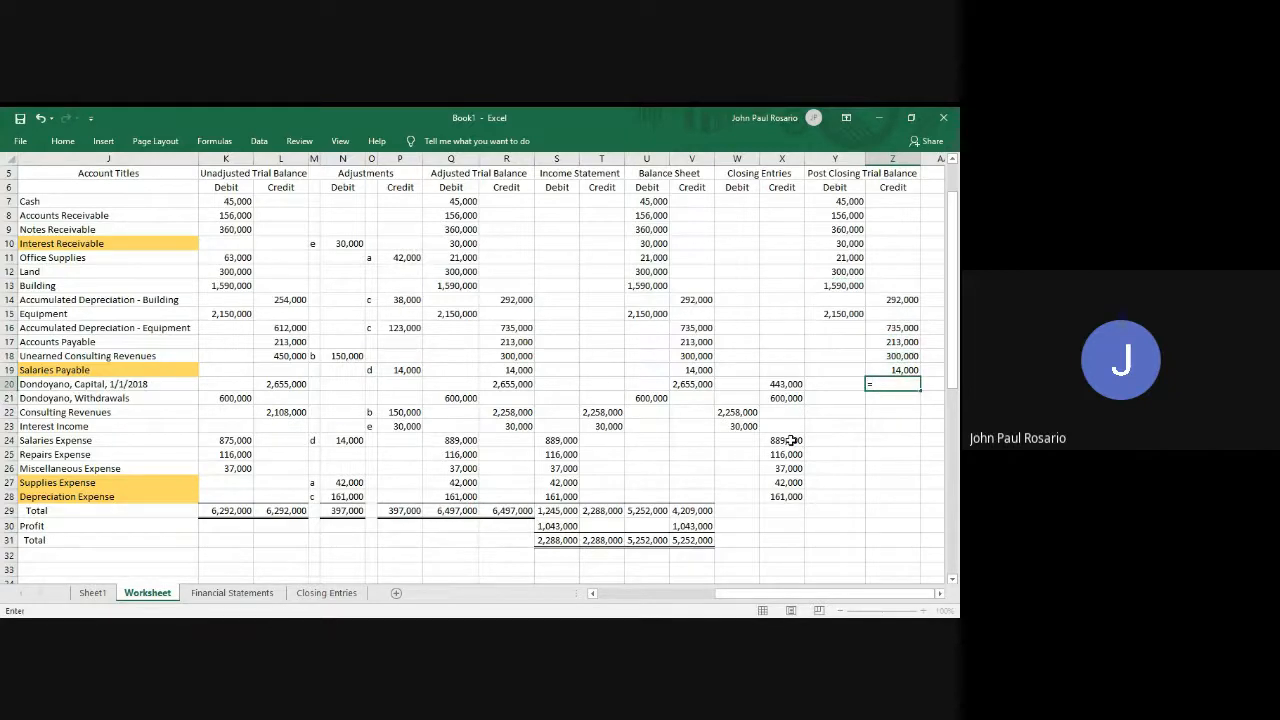
key(Left)
key(Left)
key(Left)
key(Left)
text(+)
key(Left)
key(Left)
key(Return)
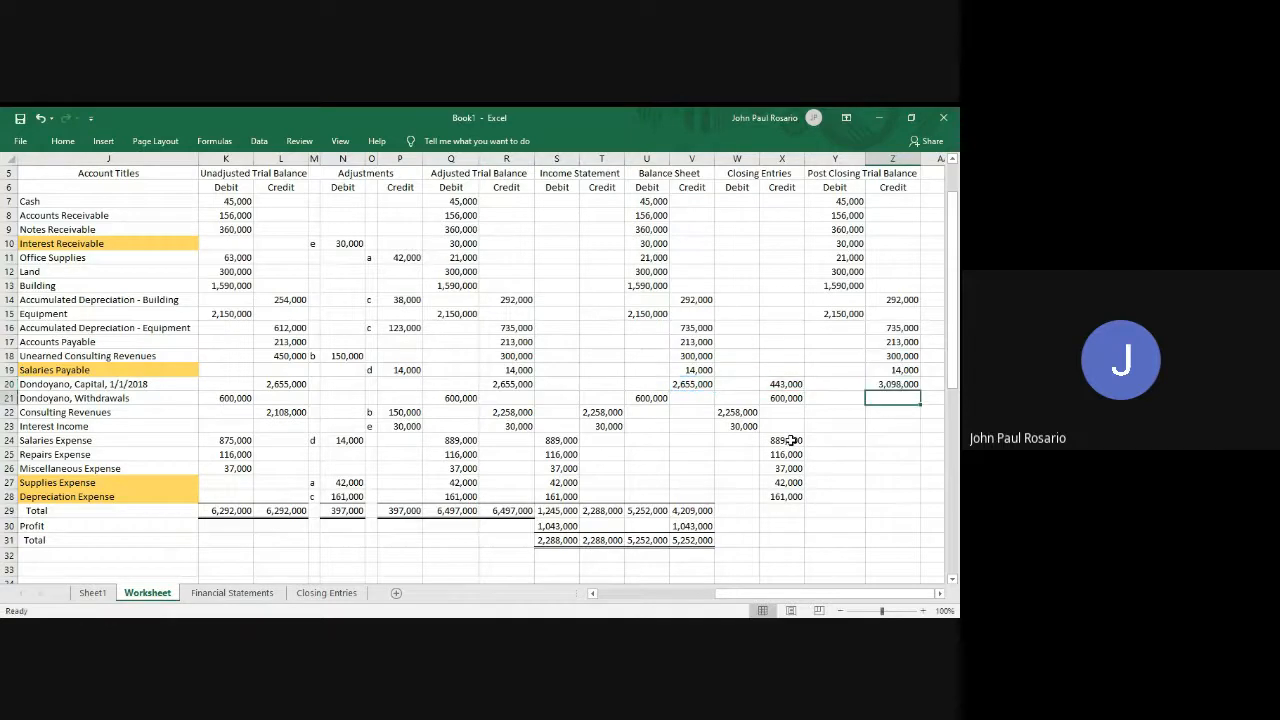
Compute the post-closing debit for the owner's Withdrawals in Y21 as U21 minus X21.
key(Left)
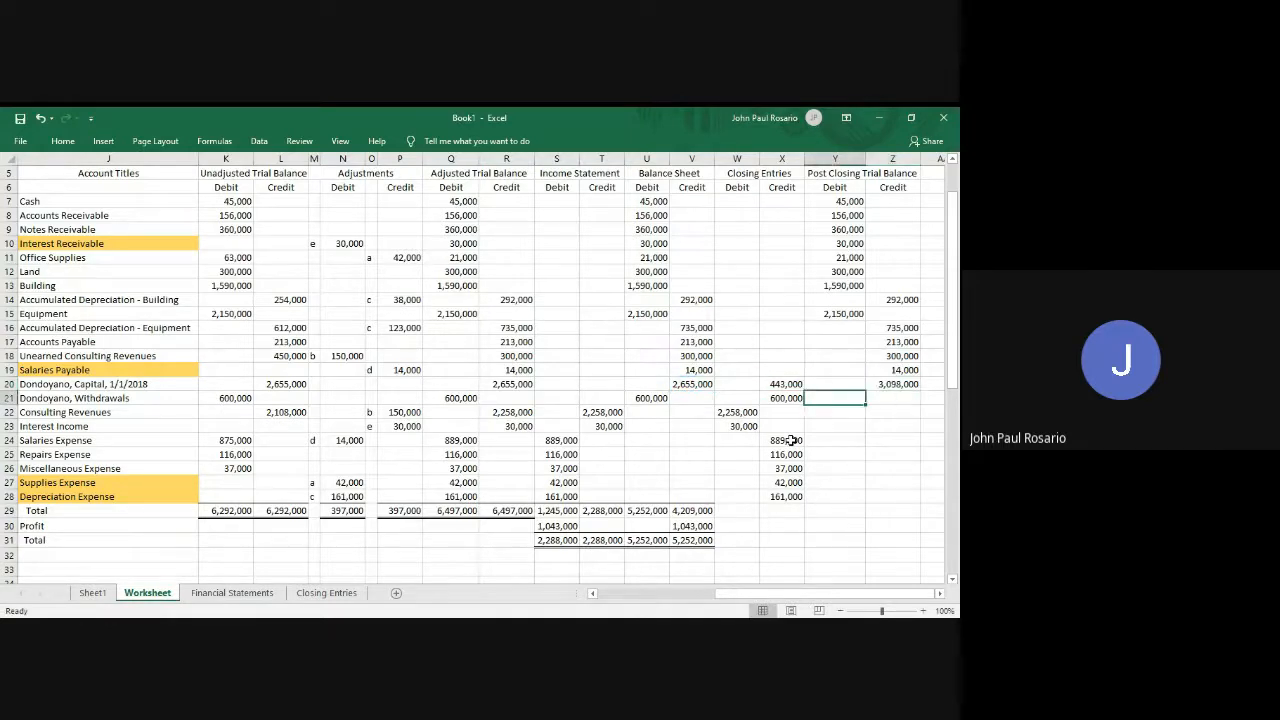
text(=)
key(Left)
key(Left)
key(Left)
key(Left)
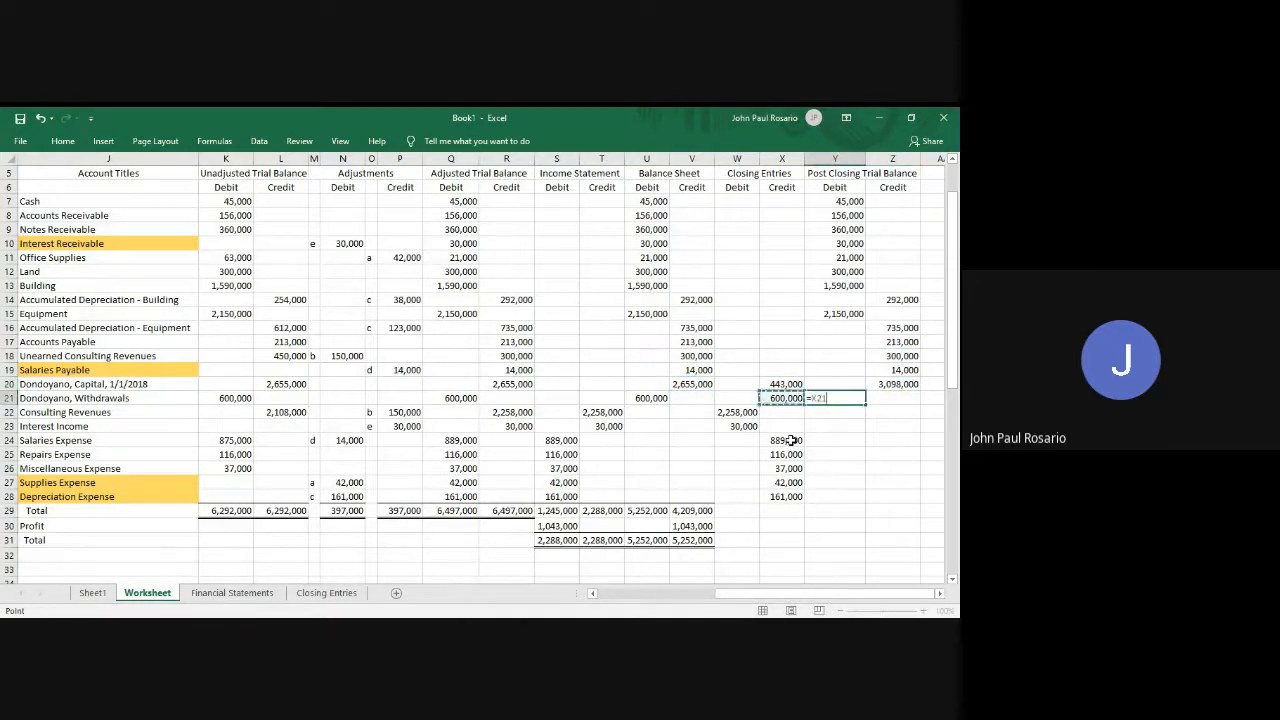
text(-)
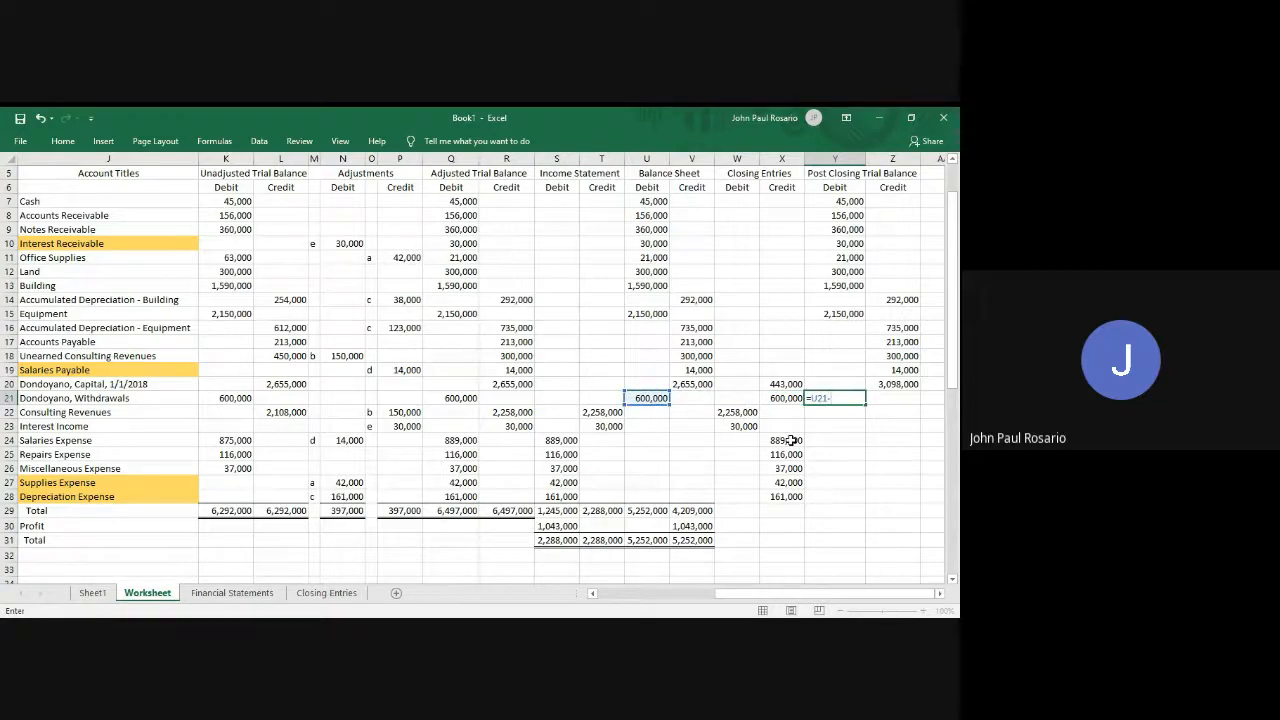
key(Left)
key(Return)
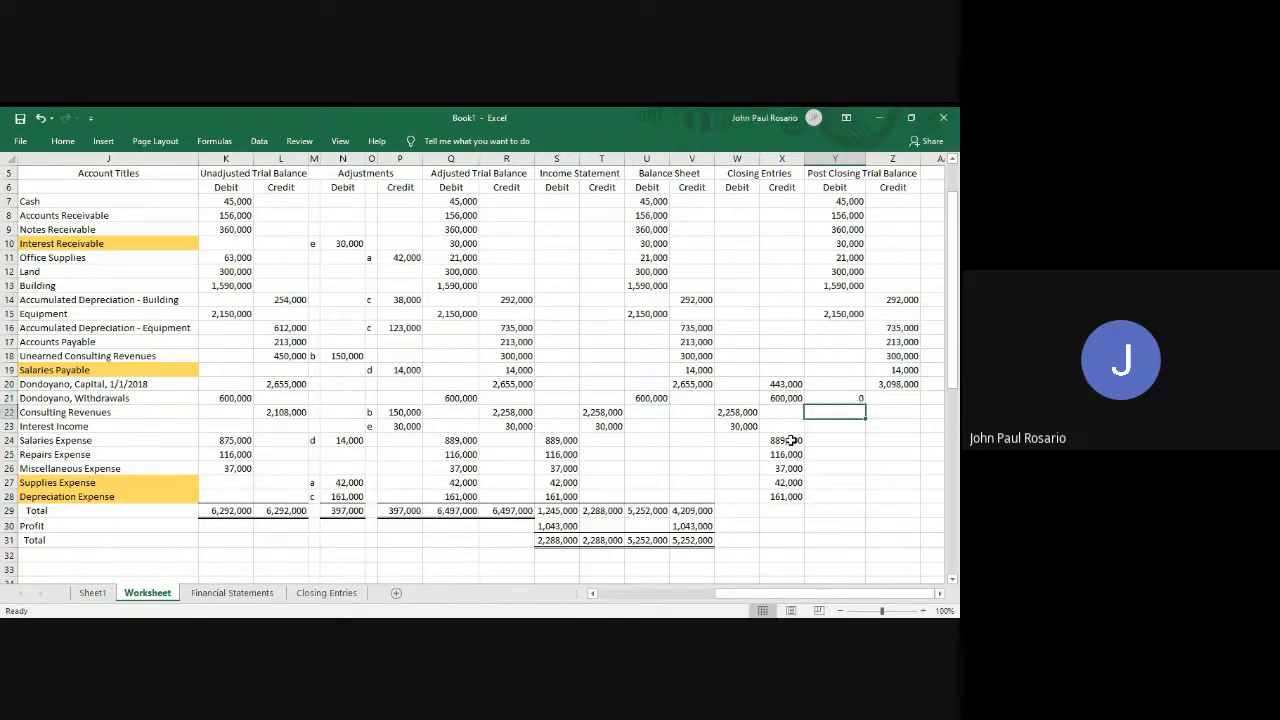
Compute the post-closing credit for Consulting Revenues in Z22 as T22 minus W22 and copy the formula to Interest Income.
key(Right)
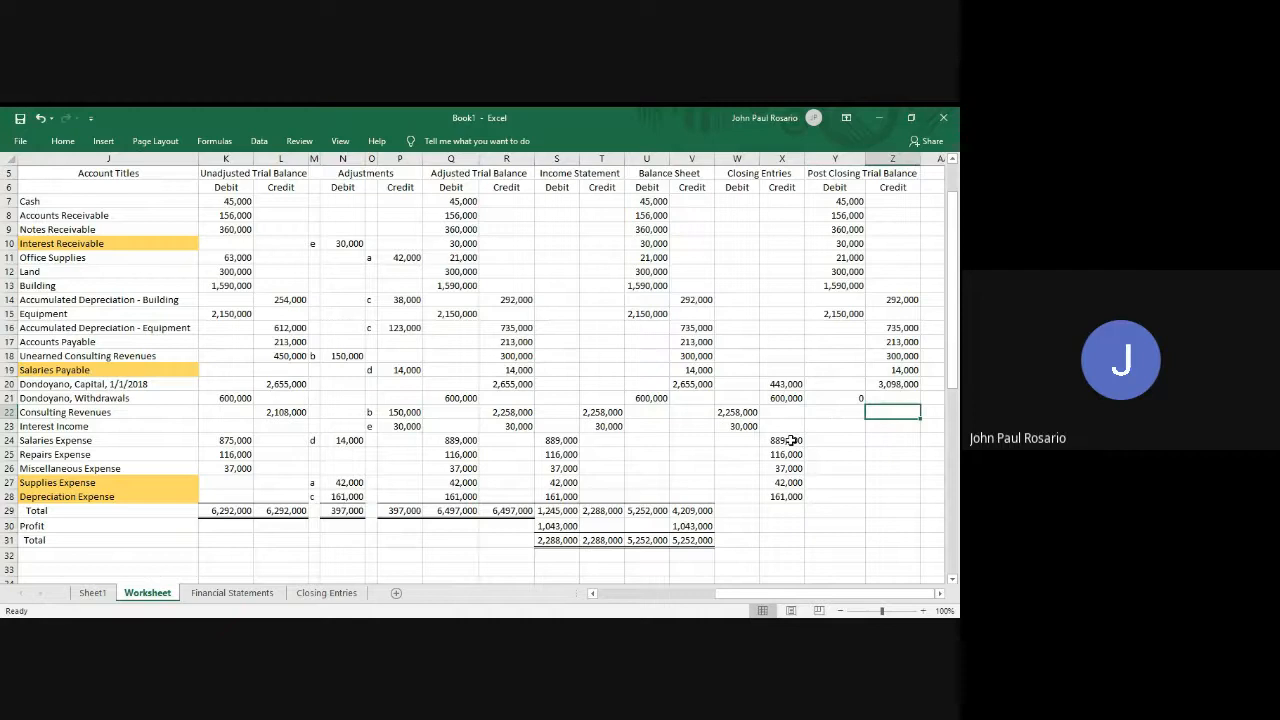
text(=)
key(Left)
key(Left)
key(Left)
key(Left)
key(Left)
key(Left)
text(-)
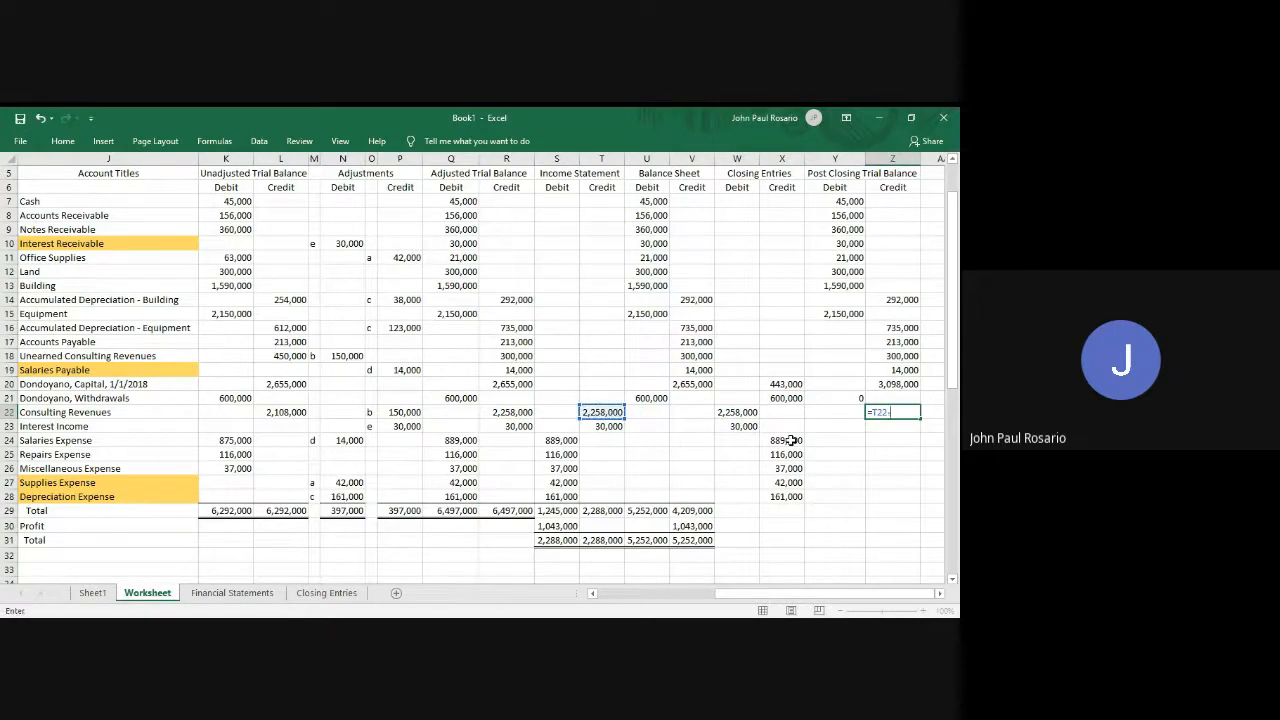
key(Left)
key(Left)
key(Left)
key(Return)
key(Up)
key(ctrl+c)
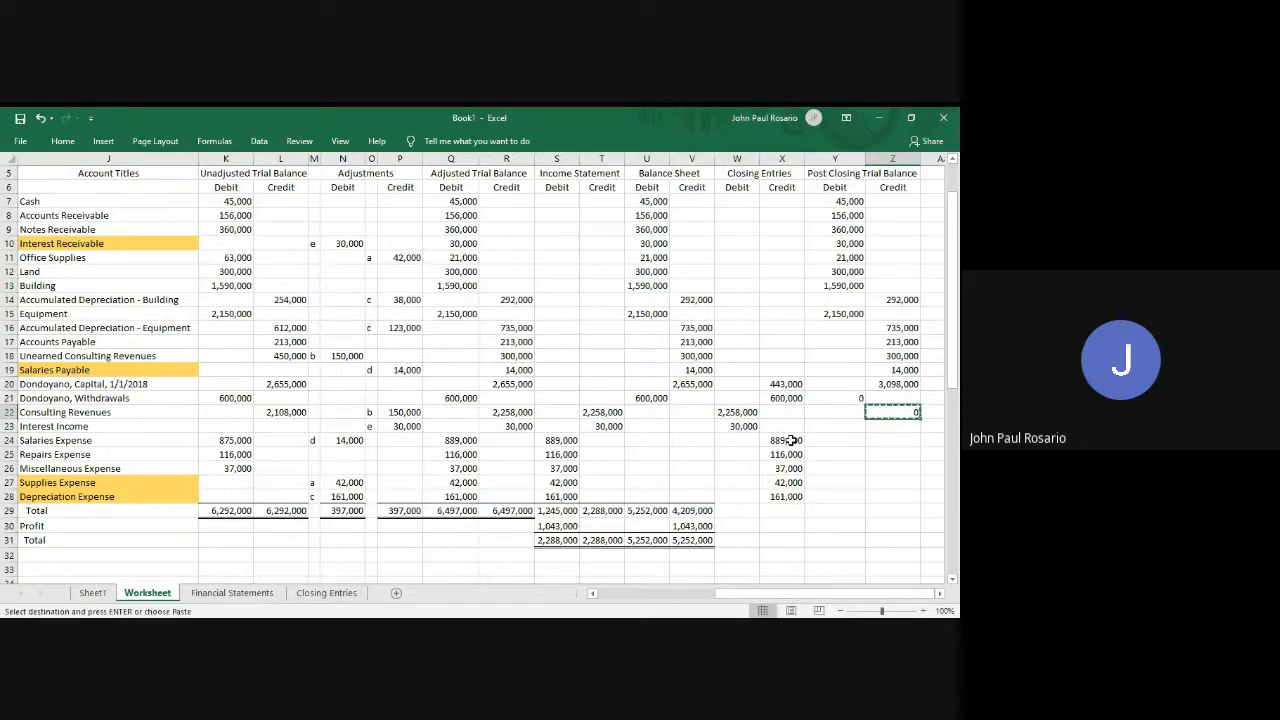
key(Down)
key(Return)
Compute the post-closing debit for Salaries Expense in Y24 as S24 minus X24.
key(Down)
key(Left)
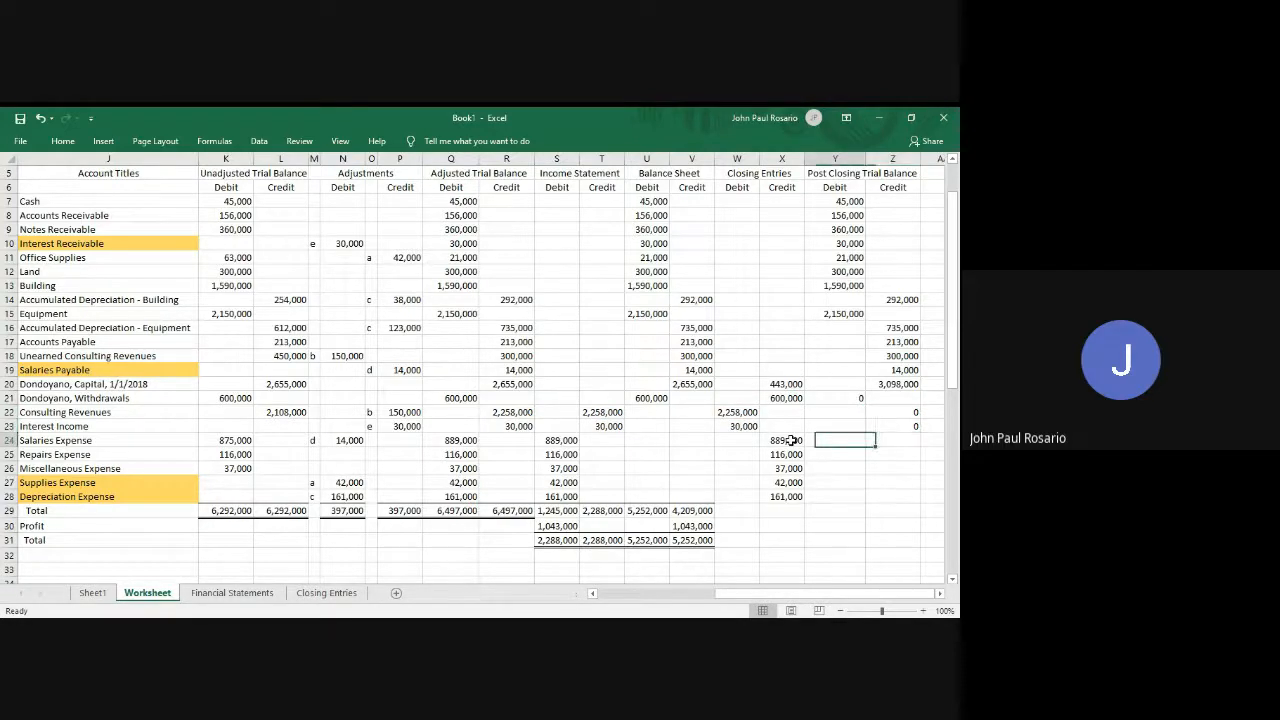
text(=)
key(Left)
key(Left)
key(Left)
key(Left)
key(Left)
key(Left)
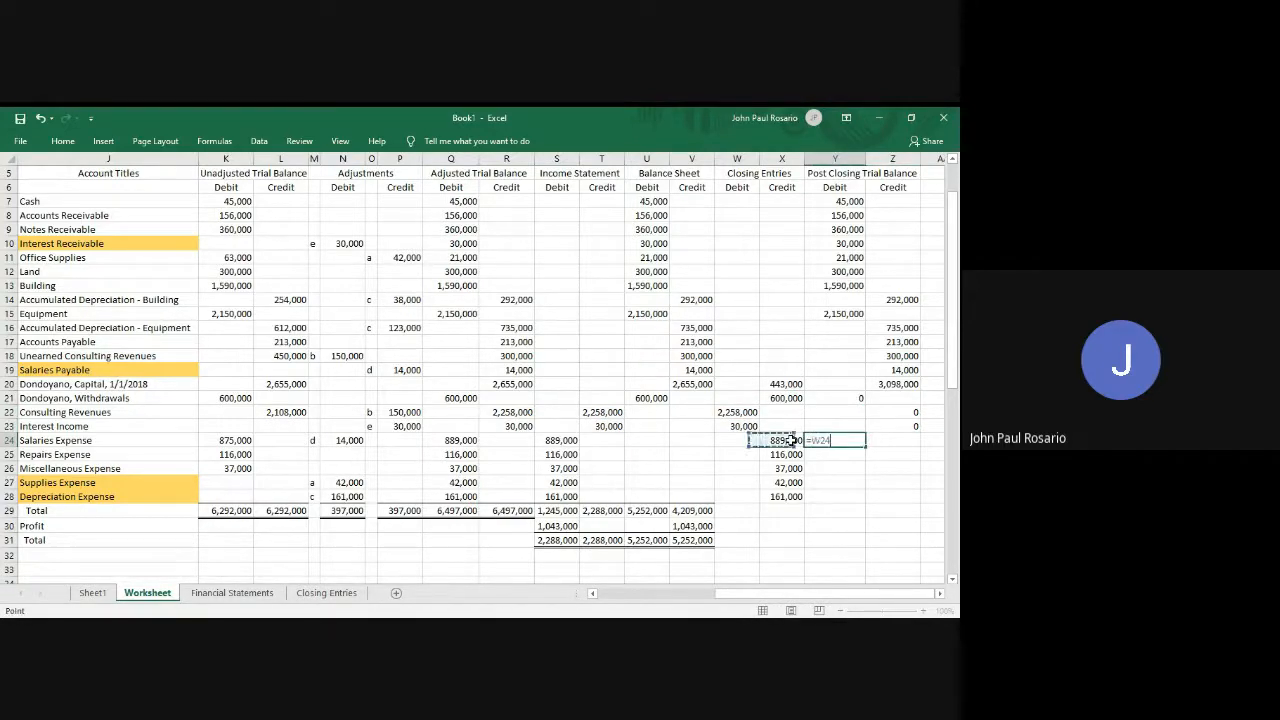
text(-)
click(790, 440)
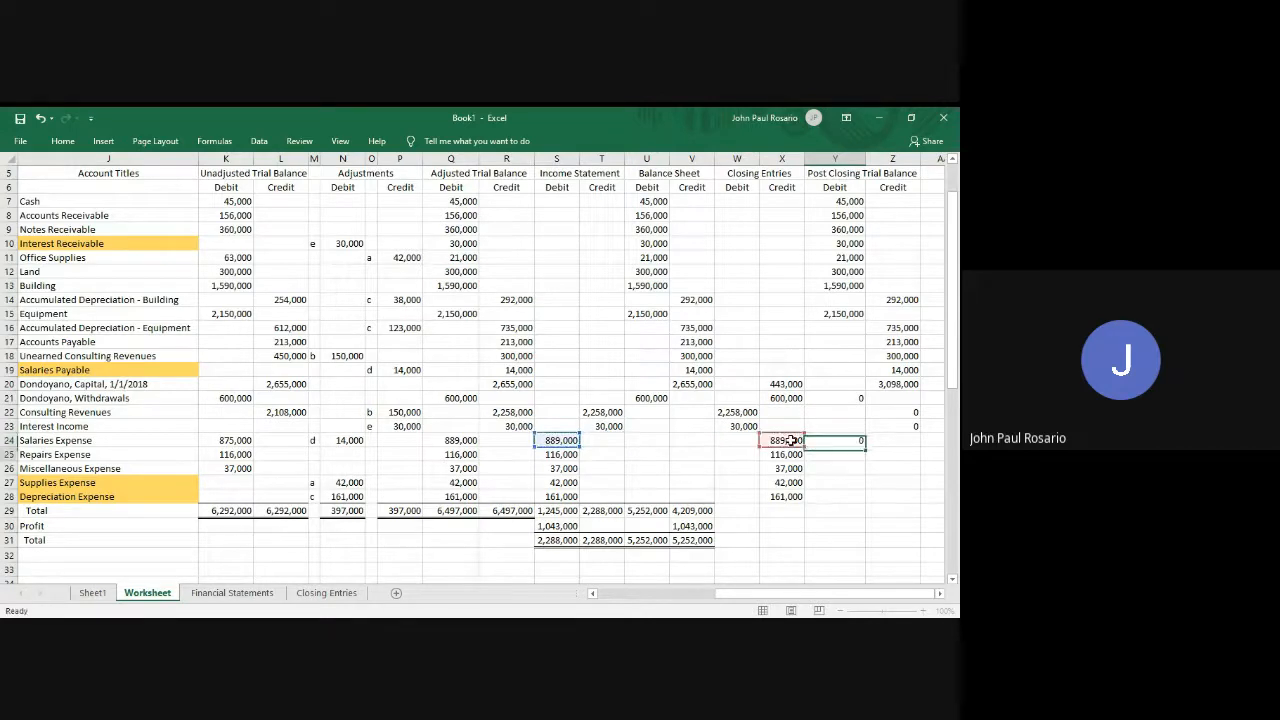
key(Return)
Copy the Salaries Expense post-closing formula down to Y25:Y28 for the remaining expense accounts.
key(Up)
key(ctrl+c)
key(shift+Down)
key(shift+Down)
key(shift+Down)
key(shift+Down)
key(Return)
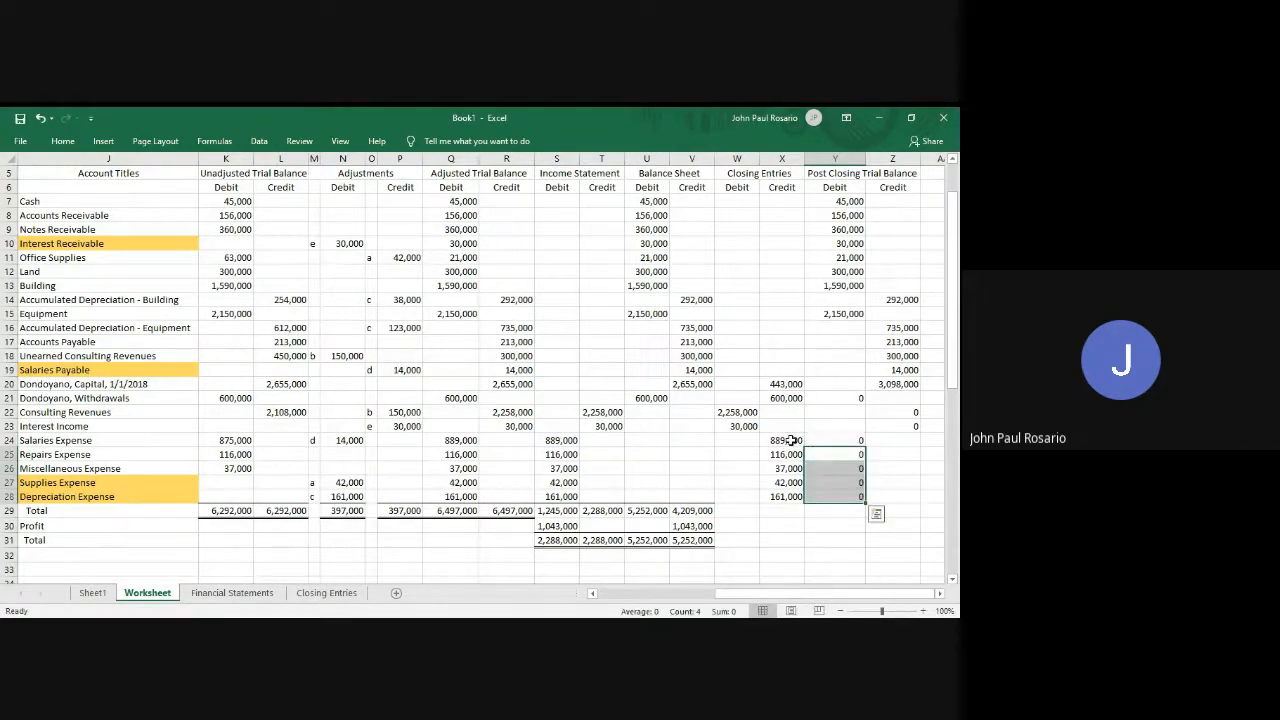
Copy the Adjustments debit total in N29 to W29 and X29 to total the Closing Entries columns.
key(Down)
key(Down)
key(Down)
key(Left)
key(Left)
key(Left)
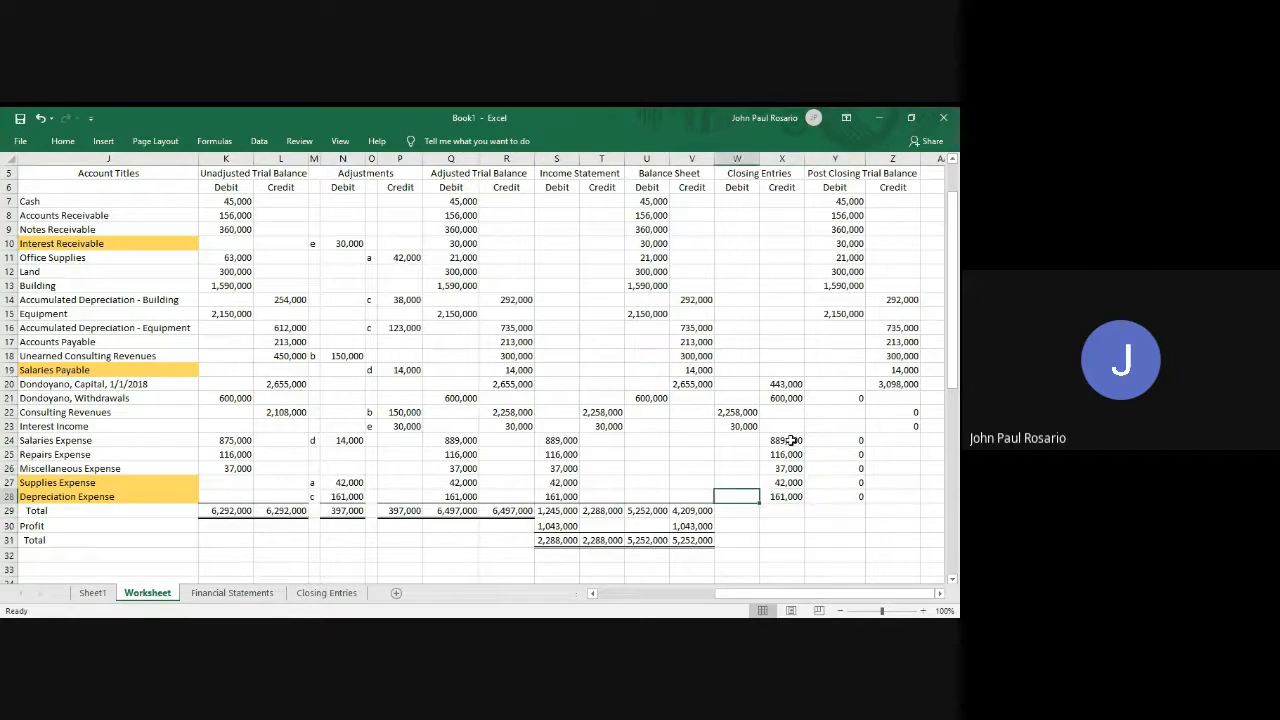
key(Left)
key(Left)
key(Left)
key(Left)
key(Left)
key(Left)
key(Left)
key(Left)
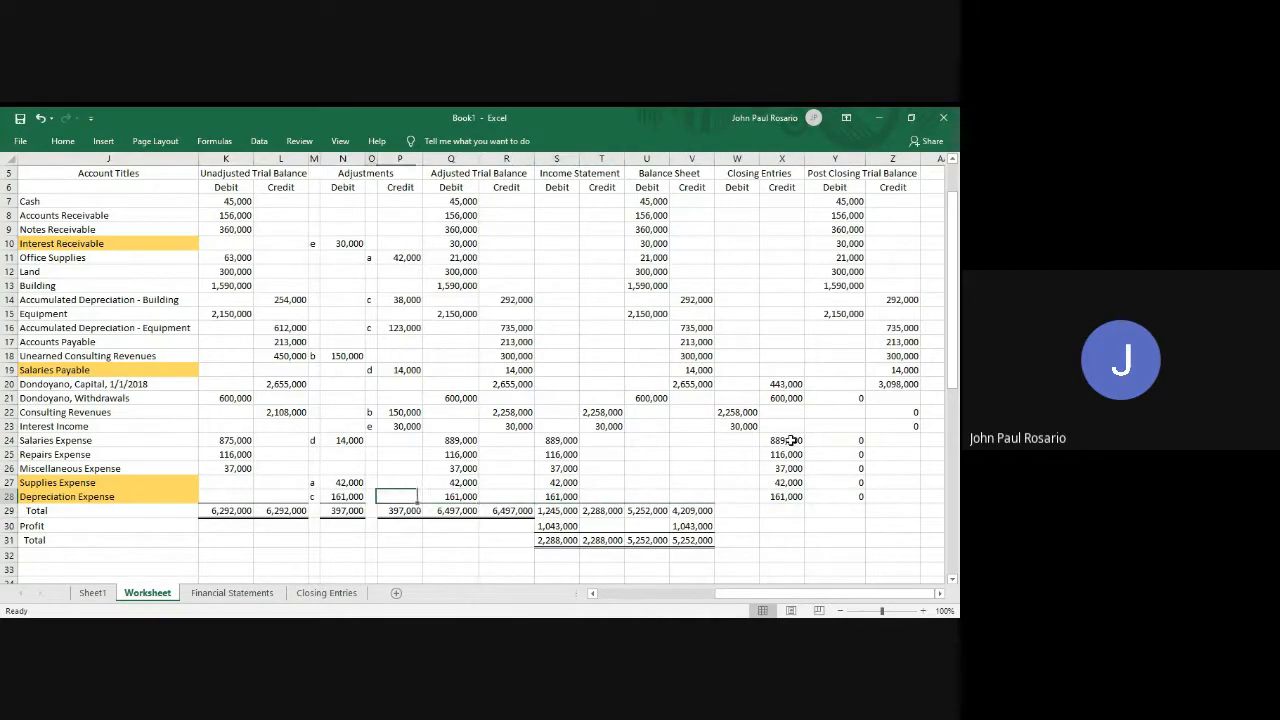
key(Down)
key(ctrl+c)
key(Right)
key(Right)
key(Right)
key(Right)
key(Right)
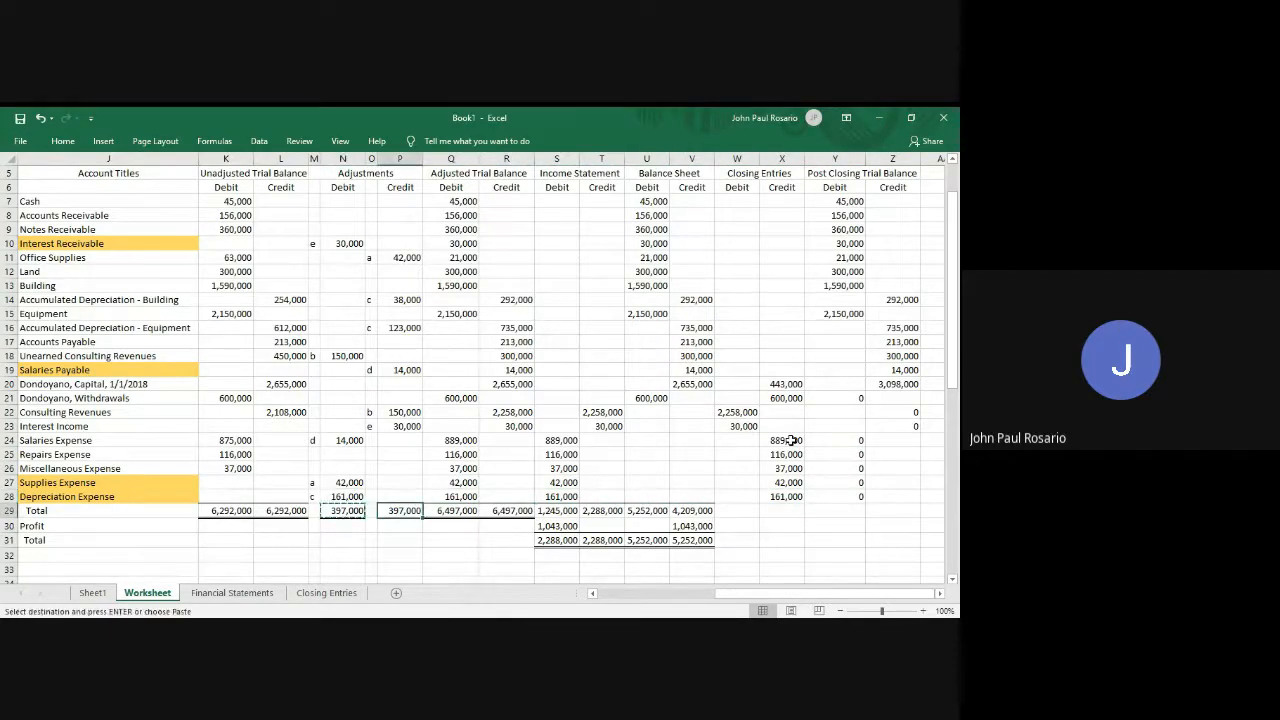
key(Right)
key(Right)
key(Right)
key(Right)
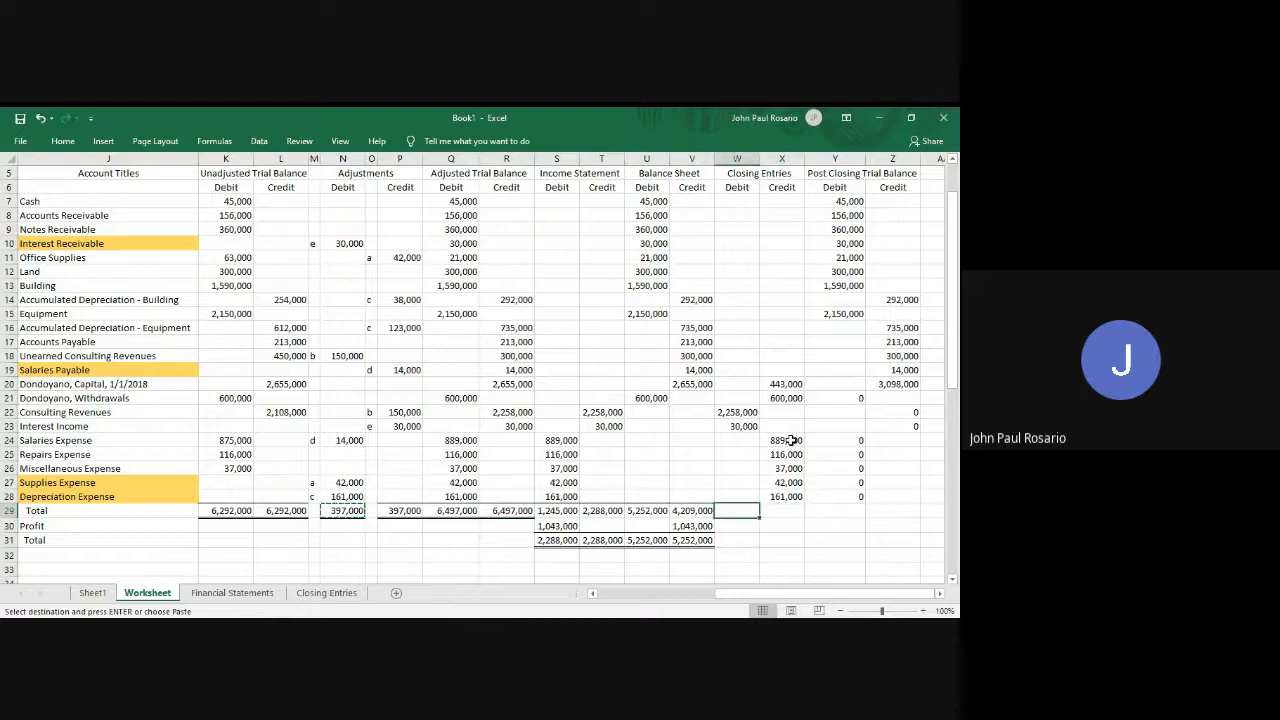
key(ctrl+v)
key(Right)
key(ctrl+v)
Copy the Closing Entries credit total in X29 to Y29 and Z29 to total the Post Closing Trial Balance columns.
key(Right)
key(Right)
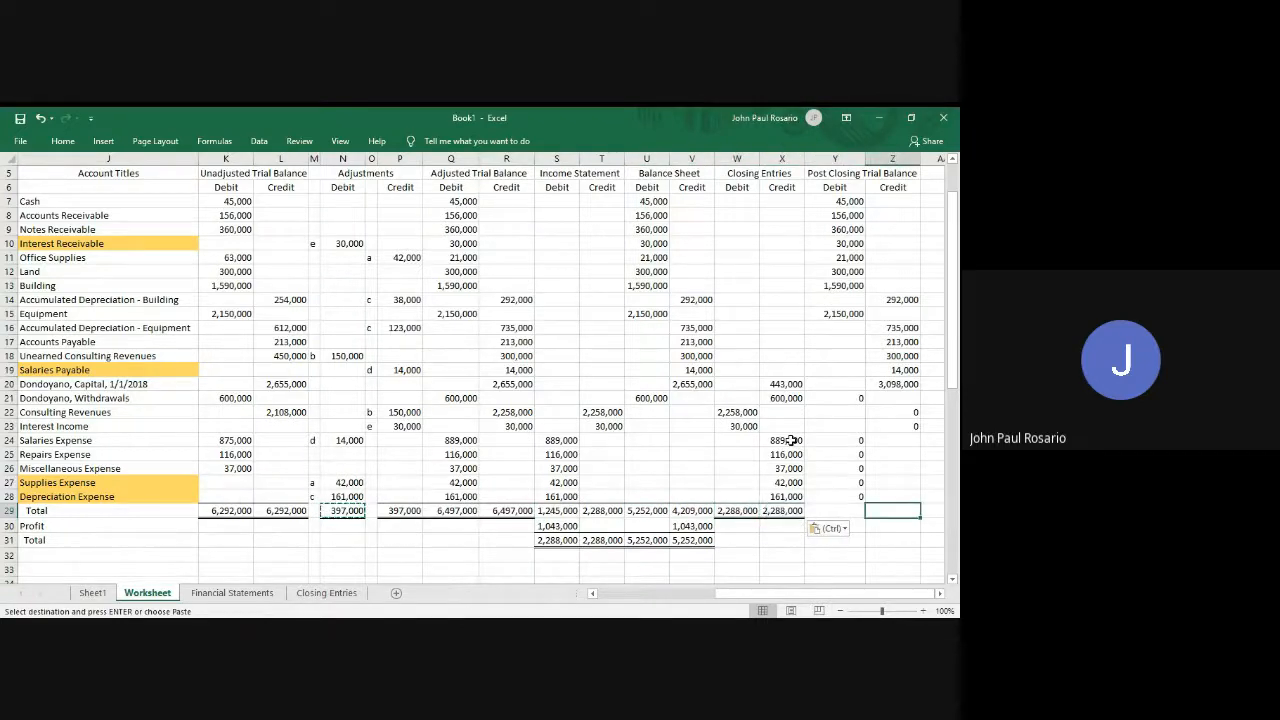
scroll(791, 440, right, 1)
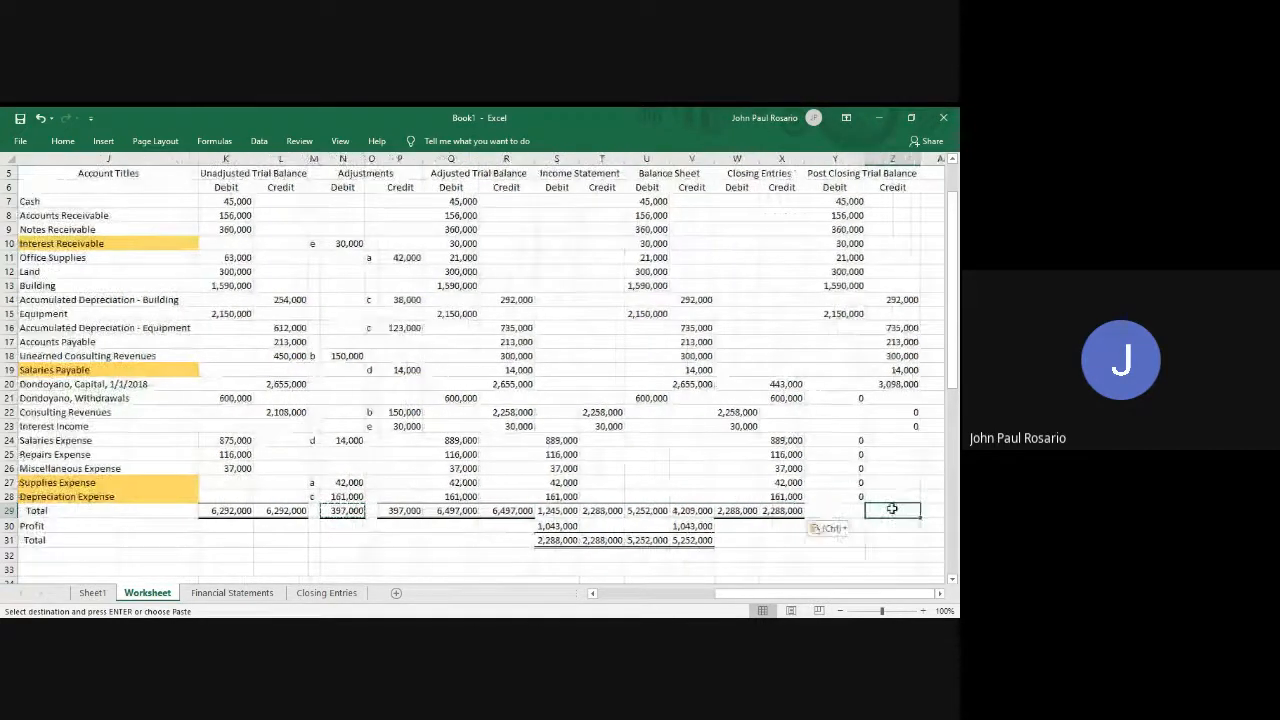
click(890, 522)
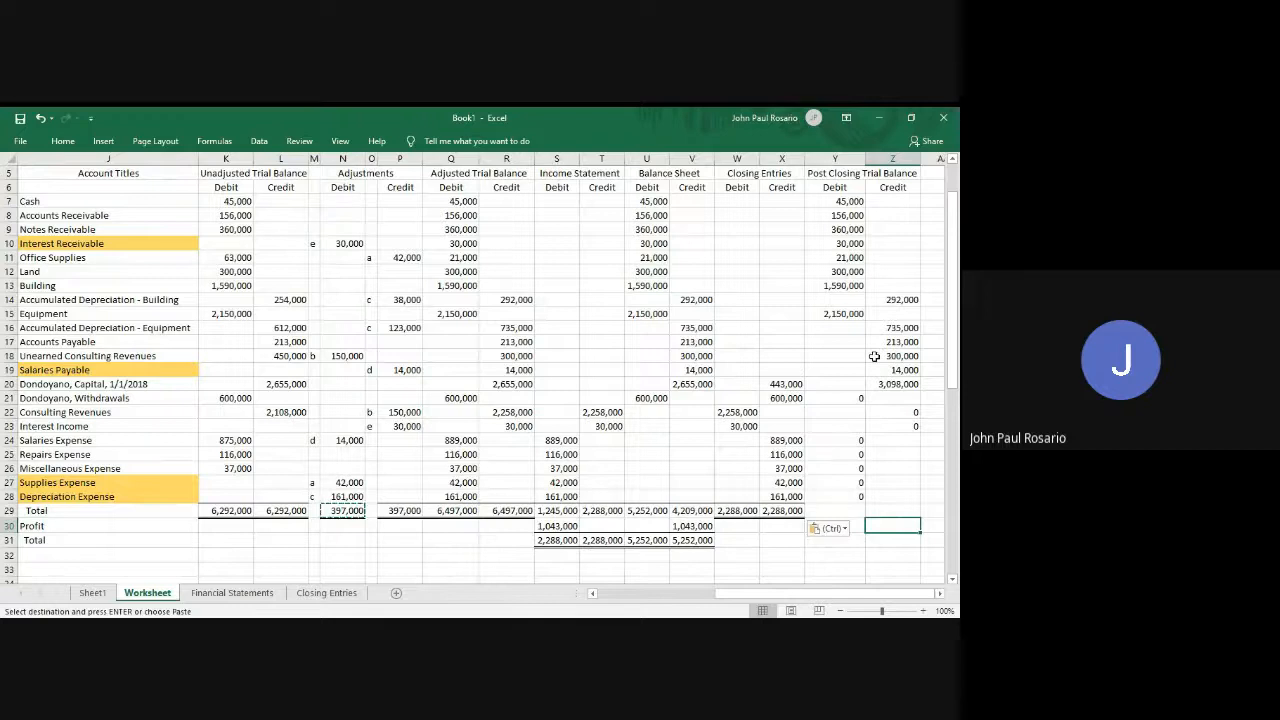
click(778, 511)
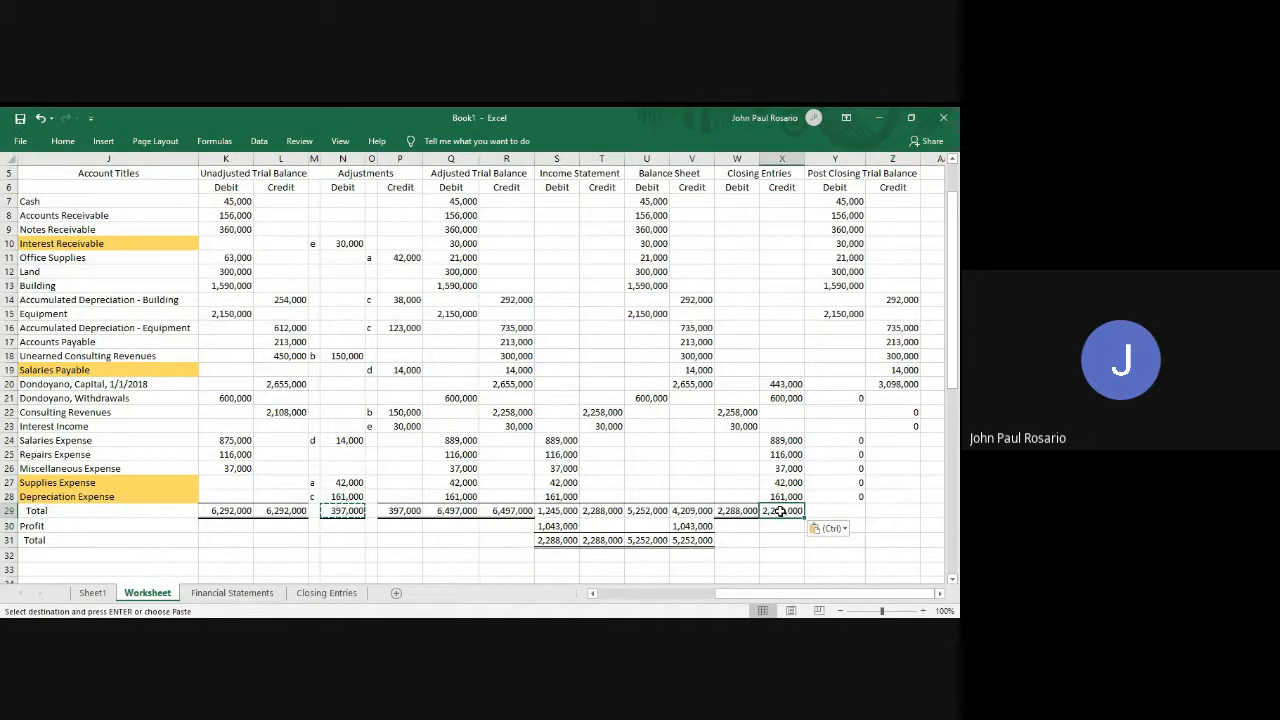
key(ctrl+c)
key(Right)
key(ctrl+v)
key(Right)
key(ctrl+v)
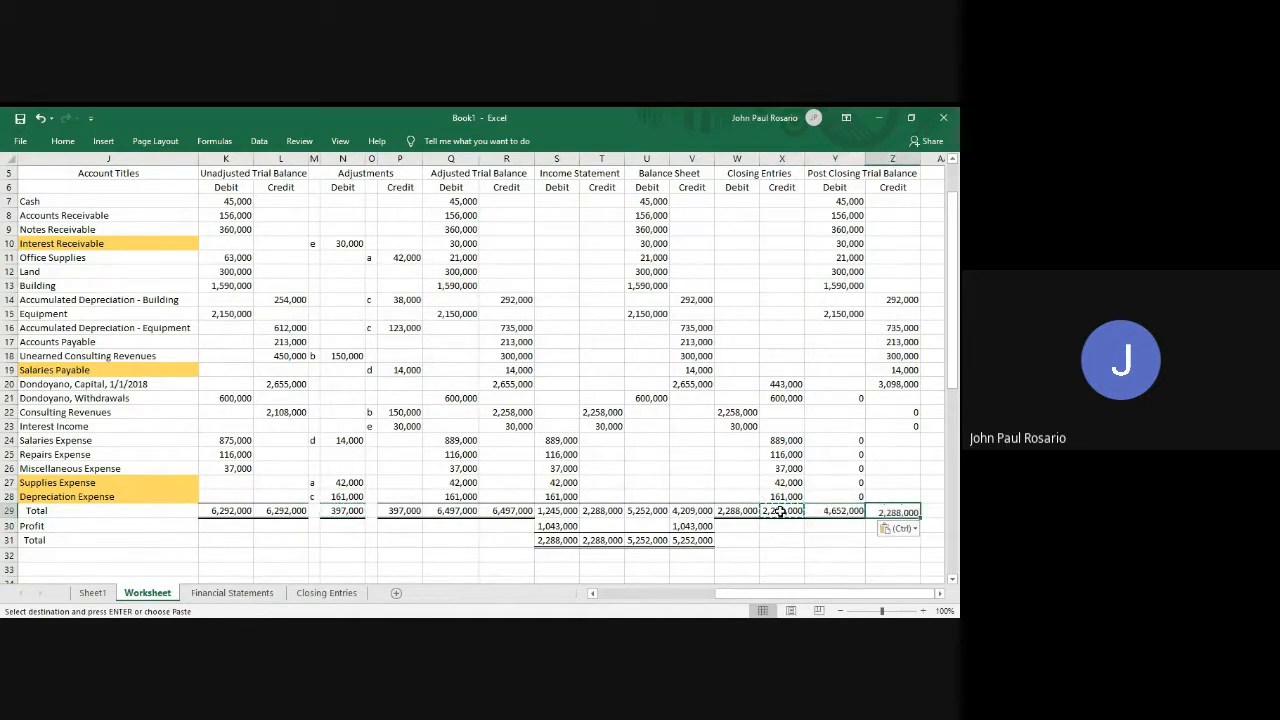
Compare the Worksheet's post-closing balances in Y7:Z20 with the Post-Closing Trial Balance and T-accounts on the Closing Entries sheet.
click(903, 459)
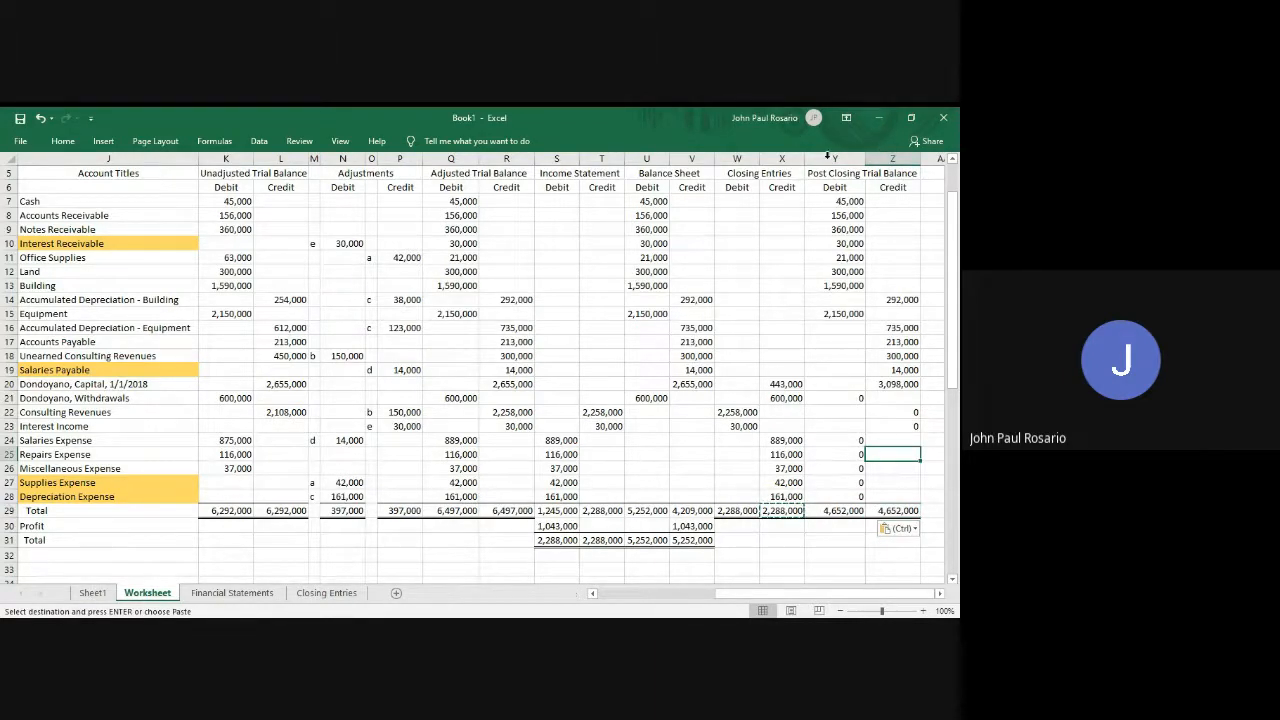
drag(875, 388, 848, 201)
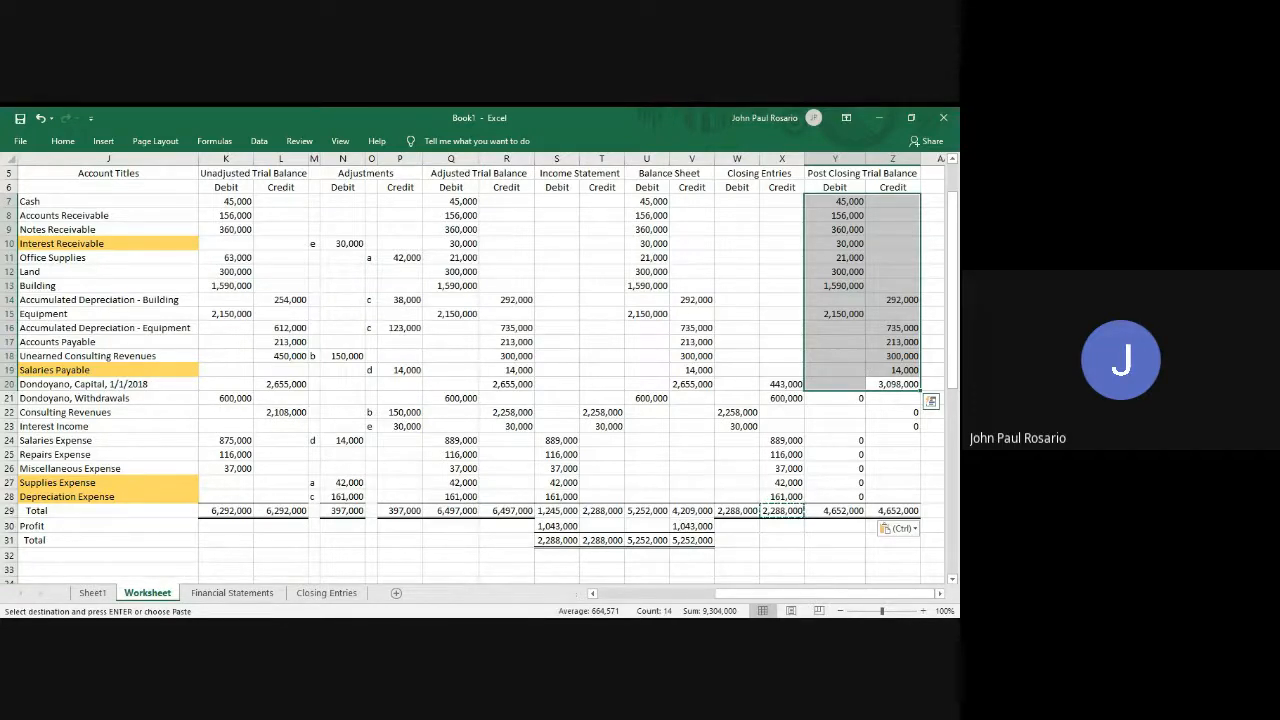
click(336, 596)
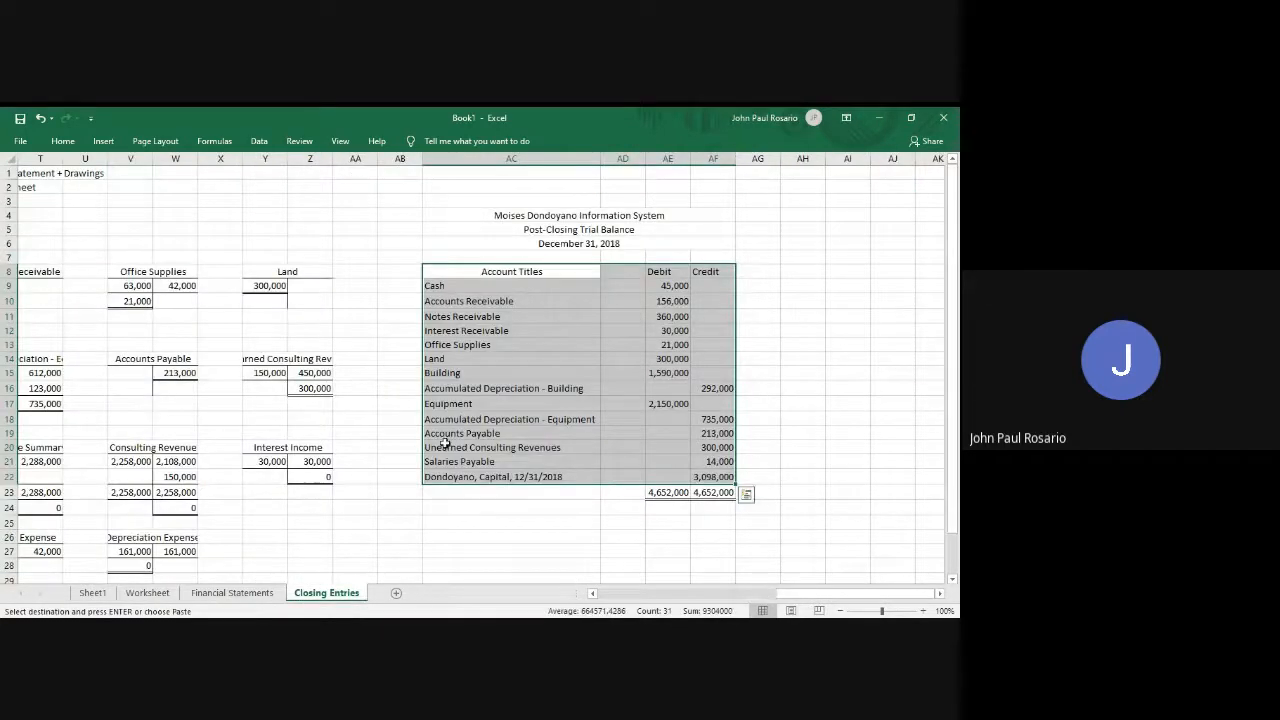
scroll(445, 443, down, 6)
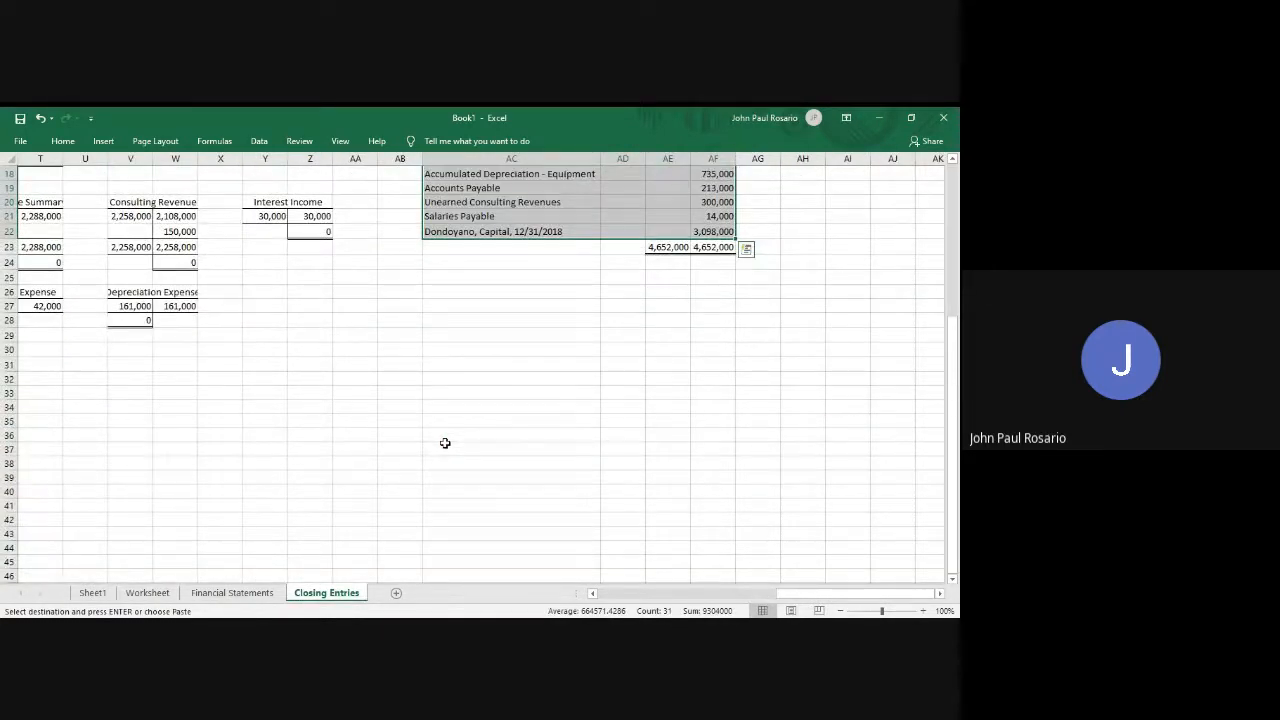
ctrl+scroll(445, 443, down, 3)
ctrl+scroll(445, 443, up, 3)
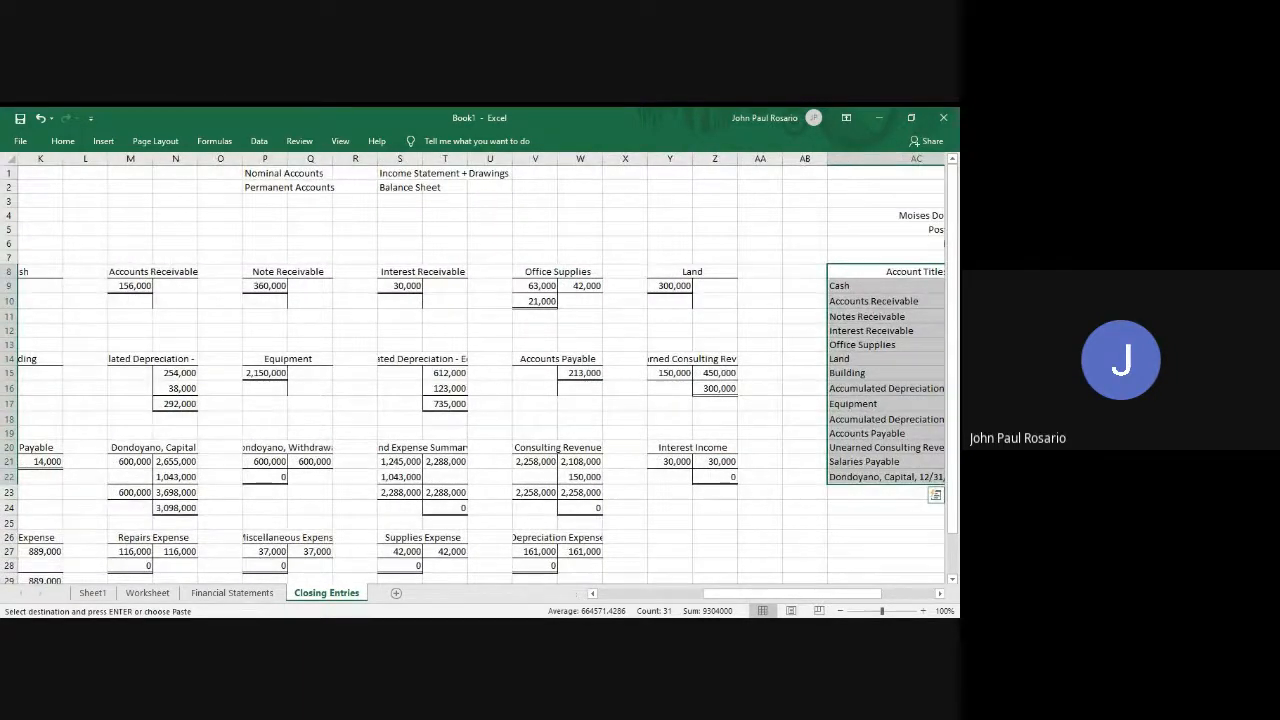
key(alt+Tab)
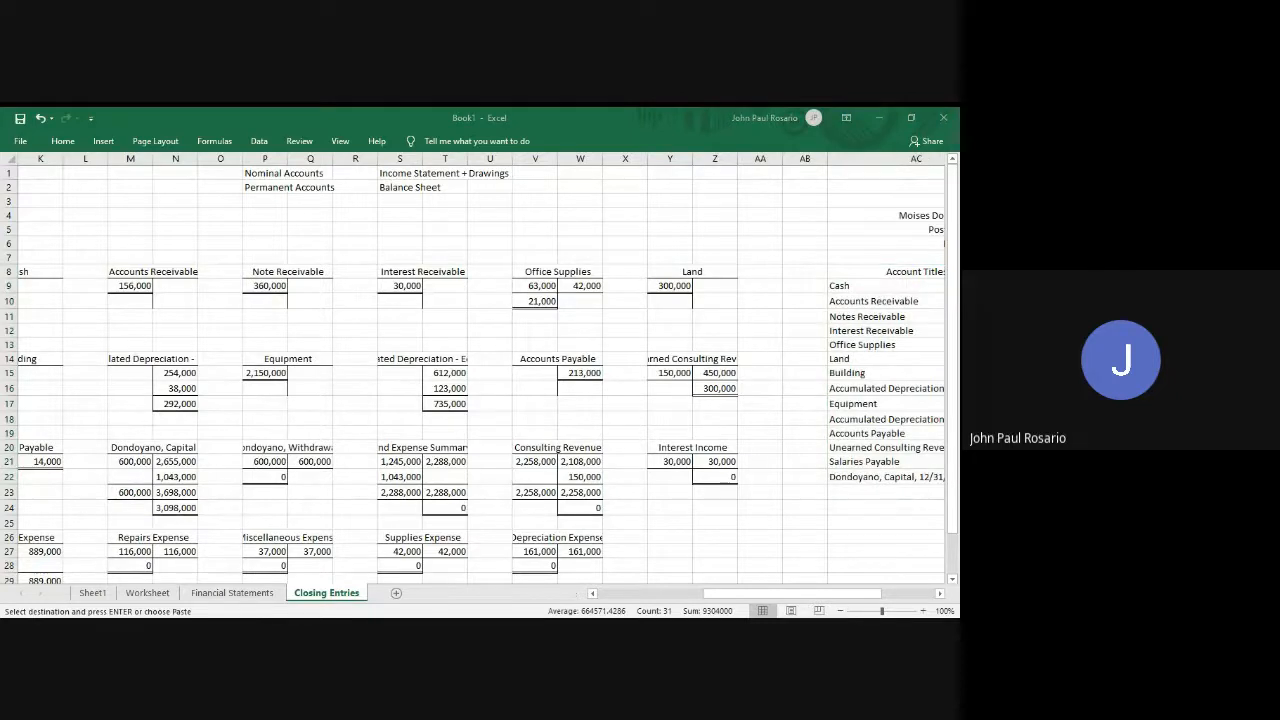